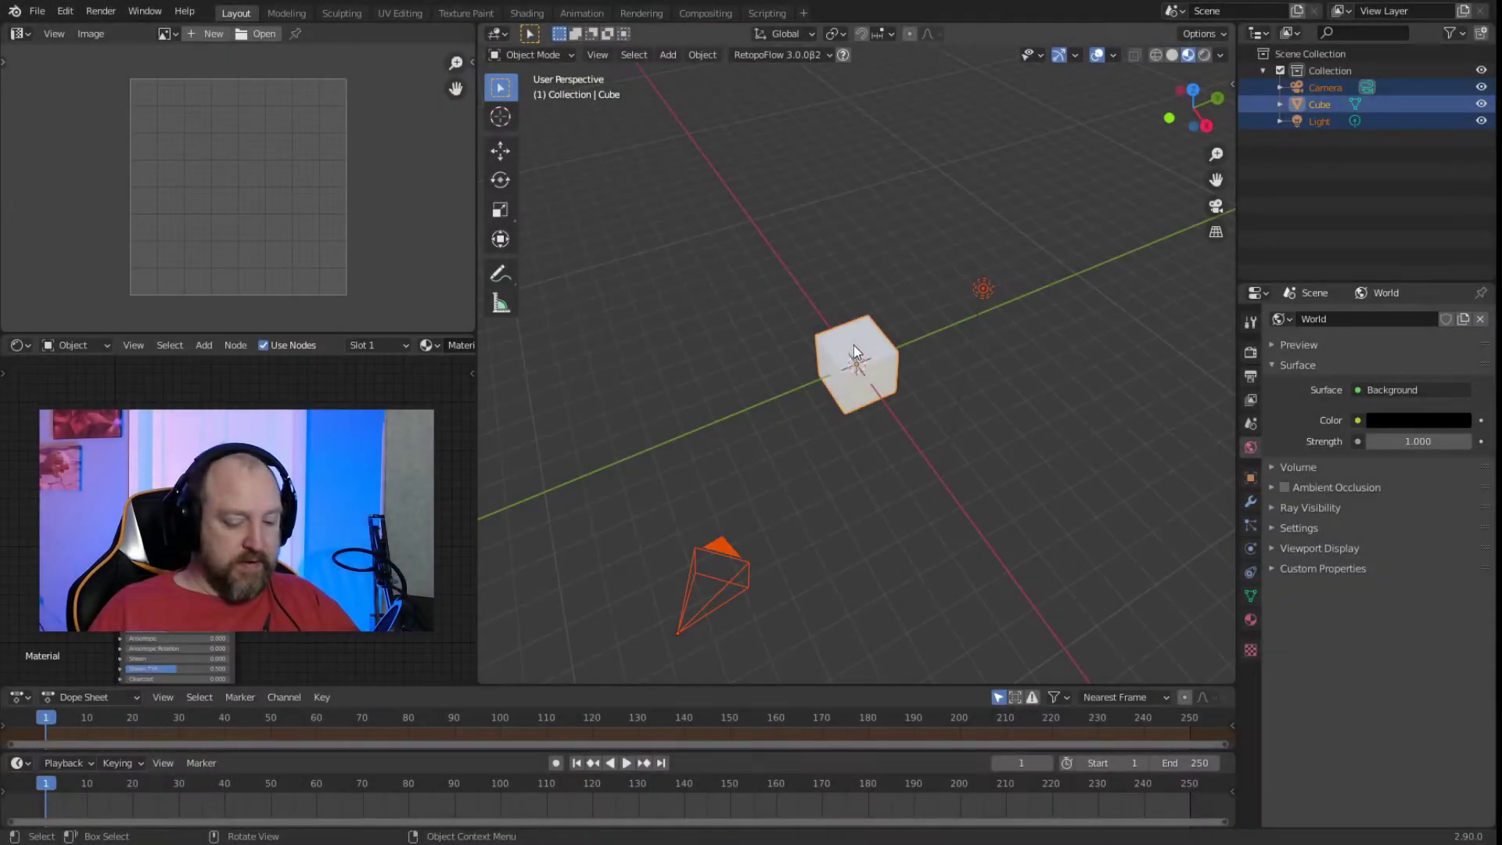
Delete the default camera, cube and light so the collection is empty.
key("Delete")
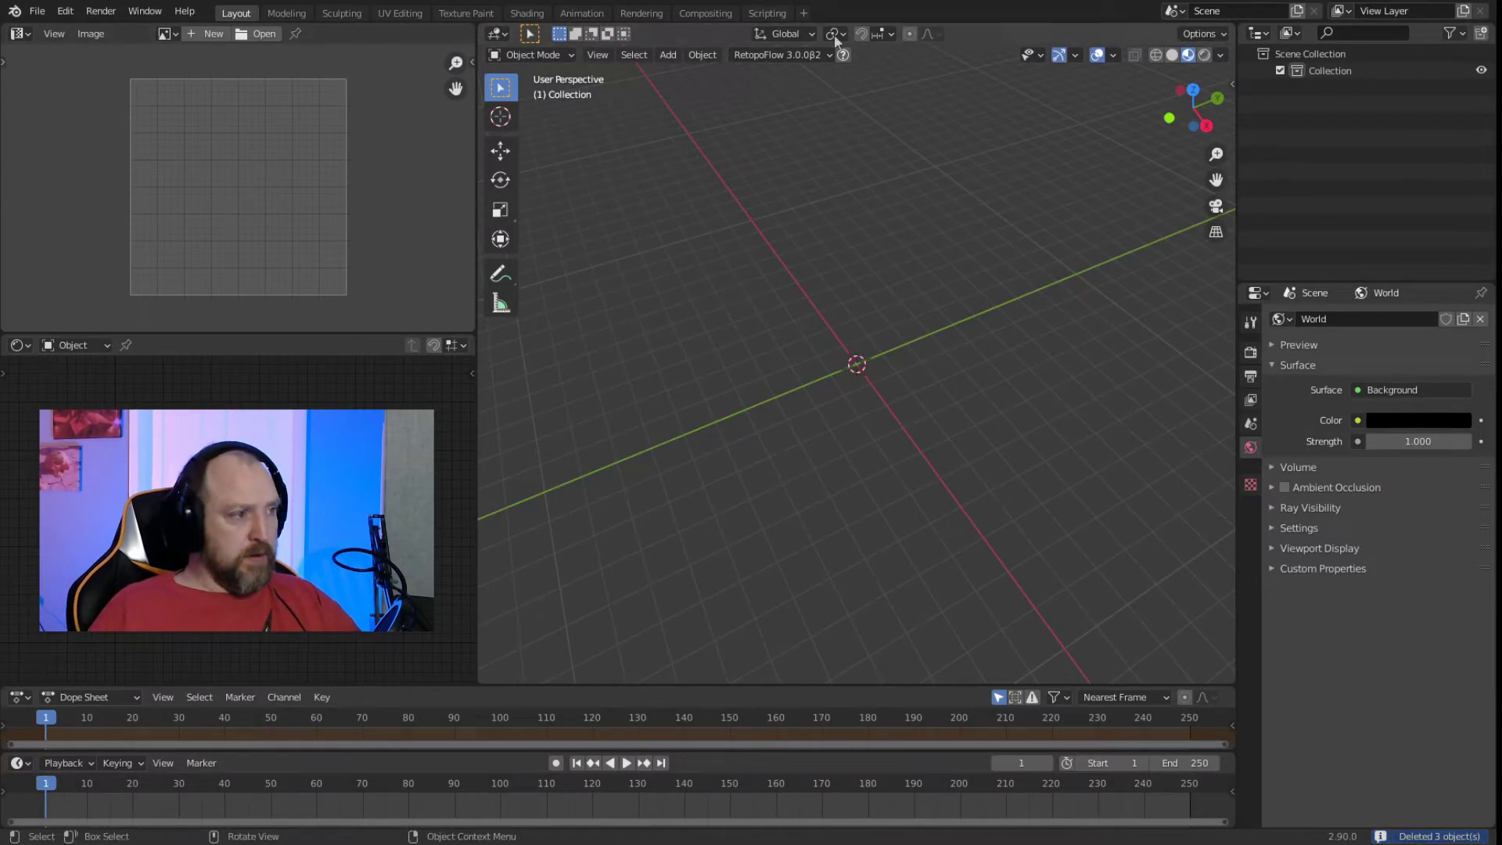
Add a cylinder at the world origin and set its vertex count to 8.
key("shift+a")
mouse_move(740, 420)
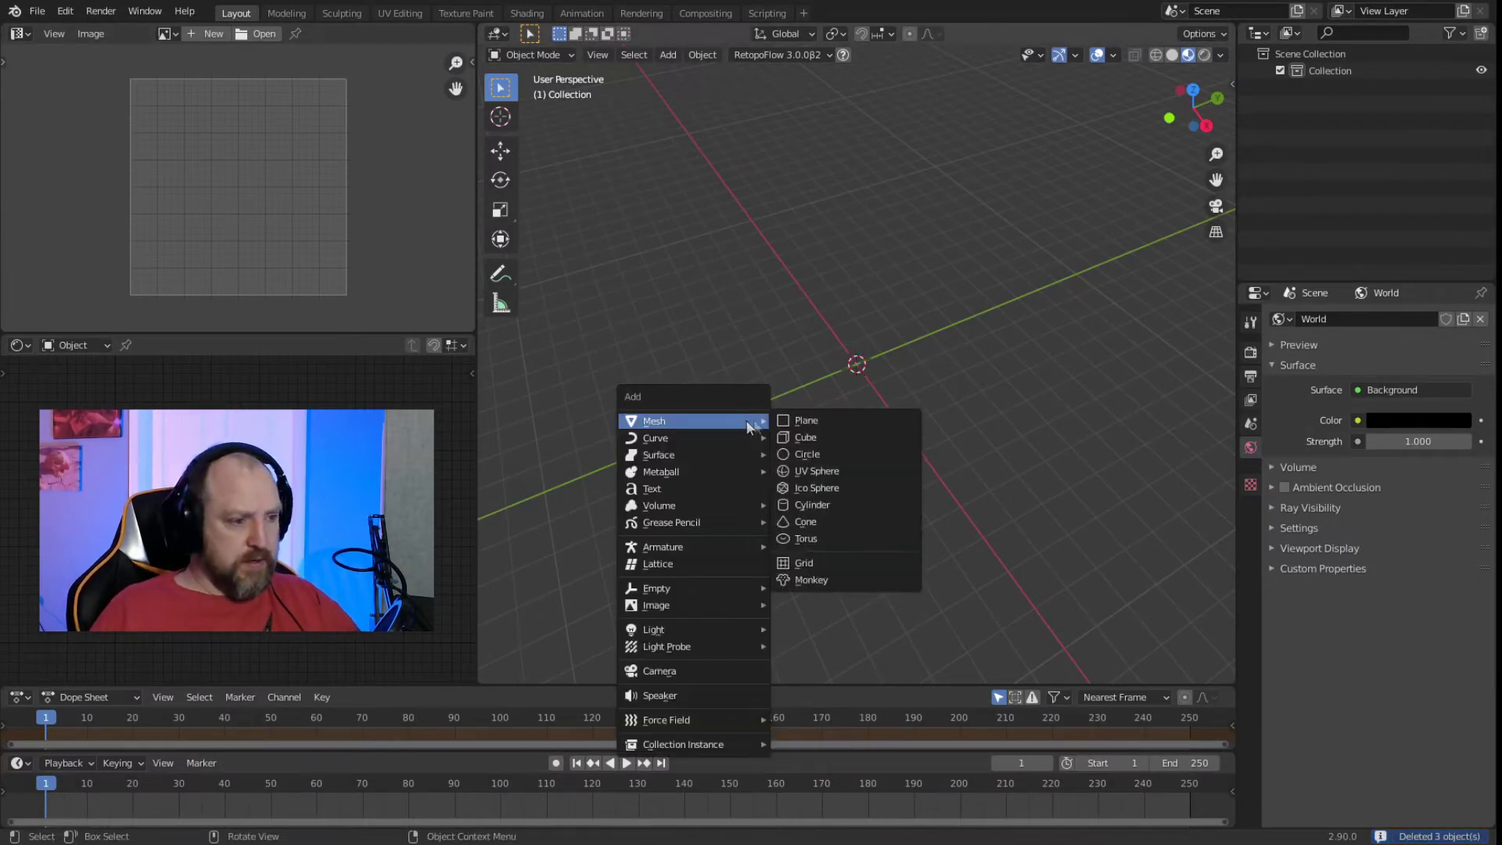
left_click(815, 506)
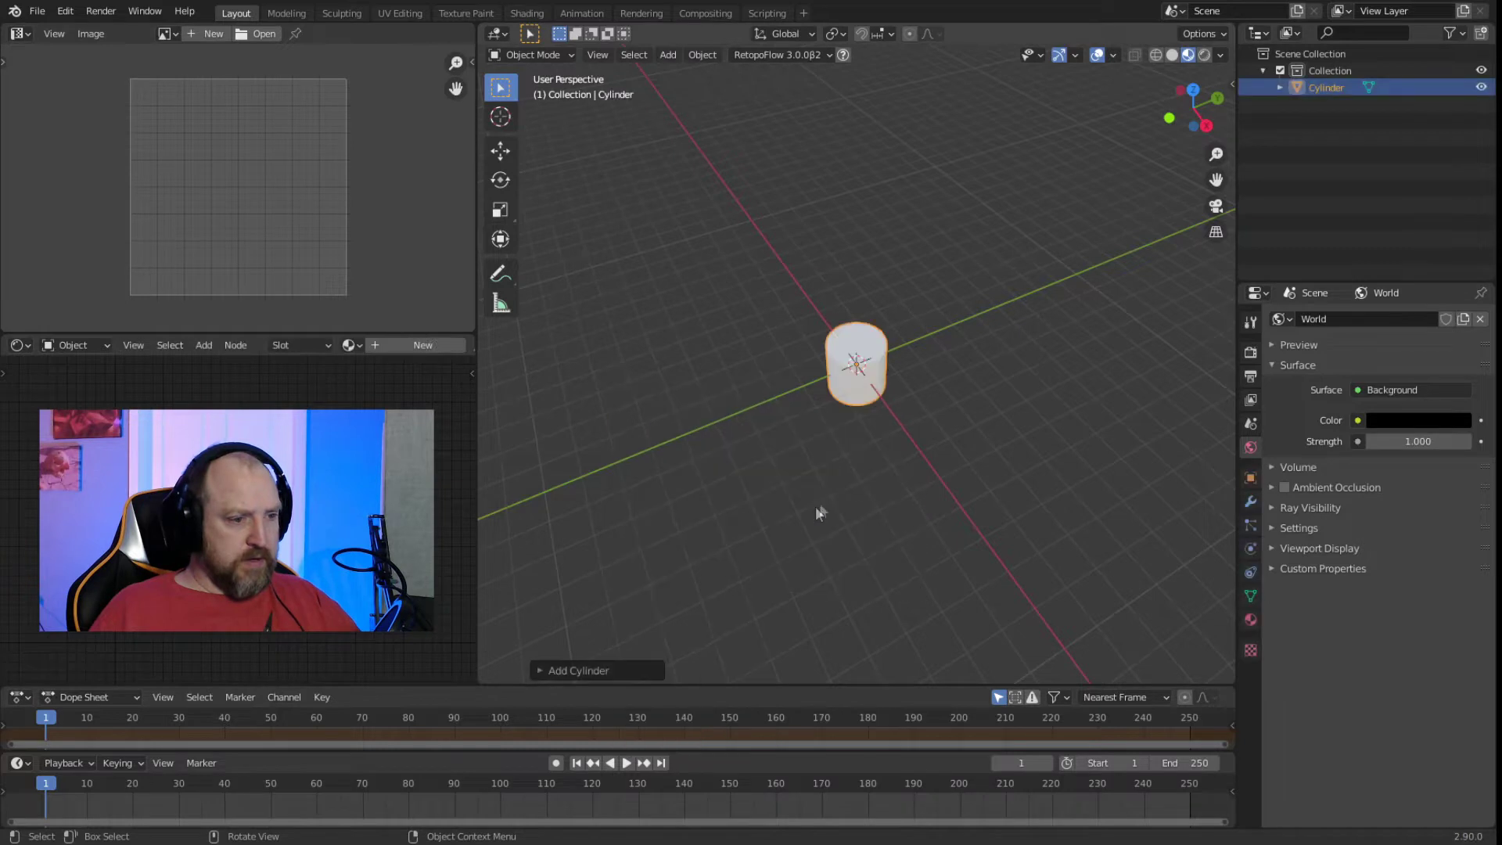
left_click(545, 671)
left_click(687, 467)
type("6")
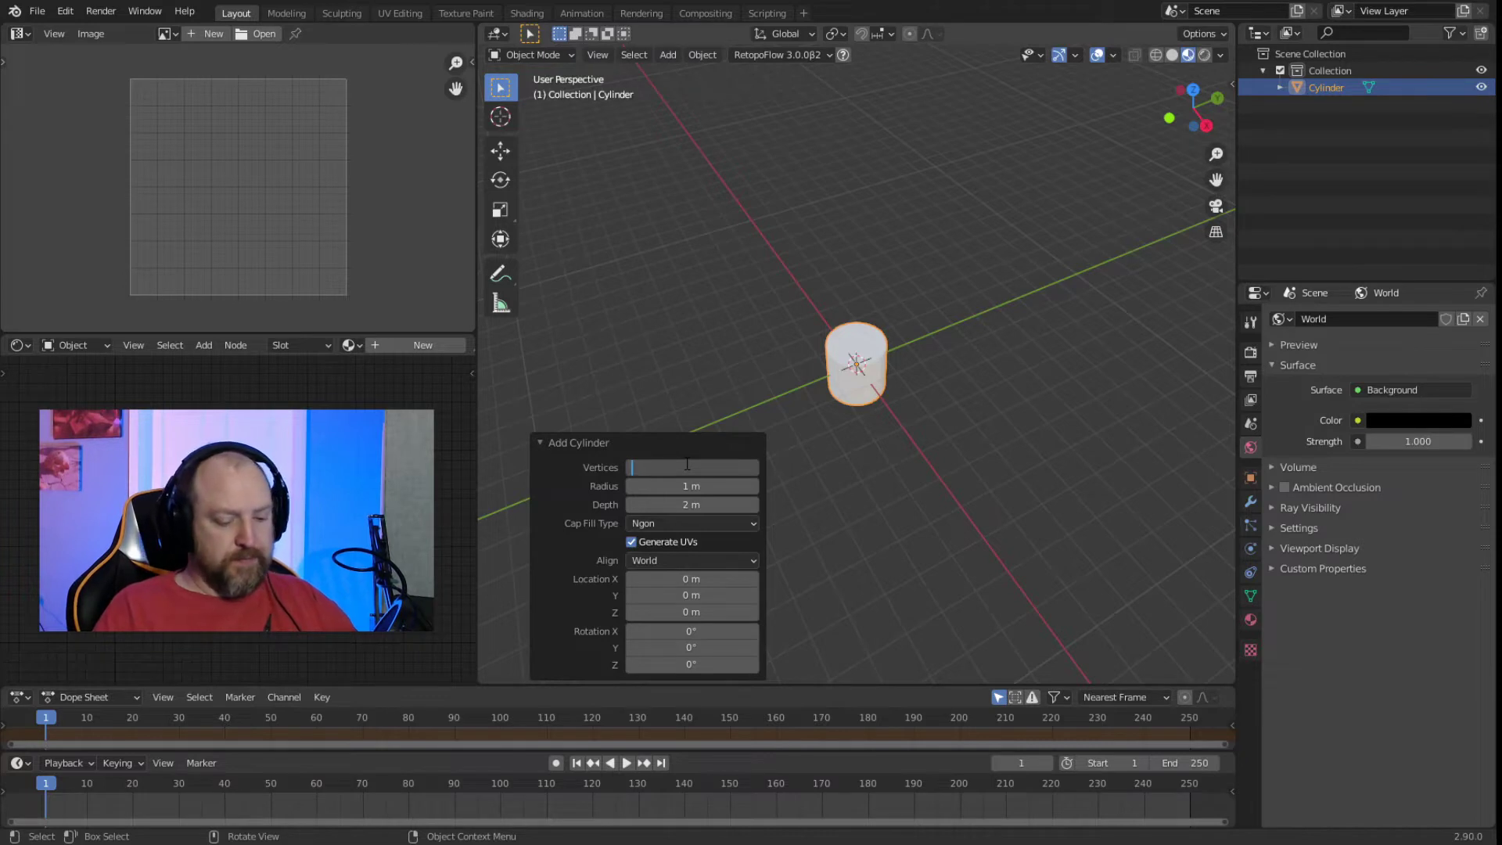
key("Tab")
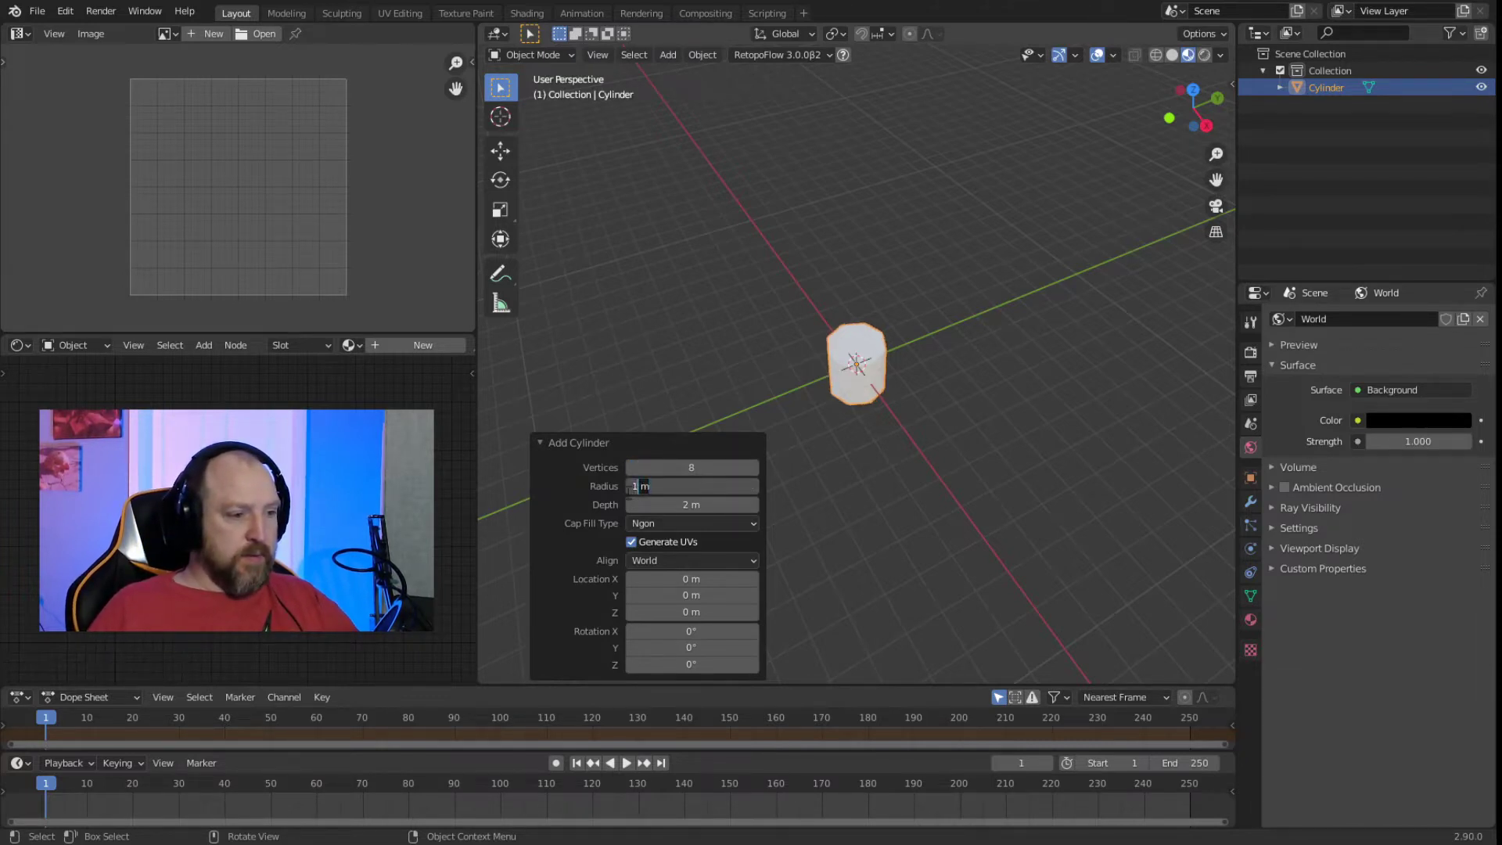
Set the cylinder's radius to 9.14 m (30') and depth to 3.66 m (12').
key("ctrl+a")
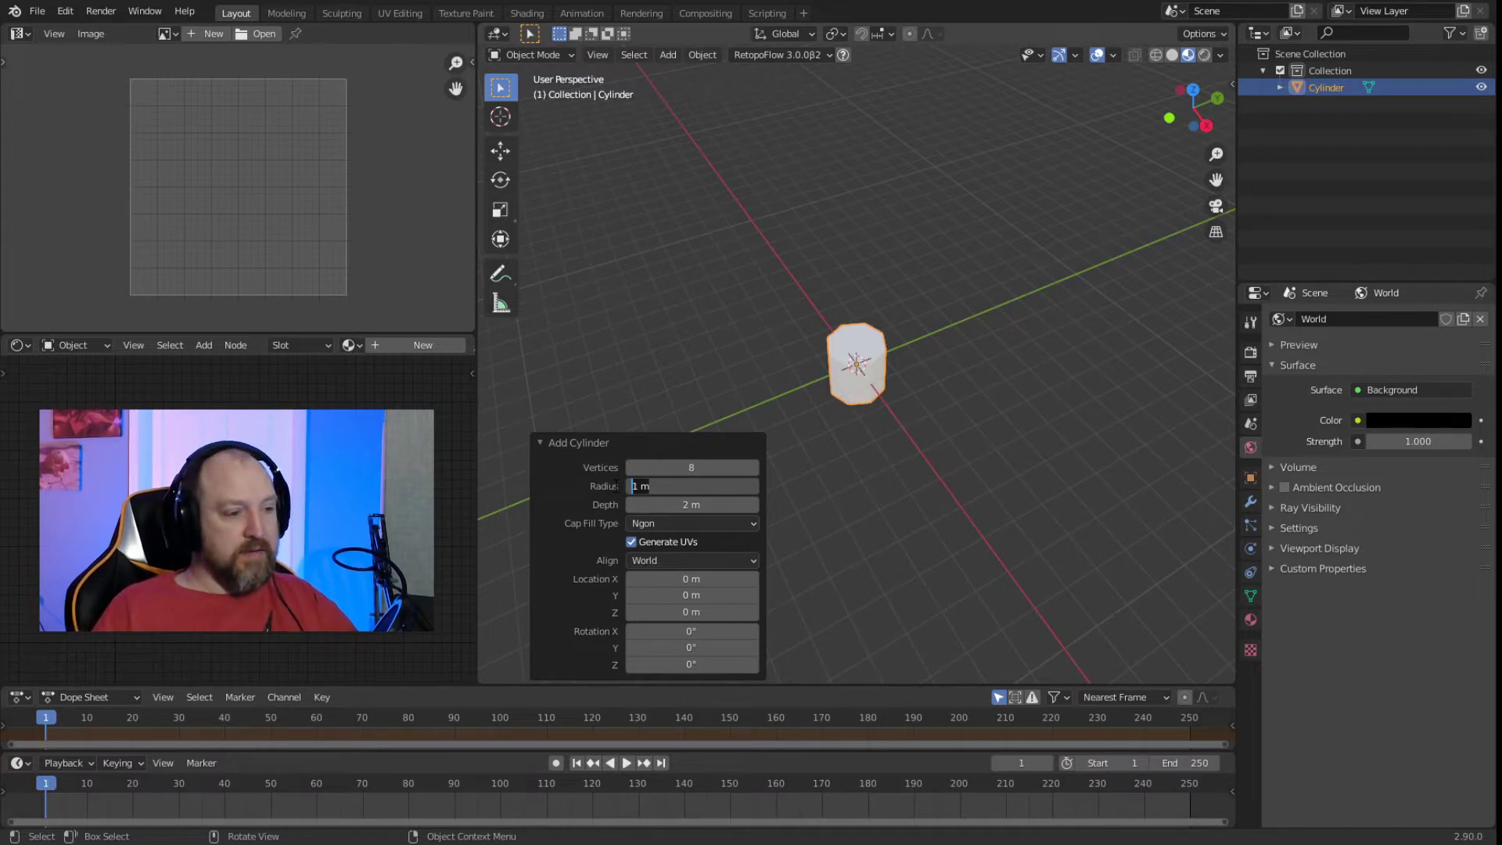
type("30")
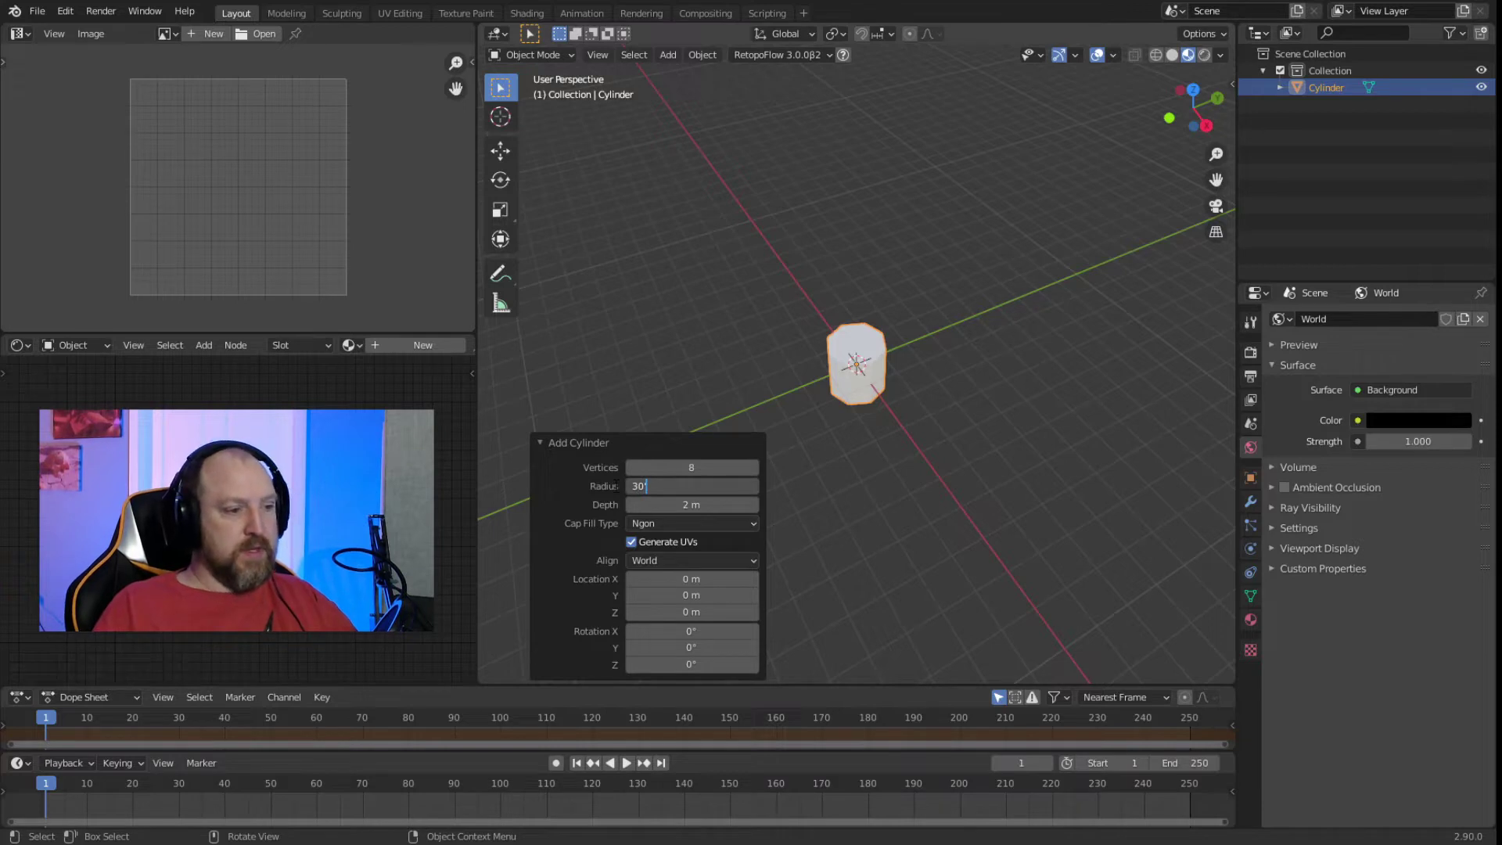
key("Return")
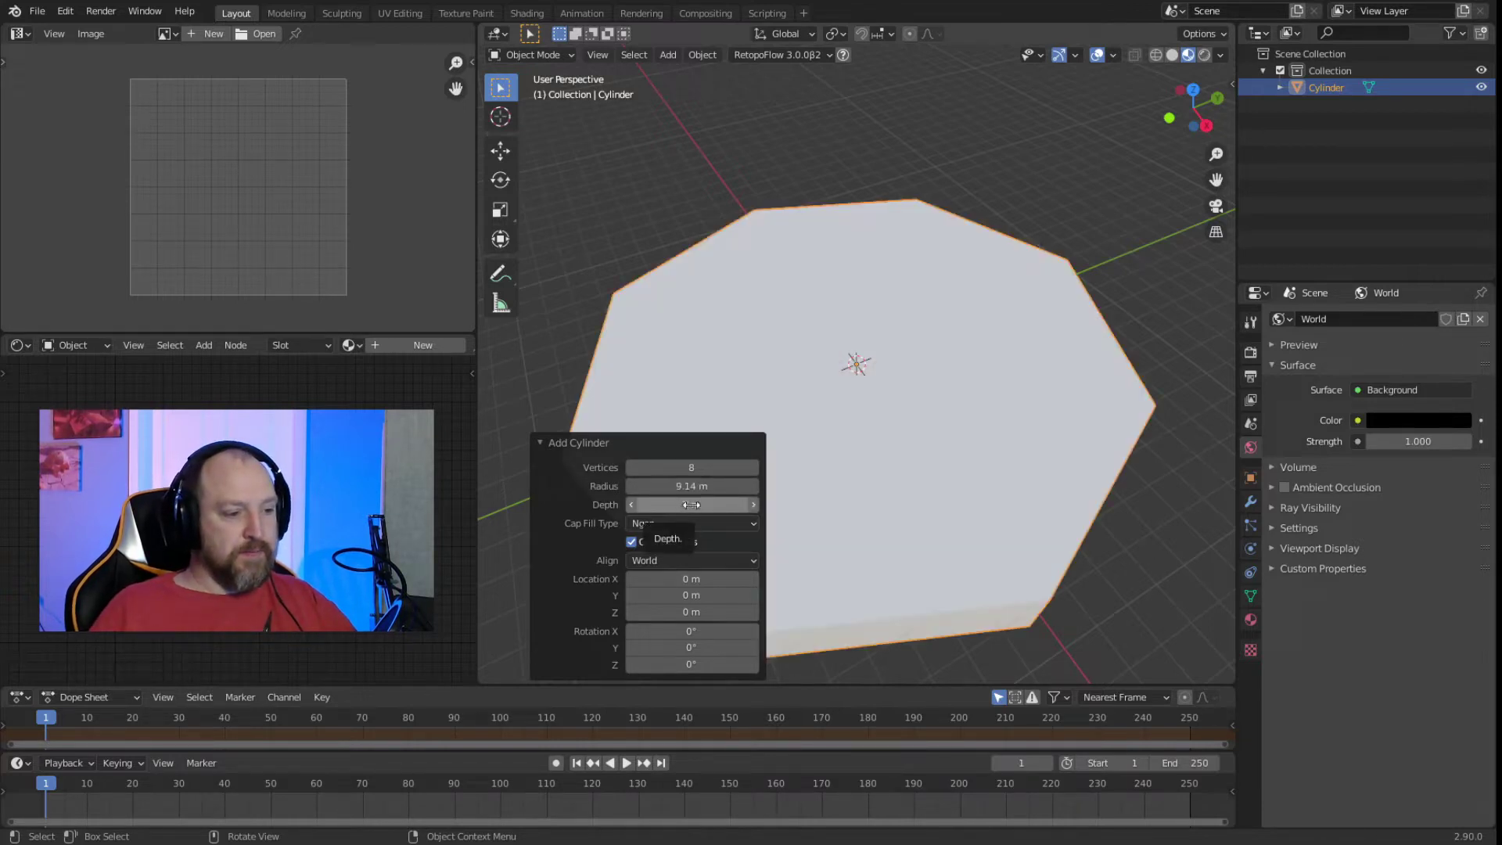
left_click(695, 505)
type("1")
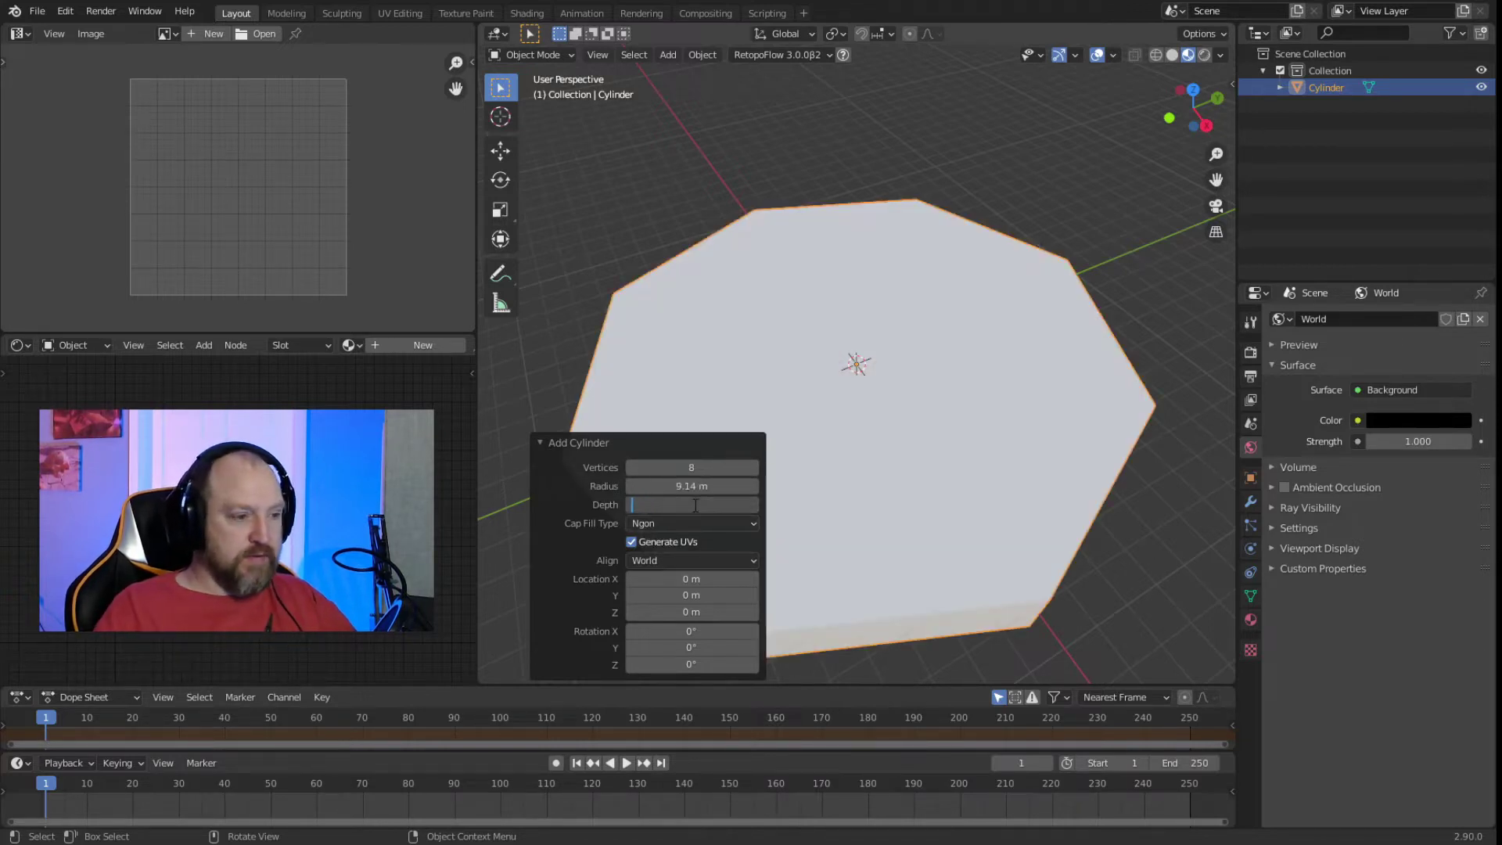
type("2'")
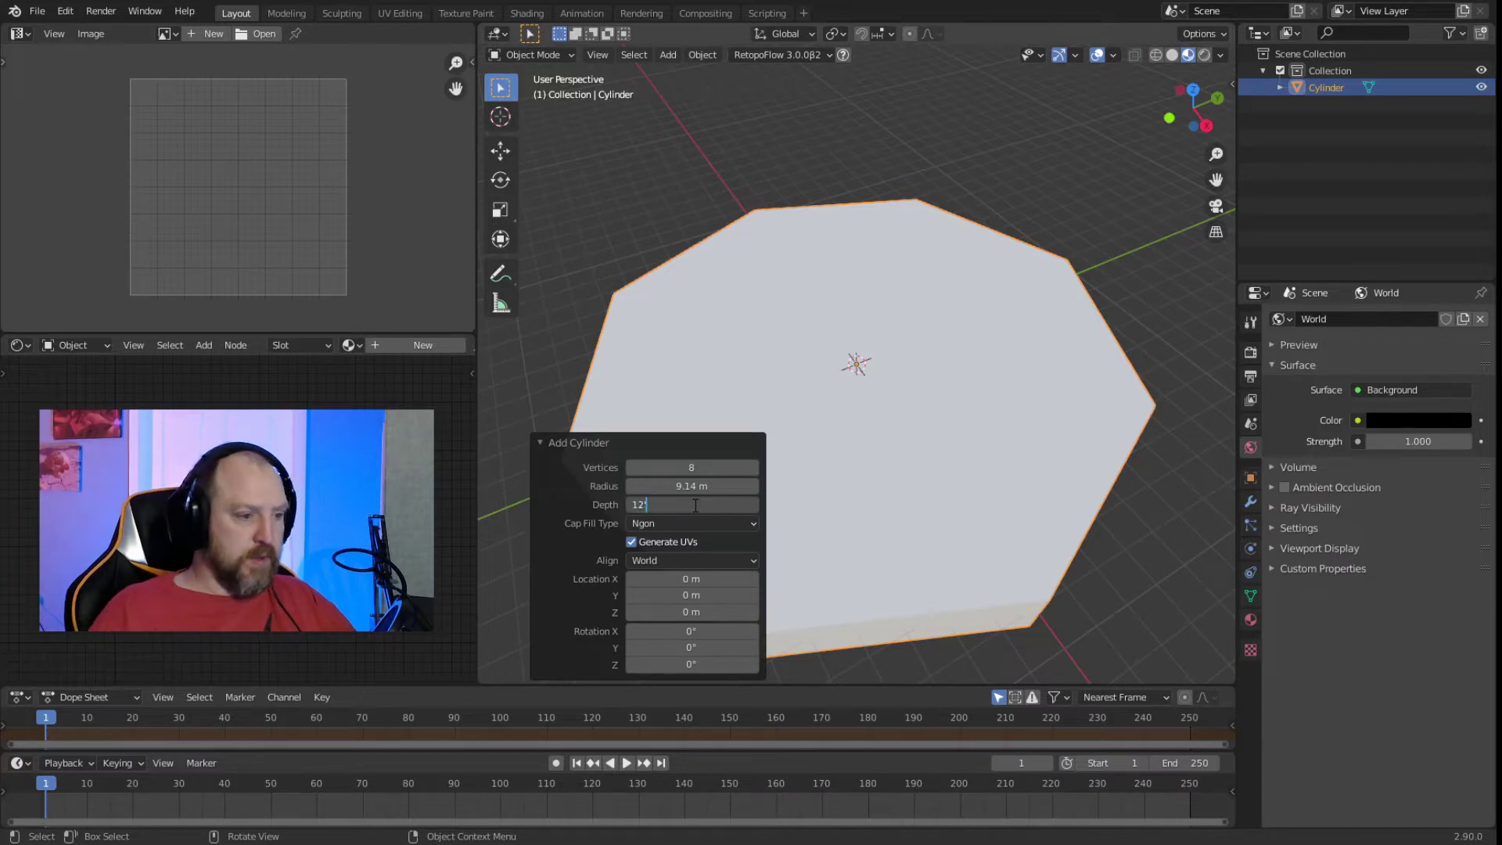
key("Return")
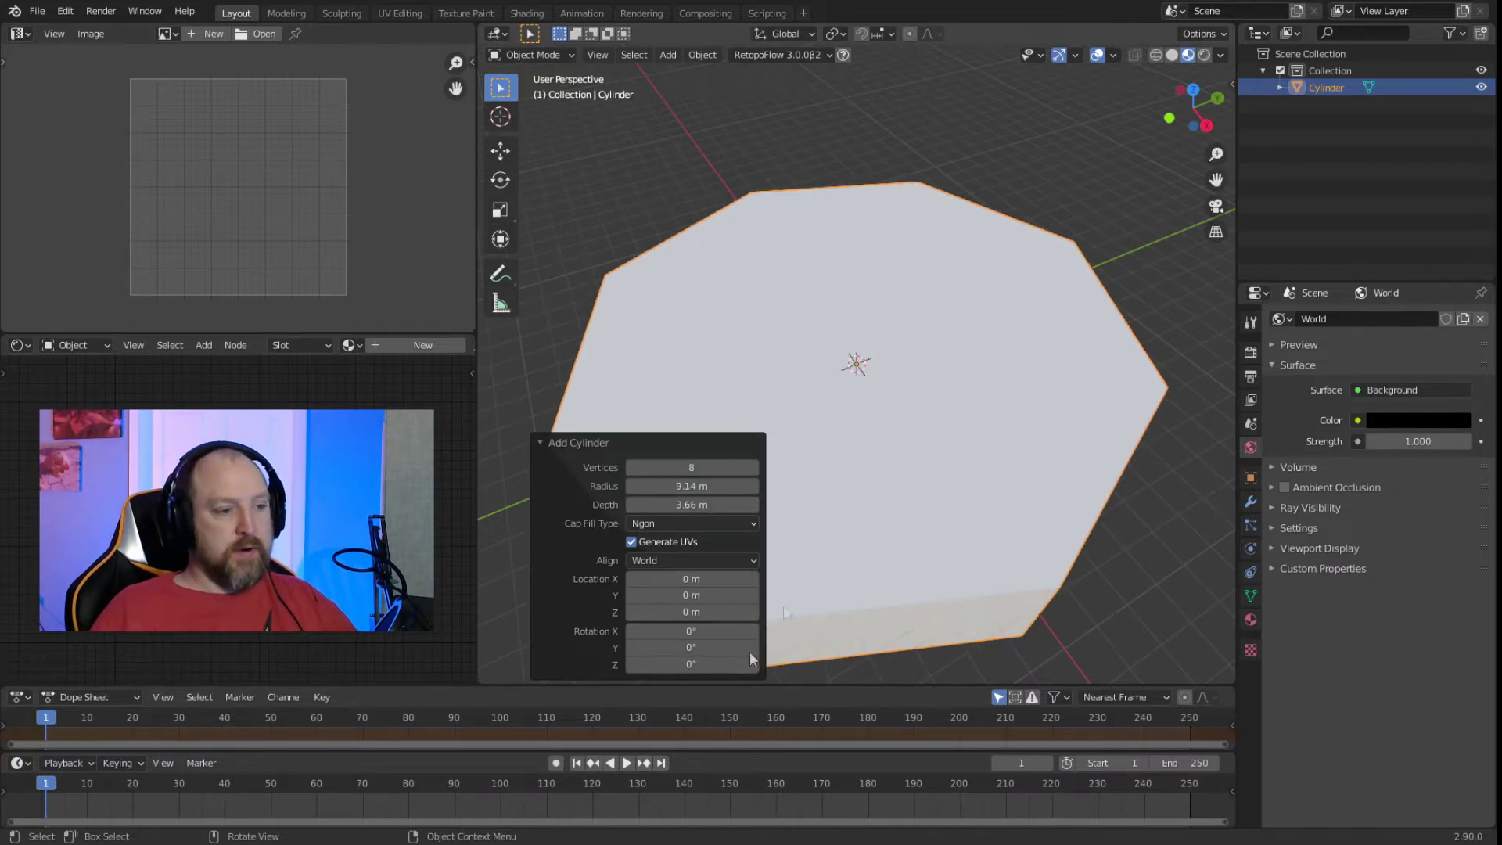
mouse_move(824, 510)
middle_mouse_down()
mouse_move(836, 391)
mouse_move(786, 459)
mouse_move(805, 490)
middle_mouse_up()
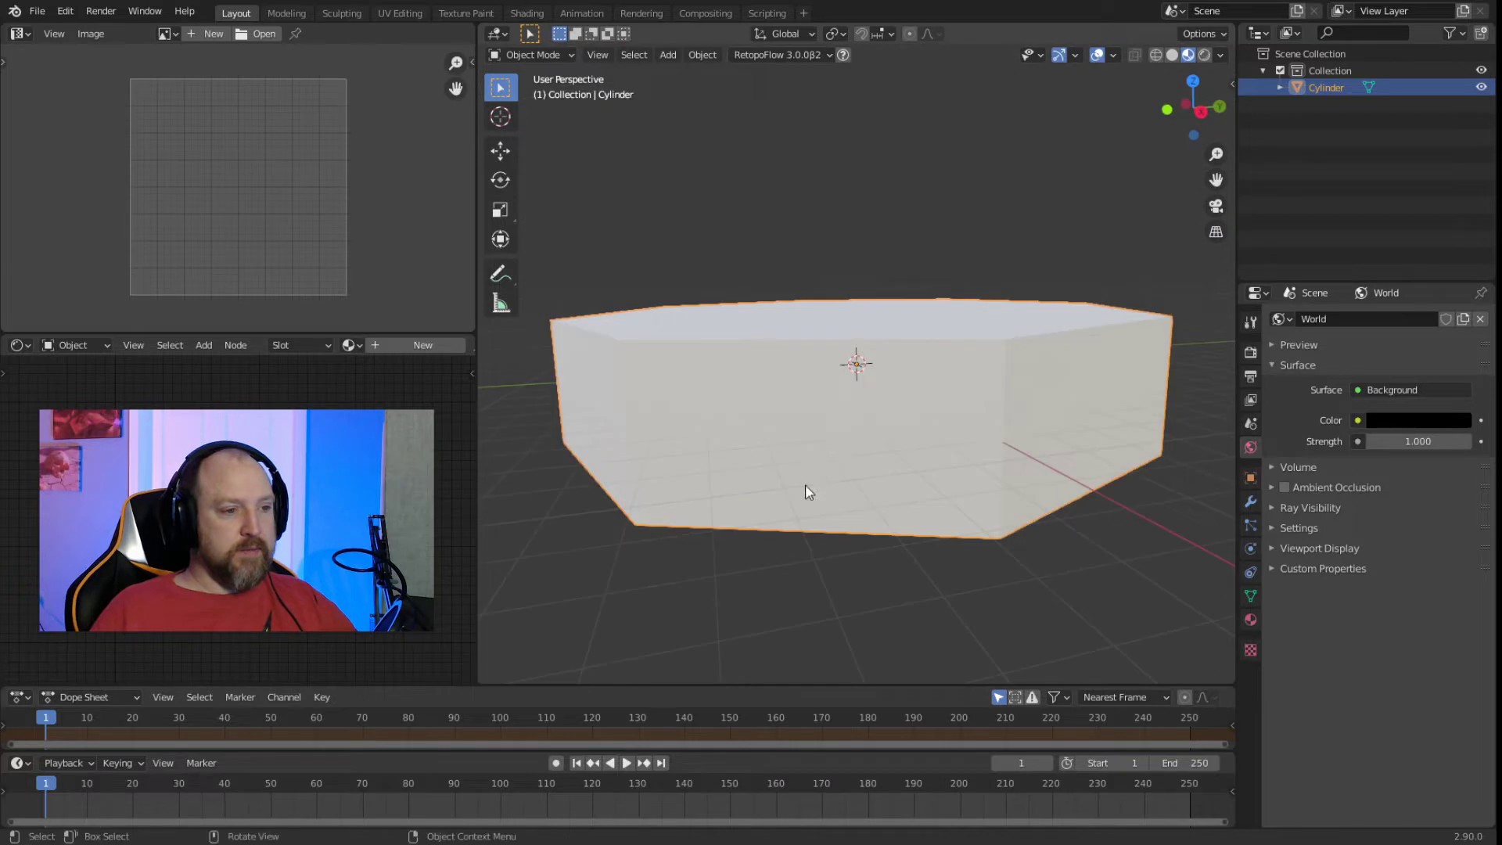
In front view, move the cylinder up along Z until its base nears the grid.
scroll(852, 492, "down", 2)
key("KP_1")
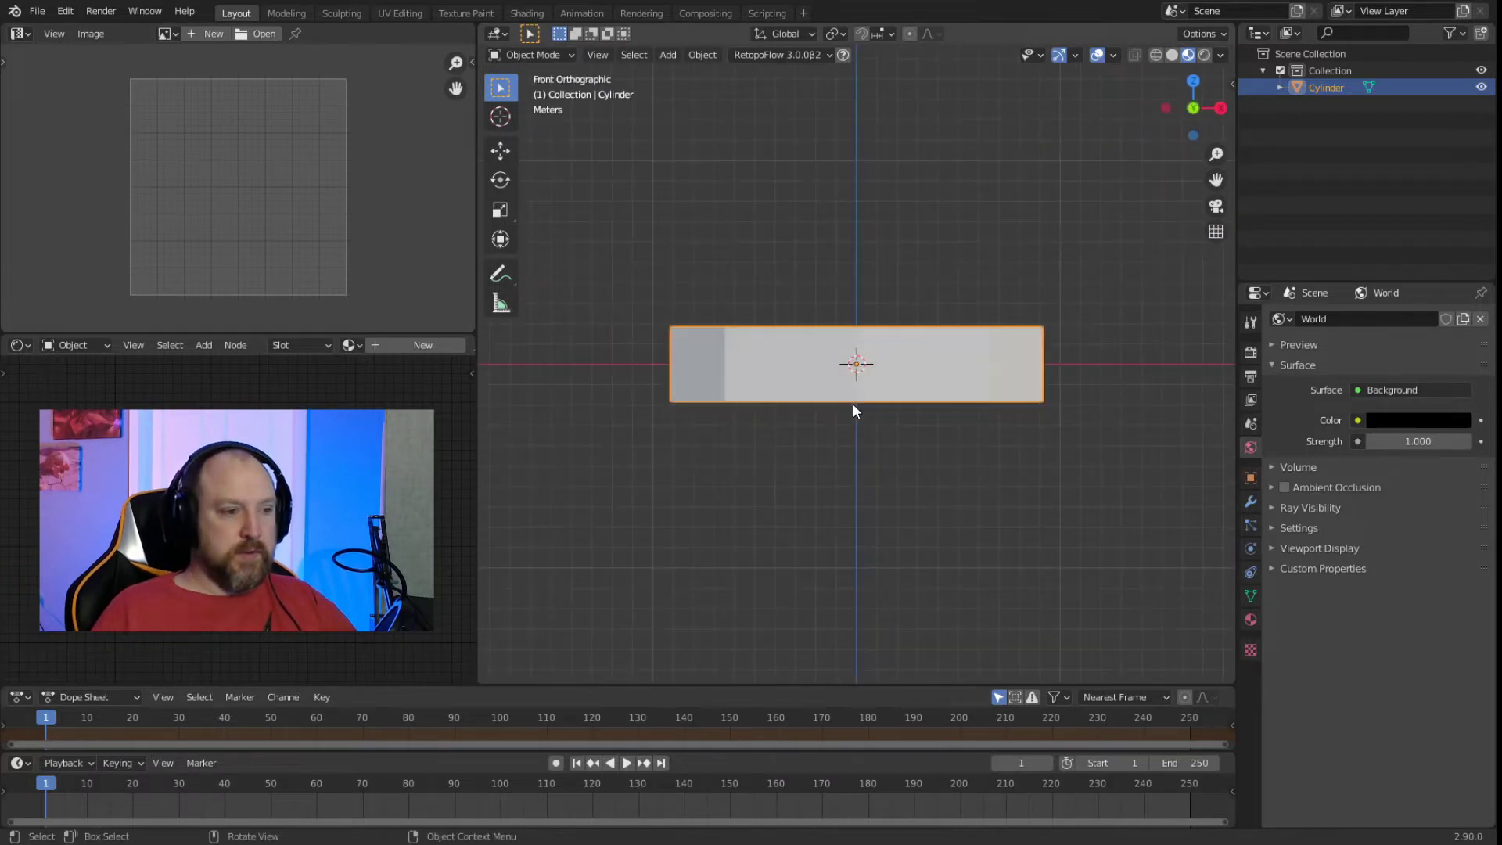
key("g")
key("z")
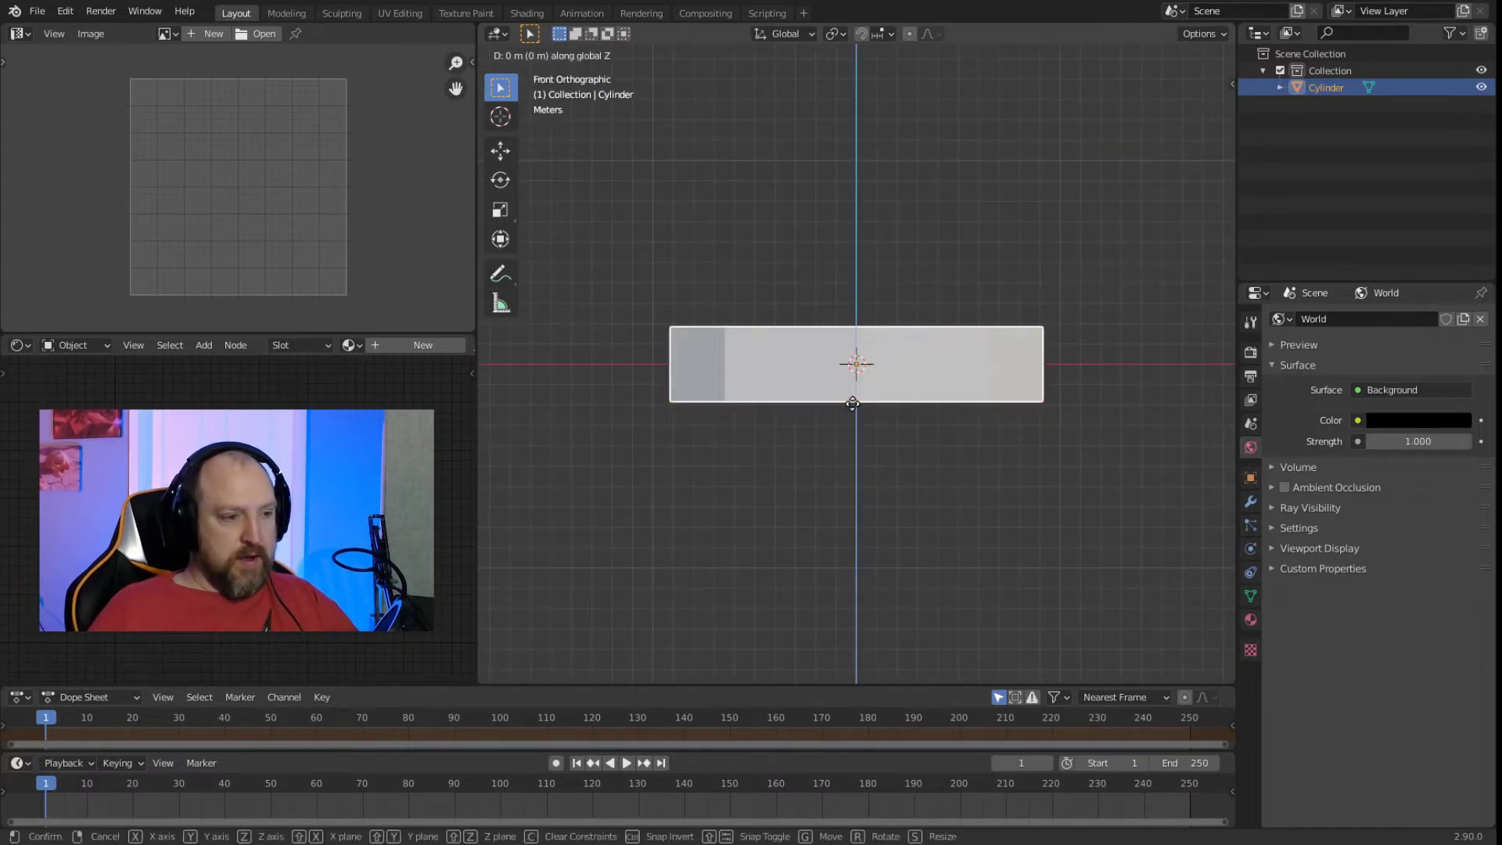
left_click(857, 364)
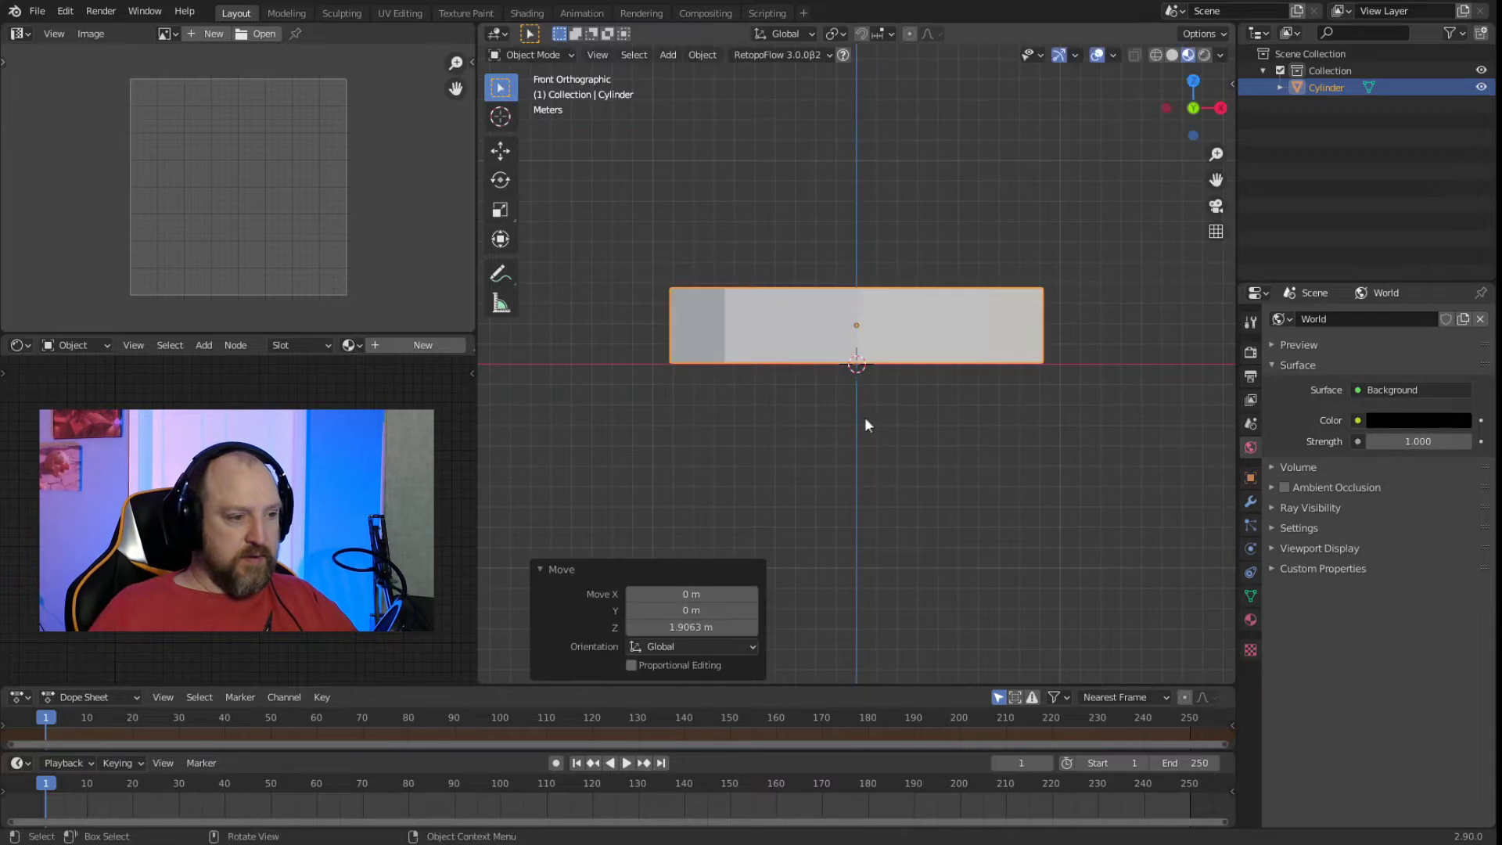
scroll(865, 416, "up", 8)
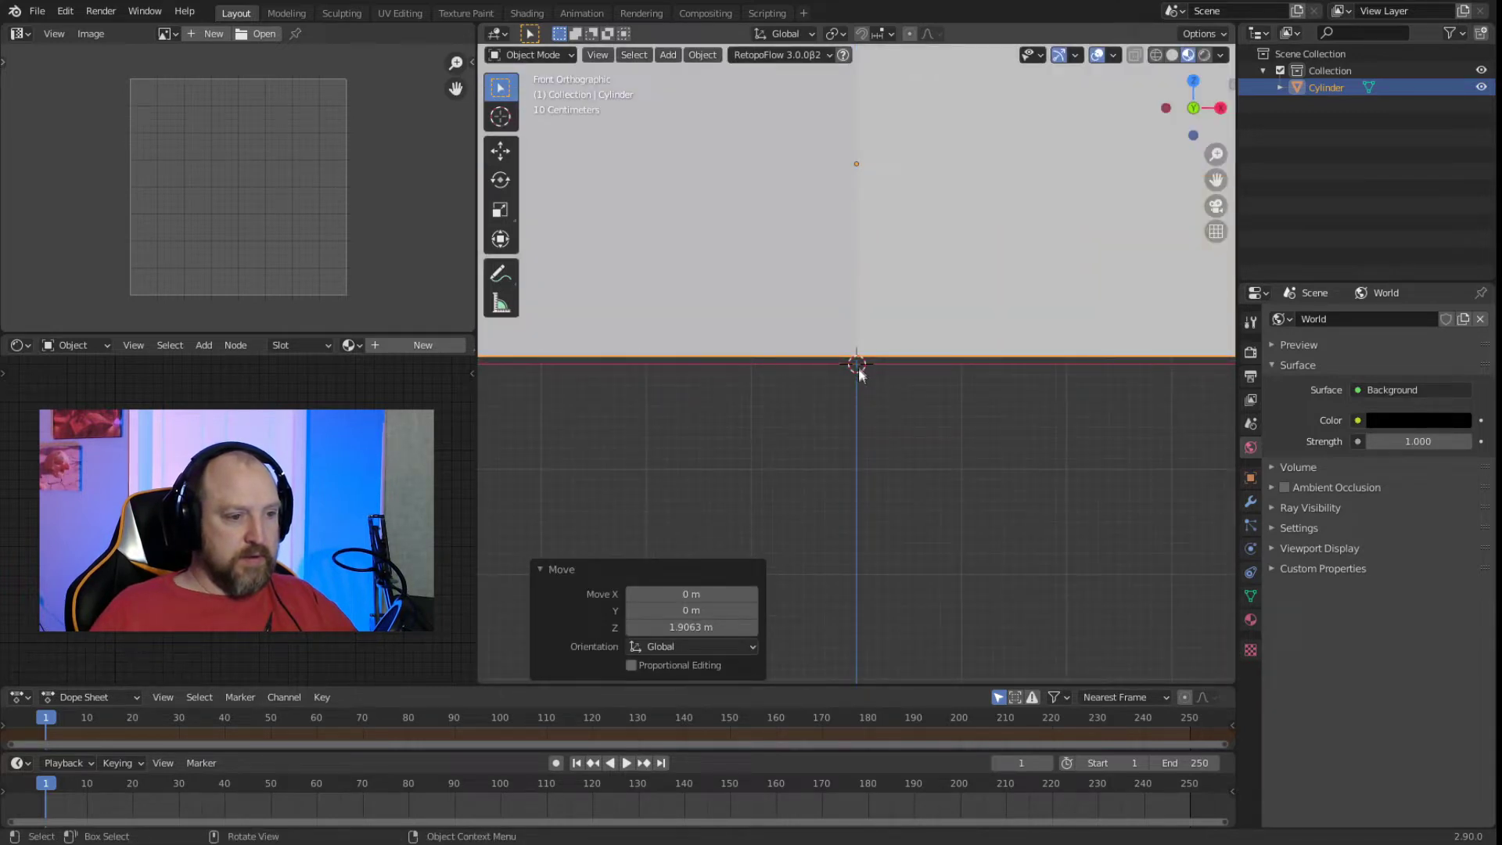
key("g")
key("z")
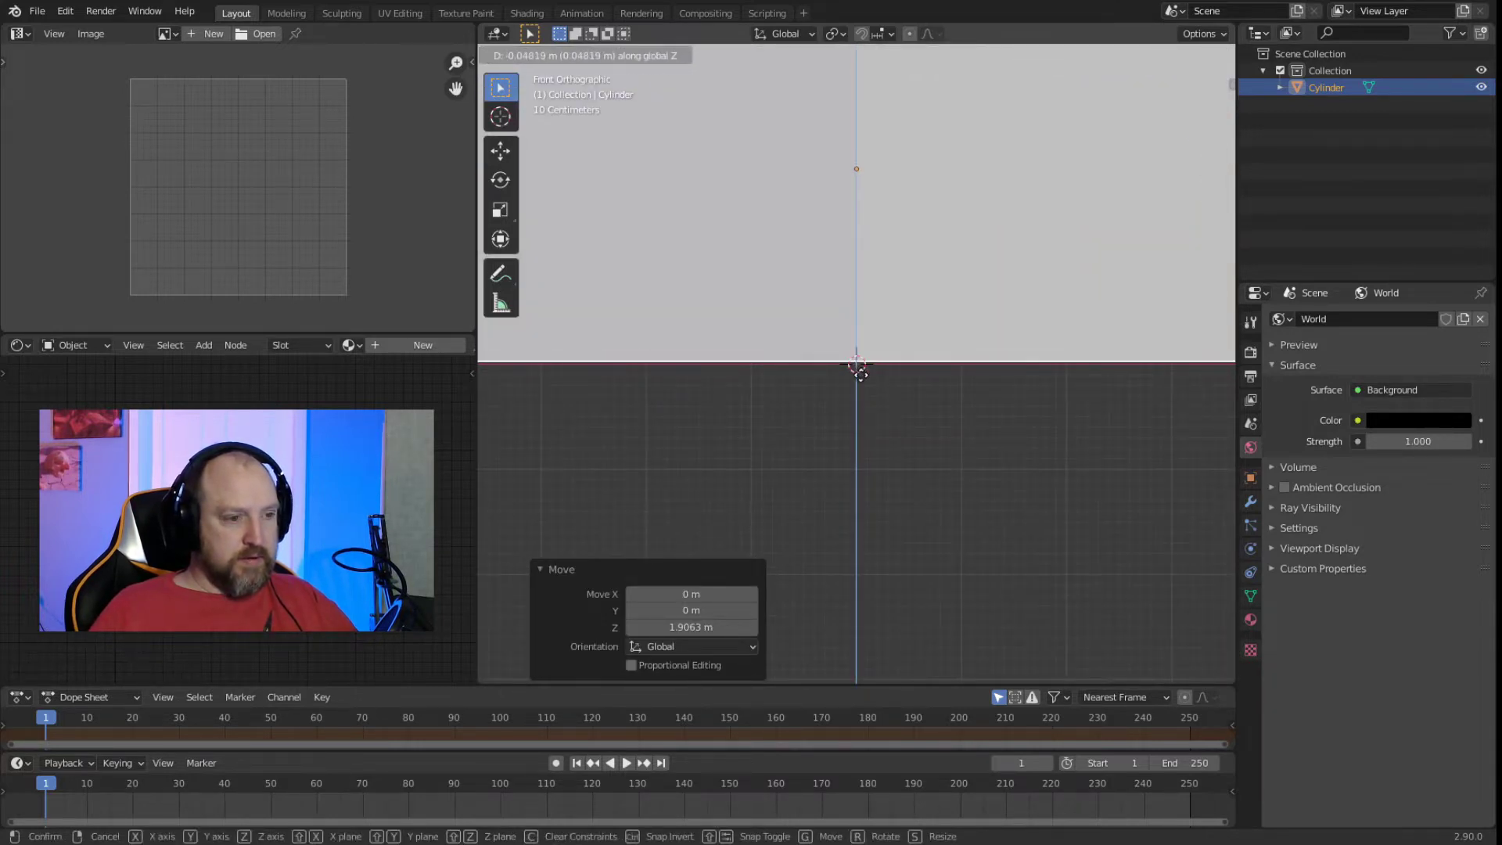
left_click(861, 377)
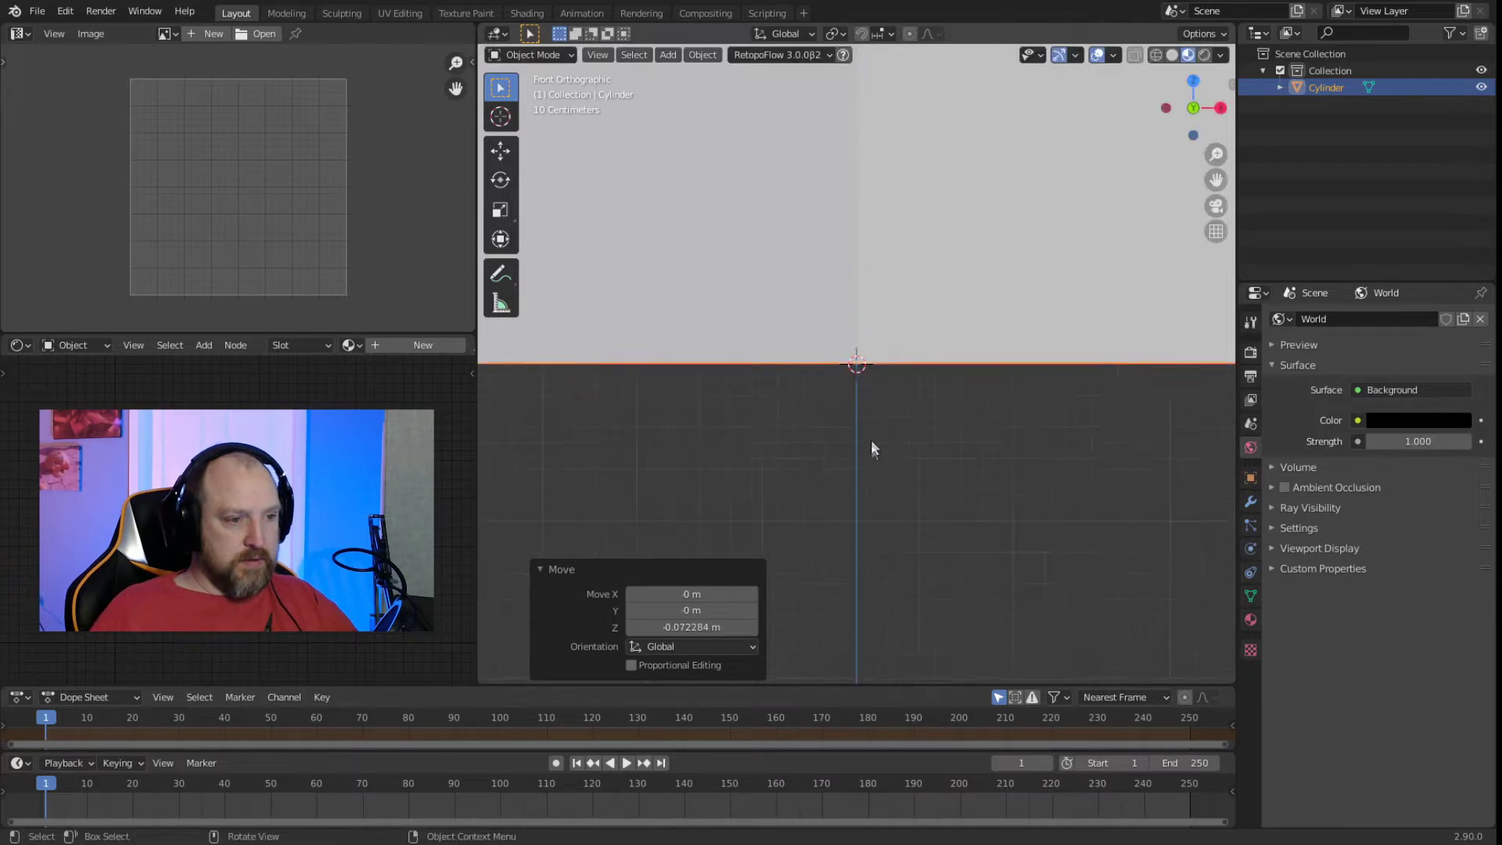
Nudge the cylinder along Z until its base sits exactly on the ground line.
scroll(878, 423, "up", 3)
key("g")
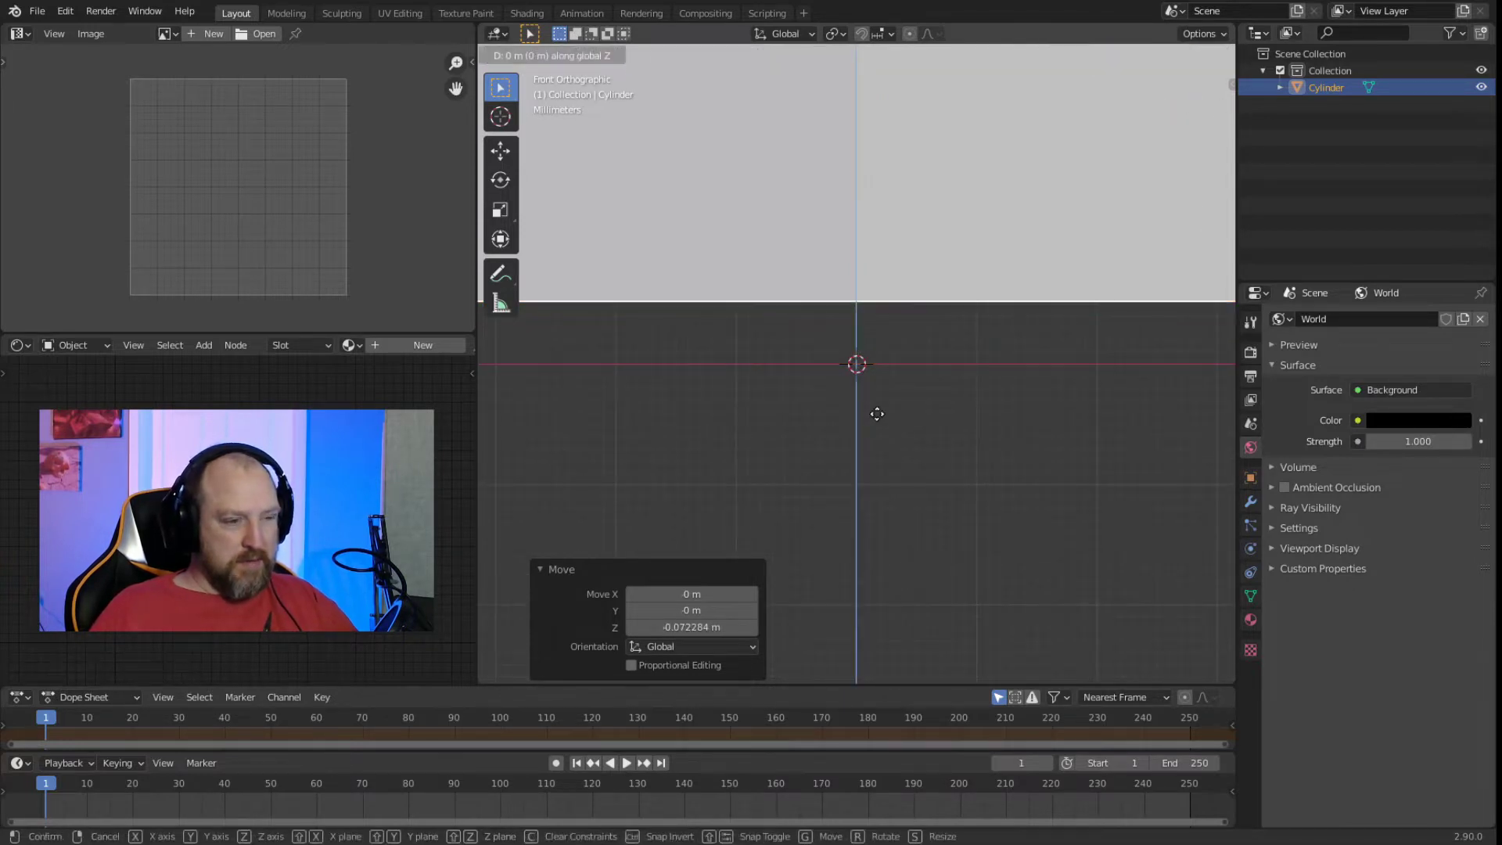
key("z")
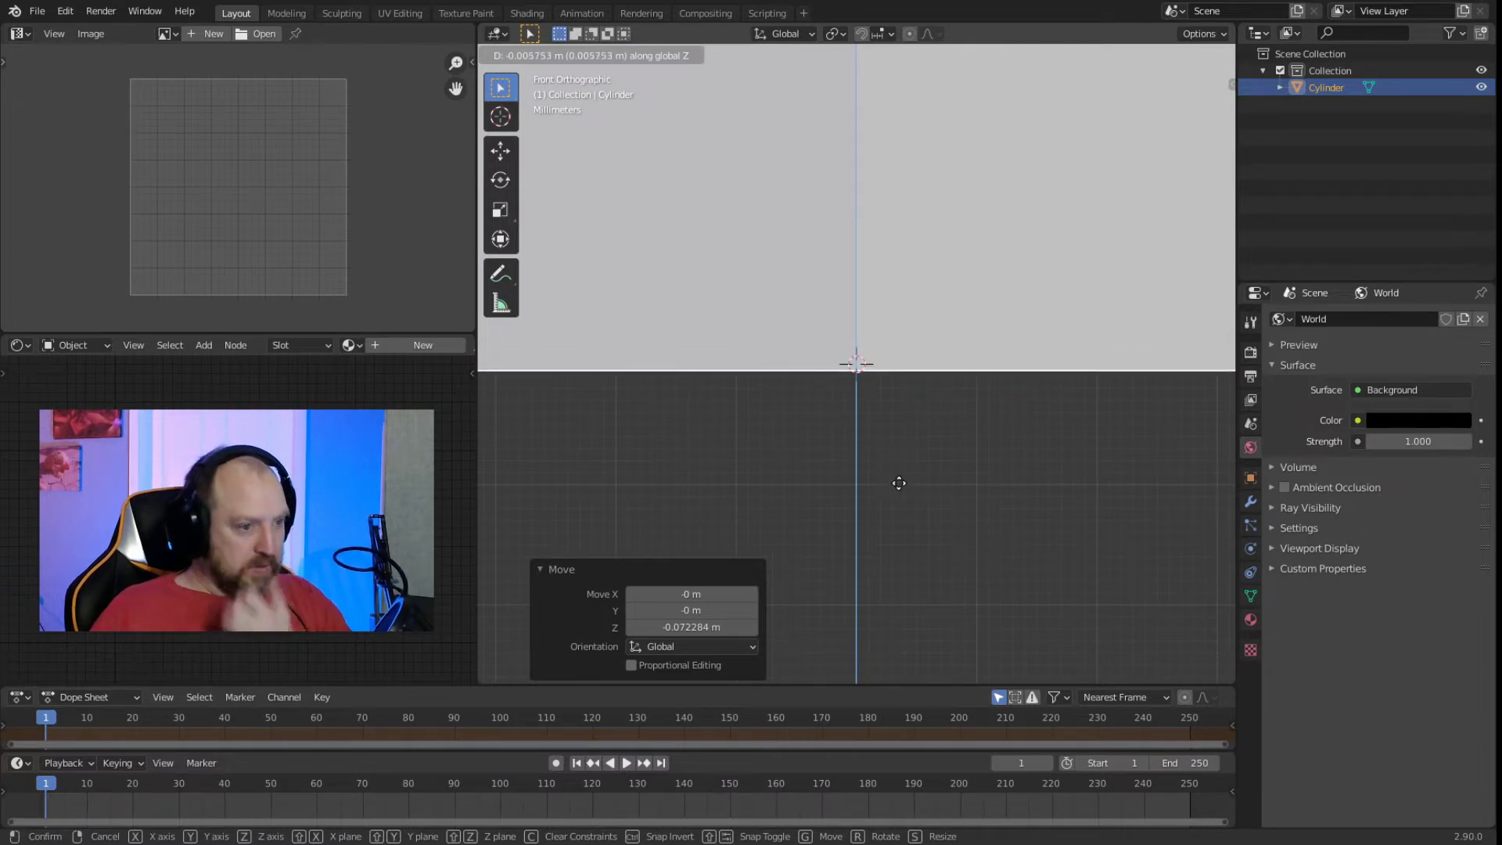
left_click(900, 473)
scroll(805, 416, "up", 5)
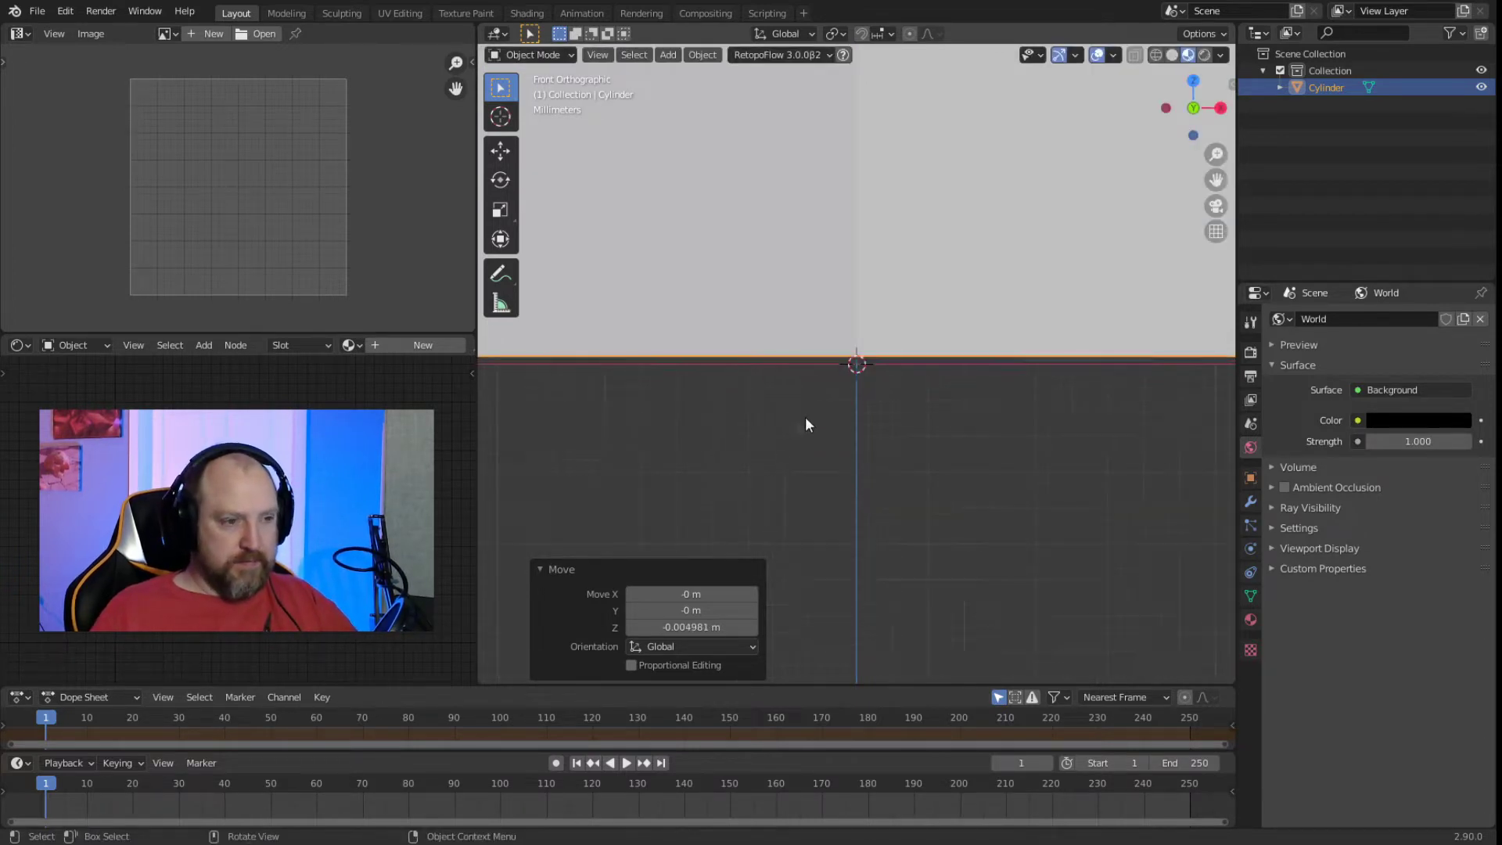
key("g")
key("z")
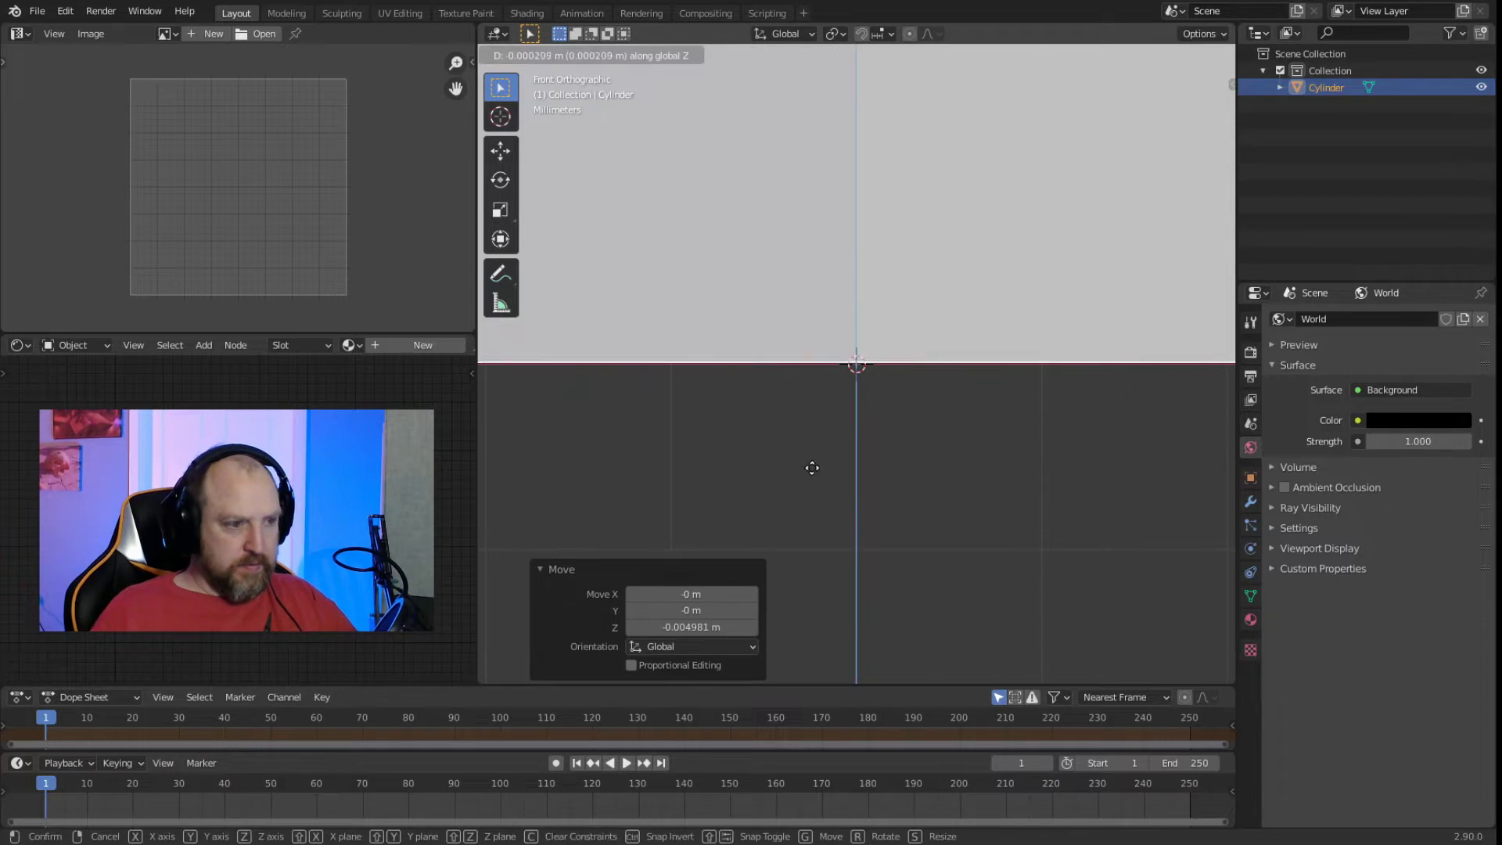
left_click(814, 466)
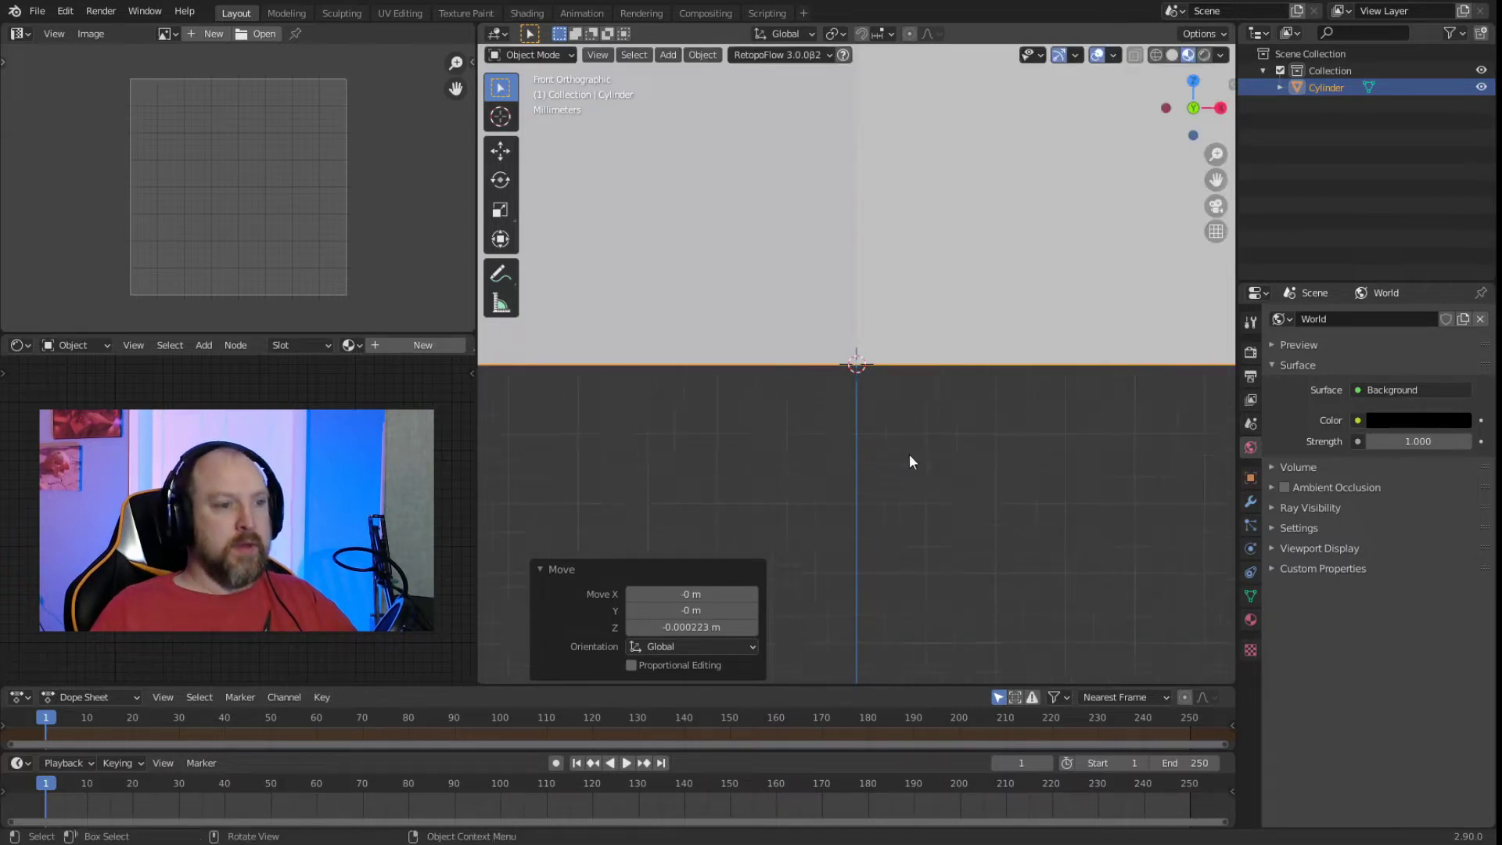
scroll(868, 451, "down", 4)
middle_click_drag(865, 452, 890, 495)
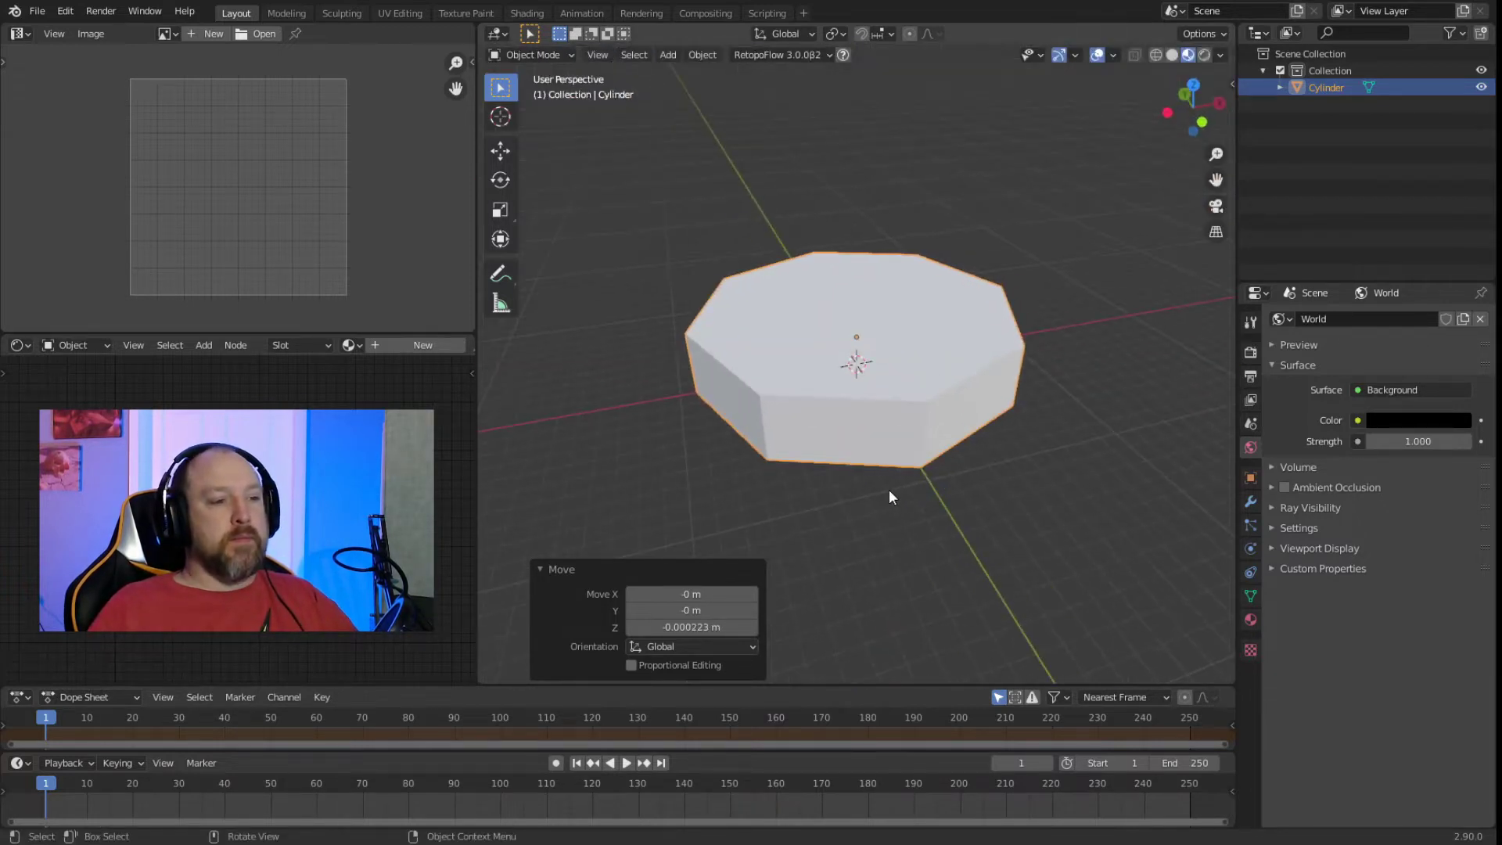
left_click(816, 401)
In top view, rotate the cylinder 22.5° about Z.
left_click(703, 56)
key("KP_7")
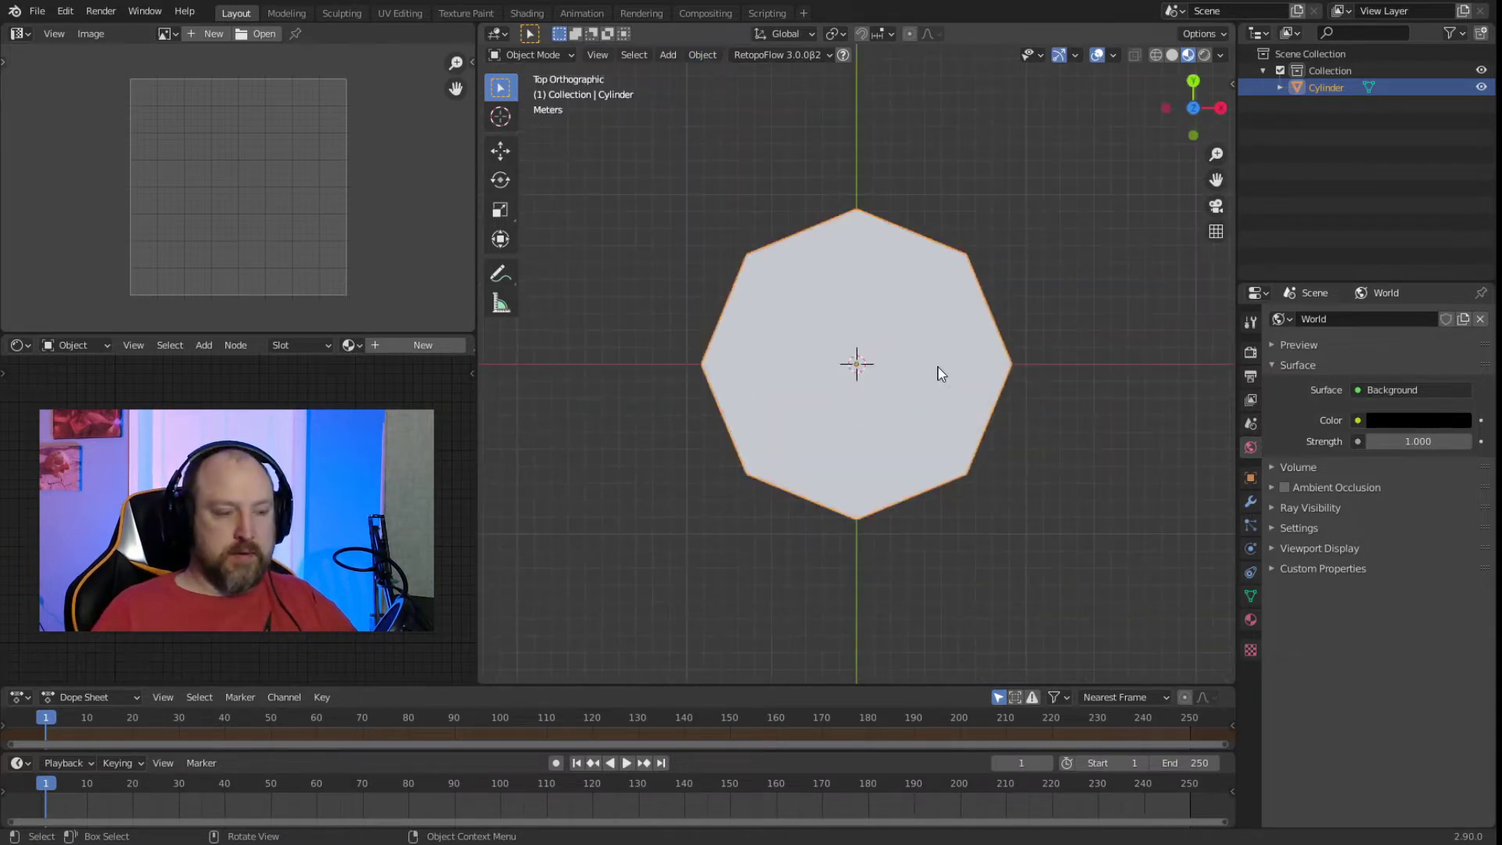
key("r")
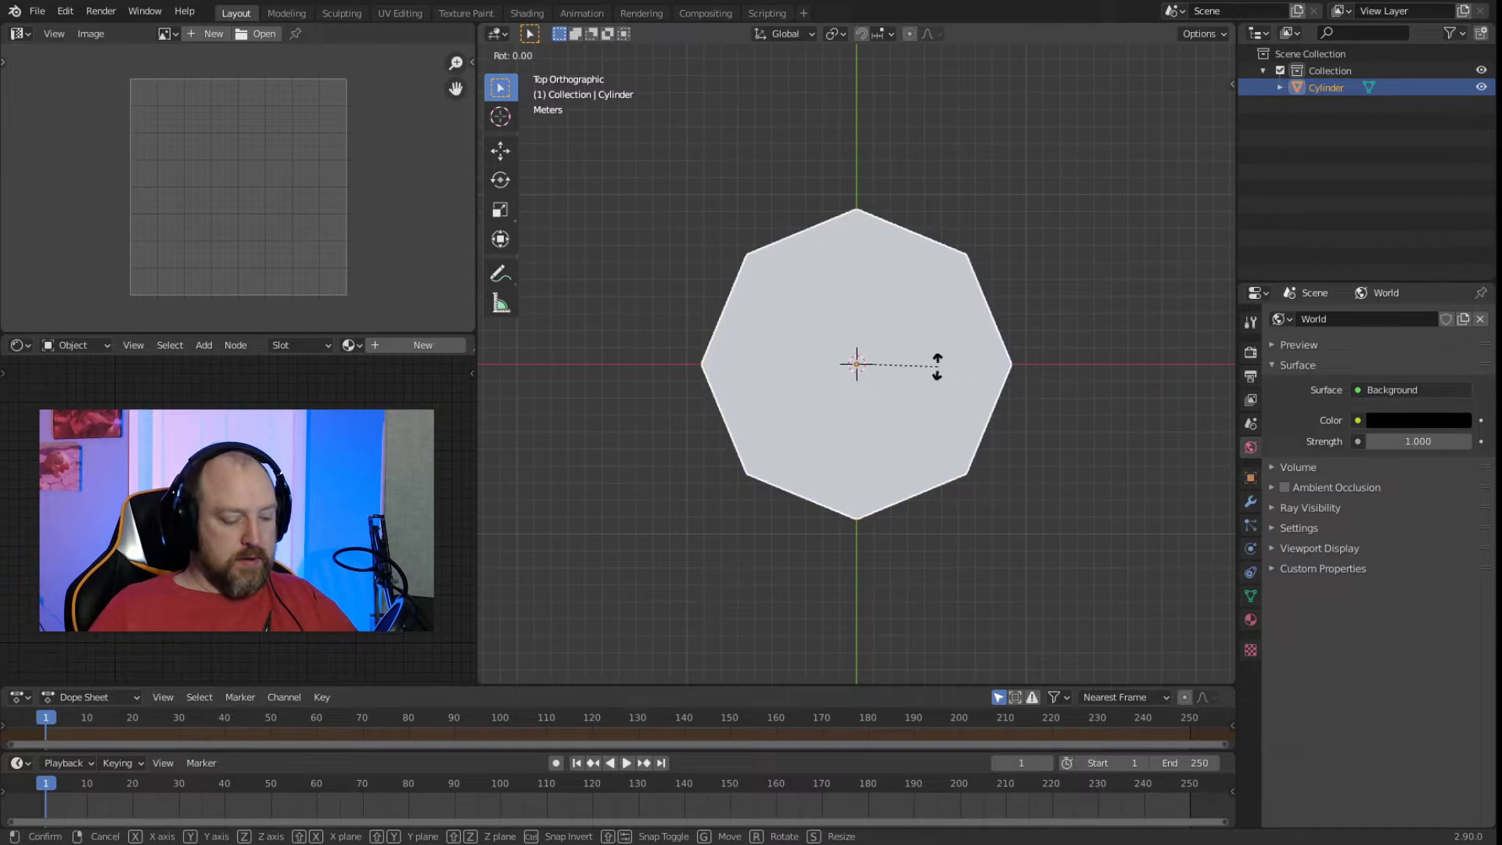
type("22.5")
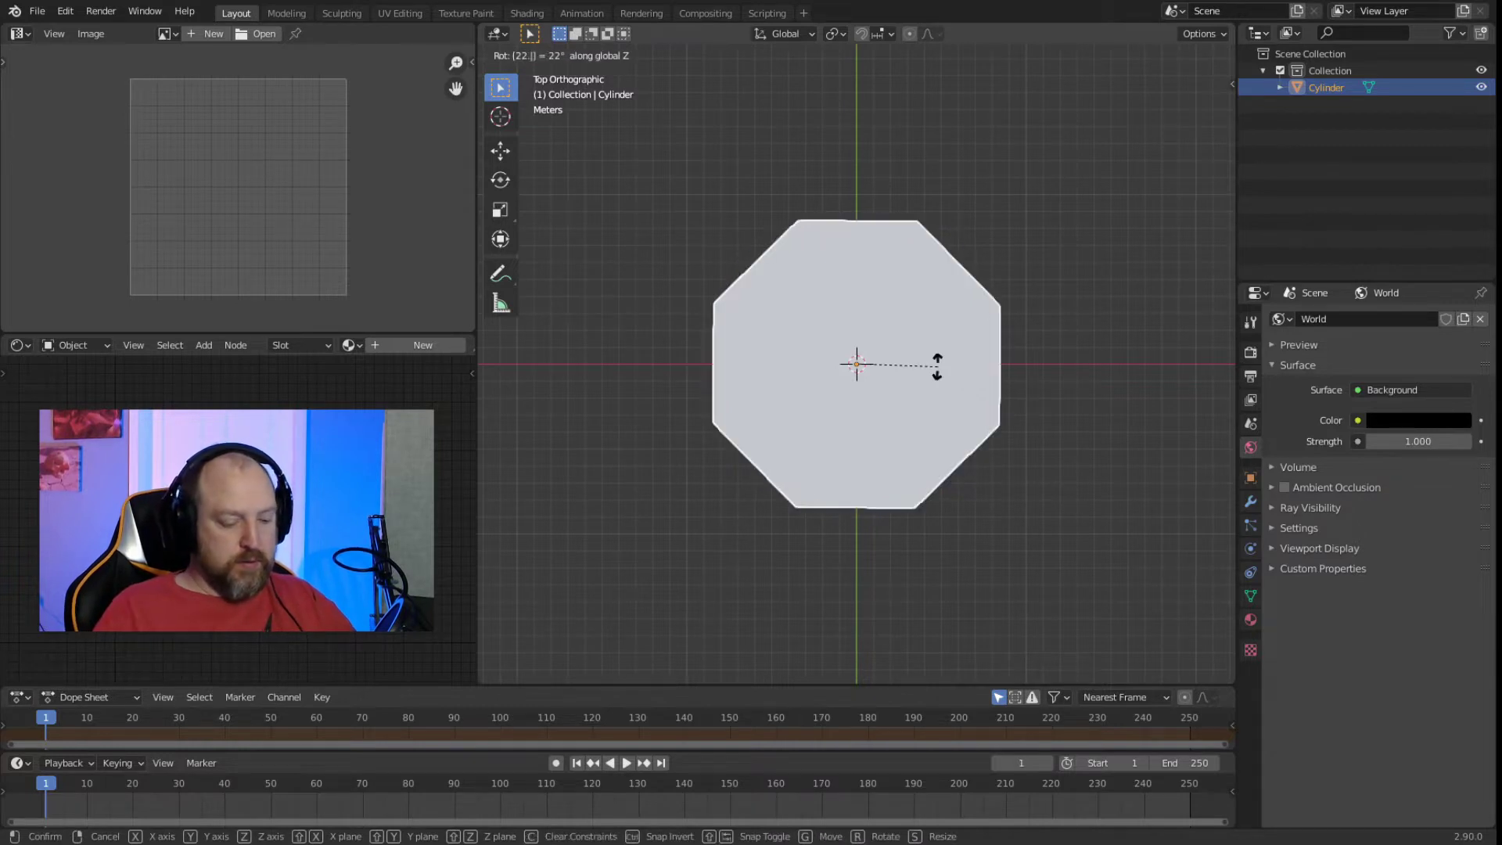
key("Return")
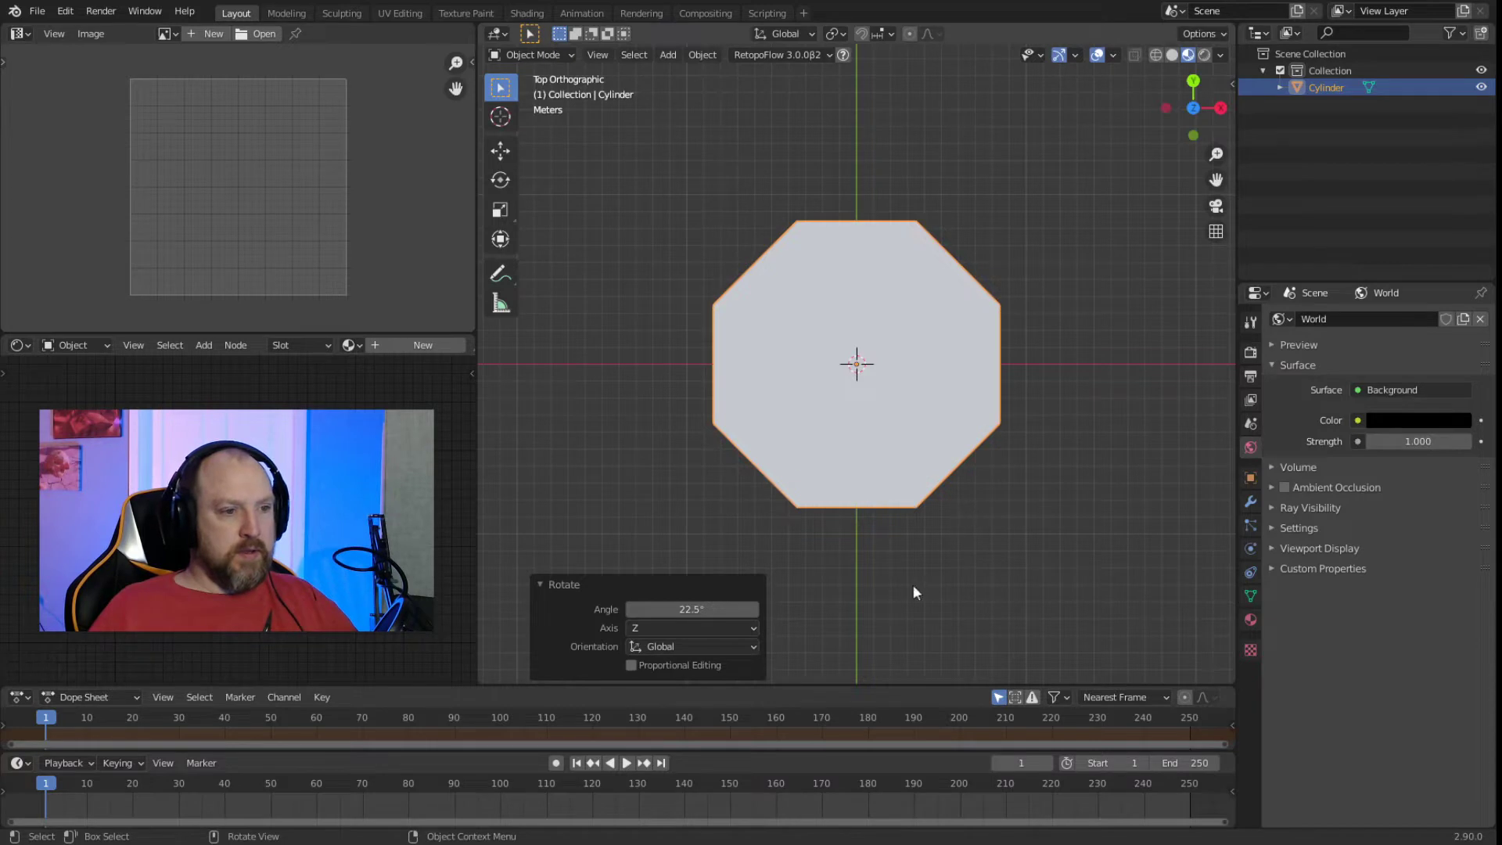
Apply All Transforms to the cylinder and enter Edit Mode.
scroll(911, 586, "up", 4)
scroll(894, 571, "down", 1)
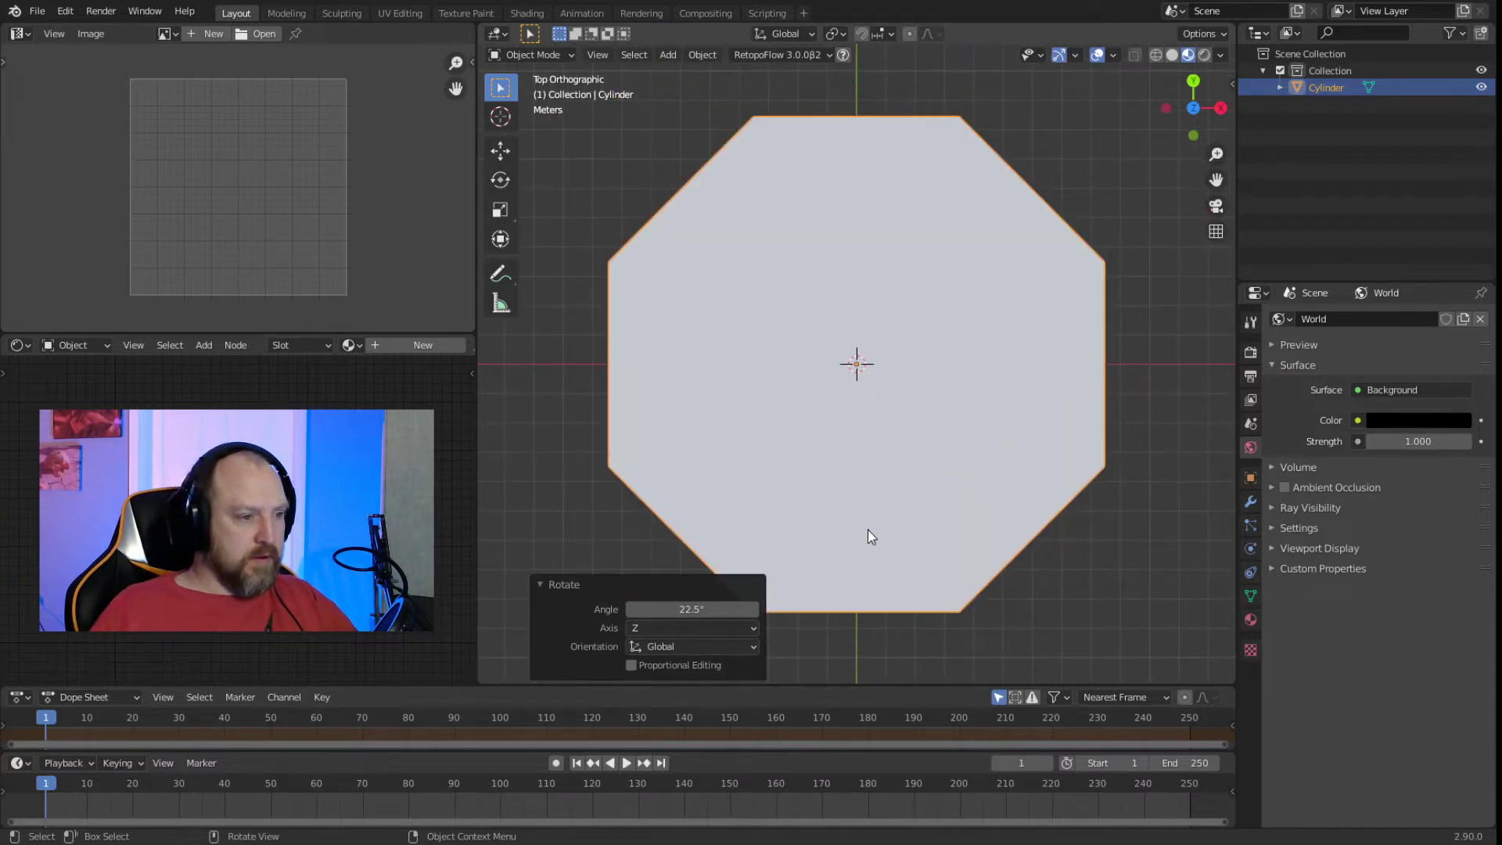
scroll(867, 466, "down", 5)
middle_click_drag(889, 472, 870, 401)
left_click(701, 55)
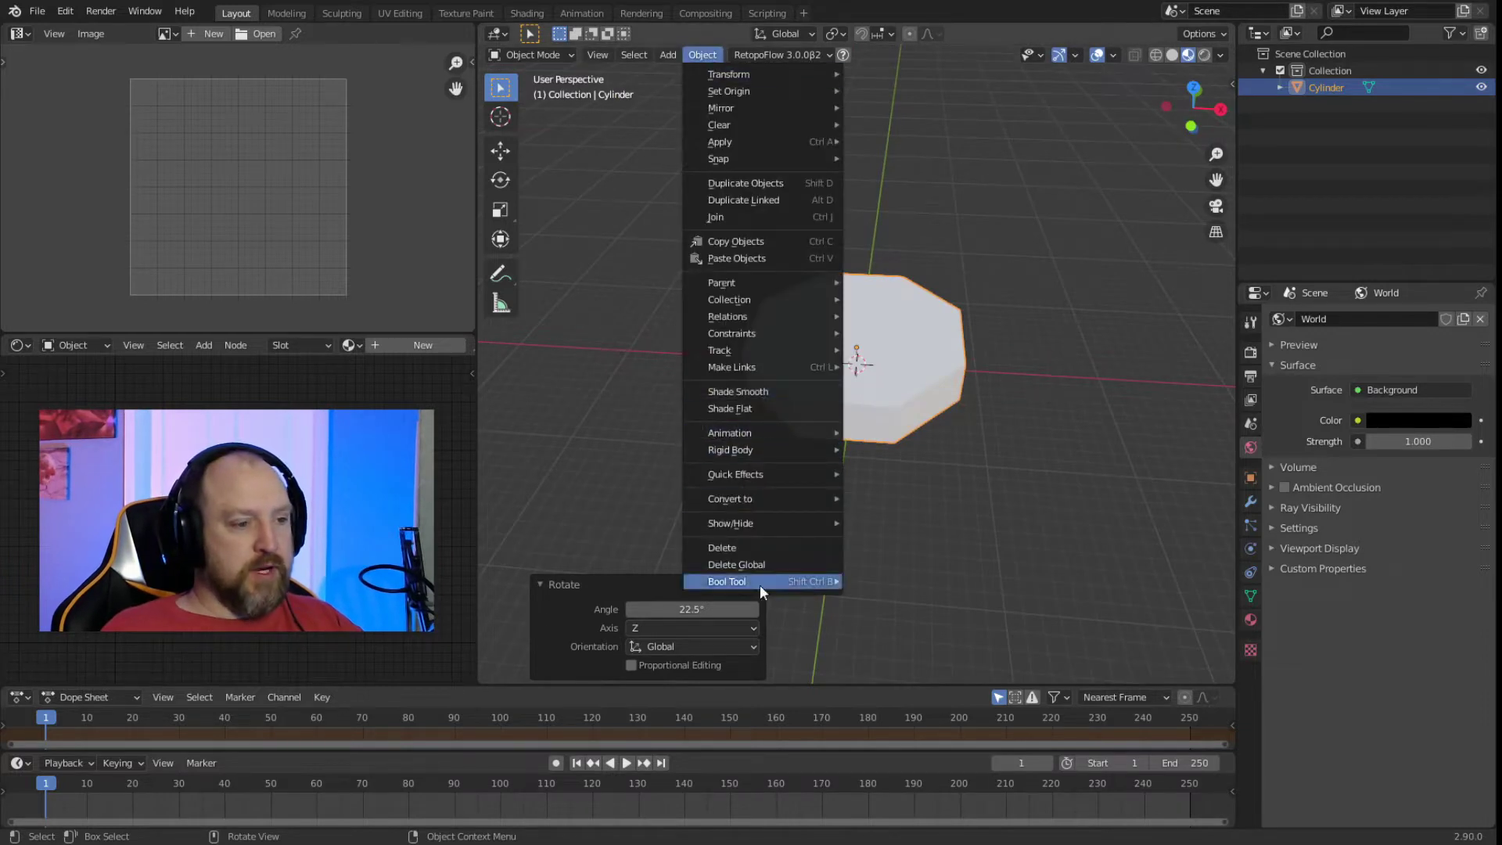
mouse_move(757, 143)
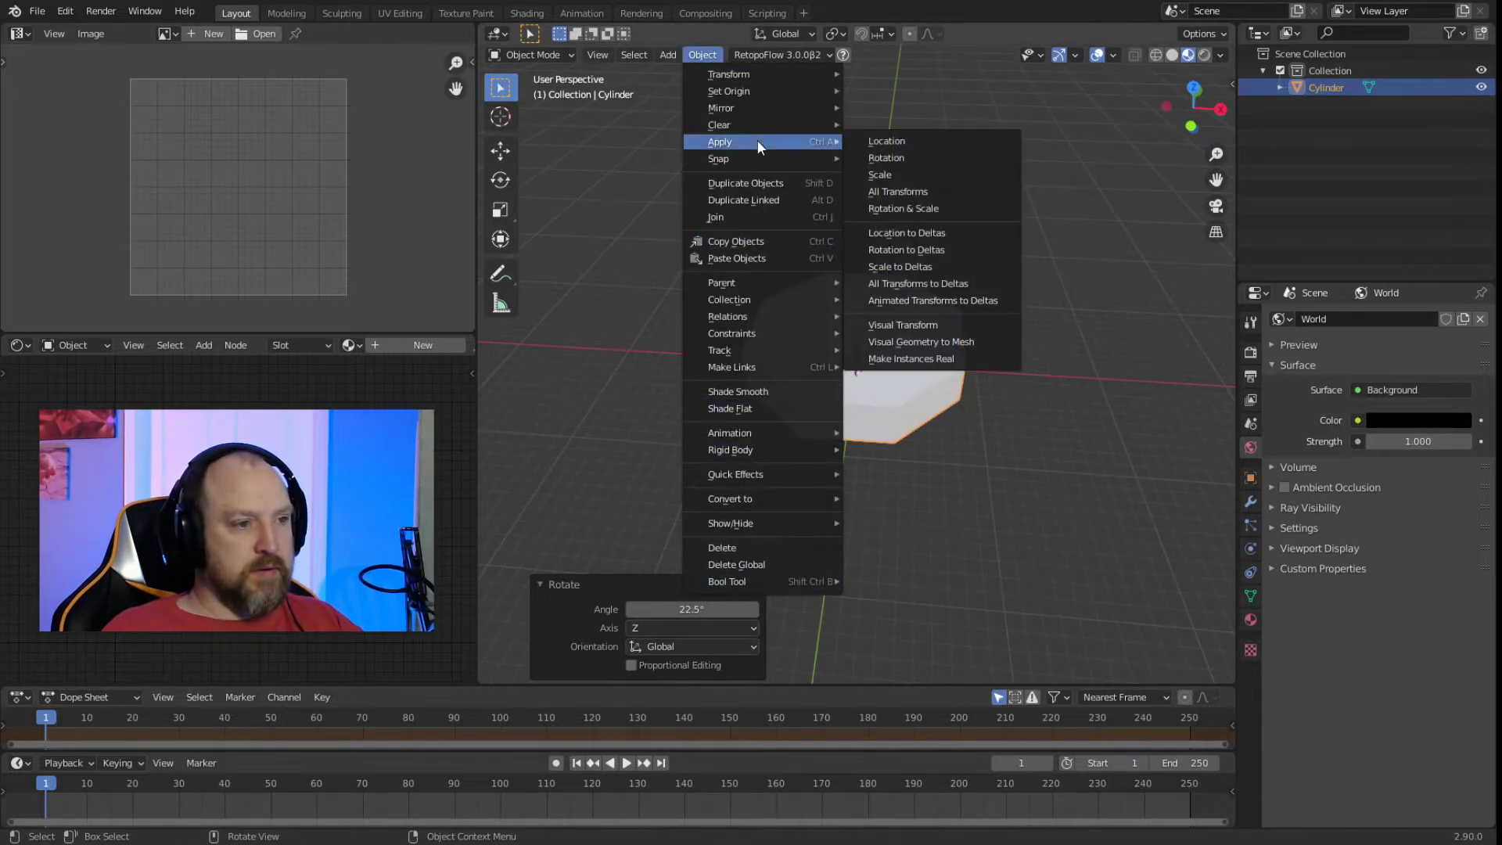
left_click(937, 194)
middle_click_drag(803, 411, 897, 458)
key("Tab")
Delete the cylinder's top cap face.
key("alt+a")
left_click(621, 55)
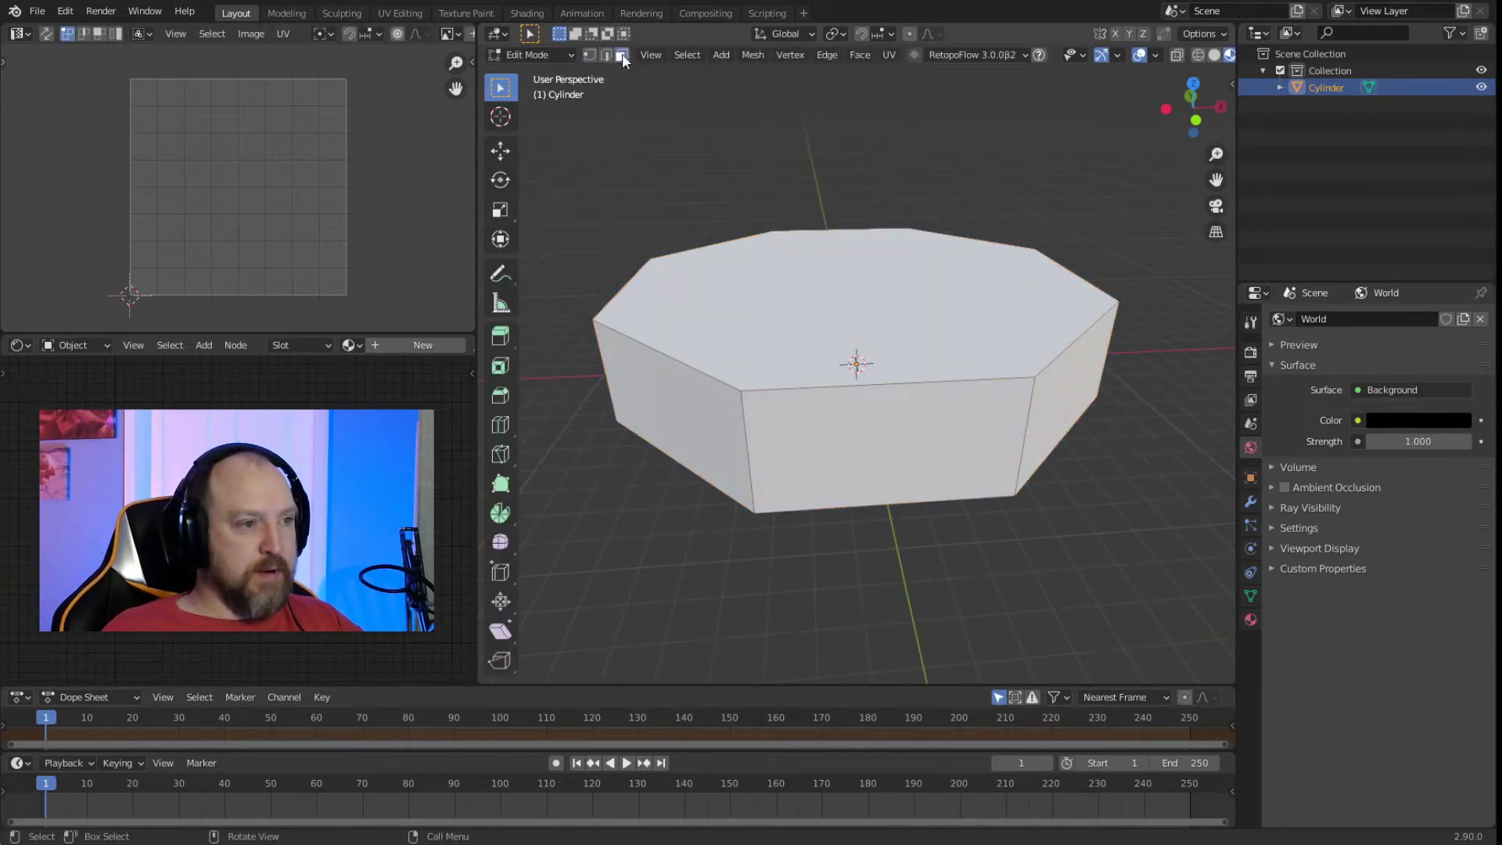
left_click(799, 285)
key("x")
left_click(805, 287)
middle_click_drag(832, 330, 790, 77)
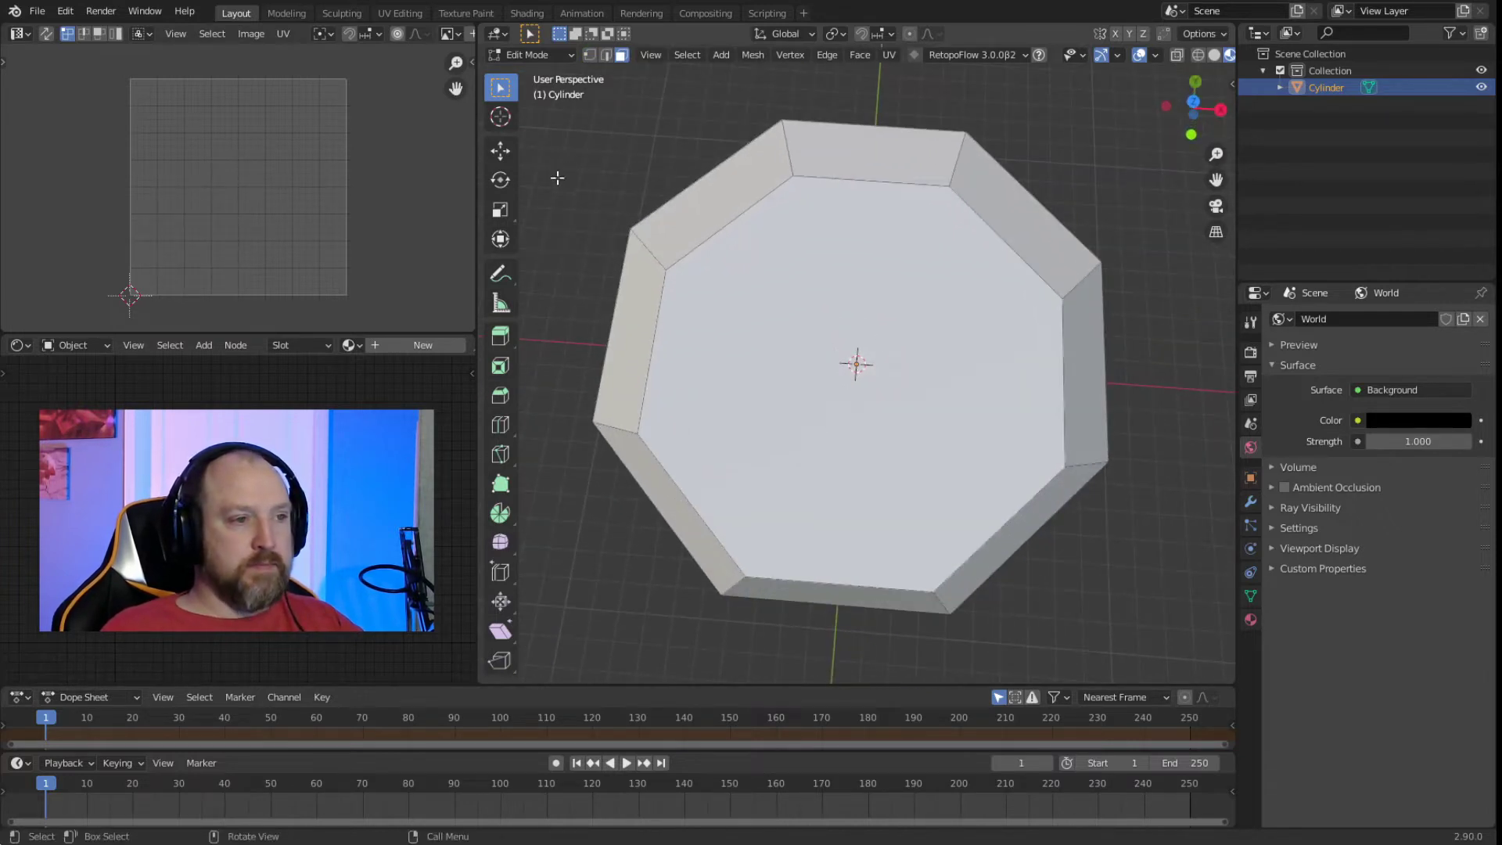
Add centred loop cuts through the top, right and left walls.
left_click(606, 55)
key("ctrl+r")
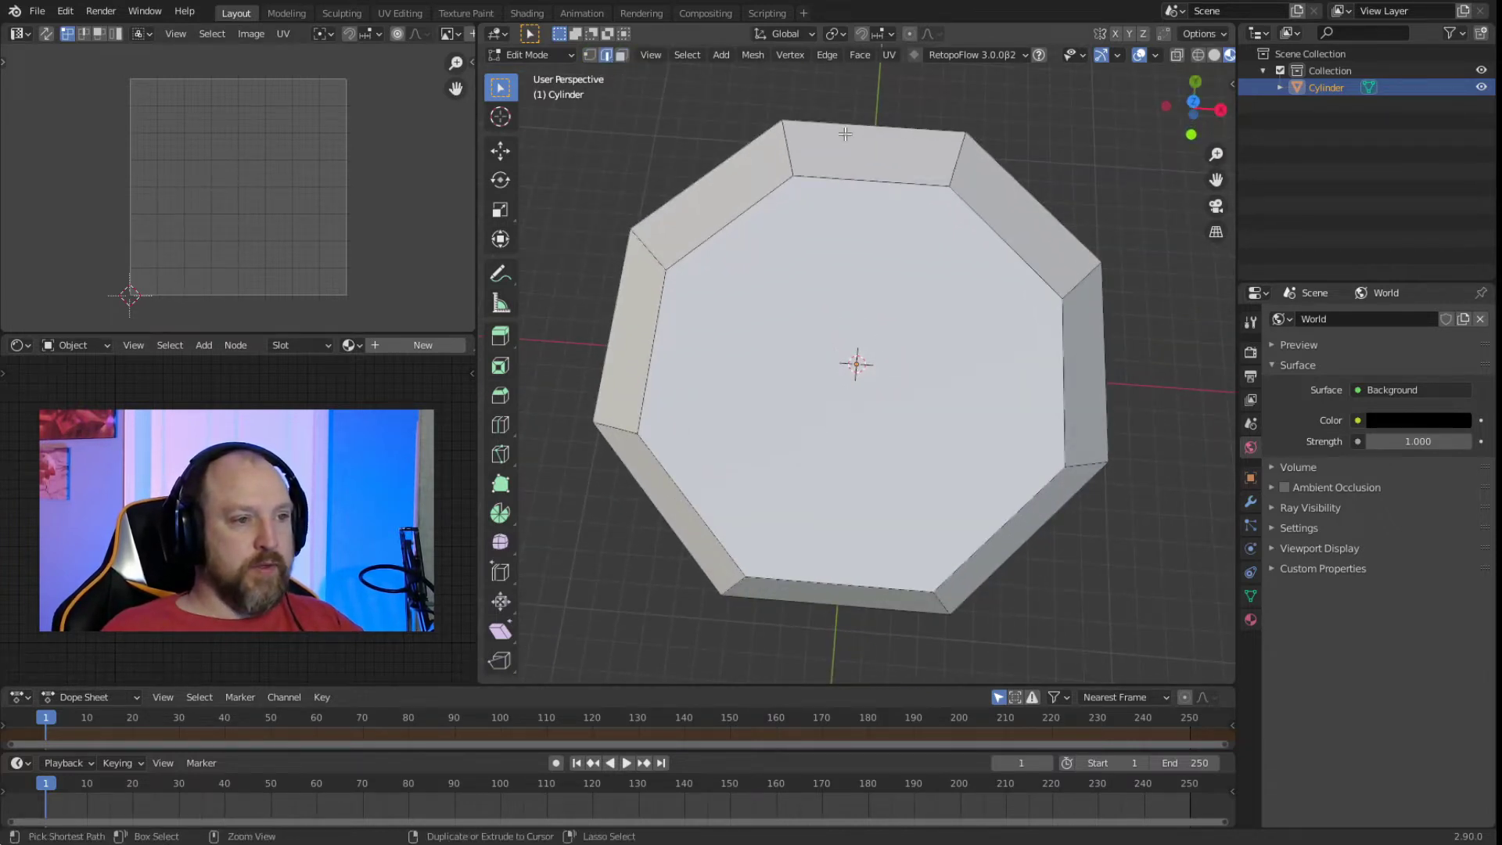
left_click(849, 137)
right_click(814, 208)
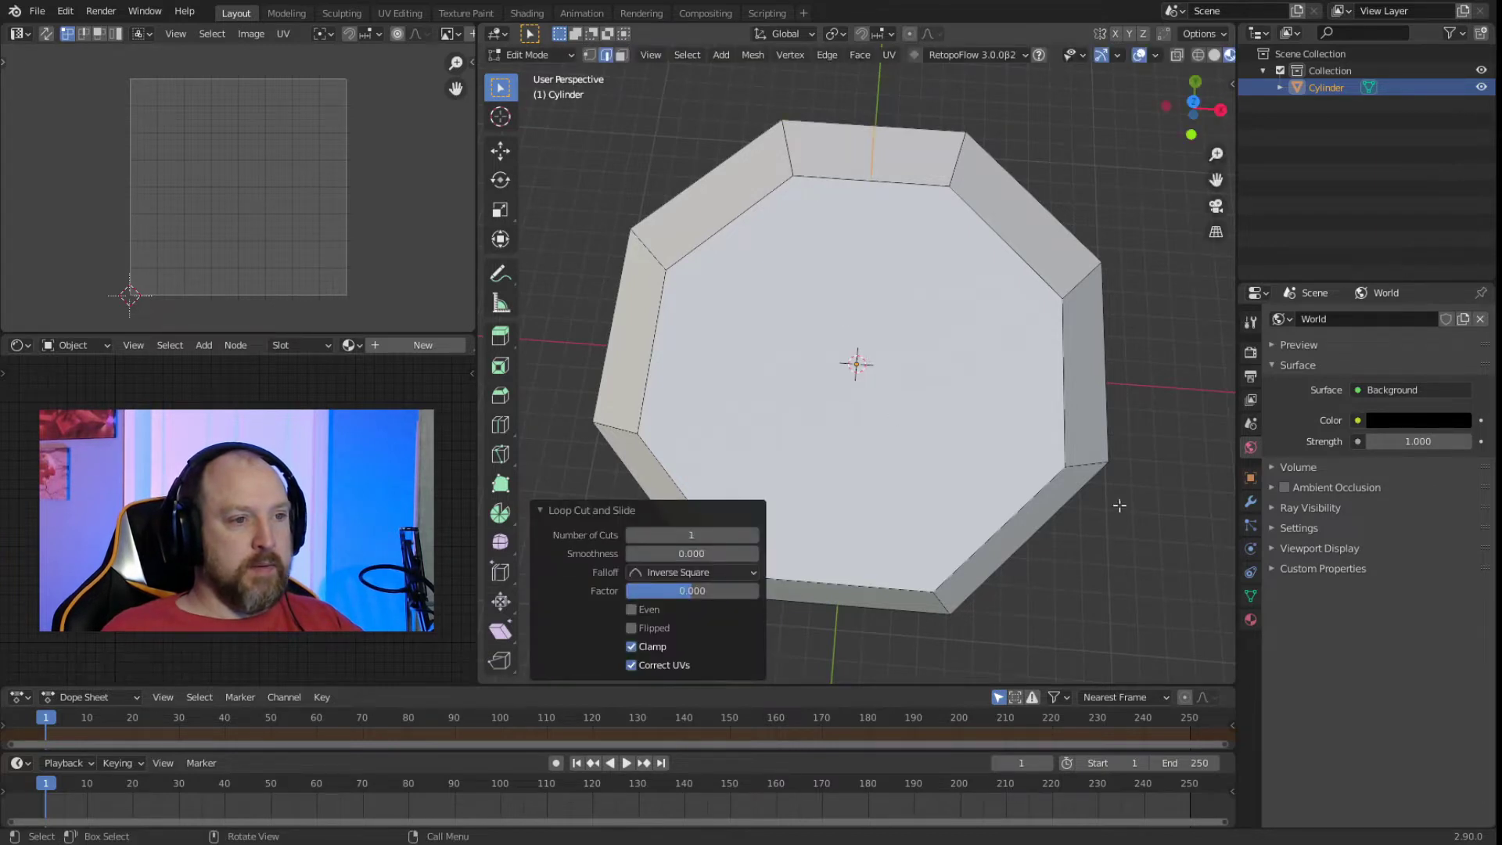
key("g")
key("g")
right_click(1058, 405)
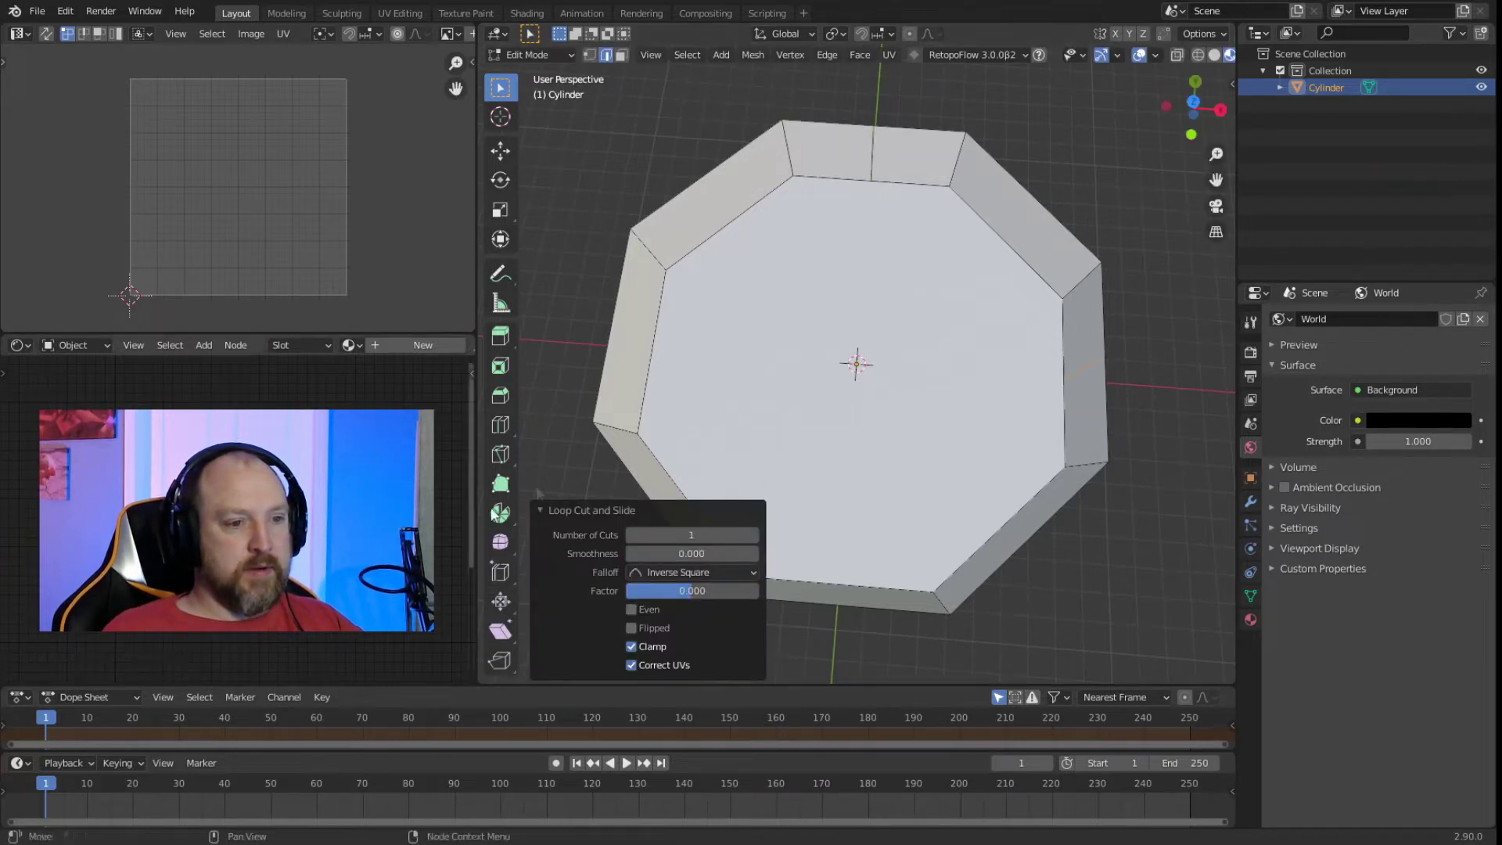
left_click(955, 349)
key("1")
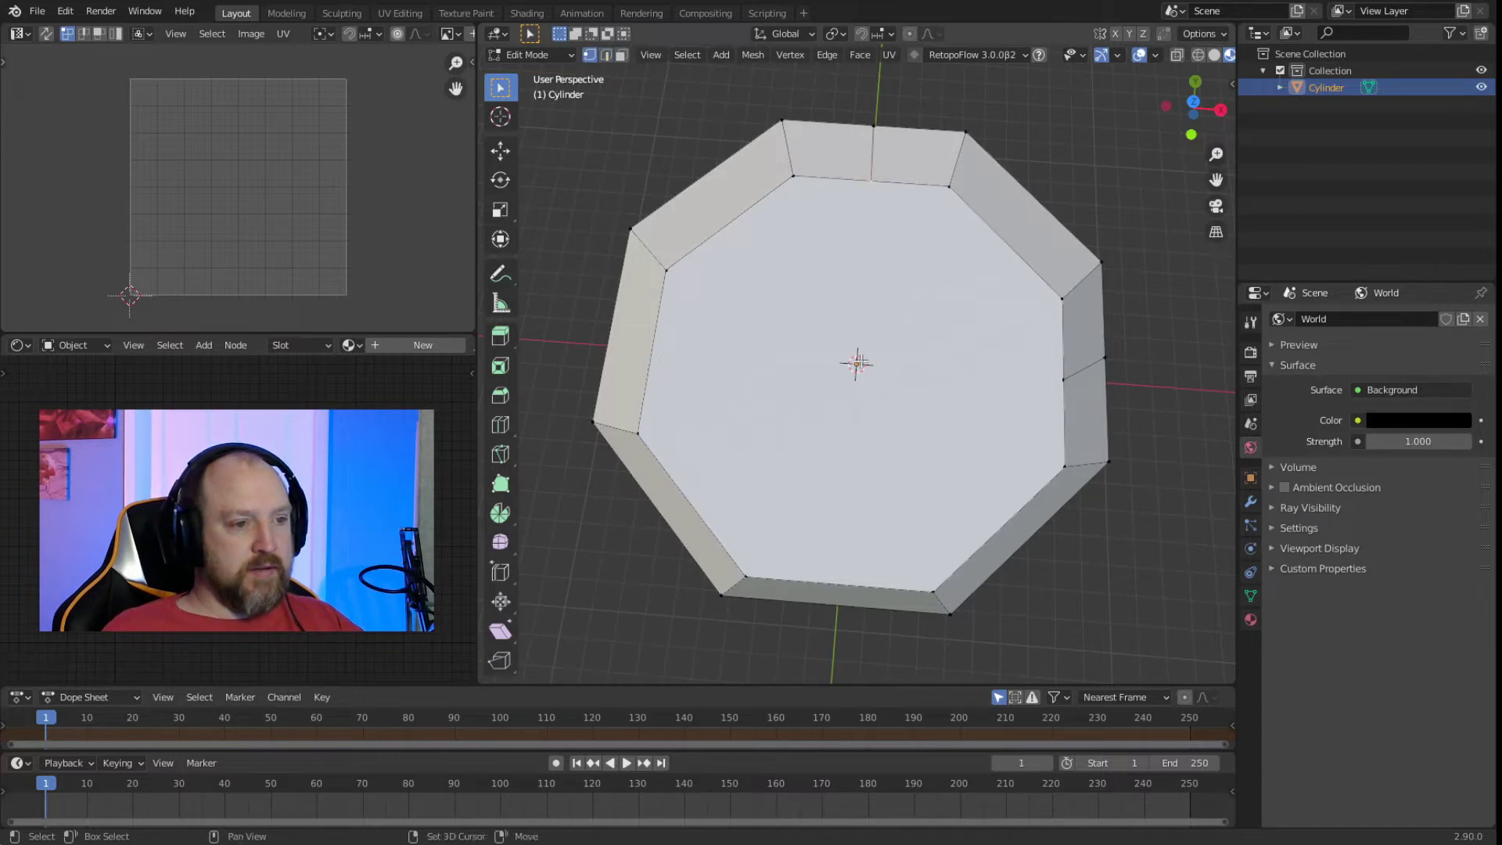
key("j")
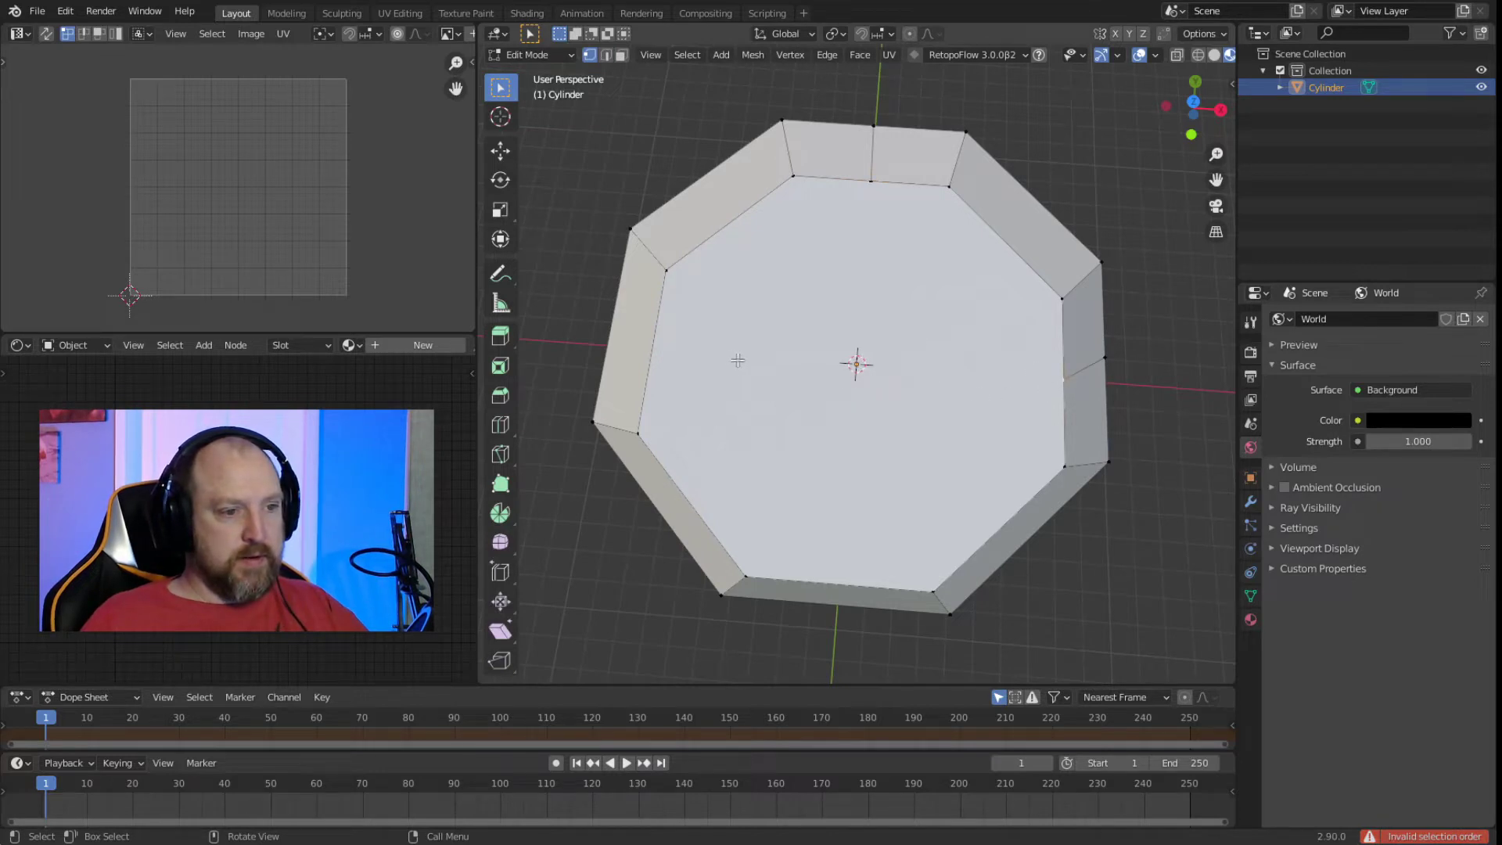
key("ctrl+r")
left_click(583, 320)
right_click(582, 320)
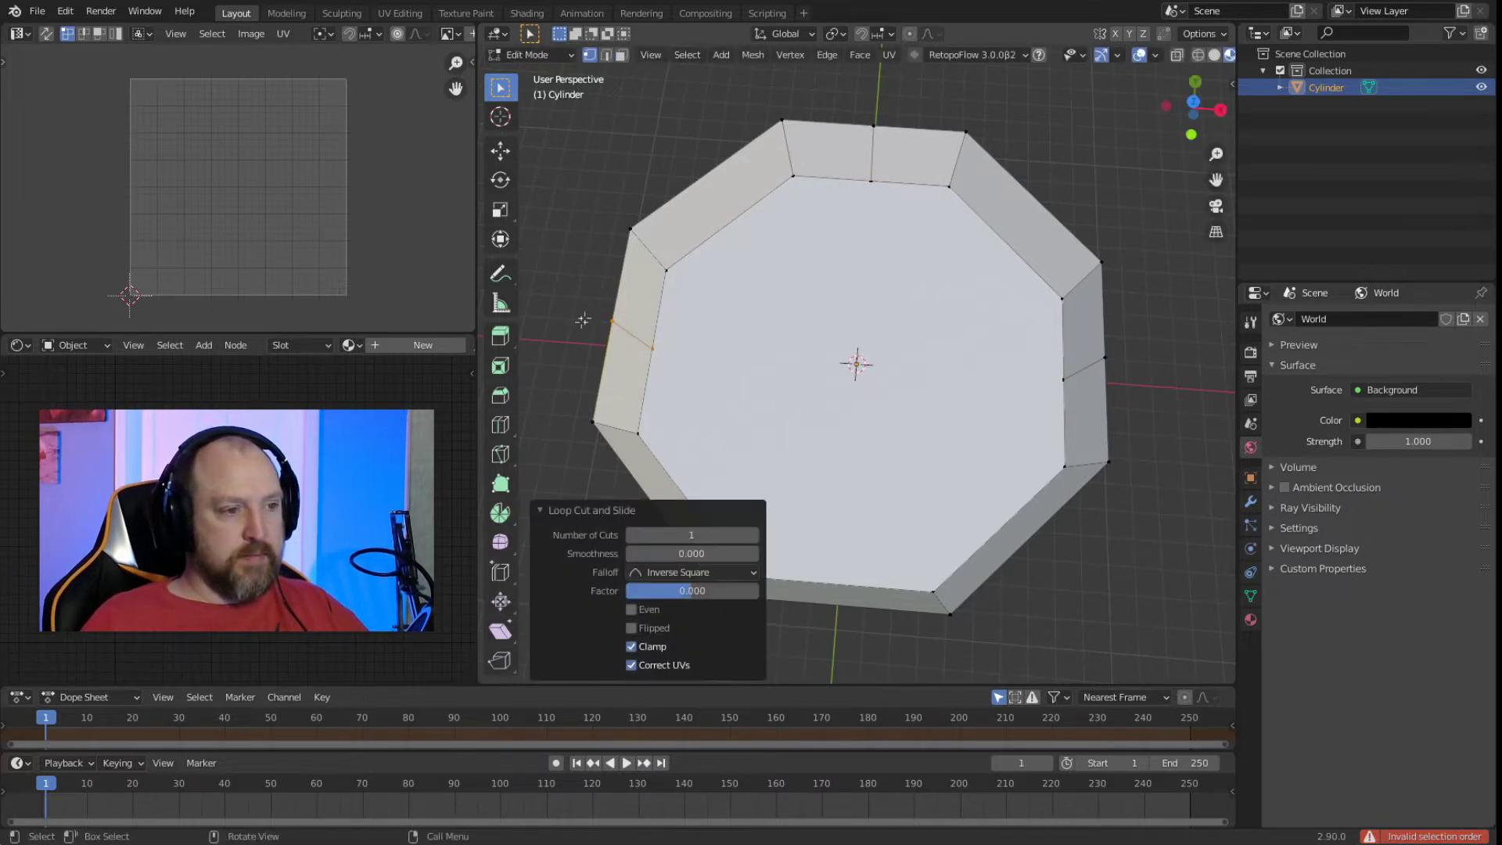
Join opposite midpoint vertices top-to-bottom and left-to-right, quartering the floor.
left_click(859, 608)
left_click(837, 584, "shift")
left_click(826, 556, "shift")
key("j")
left_click(1057, 384, "shift")
left_click(656, 350, "shift")
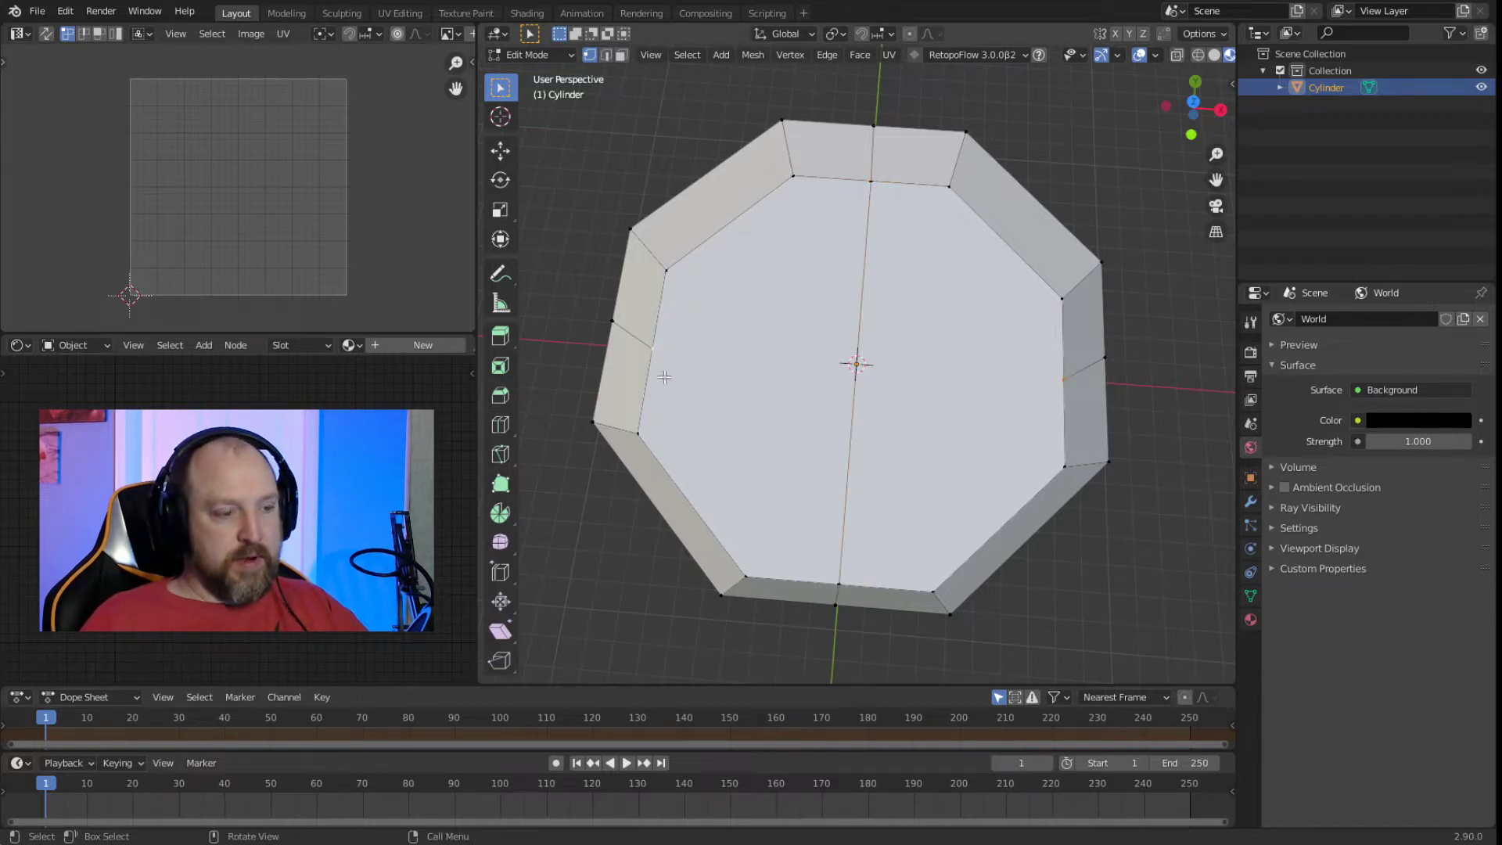
key("j")
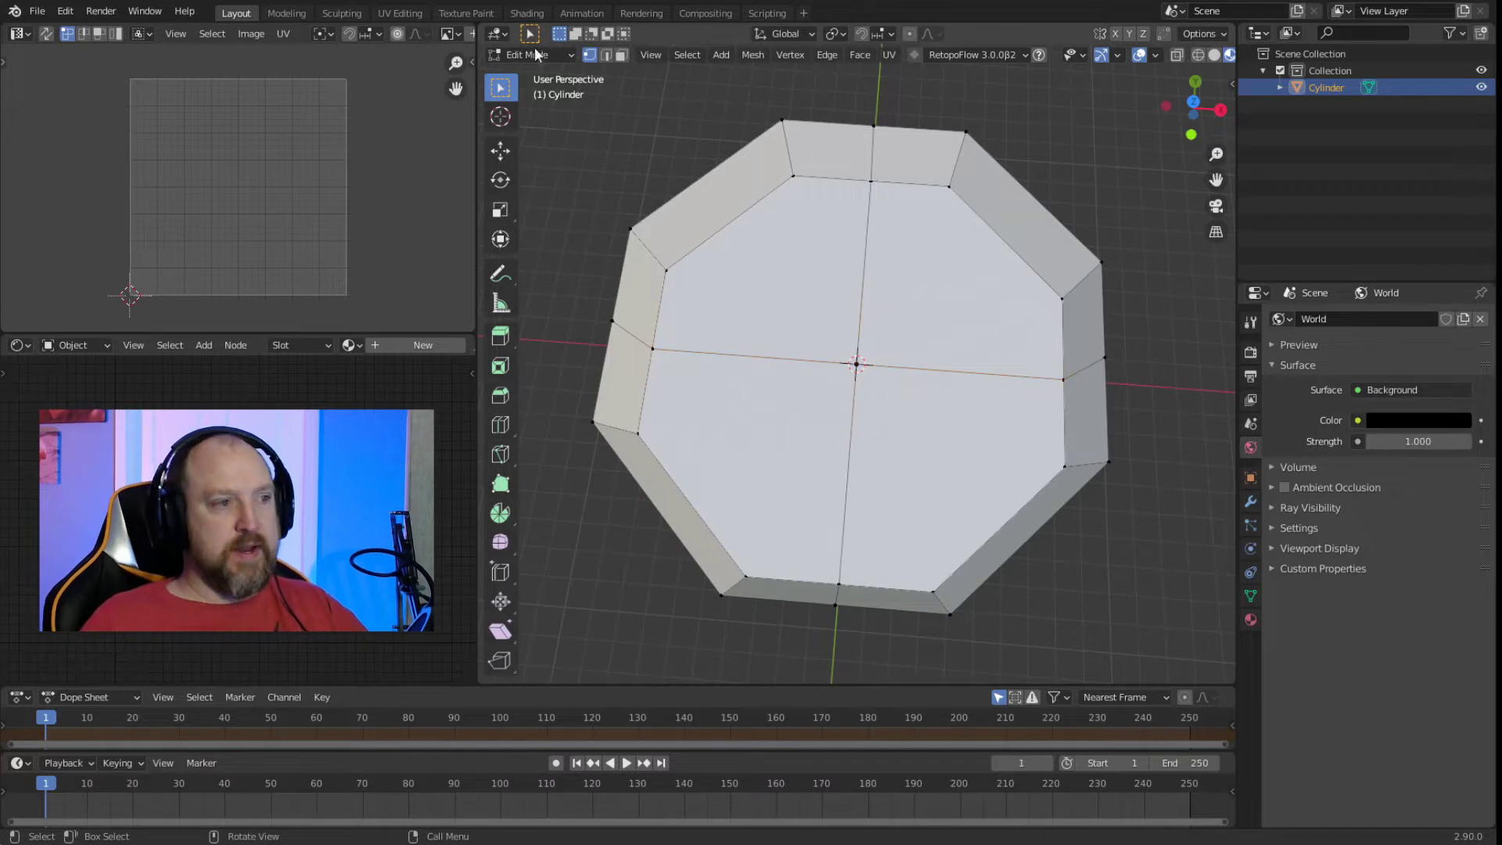
left_click(786, 155)
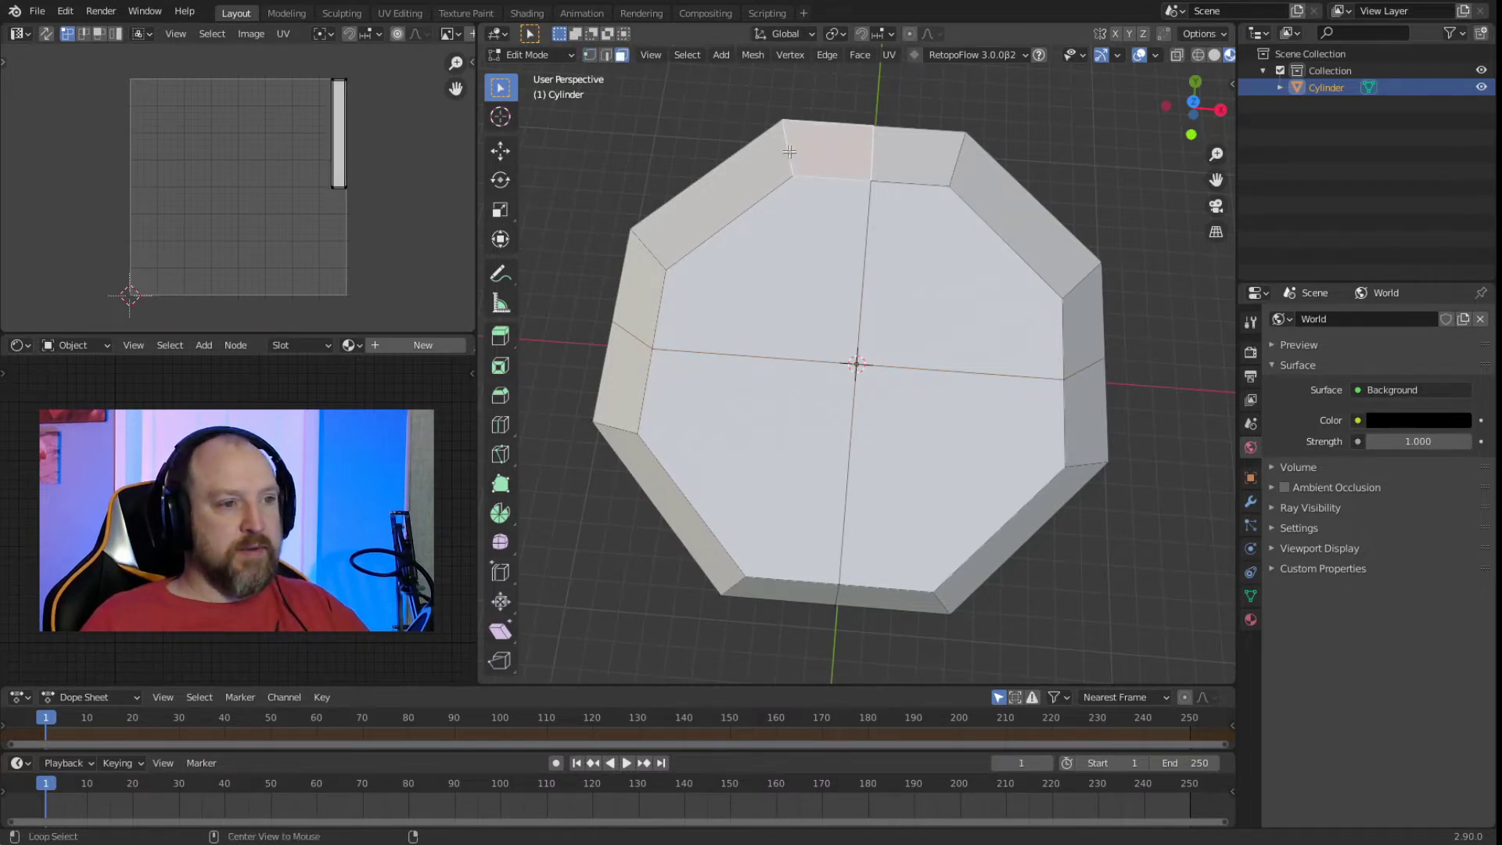
Delete three of the four floor quadrants.
left_click(814, 275, "shift")
left_click(803, 435, "shift")
left_click(1046, 444, "shift")
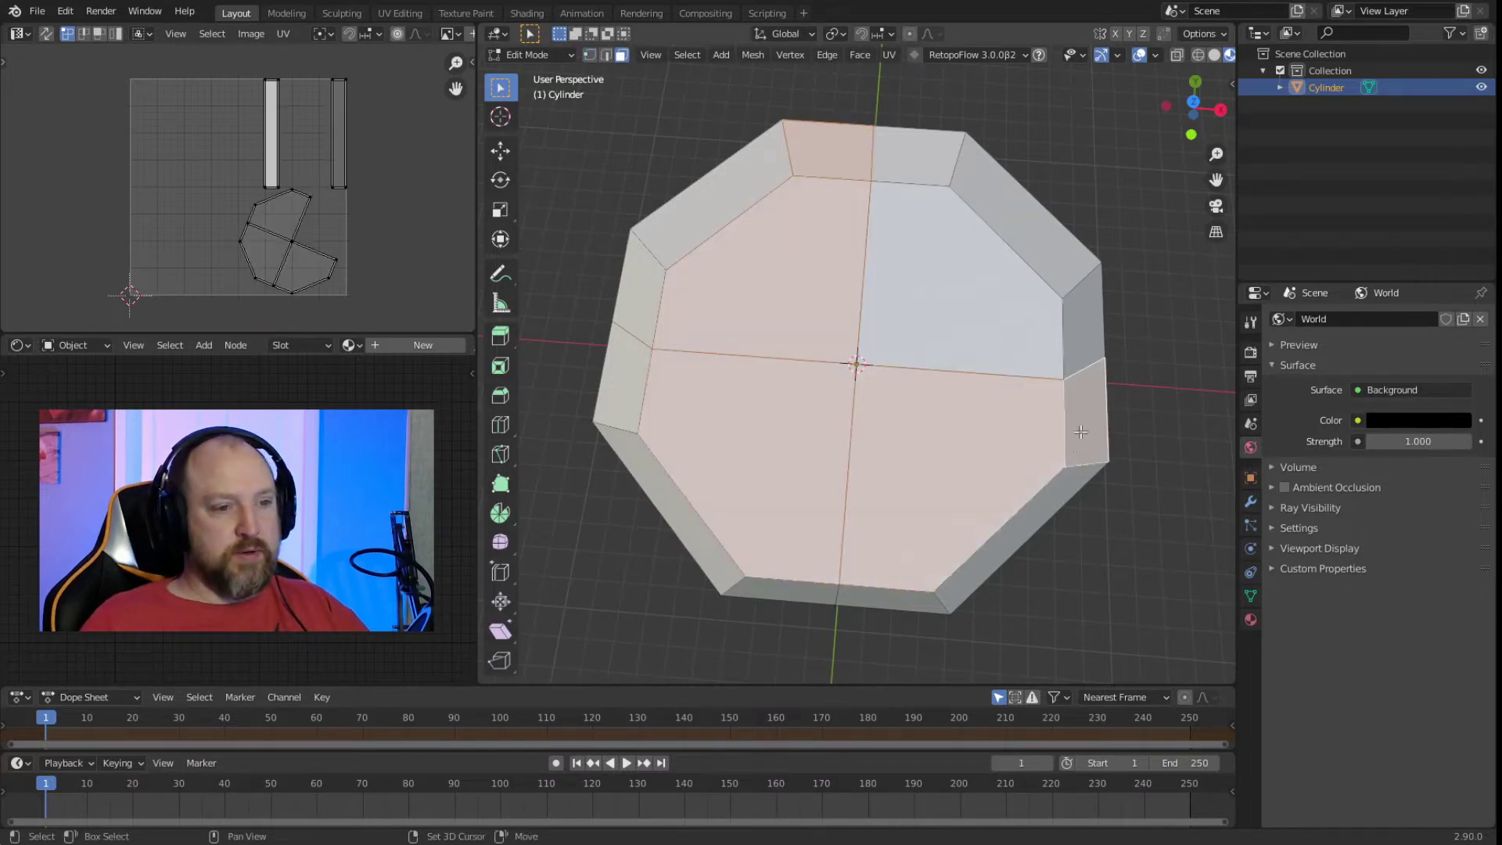
key("x")
left_click(1070, 459)
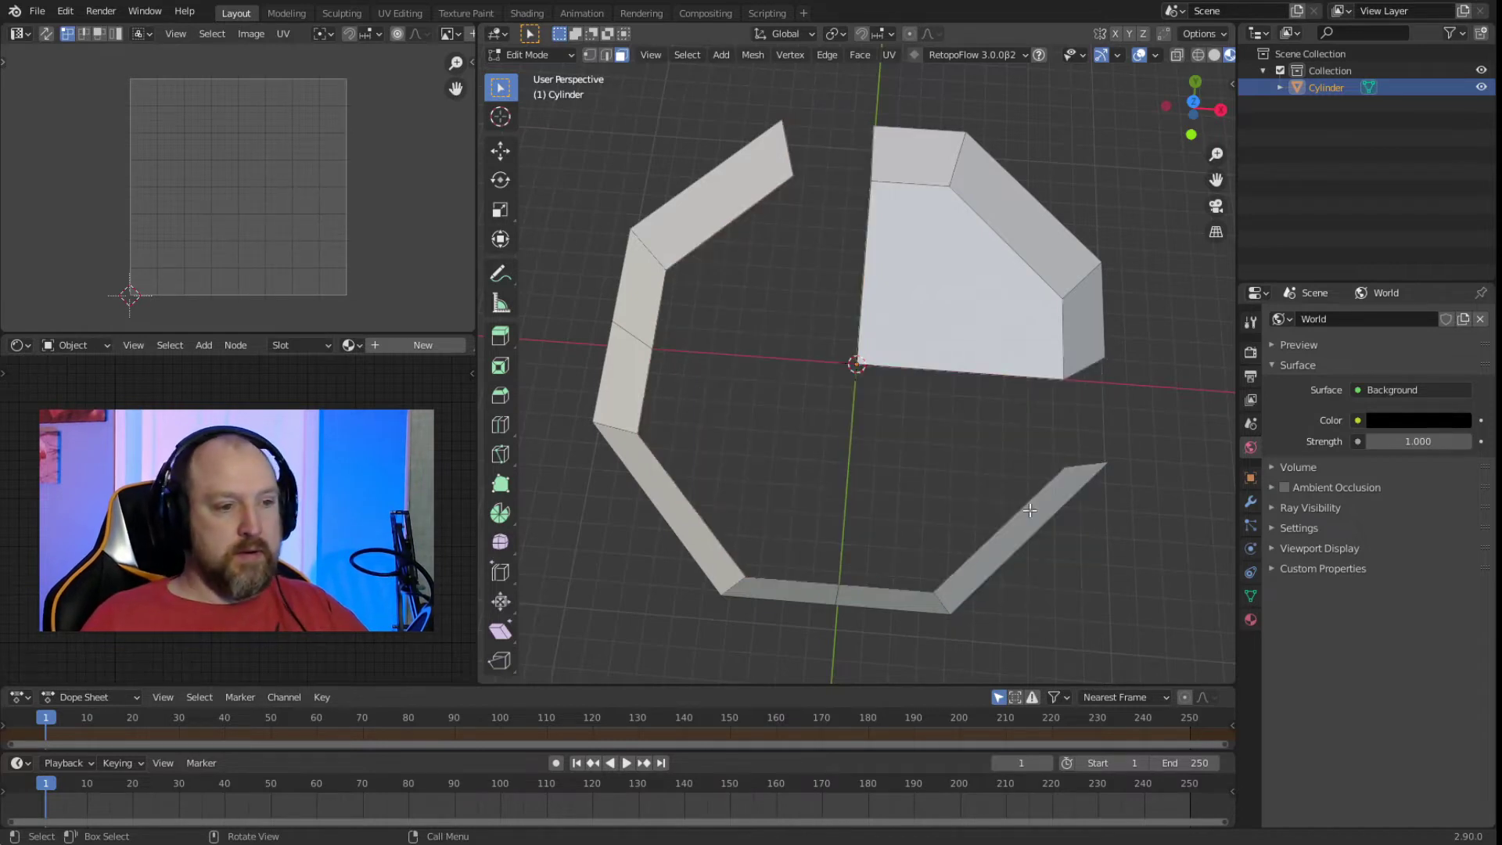
Select the linked wall strip with L and delete its faces.
key("l")
key("x")
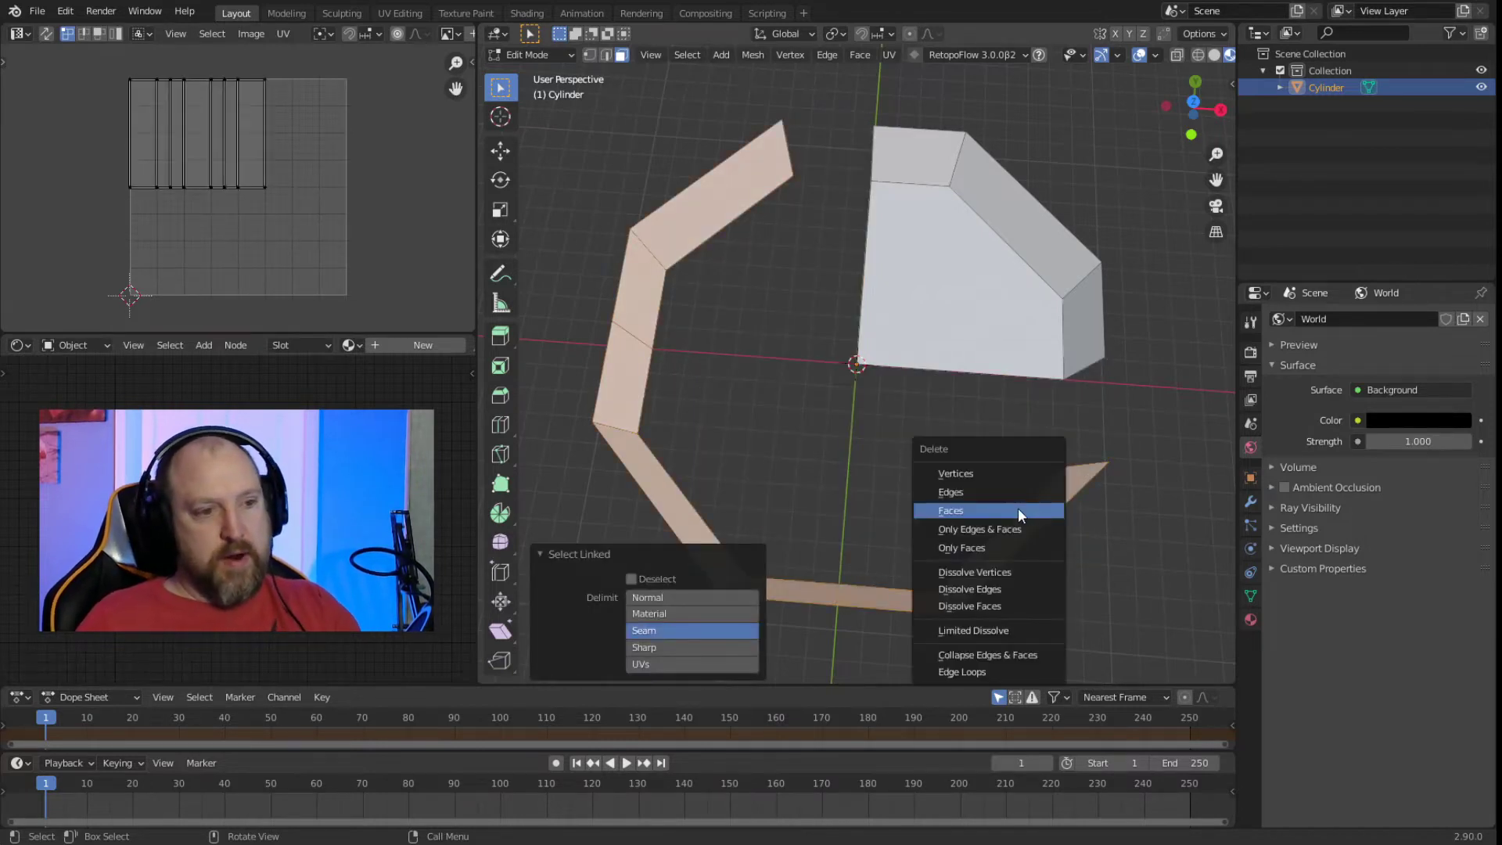
left_click(1017, 509)
middle_click_drag(985, 501, 923, 508)
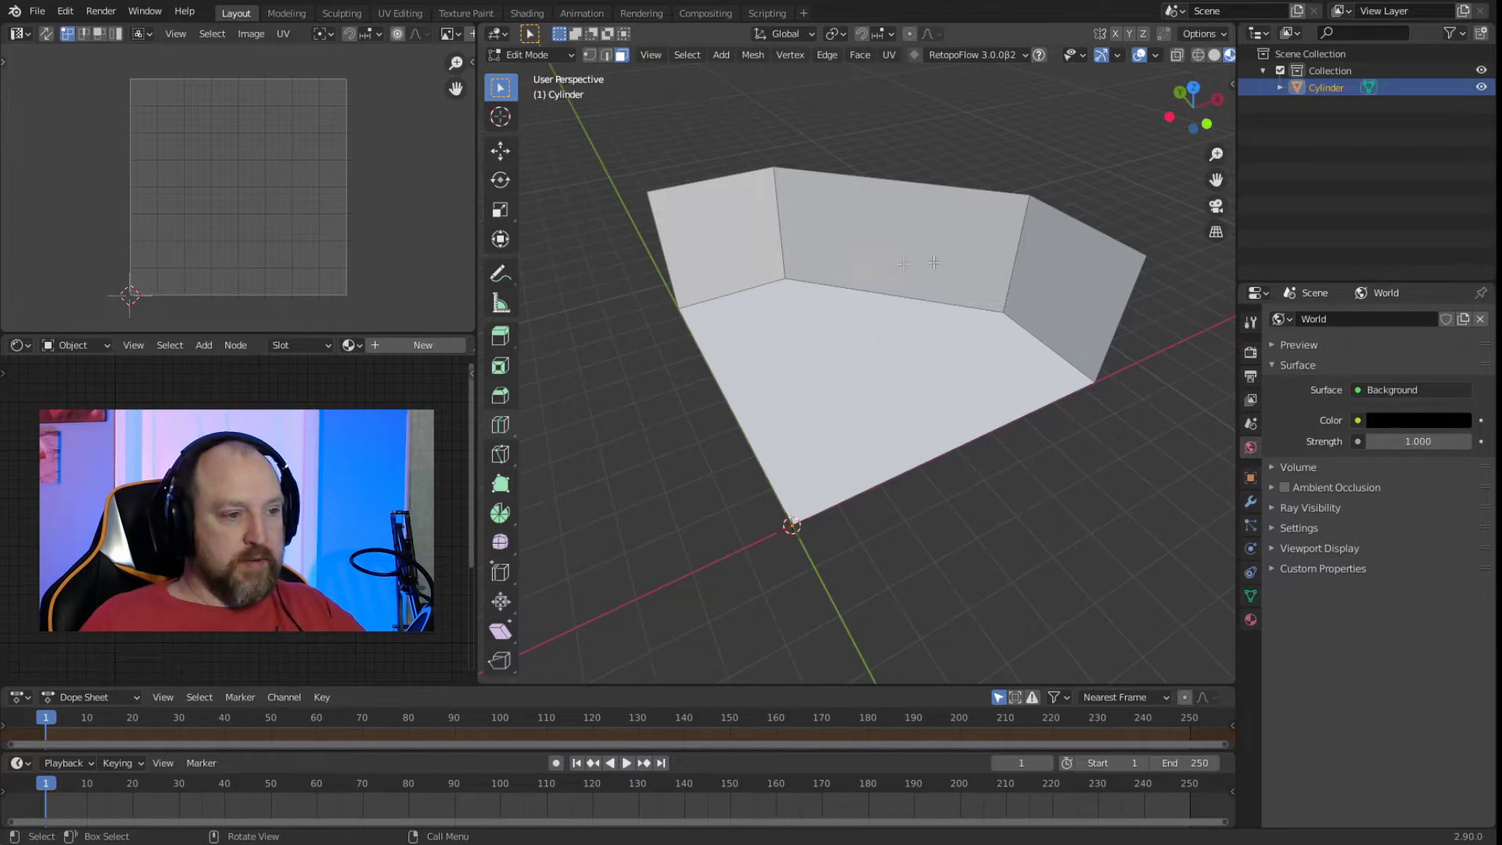
Add a Mirror modifier to the quarter wedge with both X and Y axes enabled.
left_click(723, 228)
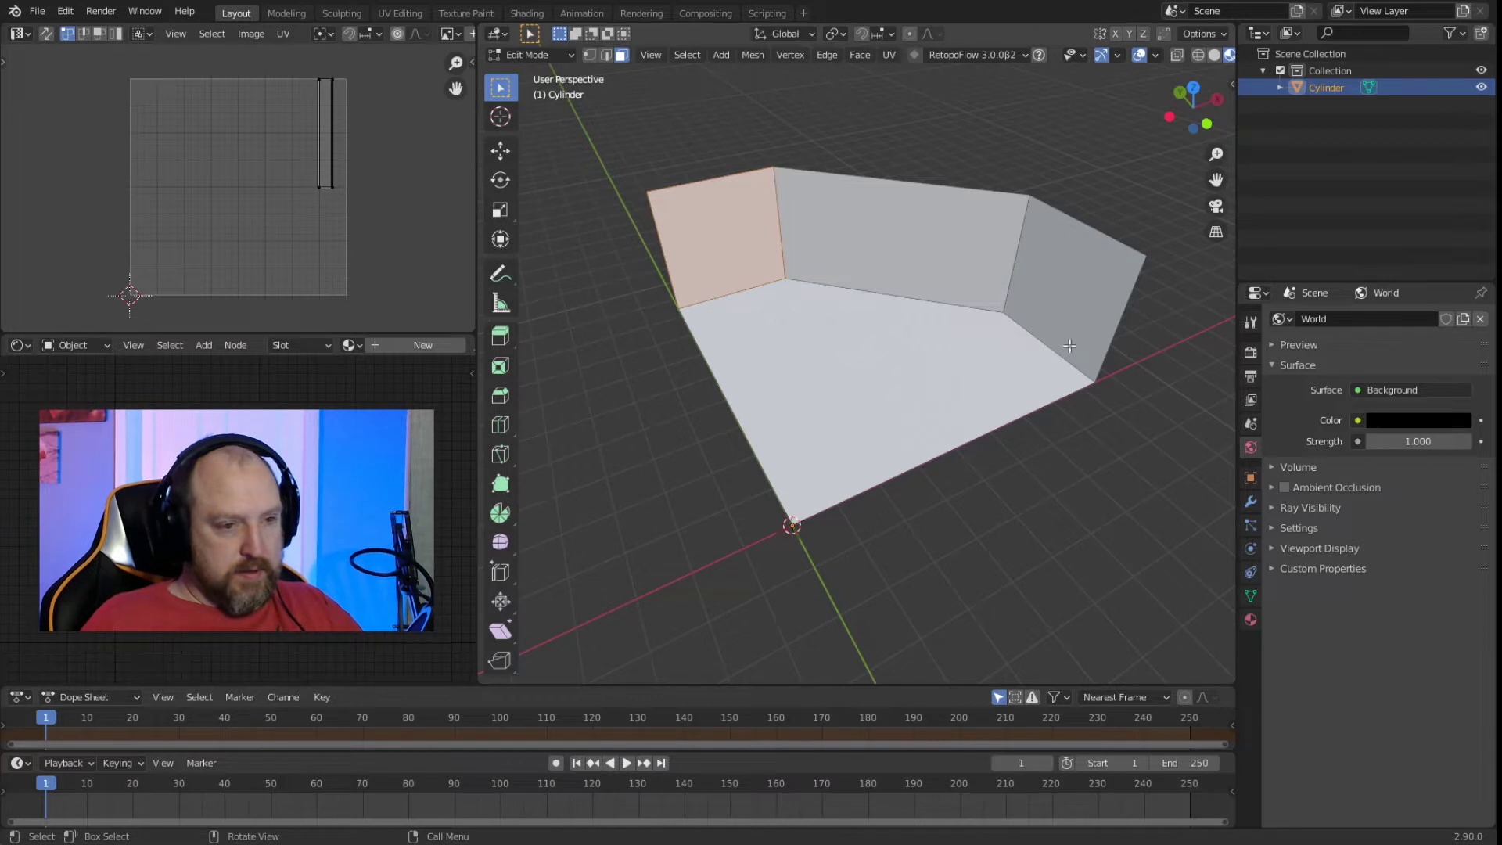
left_click(1251, 502)
left_click(1328, 318)
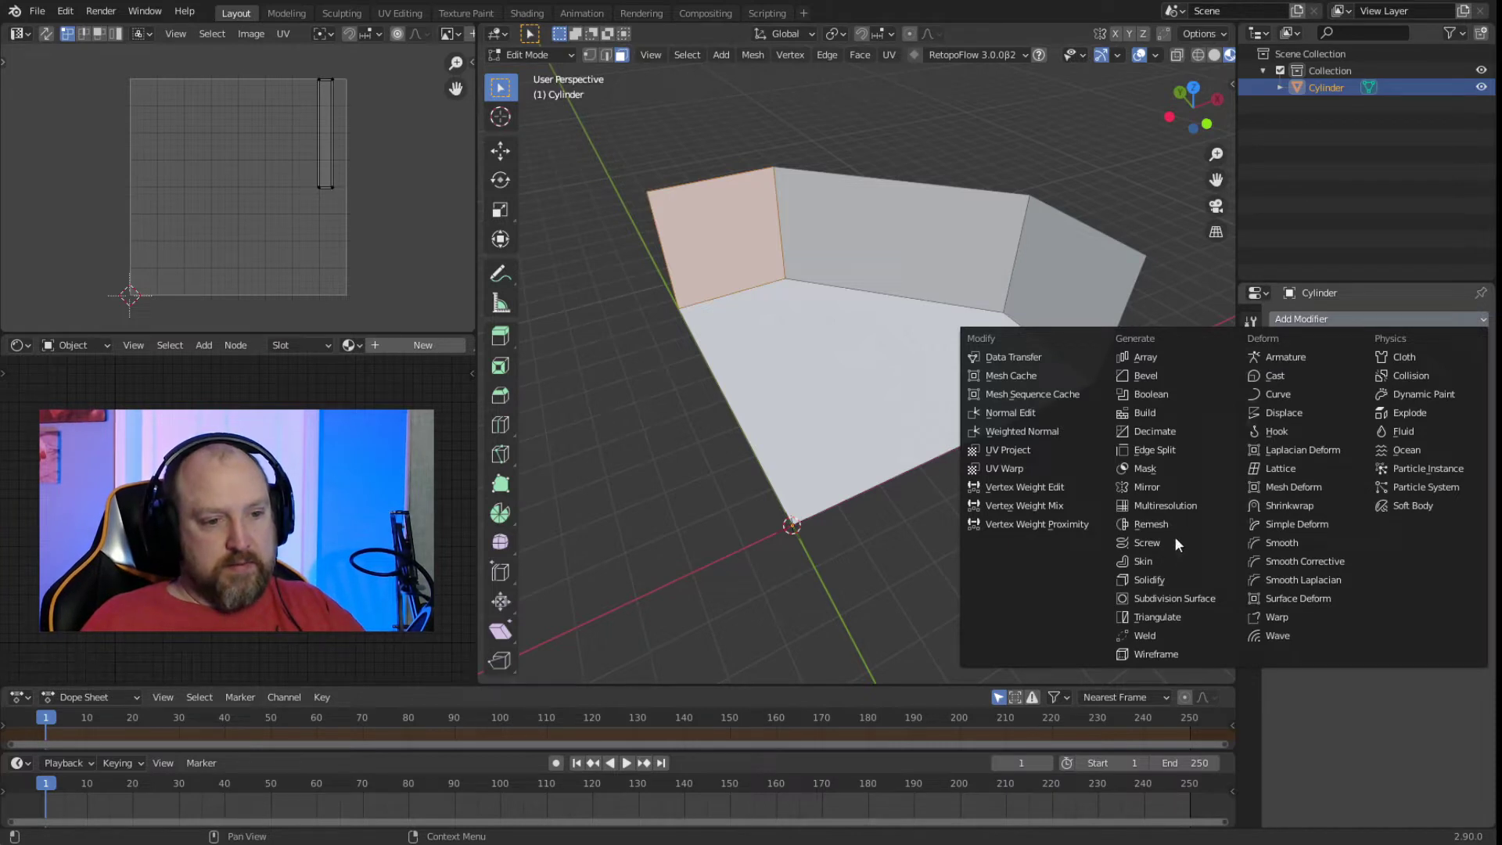
left_click(1176, 486)
middle_click_drag(968, 480, 875, 517)
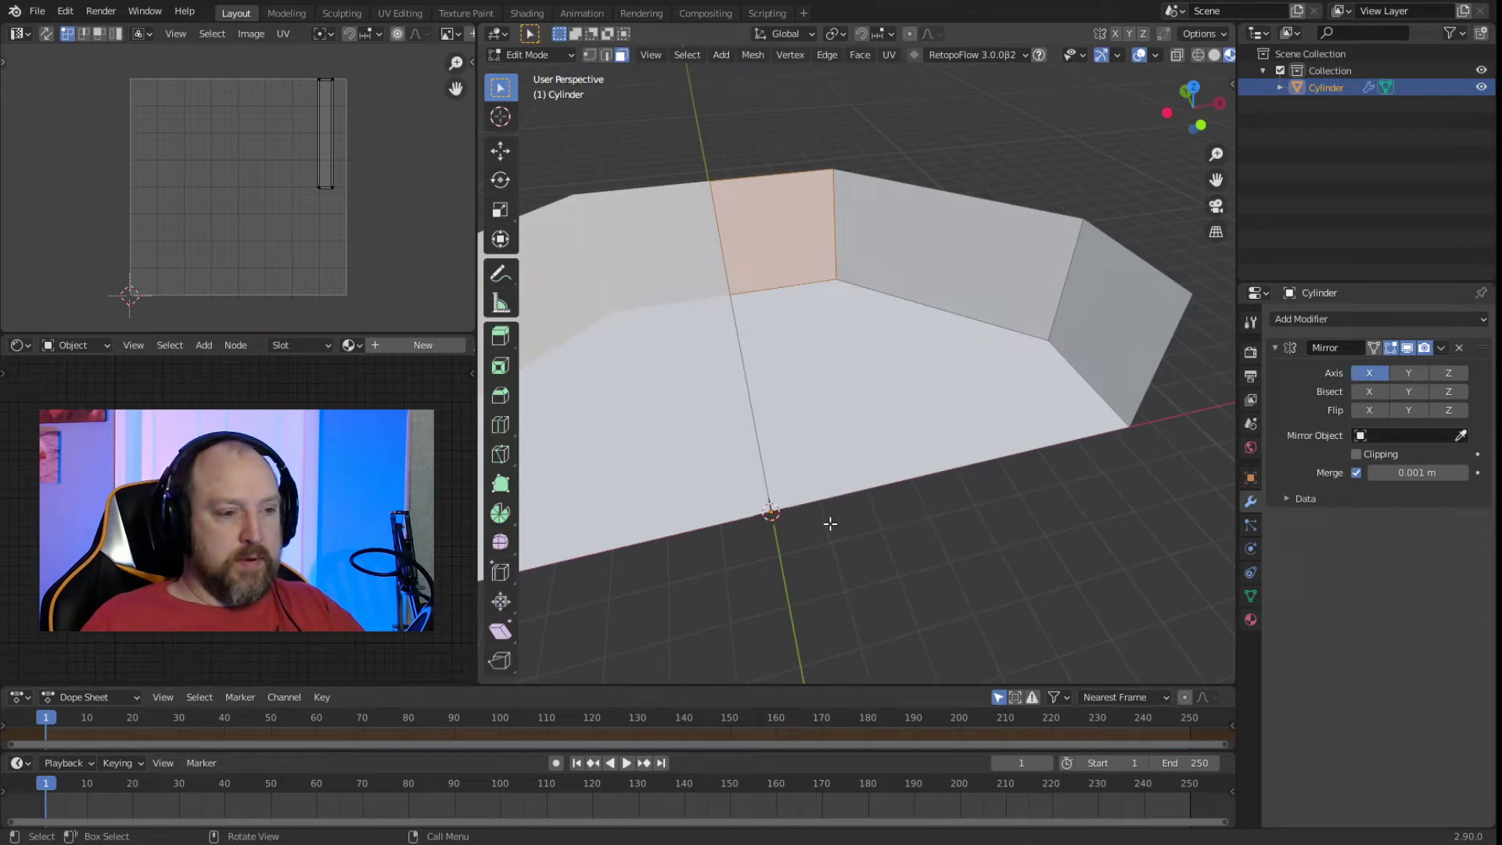
left_click(1409, 373)
middle_click_drag(782, 484, 745, 466)
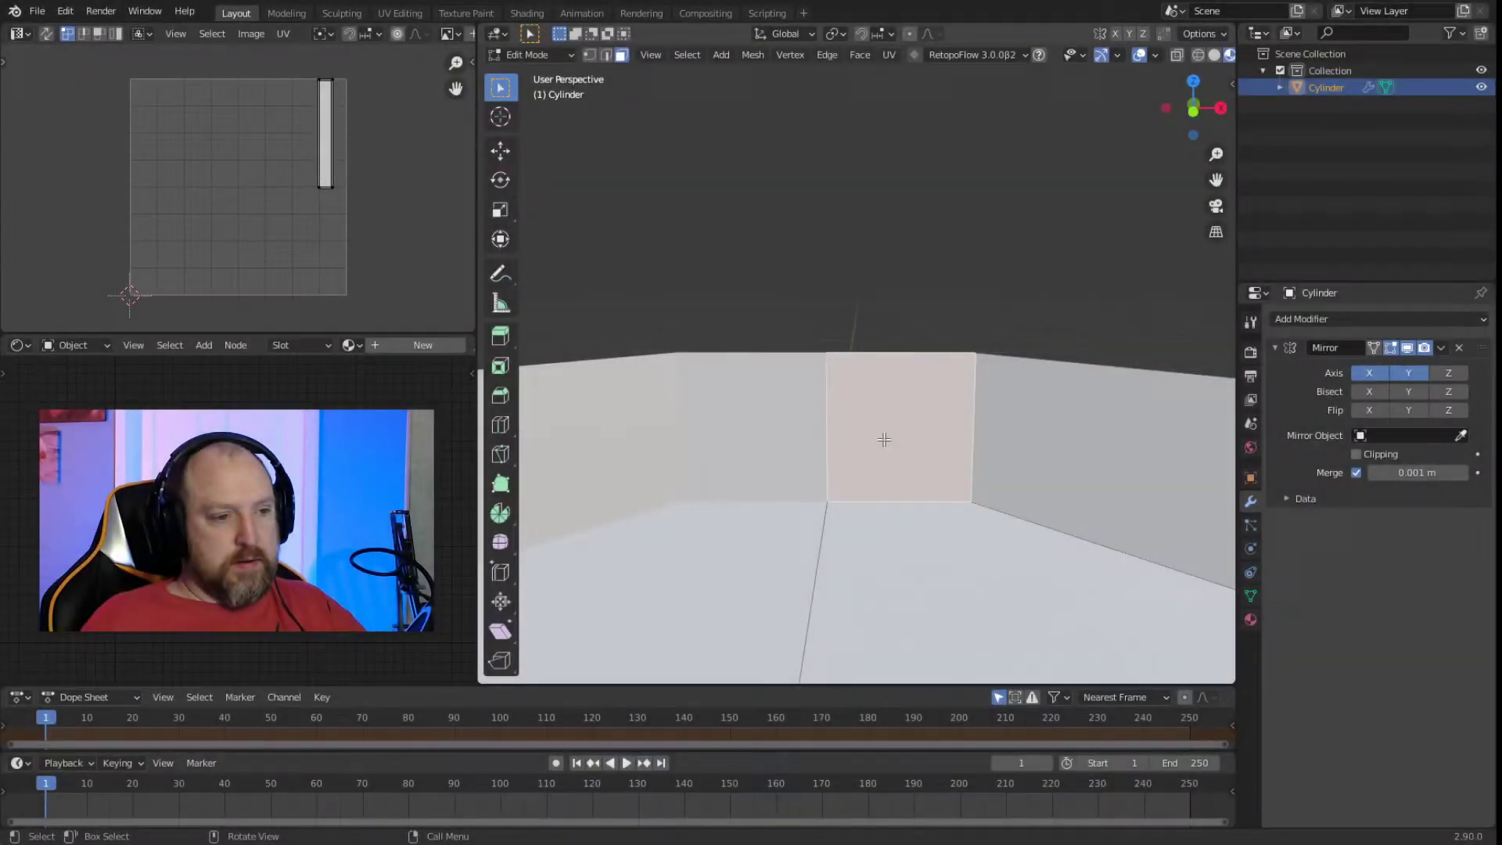
Cut three horizontal loops around the walls, then select one with the N panel shown.
key("ctrl+r")
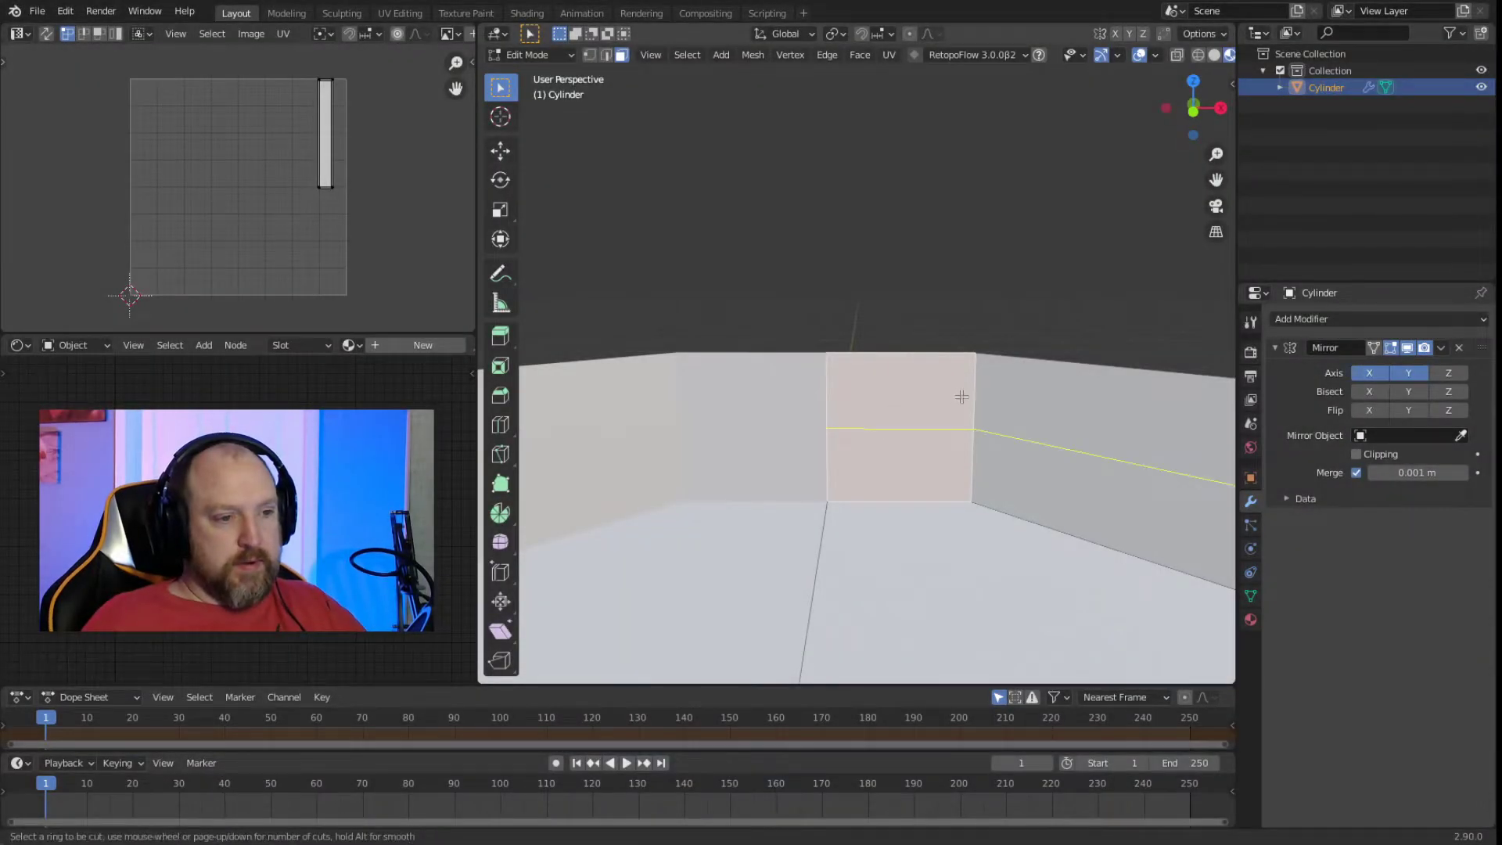
scroll(961, 401, "up", 2)
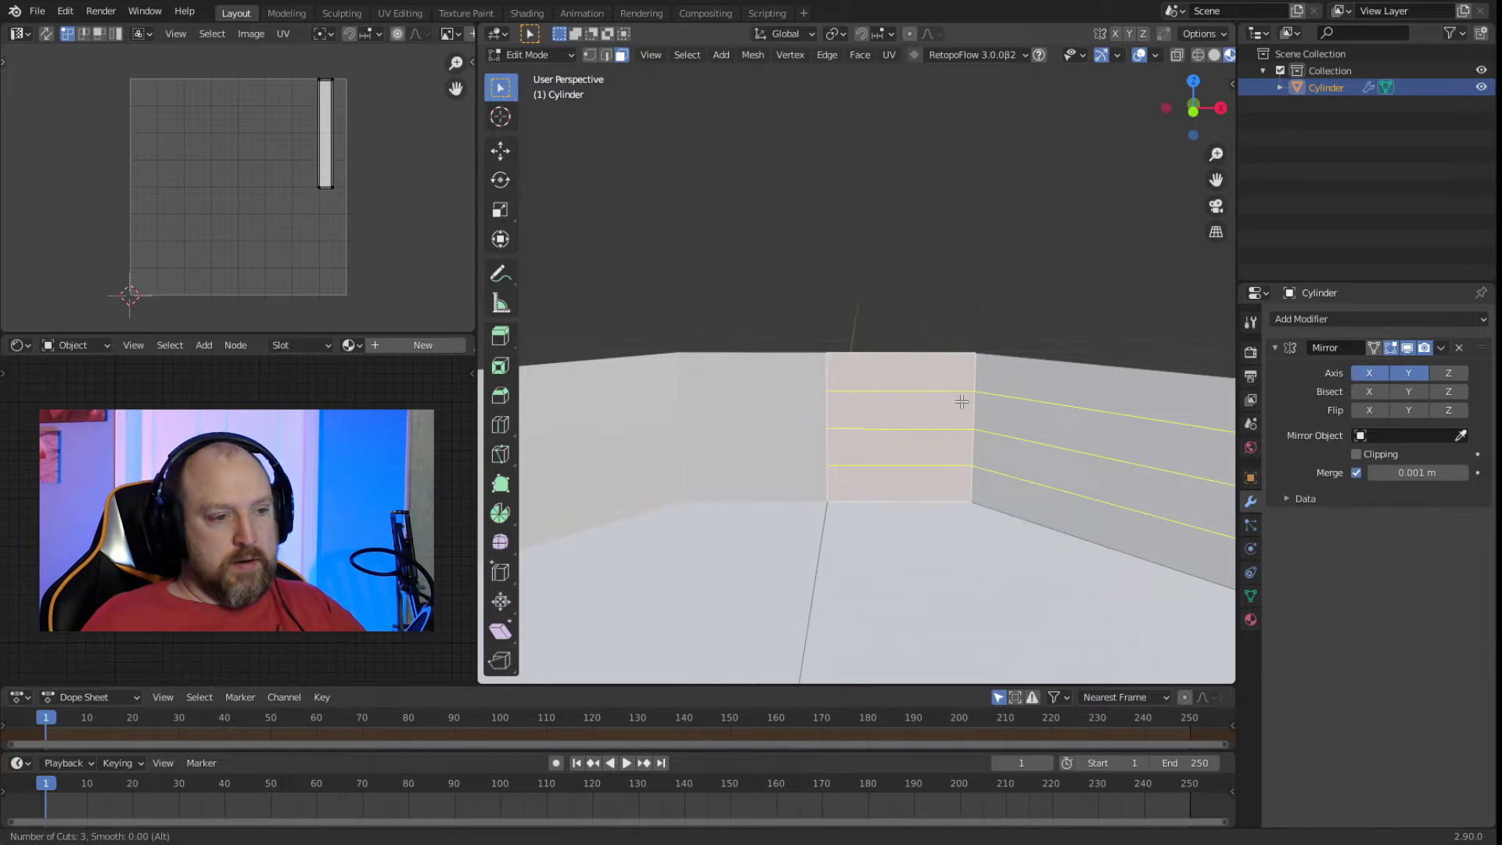
left_click(962, 401)
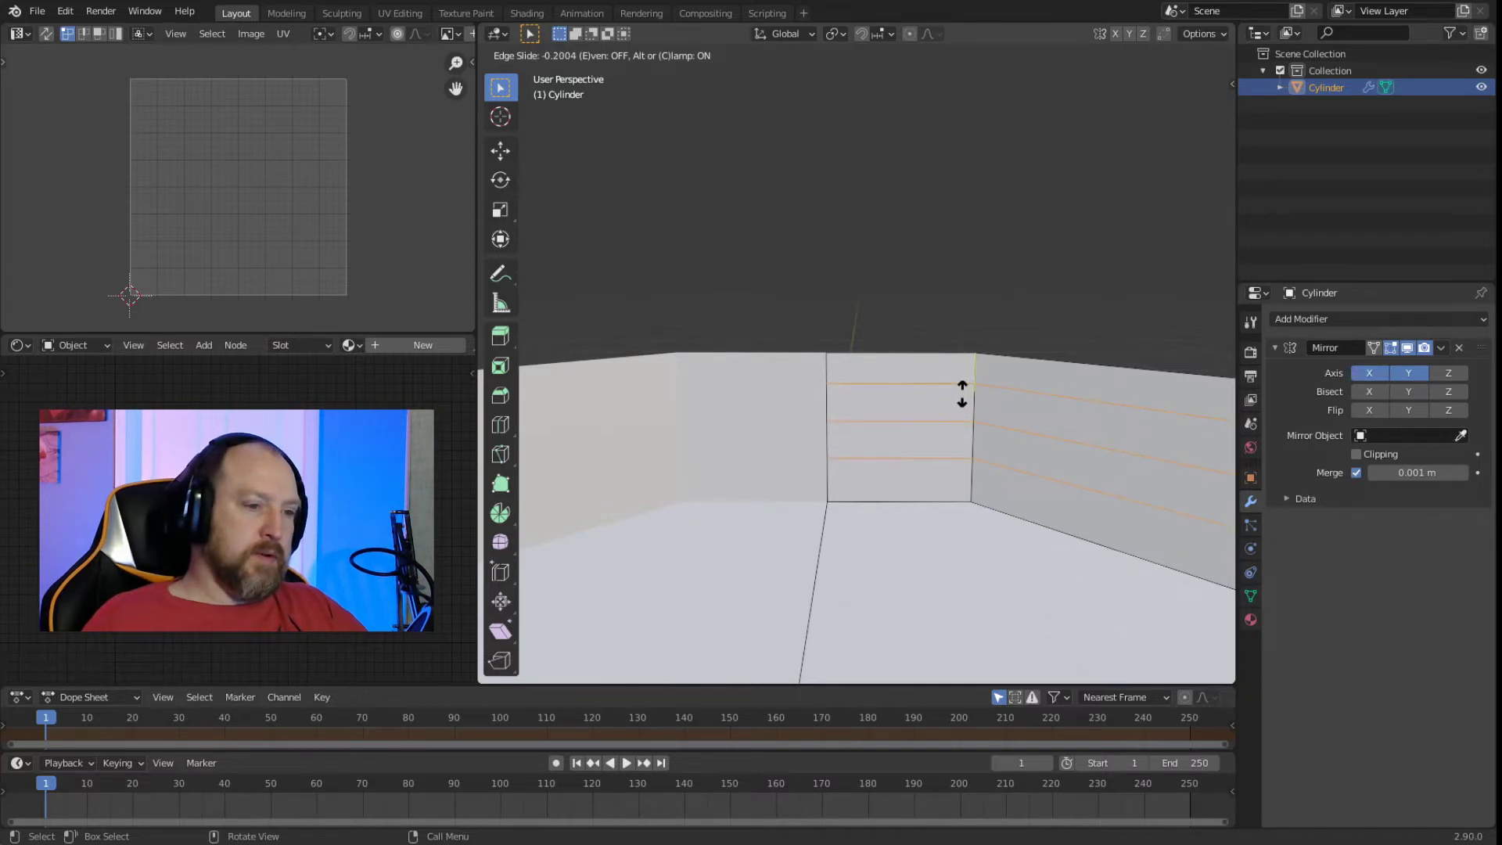
left_click(962, 393)
left_click(952, 276)
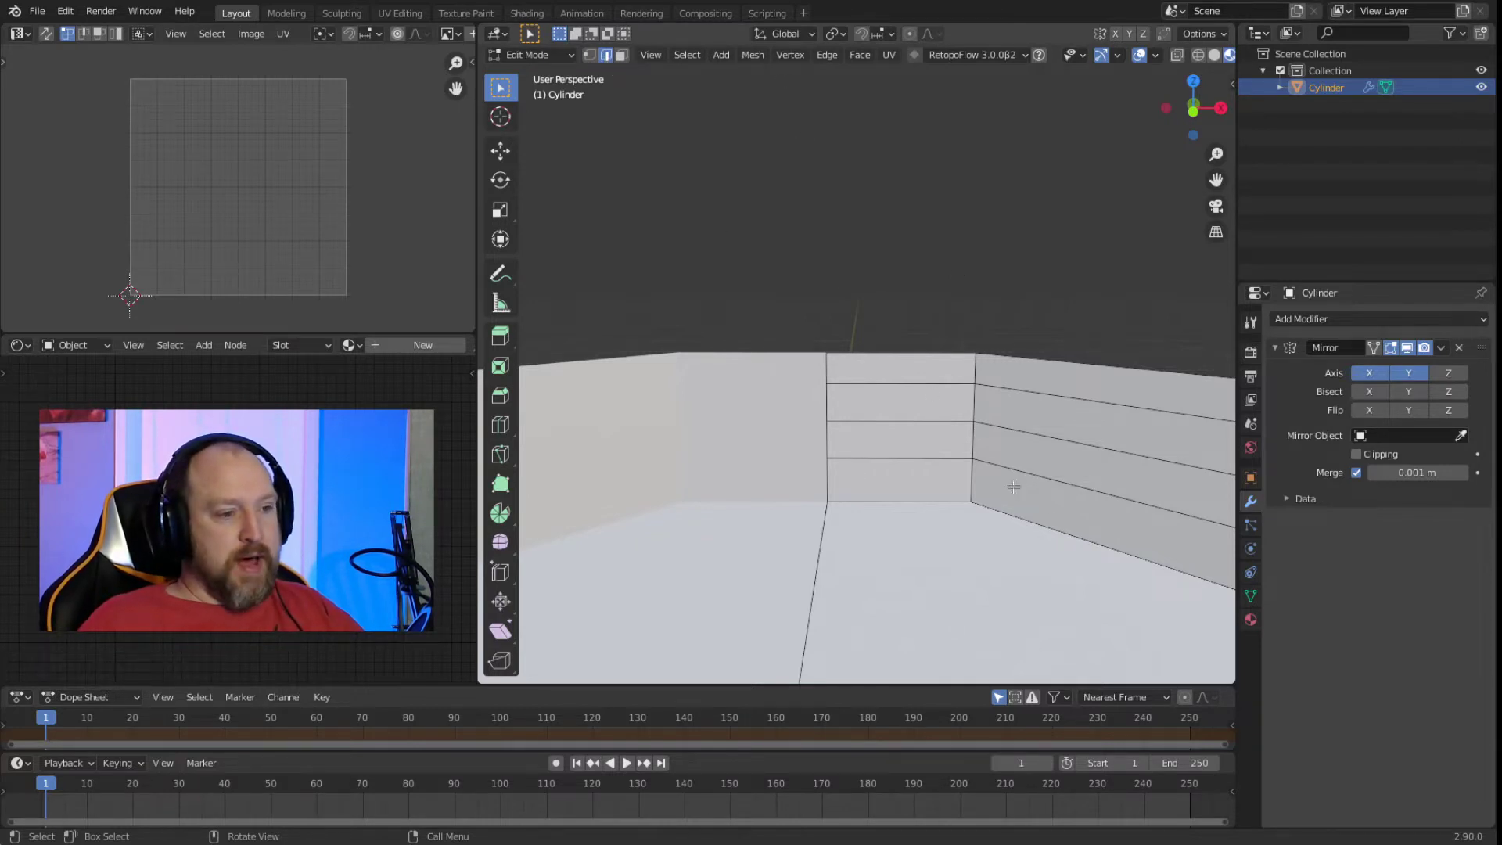
left_click(964, 460, "alt")
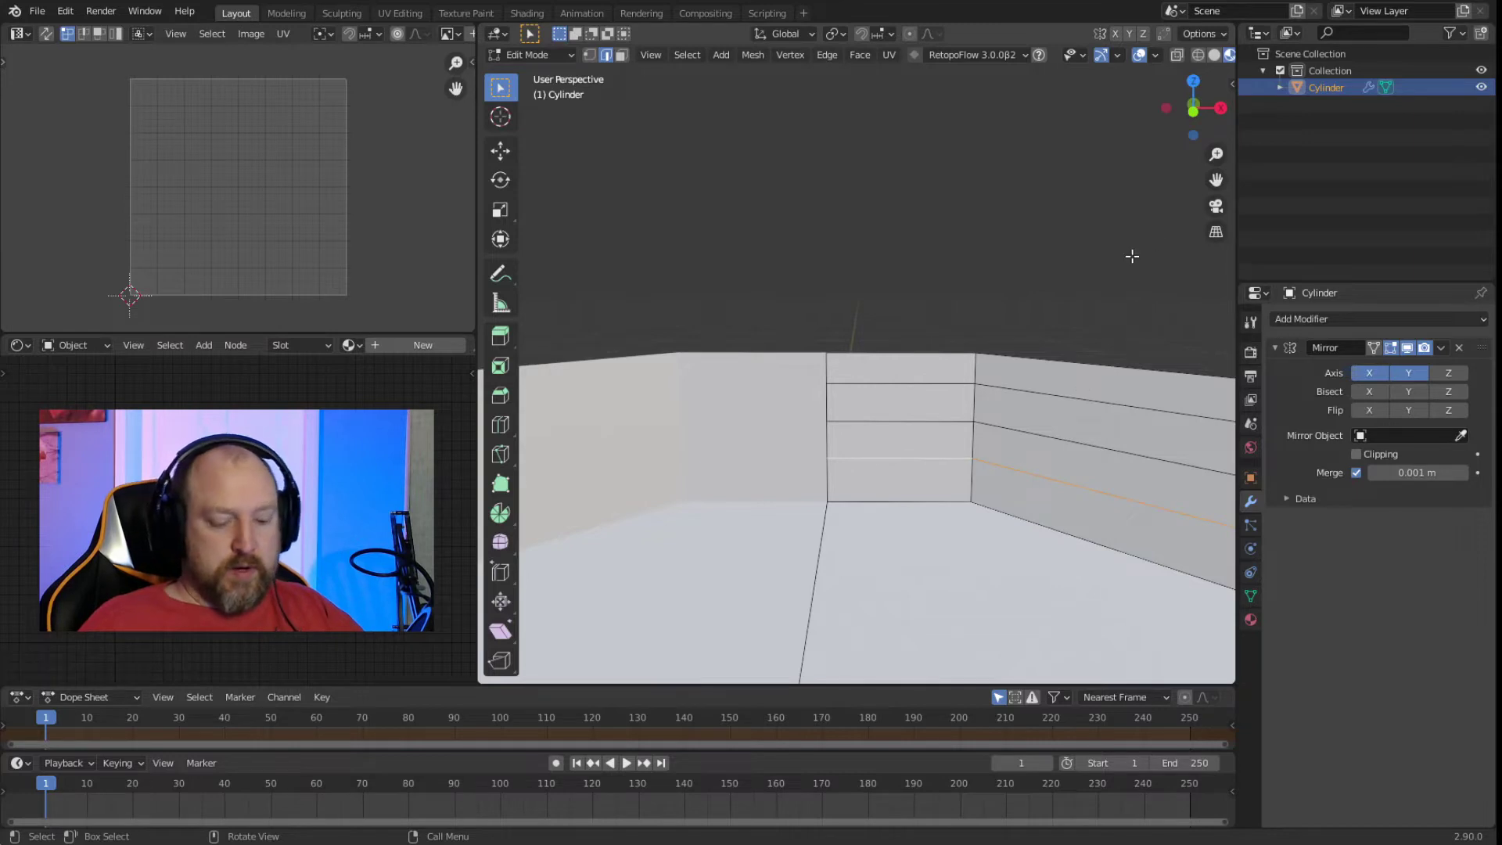
key("n")
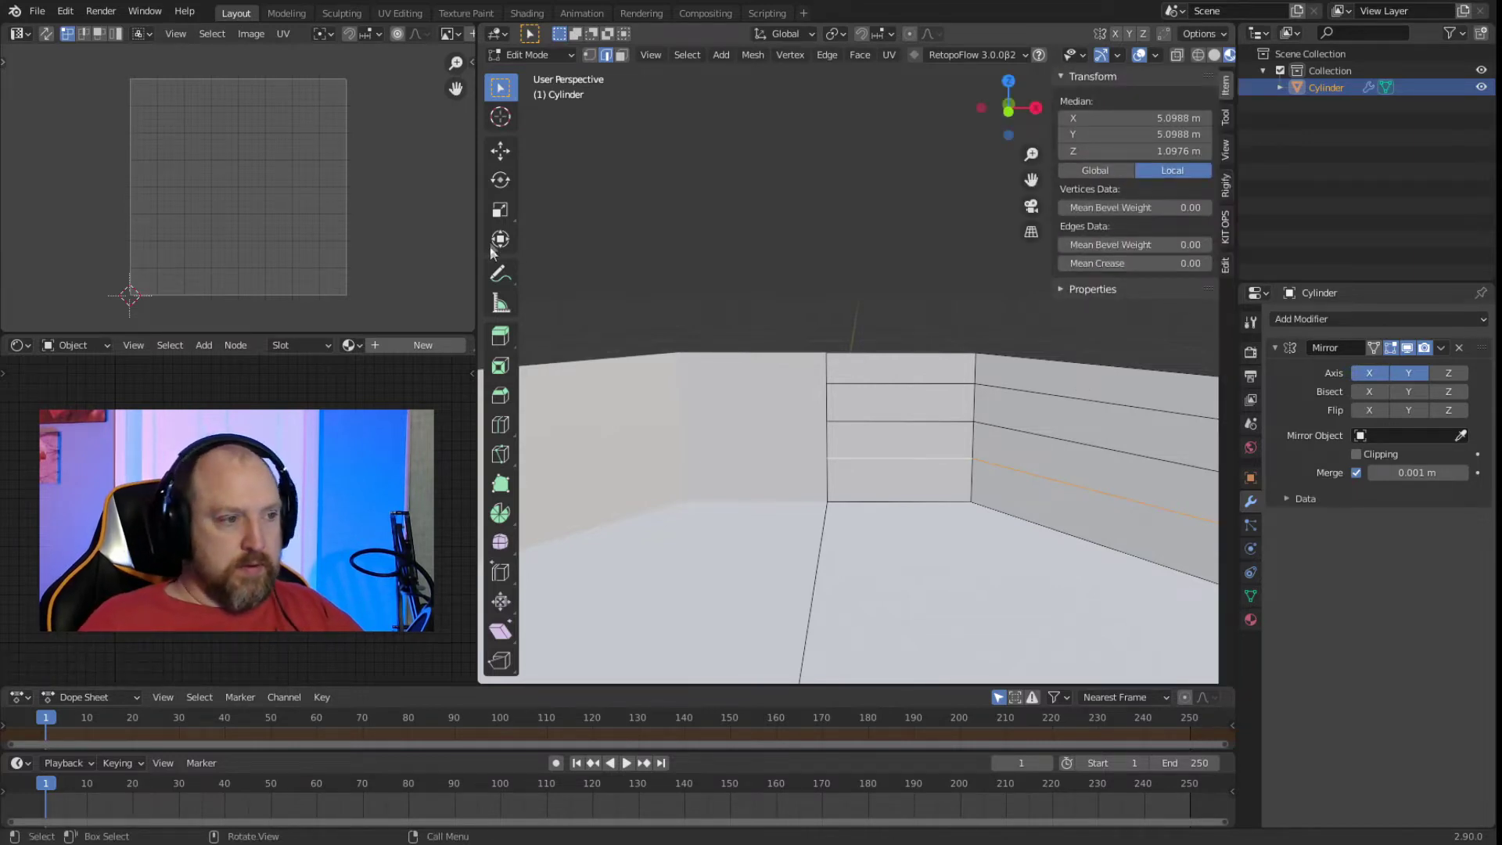
Set the selected wall loop's Z height to 40 in the N panel.
left_click_drag(477, 227, 76, 228)
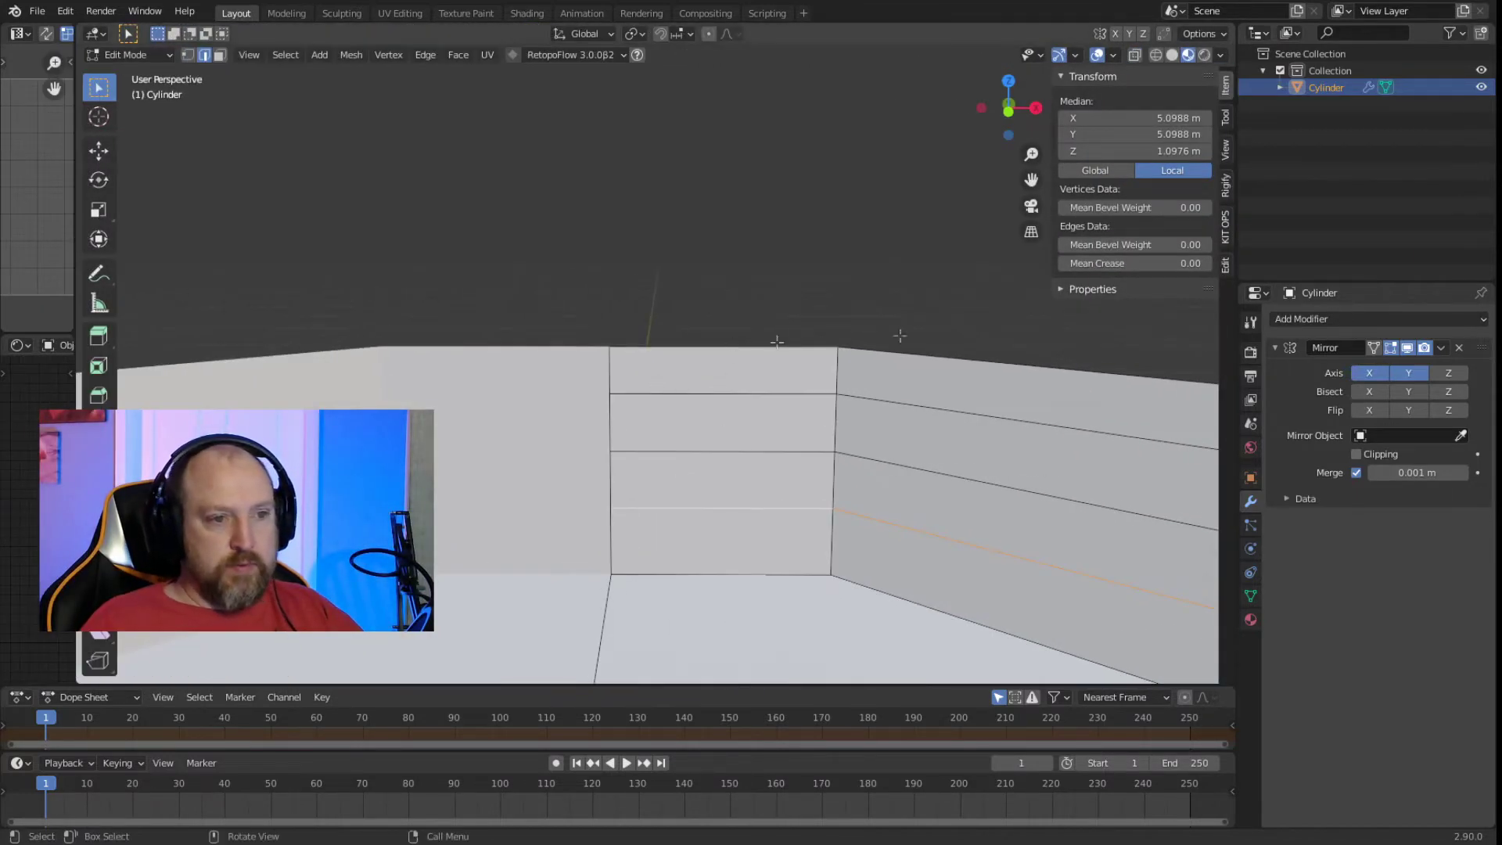
left_click(1095, 151)
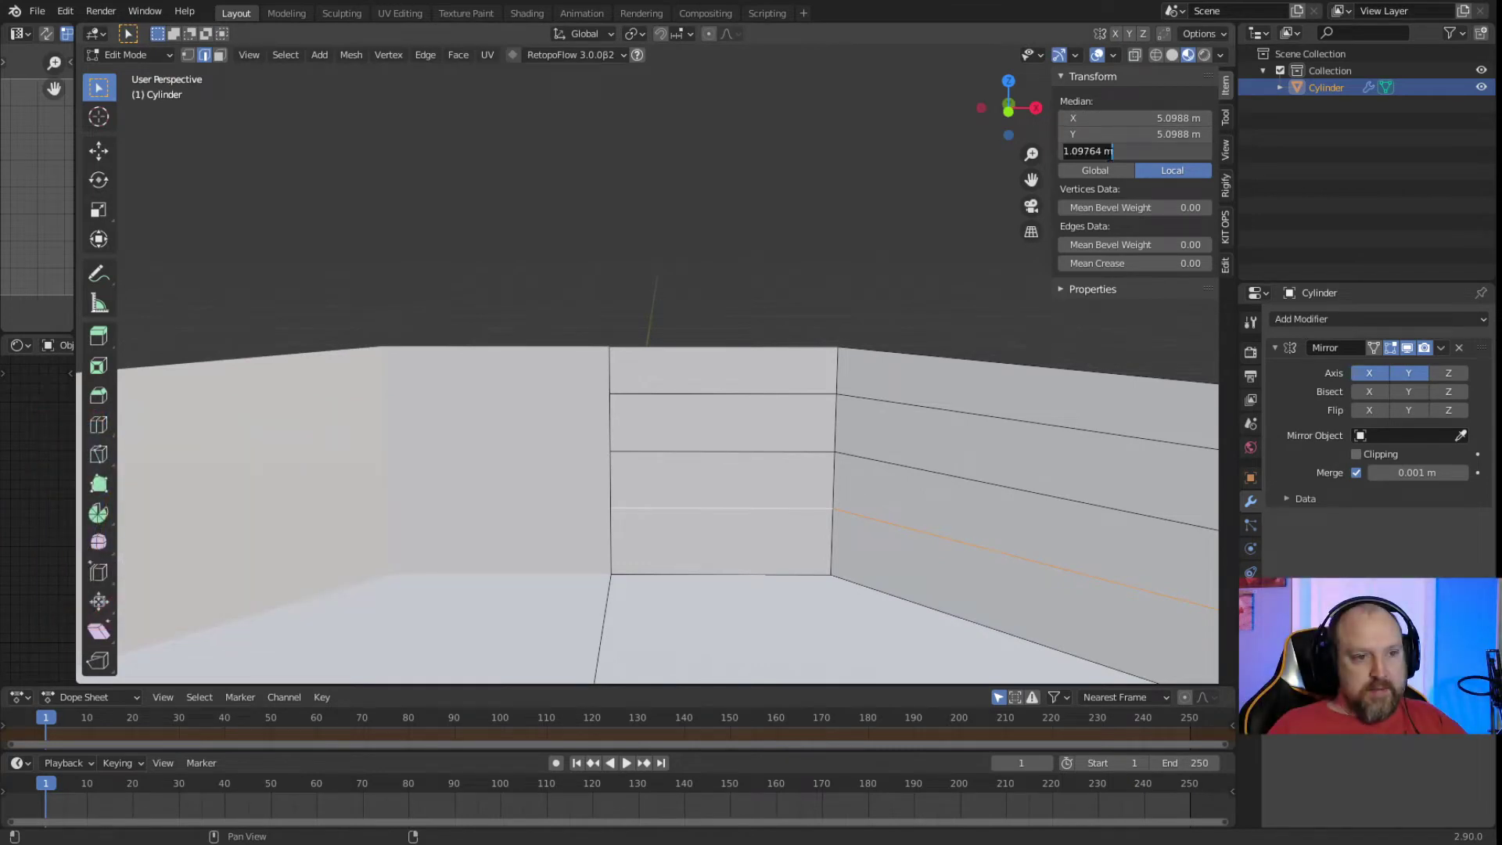
left_click_drag(1111, 151, 1042, 157)
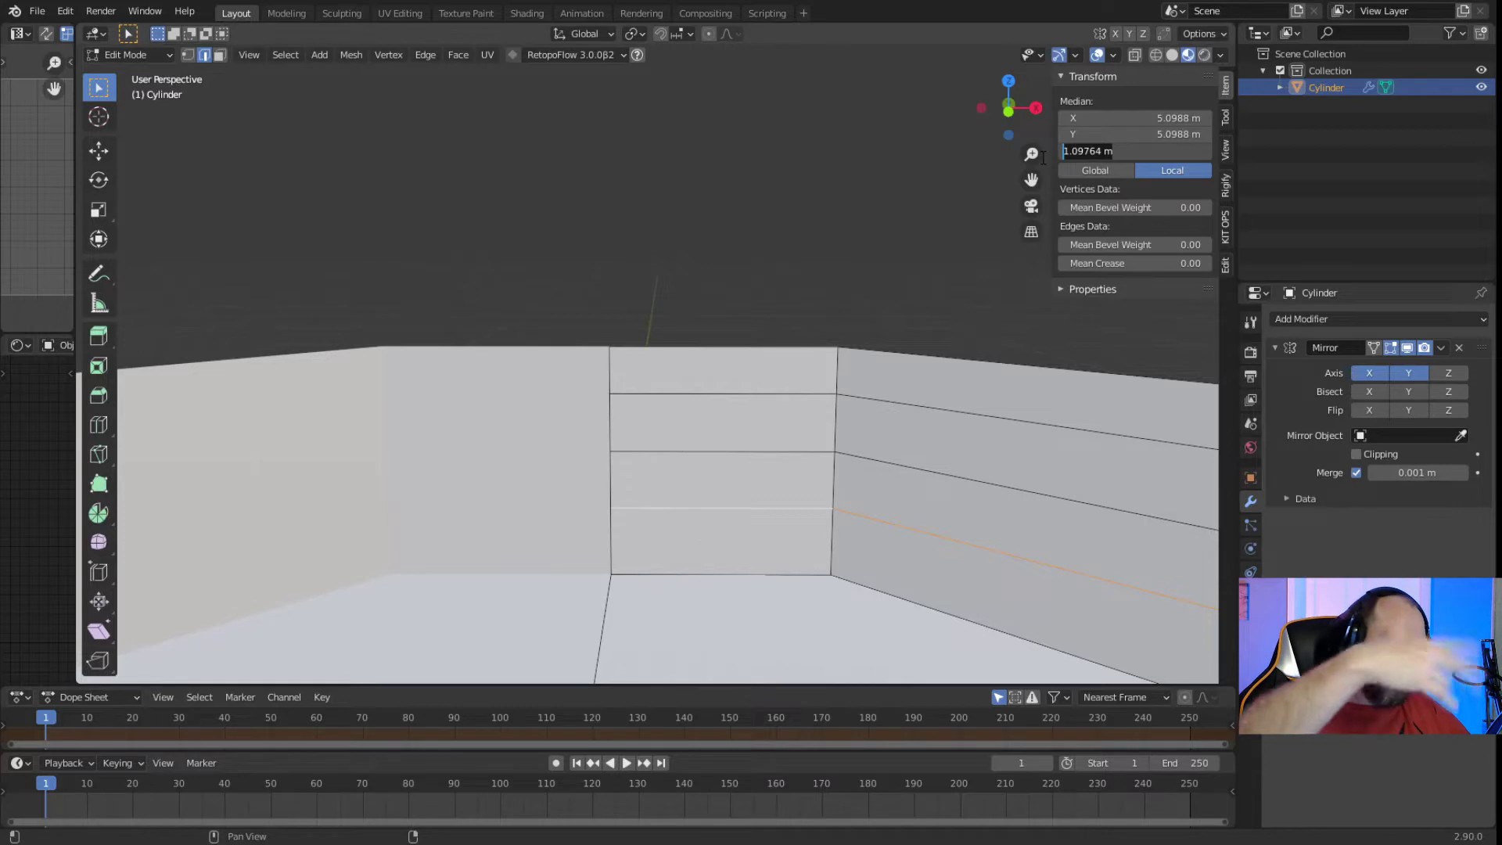
type("40")
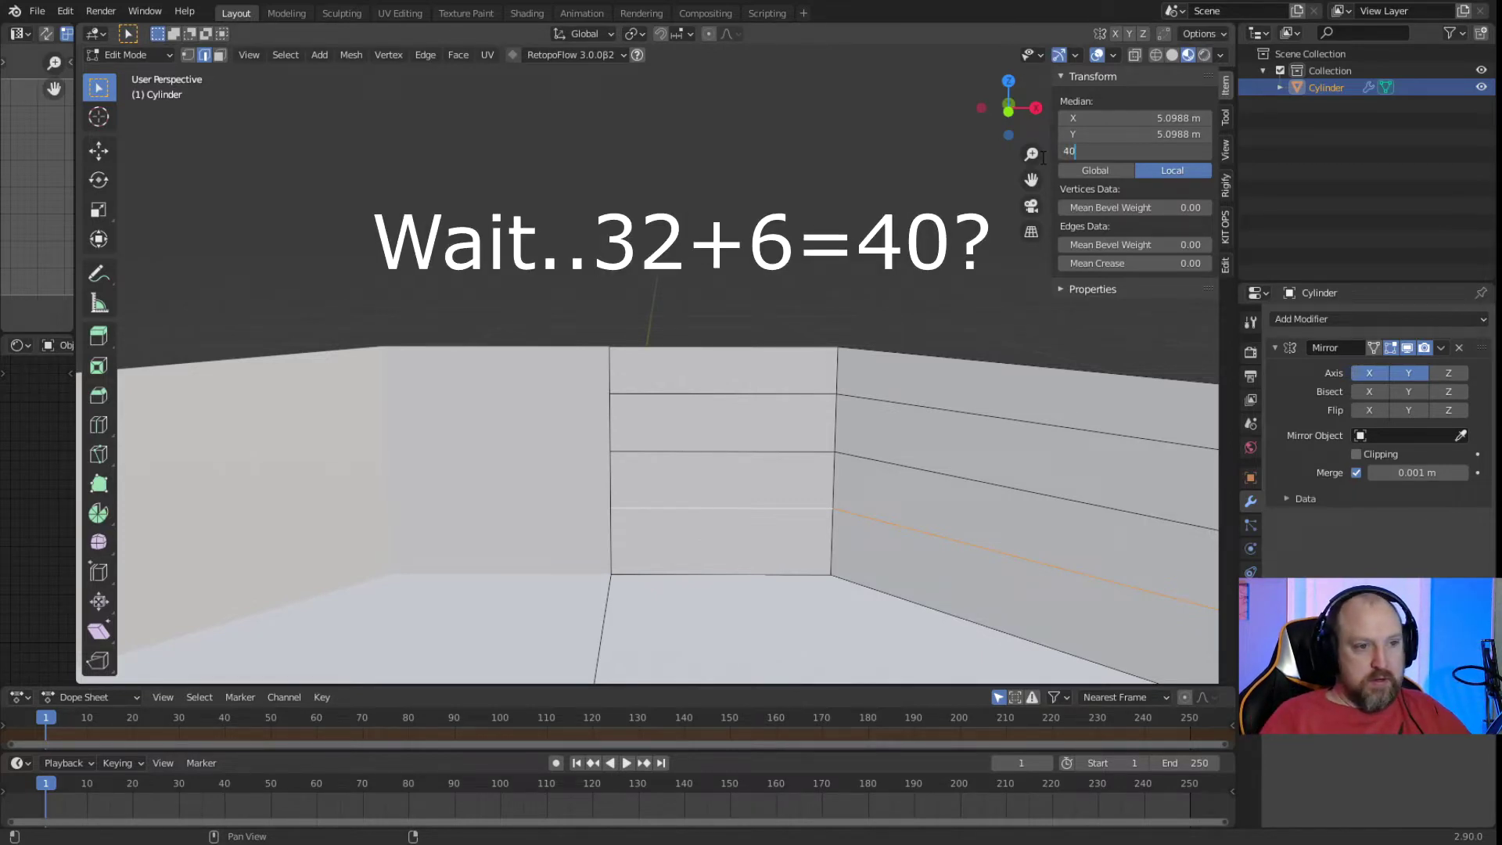
key("Return")
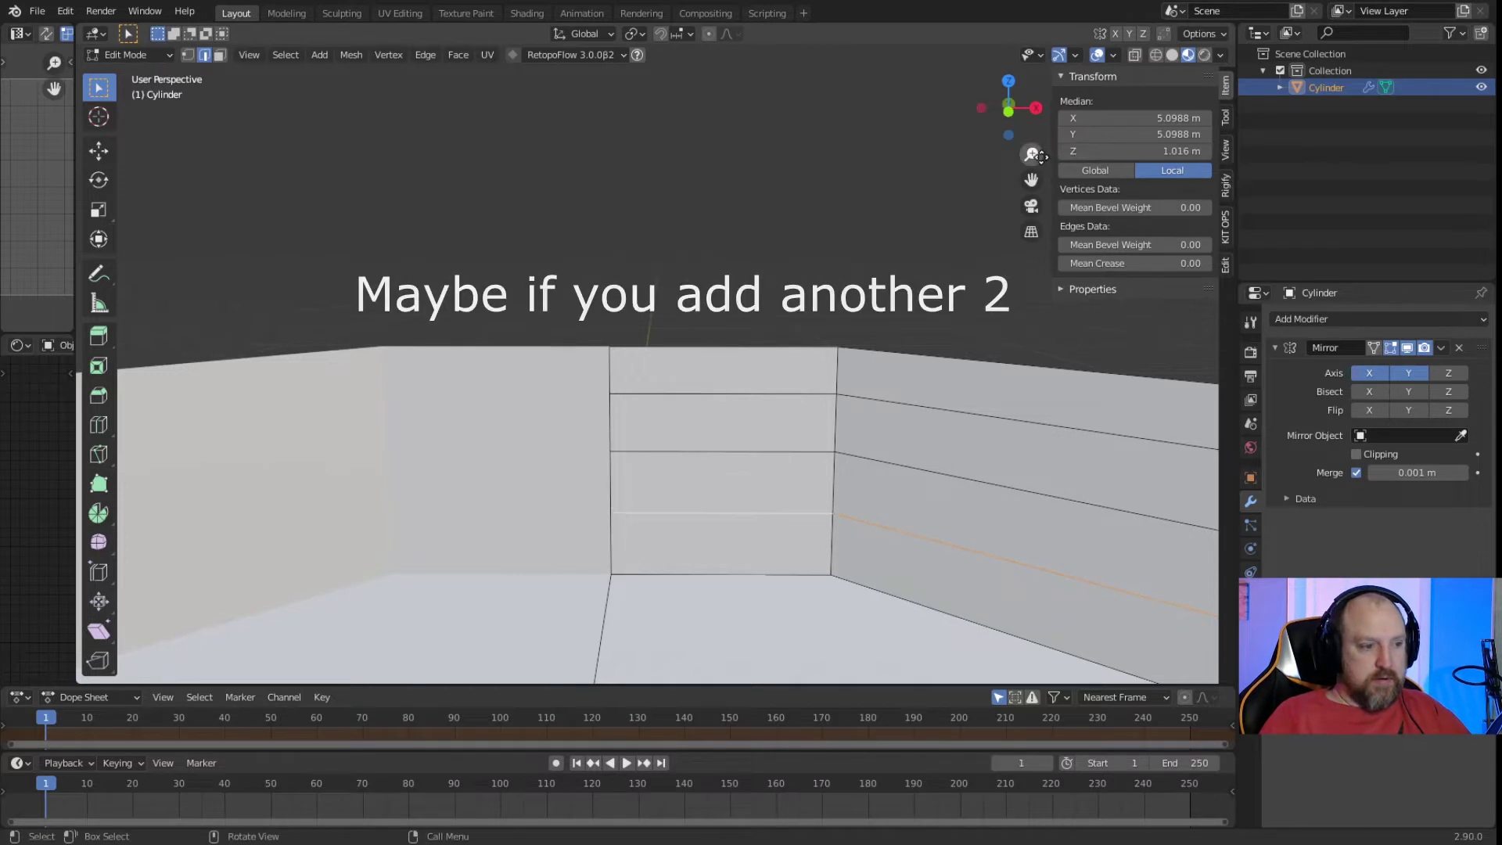
left_click(818, 293)
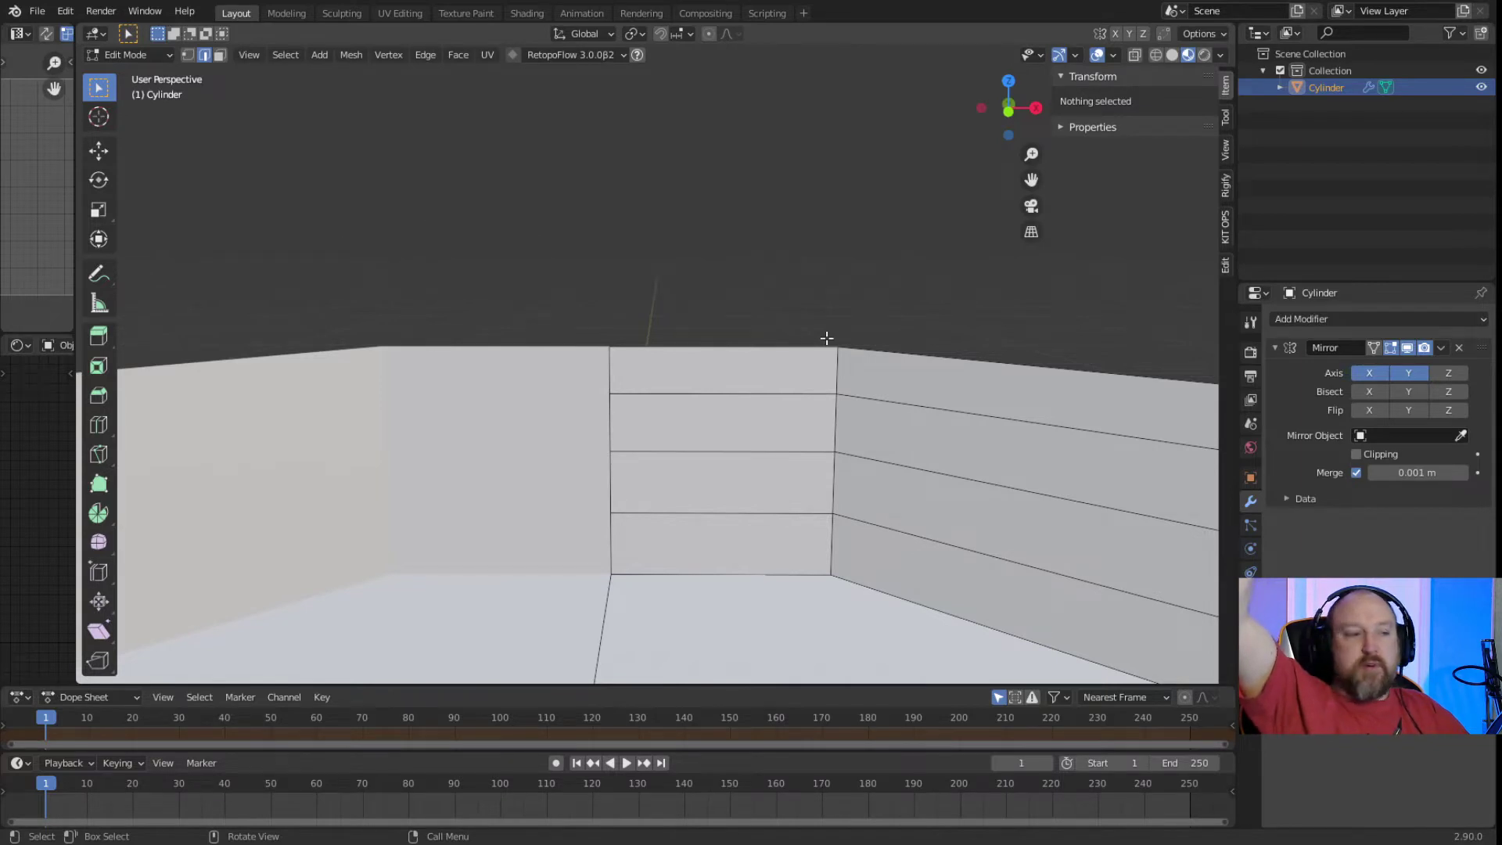
Dissolve the extra horizontal wall edge loop.
left_click(678, 457, "alt")
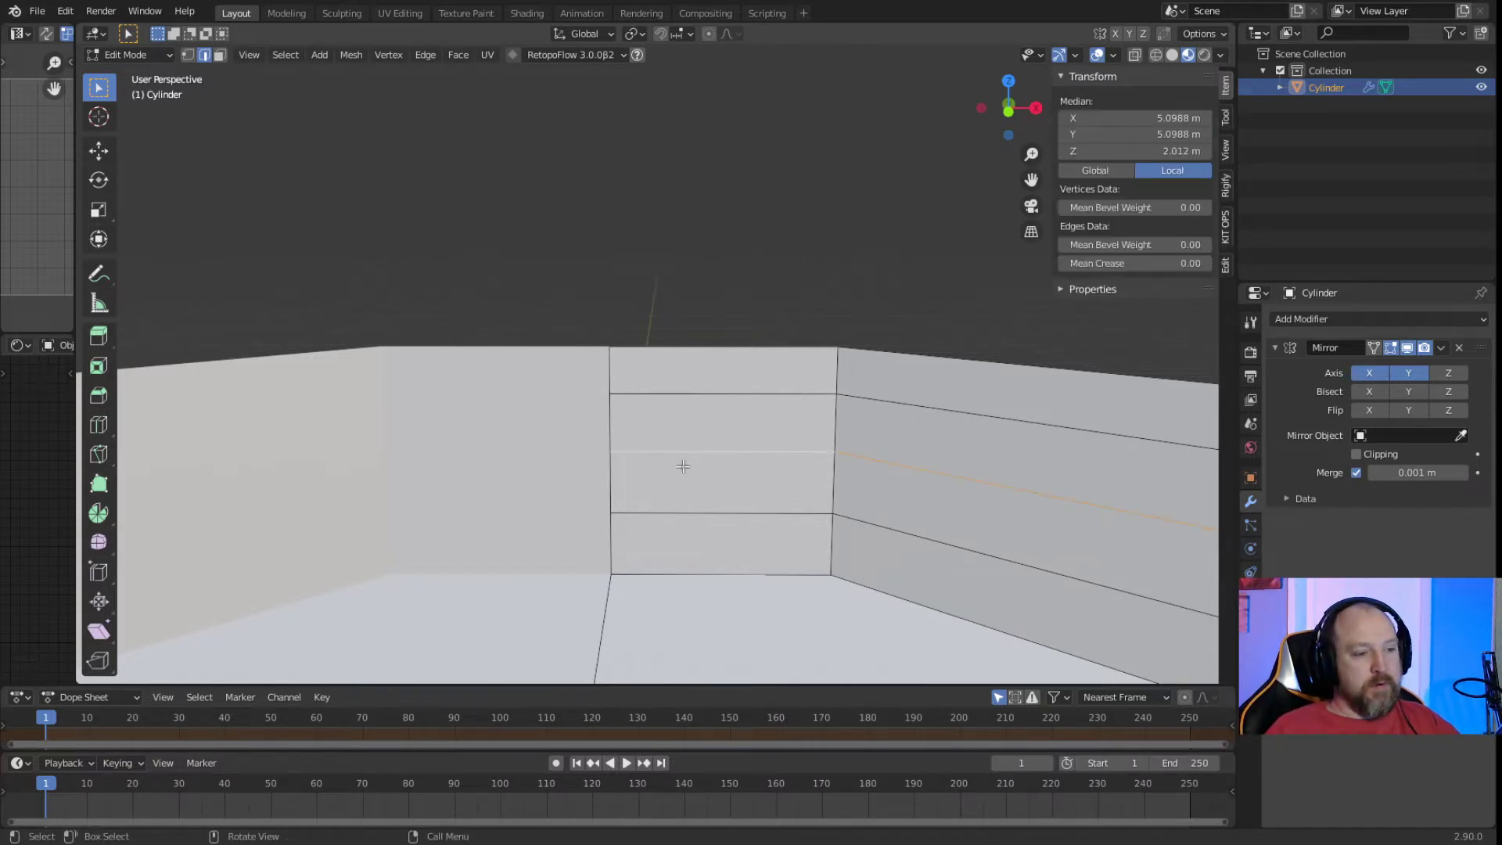
right_click(676, 475)
left_click(659, 554)
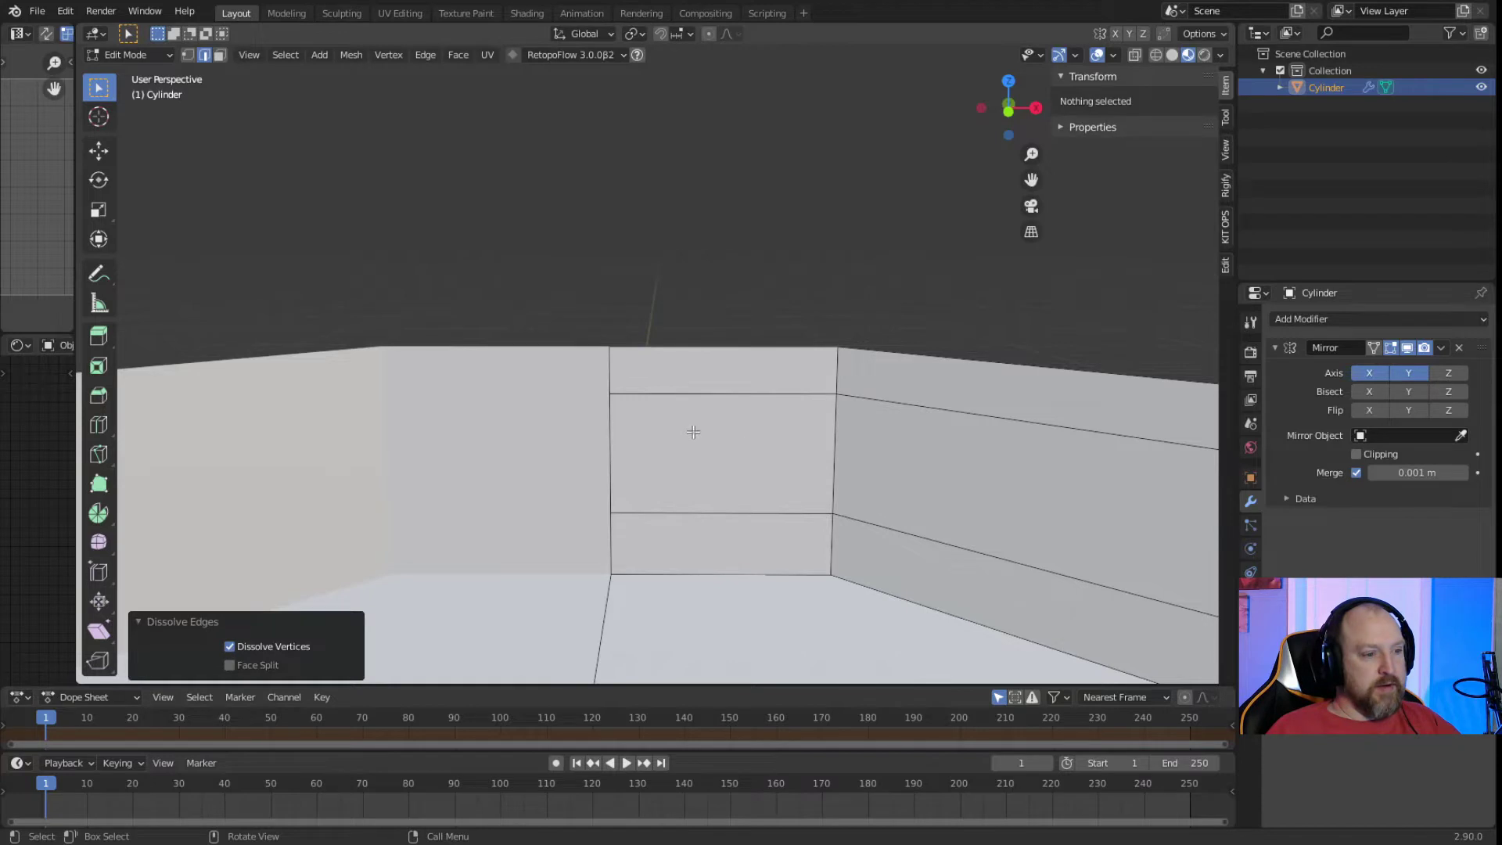
Set the upper horizontal loop's Median Z to 76in (1.9304 m), then deselect.
left_click(682, 397, "alt")
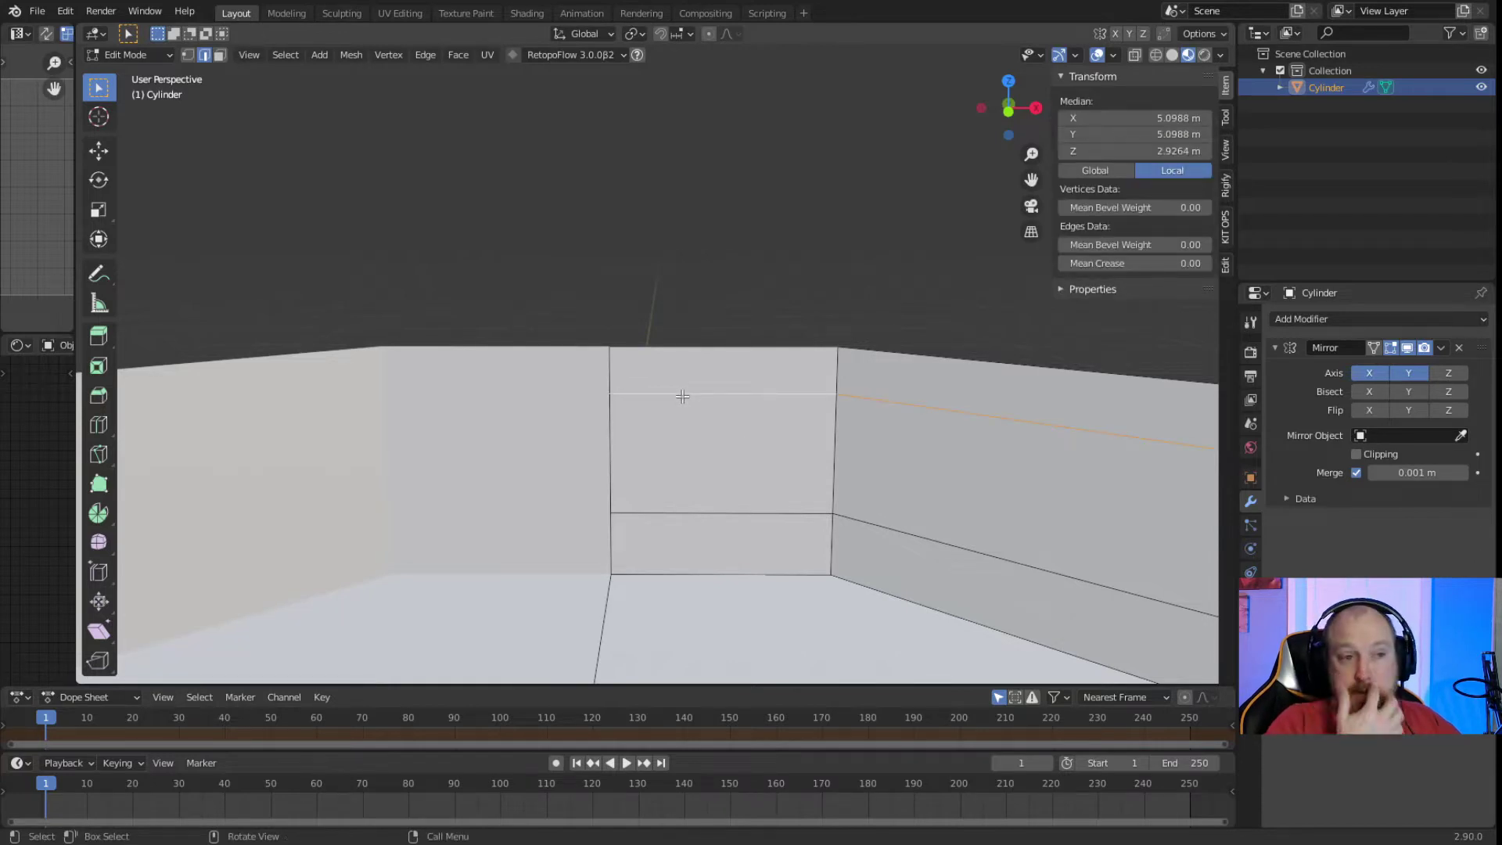
left_click(1149, 151)
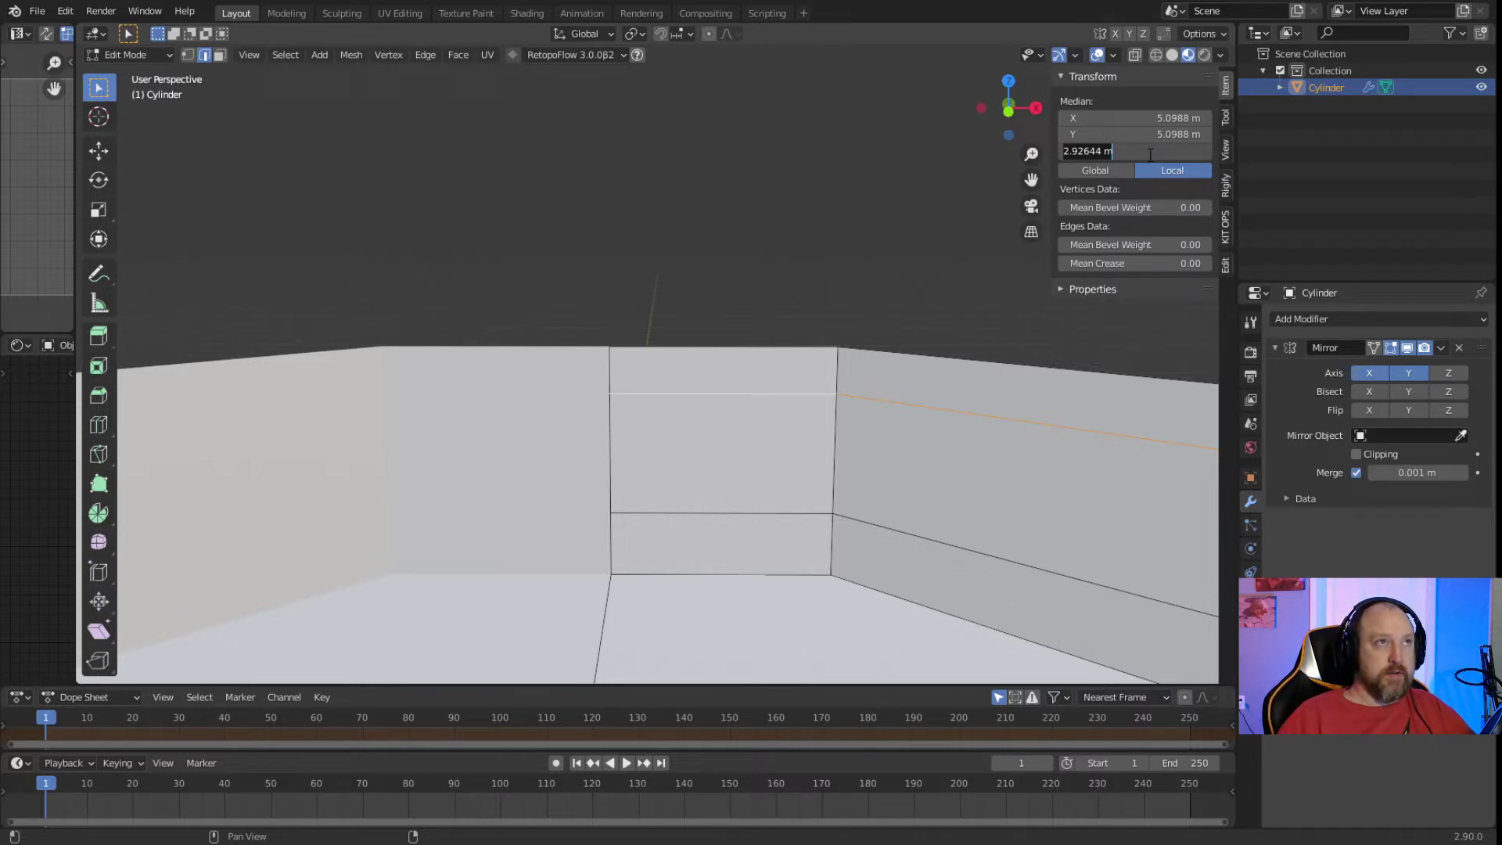
key("ctrl+a")
type("76")
type("in")
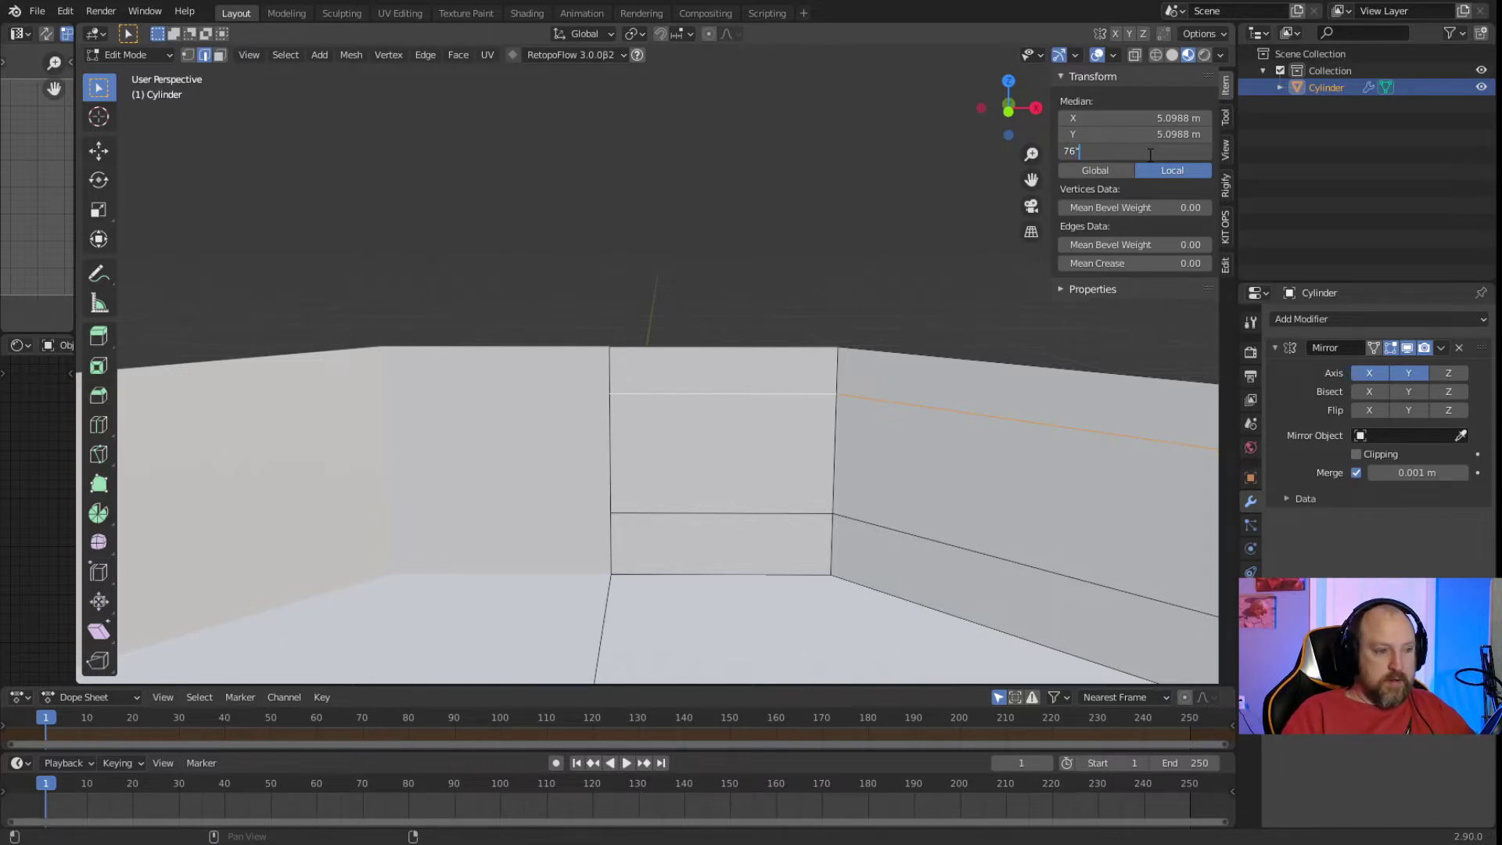
key("Return")
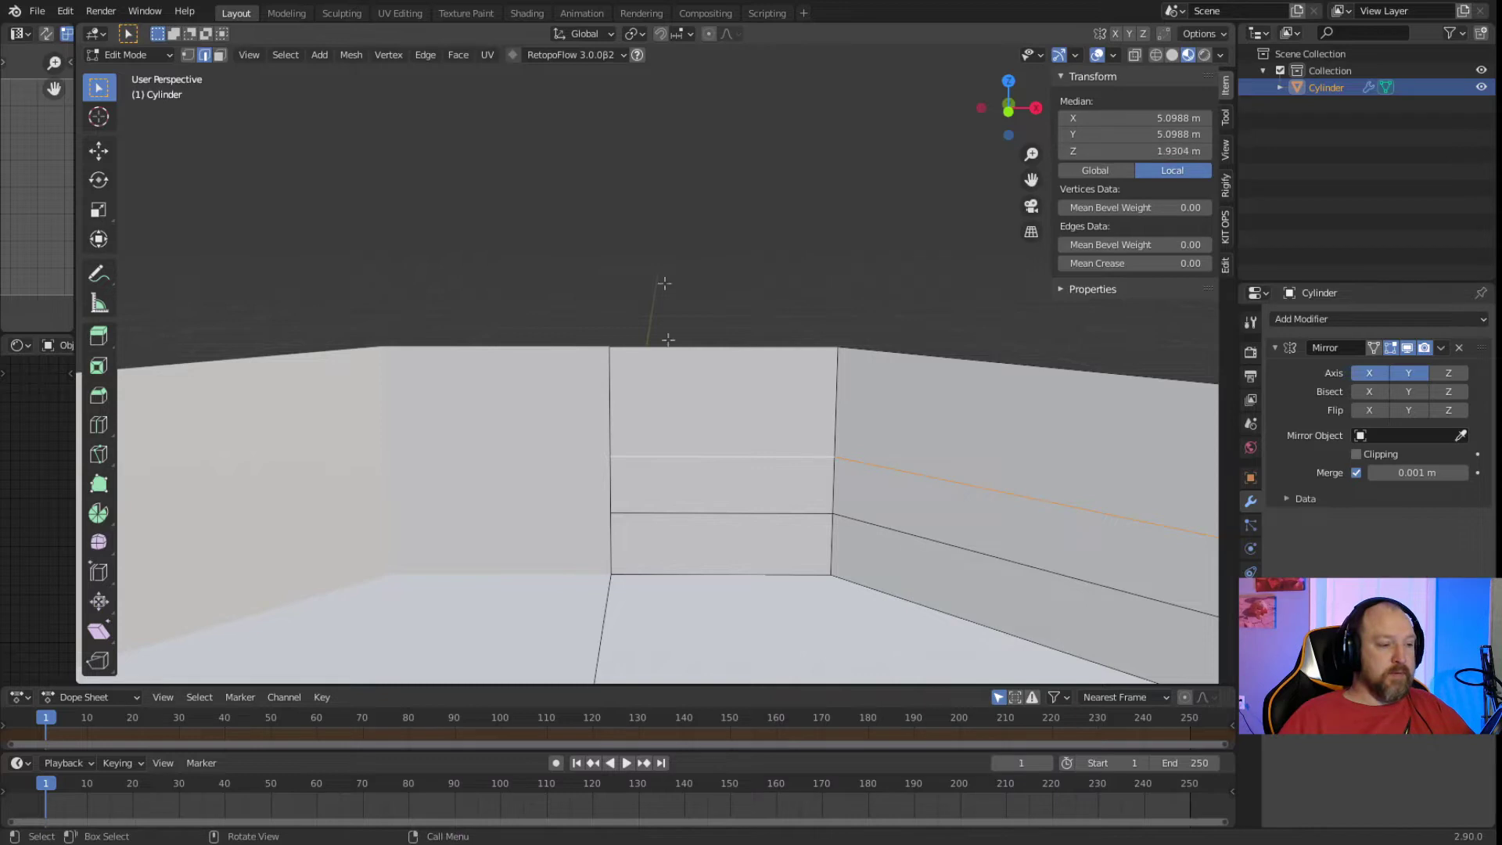
left_click(717, 251)
middle_click_drag(798, 469, 600, 439)
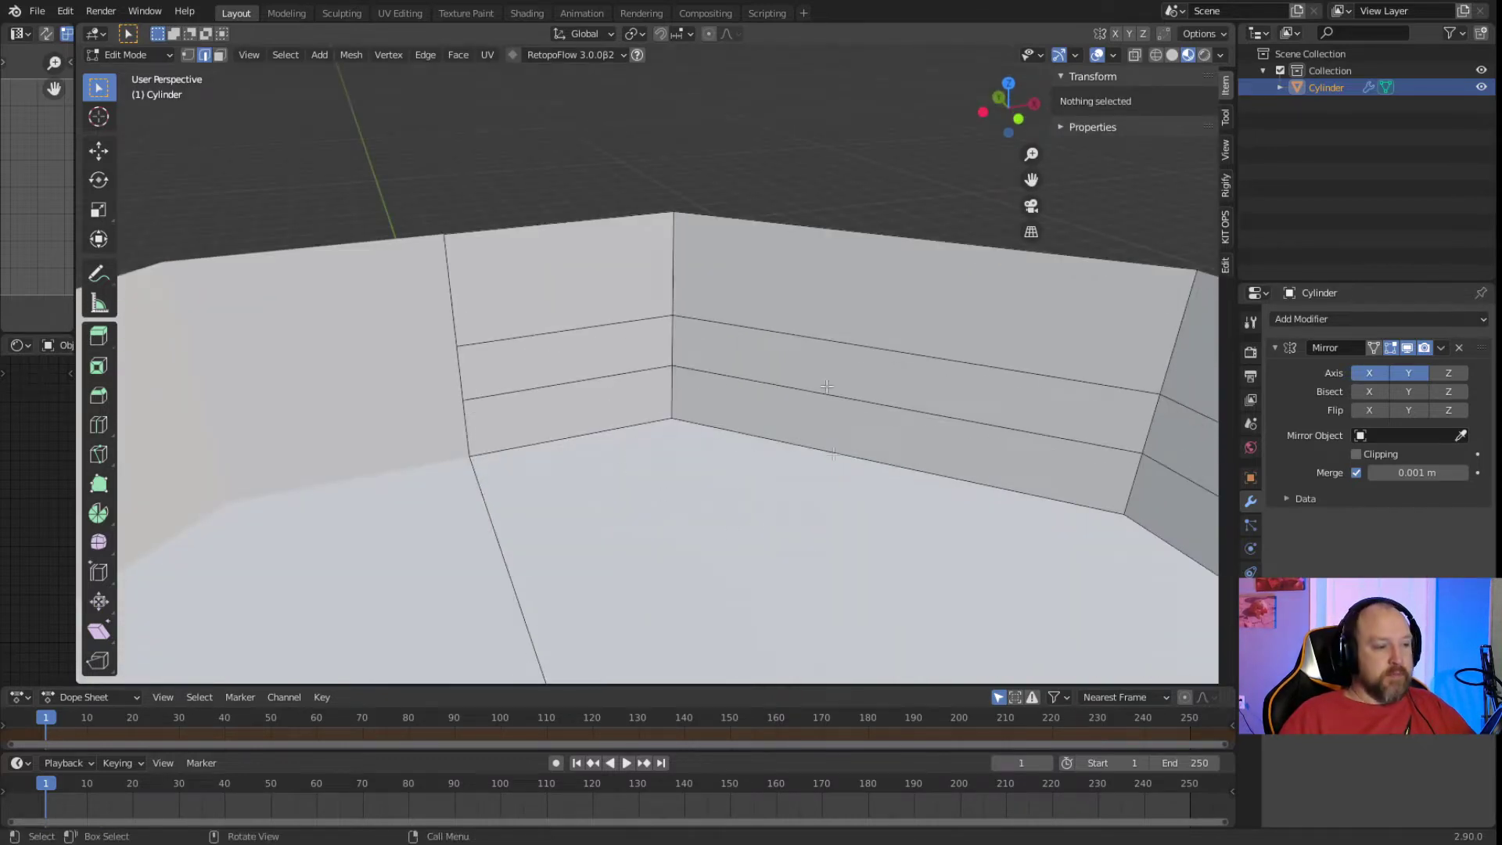
scroll(620, 493, "up", 2)
Add two vertical edge loops across the corner wall panel.
scroll(637, 513, "down", 5)
scroll(632, 514, "up", 3)
scroll(665, 523, "up", 1)
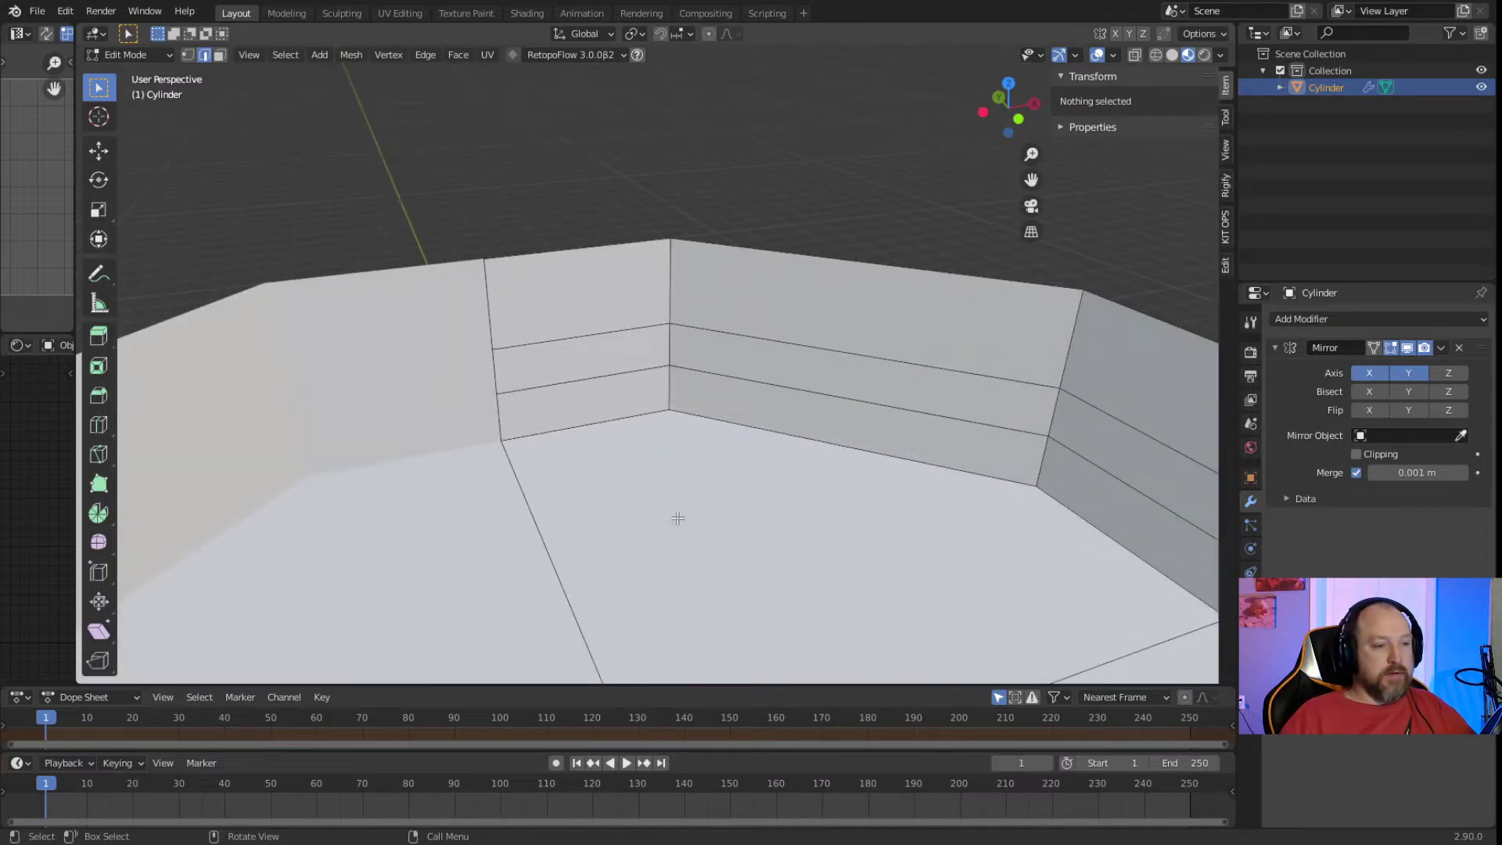
middle_click_drag(697, 497, 647, 469)
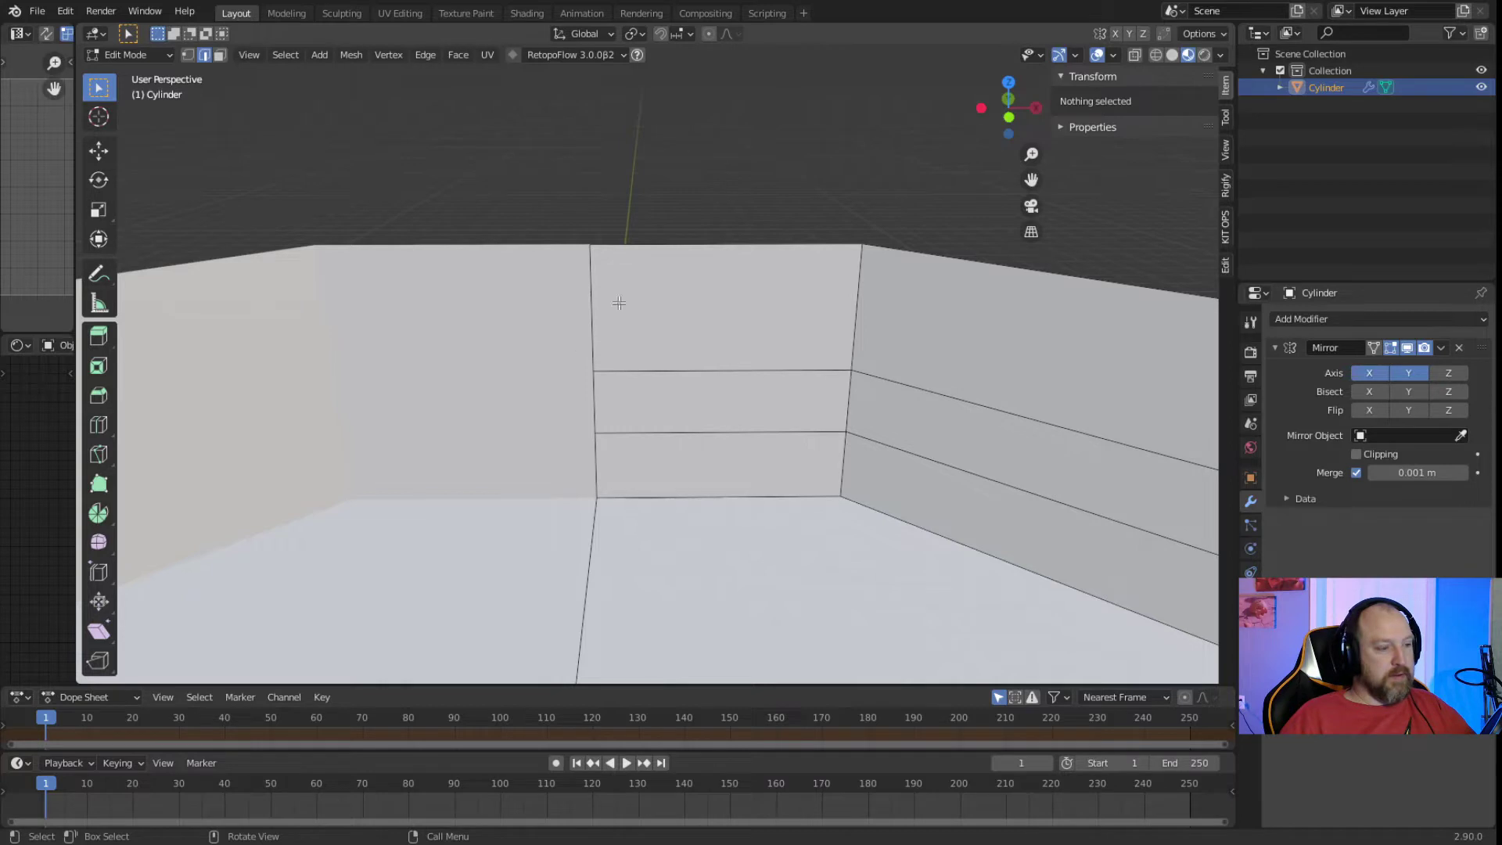
key("ctrl+r")
scroll(705, 413, "up", 1)
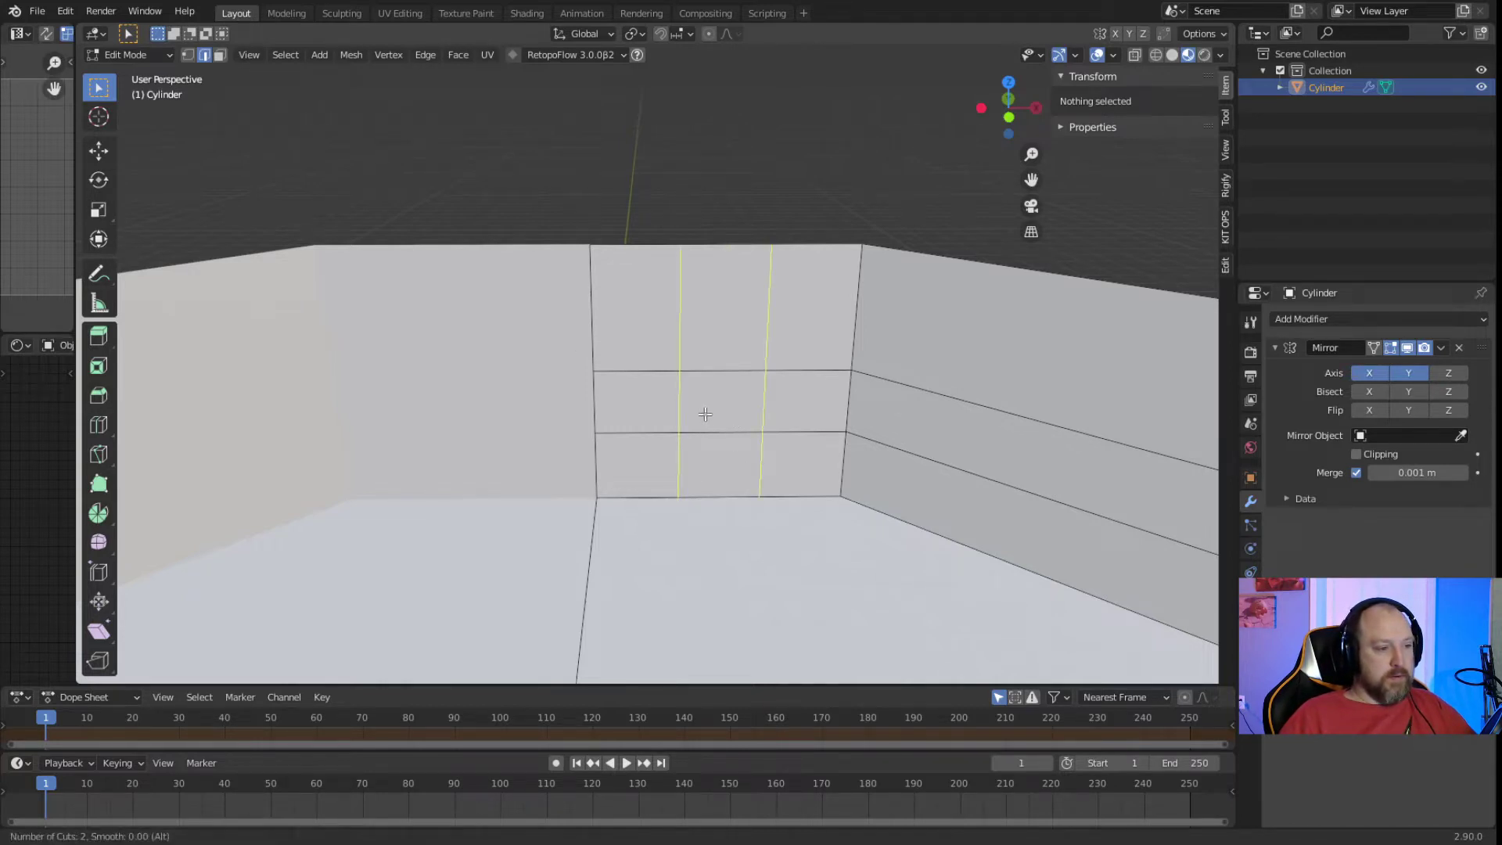
left_click(705, 414)
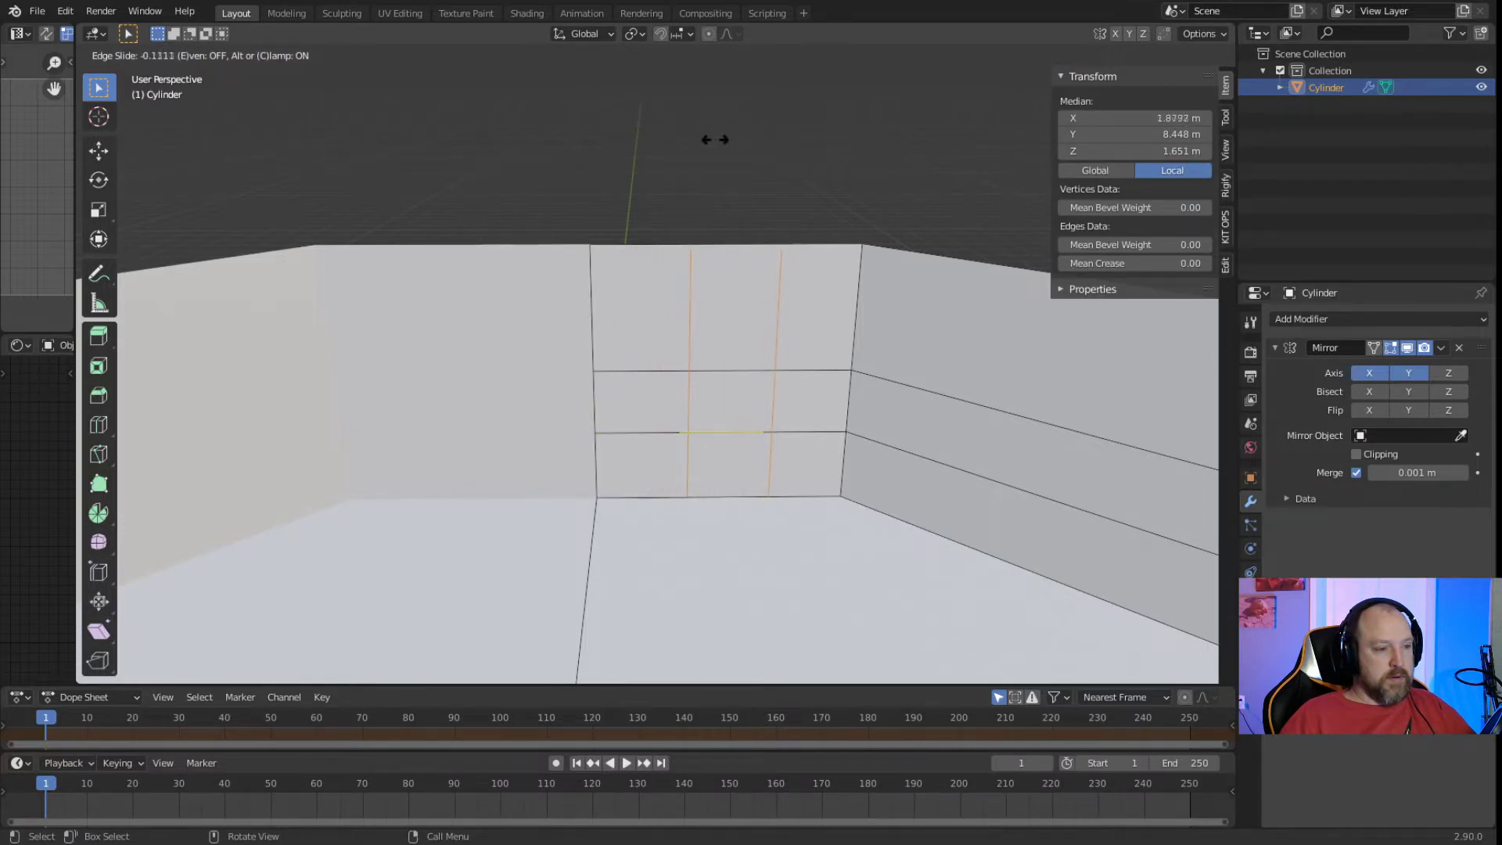
left_click(727, 140)
left_click(745, 149)
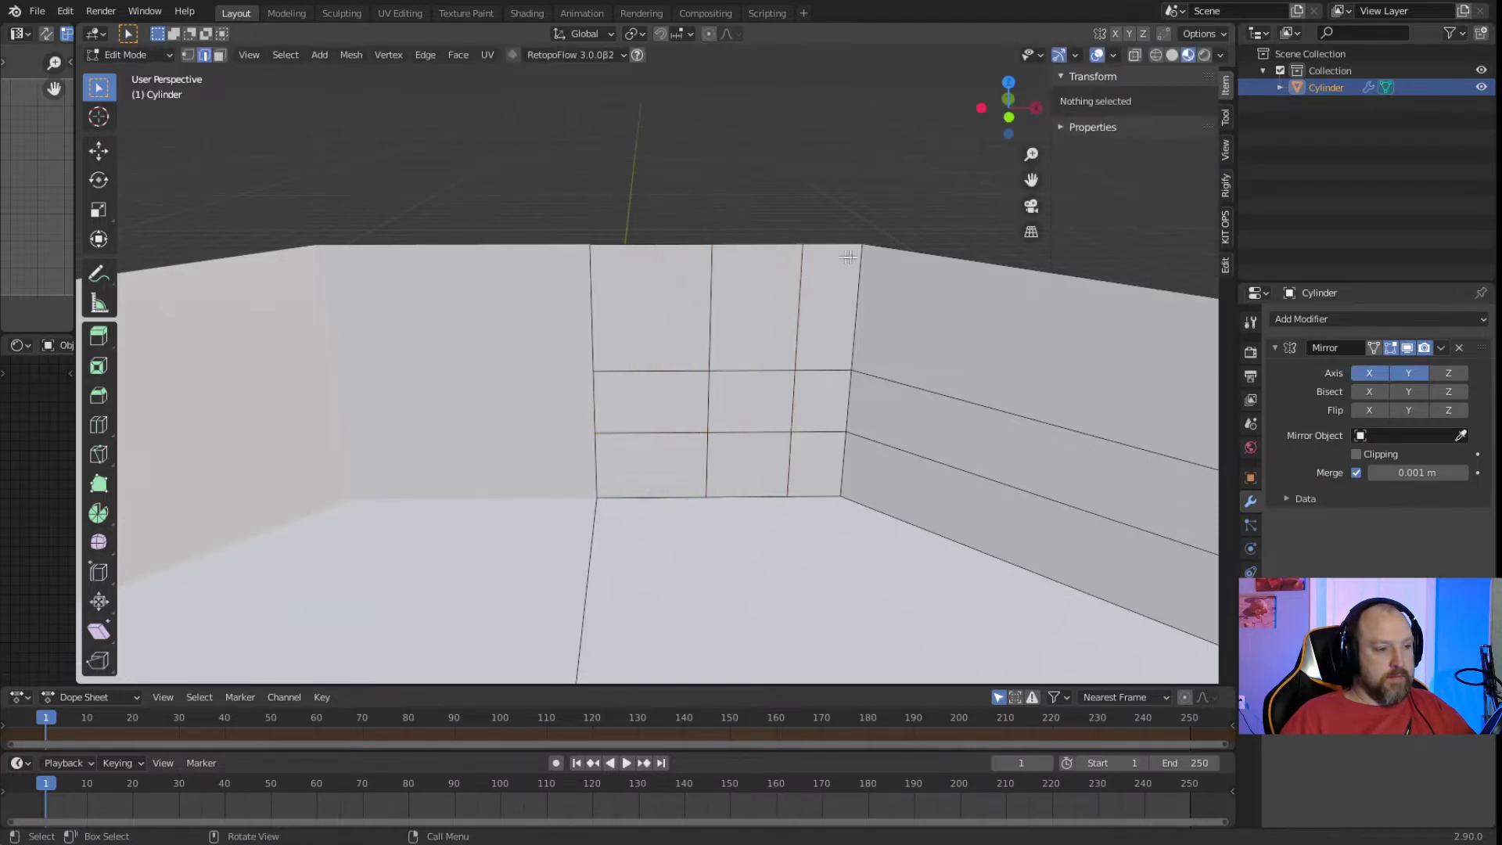
Slide one vertical loop toward the other to frame a narrow window-width strip.
left_click(802, 266, "alt")
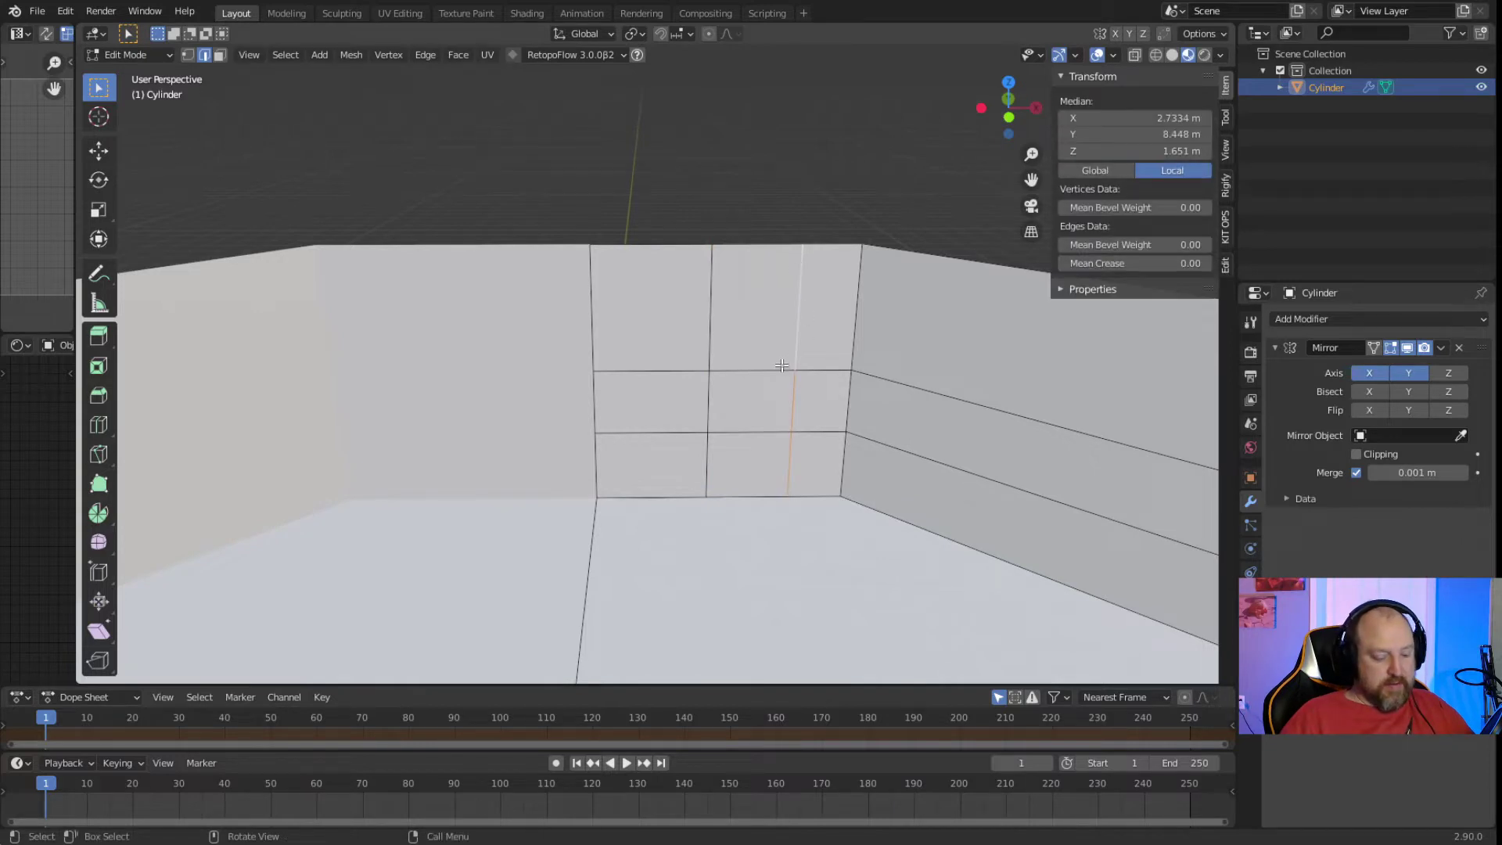
key("g")
key("g")
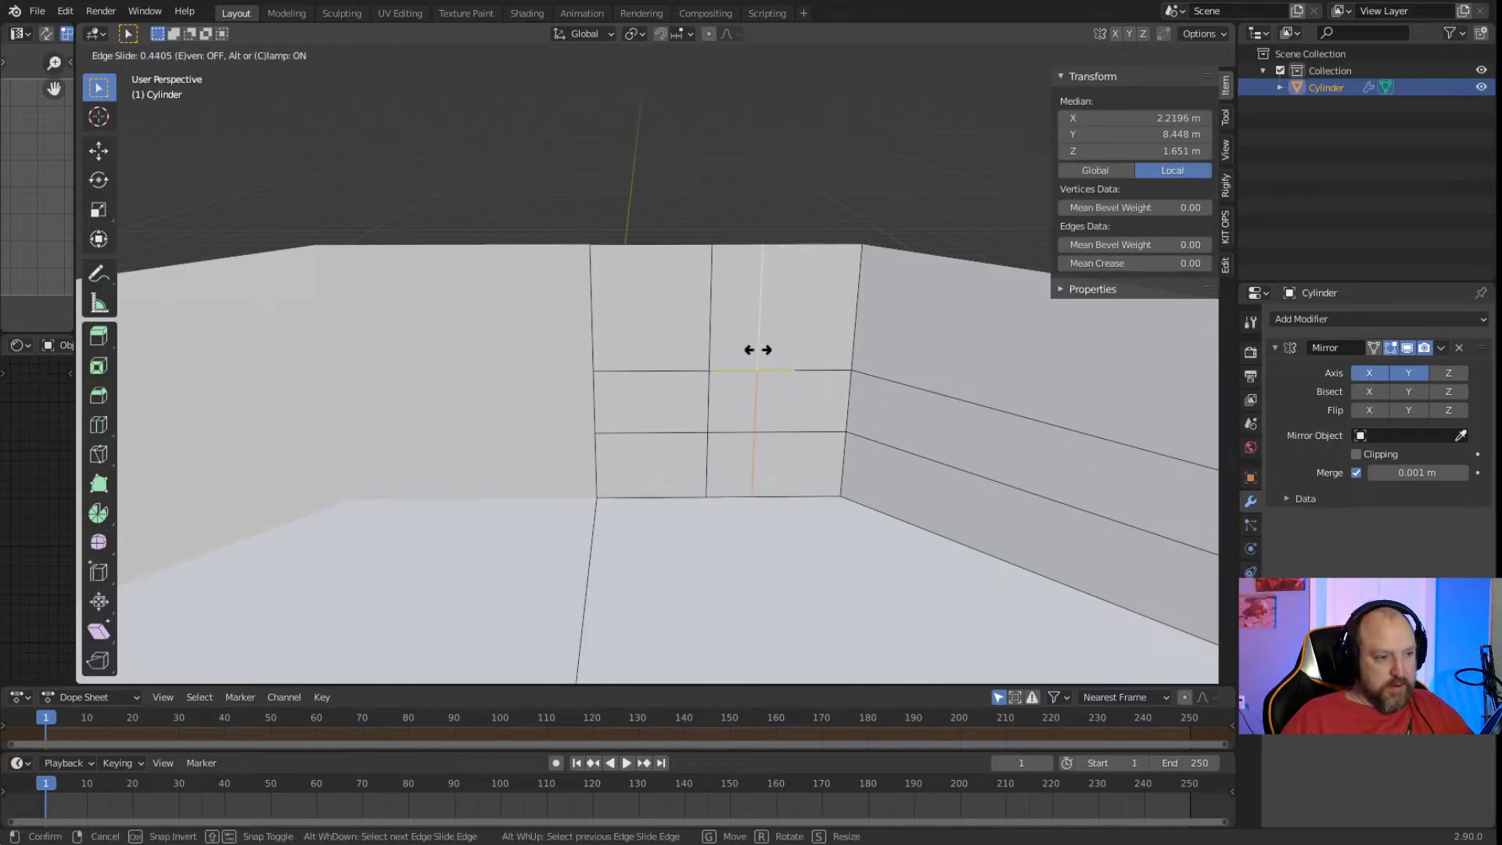
left_click(758, 349)
left_click(800, 189)
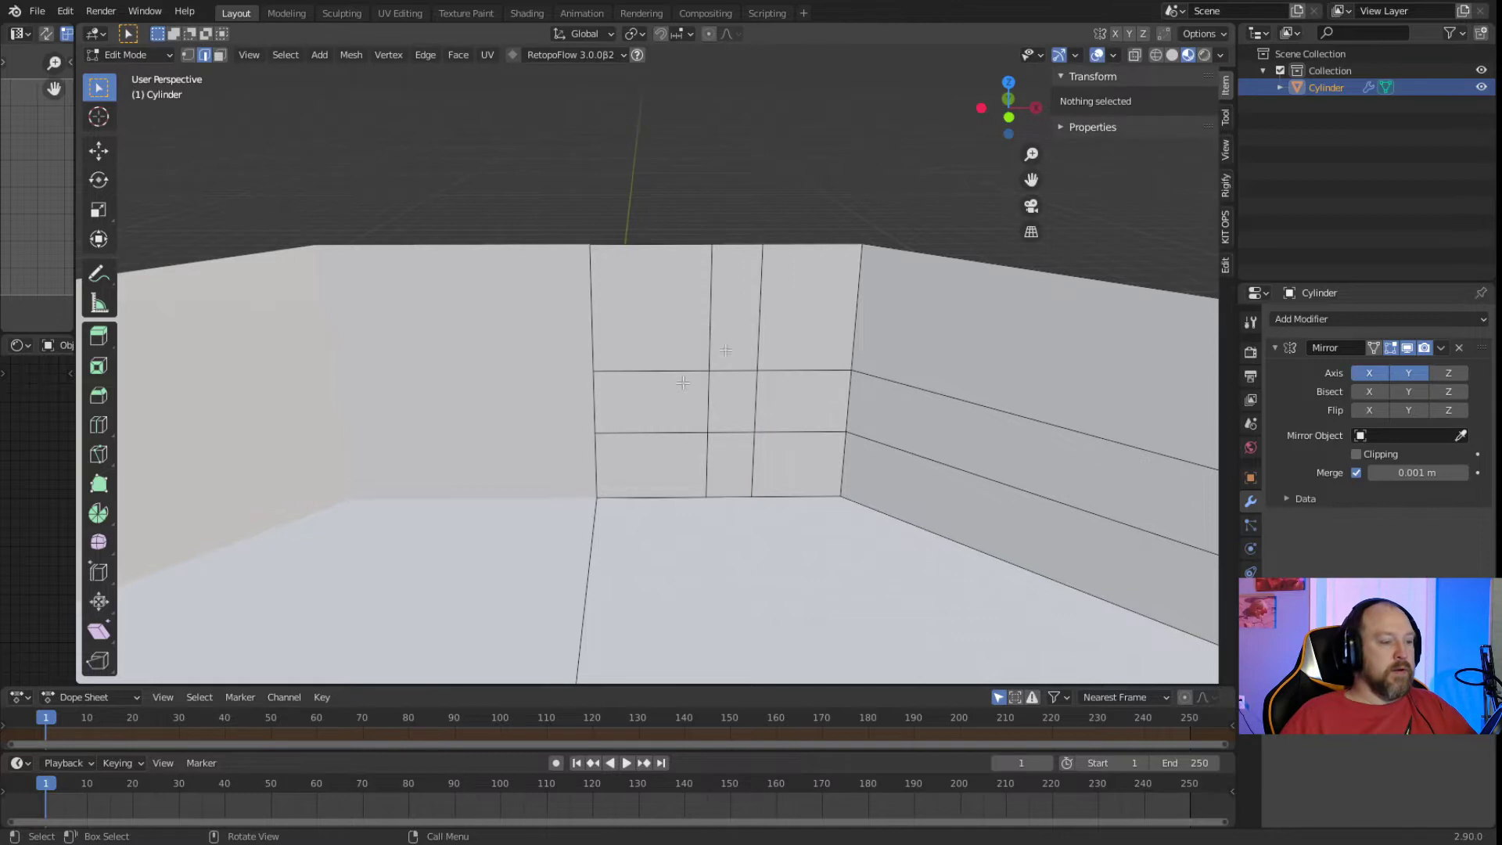
scroll(711, 406, "down", 5)
scroll(708, 532, "up", 4)
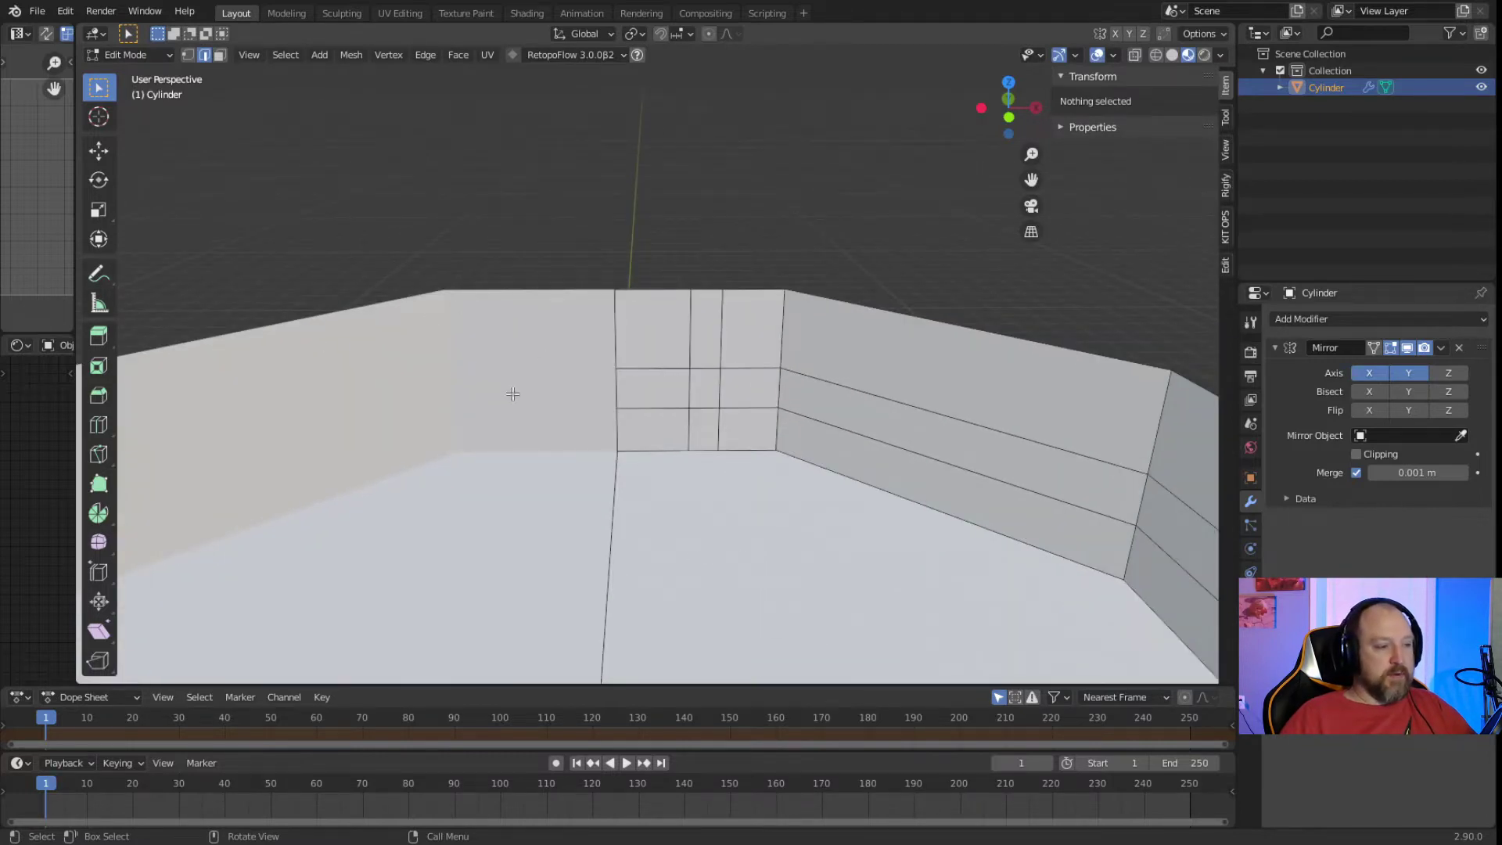
Delete the three right-hand wall faces in Face select mode.
middle_click_drag(686, 391, 851, 406)
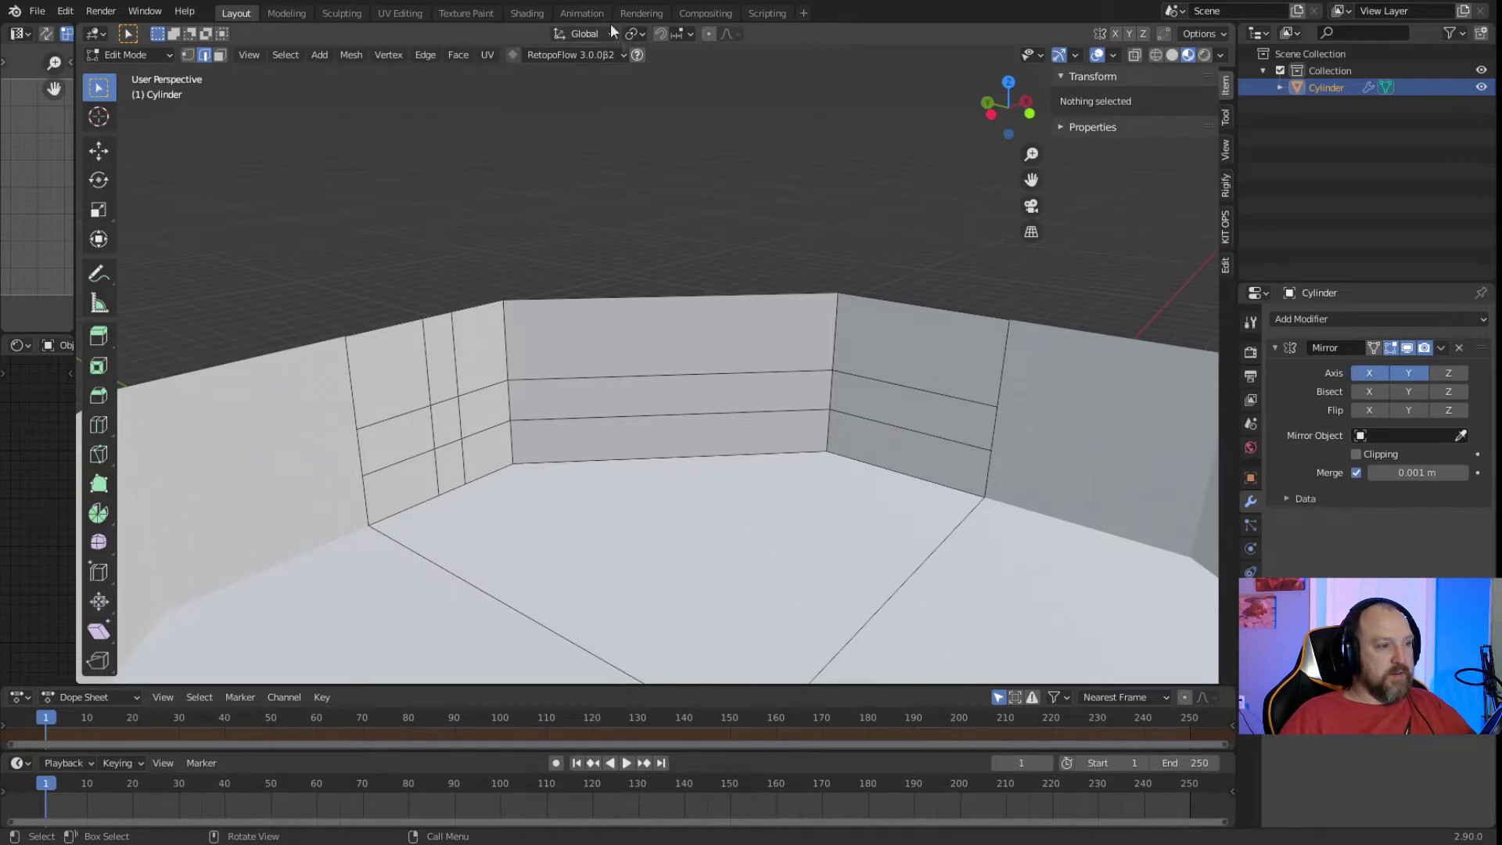
left_click(220, 54)
left_click(894, 437)
left_click(907, 391, "shift")
left_click(939, 352, "shift")
key("x")
left_click(949, 349)
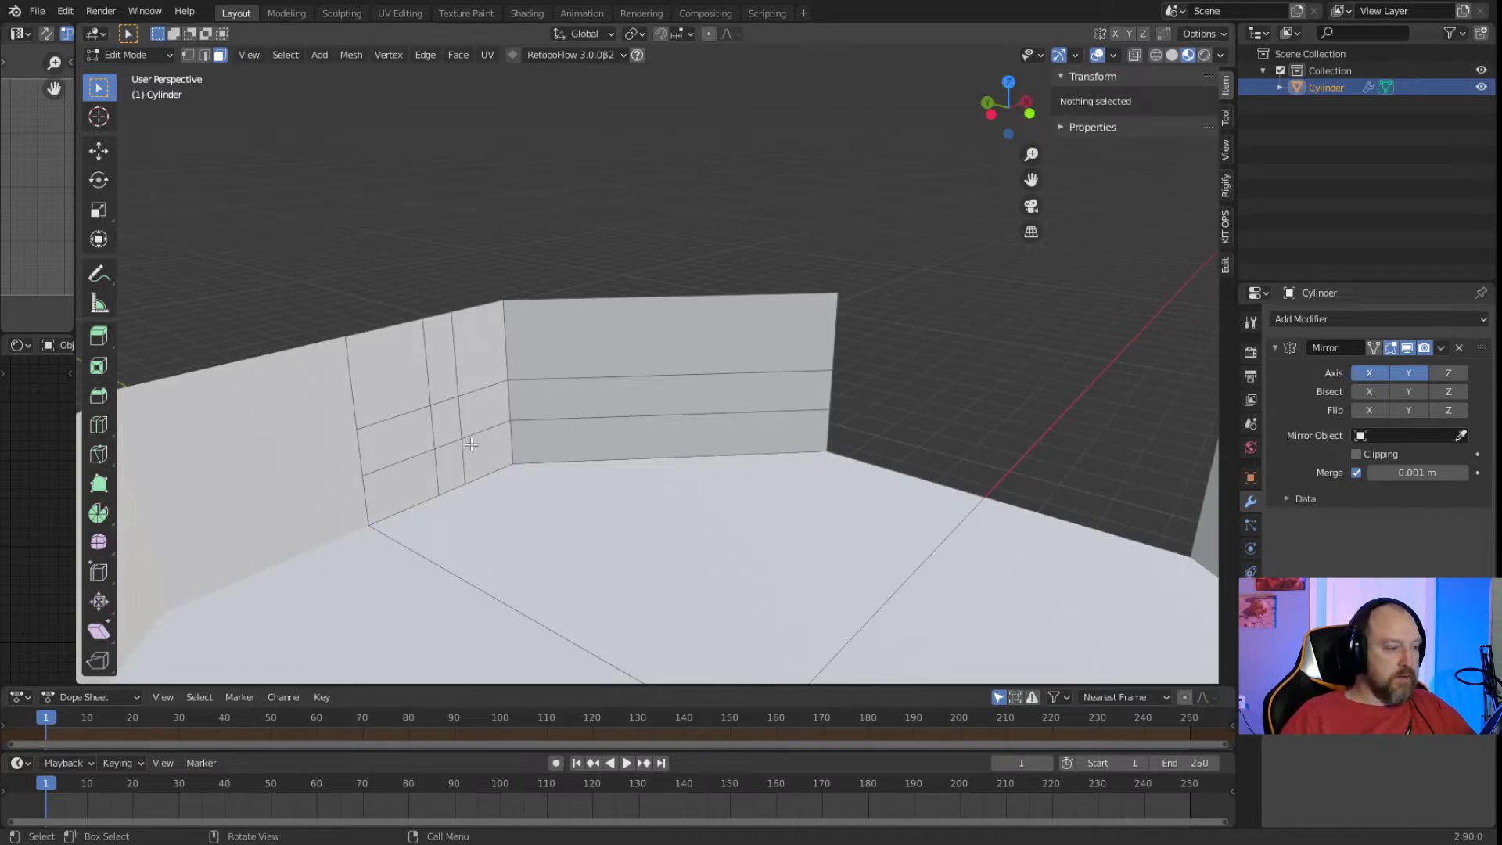
Delete a back-wall face to open a window hole.
left_click(450, 427)
key("x")
left_click(438, 430)
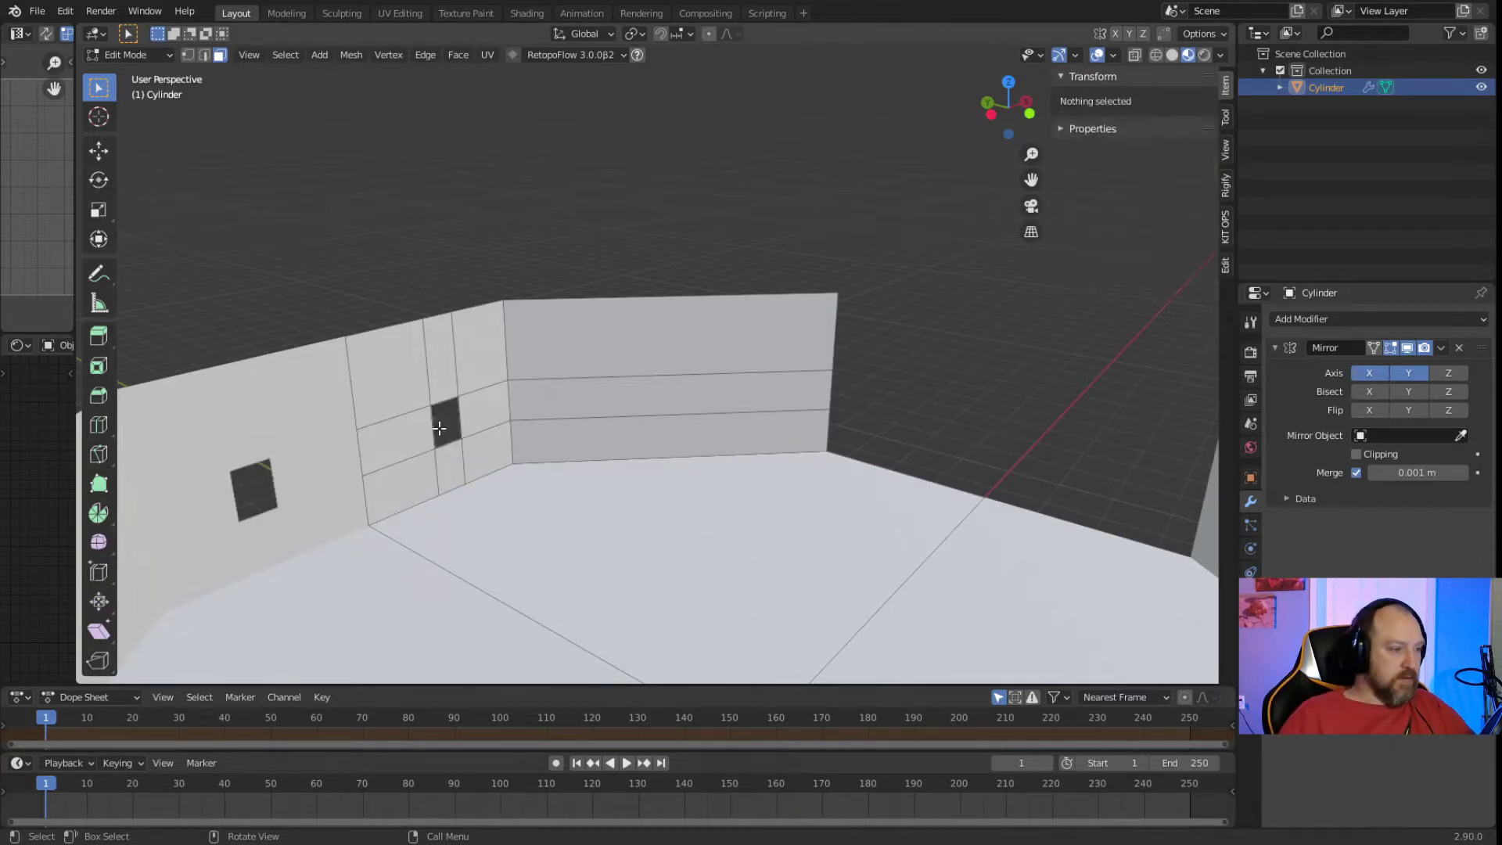
Remove the Mirror modifier so only one room corner remains.
mouse_move(574, 514)
middle_mouse_down()
mouse_move(526, 614)
mouse_move(577, 517)
middle_mouse_up()
scroll(576, 514, "up", 2)
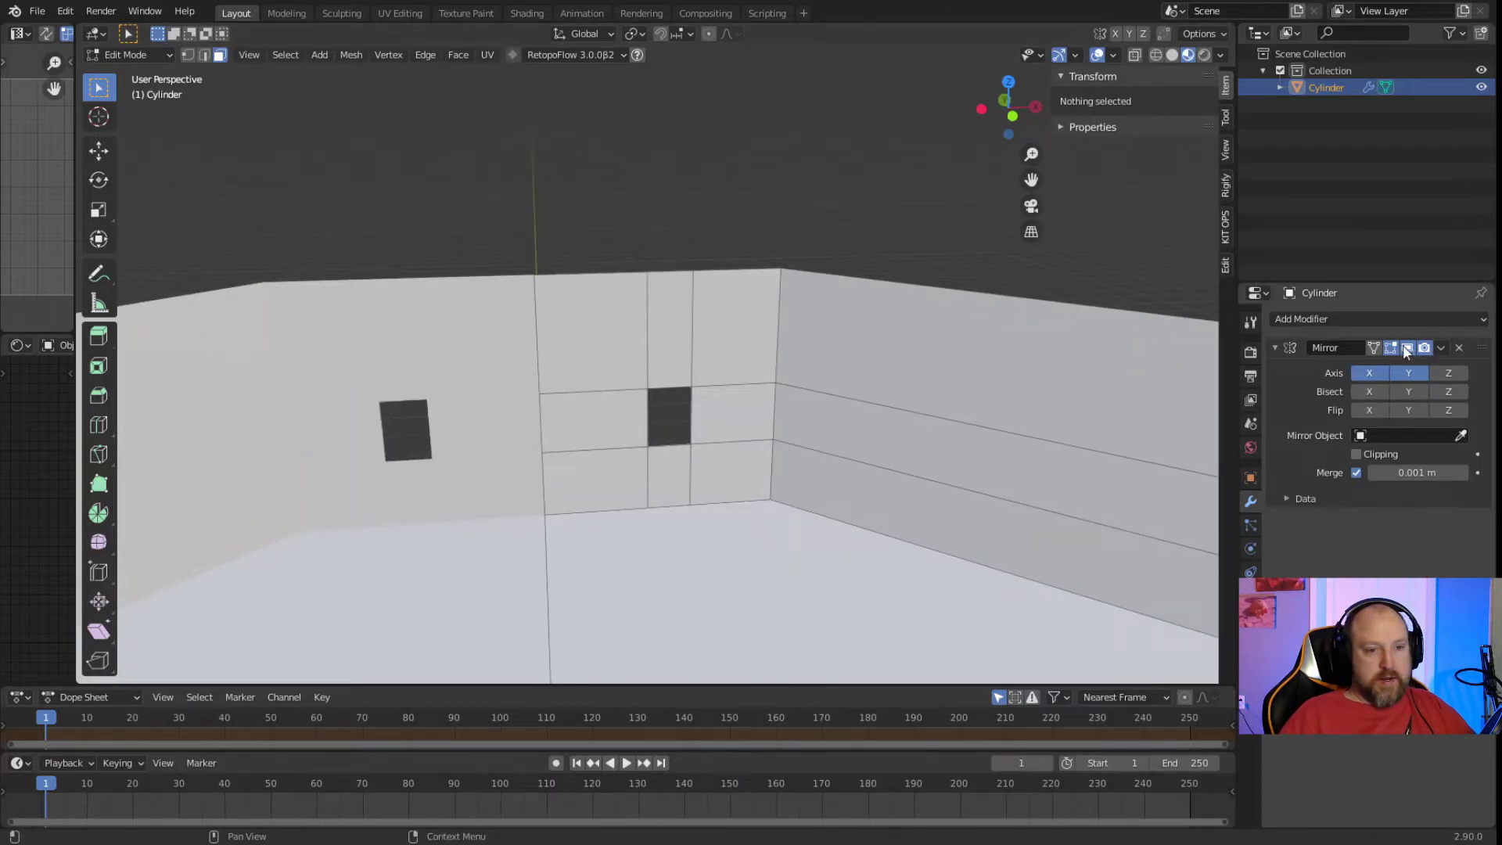
left_click(1459, 347)
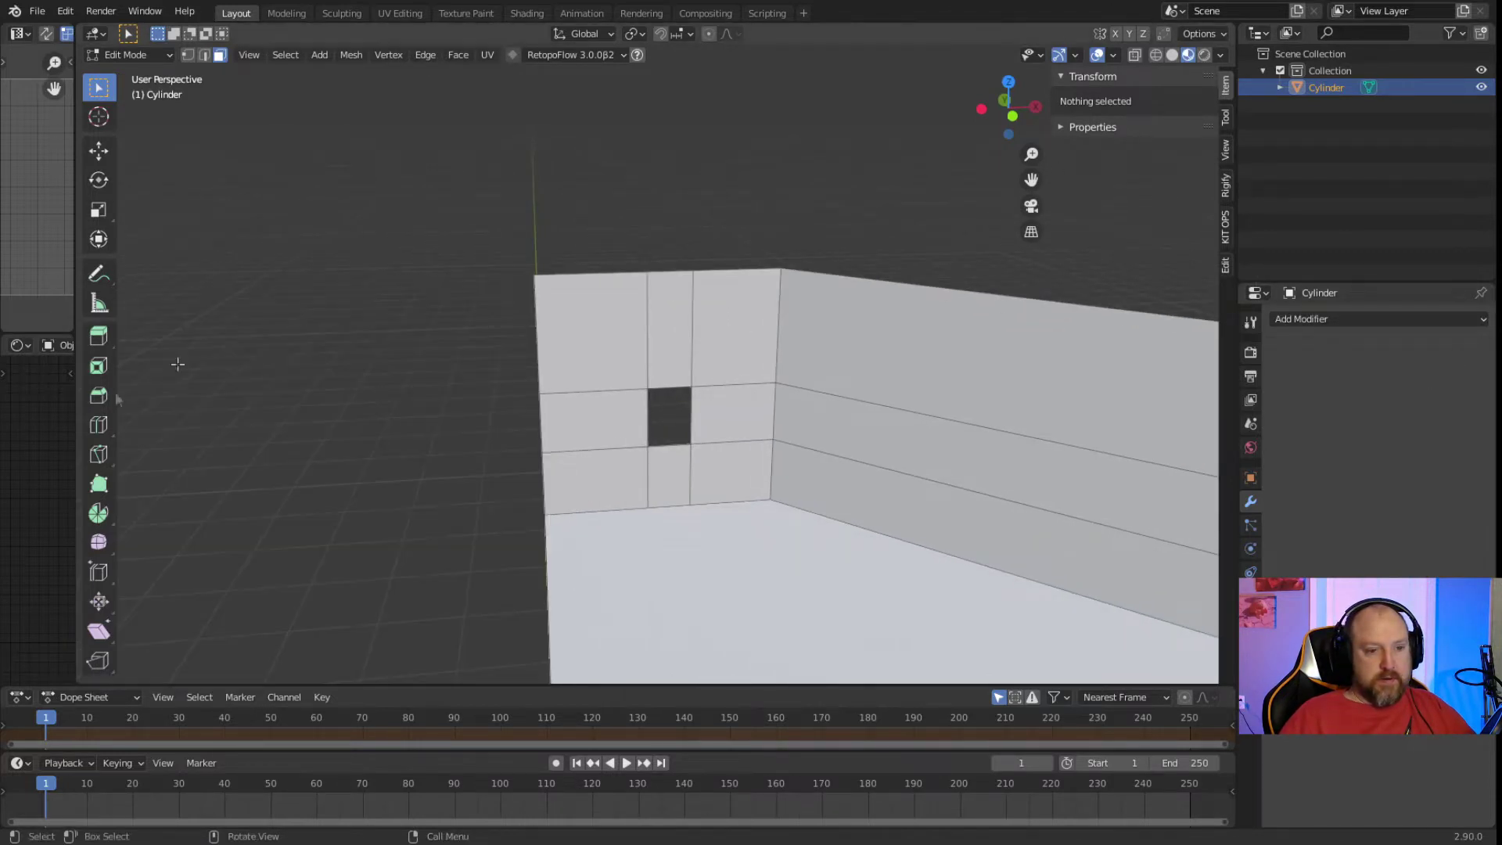
mouse_move(663, 335)
middle_mouse_down()
mouse_move(627, 456)
mouse_move(640, 463)
mouse_move(688, 379)
mouse_move(489, 446)
mouse_move(636, 339)
middle_mouse_up()
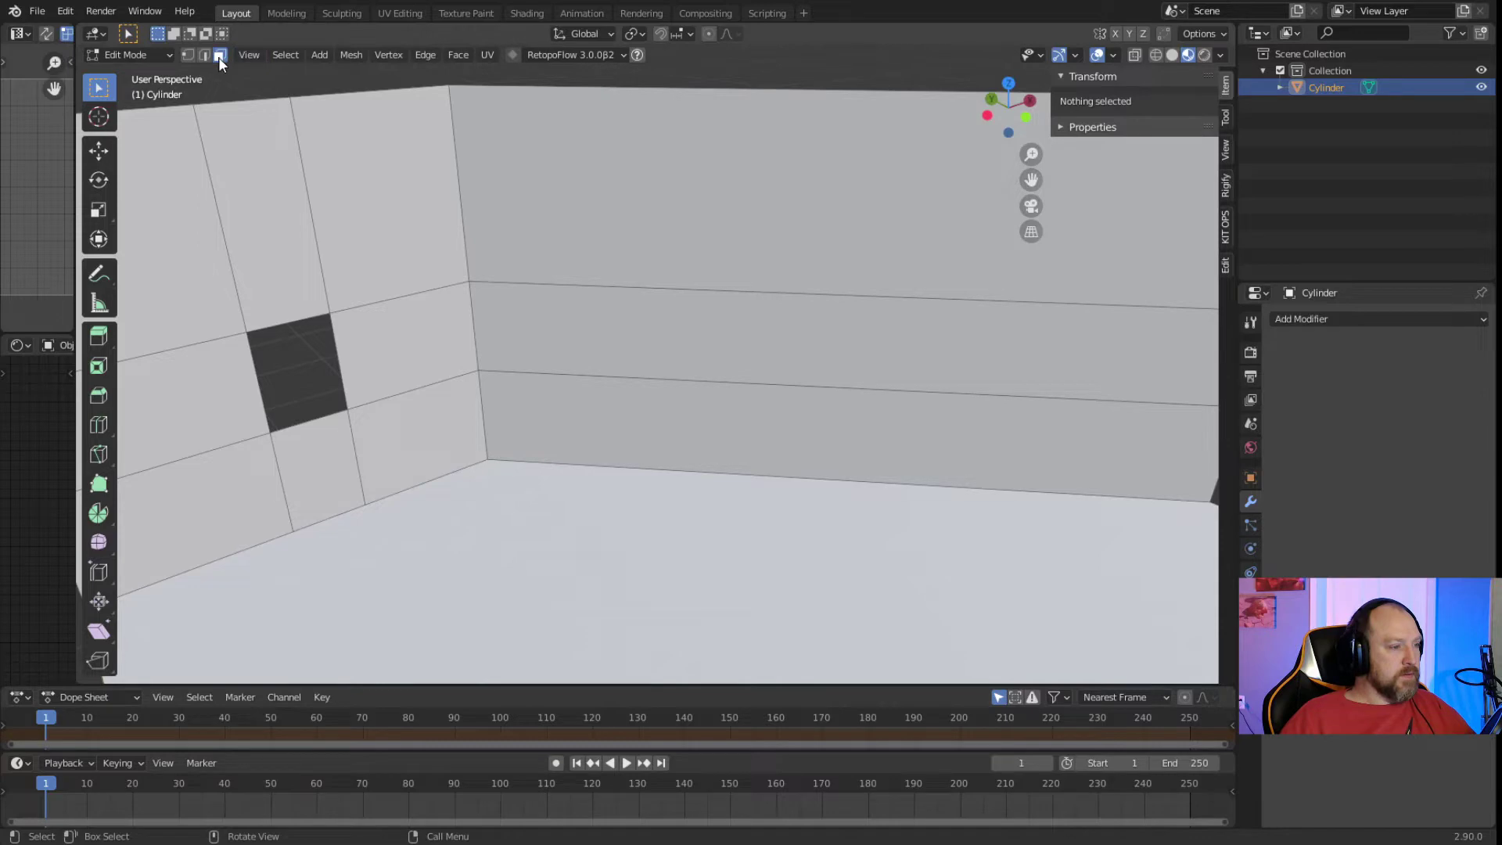
Duplicate the eight faces of the windowed back wall in place.
key("Home")
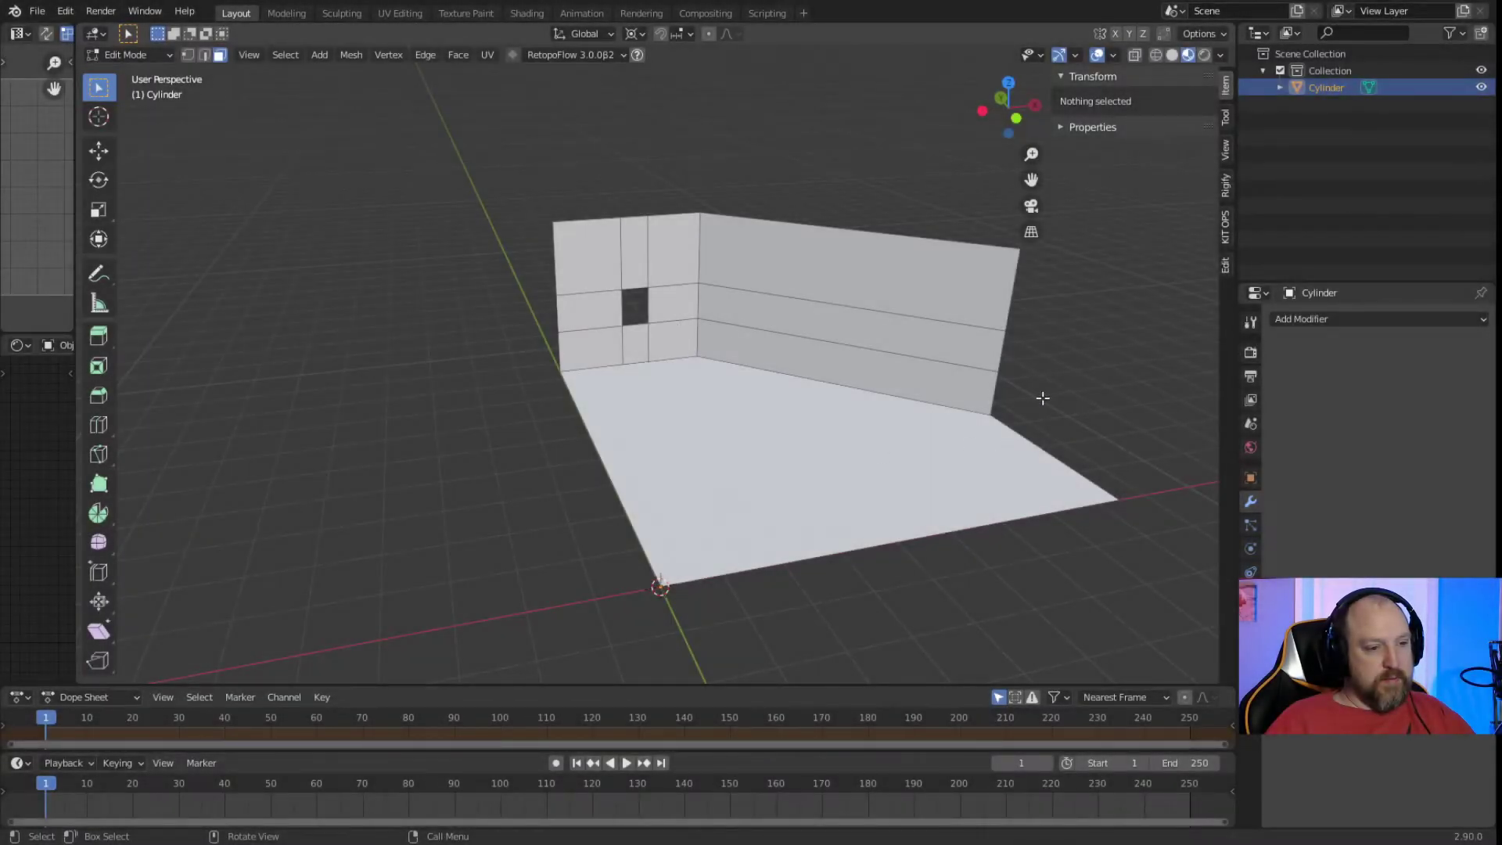
left_click(653, 335)
left_click(672, 303, "shift")
left_click(662, 243, "shift")
left_click(635, 250, "shift")
left_click(587, 254, "shift")
left_click(585, 316, "shift")
left_click(591, 348, "shift")
left_click(634, 344, "shift")
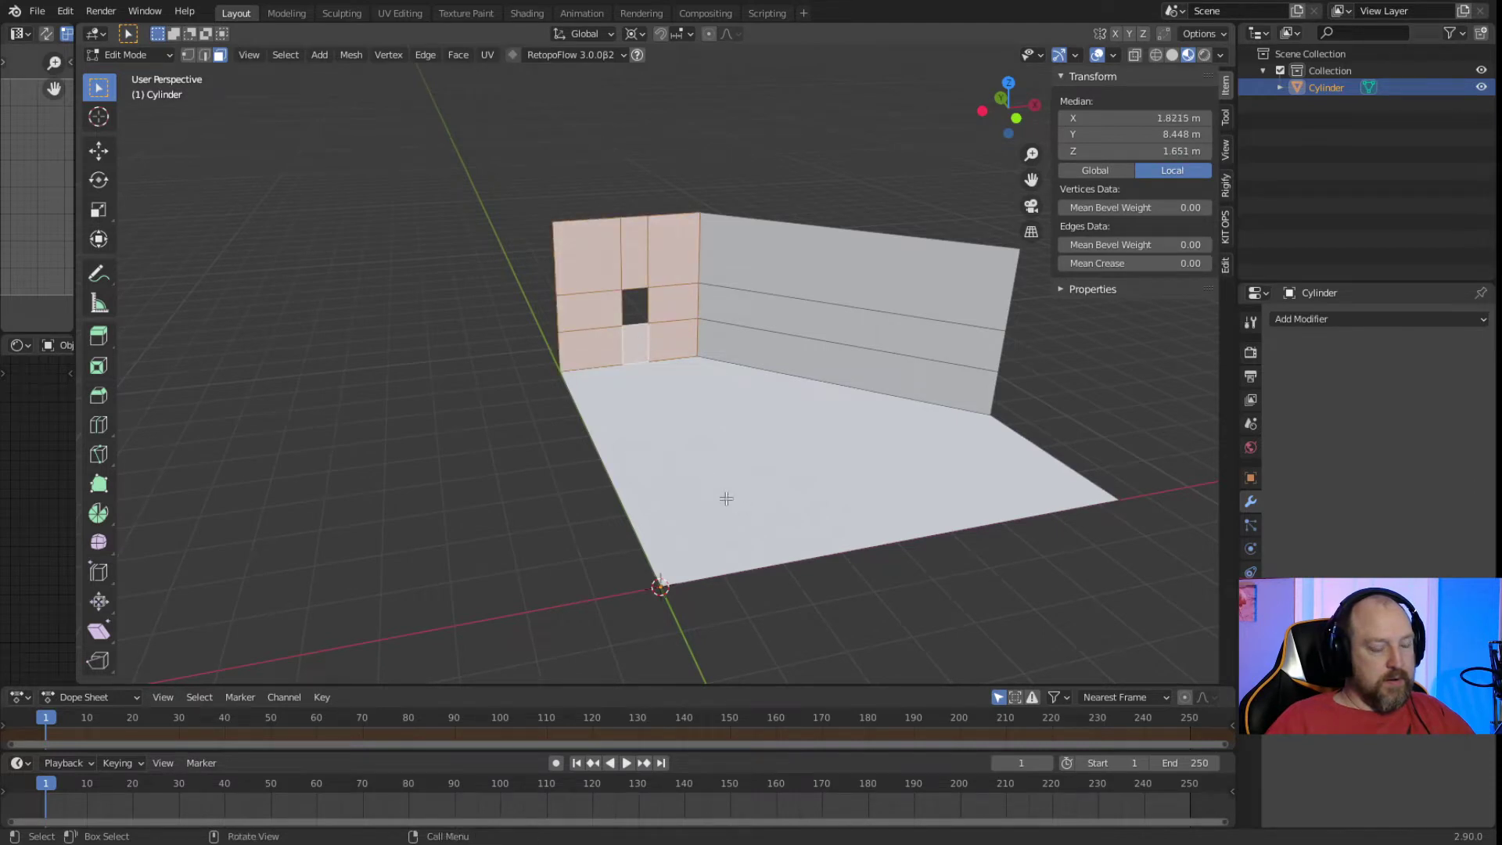
key("shift+d")
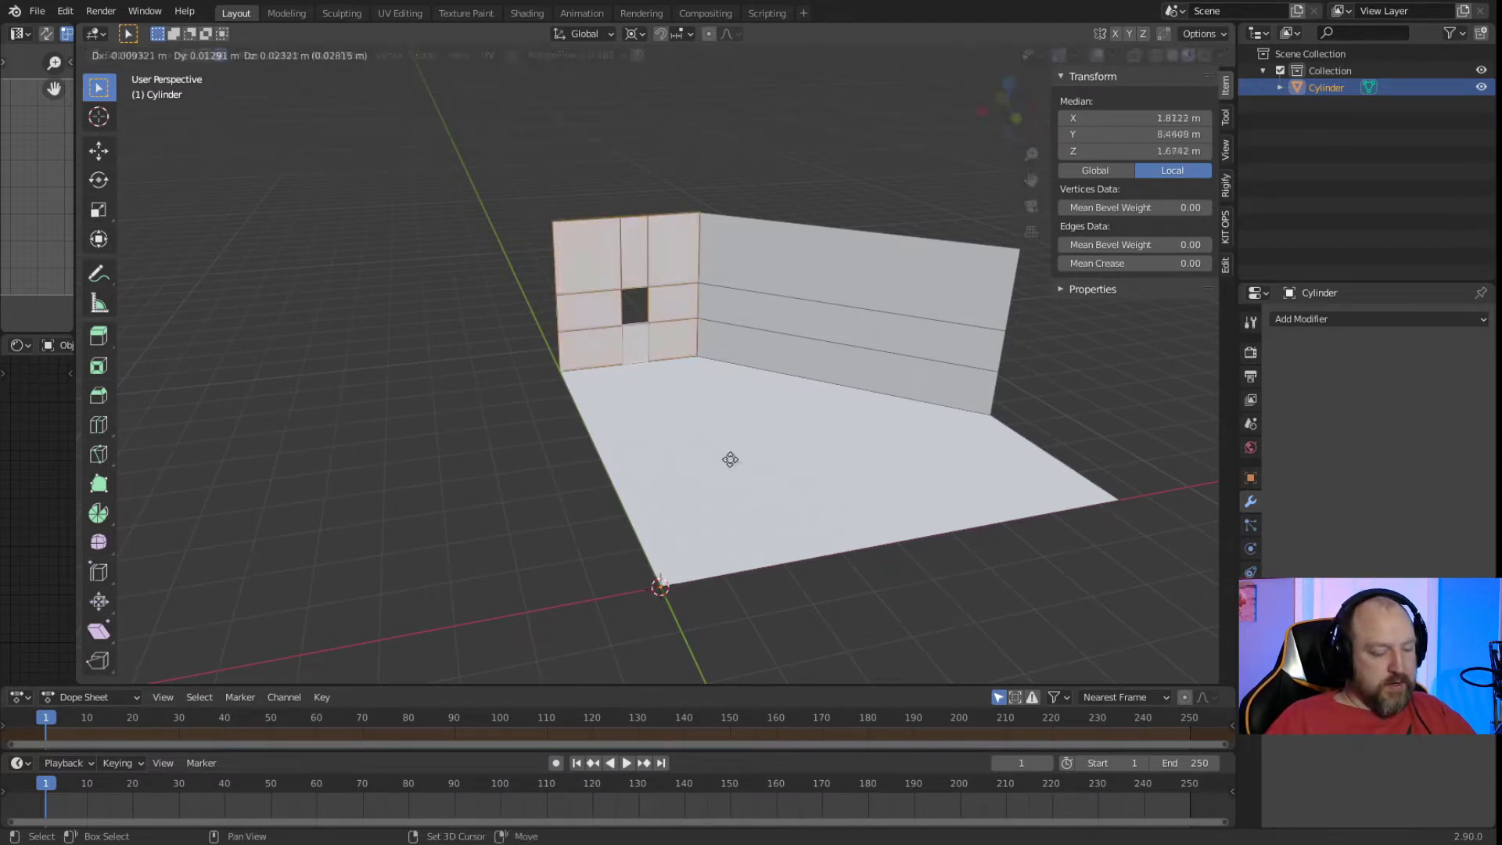
right_click(456, 415)
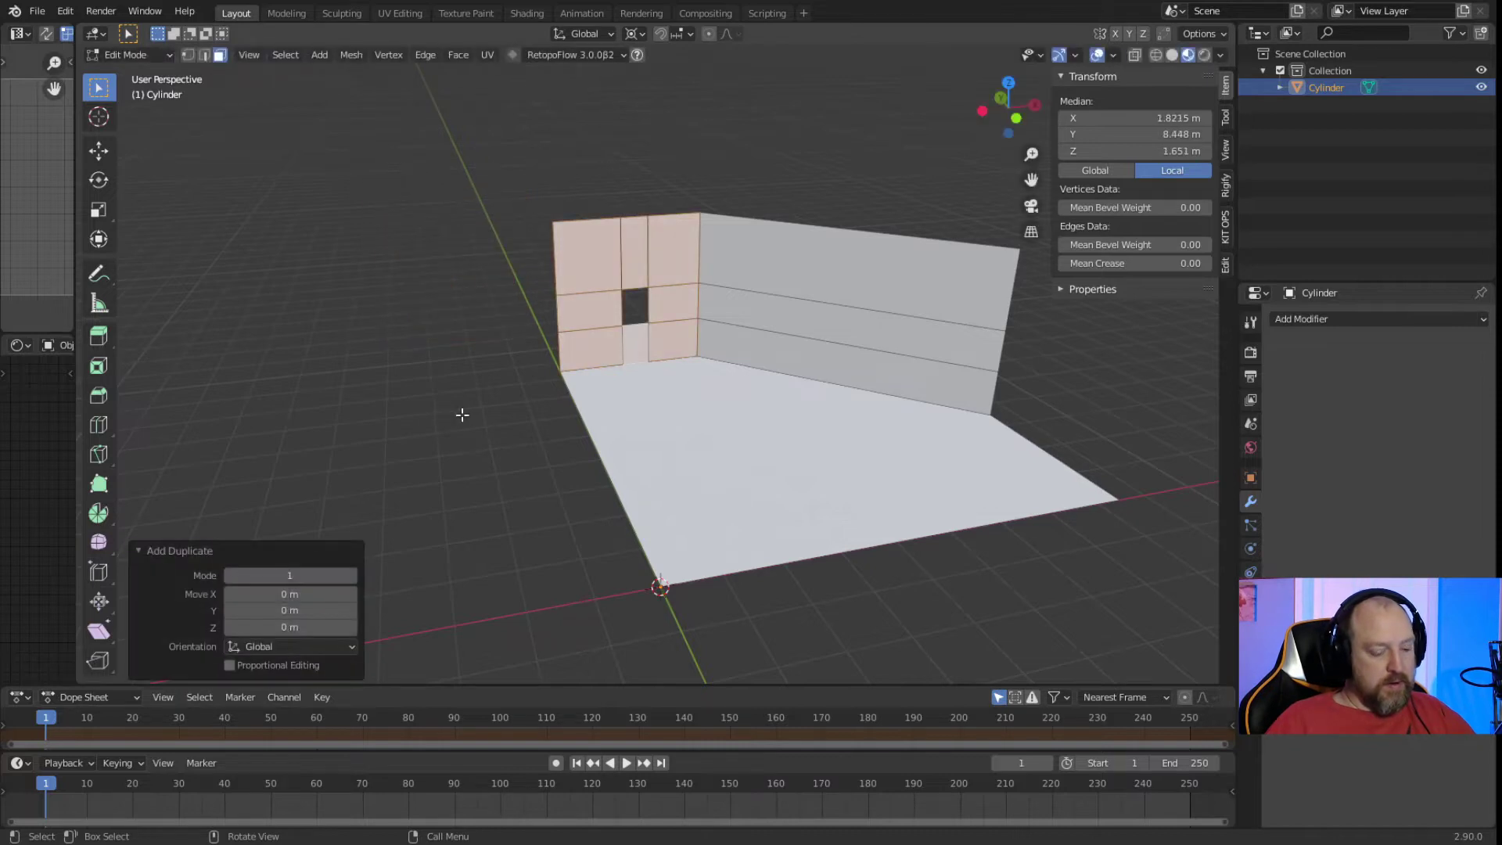
Rotate the wall copy -90° about Z and select its bottom corner vertex.
key("r")
key("z")
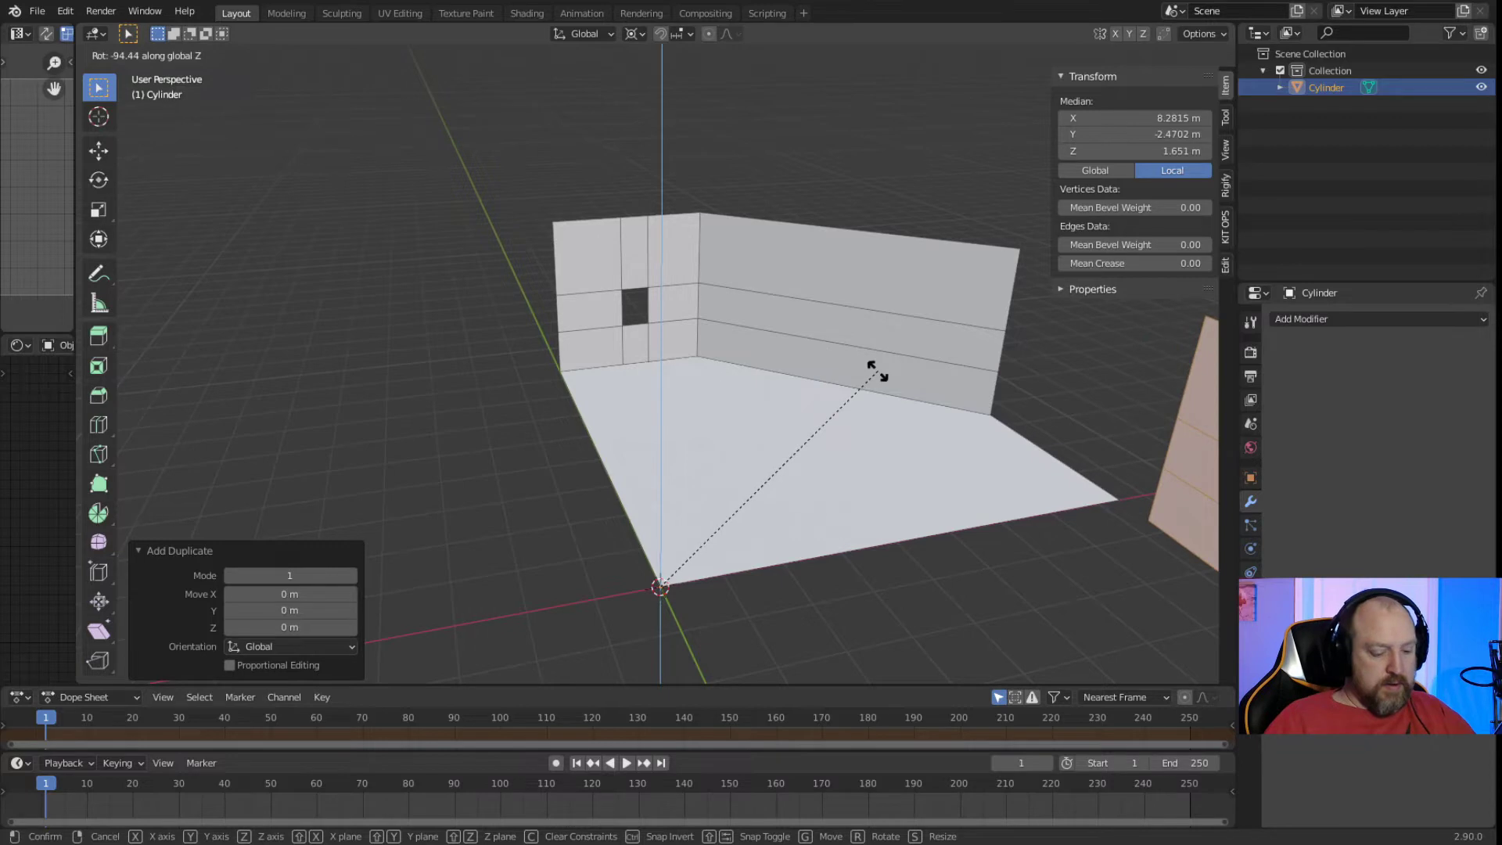
type("-90")
key("Return")
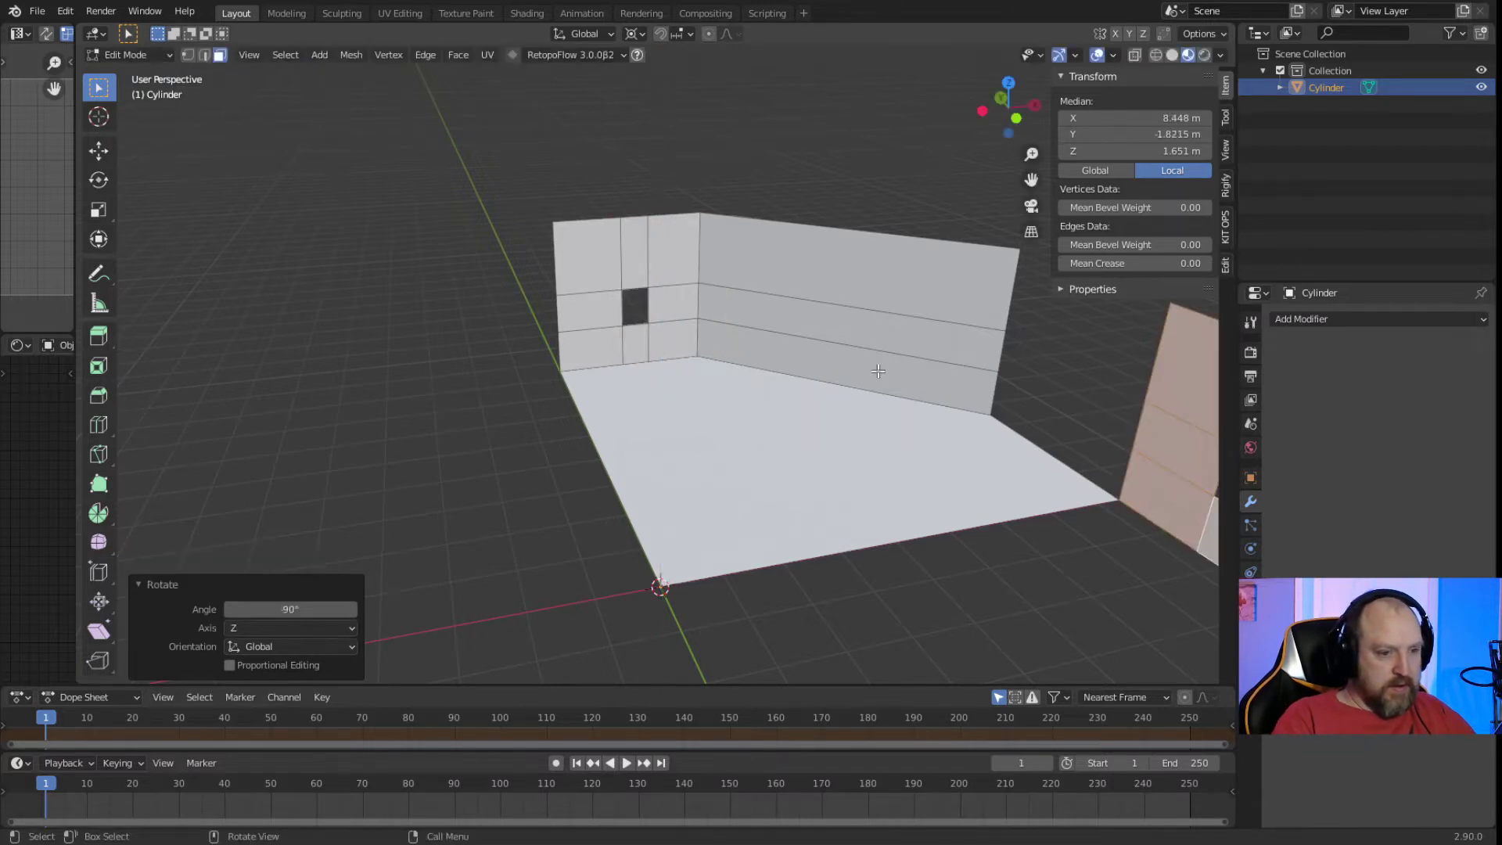
middle_click_drag(974, 384, 743, 445, "shift")
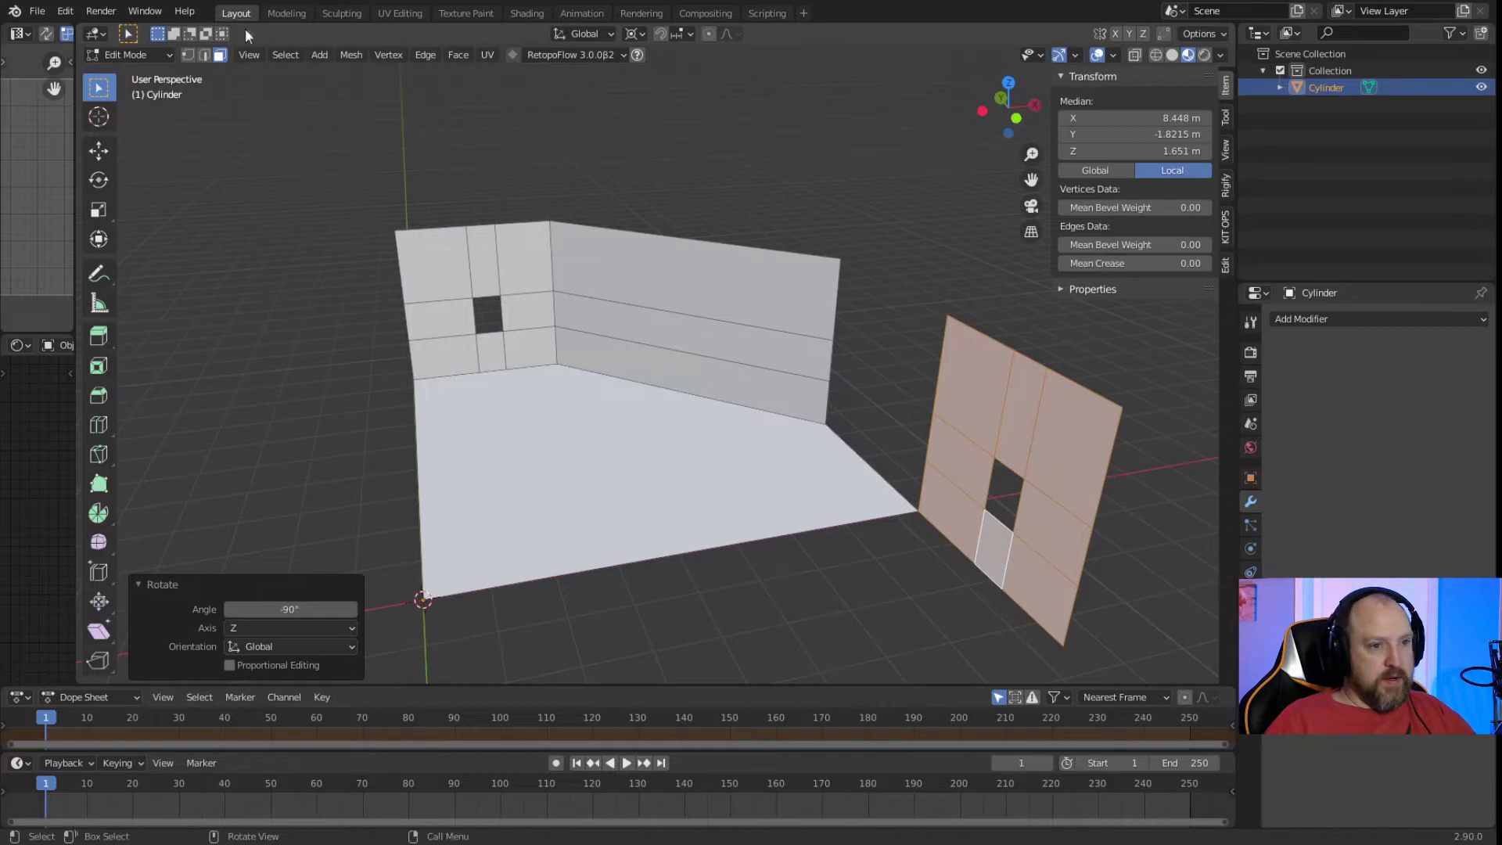
left_click(187, 54)
left_click(920, 525)
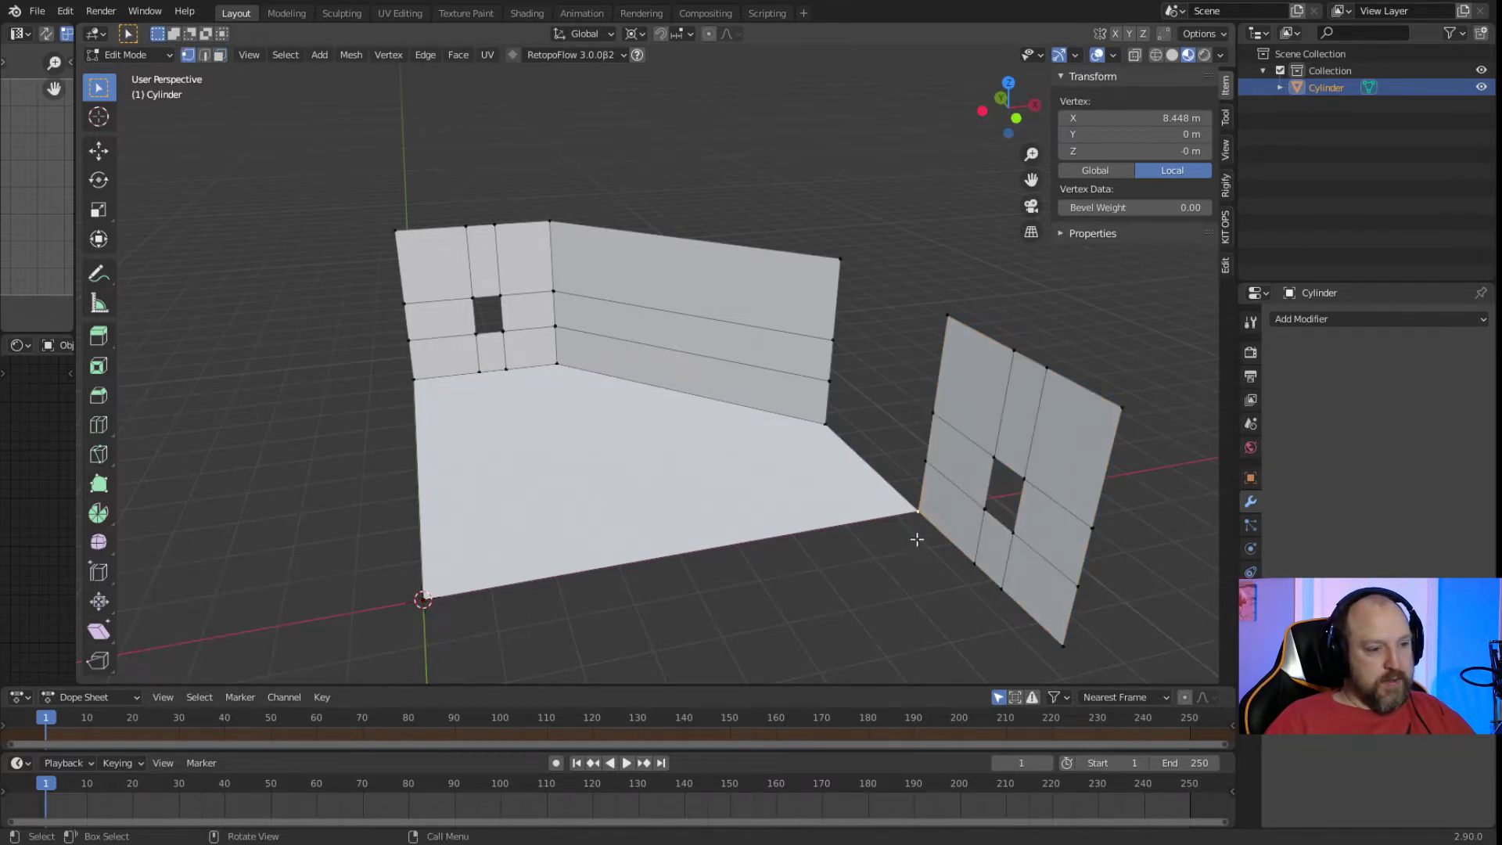
Snap the 3D cursor to the copied wall's selected corner vertex.
key("shift+s")
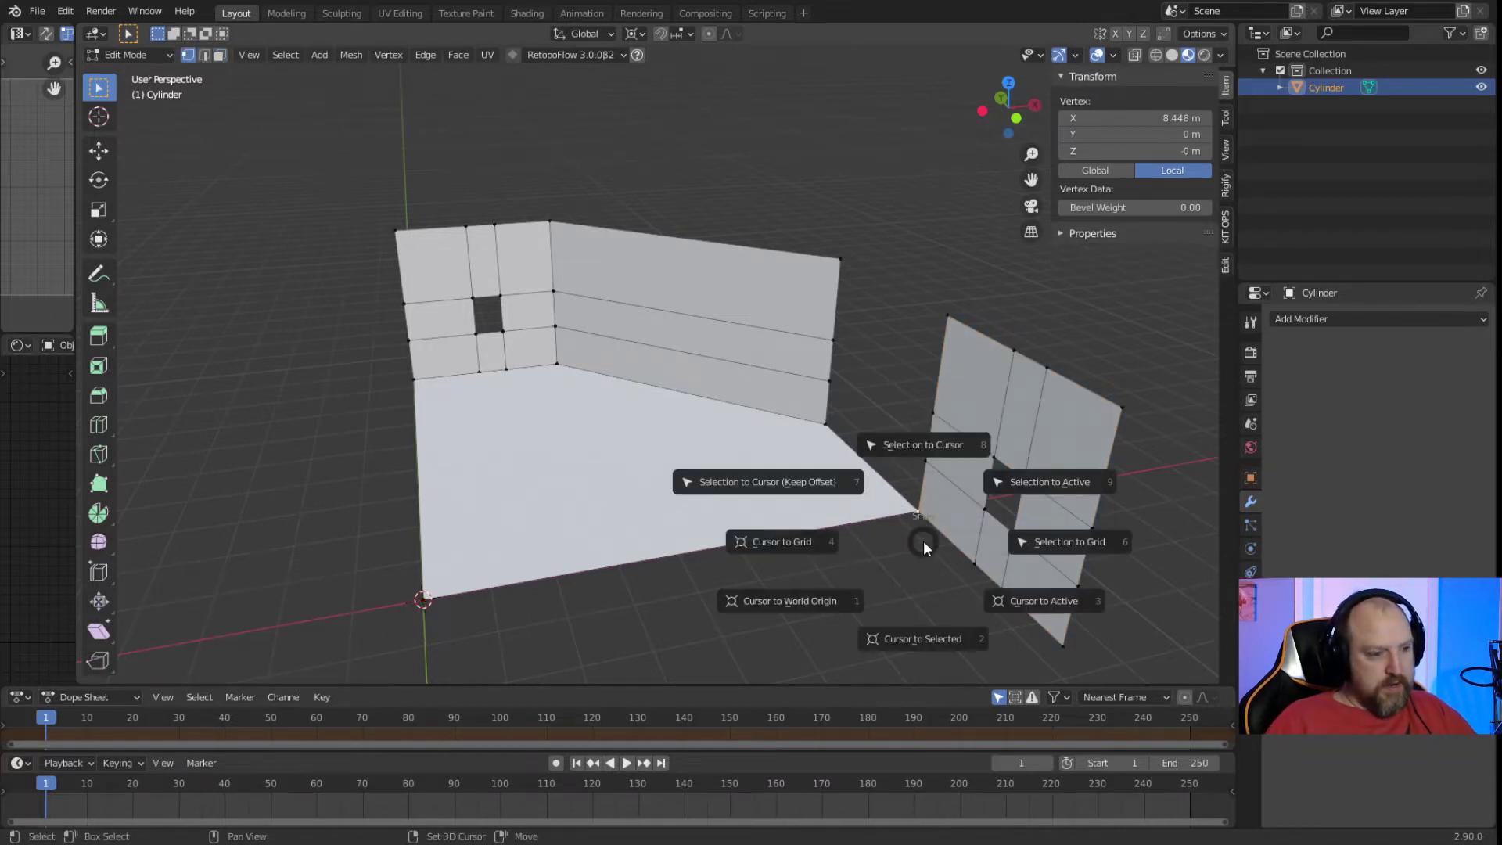
left_click(911, 631)
left_click(974, 498)
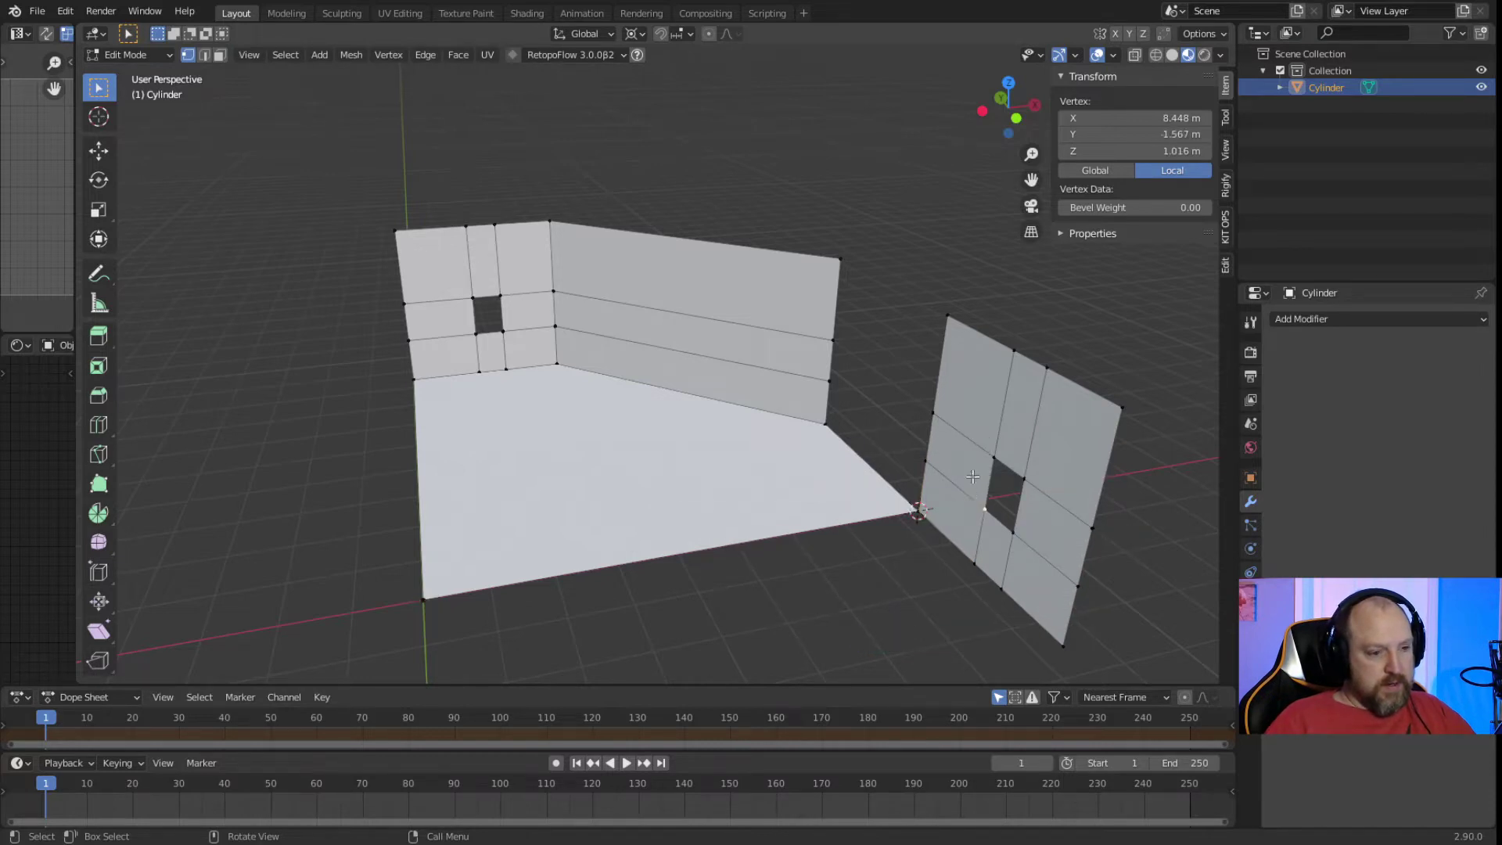
Rotate the copied window wall's faces 180° about Z, then clear the selection.
key("3")
left_click(954, 510)
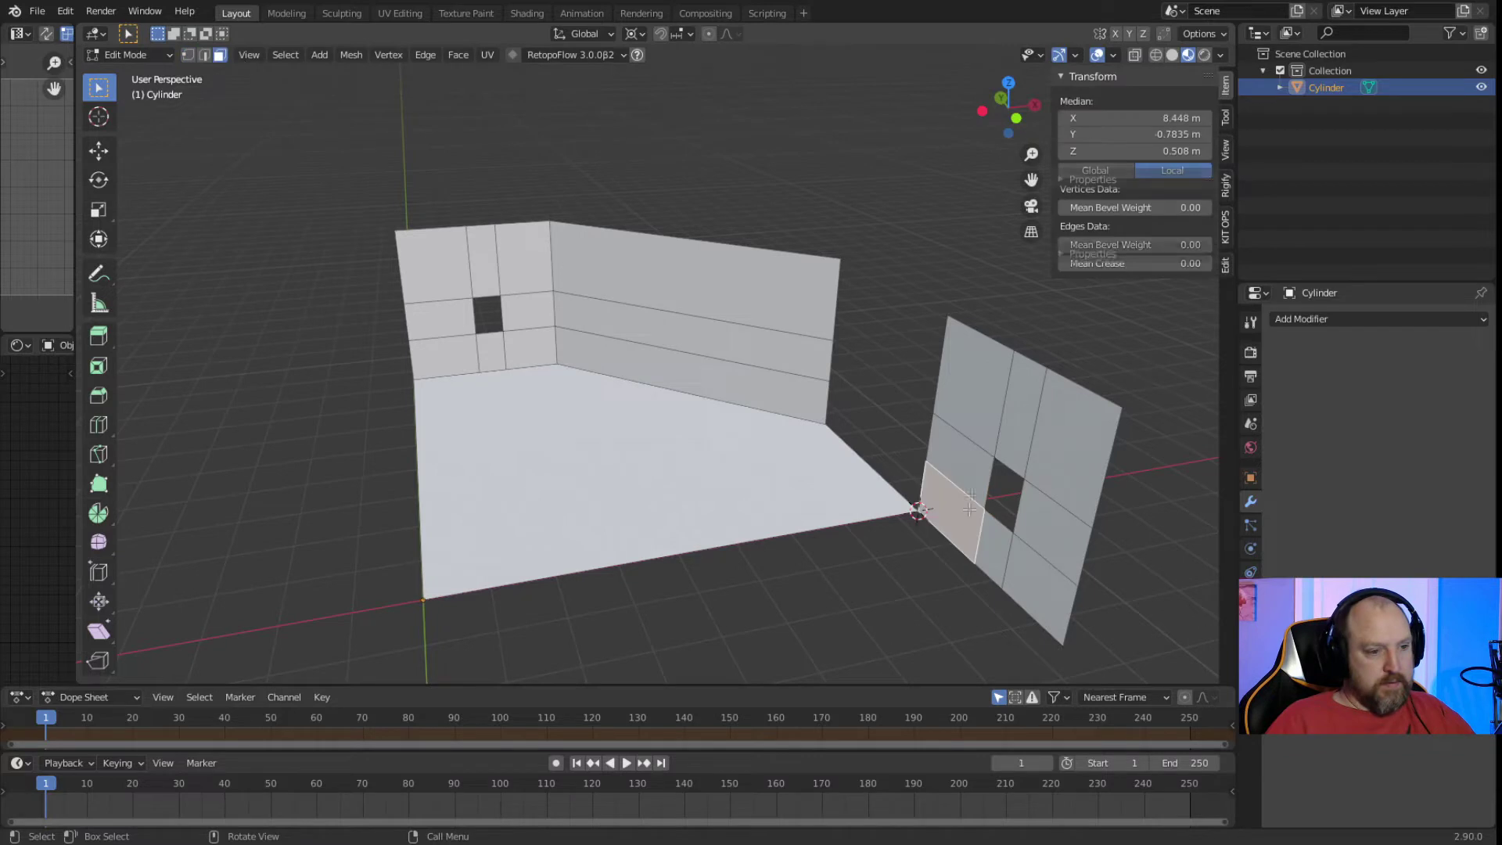
left_click(972, 409, "shift")
left_click(1016, 426, "shift")
left_click(1067, 462, "shift")
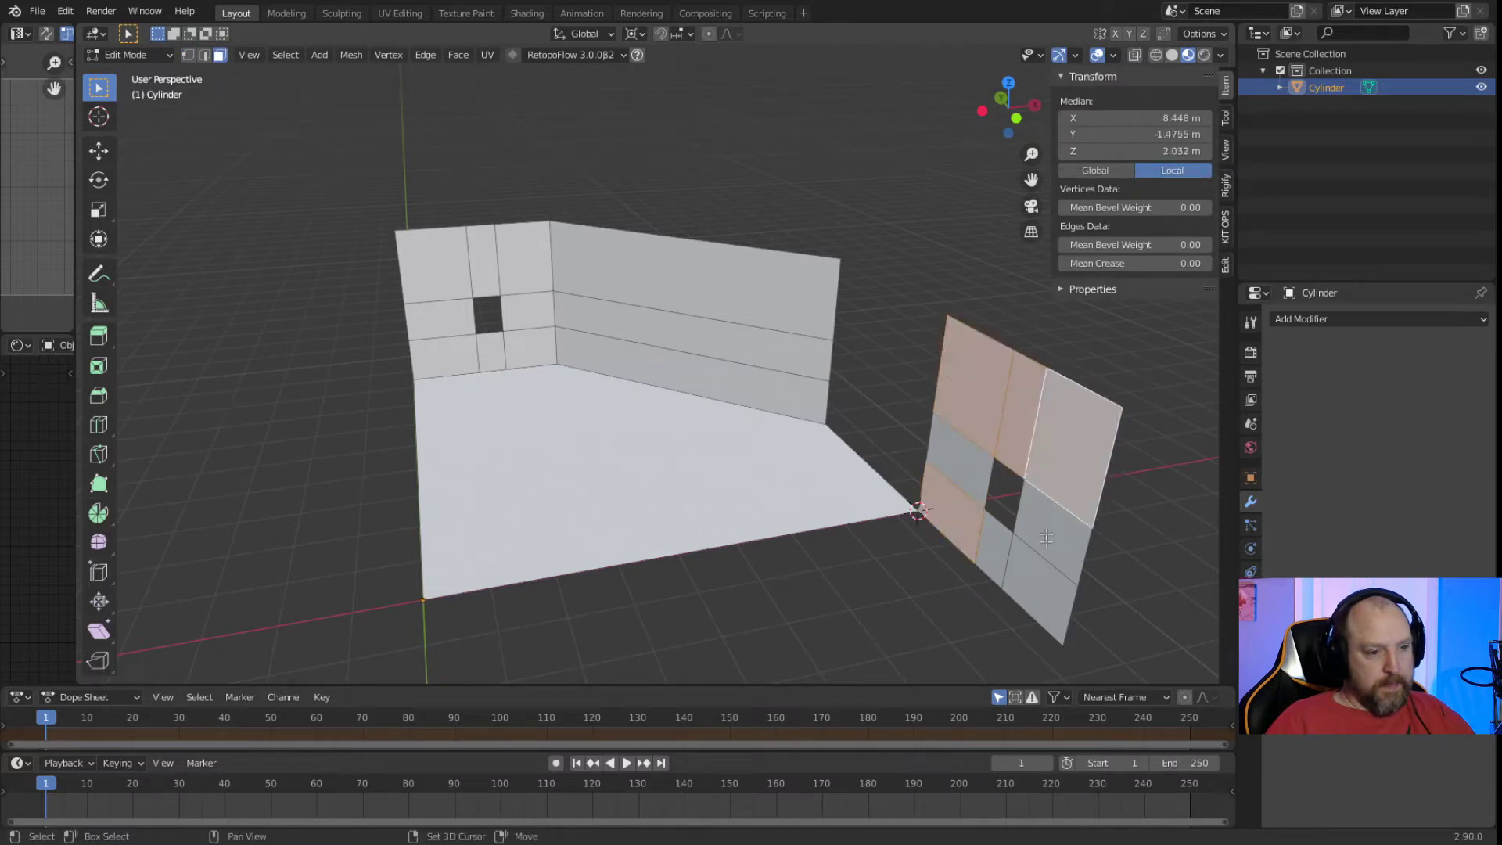
left_click(1032, 582, "shift")
left_click(1033, 582, "shift")
left_click(959, 462, "shift")
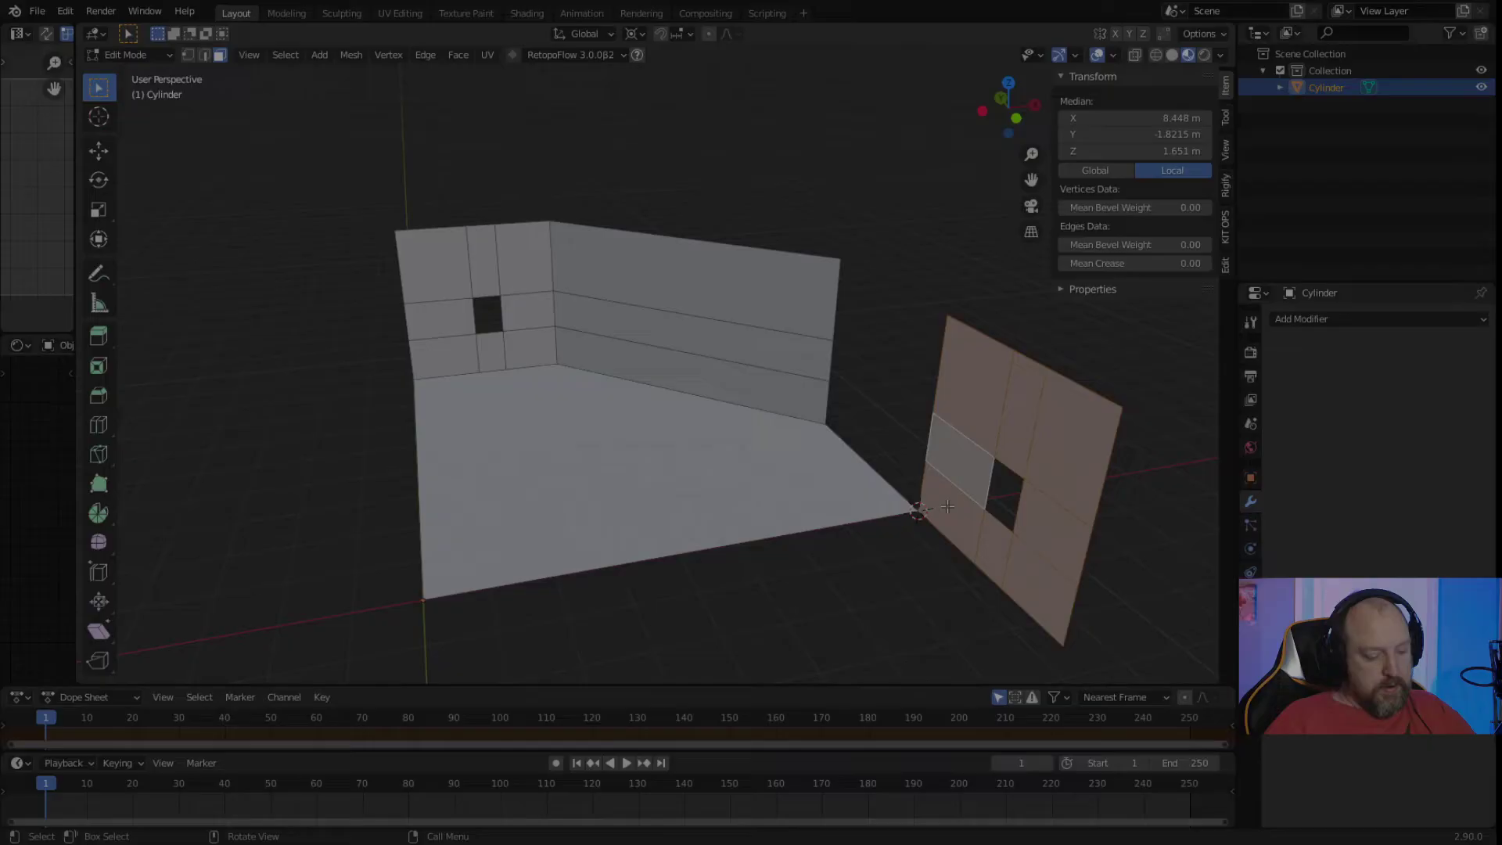
key("r")
type("z")
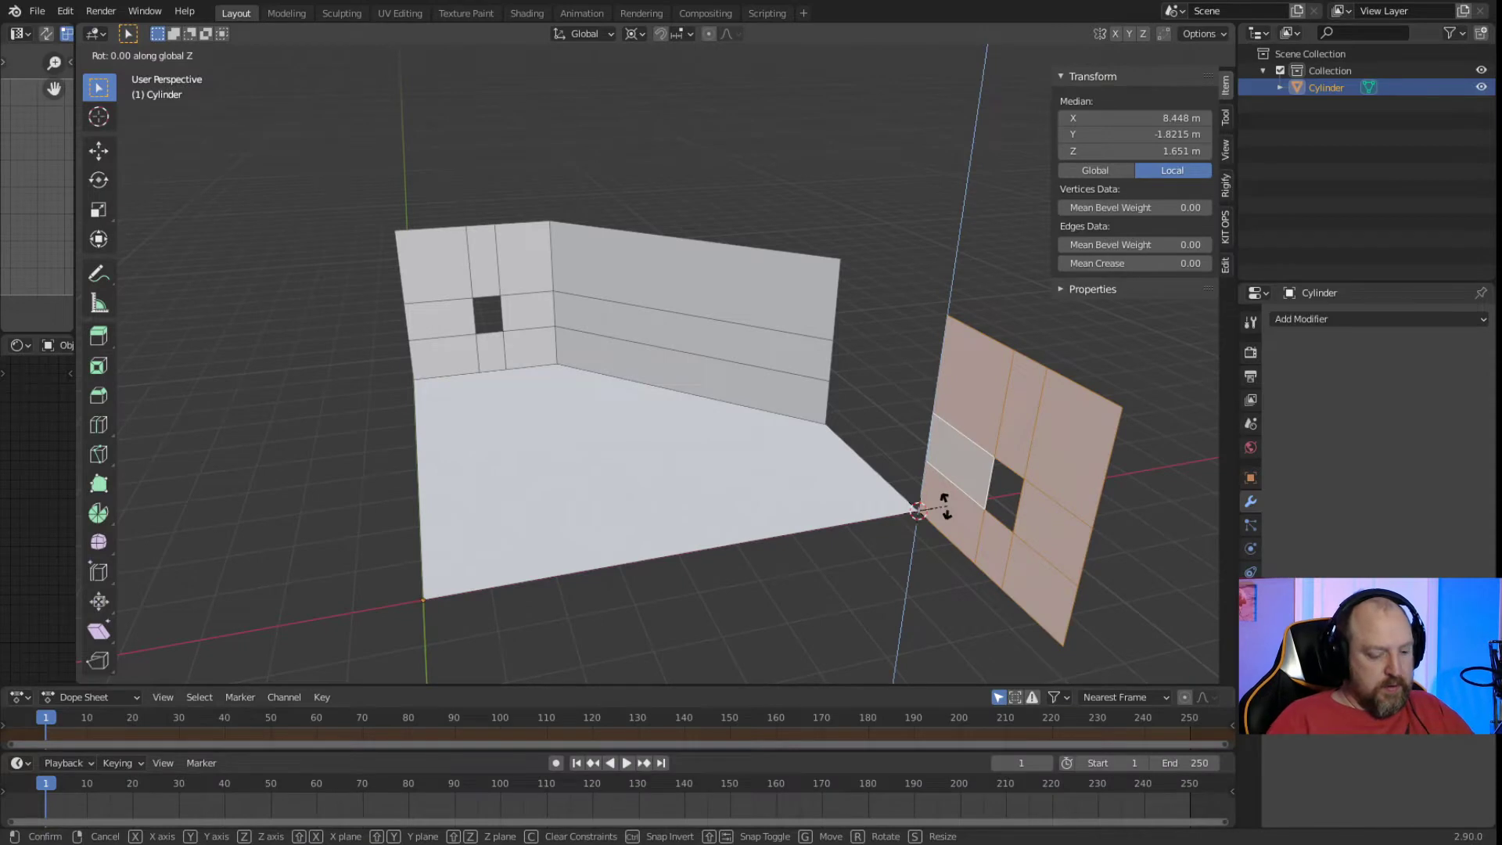
type("180")
key("Return")
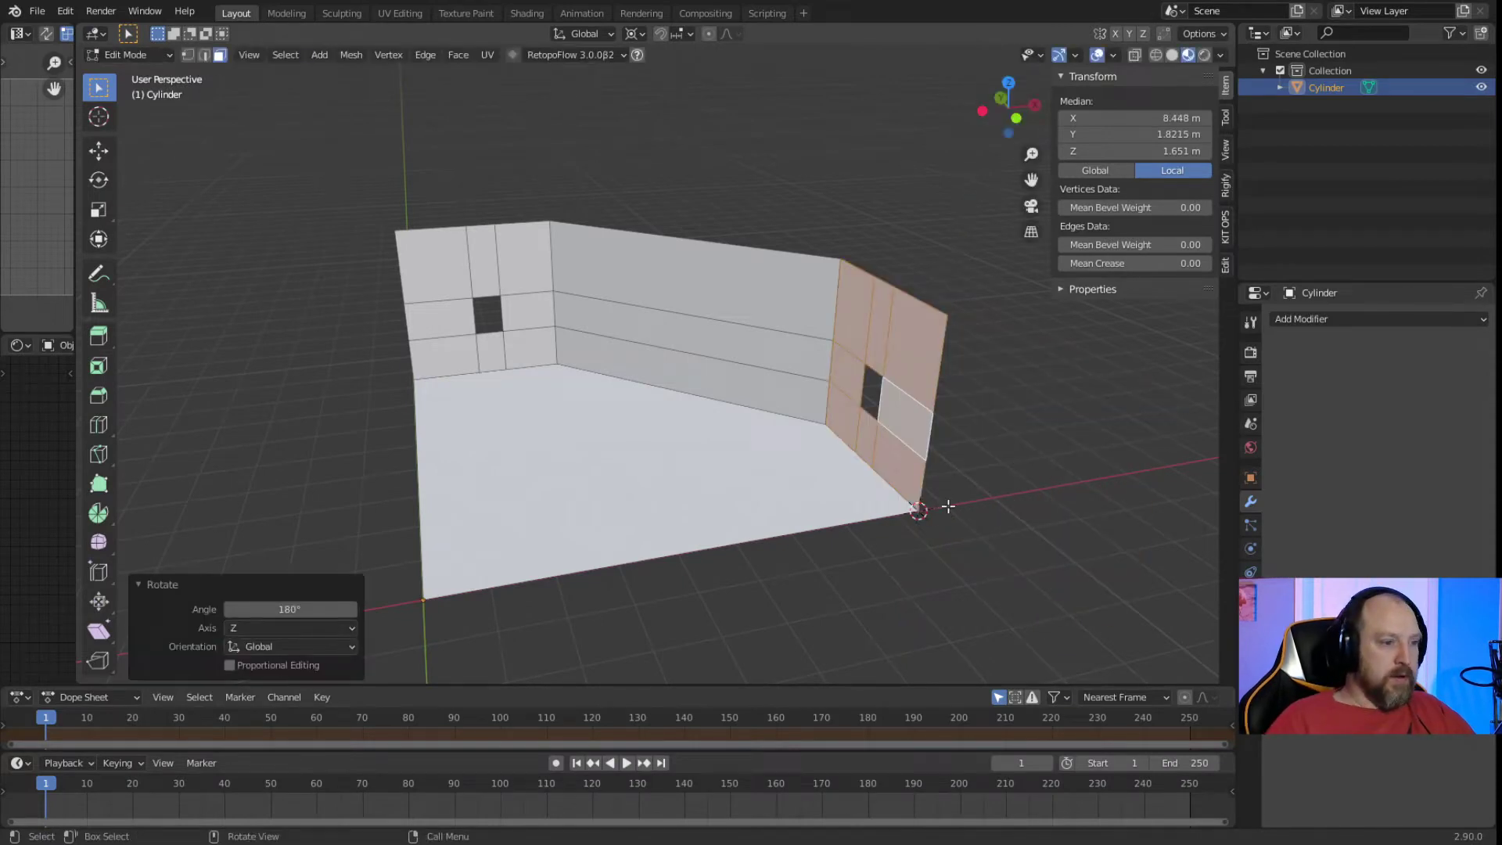
middle_click_drag(720, 538, 638, 564)
key("alt+a")
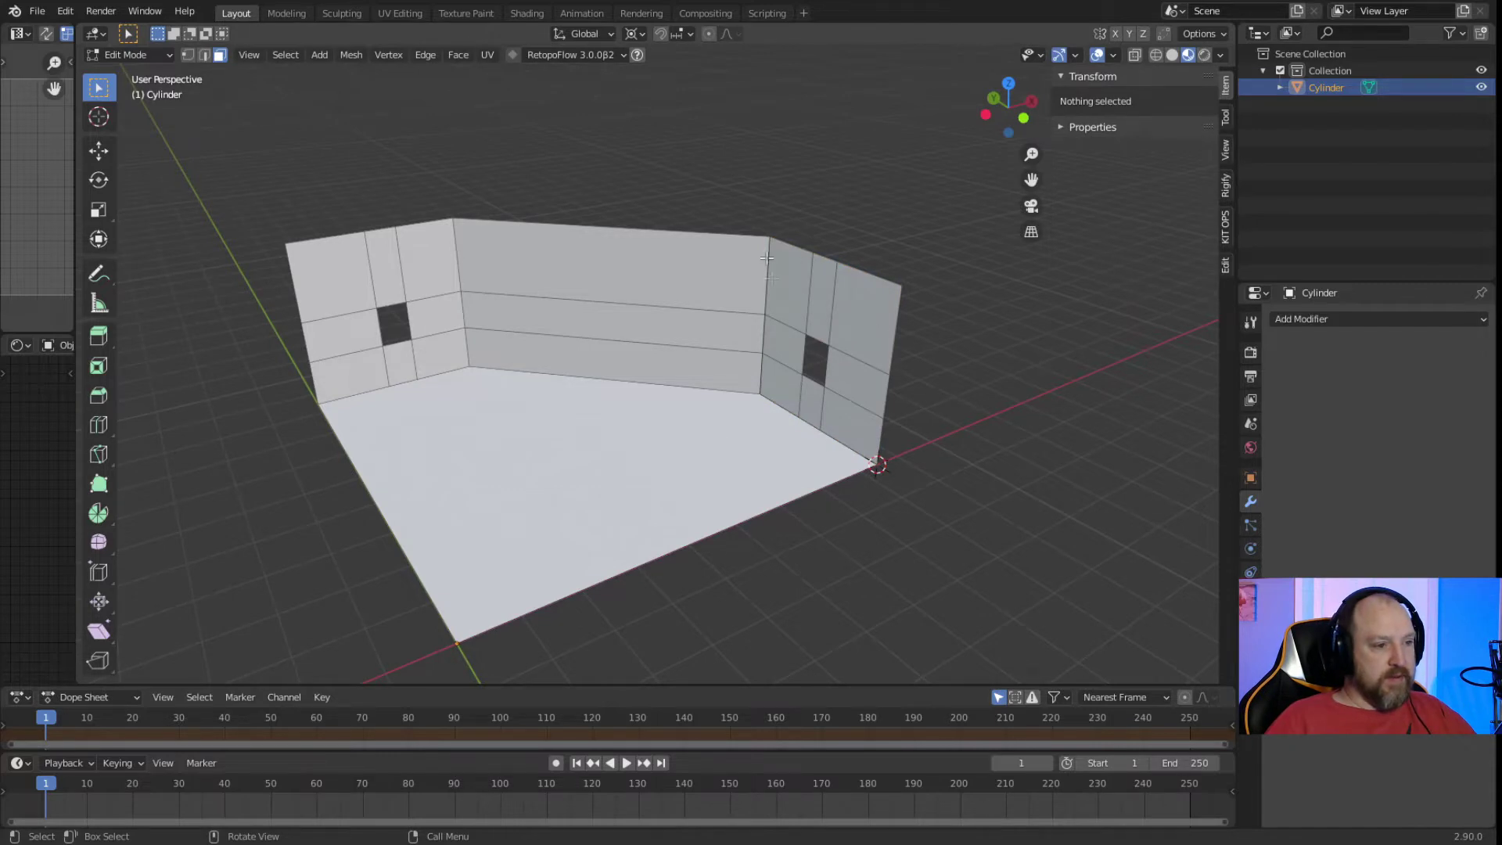
Select all and Merge Vertices by Distance, welding away 5 duplicate vertices.
key("a")
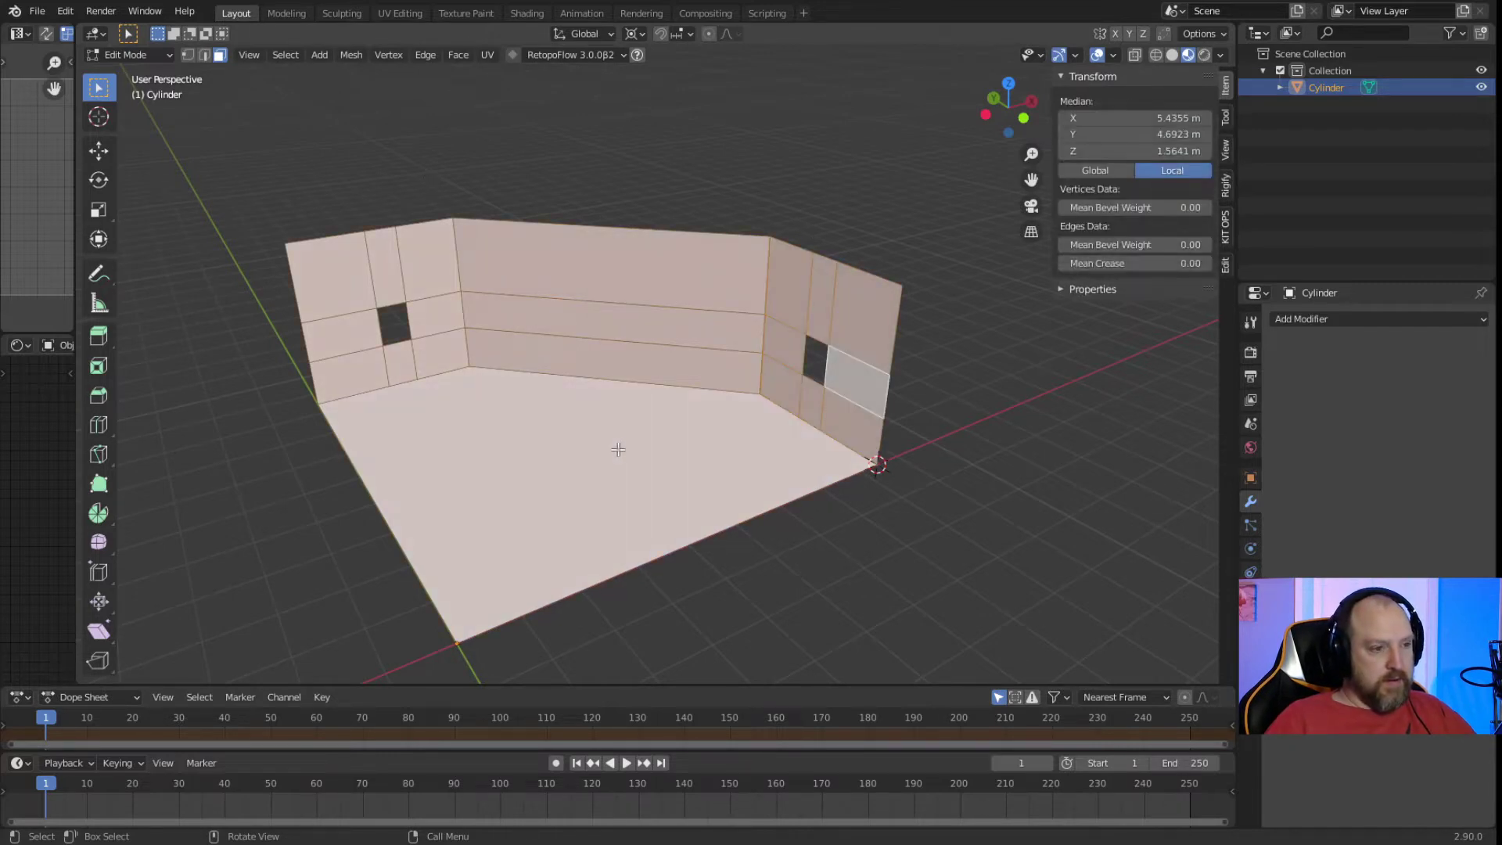
right_click(189, 54)
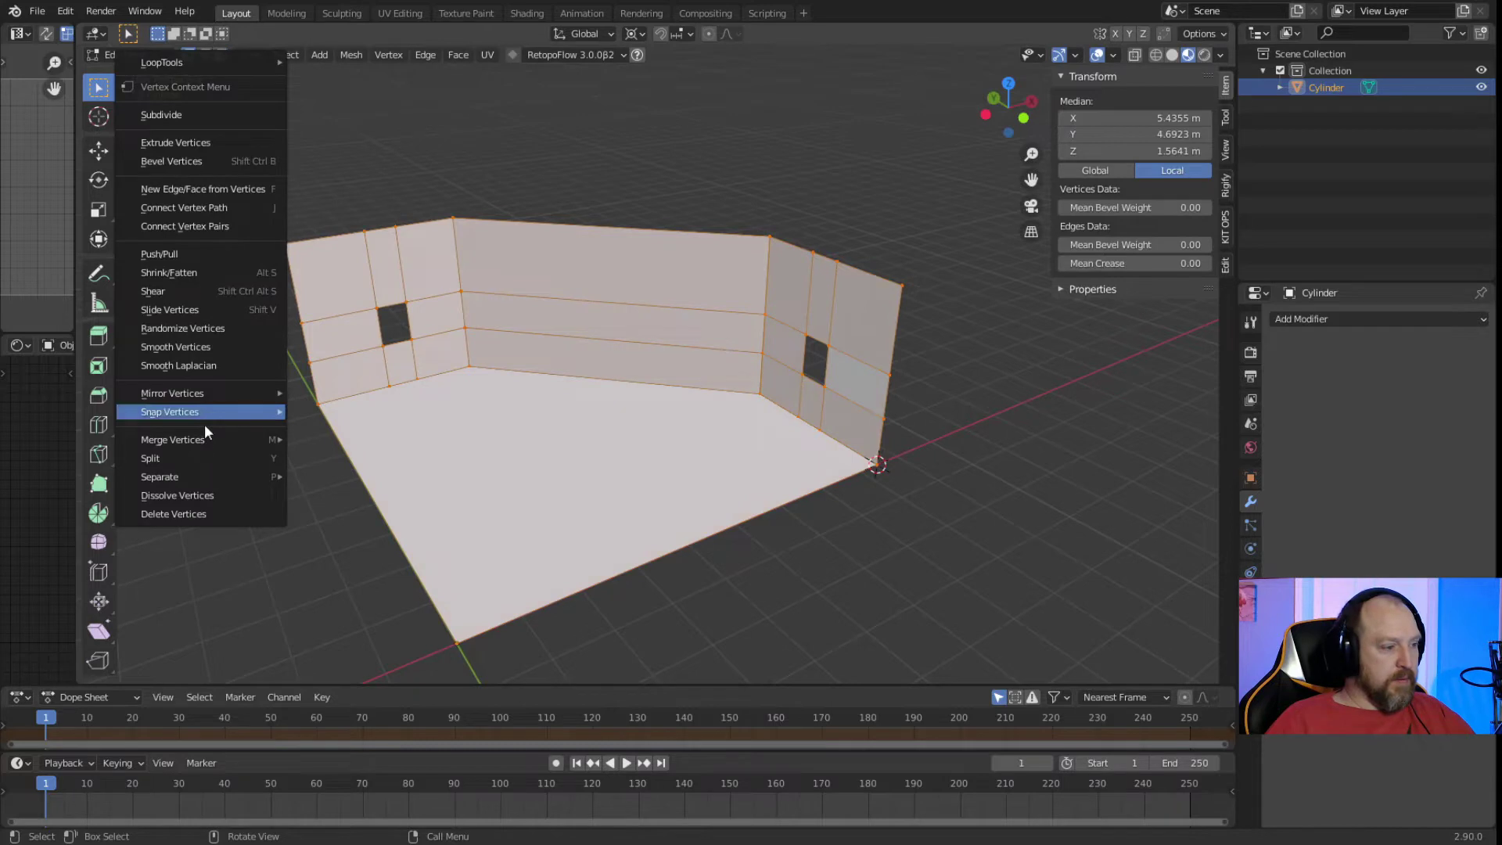
mouse_move(222, 440)
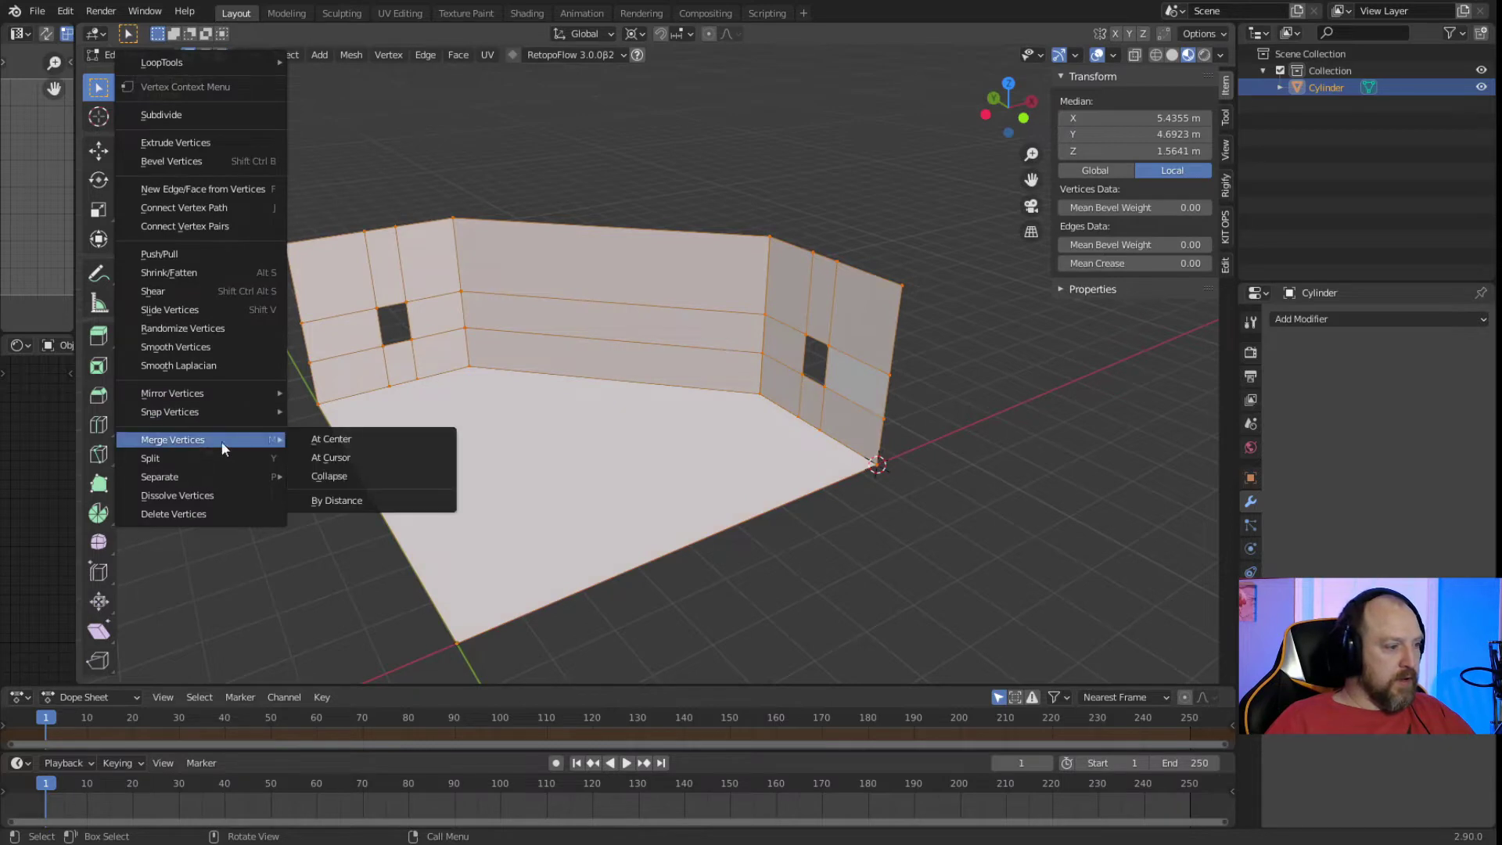
left_click(334, 499)
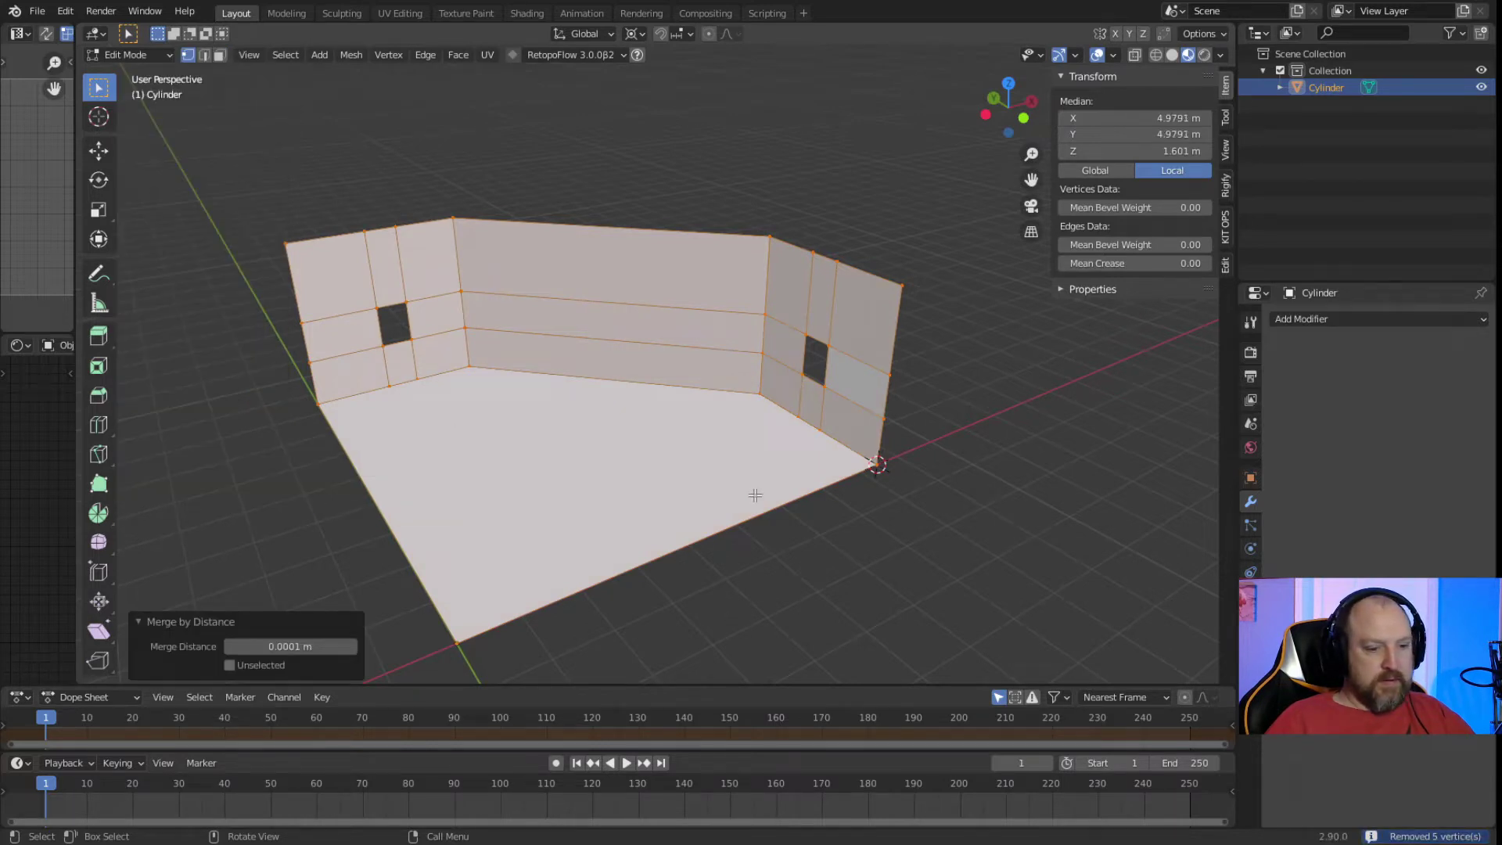
left_click(1015, 559)
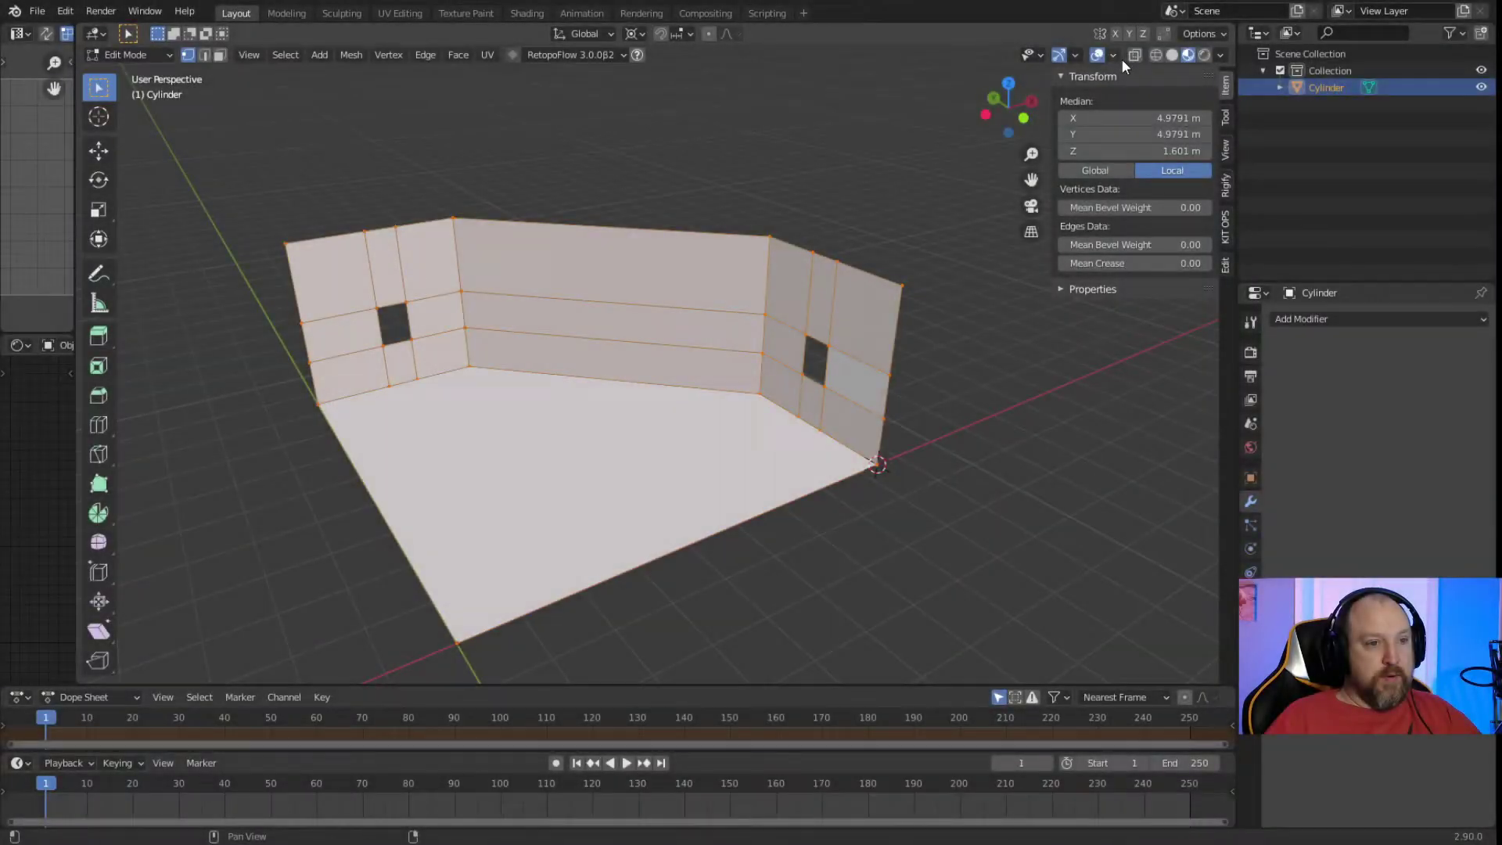
left_click(1113, 57)
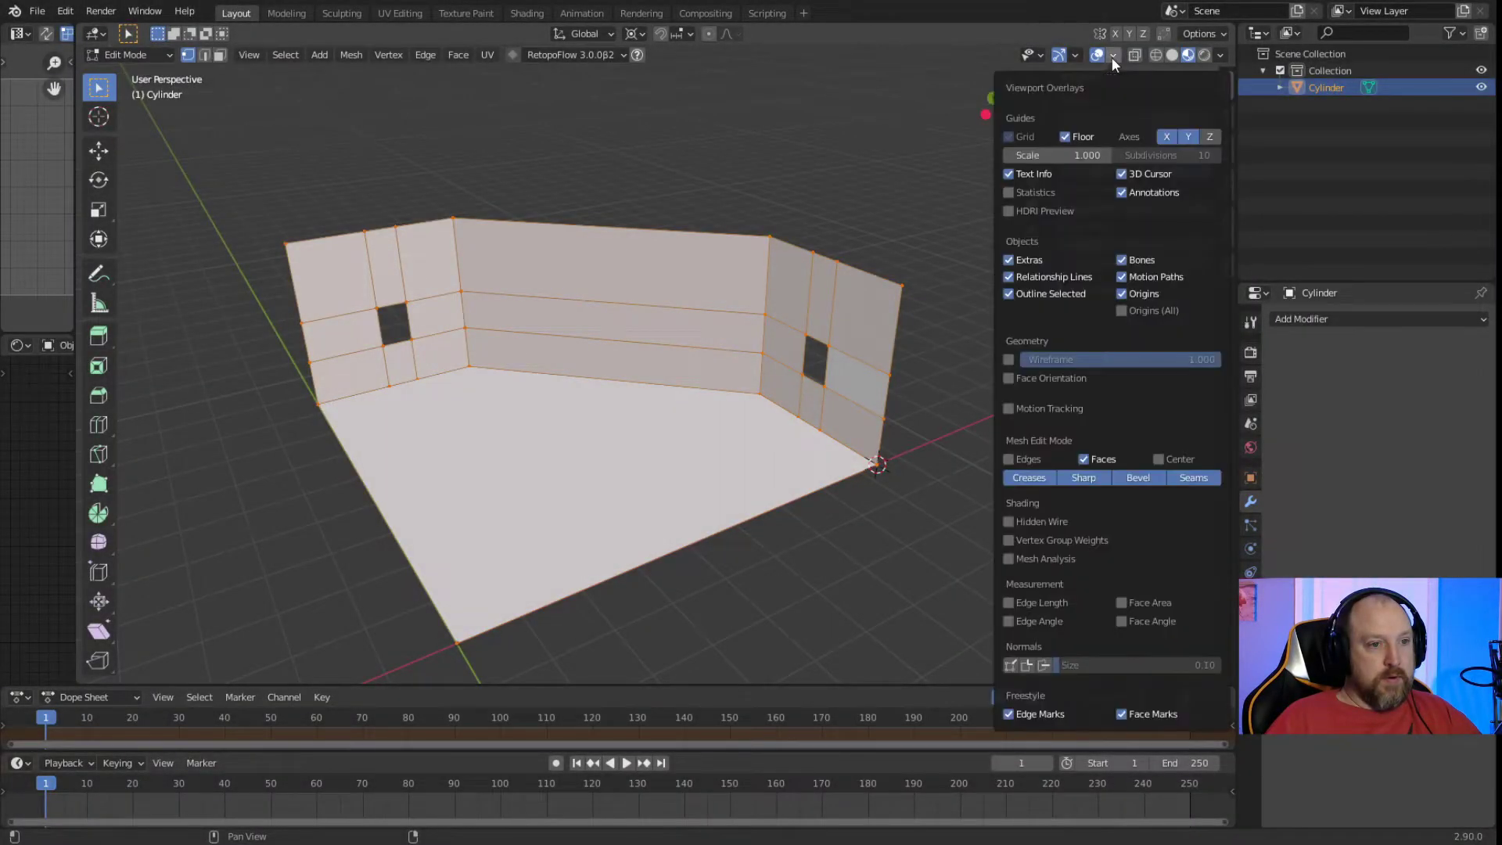
Enable the Face Orientation overlay and deselect the whole mesh.
left_click(1010, 378)
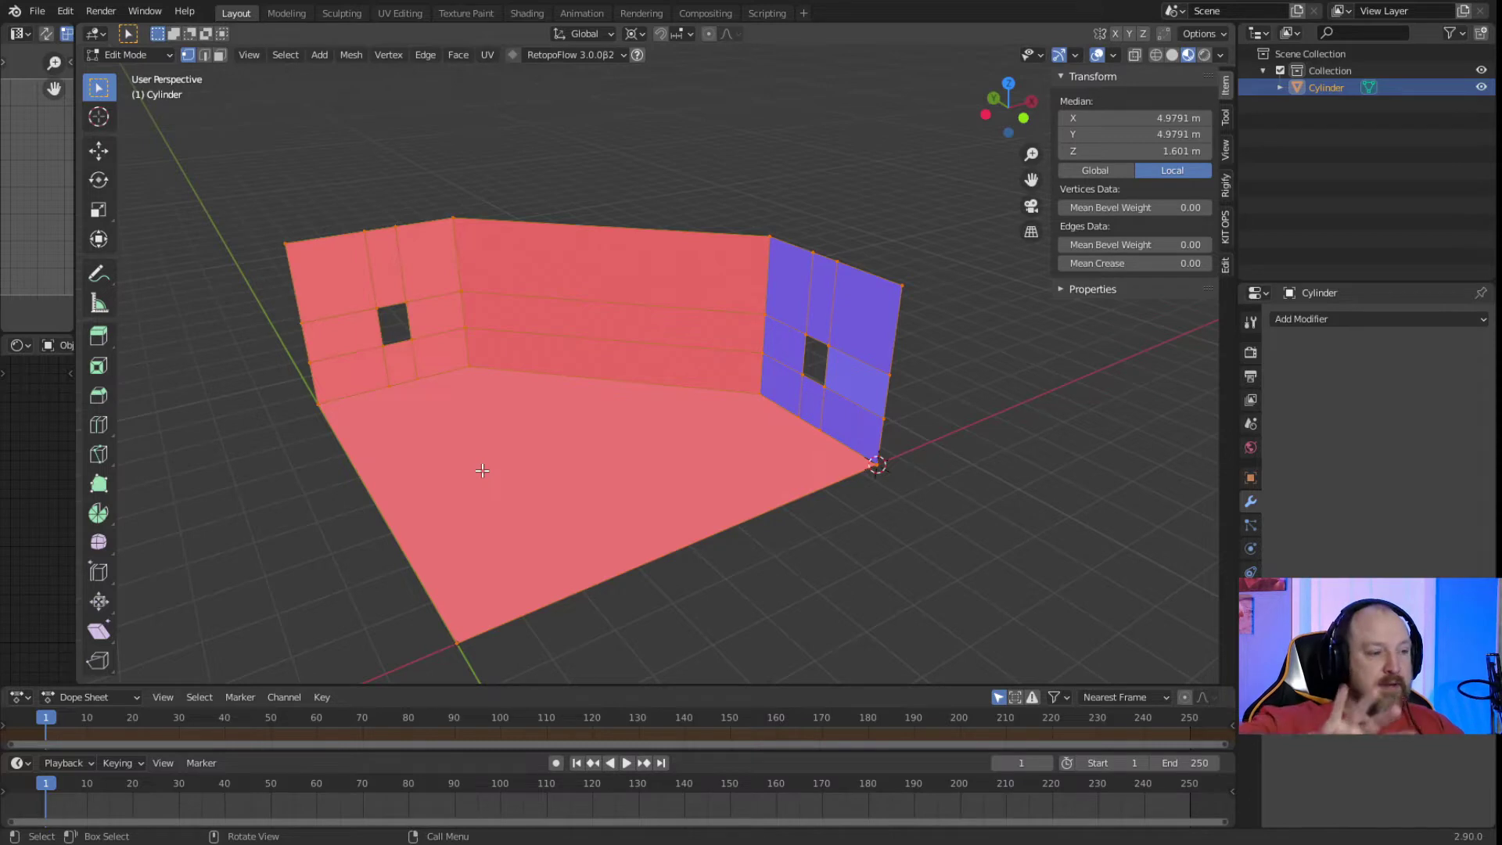
key("alt+a")
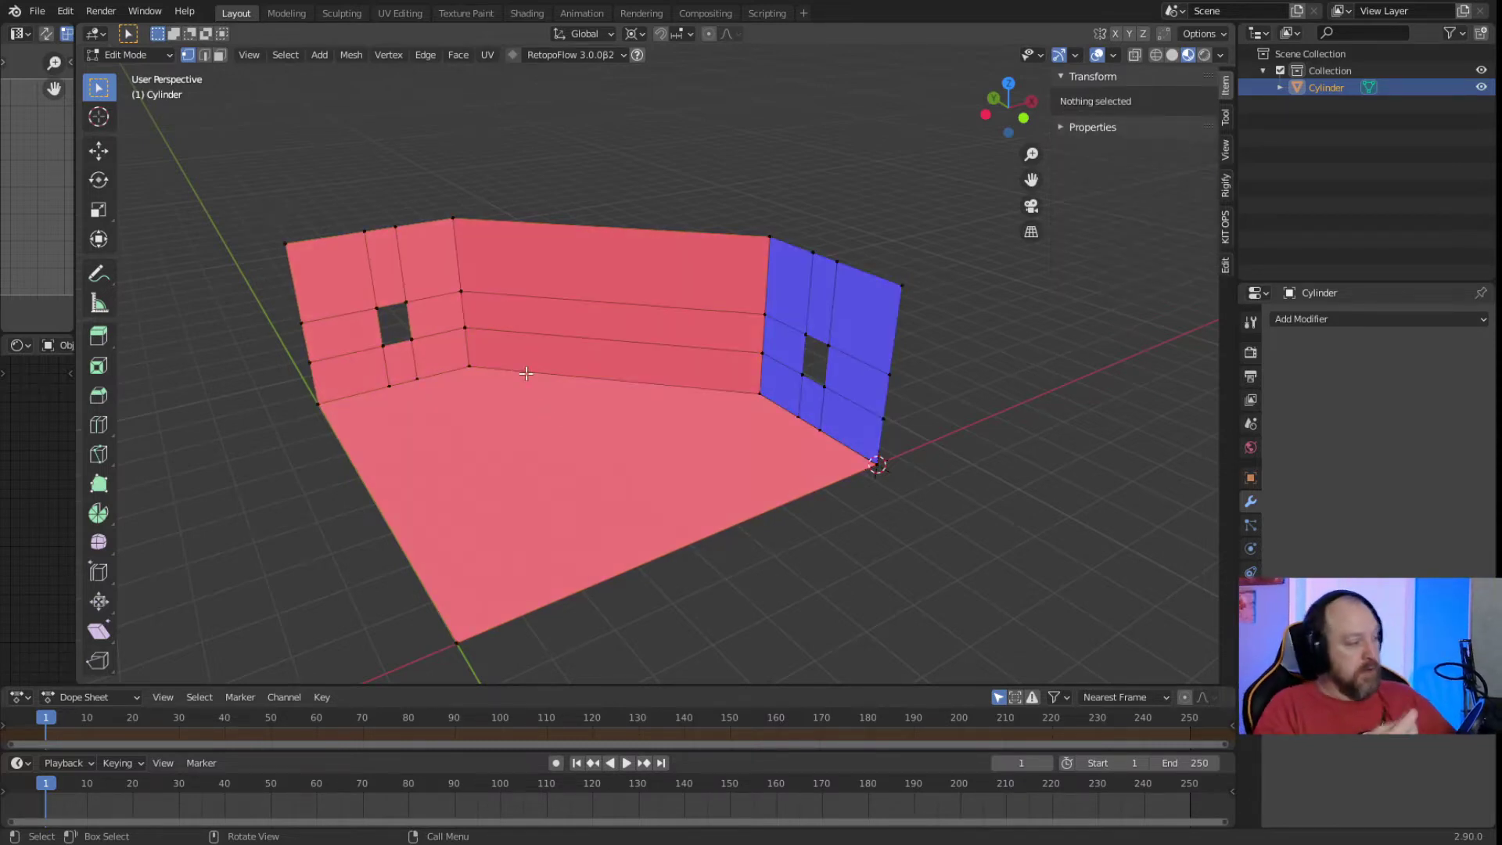
left_click(220, 55)
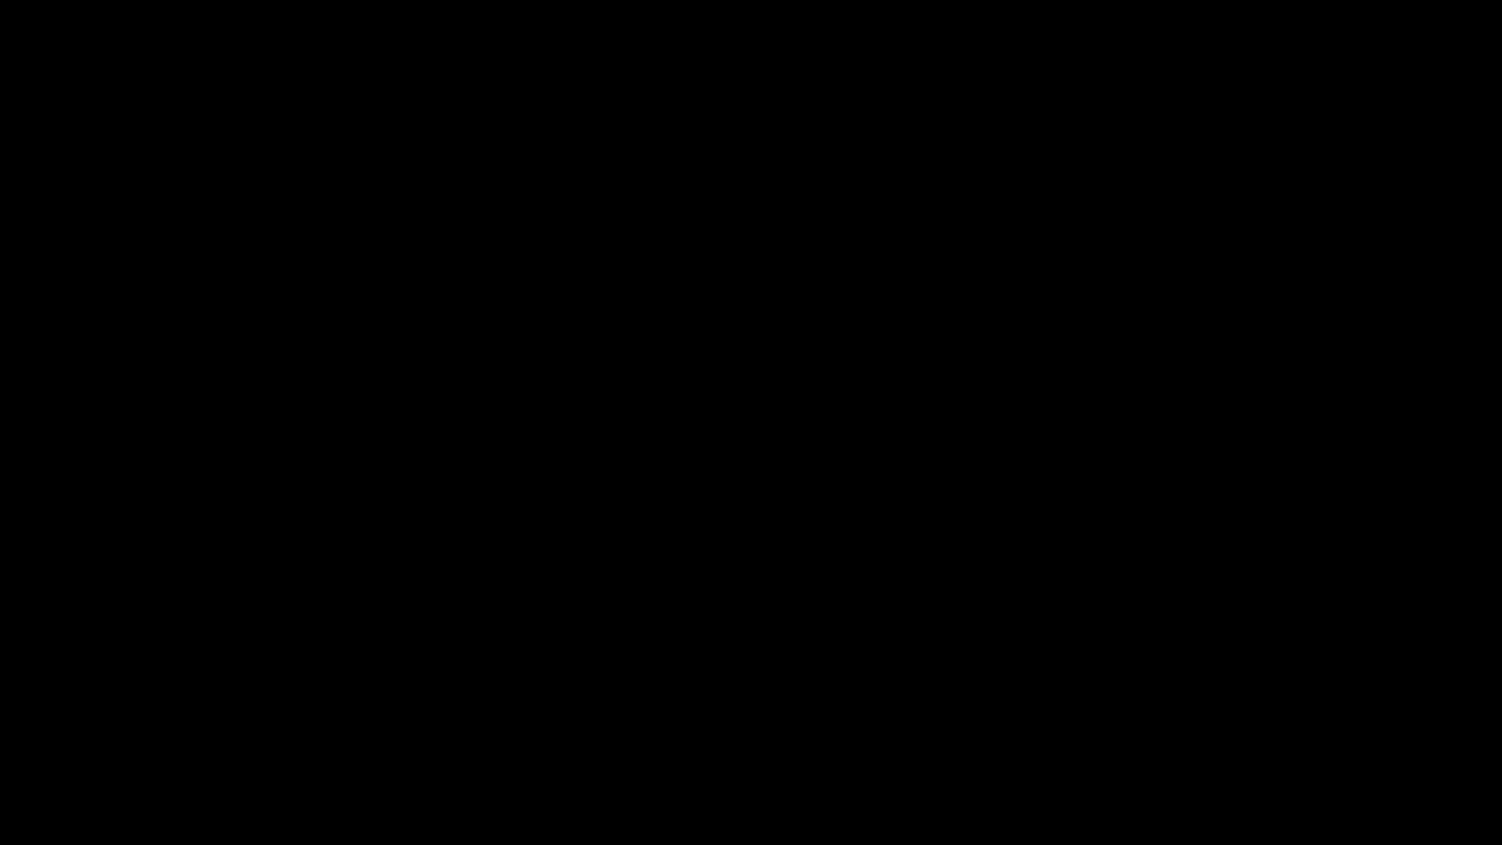
Select the red floor and wall faces and flip their normals via F3 'flip'.
left_click(547, 288)
left_click(773, 320)
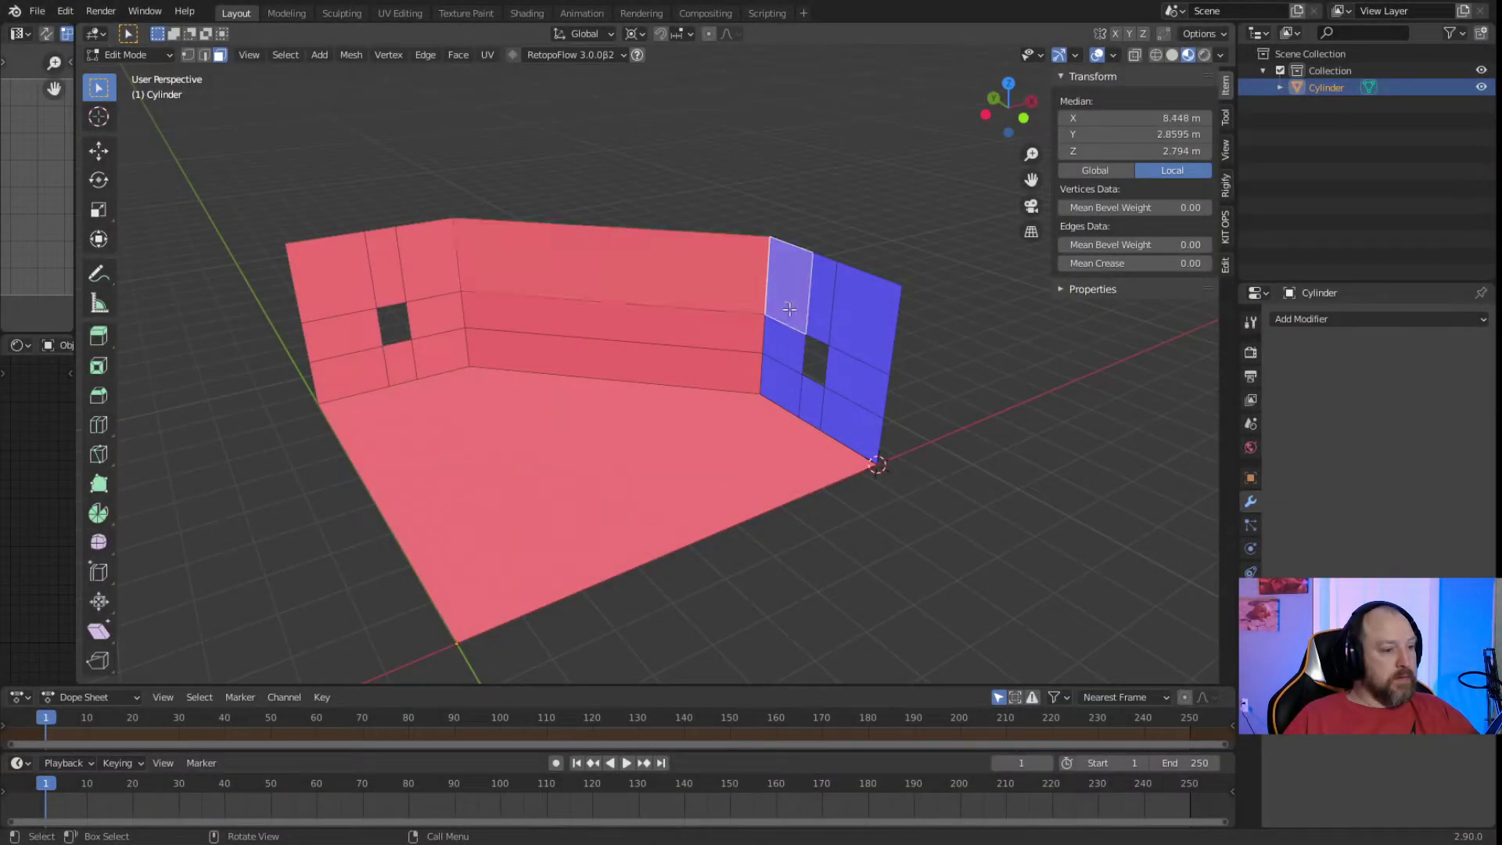
left_click(725, 291)
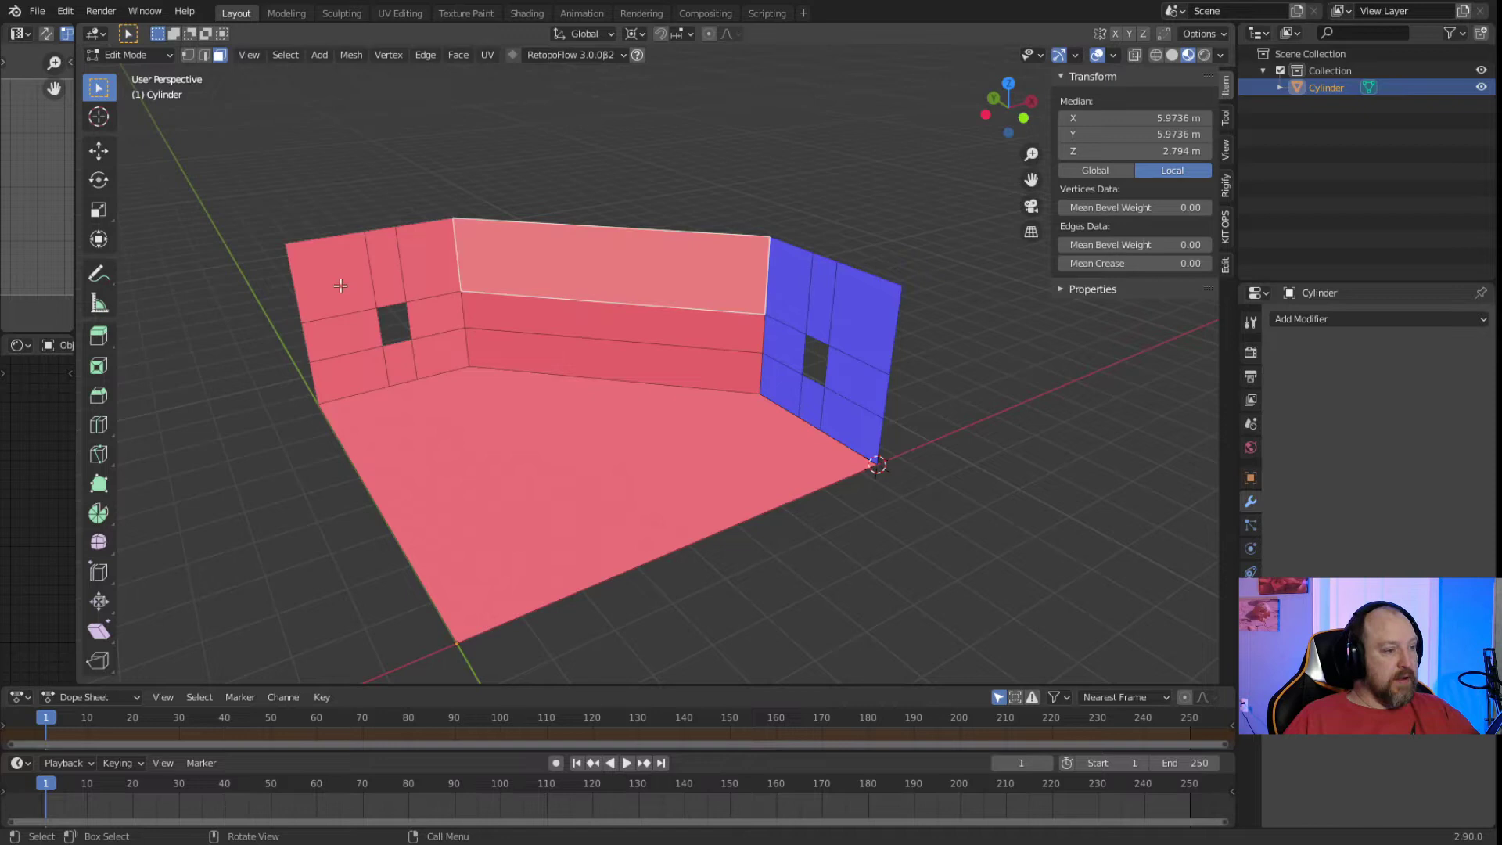
left_click(349, 311, "ctrl")
left_click(372, 381, "ctrl")
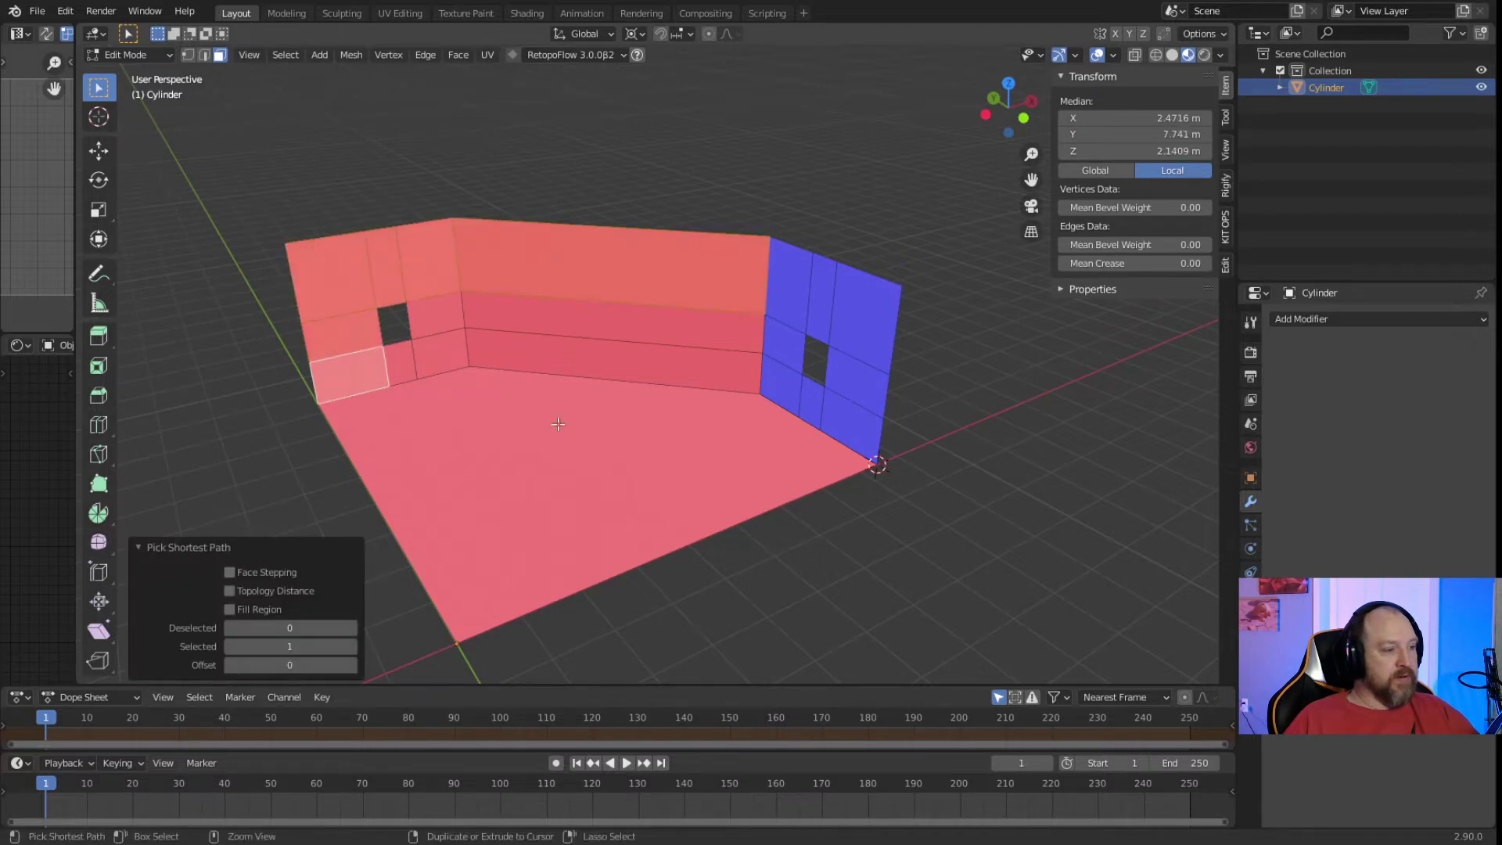
left_click(558, 424, "ctrl")
left_click(407, 364, "ctrl")
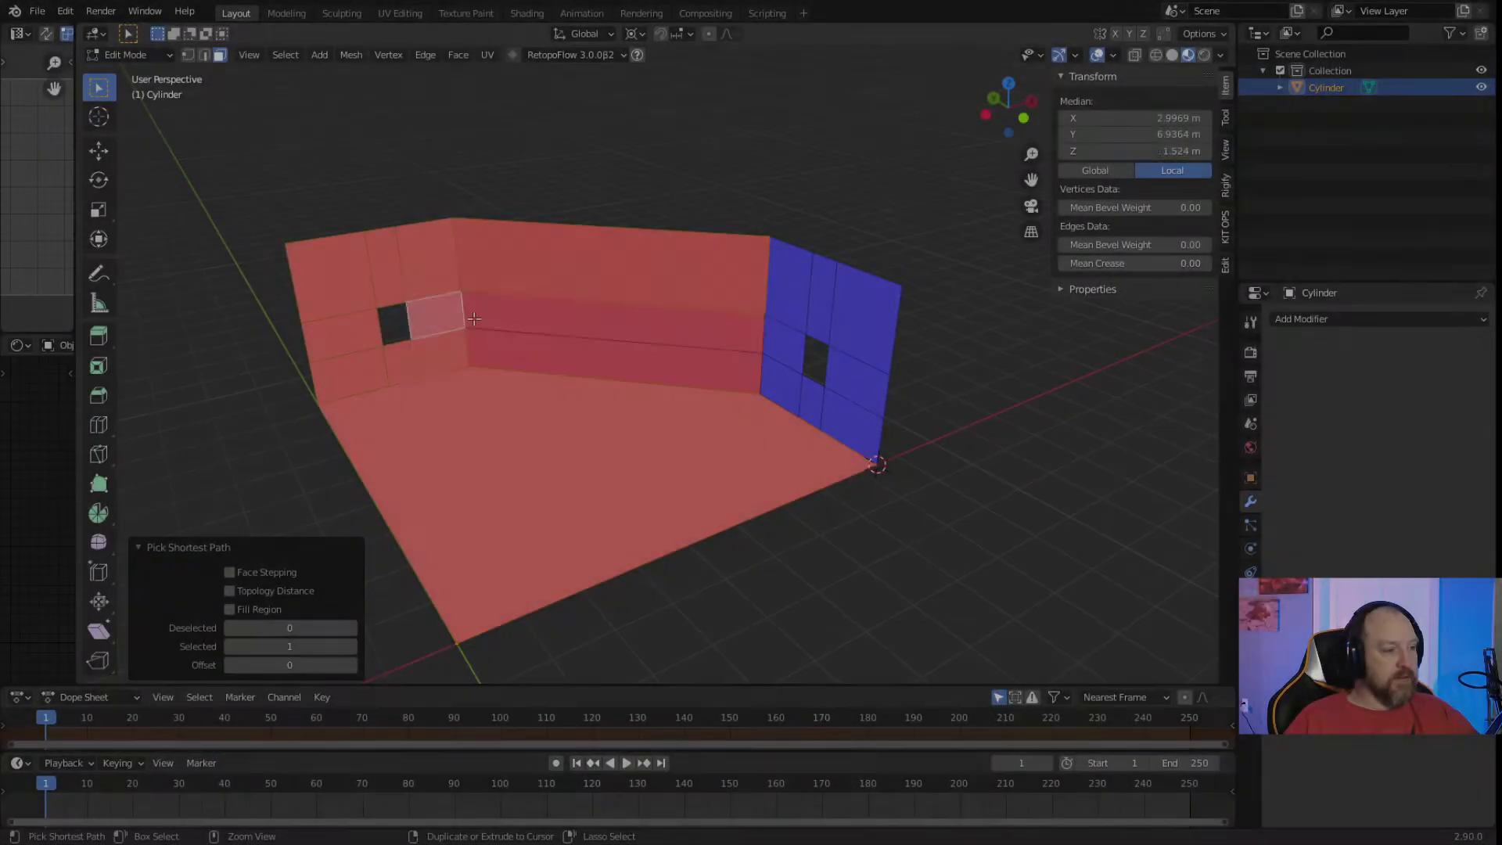
left_click(517, 336, "ctrl")
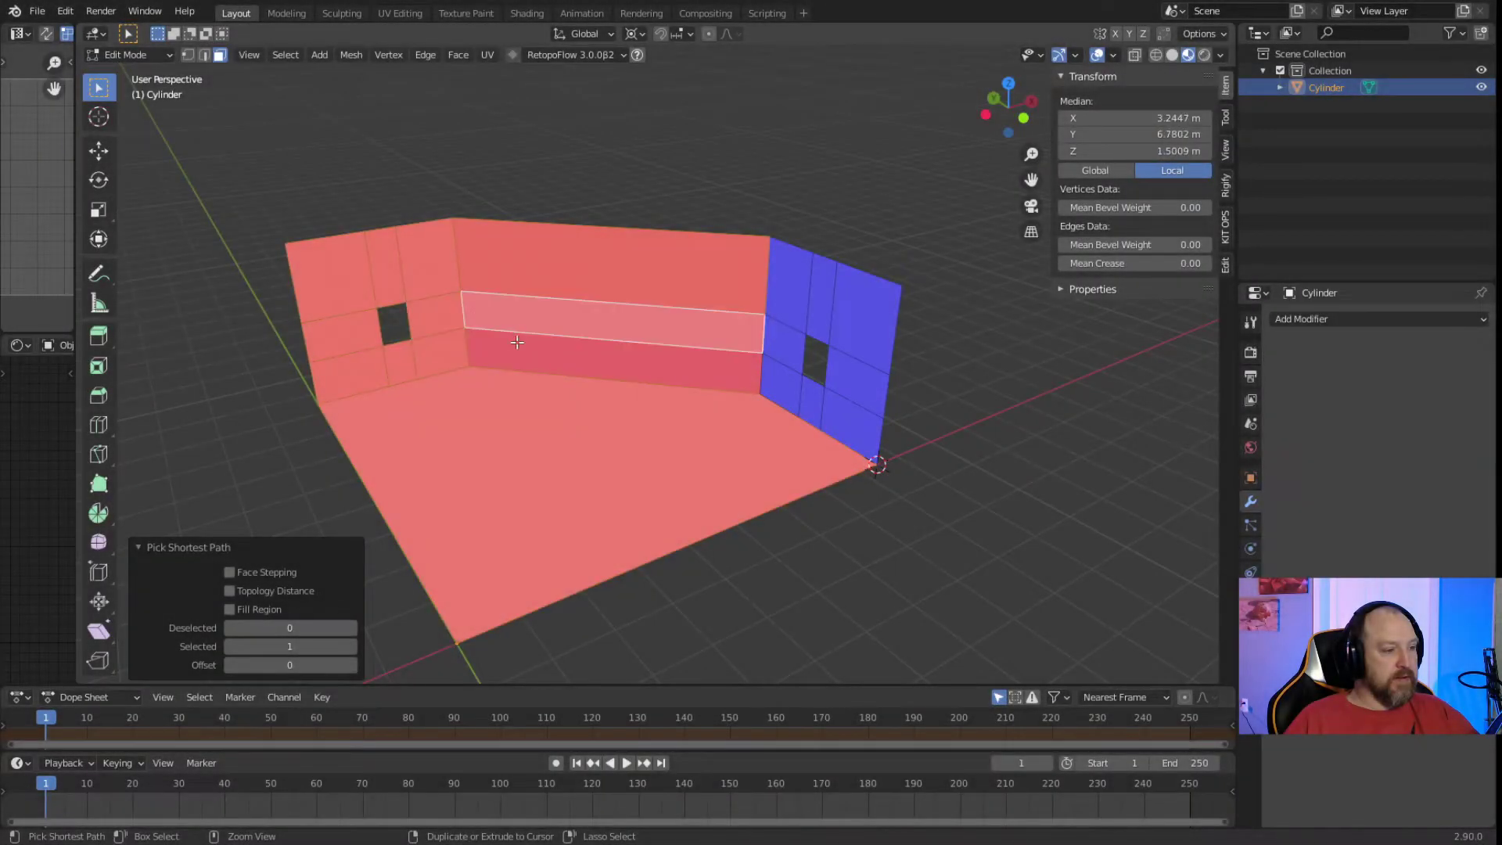
left_click(517, 342, "ctrl")
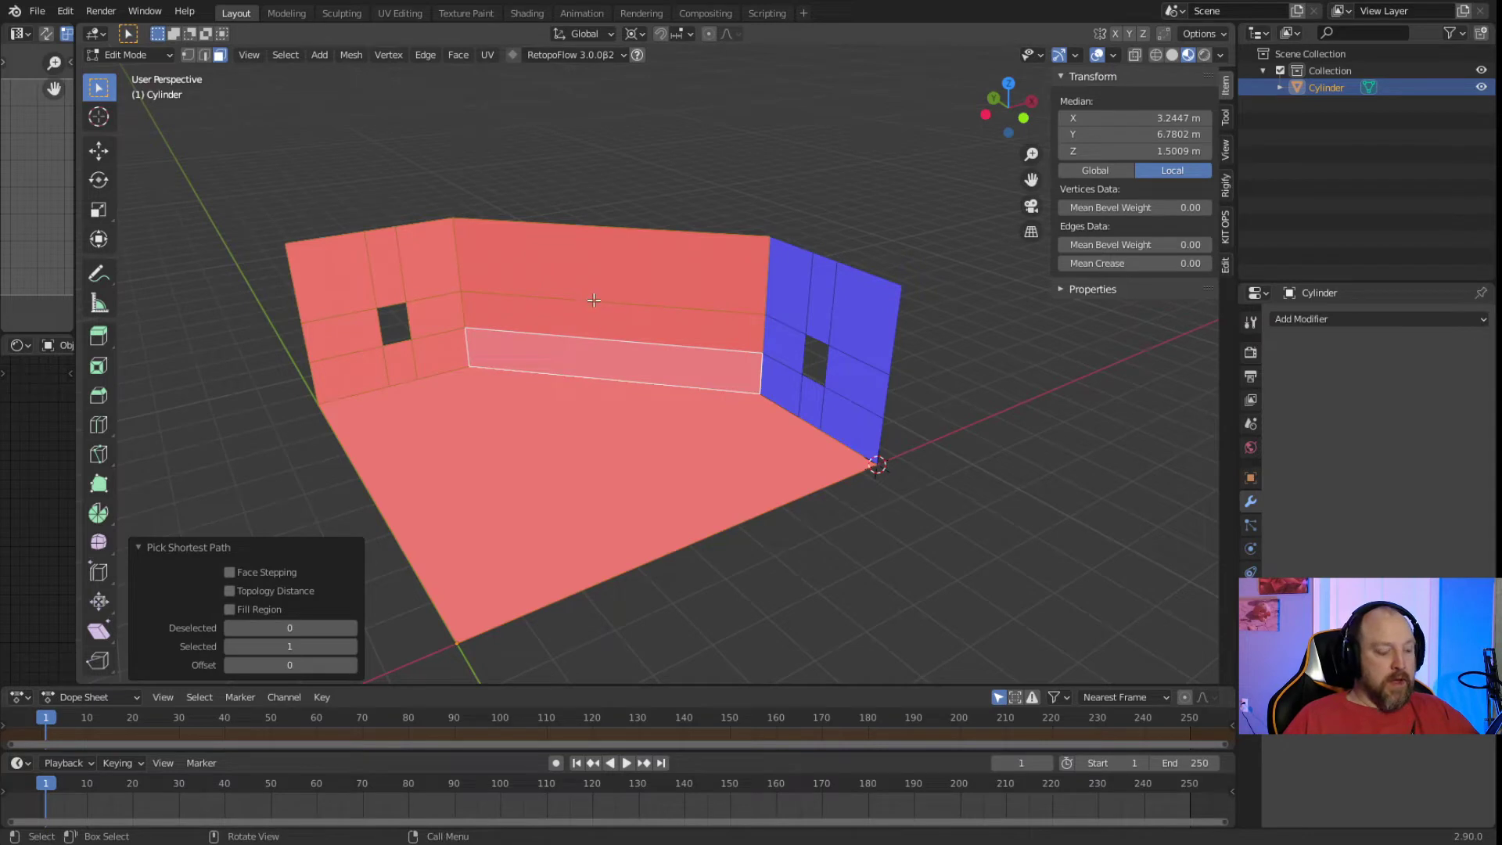
key("F3")
type("flip")
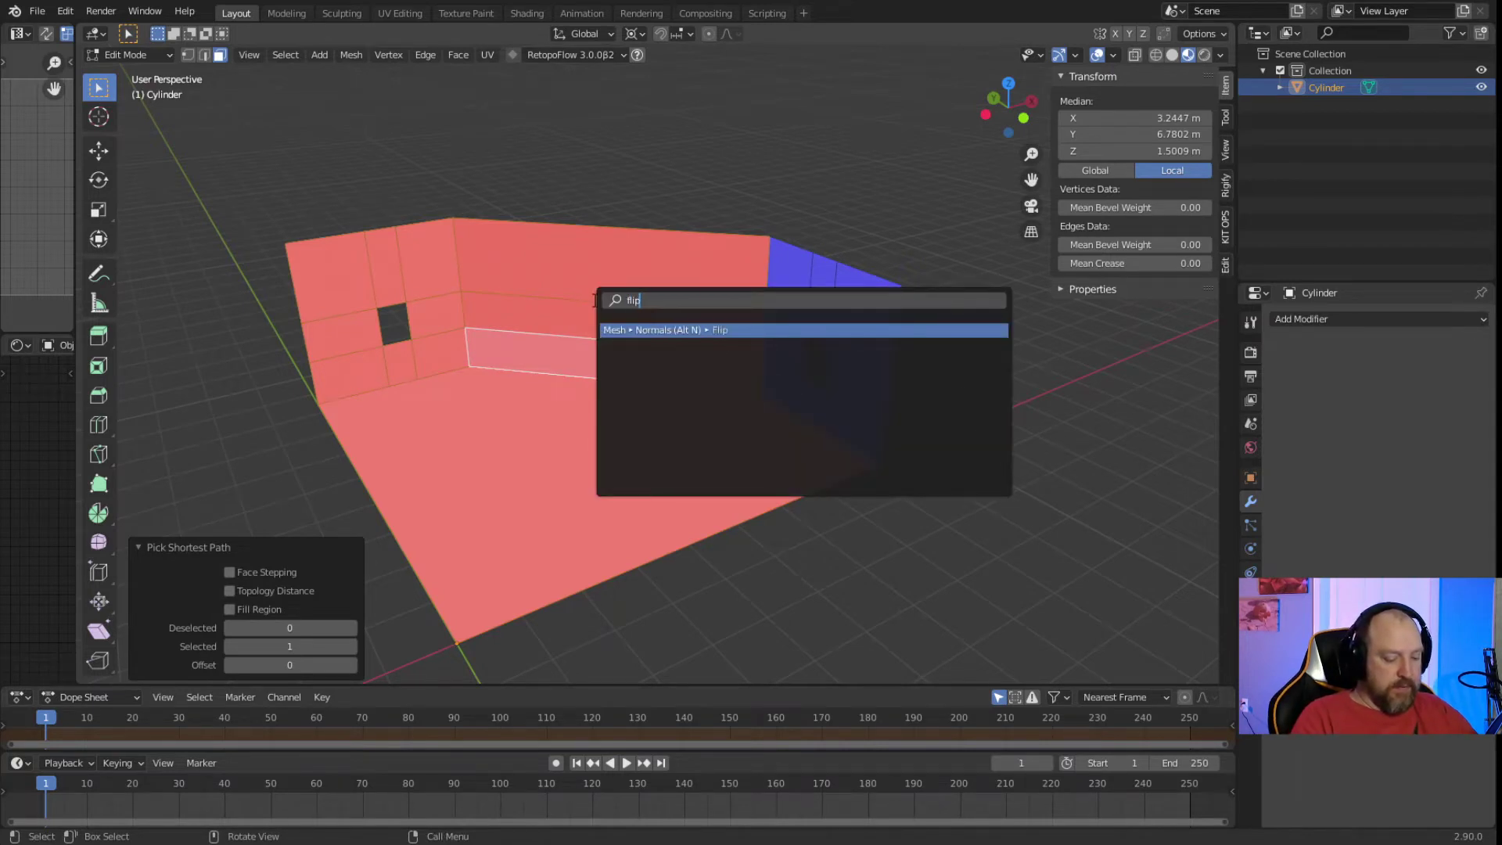
left_click(701, 331)
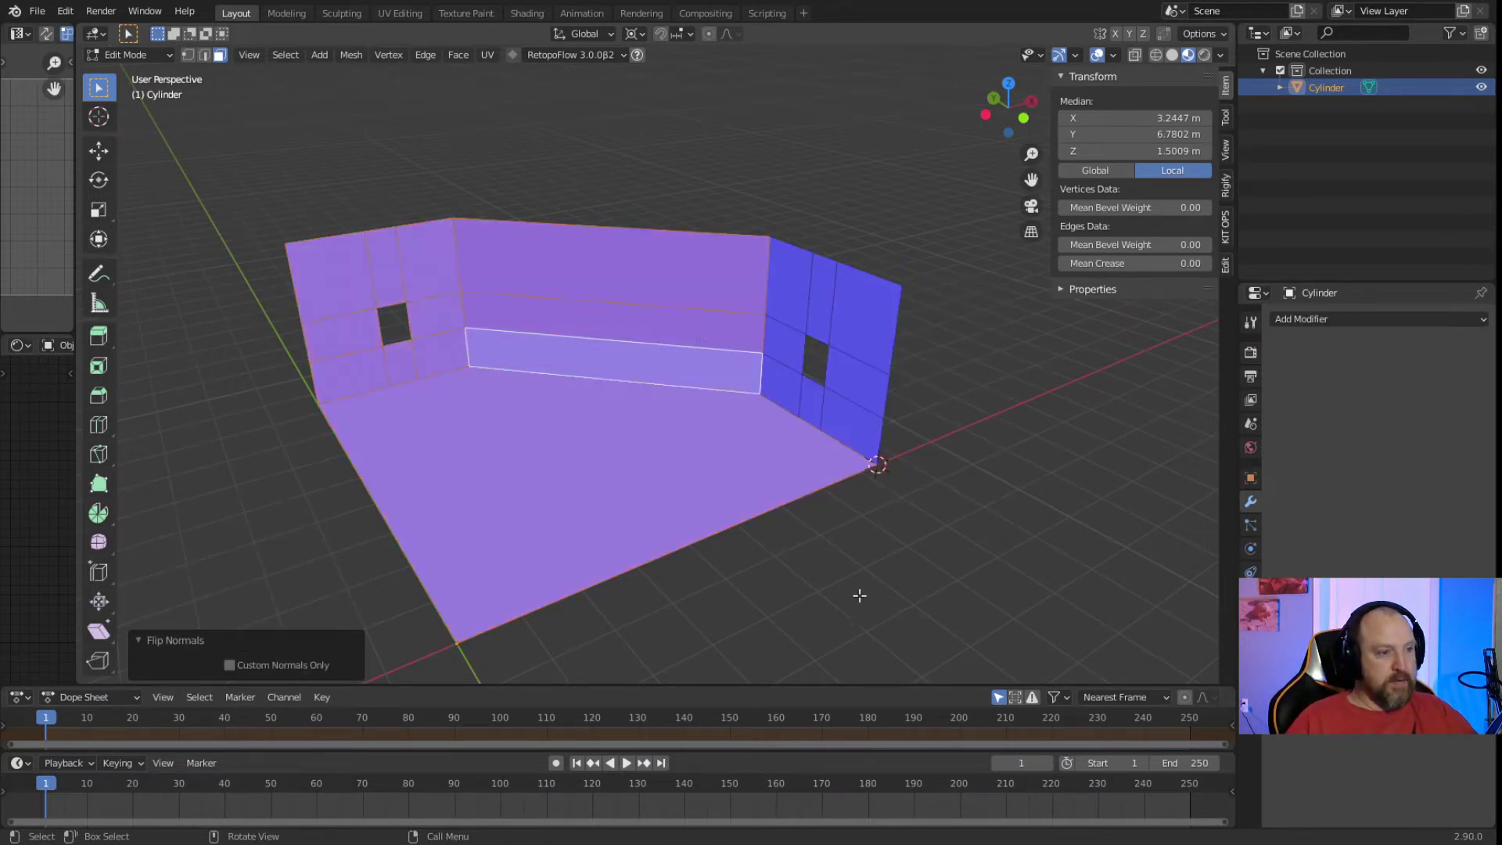
left_click(797, 571)
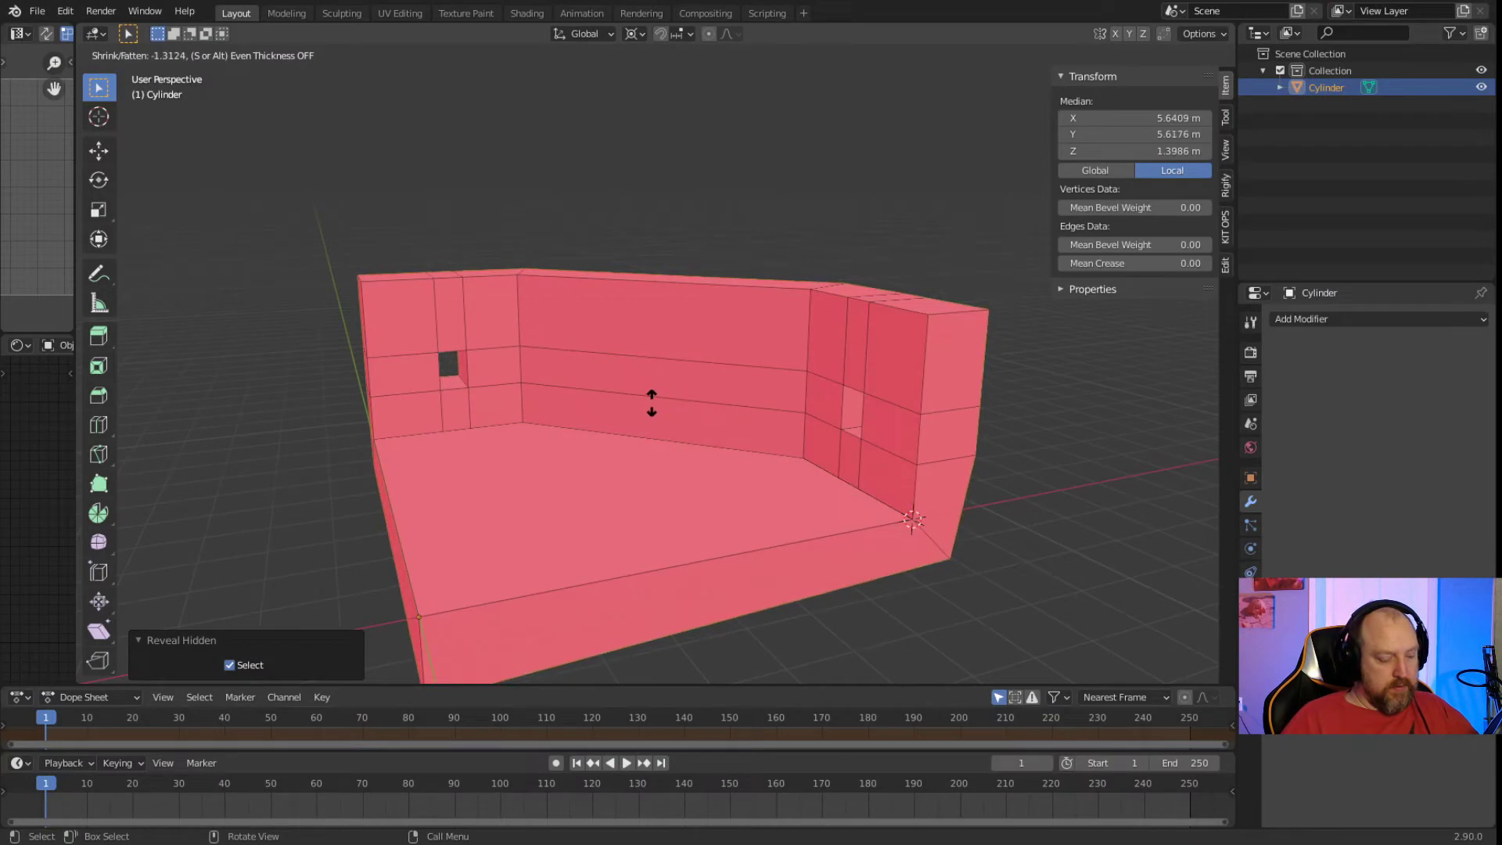
Thicken the walls and floor by 0.46 m, then flip the whole mesh's normals.
type(".46")
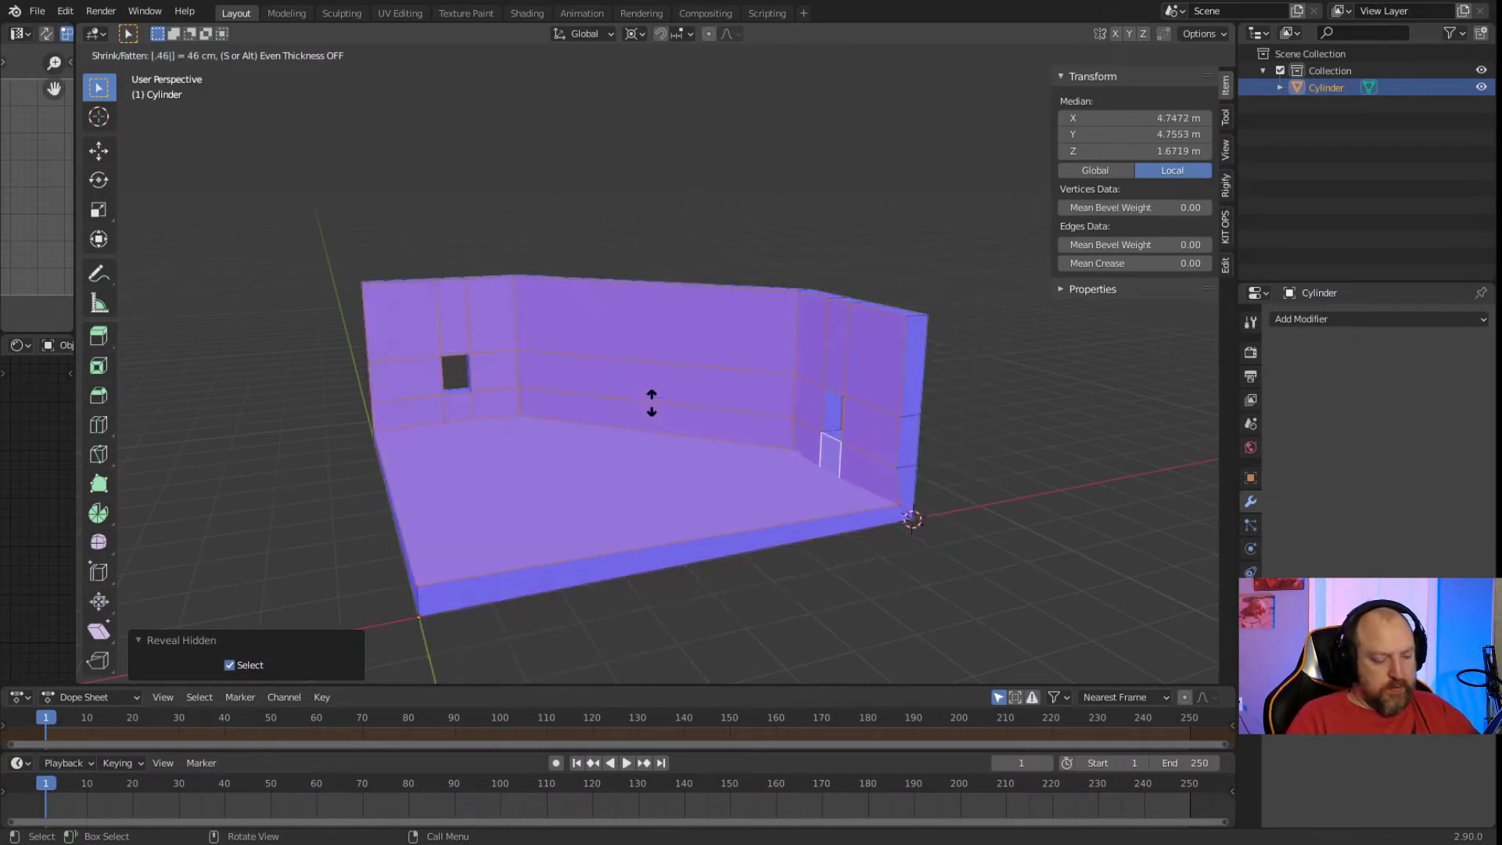
type("-0.46")
key("Return")
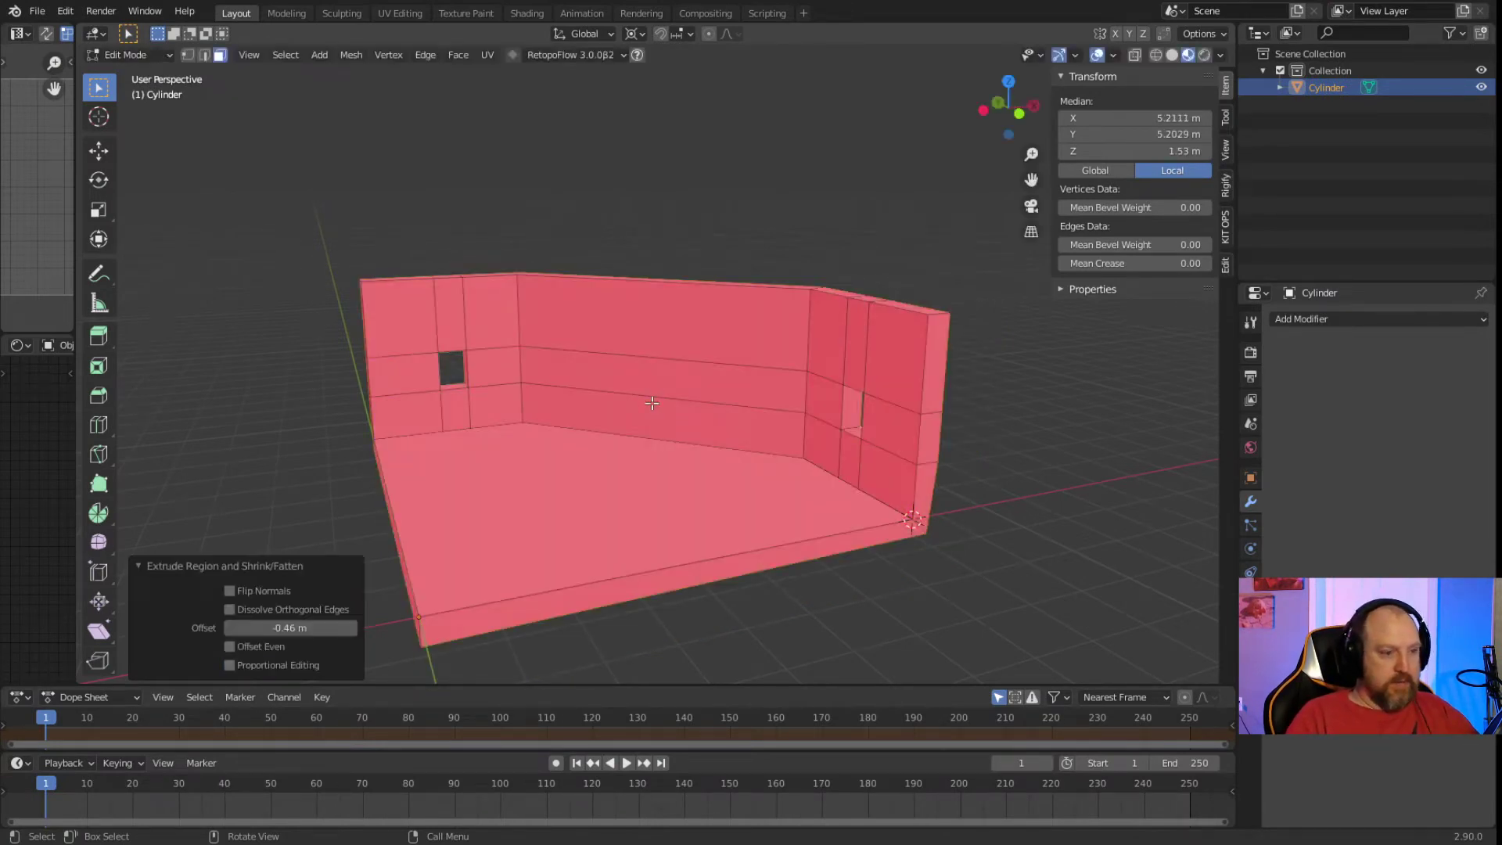
key("a")
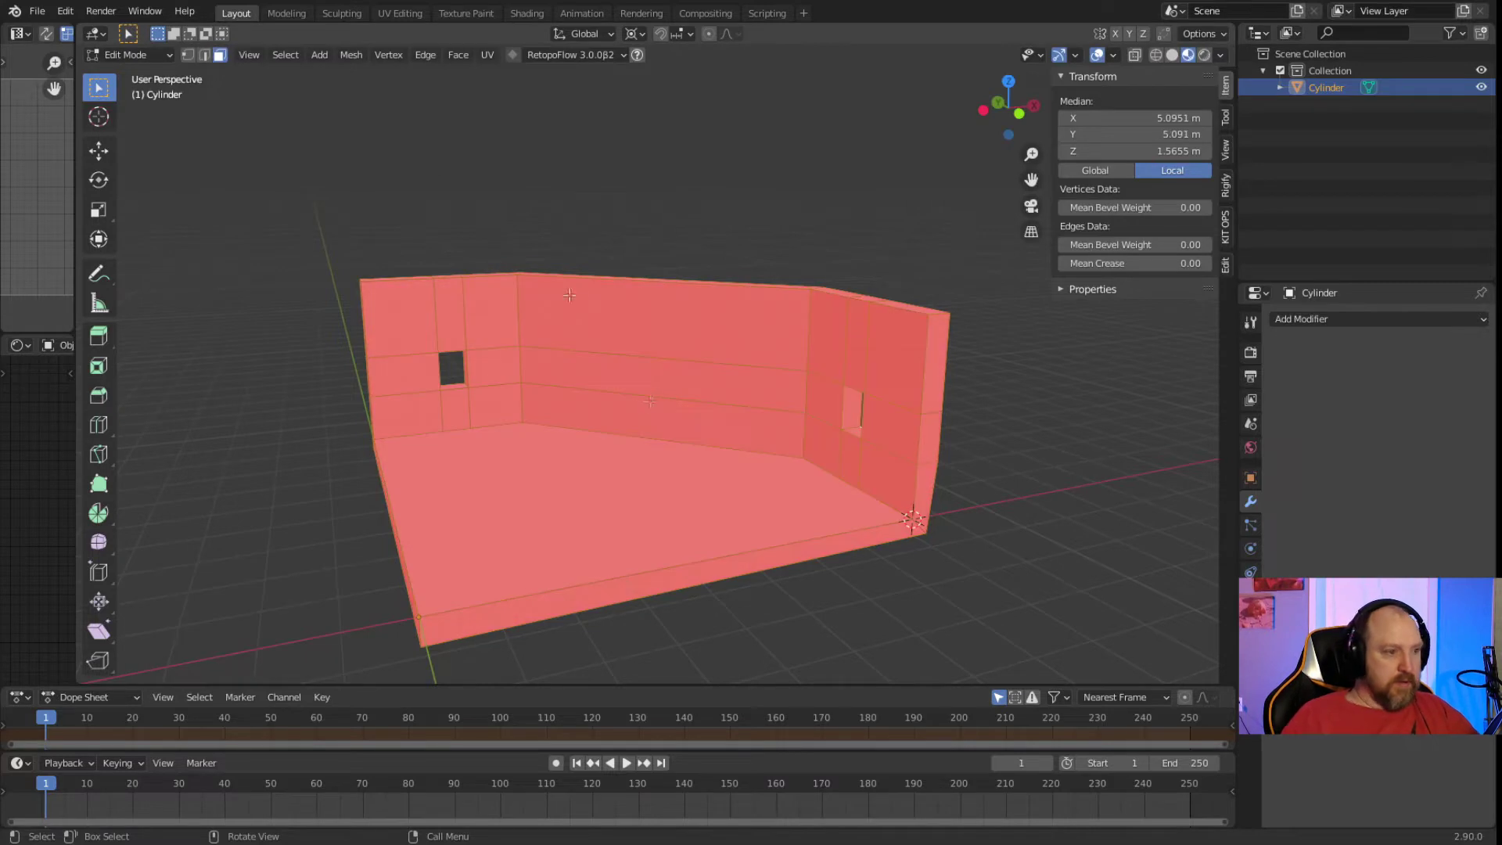
right_click(545, 151)
key("F3")
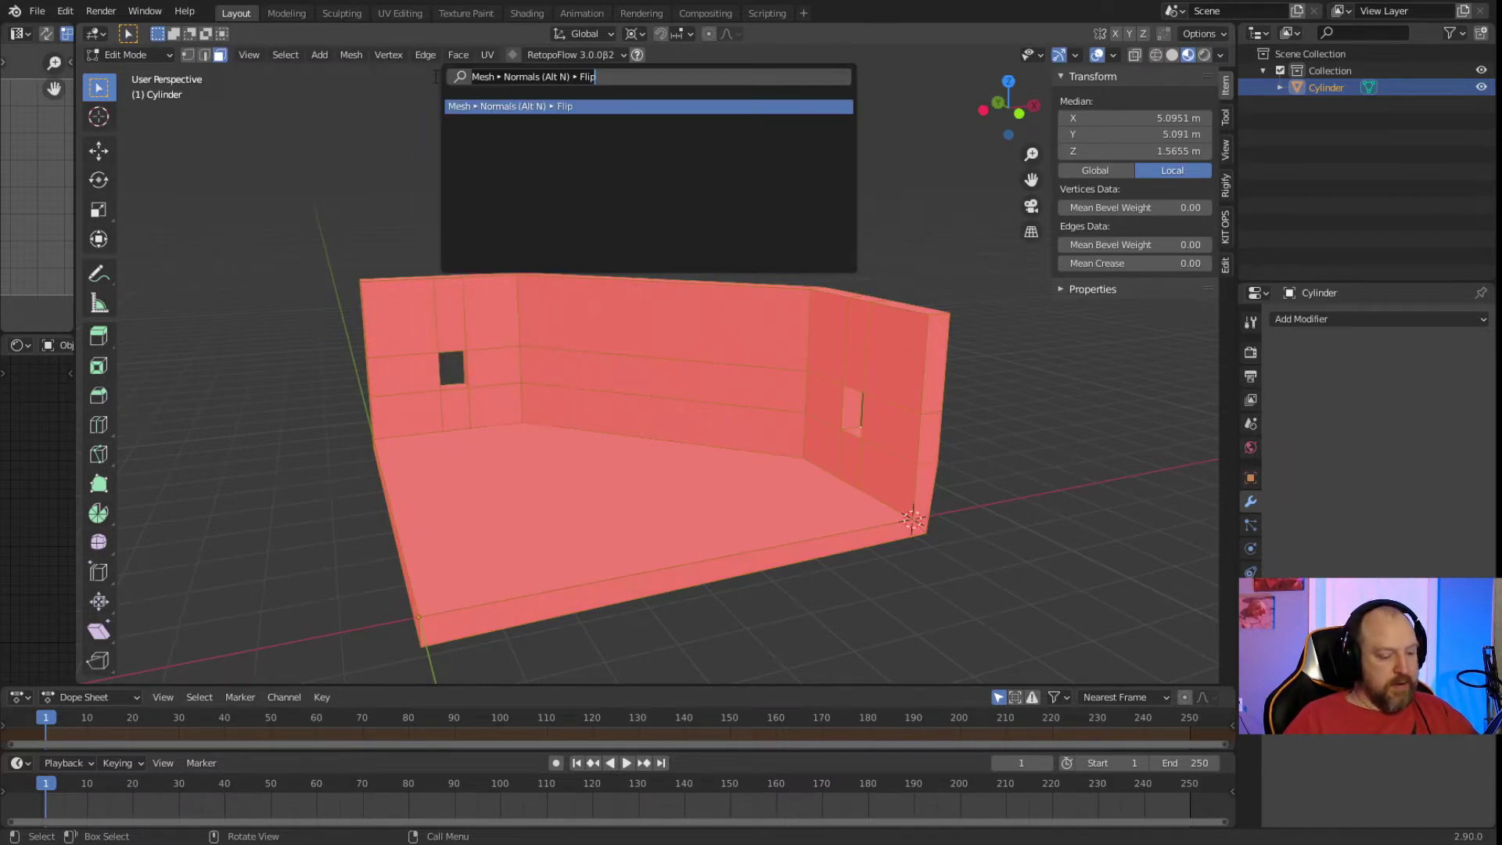
key("Return")
Check the underside faces, return to vertex select and go back to Object Mode.
middle_click_drag(887, 413, 695, 408)
left_click(692, 407)
left_click(407, 359)
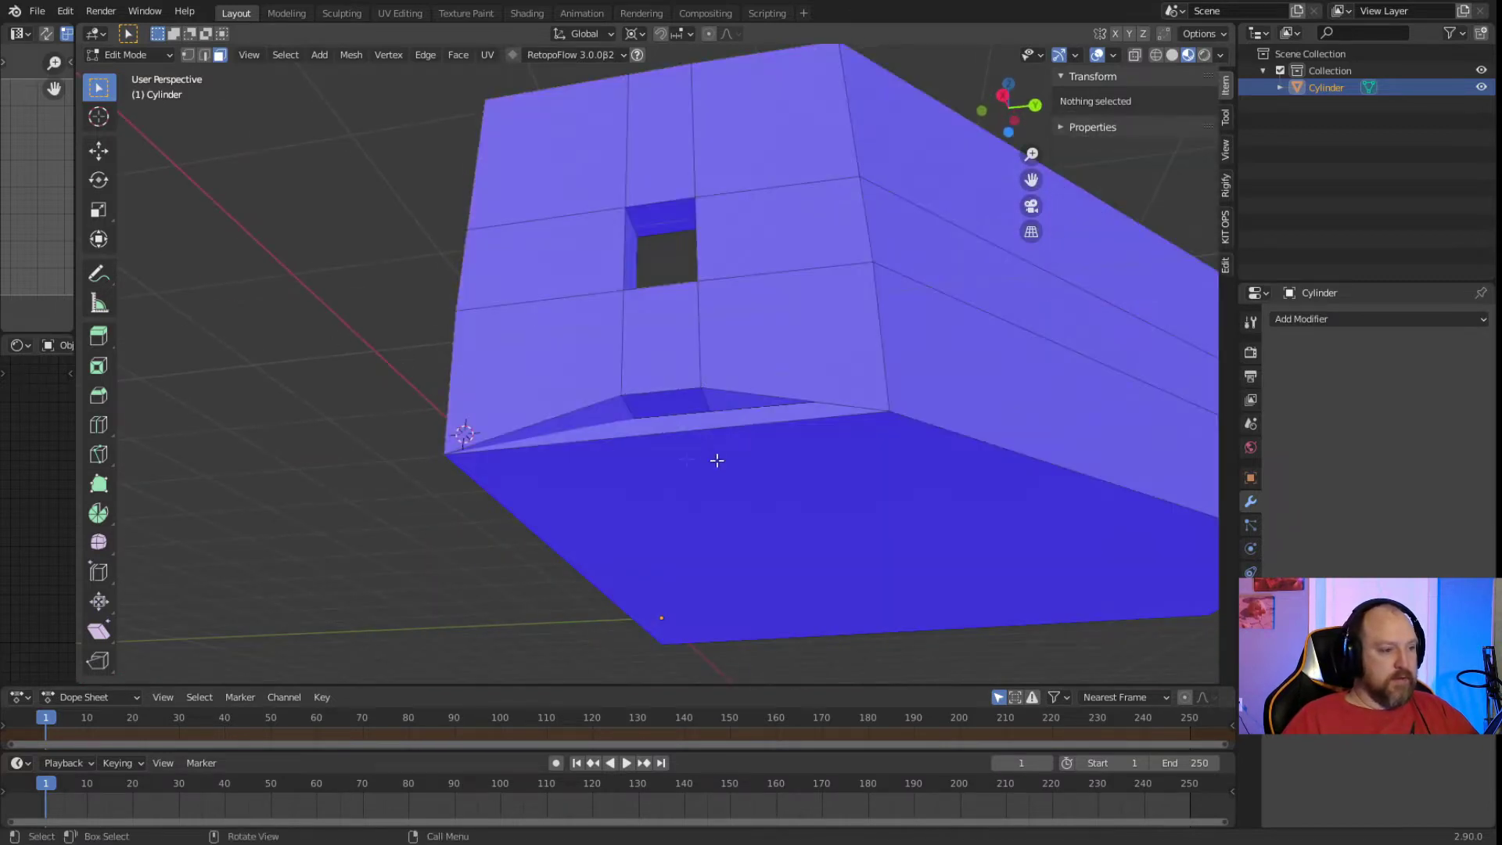
key("1")
scroll(805, 449, "down", 5)
middle_click_drag(805, 449, 962, 496)
key("Tab")
Turn off the Face Orientation overlay and bring up the room's material settings.
scroll(865, 513, "up", 6)
scroll(796, 462, "down", 3)
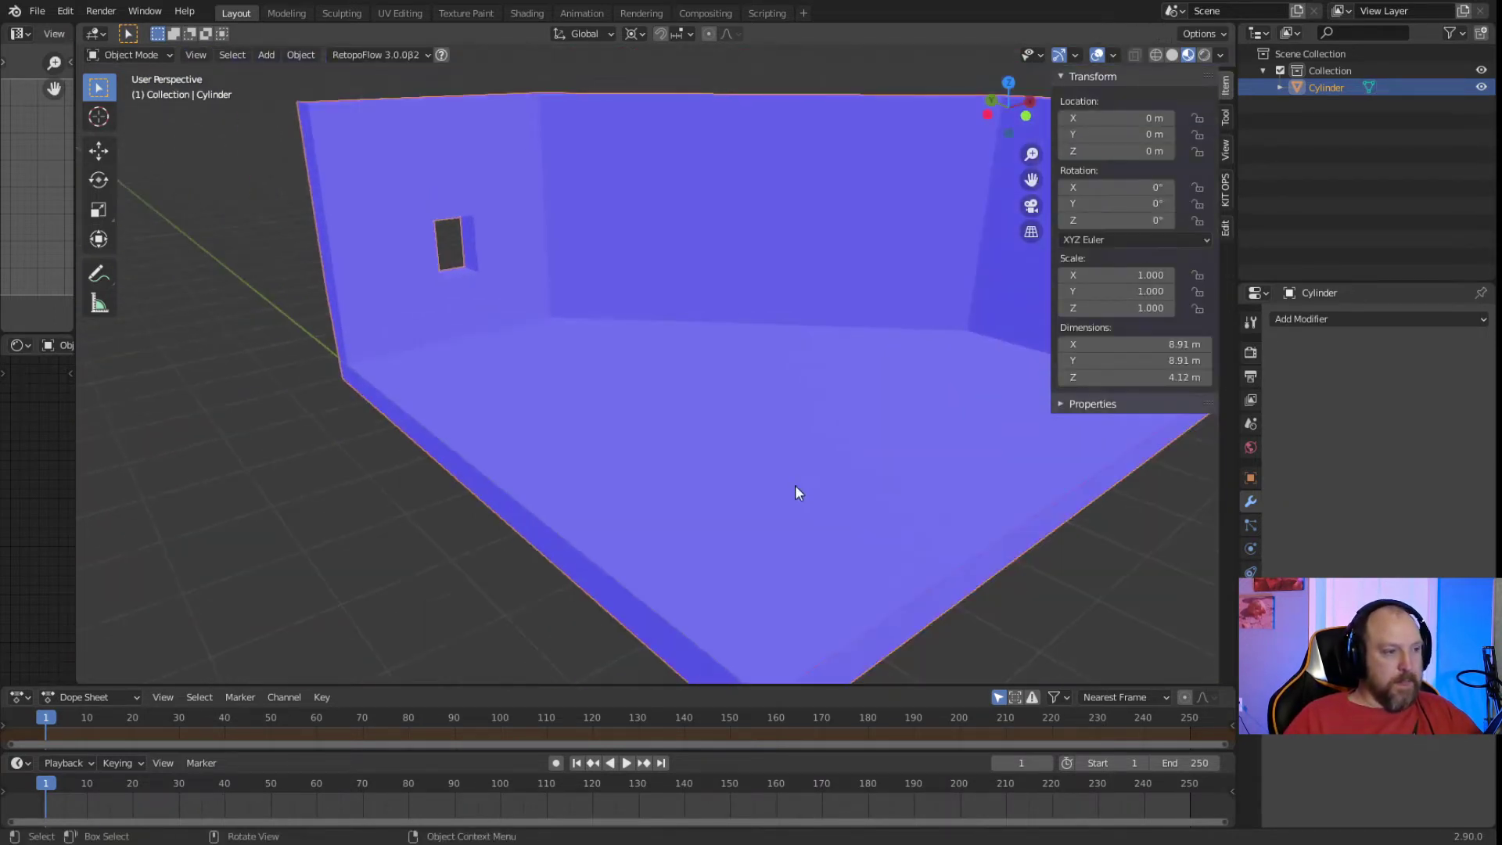
scroll(751, 438, "down", 3)
left_click(1114, 55)
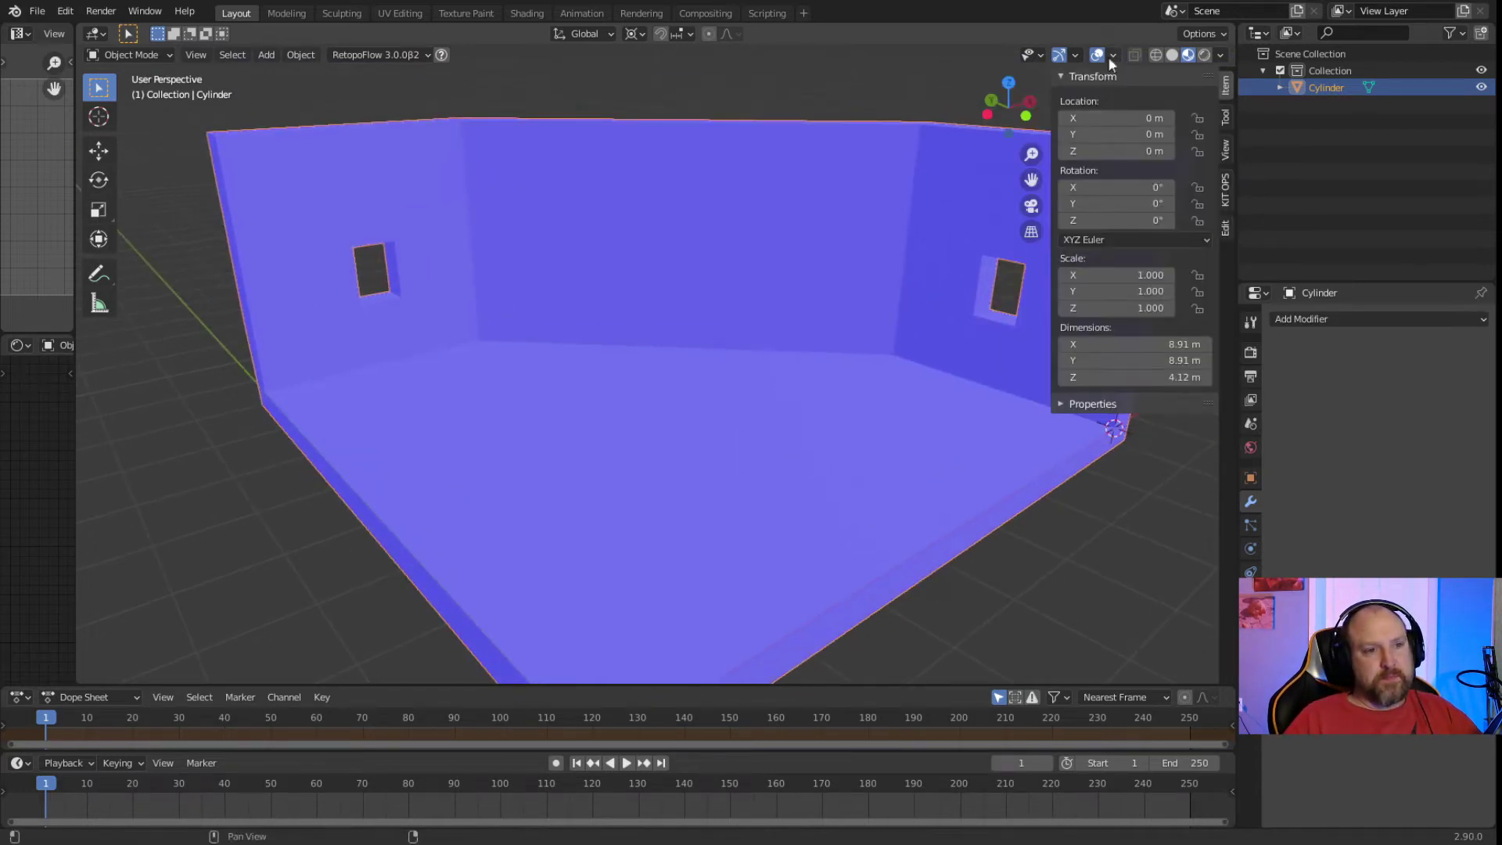
left_click(1112, 56)
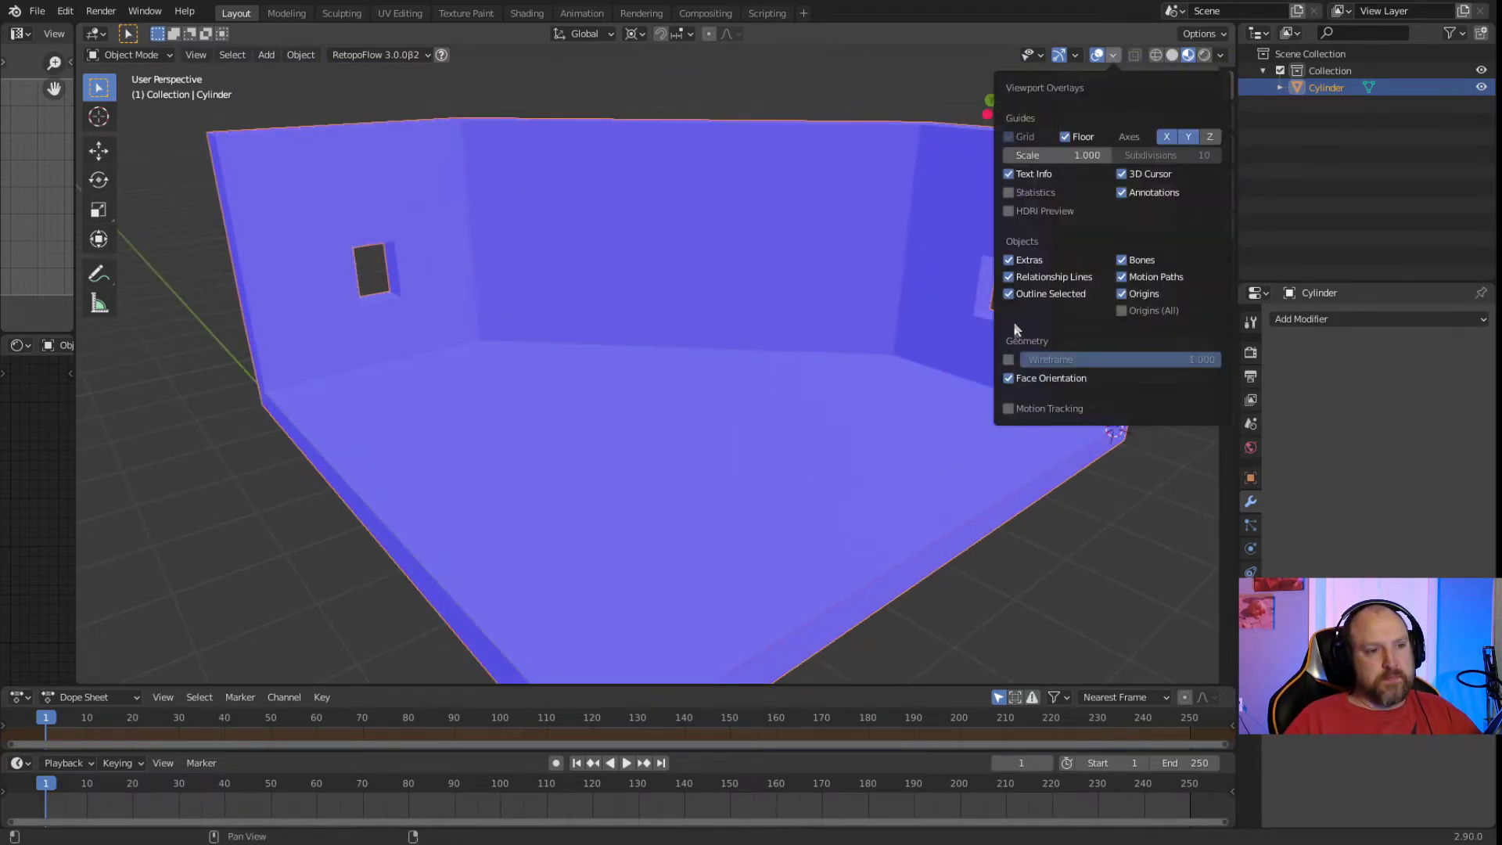
left_click(1008, 379)
scroll(715, 424, "down", 4)
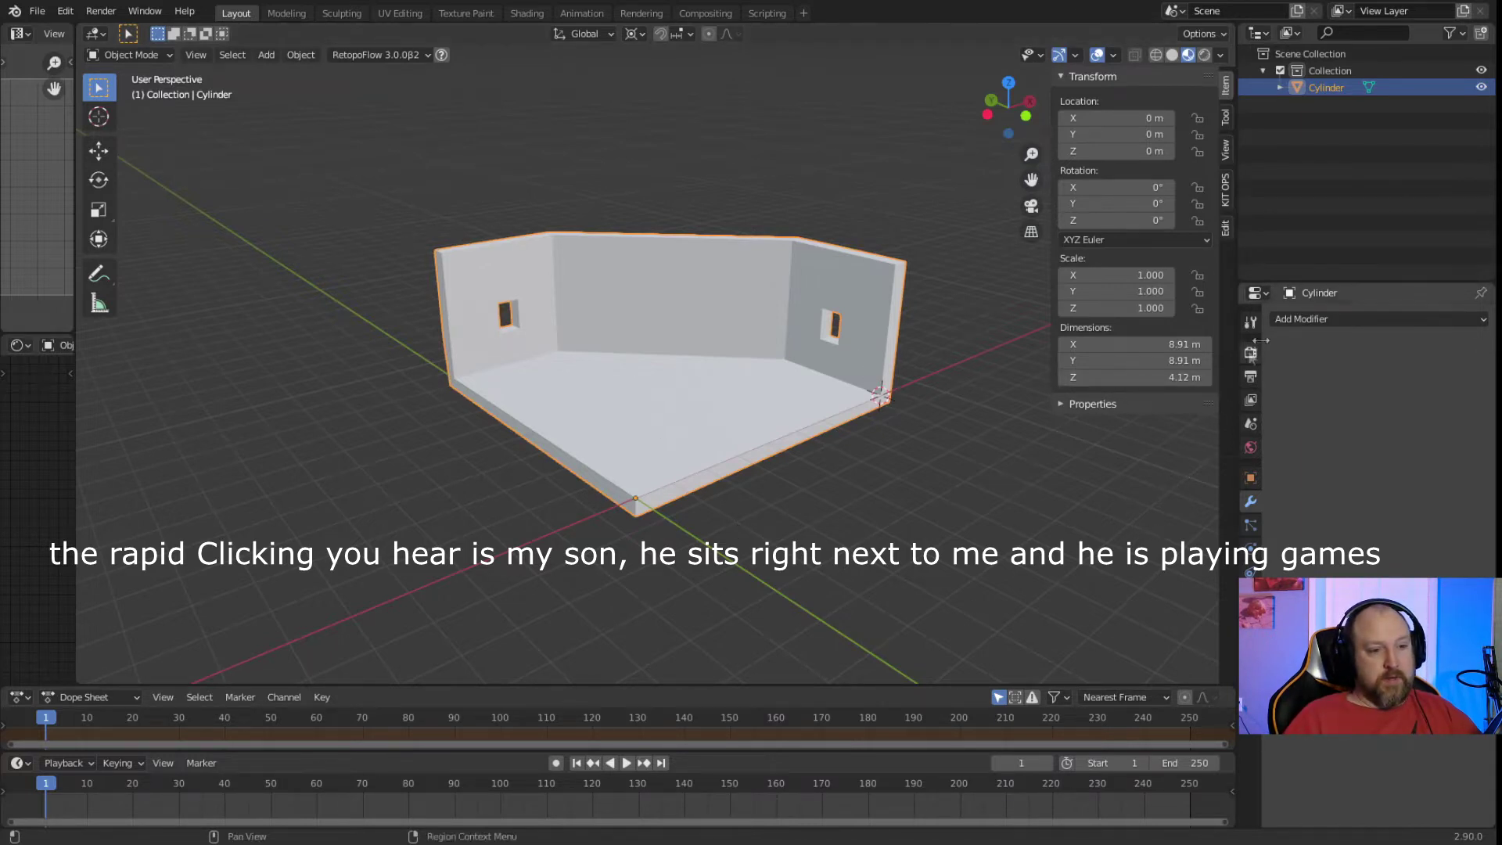
left_click(1249, 619)
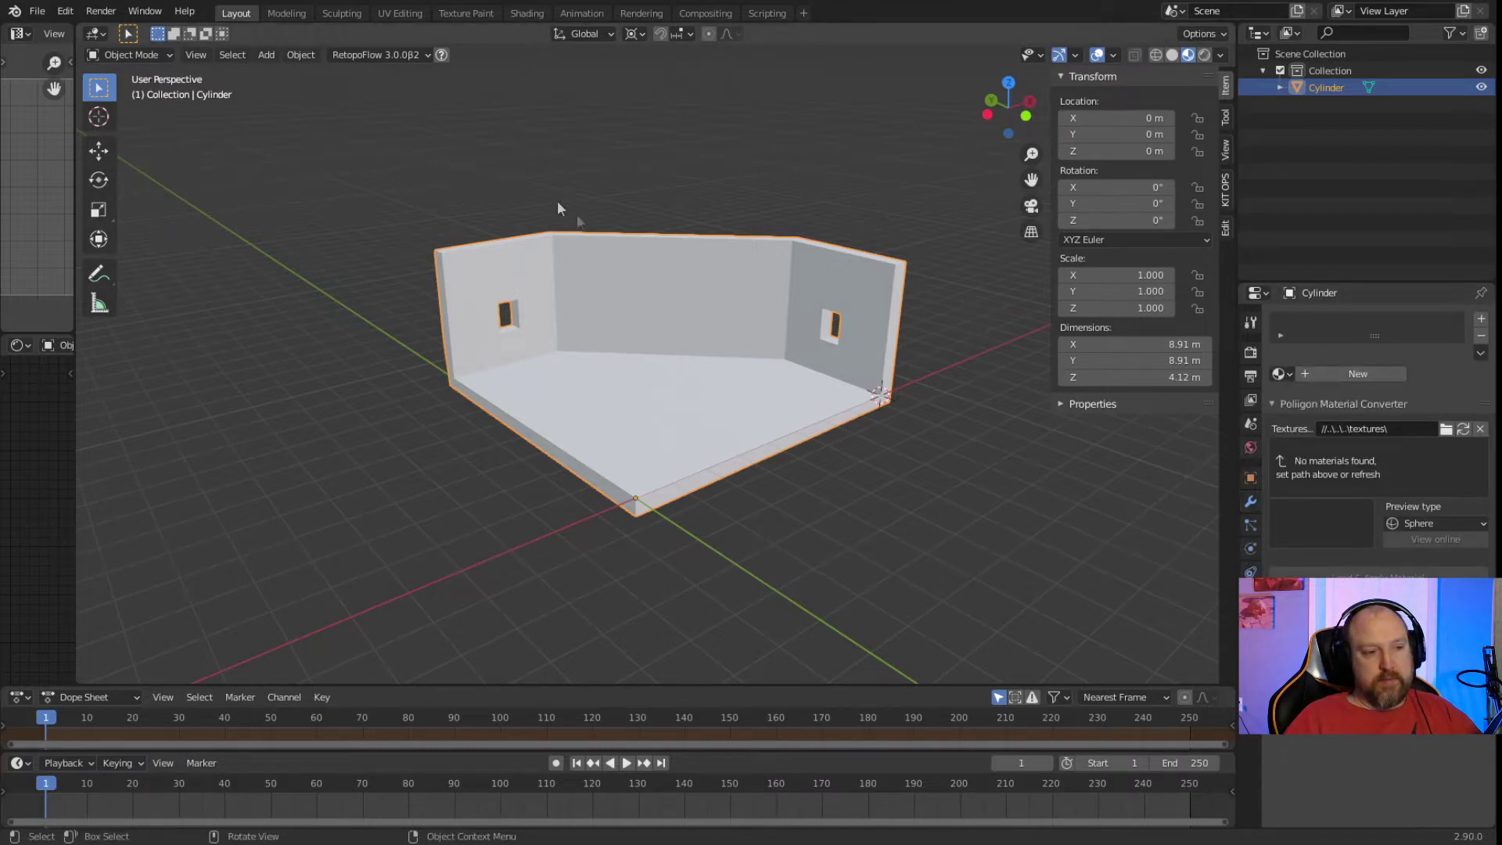
Add material slots and apply the Poliigon BricksOld03_3K material to the room.
left_click(1481, 318)
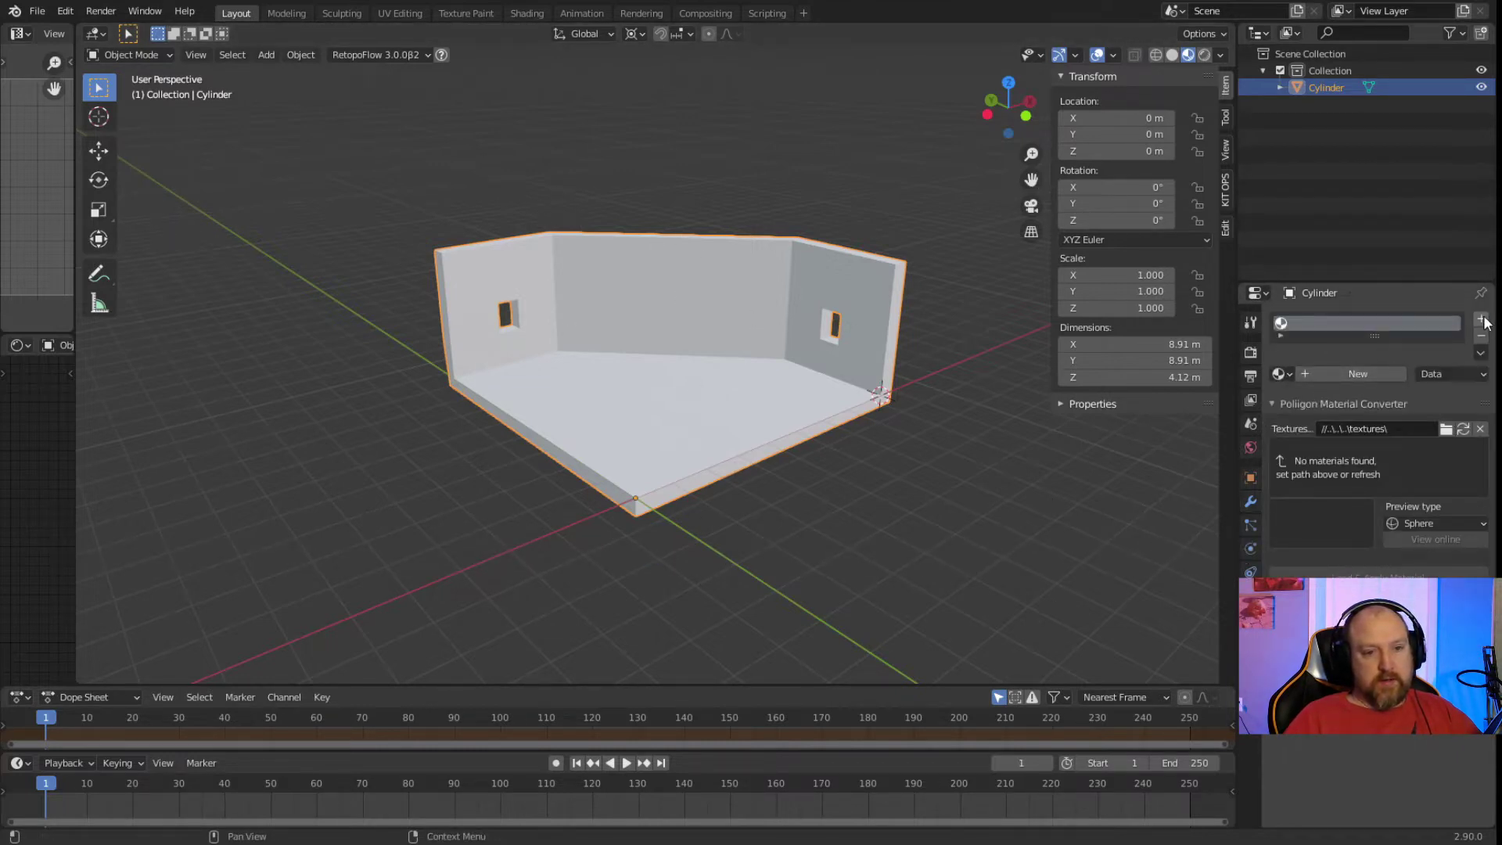
left_click(1481, 319)
left_click(1325, 321)
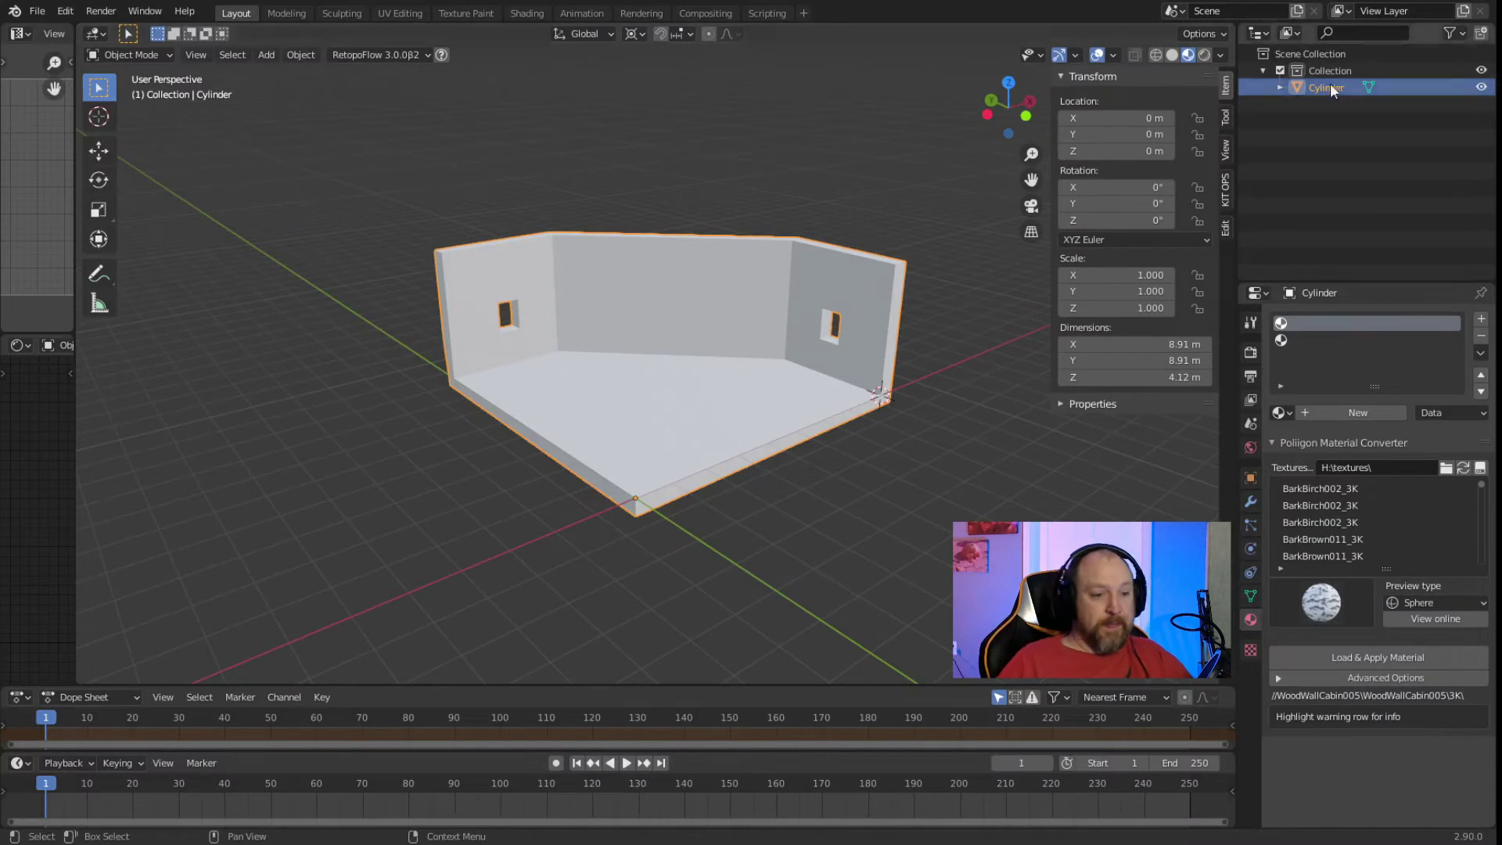
scroll(1353, 519, "down", 5)
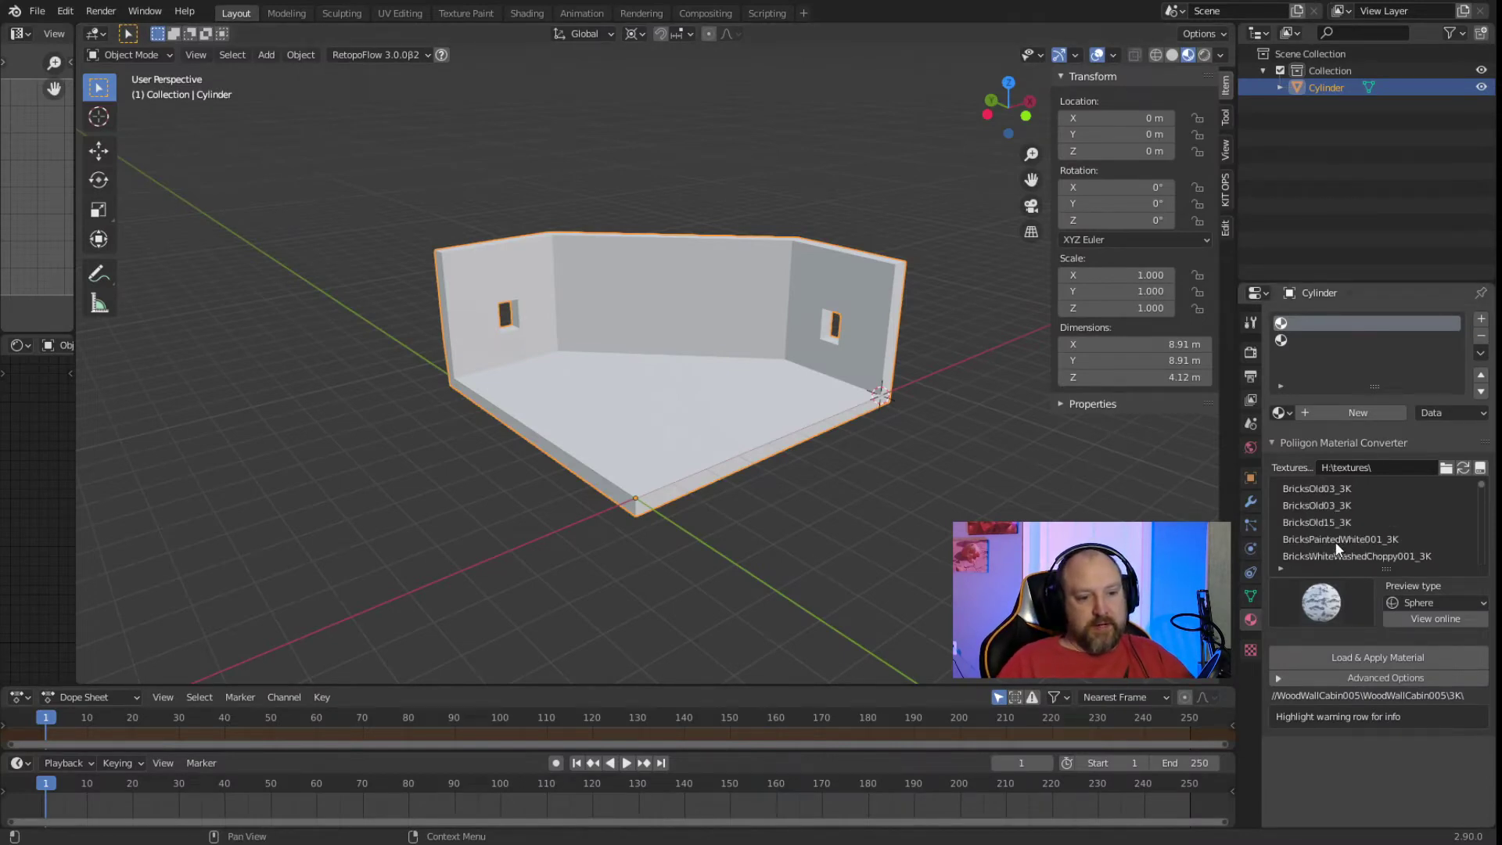
left_click(1329, 539)
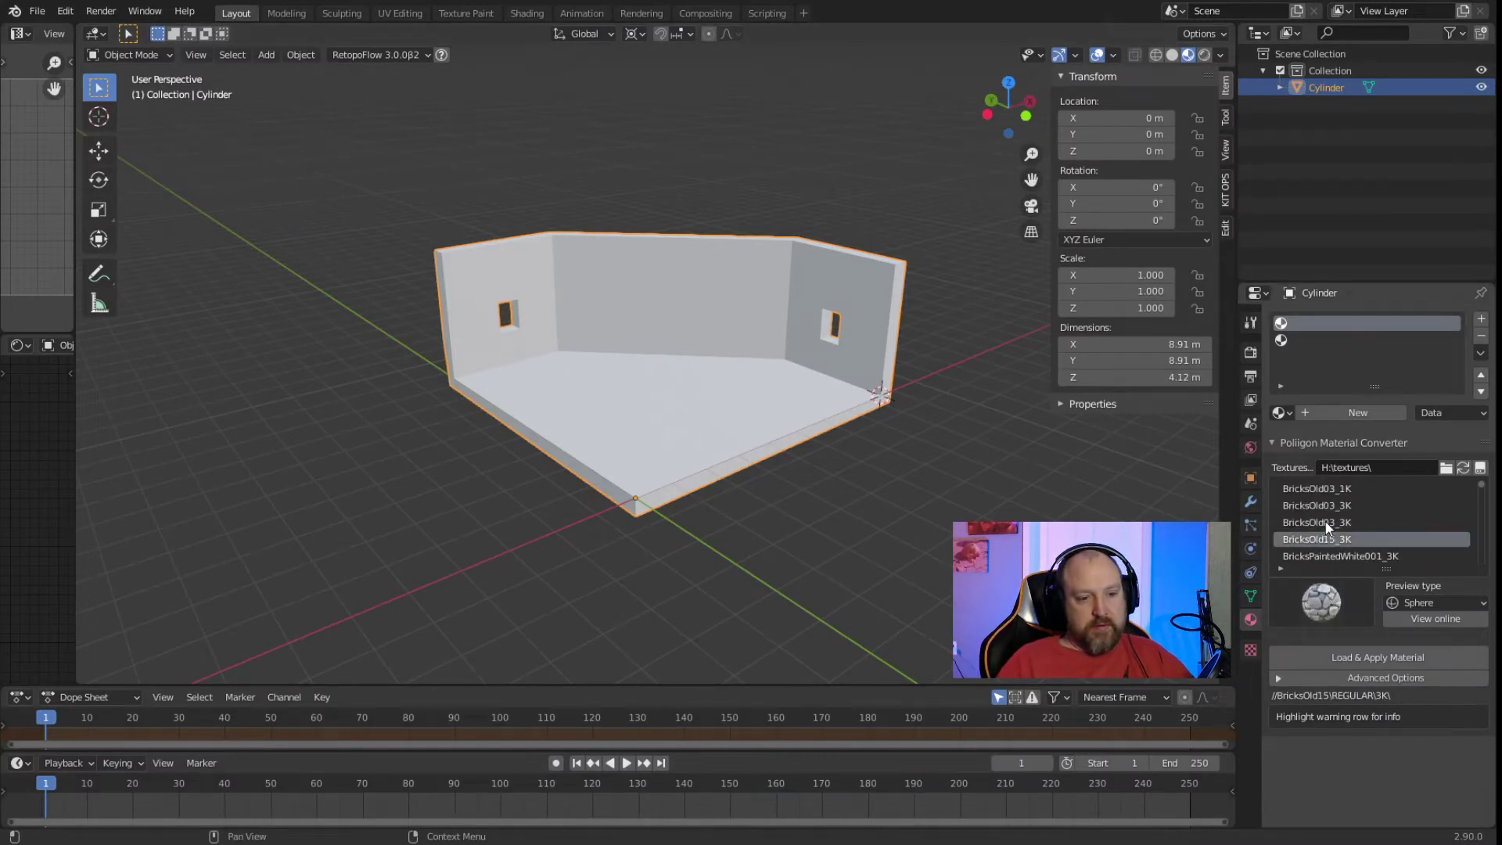
left_click(1330, 522)
scroll(1327, 528, "up", 2)
left_click(1326, 541)
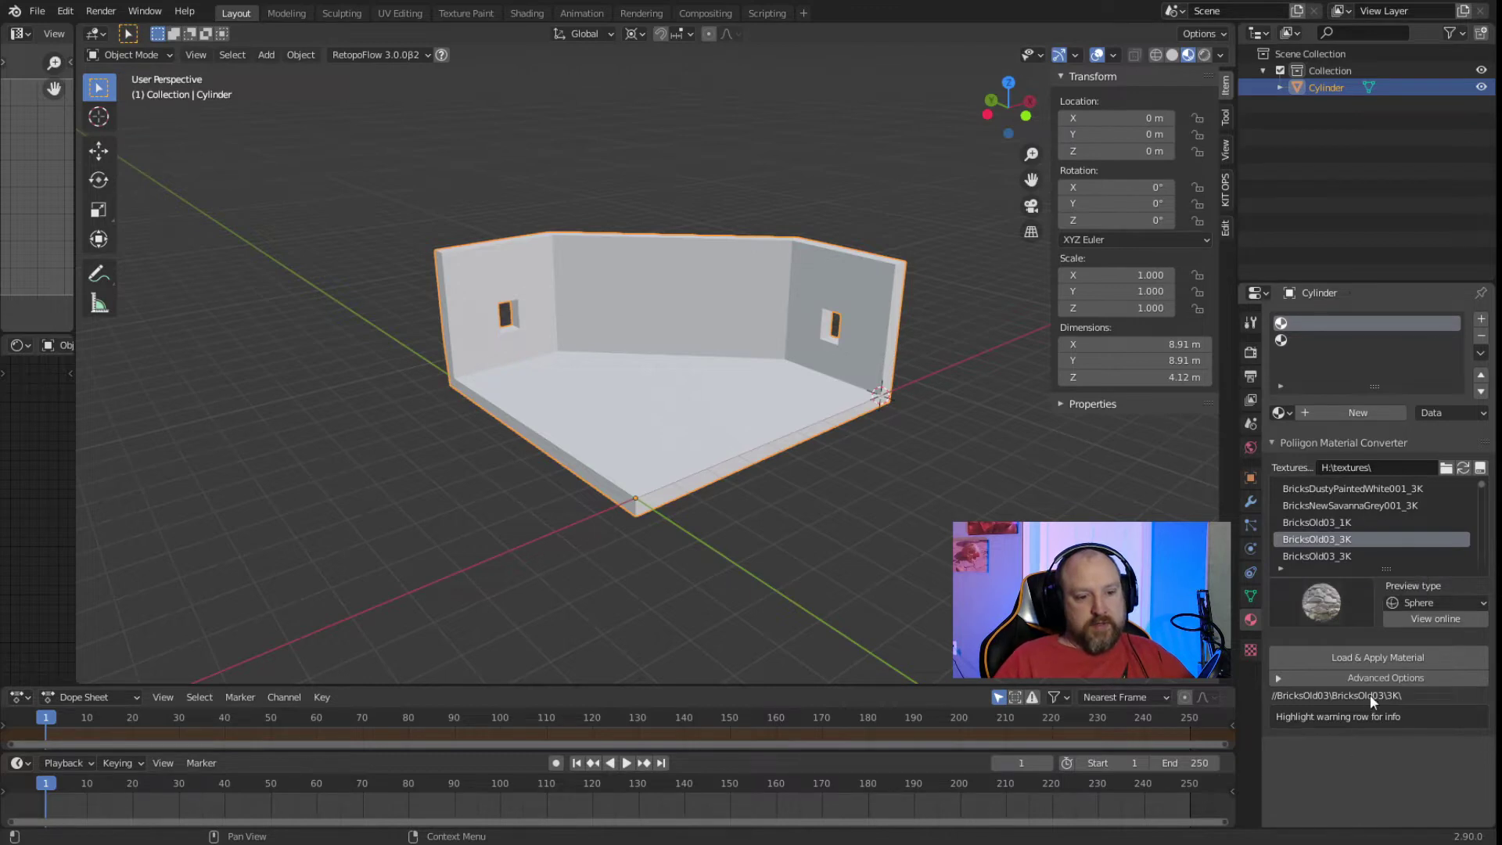
left_click(1377, 660)
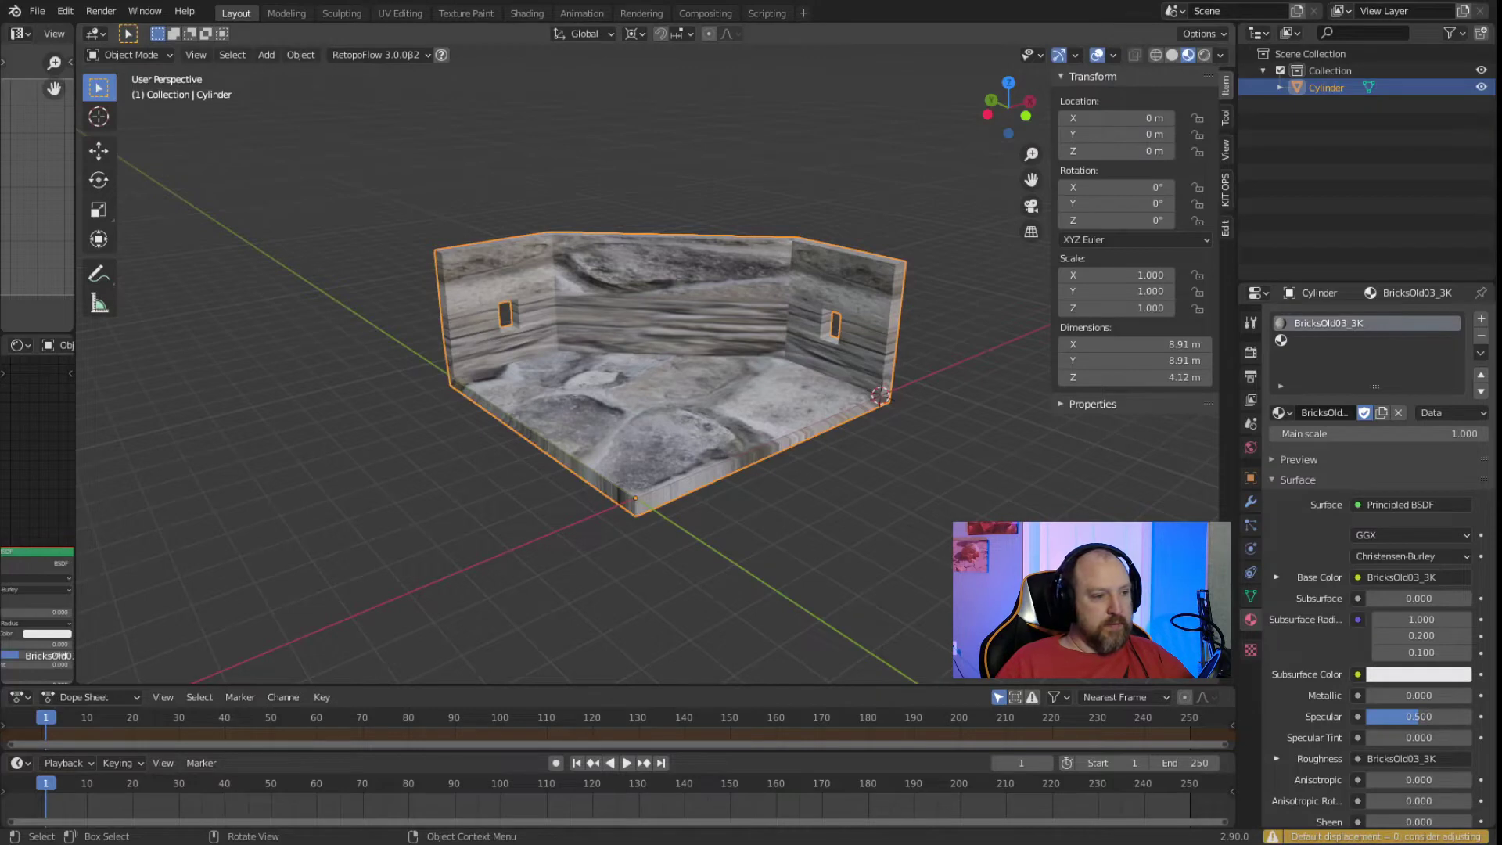
left_click(1330, 340)
Confirm the Poliigon textures folder path.
scroll(1370, 538, "up", 4)
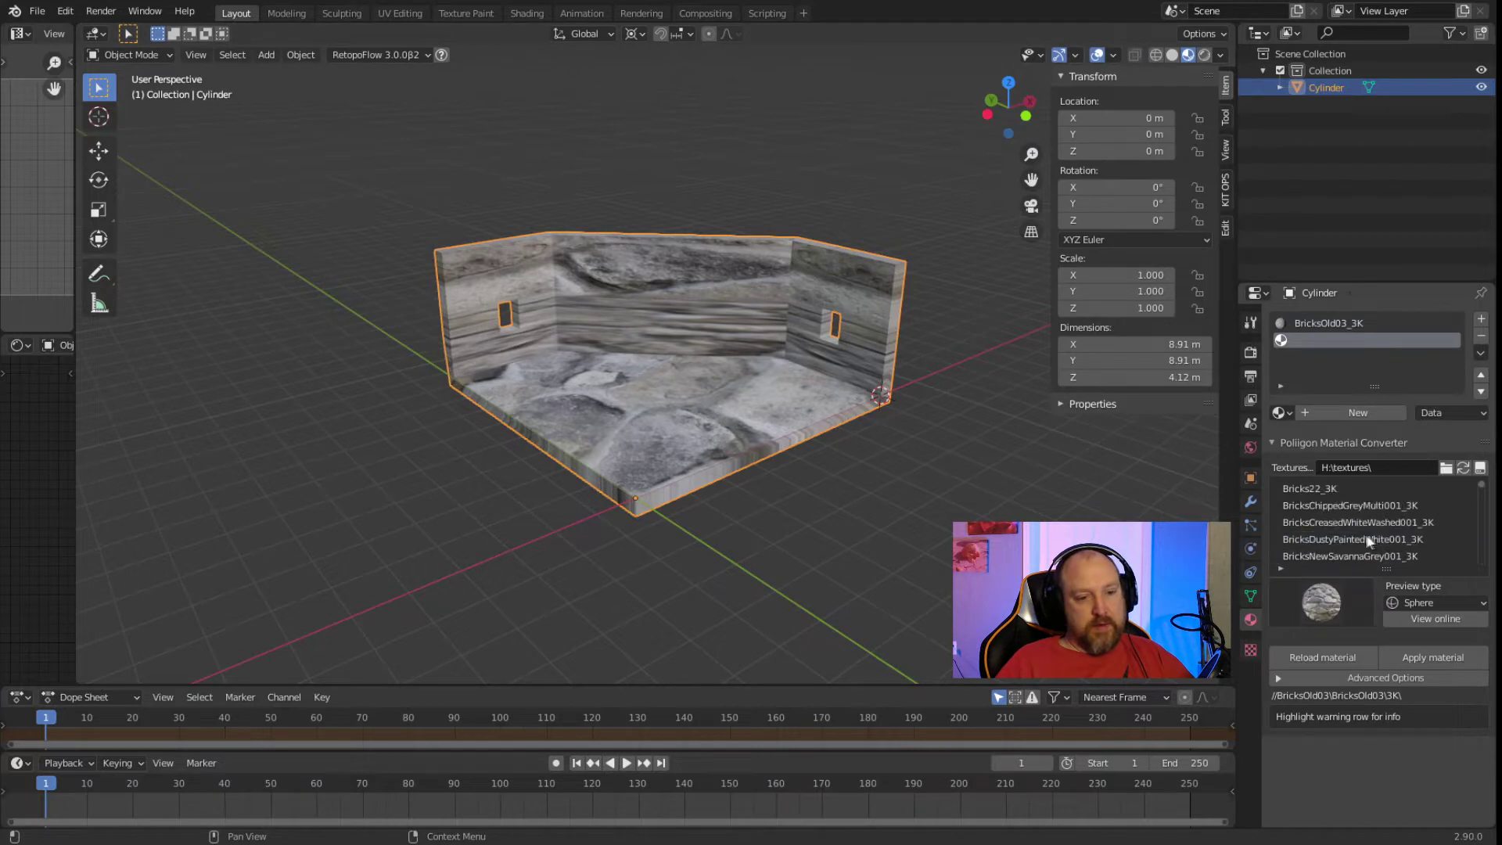
left_click(1401, 467)
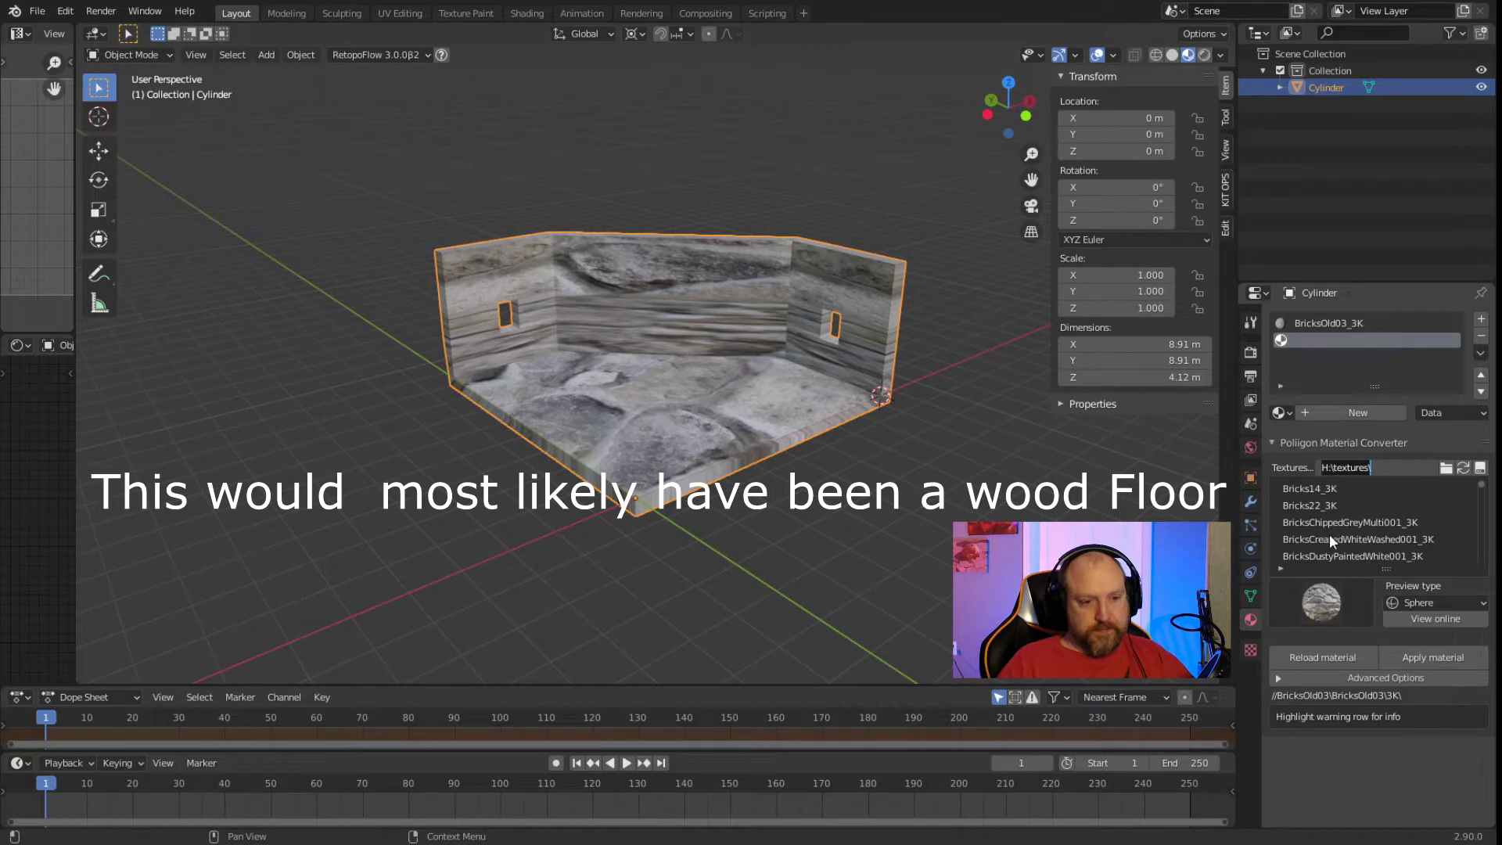
key("Return")
Compare the concrete textures, then load Concrete21_3K into the second material slot.
scroll(1368, 524, "down", 6)
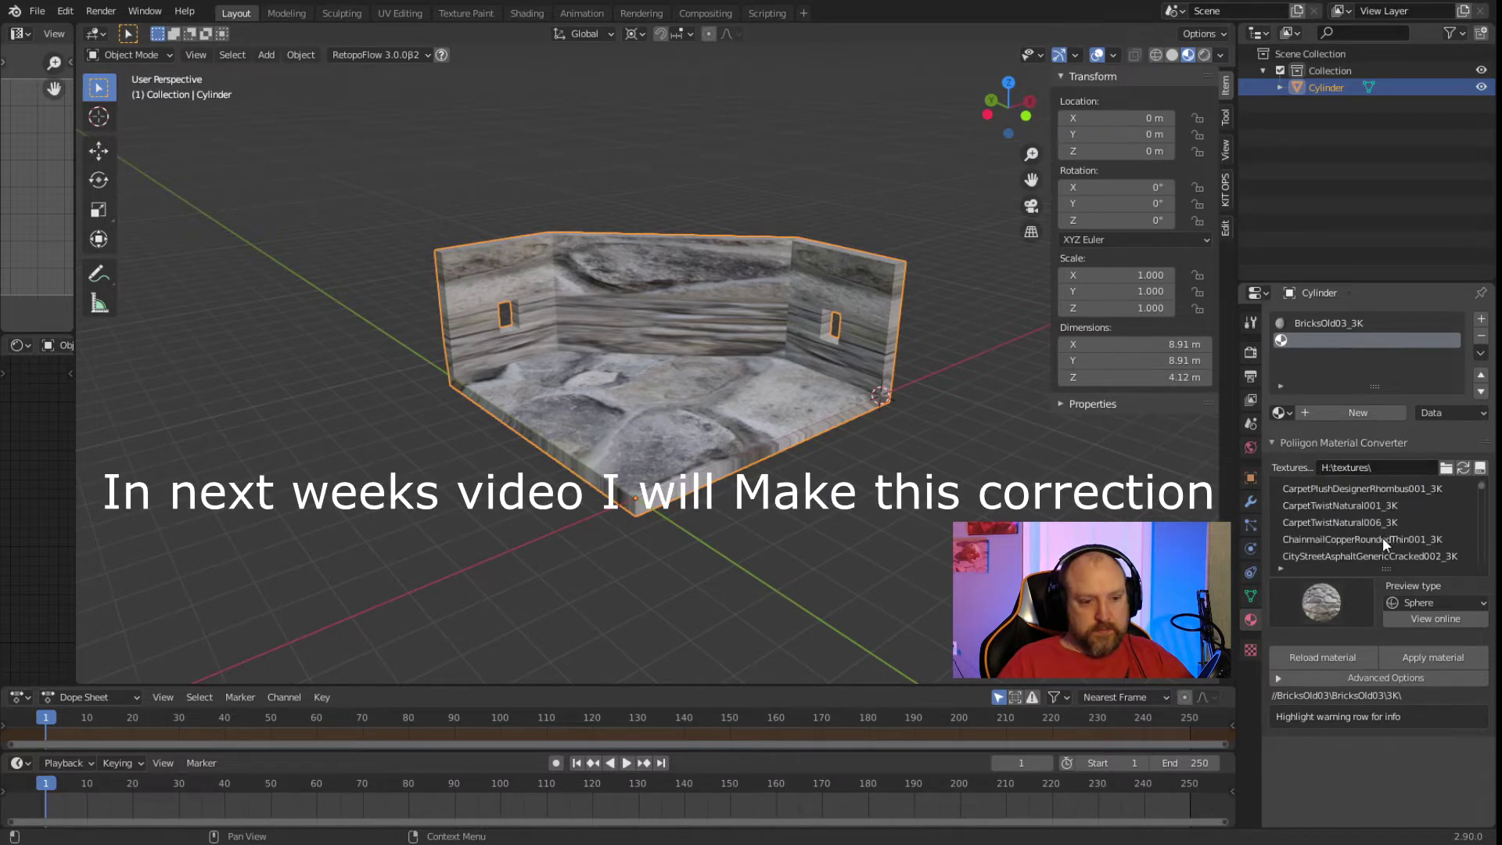
scroll(1382, 537, "down", 5)
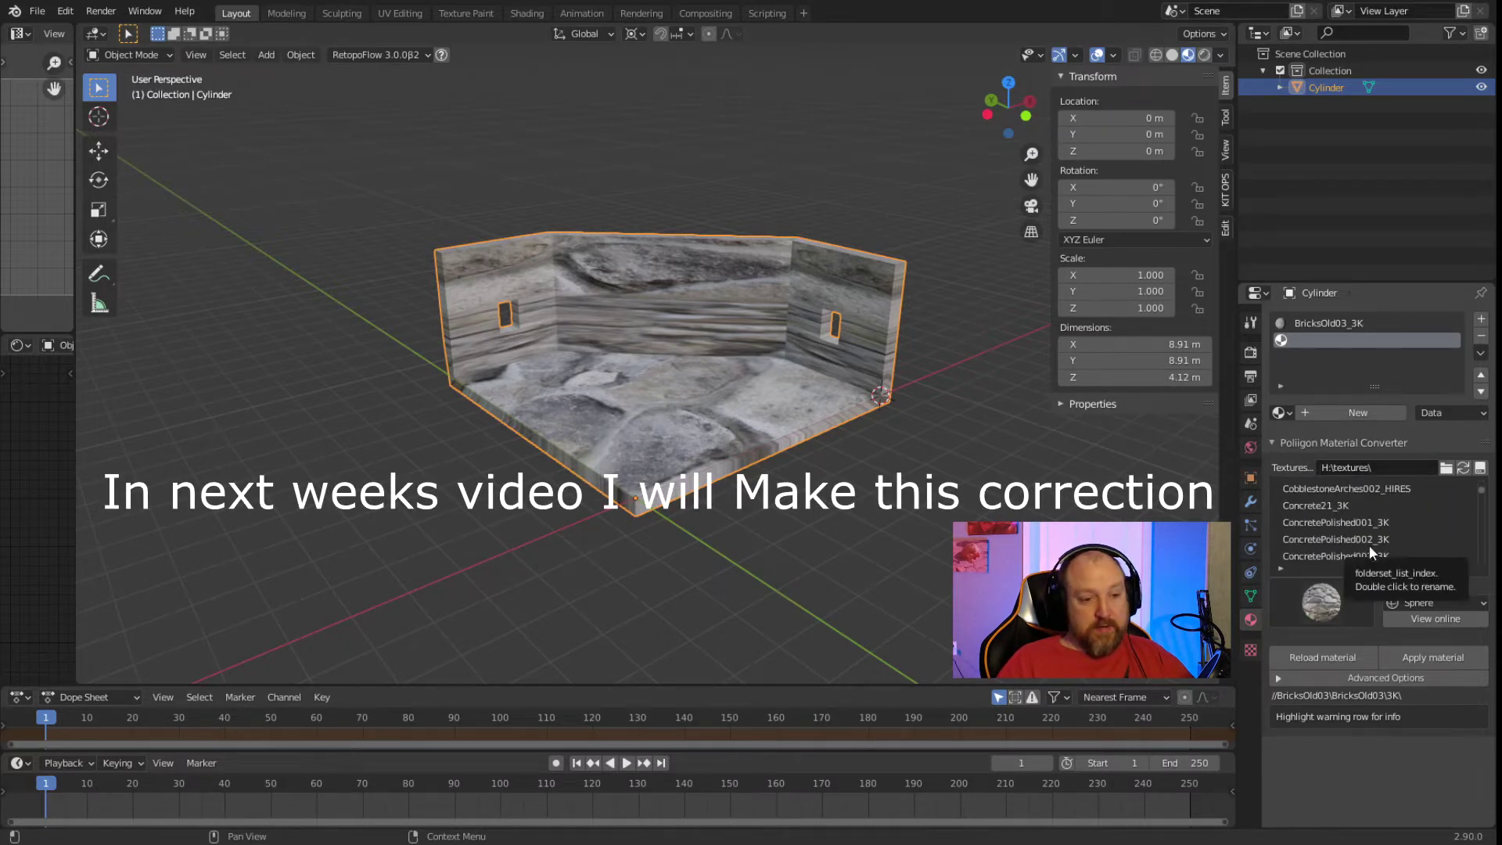
left_click(1333, 526)
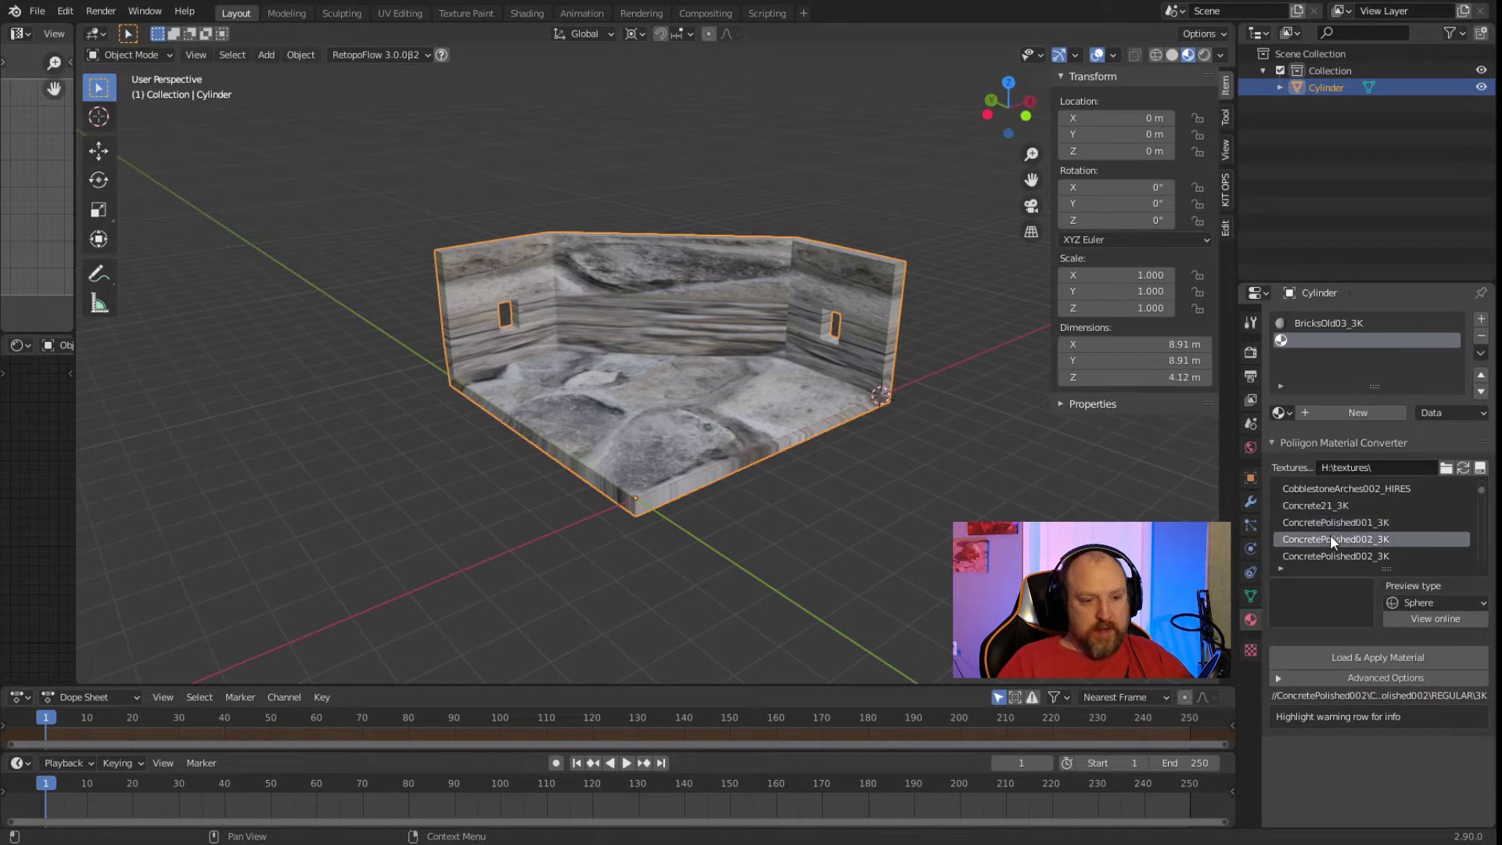
left_click(1328, 555)
scroll(1365, 526, "down", 3)
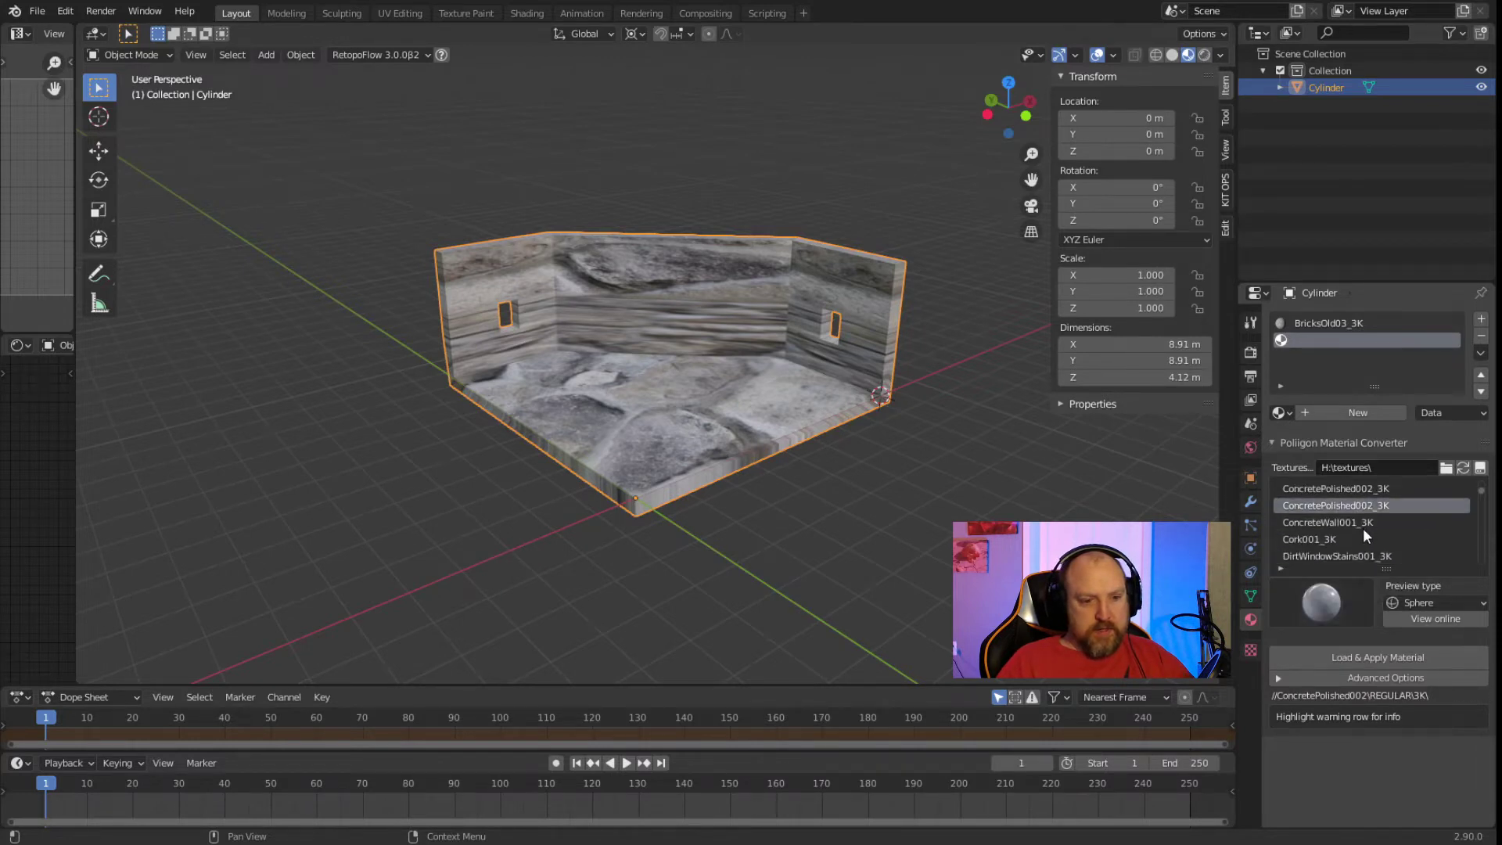
left_click(1344, 524)
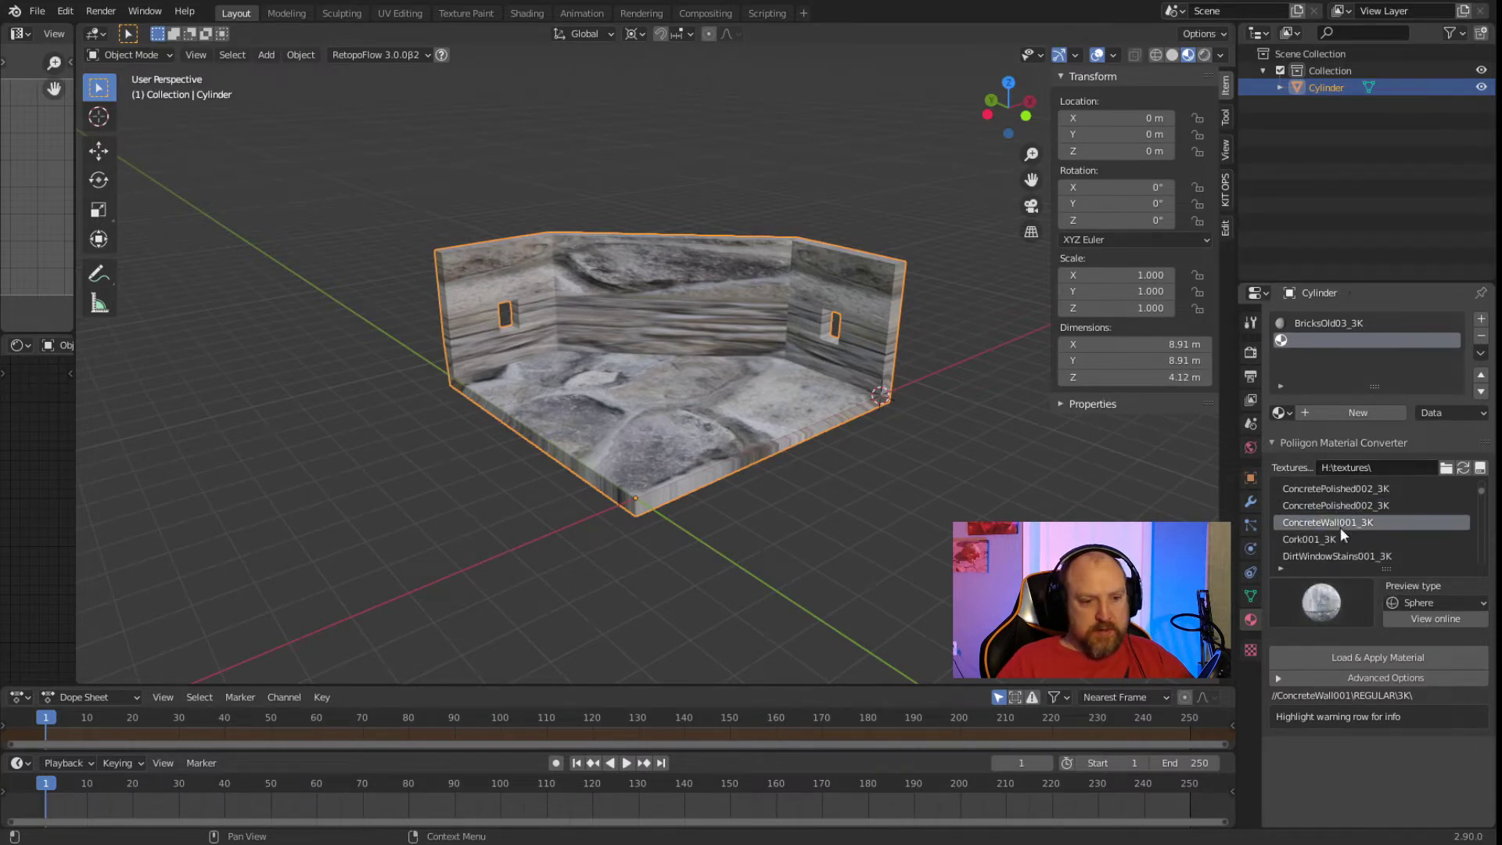
scroll(1343, 538, "up", 2)
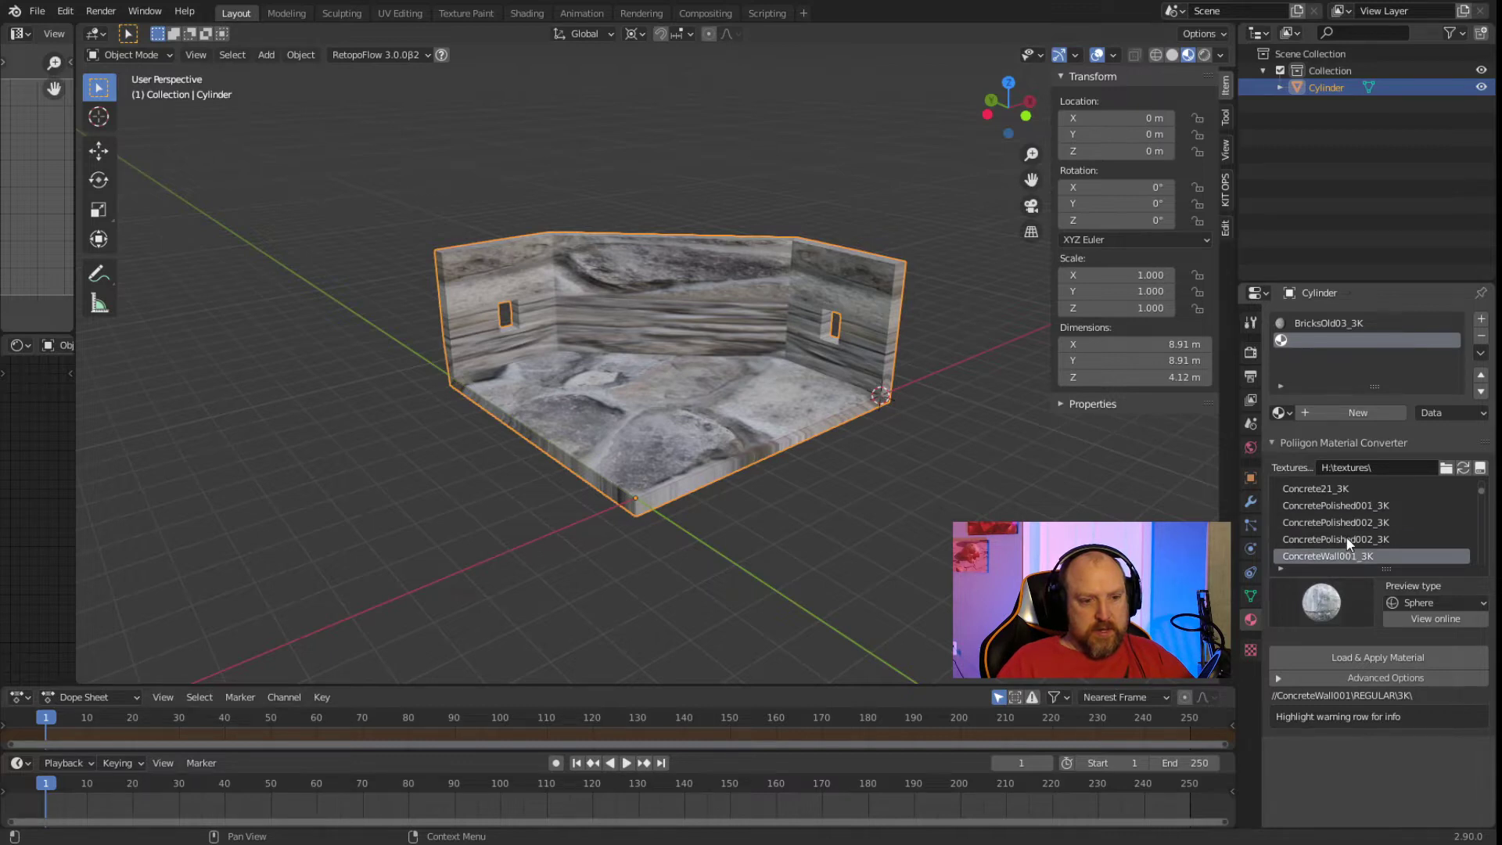
left_click(1308, 488)
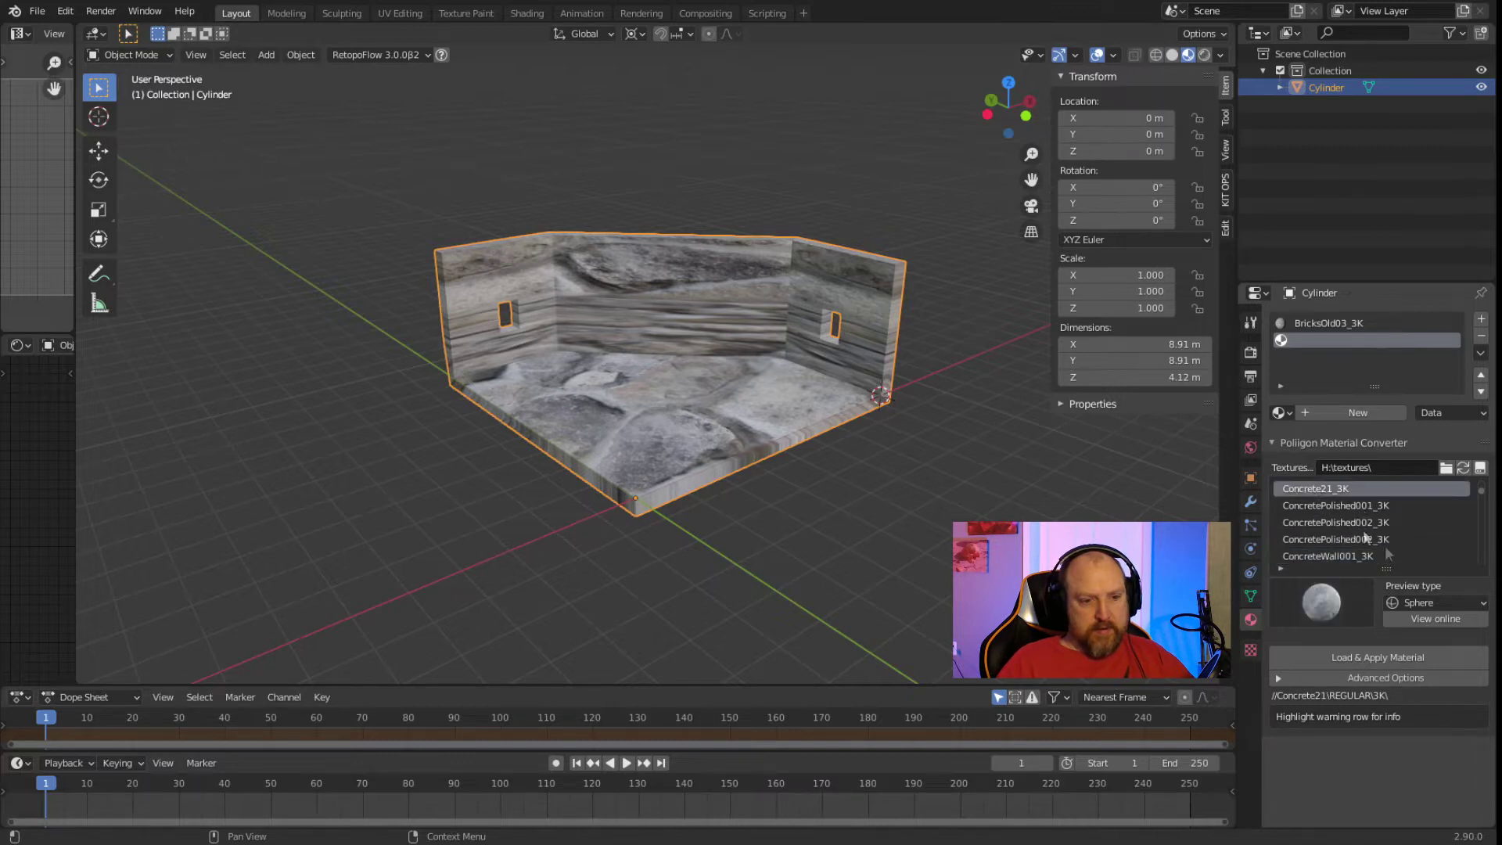
left_click(1385, 657)
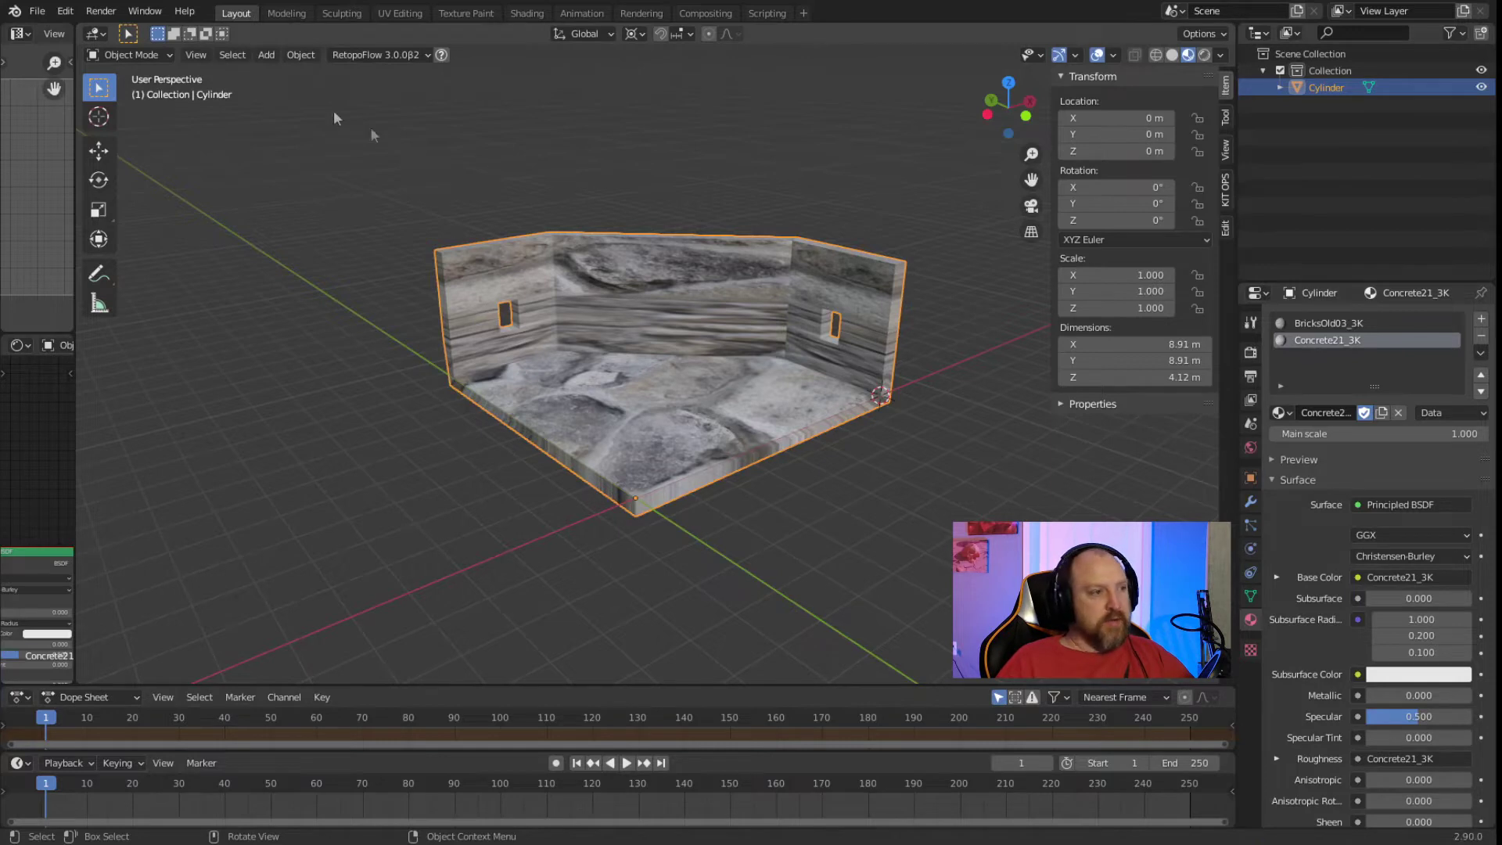
Select the room's floor face in face-select Edit Mode.
key("Tab")
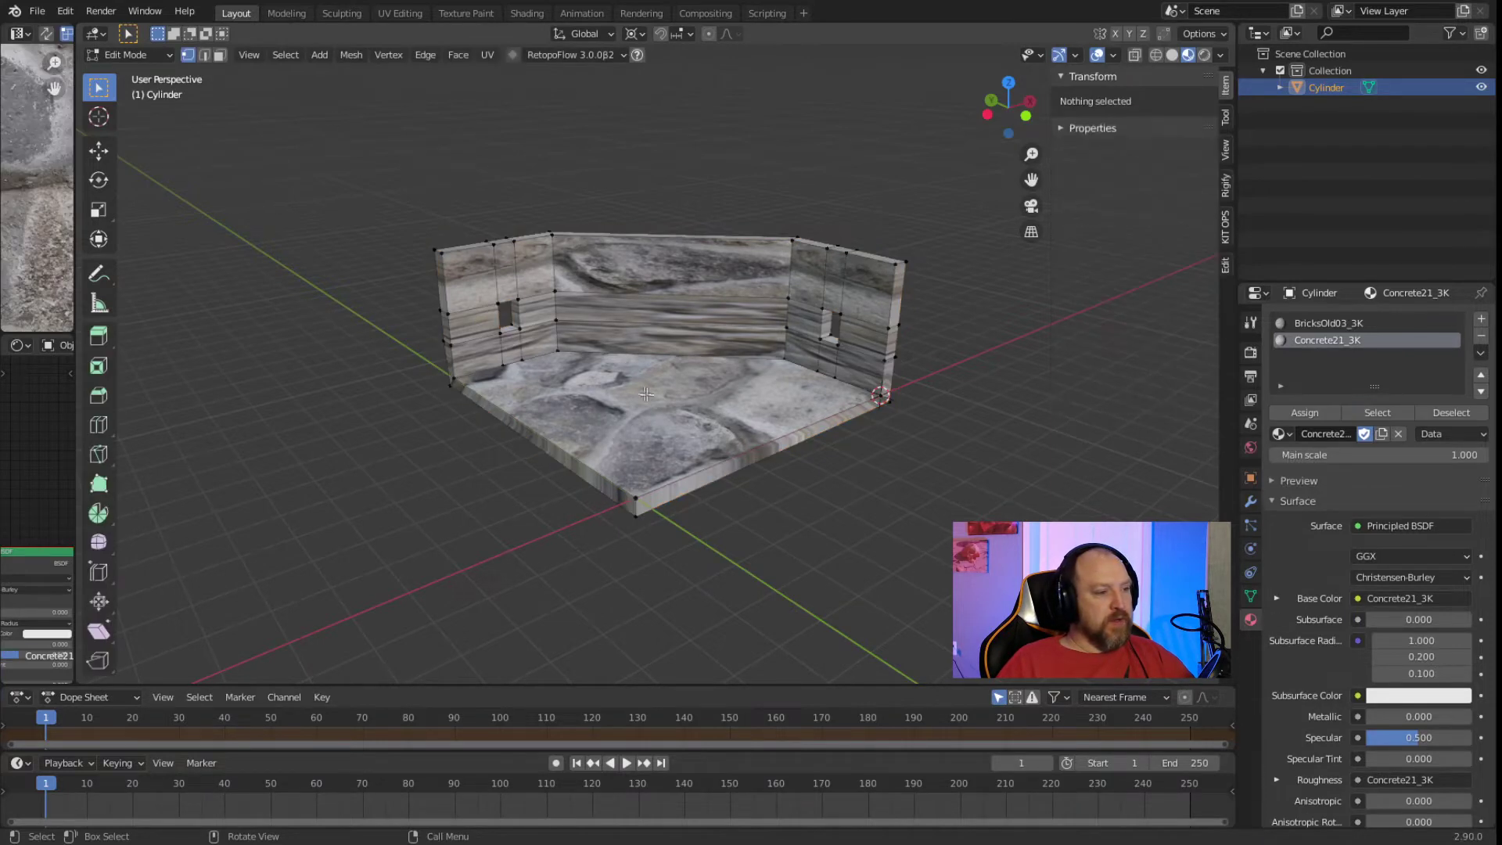
left_click(220, 54)
left_click(702, 454)
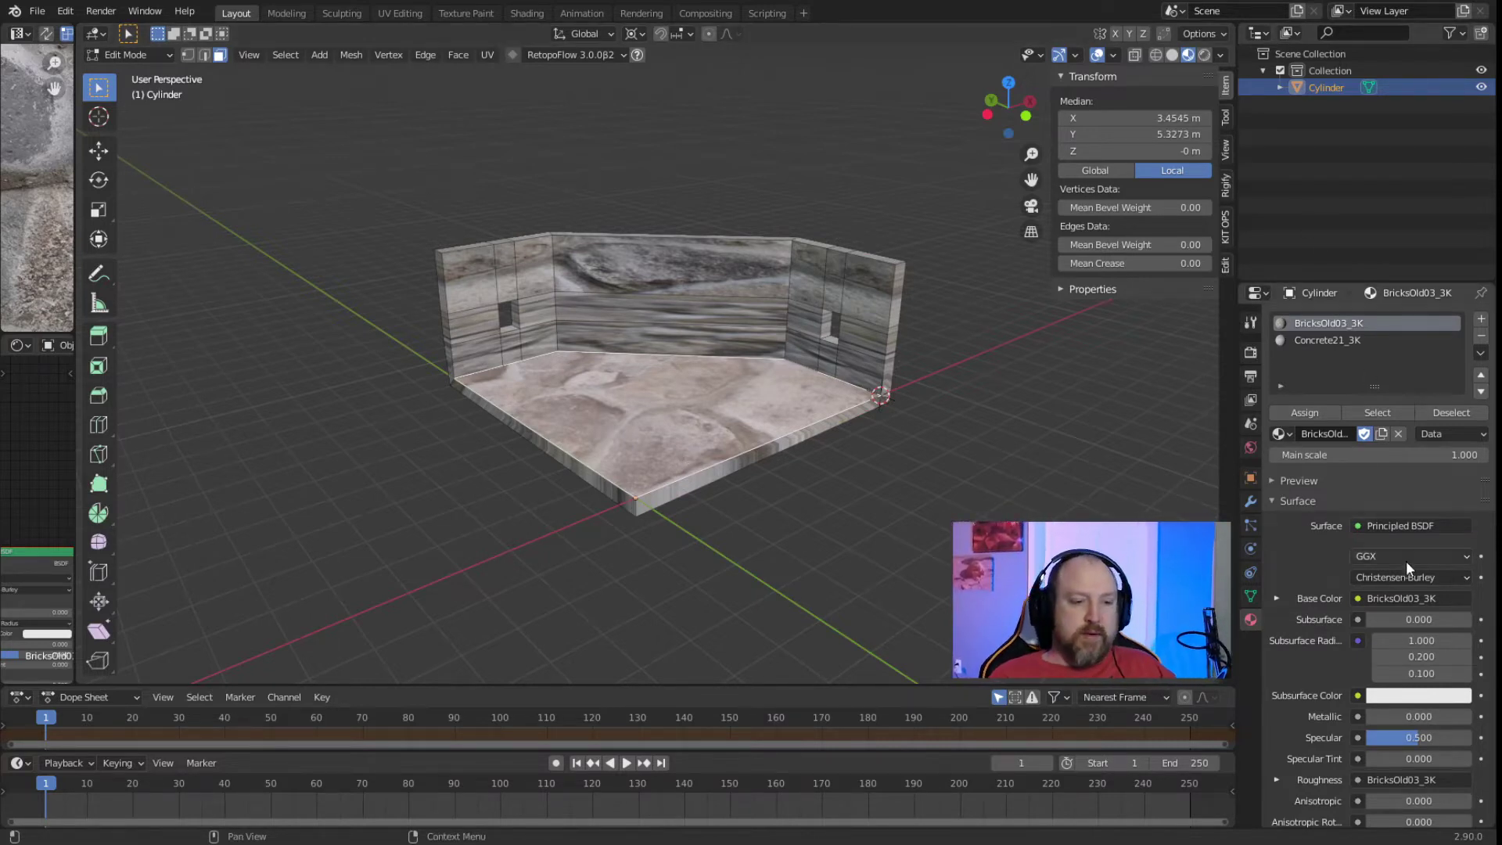
Collapse the Surface and Displacement material panels and widen the image and node editors.
scroll(1342, 438, "down", 8)
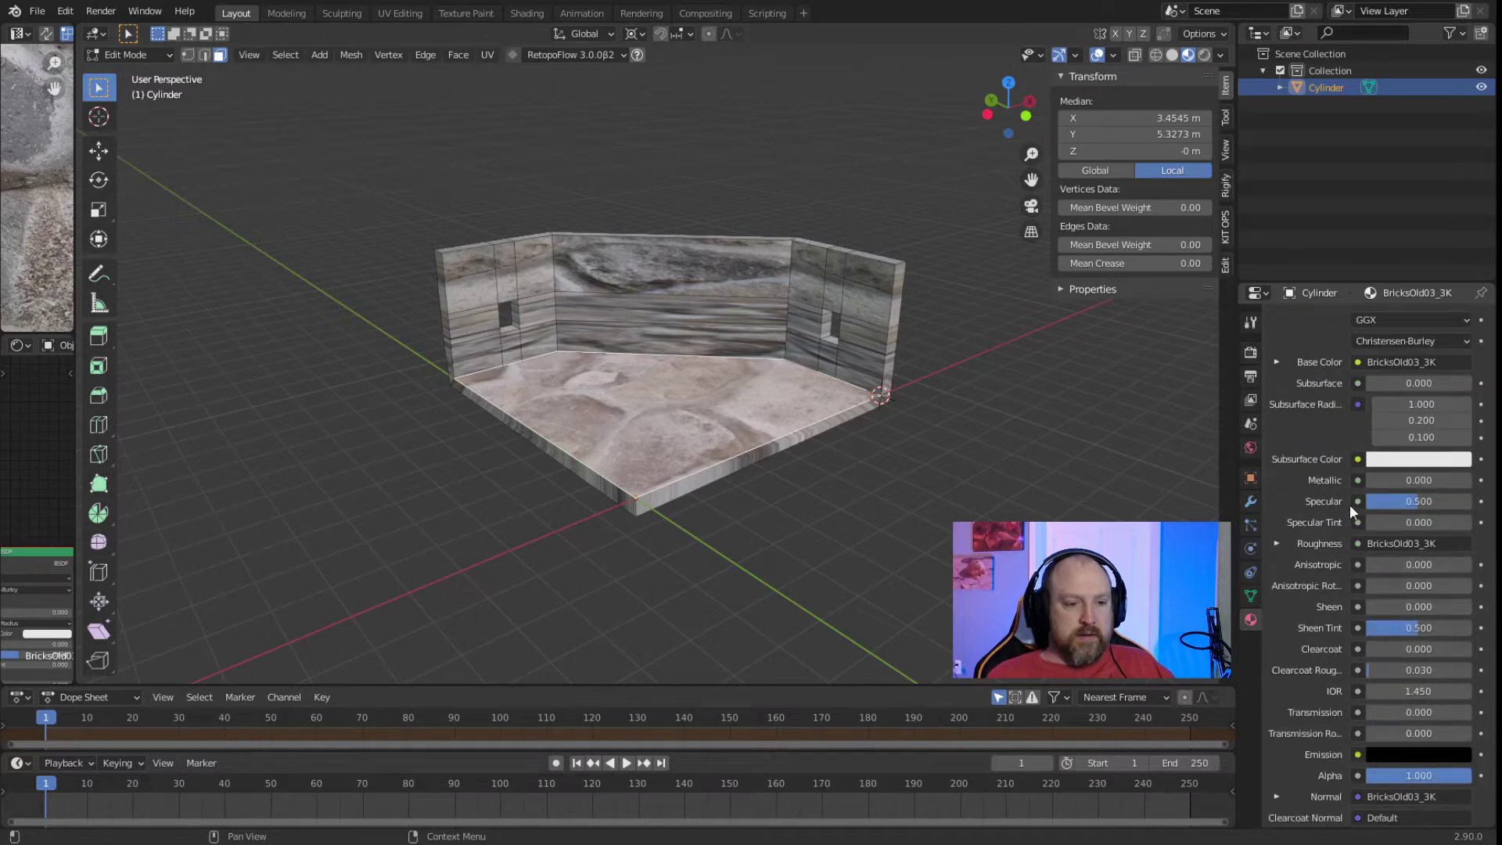
scroll(1386, 532, "down", 3)
scroll(1378, 500, "up", 12)
left_click(1271, 435)
left_click(1268, 474)
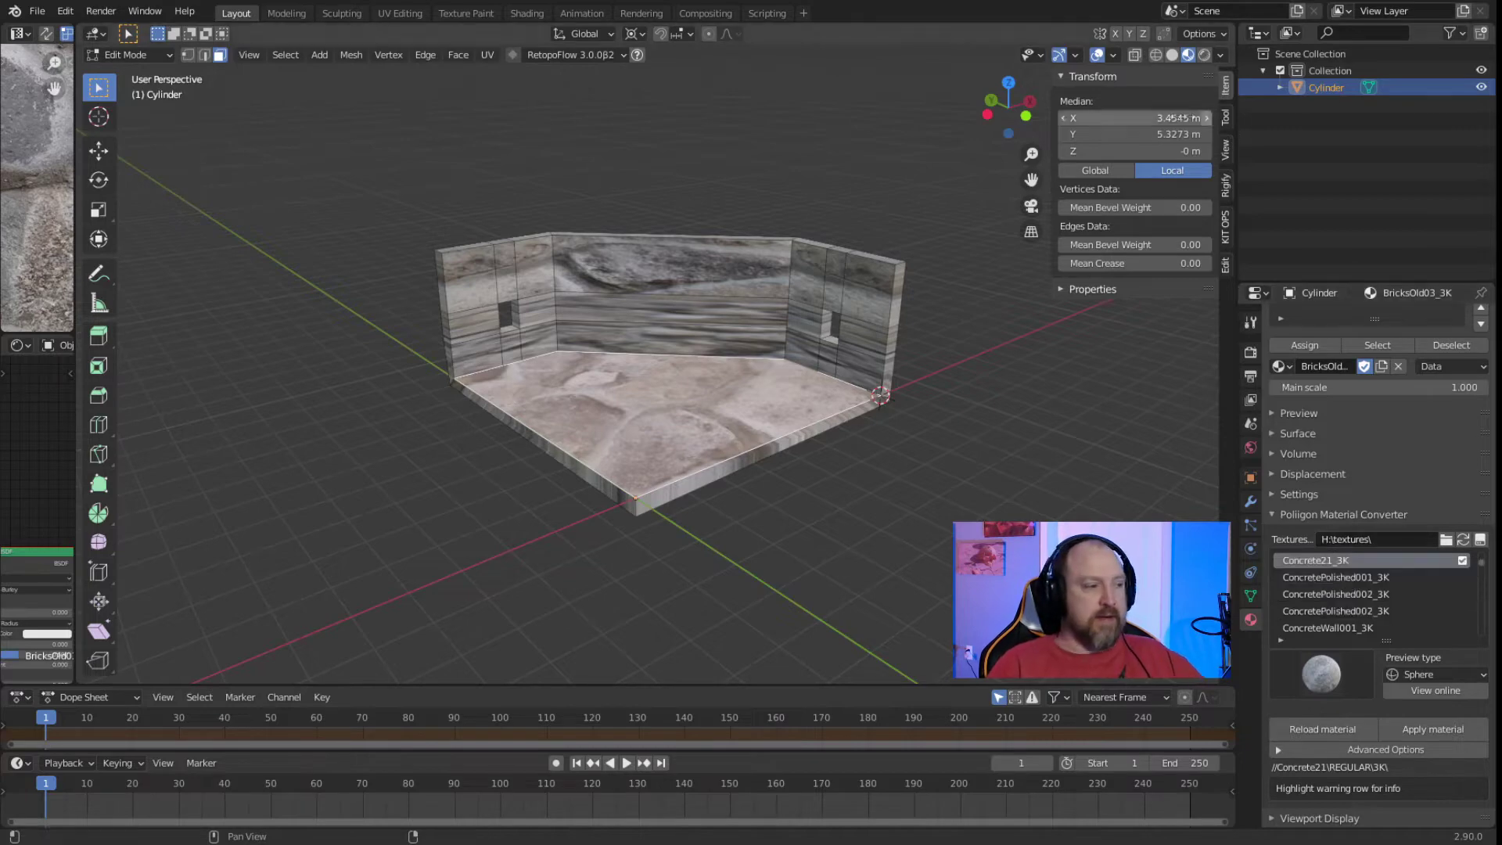
left_click_drag(78, 415, 811, 415)
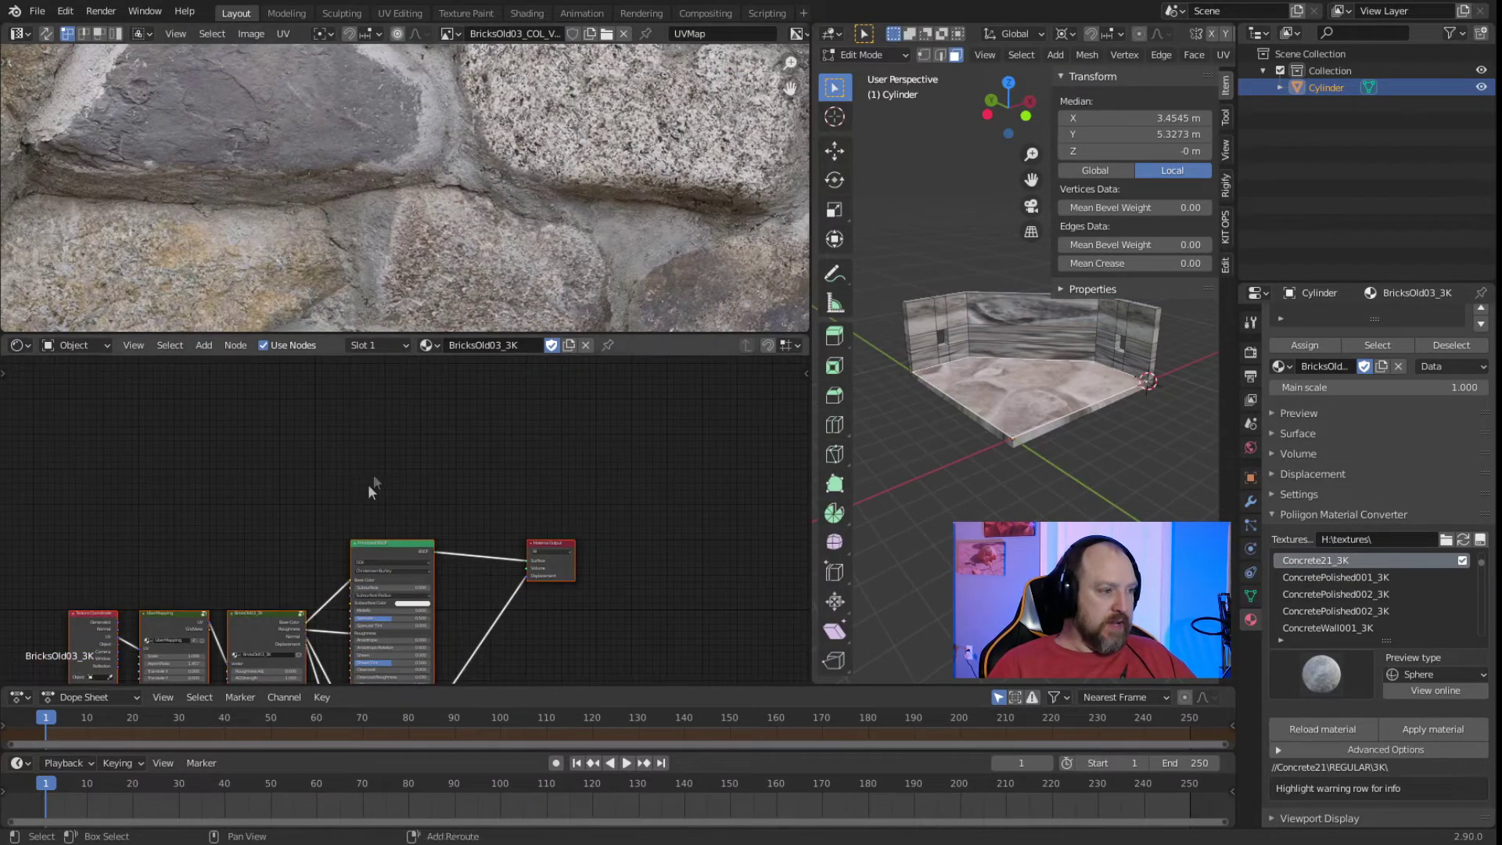
Frame all of the stone material's nodes and select the BricksOld03_3K group node.
key("Home")
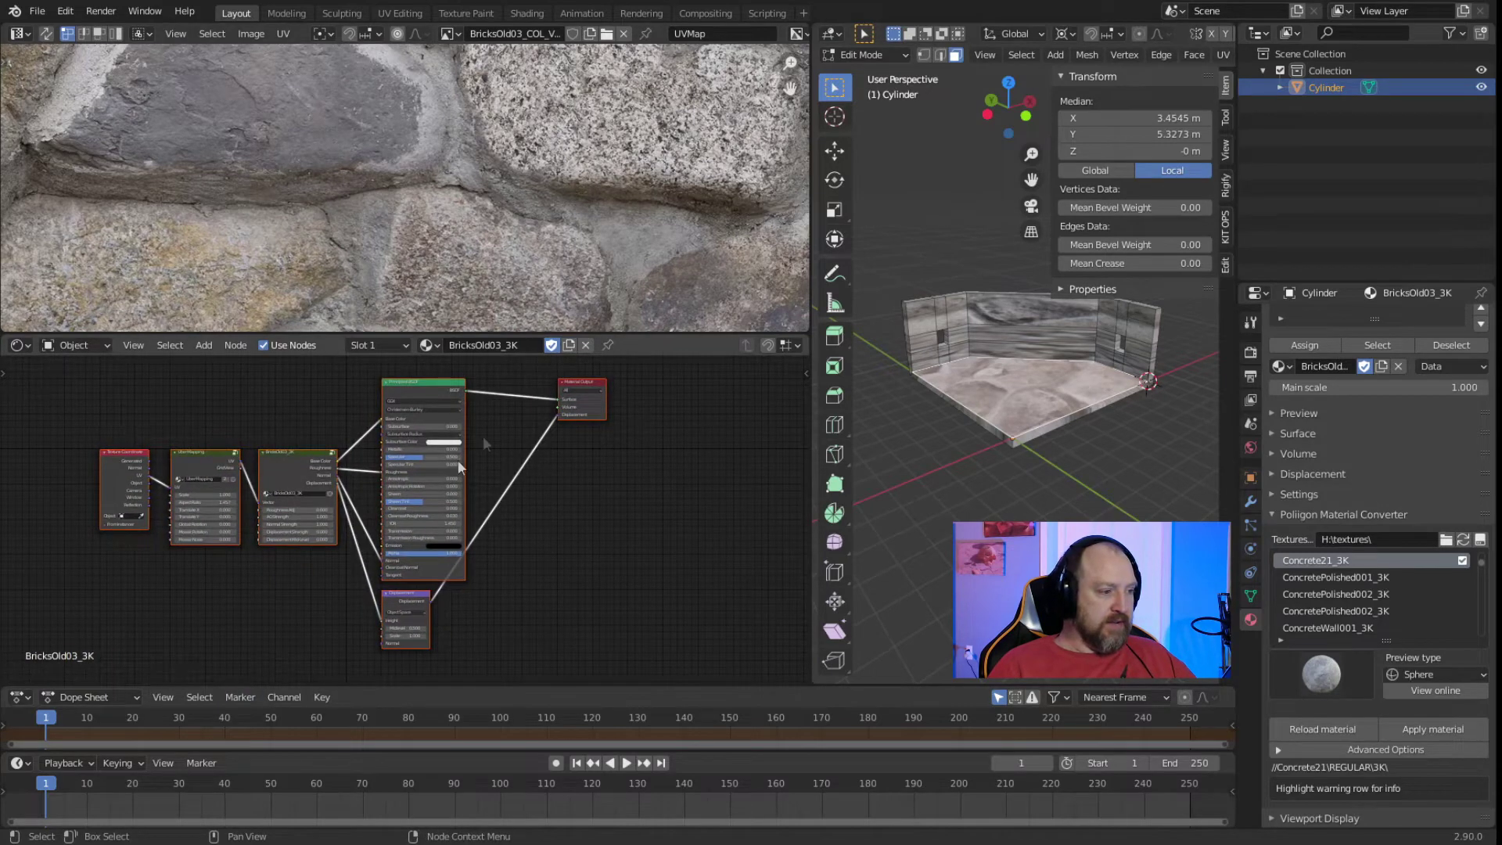
scroll(310, 510, "up", 2)
left_click(310, 510)
Inspect inside the BricksOld03_3K node group, exit it, and widen the 3D view again.
key("Tab")
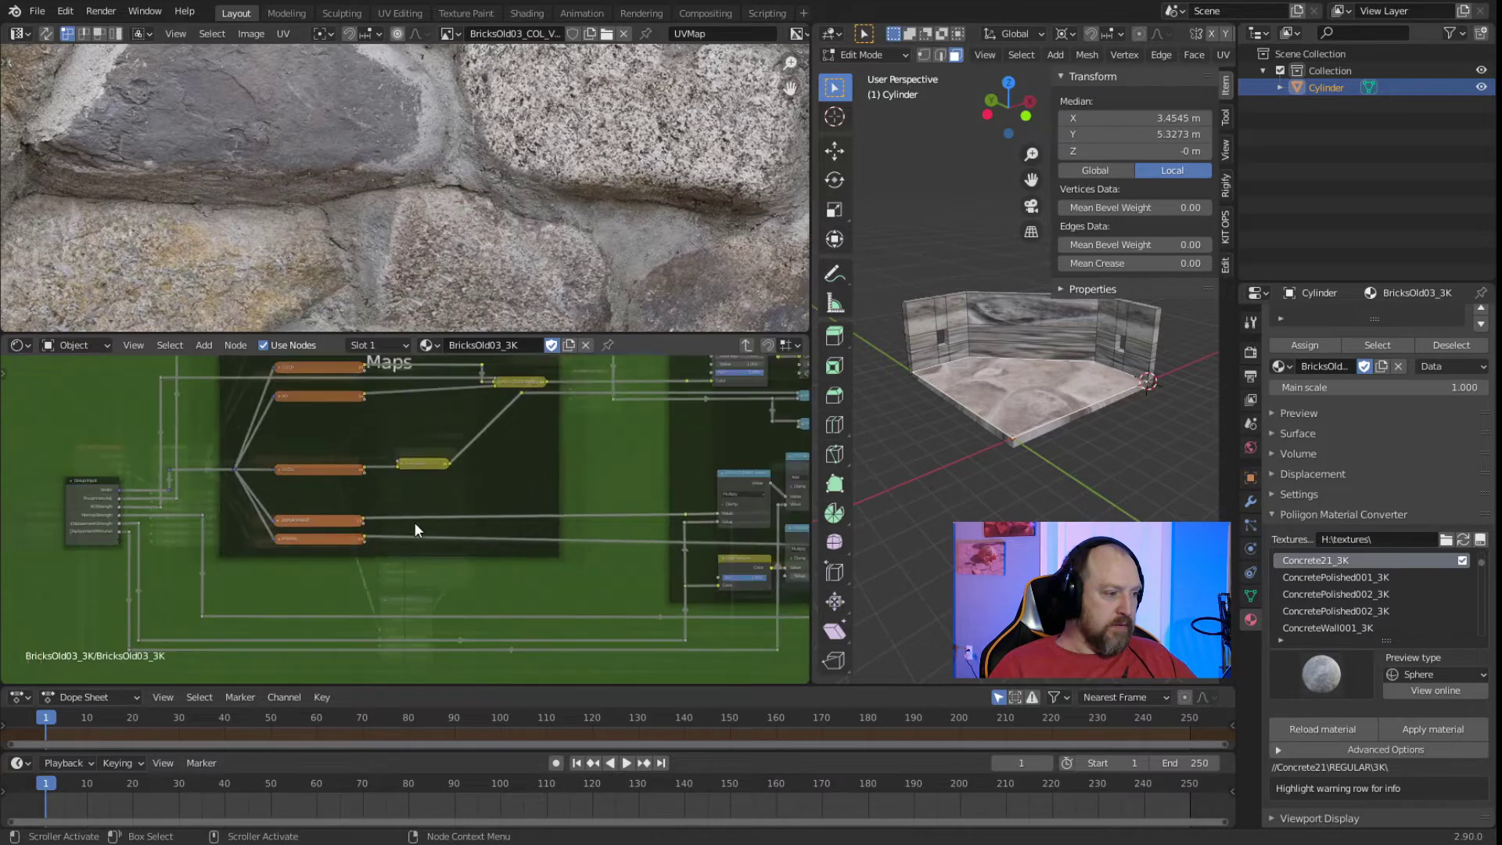
scroll(420, 518, "up", 1)
scroll(463, 510, "down", 3)
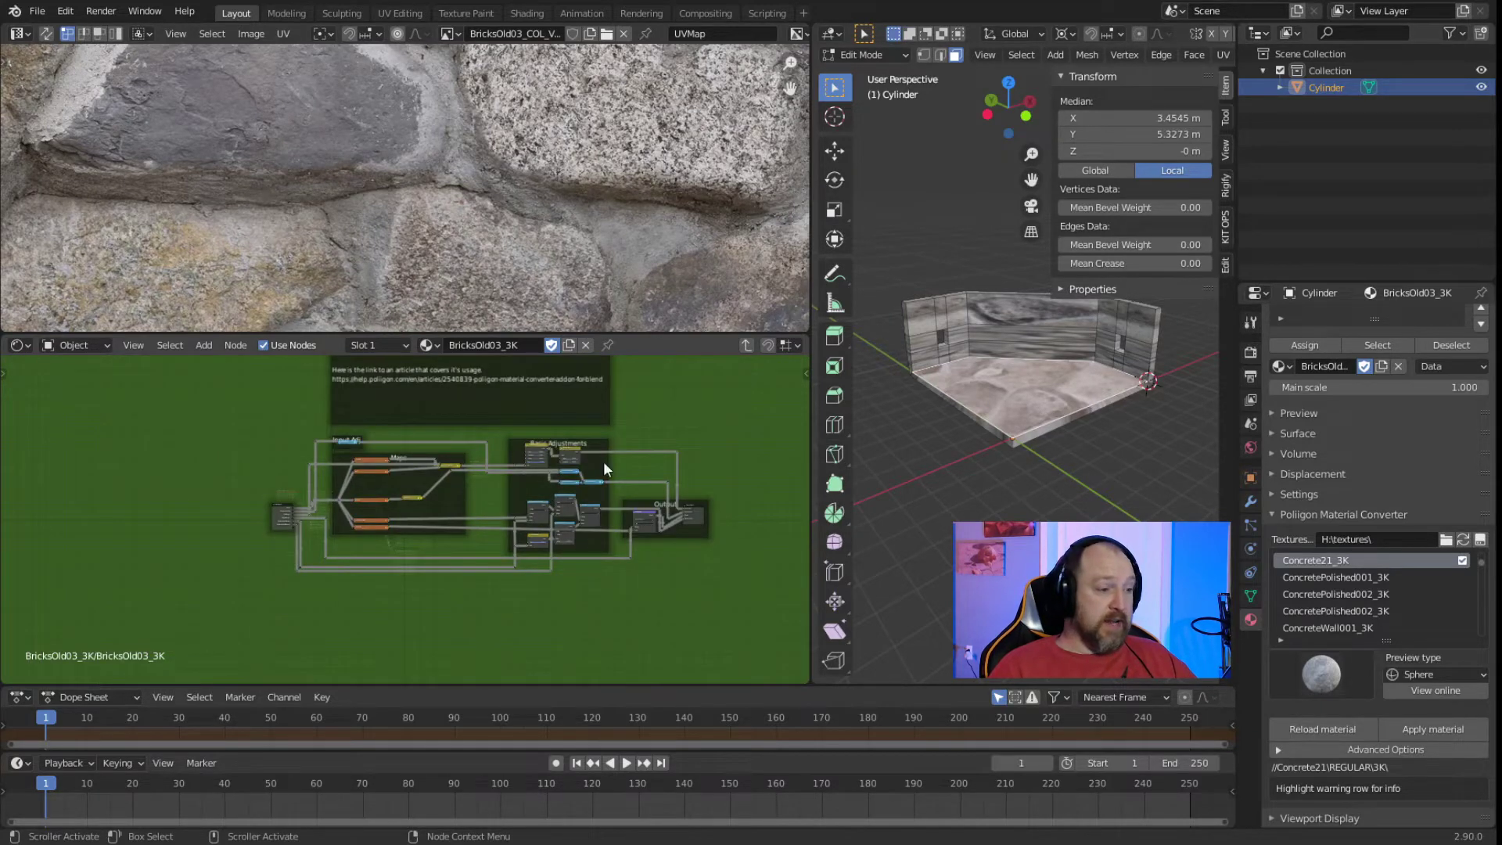
scroll(612, 454, "up", 1)
scroll(617, 463, "down", 4)
scroll(559, 452, "up", 2)
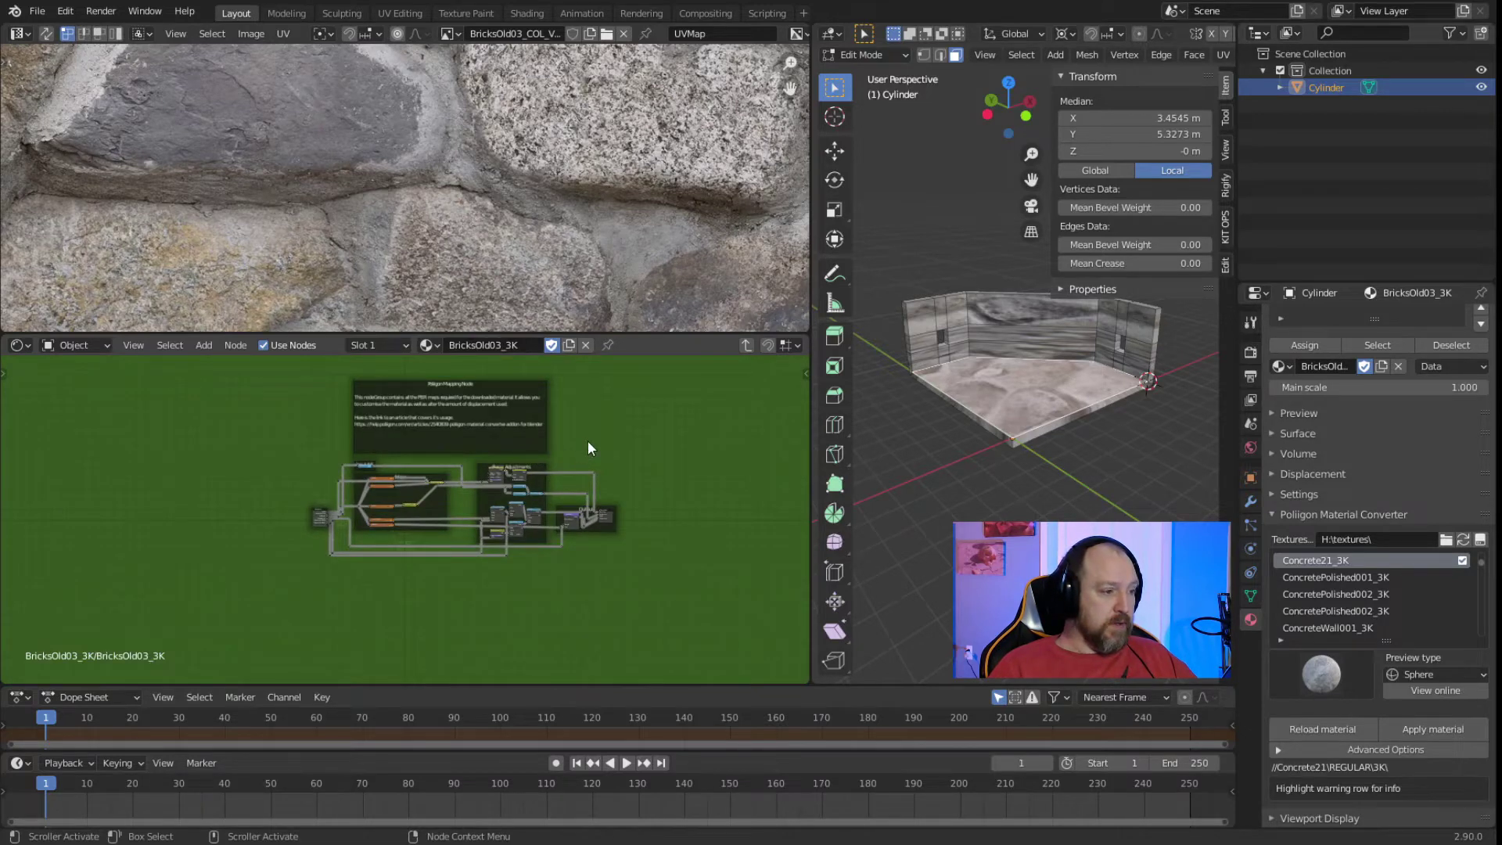
key("Tab")
scroll(567, 460, "up", 2)
scroll(568, 466, "up", 3)
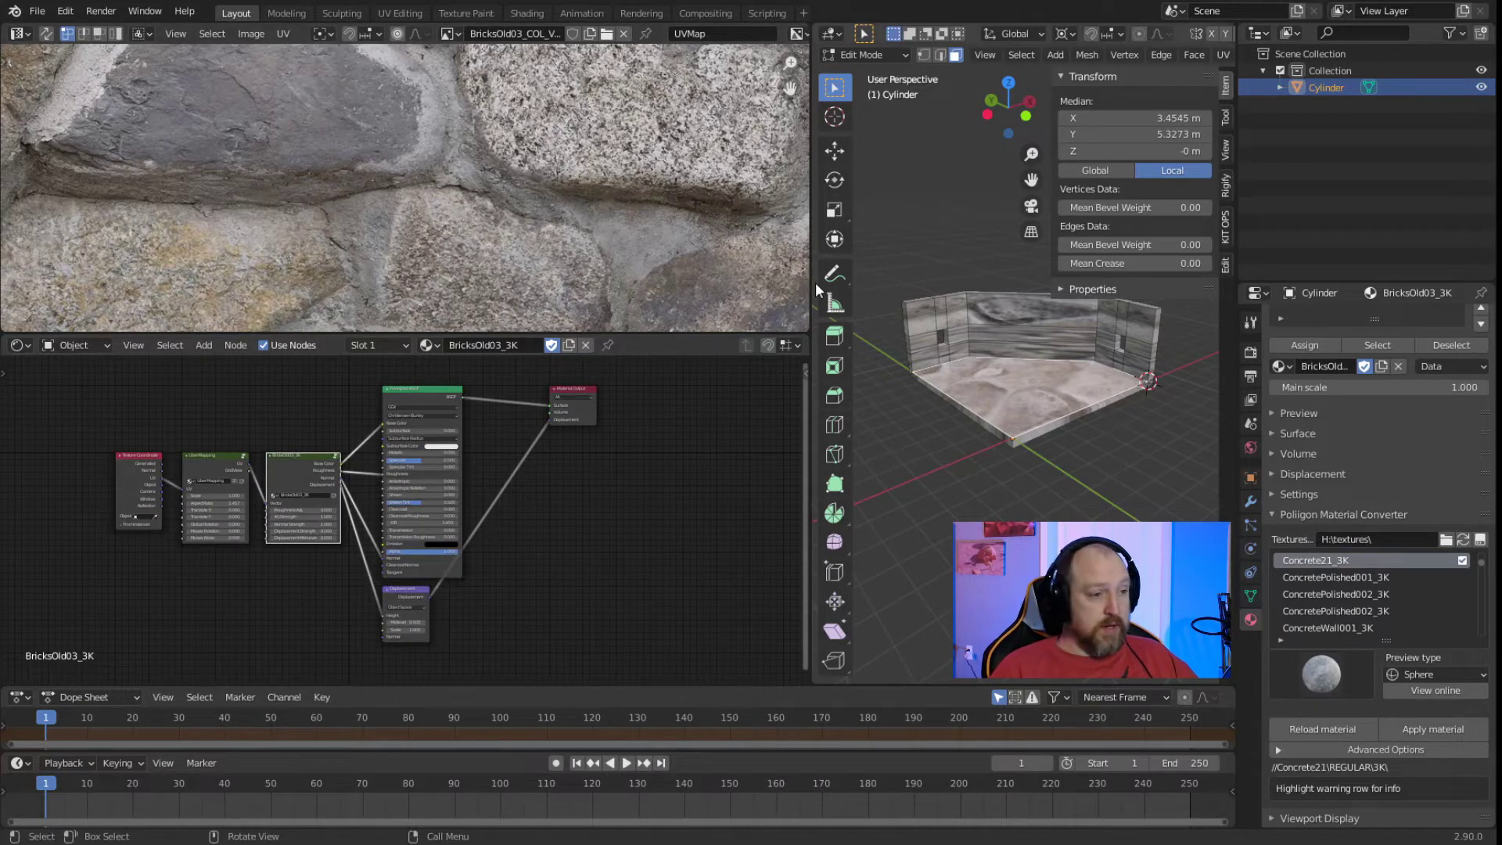
left_click_drag(805, 284, 305, 283)
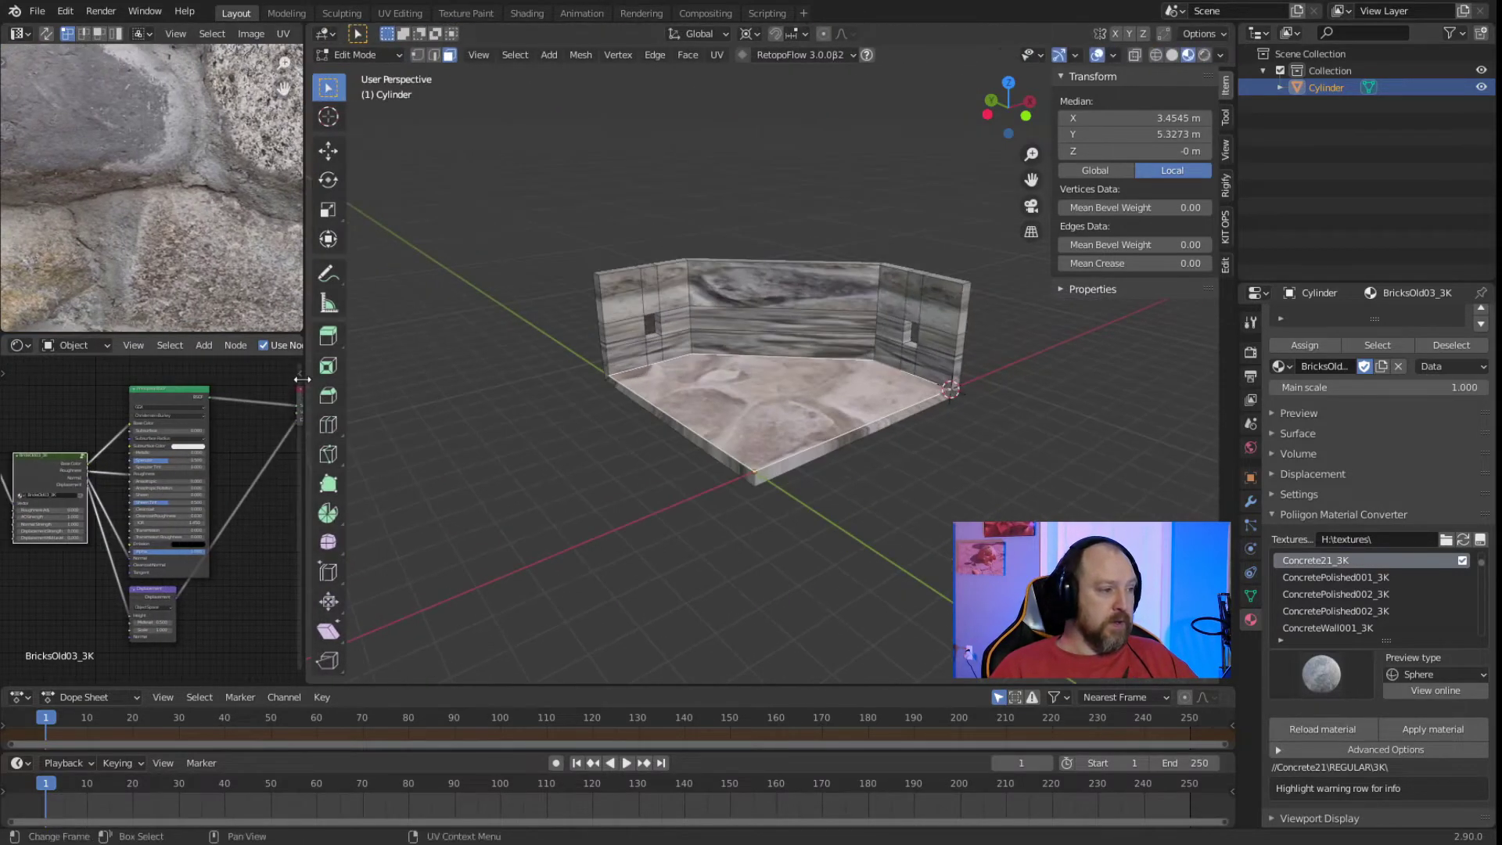
Deselect the floor and select the left wall faces, including the face above the window.
scroll(186, 192, "down", 5)
scroll(185, 193, "down", 3)
scroll(80, 193, "up", 3)
scroll(239, 244, "down", 3)
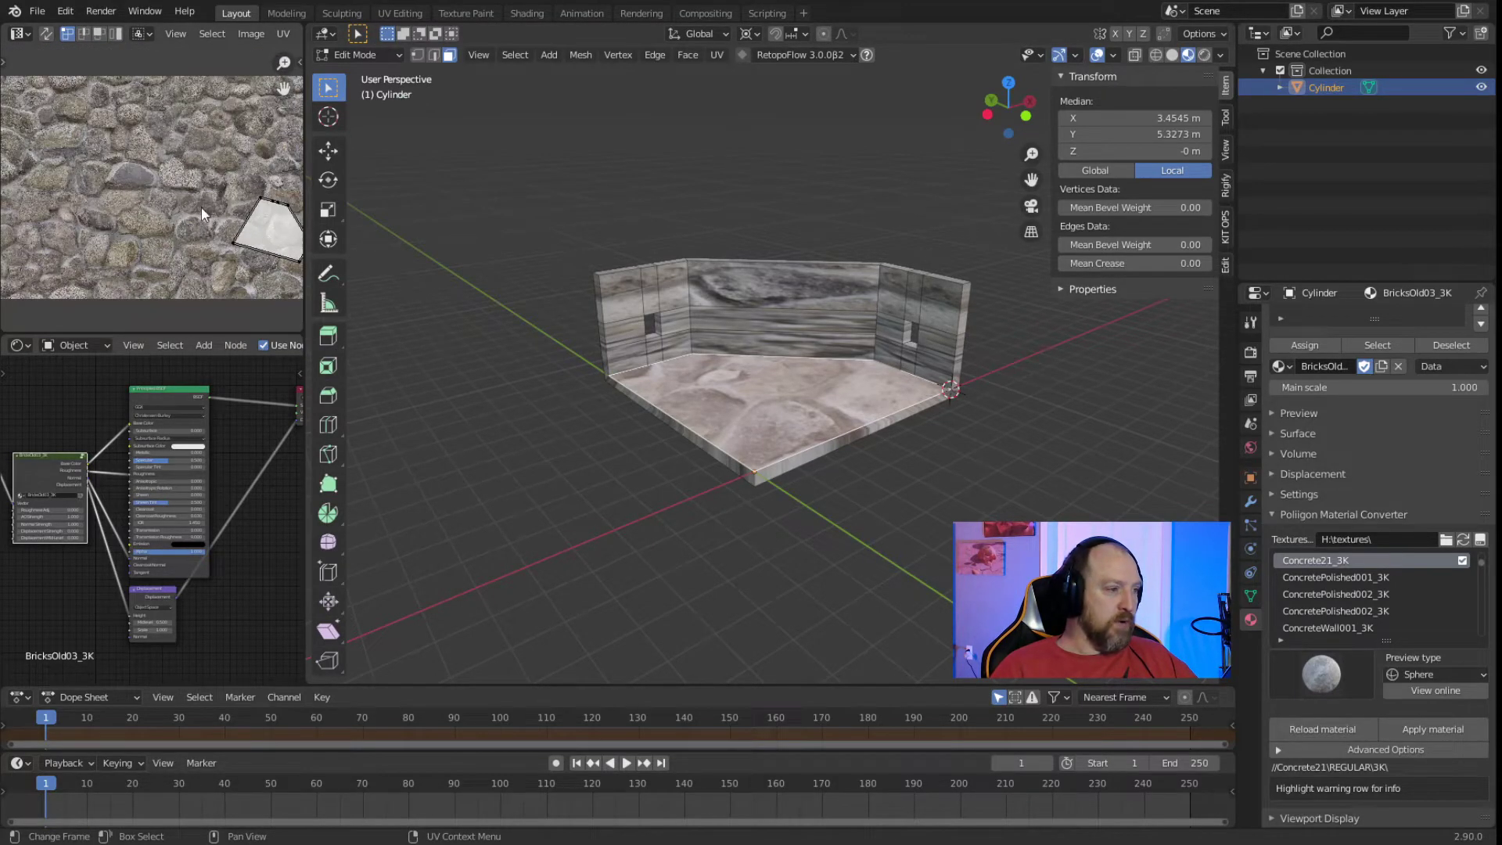
scroll(338, 161, "up", 2)
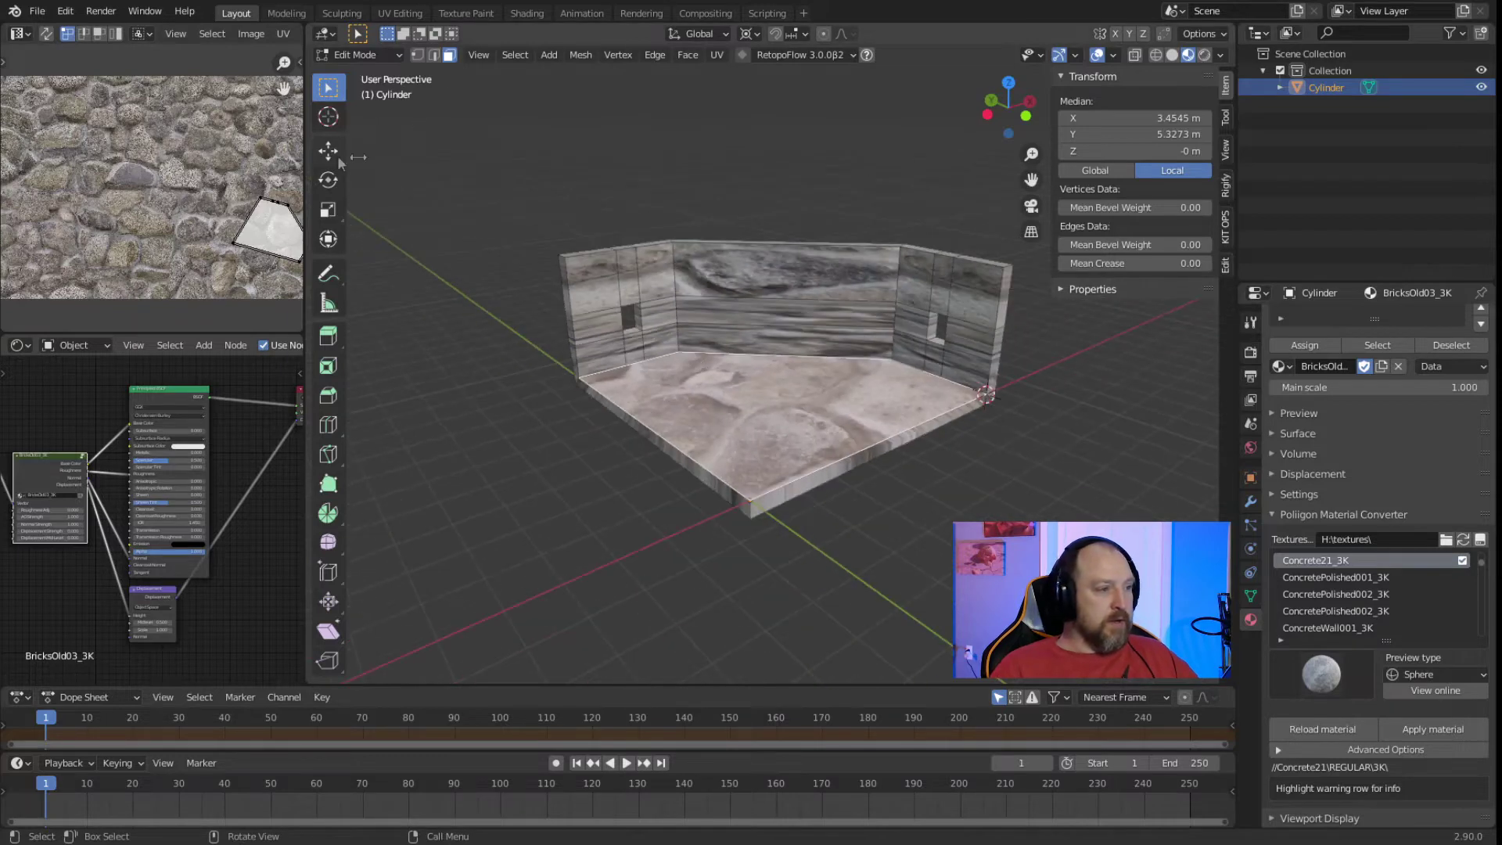
key("alt+a")
left_click(592, 281)
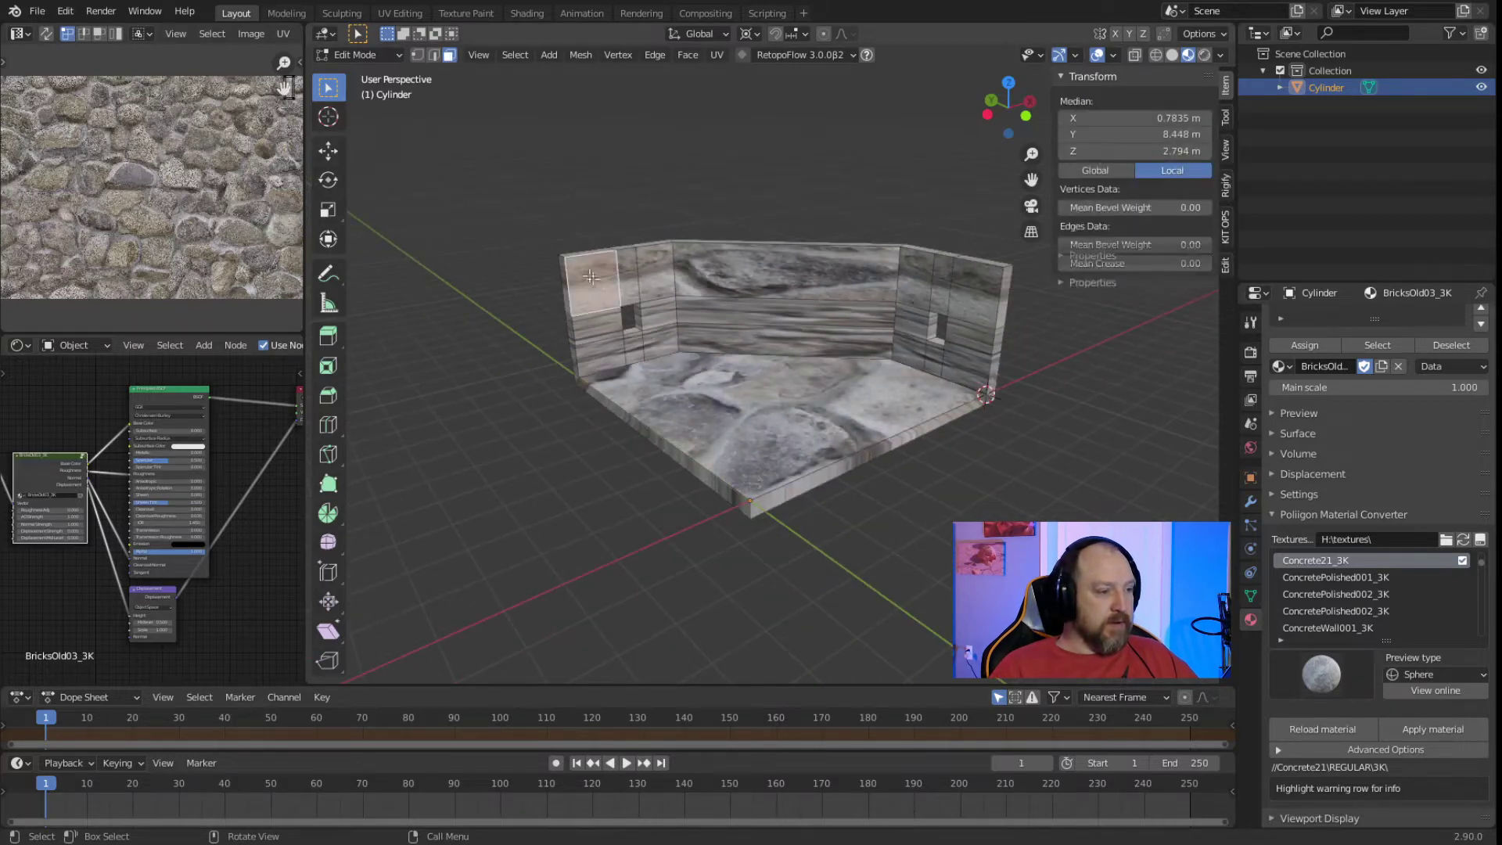
left_click(598, 344, "shift")
left_click(626, 361, "shift")
left_click(653, 344, "shift")
left_click(655, 305, "shift")
left_click(653, 274, "shift")
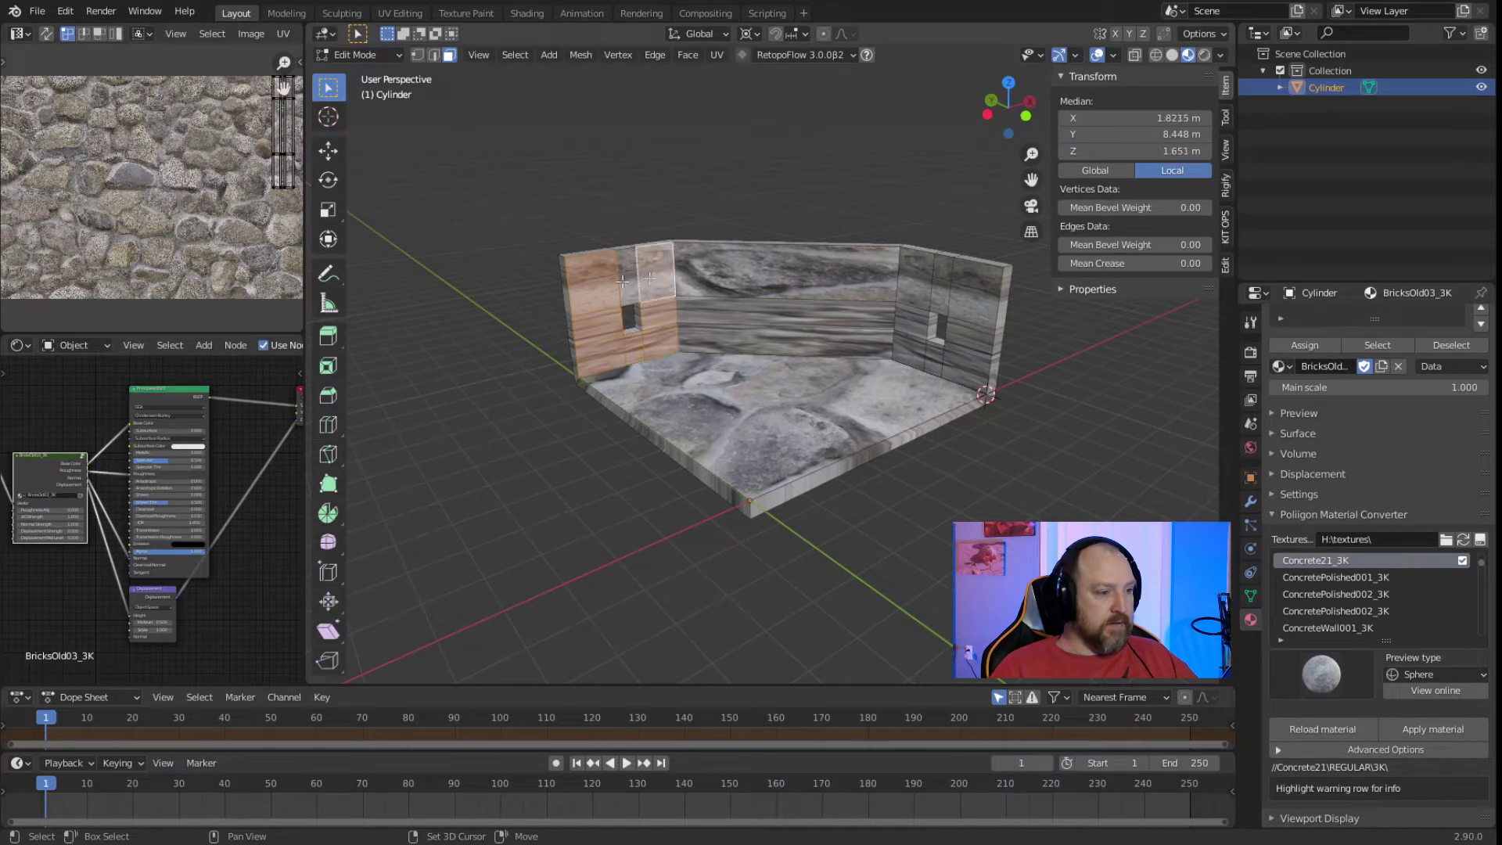
left_click(628, 284, "shift")
Circle-select the back and right wall faces into the selection.
key("c")
mouse_move(688, 305)
left_mouse_down()
mouse_move(943, 317)
mouse_move(976, 353)
mouse_move(993, 503)
mouse_move(1004, 302)
mouse_move(912, 242)
mouse_move(720, 248)
mouse_move(585, 293)
mouse_move(635, 325)
mouse_move(822, 344)
mouse_move(755, 300)
mouse_move(700, 309)
mouse_move(688, 329)
mouse_move(906, 320)
mouse_move(968, 359)
left_mouse_up()
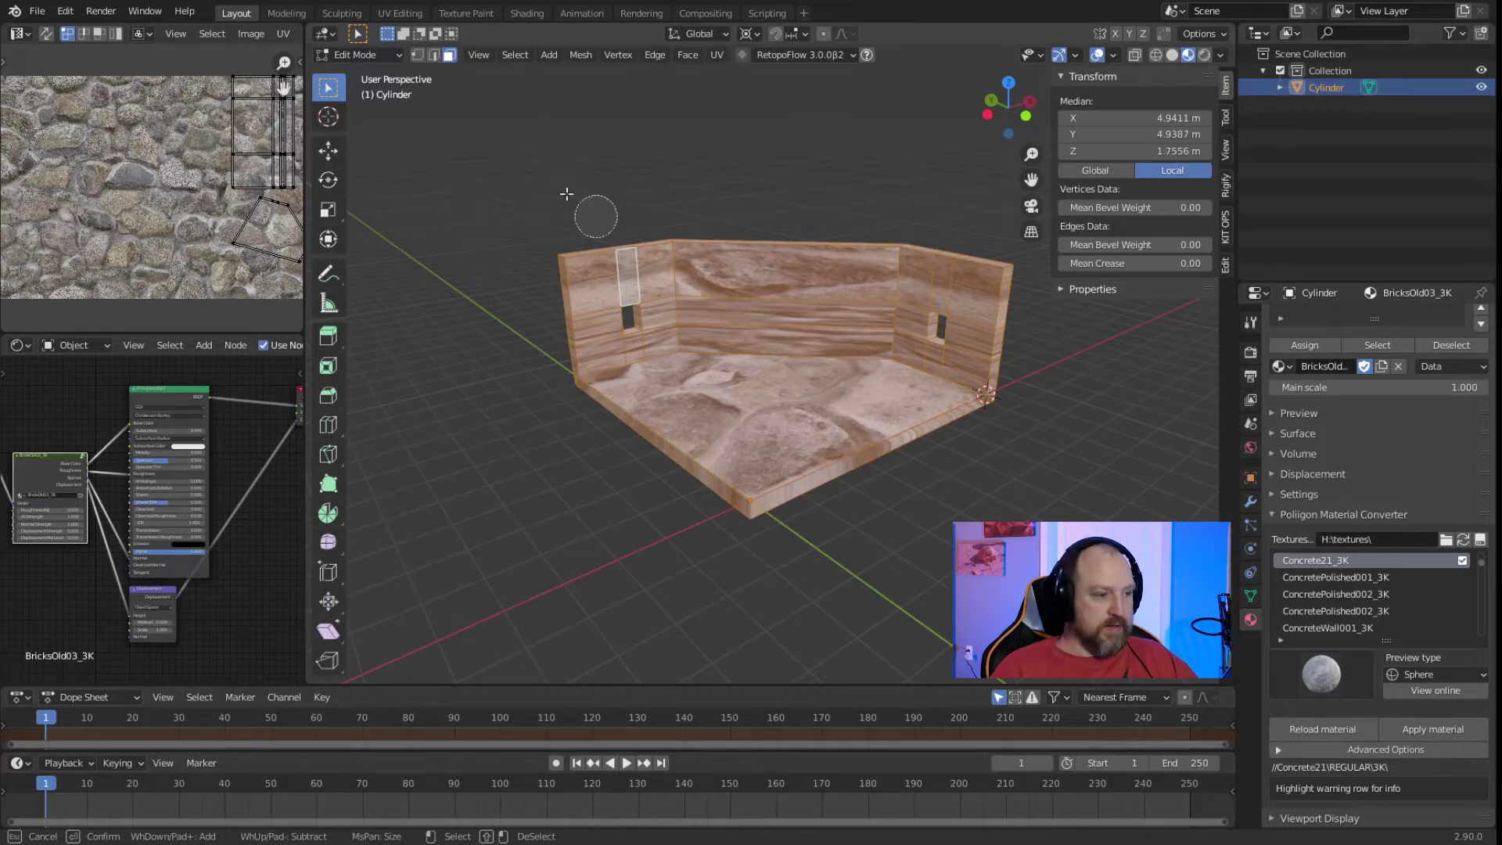
right_click(555, 160)
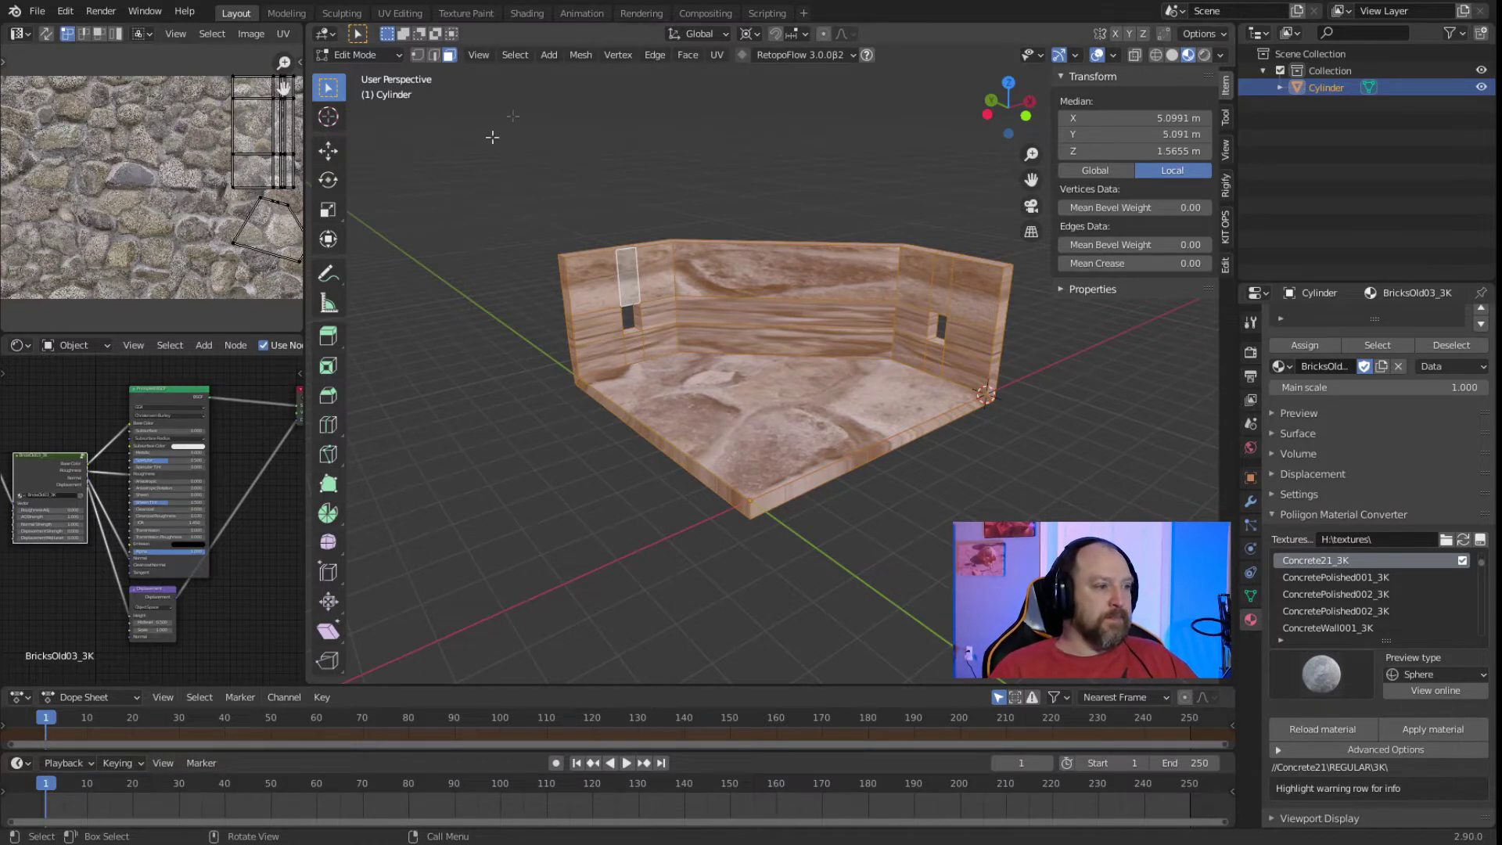
left_click(718, 57)
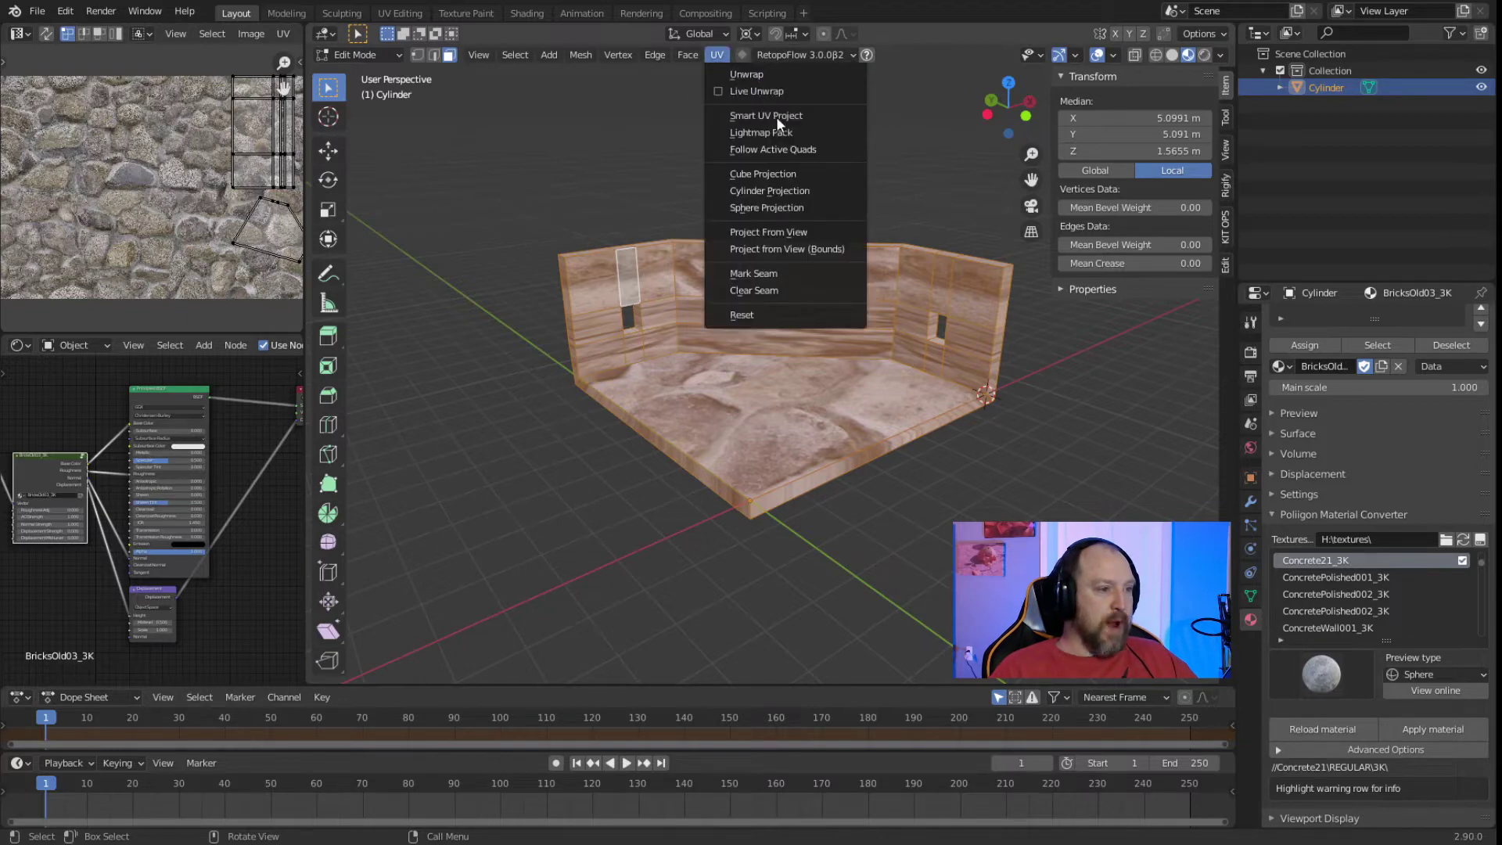
Re-unwrap the room mesh and select the edge loop along the floor's bottom.
left_click(763, 75)
scroll(235, 172, "down", 4)
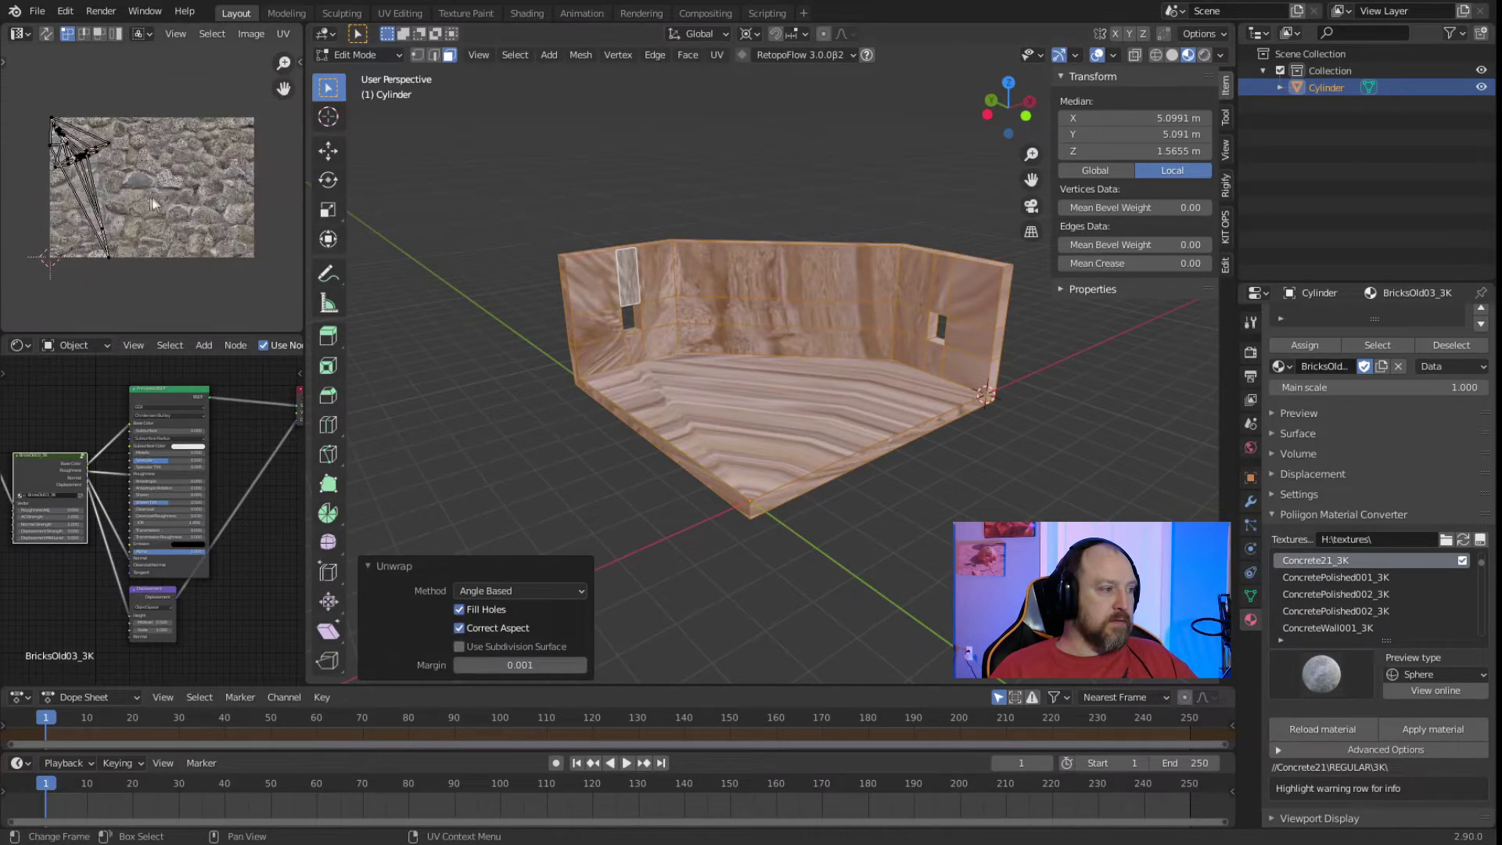
left_click(434, 55)
left_click(618, 397, "alt")
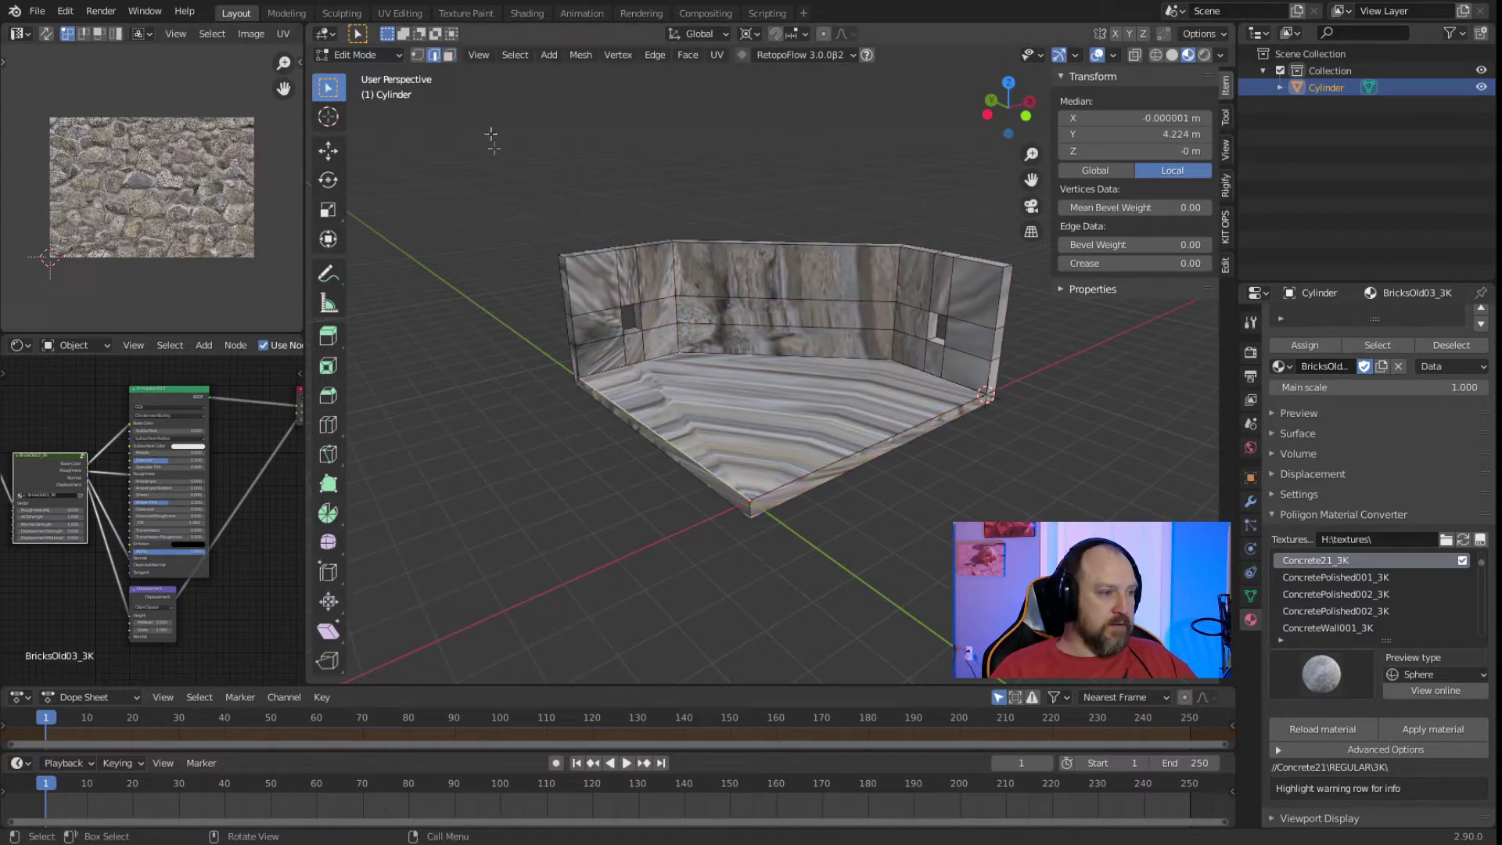
Select the floor face and subdivide it.
left_click(449, 54)
left_click(700, 403)
right_click(484, 86)
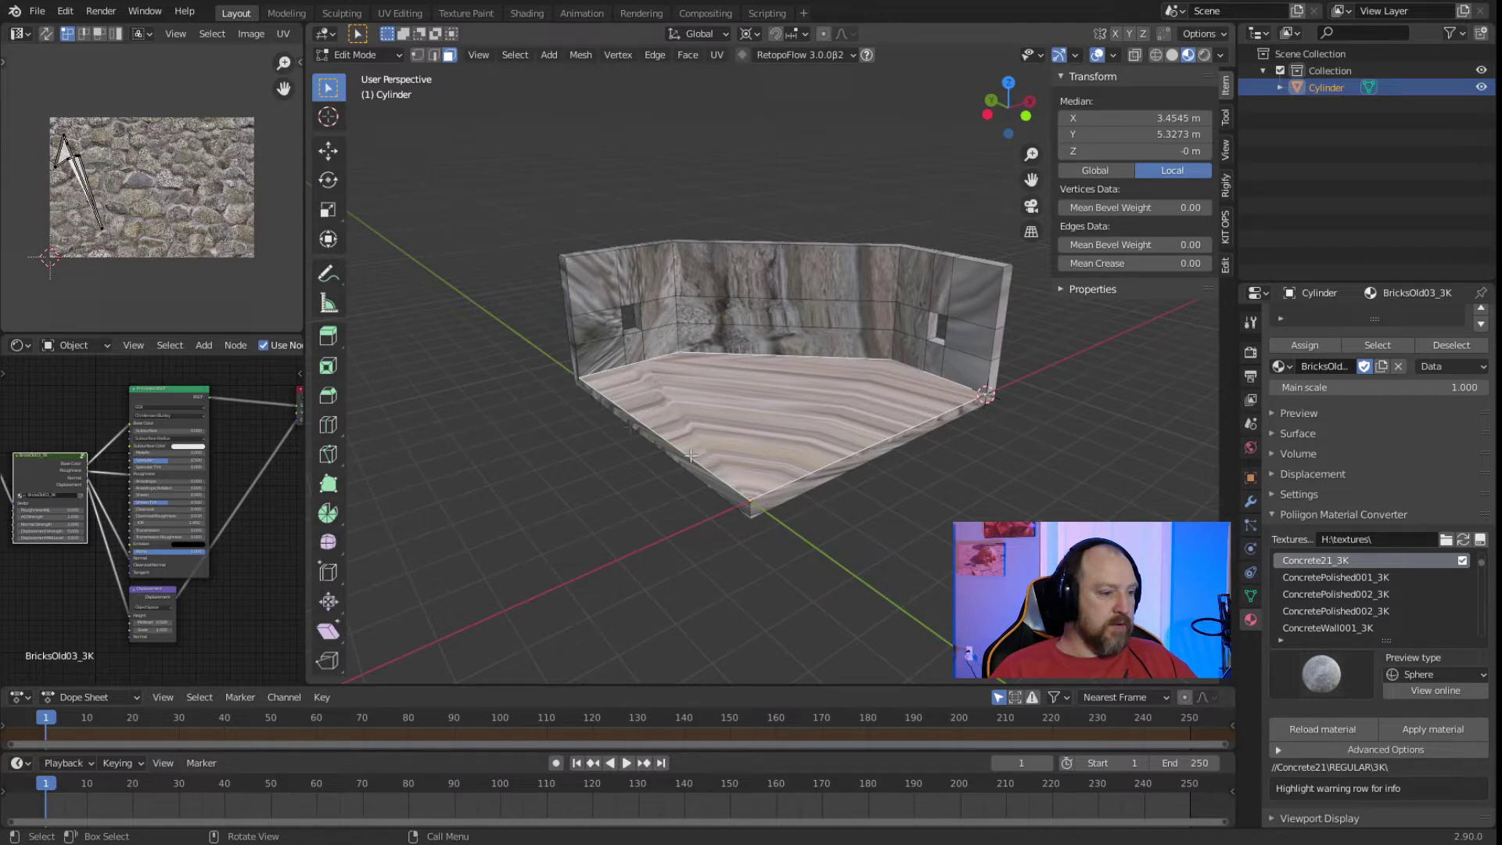
right_click(733, 410)
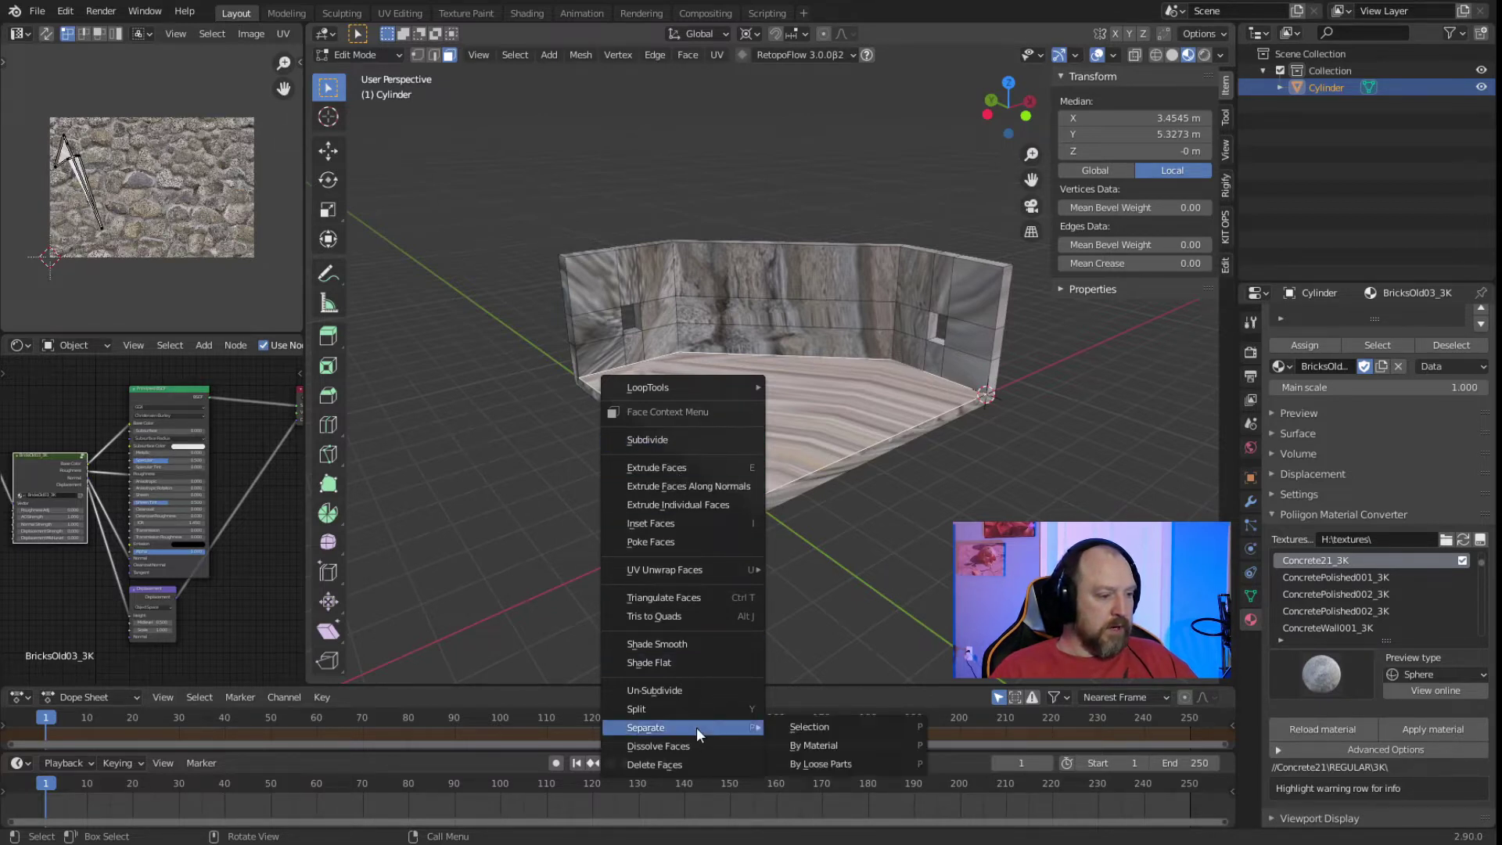
left_click(720, 439)
Reselect the floor's boundary edges and mark them as a UV seam.
left_click(435, 55)
key("alt+a")
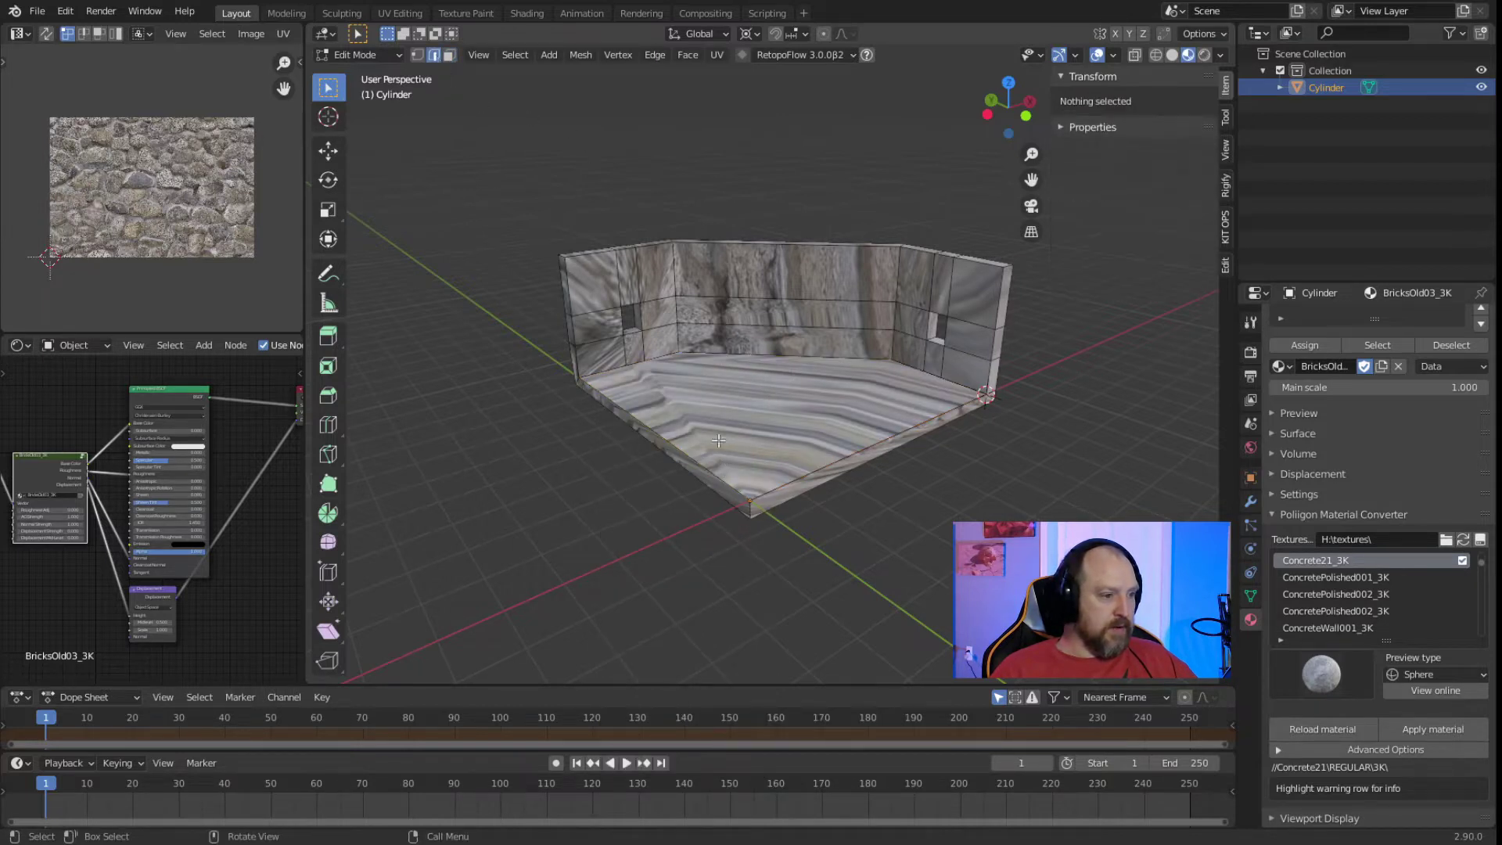
key("ctrl+z")
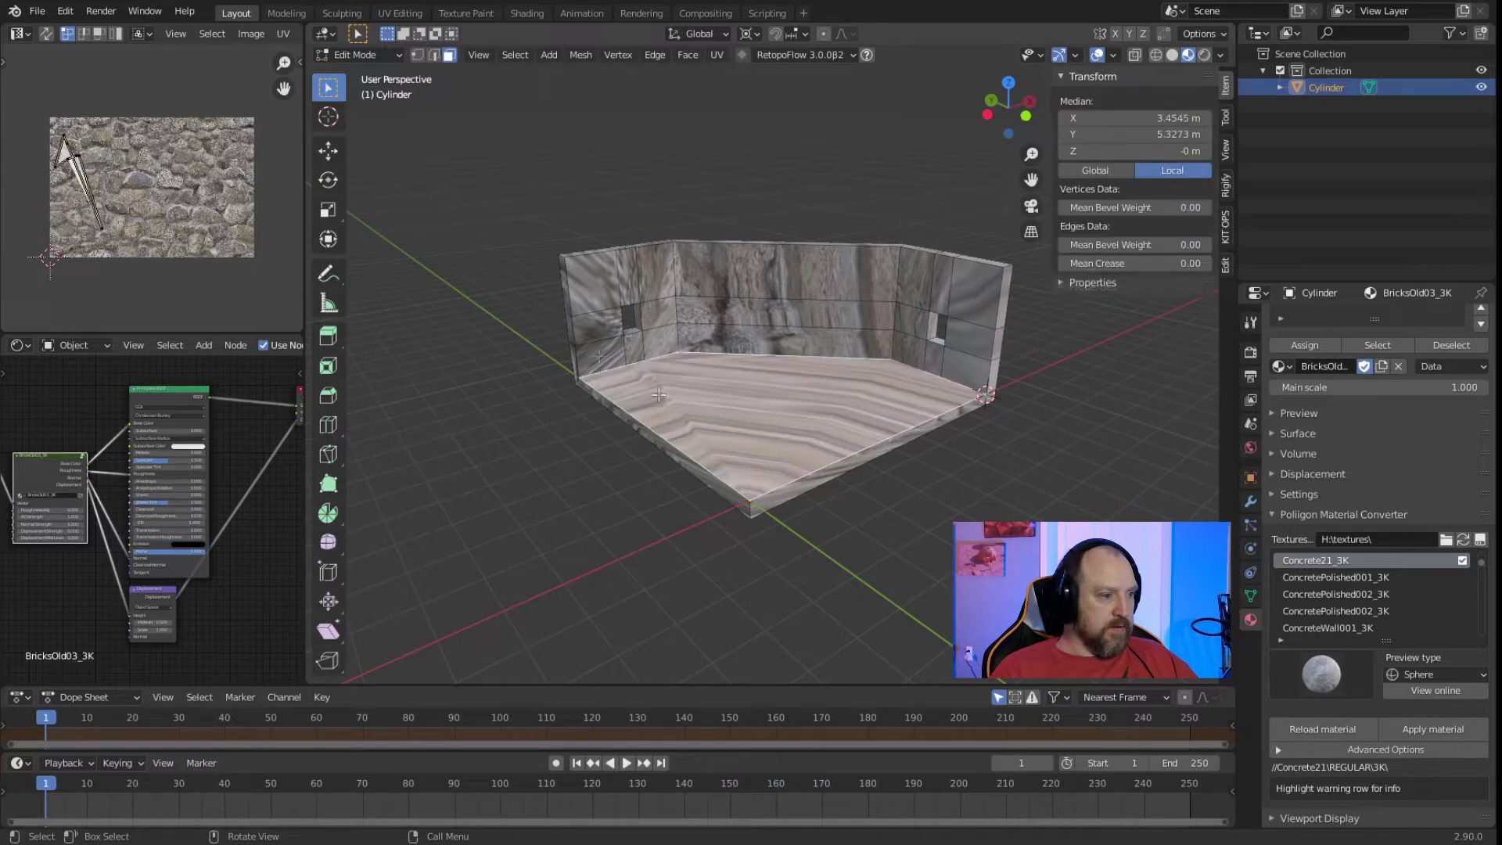
right_click(700, 467)
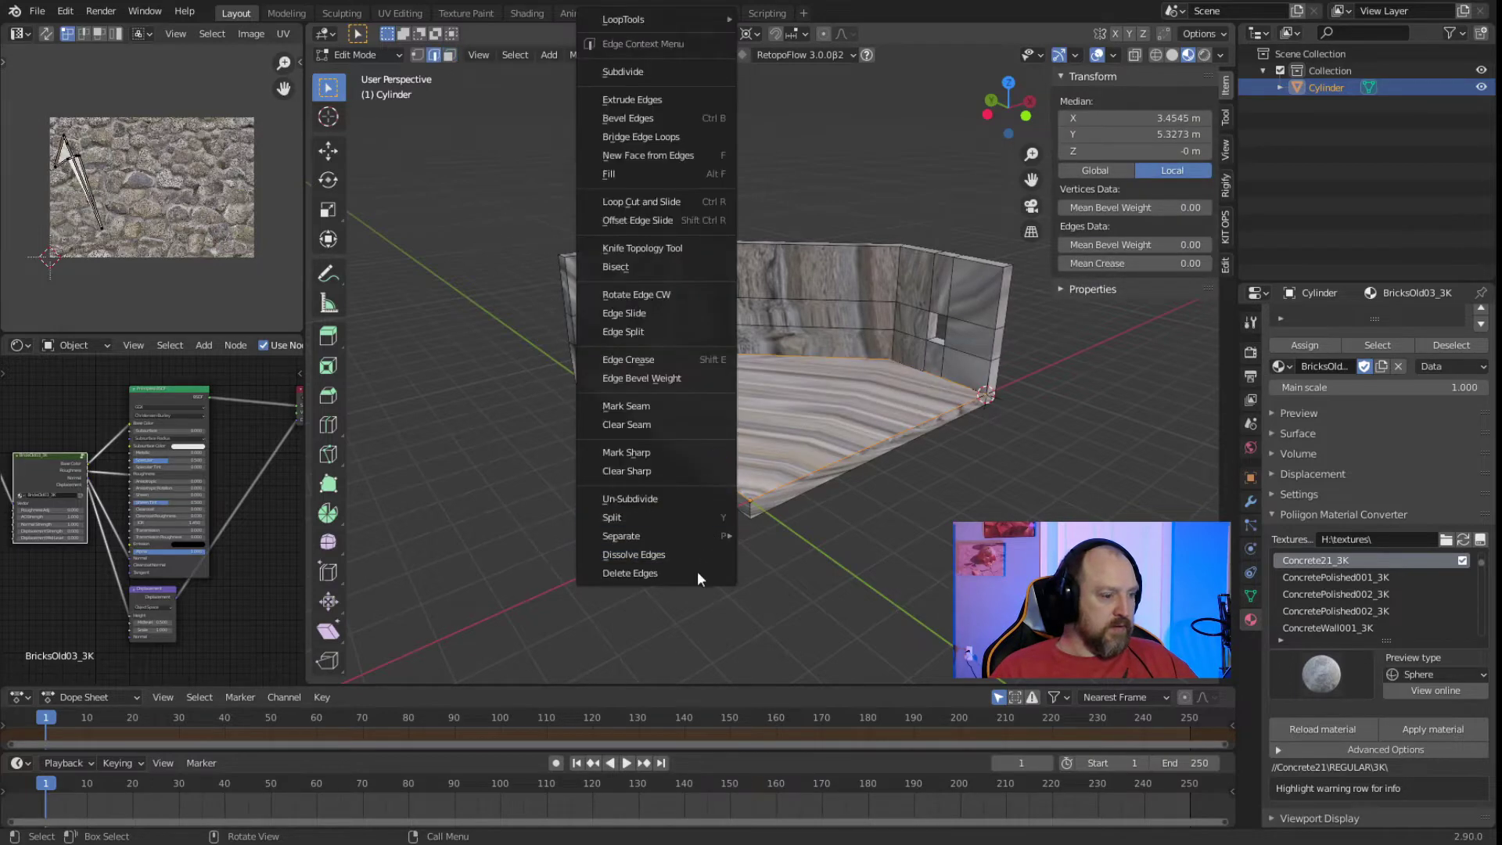
left_click(674, 405)
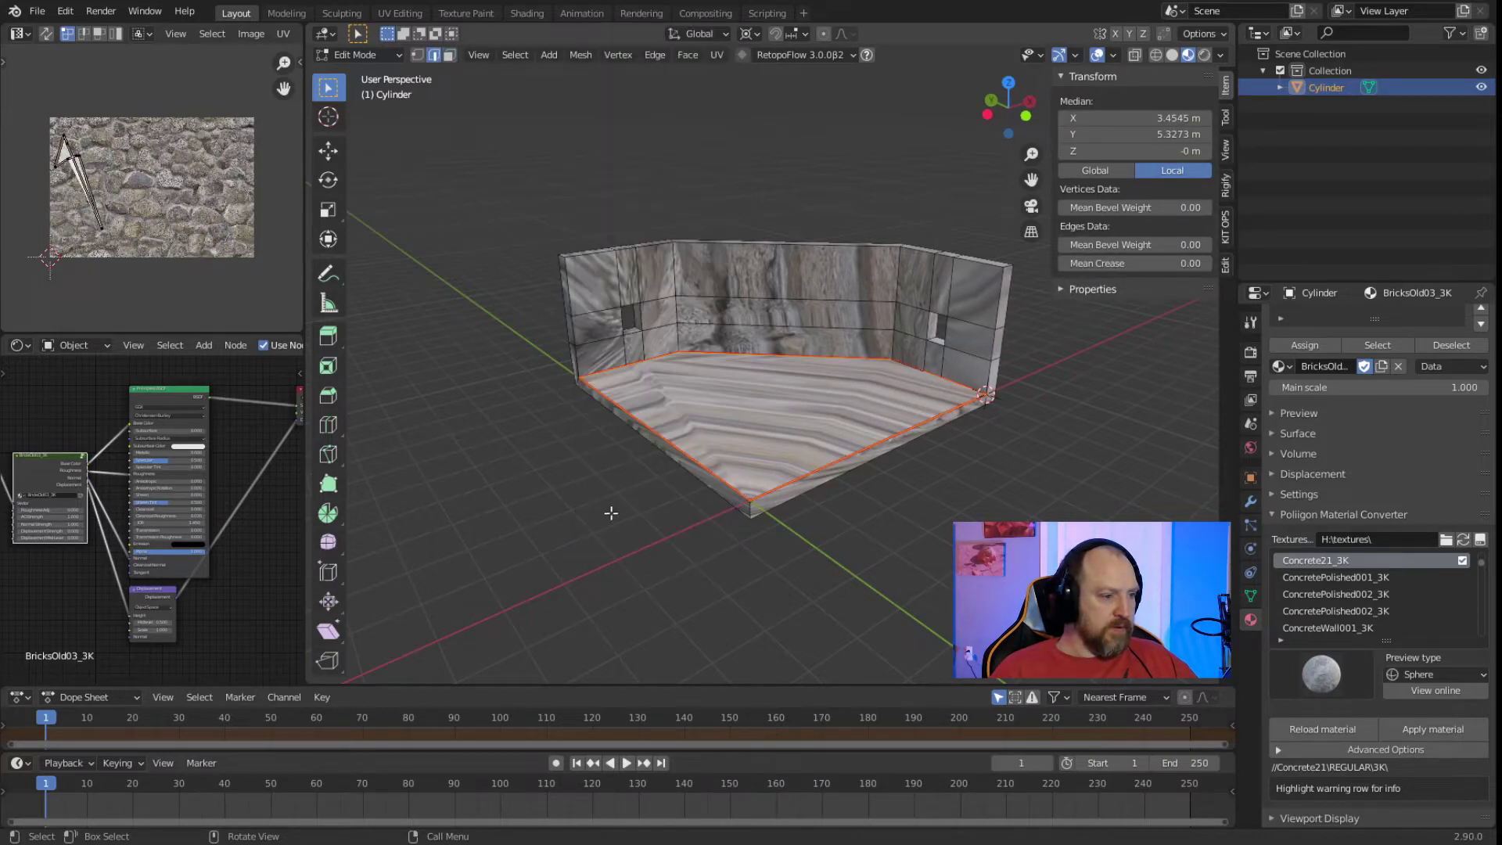
Select the wall's top rim loop, right corner edge, back path and left wall edges.
left_click(592, 255, "alt")
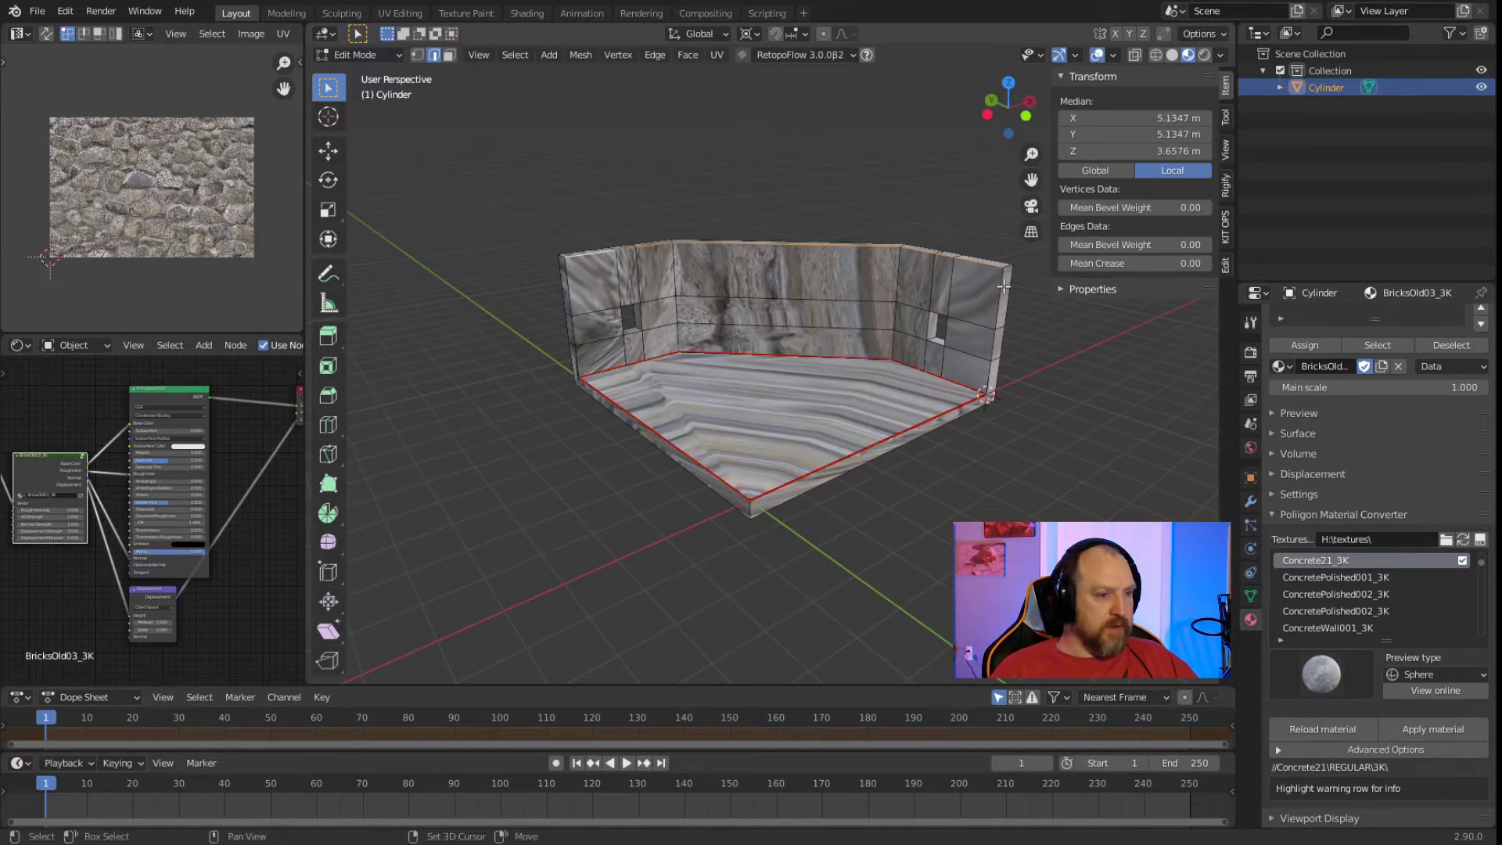
left_click(996, 337, "shift")
left_click(992, 376, "shift")
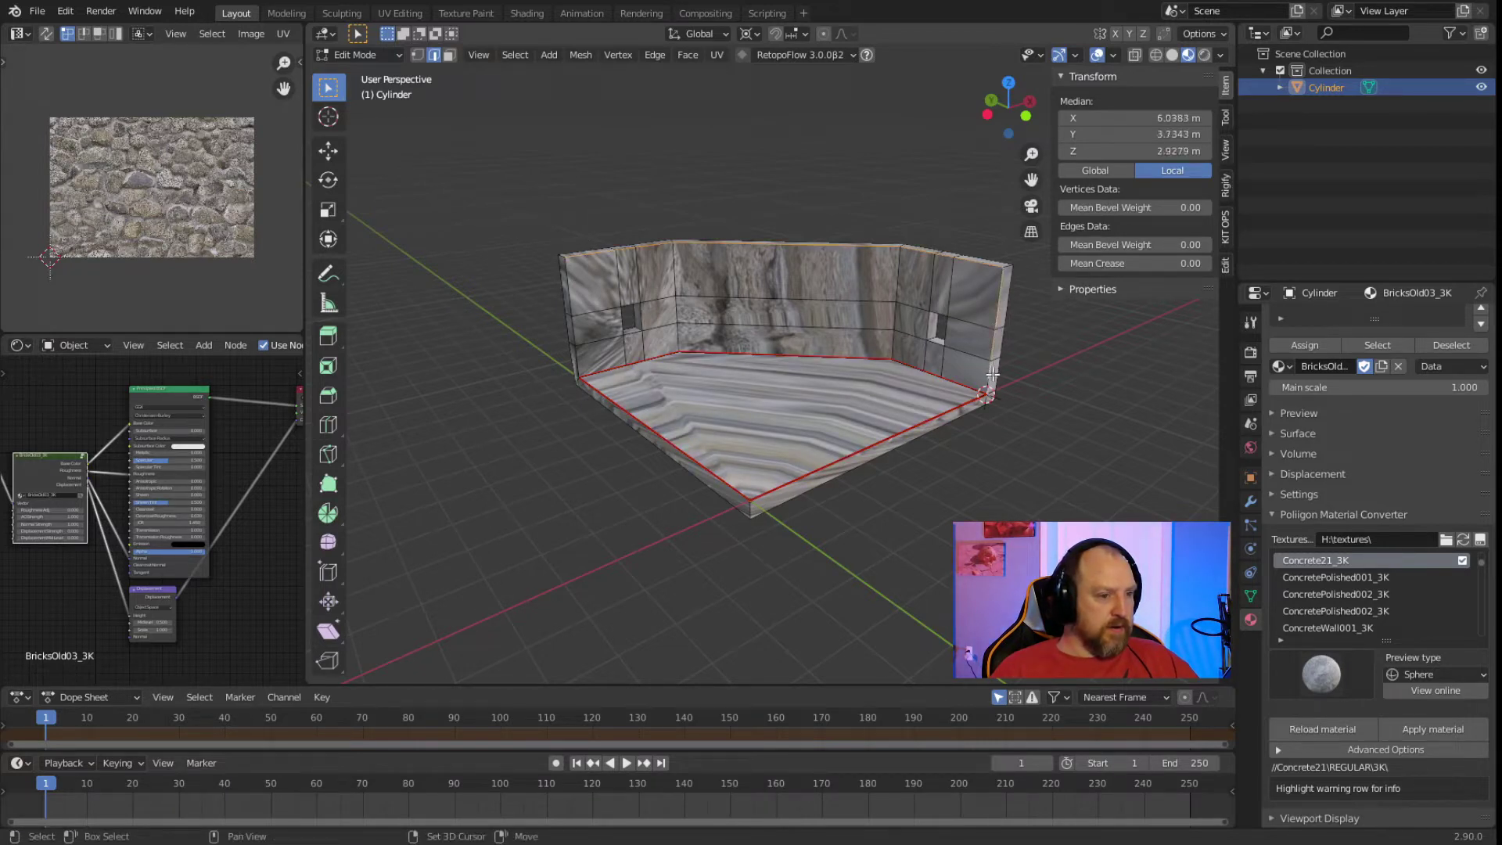
left_click(590, 373, "ctrl")
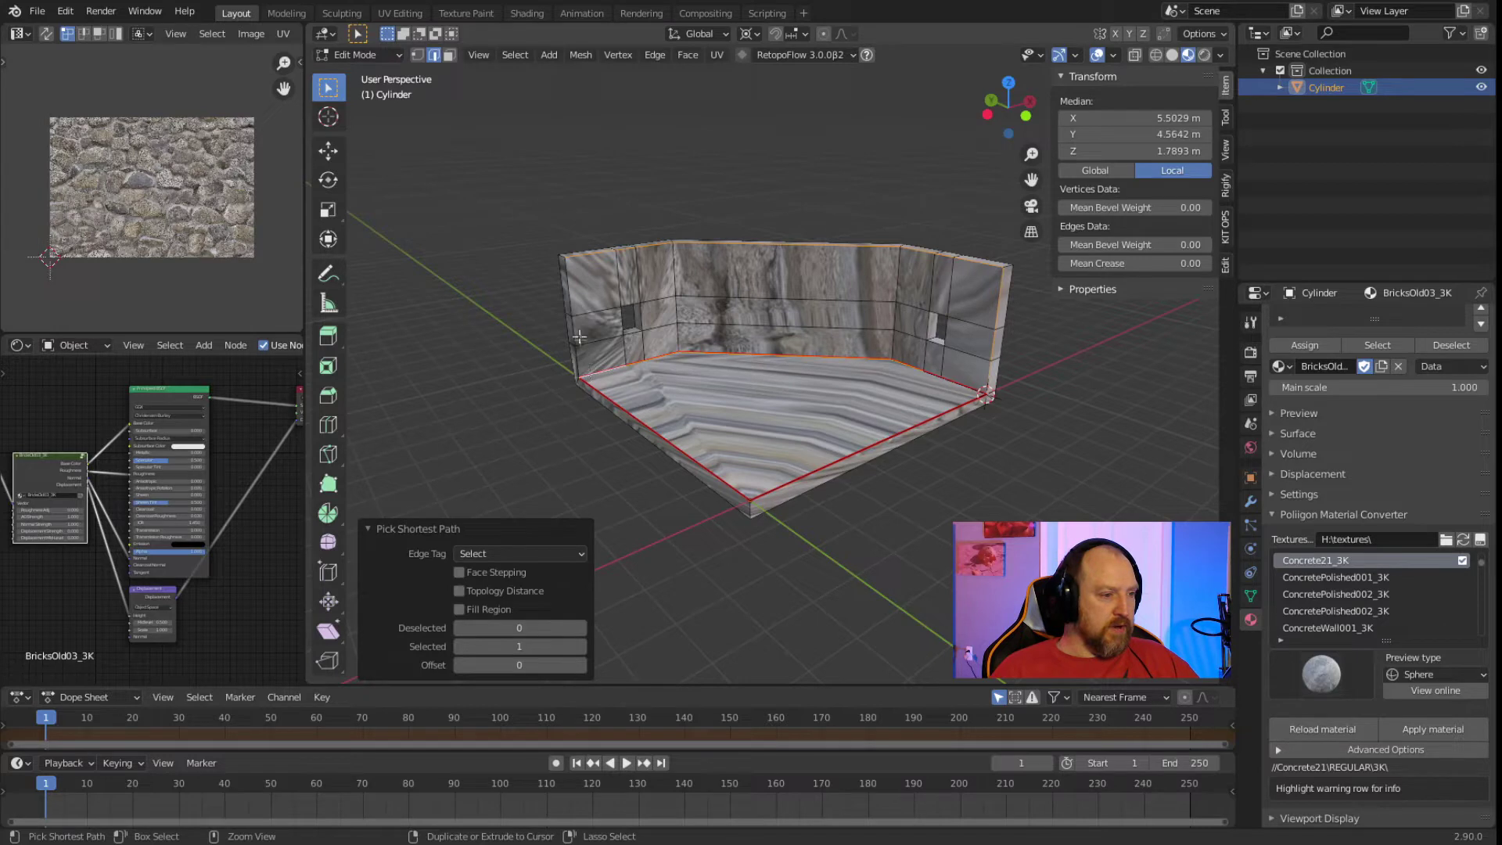
left_click(567, 285, "ctrl")
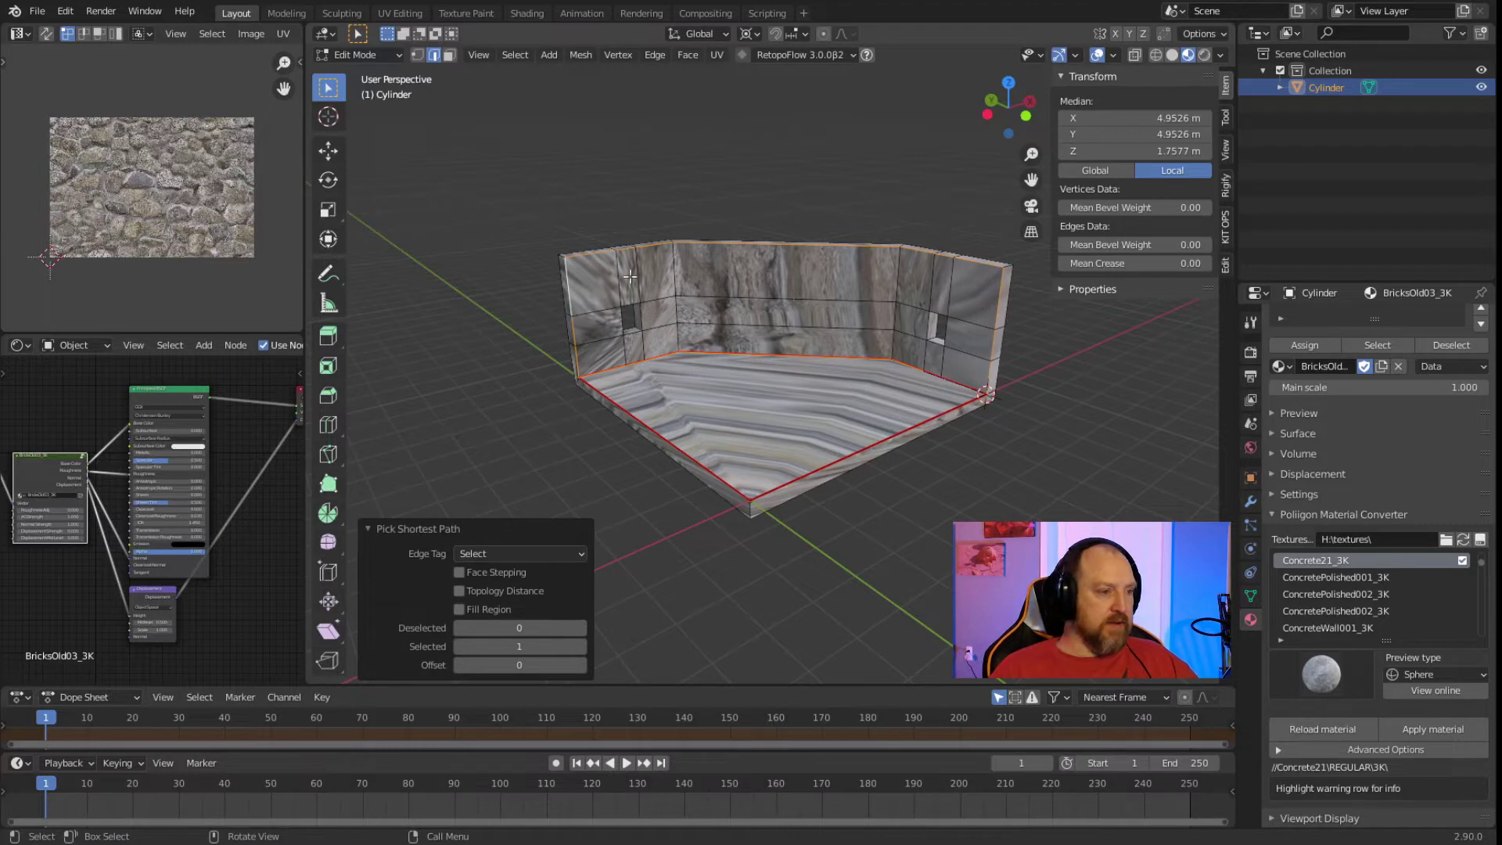
left_click(627, 327, "ctrl")
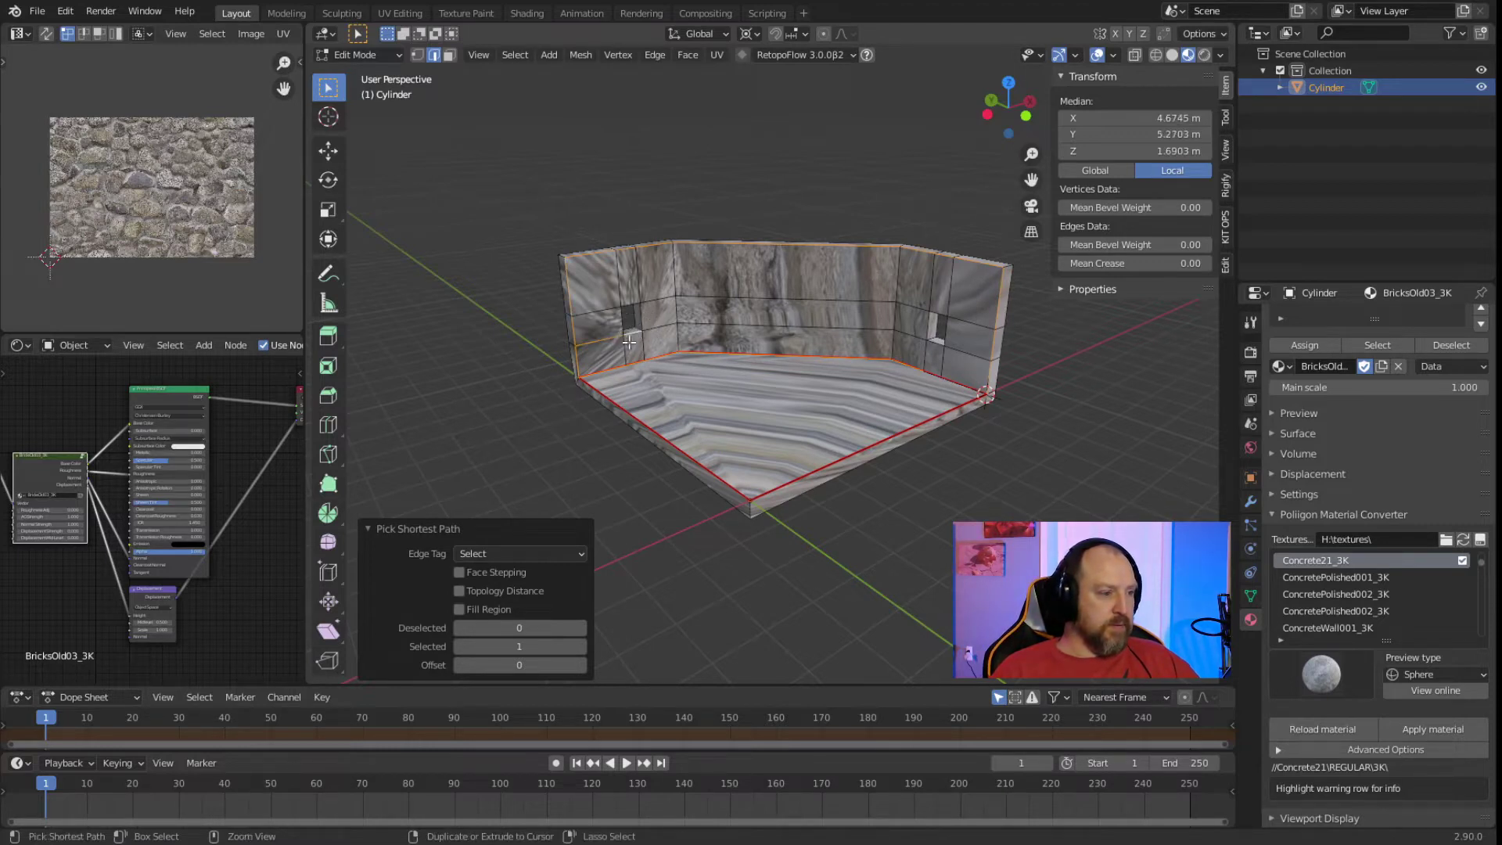
left_click(658, 346, "shift")
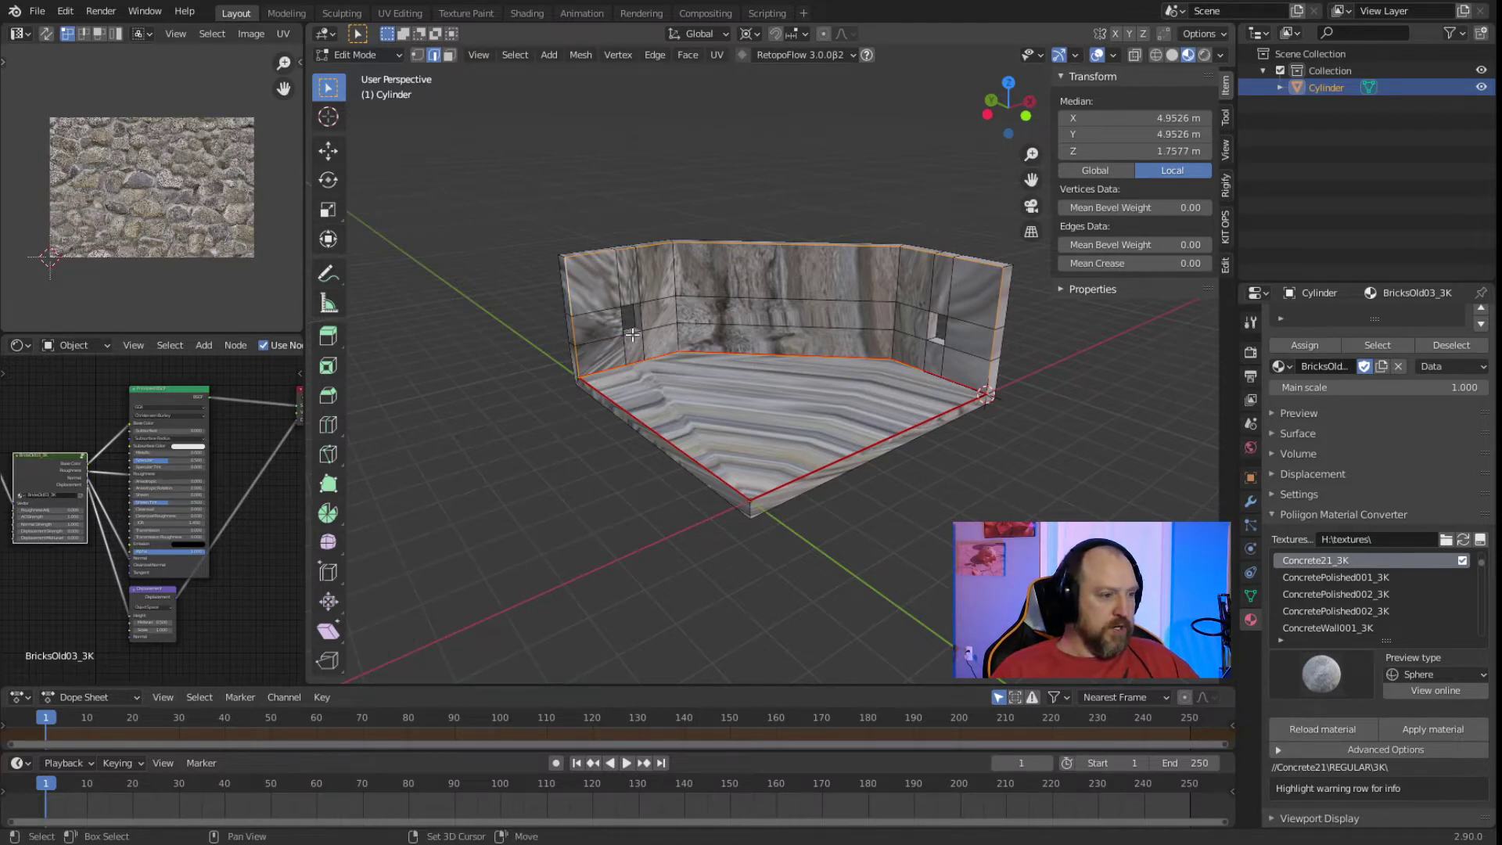
left_click(632, 335, "alt+shift")
left_click(642, 312, "alt+shift")
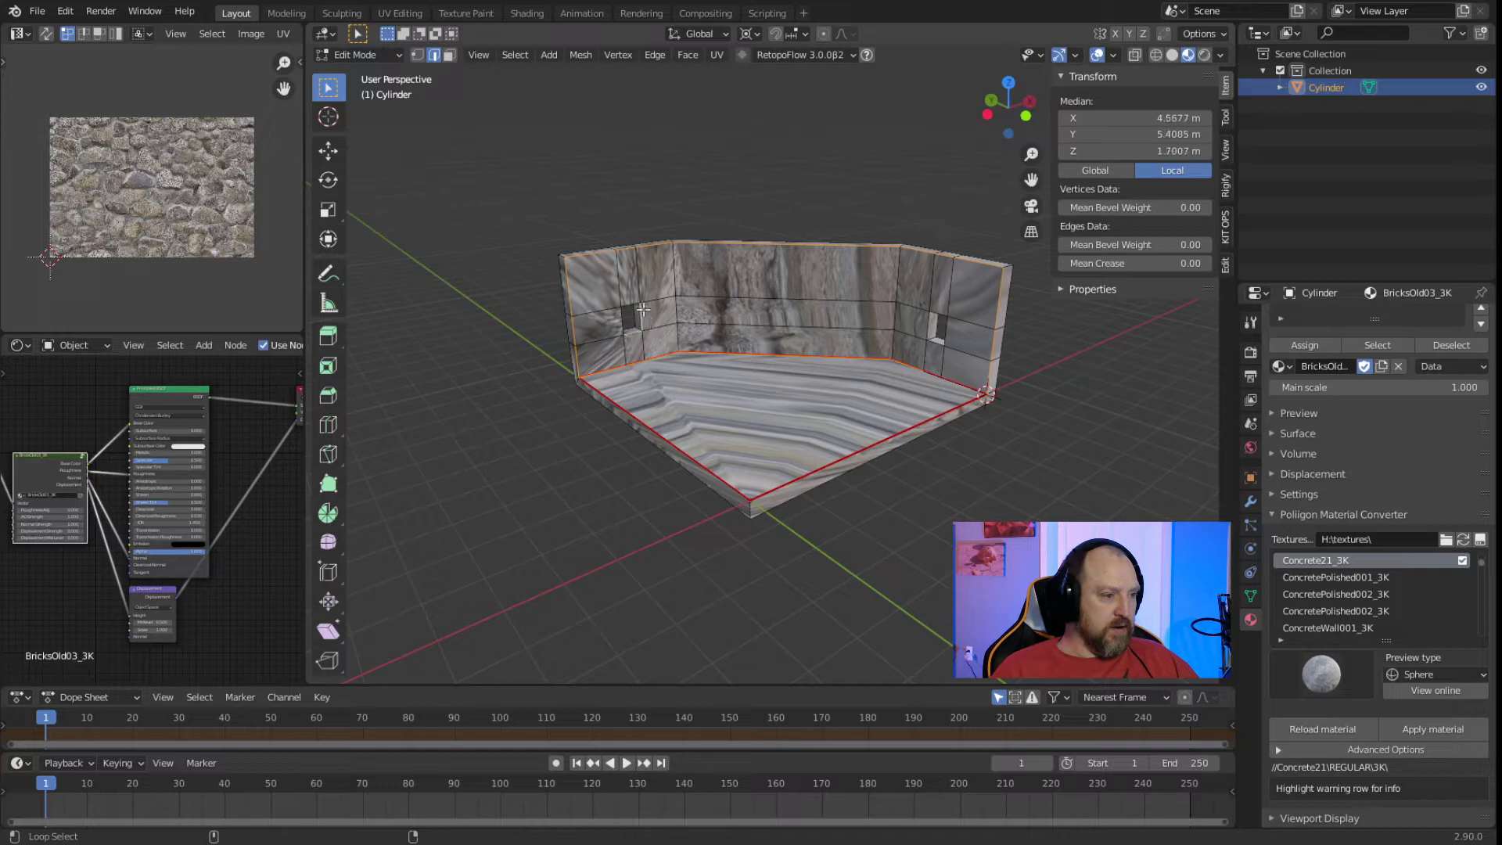
left_click(635, 301, "alt+shift")
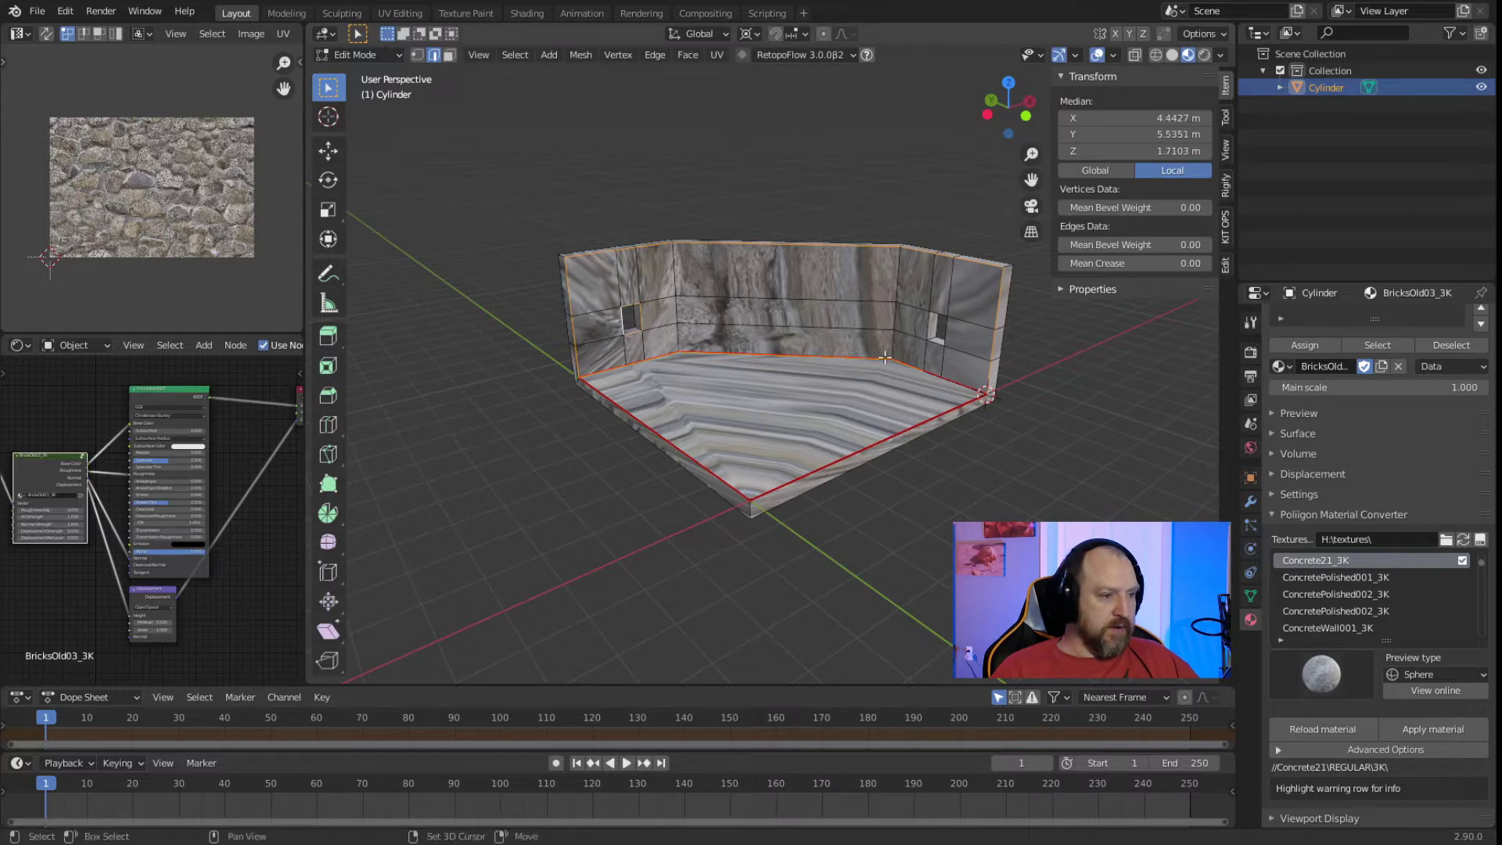
Add the edges around the right wall's opening to the seam selection.
left_click(934, 346, "alt+shift")
left_click(925, 327, "alt+shift")
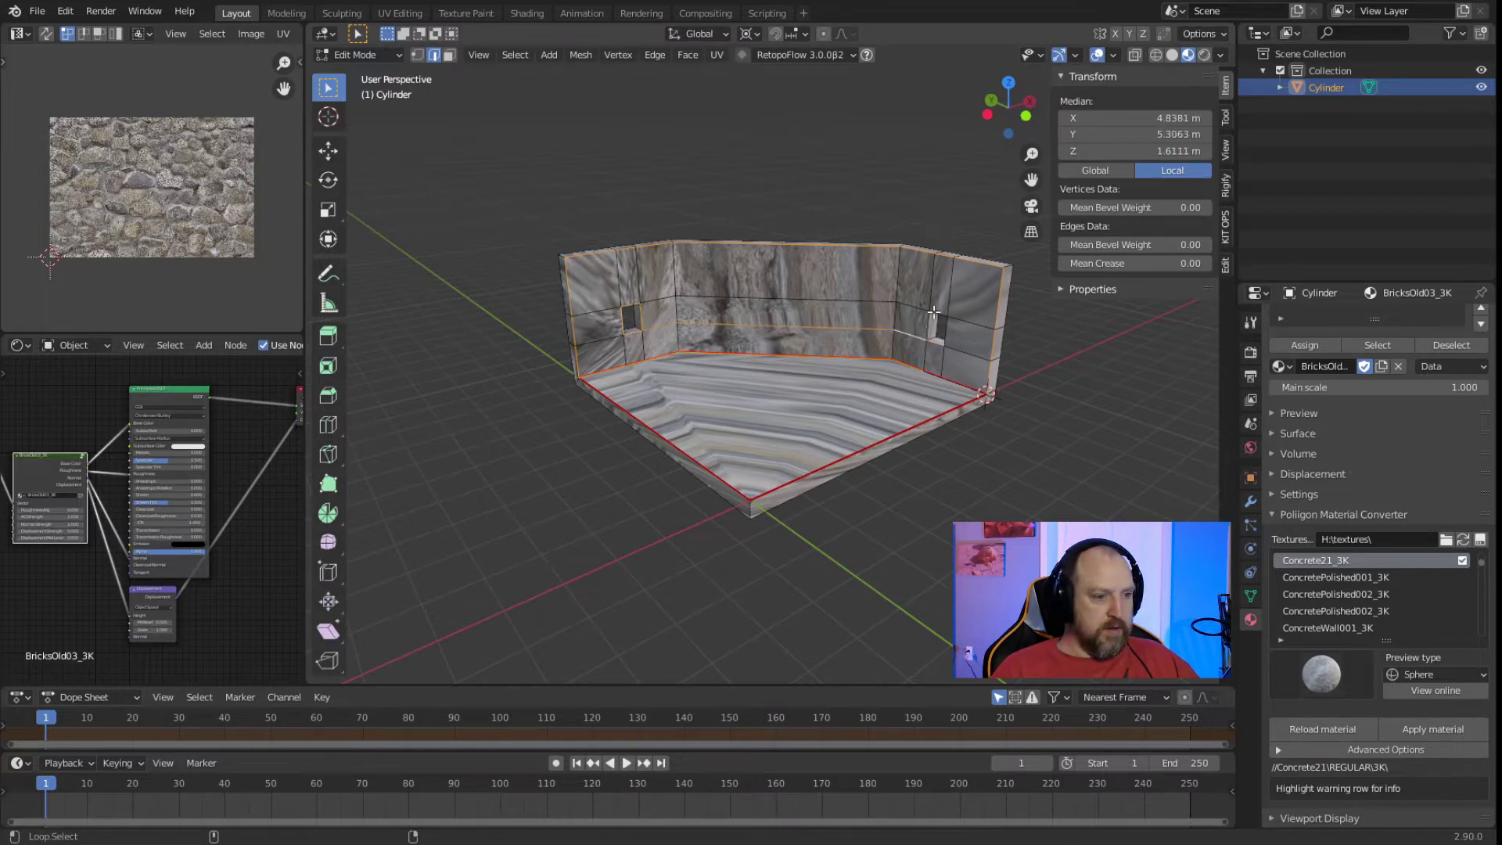
left_click(938, 331, "alt+shift")
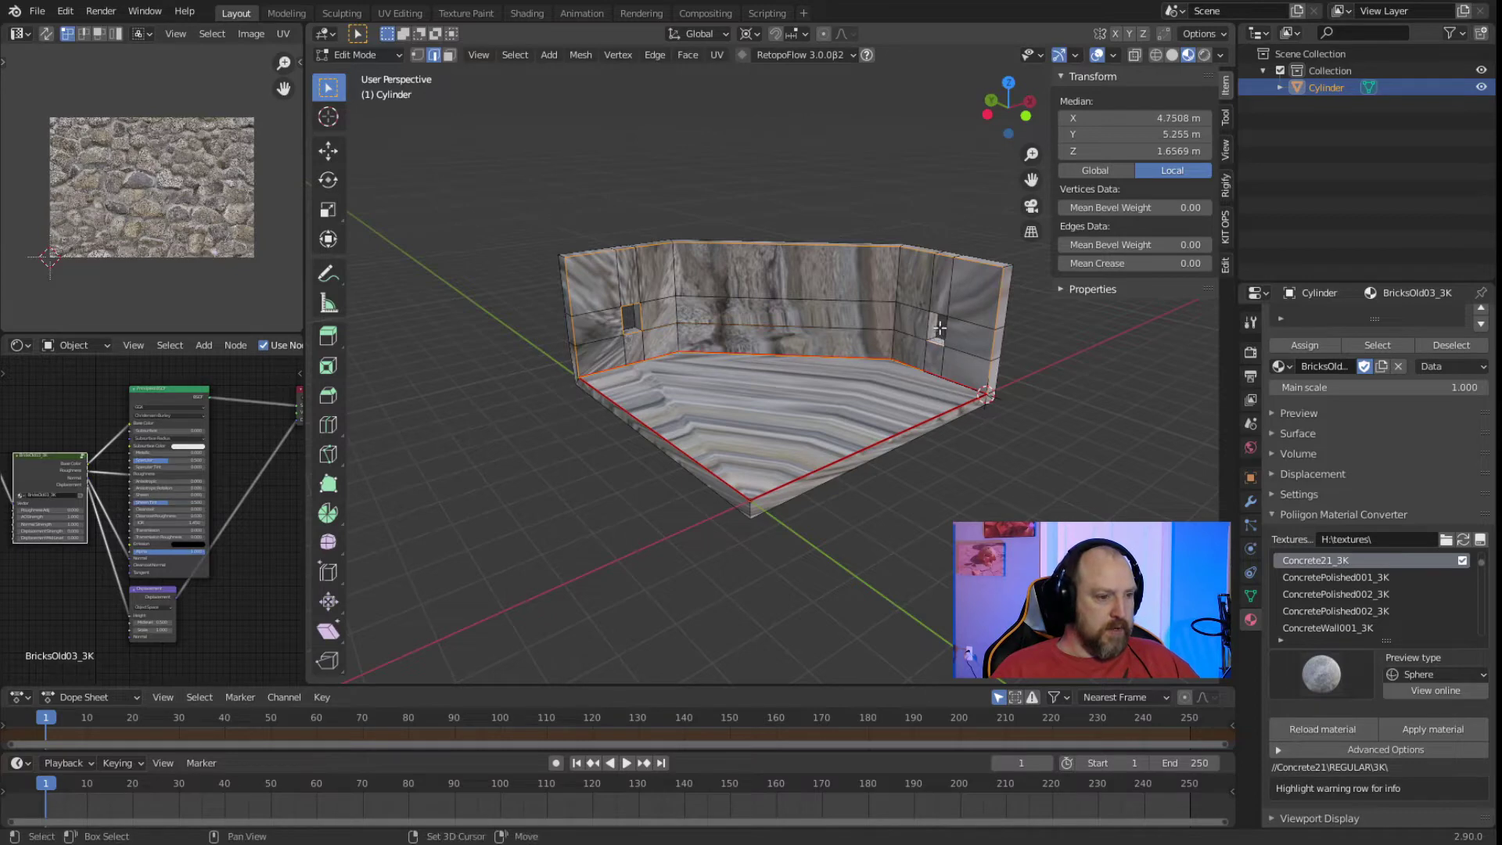
left_click(932, 327, "alt+shift")
left_click(936, 321, "alt+shift")
left_click(955, 341, "alt+shift")
middle_click_drag(945, 327, 790, 235)
right_click(784, 215)
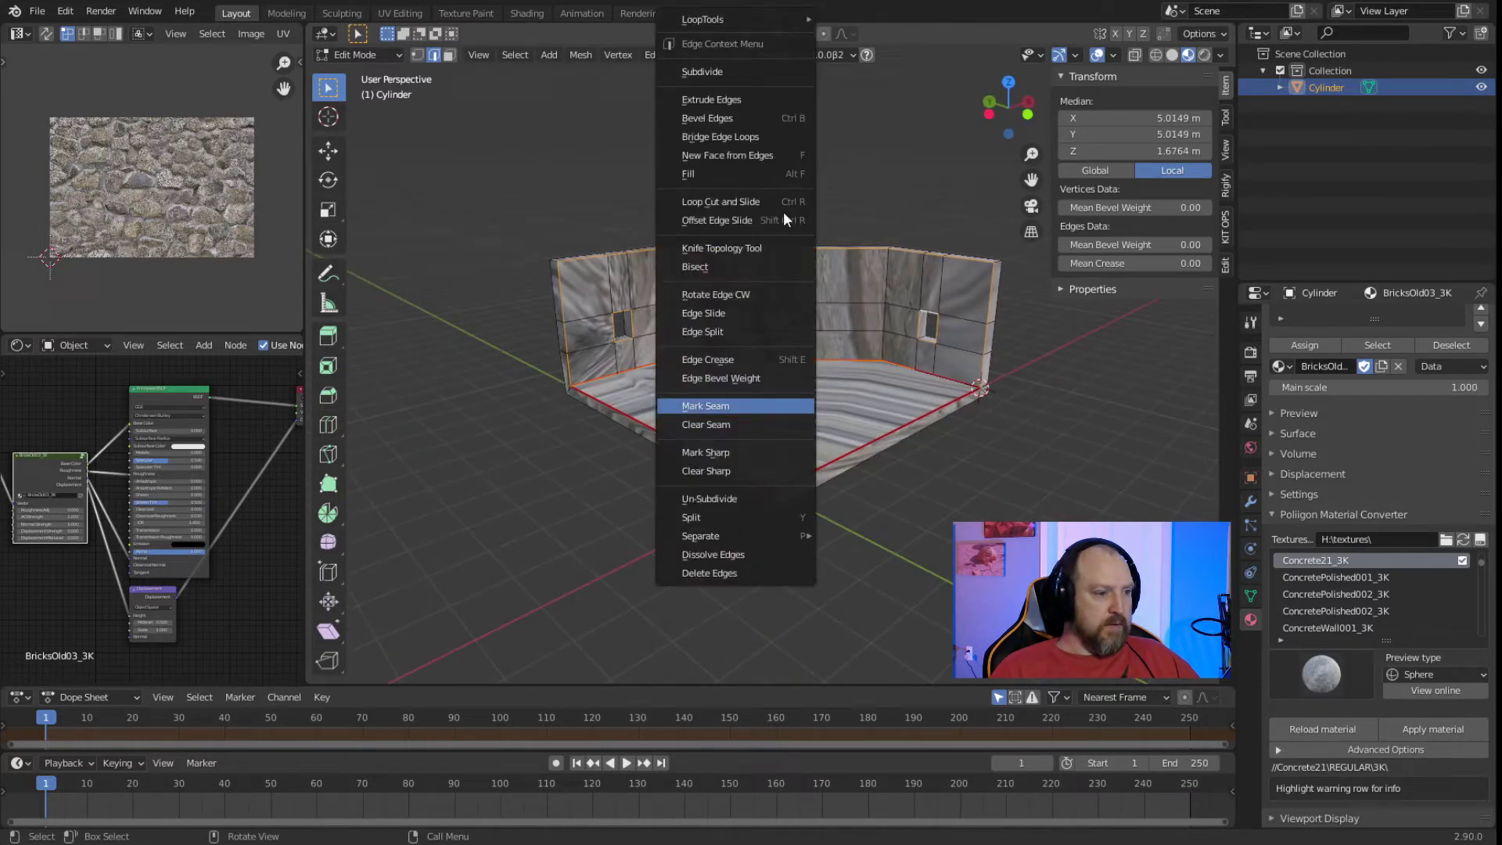
Mark the selected wall edges as seams and return to Object Mode.
left_click(752, 405)
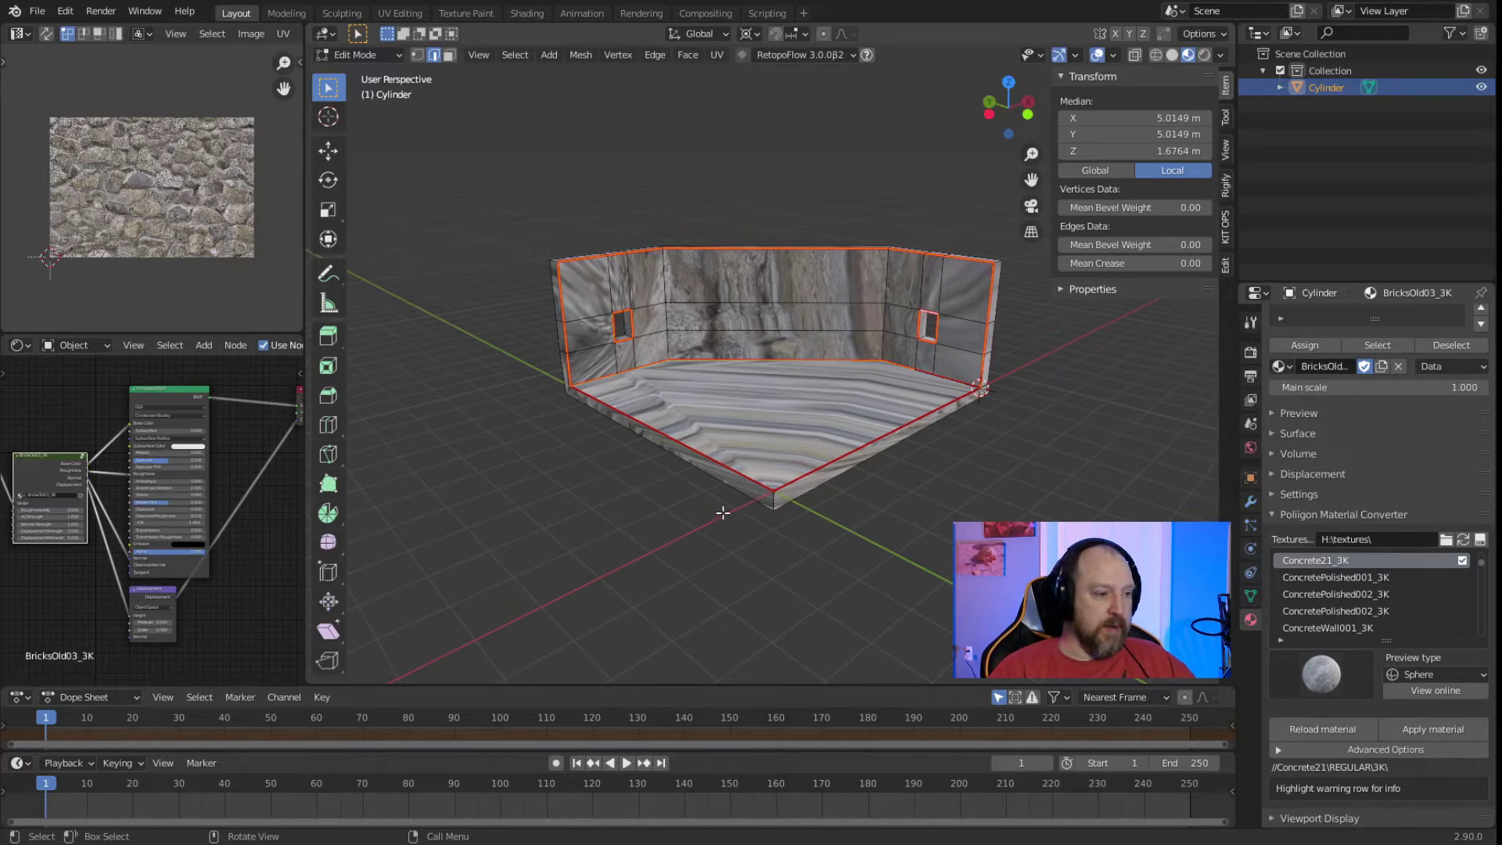
key("Tab")
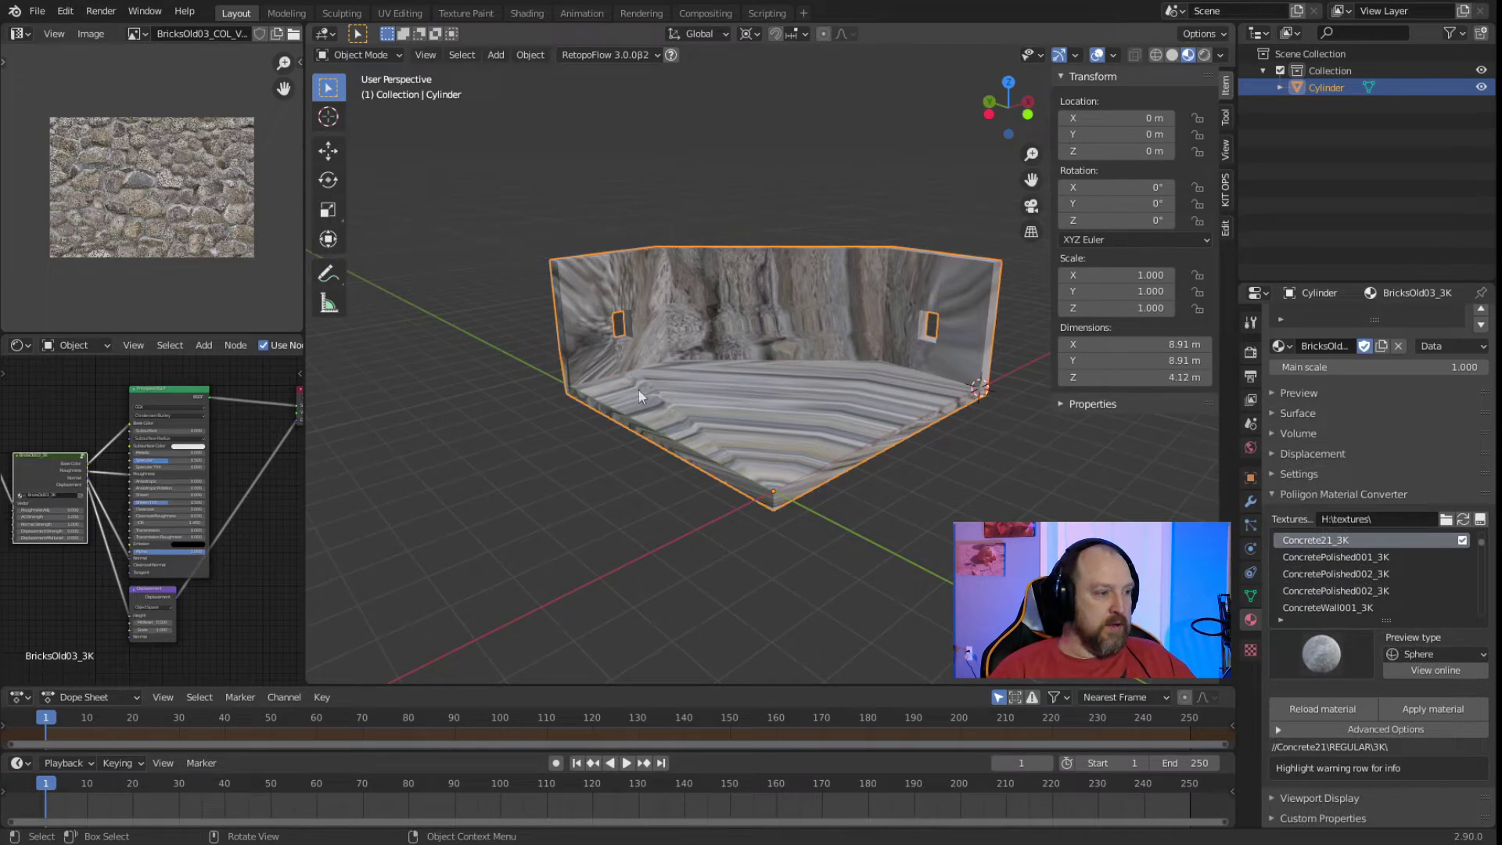
Re-enter Edit Mode on the room, select everything and unwrap along the new seams.
left_click(549, 505)
key("Tab")
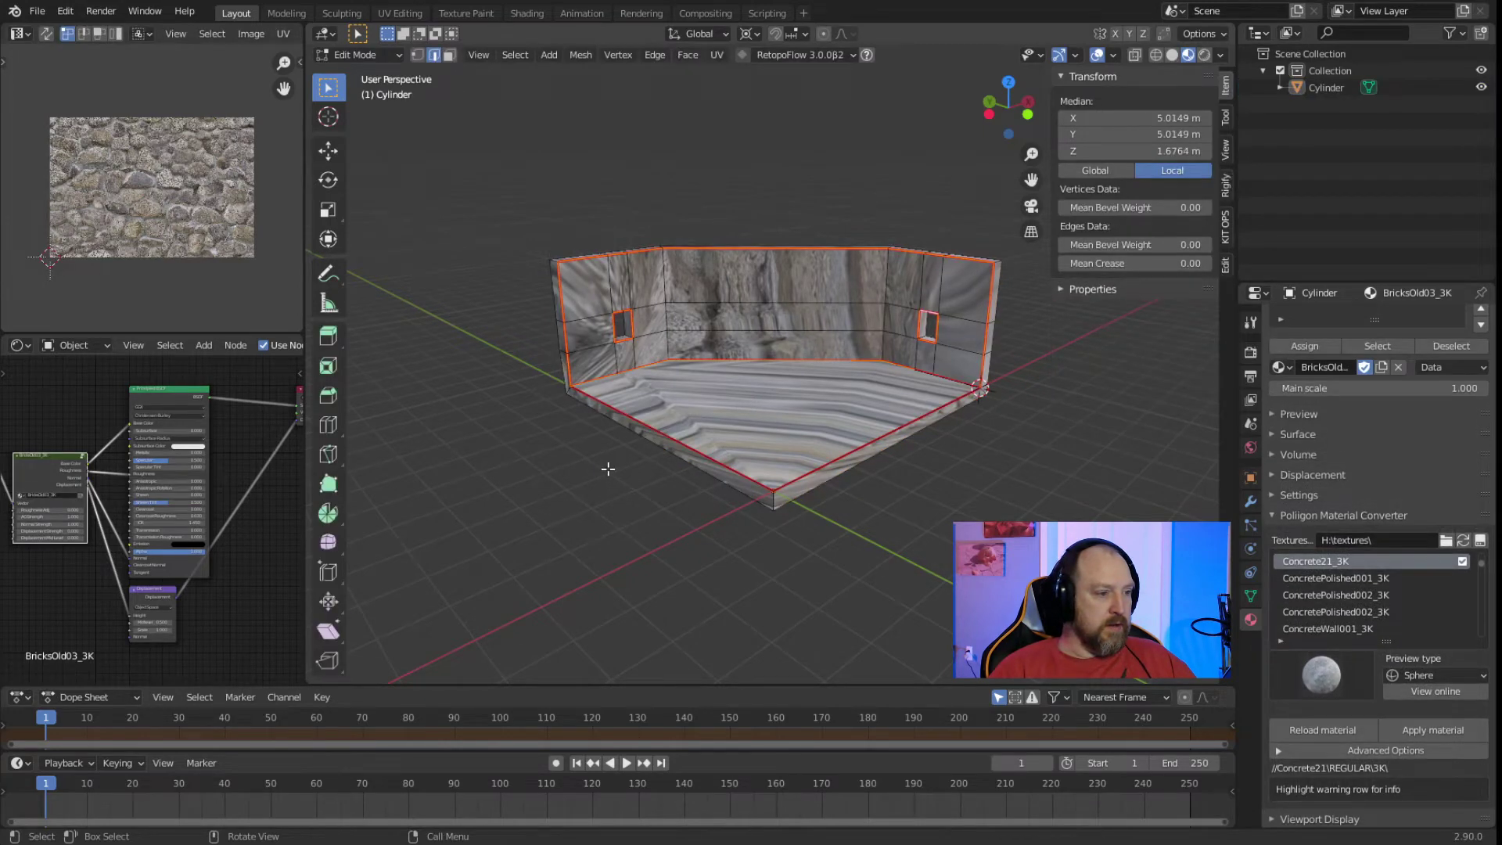
key("a")
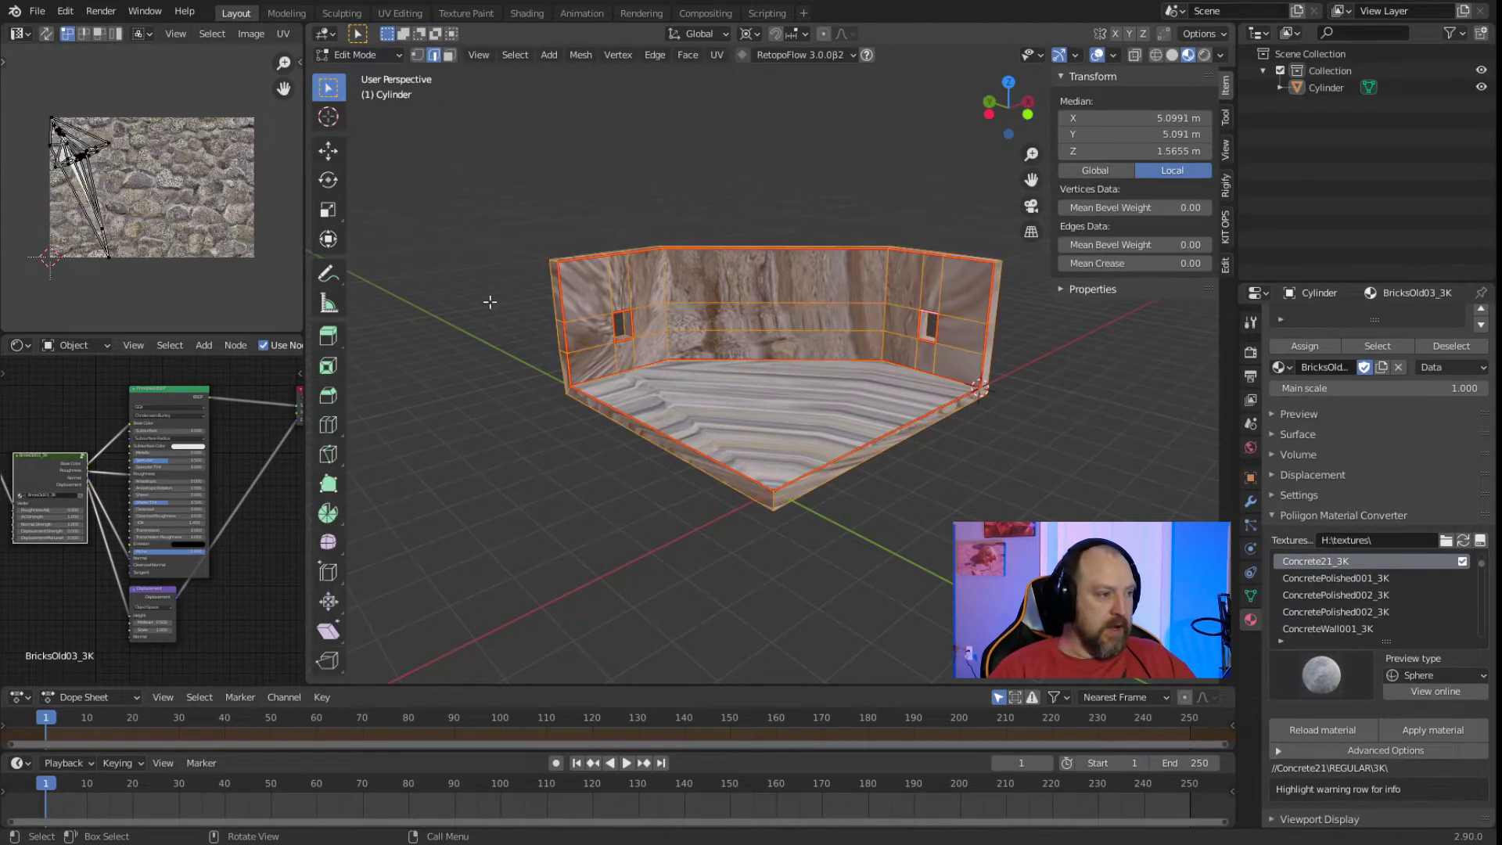
left_click(716, 54)
left_click(731, 91)
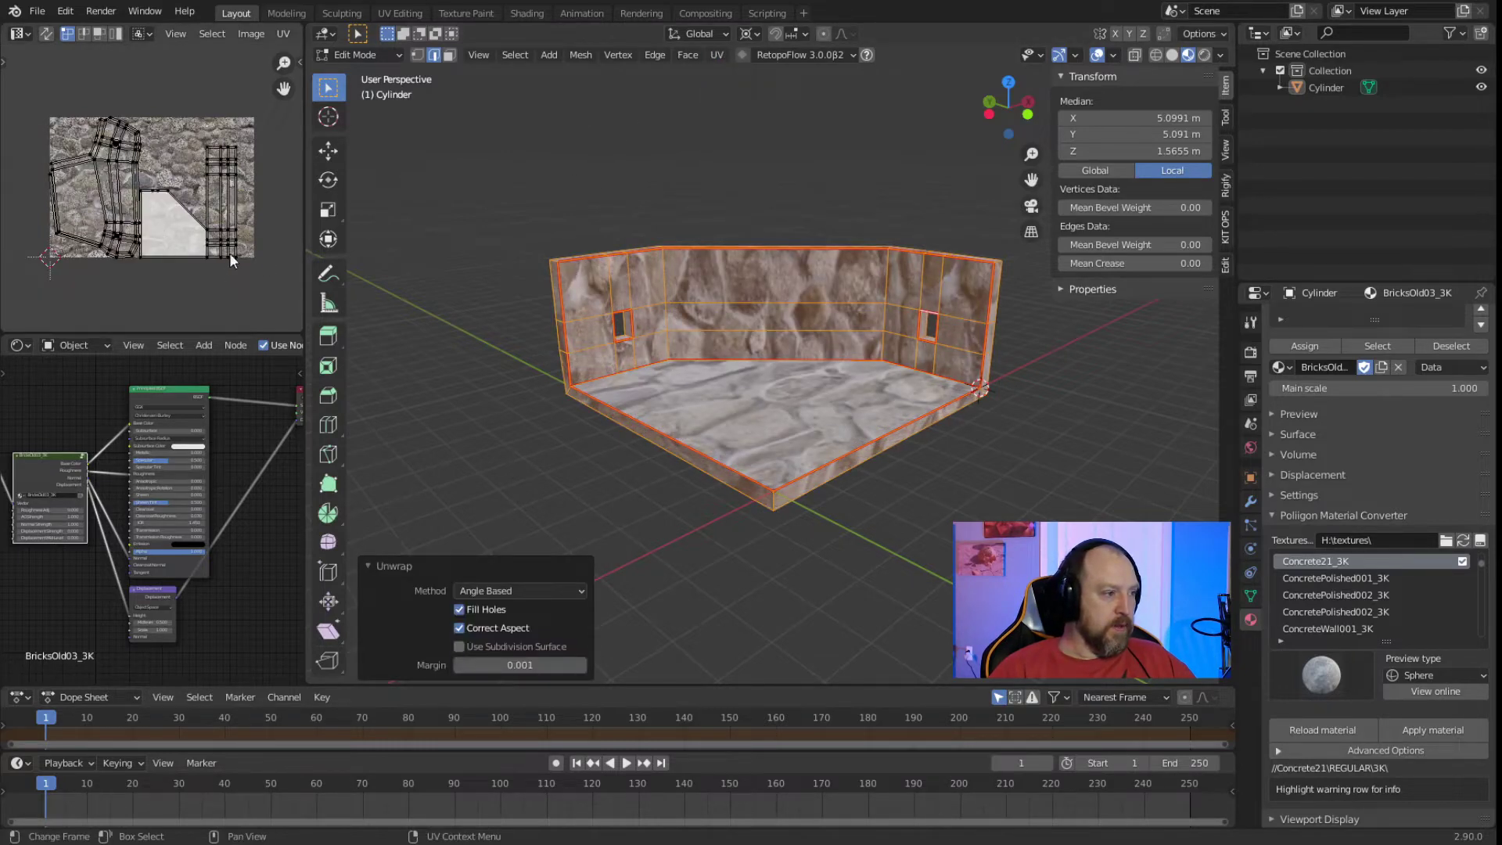
scroll(189, 225, "up", 3)
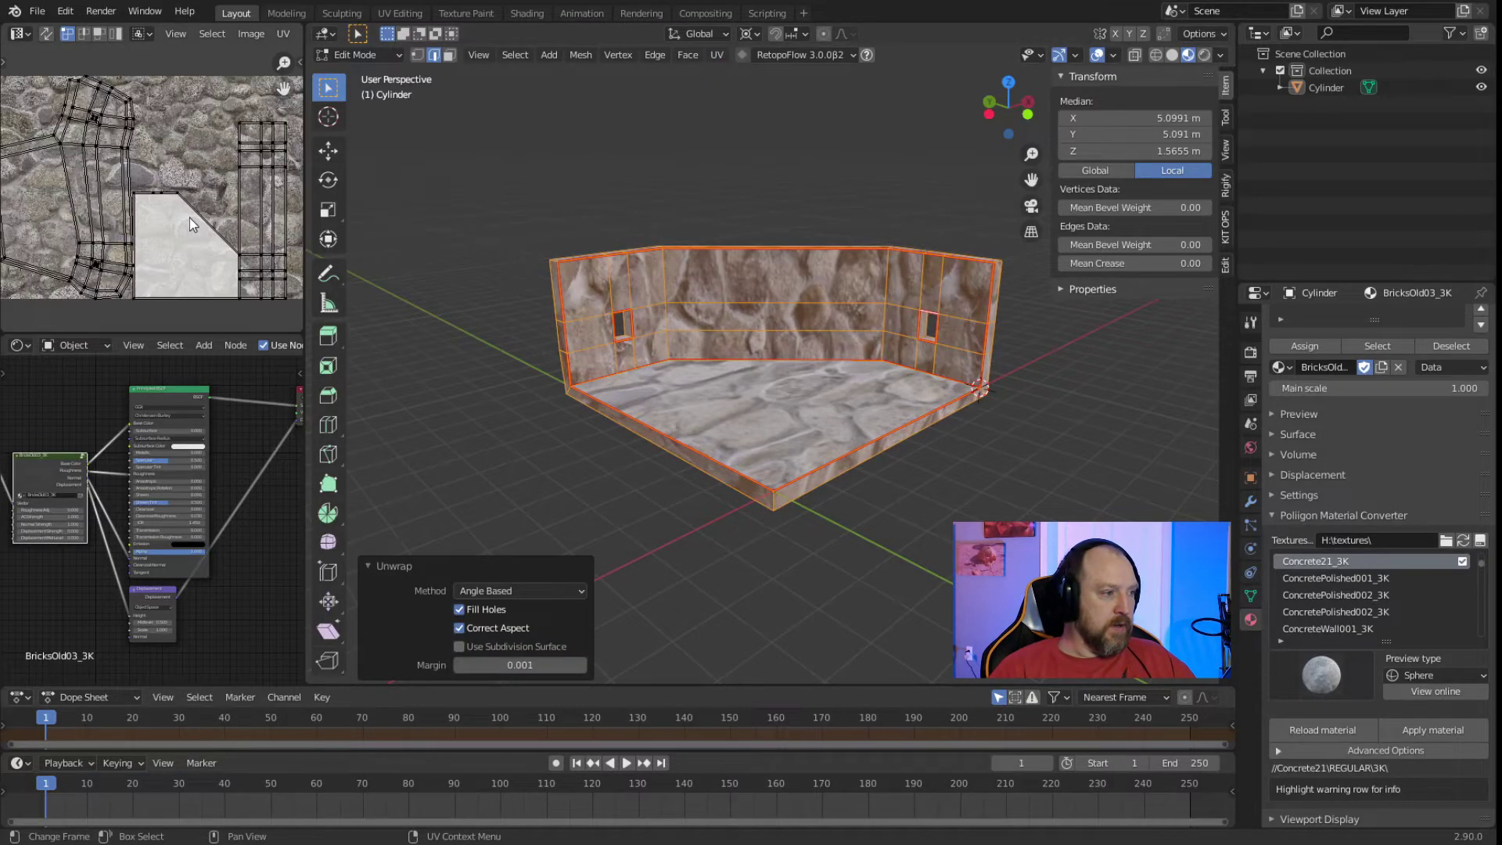
left_click(107, 157)
Move a wall UV island and place the floor's UV island over the texture.
key("l")
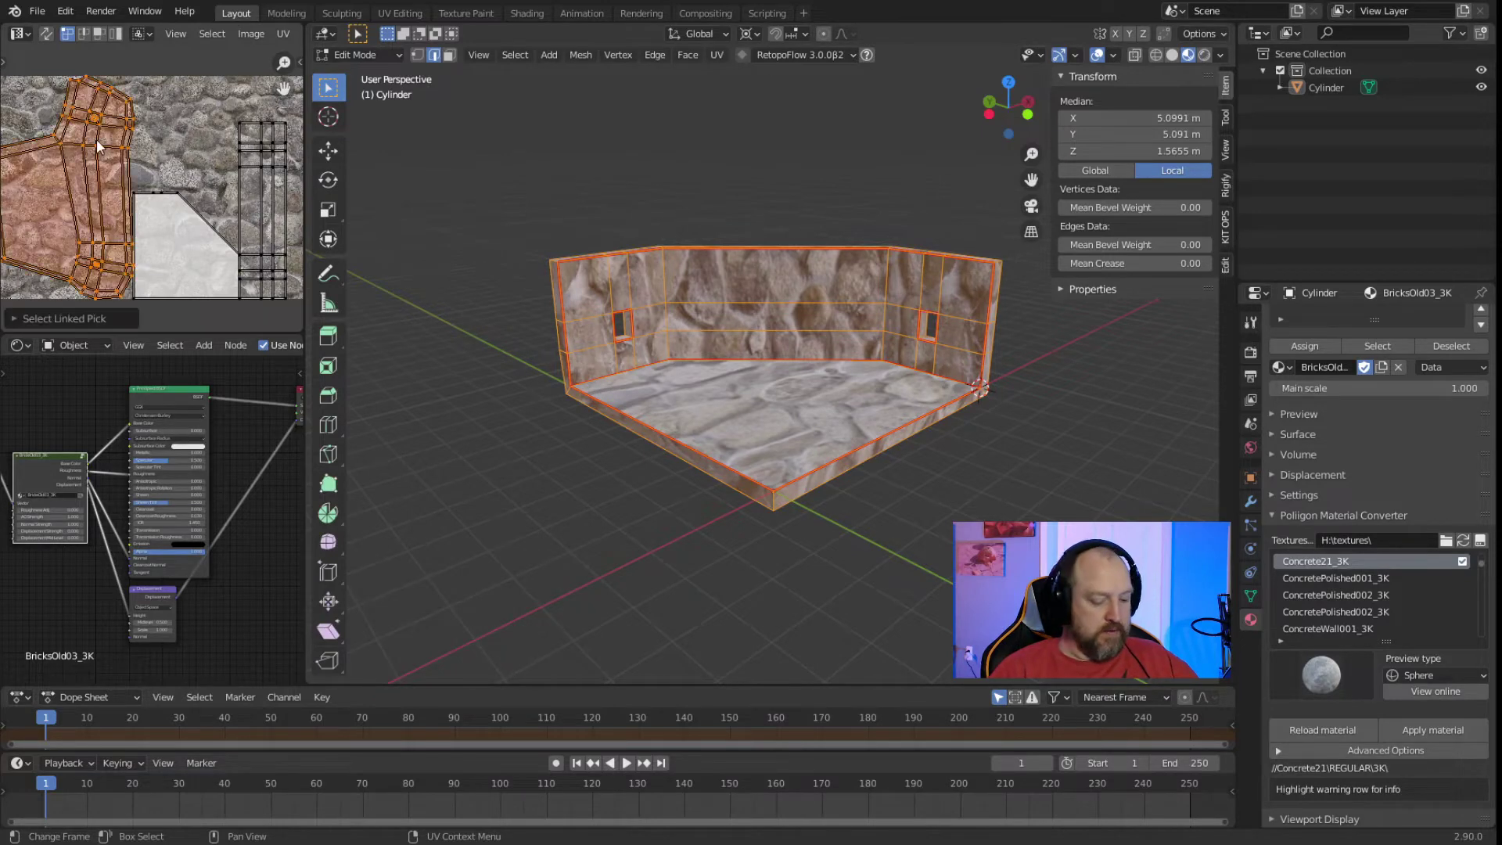
scroll(90, 156, "down", 4)
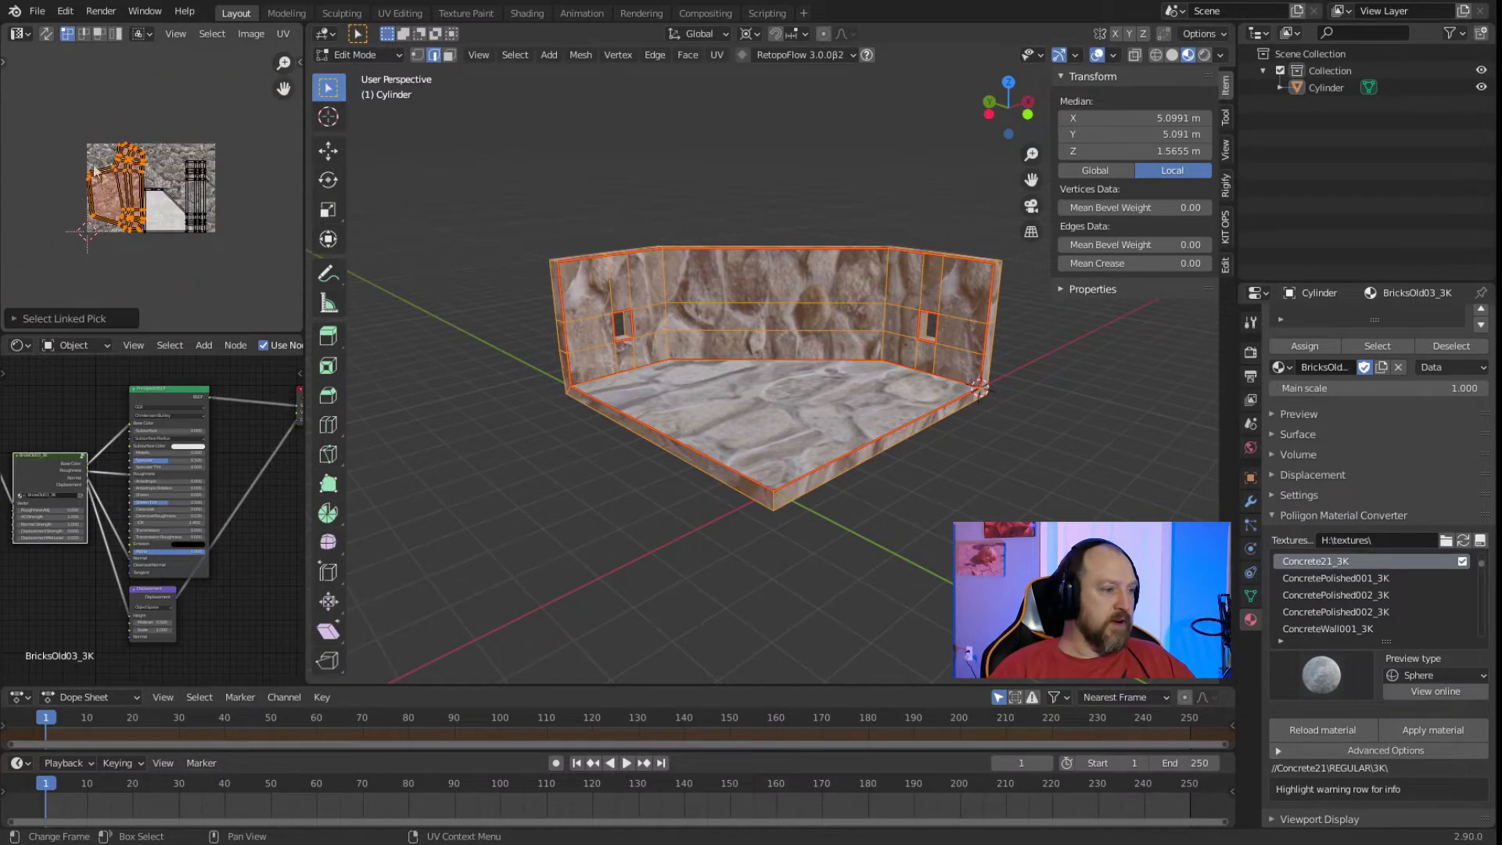
key("g")
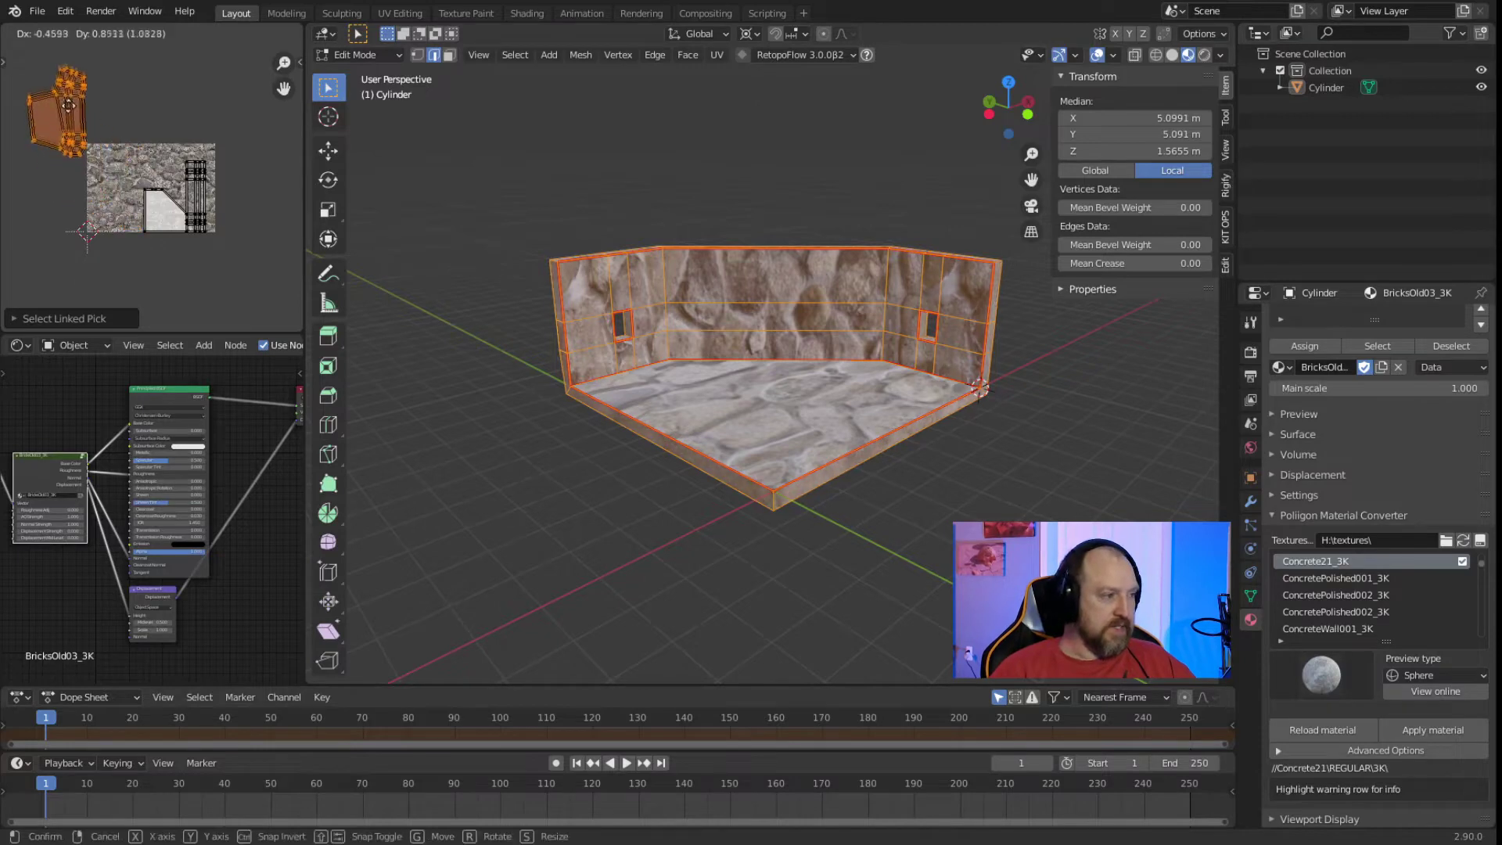
left_click(55, 171)
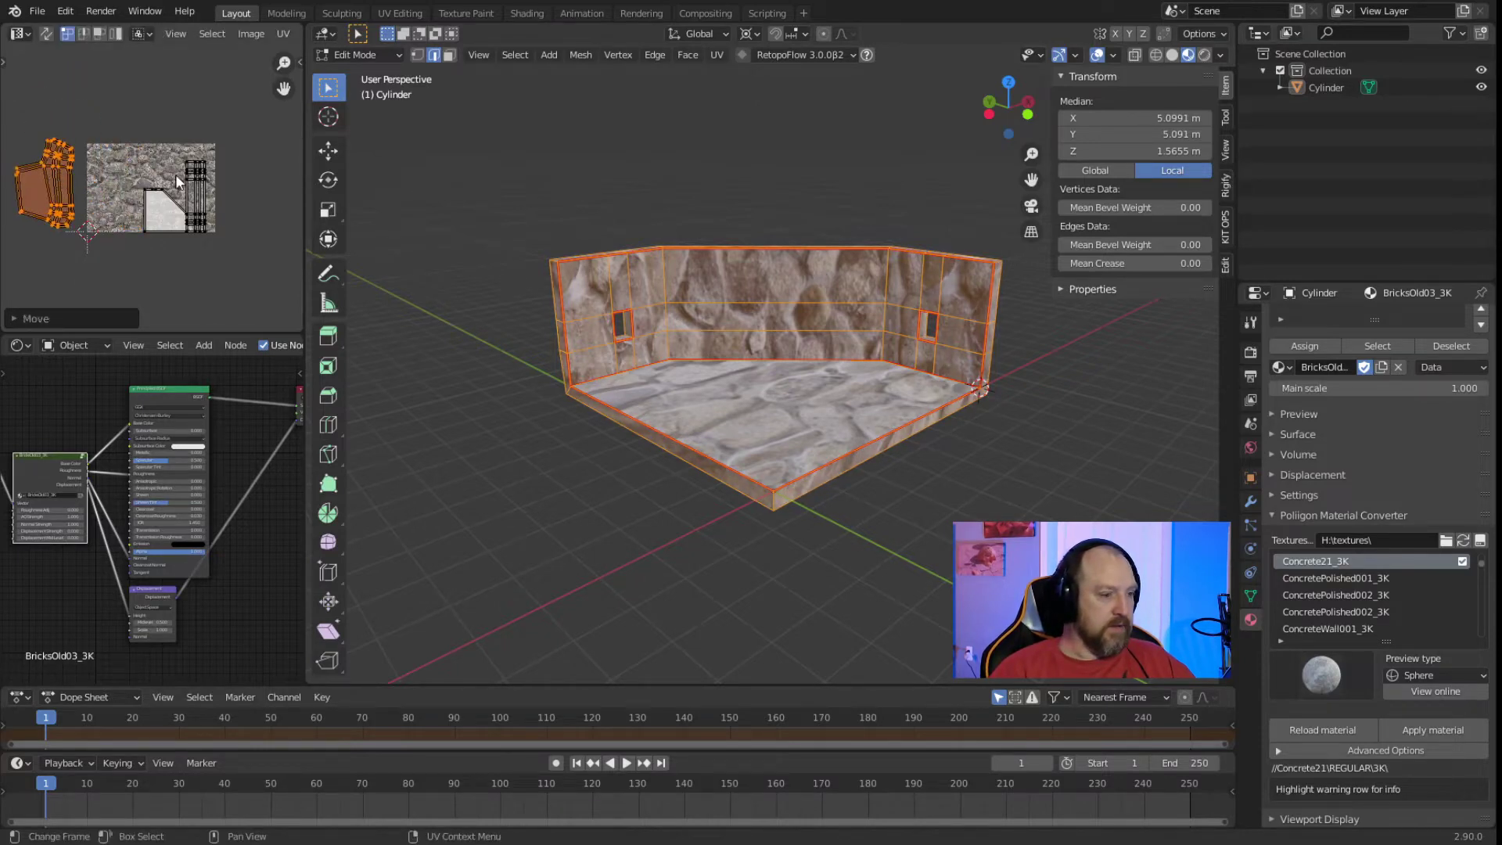
scroll(172, 215, "up", 3)
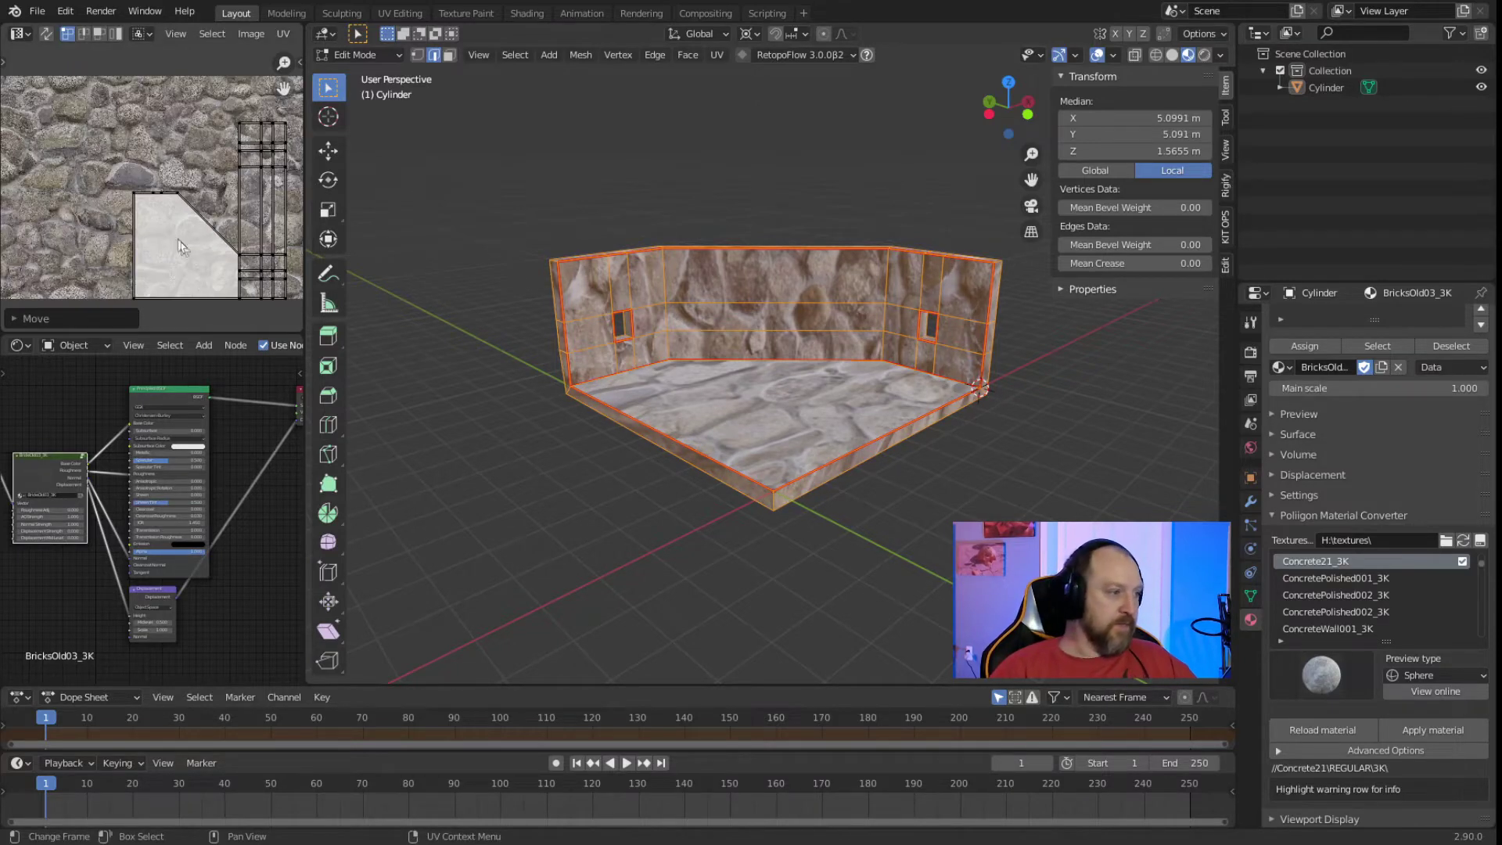
key("l")
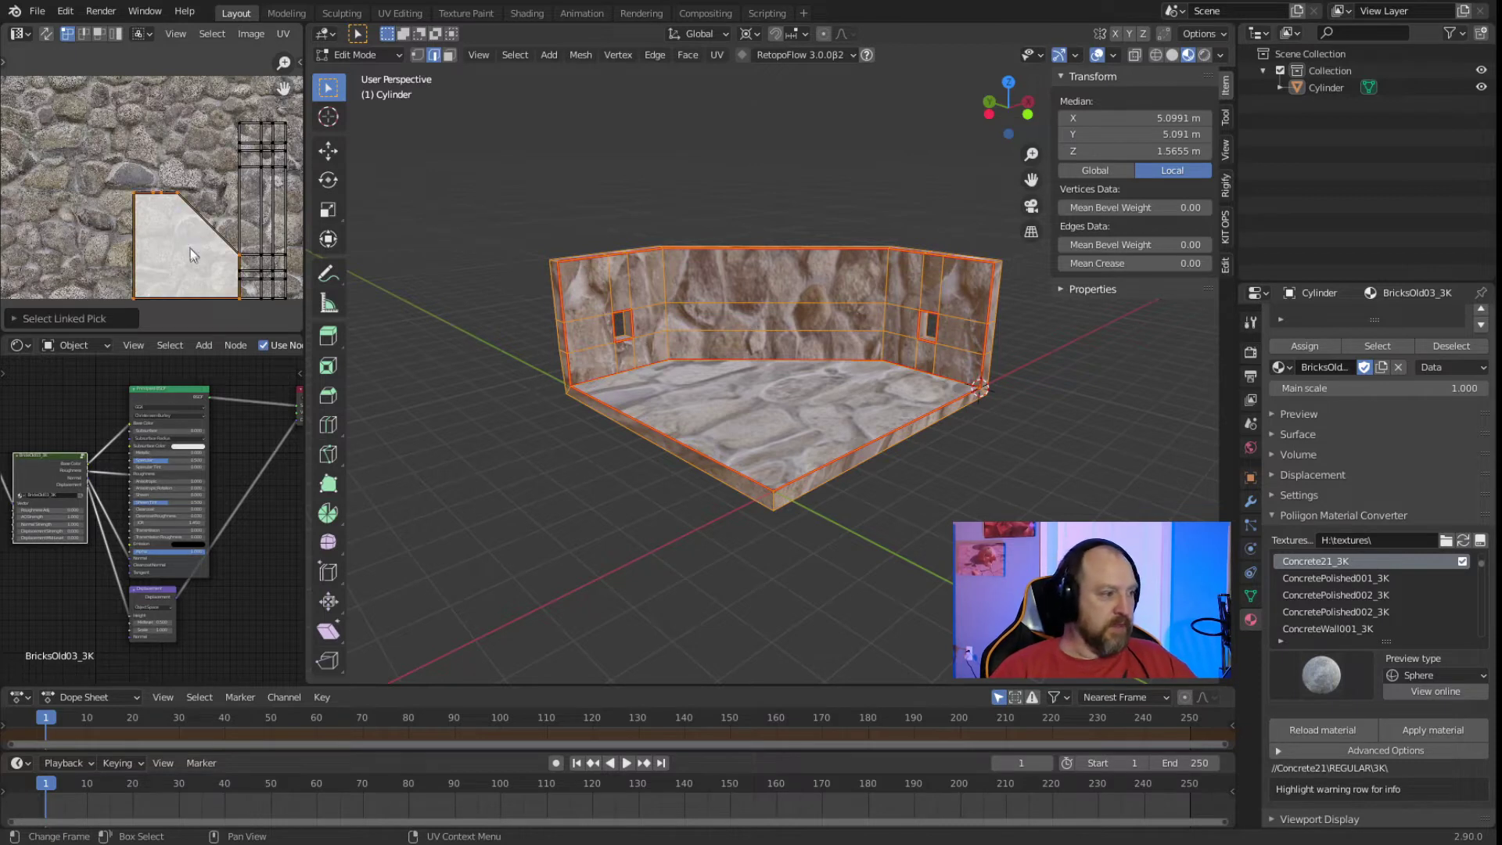
key("g")
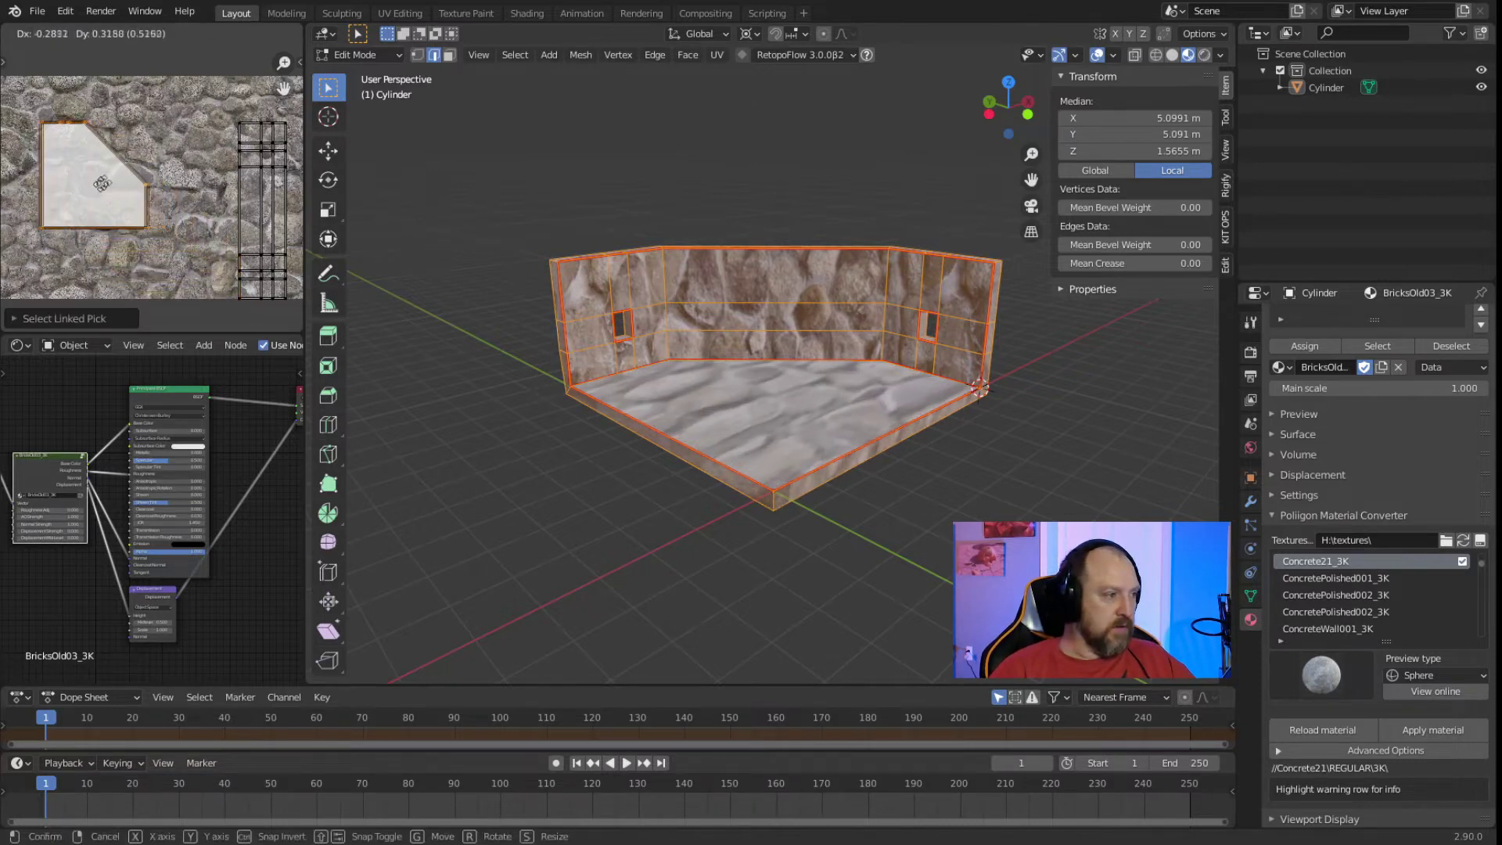
left_click(108, 206)
Slide the wall UV islands left and rotate one wall island 90°.
key("l")
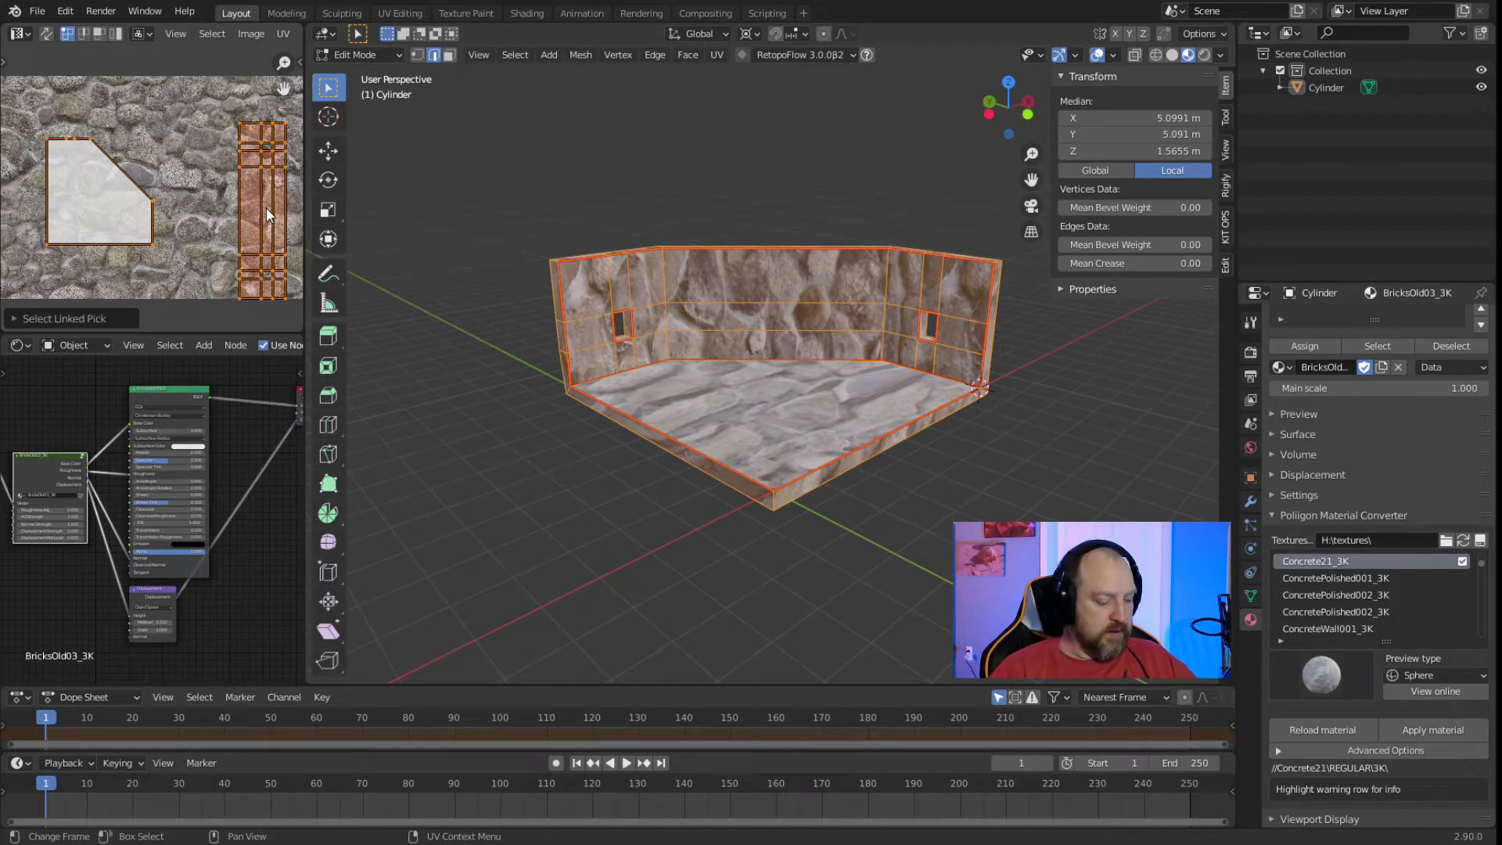
key("g")
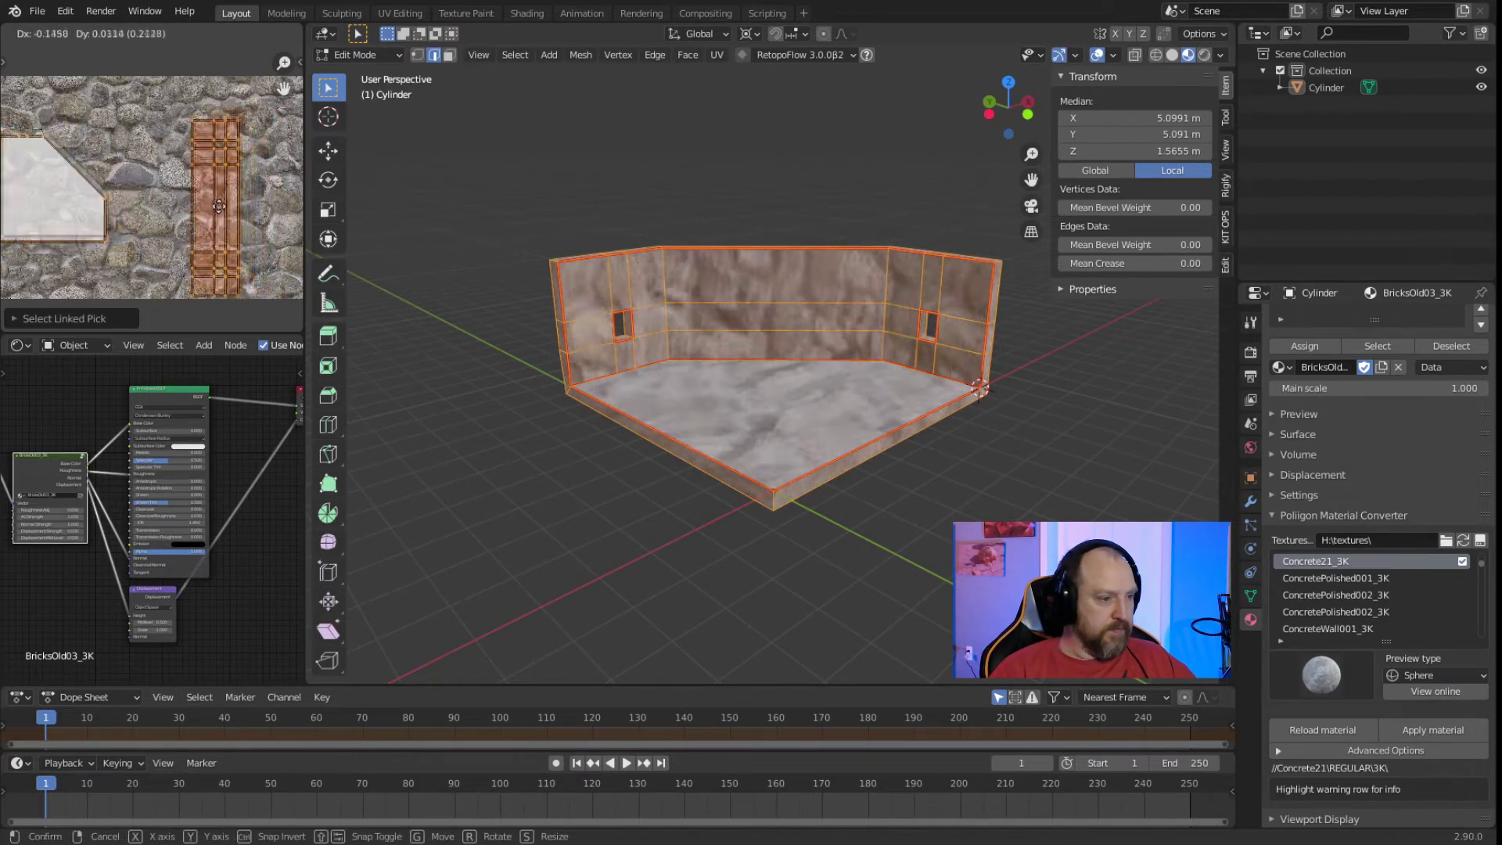
left_click(235, 217)
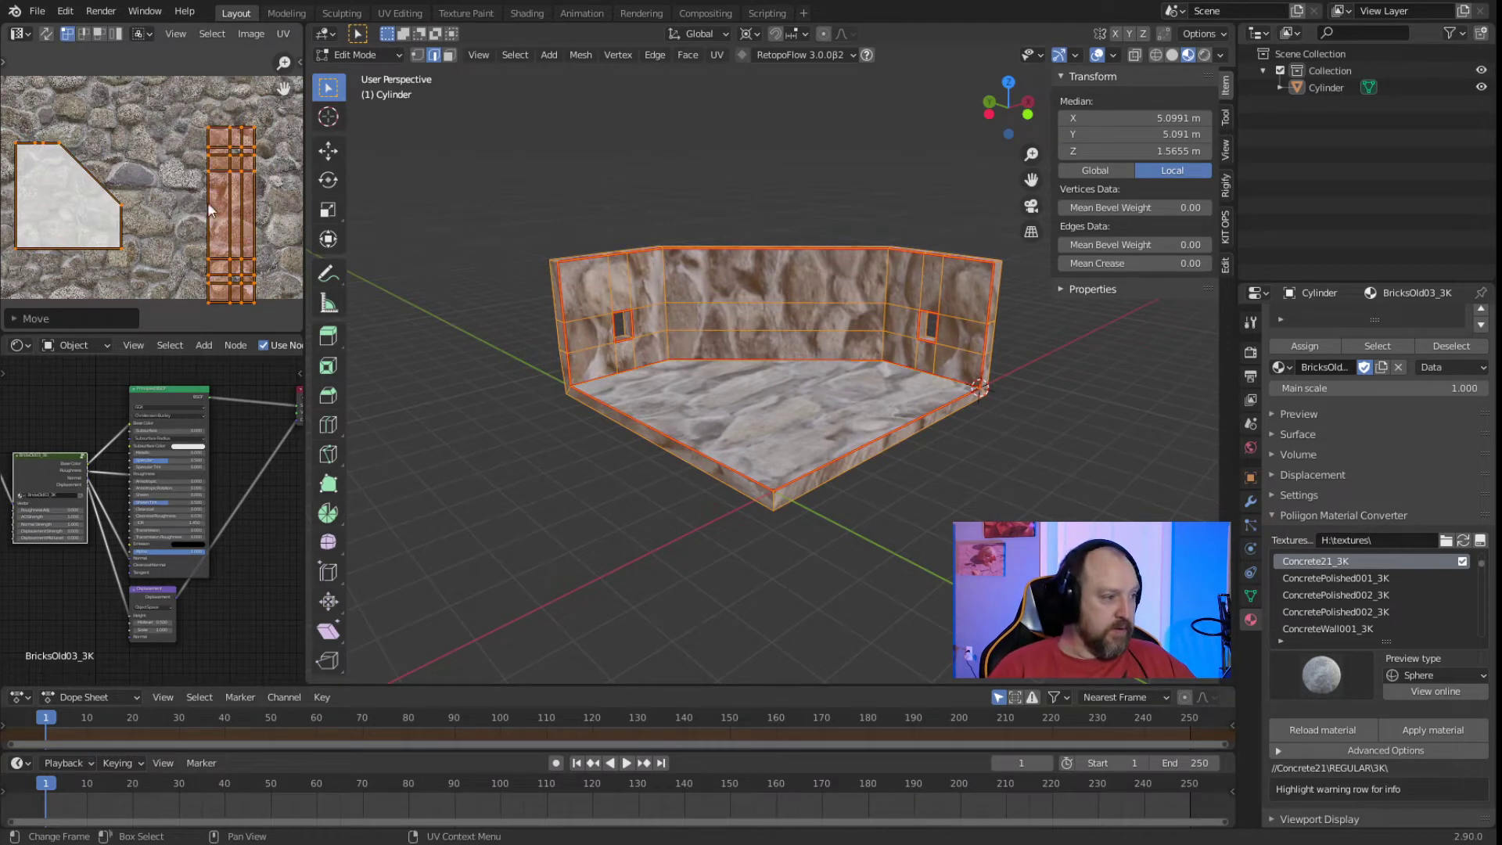
left_click(231, 162)
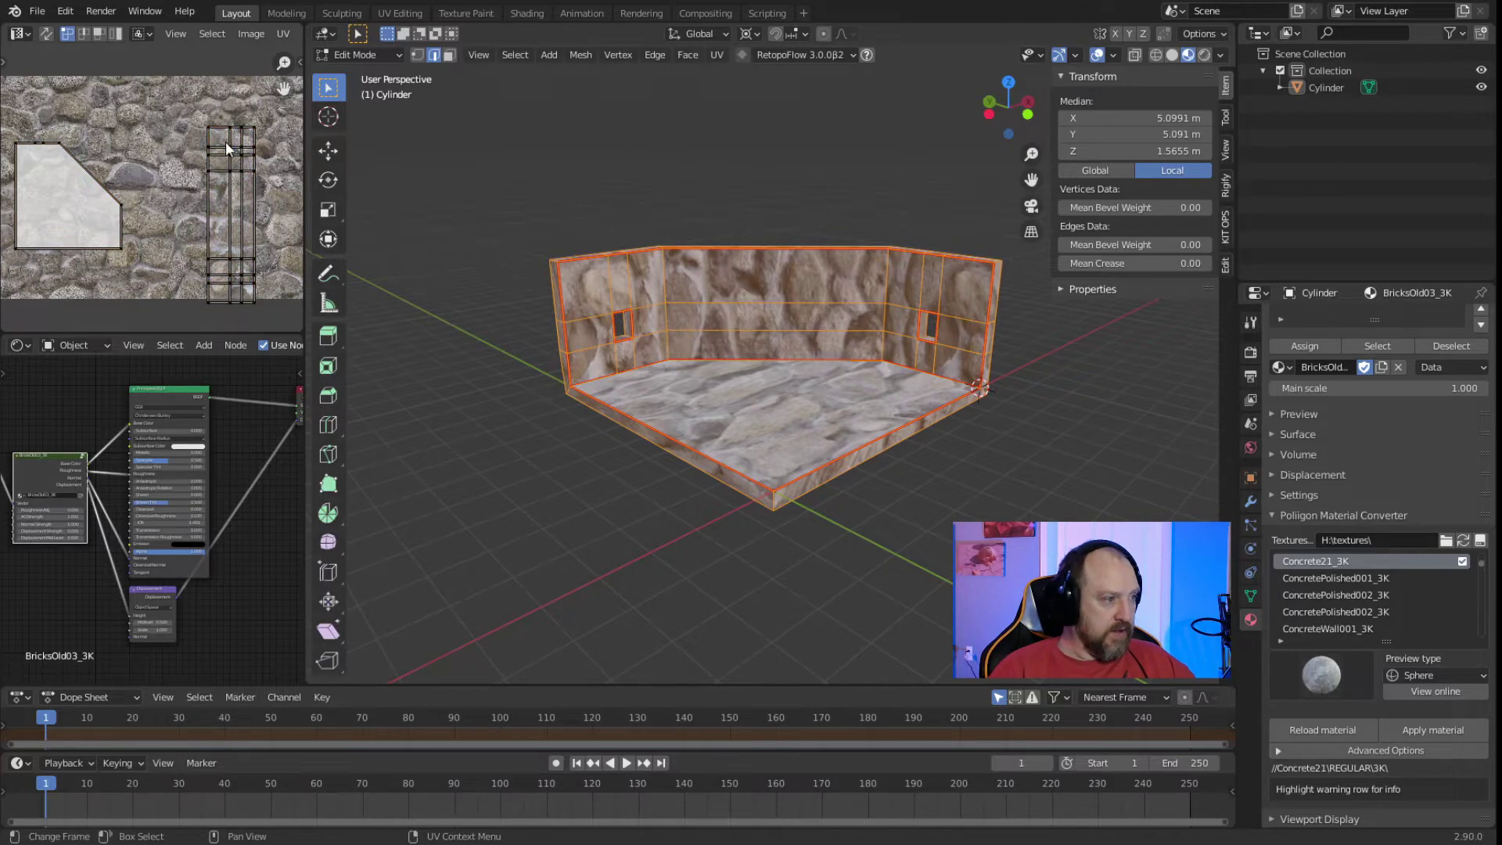
type("lr")
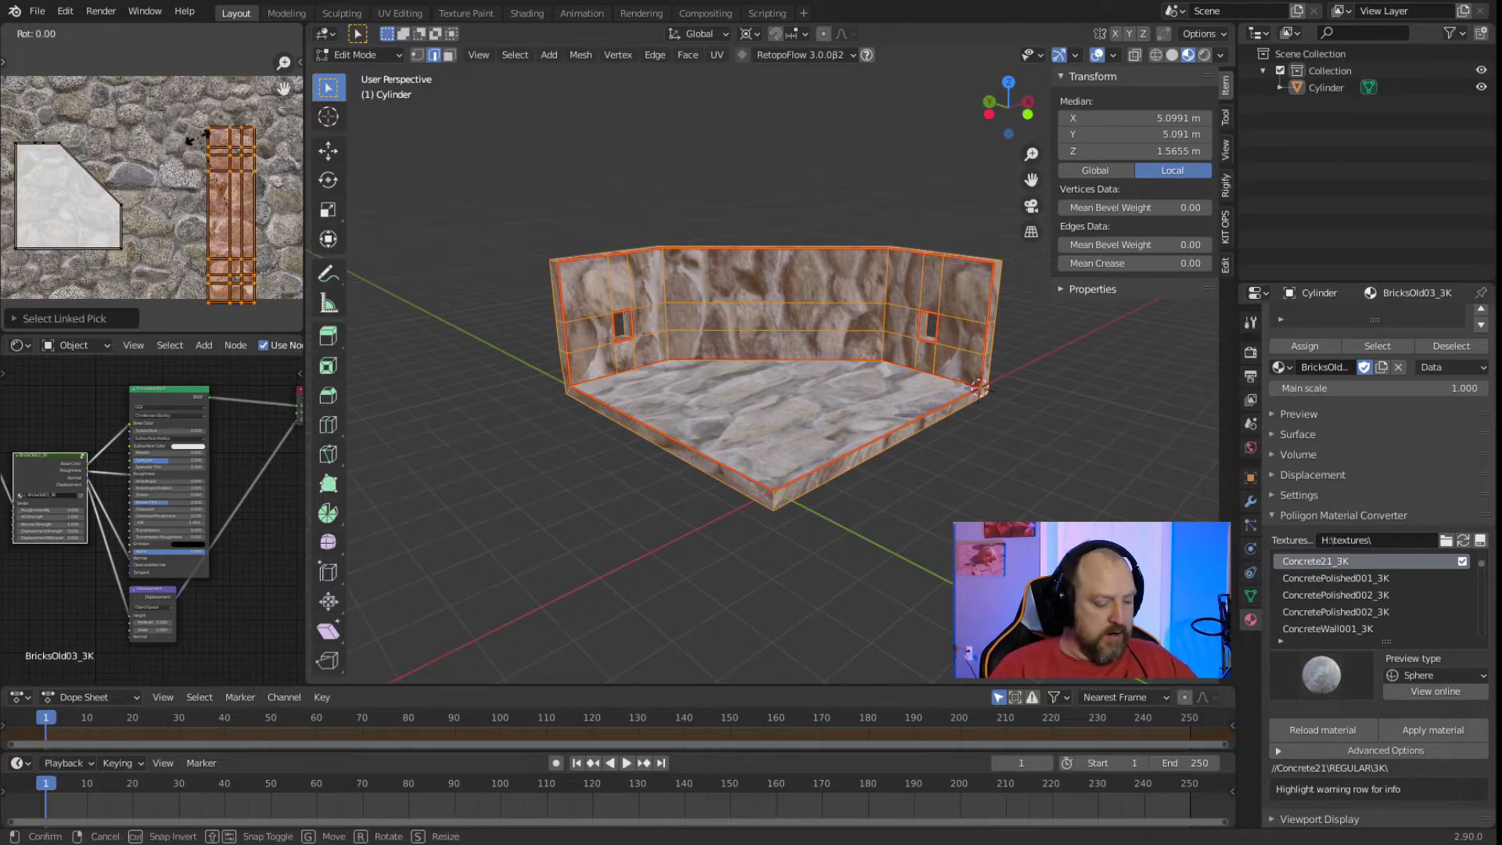
type("90")
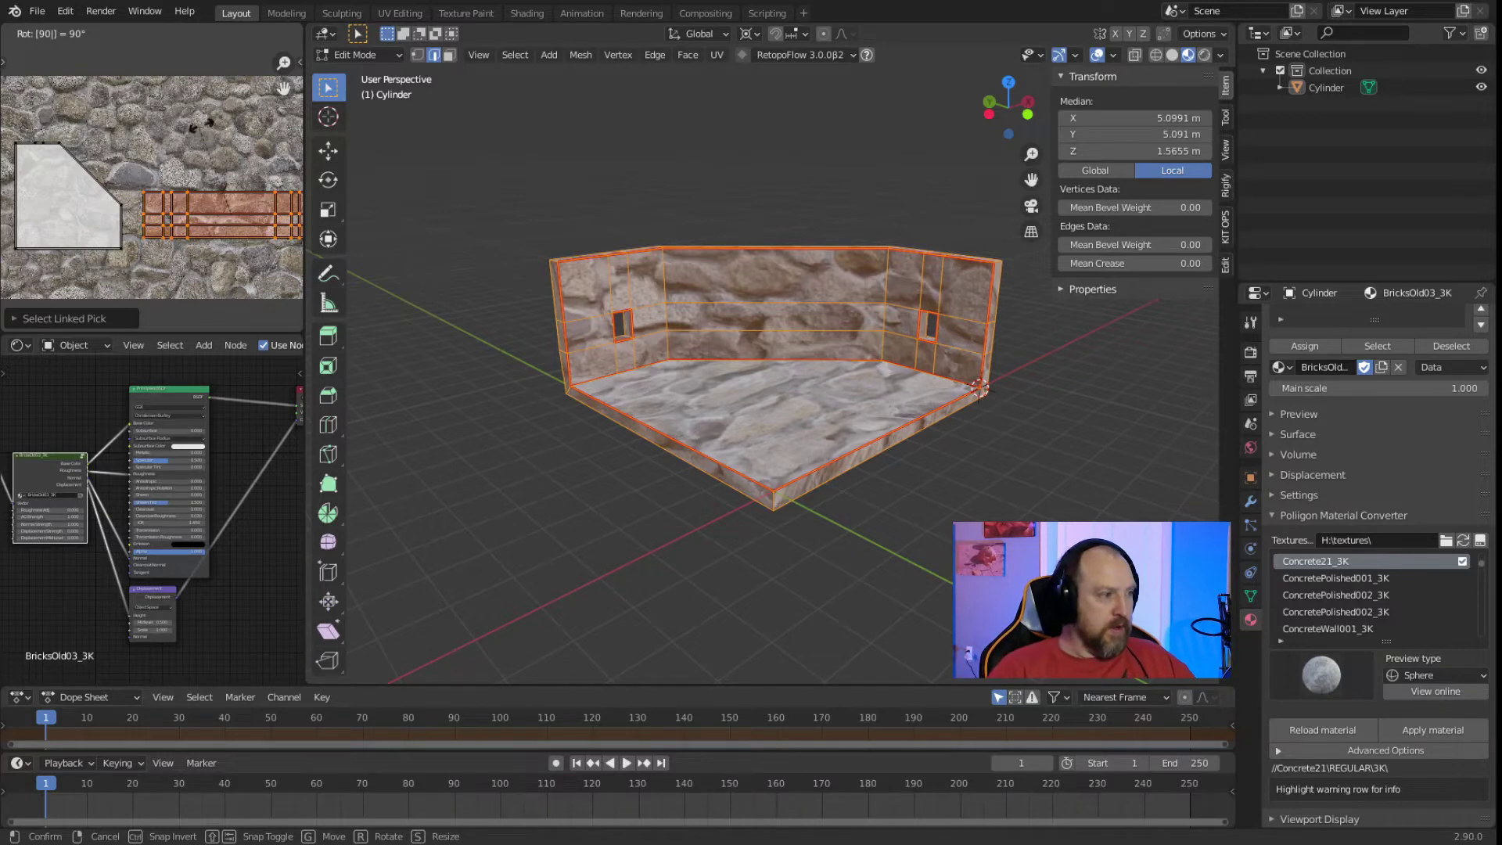
key("Return")
Scale up the wall UV islands, then check the denser stone tiling around the window hole.
scroll(222, 123, "down", 5)
key("s")
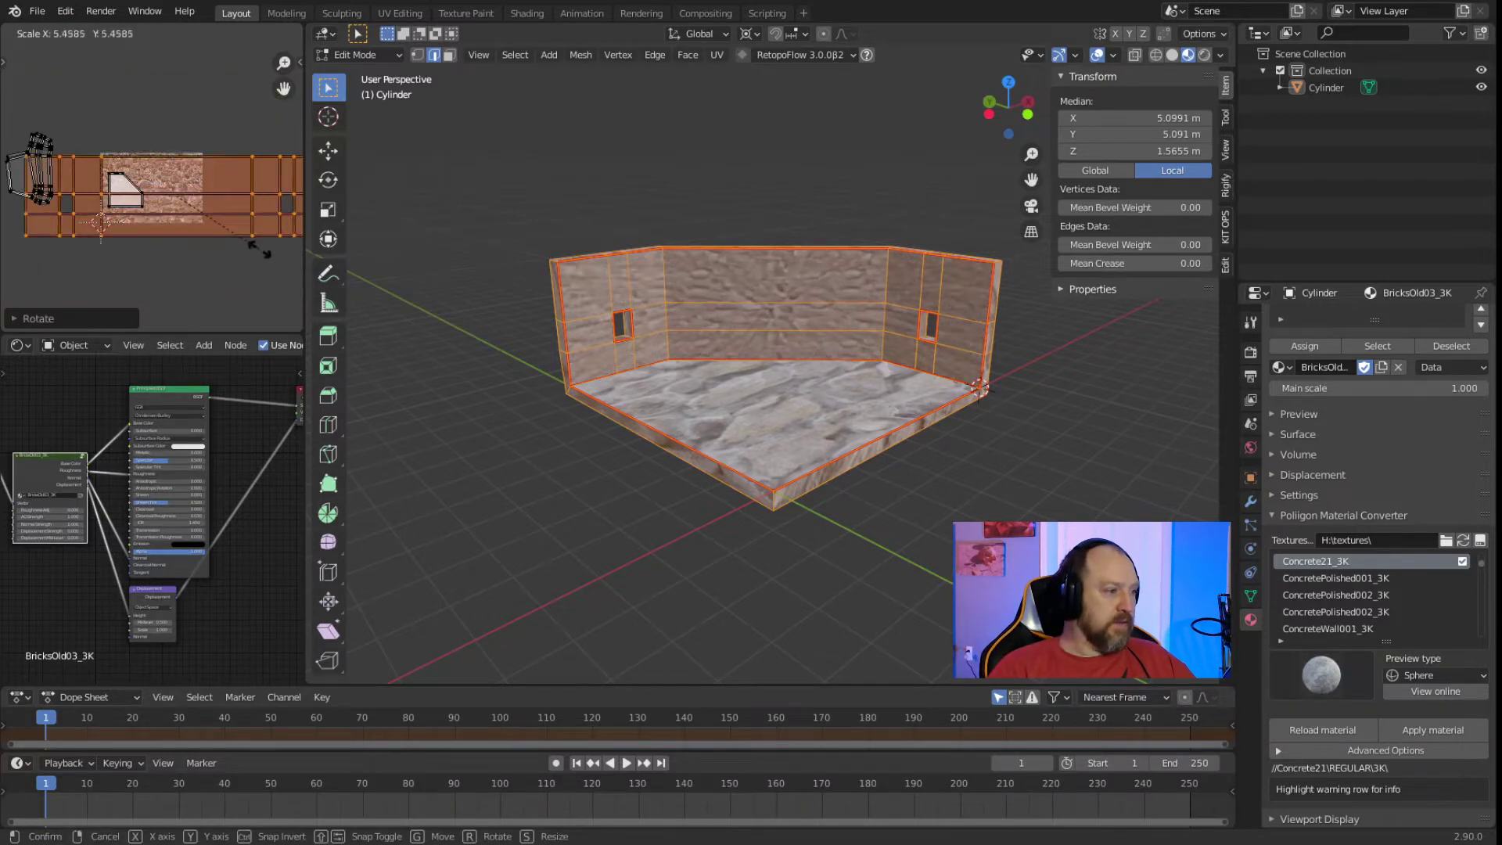
left_click(282, 264)
scroll(850, 334, "up", 4)
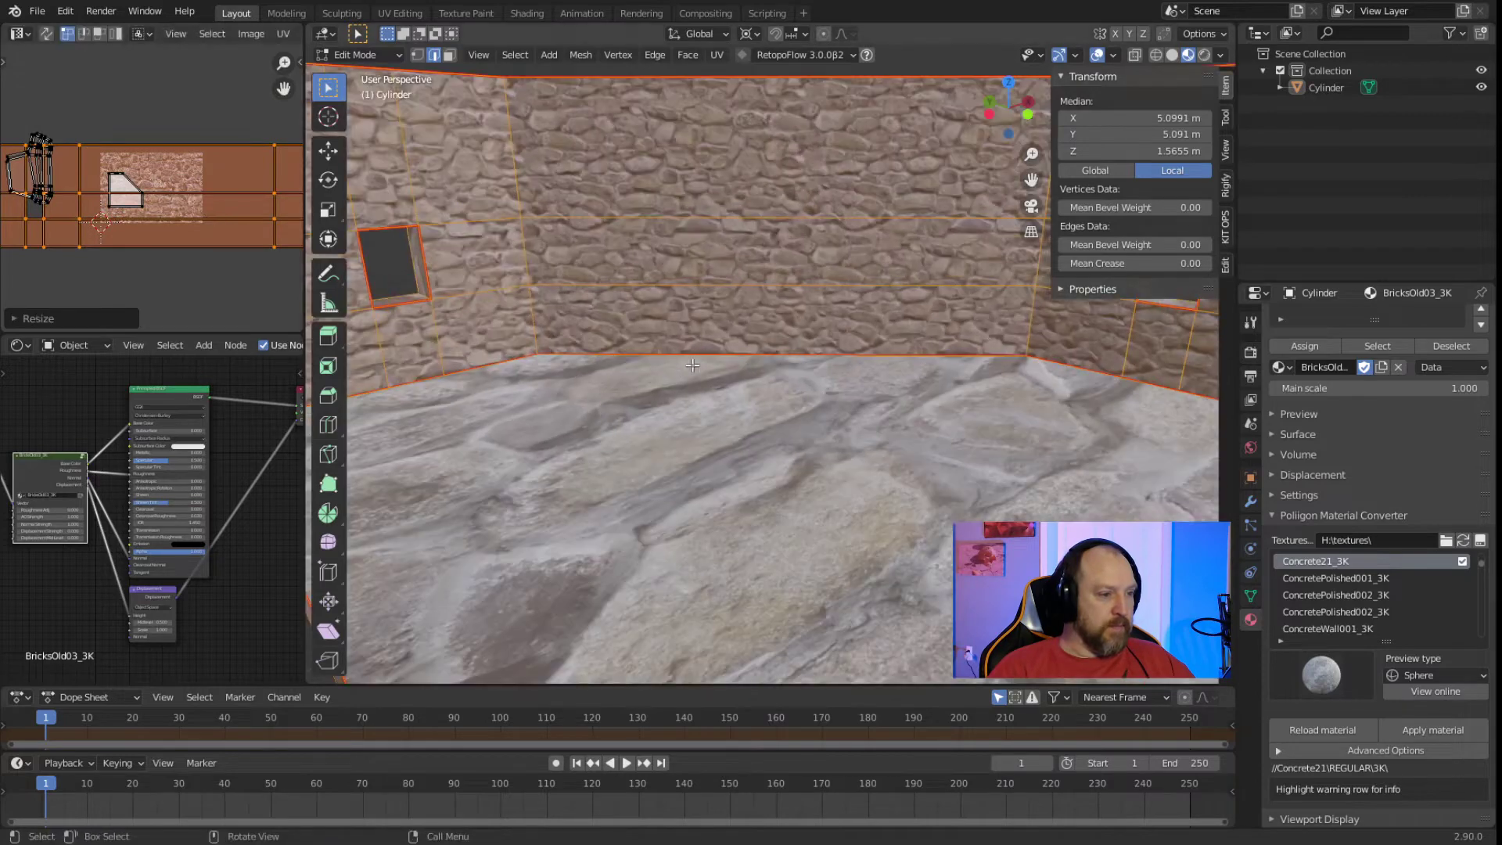
middle_click_drag(850, 334, 936, 323)
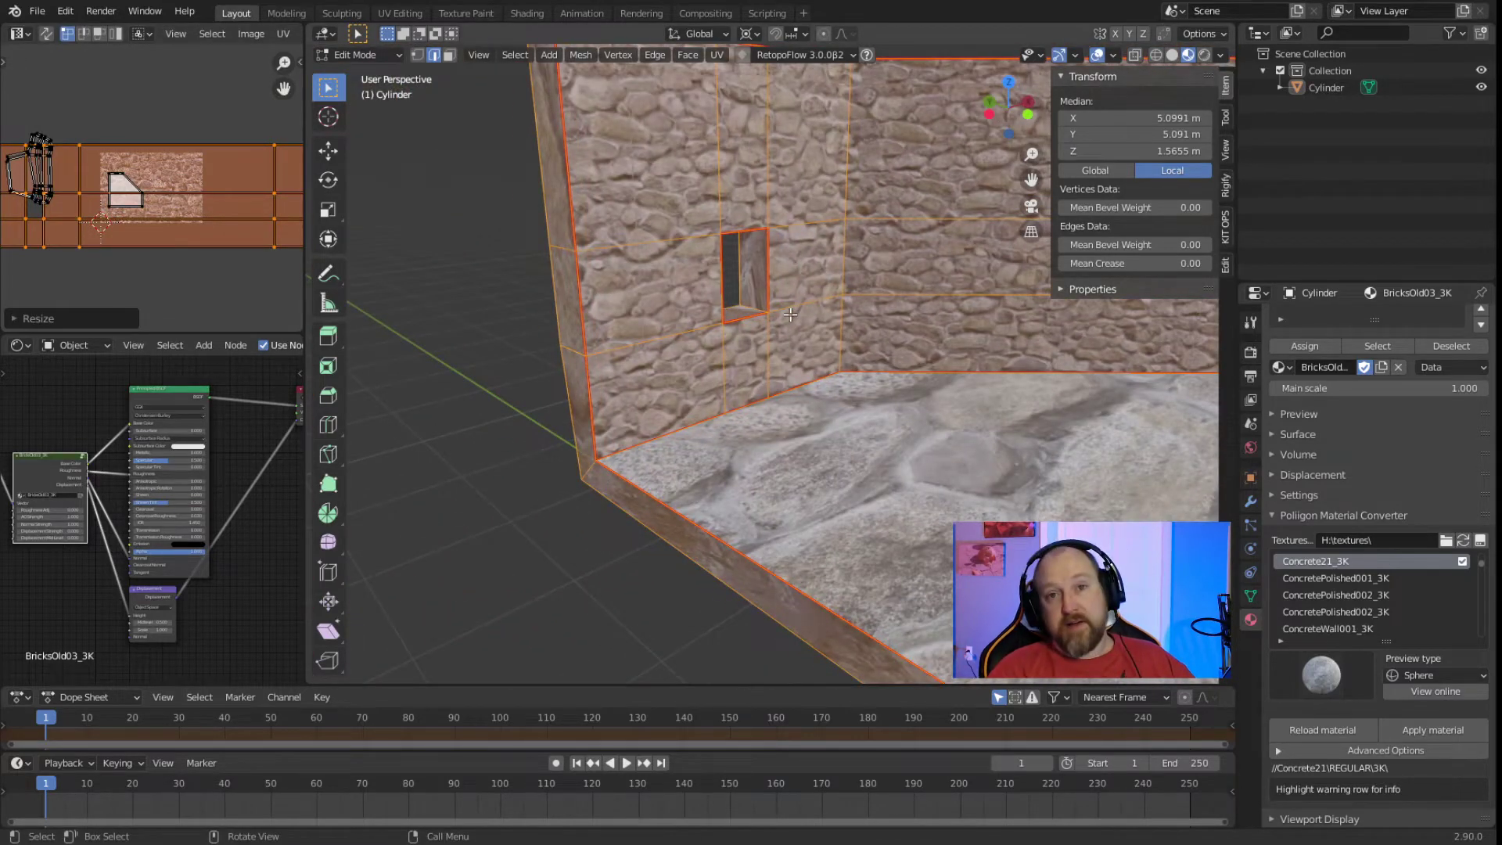
middle_click_drag(790, 314, 852, 304)
scroll(696, 289, "up", 3)
middle_click_drag(697, 288, 583, 419)
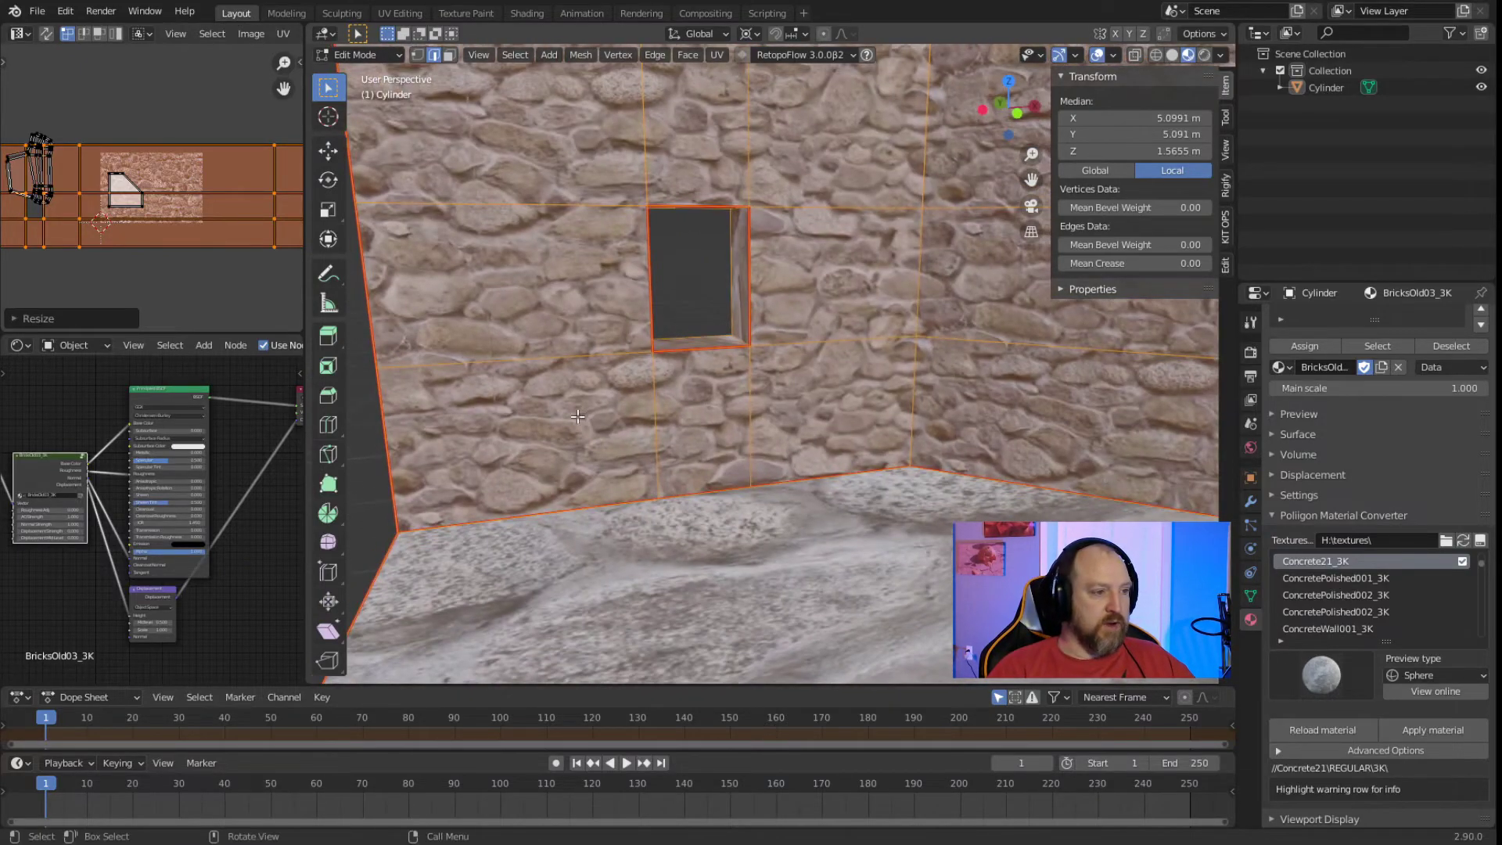
scroll(720, 393, "down", 4)
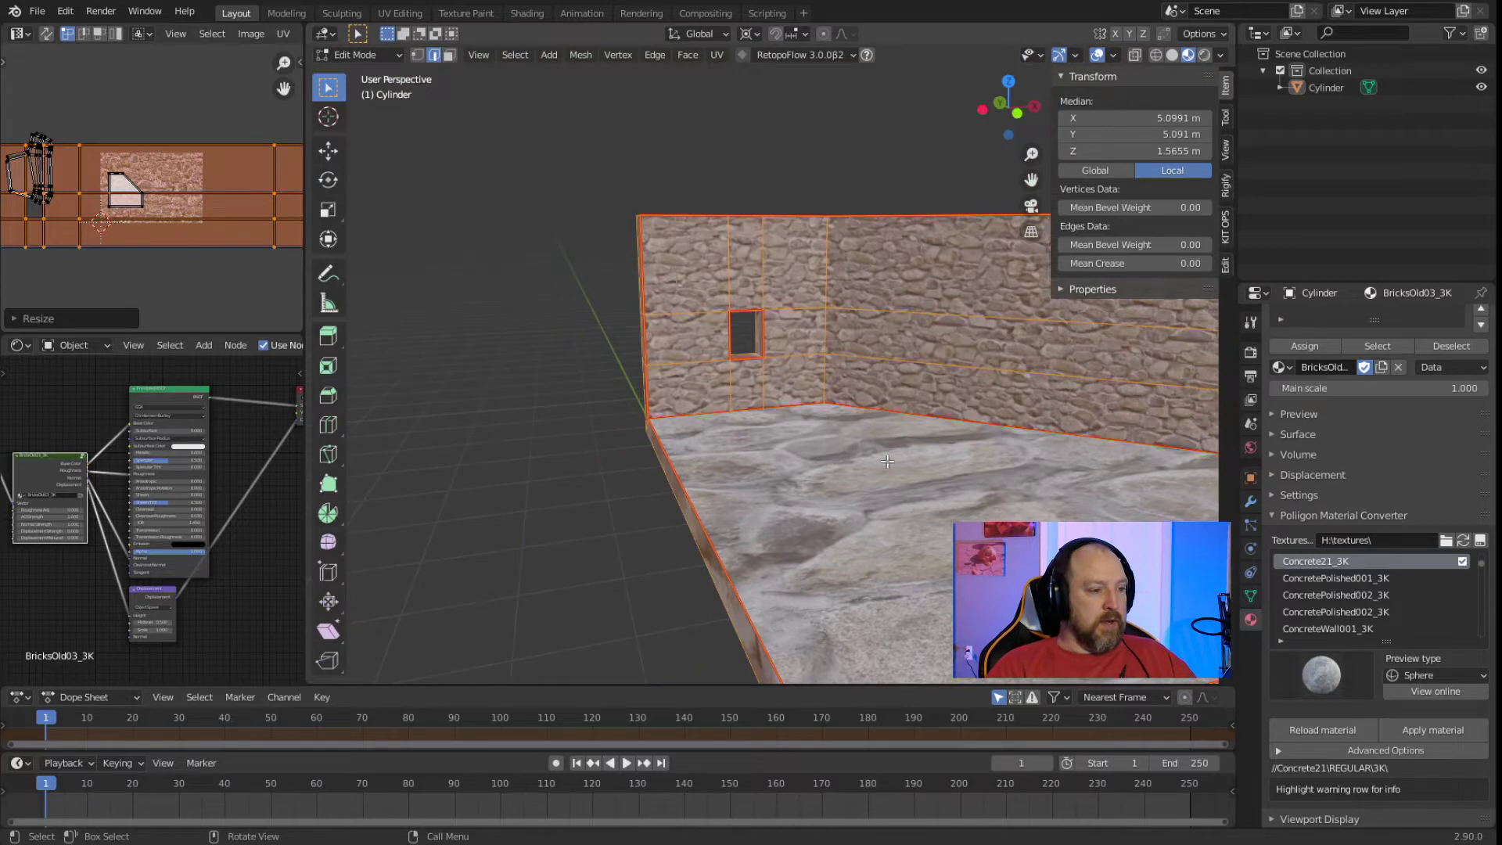
key("alt+a")
Assign the Concrete21_3K material to the floor faces.
left_click(451, 53)
left_click(821, 501)
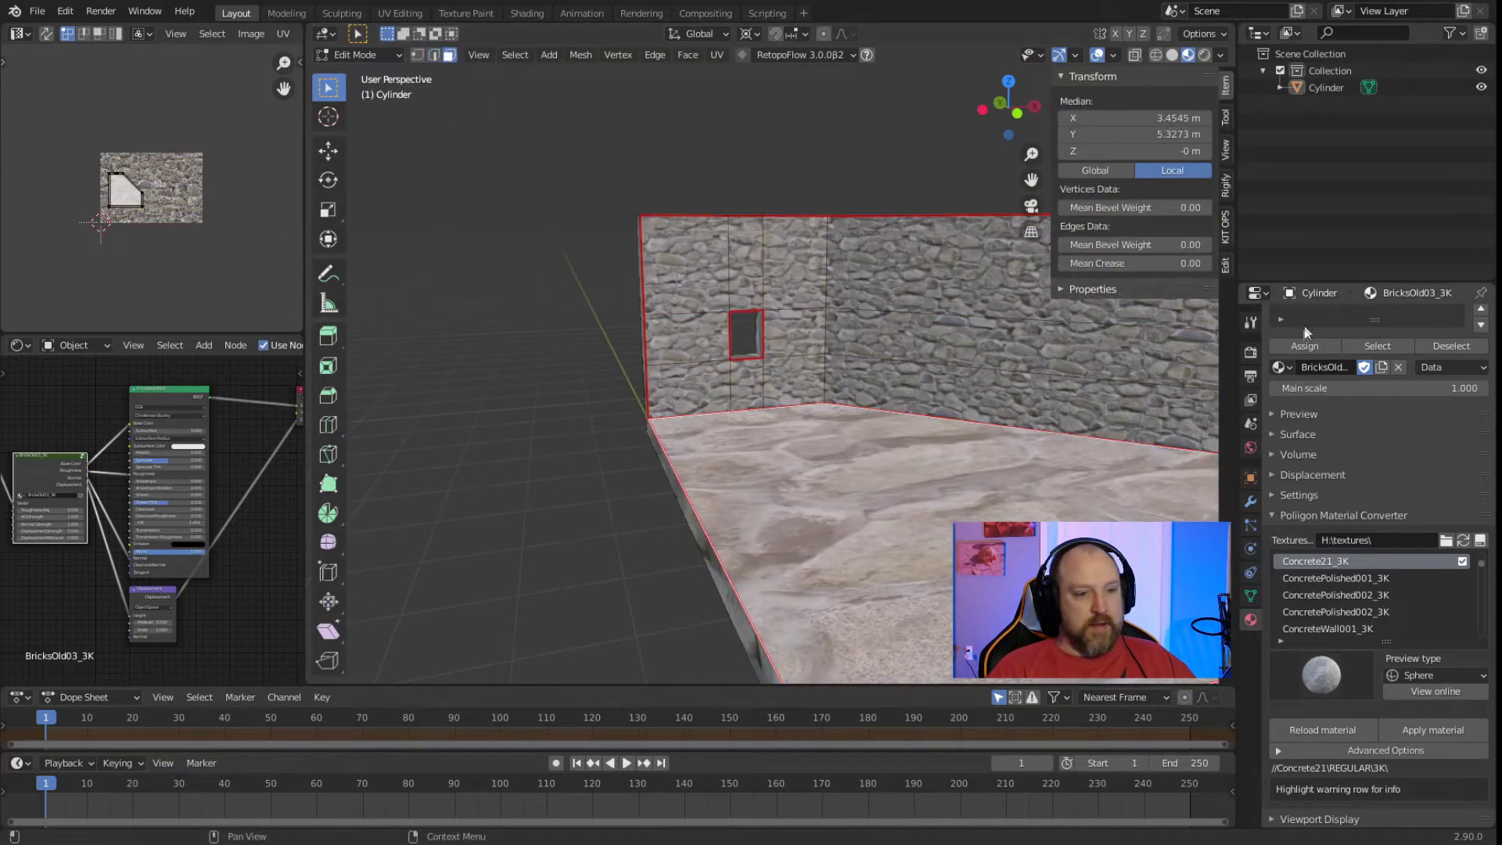
left_click(1326, 343)
left_click(1327, 435)
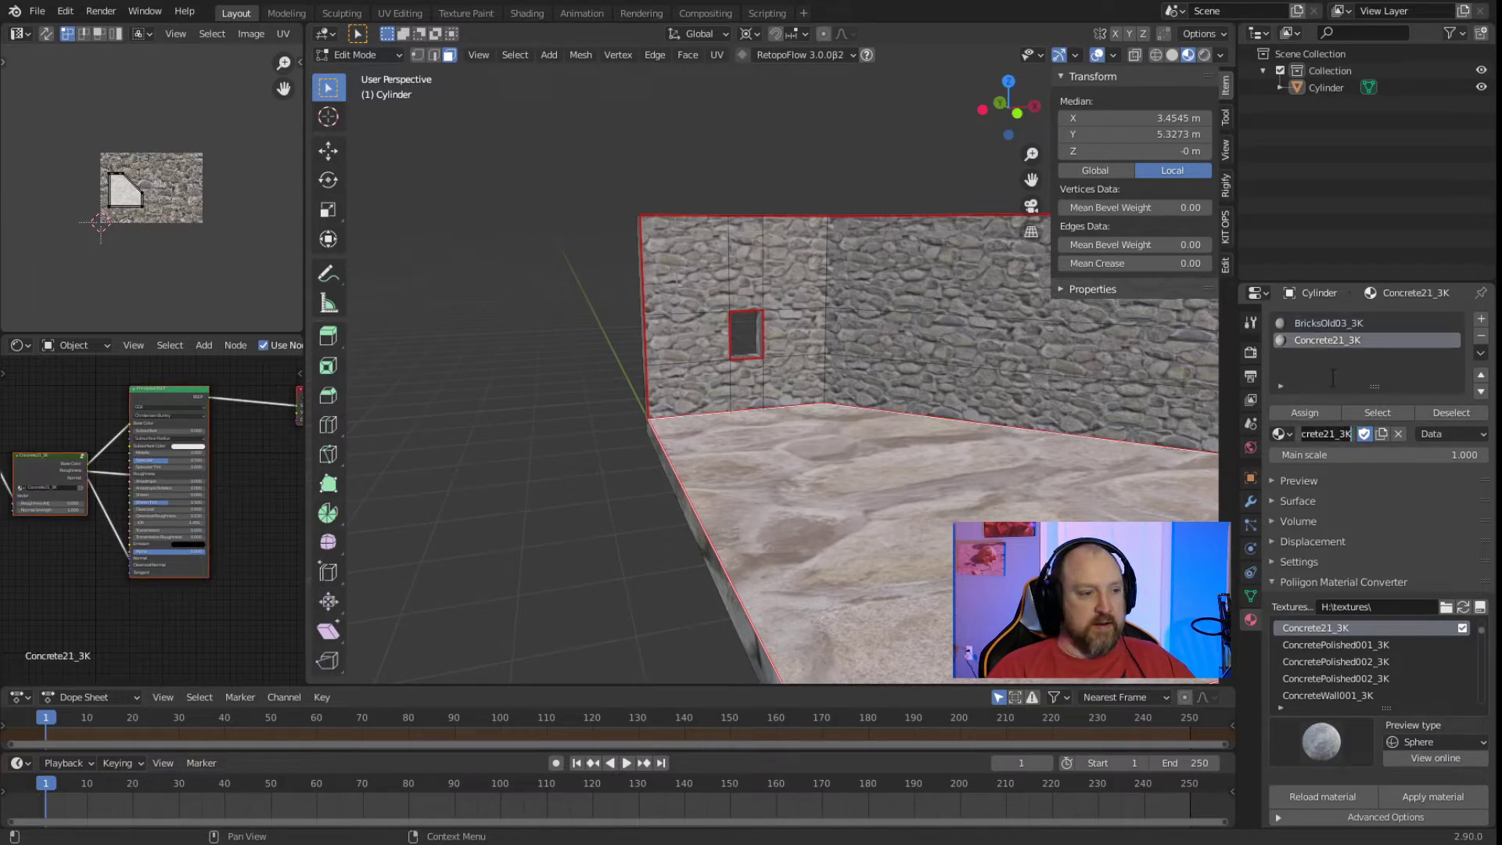
left_click(1305, 415)
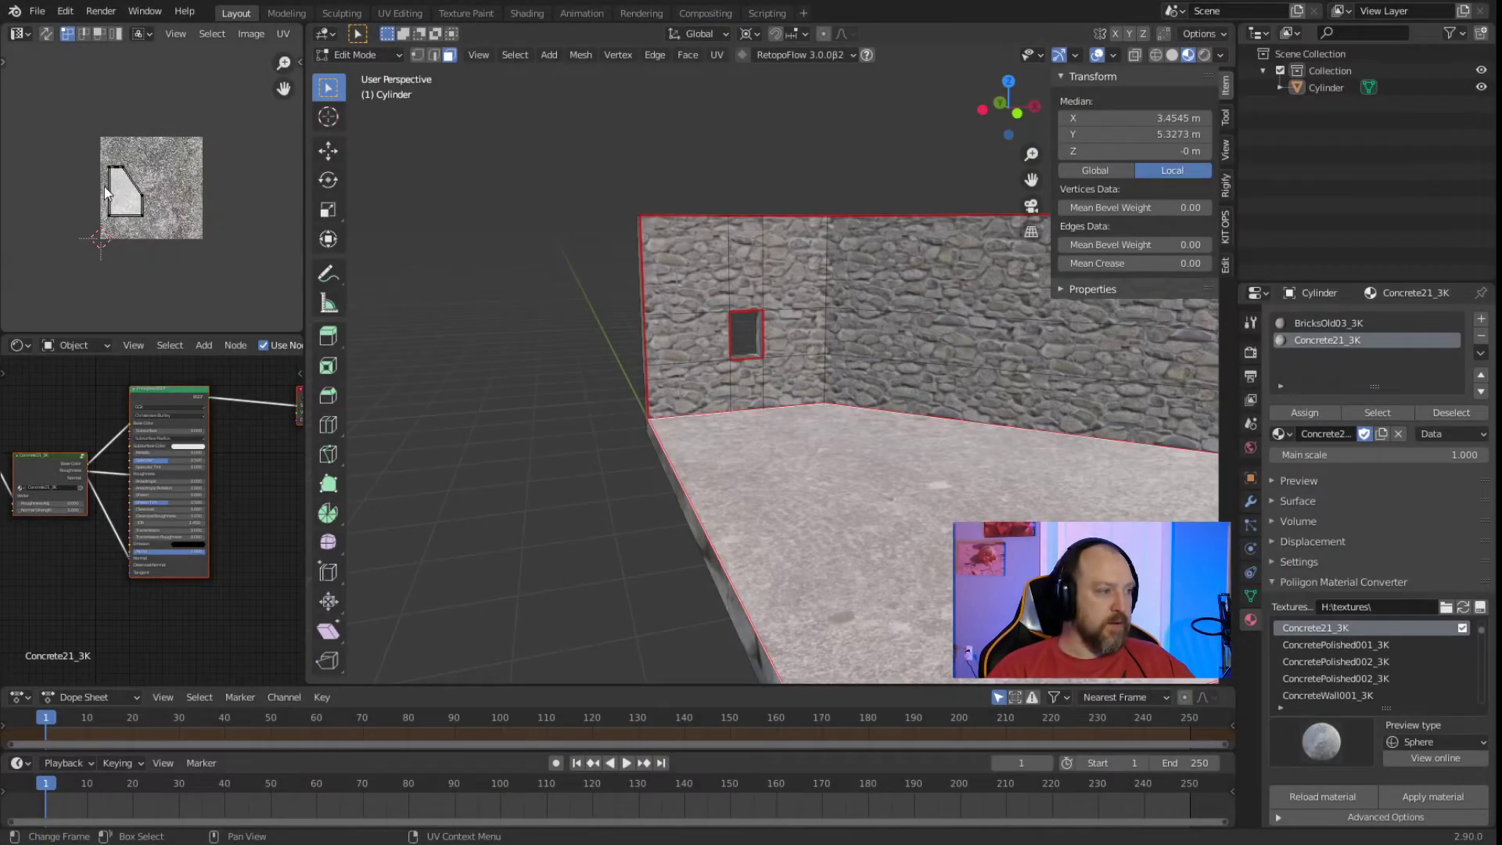
Unwrap the floor faces and scale up their UVs so the concrete tiles finer.
key("l")
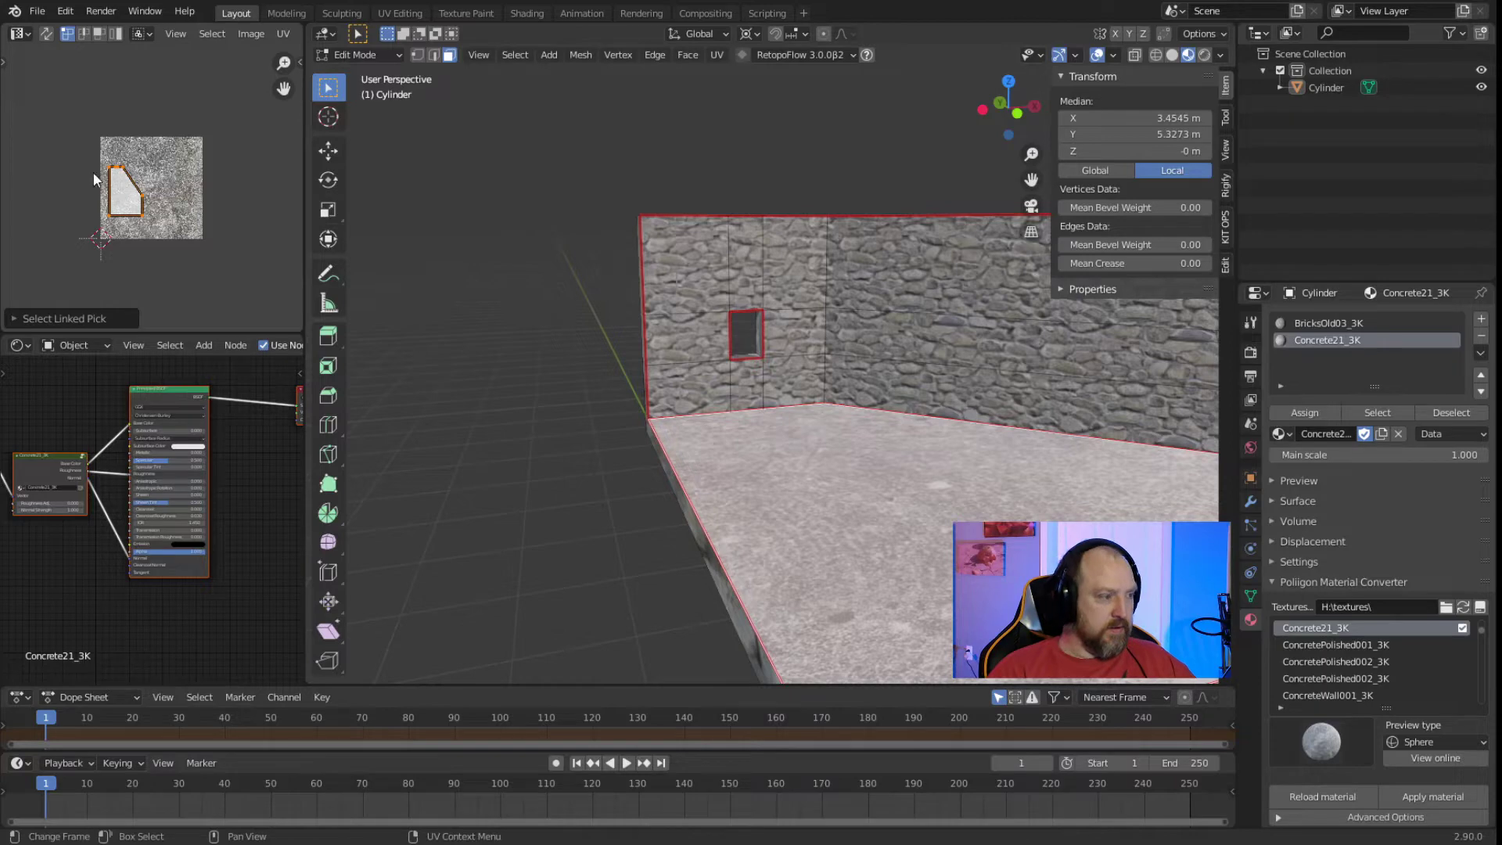
scroll(97, 178, "up", 3)
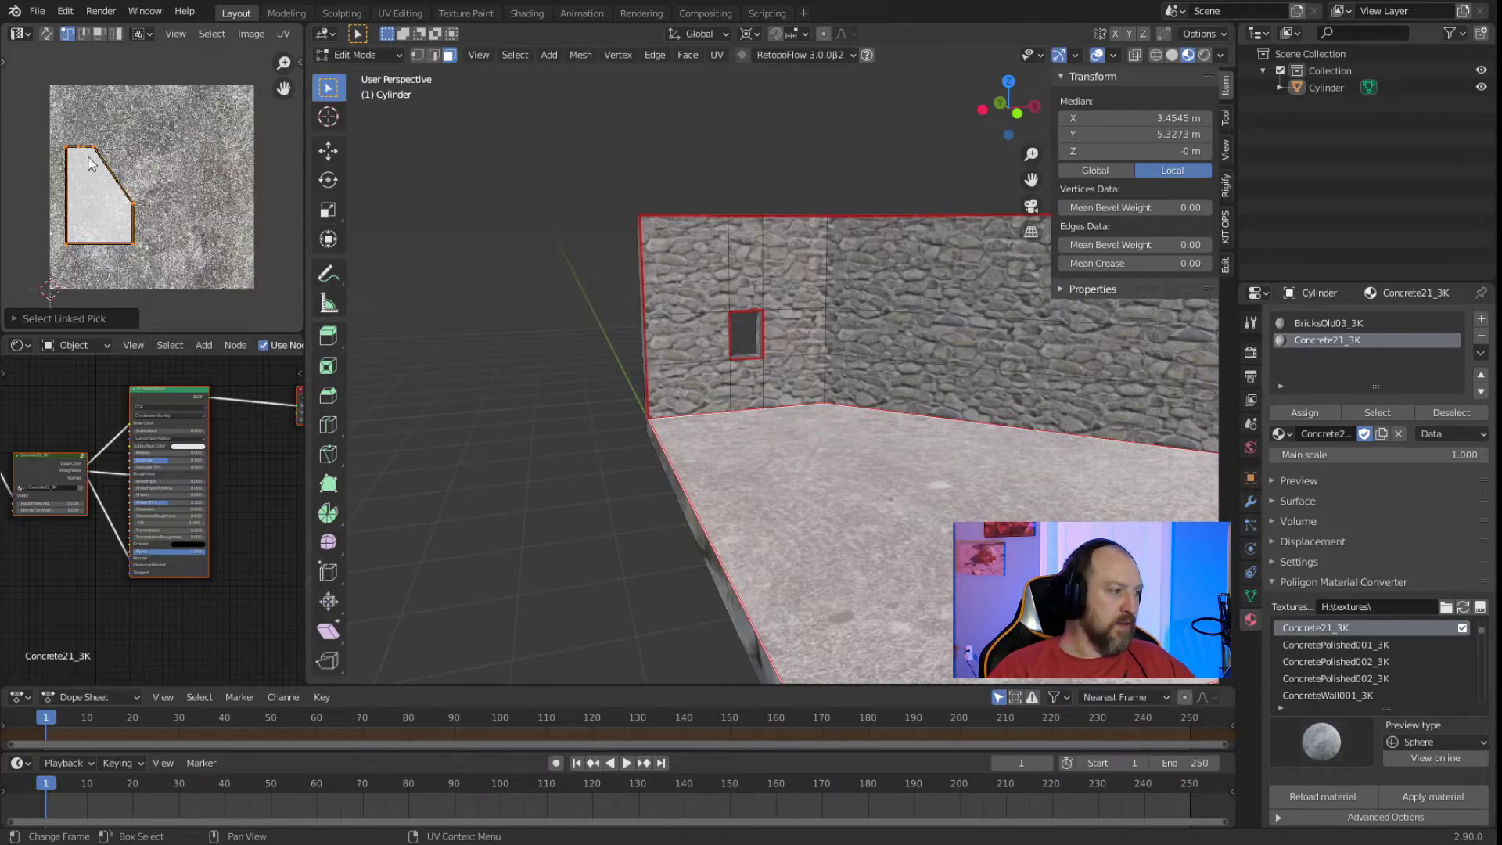
scroll(458, 284, "down", 5)
middle_click_drag(548, 352, 788, 568)
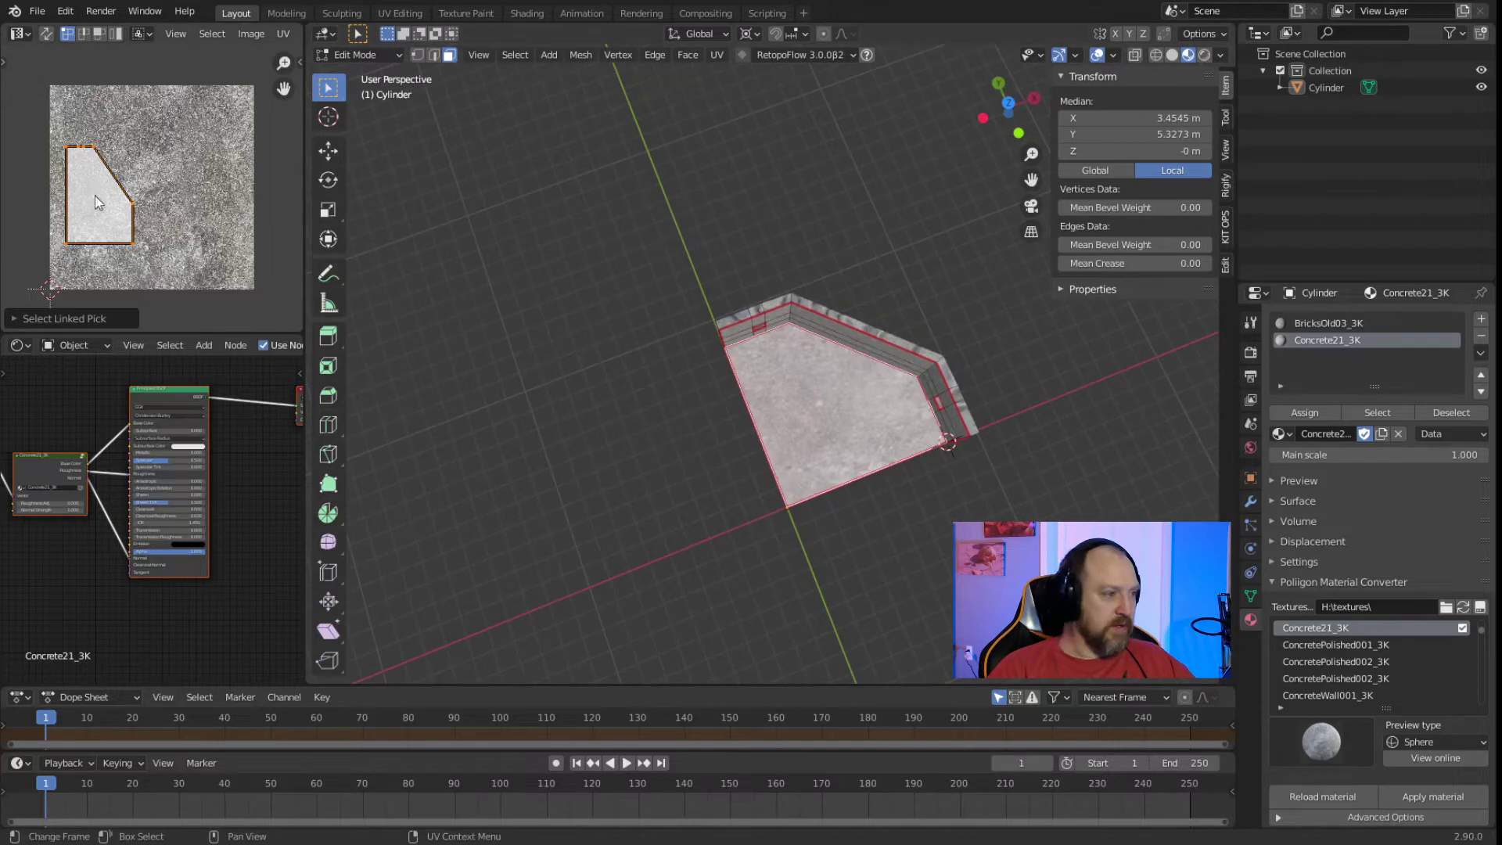
left_click(717, 55)
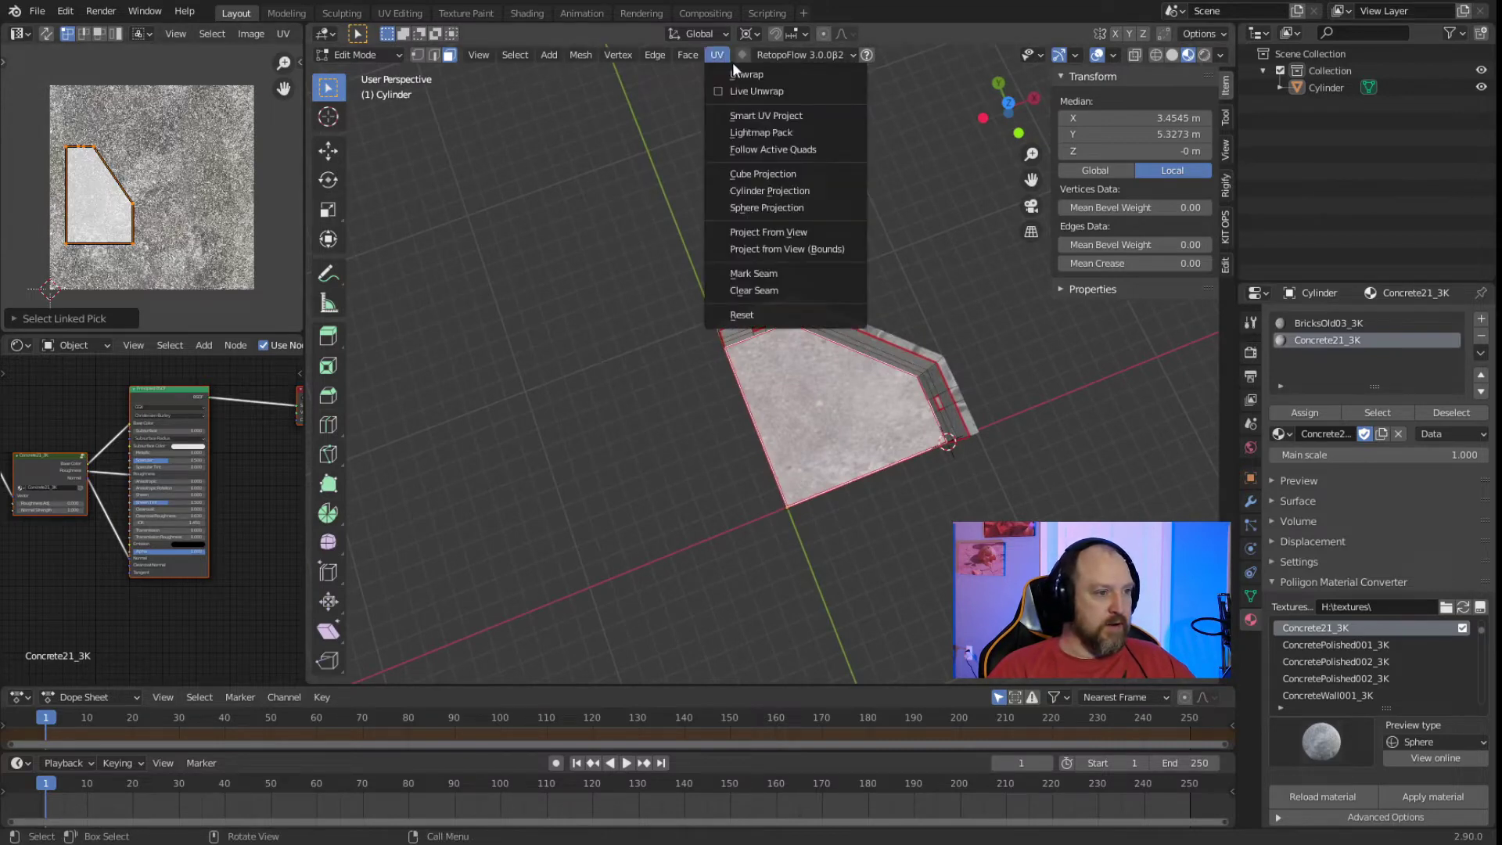
left_click(736, 72)
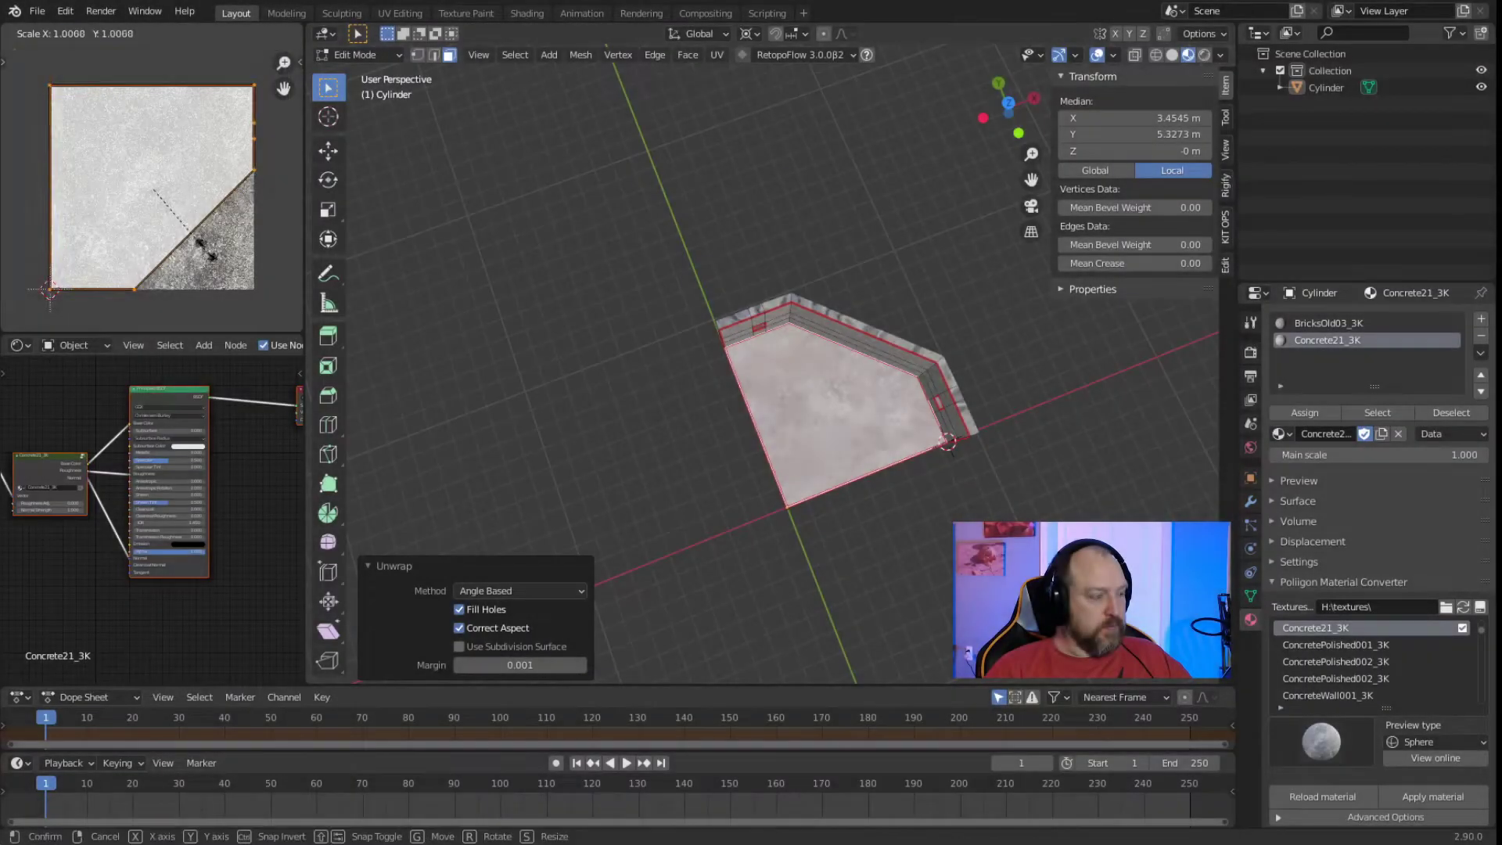
key("s")
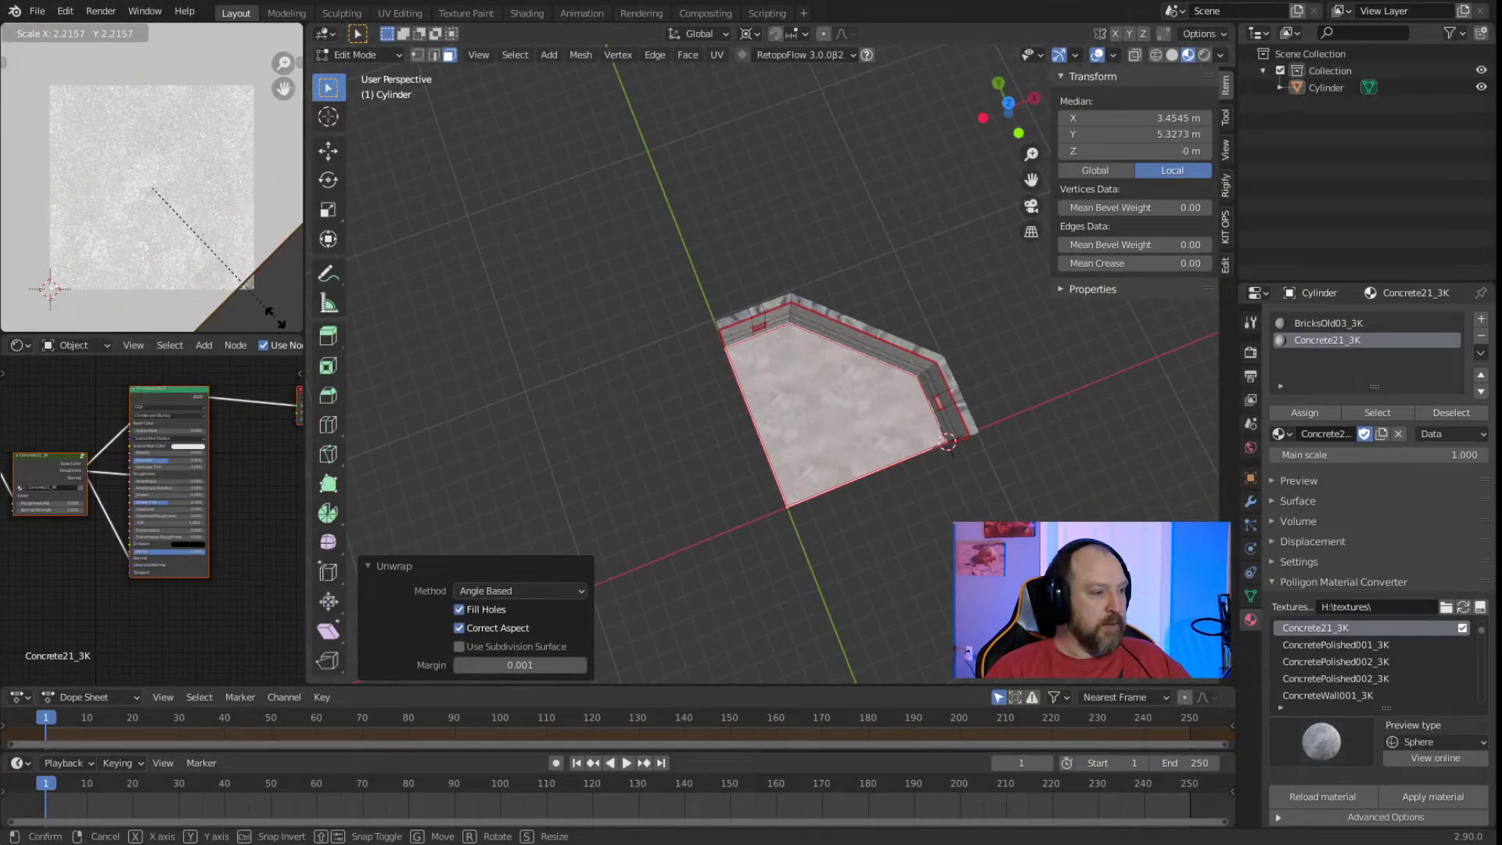
left_click(270, 297)
key("alt+a")
scroll(860, 539, "up", 3)
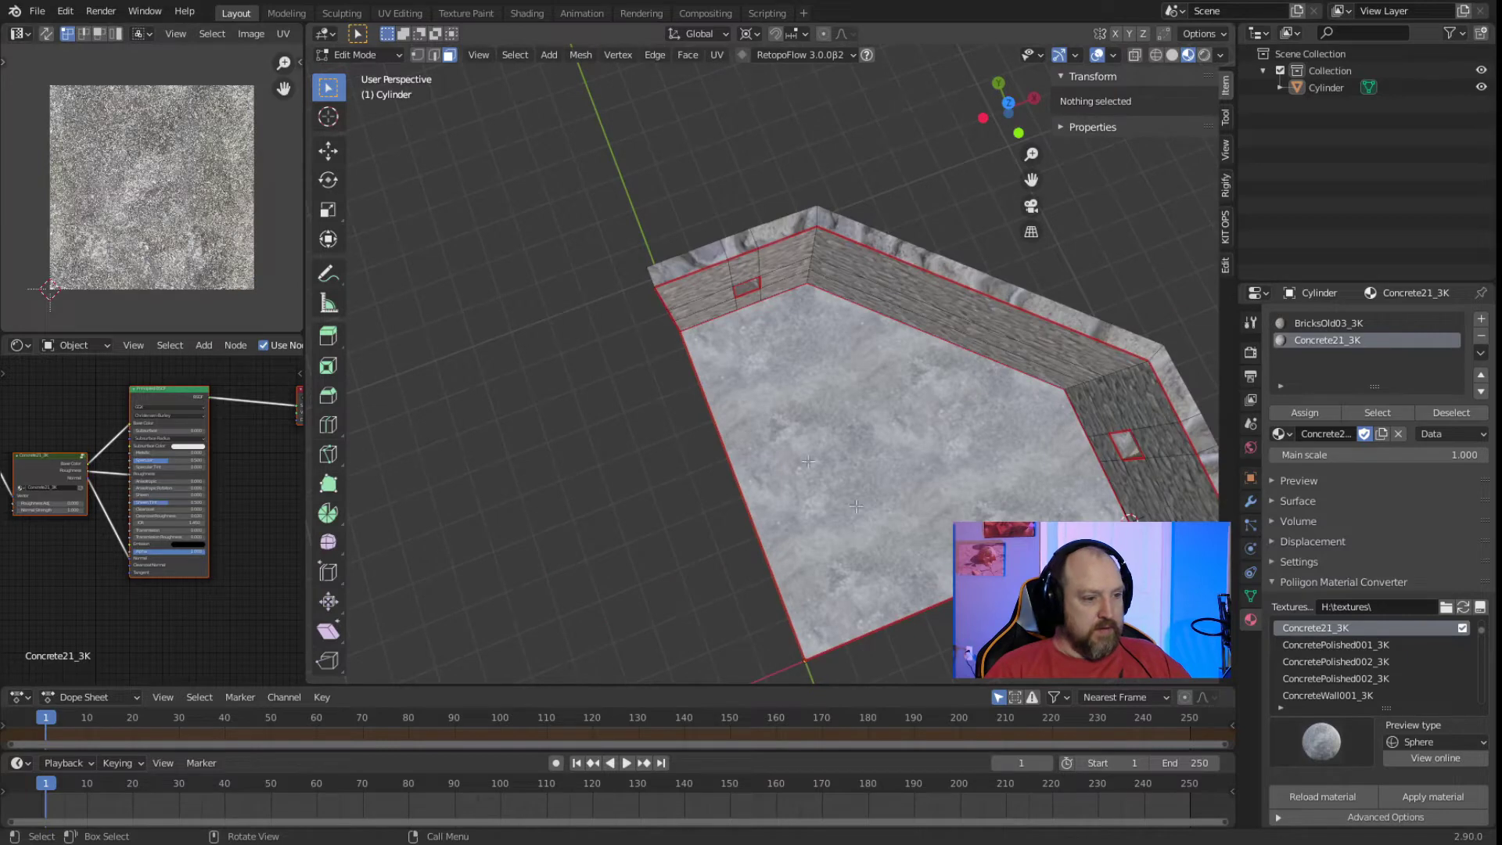
Orbit to low side views to inspect the textured walls and concrete floor.
middle_click_drag(852, 453, 938, 399)
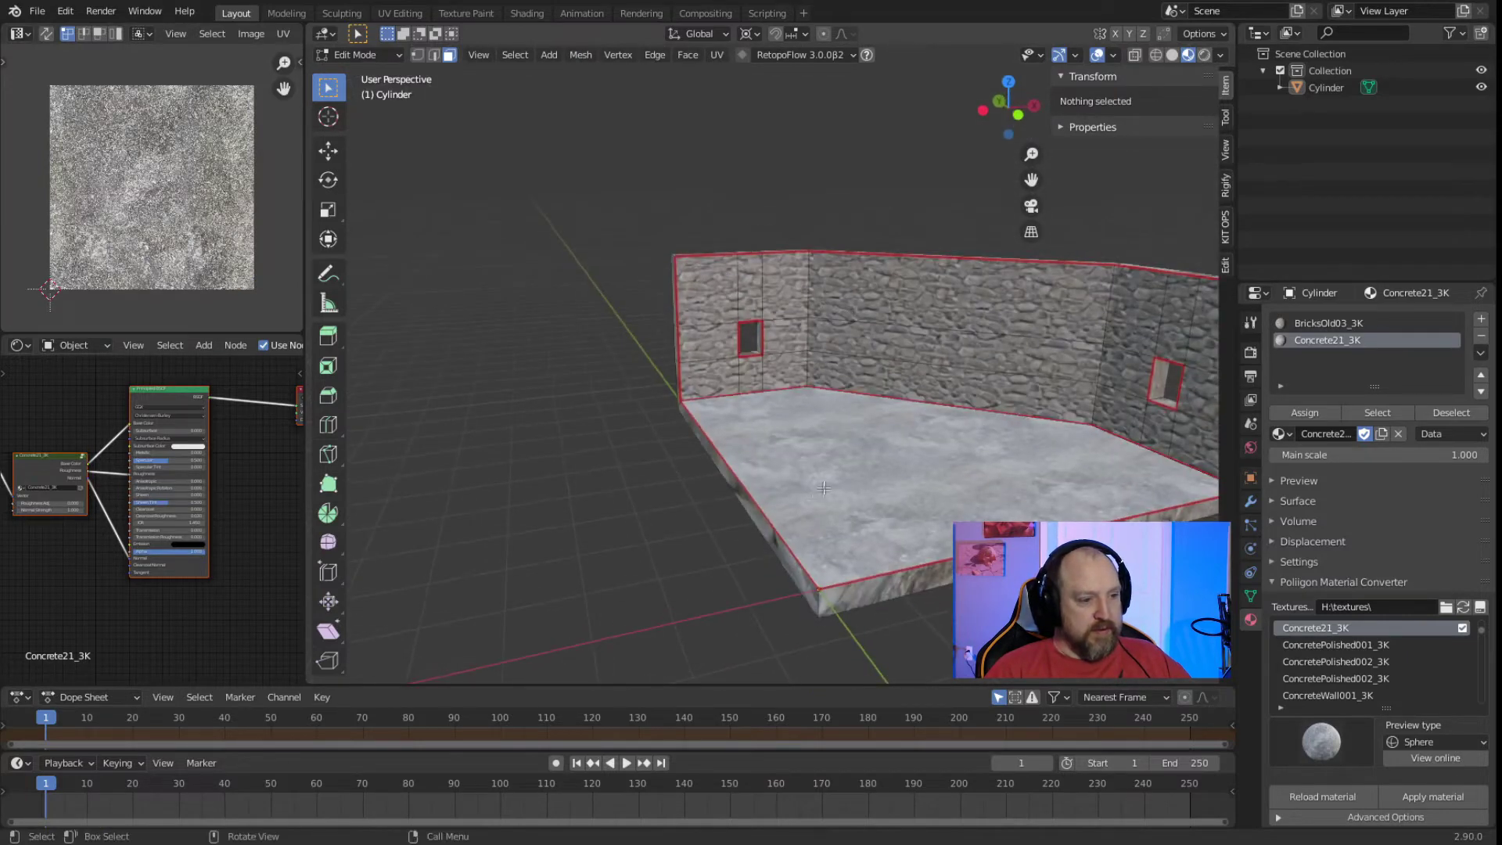
middle_click_drag(824, 489, 827, 490)
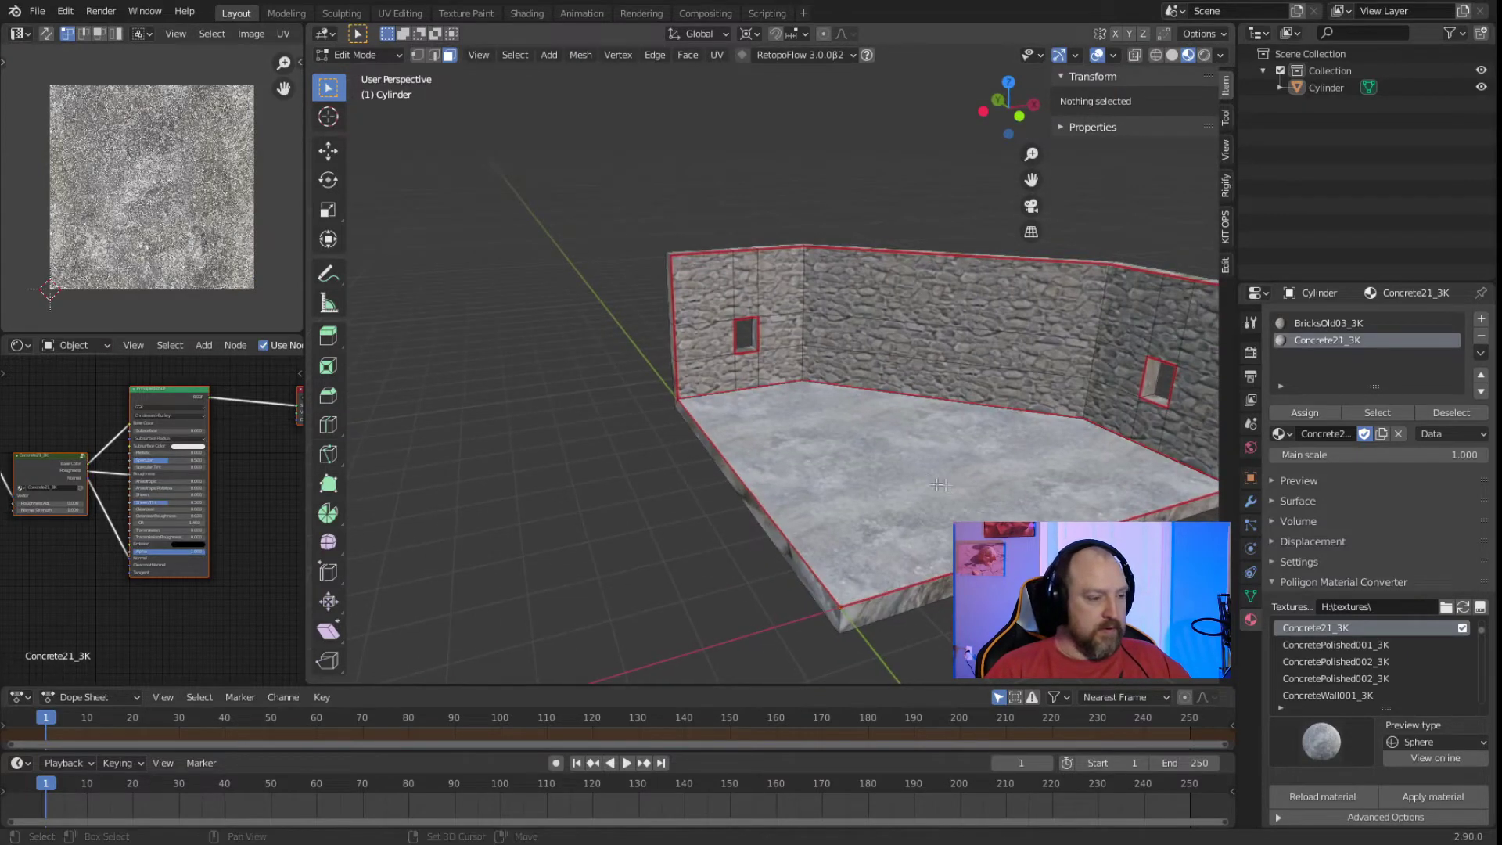
scroll(871, 449, "up", 4)
middle_click_drag(660, 470, 688, 463)
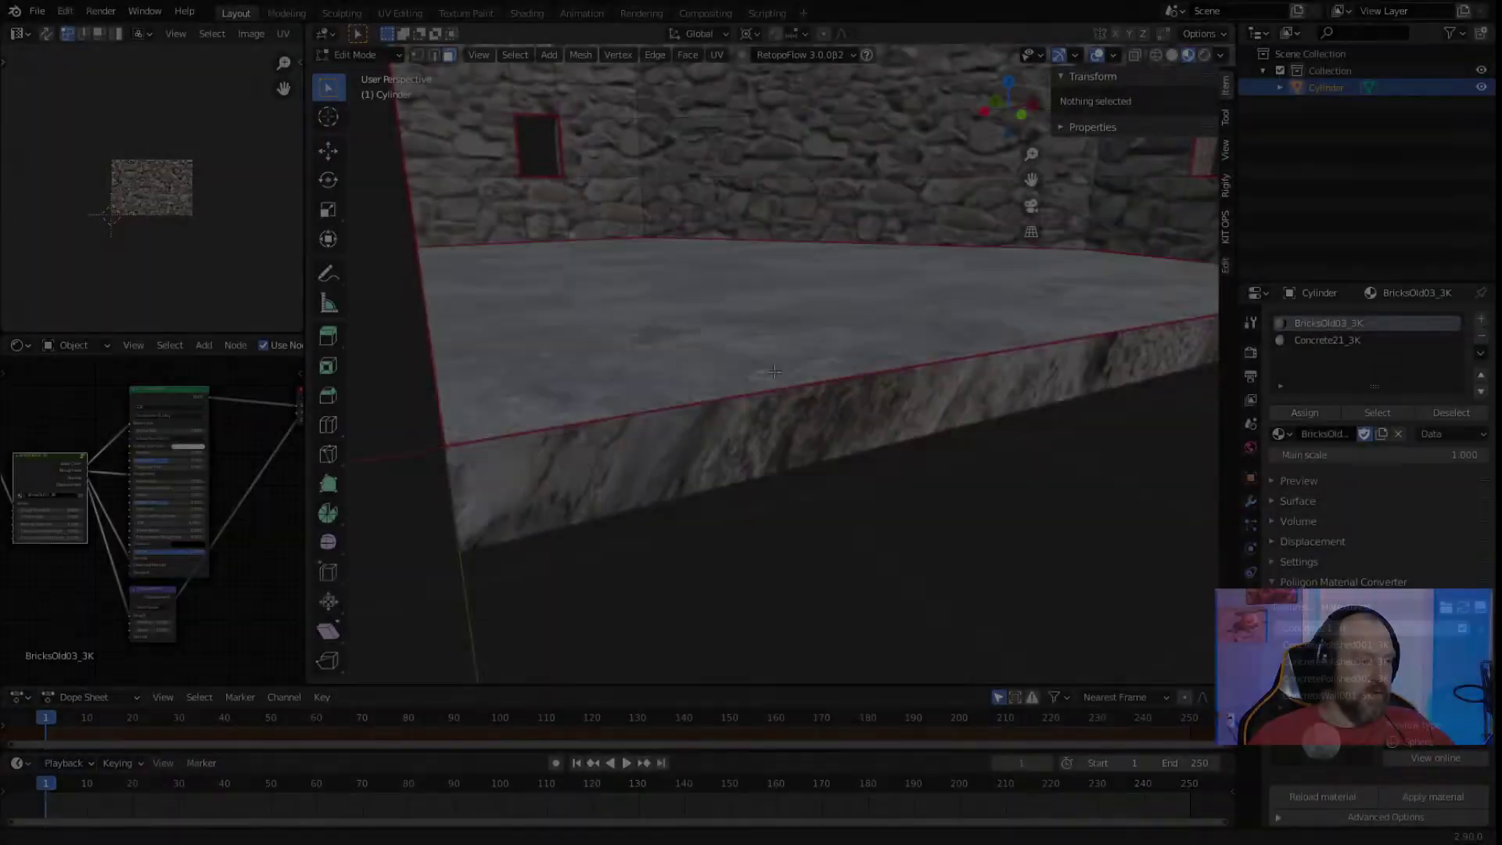
middle_click_drag(782, 501, 829, 490)
middle_click_drag(749, 466, 743, 548)
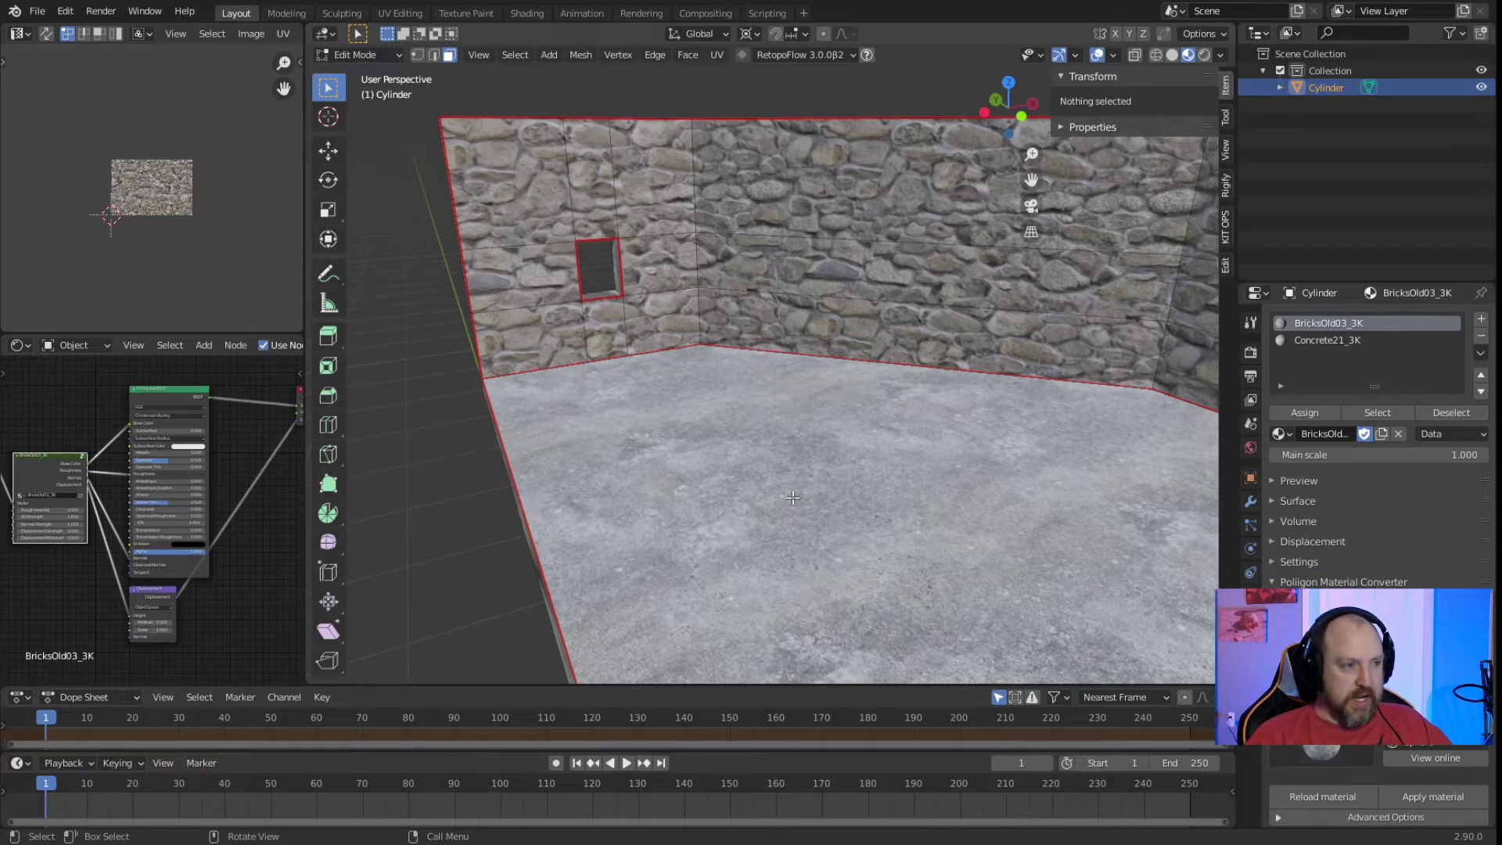
View the back wall with both windows from outside, then switch to Object Mode.
middle_click_drag(767, 501, 713, 366)
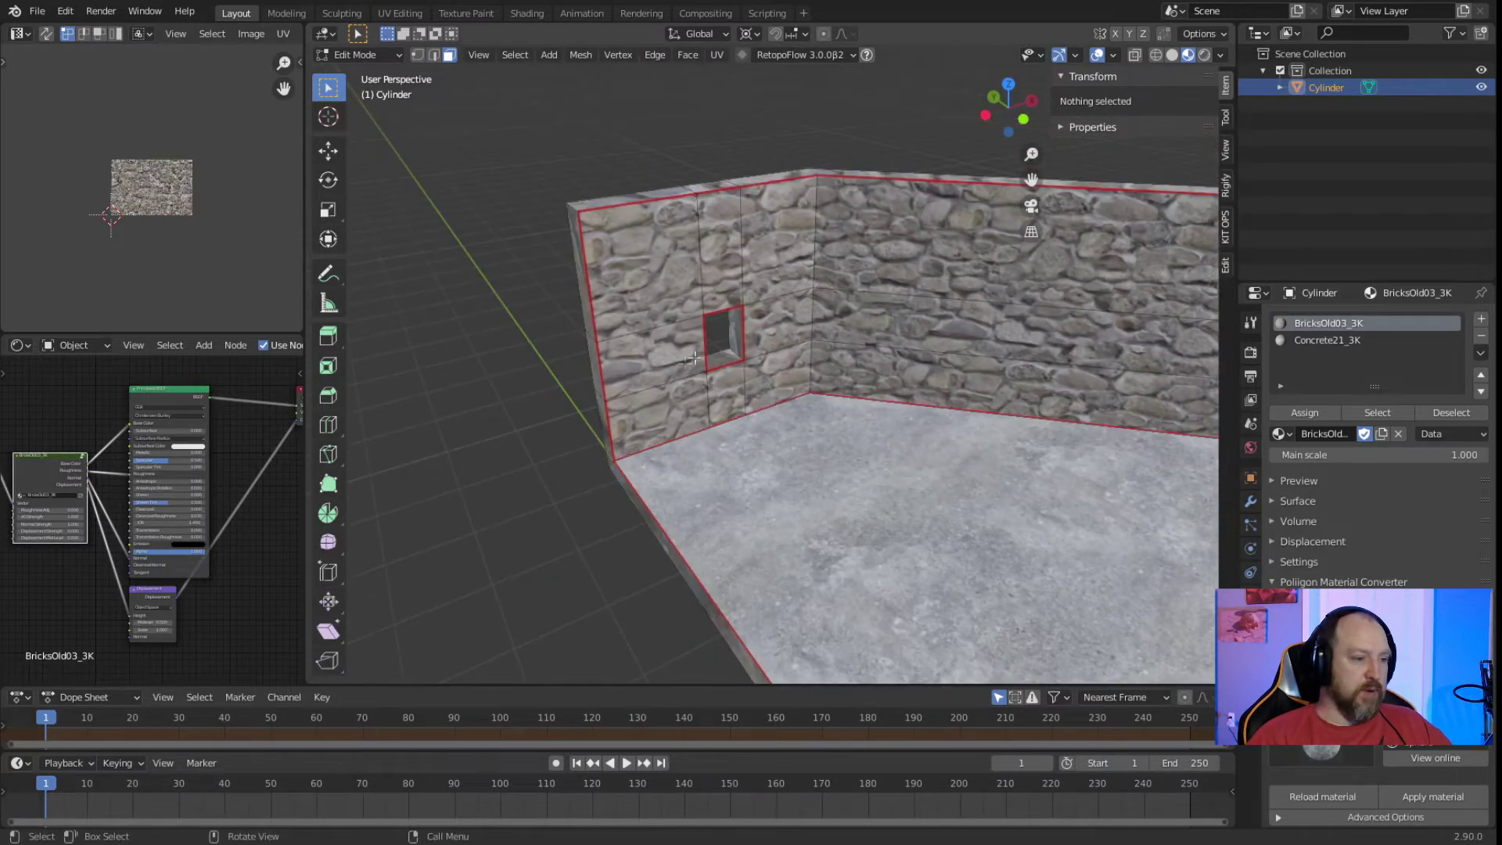
middle_click_drag(956, 470, 851, 542)
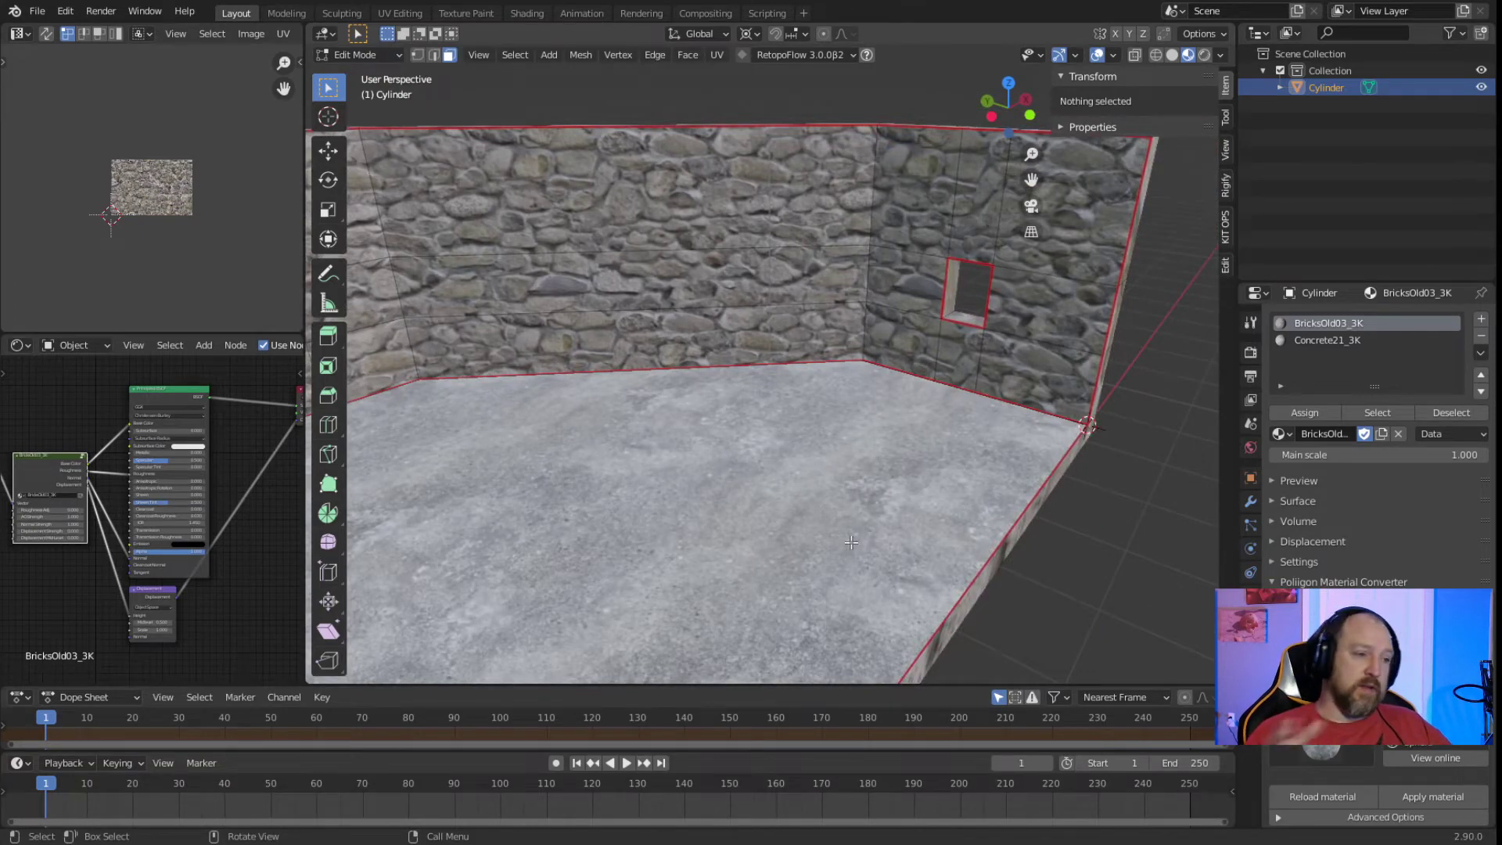
middle_click_drag(791, 503, 629, 269)
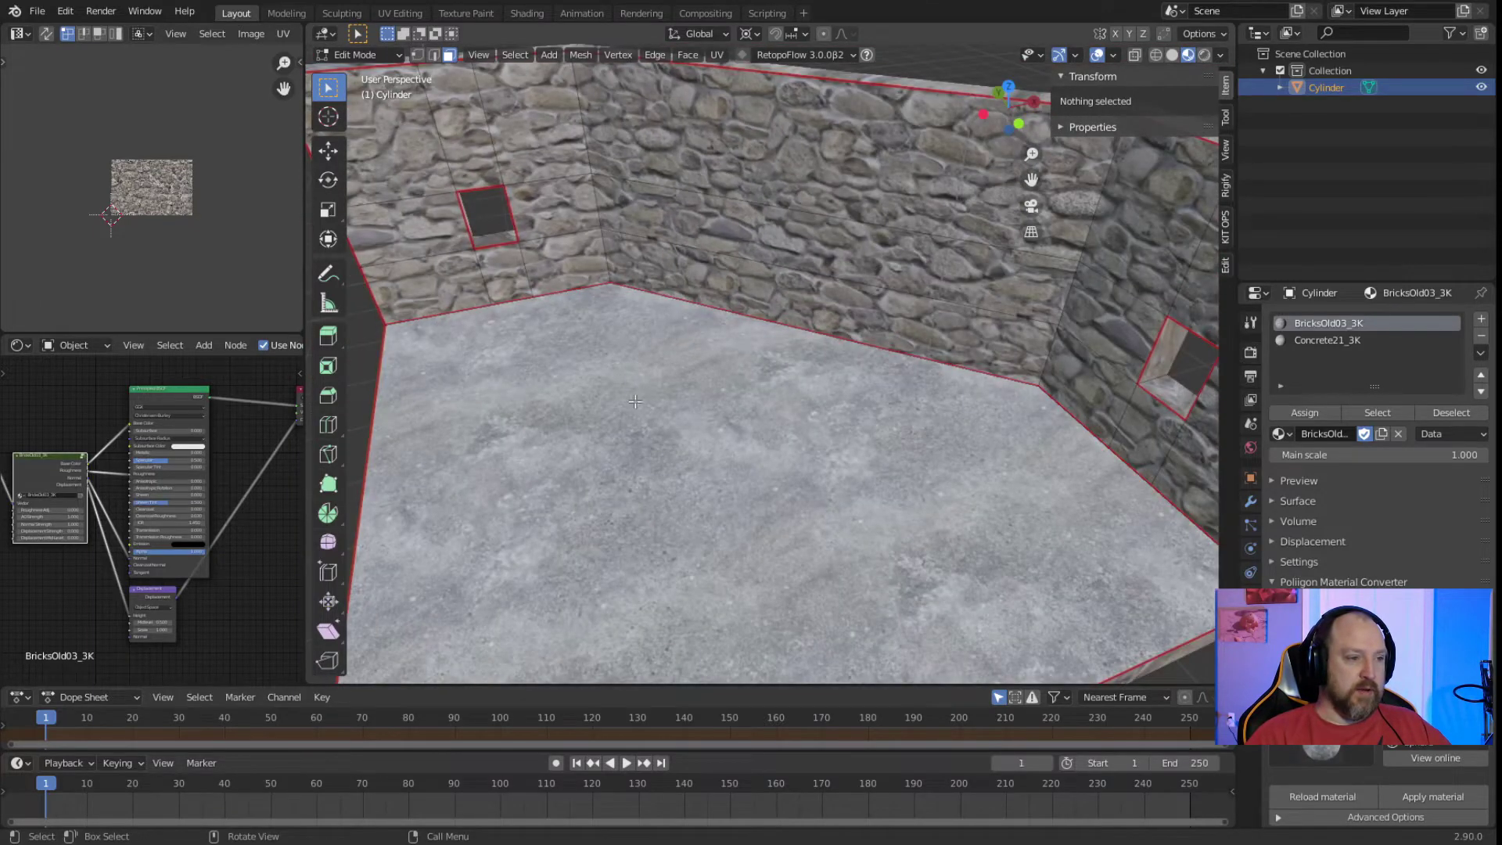
middle_click_drag(857, 388, 811, 361)
scroll(811, 361, "down", 5)
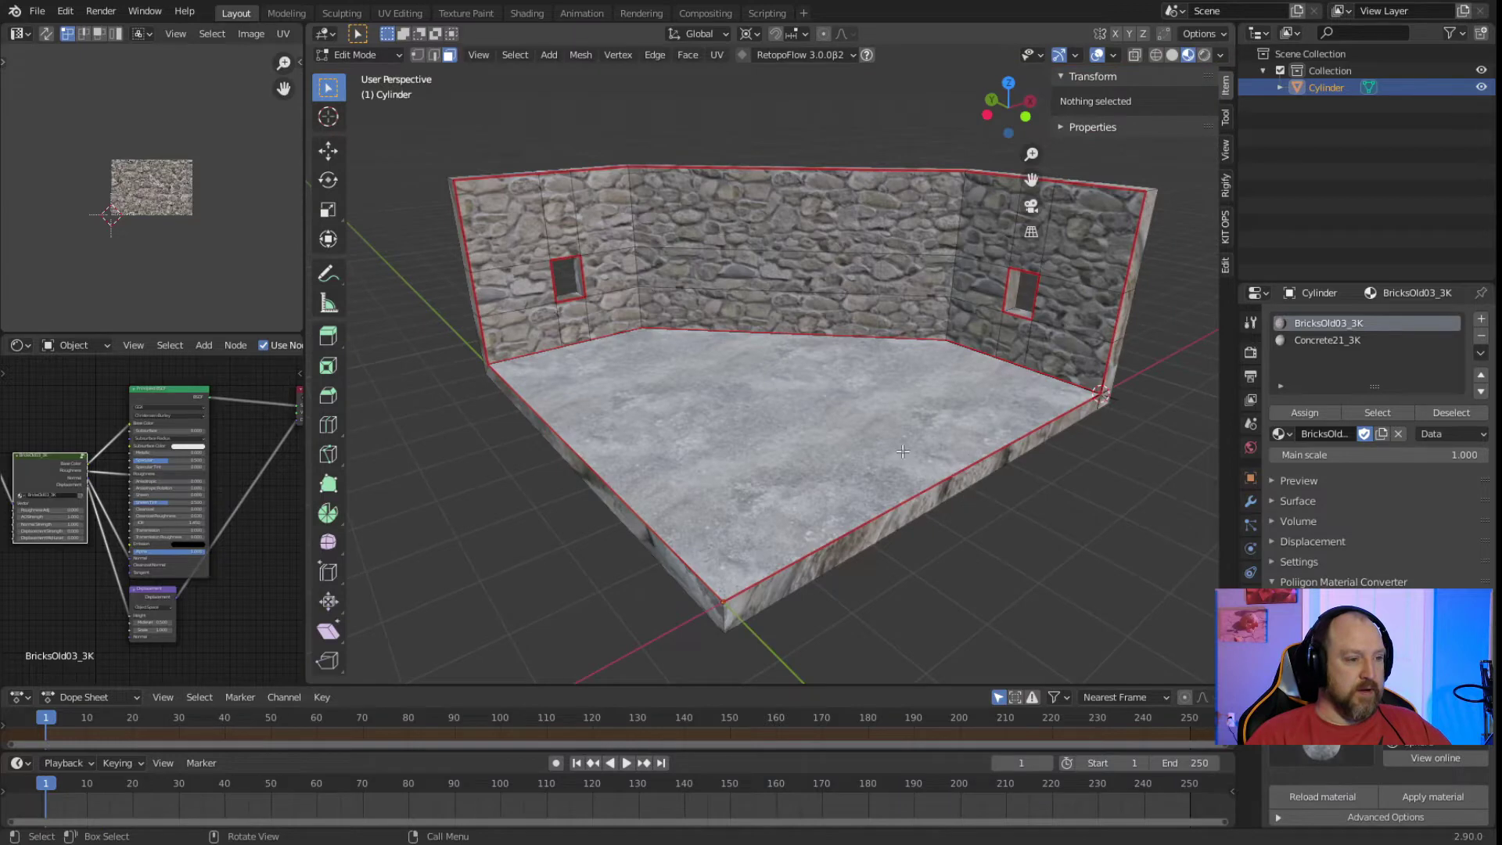
key("Tab")
middle_click_drag(954, 546, 753, 555)
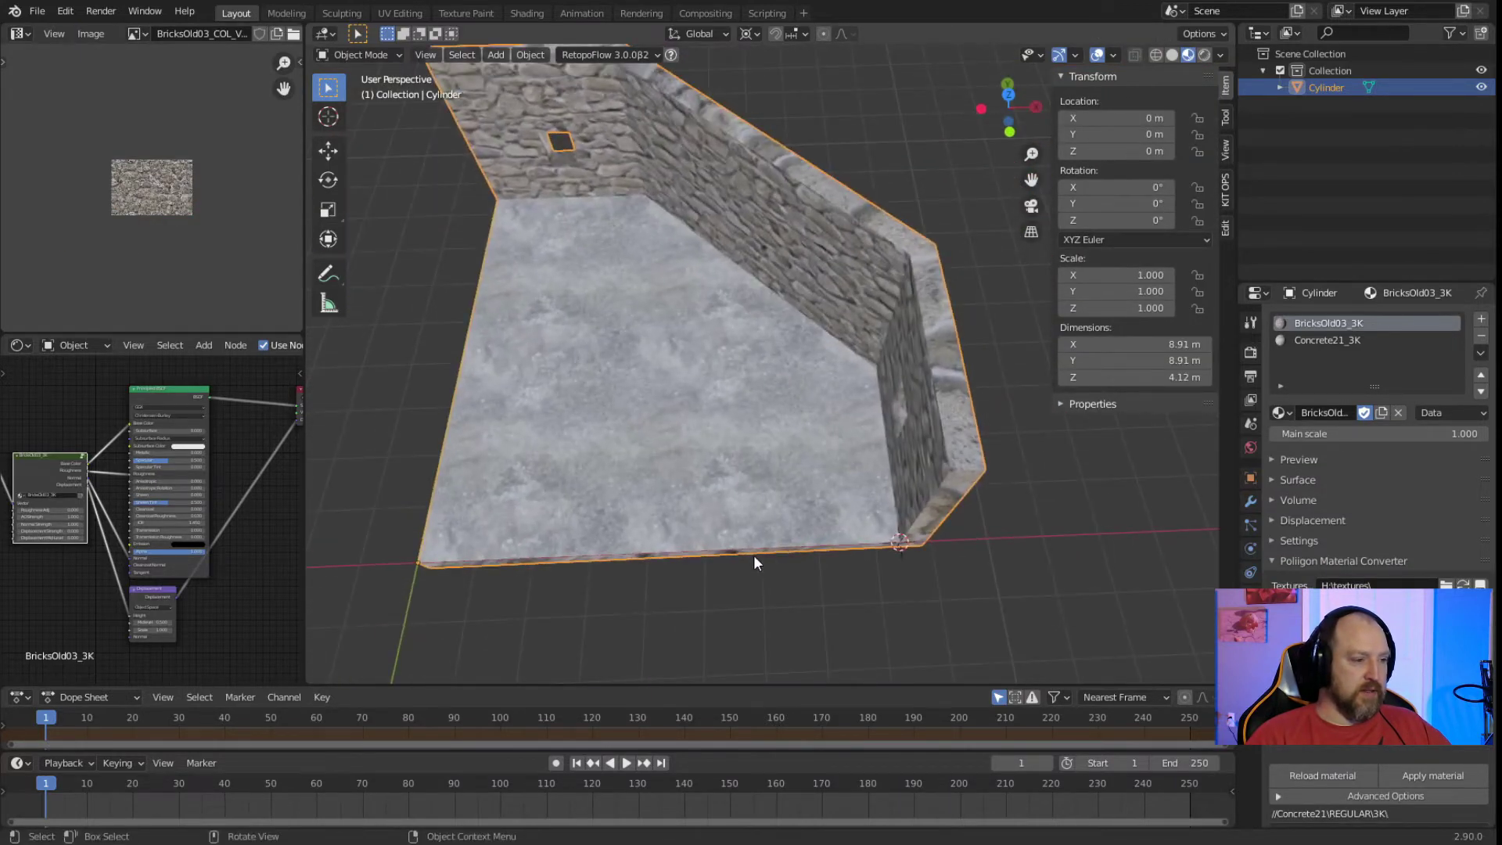
Add a Mirror modifier to the wall object, mirroring across both X and Y.
key("KP_7")
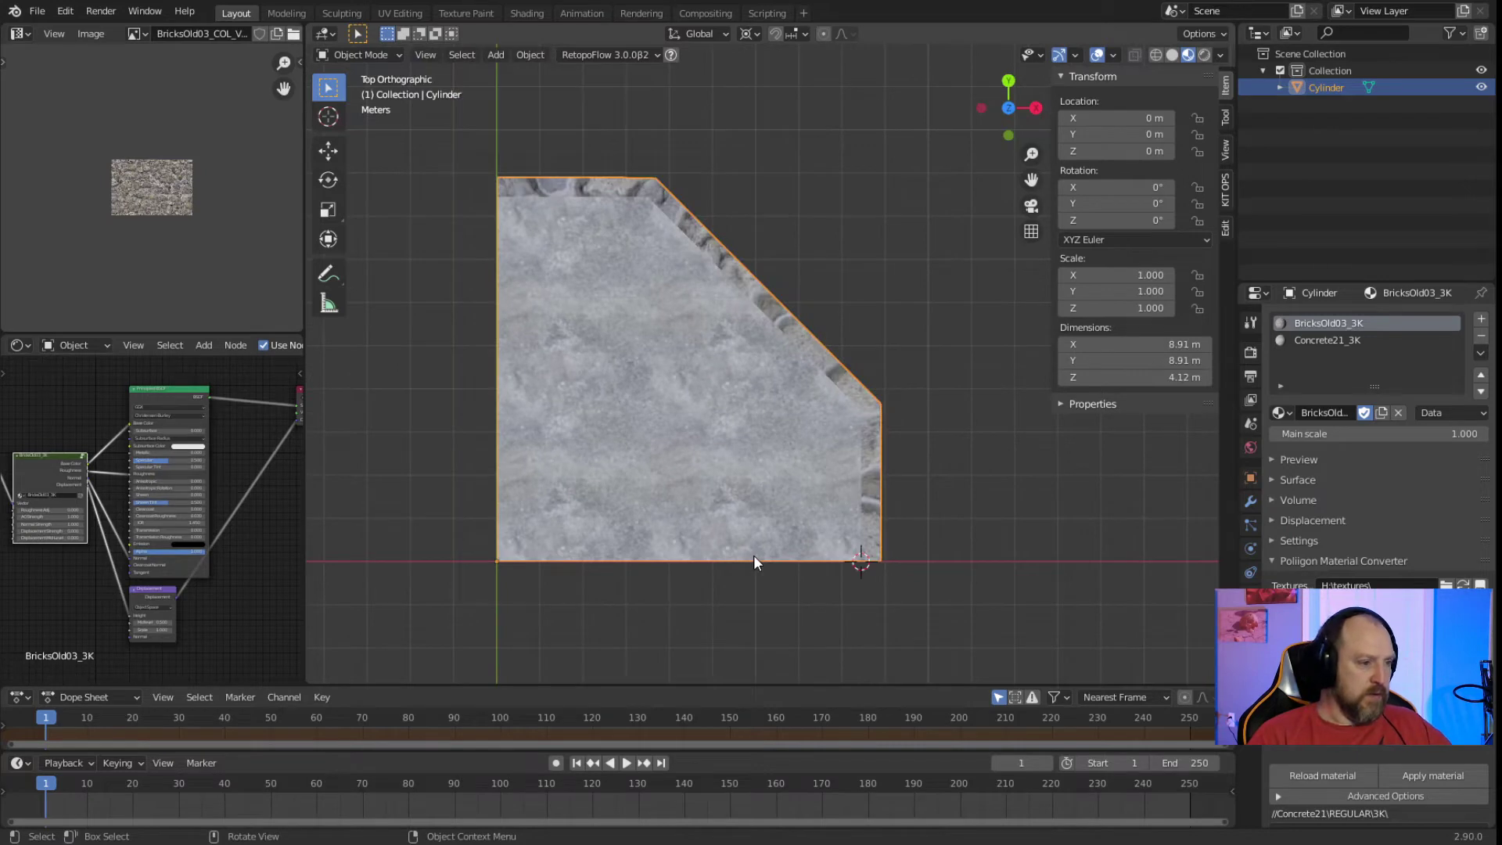
middle_click_drag(818, 490, 857, 416)
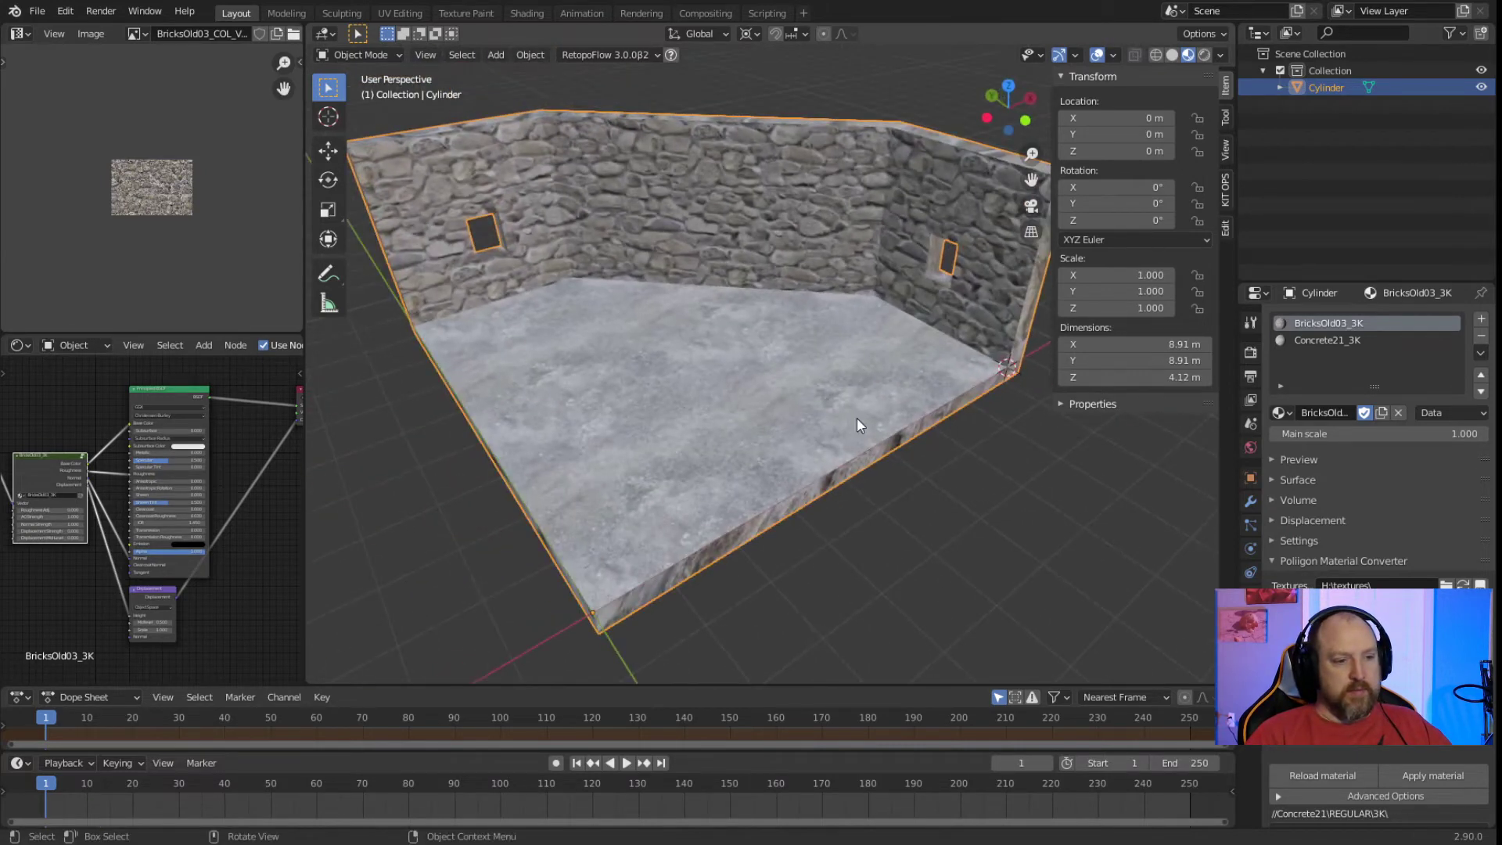
left_click(1250, 502)
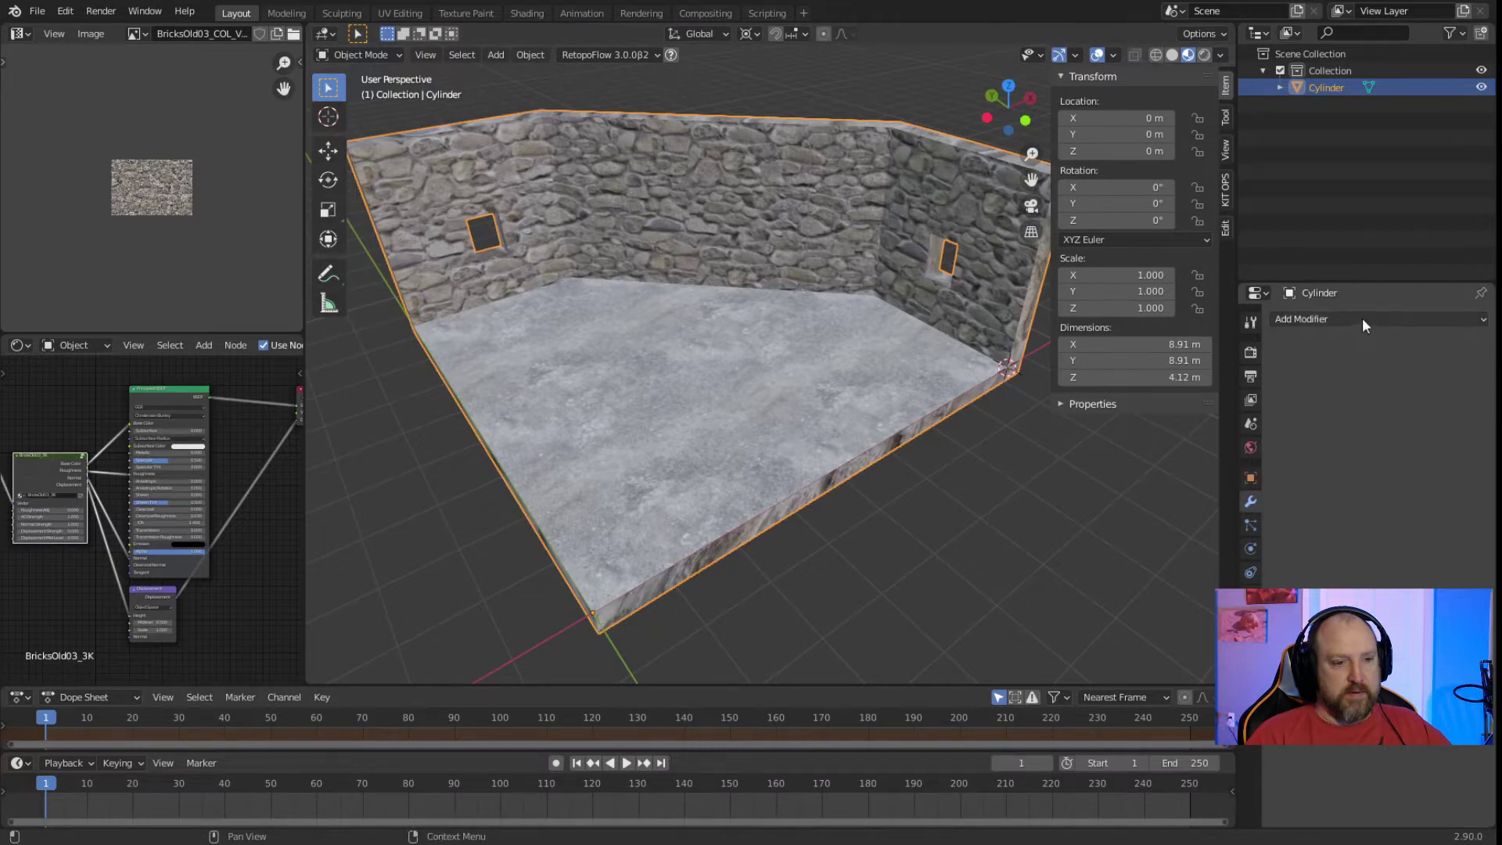
left_click(1362, 318)
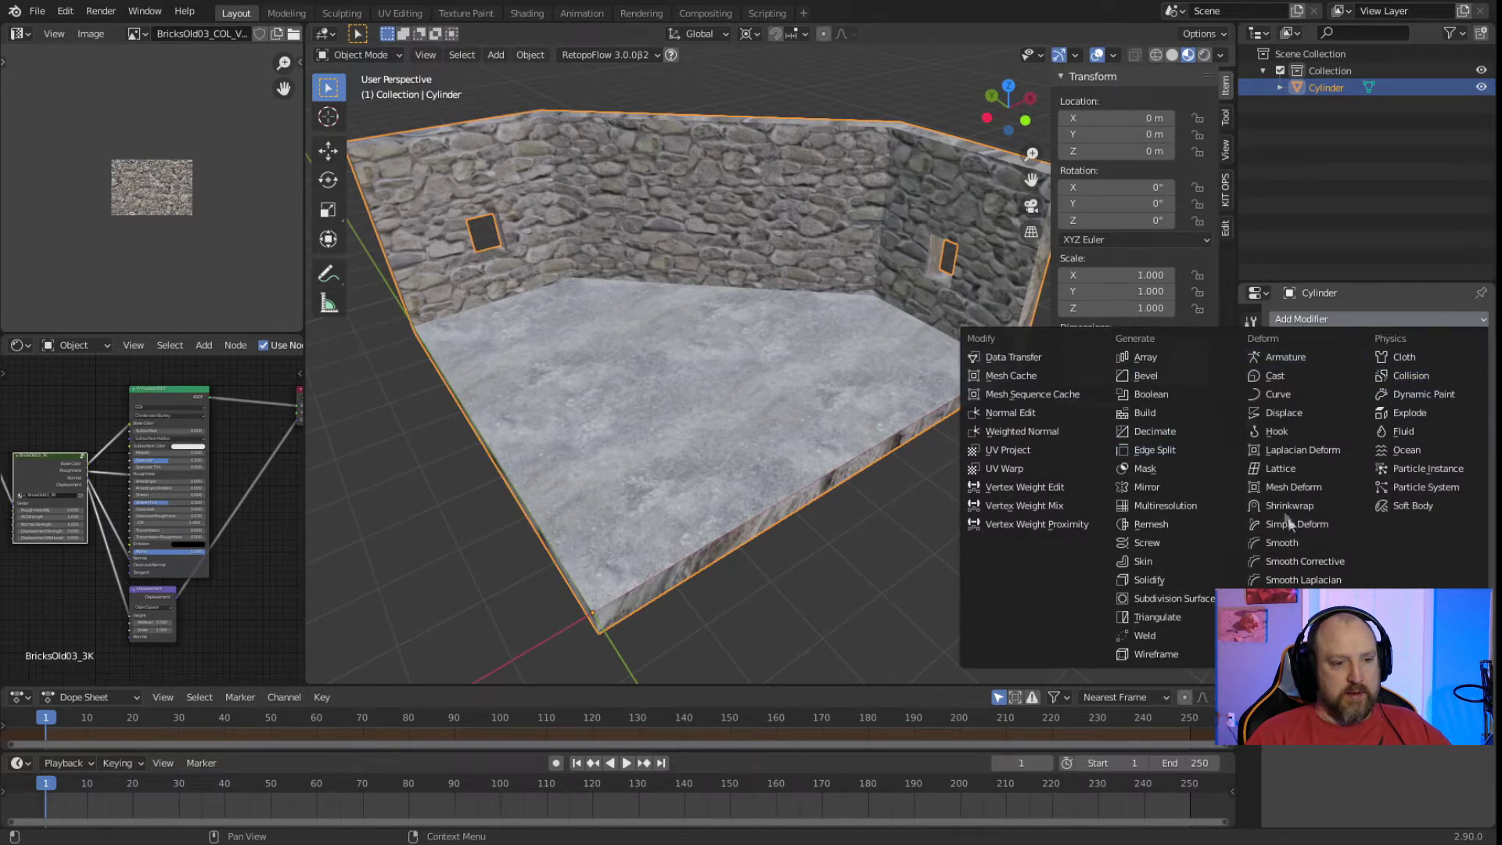
left_click(1157, 486)
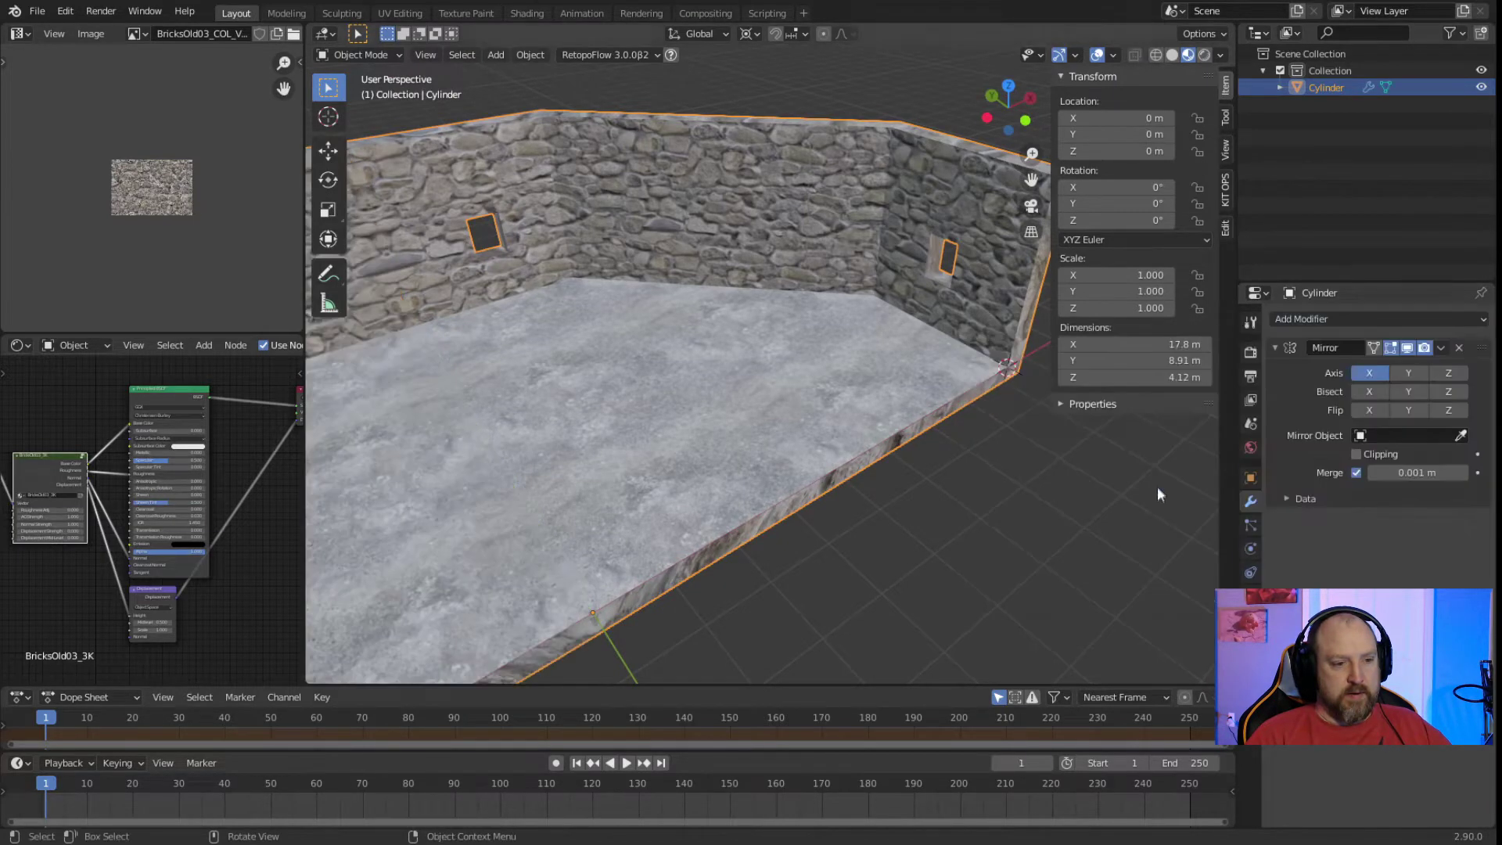
left_click(1414, 373)
Inspect the full octagonal room, then turn off the modifier's viewport display.
scroll(730, 470, "down", 5)
middle_click_drag(730, 486, 904, 565)
left_click(904, 565)
scroll(904, 565, "up", 3)
middle_click_drag(782, 548, 519, 275)
scroll(693, 558, "up", 3)
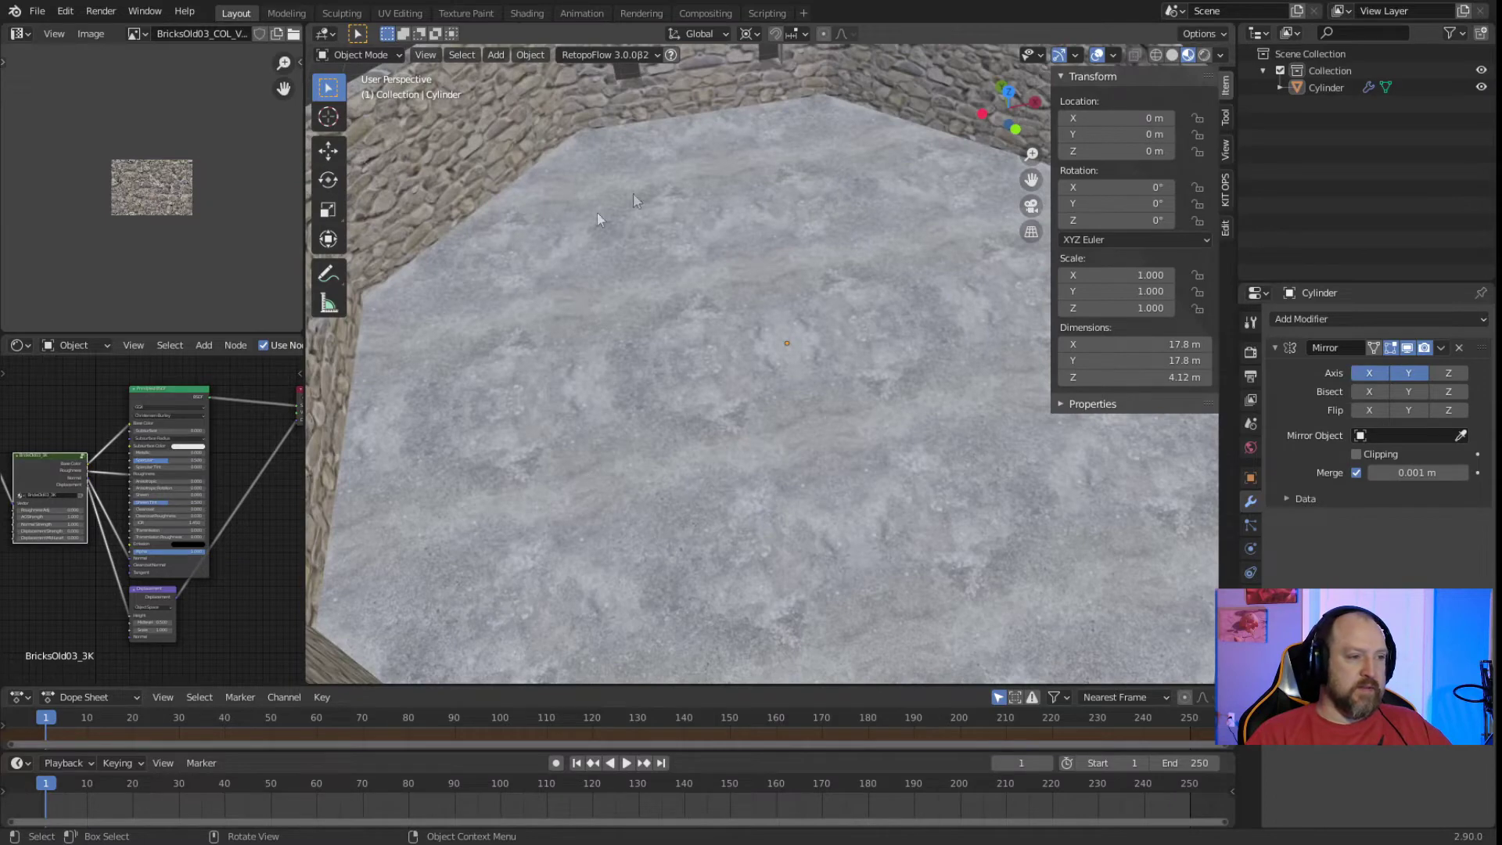
scroll(892, 289, "down", 5)
middle_click_drag(842, 258, 870, 400)
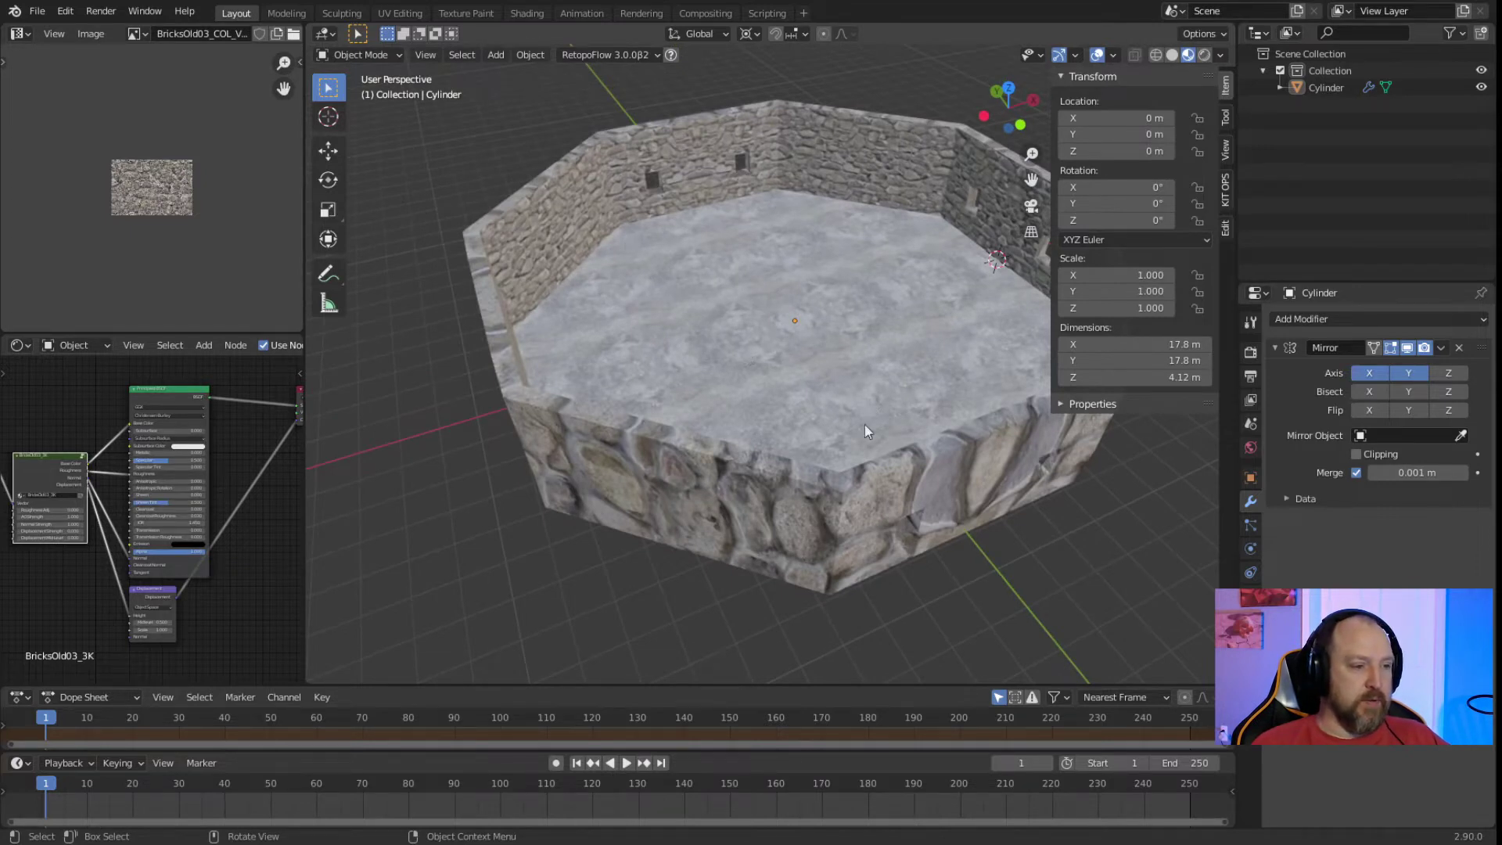
left_click(1394, 369)
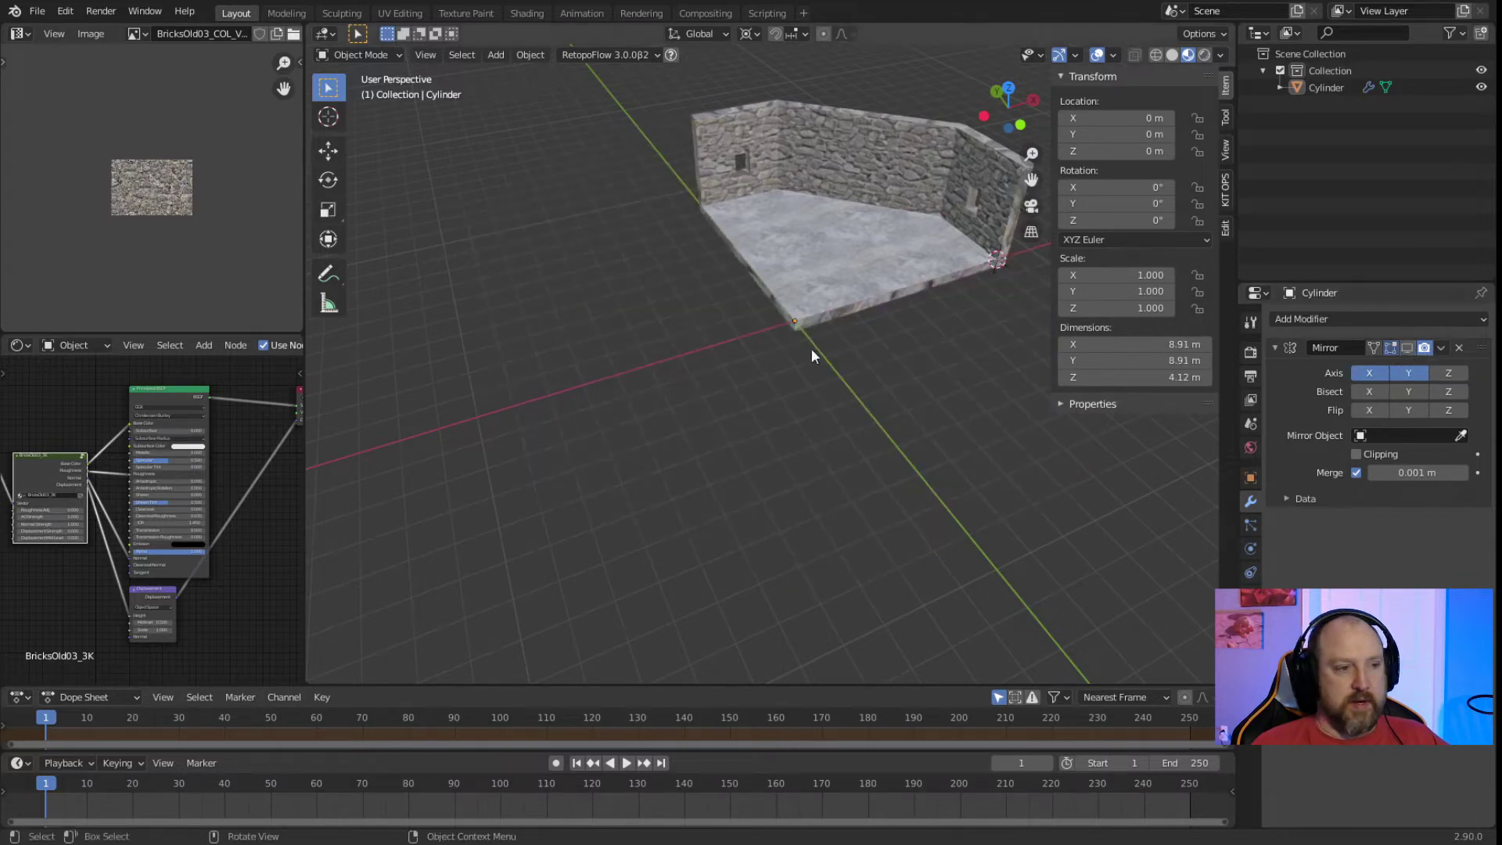
Orbit around the quarter room, select the wall, switch to top view and bring up the Add menu.
middle_click_drag(811, 349, 745, 488)
scroll(719, 381, "up", 4)
scroll(717, 384, "down", 3)
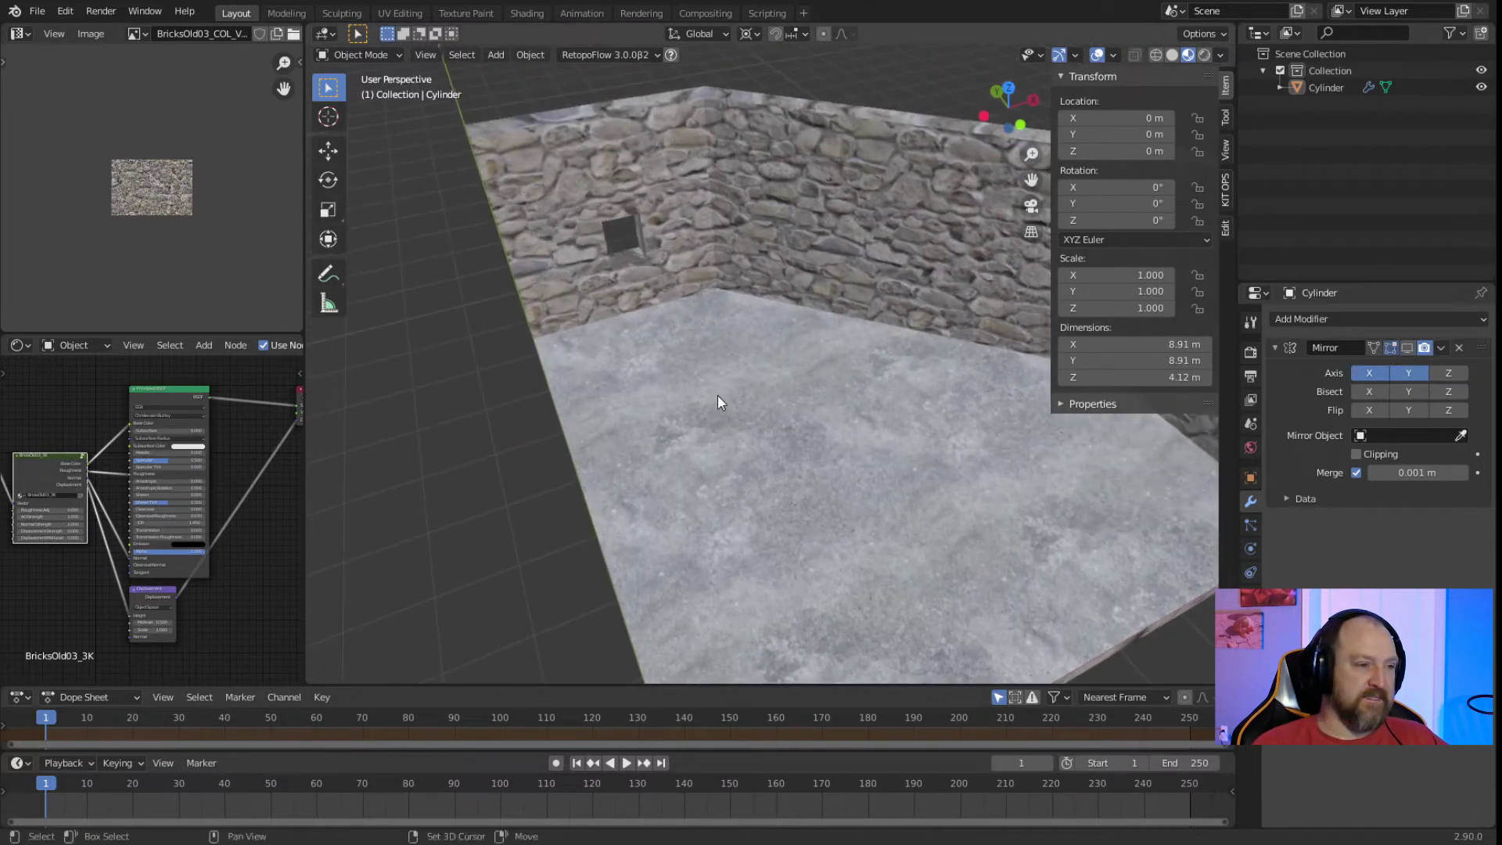
middle_click_drag(716, 396, 731, 441)
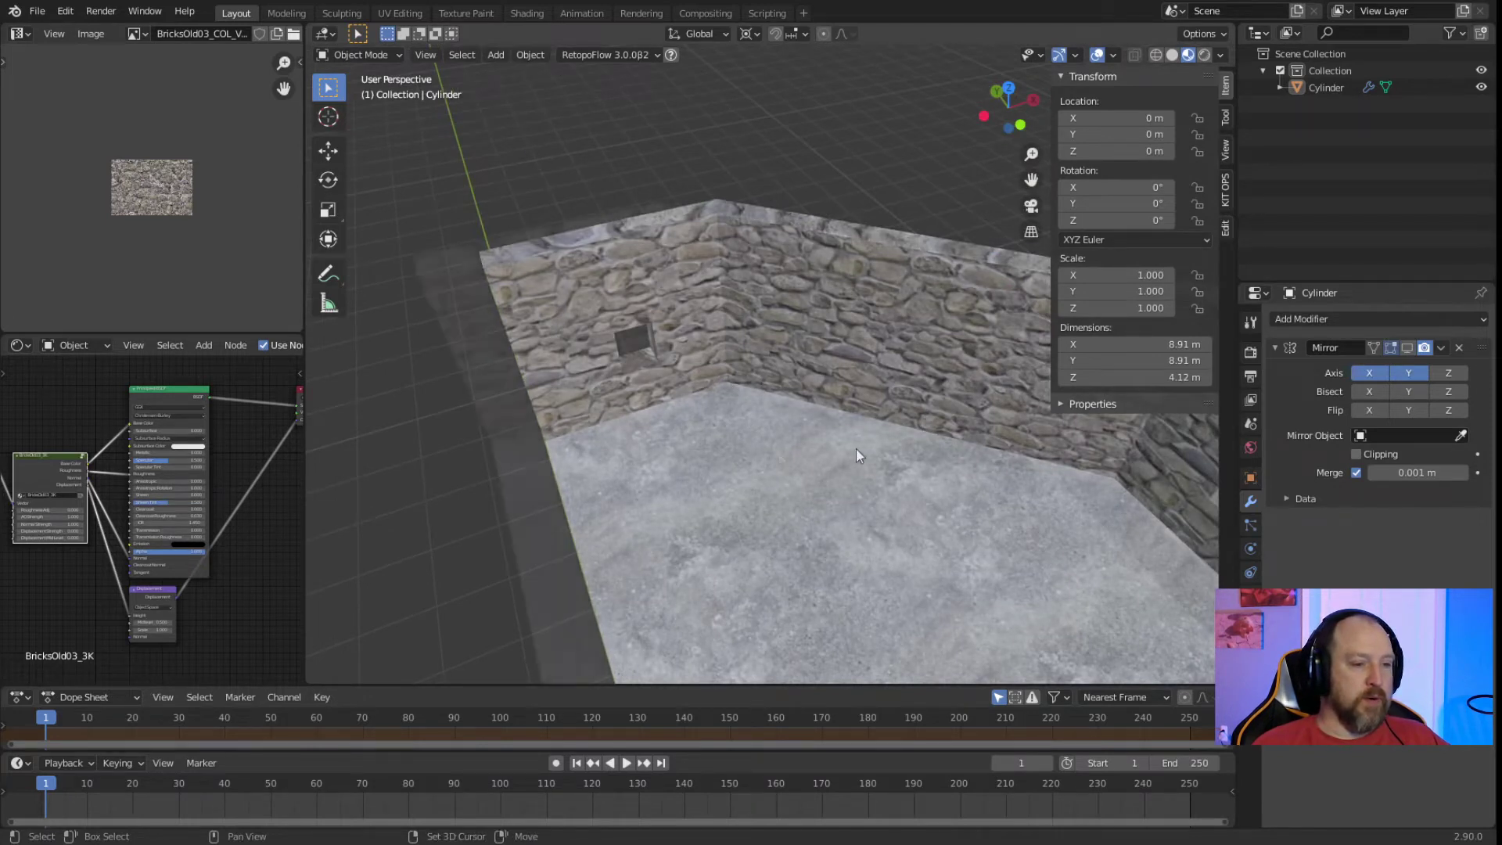
middle_click_drag(915, 434, 805, 442)
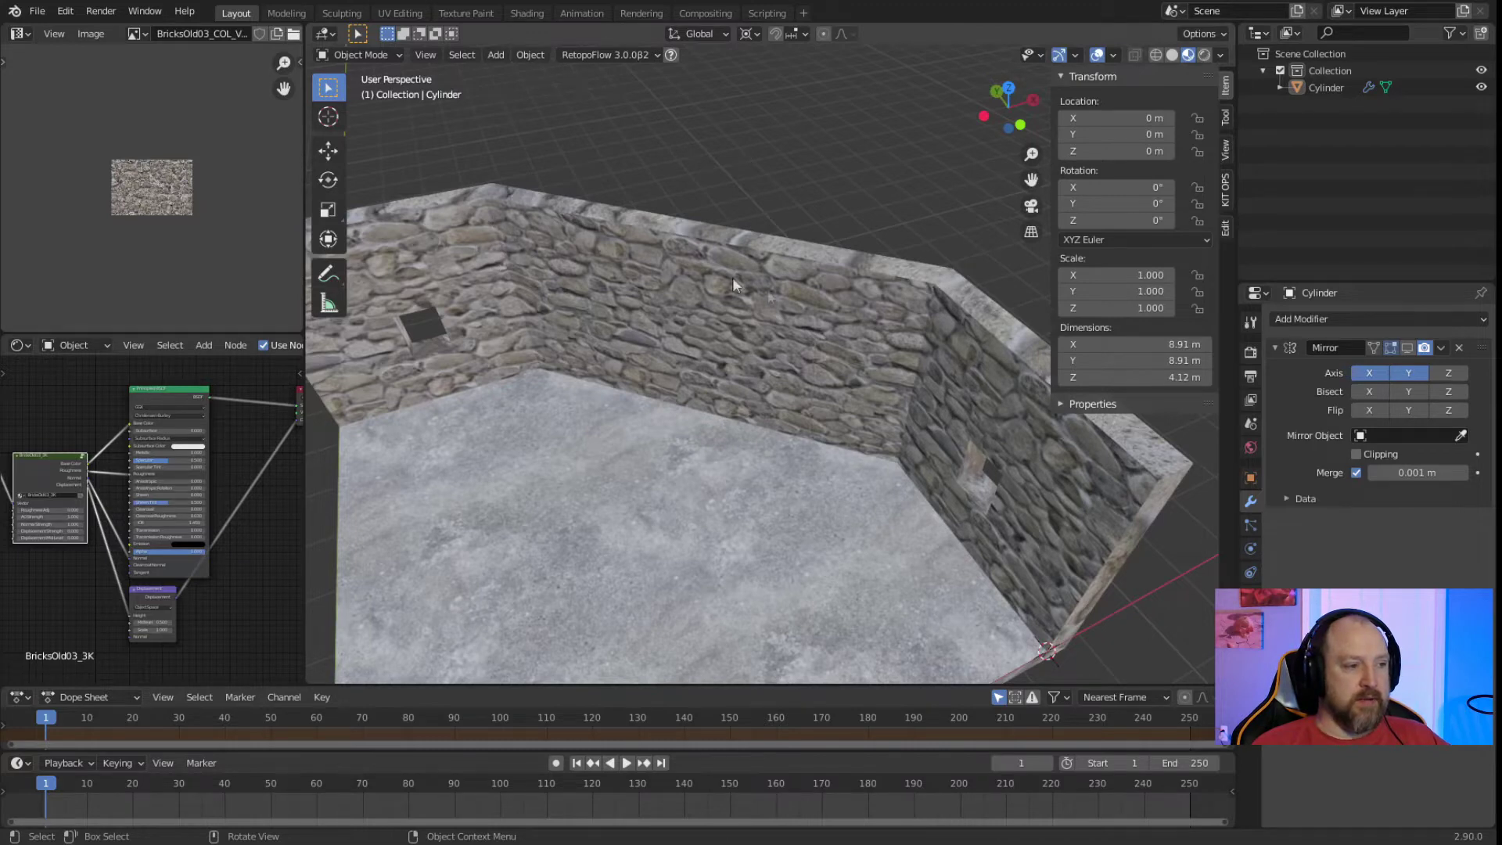
middle_click_drag(995, 453, 740, 433)
left_click(740, 434)
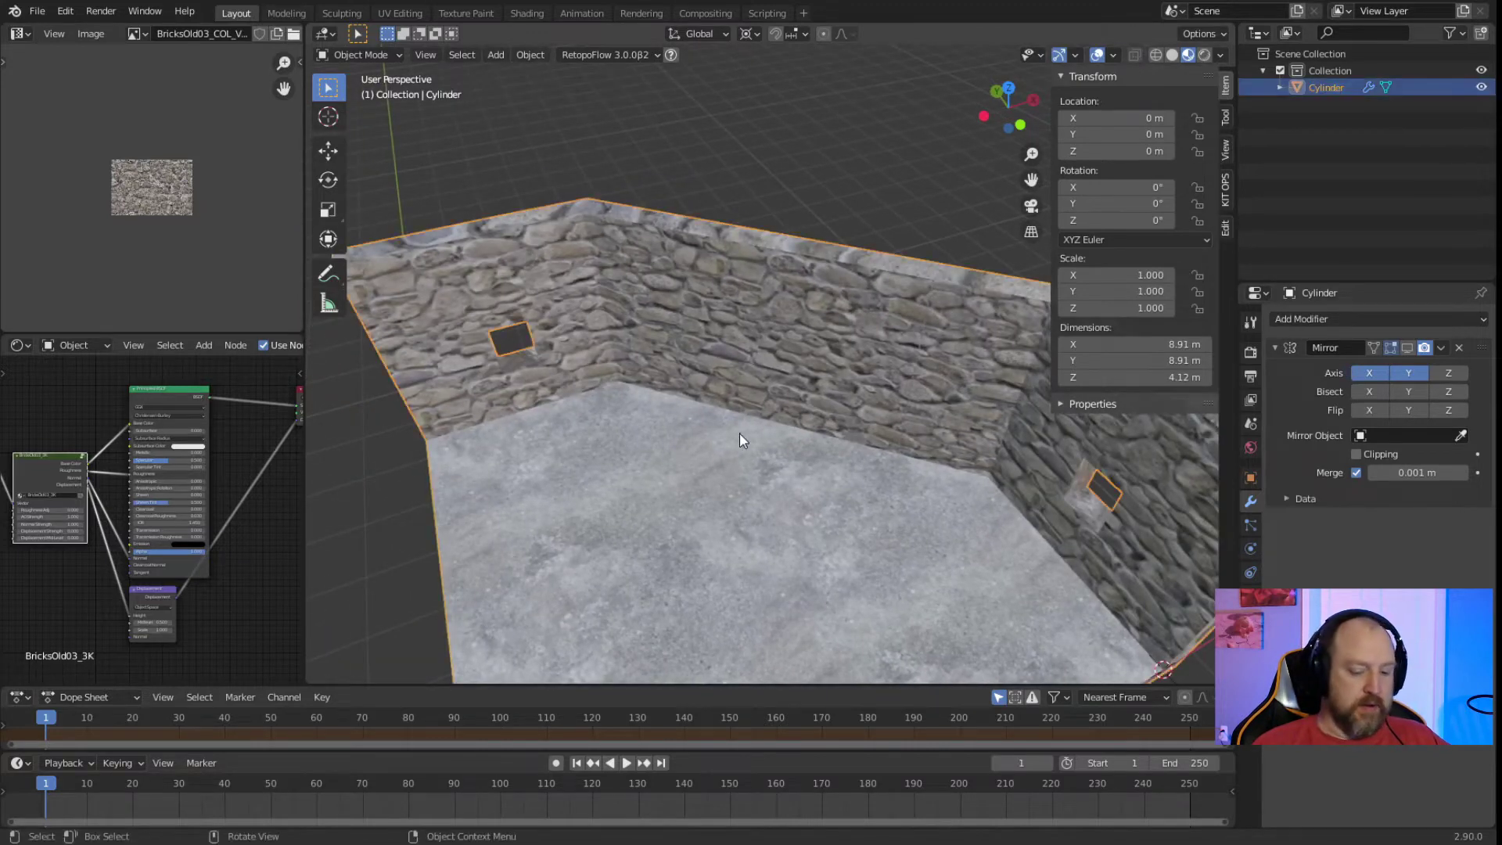
key("KP_7")
key("shift+a")
Add a mesh cube and move it near the angled wall corner.
mouse_move(664, 431)
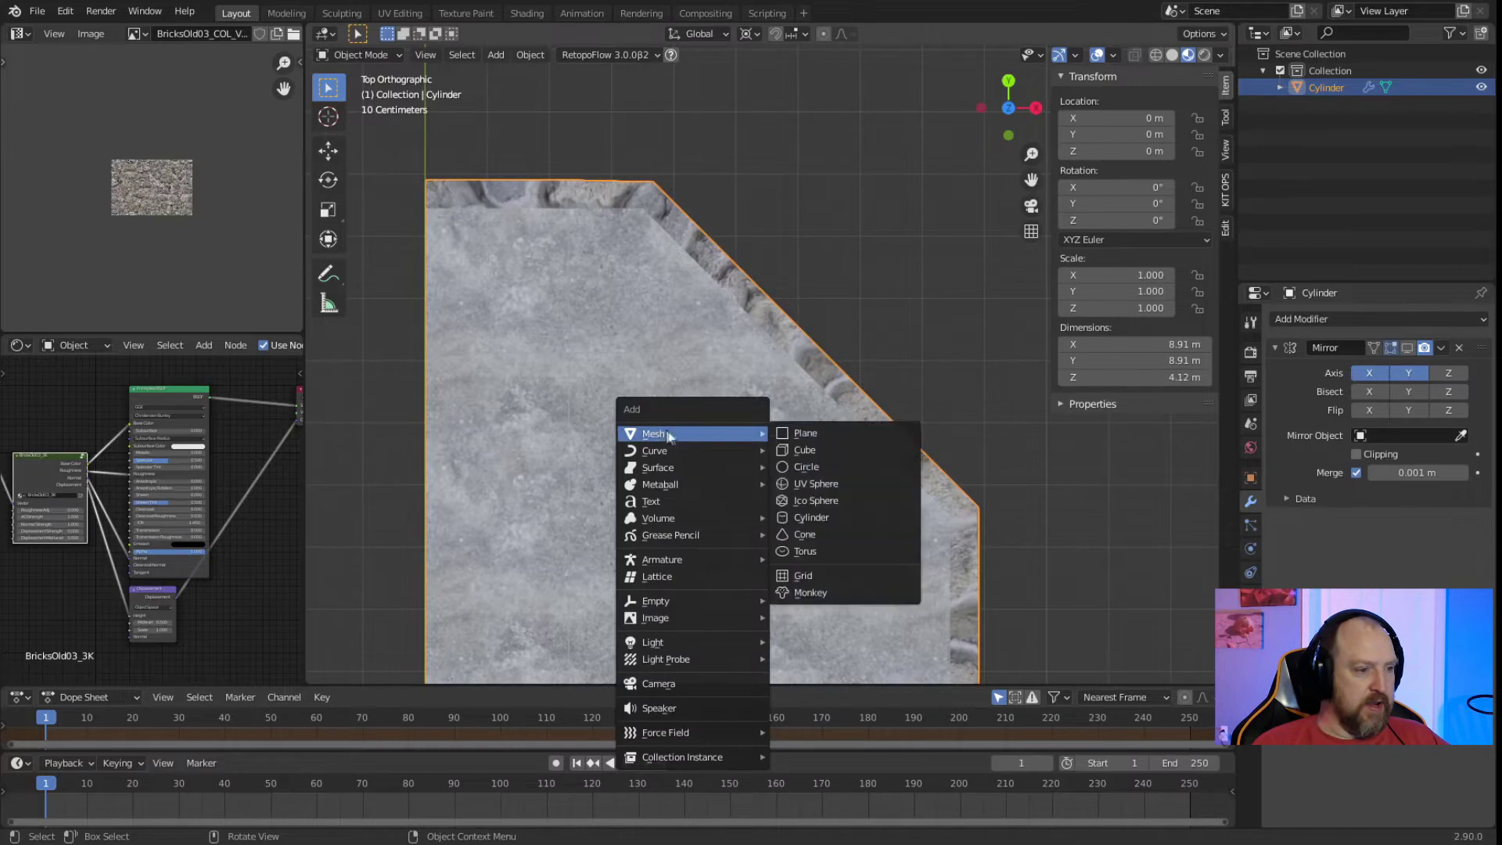
left_click(817, 447)
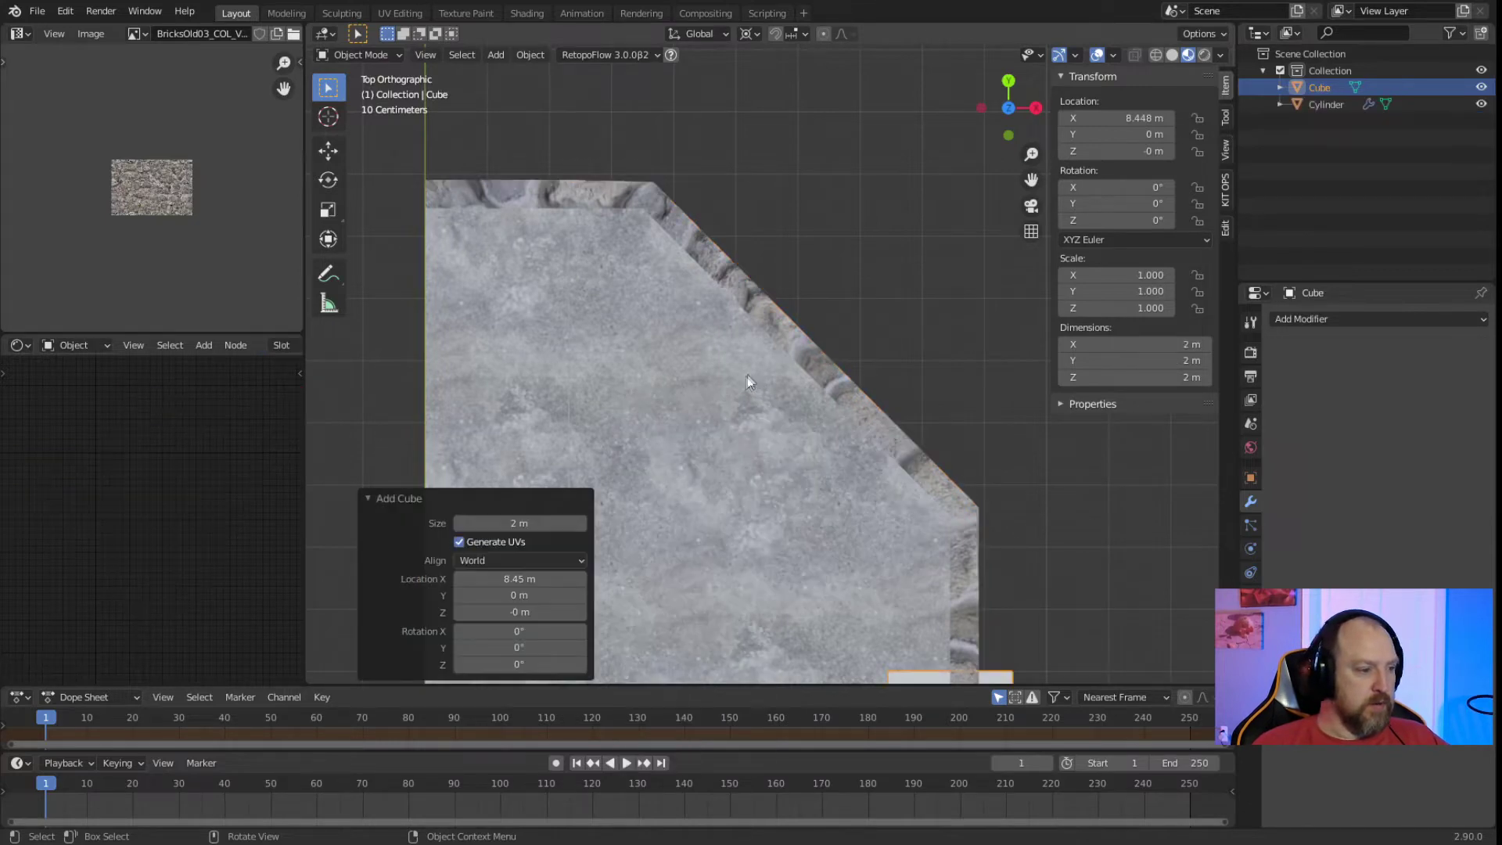
scroll(748, 374, "down", 4)
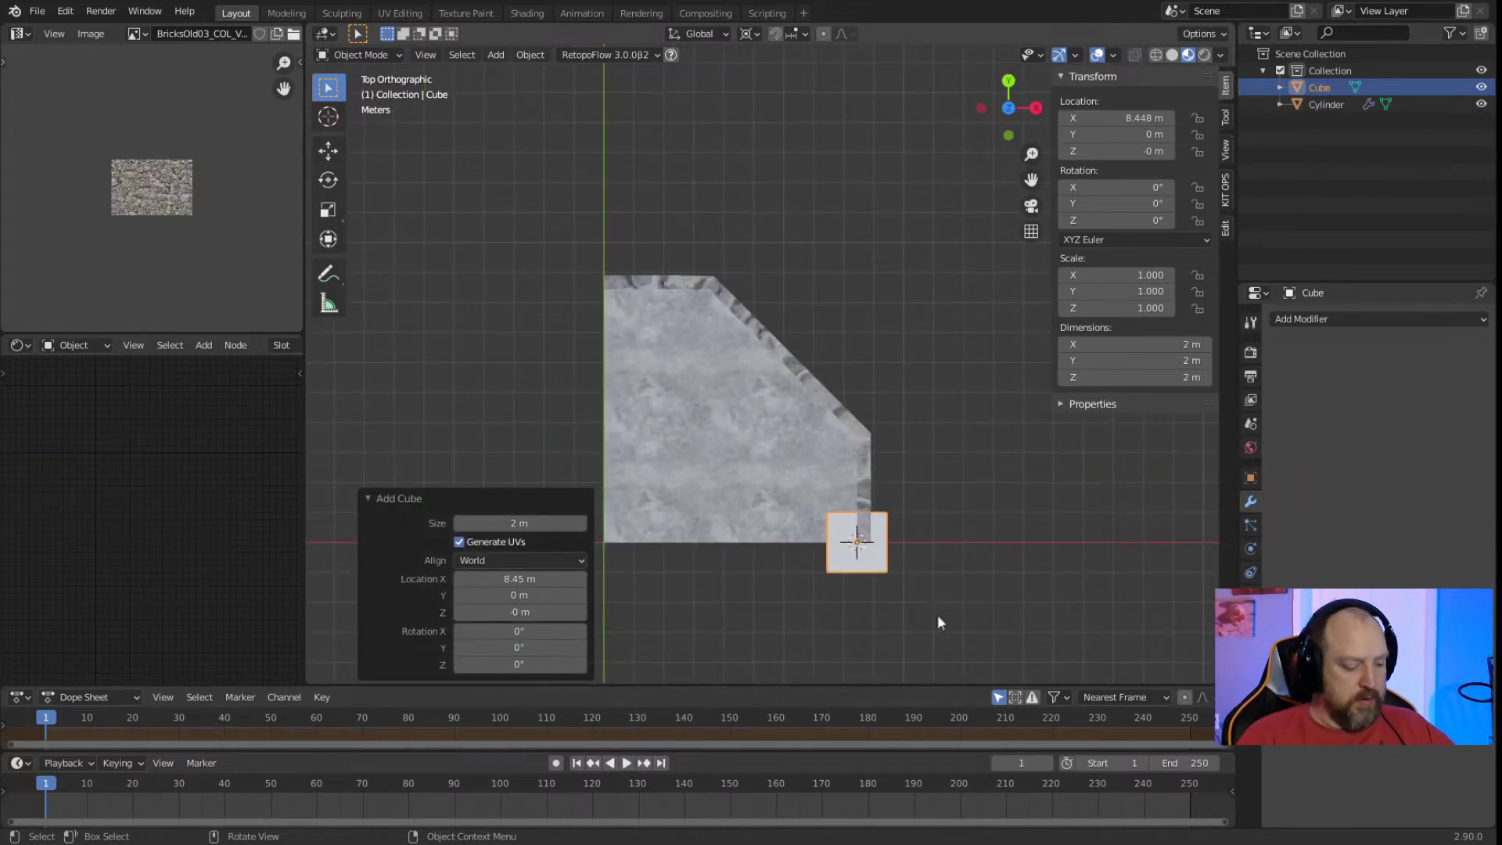
key("g")
left_click(753, 349)
scroll(753, 349, "up", 4)
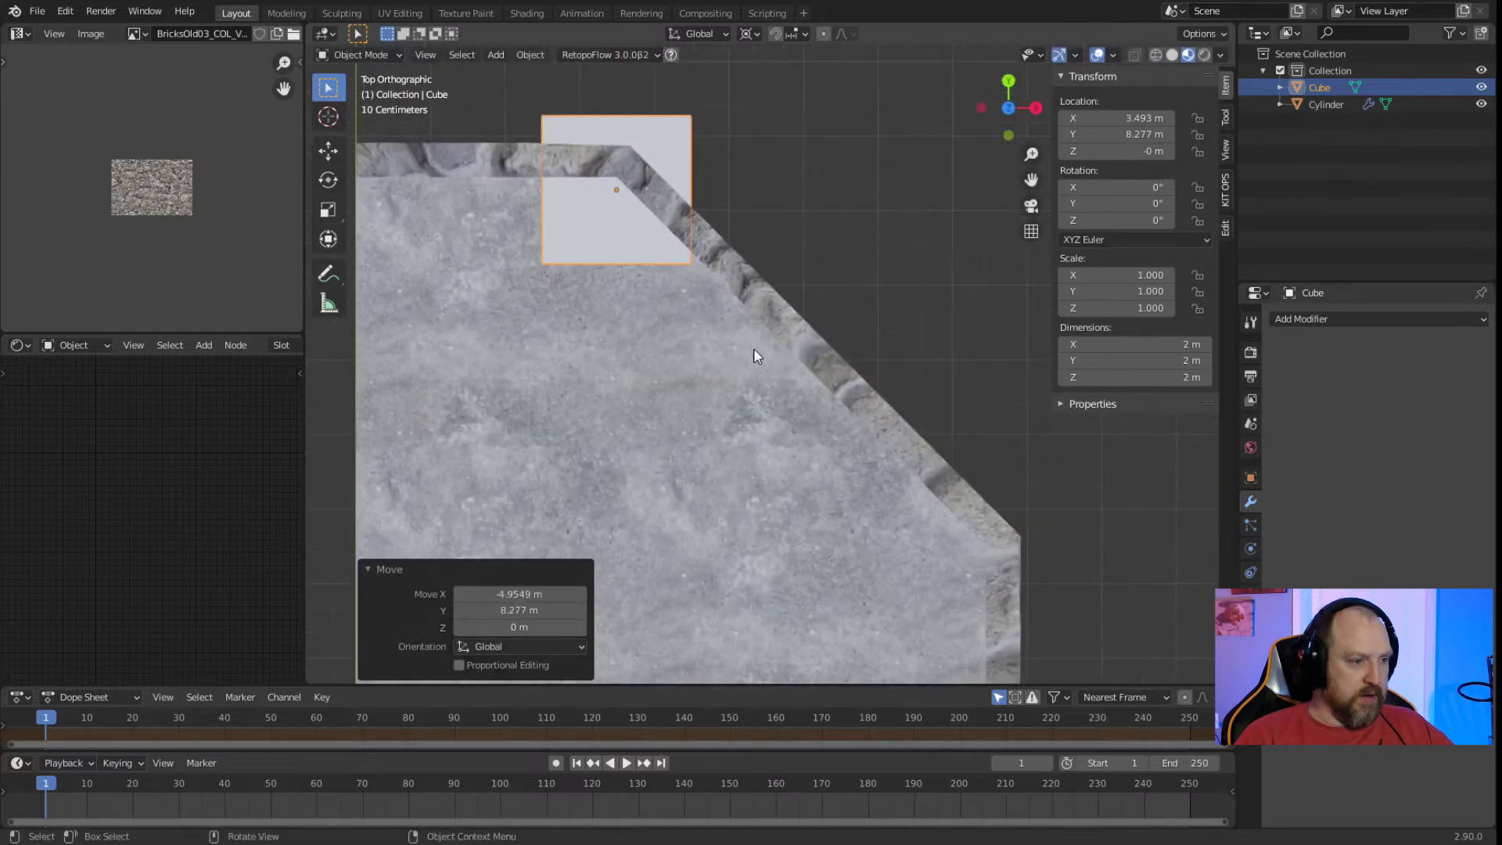
scroll(753, 348, "up", 3)
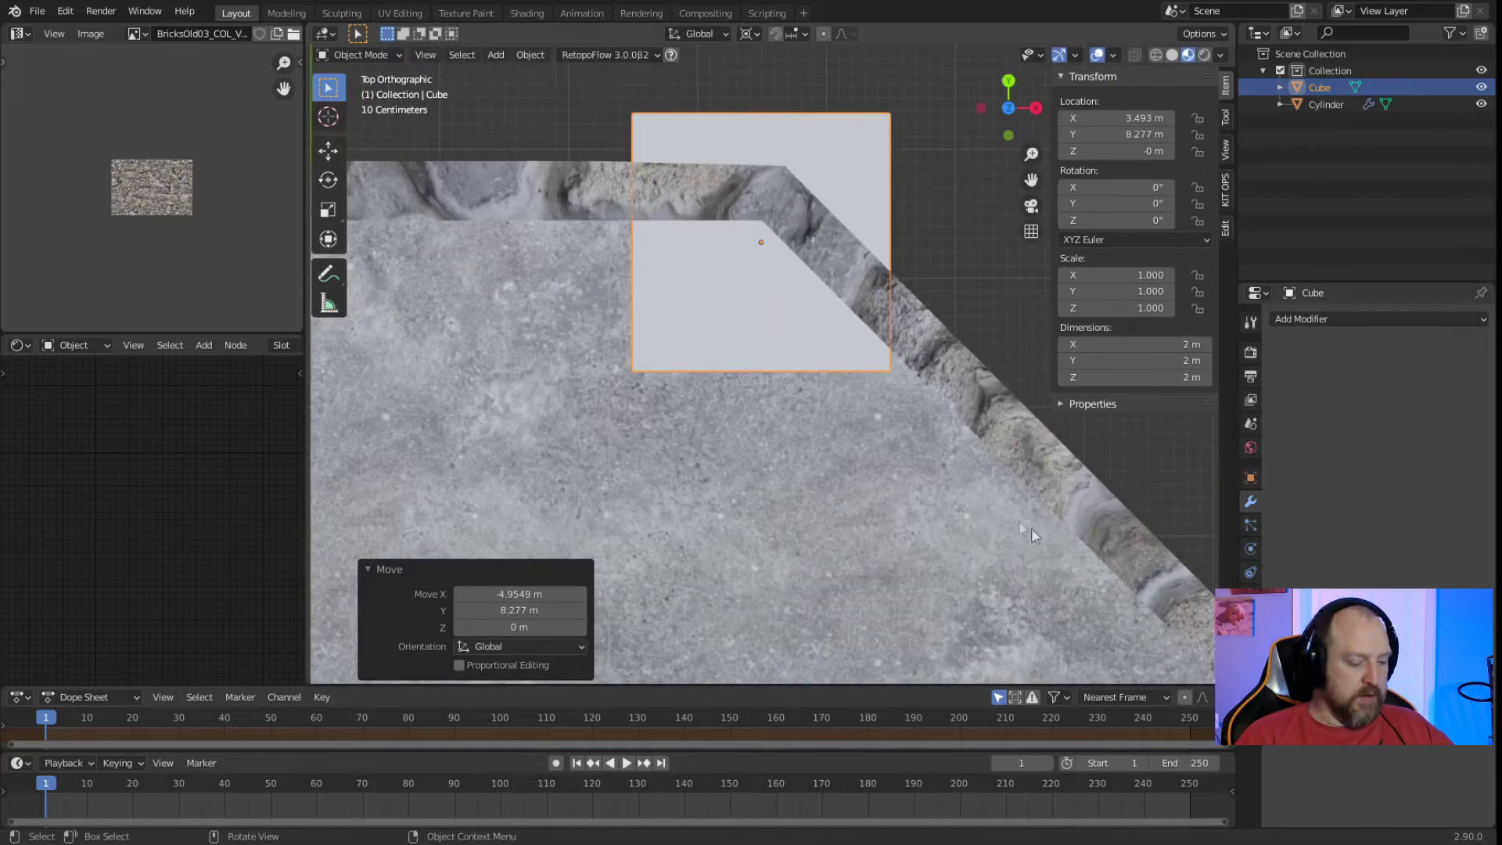
Set the pivot point to Bounding Box Center and scale the cube down to 0.199.
key("s")
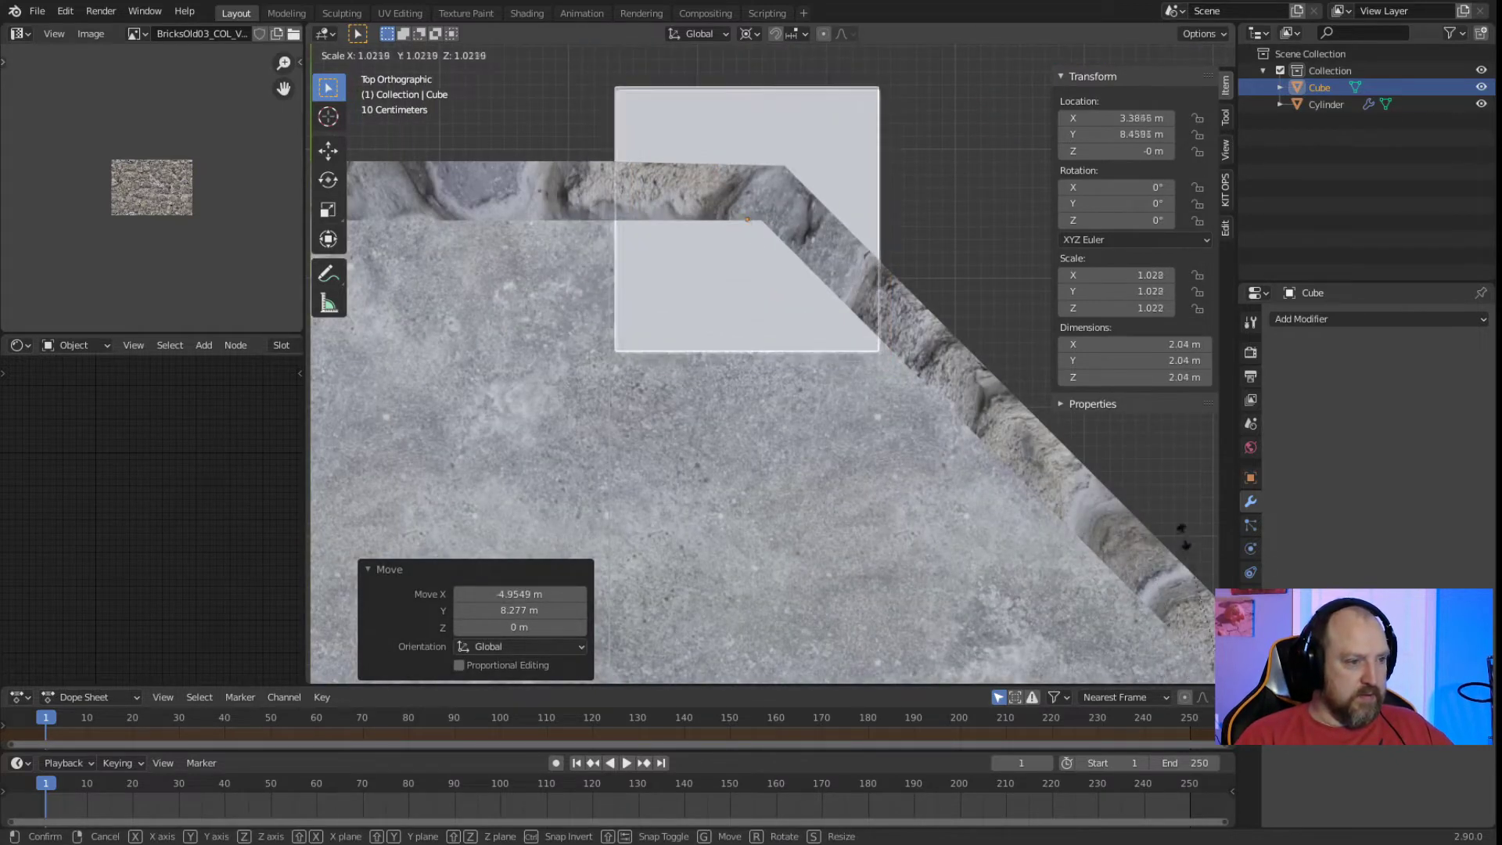
left_click(1196, 528)
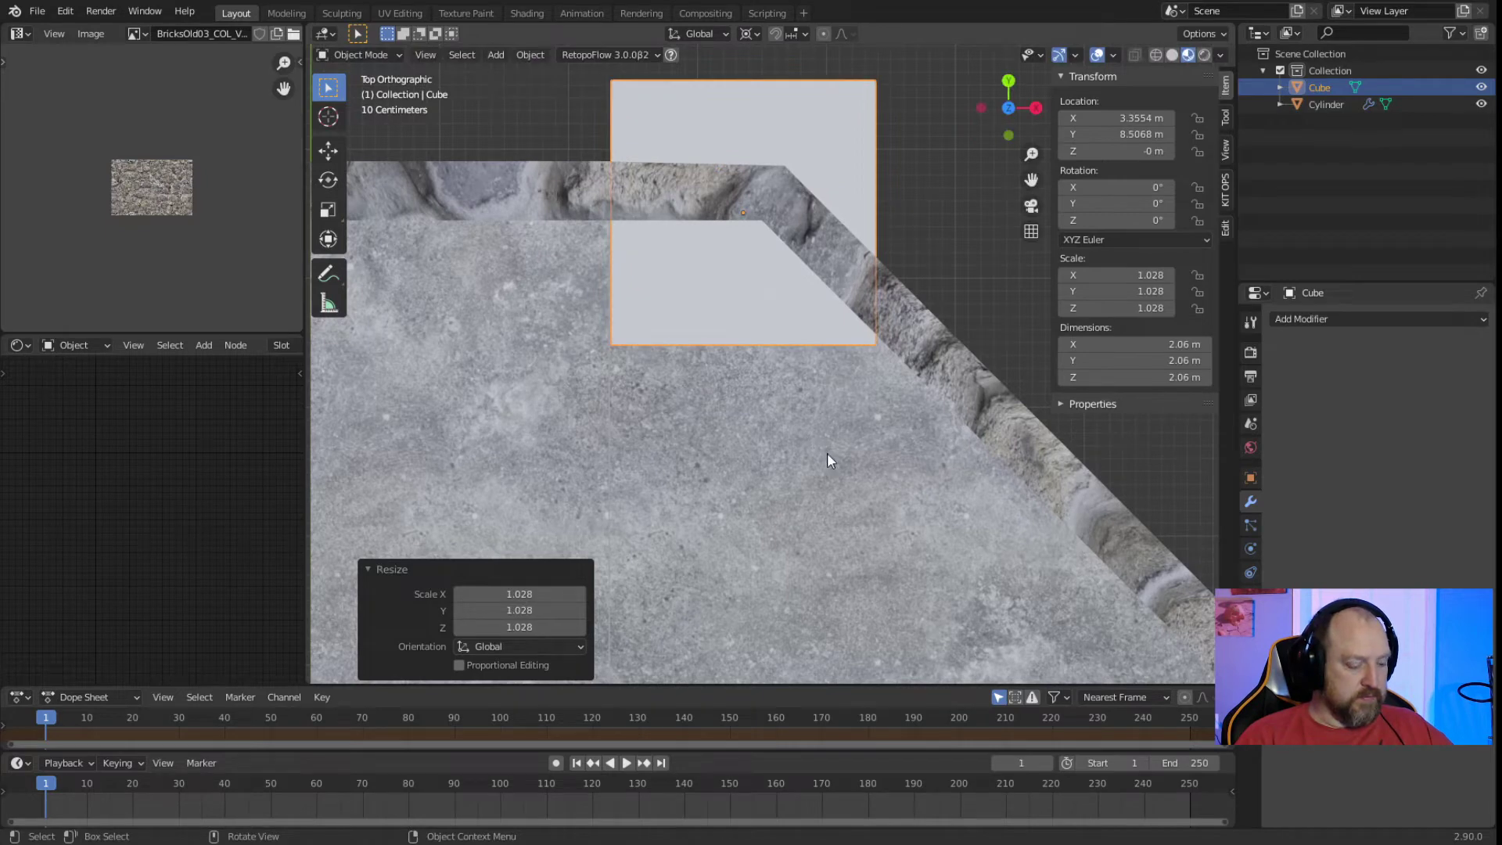
scroll(842, 461, "down", 6)
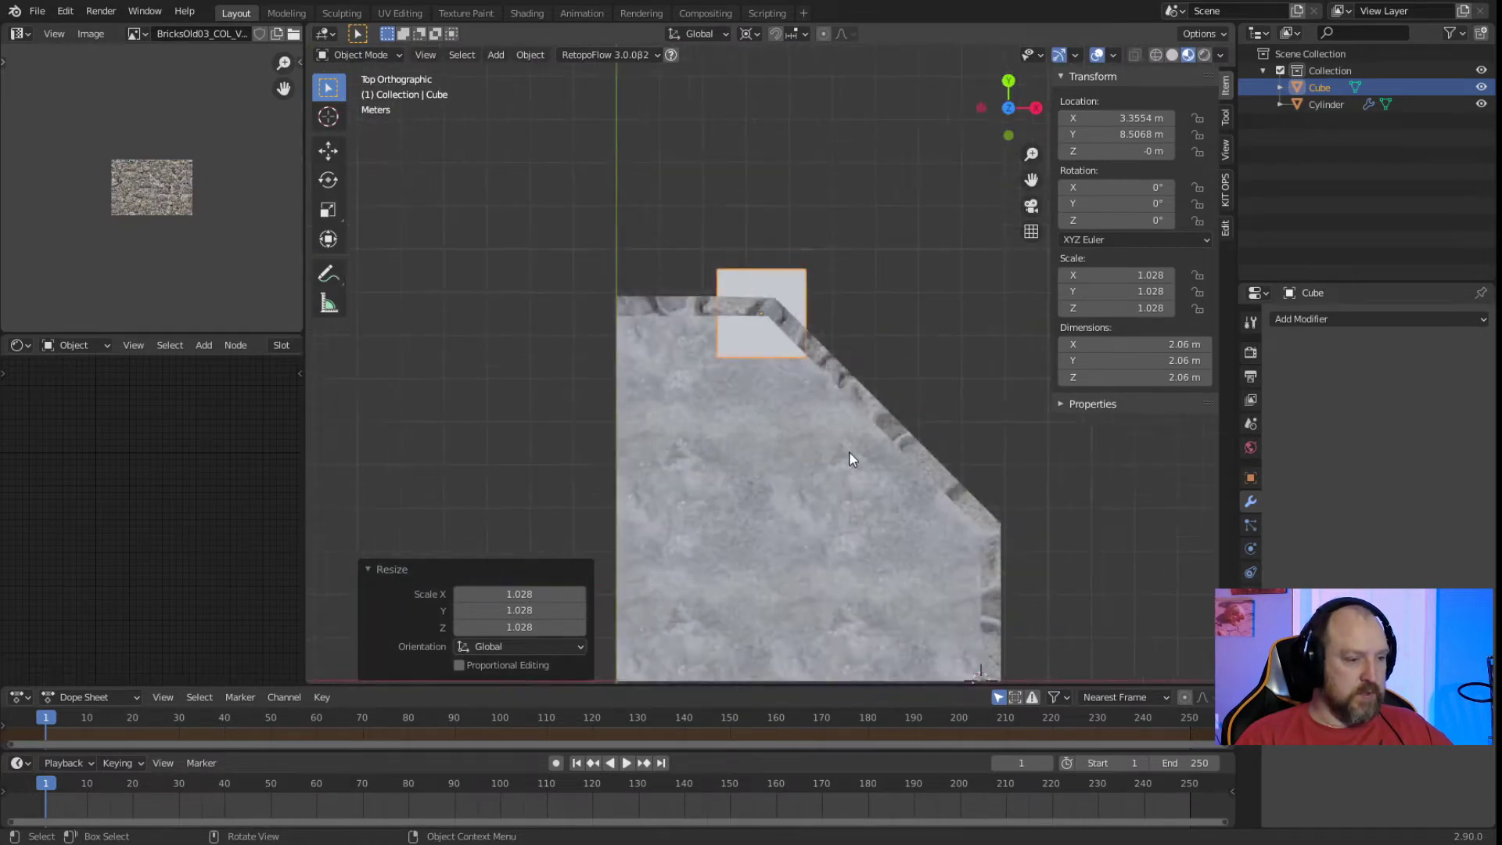
left_click(753, 34)
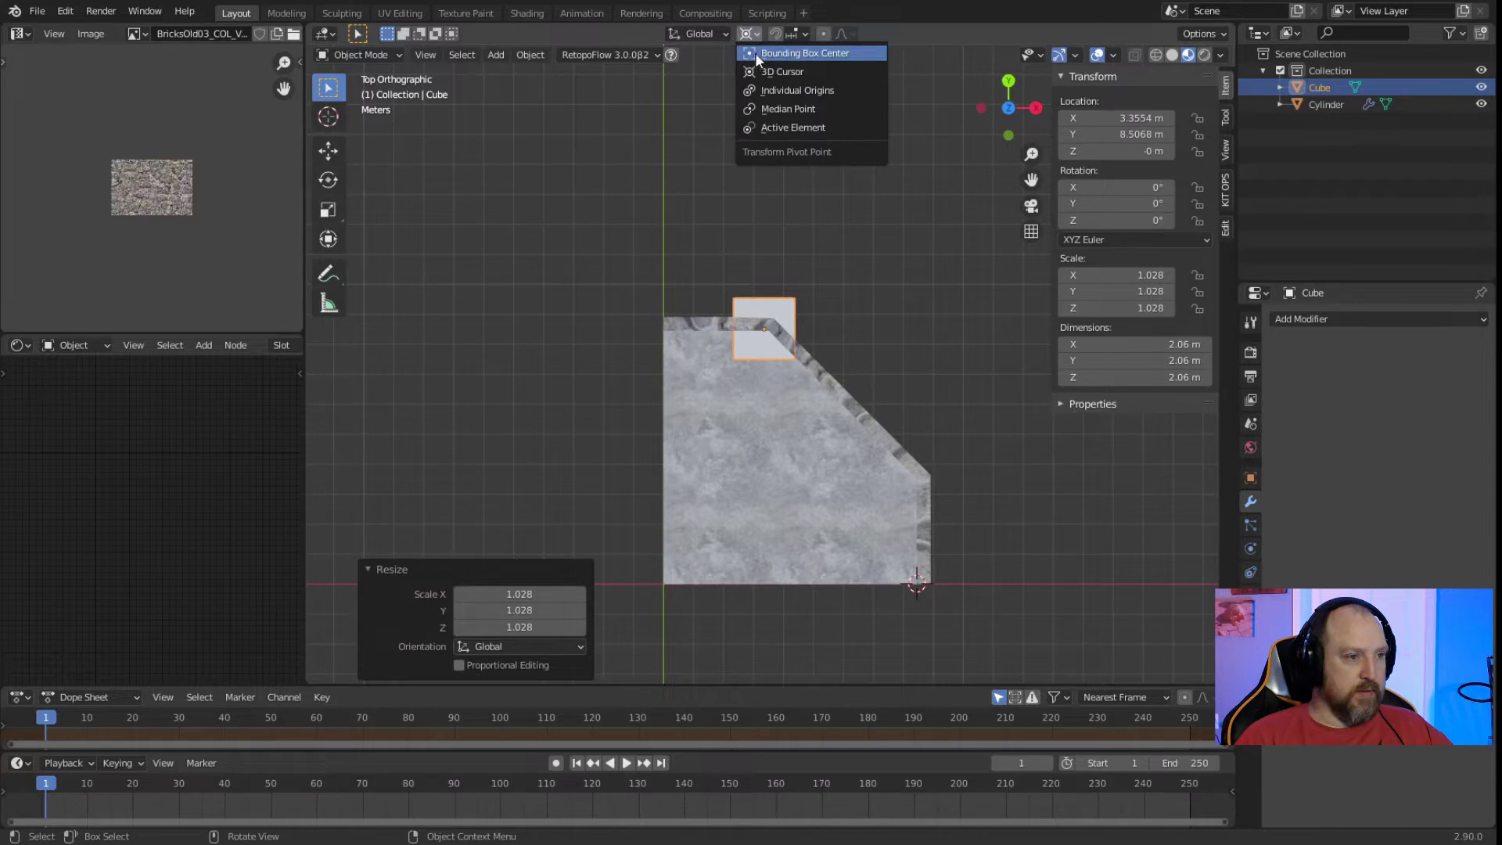
left_click(784, 51)
scroll(823, 391, "up", 5)
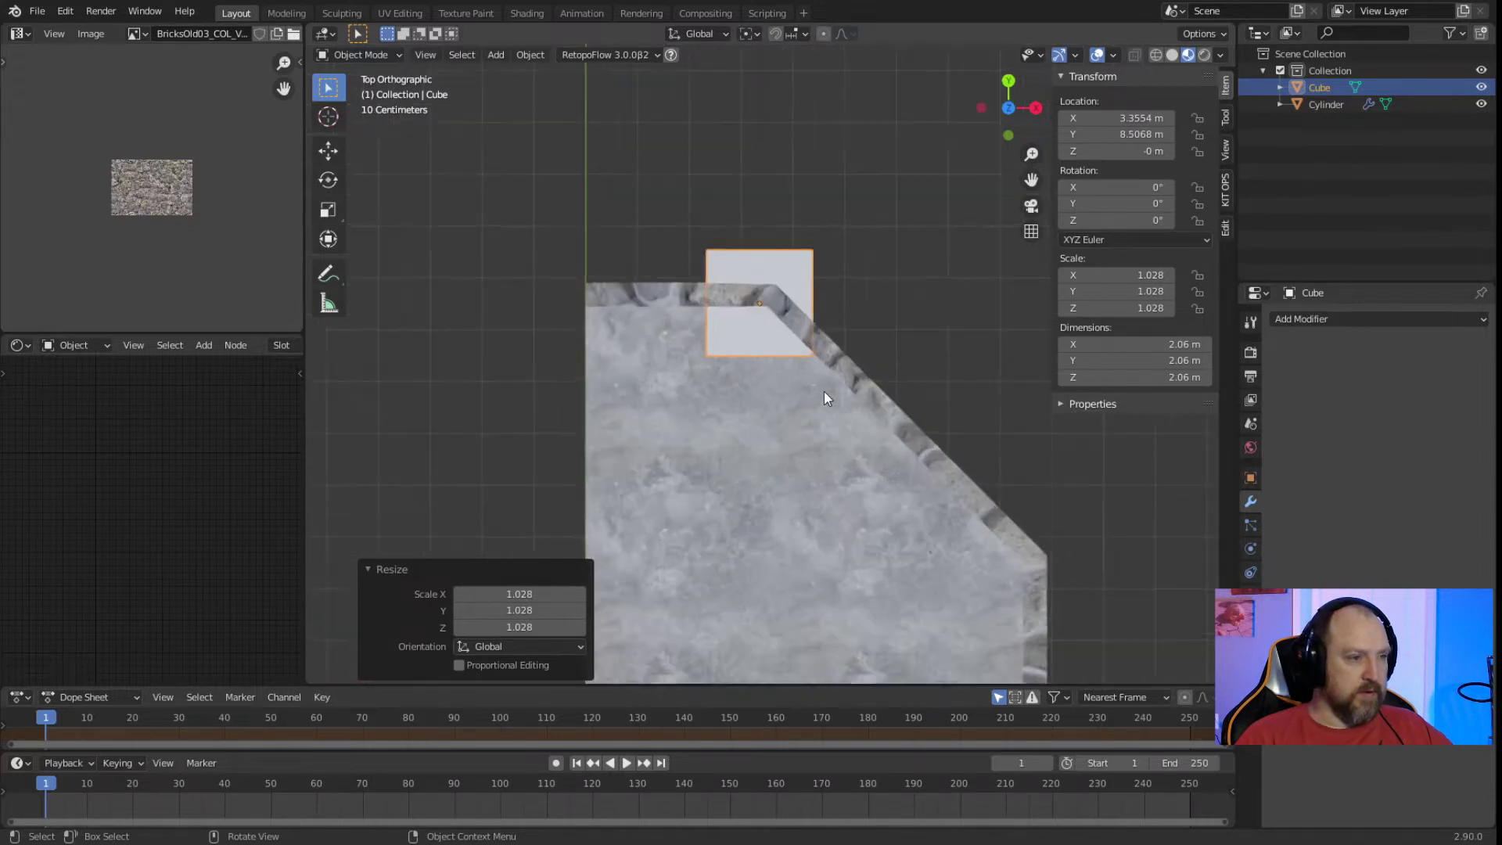
key("s")
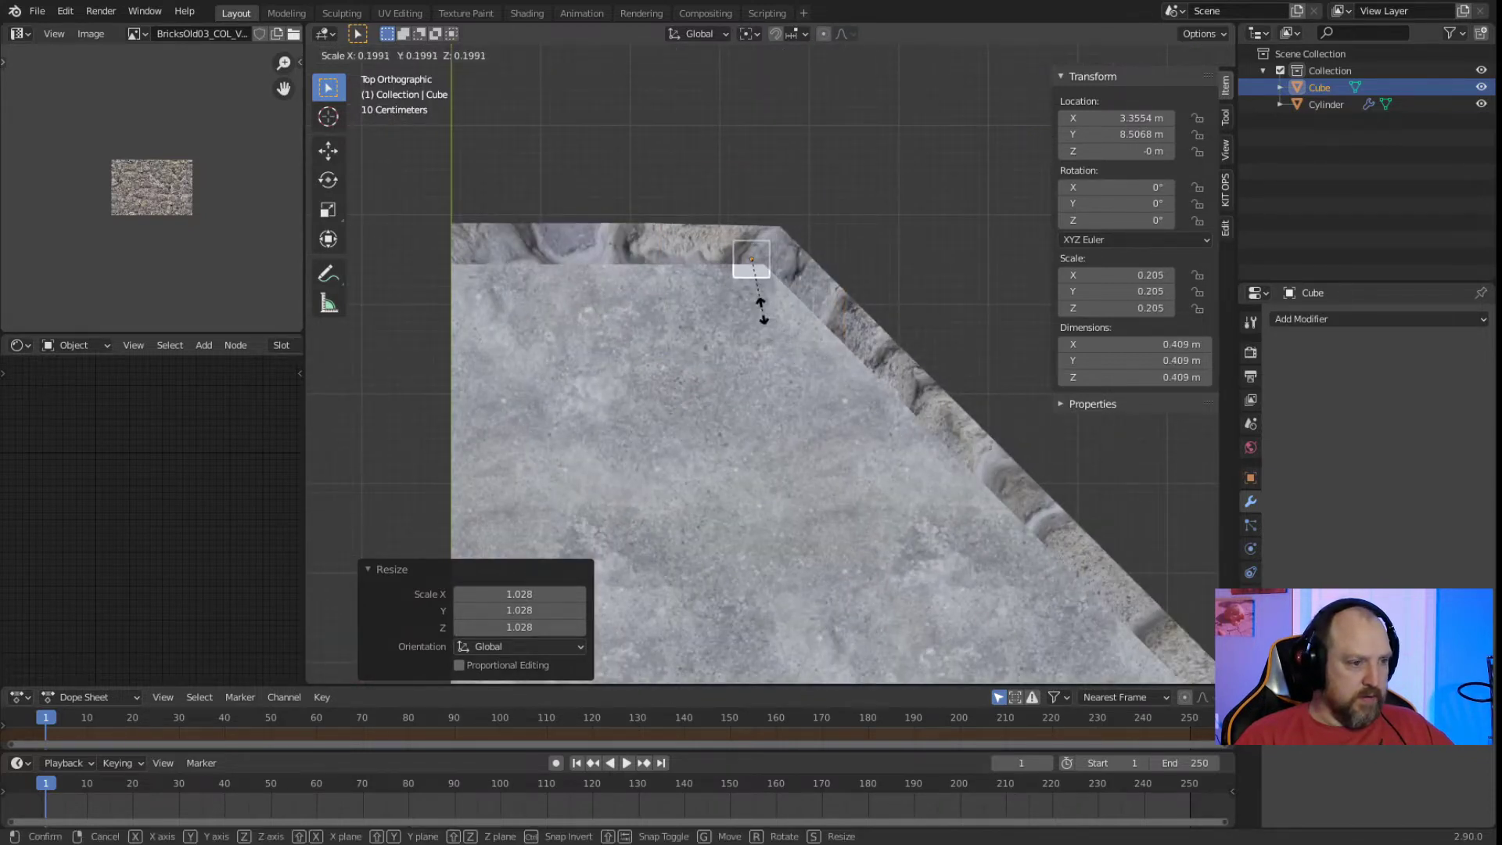
left_click(757, 314)
Place the cube over the wall corner, size it to about 0.93 m, and begin rotating it.
scroll(754, 311, "up", 4)
middle_click_drag(716, 245, 805, 341, "shift")
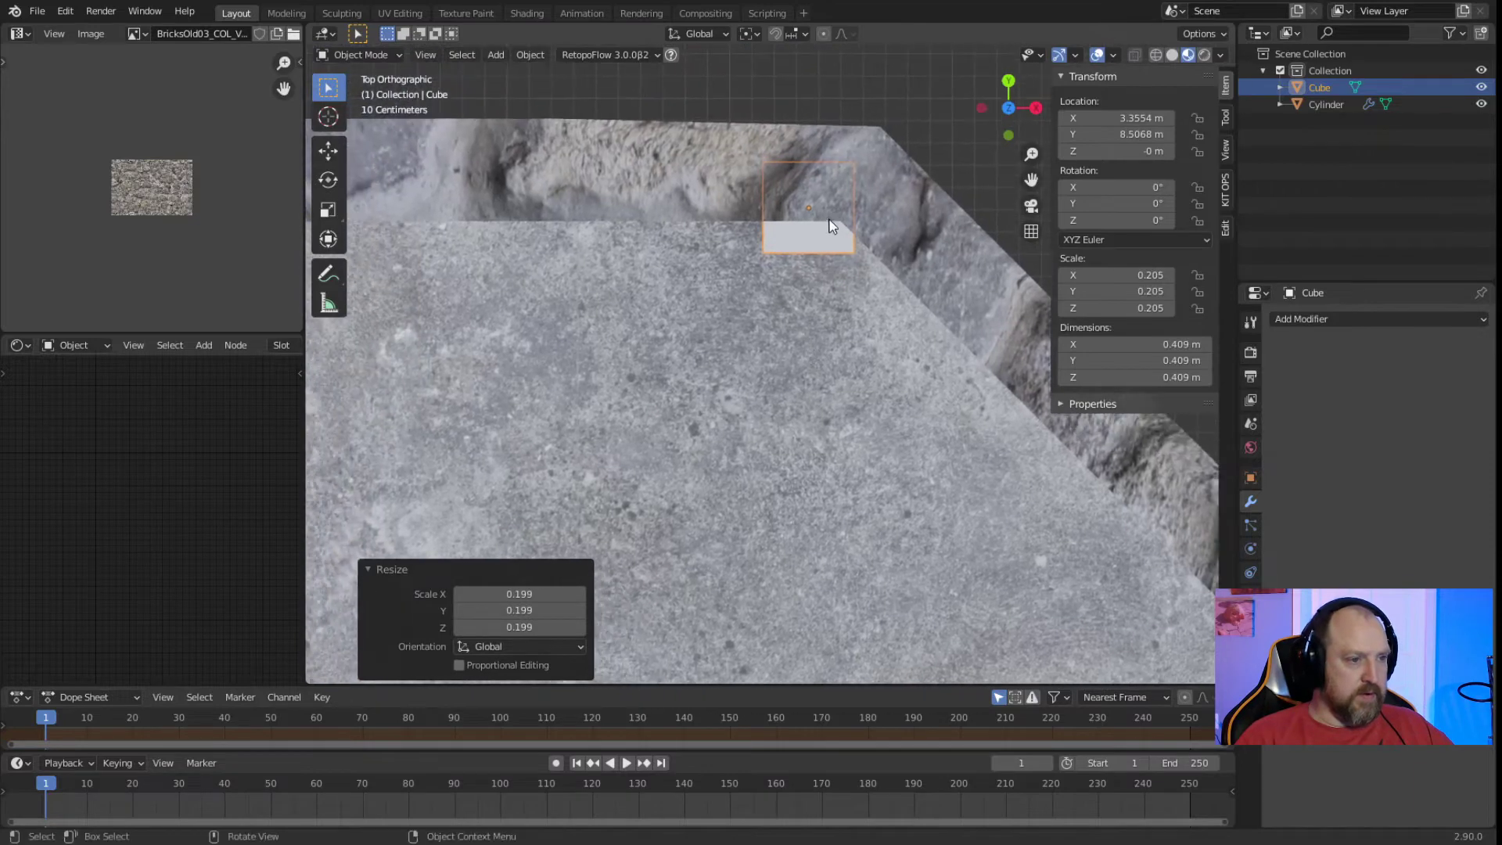
key("g")
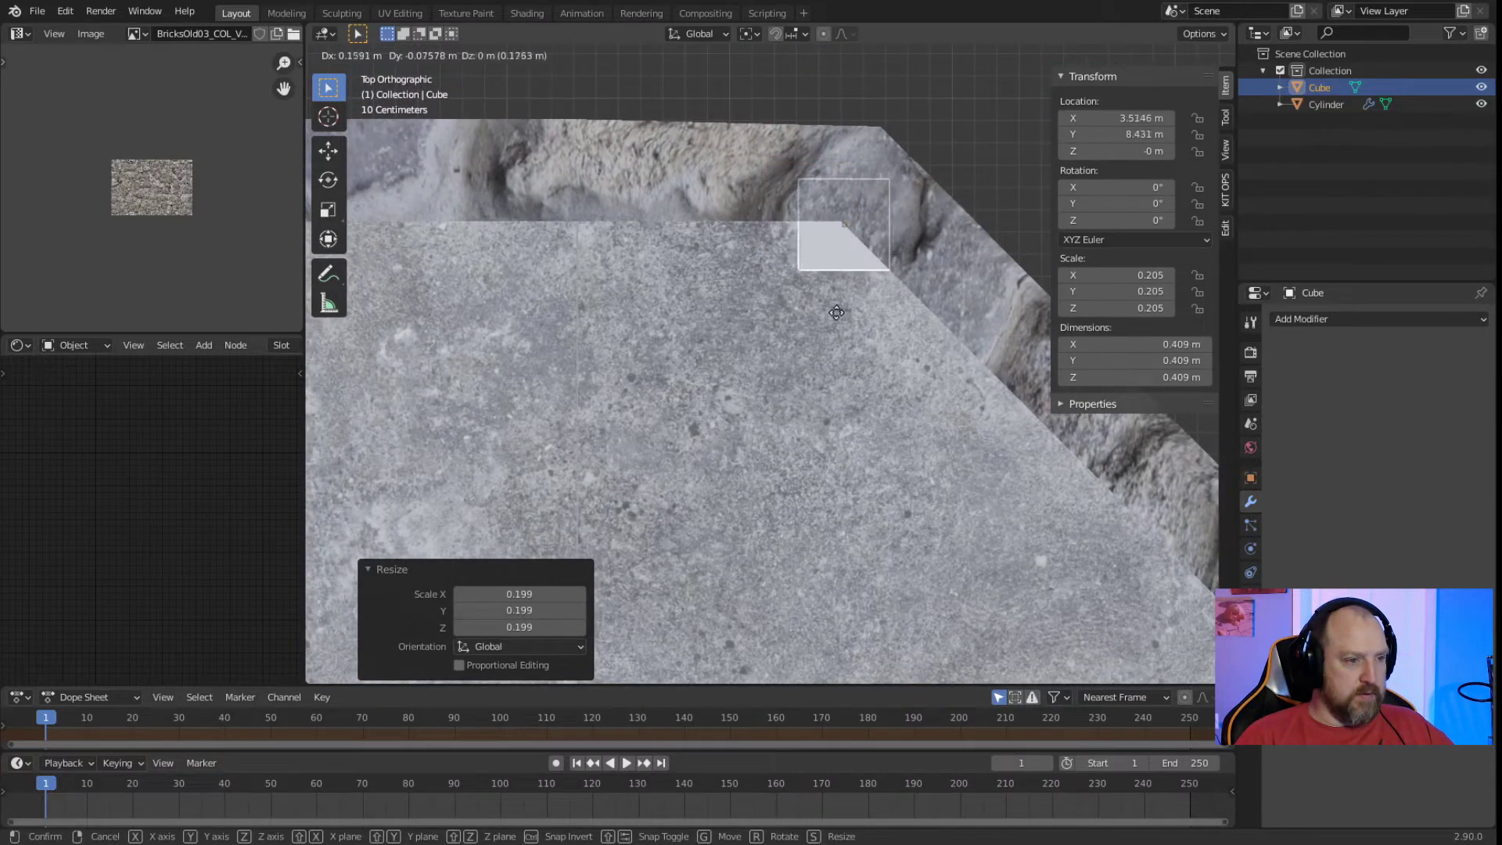
left_click(857, 267)
key("s")
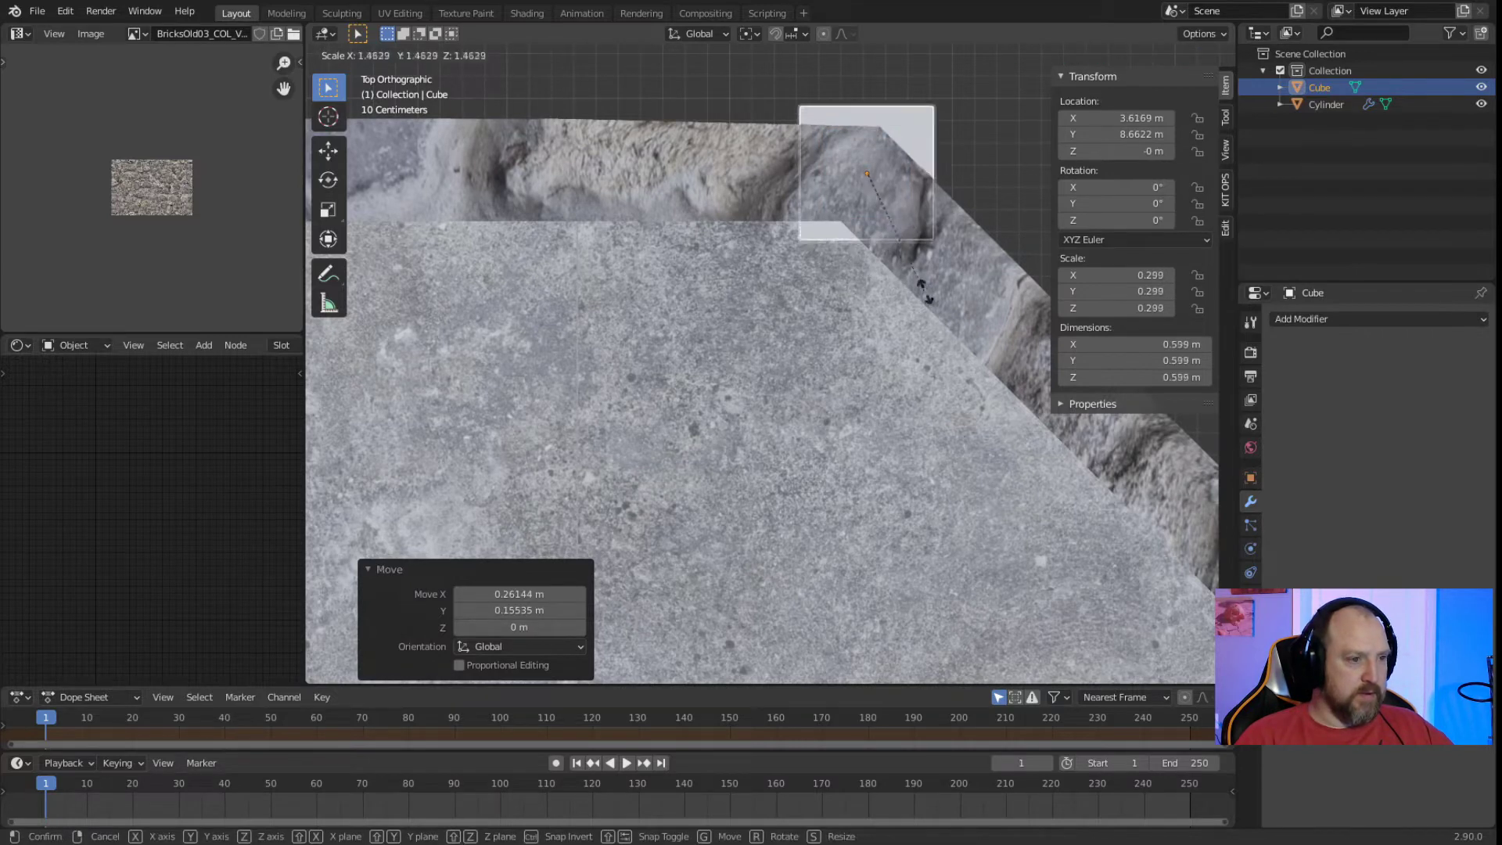
left_click(991, 330)
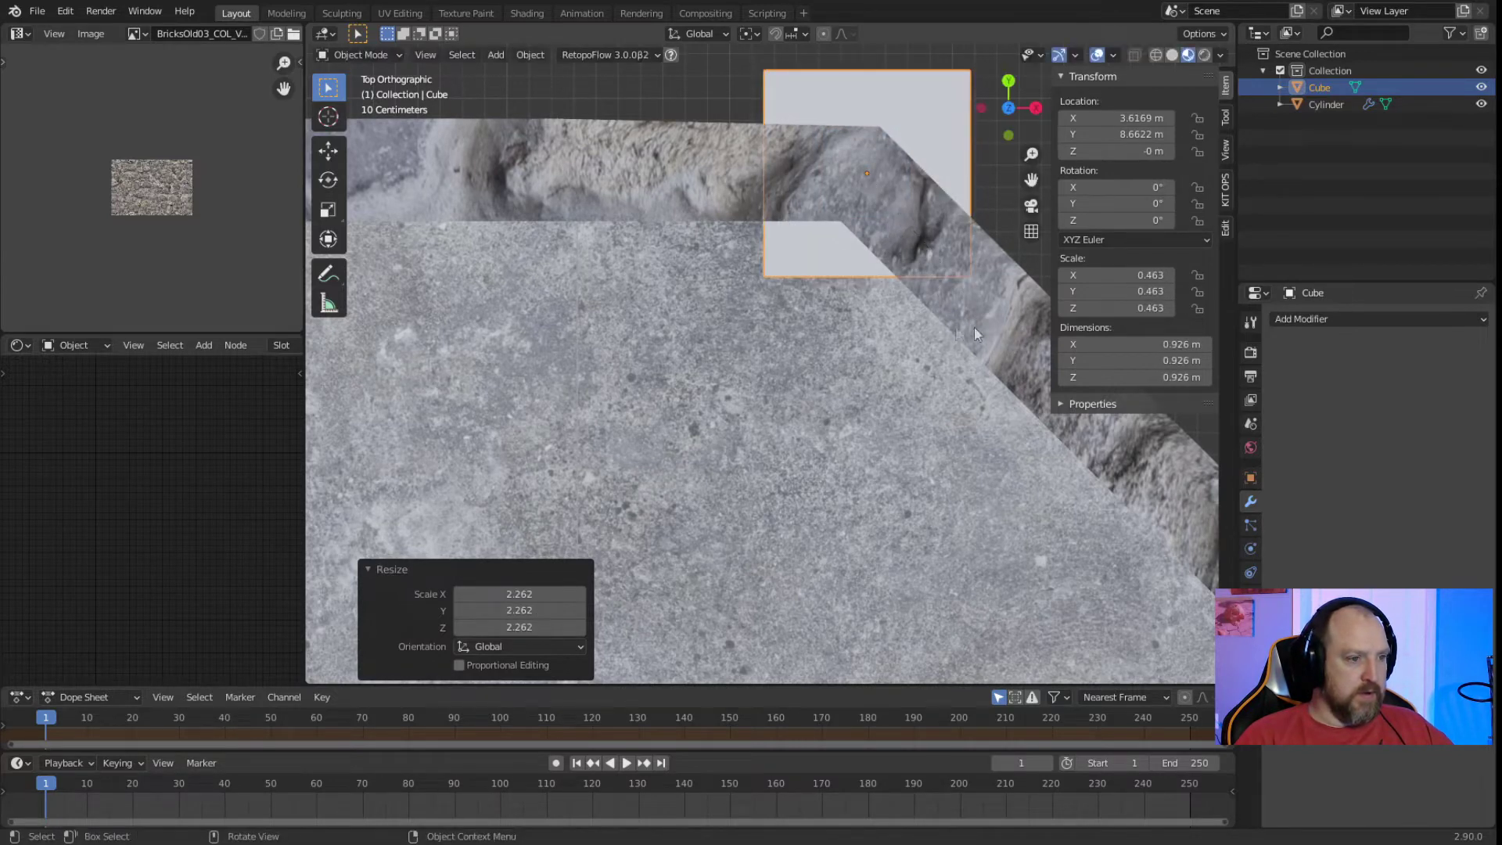
key("r")
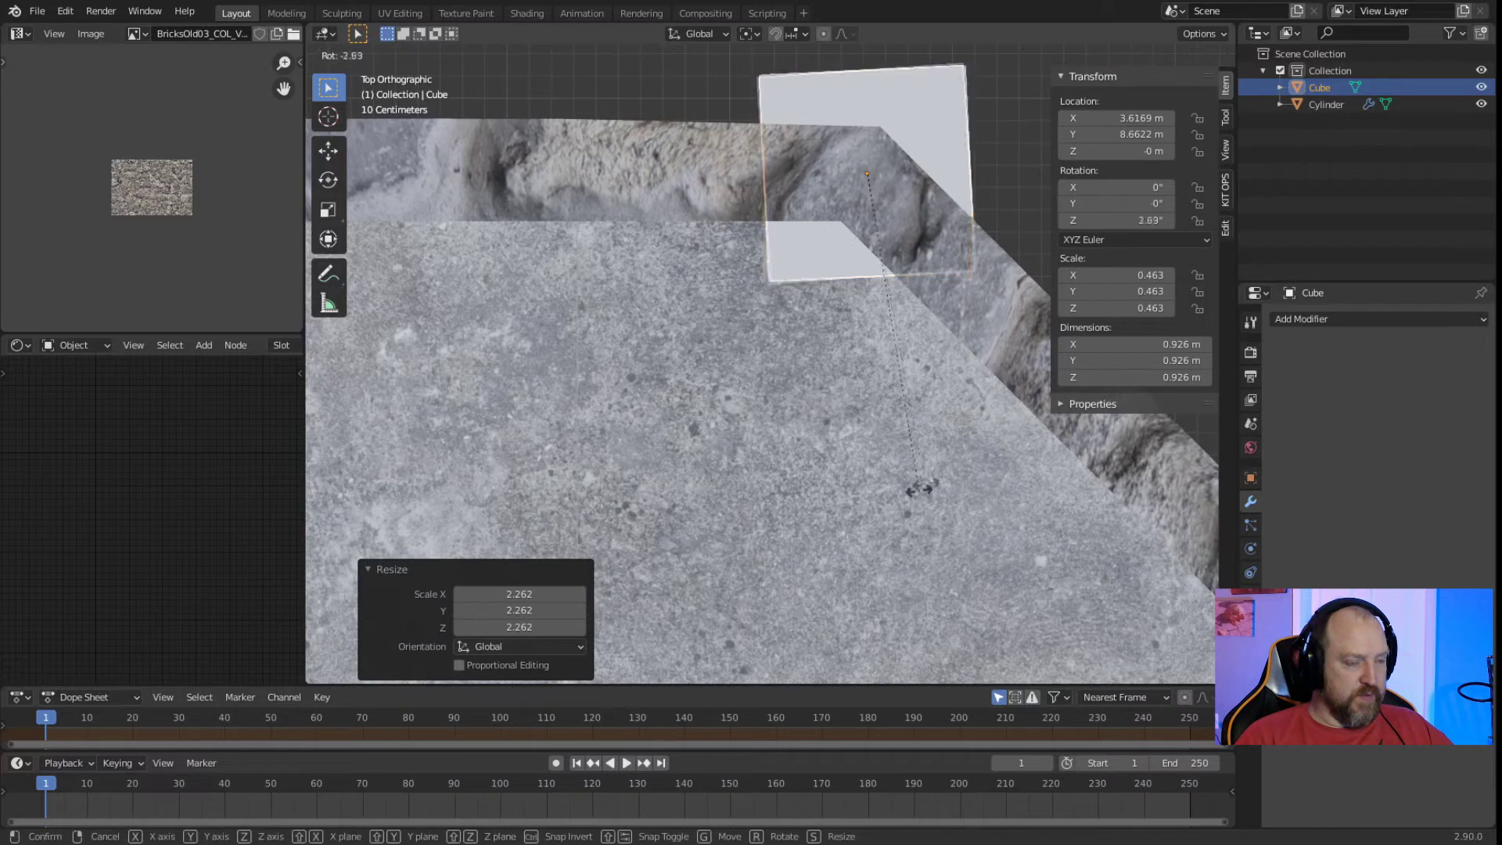
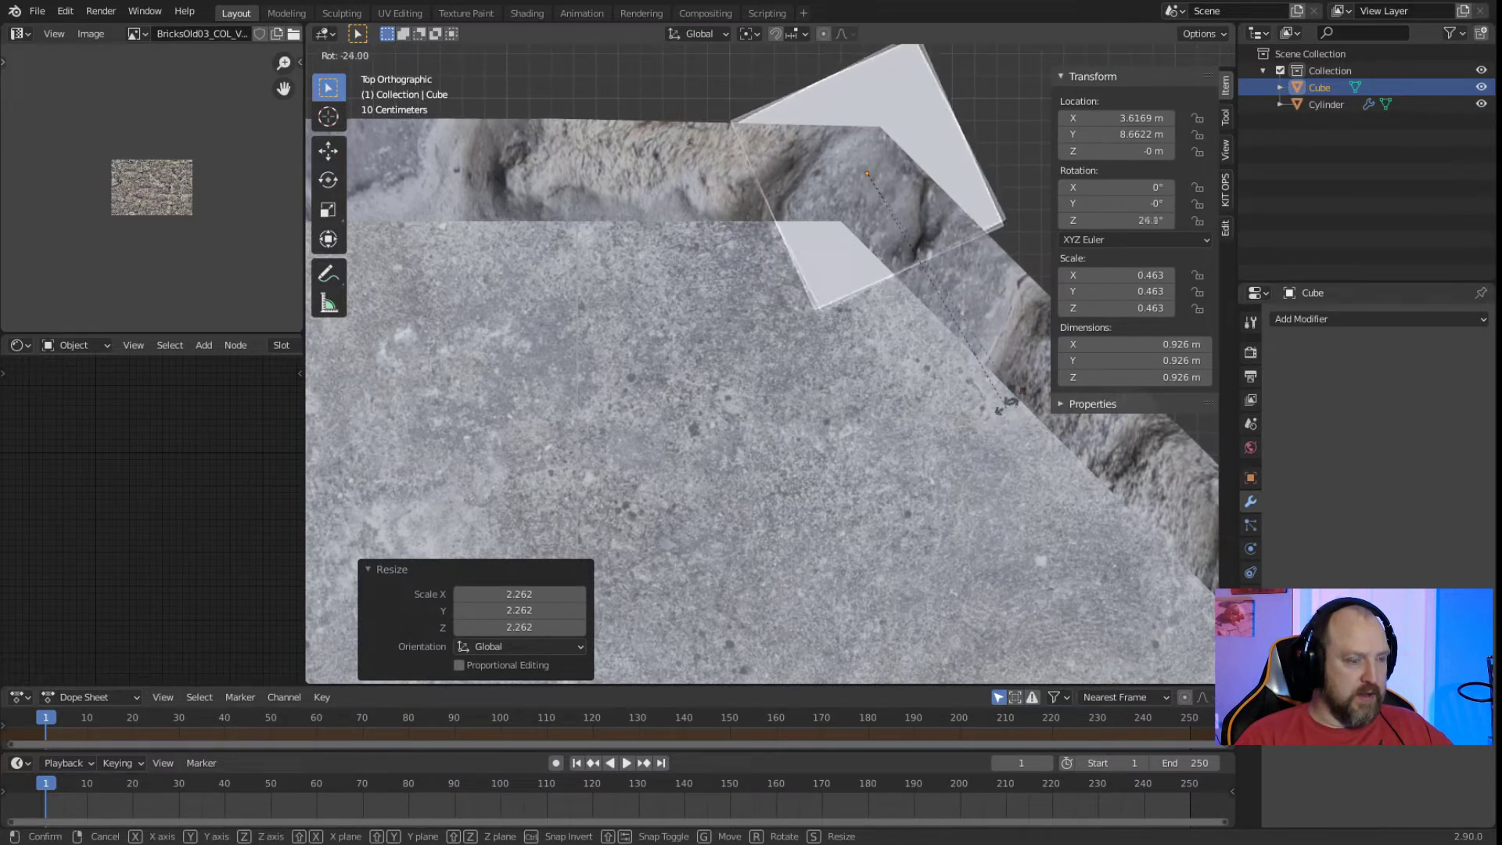
Confirm the cube's rotation, shrink it, and stretch it vertically into a tall pillar.
left_click(1038, 224)
scroll(888, 340, "down", 5)
middle_click_drag(889, 339, 860, 384)
scroll(835, 467, "up", 3)
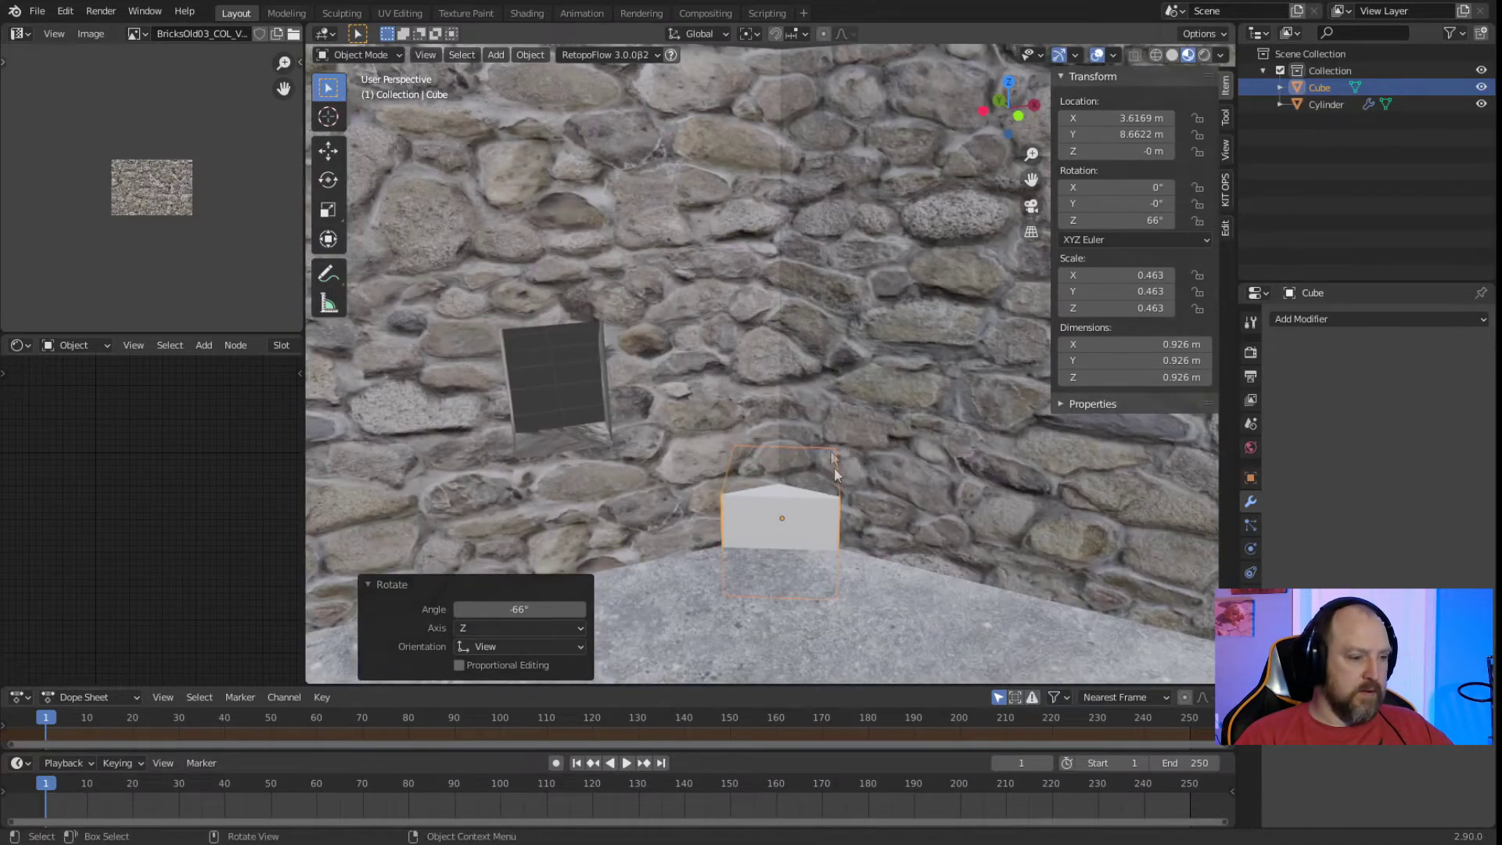
key("s")
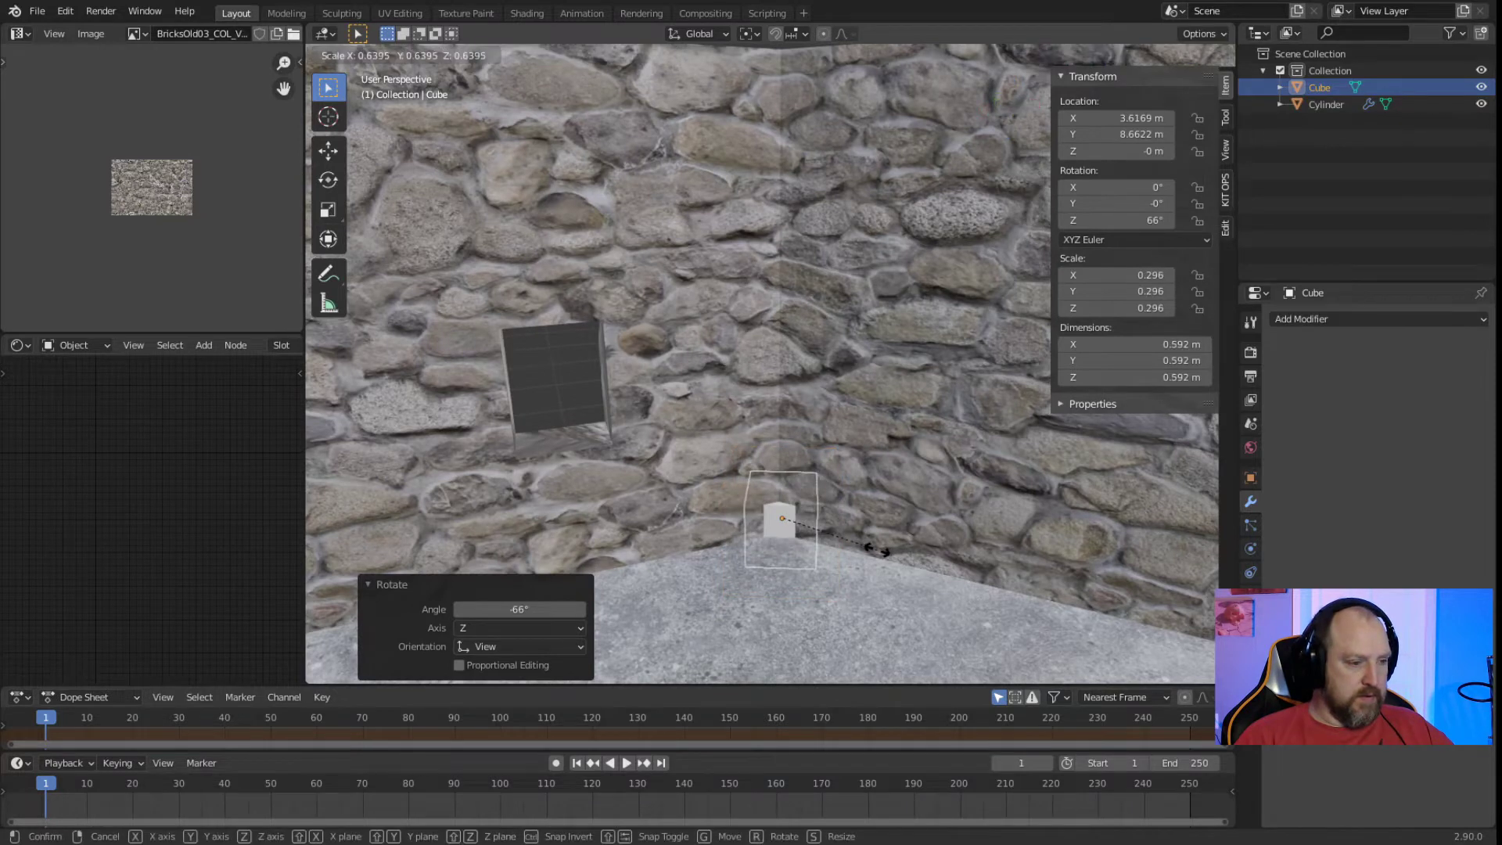
left_click(881, 555)
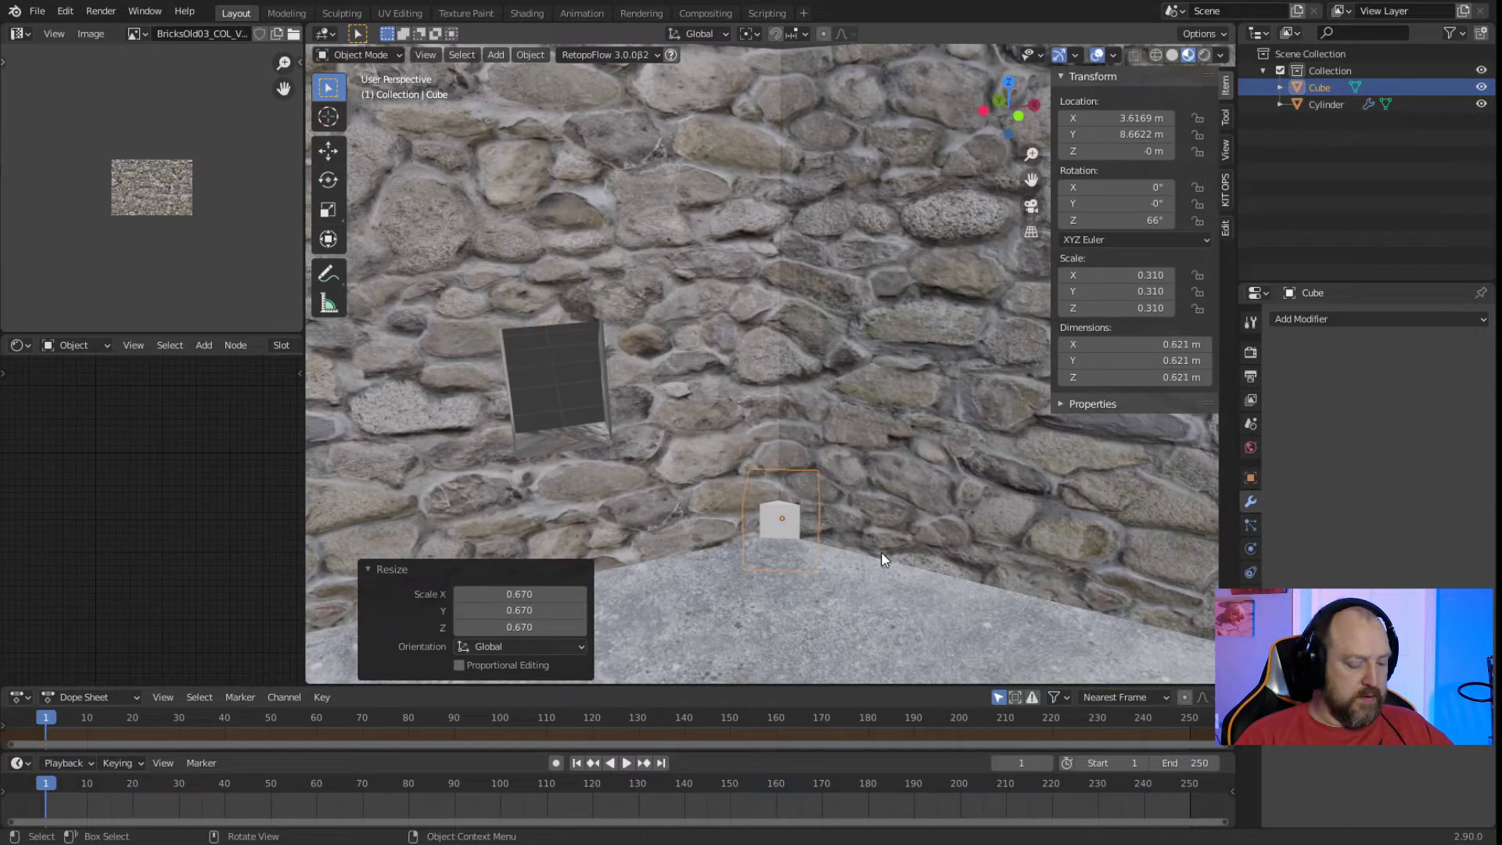
key("s")
key("z")
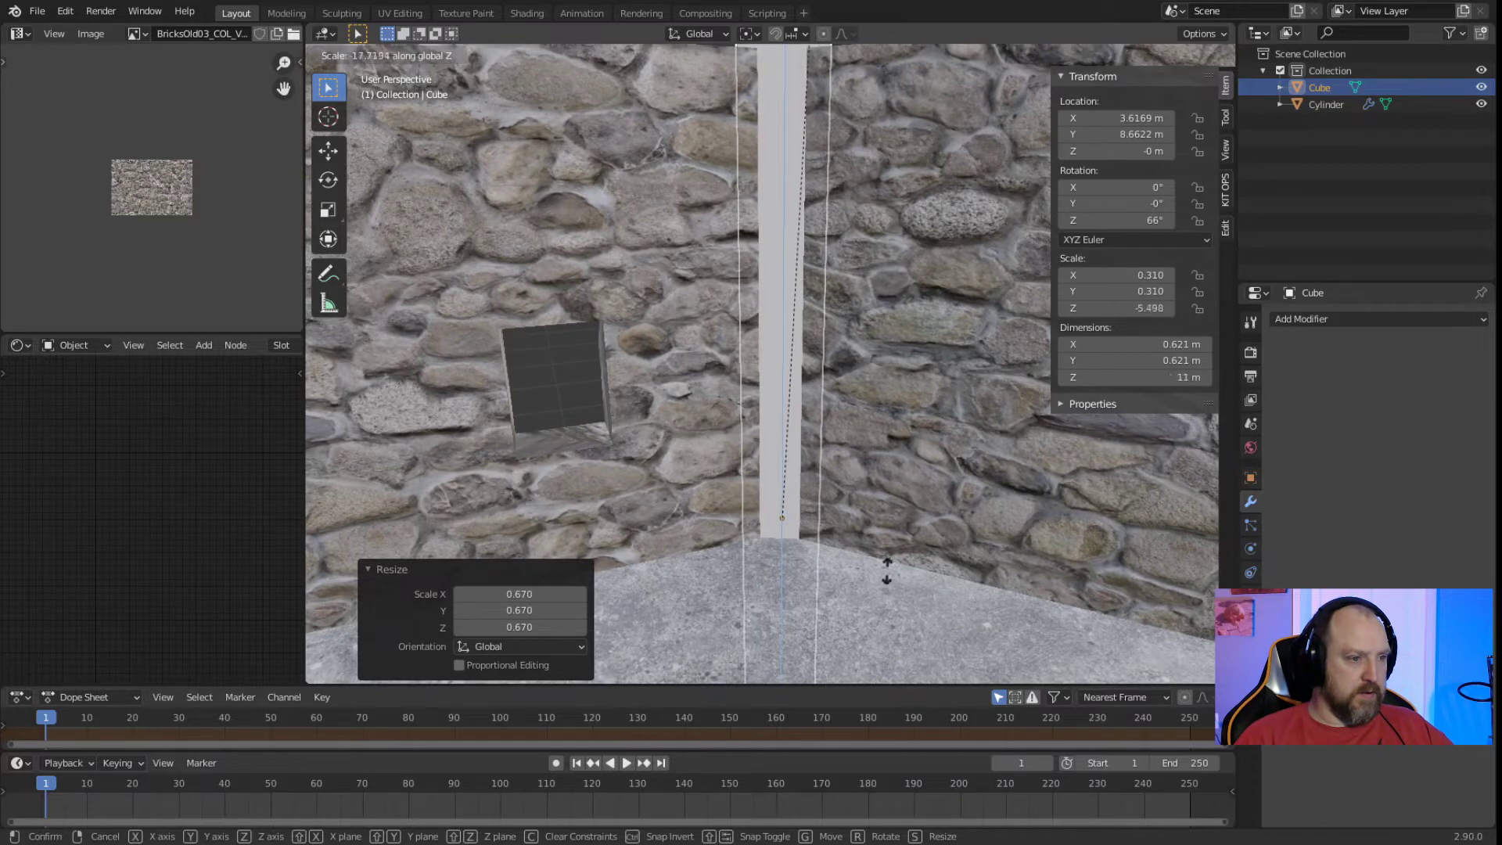
left_click(895, 436)
From the top view, move the pillar into the corner where the two stone walls meet.
scroll(884, 485, "down", 4)
middle_click_drag(869, 537, 771, 678)
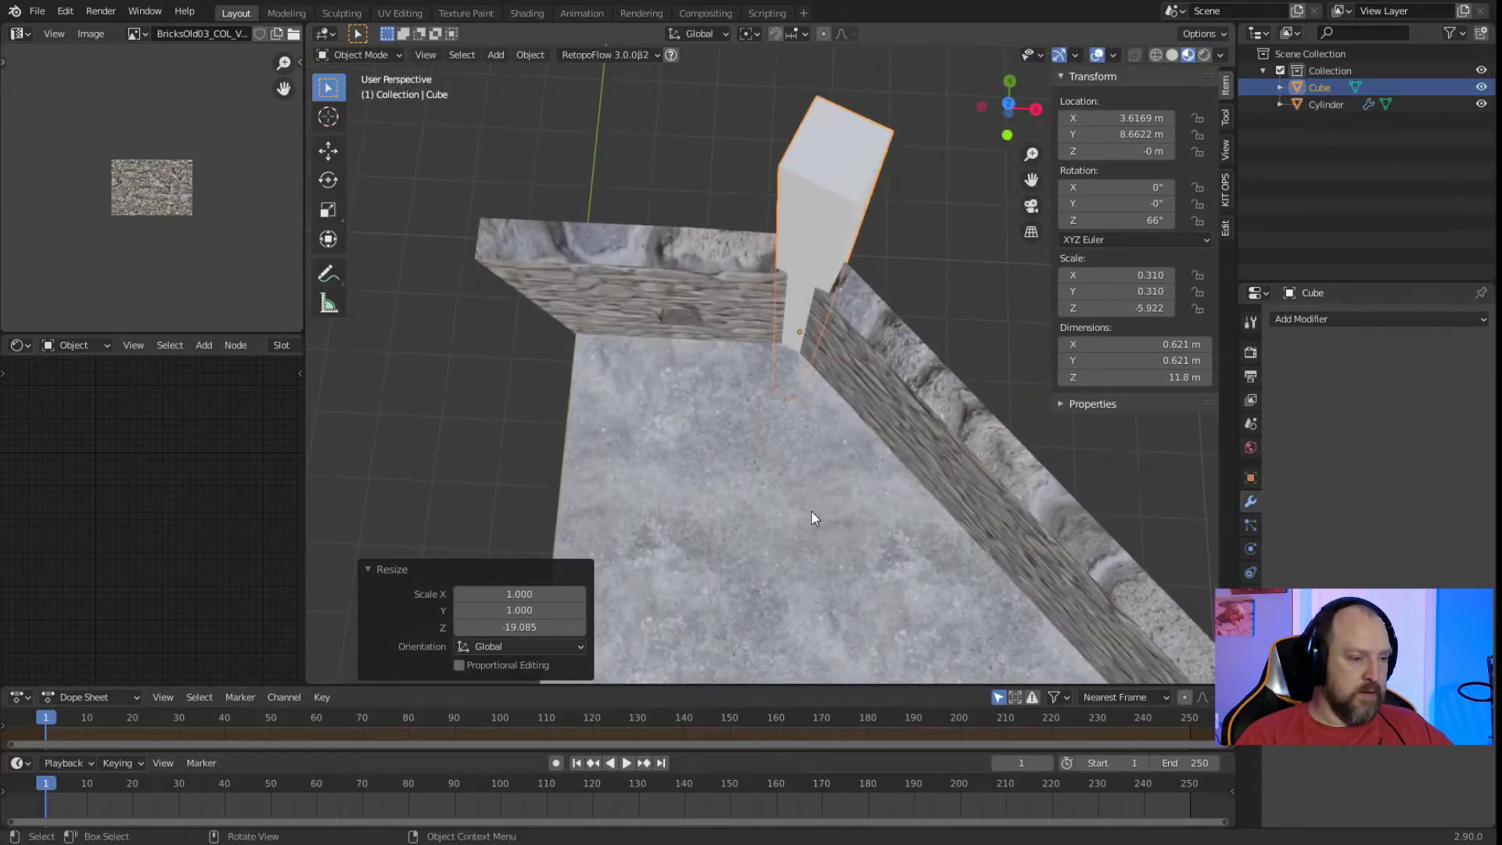
key("KP_7")
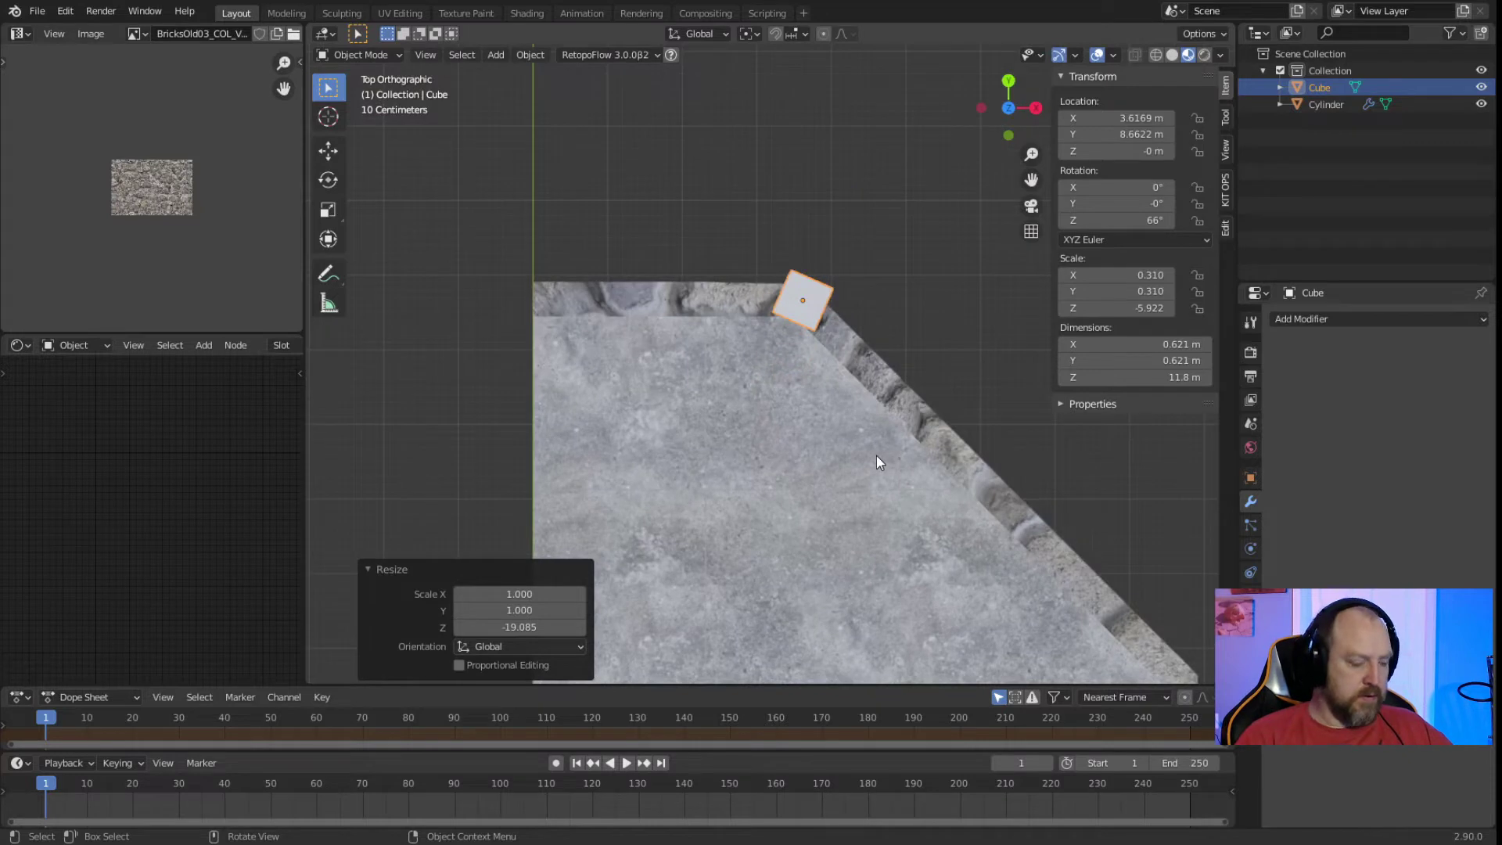
key("g")
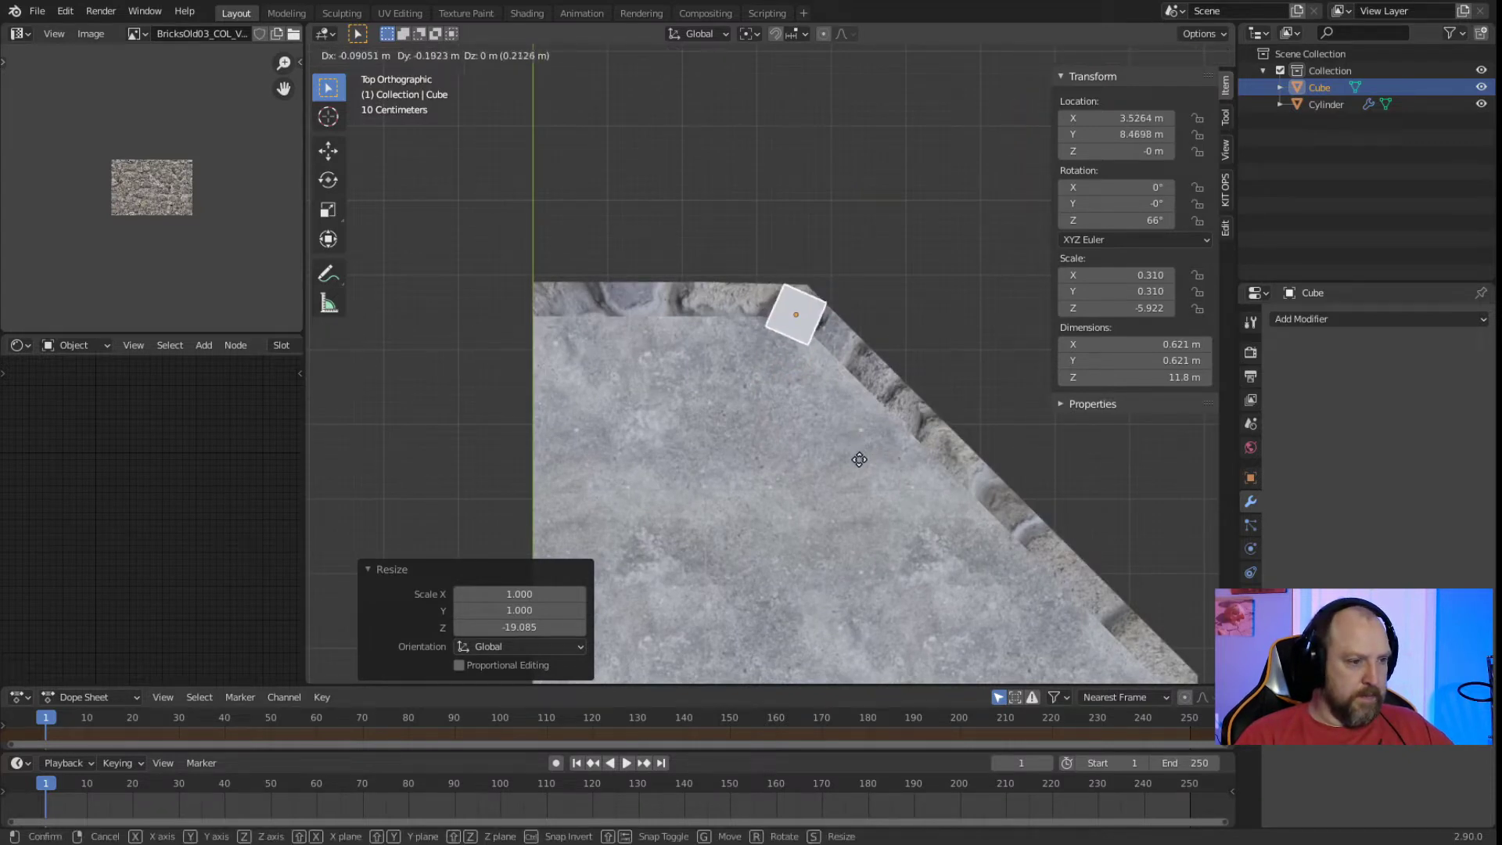
left_click(849, 492)
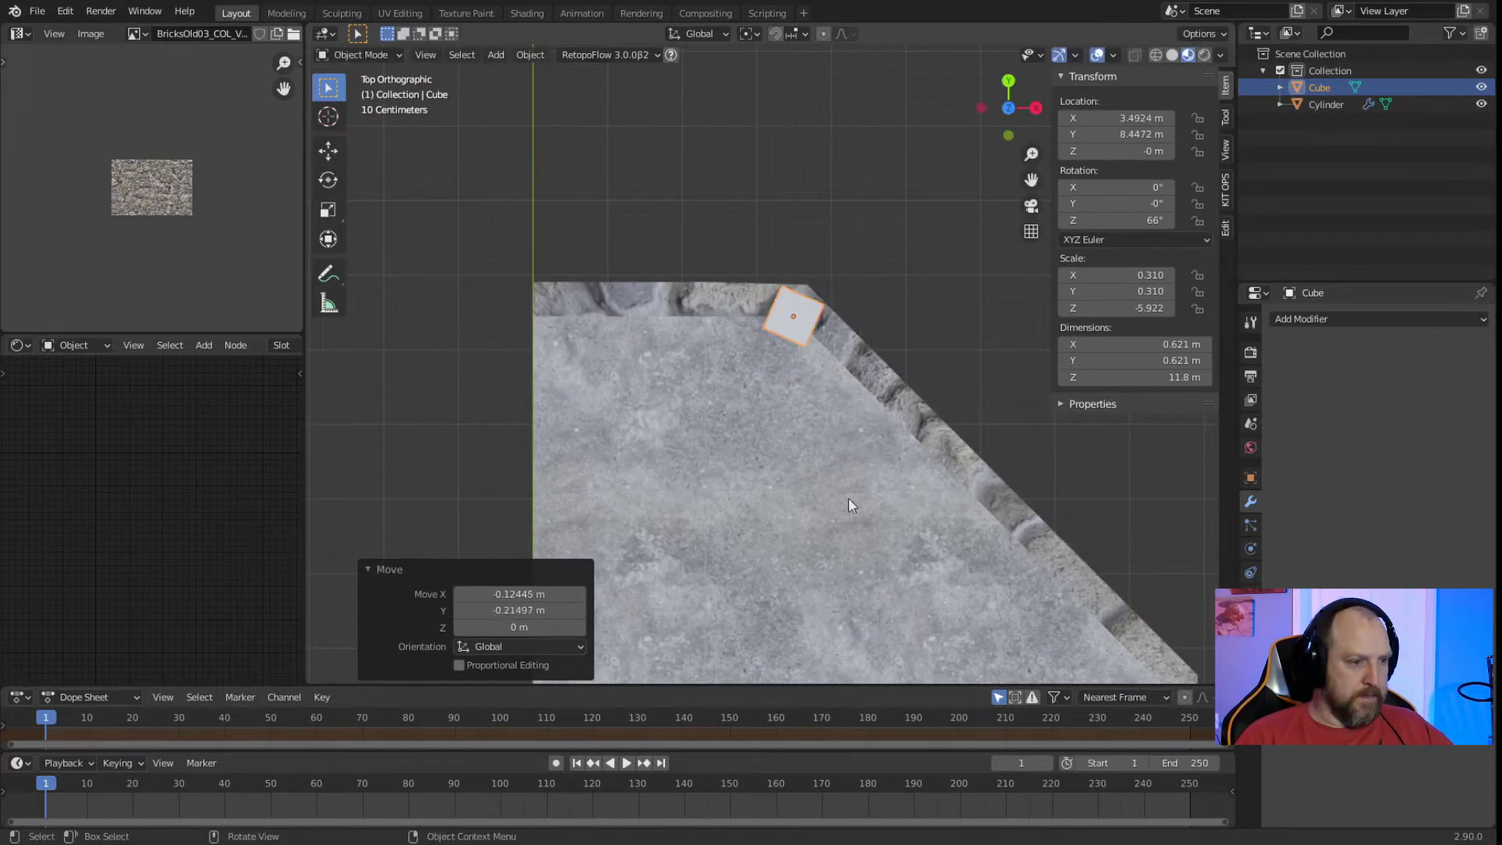
left_click(847, 496)
key("KP_1")
middle_click_drag(809, 548, 873, 448)
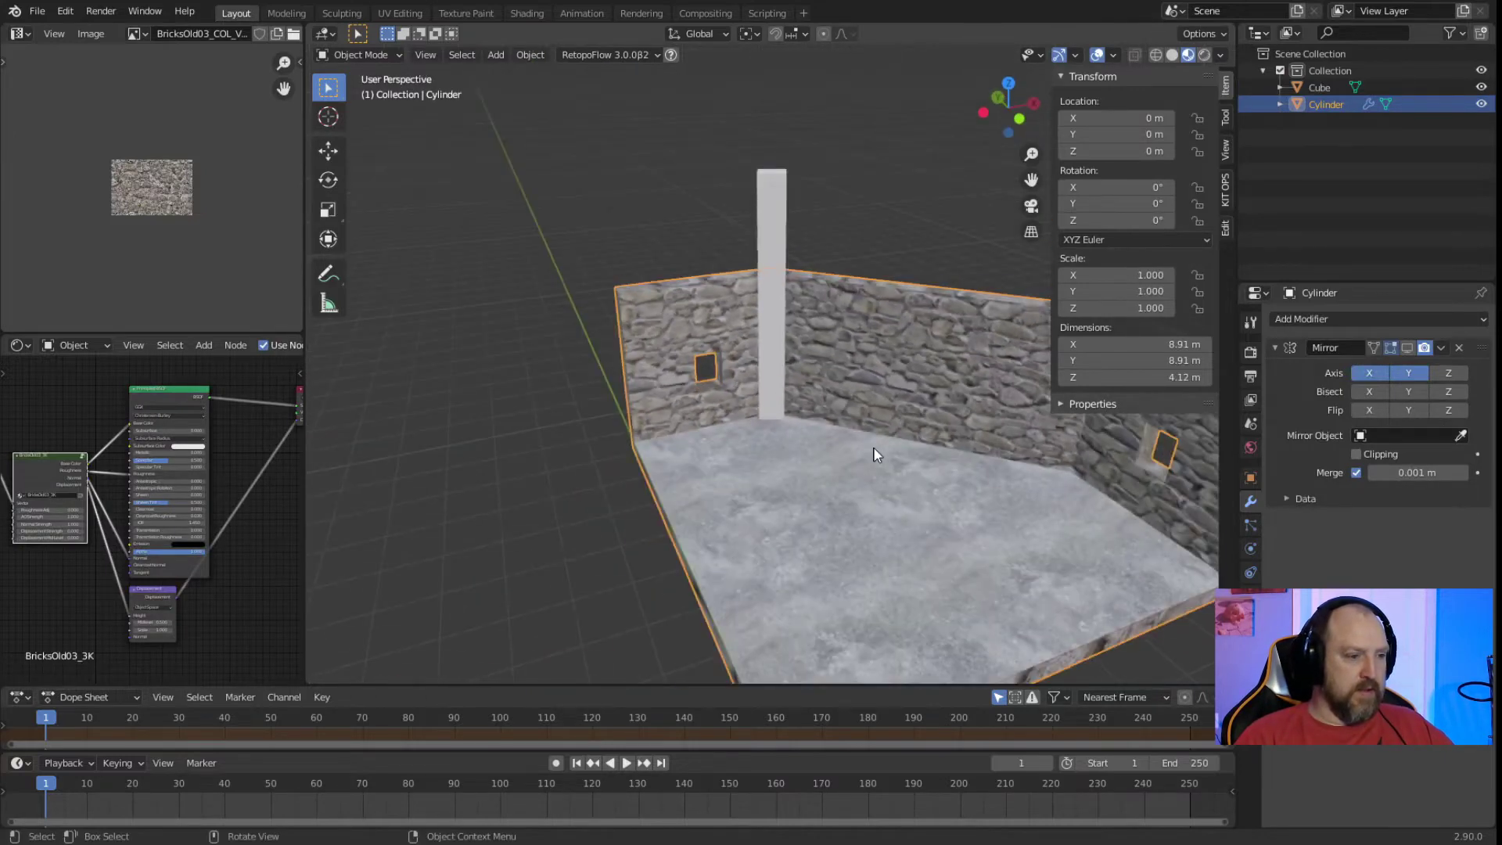
Shorten the pillar to the wall height (4.18 m) and raise it to Z 1.6032 m.
left_click(768, 240)
key("s")
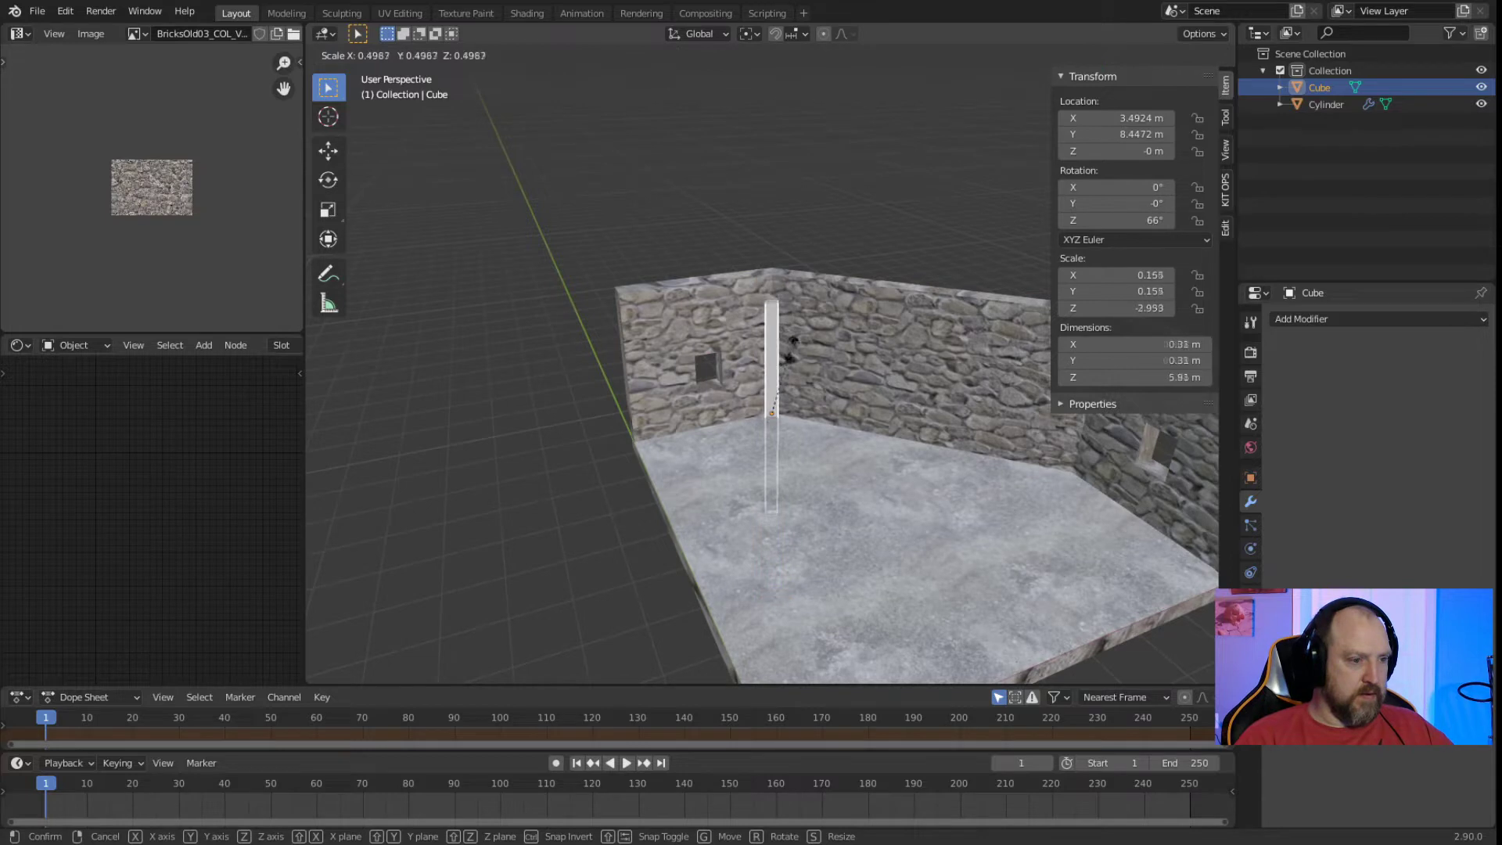
key("z")
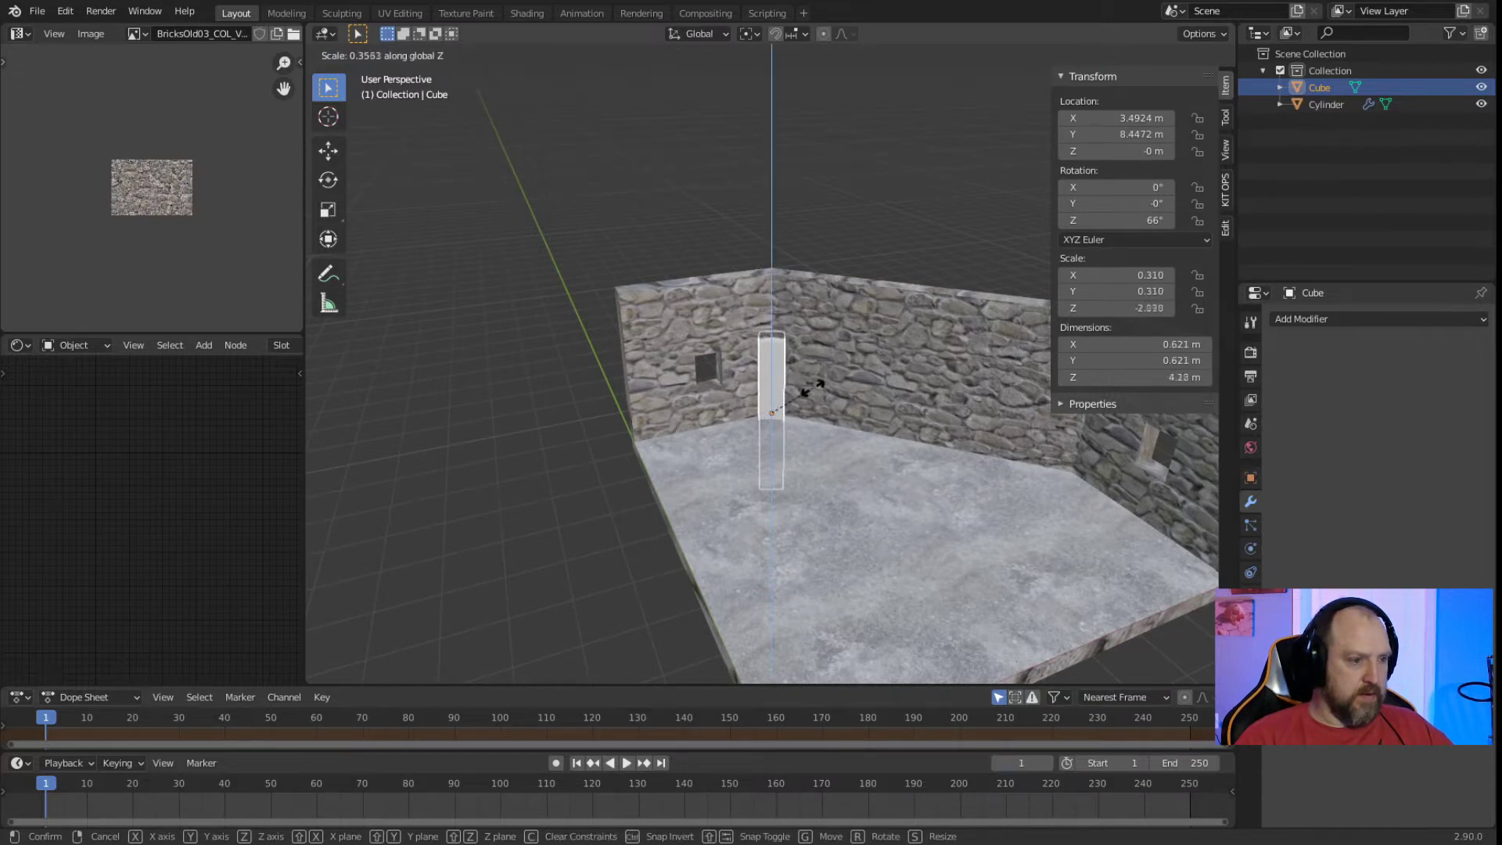
left_click(806, 393)
key("KP_1")
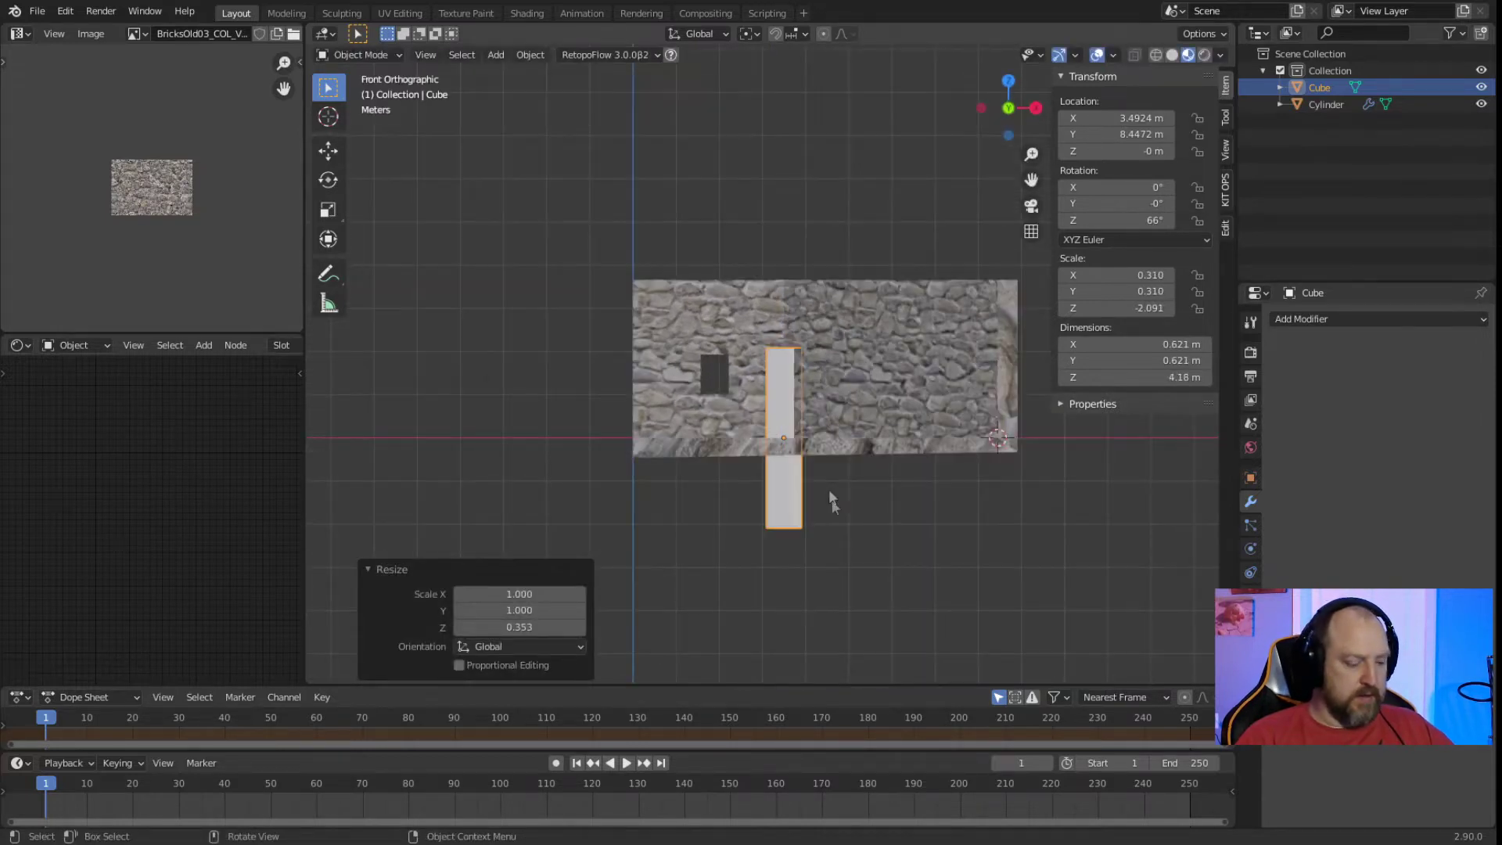
key("g")
key("z")
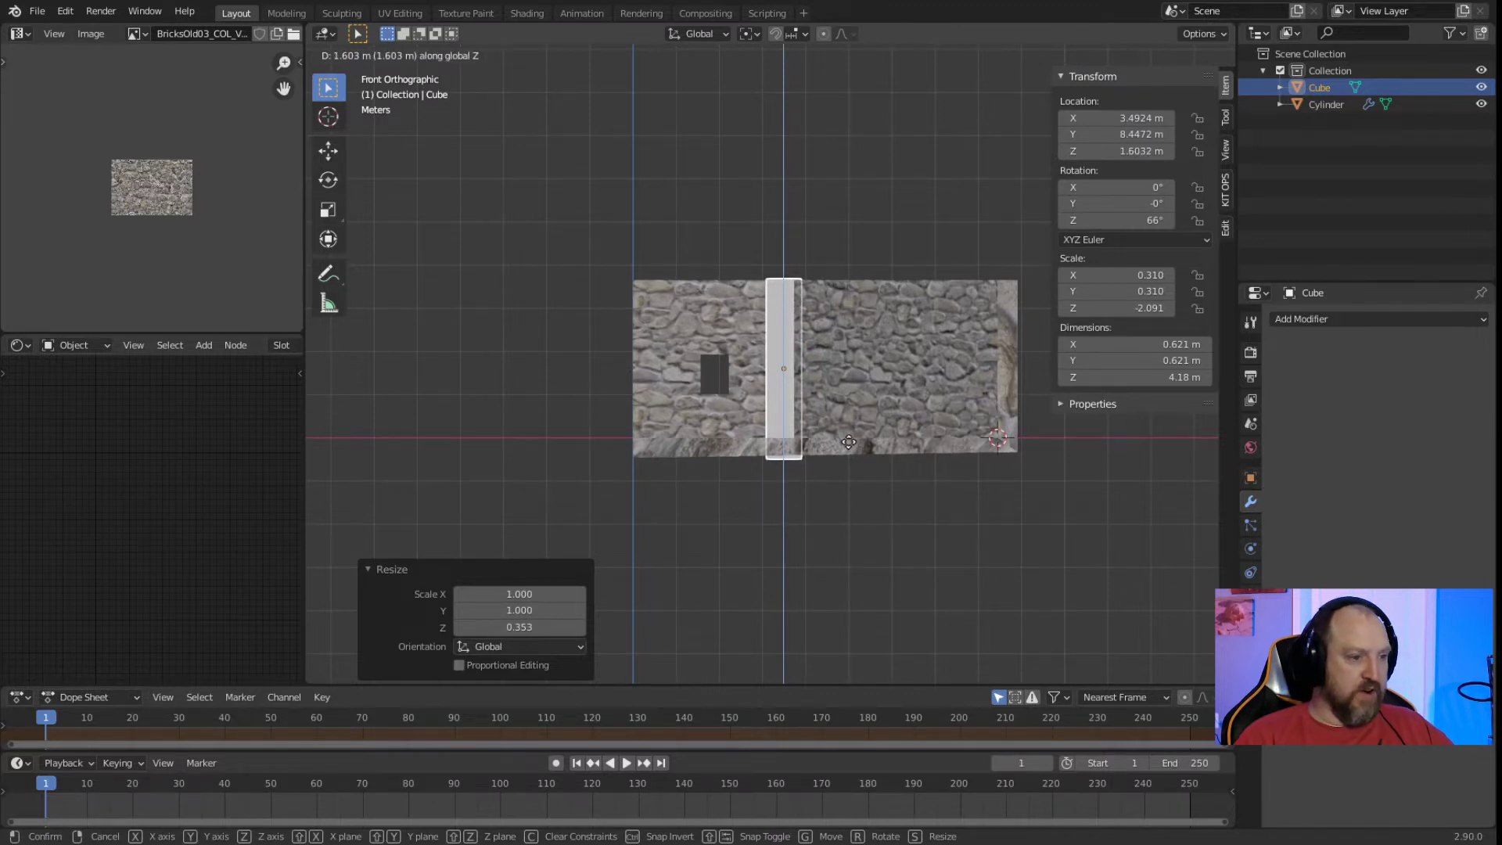
left_click(851, 442)
middle_click_drag(851, 442, 804, 546)
middle_click_drag(442, 313, 805, 603)
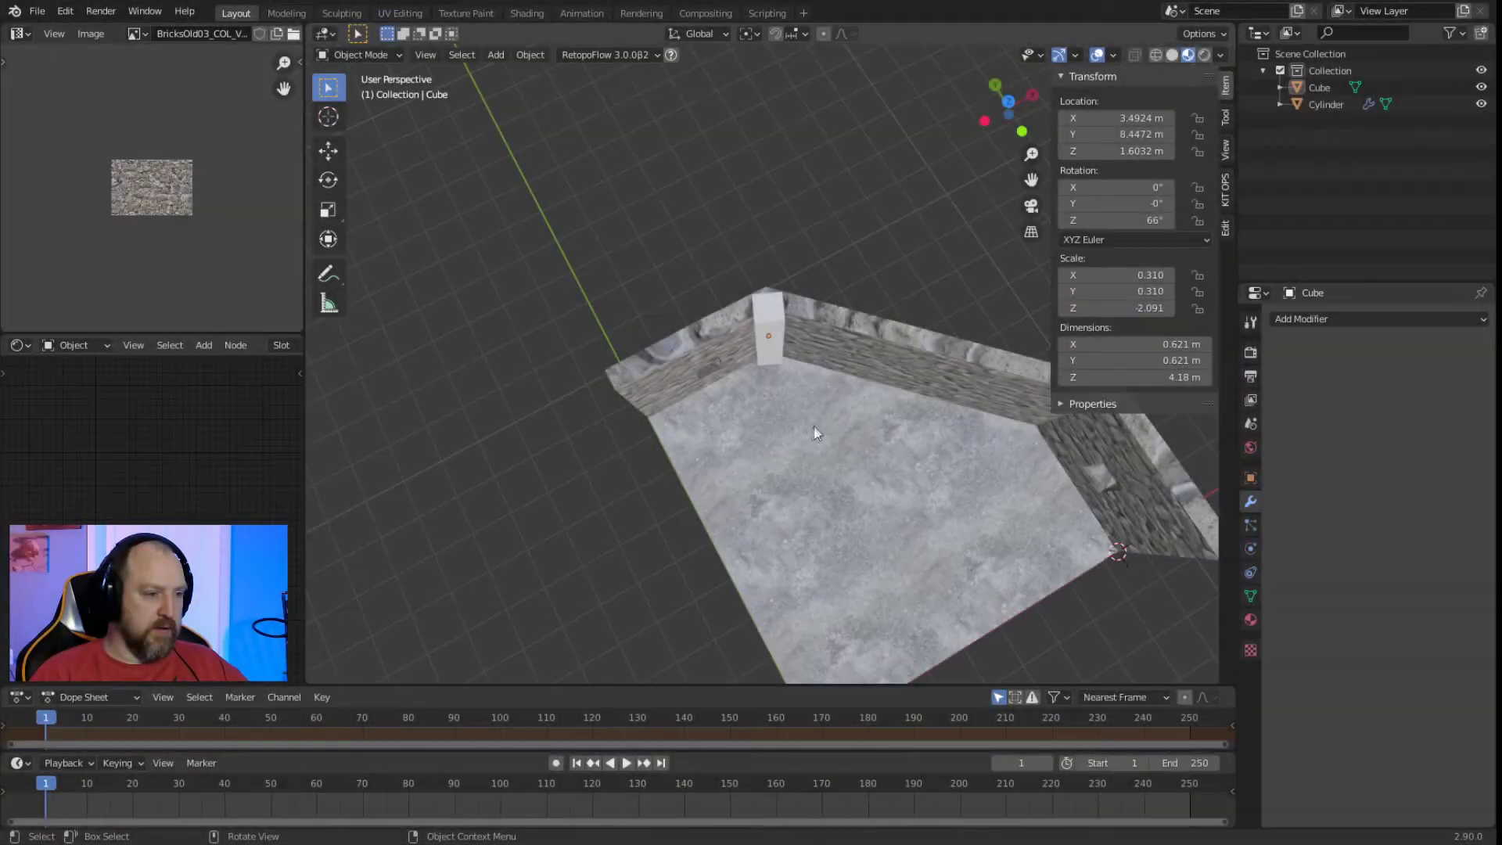
left_click(774, 330)
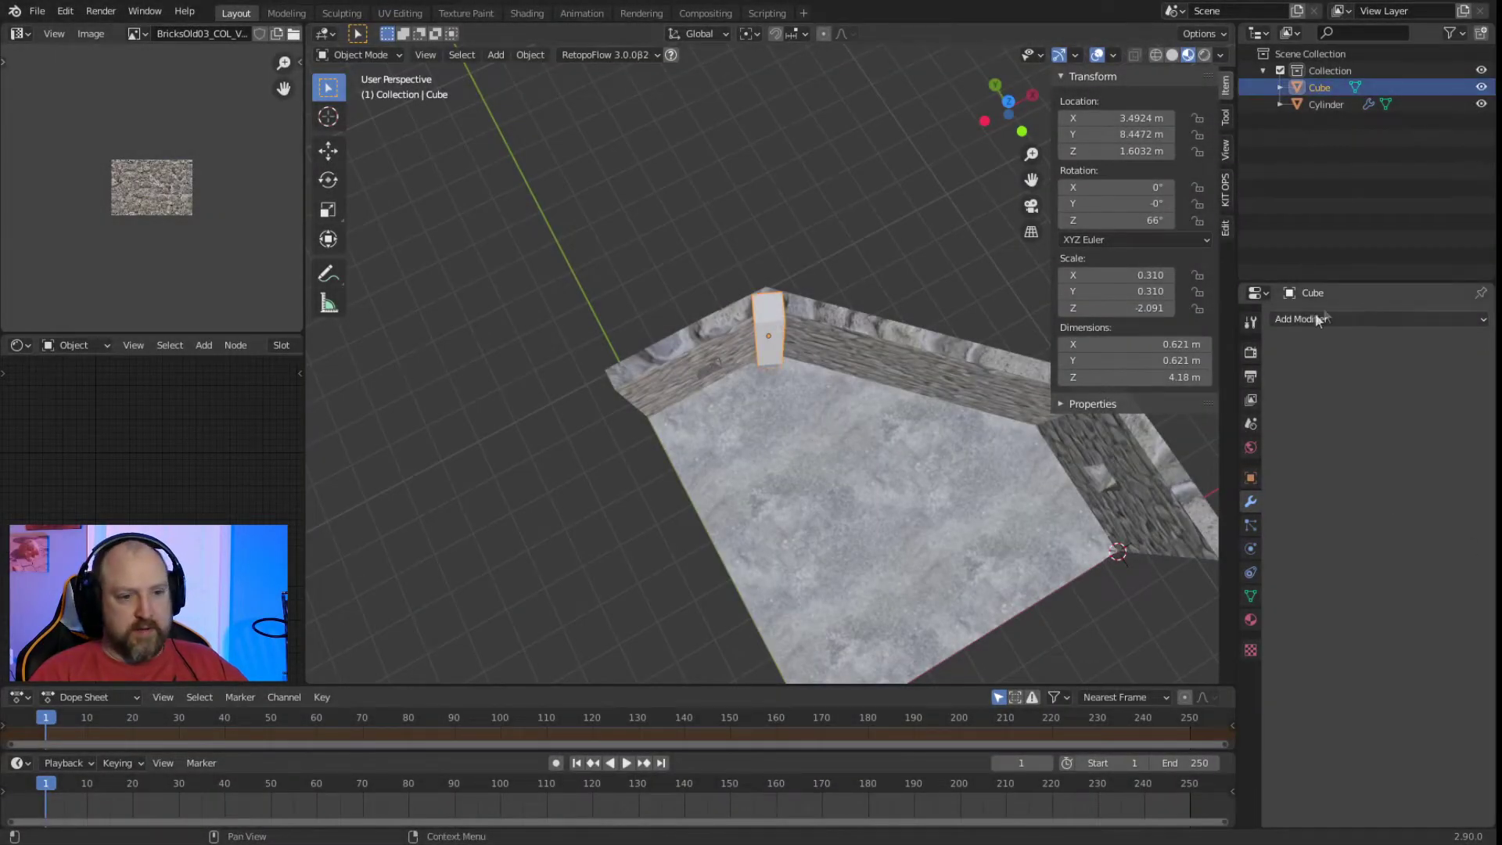
Load and apply the WoodPlanksWorn001_3K material to the pillar via the Poliigon converter.
left_click(1251, 621)
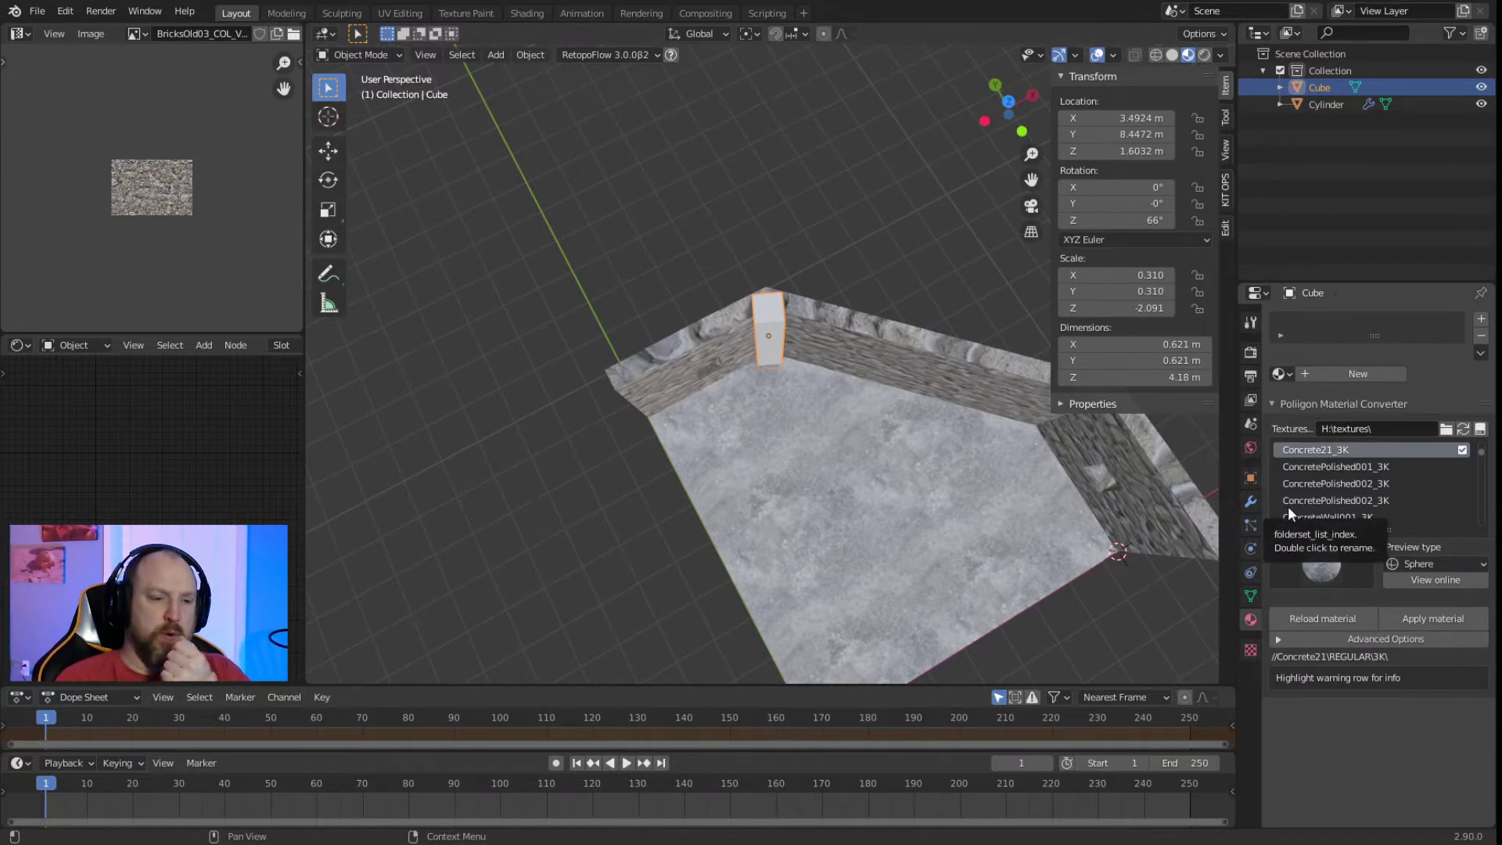
scroll(1393, 493, "down", 15)
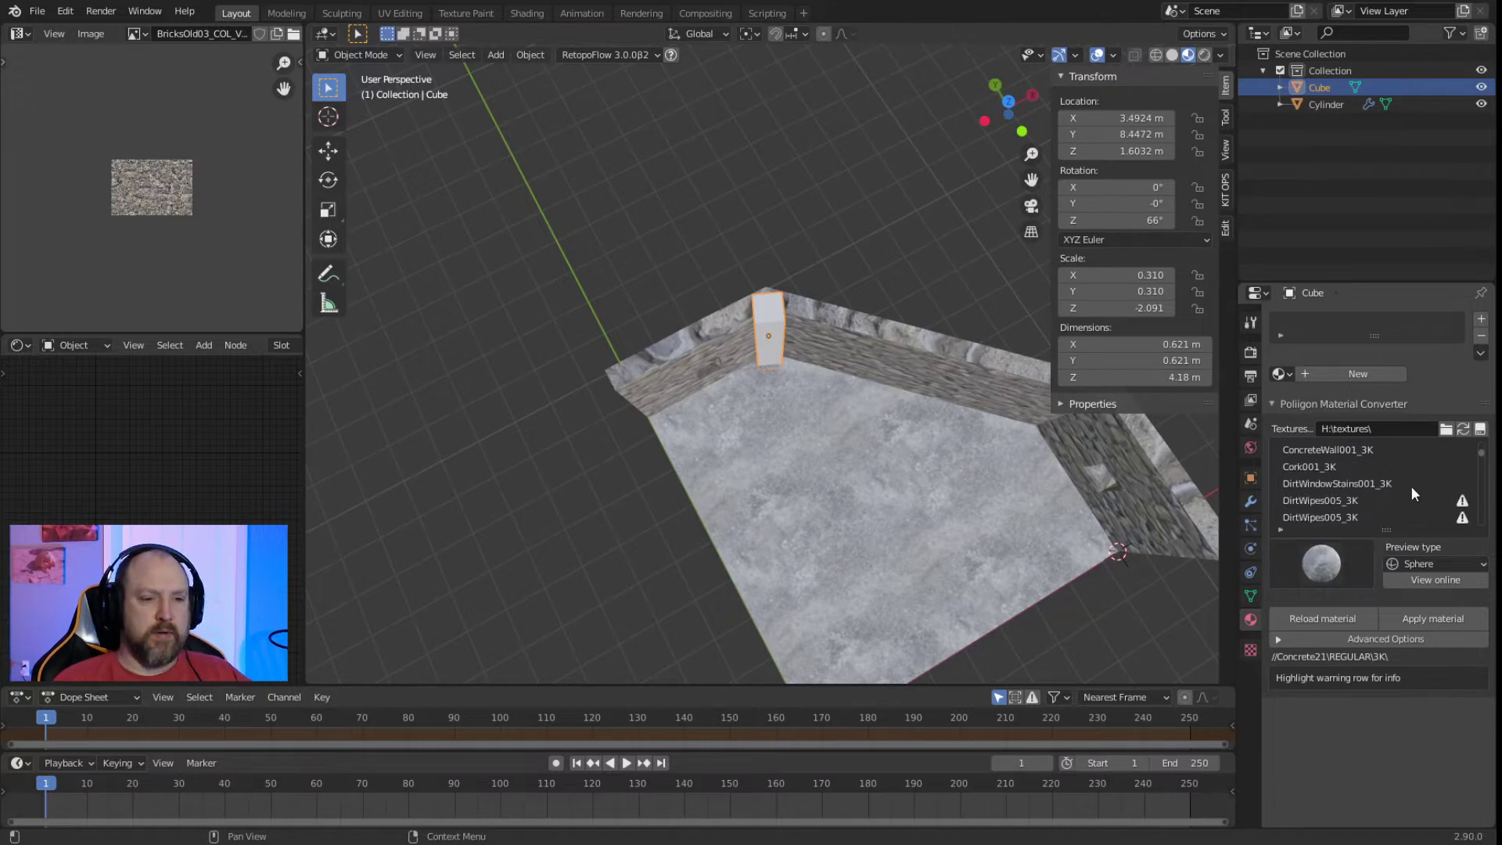
scroll(1396, 496, "down", 15)
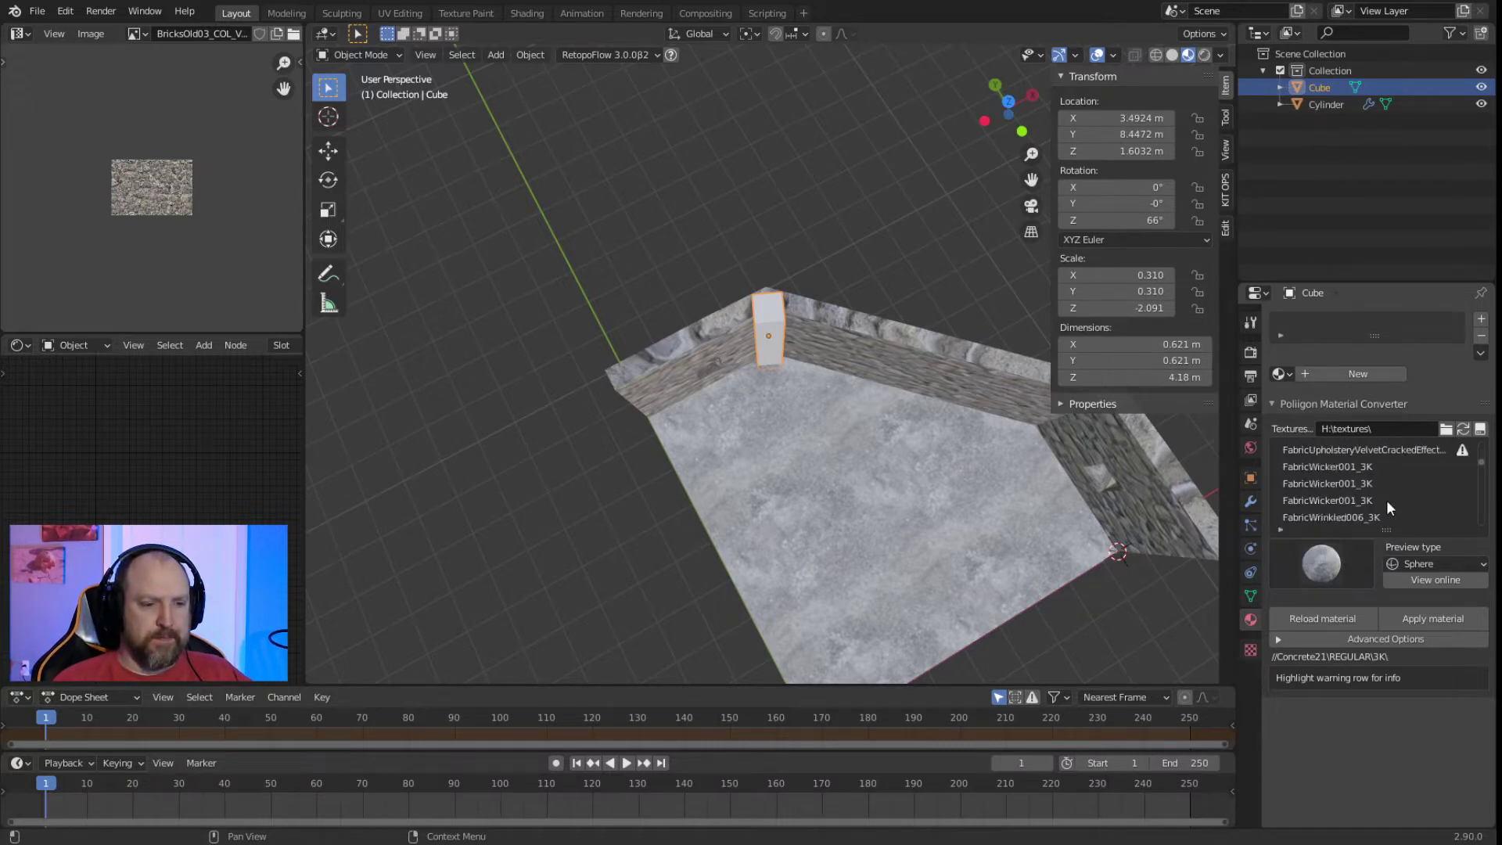
scroll(1392, 493, "down", 3)
left_click(1312, 484)
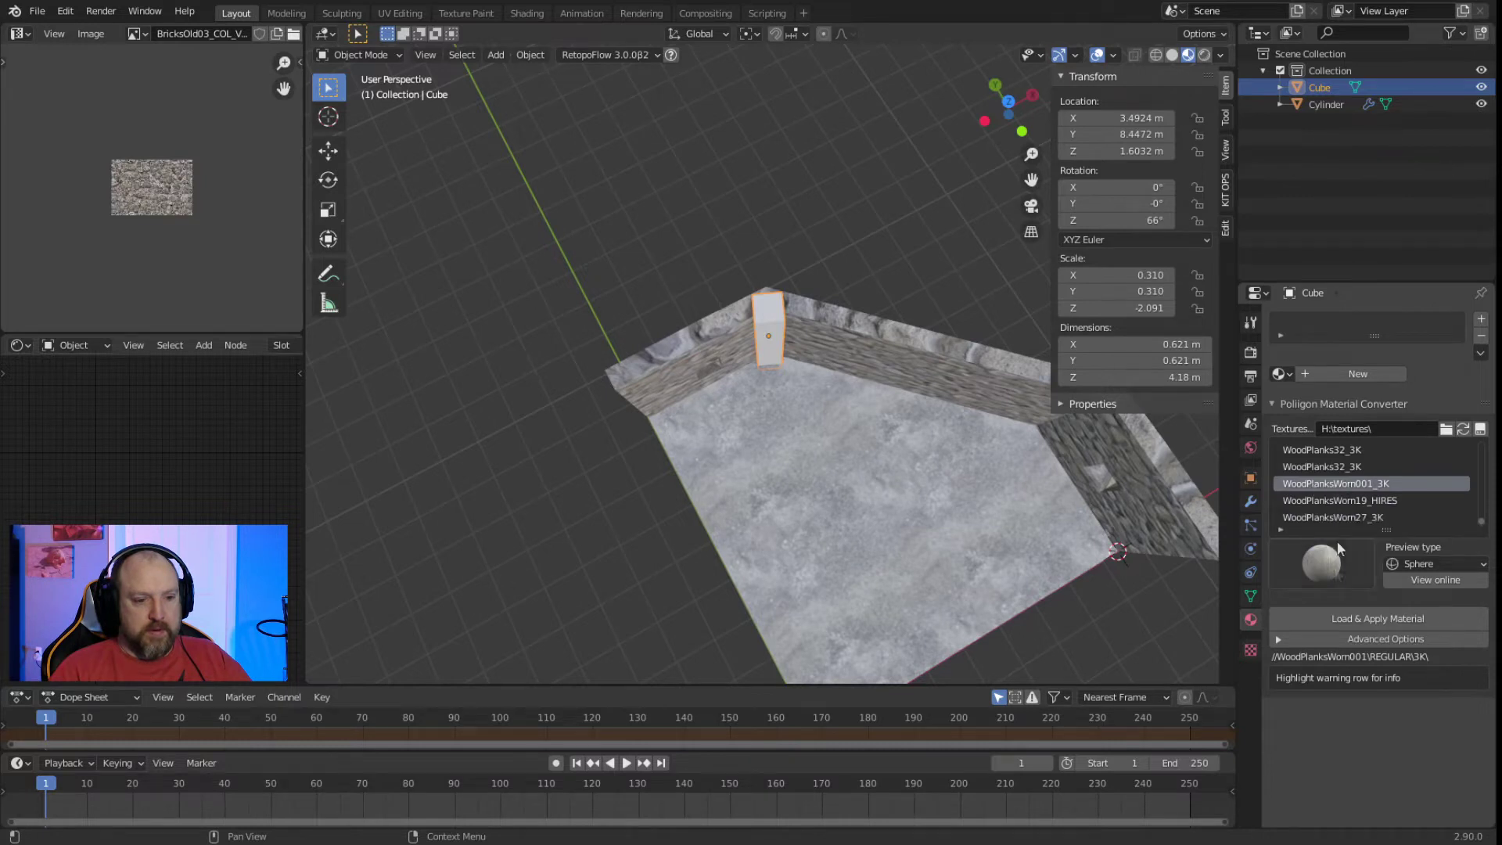
left_click(1349, 619)
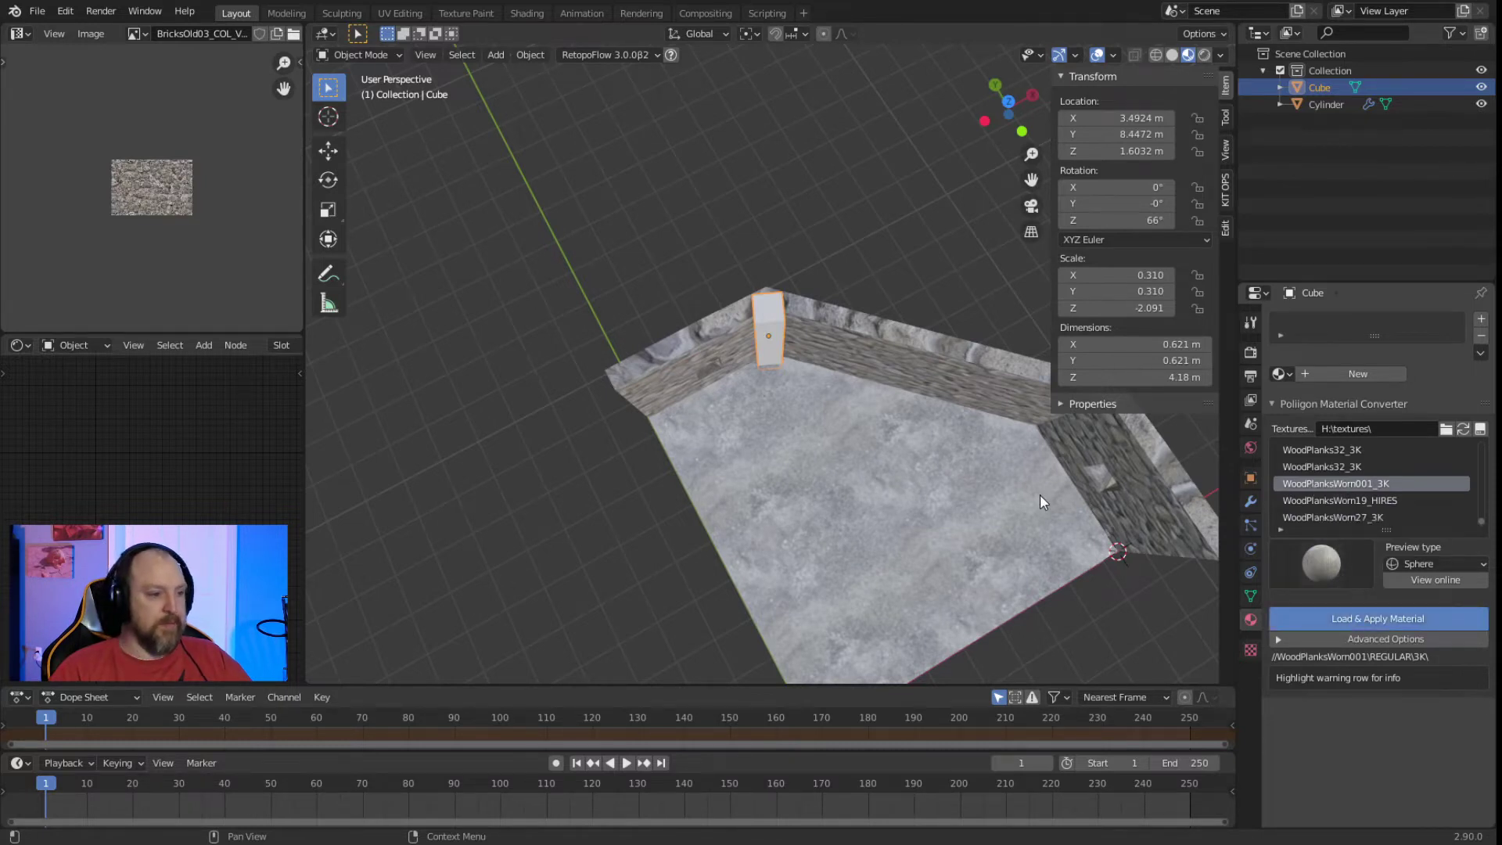
Apply all transforms to the pillar so its scale reads 1, then enter Edit Mode.
middle_click_drag(912, 452, 771, 171)
scroll(776, 300, "up", 6)
left_click(787, 294)
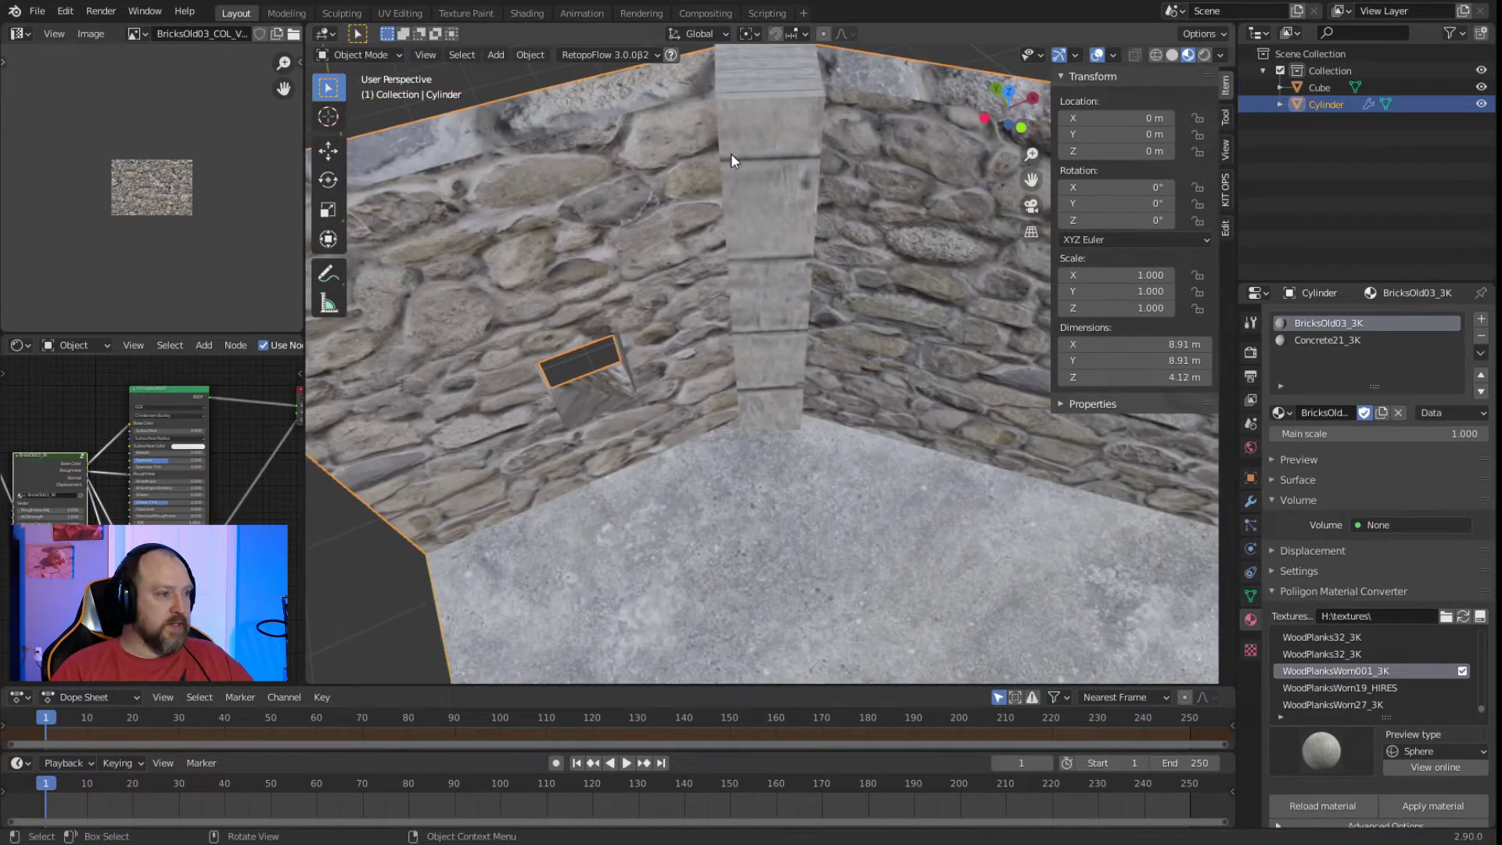
left_click(778, 146)
left_click(529, 55)
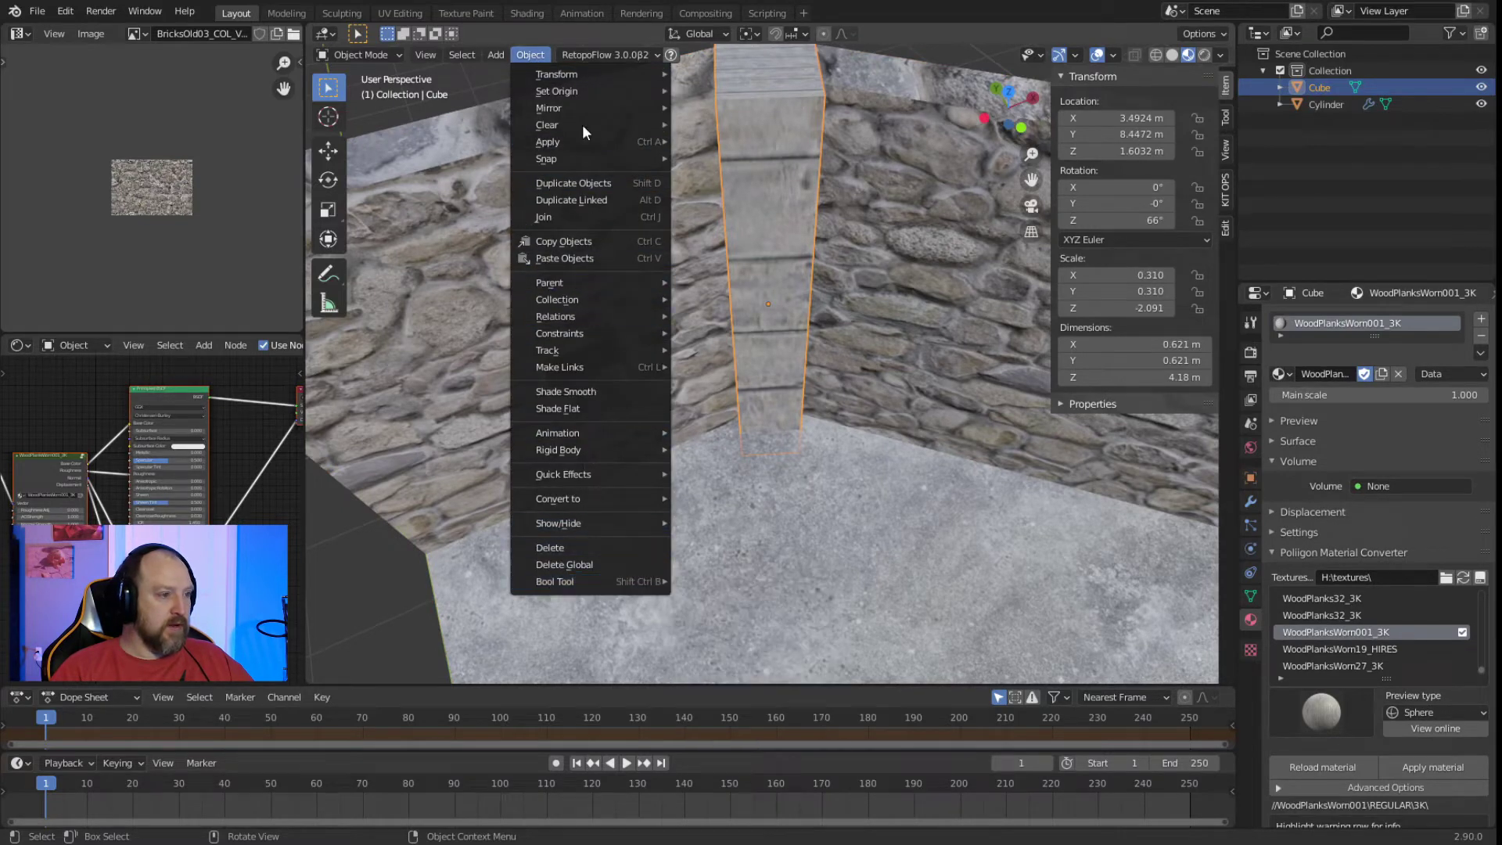
mouse_move(582, 141)
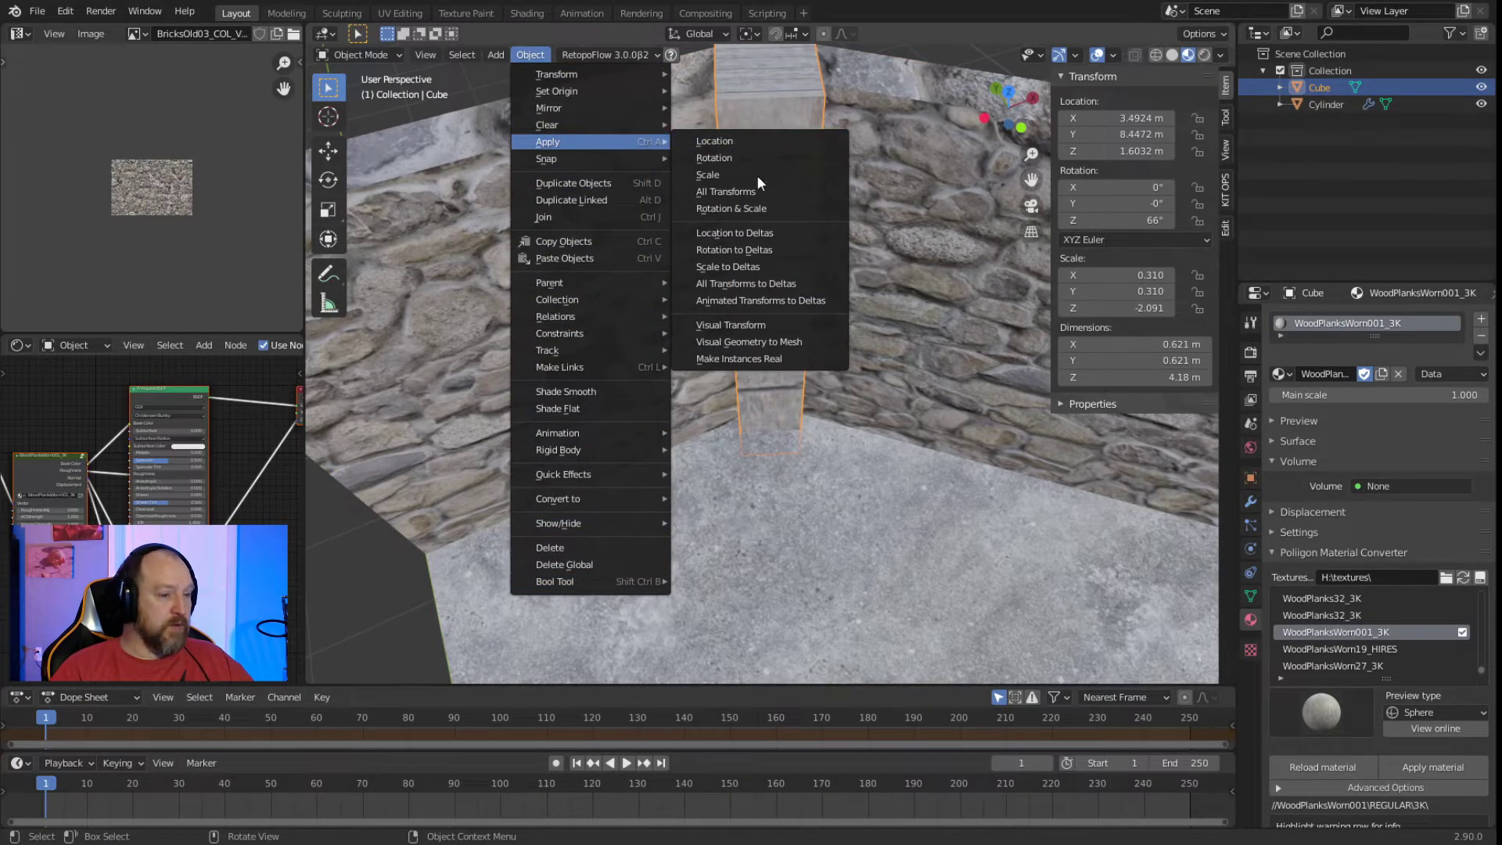
left_click(749, 189)
left_click(774, 133)
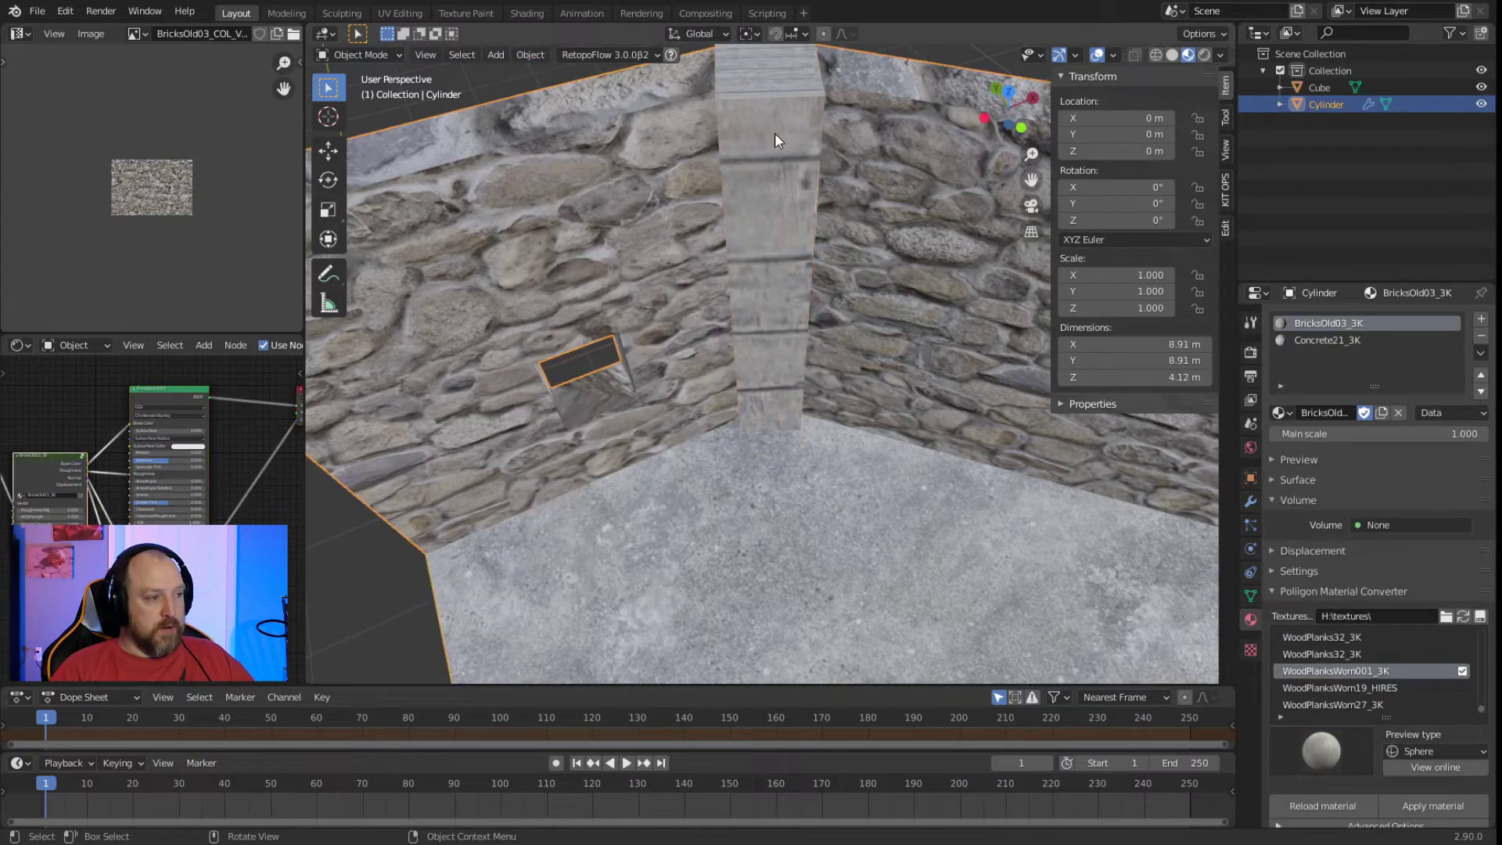
left_click(775, 133)
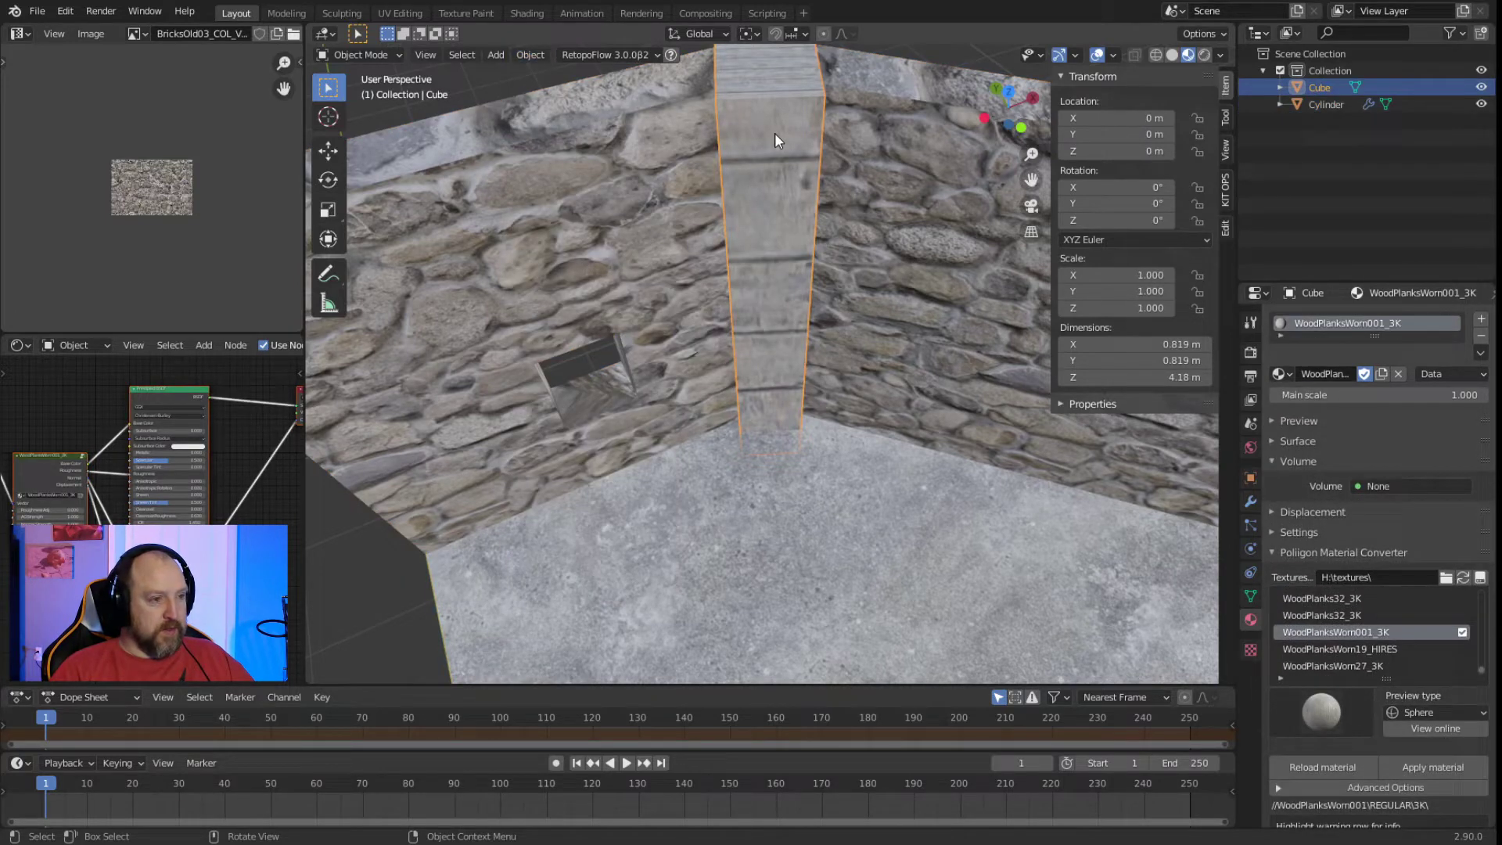
key("Tab")
Unwrap the pillar's faces, then move and narrow the UV island horizontally on the planks.
right_click(774, 133)
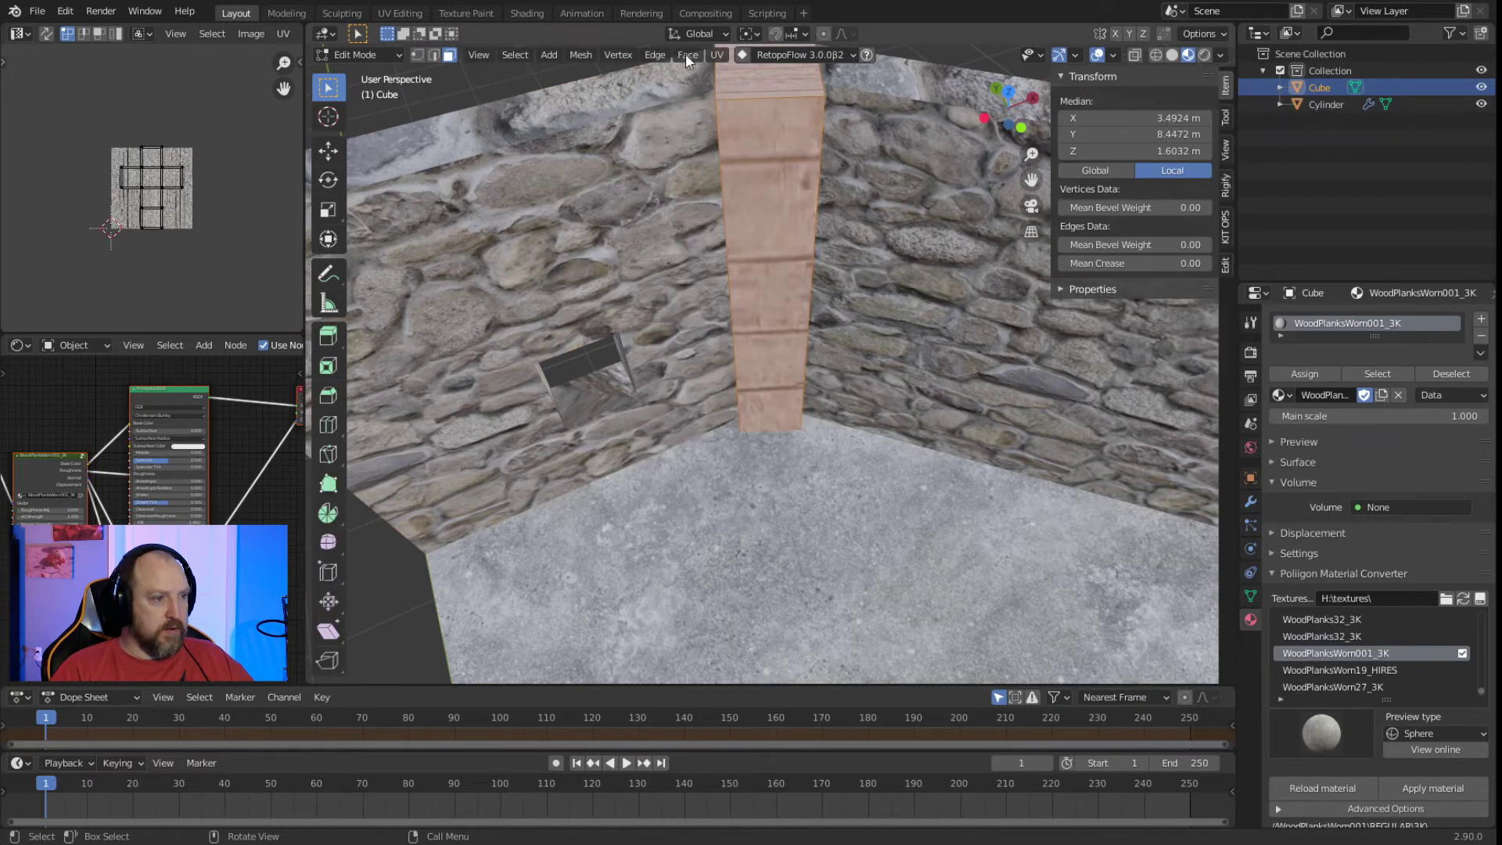
left_click(717, 55)
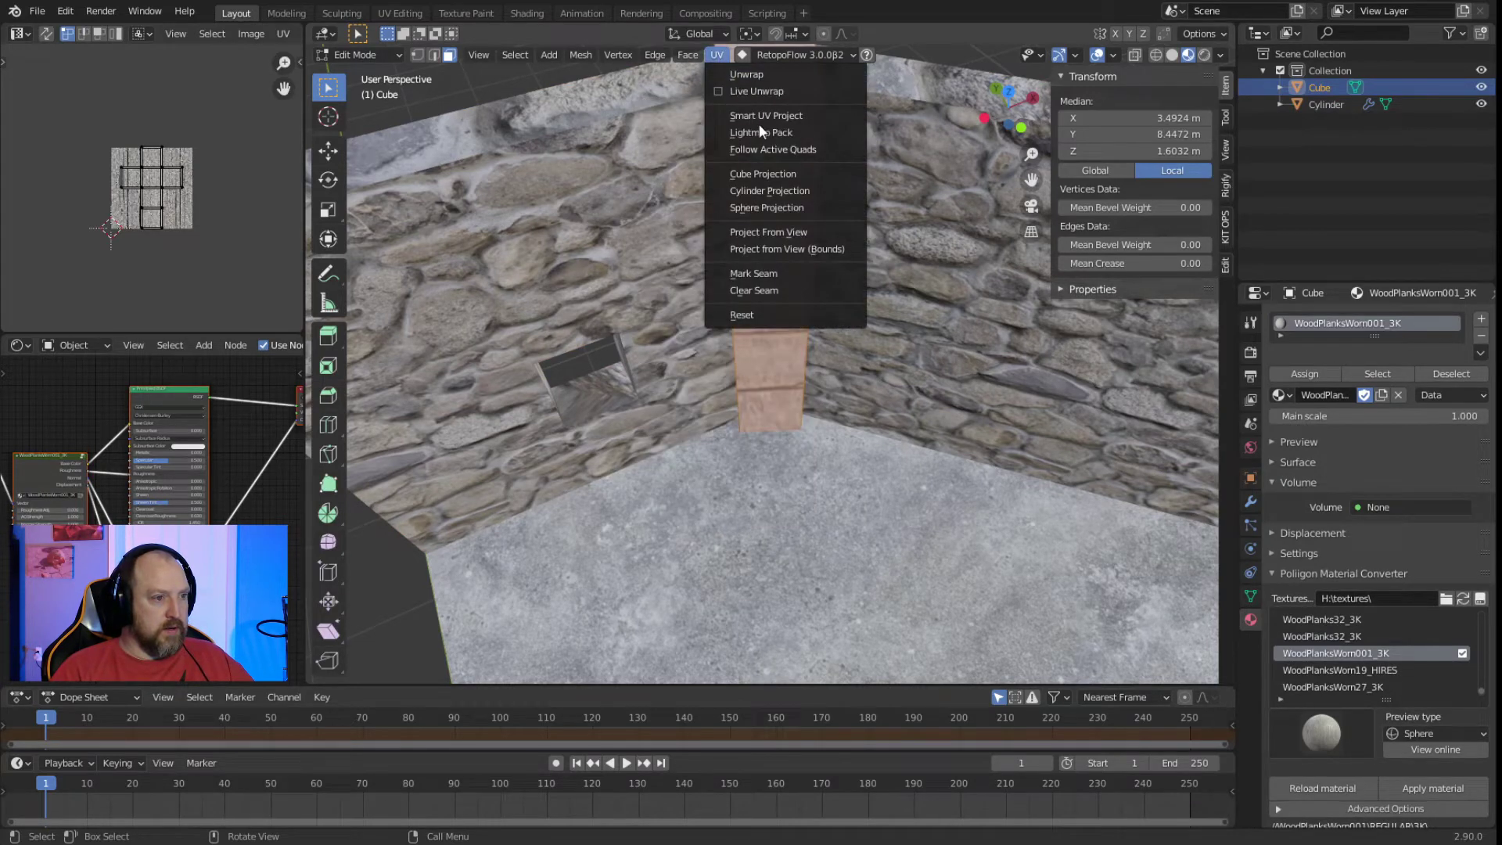
left_click(773, 170)
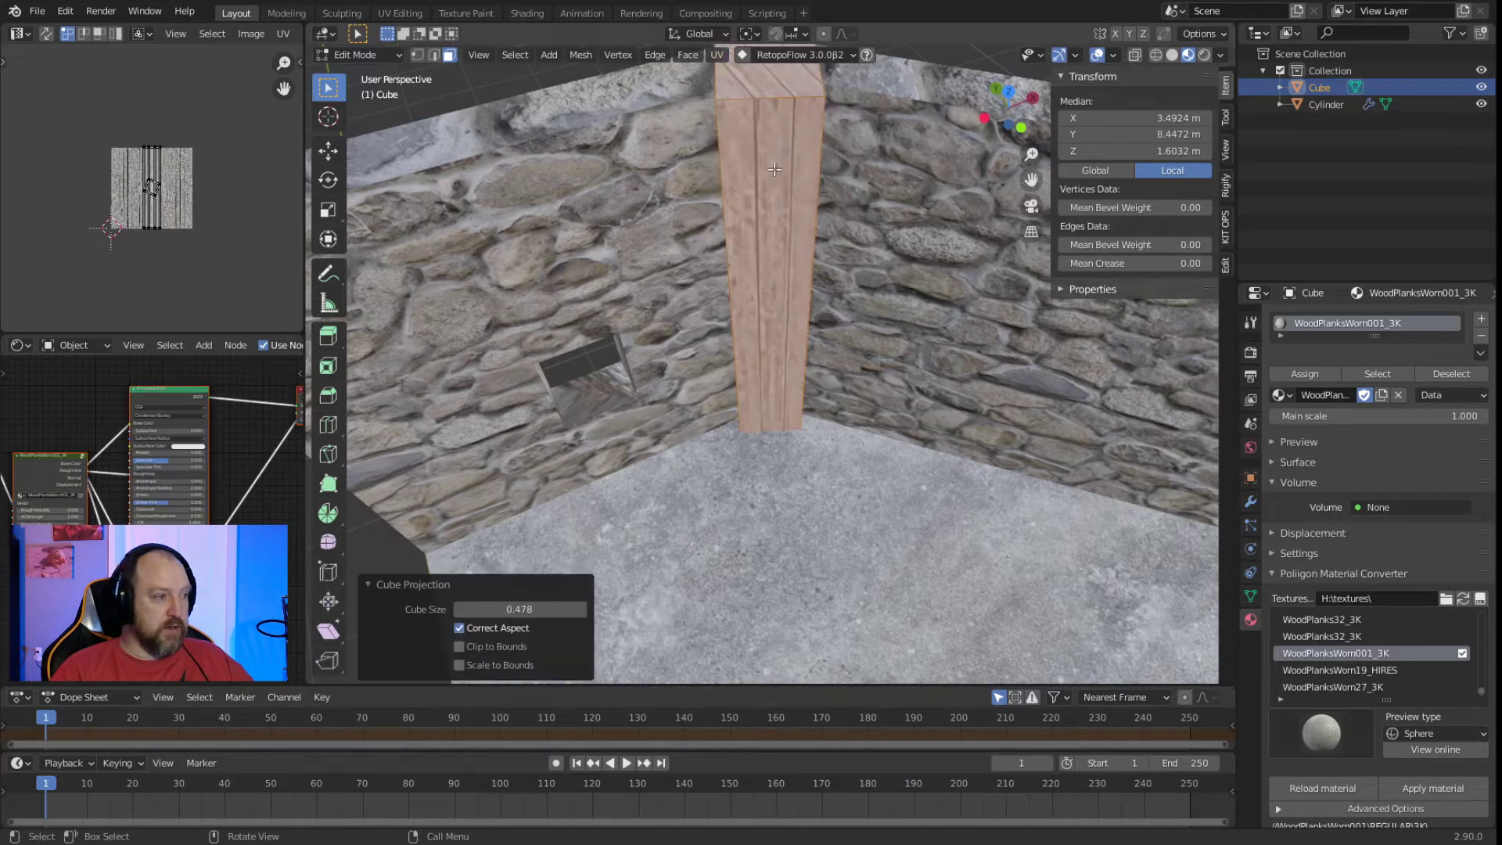
scroll(197, 227, "up", 6)
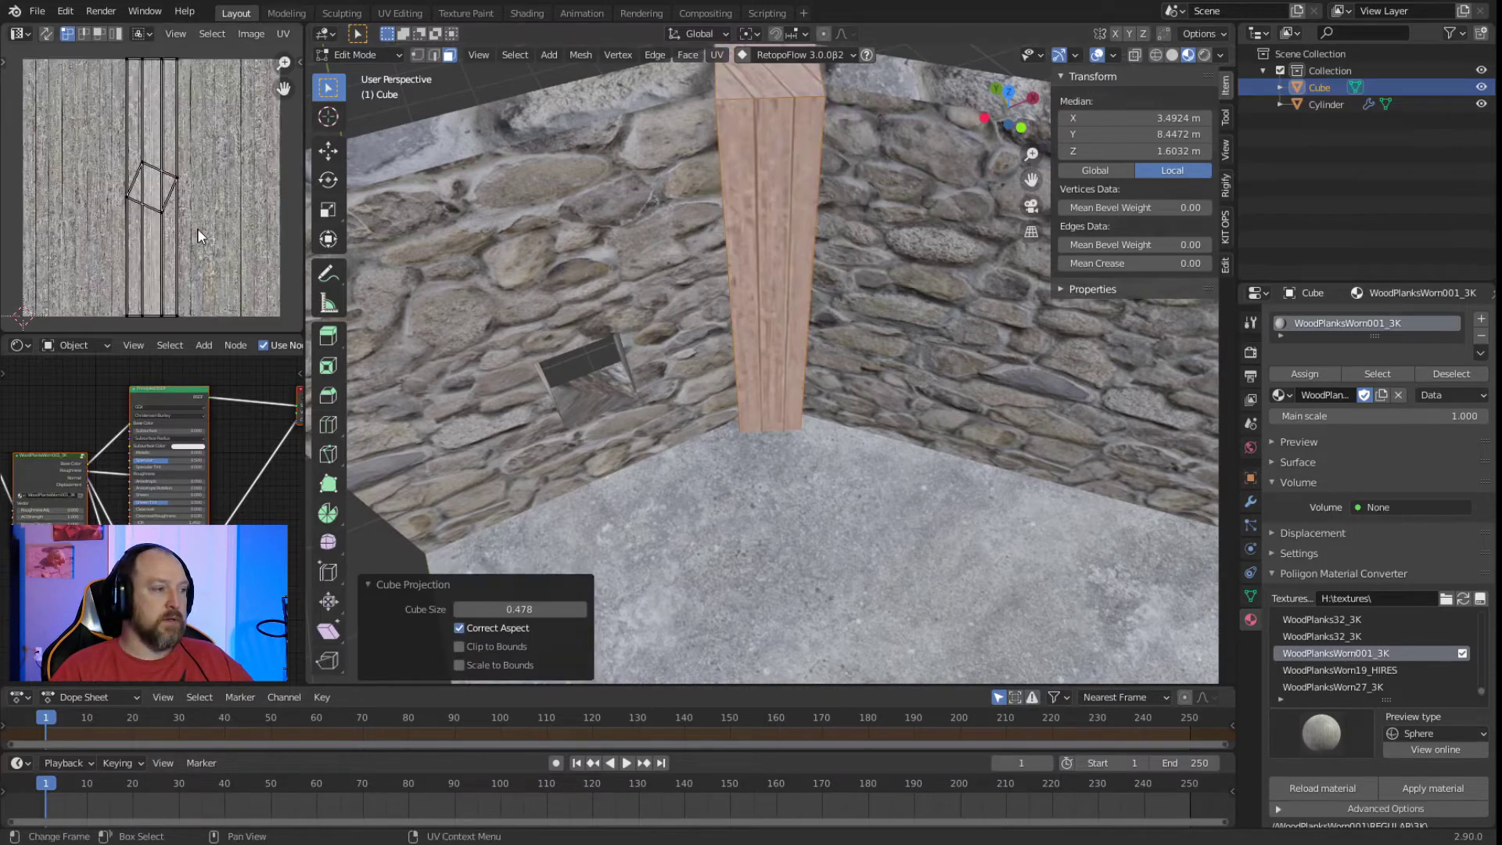
middle_click_drag(688, 234, 641, 212)
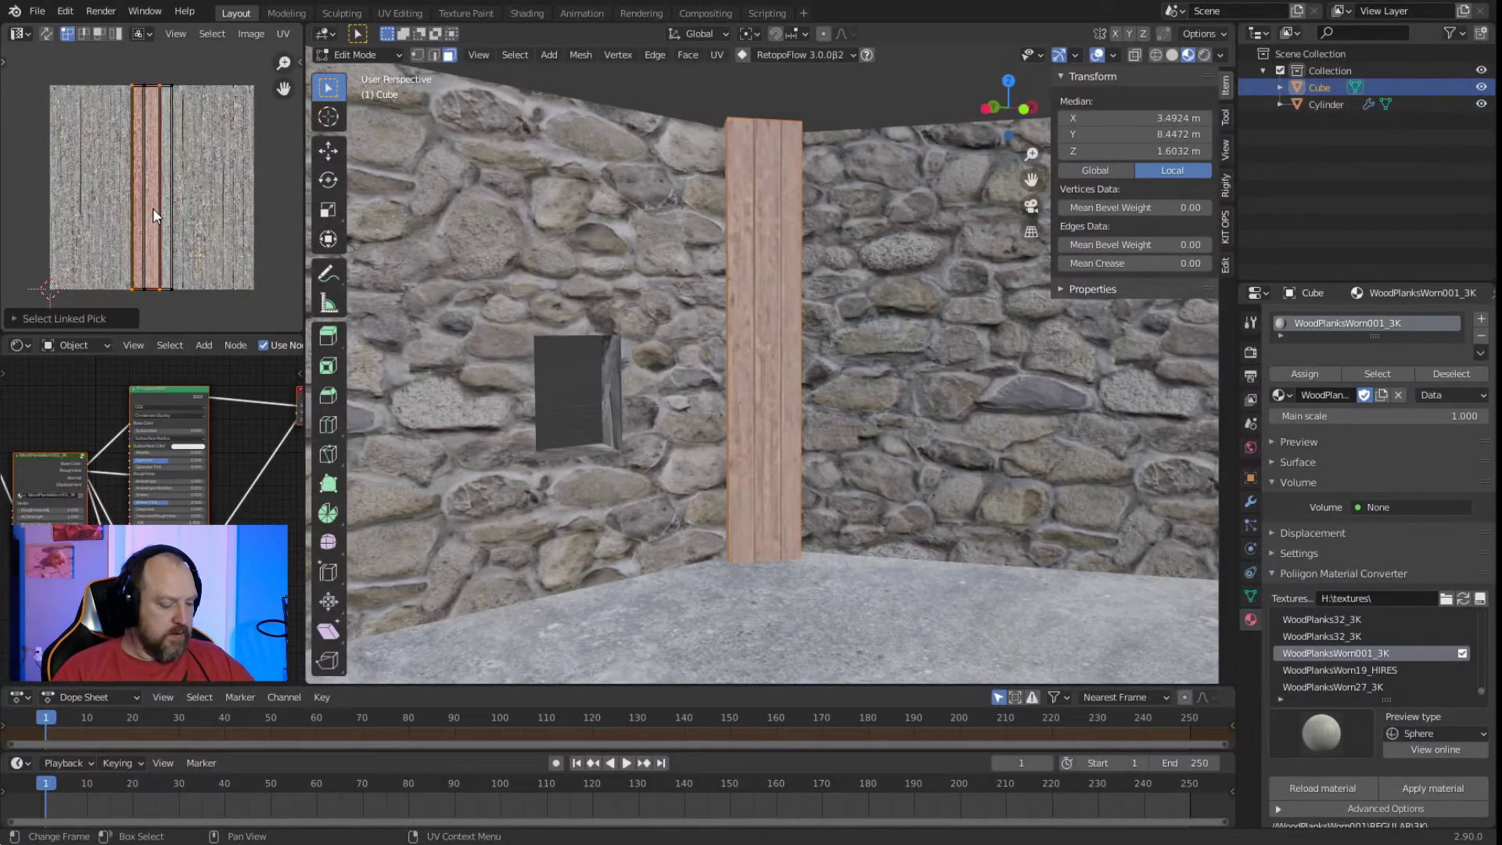
key("g")
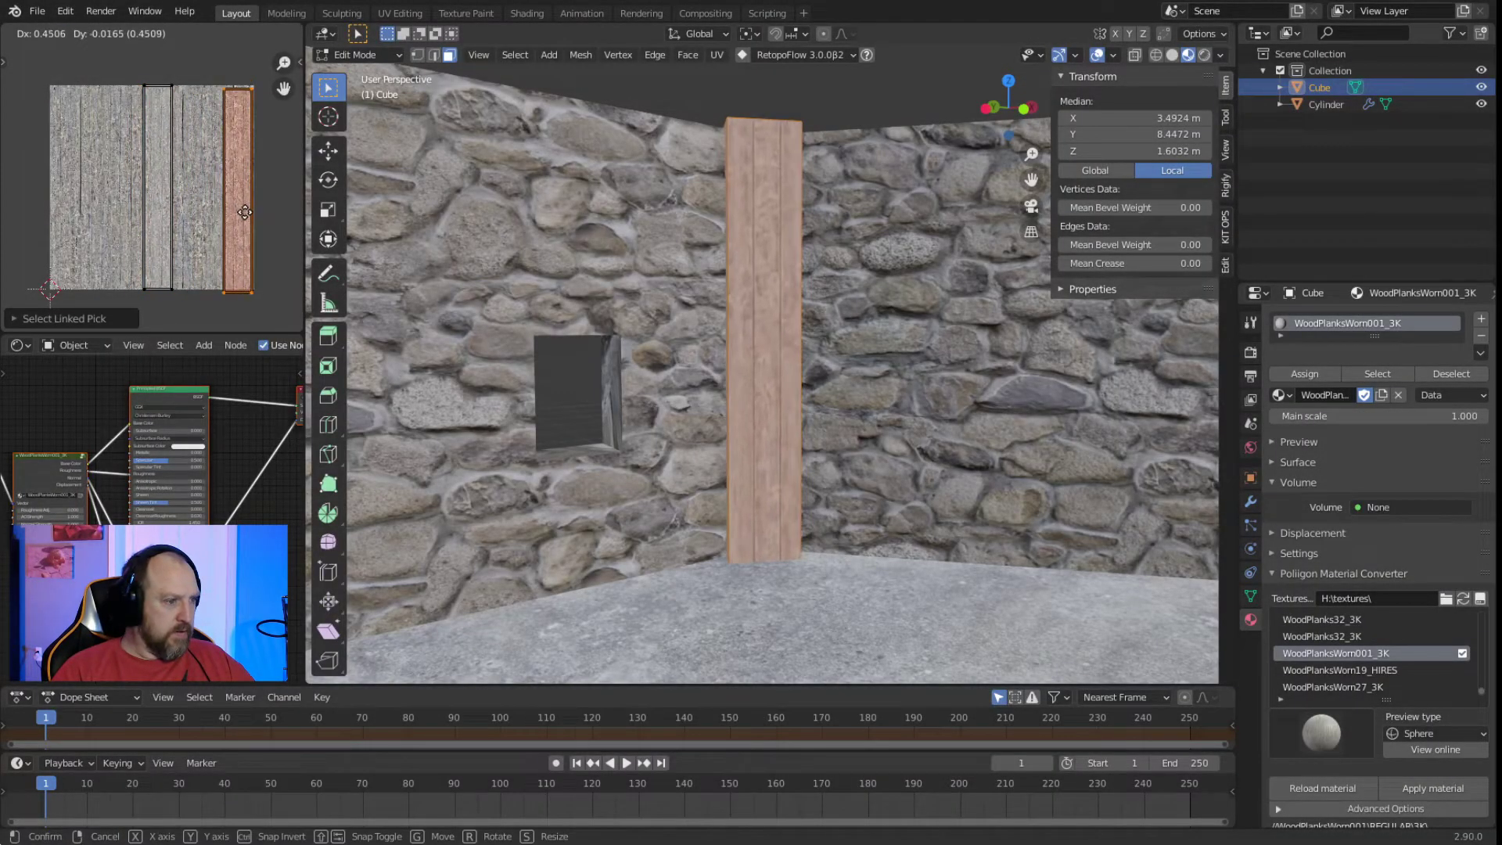
left_click(250, 210)
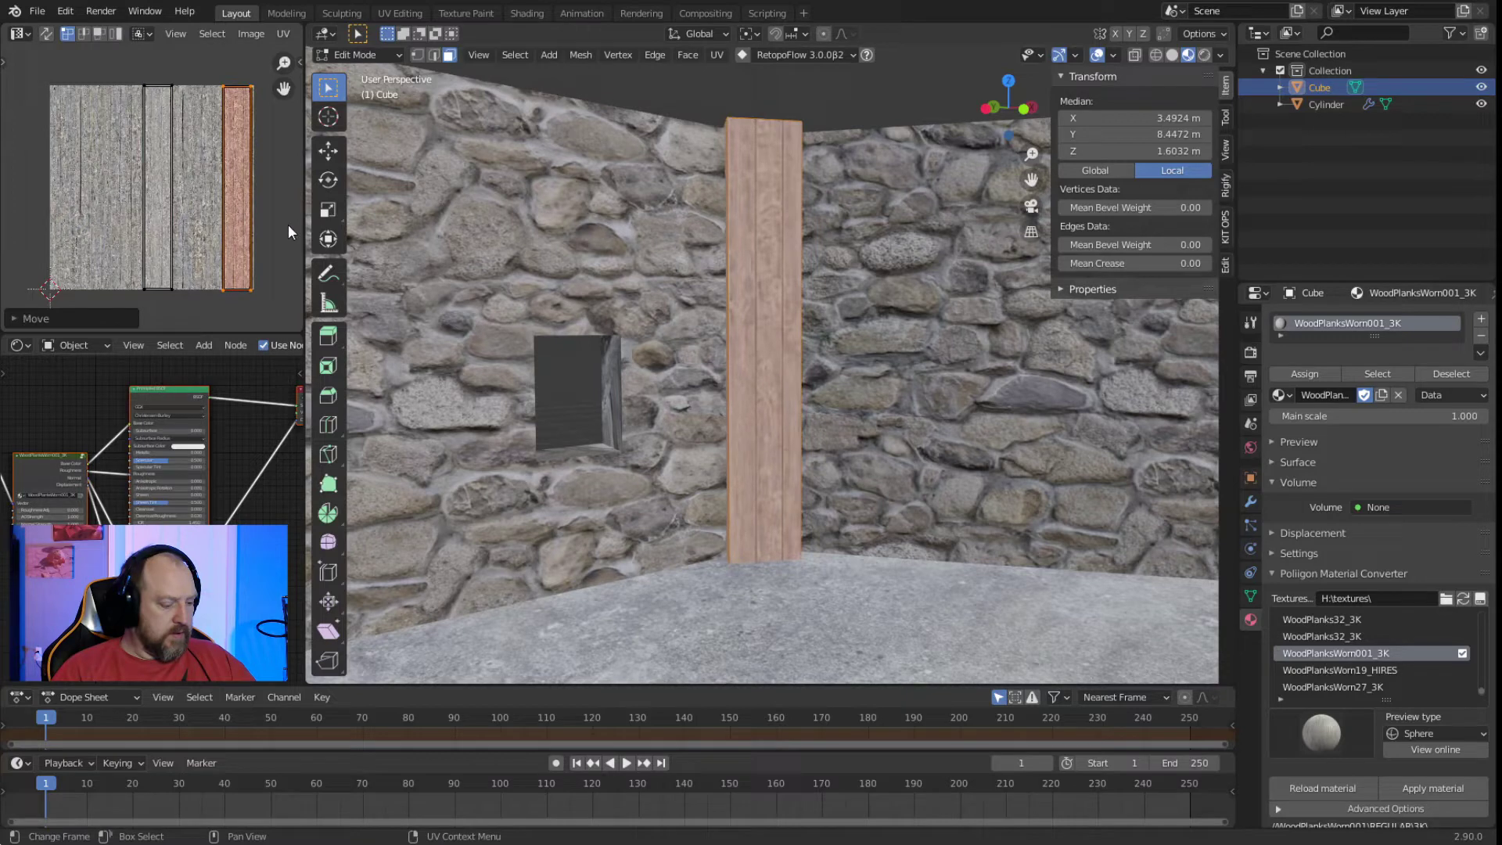
key("s")
key("x")
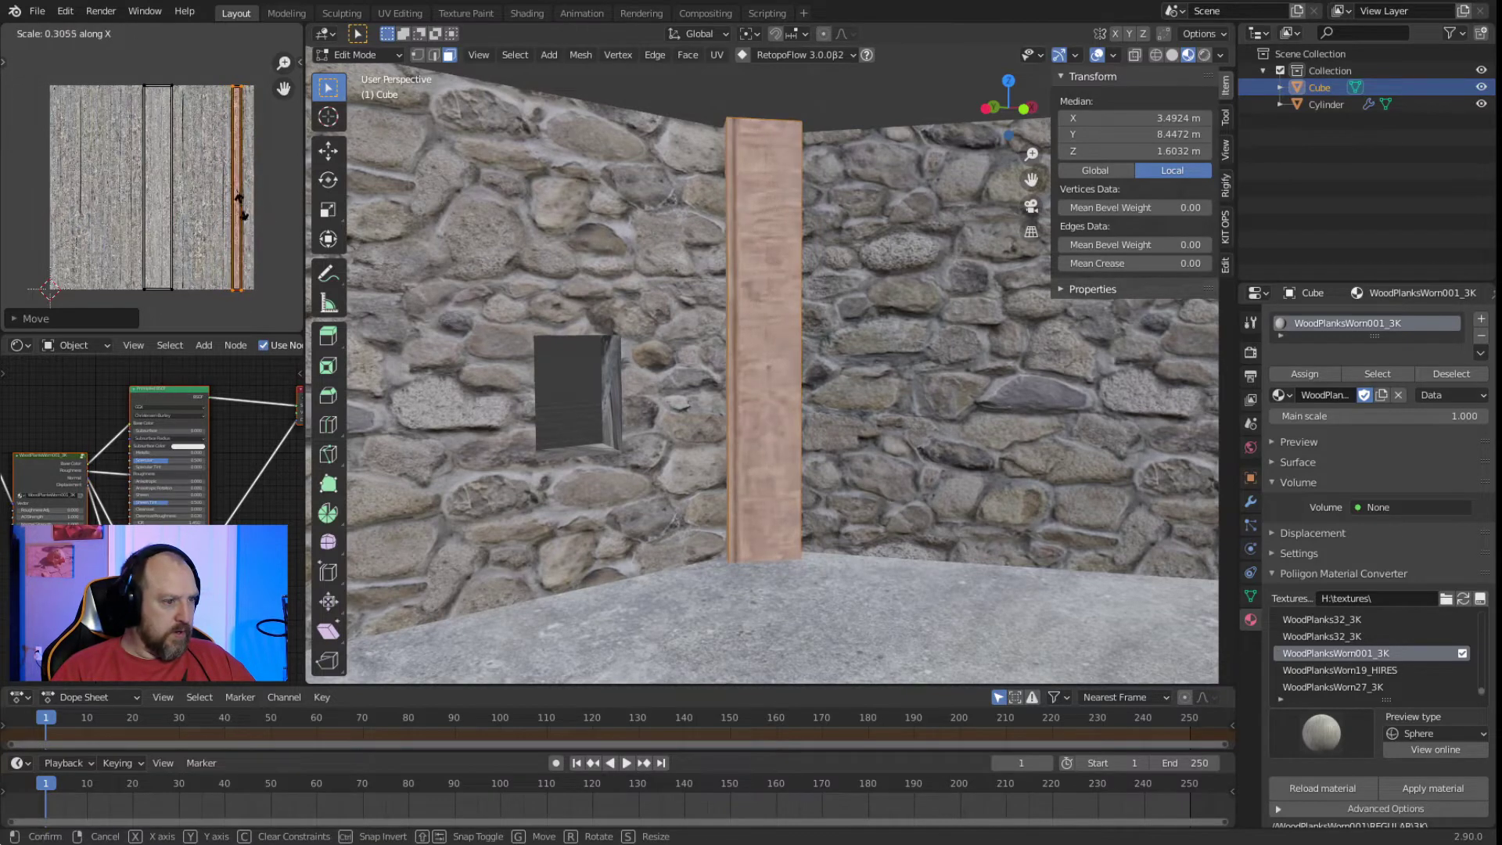
left_click(236, 204)
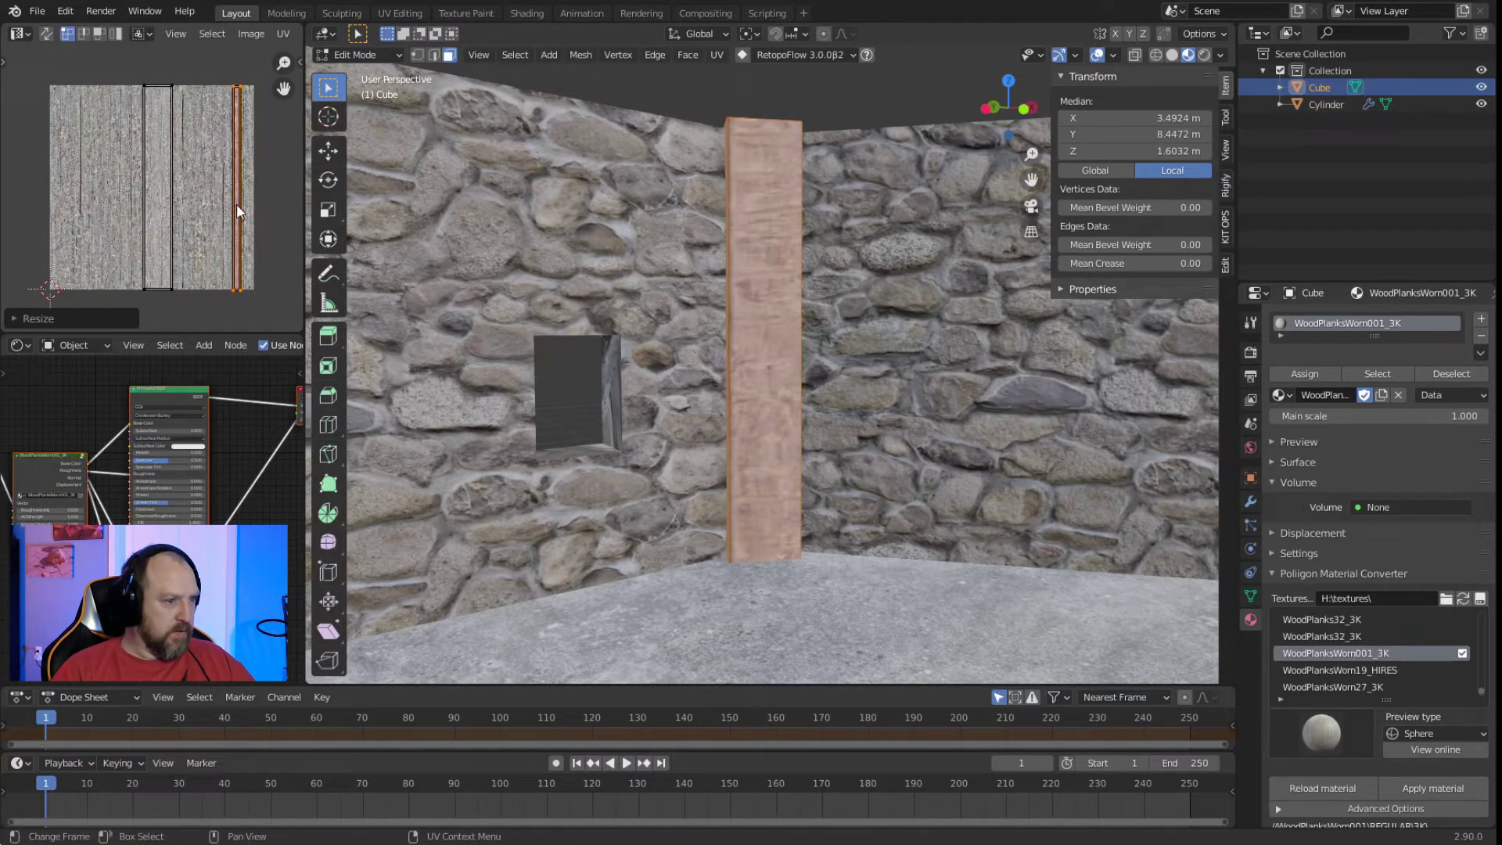
Select the whole connected UV island and shift it horizontally onto one plank.
scroll(199, 189, "up", 5)
scroll(227, 248, "up", 4)
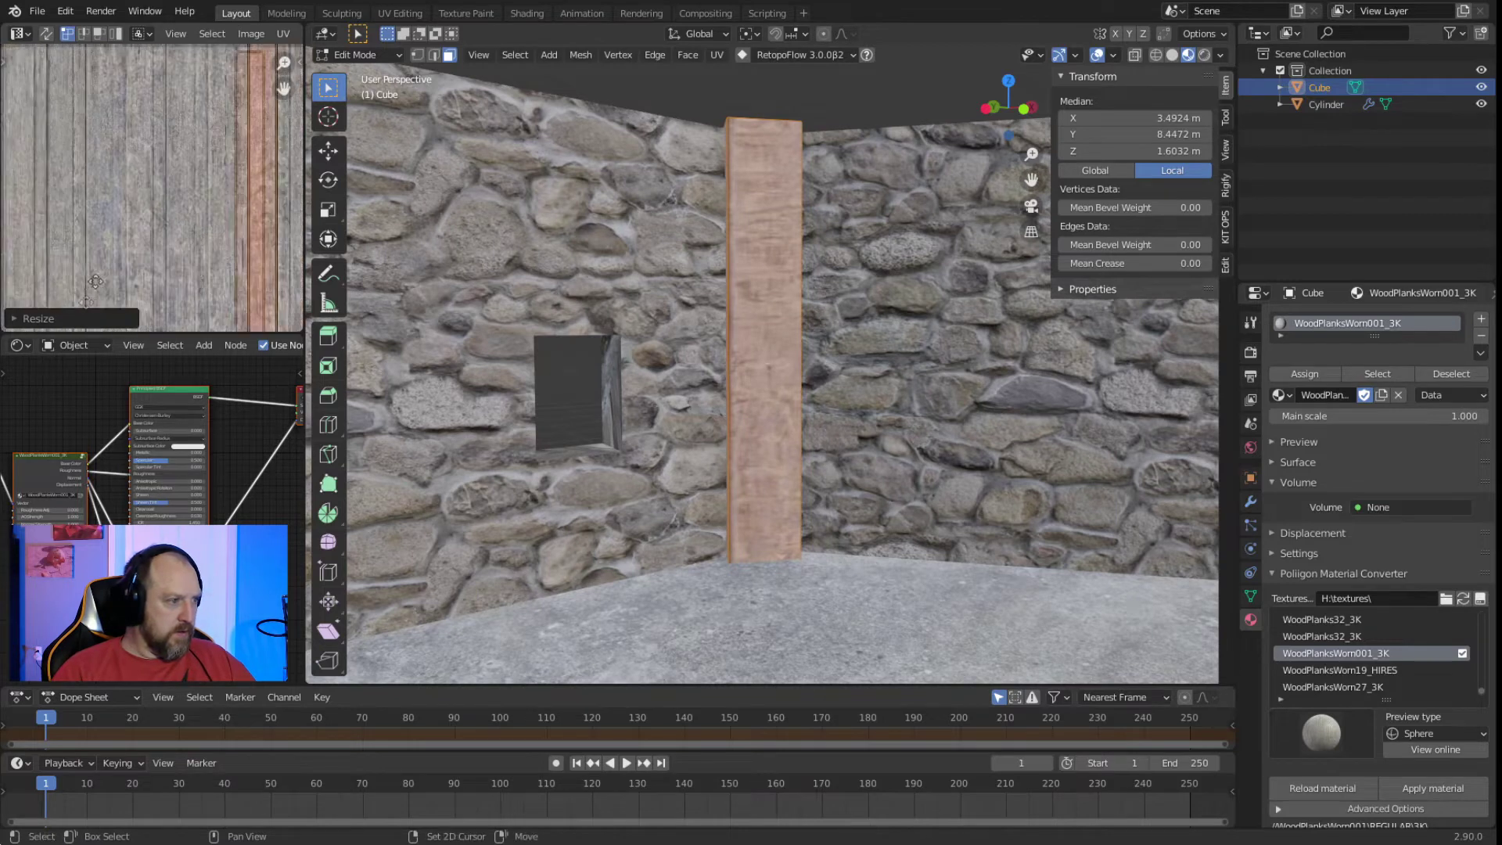
scroll(227, 184, "down", 3)
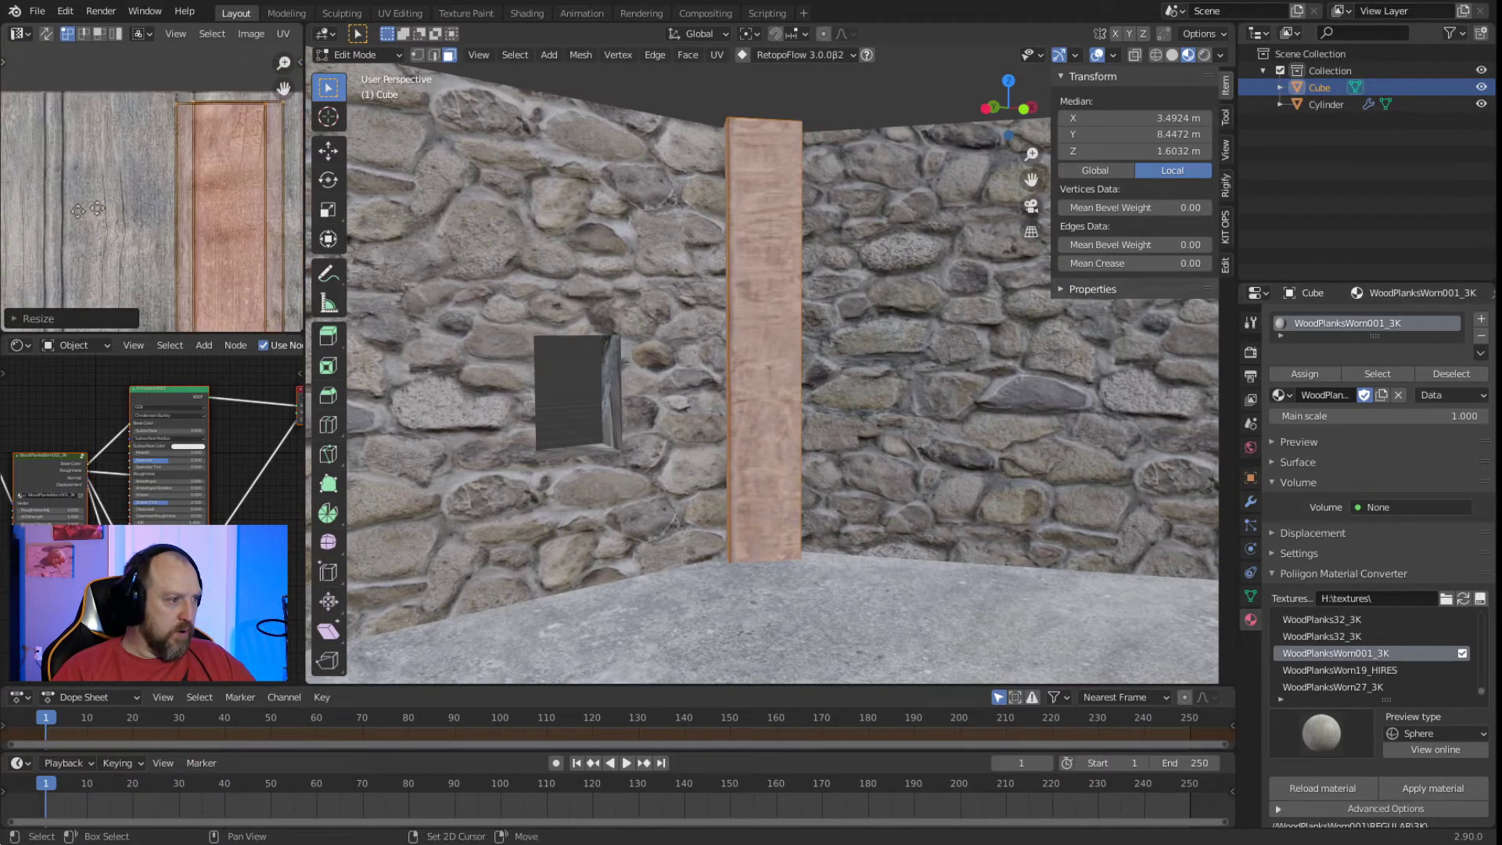
key("l")
key("g")
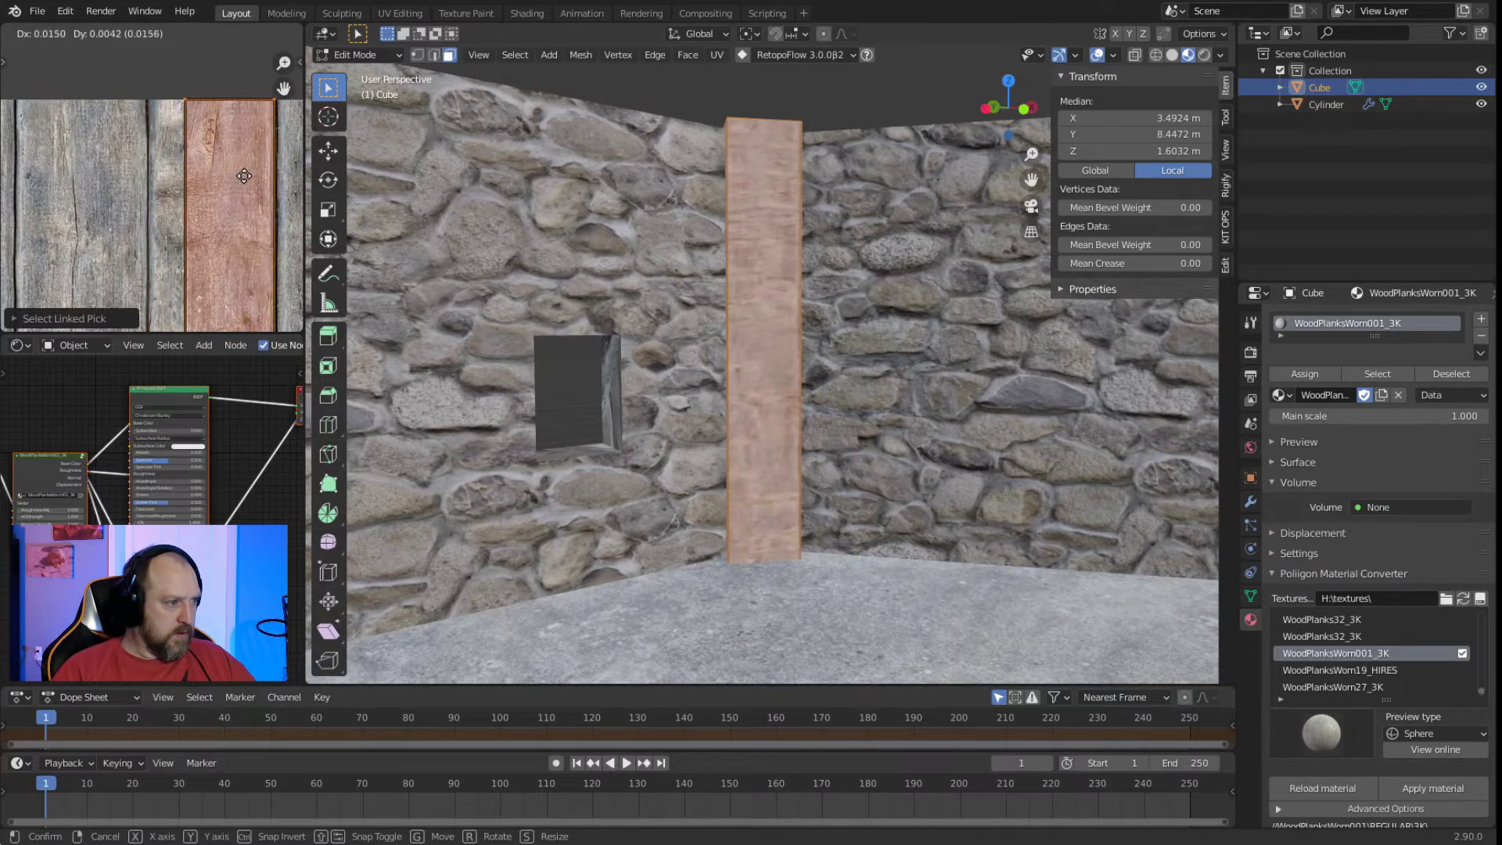
left_click(245, 177)
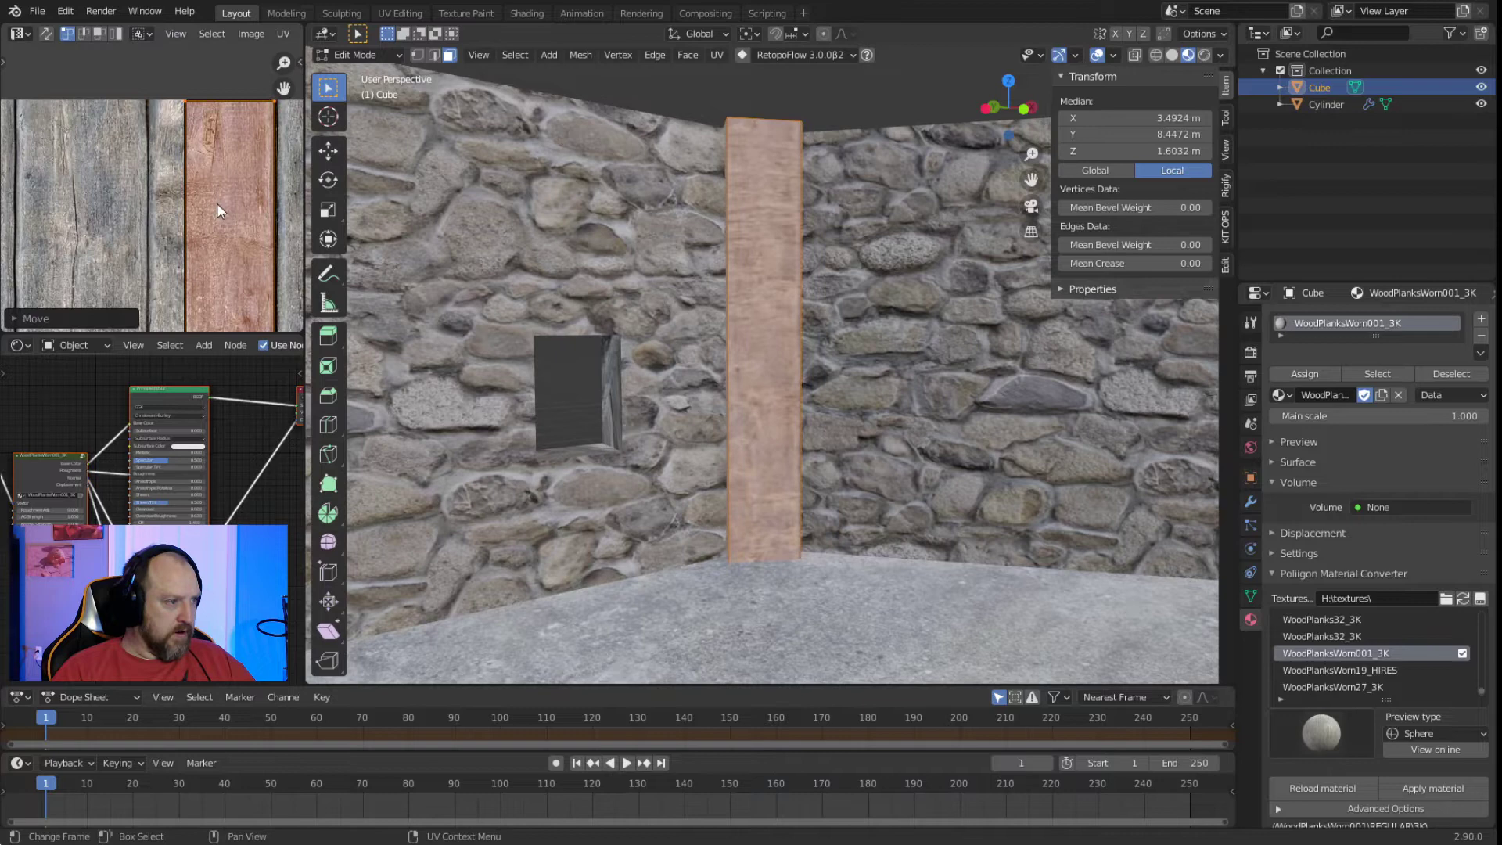
scroll(213, 189, "down", 3)
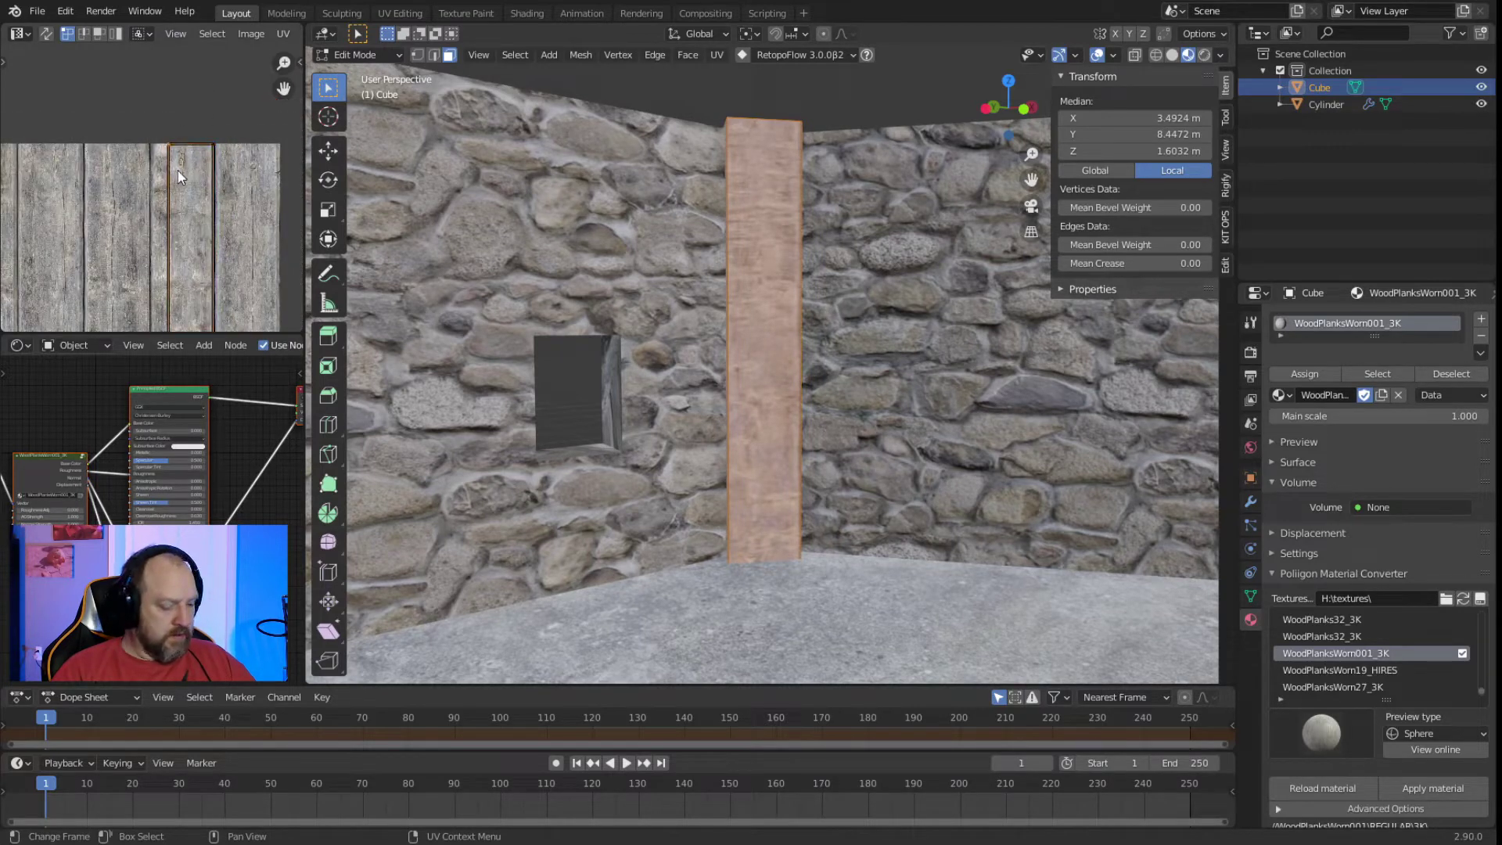
key("g")
key("x")
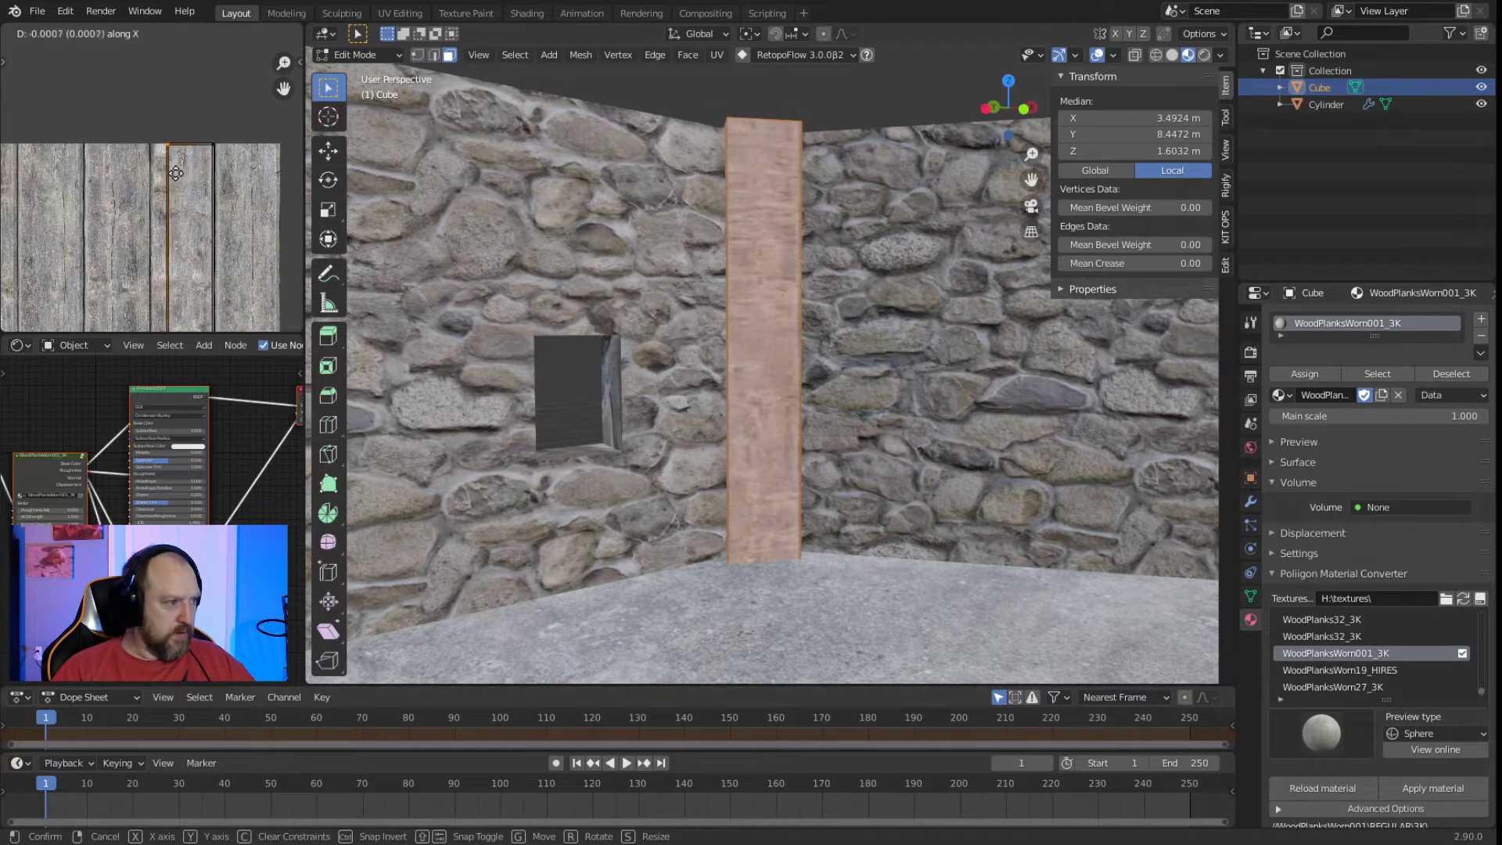
left_click(161, 169)
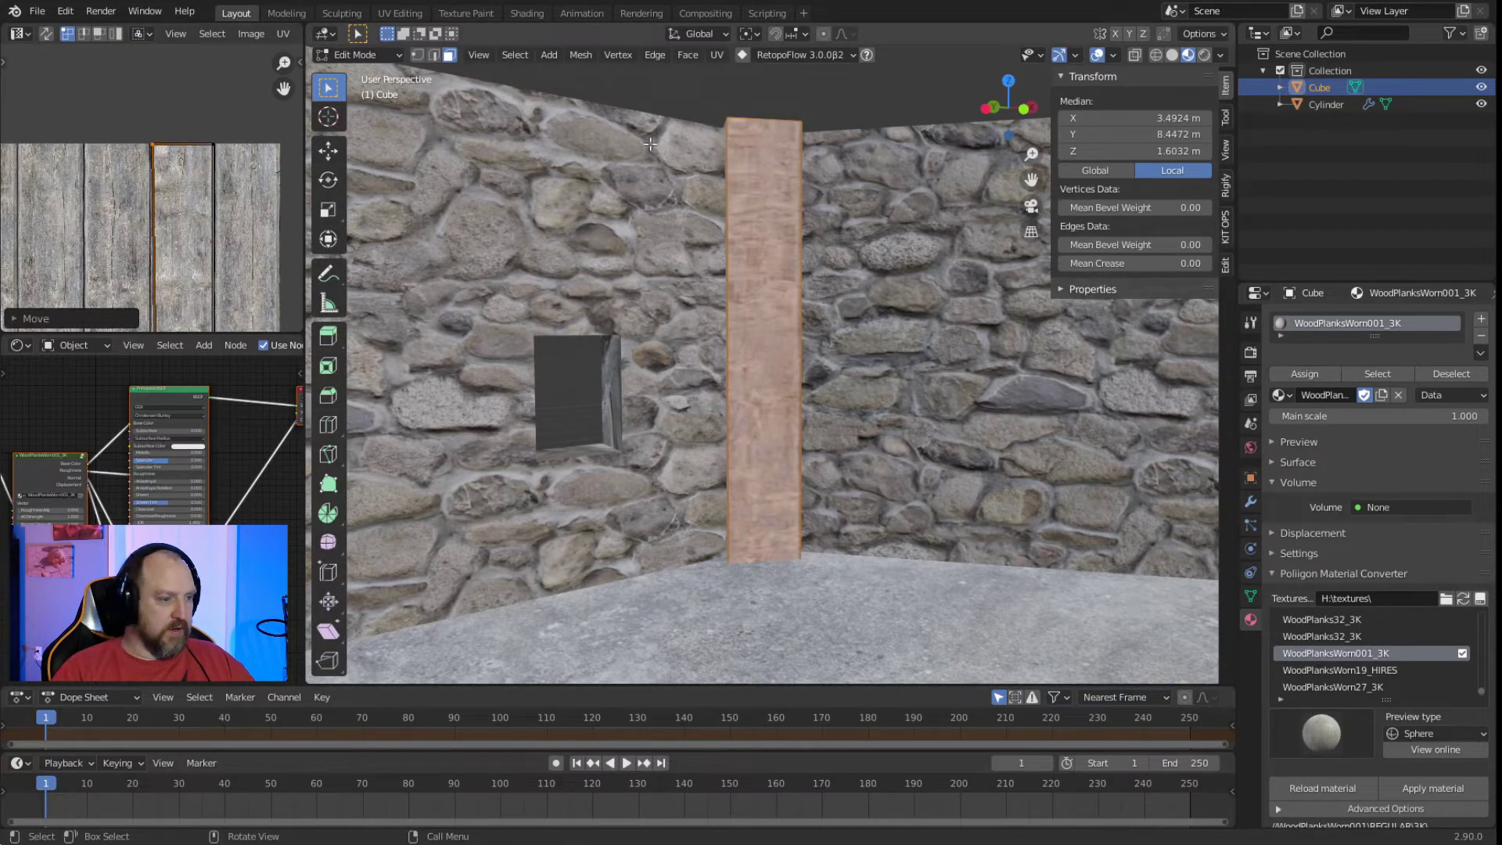
Narrow the side face's UV island by moving its right edge left.
left_click(699, 97)
middle_click_drag(698, 96, 797, 357)
left_click(1035, 280)
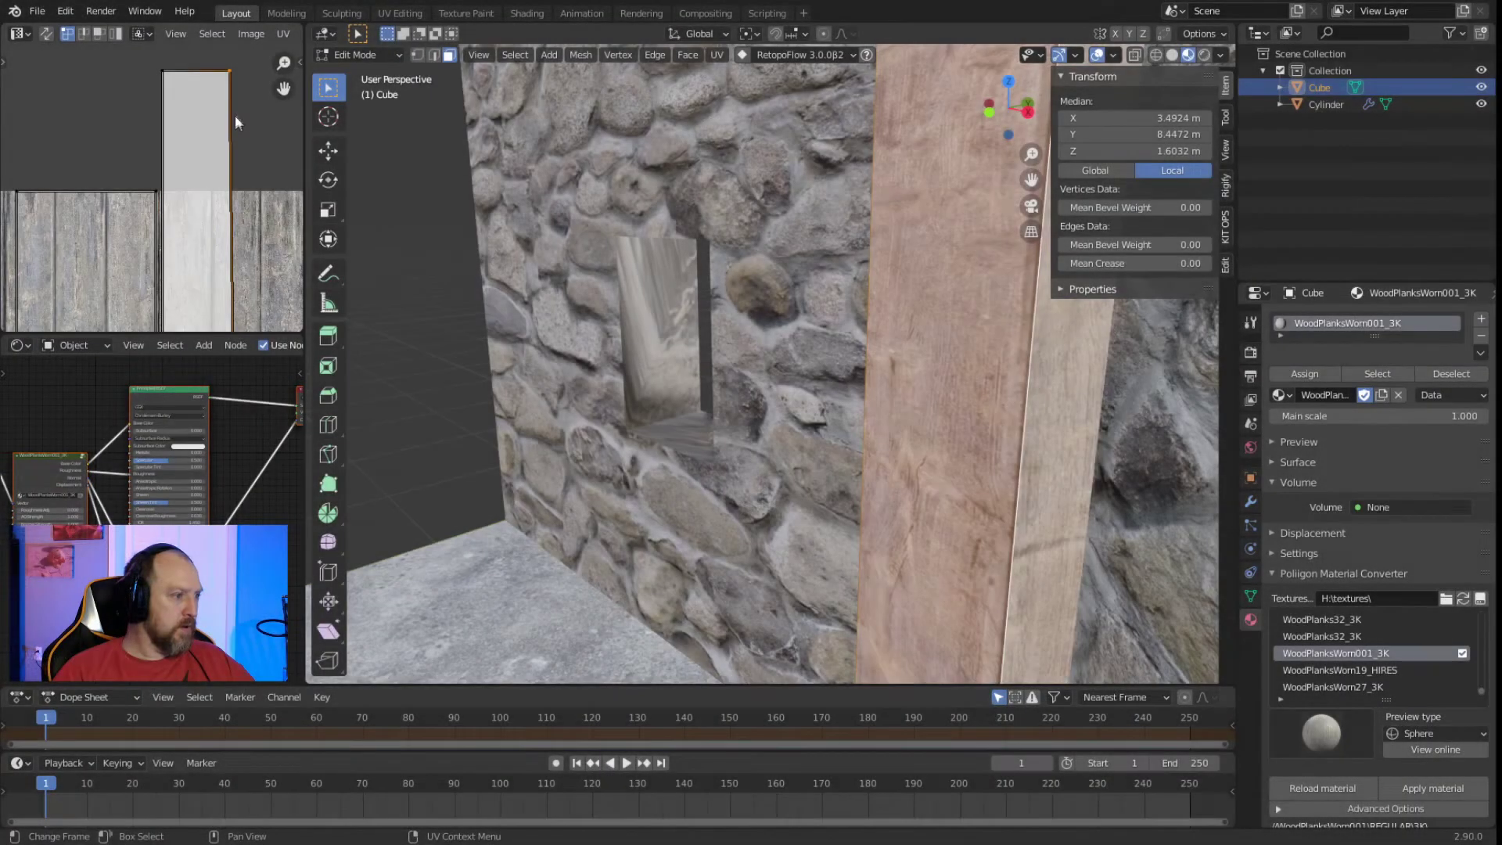
scroll(242, 172, "down", 5)
middle_click_drag(205, 233, 203, 73)
left_click(433, 55)
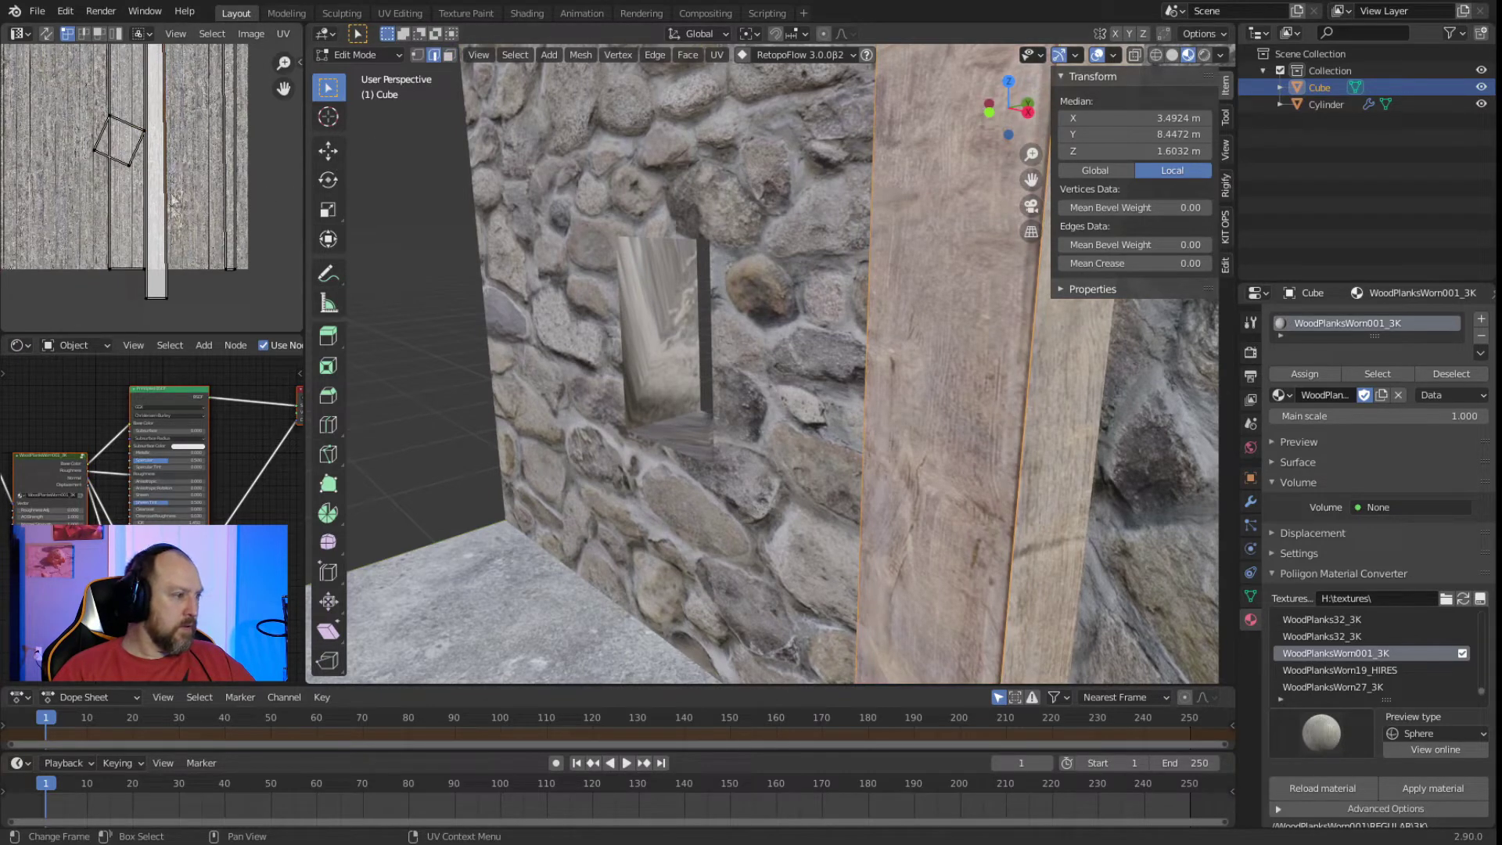
middle_click_drag(176, 290, 172, 101)
left_click(173, 116)
scroll(174, 166, "up", 2)
key("g")
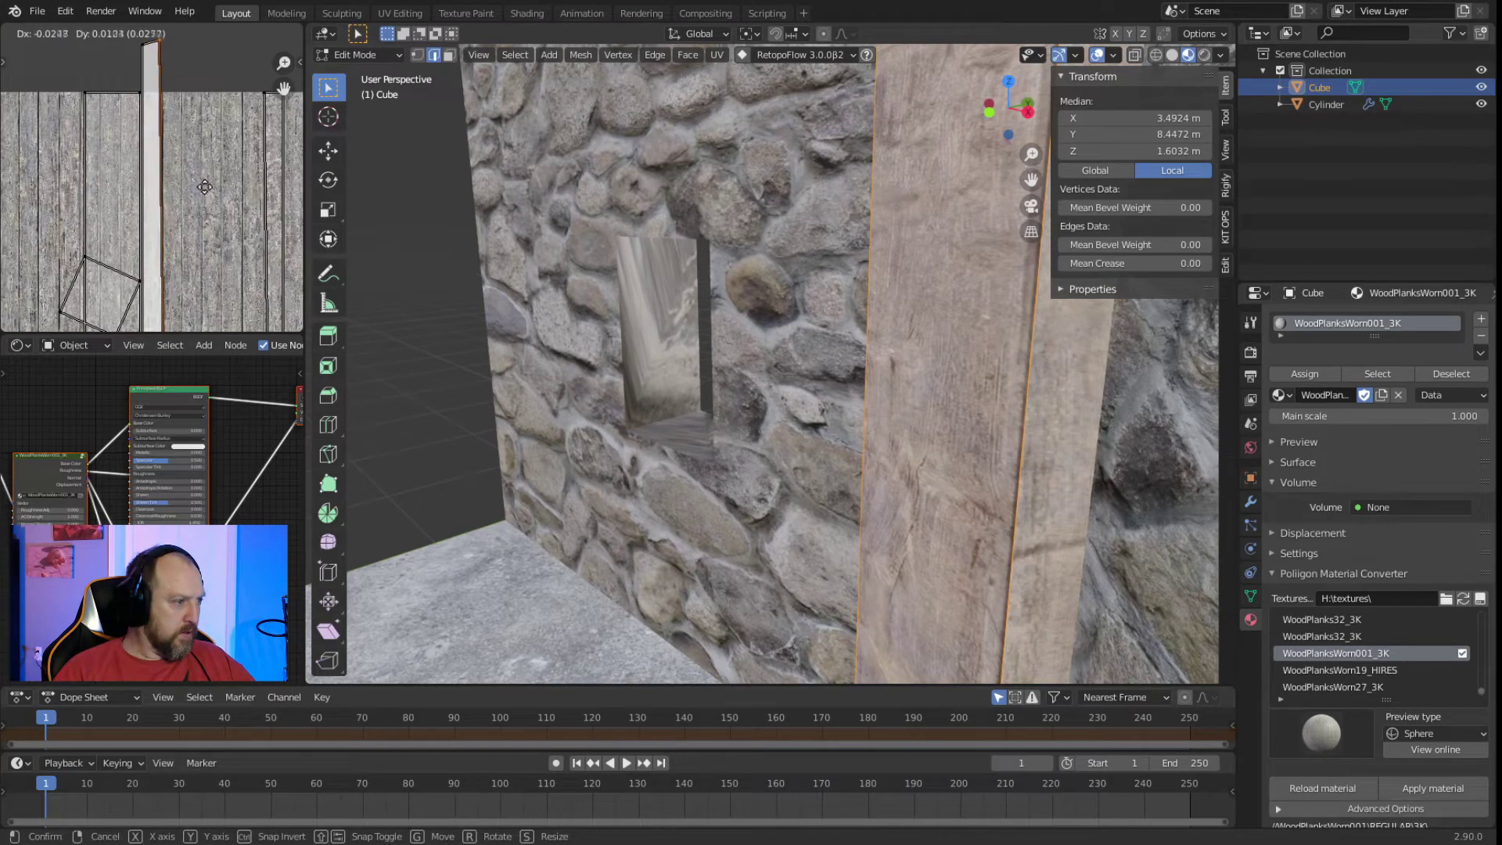
left_click(206, 189)
Select the plank face's UVs and move its island onto the white plank area.
left_click(741, 422)
middle_click_drag(740, 421, 982, 304)
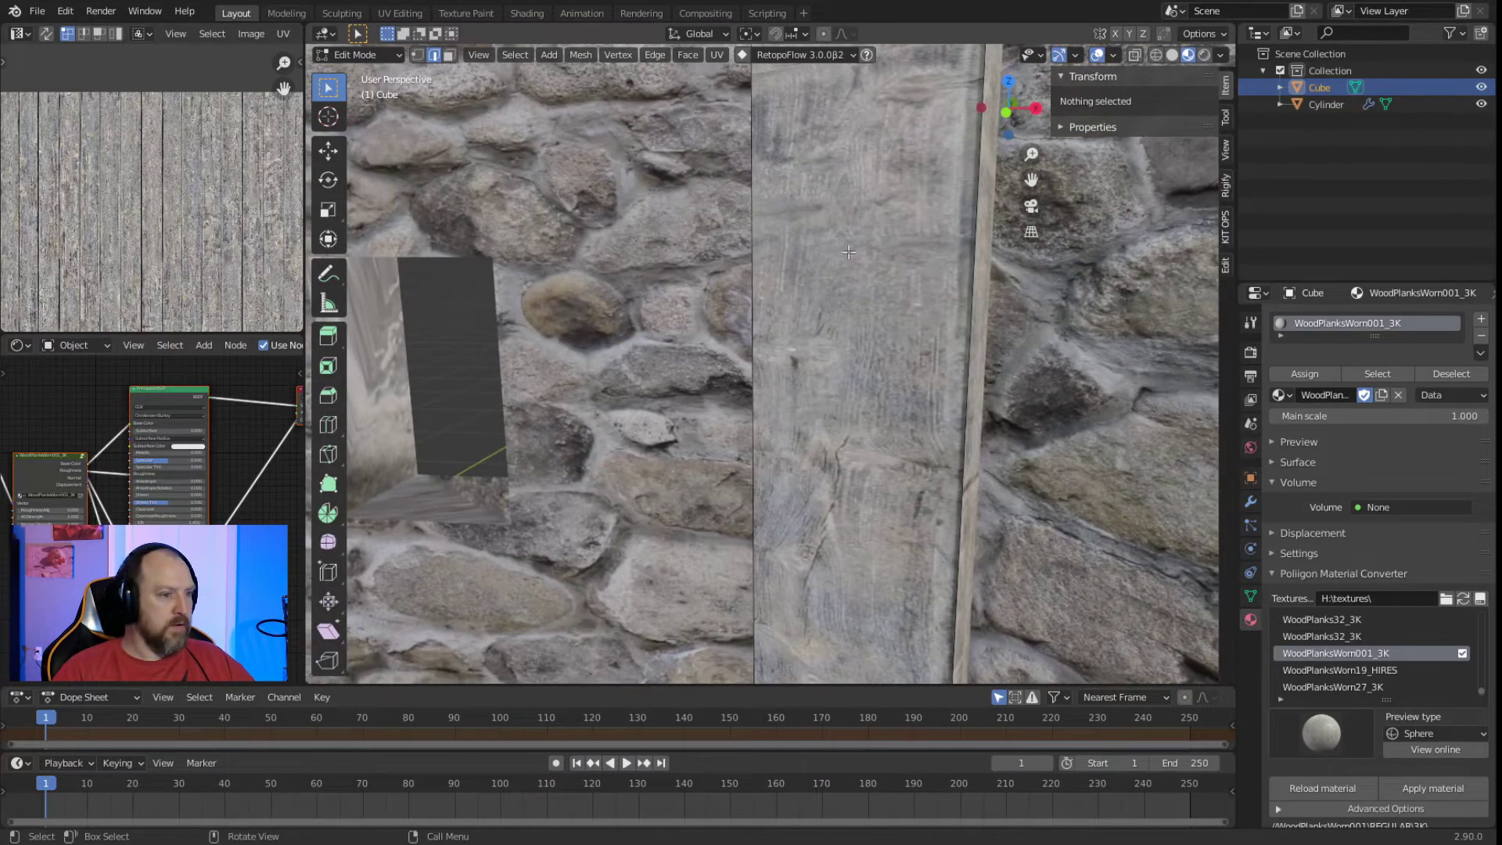
left_click(450, 55)
key("a")
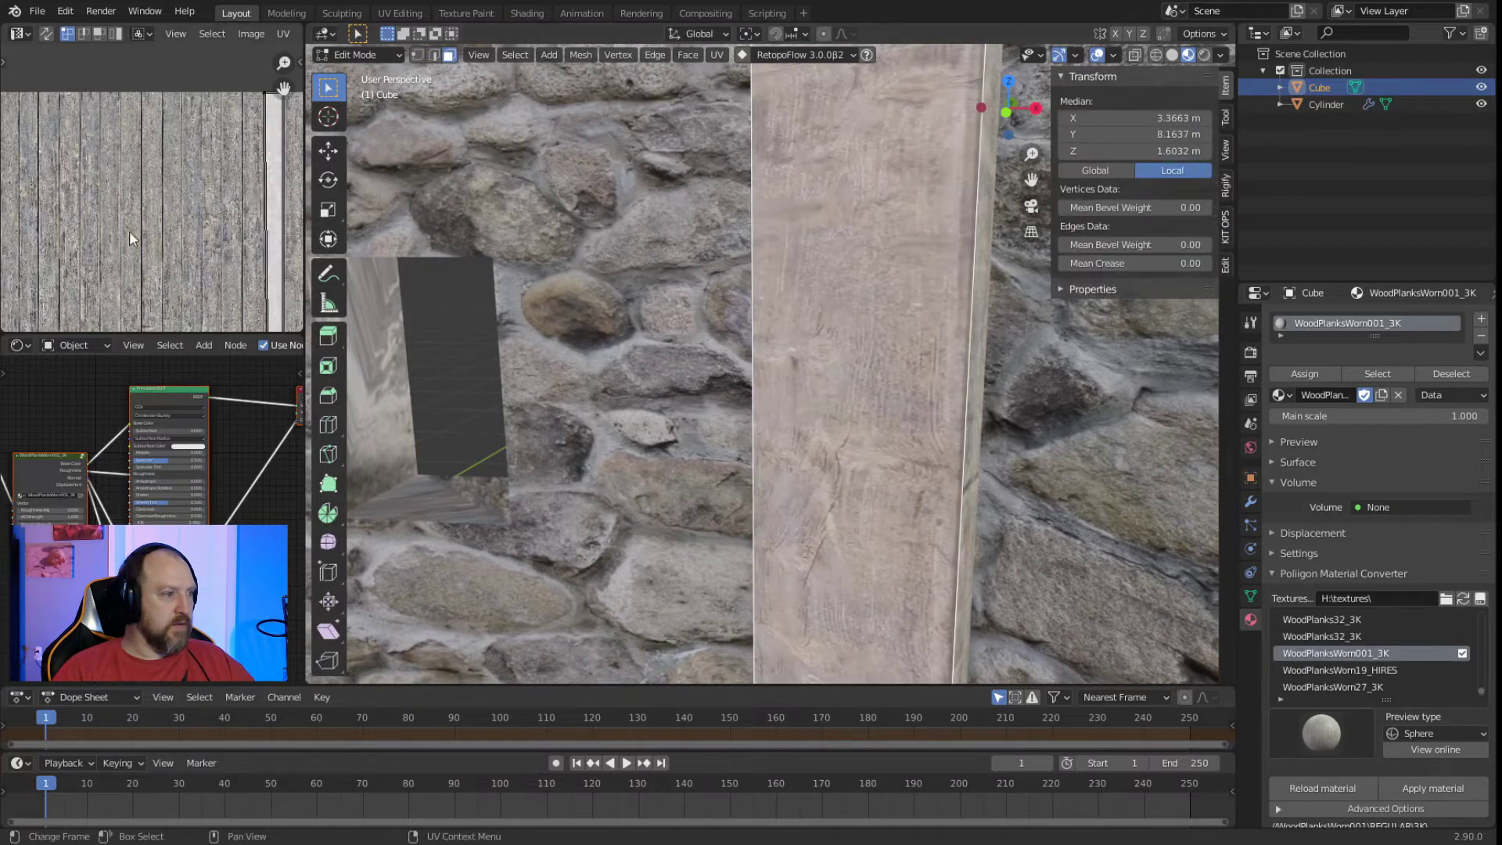
scroll(162, 205, "up", 5)
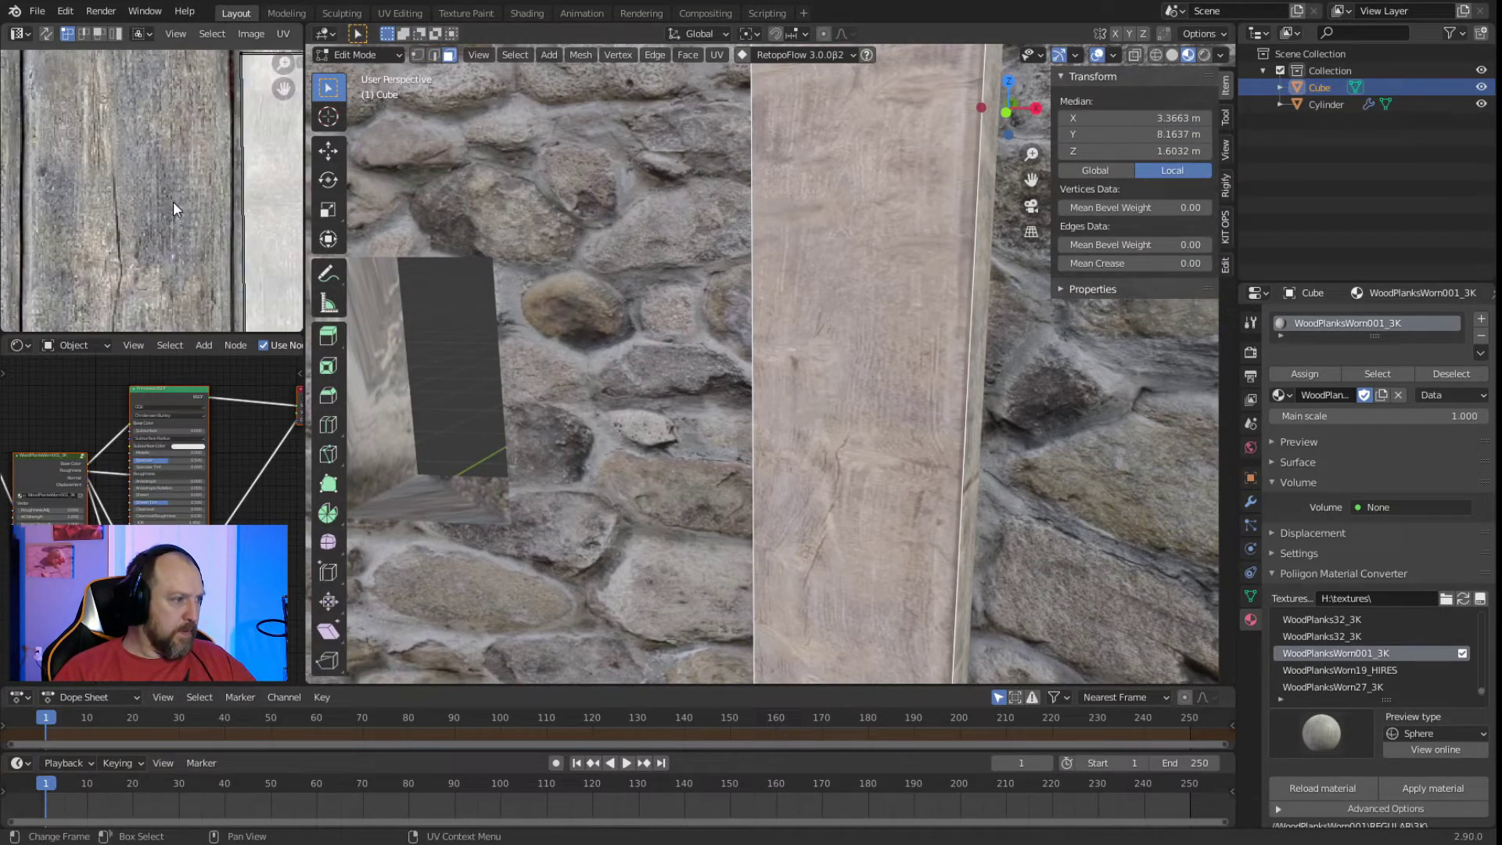
middle_click_drag(143, 172, 16, 182)
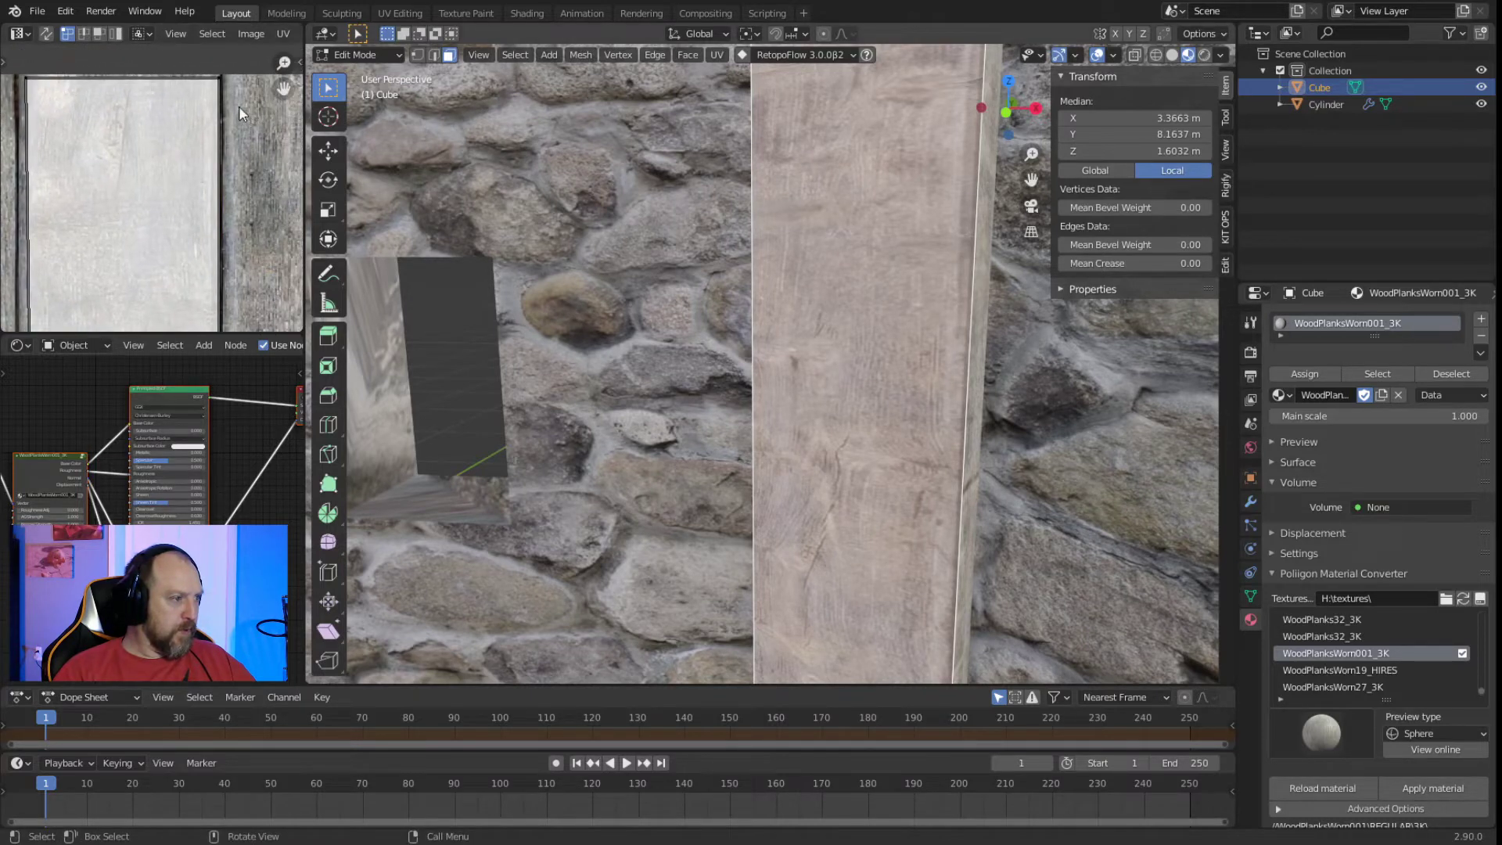
scroll(249, 111, "down", 5)
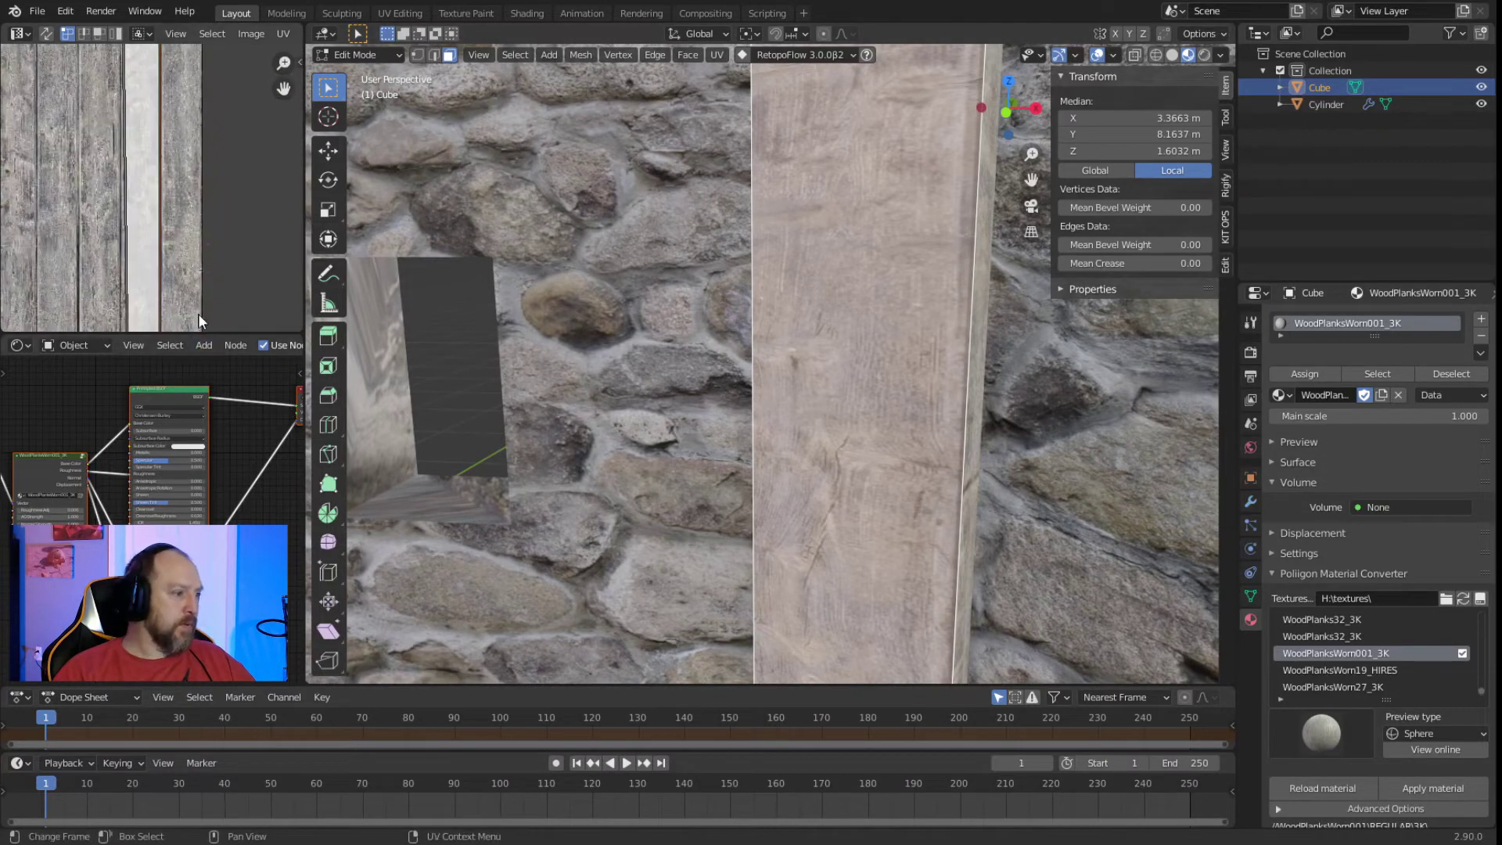
scroll(170, 105, "down", 1, "ctrl")
scroll(166, 275, "down", 2)
scroll(161, 186, "up", 4)
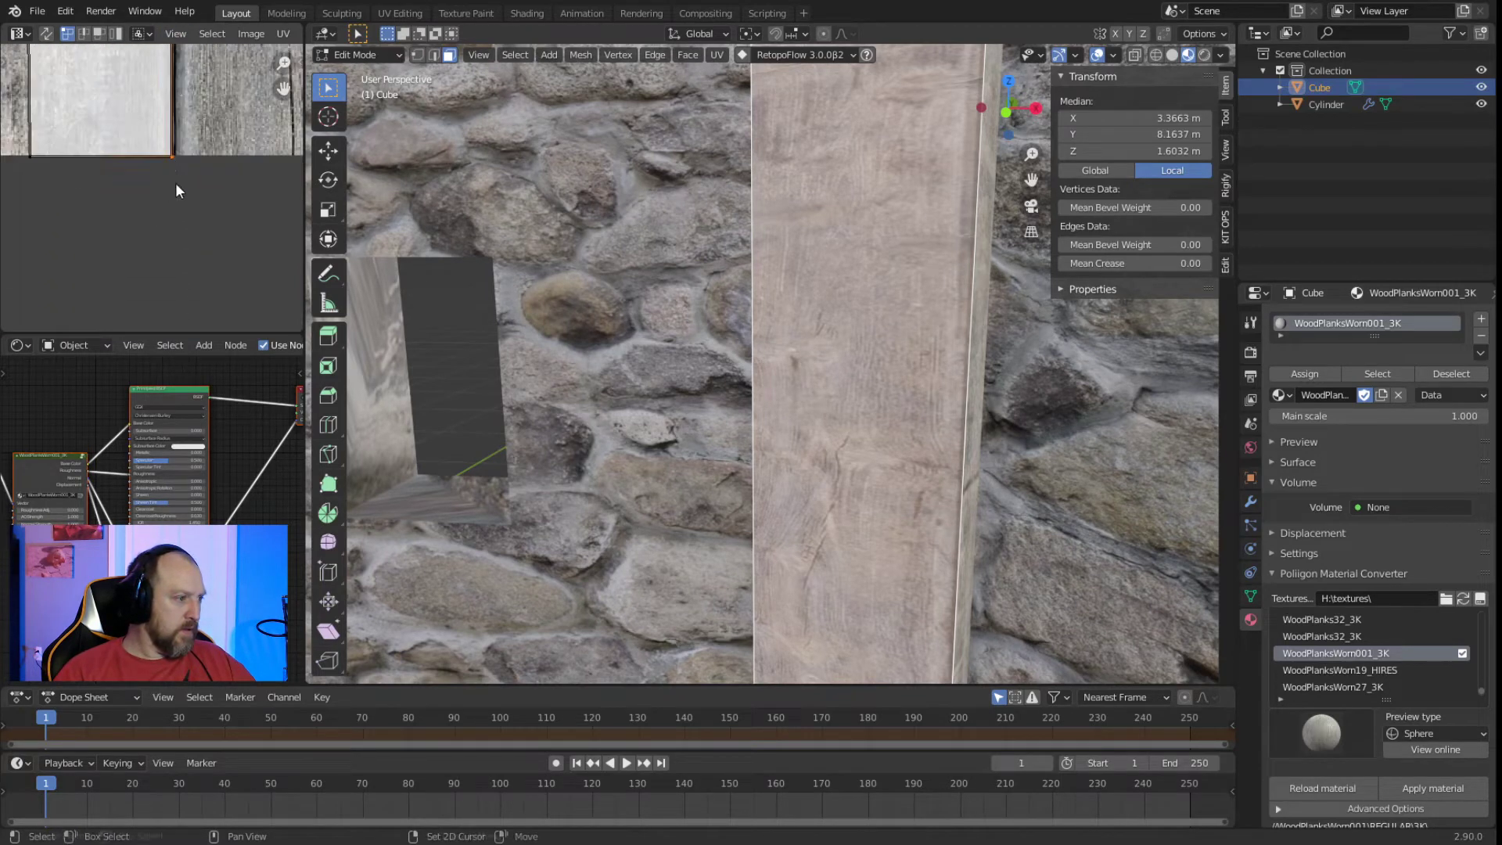
key("g")
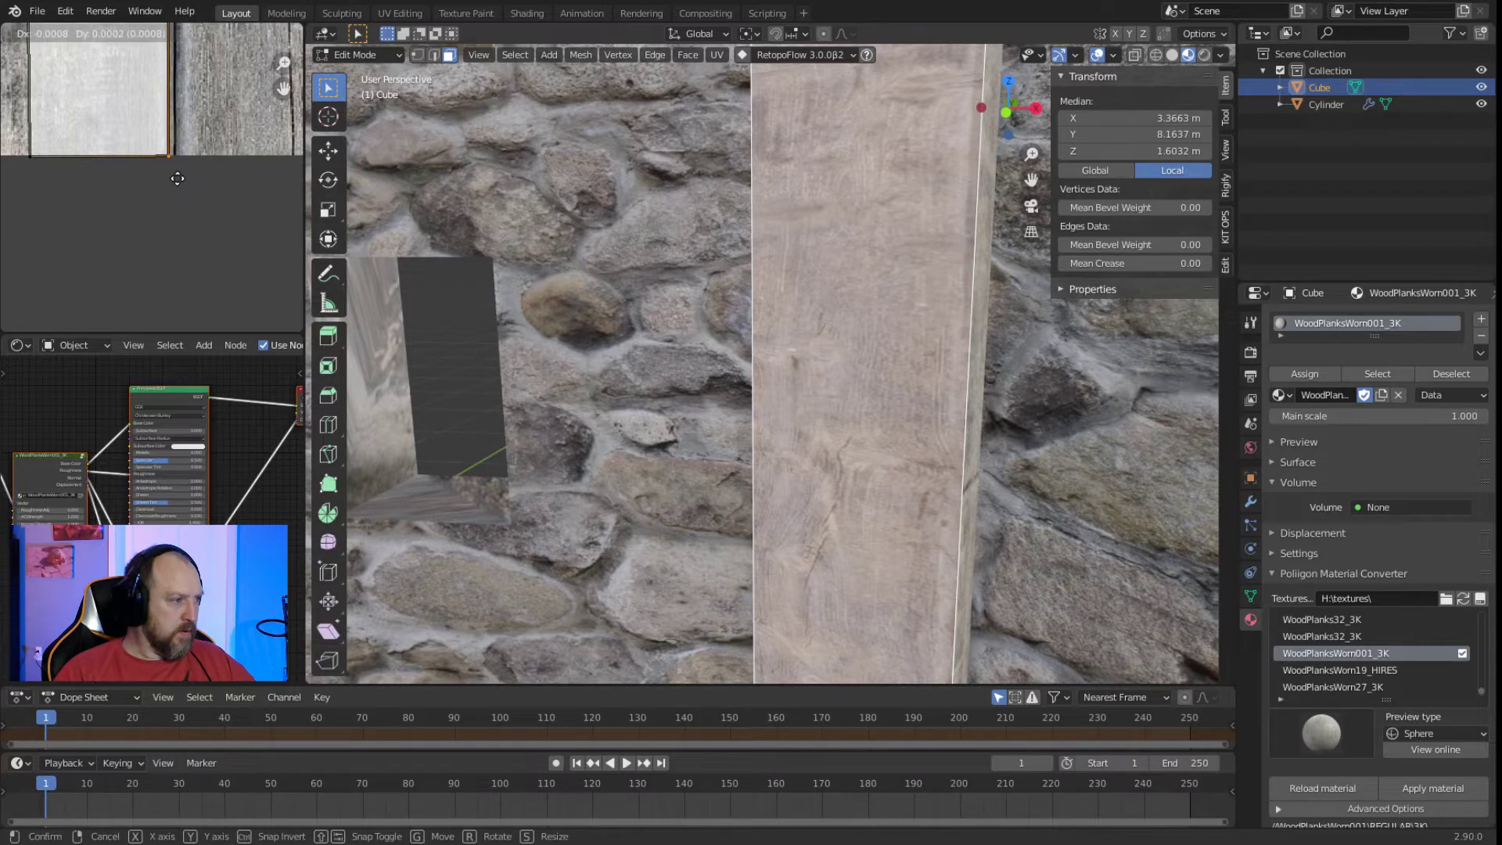
left_click(152, 208)
Slide the plank's UV island further left.
scroll(152, 208, "down", 3)
scroll(152, 209, "up", 3)
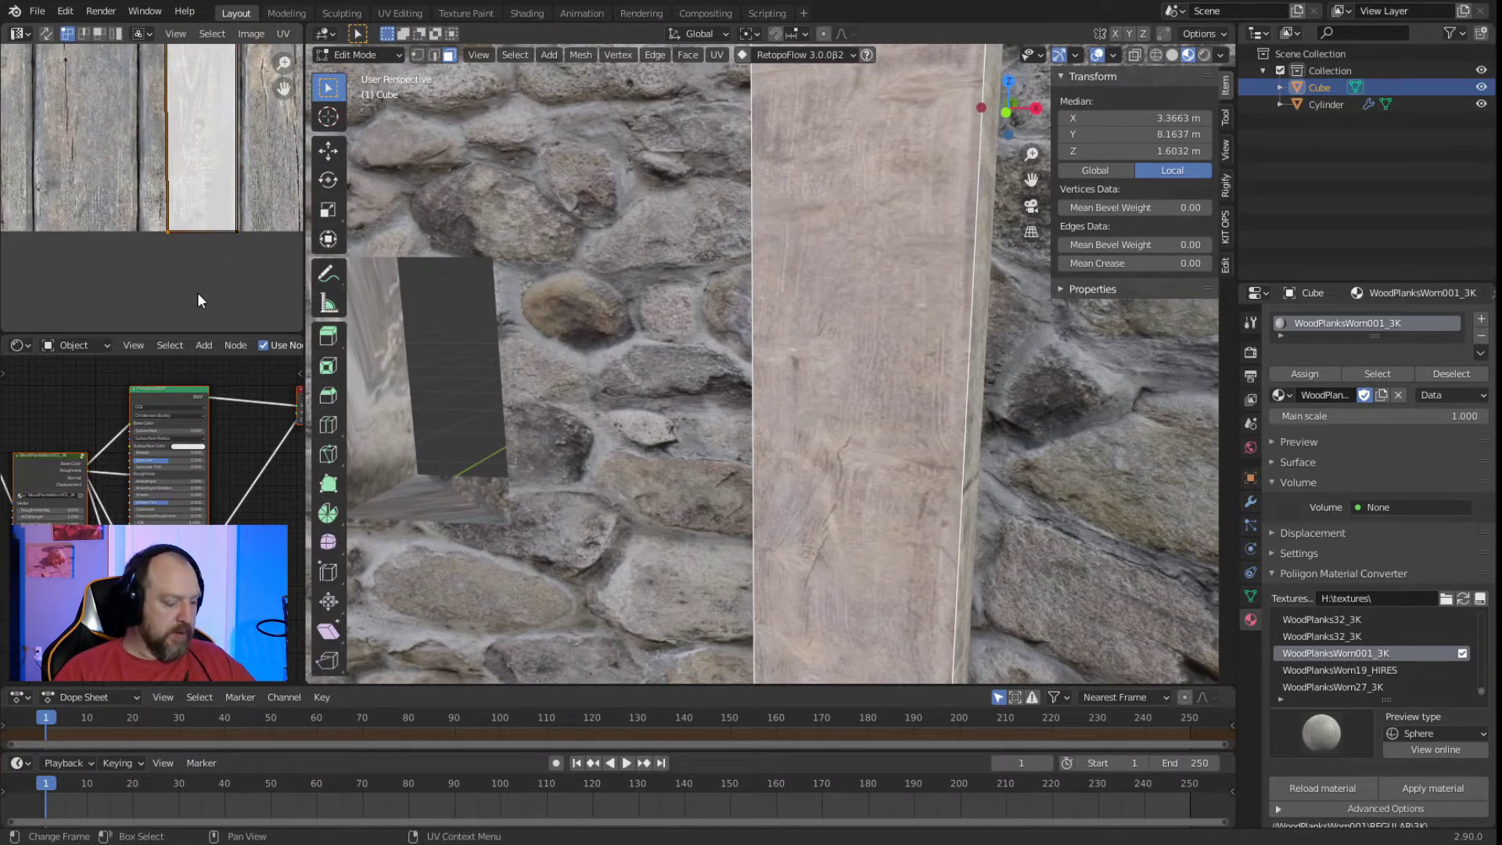
key("g")
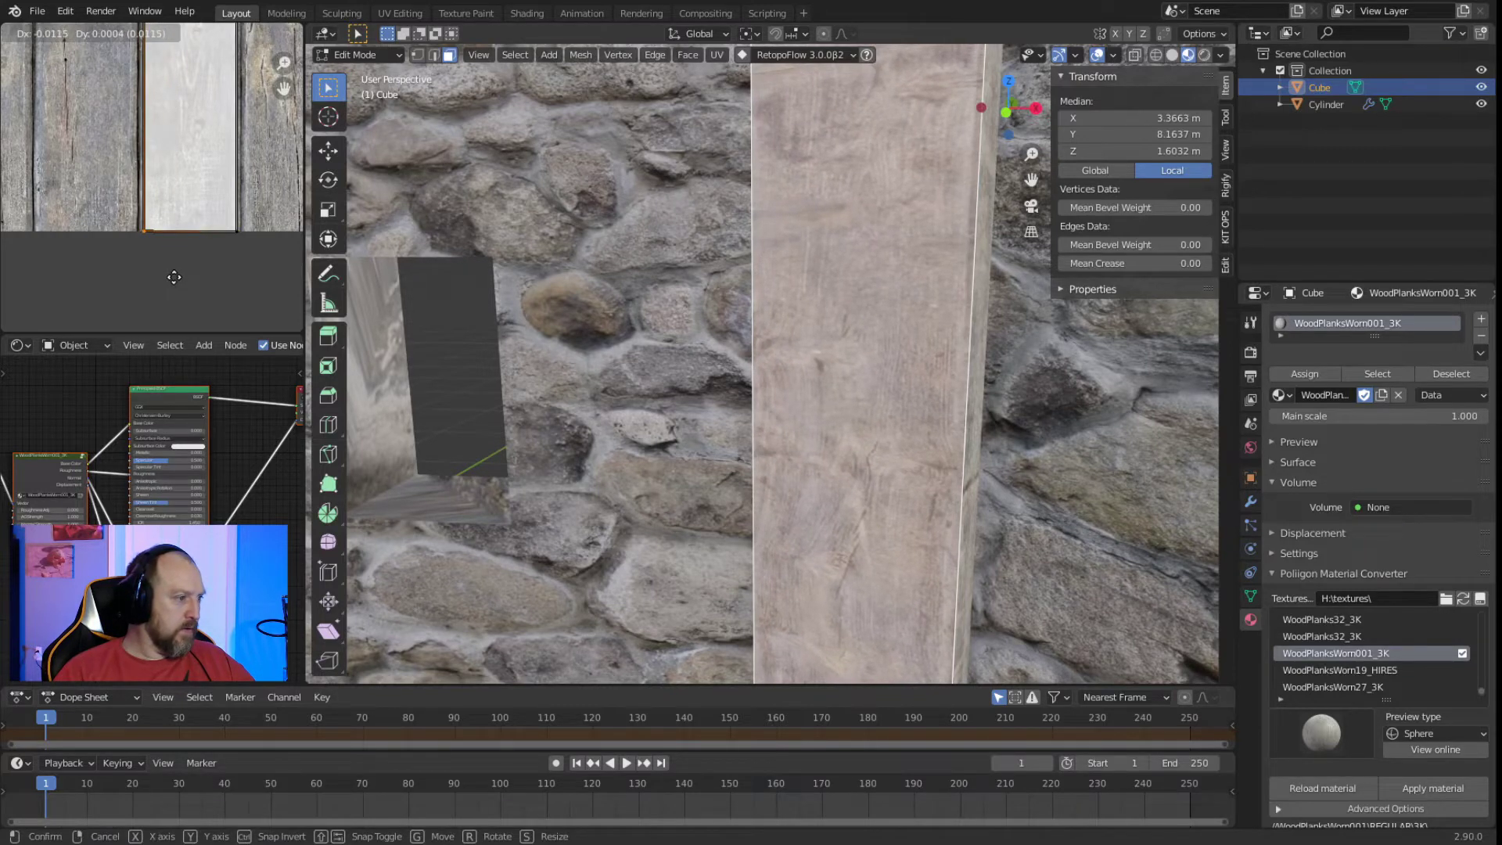
left_click(174, 277)
Select the pillar's two corner edges in edge select mode.
key("alt+a")
middle_click_drag(713, 445, 741, 360)
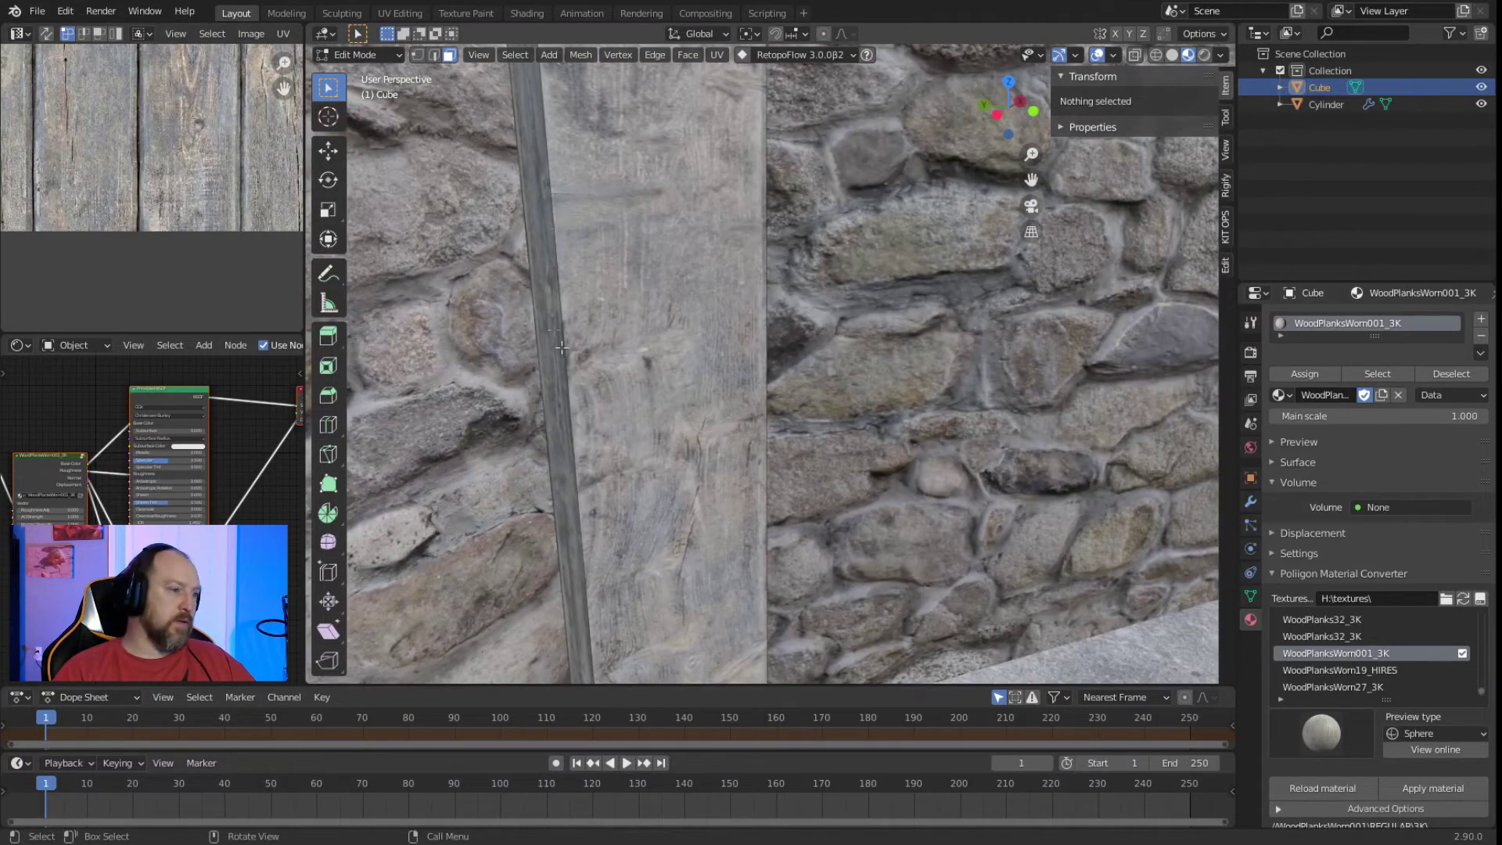
left_click(434, 55)
left_click(543, 142)
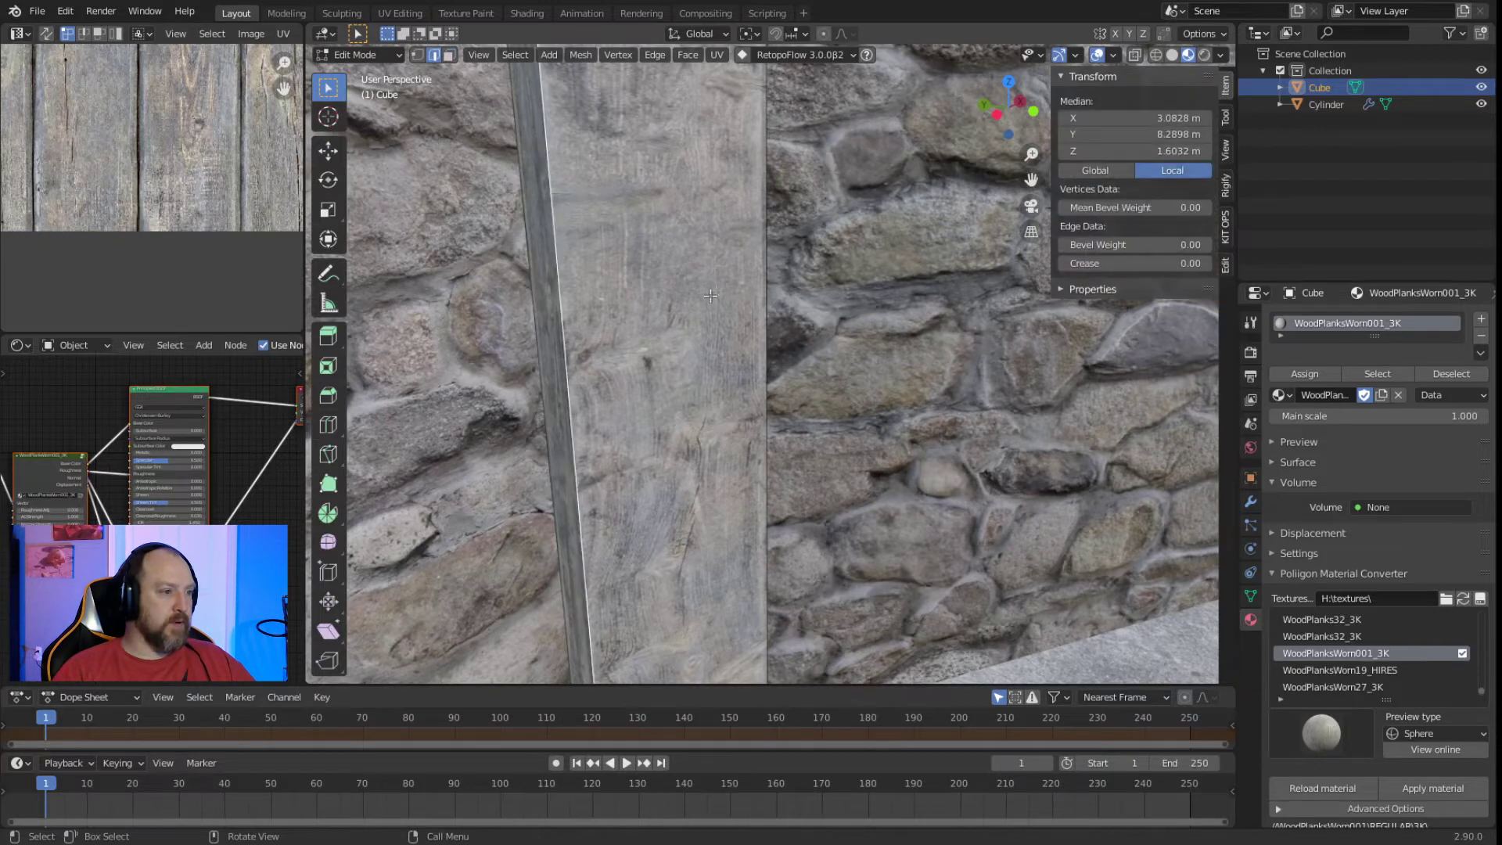
key("KP_Decimal")
left_click(979, 250, "shift")
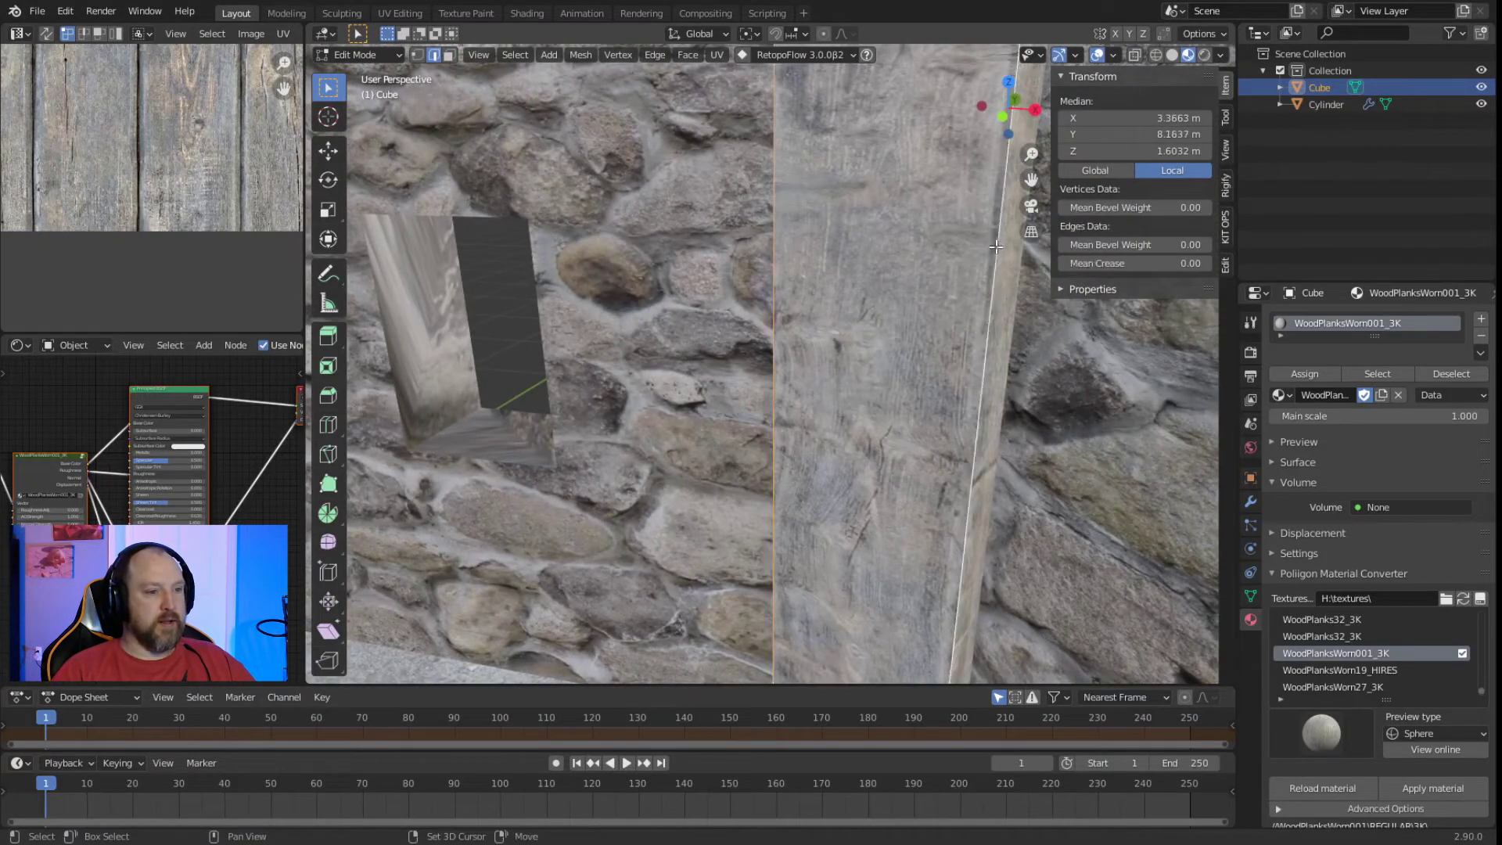
Bevel the two selected edges 0.0261 m wide with 2 segments, then return to Object Mode.
key("ctrl+b")
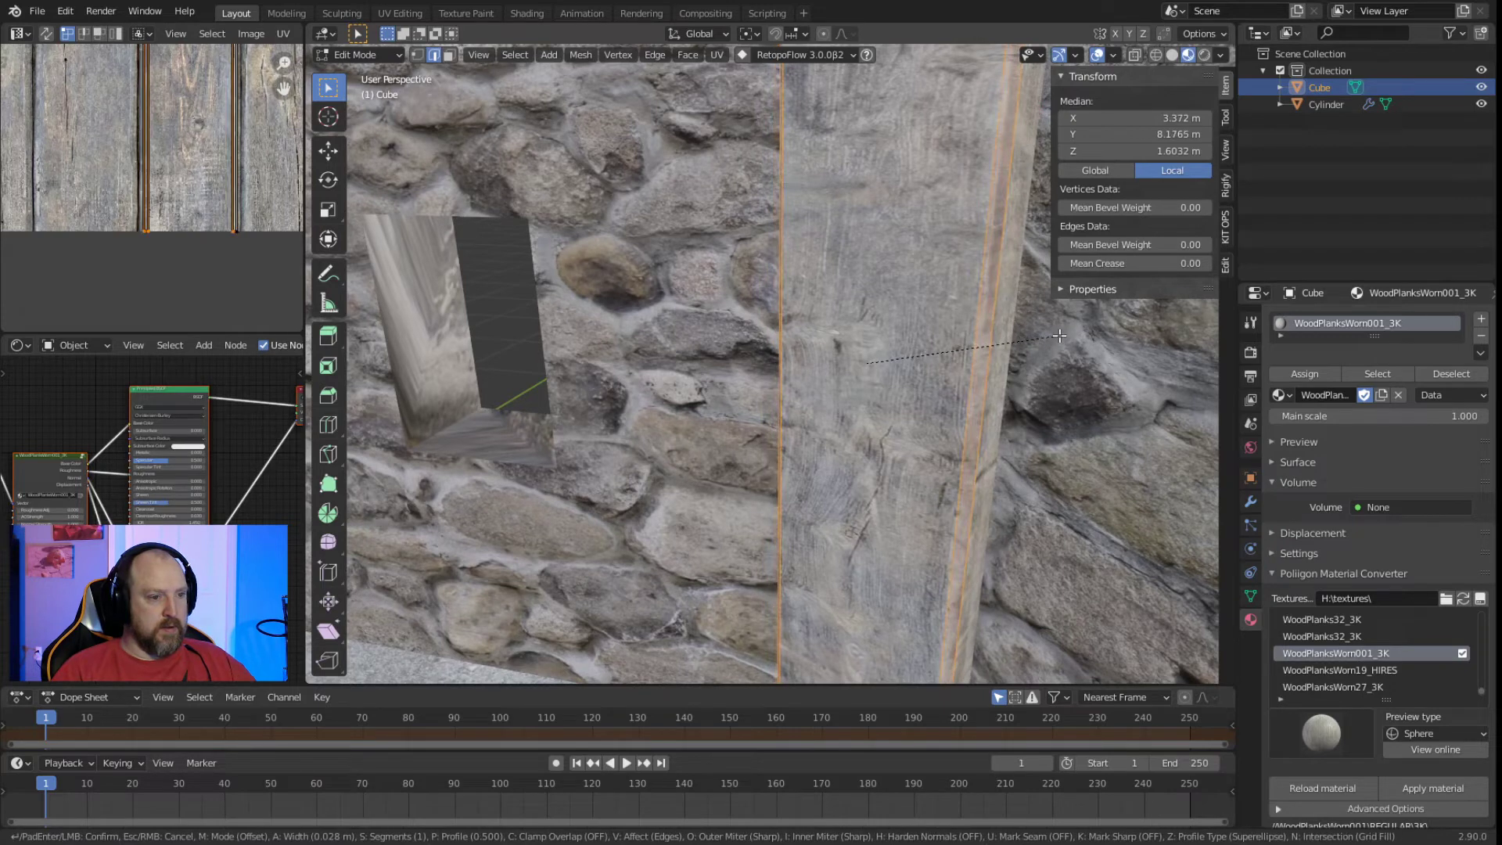
scroll(1059, 336, "up", 1)
scroll(1059, 336, "up", 1)
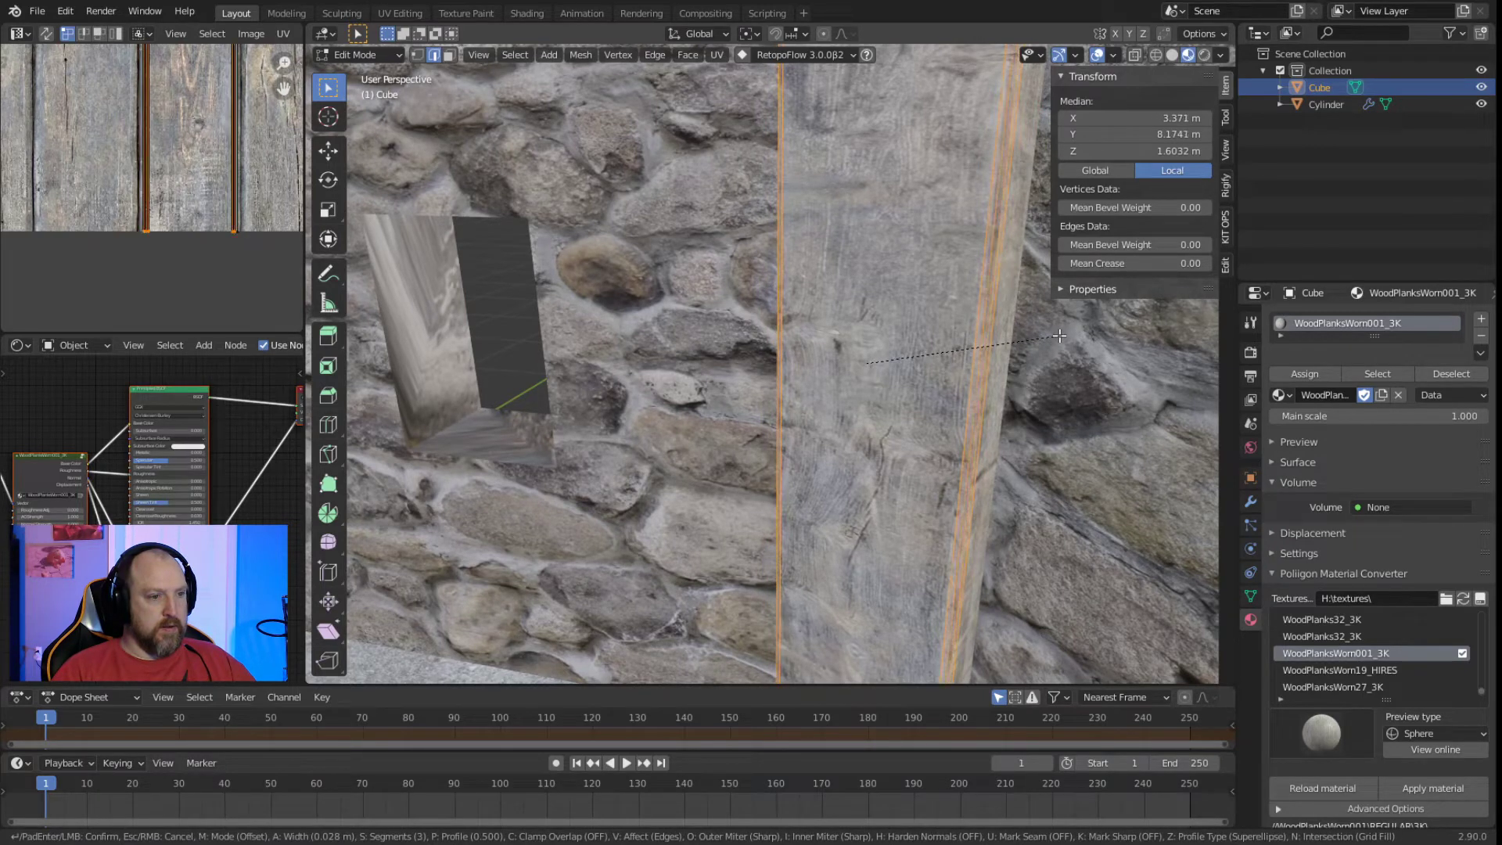
scroll(1059, 335, "down", 1)
left_click(799, 336)
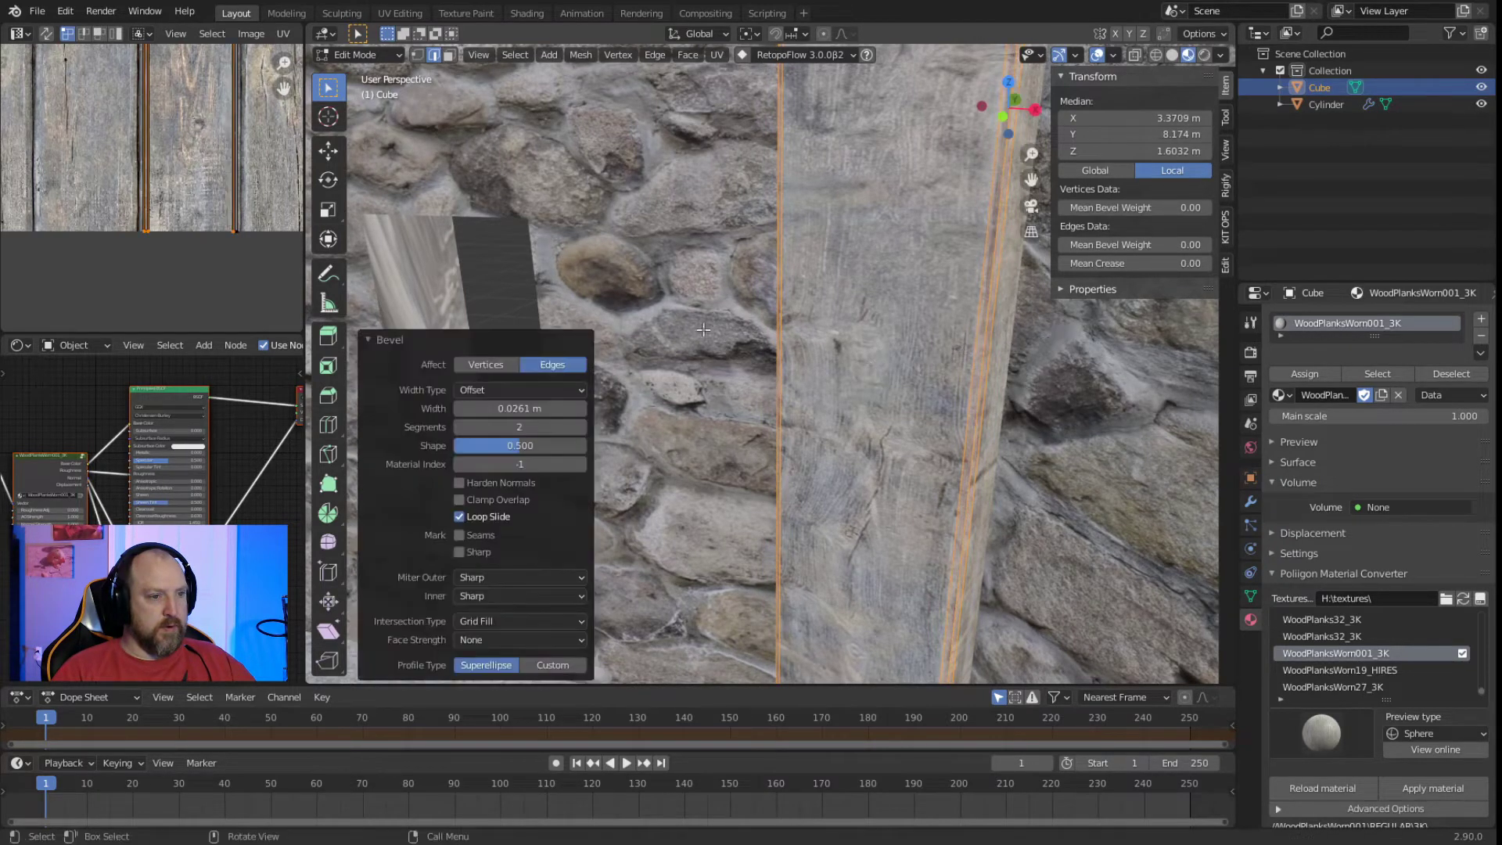
key("Tab")
middle_click_drag(749, 274, 930, 344)
left_click(710, 400)
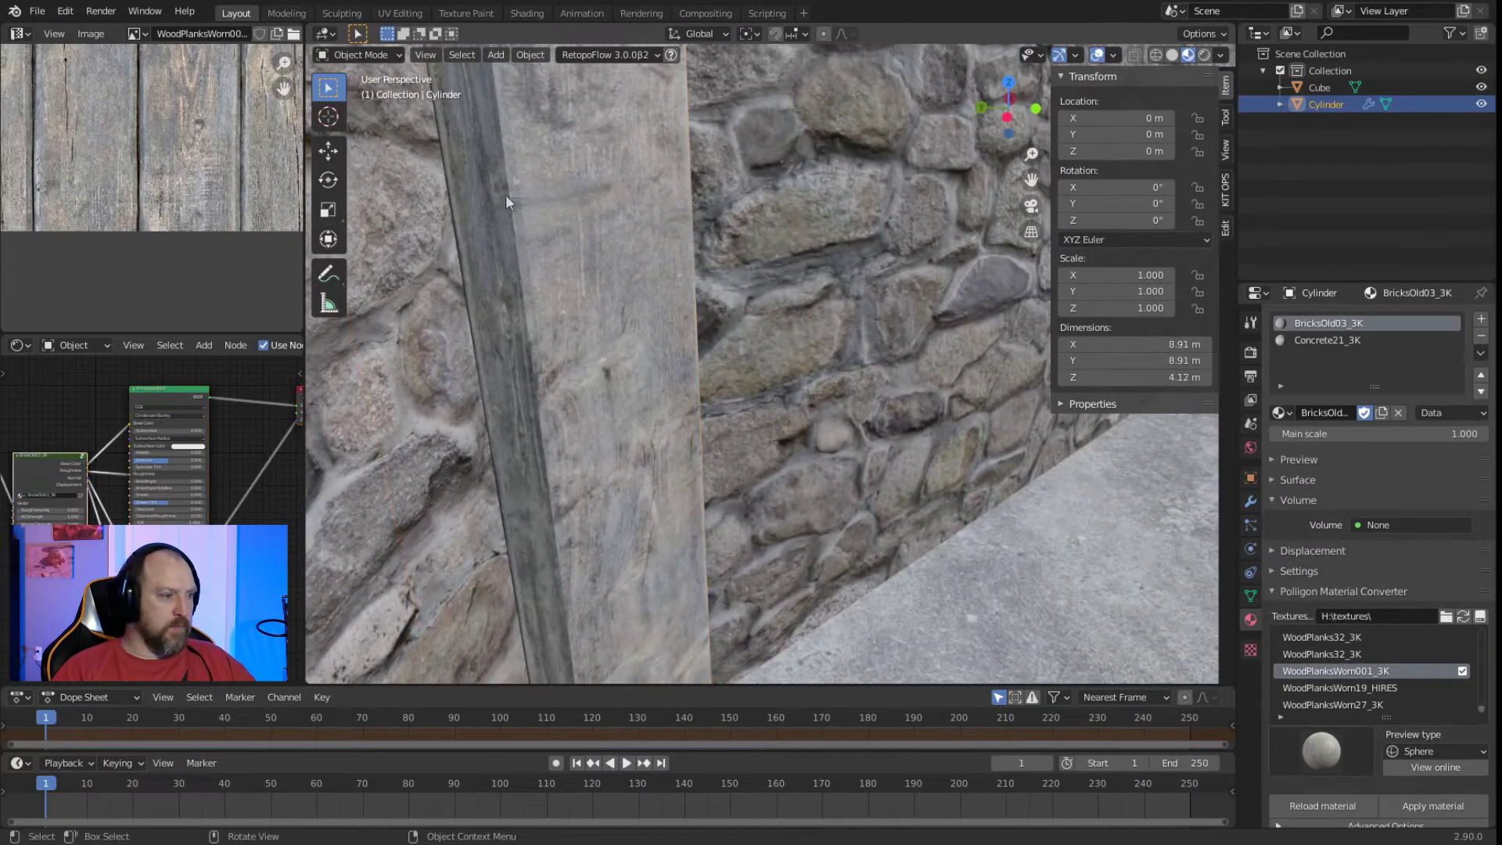
middle_click_drag(490, 232, 791, 443)
scroll(786, 491, "down", 5)
left_click(769, 339)
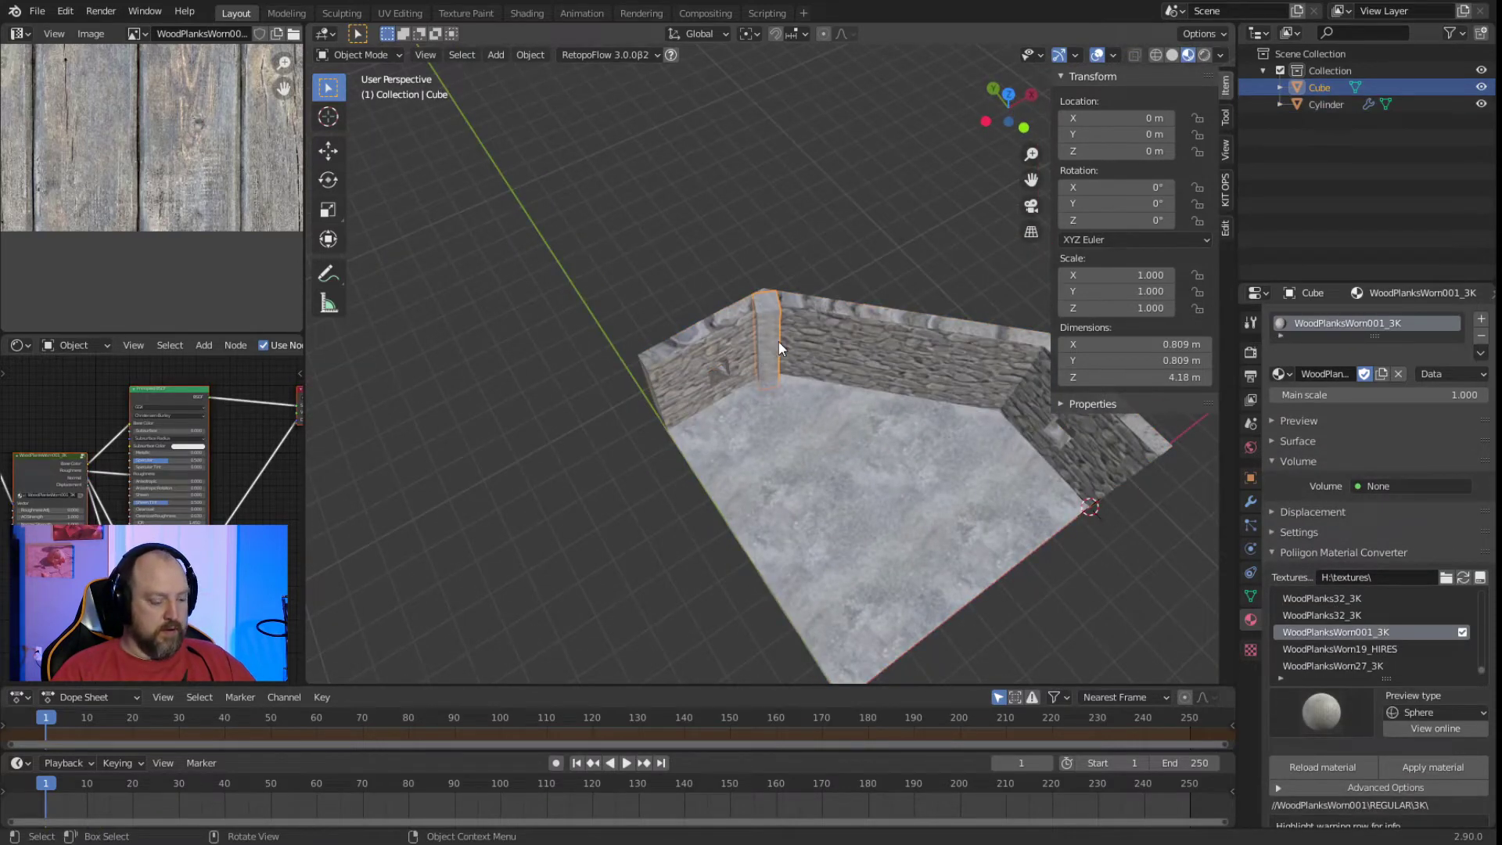
Duplicate the pillar in place and rotate the copy -45° about Z onto the next corner.
key("shift+d")
right_click(899, 80)
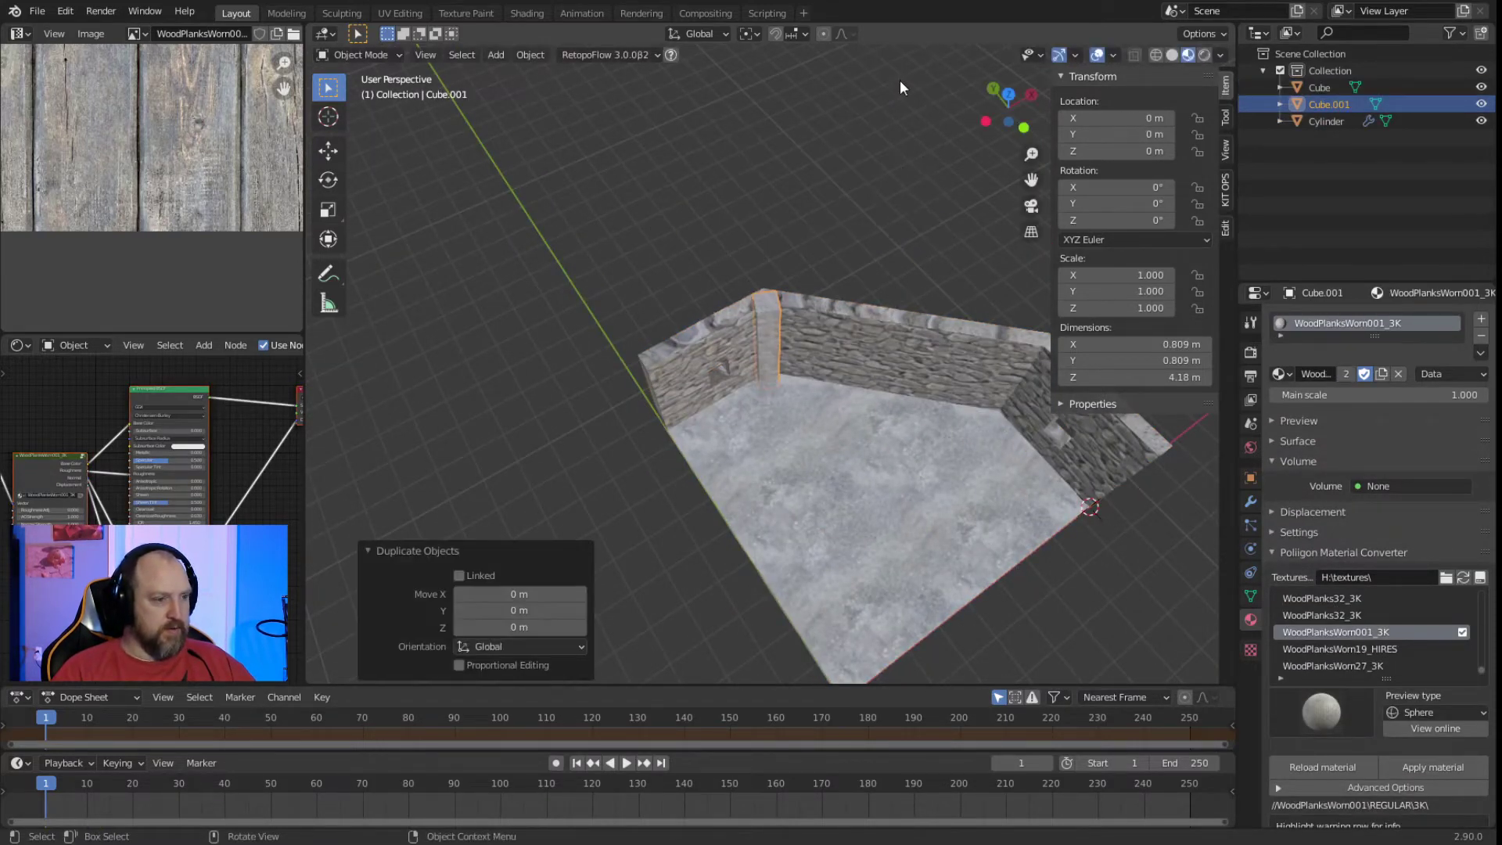
key("r")
key("z")
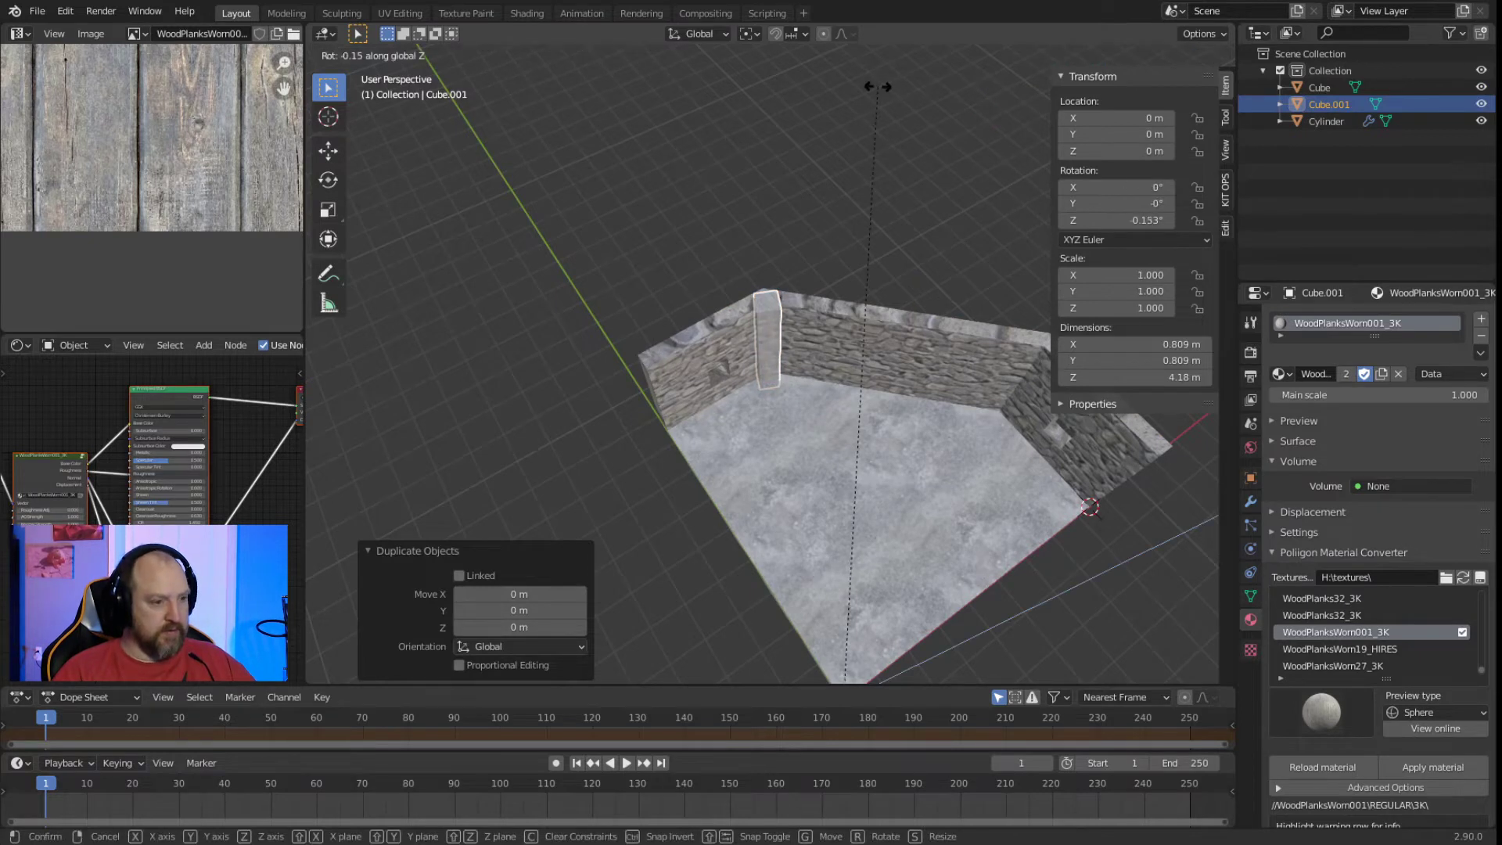
type("45")
key("minus")
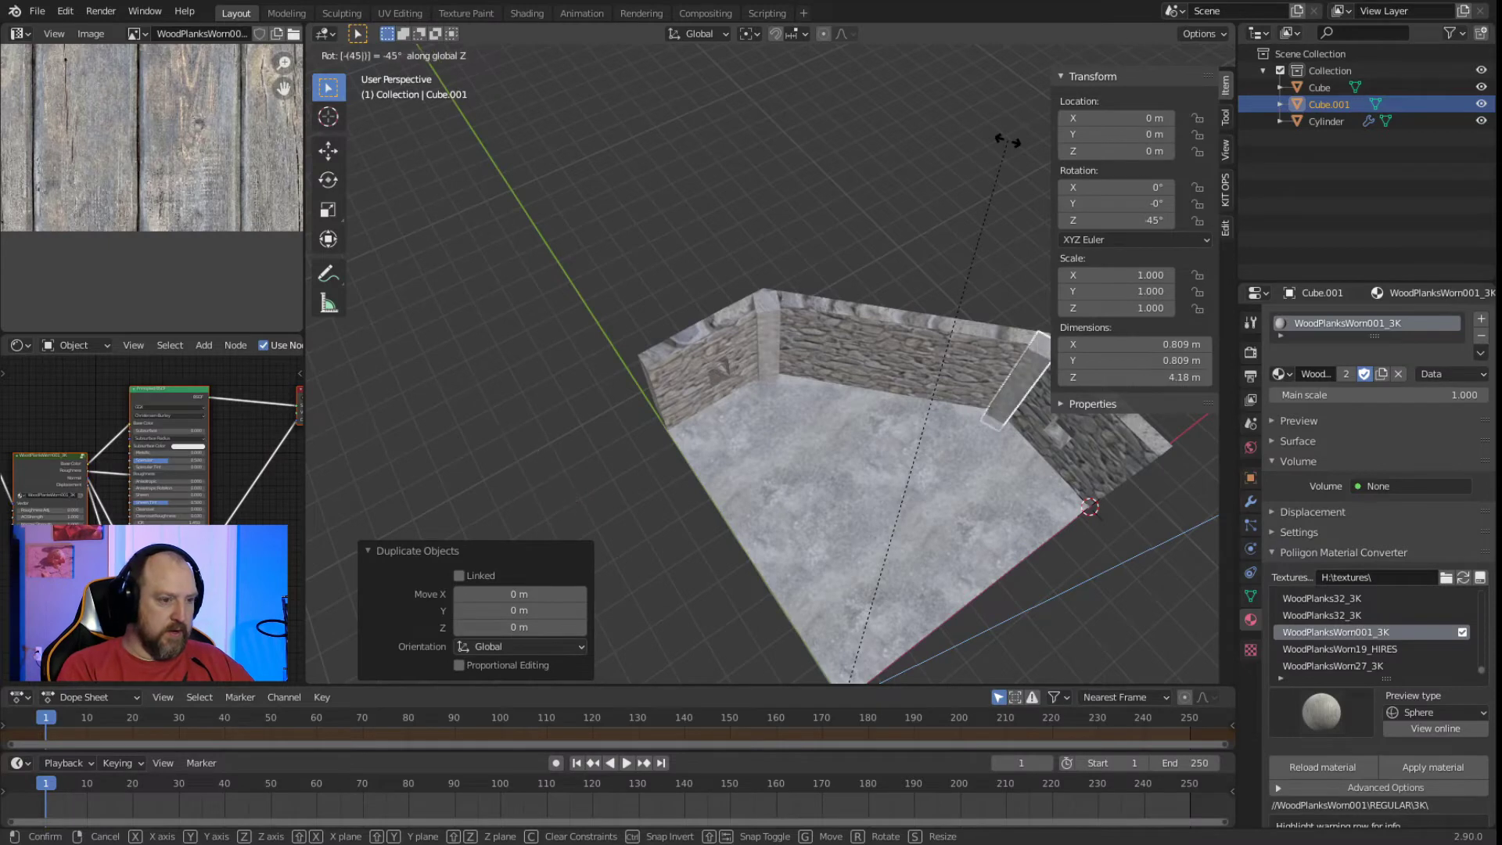
key("Return")
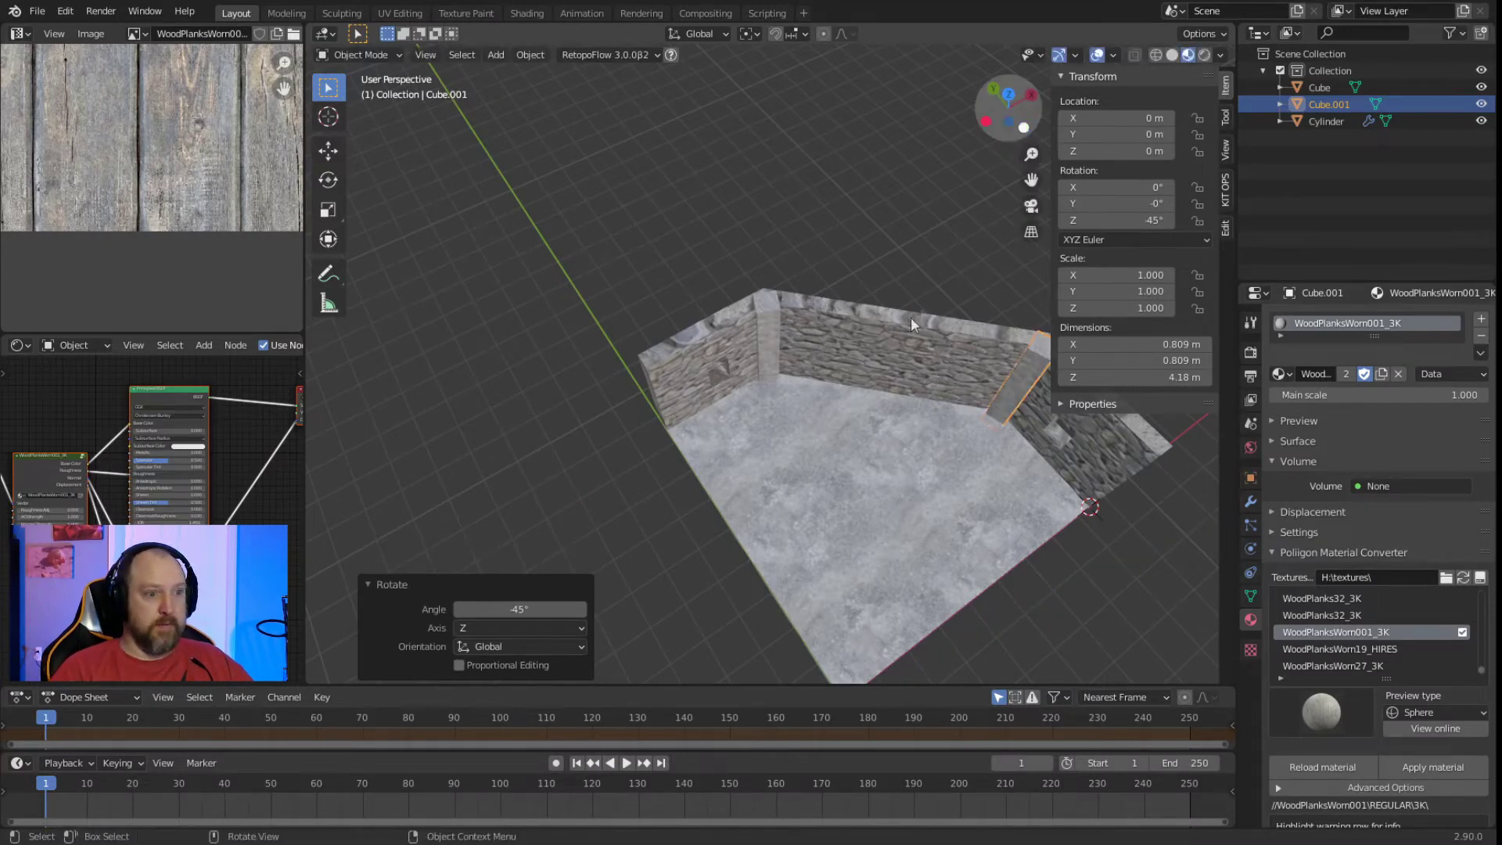
left_click(903, 201)
middle_click_drag(909, 349, 714, 359)
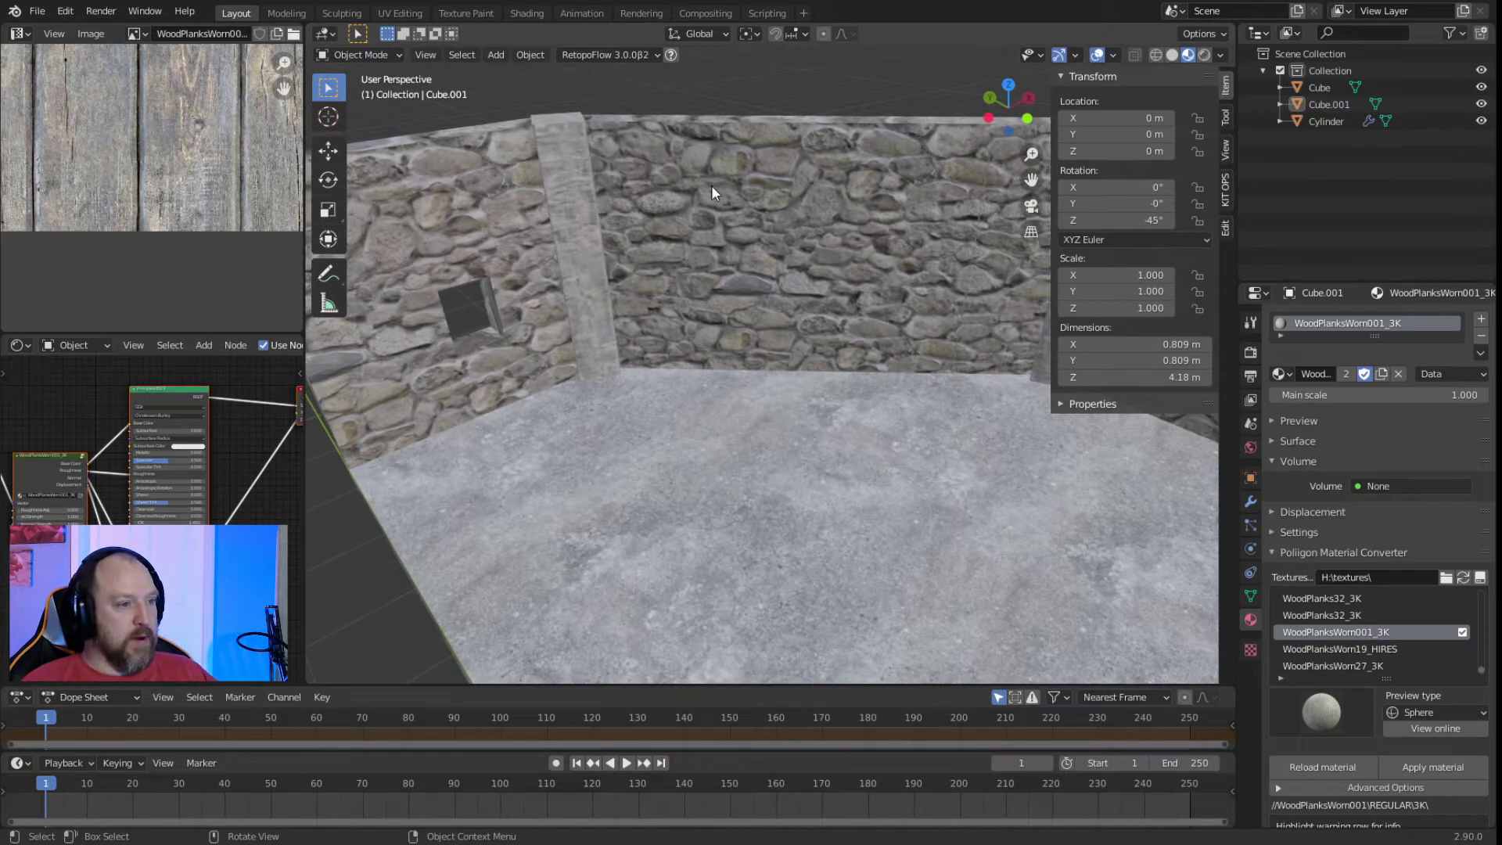
middle_click_drag(711, 184, 518, 180)
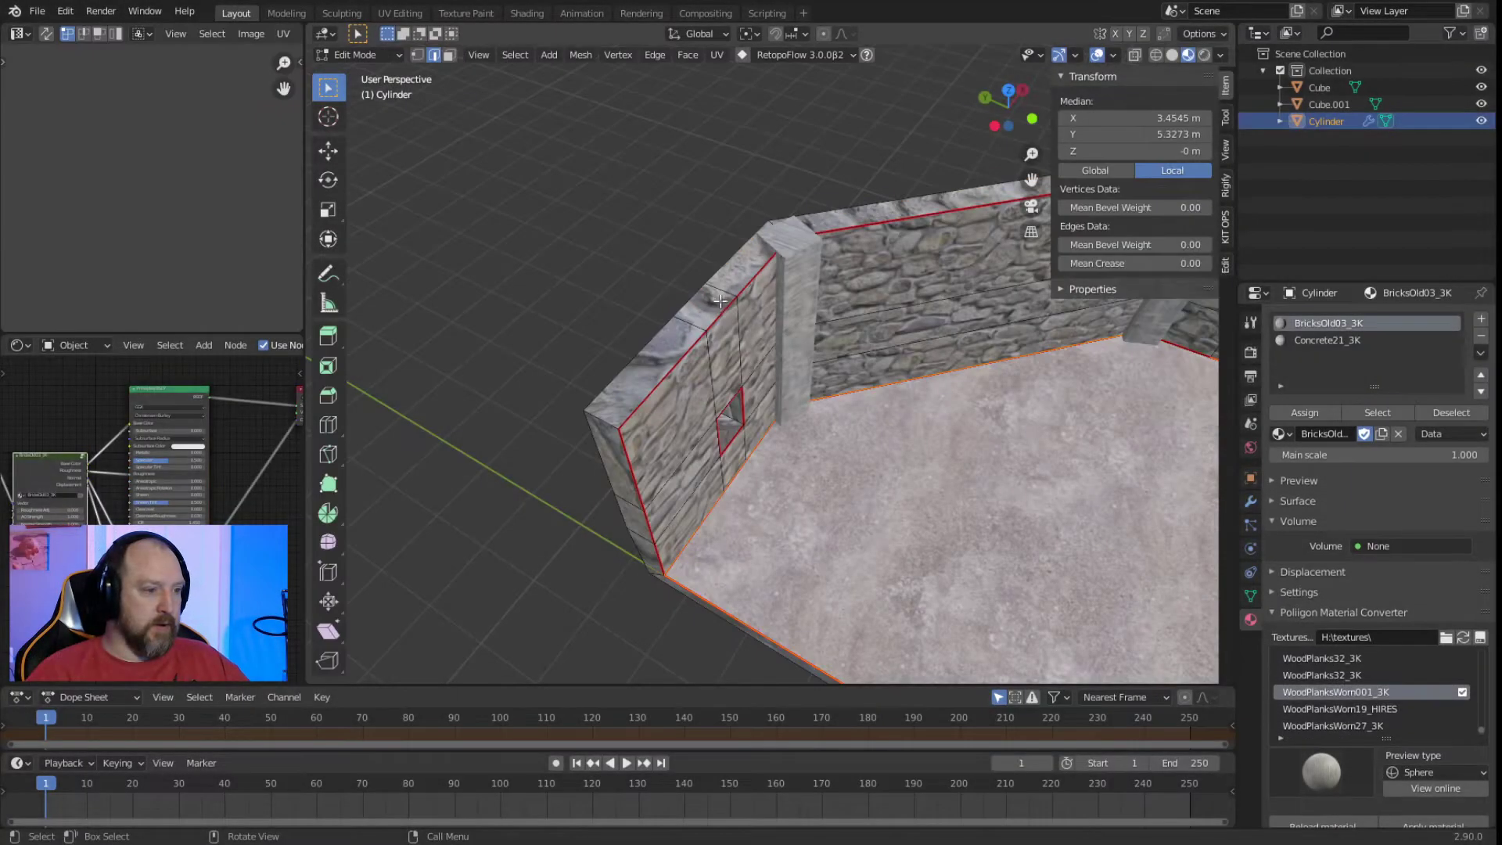
Select the four wall-top faces in face select mode.
left_click(449, 55)
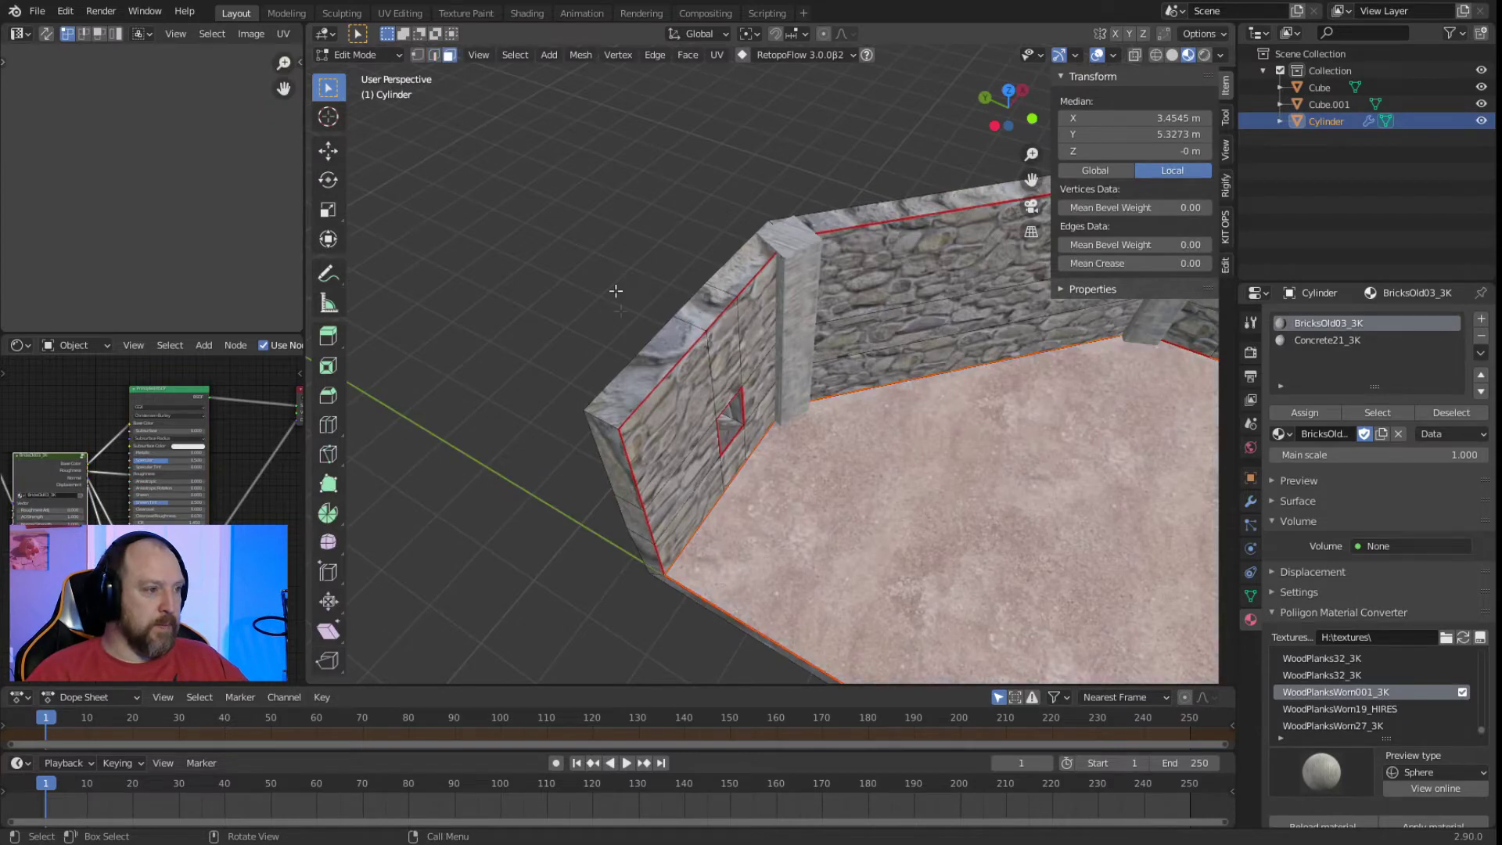
left_click(662, 342)
left_click(748, 251, "shift")
left_click(808, 218, "shift")
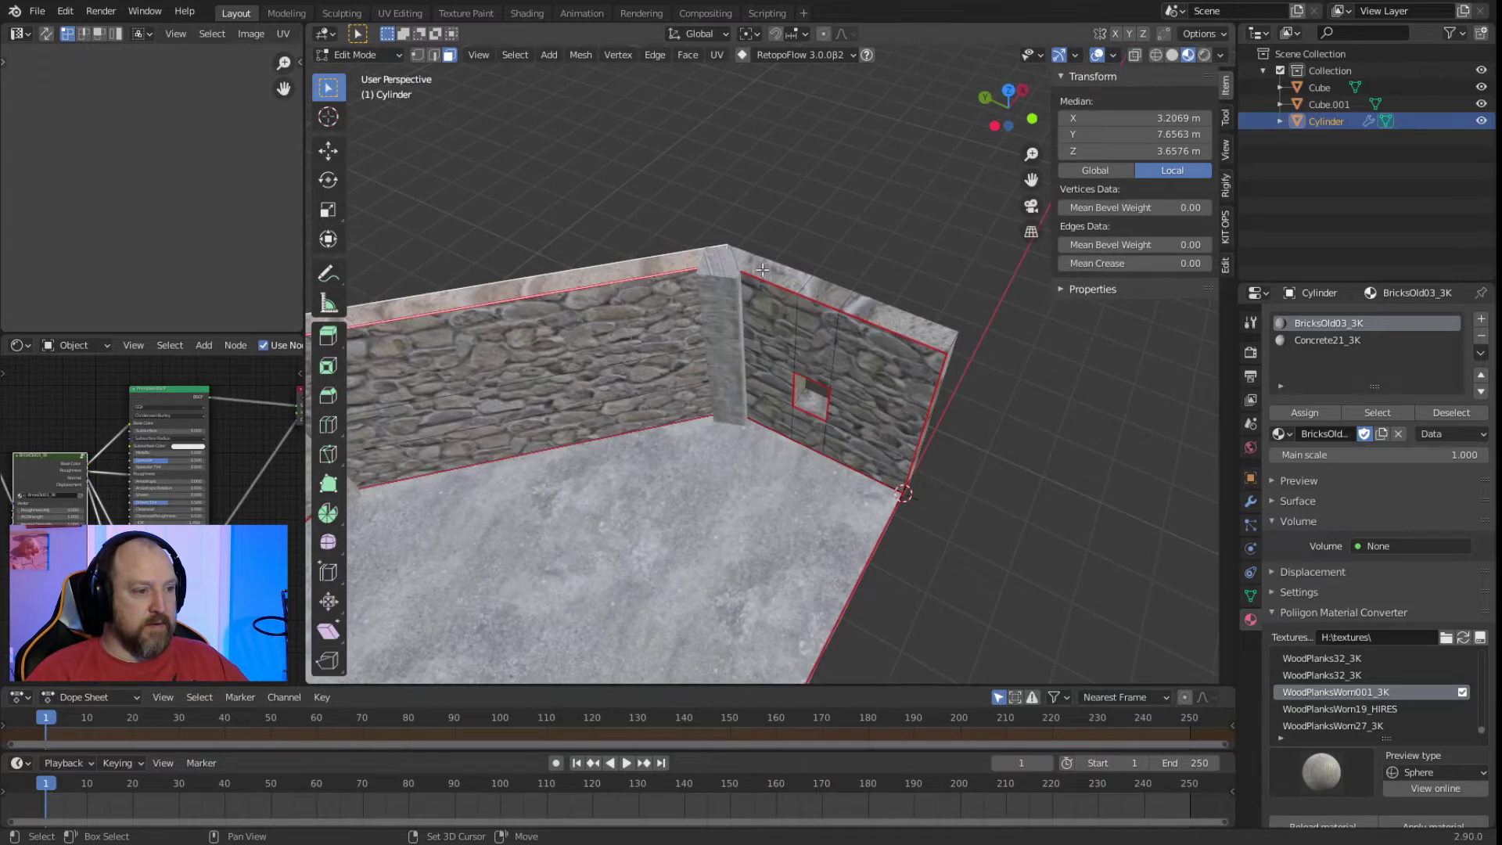
left_click(761, 269, "shift")
middle_click_drag(761, 269, 692, 401)
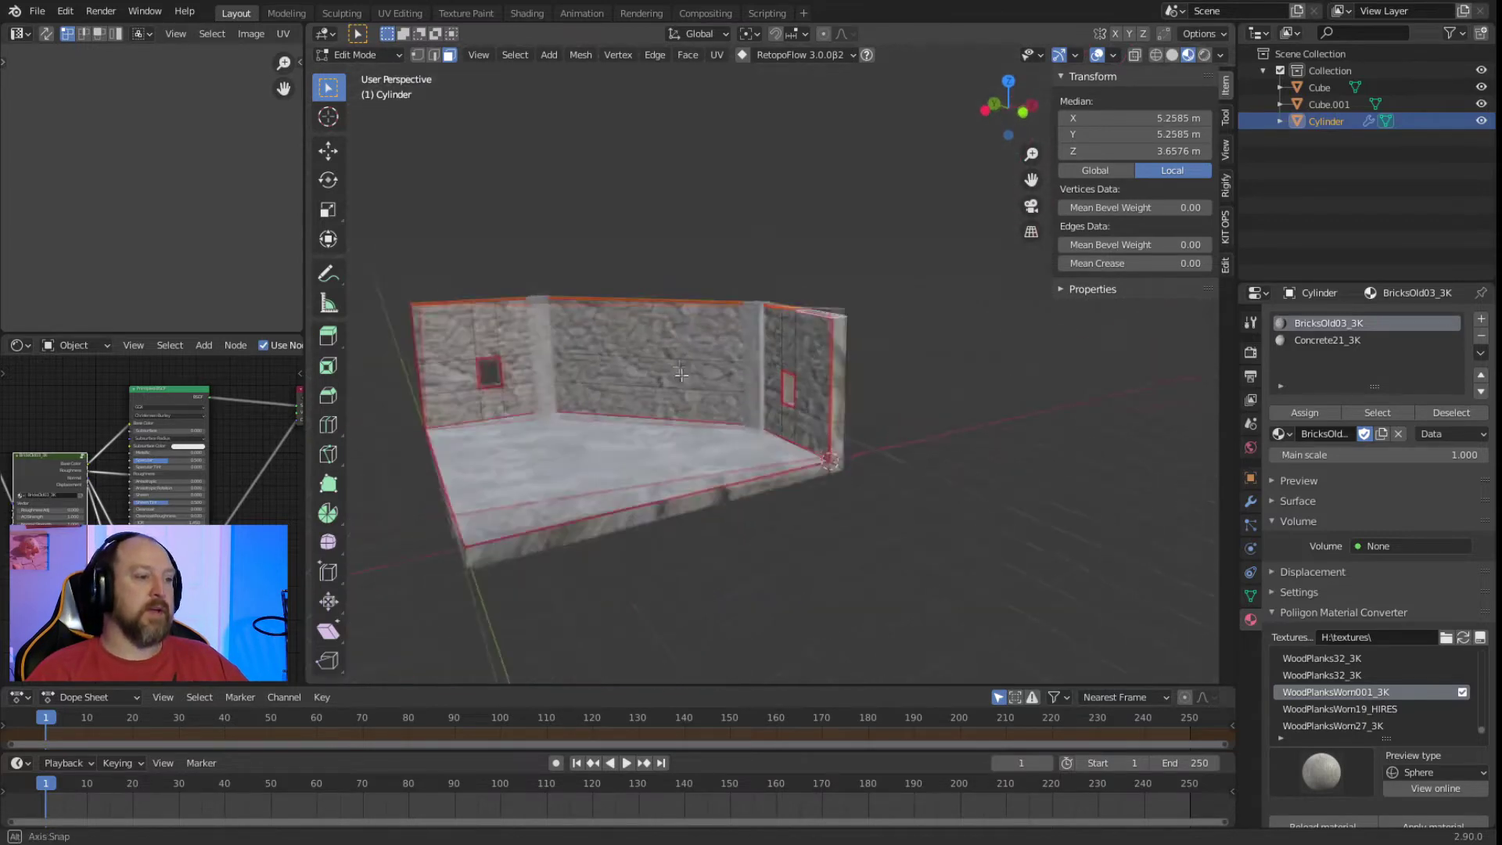
Duplicate the selected faces in place and separate them into a new object, Cylinder.001.
key("g")
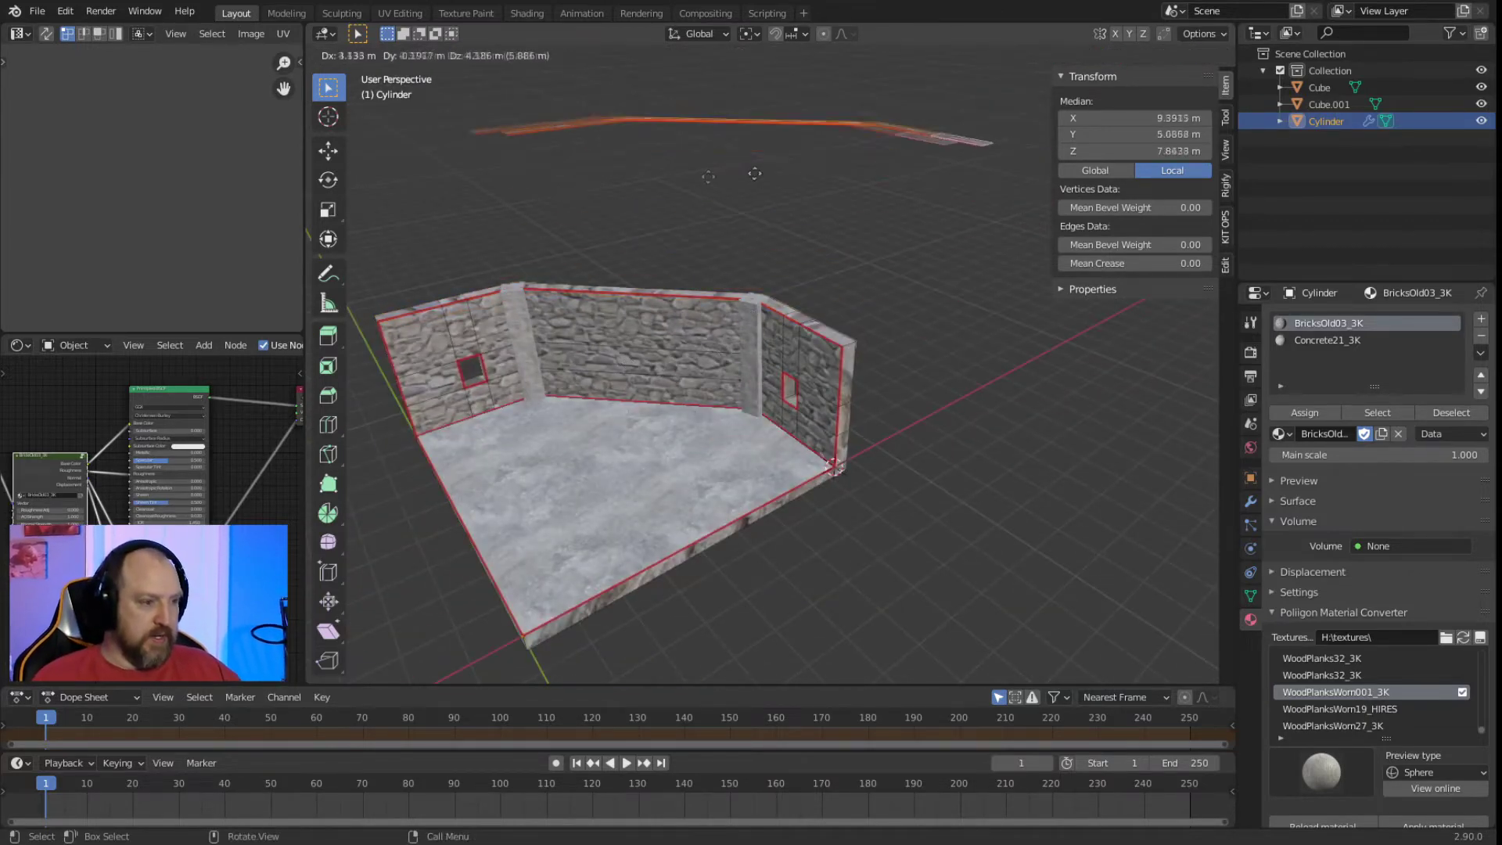
key("Escape")
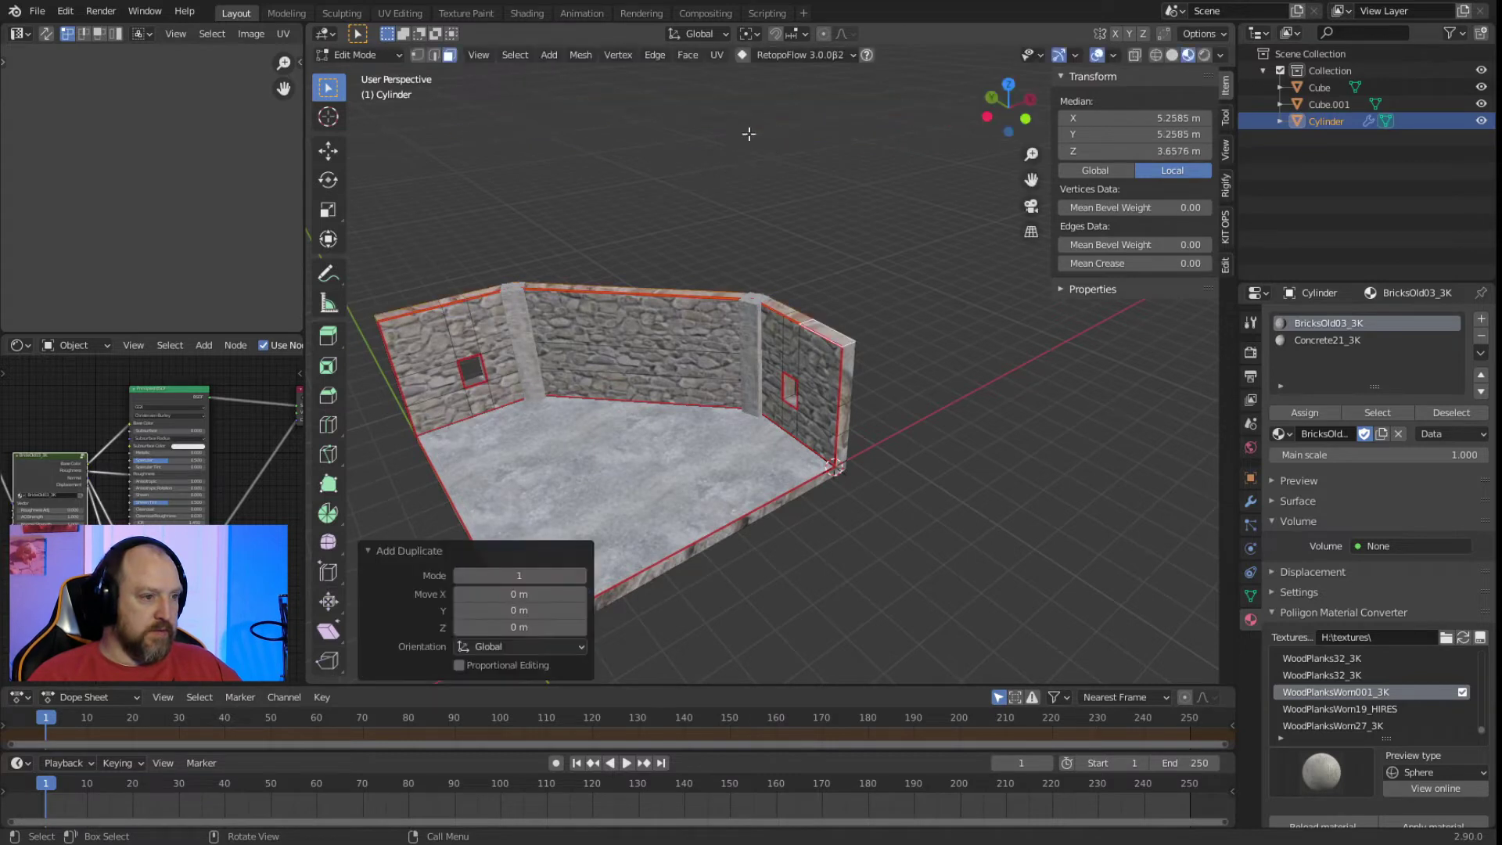
right_click(742, 152)
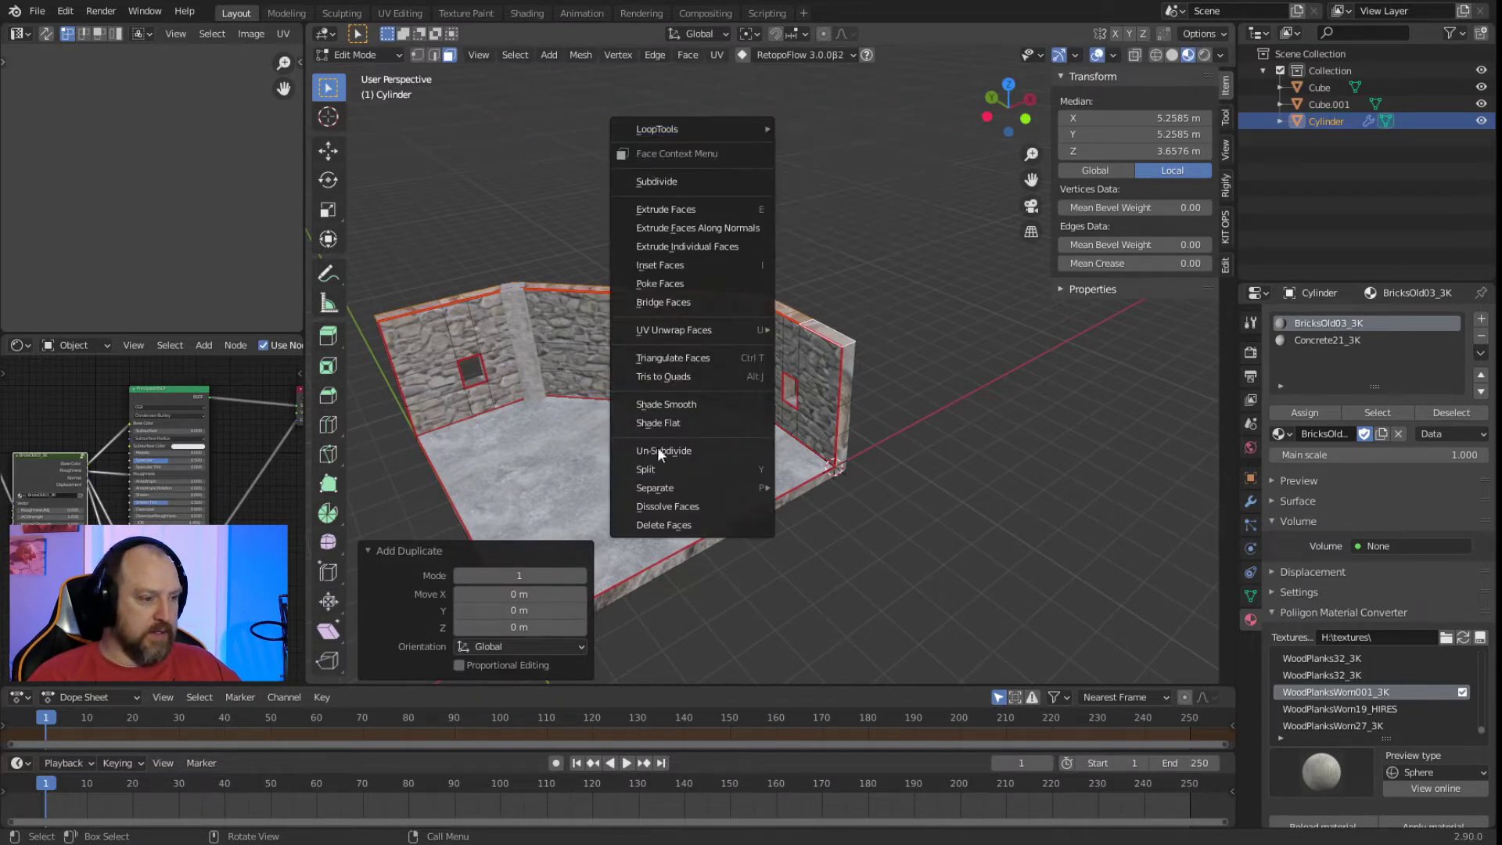
mouse_move(668, 491)
left_click(805, 488)
key("Tab")
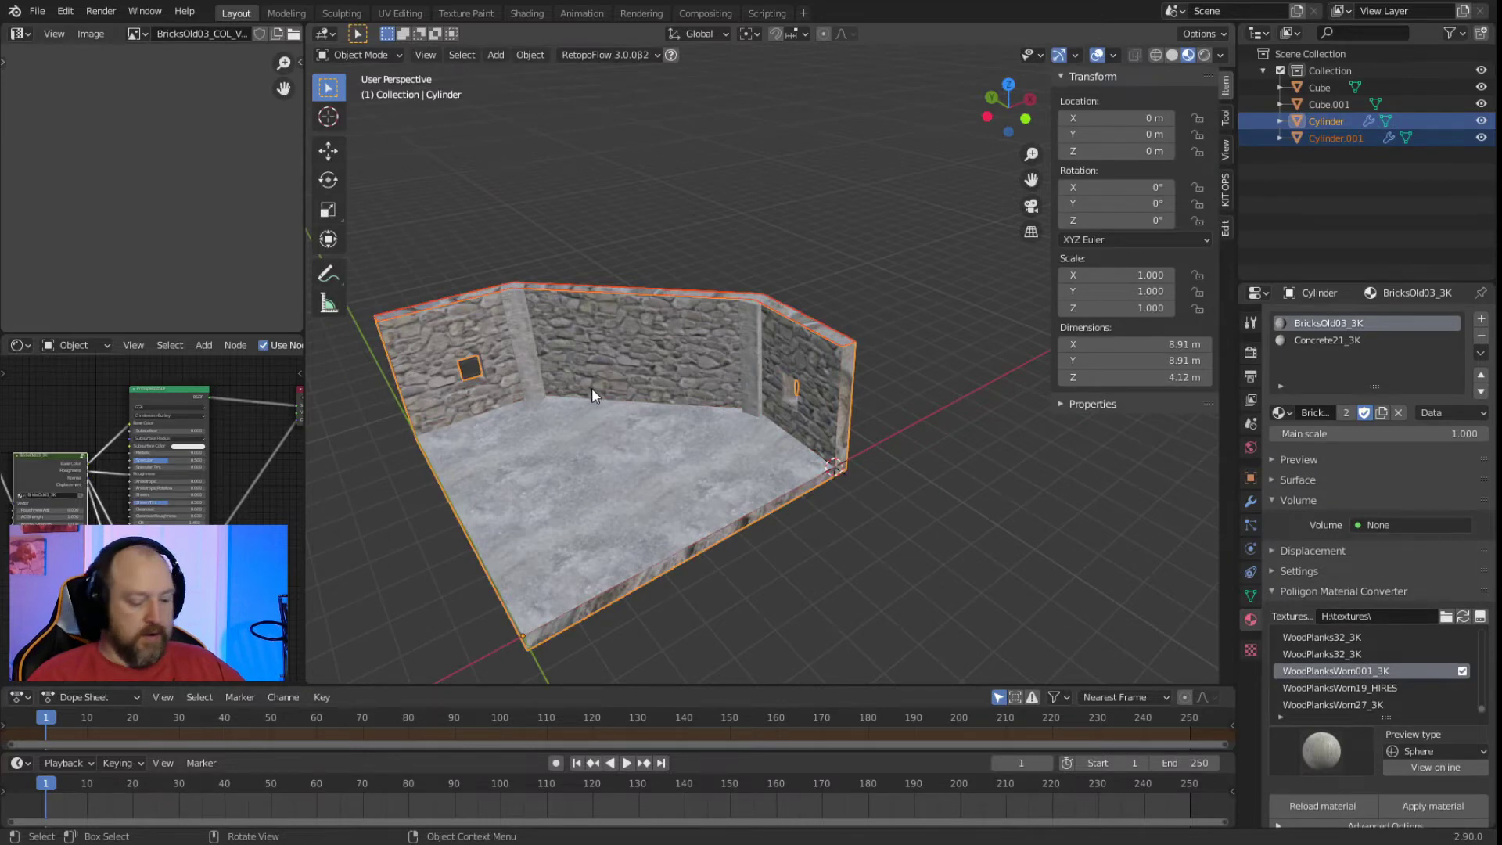
Hide the stone wall Cylinder, leaving the wall-top rim visible.
key("h")
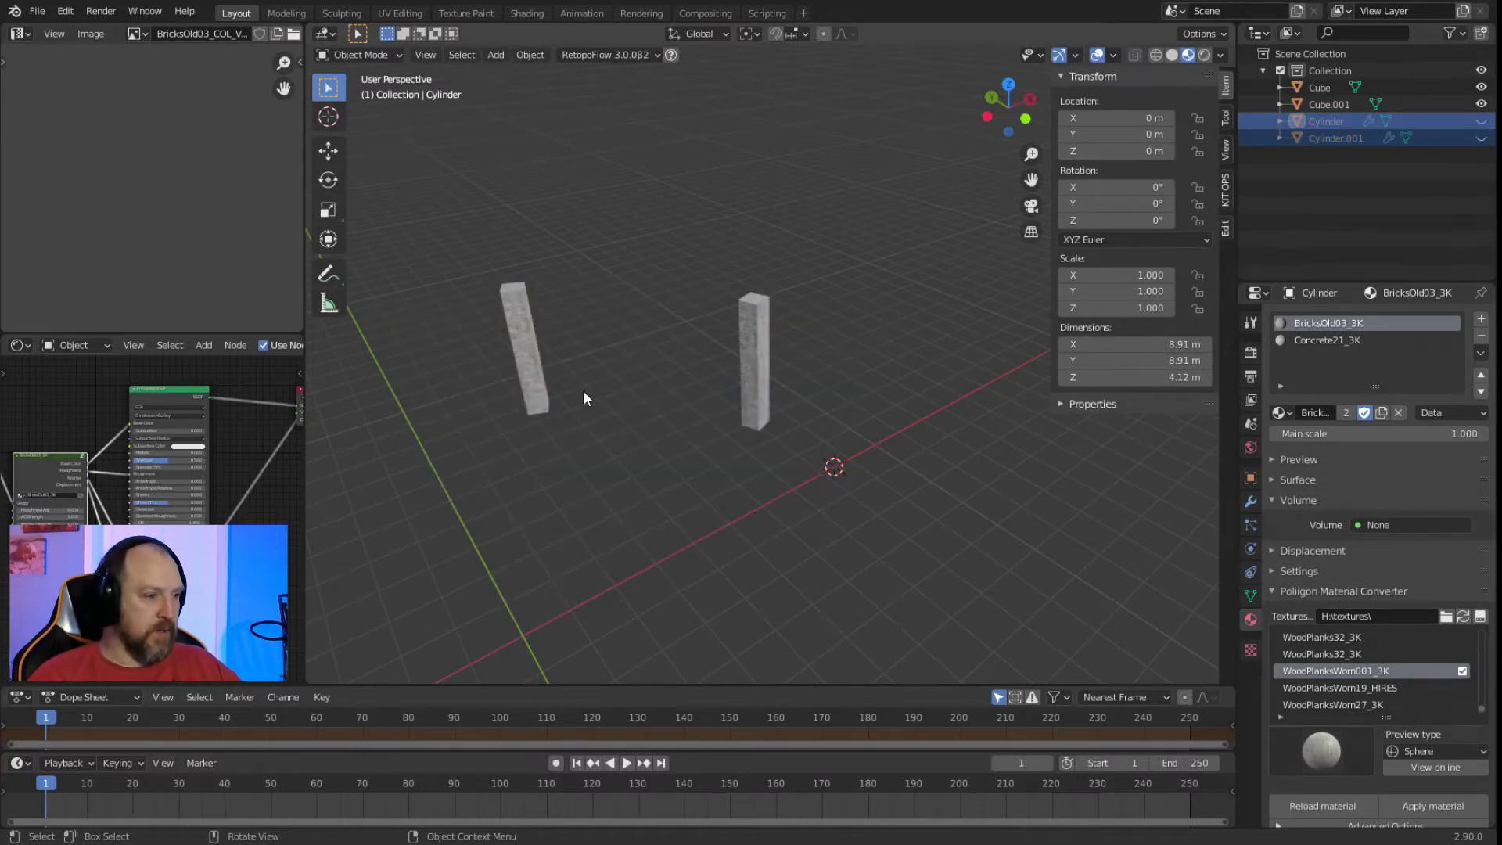
key("alt+h")
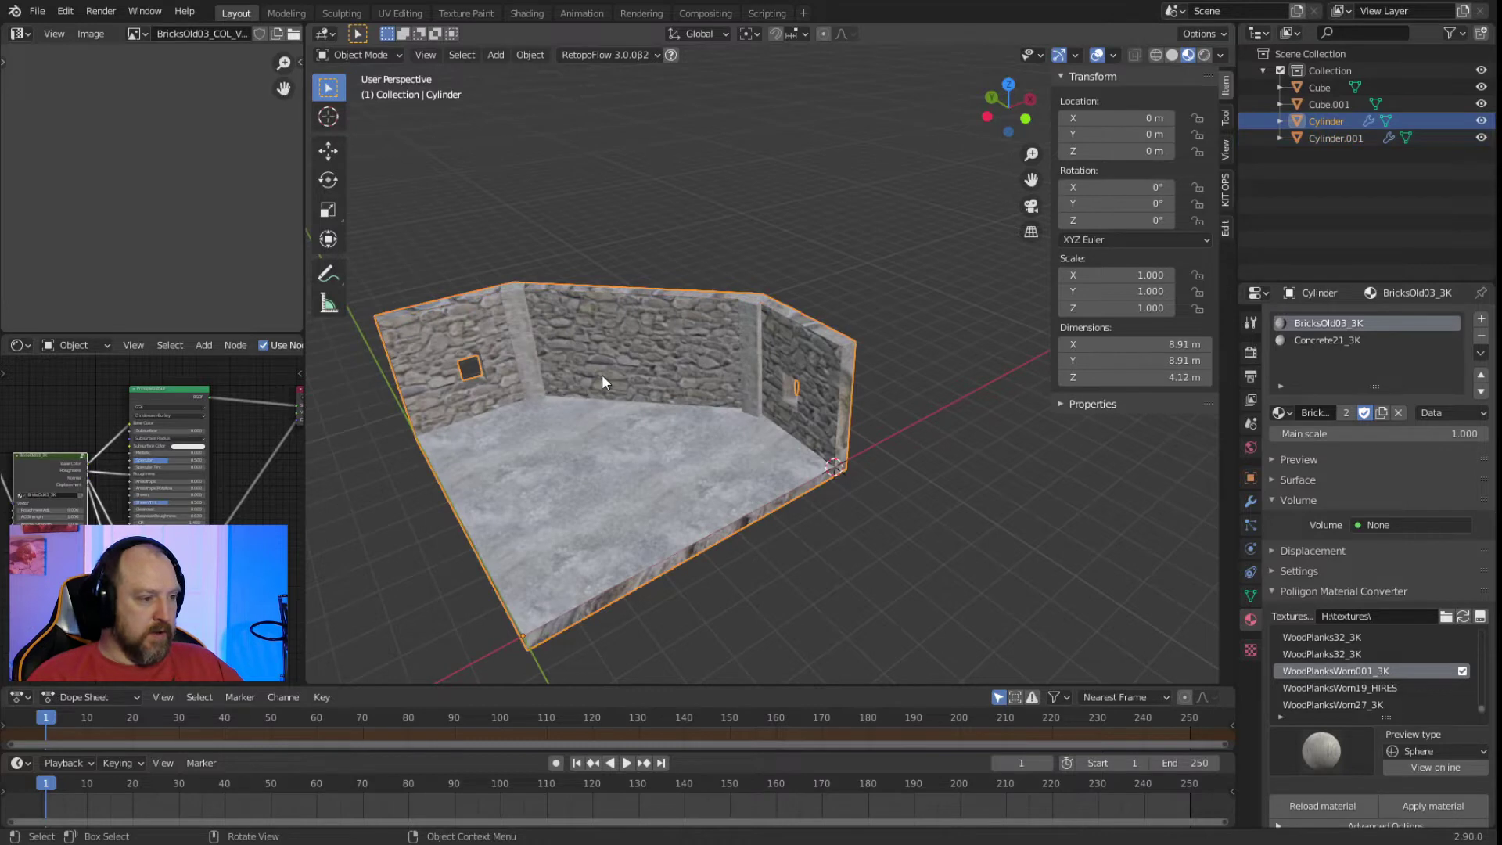
key("h")
Link the pillar's WoodPlanksWorn001_3K material onto the wall-top rim with Ctrl+L > Materials.
left_click(581, 289)
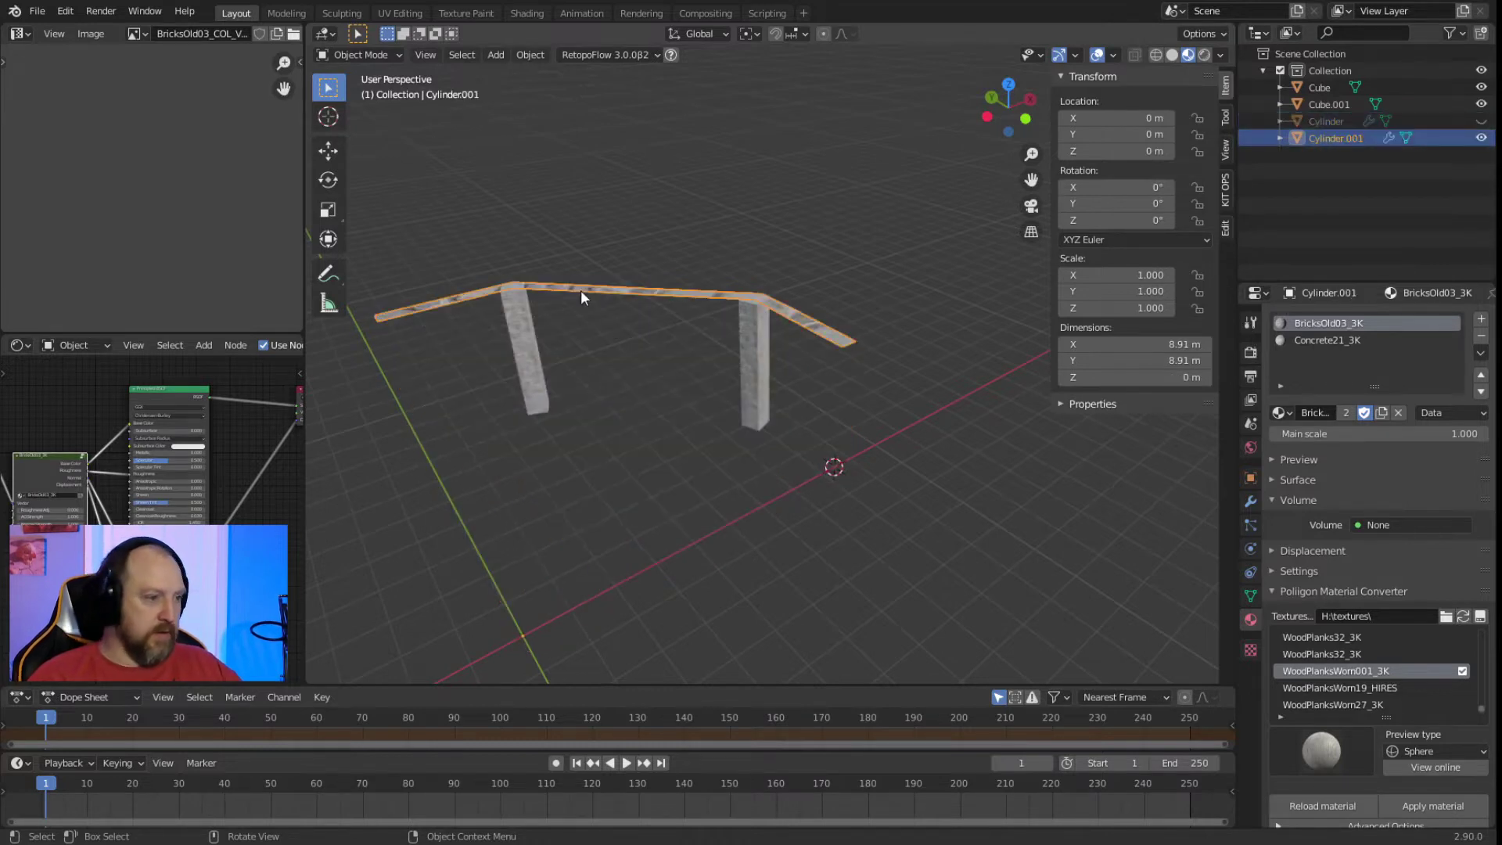
middle_click_drag(671, 378, 709, 348)
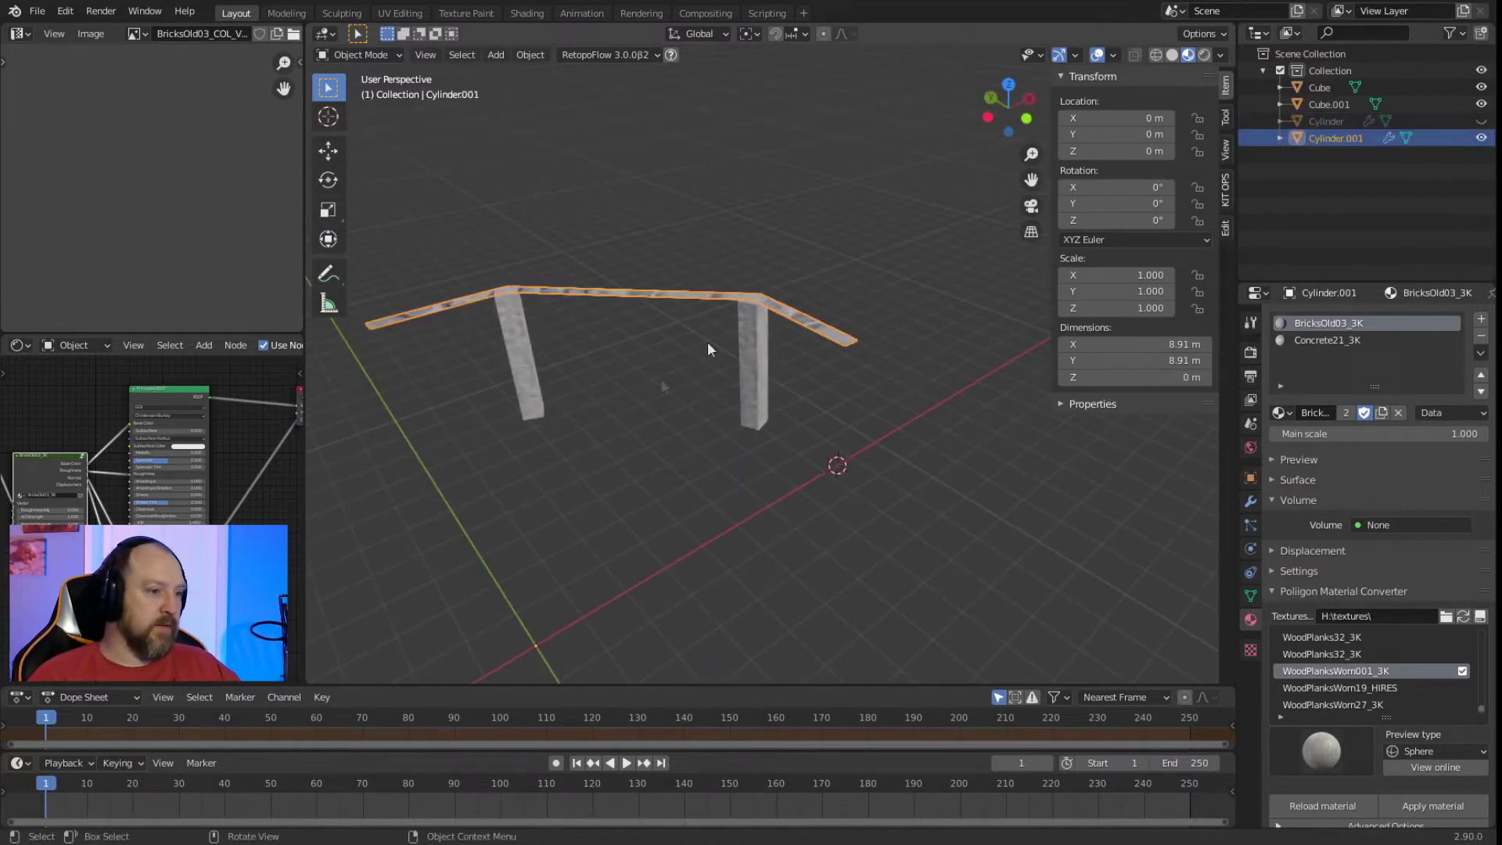
left_click(753, 344, "shift")
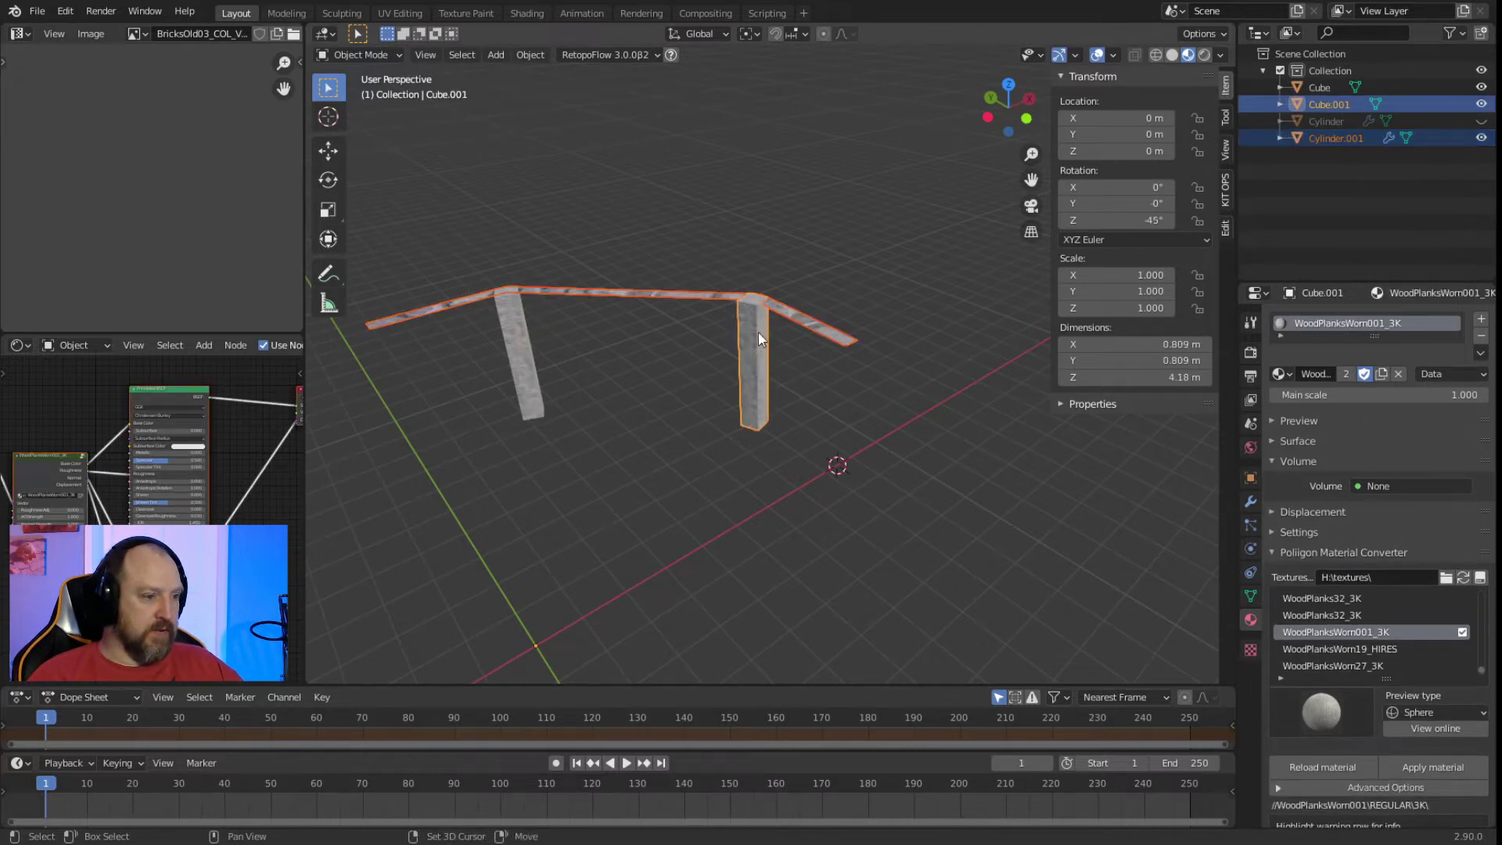
key("ctrl+l")
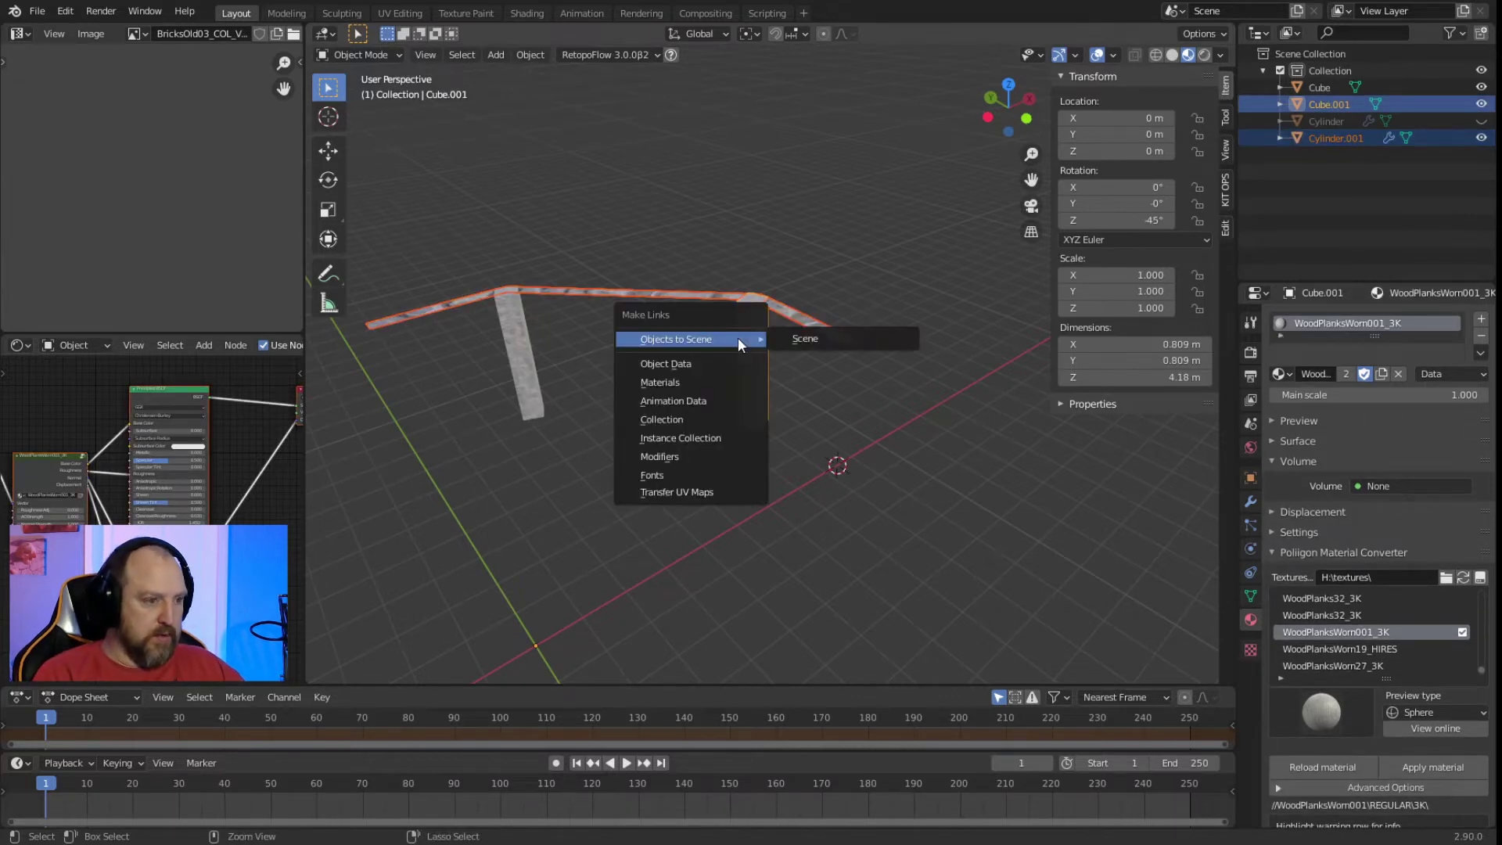
left_click(695, 376)
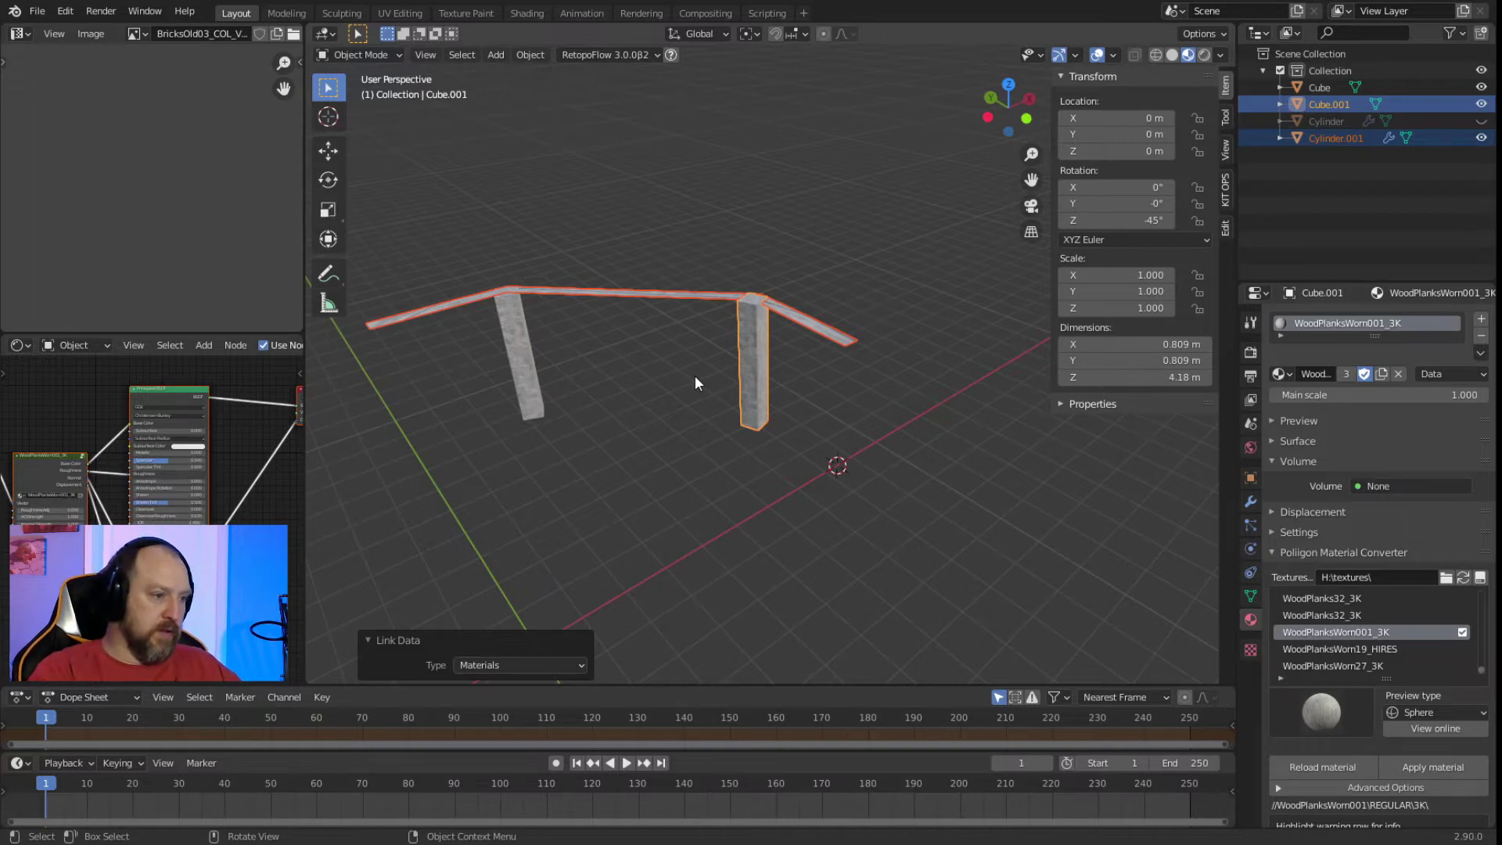
left_click(754, 362)
middle_click_drag(601, 374, 679, 346)
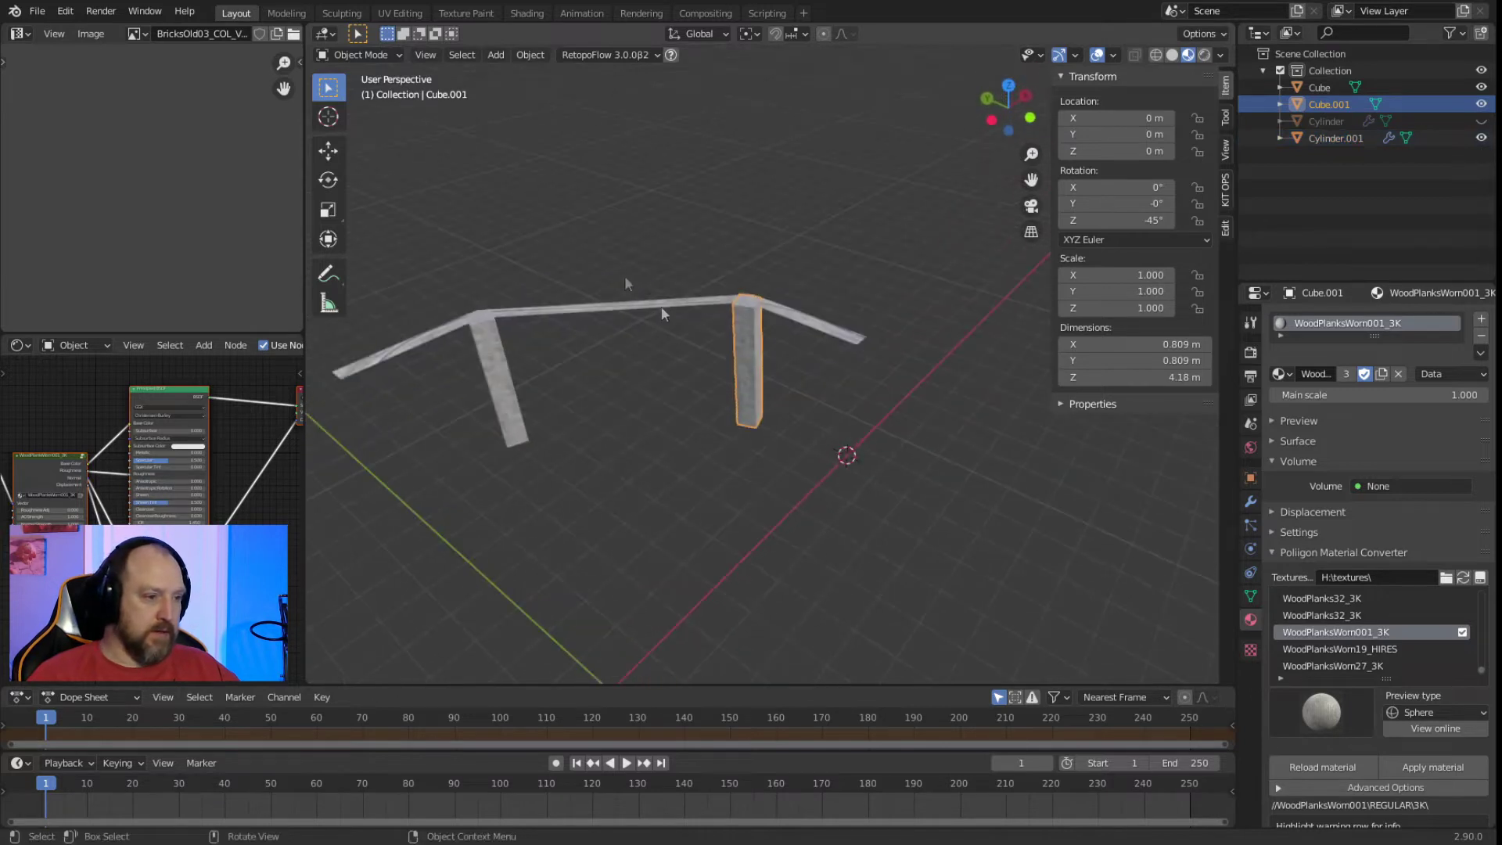
left_click(589, 314)
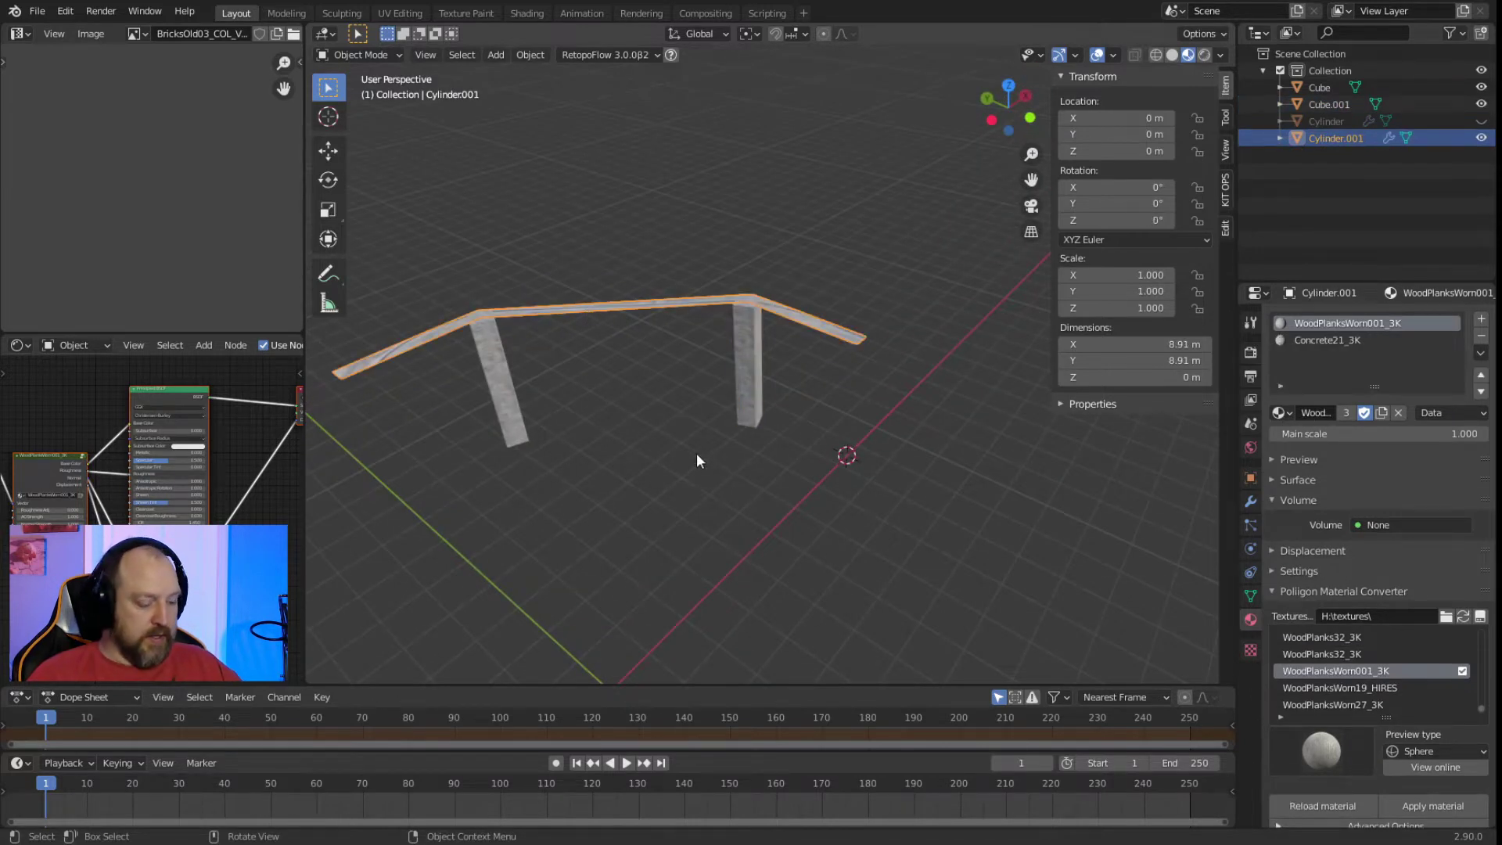
In Edit Mode, extrude the rim faces straight up by about 0.48 m.
key("Tab")
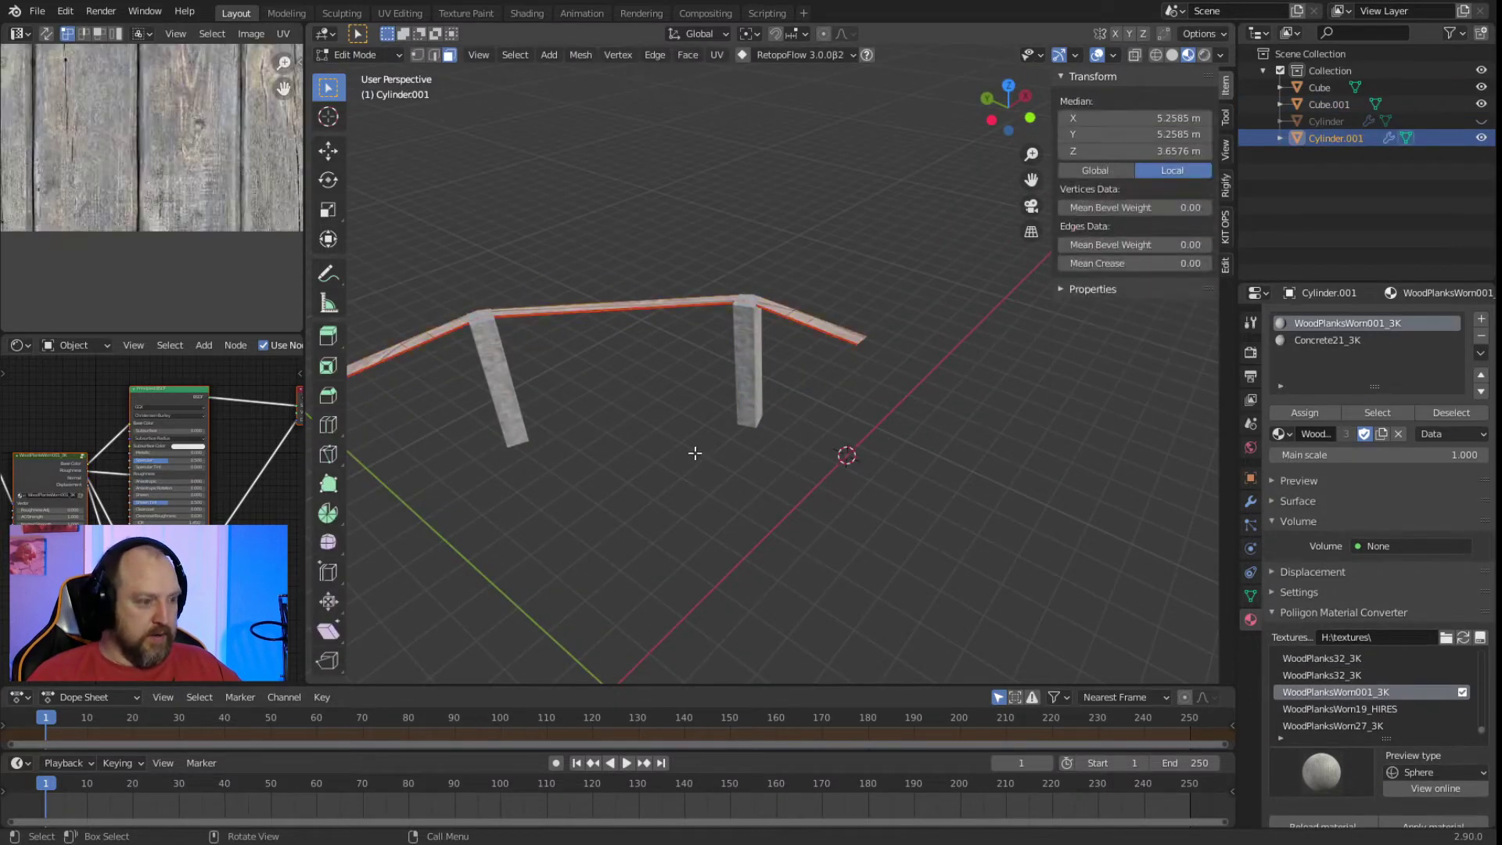
key("e")
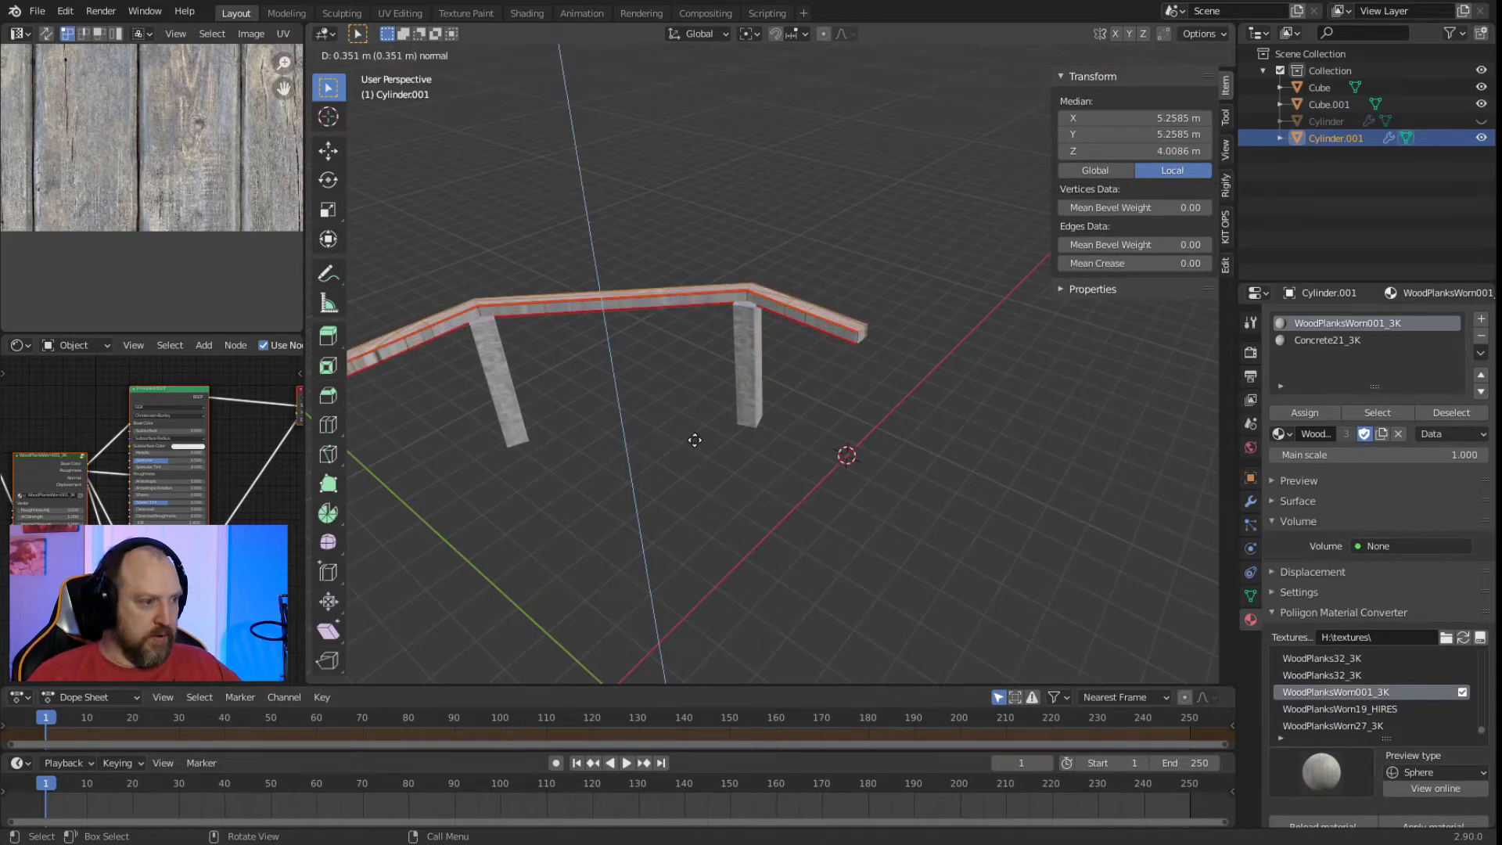
key("z")
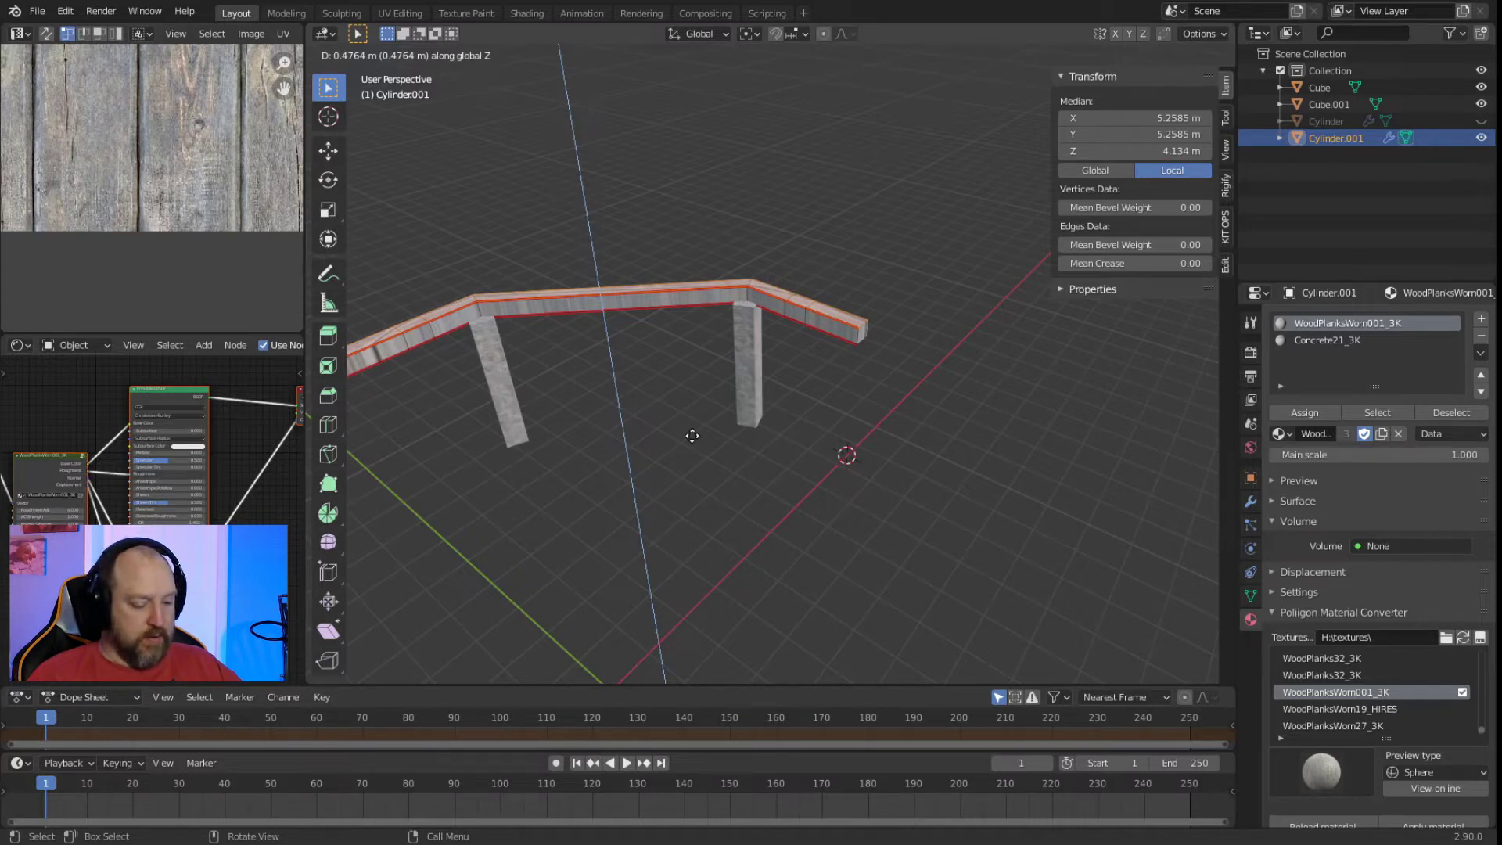
left_click(691, 436)
Dissolve the extra edge loop on the top beam into long continuous faces.
left_click(757, 427)
middle_click_drag(756, 426, 608, 458)
left_click(556, 373)
left_click(433, 54)
left_click(547, 531, "alt")
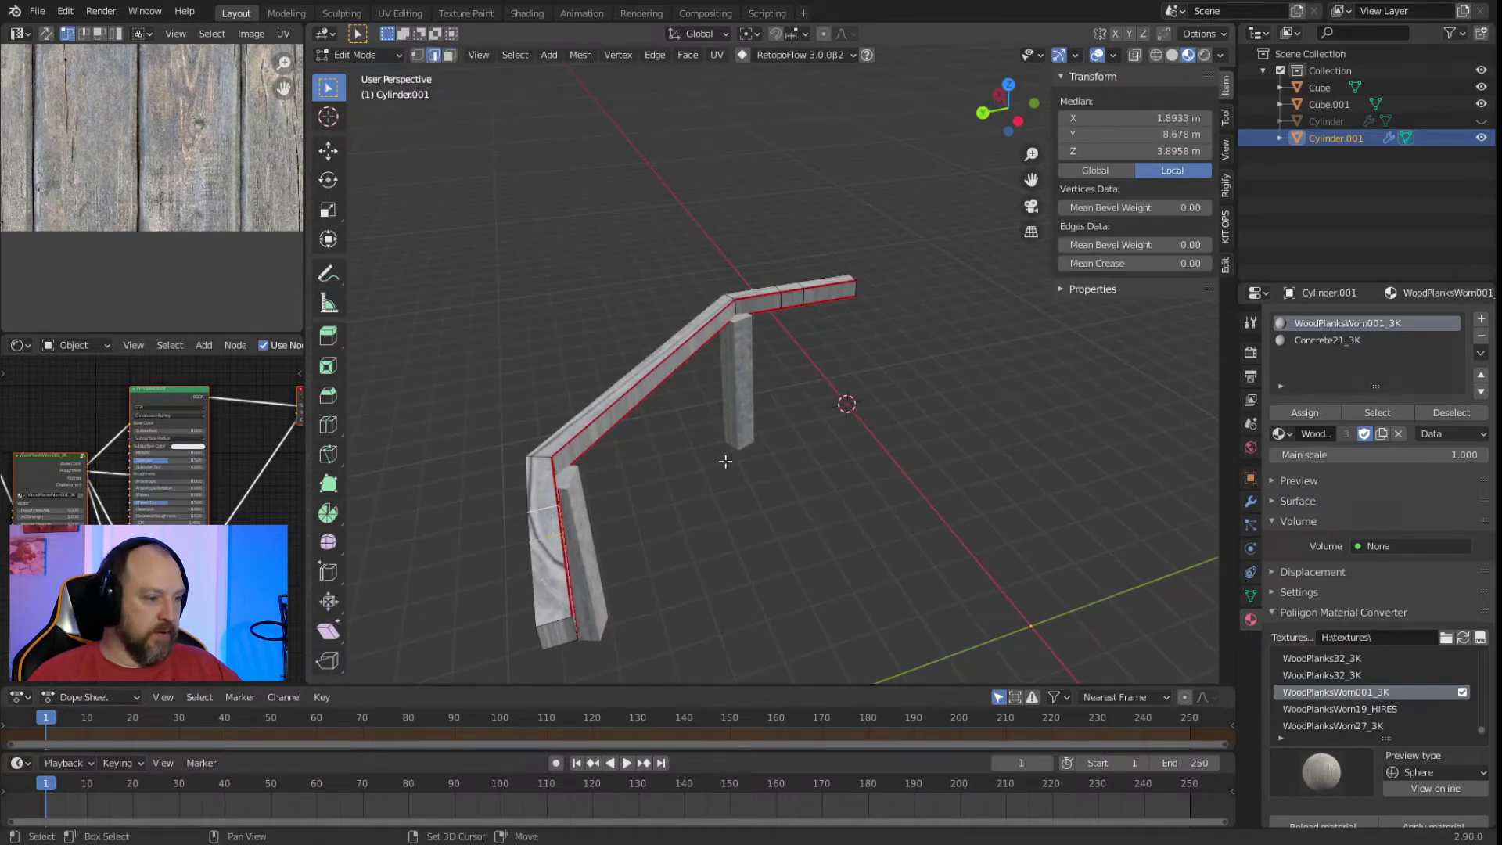
left_click(783, 287, "alt")
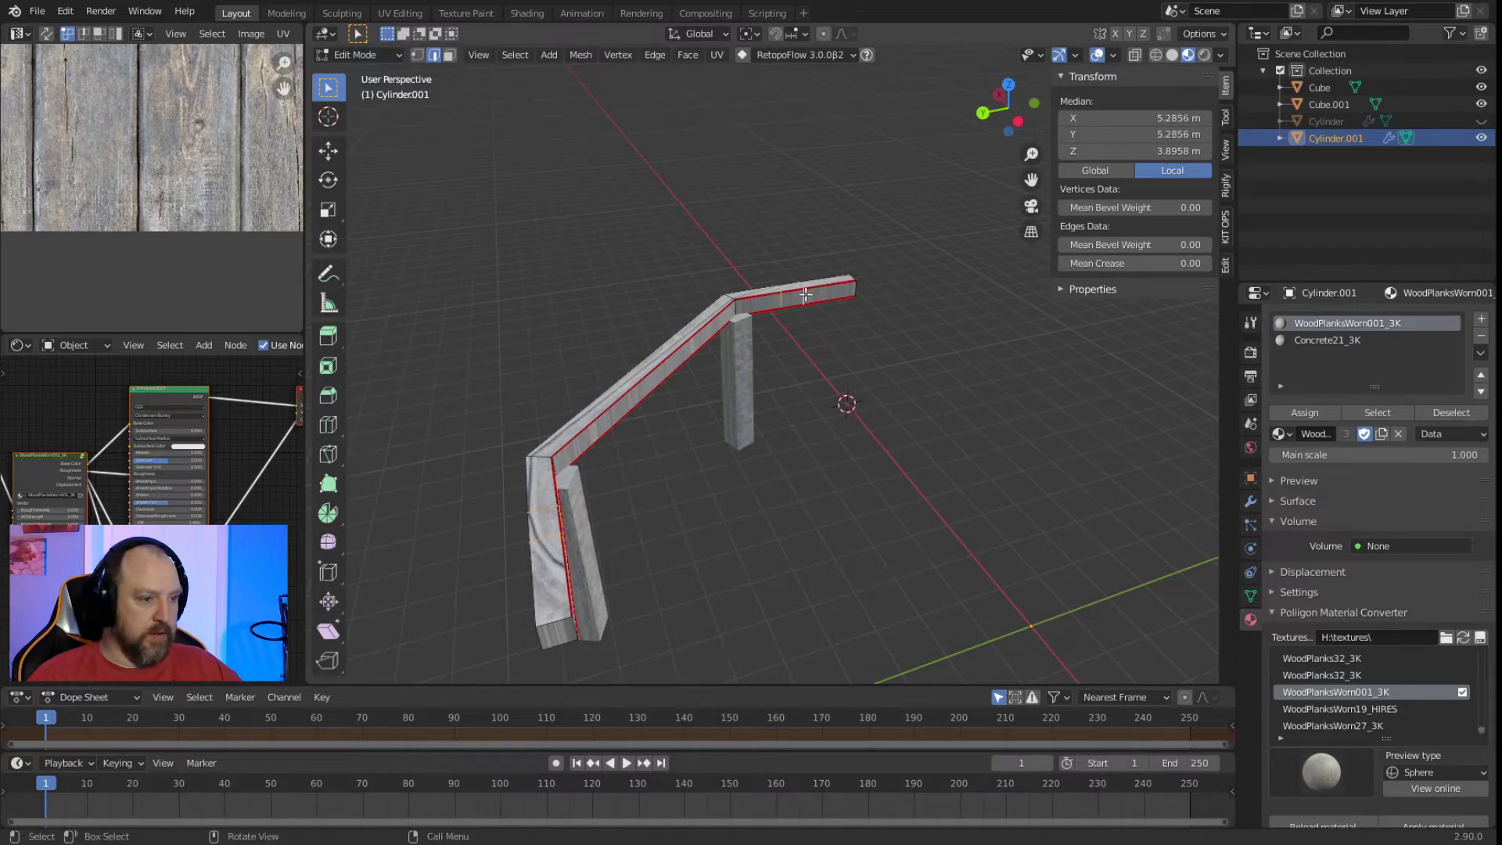
right_click(783, 289)
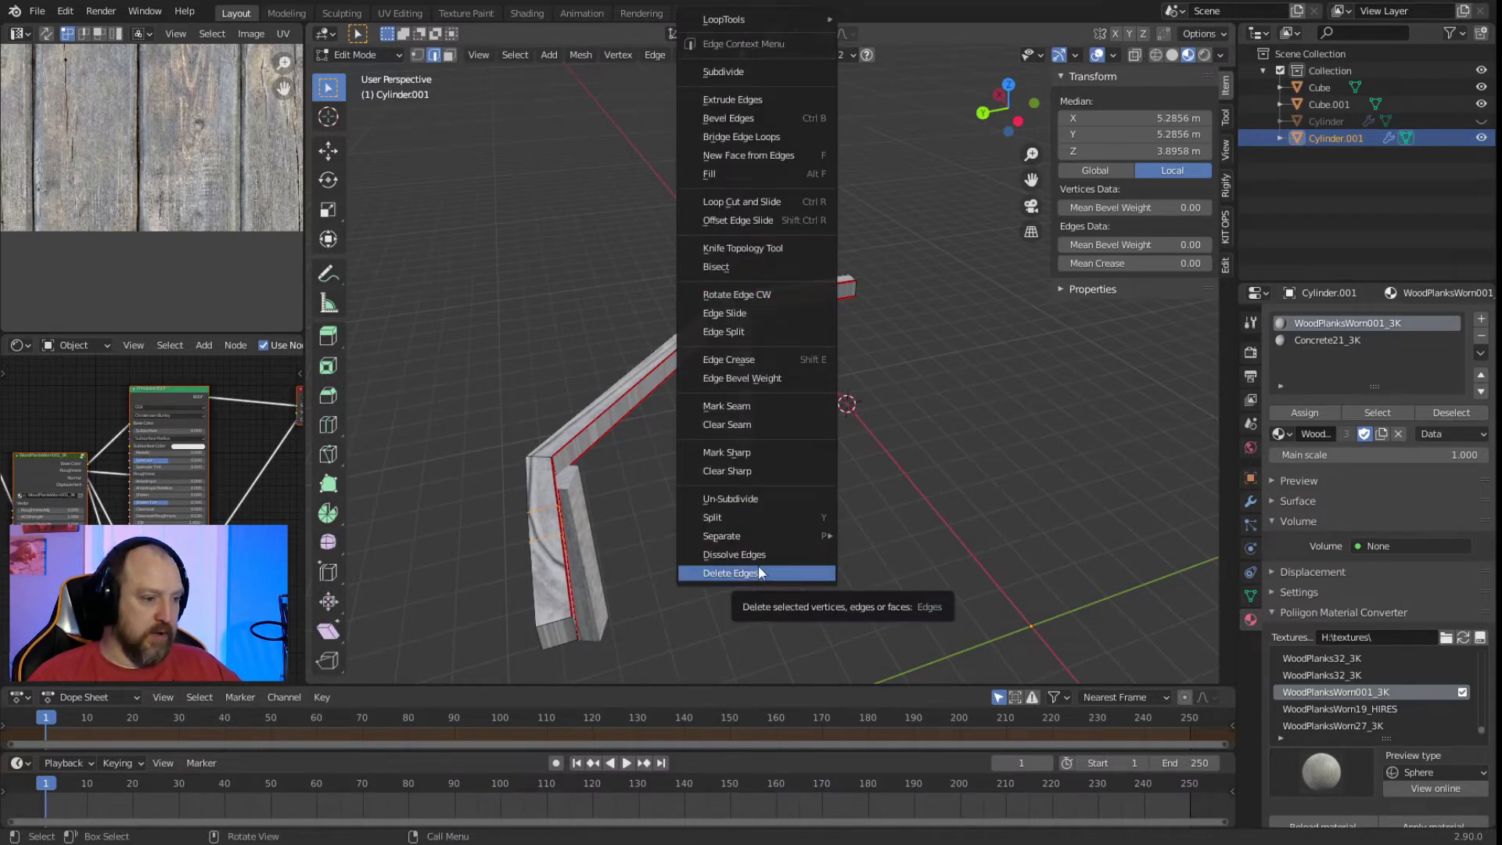
left_click(759, 554)
middle_click_drag(751, 563, 824, 459)
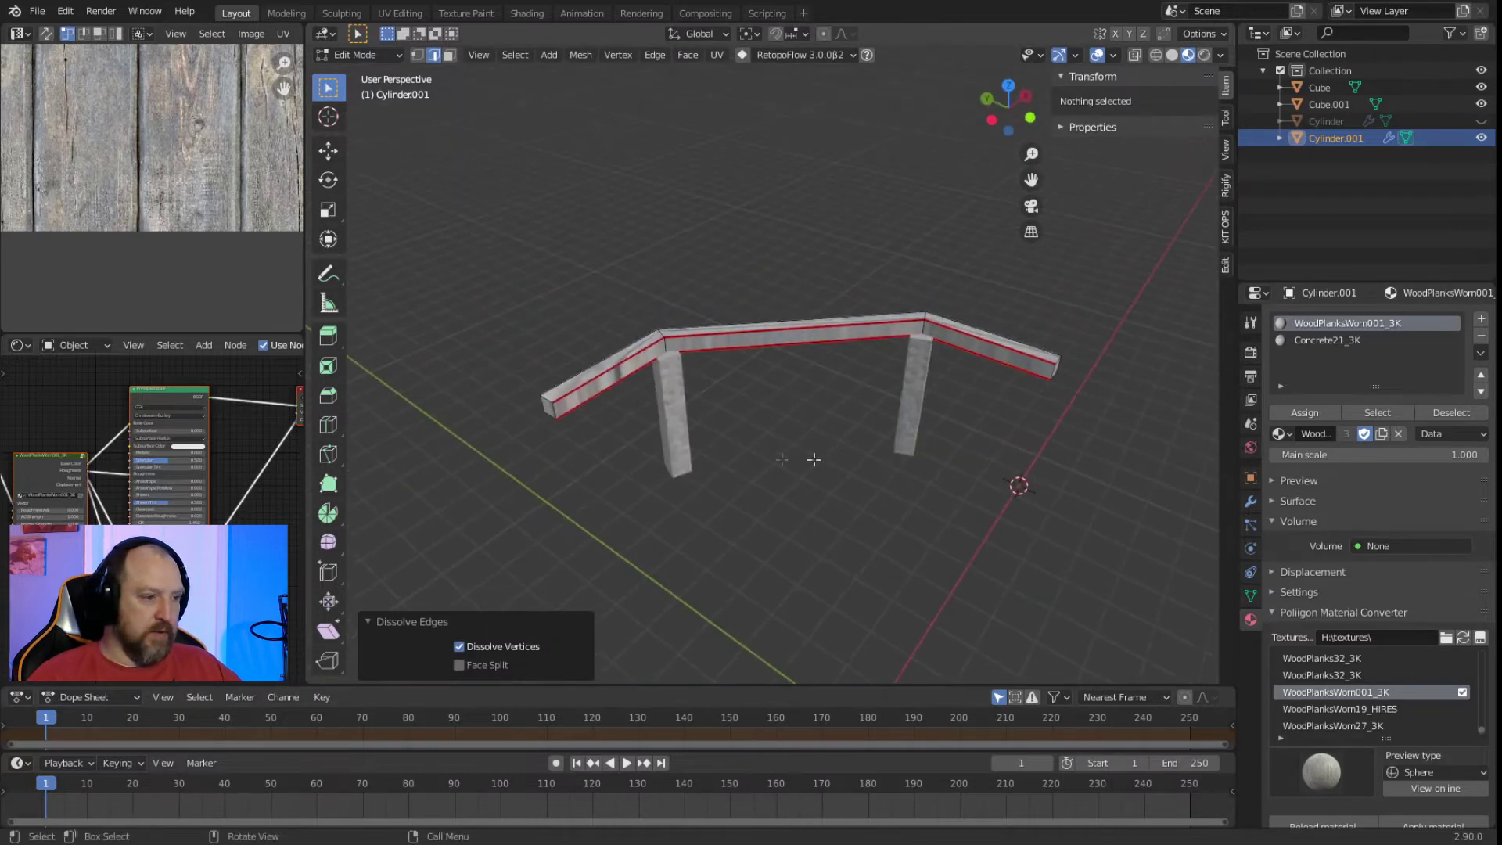
Select the left, middle and right beam front faces for an extrude along normals.
left_click(449, 55)
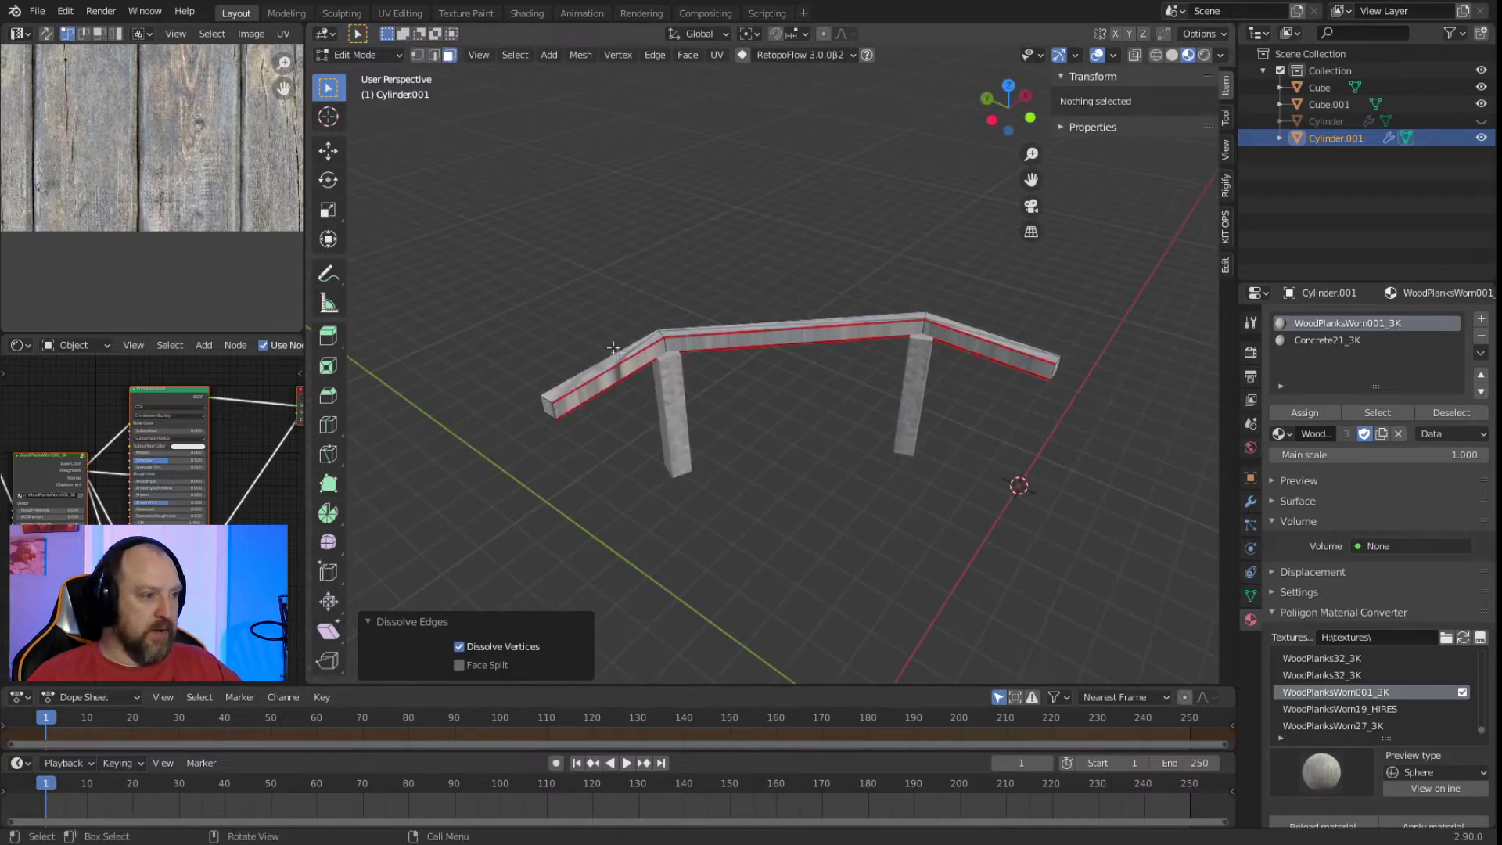
left_click(628, 370)
left_click(923, 348, "shift")
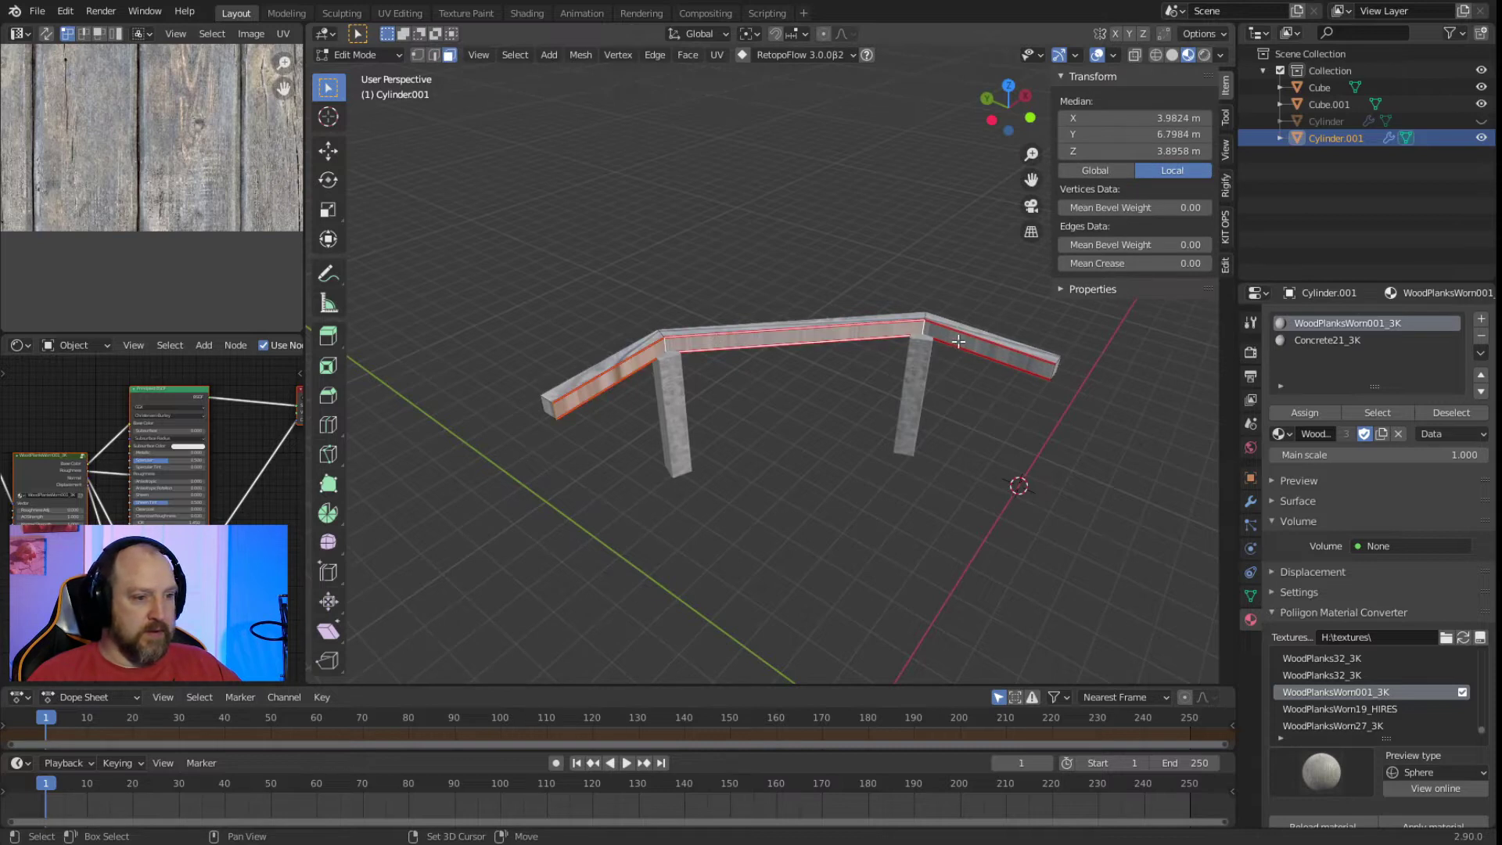
left_click(958, 341, "shift")
key("alt+e")
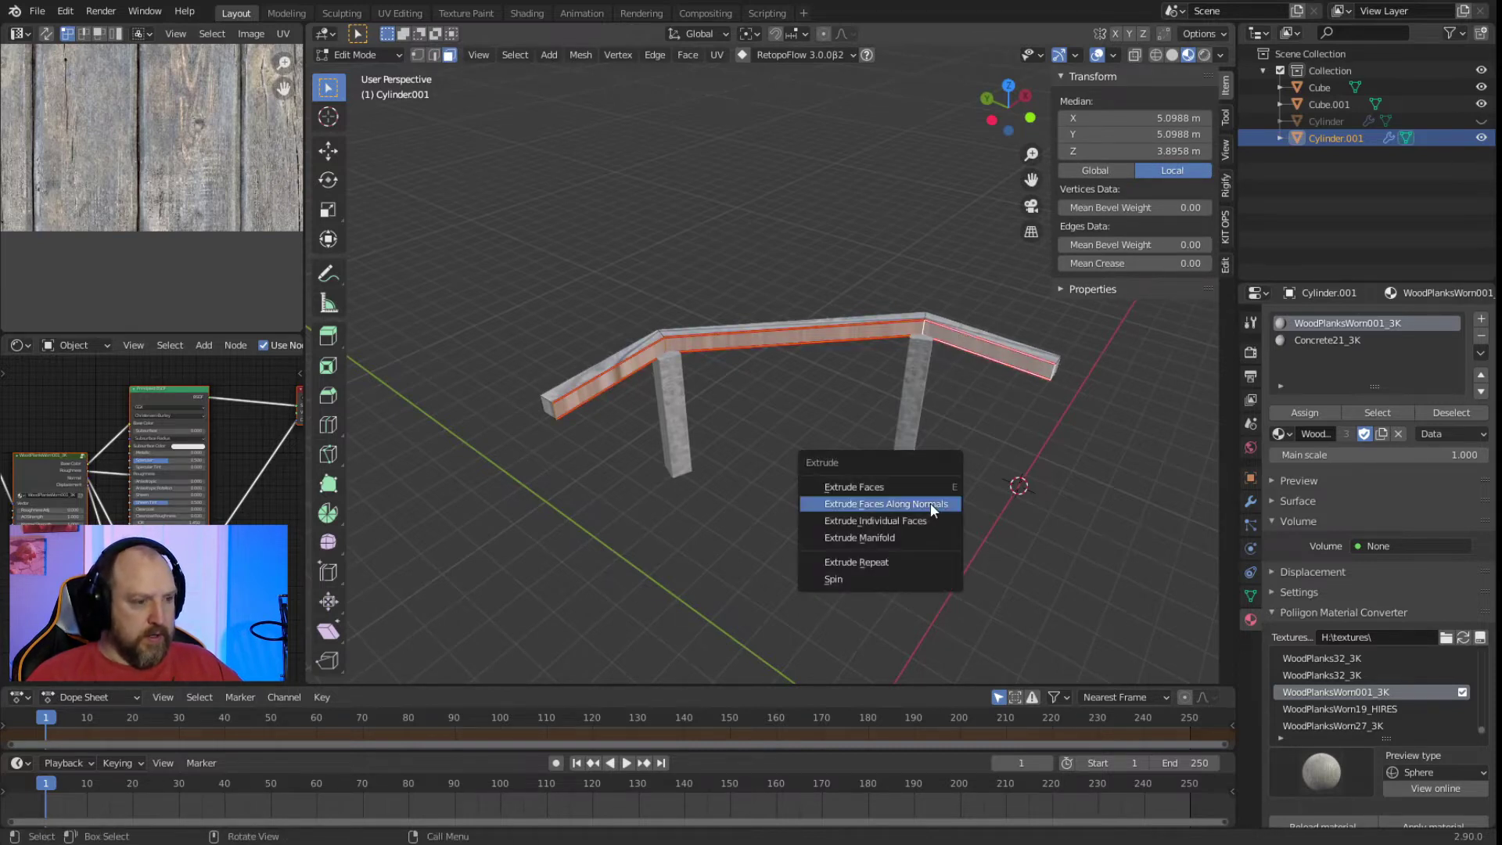
Extrude the three front faces along their normals by 0.319 m, then deselect.
left_click(931, 504)
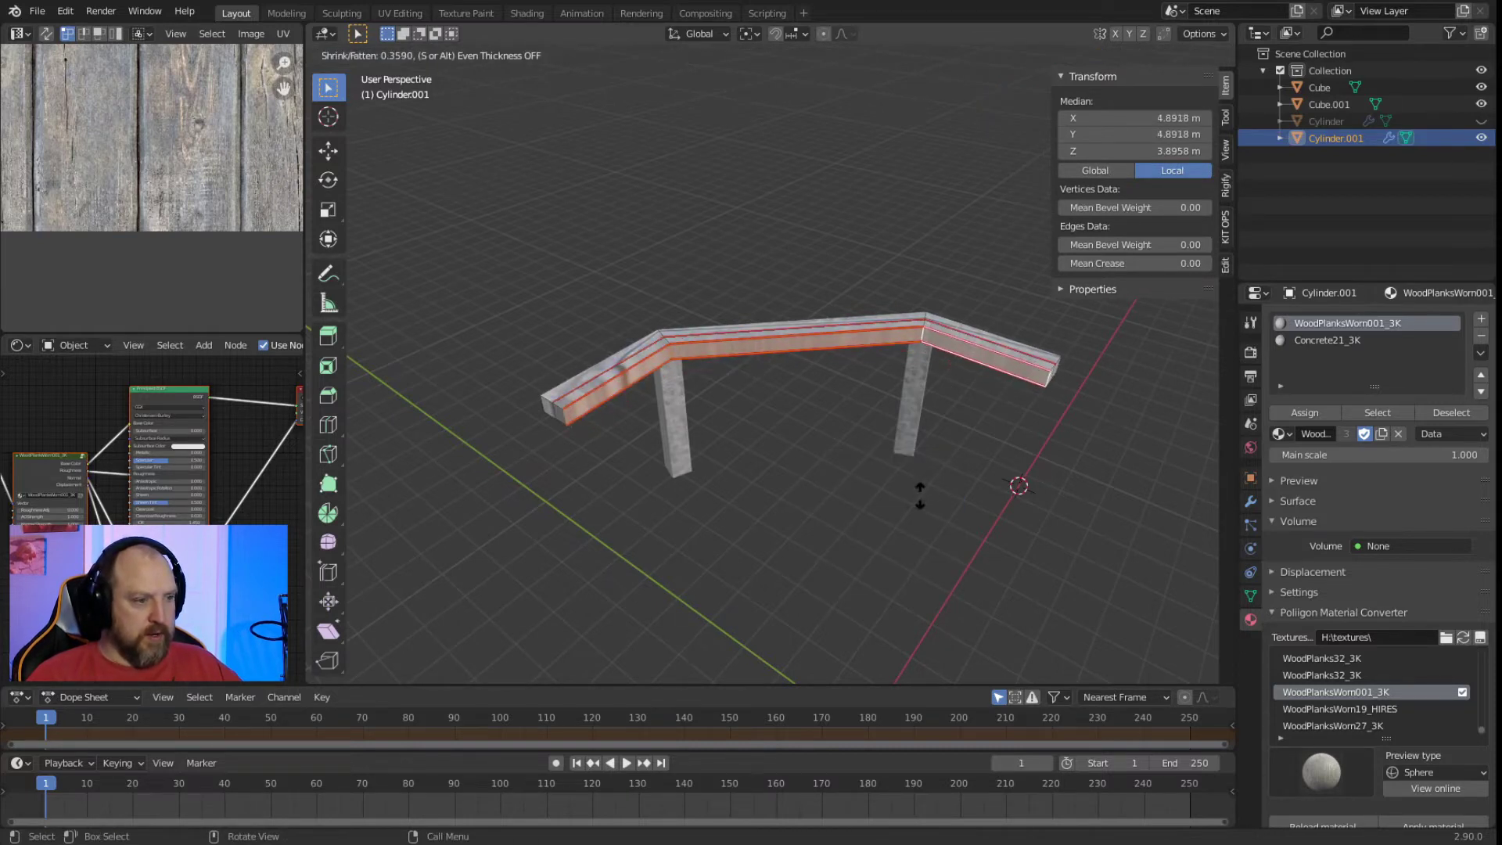
left_click(916, 496)
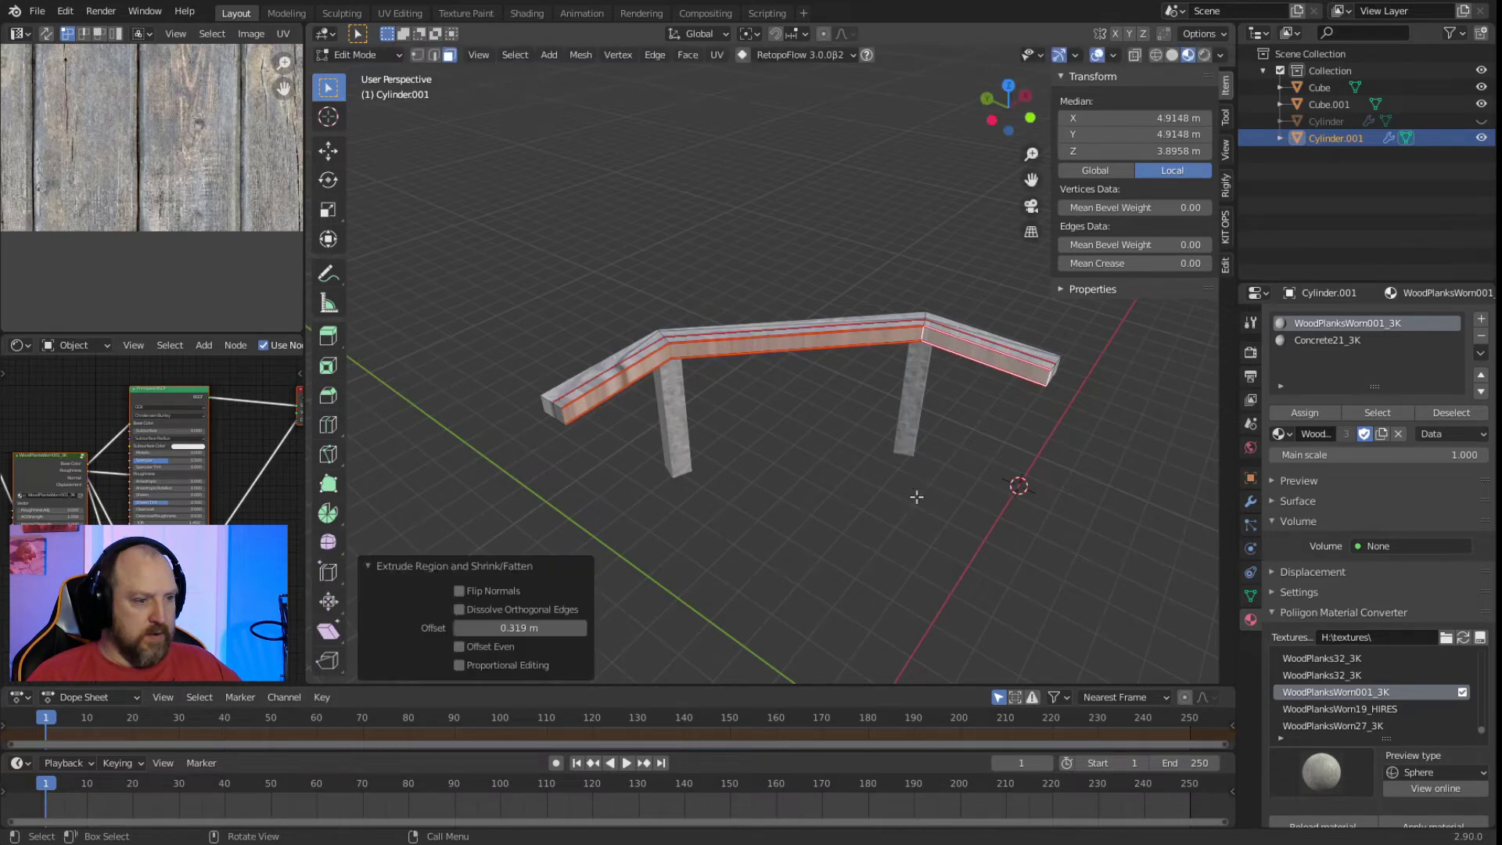
left_click(865, 503)
In edge mode, select the edge loops along the rail's top from a level front view.
left_click(433, 55)
left_click(790, 330, "alt")
right_click(578, 401)
mouse_move(548, 535)
left_click(660, 529)
middle_click_drag(789, 482, 726, 443)
scroll(736, 451, "up", 4)
left_click(681, 322, "alt")
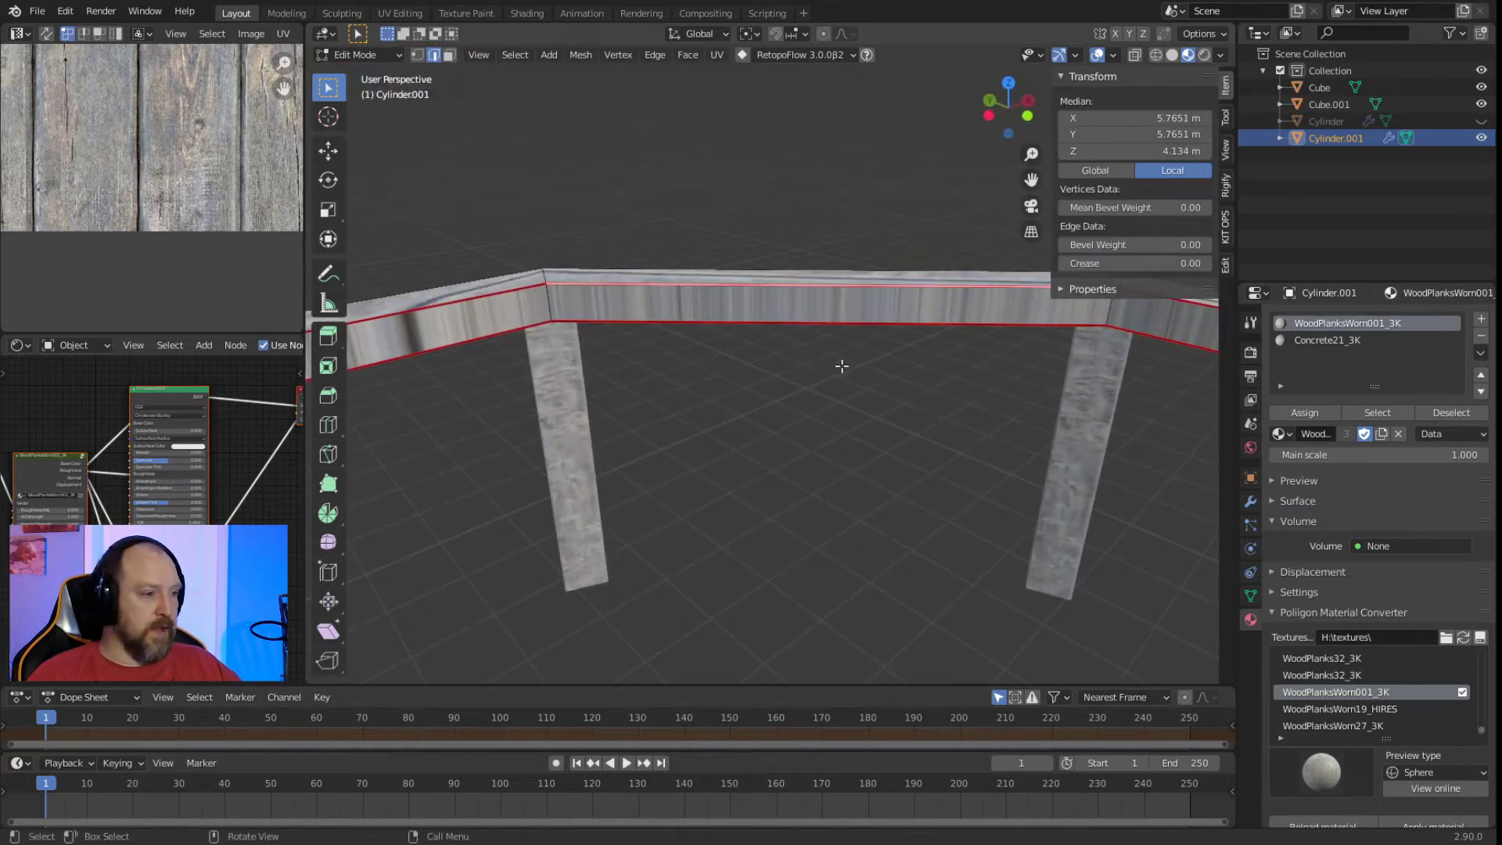
Mark the rail's long edge loops as sharp.
key("alt+a")
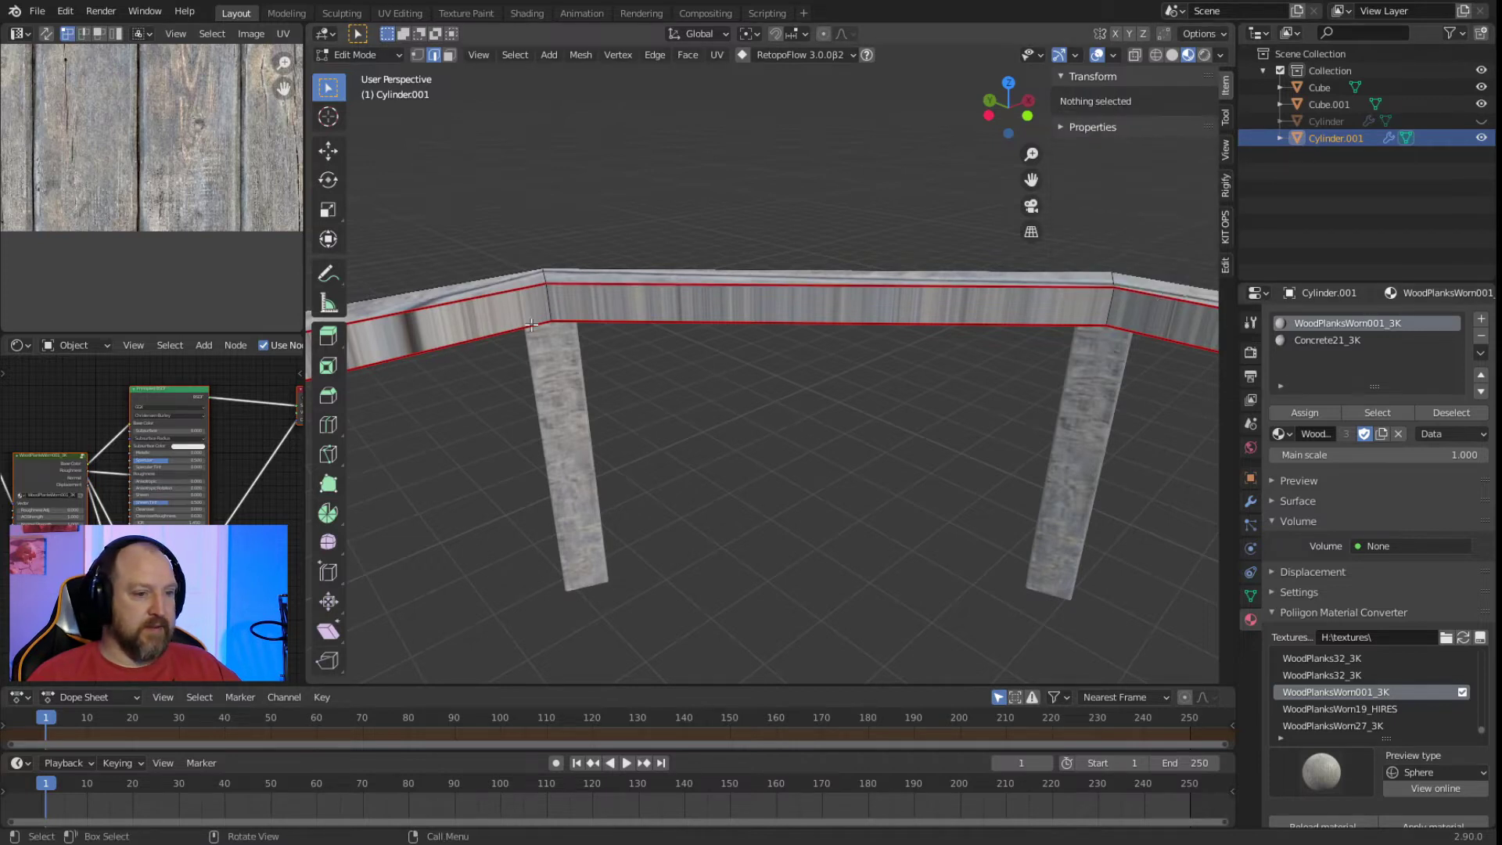
left_click(548, 296, "alt")
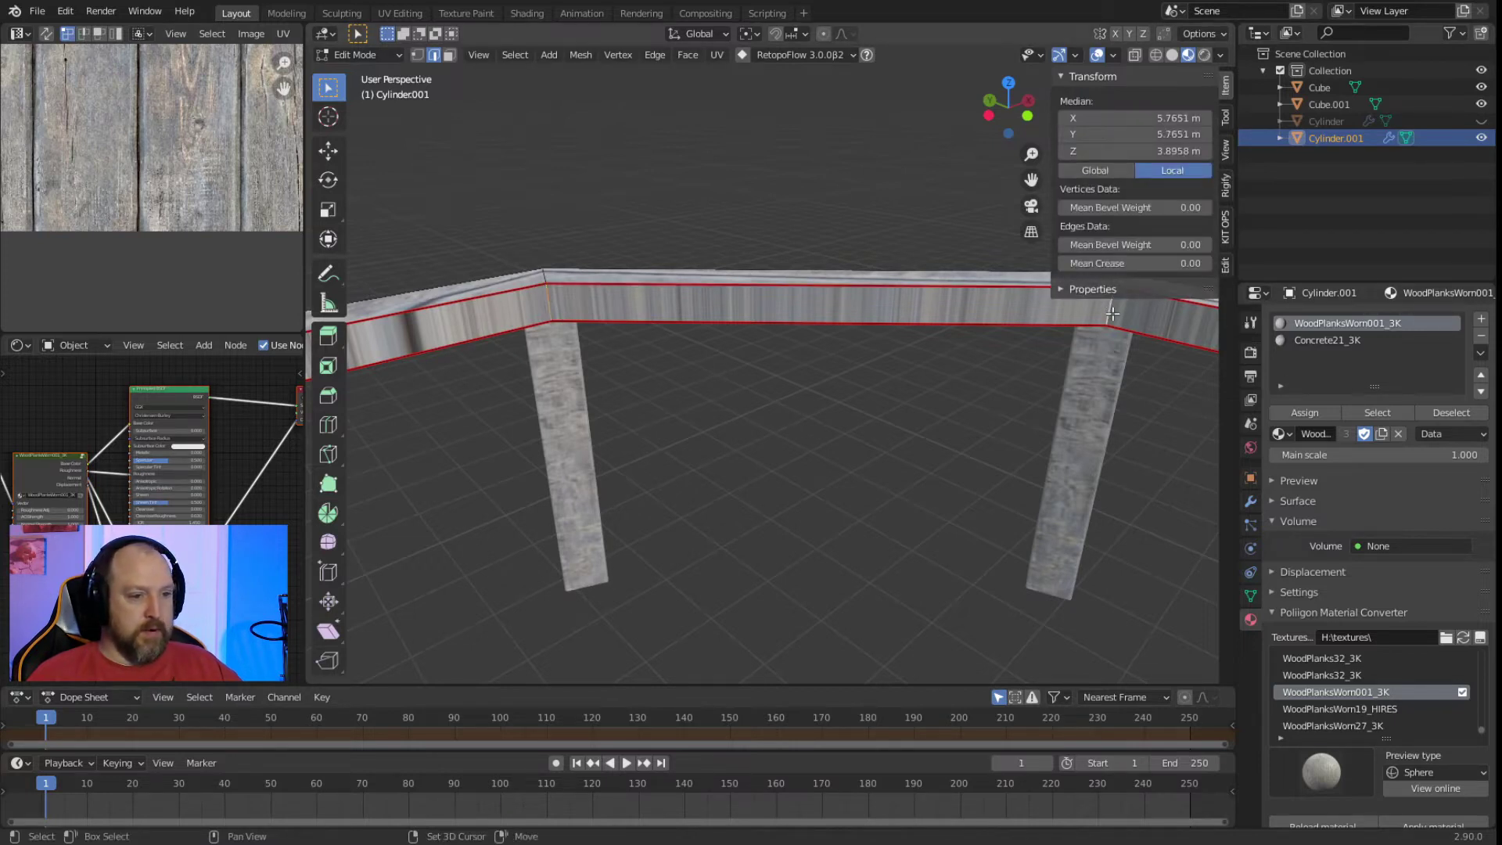
right_click(550, 297)
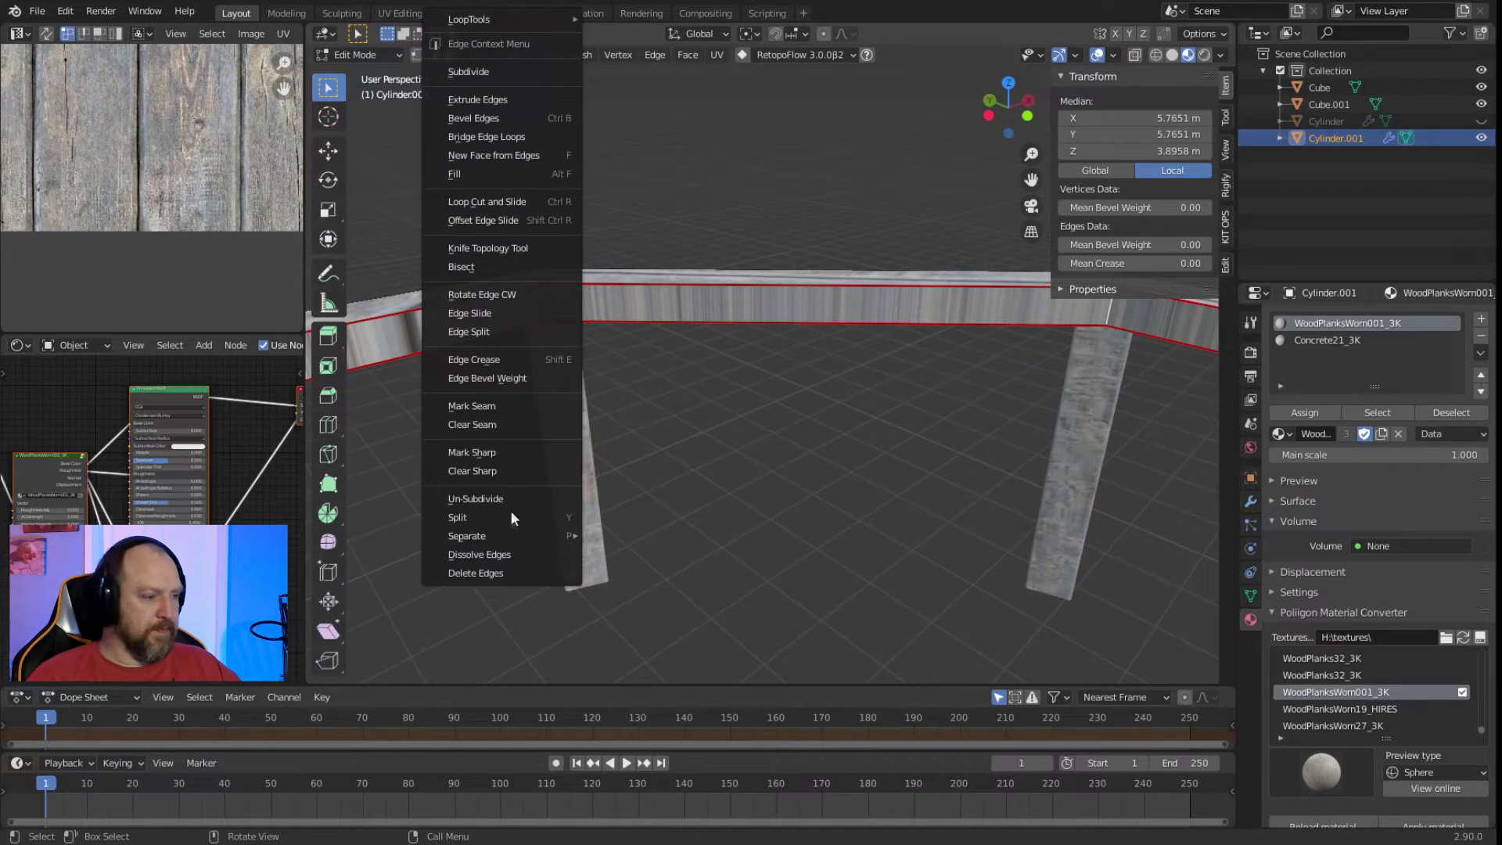
left_click(527, 454)
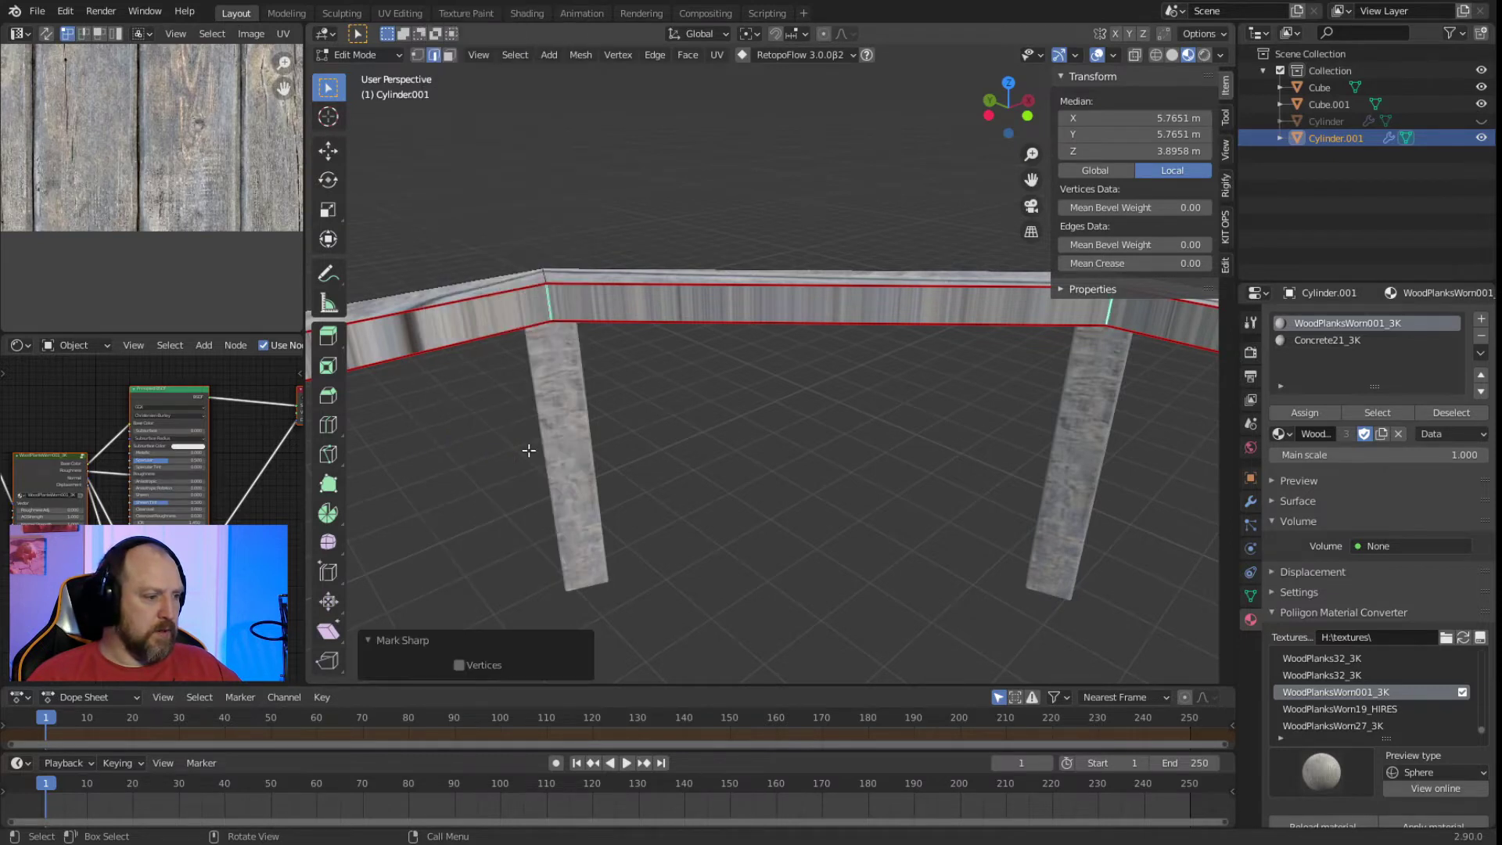
Mark the same rail edges as UV seams.
left_click(545, 323, "alt")
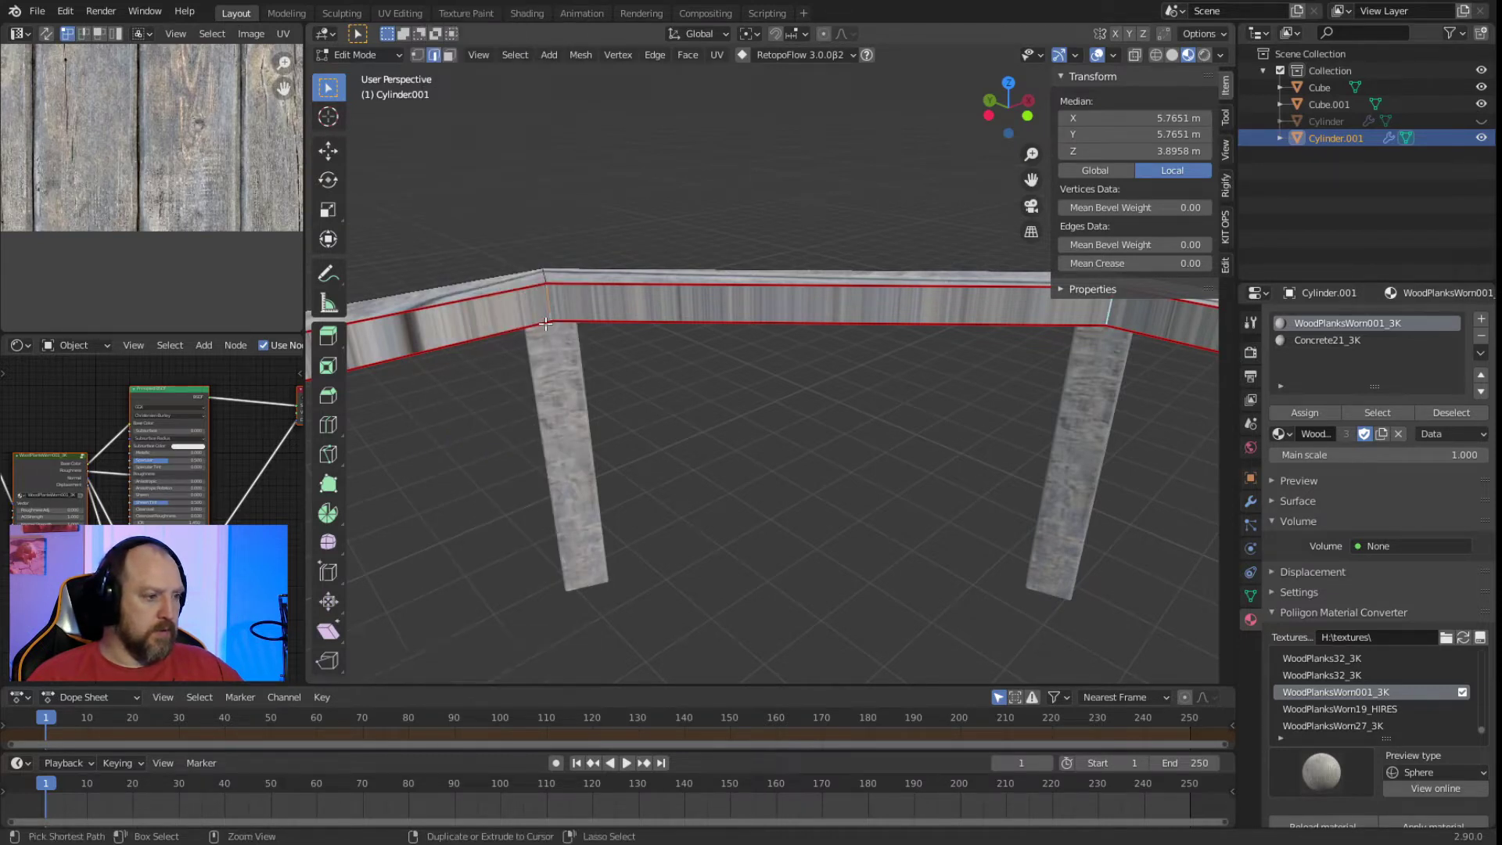
right_click(545, 321)
left_click(474, 406)
left_click(744, 479)
scroll(737, 457, "down", 3)
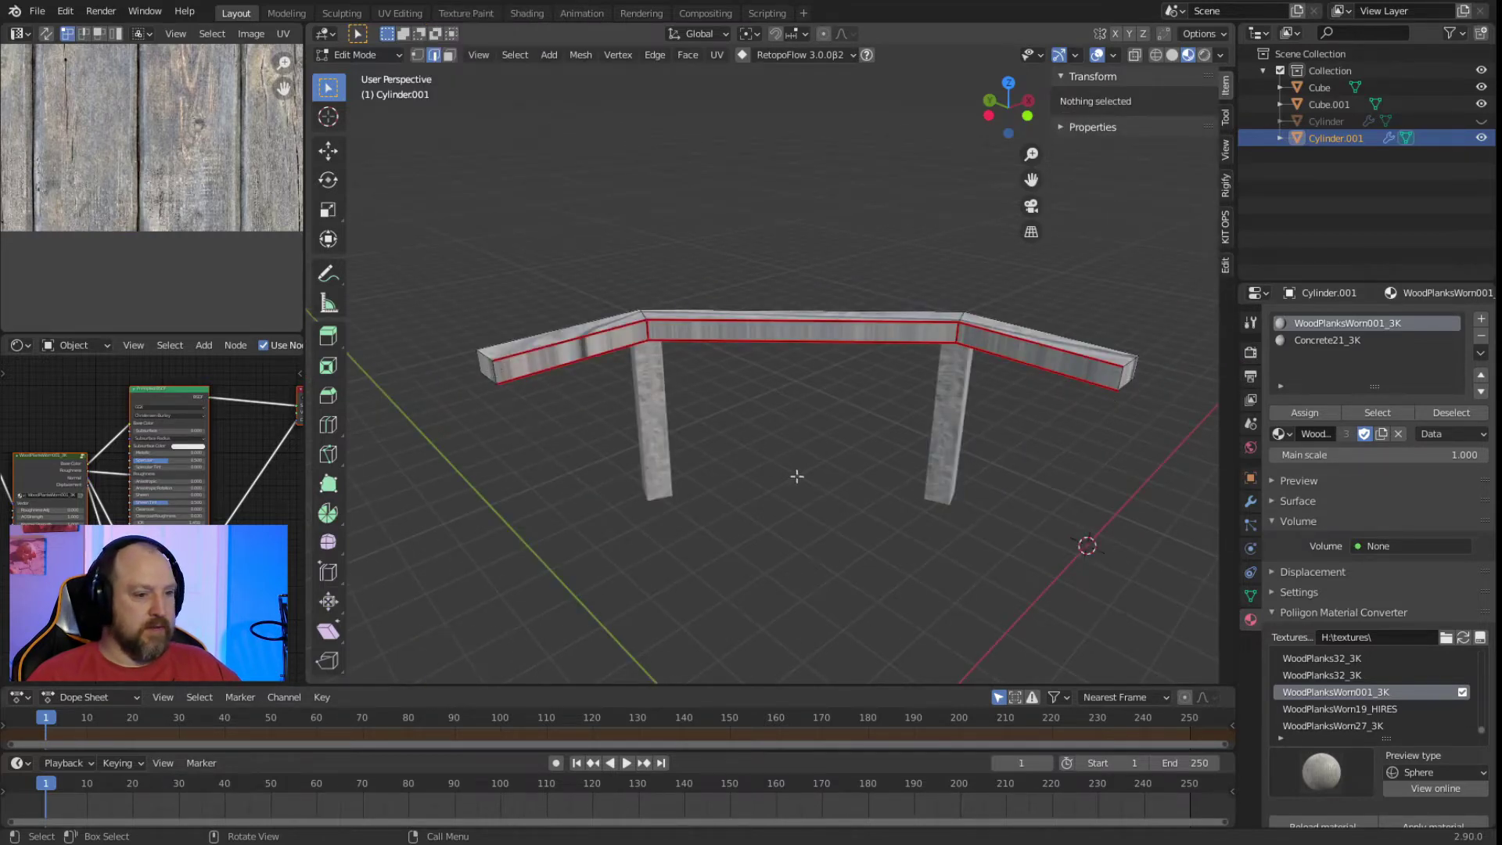
Delete the rail's left and right end faces and check the open ends from several angles.
left_click(448, 54)
left_click(481, 364)
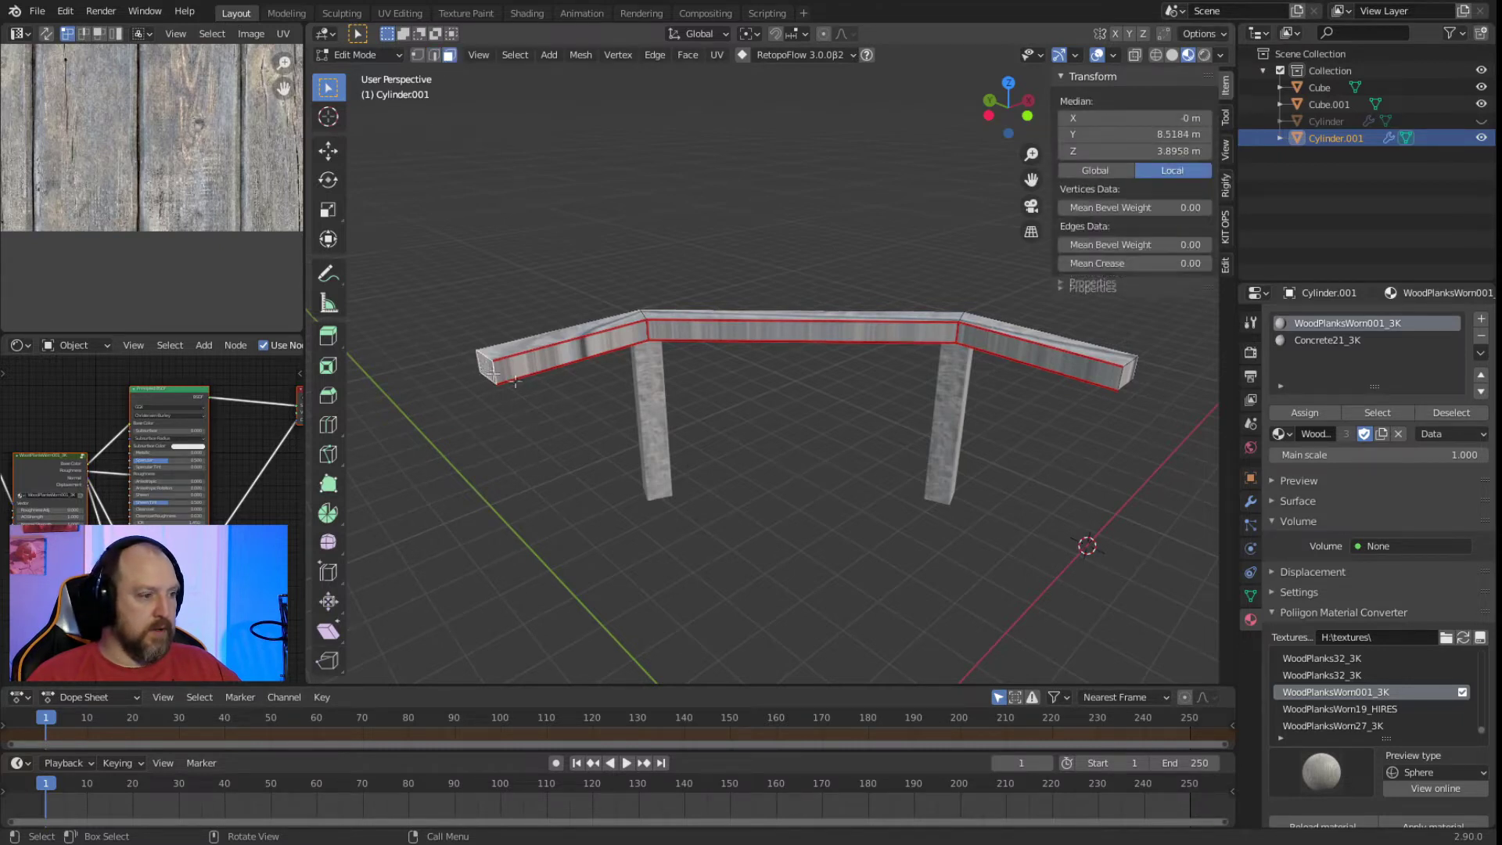
left_click(1127, 375, "shift")
key("x")
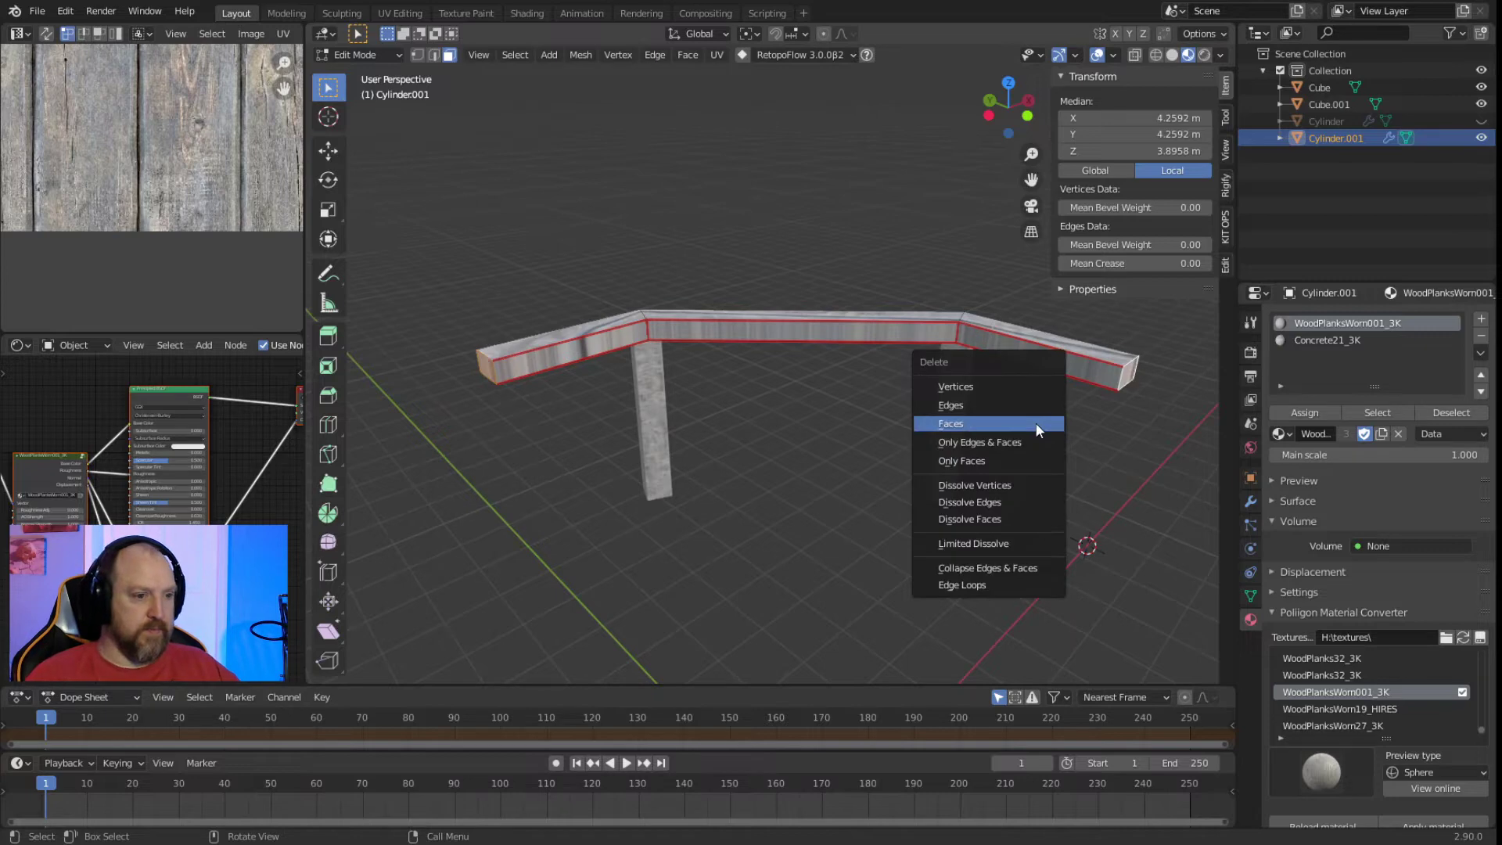
left_click(1039, 430)
middle_click_drag(894, 430, 791, 402)
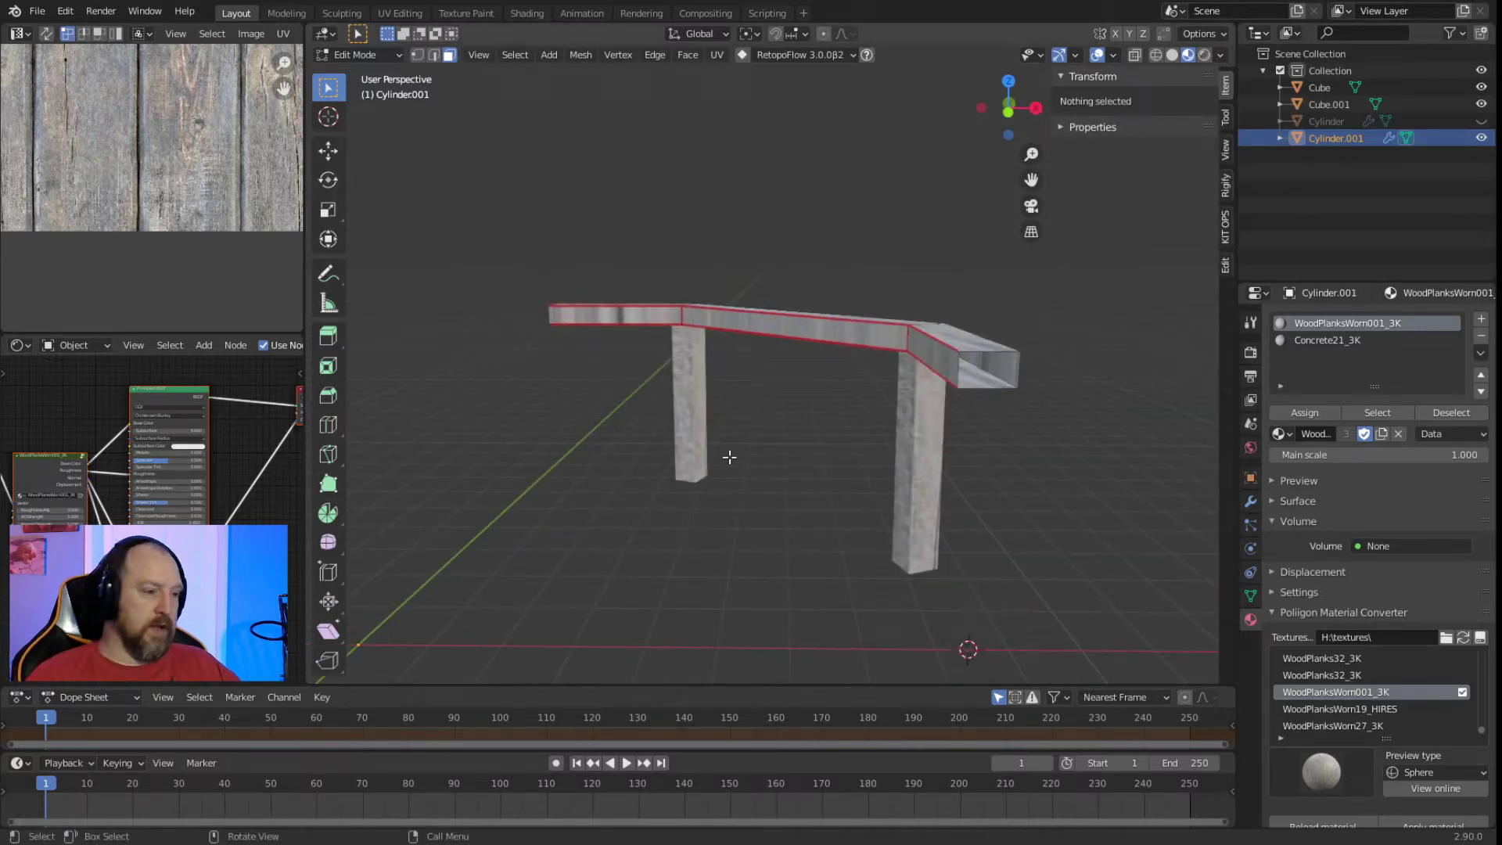
middle_click_drag(733, 445, 527, 365)
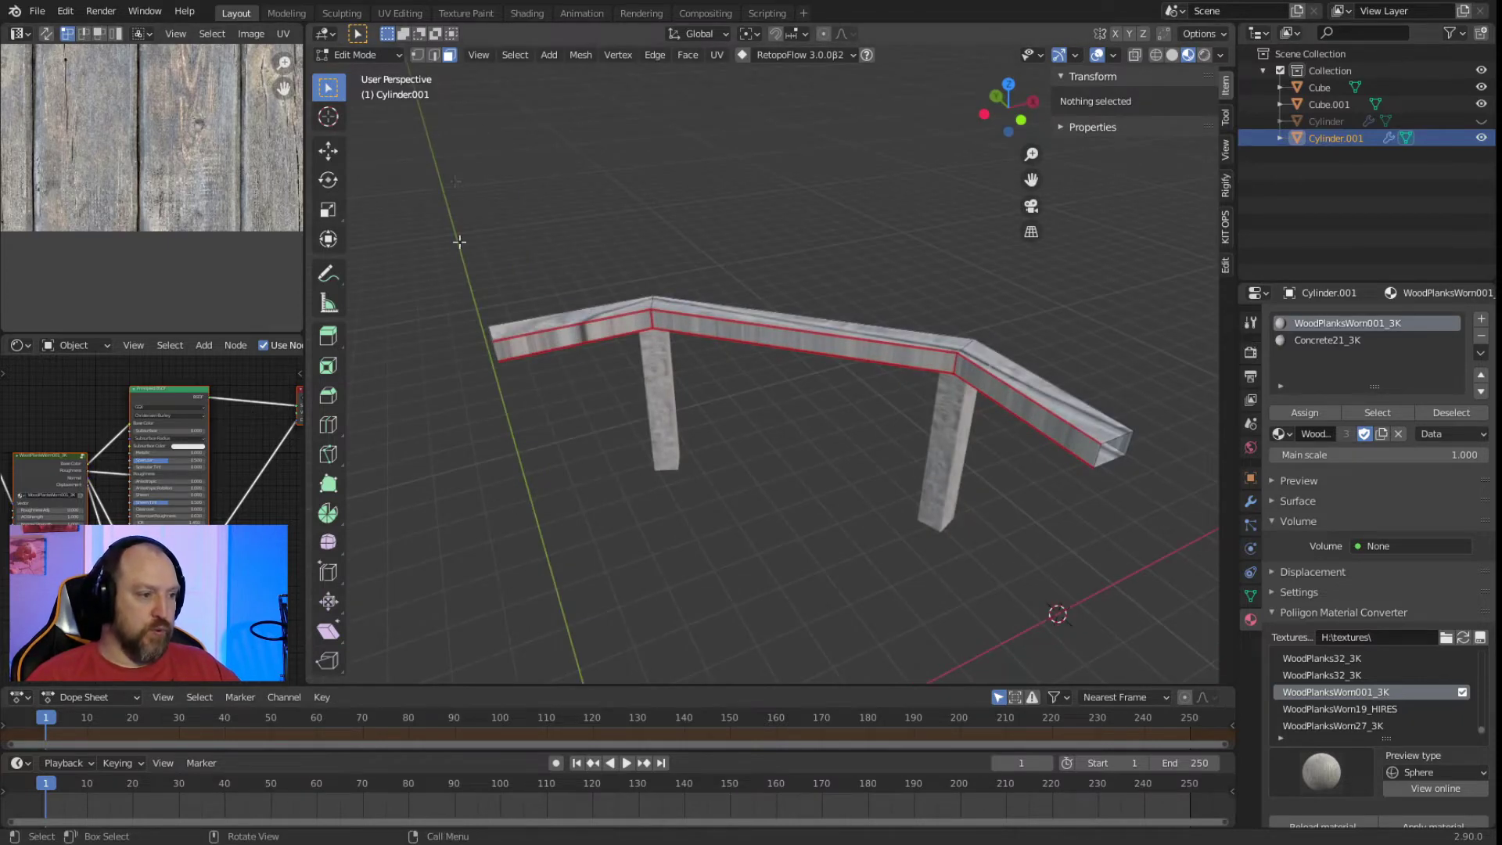
middle_click_drag(732, 502, 880, 413)
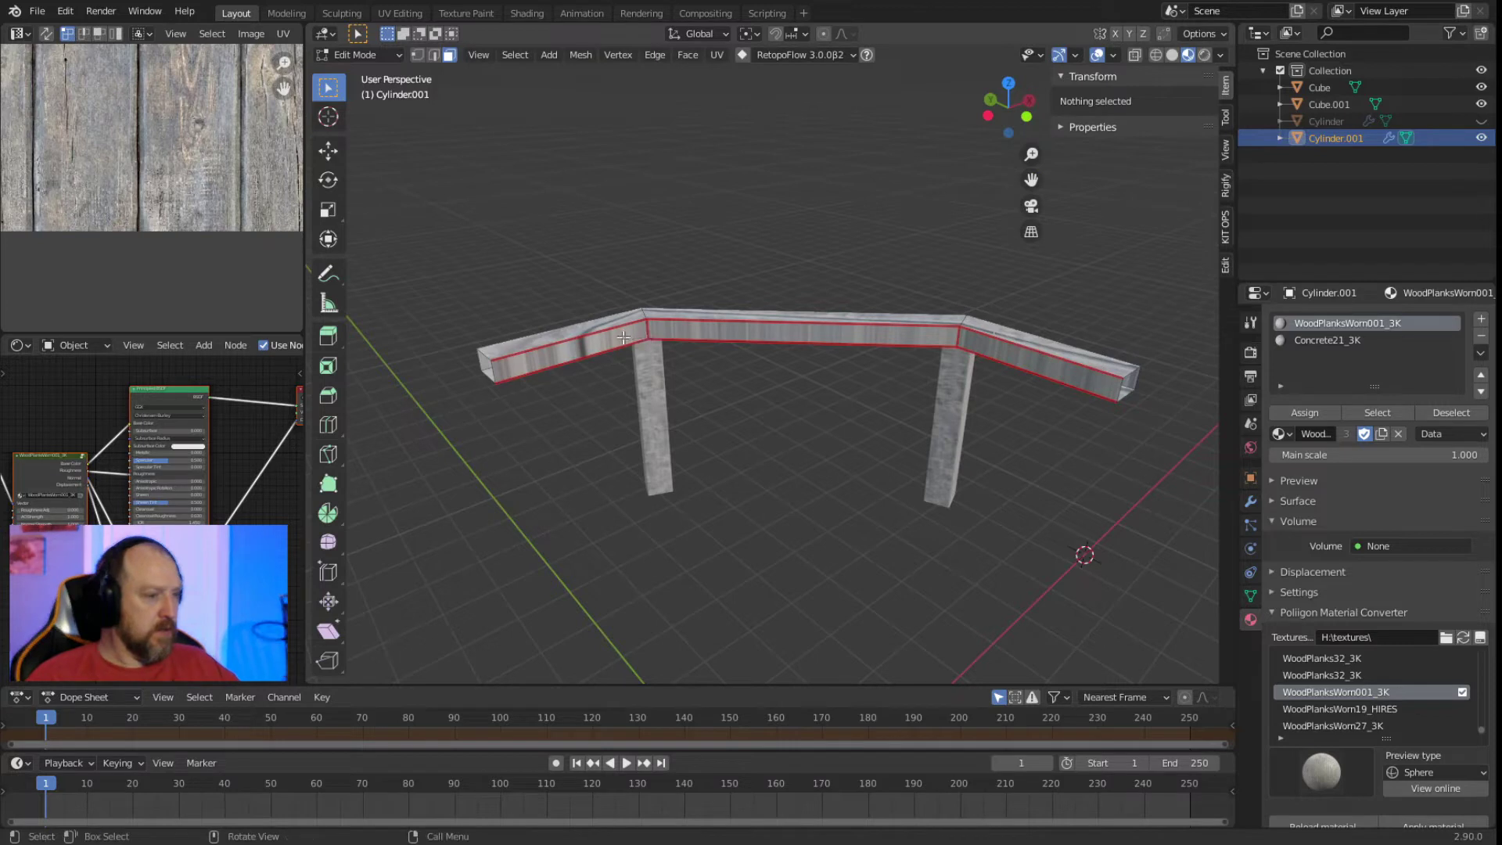
Unwrap the top strip of rail faces bounded by the seams.
key("l")
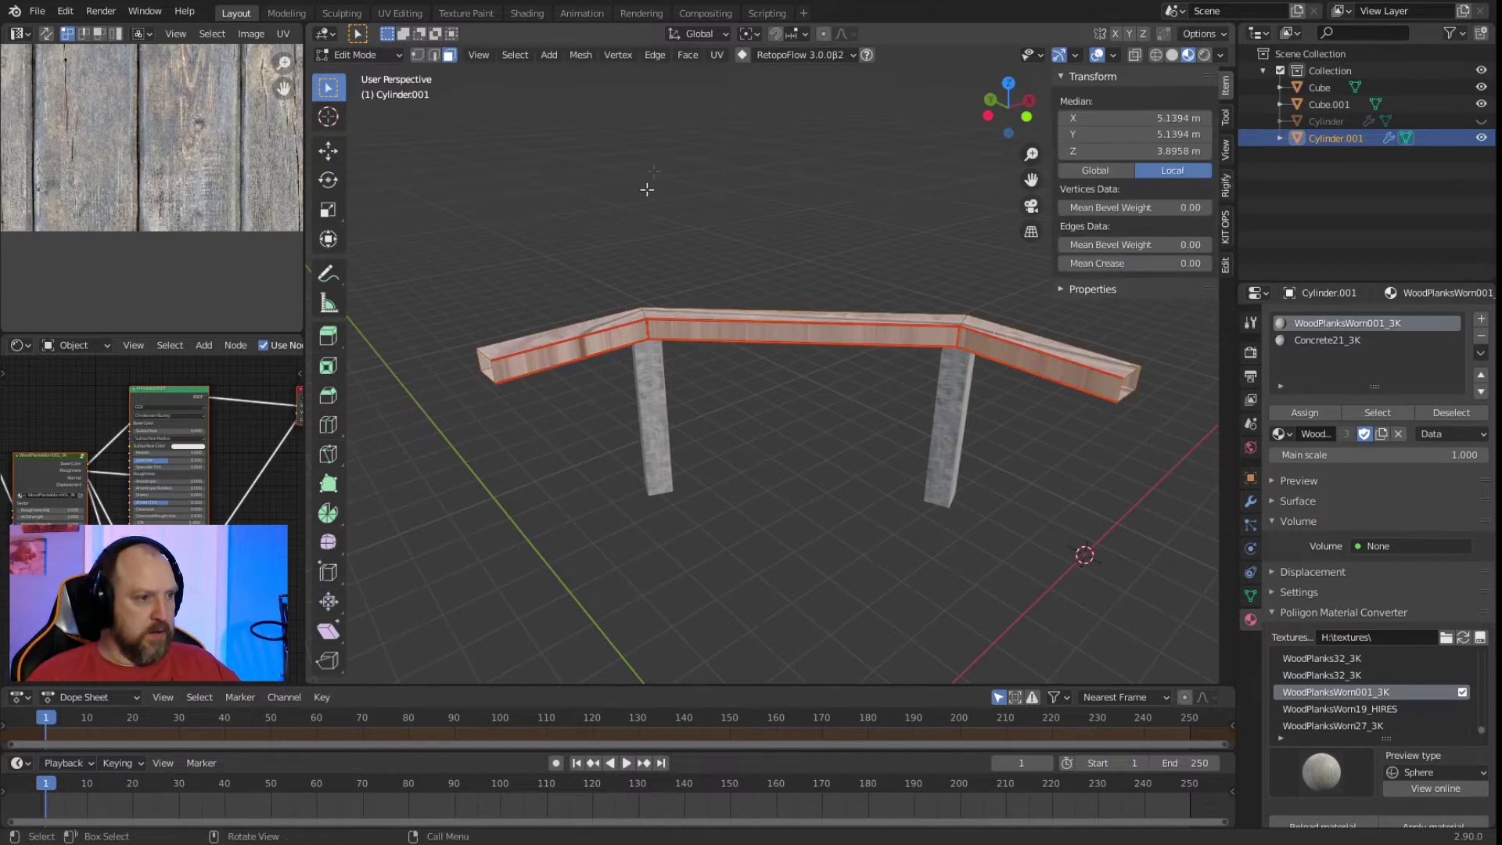
left_click(716, 55)
left_click(729, 73)
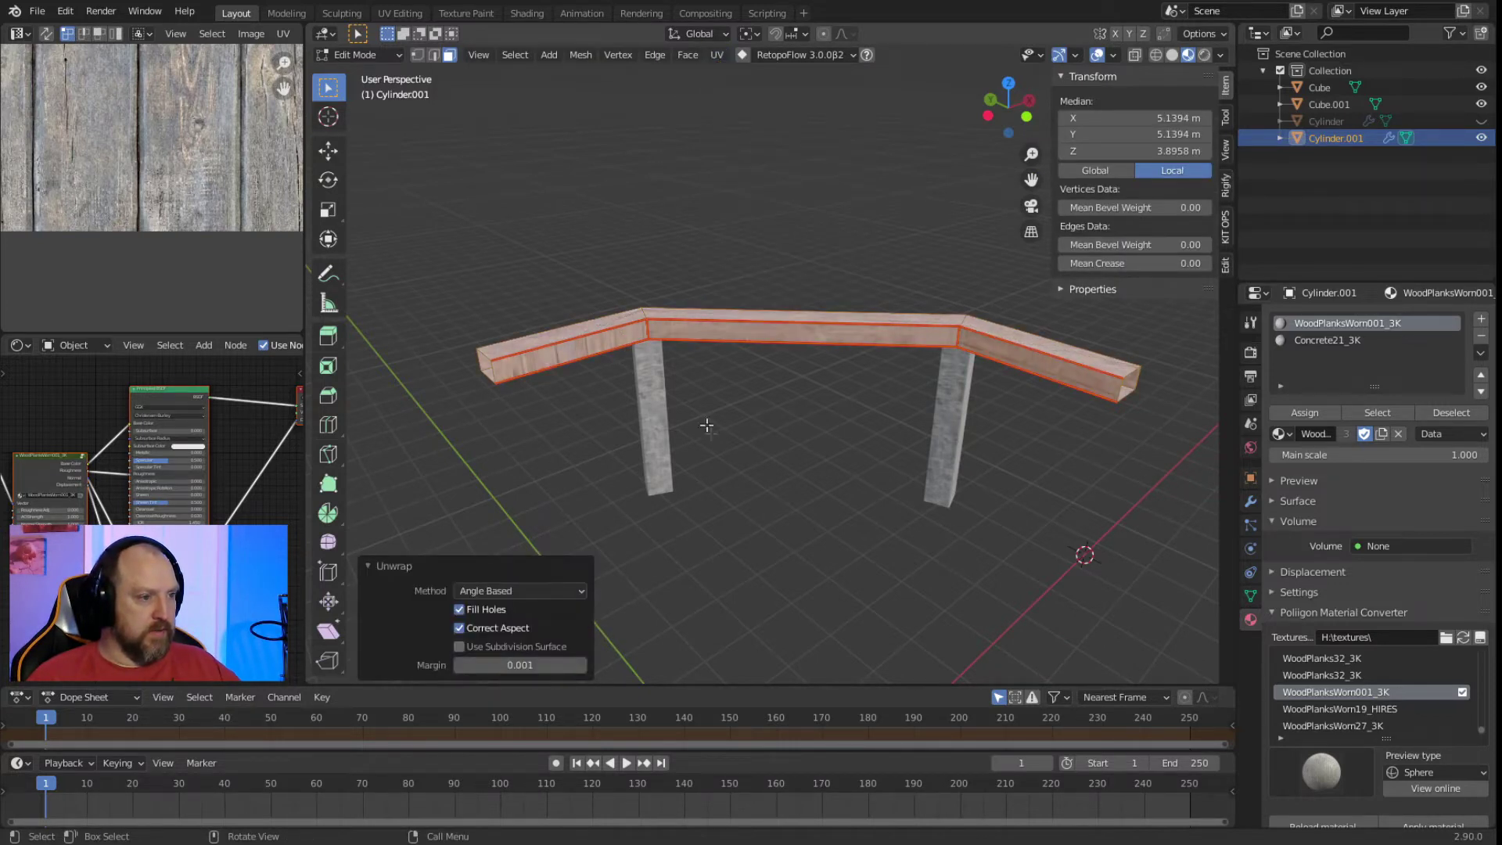
left_click(851, 452)
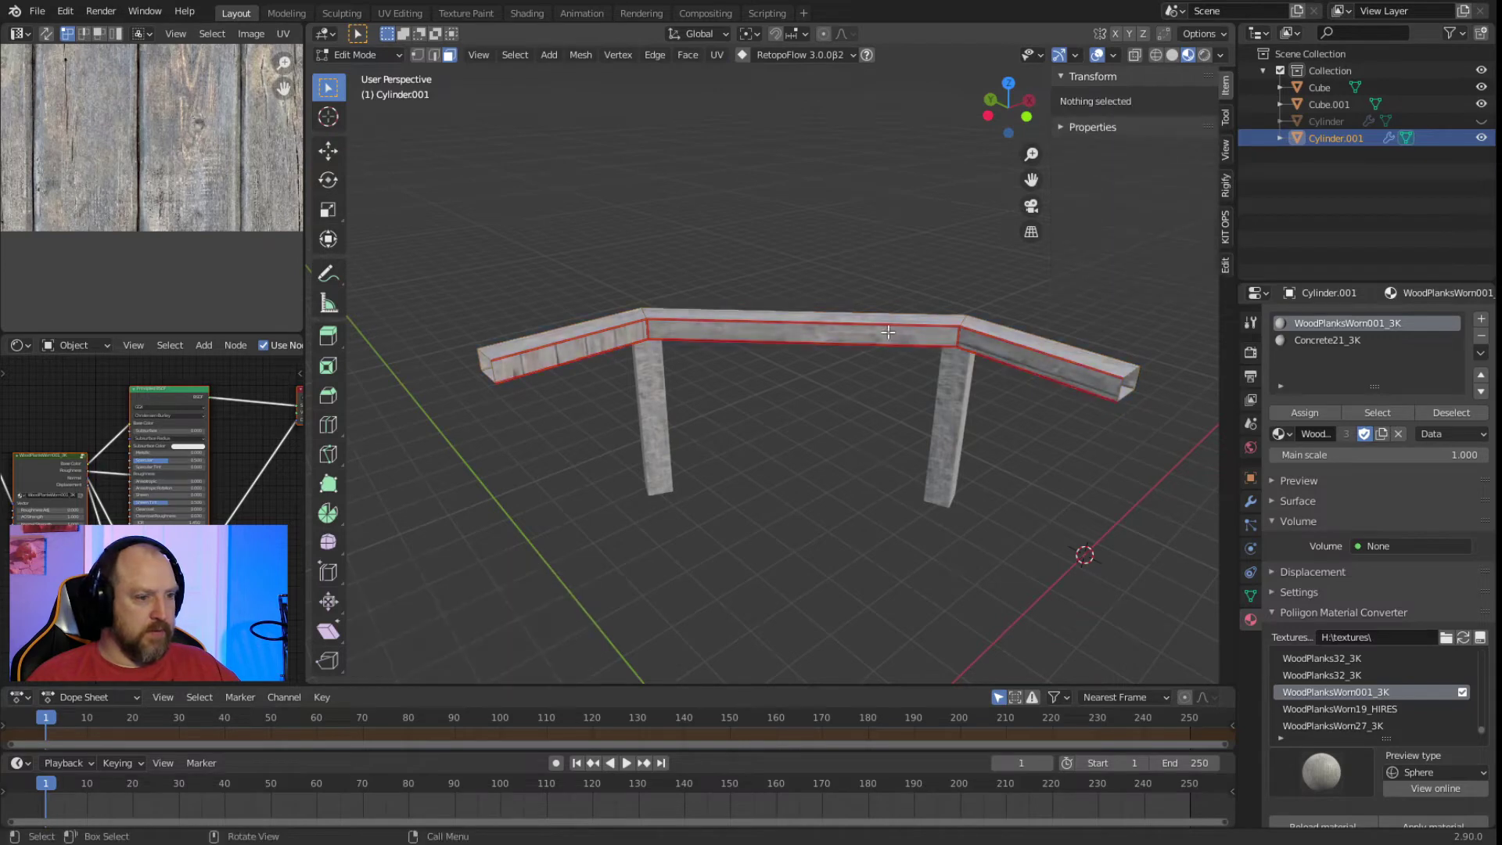
Select the left beam faces and rotate their UV island 90 degrees.
left_click(639, 332)
left_click(610, 345)
scroll(239, 209, "down", 3)
middle_click_drag(150, 174, 248, 210)
scroll(213, 241, "up", 2)
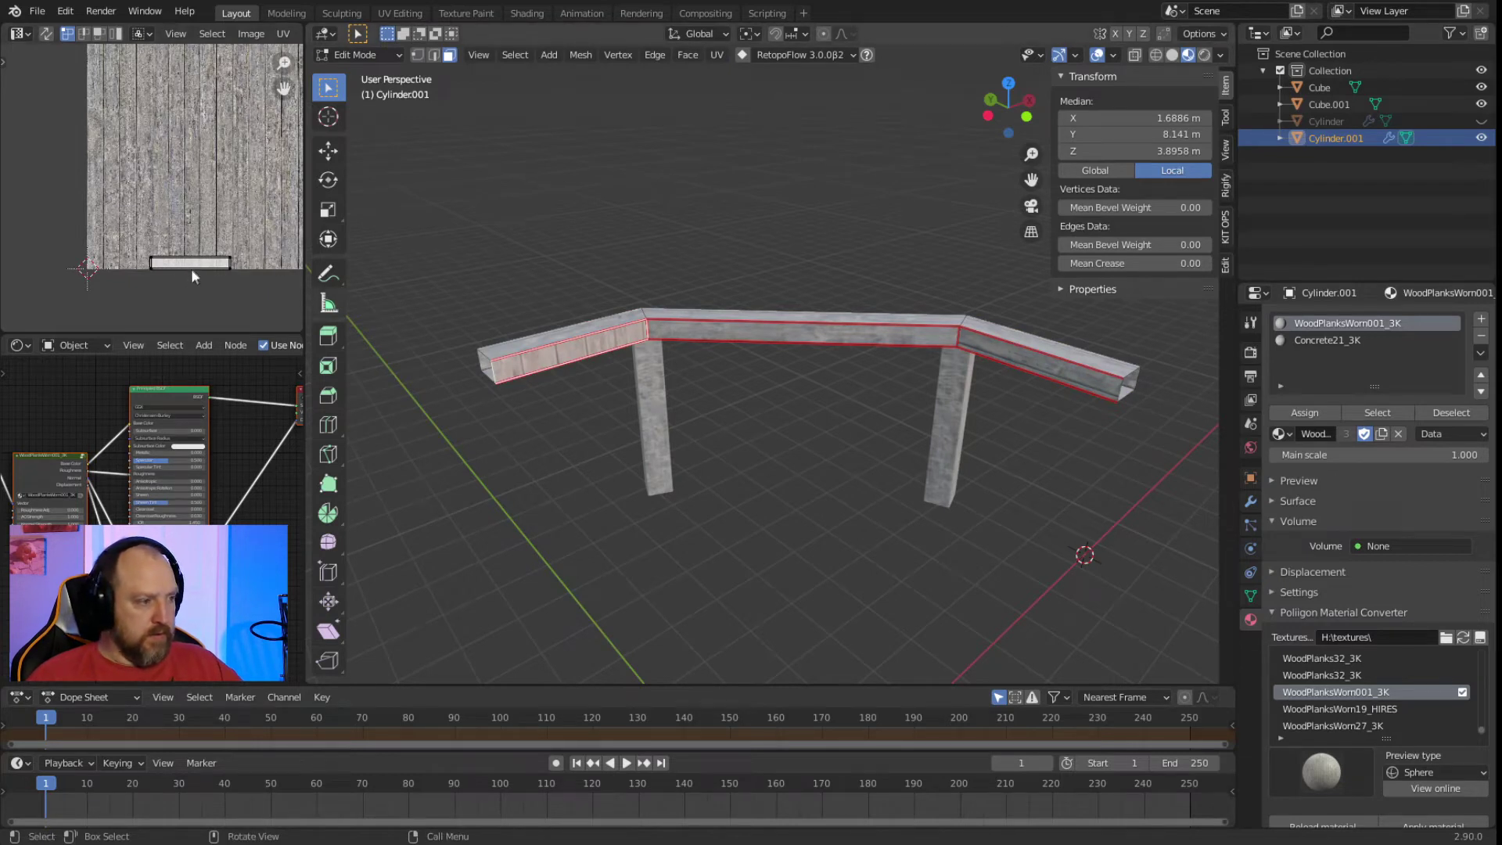
key("l")
key("r")
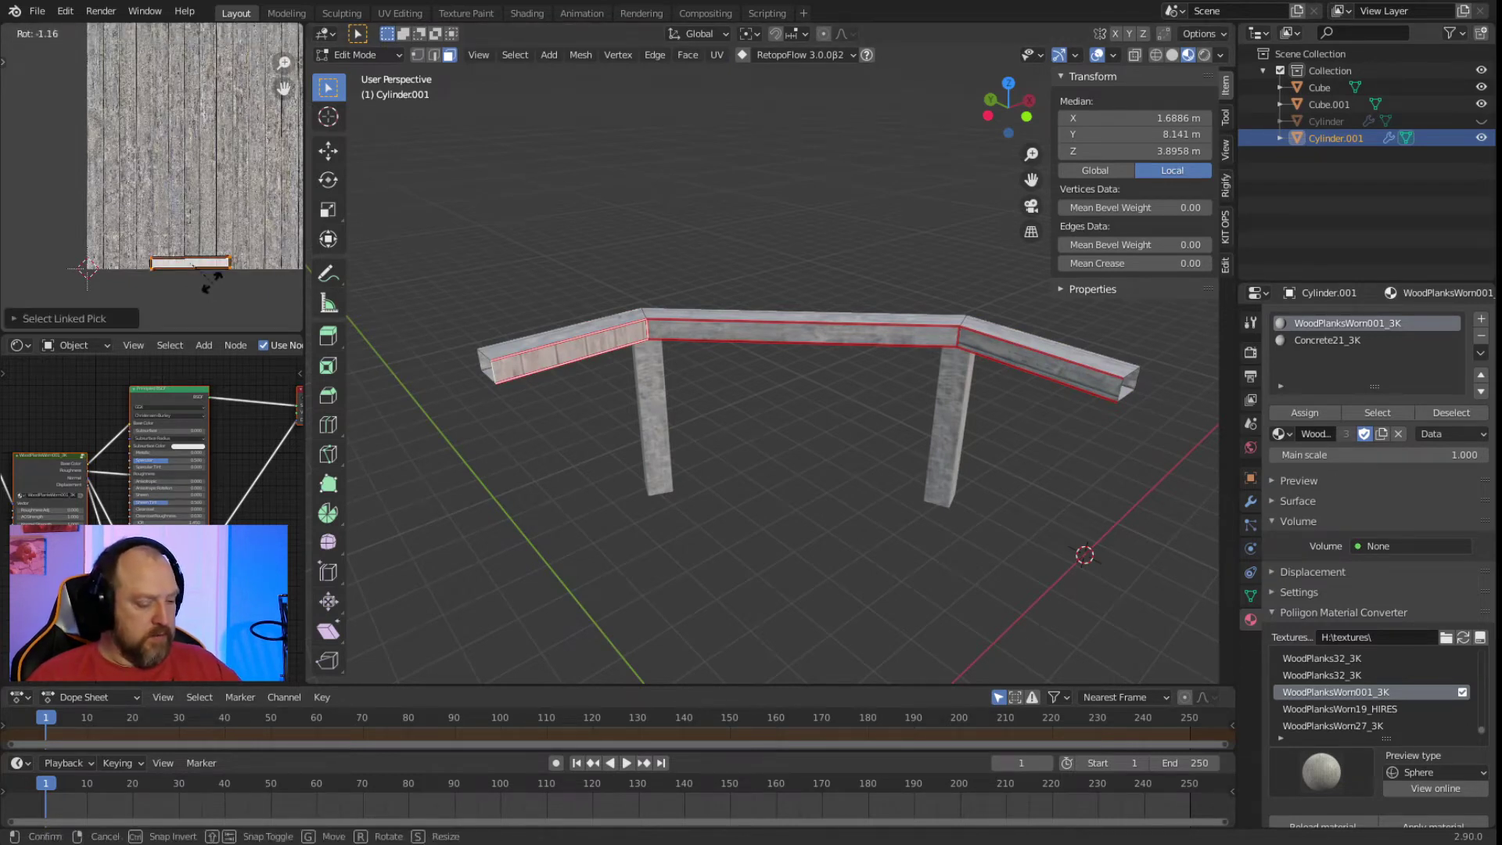
key("9")
key("0")
key("Return")
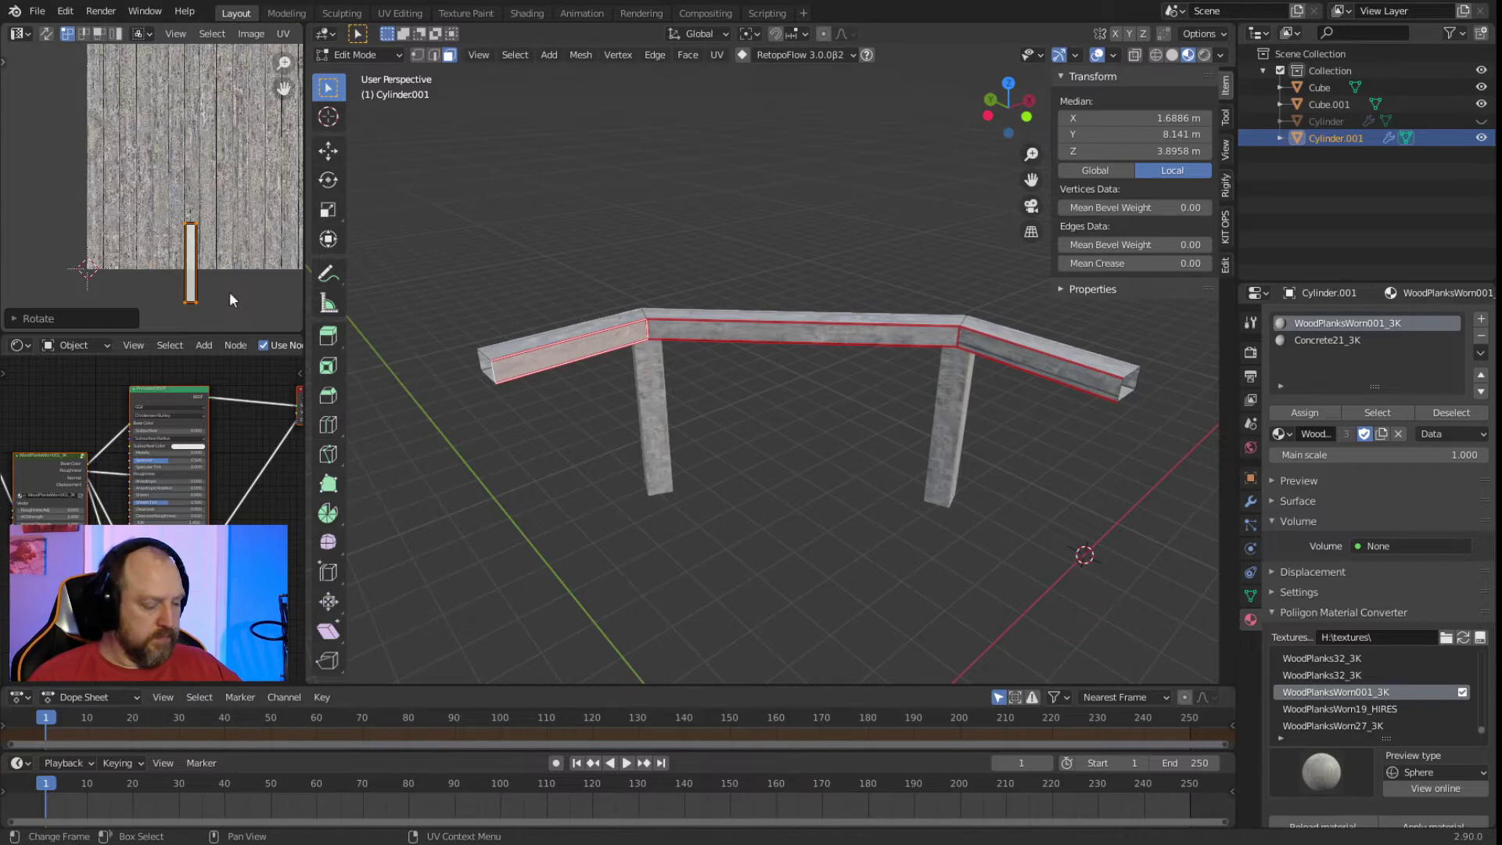
Slide the left face's UV island onto a single wood plank.
key("g")
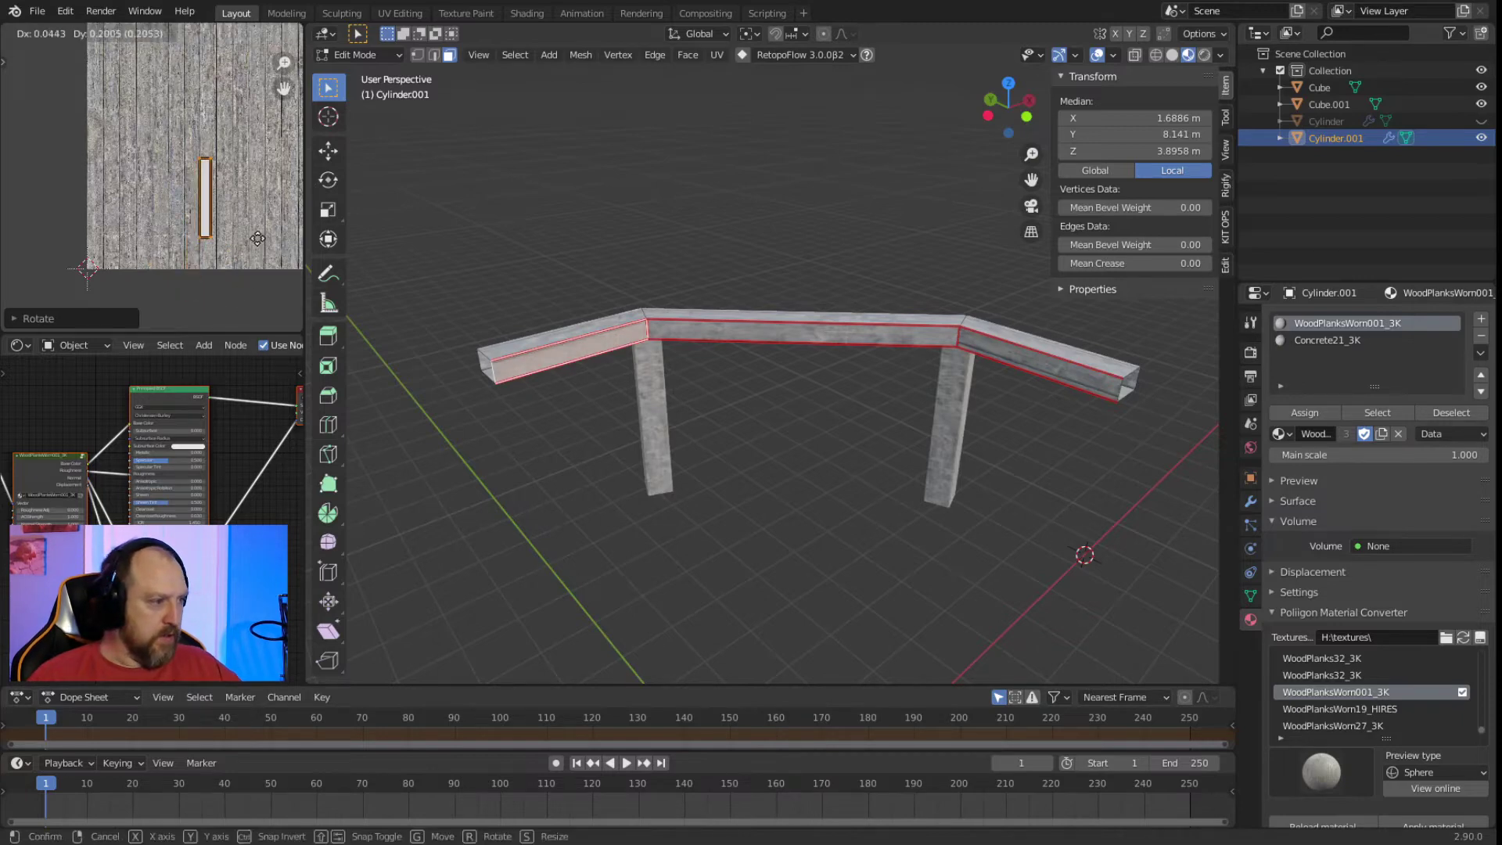
left_click(259, 241)
scroll(196, 227, "up", 6)
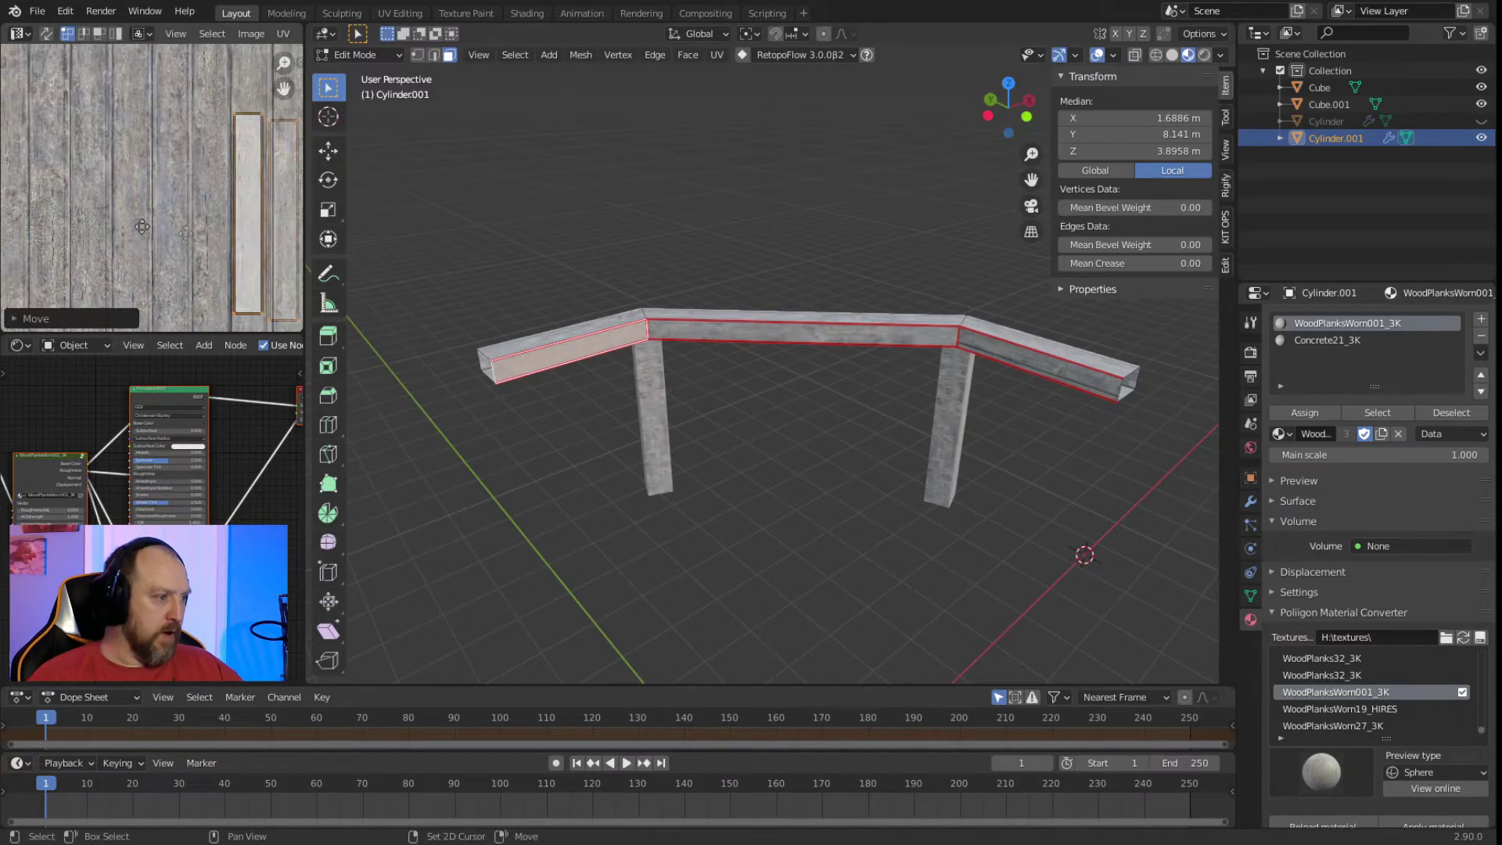
left_click(231, 170)
middle_click_drag(227, 291, 191, 162)
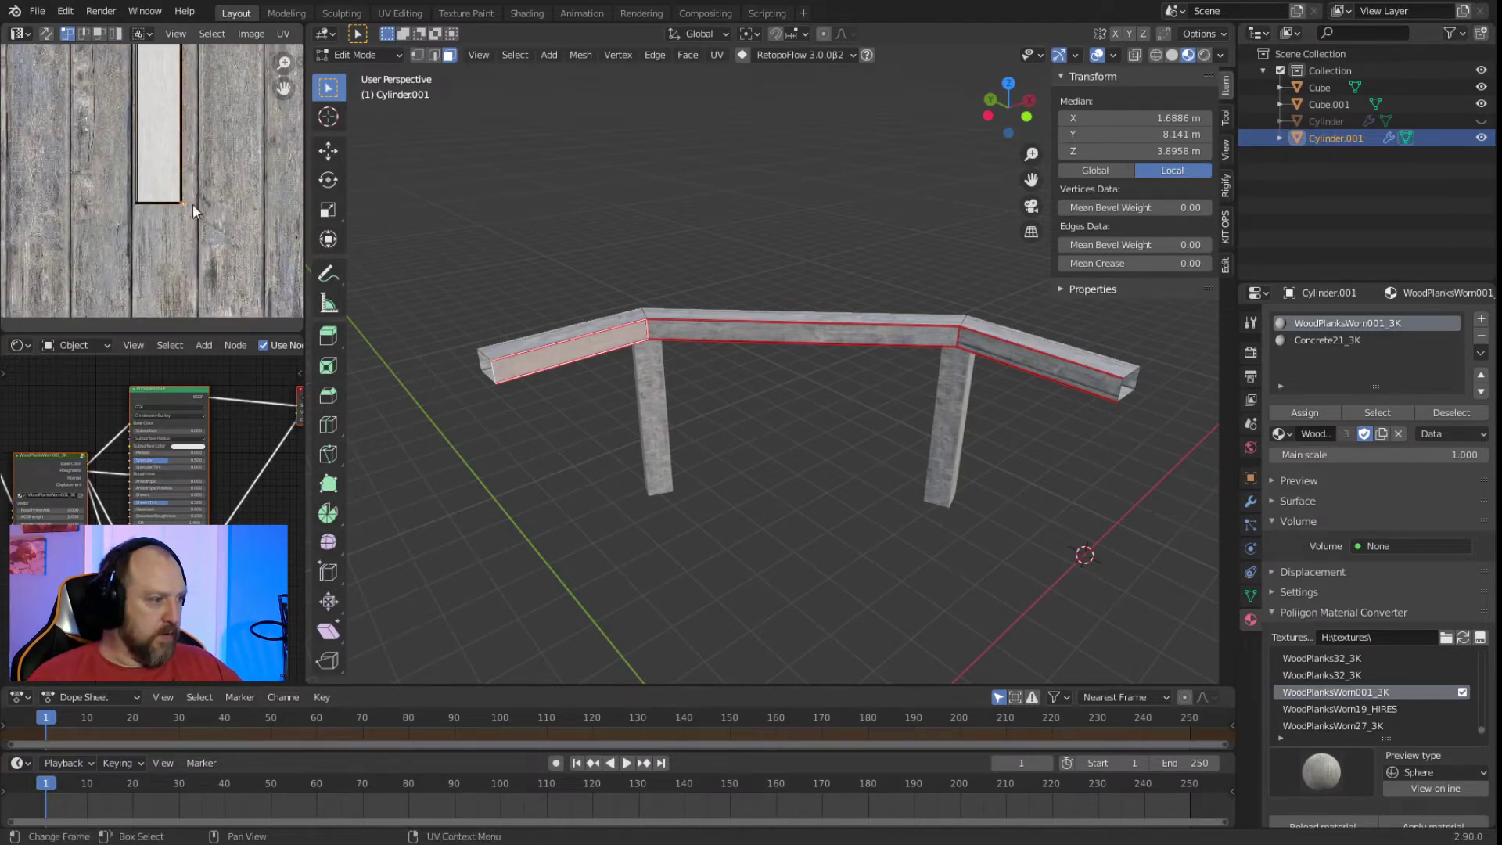
key("g")
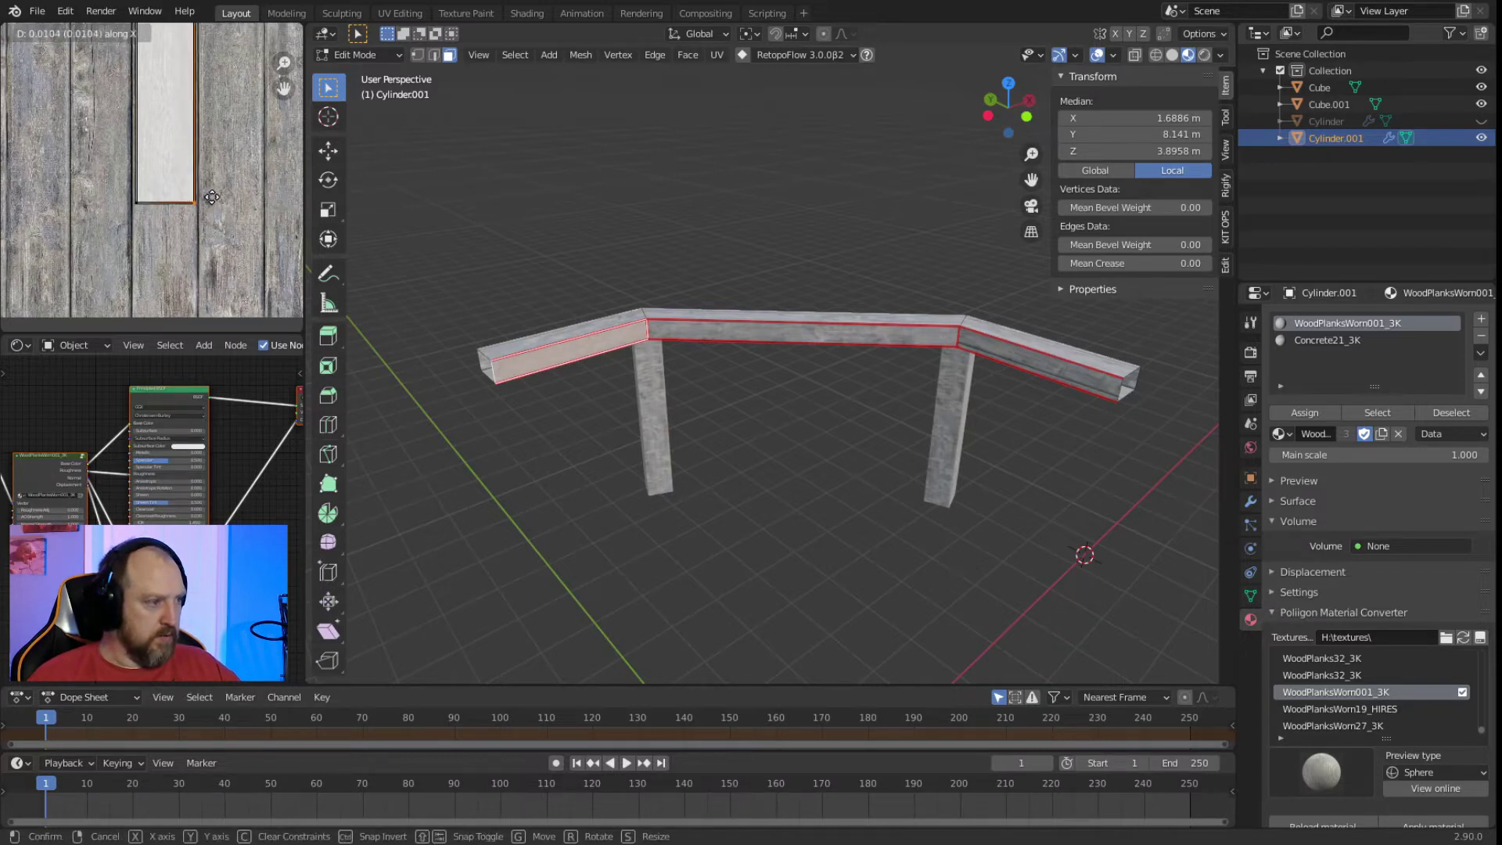
left_click(217, 205)
key("alt+a")
left_click(692, 332)
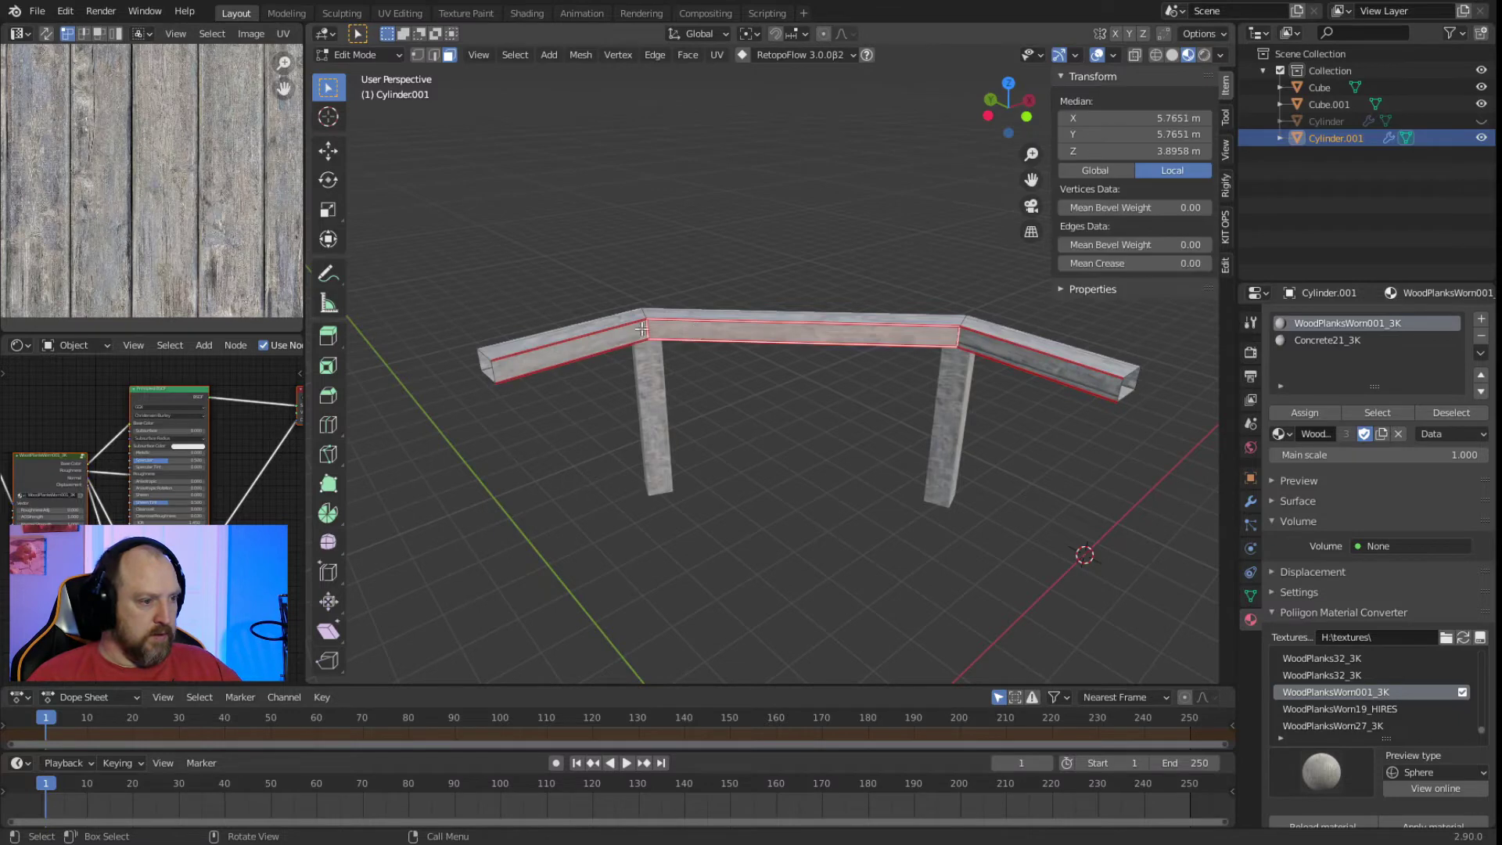
Shift the middle beam face's UV island onto its own plank.
scroll(186, 214, "down", 3)
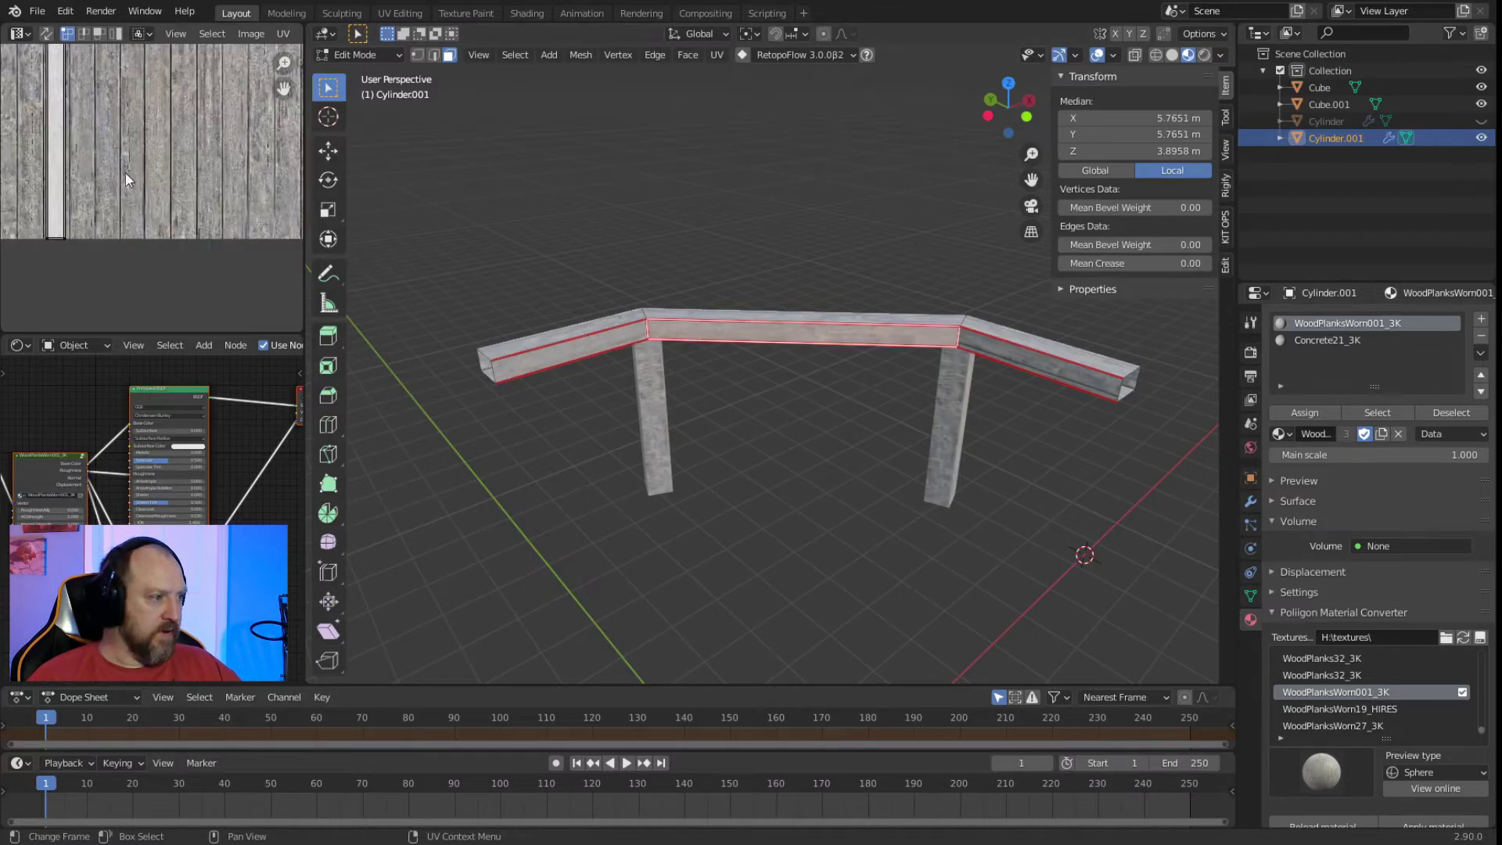
scroll(205, 250, "up", 4)
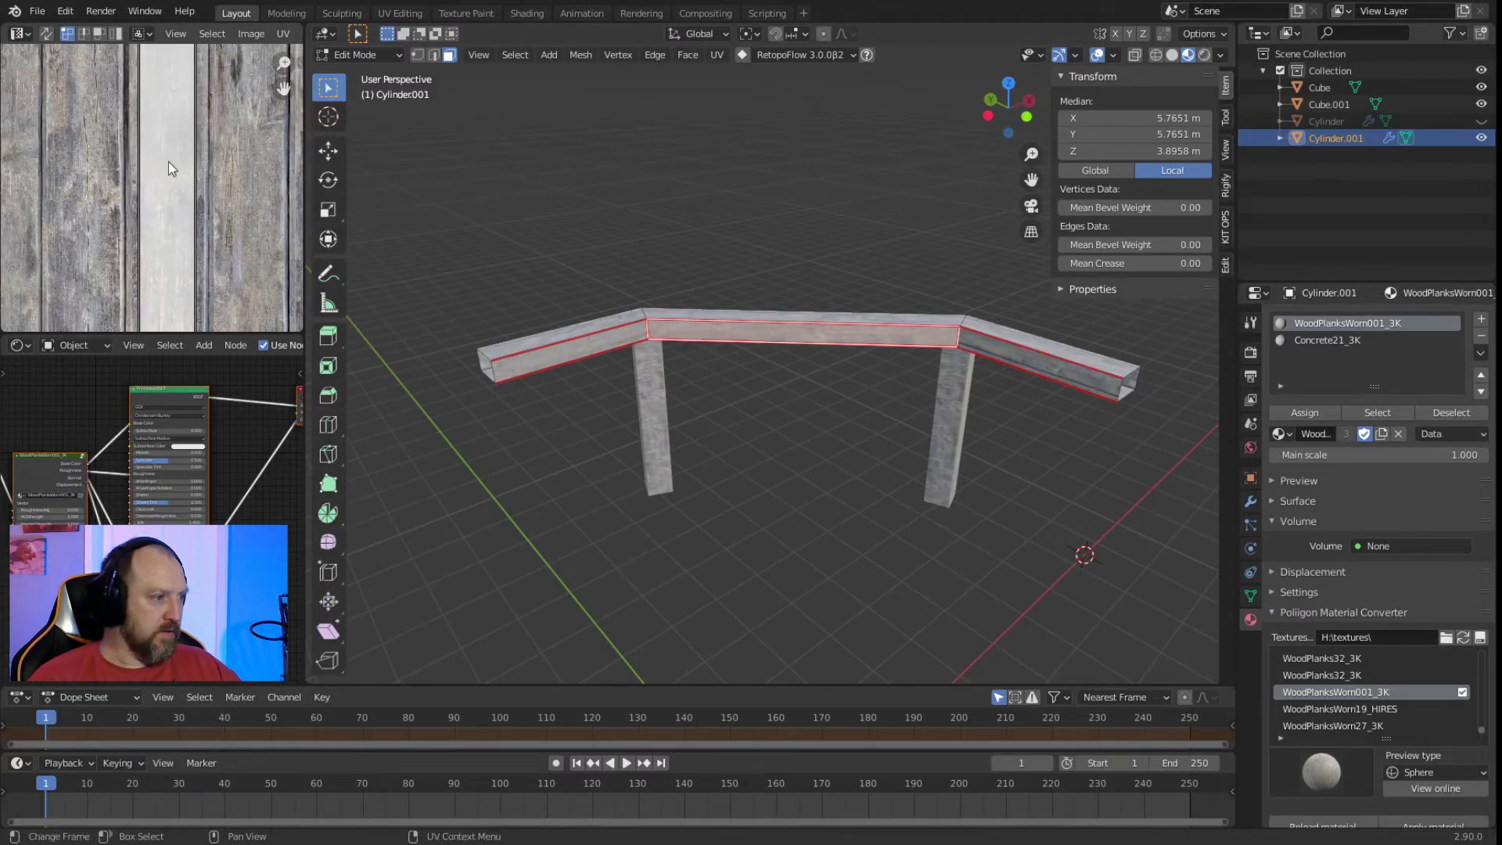
key("l")
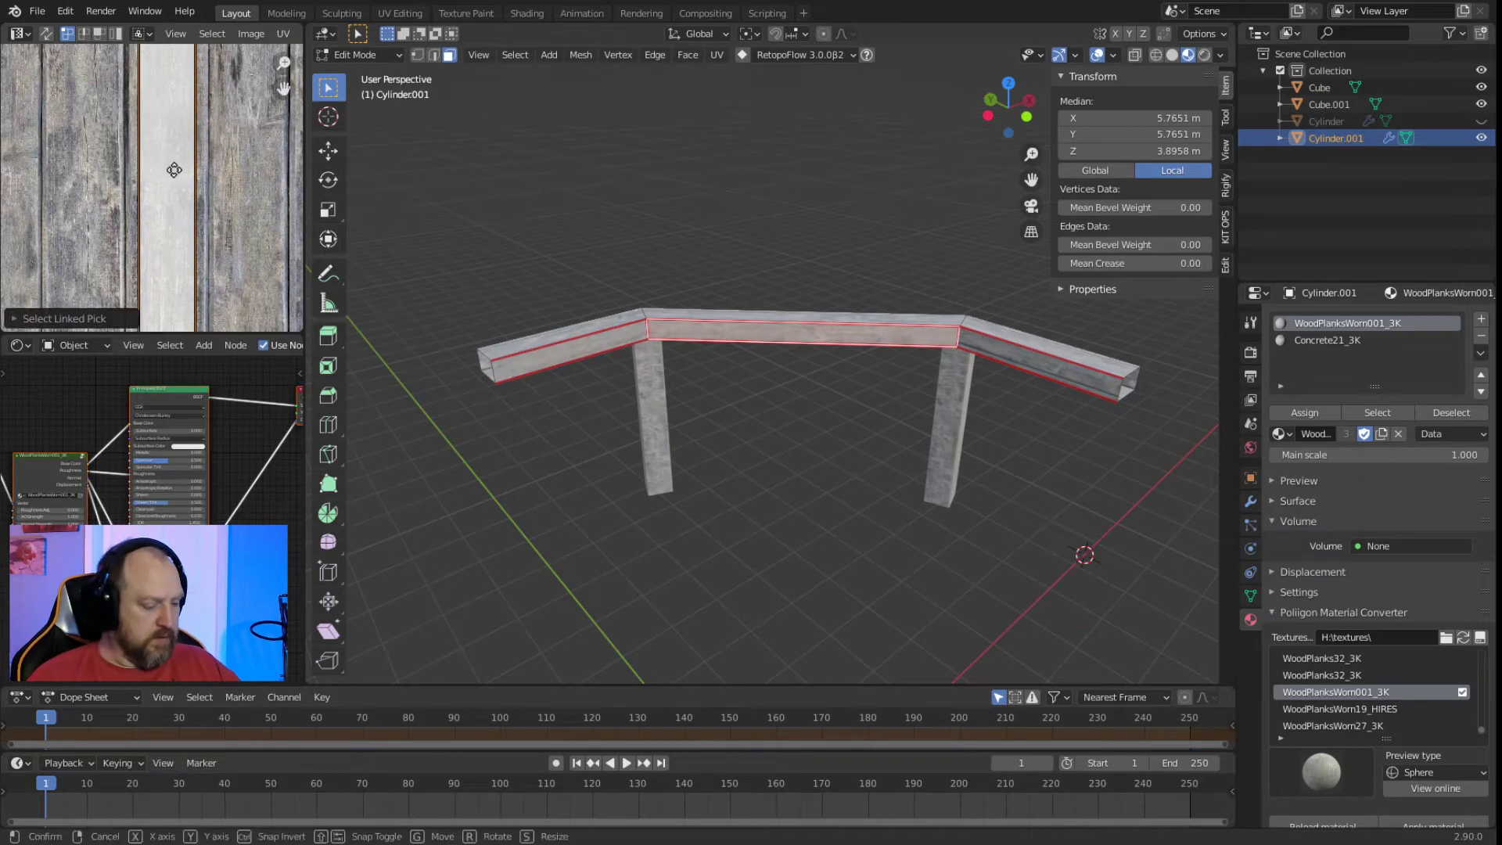
key("g")
left_click(165, 170)
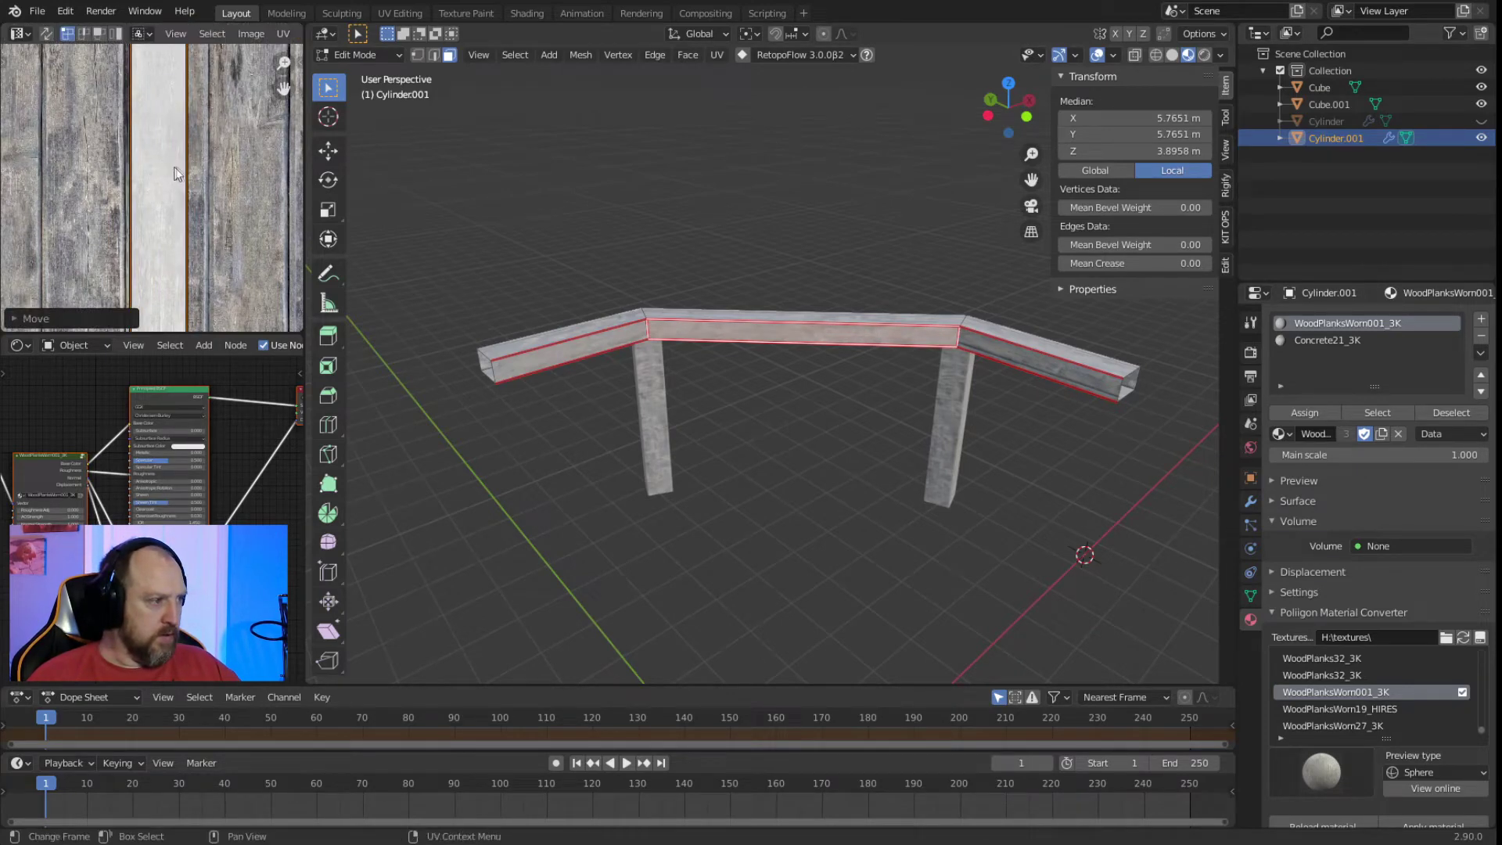
scroll(214, 158, "down", 3)
left_click(197, 127)
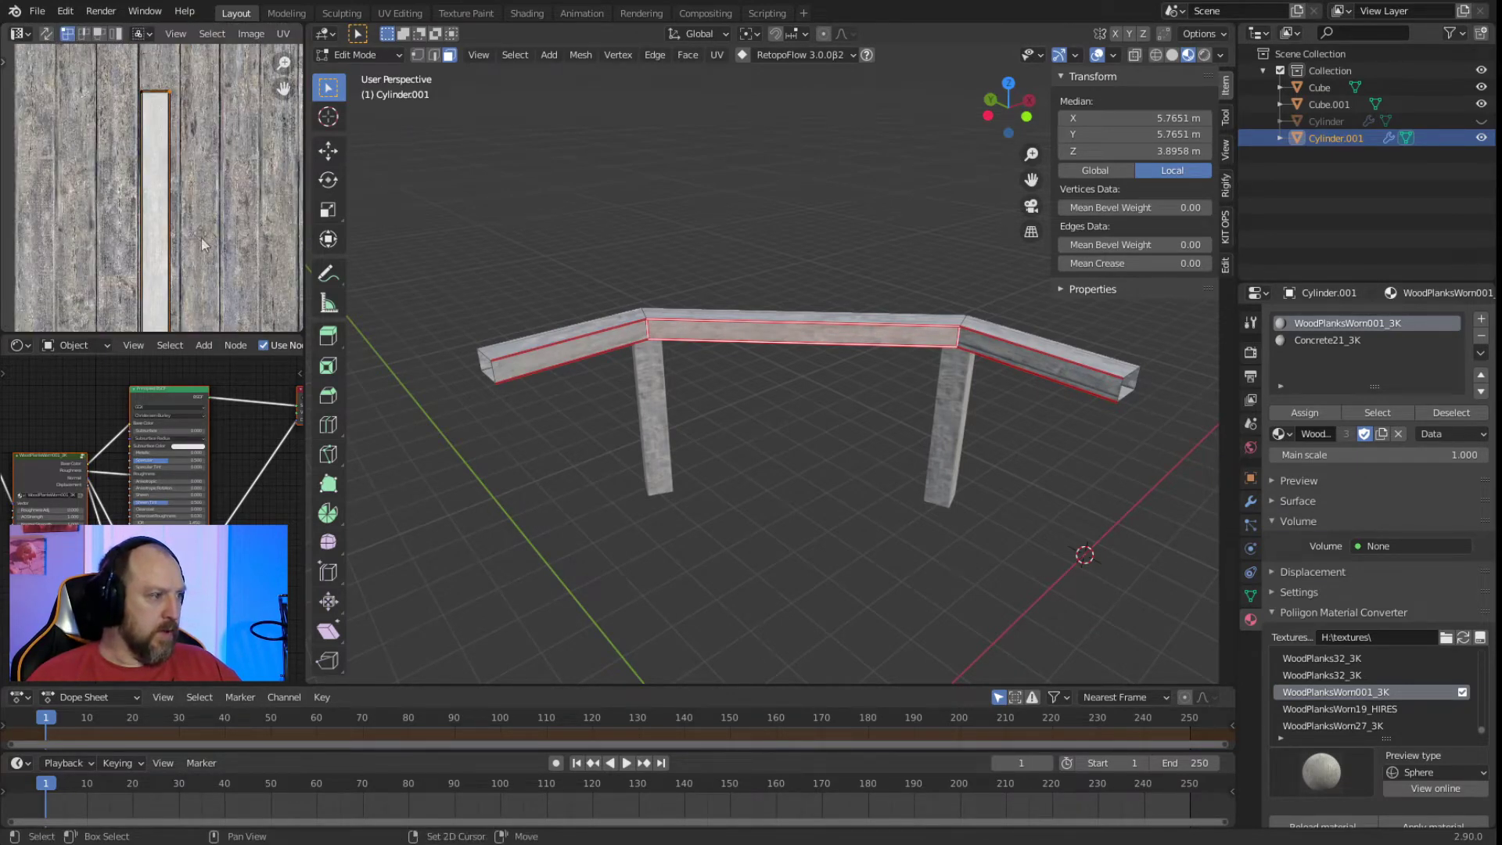
left_click(200, 300)
key("g")
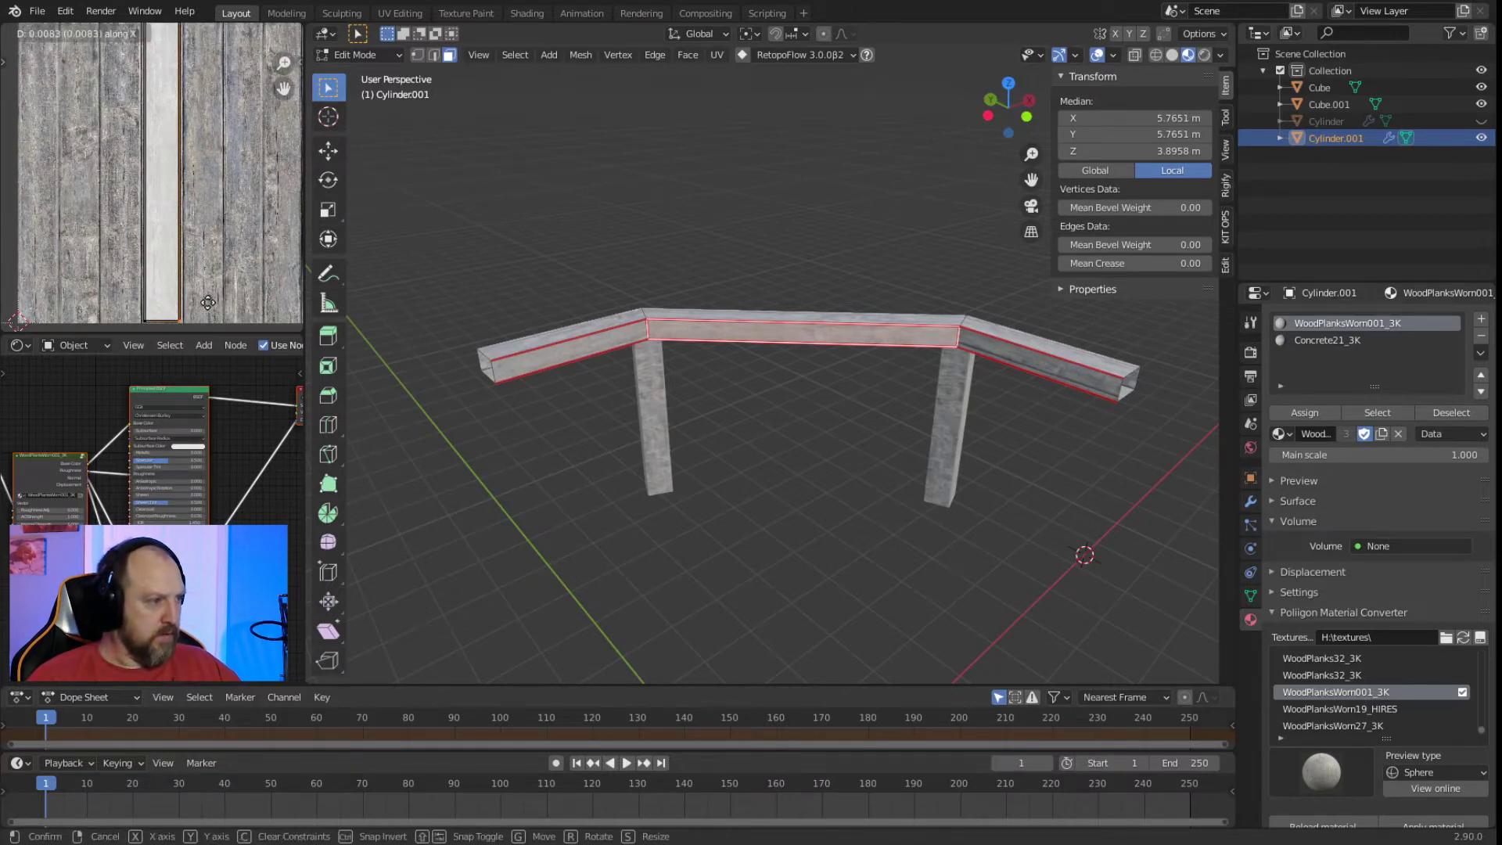
left_click(208, 306)
Move the right beam face's UV island along X onto a plank.
left_click(764, 497)
key("l")
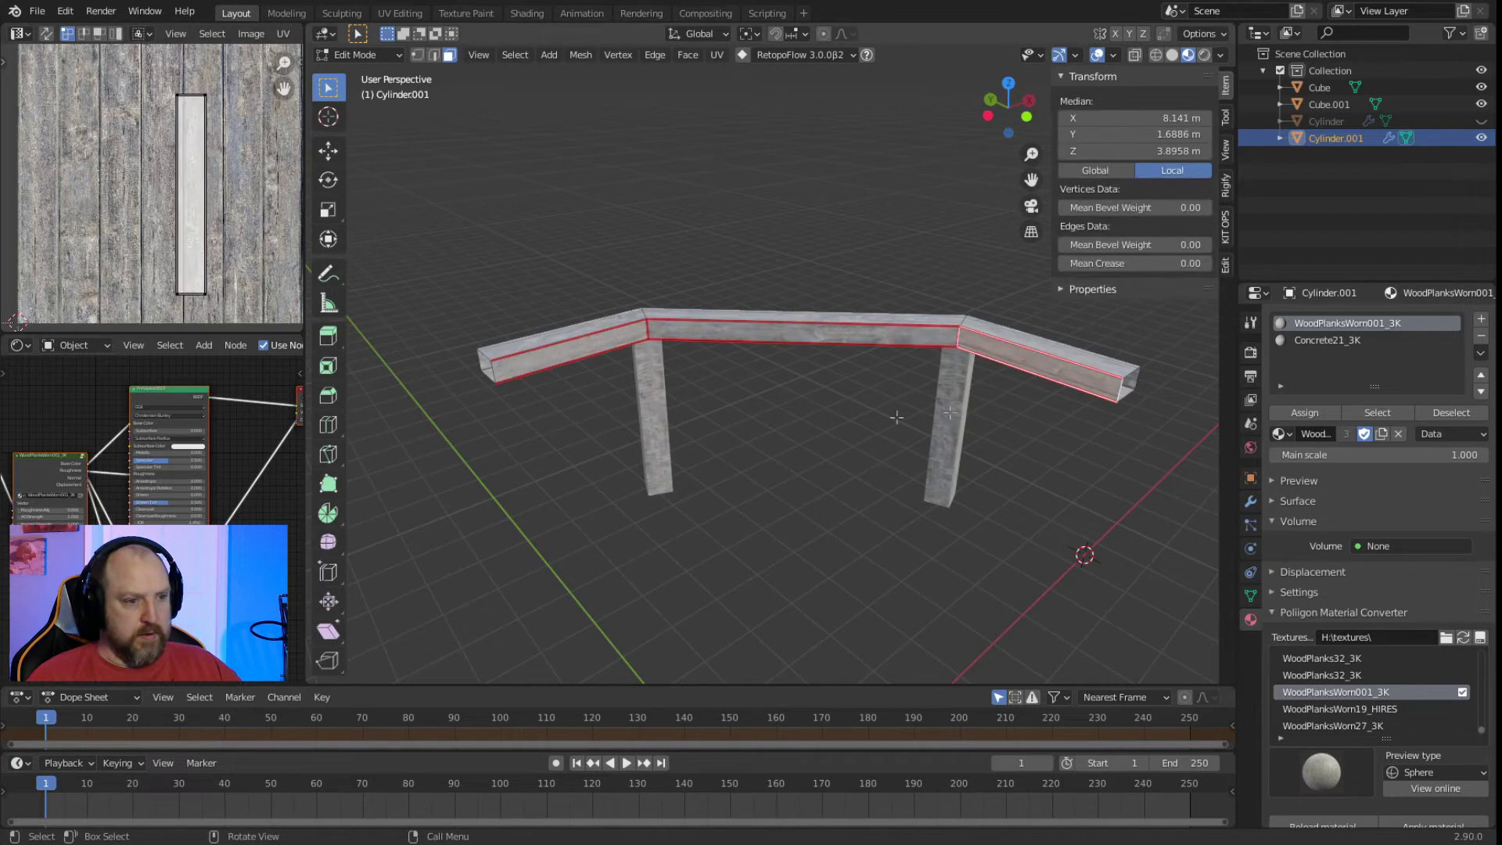
key("l")
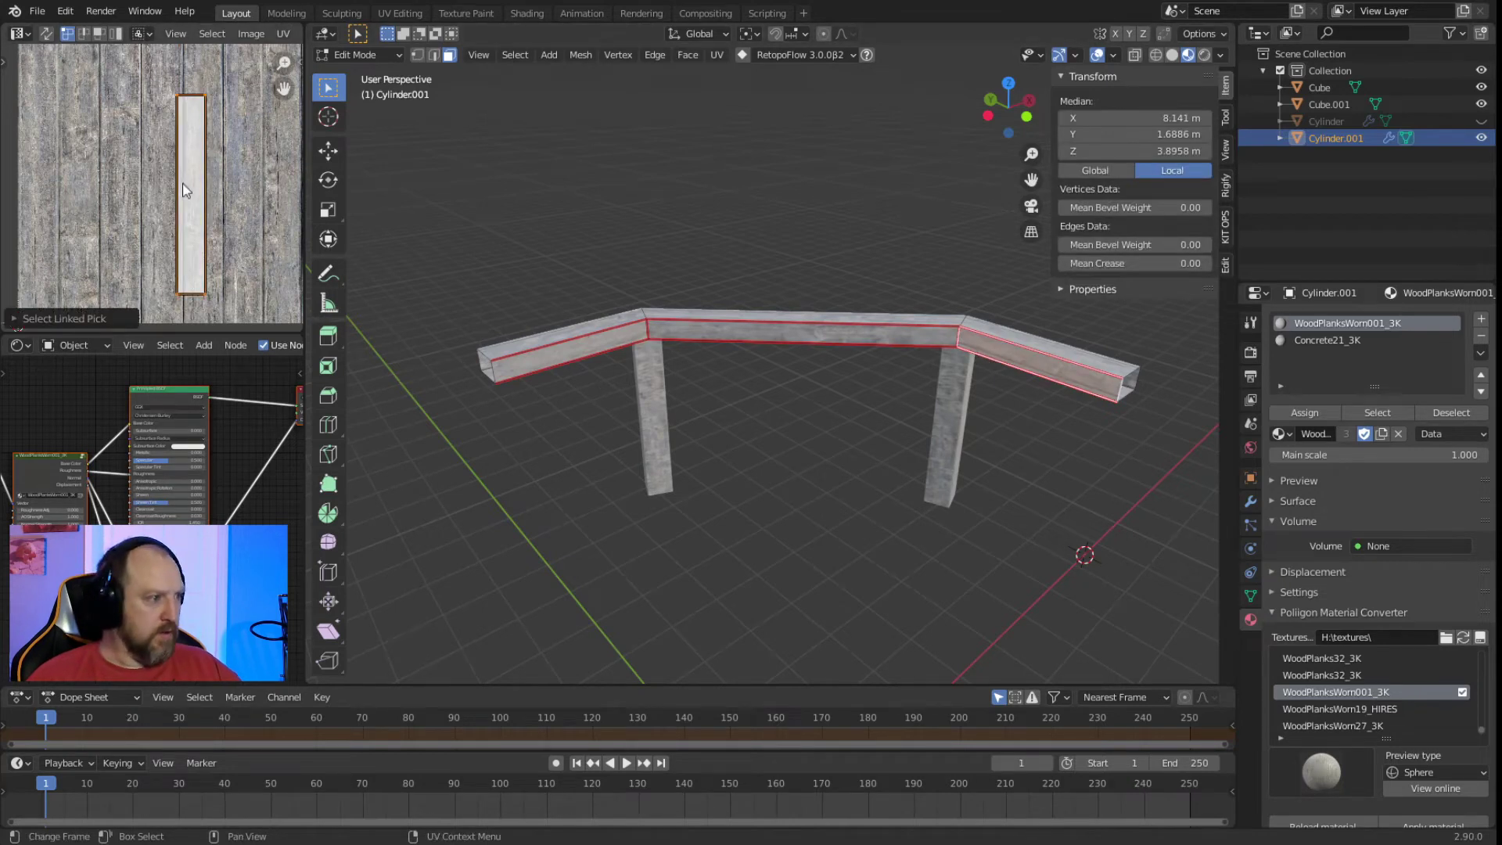
key("g")
left_click(205, 185)
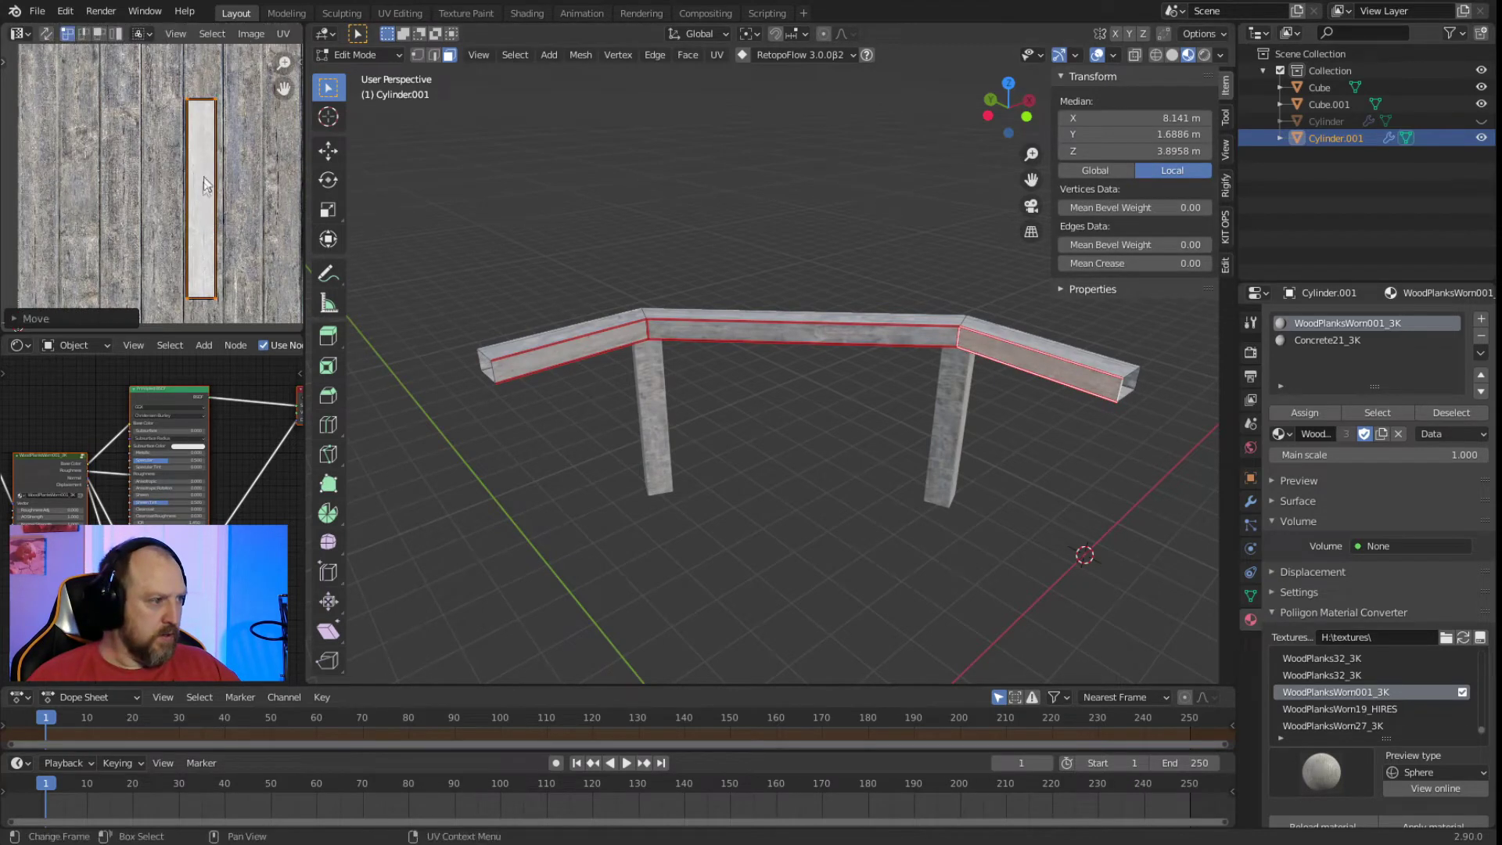
left_click(228, 167)
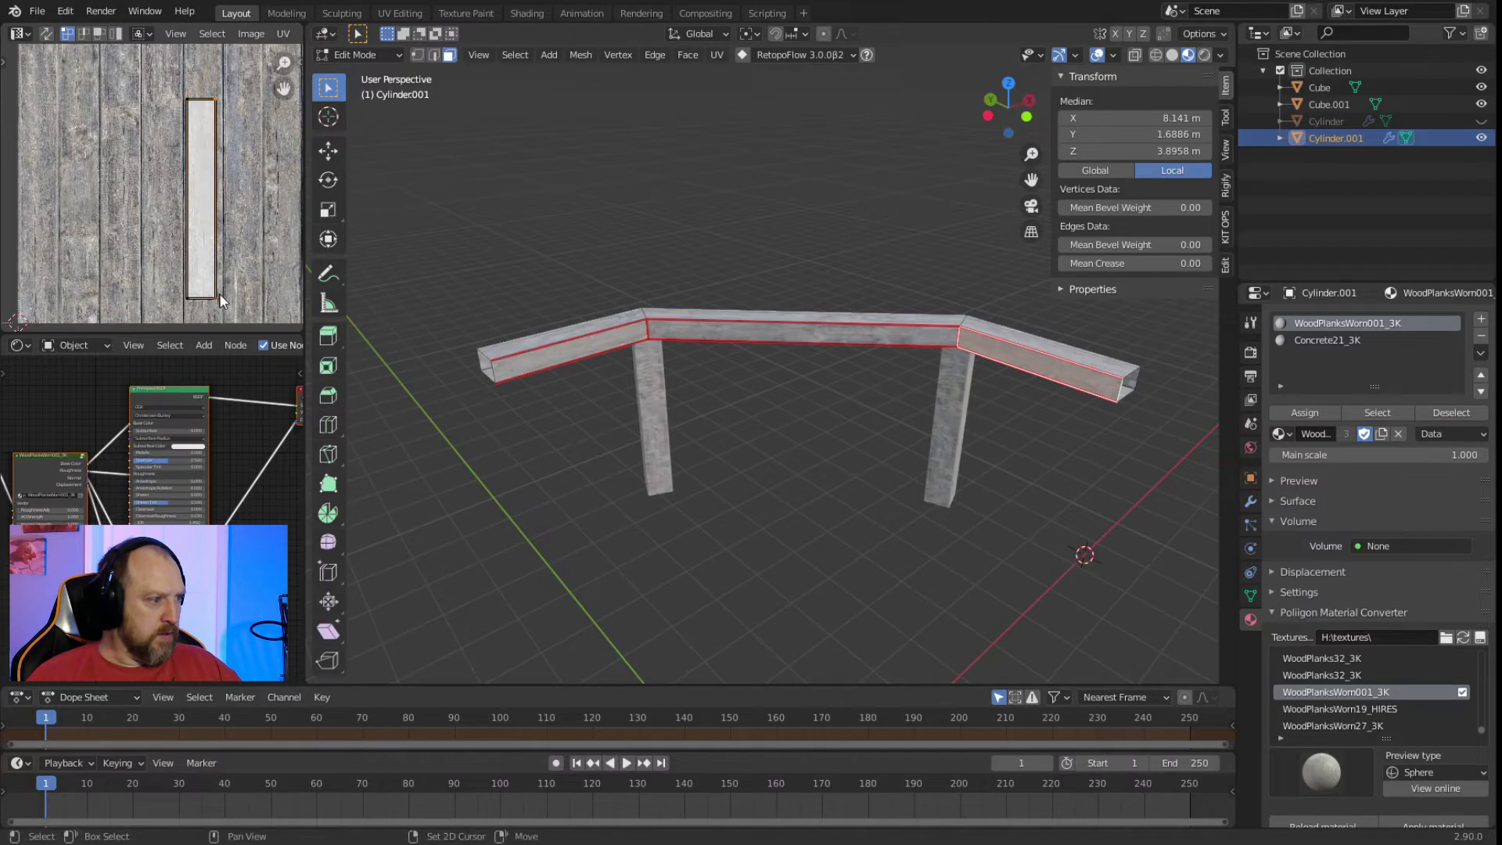
key("g")
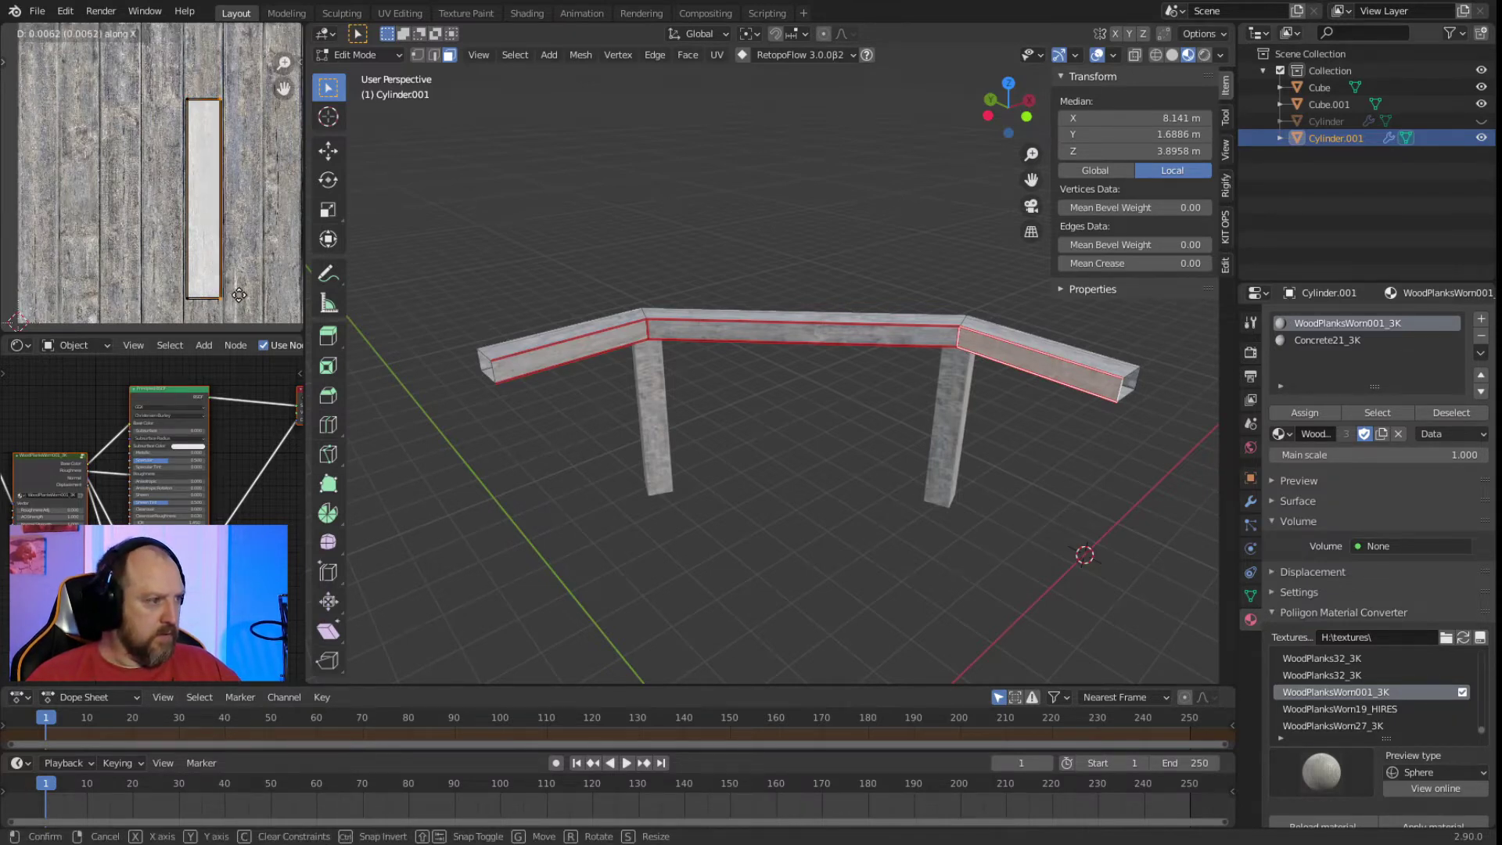
left_click(237, 301)
left_click(594, 492)
Select the three beams' underside and top faces and mark their edges as UV seams.
middle_click_drag(837, 564, 864, 469)
scroll(682, 403, "up", 3)
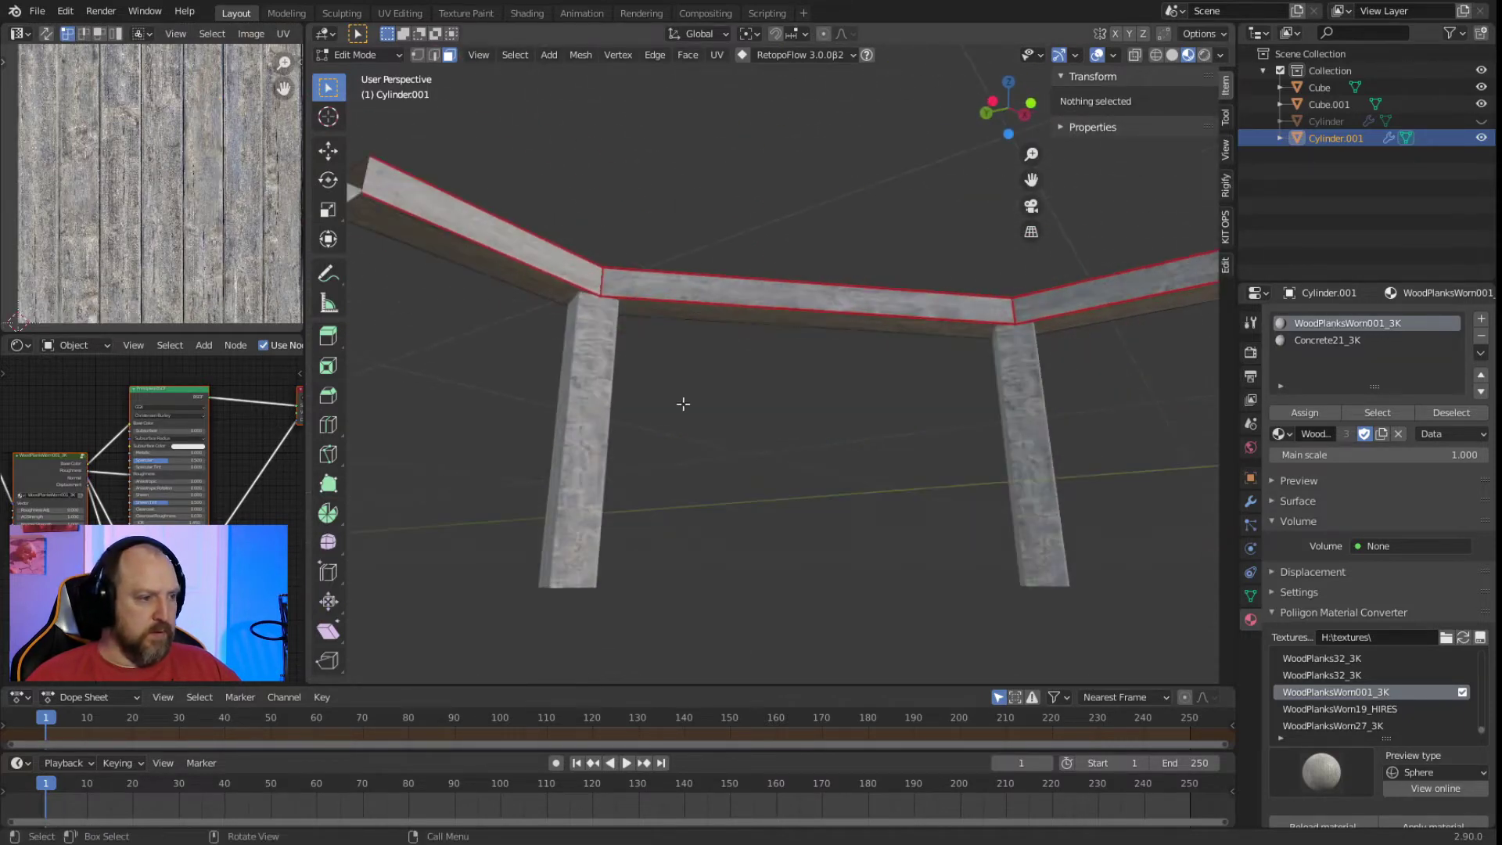
left_click(551, 292)
left_click(647, 309, "shift")
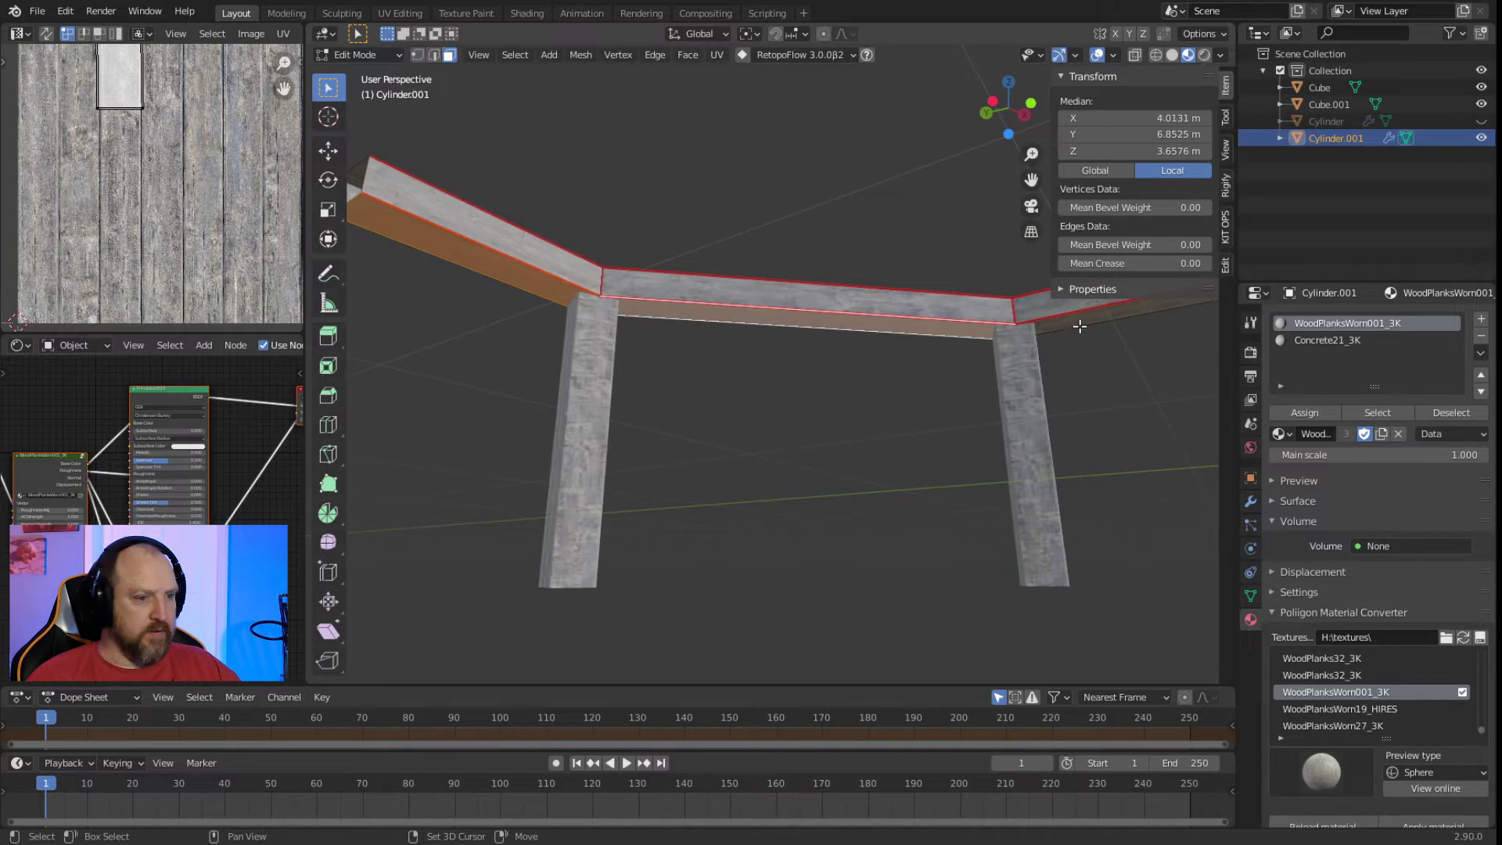
left_click(1080, 327, "shift")
middle_click_drag(967, 343, 932, 543)
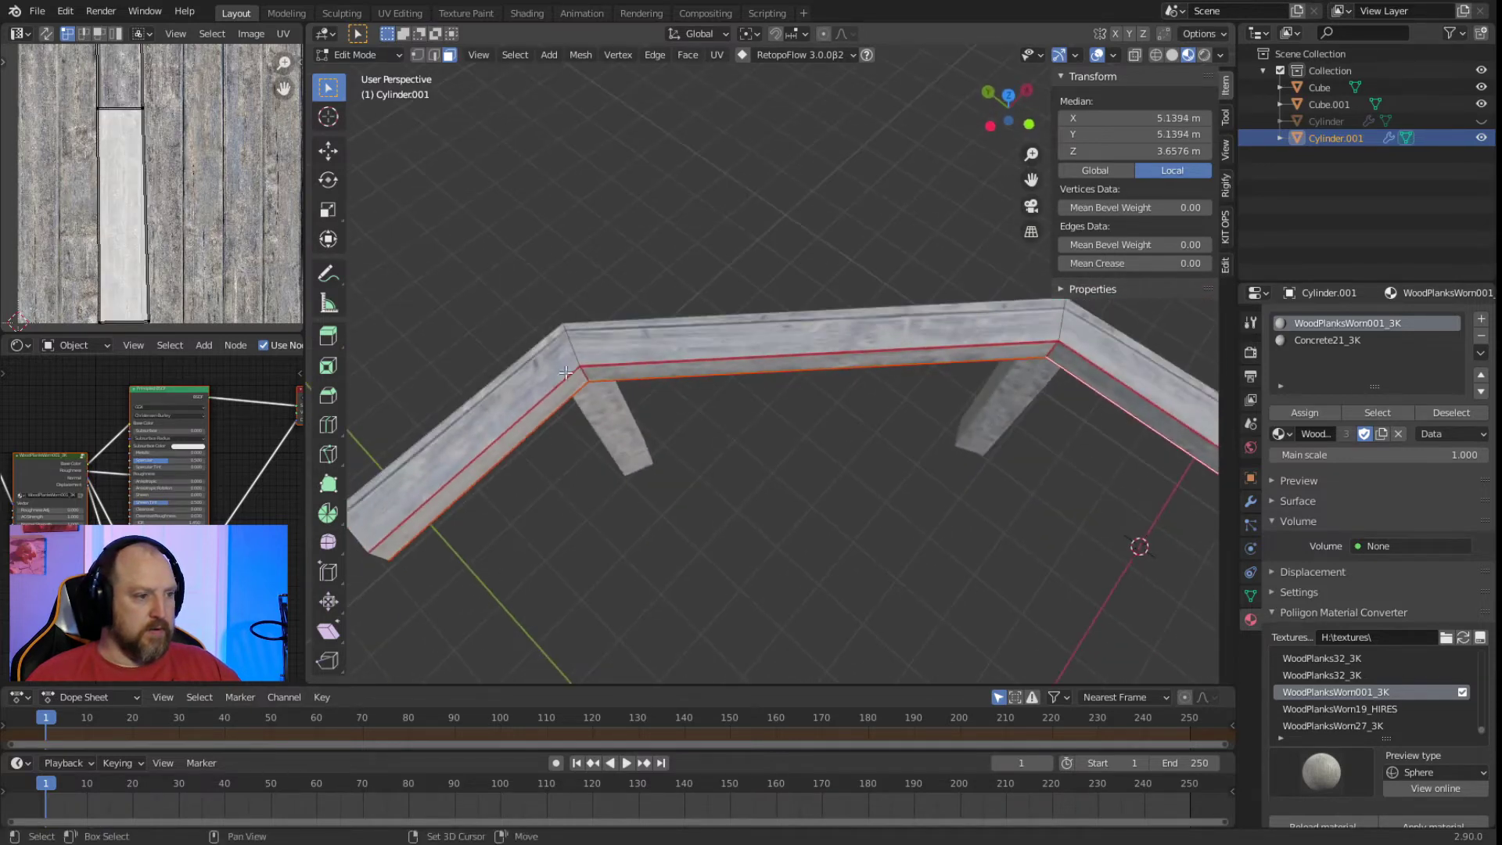
left_click(470, 438, "shift")
left_click(813, 336, "shift")
left_click(1134, 376, "shift")
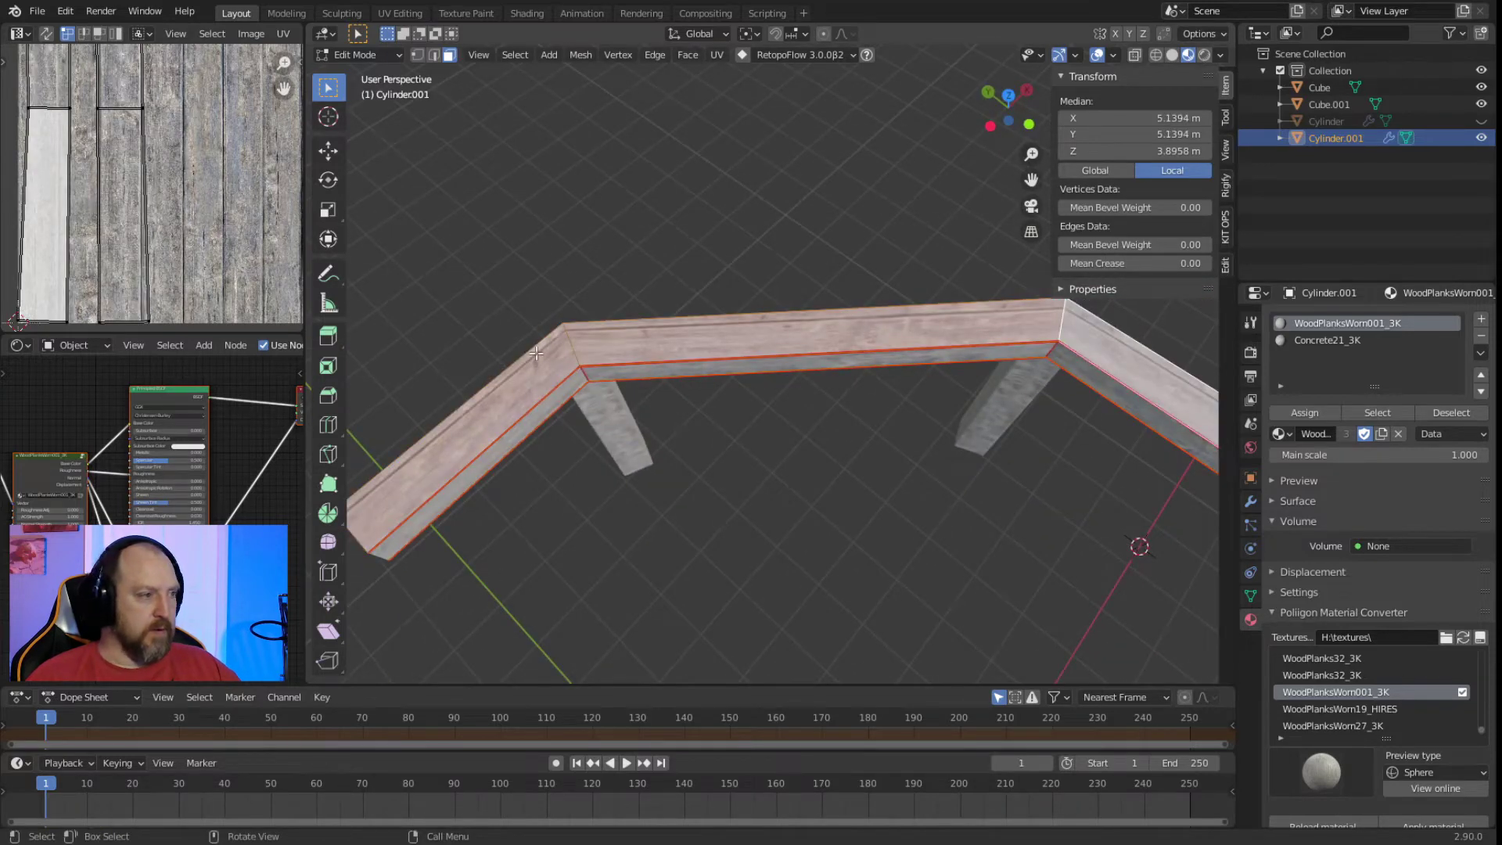
right_click(542, 146)
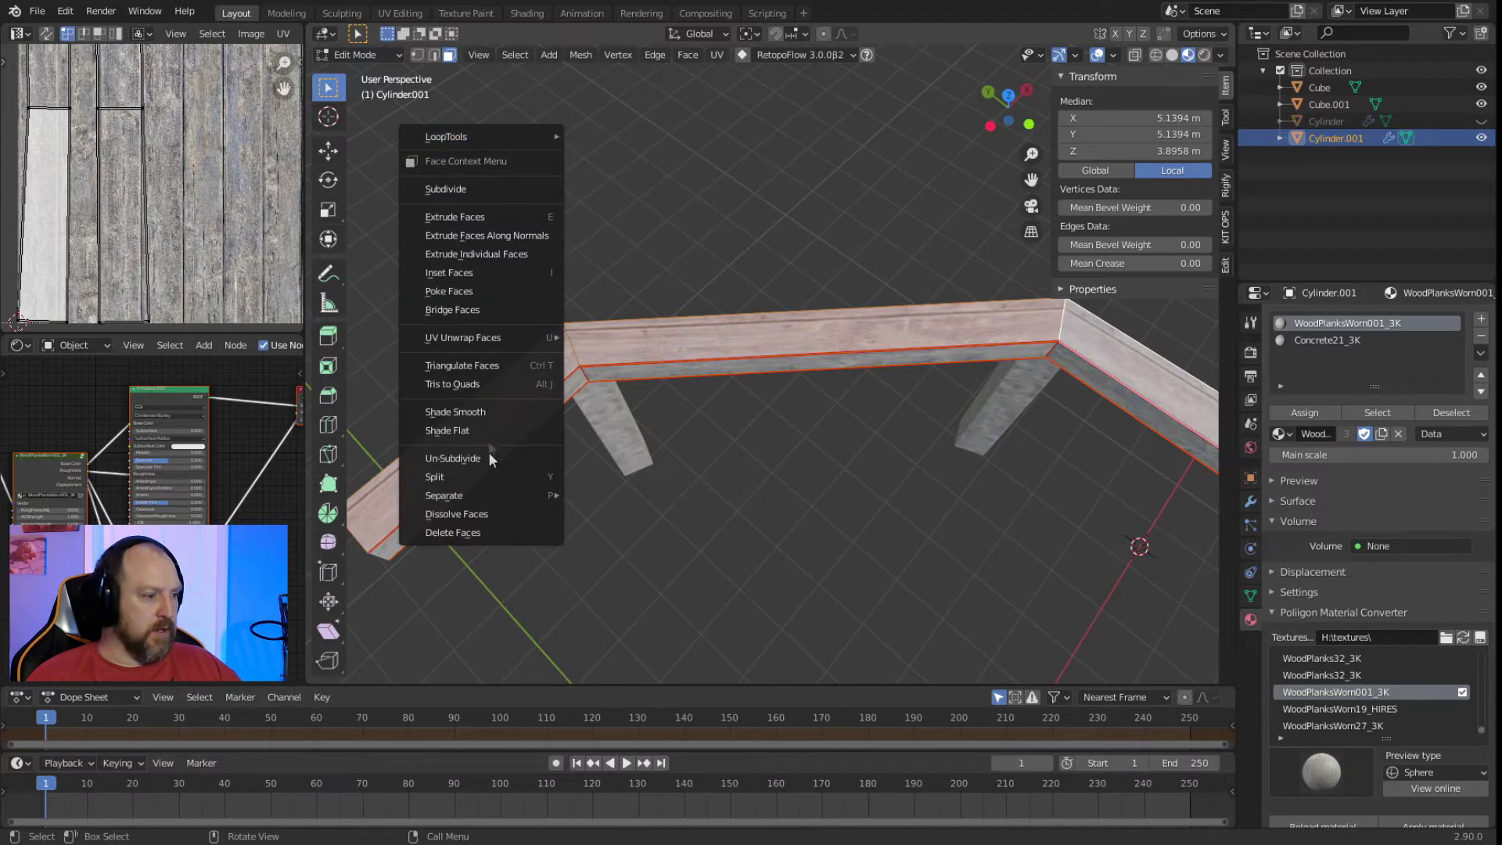
left_click(435, 54)
right_click(497, 282)
left_click(466, 405)
Select the whole top beam except the middle beam face.
middle_click_drag(768, 486, 788, 362)
left_click(762, 424)
left_click(449, 55)
key("l")
left_click(670, 312, "shift")
right_click(684, 412)
left_click(718, 56)
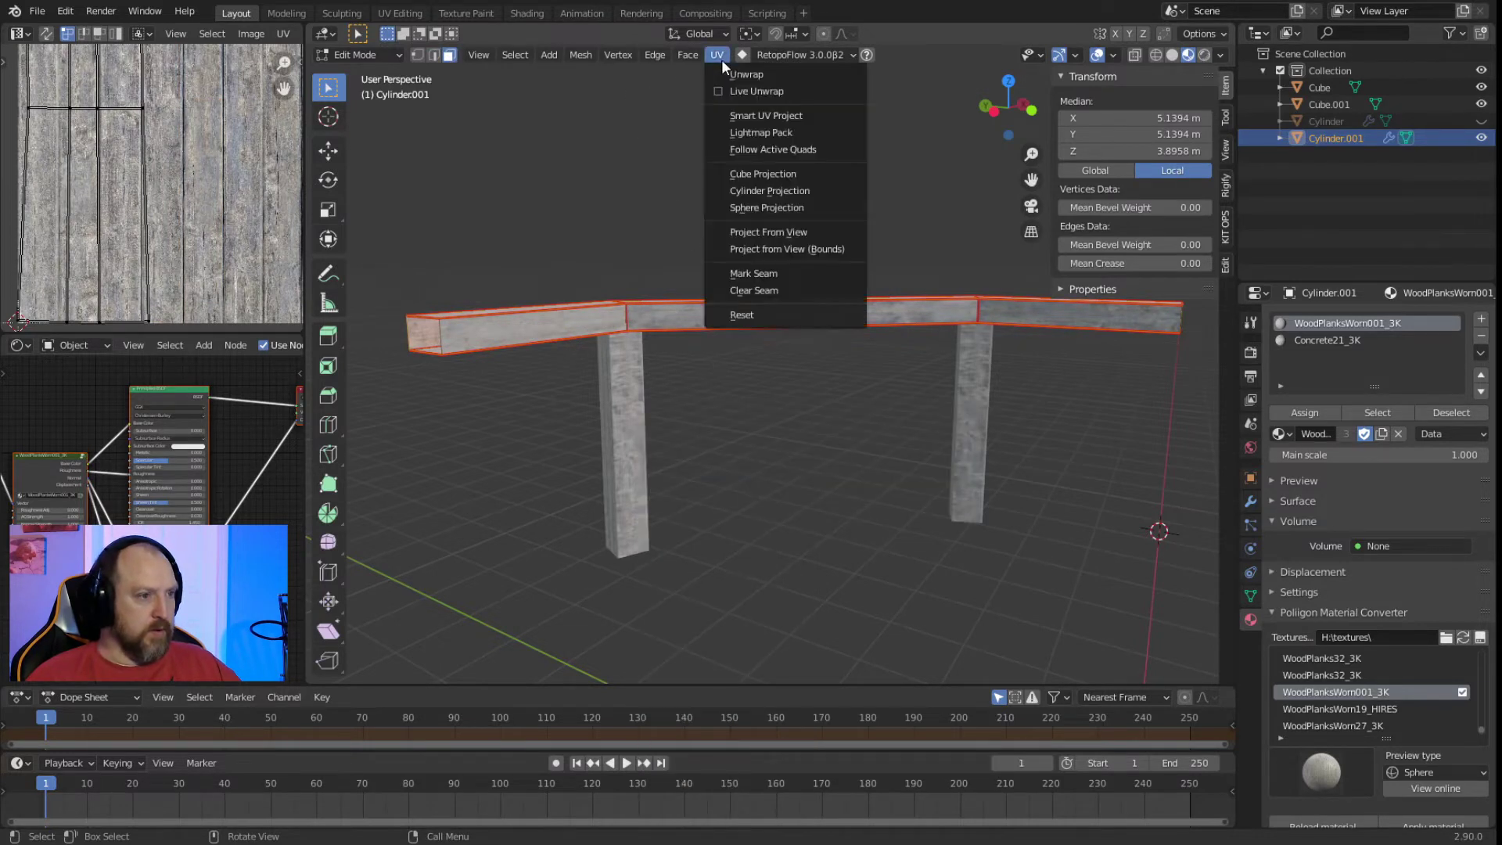
Unwrap the selected top beam faces into a fresh UV layout.
left_click(738, 75)
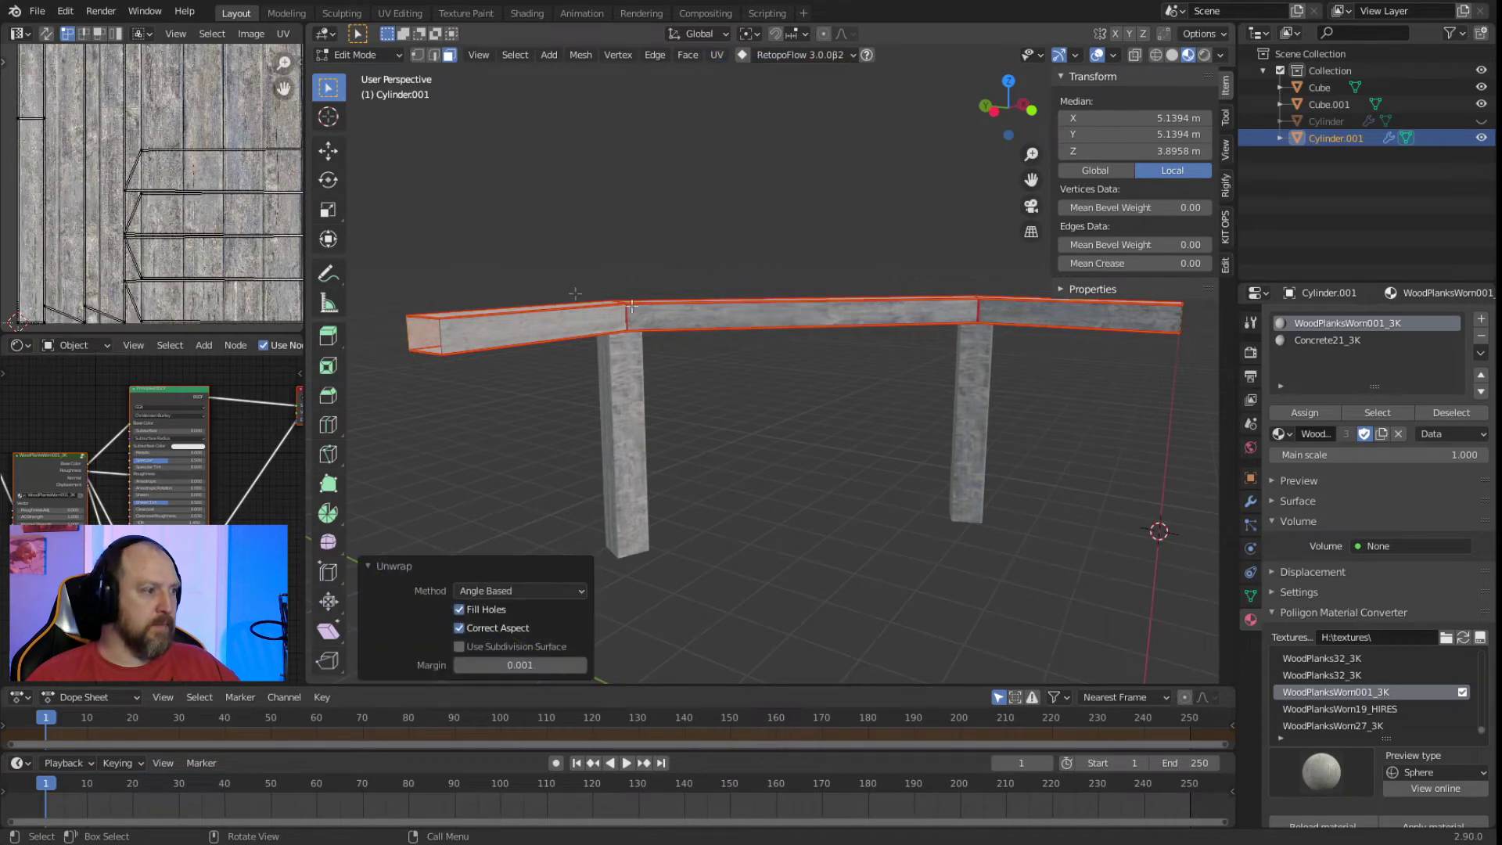
scroll(814, 419, "down", 5)
left_click(833, 424)
Select the left, middle and right beam underside faces.
middle_click_drag(833, 425, 583, 466)
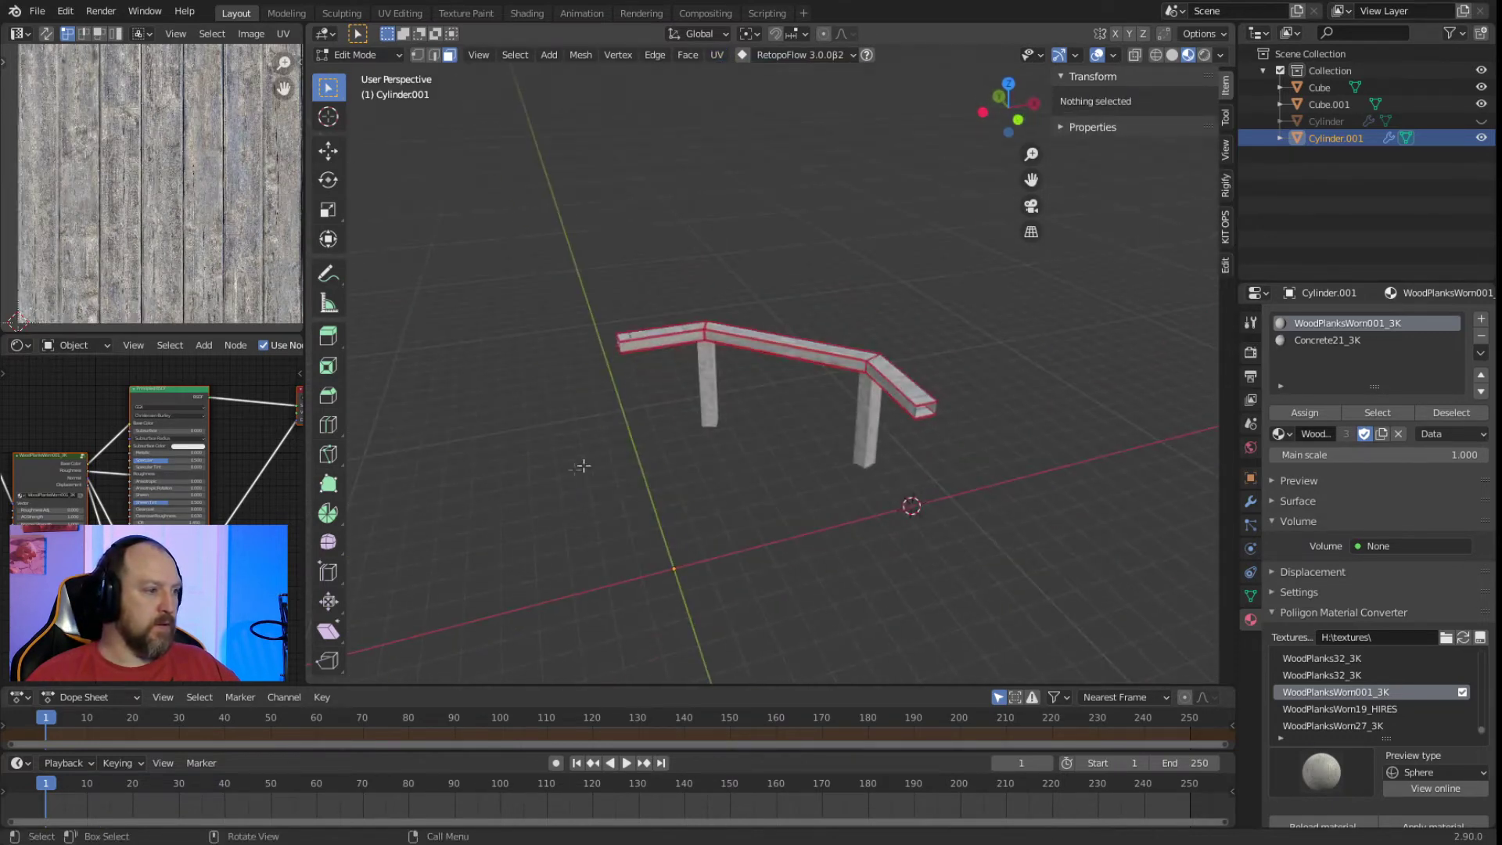
scroll(699, 401, "up", 5)
middle_click_drag(698, 401, 783, 317)
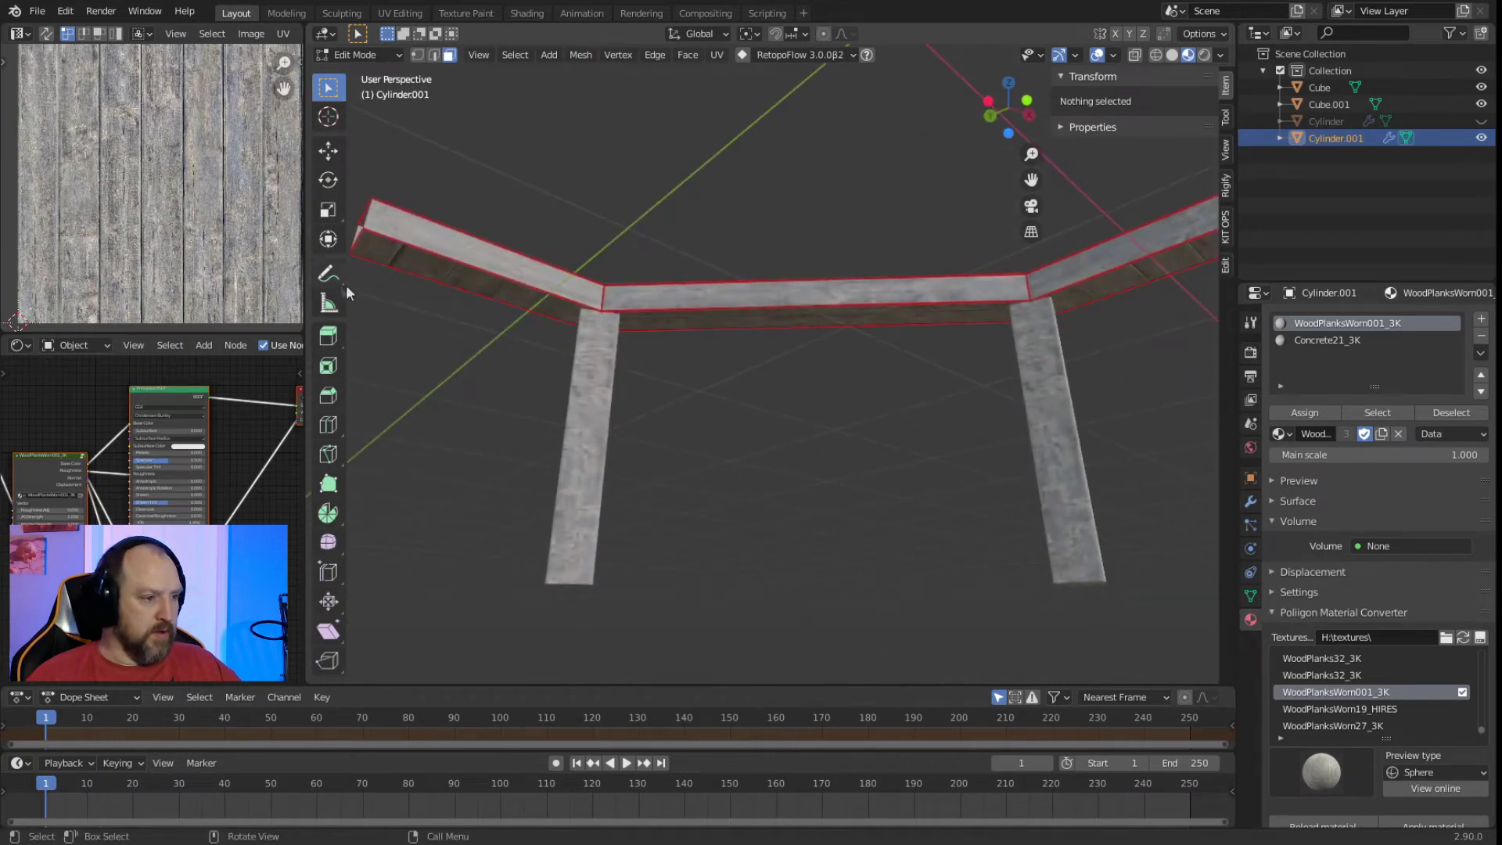
left_click(414, 250)
left_click(683, 326, "shift")
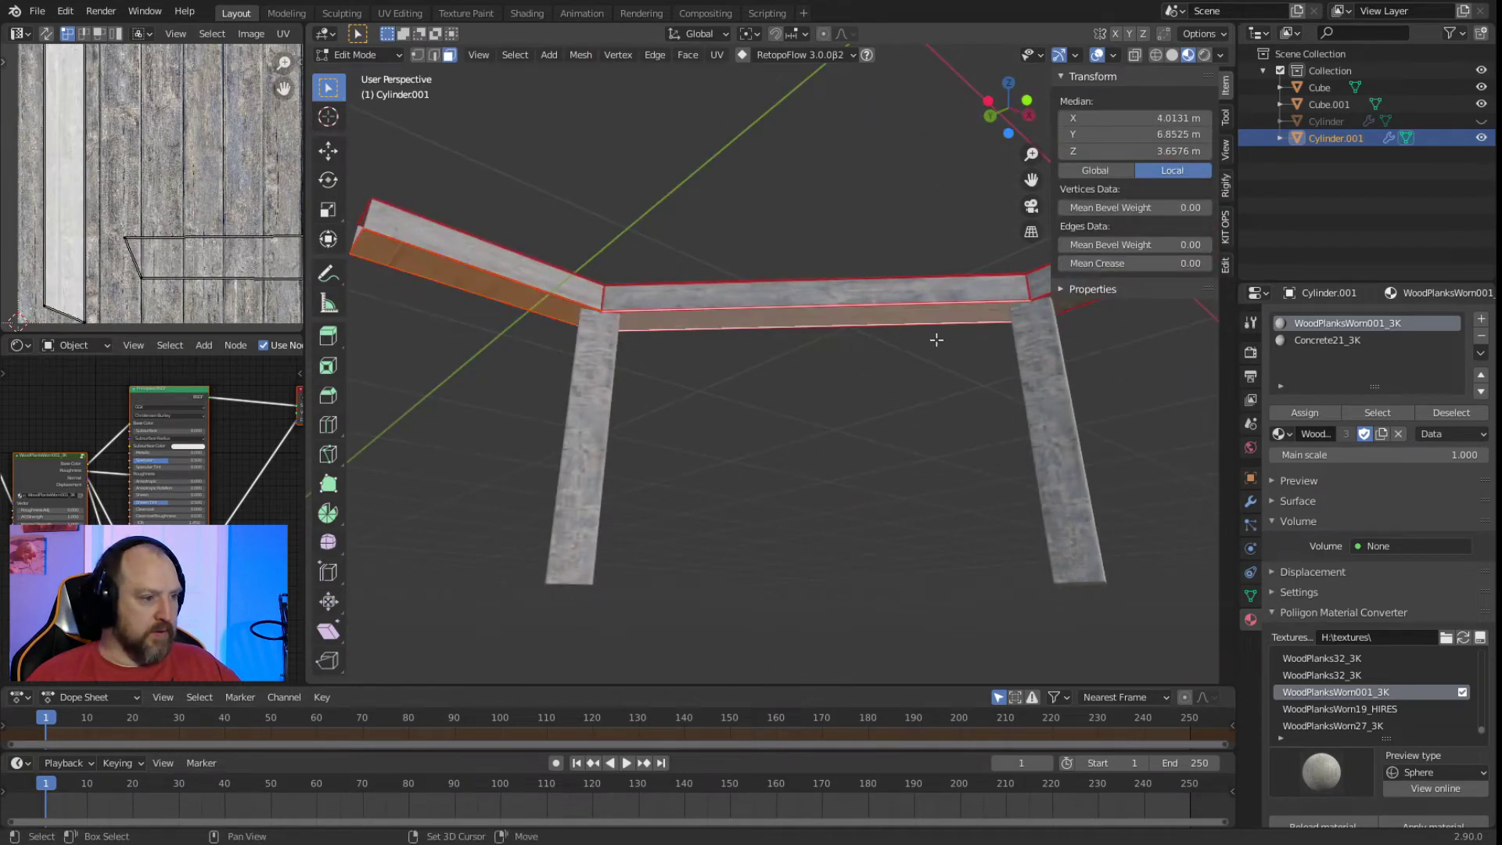
middle_click_drag(918, 369, 980, 353)
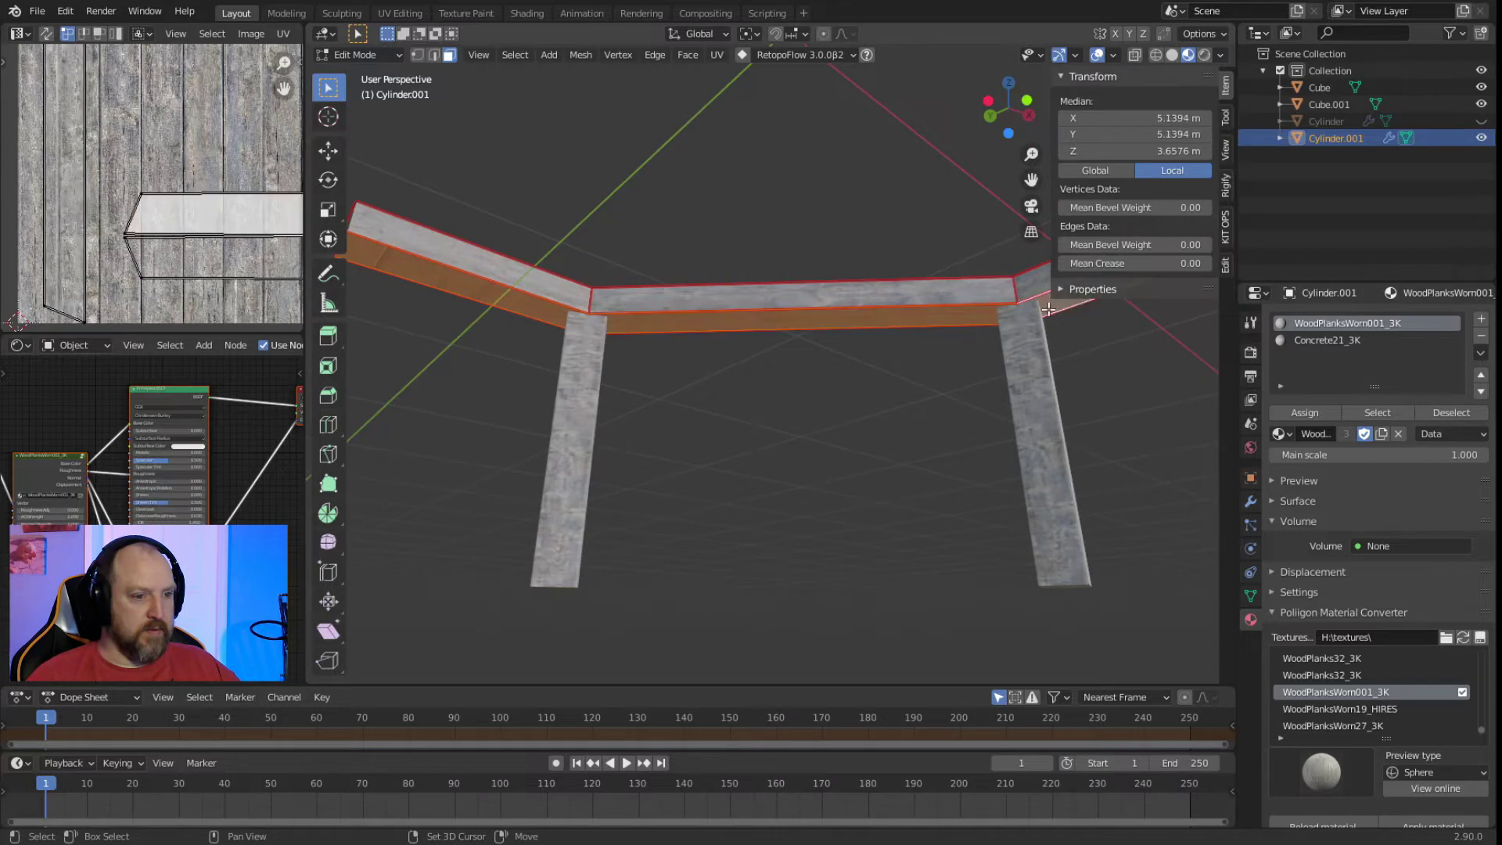
left_click(1046, 311, "shift")
scroll(181, 256, "down", 4)
scroll(183, 233, "up", 3)
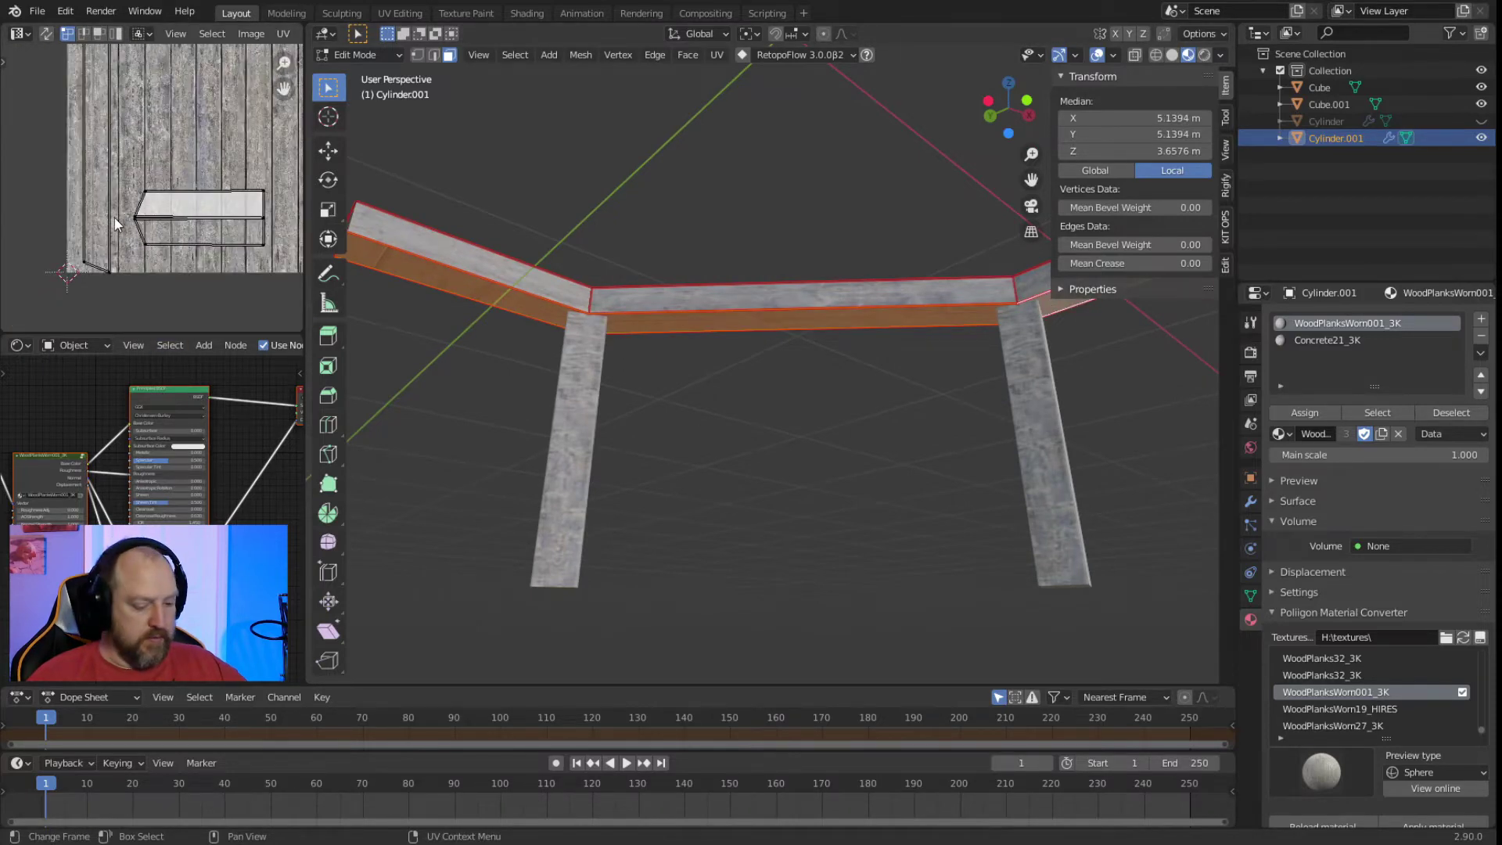
Move the vertical underside UV island onto a single plank of the wood texture.
key("l")
key("g")
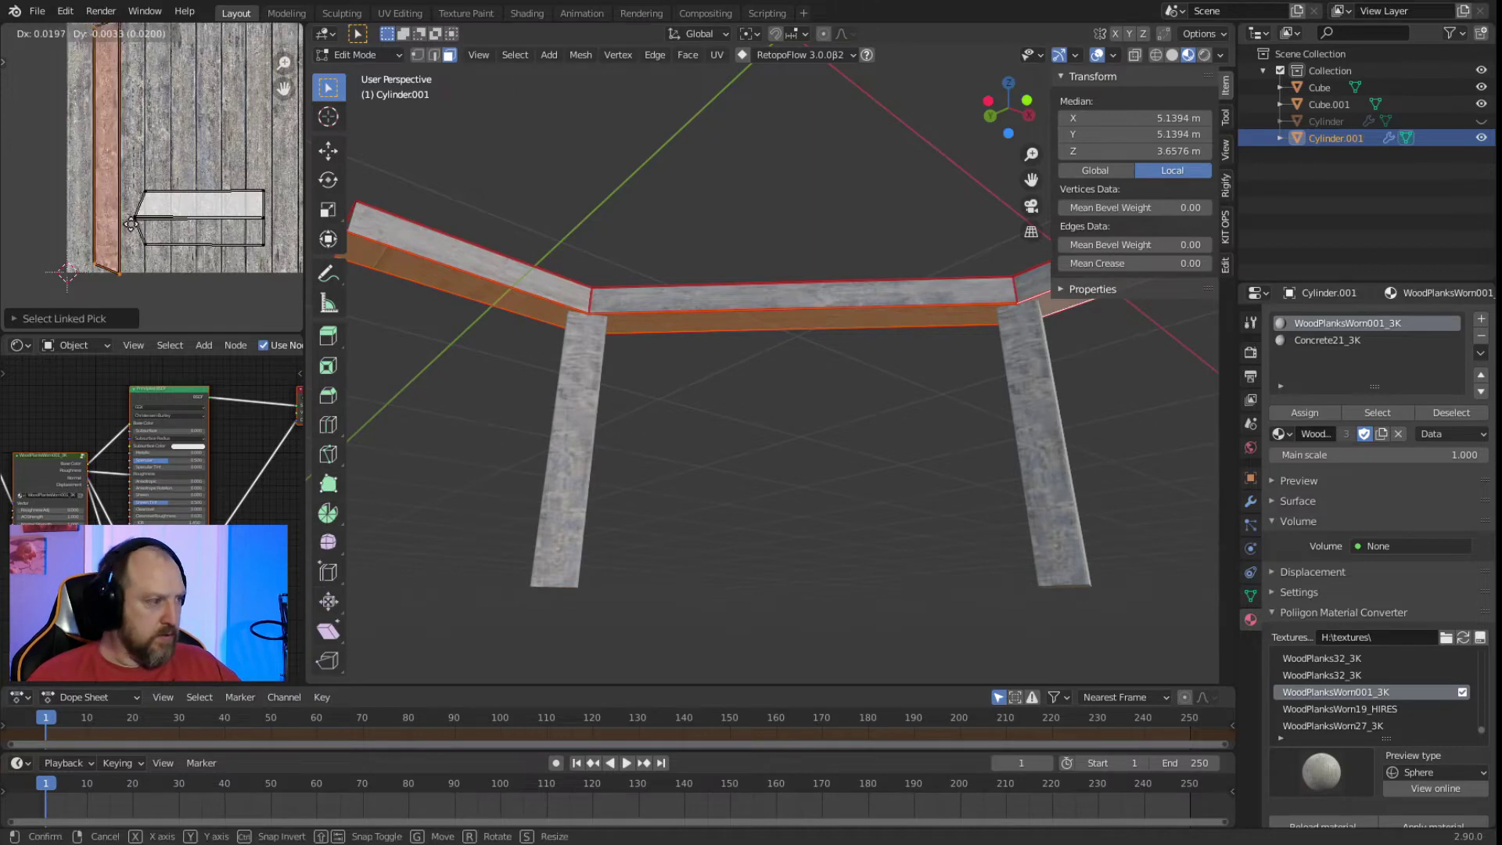
left_click(124, 260)
scroll(124, 261, "up", 3)
middle_click_drag(124, 261, 213, 199)
scroll(213, 199, "up", 3)
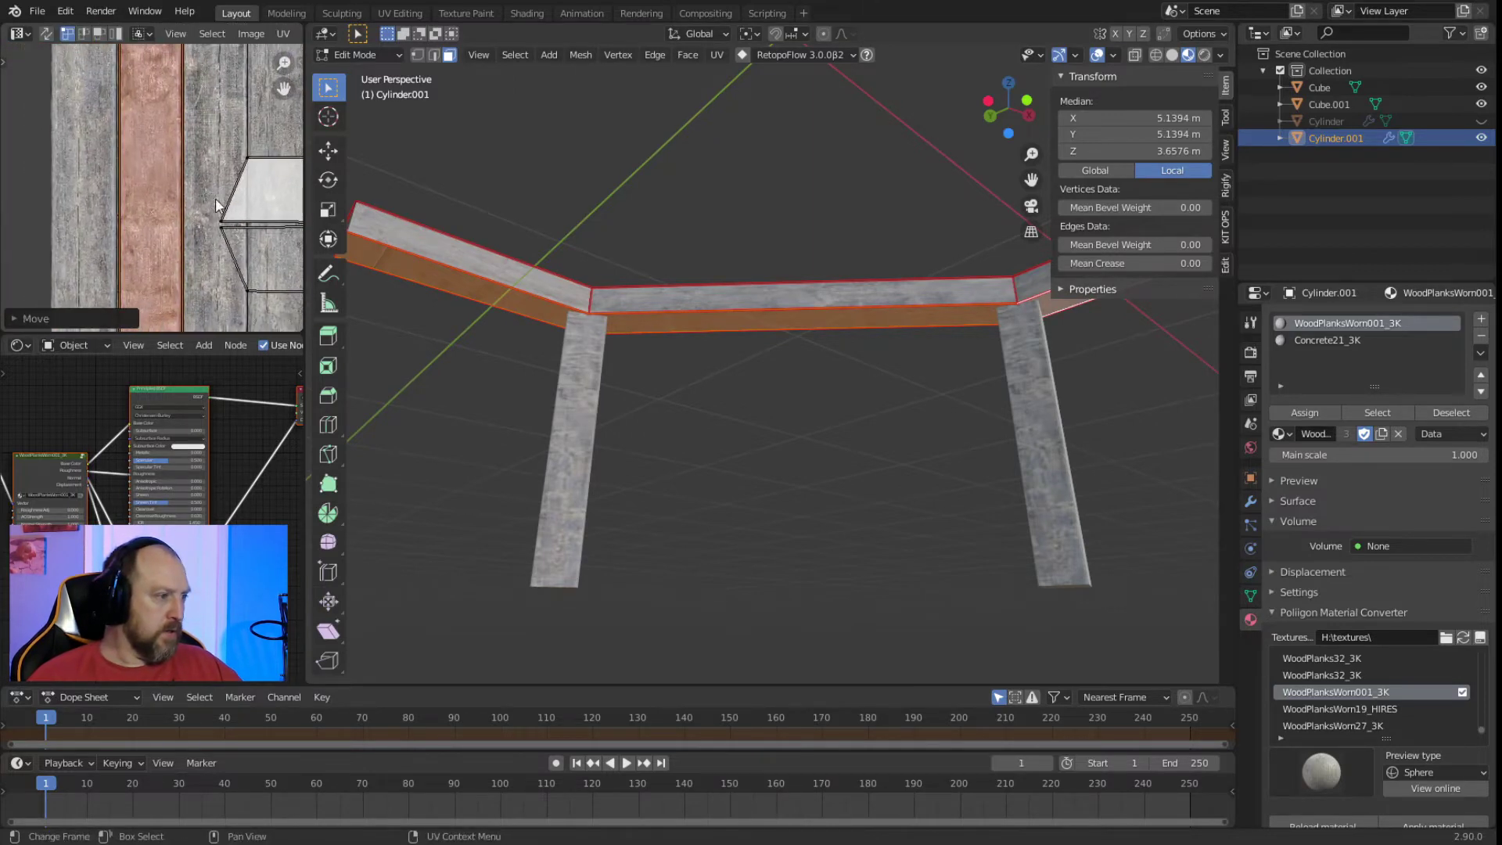
scroll(199, 200, "up", 2)
left_click(166, 266)
middle_click_drag(199, 186, 198, 292)
Shift the selected UV island edge horizontally along the X axis to fit the plank.
left_click(180, 98)
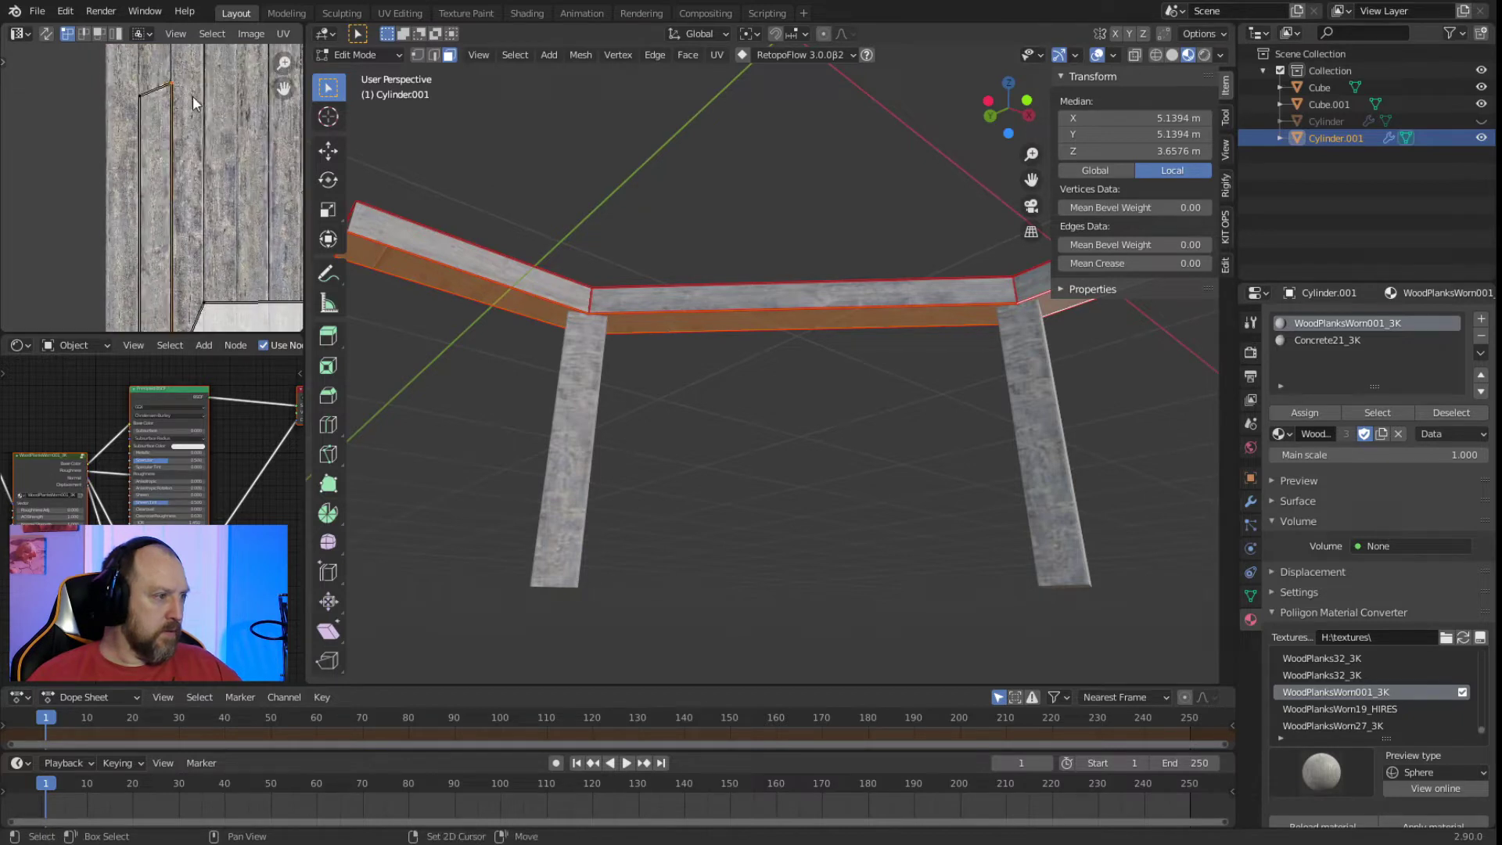
key("g")
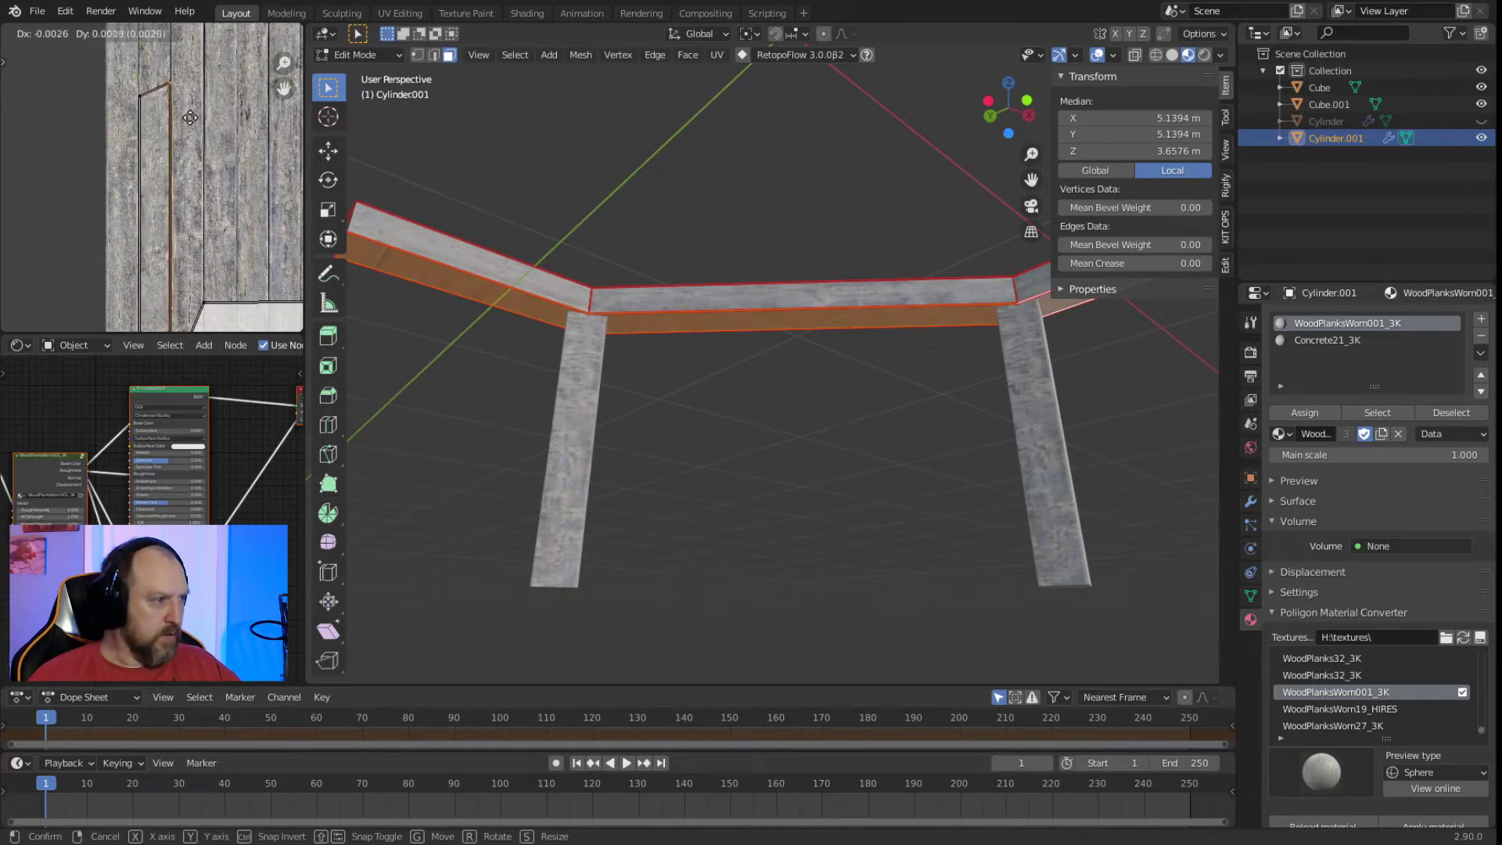
key("x")
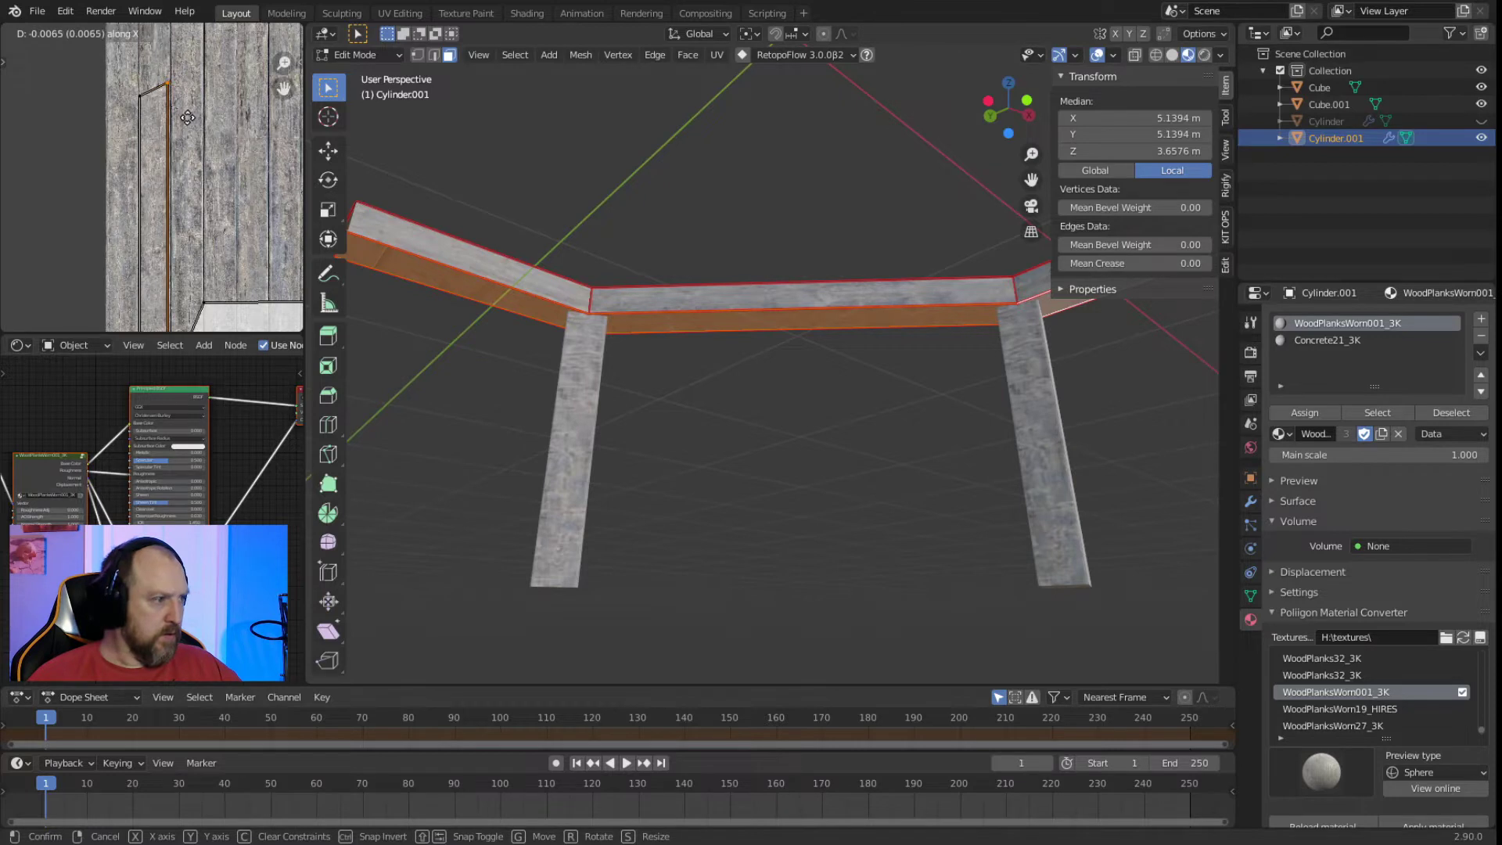
left_click(189, 122)
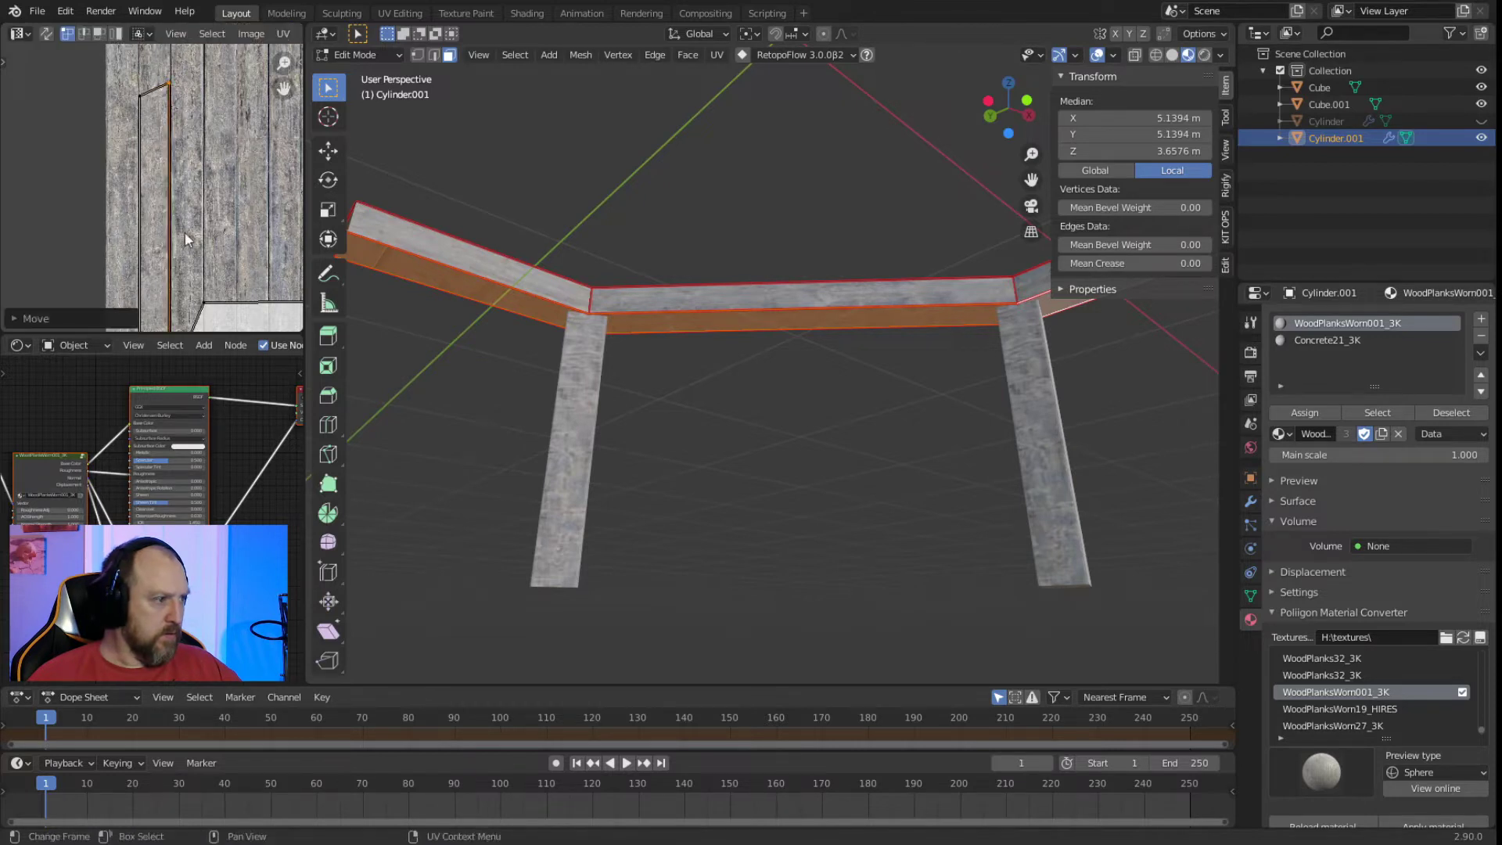
scroll(174, 227, "down", 2)
Hide the selected UVs, reveal the hidden beam faces, then undo the reveal.
left_click(219, 291)
key("h")
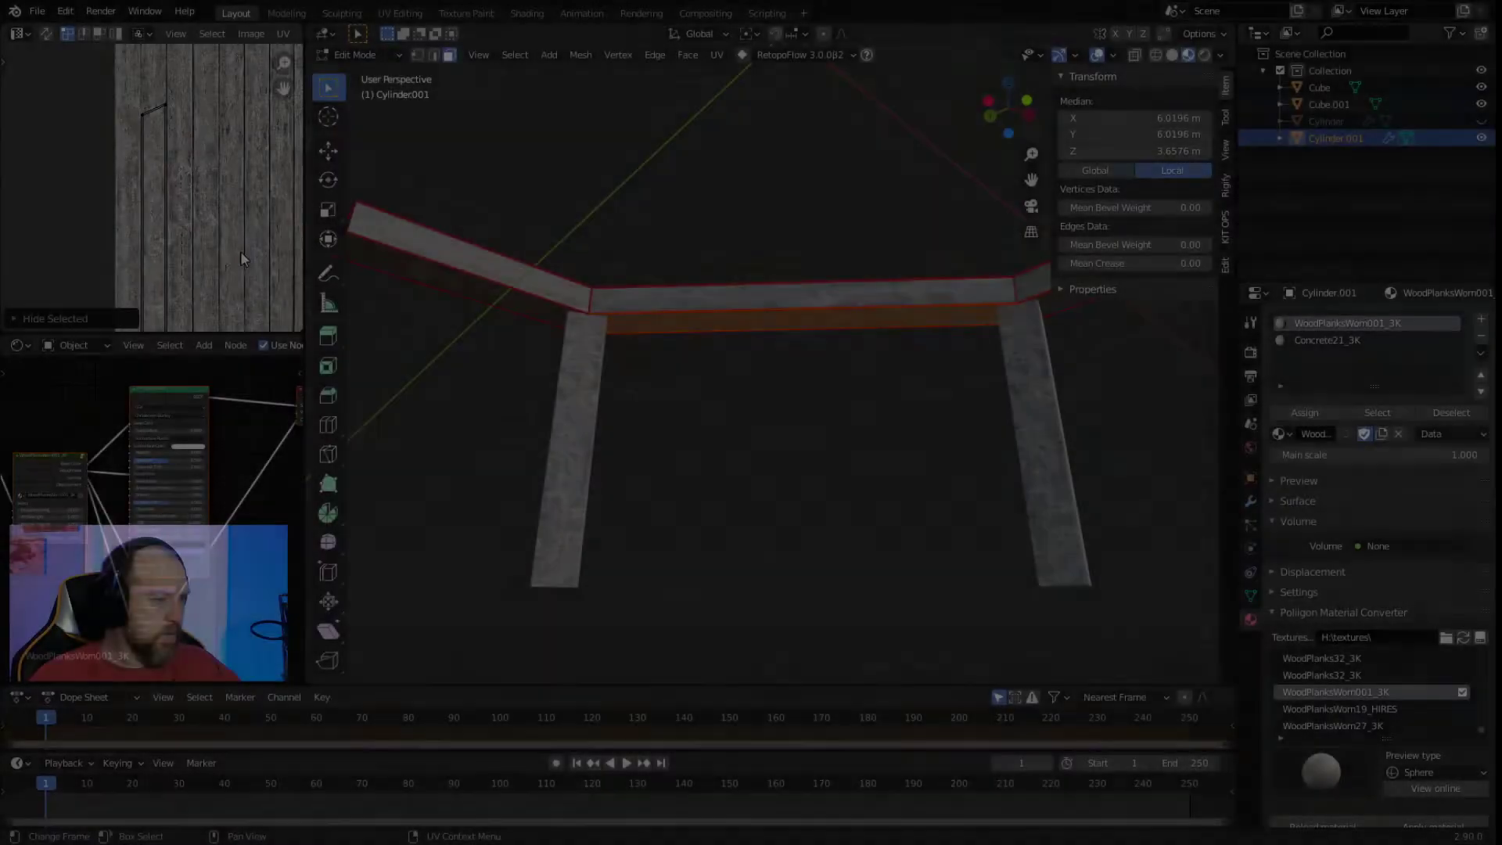
key("alt+h")
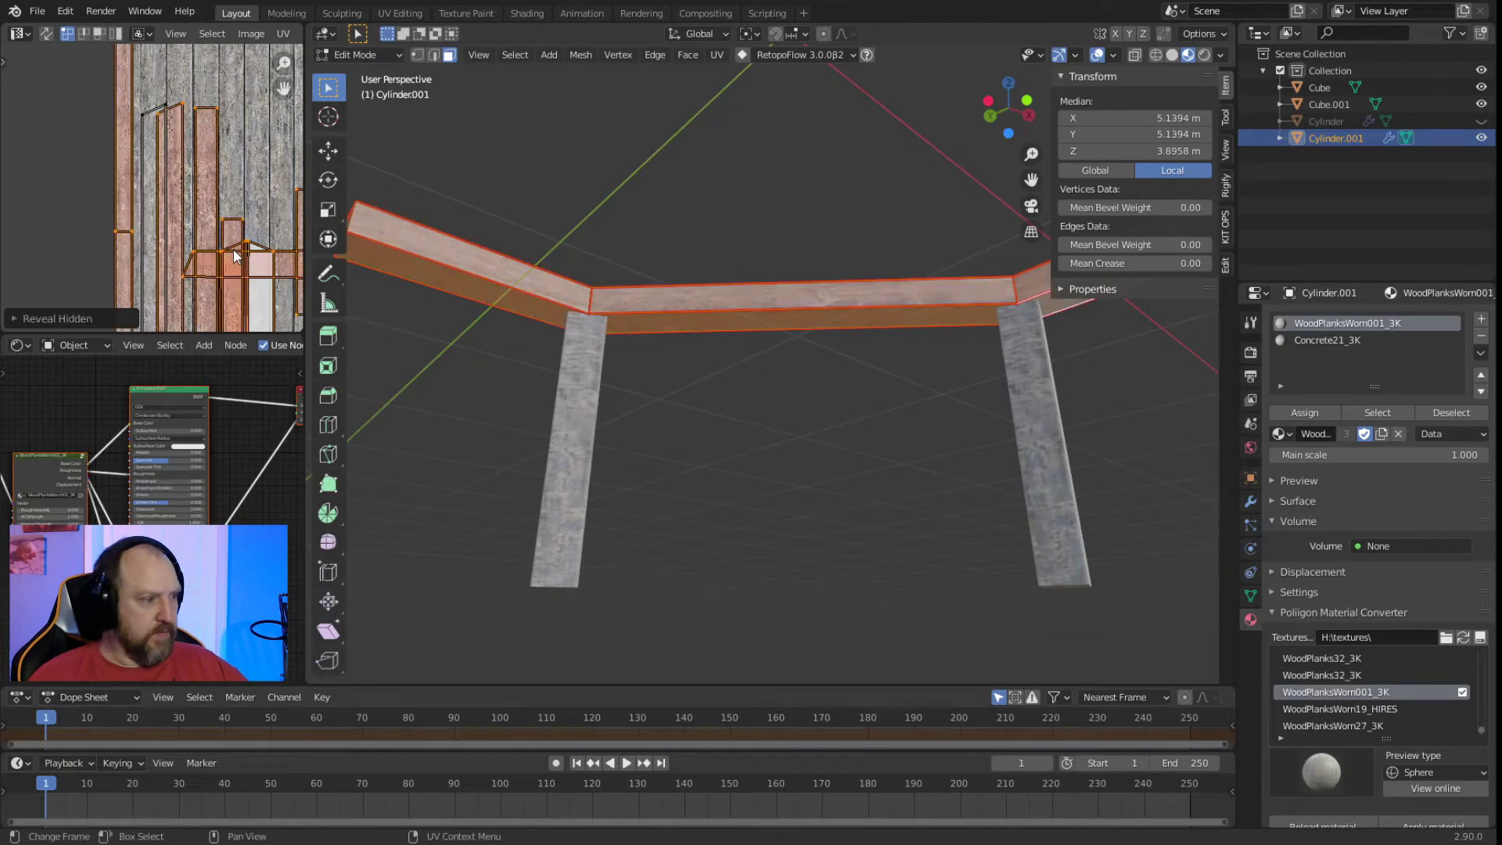
scroll(230, 252, "down", 4)
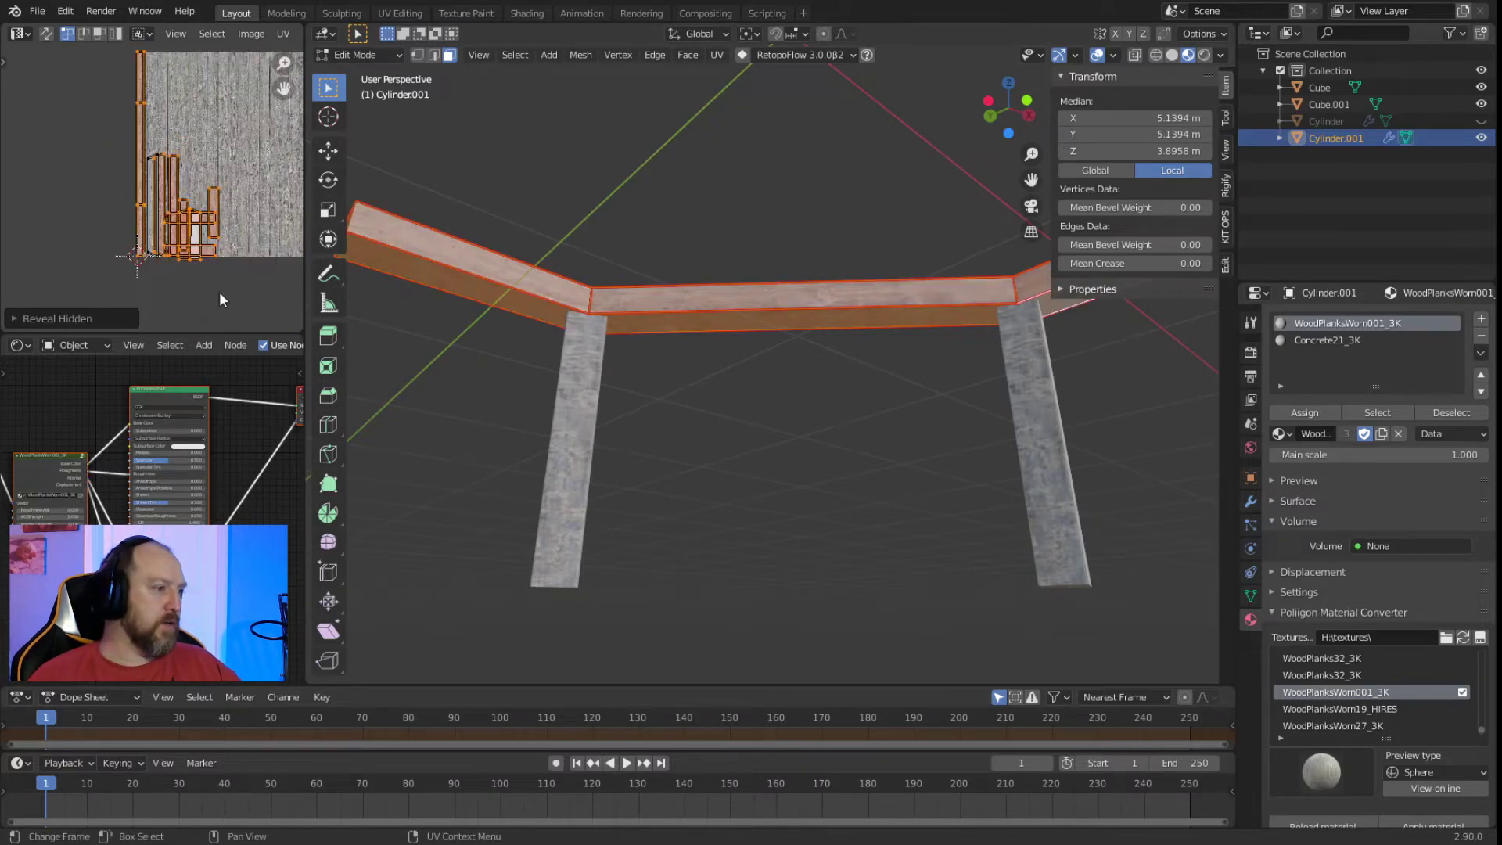
key("ctrl+z")
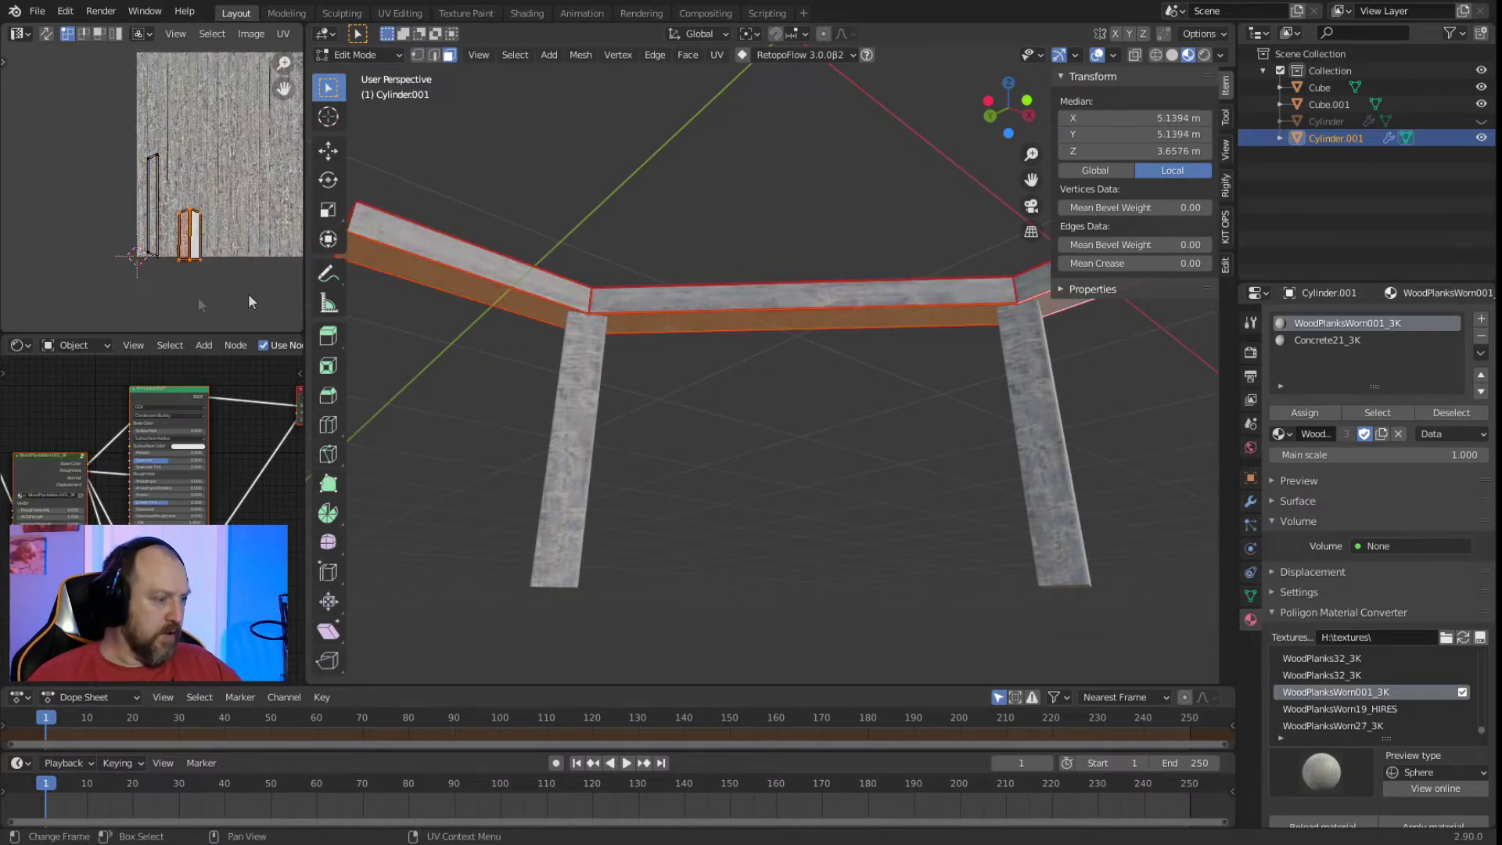
scroll(244, 286, "up", 4)
scroll(220, 276, "up", 2)
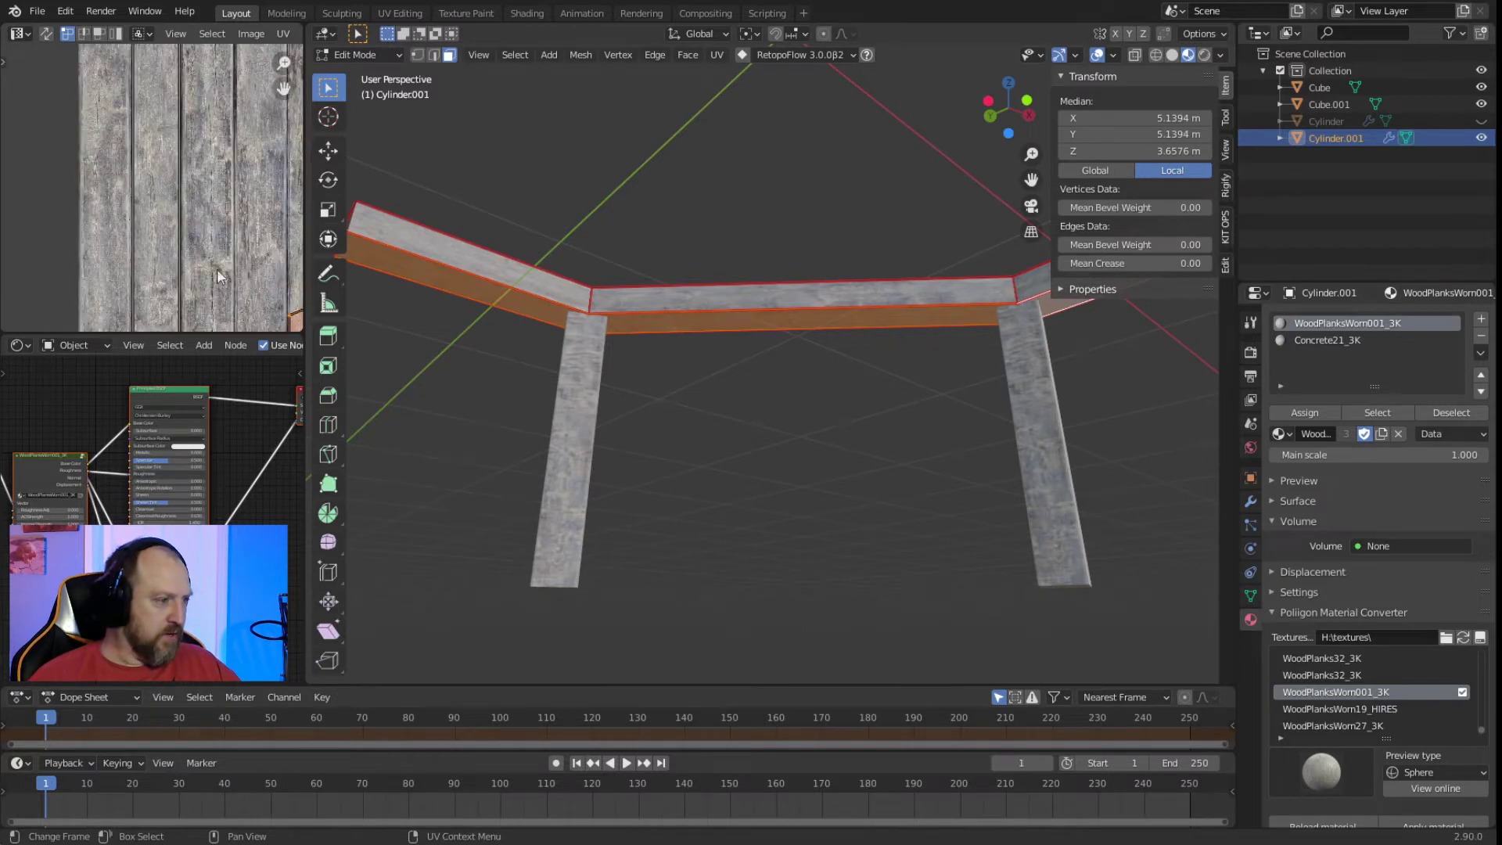
Reposition the selected UV island onto its plank and clear the selection.
key("g")
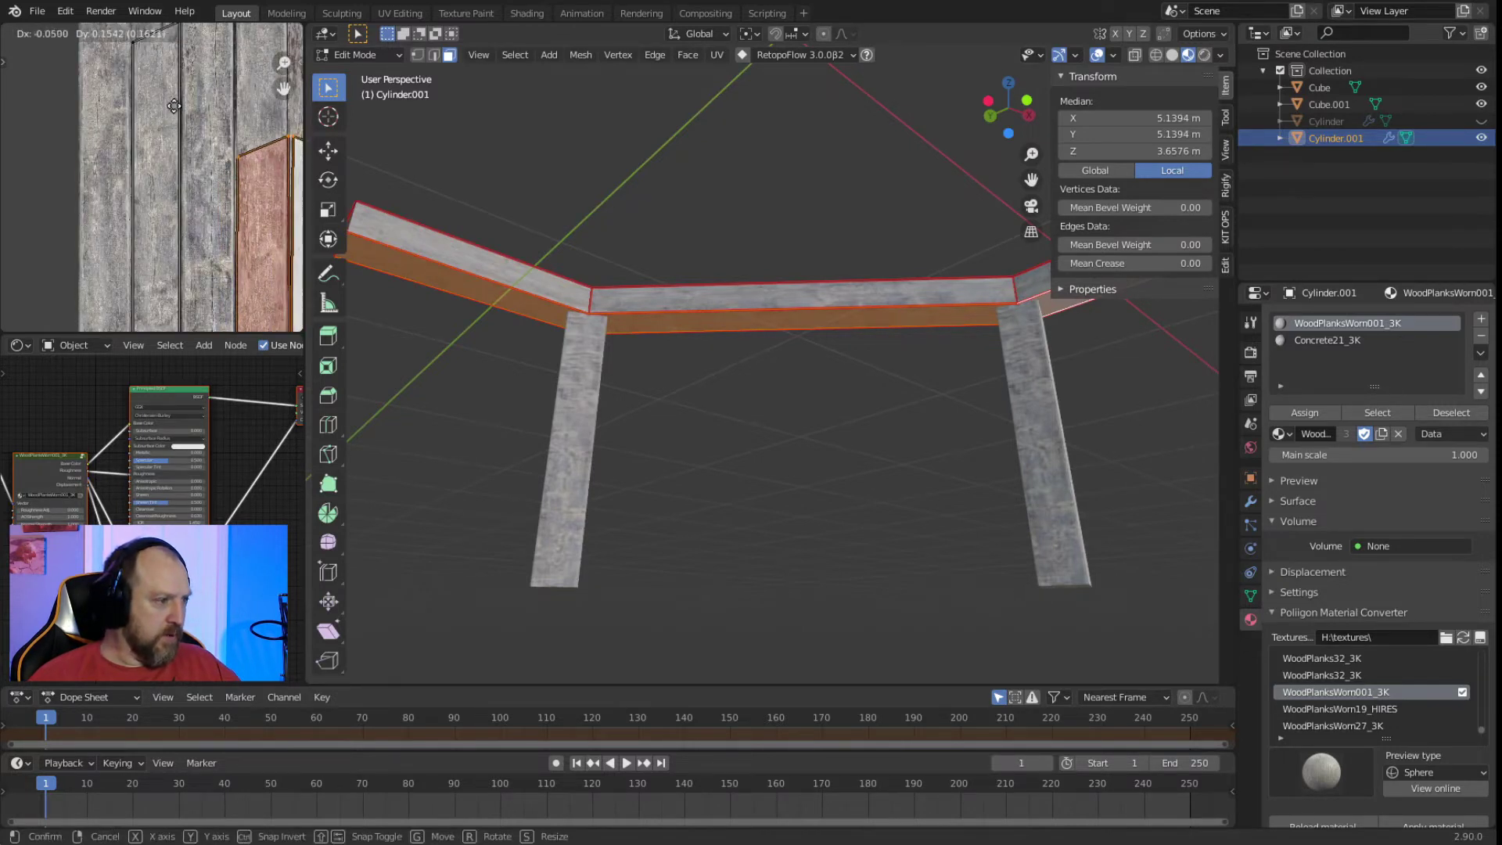
left_click(174, 104)
scroll(174, 162, "down", 2)
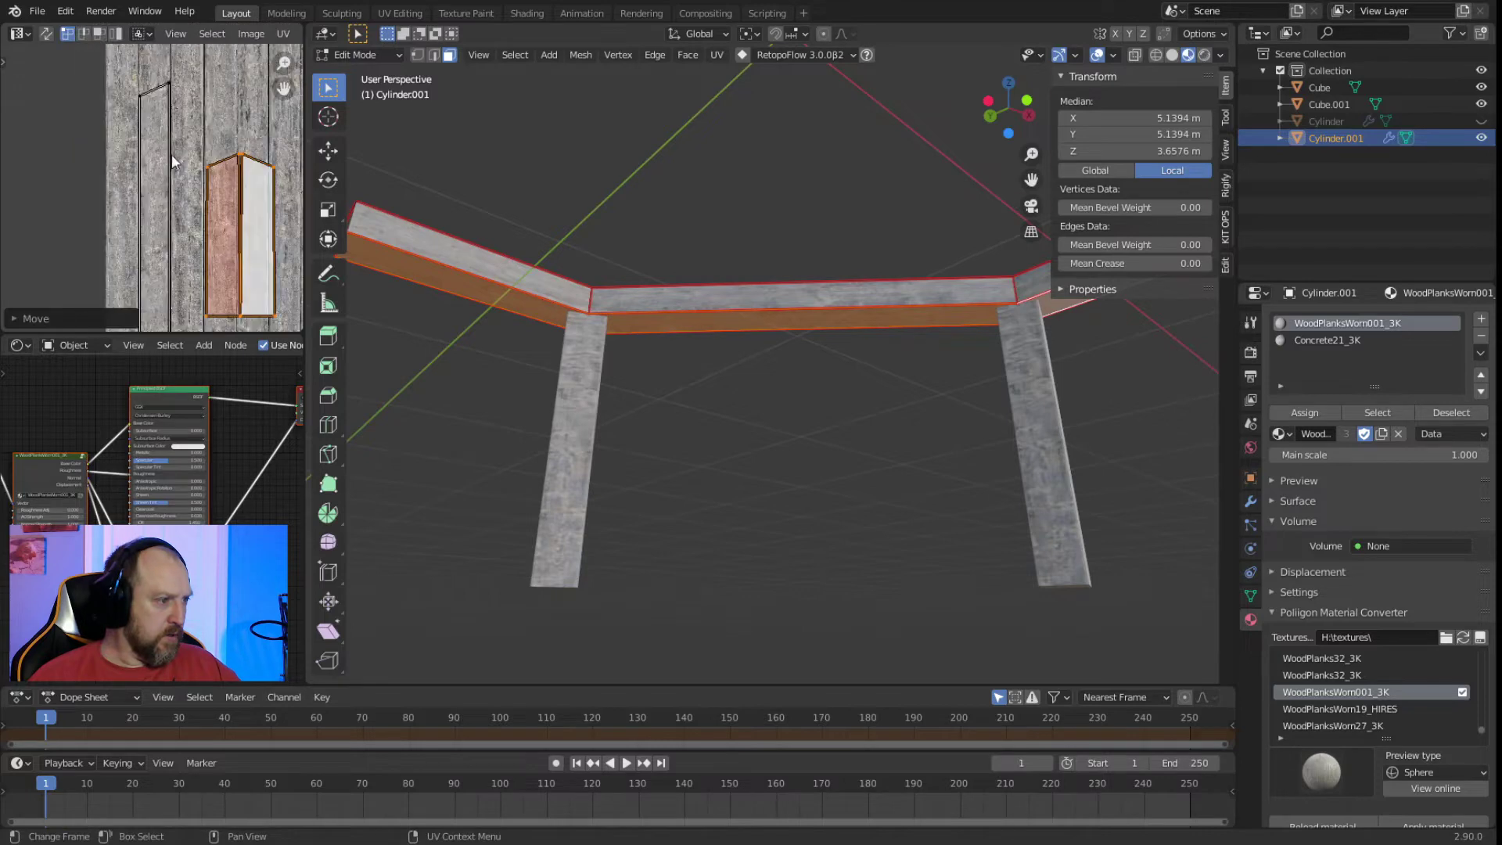
left_click(161, 251)
scroll(235, 193, "up", 2)
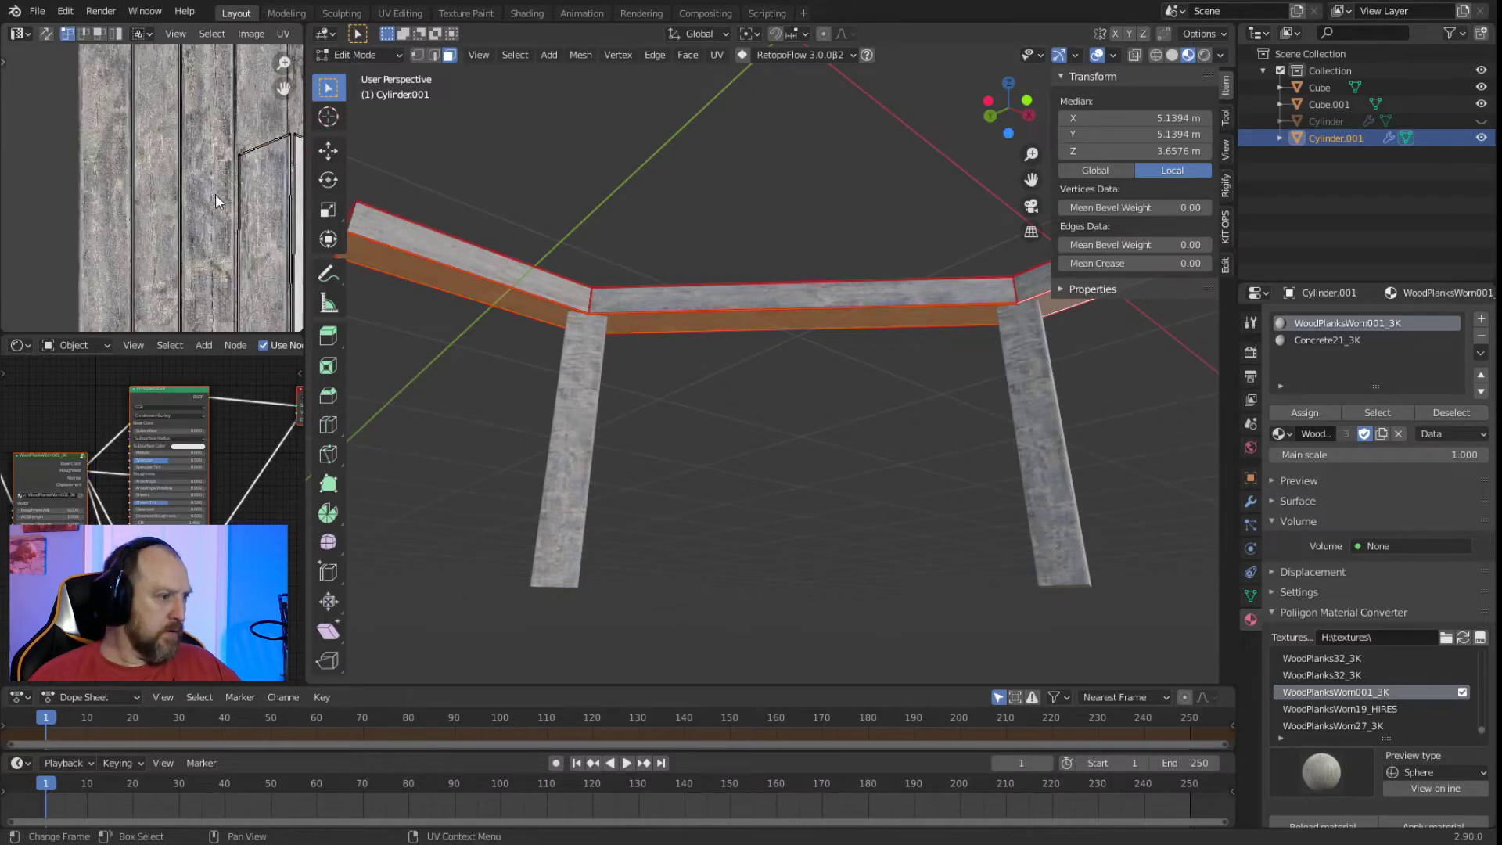
middle_click_drag(194, 190, 139, 119)
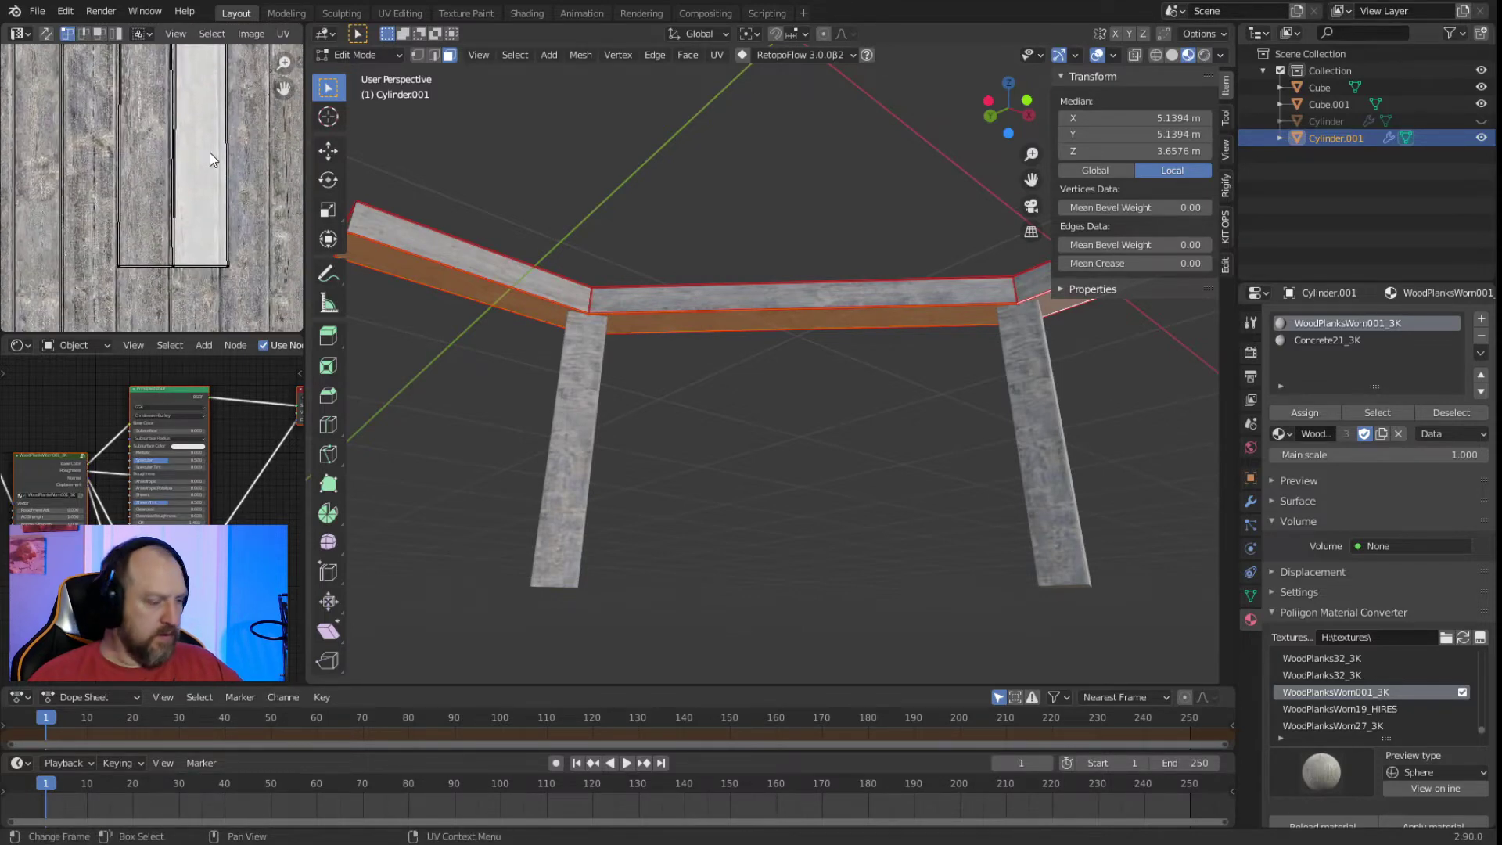
Move a complete UV island right onto the next plank, aligning it to the plank edge.
key("l")
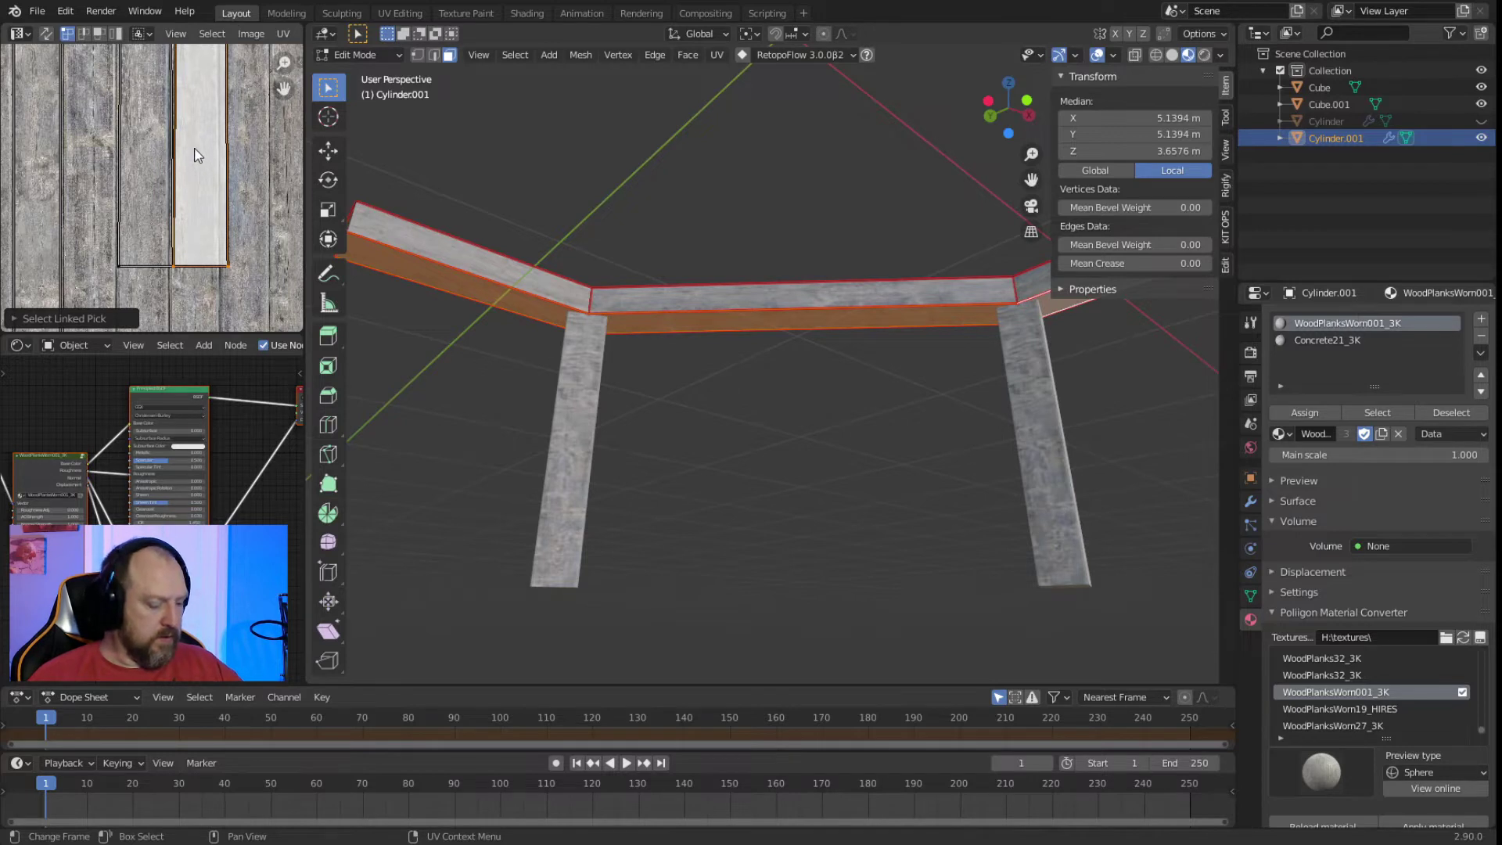
key("g")
left_click(232, 159)
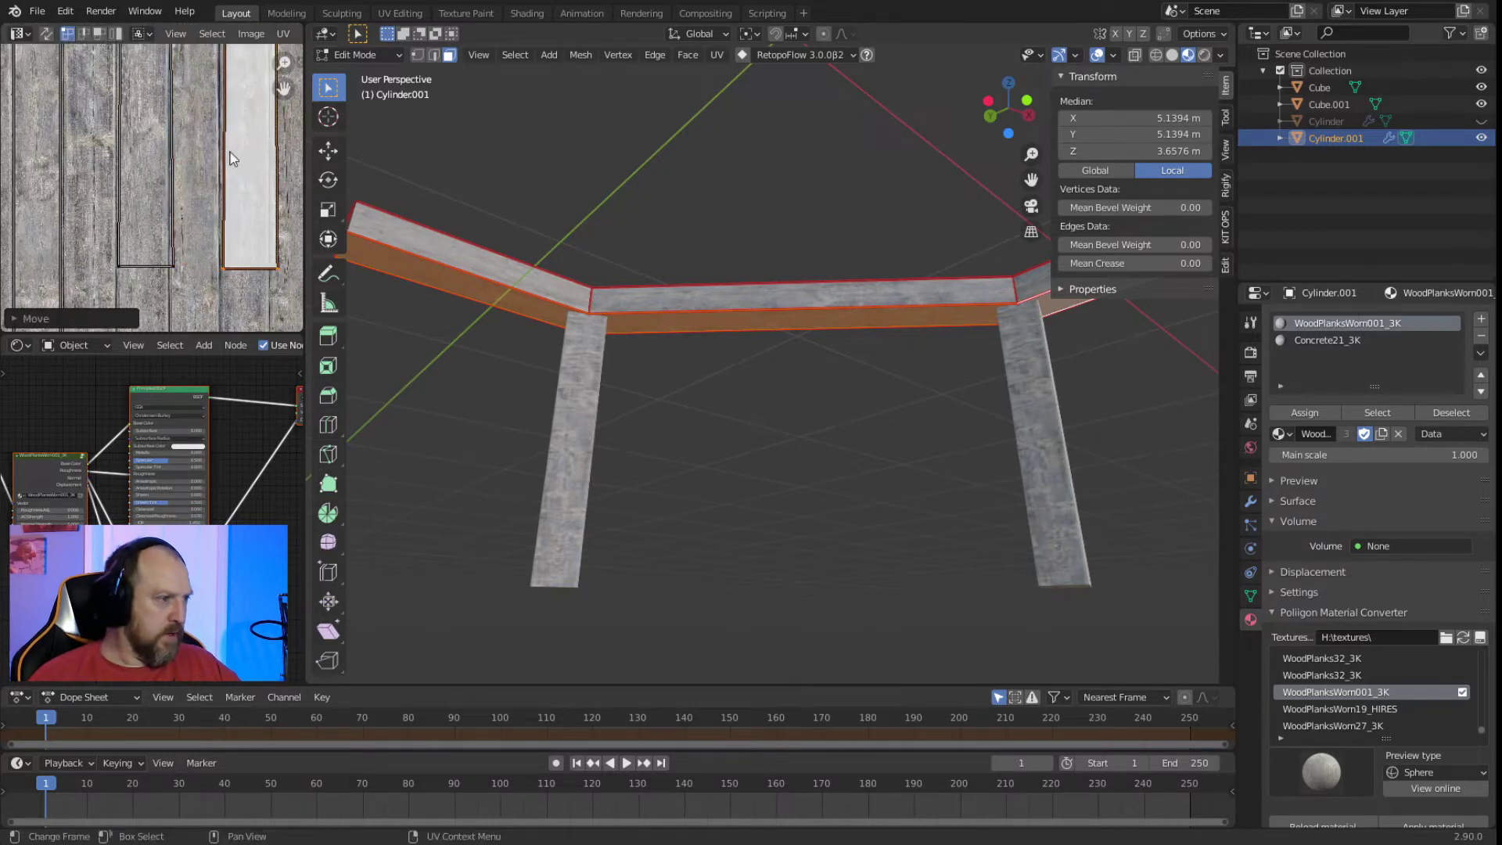
scroll(232, 151, "up", 3, "shift")
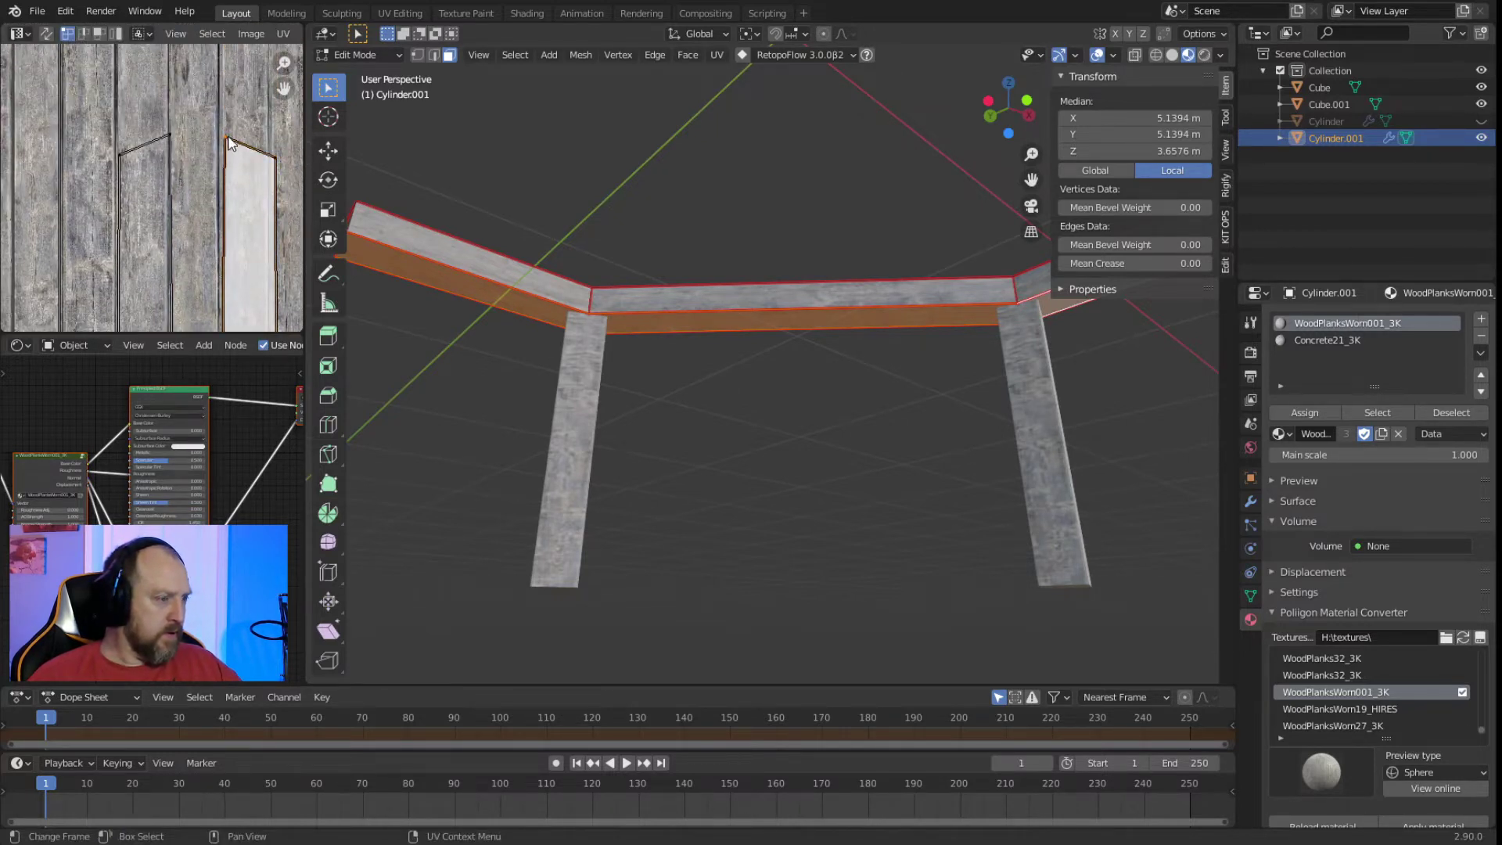
key("g")
left_click(231, 152)
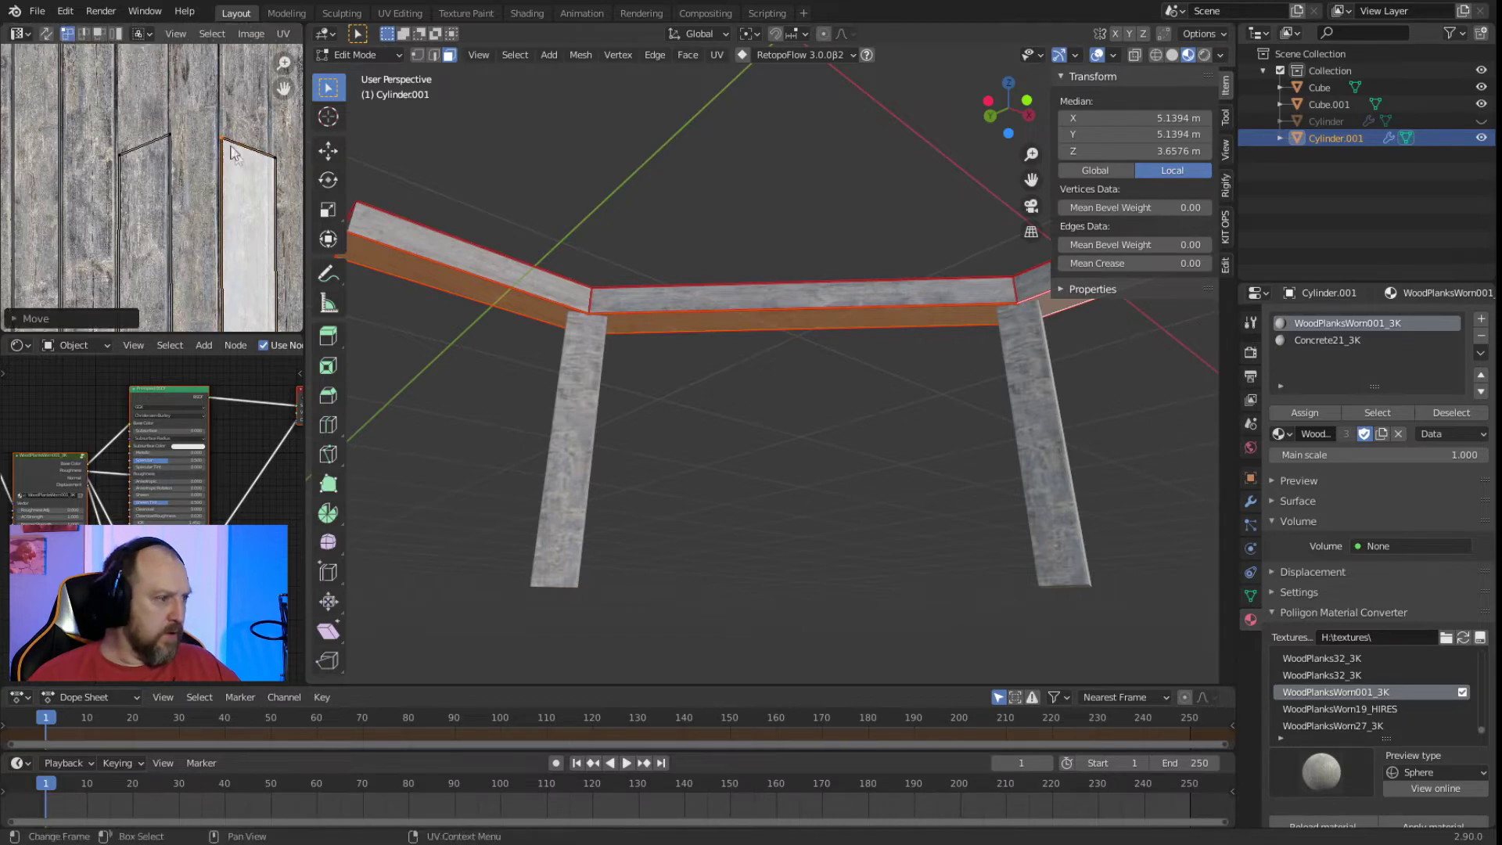
middle_click_drag(277, 167, 206, 32)
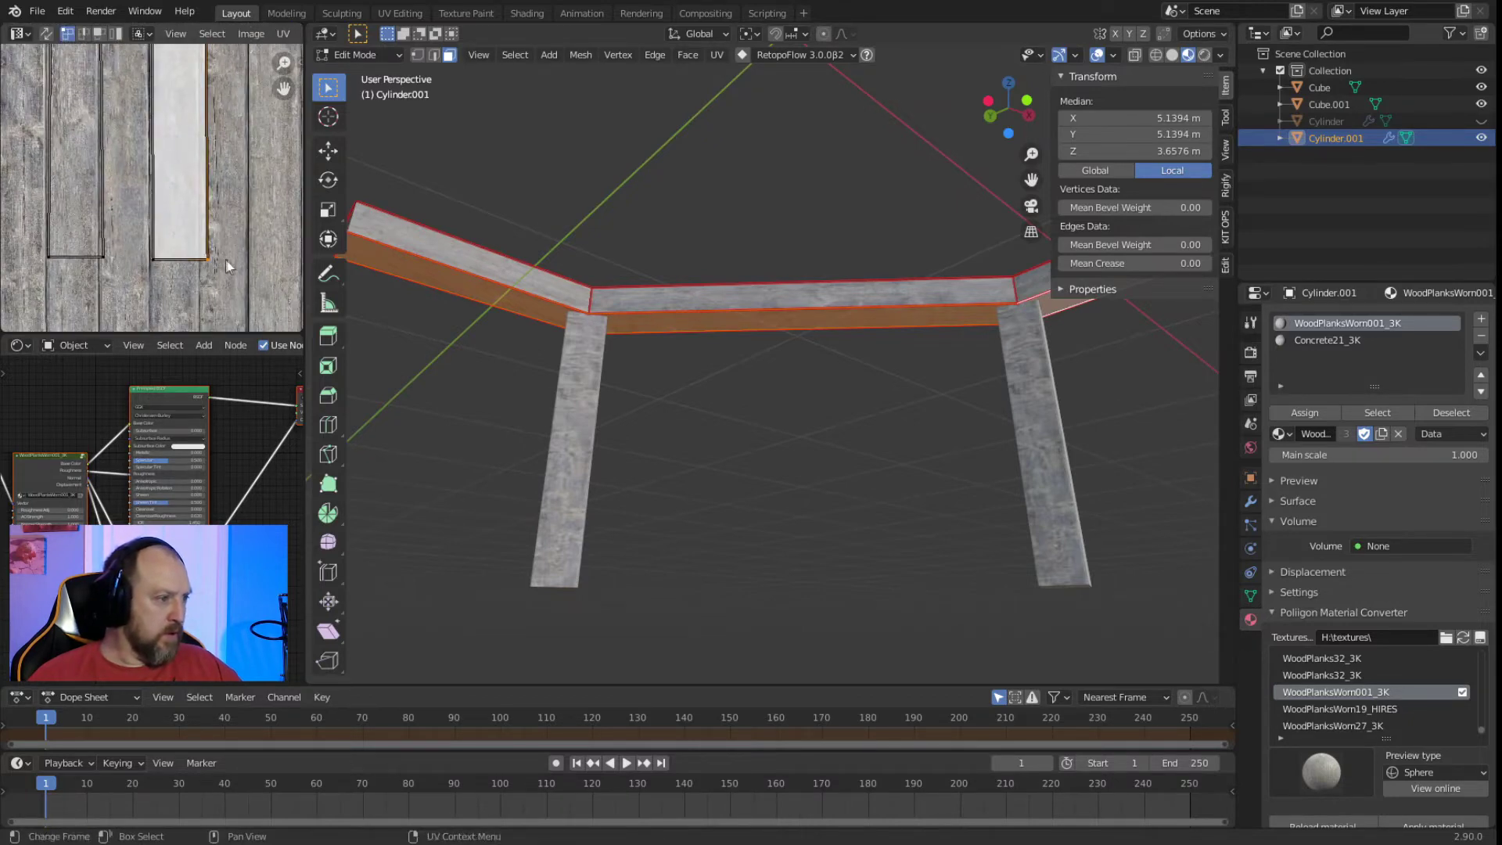
Shift two island edges horizontally onto plank boundaries, then deselect all faces.
key("g")
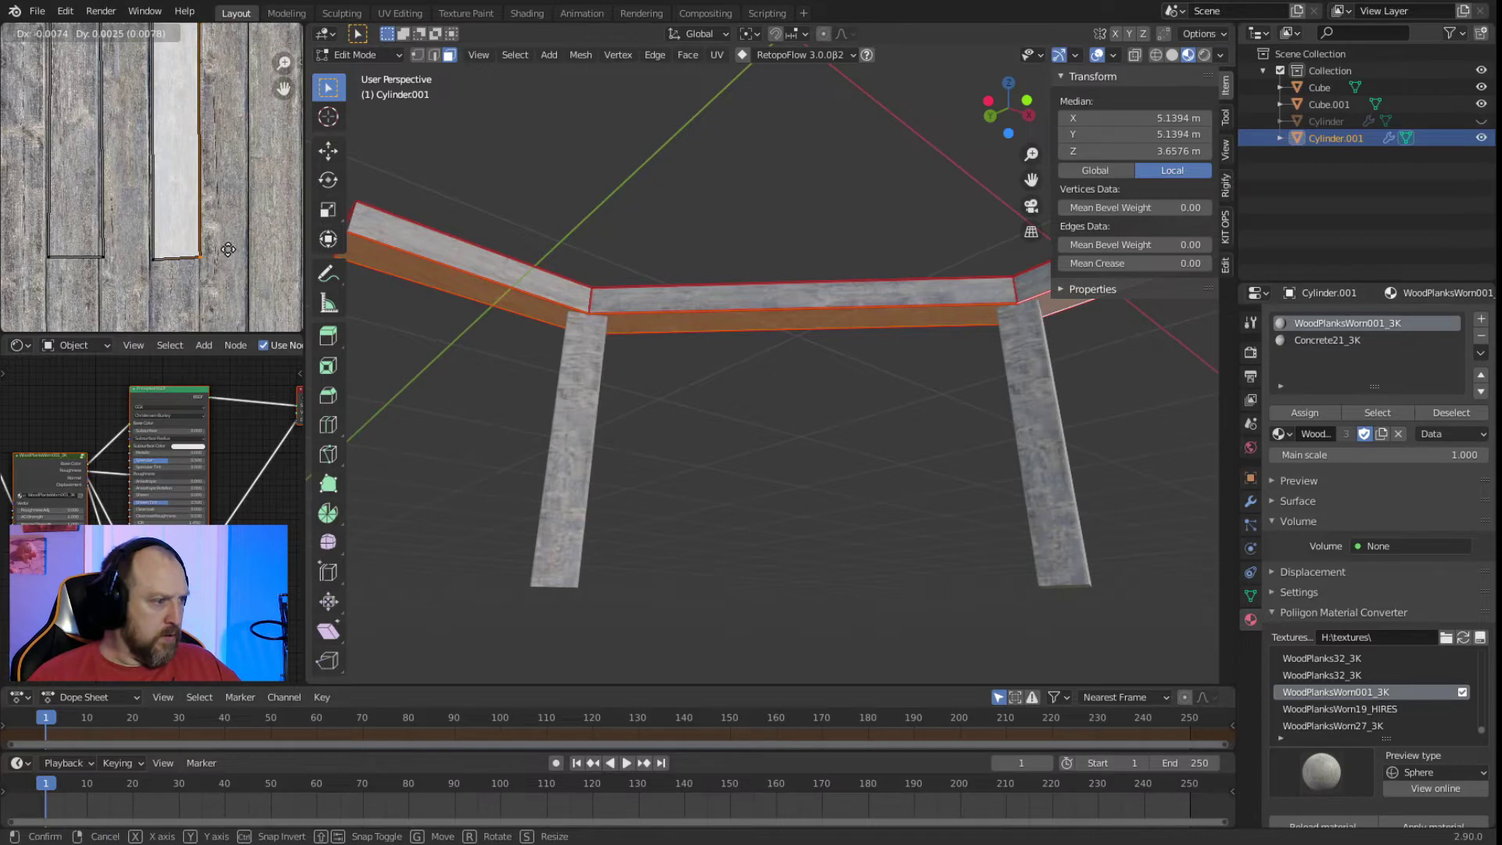
key("x")
left_click(222, 250)
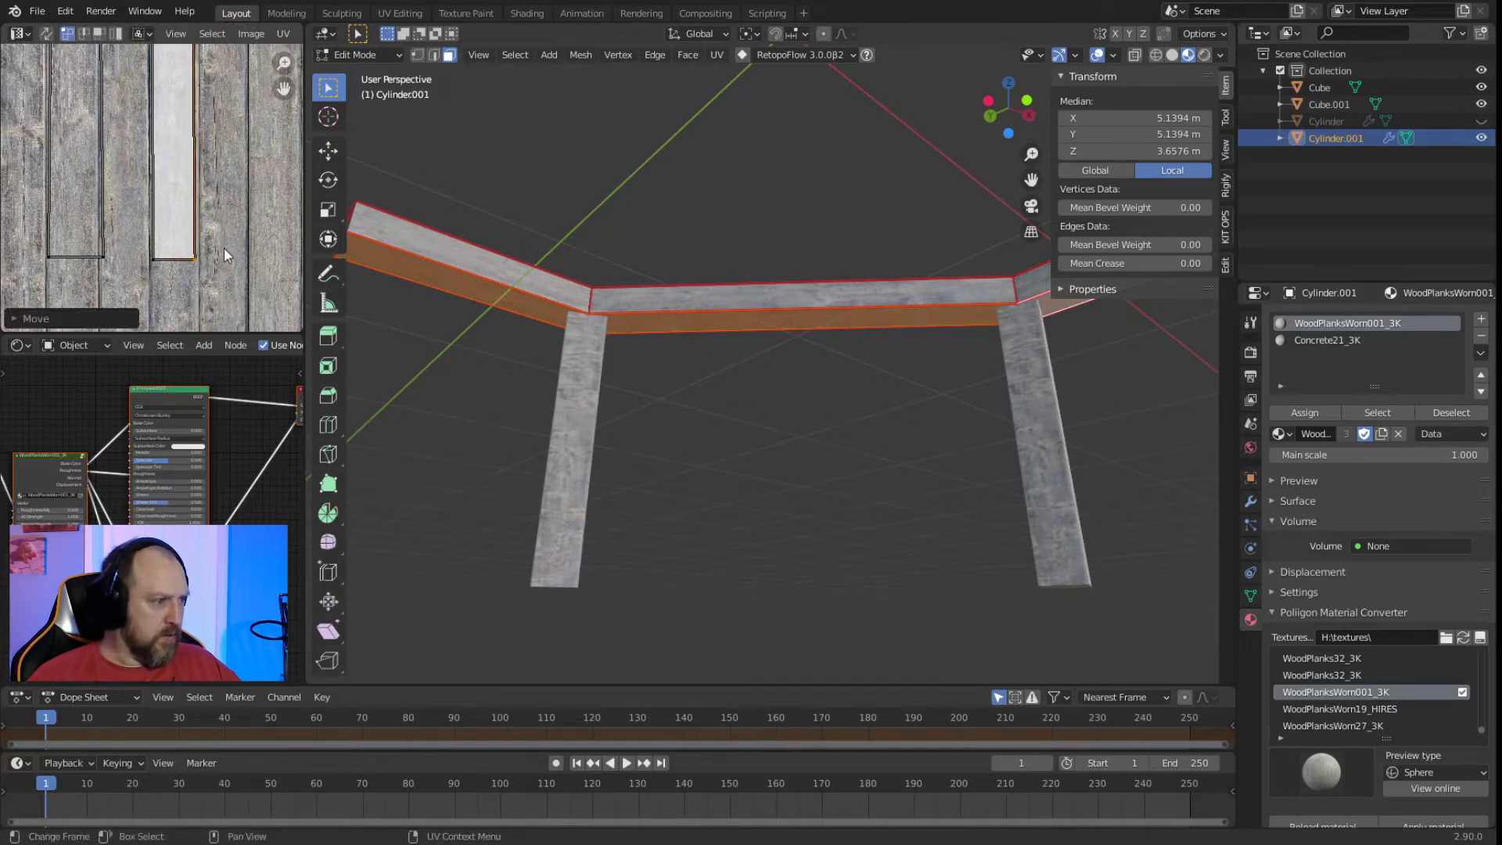
middle_click_drag(132, 47, 174, 71)
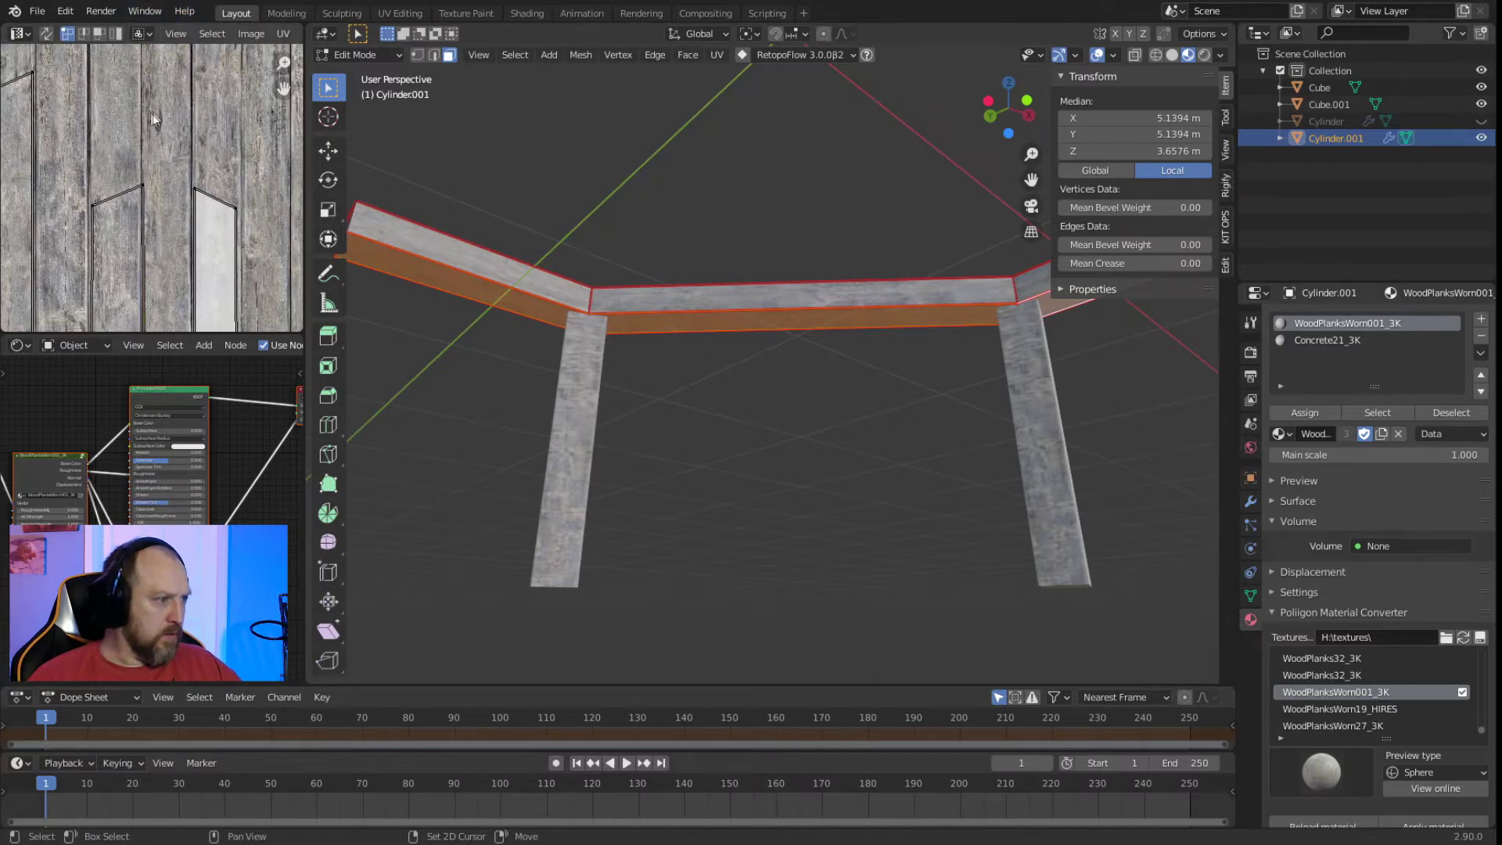
key("g")
key("x")
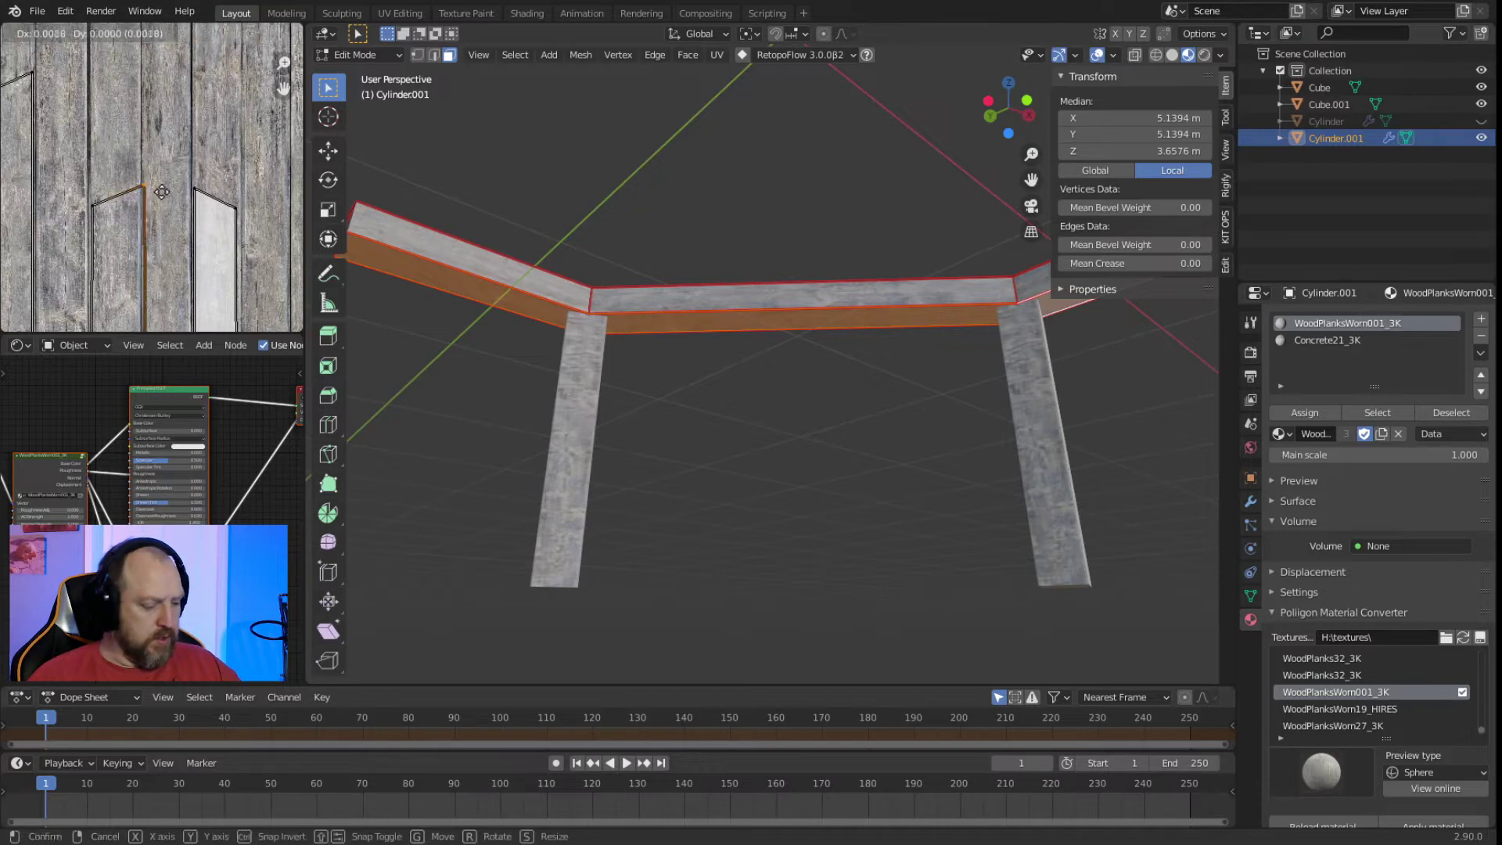
left_click(154, 192)
scroll(154, 192, "down", 4)
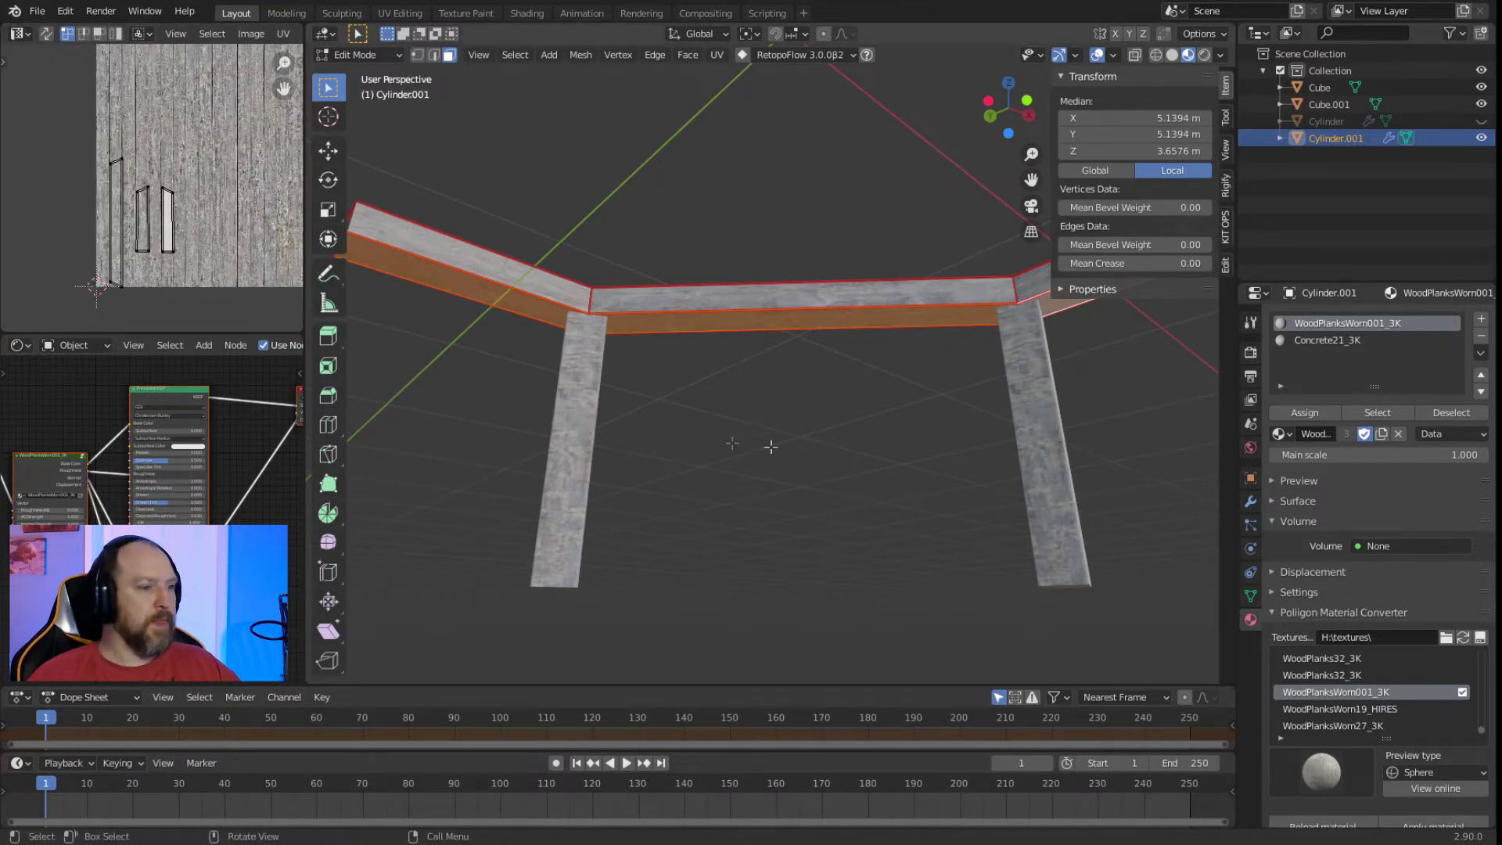
key("alt+a")
middle_click_drag(791, 402, 805, 488)
key("Tab")
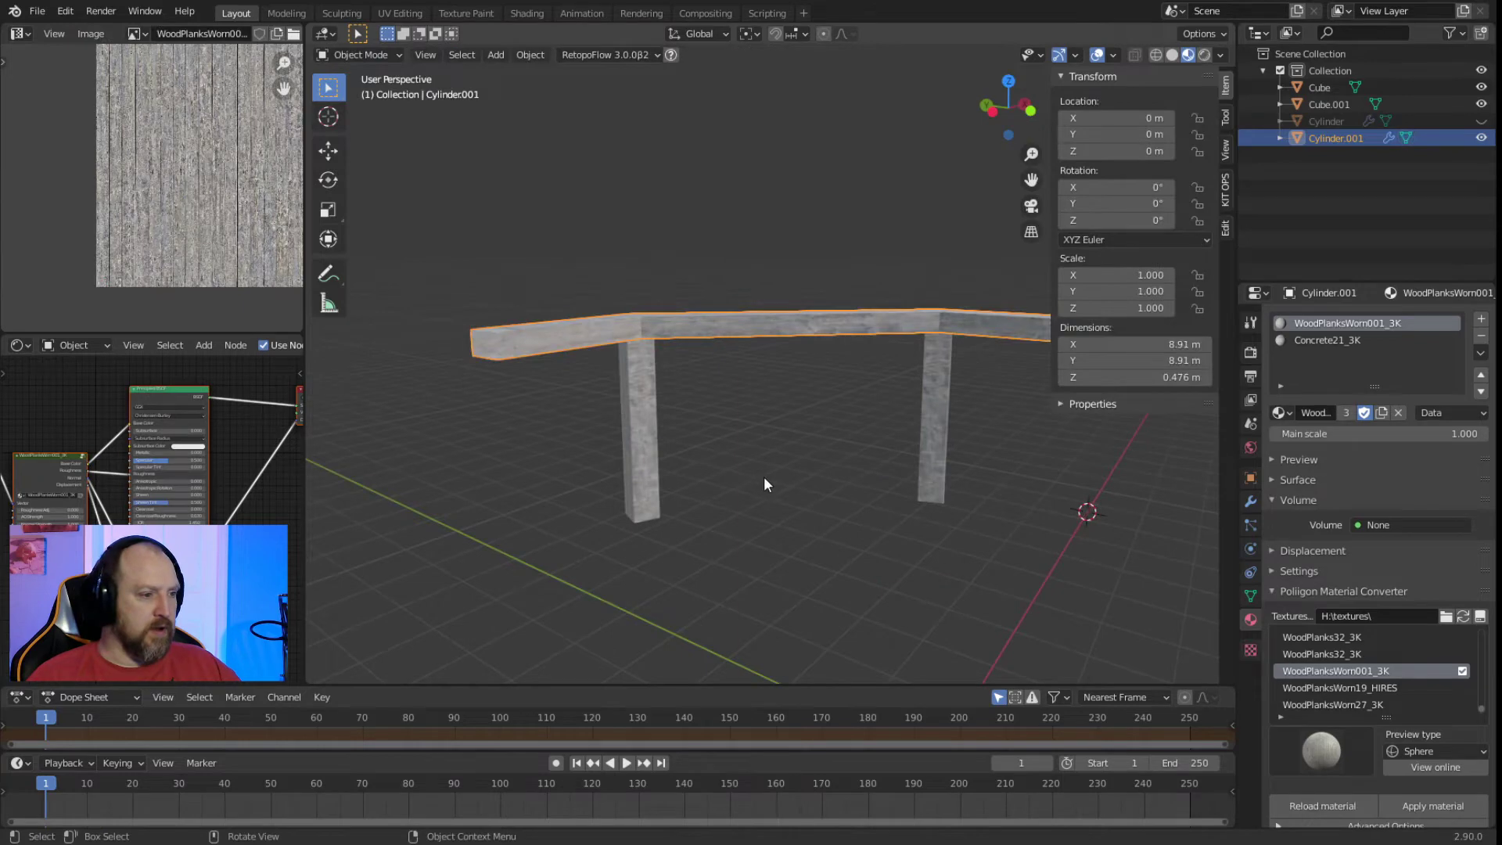
scroll(765, 470, "up", 5)
middle_click_drag(588, 345, 809, 400)
scroll(785, 311, "up", 2)
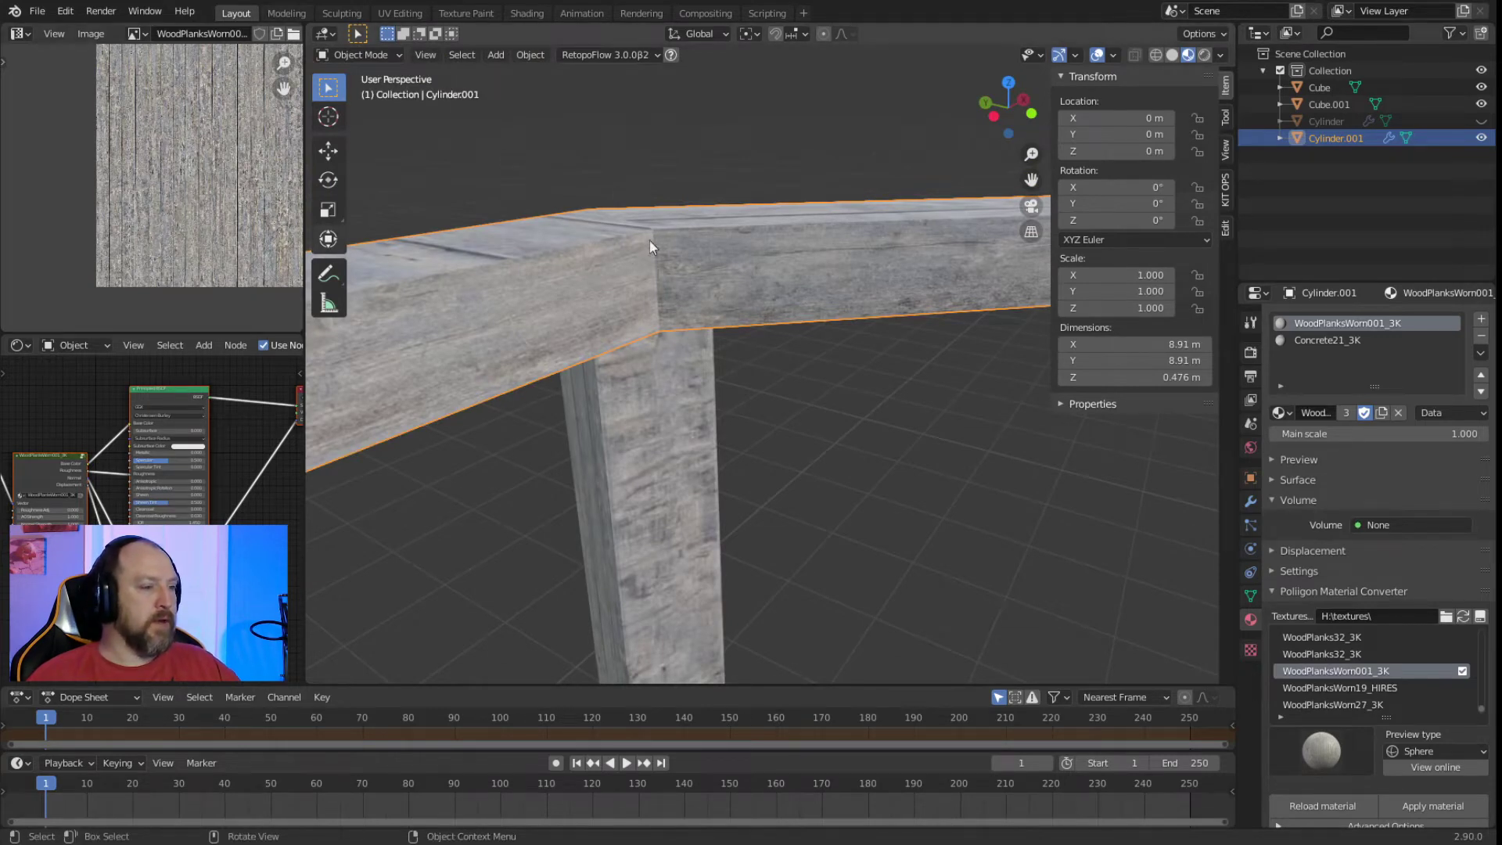
middle_click_drag(734, 369, 615, 407)
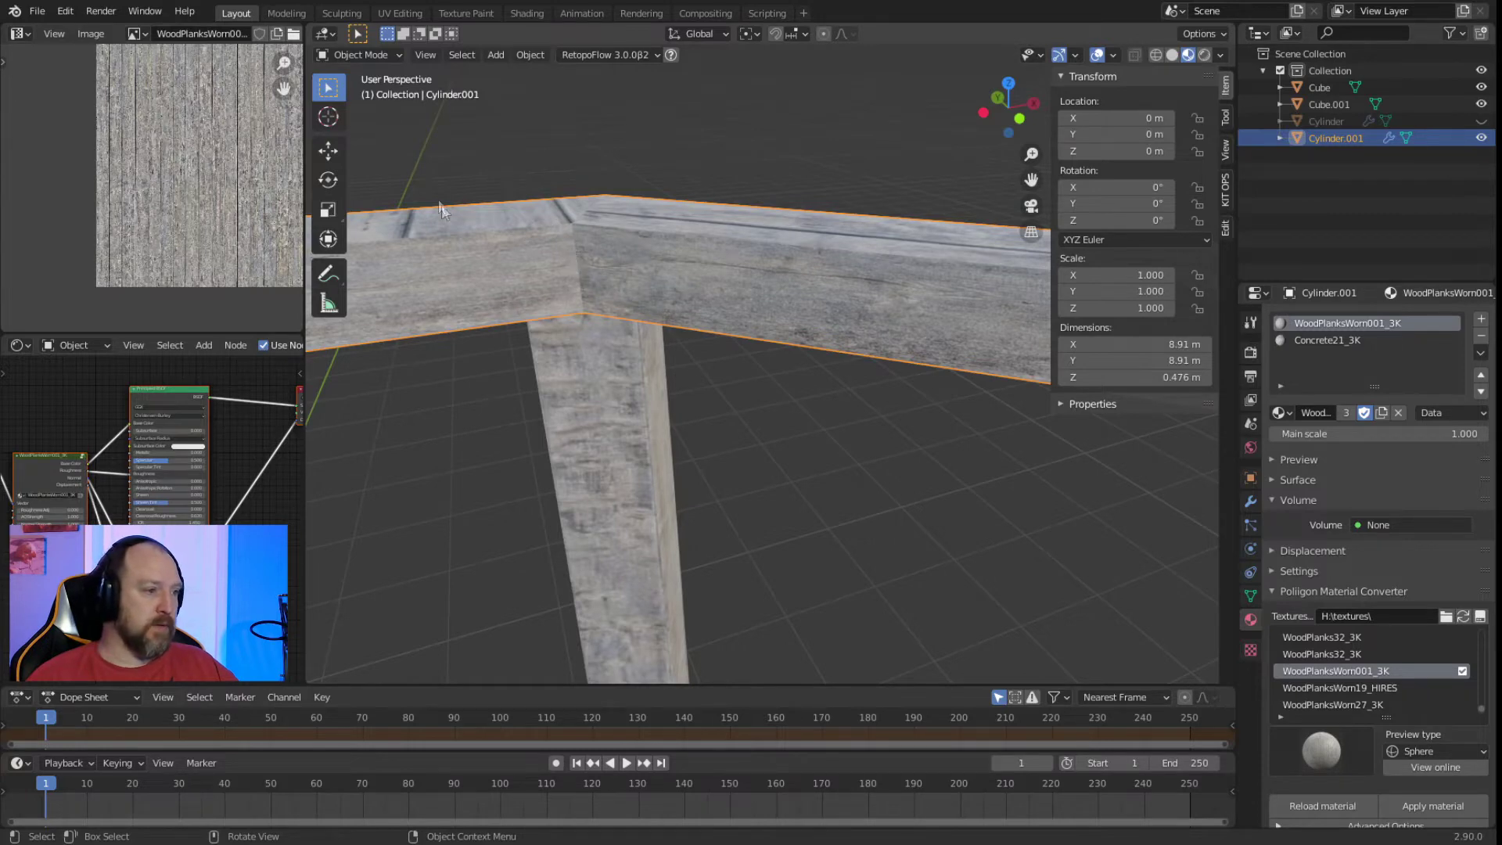
middle_click_drag(577, 370, 604, 222)
middle_click_drag(541, 117, 618, 303)
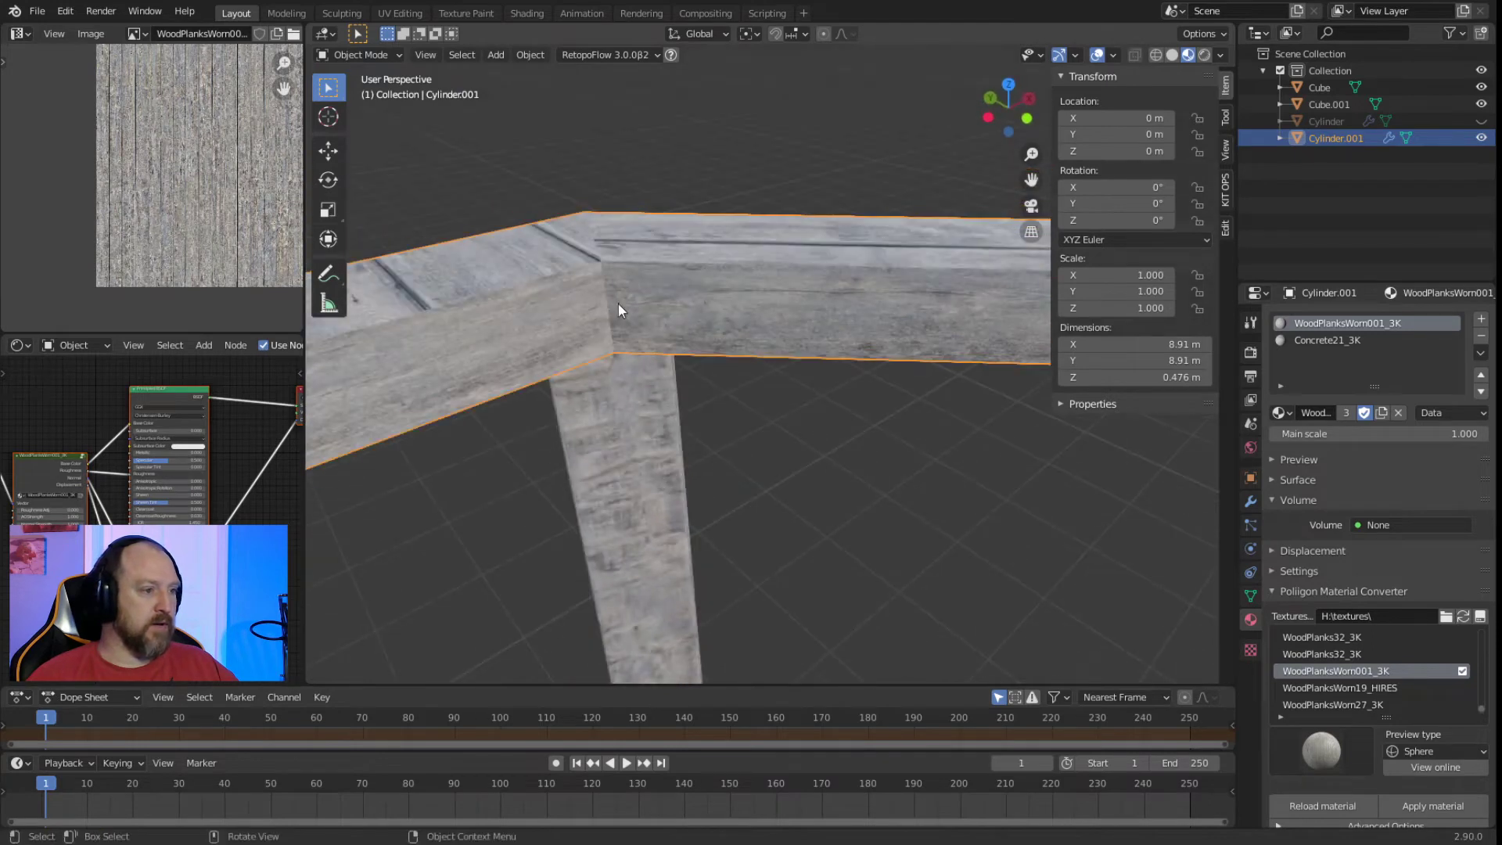
key("Tab")
key("ctrl+r")
left_click(710, 286)
Bevel the beam's vertical corner edge with a single segment.
middle_click_drag(713, 283, 626, 375)
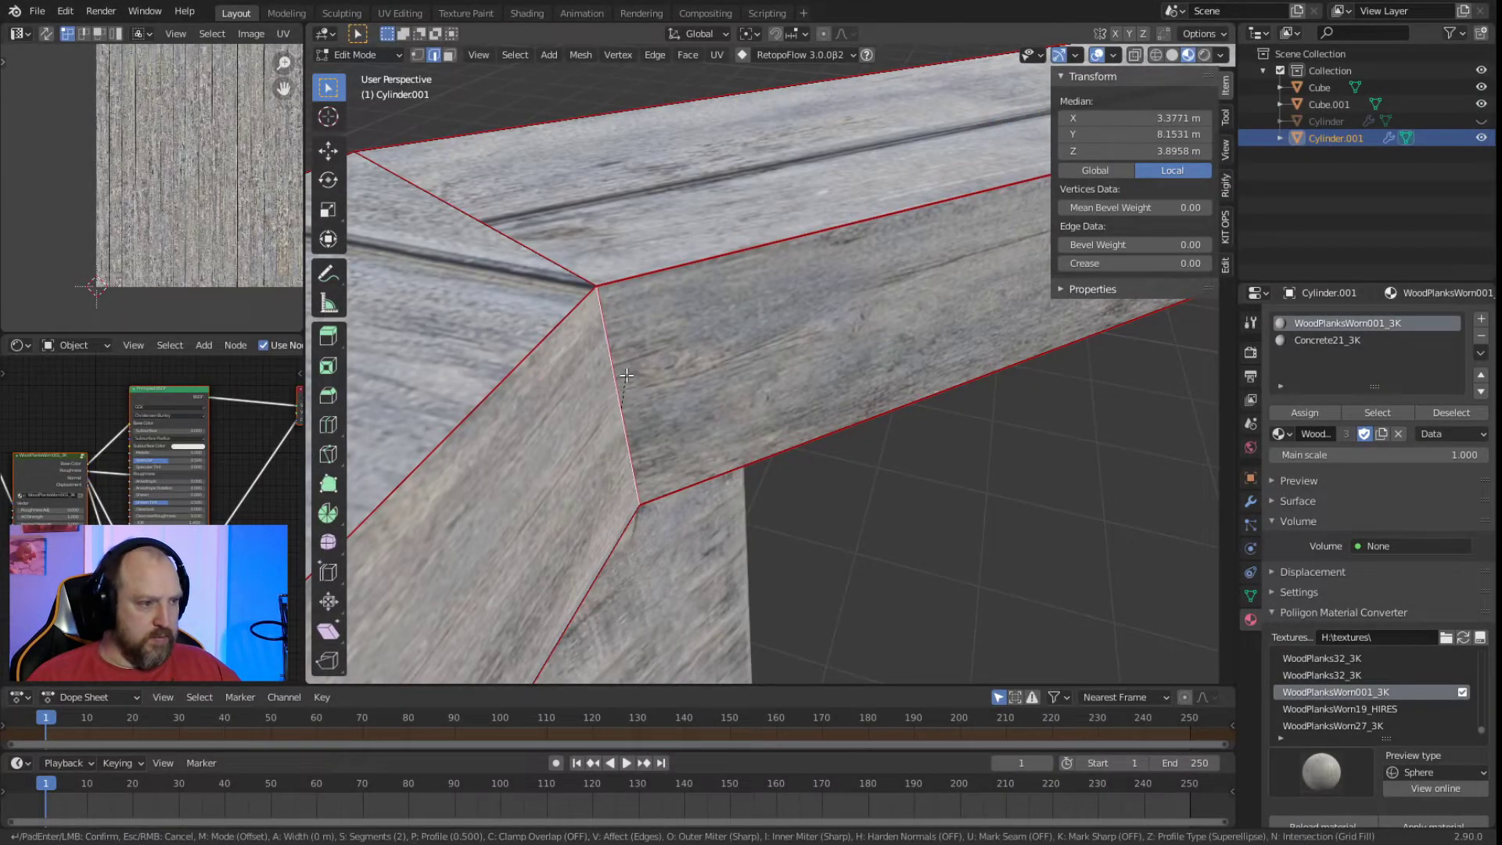
key("ctrl+b")
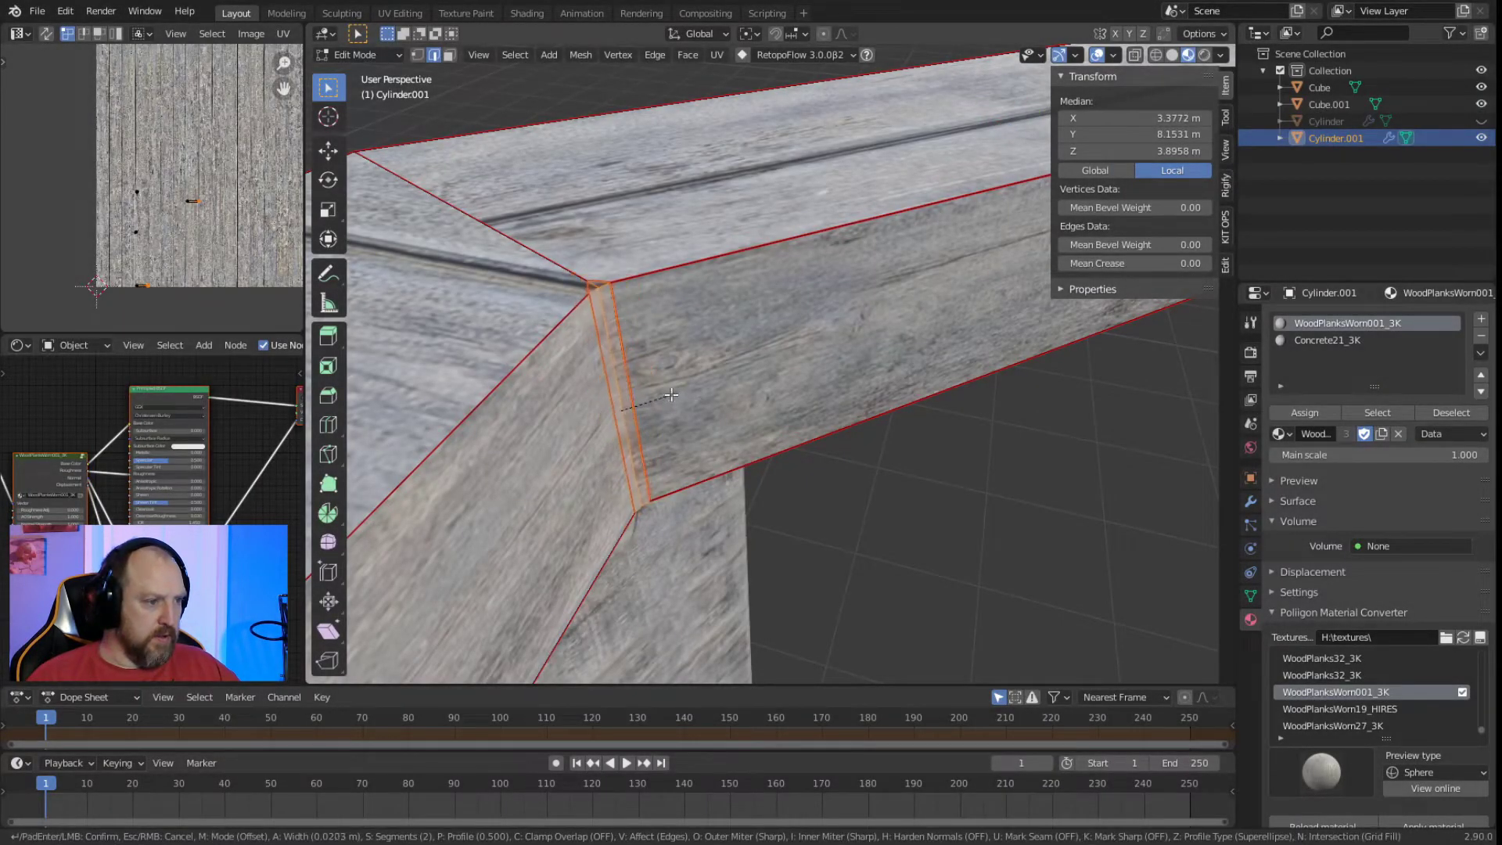
scroll(667, 391, "up", 1)
scroll(666, 389, "down", 1)
left_click(665, 389)
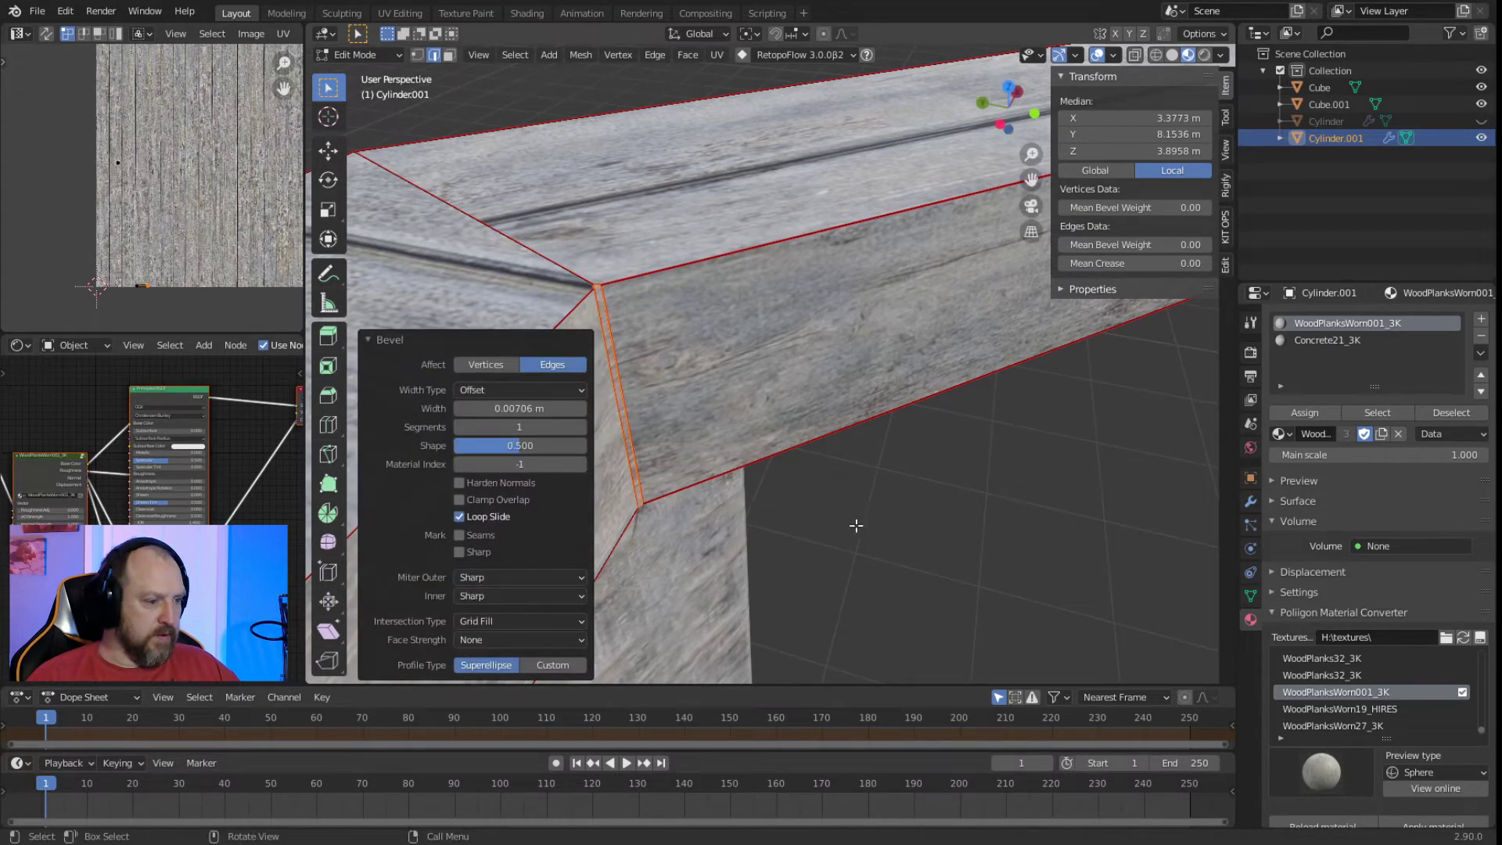
left_click(856, 526)
Select the thin bevel faces at the corner and delete them.
left_click(449, 55)
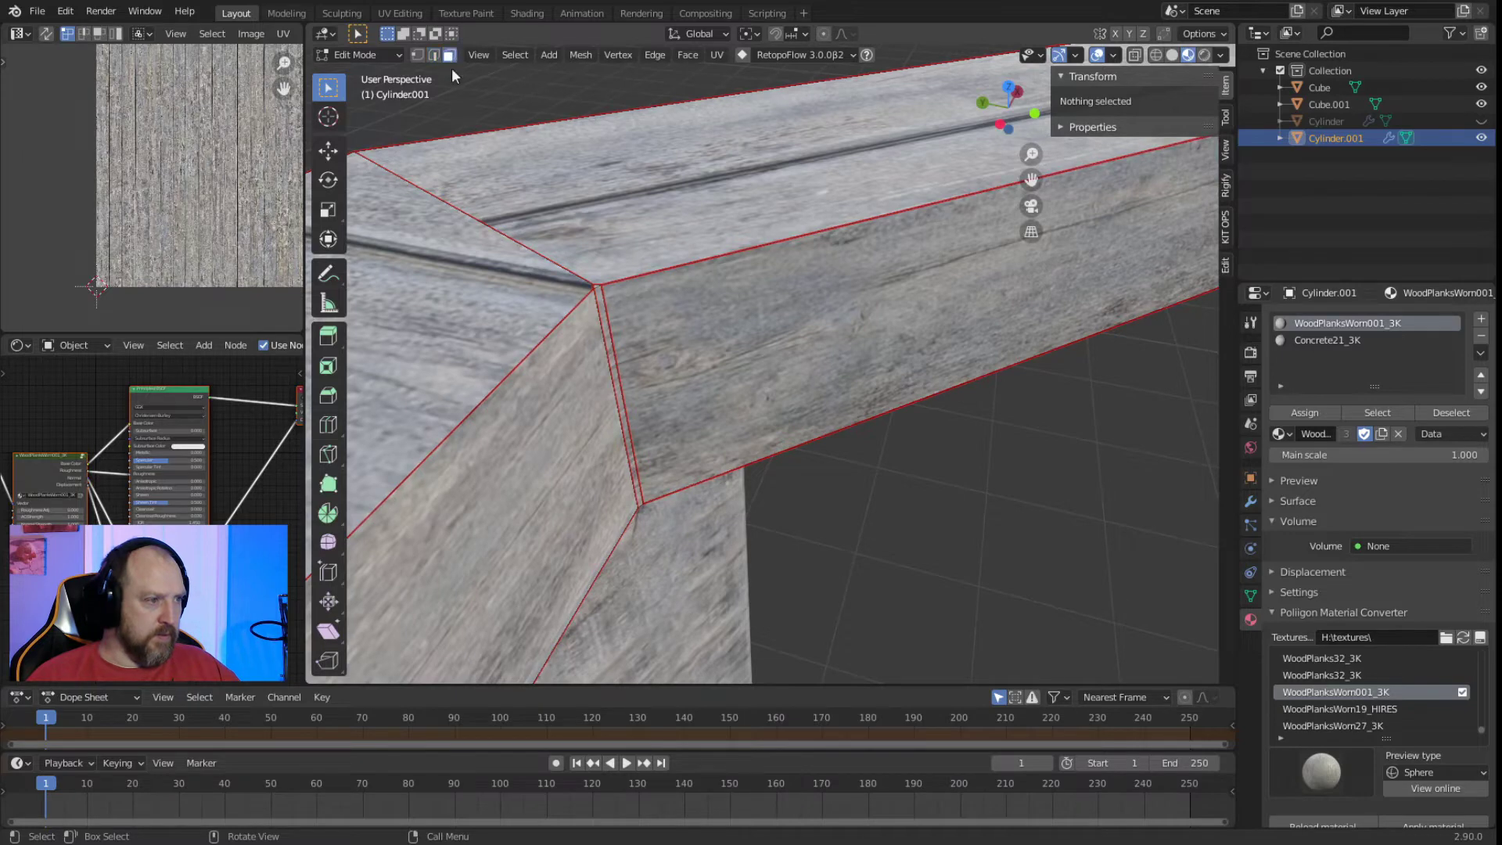
left_click(598, 297)
key("KP_Decimal")
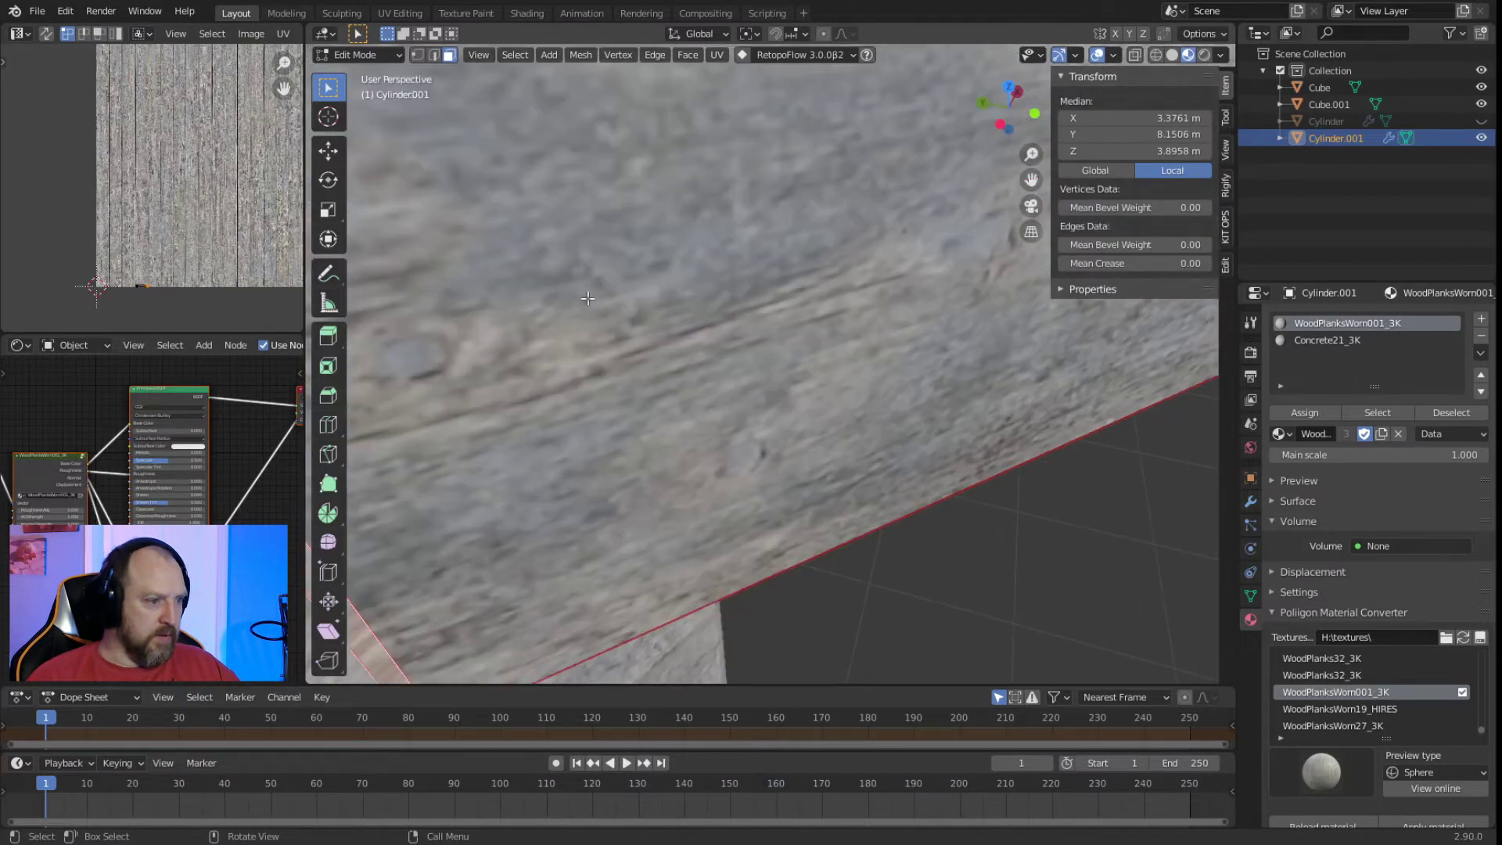
scroll(612, 293, "down", 5)
left_click(633, 257, "shift")
scroll(638, 262, "up", 5)
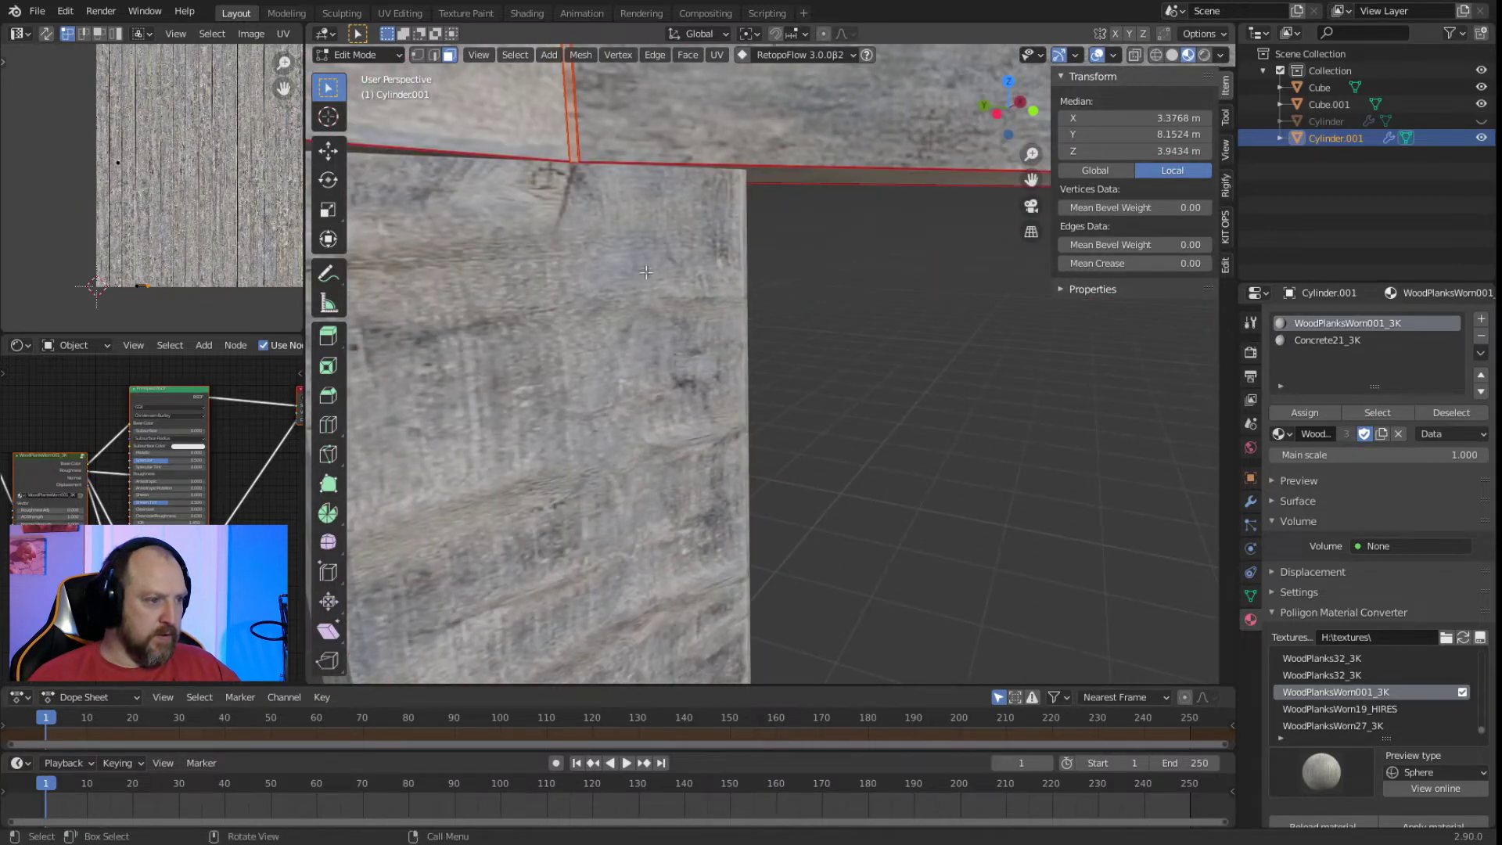
middle_click_drag(651, 245, 671, 362)
right_click(608, 406)
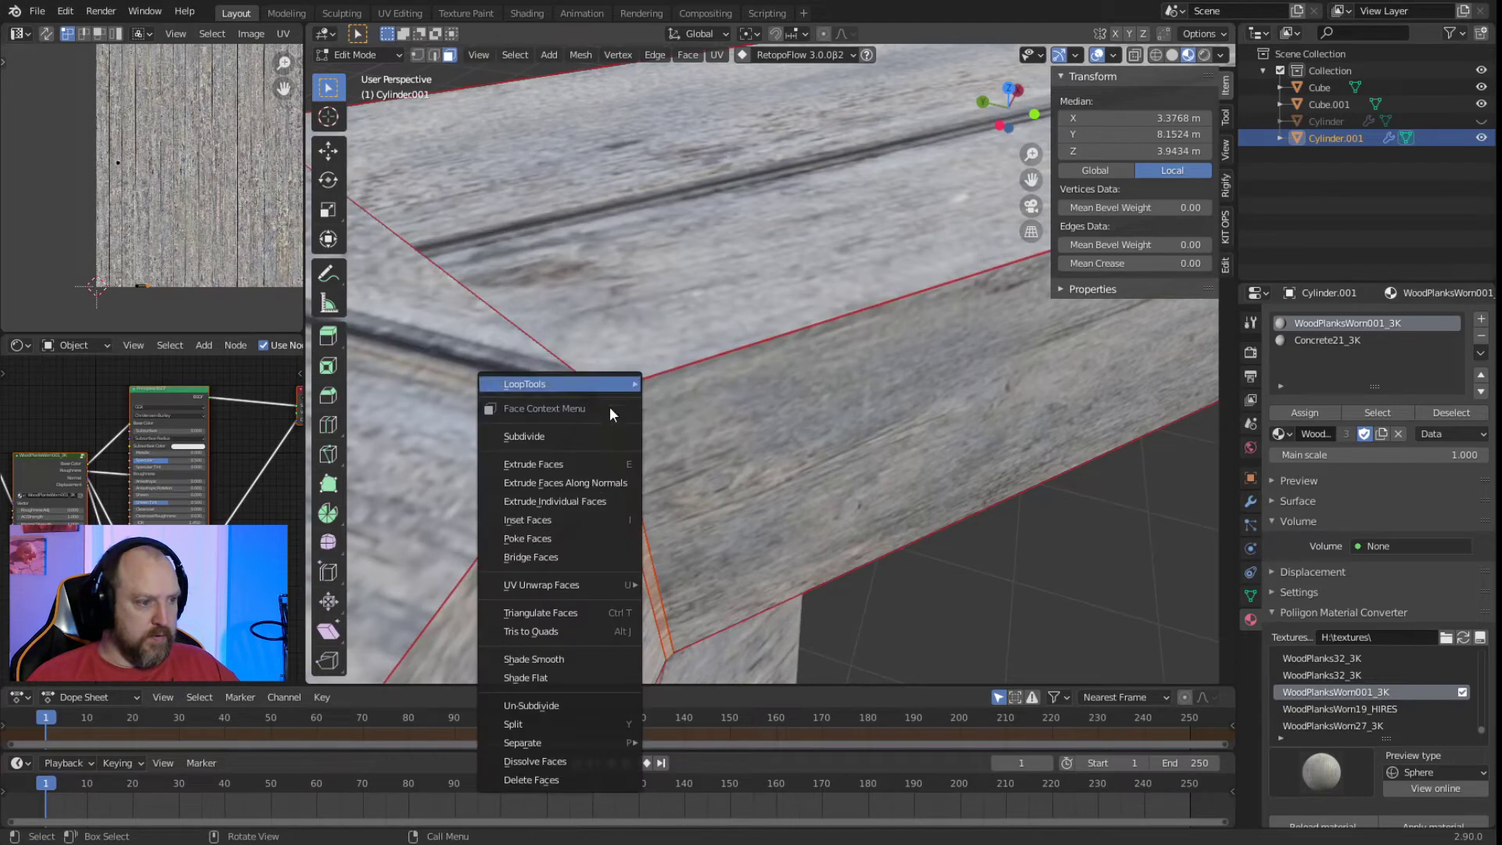
left_click(577, 502)
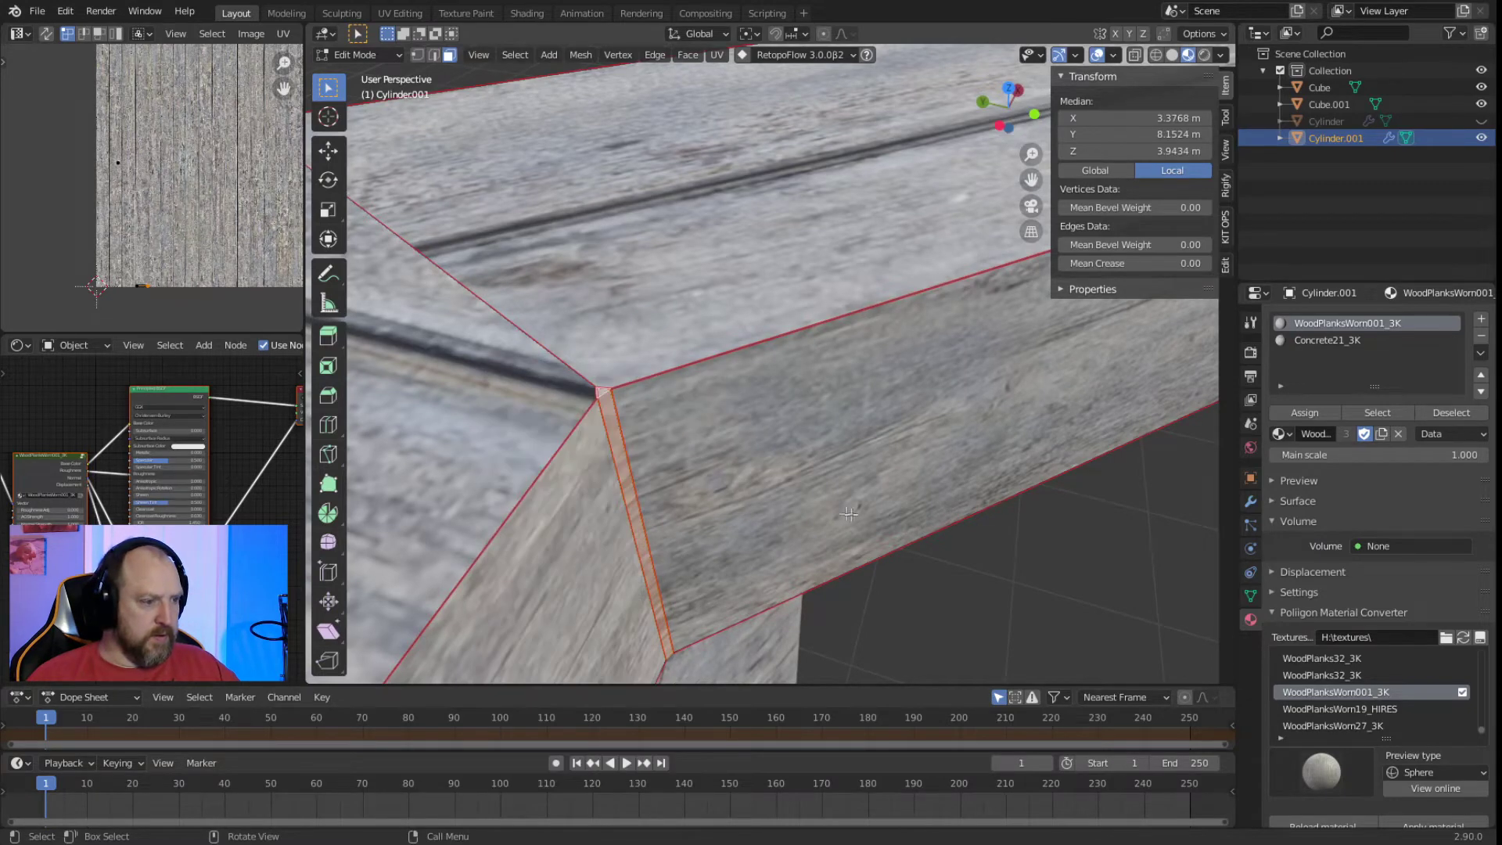
key("x")
left_click(816, 500)
Delete the small leftover face at the plank corner.
middle_click_drag(816, 501, 684, 524)
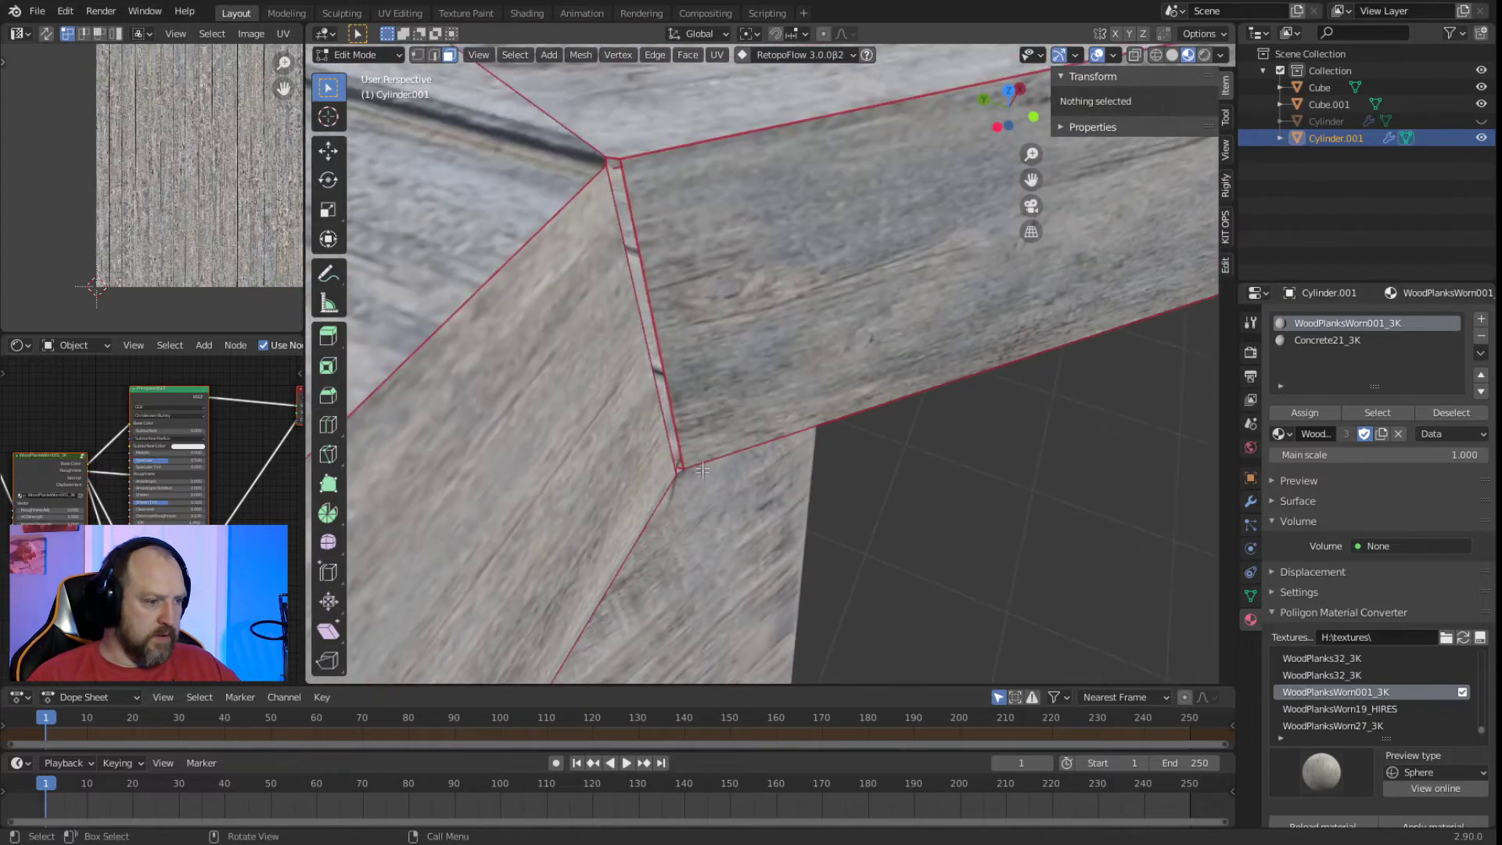
scroll(685, 513, "up", 3)
scroll(686, 513, "down", 3)
left_click(618, 458)
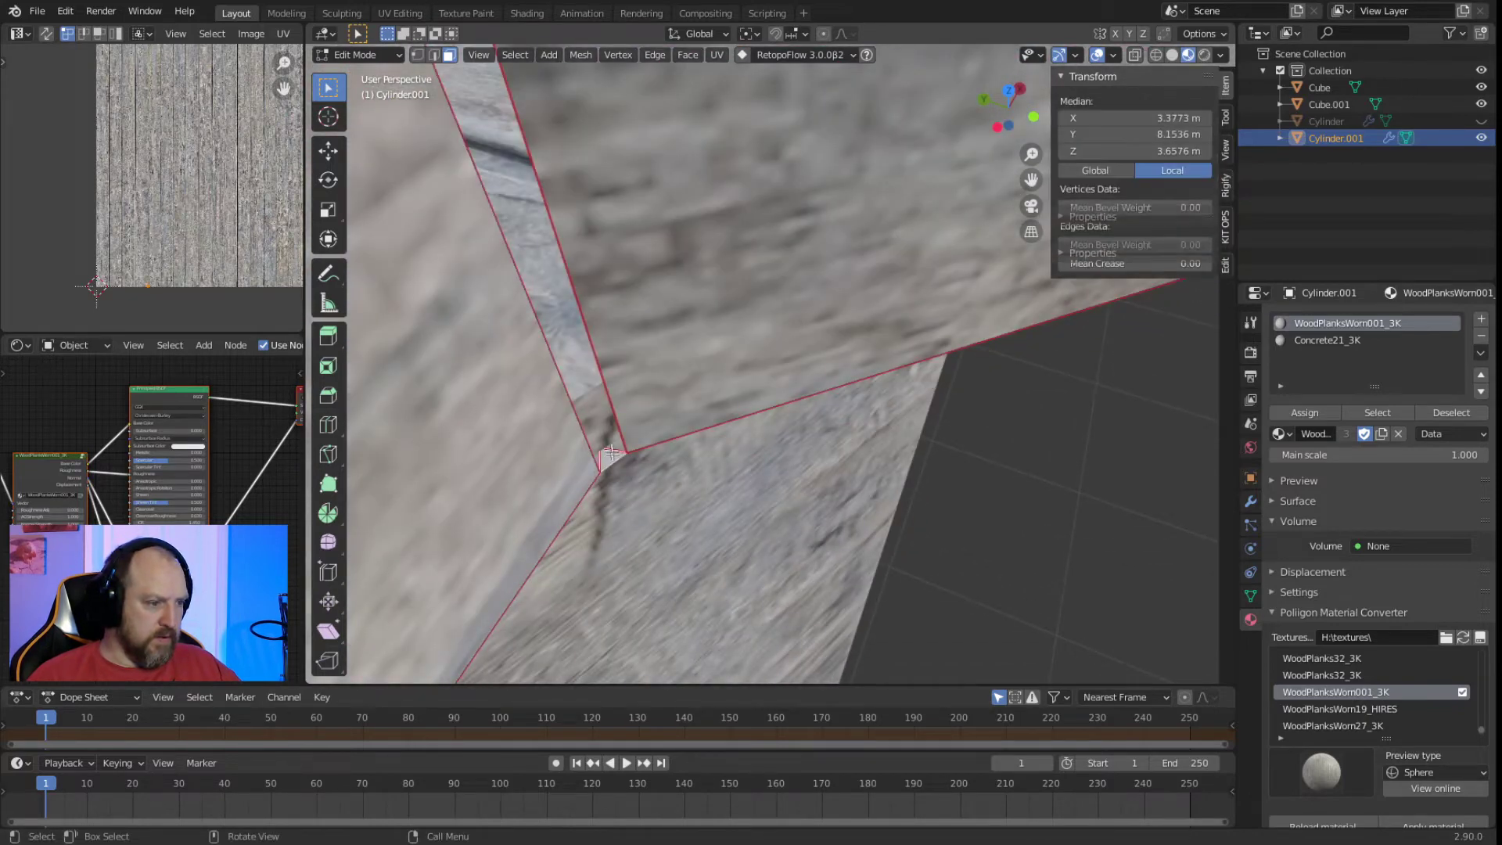
key("x")
left_click(624, 451)
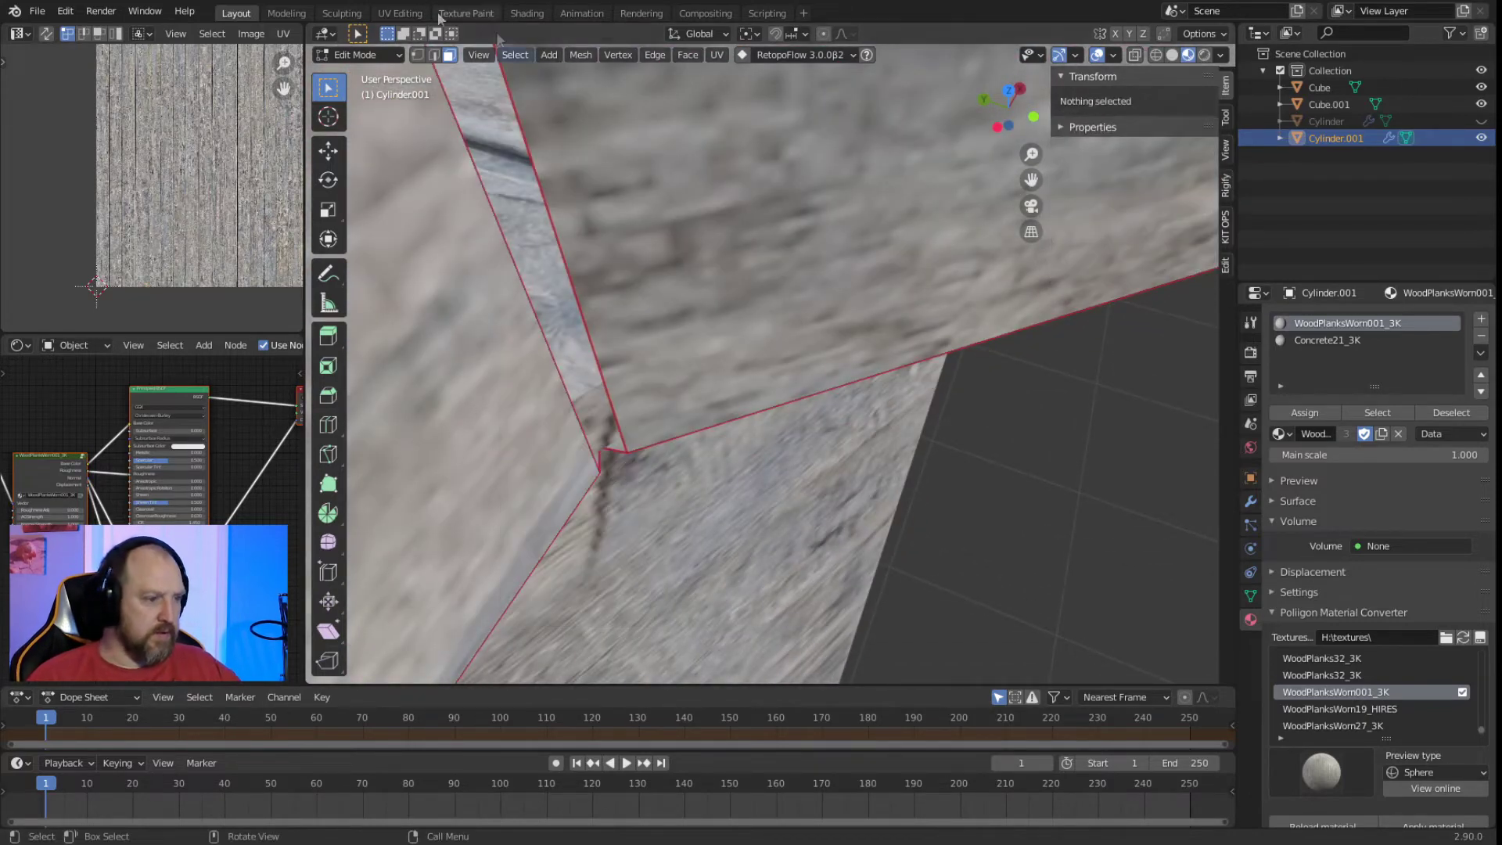
Move the slanted corner edge inward so the side strip becomes narrower.
left_click(433, 55)
left_click(513, 92)
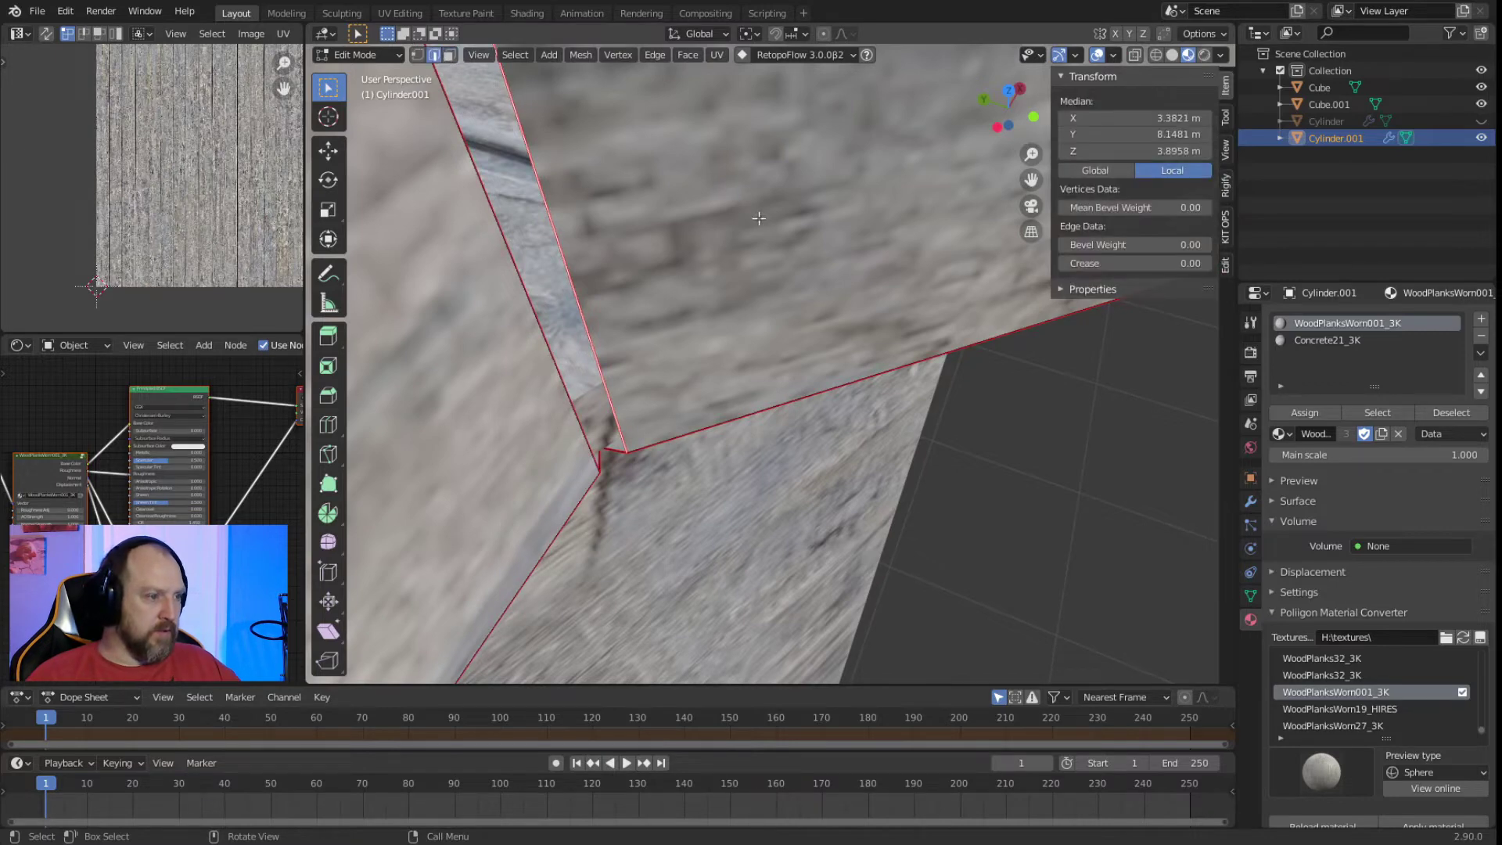
key("g")
left_click(763, 227)
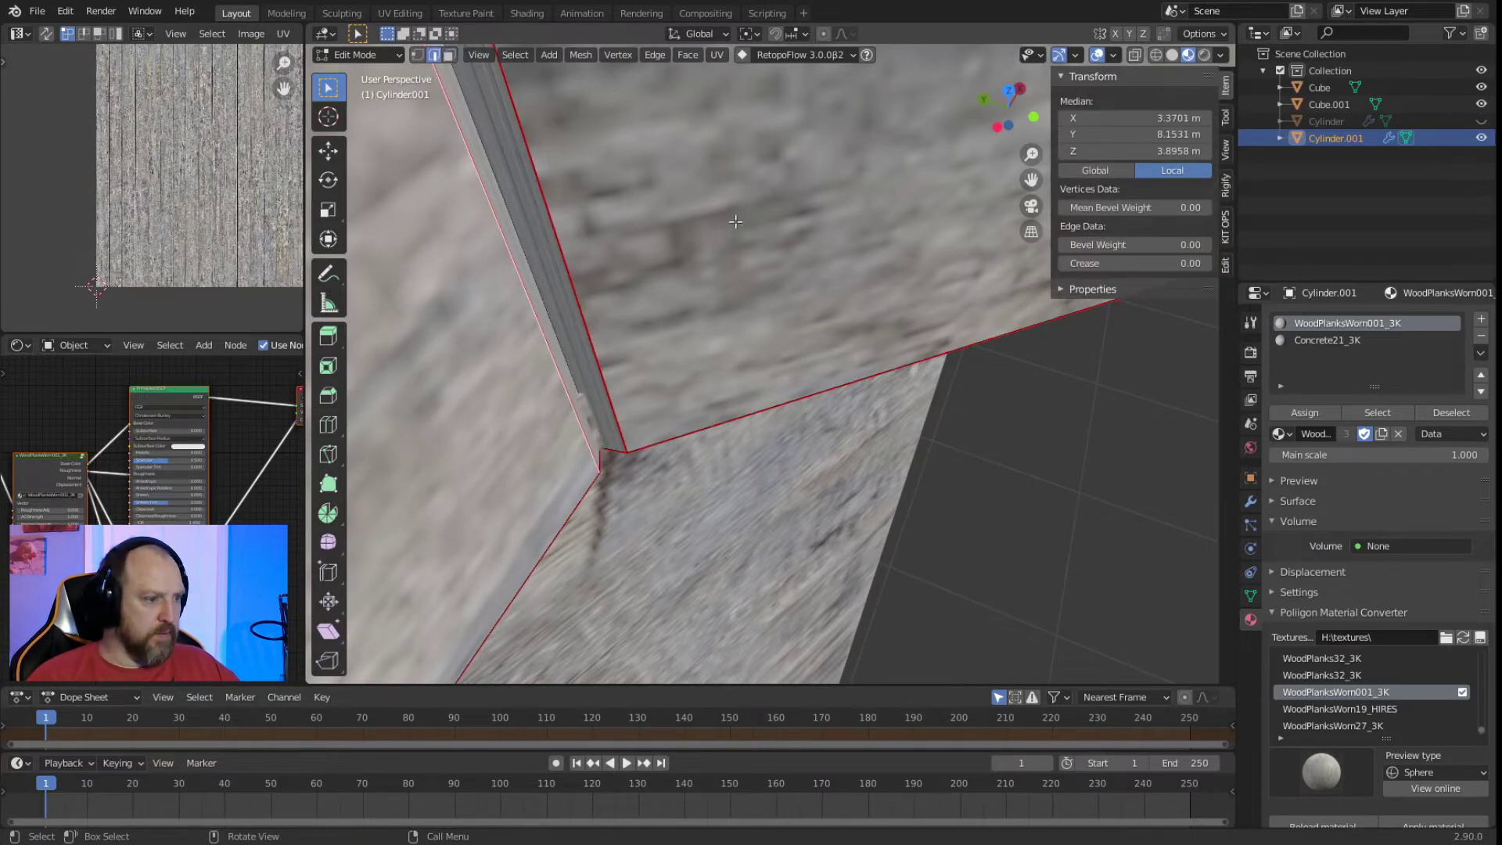
key("KP_8")
key("KP_8")
key("KP_8")
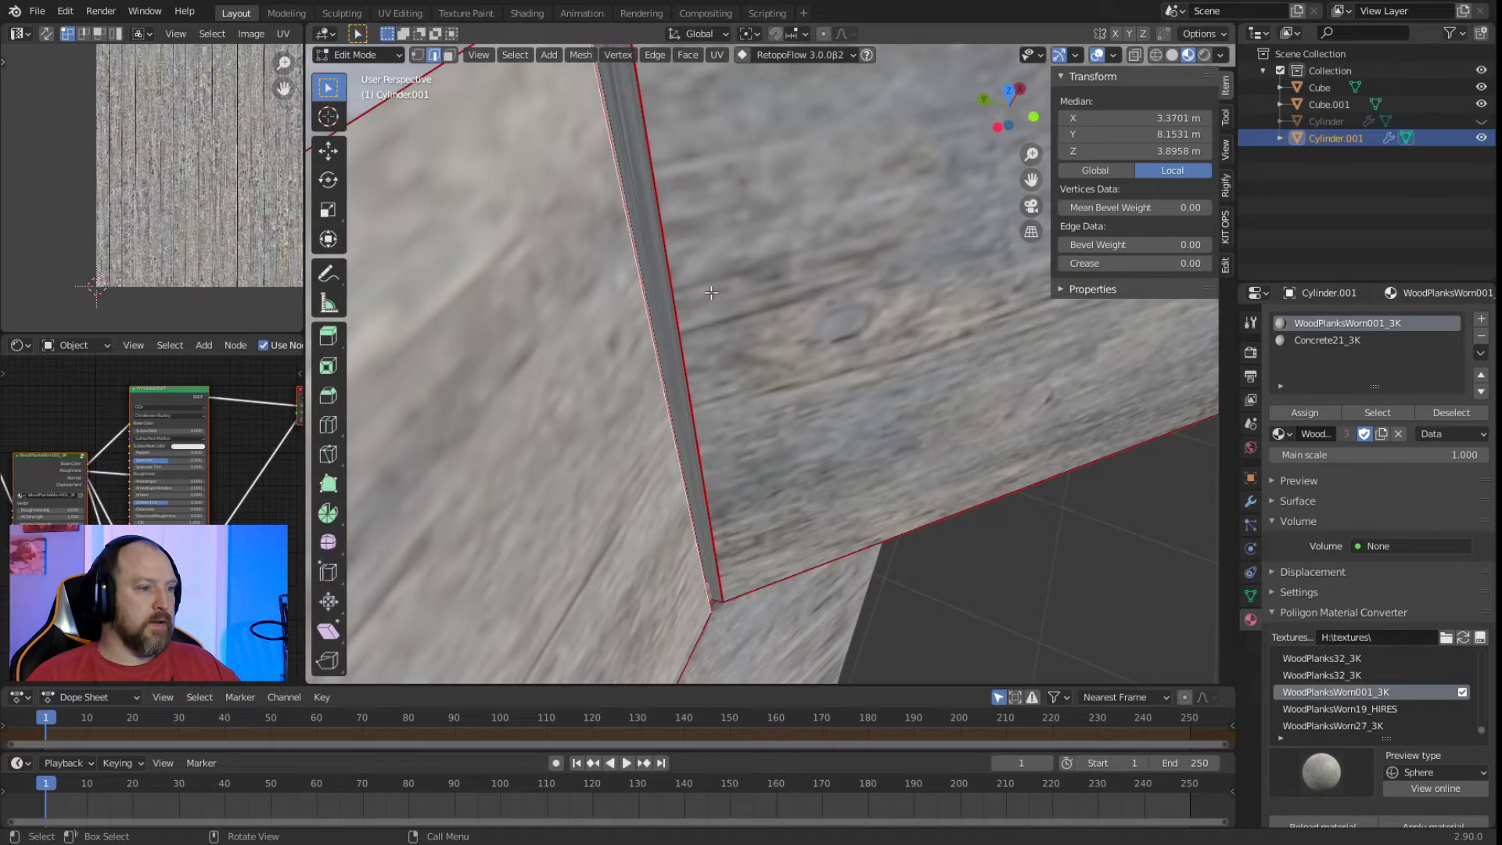
scroll(711, 293, "down", 5)
middle_click_drag(766, 460, 751, 454)
scroll(725, 418, "up", 3)
middle_click_drag(766, 378, 682, 275)
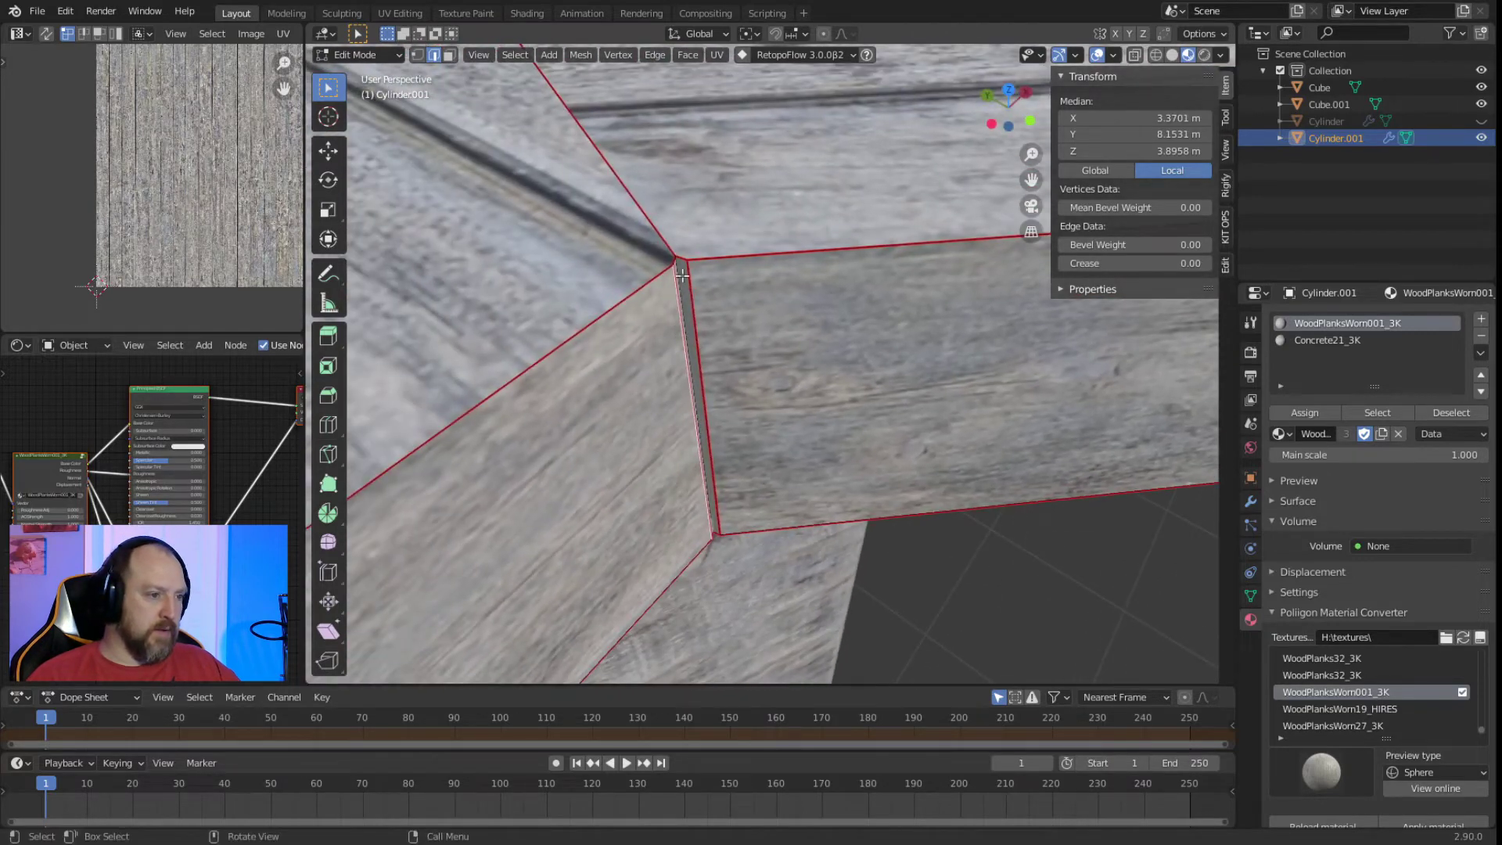
Select the narrow bevel strip faces at the corner.
key("alt+a")
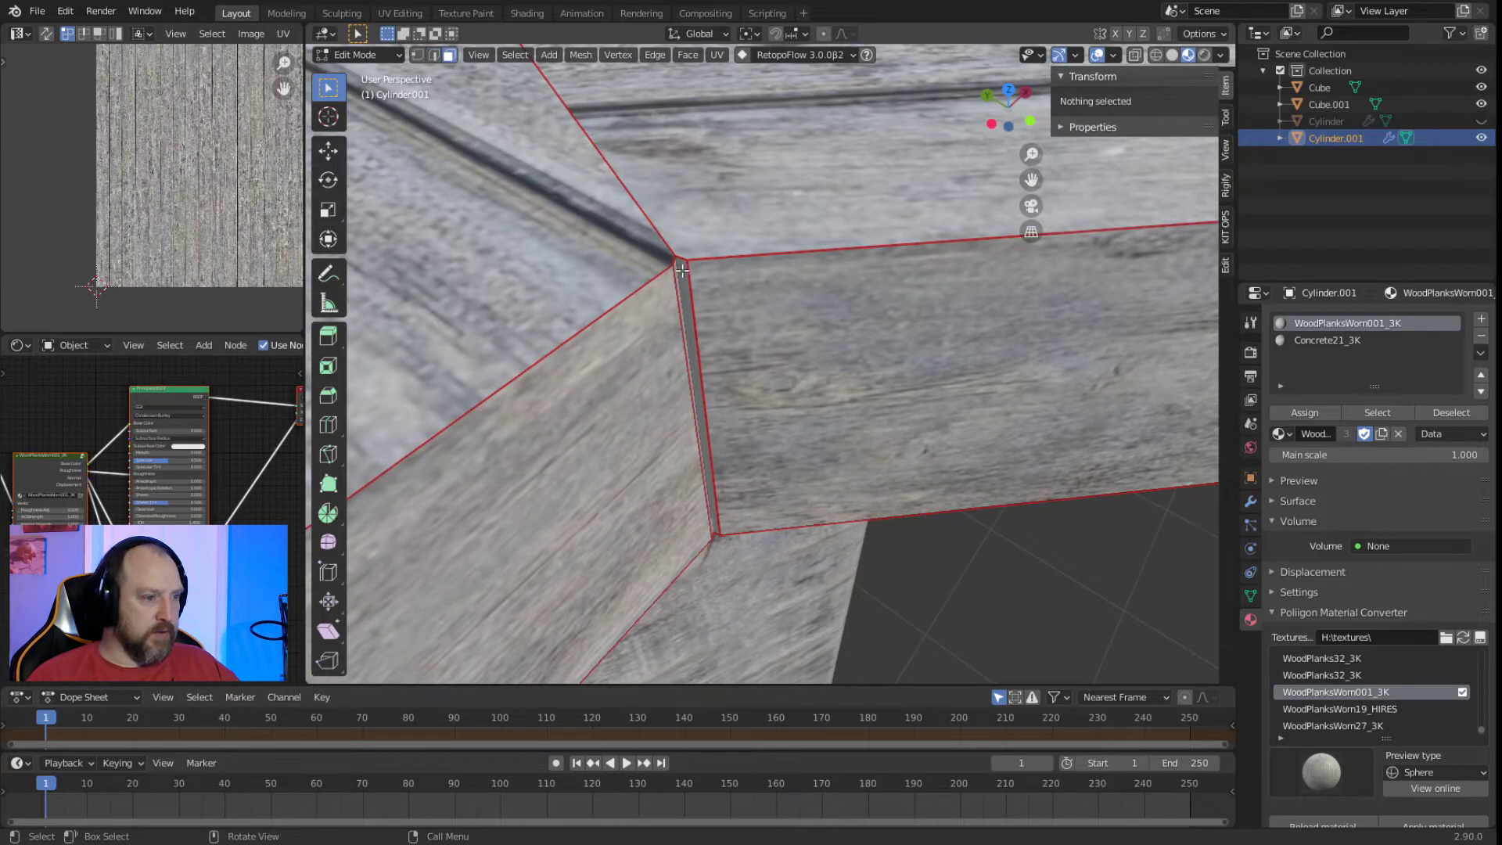
left_click(683, 270)
middle_click_drag(682, 270, 554, 297)
left_click(568, 284, "shift")
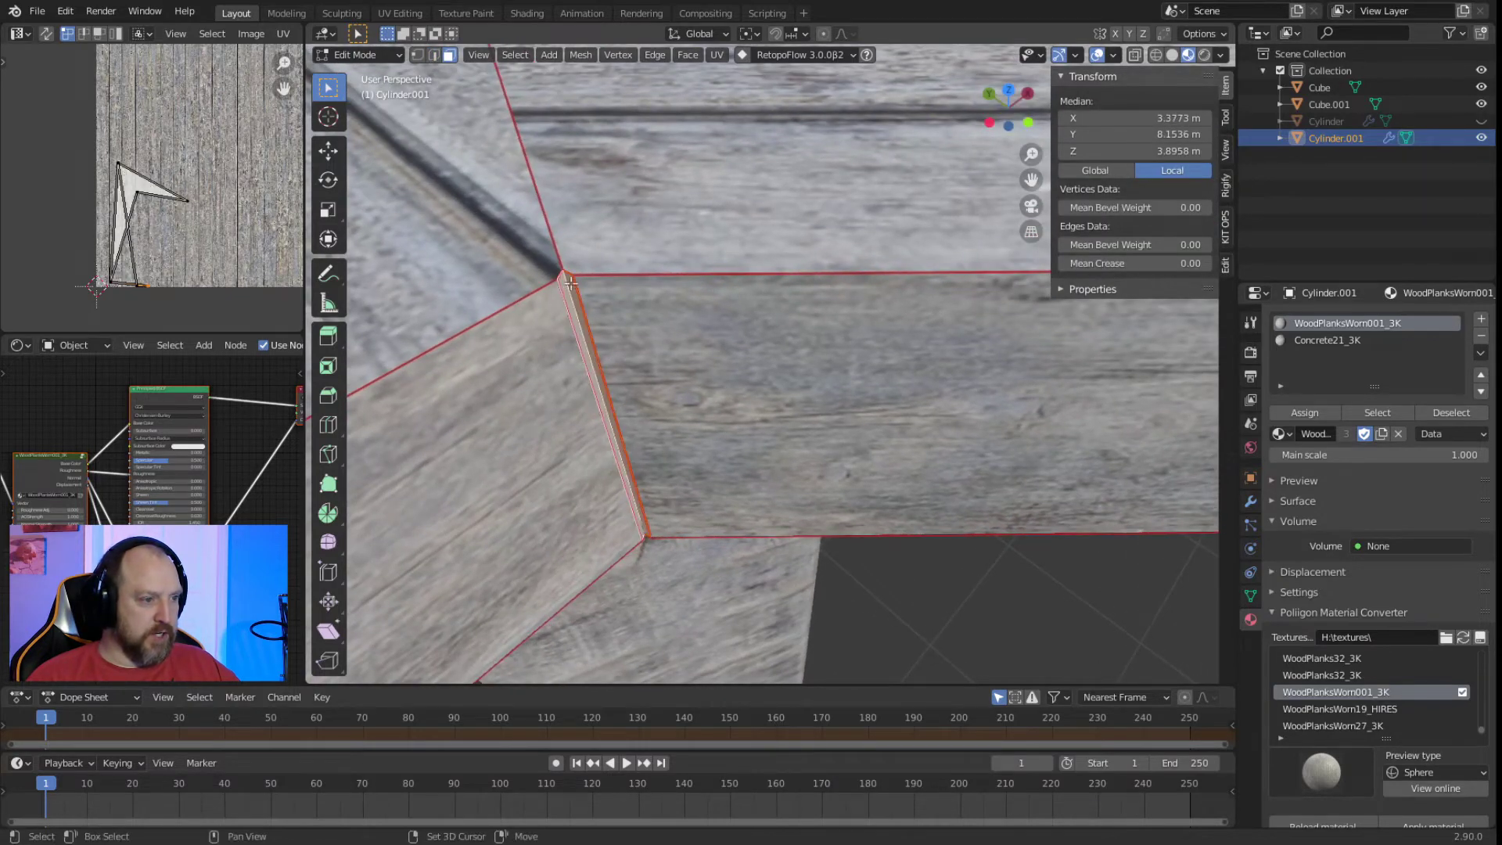
scroll(751, 508, "down", 5)
middle_click_drag(750, 509, 750, 420)
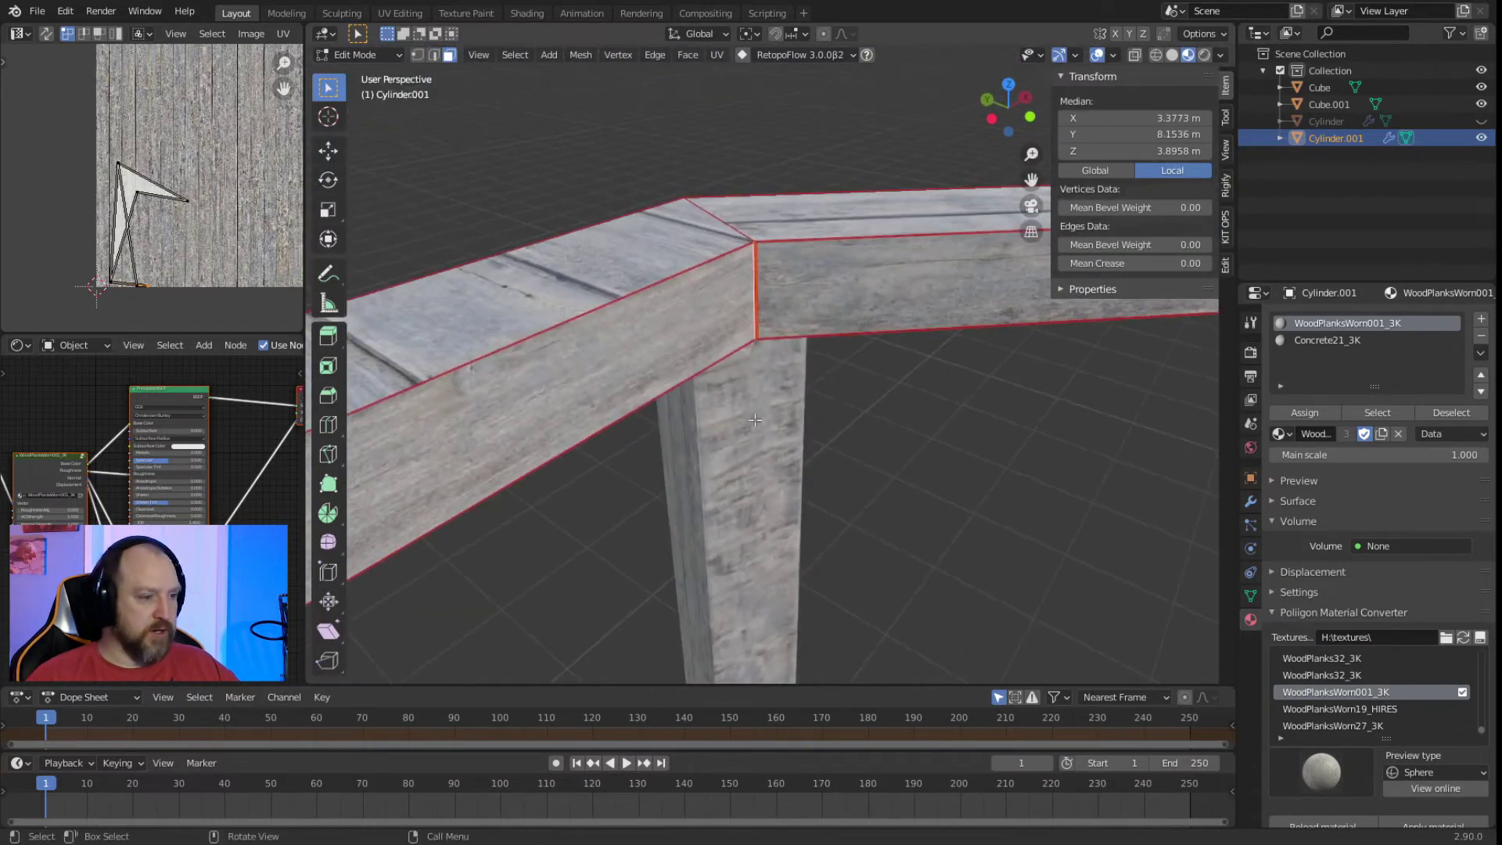
Unwrap the selected corner faces and deselect everything.
left_click(717, 55)
left_click(727, 84)
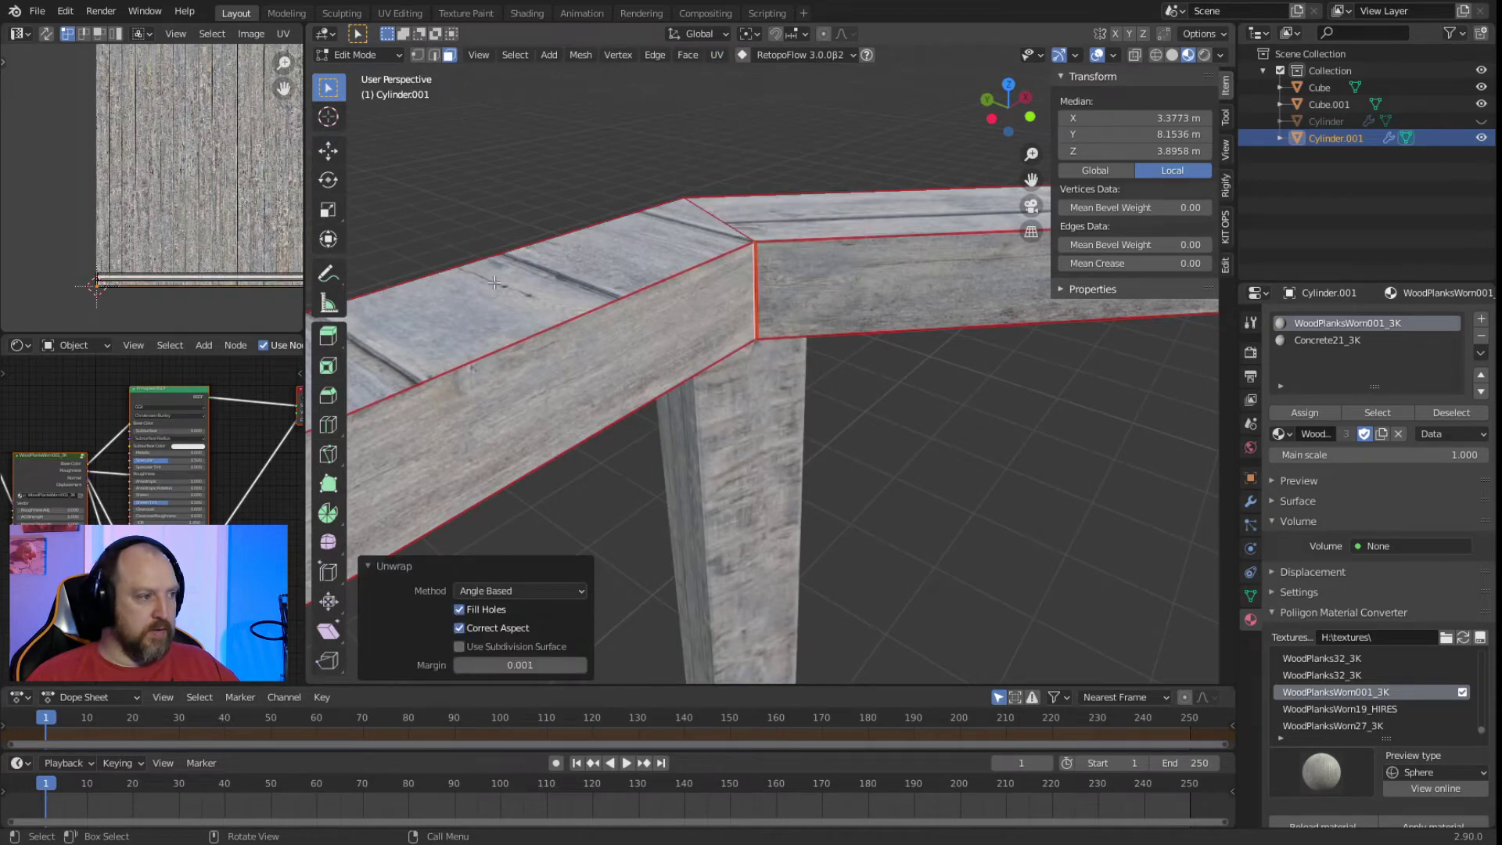
left_click(953, 460)
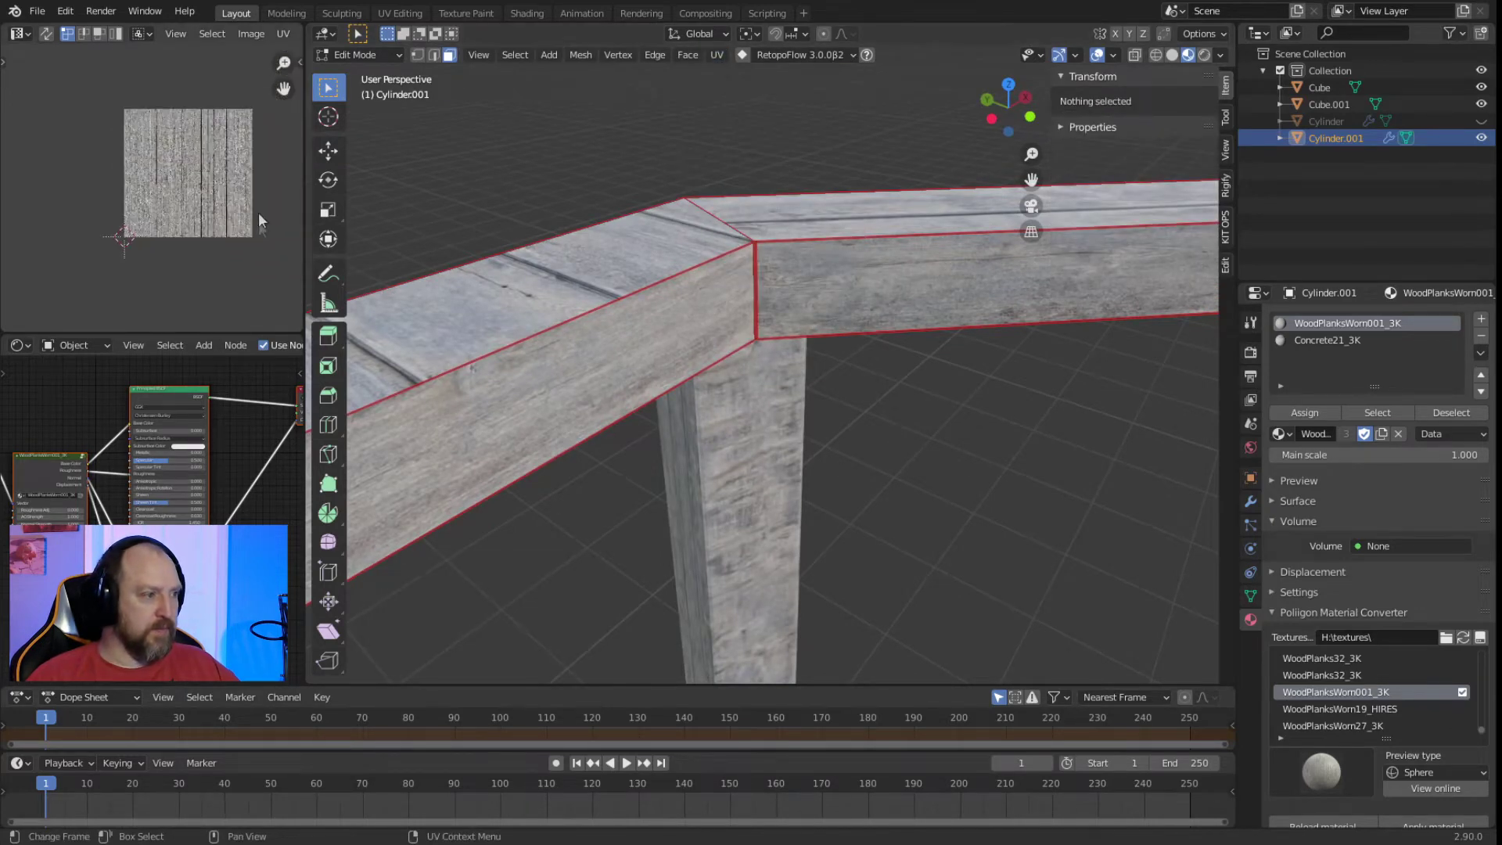
scroll(897, 443, "up", 6)
middle_click_drag(982, 453, 509, 403, "shift")
scroll(510, 403, "up", 4)
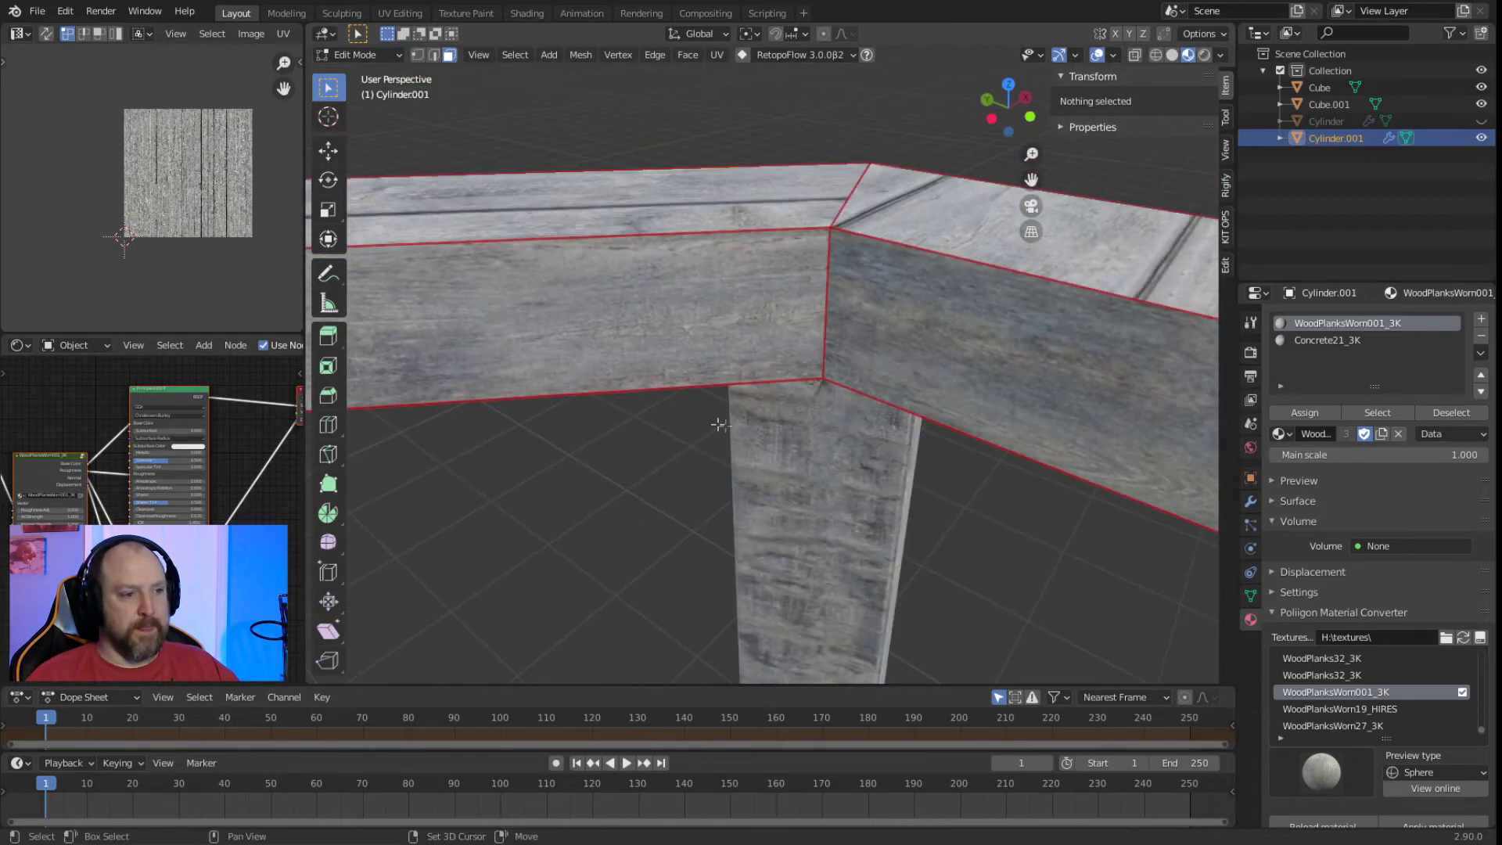
Bevel the next corner's vertical edge into a narrow strip and select its face.
left_click(434, 56)
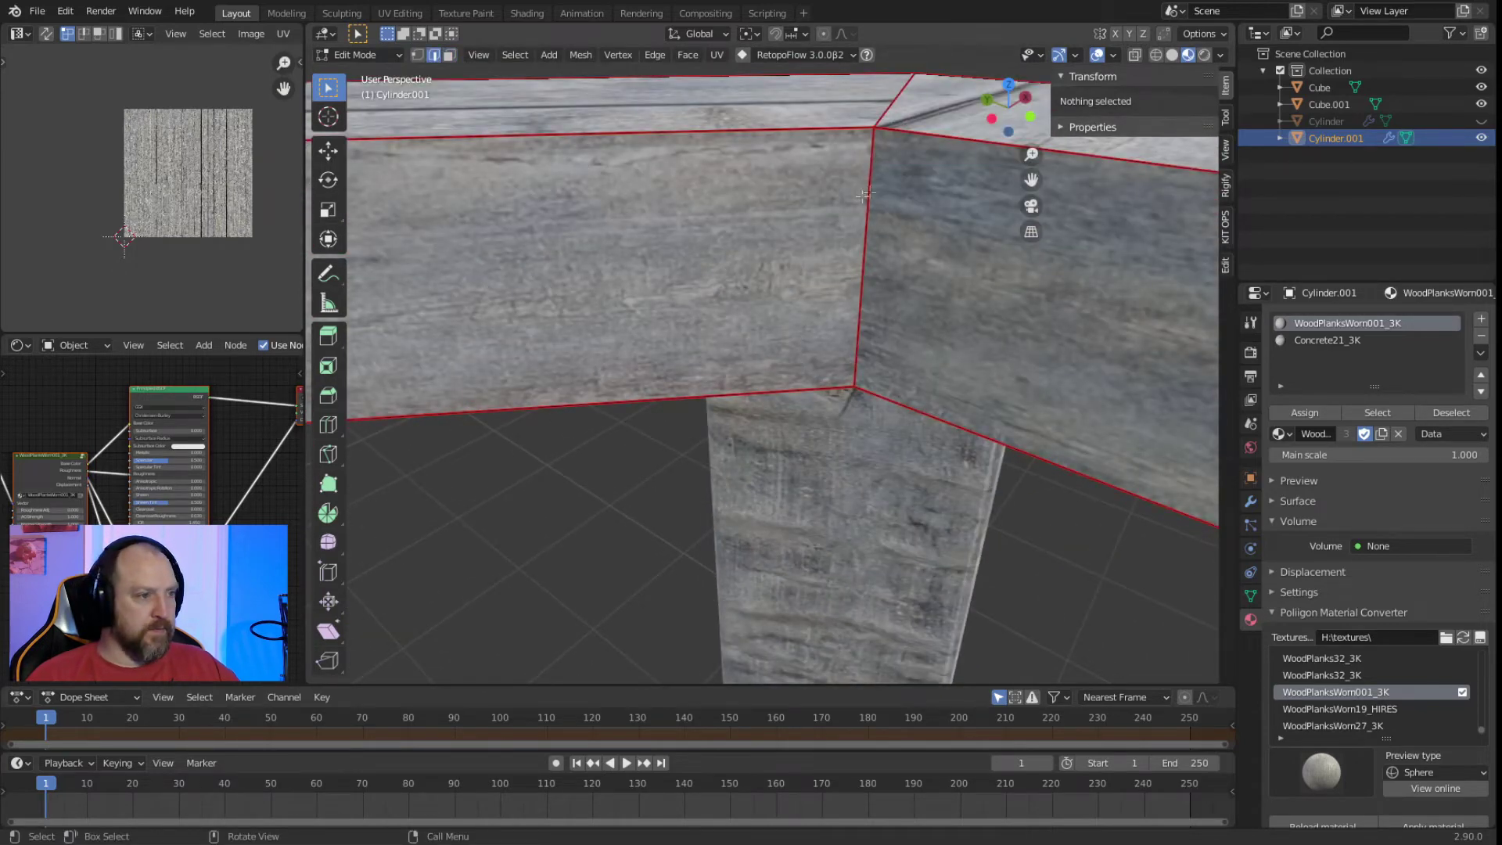
left_click(882, 181)
key("ctrl+b")
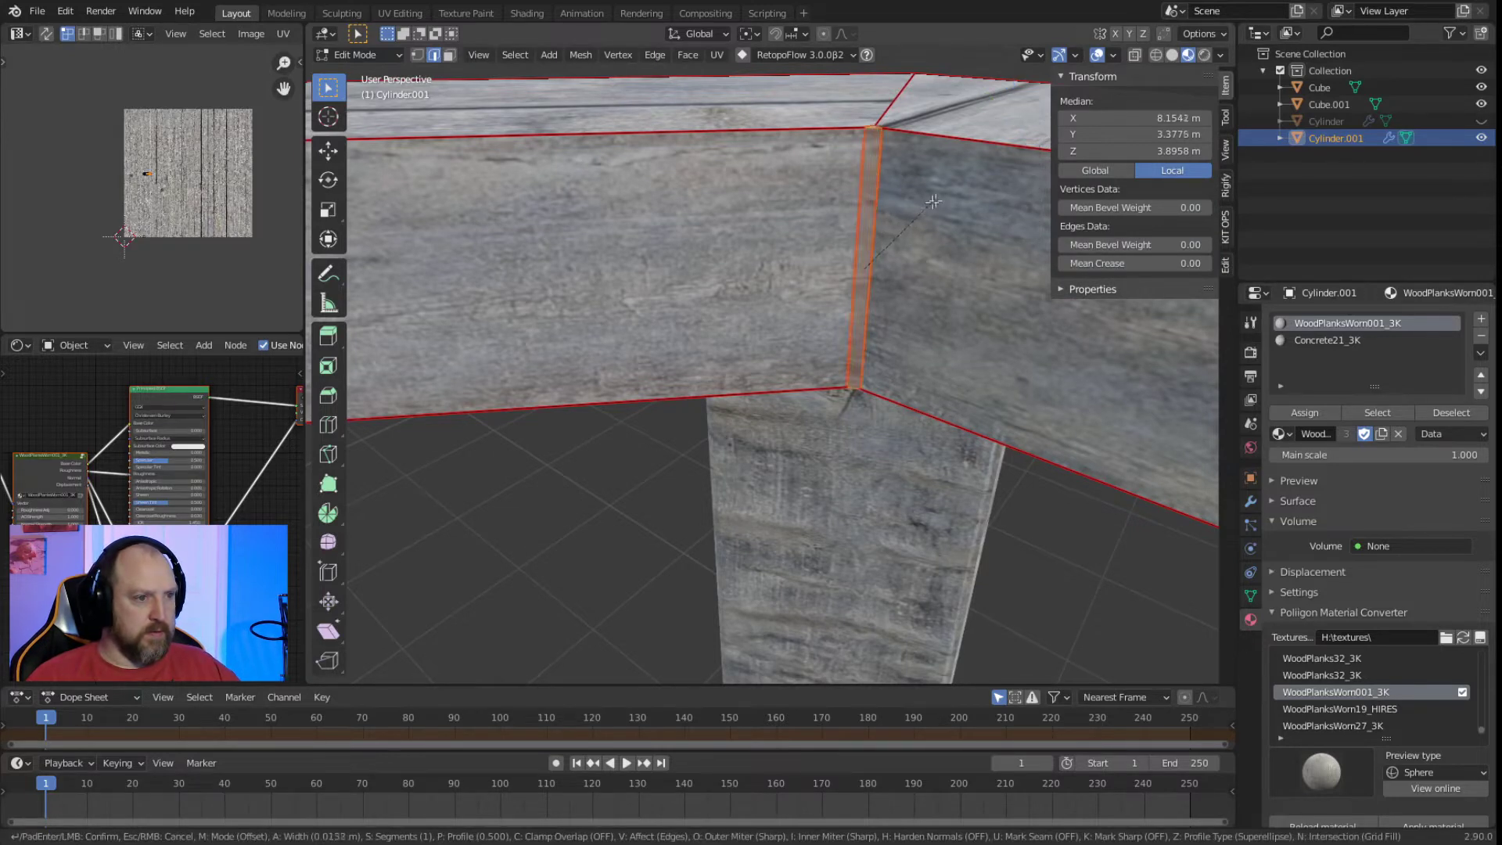
left_click(926, 201)
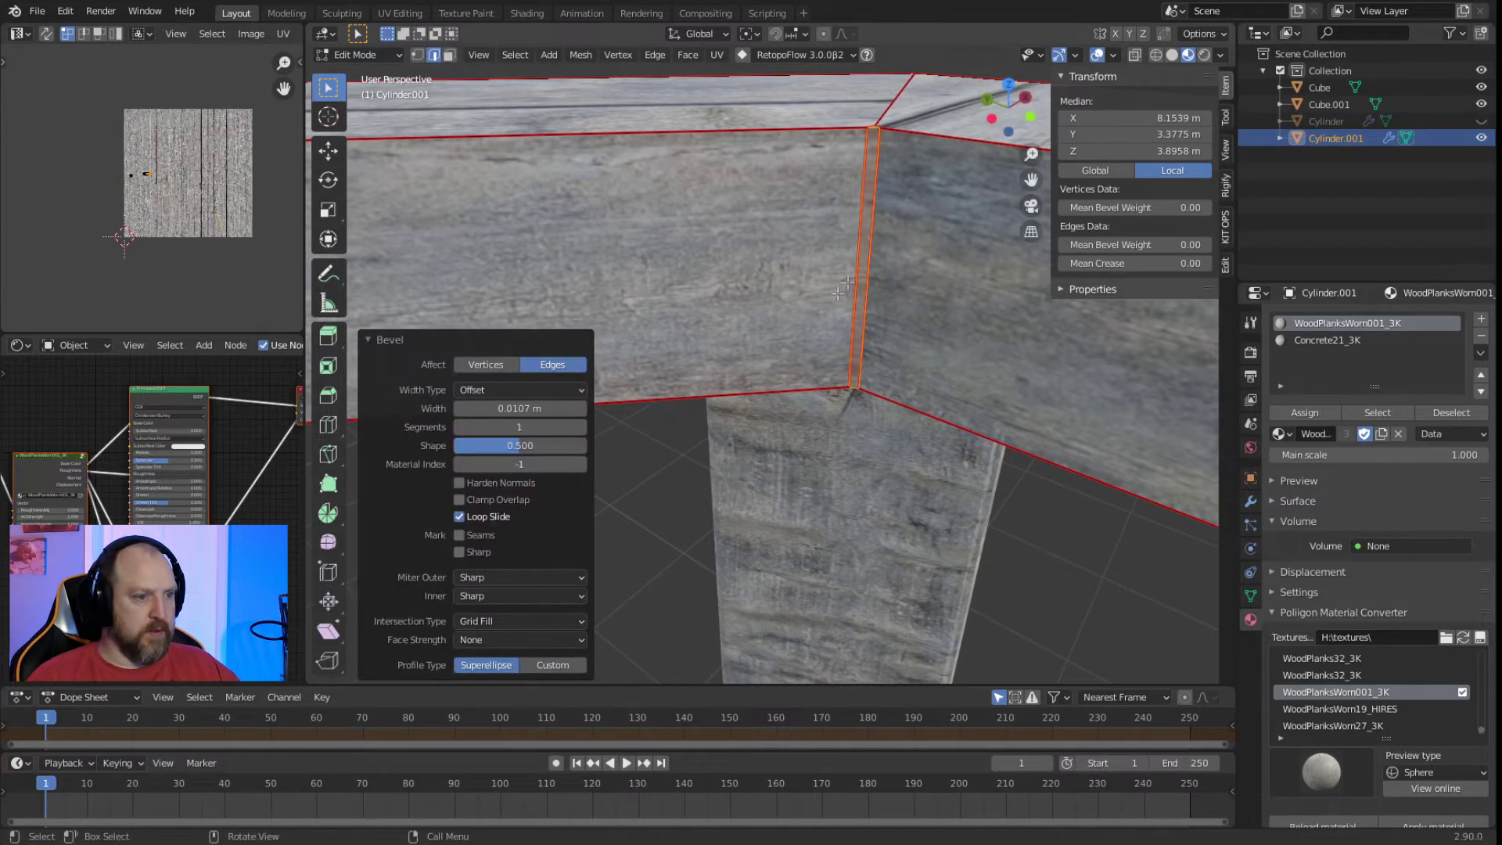
left_click(663, 468)
key("3")
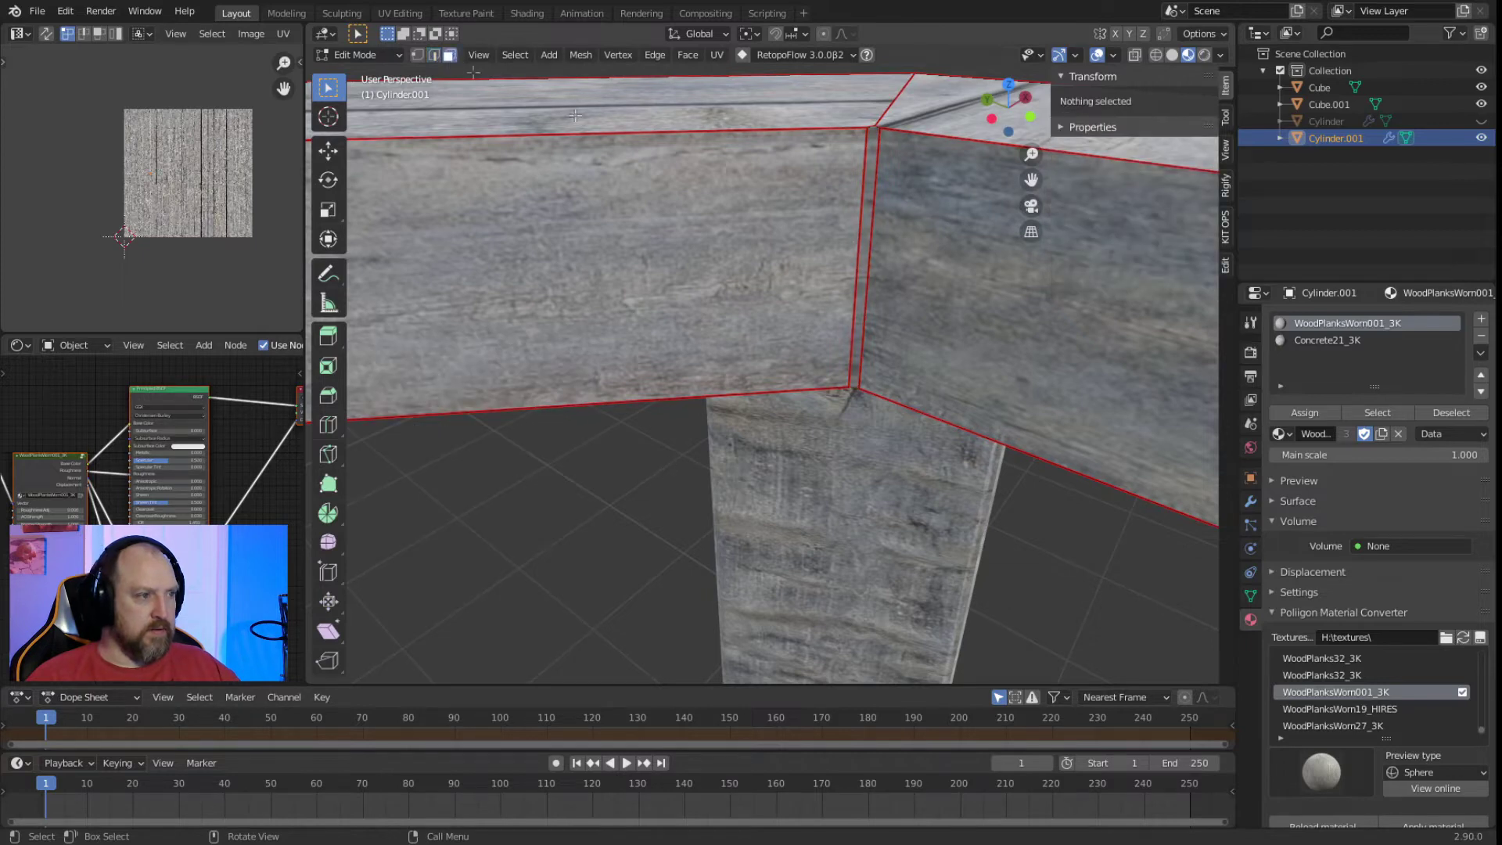
left_click(874, 144)
middle_click_drag(875, 144, 682, 426)
Delete the narrow bevel face and a stray corner element.
key("x")
left_click(684, 426)
middle_click_drag(685, 427, 746, 583)
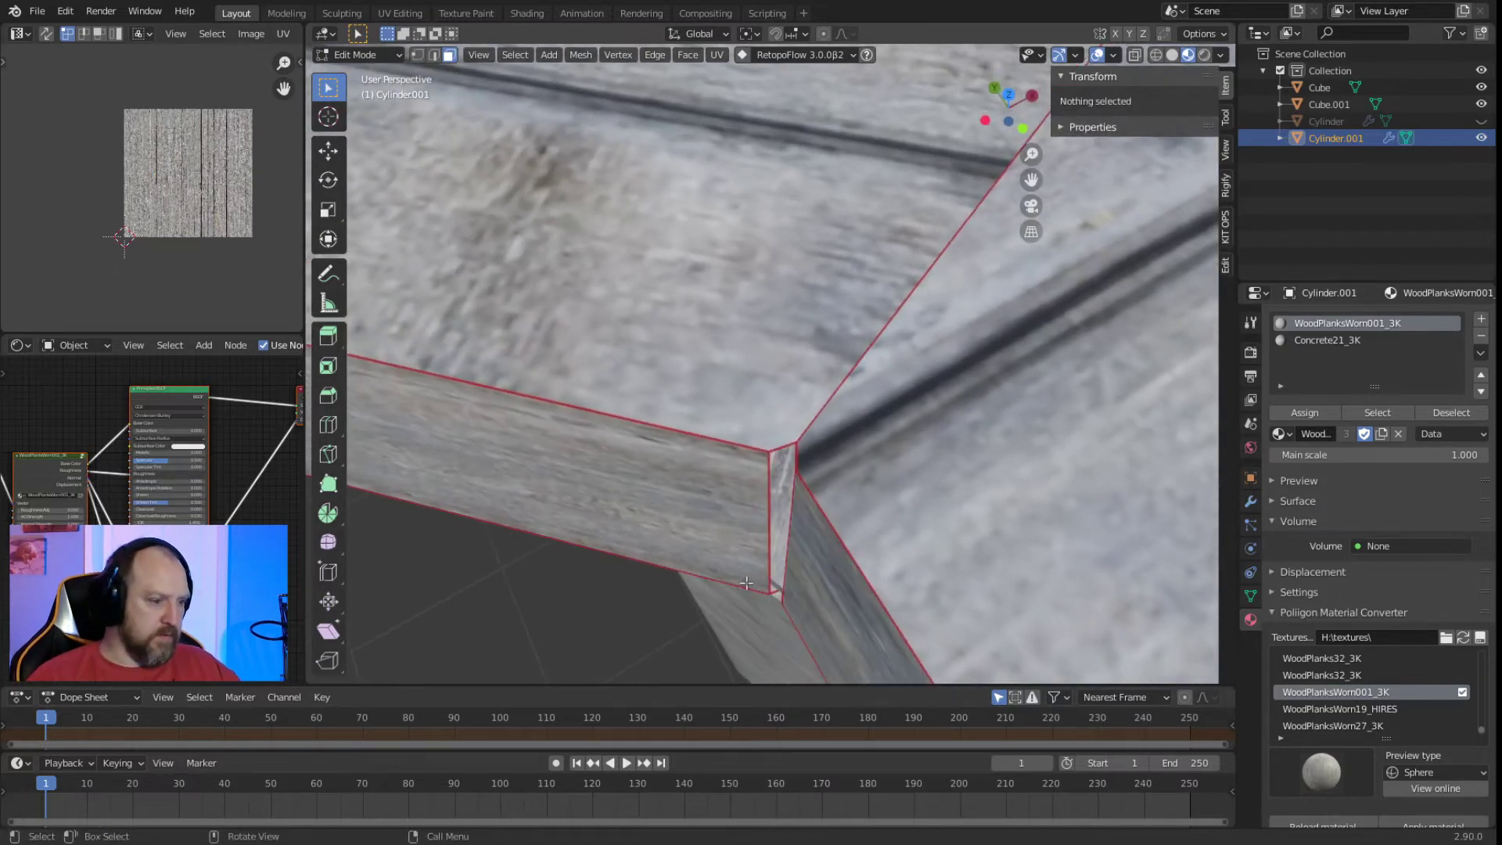
left_click(786, 600)
key("x")
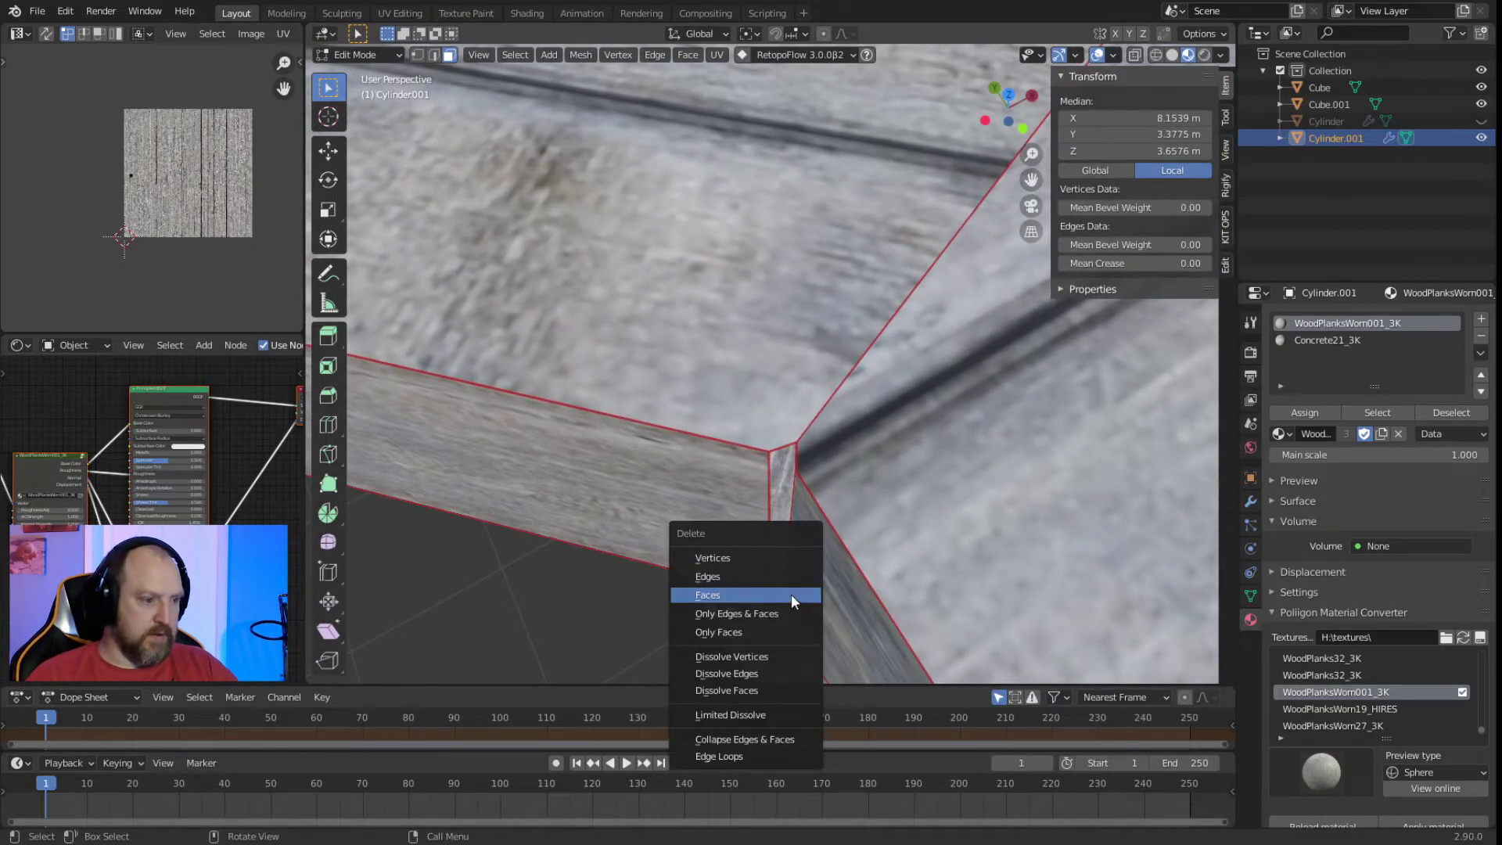
left_click(790, 593)
Select the thin corner strip and unwrap it with the Angle Based method.
left_click(433, 55)
left_click(770, 470)
left_click(791, 502)
middle_click_drag(571, 599, 687, 536)
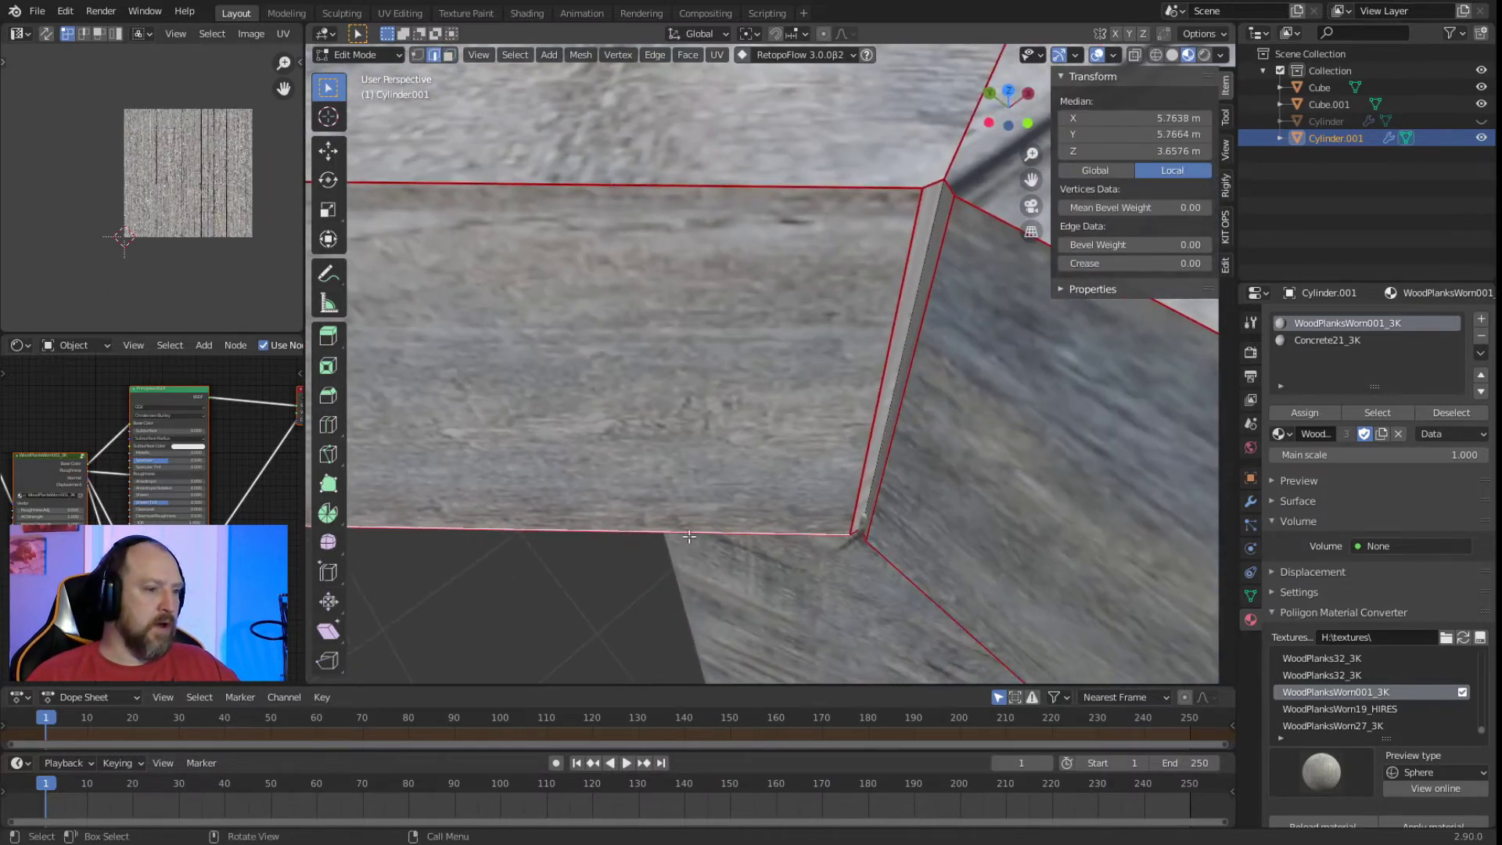
key("alt+a")
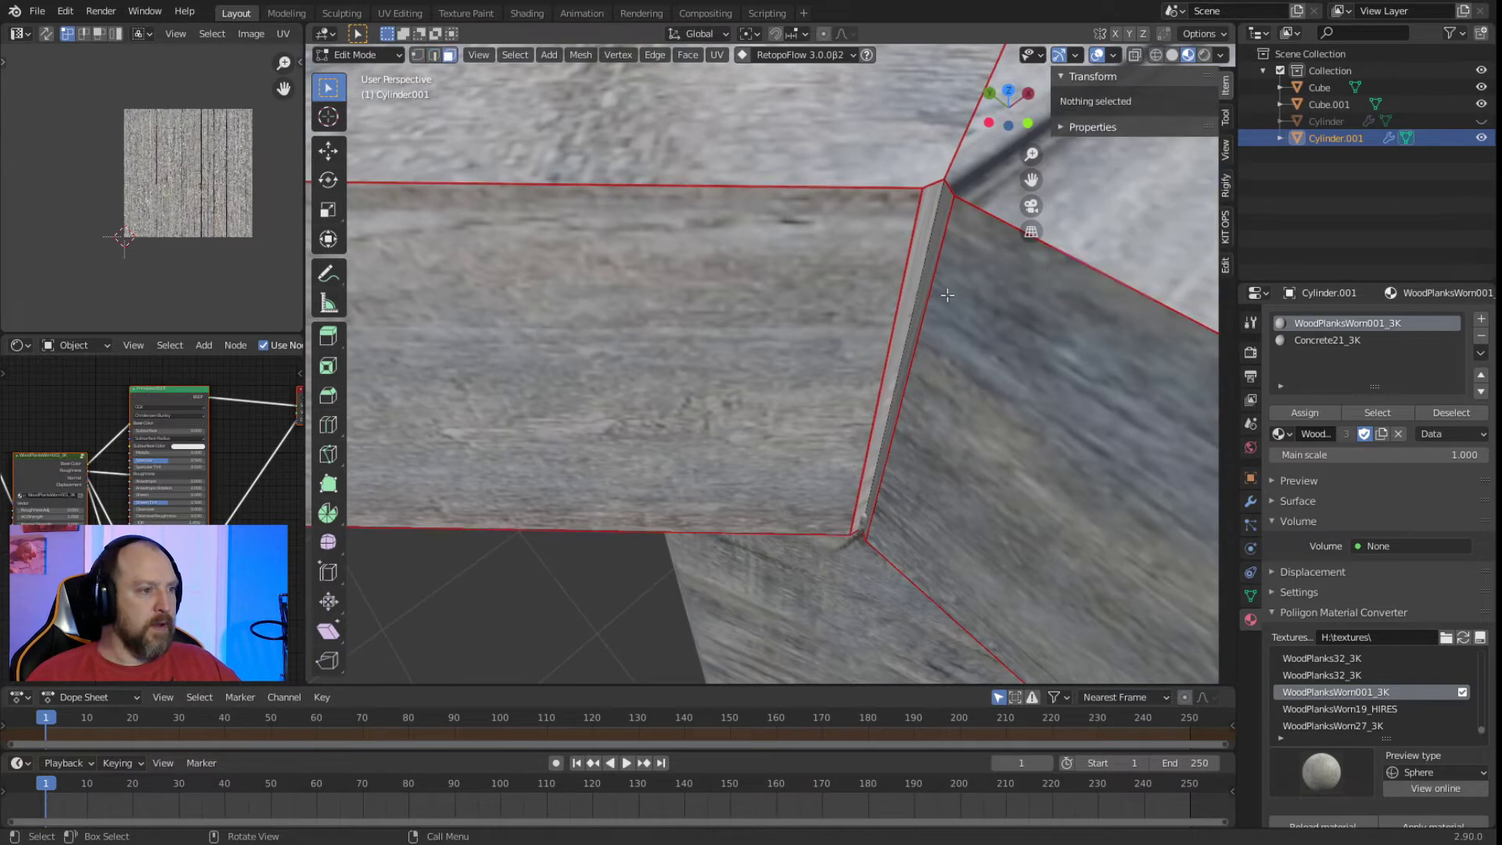
left_click(935, 207, "ctrl")
right_click(900, 207)
key("Escape")
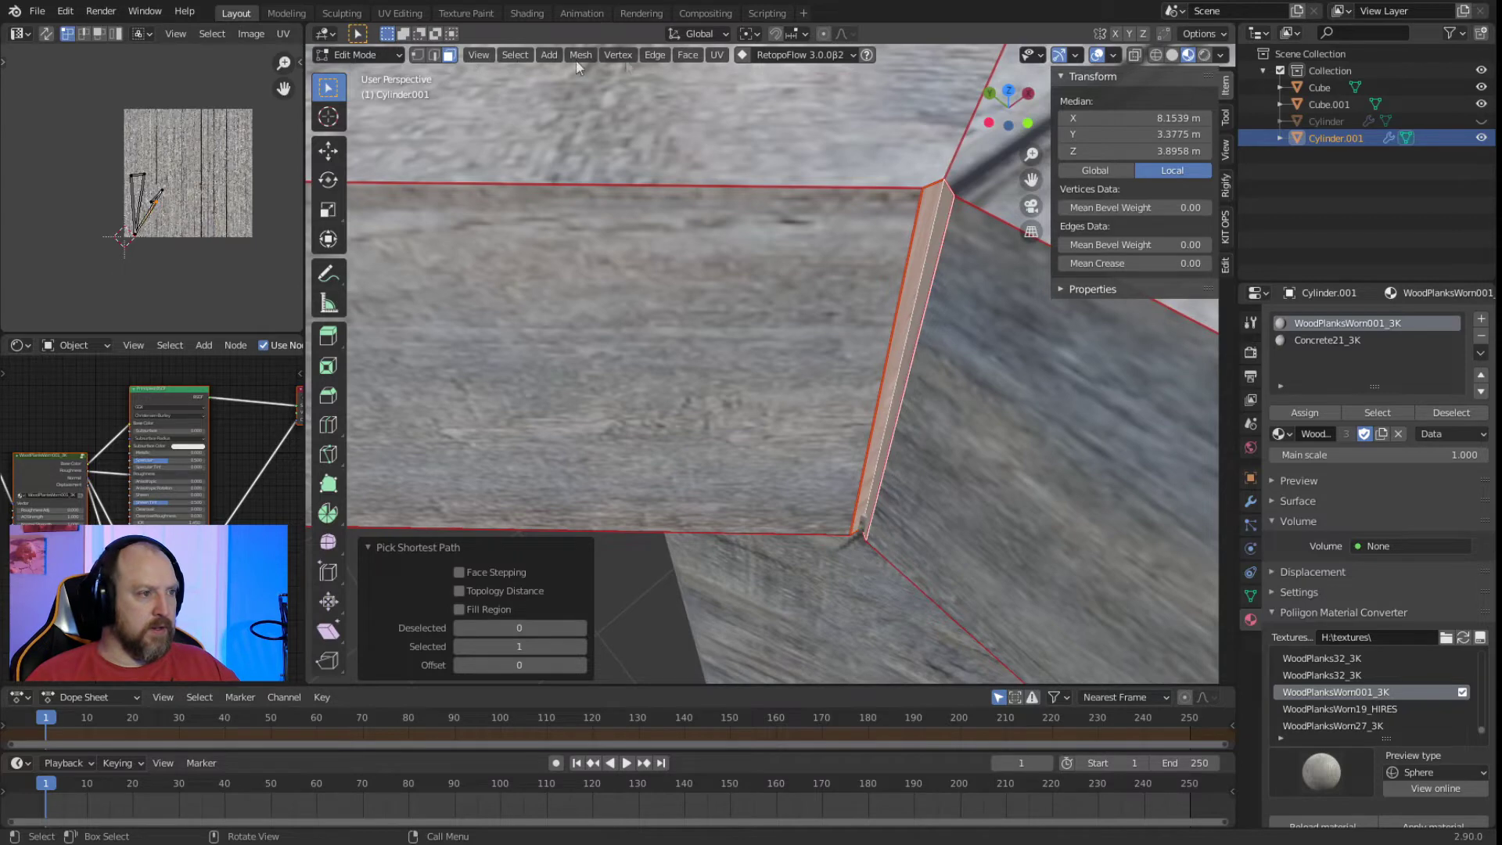
left_click(718, 55)
left_click(718, 72)
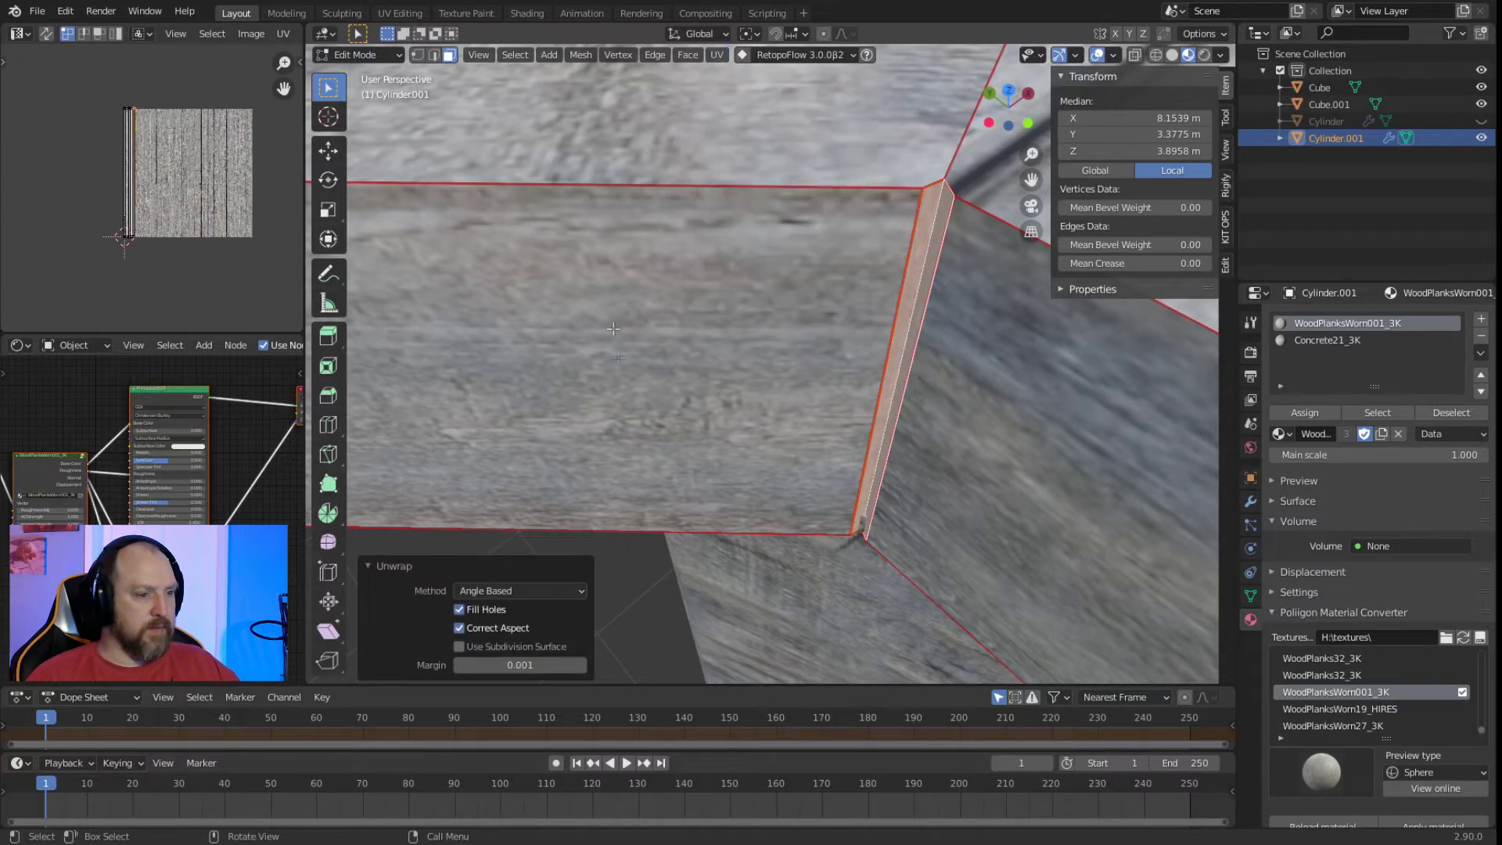
key("alt+a")
Inspect a trim plank face at the corner, then return to Object Mode.
middle_click_drag(681, 551, 875, 313)
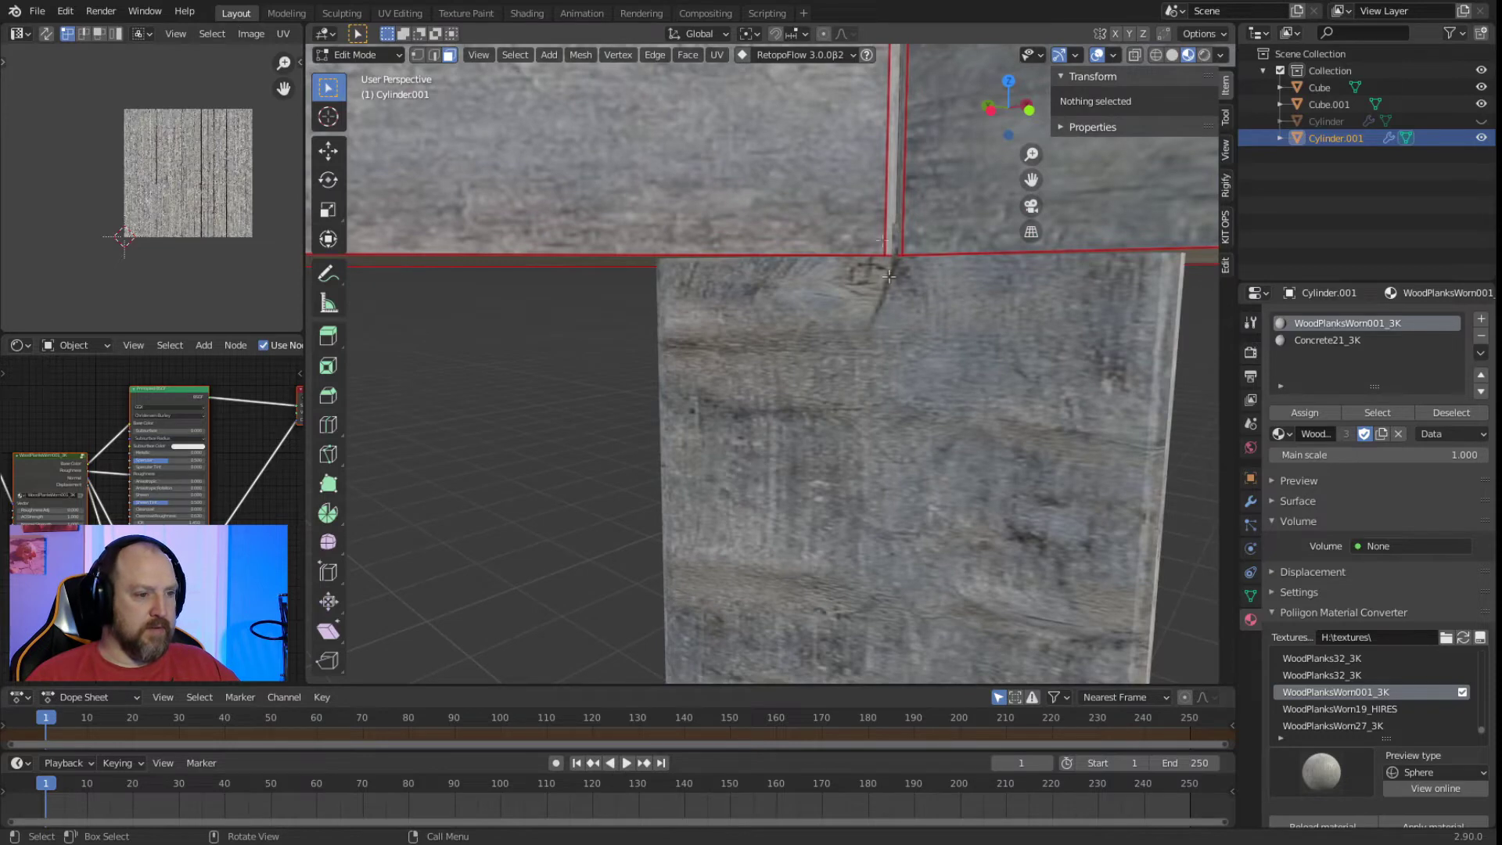
middle_click_drag(894, 226, 874, 315)
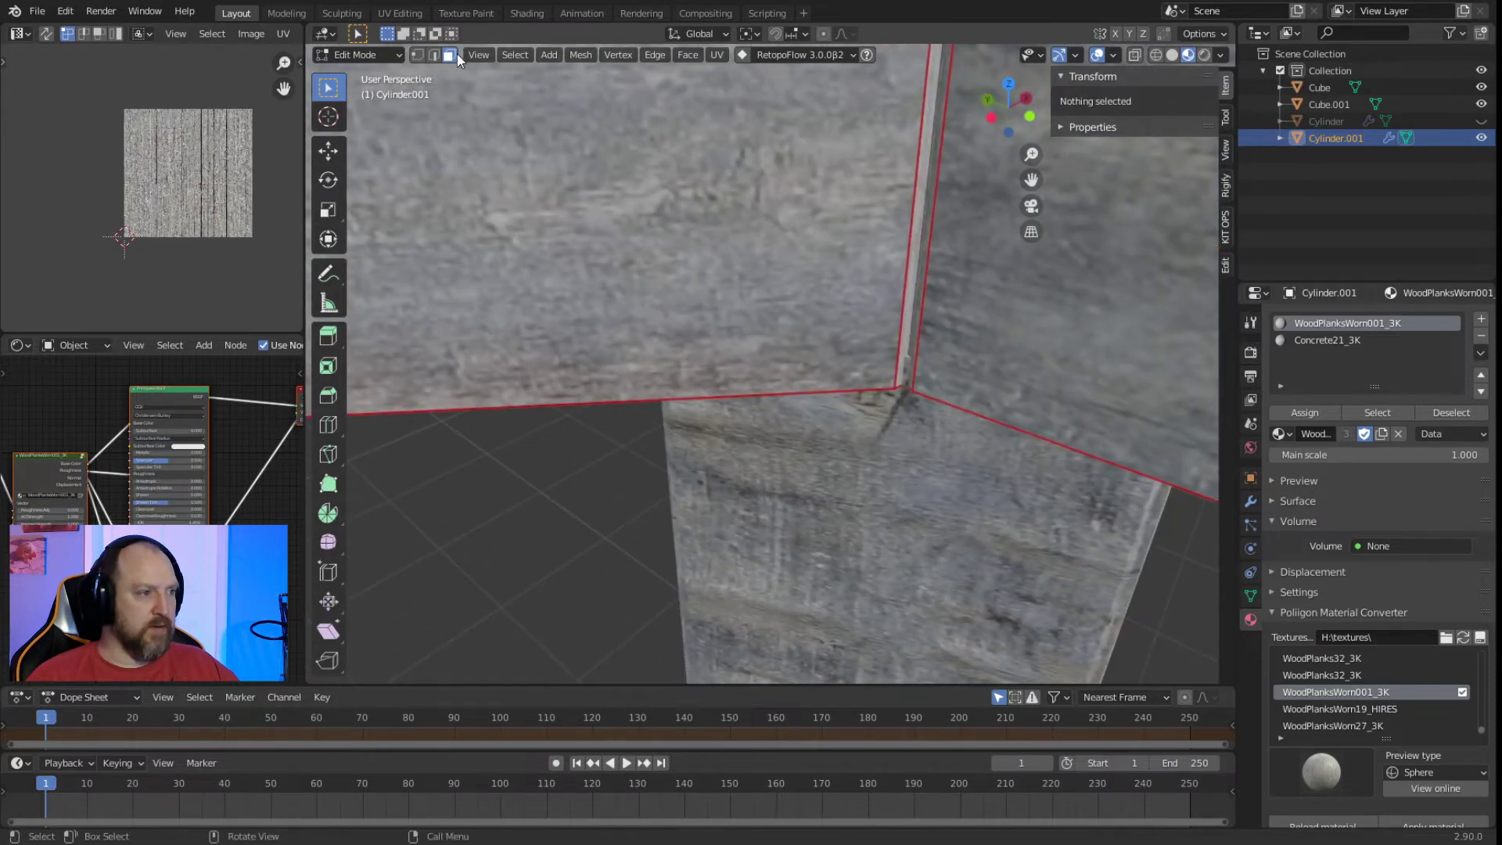
scroll(1037, 457, "up", 4)
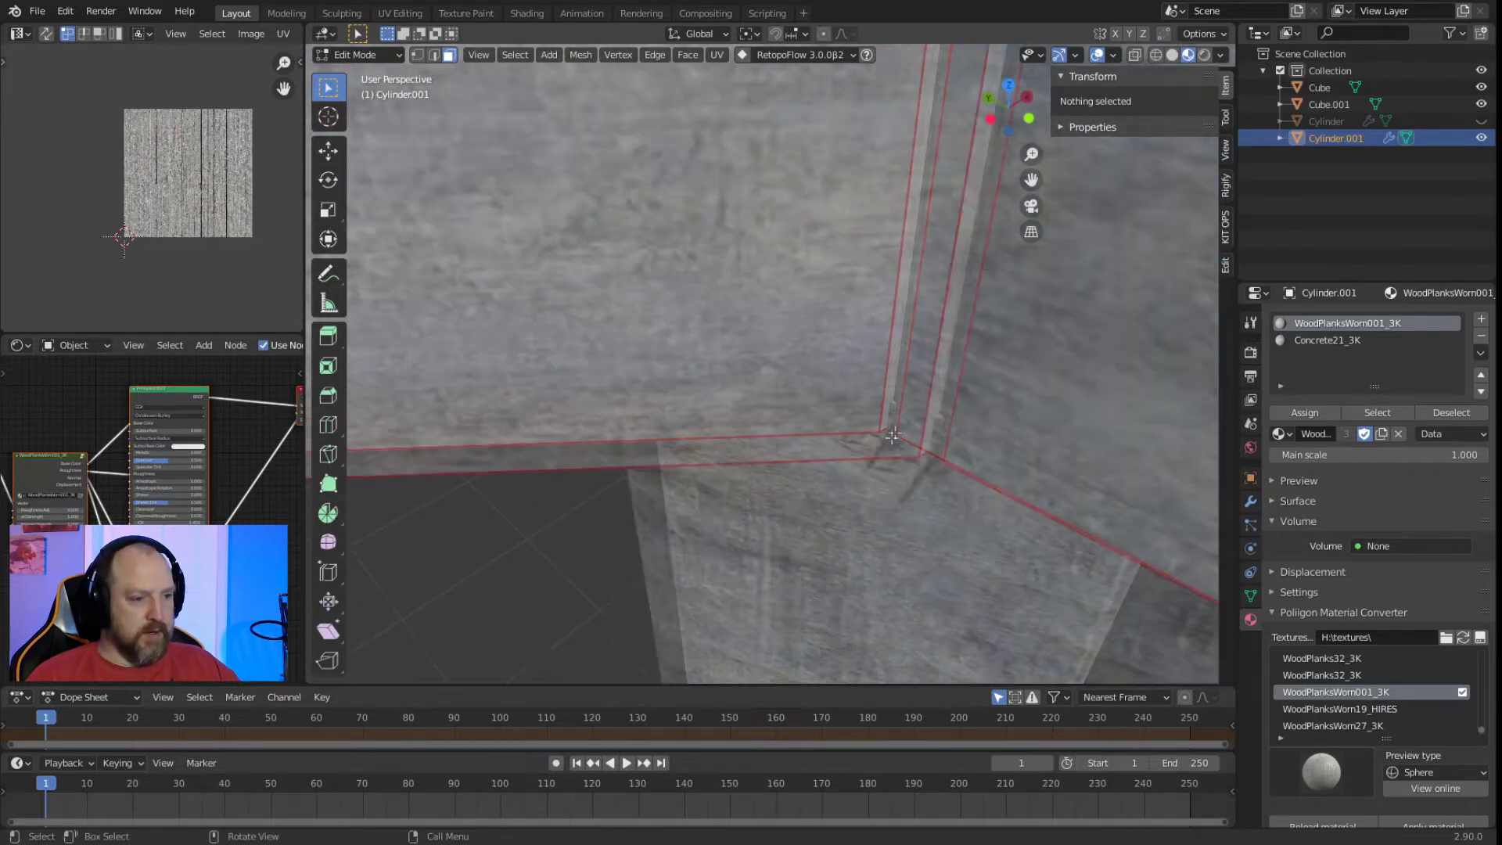
left_click(1034, 460)
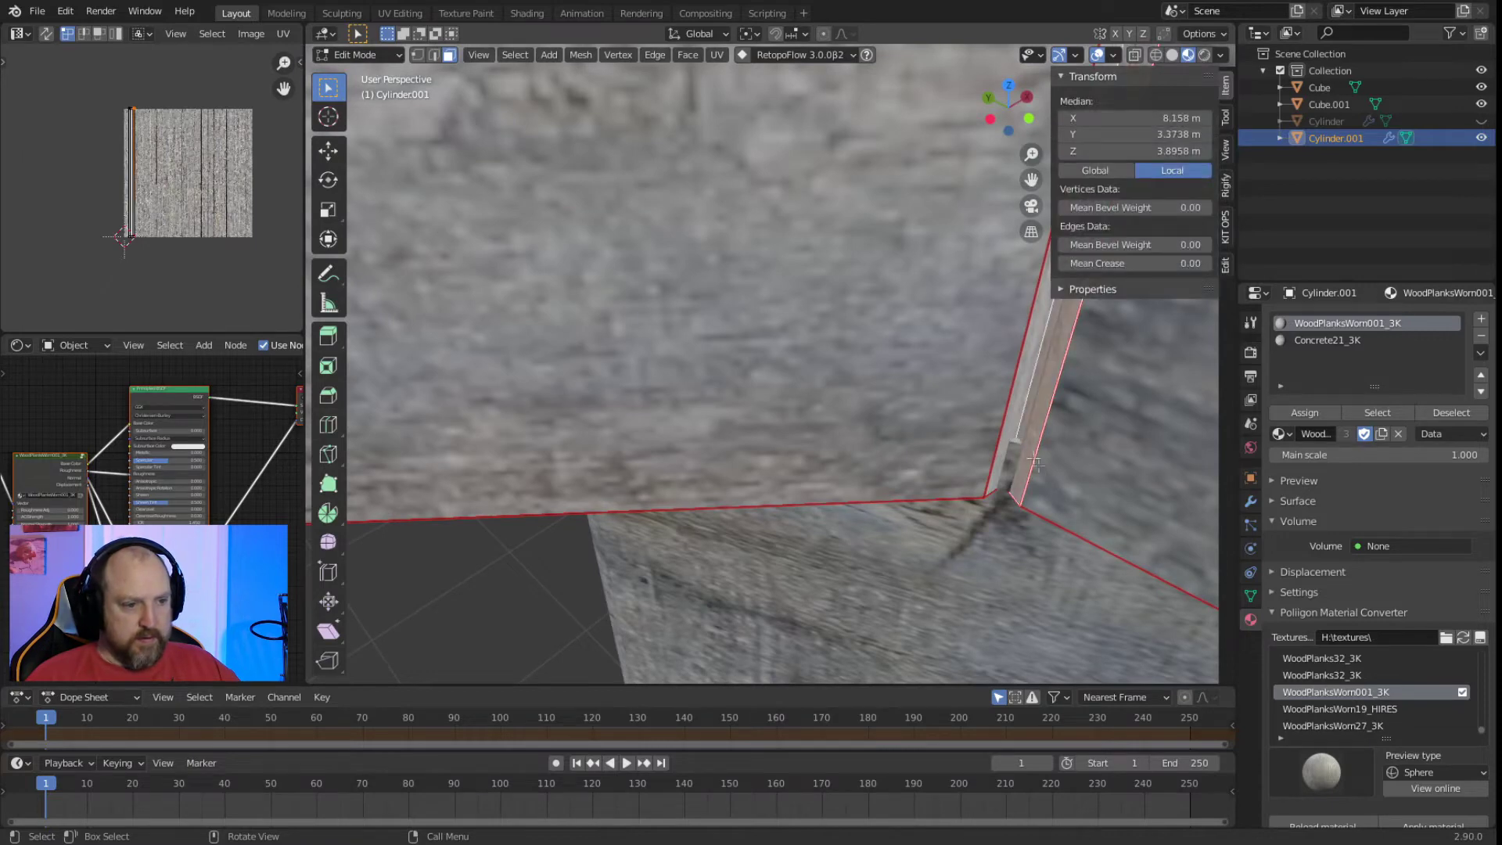
key("Tab")
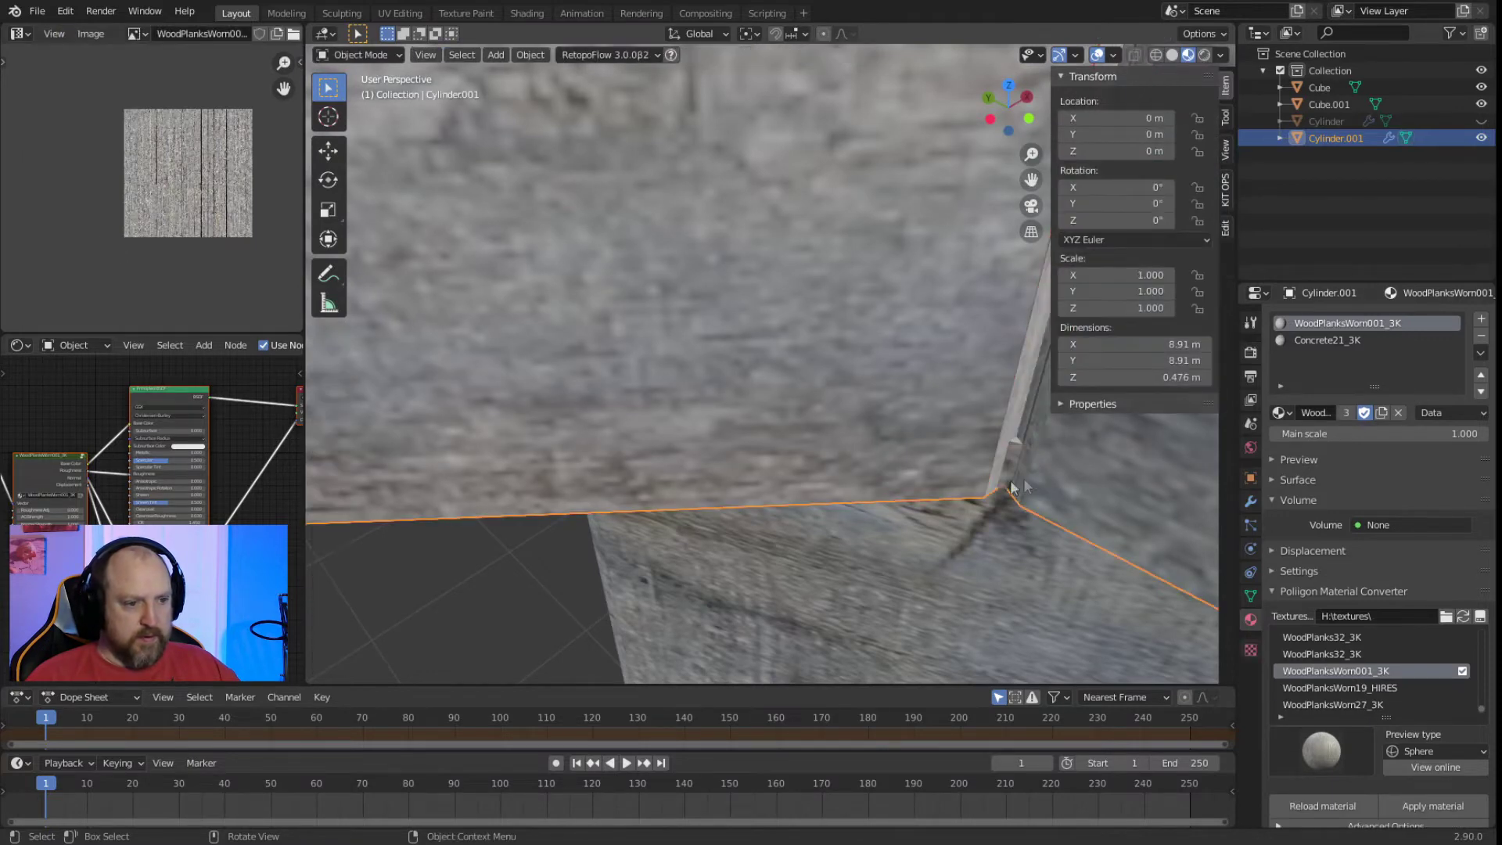
Select both wooden posts under the trim corner.
left_click(985, 561)
scroll(898, 532, "down", 6)
scroll(845, 542, "down", 4)
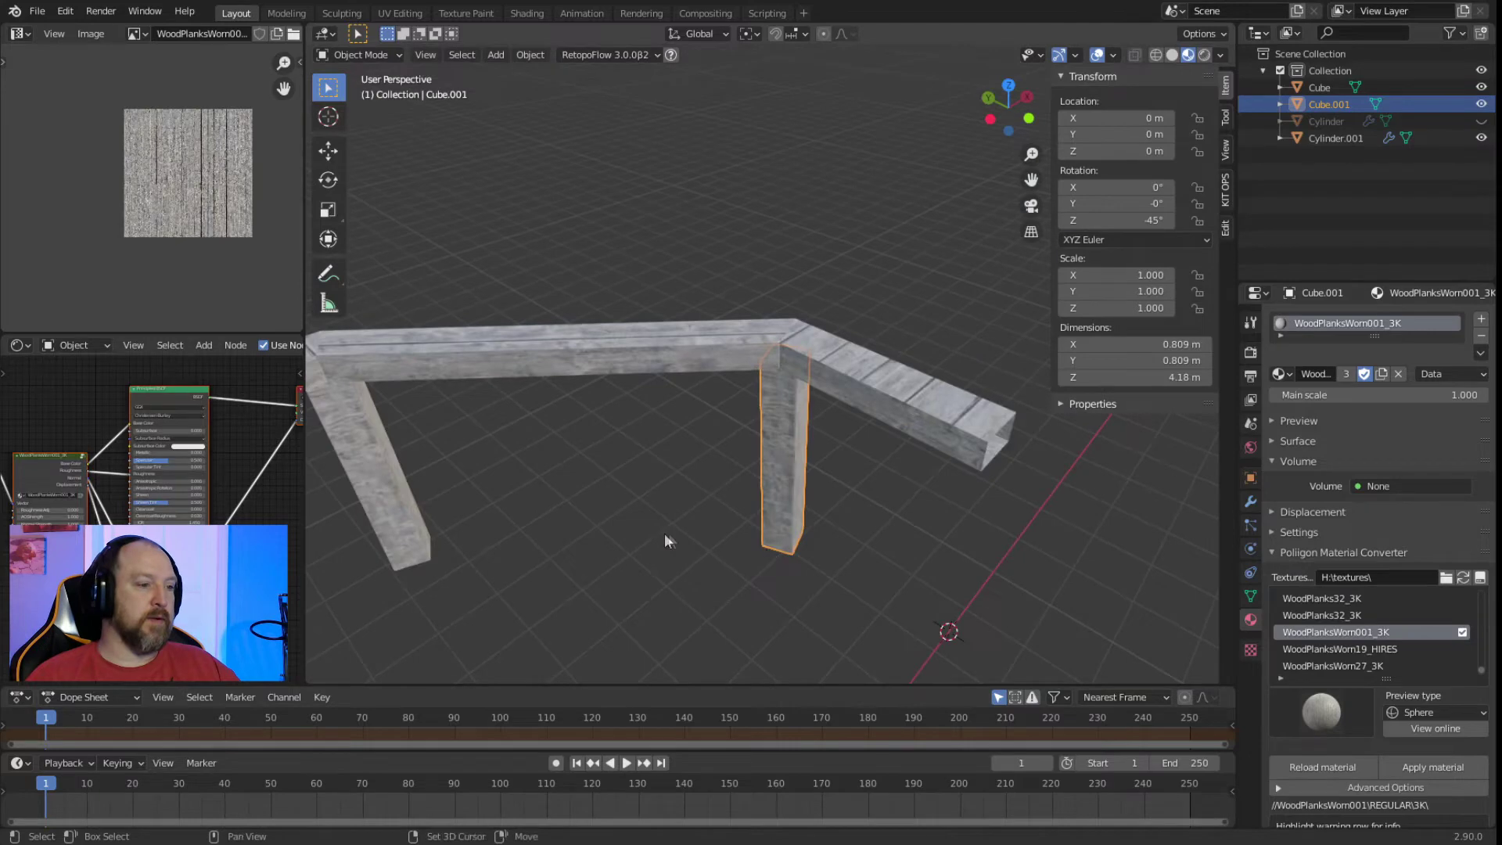
middle_click_drag(667, 536, 688, 402)
left_click(583, 440, "shift")
scroll(702, 451, "up", 3)
scroll(702, 444, "up", 8)
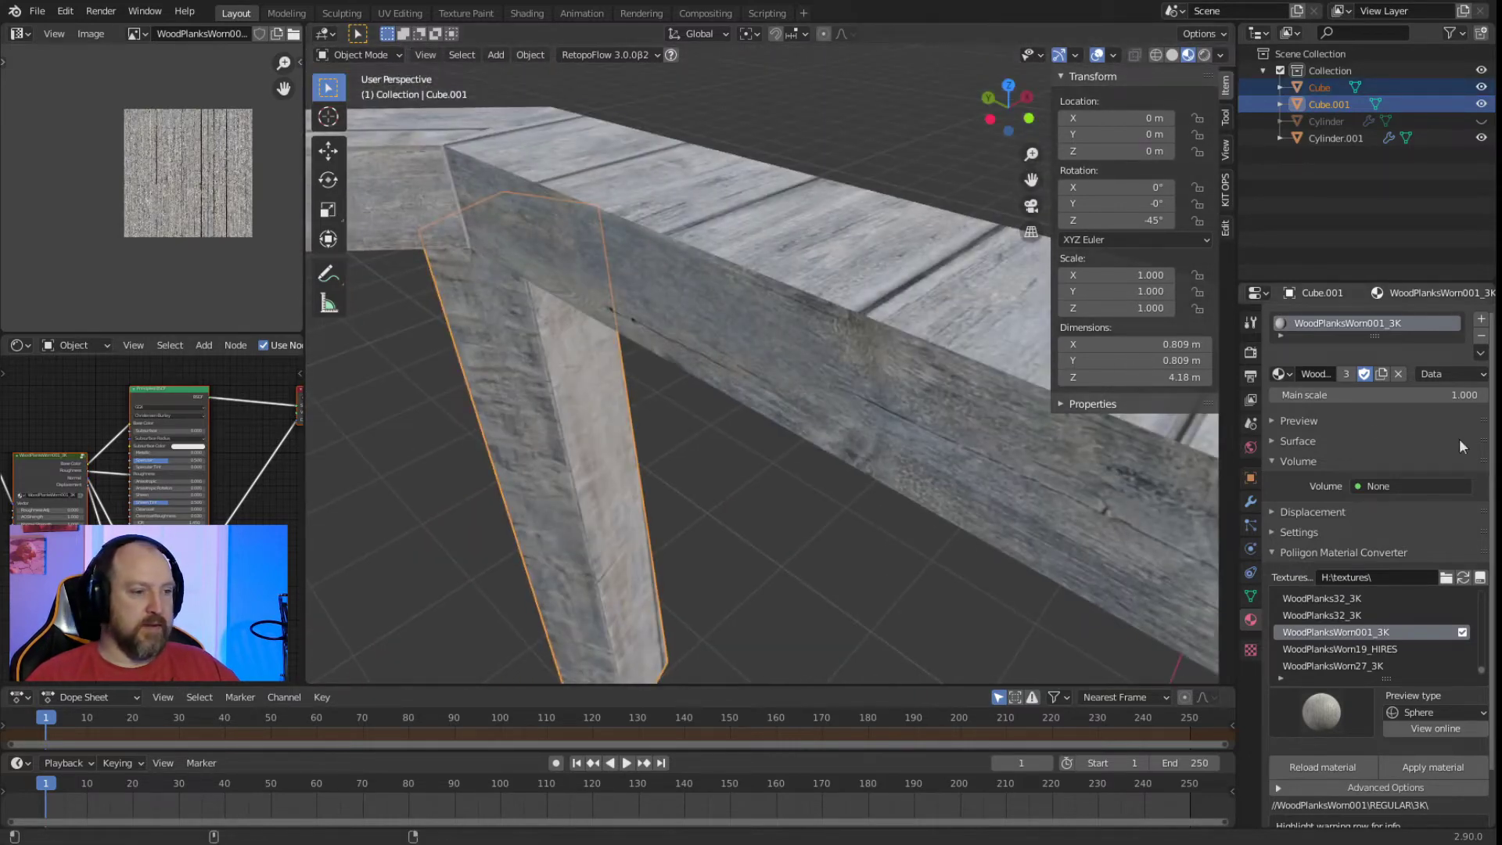
middle_click_drag(673, 336, 696, 428)
scroll(707, 406, "up", 6)
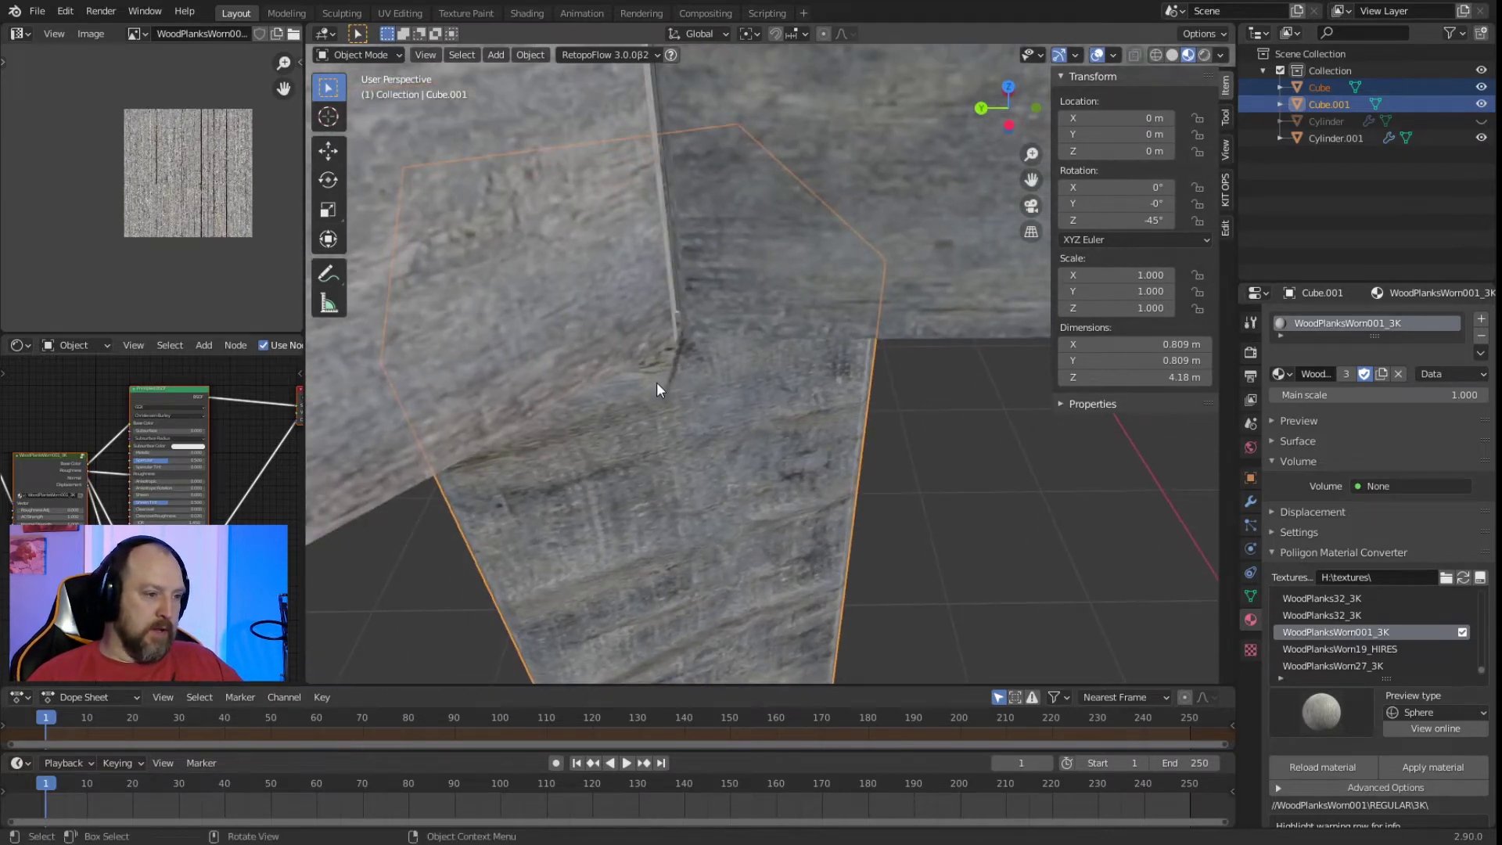
Add the left and right posts to the trim selection, toggling Edit Mode.
key("Tab")
scroll(671, 376, "up", 4)
middle_click_drag(674, 371, 704, 368)
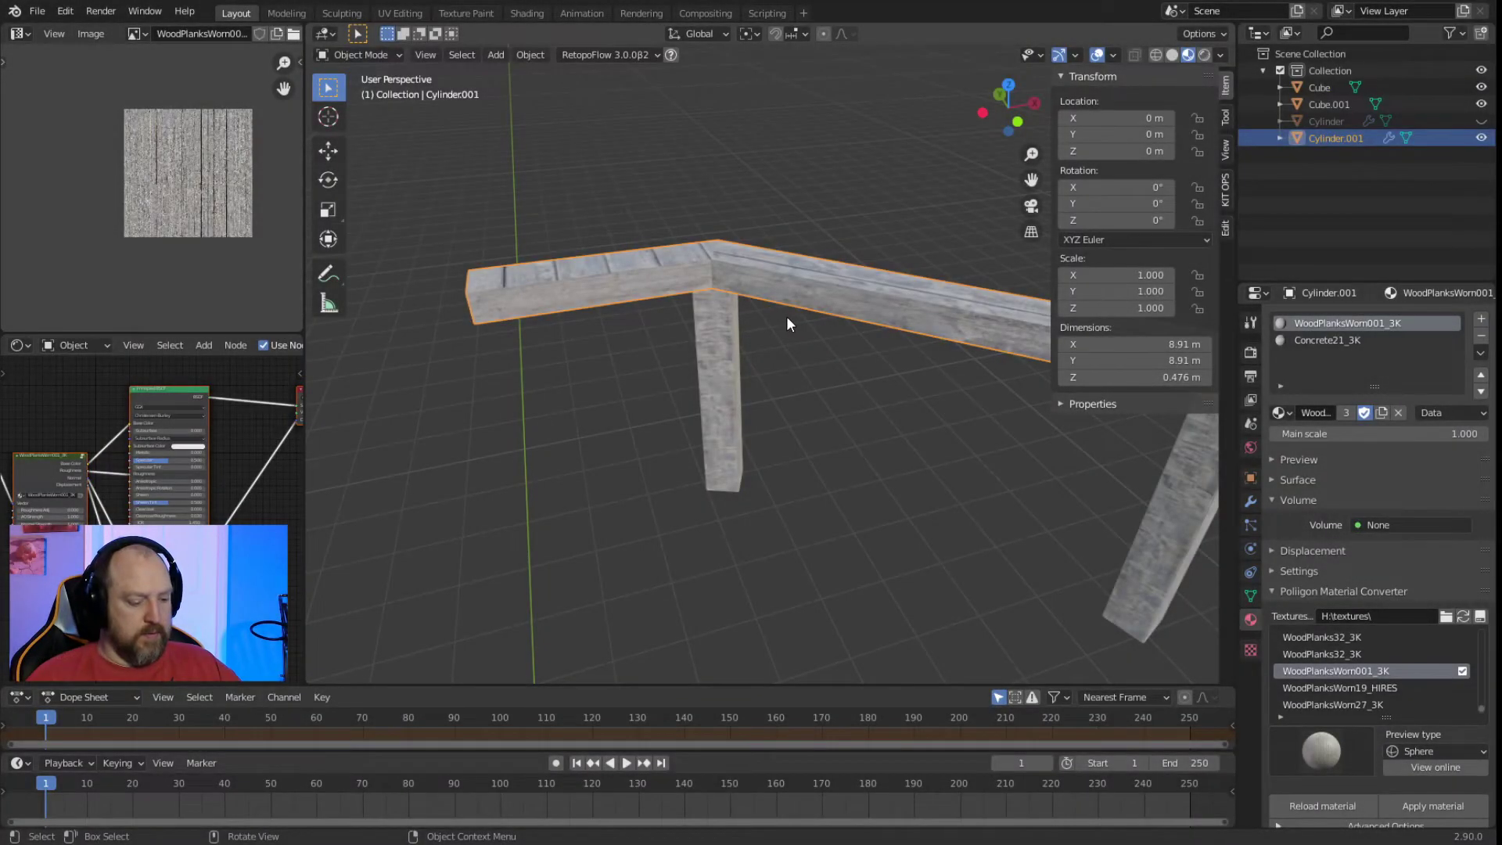
left_click(734, 344, "shift")
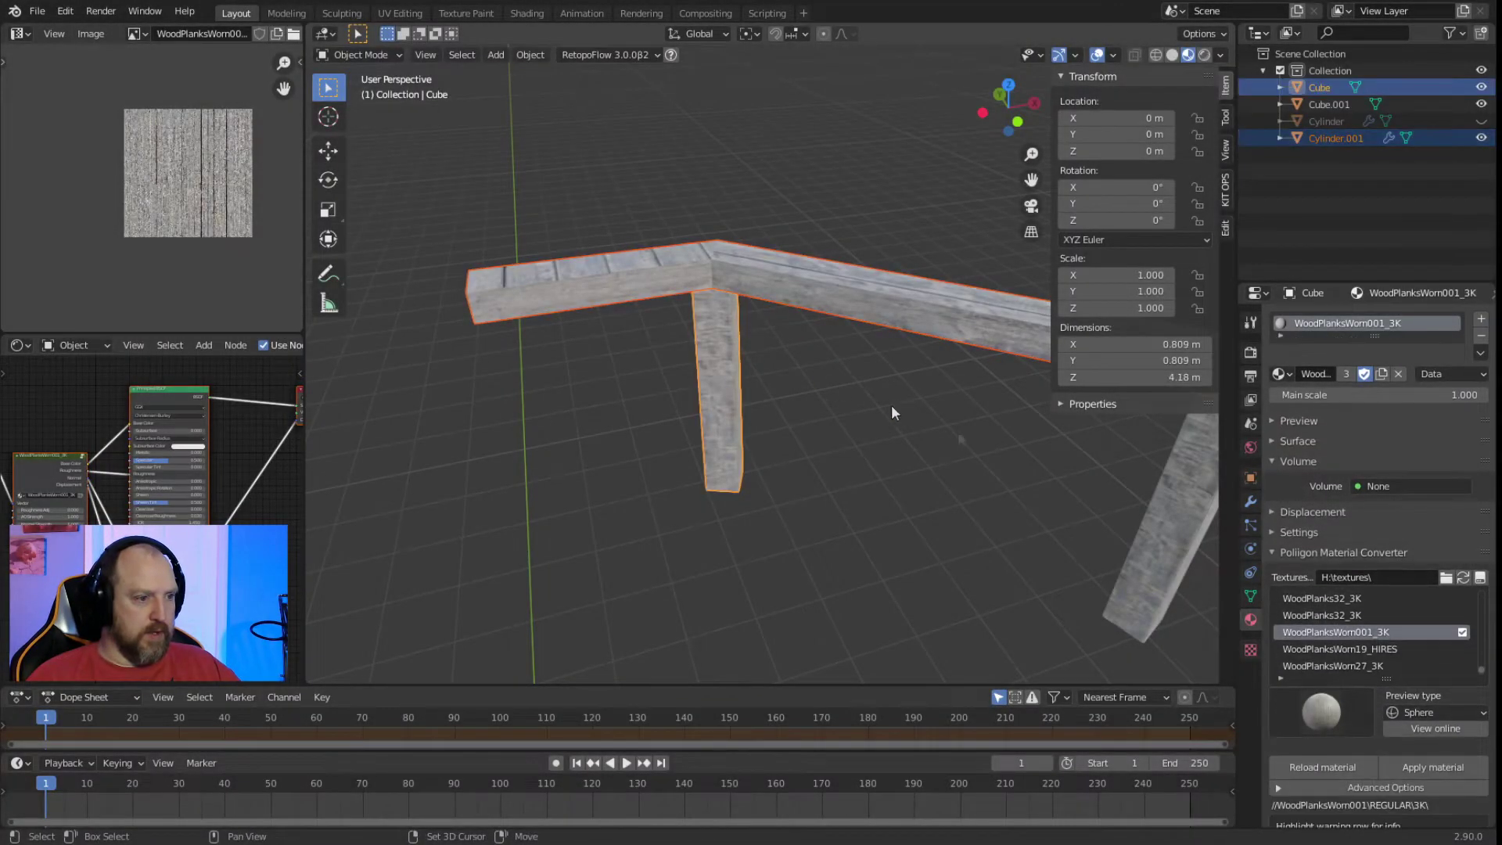
left_click(1212, 518, "shift")
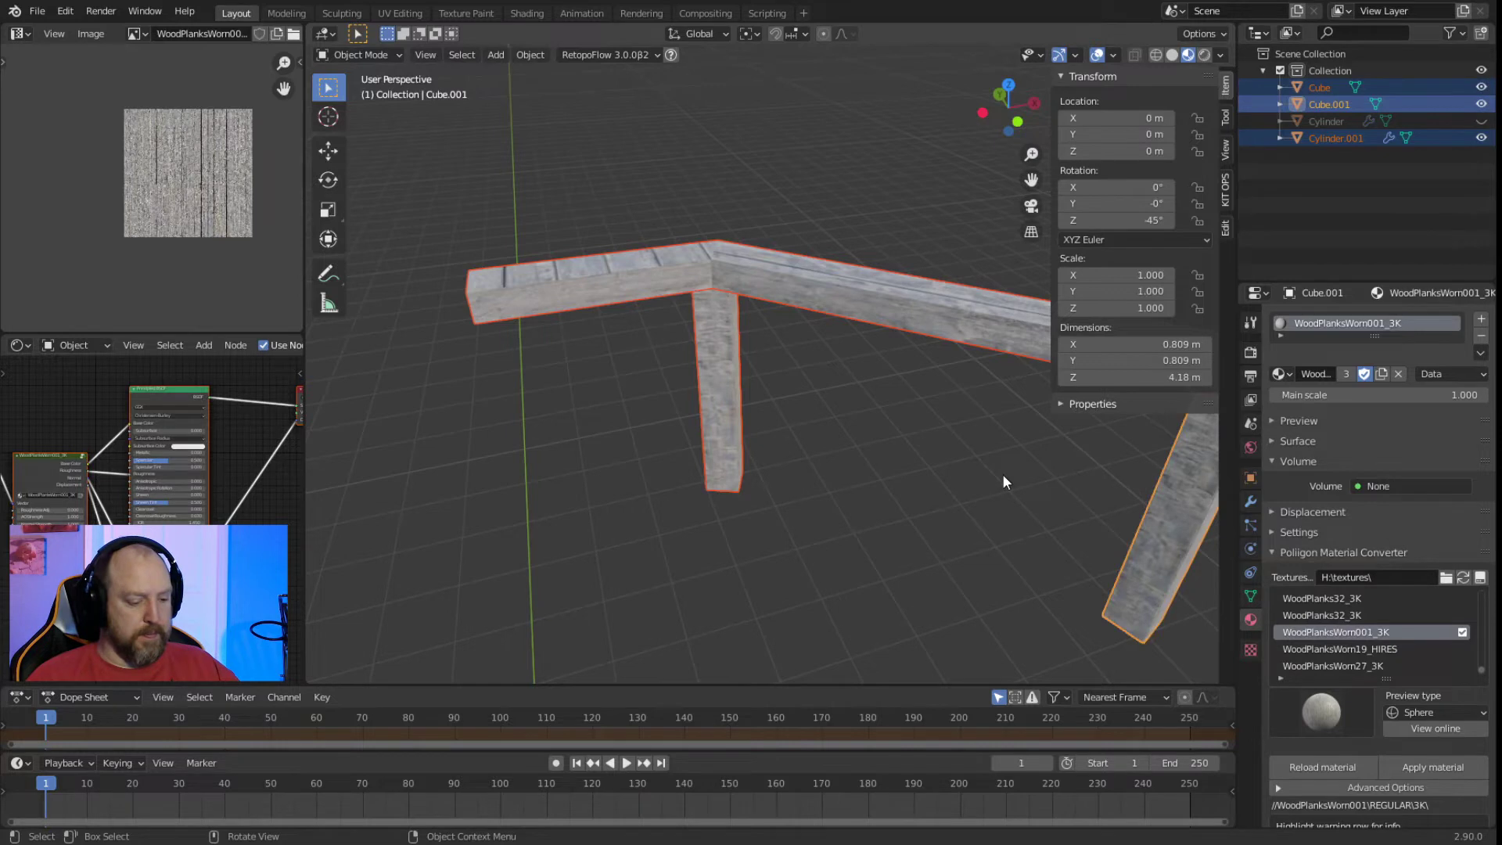
key("Tab")
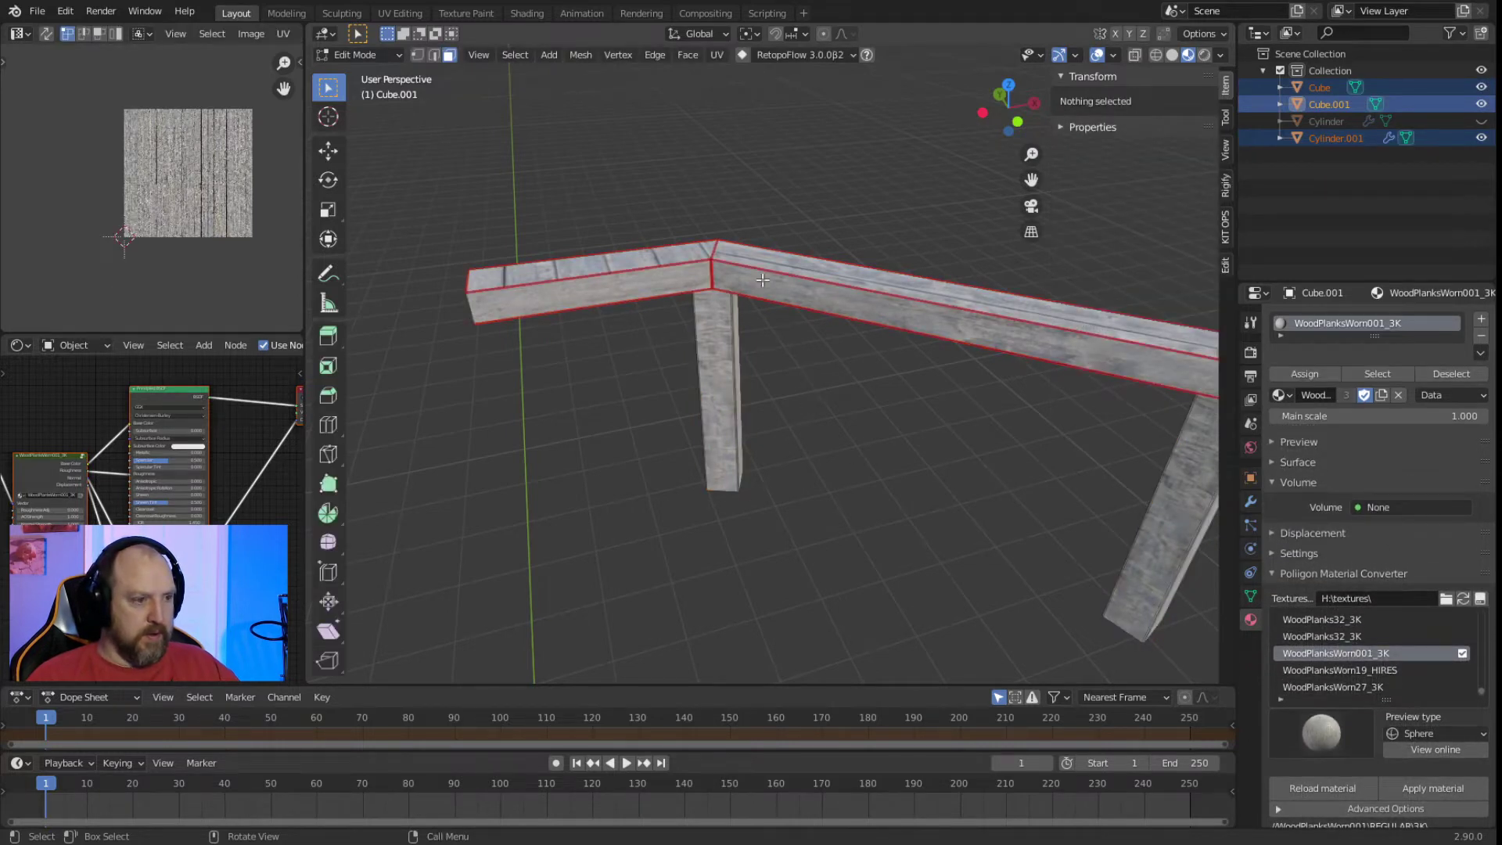
Select the connected trim beam pieces, including the right diagonal beam.
key("l")
key("l")
key("l")
scroll(879, 379, "down", 5)
middle_click_drag(811, 402, 764, 258)
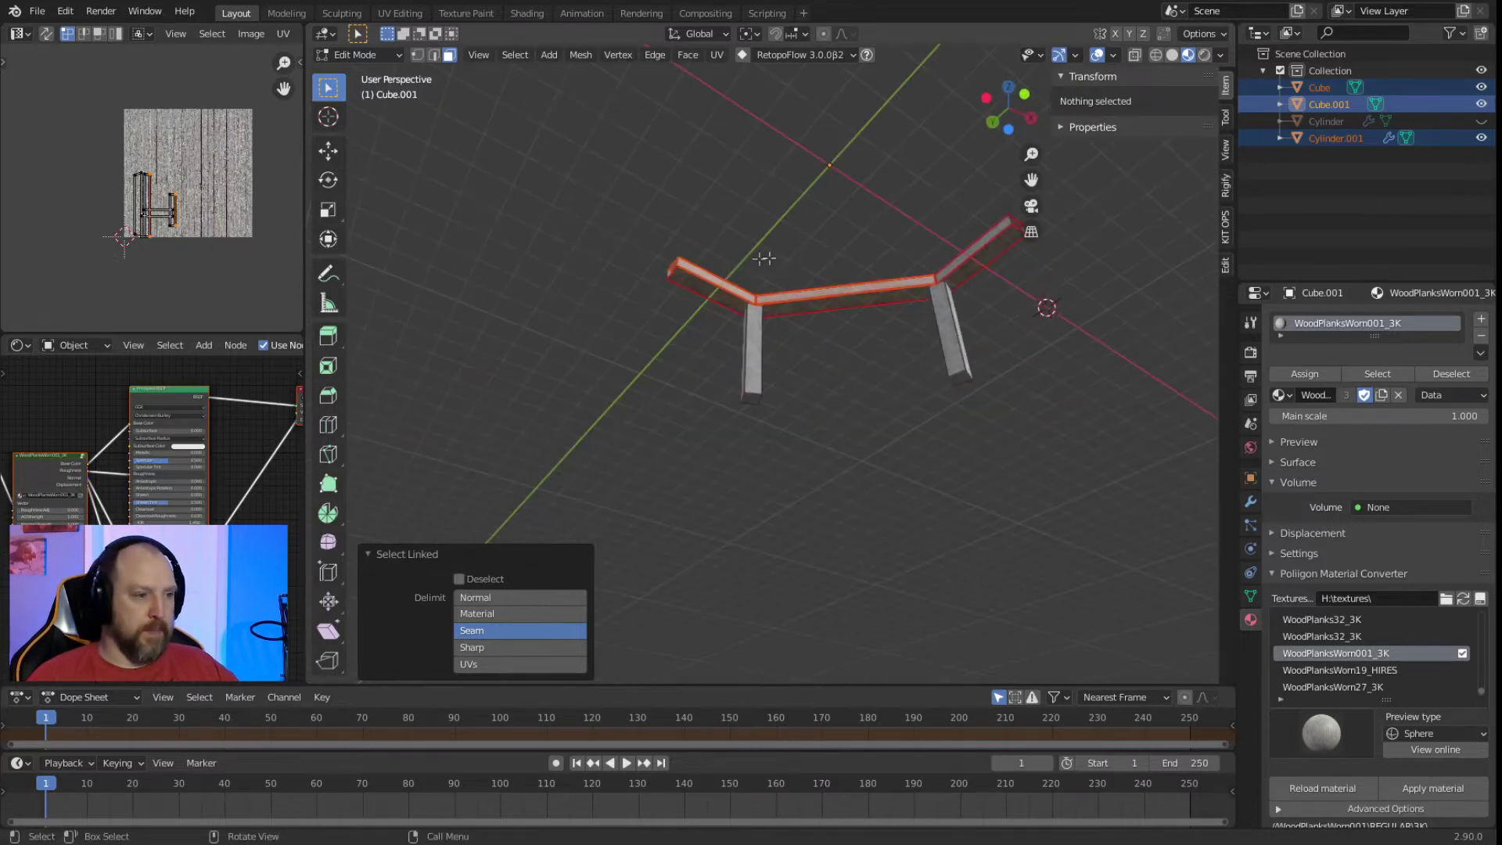
left_click(733, 297, "shift")
left_click(975, 255, "shift")
left_click(989, 240, "shift")
middle_click_drag(988, 240, 1038, 338)
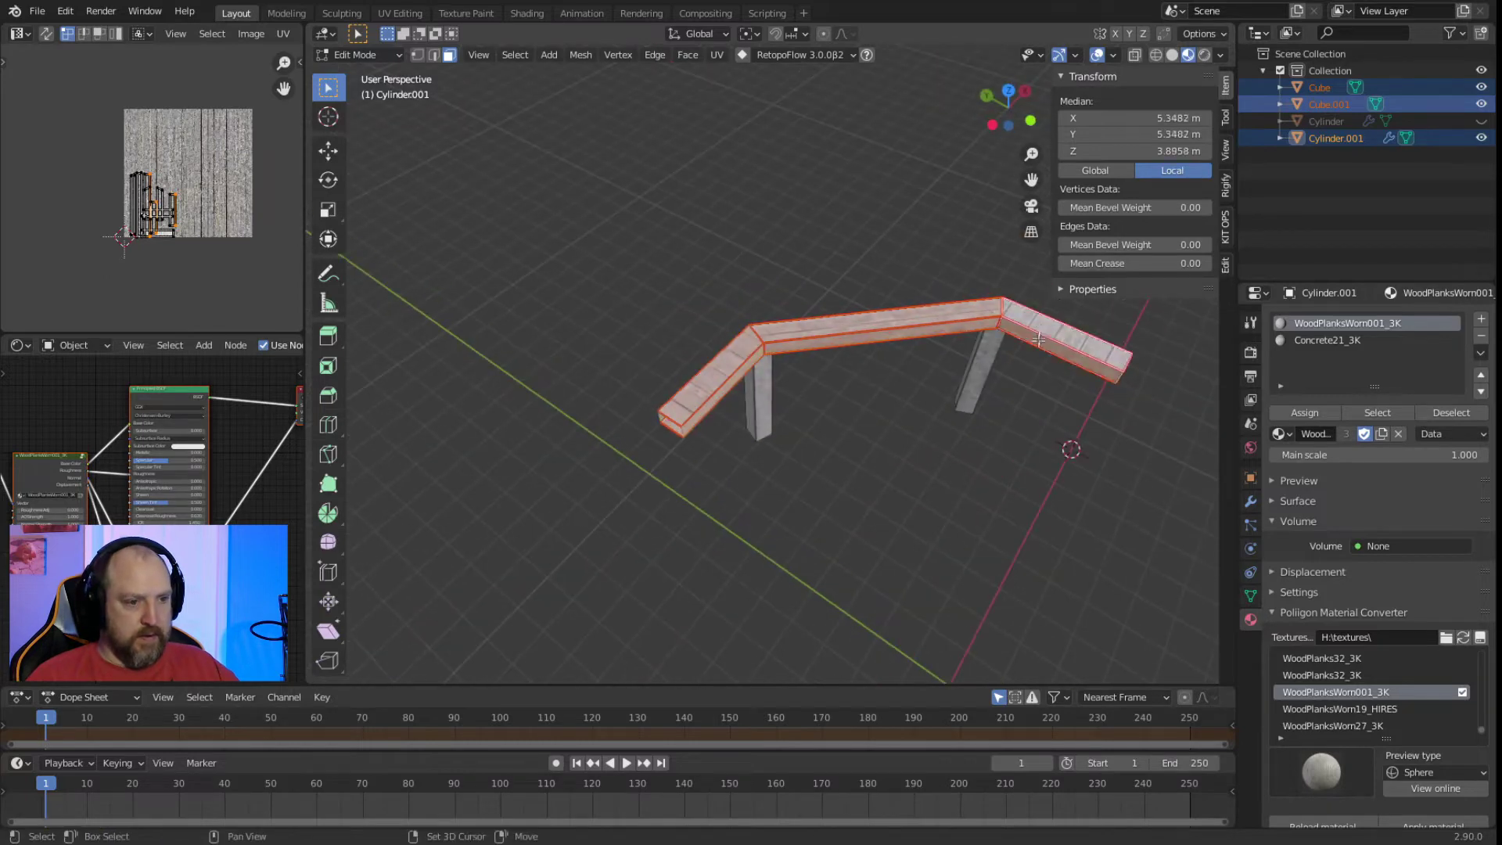
scroll(782, 442, "up", 6)
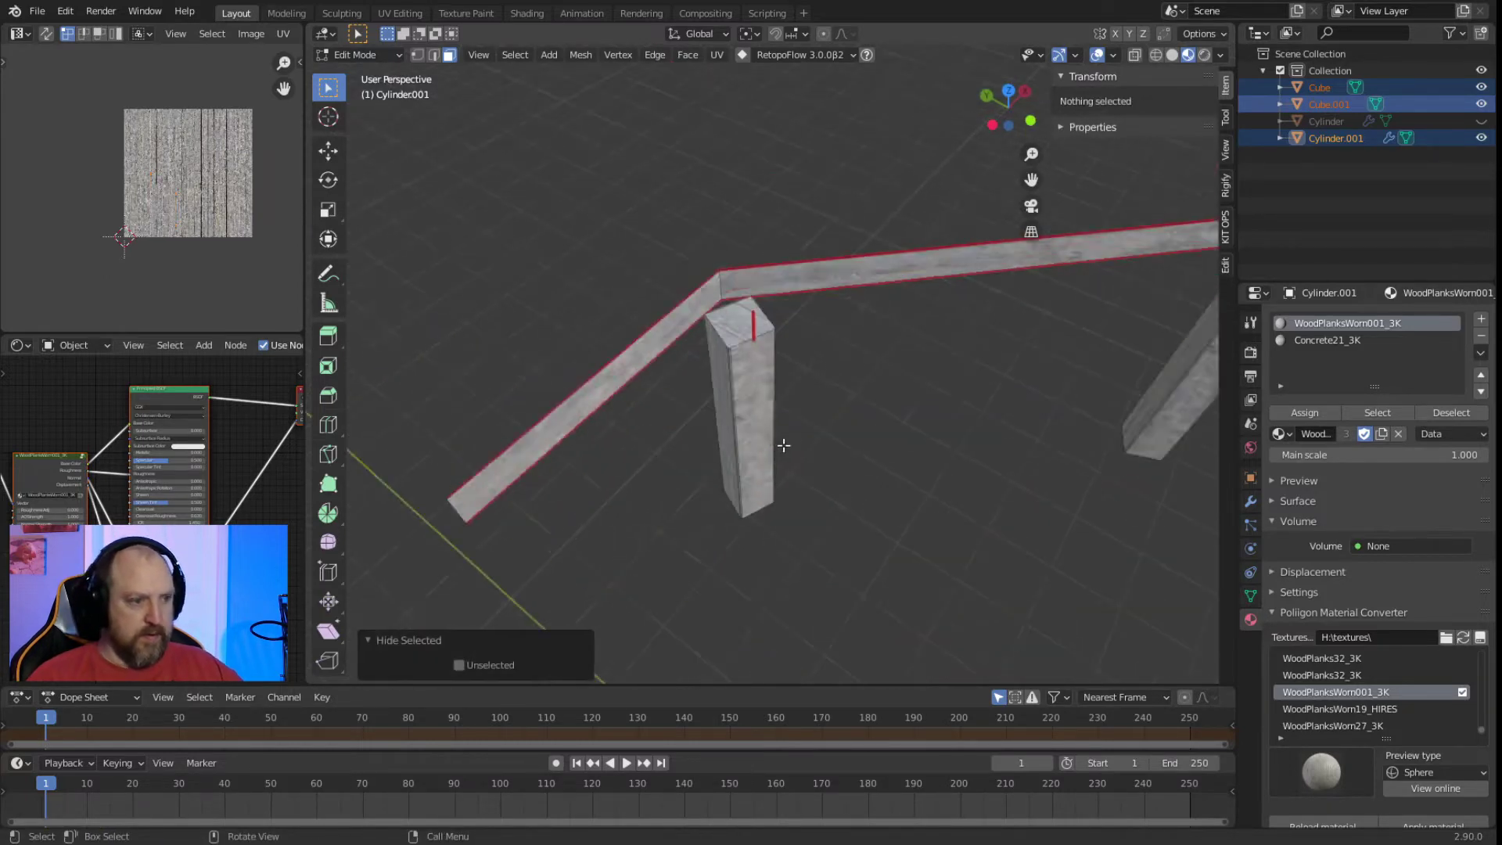
Lower both post top faces about 0.037 m along Z to sit under the beam.
left_click(706, 287)
middle_click_drag(706, 287, 664, 406, "shift")
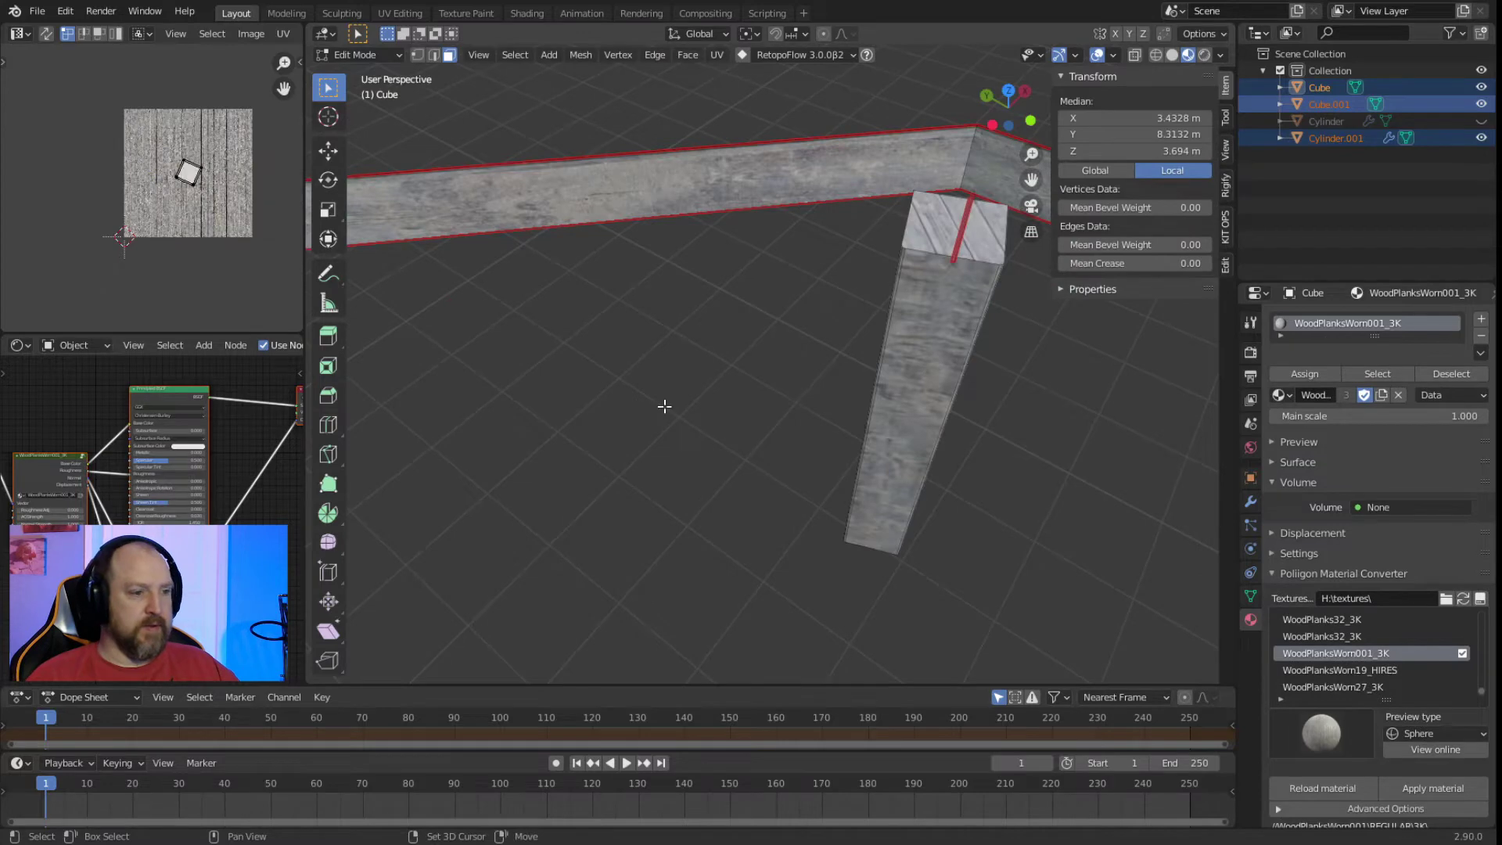
left_click(925, 227, "shift")
scroll(778, 281, "down", 4)
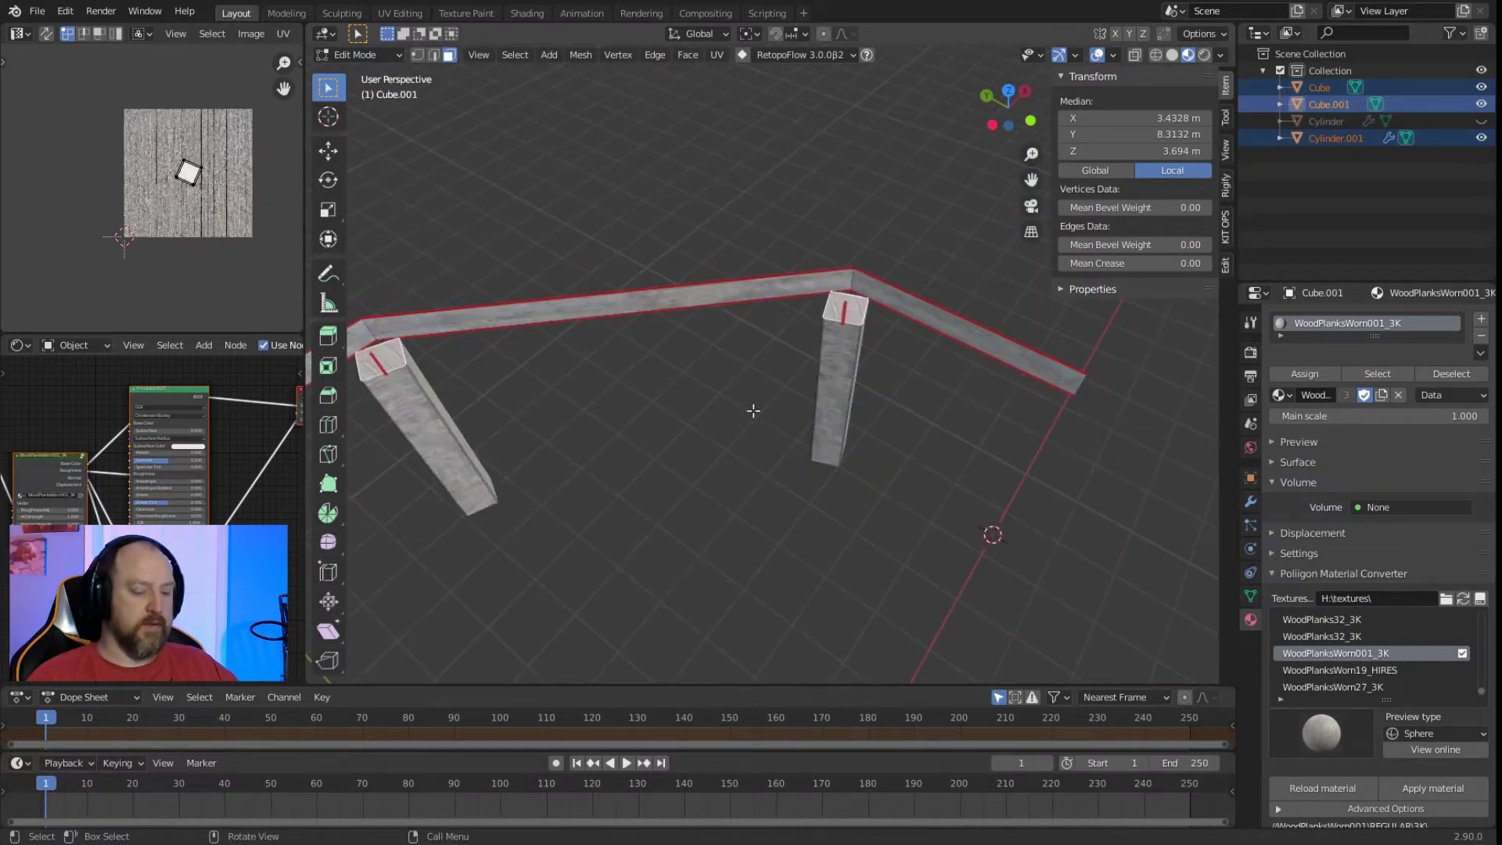
key("KP_1")
scroll(754, 412, "up", 8)
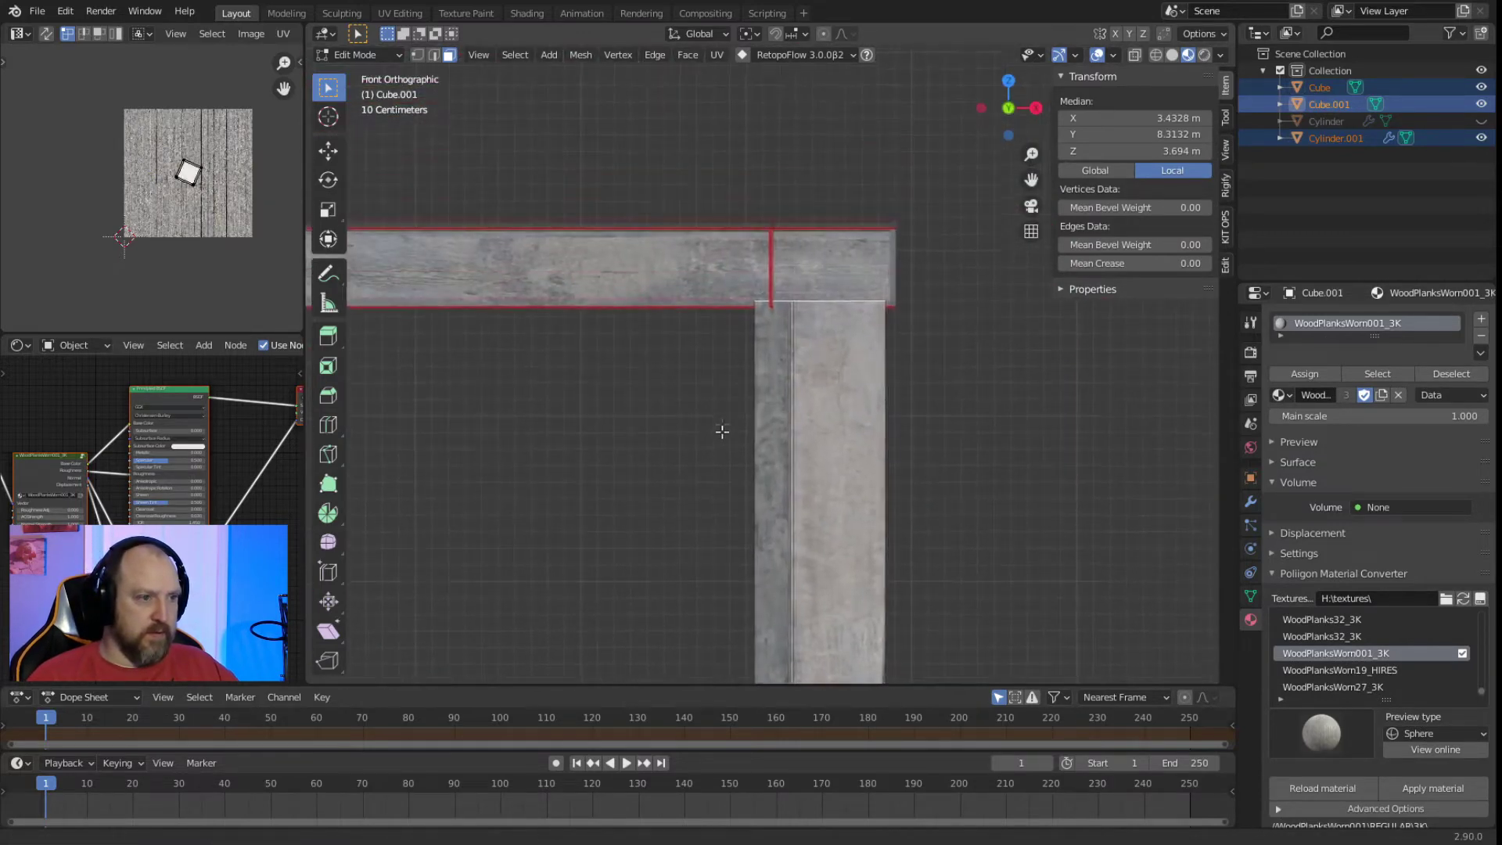
scroll(721, 431, "up", 6)
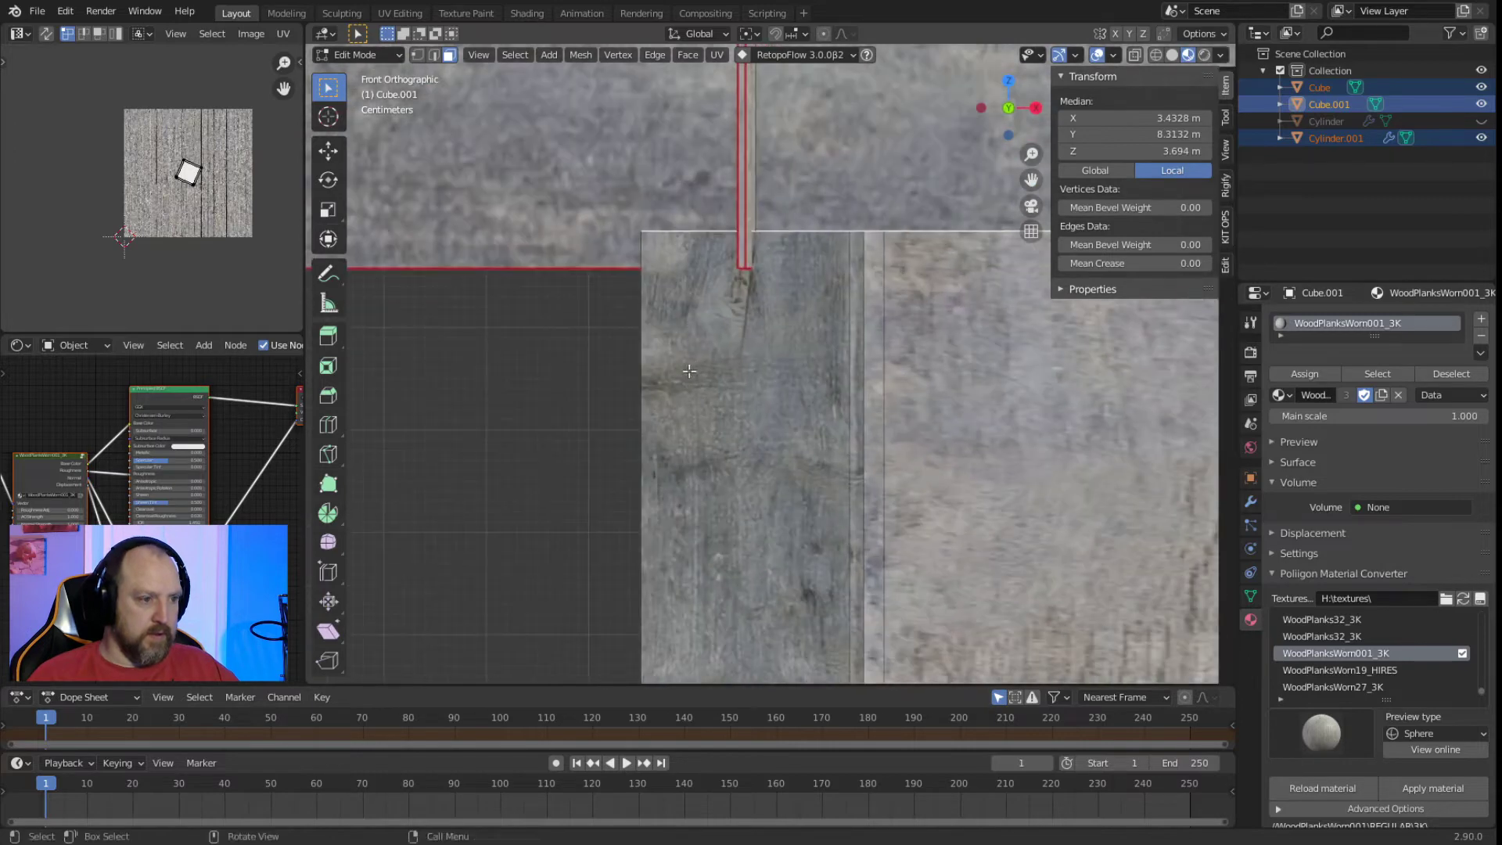
key("g")
key("z")
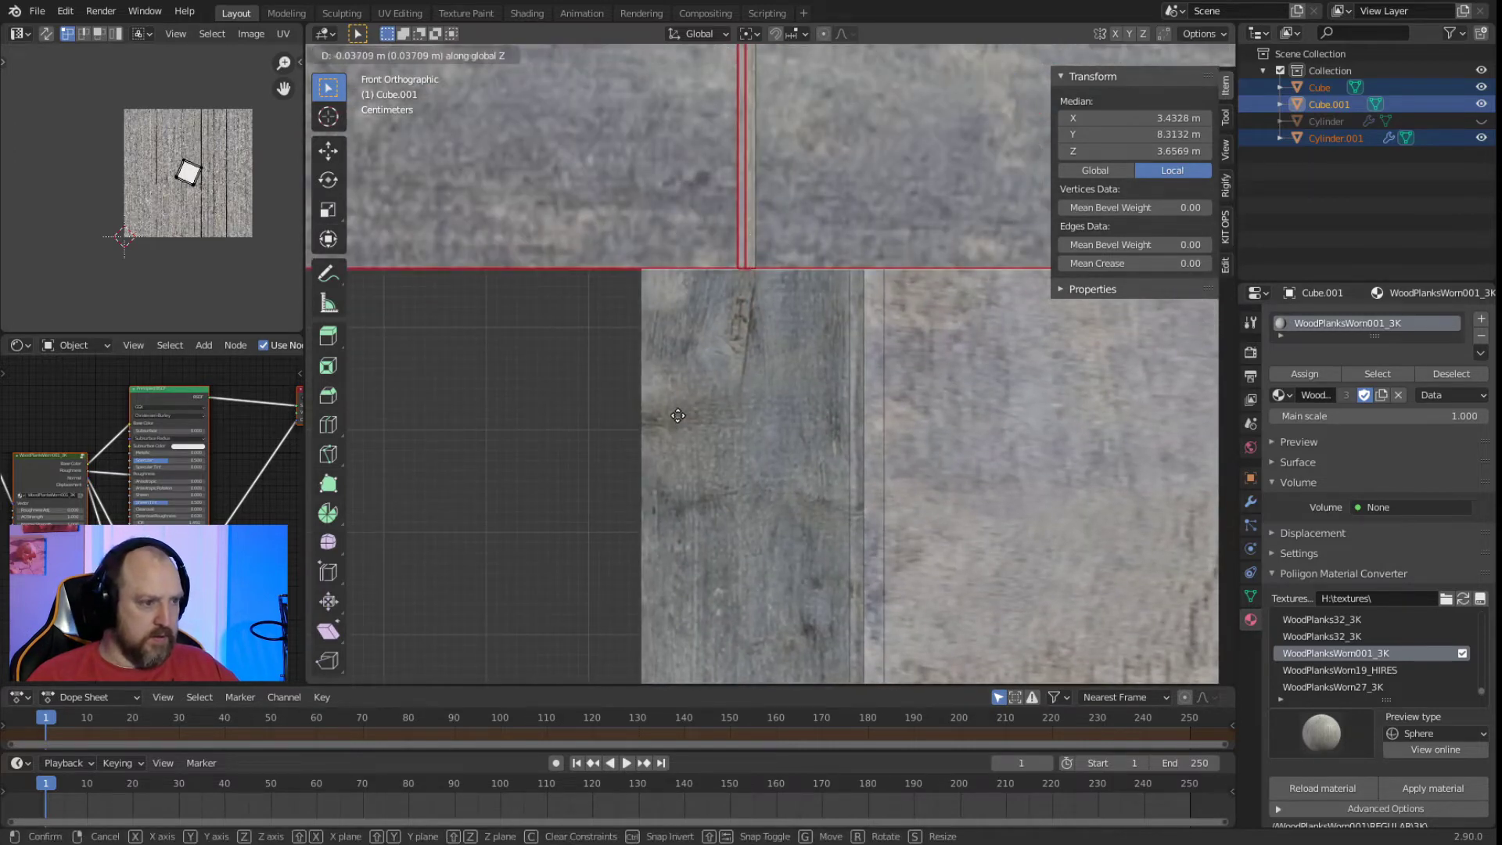
left_click(678, 415)
Clear the selection, unhide the beam faces, leave Edit Mode and deselect the wooden pieces.
key("alt+a")
scroll(543, 379, "down", 5)
key("Tab")
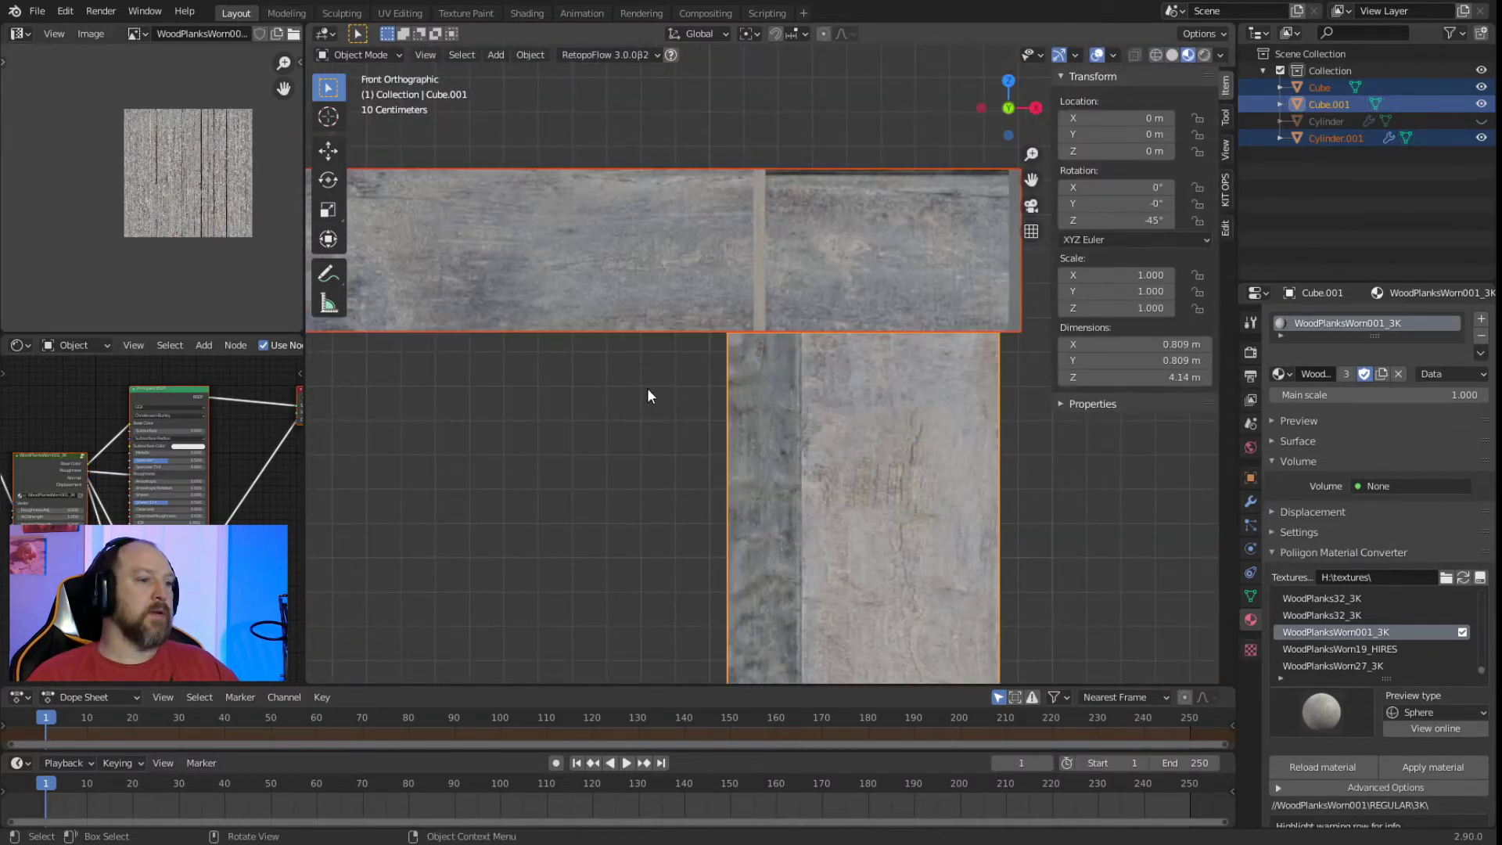
scroll(646, 388, "down", 3)
key("Tab")
key("alt+h")
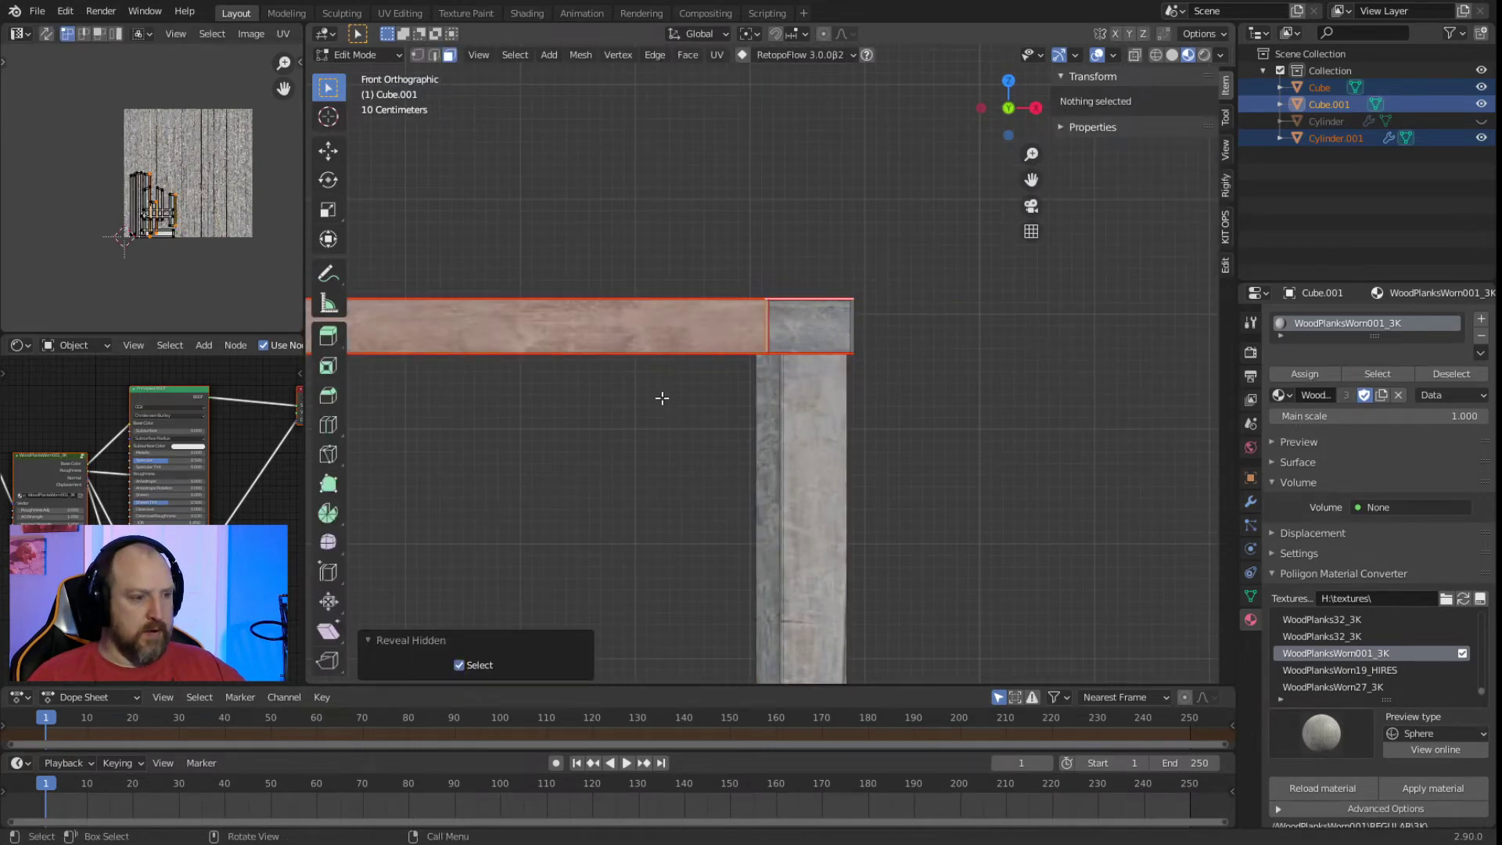
middle_click_drag(634, 402, 811, 448)
key("Tab")
left_click(795, 529)
middle_click_drag(795, 528, 751, 473)
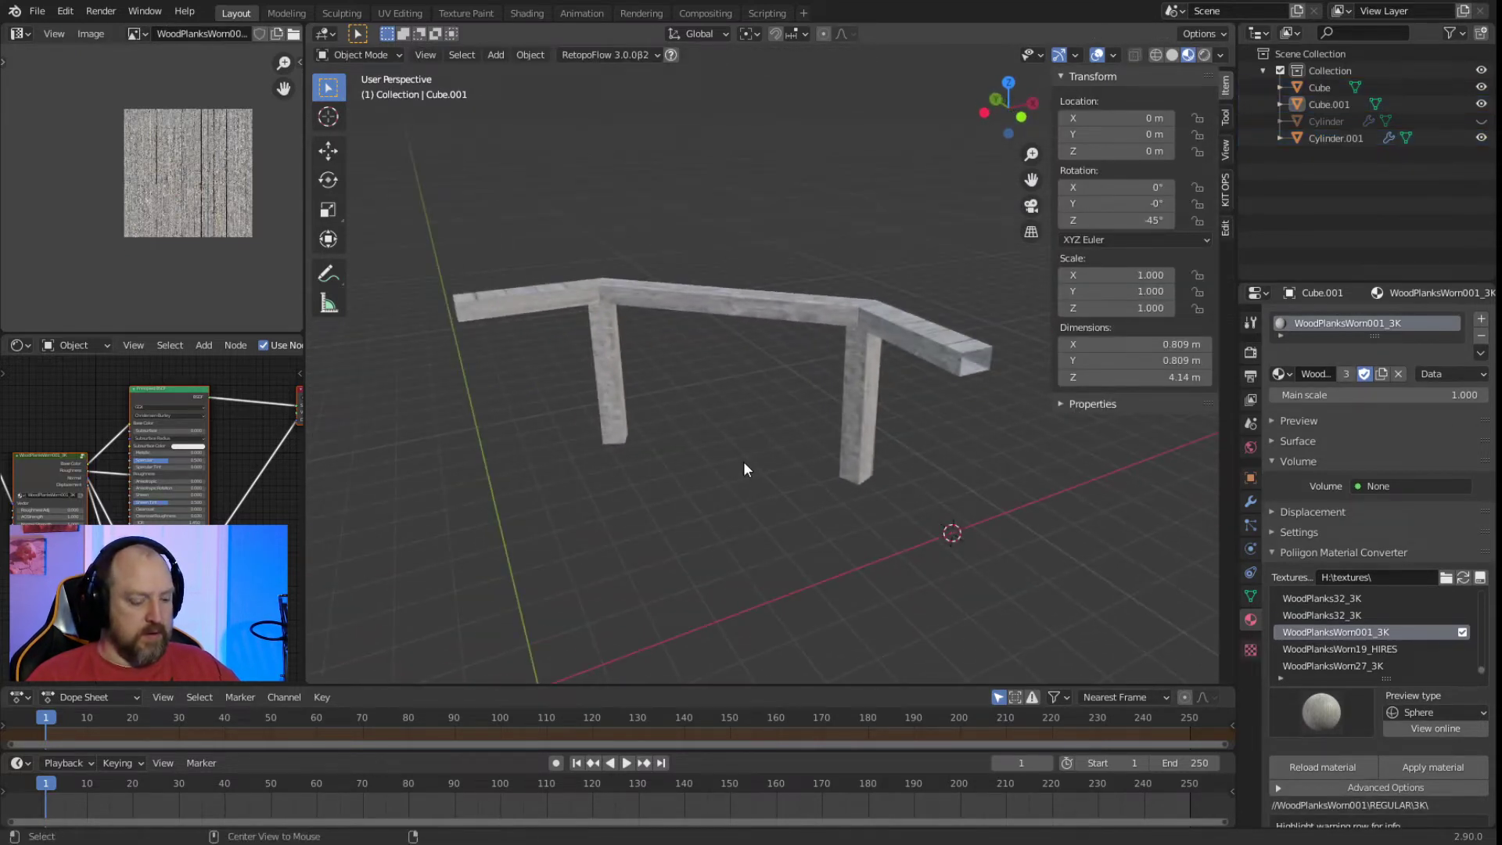
Unhide the stone-walled room Cylinder and orbit to view it.
key("alt+h")
left_click(693, 463)
left_click(935, 610)
middle_click_drag(937, 599, 765, 491)
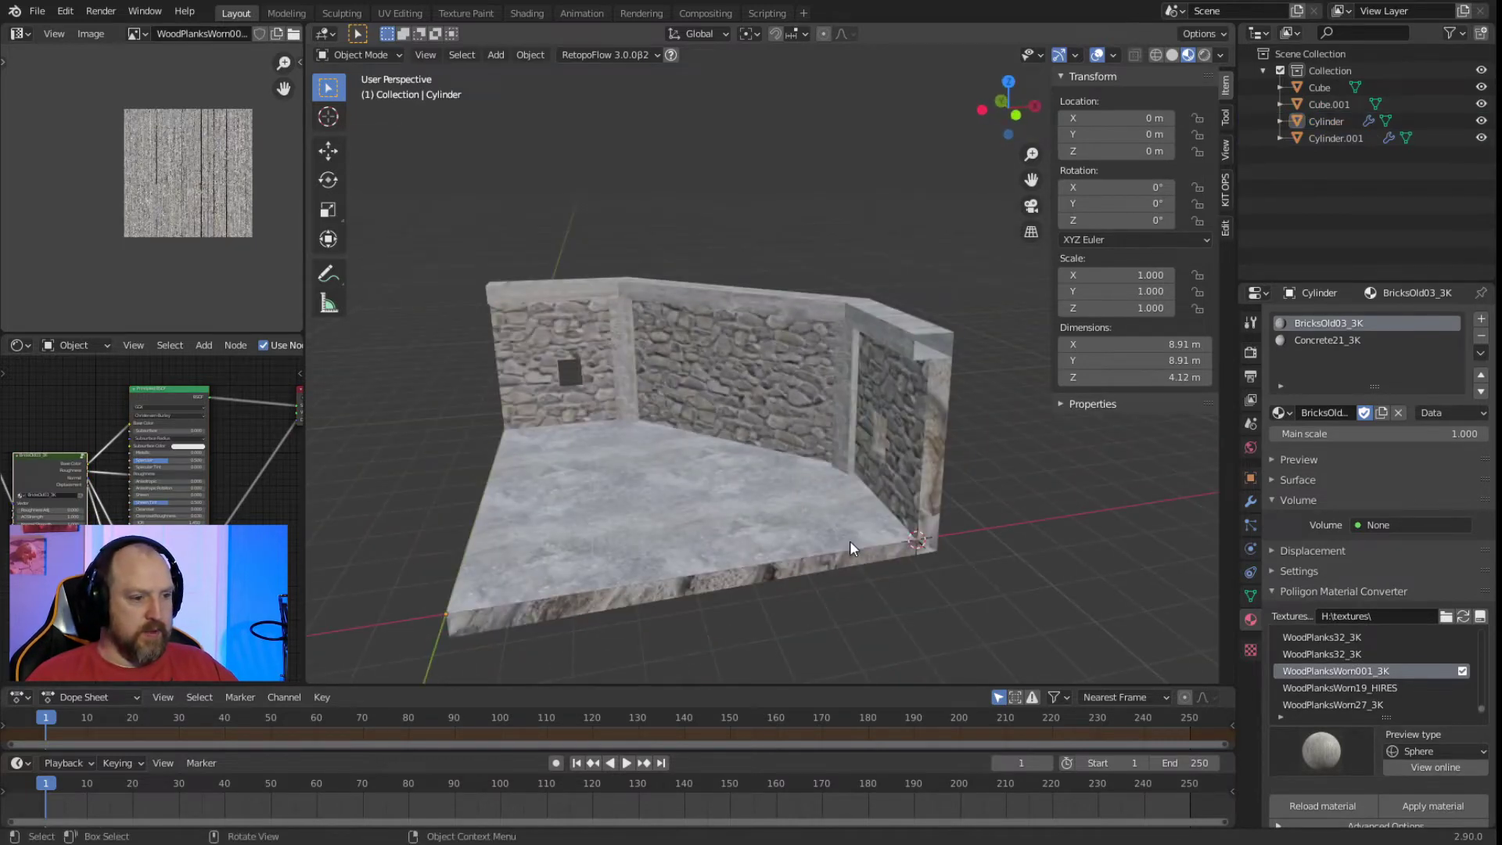
In Edit Mode, select the faces at both open wall ends and delete them.
key("Tab")
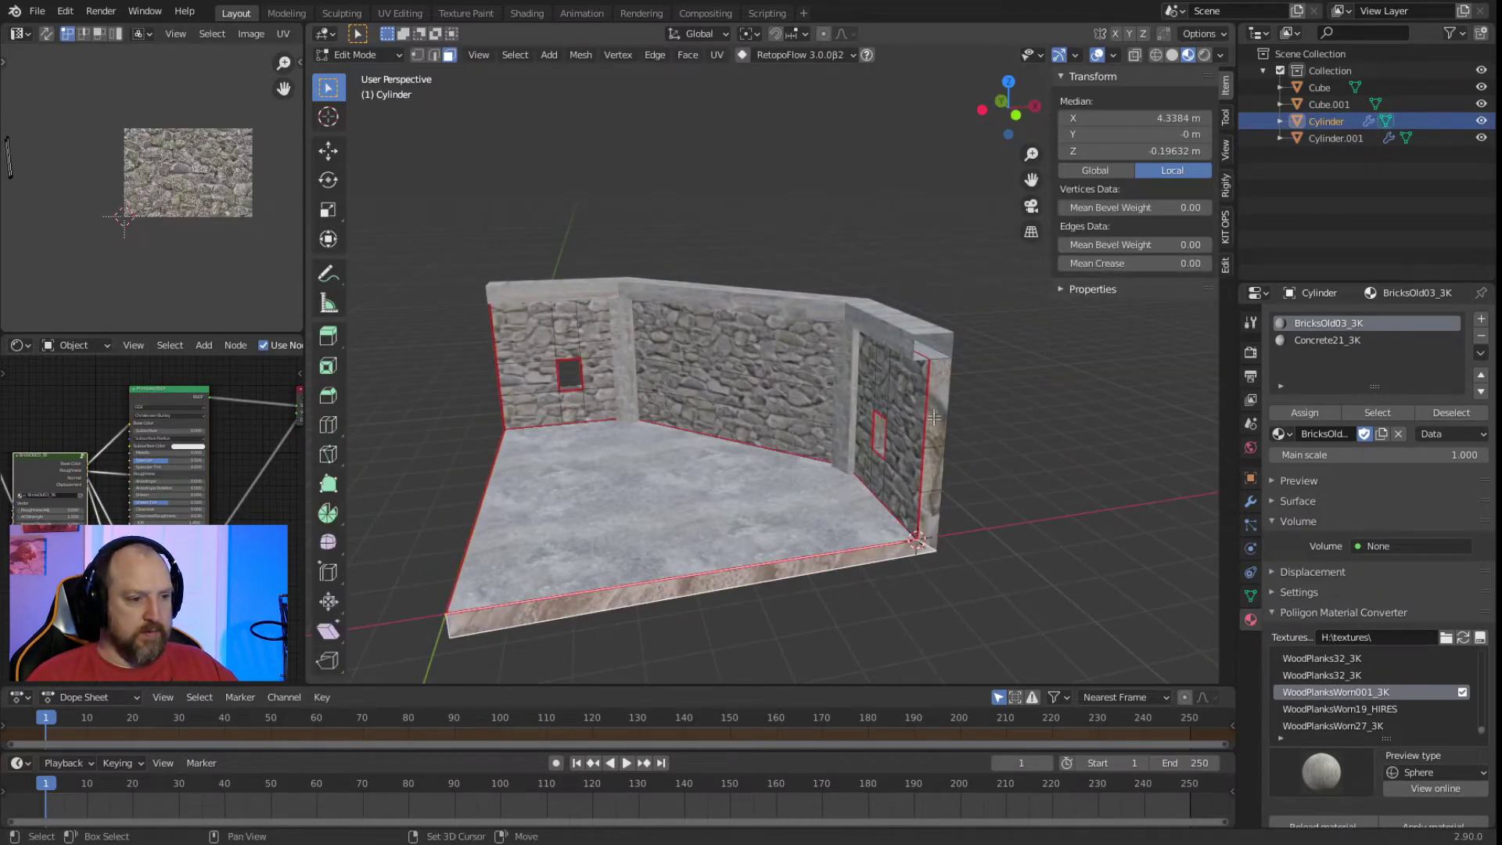
left_click(931, 469, "shift")
key("alt+z")
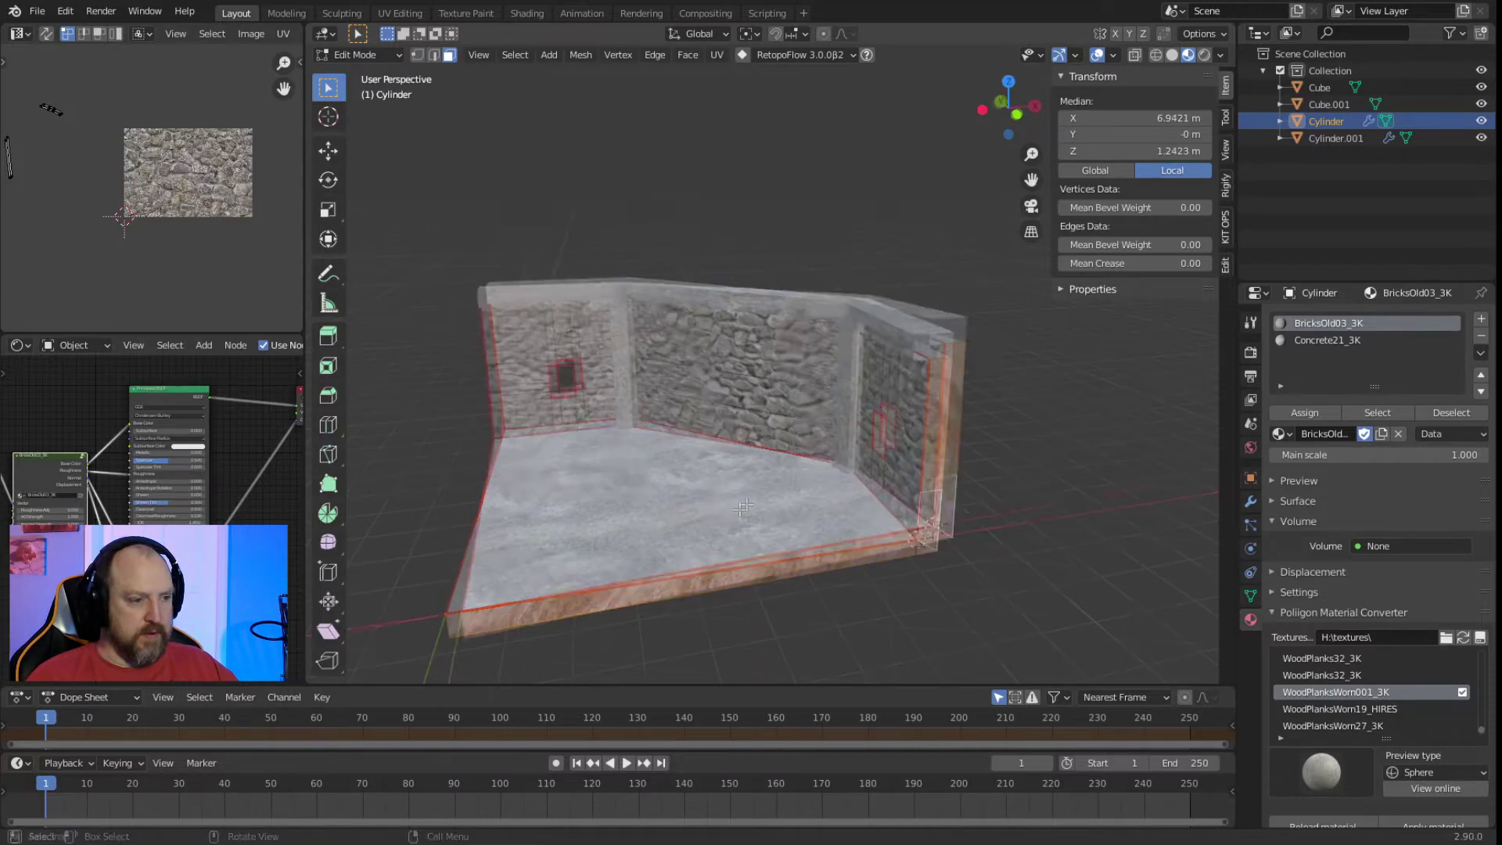
key("alt+z")
middle_click_drag(743, 507, 615, 524)
left_click(571, 526, "shift")
left_click(520, 418, "shift")
left_click(514, 328, "shift")
key("x")
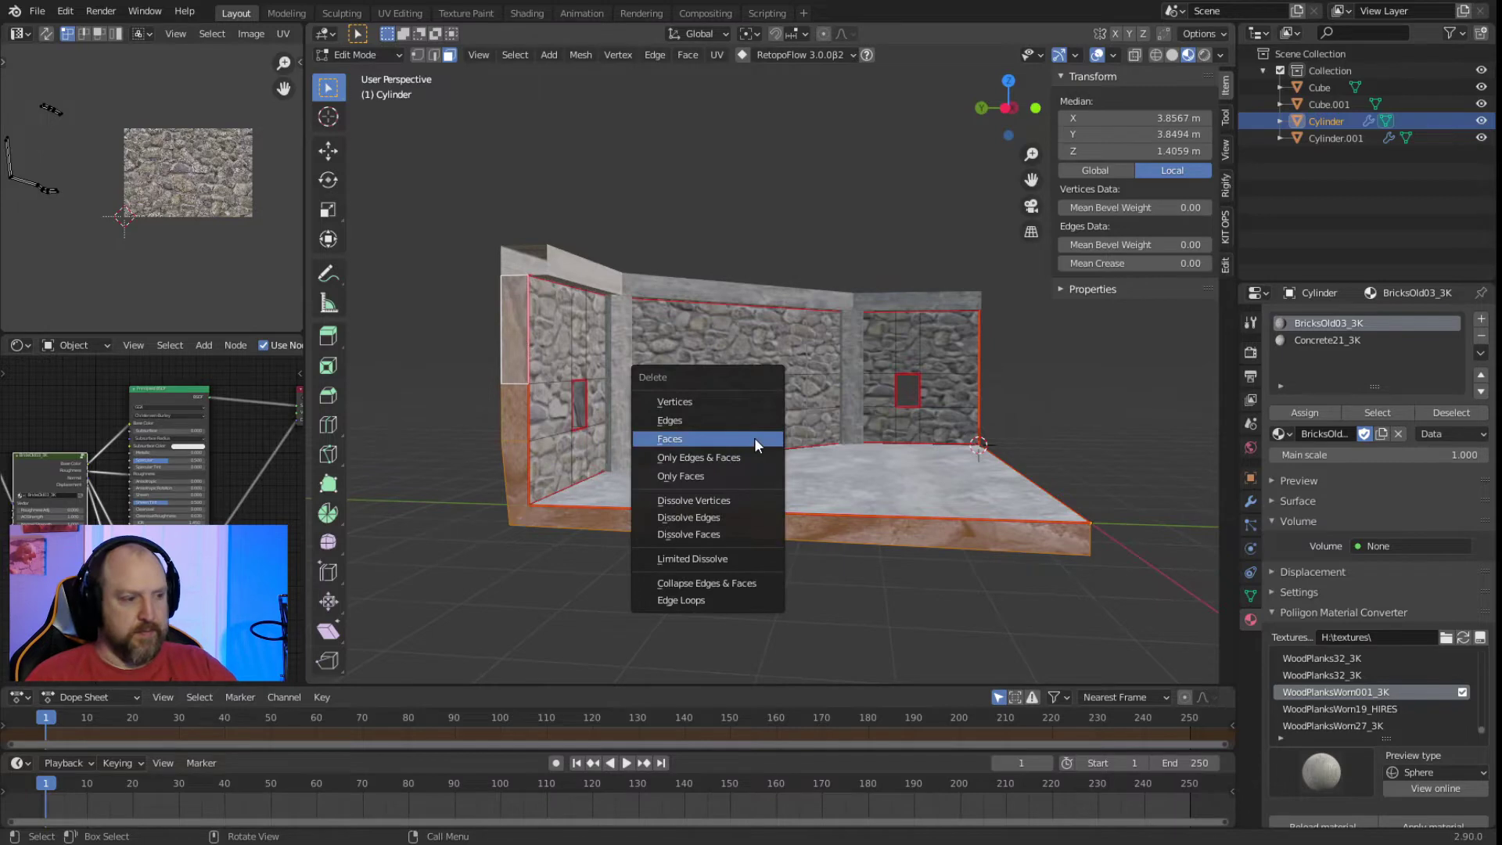
left_click(754, 438)
Check the trimmed walls, return to Object Mode and show the Modifier Properties.
middle_click_drag(754, 438, 737, 520)
key("Tab")
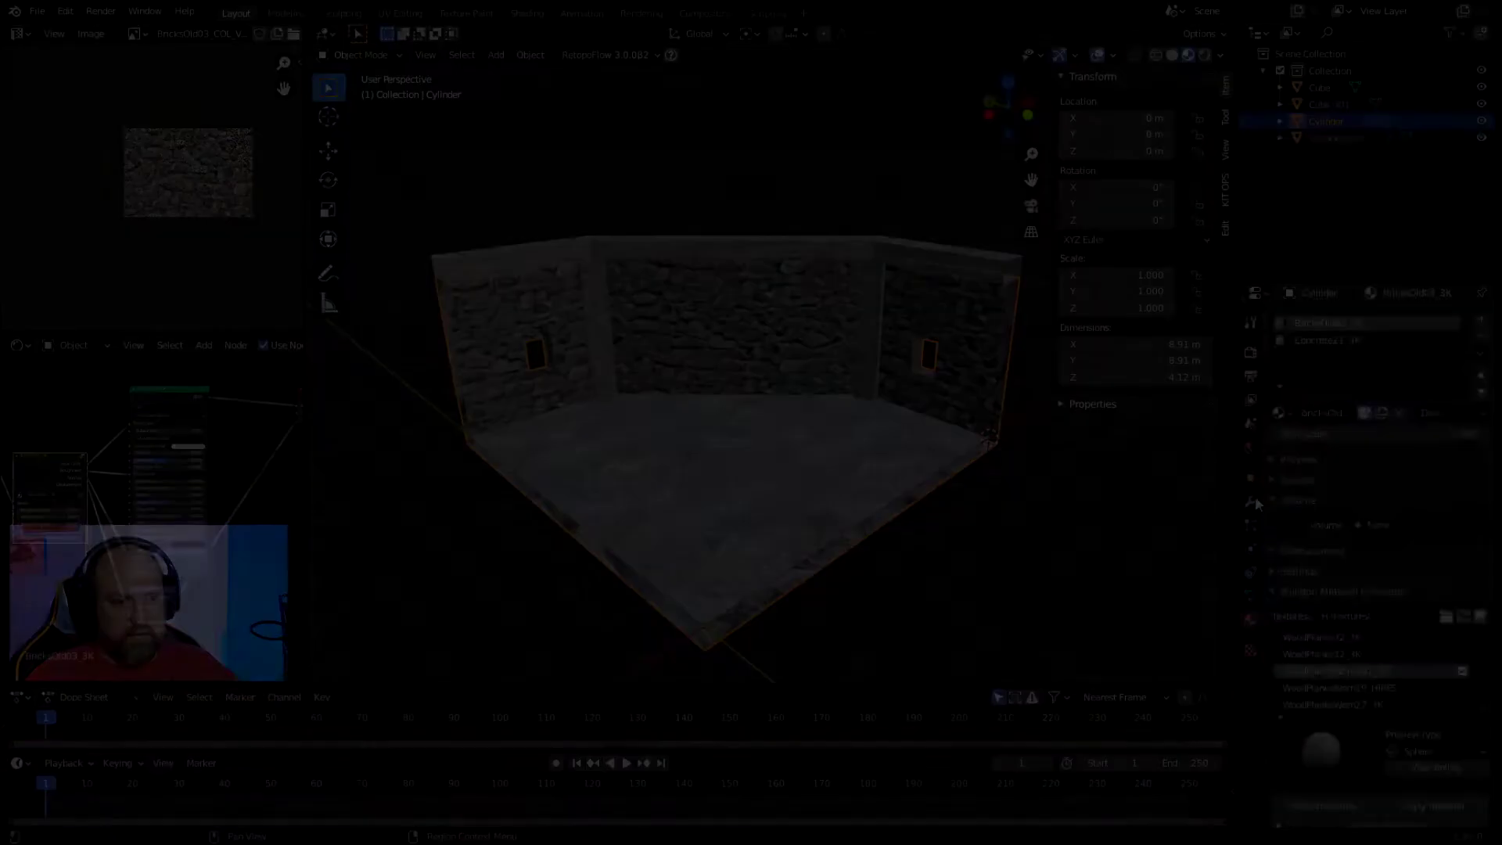
left_click(1255, 496)
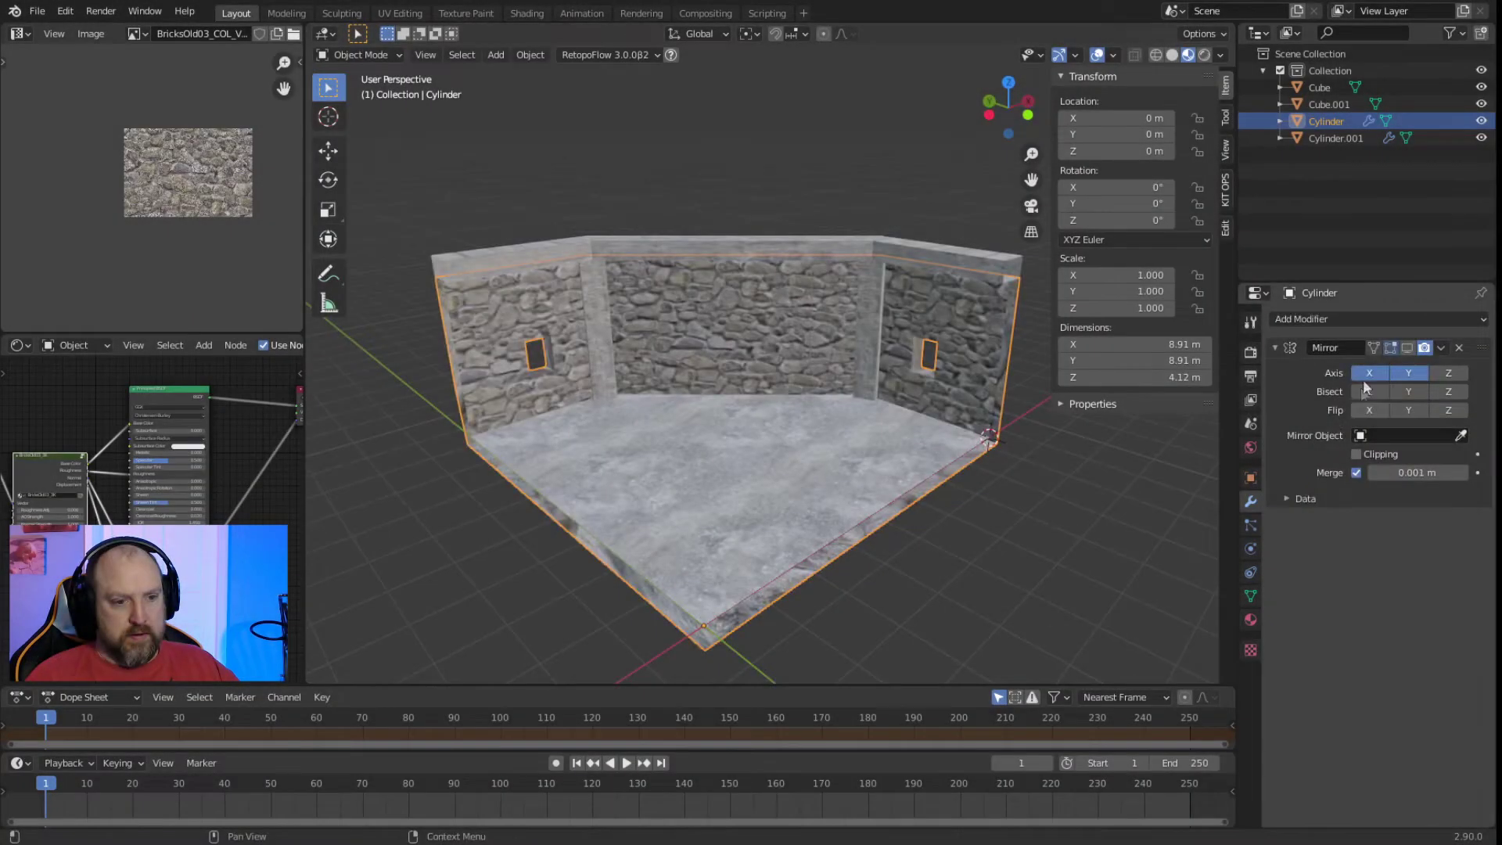
Join both corner posts into the active rim trim Cylinder.001 and show its Mirror in the viewport.
left_click(1407, 348)
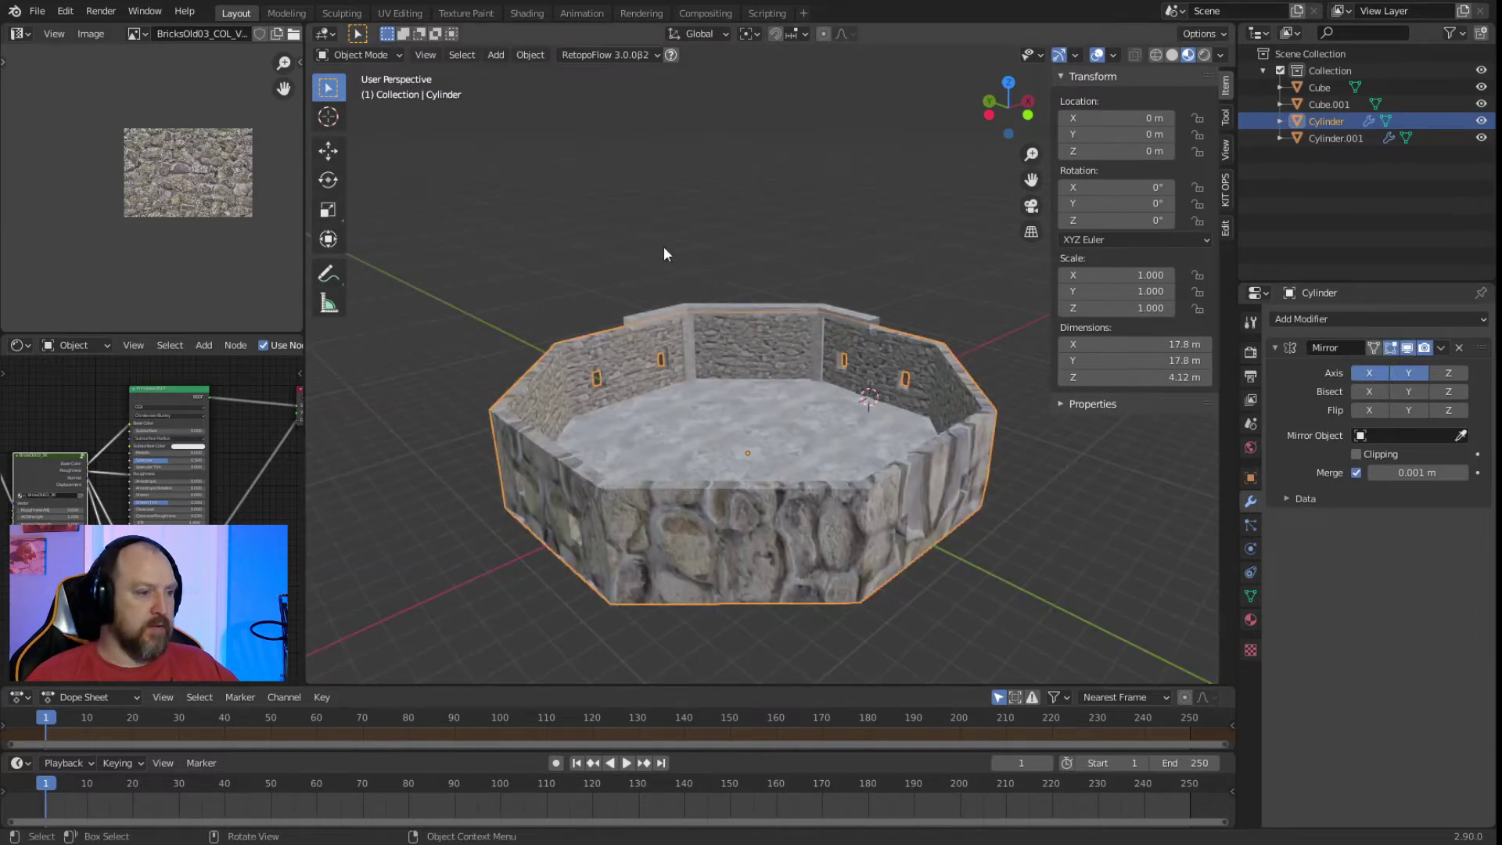
left_click(697, 303)
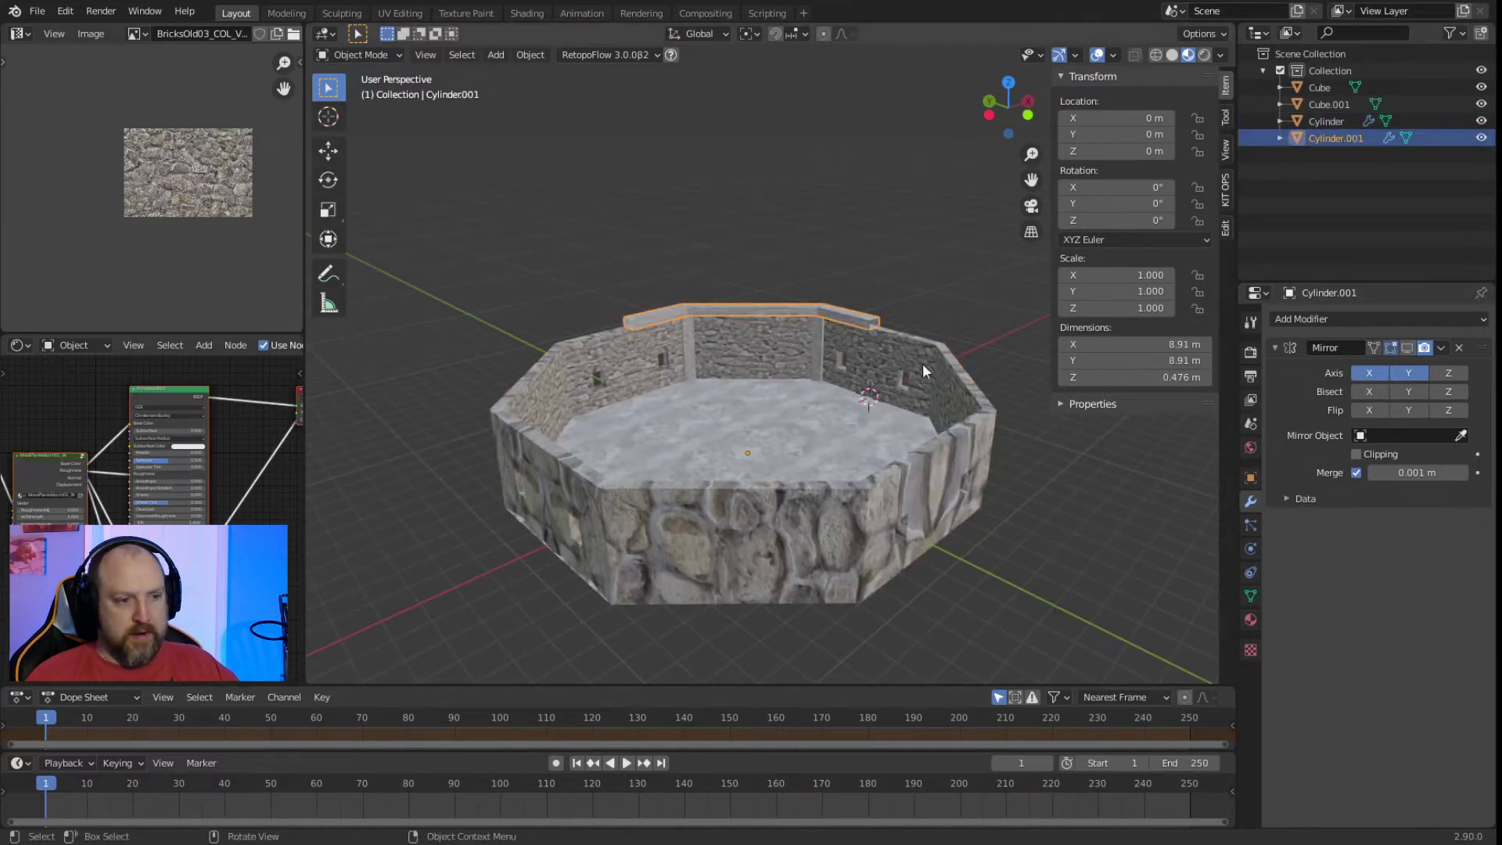
left_click(821, 336)
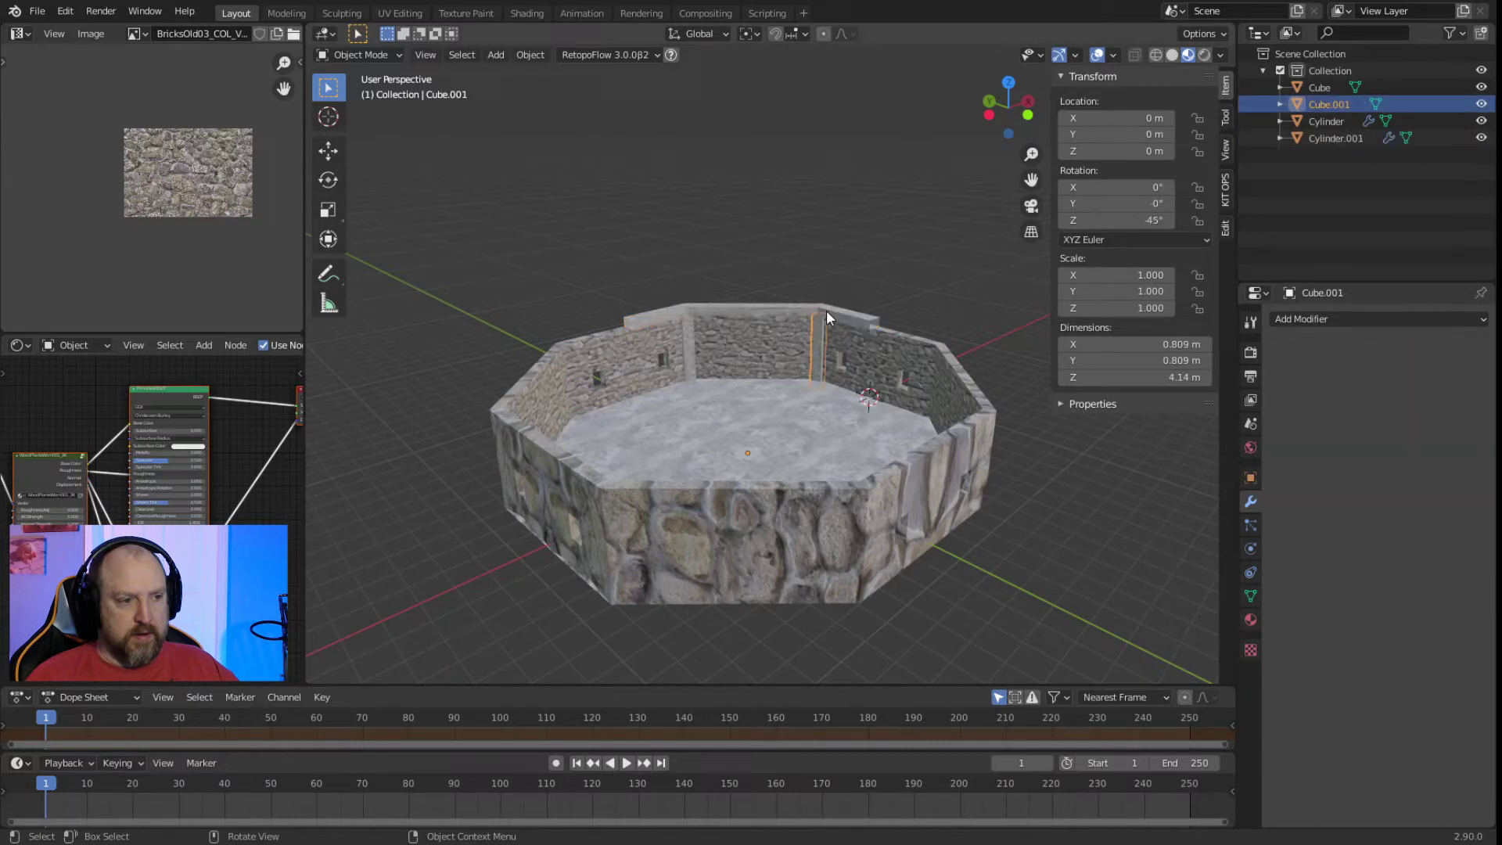
left_click(826, 316)
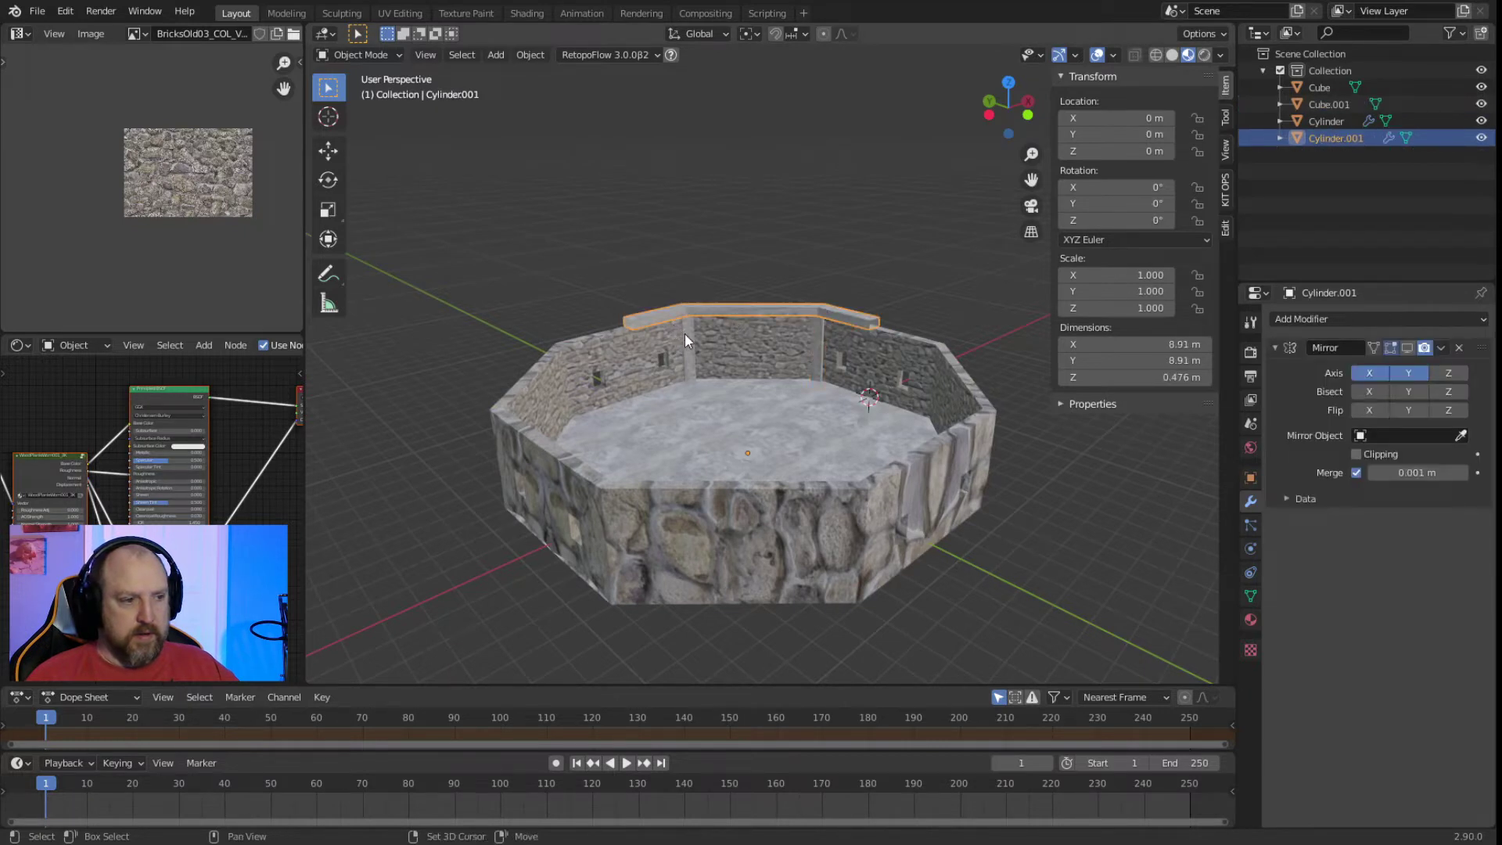
left_click(685, 335, "shift")
left_click(818, 338)
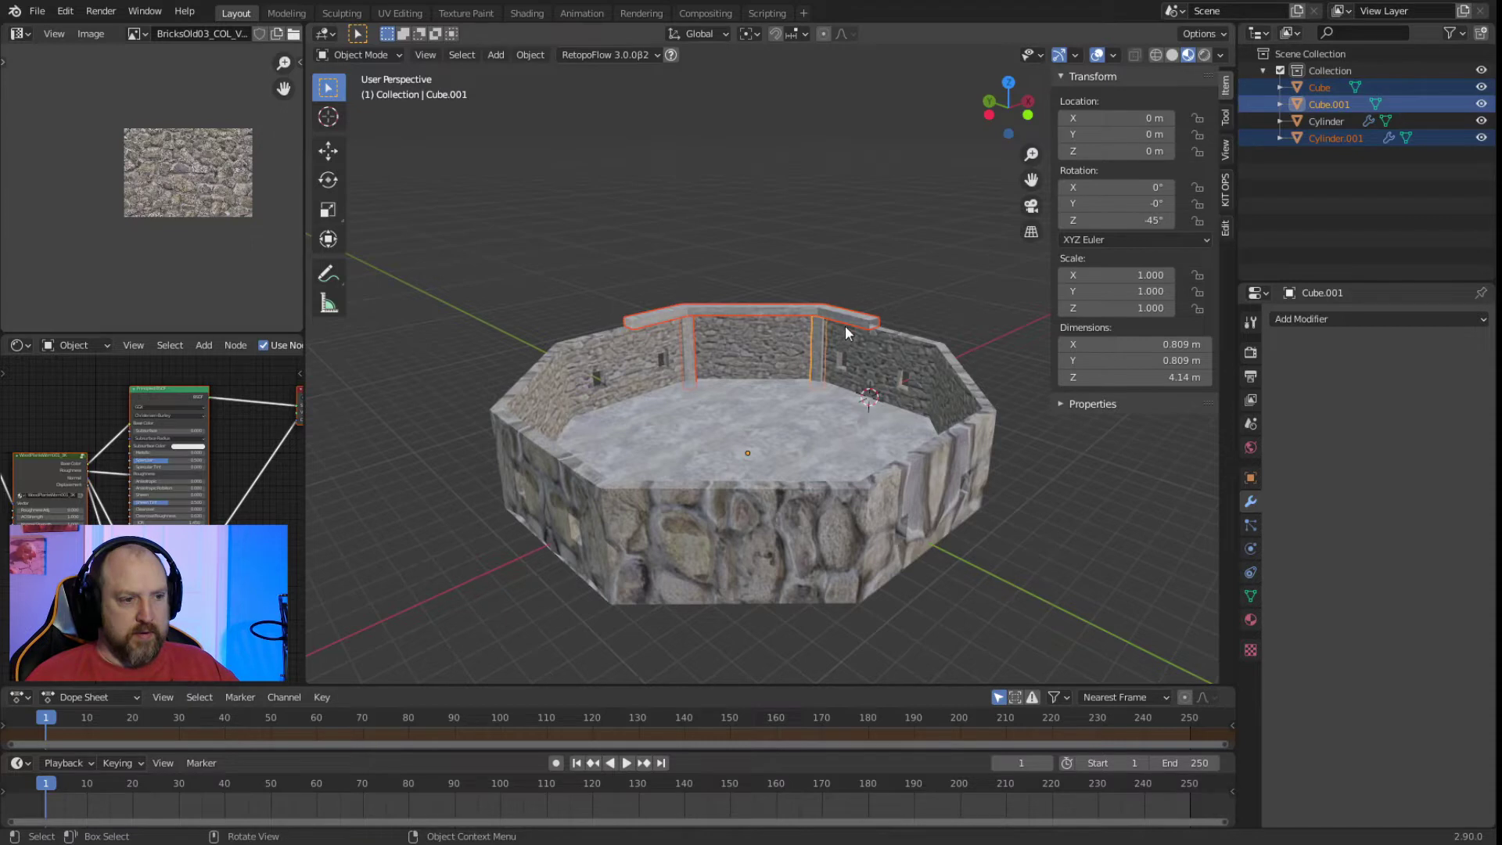
left_click(812, 336)
left_click(814, 333)
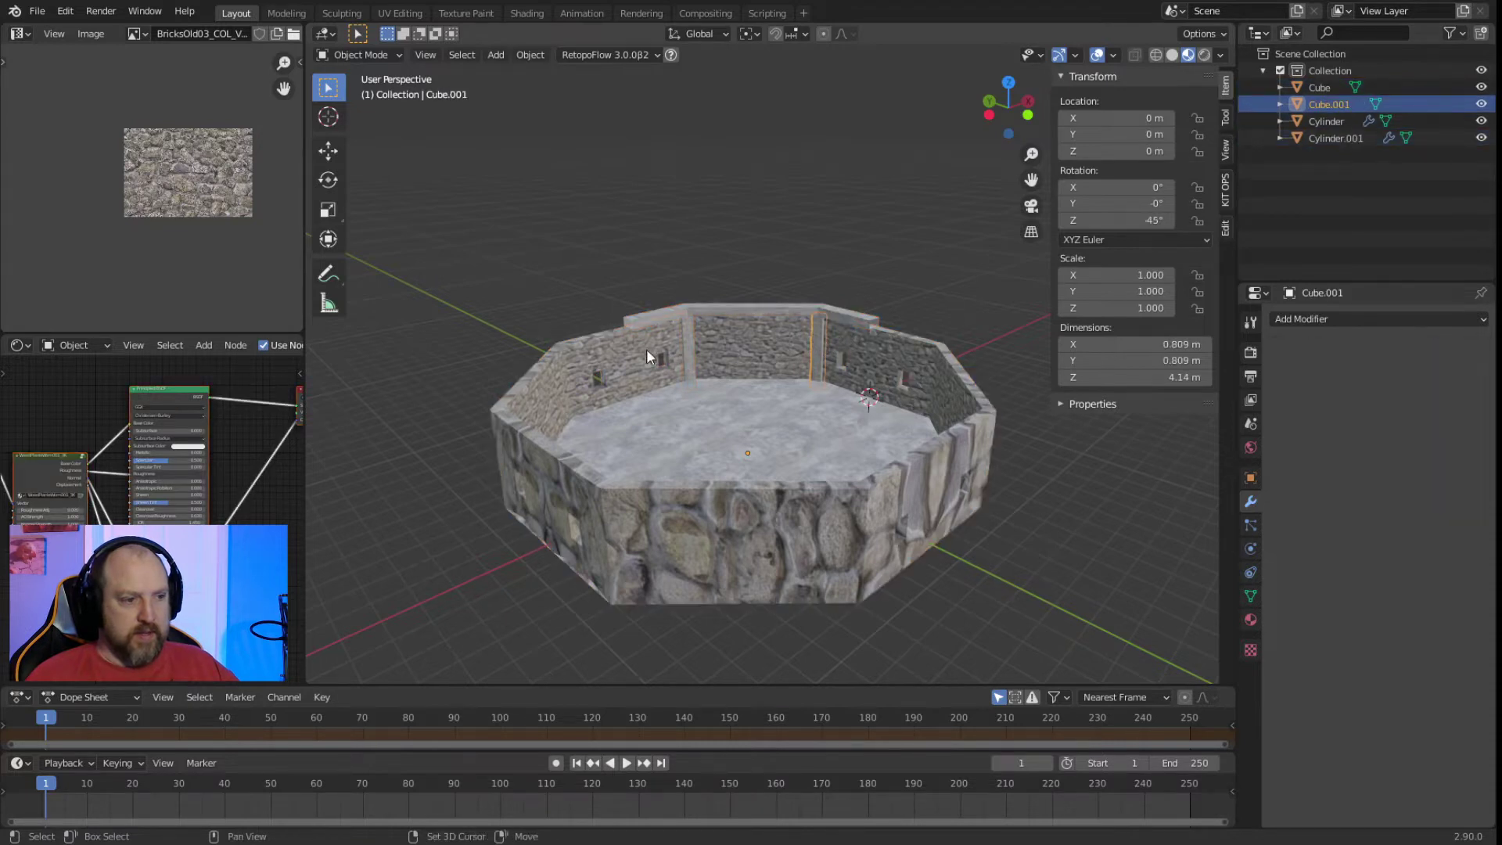
left_click(689, 331, "shift")
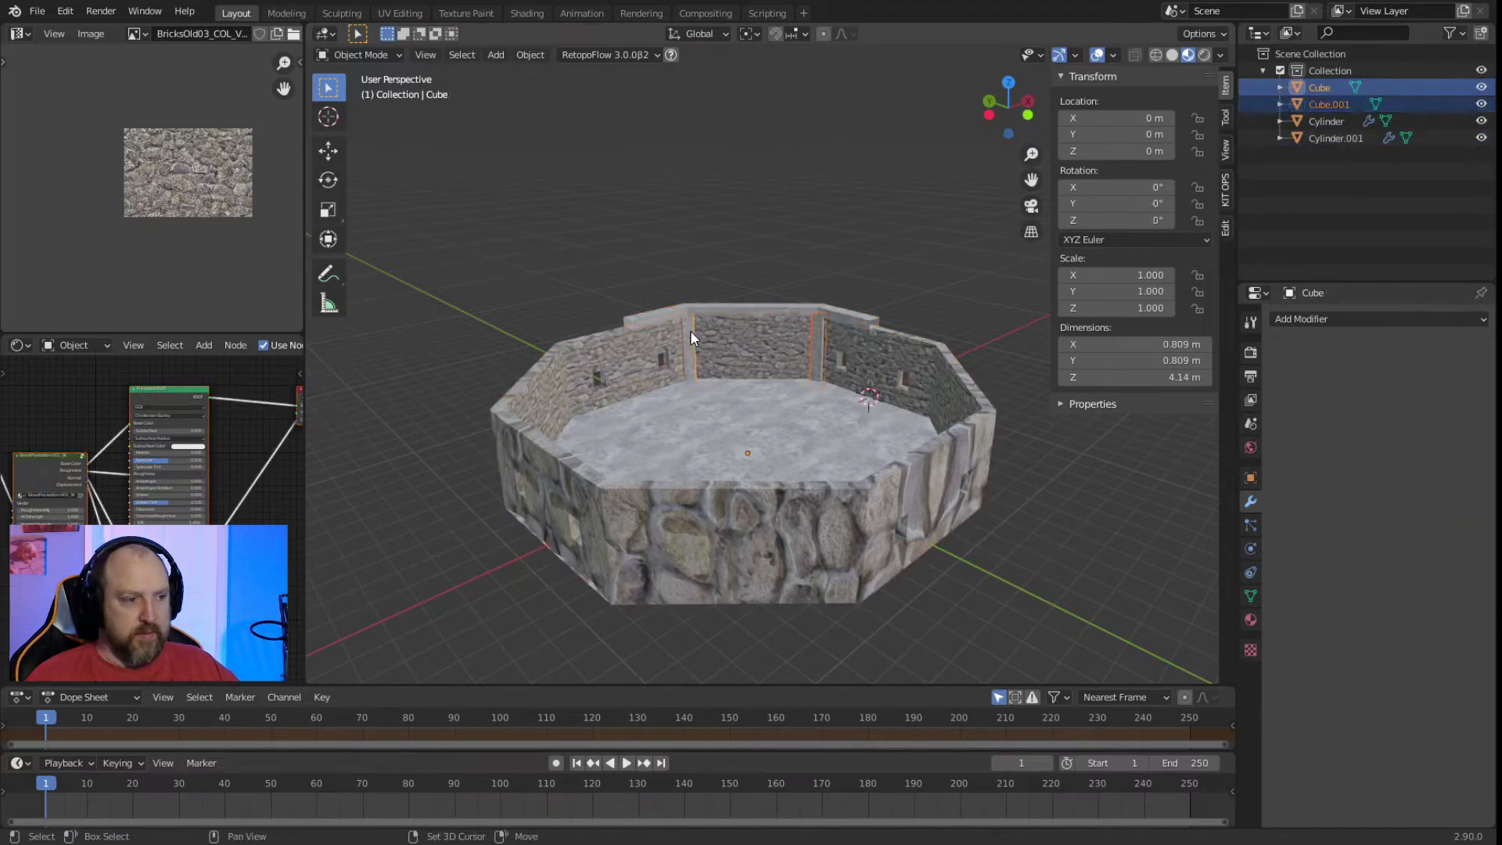
left_click(762, 308, "shift")
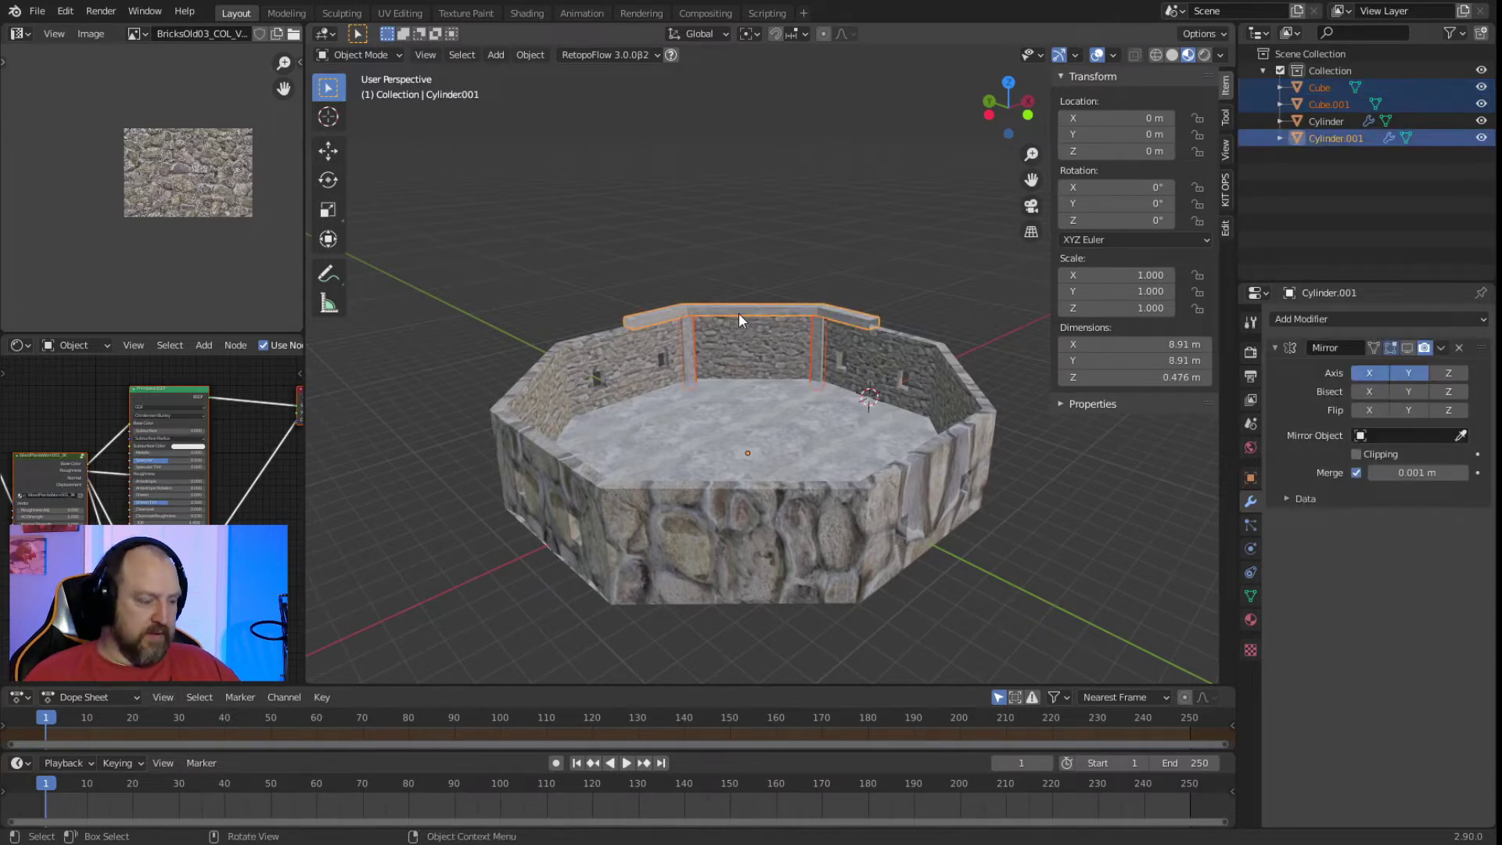
key("ctrl+j")
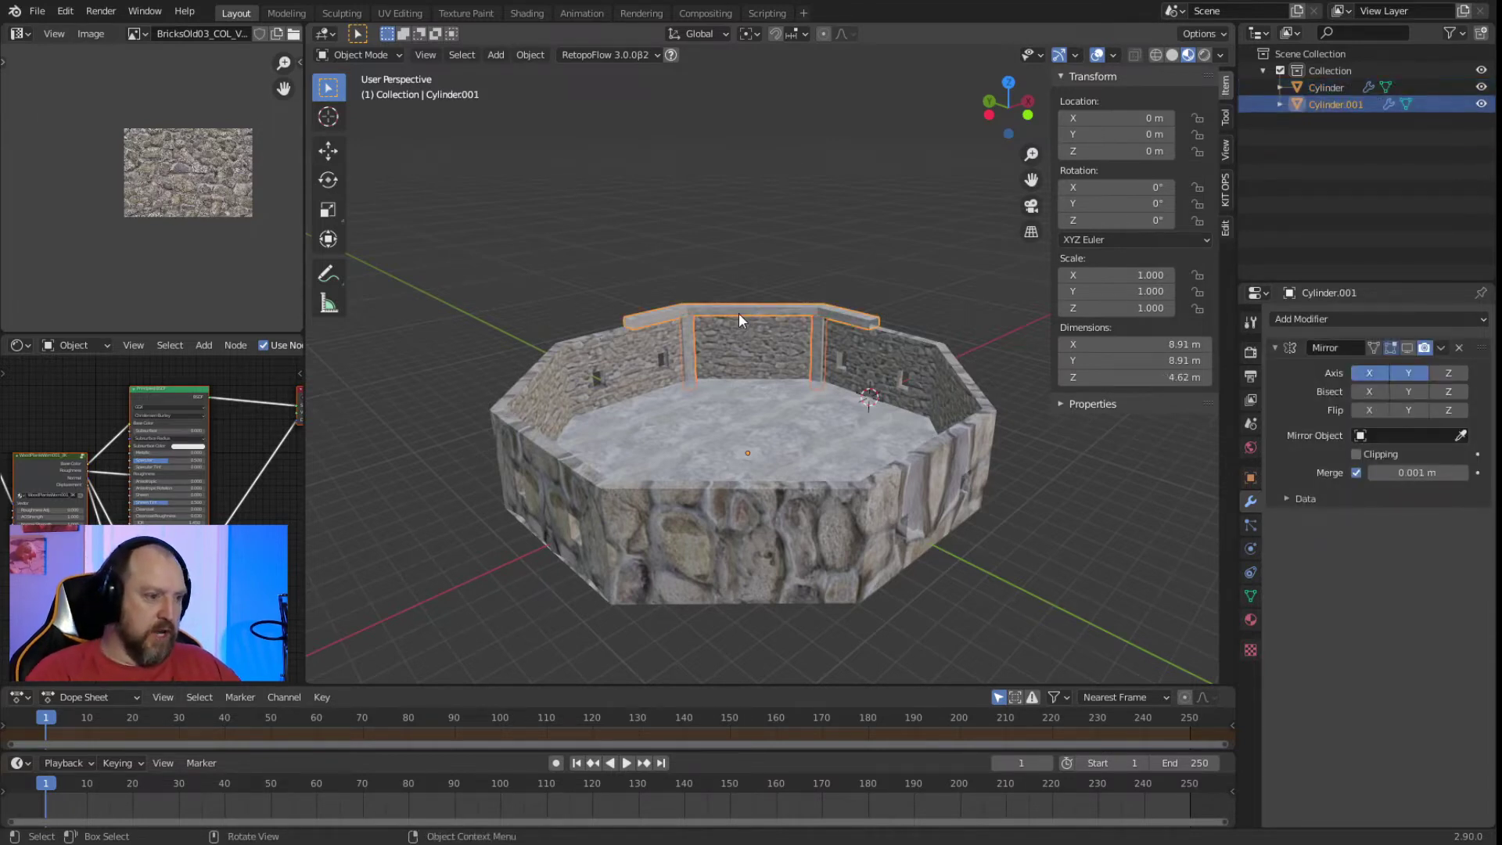
left_click(1406, 347)
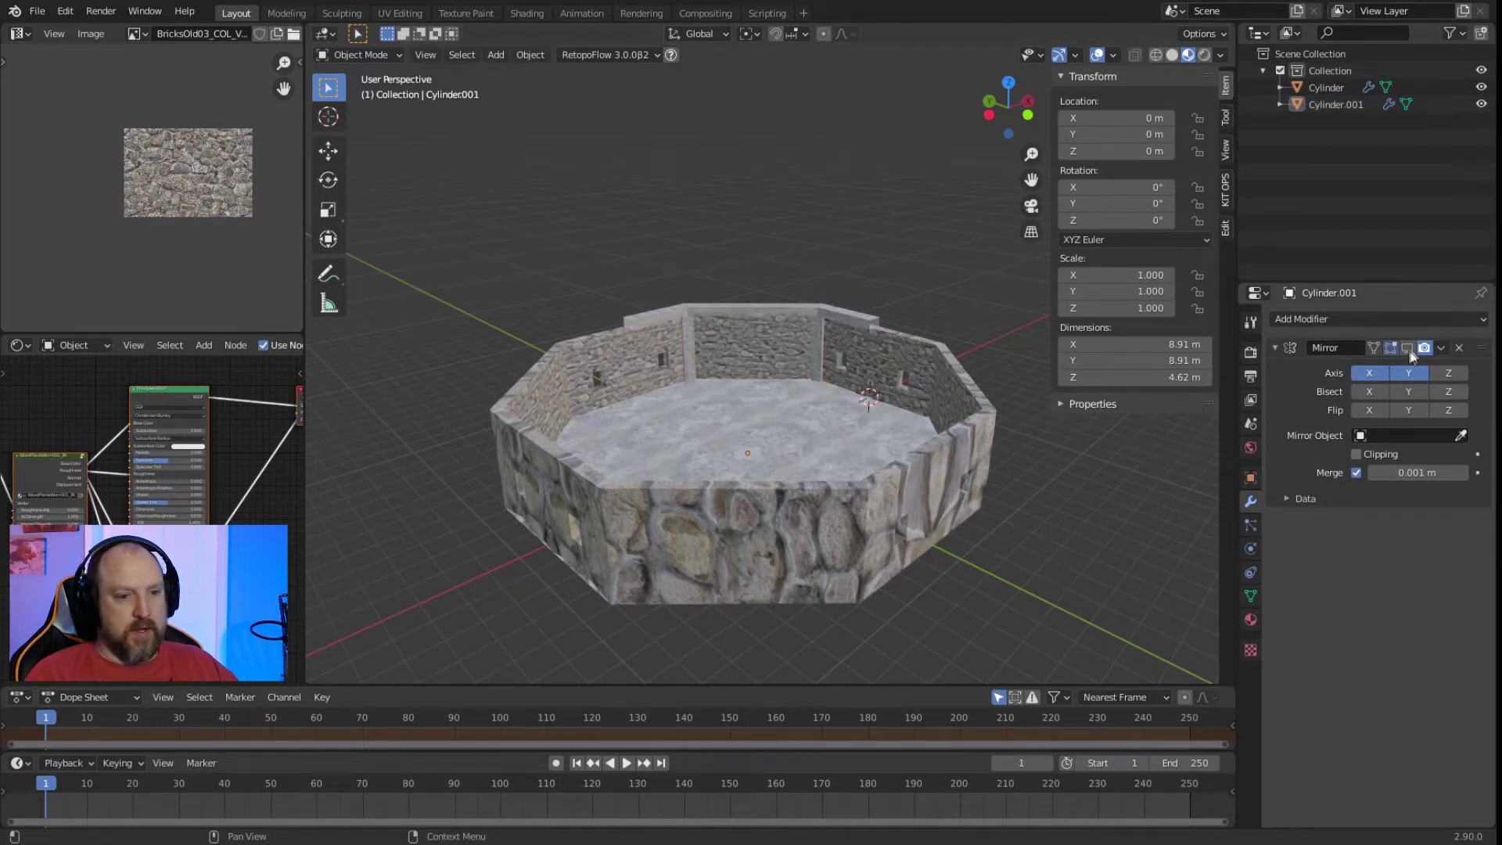
middle_click_drag(899, 508, 683, 399)
scroll(836, 497, "up", 5)
scroll(688, 397, "up", 3)
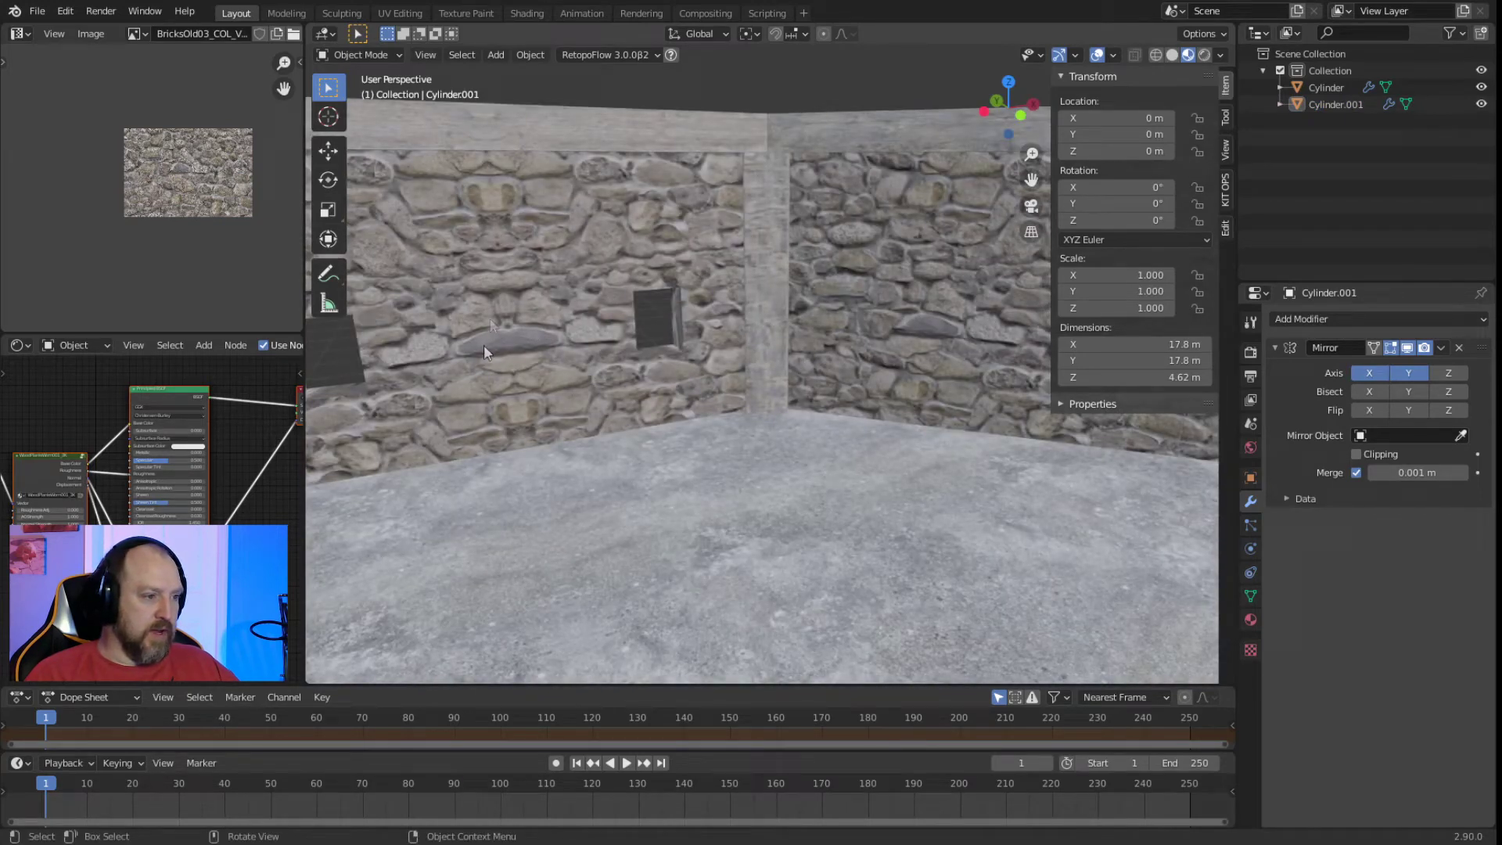
scroll(508, 352, "down", 5)
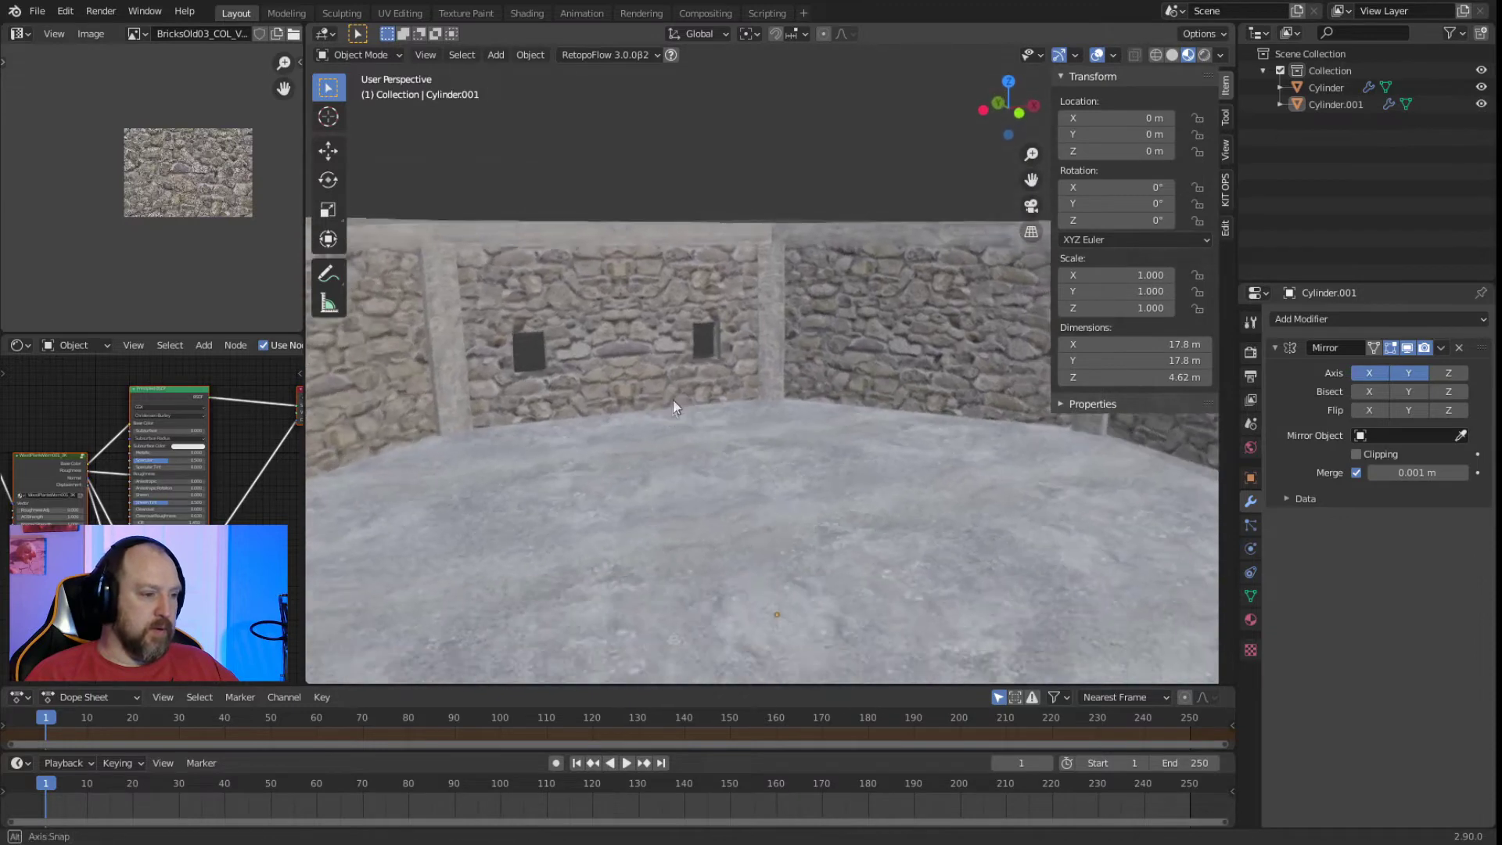
middle_click_drag(692, 407, 815, 422)
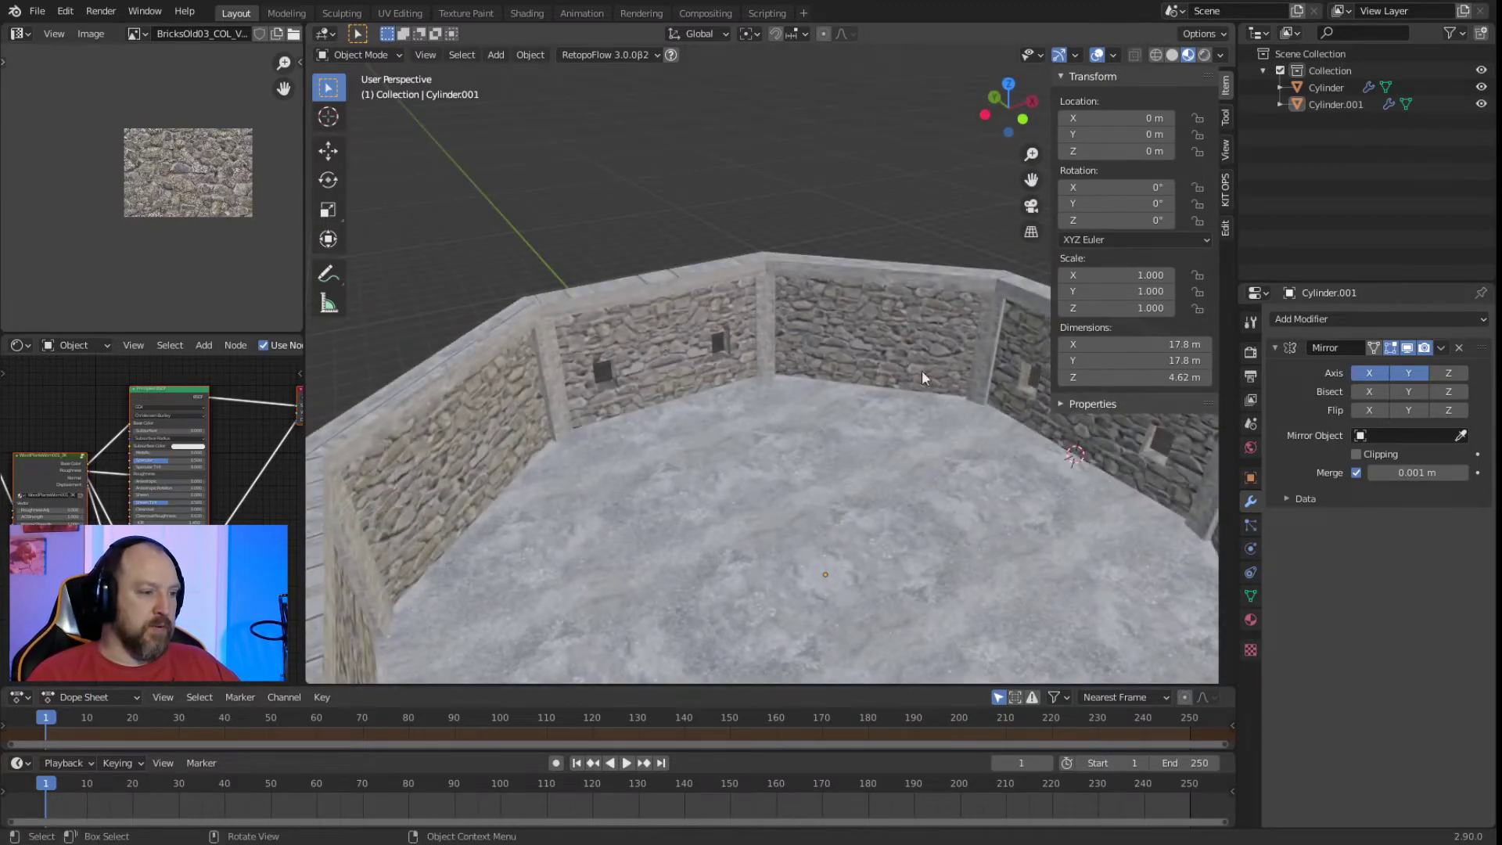
middle_click_drag(875, 431, 941, 463)
middle_click_drag(931, 382, 709, 393)
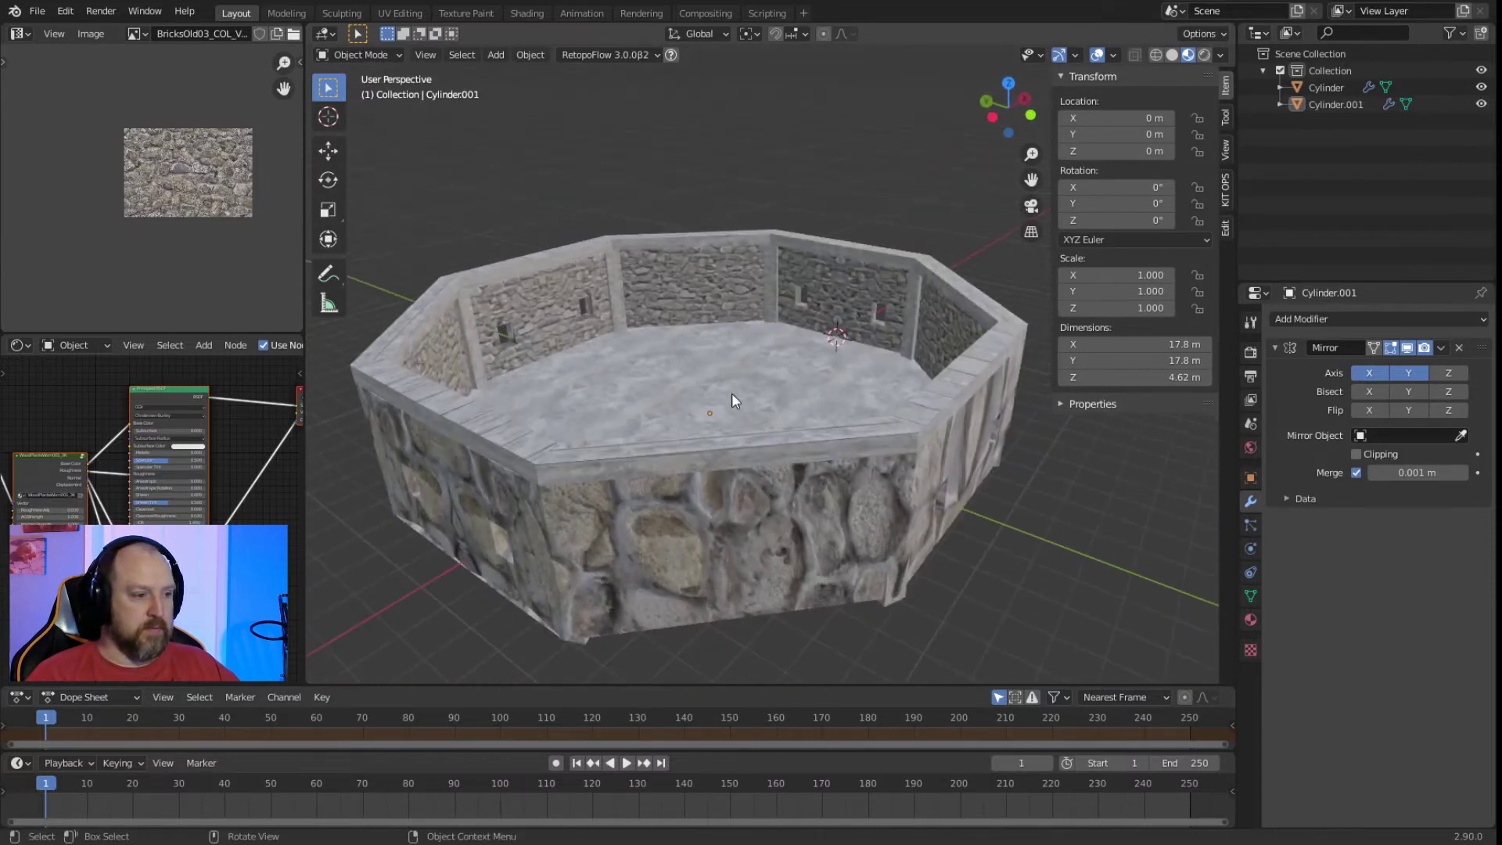
middle_click_drag(898, 422, 826, 471)
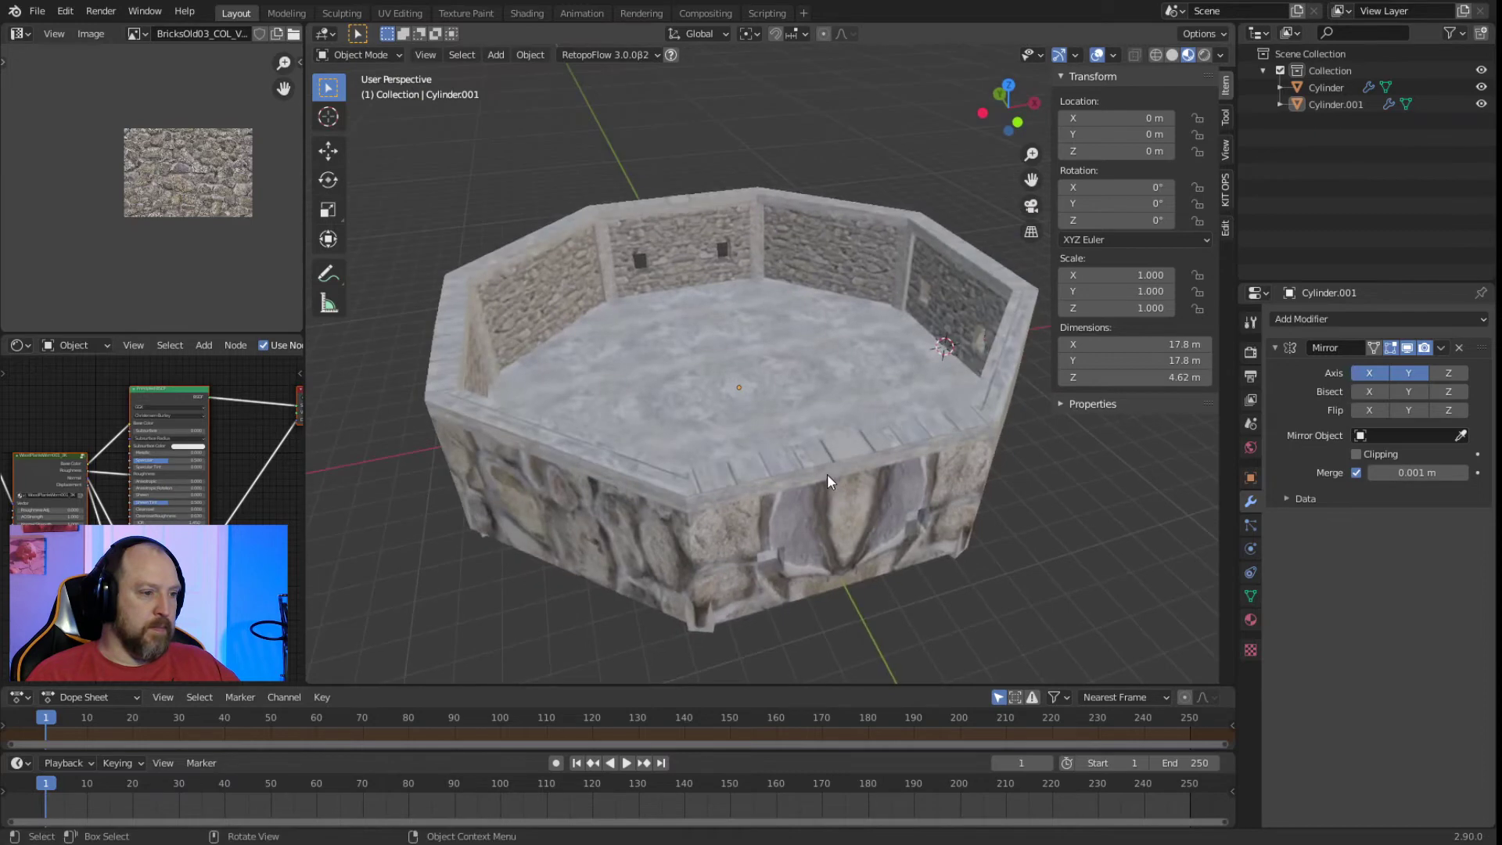
scroll(829, 406, "up", 5)
middle_click_drag(796, 347, 786, 417)
middle_click_drag(807, 512, 772, 375)
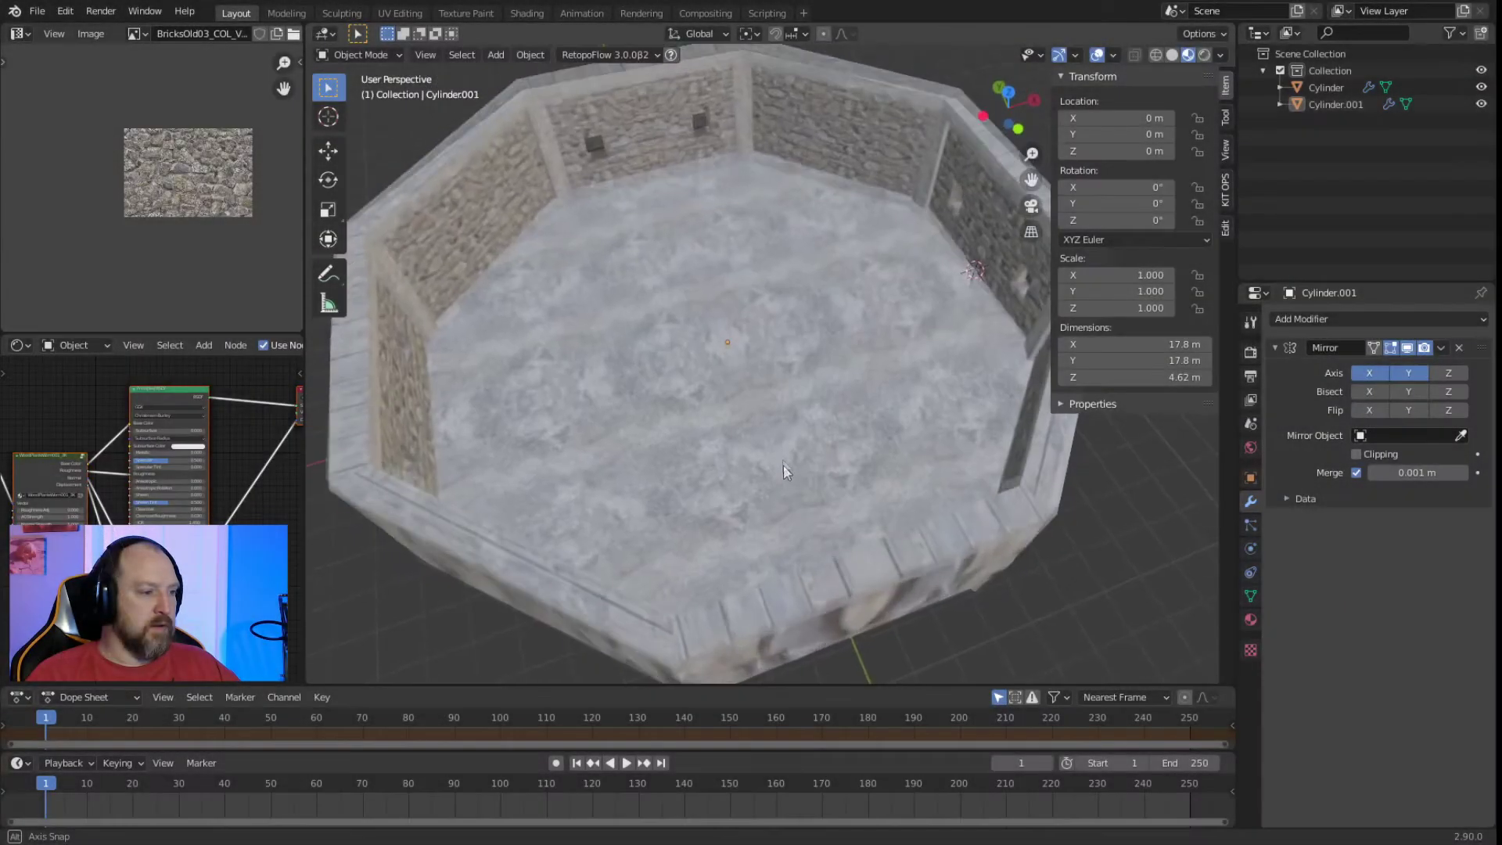
middle_click_drag(785, 462, 797, 359)
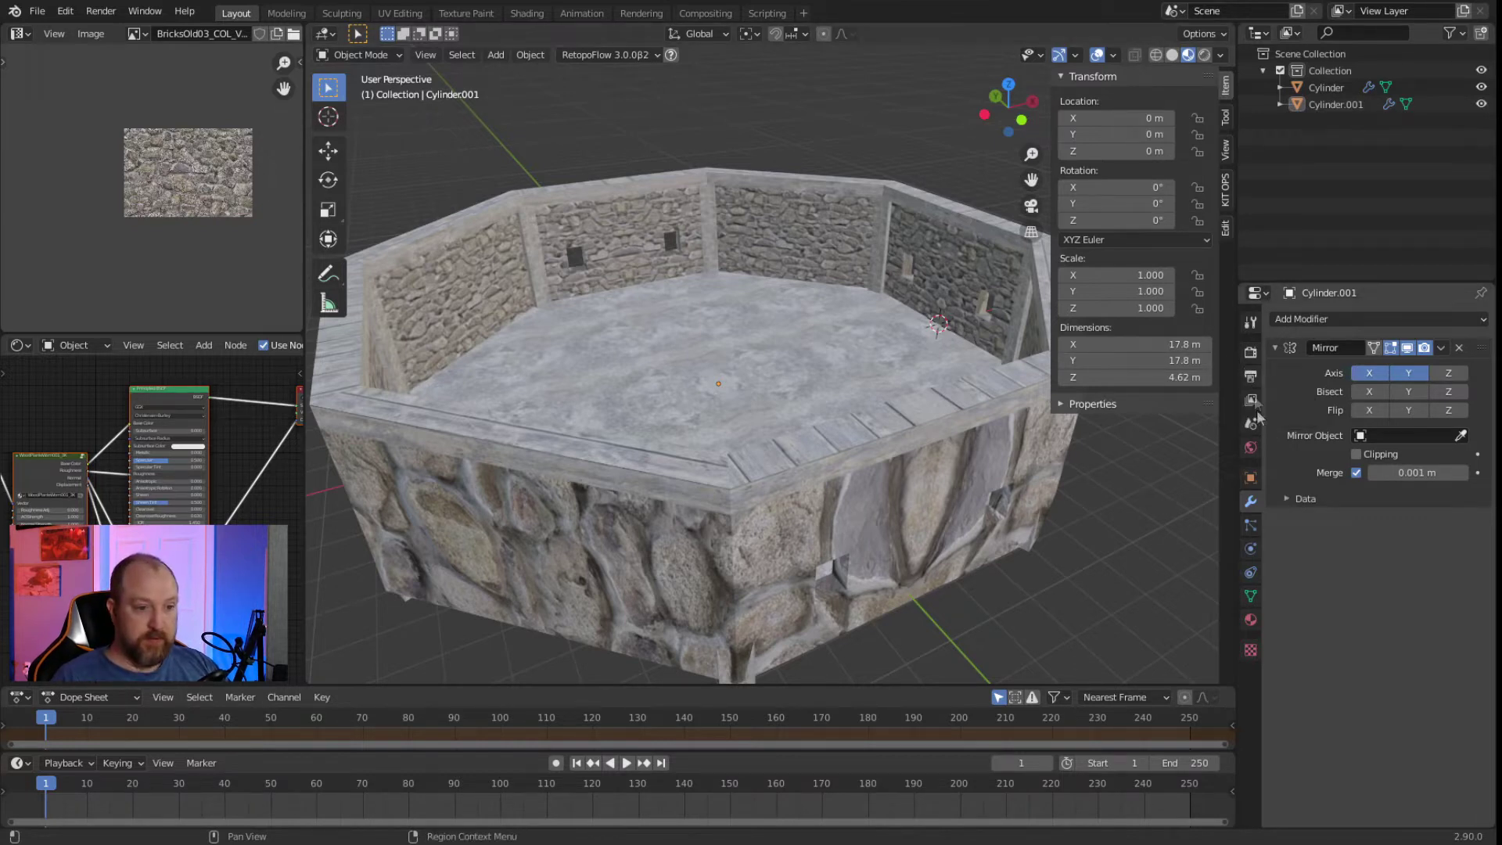
left_click(1251, 448)
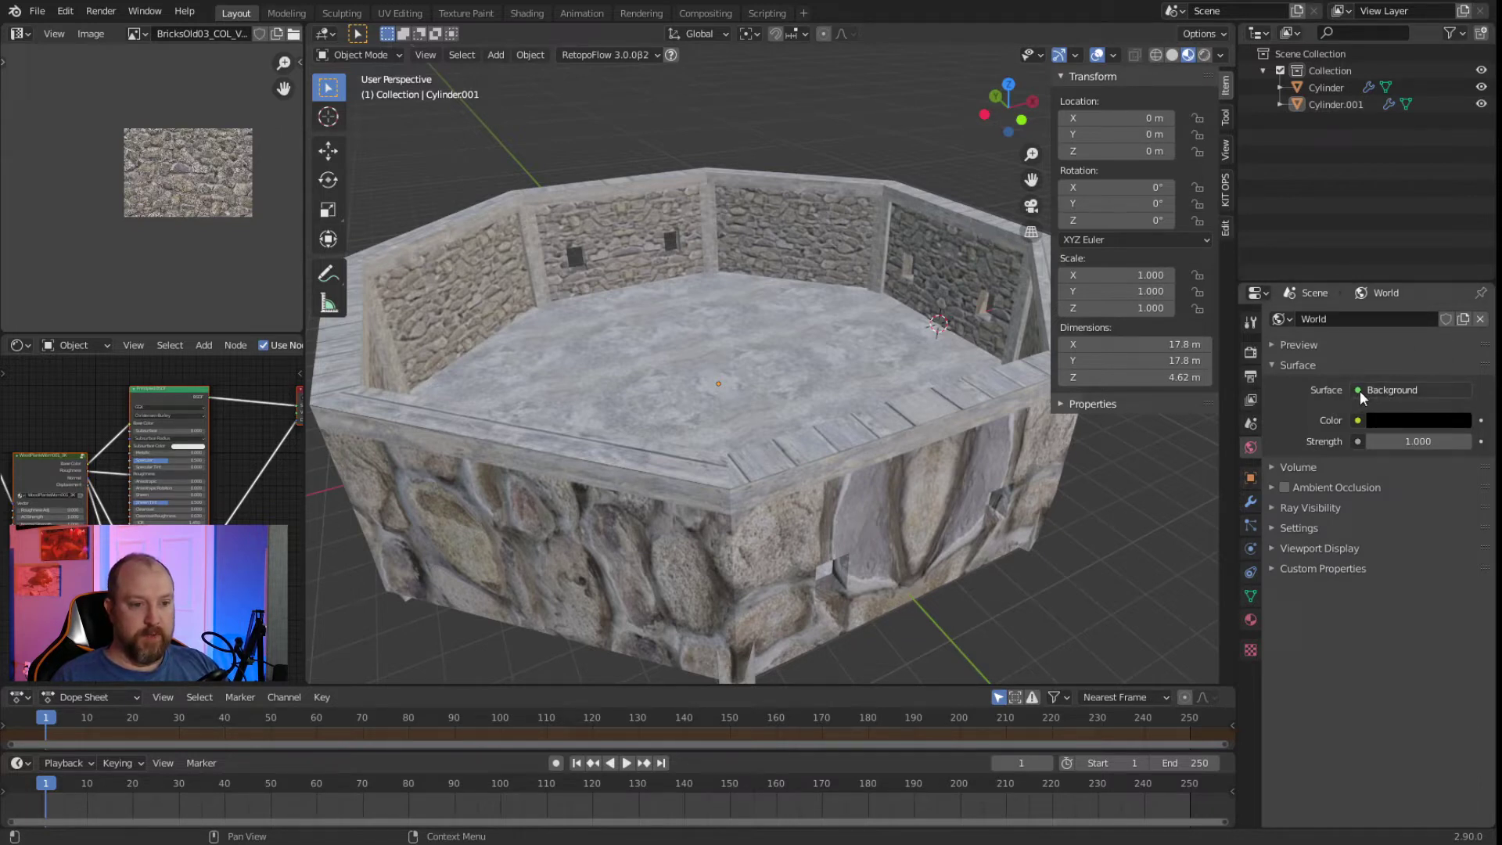
Set the World Color to an Environment Texture loading HdrStudioProductSoftLight001's REGULAR 3K EXR.
left_click(1358, 422)
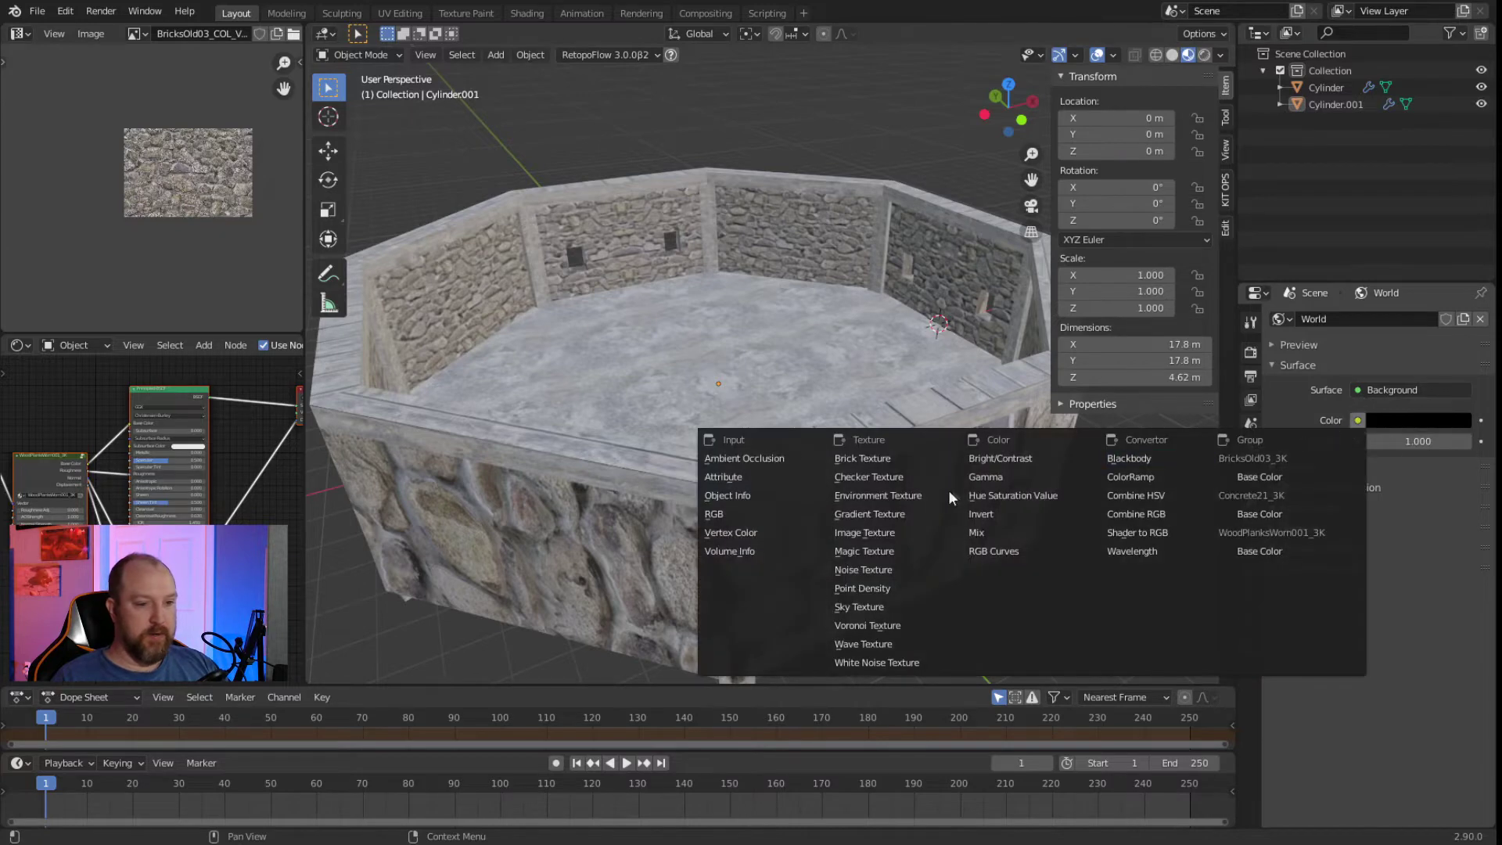
left_click(933, 493)
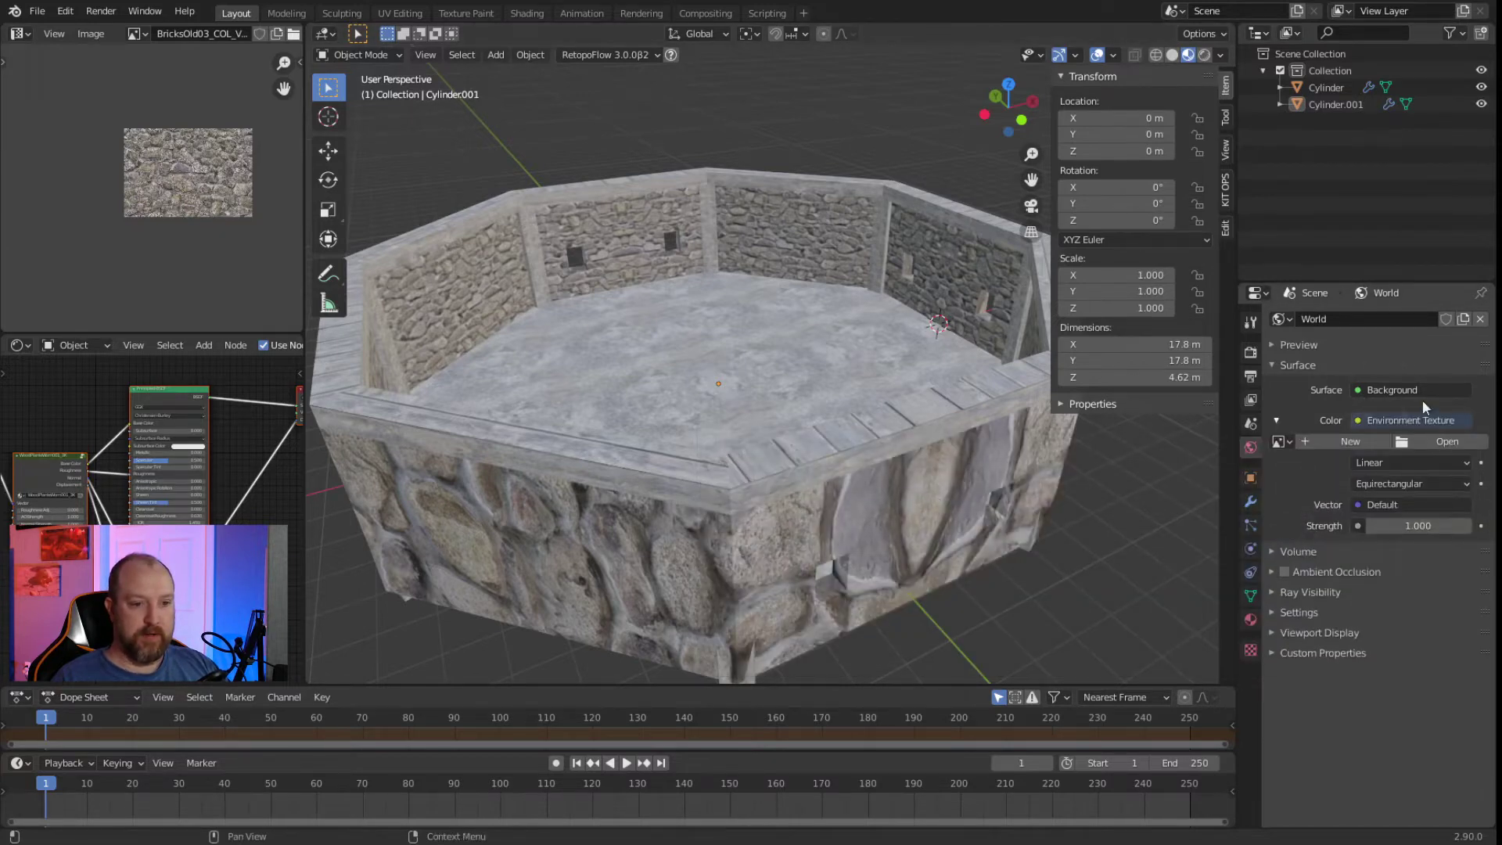
left_click(1434, 442)
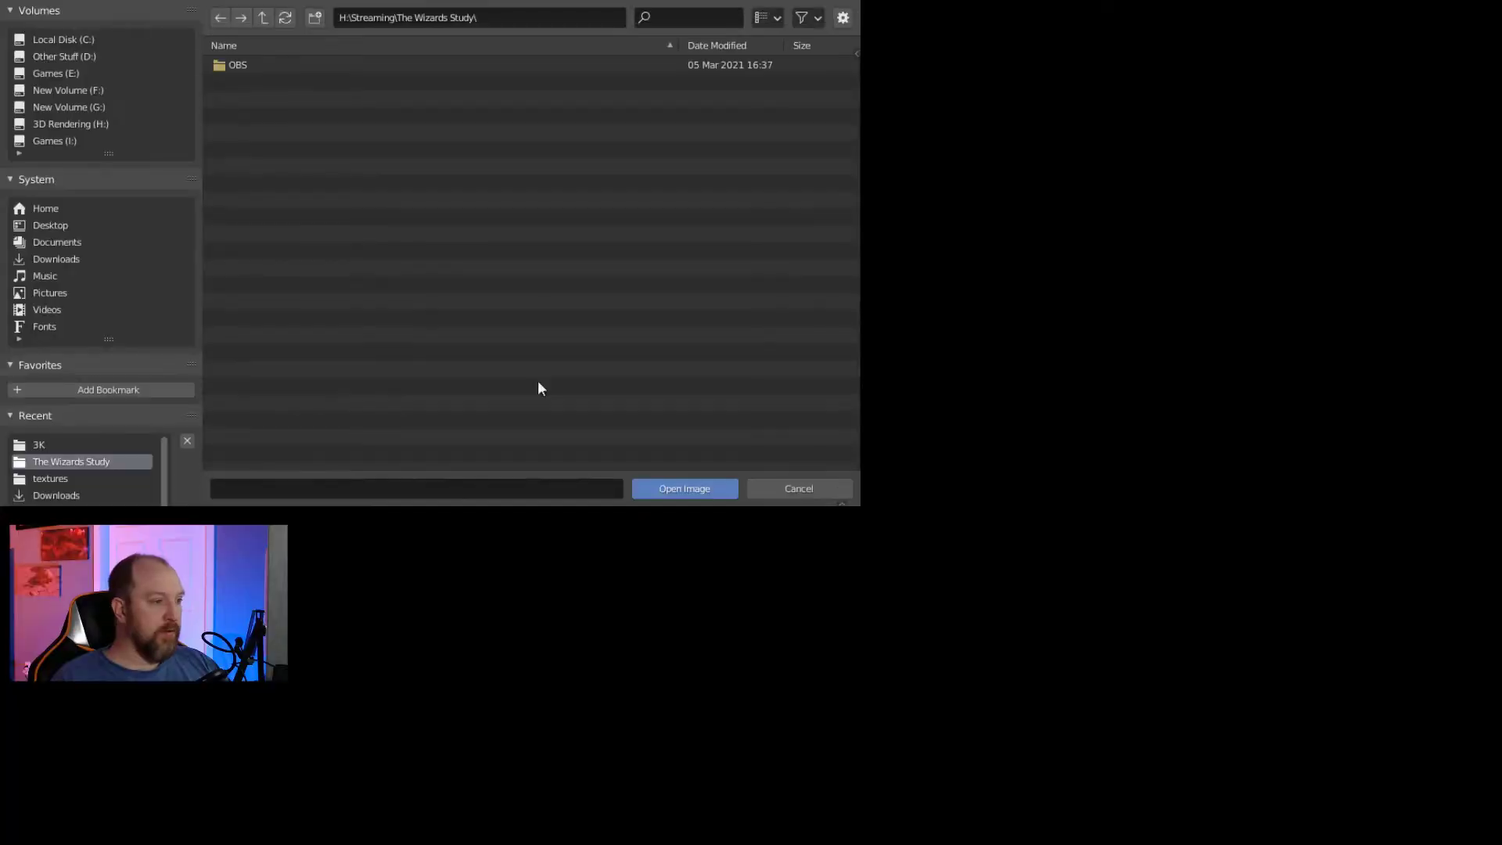
left_click(78, 124)
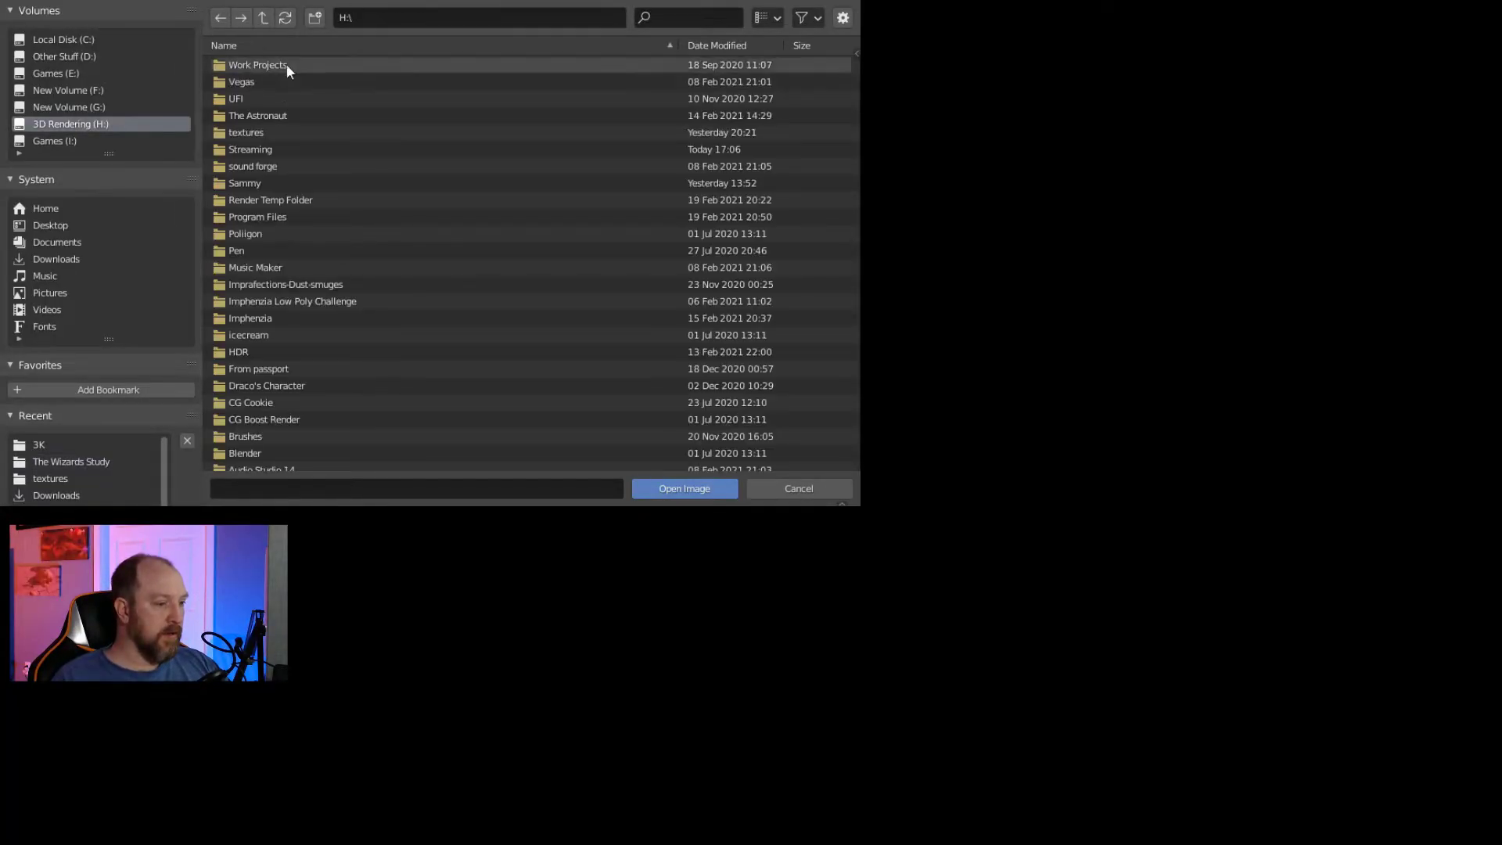
scroll(263, 383, "down", 2)
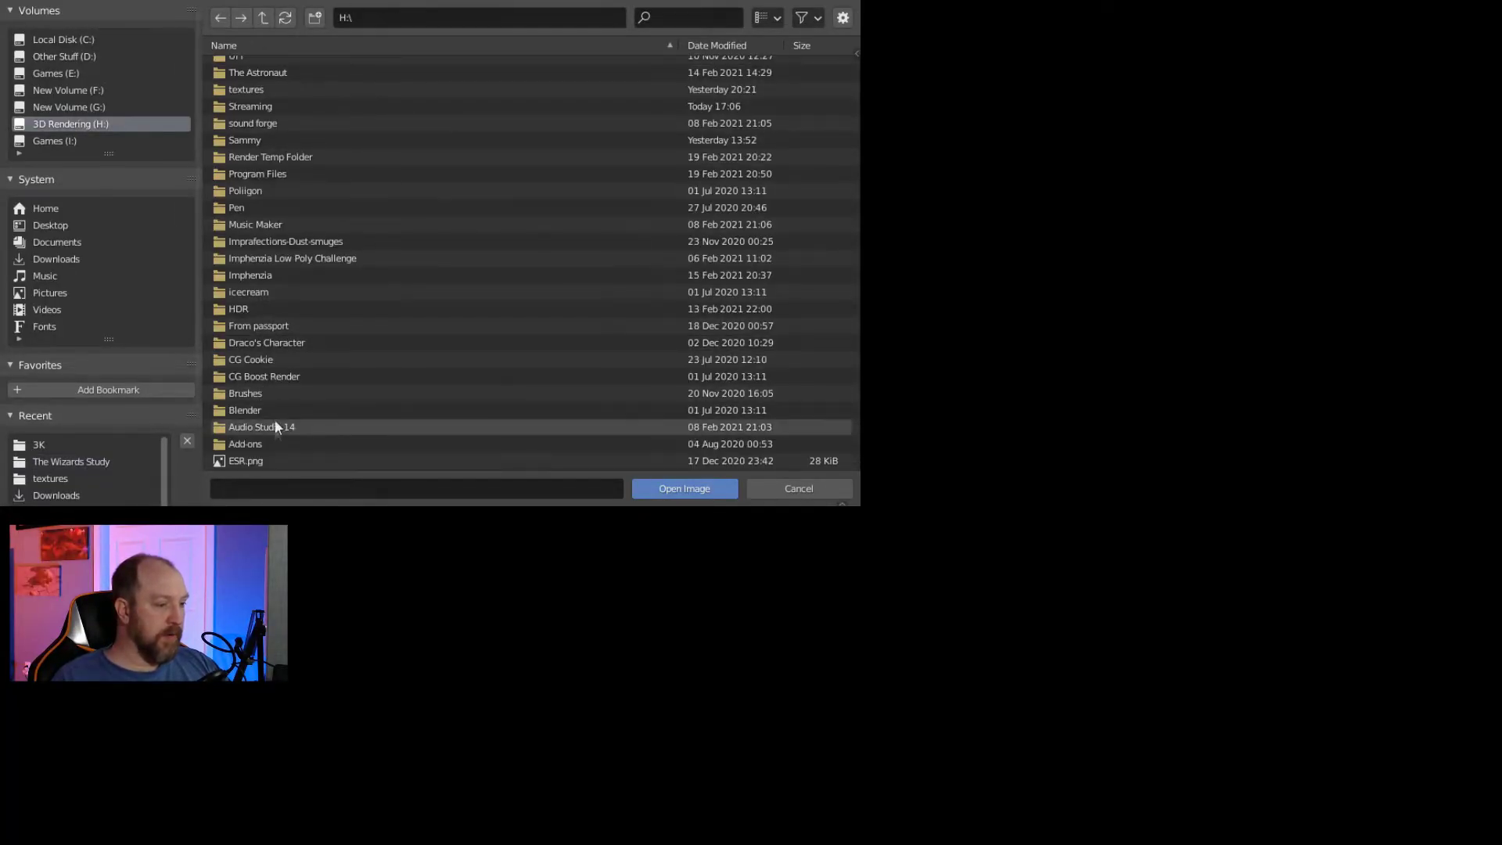
left_click(244, 310)
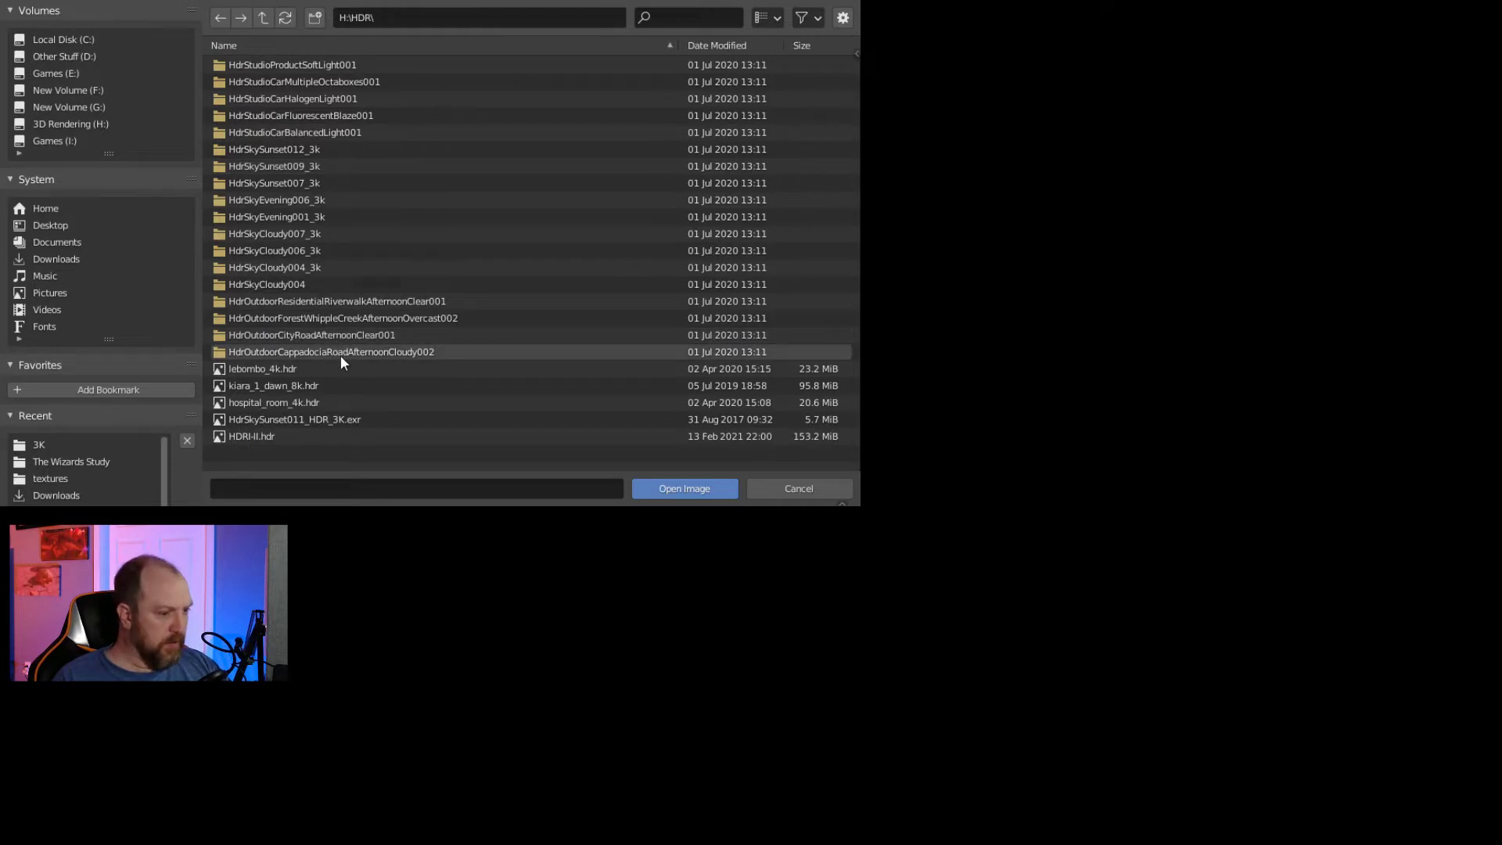
double_click(278, 62)
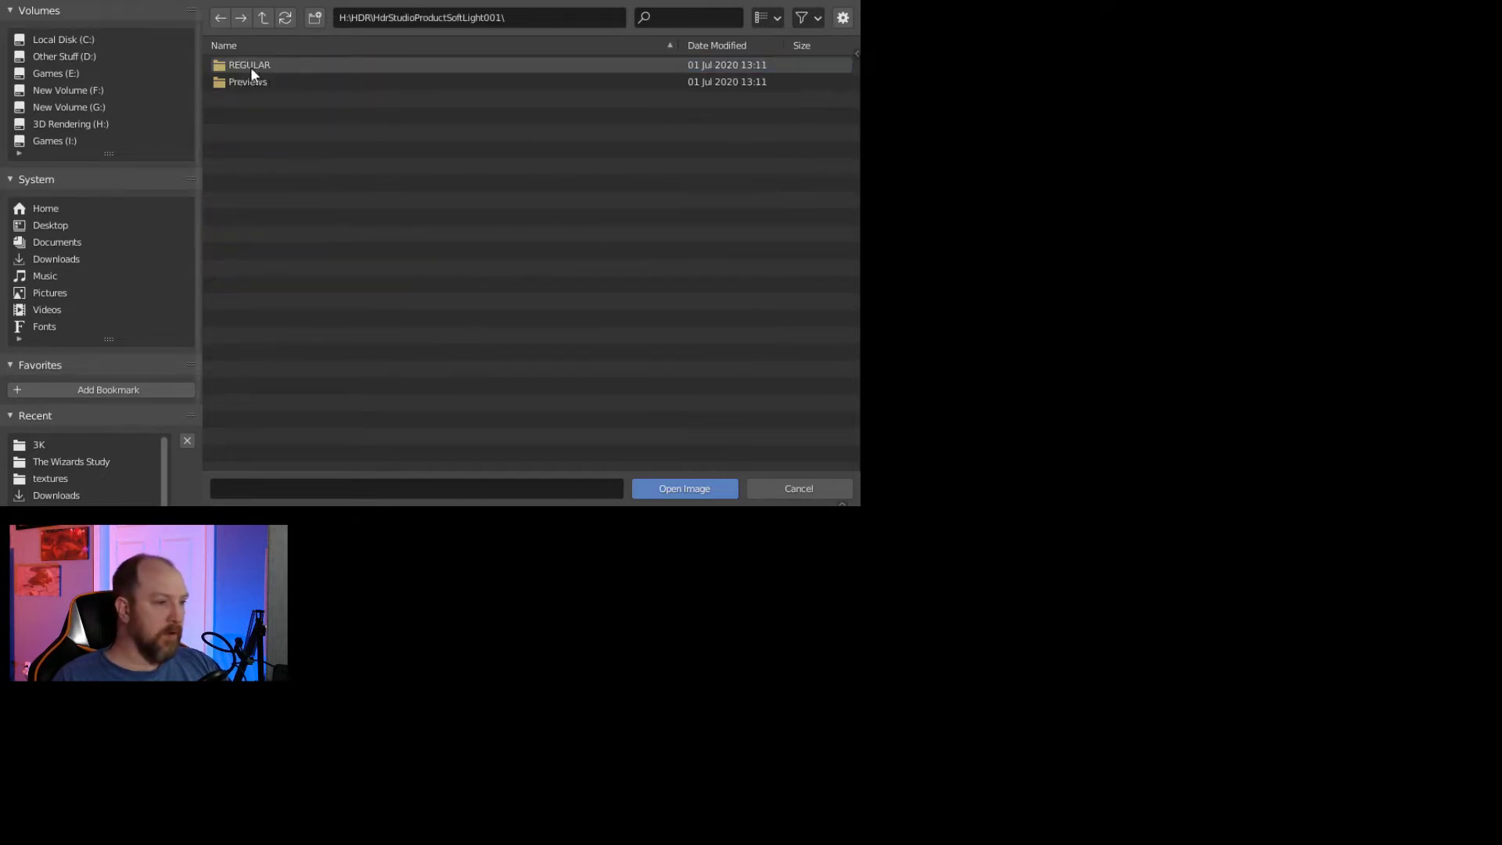
double_click(270, 64)
double_click(271, 63)
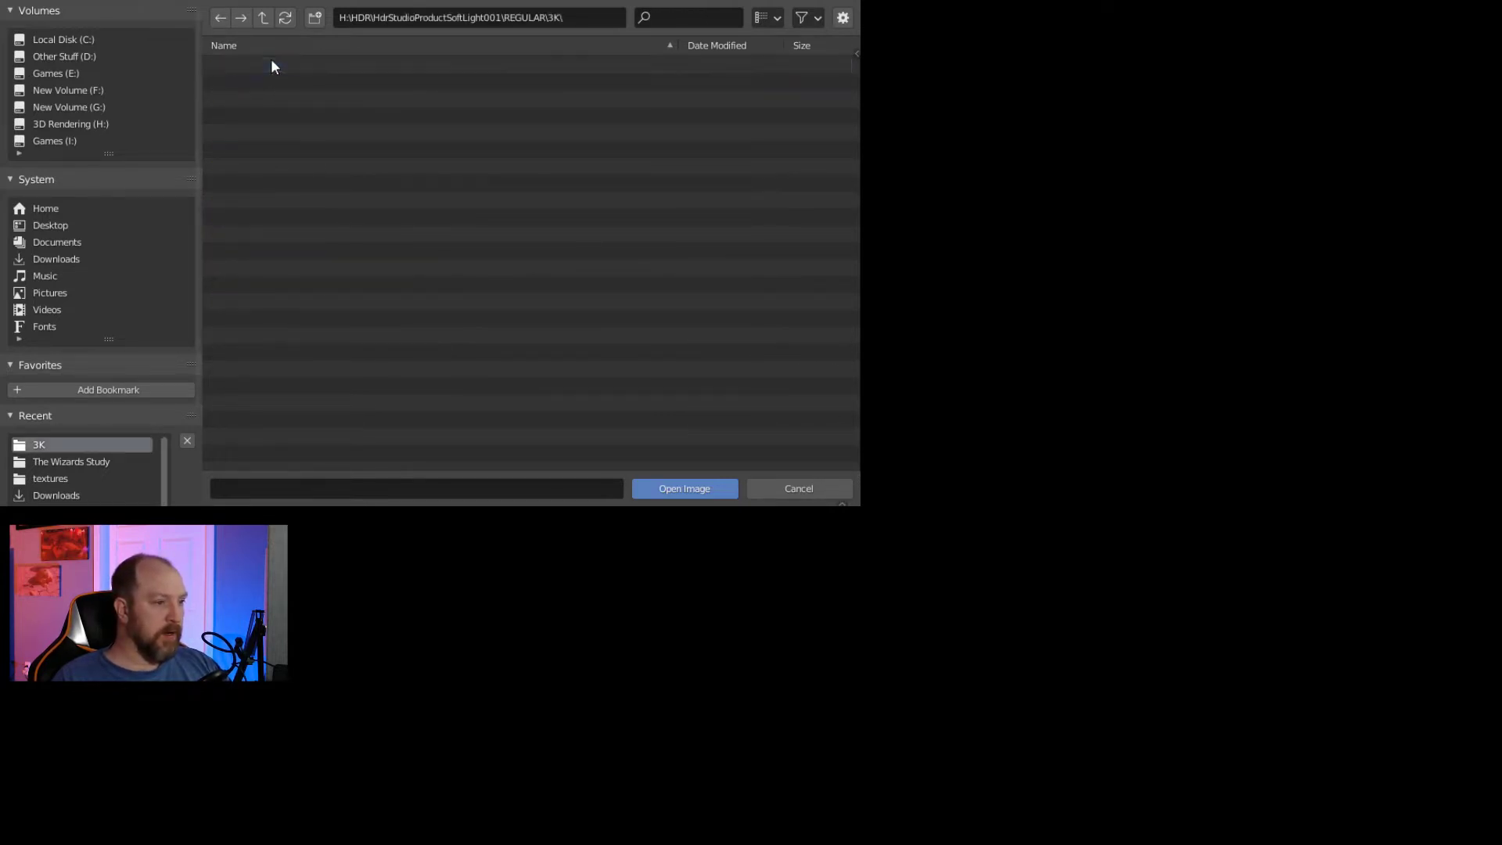
double_click(372, 81)
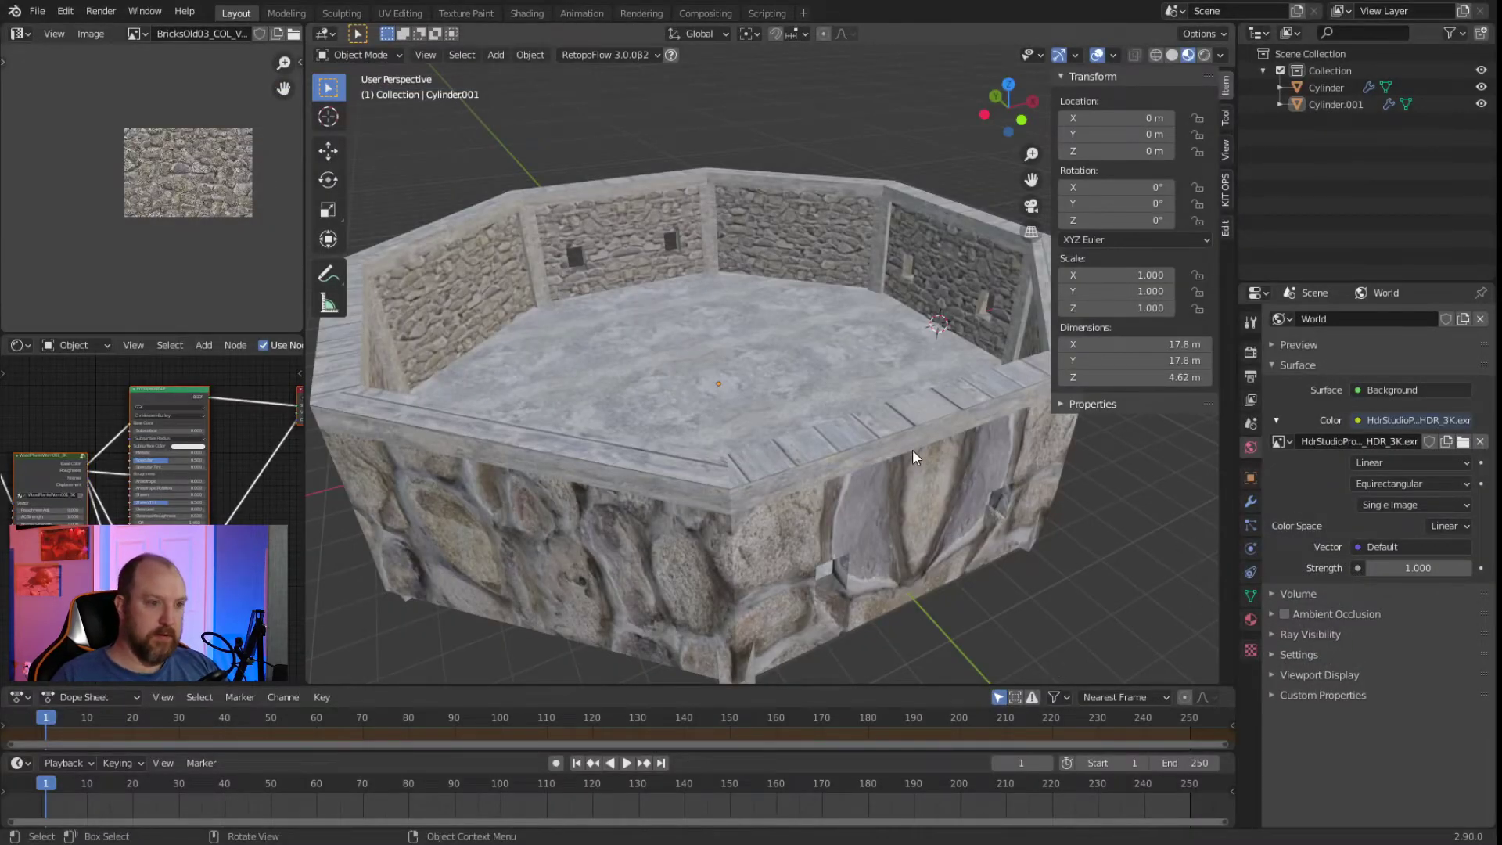
Switch the viewport to Rendered shading and orbit to inspect the HDRI-lit room.
left_click(1206, 55)
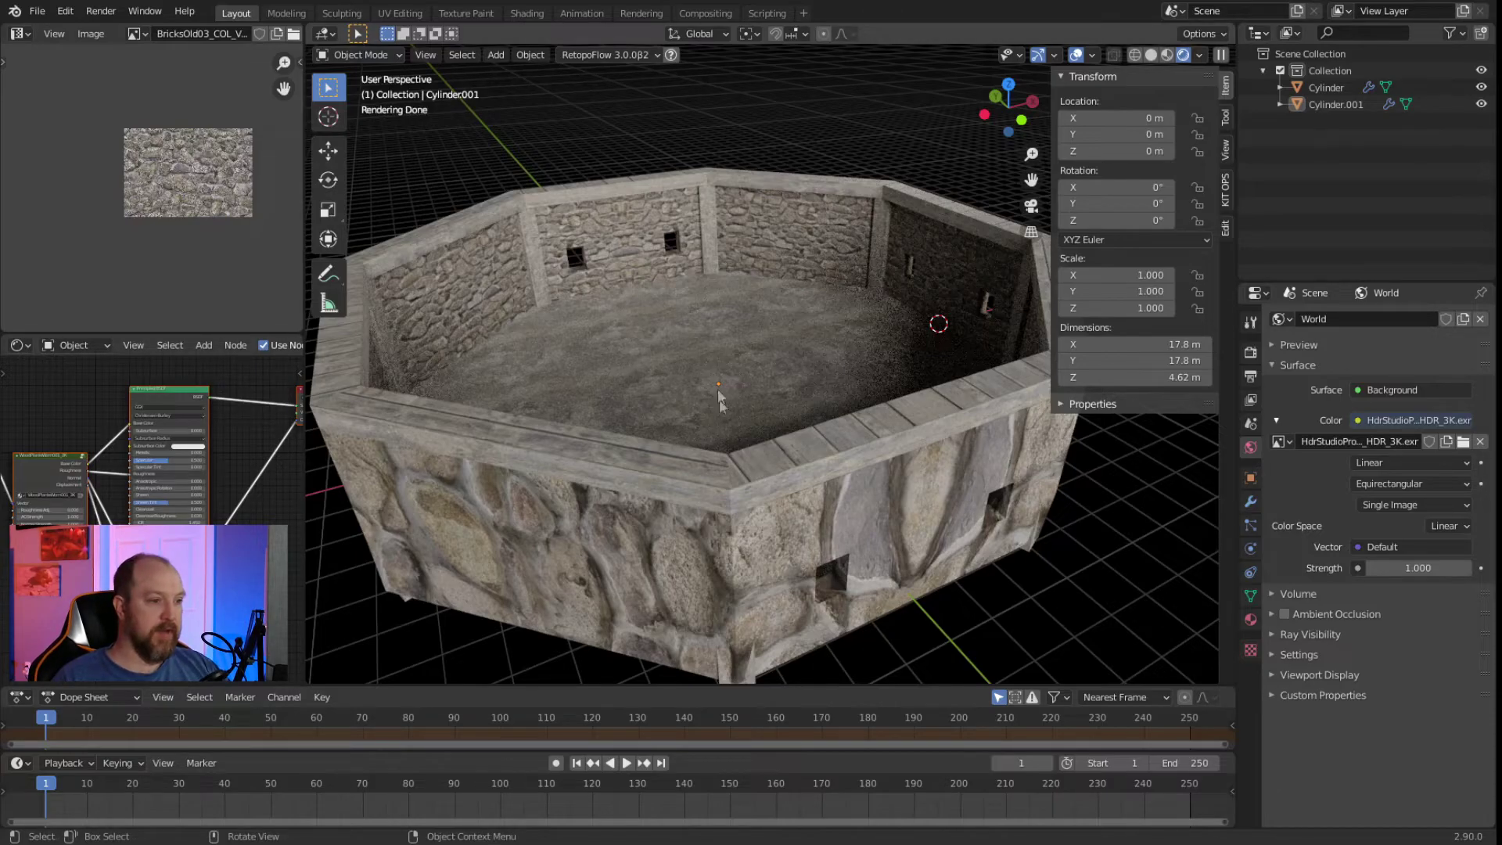
scroll(751, 455, "up", 10)
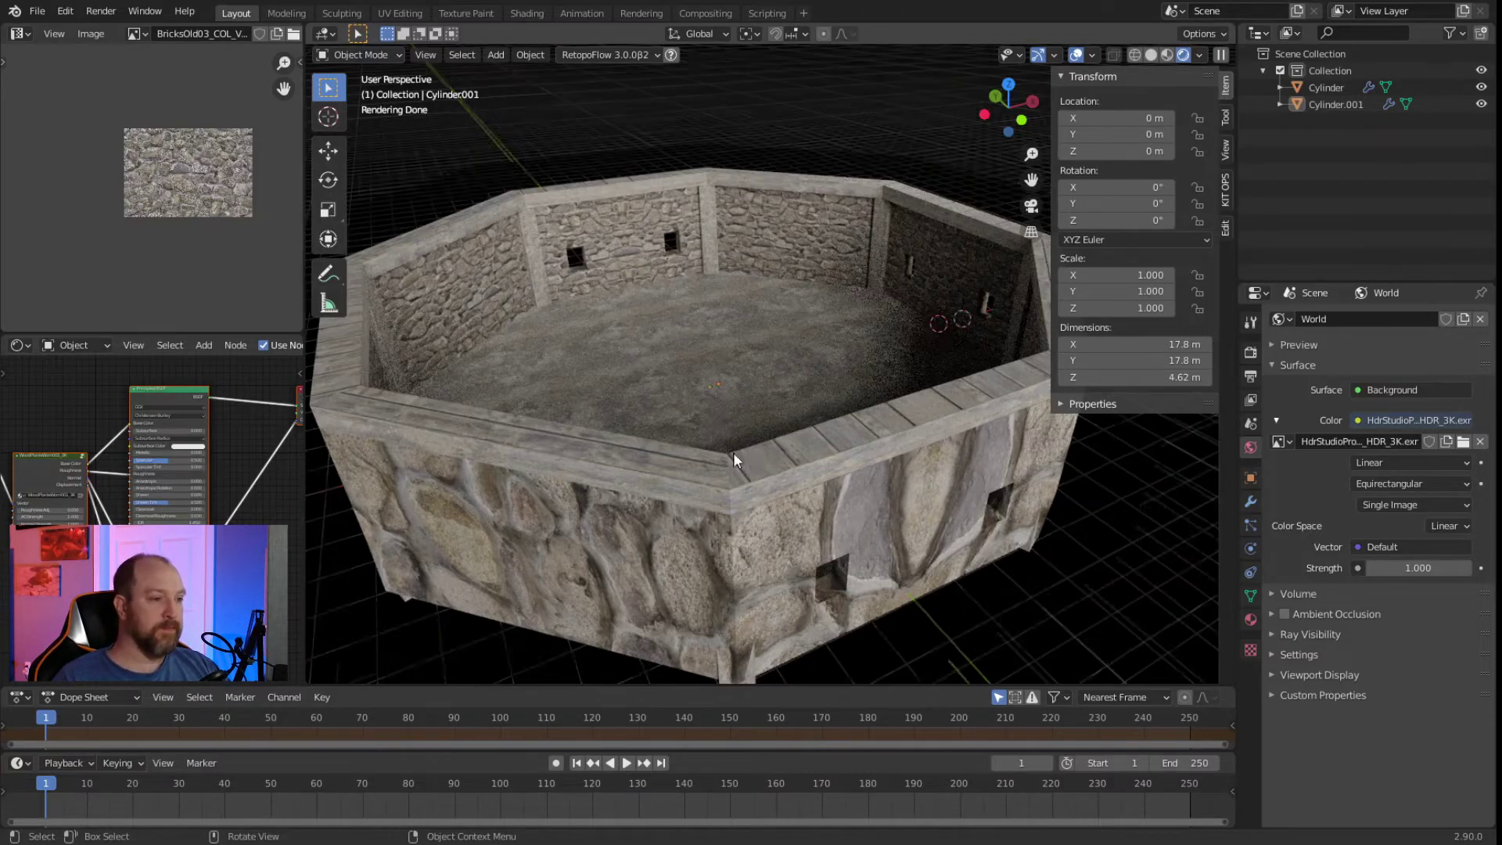
scroll(806, 343, "down", 10)
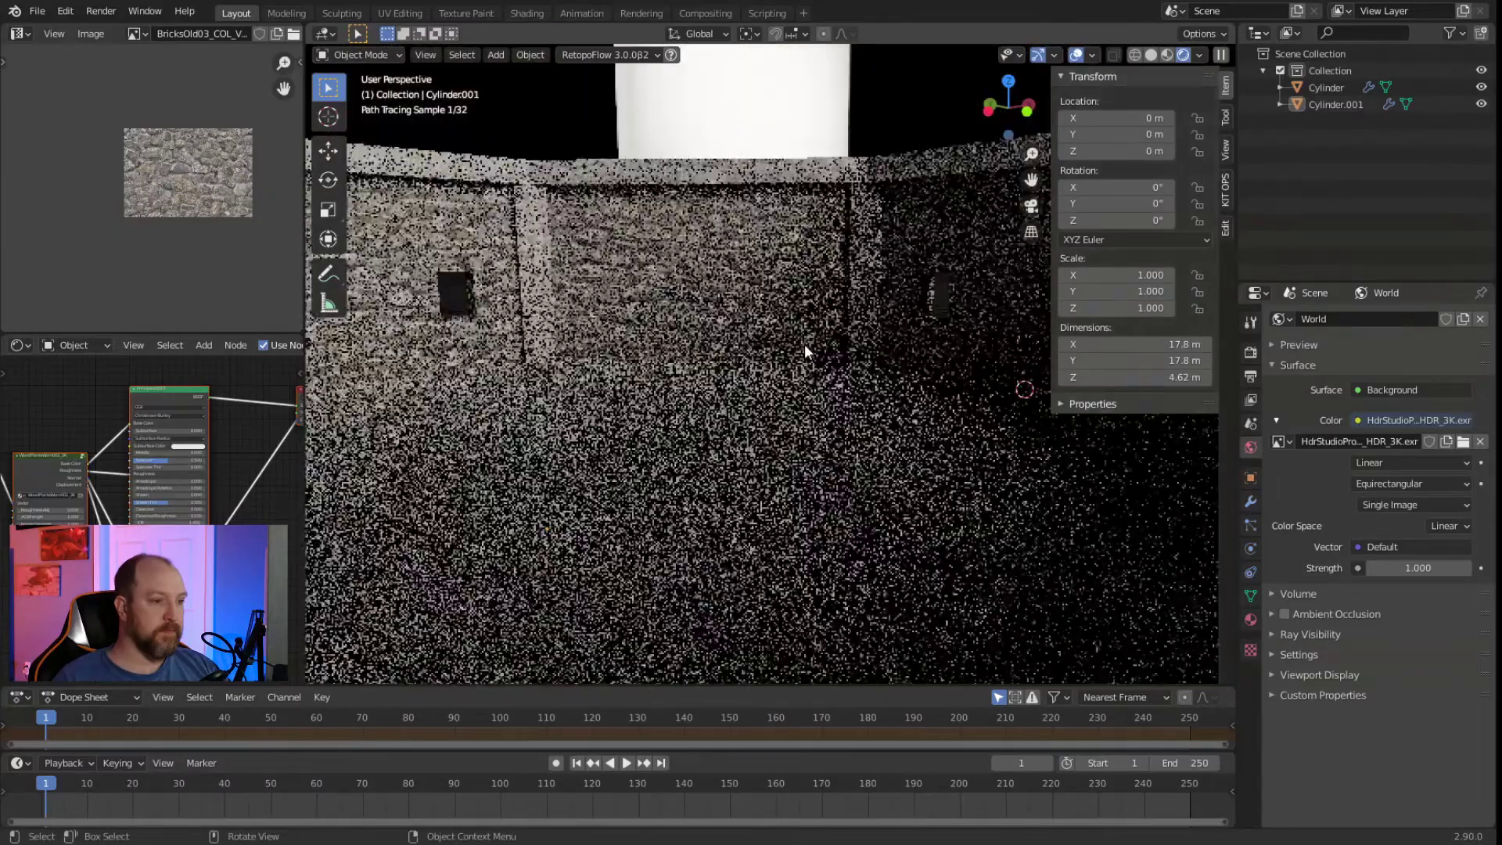
mouse_move(804, 344)
middle_mouse_down()
mouse_move(746, 359)
mouse_move(735, 338)
mouse_move(754, 371)
mouse_move(847, 340)
mouse_move(879, 374)
mouse_move(785, 363)
middle_mouse_up()
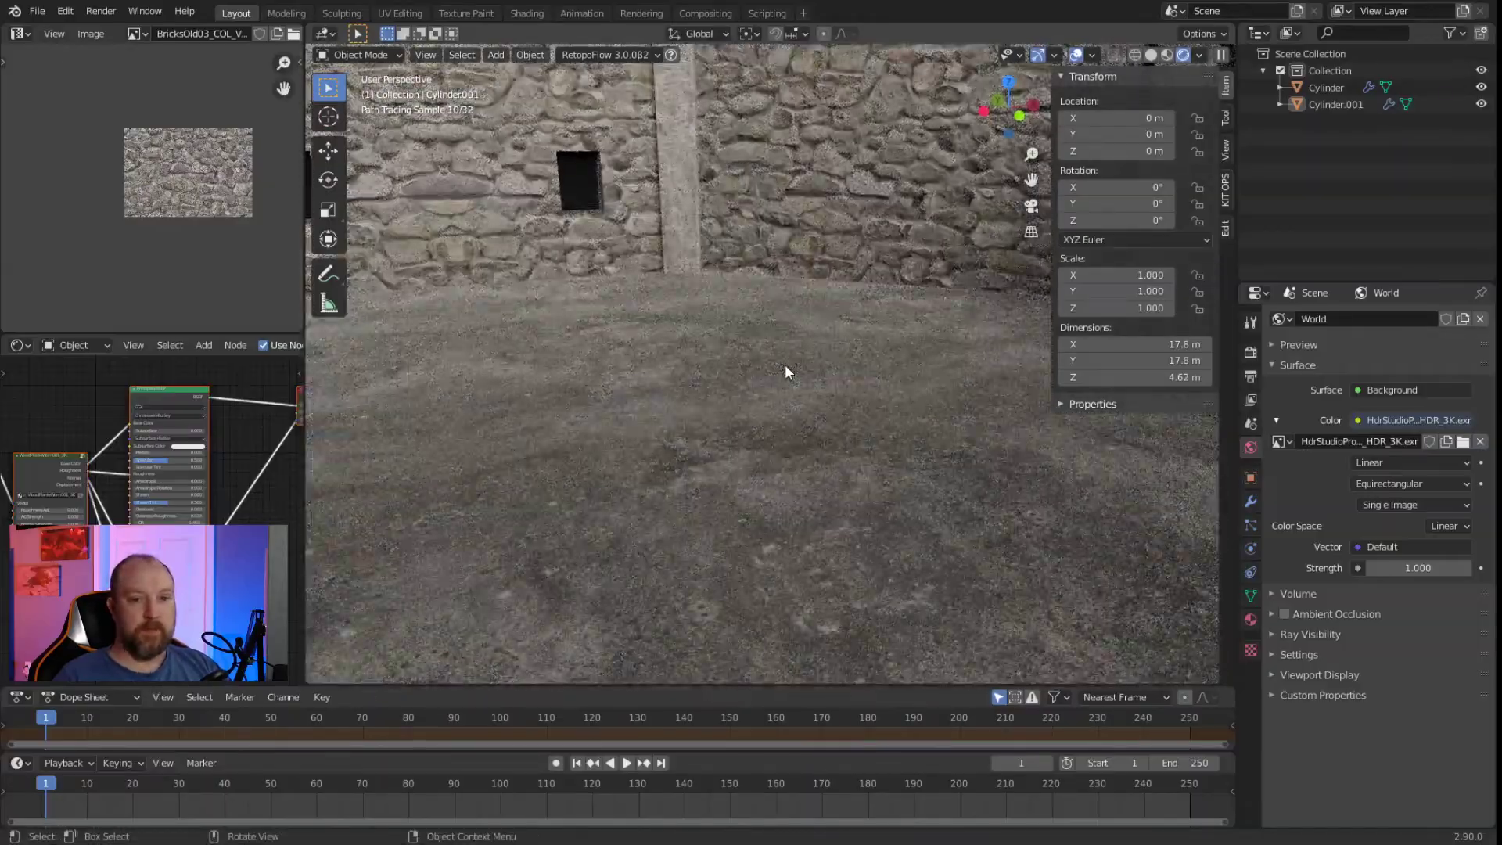
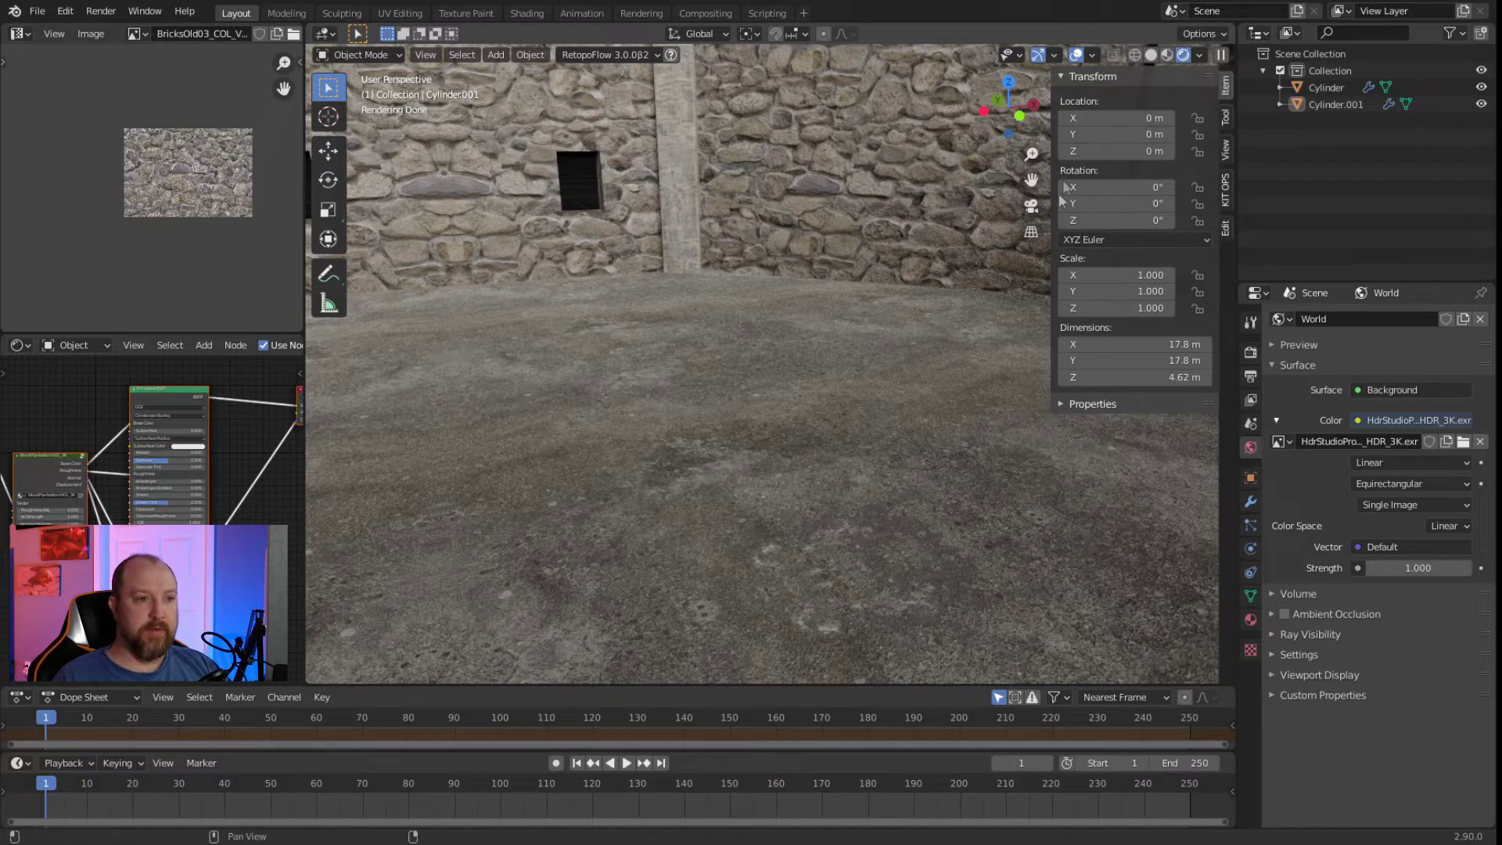
Switch the viewport to Material Preview and orbit around the octagonal room.
left_click(1166, 55)
scroll(744, 496, "down", 6)
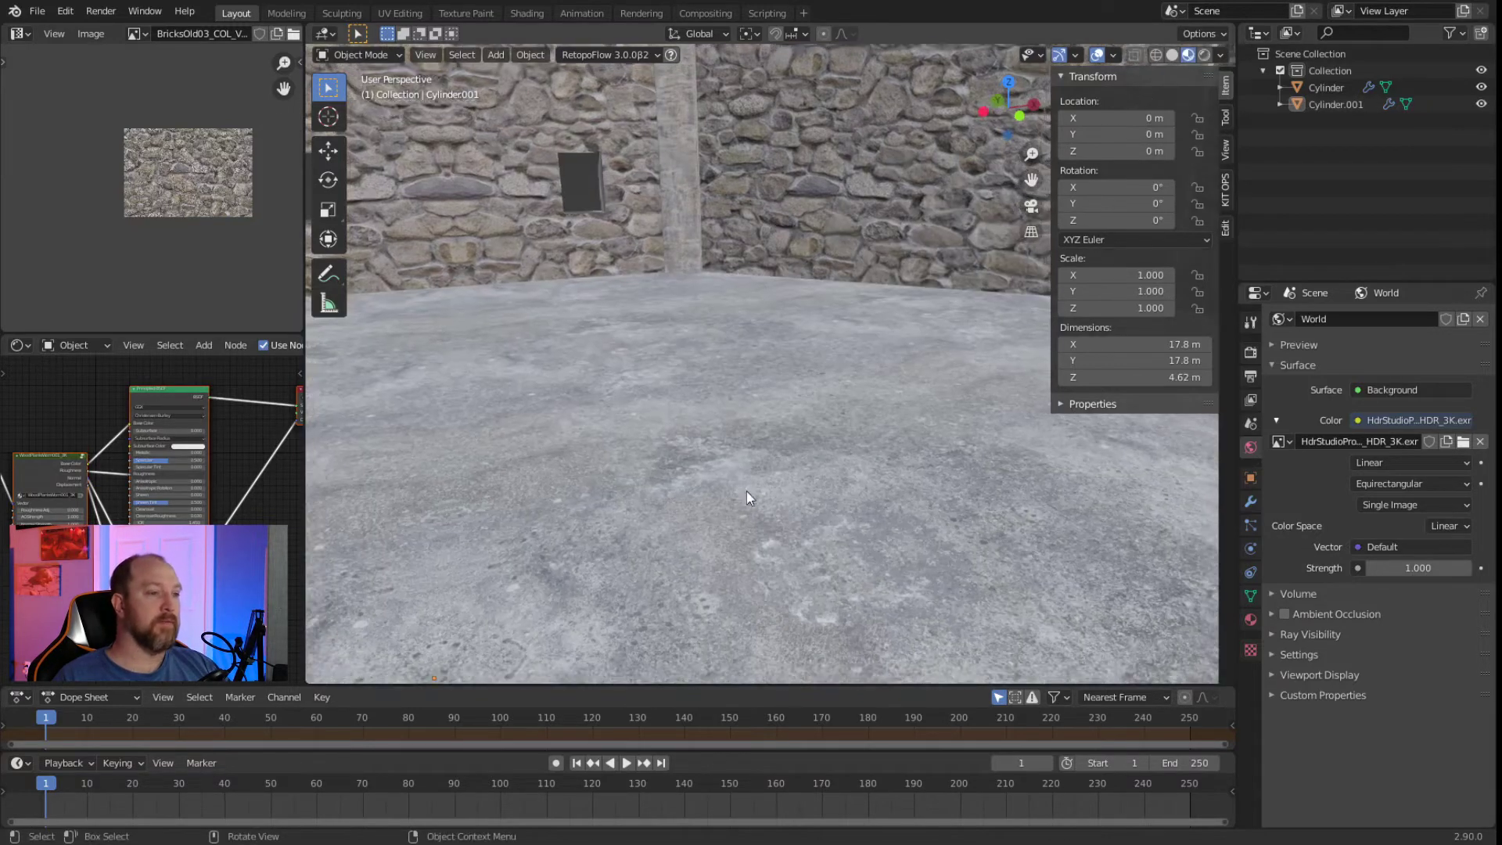
middle_click_drag(865, 426, 758, 513)
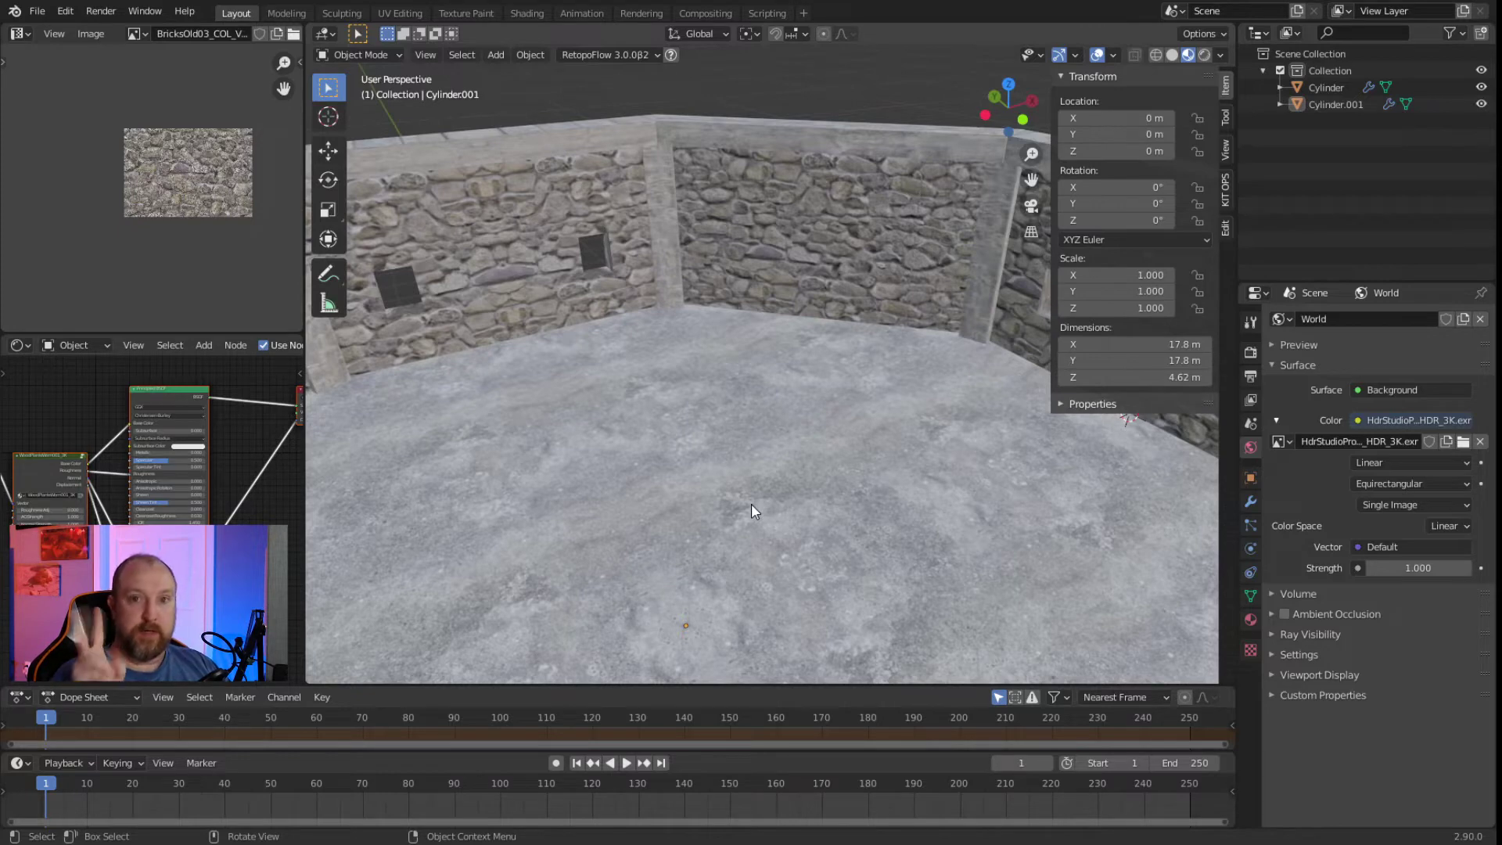
middle_click_drag(509, 514, 726, 407)
scroll(710, 505, "down", 6)
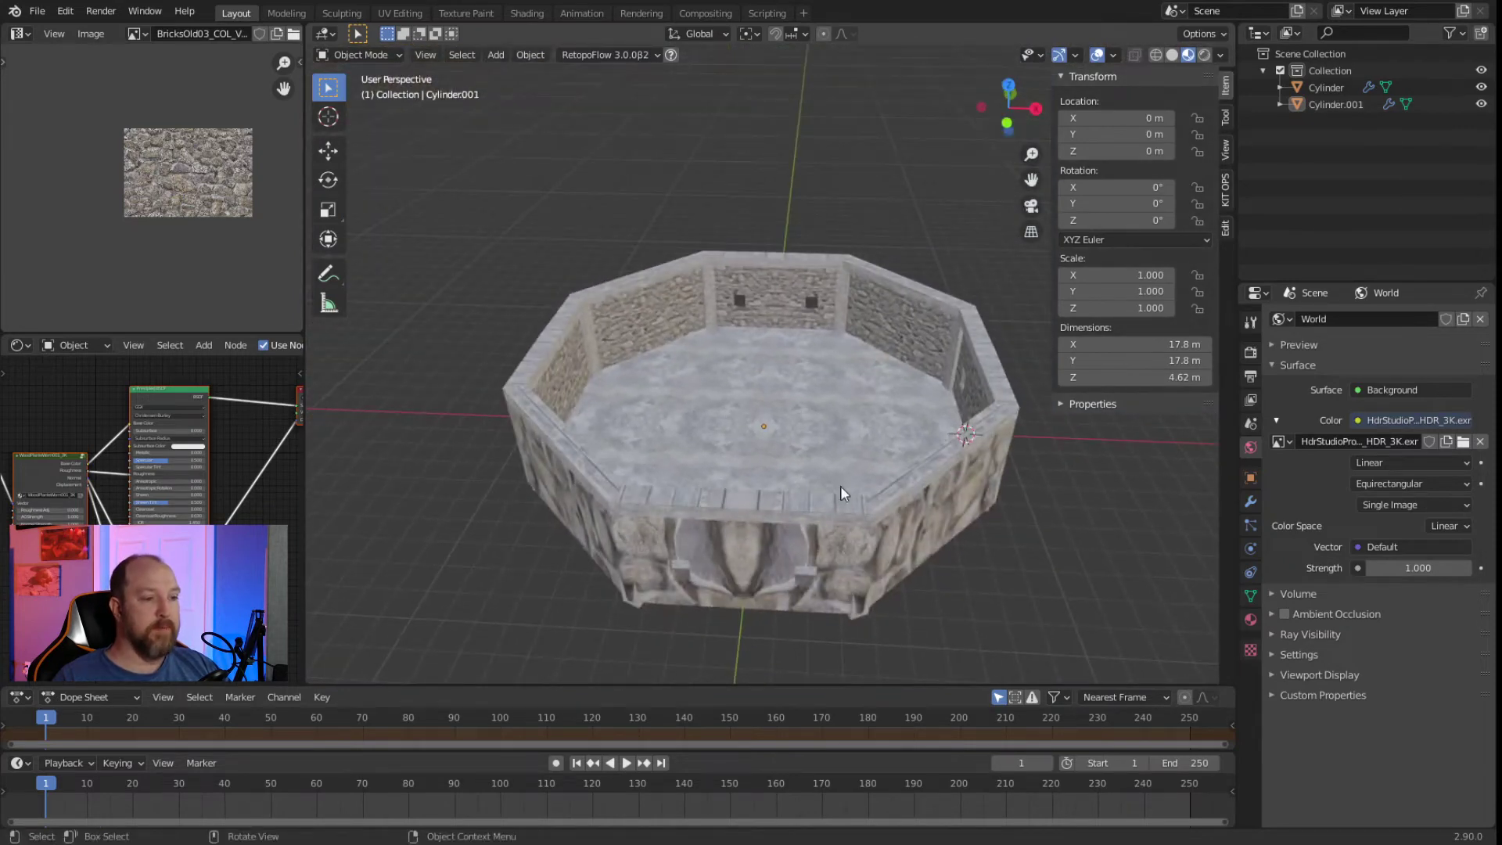
scroll(848, 470, "up", 5)
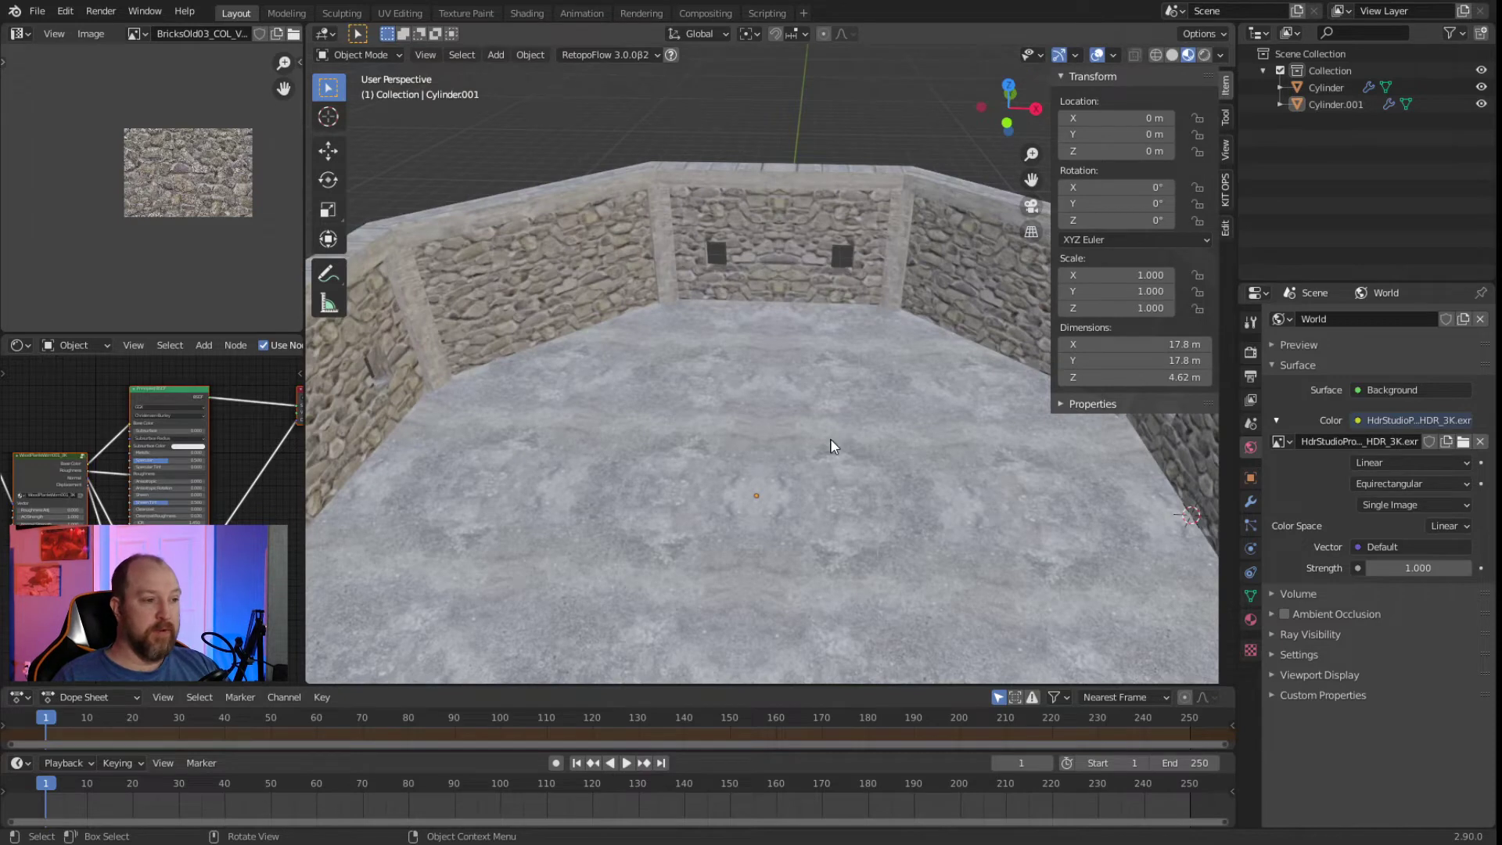
Select Cylinder and Cylinder.001 together and show Cylinder.001's modifiers.
left_click(790, 306)
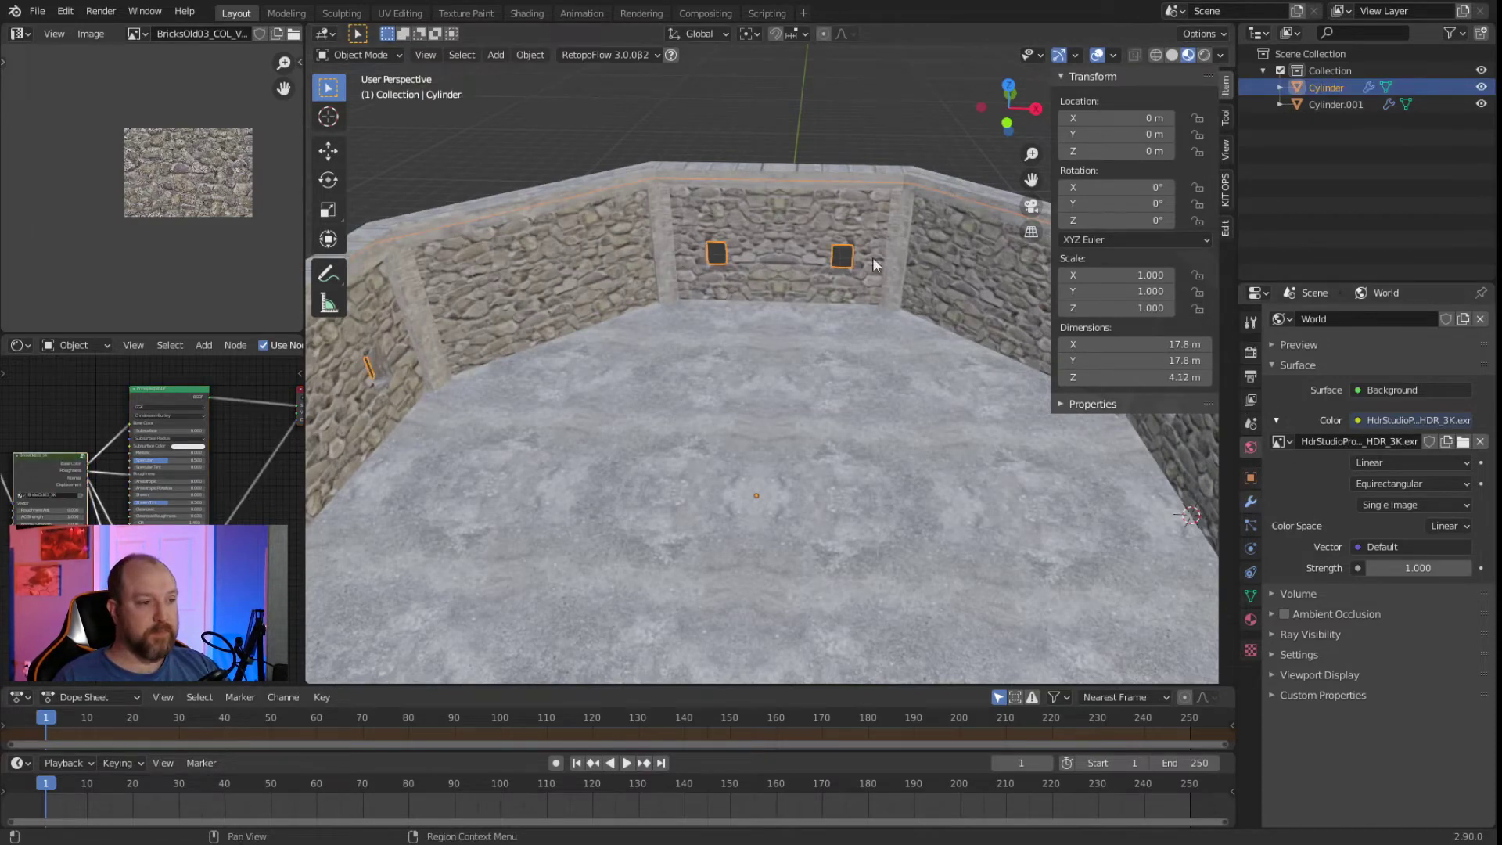
left_click(829, 214, "shift")
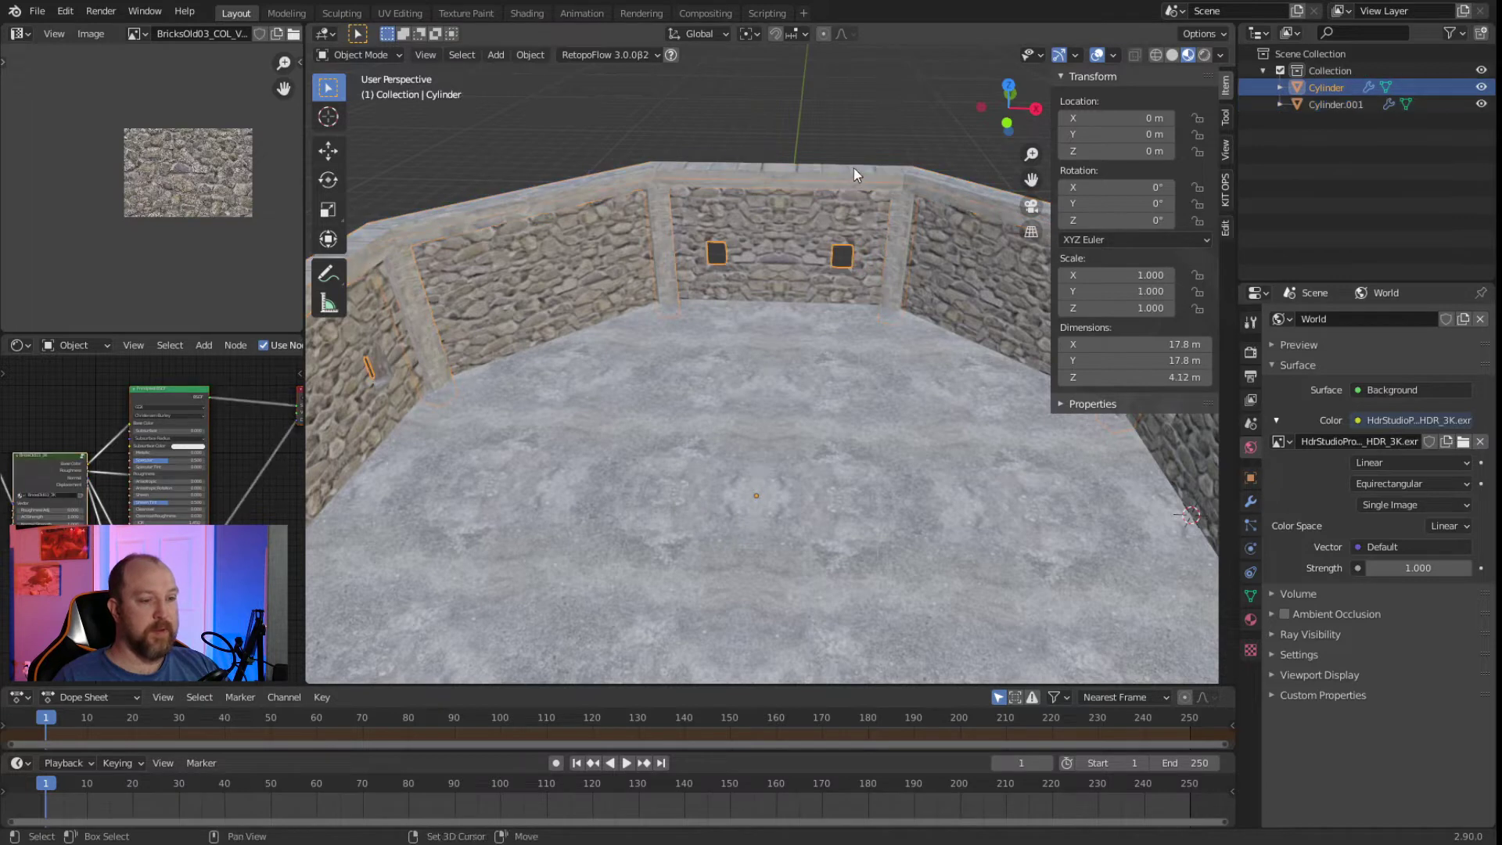
left_click(1250, 501)
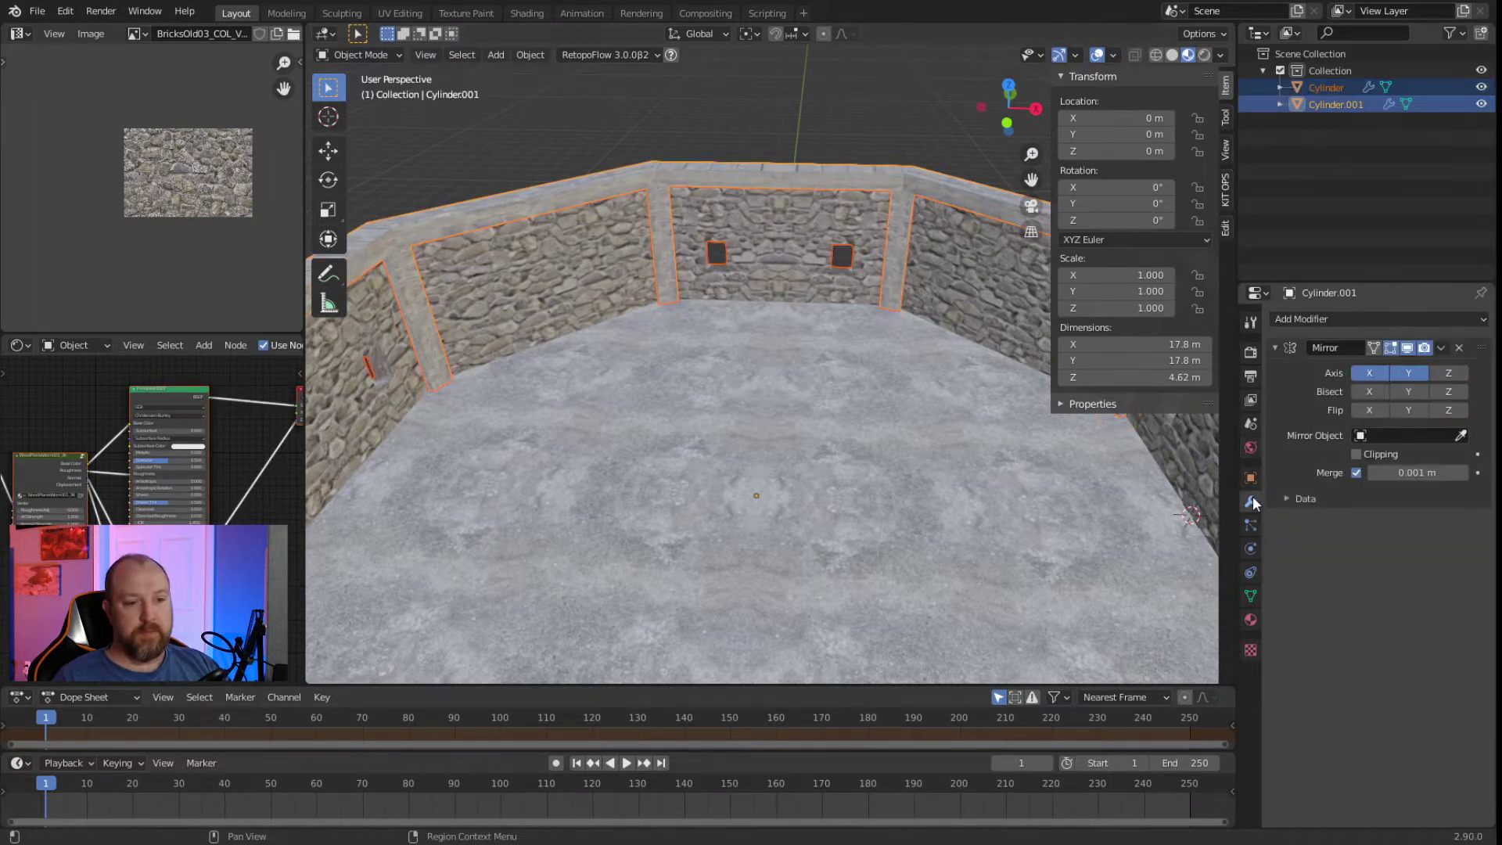
Apply the Mirror modifier on Cylinder.001, then on Cylinder.
left_click(1440, 348)
left_click(1397, 369)
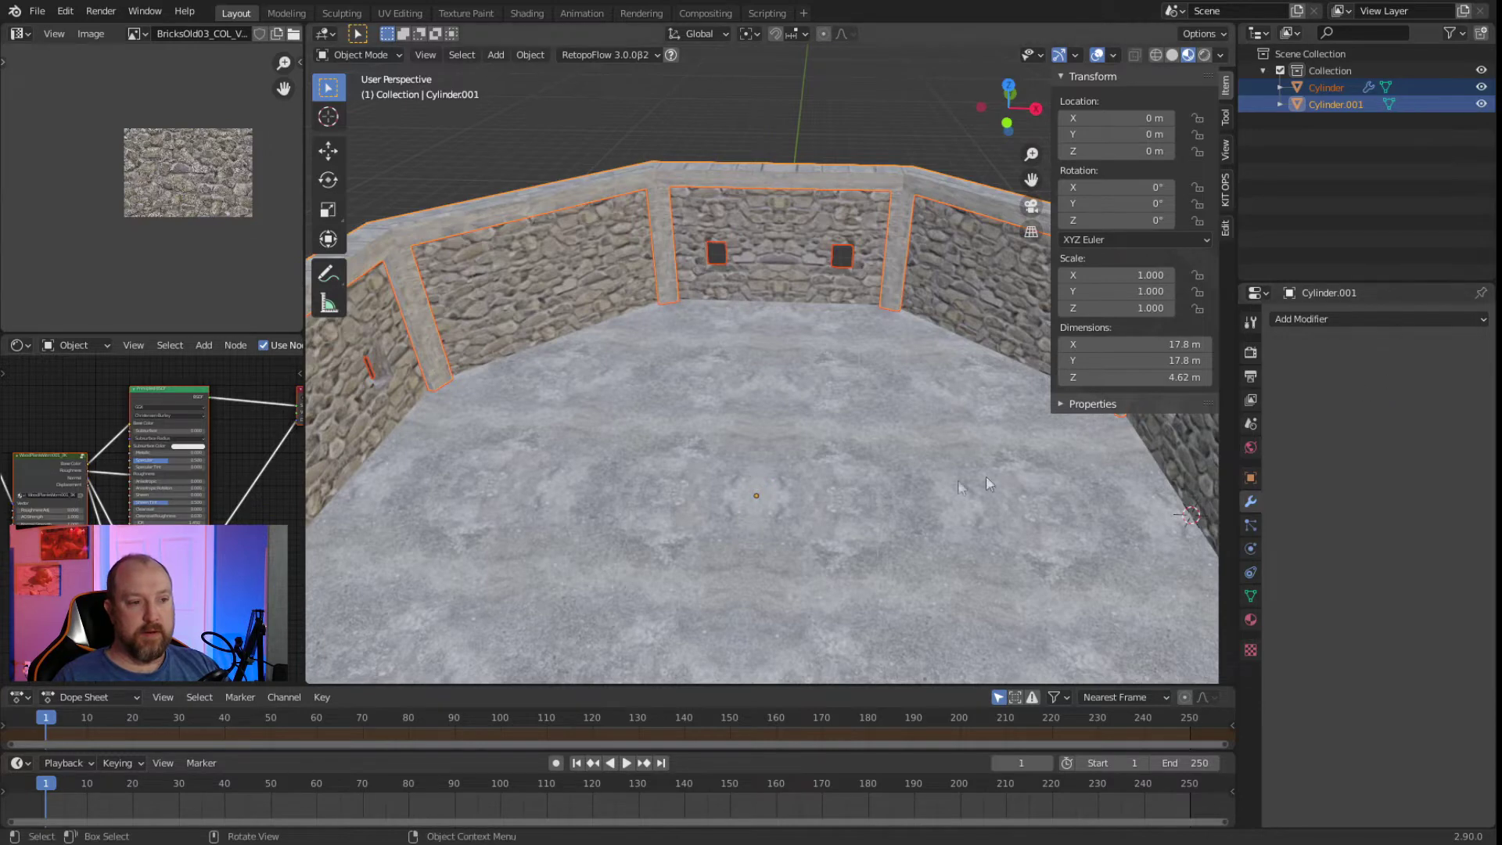
left_click(973, 276)
left_click(1442, 348)
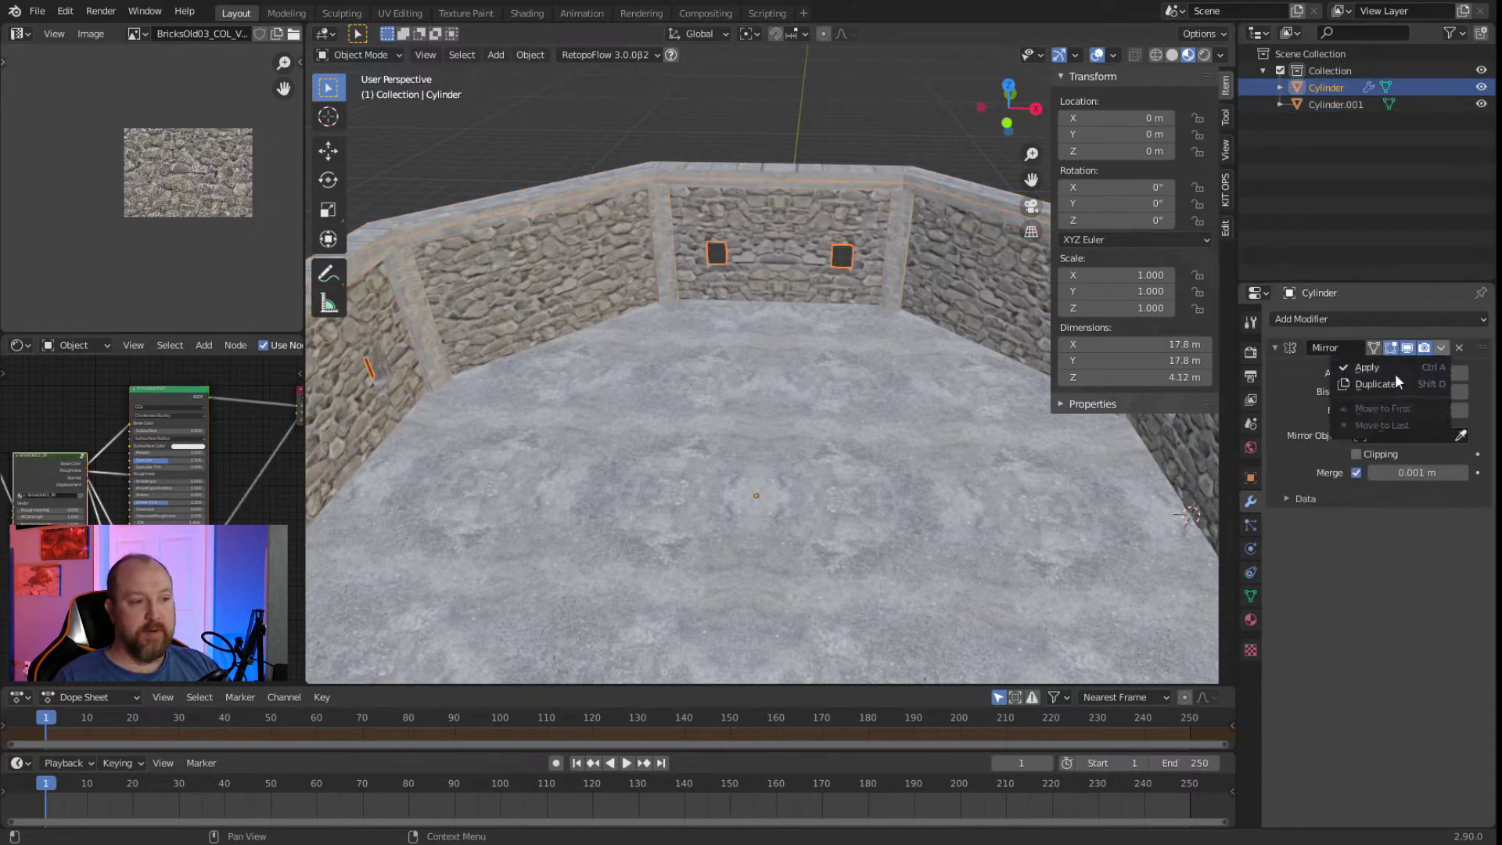
left_click(1368, 368)
Move the view closer to the wall and enter Edit Mode on Cylinder.
middle_click_drag(857, 444, 772, 369)
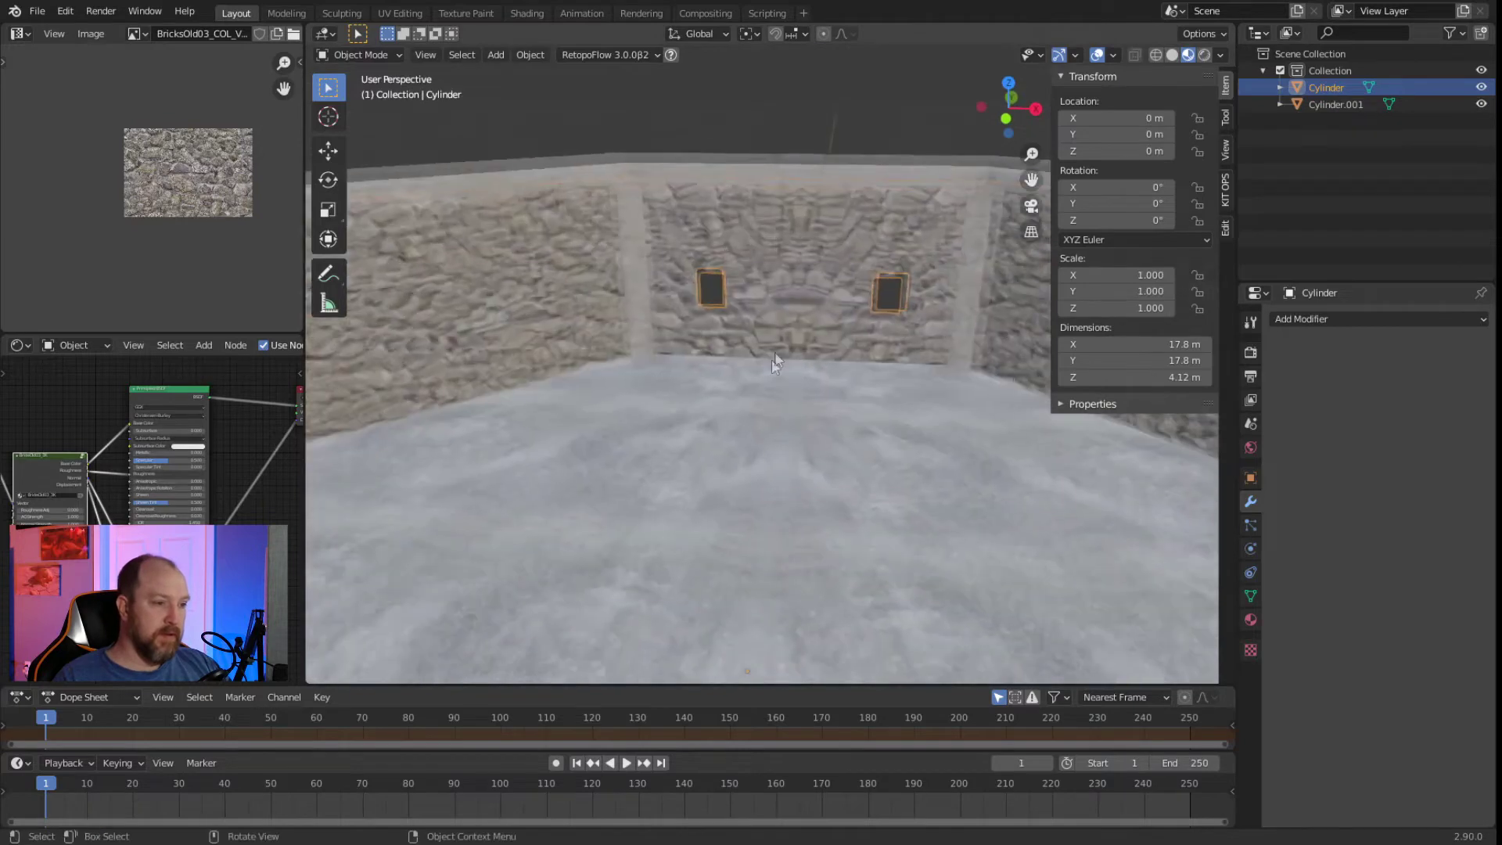
scroll(772, 369, "up", 2)
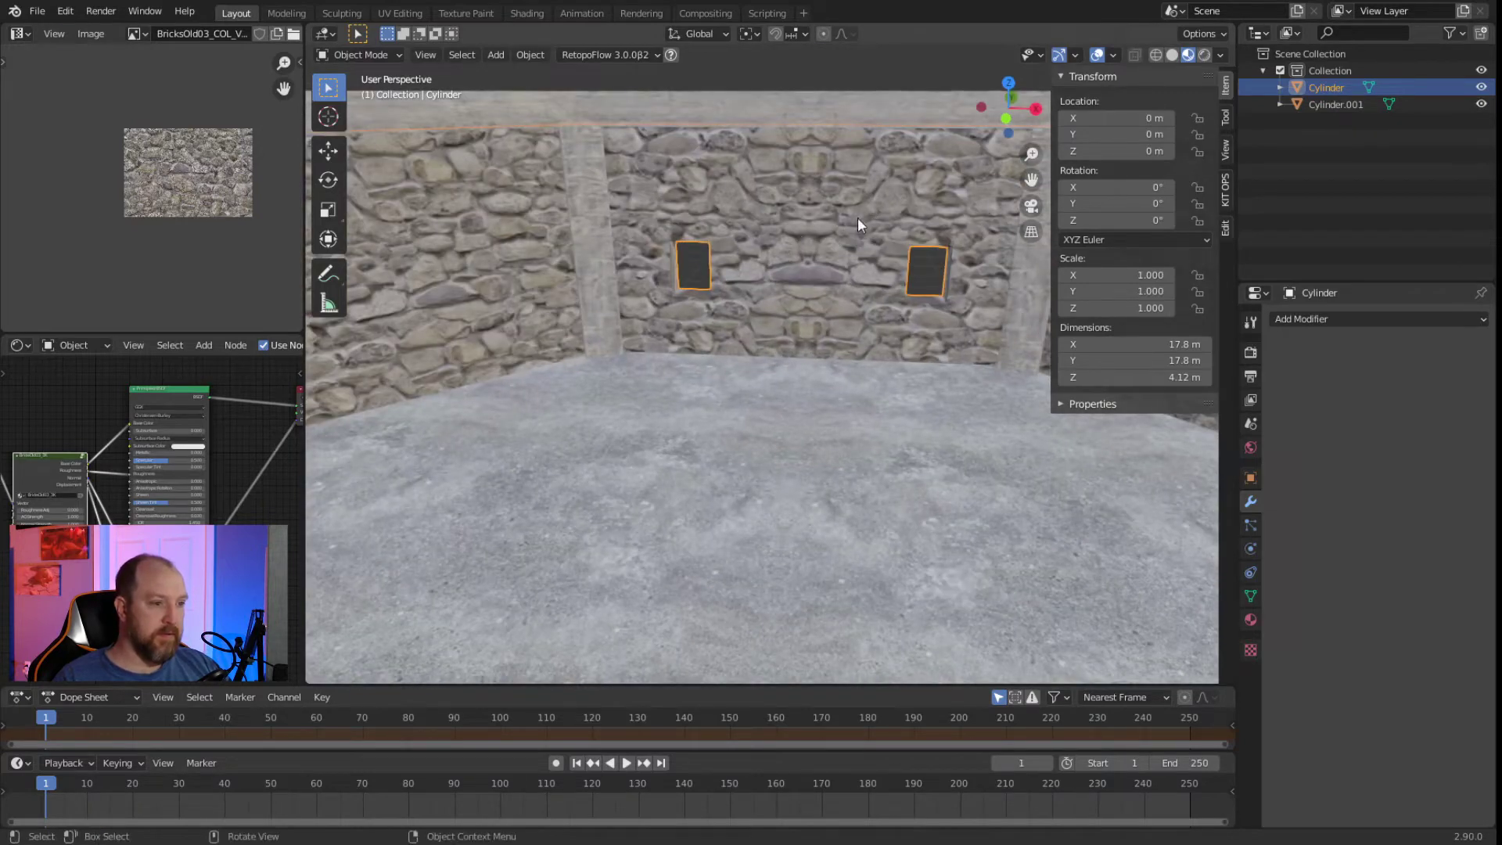
key("Tab")
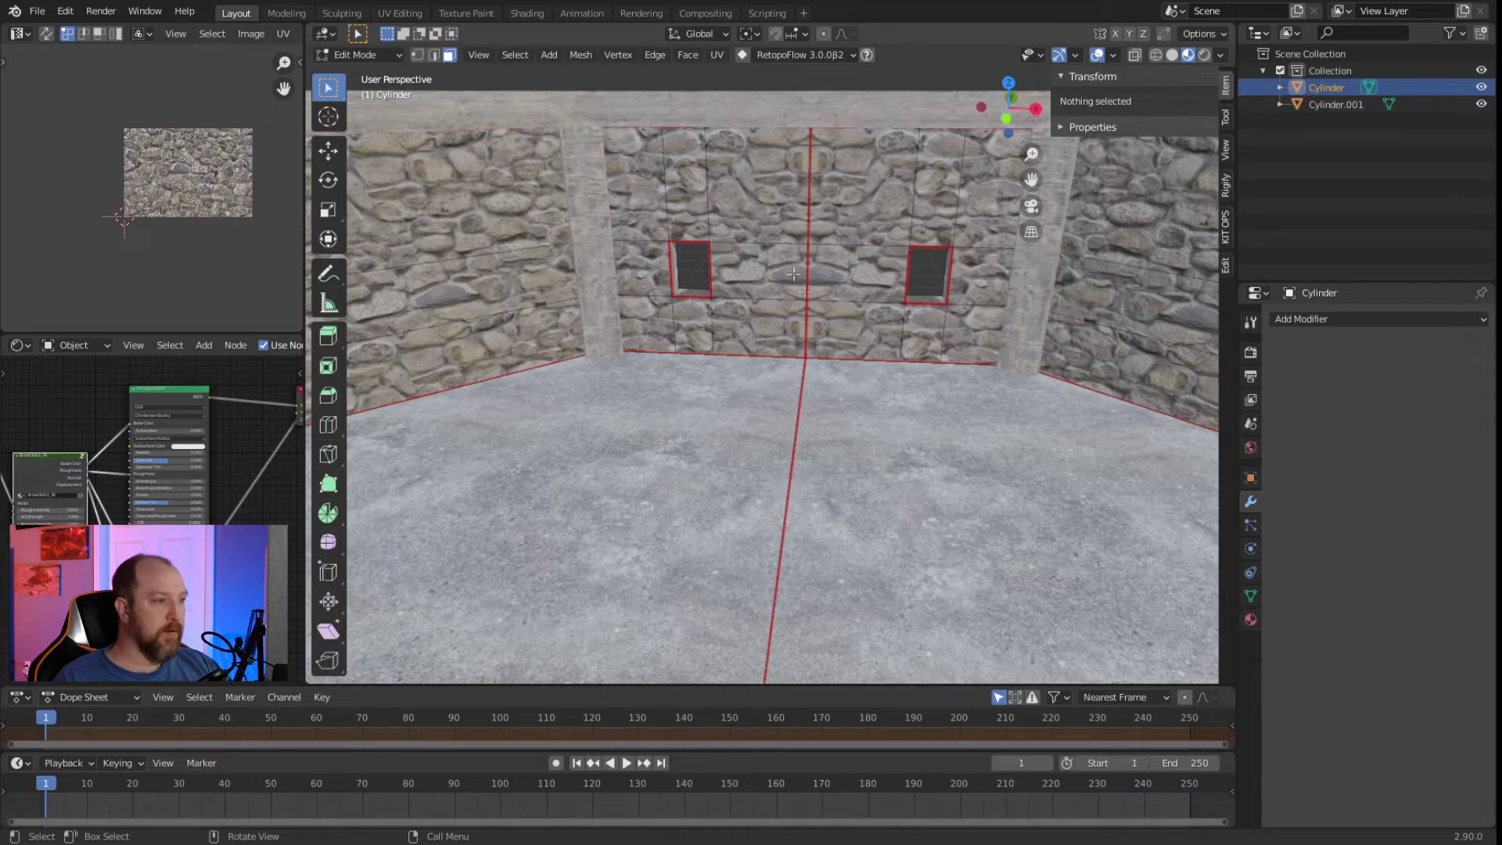
In edge mode, clear the seam from the vertical edge in the wall's middle.
left_click(433, 55)
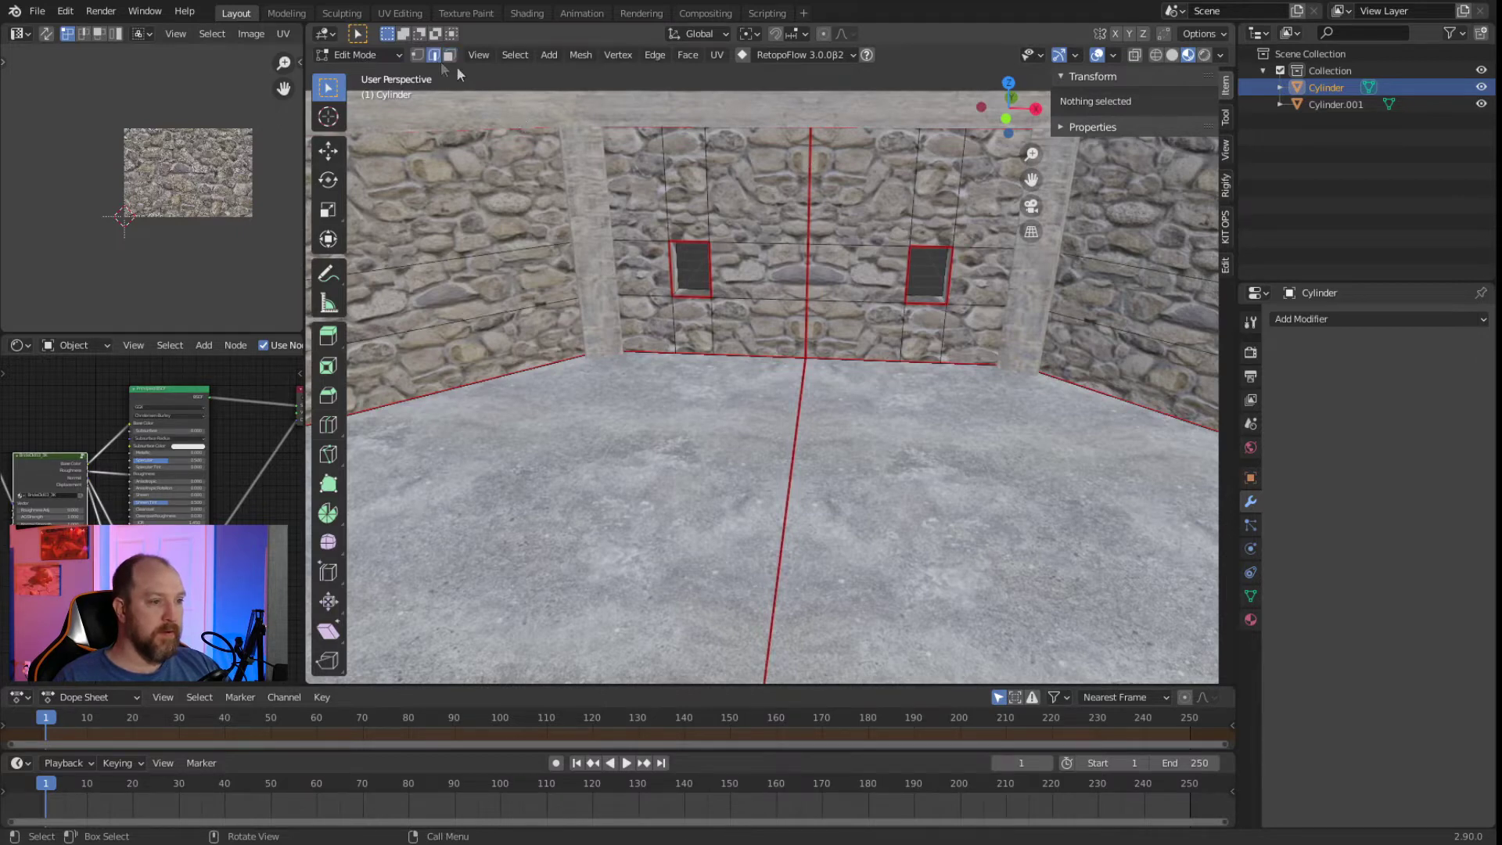
left_click(810, 162)
right_click(810, 162)
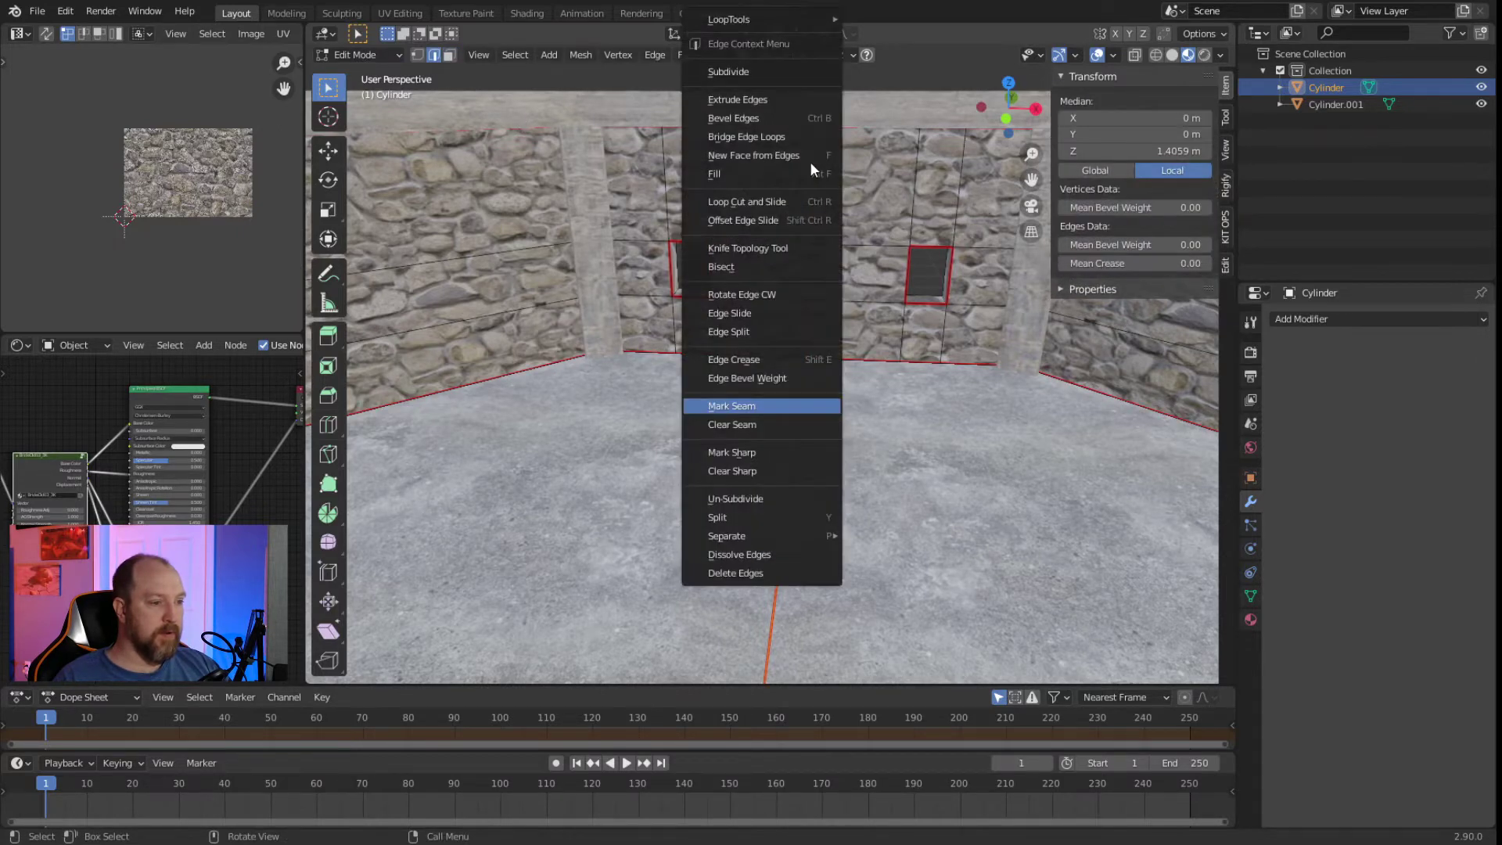
left_click(773, 424)
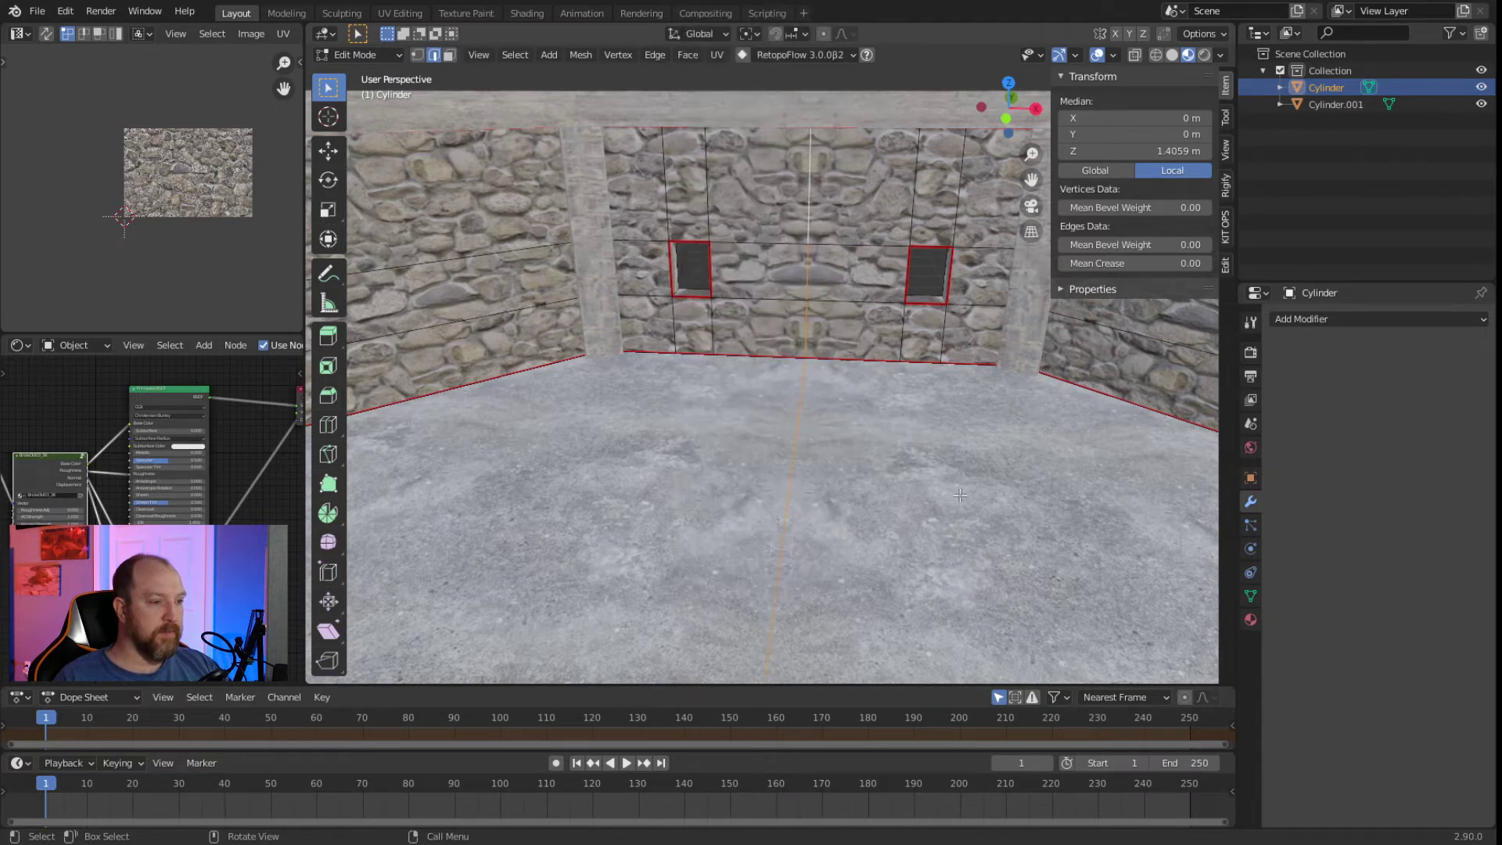
key("alt+a")
Clear seams from the corner edge, the diagonal floor edge and another wall edge.
scroll(845, 469, "down", 3)
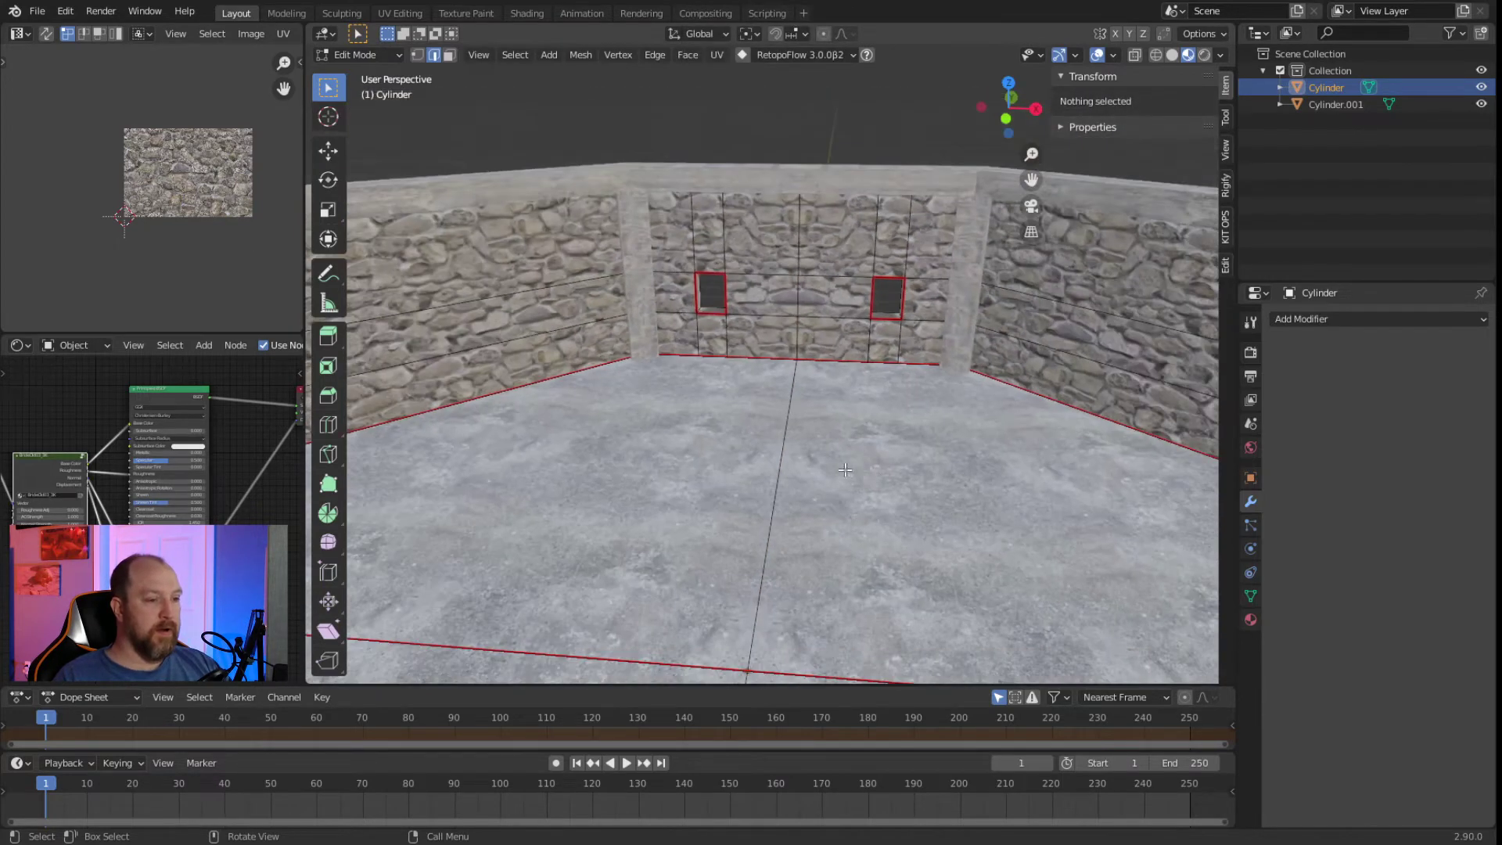
scroll(845, 470, "down", 5)
middle_click_drag(845, 469, 892, 244)
scroll(893, 245, "up", 5)
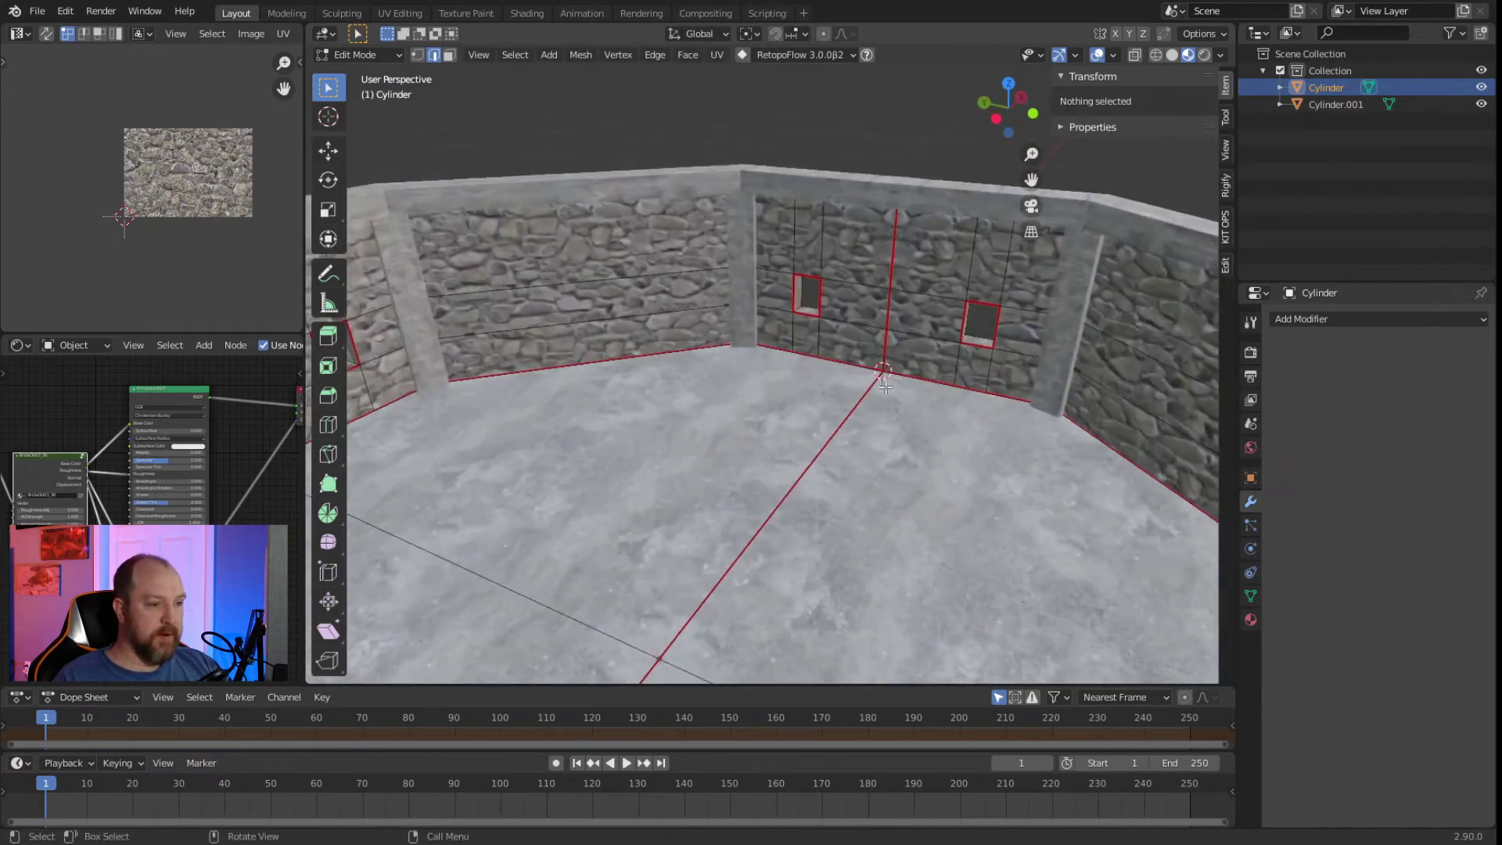
left_click(893, 244, "alt")
left_click(840, 427, "alt+shift")
scroll(840, 428, "down", 5)
middle_click_drag(840, 428, 548, 404)
scroll(548, 404, "up", 5)
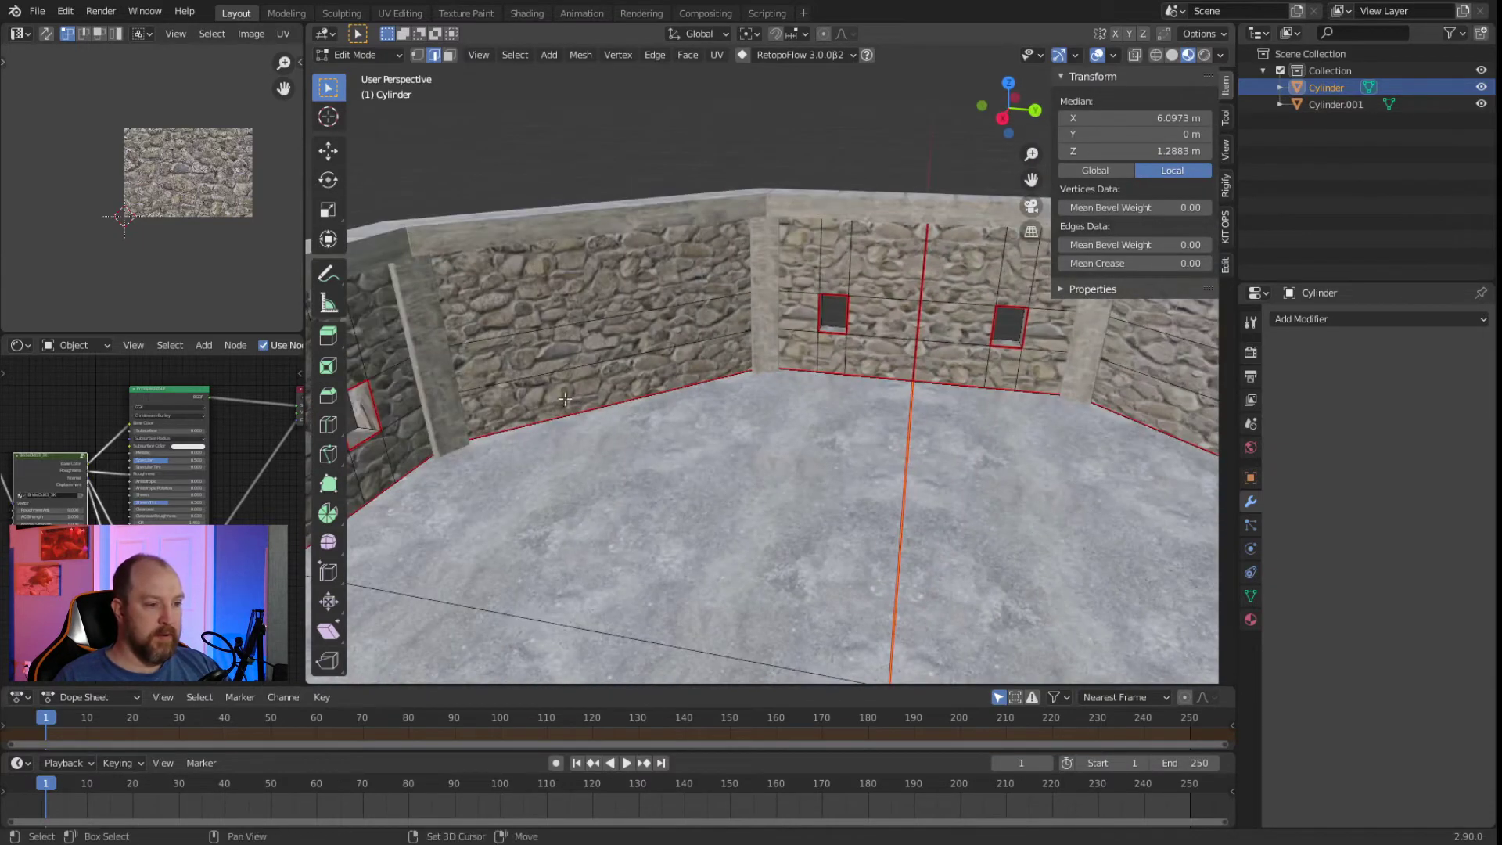
left_click(846, 368, "alt")
middle_click_drag(846, 368, 833, 427)
key("ctrl+e")
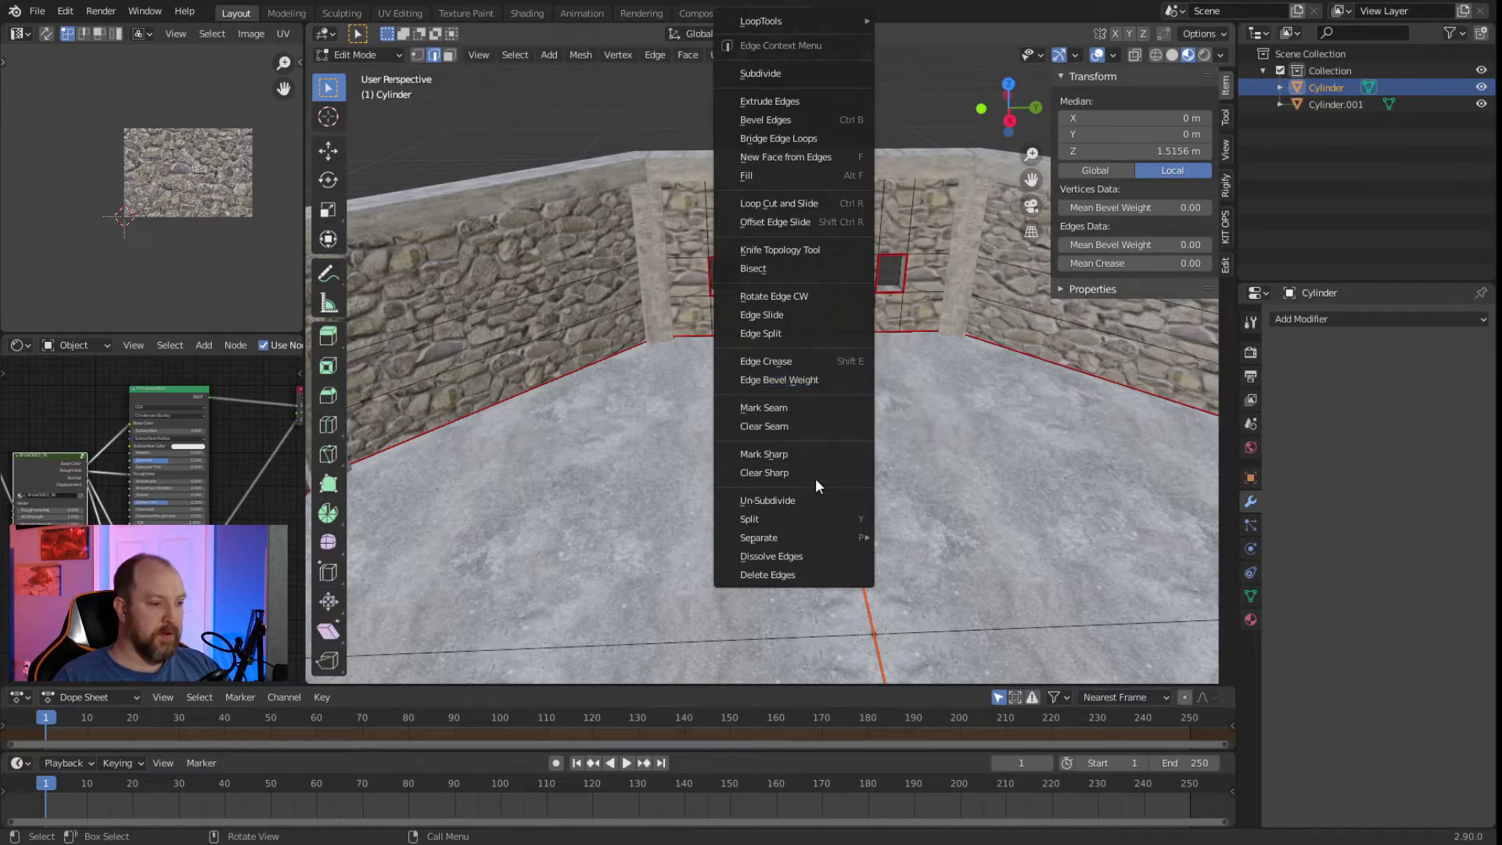
left_click(802, 425)
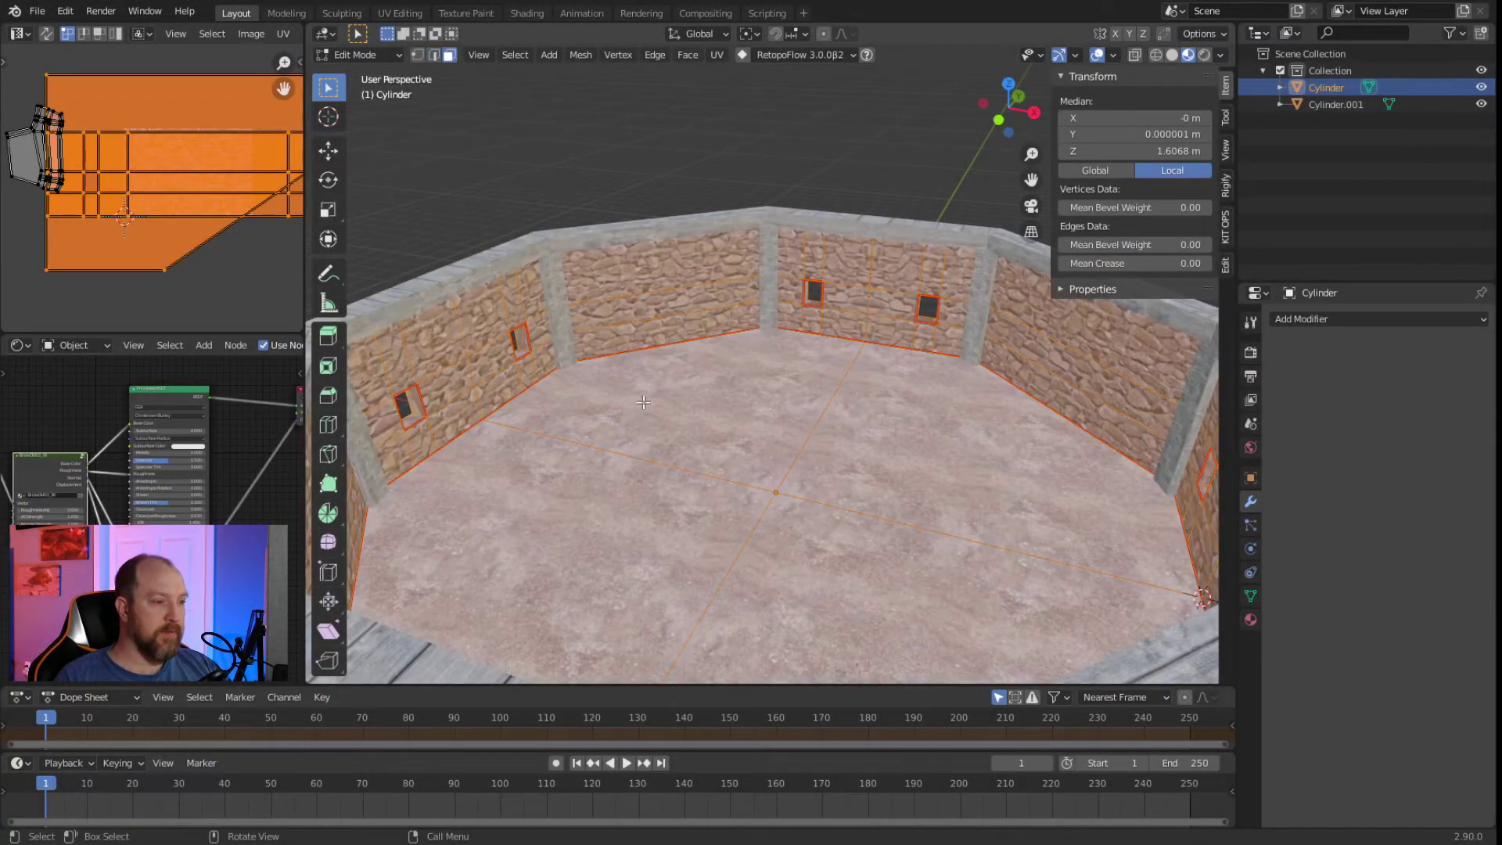
Select all faces except the floor quadrants, UV-unwrap the walls, and return to Object Mode.
left_click(645, 401)
key("a")
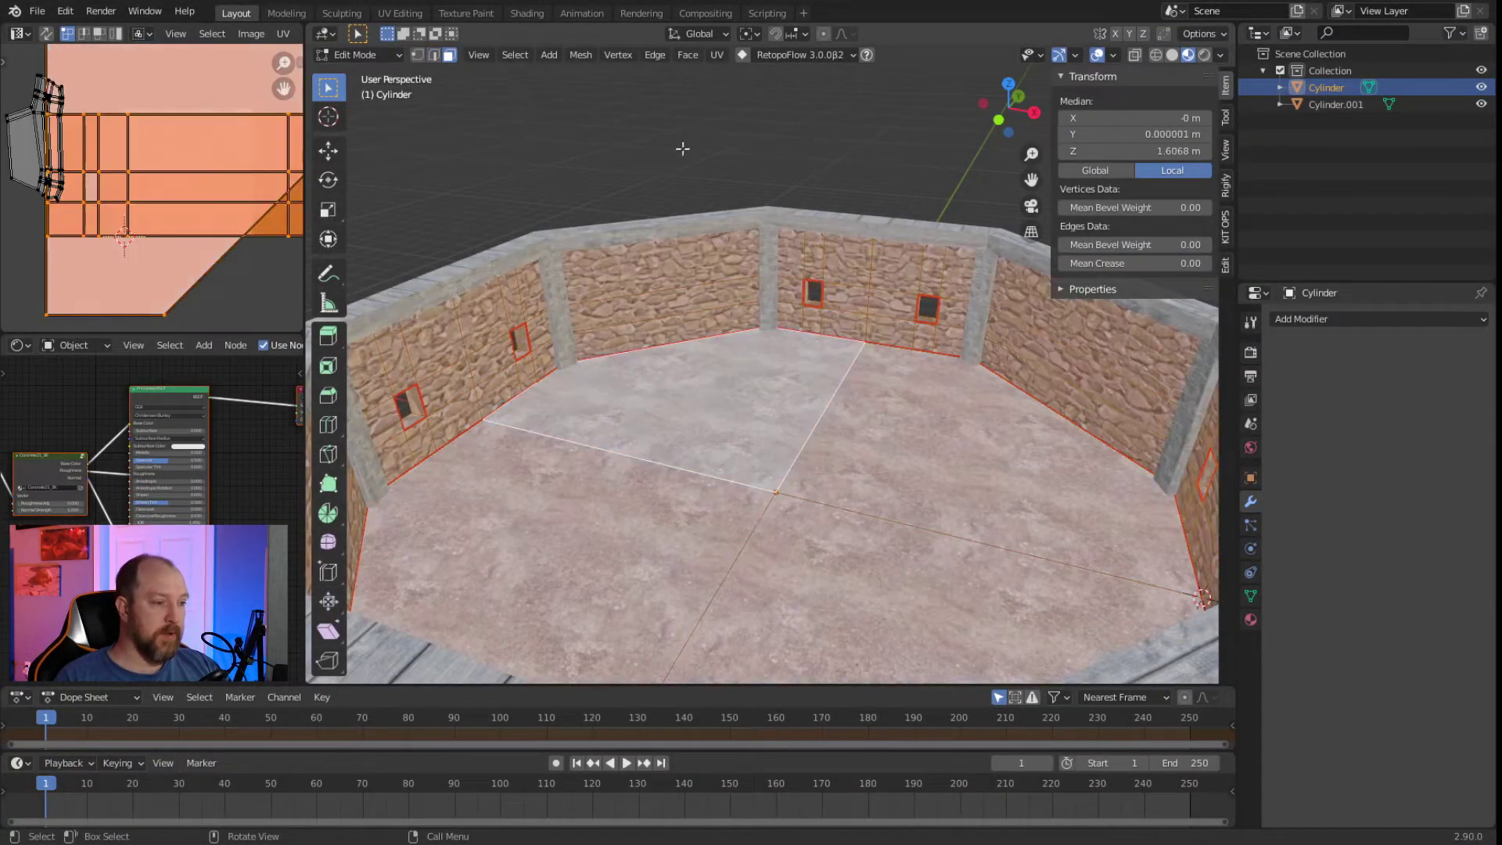
left_click(693, 360, "shift")
left_click(868, 573, "shift")
left_click(677, 538, "shift")
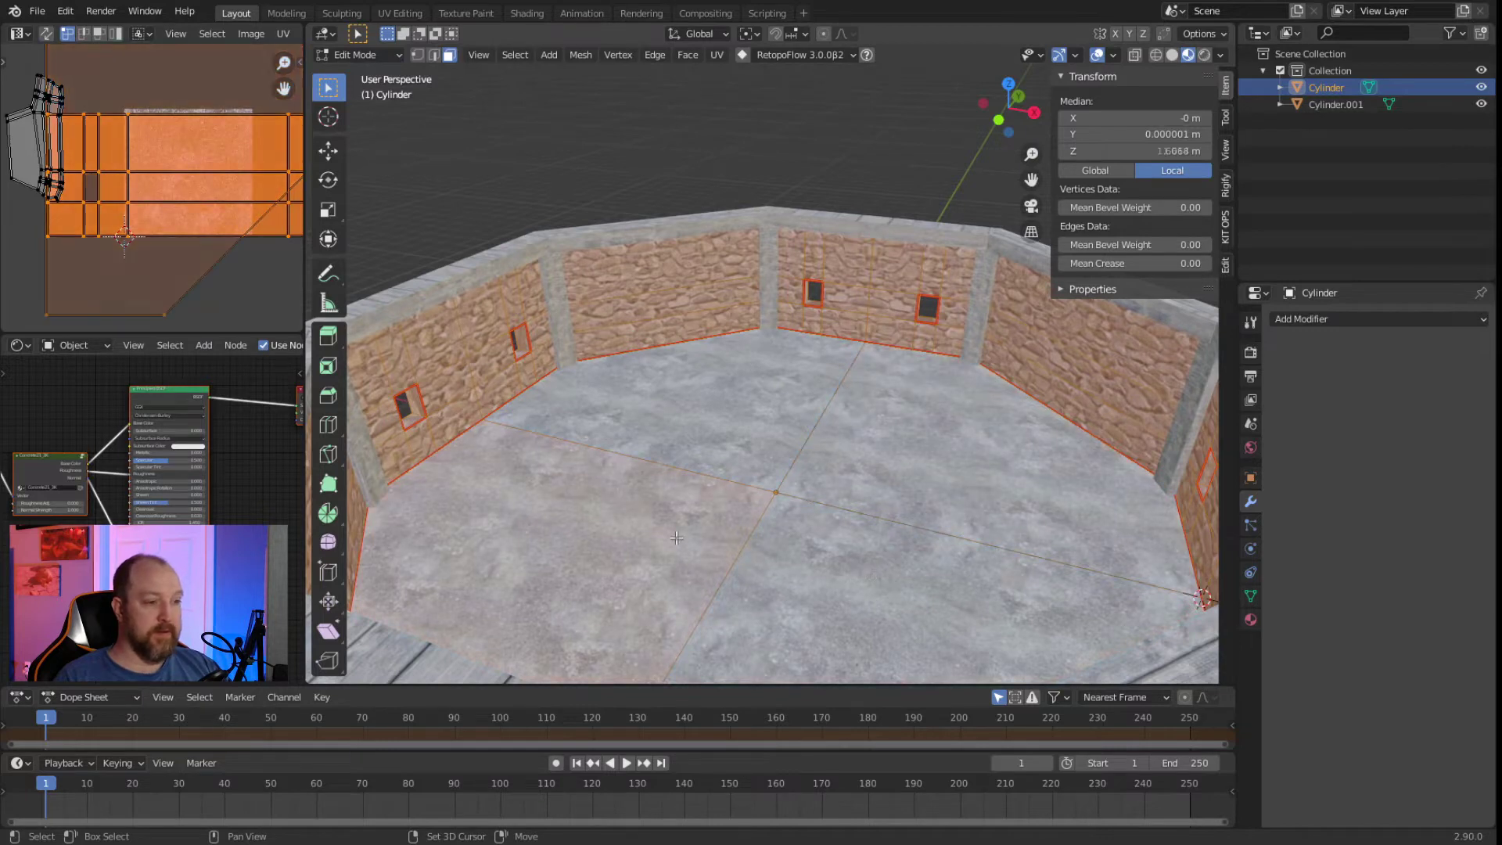
right_click(766, 446)
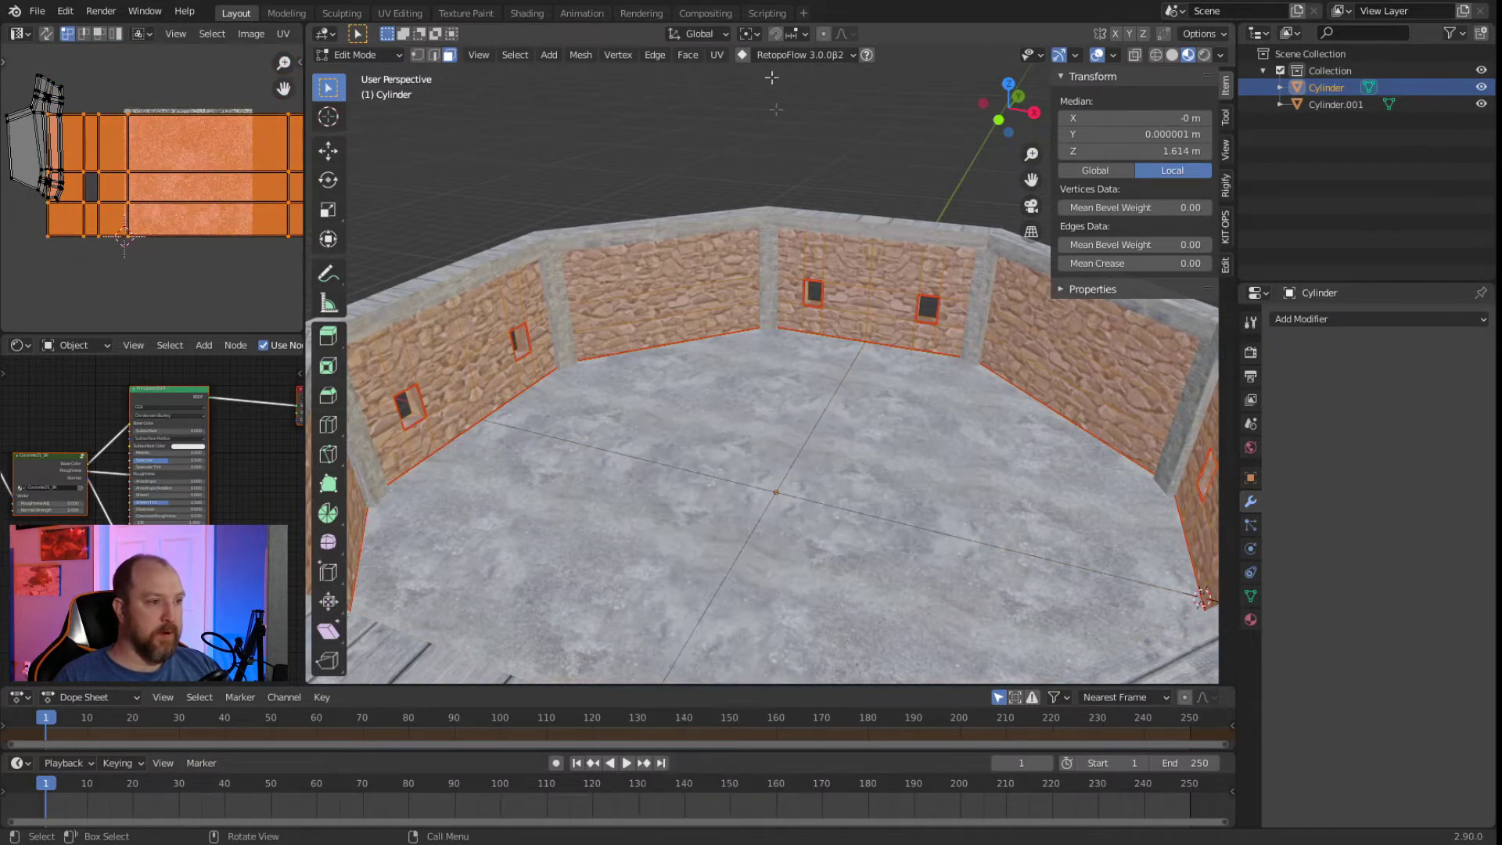
left_click(718, 55)
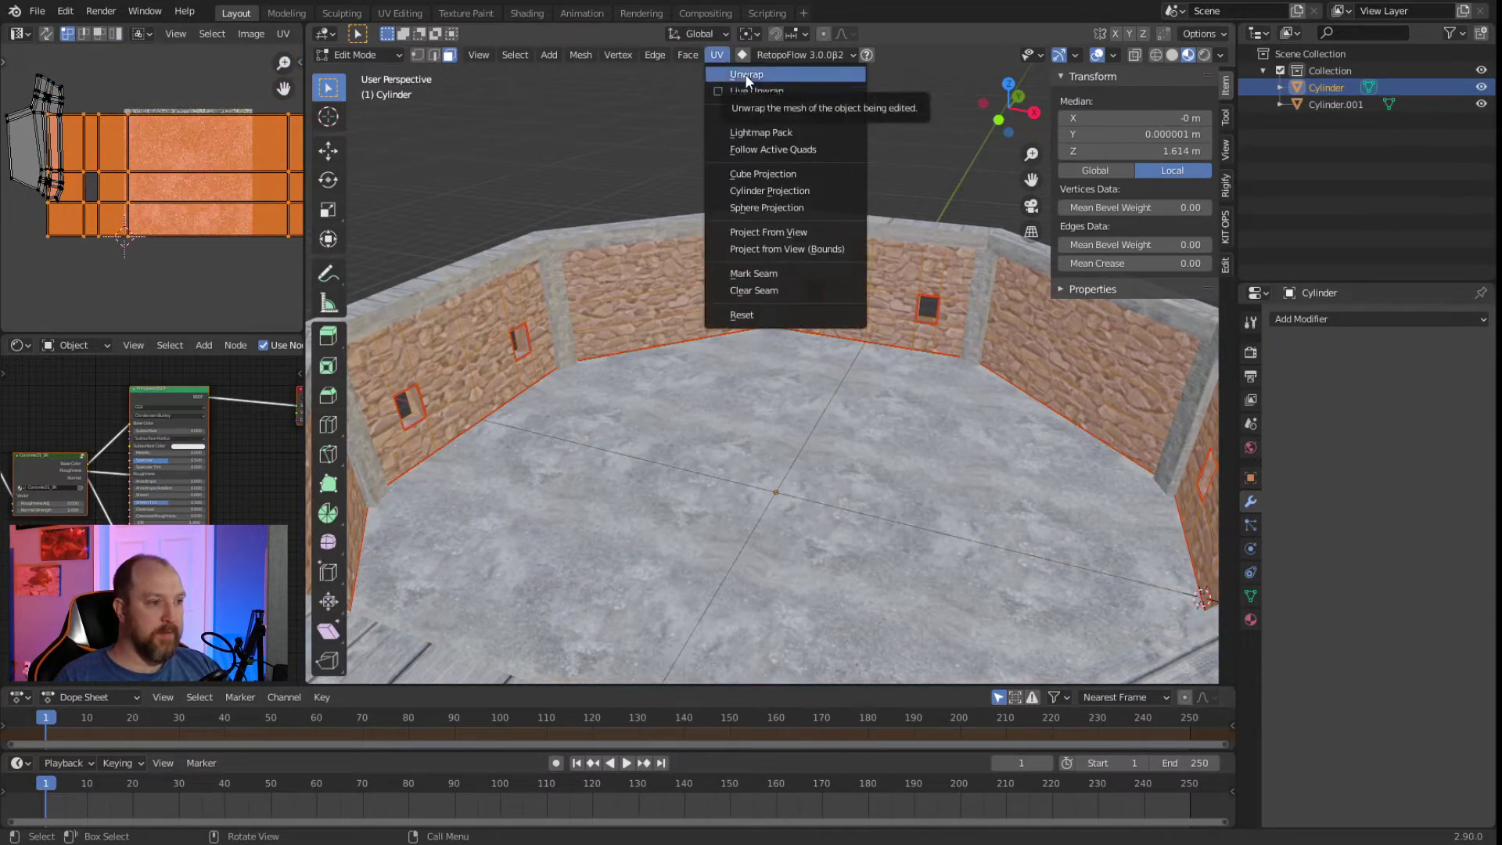
left_click(746, 75)
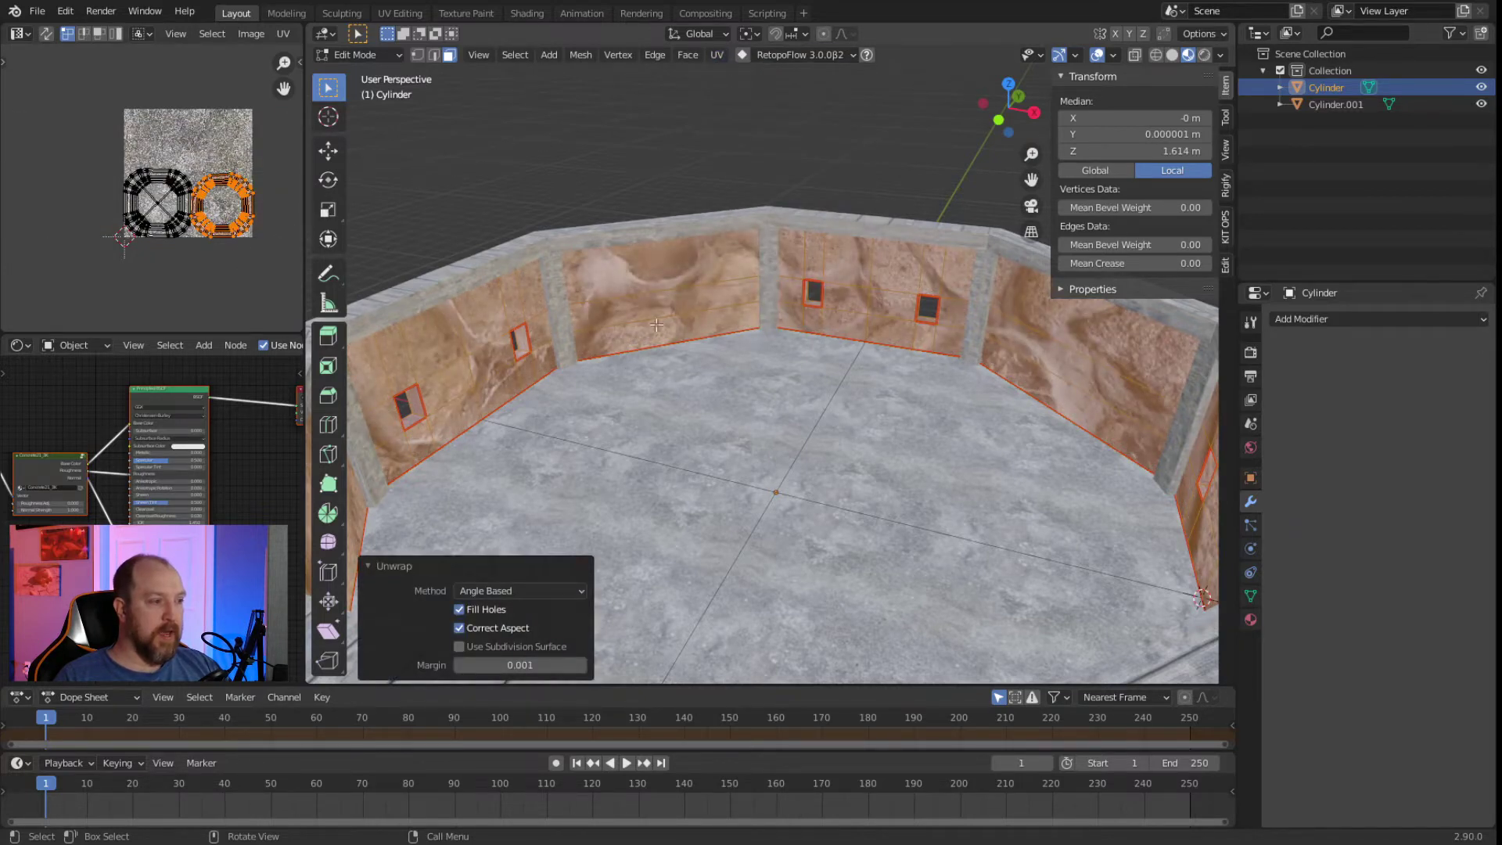
key("Tab")
scroll(652, 214, "up", 5)
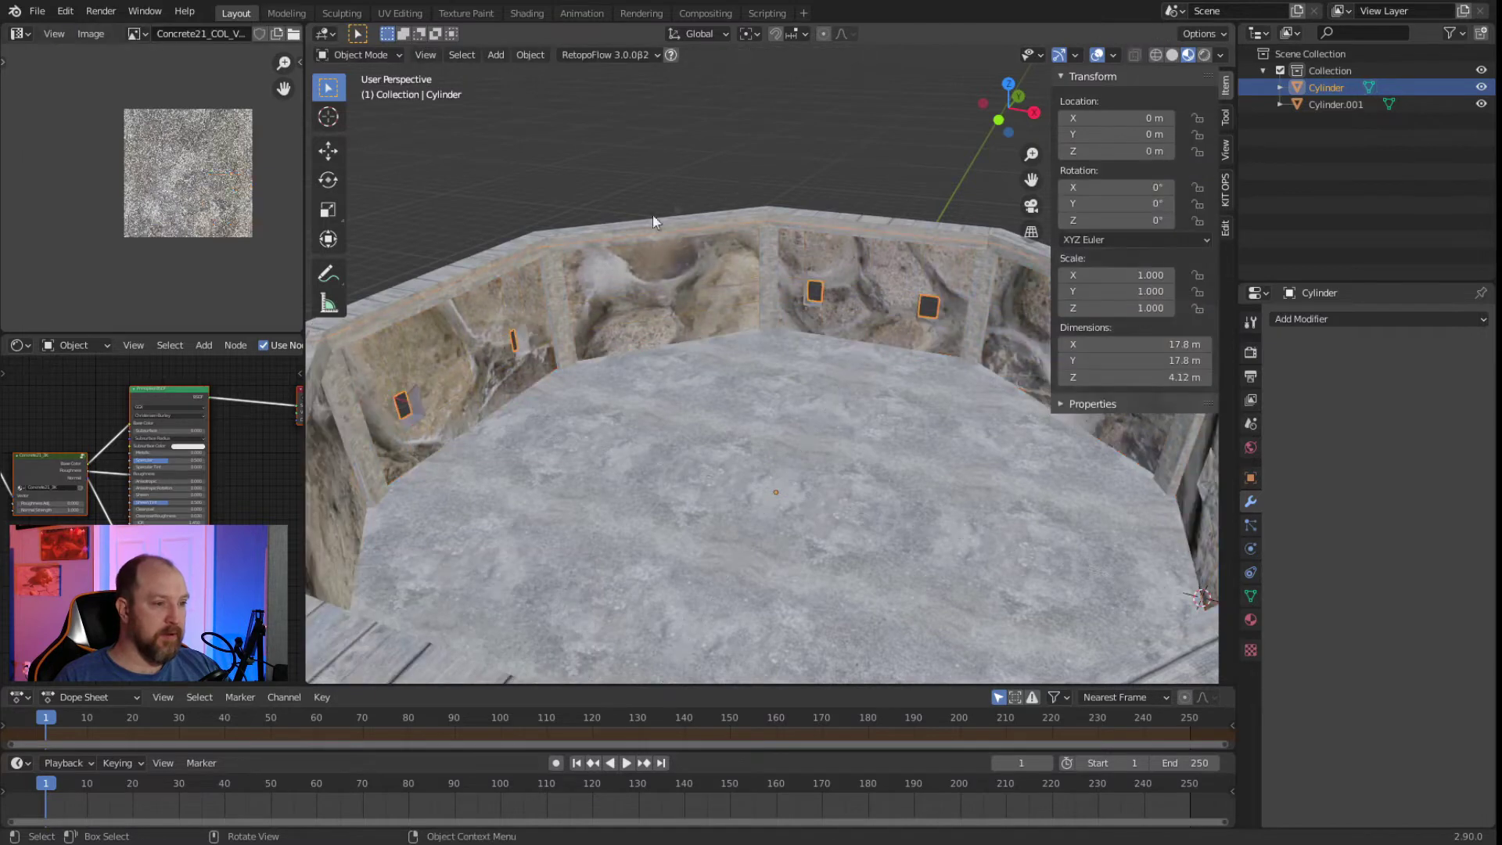
Hide the inner wall panels Cylinder.001 and enter Edit Mode on Cylinder.
scroll(750, 196, "up", 2)
left_click(775, 160)
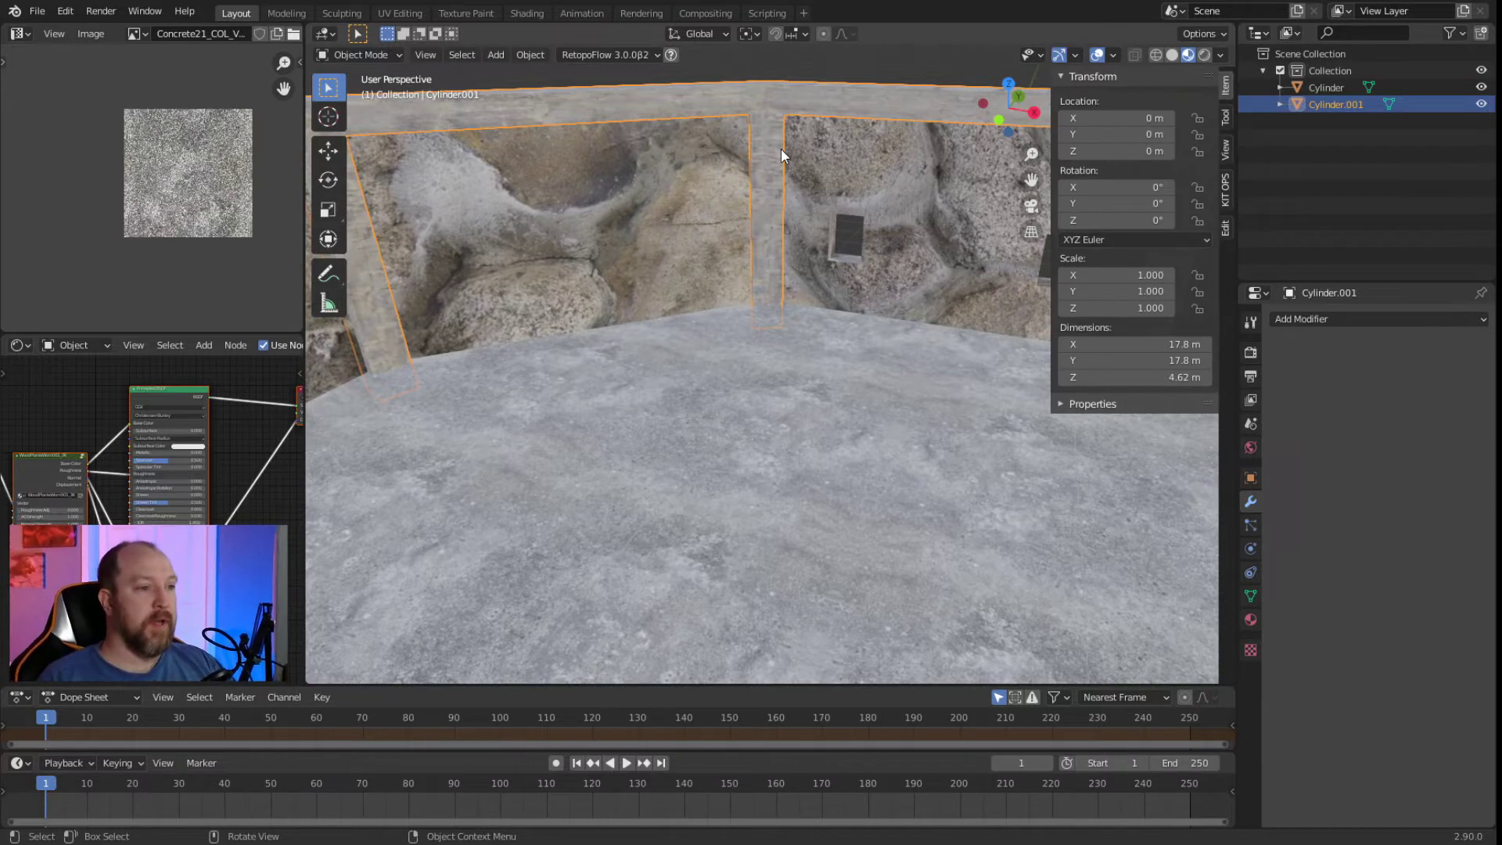
left_click(806, 159)
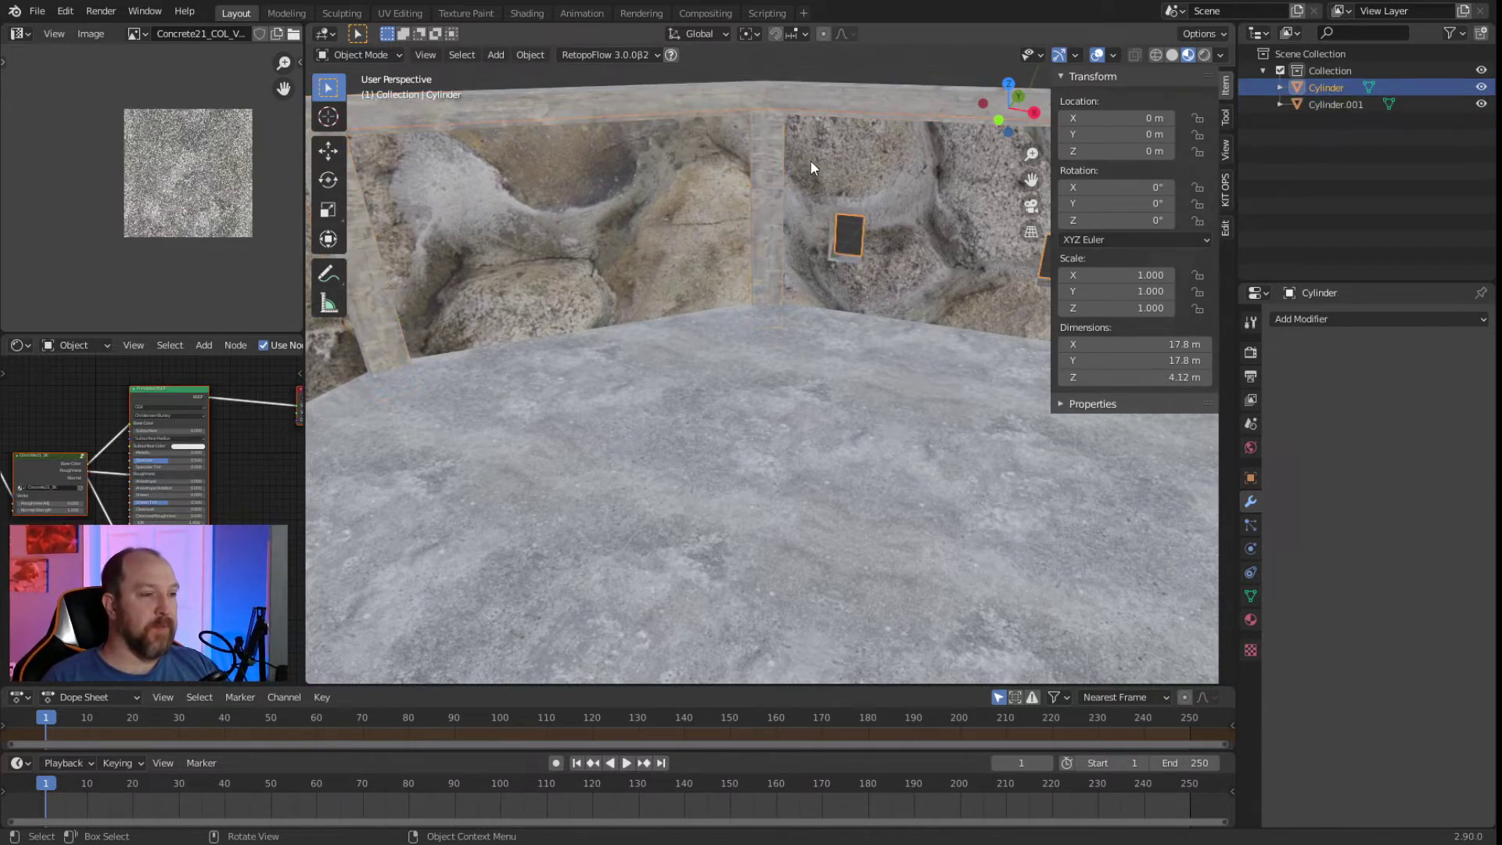
left_click(768, 95)
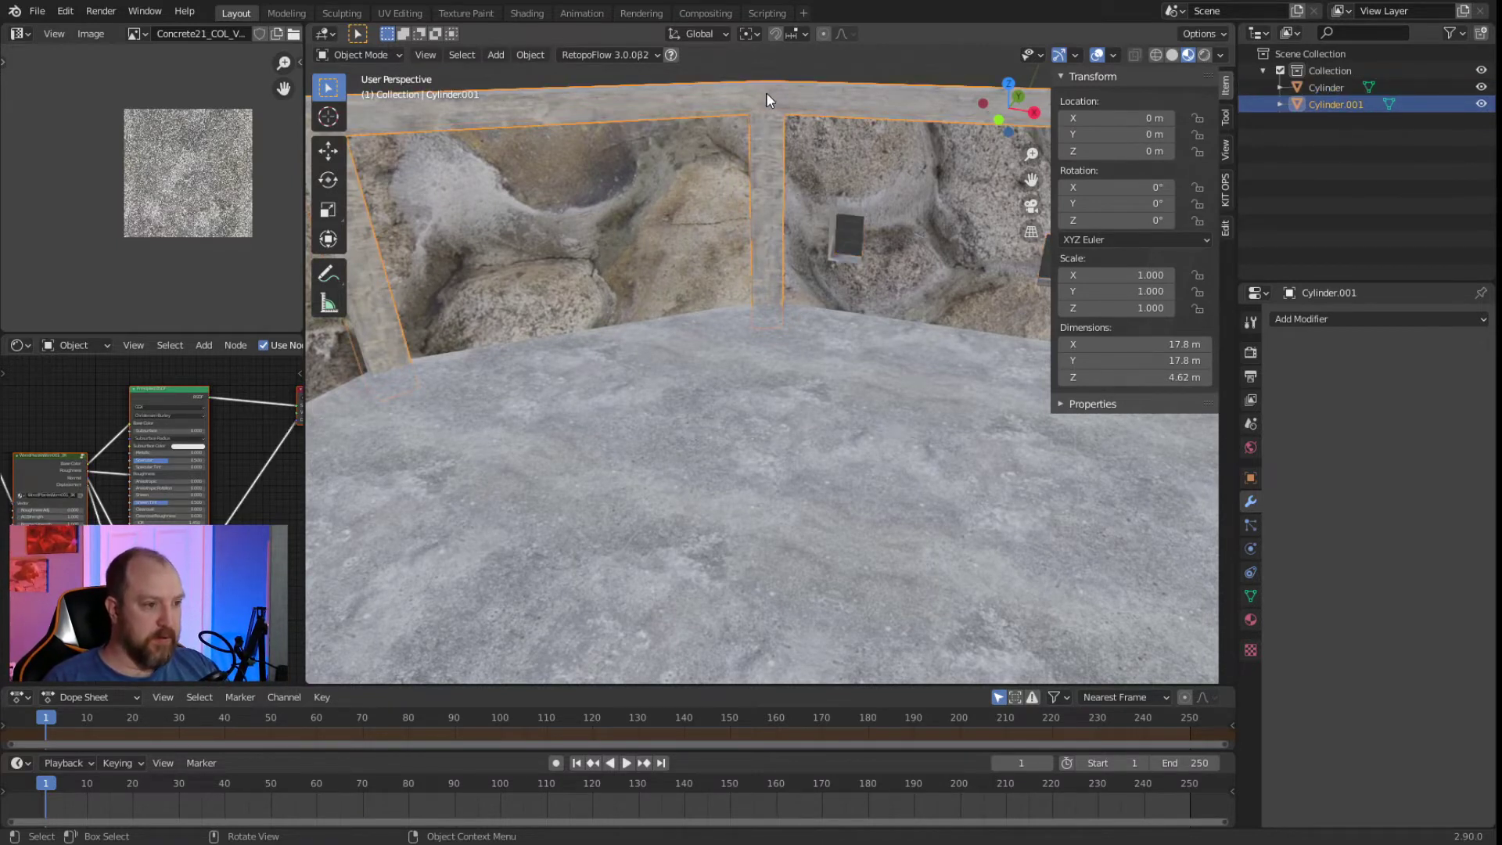
key("h")
left_click(790, 137)
key("Tab")
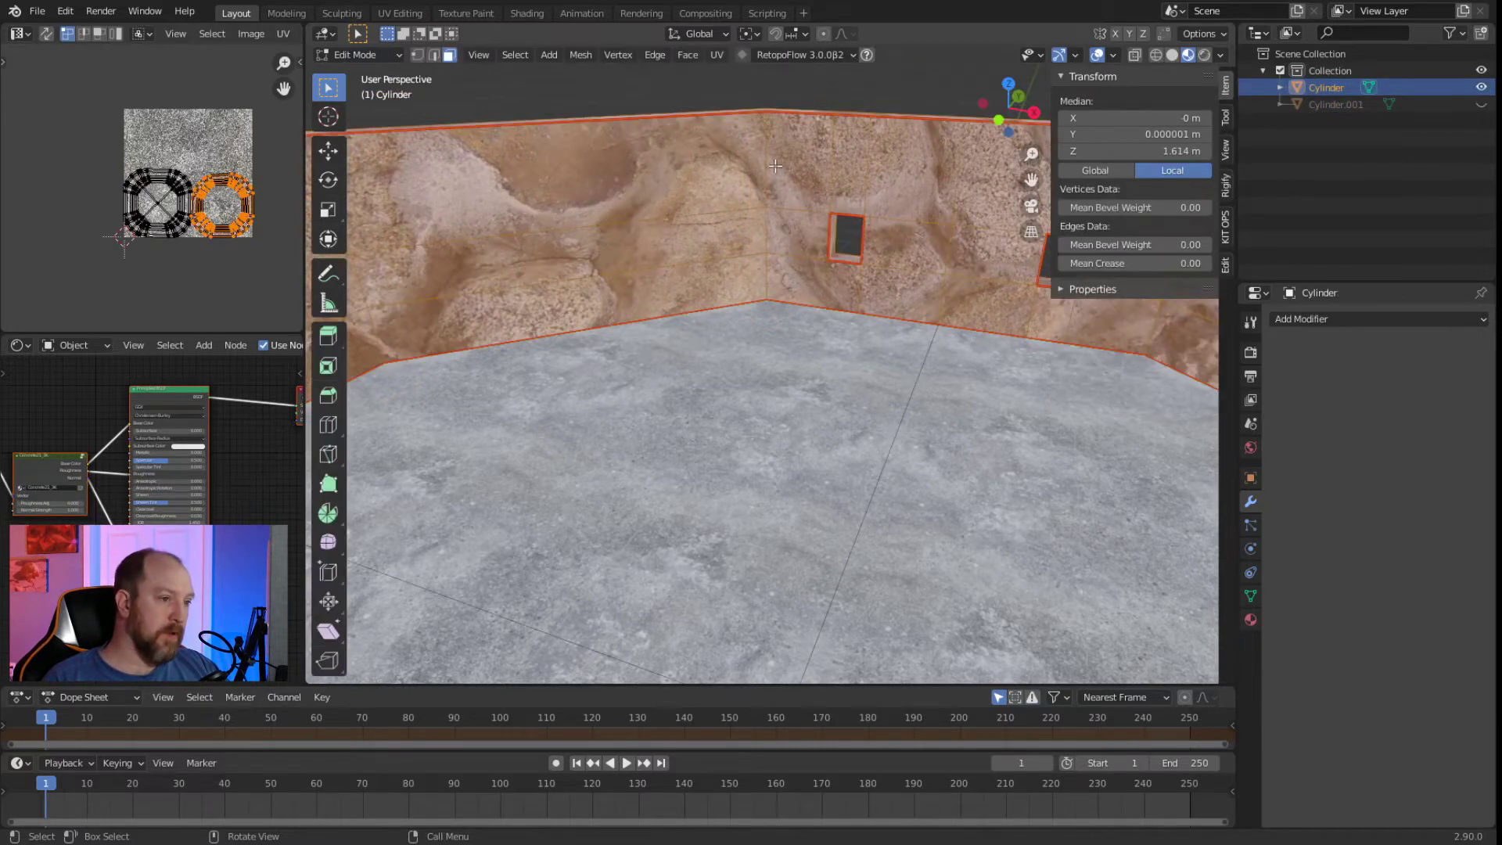
Mark the lower vertical wall corner edge as a seam.
left_click(767, 157)
left_click(435, 54)
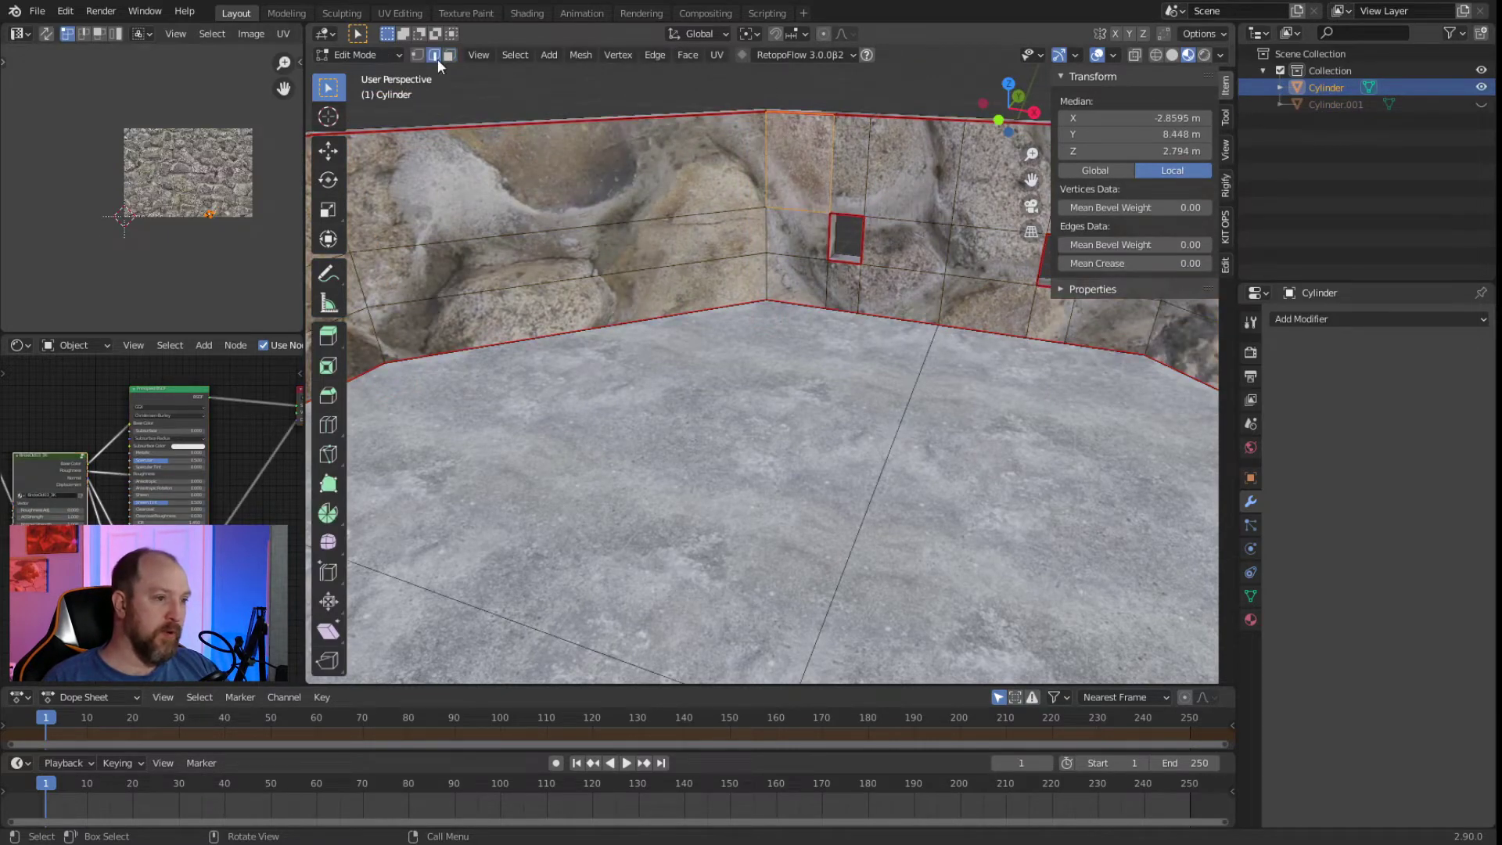
left_click(766, 244)
left_click(765, 264)
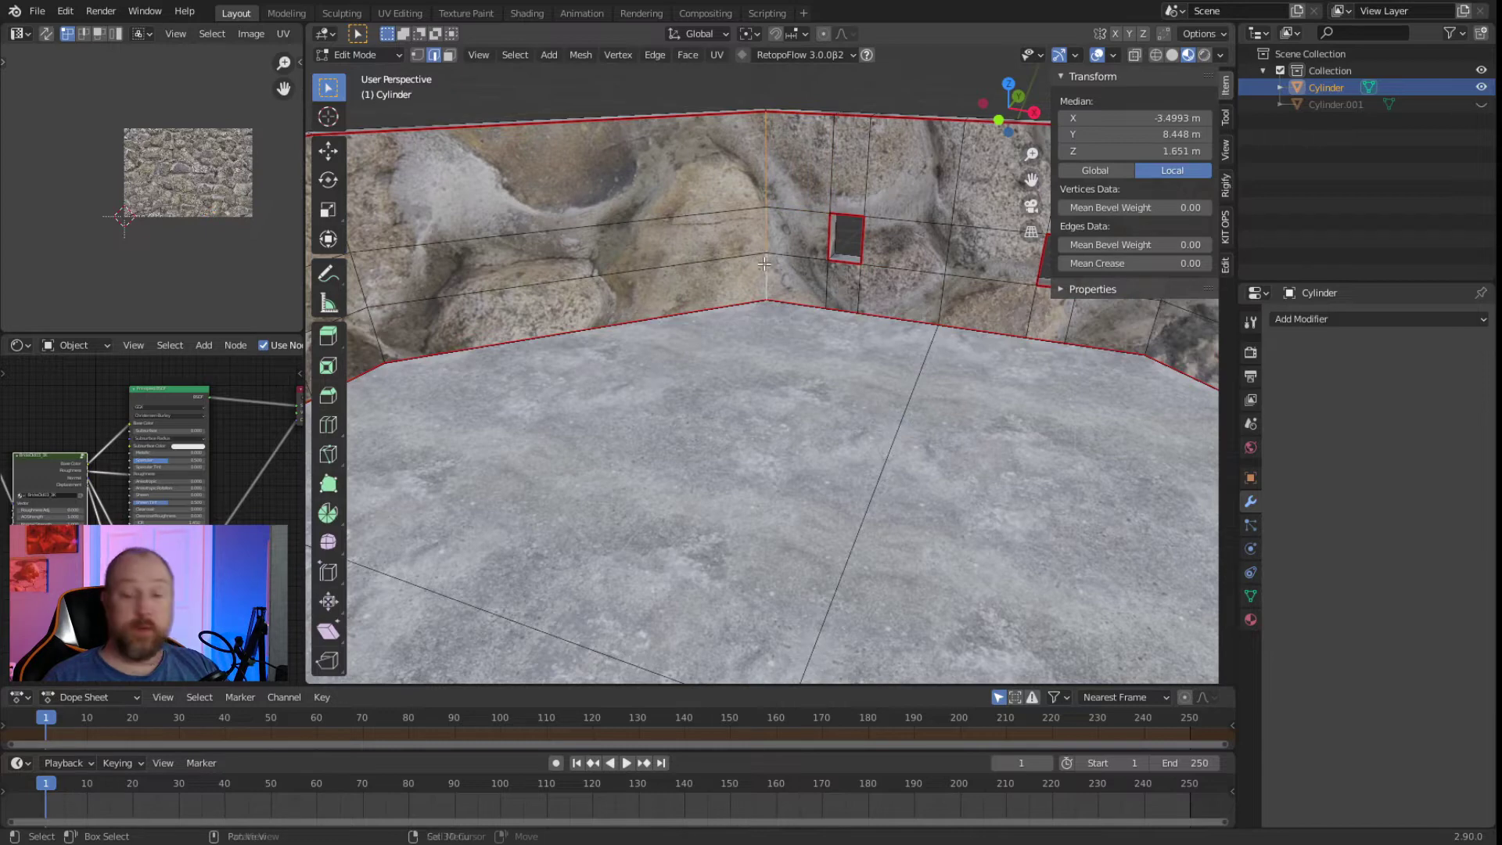
right_click(765, 262)
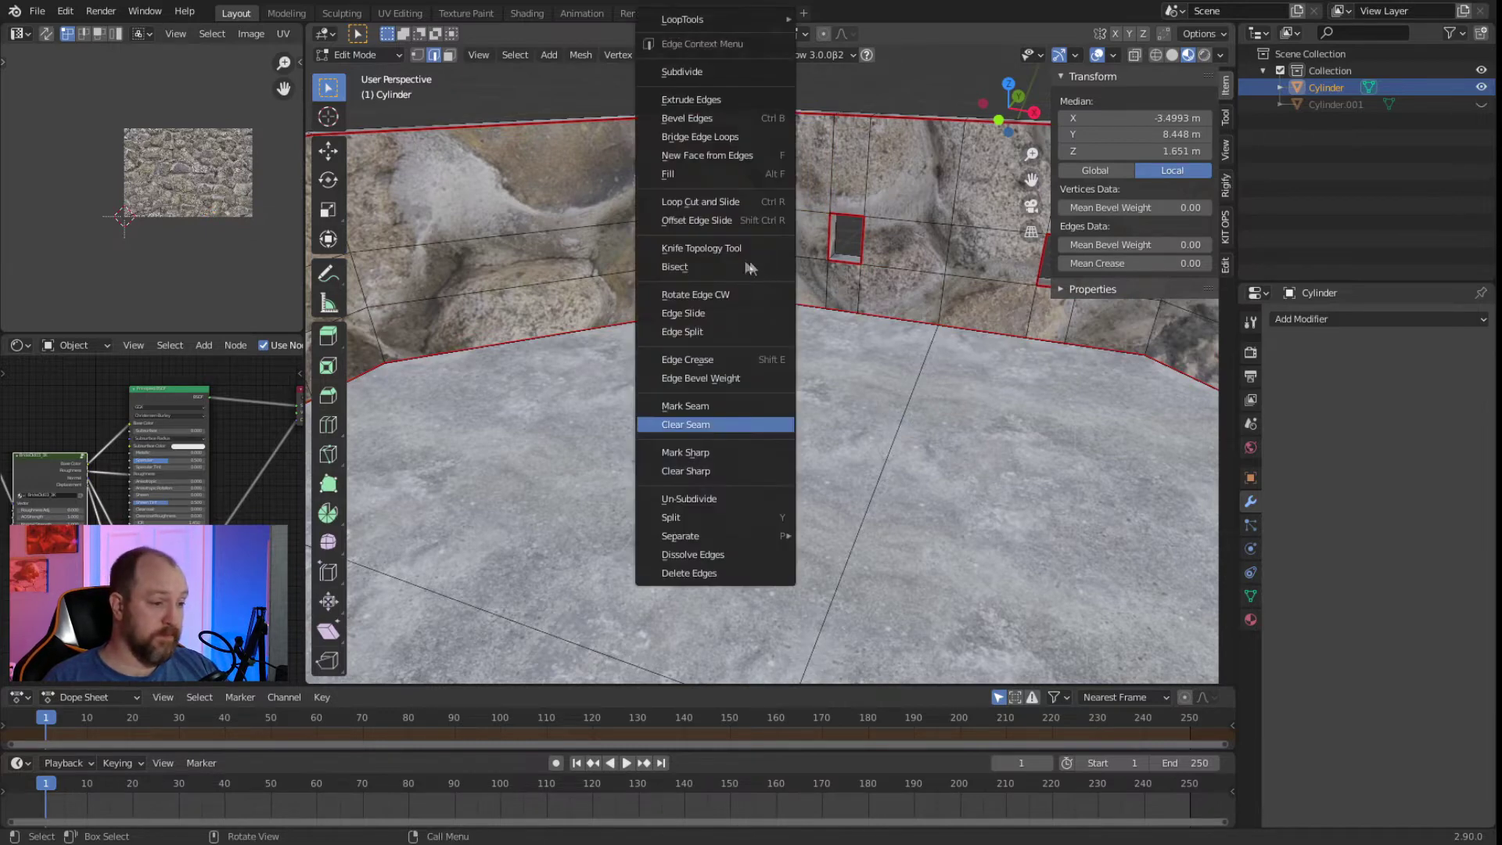
left_click(704, 406)
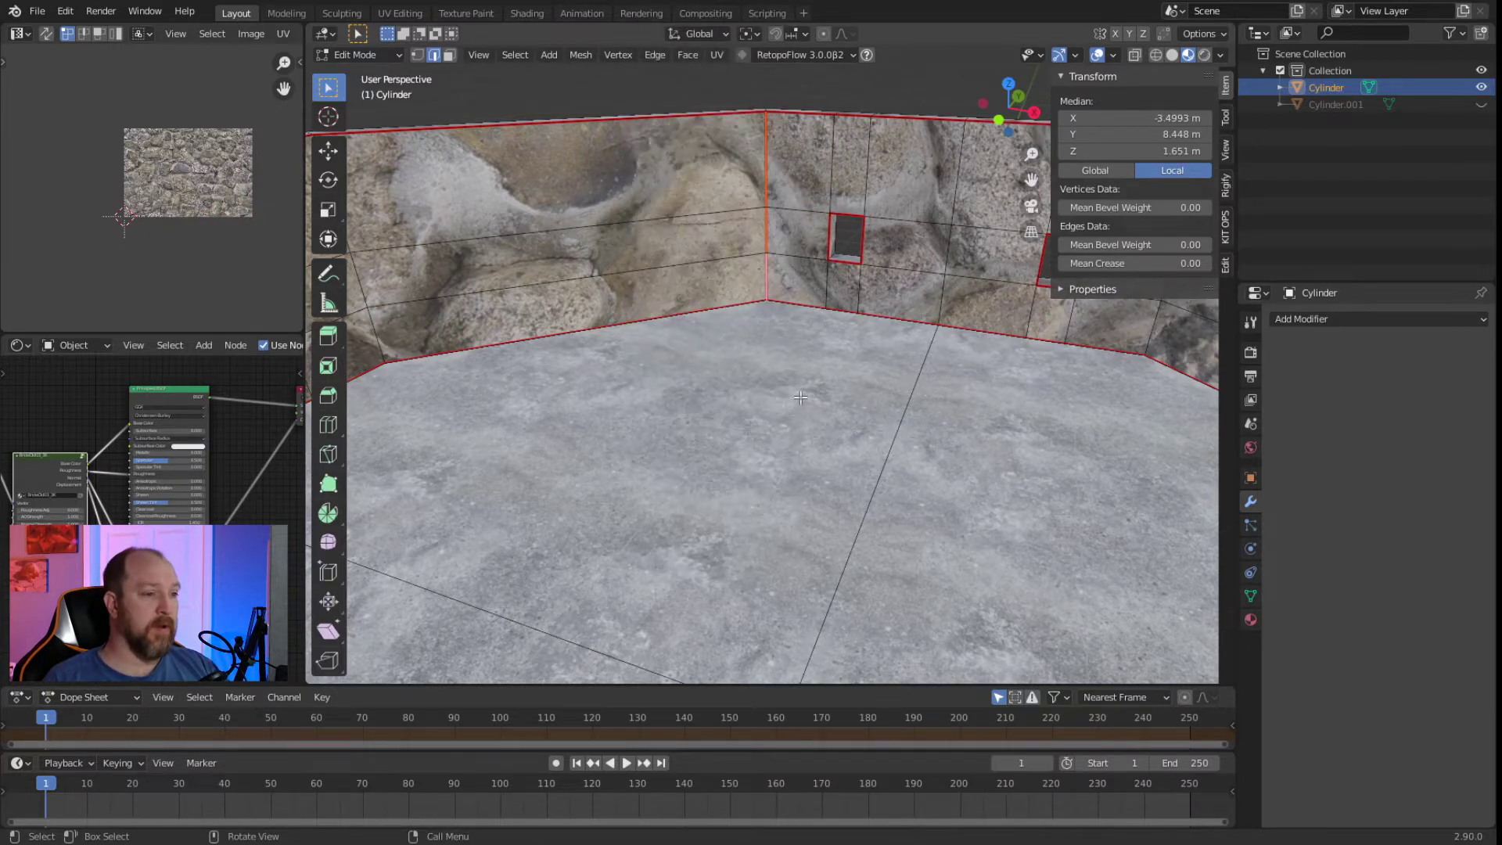
Select only the wall faces, excluding the floor, and unwrap them.
scroll(800, 398, "down", 3)
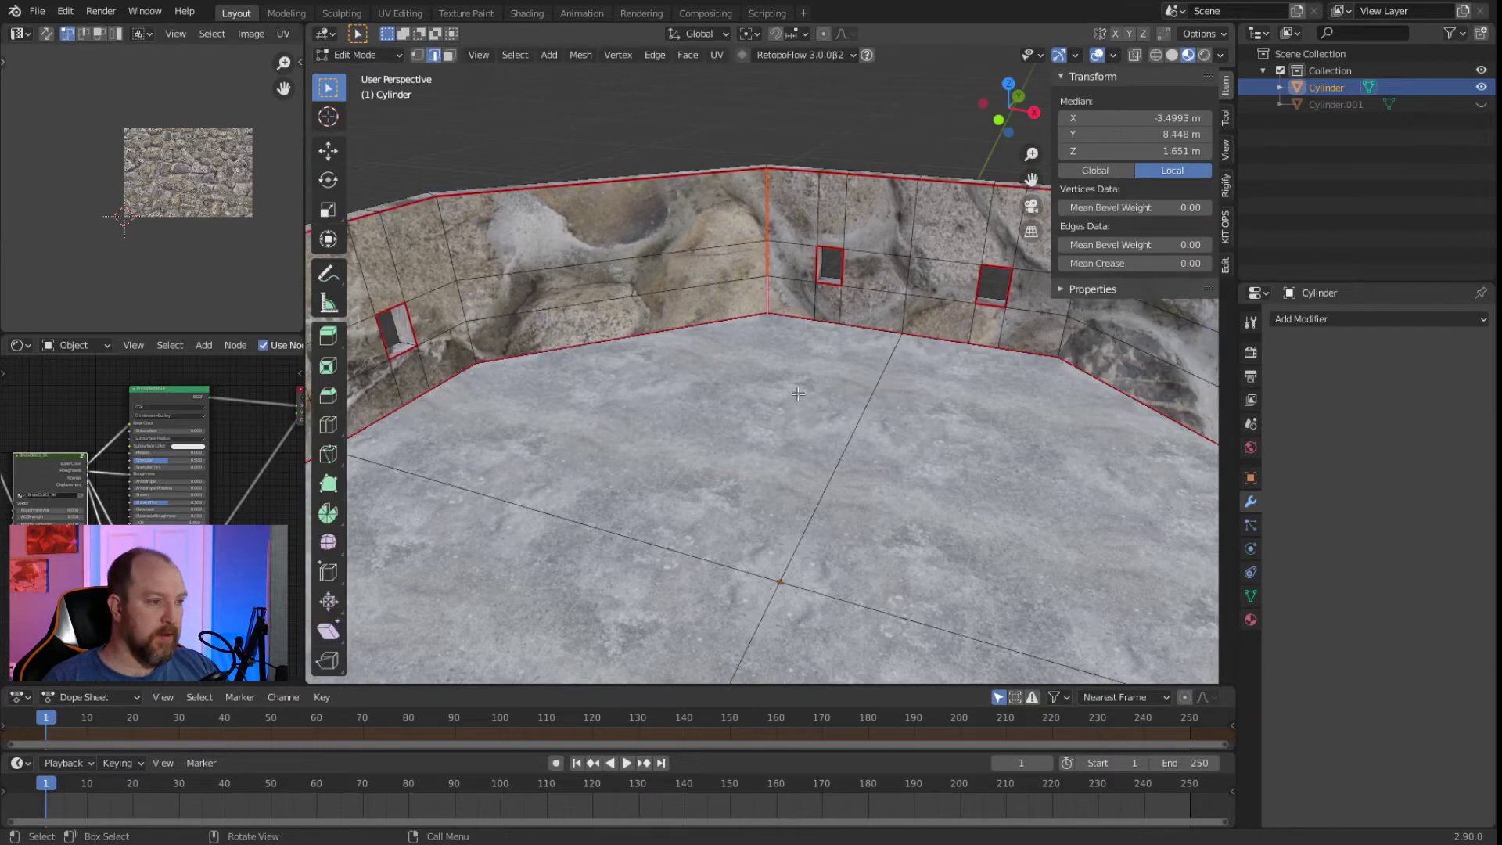
key("a")
left_click(449, 56)
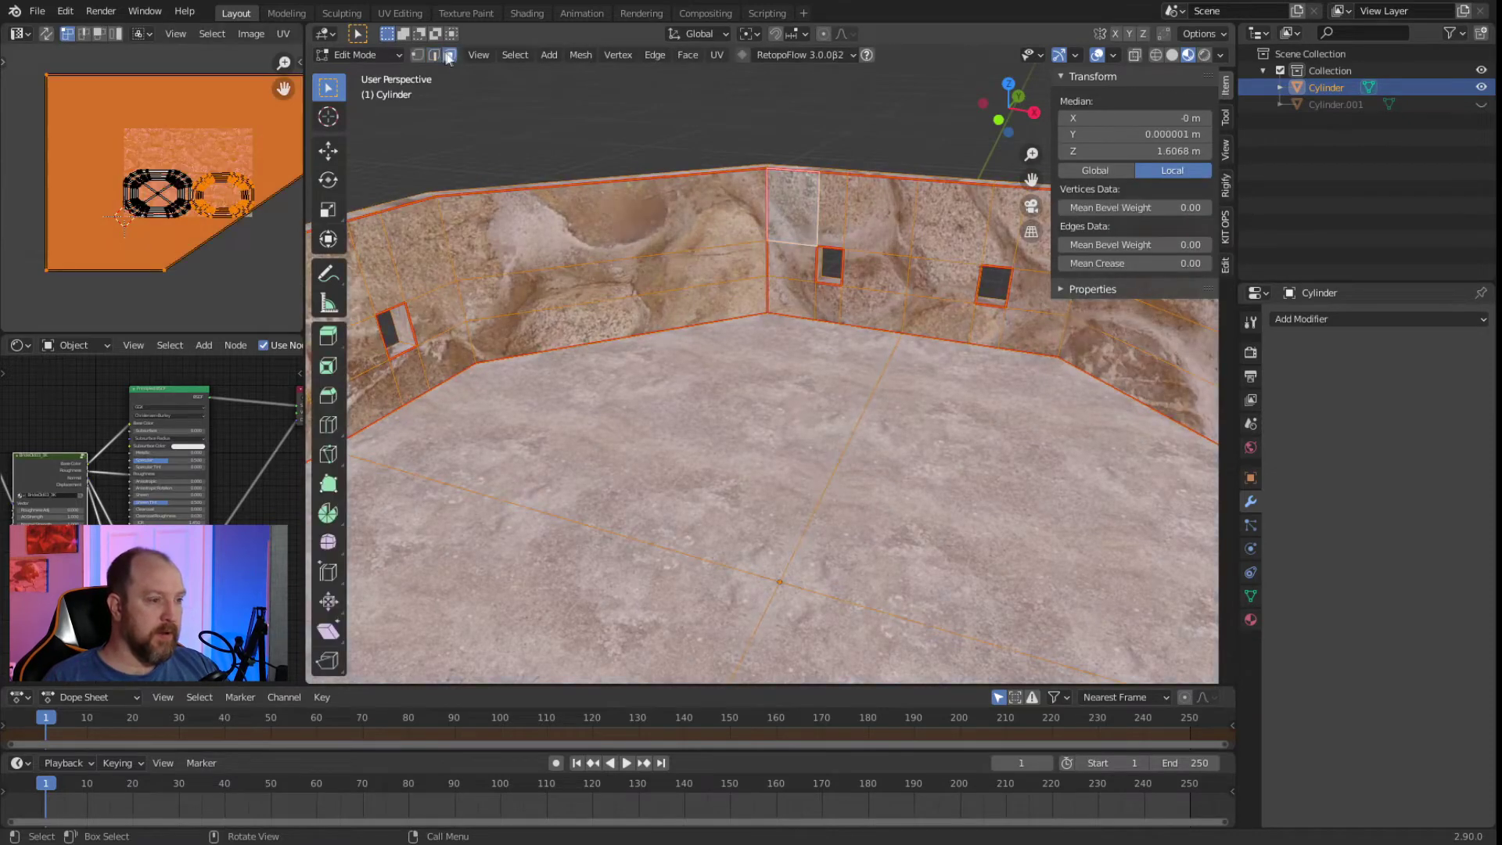
left_click(675, 401, "shift")
left_click(829, 567, "shift")
left_click(798, 643, "shift")
left_click(798, 643, "shift")
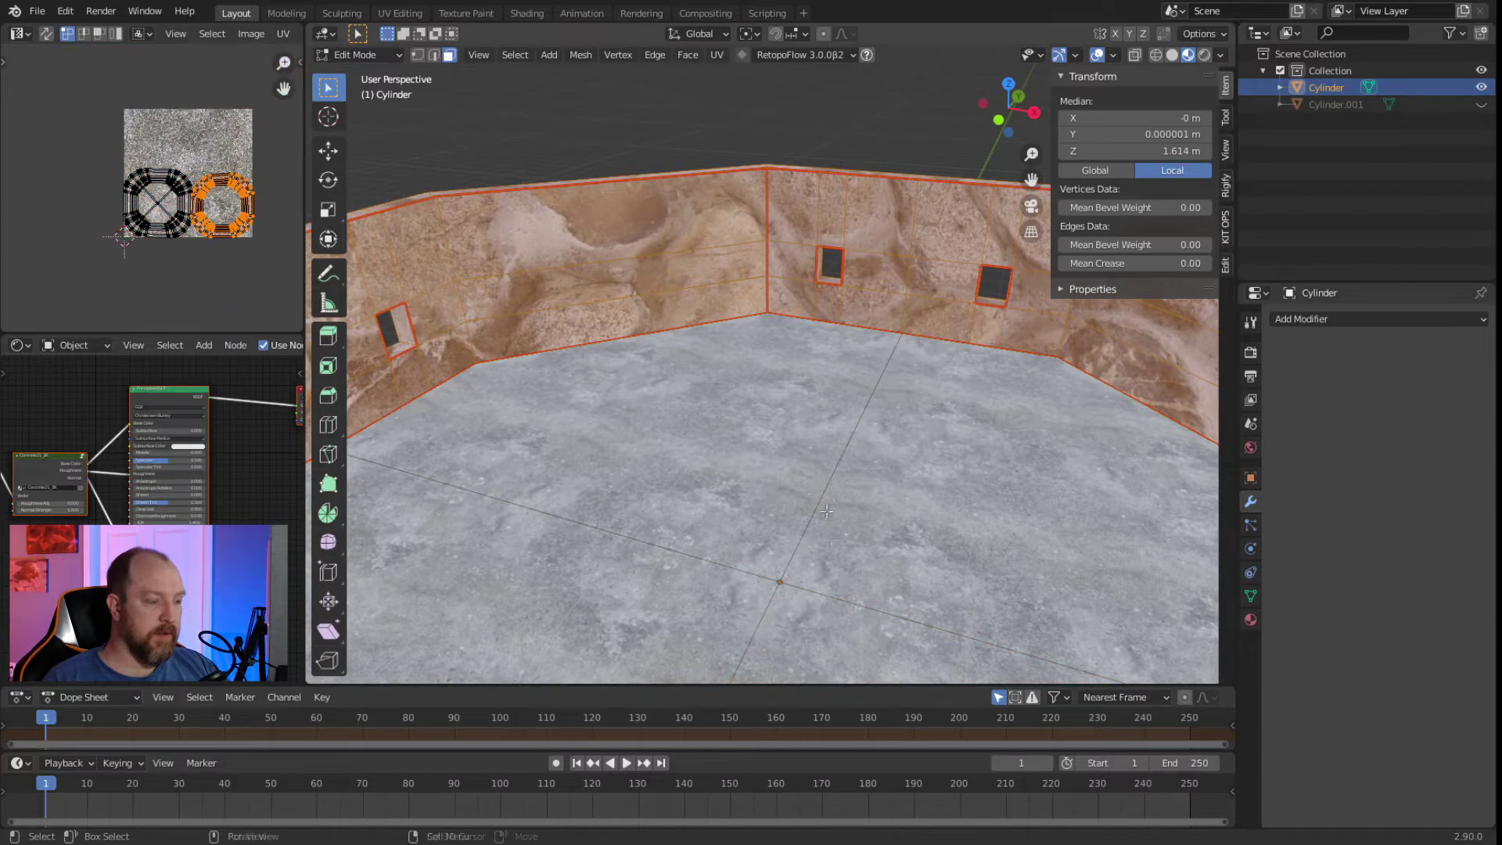
left_click(715, 57)
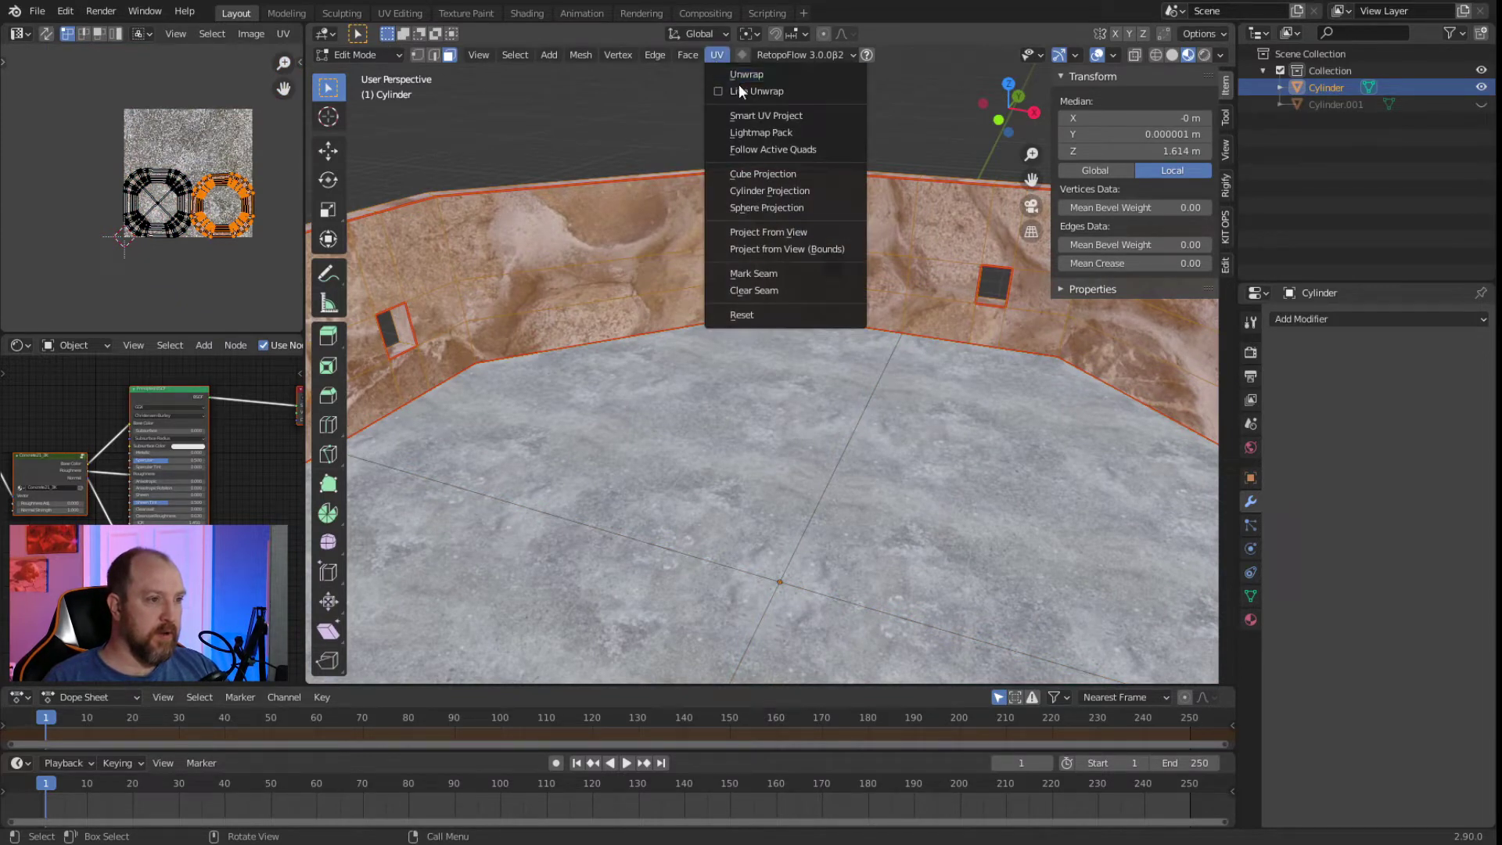
left_click(737, 76)
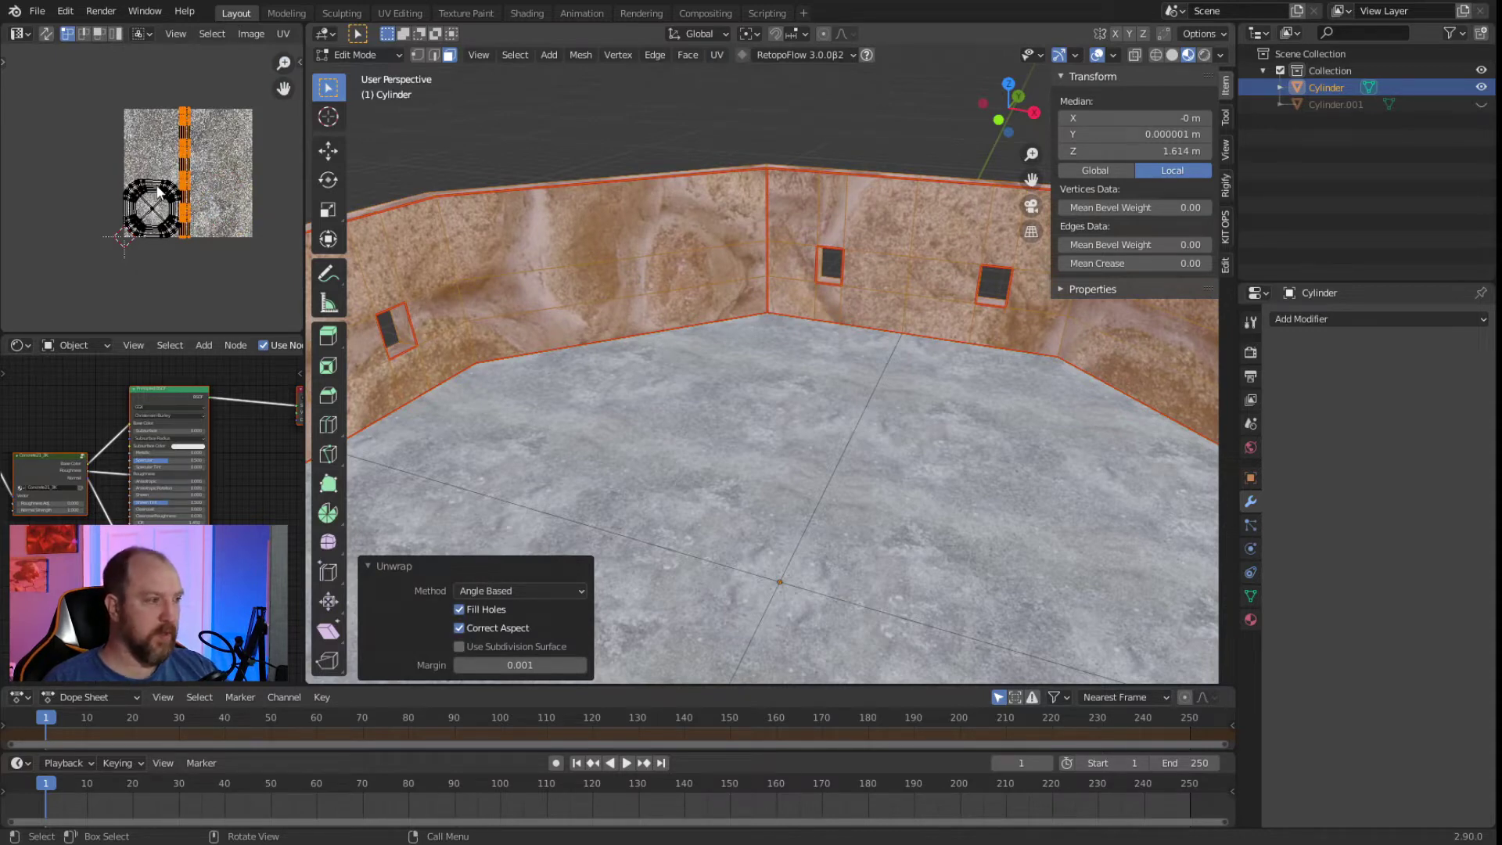
Move the round UV islands aside, off the texture.
key("l")
key("g")
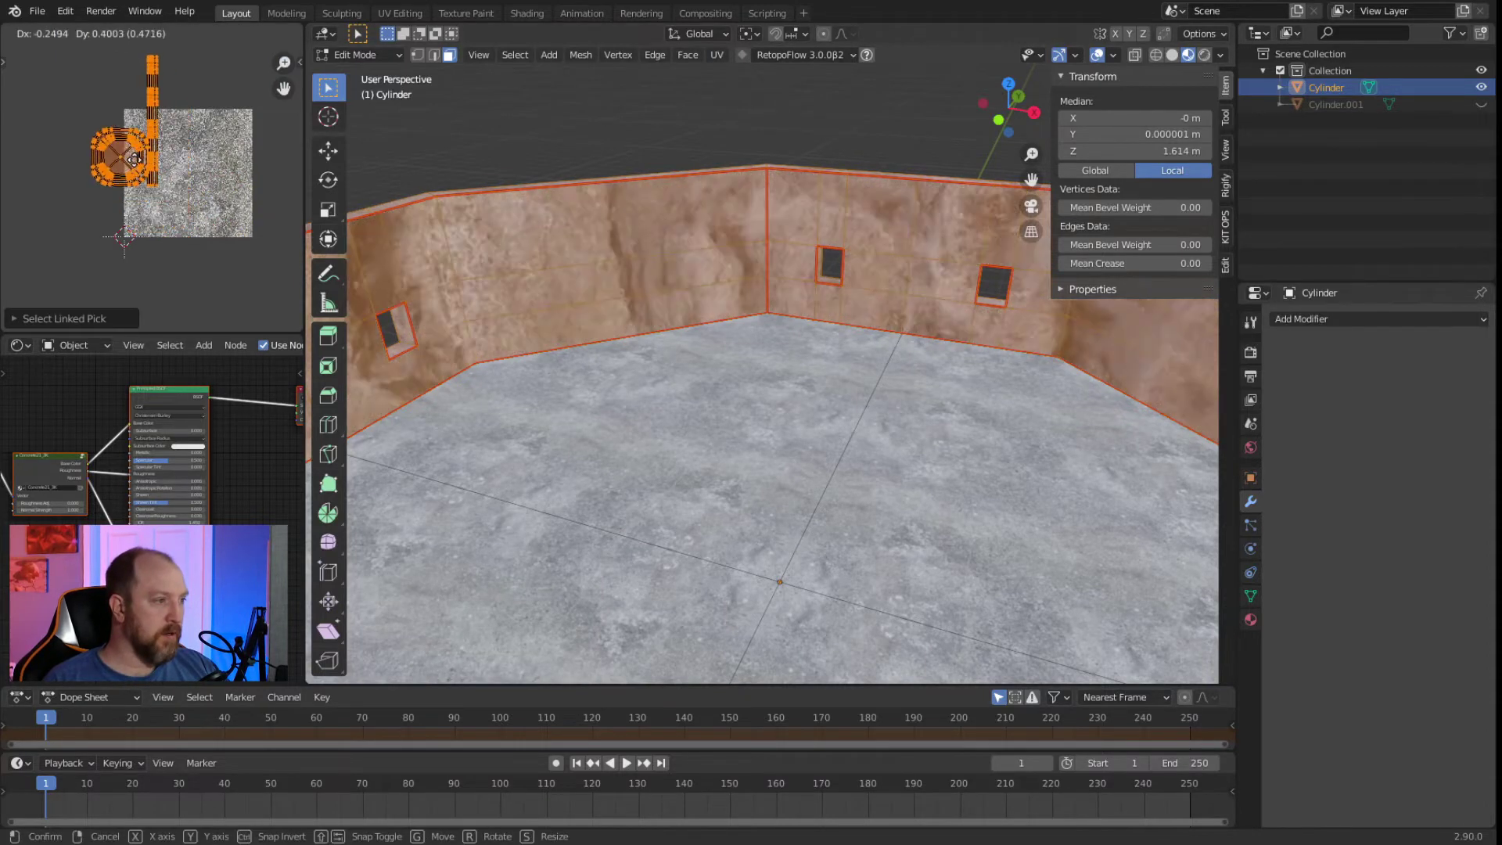
left_click(194, 200)
left_click(171, 250)
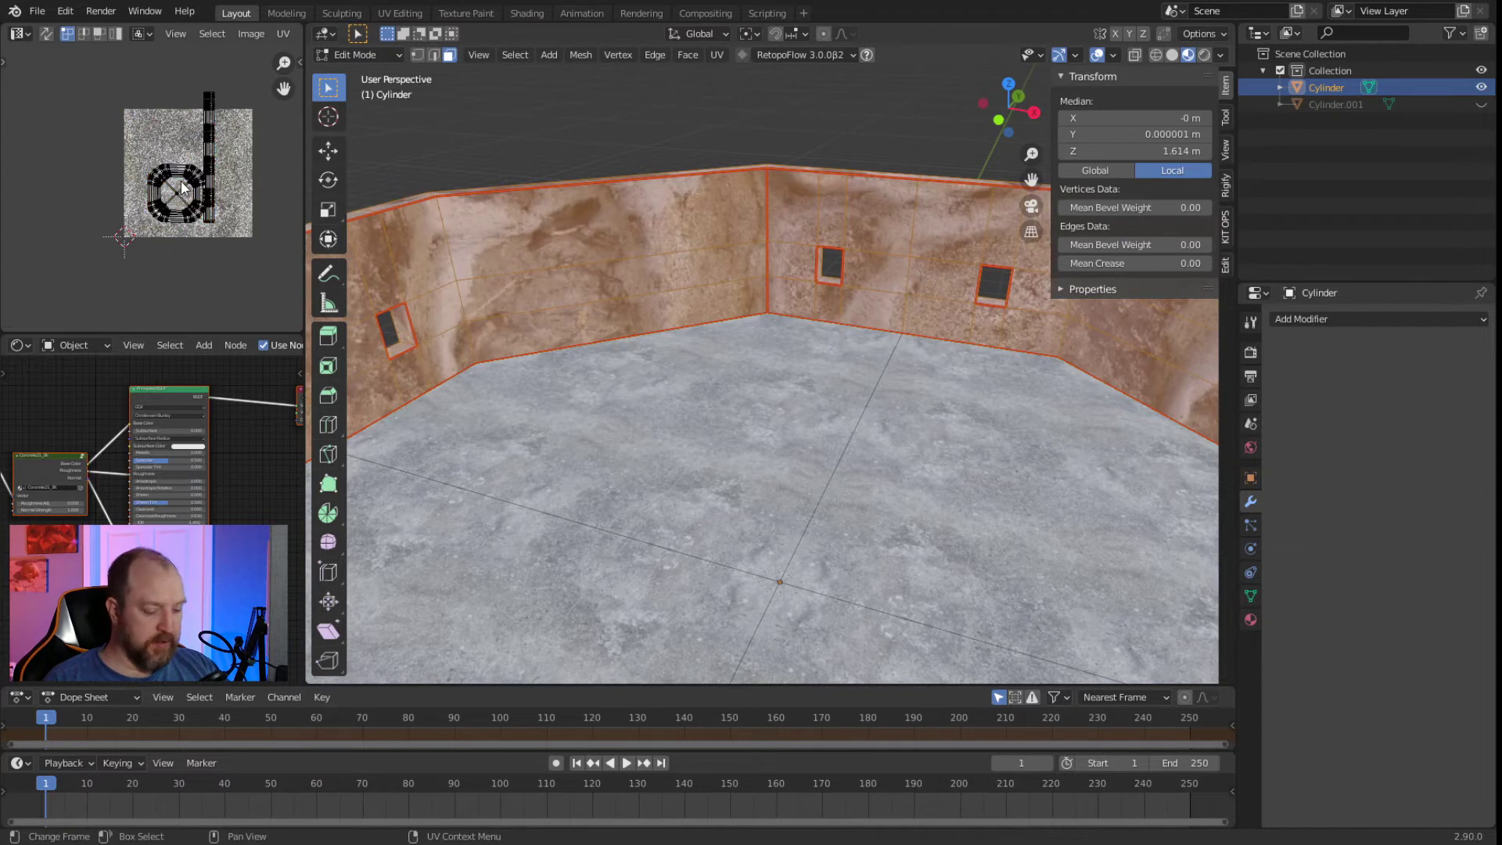
key("l")
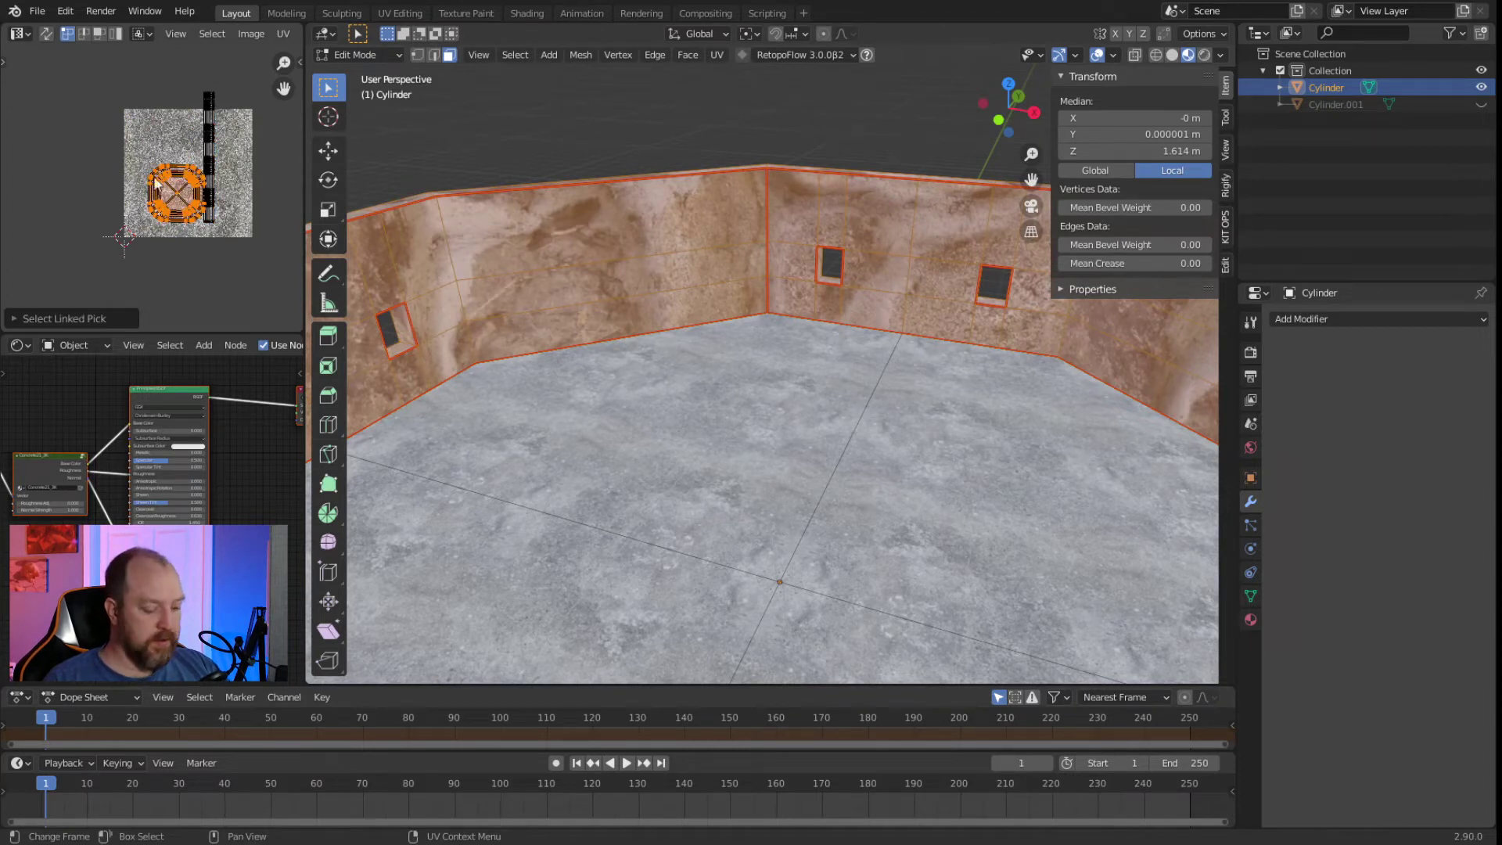
key("g")
left_click(81, 224)
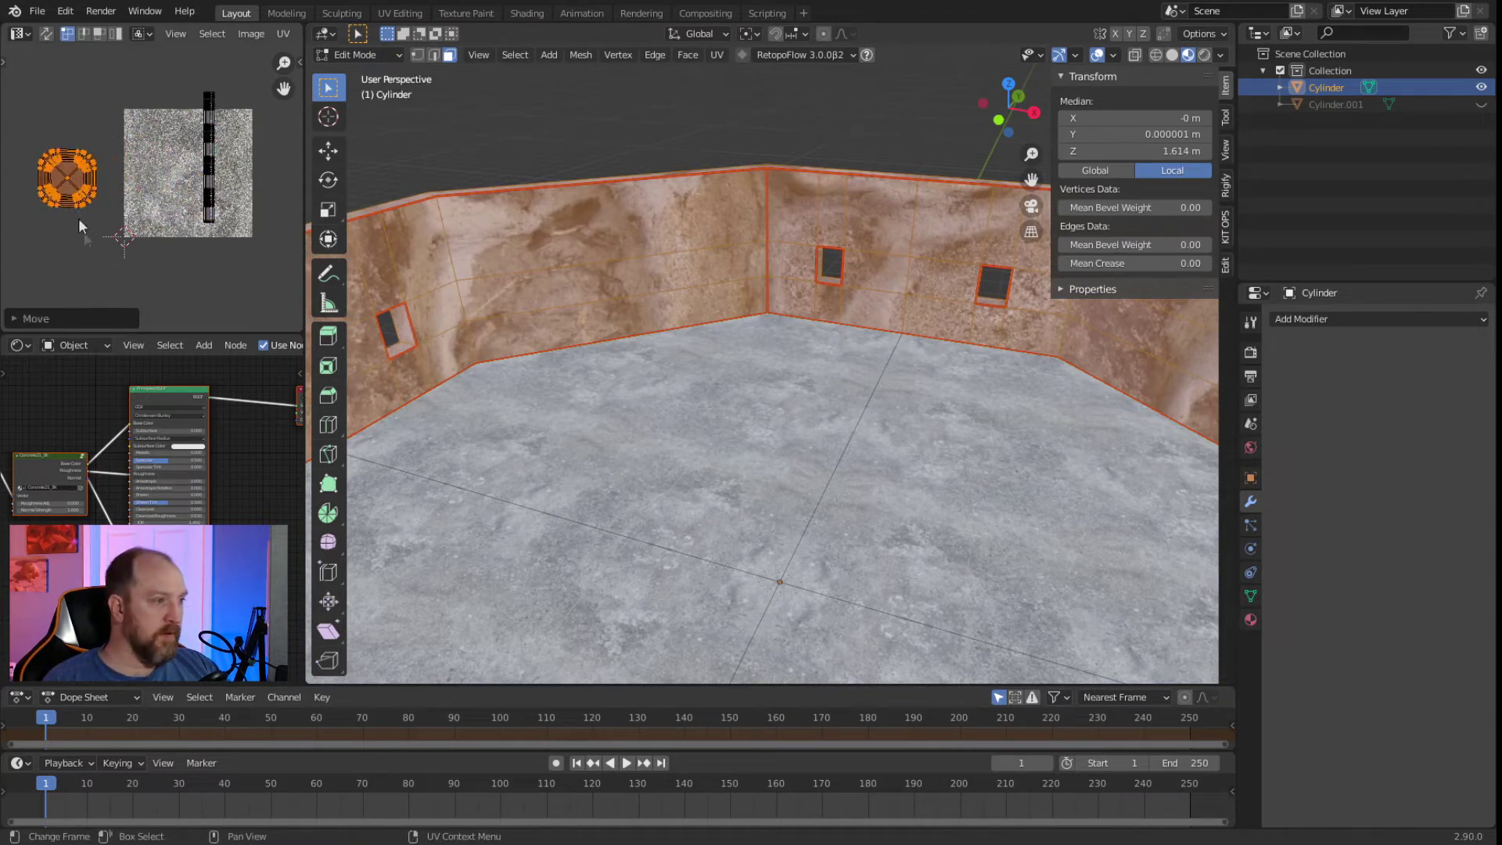
scroll(154, 209, "up", 2)
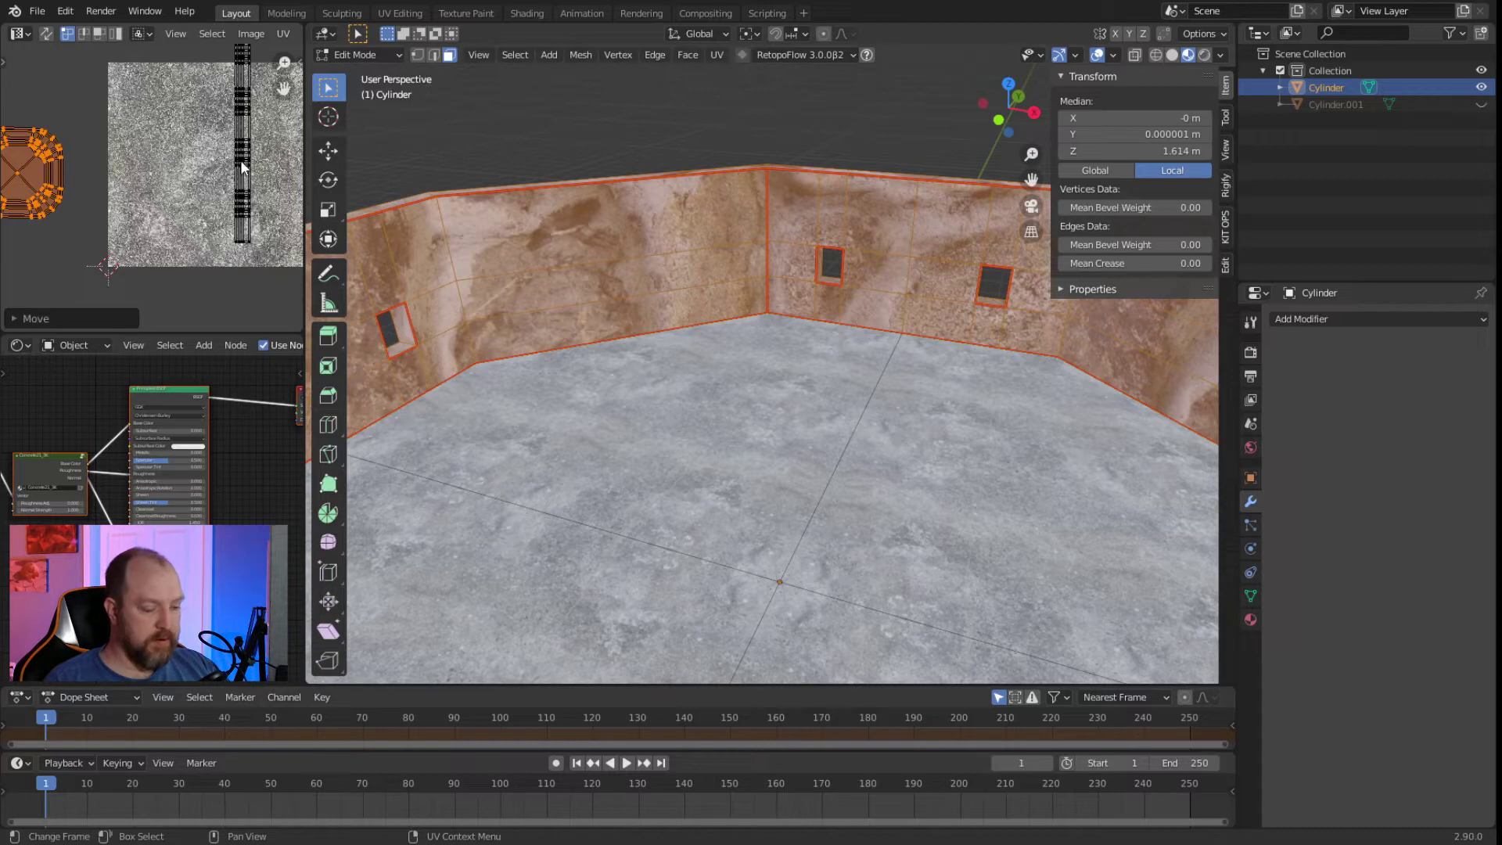
Rotate the long wall UV strip by 90°.
key("l")
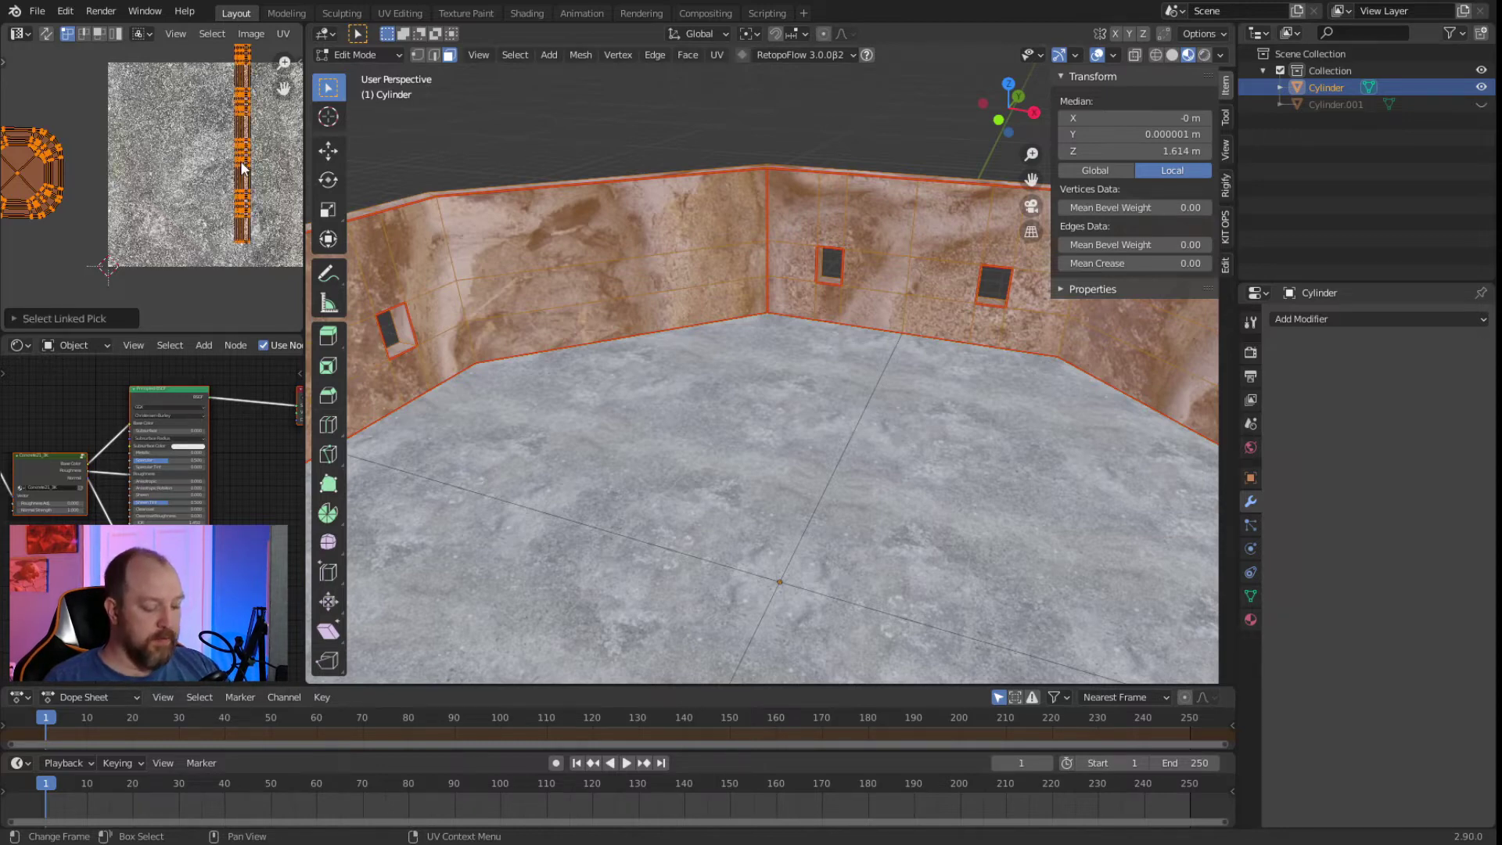
scroll(229, 195, "down", 1)
scroll(231, 189, "up", 1)
key("r")
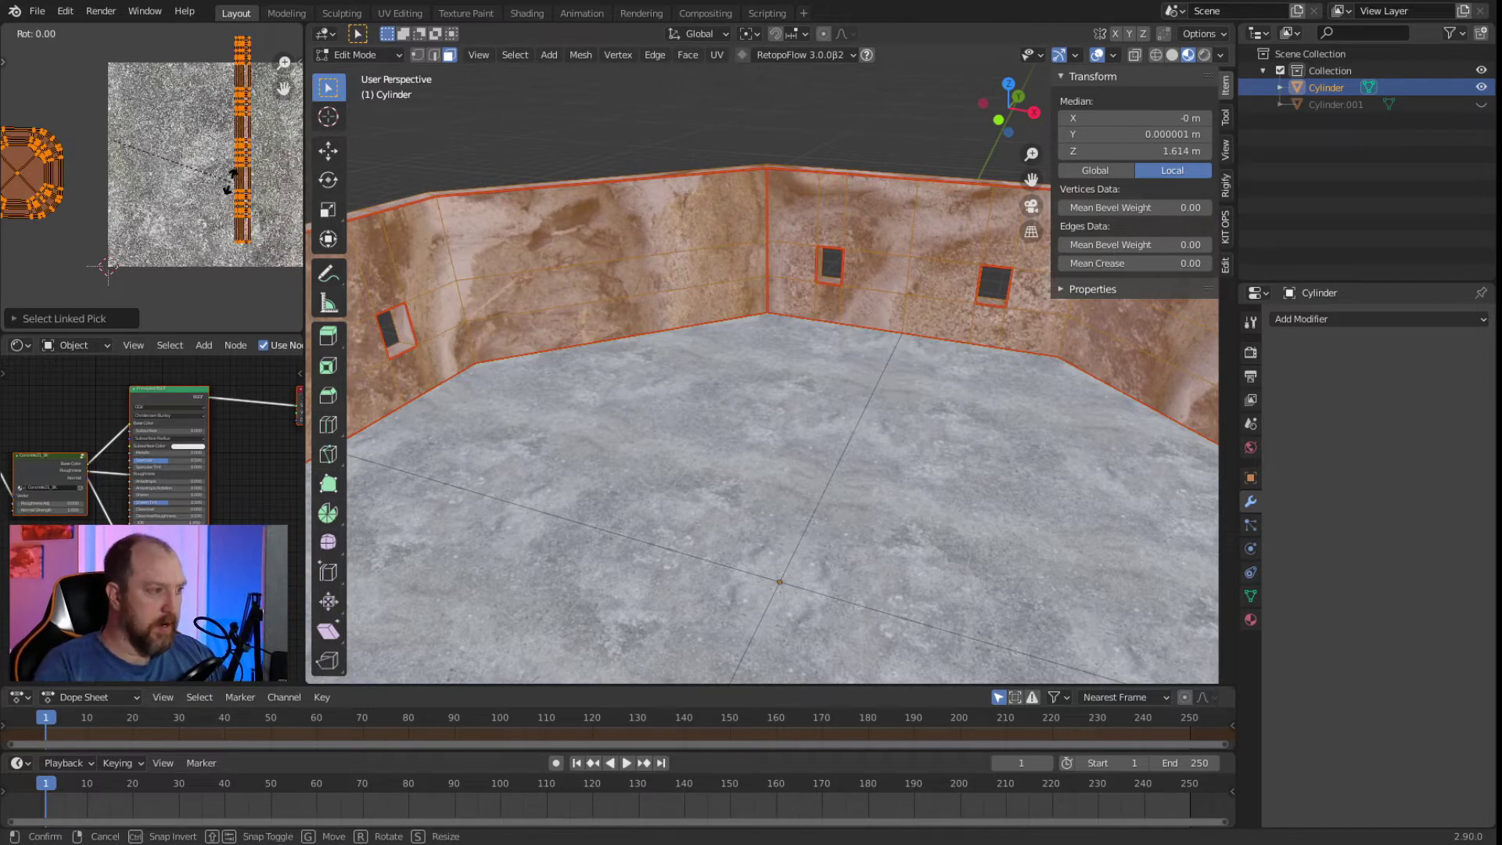
type("90")
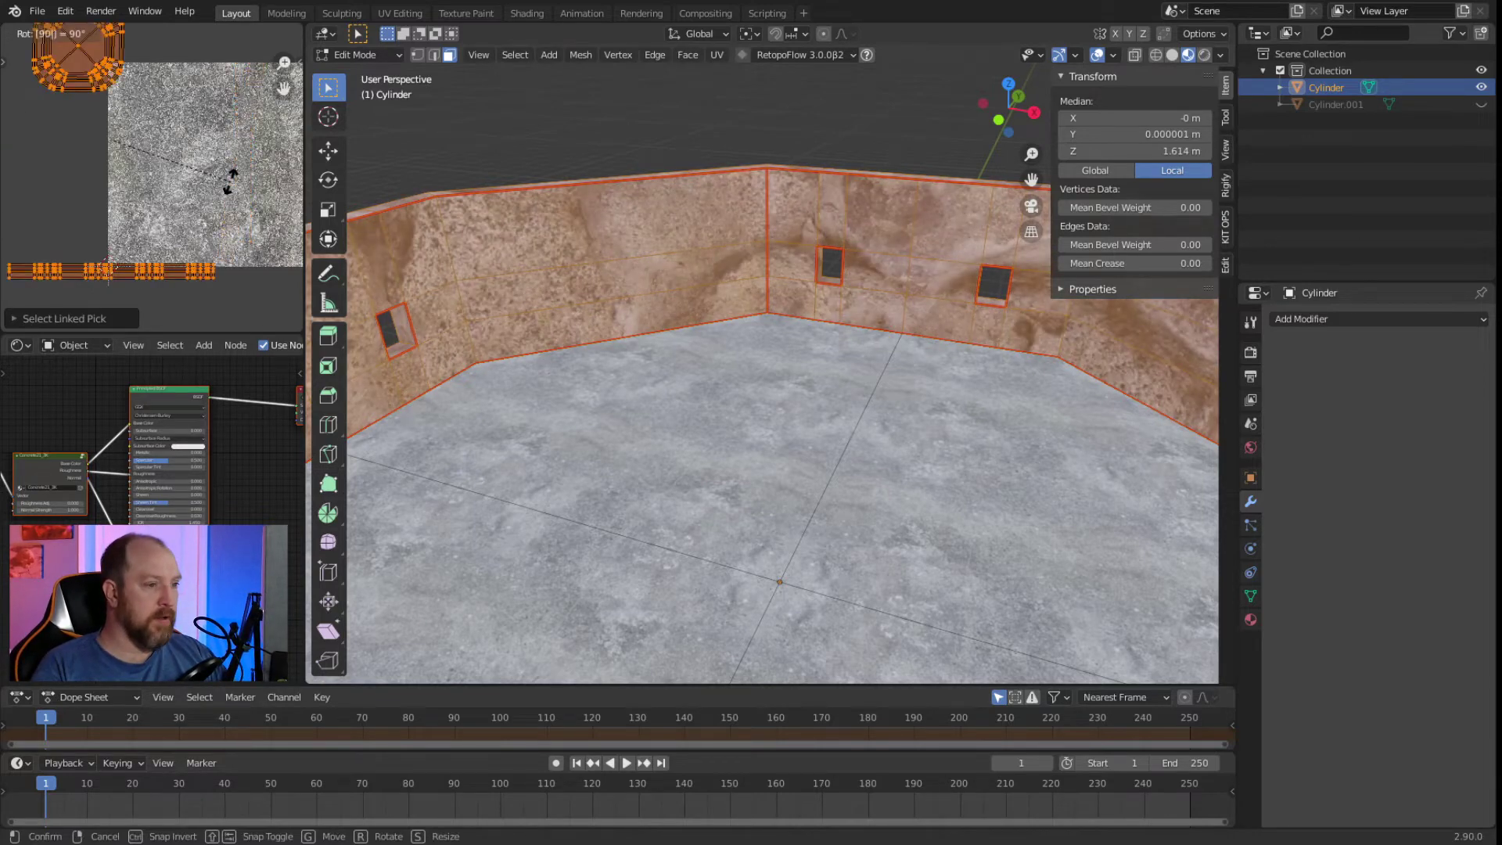
key("Return")
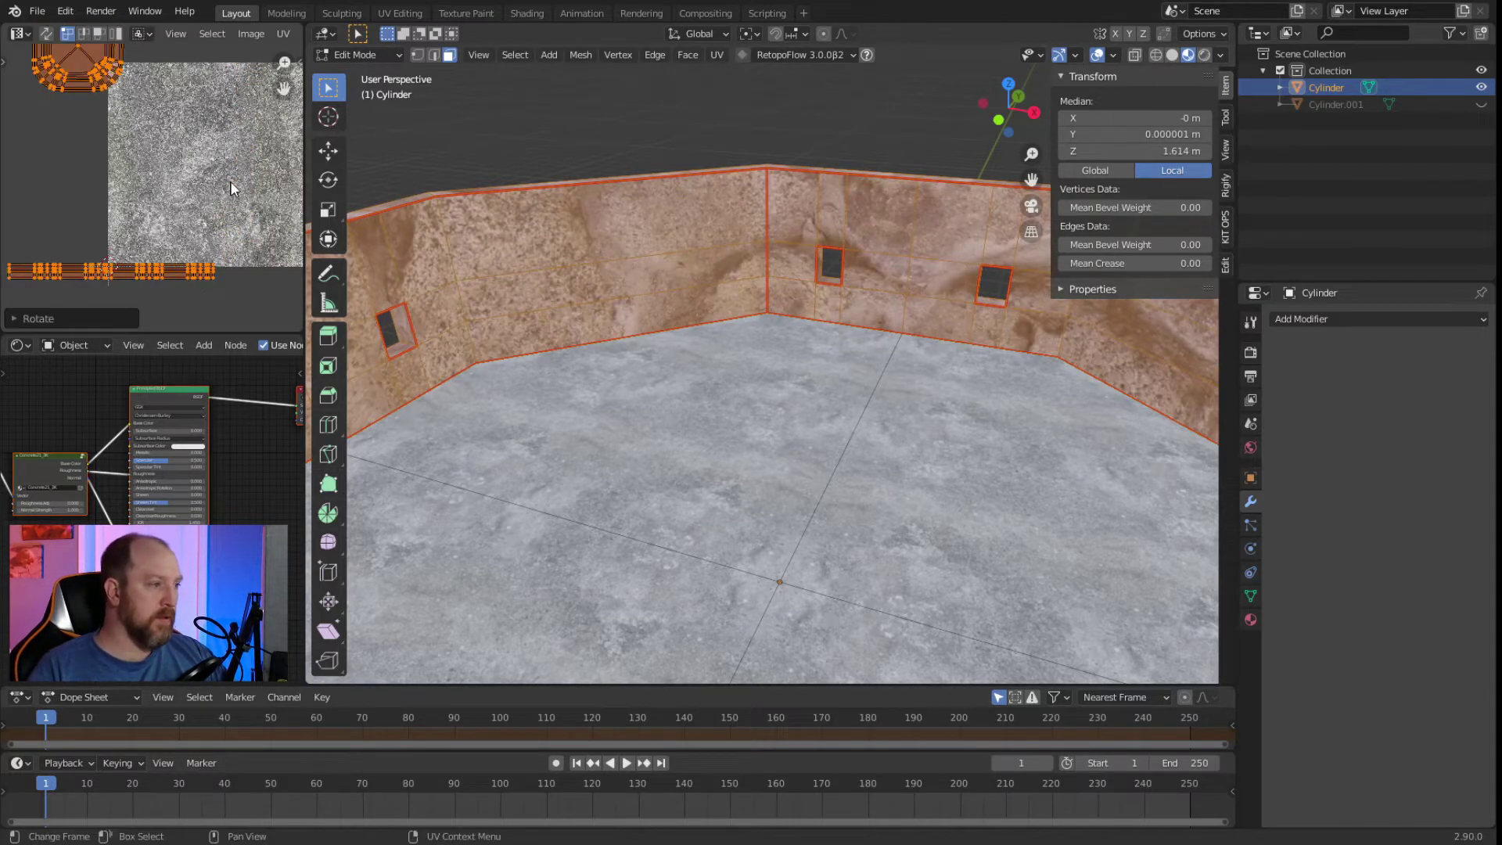
Scale up the wall UV strip so the stone tiles at realistic size.
left_click(61, 155)
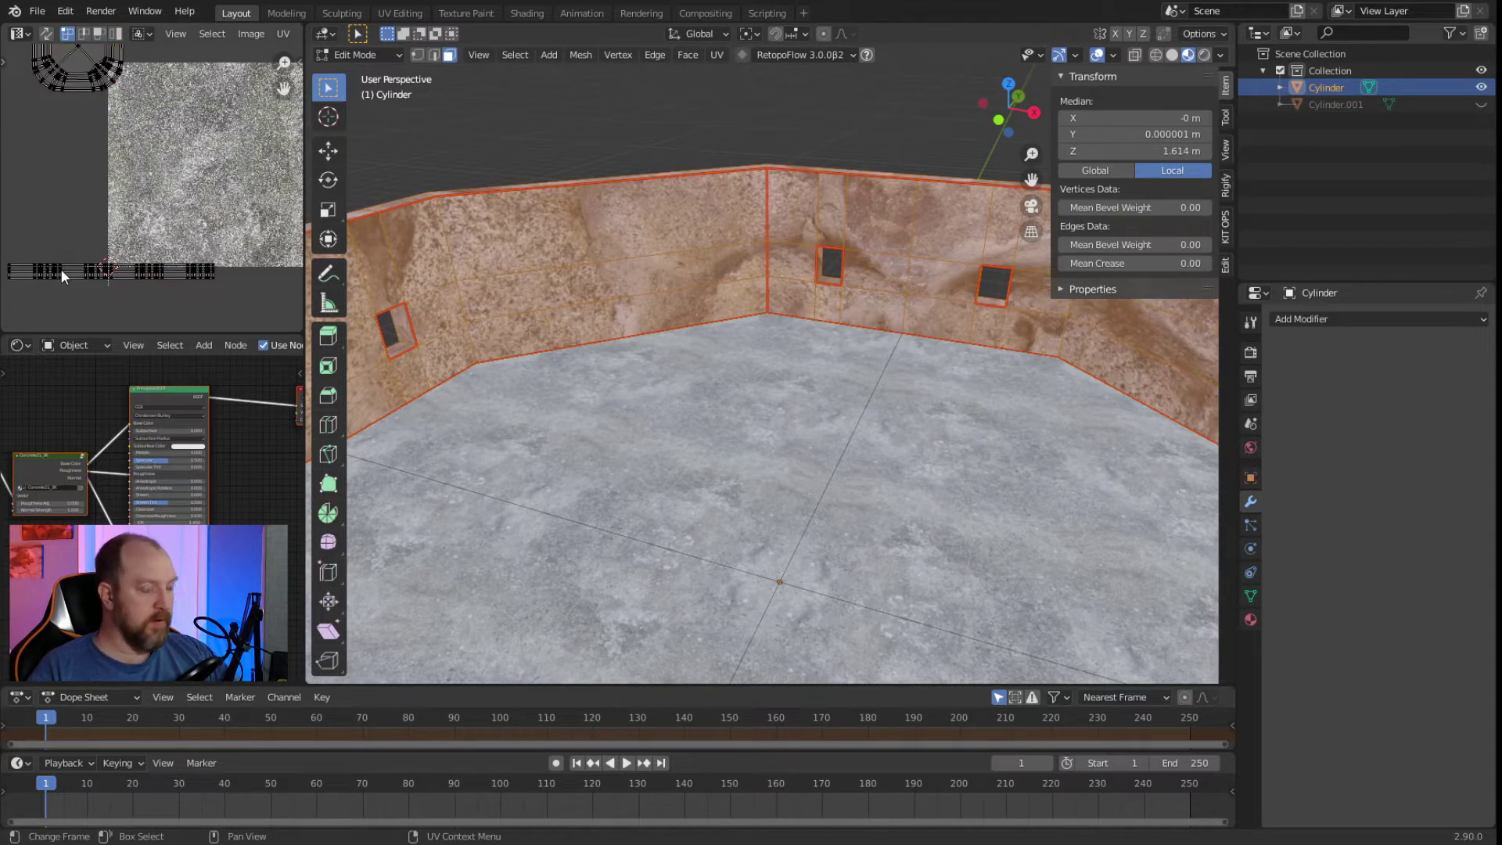
key("l")
scroll(96, 245, "down", 3)
key("a")
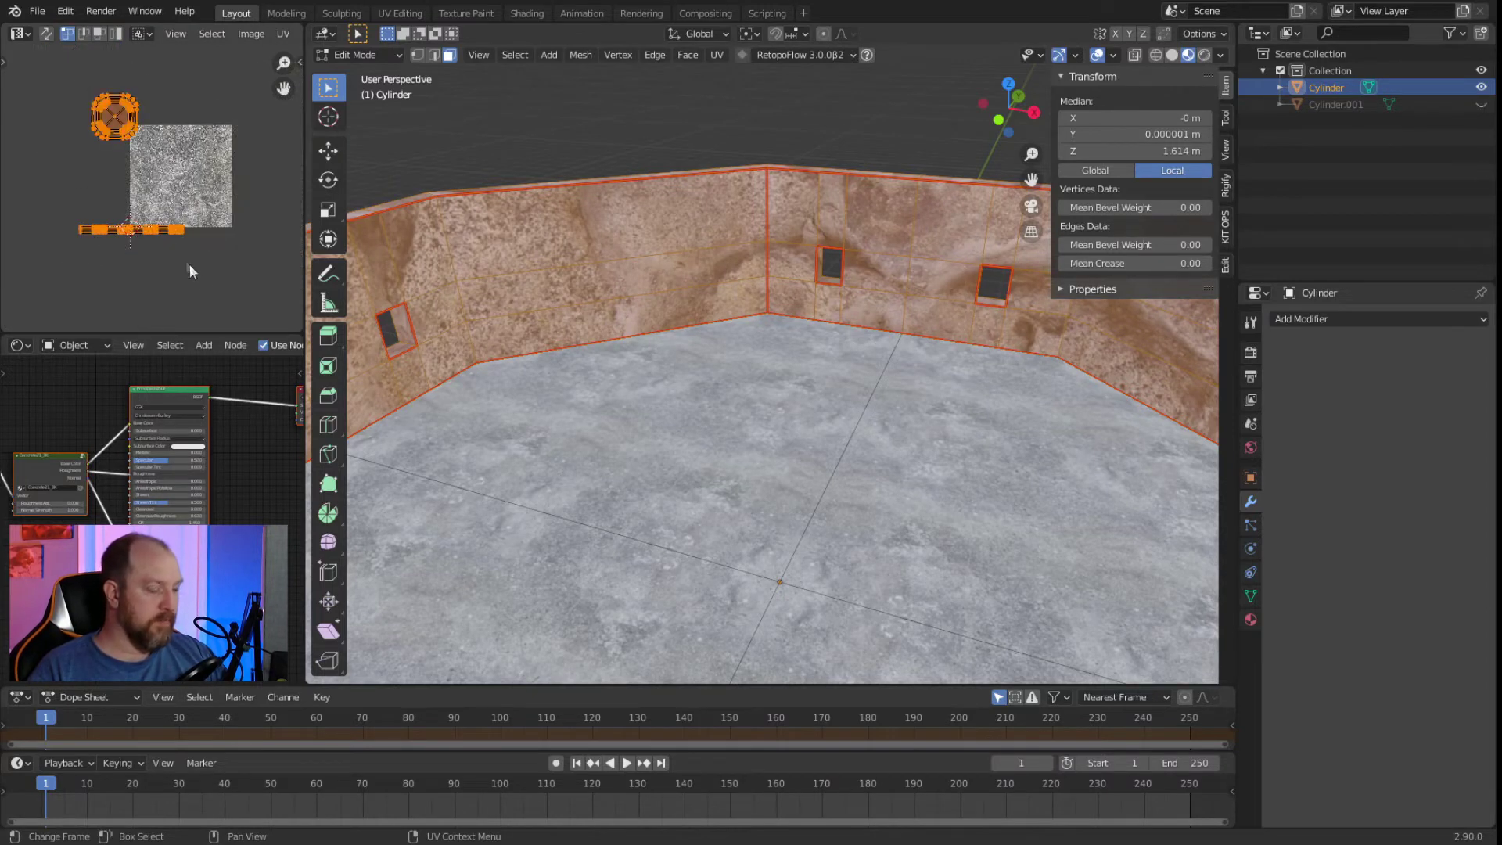
left_click(156, 270)
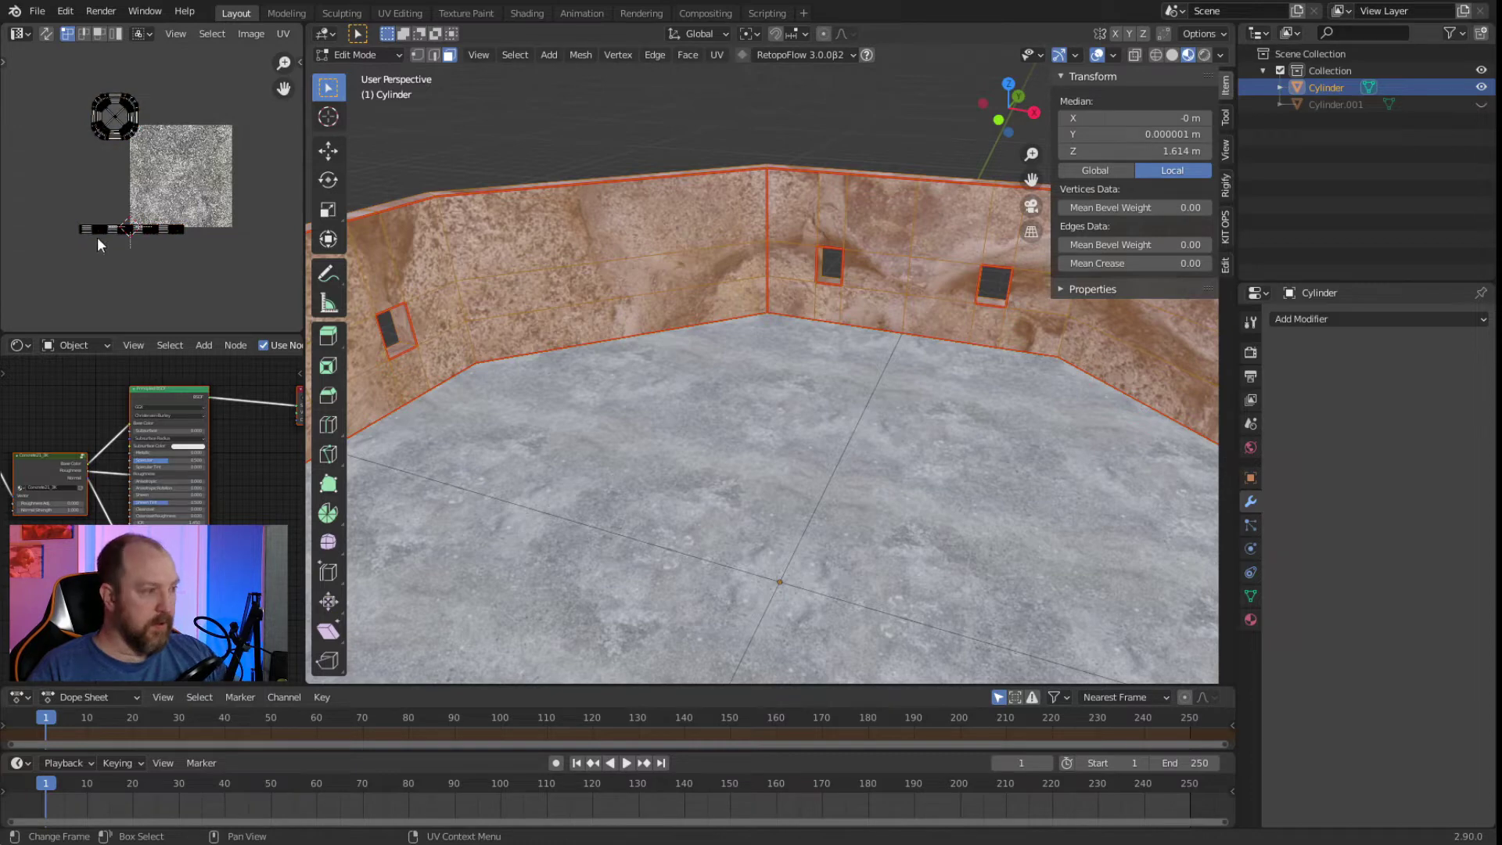
key("l")
key("s")
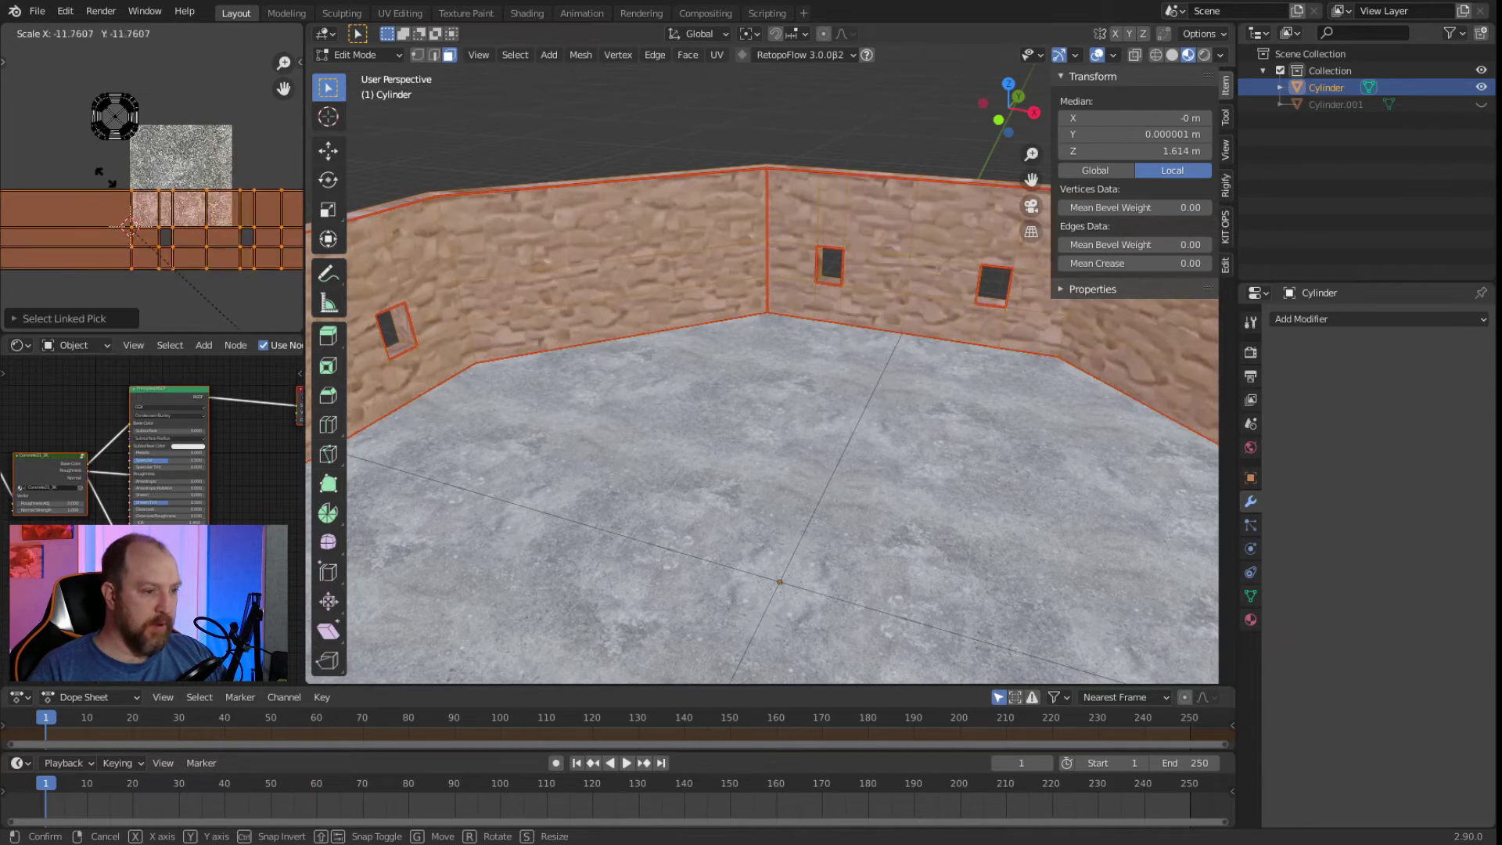
left_click(258, 264)
key("alt+a")
middle_click_drag(506, 131, 947, 259)
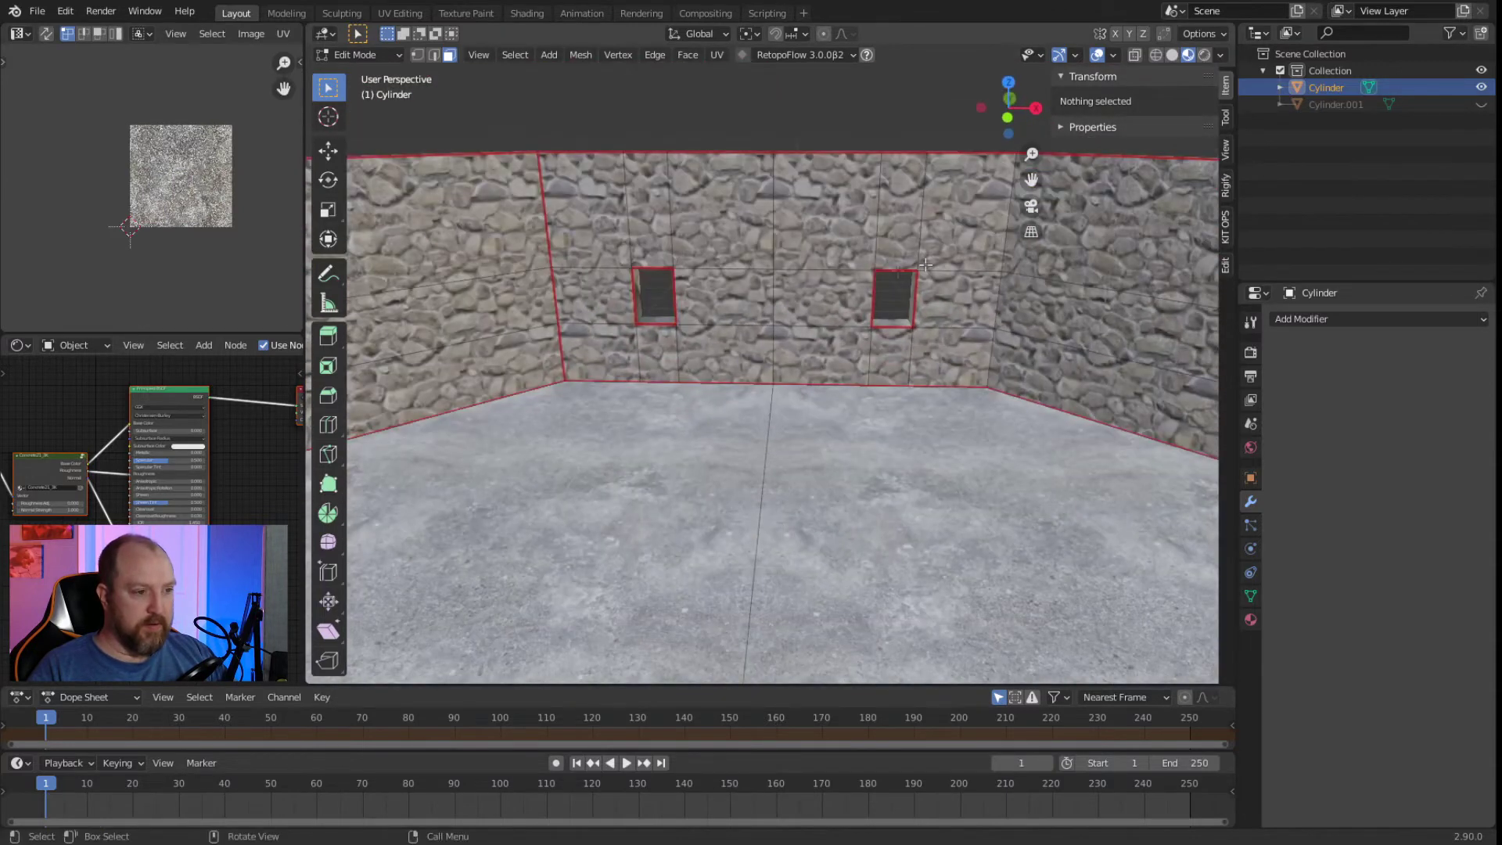
left_click(842, 296)
left_click(913, 276)
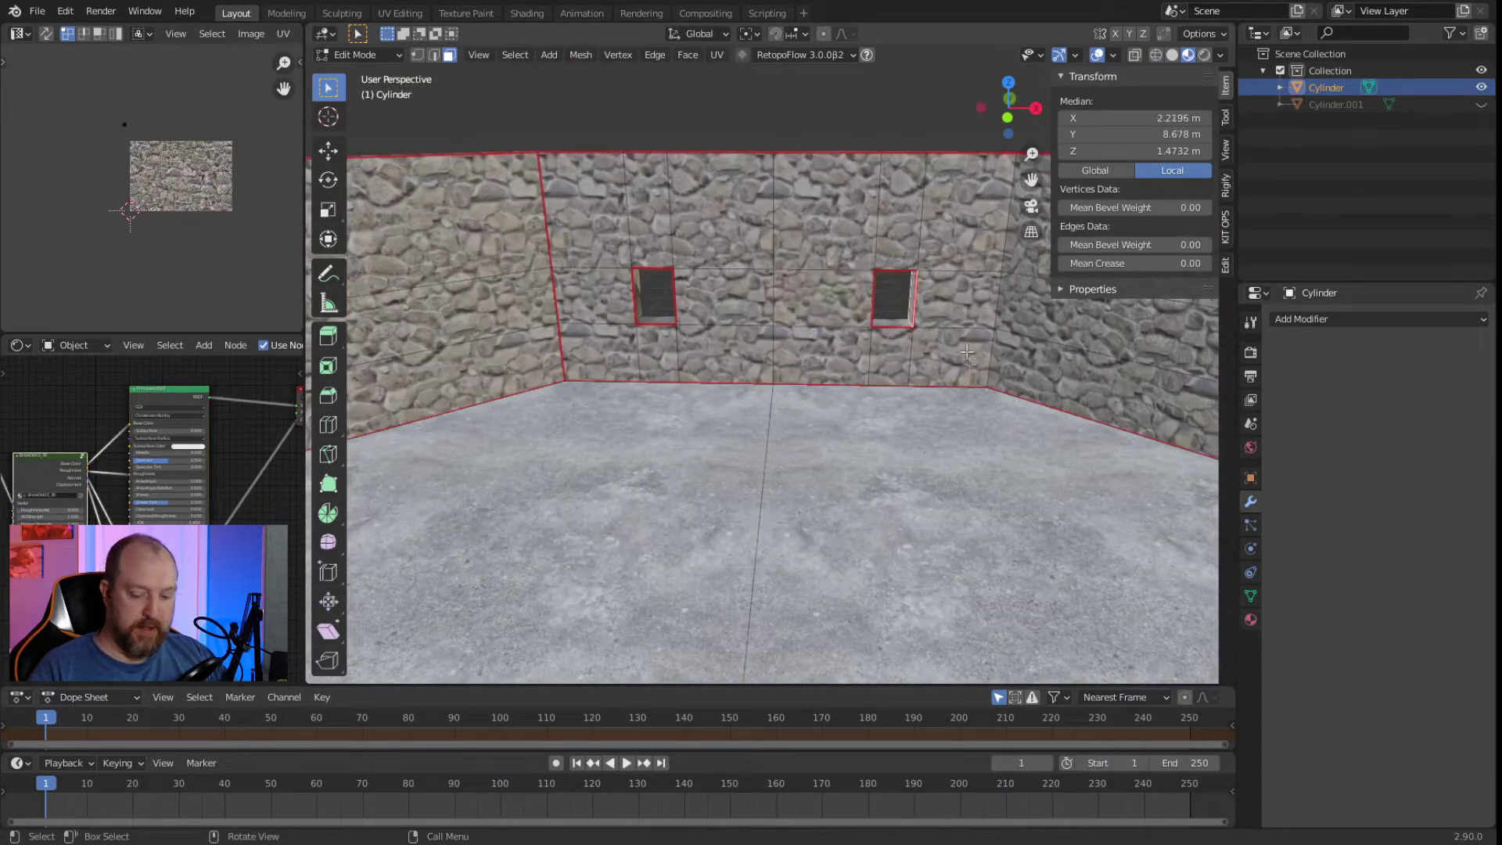
key("KP_Decimal")
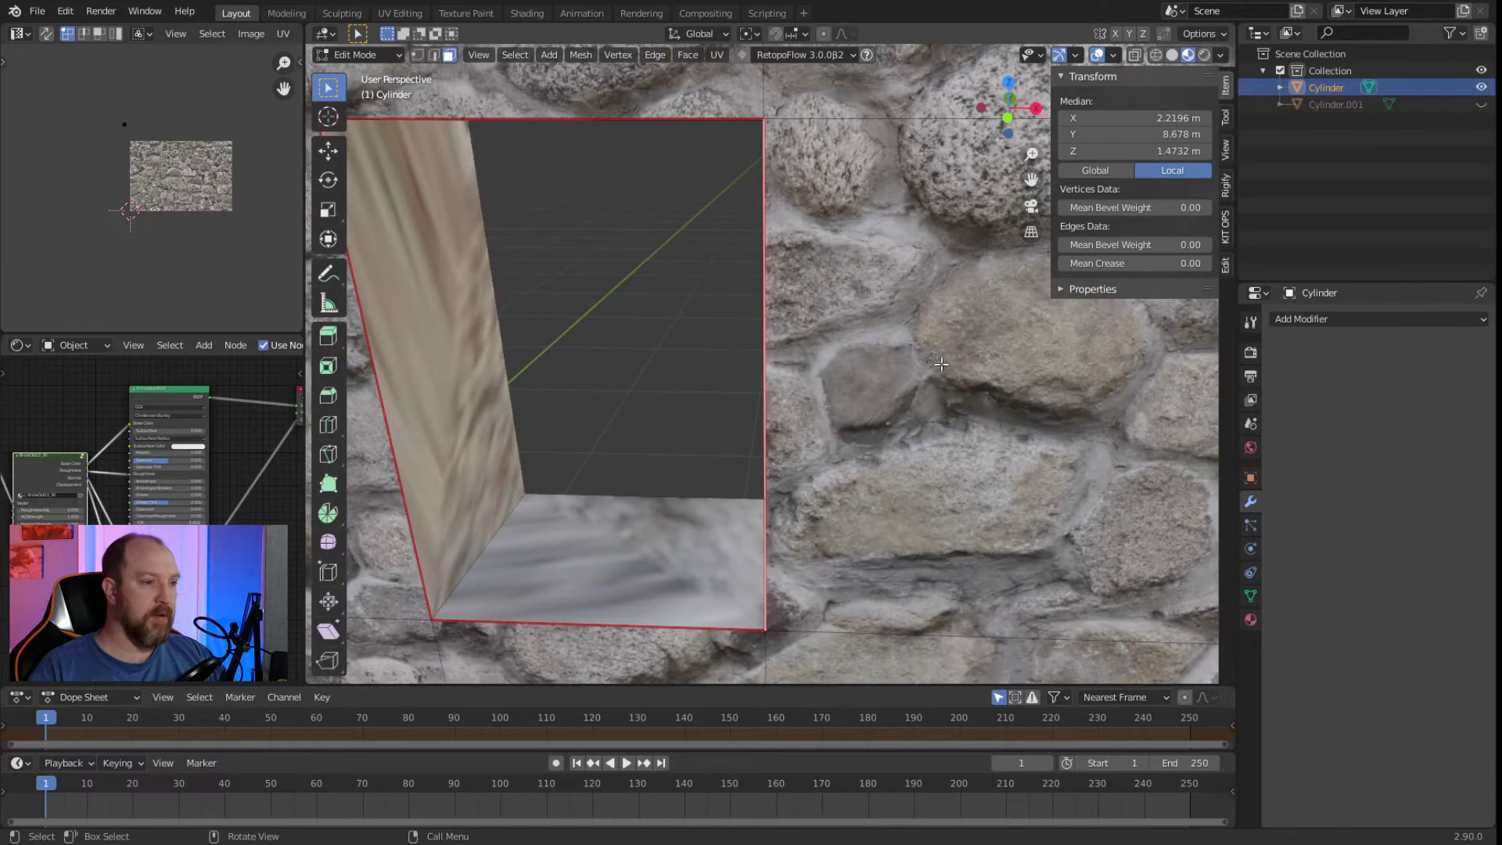
scroll(944, 364, "down", 5)
middle_click_drag(944, 363, 777, 258)
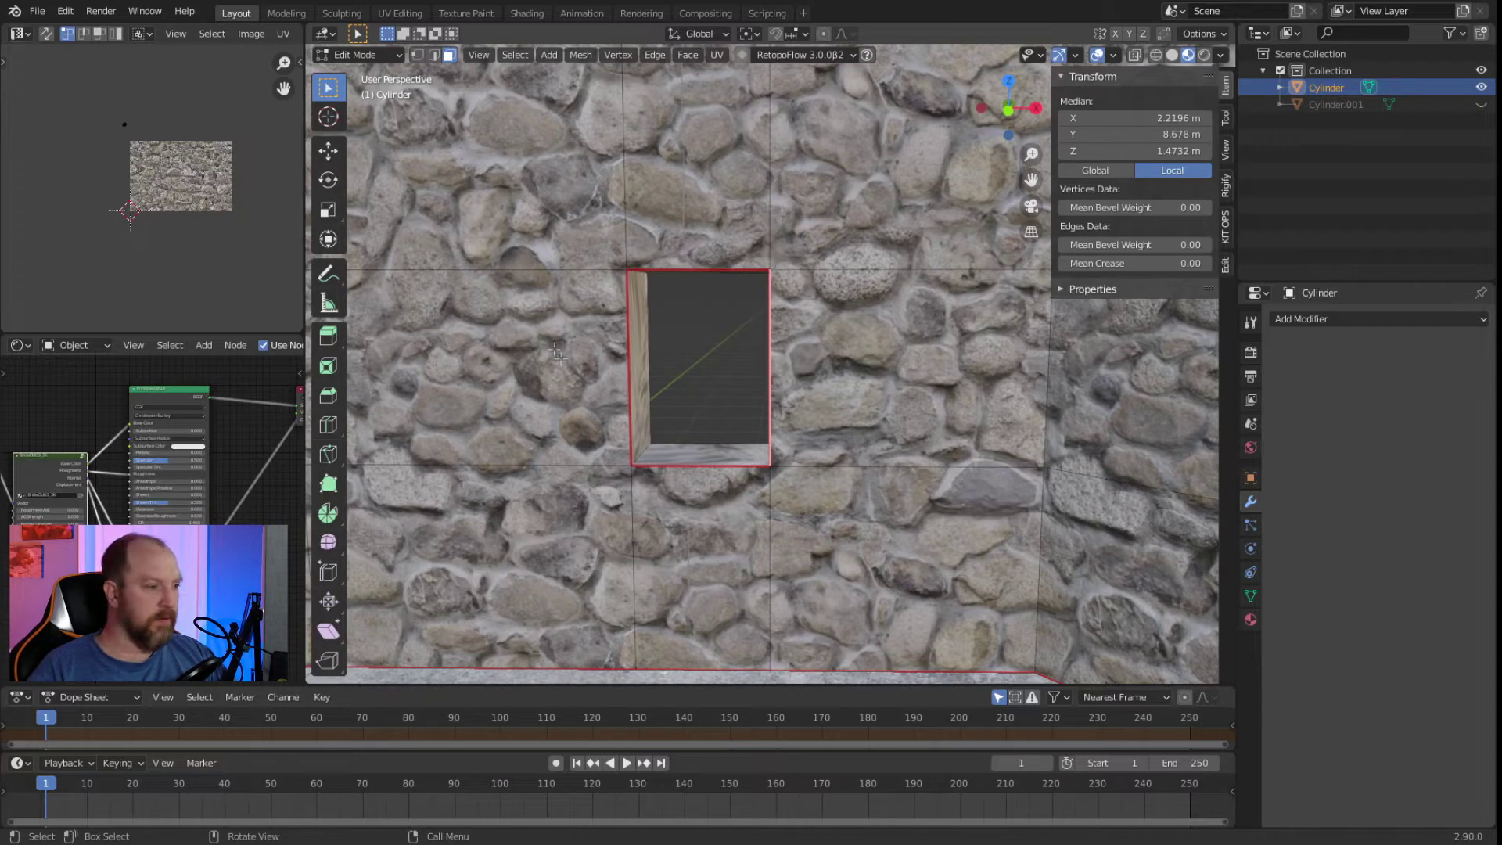
middle_click_drag(583, 402, 700, 421)
scroll(726, 400, "down", 4)
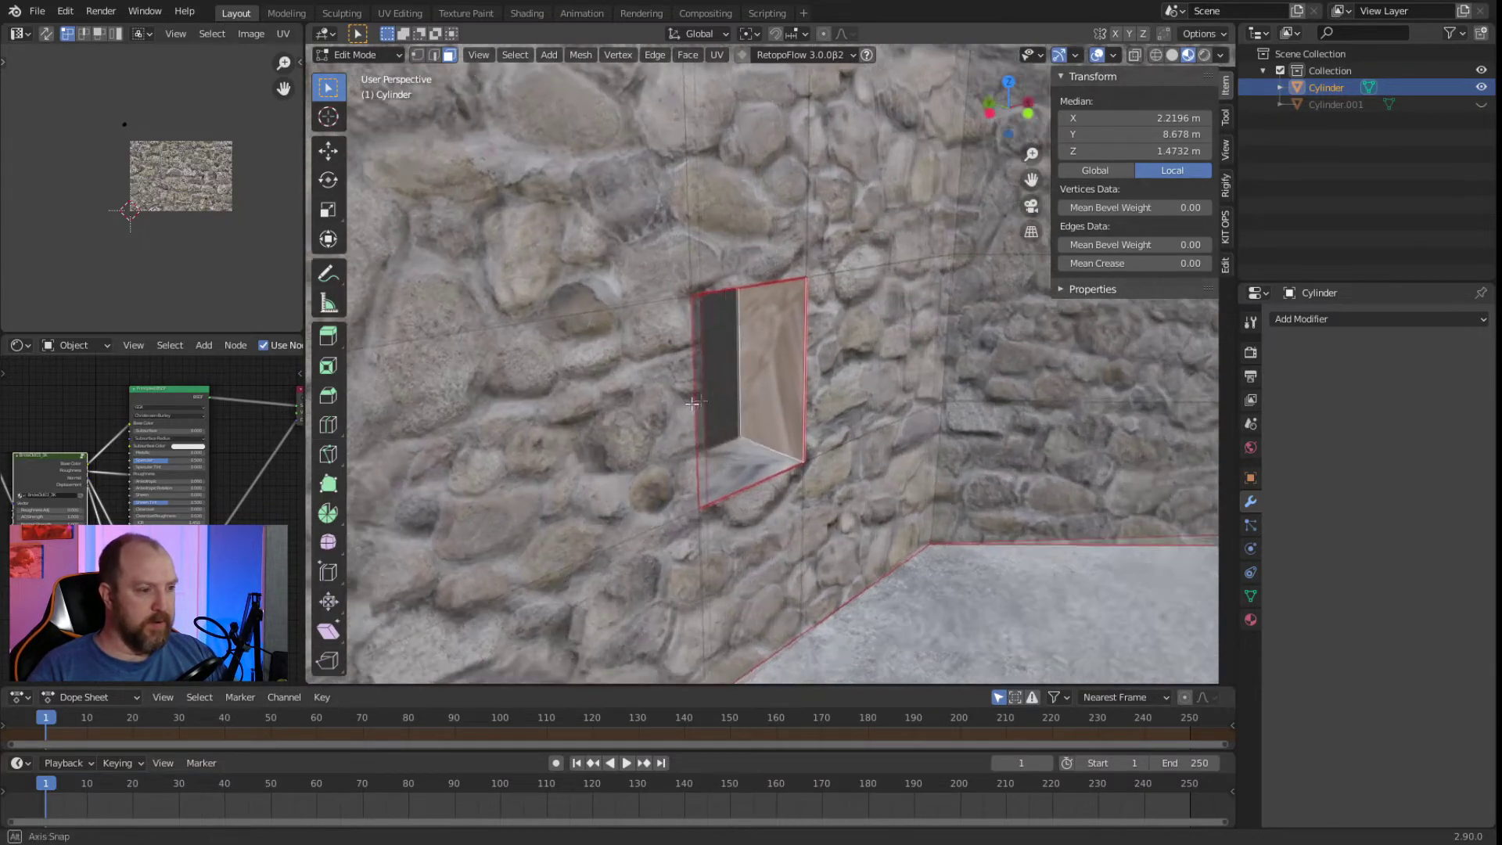
key("alt+a")
scroll(721, 399, "down", 3)
scroll(721, 400, "down", 5)
middle_click_drag(721, 400, 714, 454)
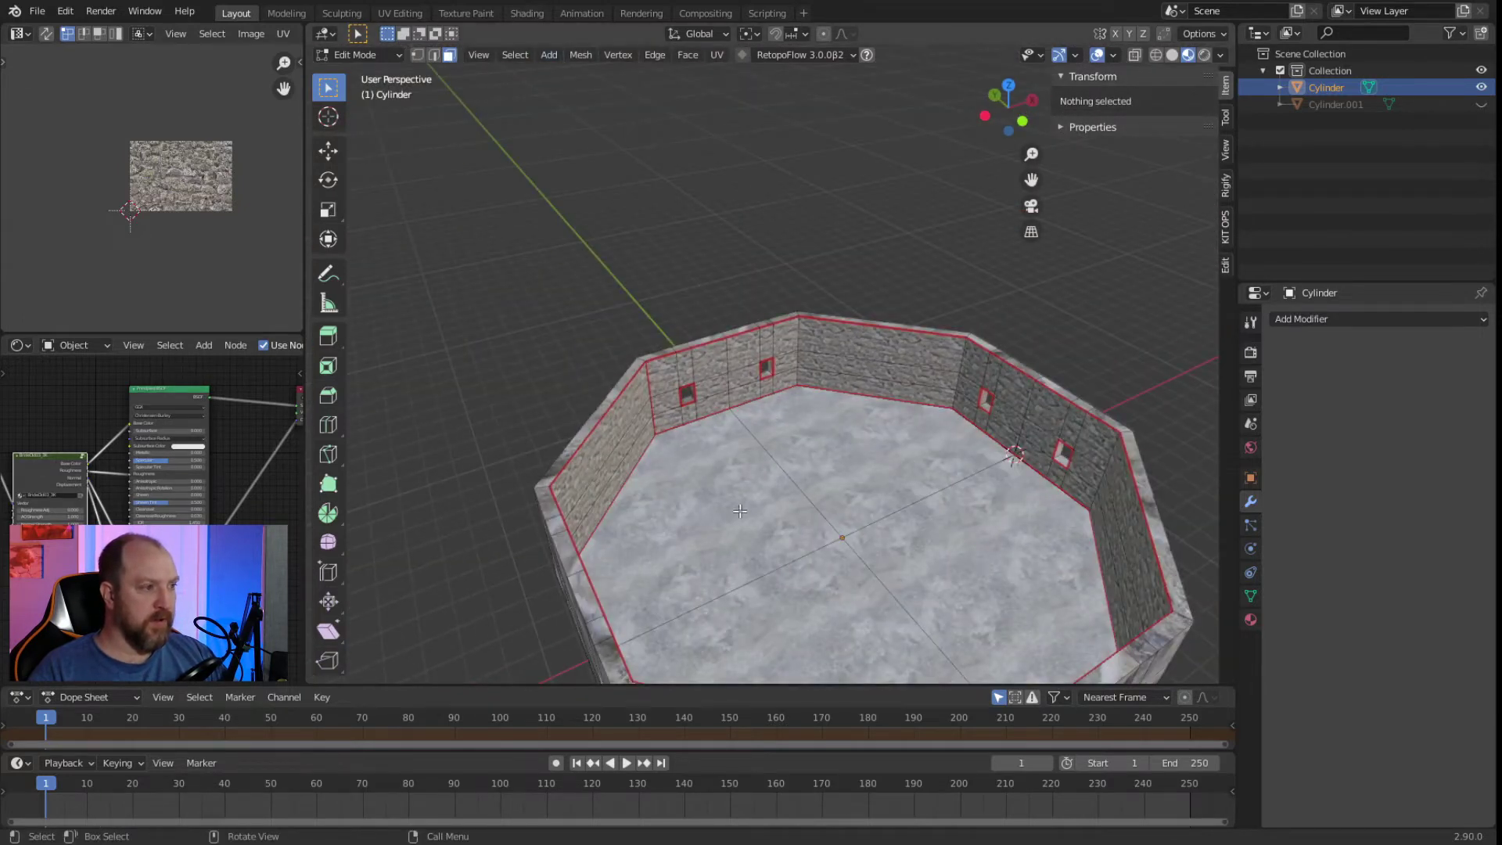
Select the four floor faces and unwrap them.
left_click(677, 522)
left_click(902, 488, "shift")
left_click(972, 537, "shift")
left_click(846, 610, "shift")
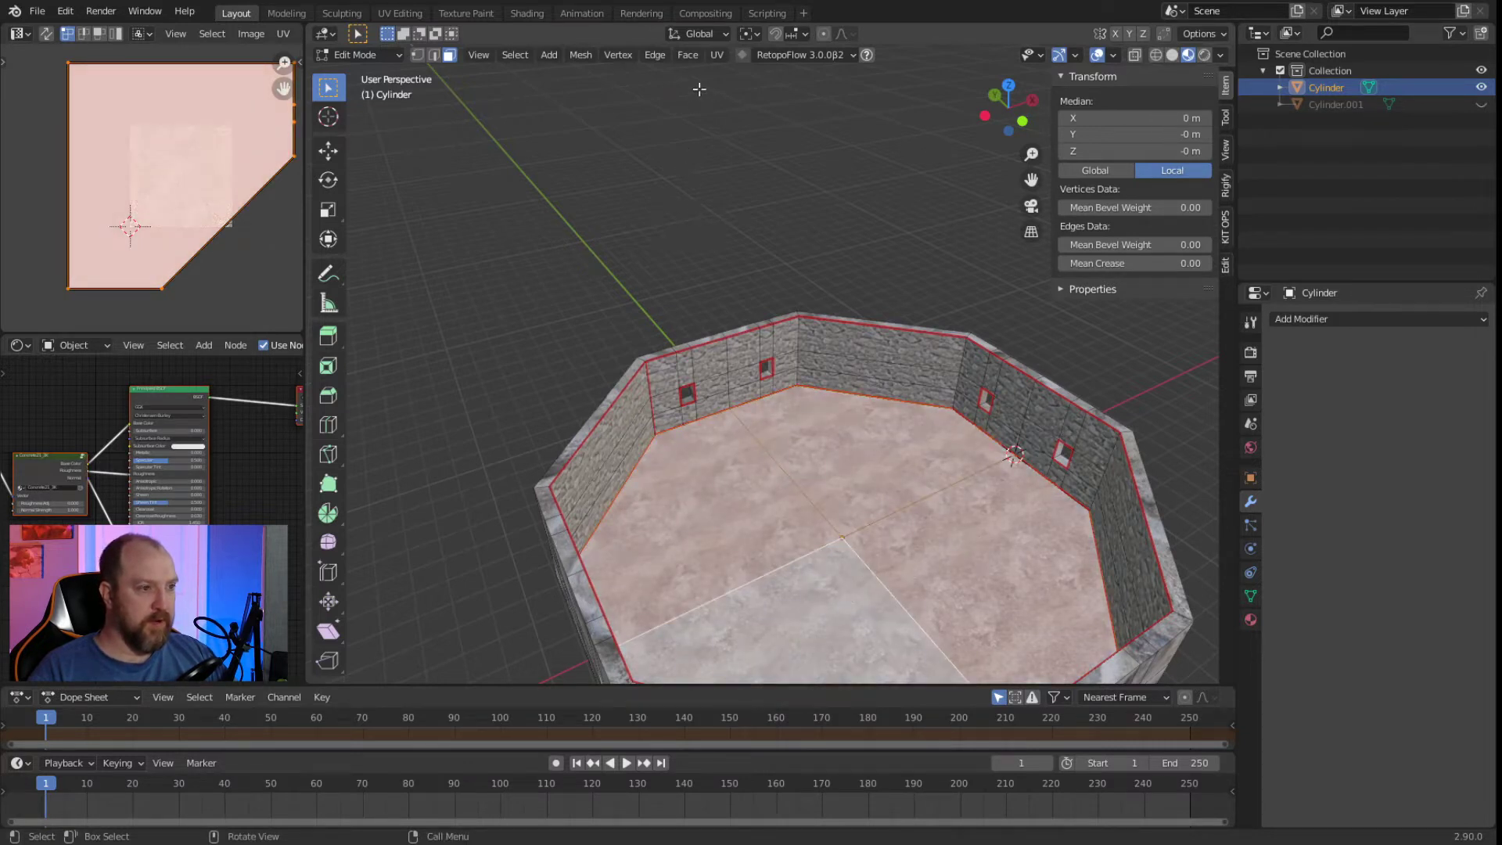
key("u")
left_click(735, 74)
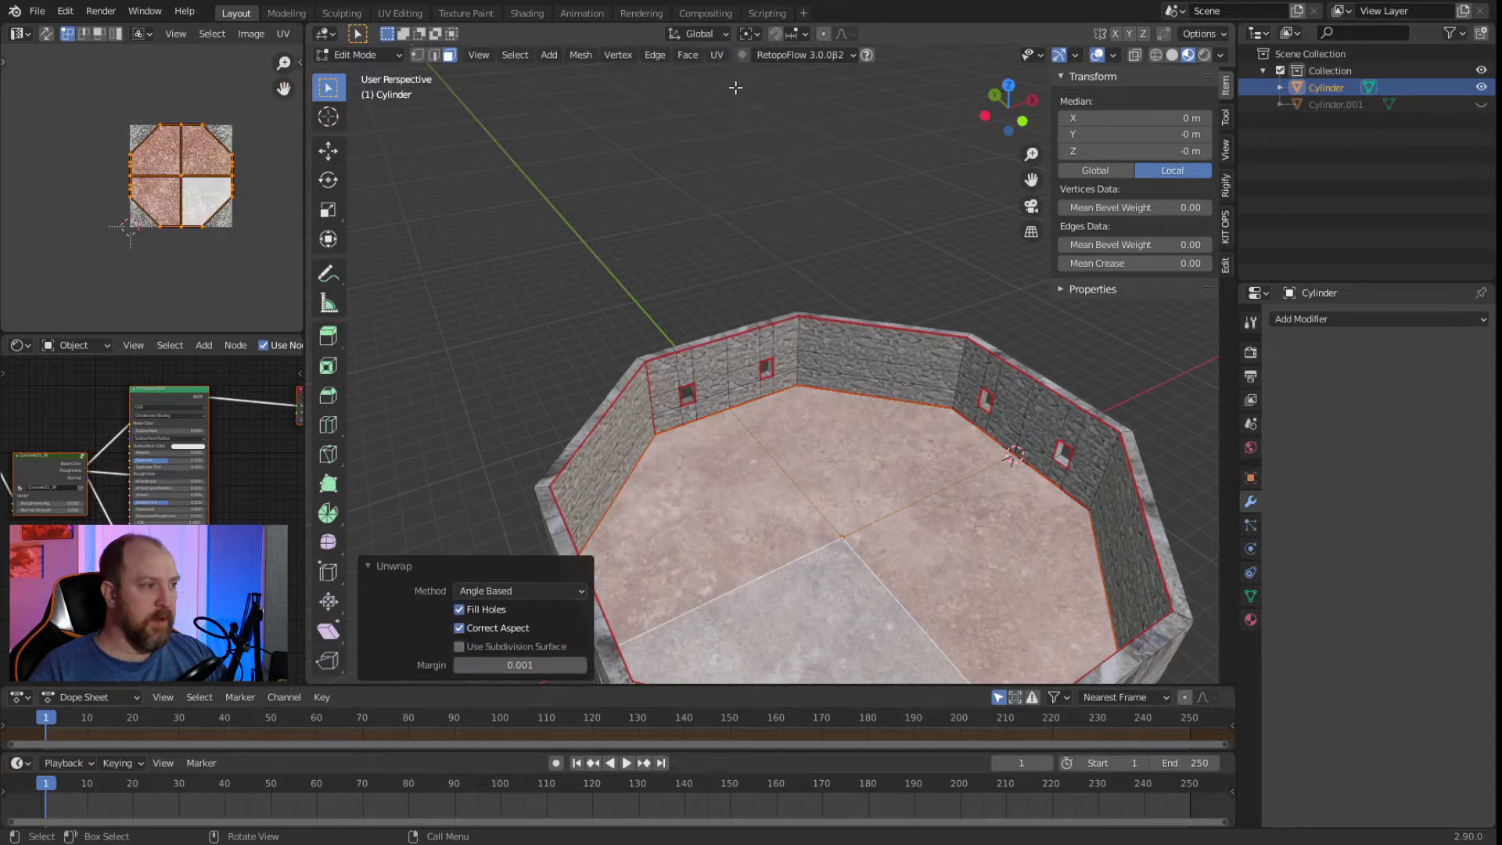
Project the floor UVs from top view, scale them up about 2.38×, and widen the UV editor.
middle_click_drag(860, 524, 764, 453)
key("KP_7")
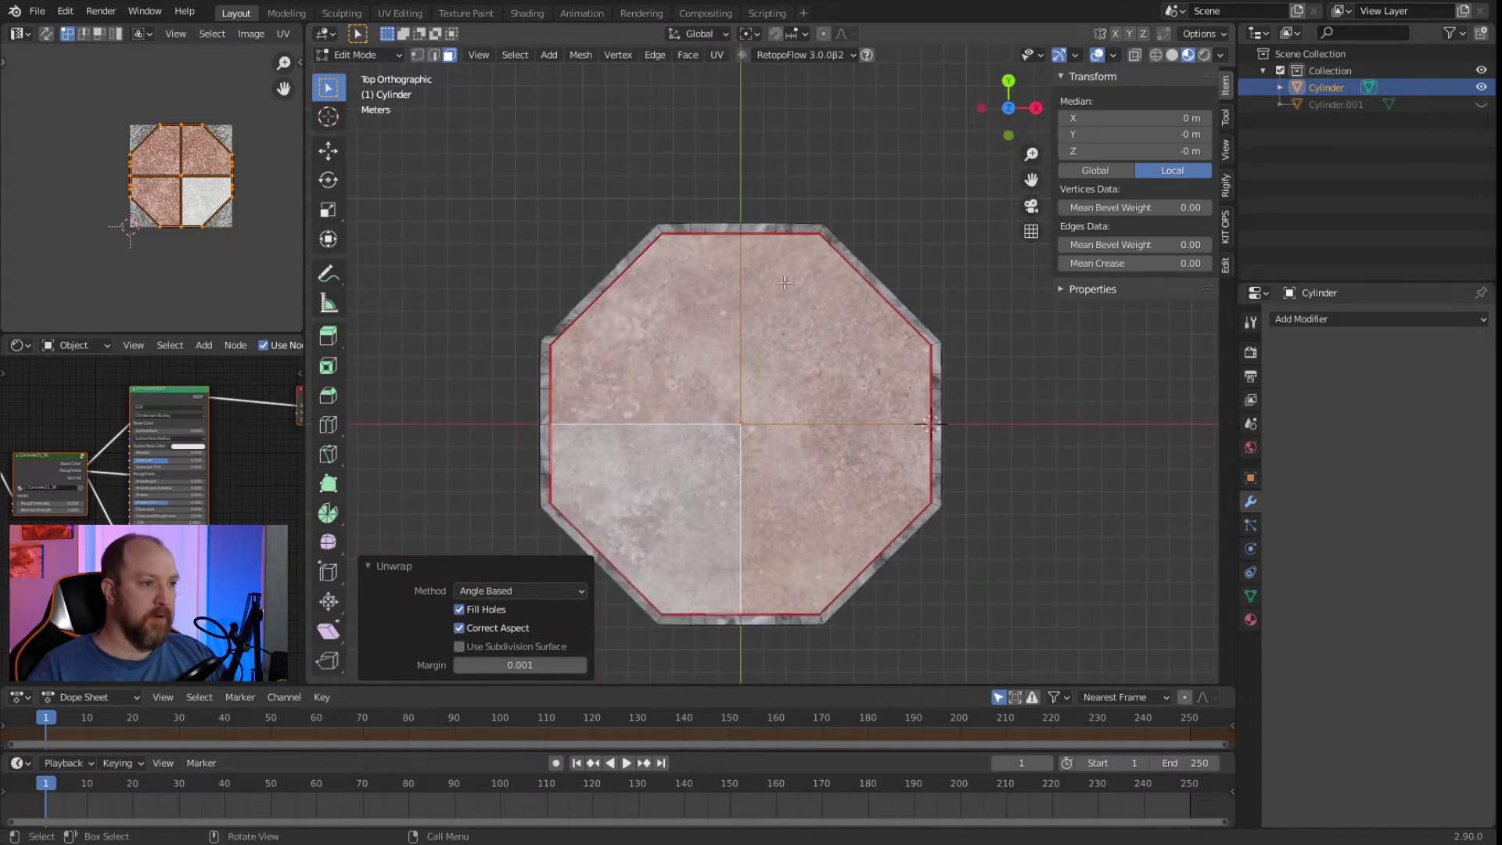
key("u")
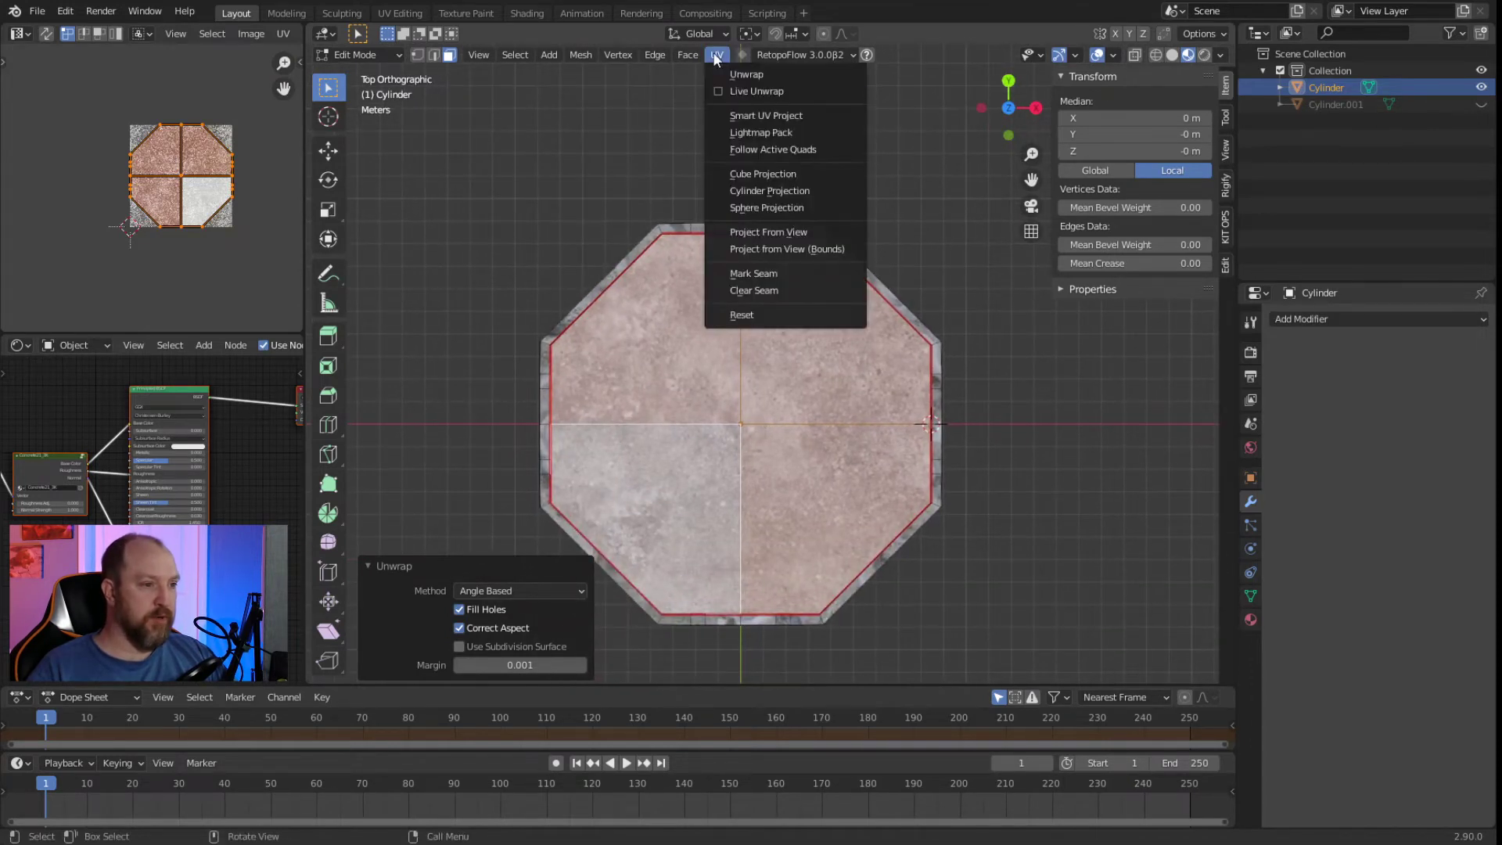
left_click(782, 226)
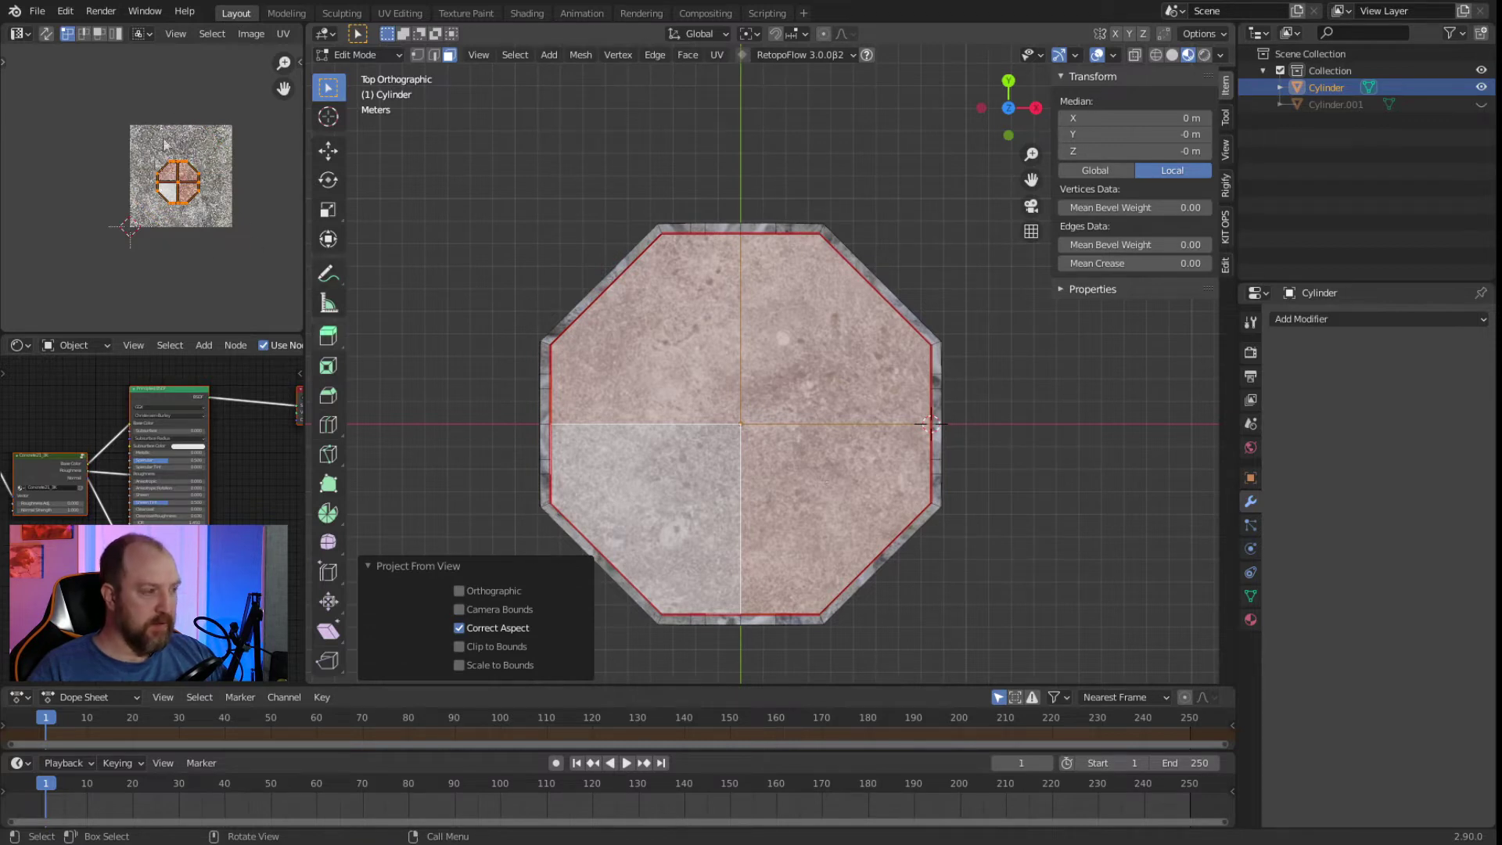
key("s")
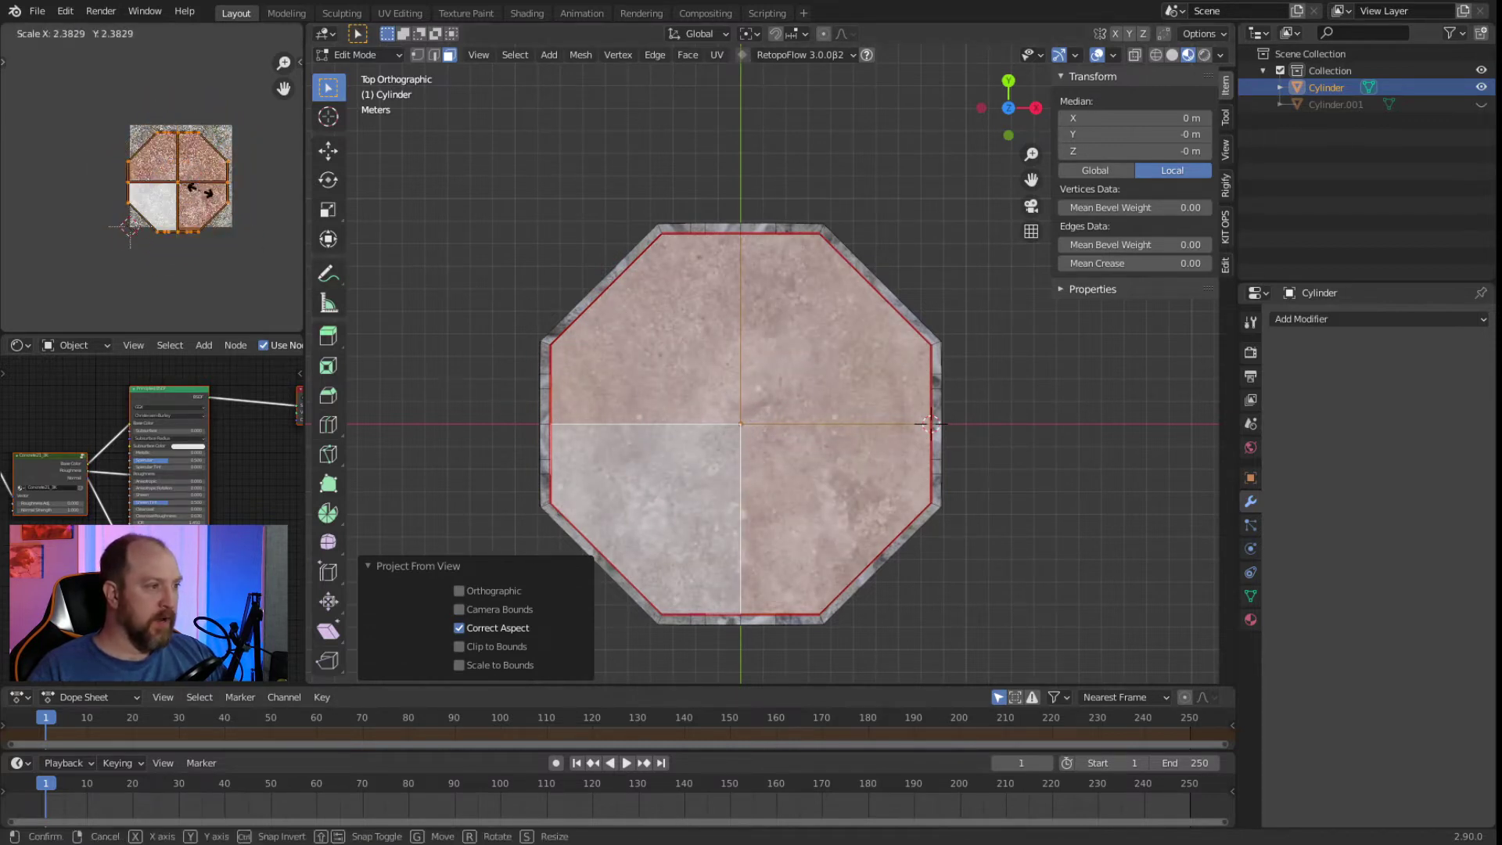
left_click(201, 195)
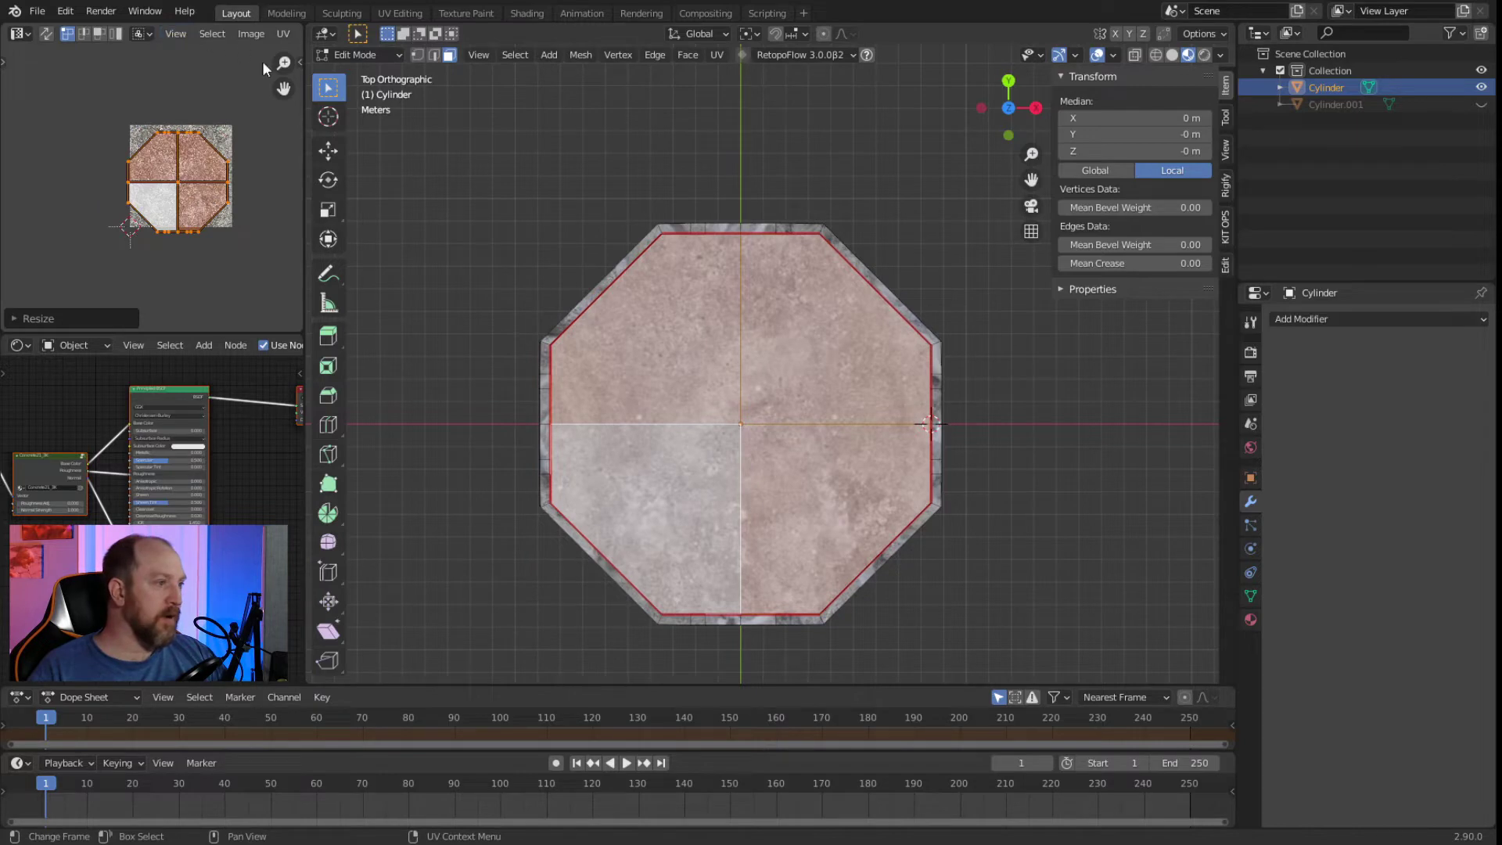
left_click_drag(305, 66, 446, 67)
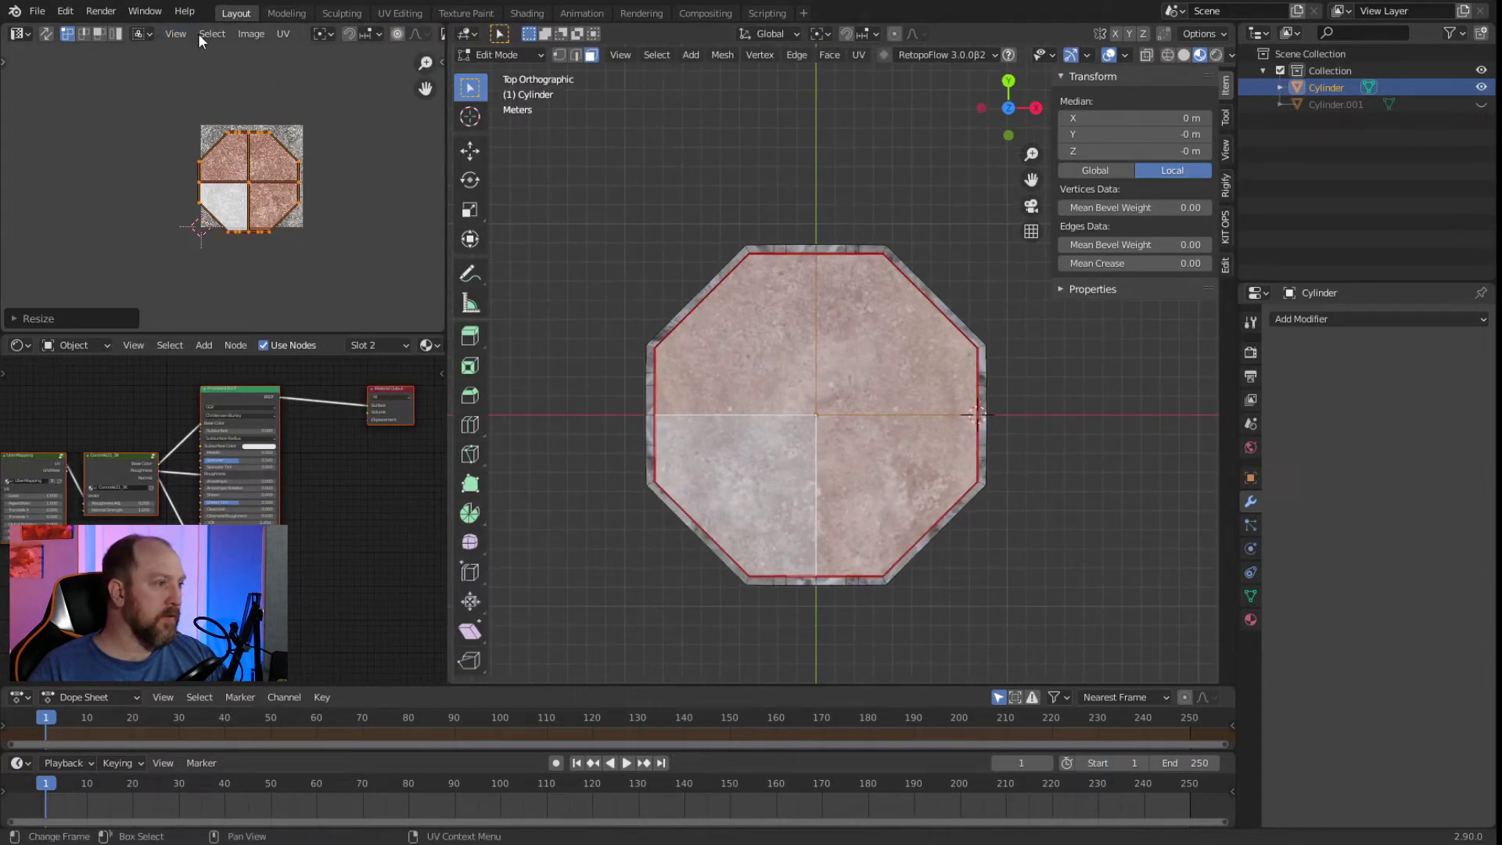
Widen the UV editor further and pack the floor's UV islands.
left_click_drag(448, 47, 603, 74)
left_click(446, 34)
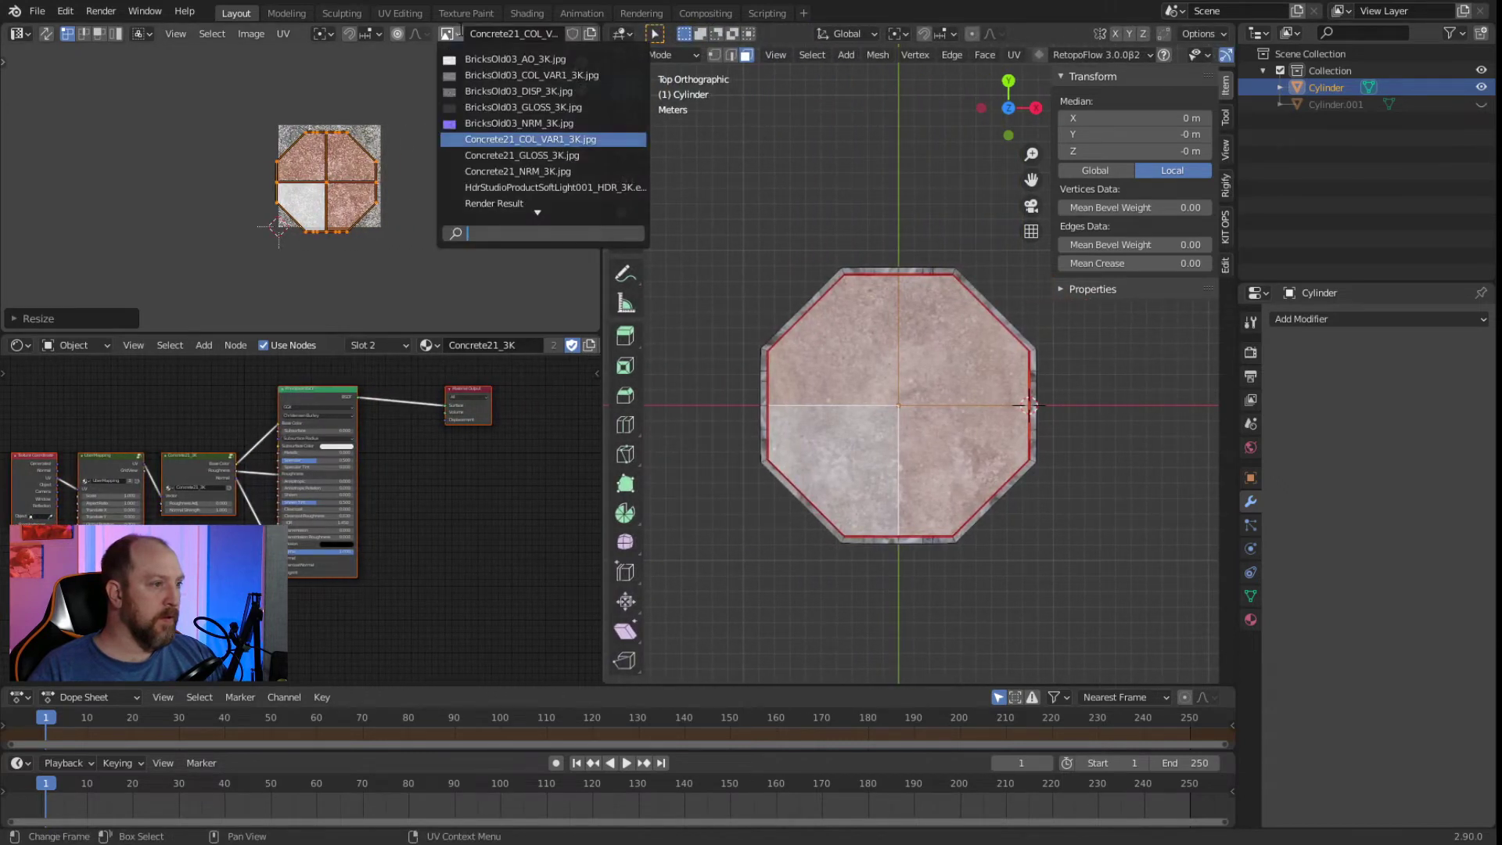
left_click(281, 33)
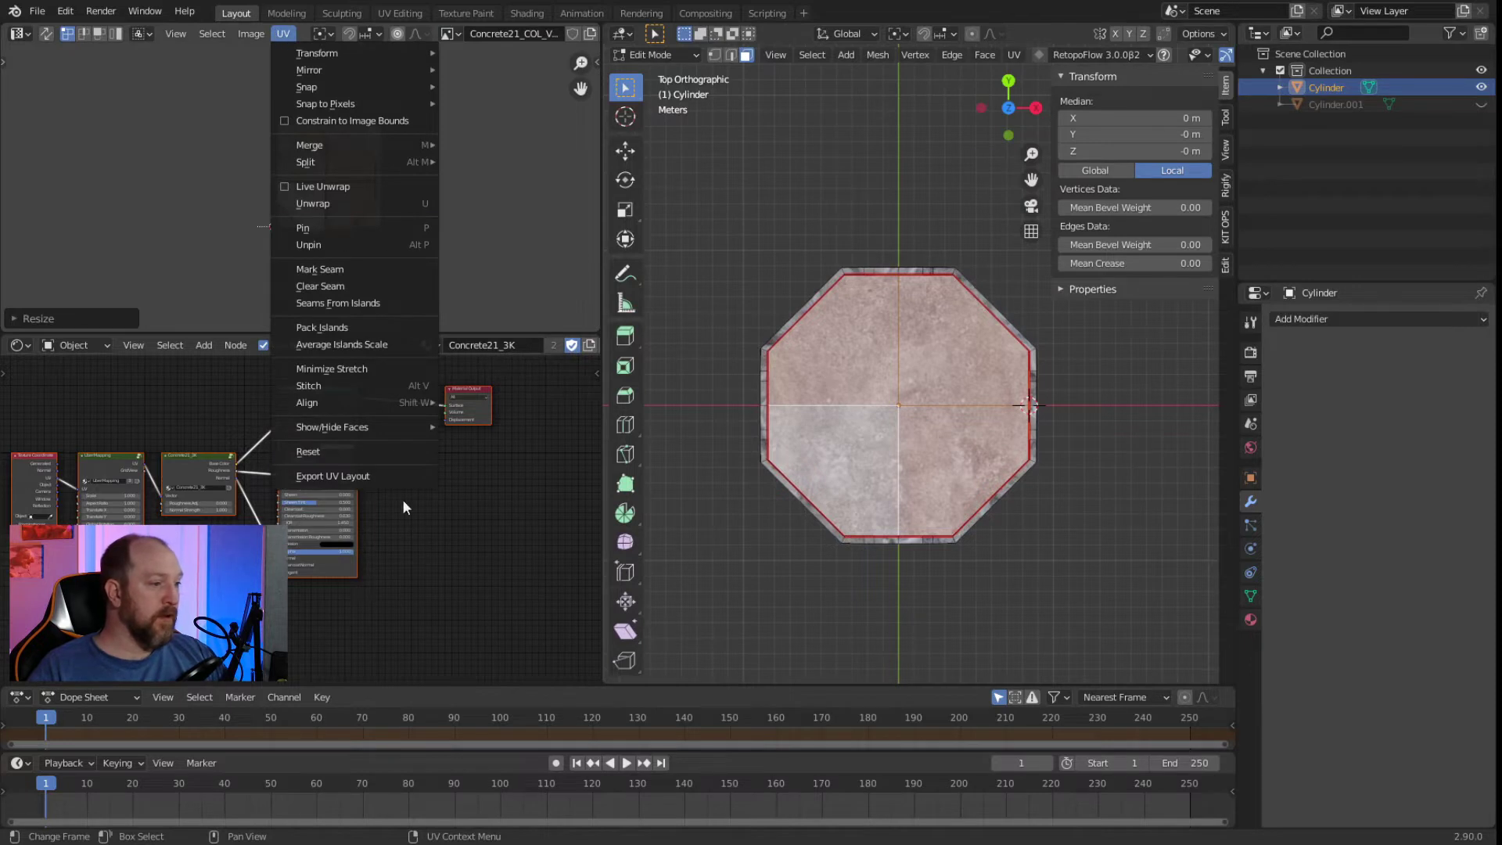
left_click(337, 329)
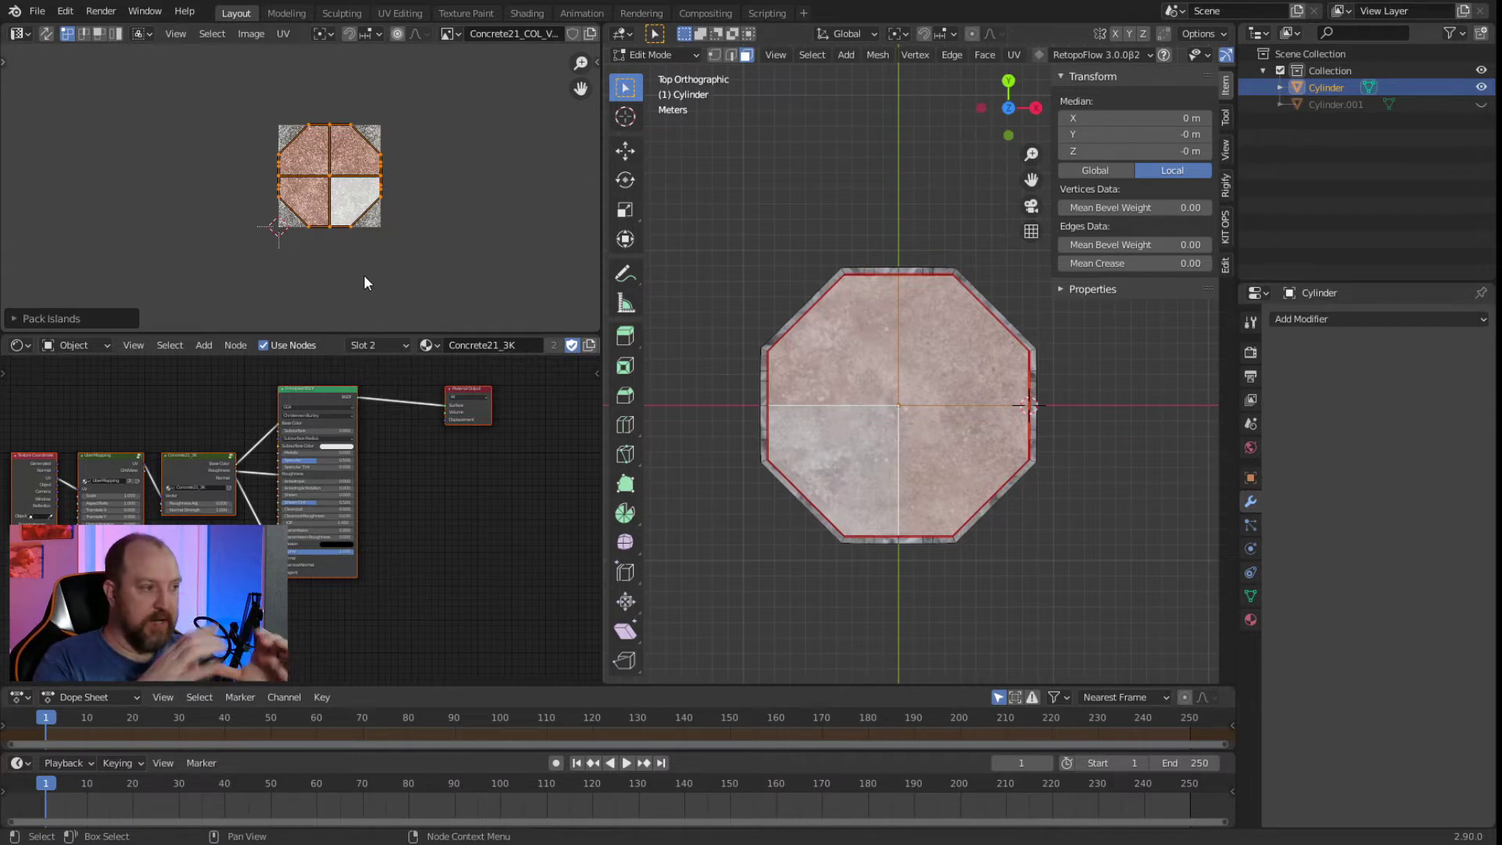
left_click(450, 257)
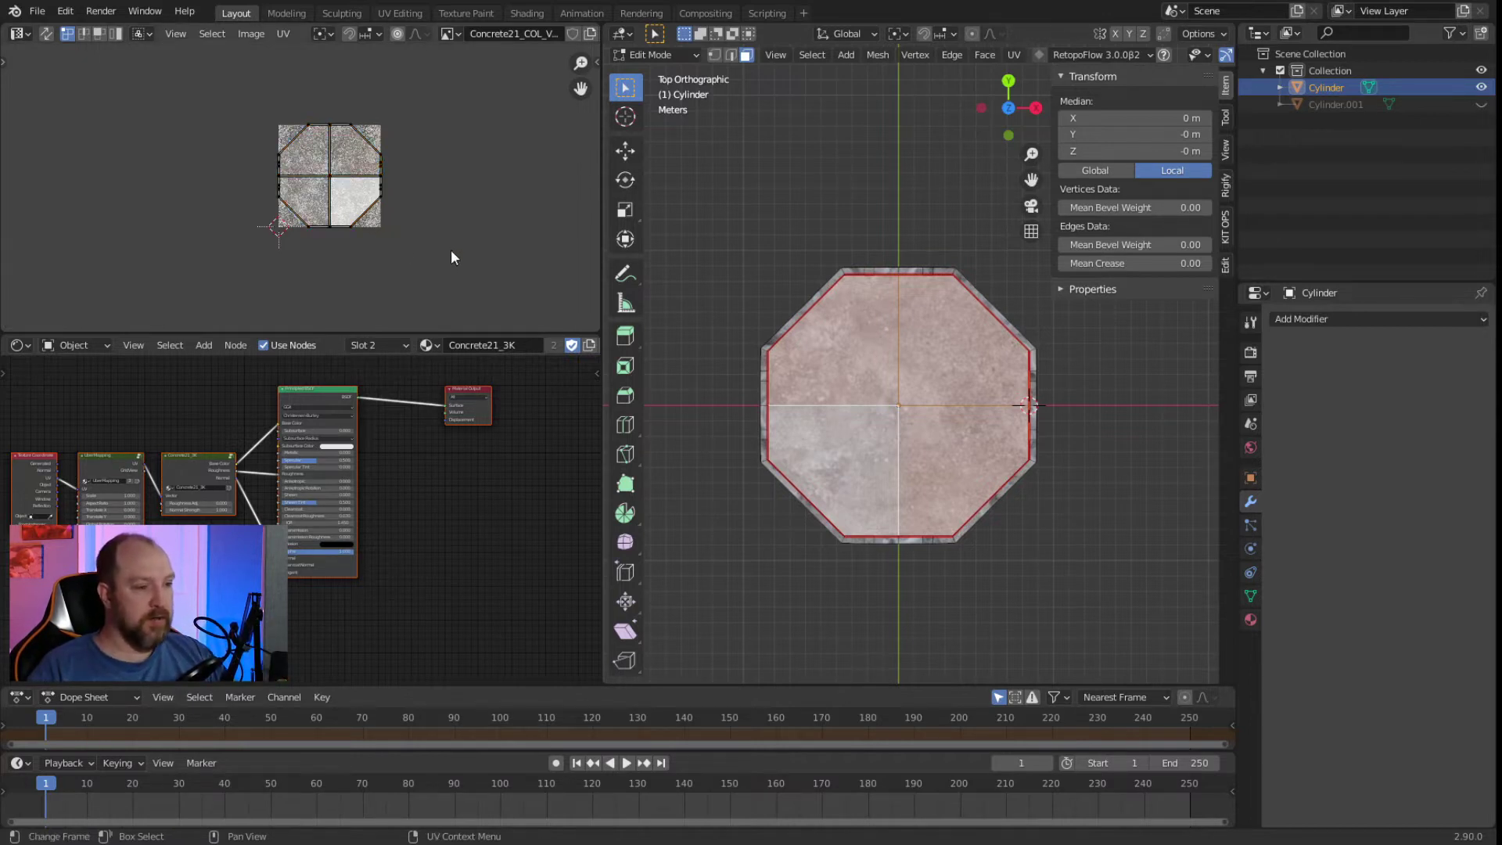
Scale all floor UVs up about 7× and return to Object Mode to view the floor.
middle_click_drag(737, 333, 846, 259)
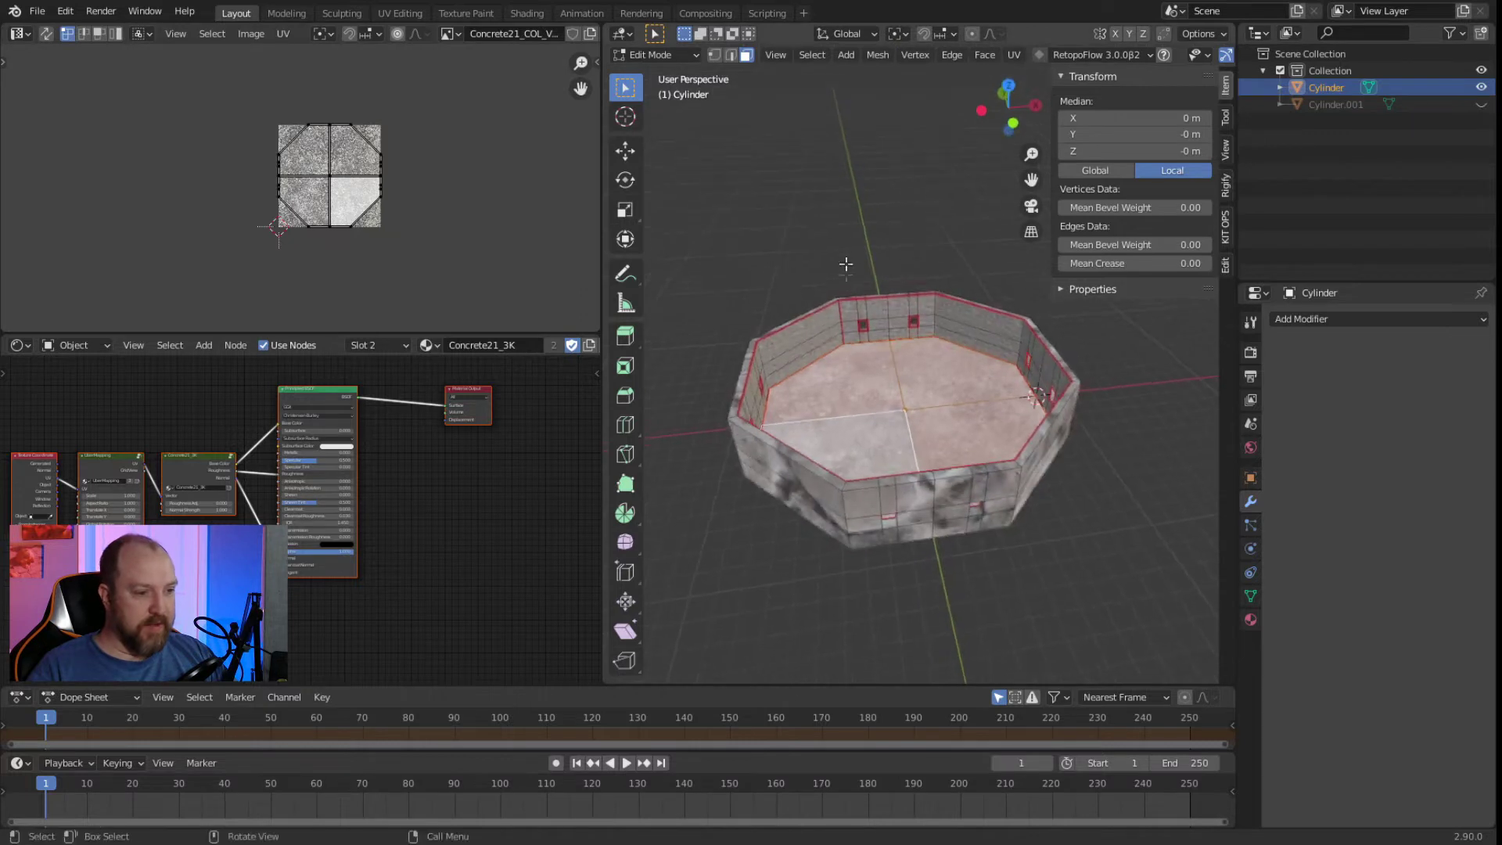
scroll(846, 259, "up", 5)
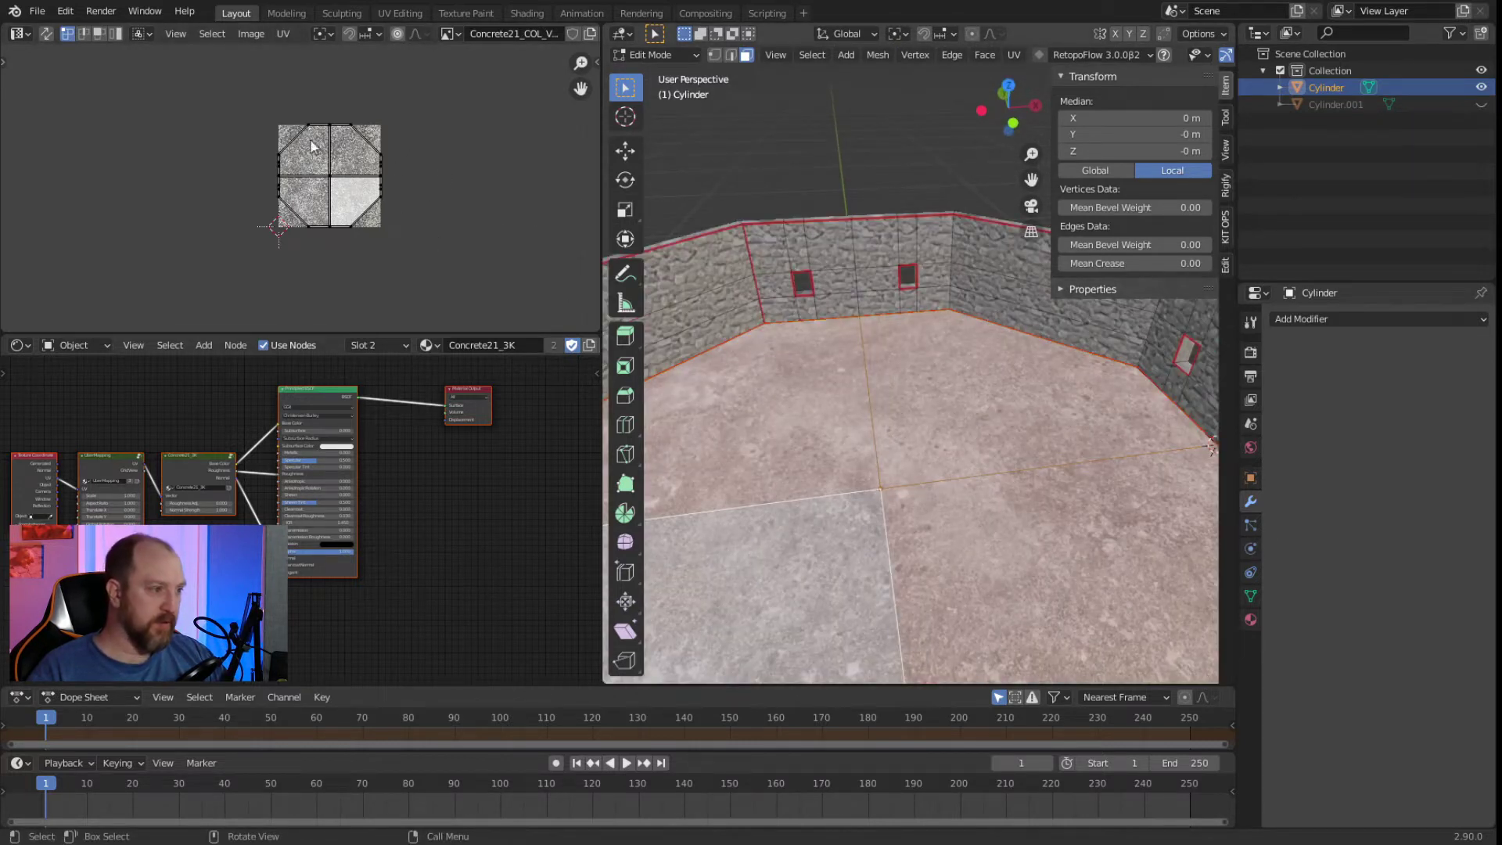
key("a")
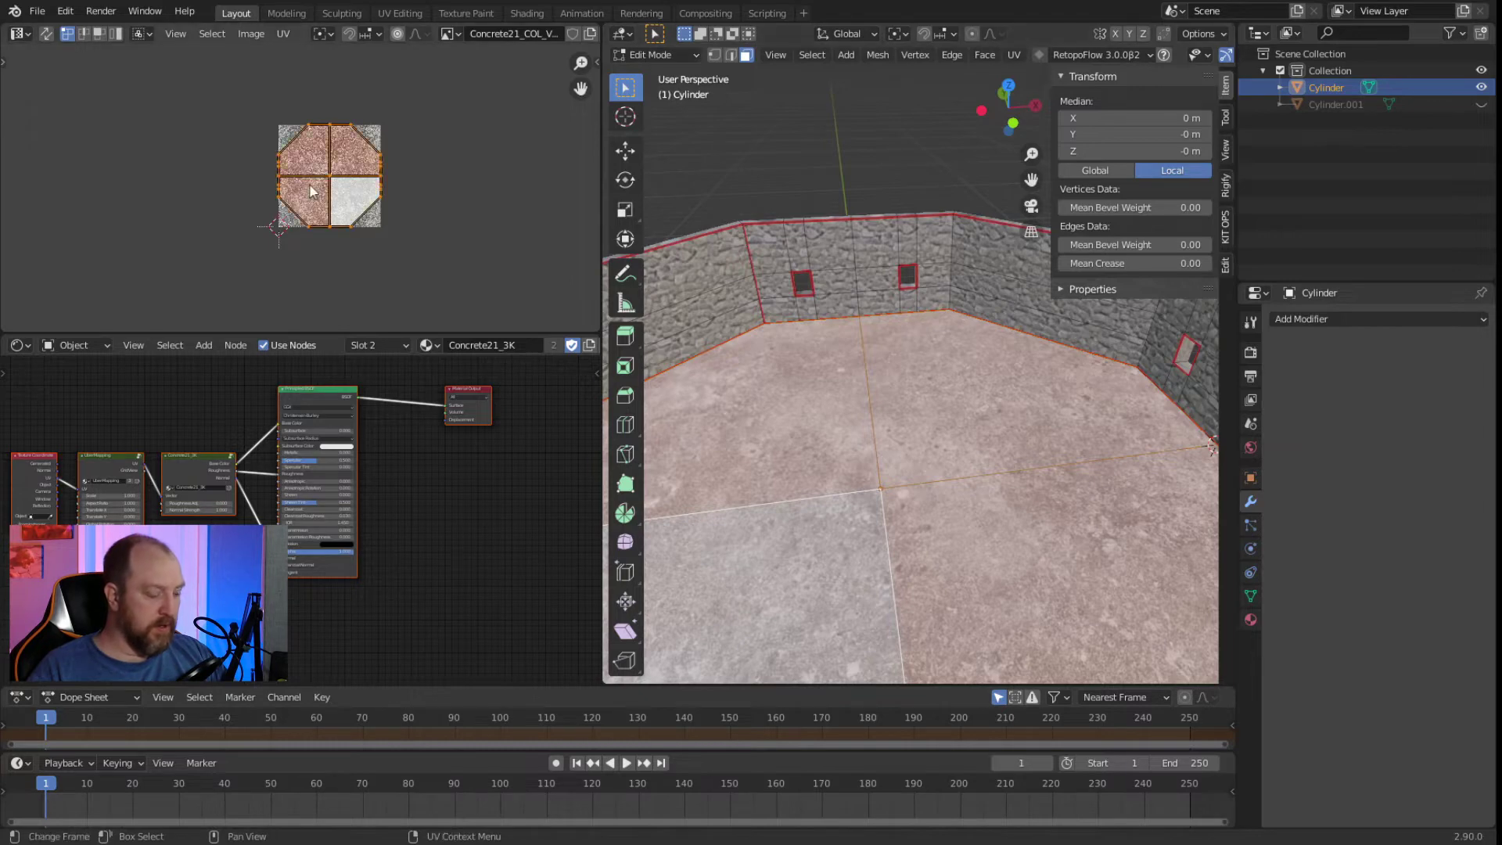
key("s")
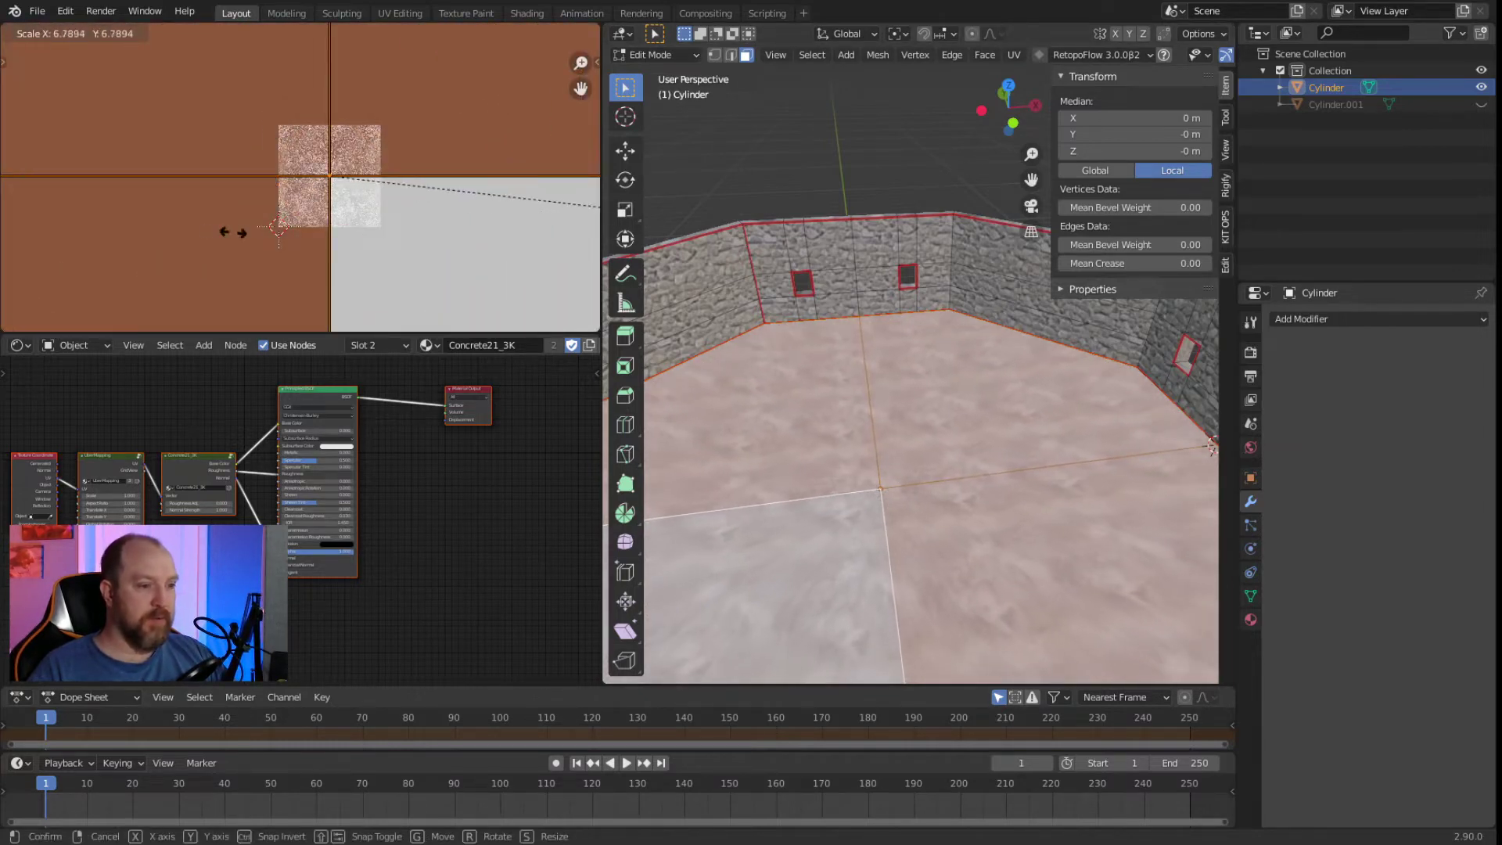
left_click(248, 247)
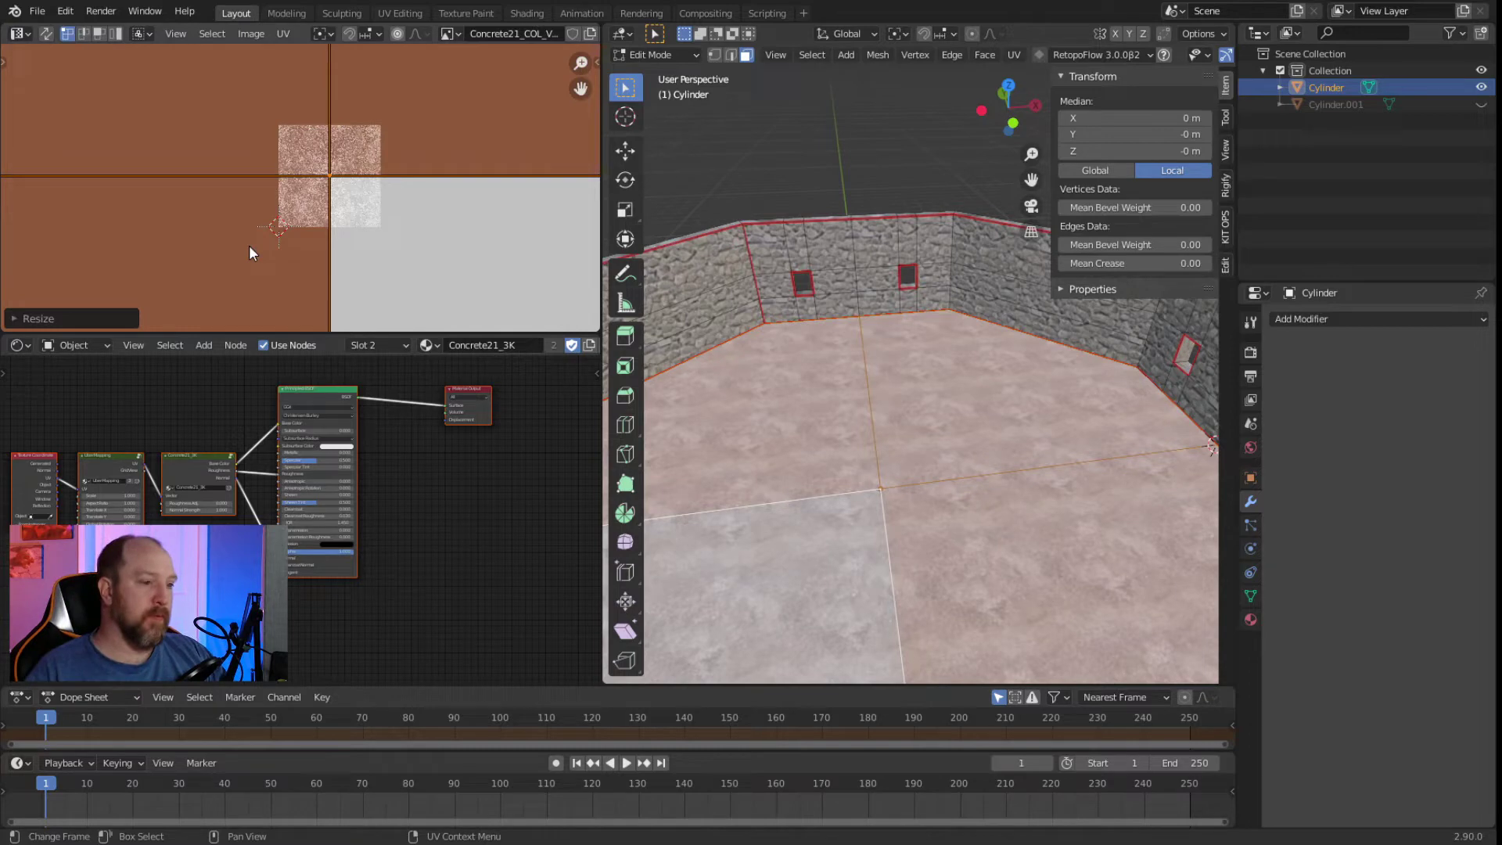
key("Tab")
scroll(891, 391, "up", 4)
middle_click_drag(901, 496, 885, 538)
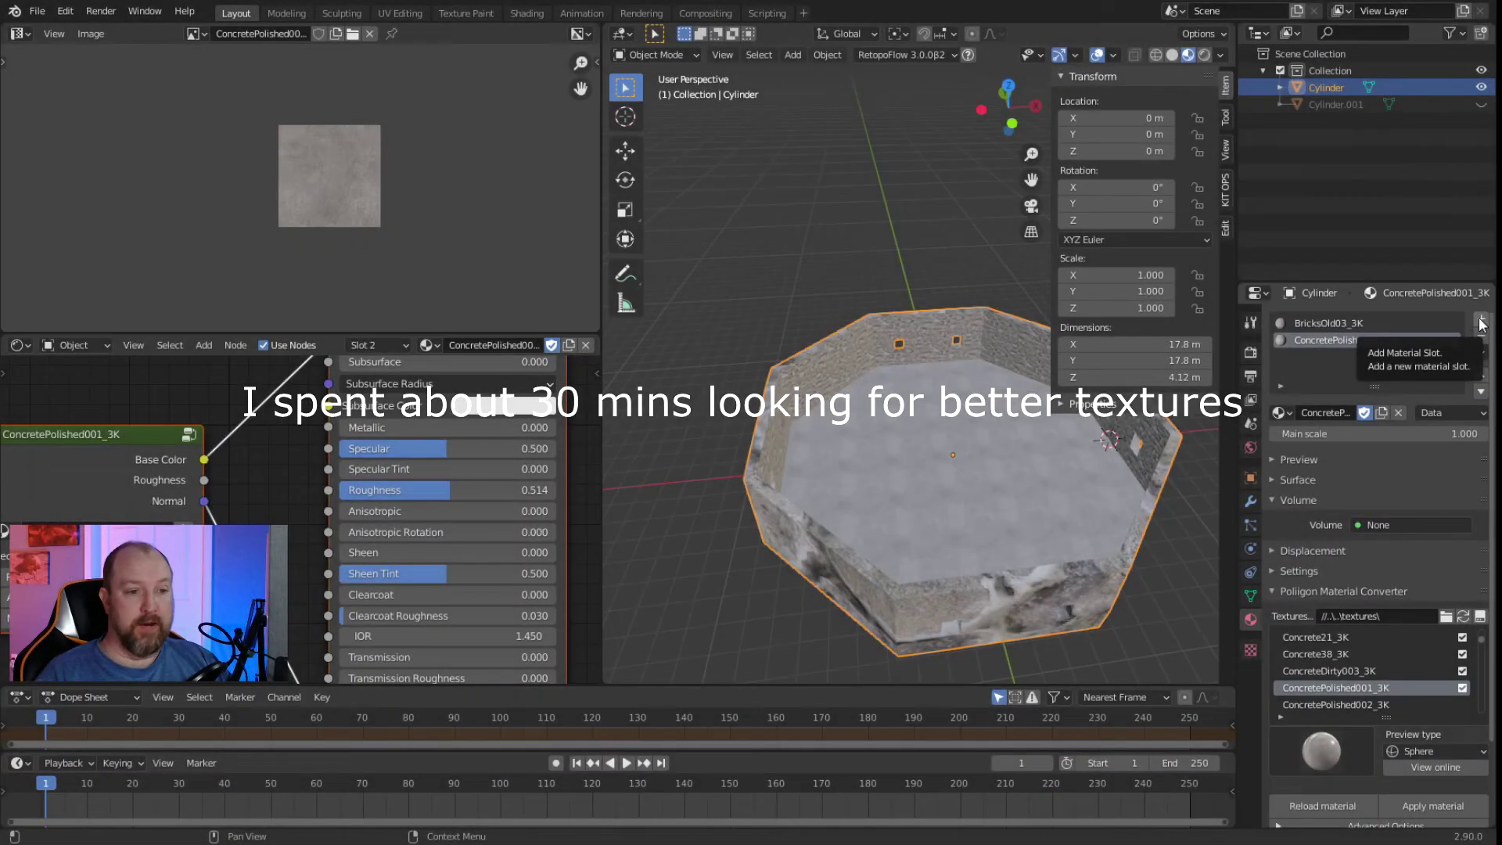
Add a third material slot with a new material named NonSeen.
left_click(1311, 357)
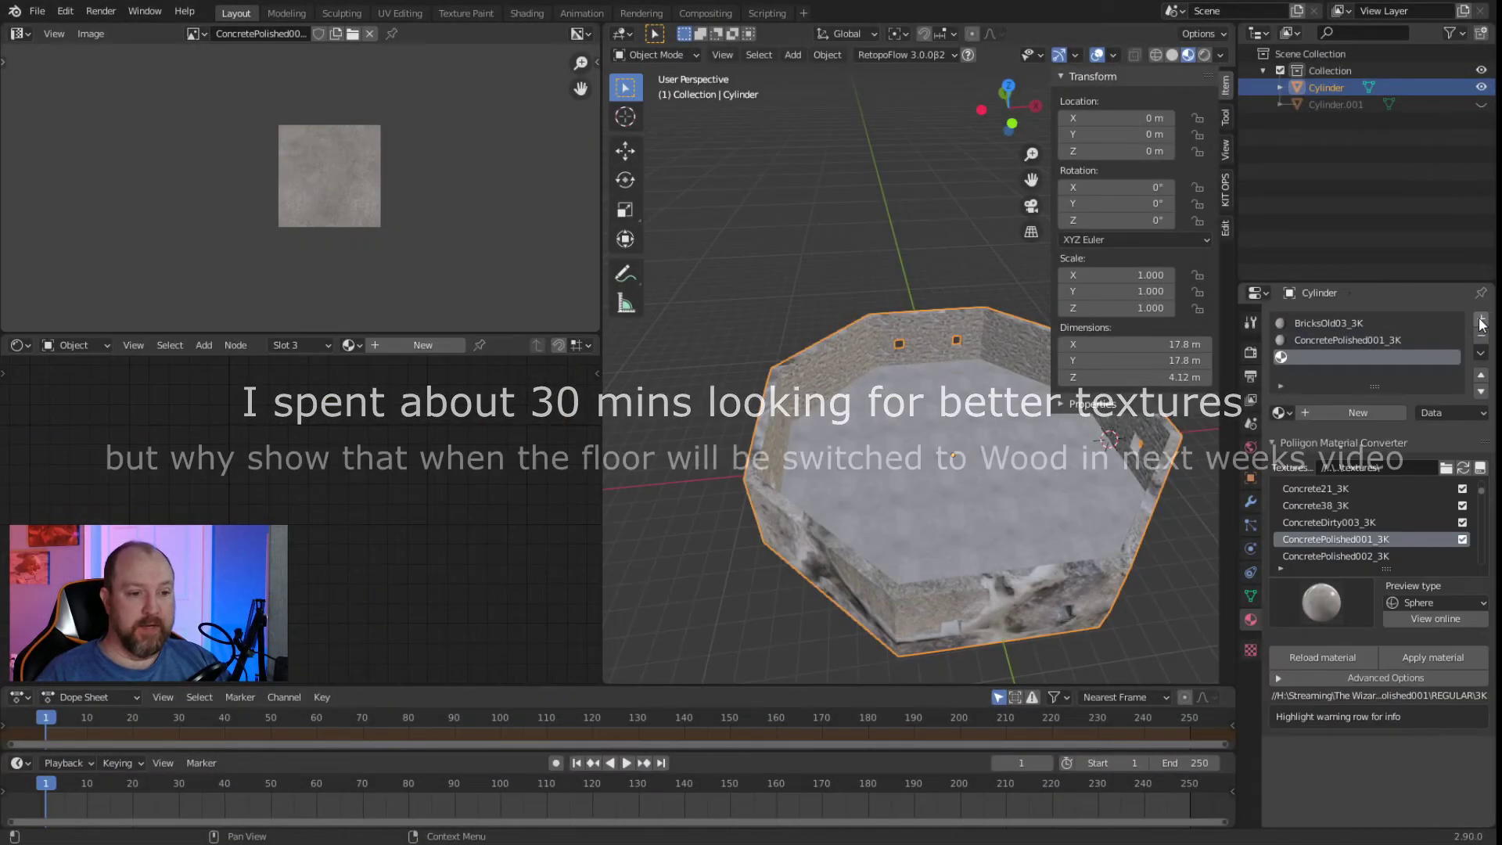
left_click(1291, 413)
left_click(1292, 405)
left_click(1326, 411)
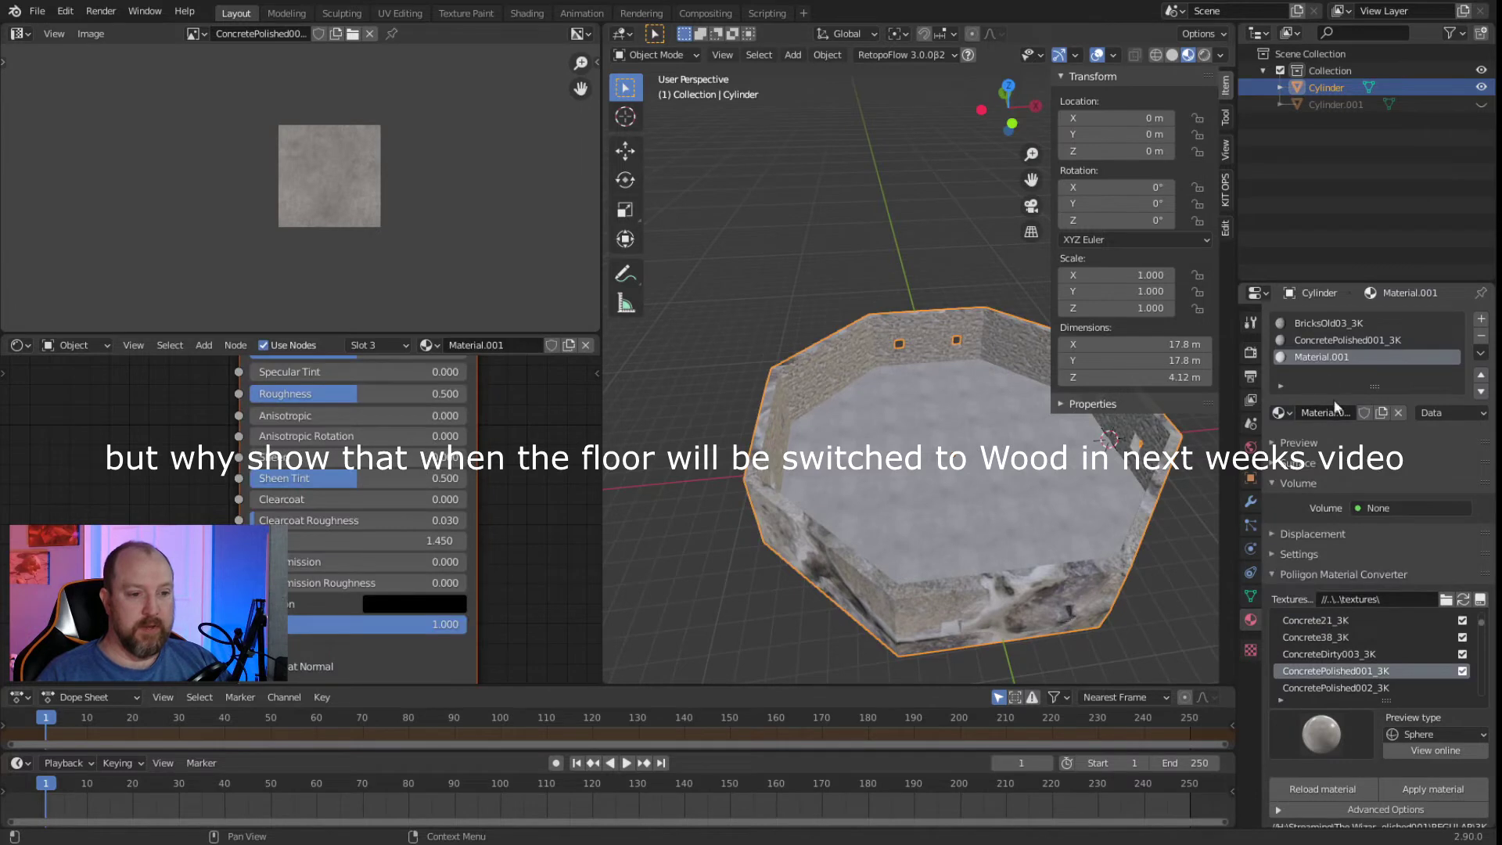
double_click(1325, 412)
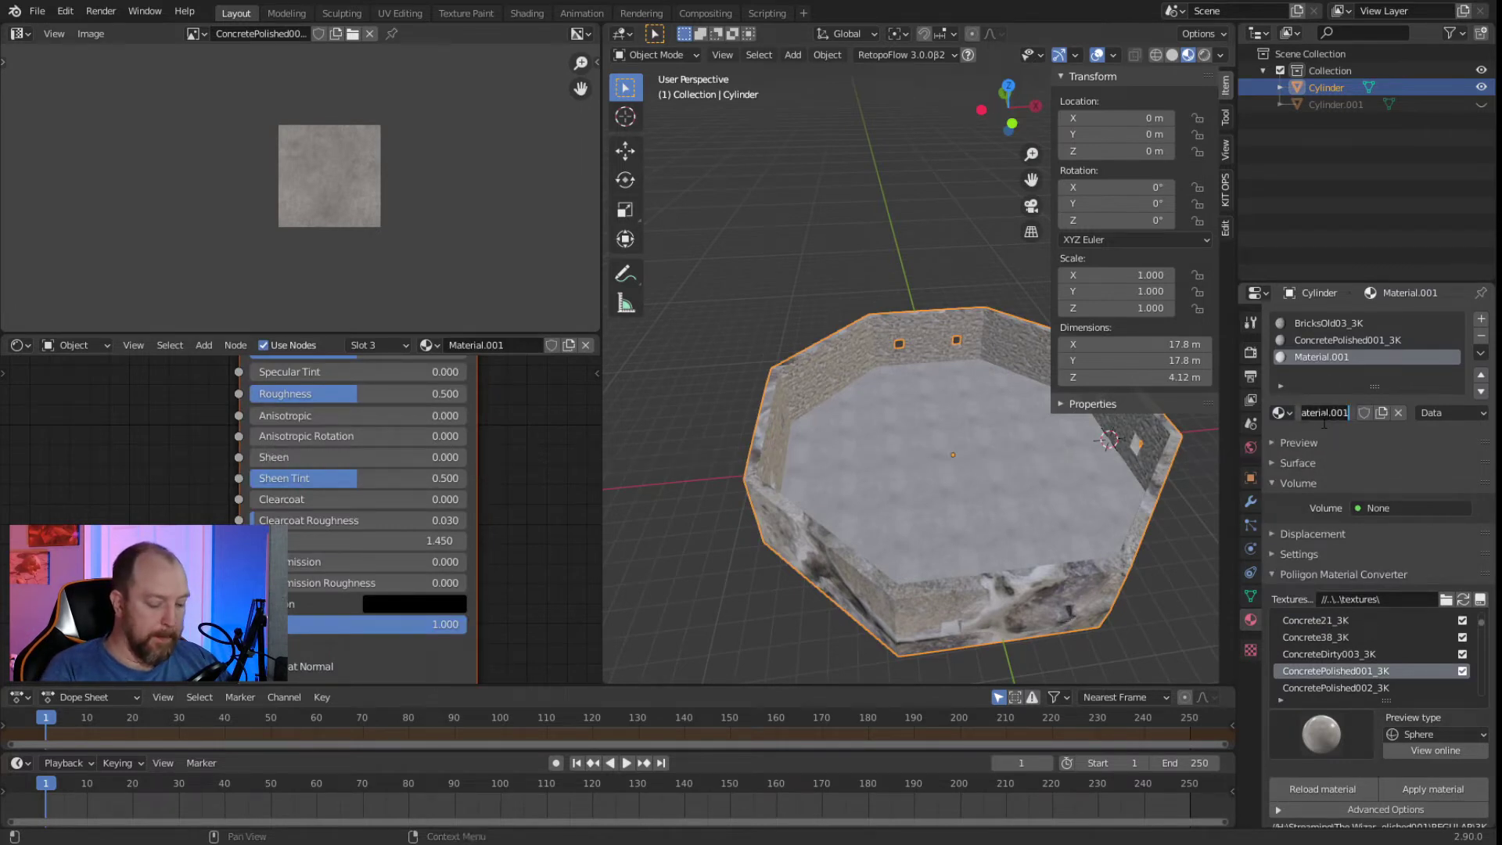
type("NonSeen")
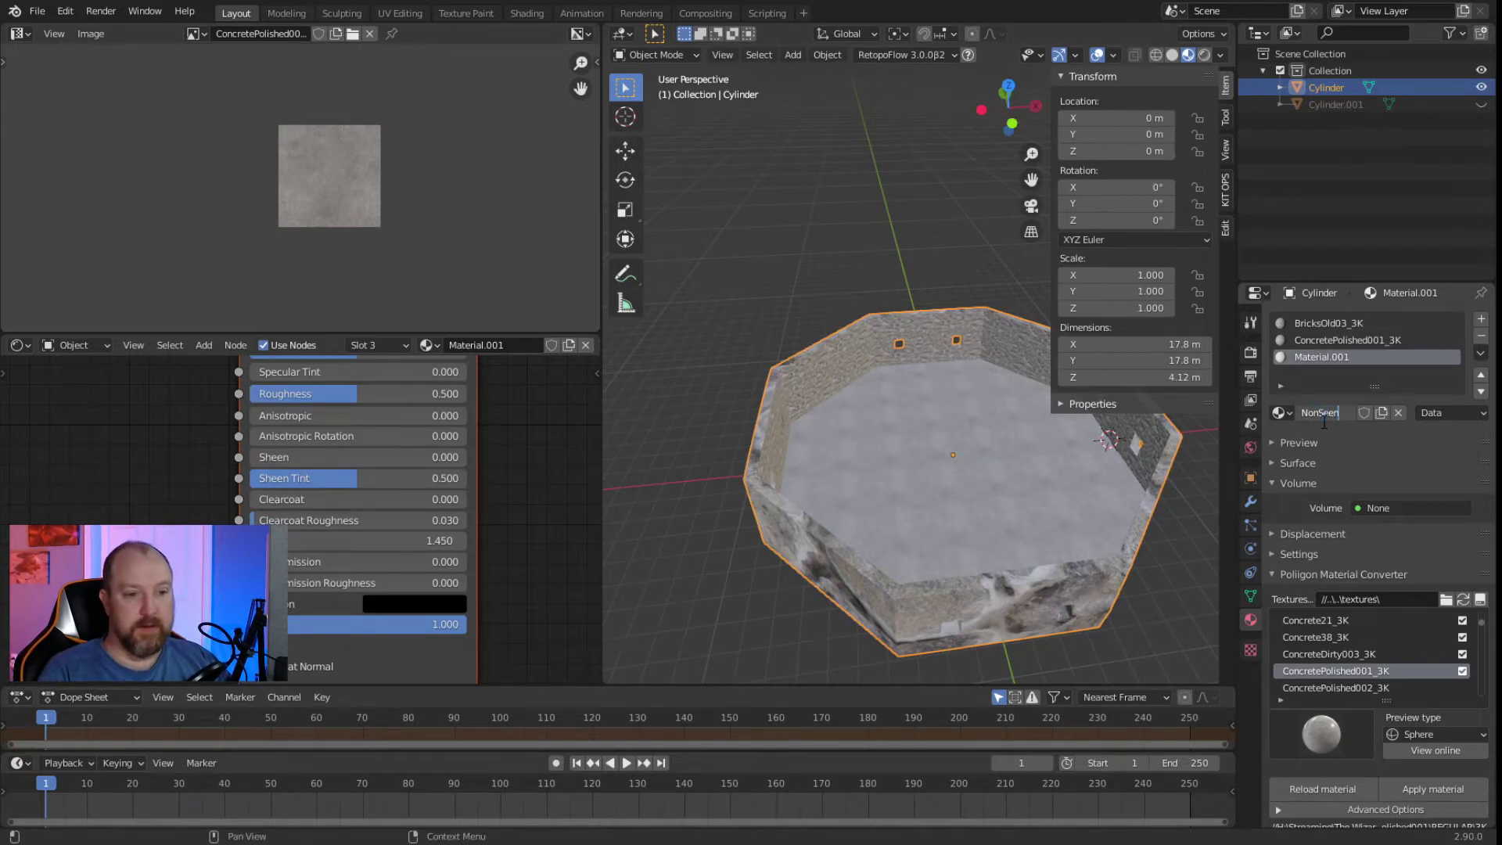
key("Return")
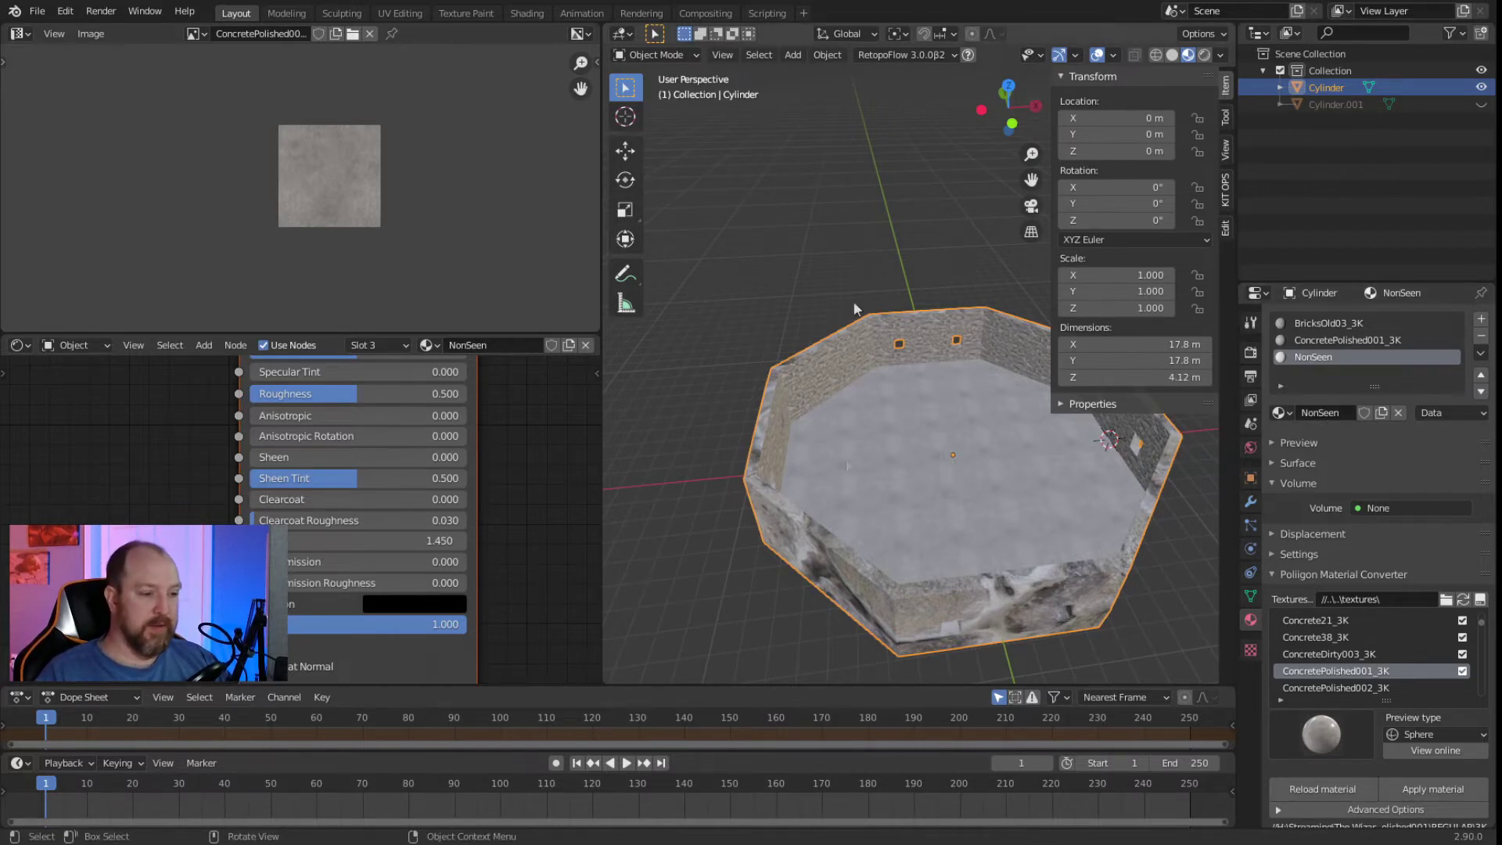
In Edit Mode, select the whole mesh and deselect the linked inner wall faces.
middle_click_drag(968, 551, 909, 513)
key("Tab")
key("a")
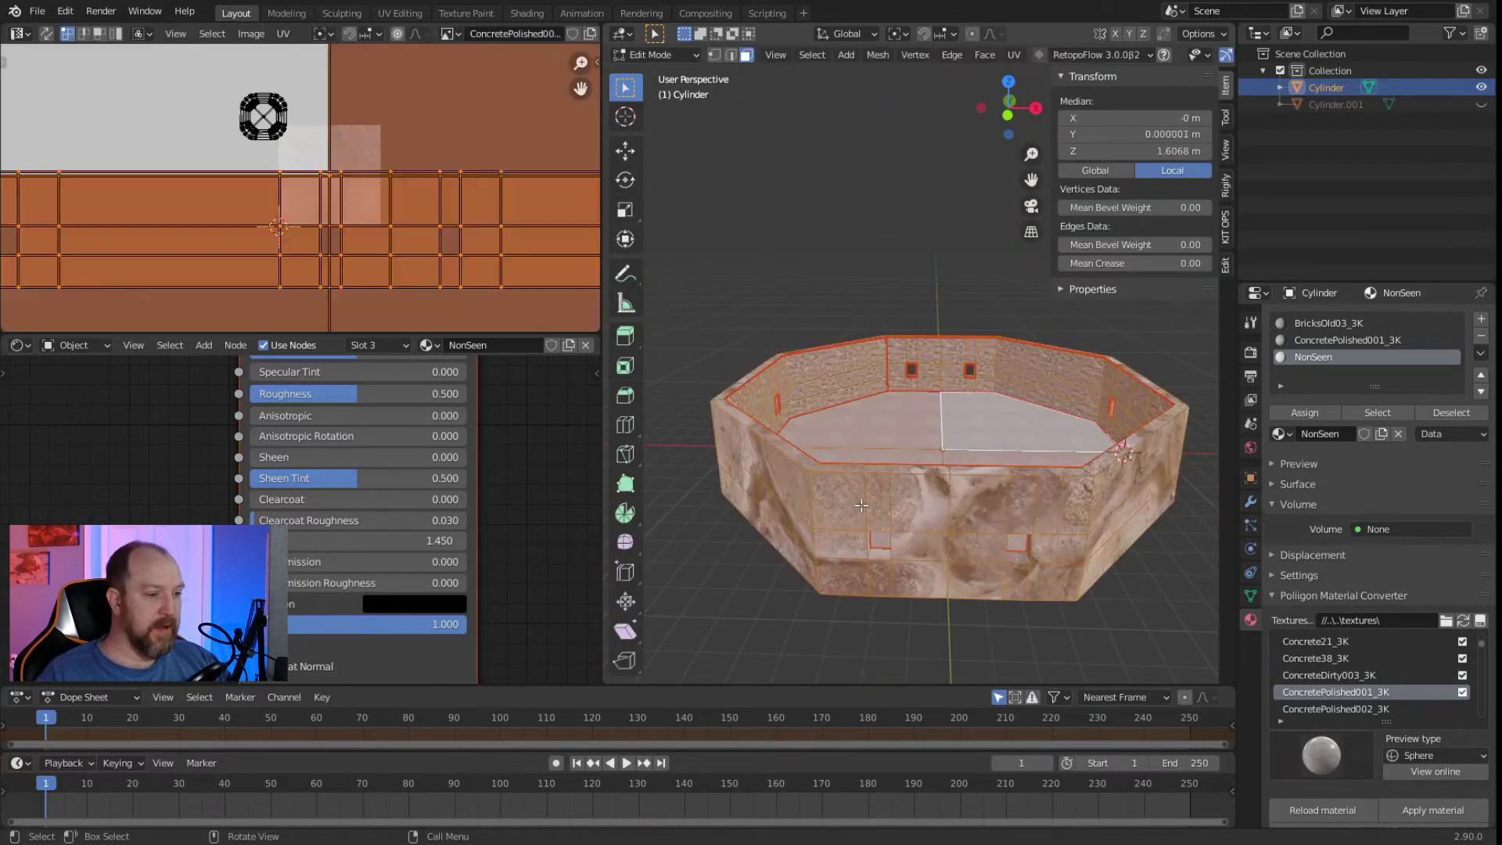
middle_click_drag(862, 506, 767, 411)
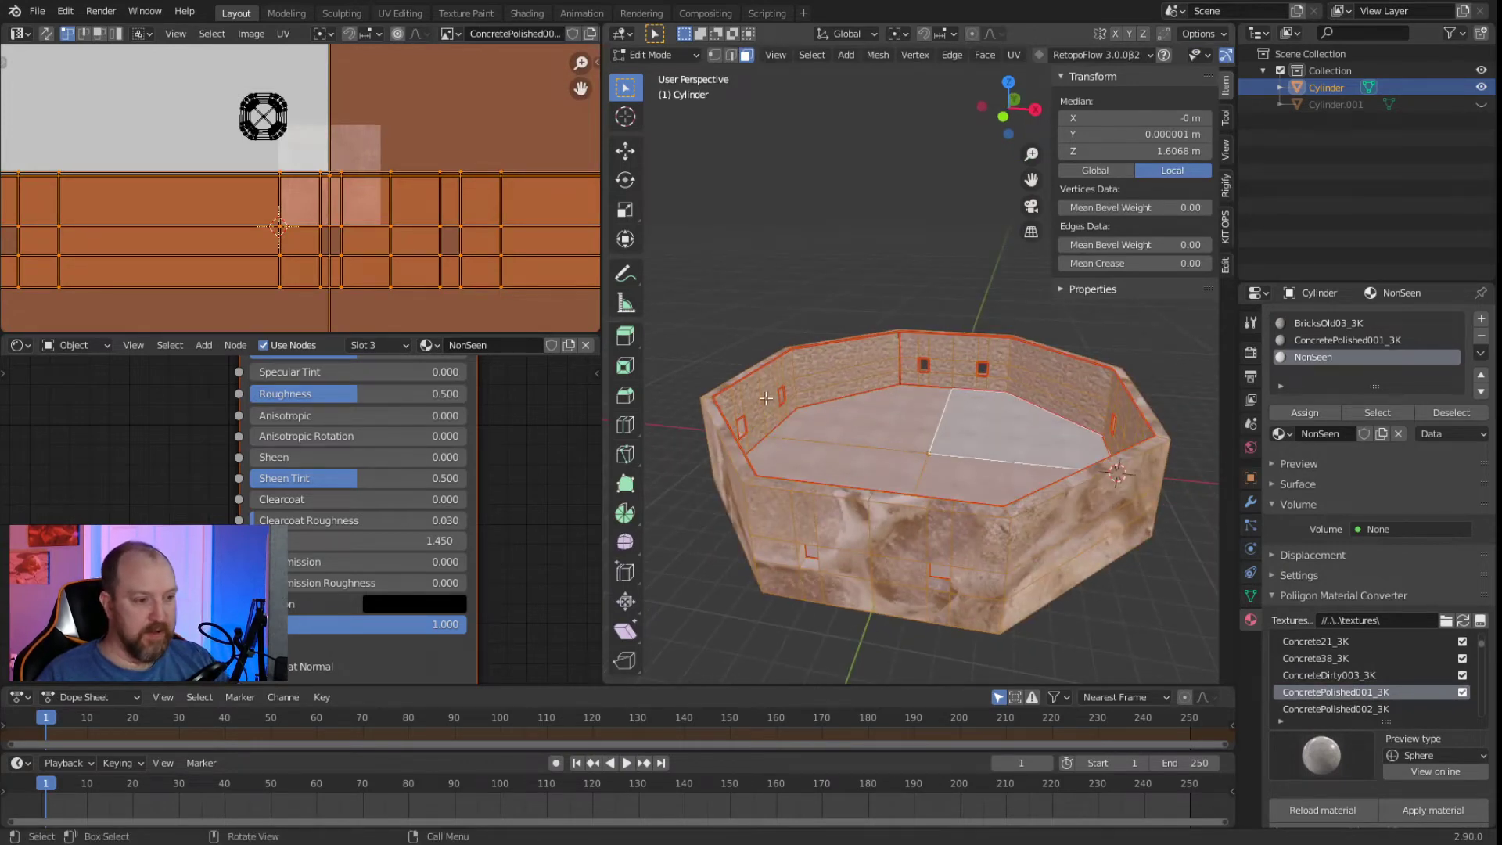
key("shift+l")
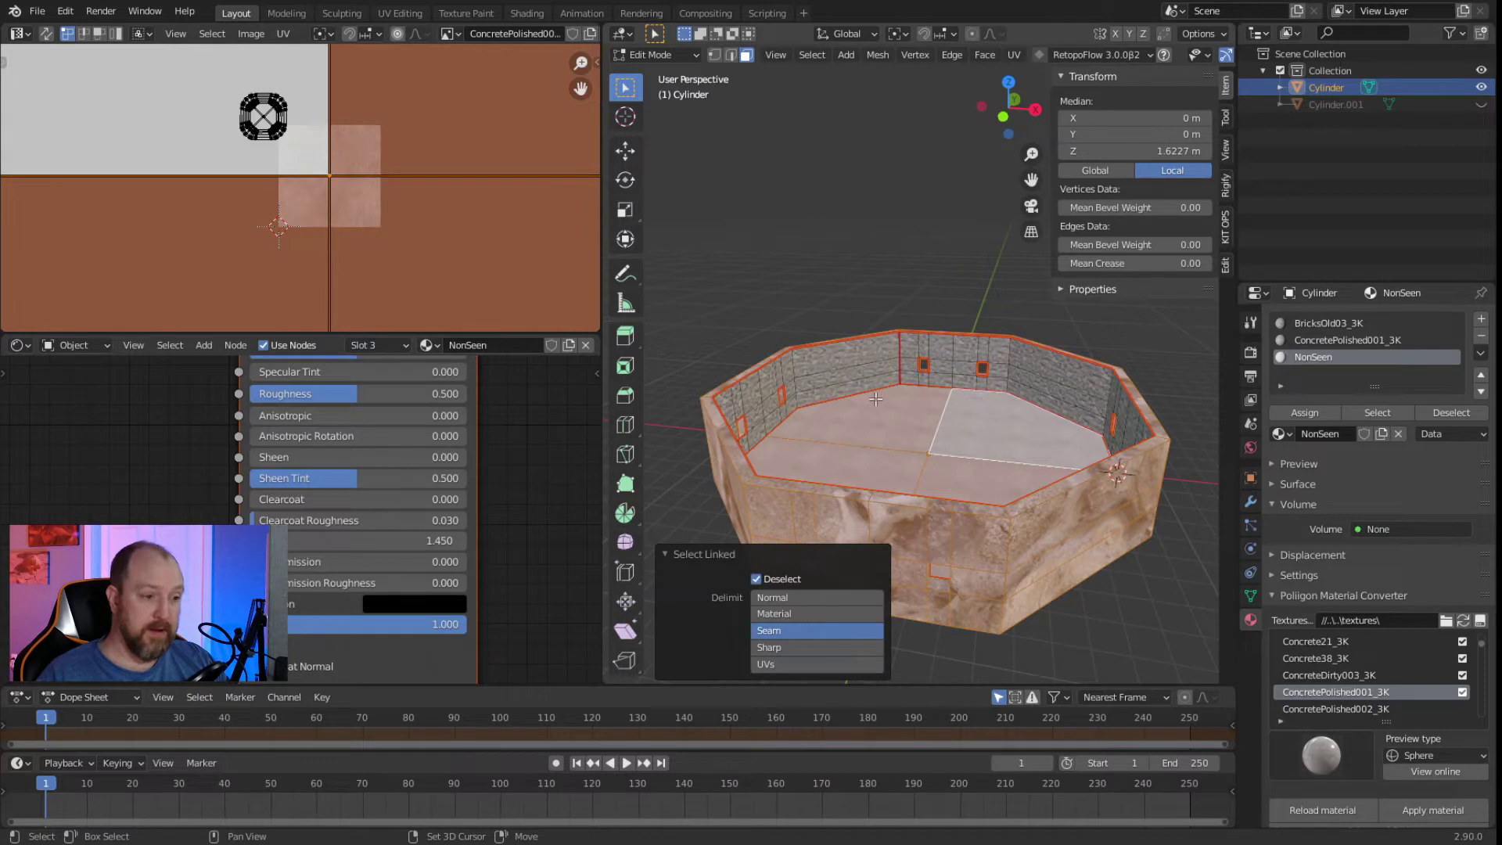
Deselect the linked floor faces and assign NonSeen to the remaining outer faces.
key("shift+l")
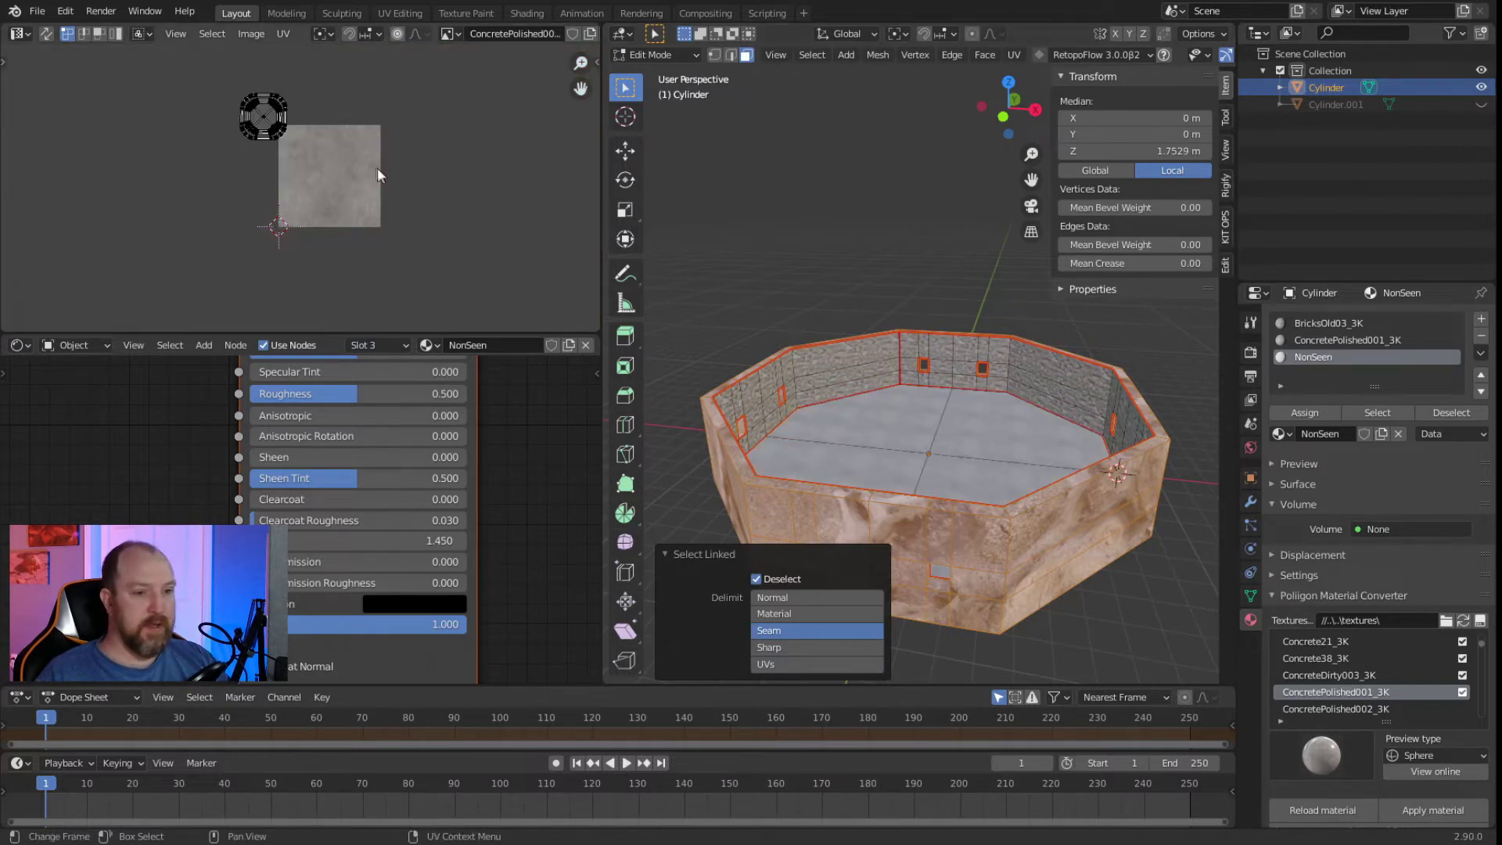
left_click(1307, 415)
key("Tab")
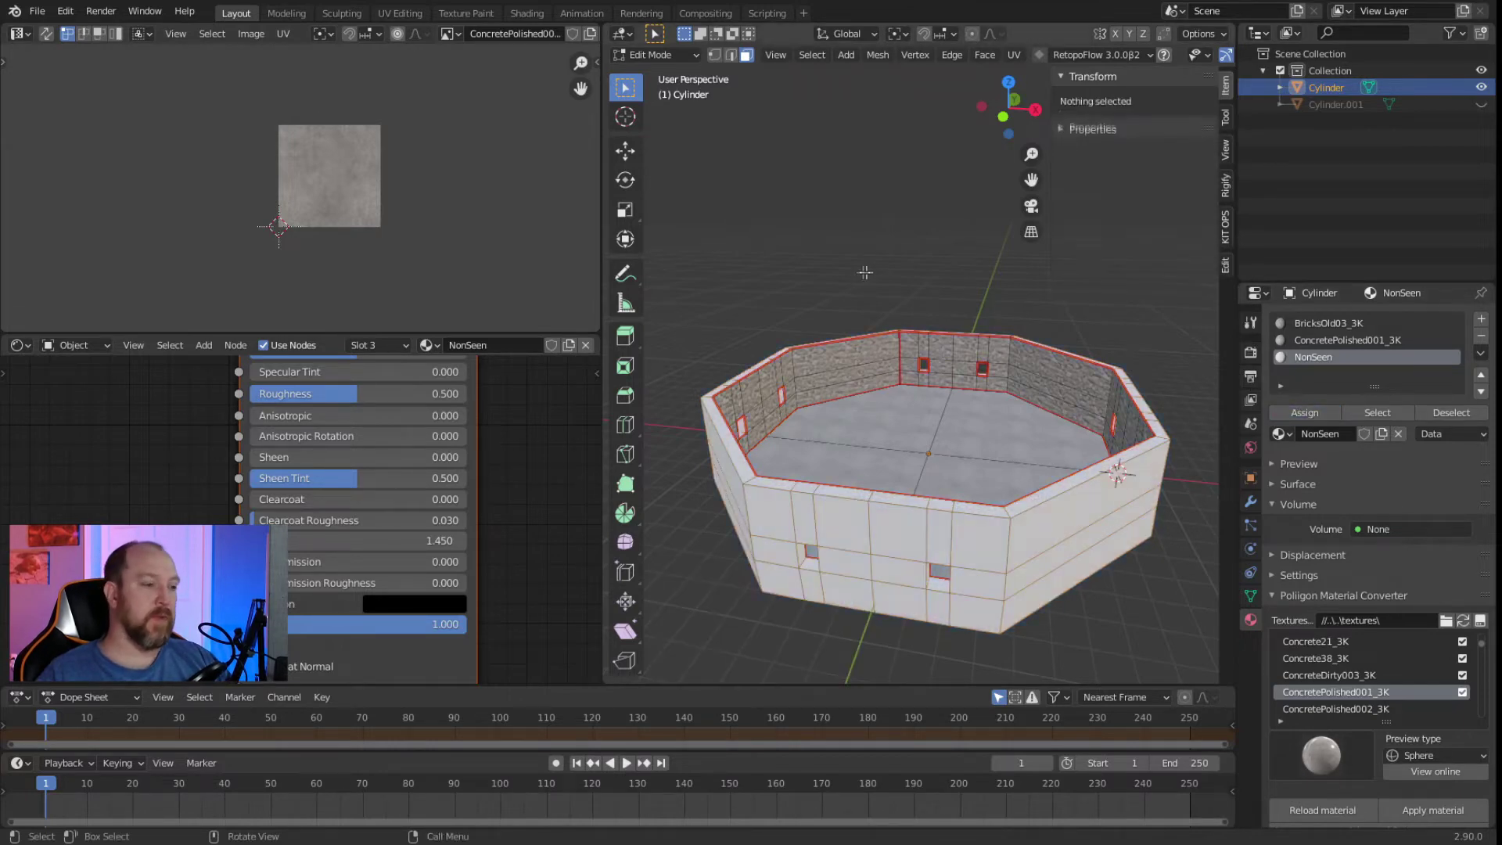
Orbit around the enclosure, including its underside, to check the NonSeen outer faces.
middle_click_drag(899, 405, 808, 349)
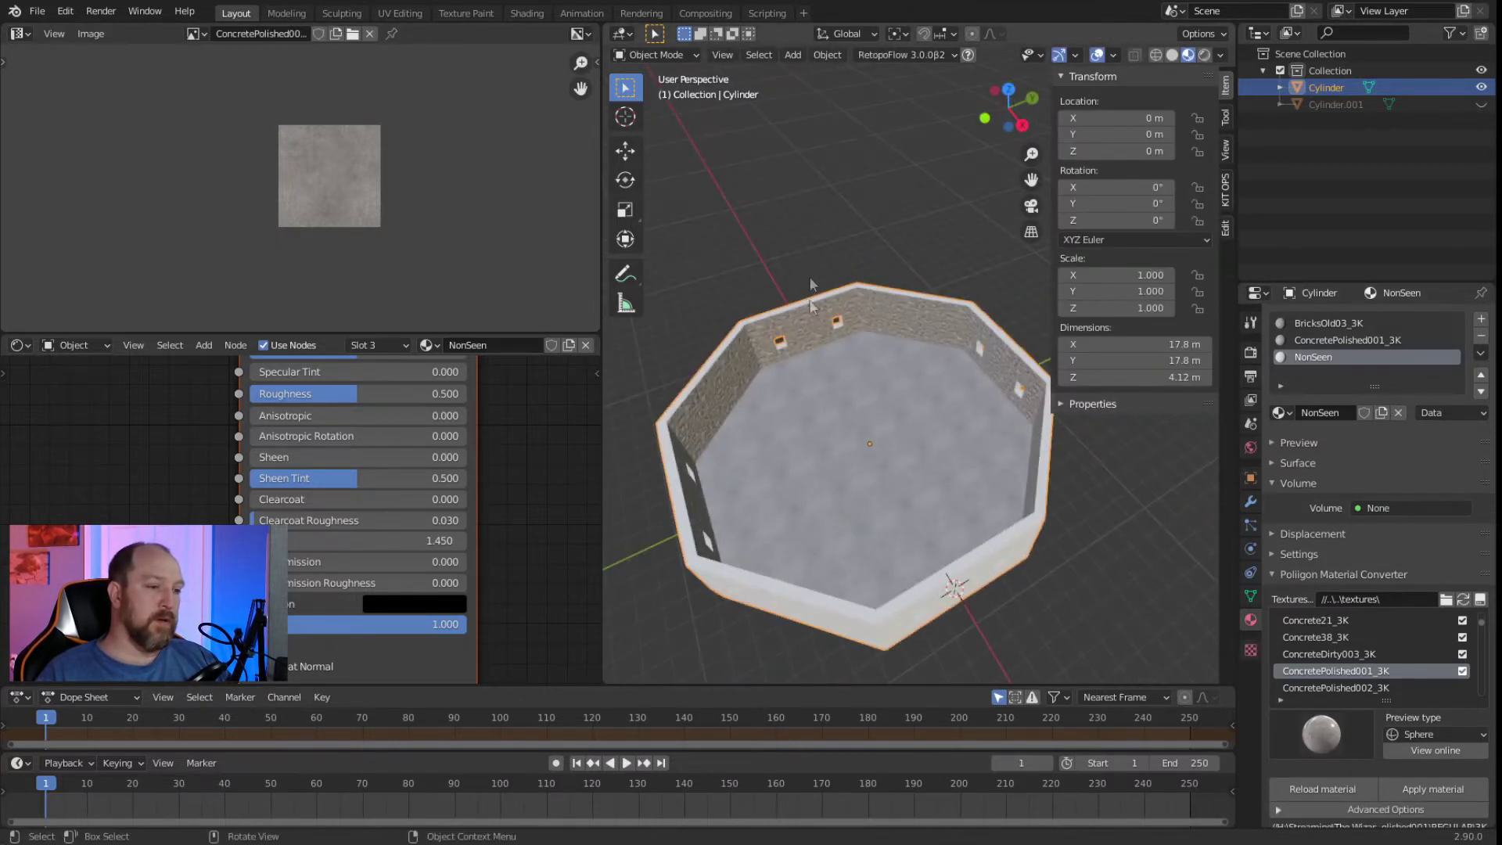
left_click(777, 291)
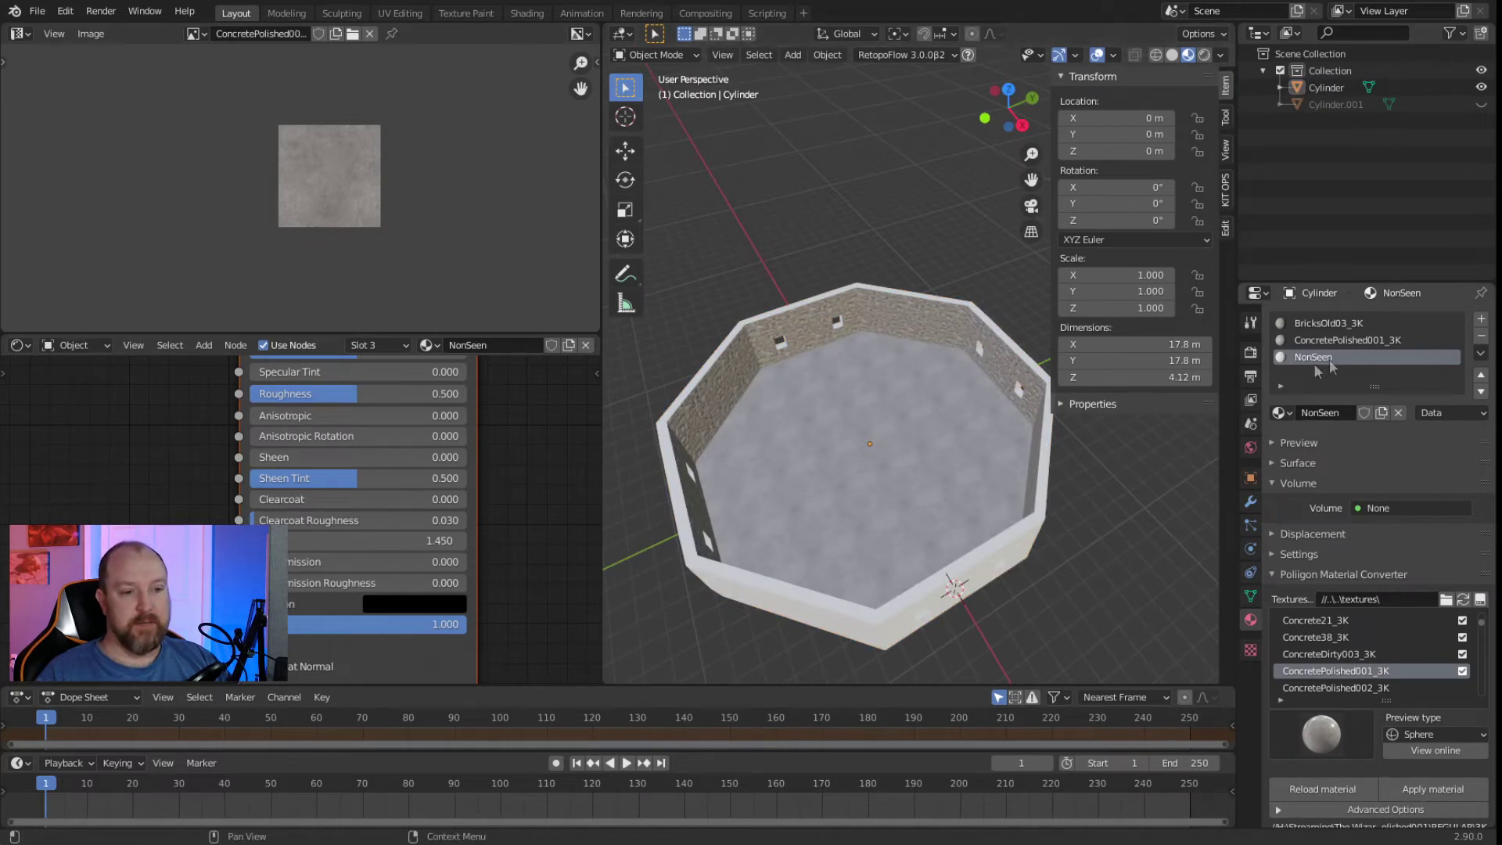
middle_click_drag(895, 569, 1044, 390)
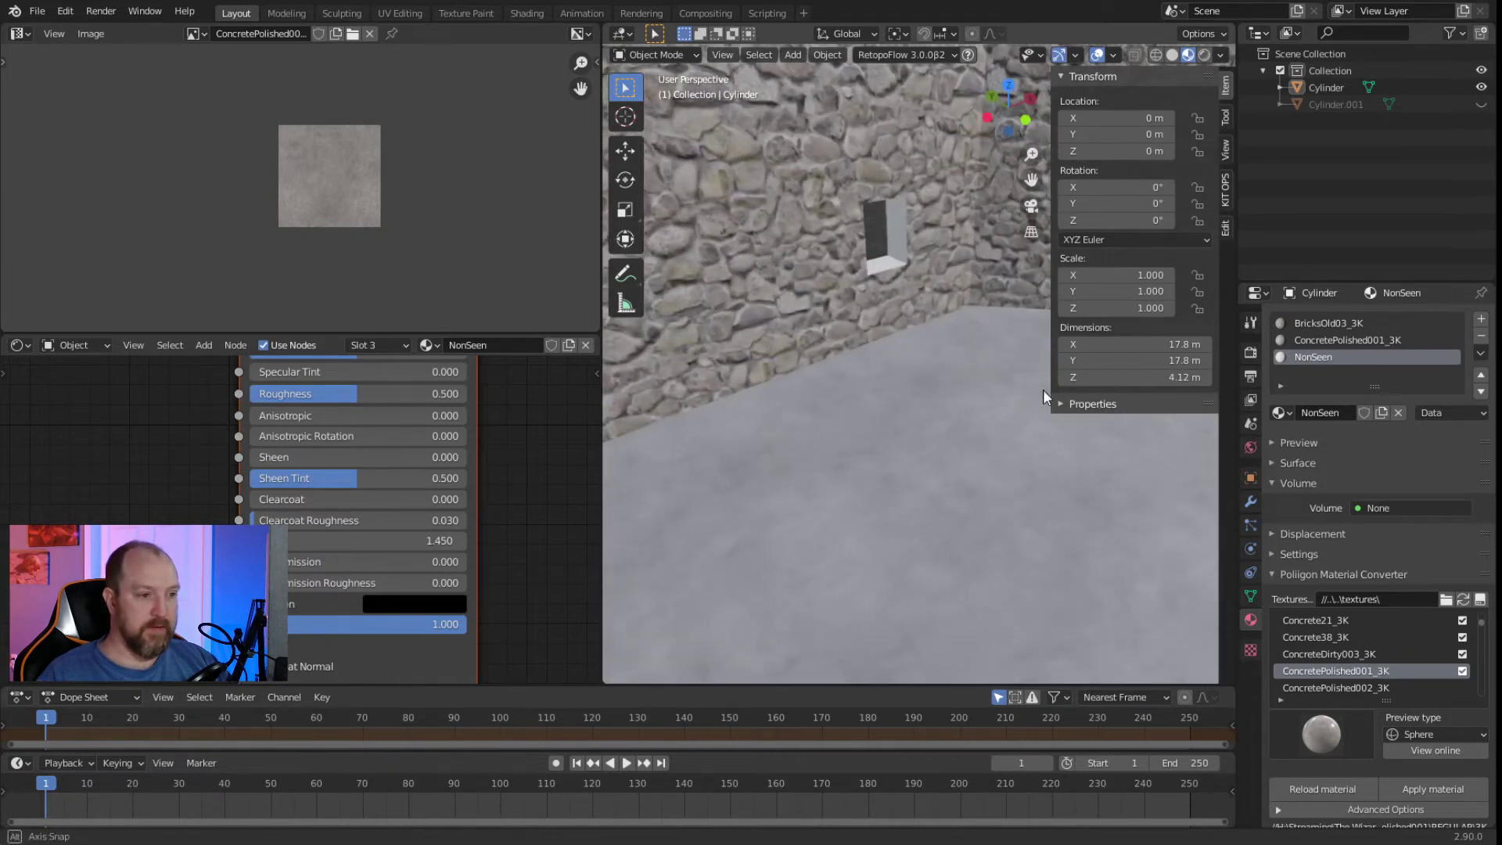
left_click(898, 244)
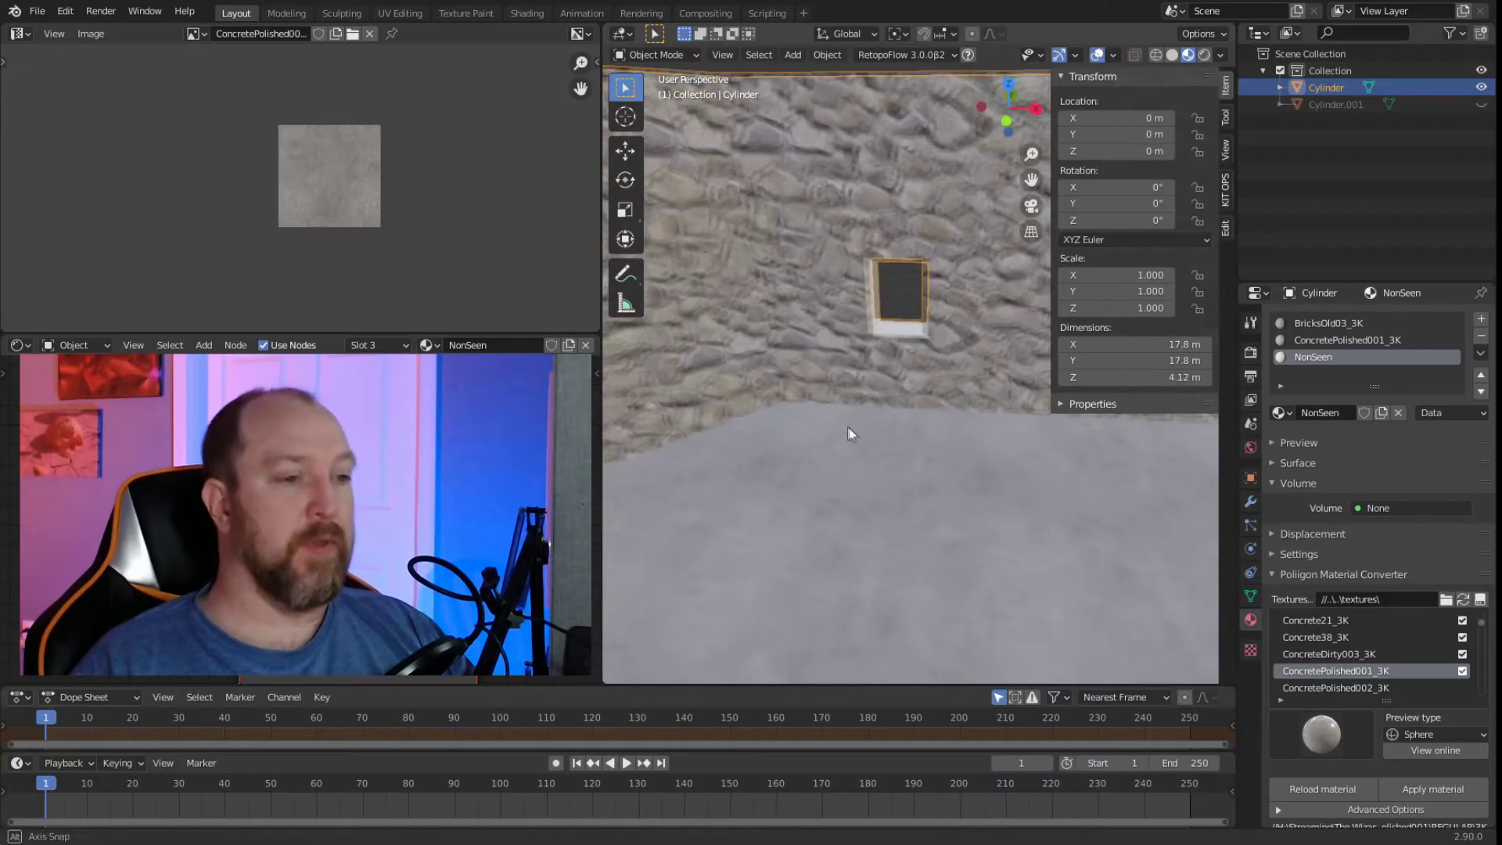
middle_click_drag(847, 426, 892, 466)
scroll(891, 466, "down", 6)
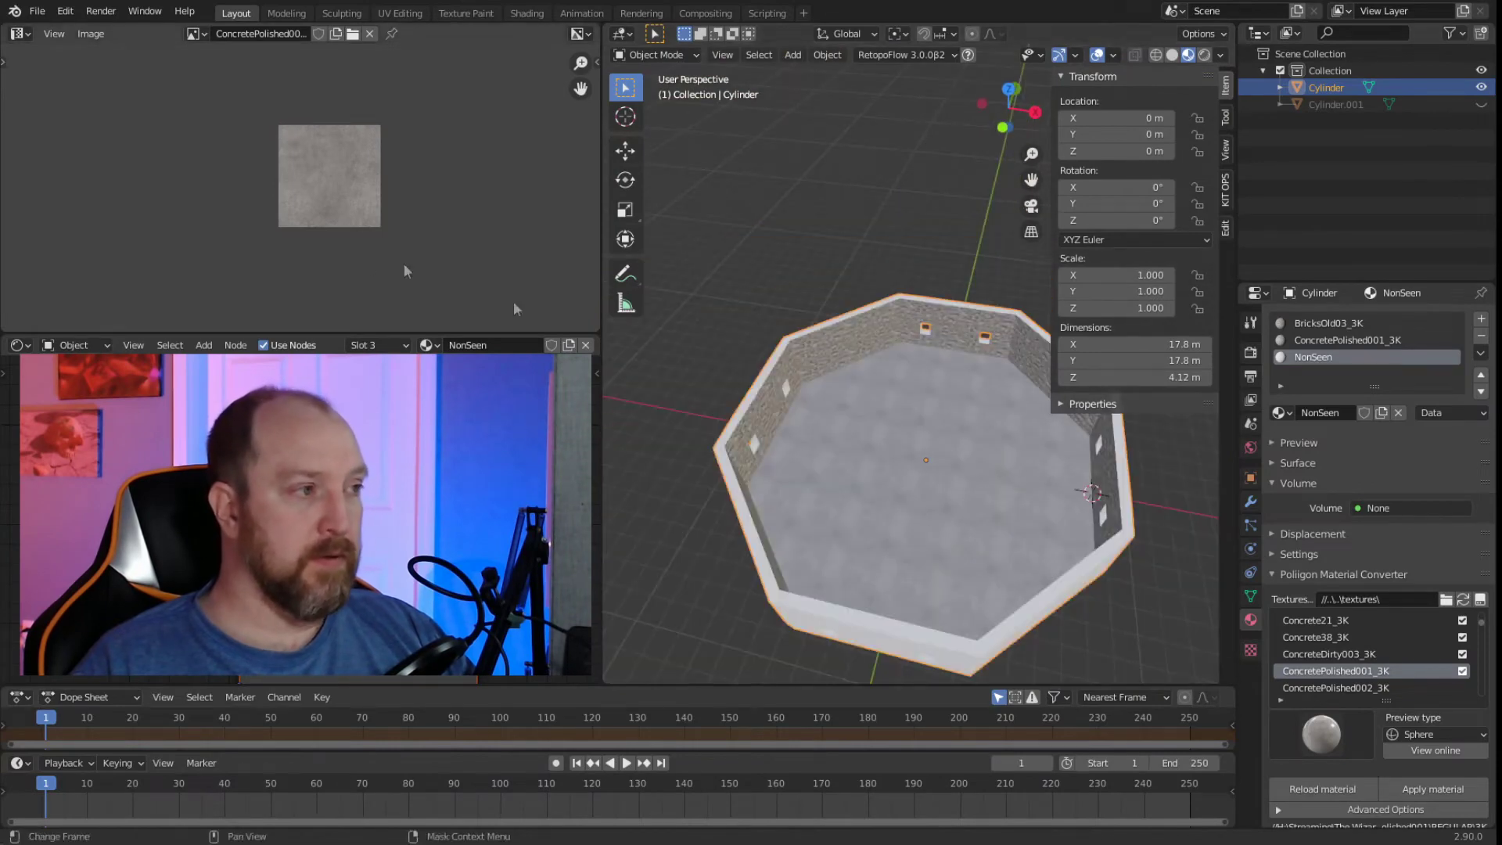
left_click(39, 11)
left_click(66, 127)
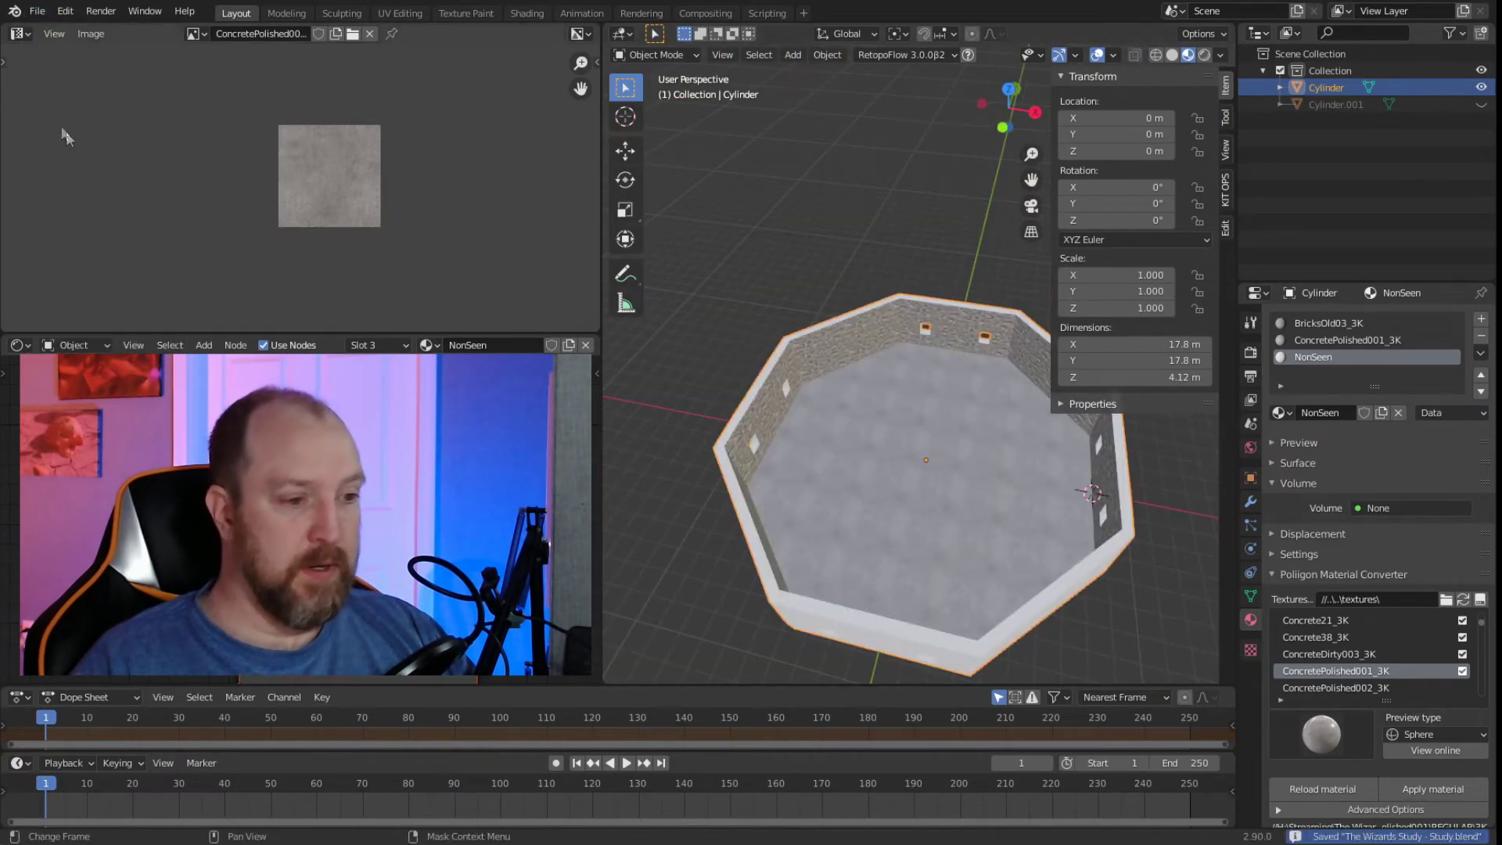
middle_click_drag(872, 460, 885, 406)
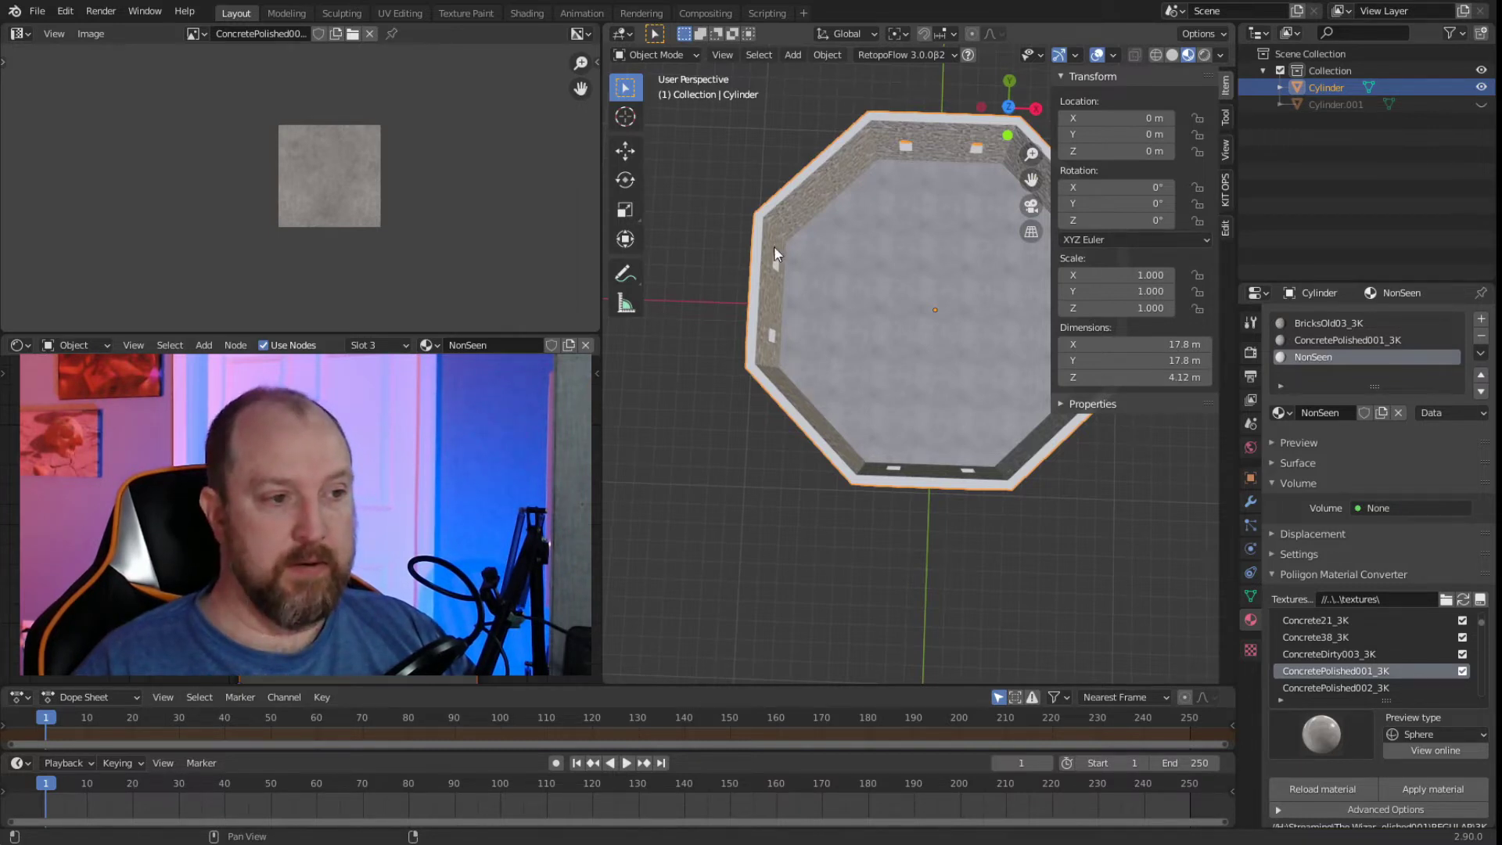
middle_click_drag(800, 259, 813, 181)
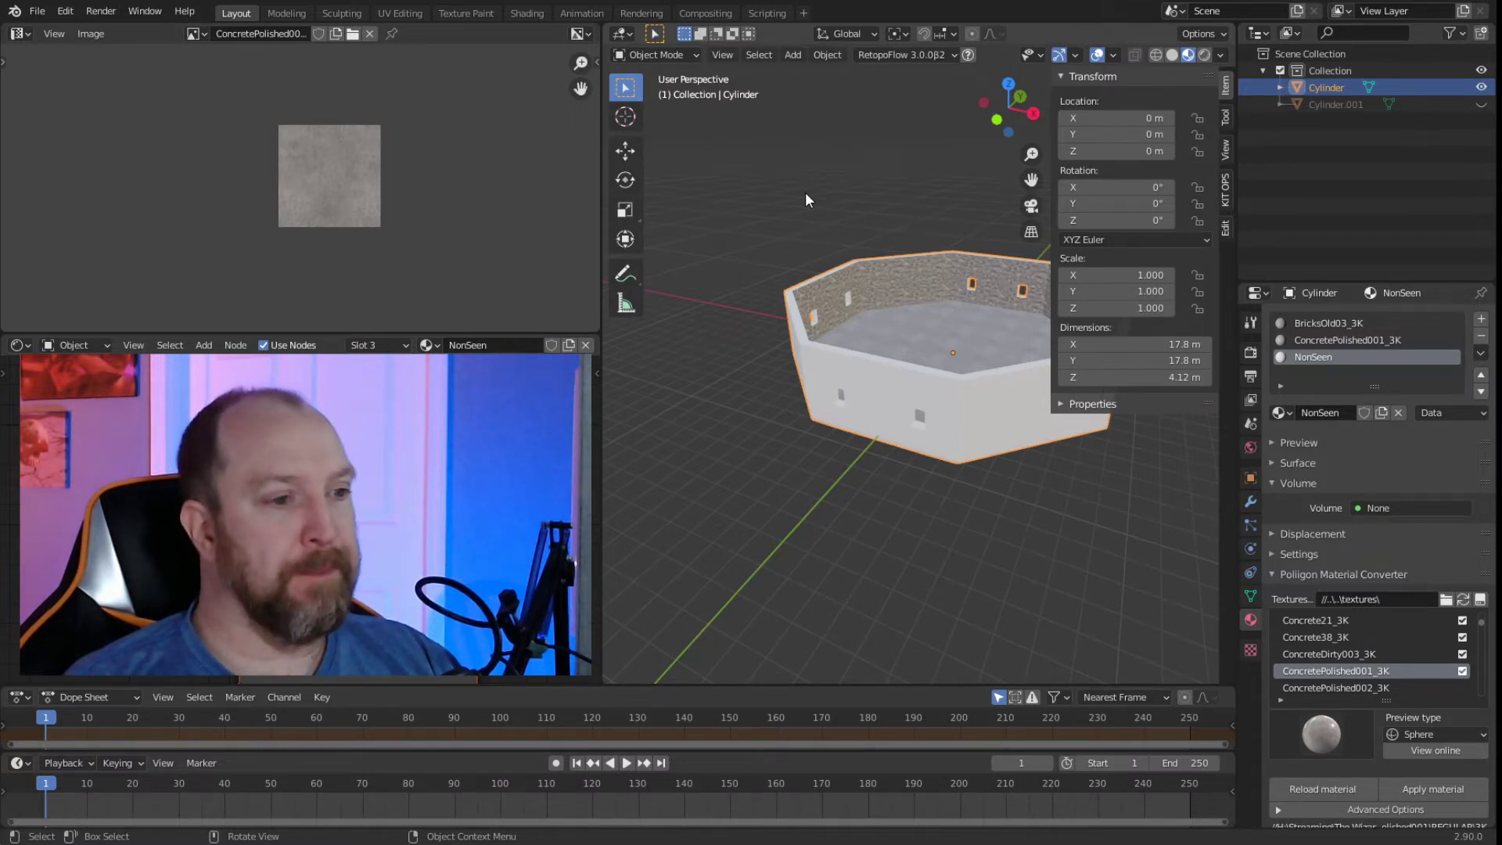
Raise the selected wall-top vertices to a Median Z of 8 m.
key("Tab")
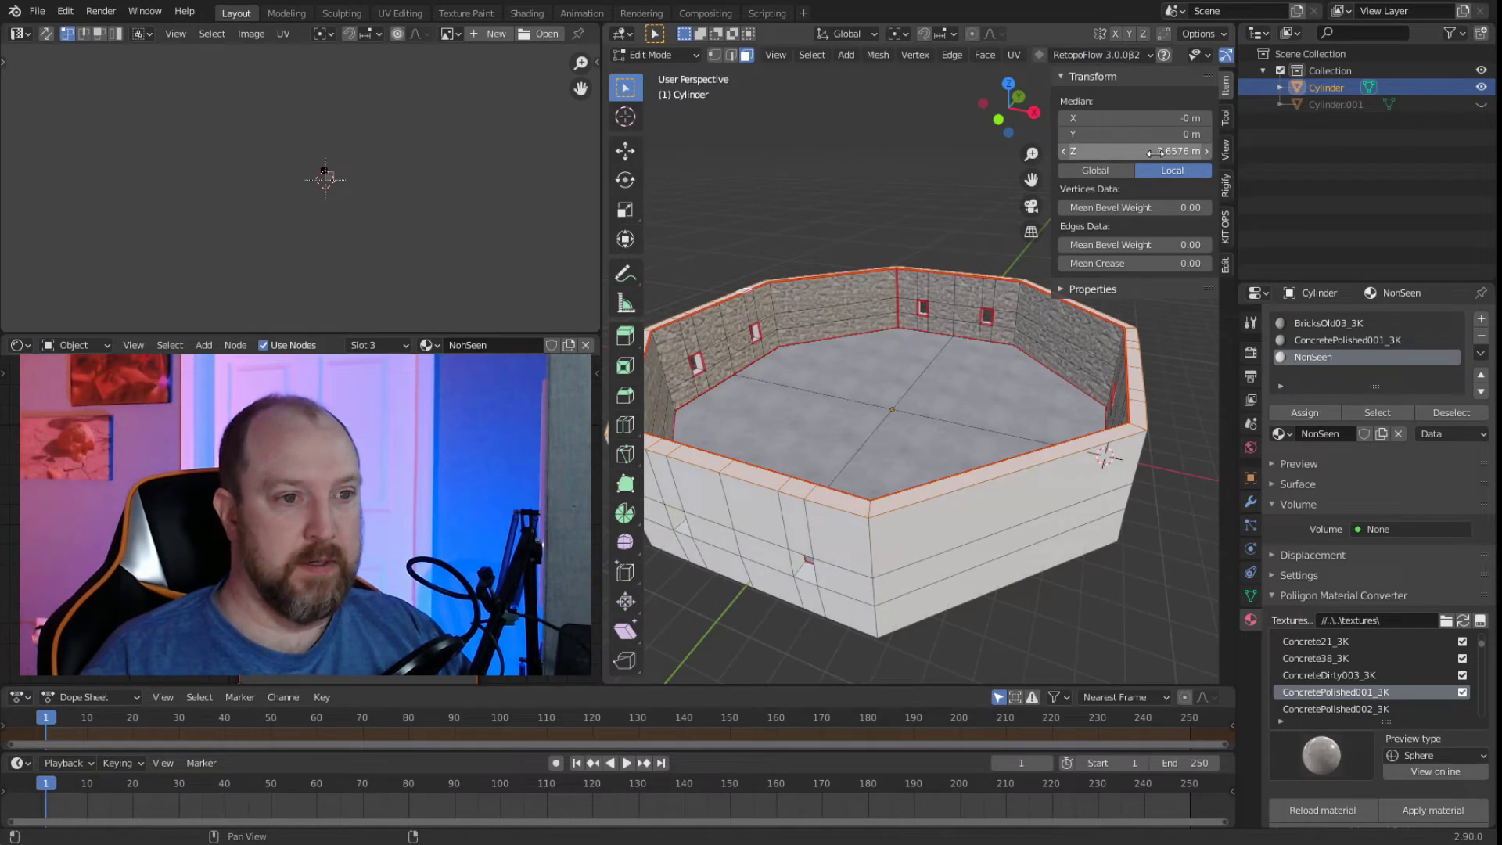
left_click(1147, 151)
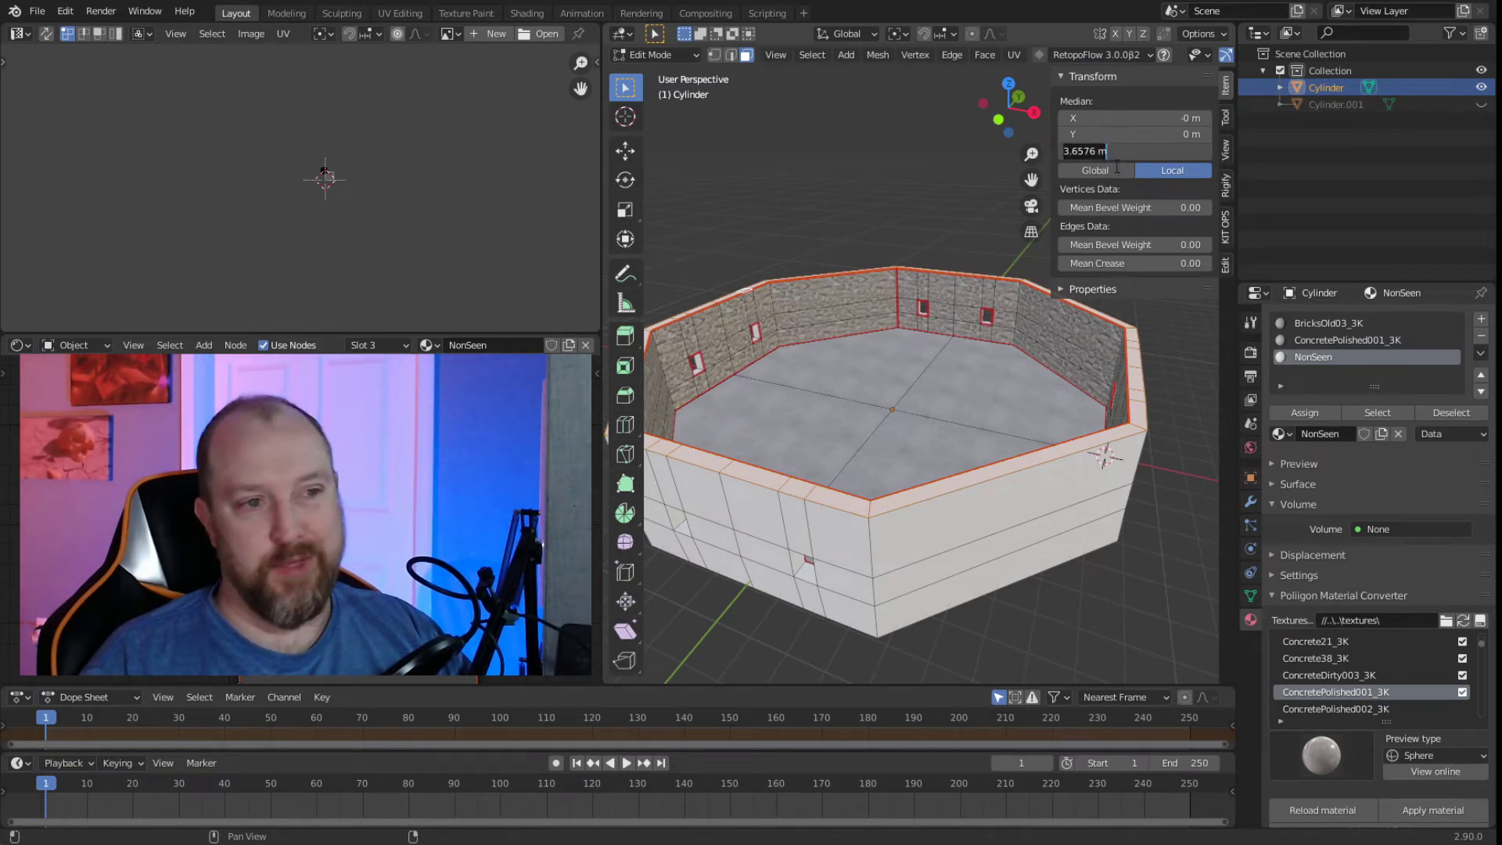
key("ctrl+a")
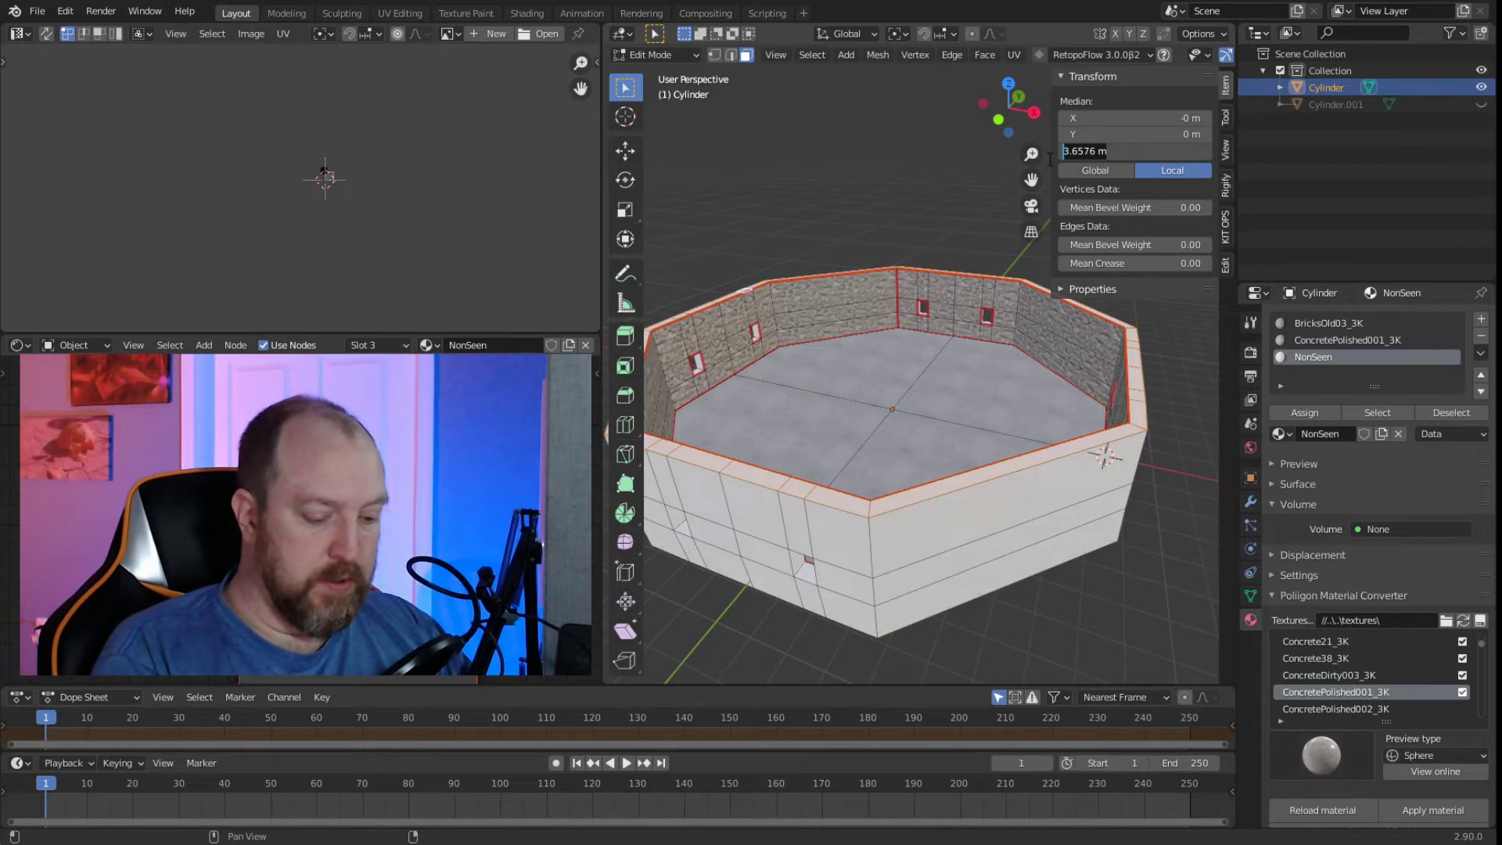
type("8")
key("Return")
Select a floor section and return to Object Mode.
middle_click_drag(885, 205, 894, 292)
left_click(871, 317)
key("Tab")
scroll(833, 306, "up", 5)
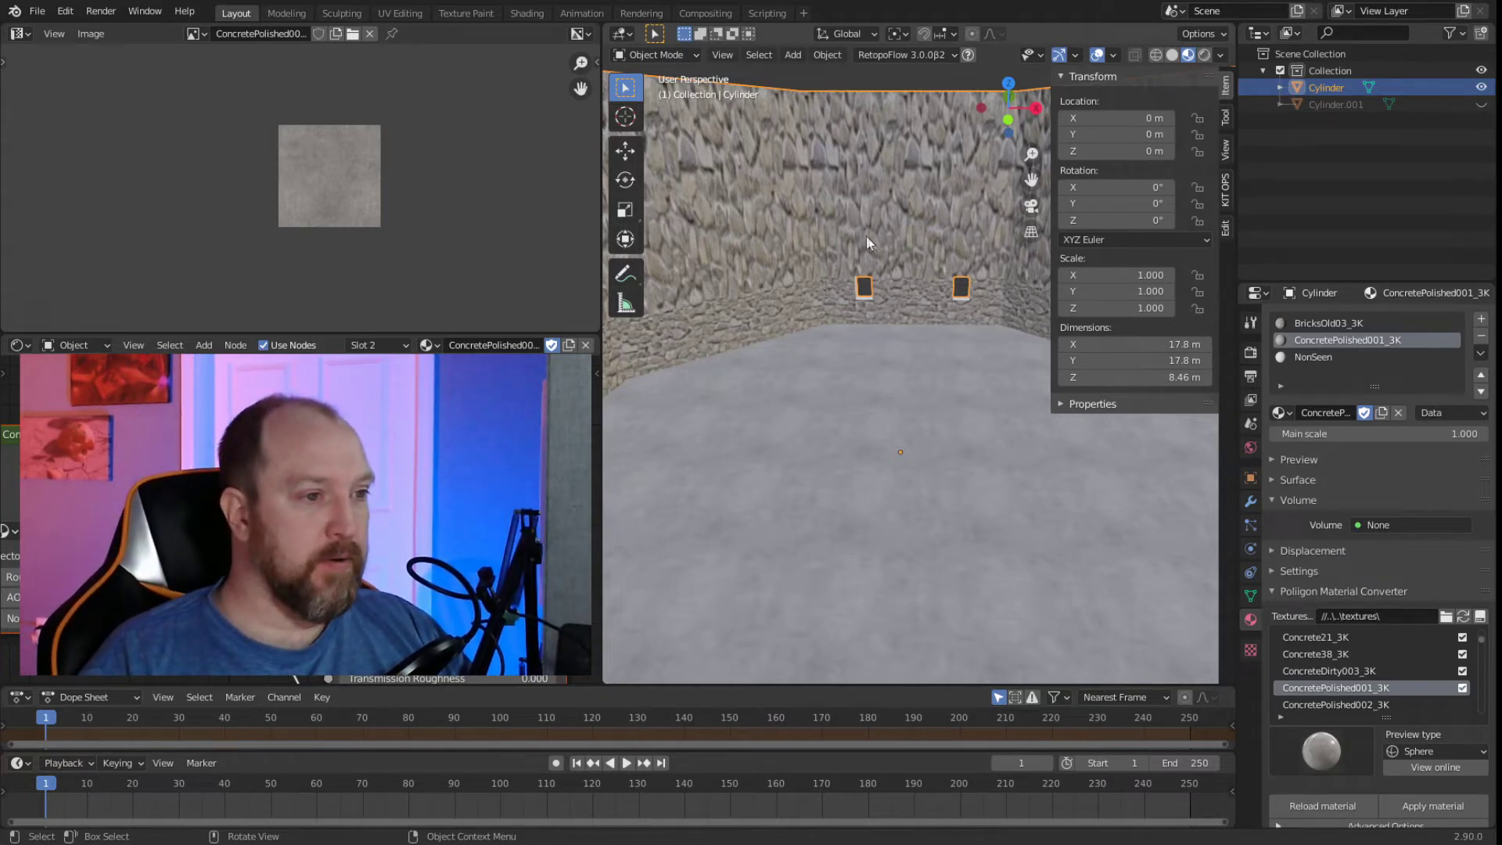
Select the linked inner wall faces and re-unwrap them with UV > Unwrap.
key("Tab")
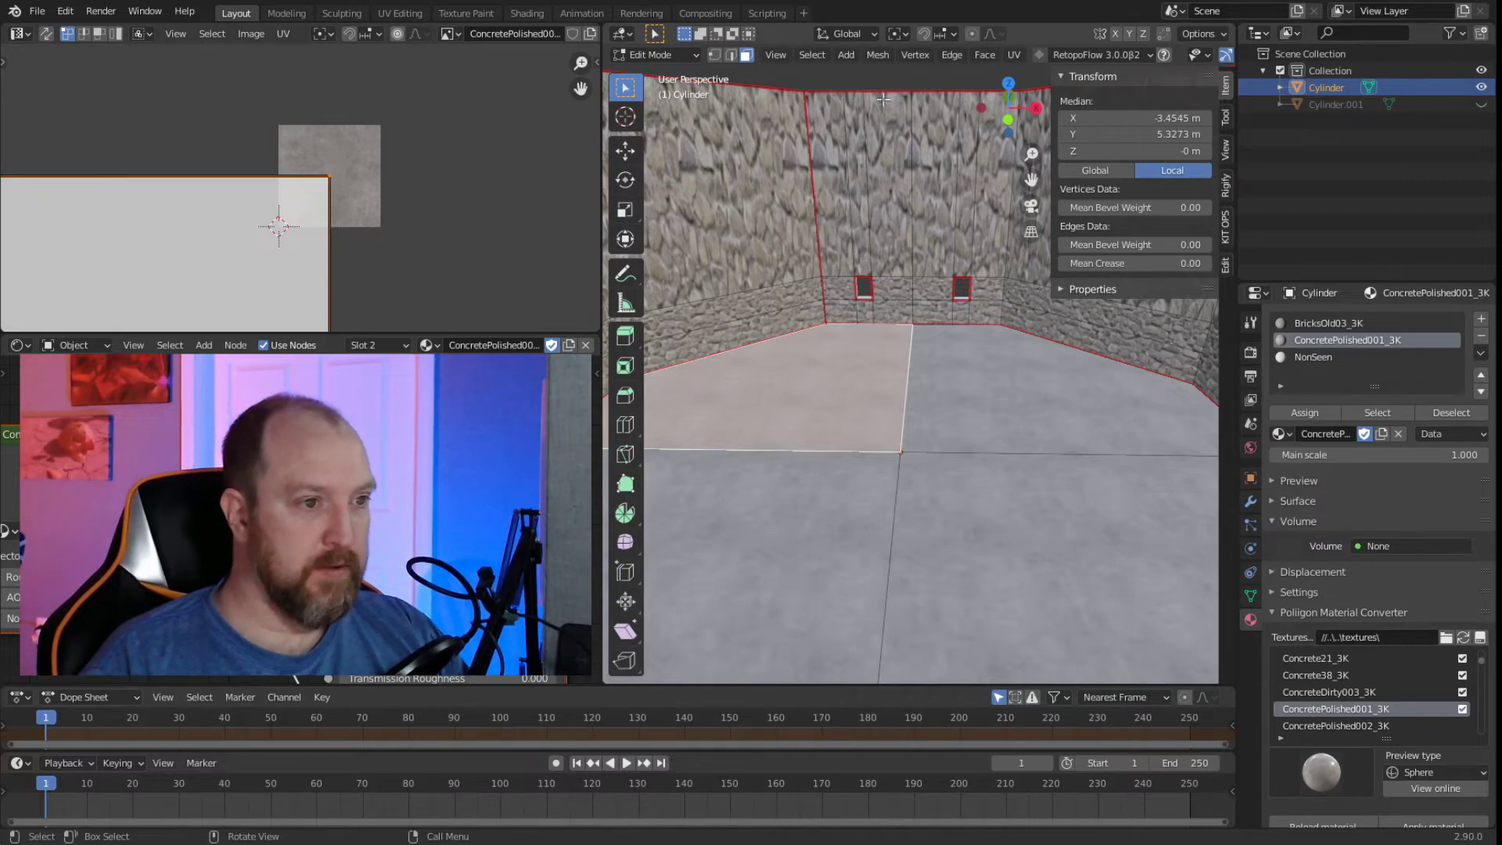
key("alt+a")
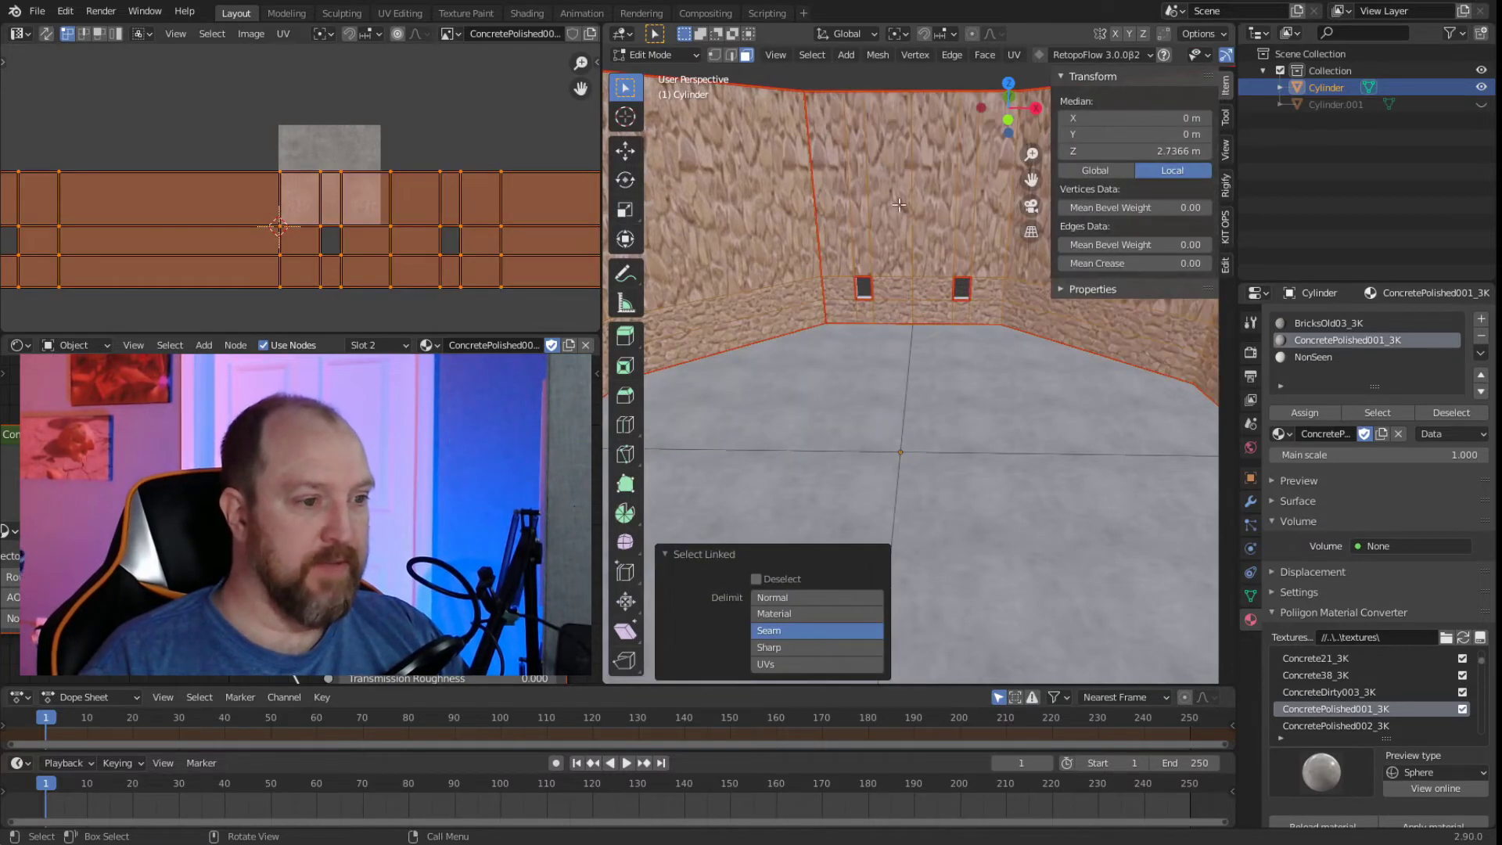
middle_click_drag(814, 401, 830, 393)
middle_click_drag(923, 345, 983, 623)
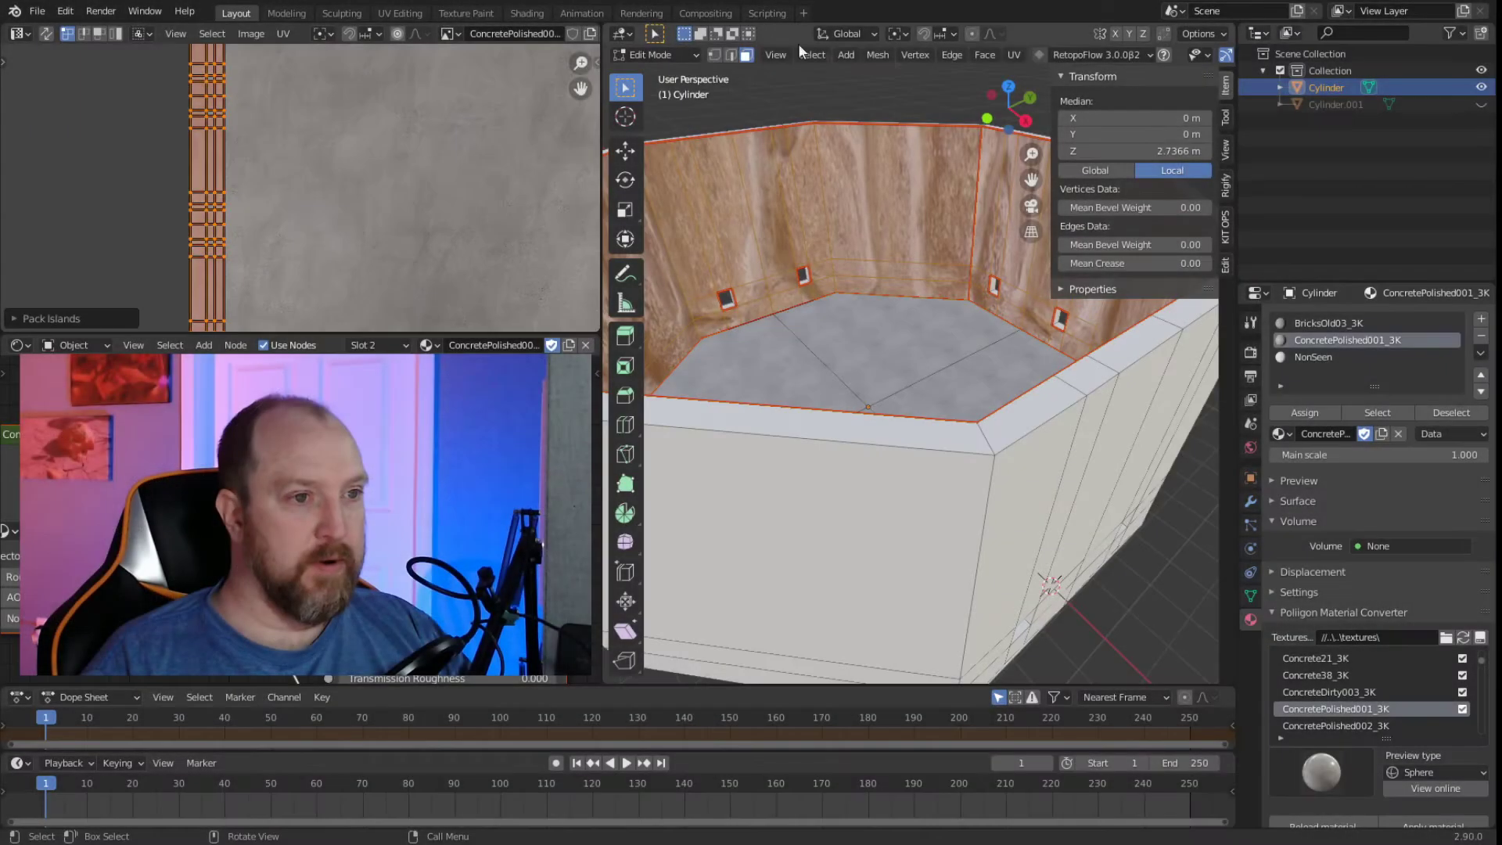
left_click(1015, 55)
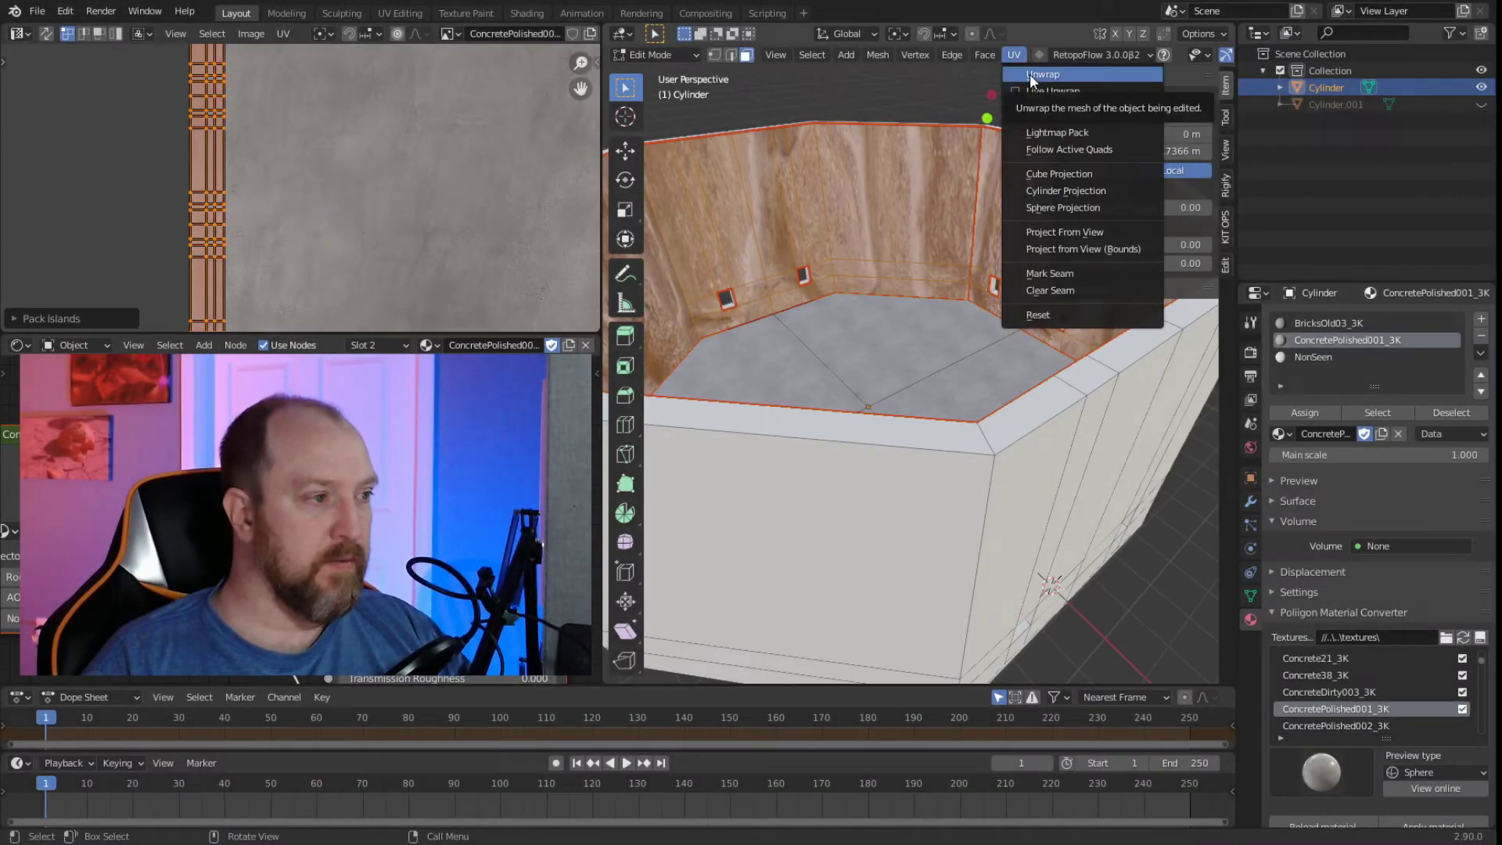
left_click(1029, 73)
Scale the wall UVs up twice in the UV Editor, then return to Object Mode.
scroll(421, 205, "down", 8)
scroll(416, 208, "up", 9)
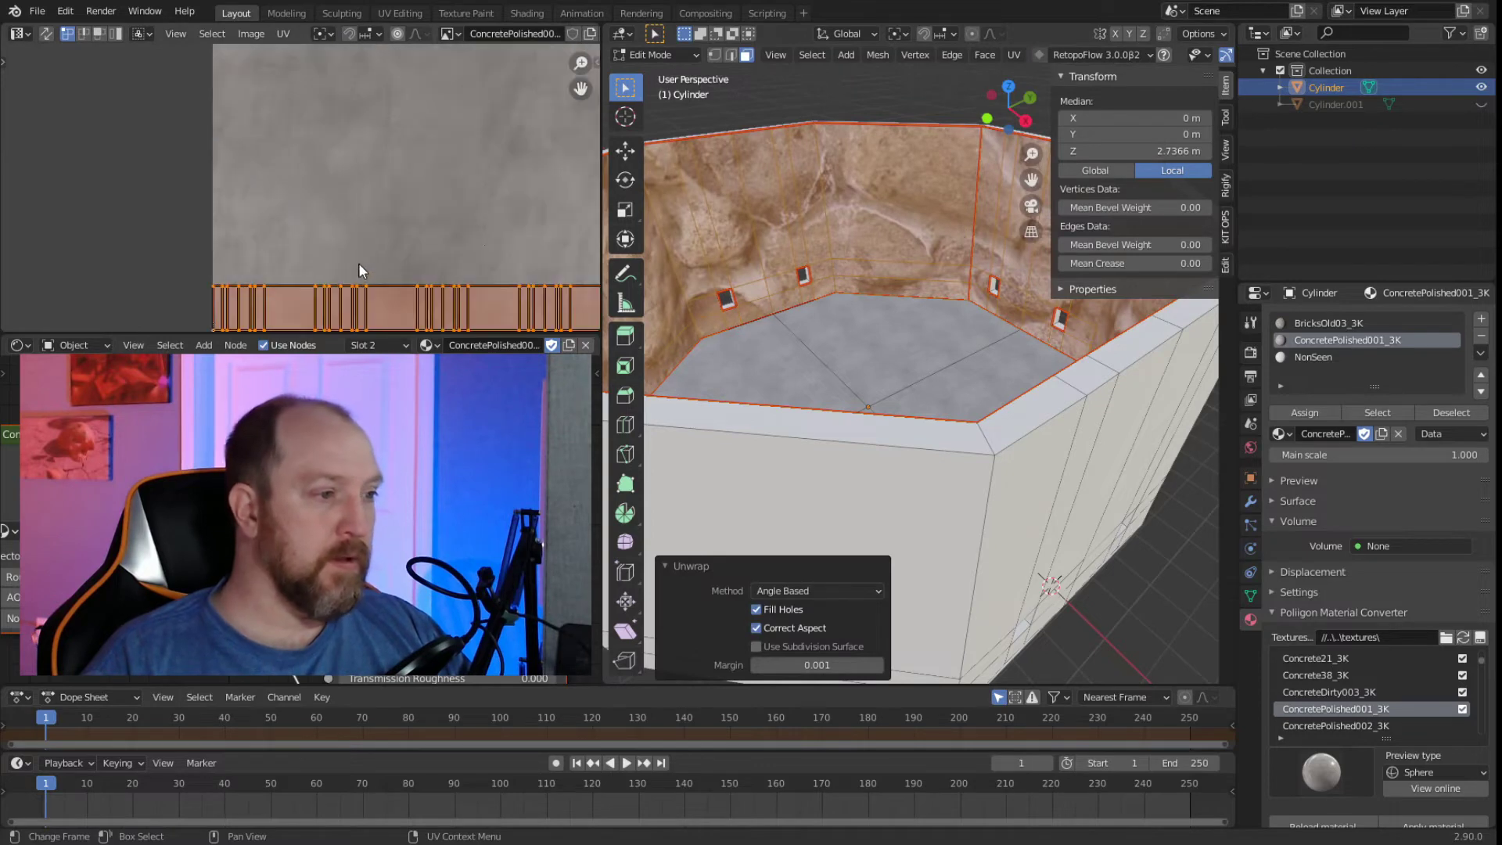
scroll(427, 244, "down", 2)
scroll(364, 252, "down", 3)
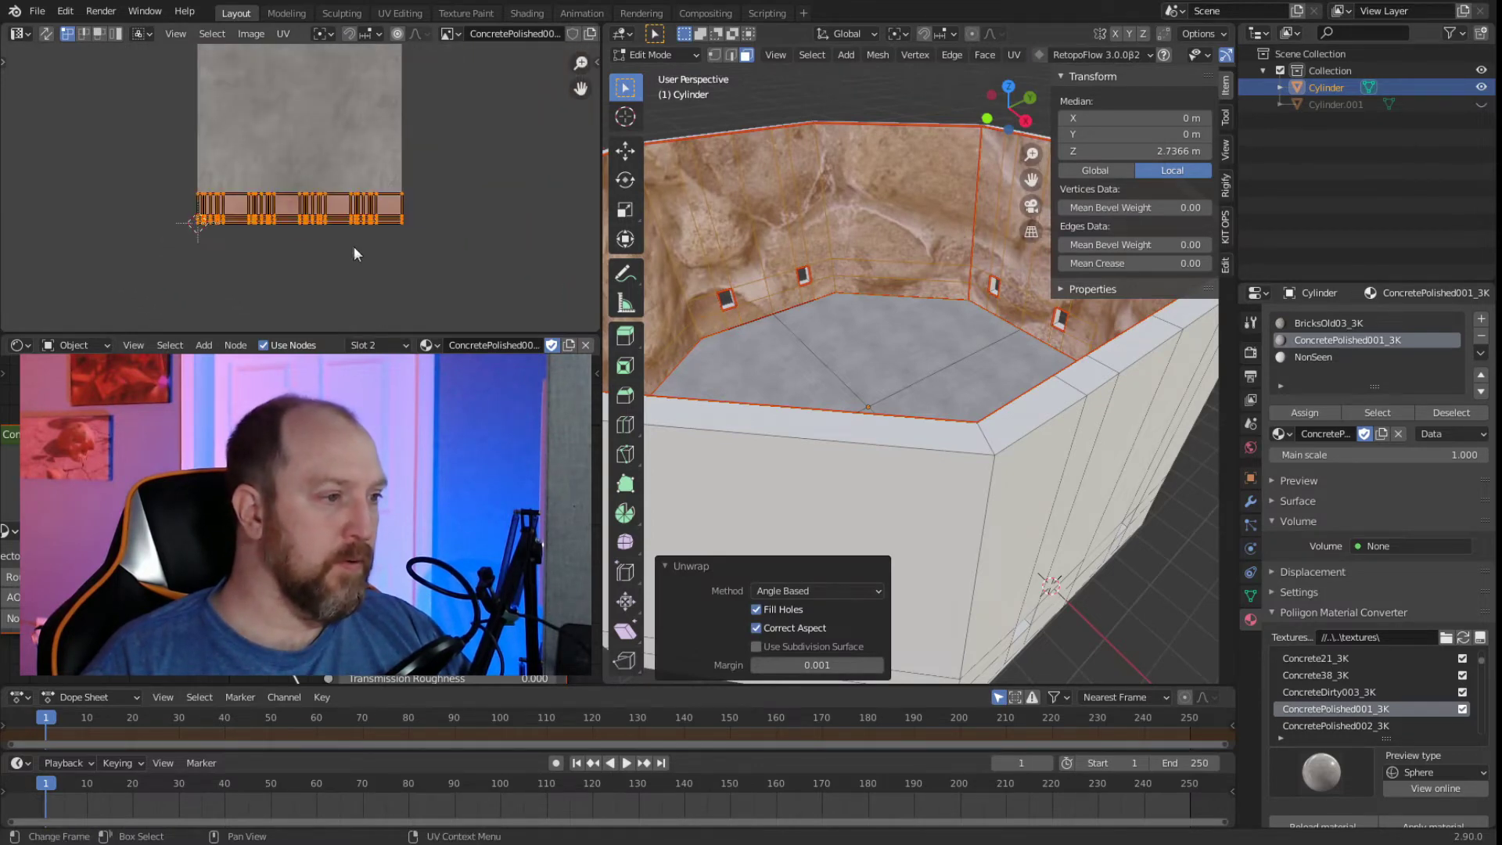
key("s")
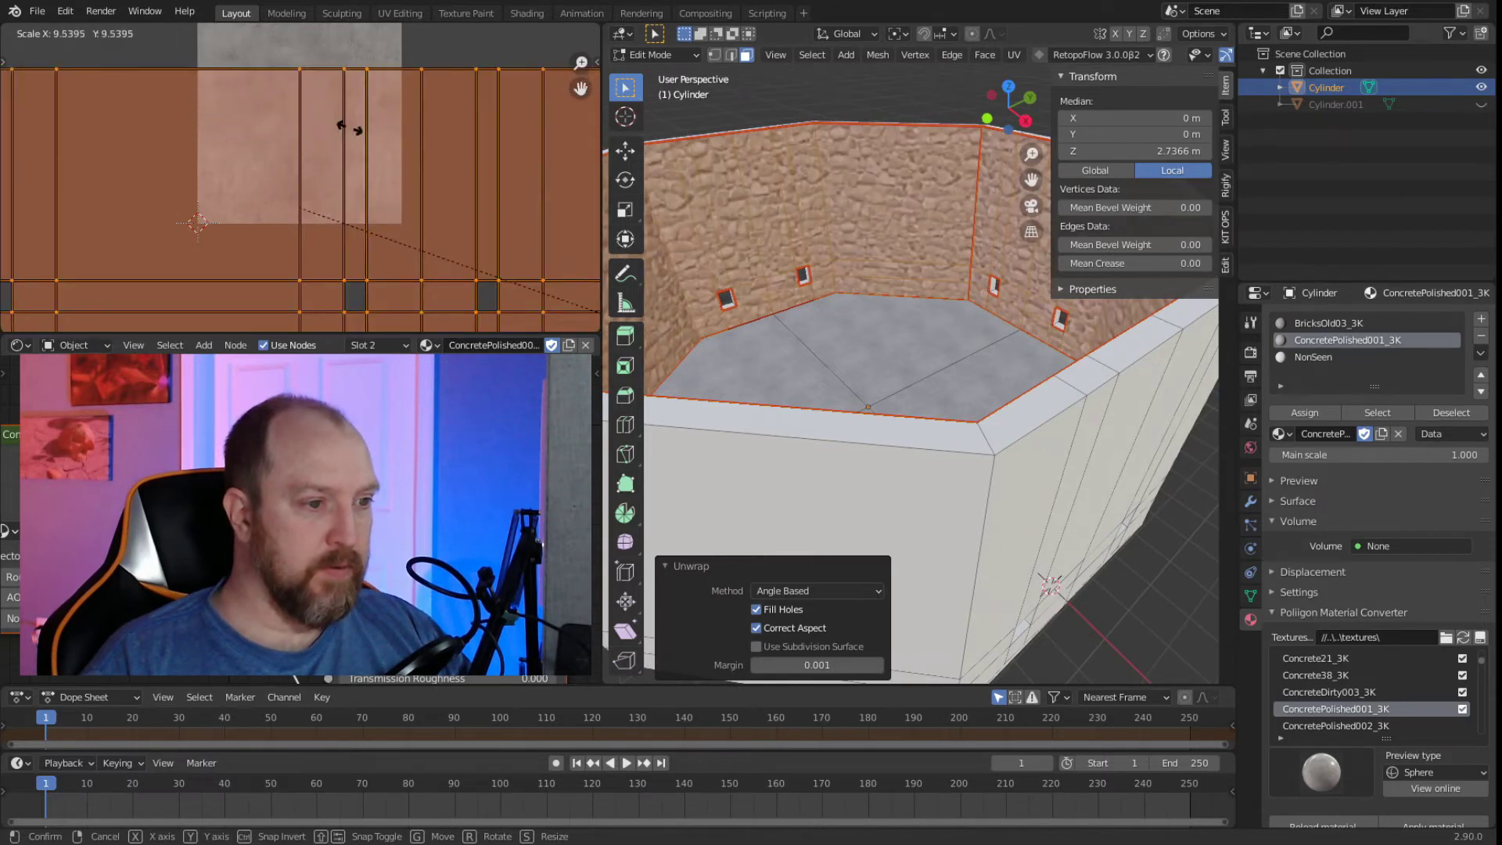
left_click(302, 125)
scroll(798, 268, "up", 6)
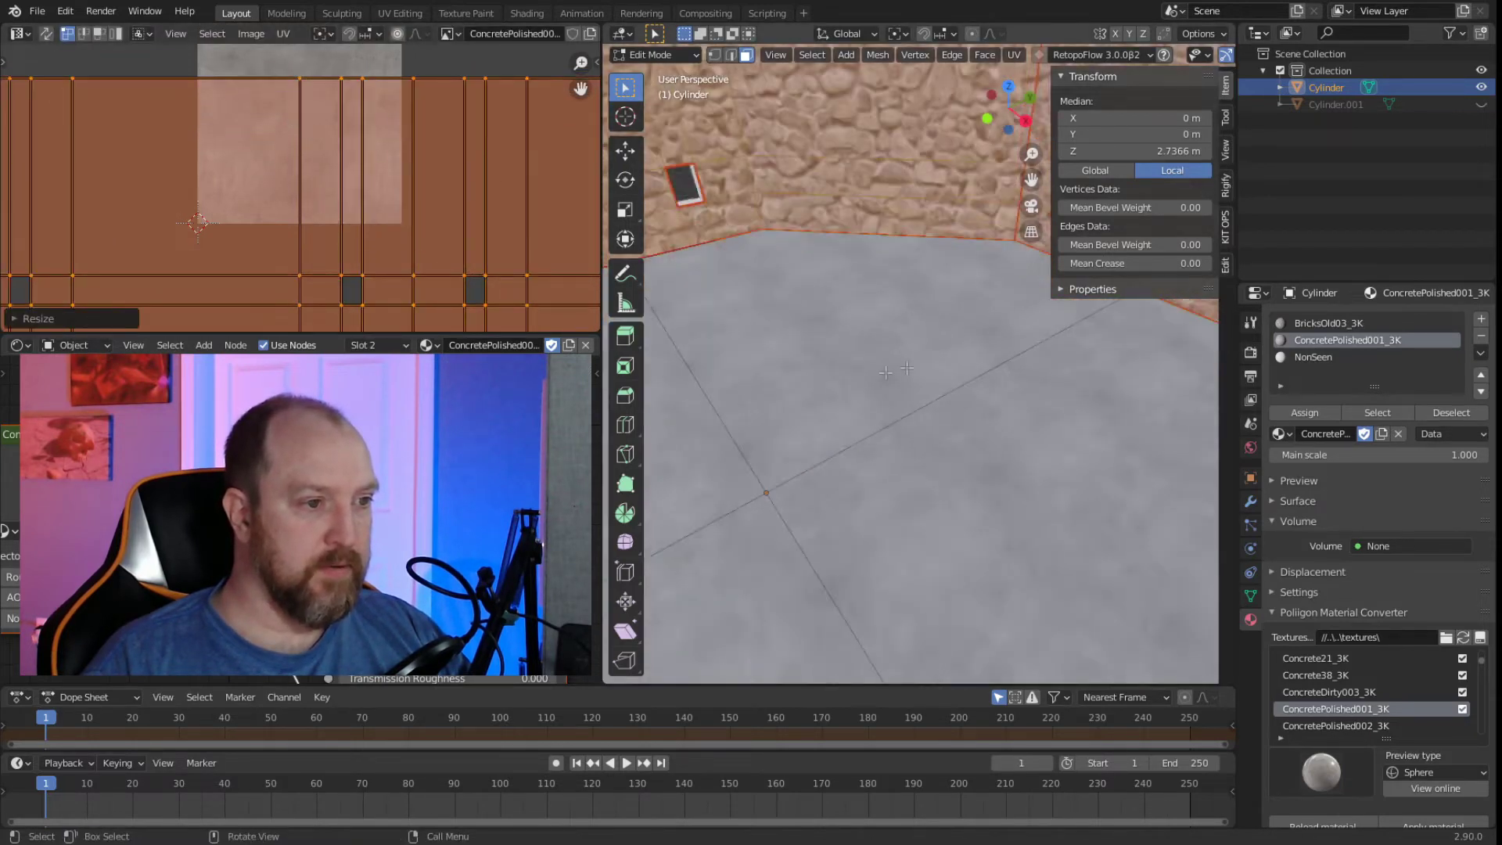
scroll(797, 269, "down", 5)
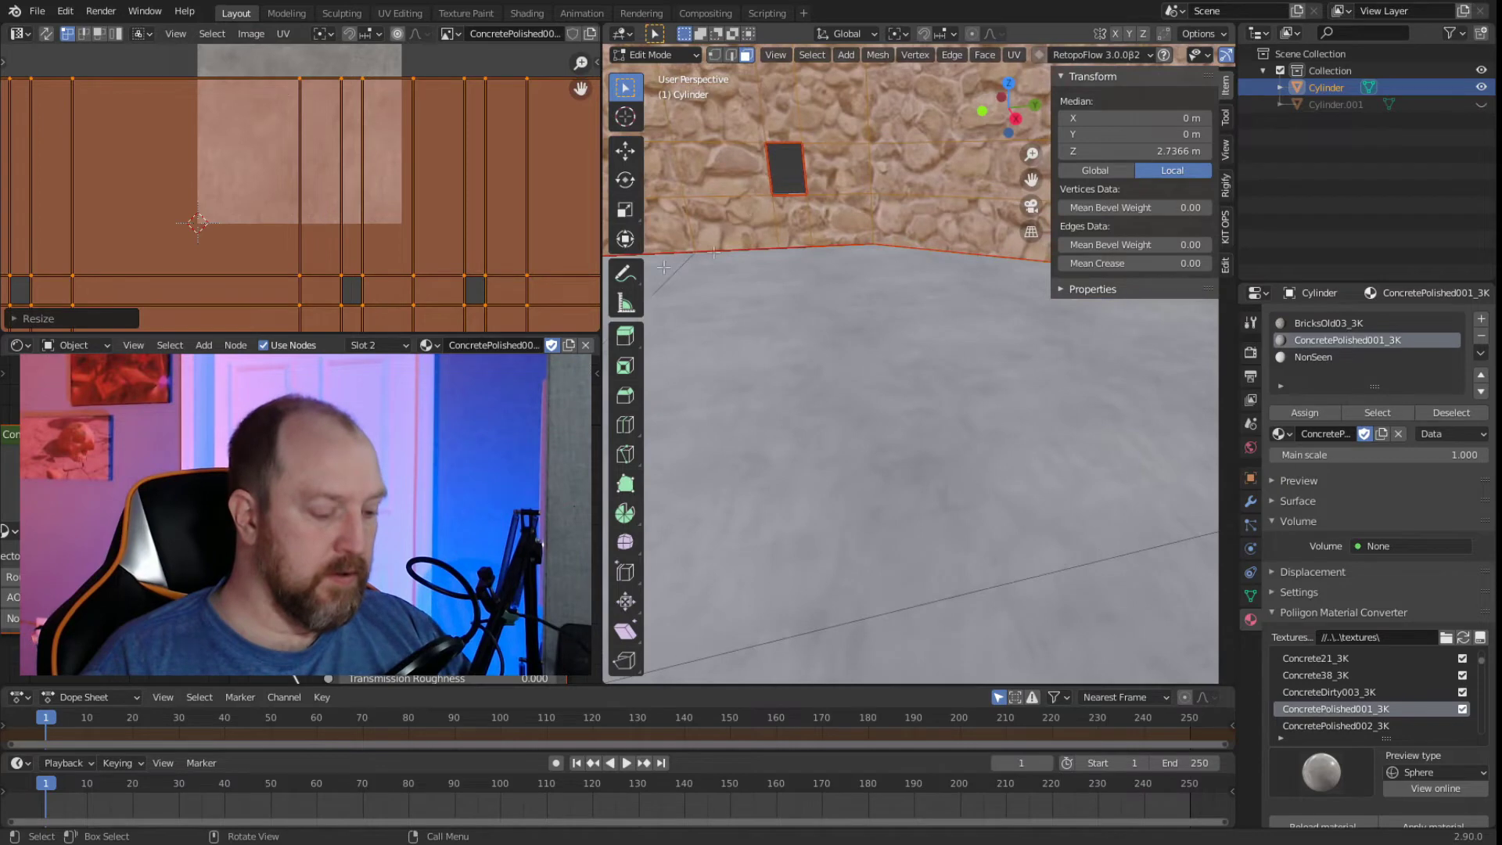
key("s")
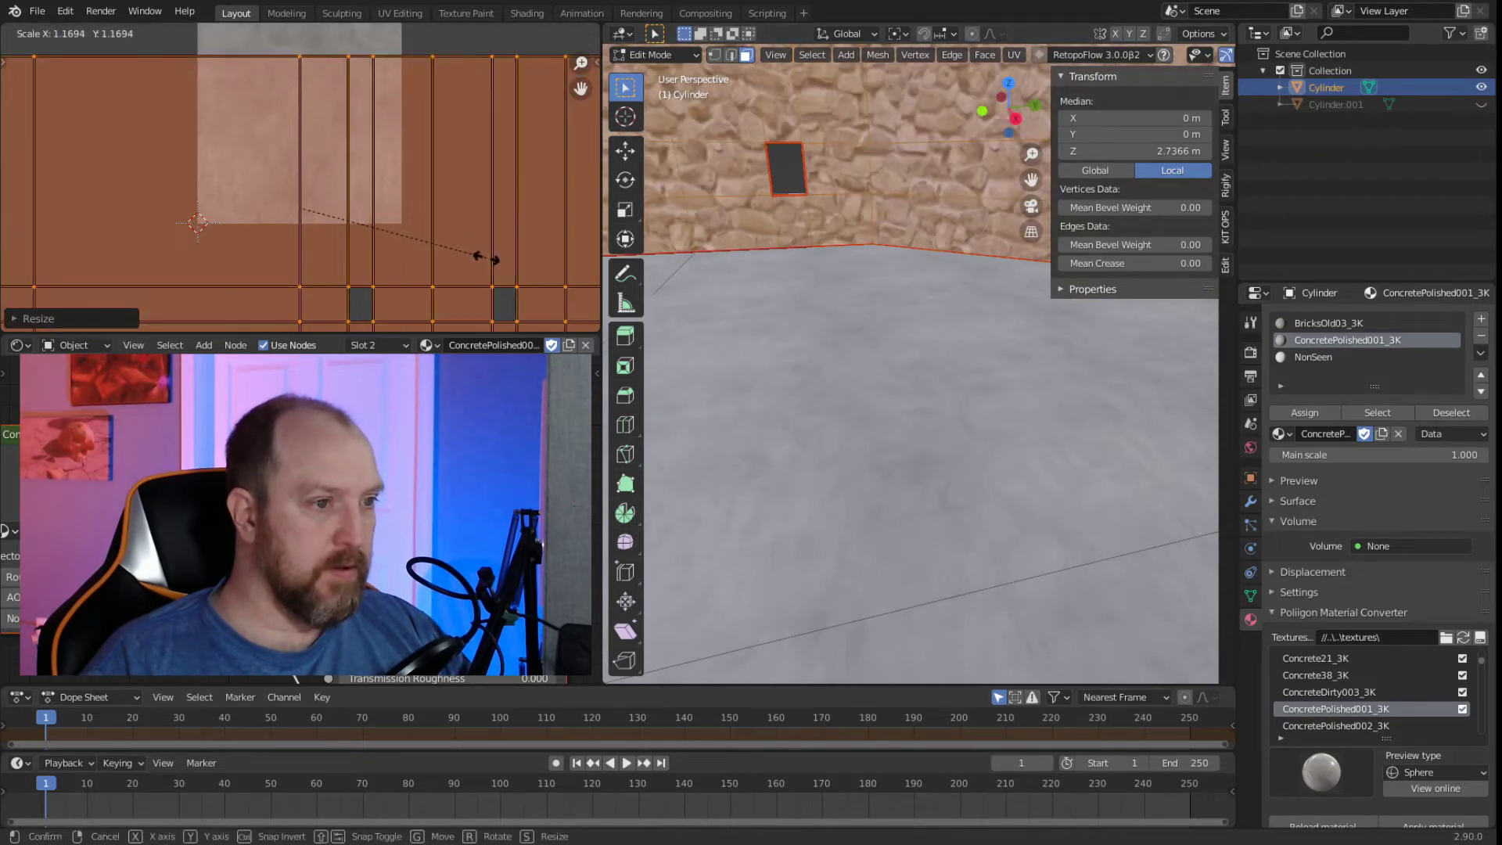
left_click(508, 265)
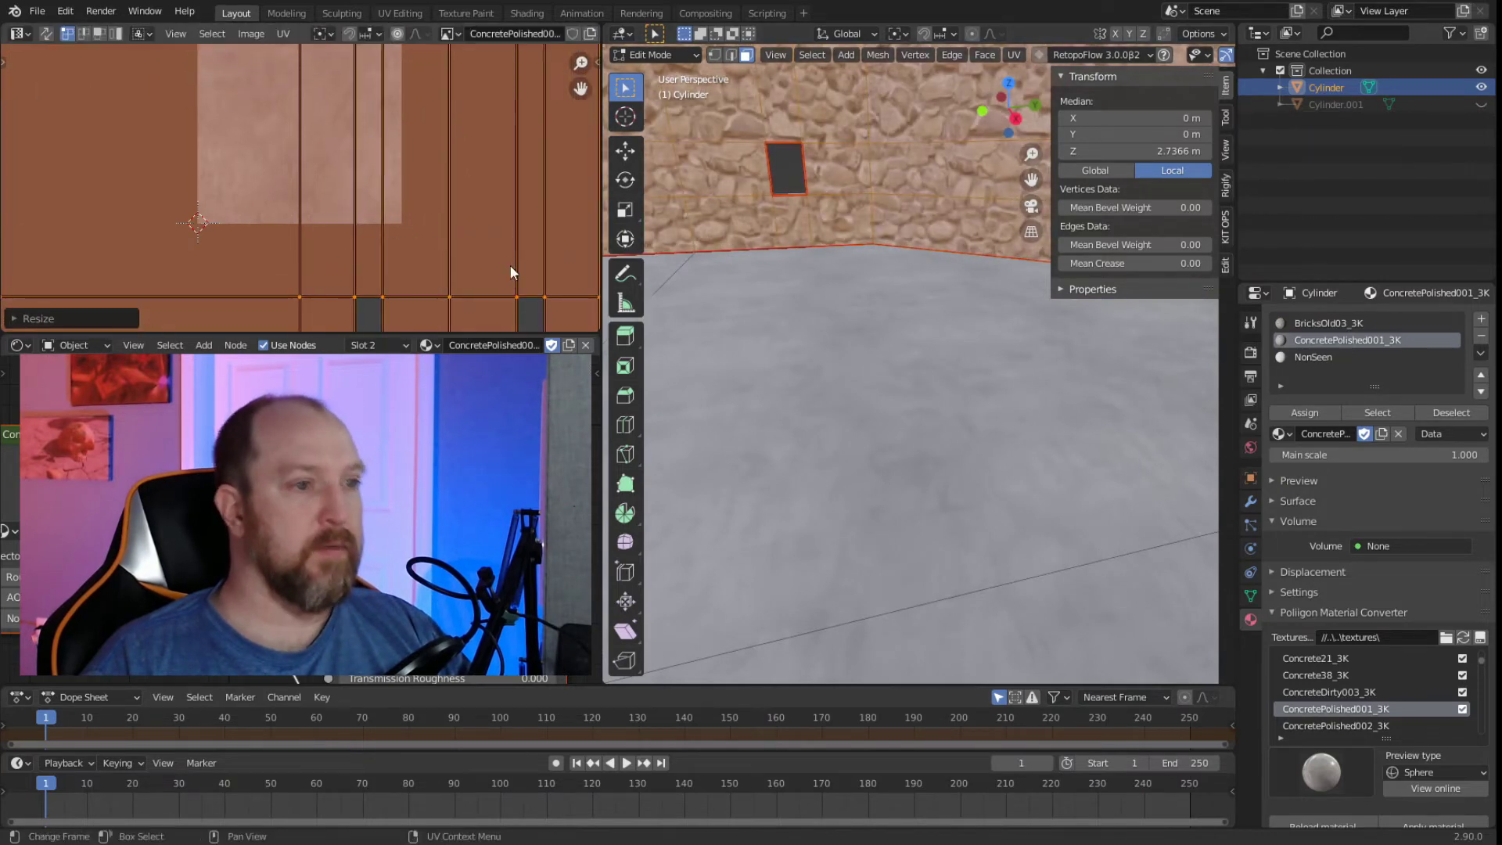
key("Tab")
middle_click_drag(903, 327, 786, 325)
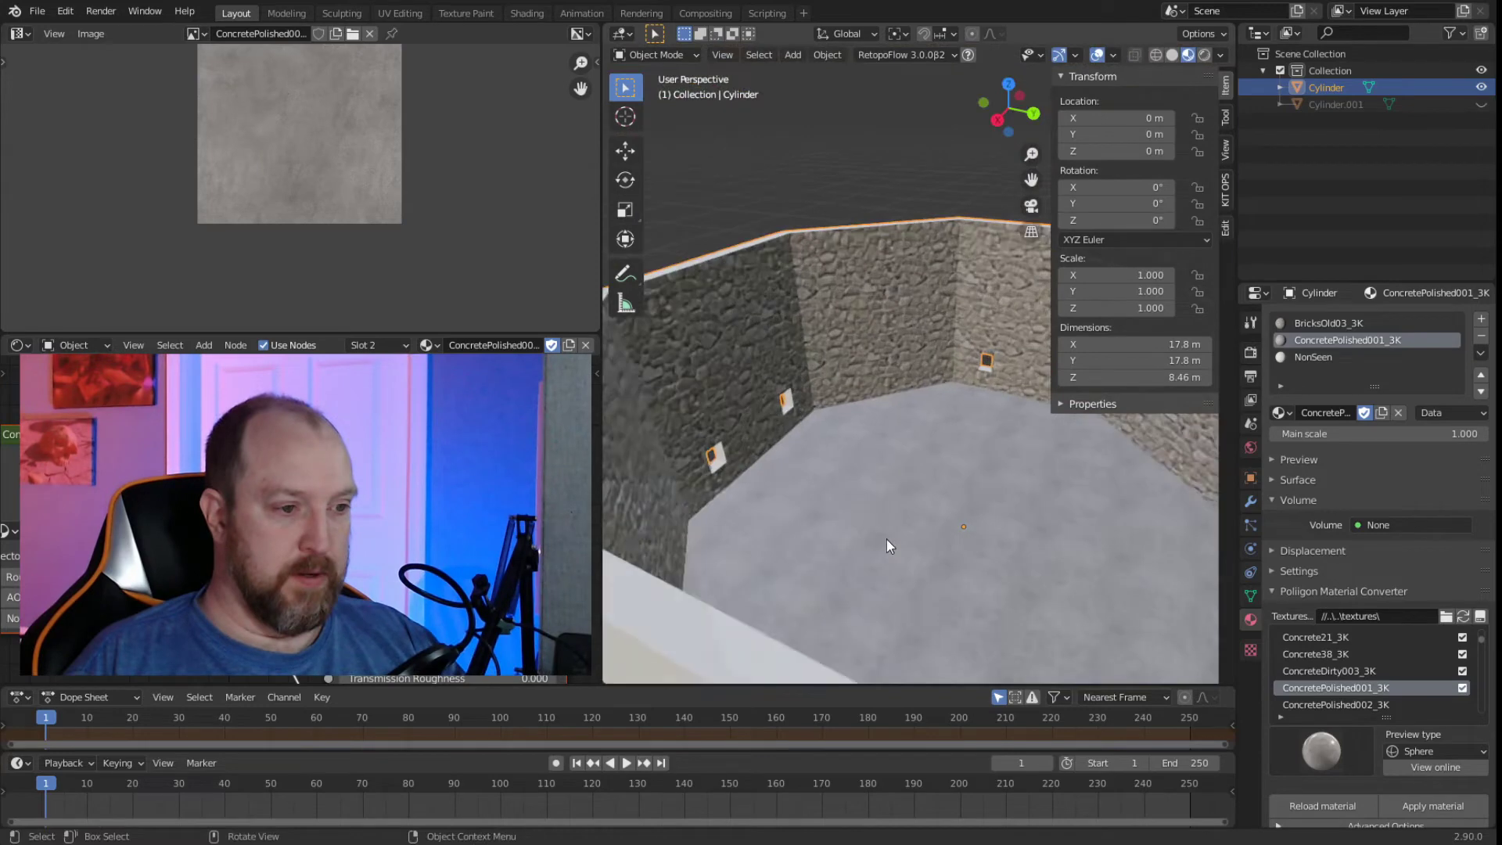
Orbit around the enclosure to inspect the finer stone texture on the inner walls and corners.
scroll(885, 538, "up", 5)
middle_click_drag(909, 557, 1017, 530)
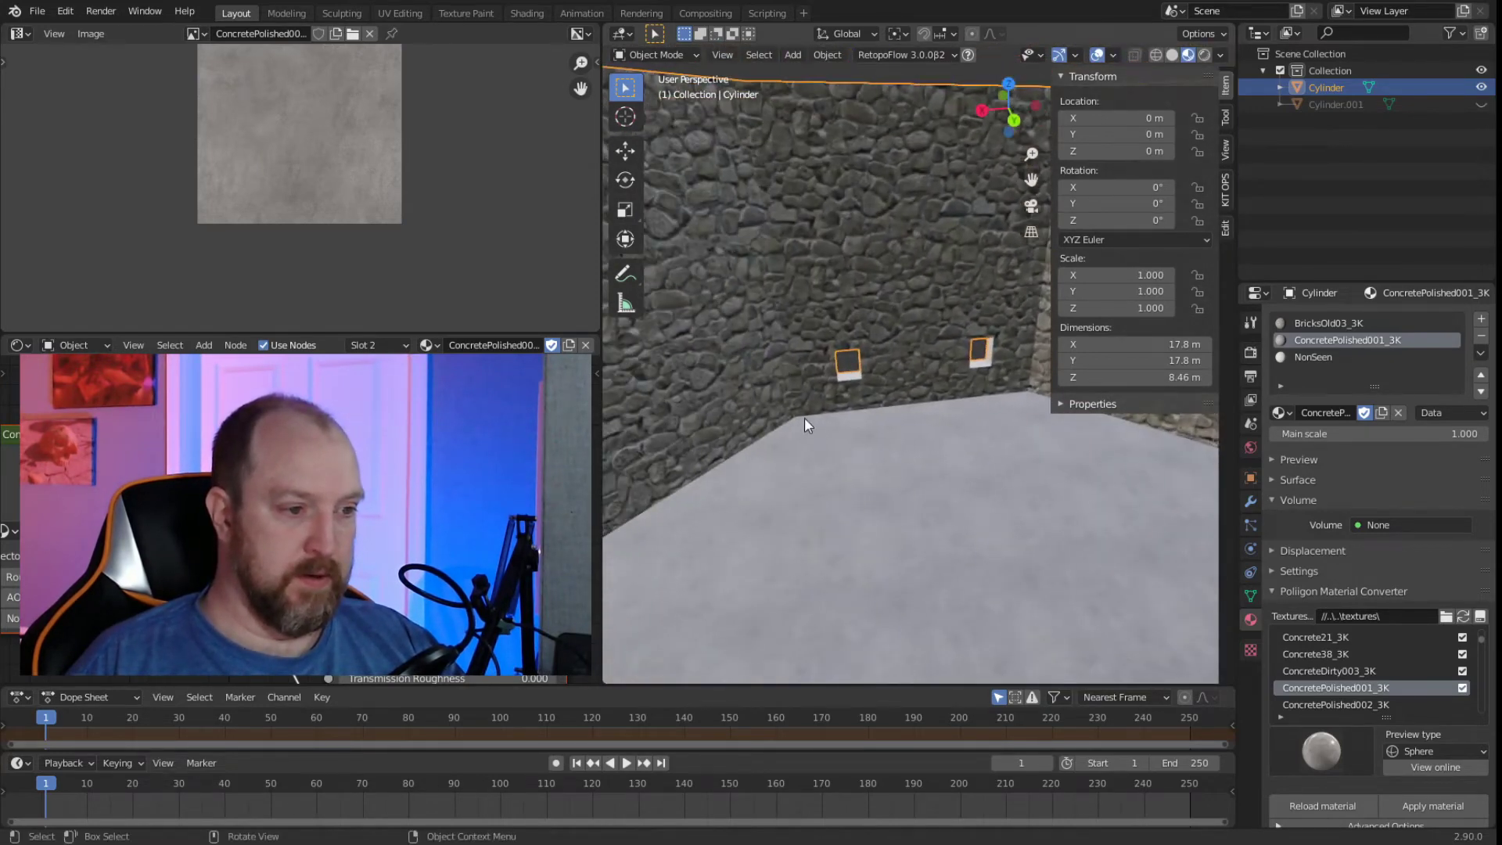
middle_click_drag(1022, 440, 948, 440)
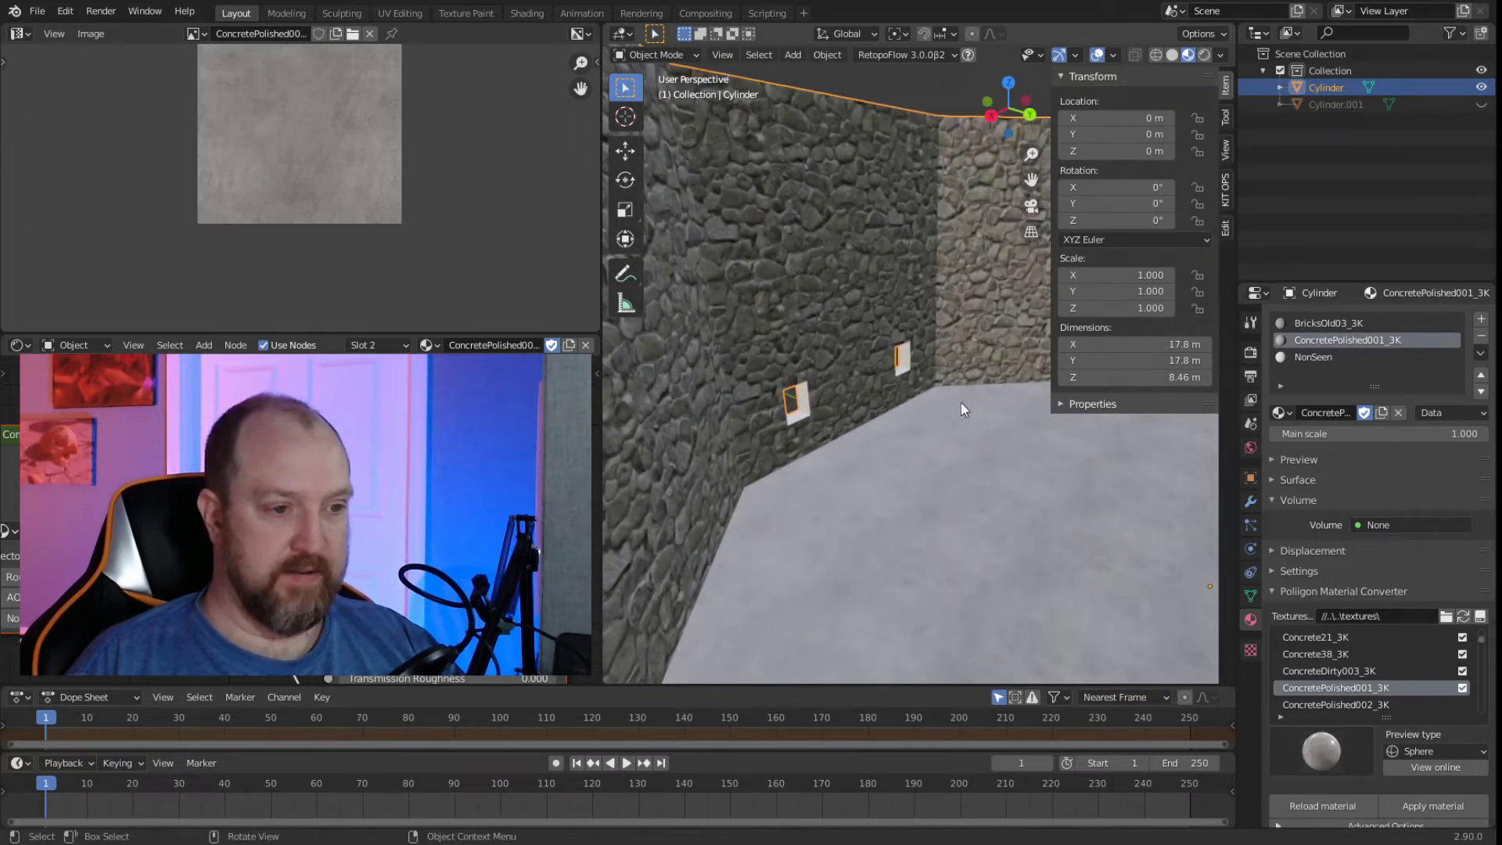
middle_click_drag(973, 416, 861, 387)
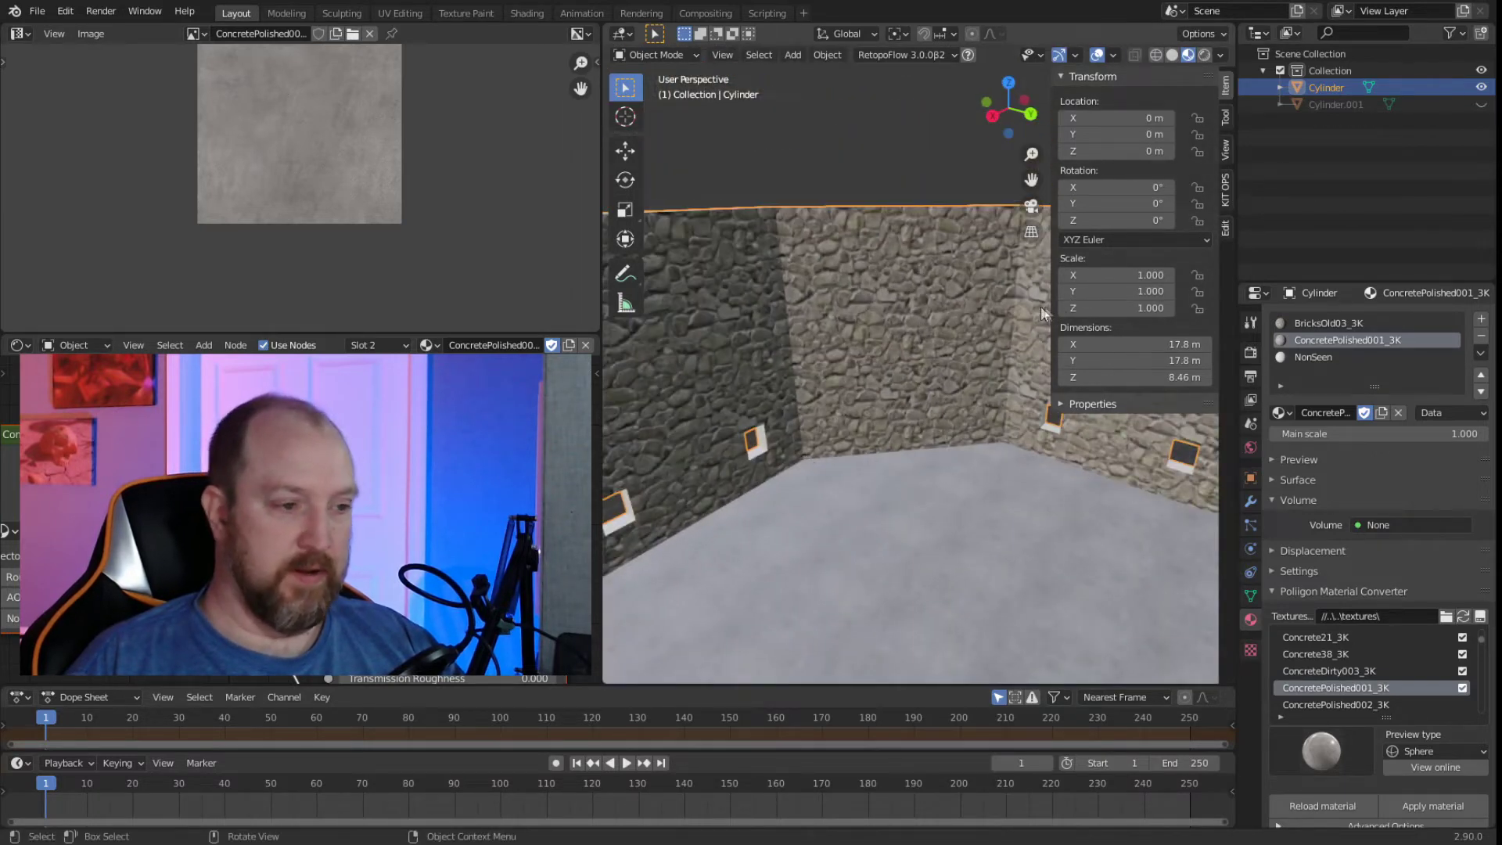
middle_click_drag(941, 473, 837, 500)
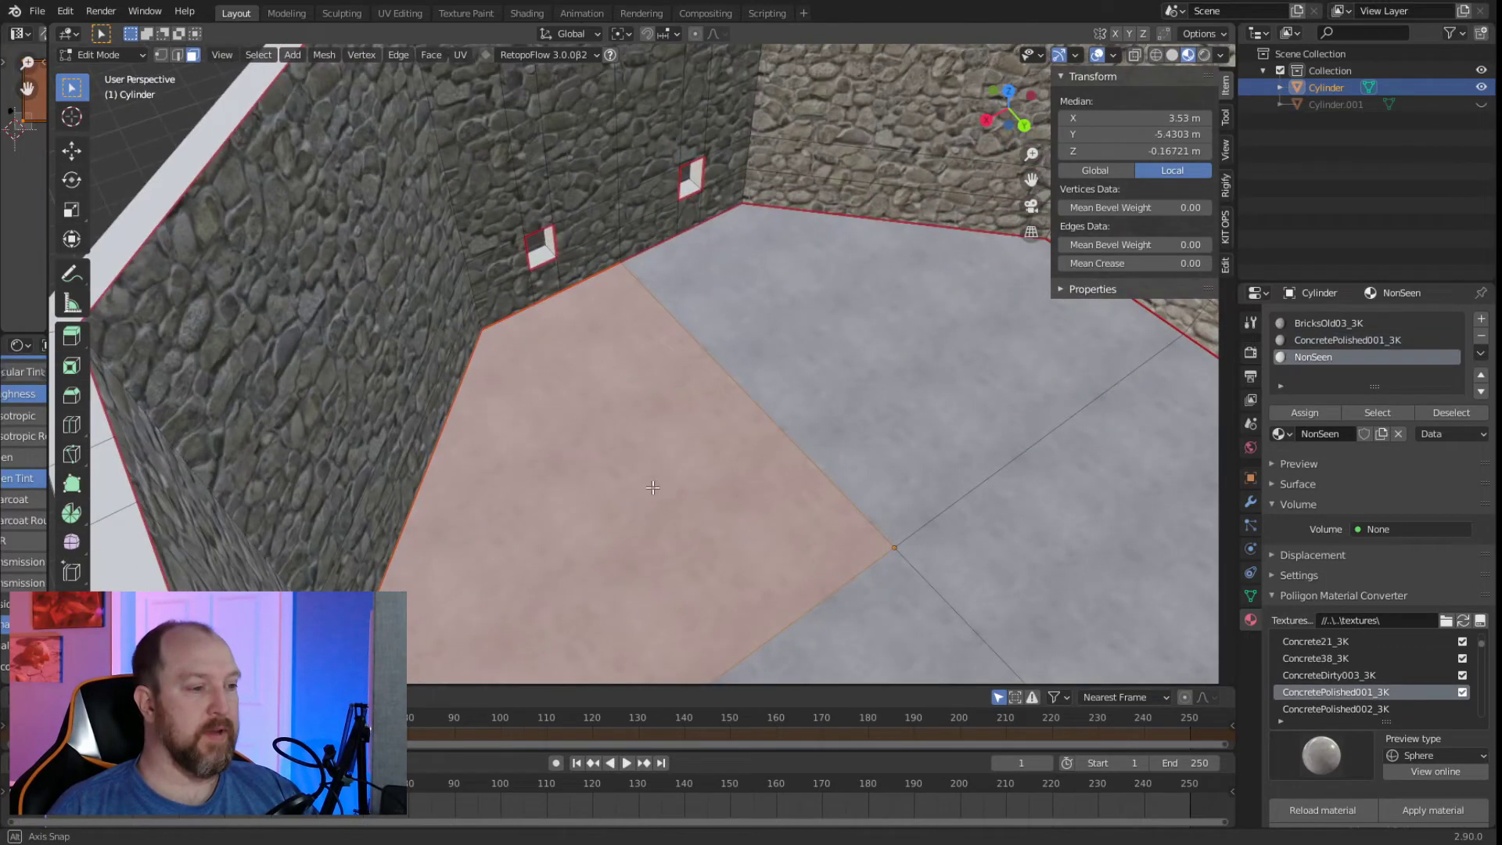
Hide all geometry except the selected wedge-shaped floor section and frame it closely.
scroll(653, 474, "down", 4)
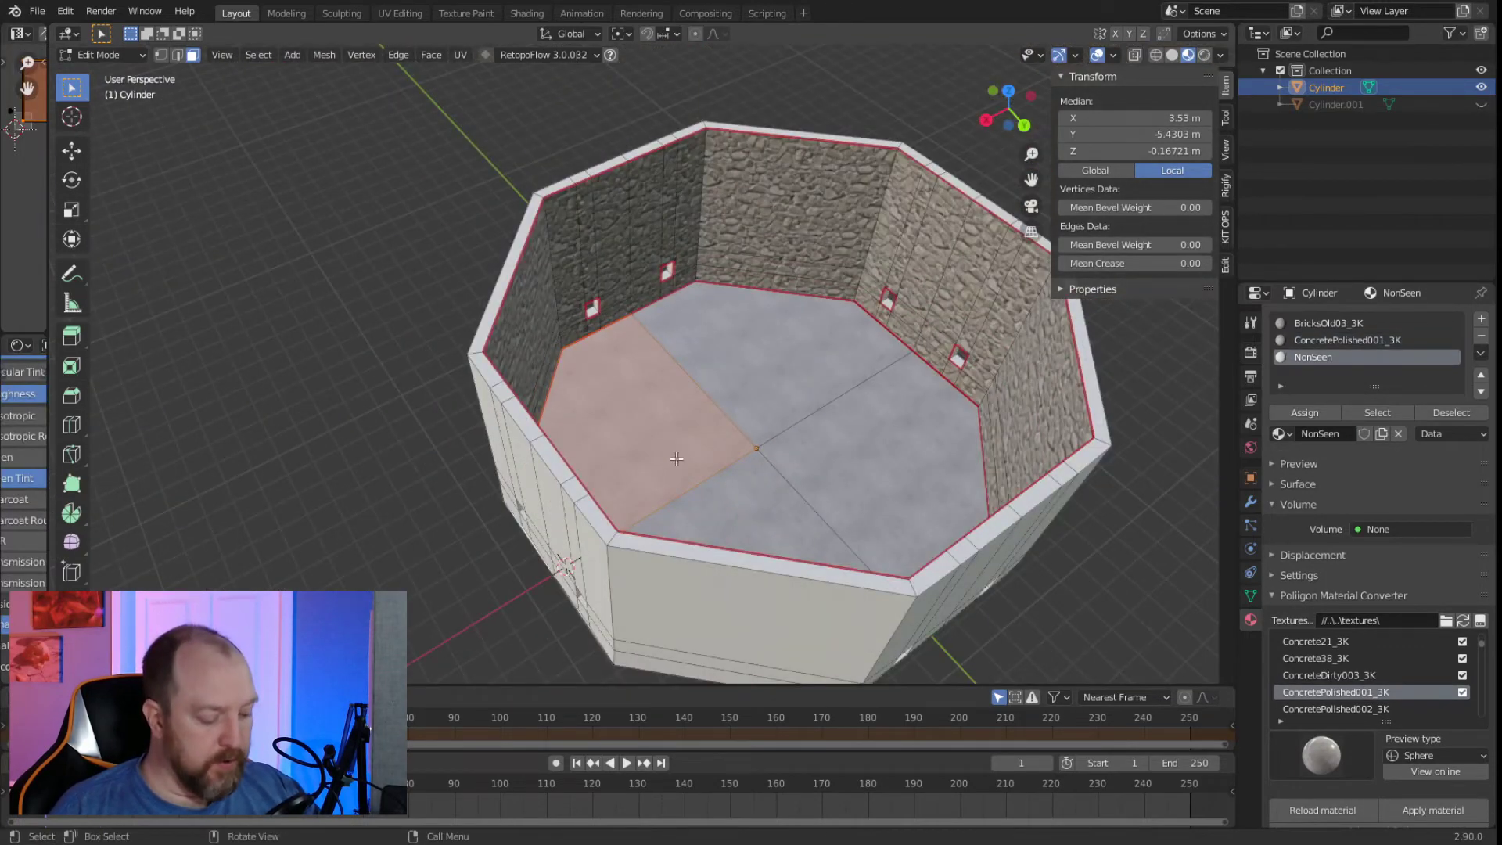
key("b")
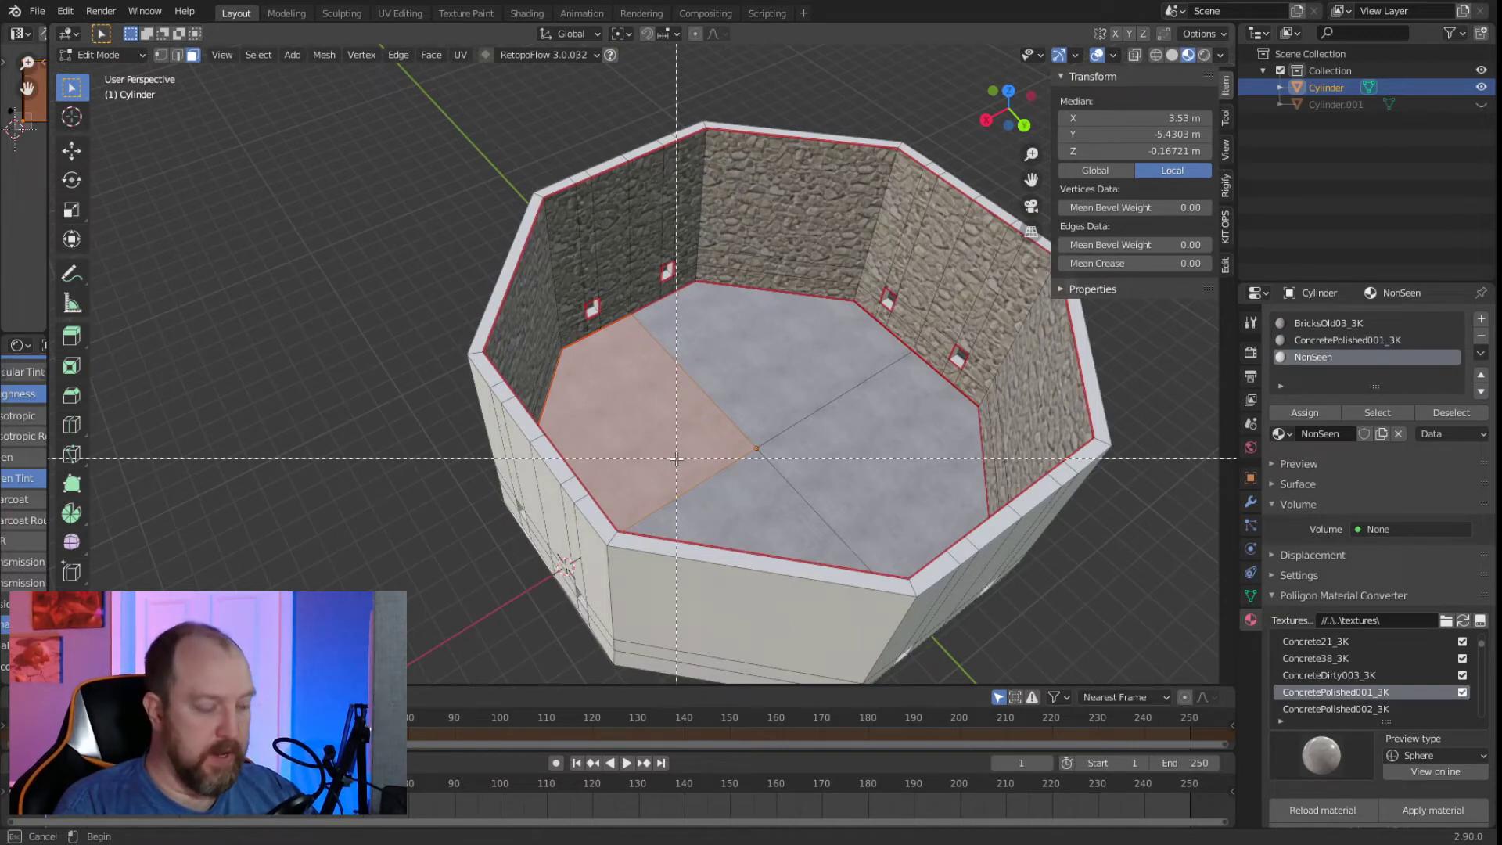
key("Escape")
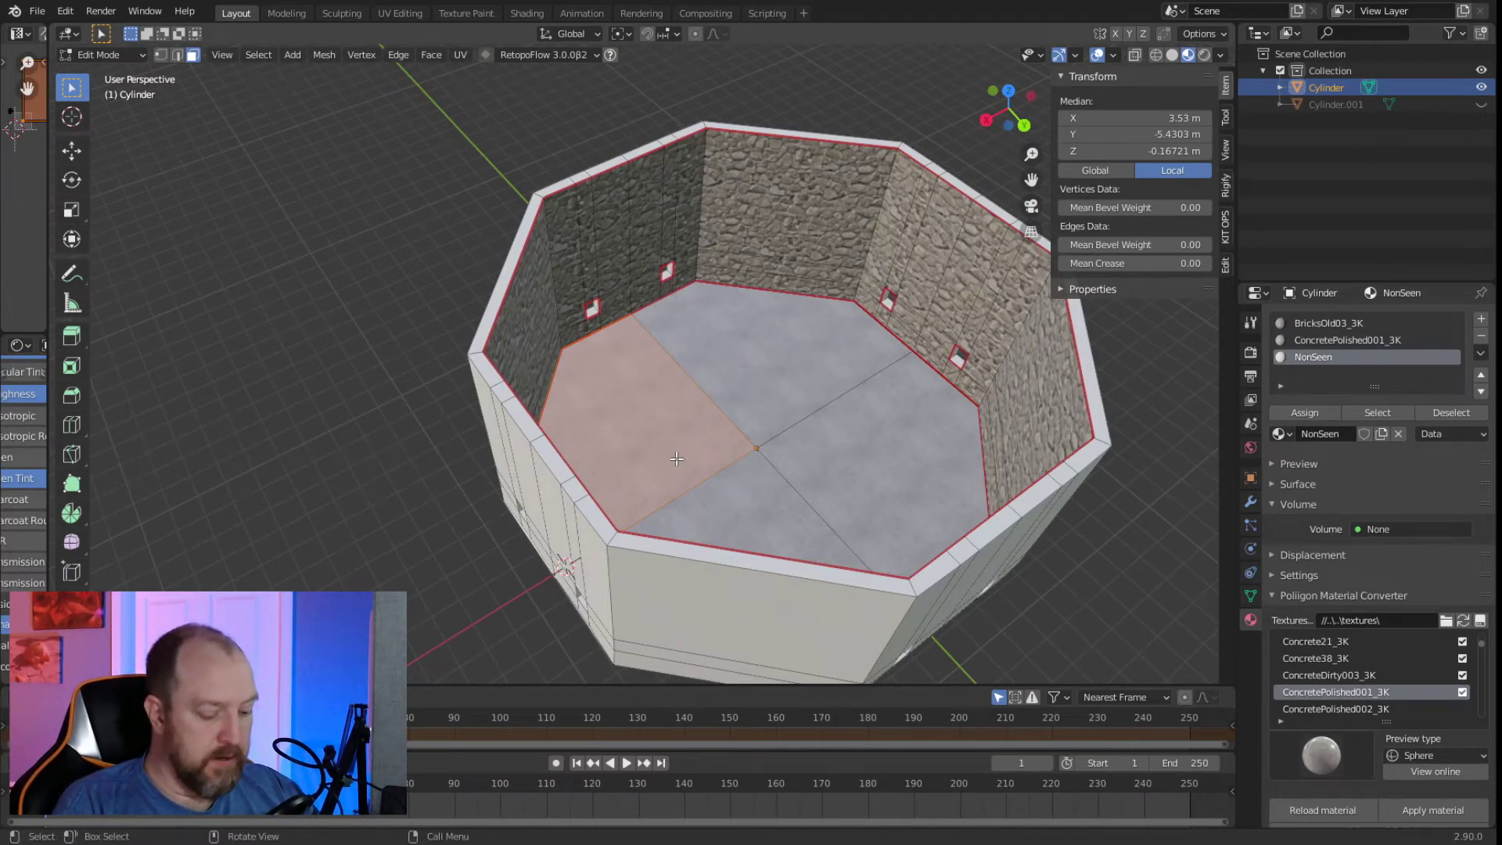
key("shift+h")
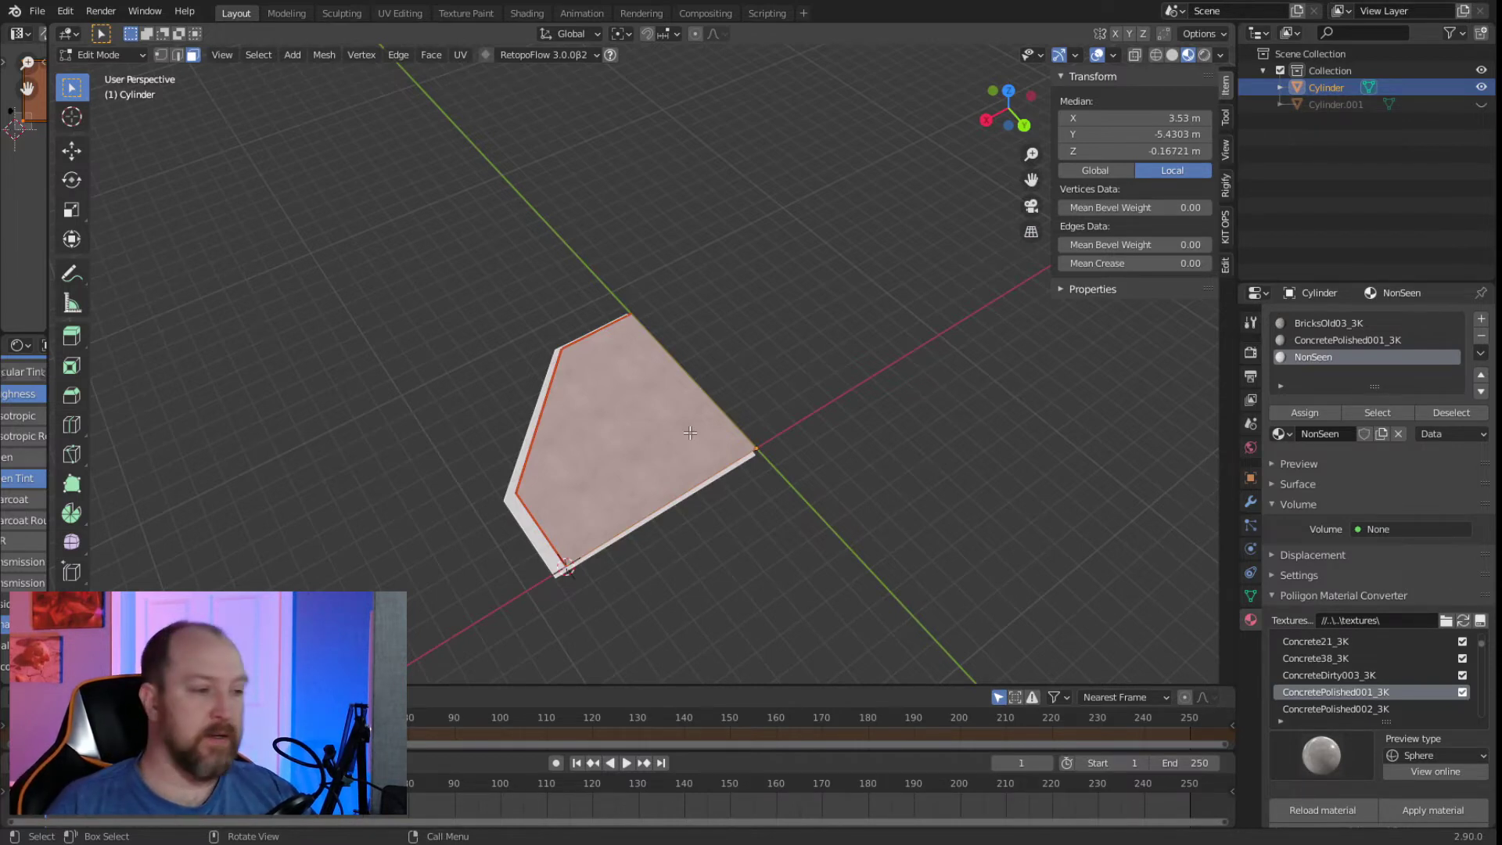
middle_click_drag(690, 432, 882, 526)
scroll(766, 484, "up", 3)
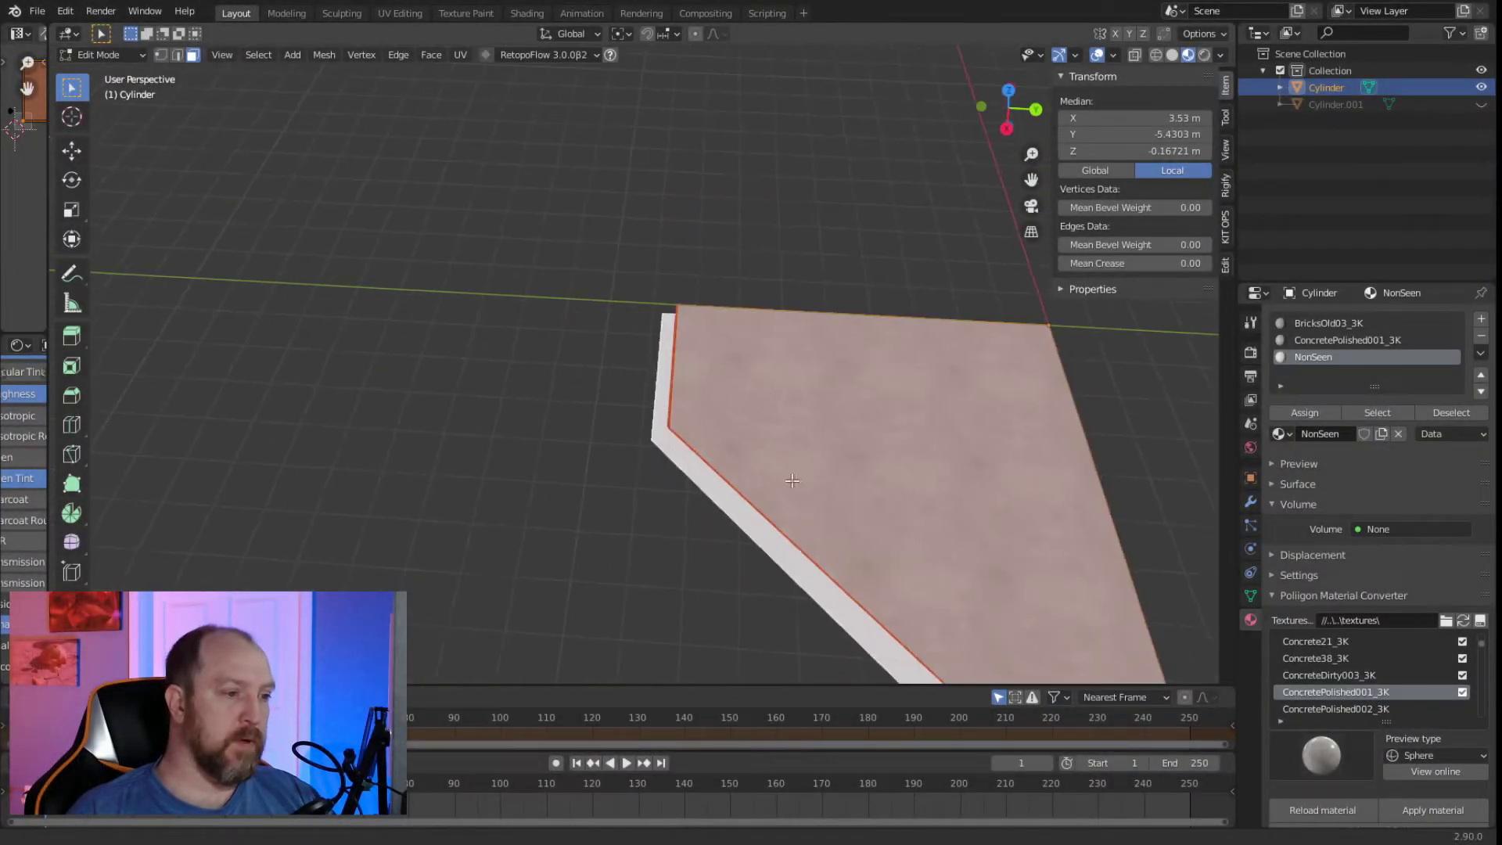
middle_click_drag(765, 484, 685, 480)
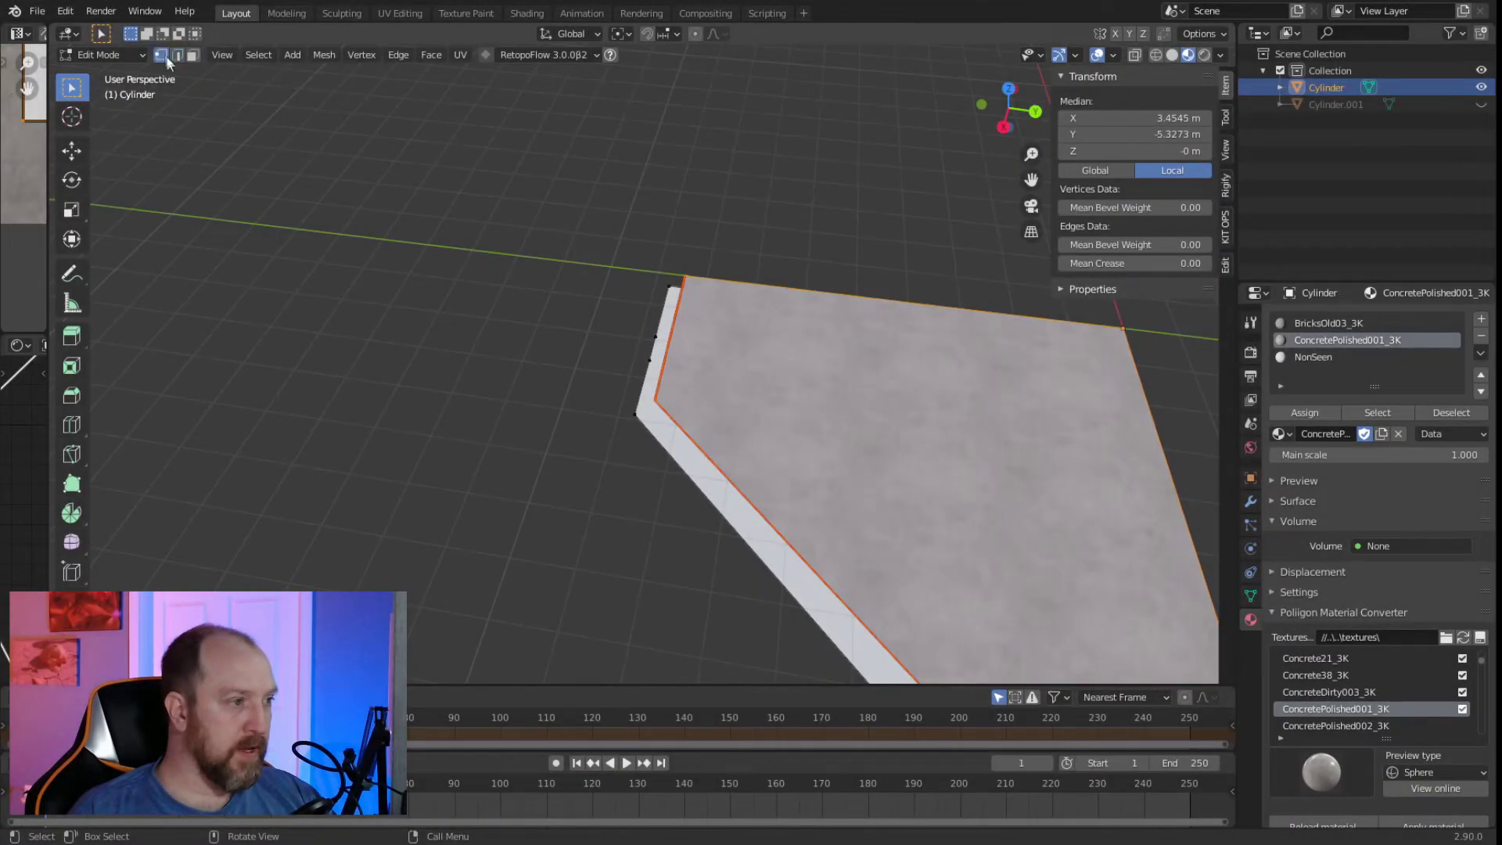
left_click(178, 55)
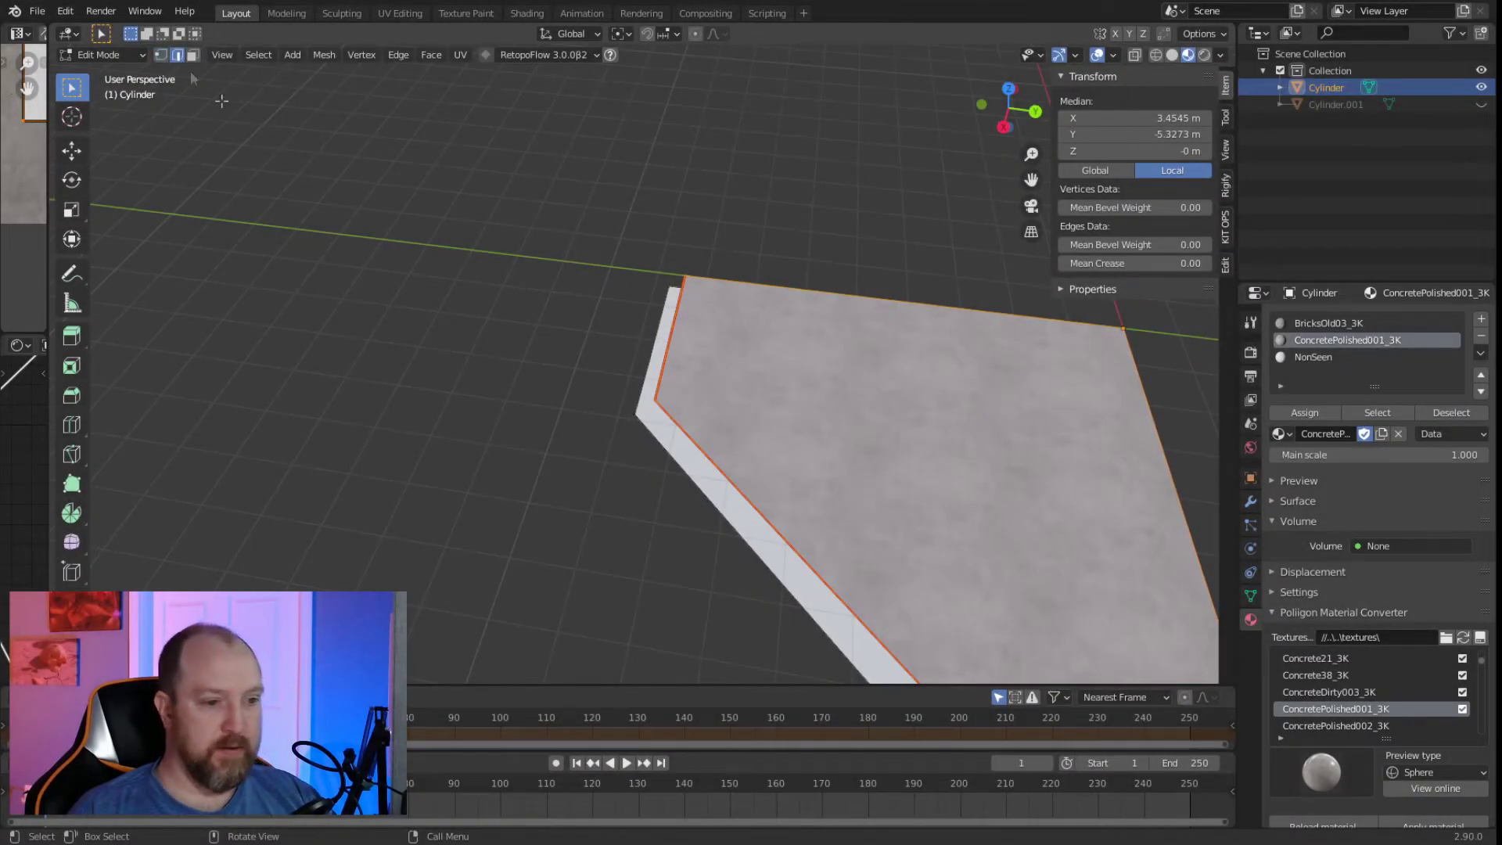
Subdivide the floor section's selected boundary edges and pick a corner vertex.
right_click(1153, 402)
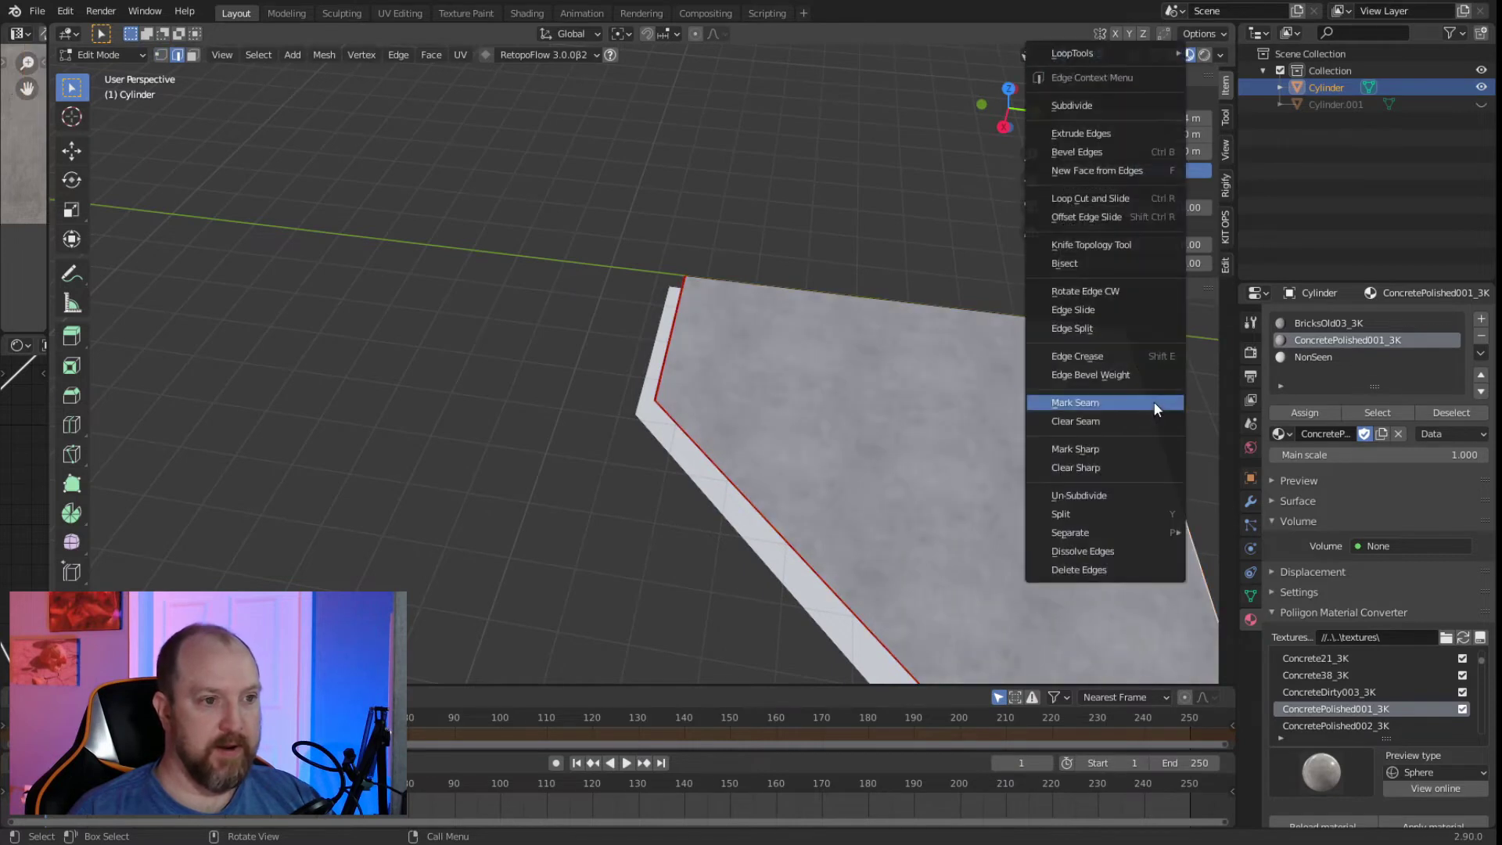
left_click(1082, 106)
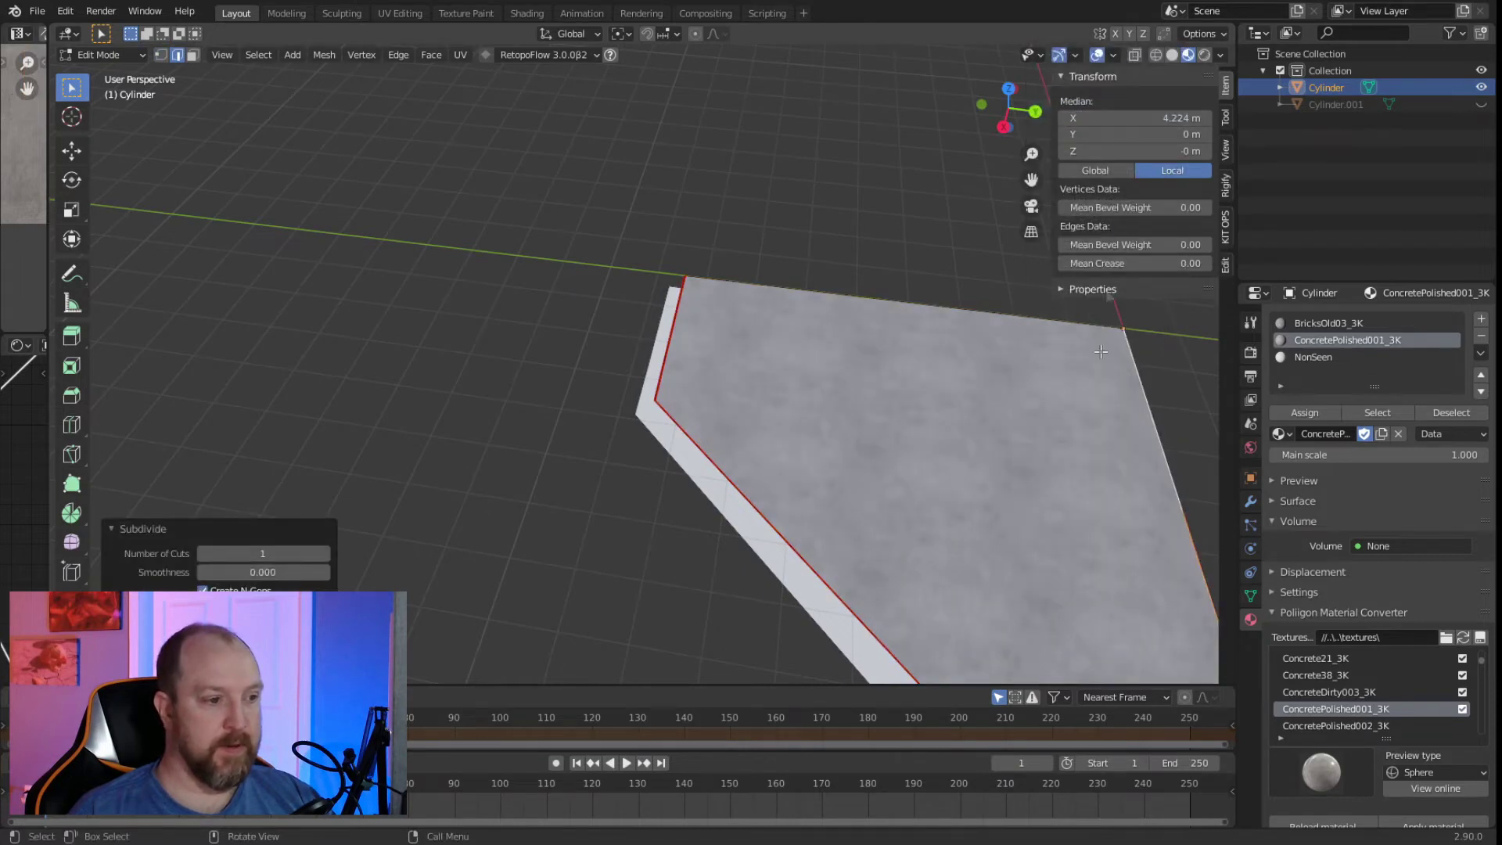
left_click(550, 494)
left_click(162, 54)
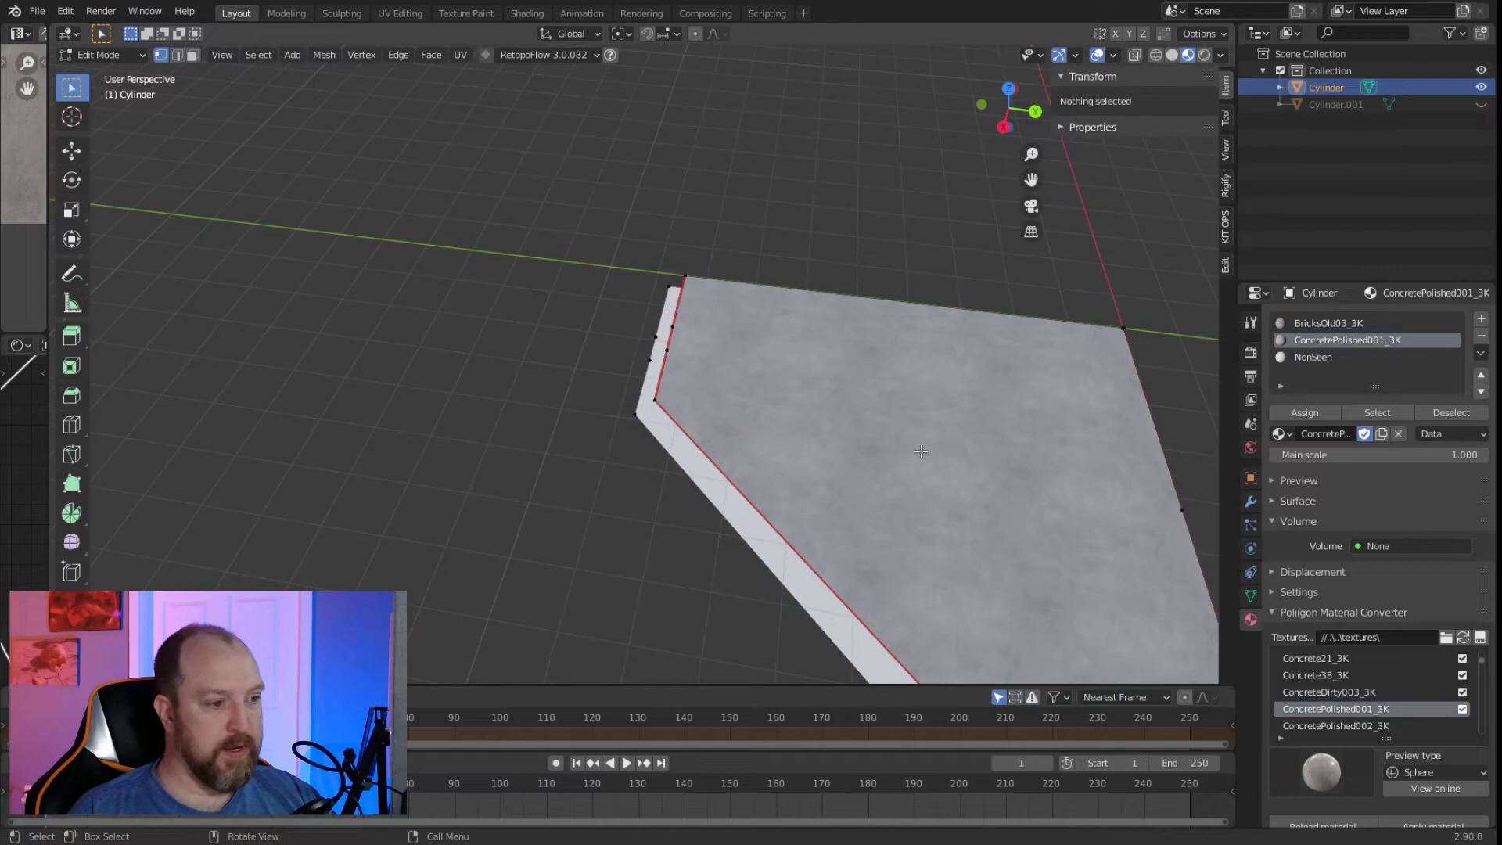
left_click(671, 396)
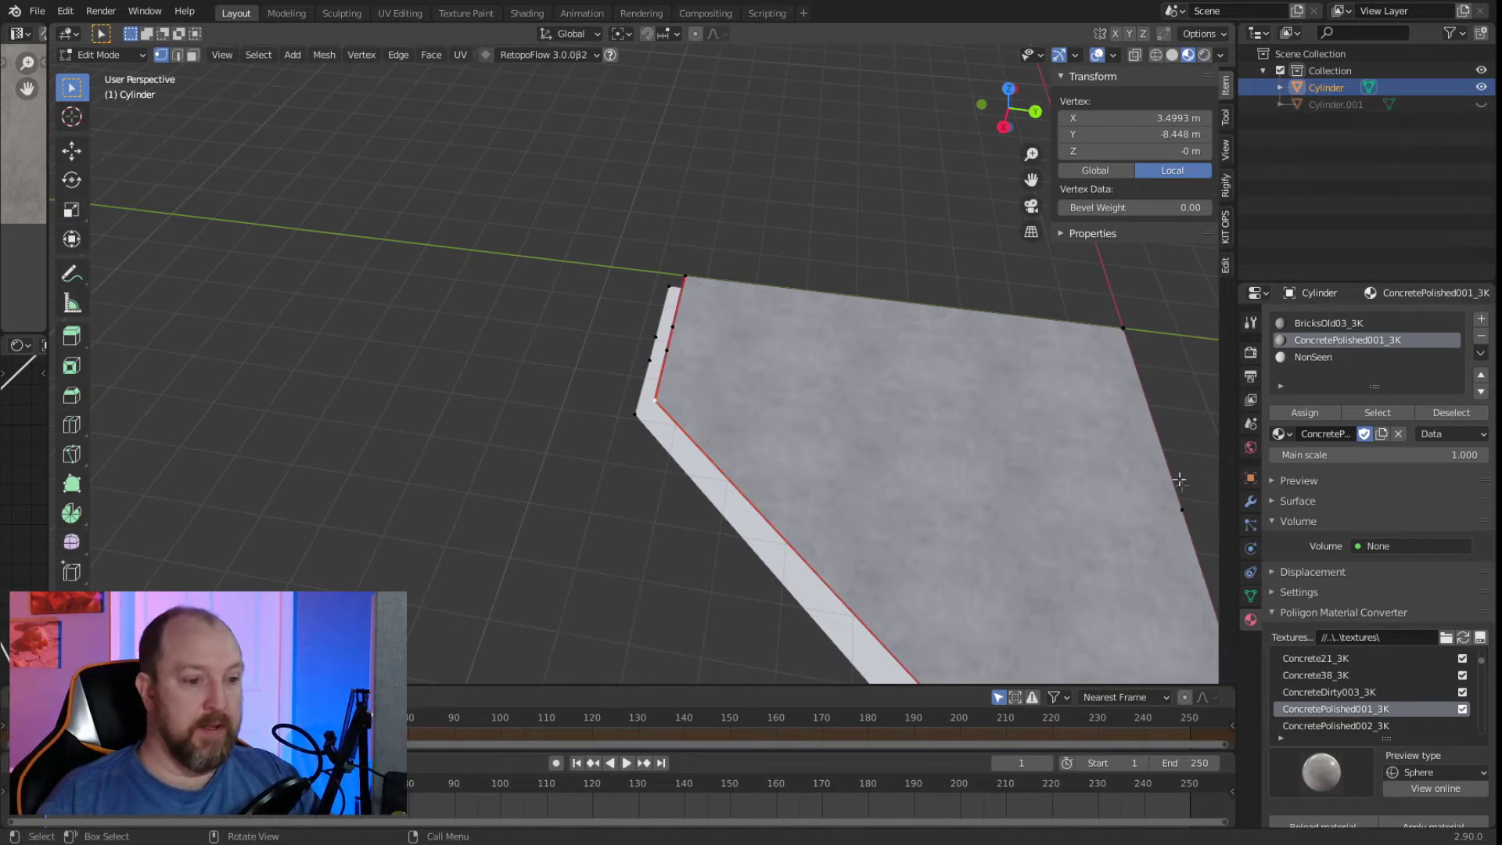
Move the right-edge vertex to X 3.4993 m and join it to the opposite corner with a new edge.
left_click(1185, 512)
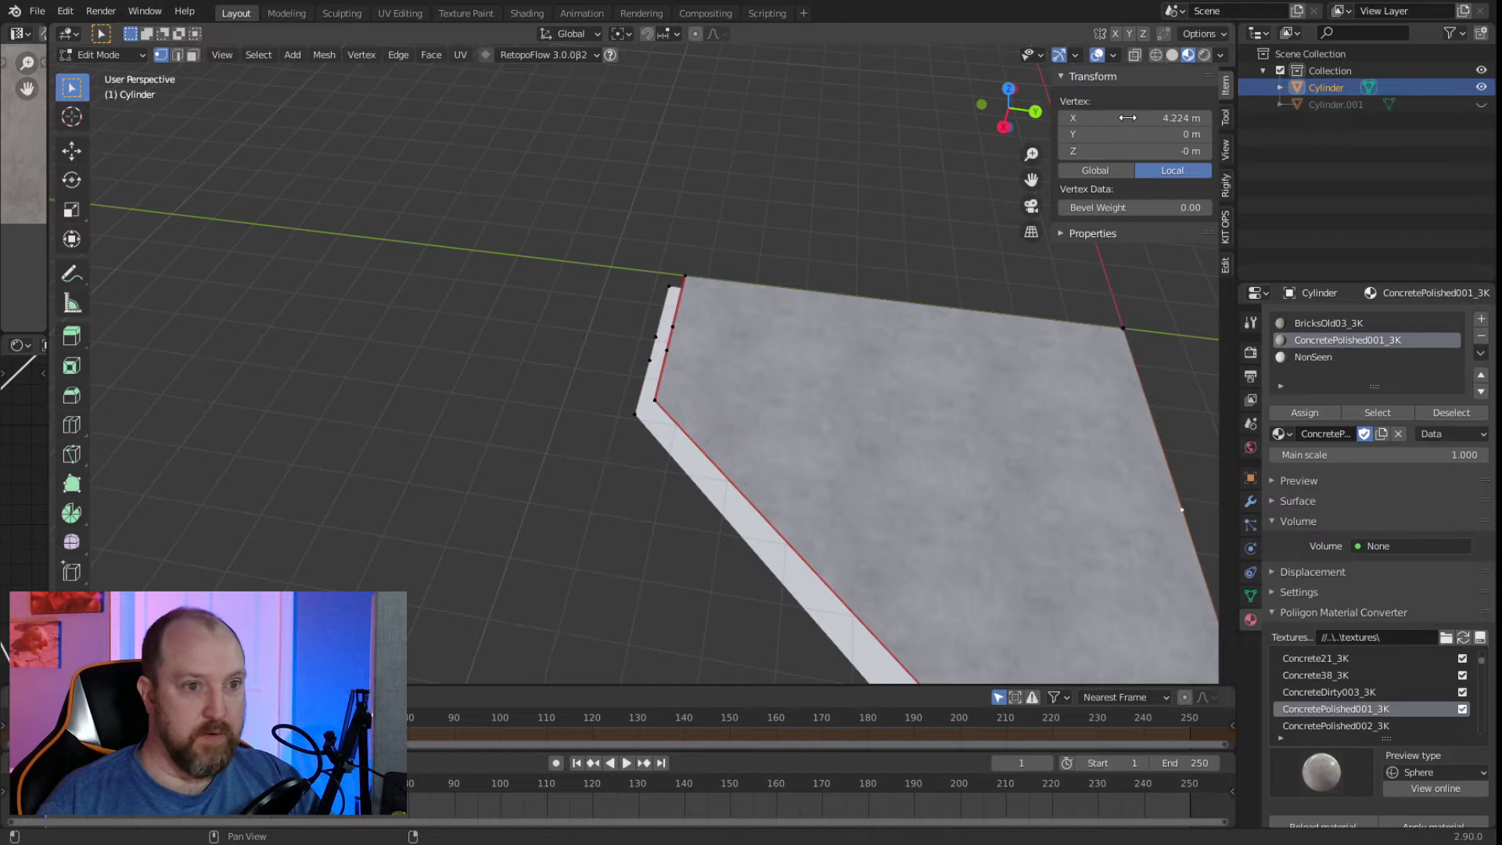
key("ctrl+v")
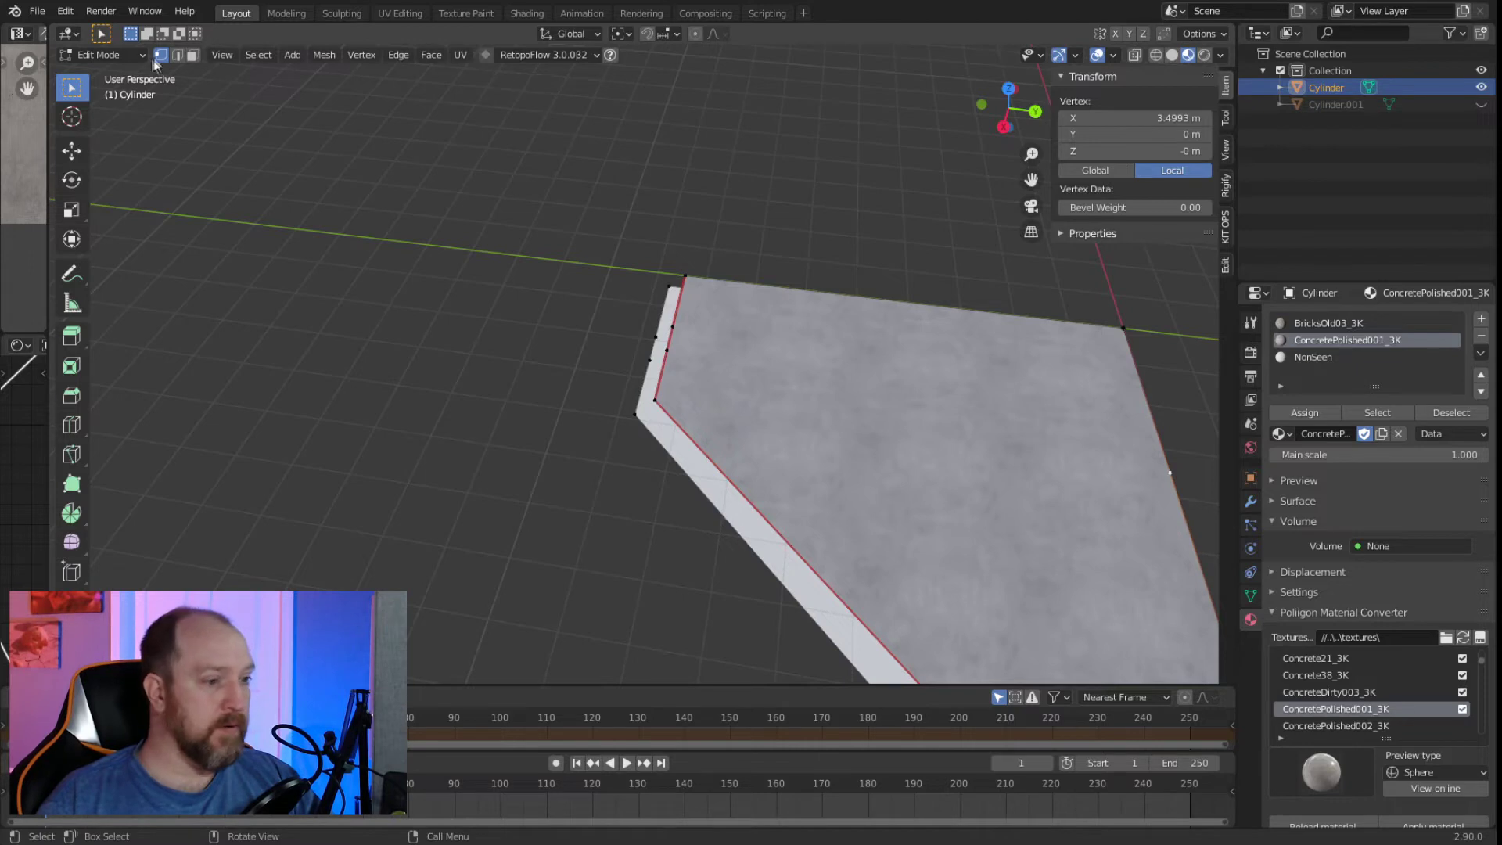
left_click(655, 400, "shift")
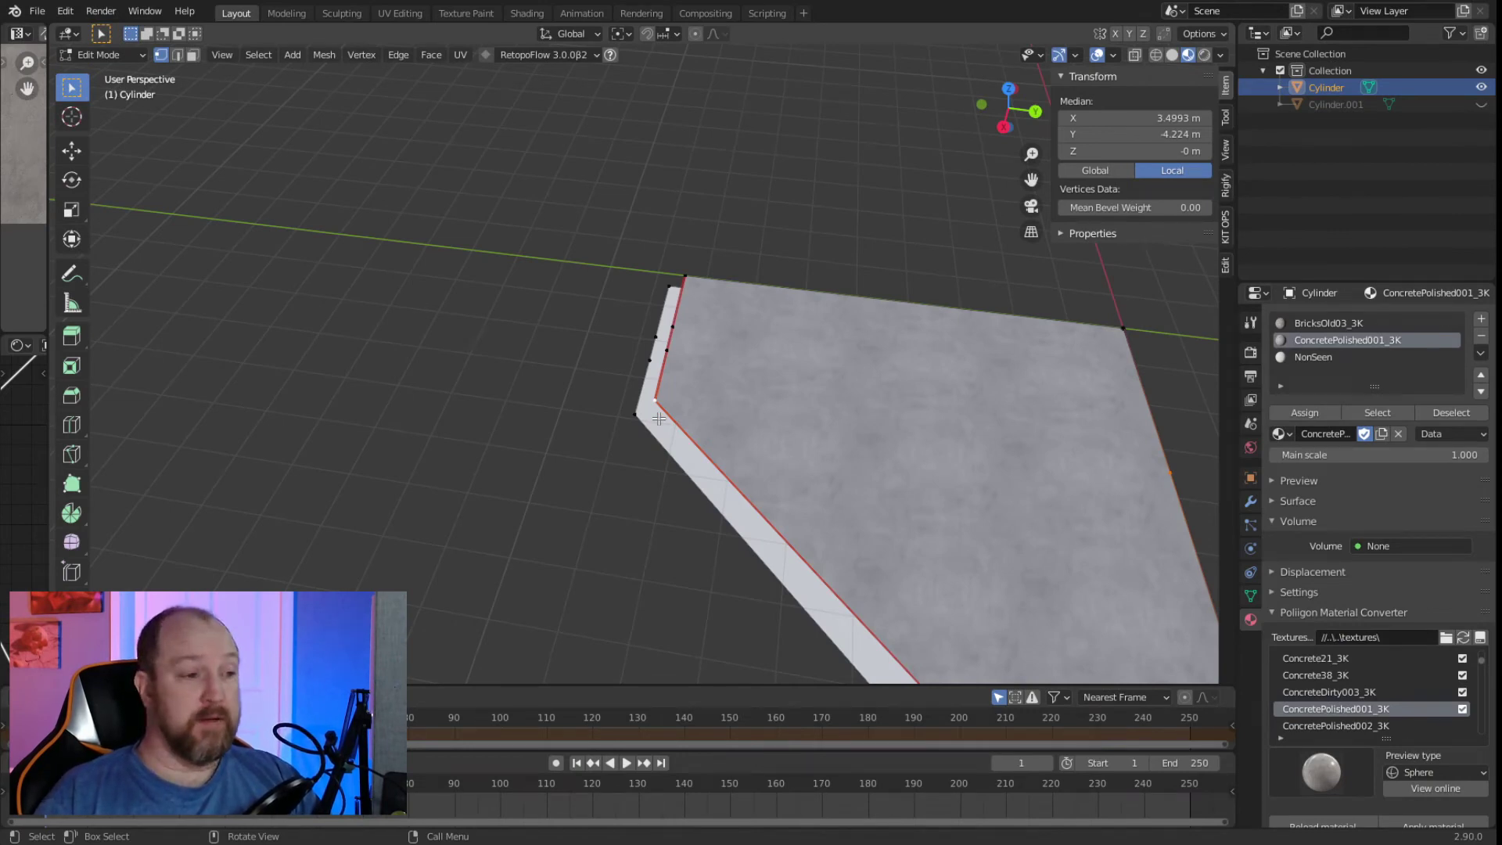
key("j")
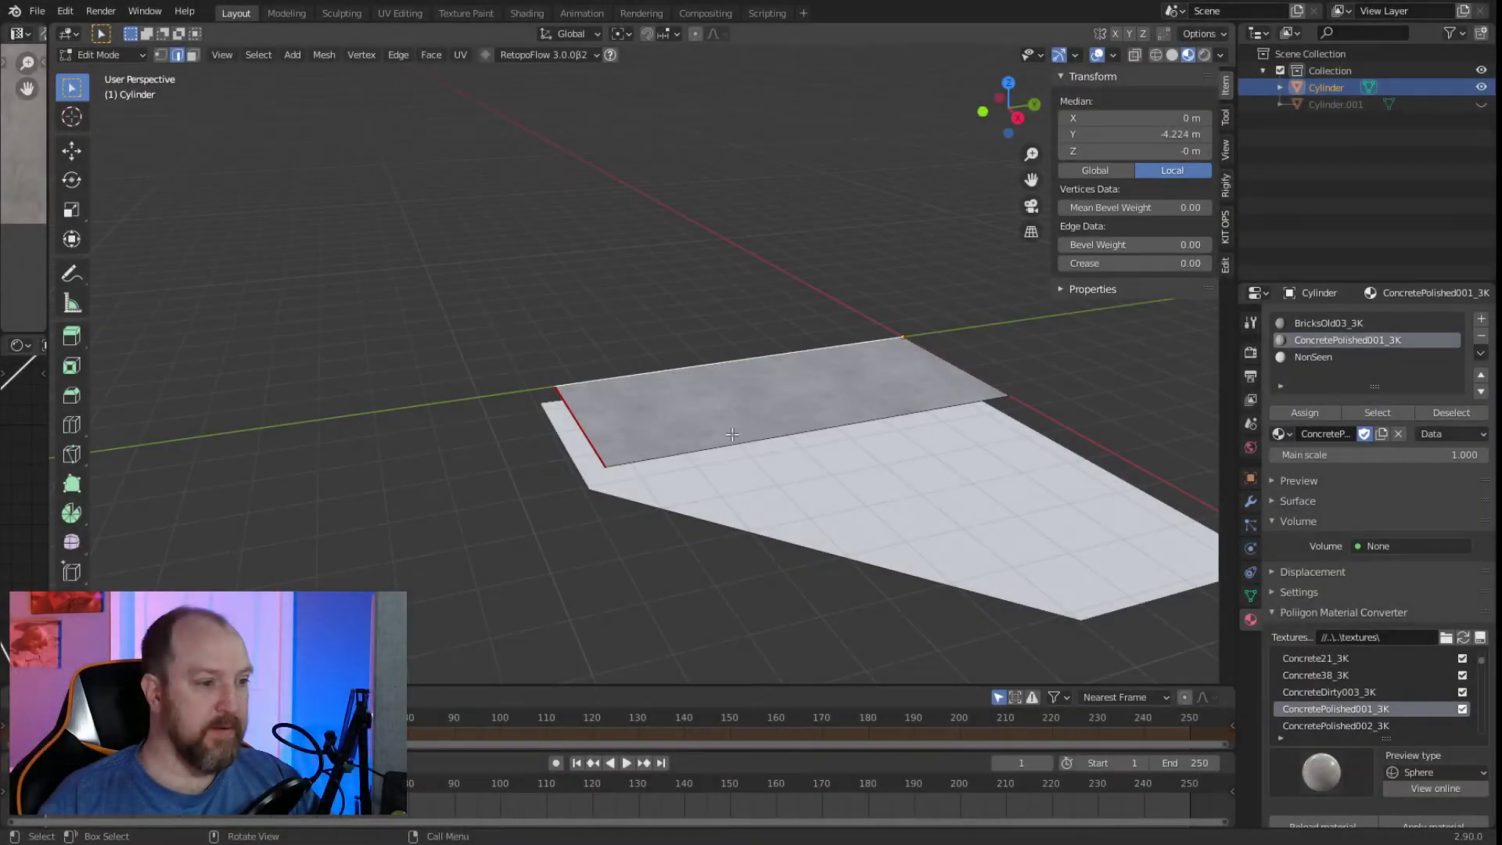
left_click(763, 434)
right_click(763, 433)
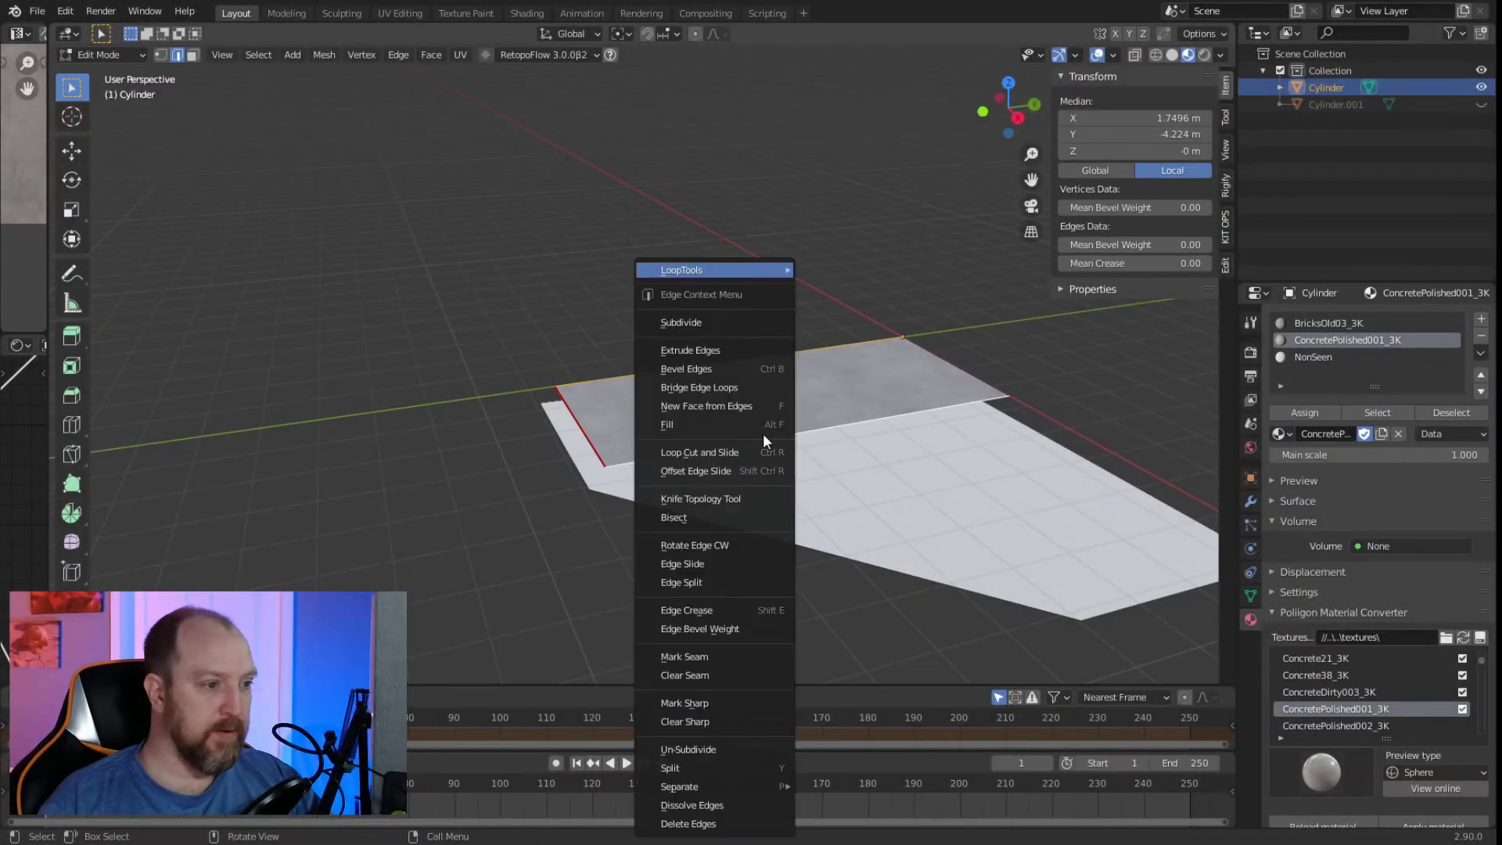
Subdivide the new edge, then select the panel's corner and top-edge midpoint vertices.
left_click(666, 322)
left_click(620, 302)
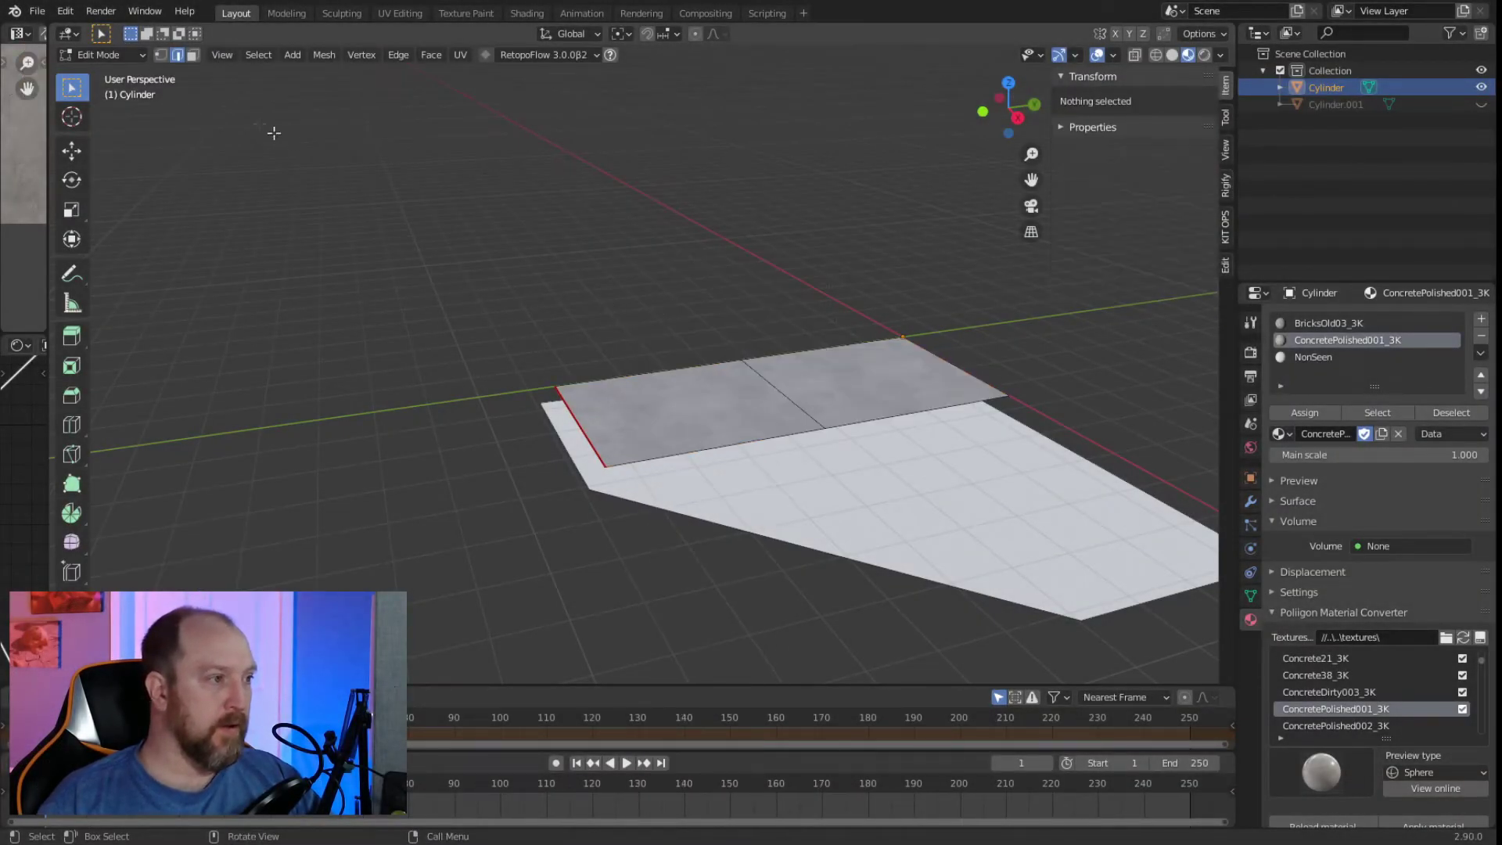
left_click(160, 53)
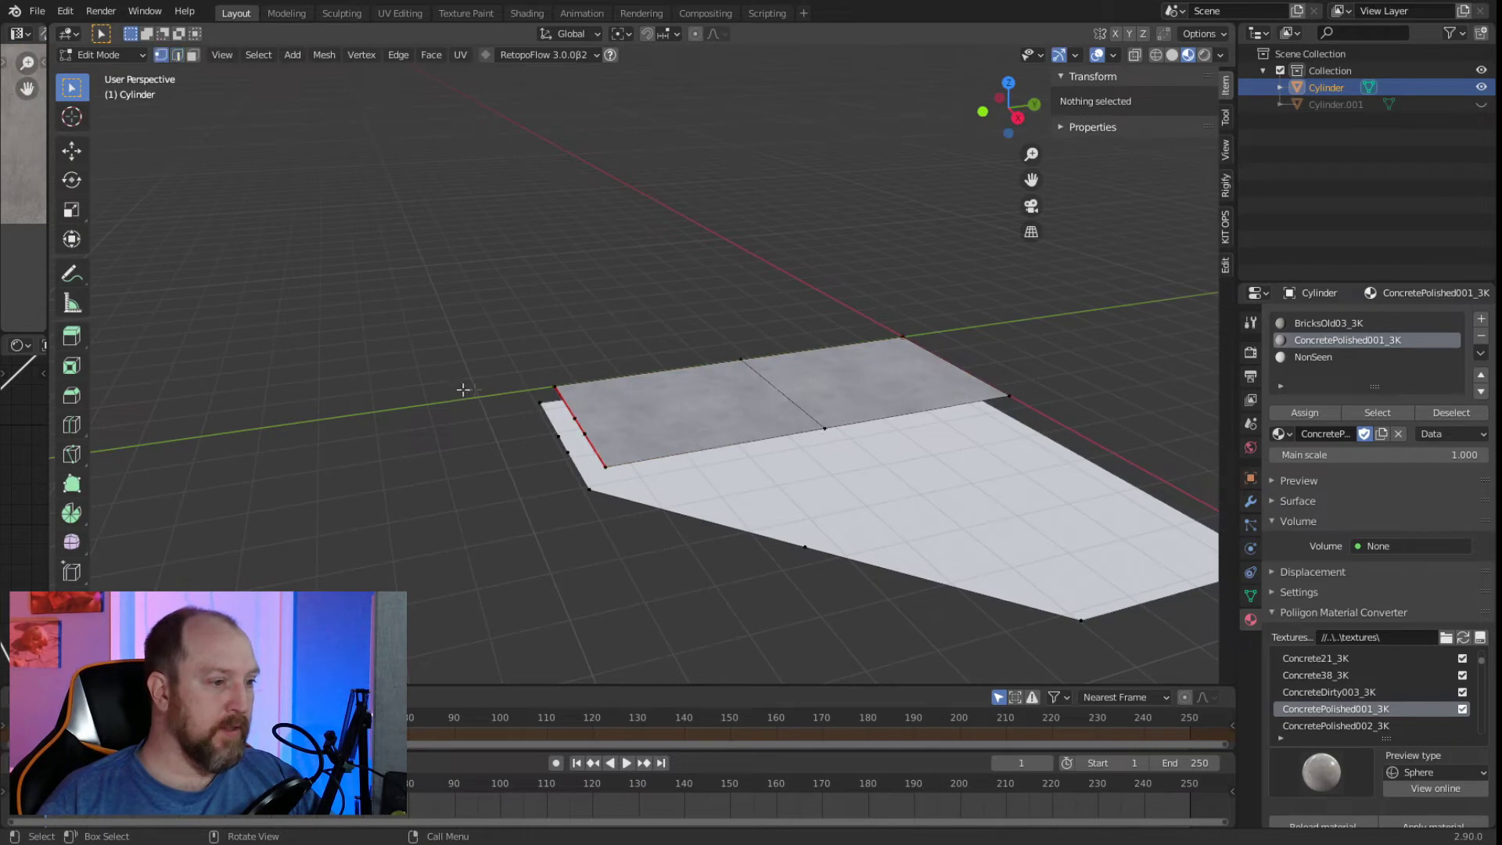
left_click(553, 385)
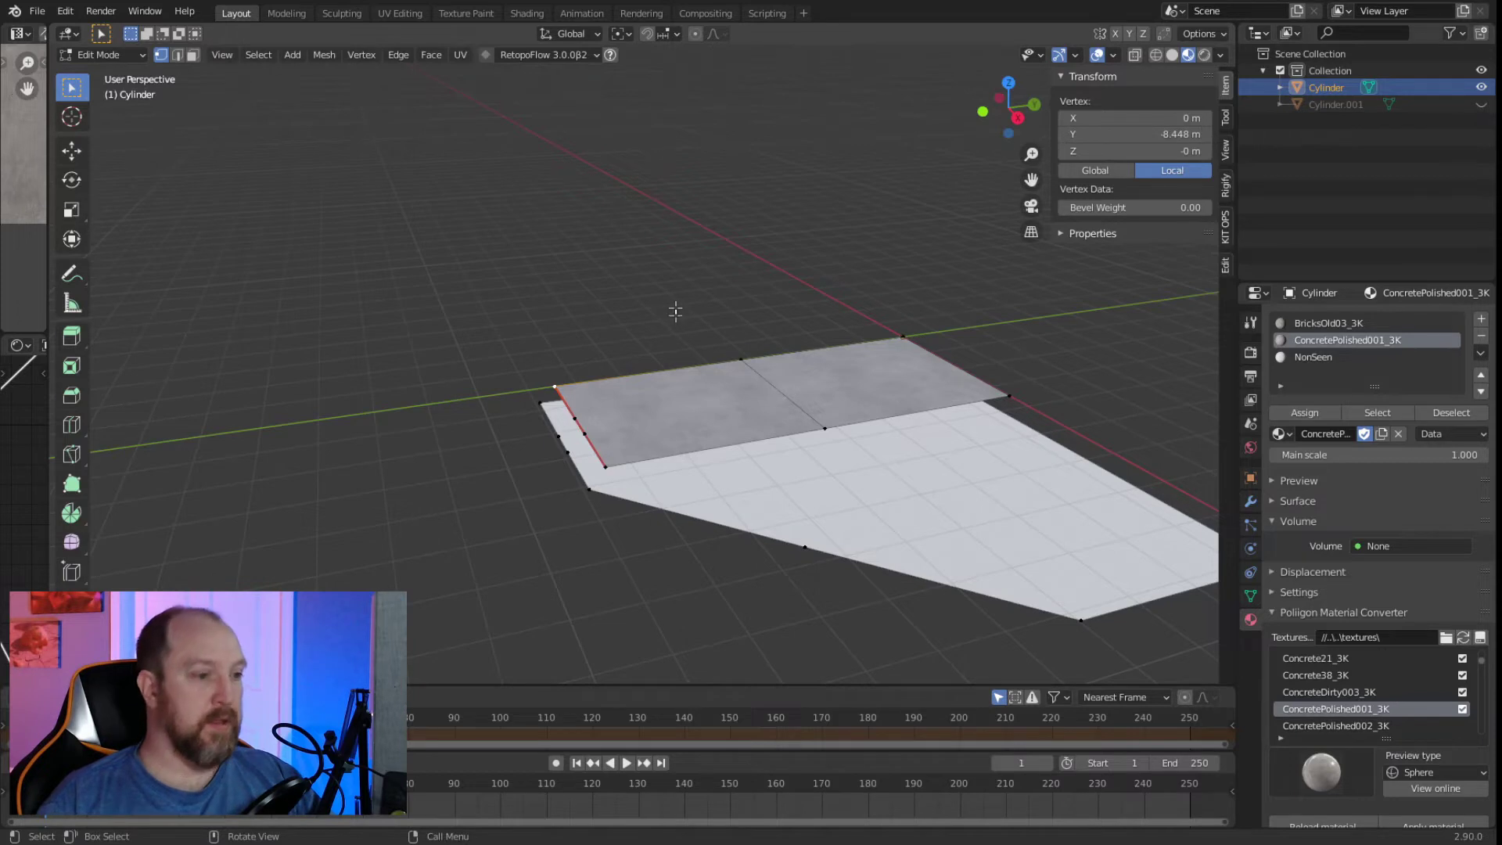
left_click(741, 359)
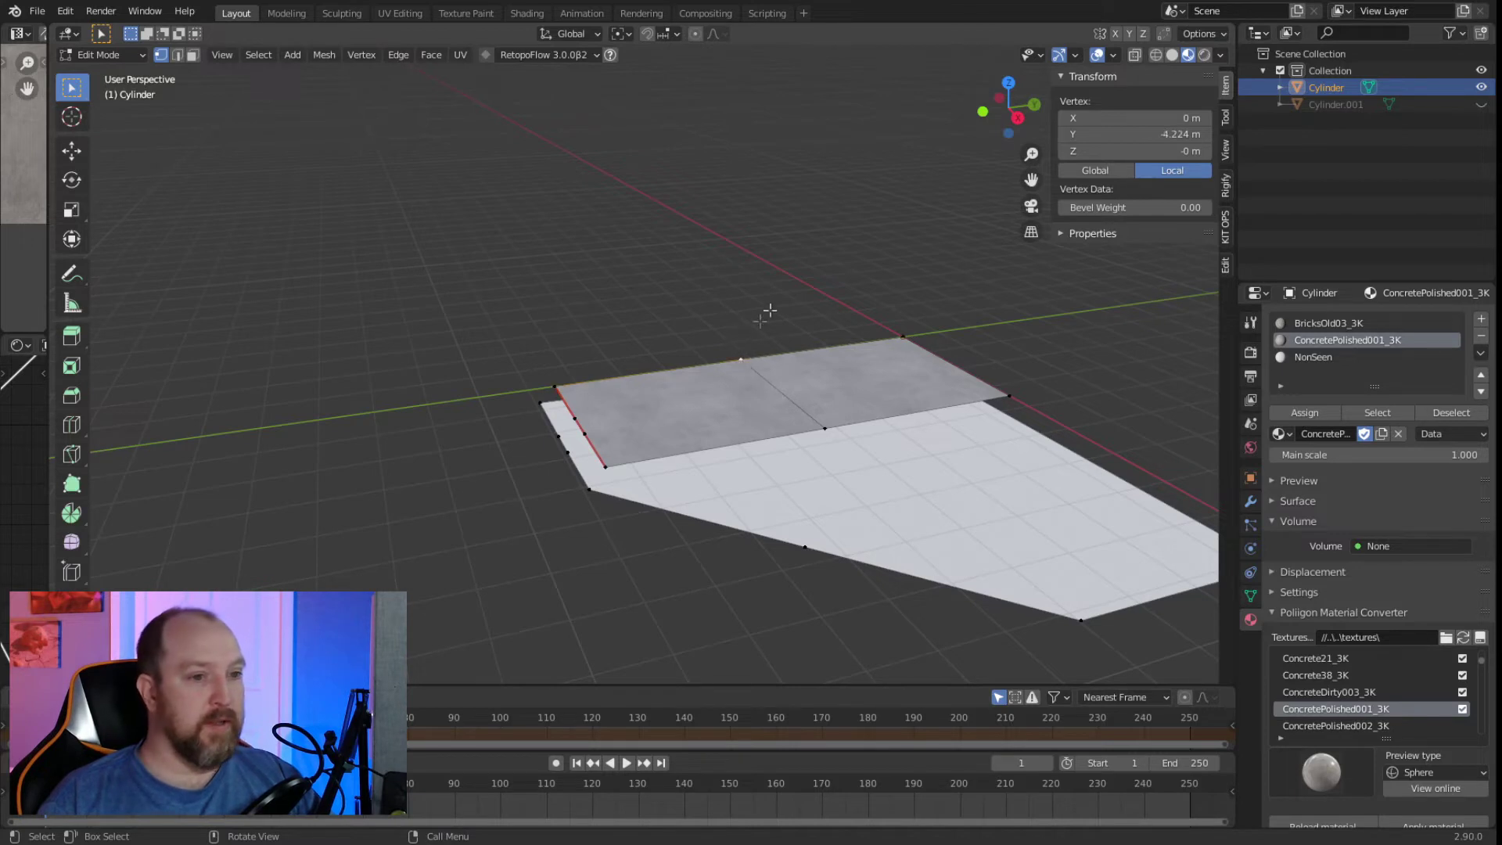
Move both midpoint vertices to Y -7.4479 m (-8.44795+1), leaving a 1 m strip.
left_click(1131, 135)
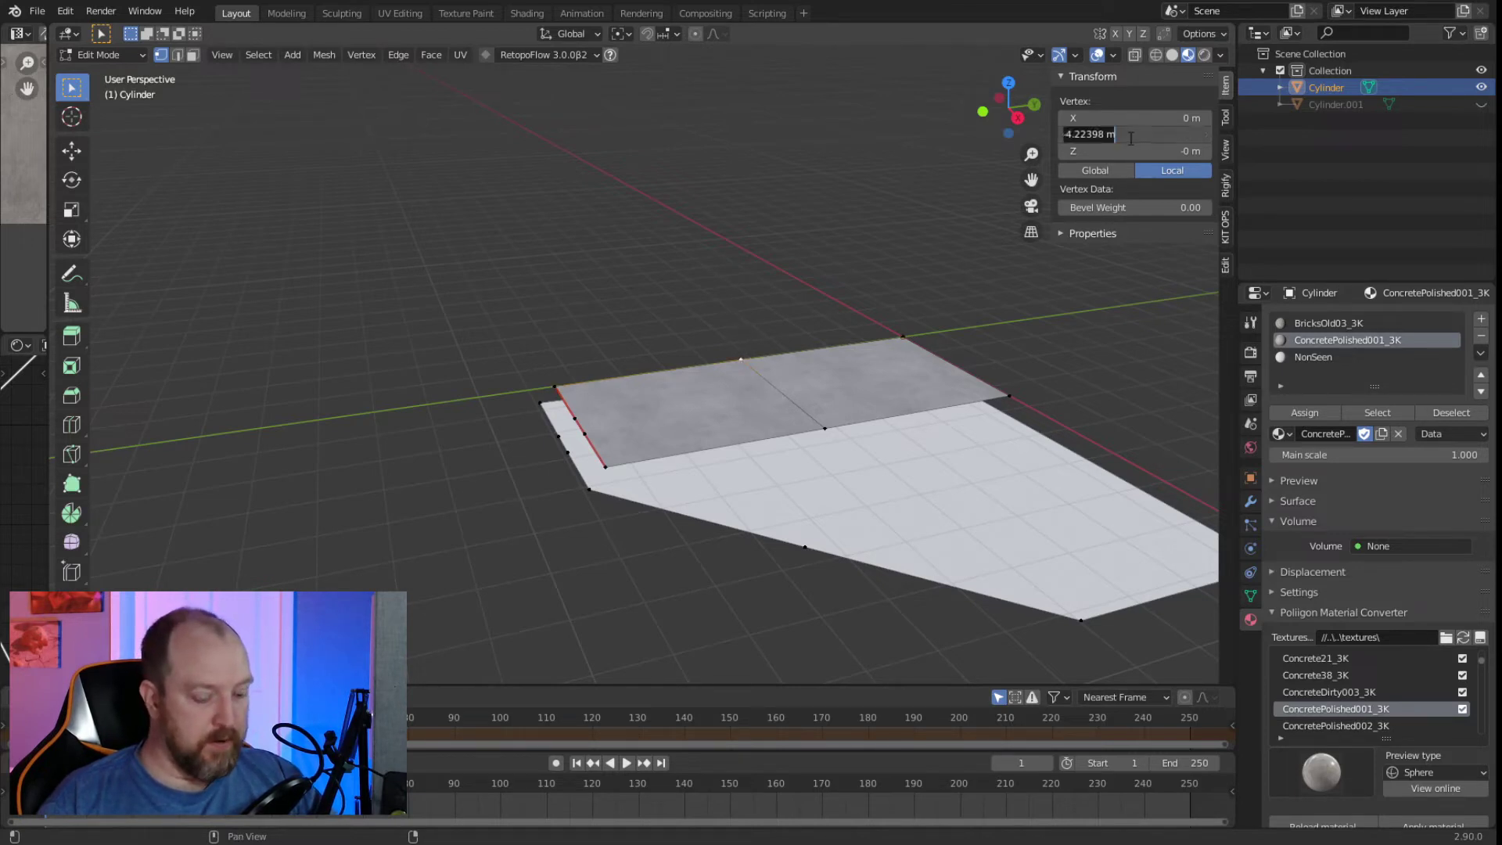
type("-8.44795 m")
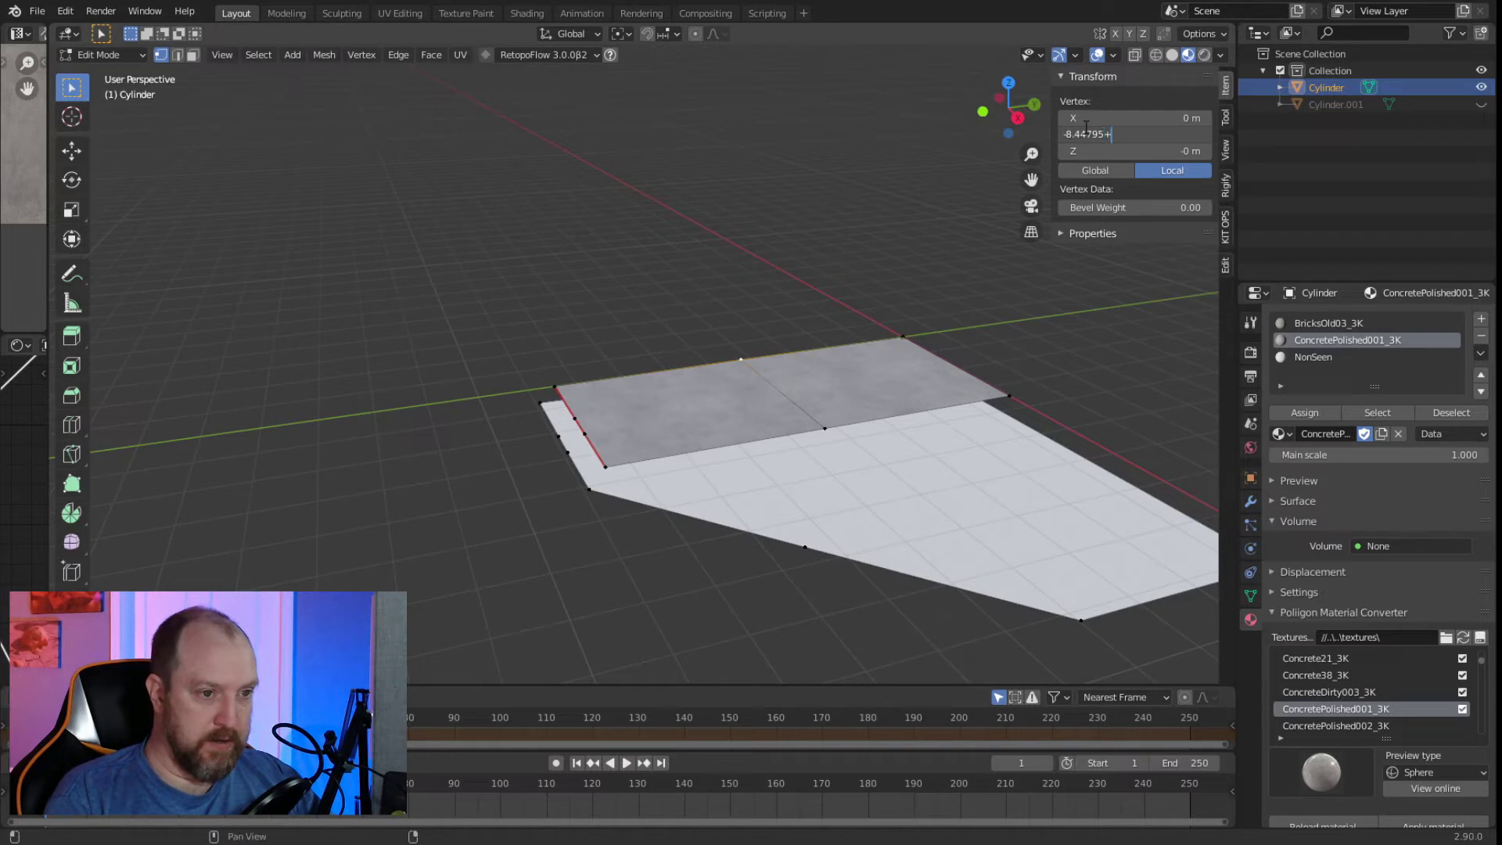
type("0.915")
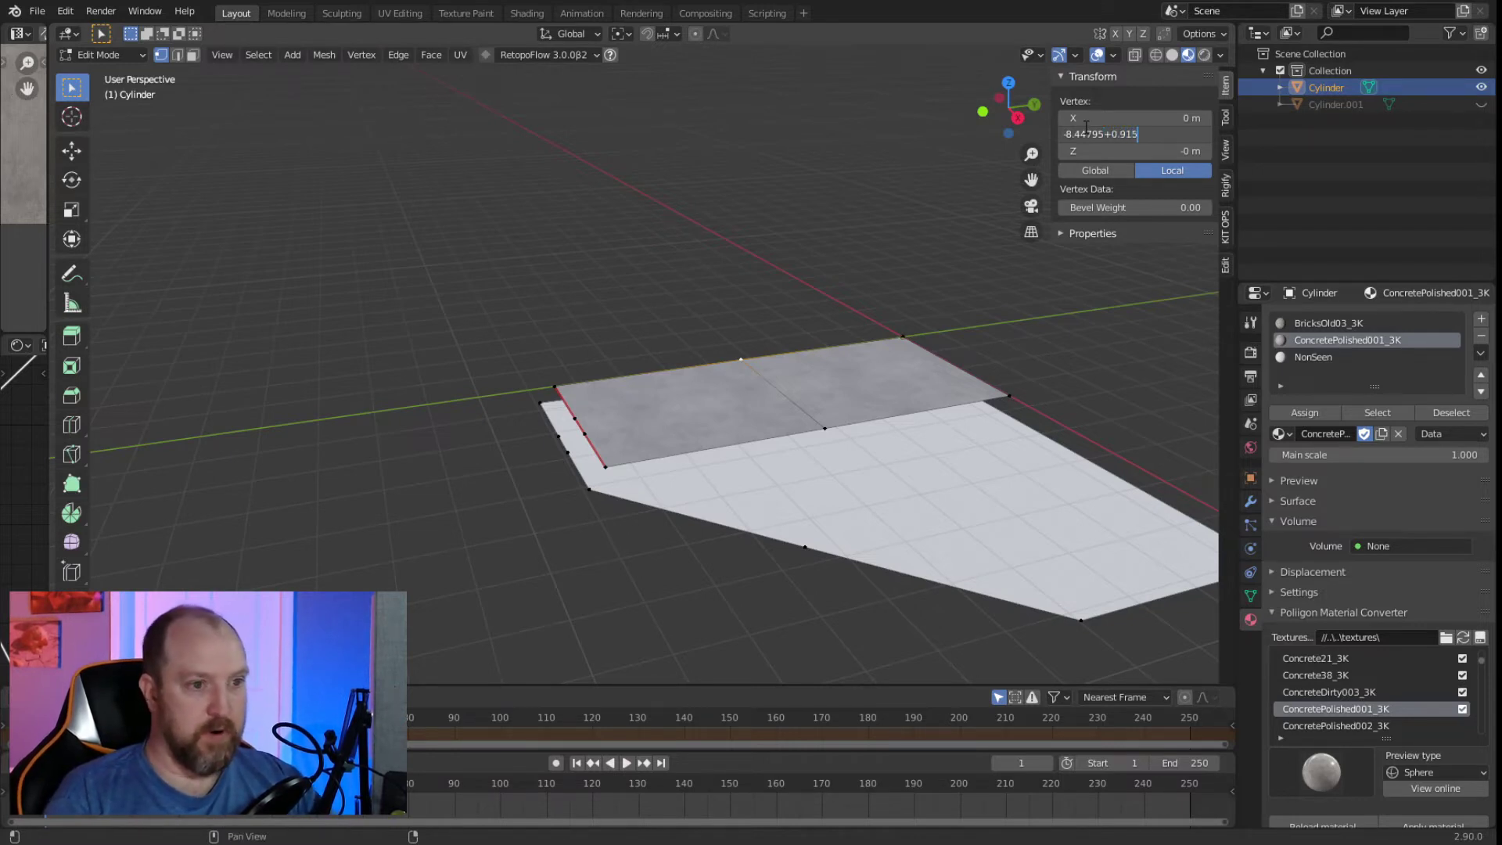
key("BackSpace")
key("BackSpace")
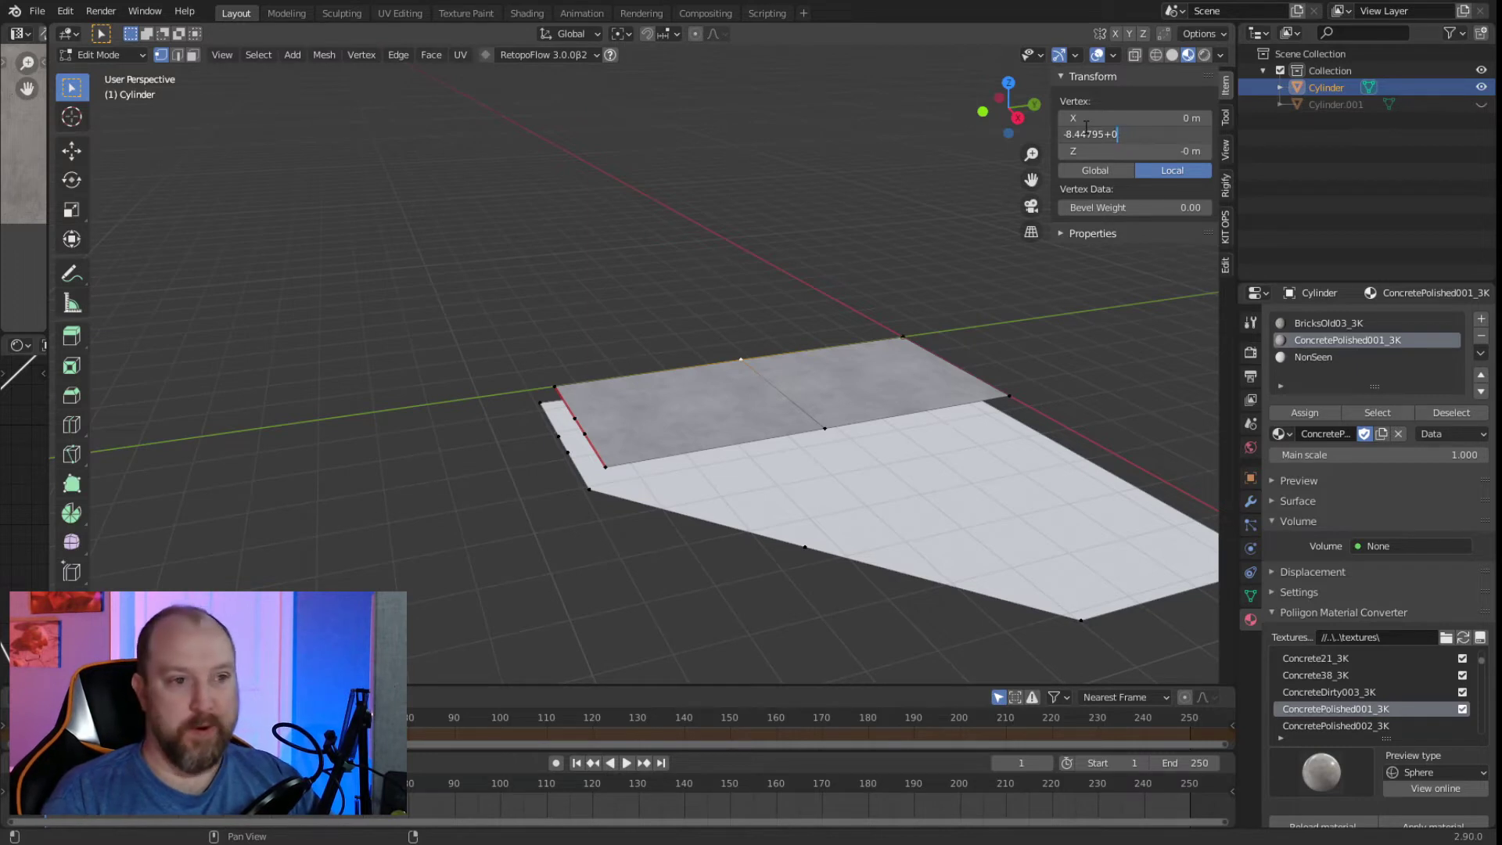
key("BackSpace")
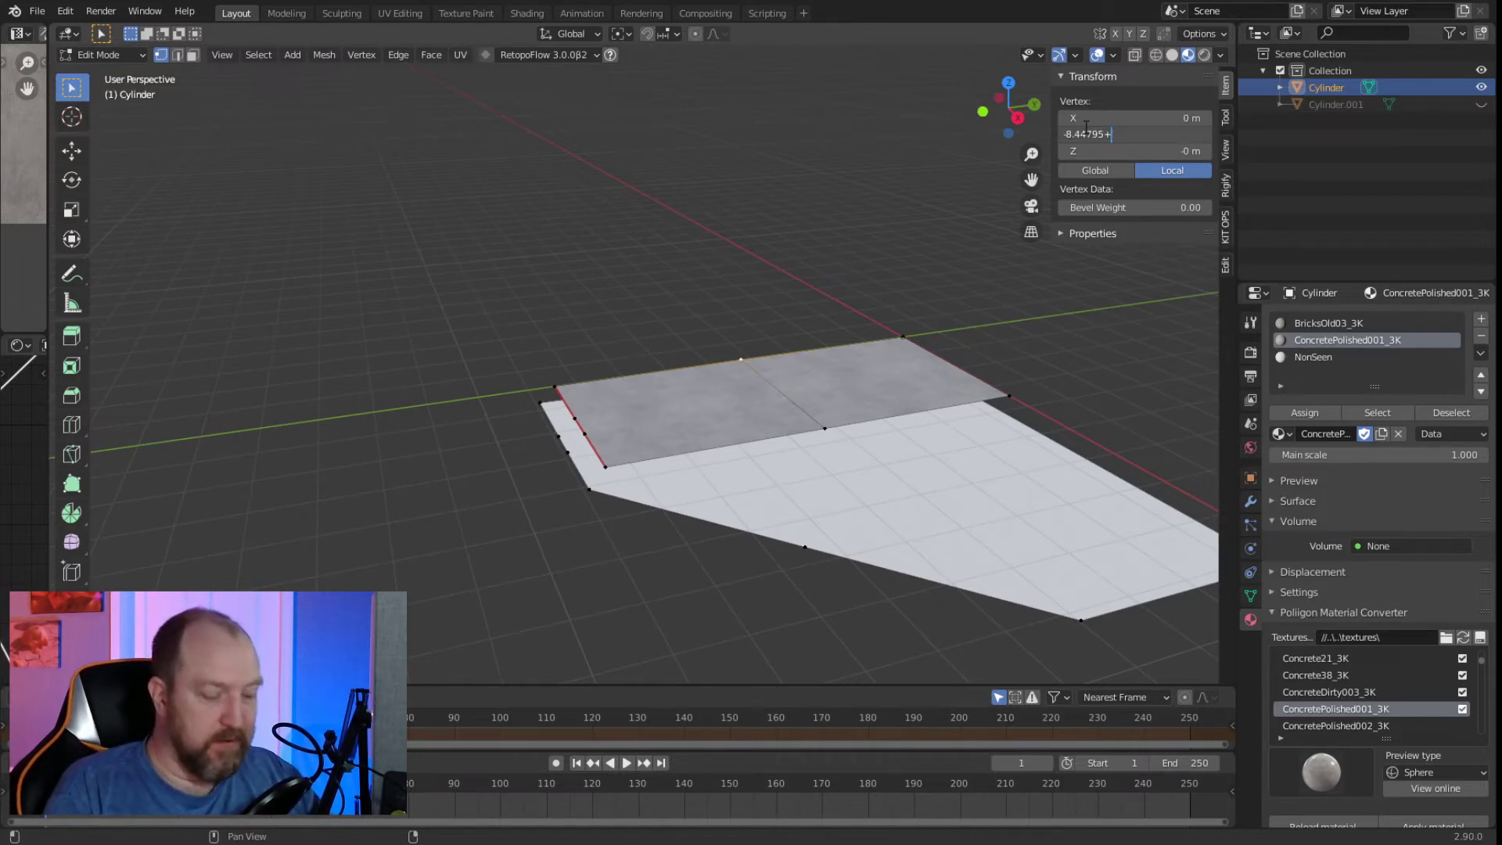
type("1")
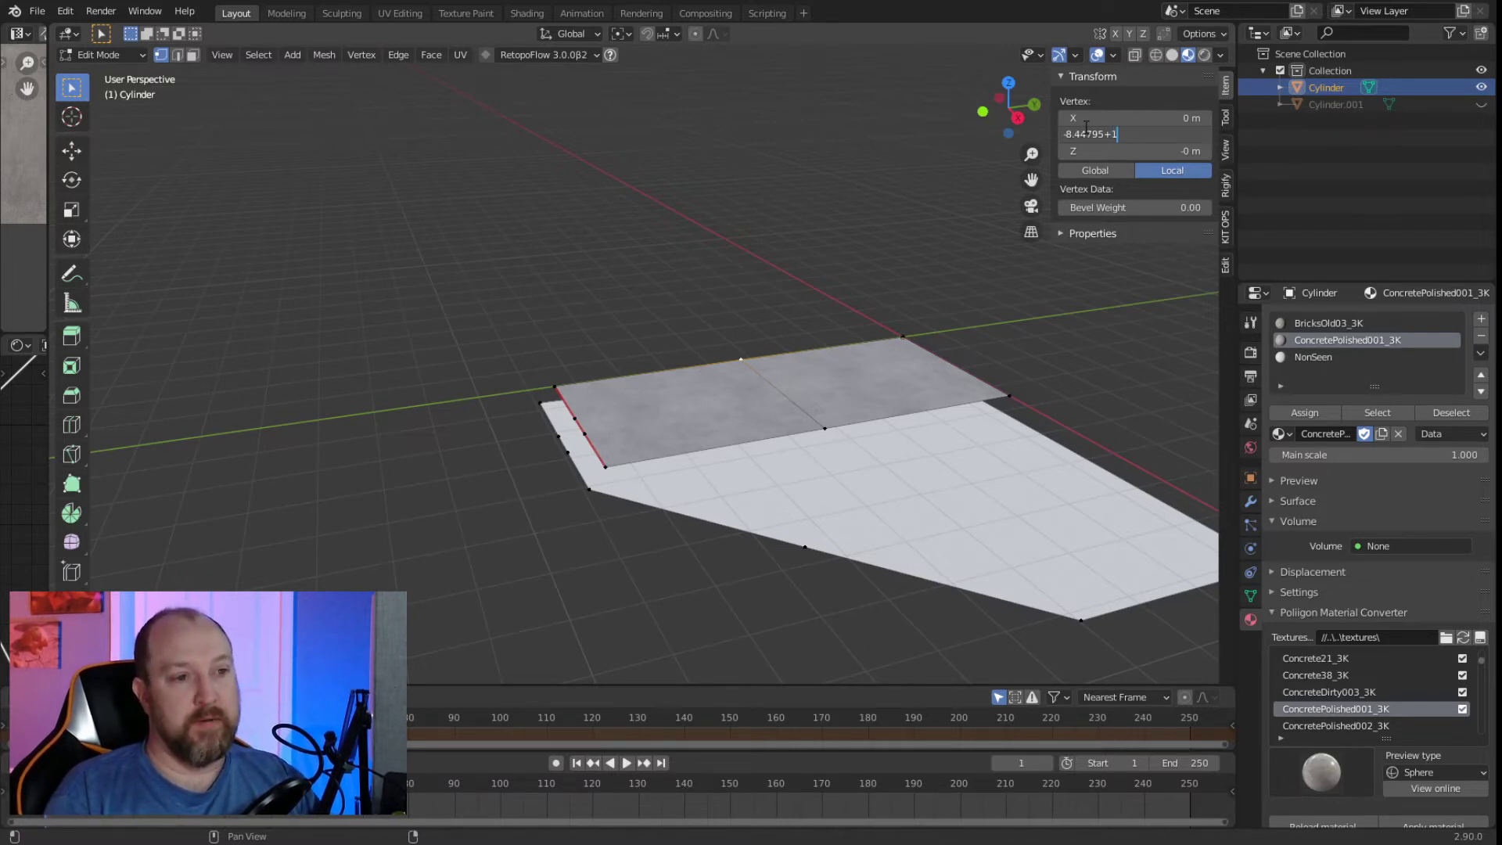
key("Return")
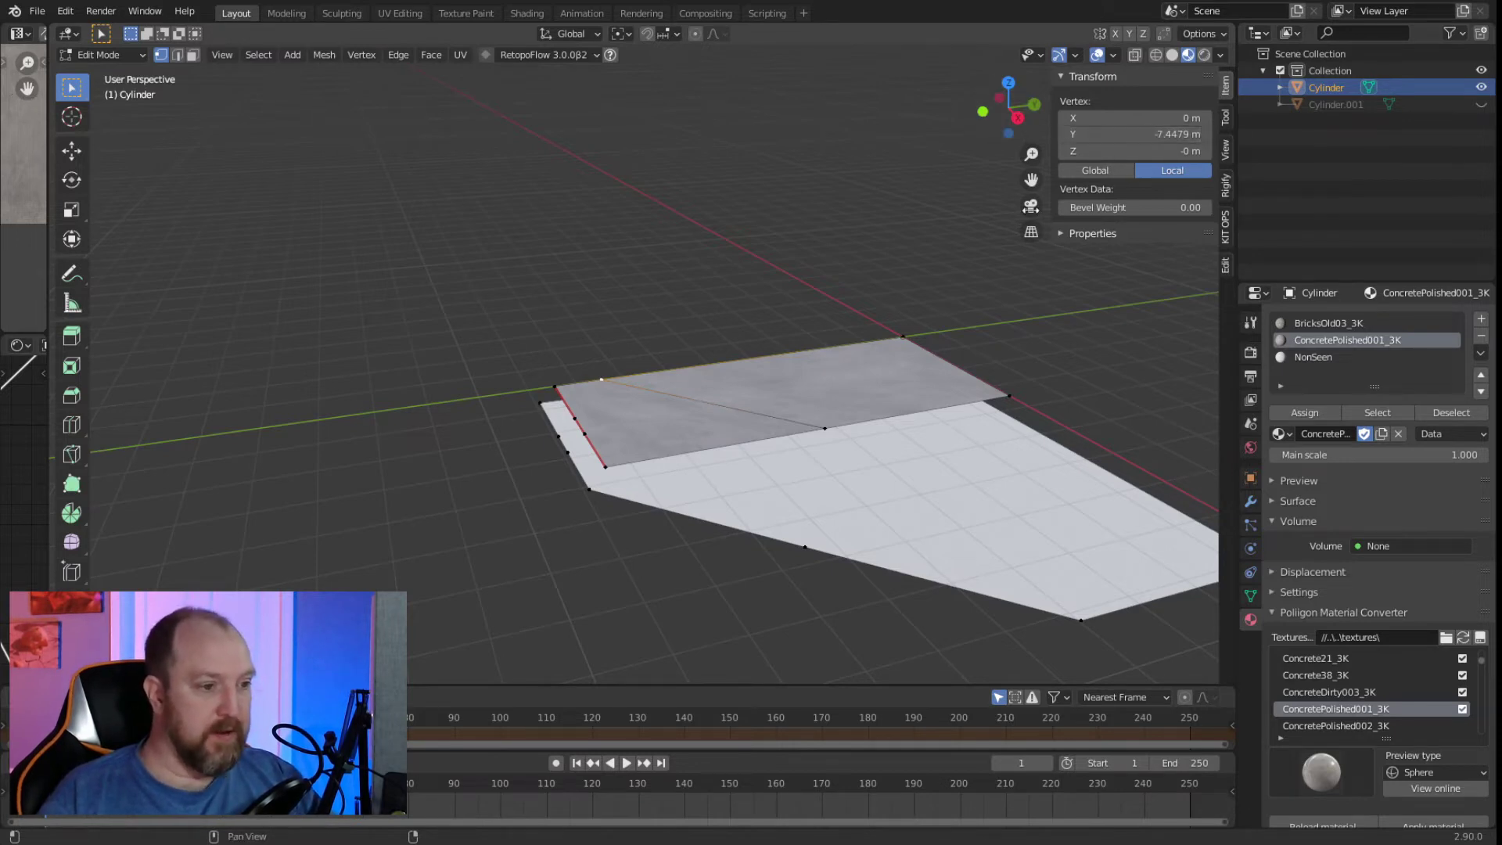
left_click(826, 428)
key("ctrl+v")
left_click(782, 188)
Delete the unwanted floor face and unhide the hidden wall geometry.
middle_click_drag(749, 351, 829, 461)
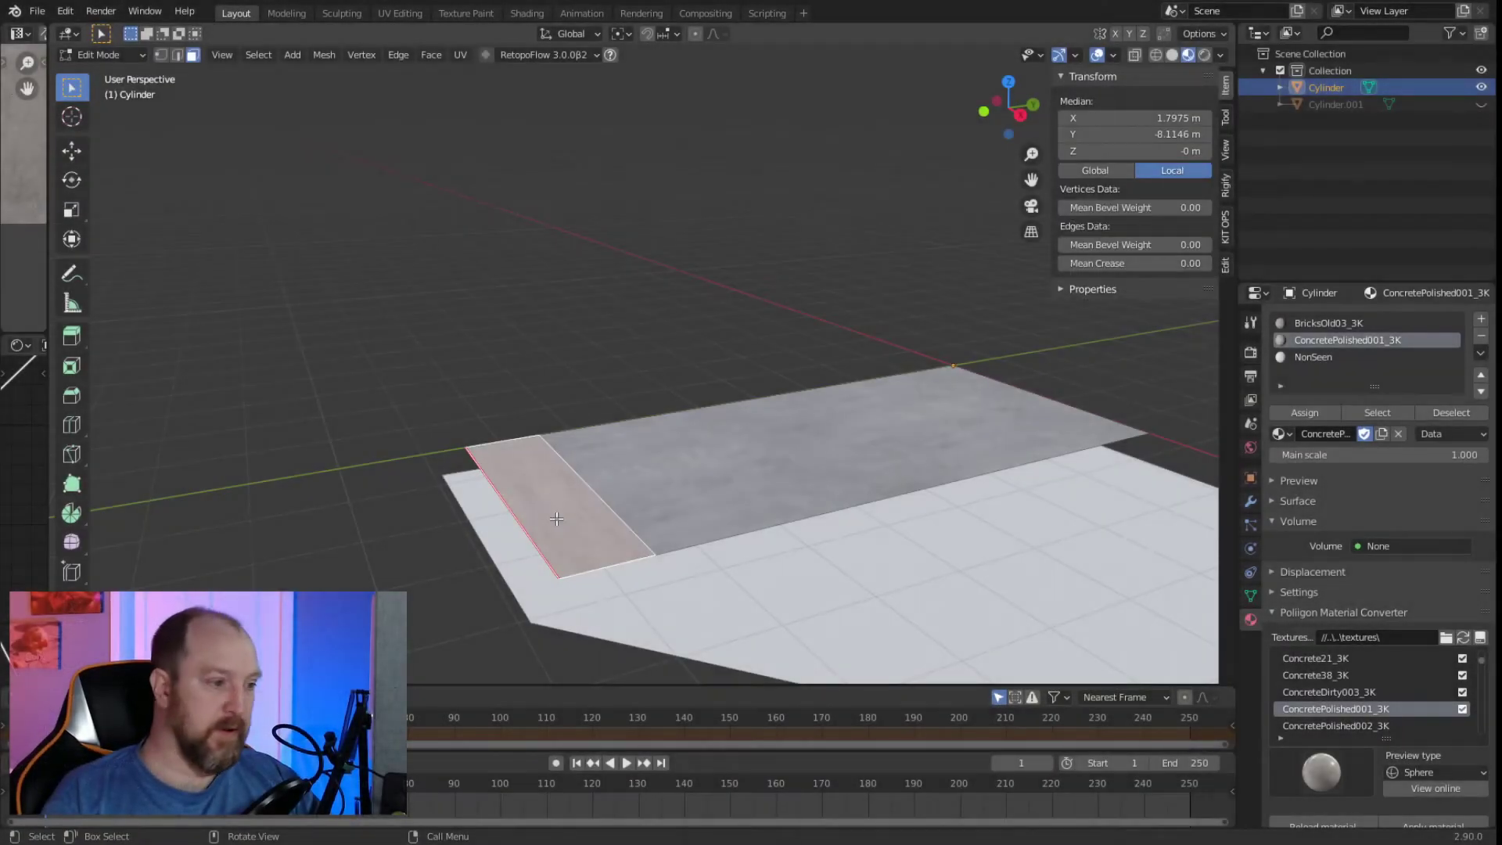
key("x")
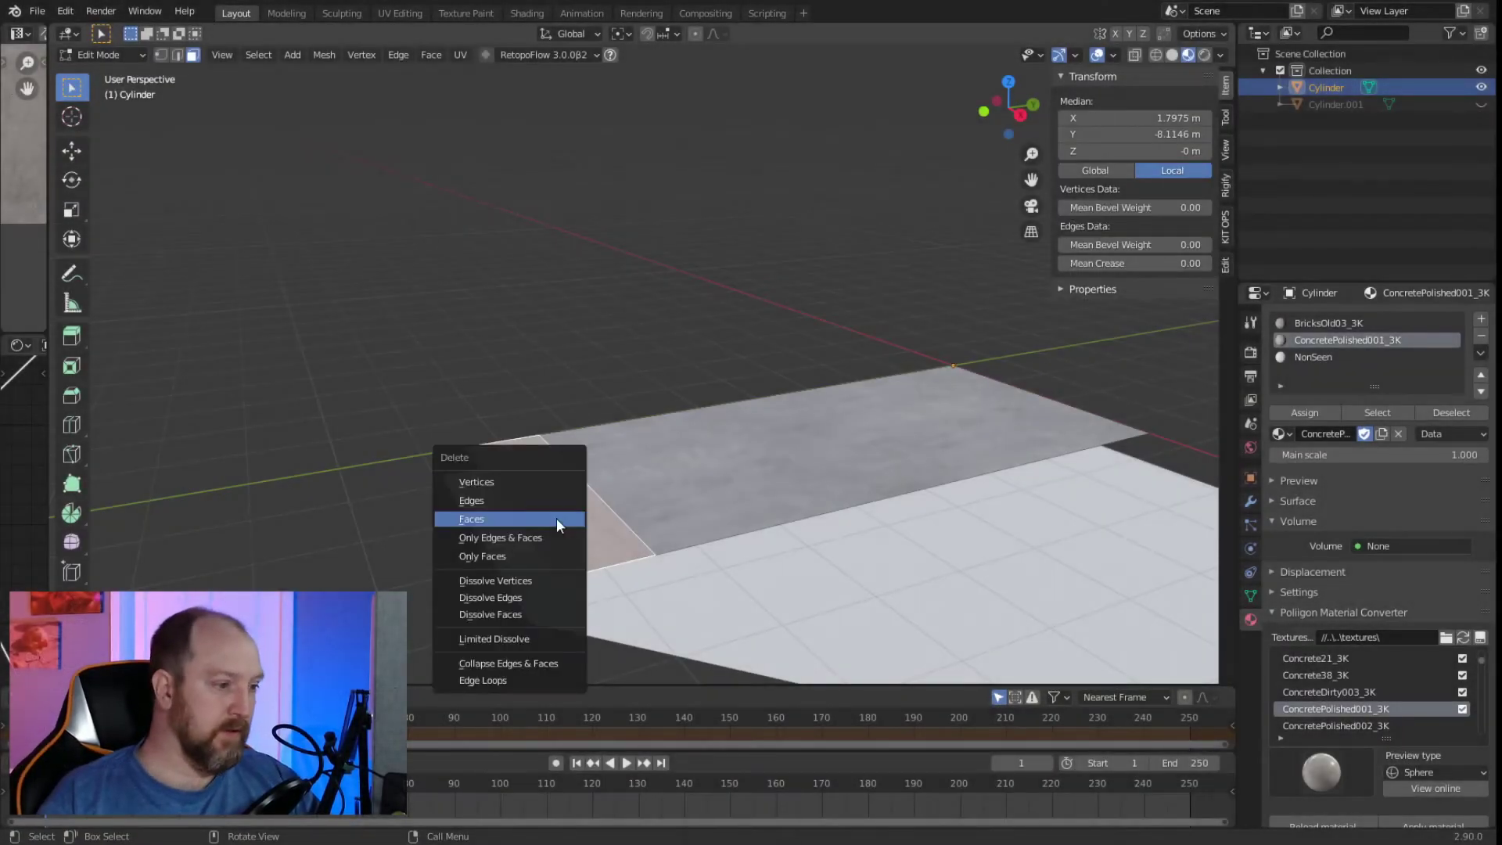
left_click(556, 518)
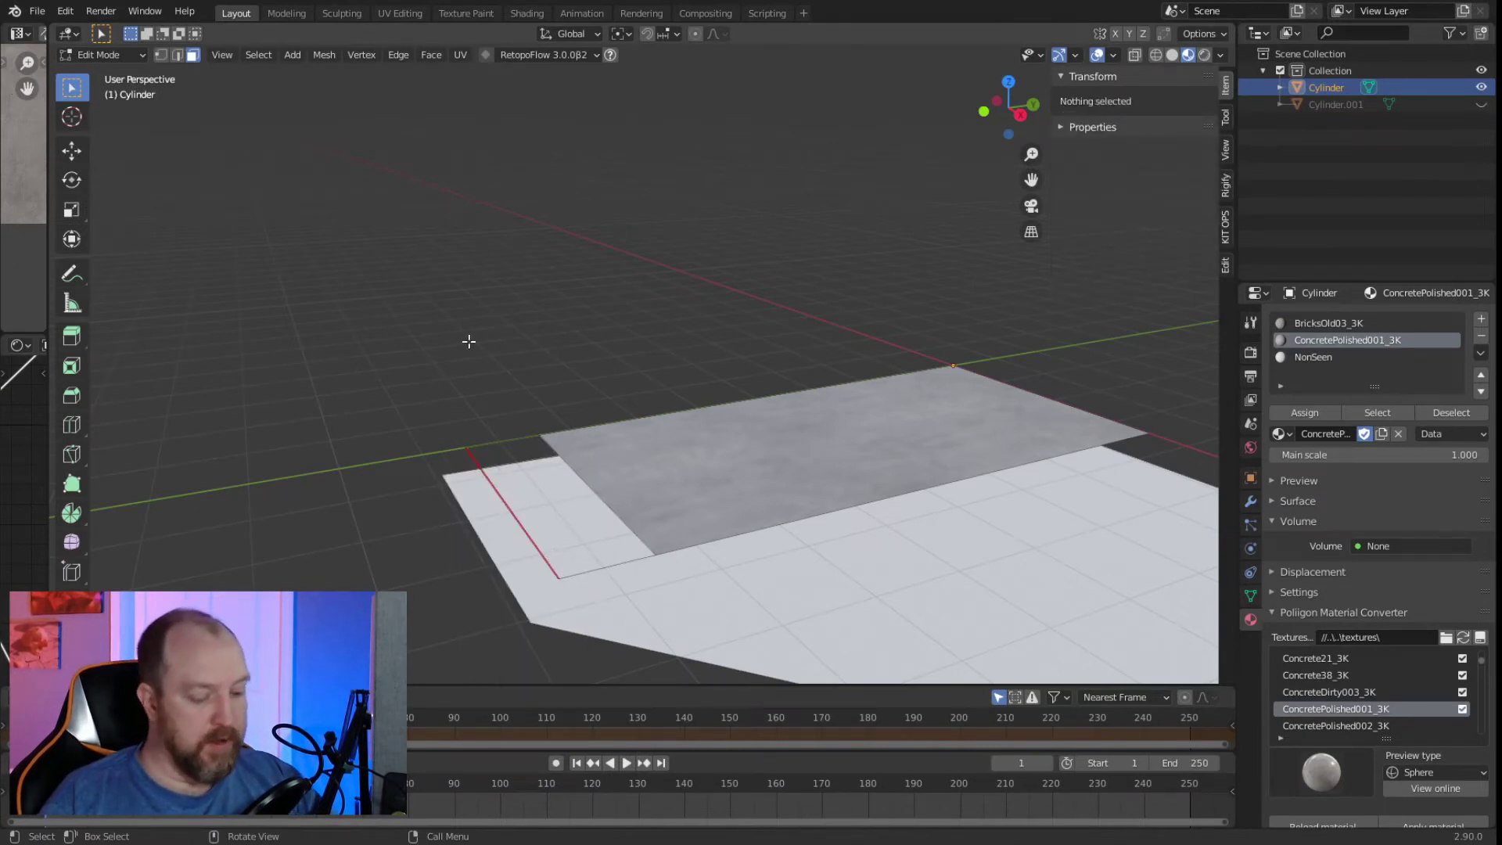
key("alt+h")
key("alt+a")
middle_click_drag(372, 446, 594, 438)
Select the strip's first edges at the floor/wall corner in edge mode.
scroll(594, 438, "up", 5)
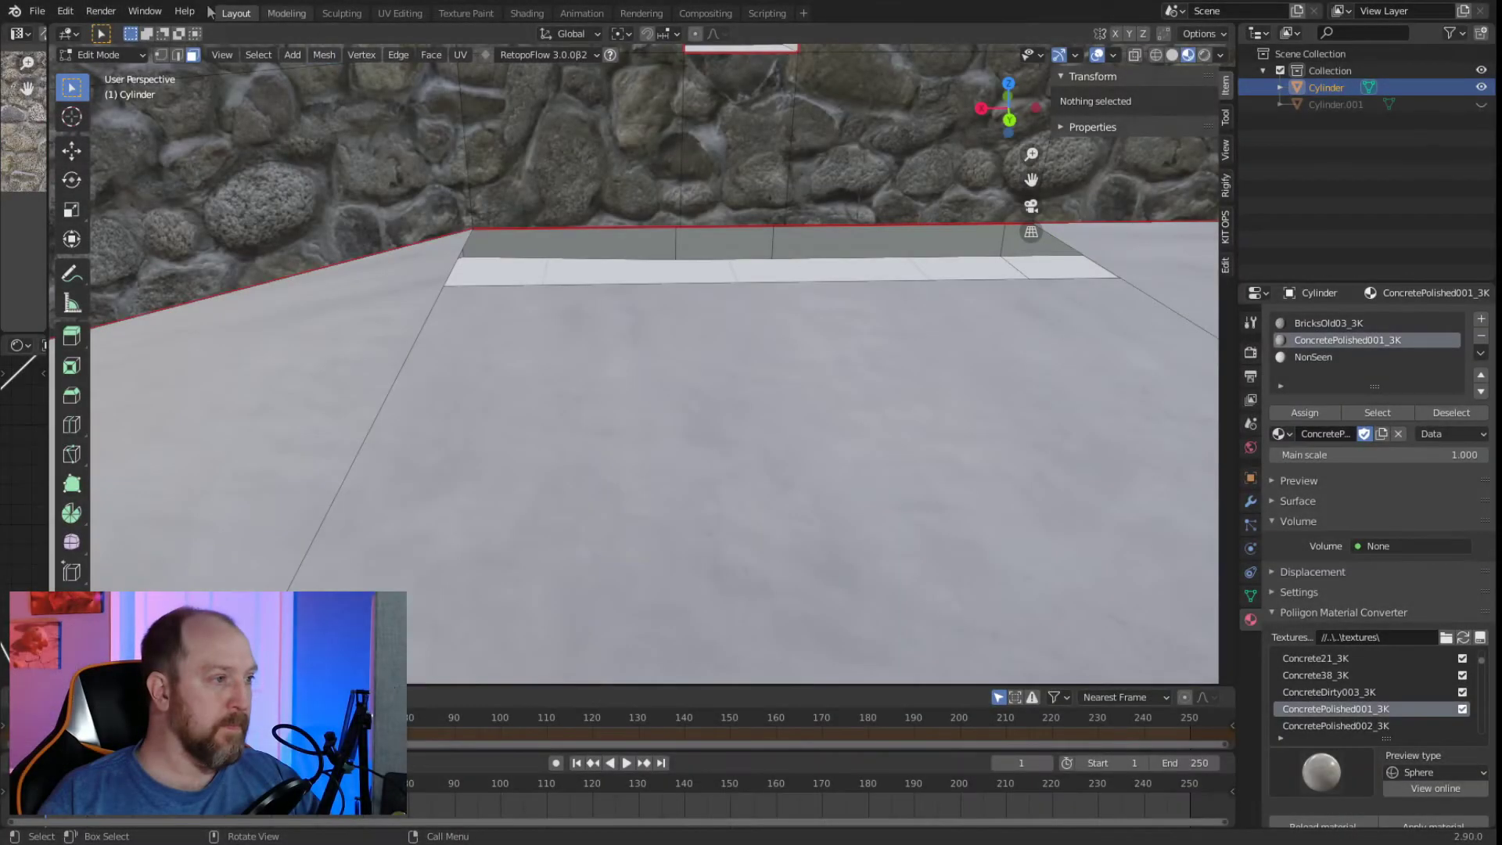
left_click(177, 55)
left_click(467, 242)
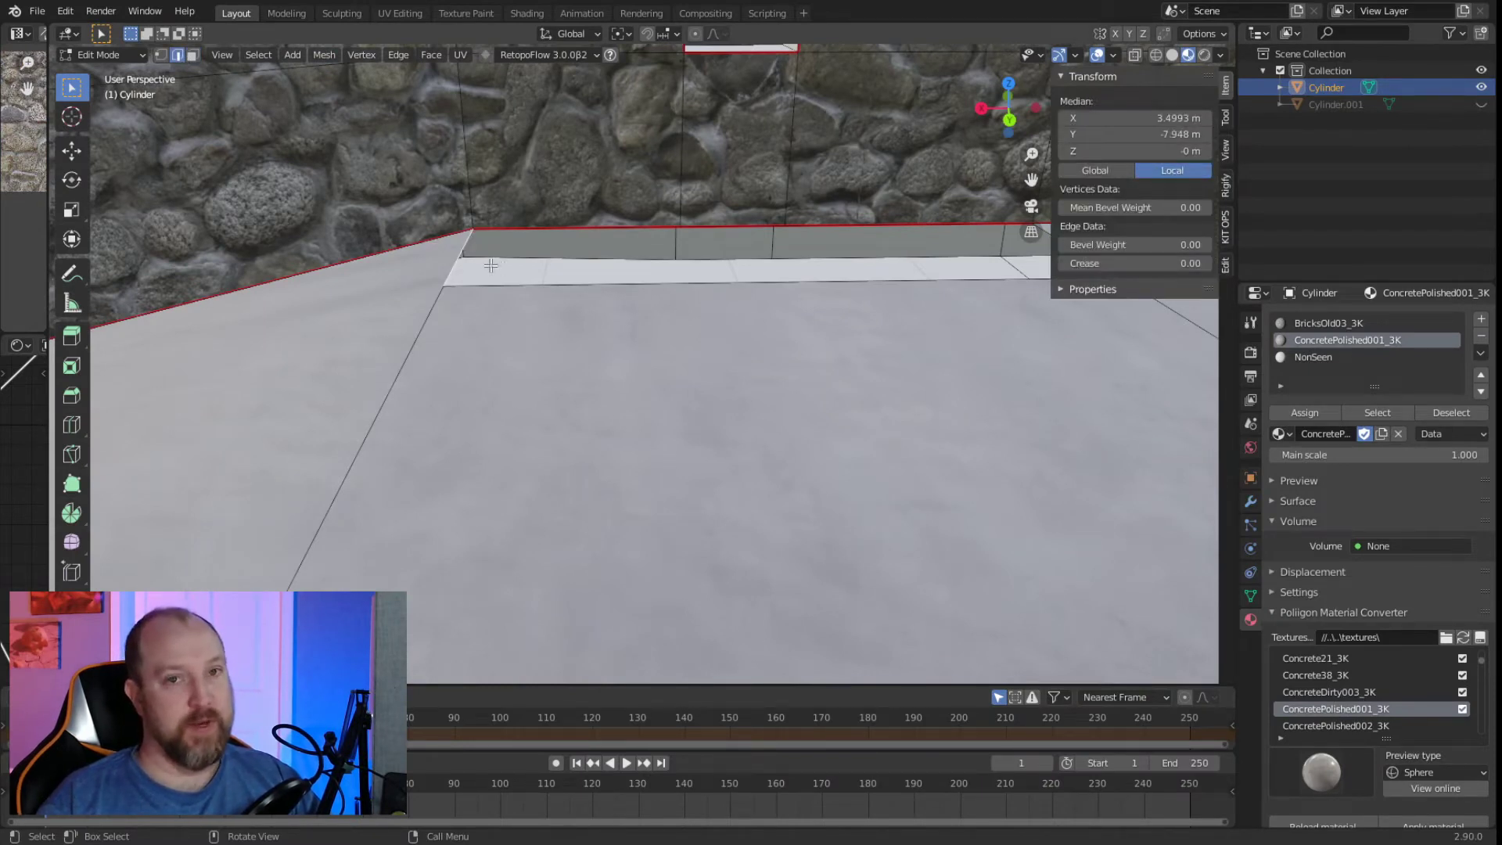
middle_click_drag(549, 356, 629, 400)
left_click(545, 302, "shift")
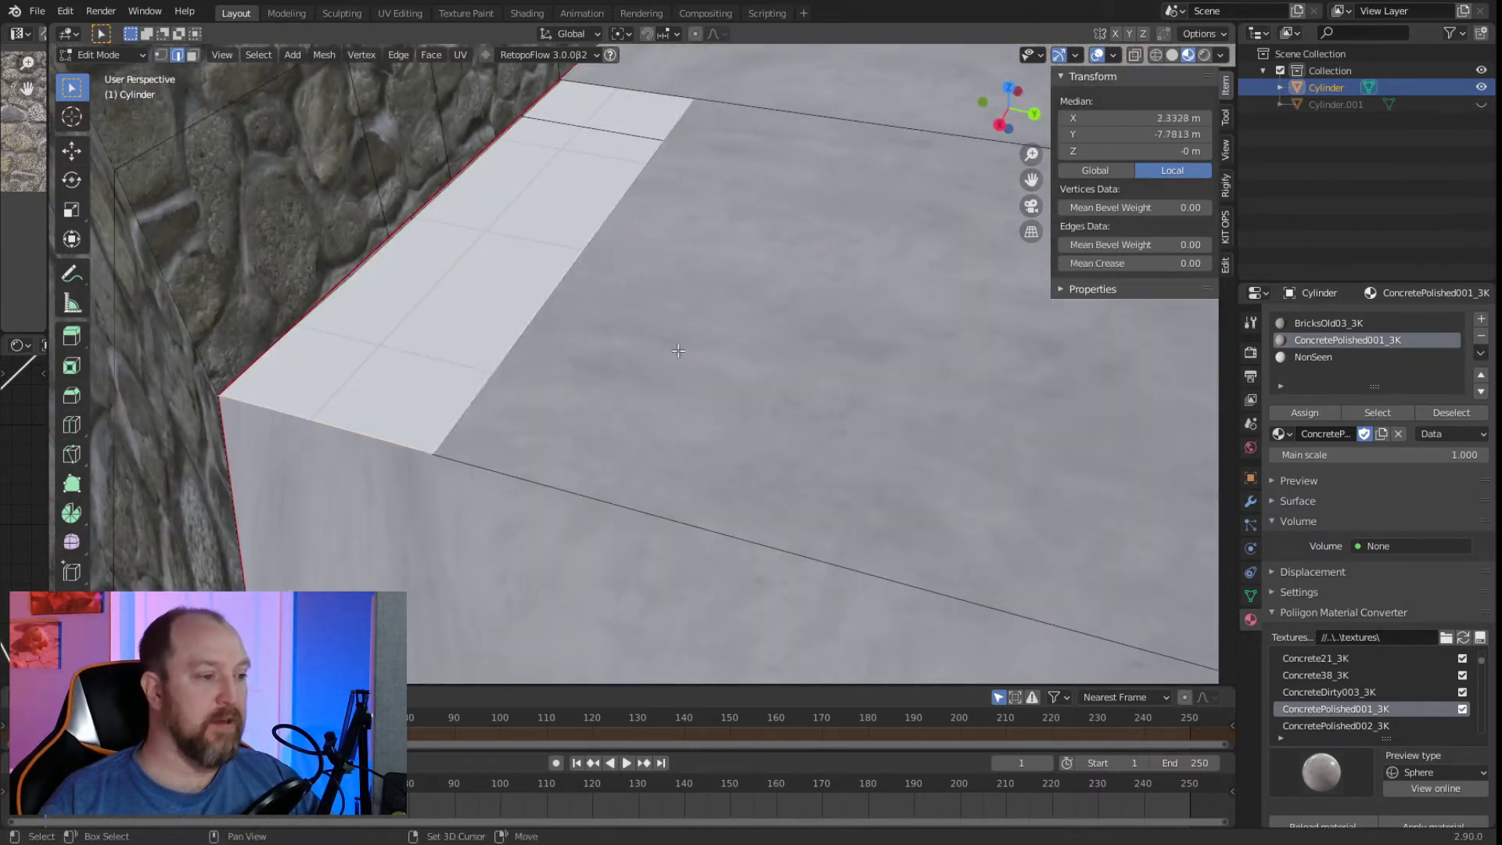
middle_click_drag(699, 291, 749, 434, "shift")
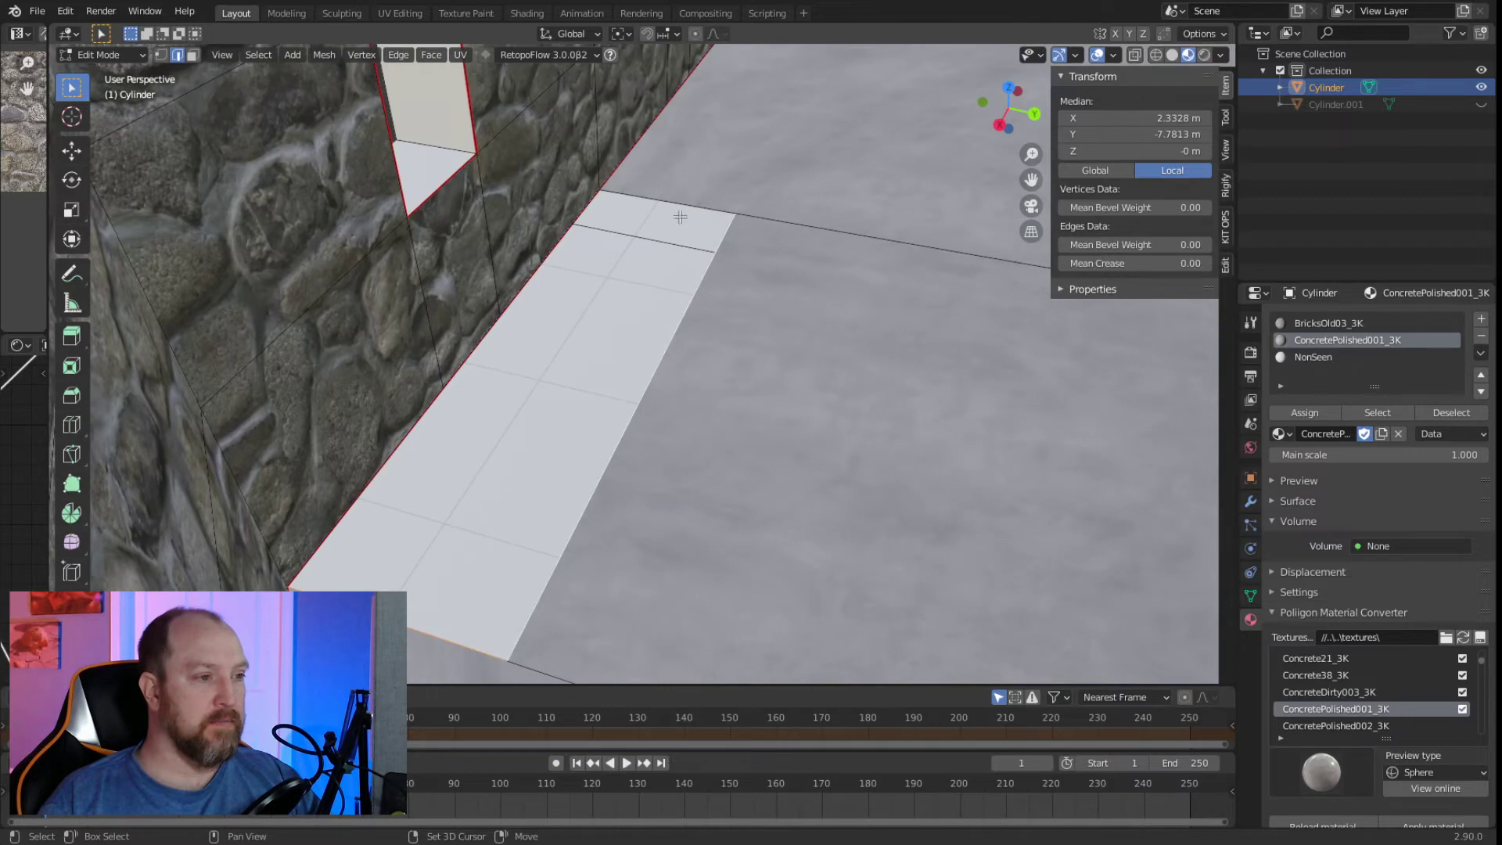
Add the remaining strip edges along the wall base to the selection.
left_click(632, 195, "ctrl")
left_click(596, 203, "shift")
middle_click_drag(596, 203, 627, 374)
left_click(621, 389, "shift")
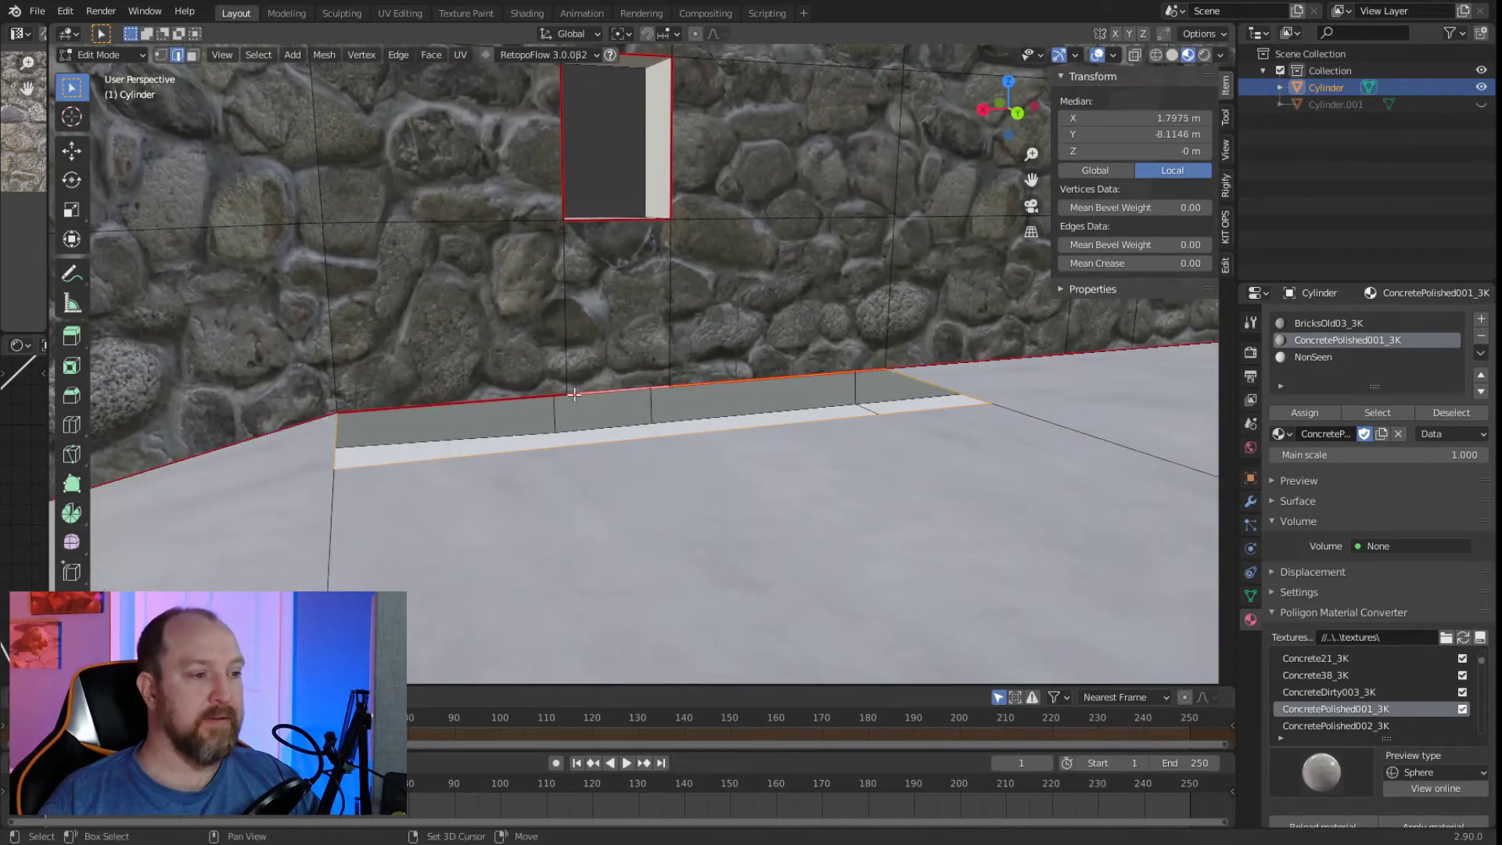
left_click(530, 397, "shift")
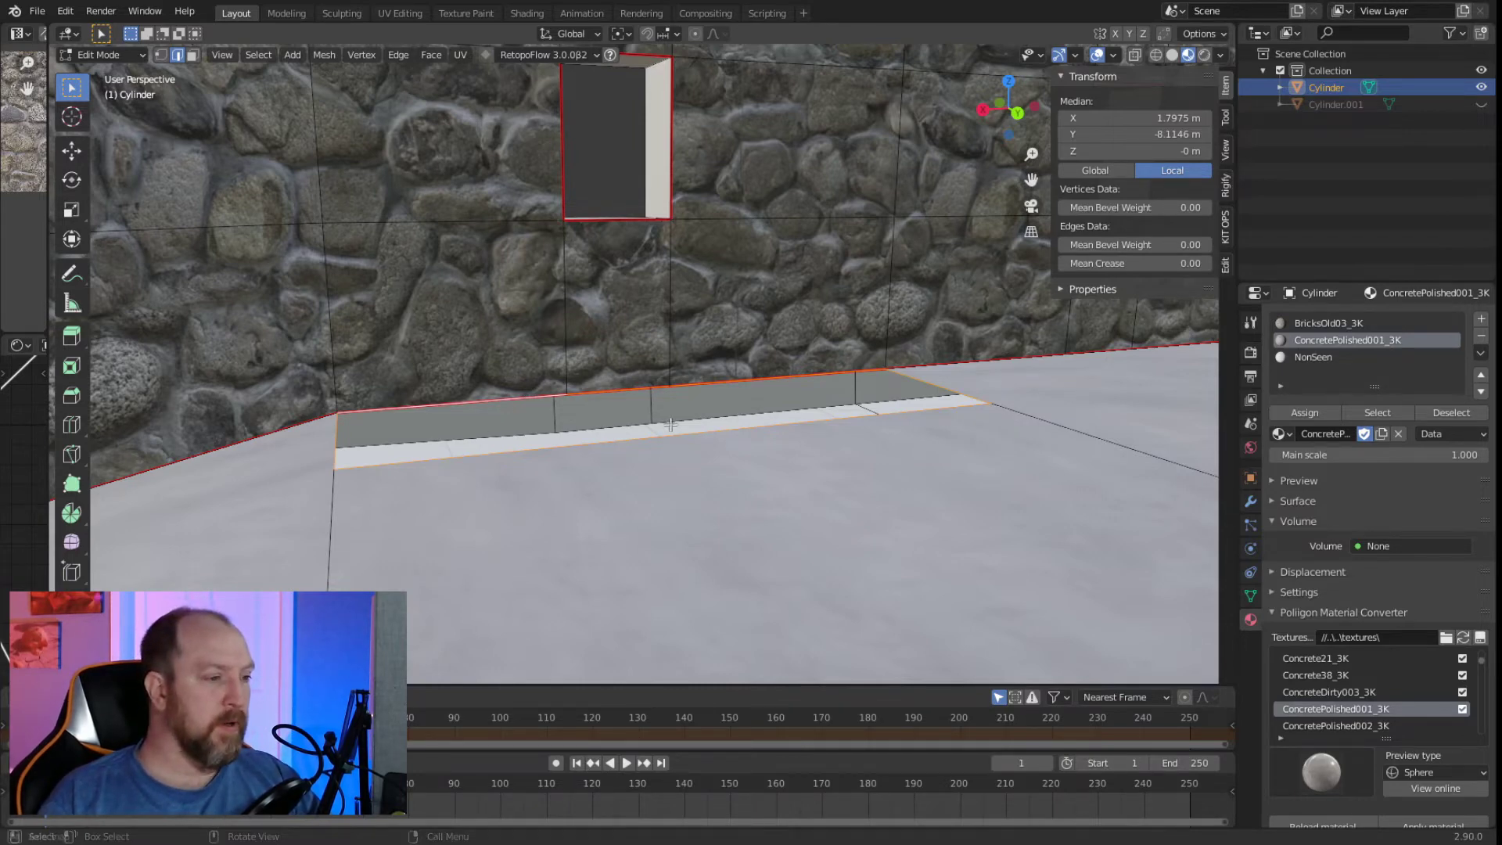
middle_click_drag(671, 424, 661, 435)
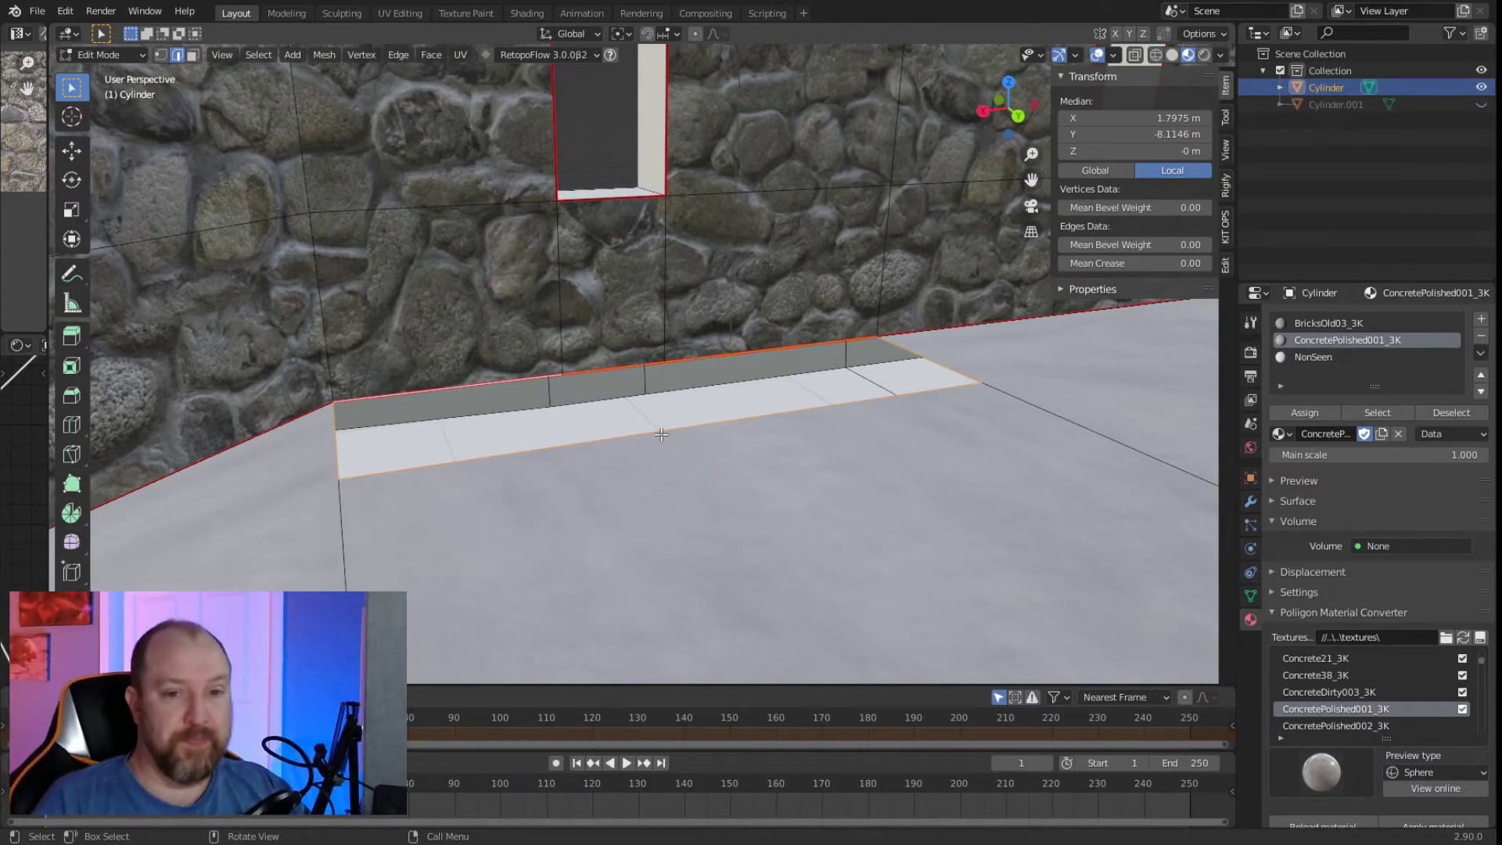
middle_click_drag(818, 511, 782, 492)
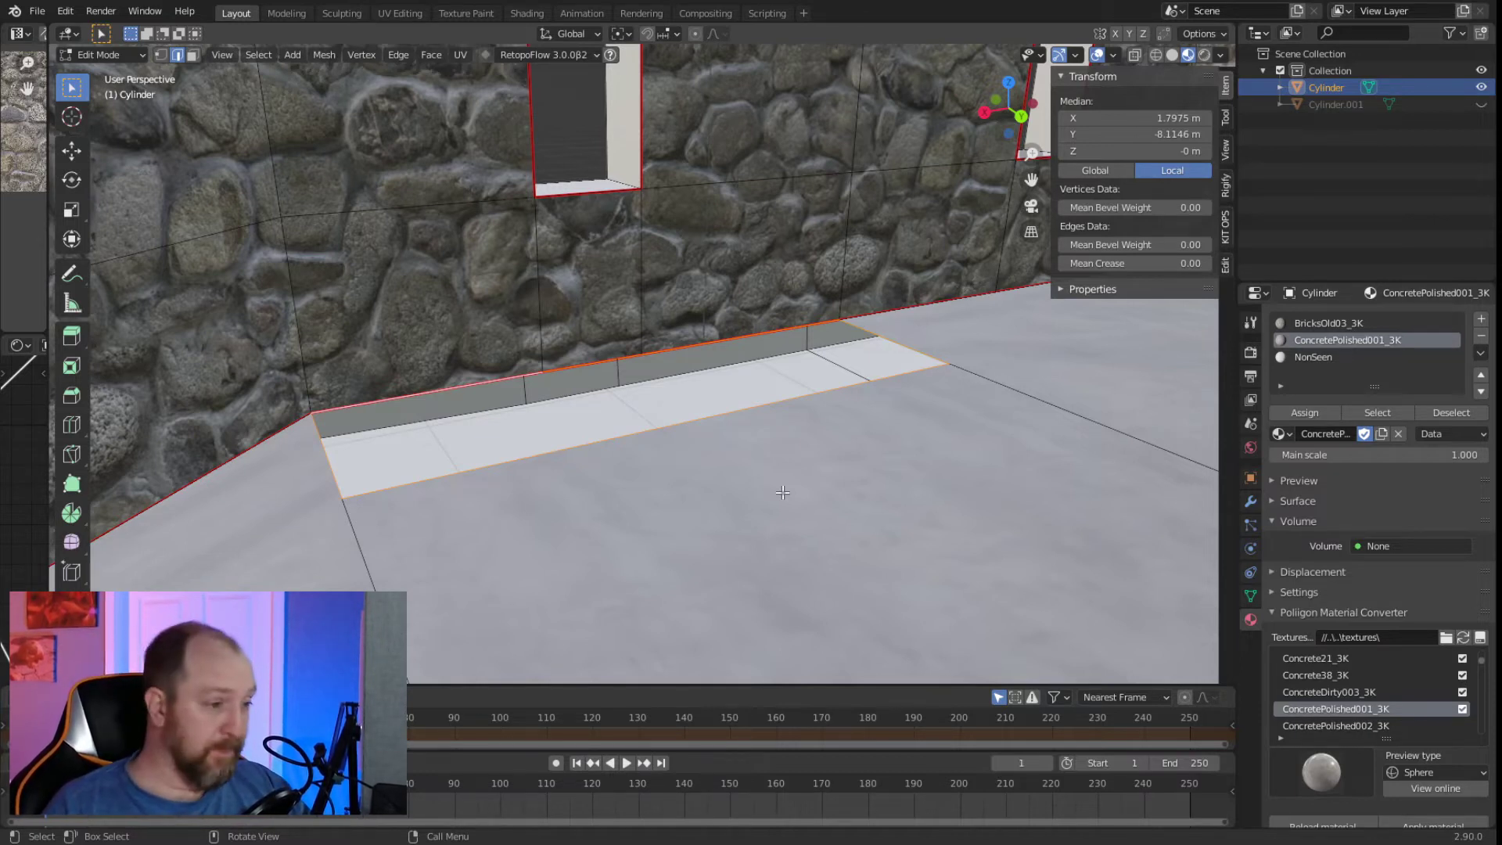
key("g")
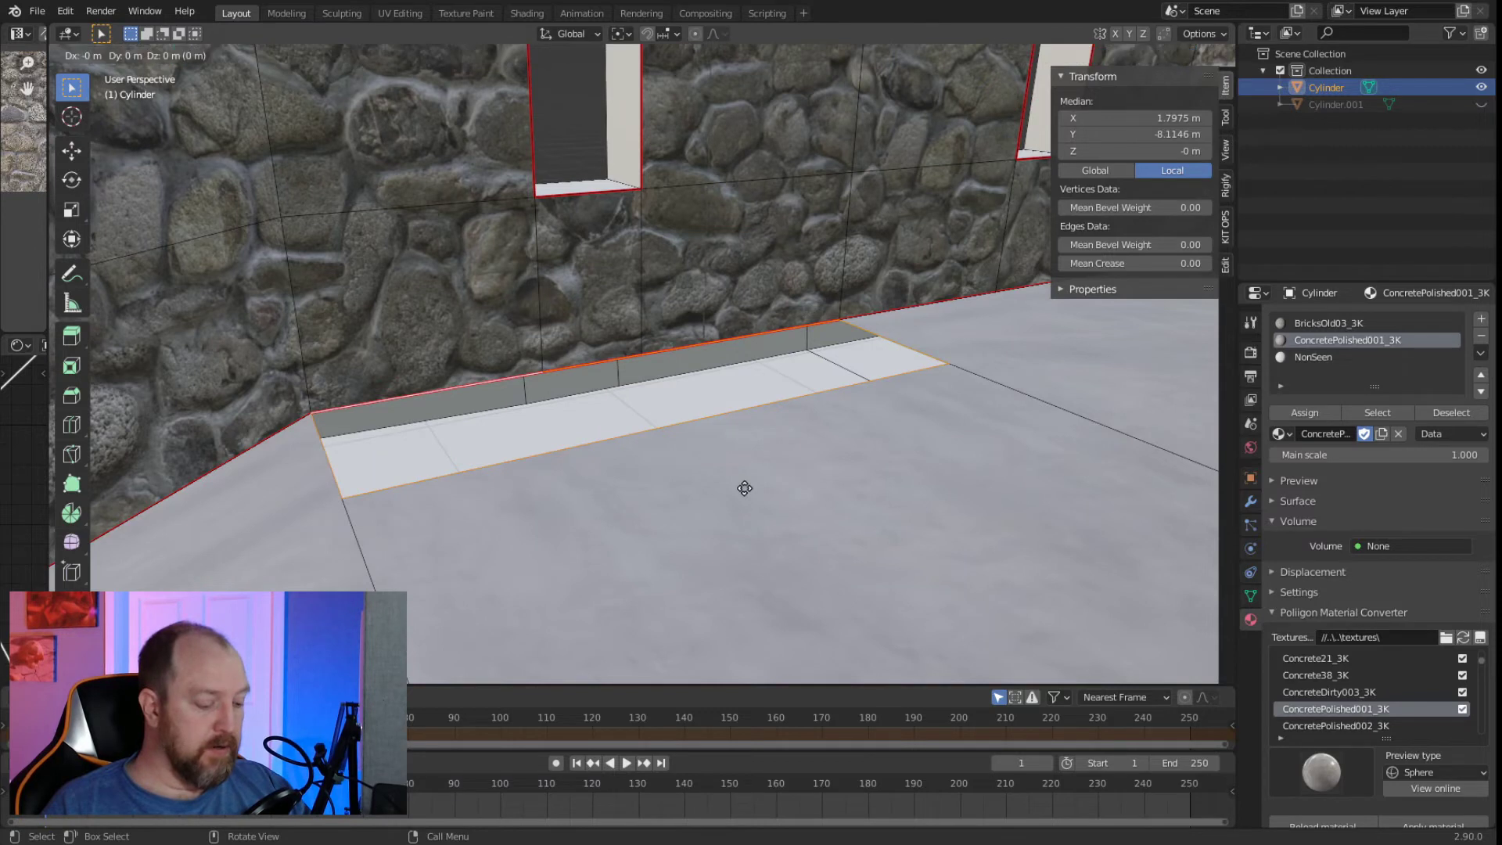
Sink the selected strip straight down along Z to form a trench.
key("z")
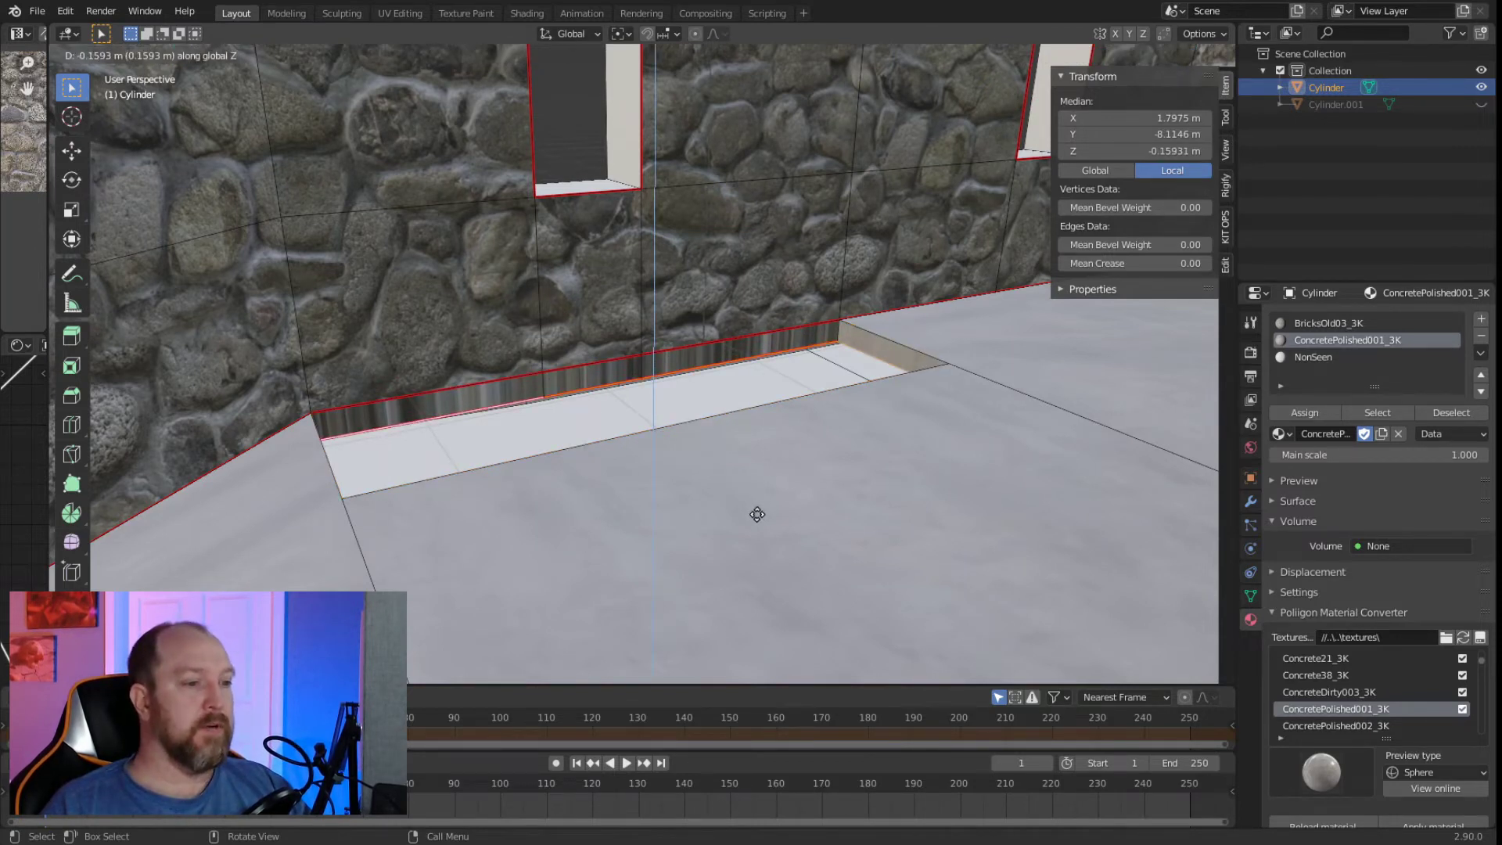
left_click(737, 221)
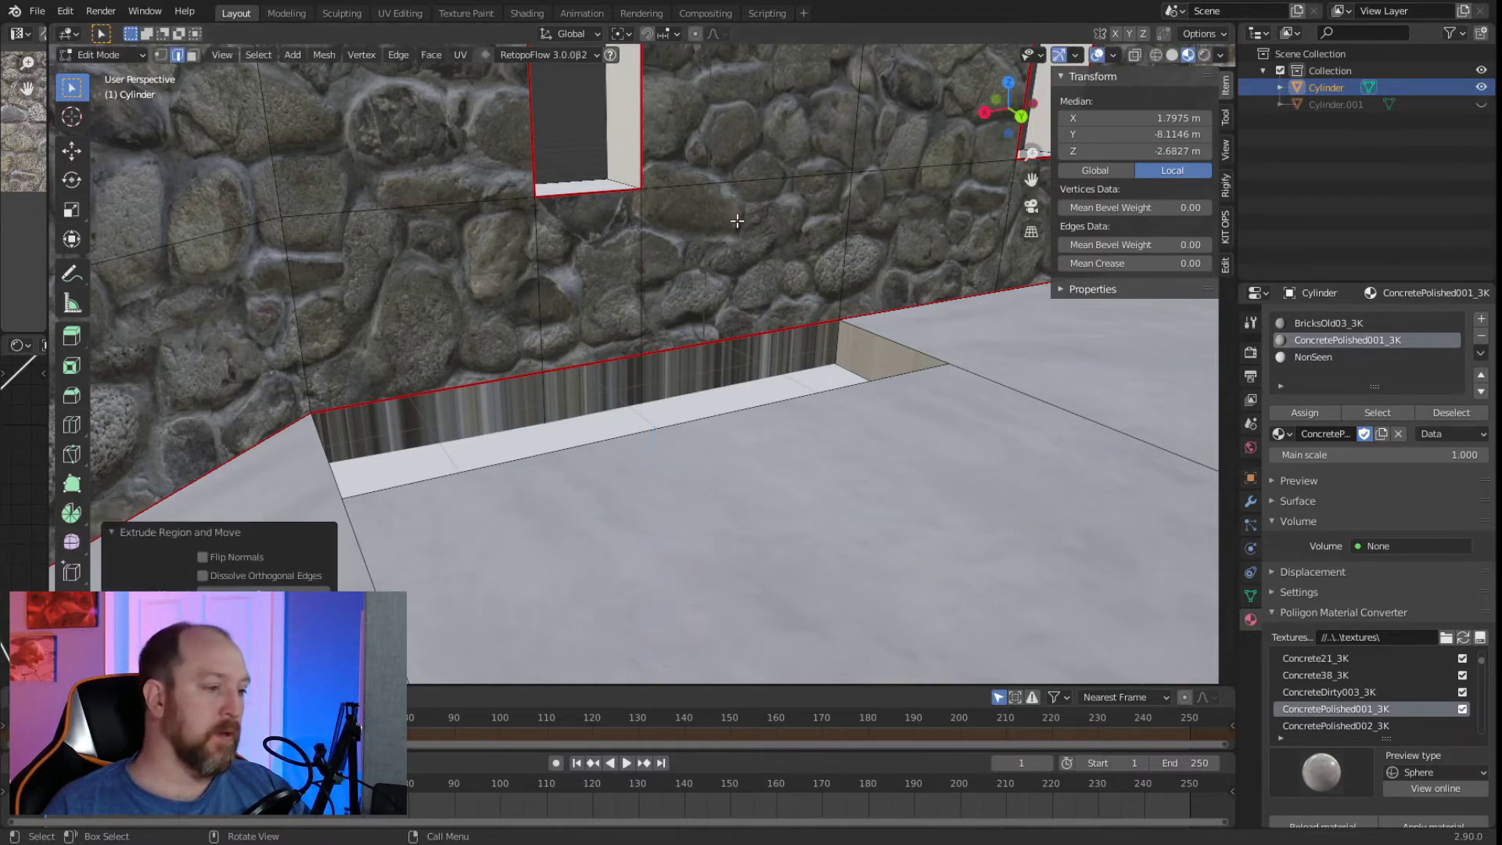
scroll(720, 234, "down", 3)
middle_click_drag(721, 234, 793, 547)
left_click(627, 361)
middle_click_drag(652, 420, 676, 252)
Select the enclosure's bottom and side faces and delete them.
left_click(192, 54)
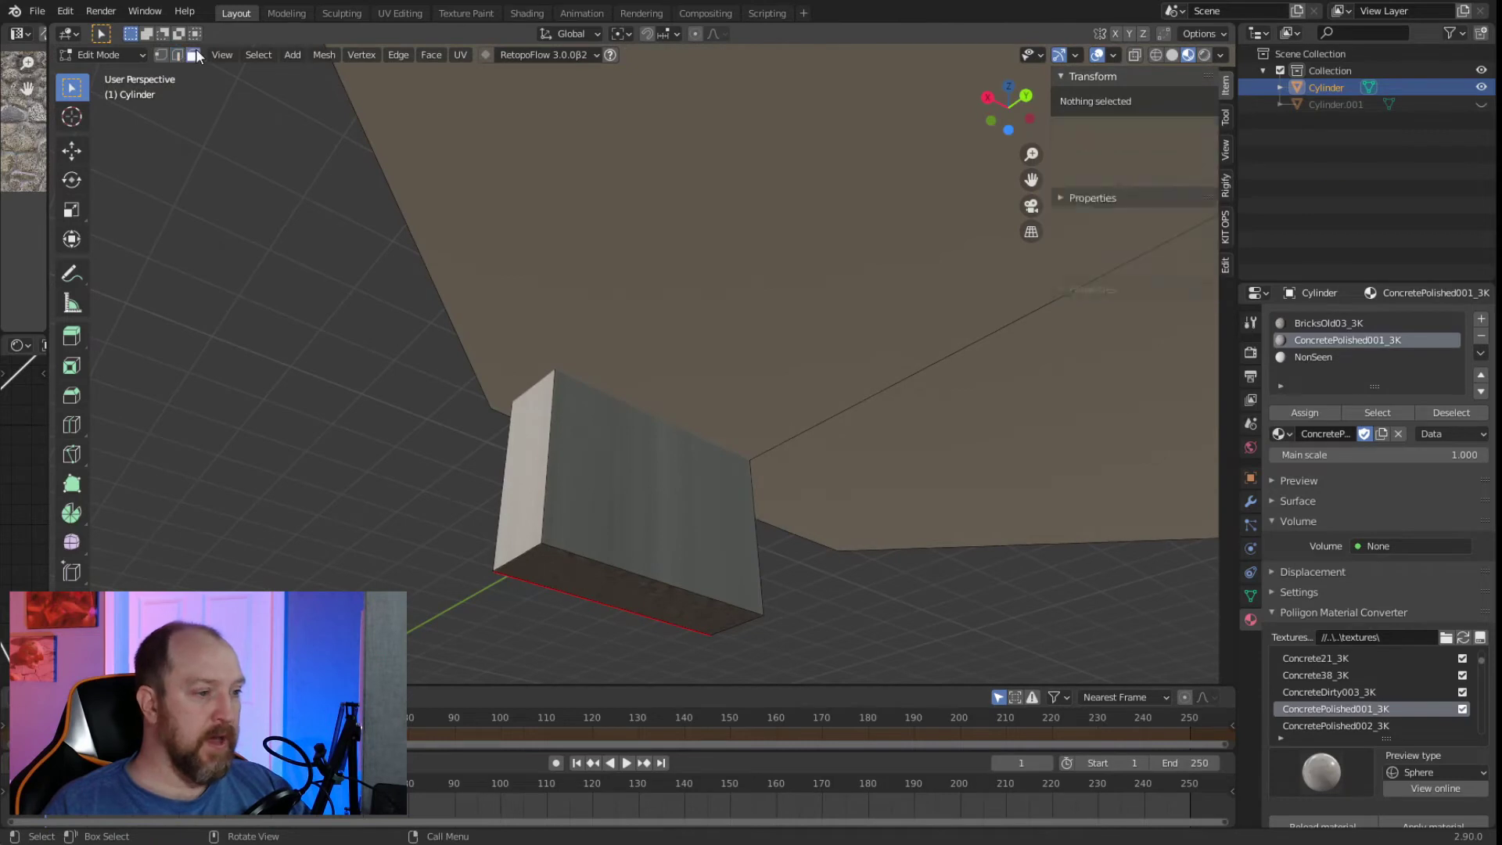
left_click(621, 213)
left_click(851, 426, "shift")
scroll(851, 425, "down", 5)
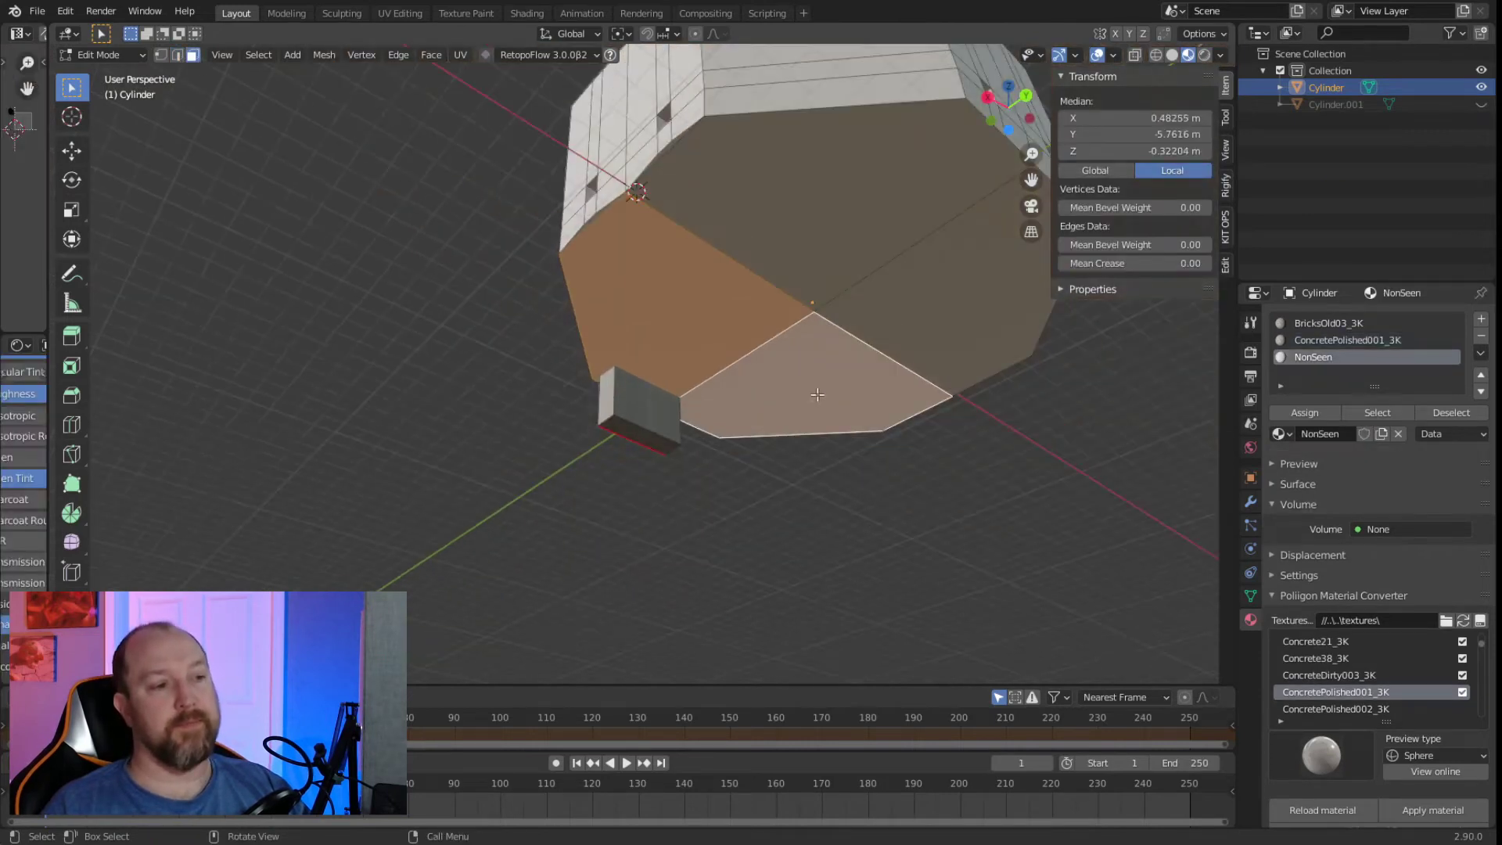
left_click(870, 297, "shift")
left_click(904, 311, "shift")
key("x")
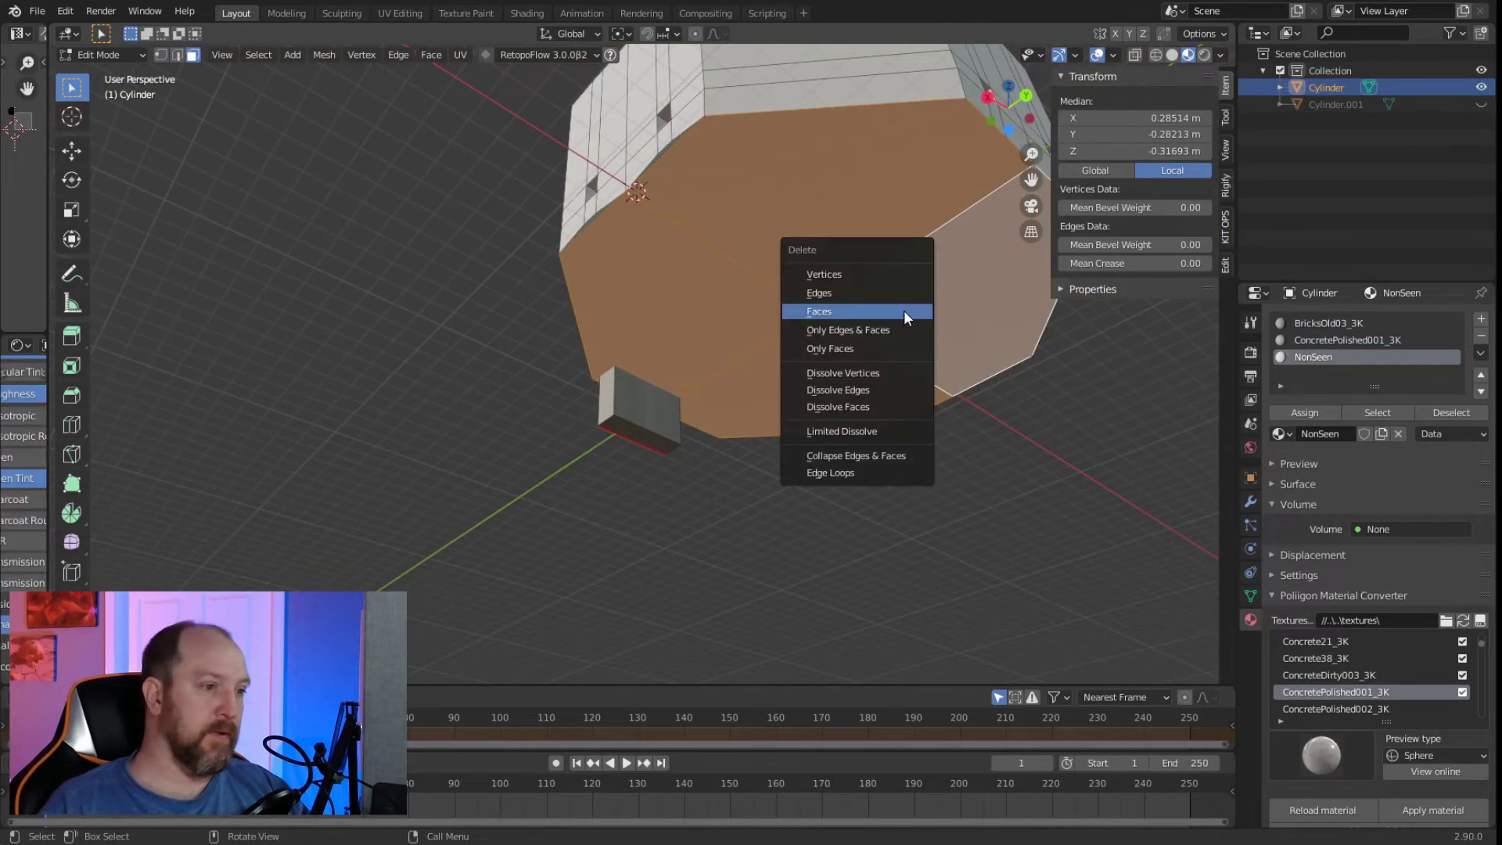
left_click(905, 311)
middle_click_drag(887, 322, 770, 258)
scroll(673, 421, "up", 5)
scroll(770, 257, "up", 3)
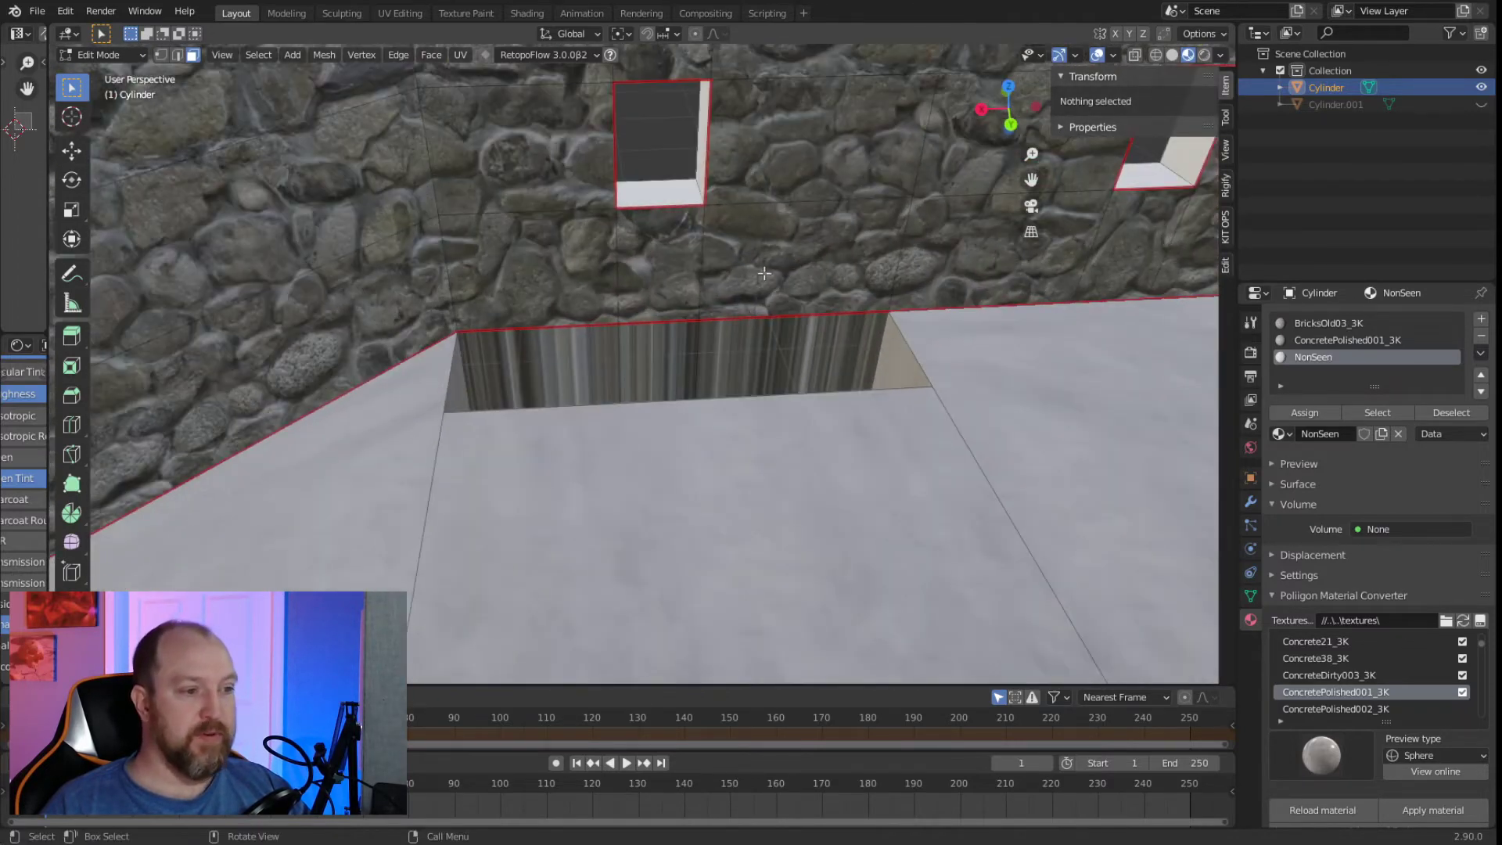
middle_click_drag(693, 364, 607, 374)
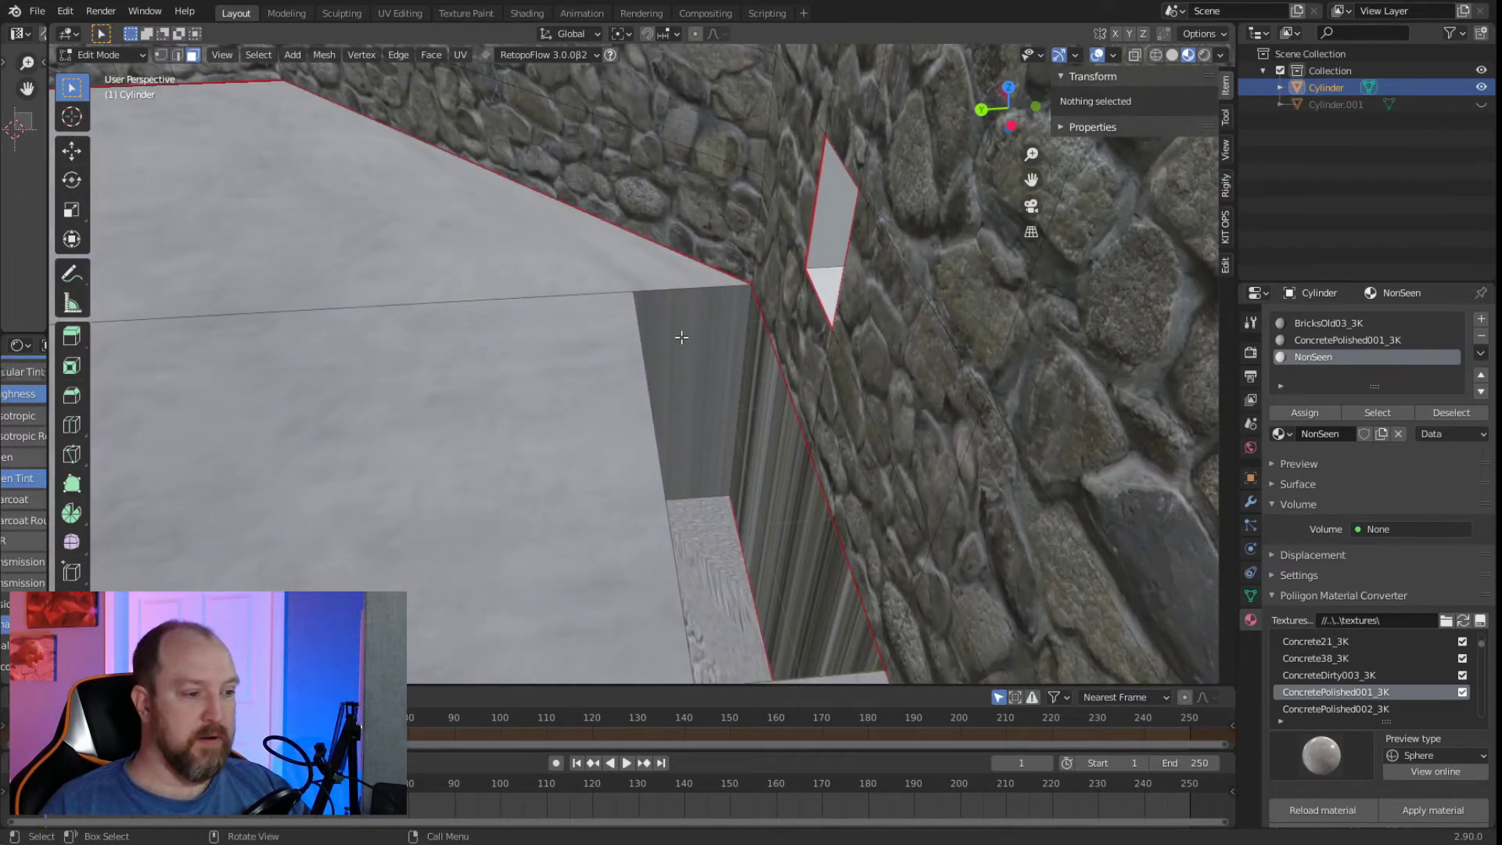
Add a horizontal edge loop across the trench's inner wall face near its top.
middle_click_drag(681, 337, 676, 395)
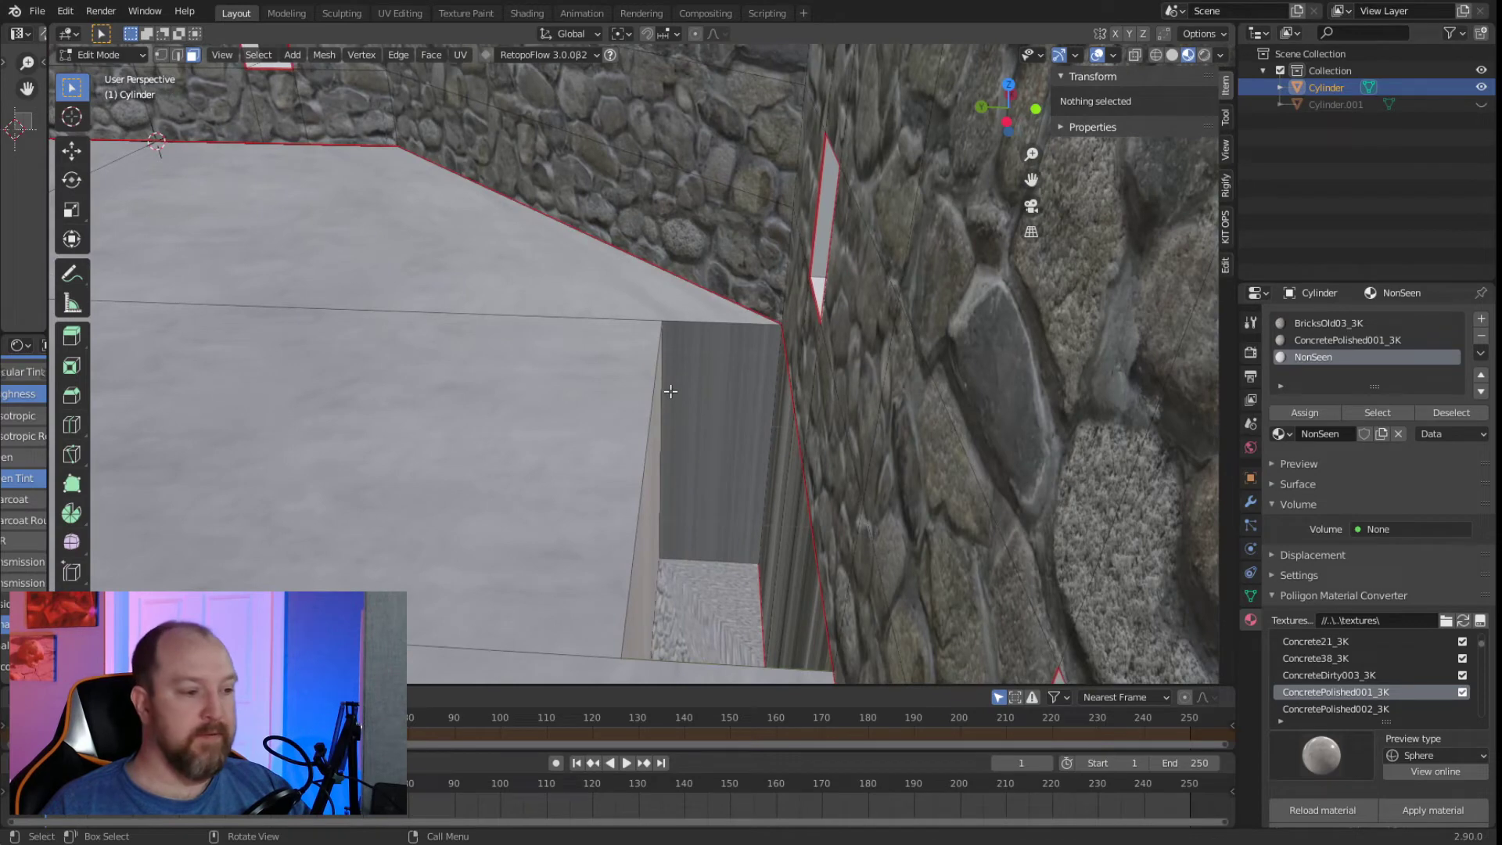
left_click(695, 373)
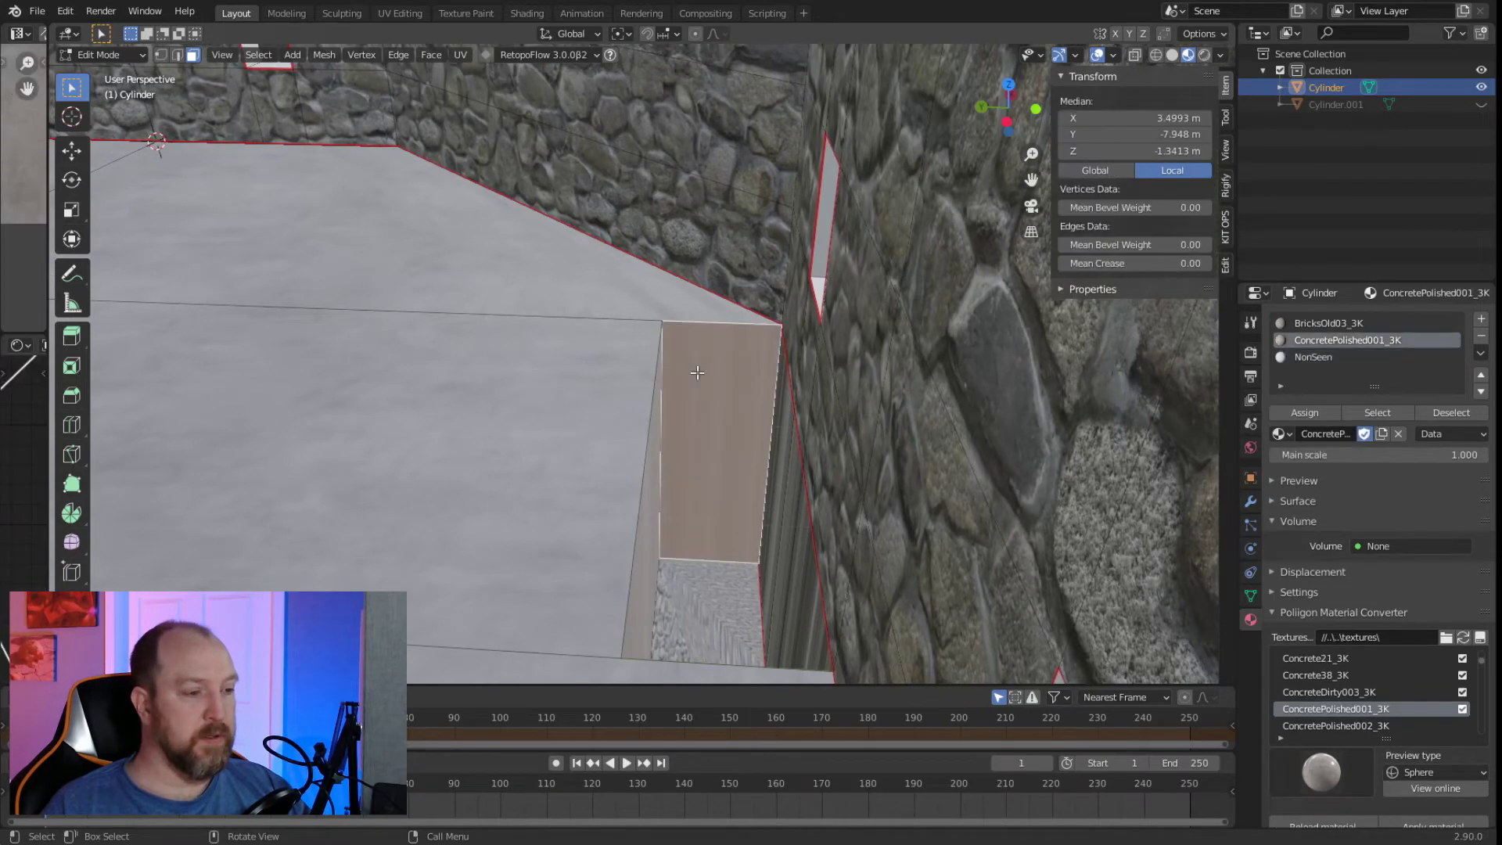
key("ctrl+r")
left_click(694, 446)
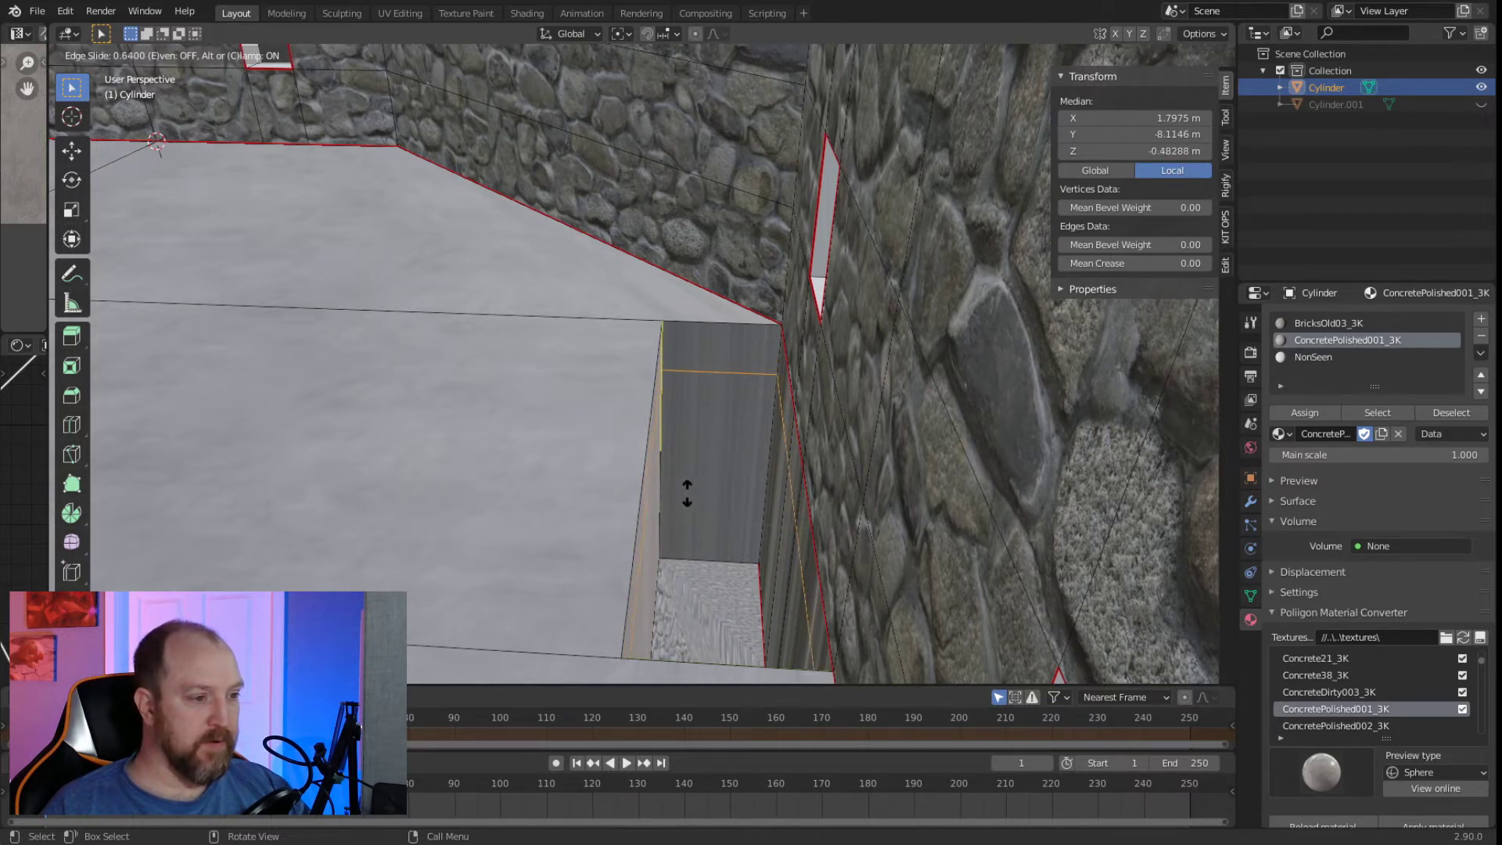
left_click(686, 488)
key("alt+a")
Select the trench corner's top, vertical, diagonal and bottom edges.
middle_click_drag(525, 435, 661, 549)
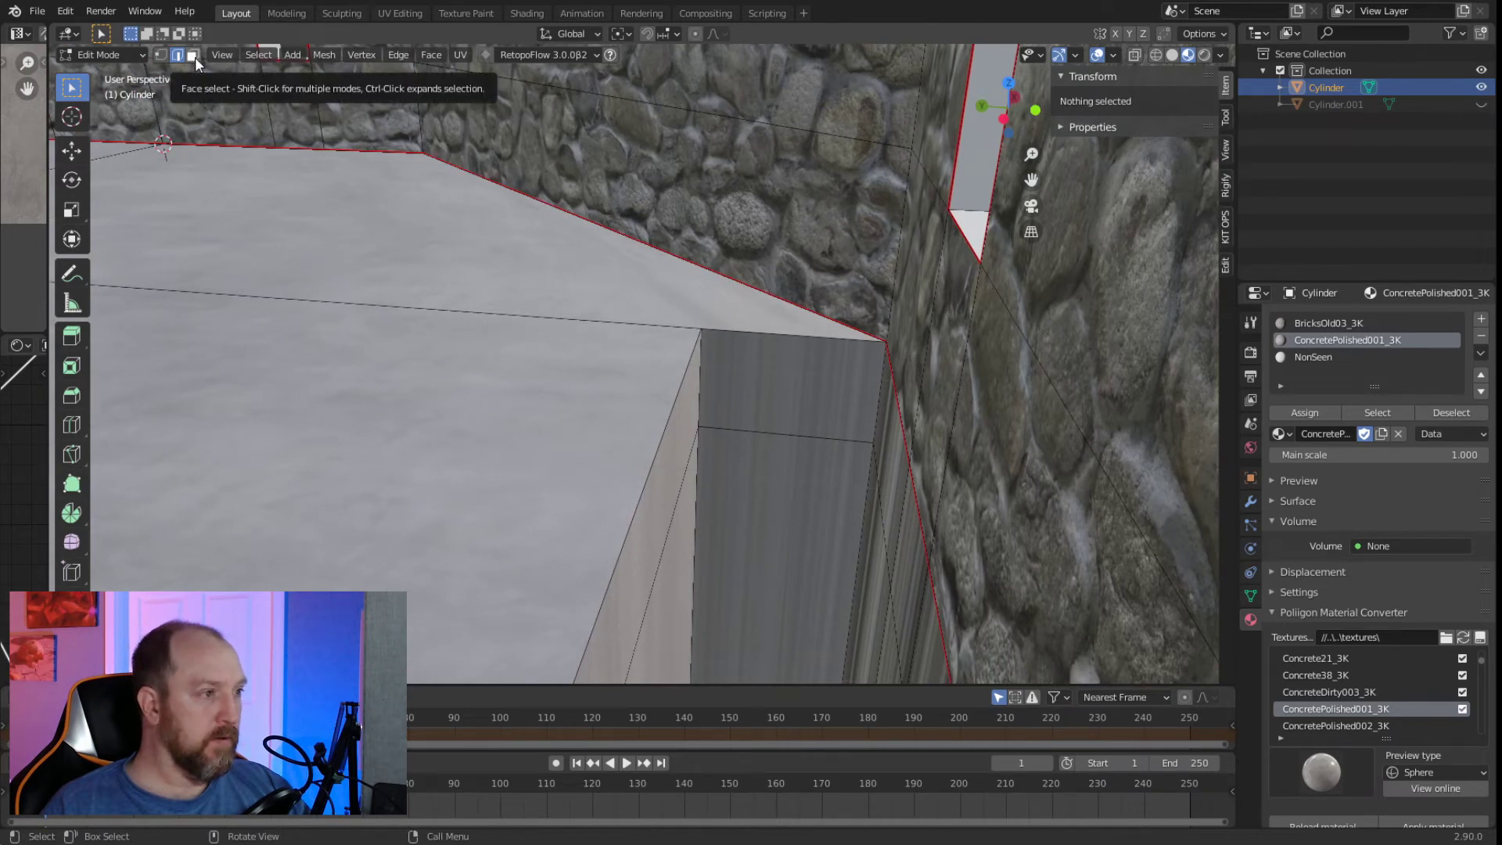
left_click(743, 334)
left_click(701, 347, "shift")
left_click(688, 366, "shift")
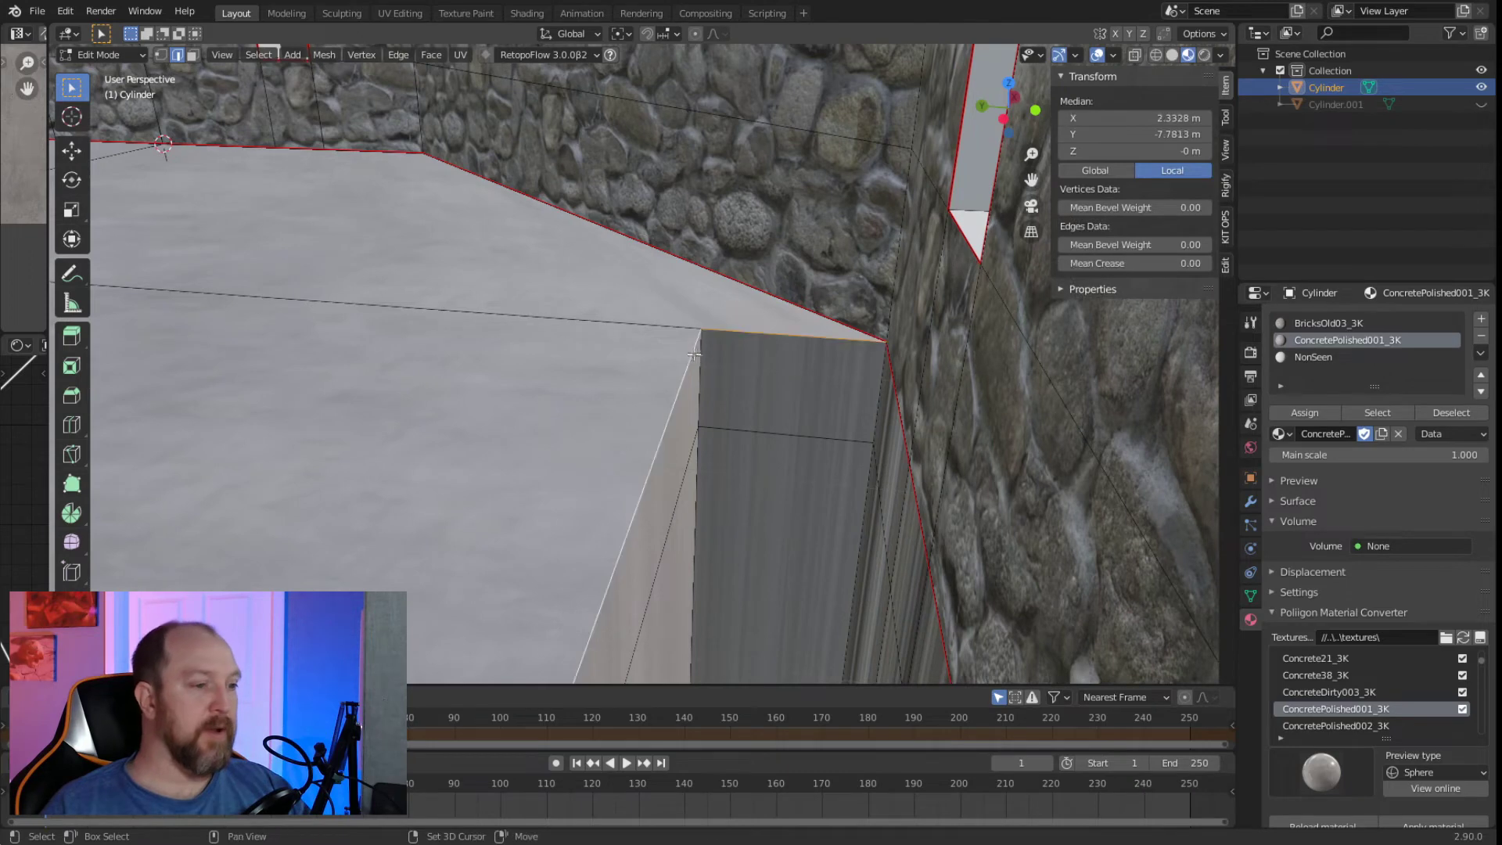
middle_click_drag(796, 517, 761, 596)
left_click(754, 587, "shift")
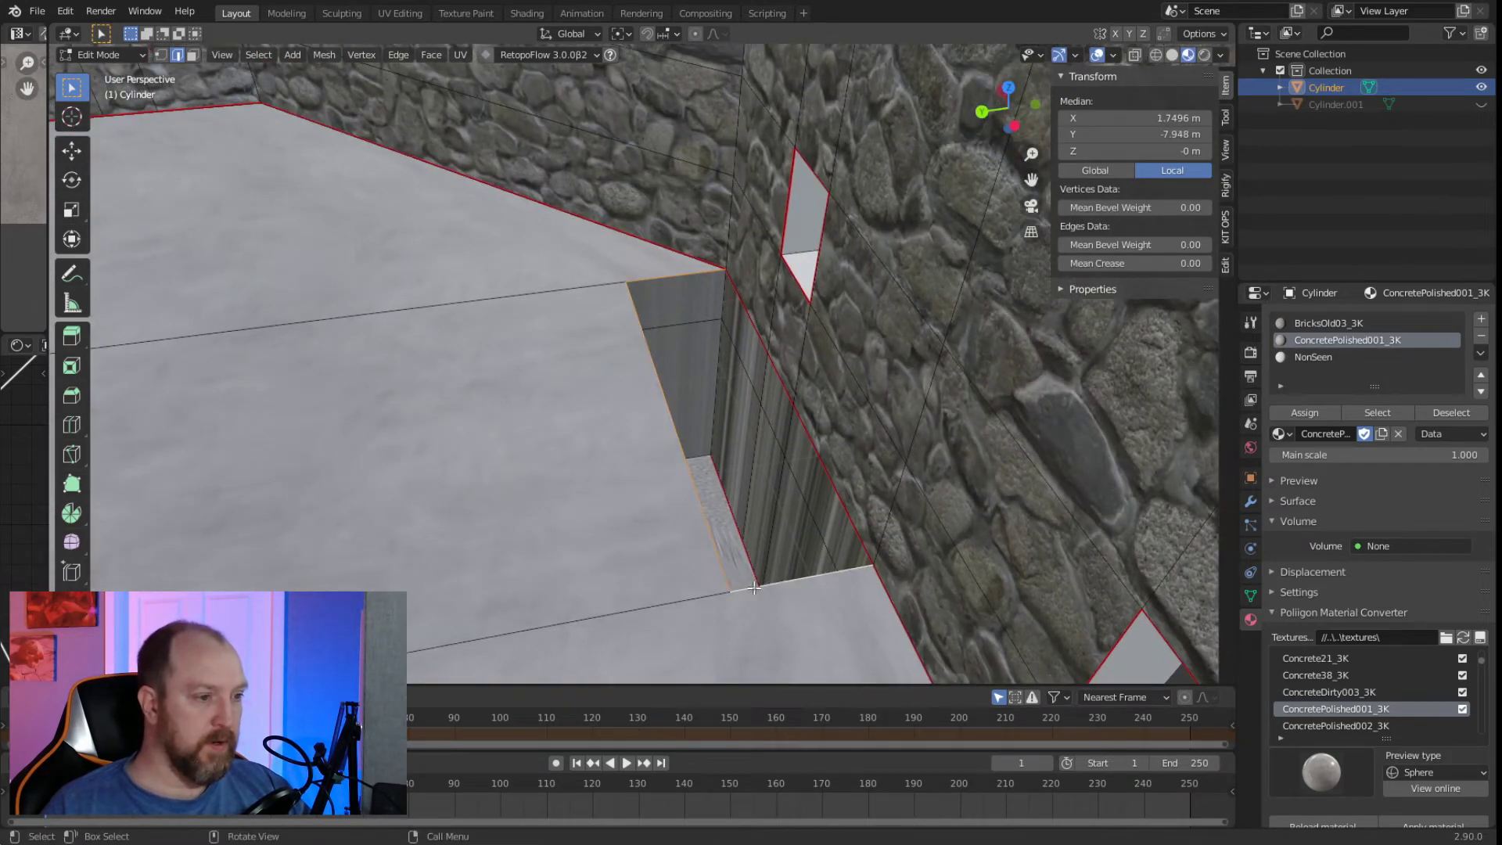
right_click(630, 282)
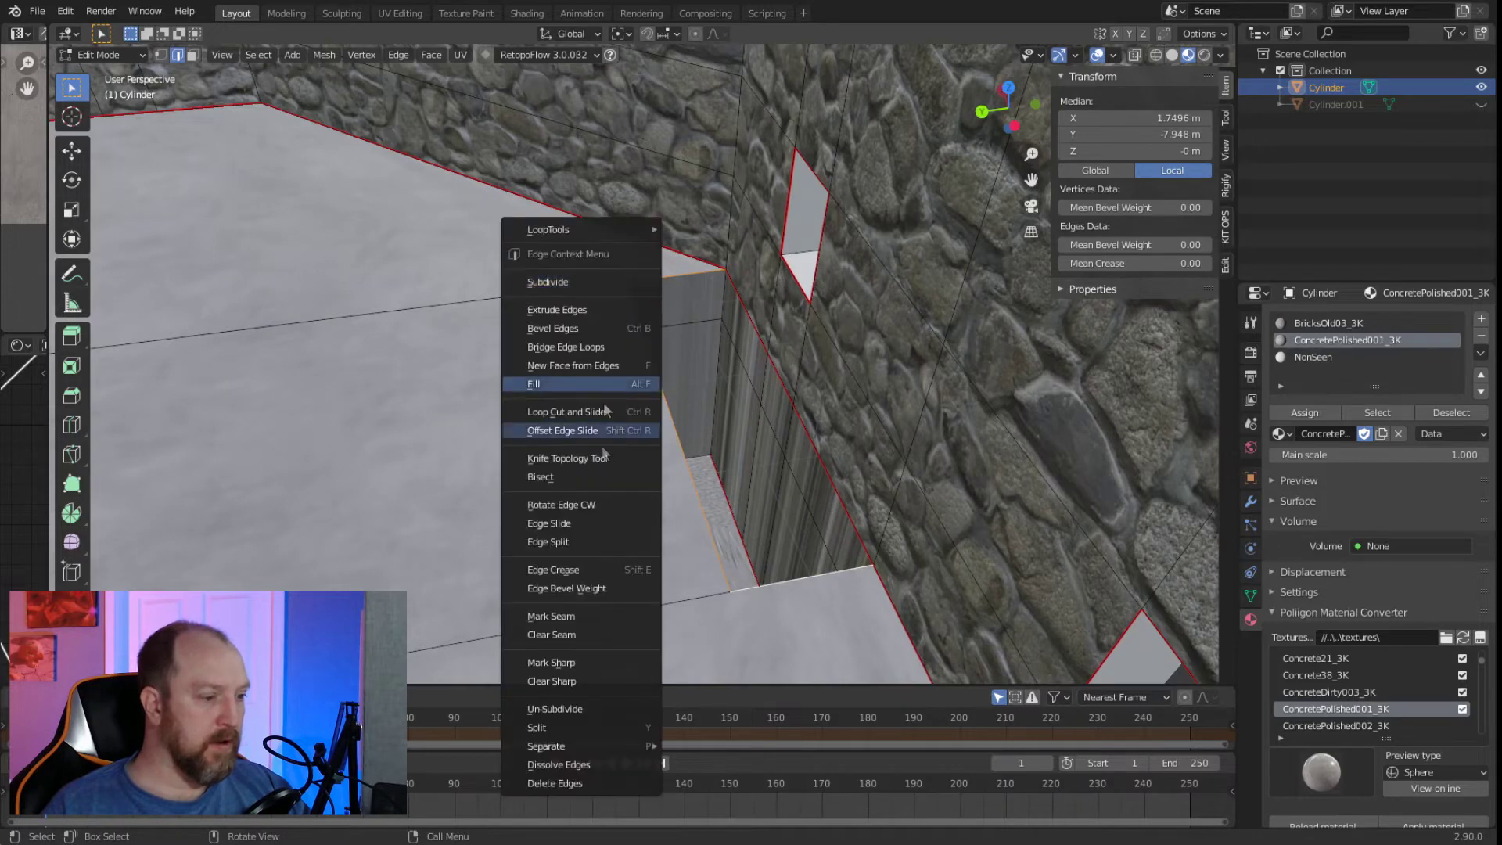
Mark the selected trench corner edges as seams, deselect all, then pick a trench wall edge.
left_click(600, 616)
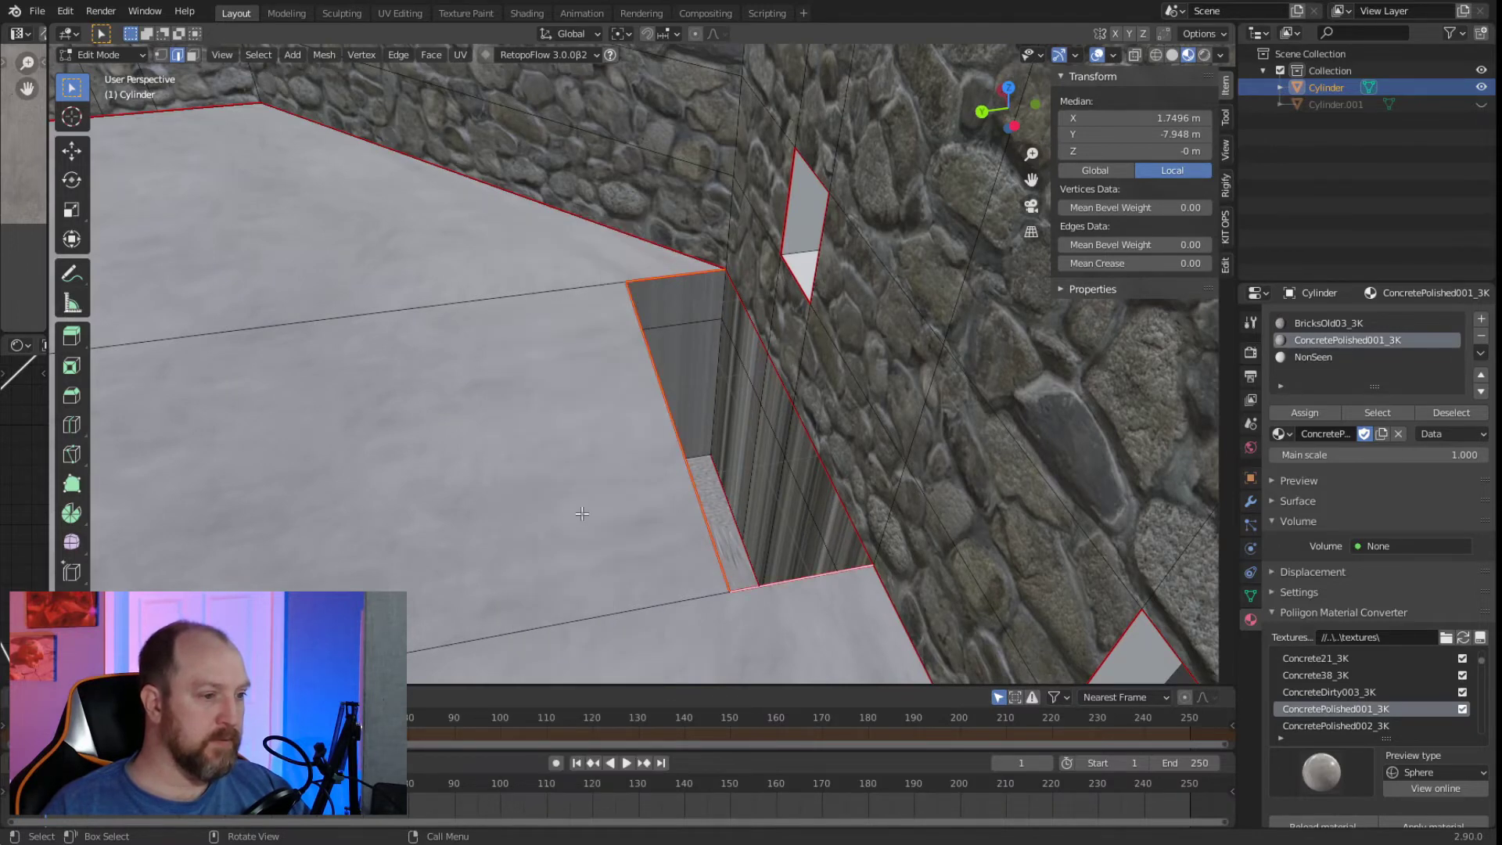
key("alt+a")
middle_click_drag(814, 500, 881, 491)
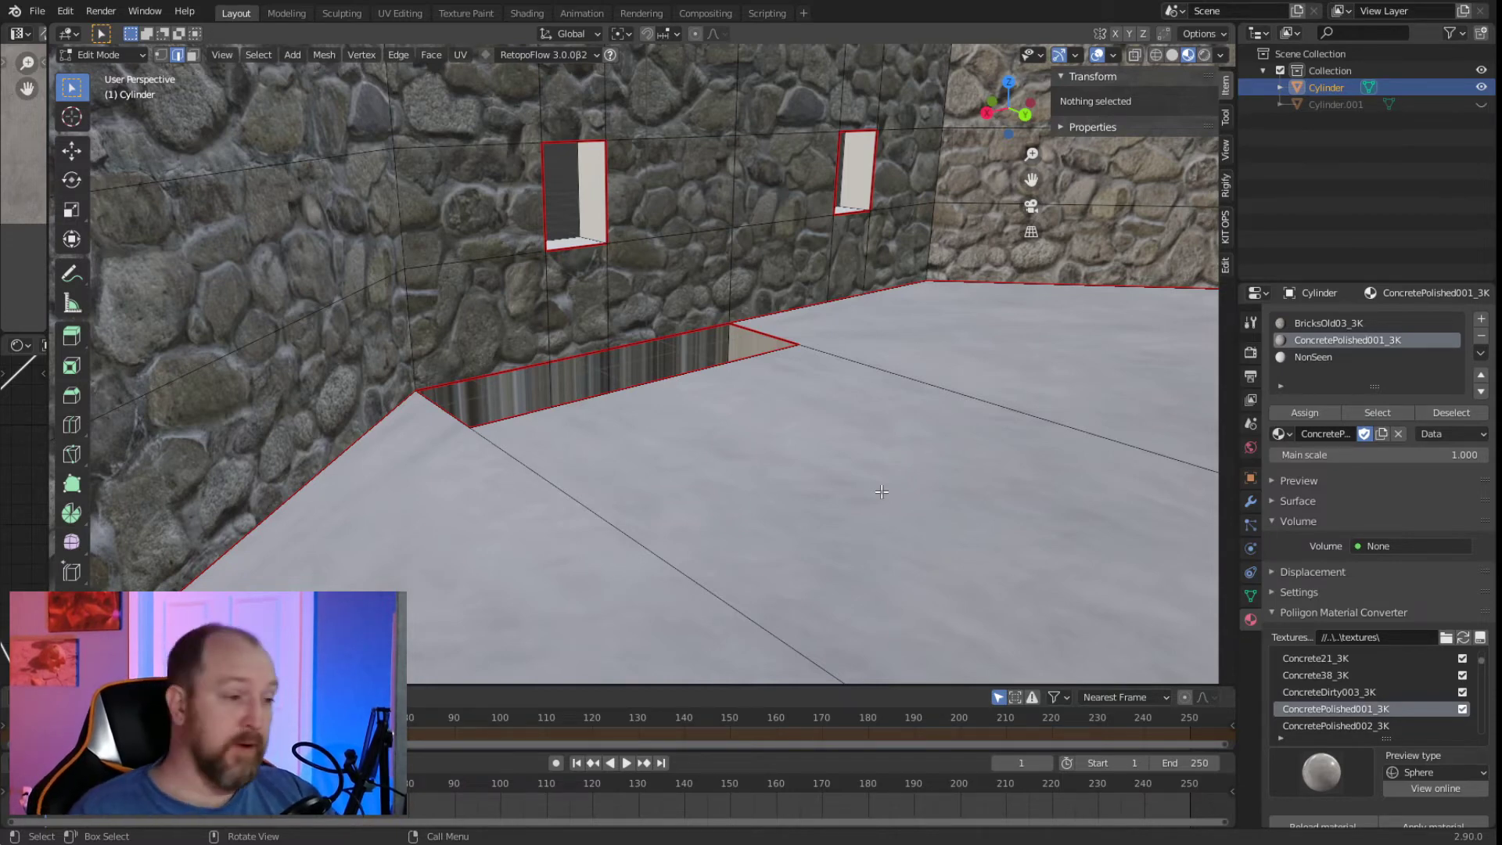
middle_click_drag(629, 268, 616, 403)
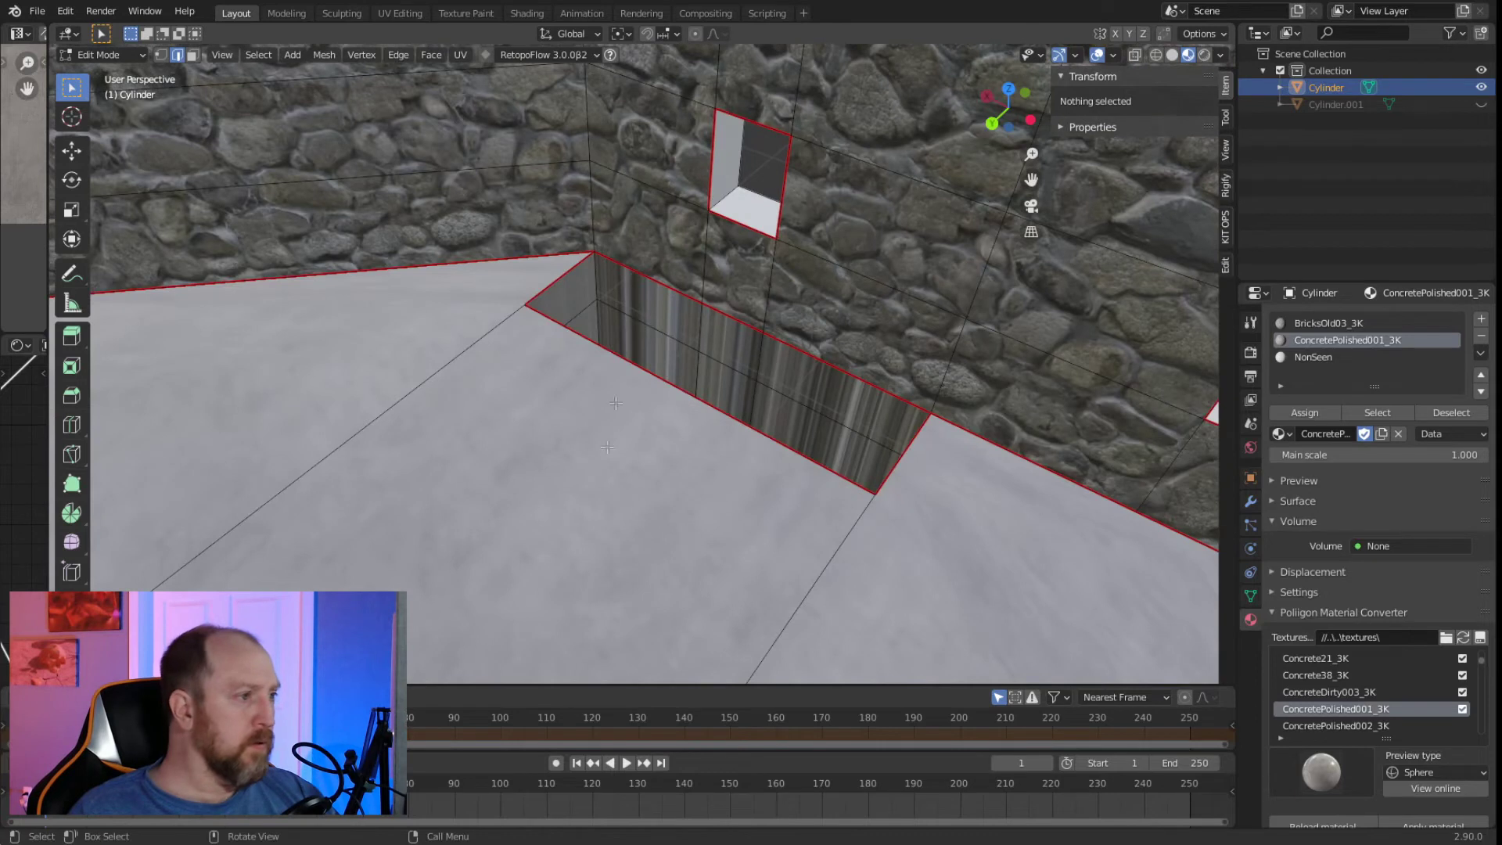
left_click(673, 324)
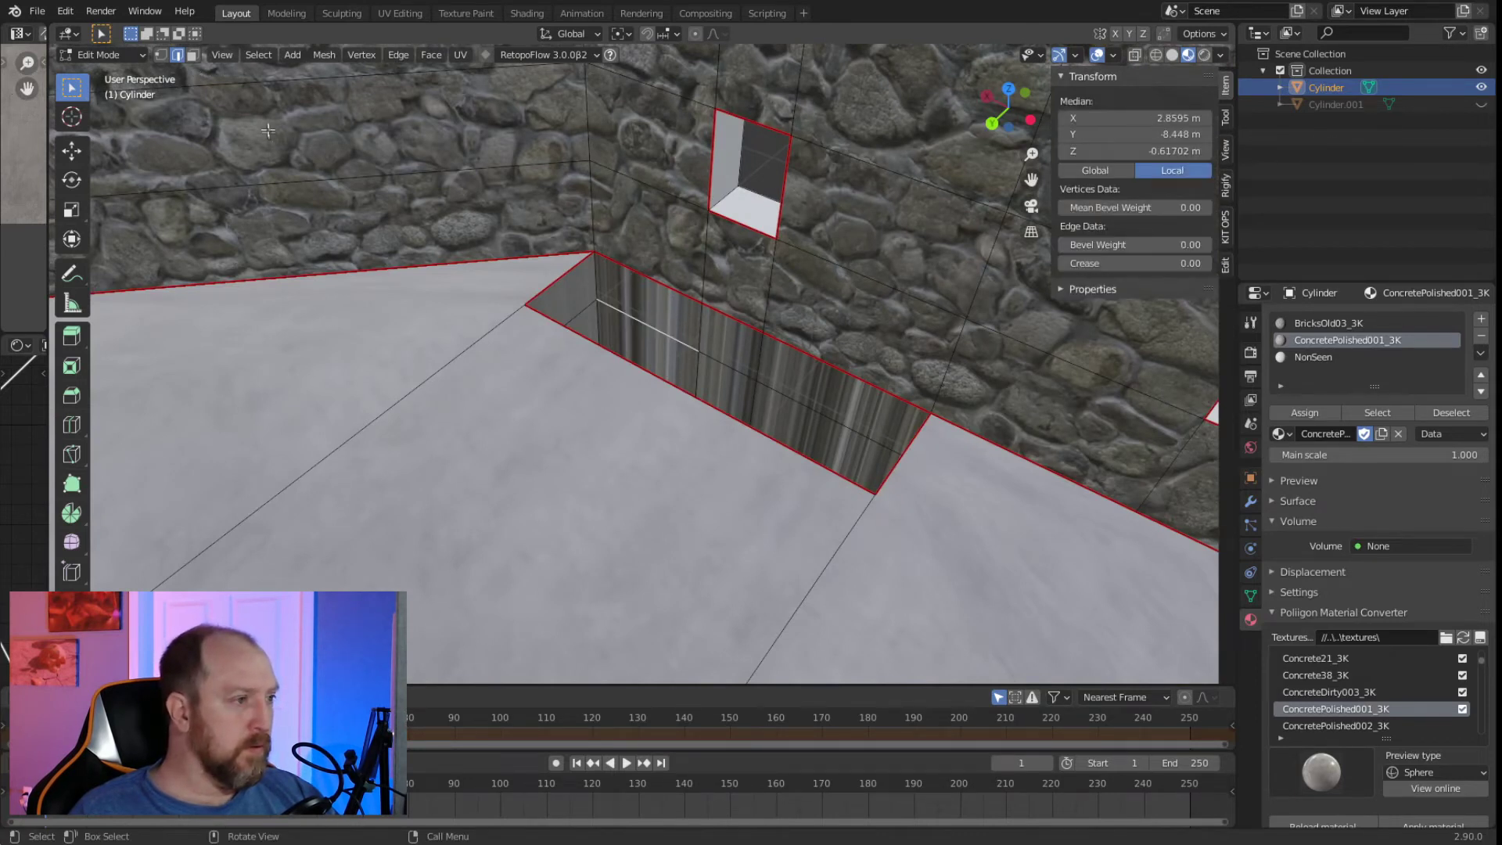
left_click(192, 54)
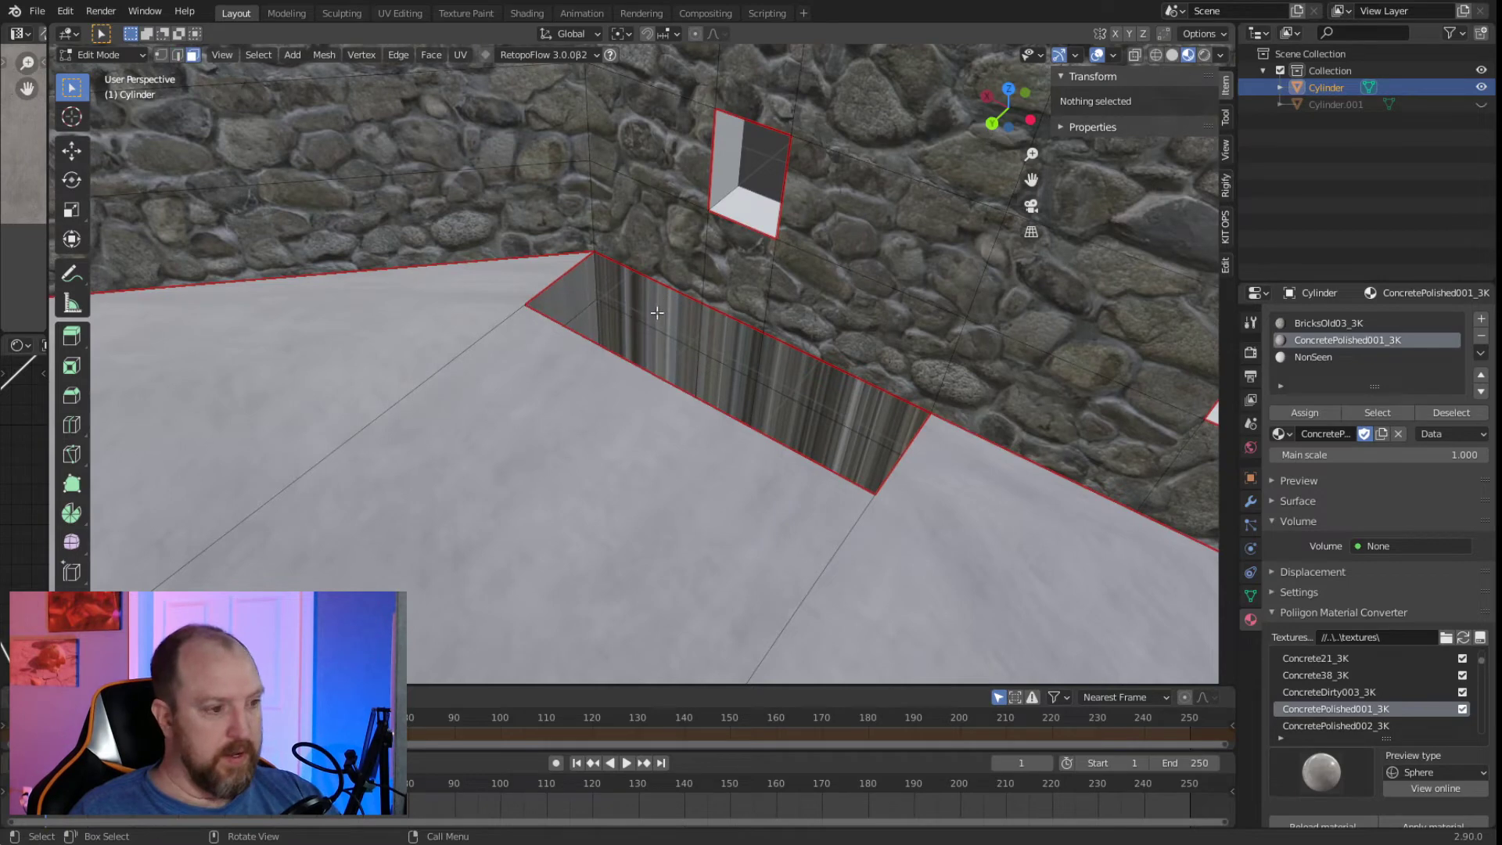
Select the linked trench wall faces and UV-unwrap them.
key("l")
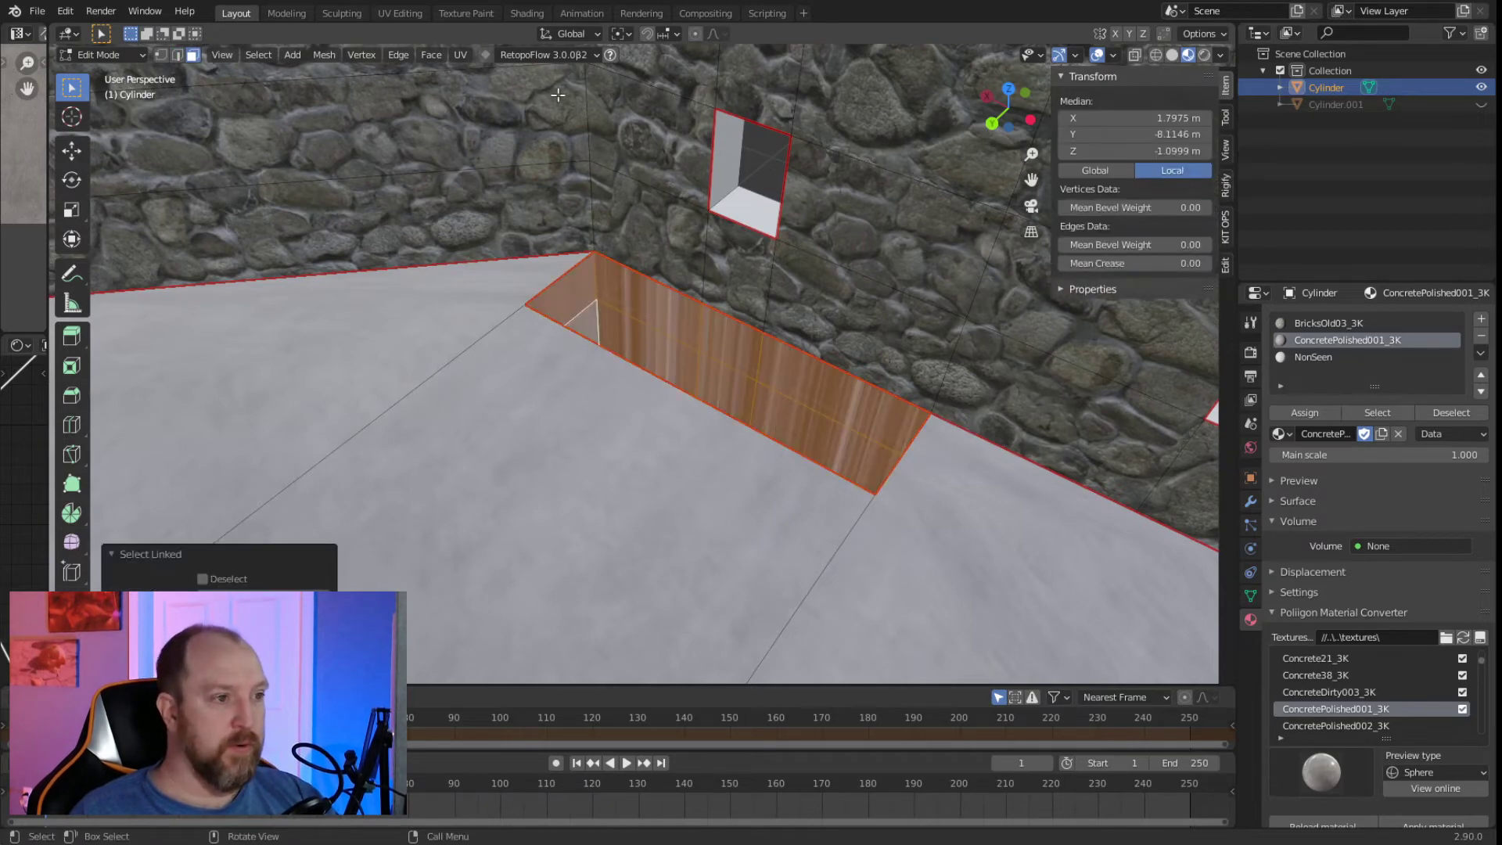
left_click(467, 55)
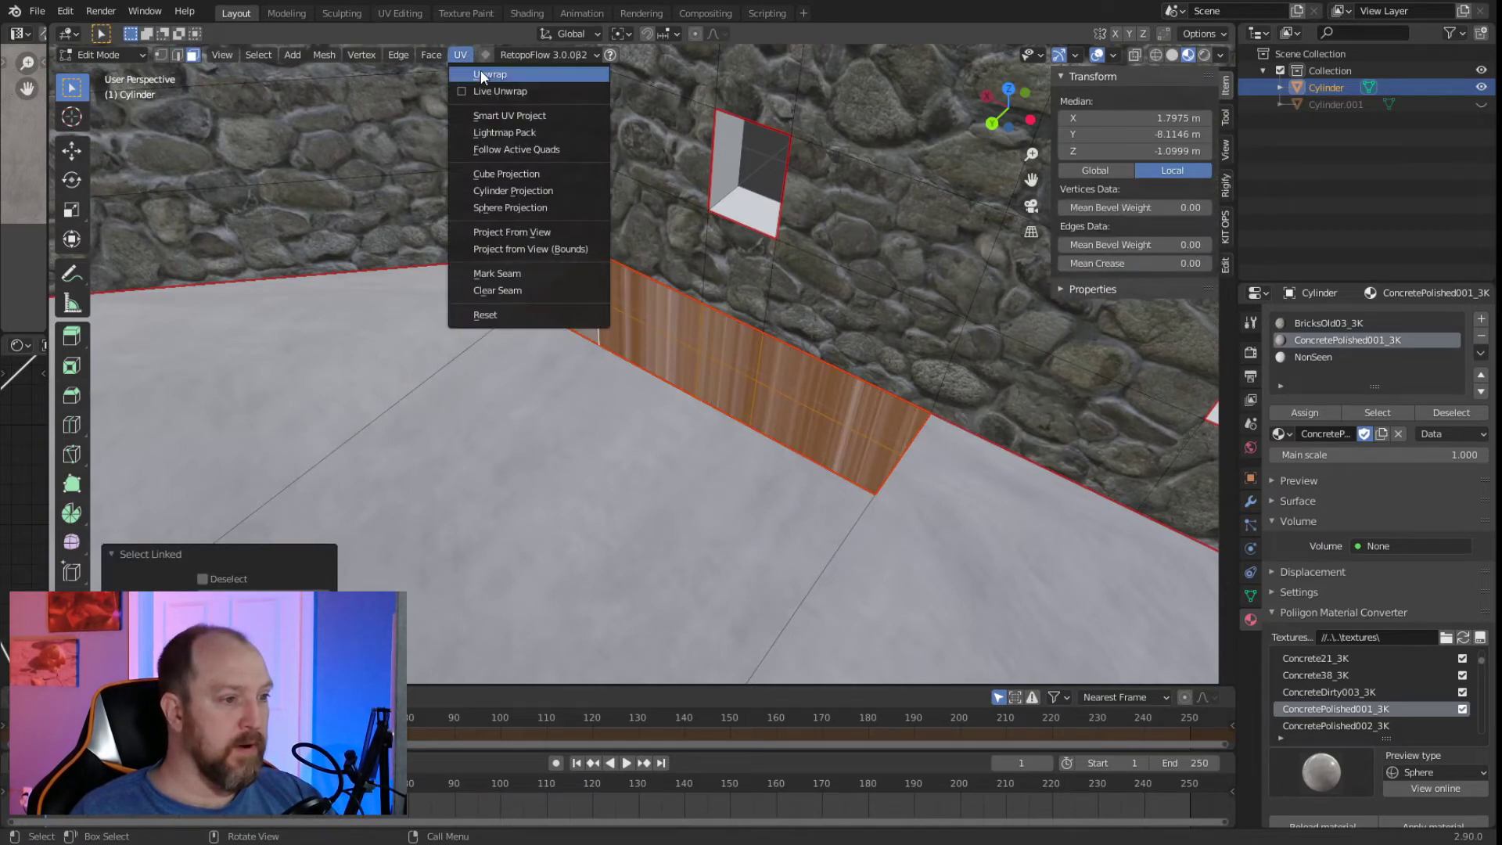
left_click(482, 74)
left_click(535, 424)
Inspect the unwrapped trench from the front and above, toggling Edit Mode off and on.
middle_click_drag(586, 448, 652, 465)
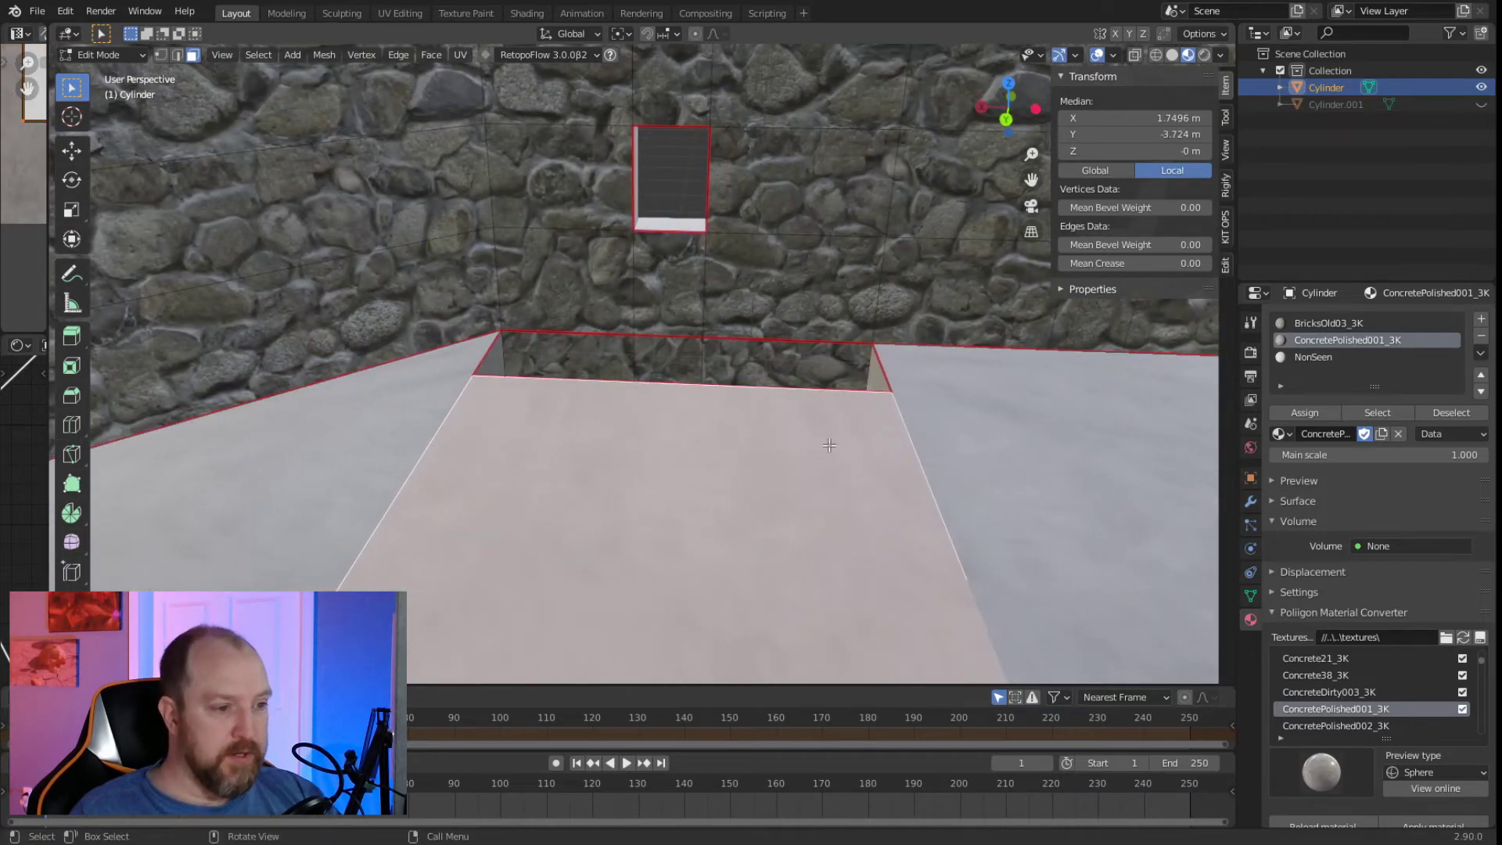
scroll(829, 445, "up", 8)
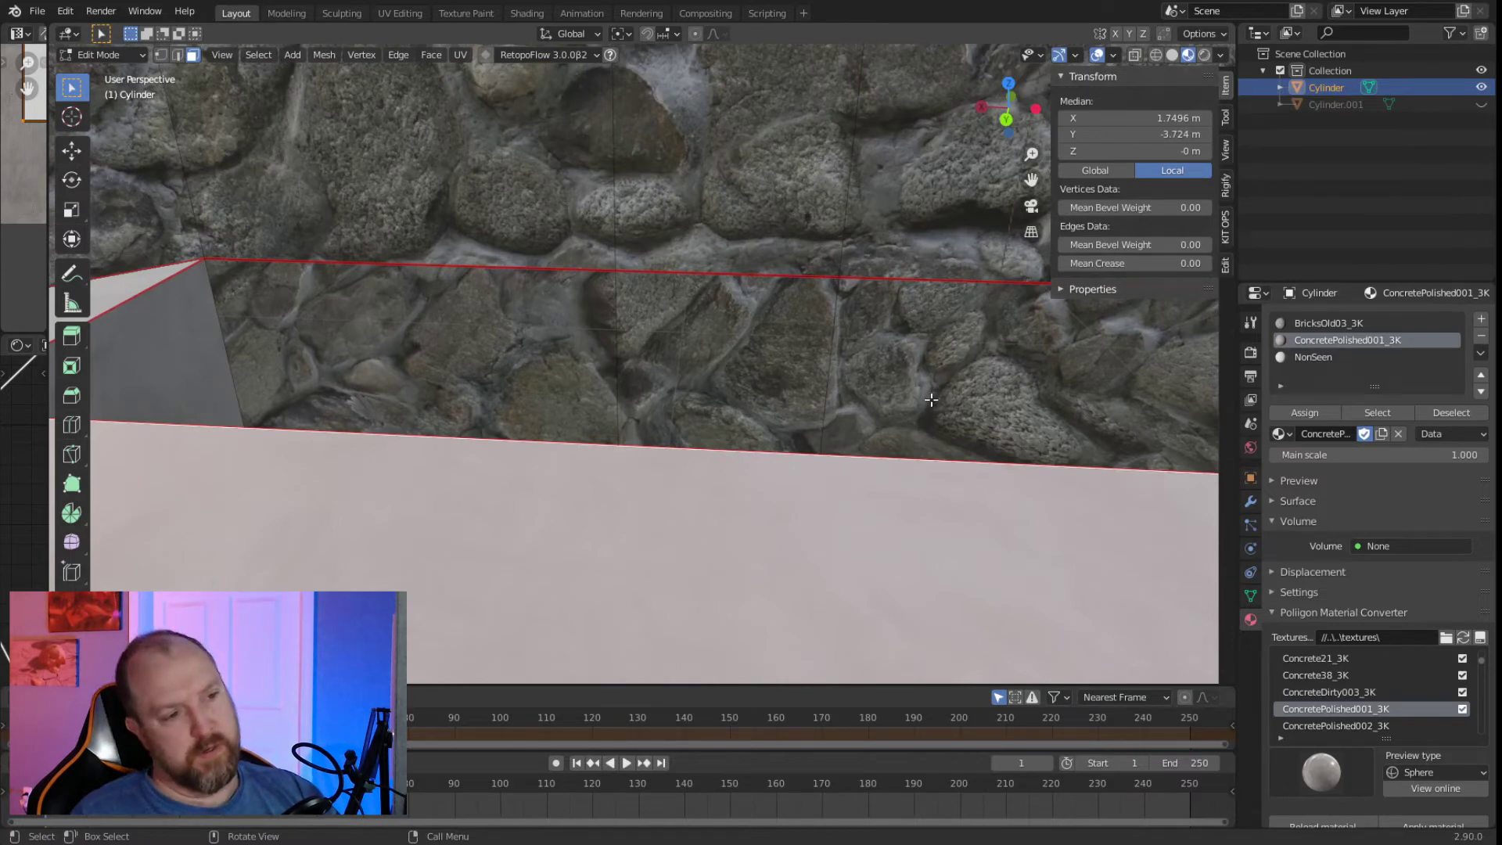
key("Tab")
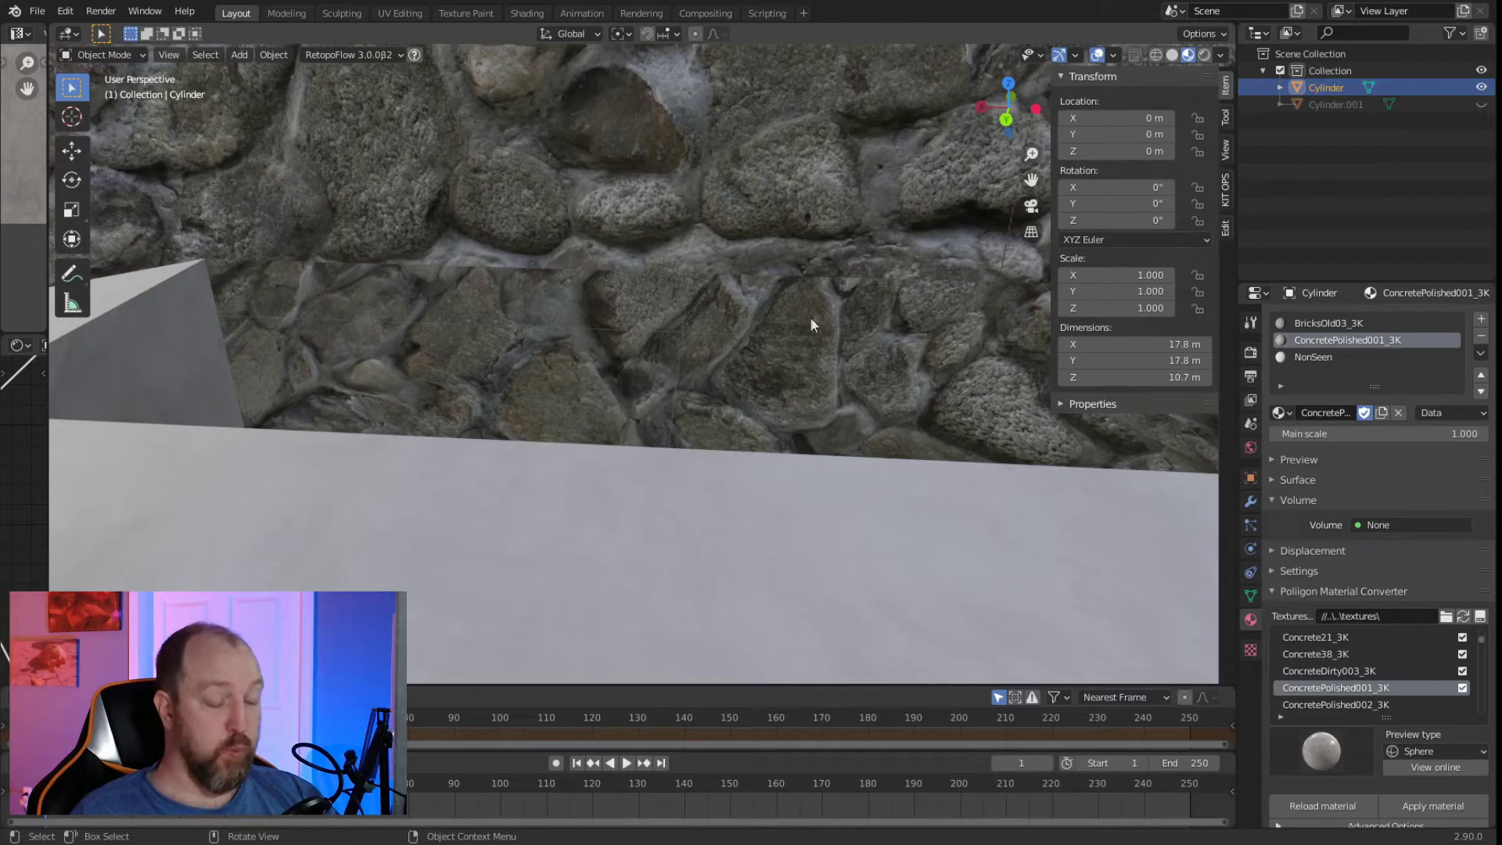
key("Tab")
middle_click_drag(945, 271, 868, 331)
scroll(867, 332, "down", 3)
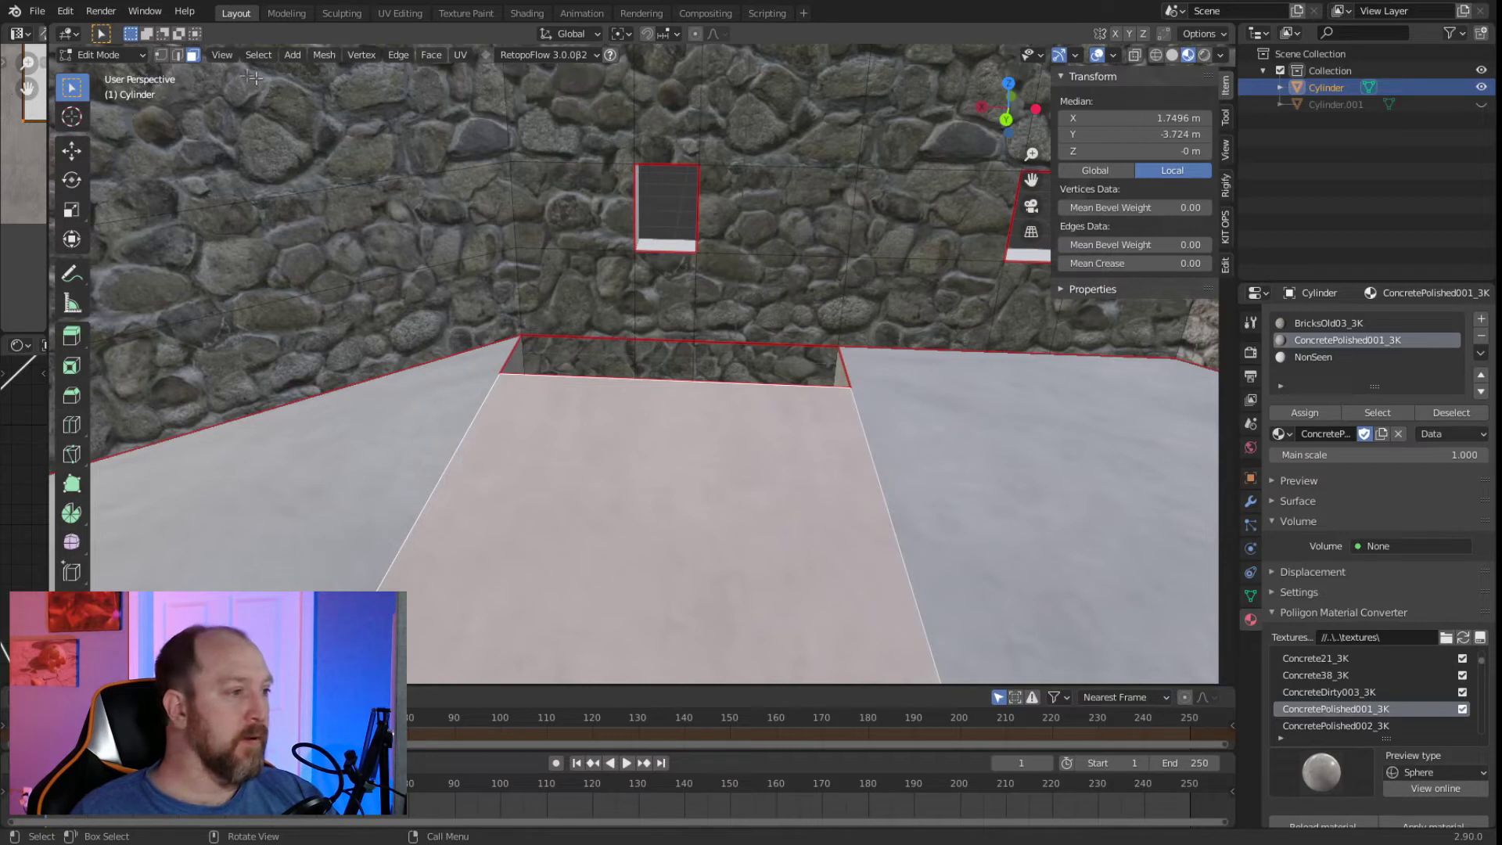
left_click(177, 54)
Clear the seam from the wall-bottom edge path running to the corner.
left_click(661, 342)
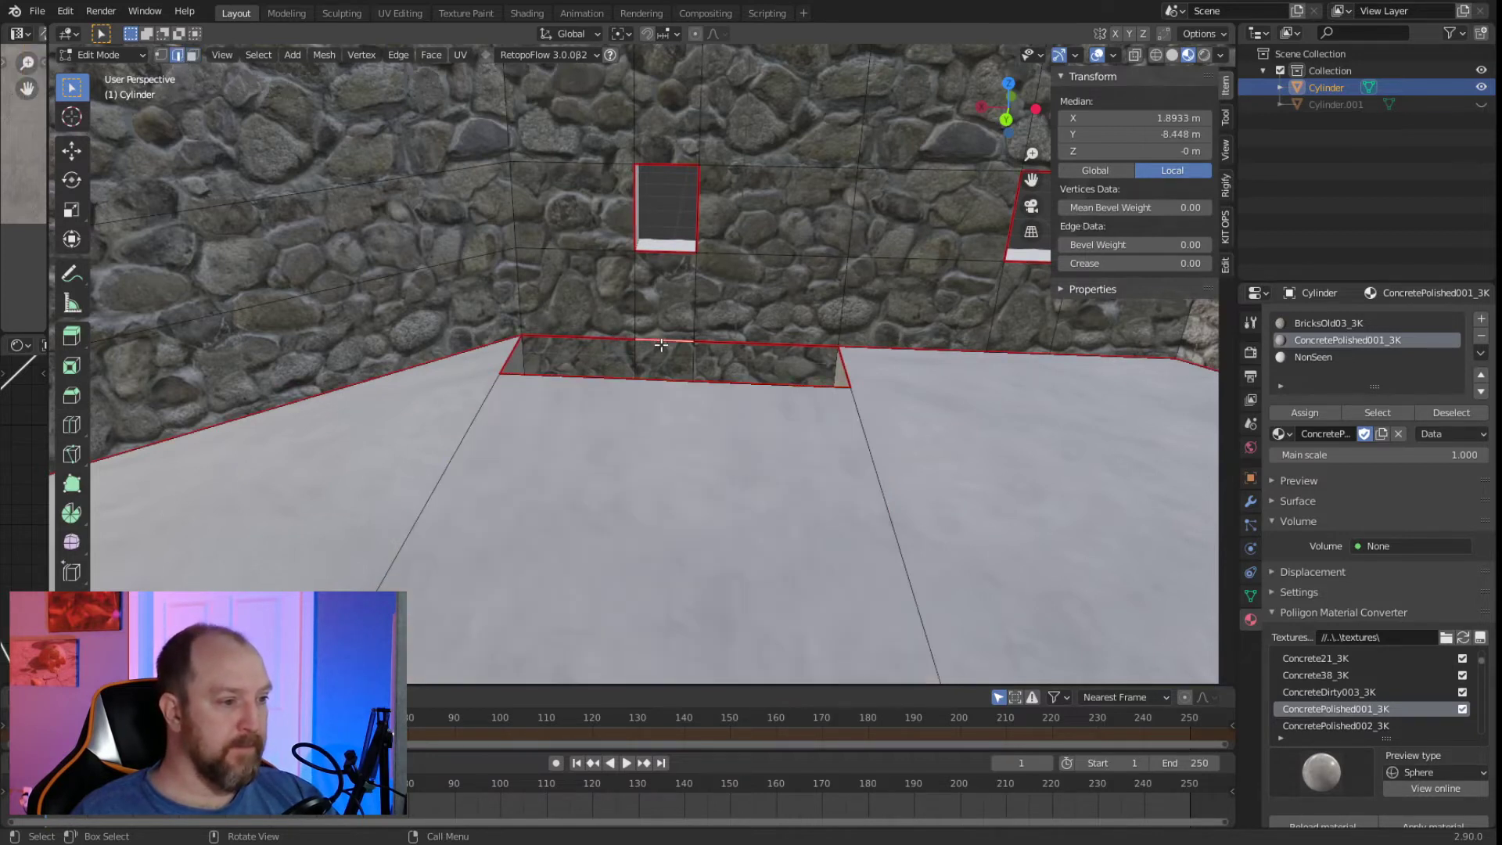
left_click(831, 343, "ctrl")
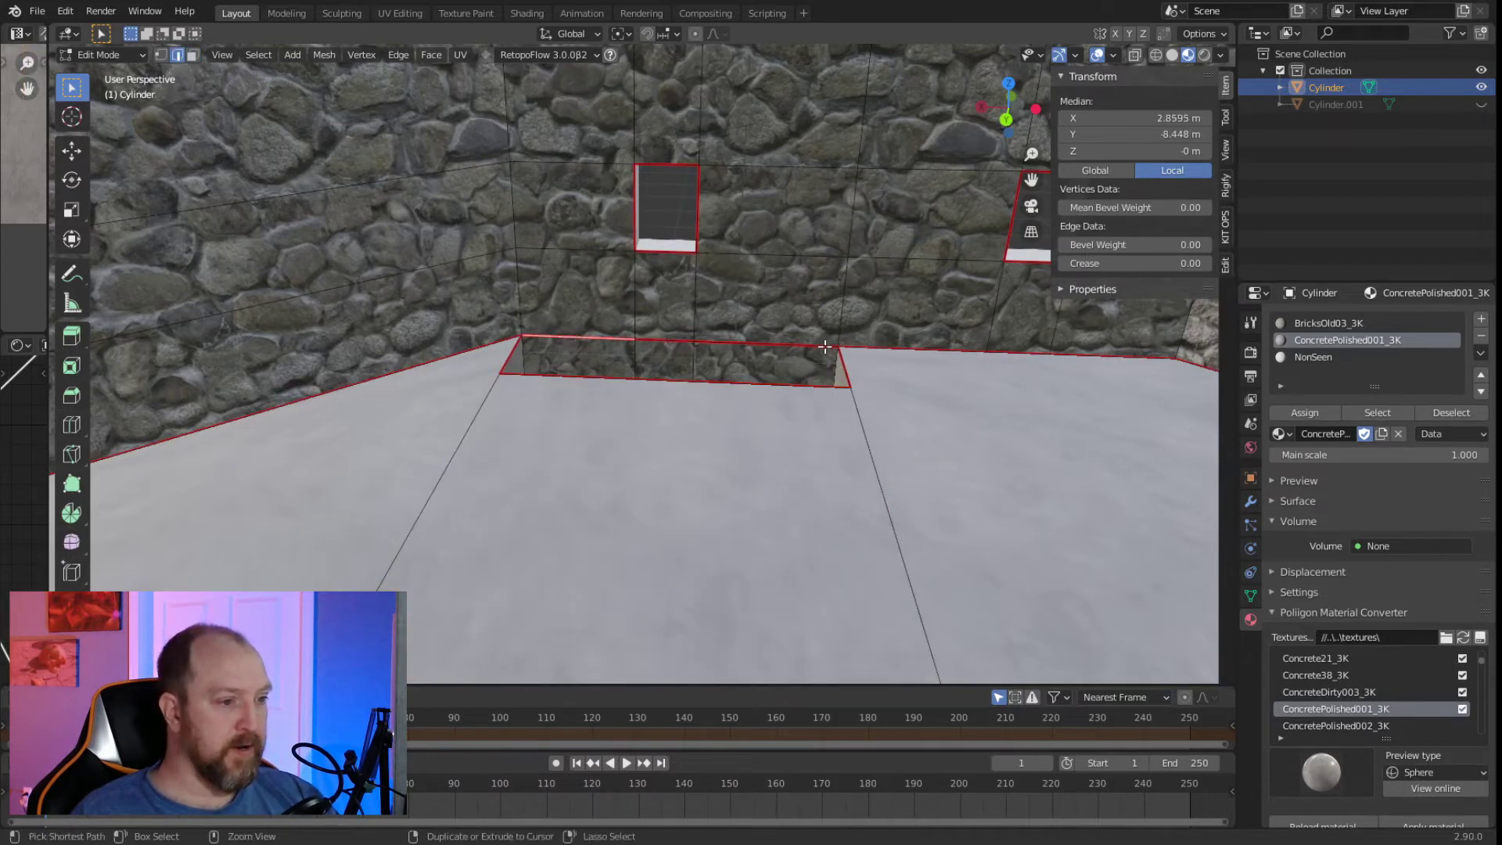
left_click(824, 347, "ctrl")
right_click(782, 406)
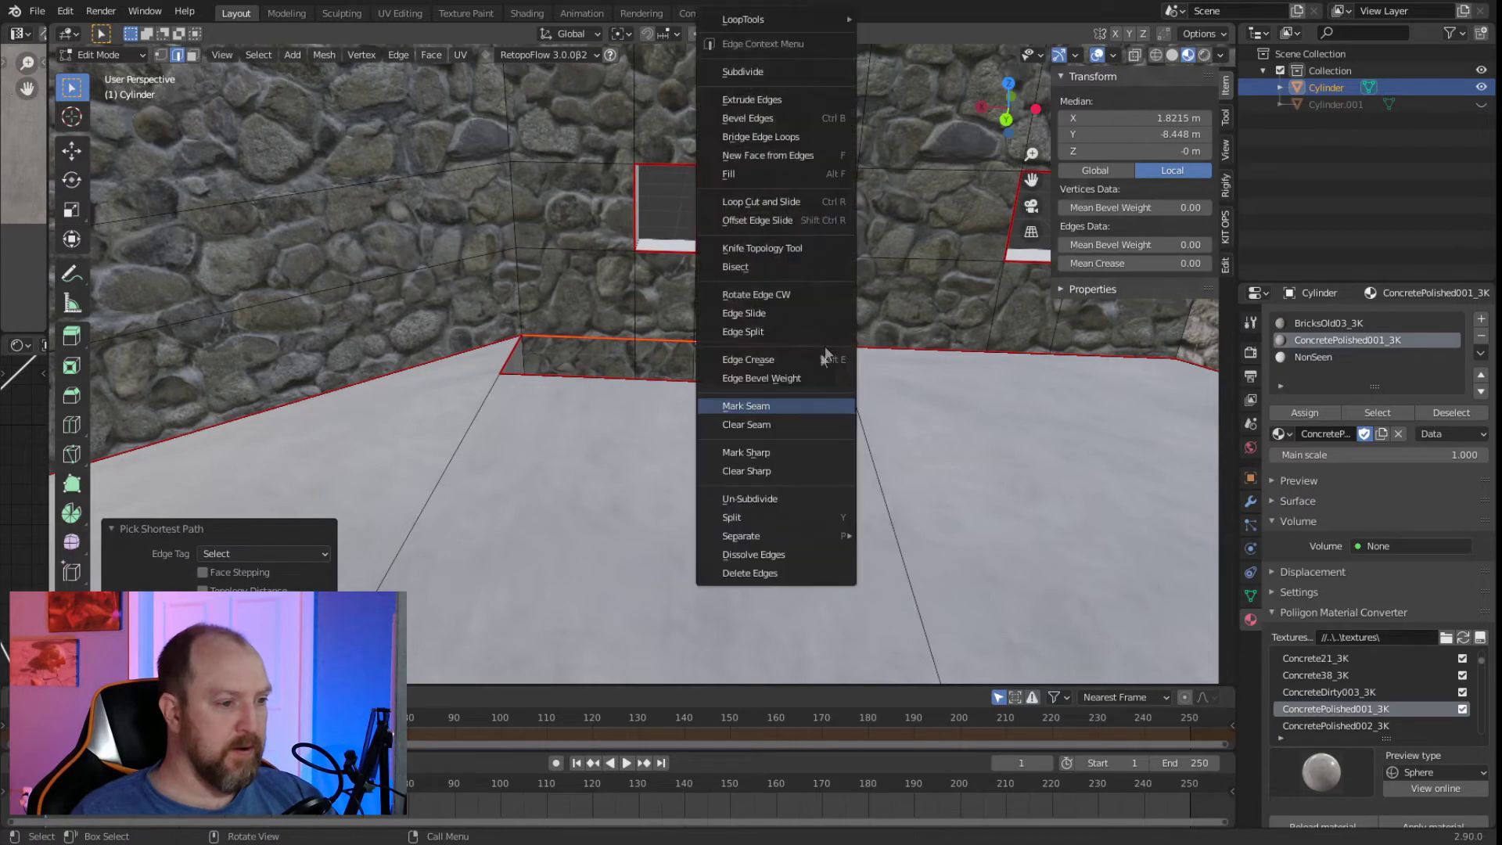
left_click(784, 423)
Select the linked mesh, then apply an edge-menu option to a trench-end edge path.
left_click(834, 442)
middle_click_drag(834, 442, 645, 361)
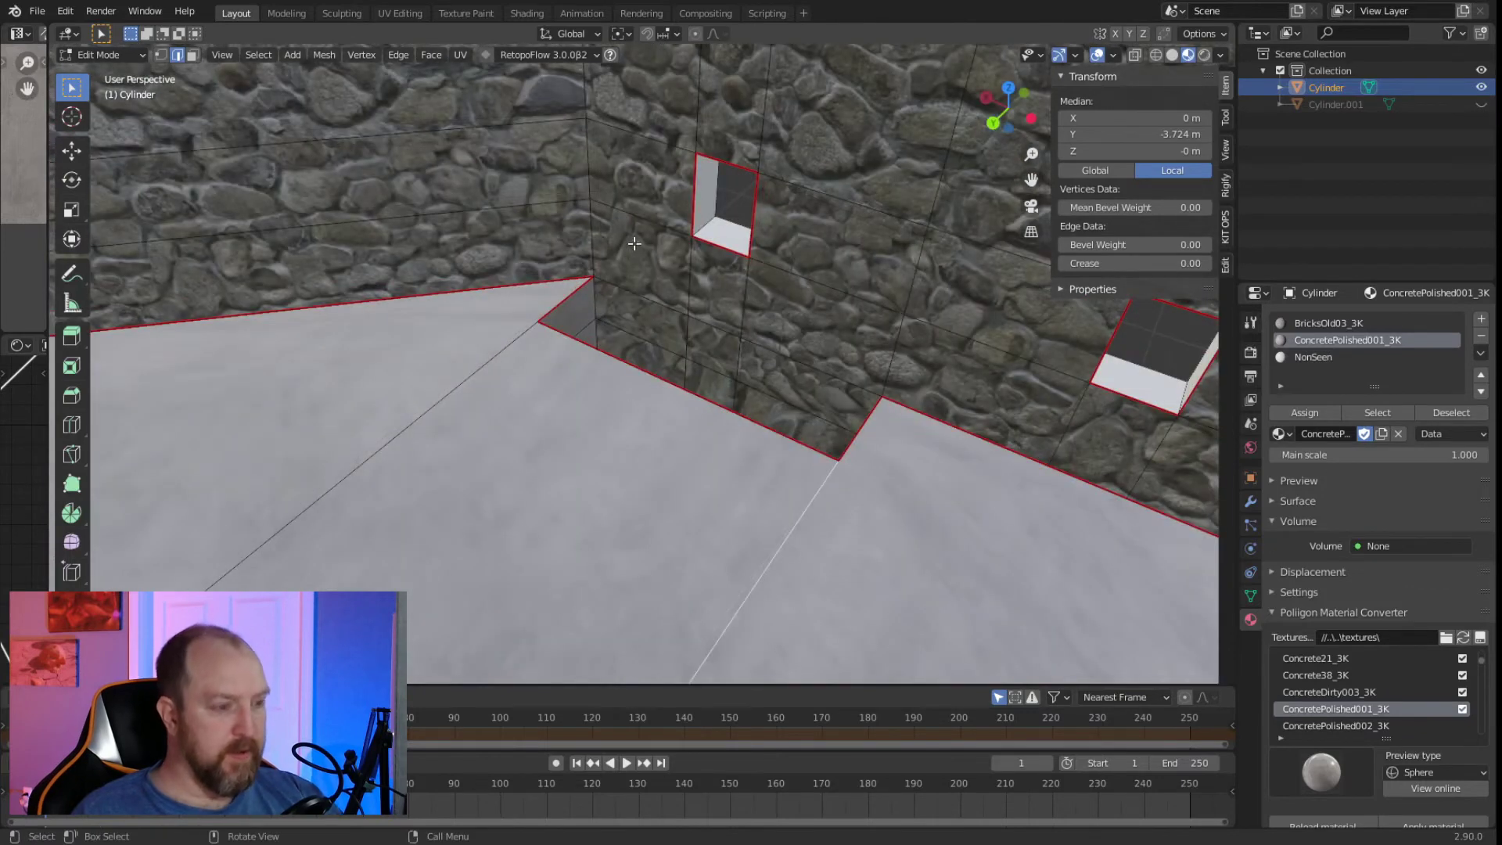
key("l")
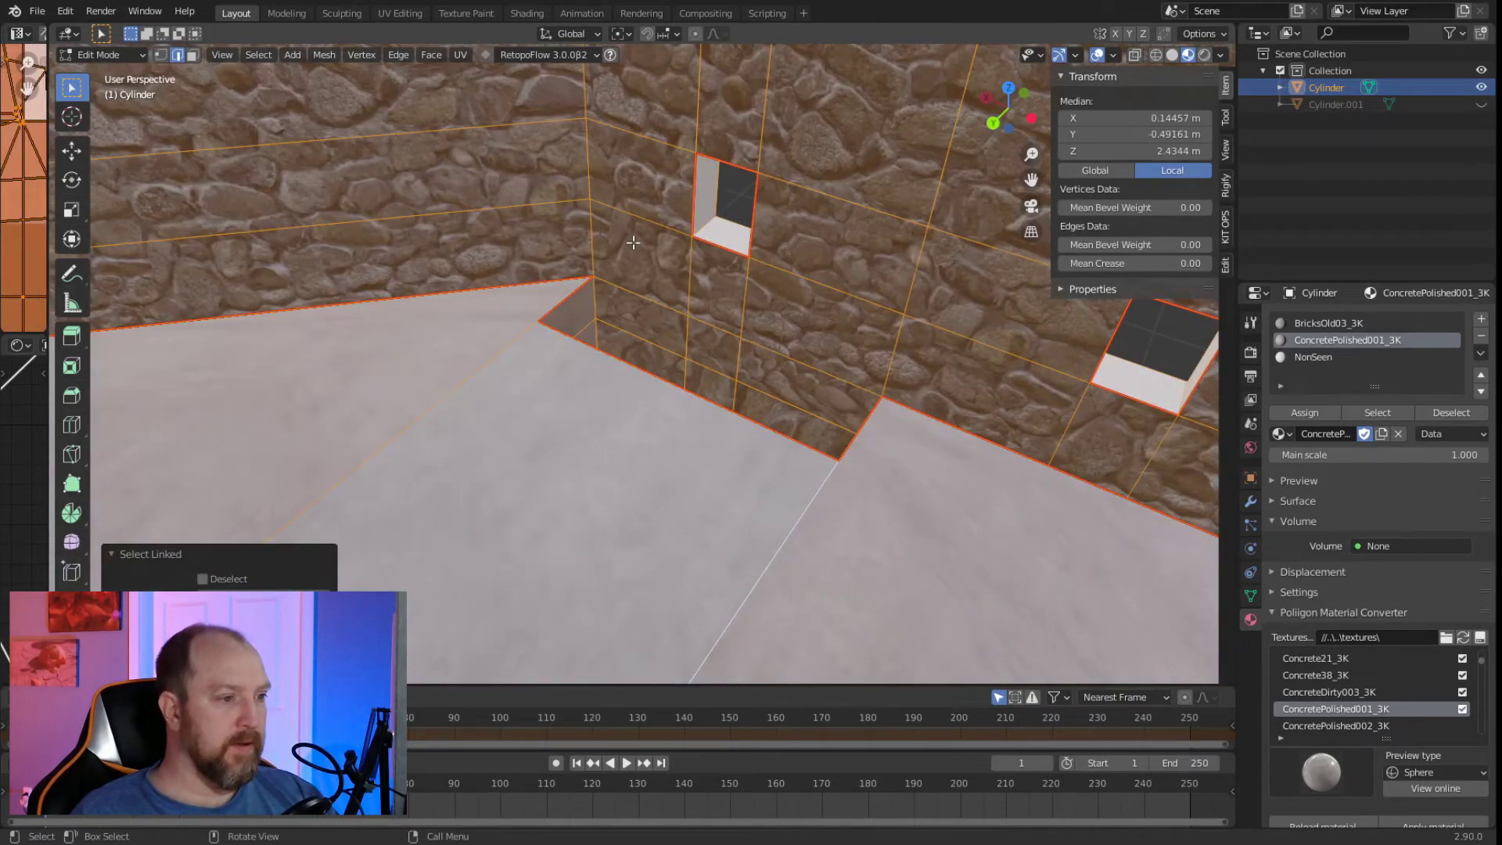
left_click(736, 208)
middle_click_drag(685, 388, 876, 456)
left_click(670, 251)
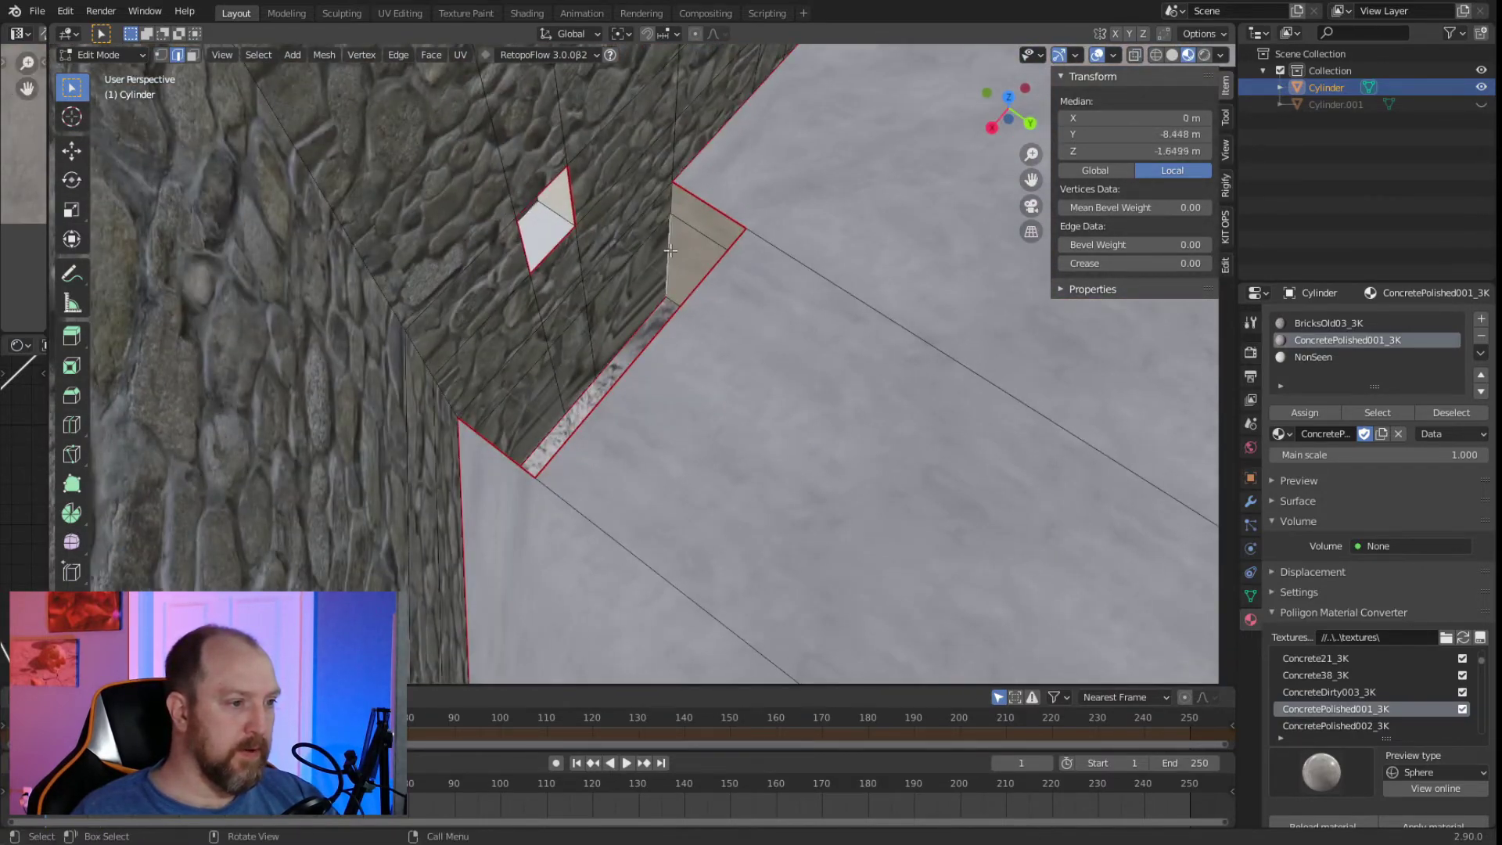
left_click(674, 200, "ctrl")
right_click(655, 383)
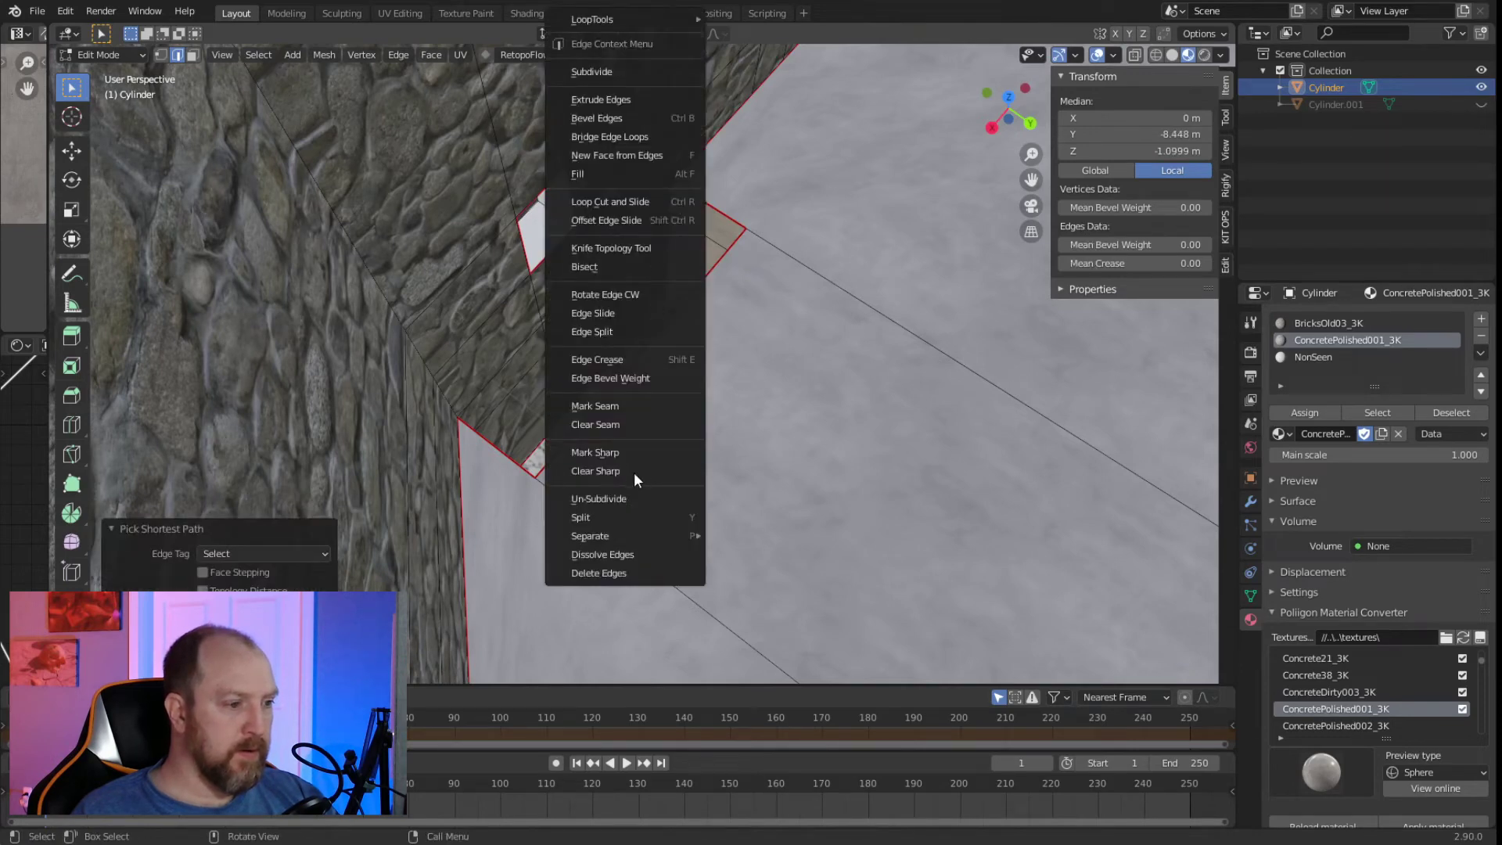
left_click(622, 451)
Mark the edge path along the trench as a seam.
middle_click_drag(622, 451, 518, 378)
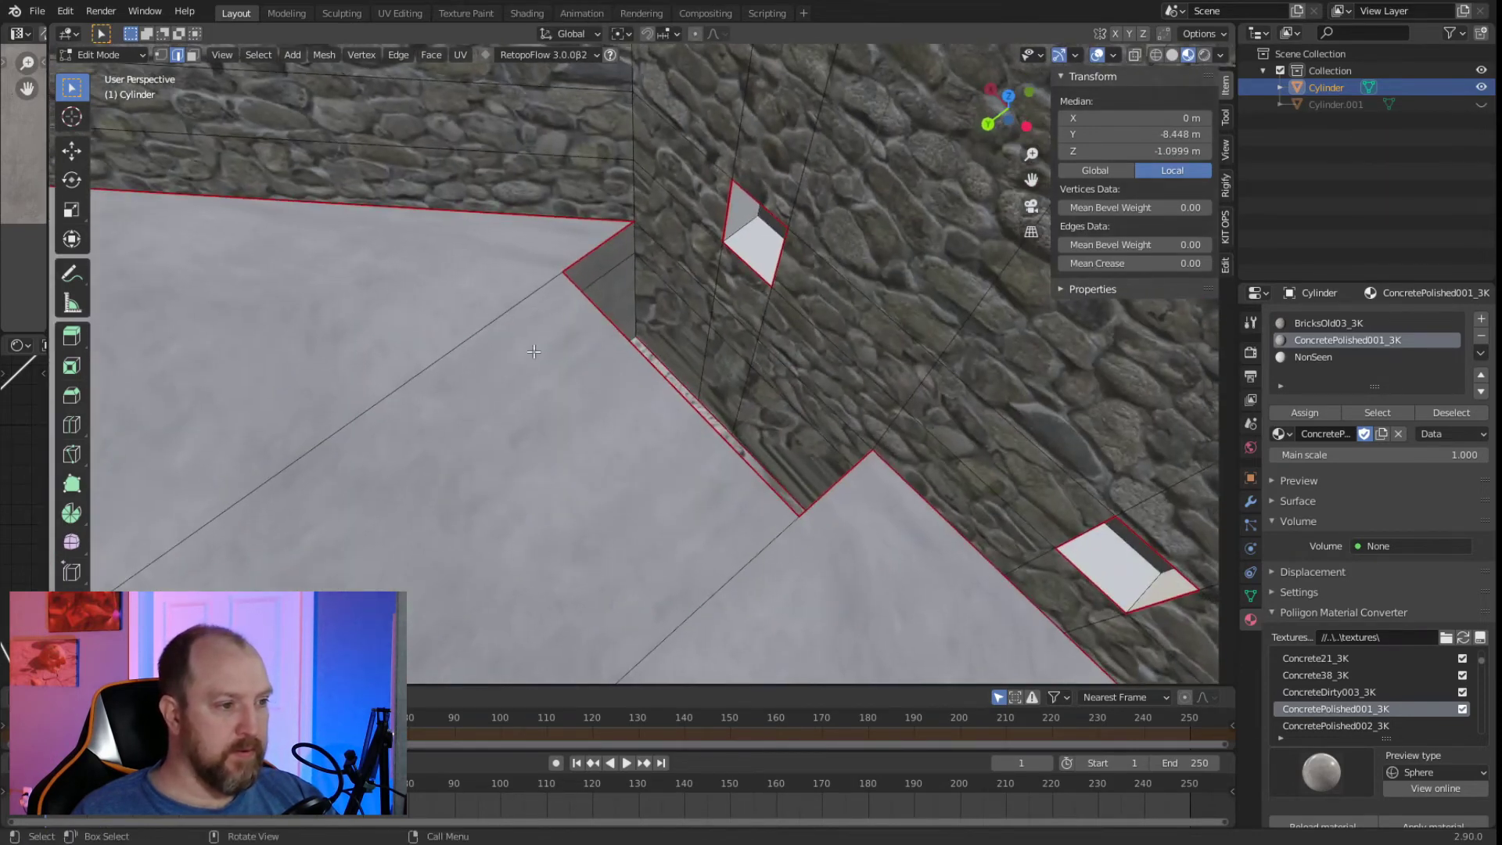
left_click(630, 293)
left_click(627, 240, "ctrl")
right_click(624, 284)
left_click(576, 407)
Drop one edge from the selection, select the whole connected room mesh, and zoom out.
middle_click_drag(576, 406, 746, 372)
left_click(706, 179)
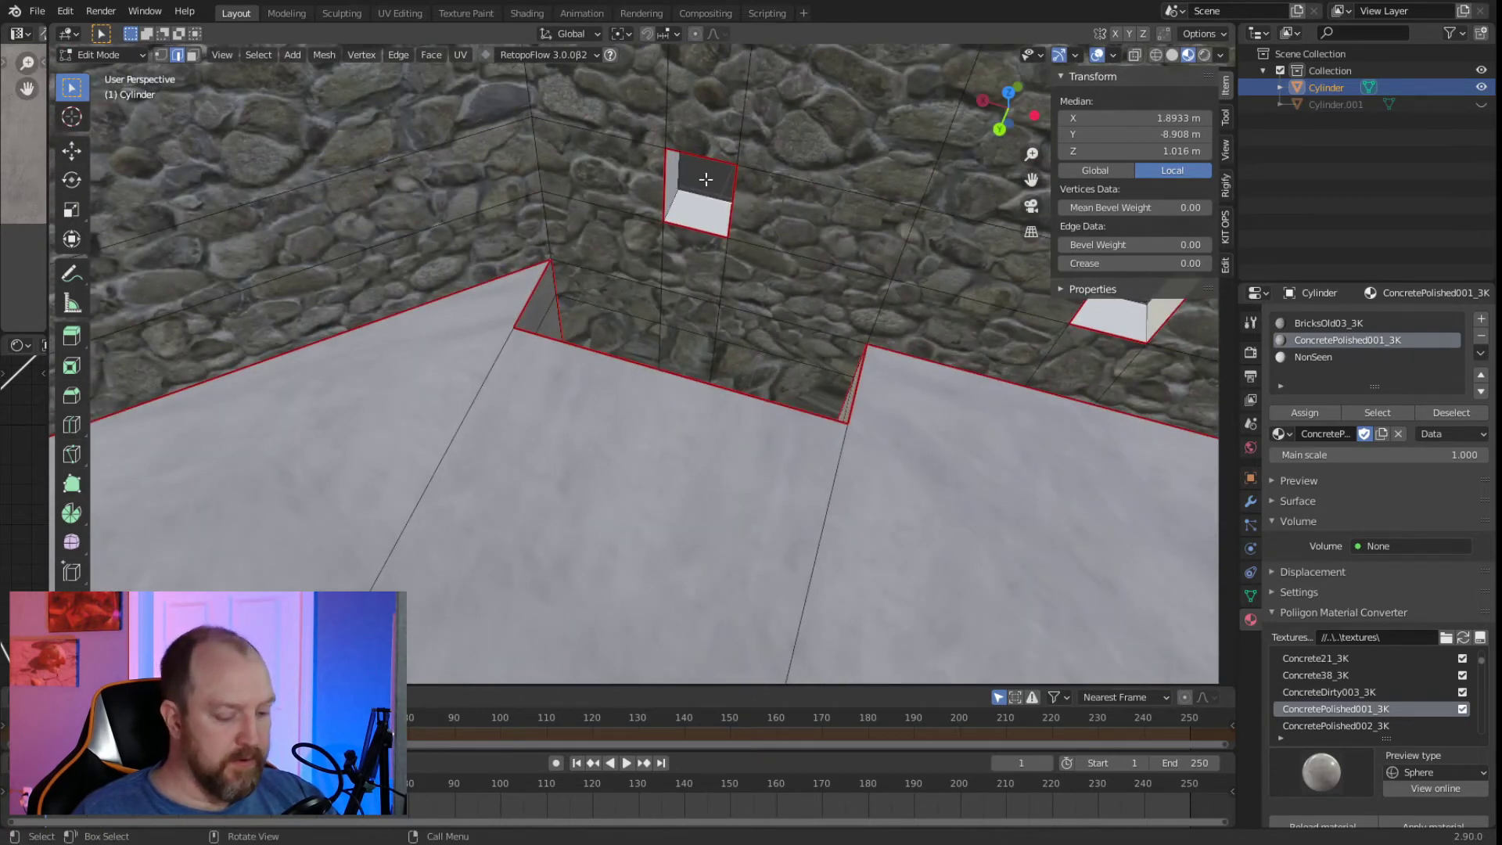
key("l")
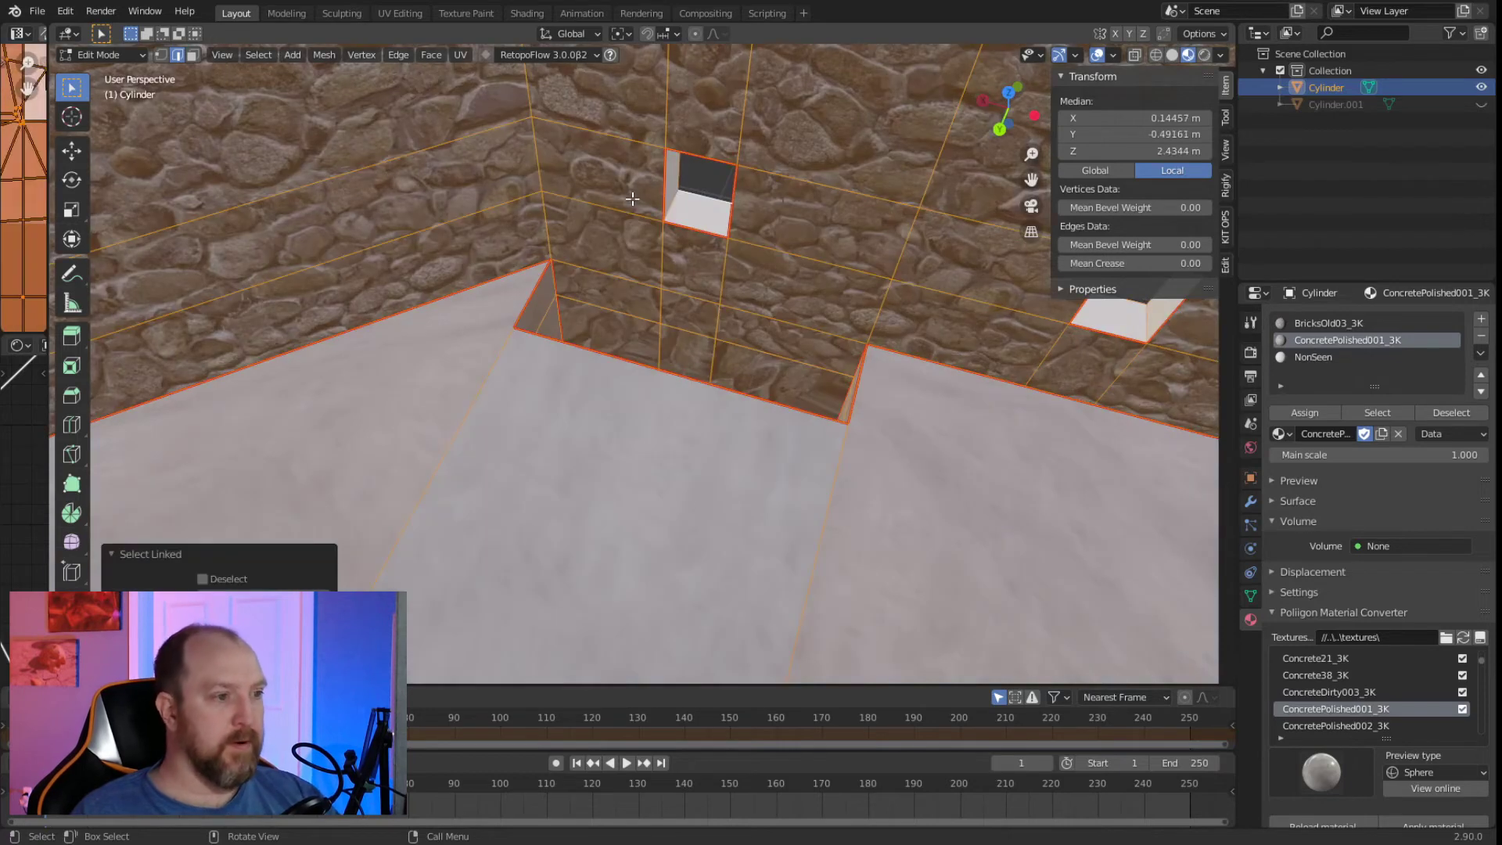
scroll(677, 221, "down", 5)
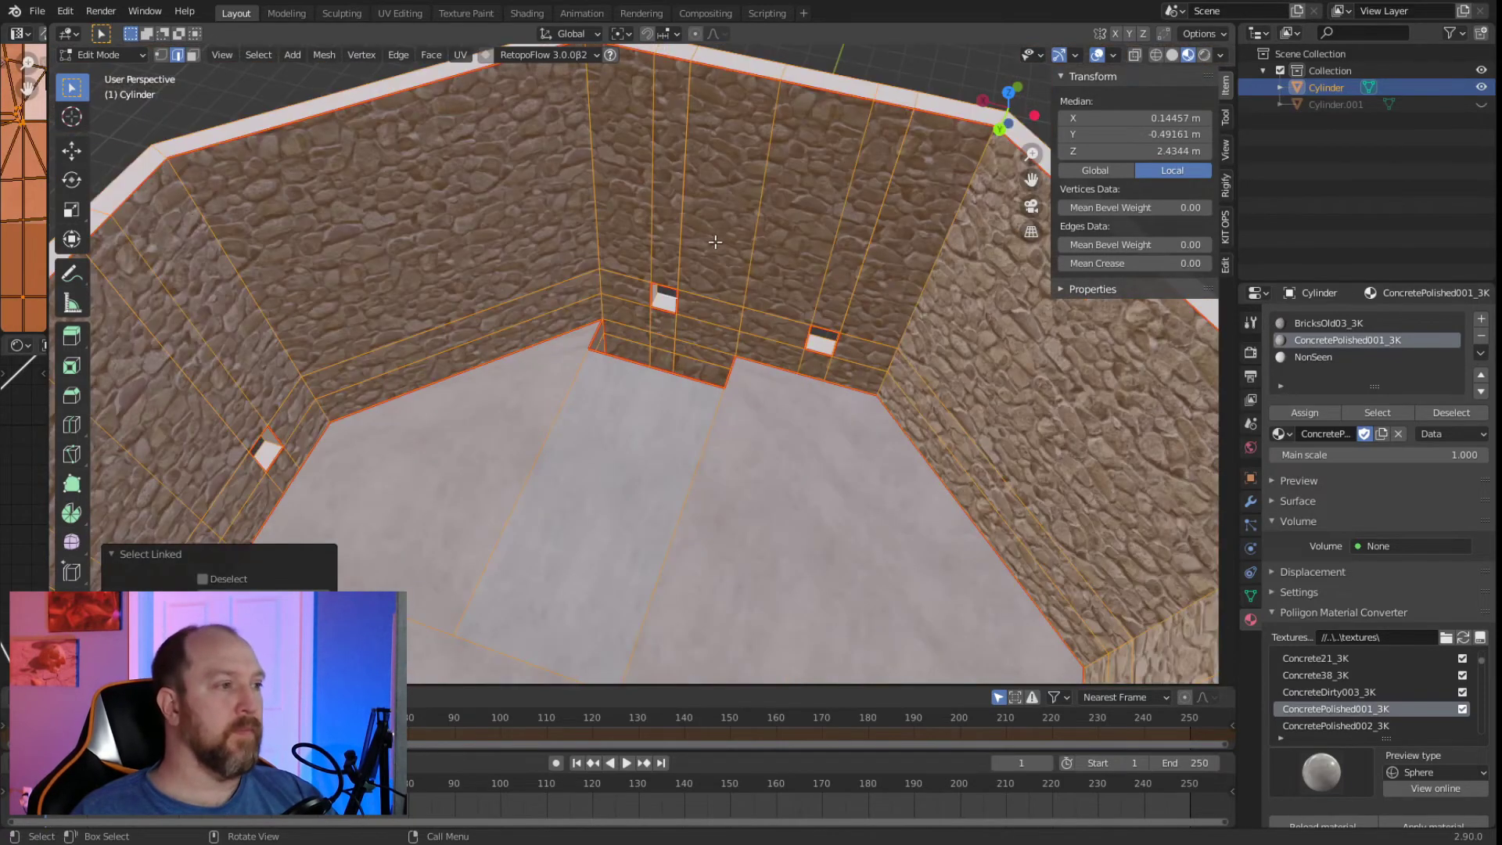
In face select mode, deselect all and select the linked stone wall faces.
left_click(193, 56)
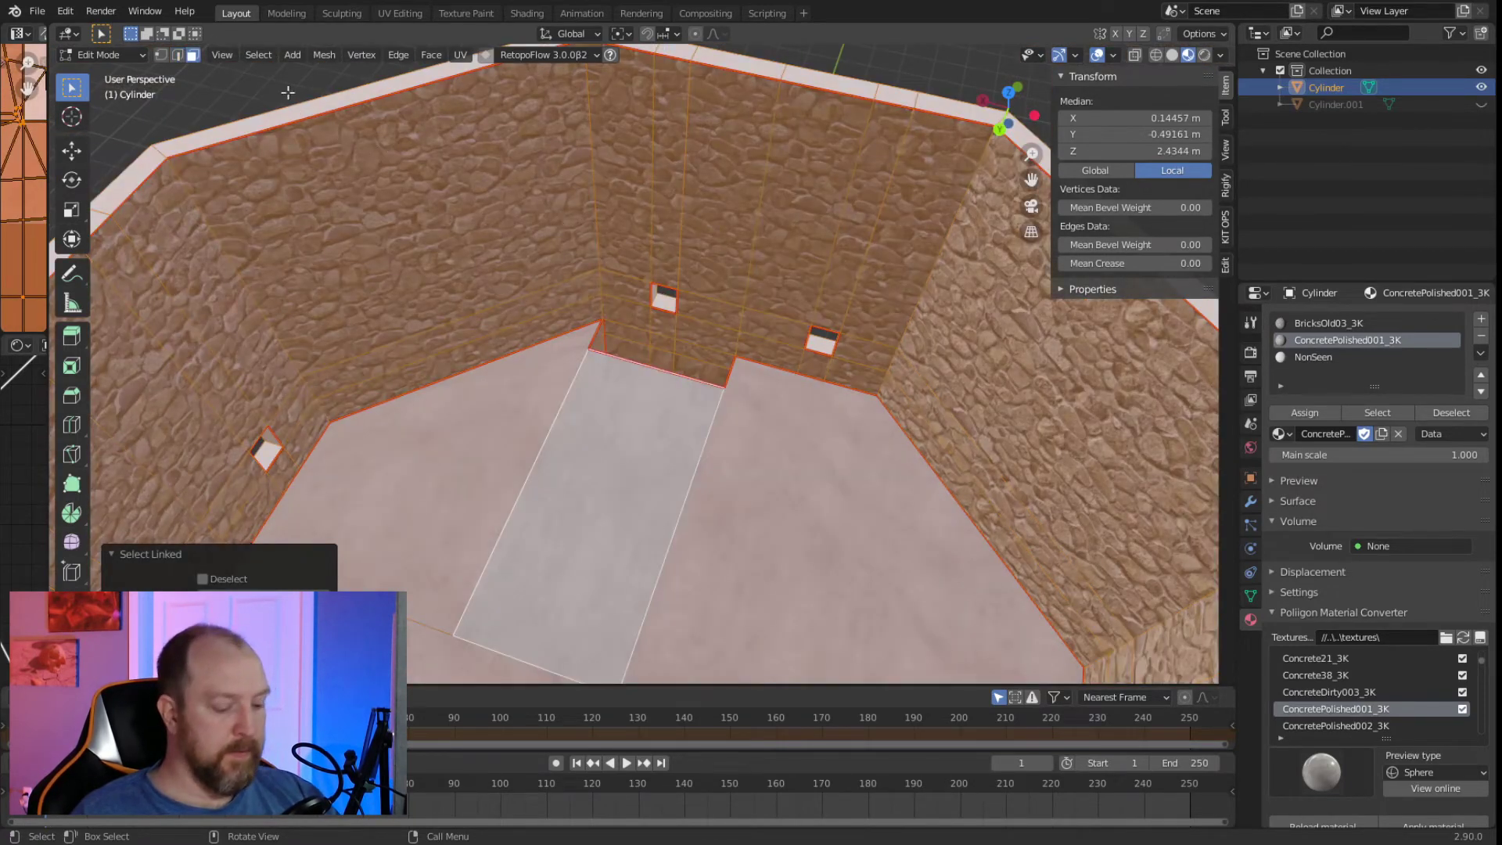
key("alt+a")
key("l")
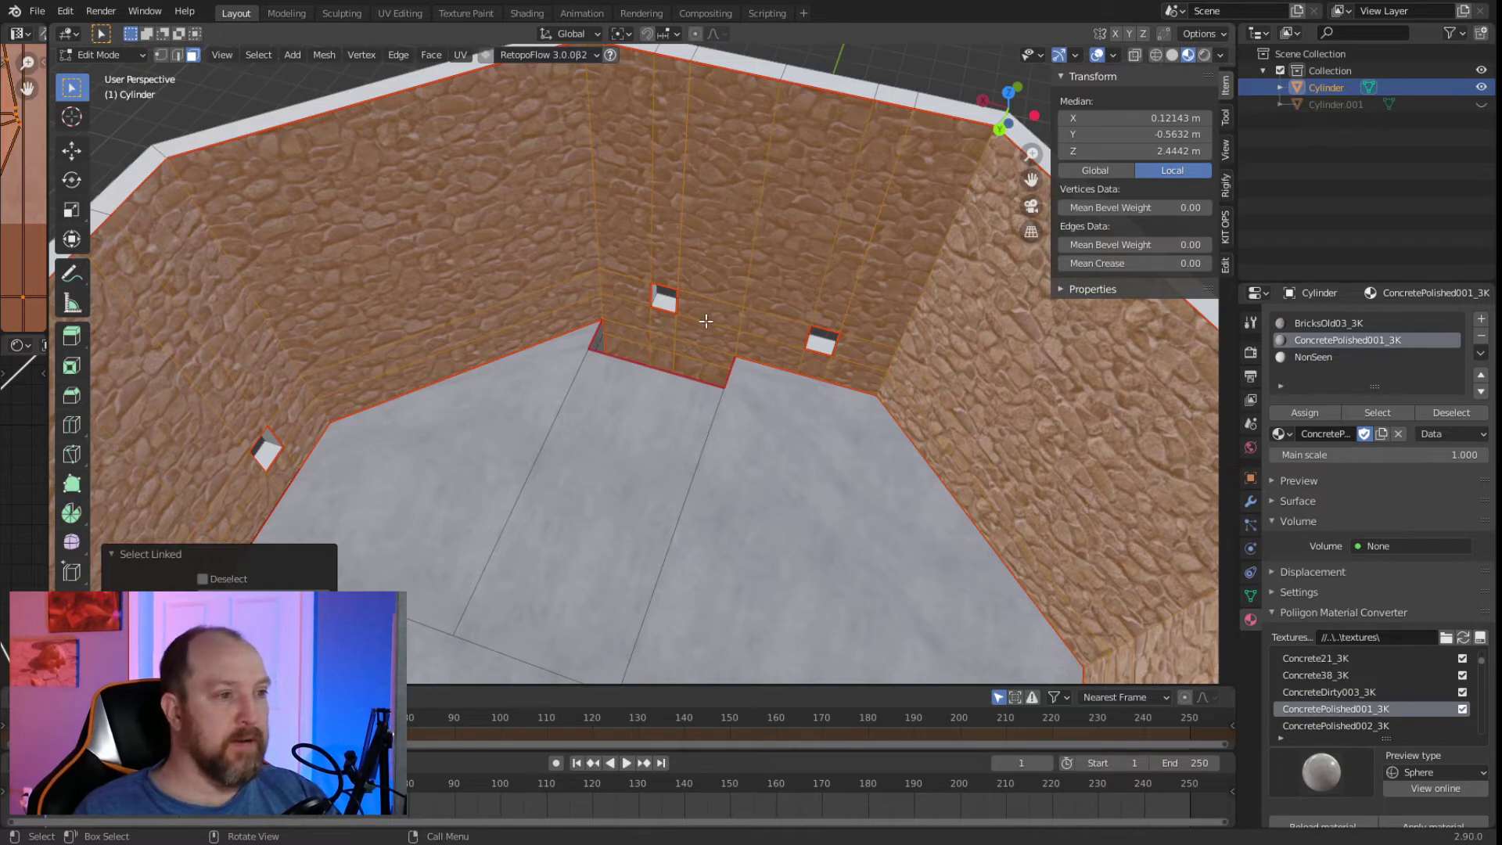
middle_click_drag(592, 369, 649, 367)
scroll(692, 366, "up", 3)
scroll(618, 363, "down", 4)
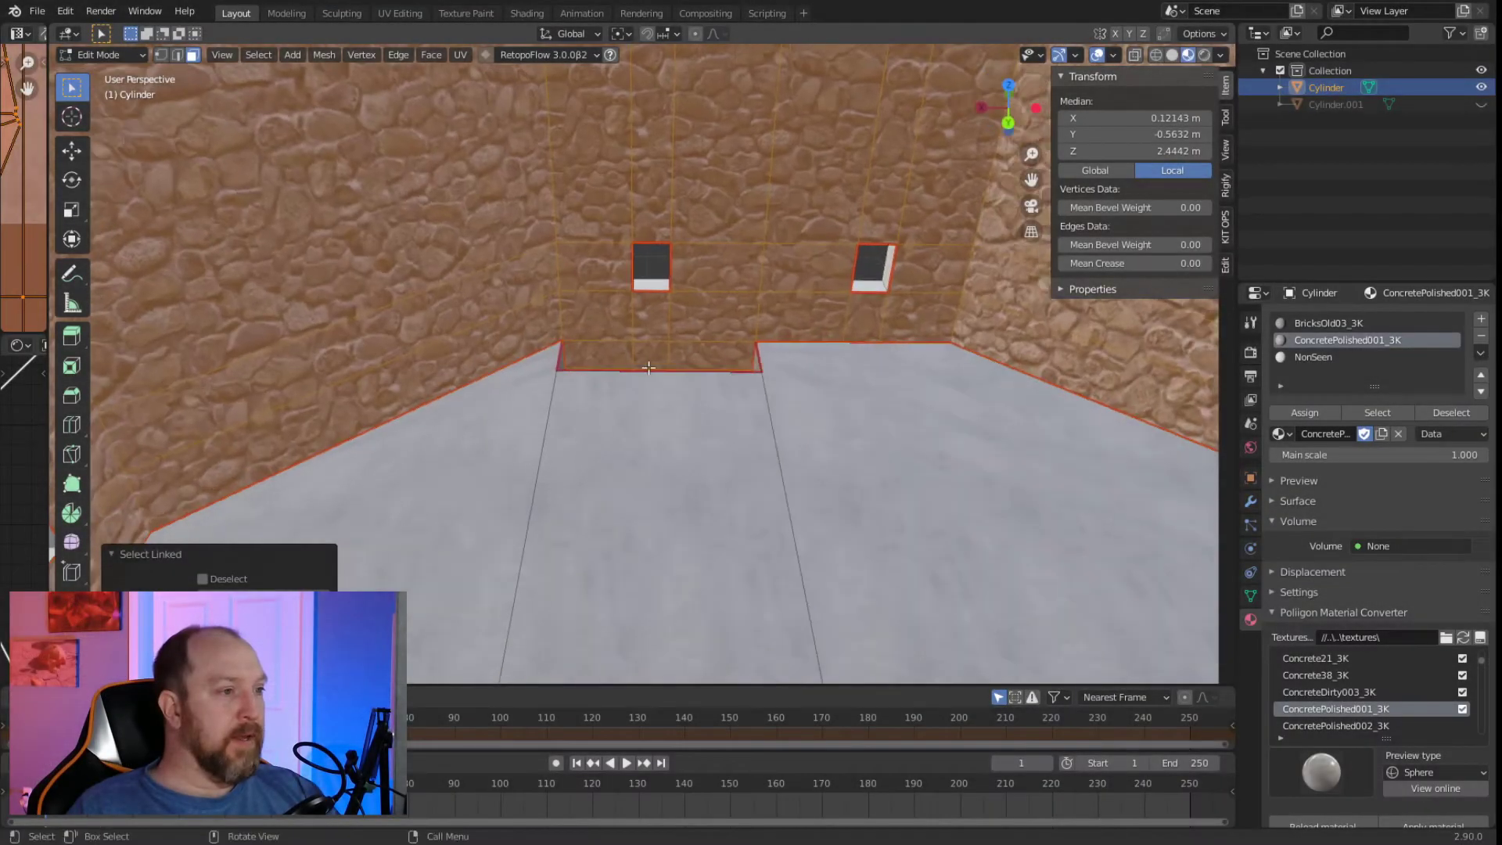
Unwrap the wall faces and widen the UV and node editors.
left_click(462, 54)
left_click(475, 69)
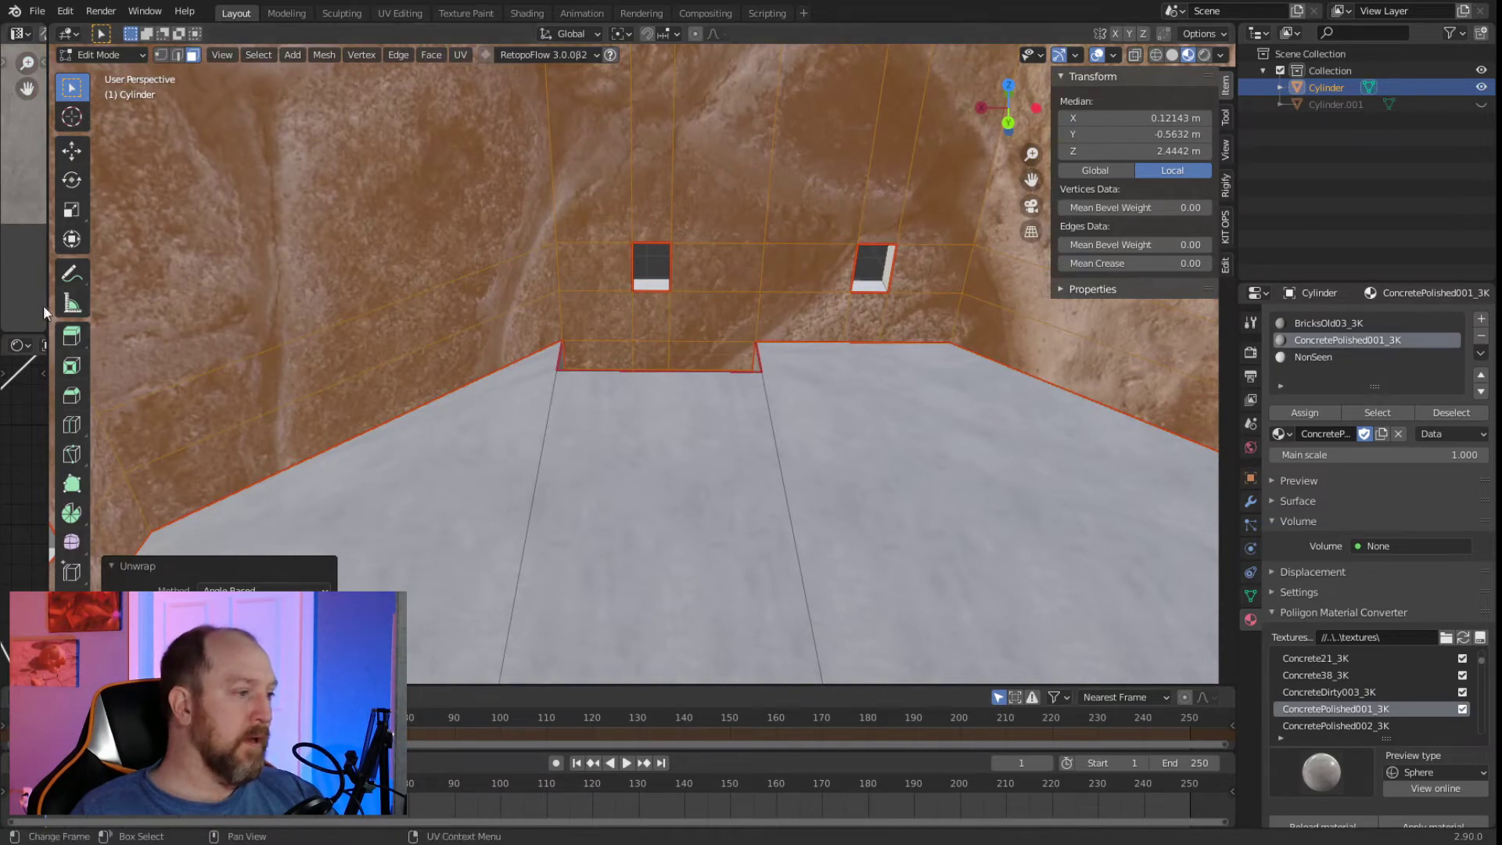
left_click_drag(45, 305, 819, 354)
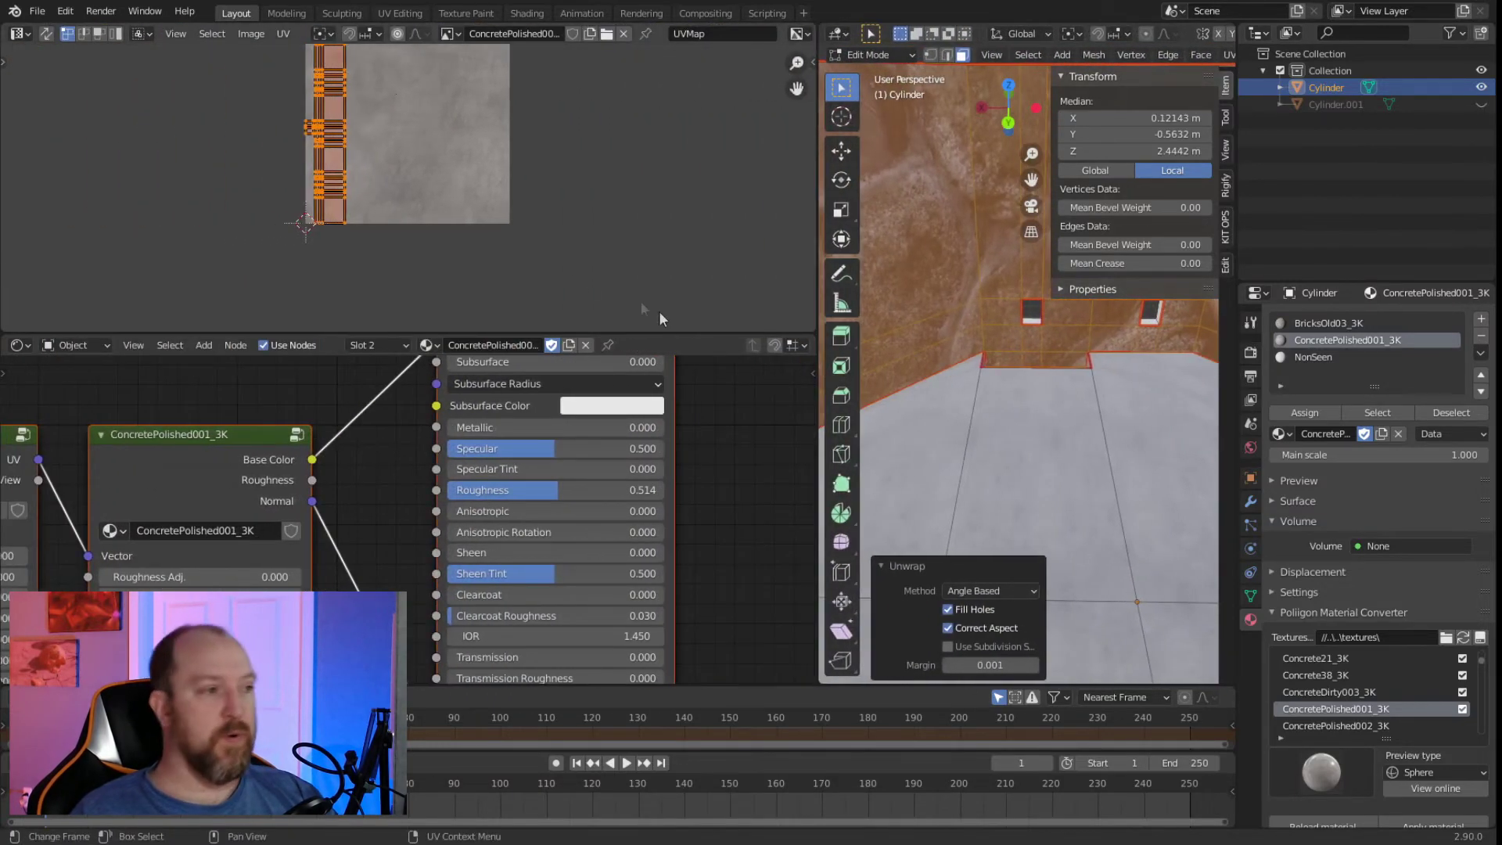
Rotate the wall UV strip 90 degrees in the UV editor.
scroll(500, 275, "up", 4)
scroll(492, 270, "down", 7)
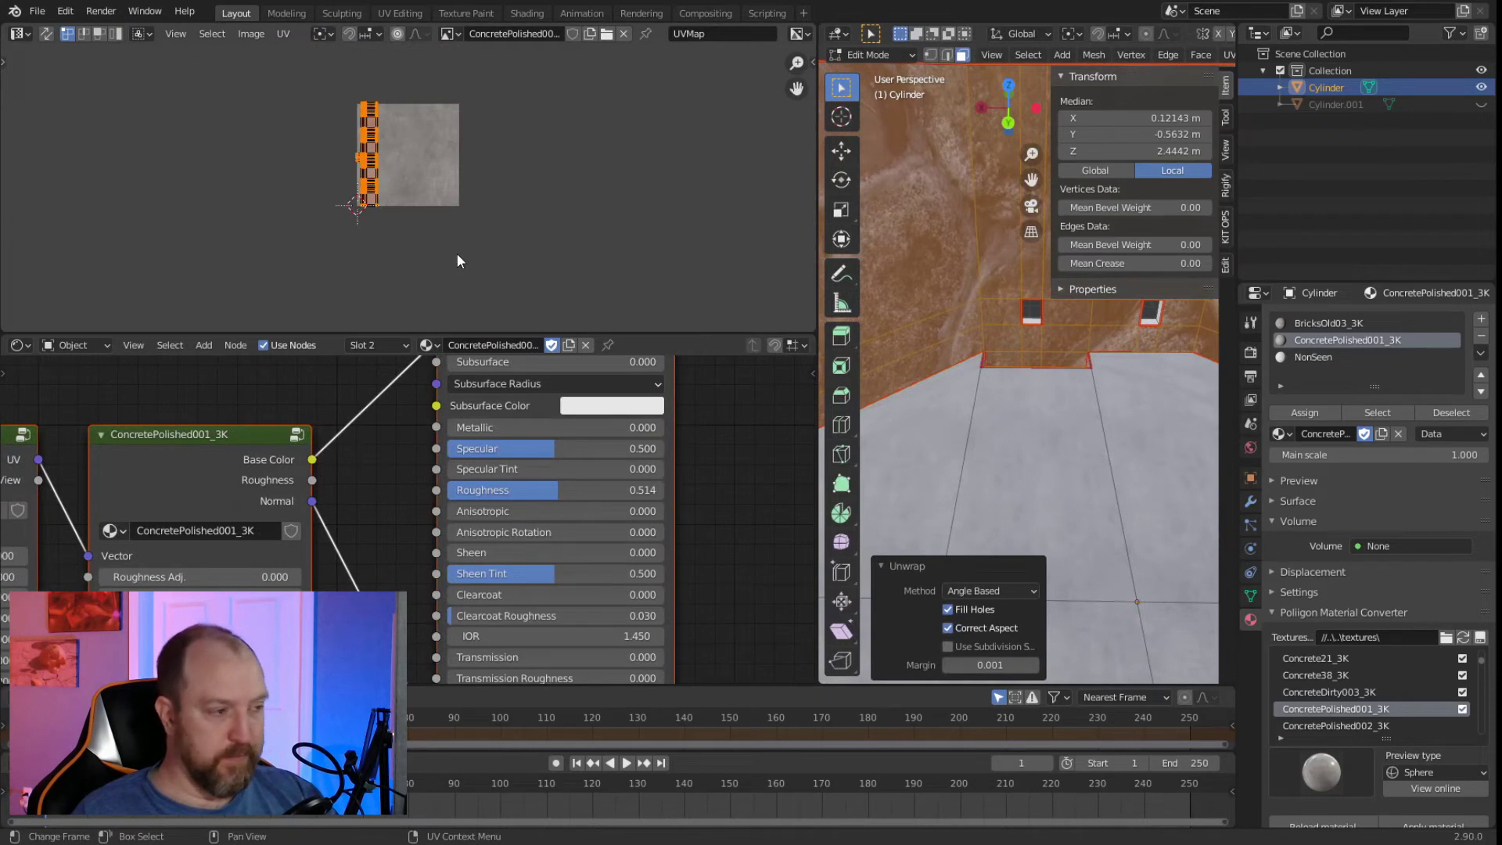
key("r")
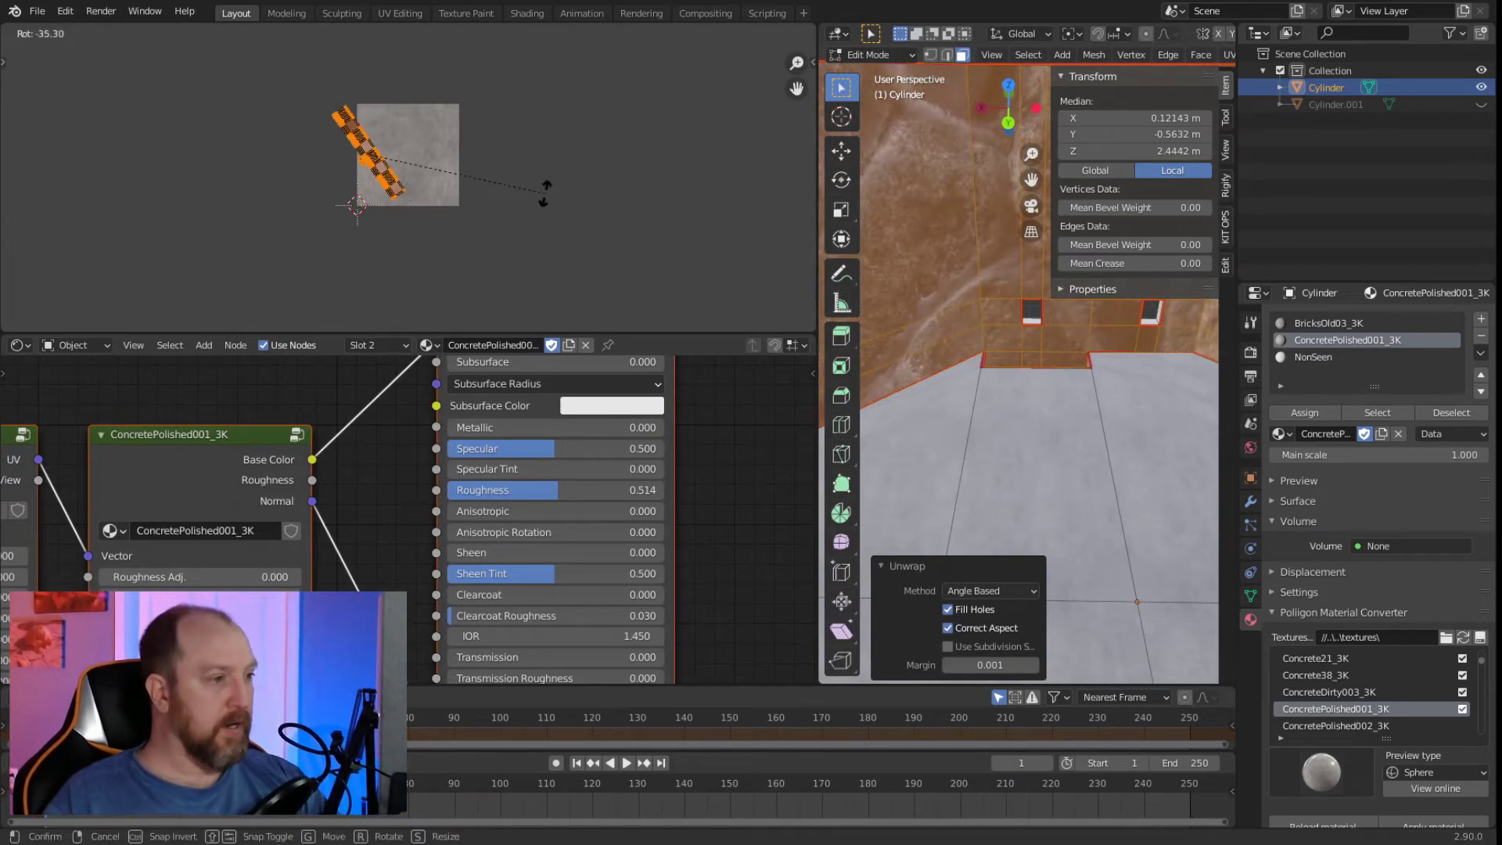
type("90")
type("-")
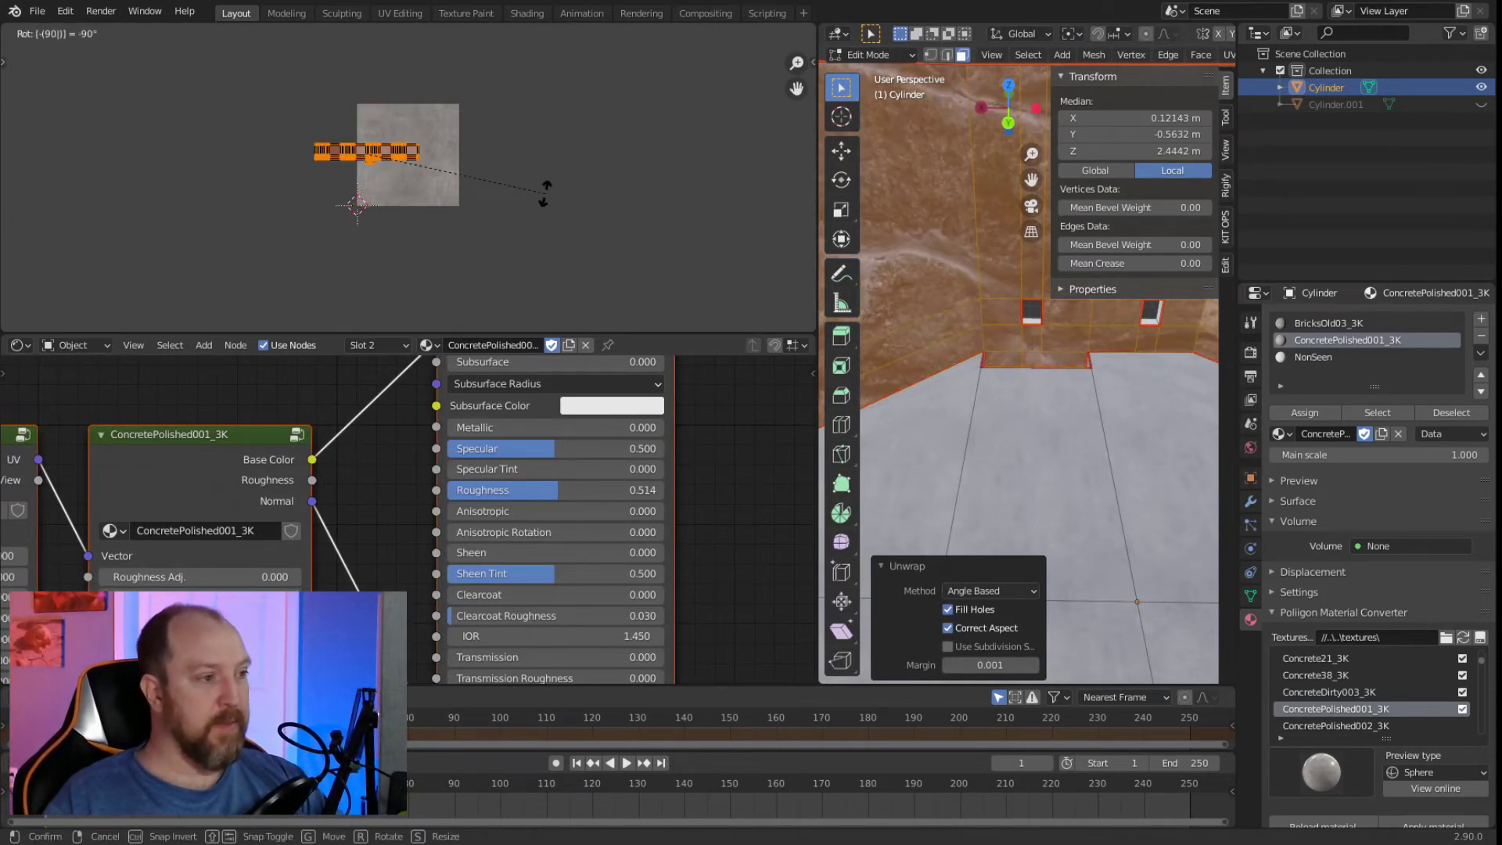
key("Return")
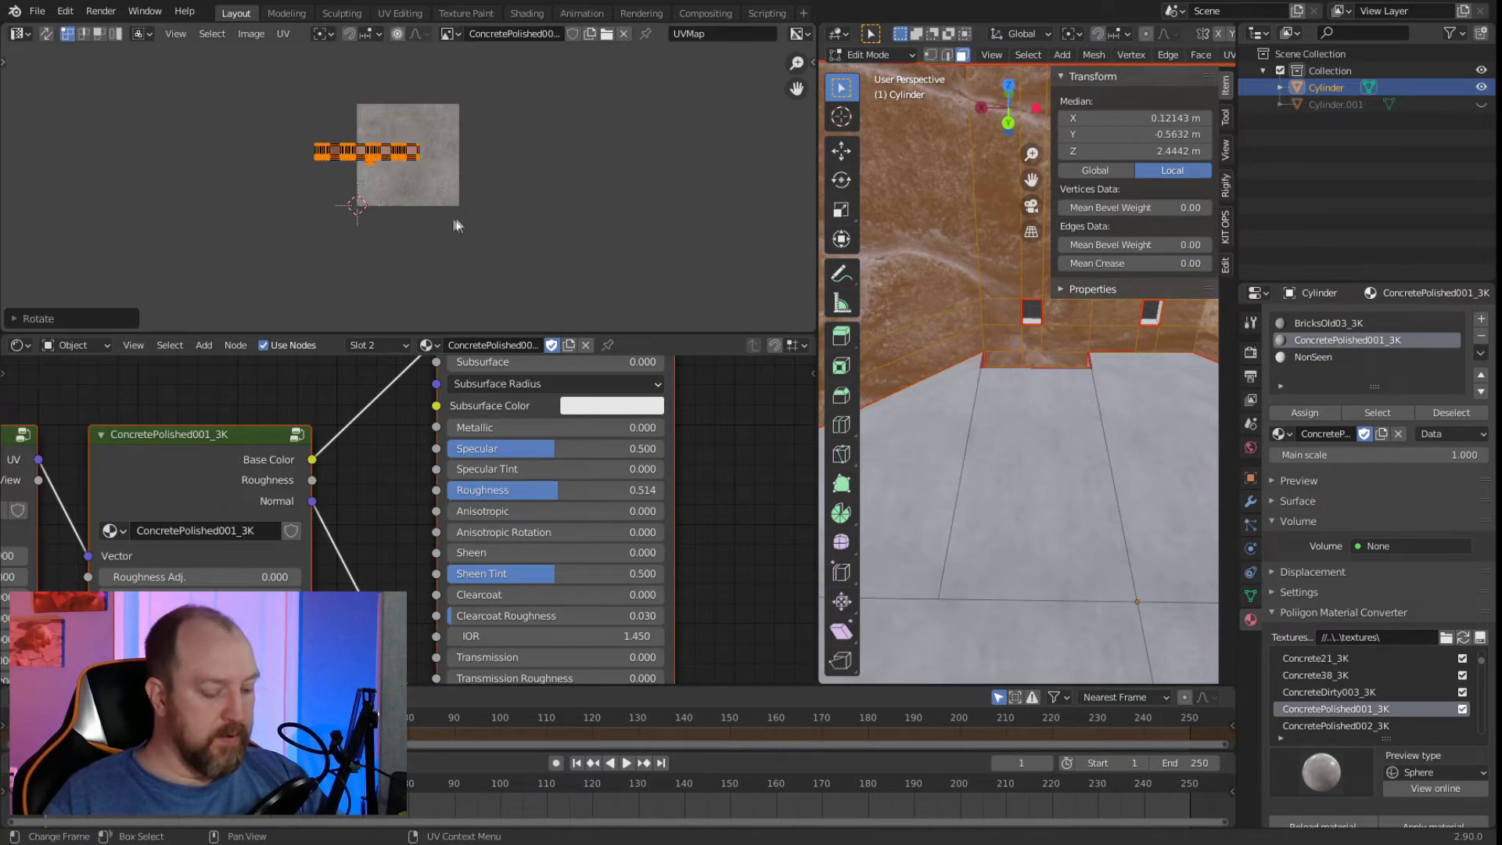
Scale the wall UV strip up about 18× and deselect all UVs and faces.
key("s")
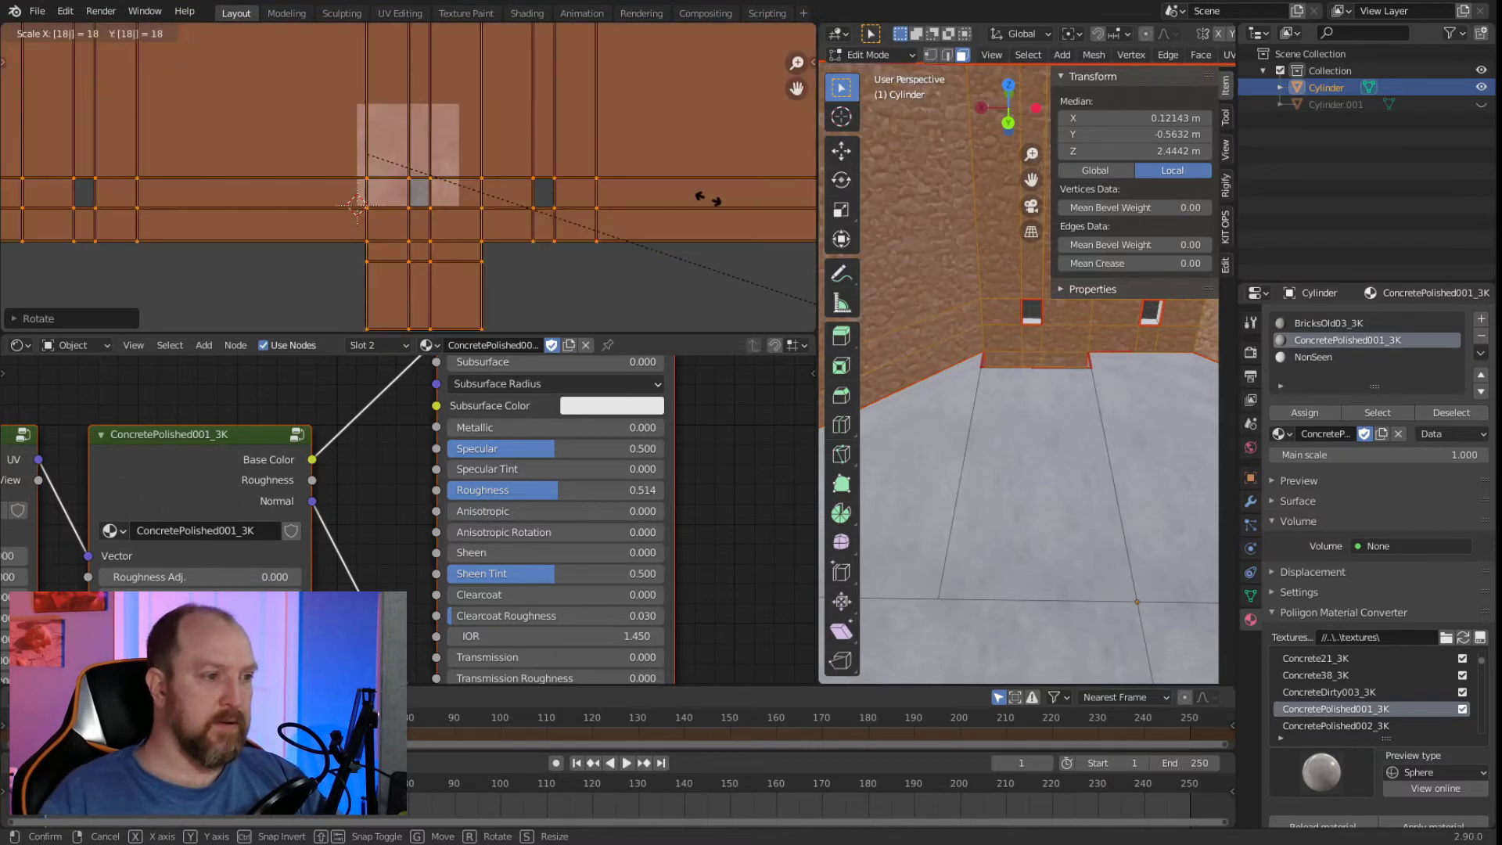
left_click(674, 62)
key("alt+a")
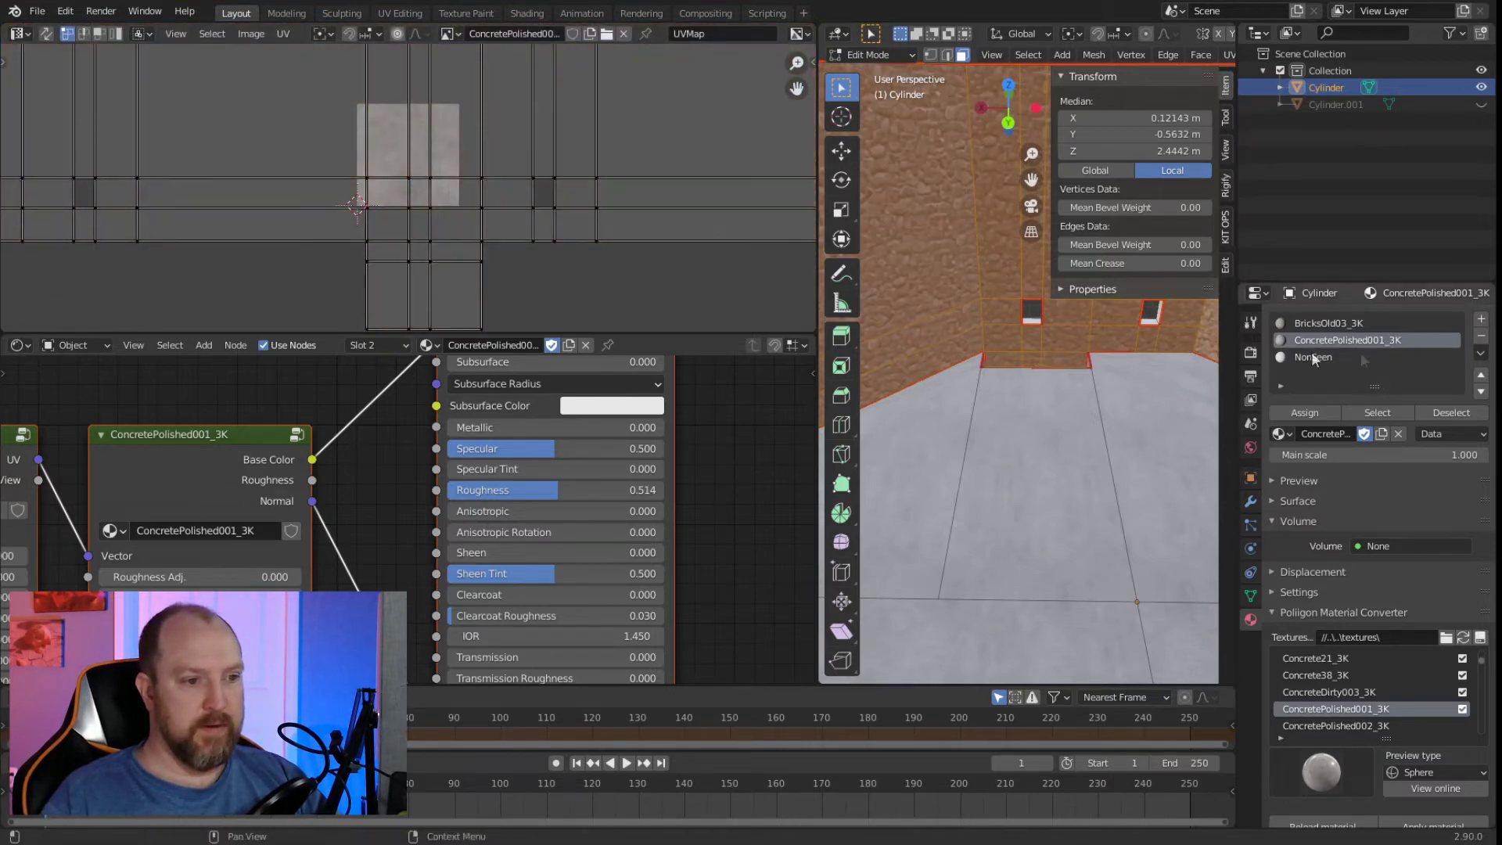
key("alt+a")
scroll(1045, 321, "up", 3)
middle_click_drag(1068, 341, 1005, 224)
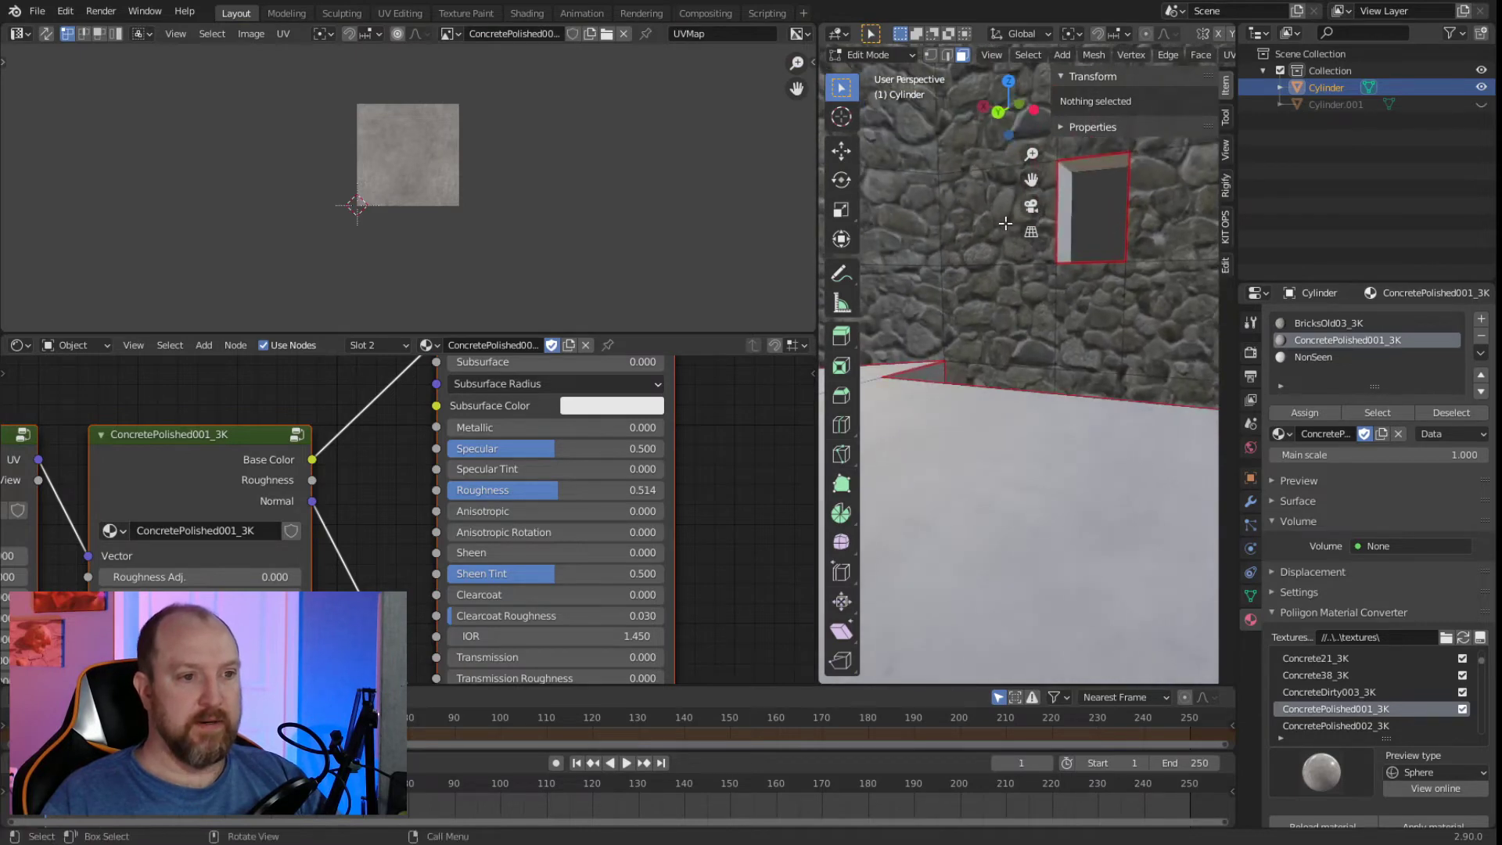
Select the trench's side and wall faces.
middle_click_drag(1044, 313, 992, 381)
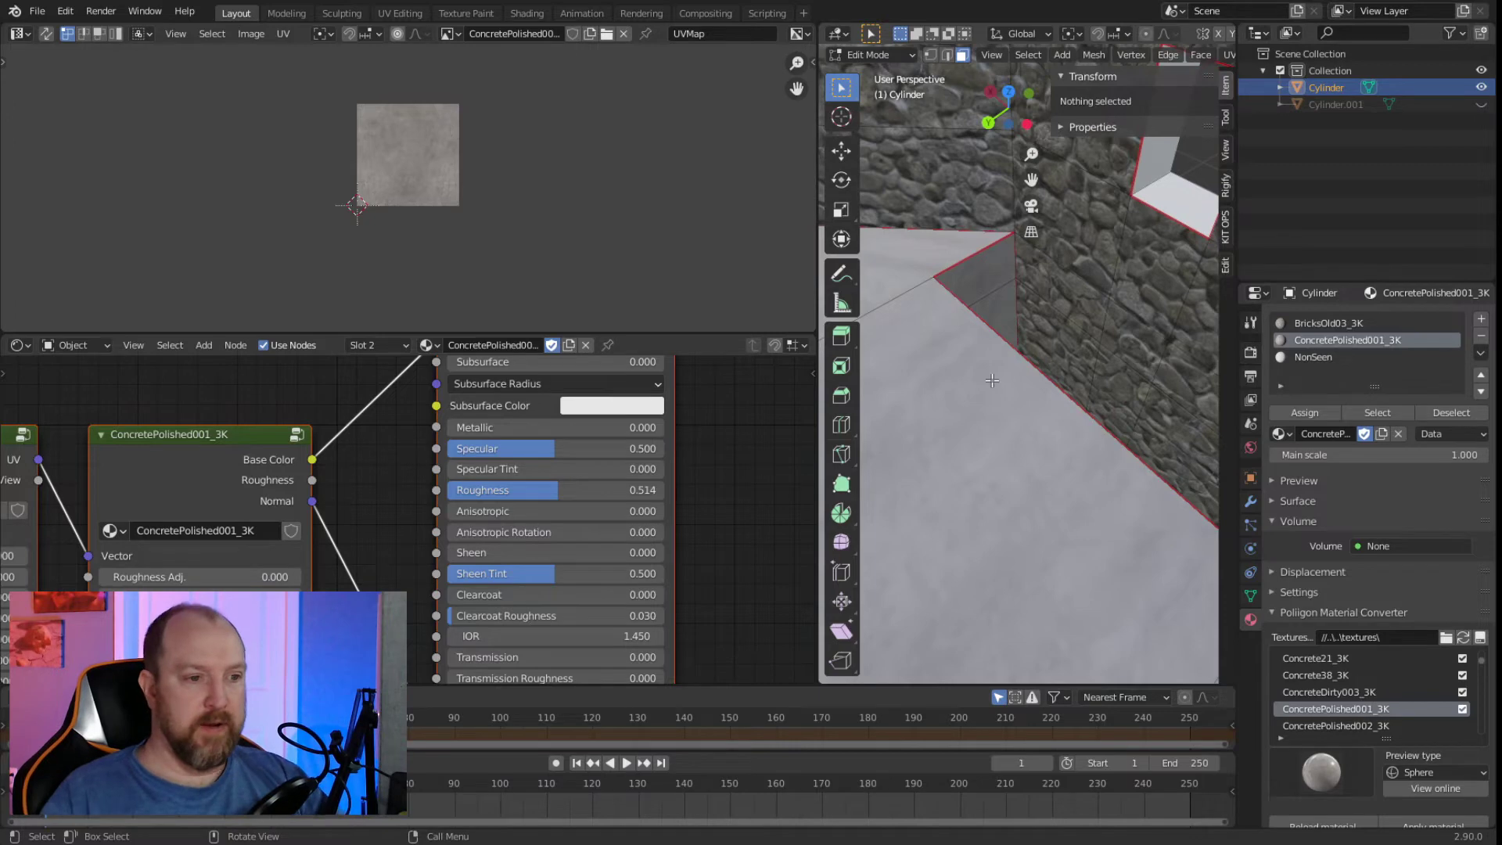
middle_click_drag(1007, 424, 1007, 302)
middle_click_drag(1033, 396, 986, 258)
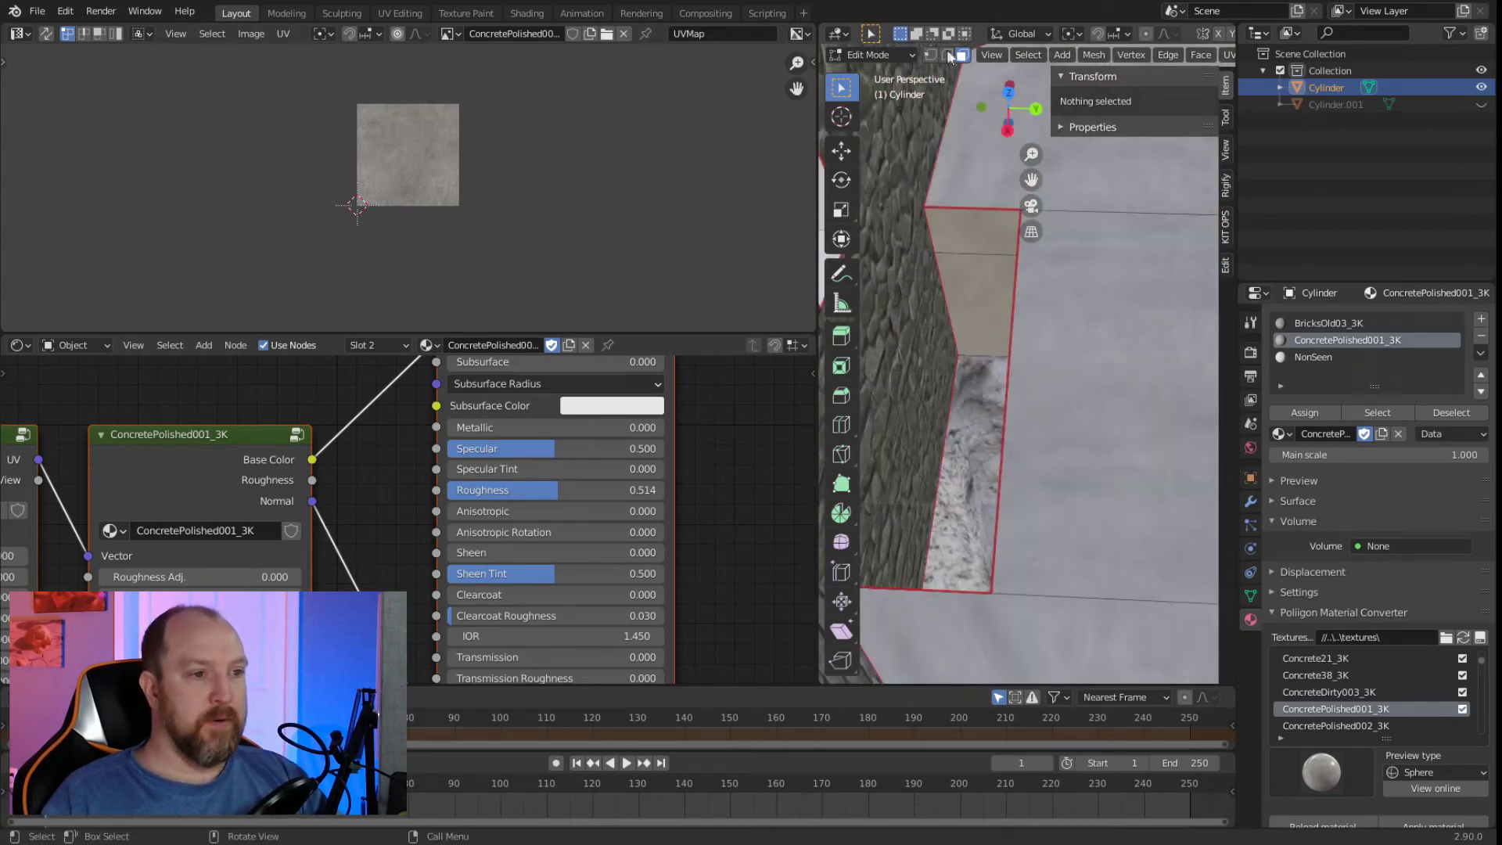
left_click(974, 282)
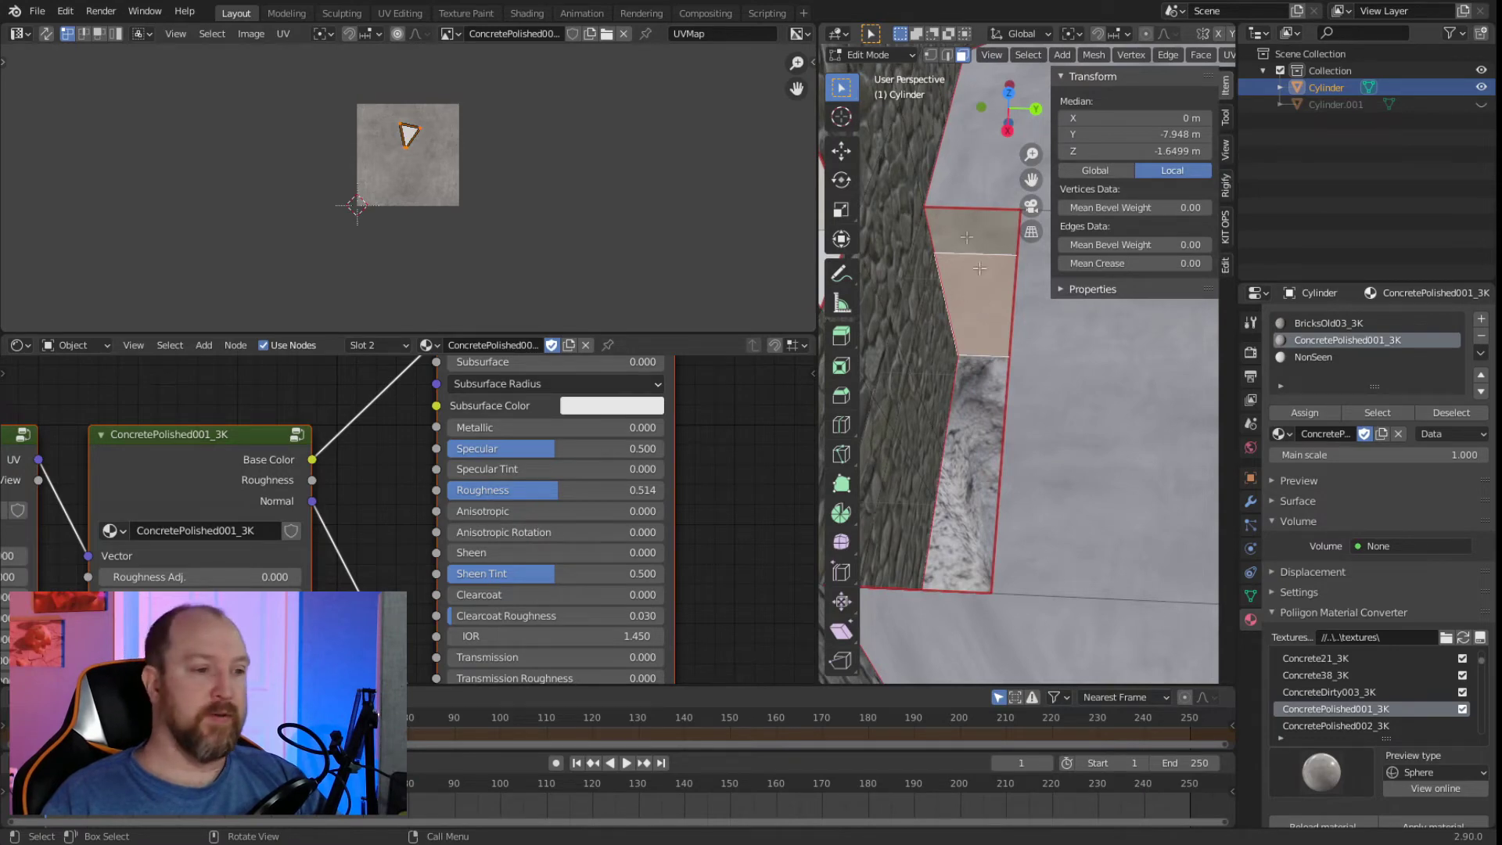
middle_click_drag(1053, 492, 1061, 435)
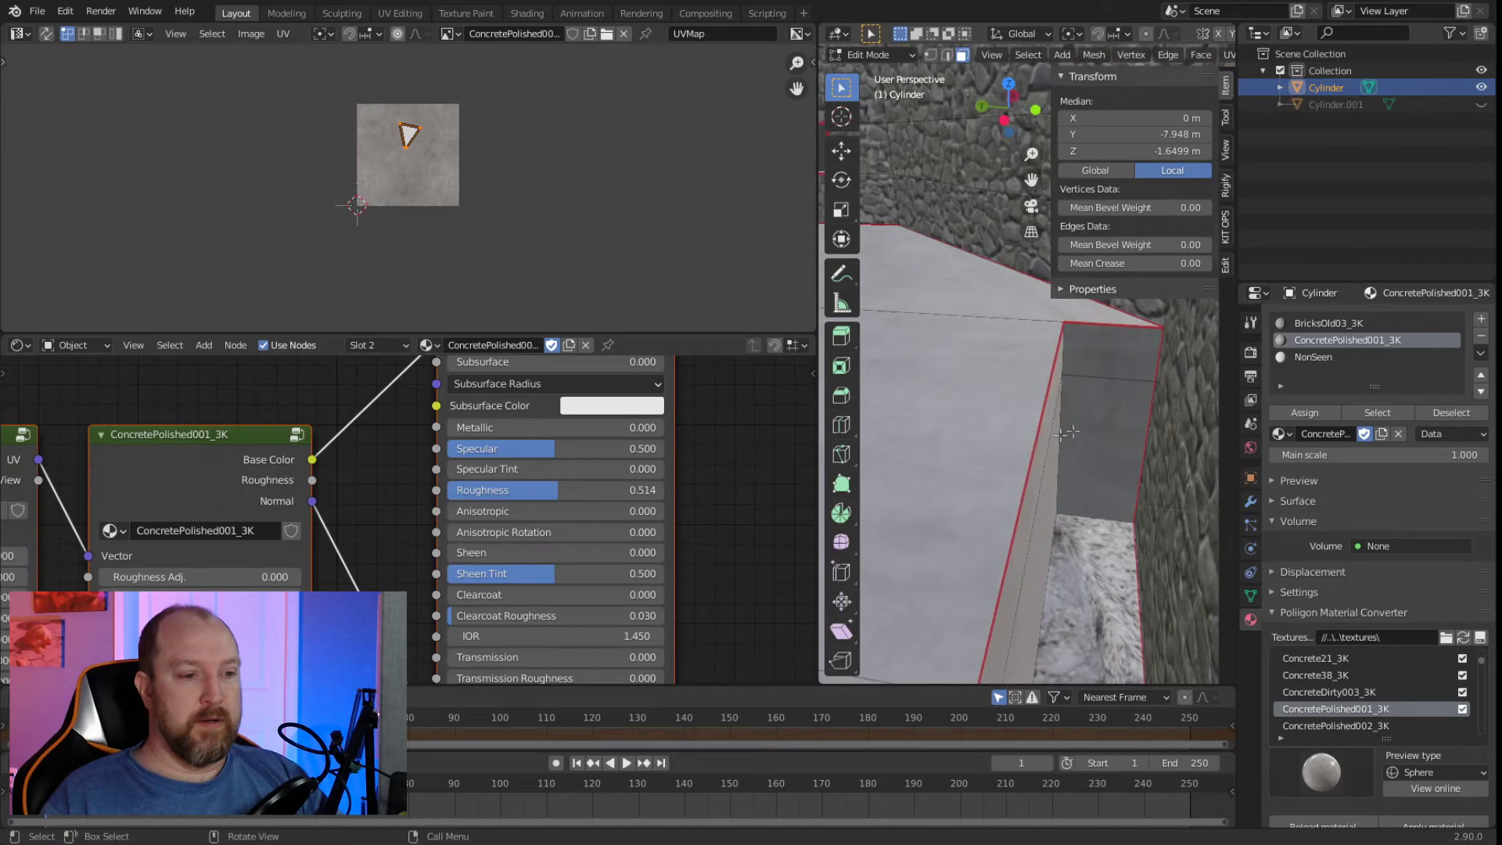
left_click(1118, 425, "shift")
left_click(1062, 467, "shift")
middle_click_drag(1062, 467, 1092, 550)
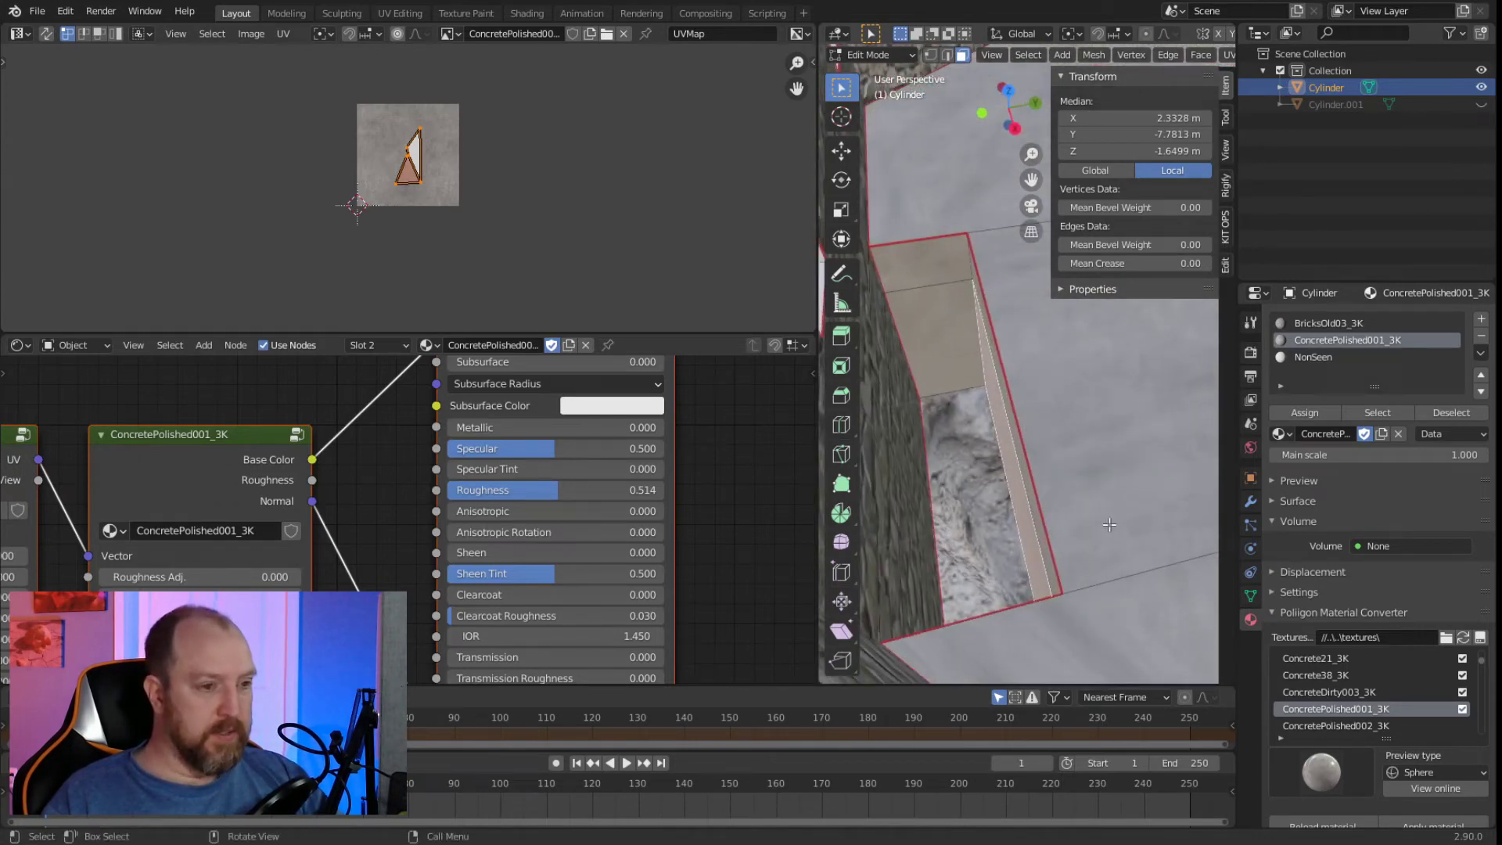
Extrude the selected trench faces along their normals with a -1.95 m offset.
key("alt+e")
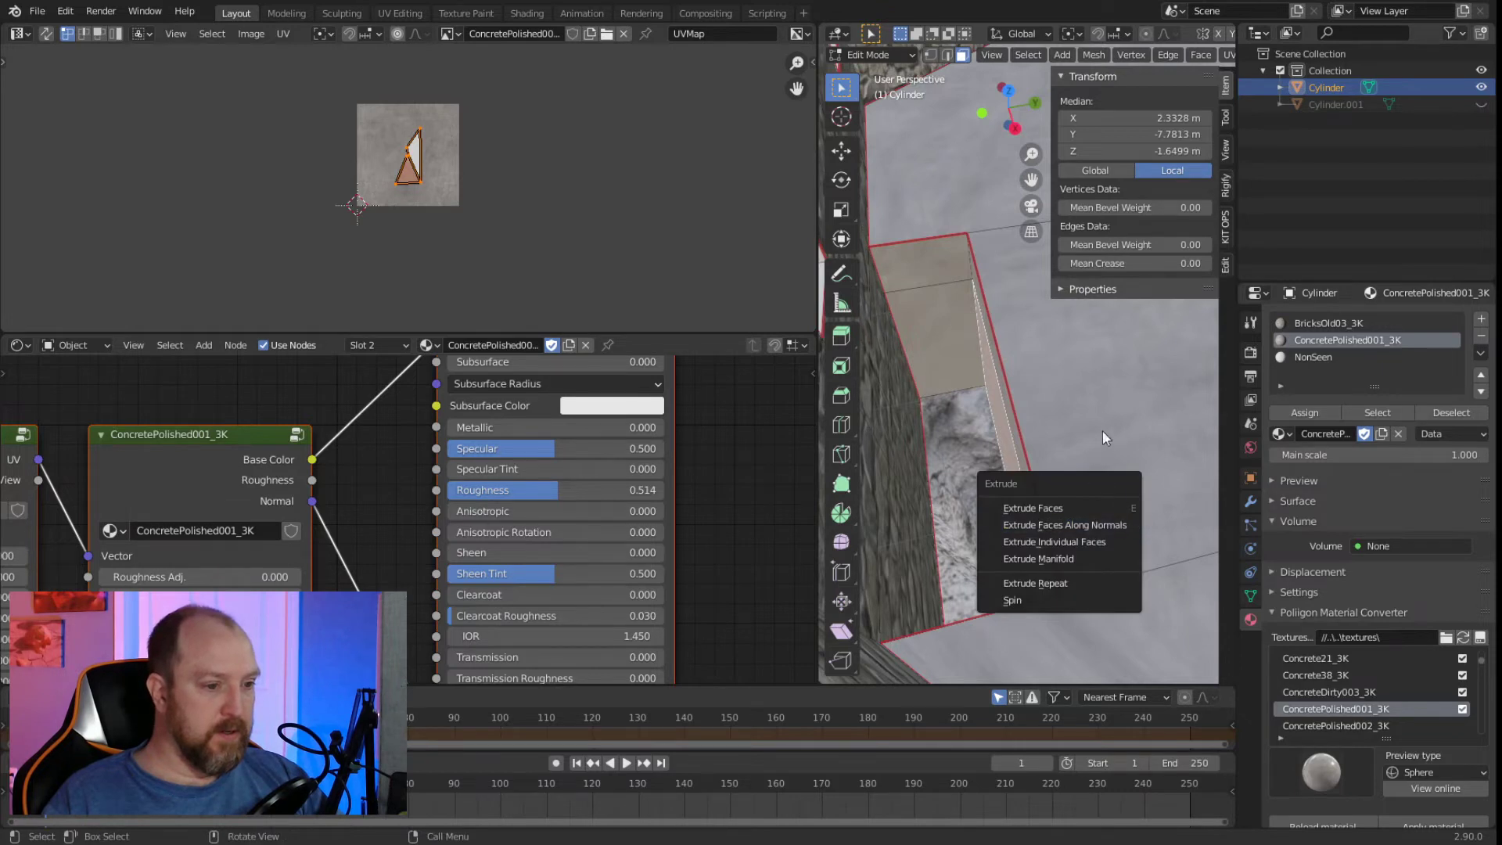
left_click(1073, 525)
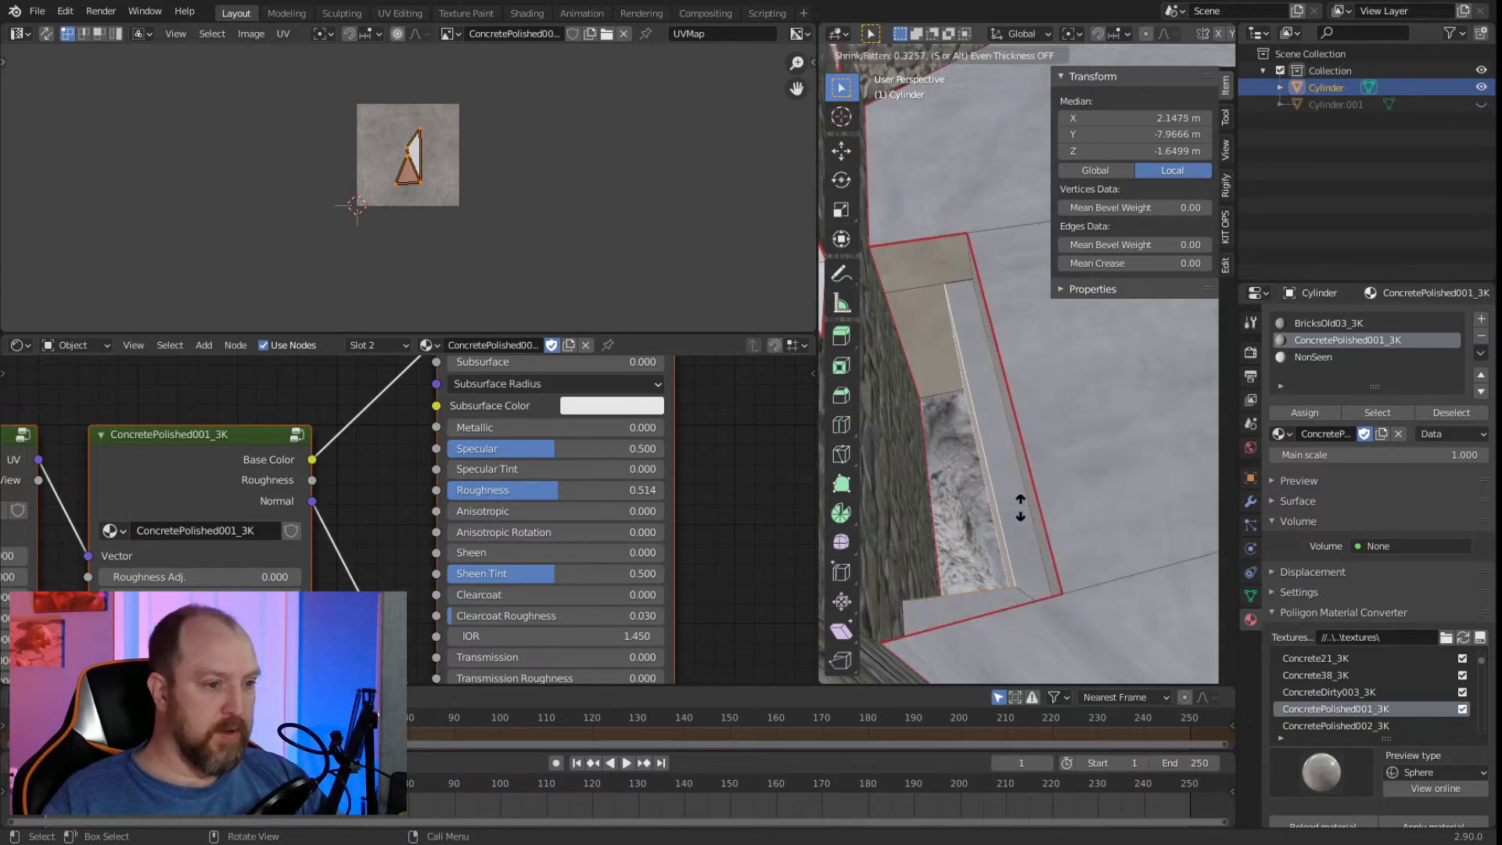
left_click(1129, 614)
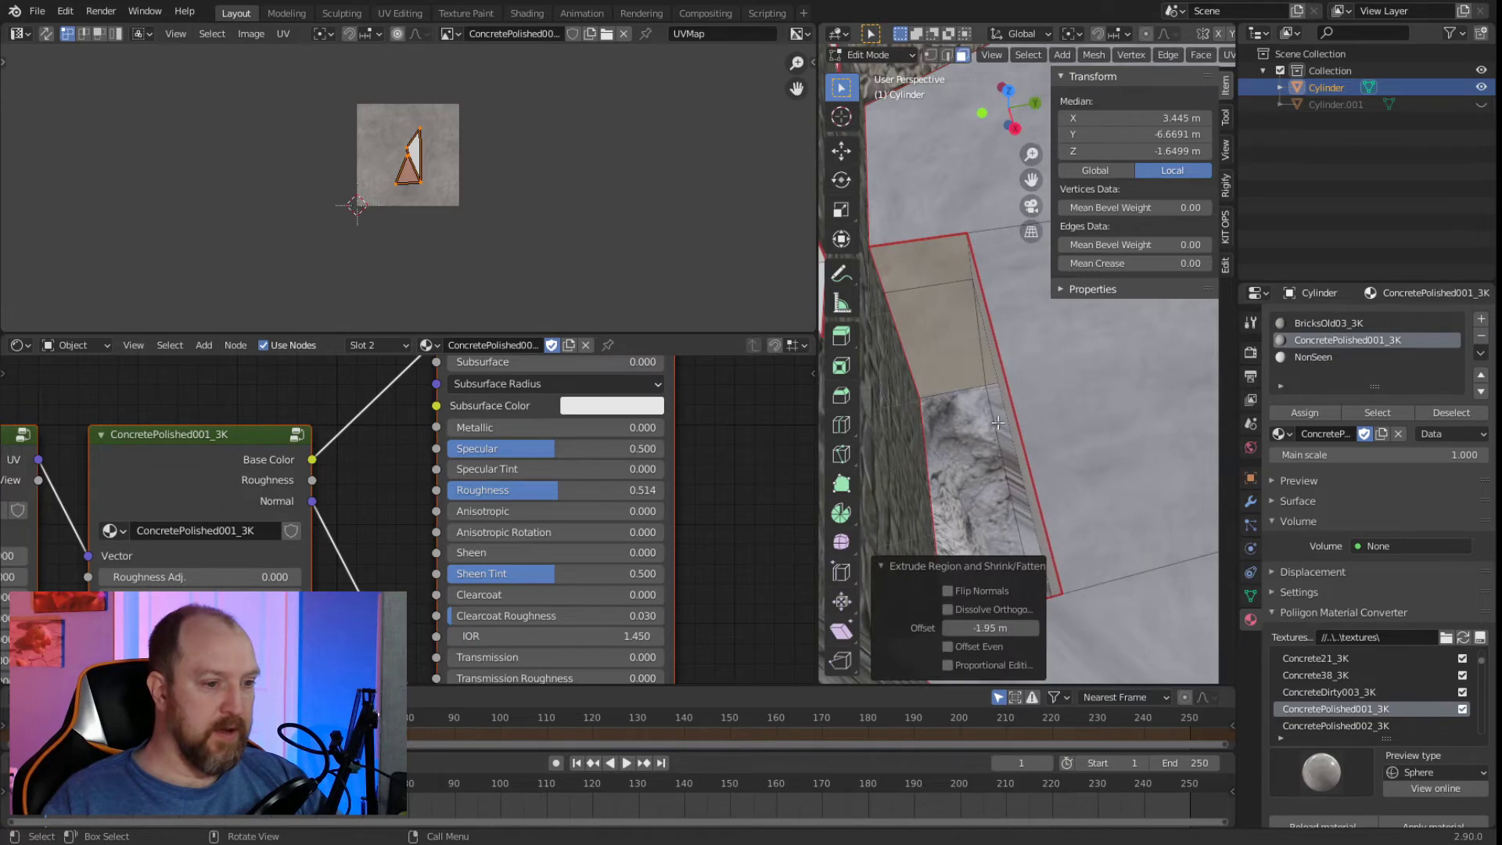
middle_click_drag(1012, 420, 1005, 466)
middle_click_drag(1013, 521, 1033, 457)
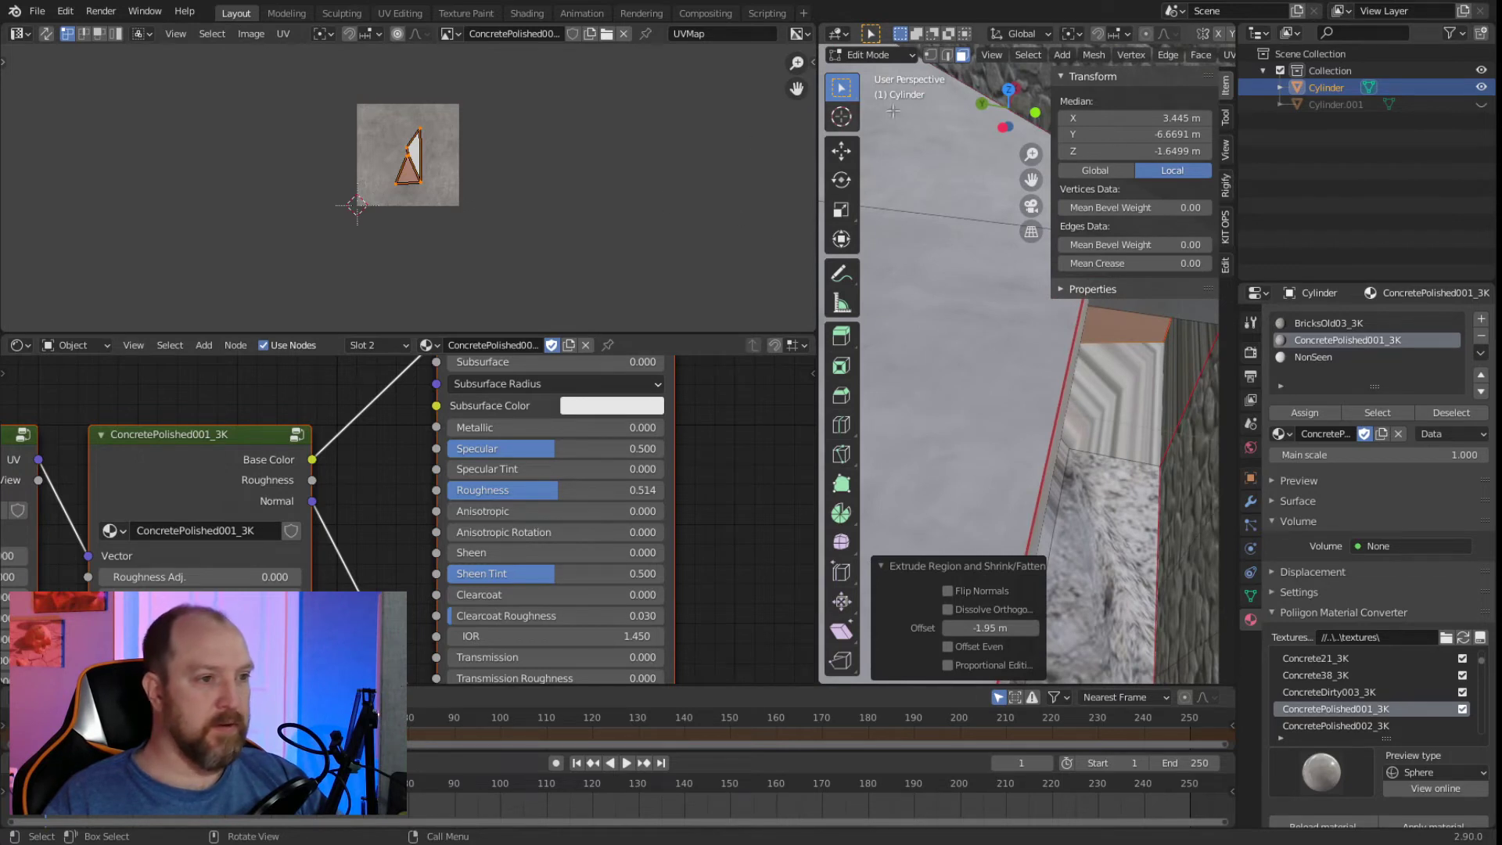
left_click(1048, 463)
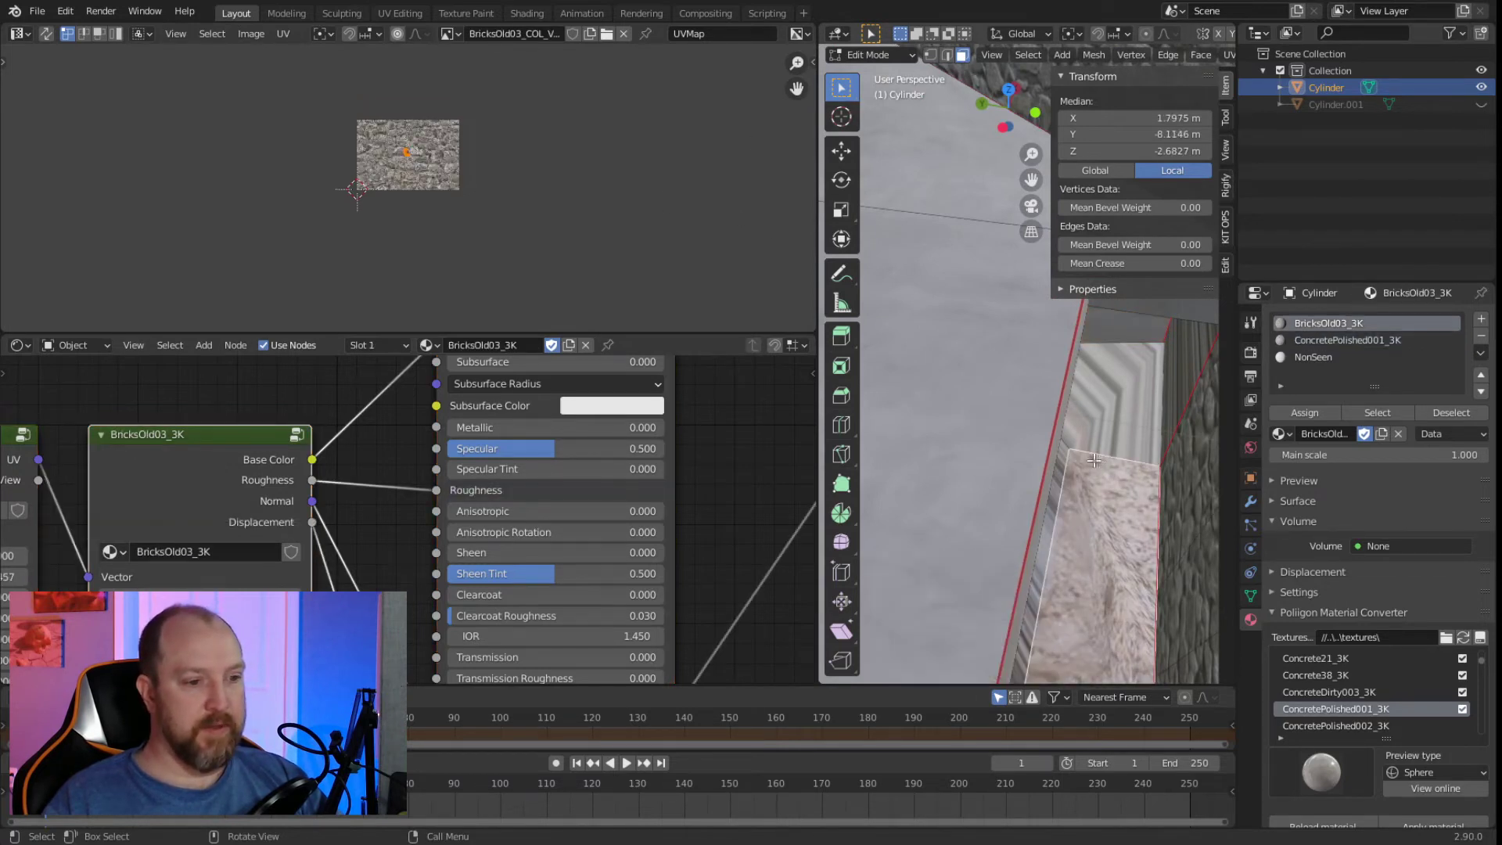
Assign the ConcretePolished001_3K material to the narrow strip face.
left_click(1055, 469)
middle_click_drag(1054, 469, 1025, 528)
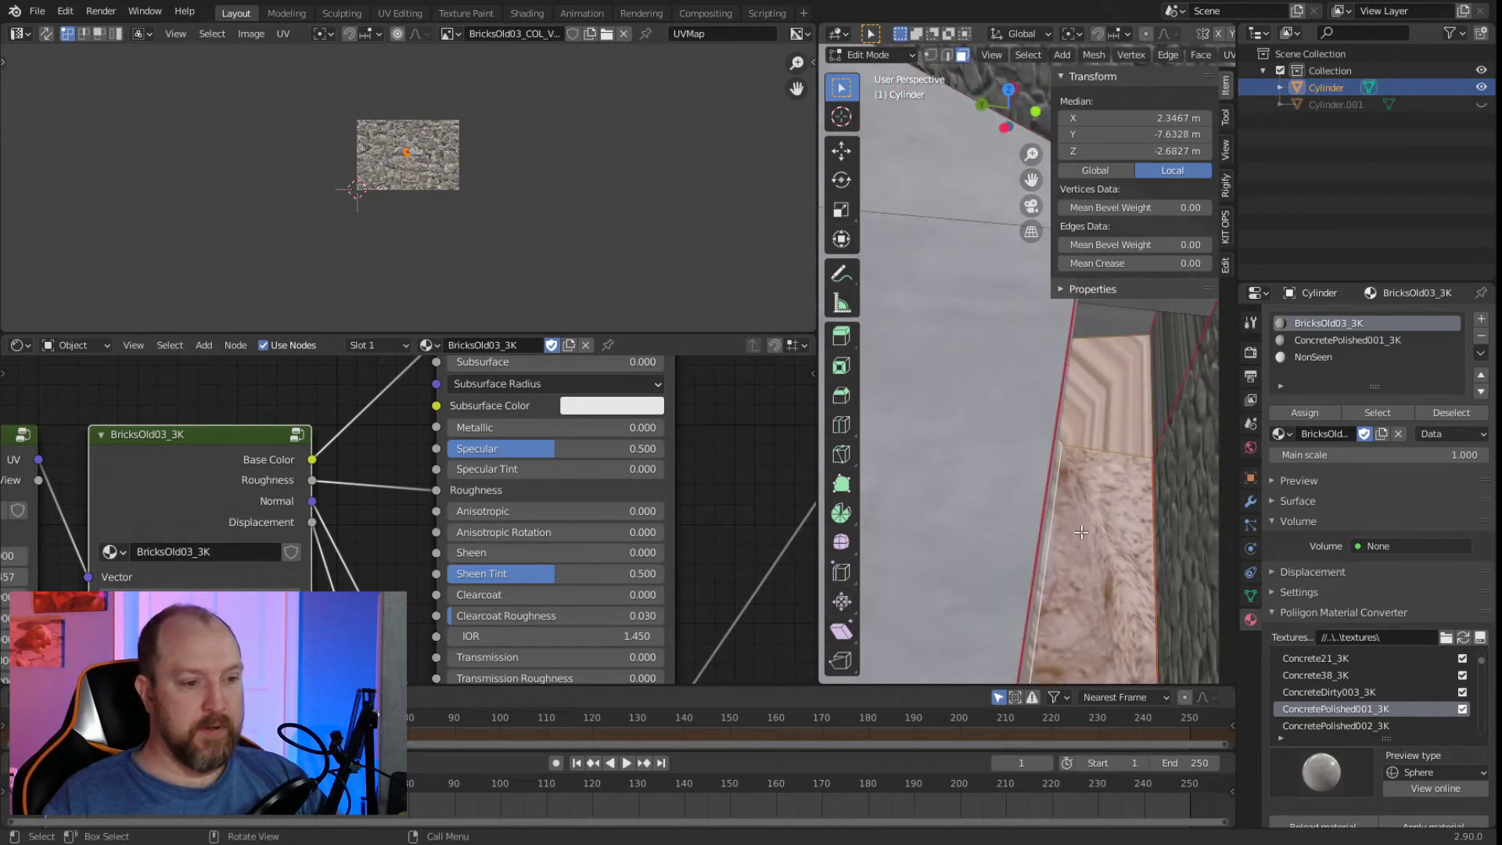
middle_click_drag(1092, 530, 1090, 567)
scroll(1090, 566, "down", 3)
left_click(1322, 340)
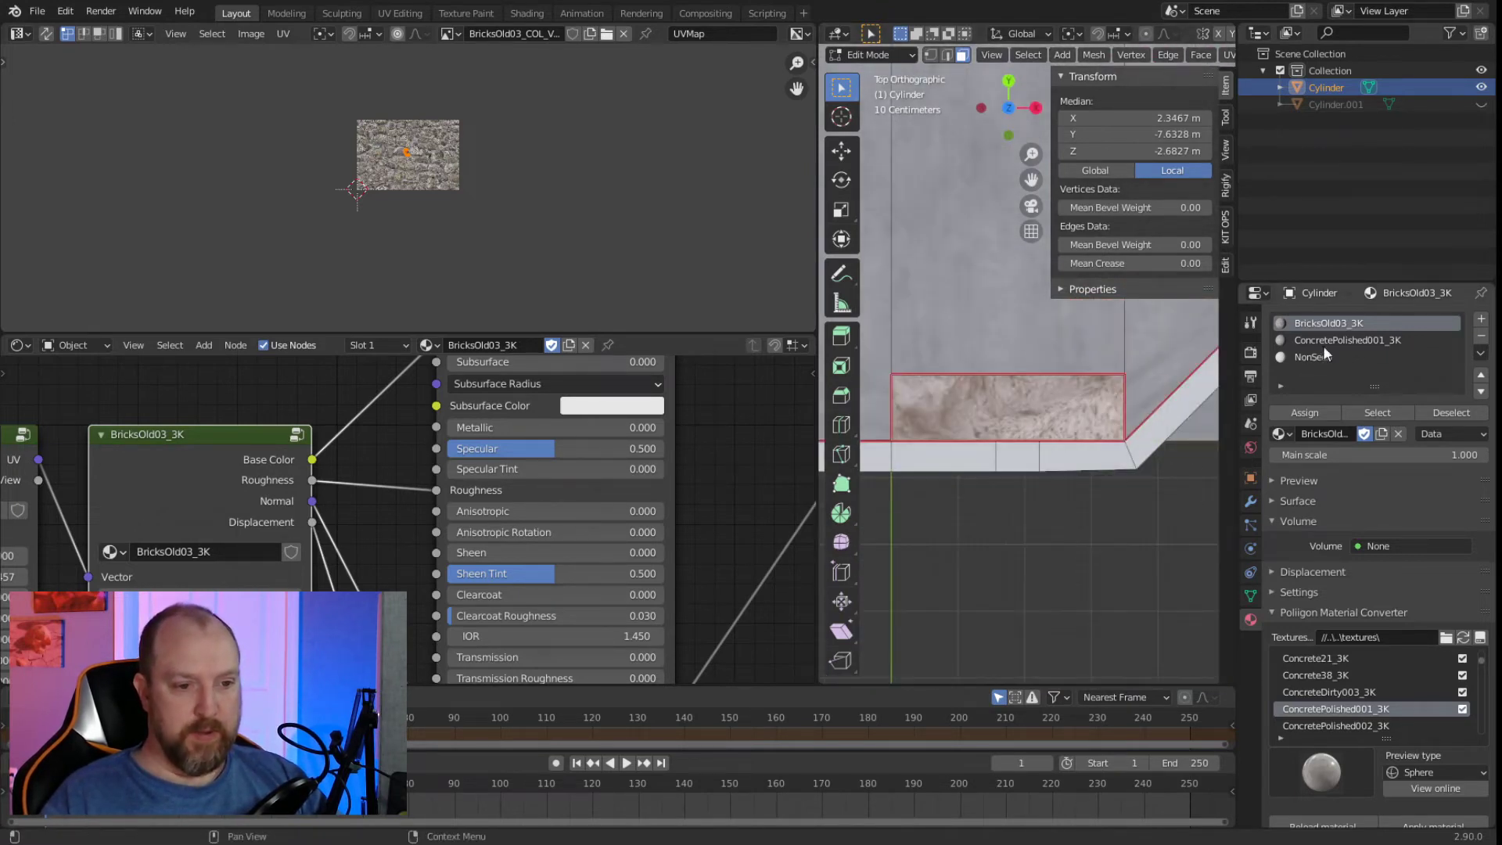
left_click(1300, 412)
Select the upper strip and neighbouring trench faces and view them from the top.
left_click(1032, 576)
middle_click_drag(1032, 577, 962, 500)
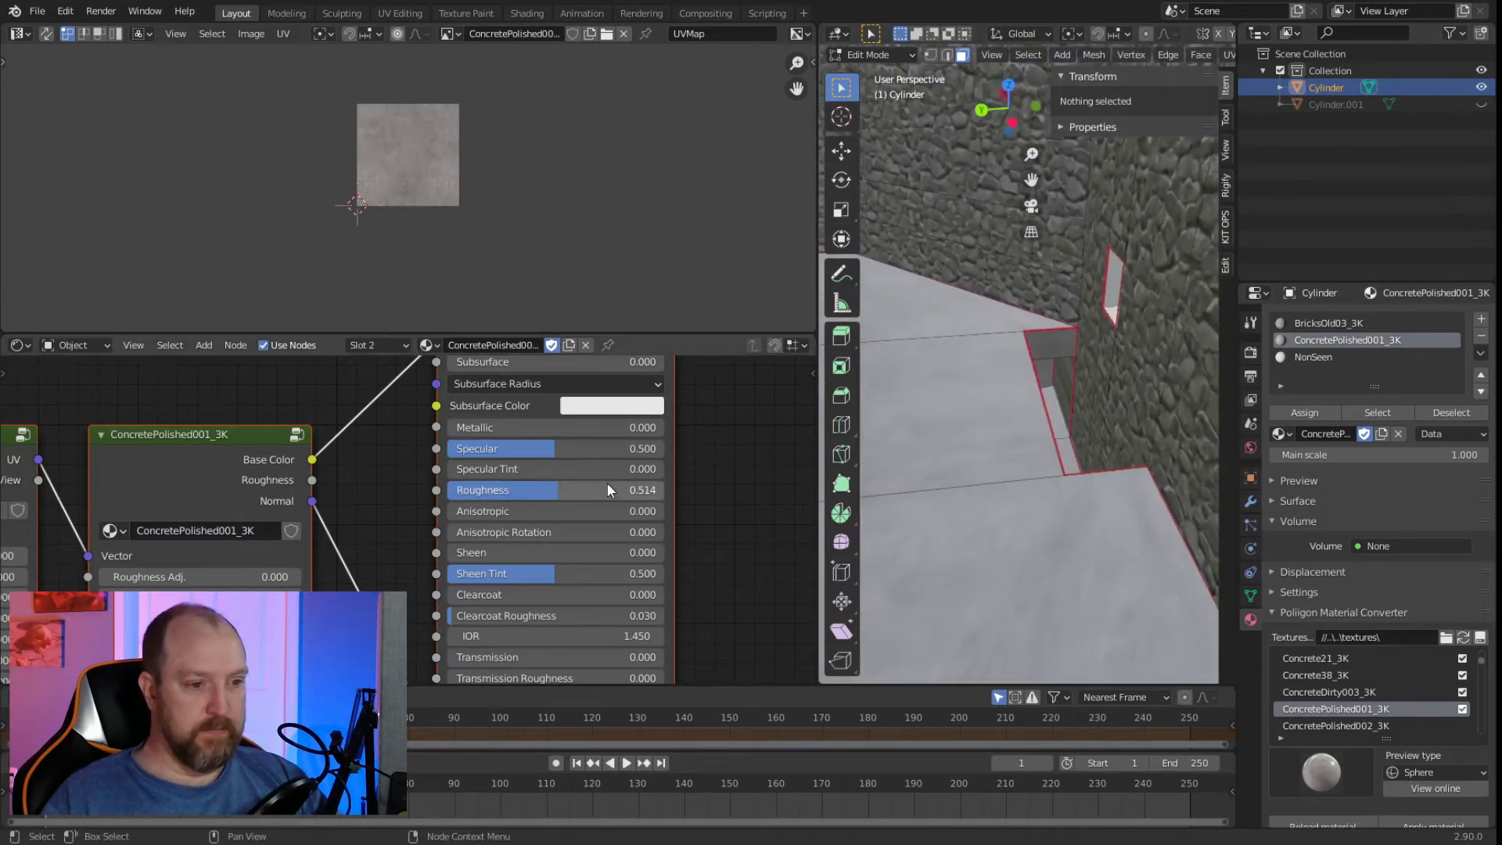
middle_click_drag(607, 482, 649, 505)
mouse_move(978, 501)
middle_mouse_down()
mouse_move(921, 512)
mouse_move(973, 508)
middle_mouse_up()
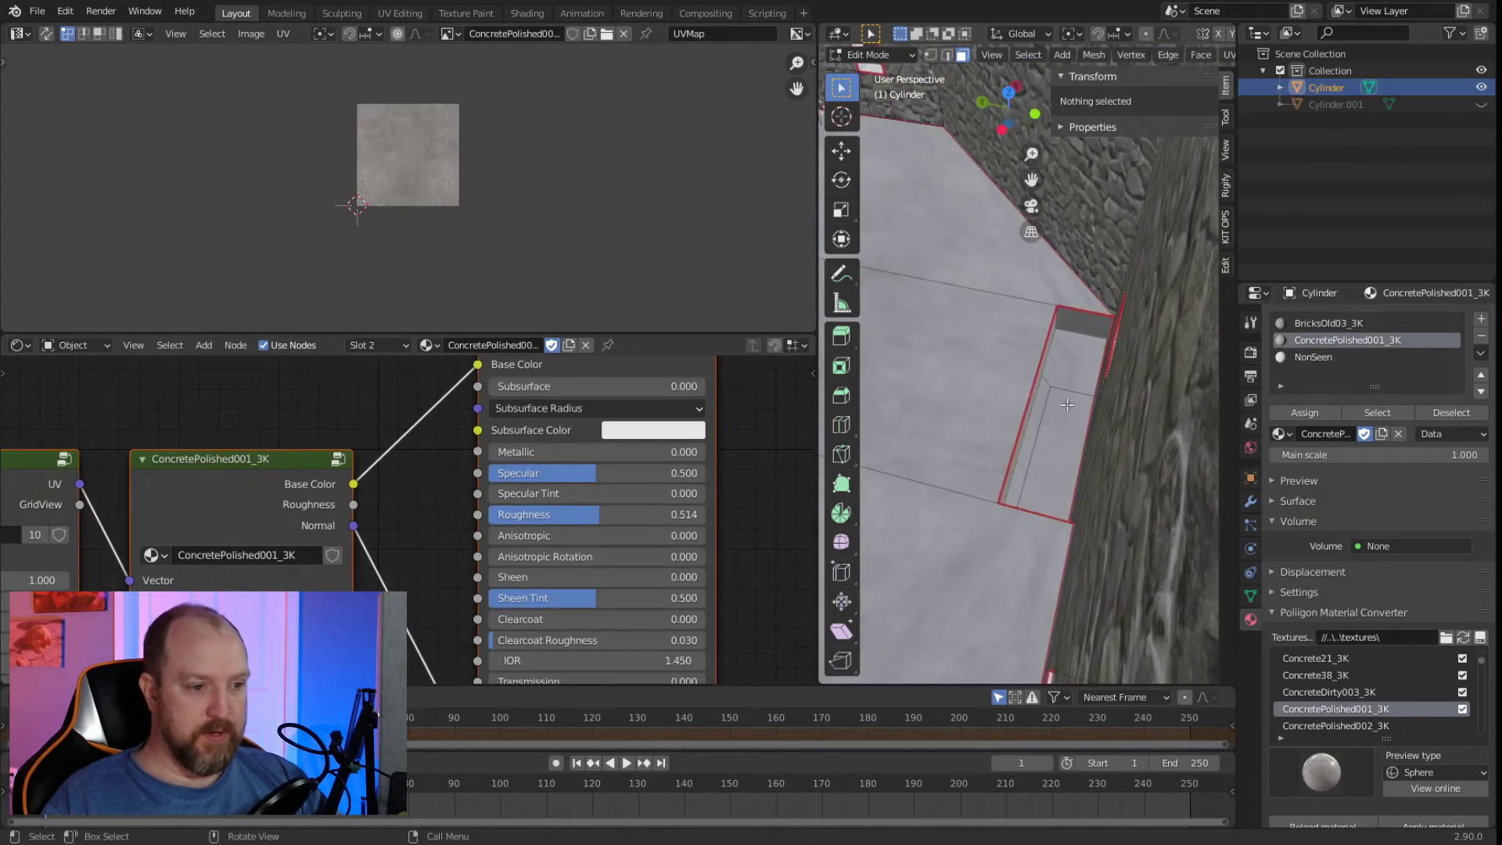
left_click(1073, 359)
left_click(1044, 410, "shift")
left_click(1051, 407, "shift")
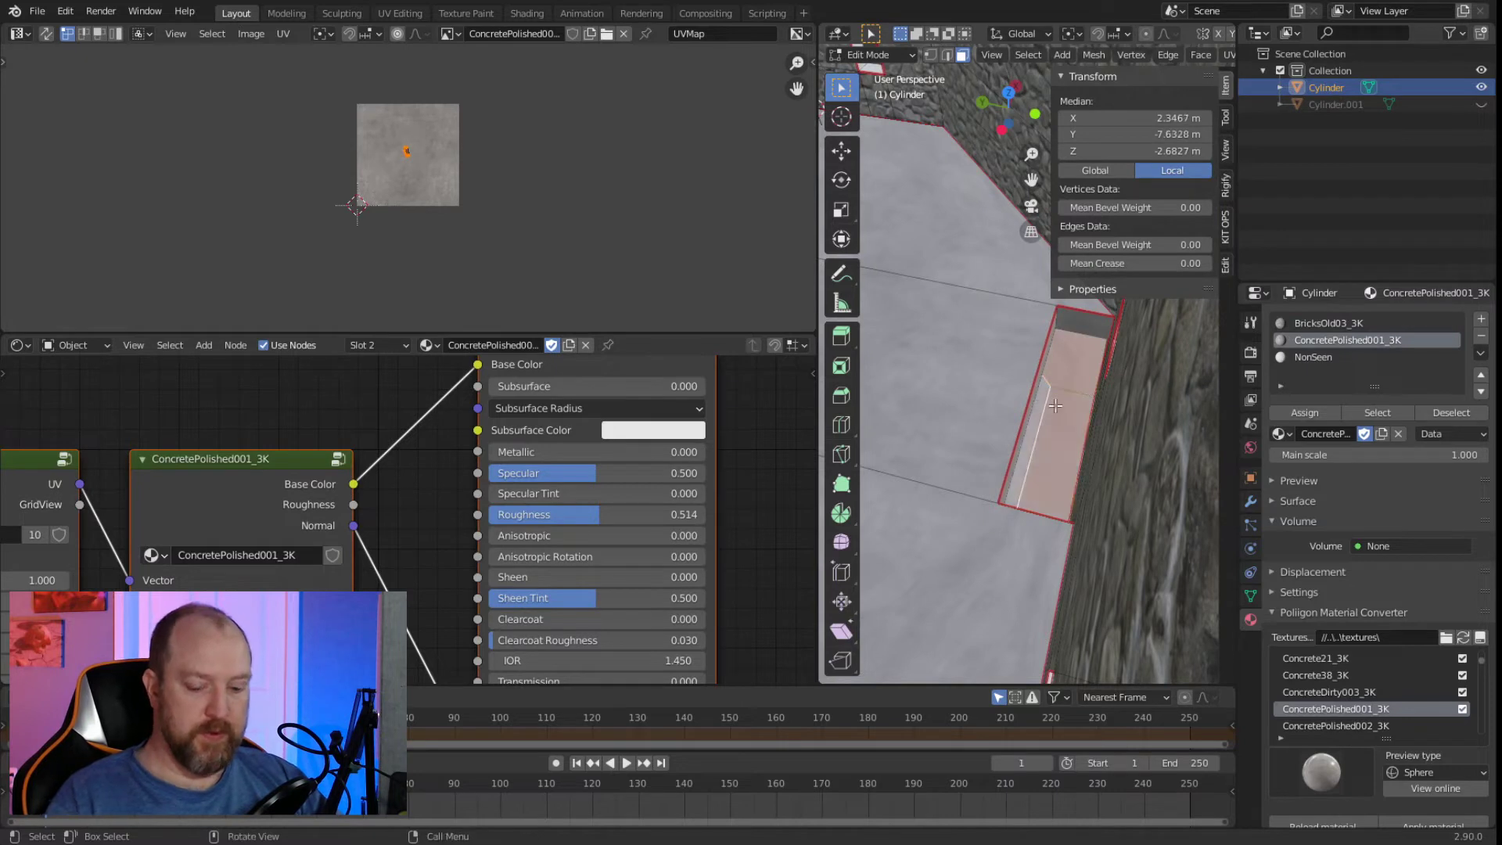
key("KP_7")
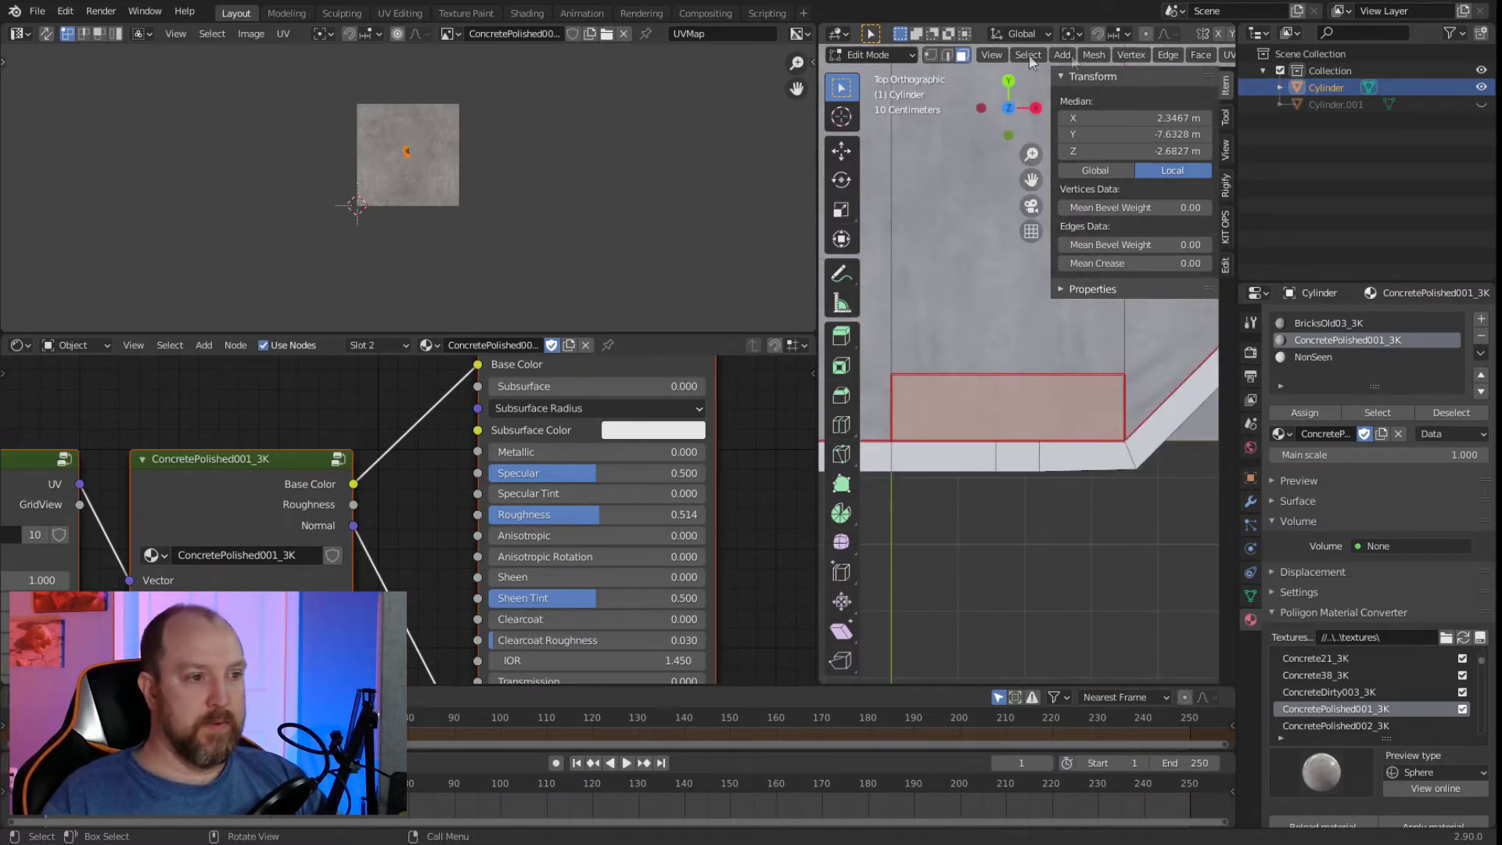
left_click_drag(819, 167, 488, 167)
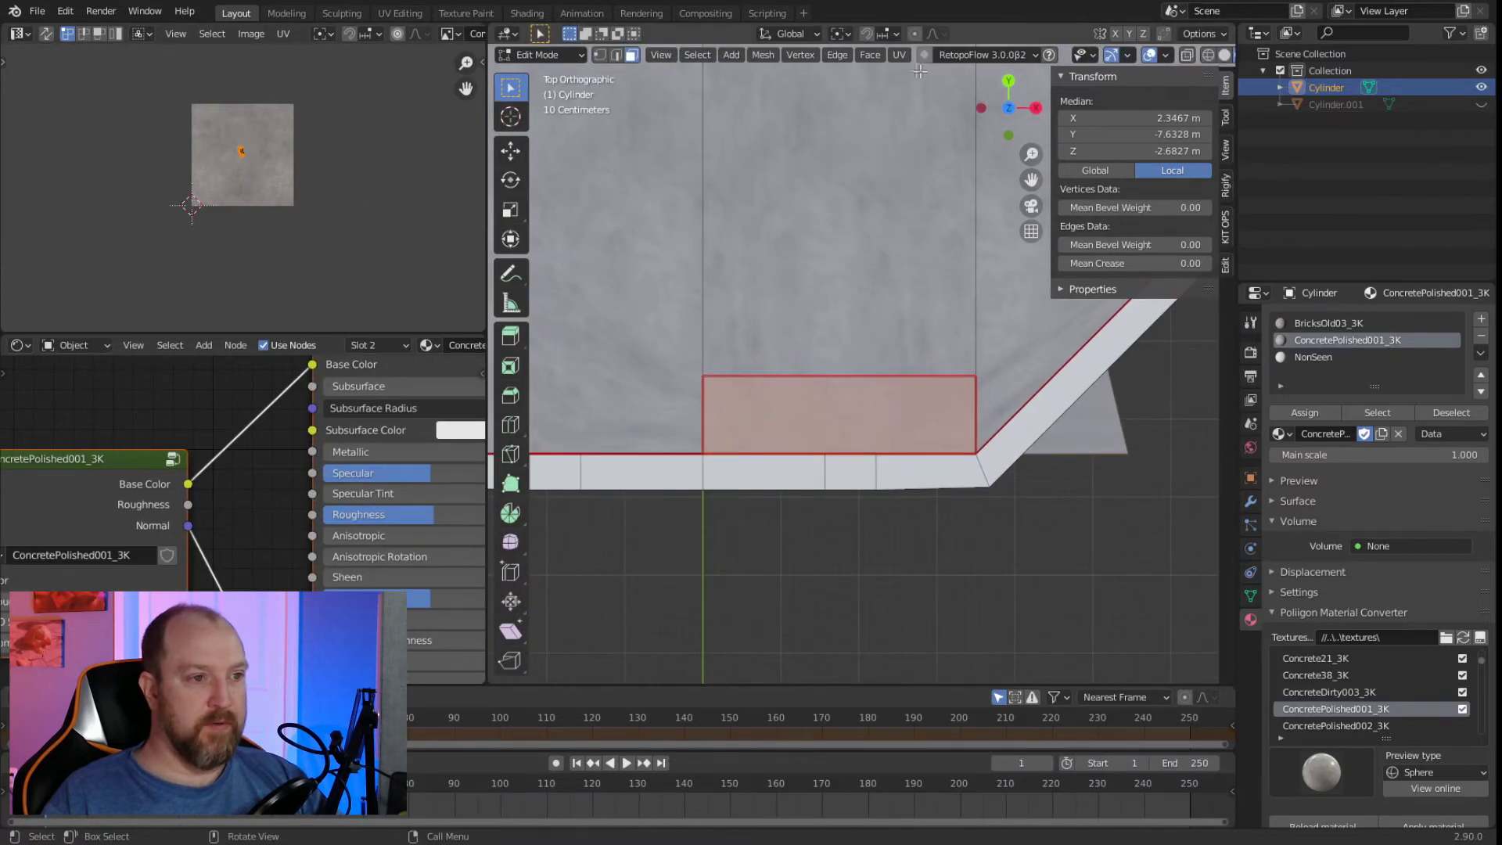
UV-unwrap the selected trench face, then clear the selection.
left_click(901, 56)
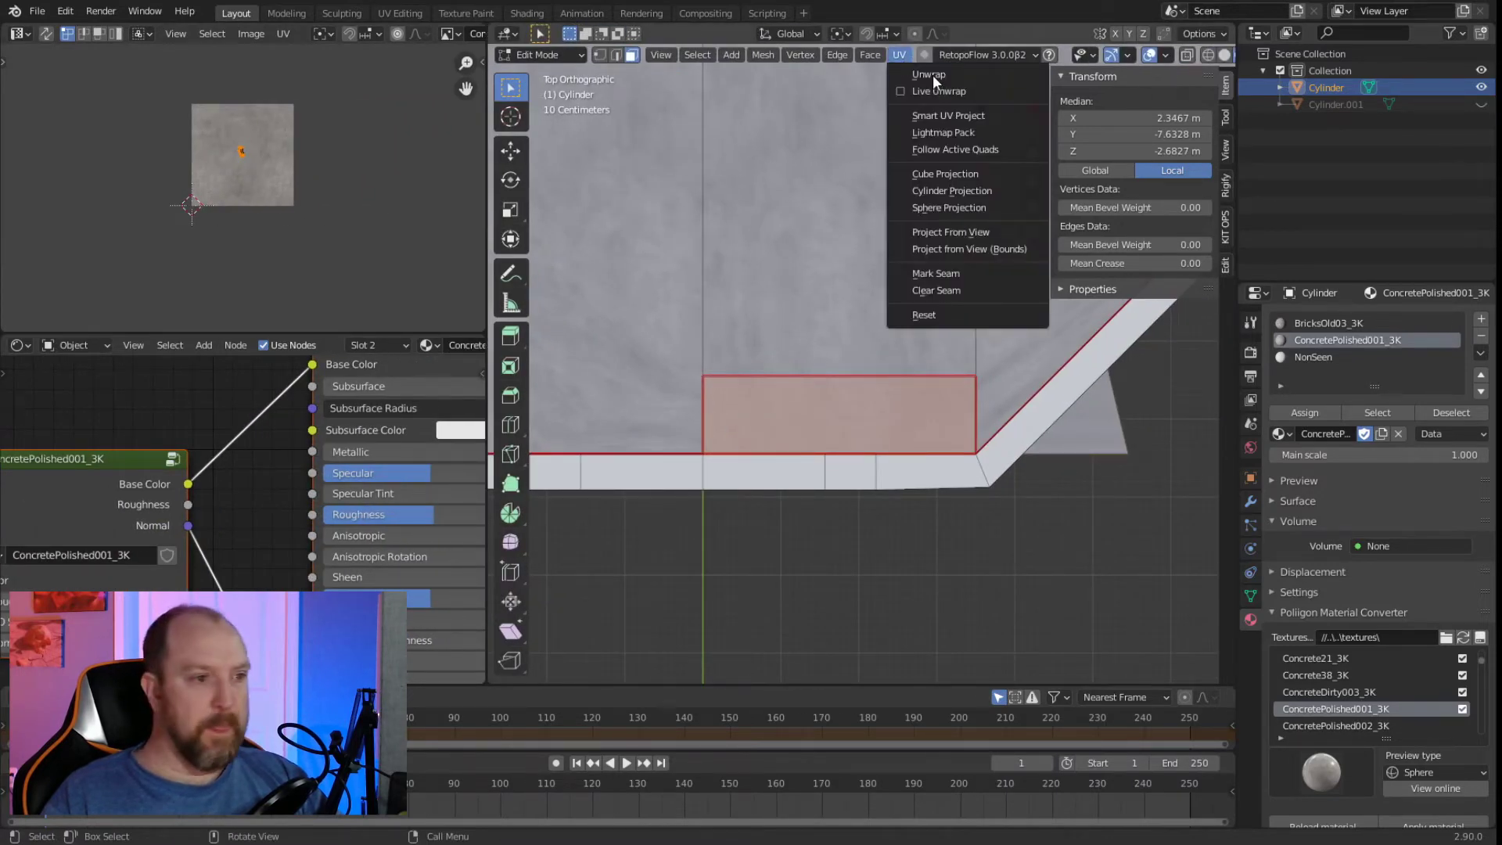
left_click(933, 74)
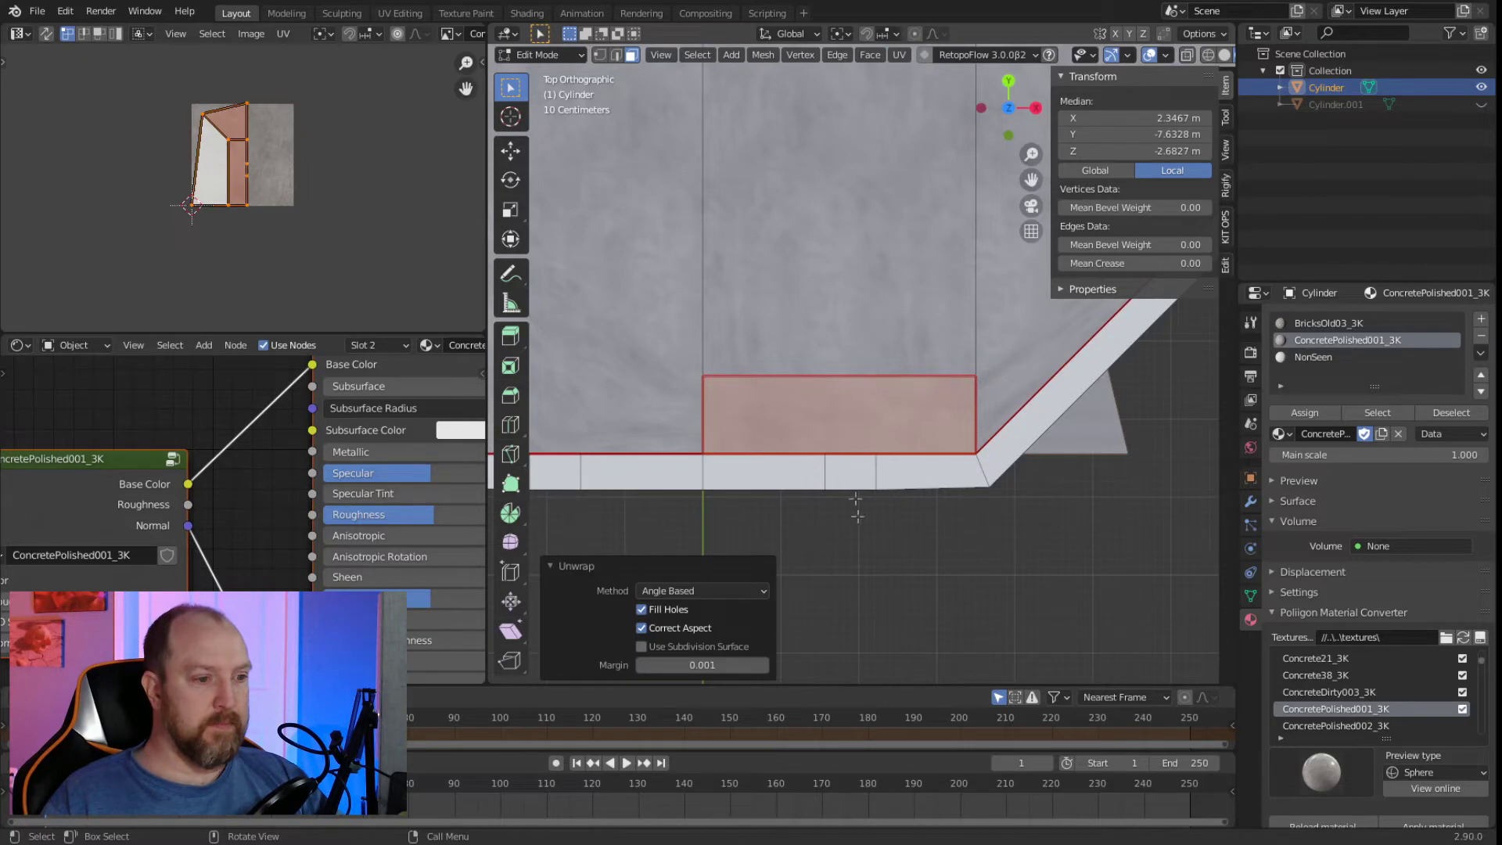
left_click(838, 587)
middle_click_drag(838, 586, 1033, 495)
Select the concrete trench faces, edge strip and large grey face, and unwrap them.
left_click(950, 493)
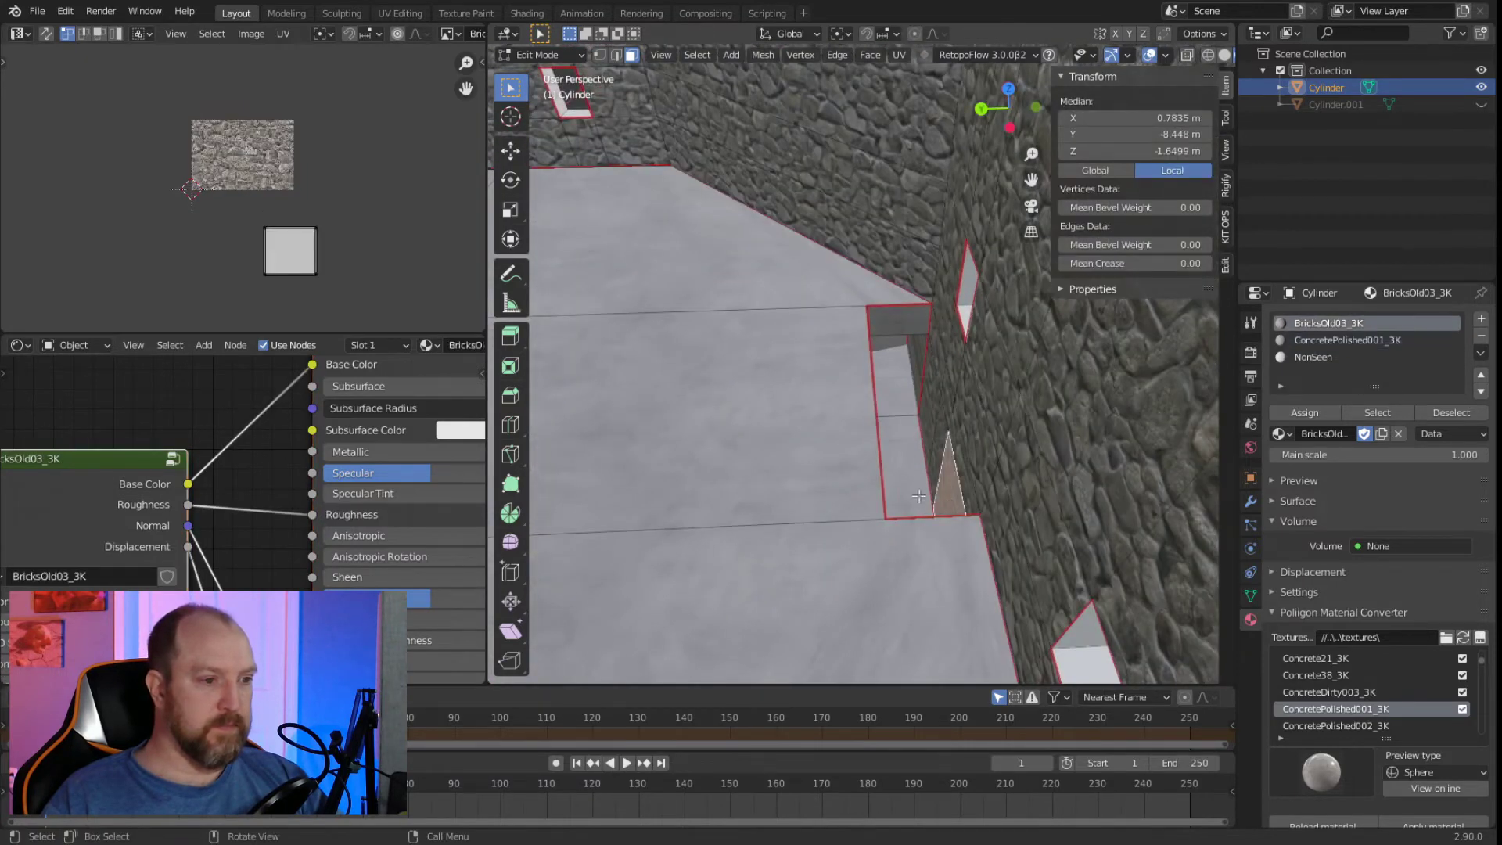
left_click(897, 314)
middle_click_drag(897, 314, 704, 266)
left_click(941, 365, "shift")
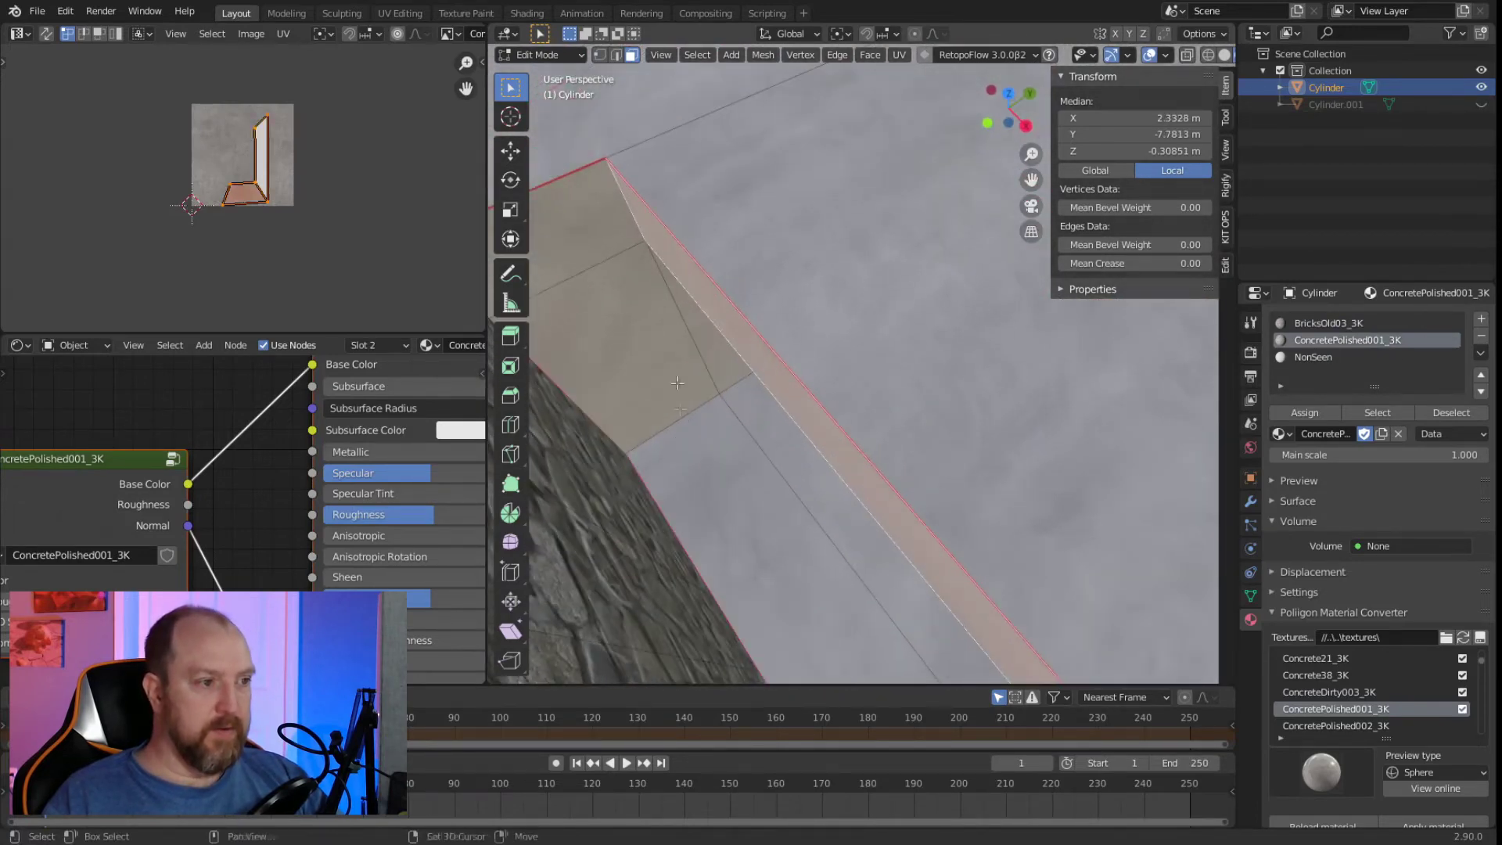
left_click(625, 235, "shift")
left_click(665, 296, "shift")
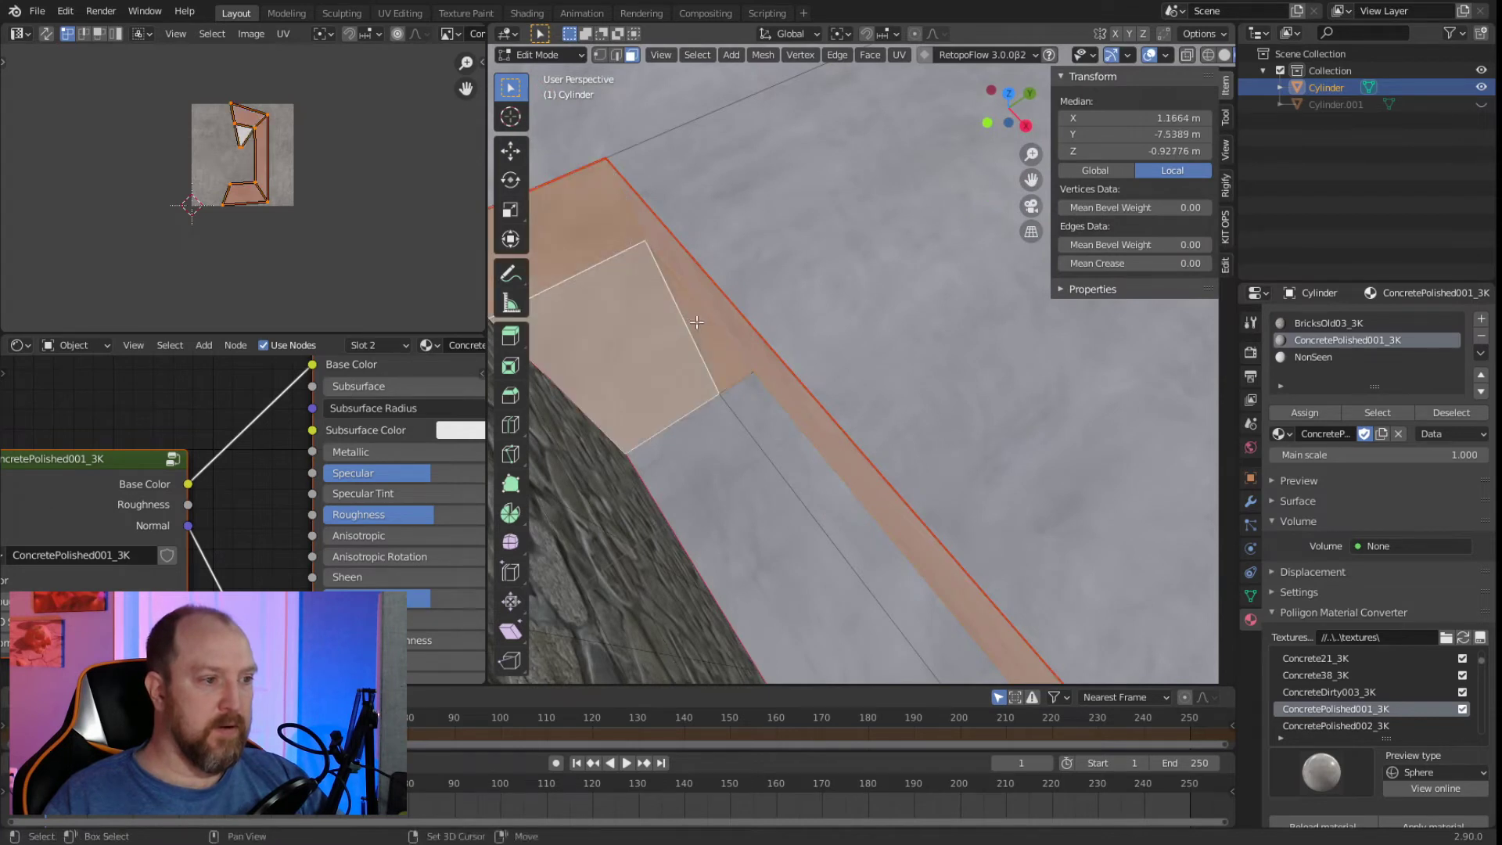
left_click(899, 55)
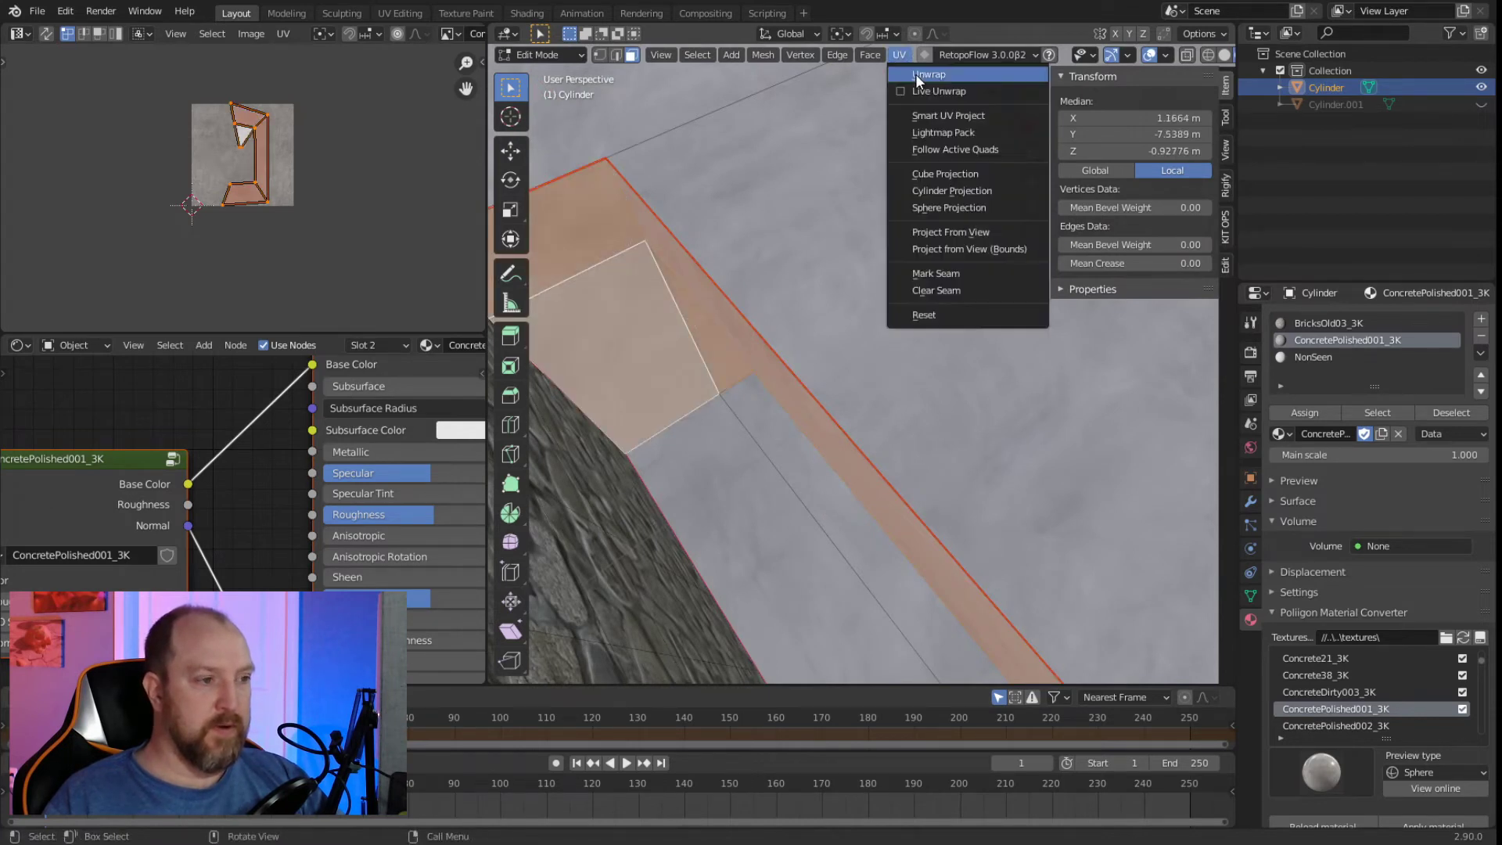
left_click(915, 73)
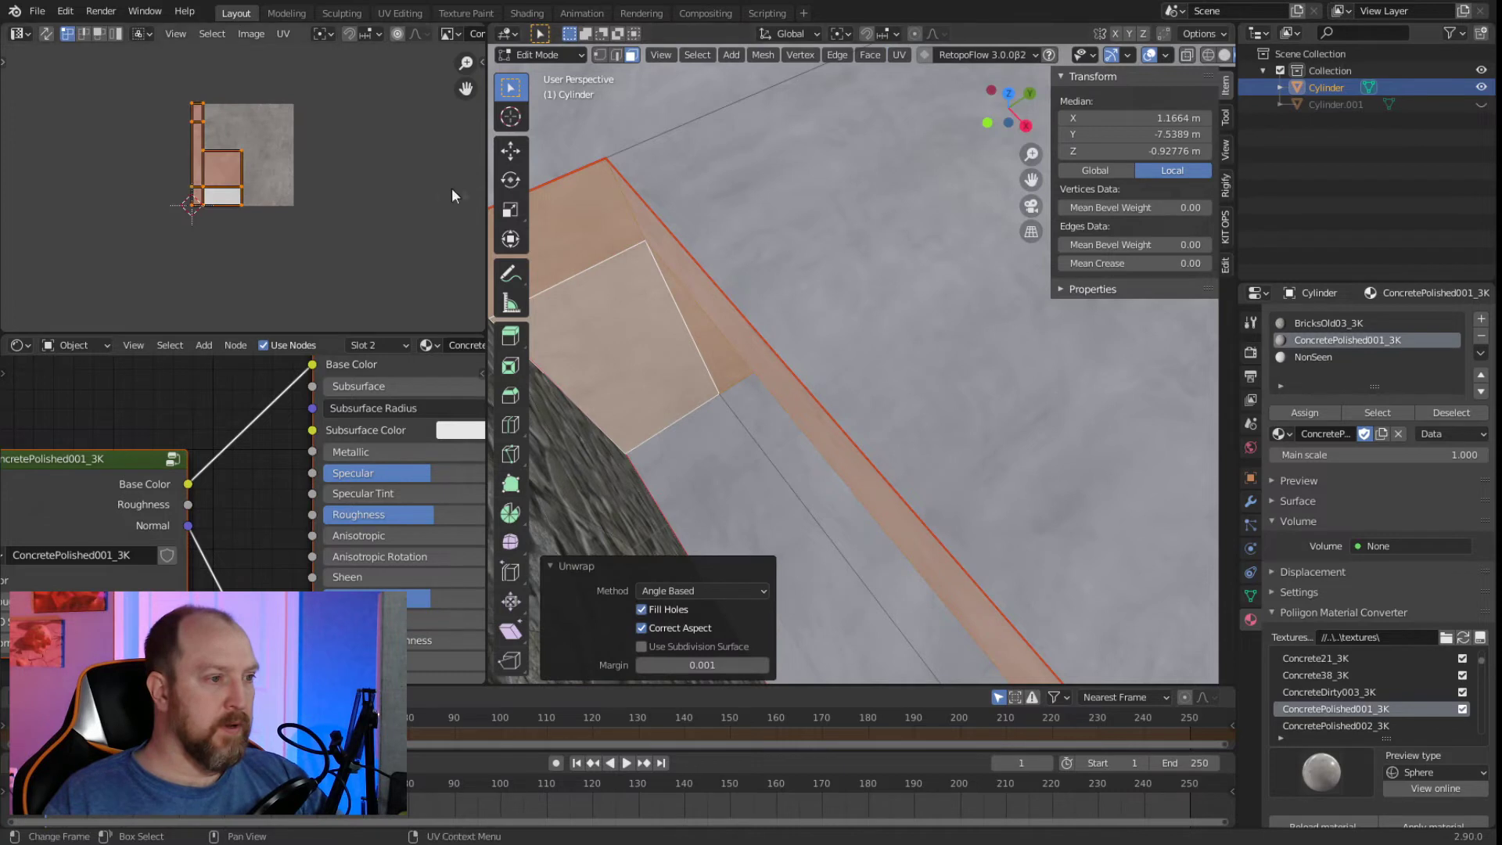
Enlarge the UV islands of the trench edge strip and square face, then leave Edit Mode.
left_click(643, 164)
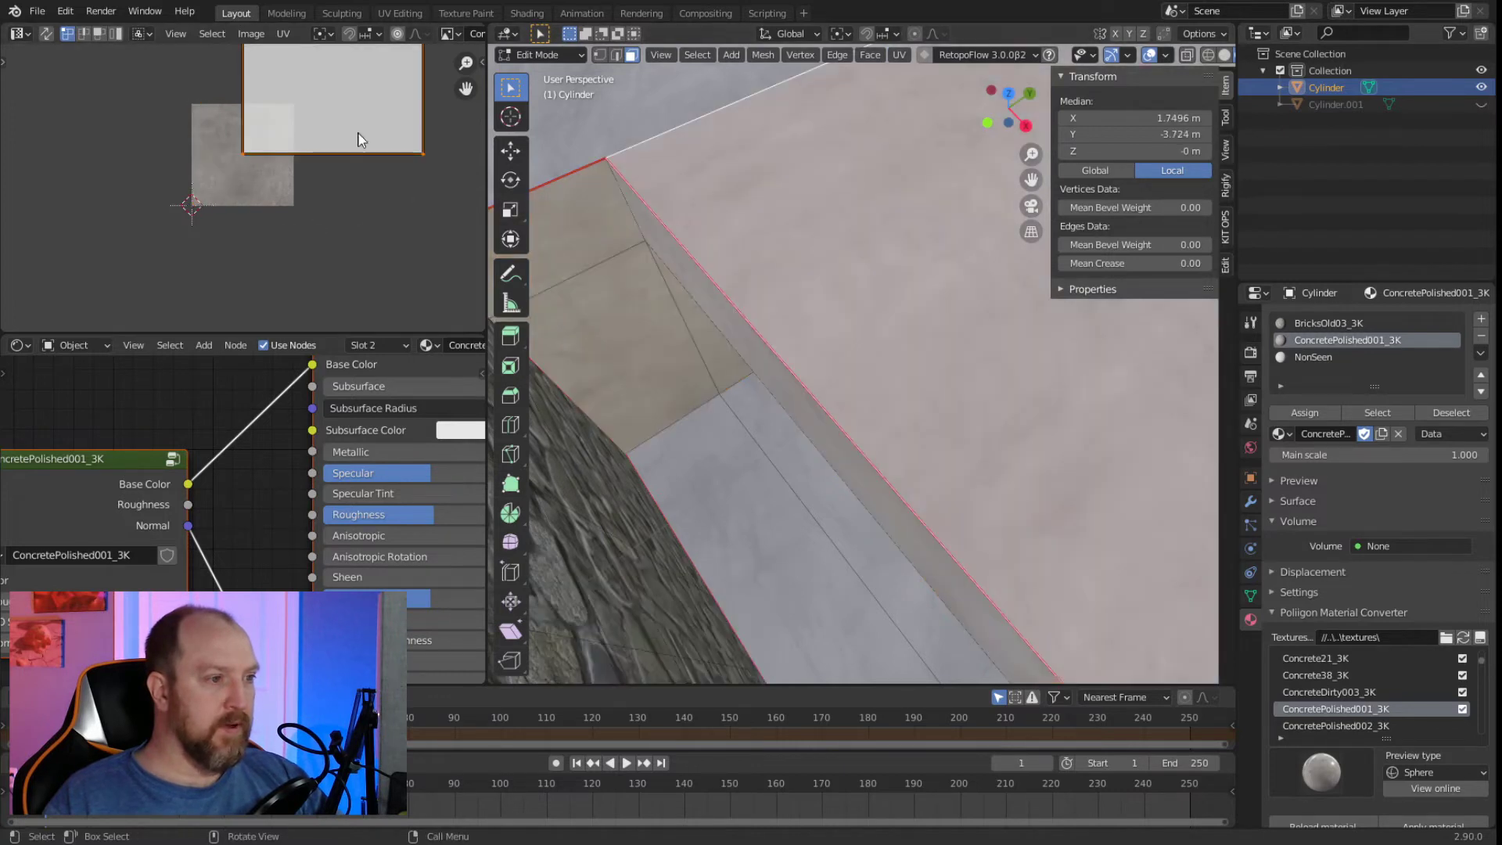
left_click(649, 231)
left_click(634, 244, "shift")
left_click(650, 352, "shift")
left_click(649, 352, "shift")
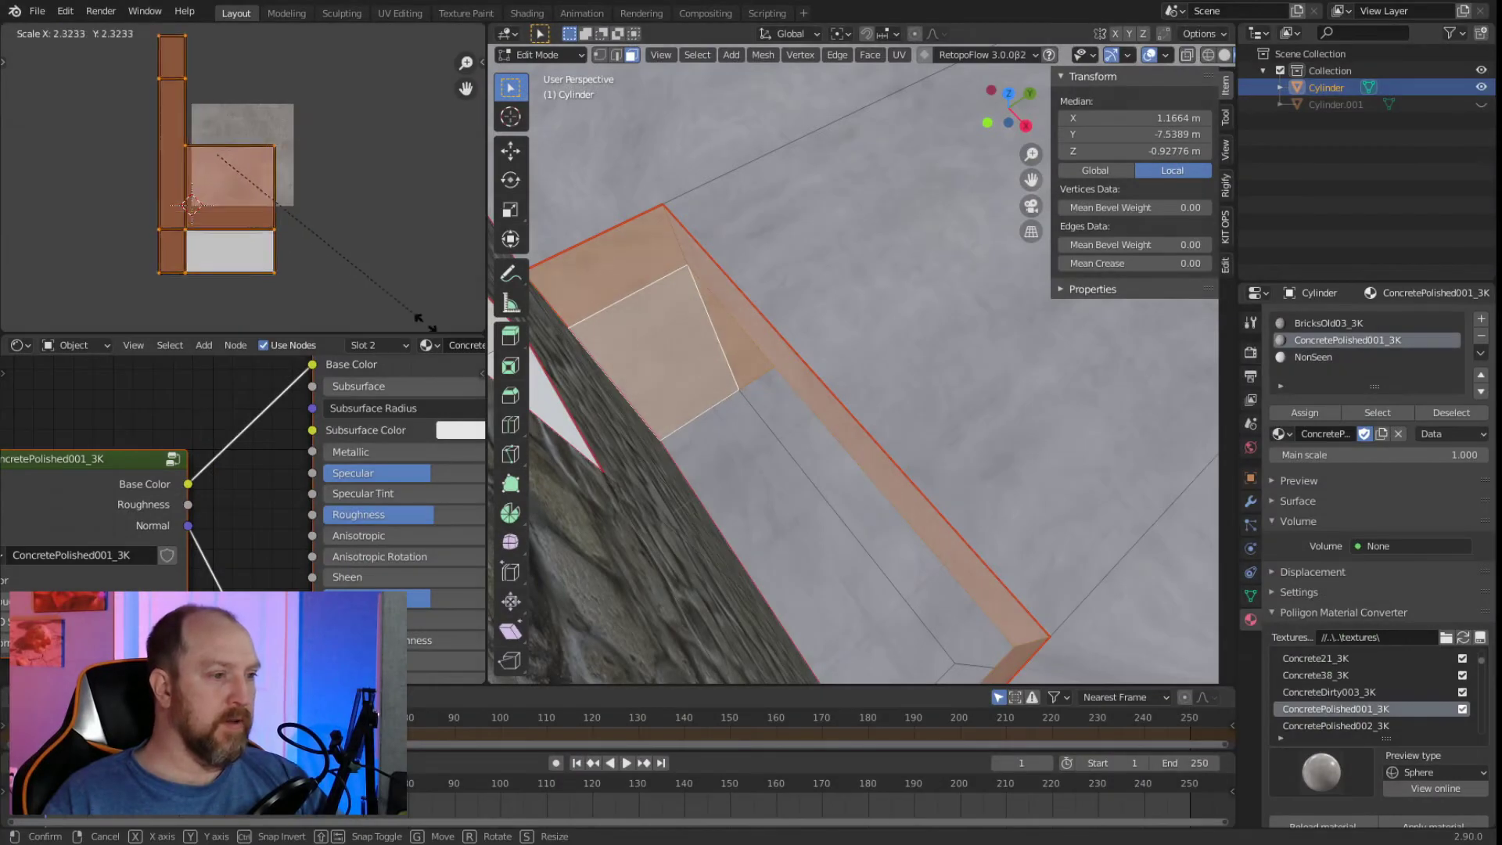
left_click(465, 41)
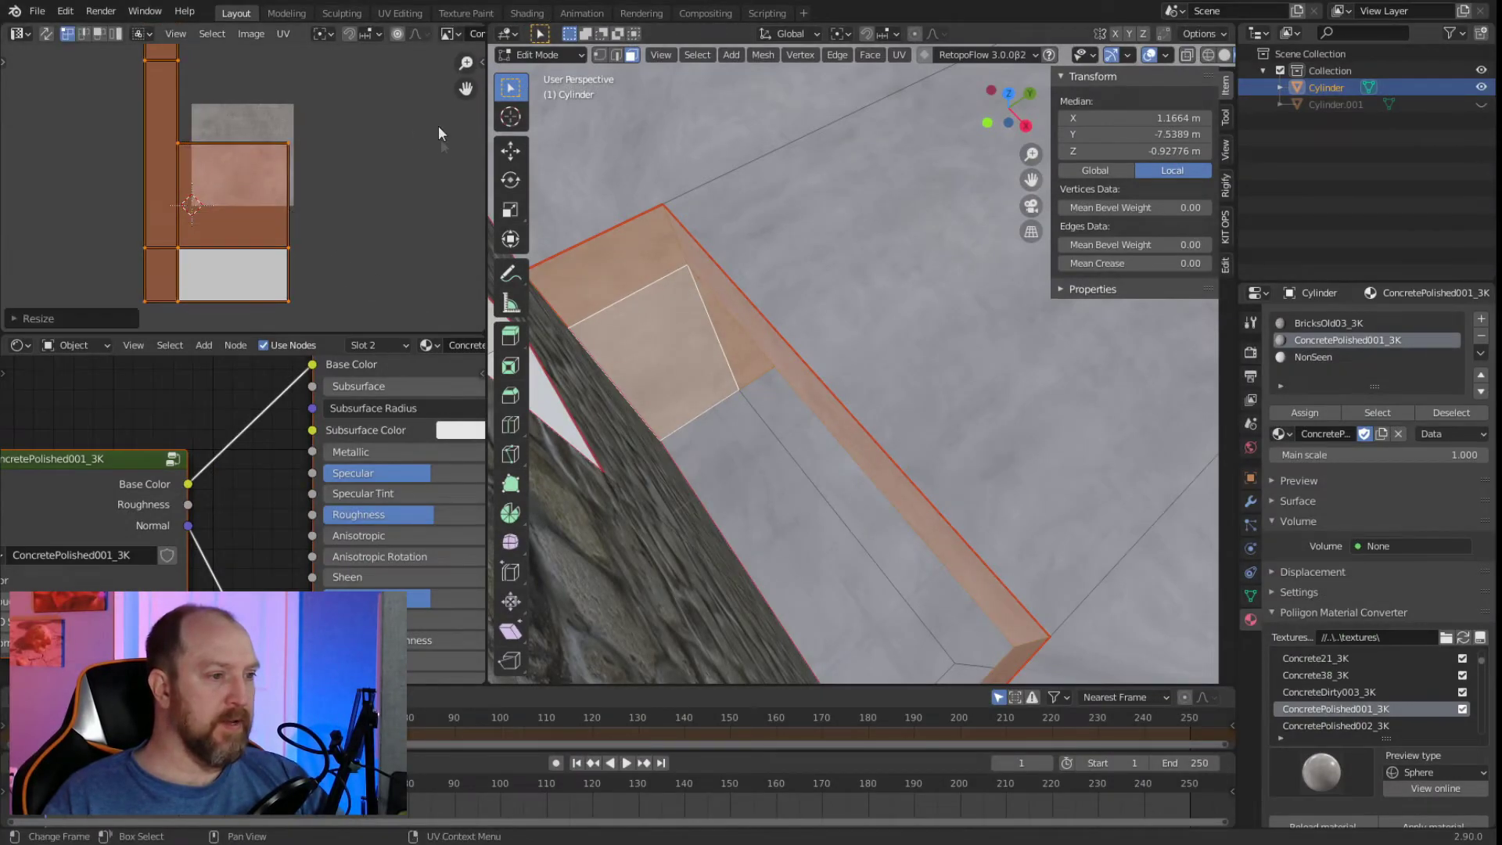
key("Tab")
middle_click_drag(832, 420, 660, 354)
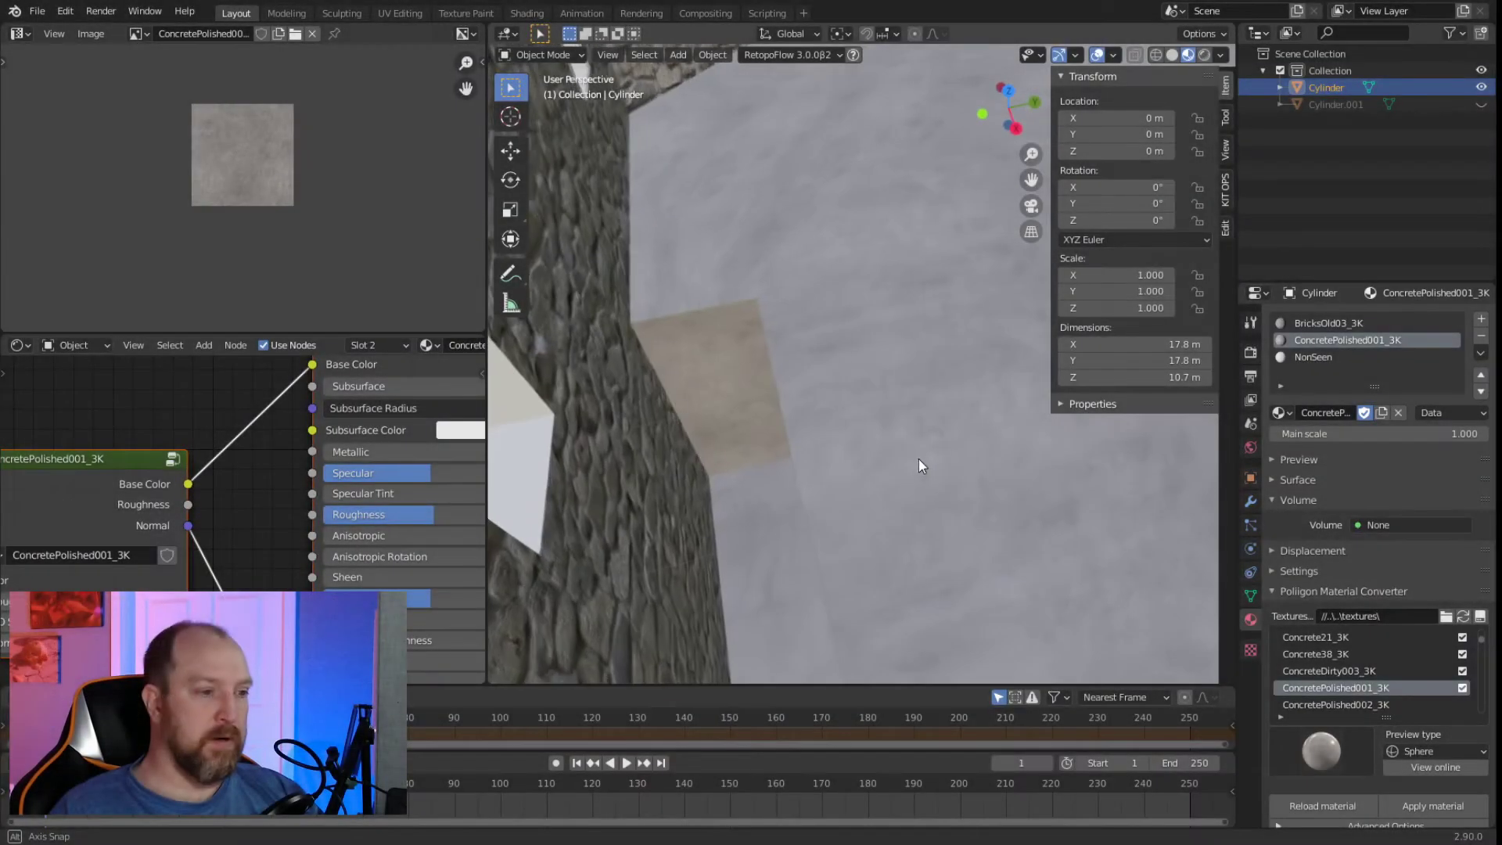
middle_click_drag(918, 466, 786, 237)
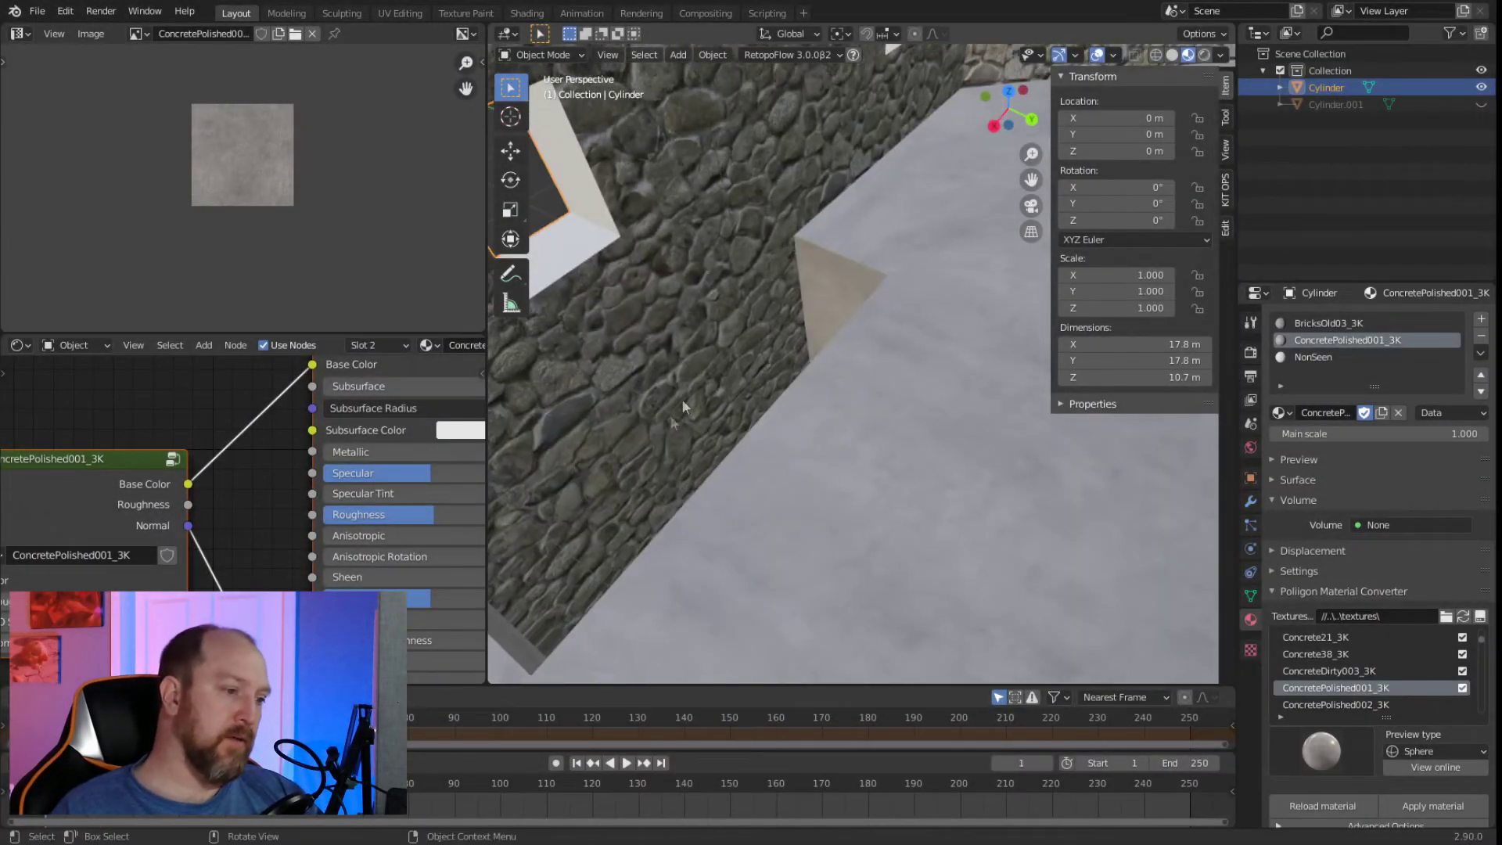
middle_click_drag(730, 563, 793, 555)
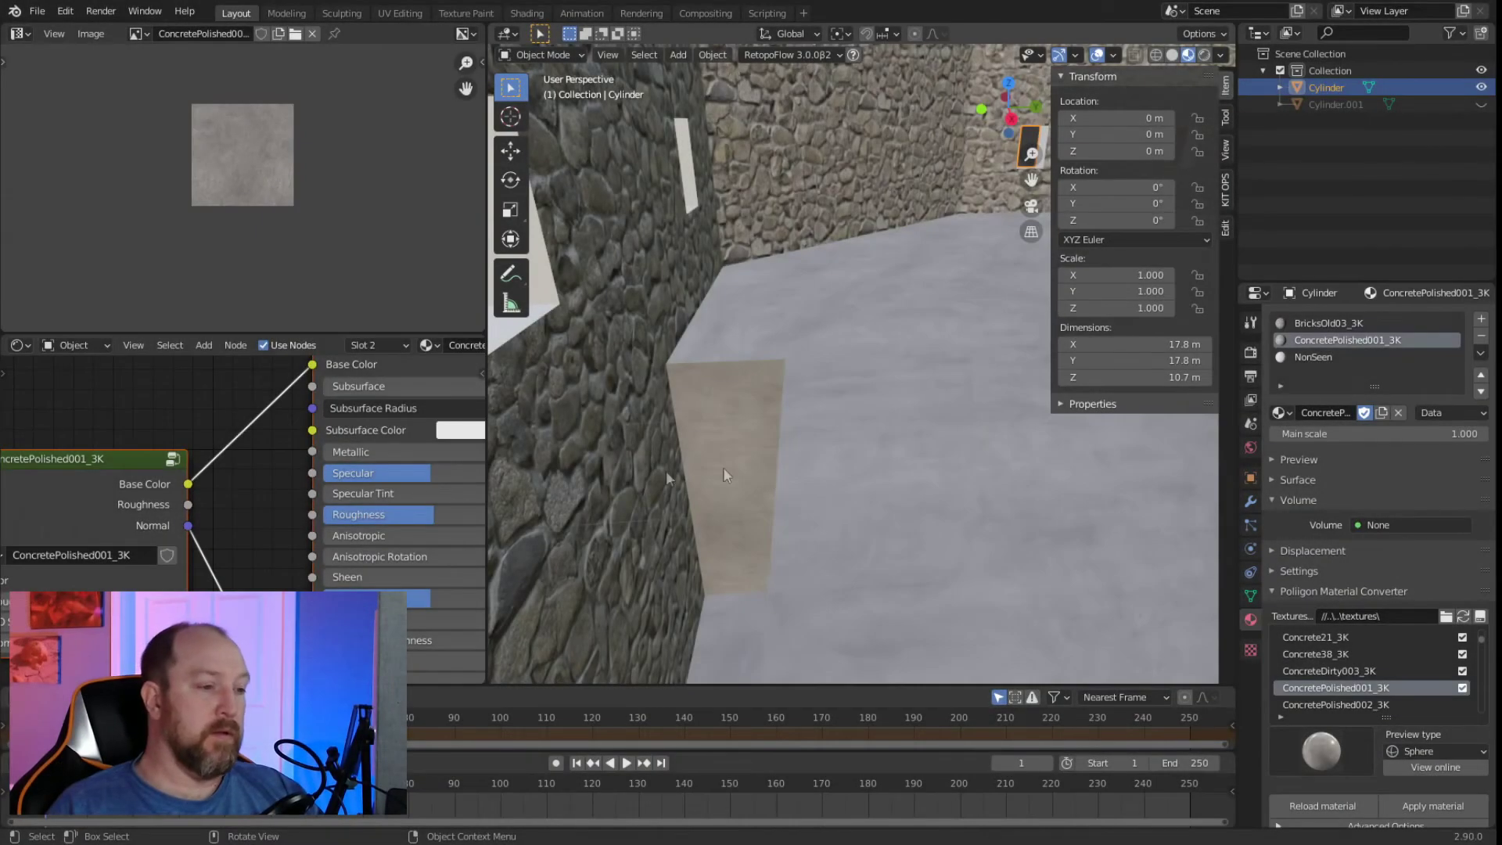
scroll(825, 480, "up", 3)
scroll(869, 474, "down", 3)
scroll(866, 495, "up", 4)
scroll(882, 546, "down", 5)
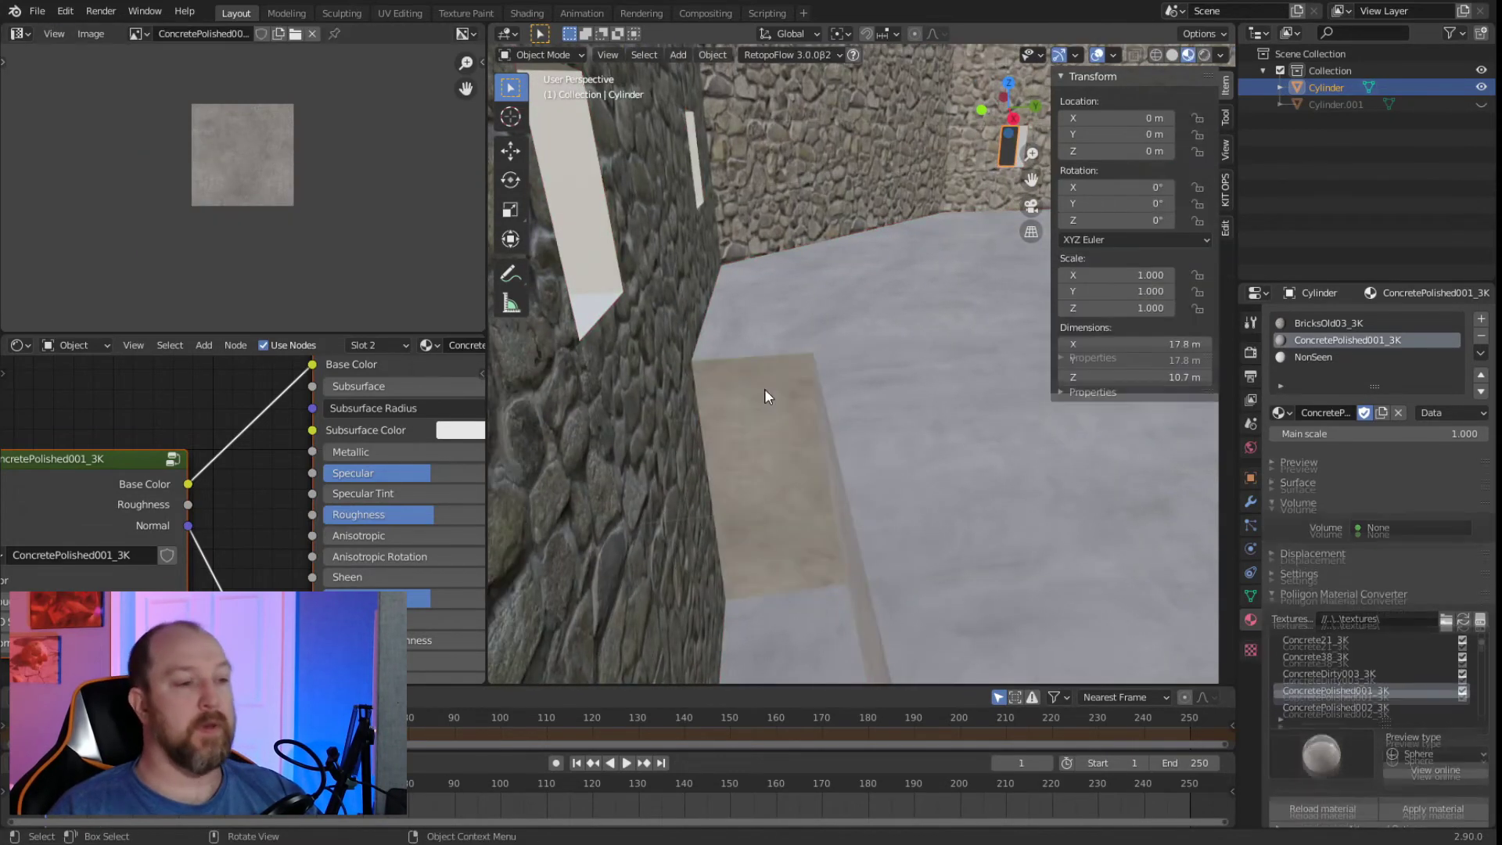
scroll(764, 388, "down", 5)
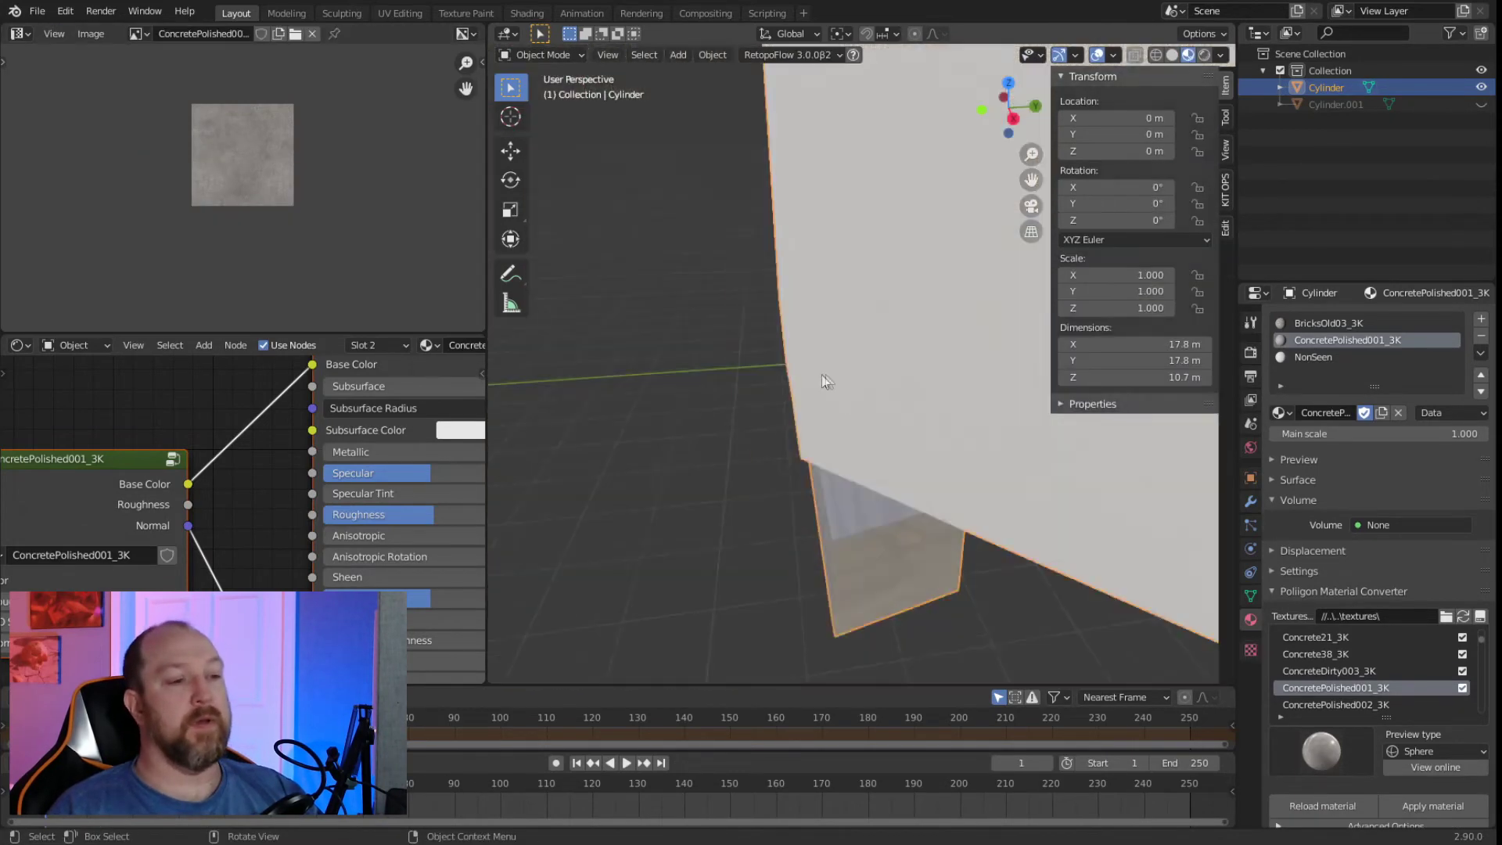
scroll(826, 381, "down", 5)
middle_click_drag(946, 471, 870, 382)
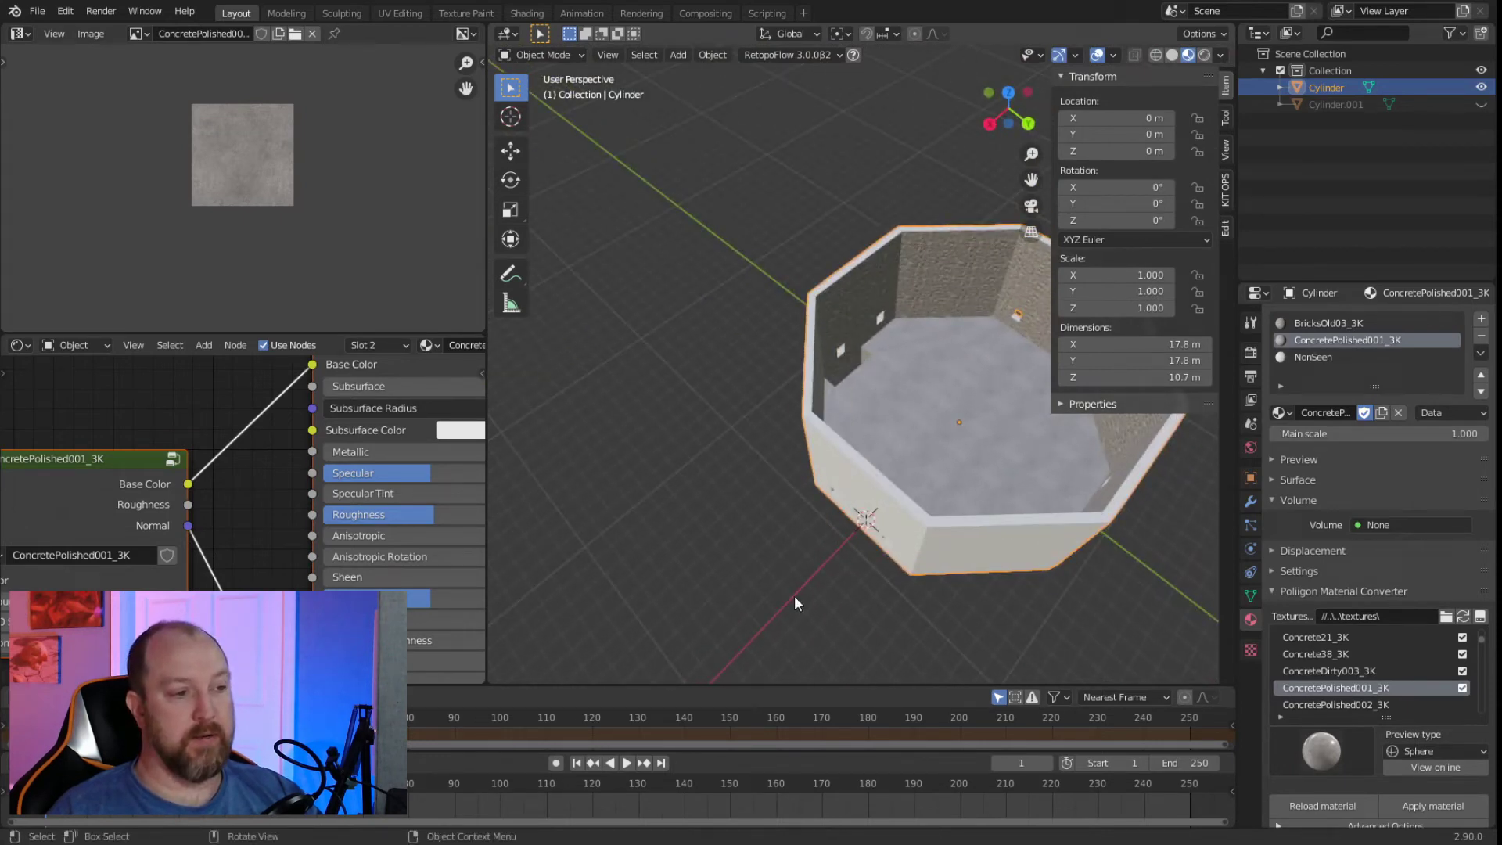
left_click(689, 422)
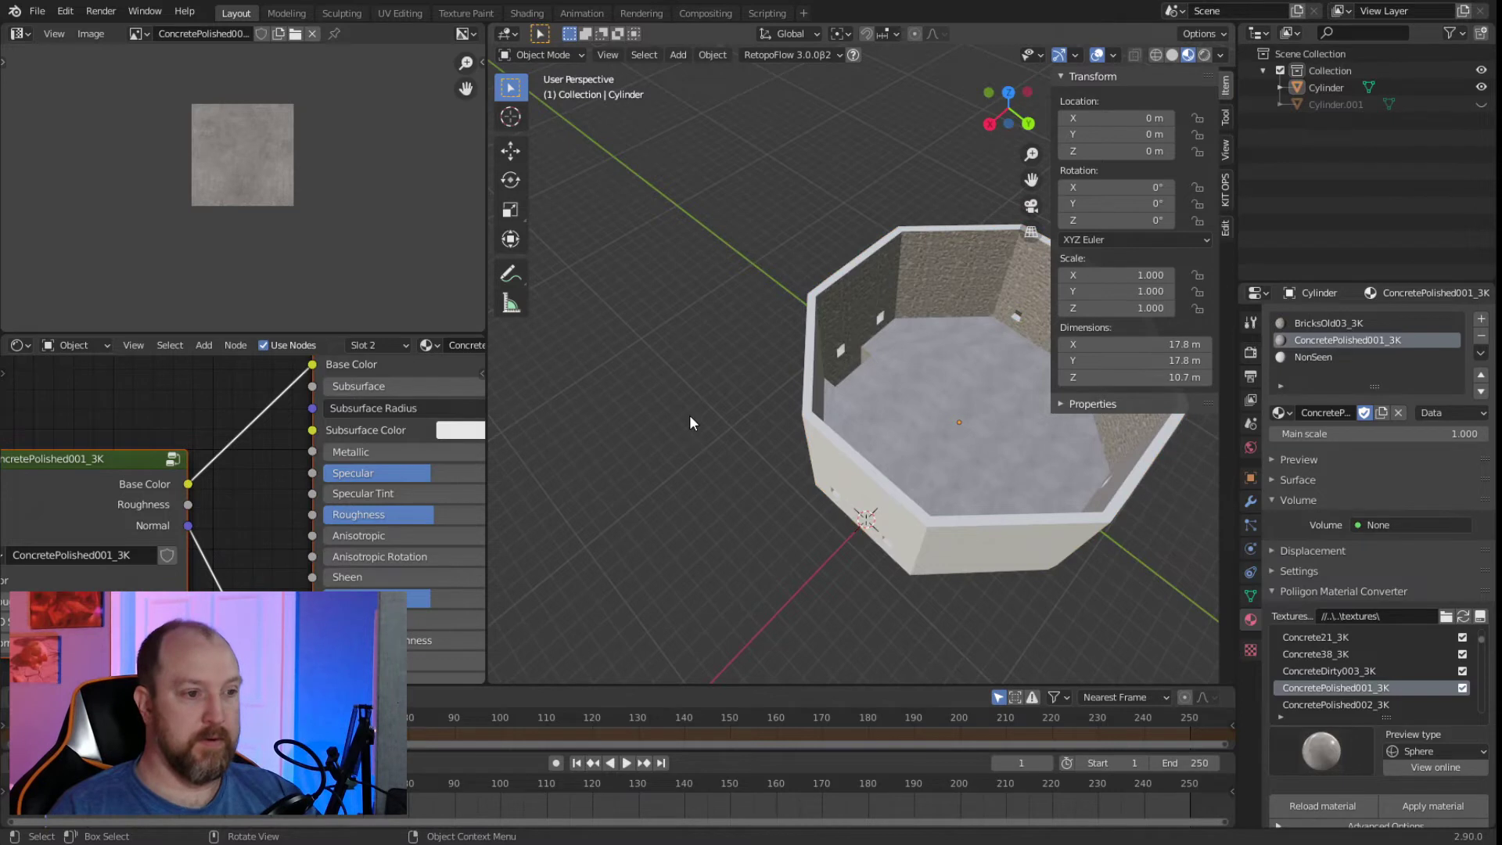
In front view, add a 2 m cube, raise it along Z to 17.474 m, and centre it.
key("KP_1")
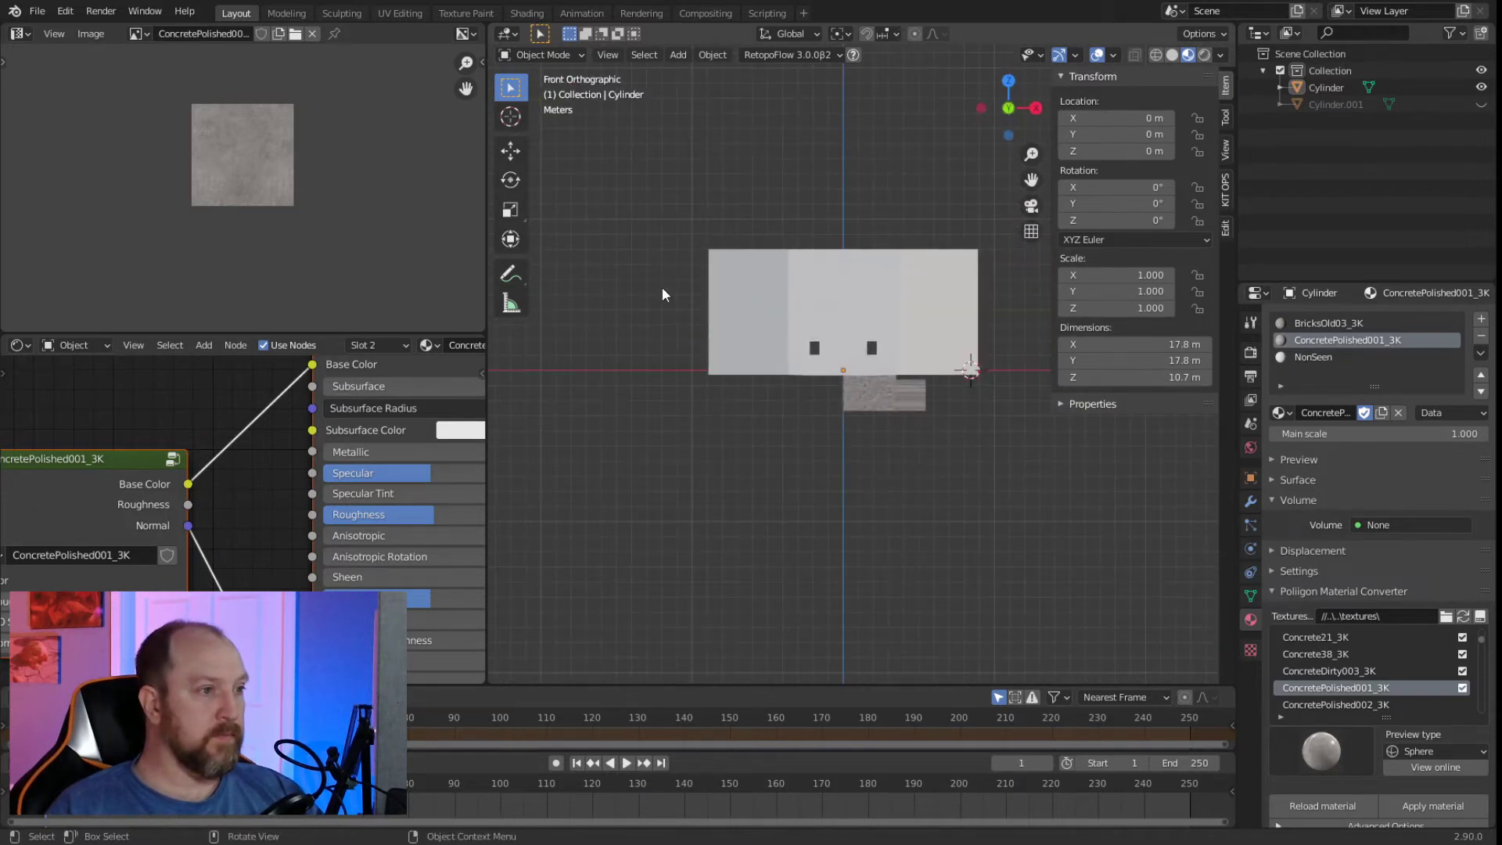
key("shift+a")
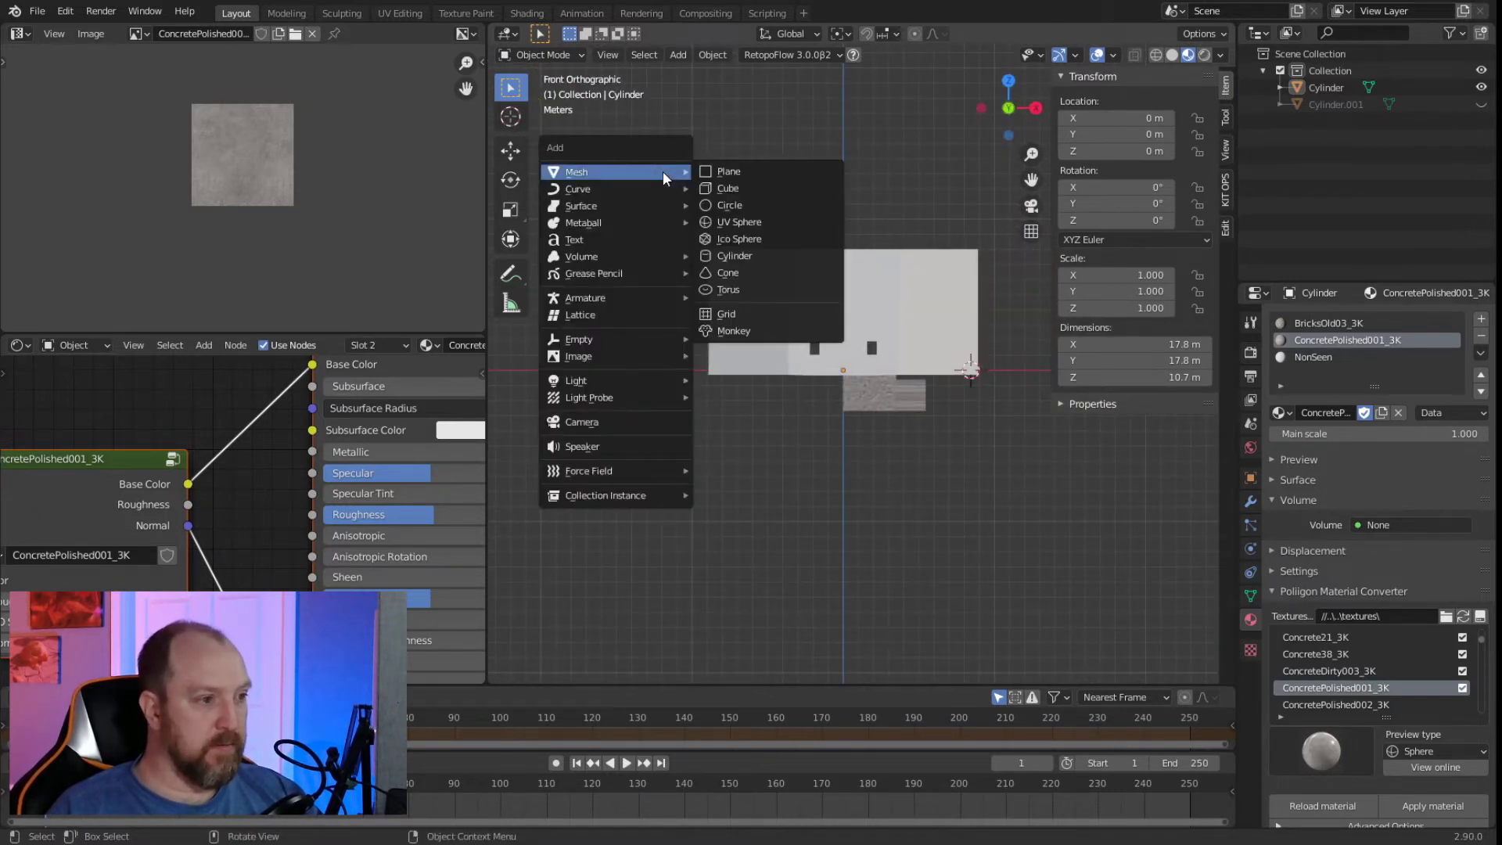
mouse_move(646, 172)
left_click(728, 188)
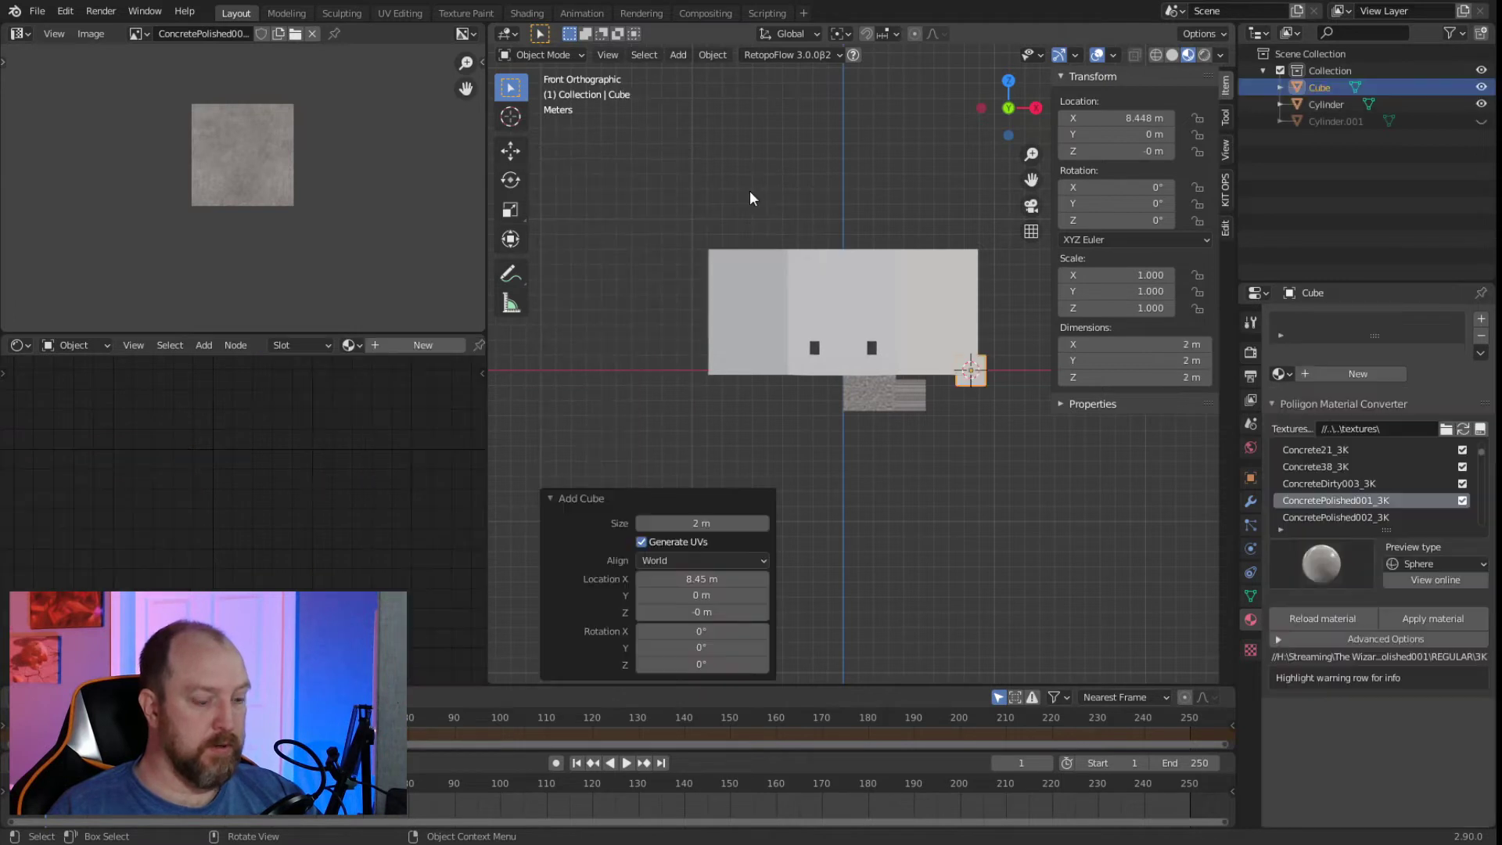
key("g")
key("z")
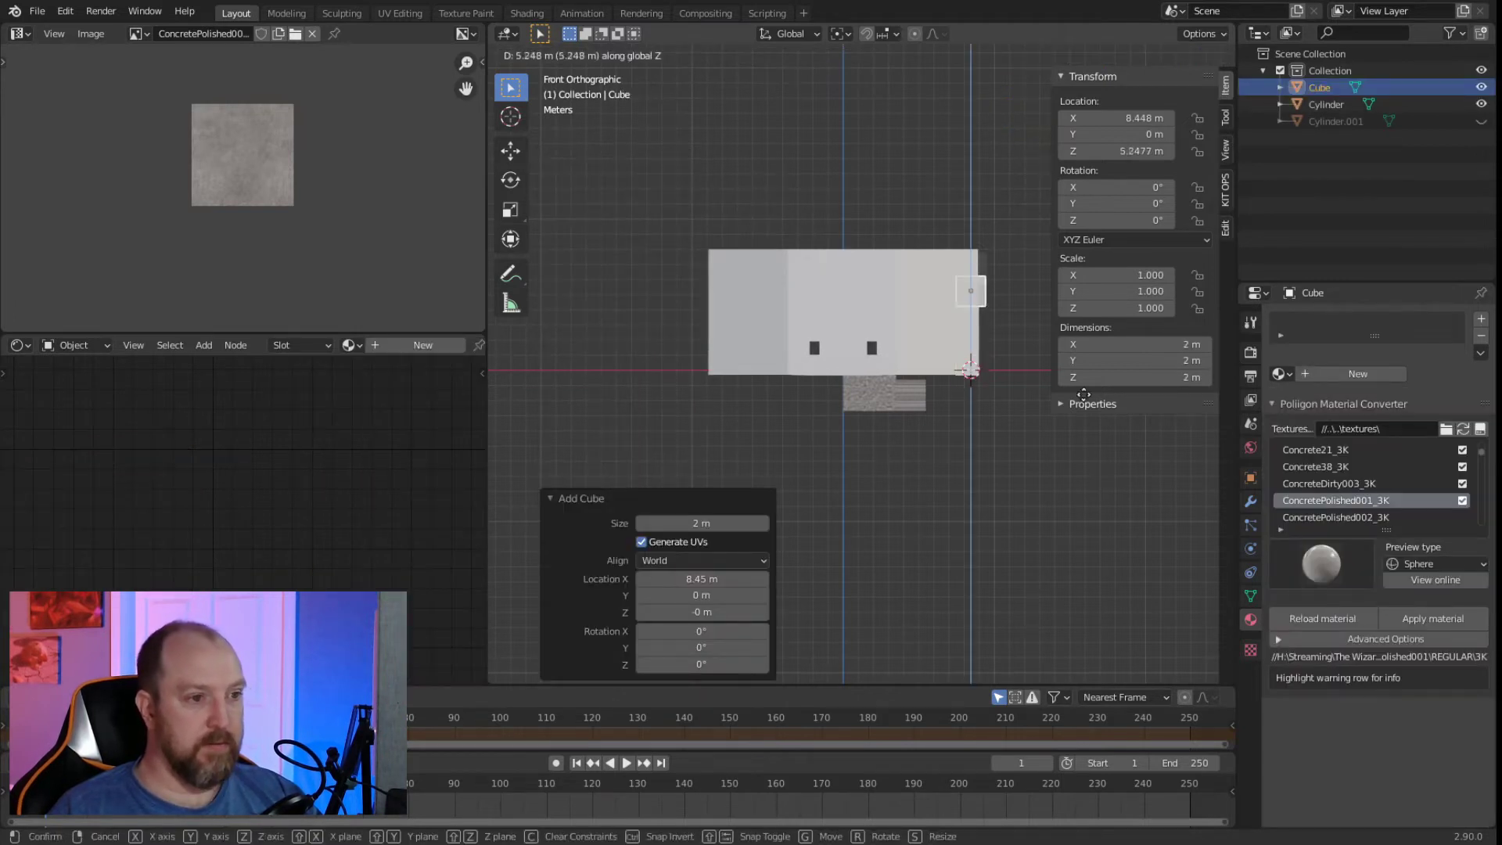
left_click(1012, 222)
middle_click_drag(1013, 223, 751, 433, "shift")
scroll(783, 407, "up", 4)
middle_click_drag(812, 377, 864, 378, "shift")
scroll(864, 379, "up", 4)
middle_click_drag(813, 322, 873, 442, "shift")
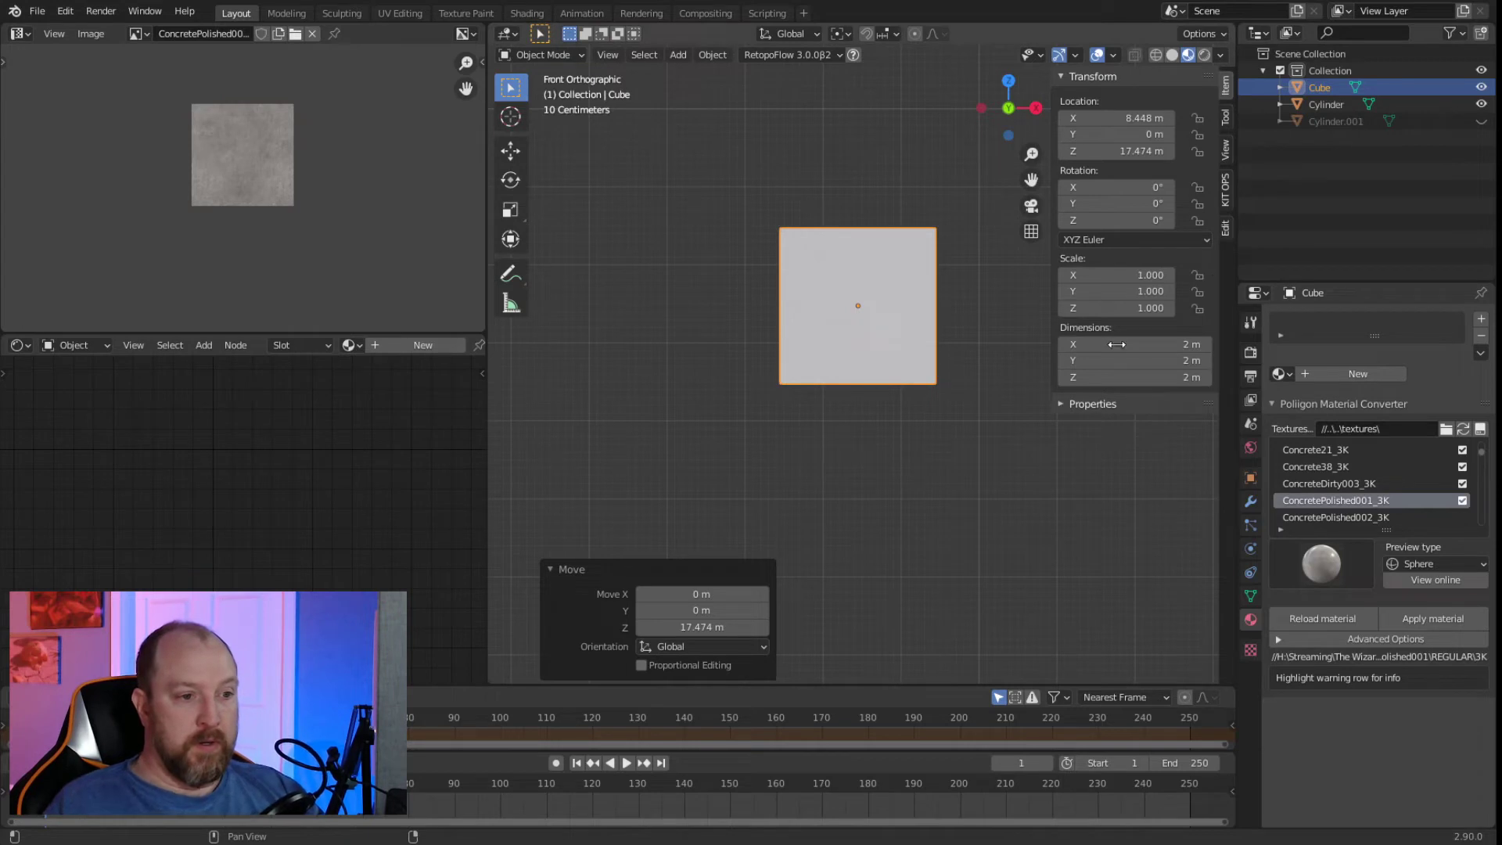
Enter a value of 3 in the cube's X scale field.
scroll(924, 404, "down", 1)
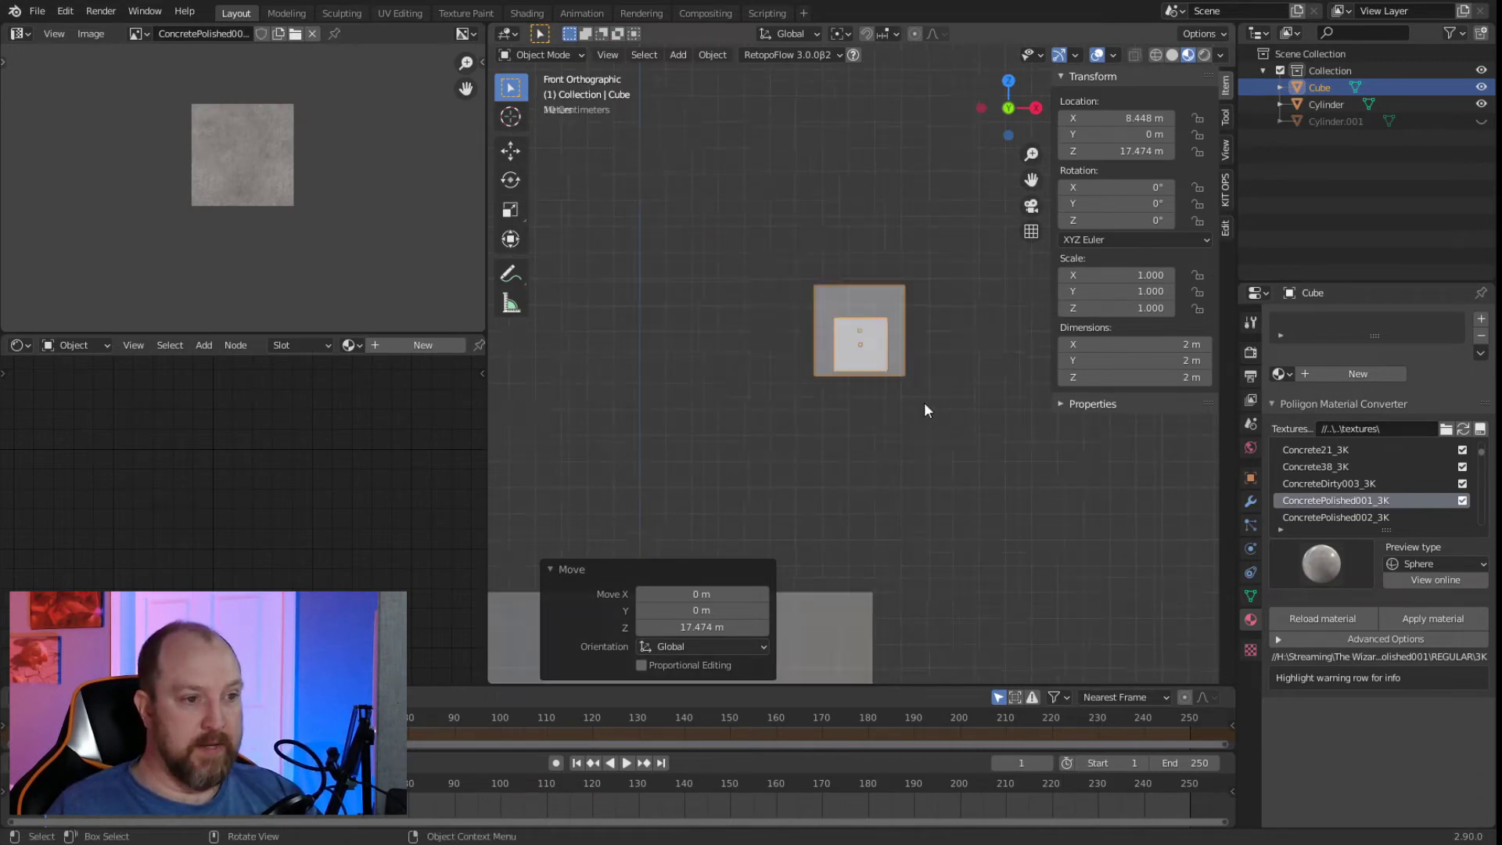
left_click(1135, 275)
type("\"3")
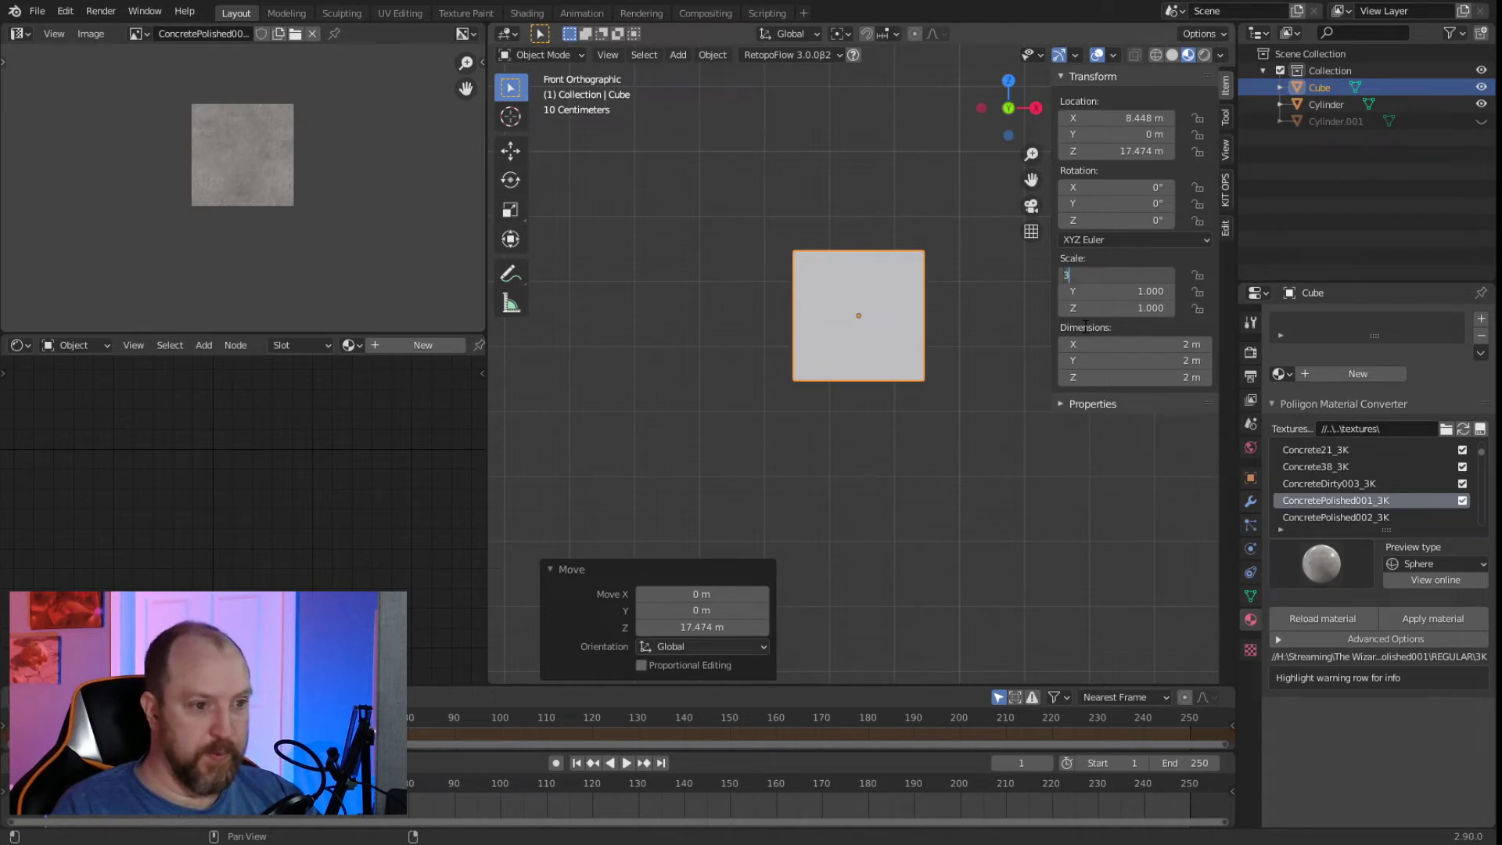
key("Return")
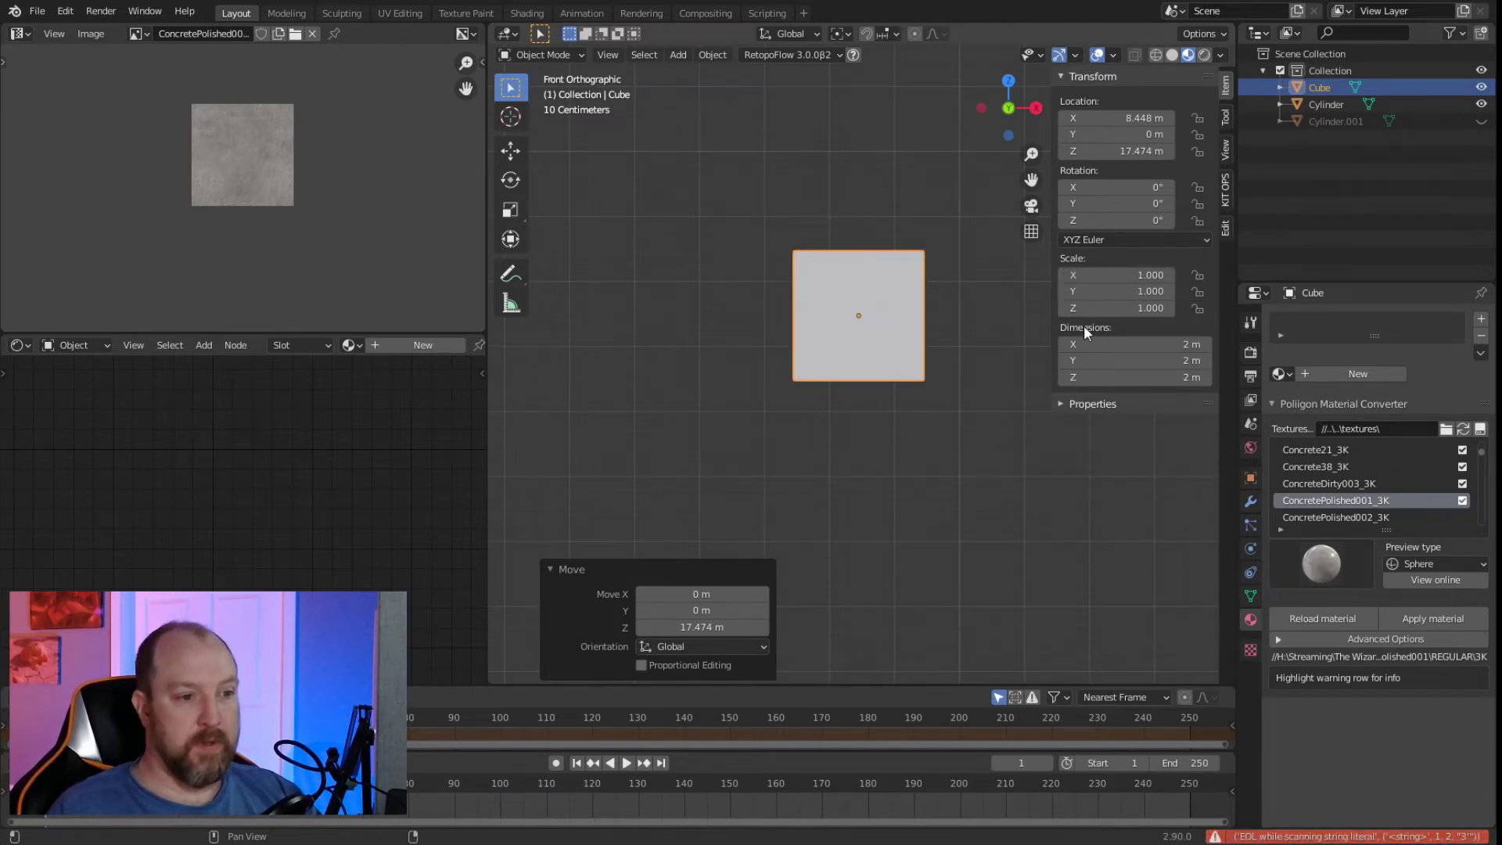
Set the cube's X dimension to 3ft (0.914 m) and Y to 9" (0.229 m).
left_click(1124, 345)
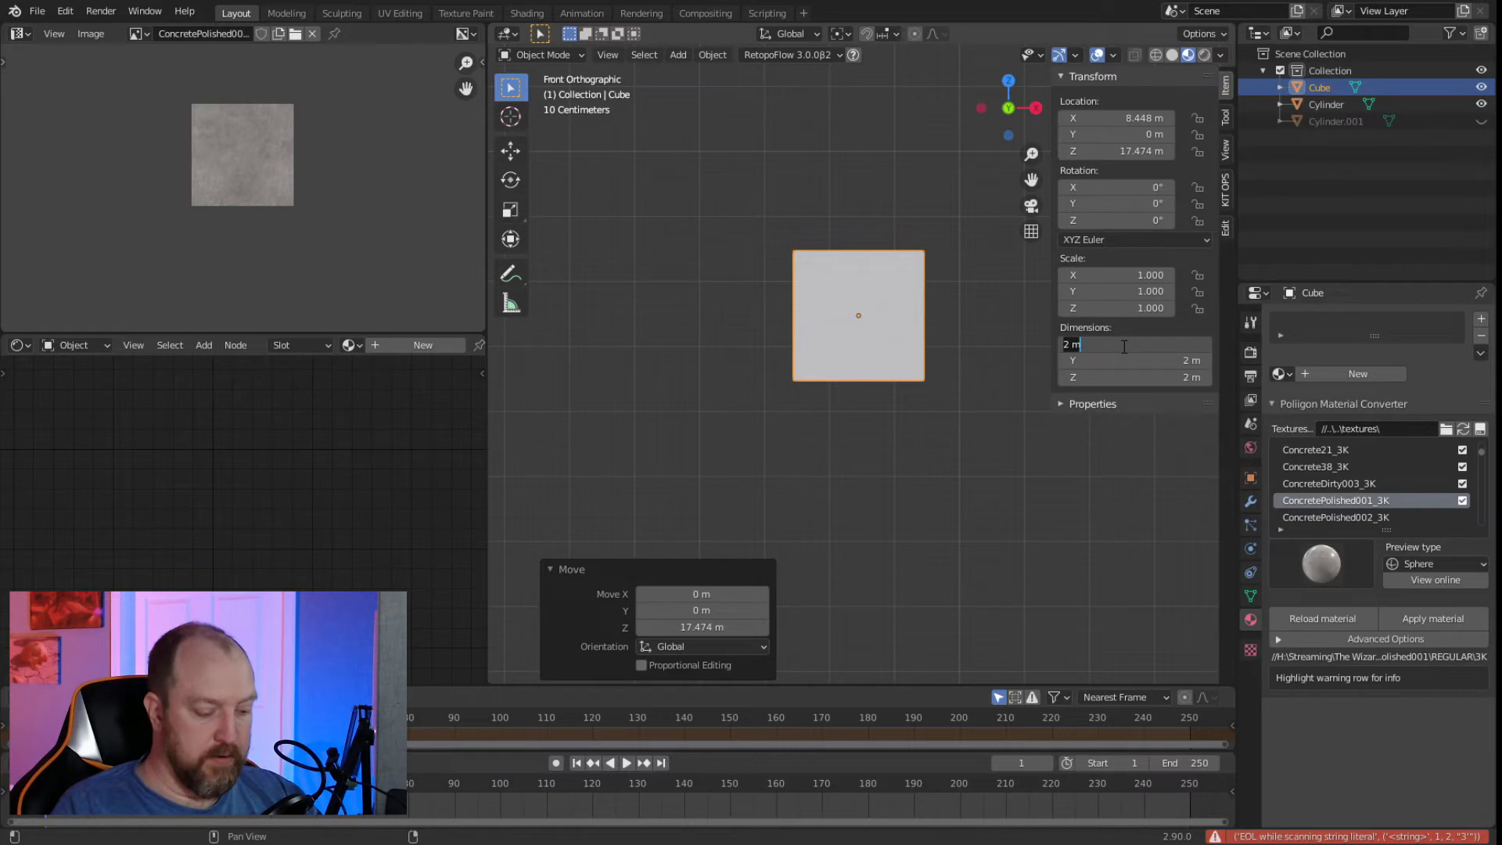
type("3ft")
key("Return")
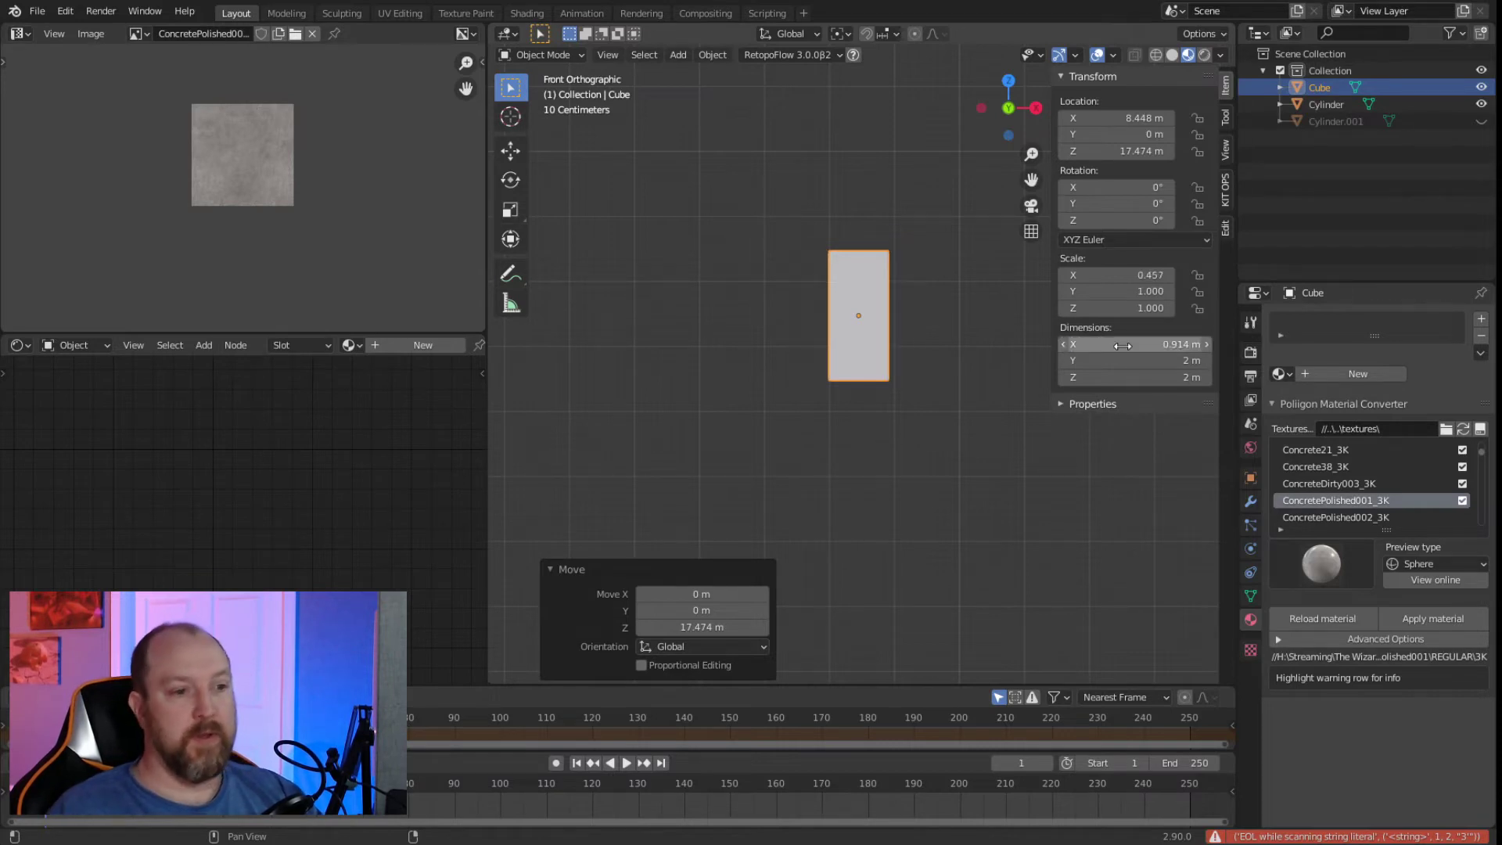
left_click(1116, 365)
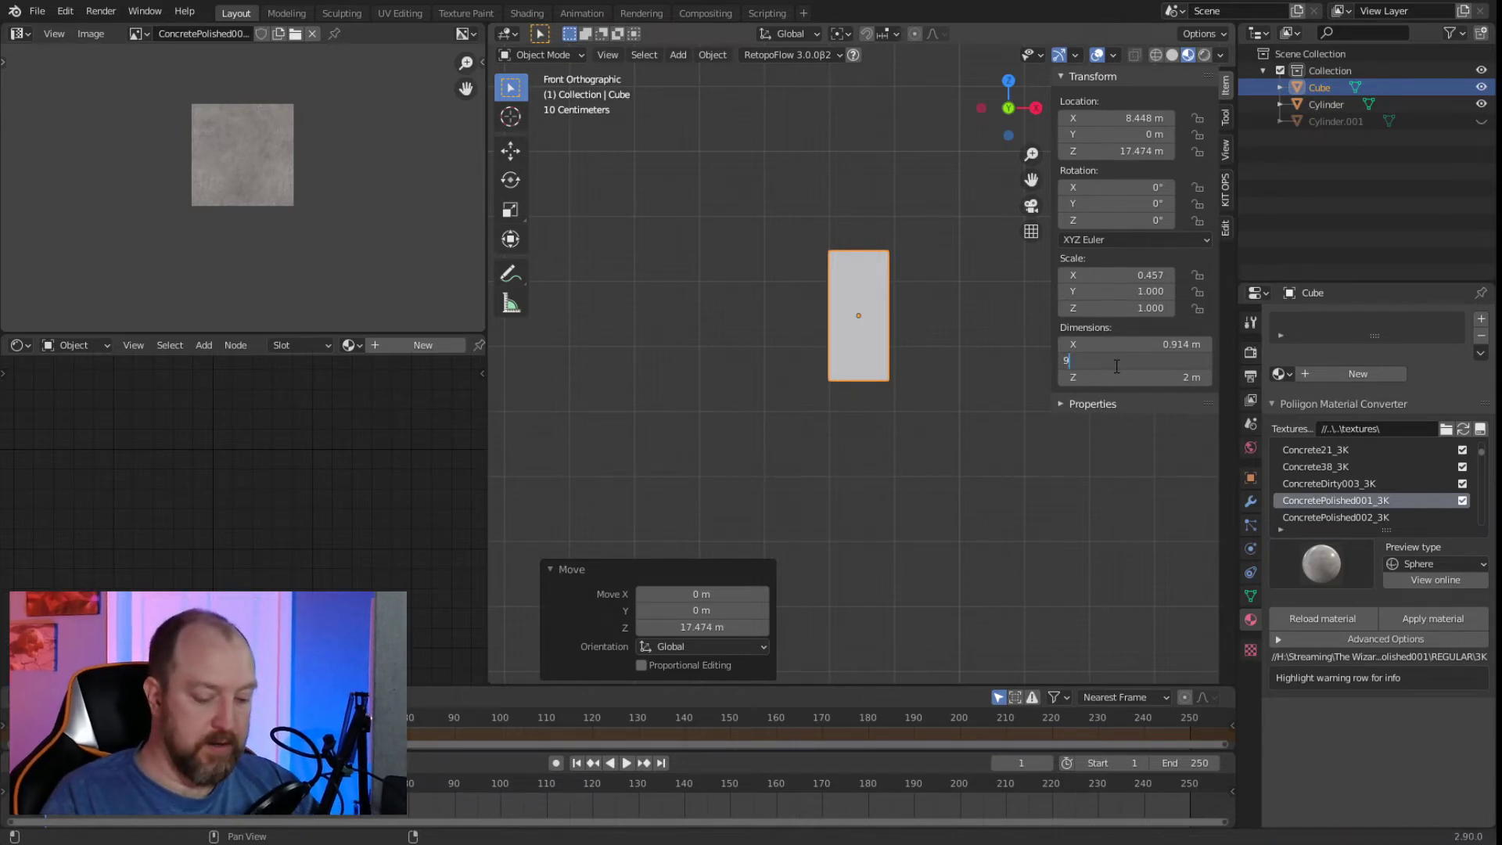
type("9\"")
key("Return")
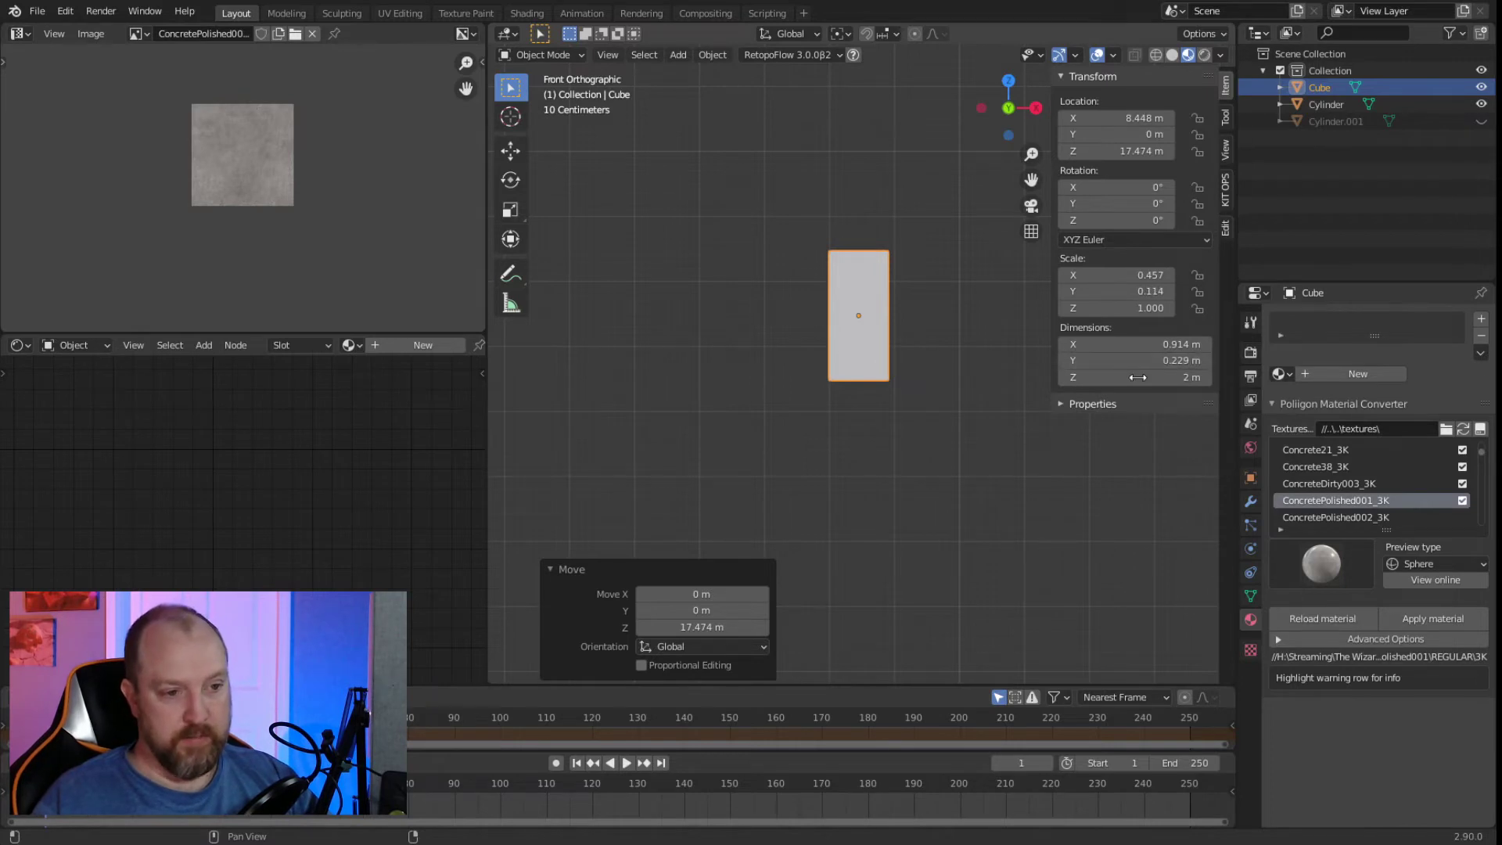
left_click(1139, 378)
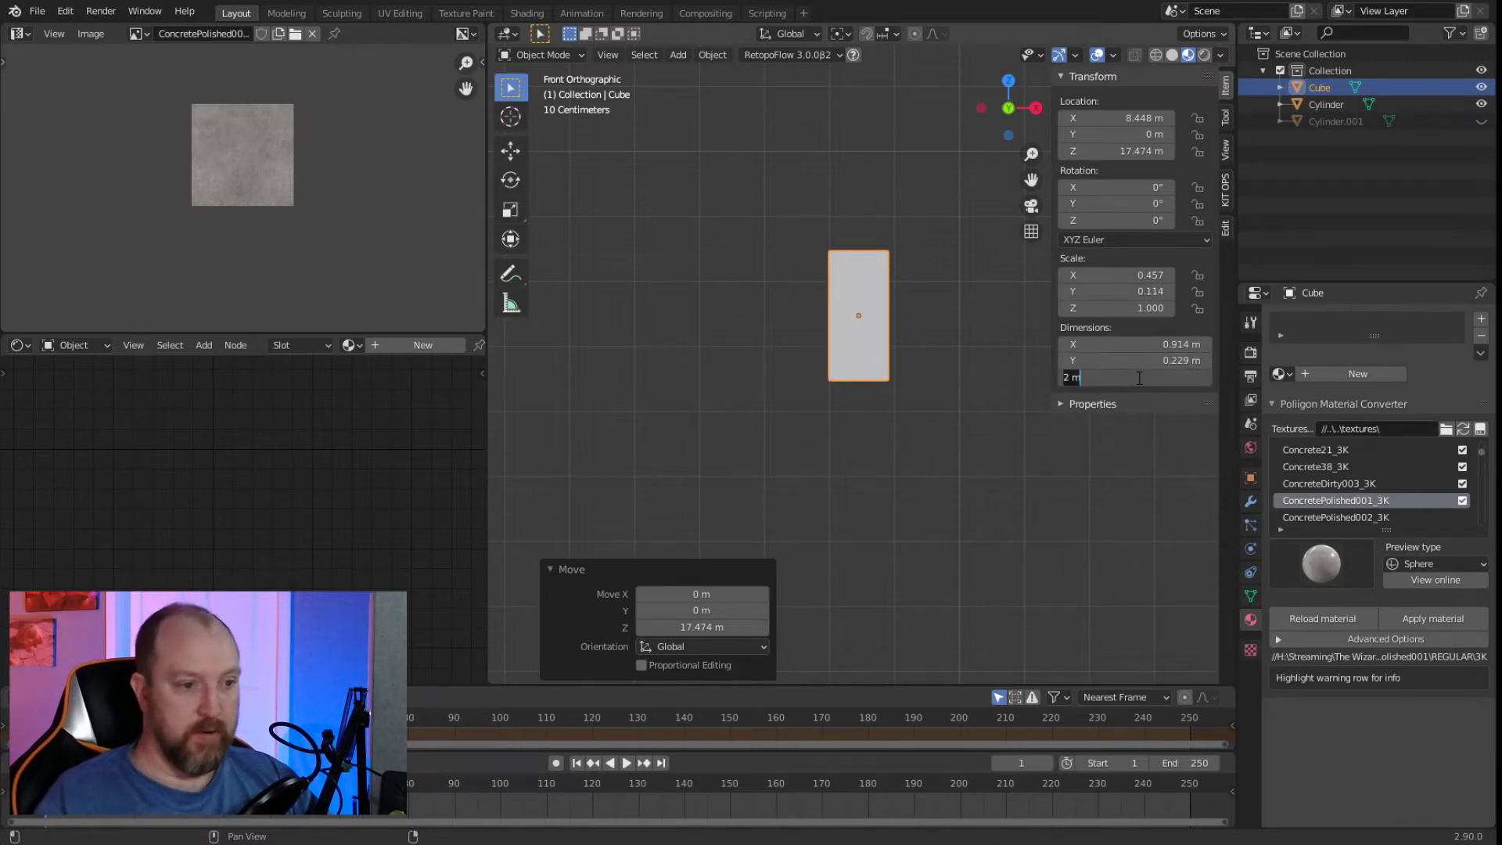
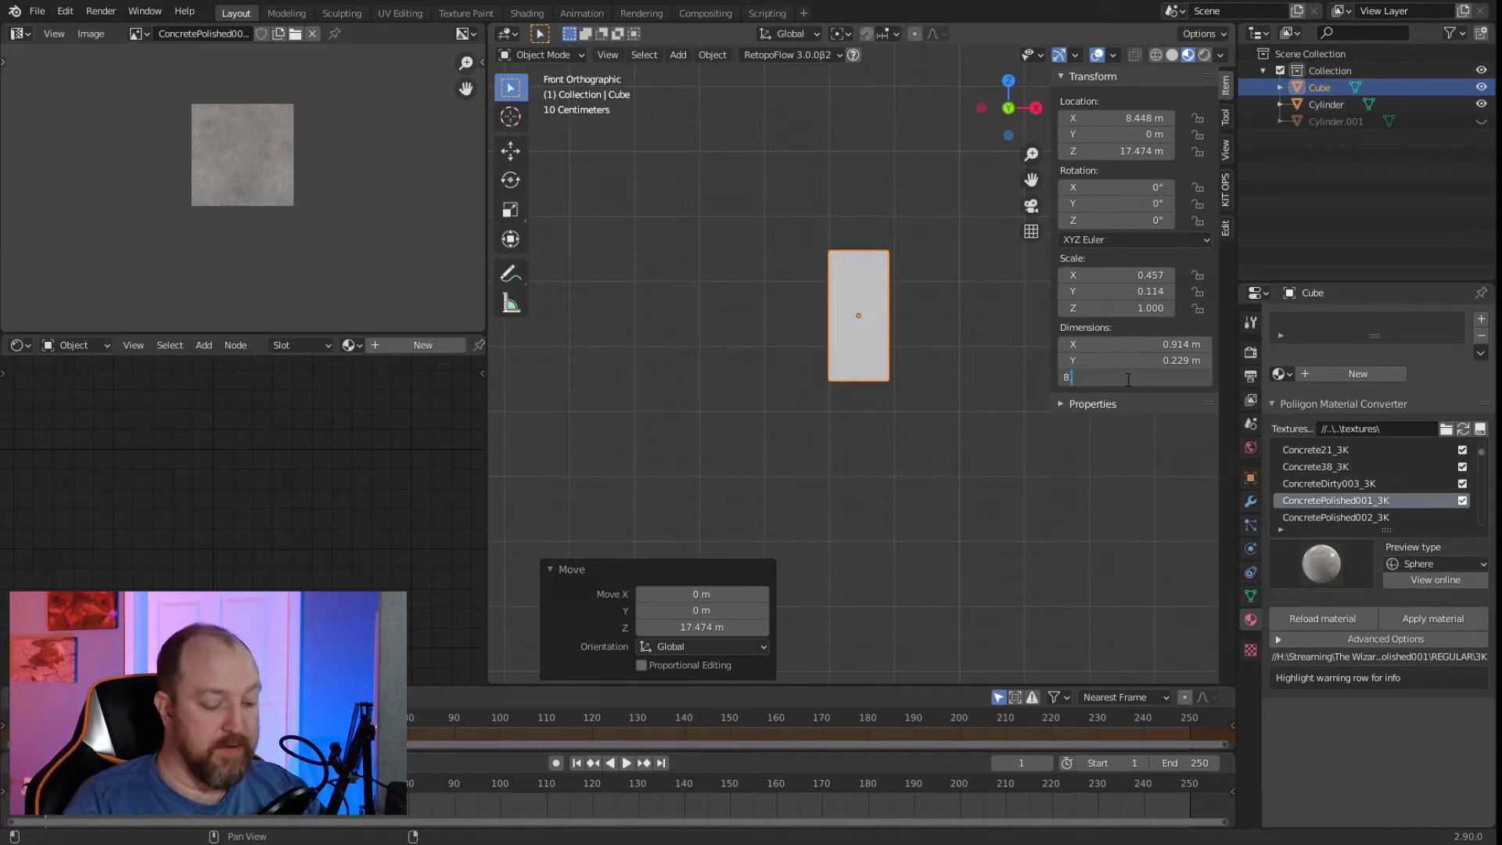
Set the cube's Z dimension to 8.25 inches, making a 0.21 m-high beam.
type("5\"")
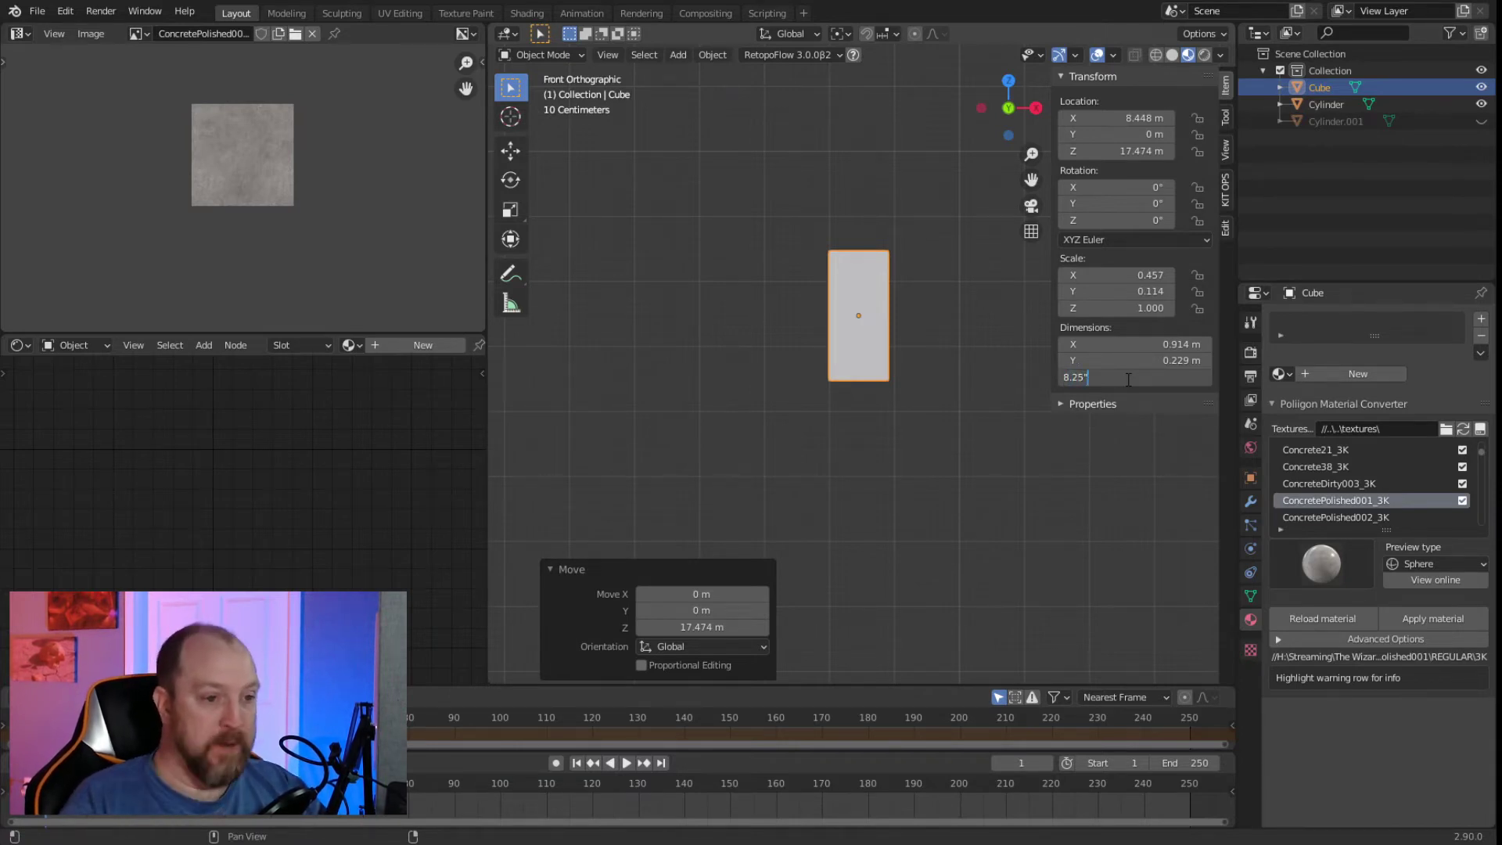
key("Return")
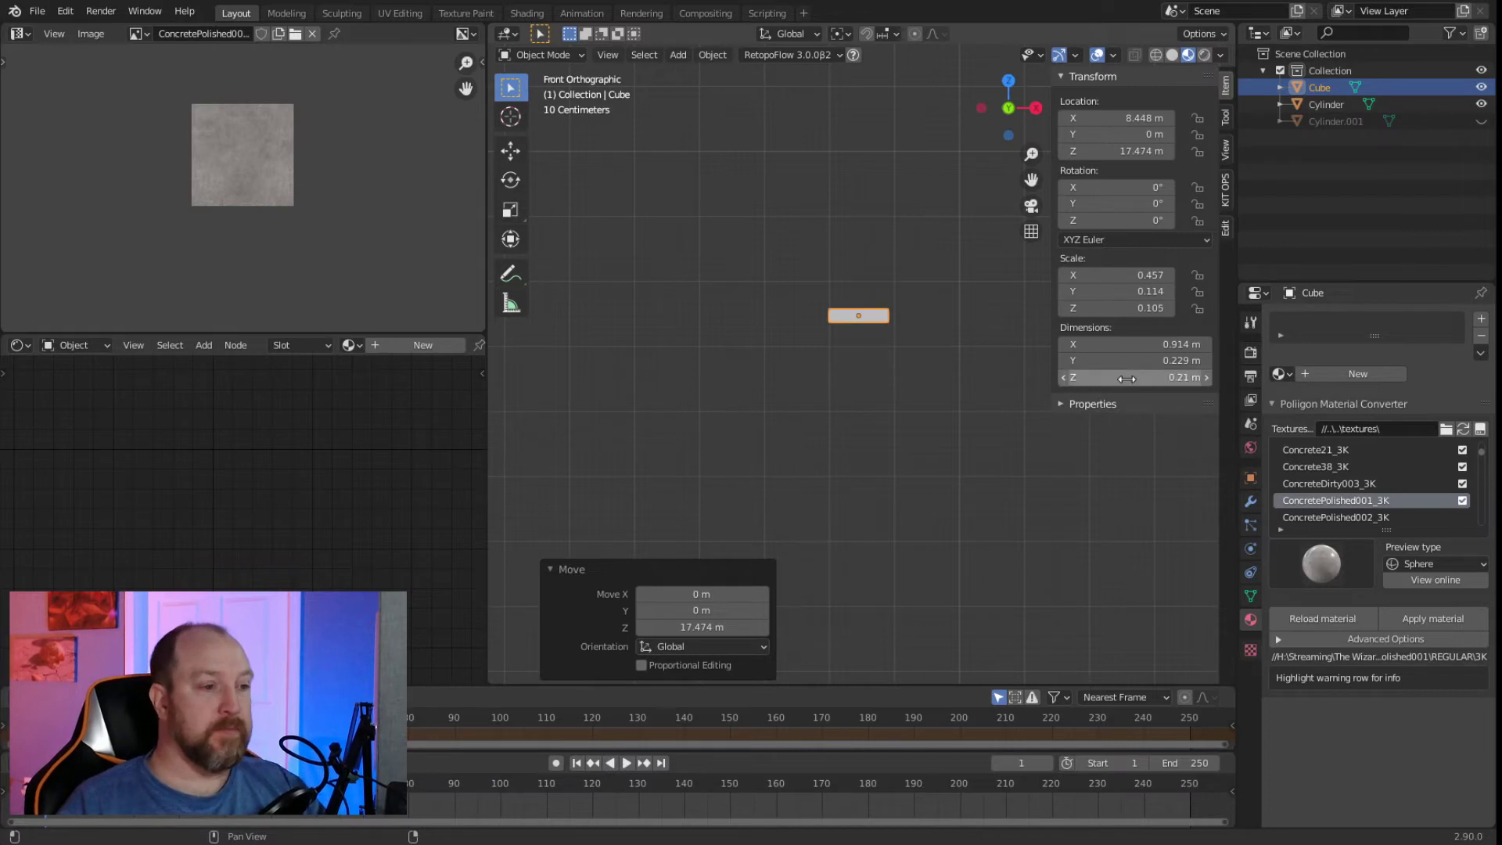
left_click(1016, 362)
middle_click_drag(921, 377, 582, 541)
scroll(848, 397, "up", 5)
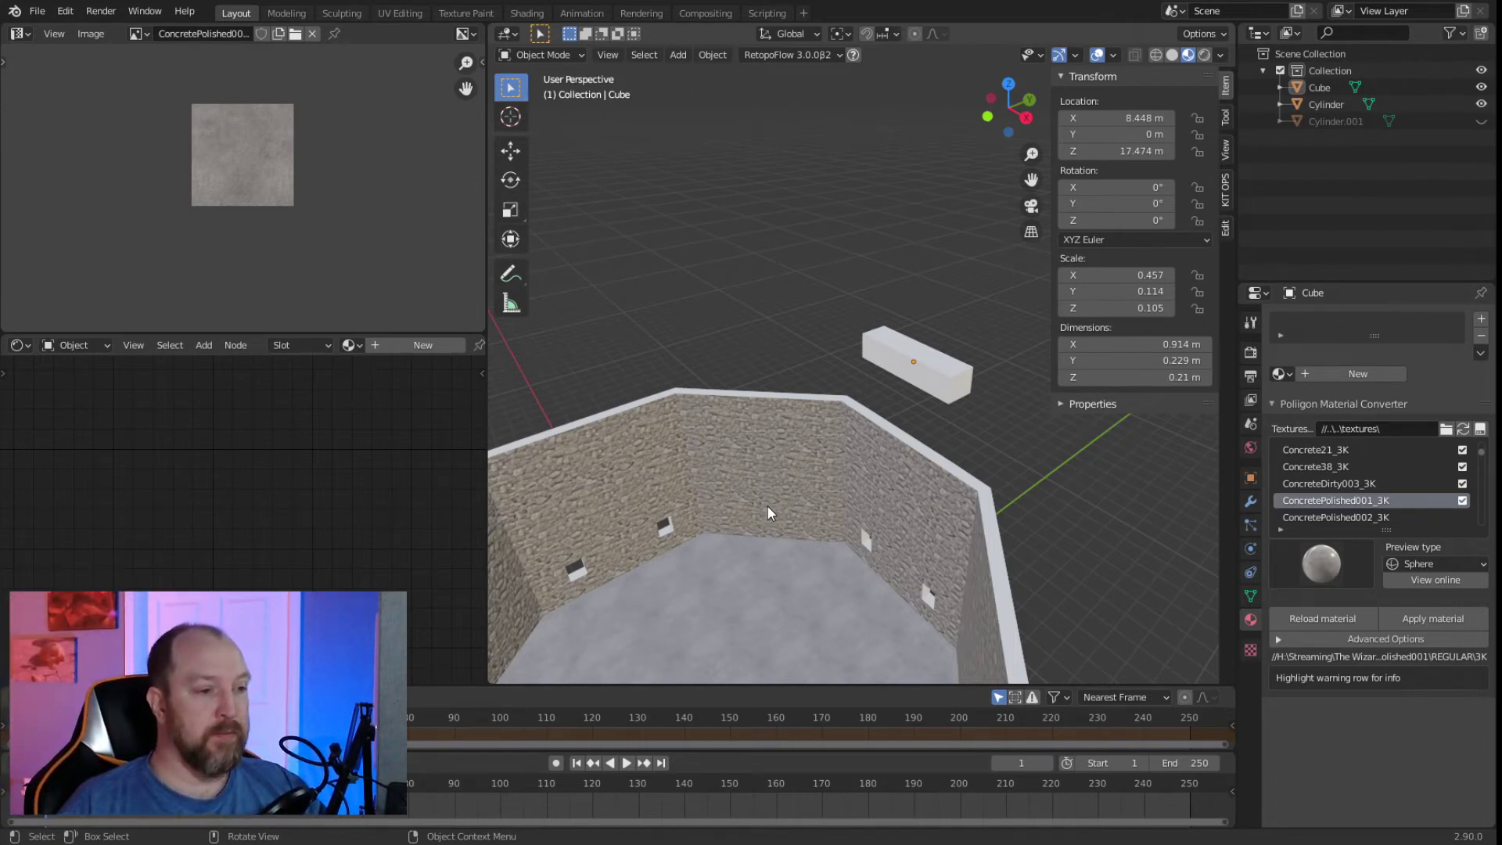
Select the floating beam and frame the view on it.
left_click(930, 388)
key("KP_Decimal")
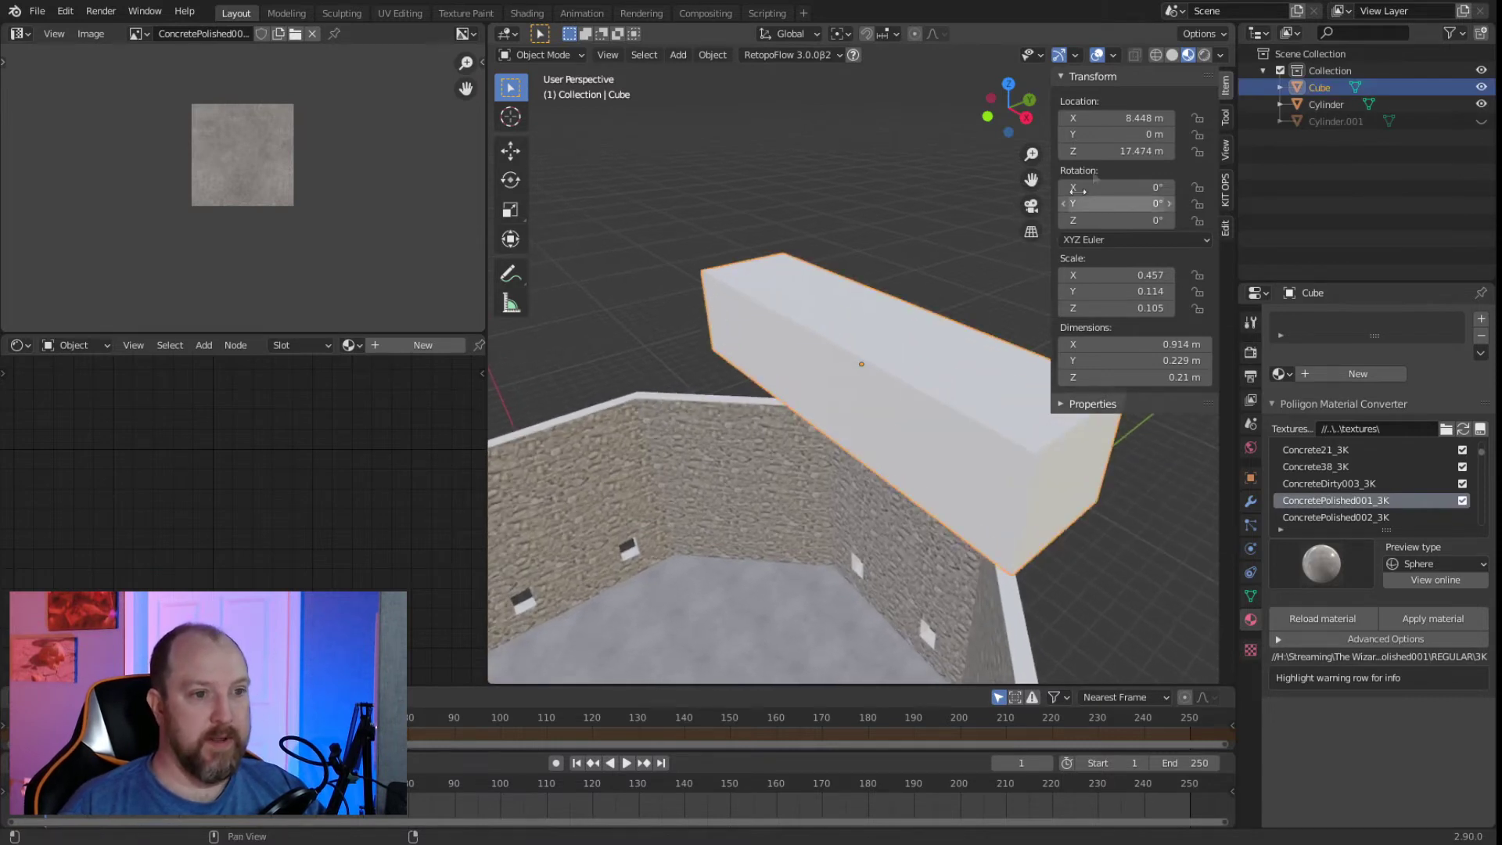
left_click(1224, 150)
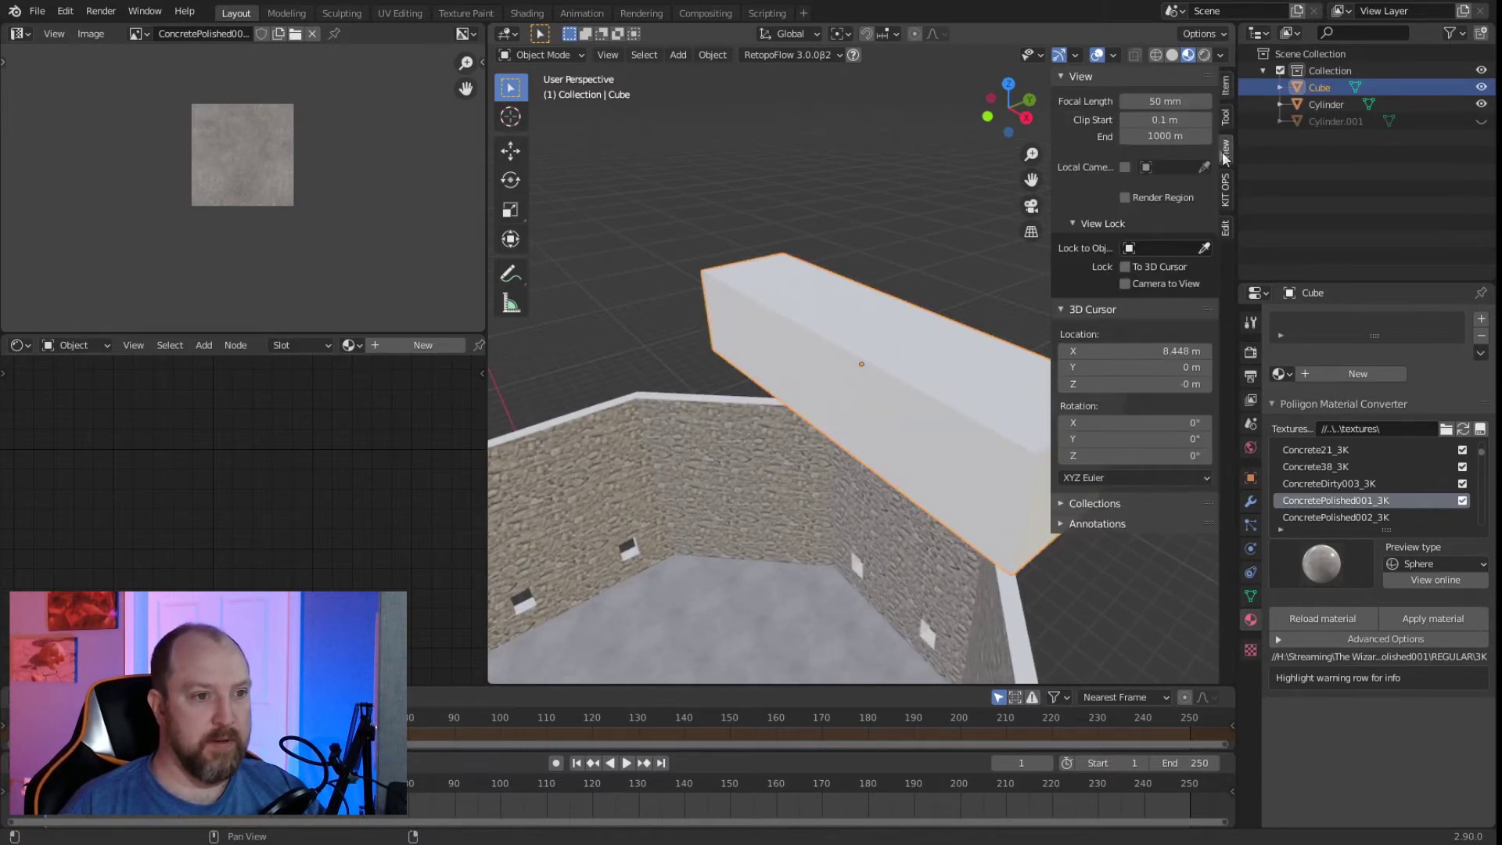
Set the viewport clip start to 0.001 m and clip end to 100000 m.
left_click(1180, 121)
type(".001")
key("Return")
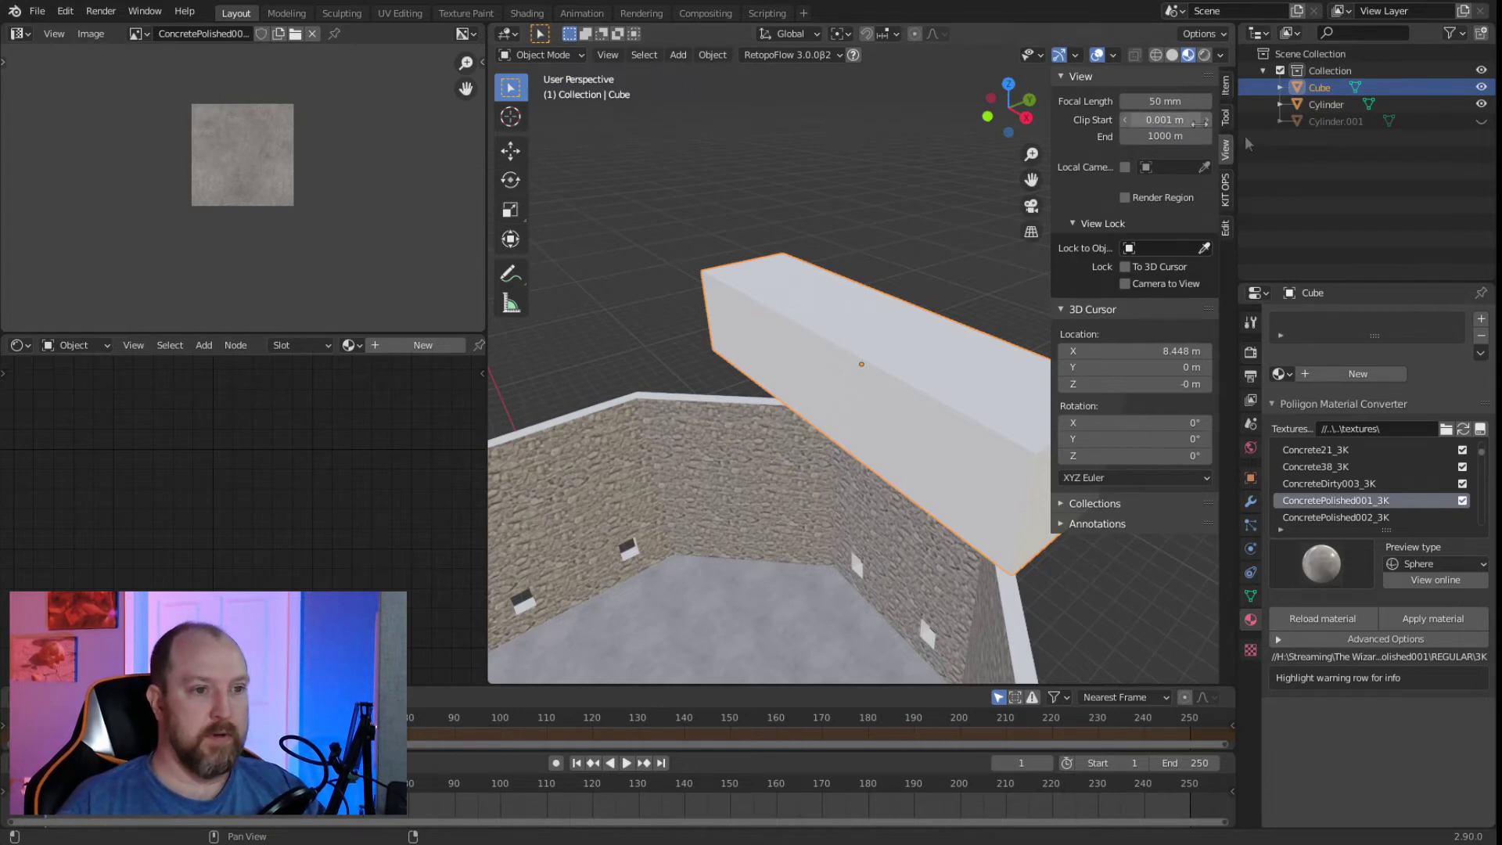
left_click(1180, 138)
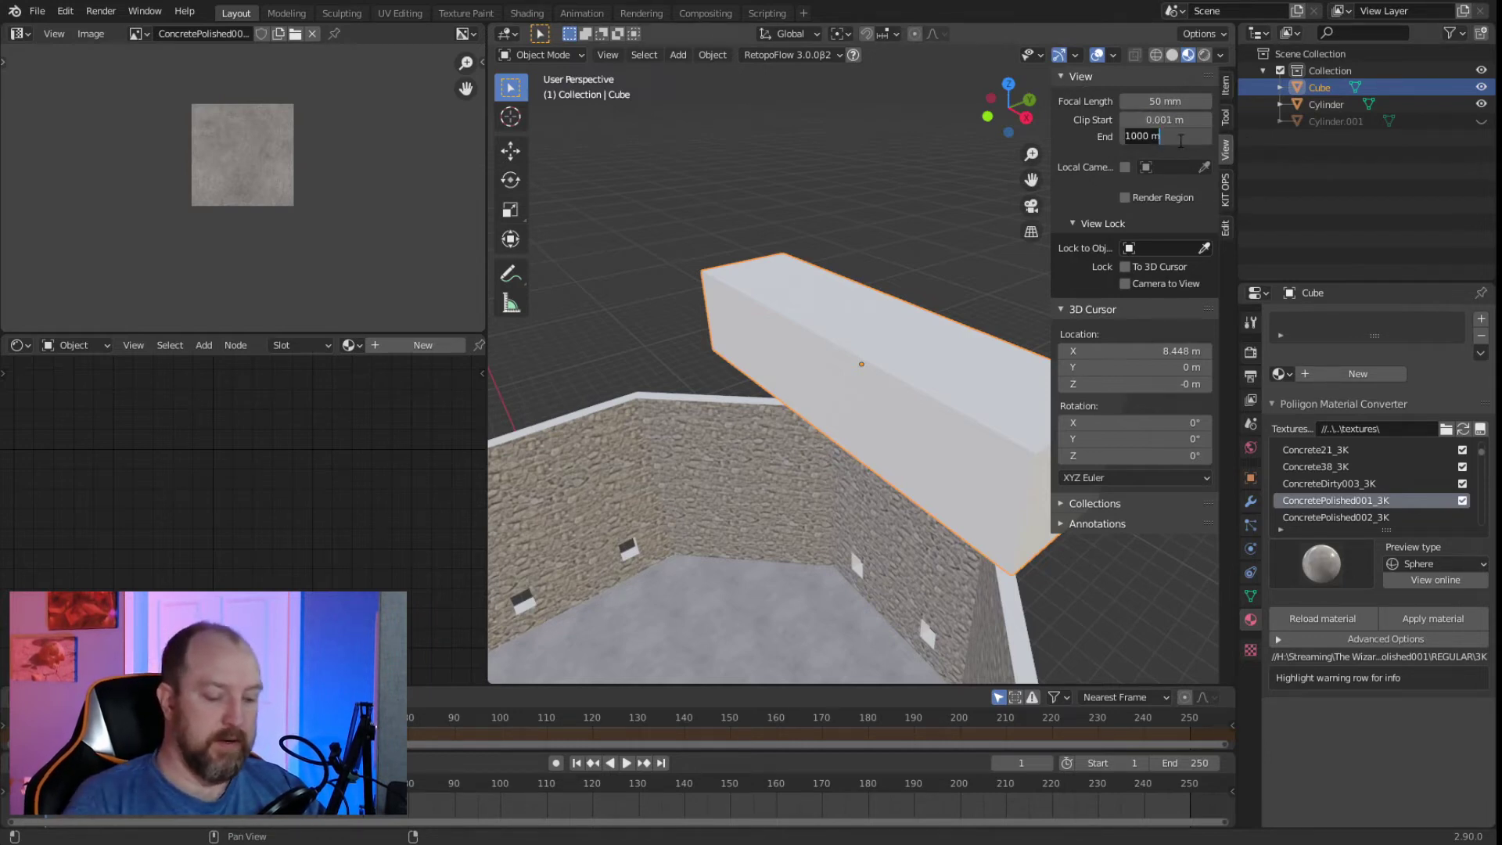
type("100000")
key("Return")
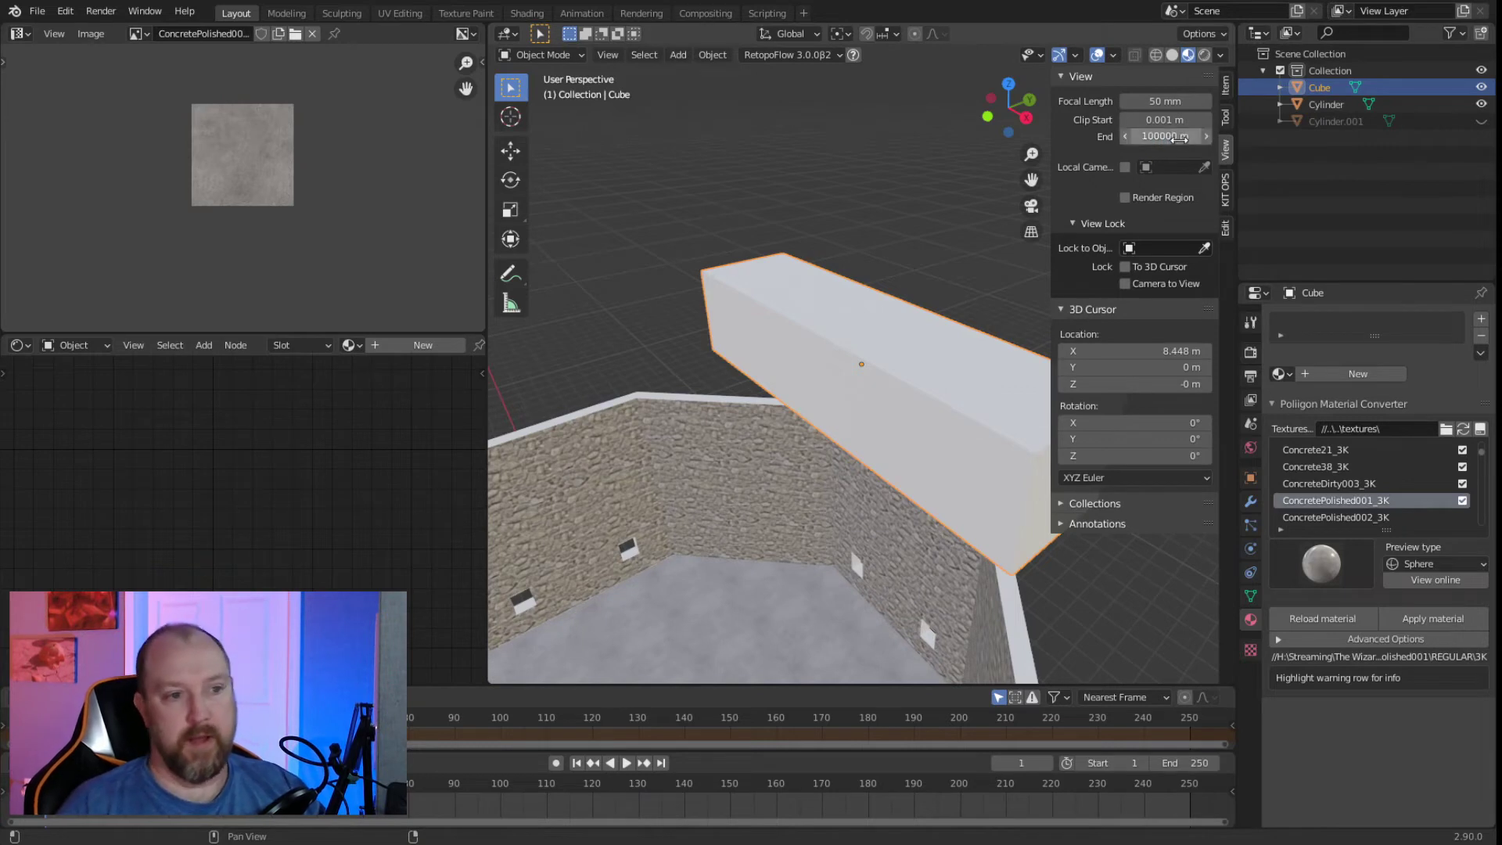
Look around the octagonal room and reselect the beam.
left_click(875, 241)
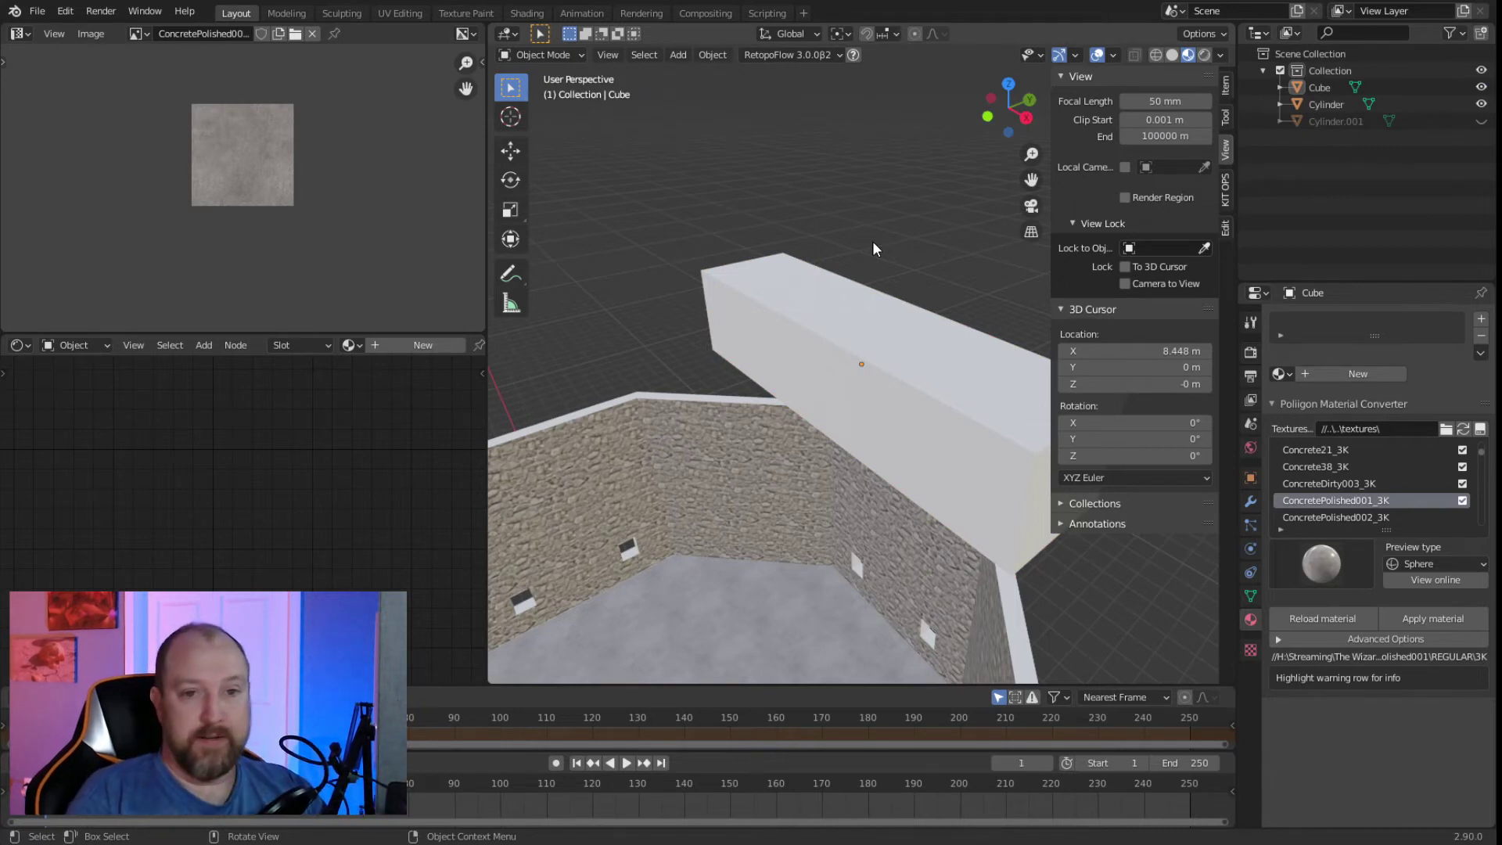
scroll(803, 352, "up", 6)
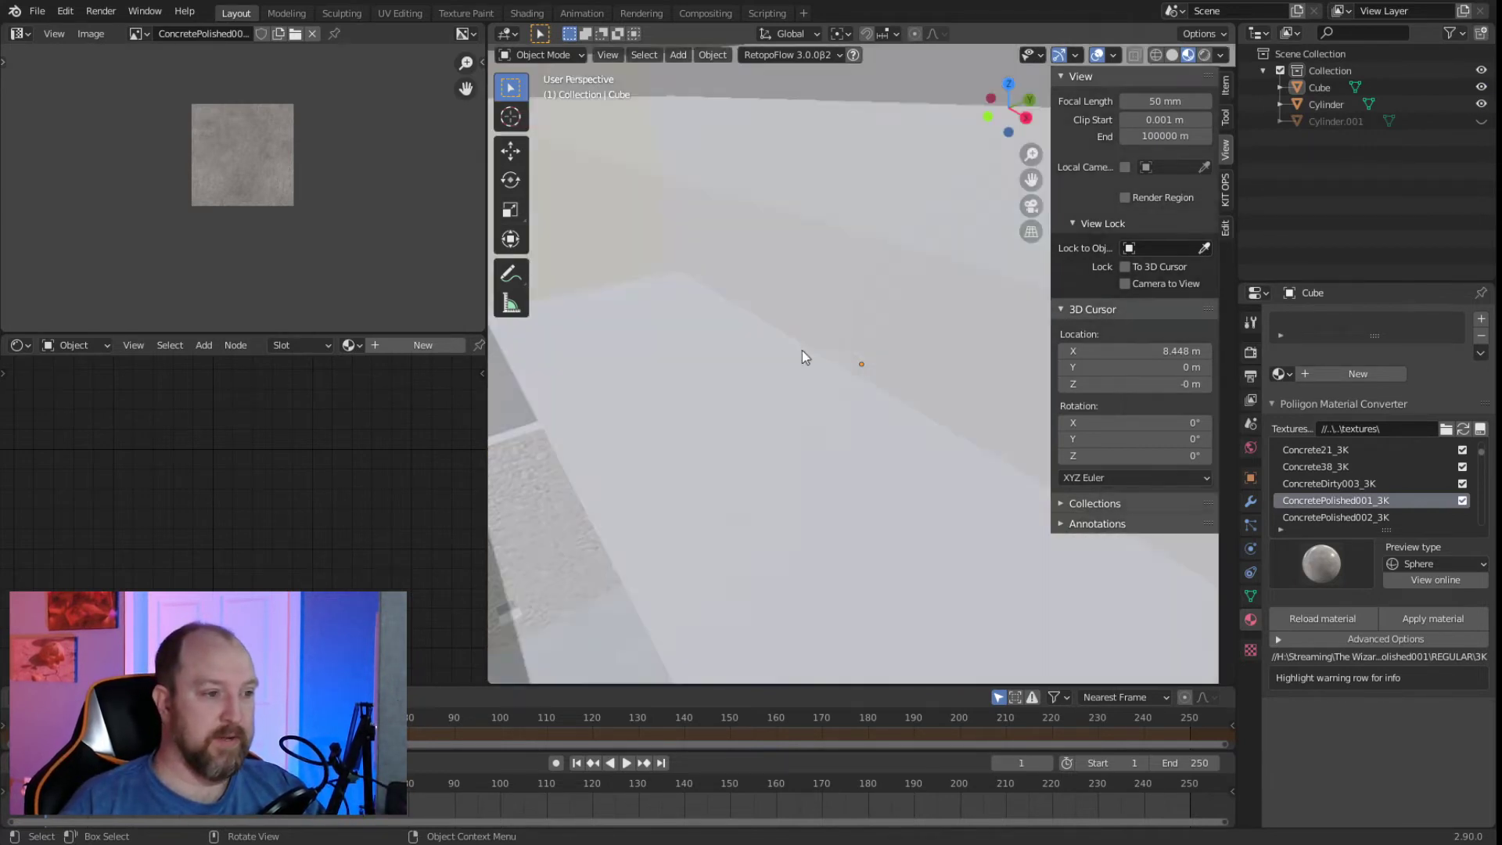
scroll(801, 349, "down", 4)
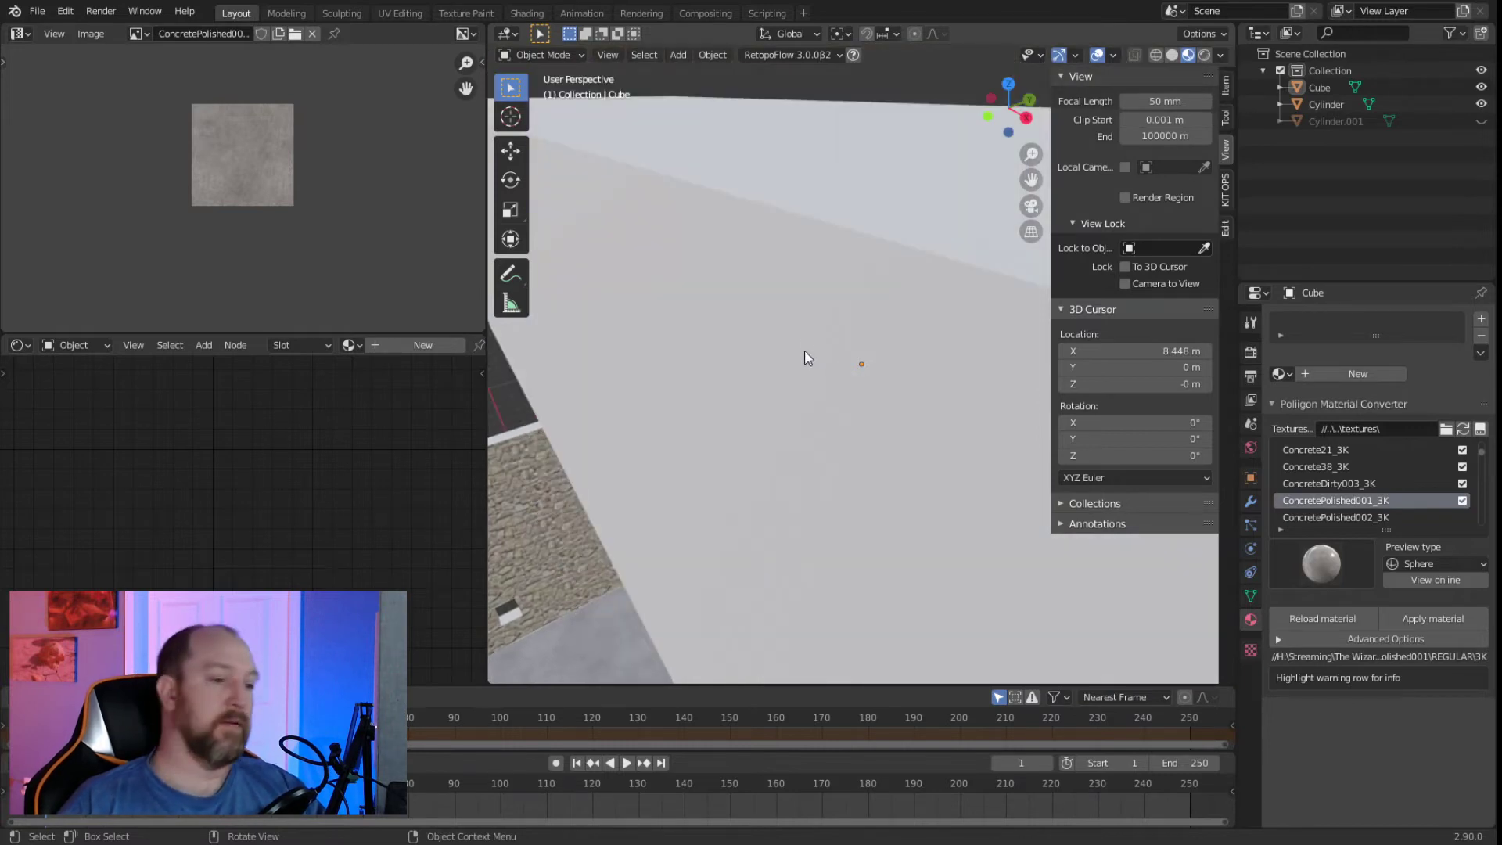
scroll(804, 351, "down", 5)
middle_click_drag(804, 351, 936, 360)
middle_click_drag(867, 485, 889, 473)
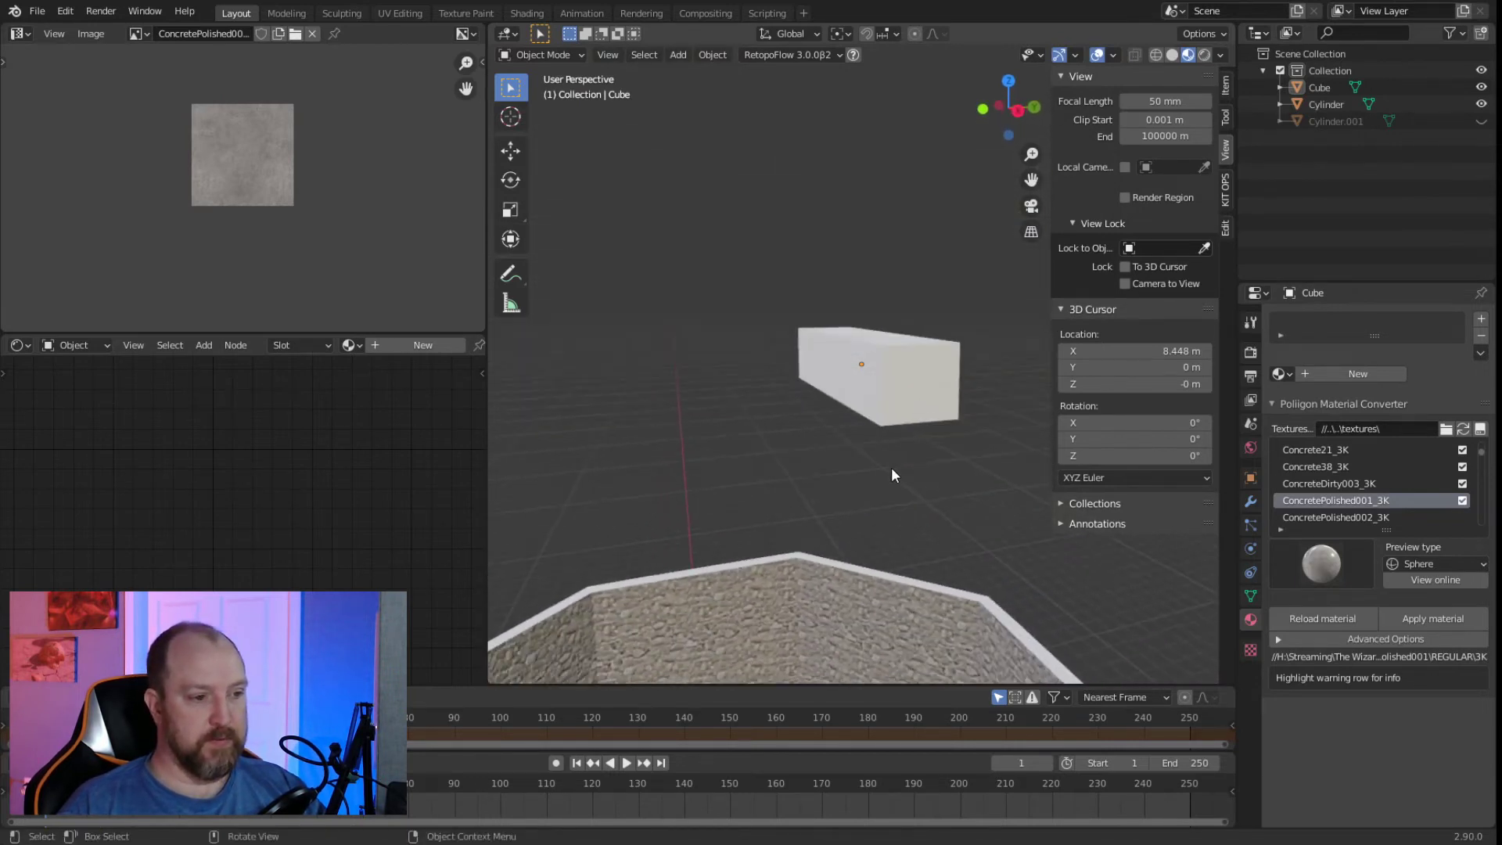
left_click(903, 407)
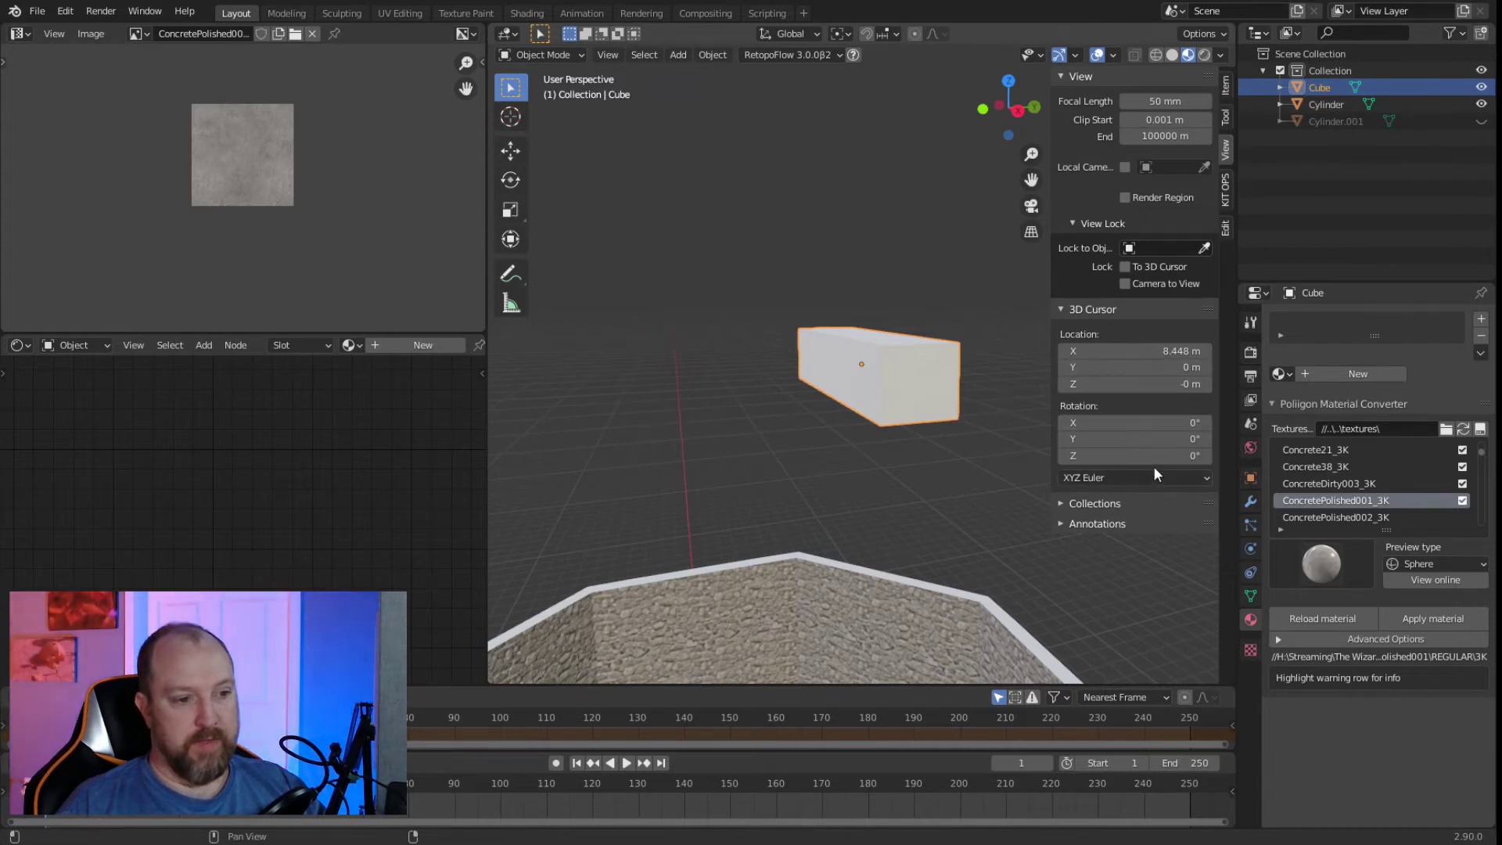
left_click(1125, 380)
Set the beam's Z dimension to 1.5 inches, making a 0.0381 m-thick slab.
key("Escape")
left_click(1224, 85)
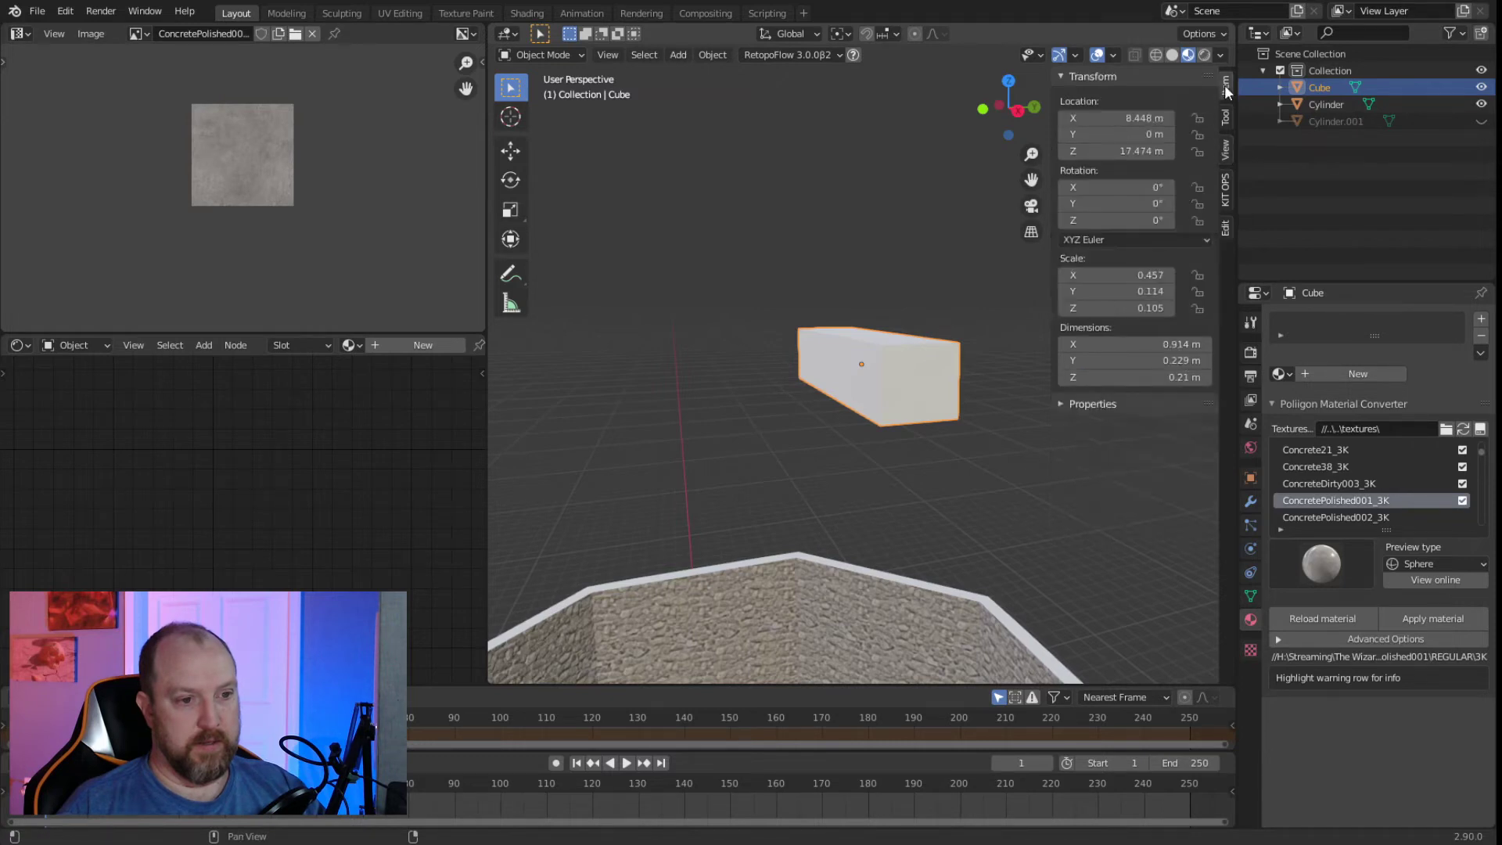
left_click(1126, 377)
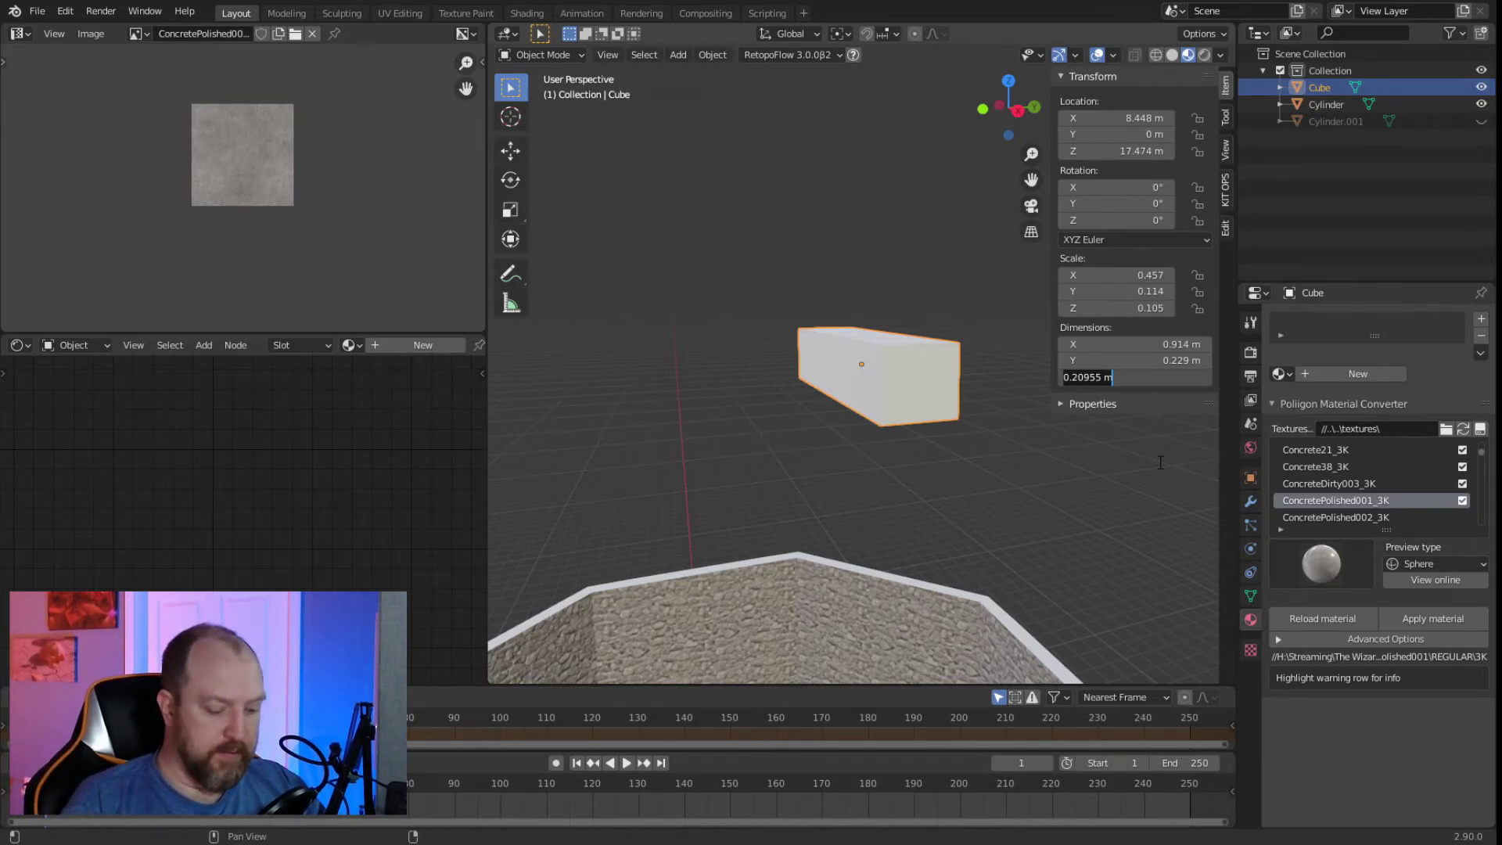
type("1.5'")
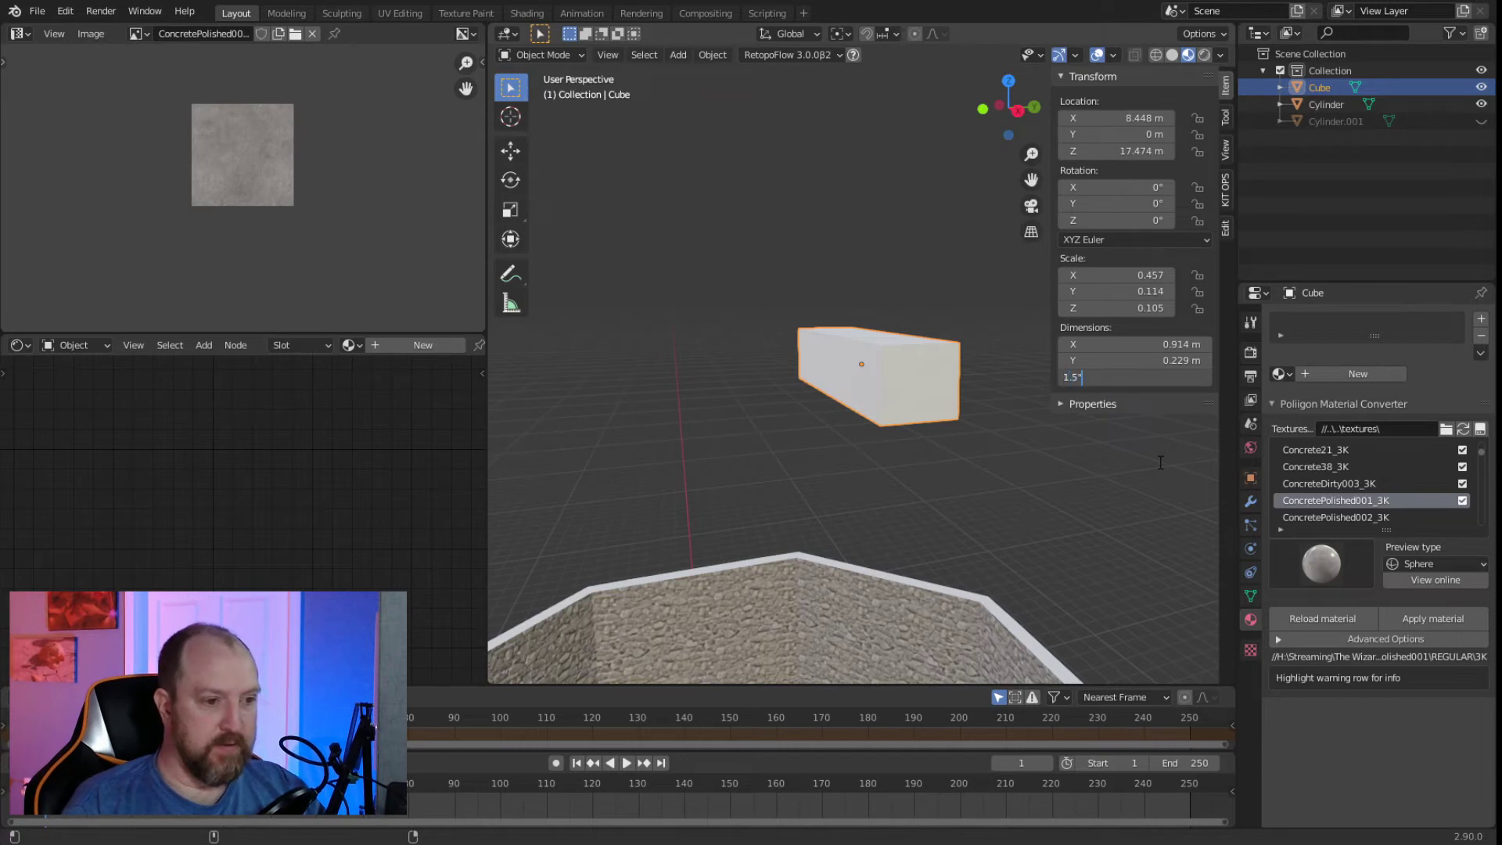
key("Return")
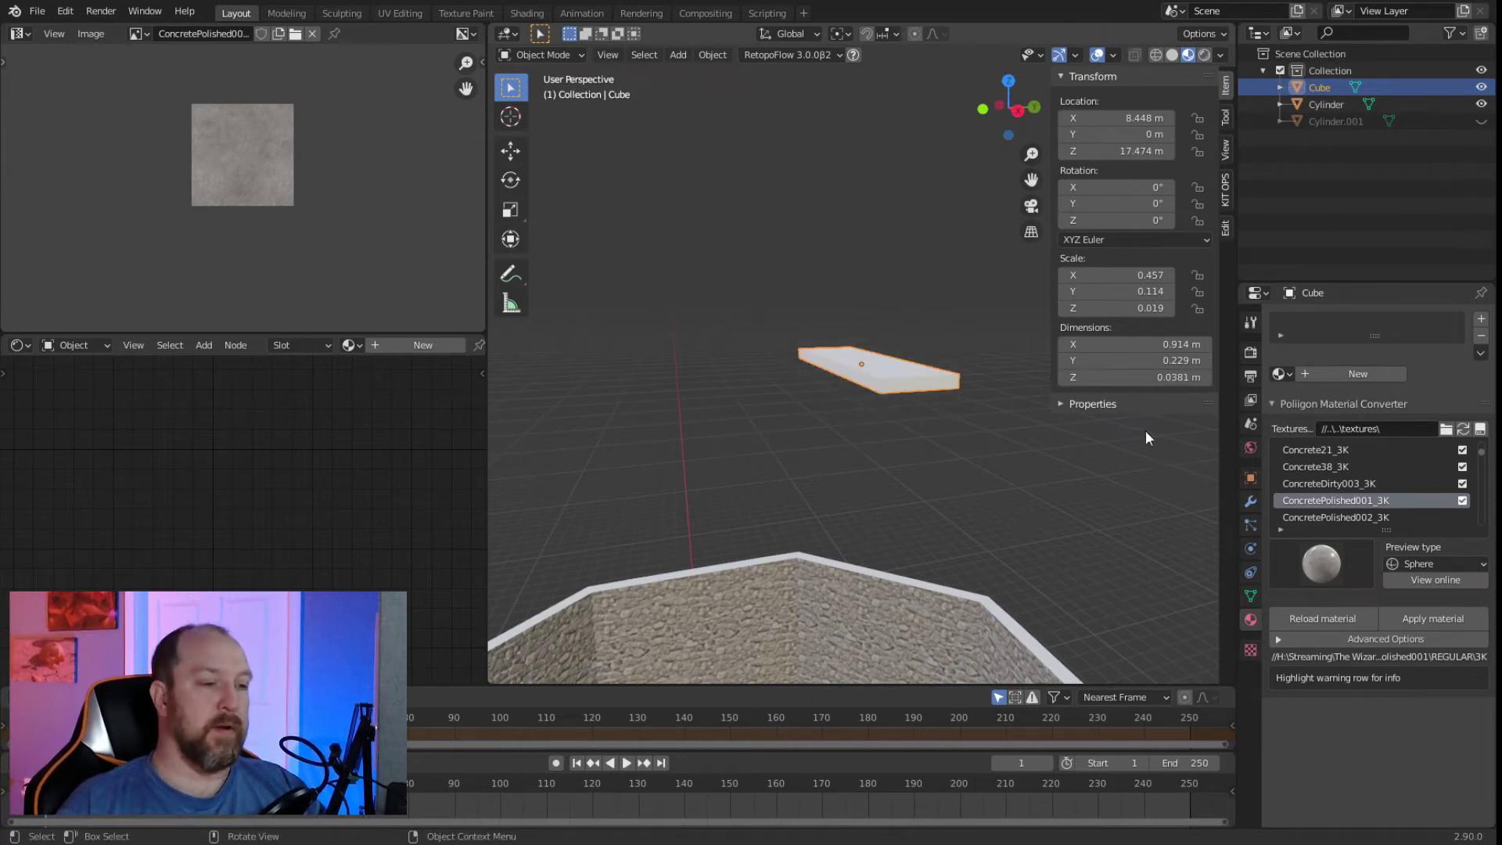
left_click(937, 465)
left_click(882, 375)
Switch to a front orthographic view of the slab.
mouse_move(883, 375)
middle_mouse_down()
mouse_move(890, 419)
mouse_move(872, 391)
middle_mouse_up()
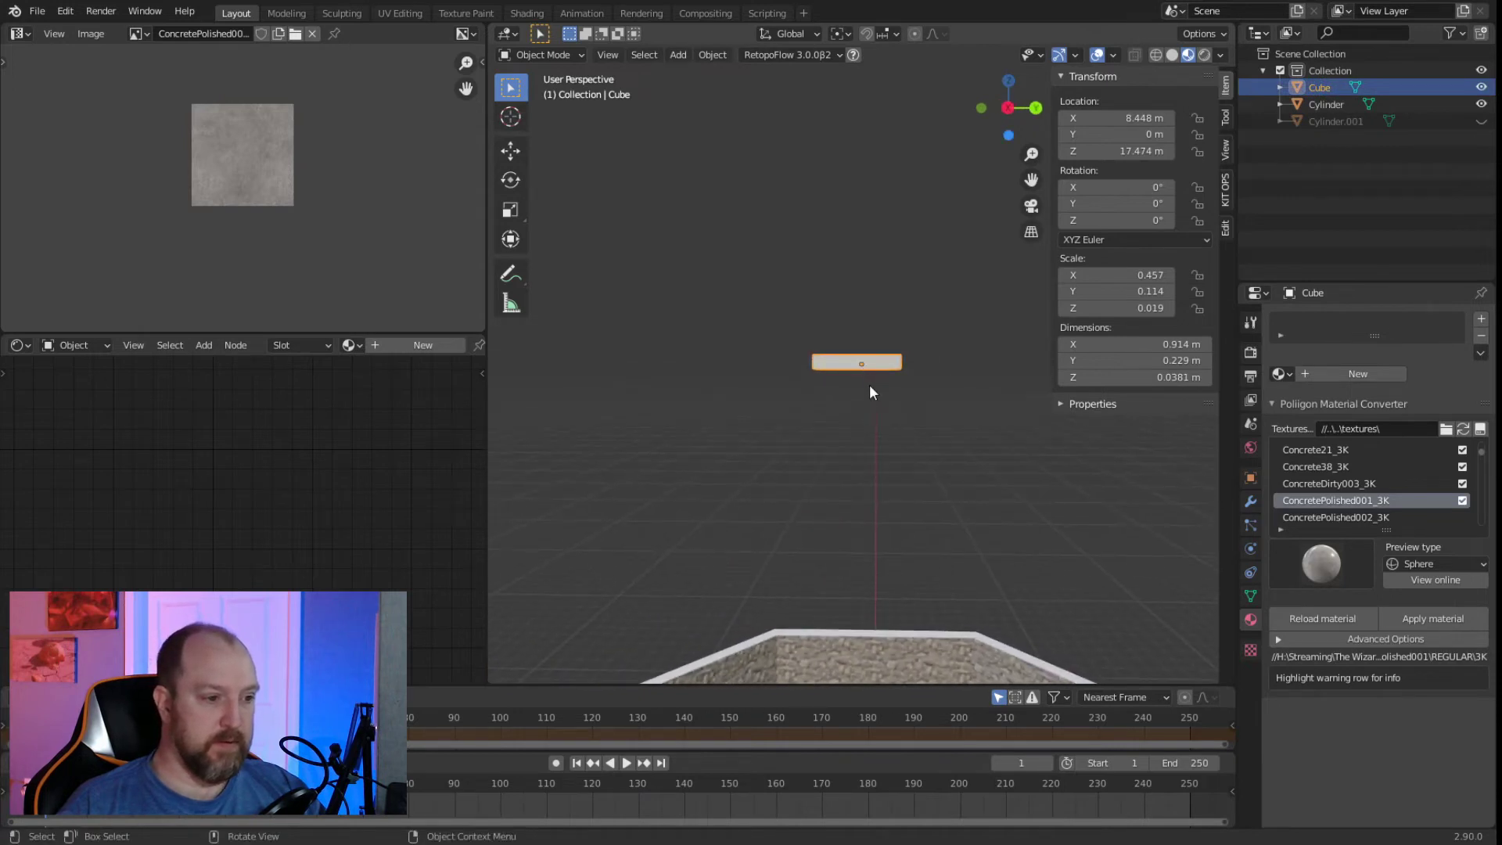
scroll(870, 383, "up", 5)
key("KP_1")
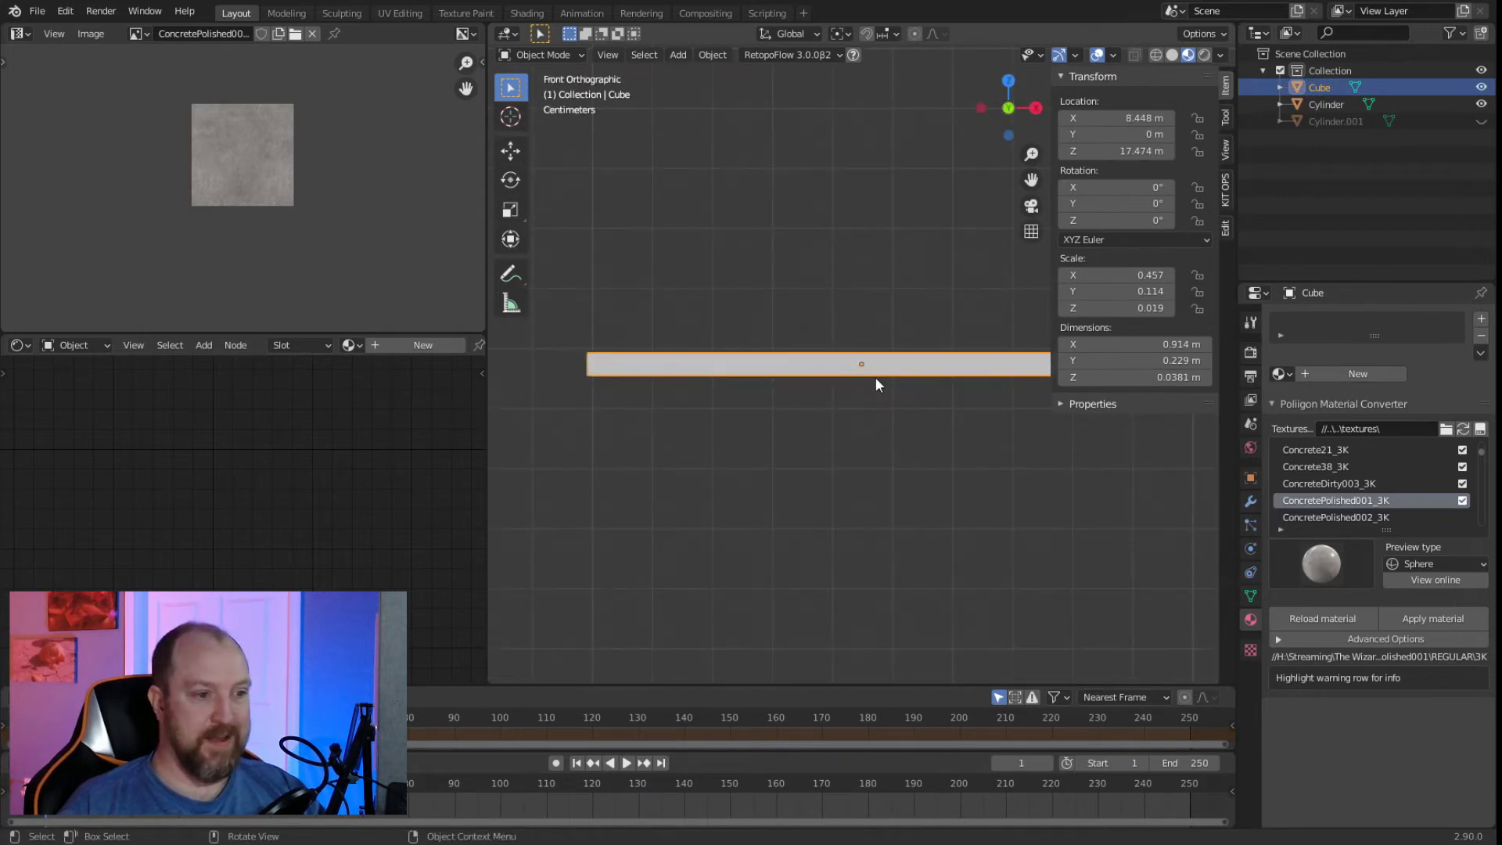
In Edit Mode, try moving the slab mesh 25.4 along Z, then cancel it.
key("Tab")
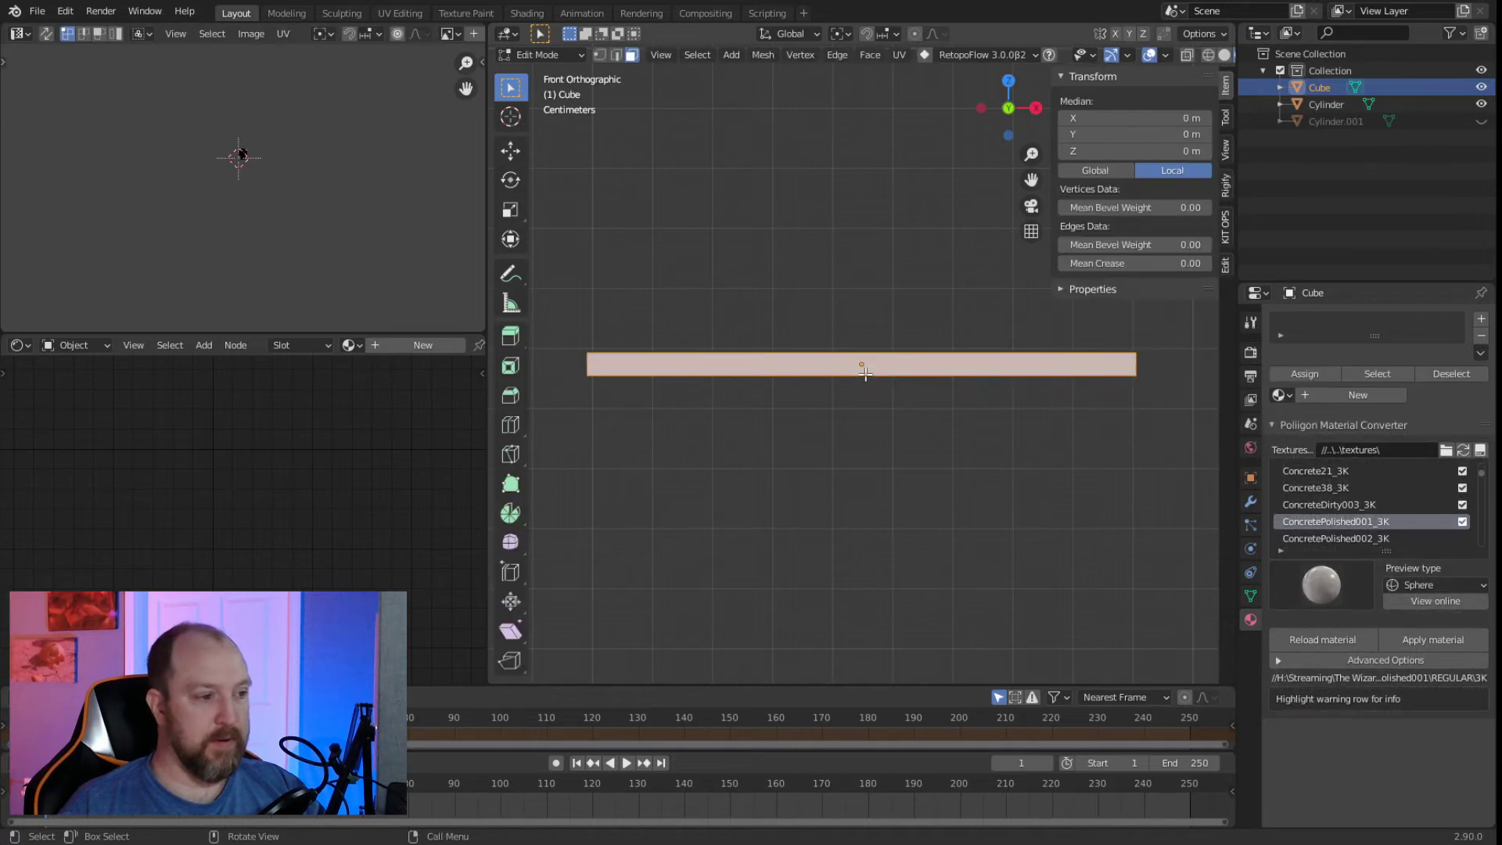
key("g")
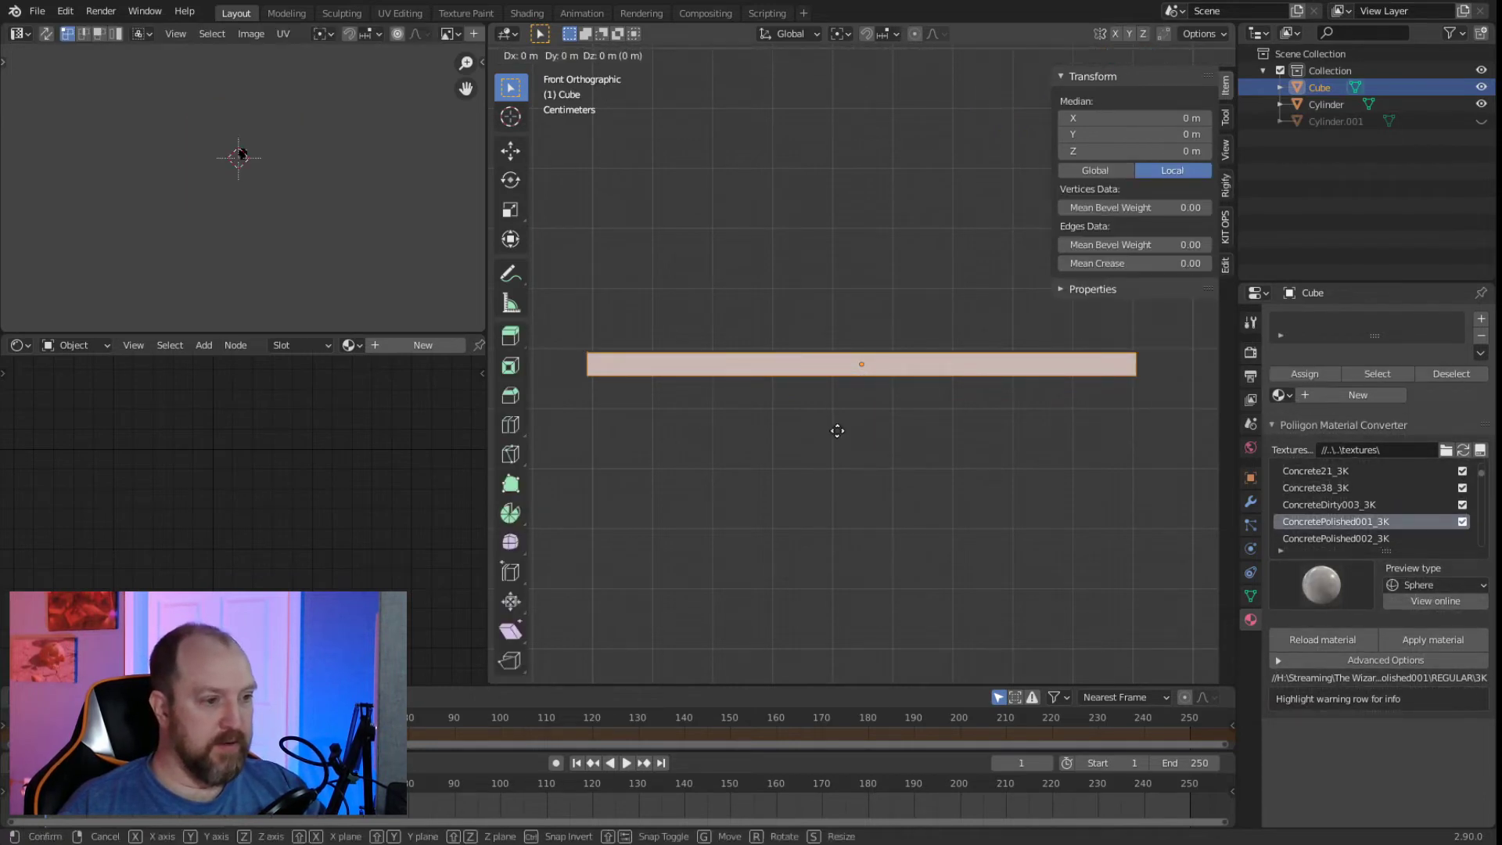
key("z")
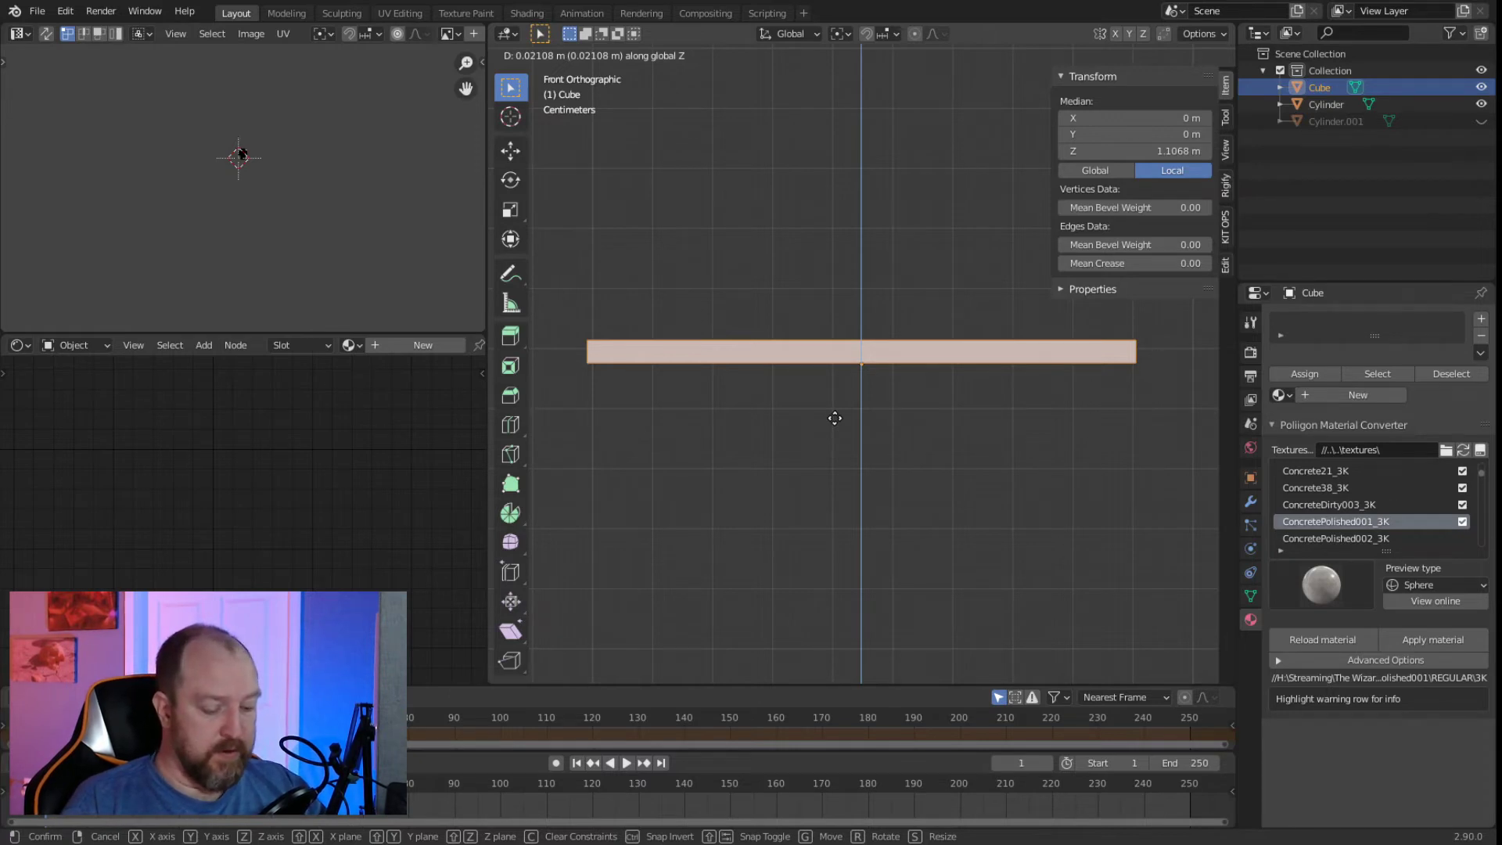
type("25.4")
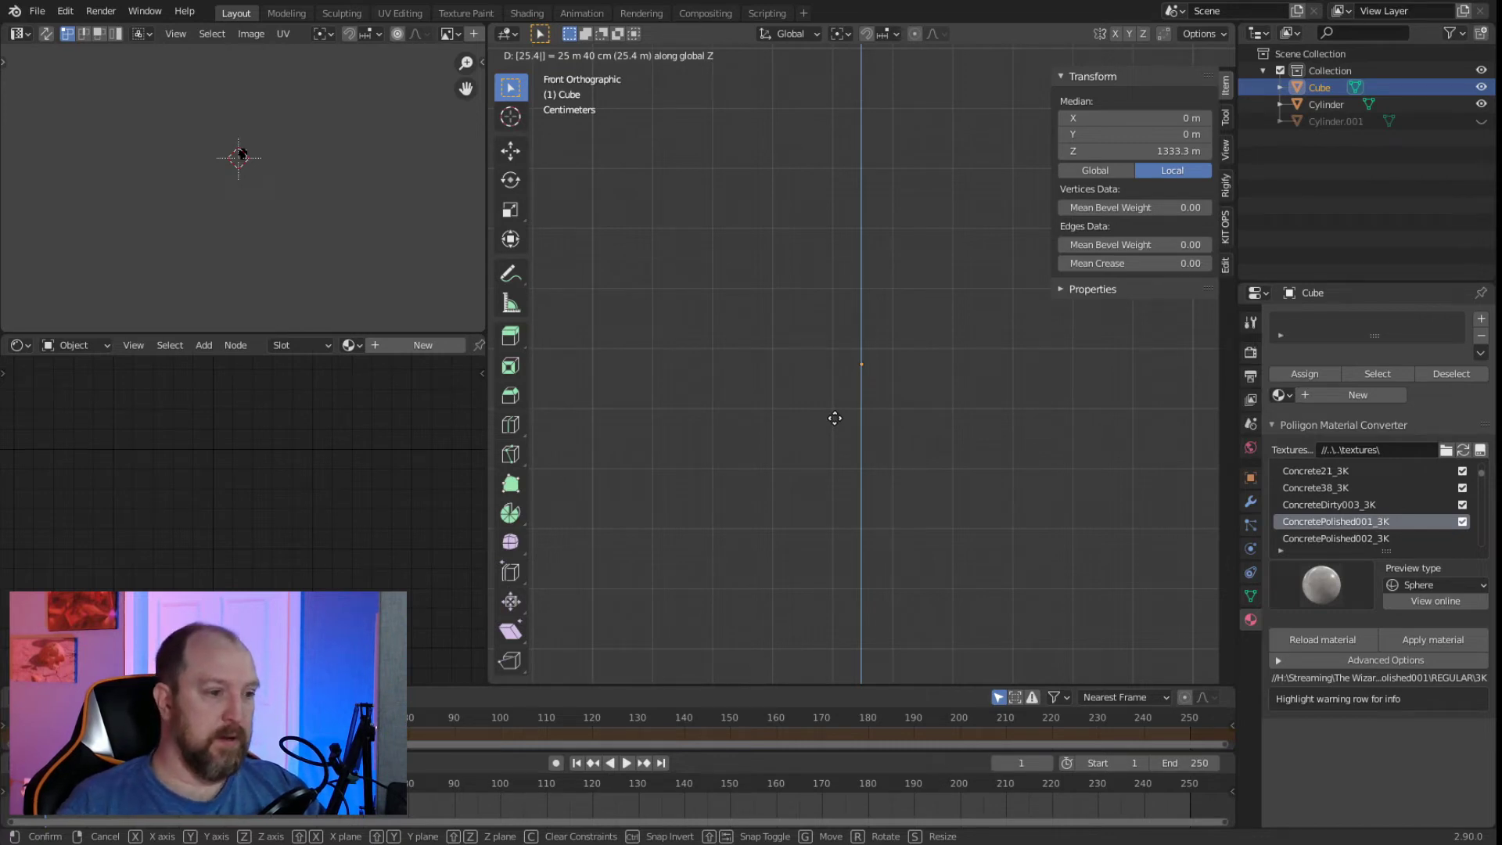
key("Escape")
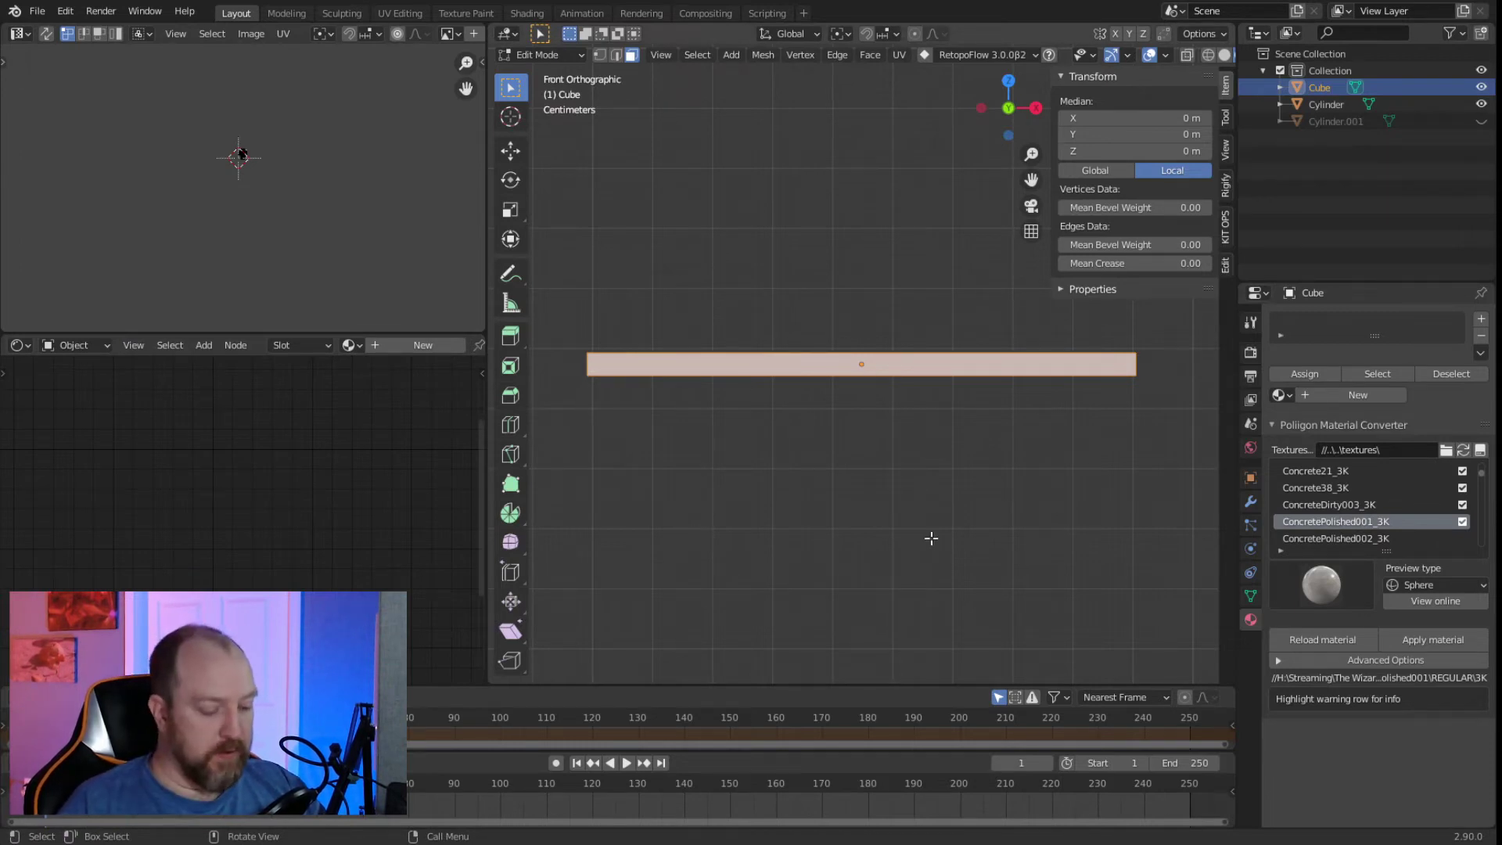
scroll(845, 489, "up", 5)
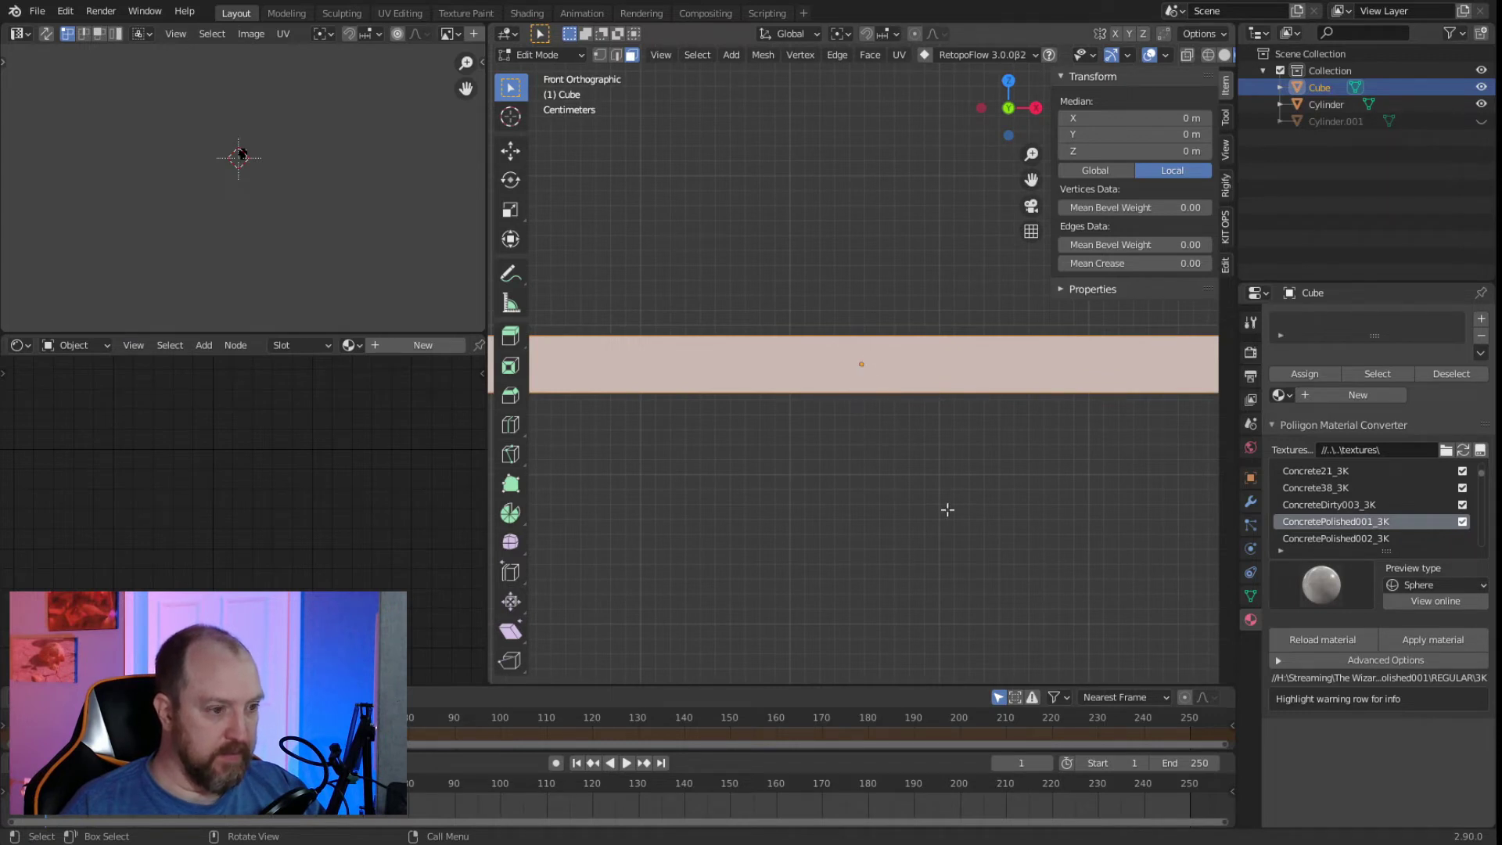
Raise the slab mesh 0.01977 m along Z and return to Object Mode.
key("g")
key("z")
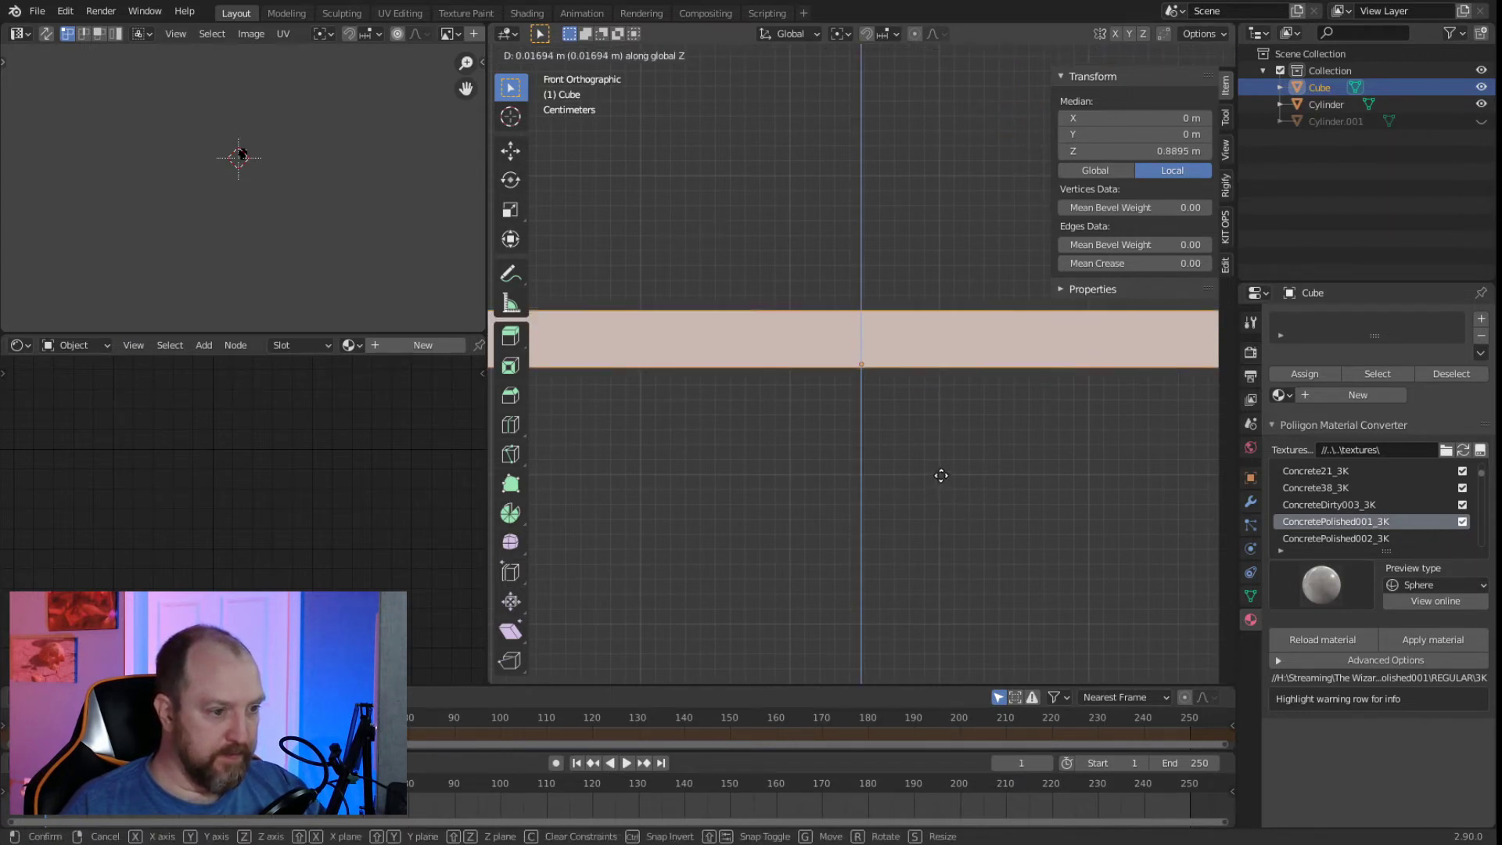
left_click(941, 473)
middle_click_drag(941, 469, 1013, 466)
scroll(962, 480, "down", 2)
left_click(970, 489)
scroll(912, 436, "up", 5)
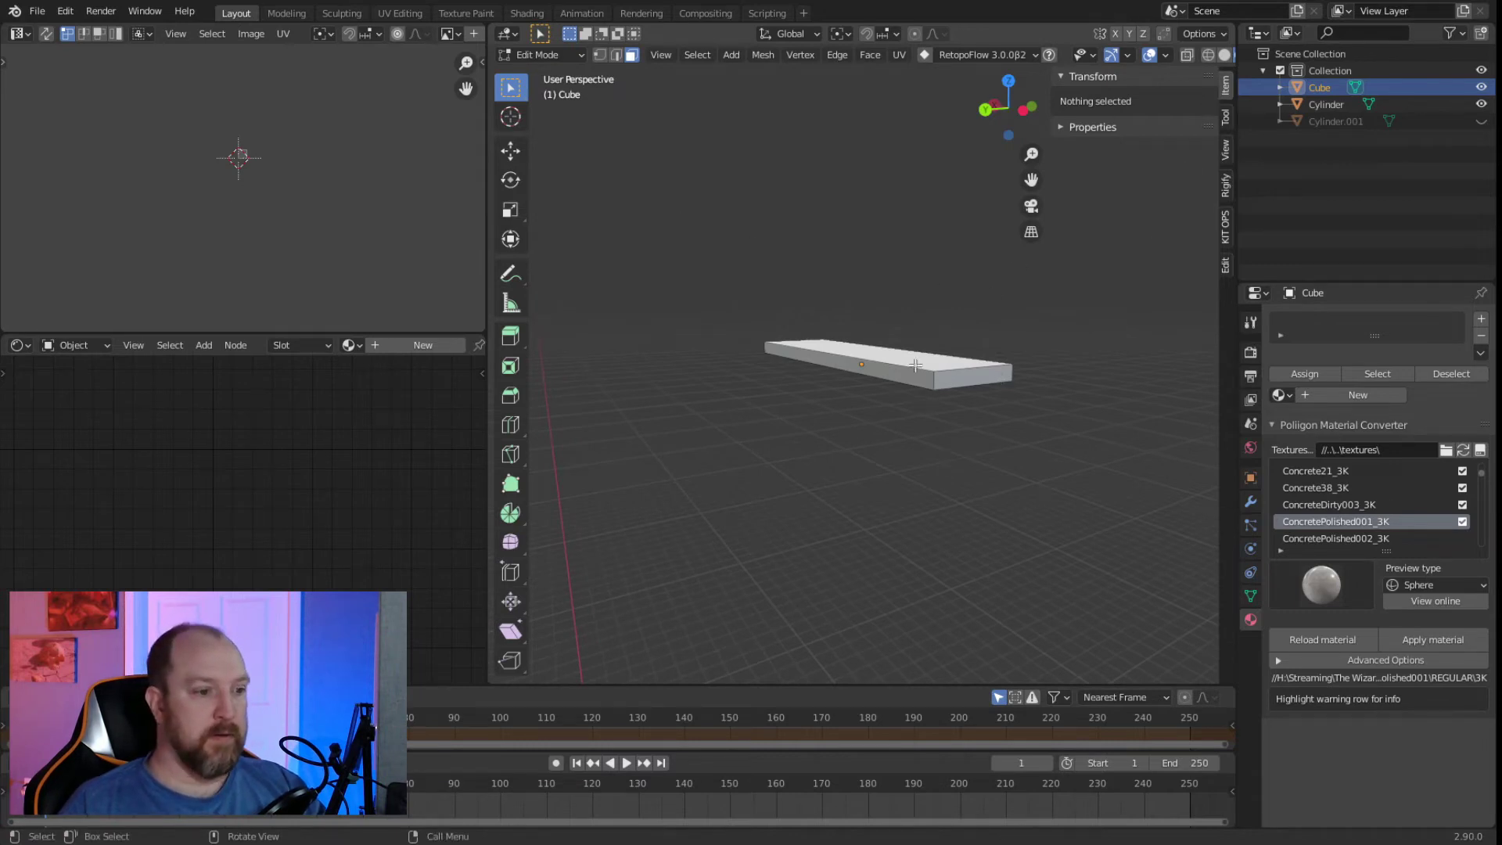
key("Tab")
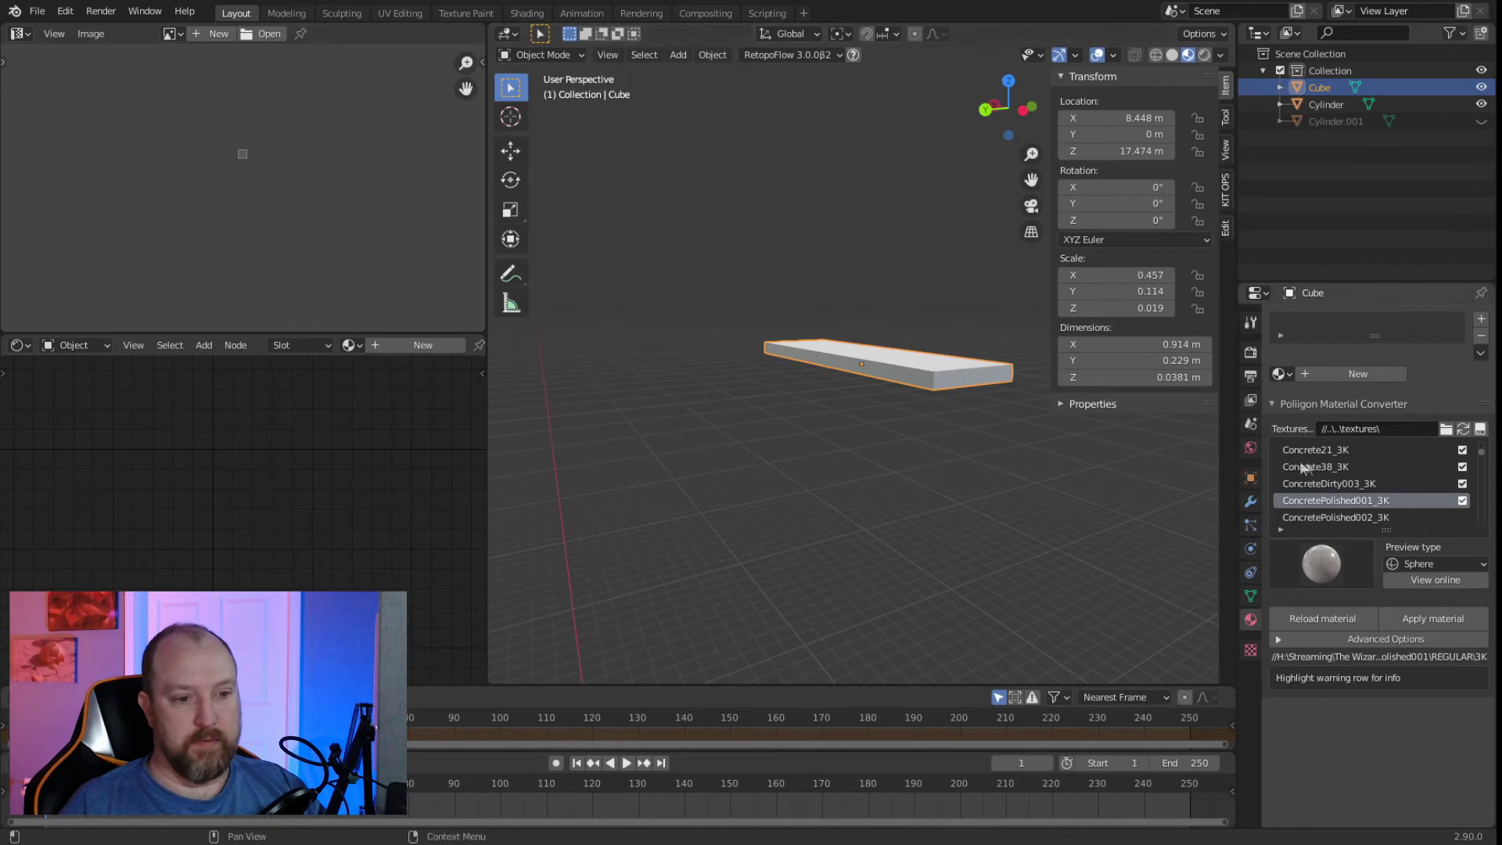
Add an Array modifier to the slab.
left_click(1251, 499)
left_click(1325, 321)
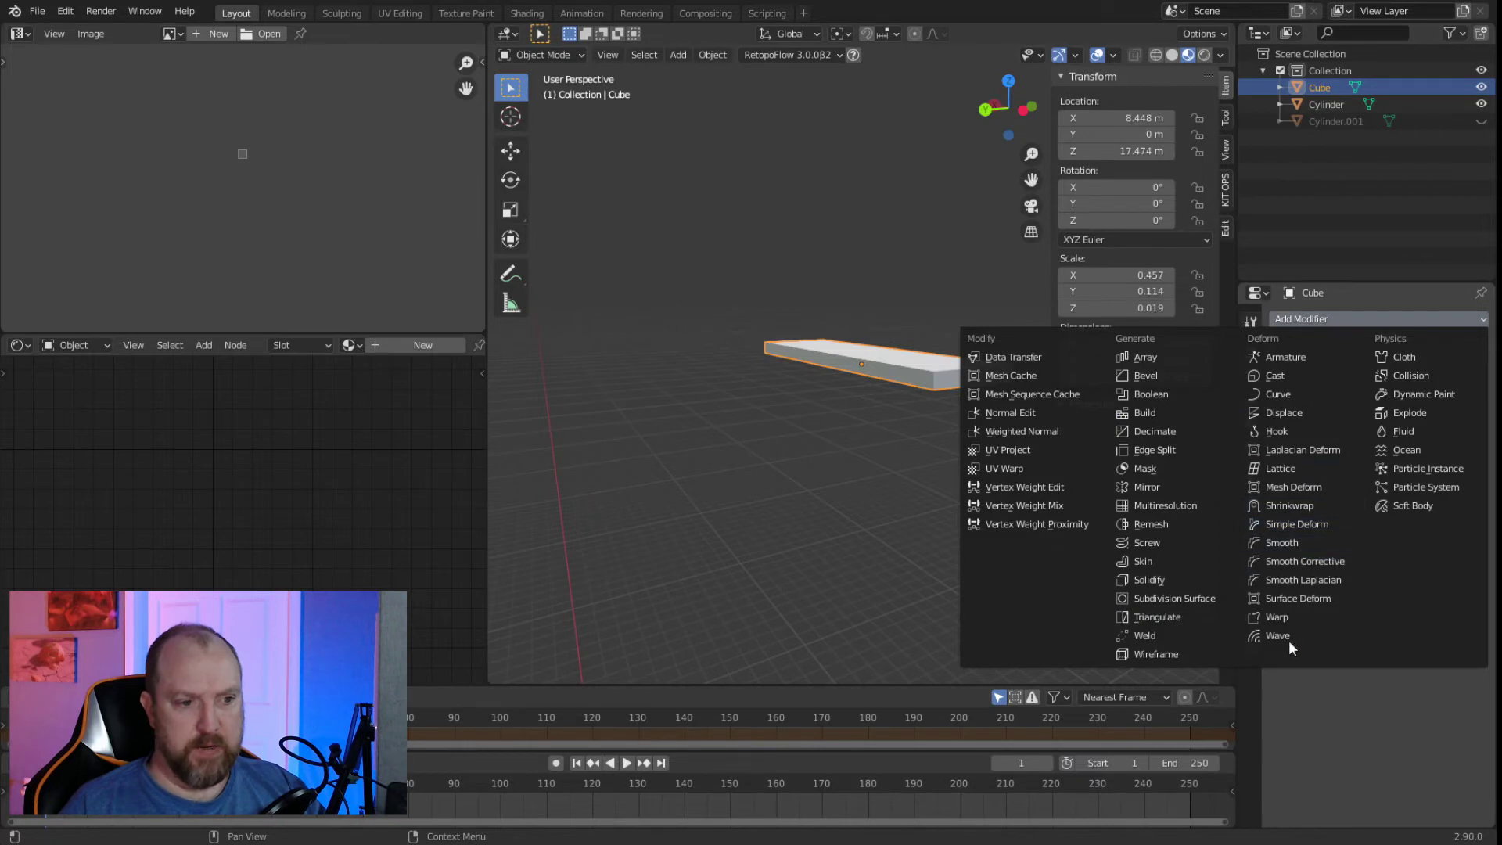
left_click(1147, 356)
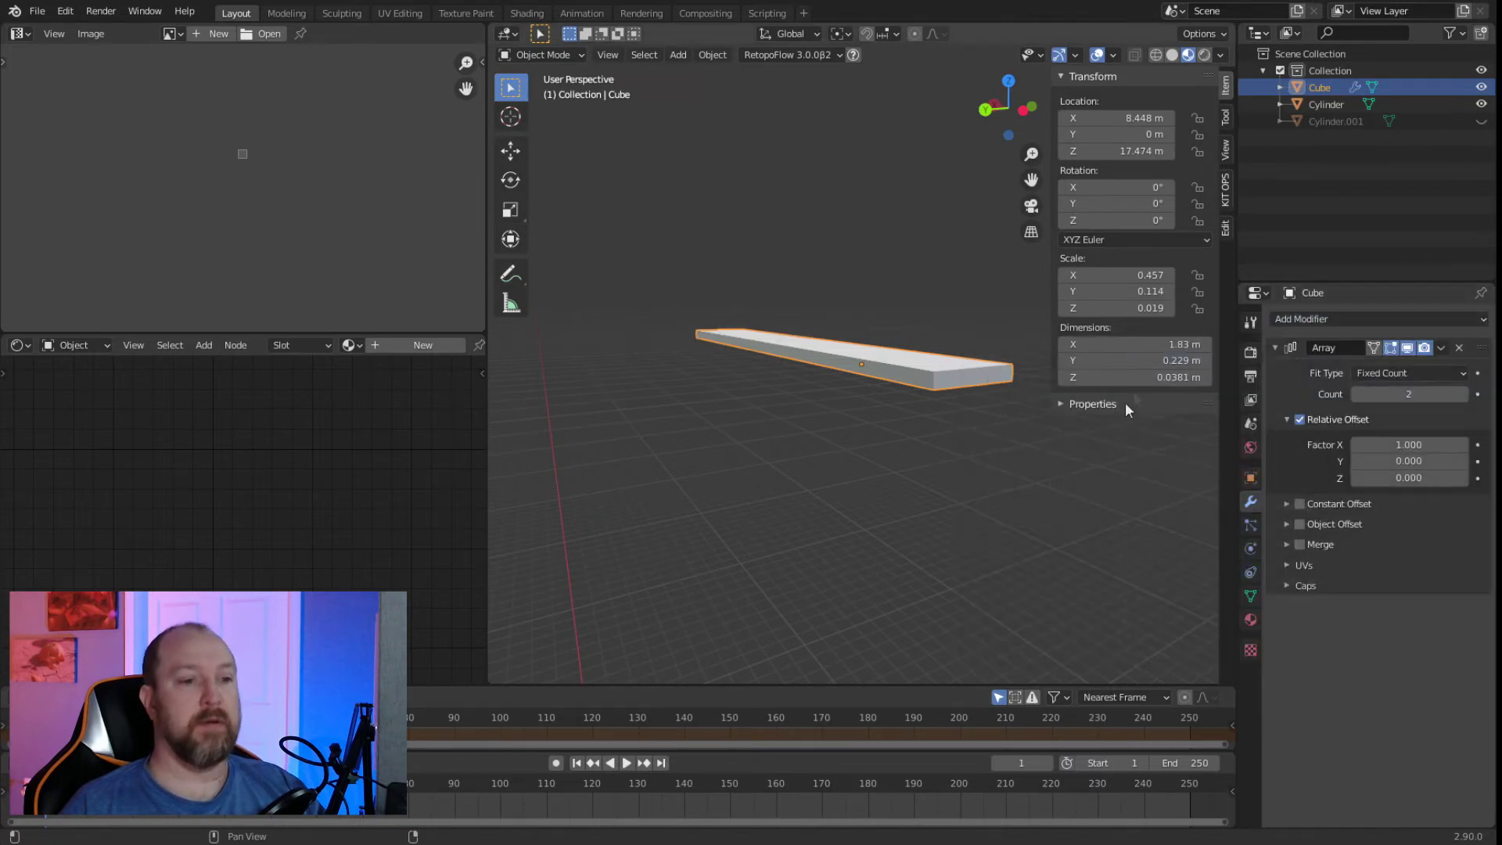
key("KP_3")
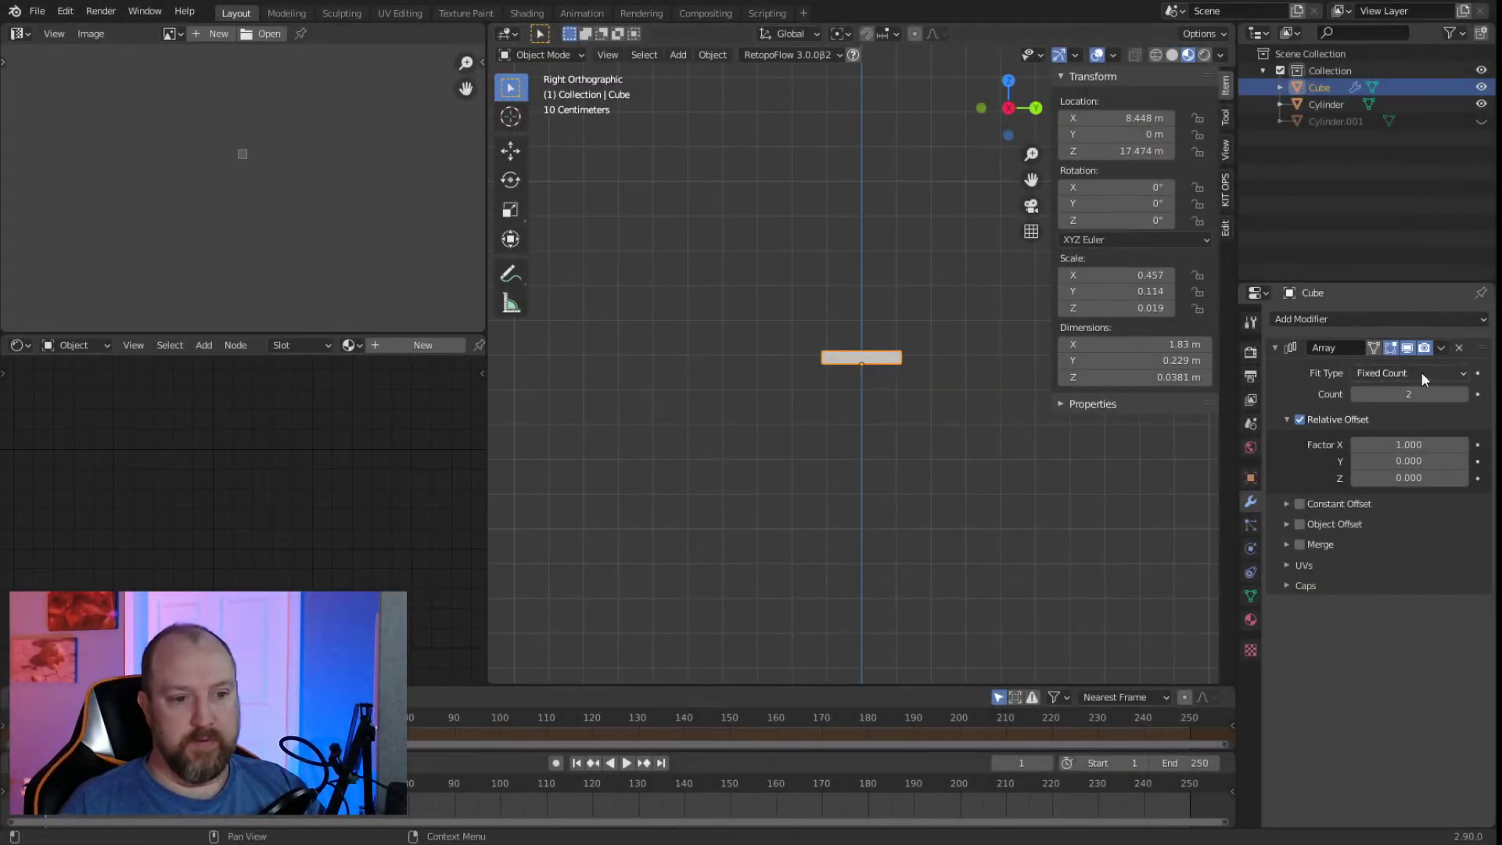
Set the array count to 20 and the relative offset X factor to 0.
left_click_drag(1452, 392, 1458, 393)
left_click(1459, 393)
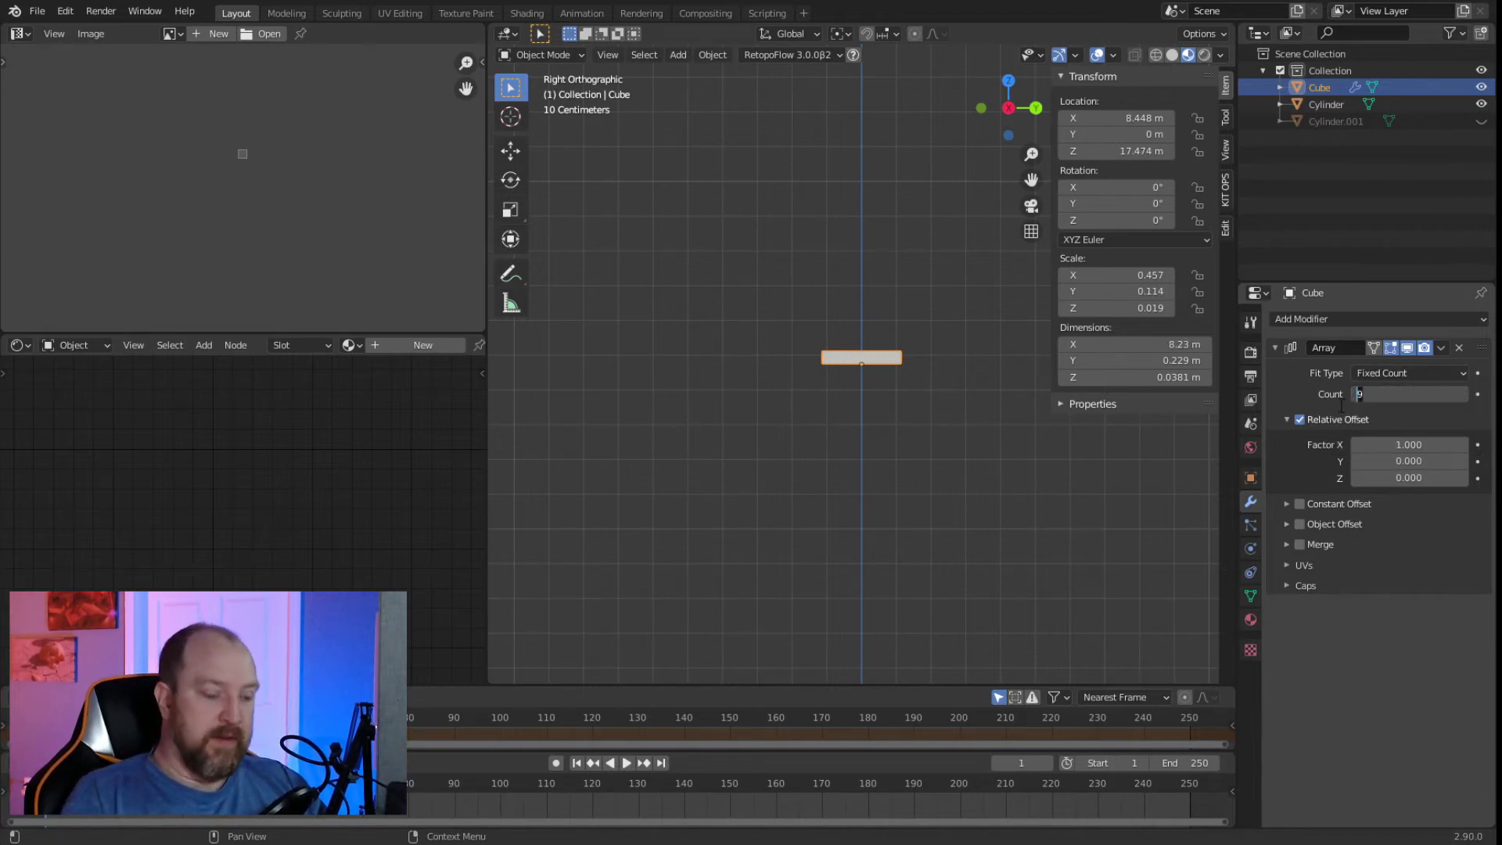
type("20")
key("Return")
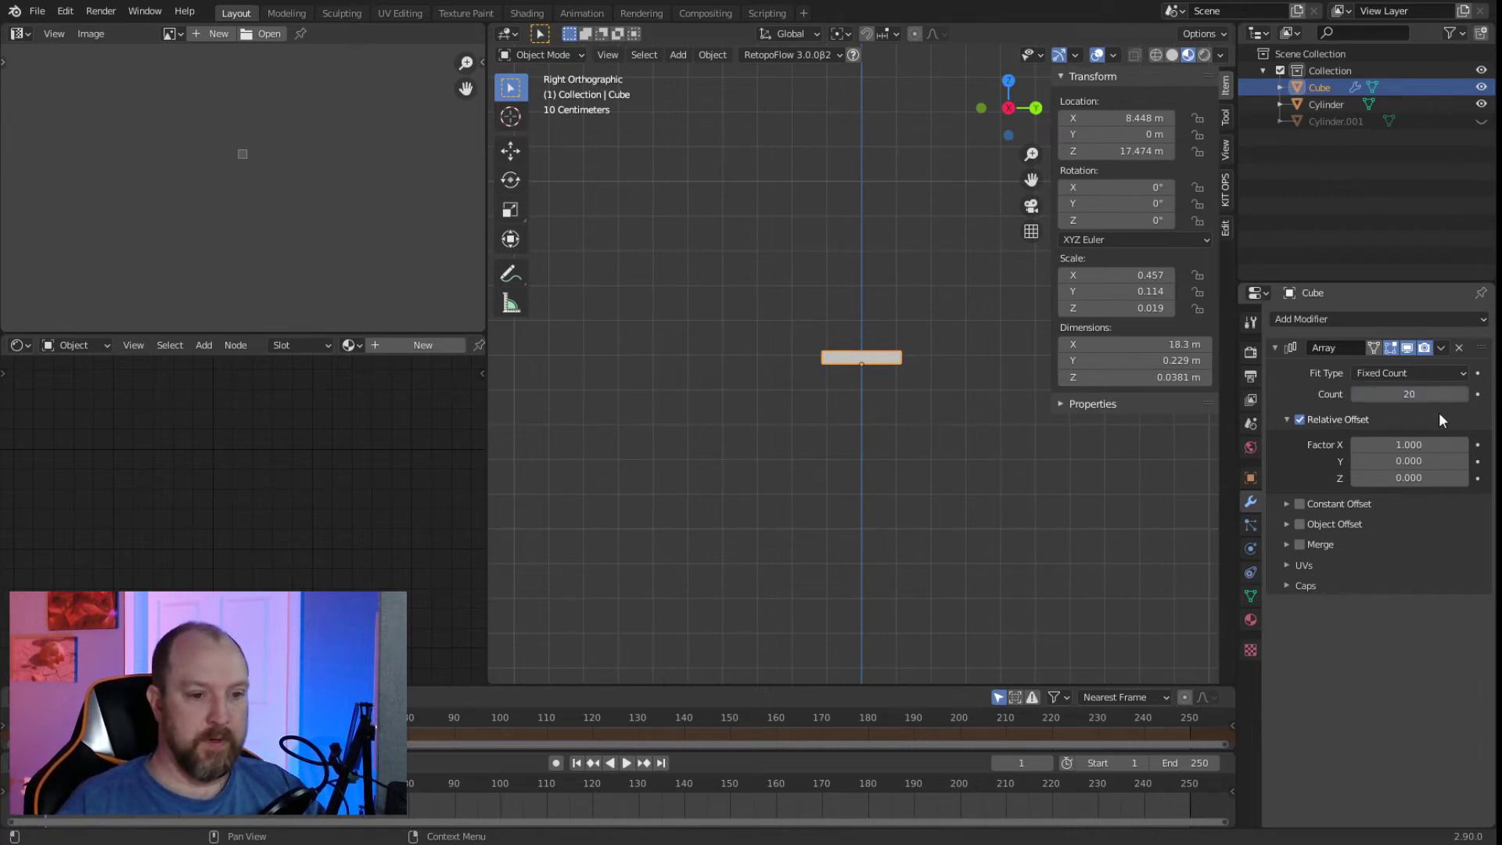
left_click(1376, 445)
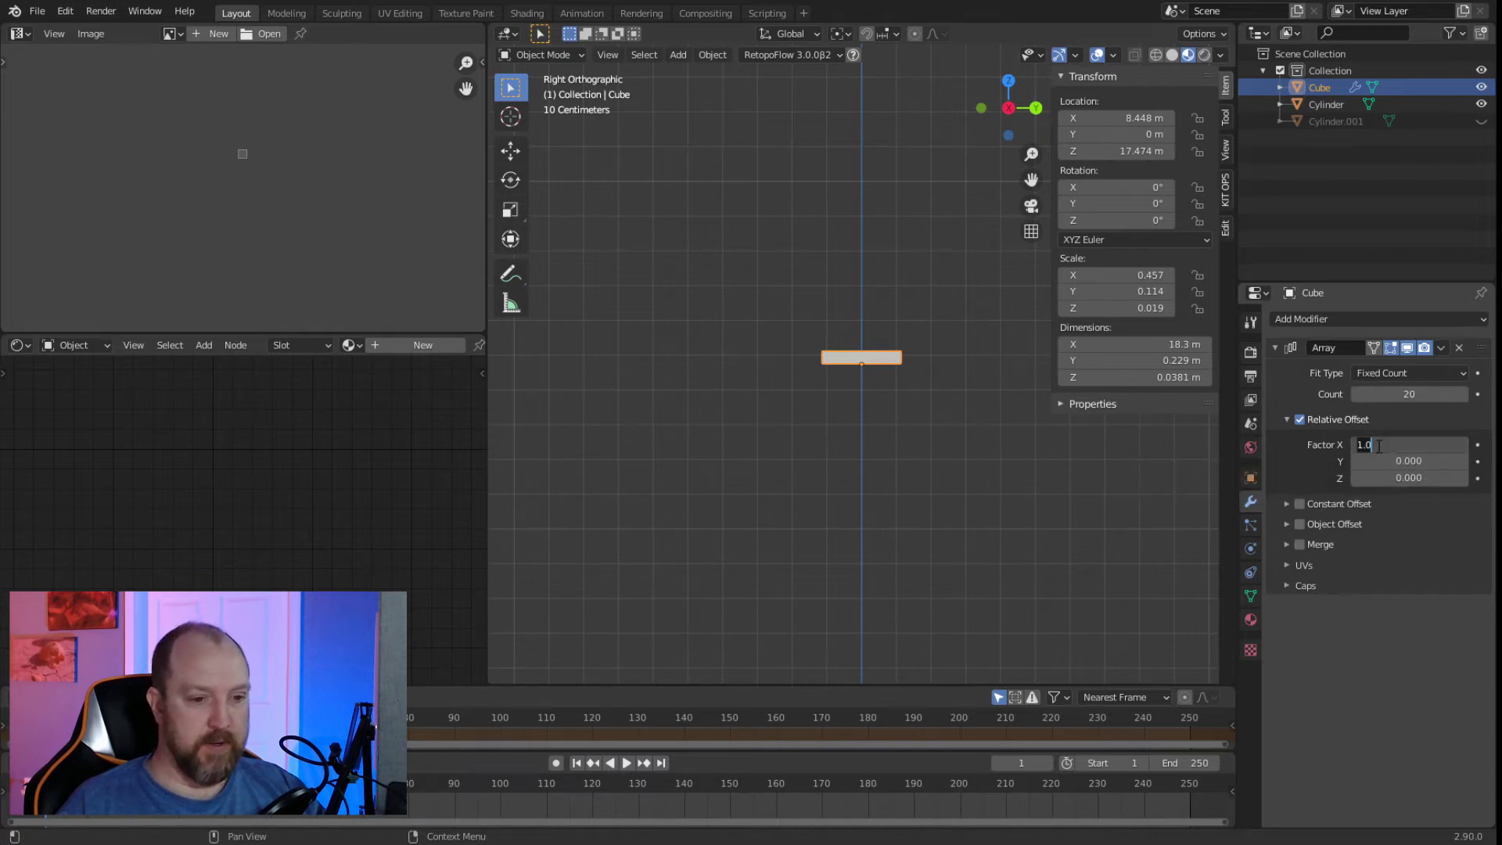
type("0")
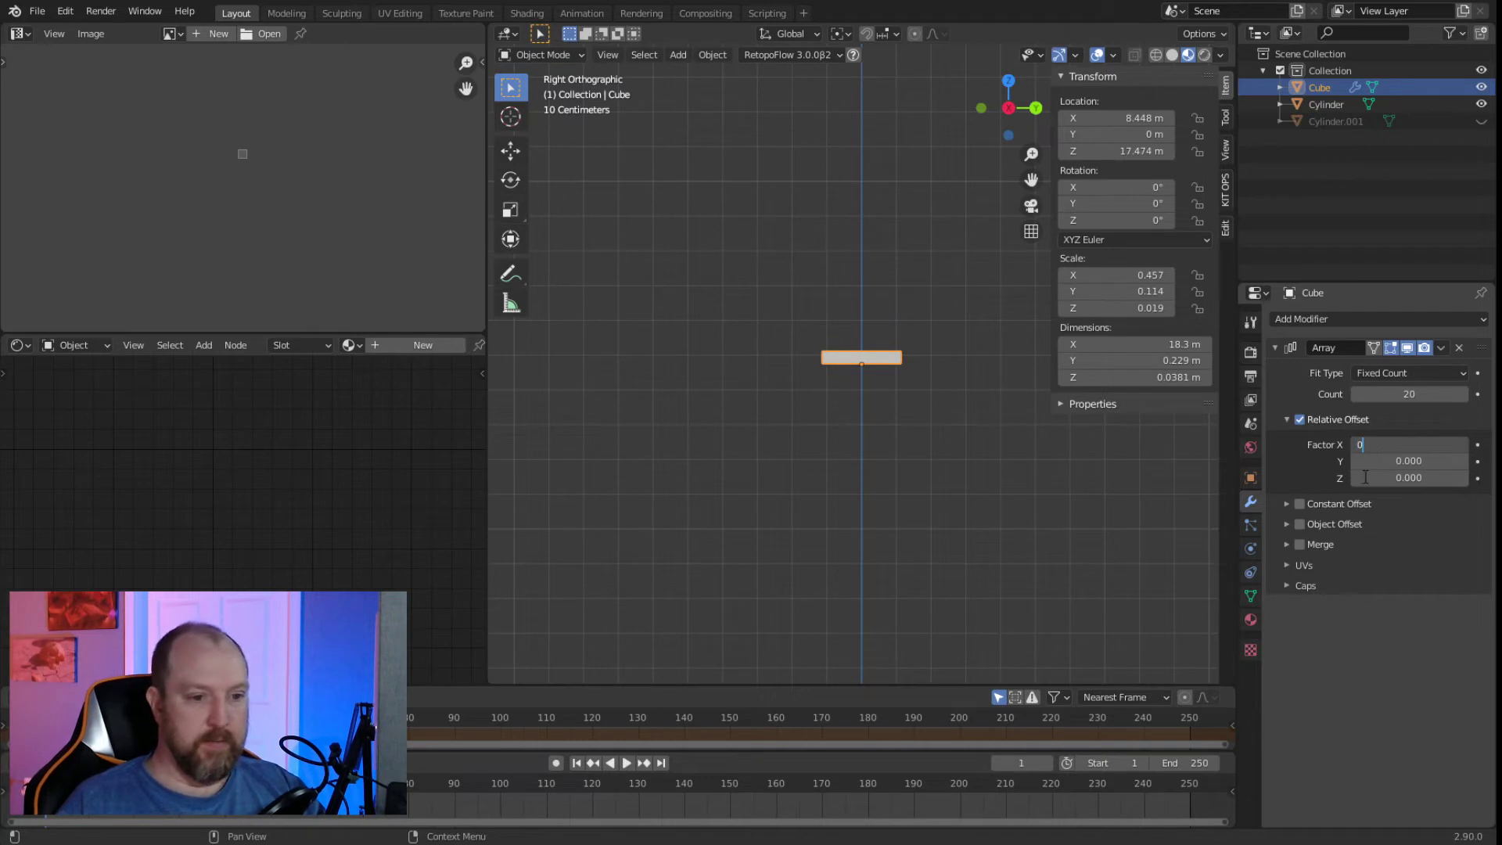
key("Return")
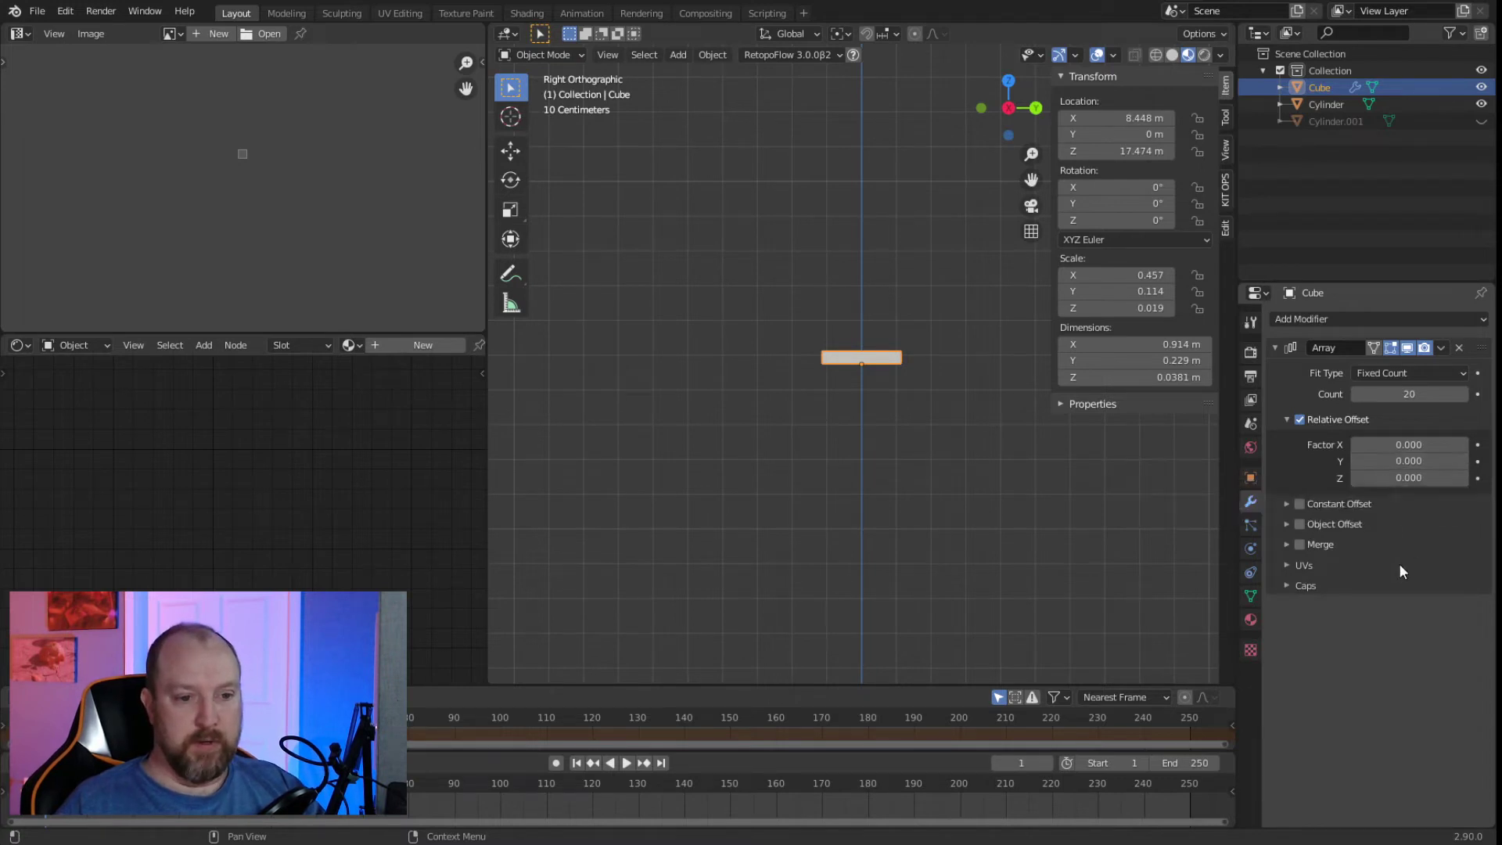
Set the array's relative offset Y factor to 9*25.4/1000, giving 0.229.
left_click(1433, 454)
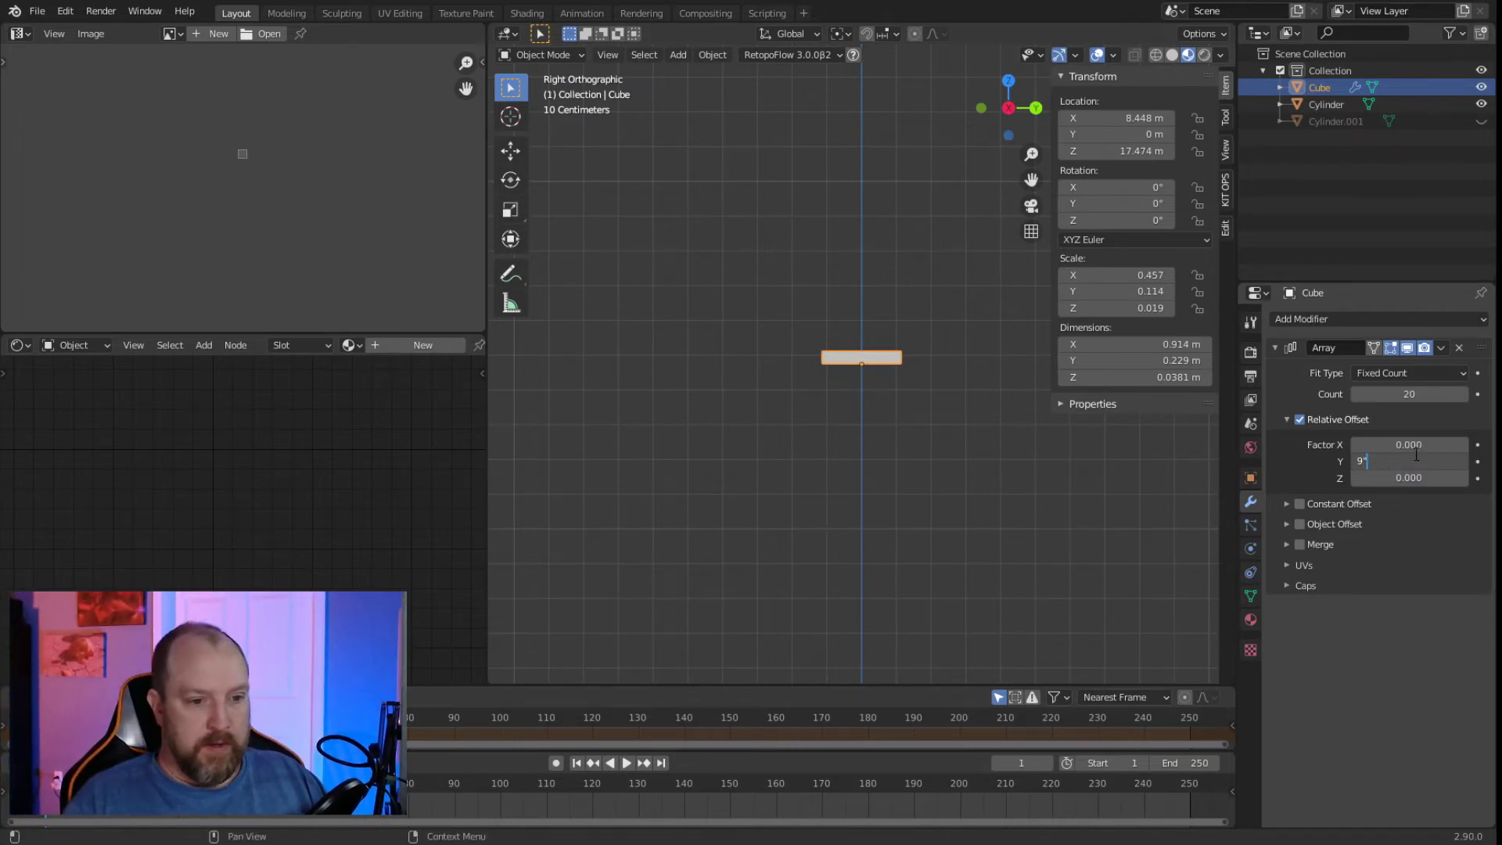
key("Return")
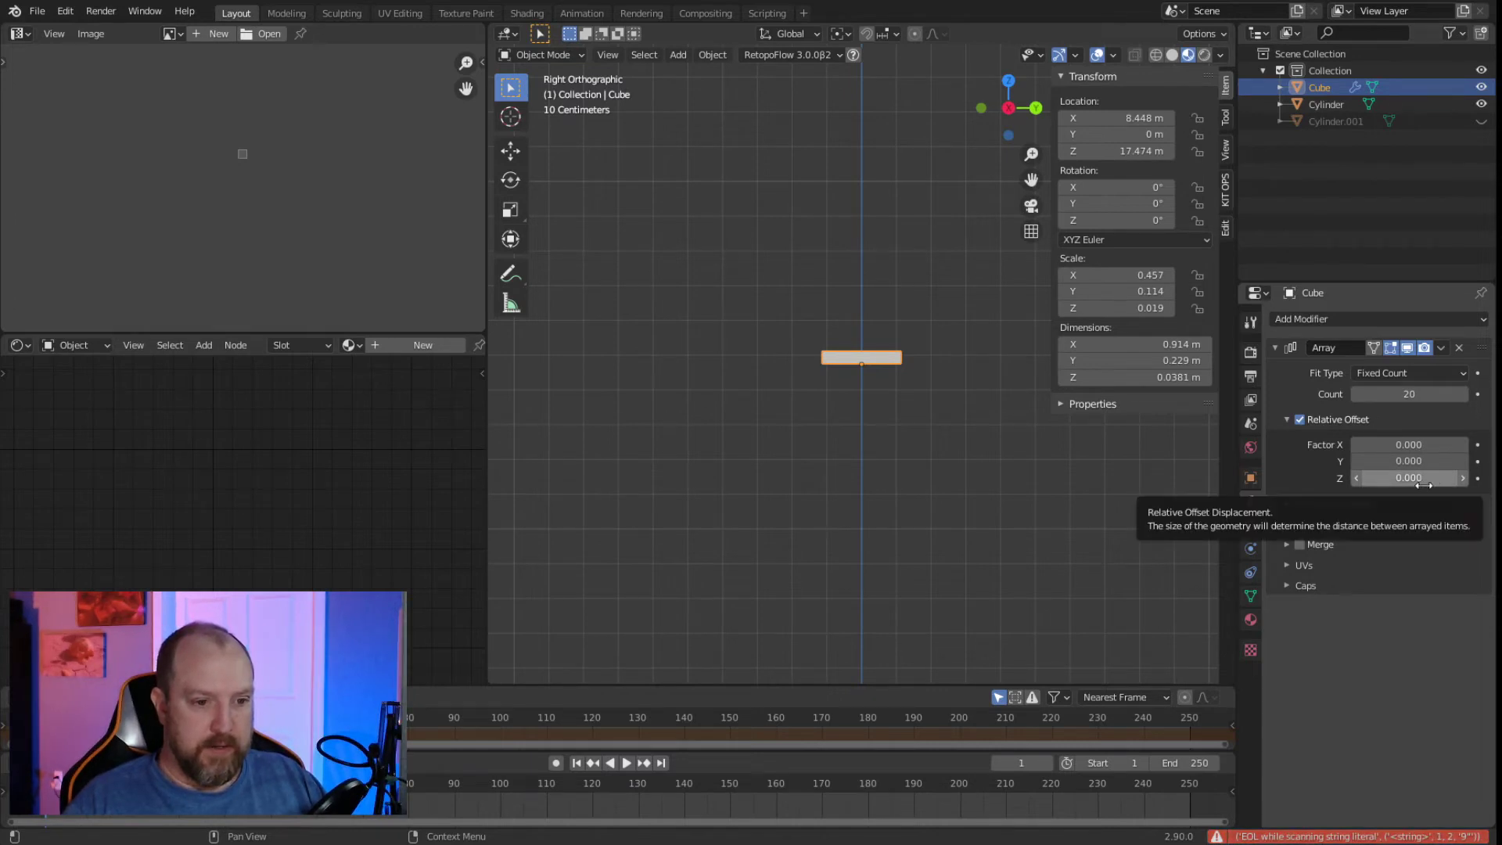
left_click(1432, 461)
type("9'")
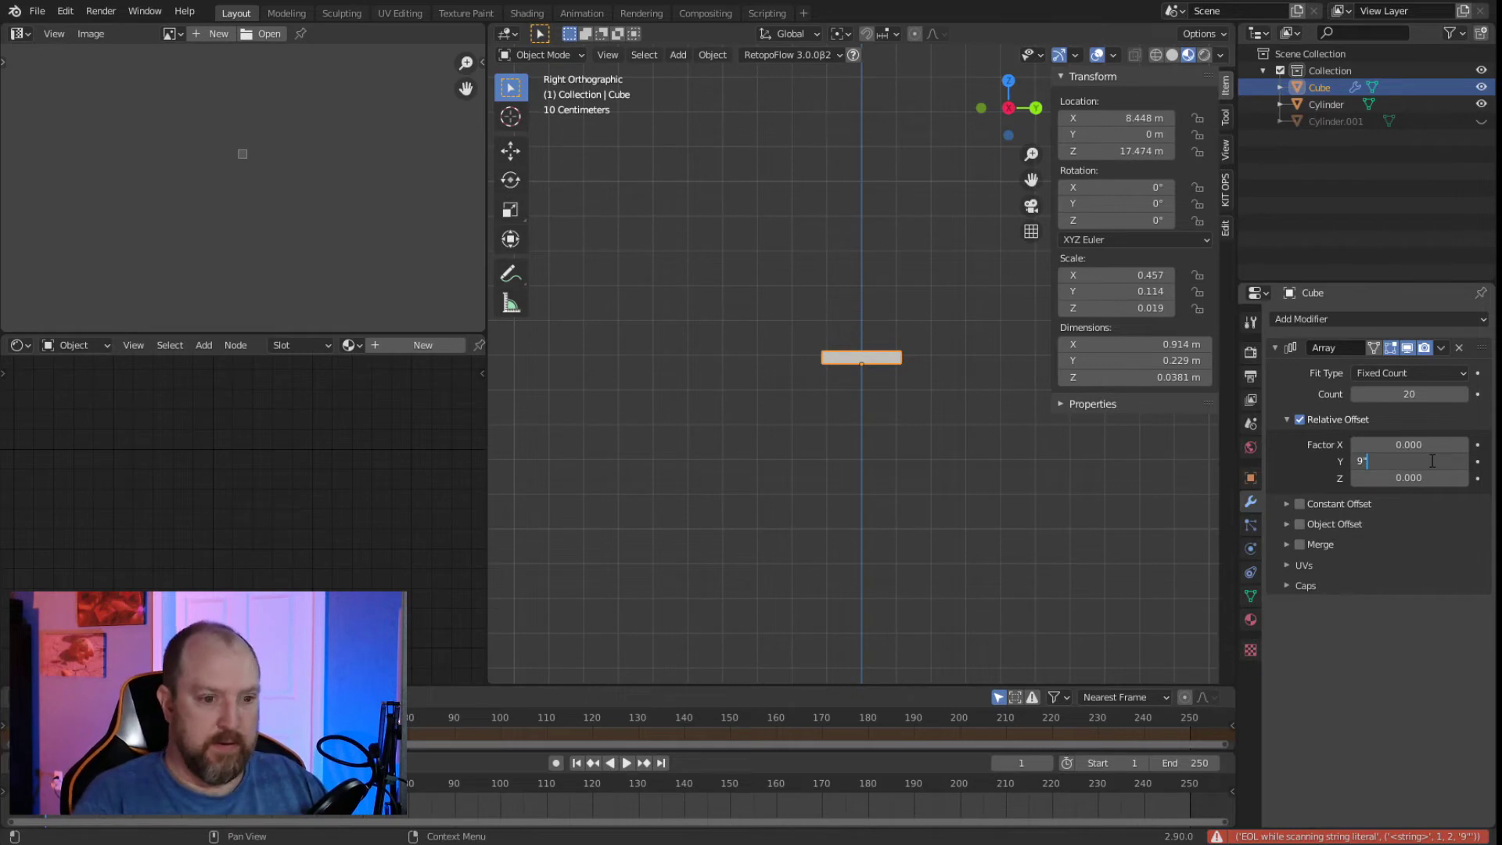
key("Return")
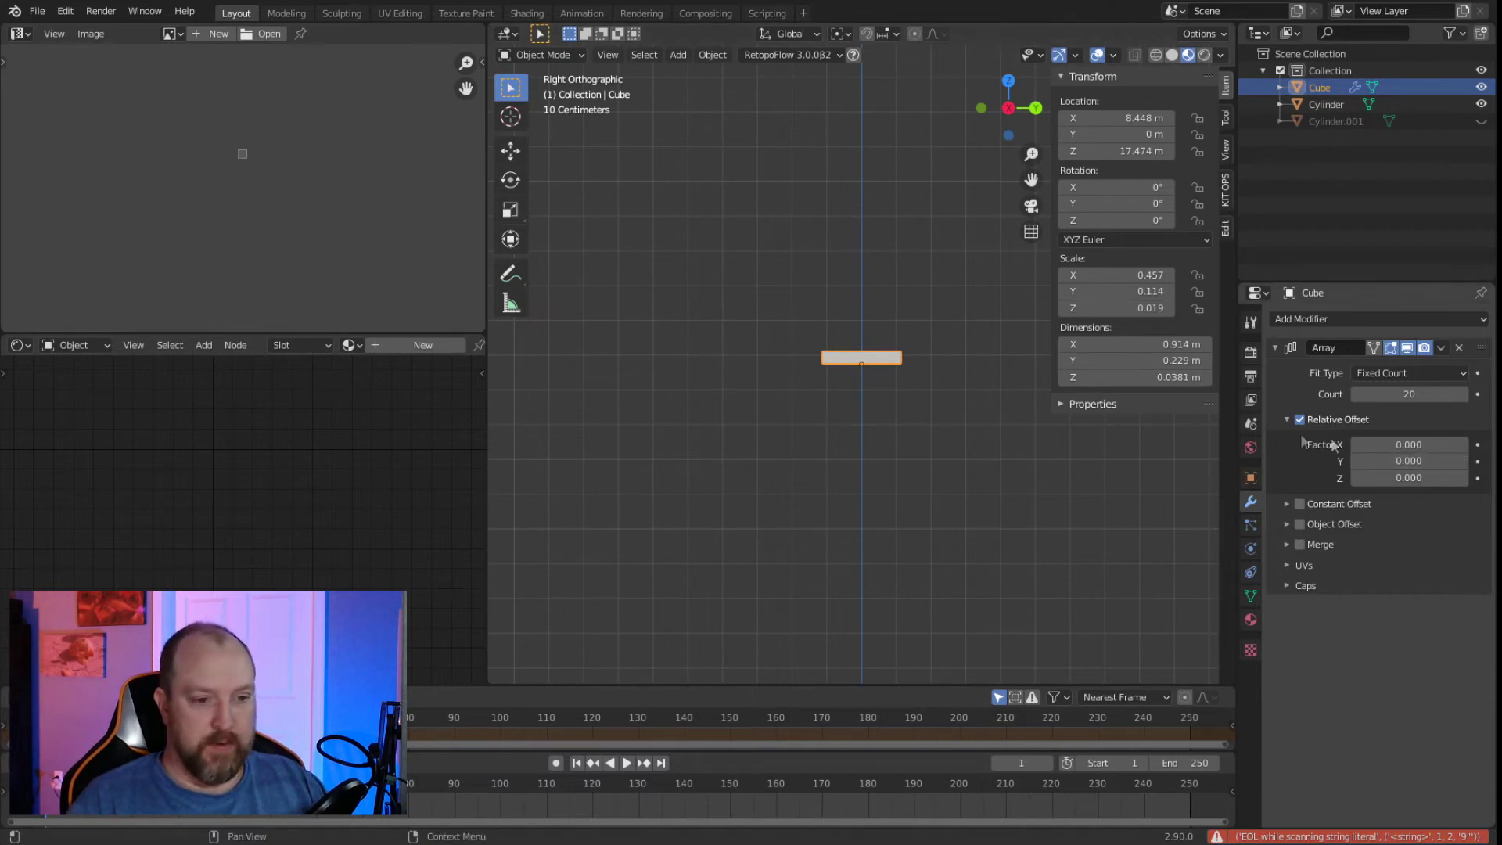
left_click(1385, 461)
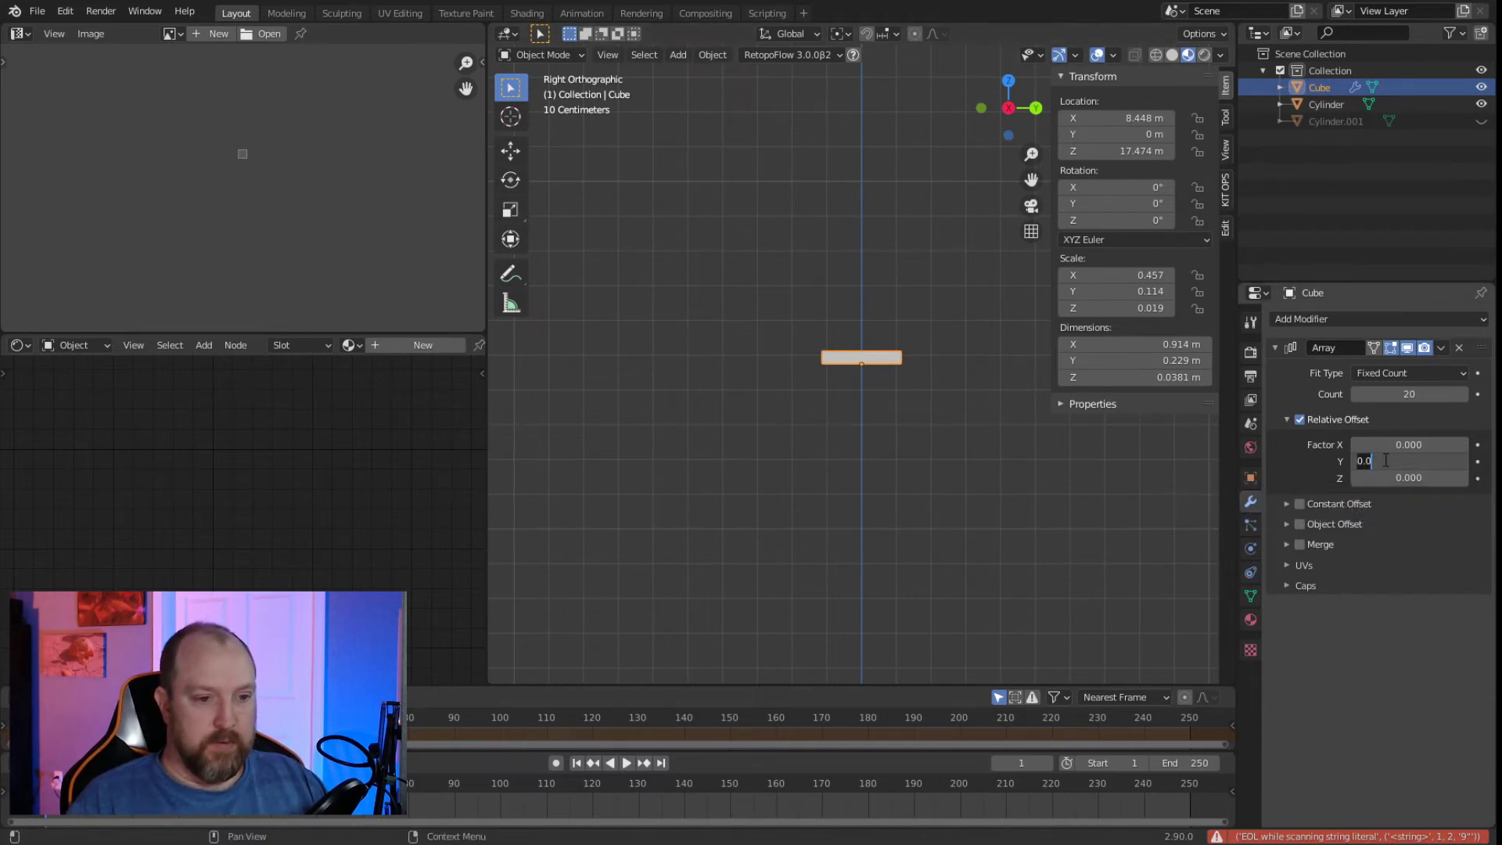
type("9")
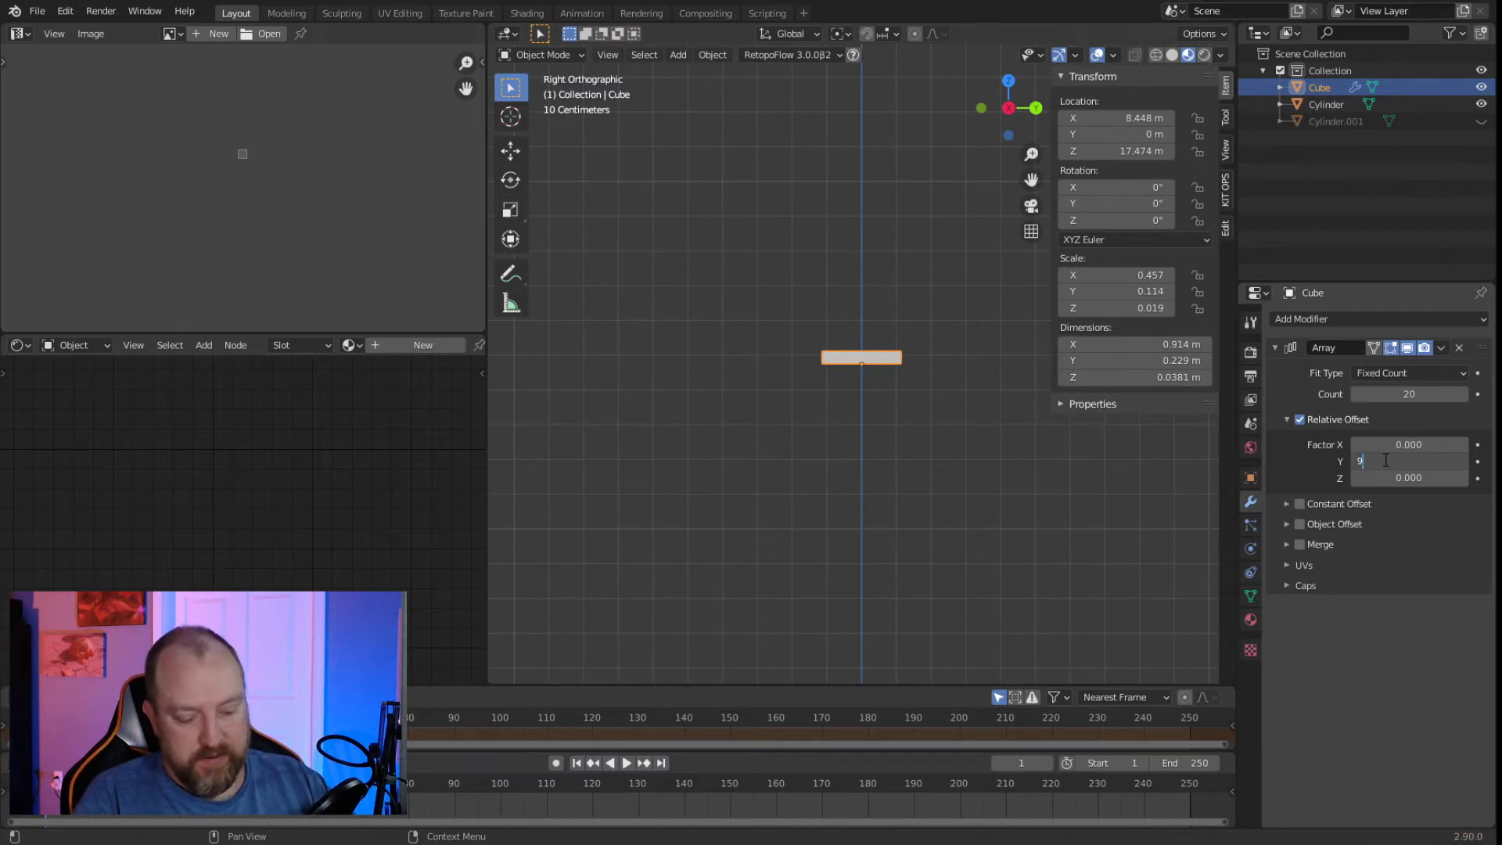
type("*")
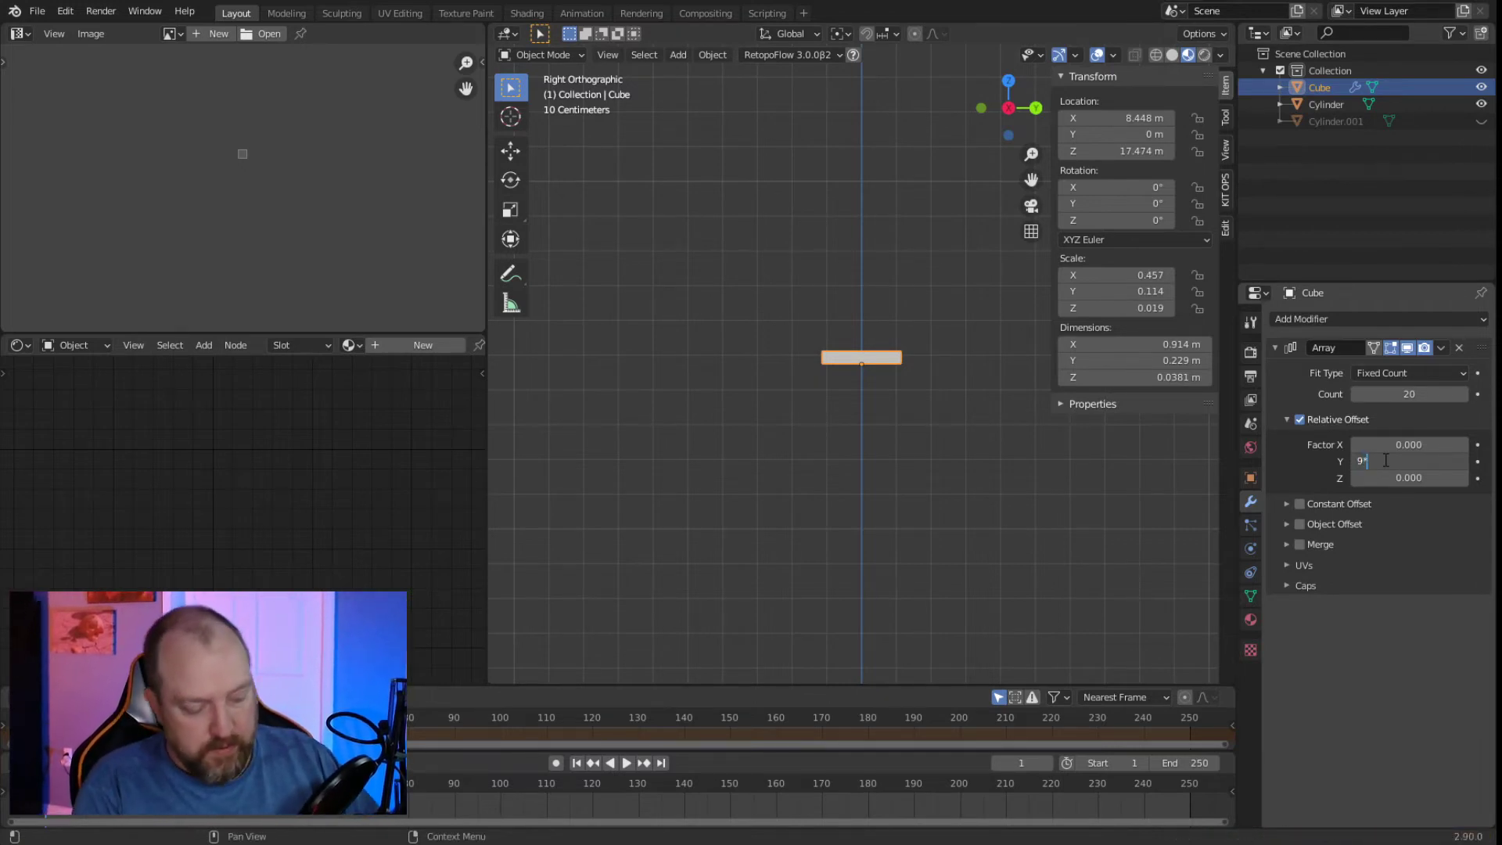
type("25.")
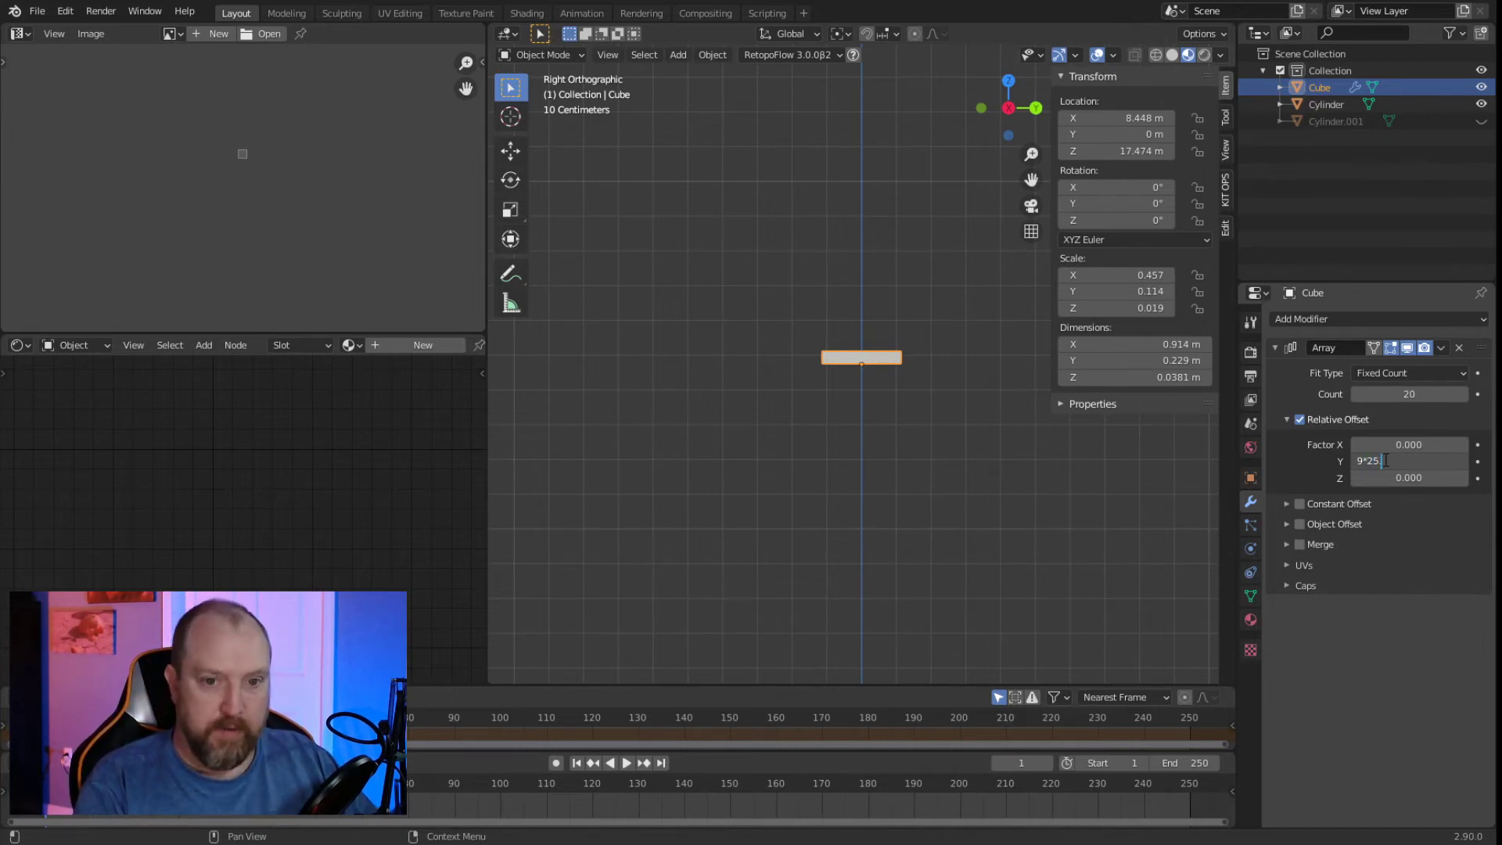
type("4")
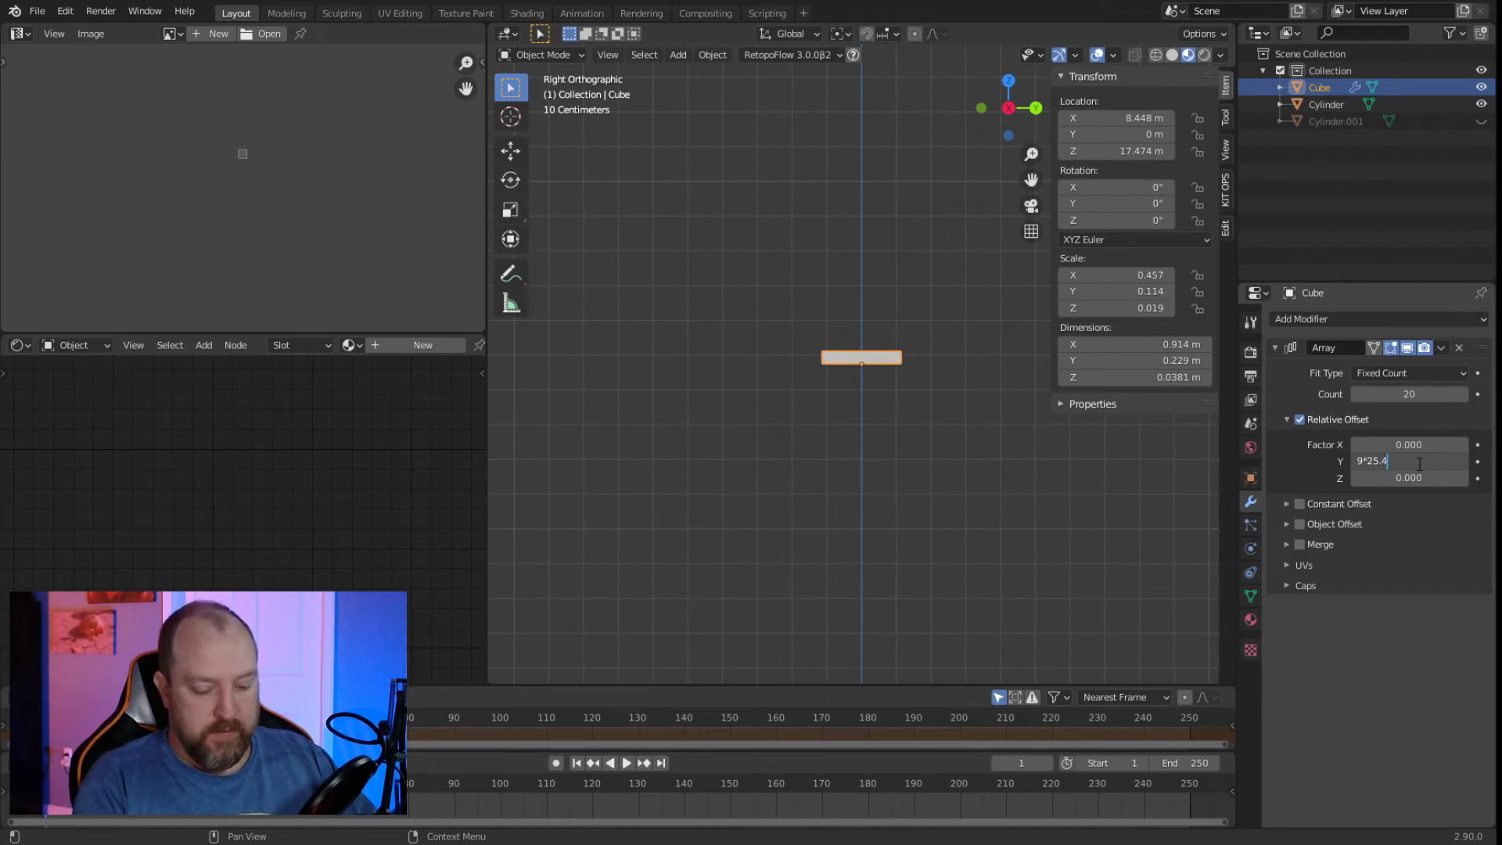
type("/1000")
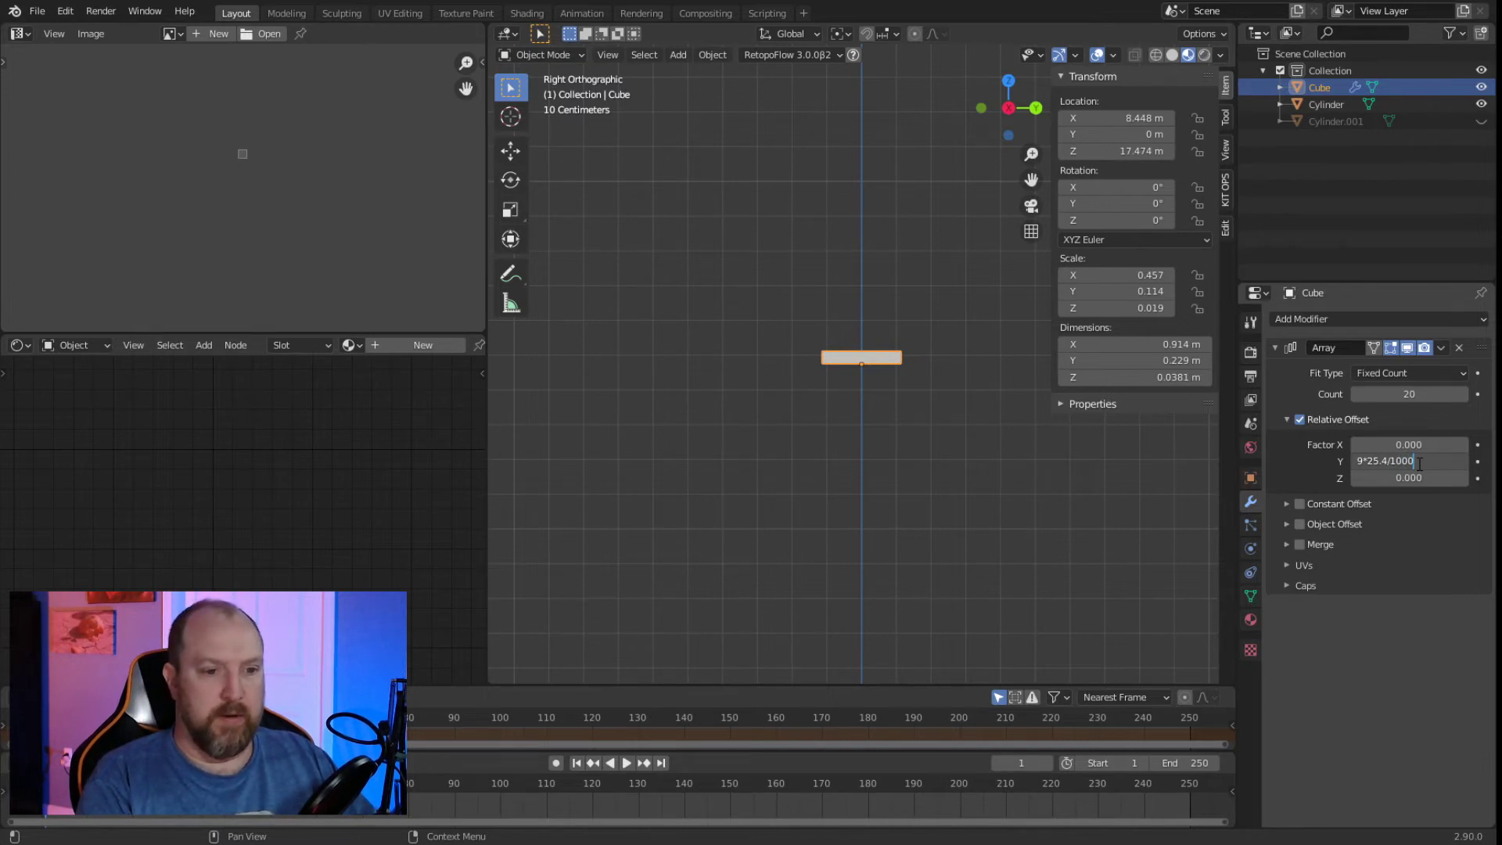
key("Return")
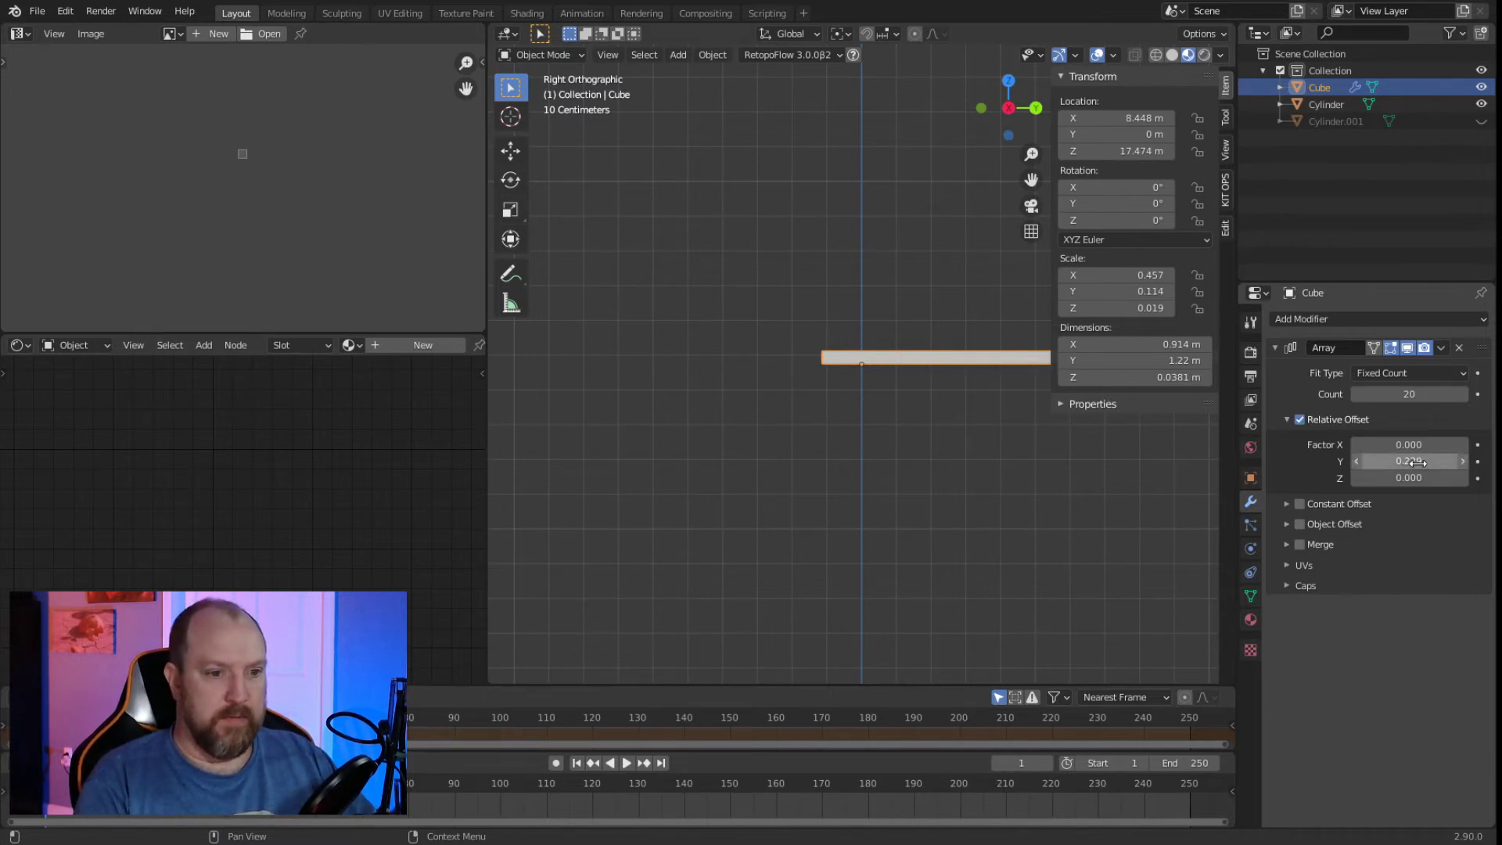
Negate the Y offset factor to -0.229 so the boards run leftward.
scroll(960, 438, "down", 5)
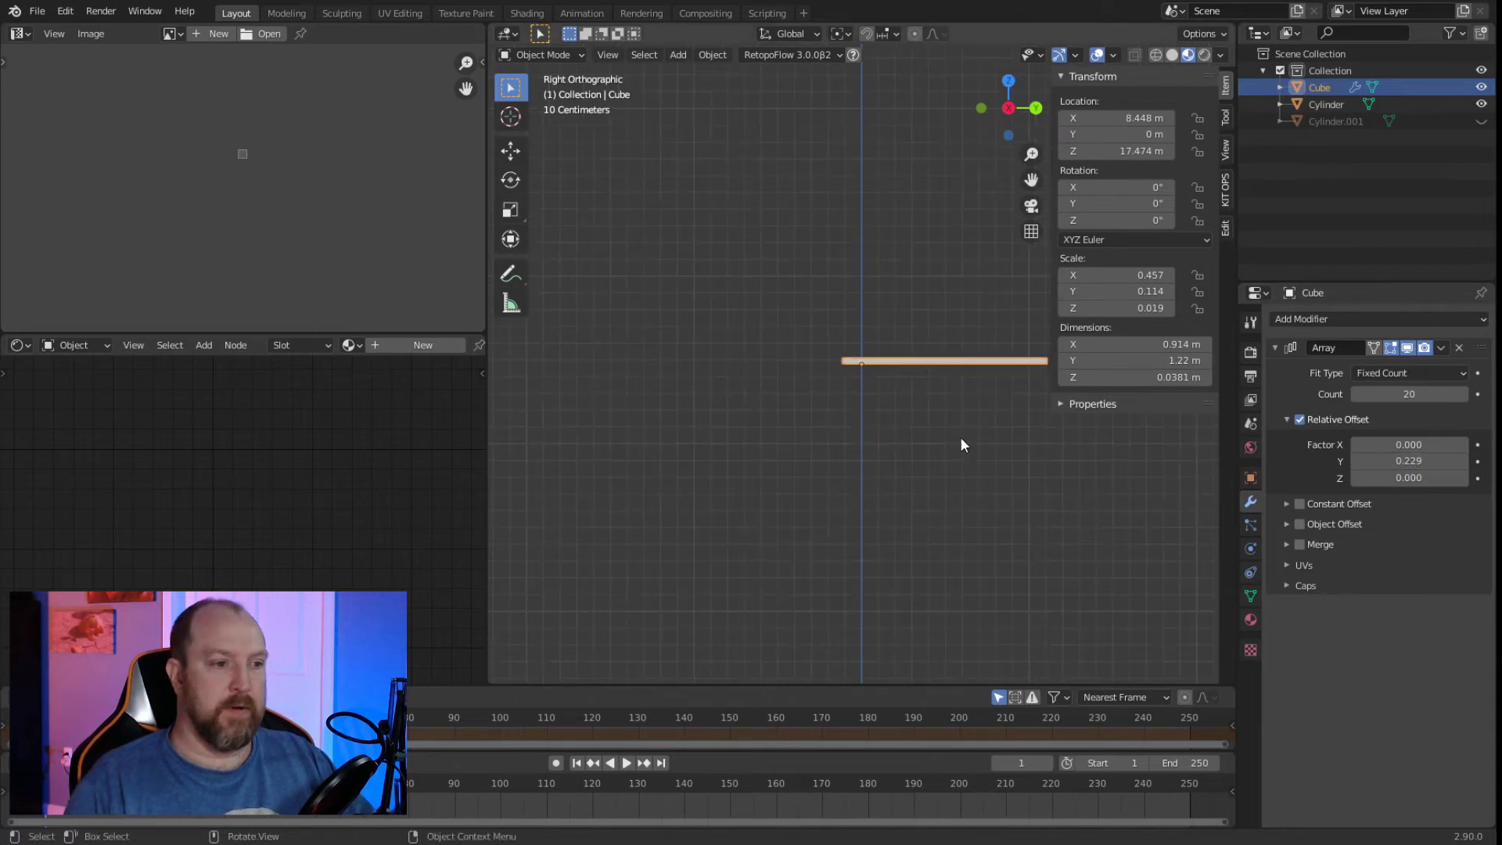
scroll(956, 438, "up", 5)
left_click(1400, 460)
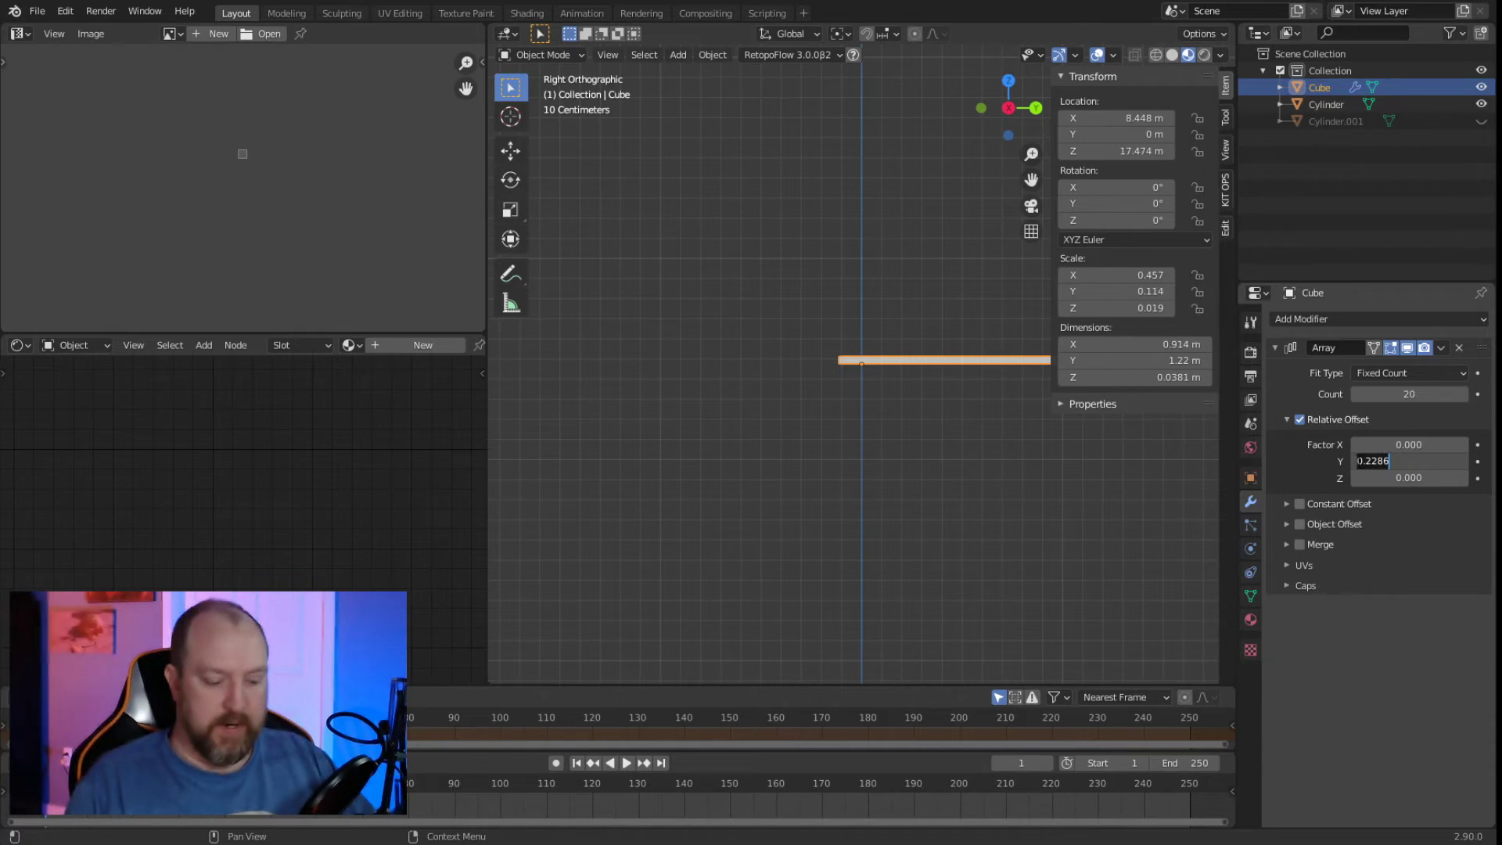
left_click(1361, 461)
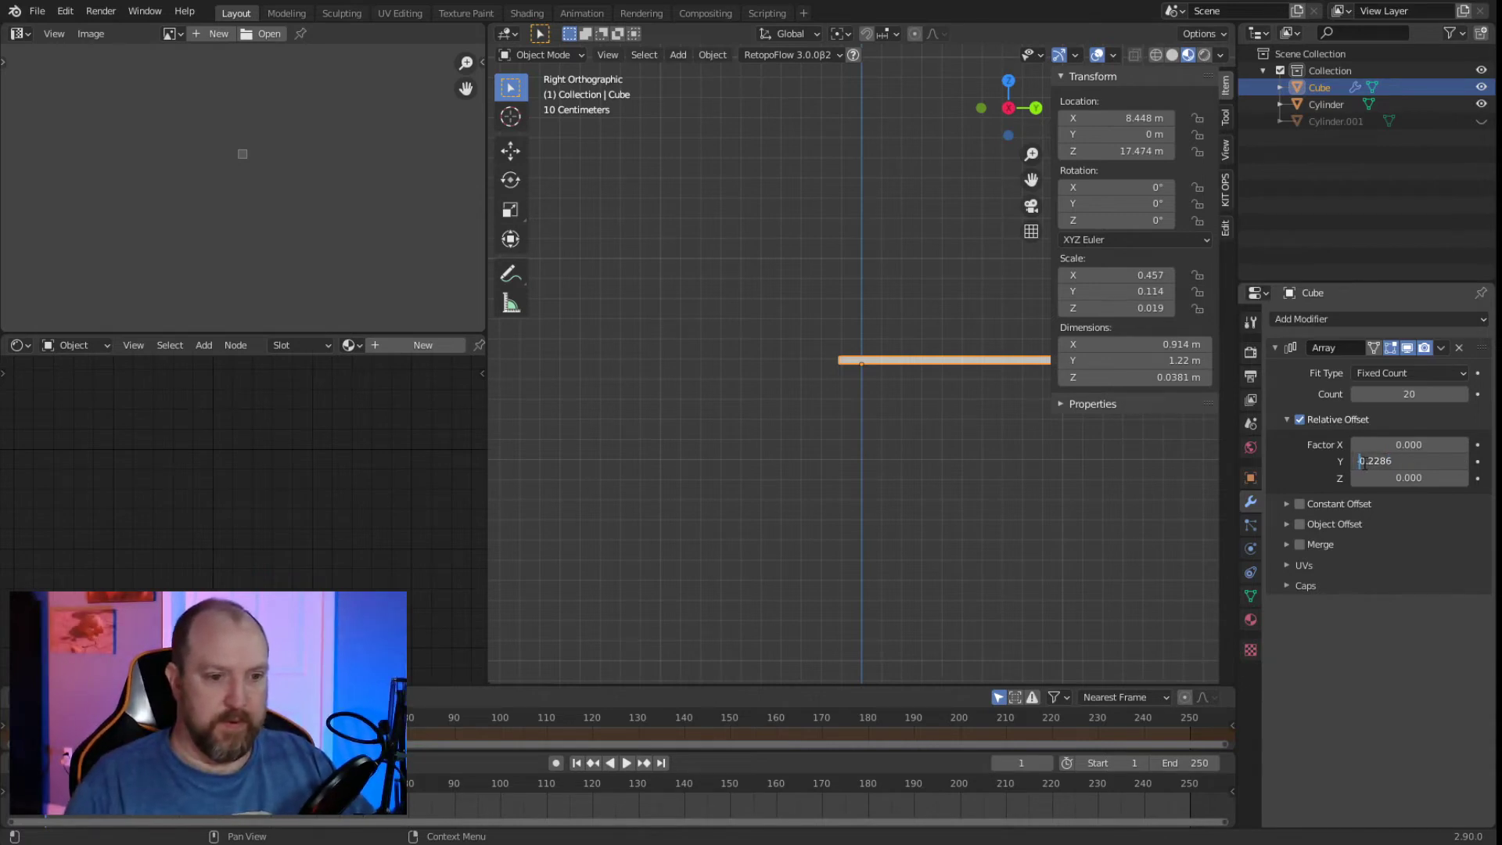
type("-")
key("Return")
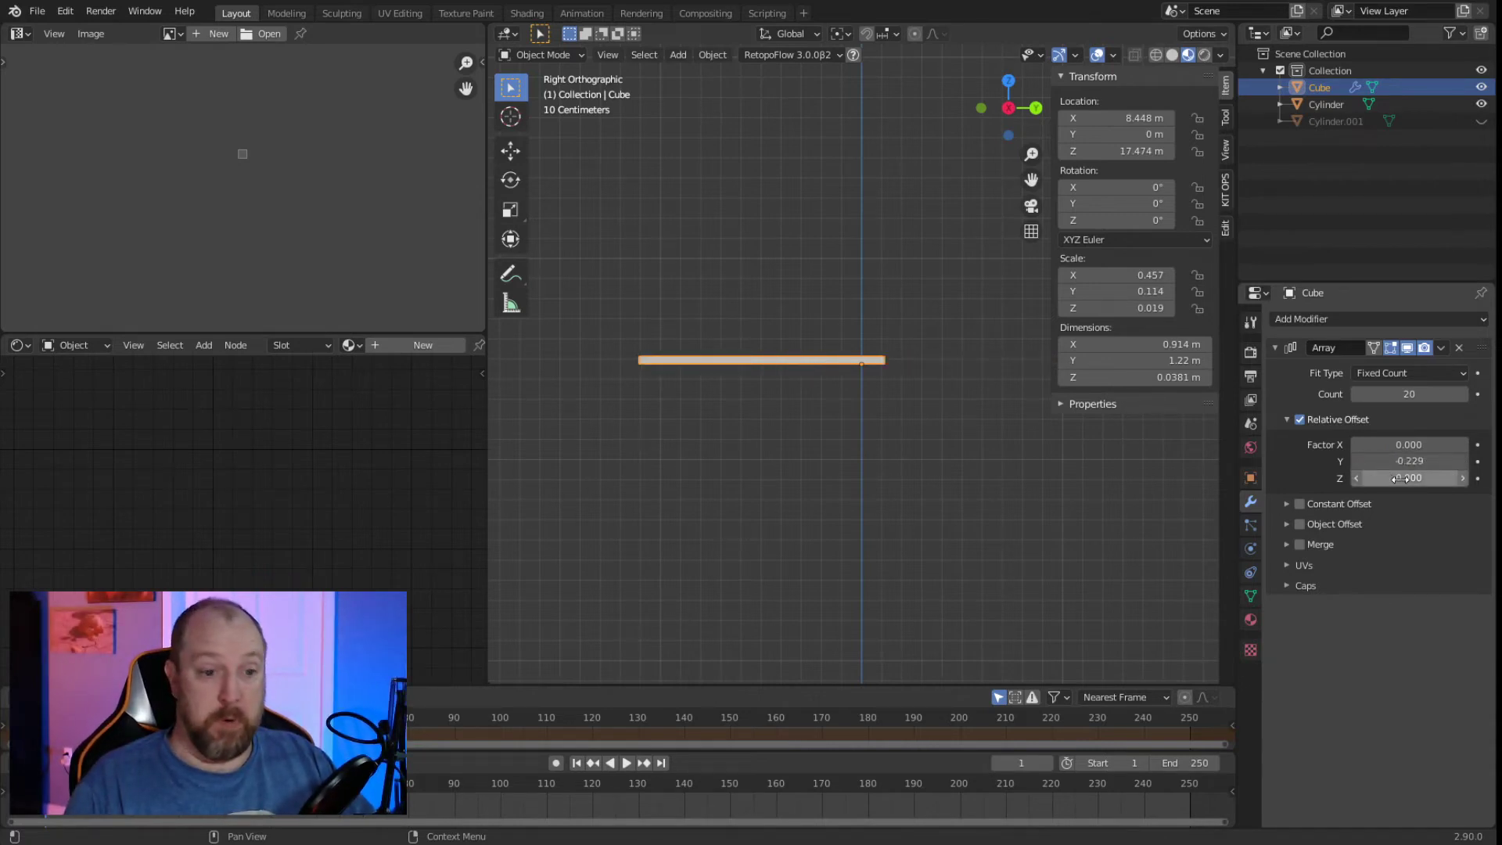
left_click(1383, 478)
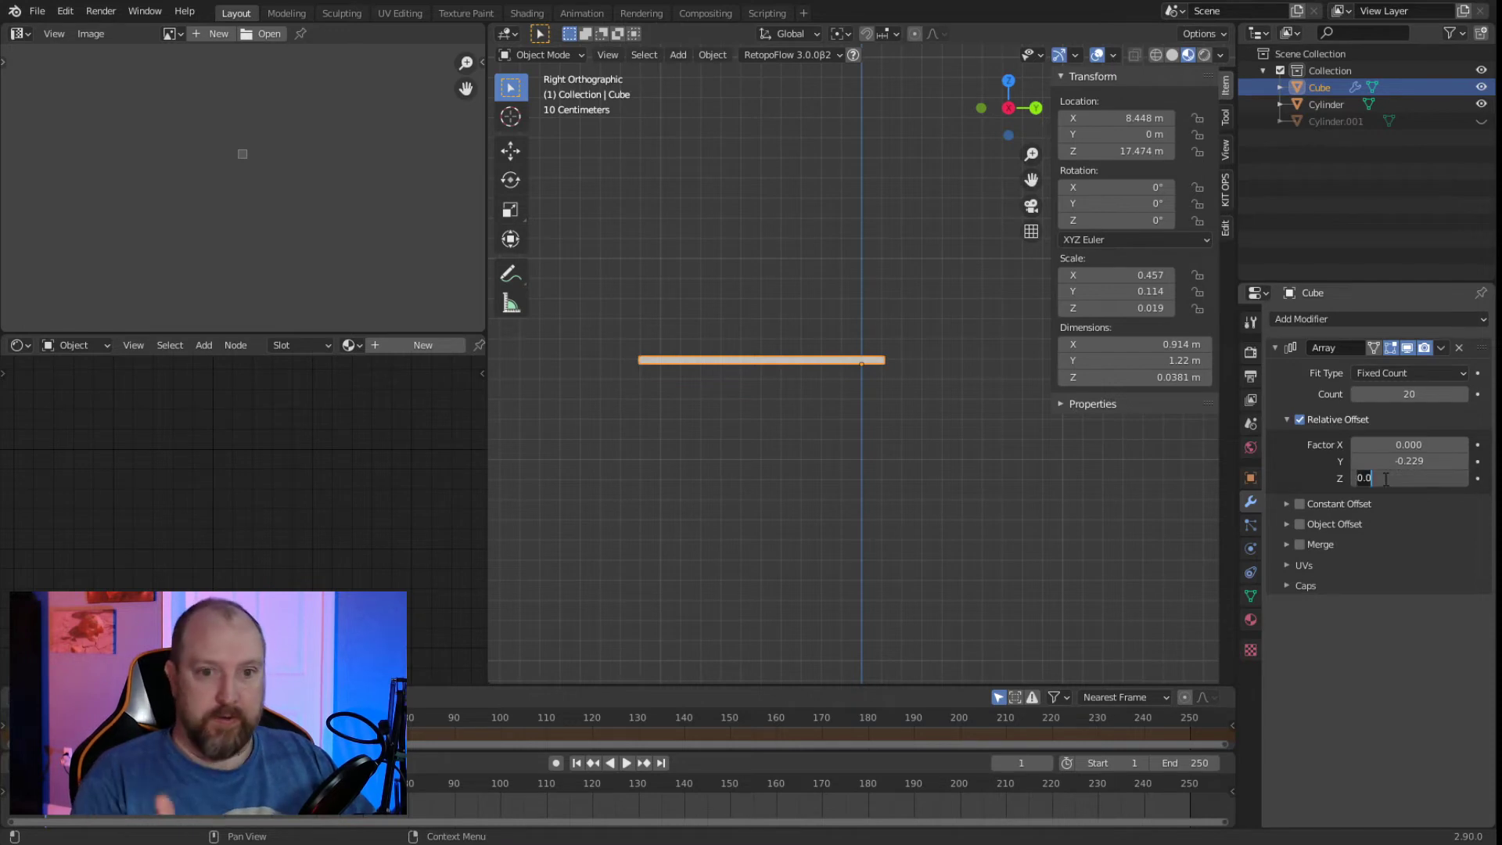
Enter 8.25*25.4/10000 as the array's relative offset Z factor.
type("8")
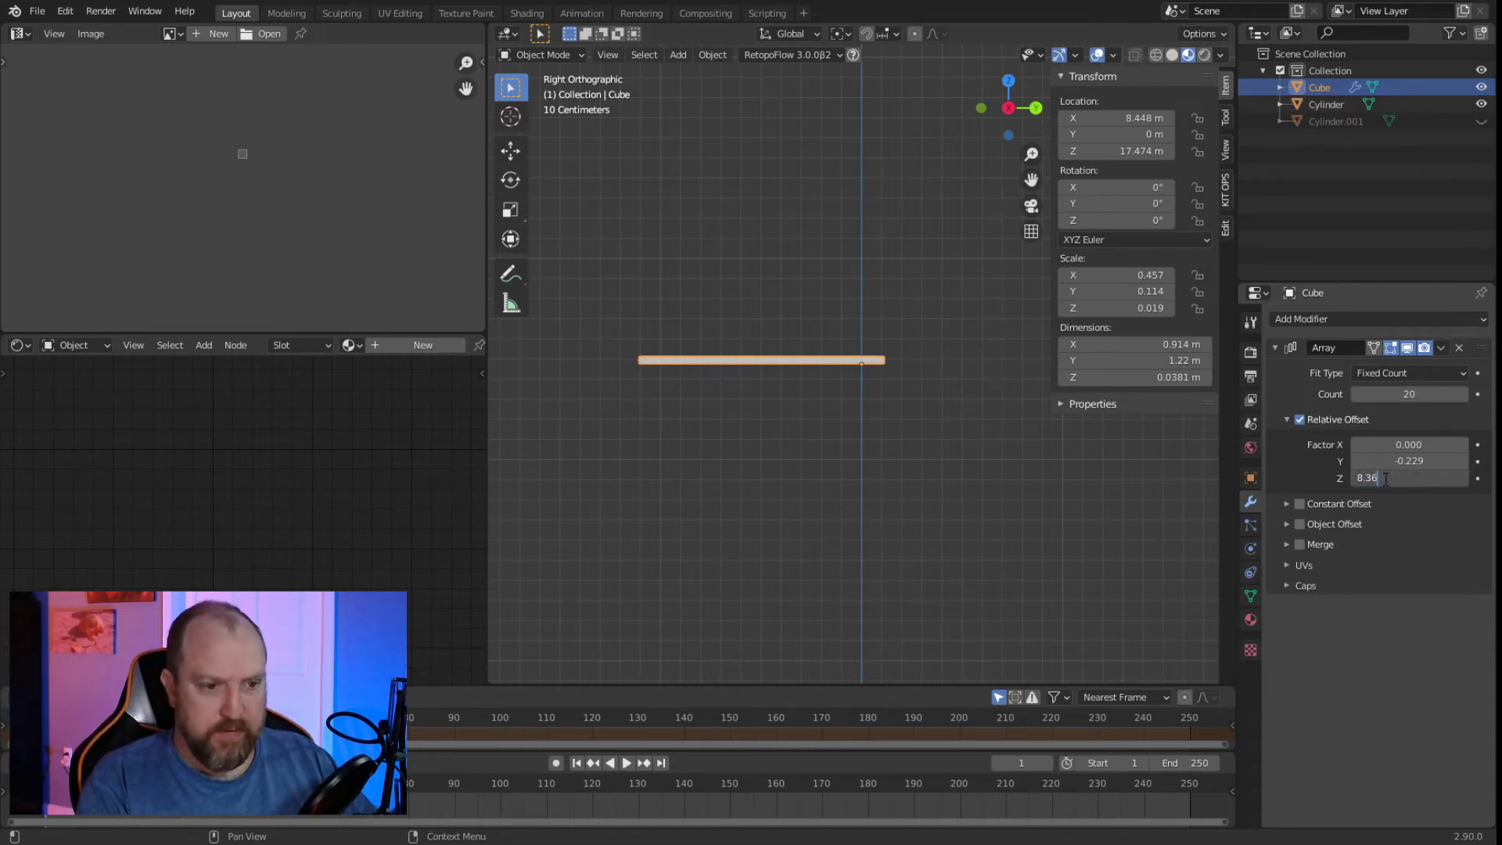
type(".36")
key("BackSpace")
key("BackSpace")
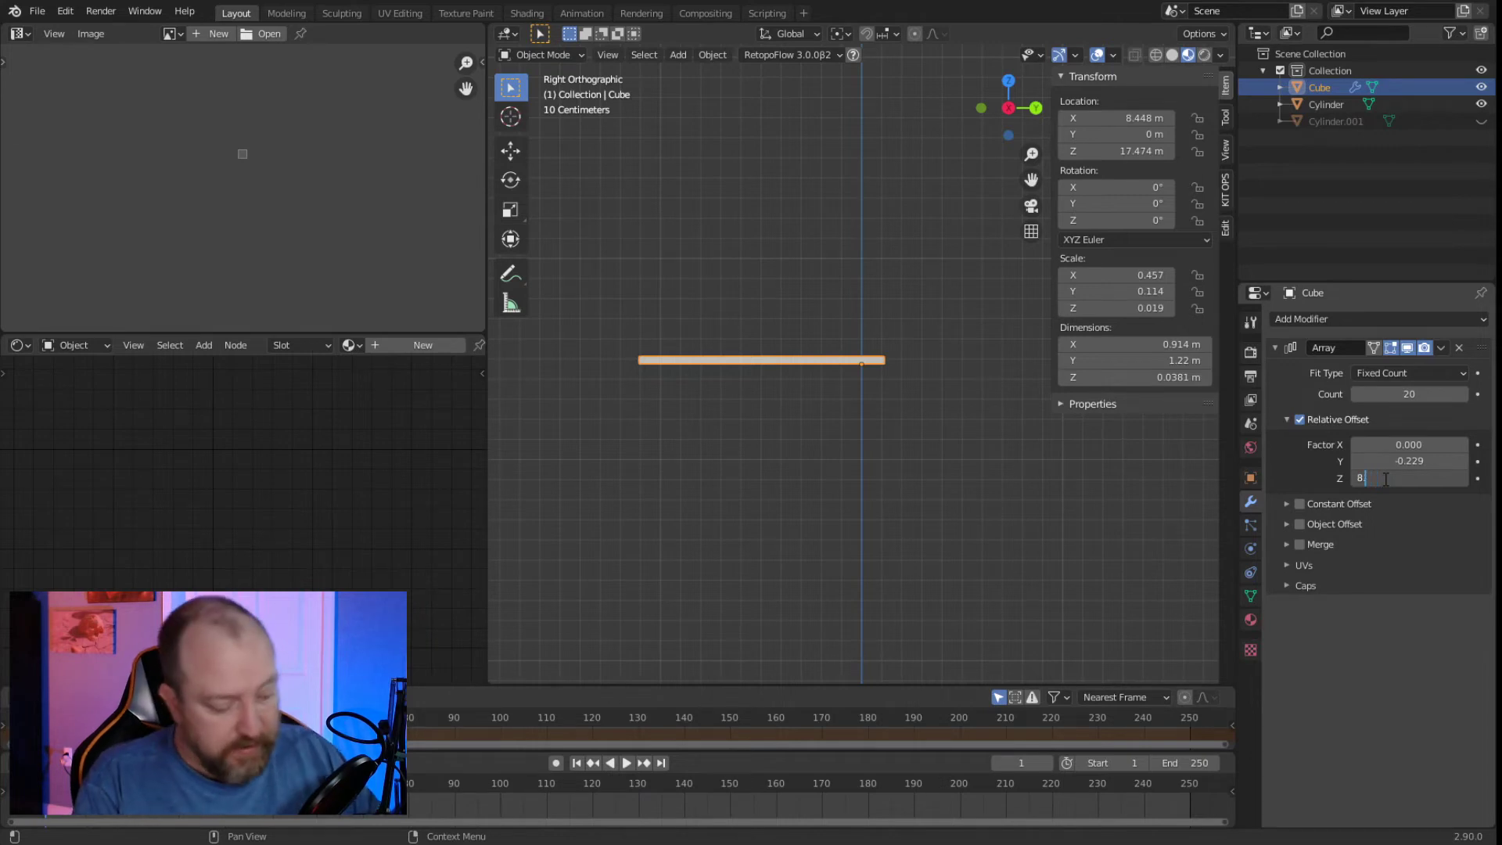
type("25")
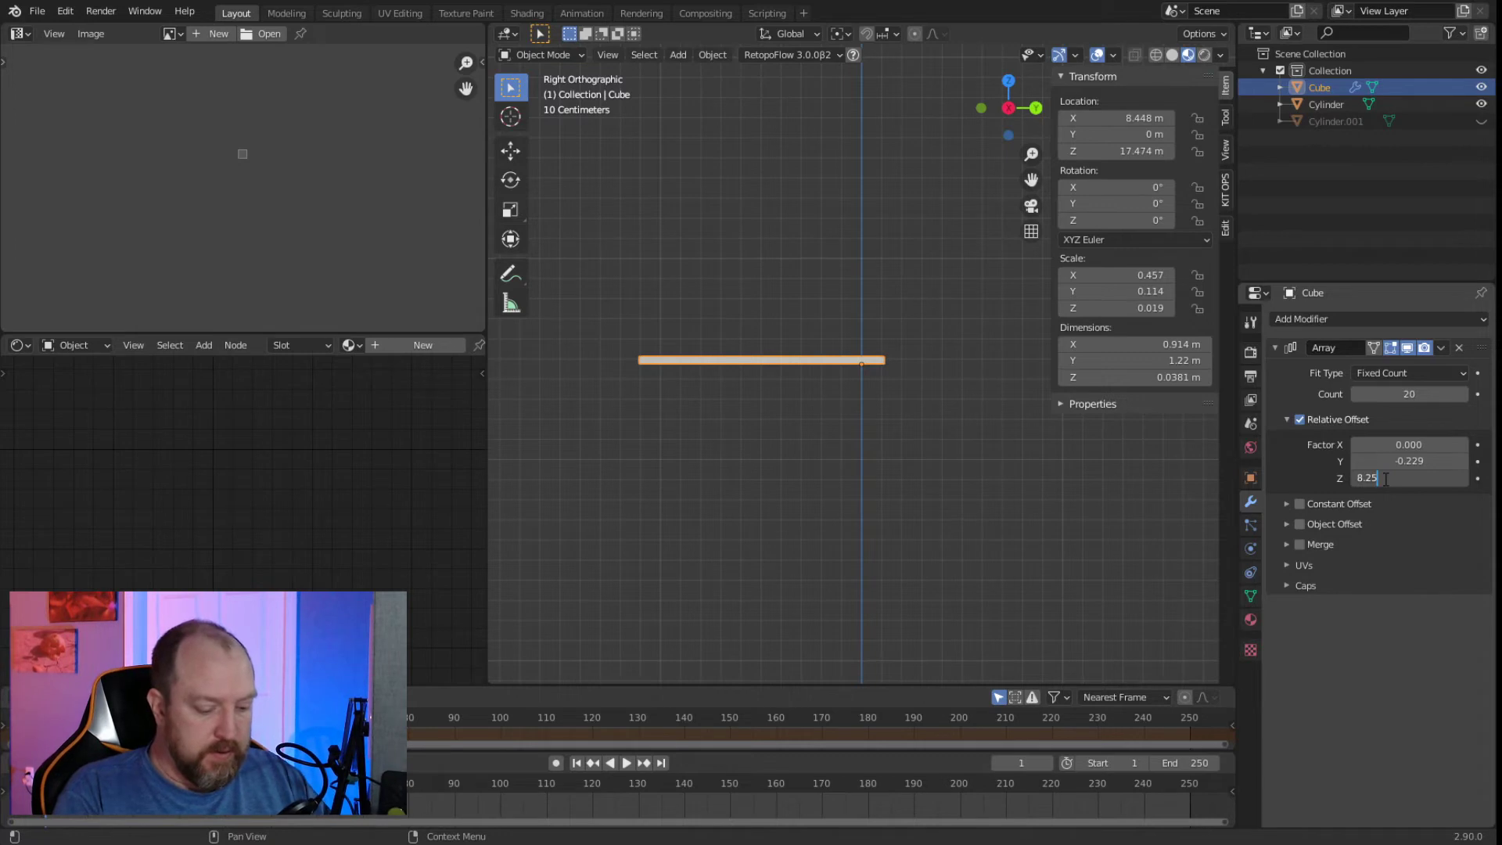
type("*25.4")
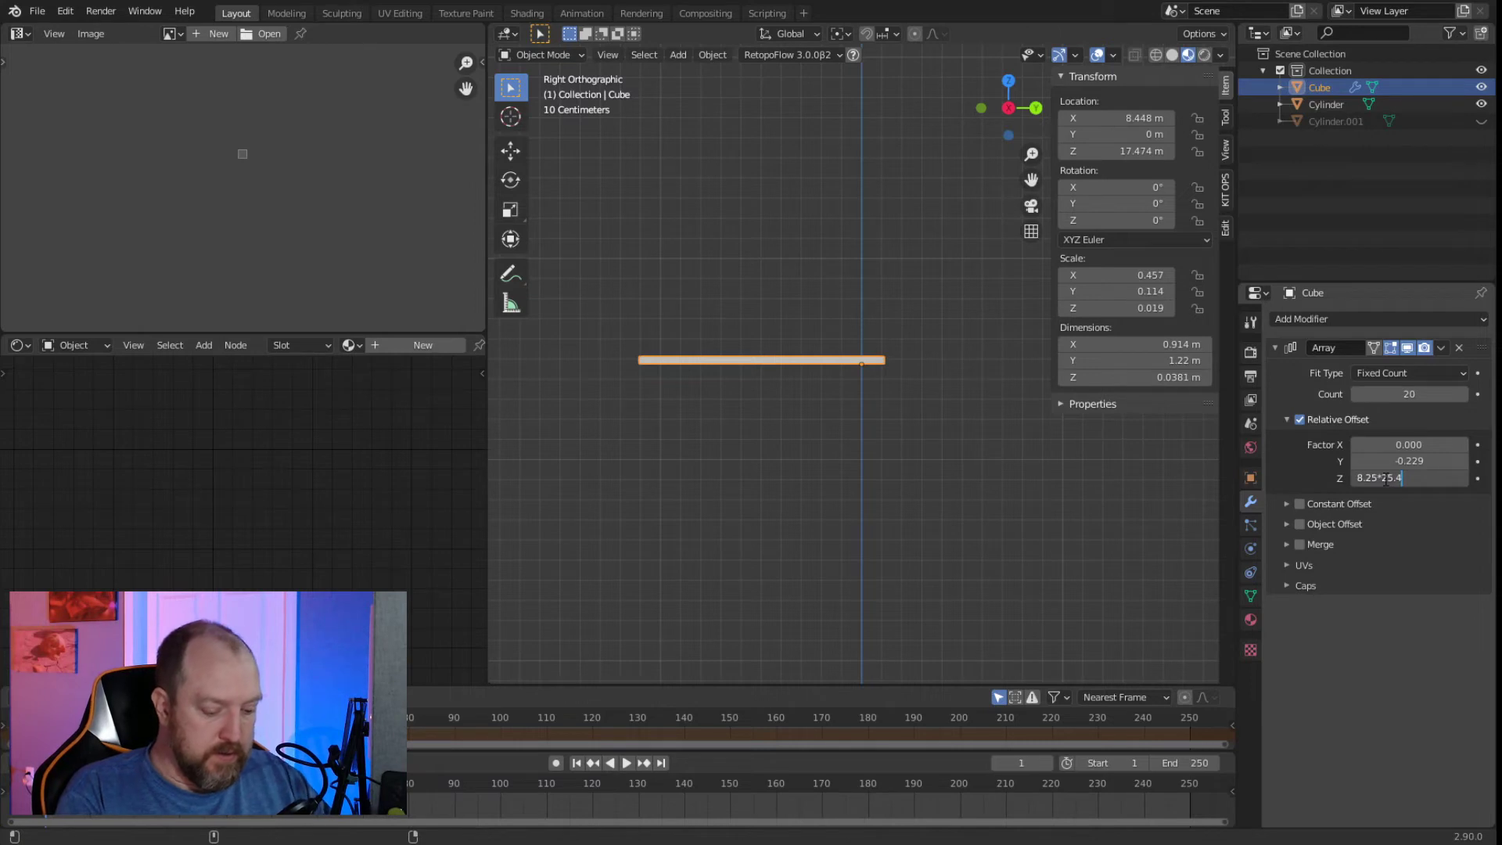
type("*25.4/")
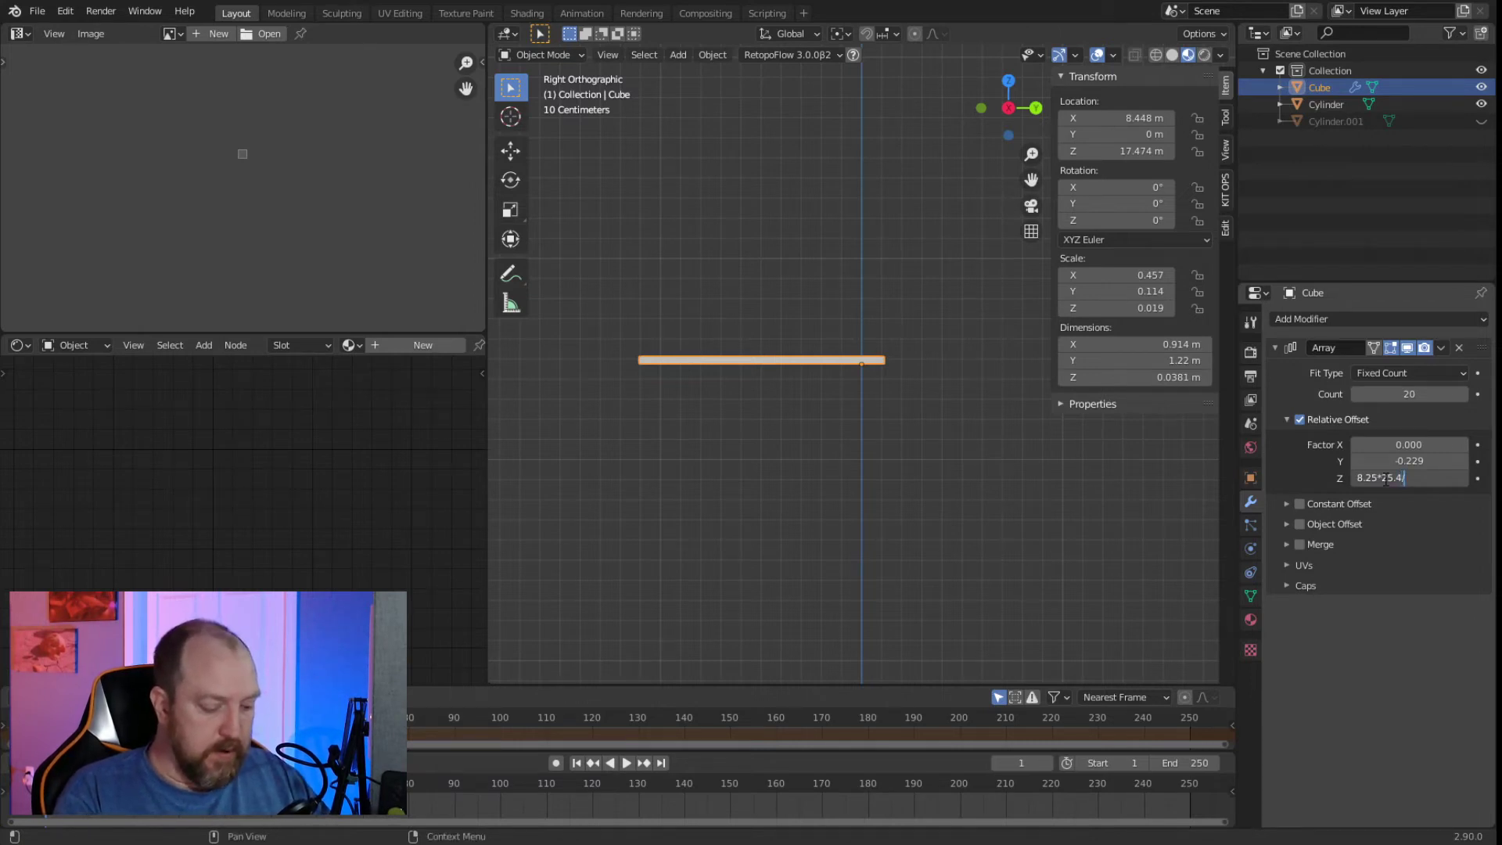
type("10000")
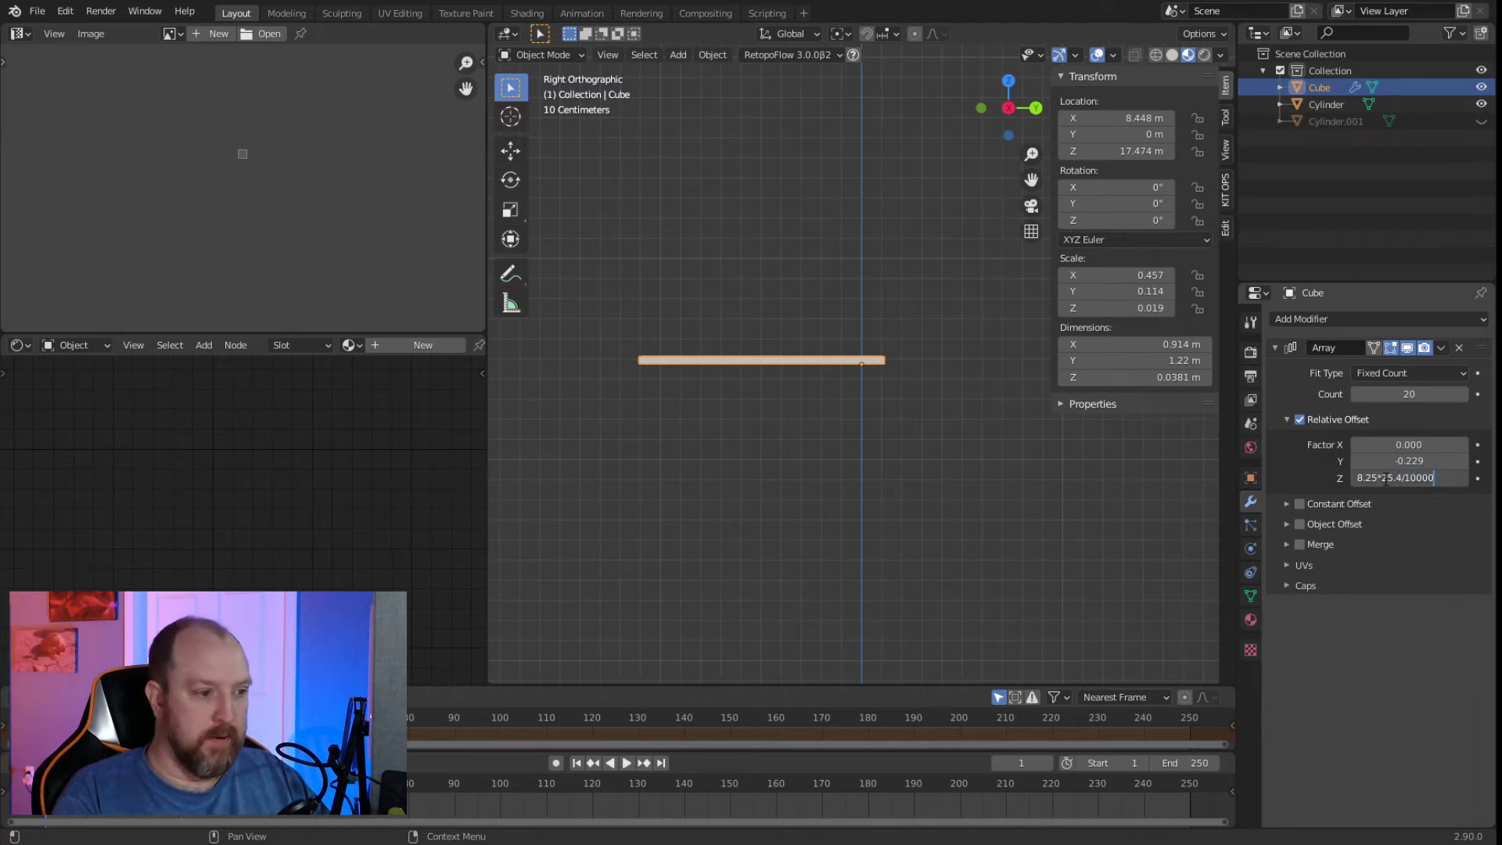
key("Return")
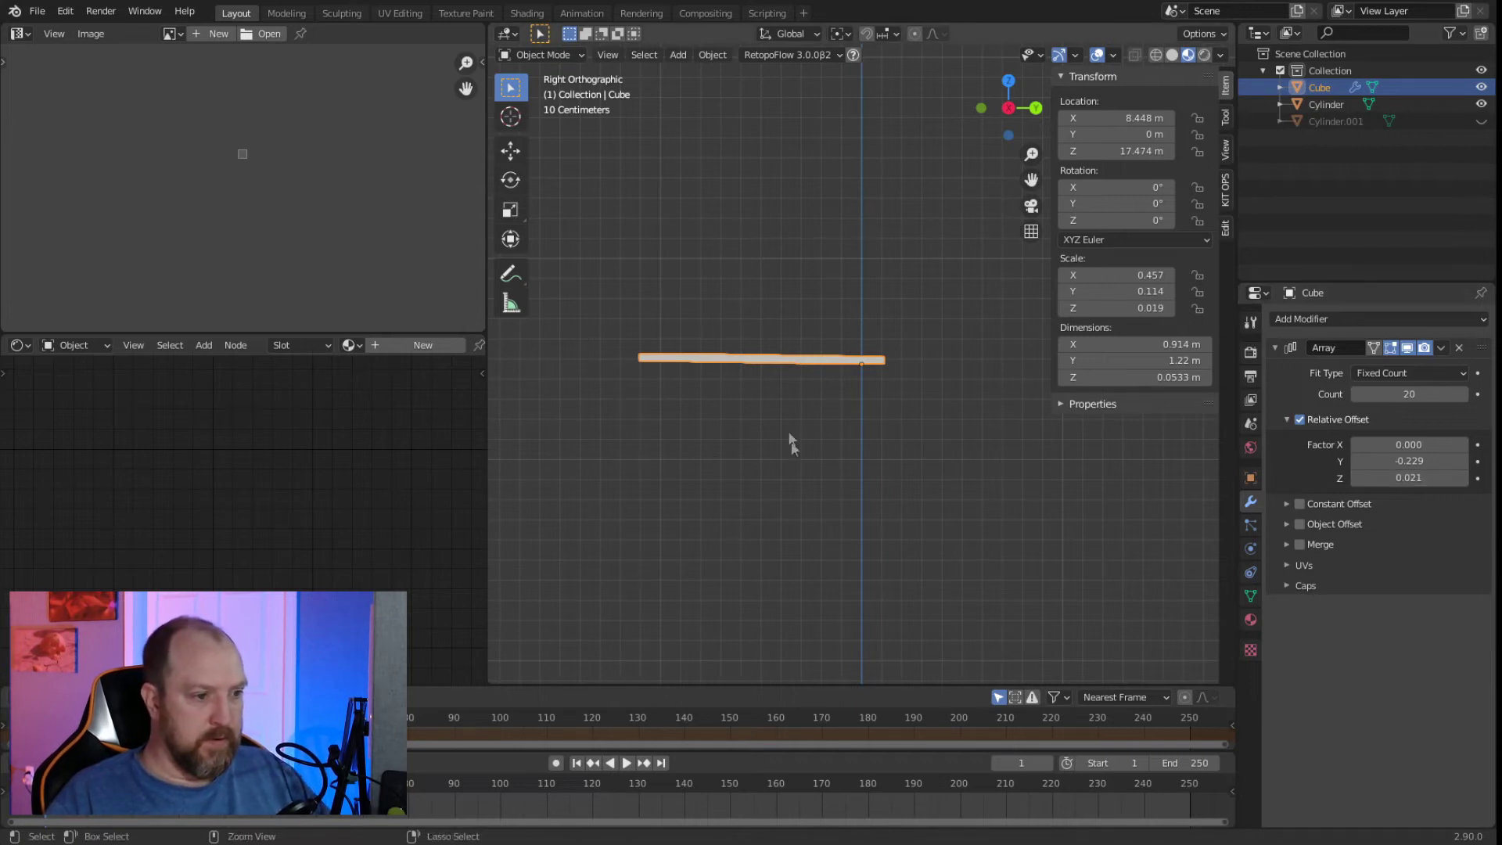
Correct the Z offset factor tenfold to 0.210 so the boards climb.
scroll(819, 383, "down", 10)
scroll(822, 392, "up", 9)
left_click(1443, 478)
left_click(1443, 480)
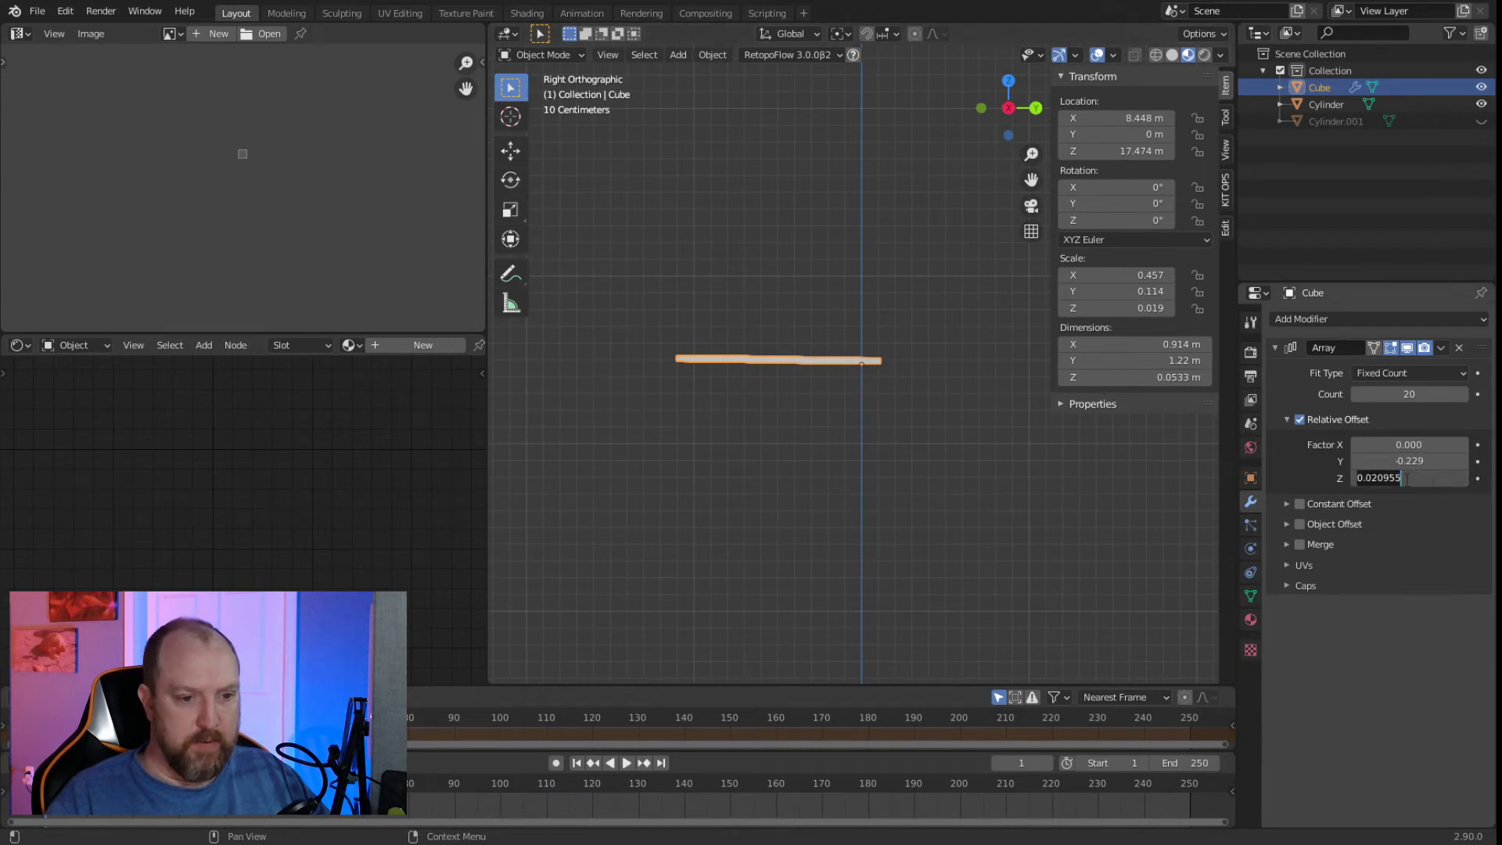
key("ctrl+Left")
key("Delete")
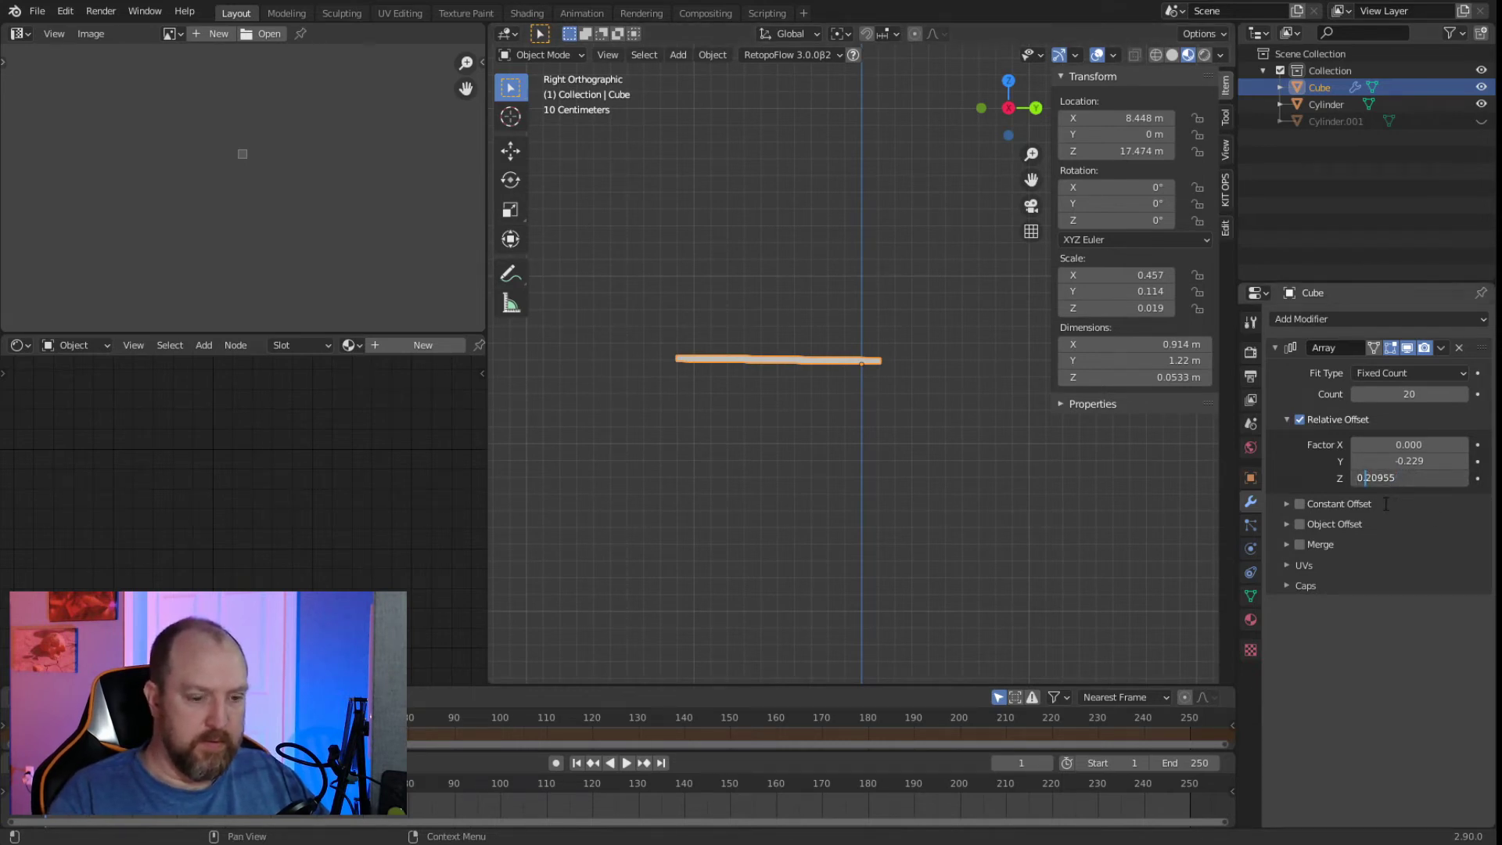
key("Return")
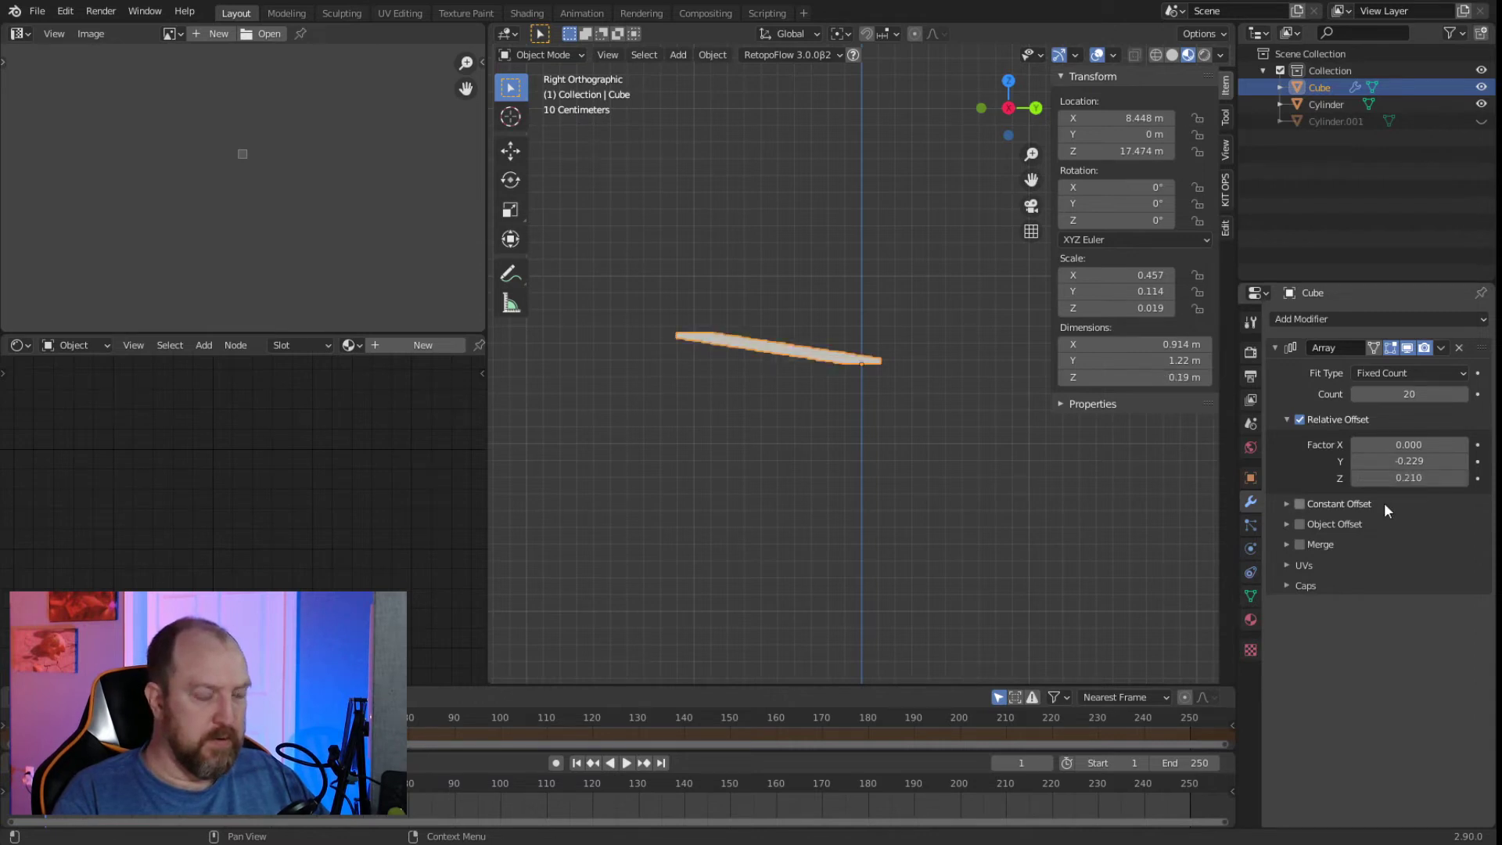
Remove and re-add the minus sign on the array's Y offset factor.
mouse_move(872, 247)
middle_mouse_down()
mouse_move(884, 297)
mouse_move(868, 248)
middle_mouse_up()
scroll(890, 407, "up", 3)
mouse_move(837, 423)
middle_mouse_down()
mouse_move(782, 412)
mouse_move(810, 413)
middle_mouse_up()
left_click(1444, 461)
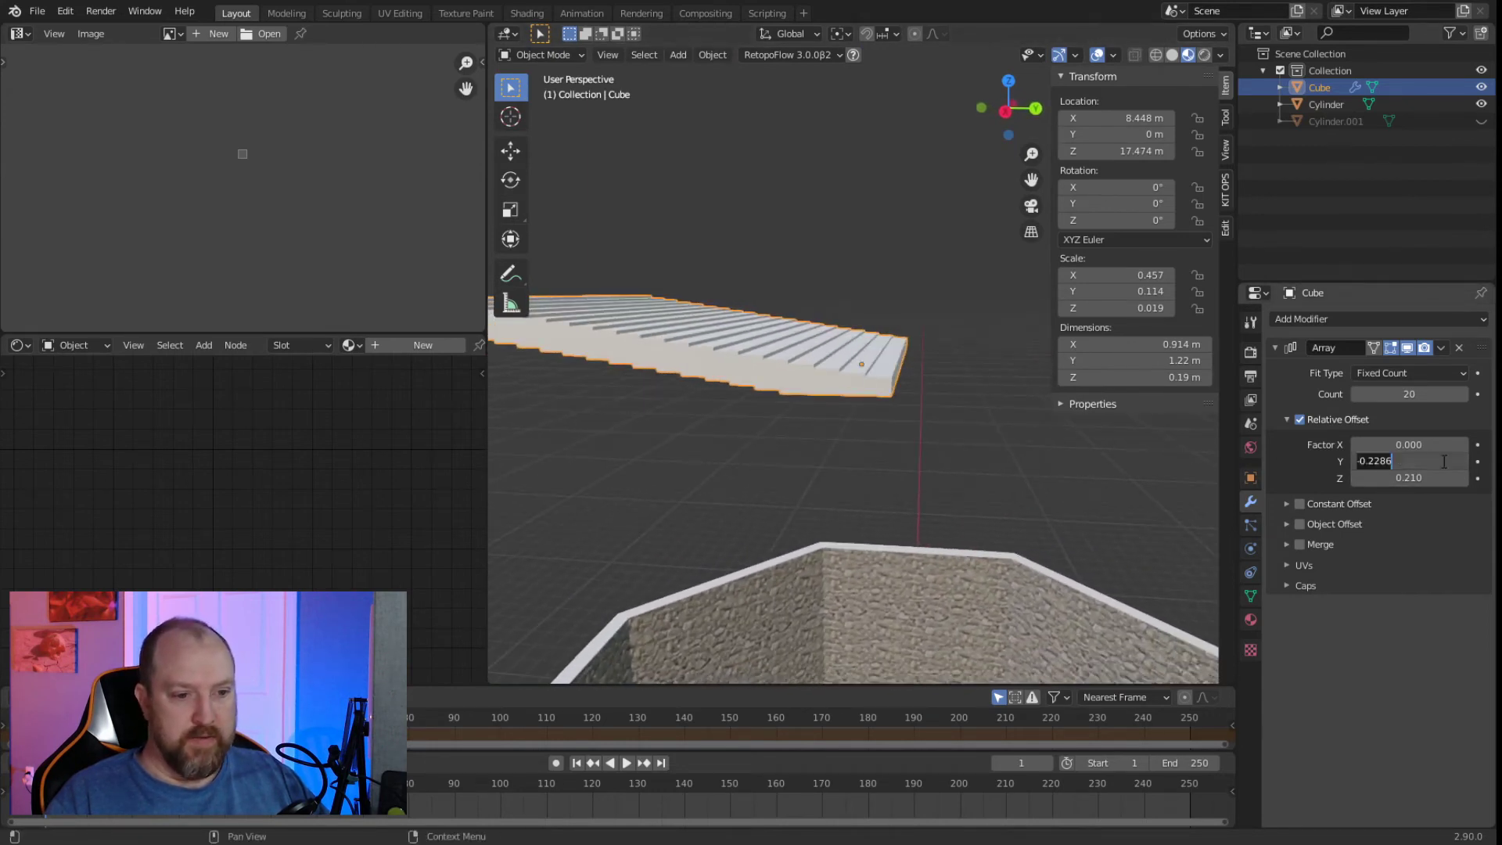
key("Home")
key("Delete")
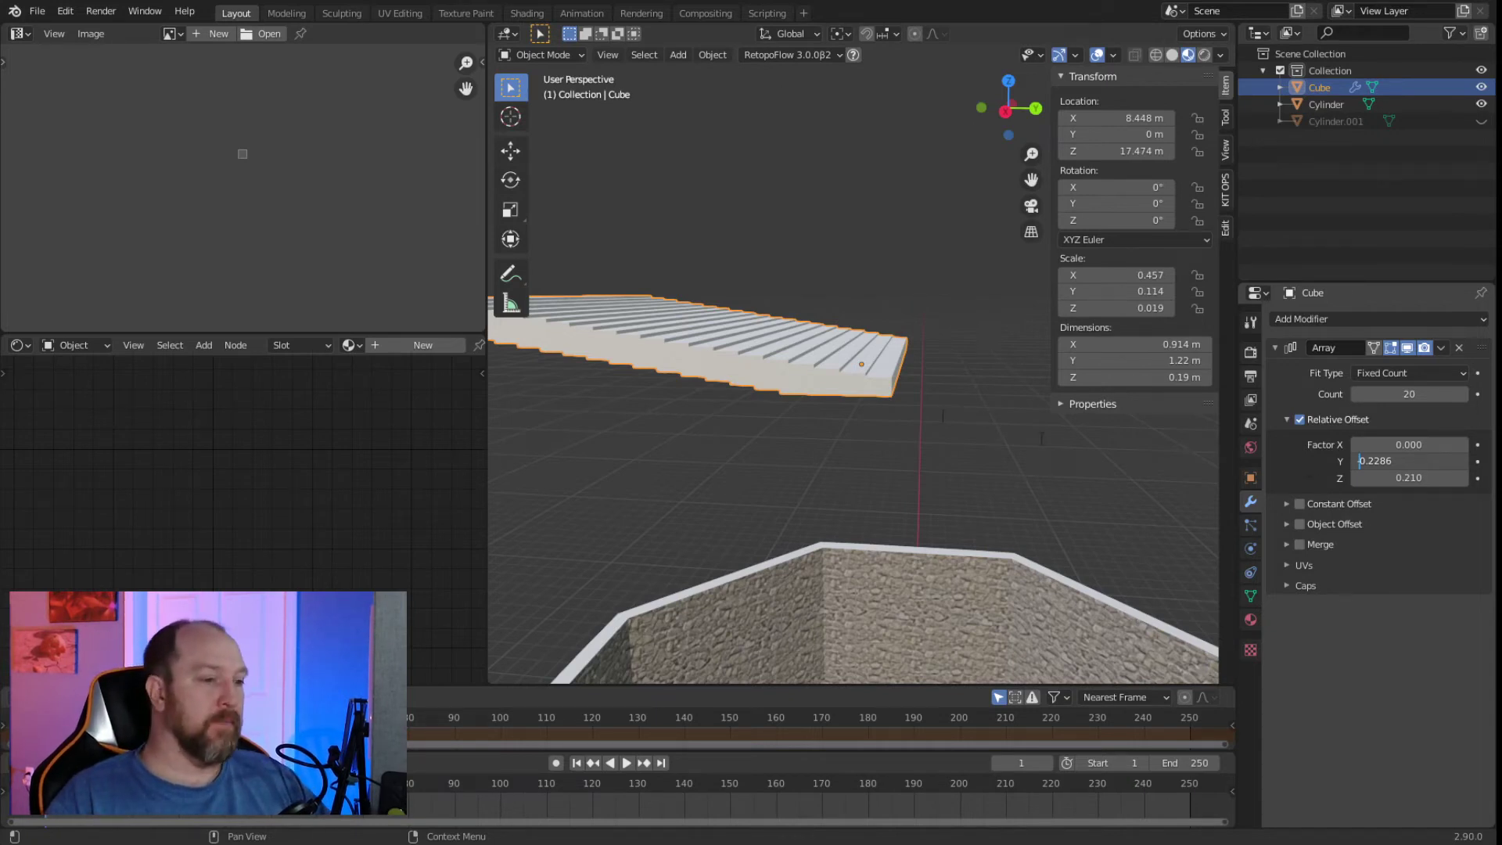
type("-")
key("Return")
Copy the Y offset value into the X factor and set Y offset to 0.
mouse_move(831, 429)
middle_mouse_down()
mouse_move(690, 507)
mouse_move(821, 495)
mouse_move(824, 560)
mouse_move(829, 434)
middle_mouse_up()
scroll(830, 432, "up", 2)
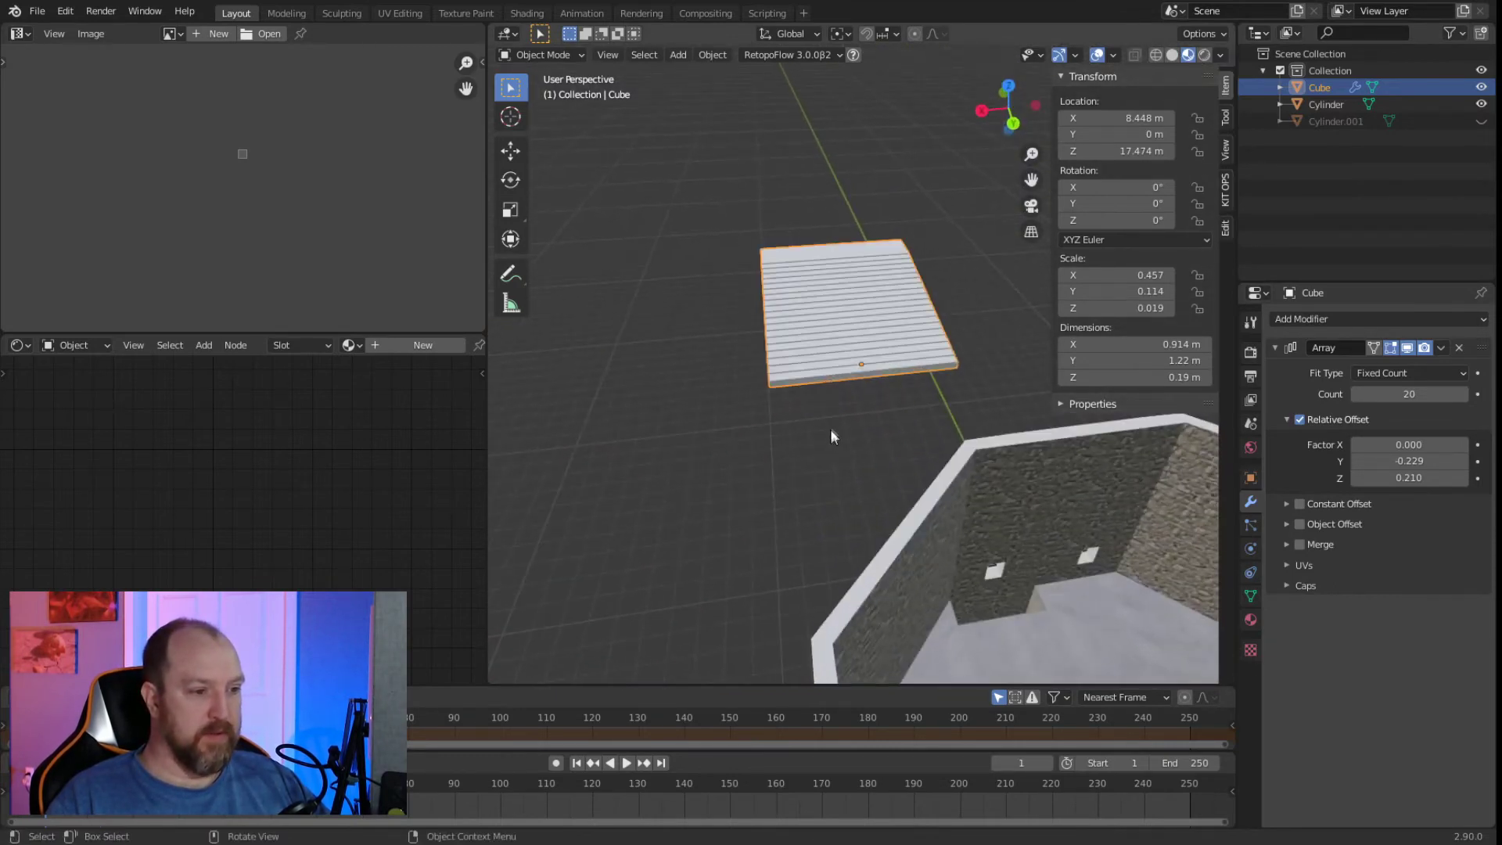
scroll(954, 486, "down", 3)
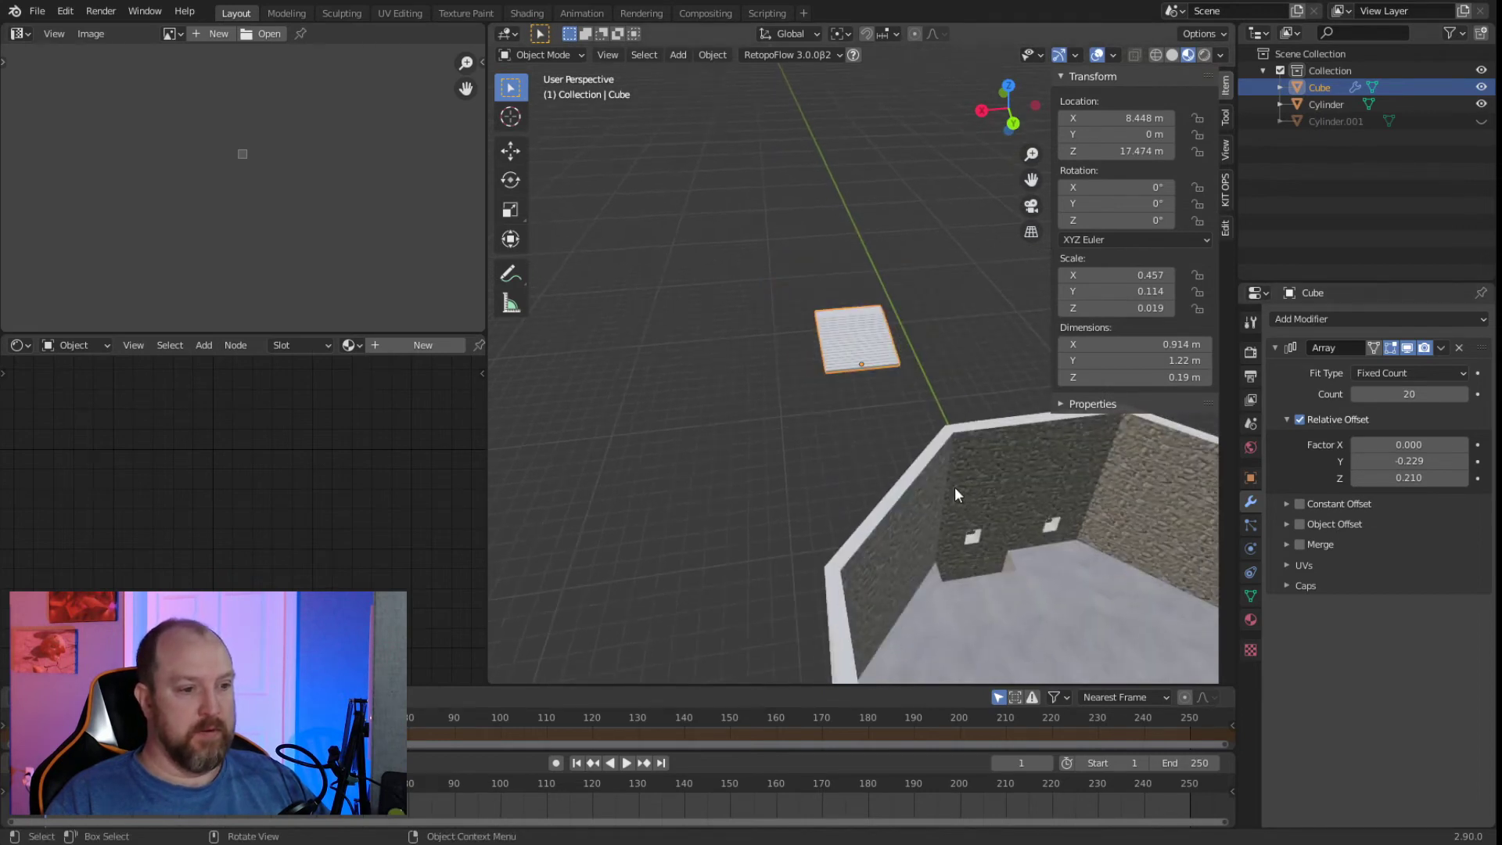
scroll(952, 493, "up", 2)
double_click(1425, 461)
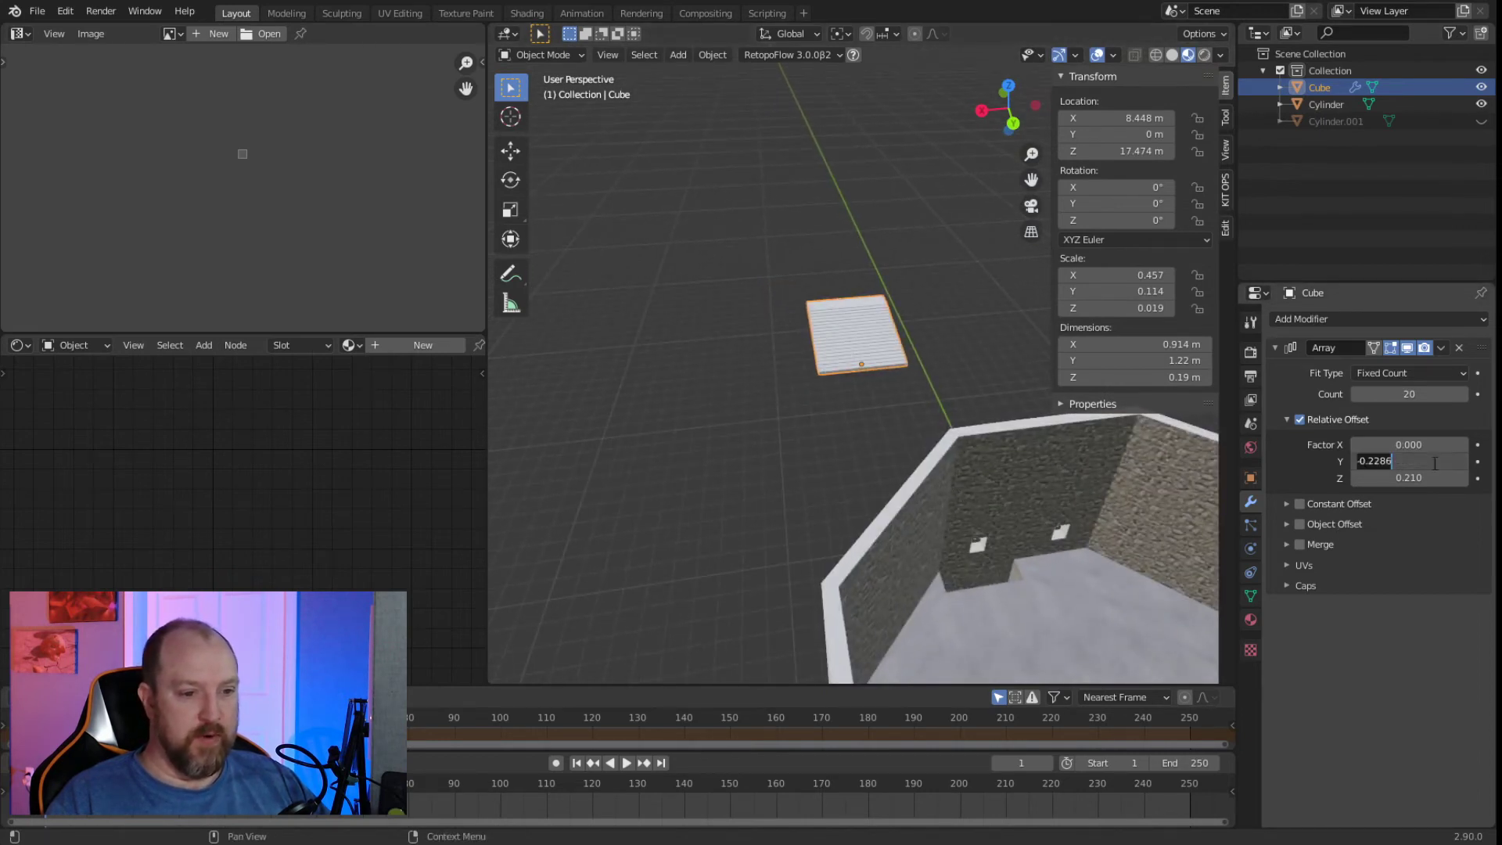
type("0")
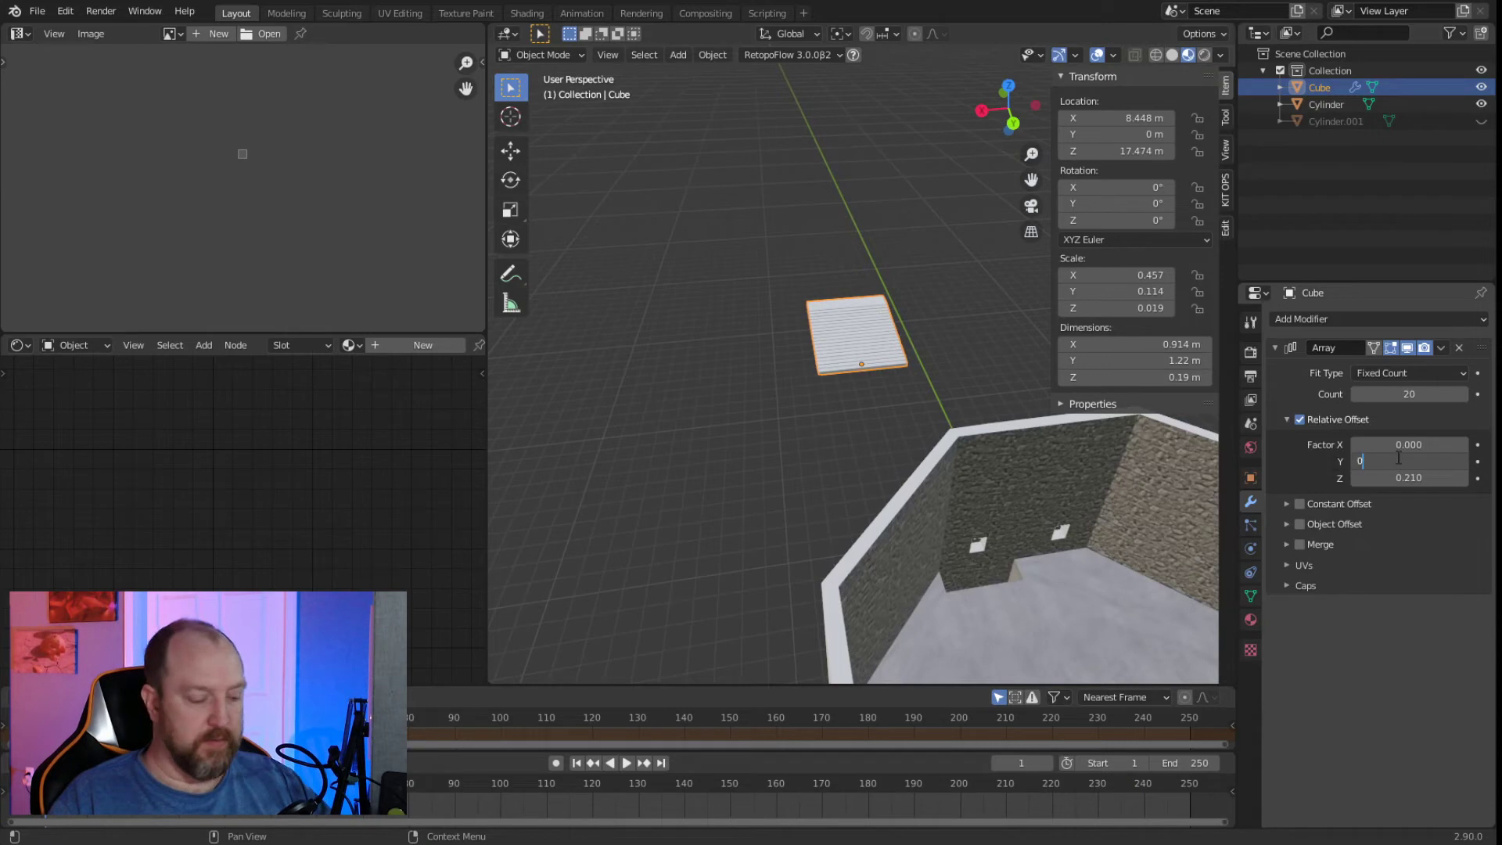
key("Escape")
key("ctrl+c")
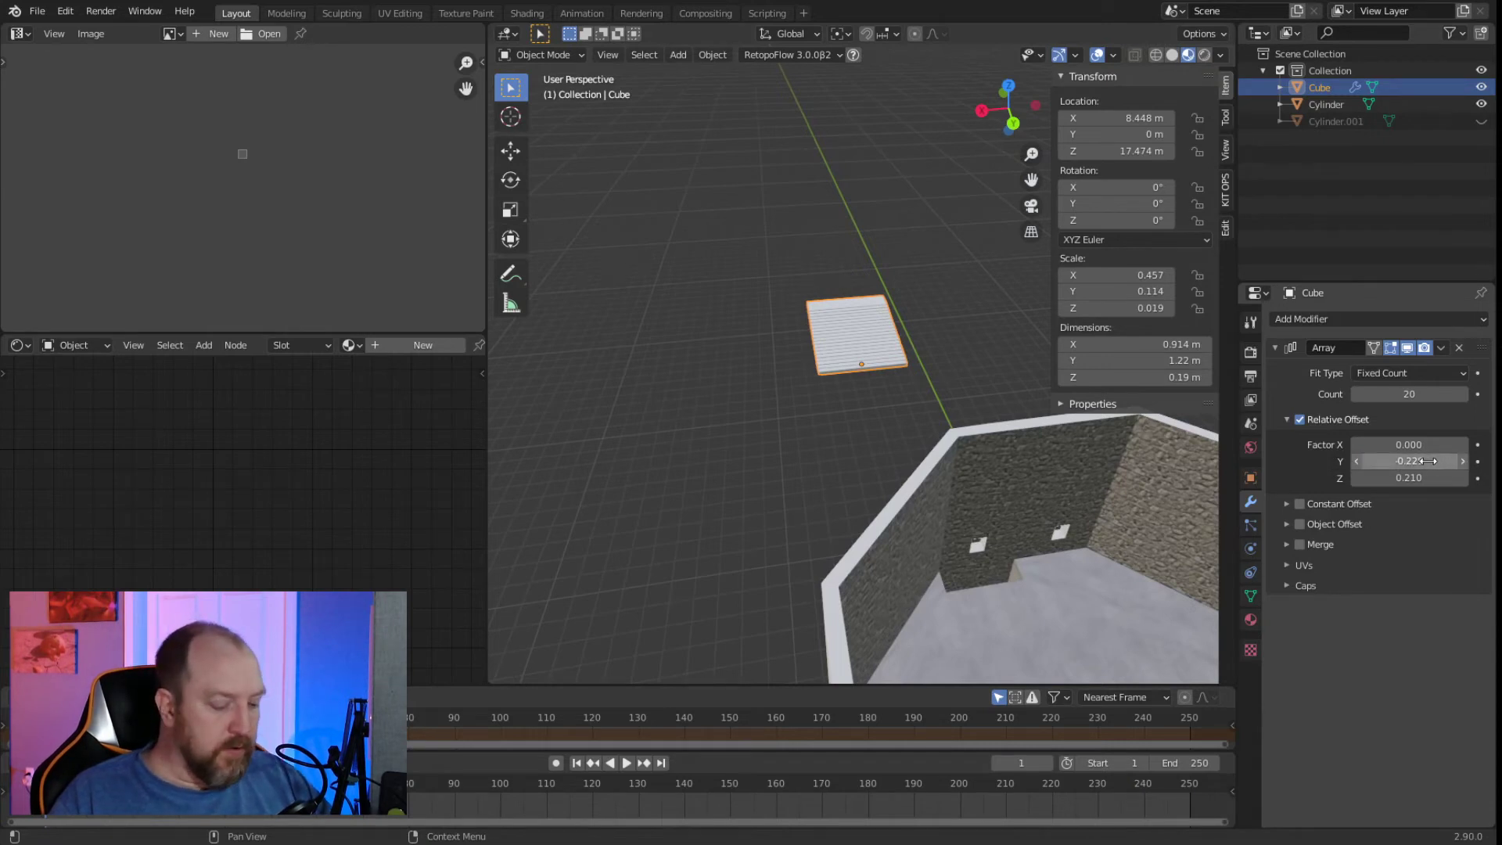
key("ctrl+v")
double_click(1440, 462)
type("0")
key("Return")
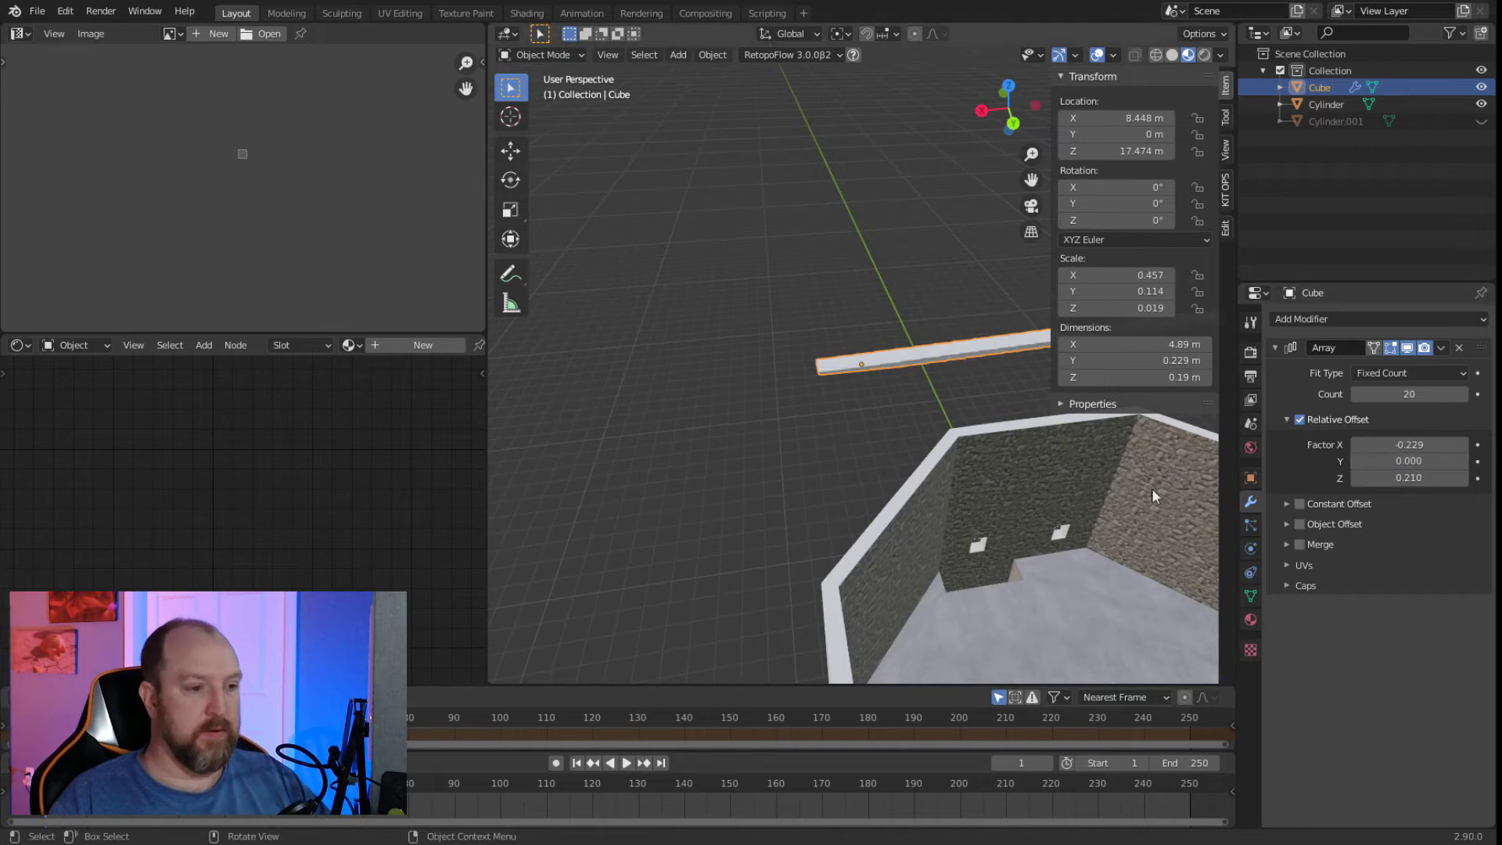
Undo the offset edits, restoring the array to 7 copies with X factor 1.0.
left_click(887, 457)
middle_click_drag(887, 457, 966, 454)
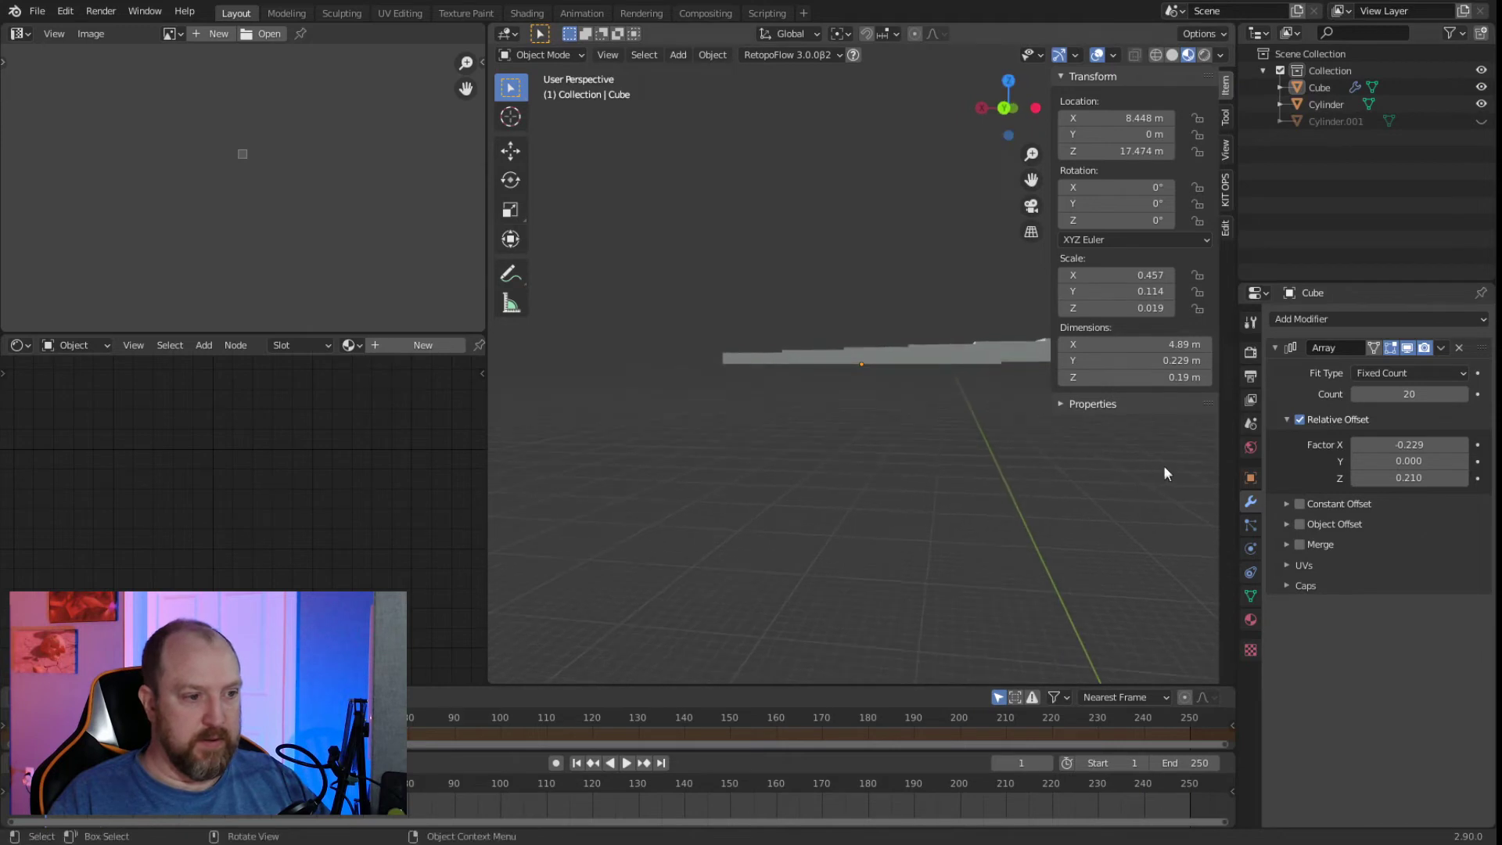
left_click(766, 358)
middle_click_drag(777, 379, 941, 476)
key("ctrl+z")
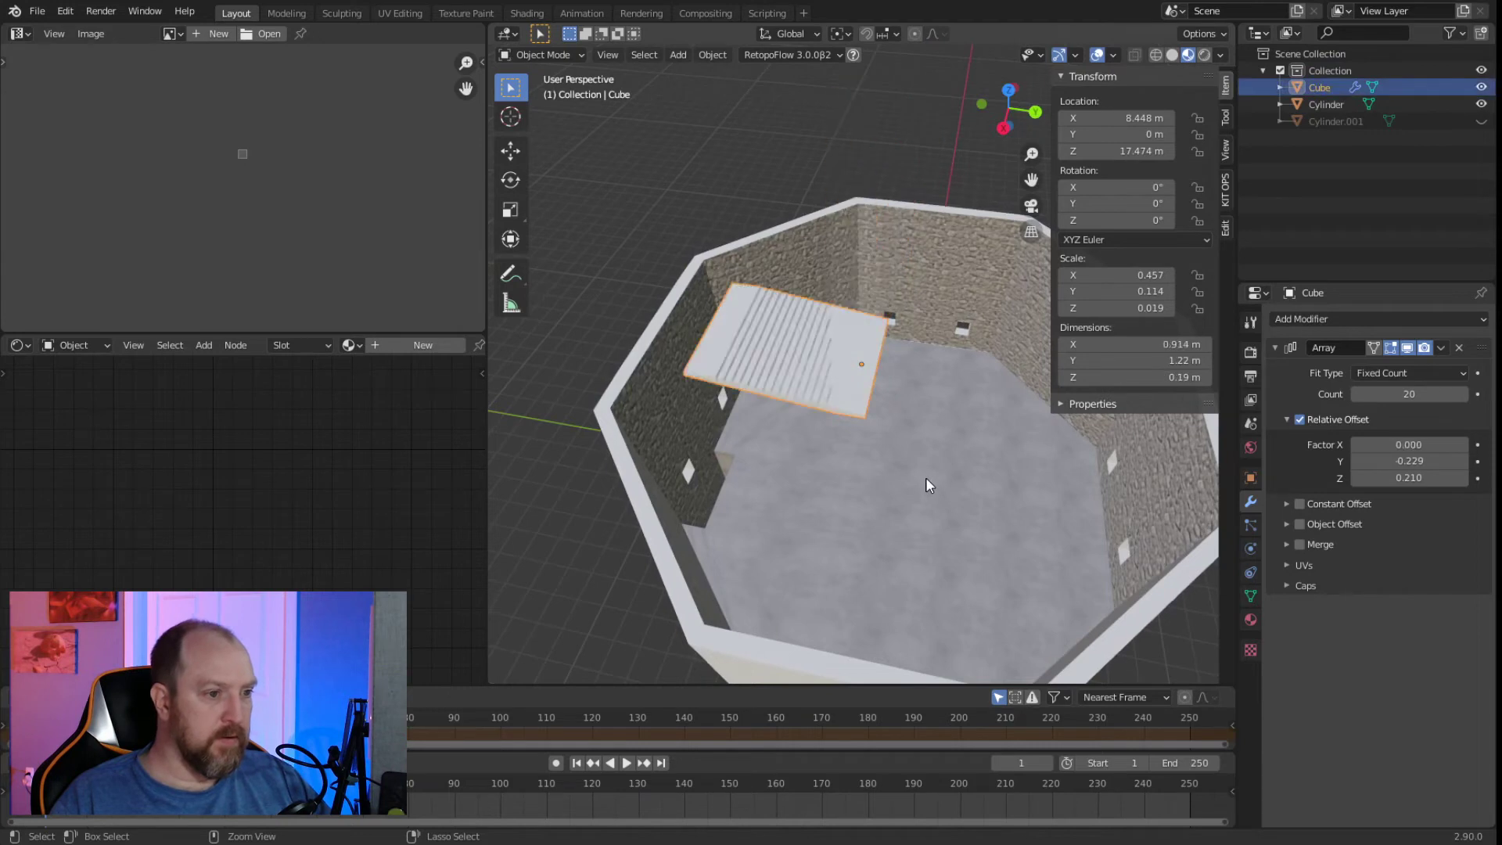
key("ctrl+z")
key("ctrl+z")
key("ctrl+z")
key("ctrl+z")
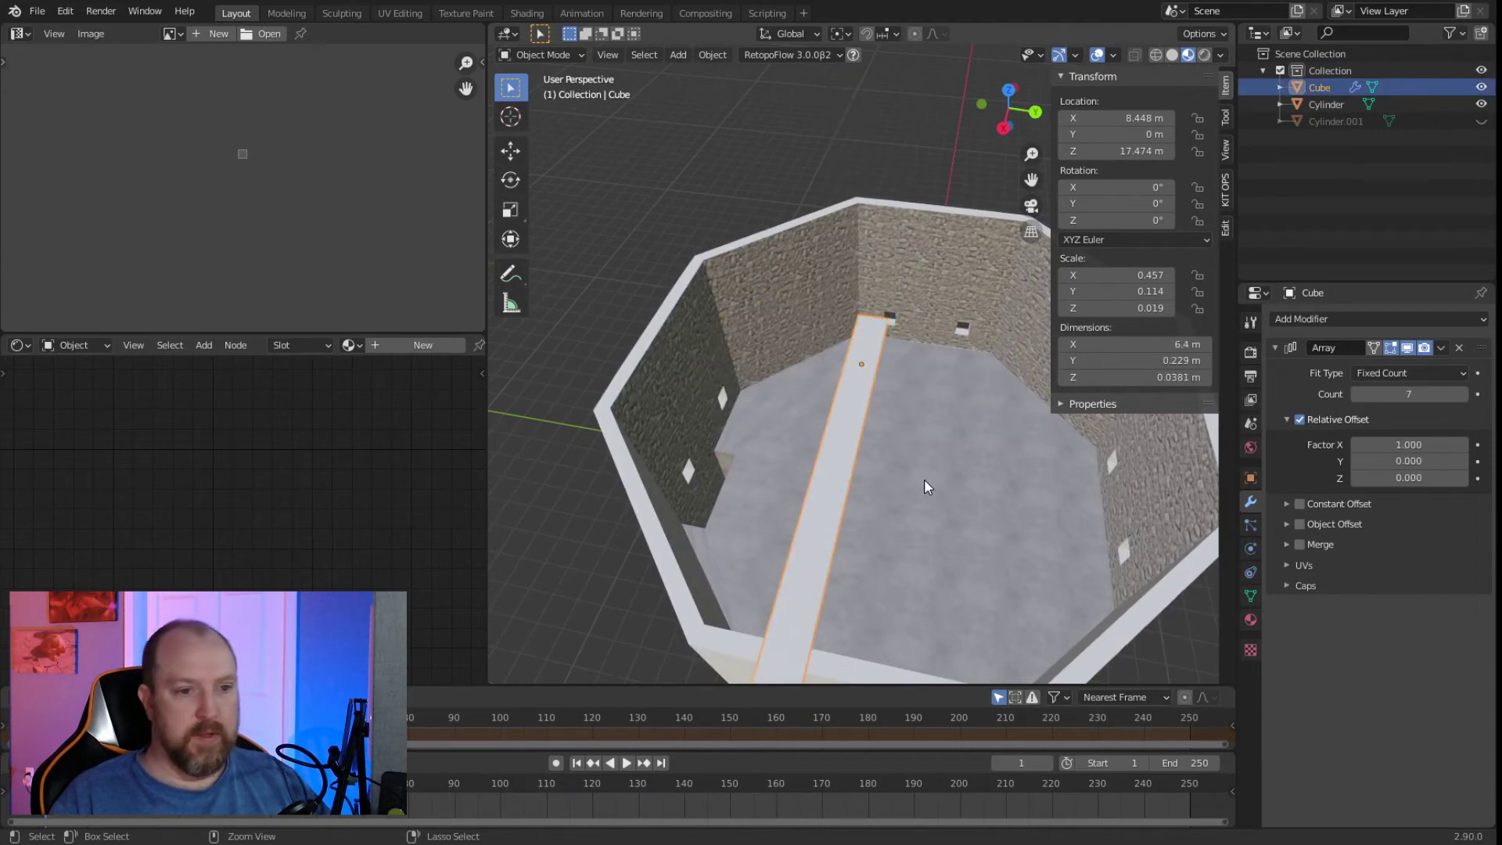
Delete the slab's Array modifier, leaving one 0.914 × 0.229 × 0.0381 m plank.
left_click(1459, 348)
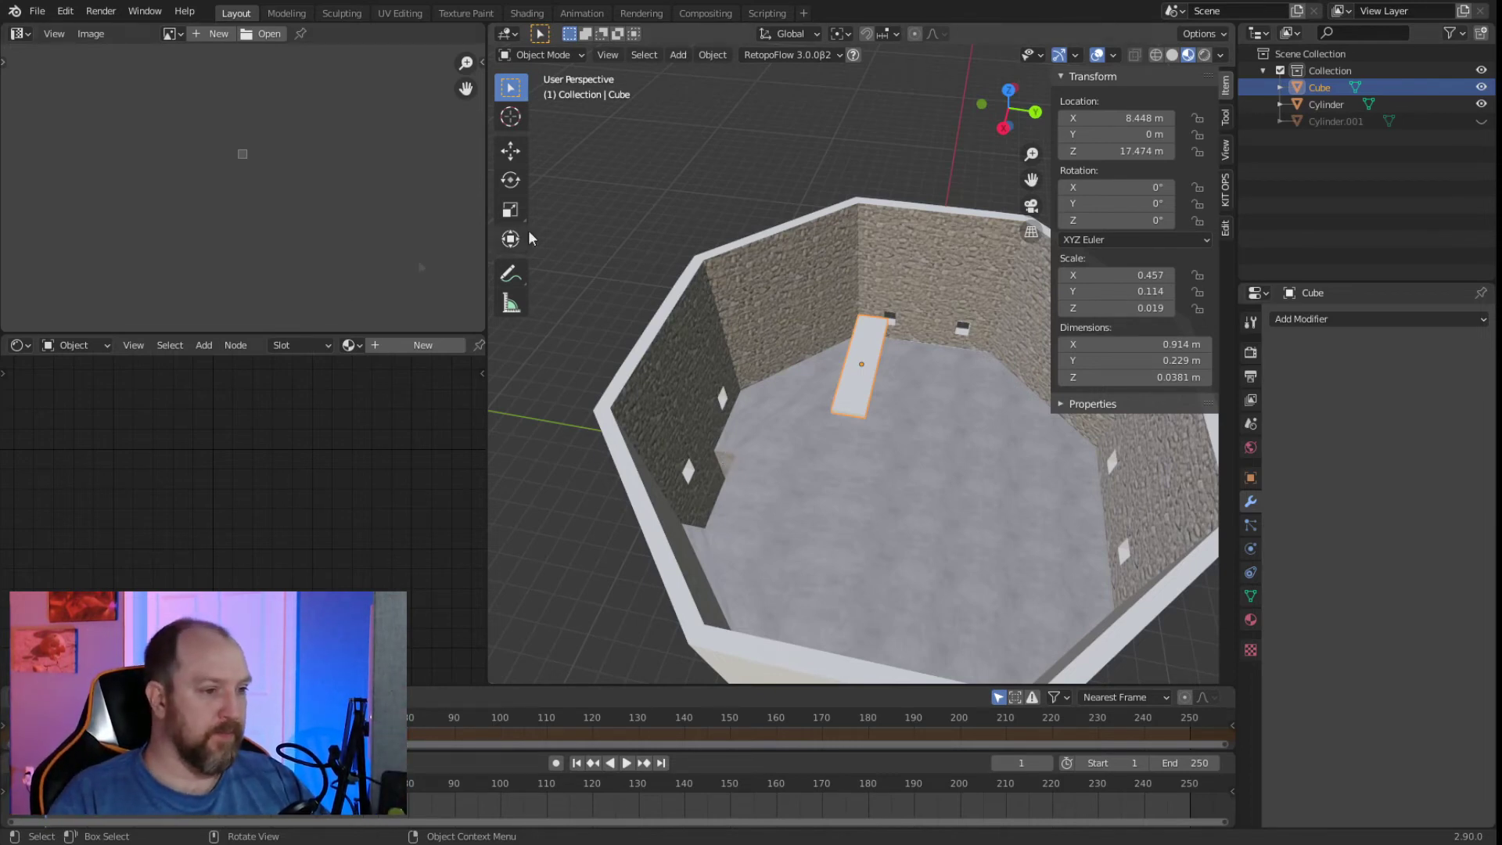
key("alt+a")
middle_click_drag(786, 242, 833, 480)
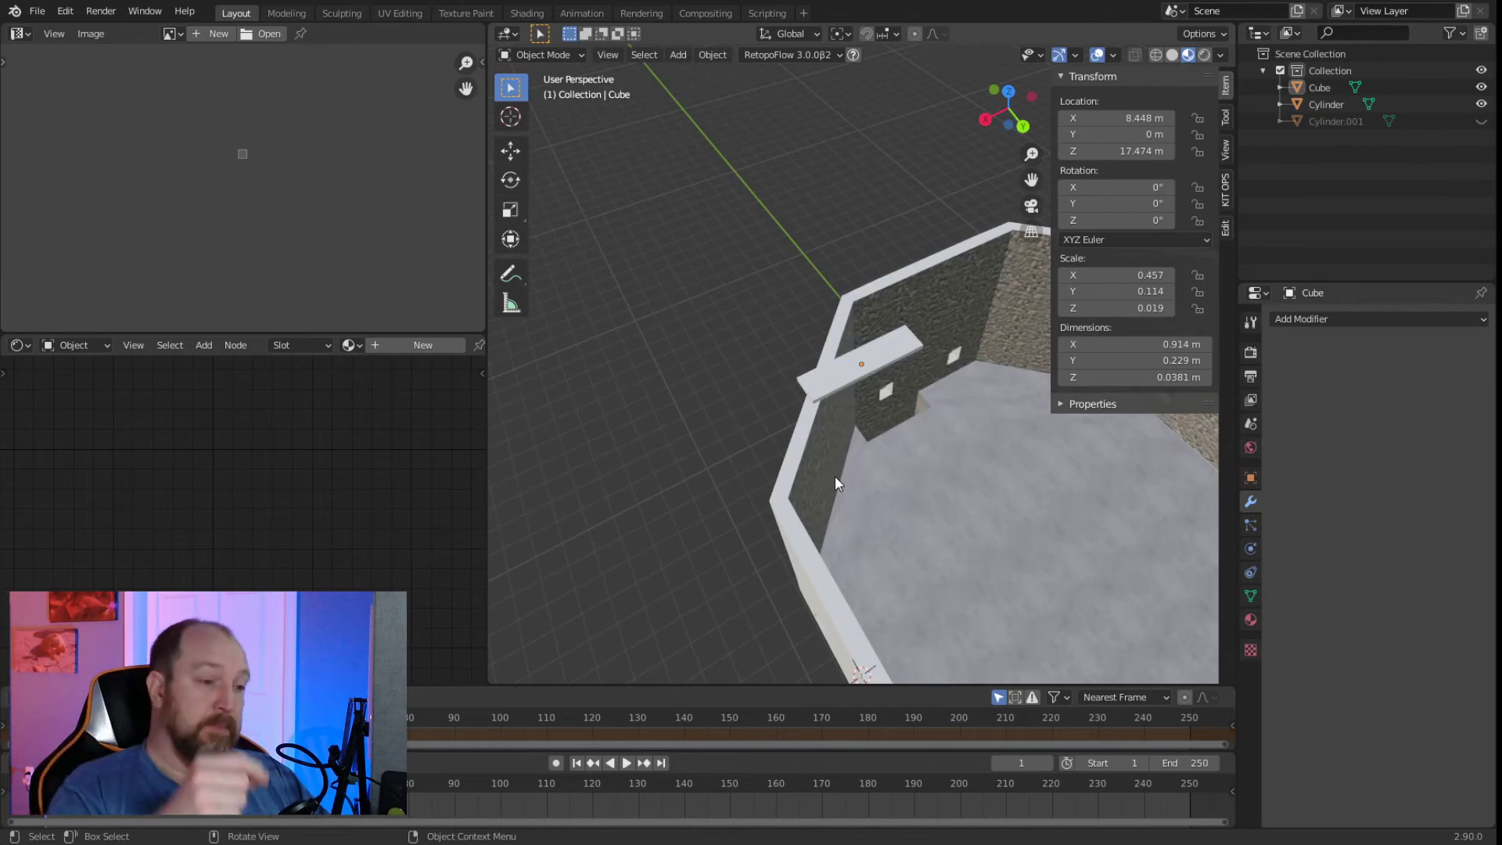
left_click(876, 364)
middle_click_drag(888, 369, 911, 467)
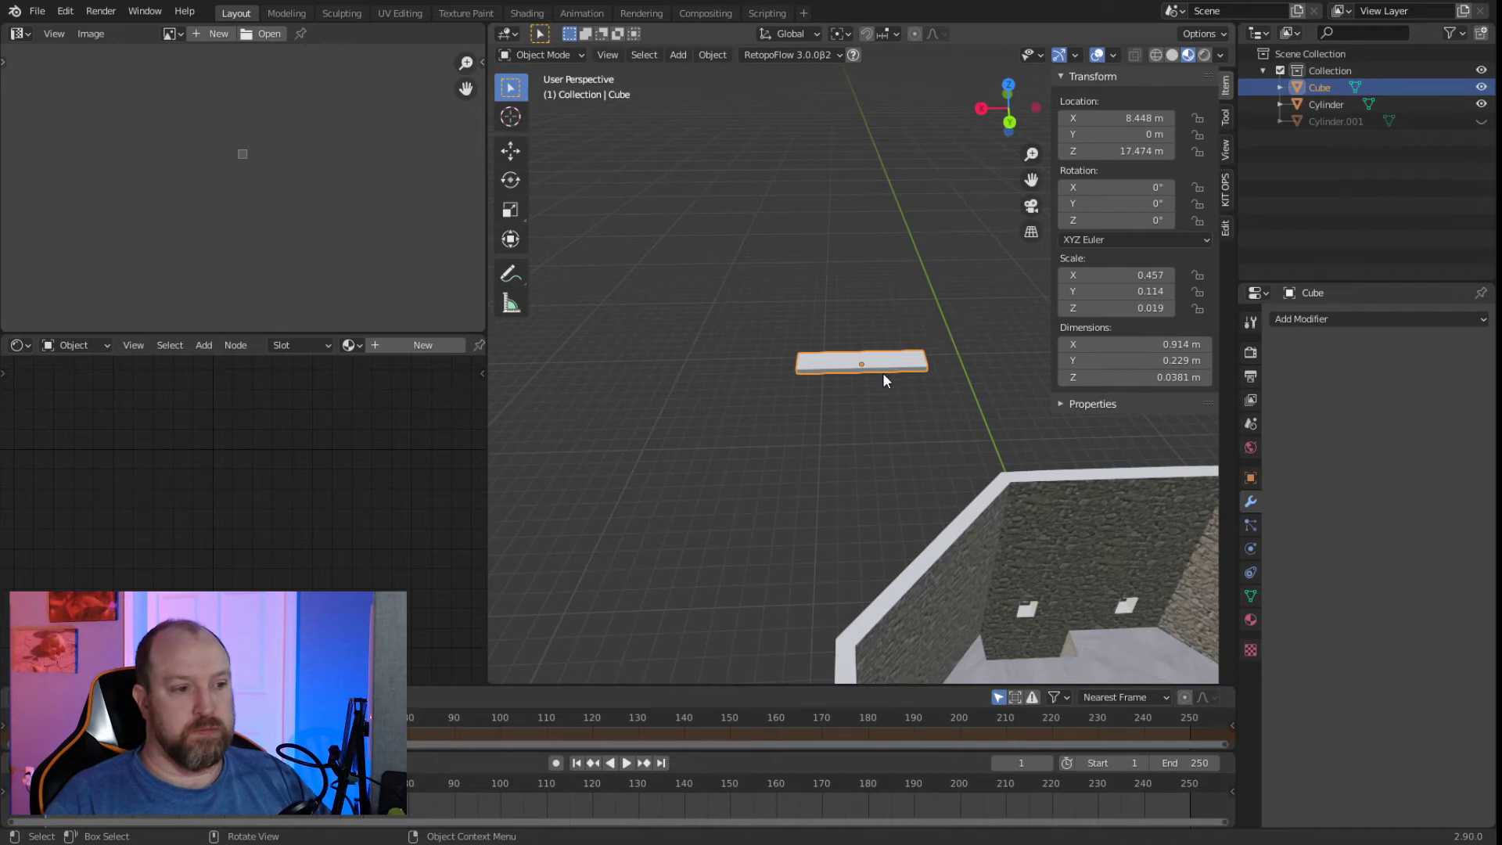
scroll(866, 466, "down", 4)
scroll(861, 447, "up", 5)
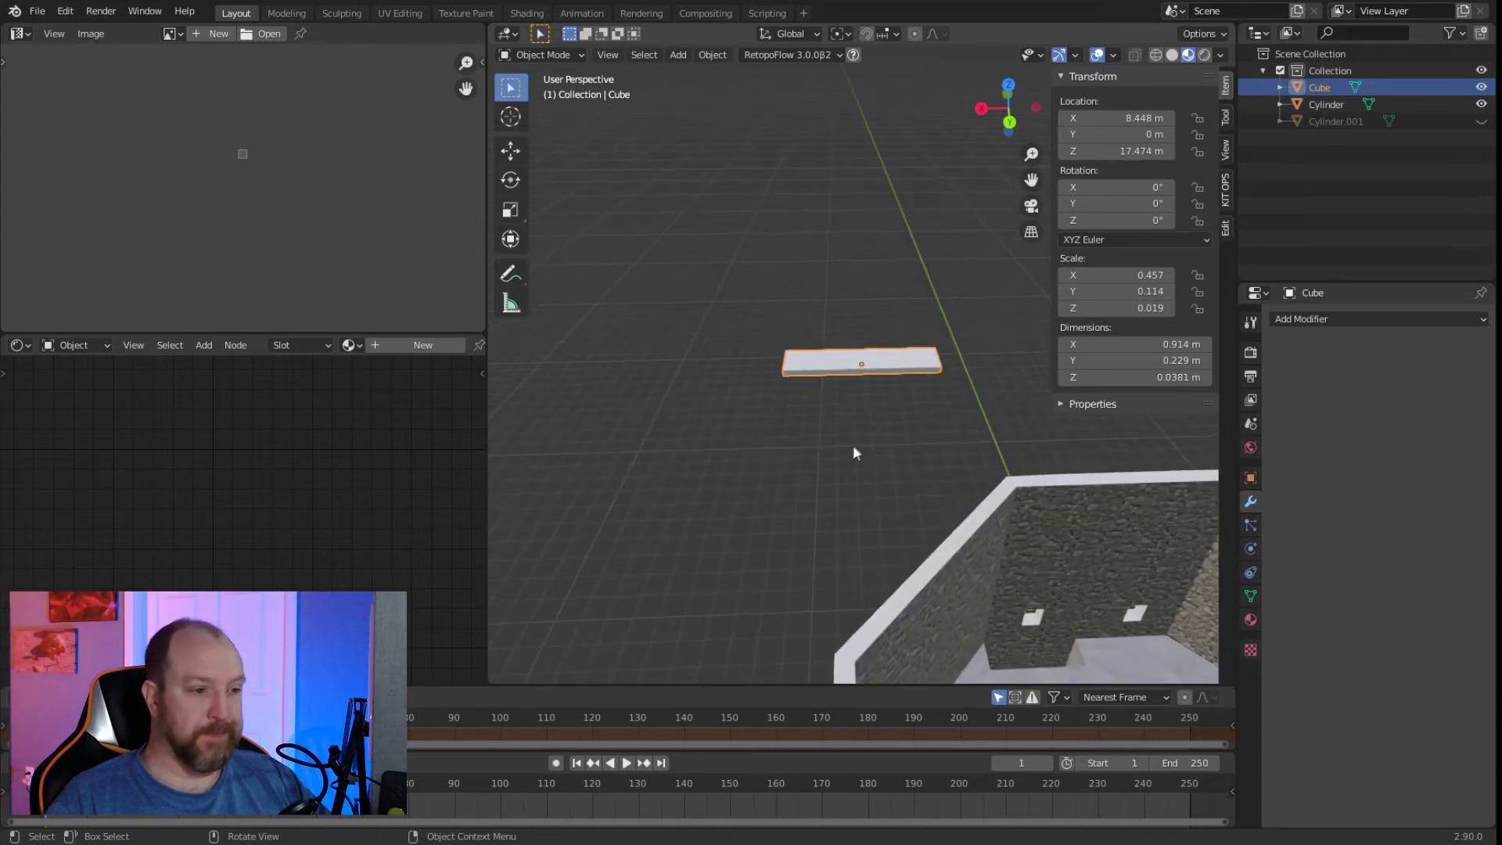
middle_click_drag(908, 433, 963, 514)
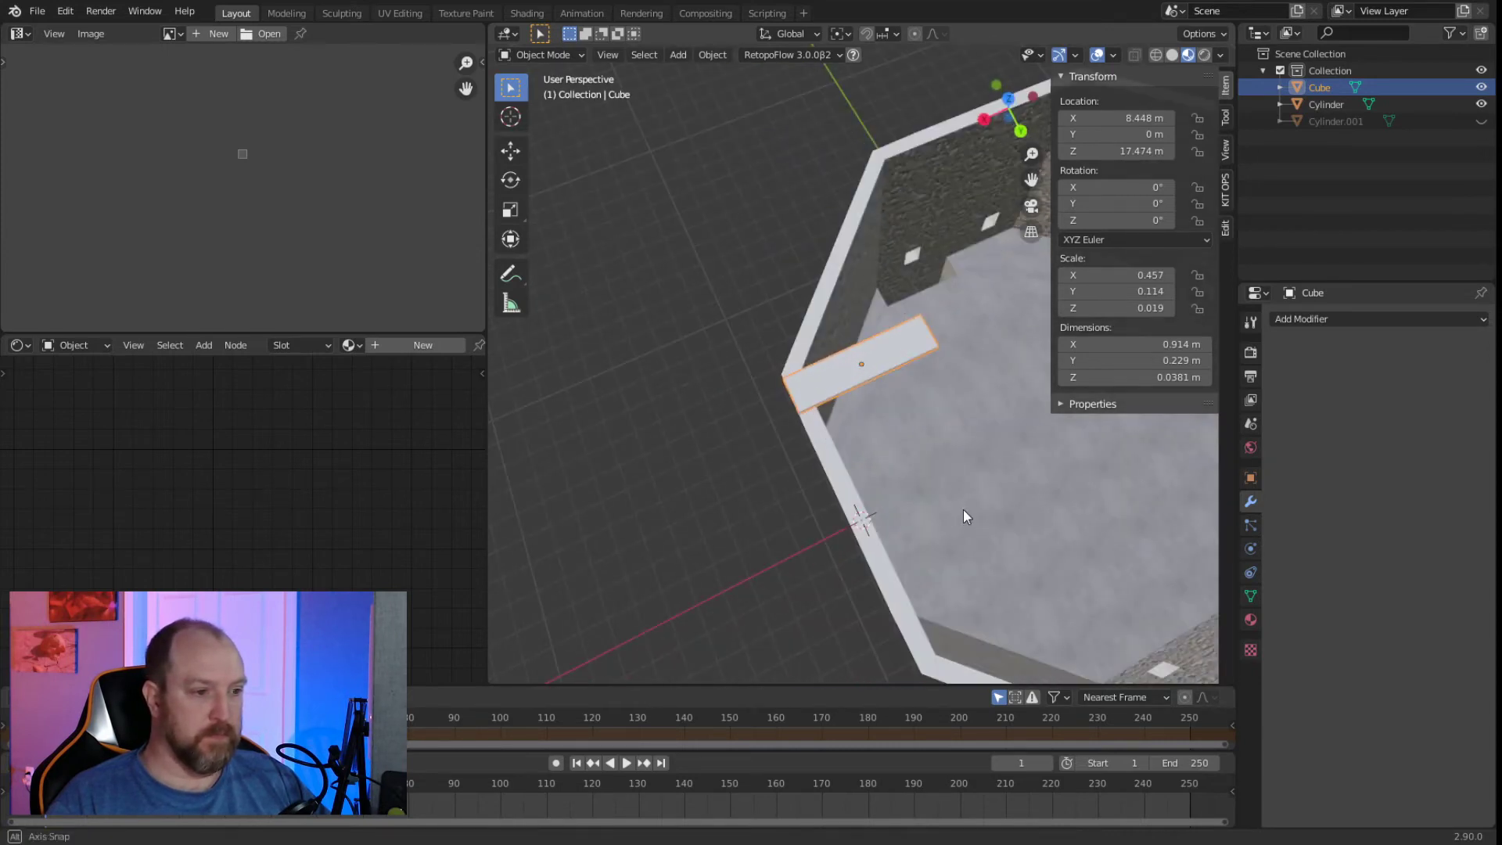
left_click(900, 341)
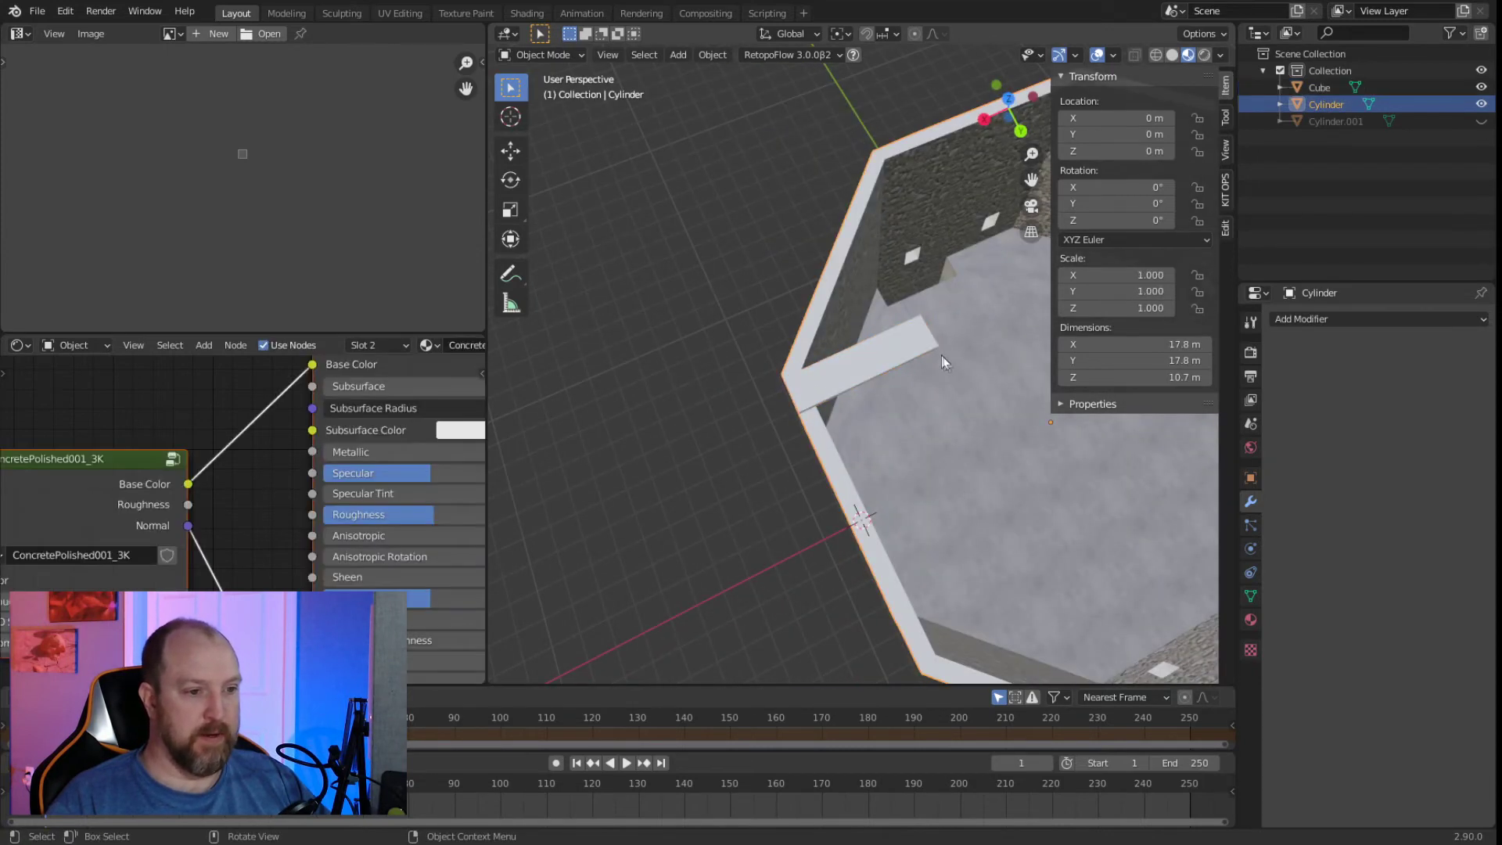
left_click(904, 347)
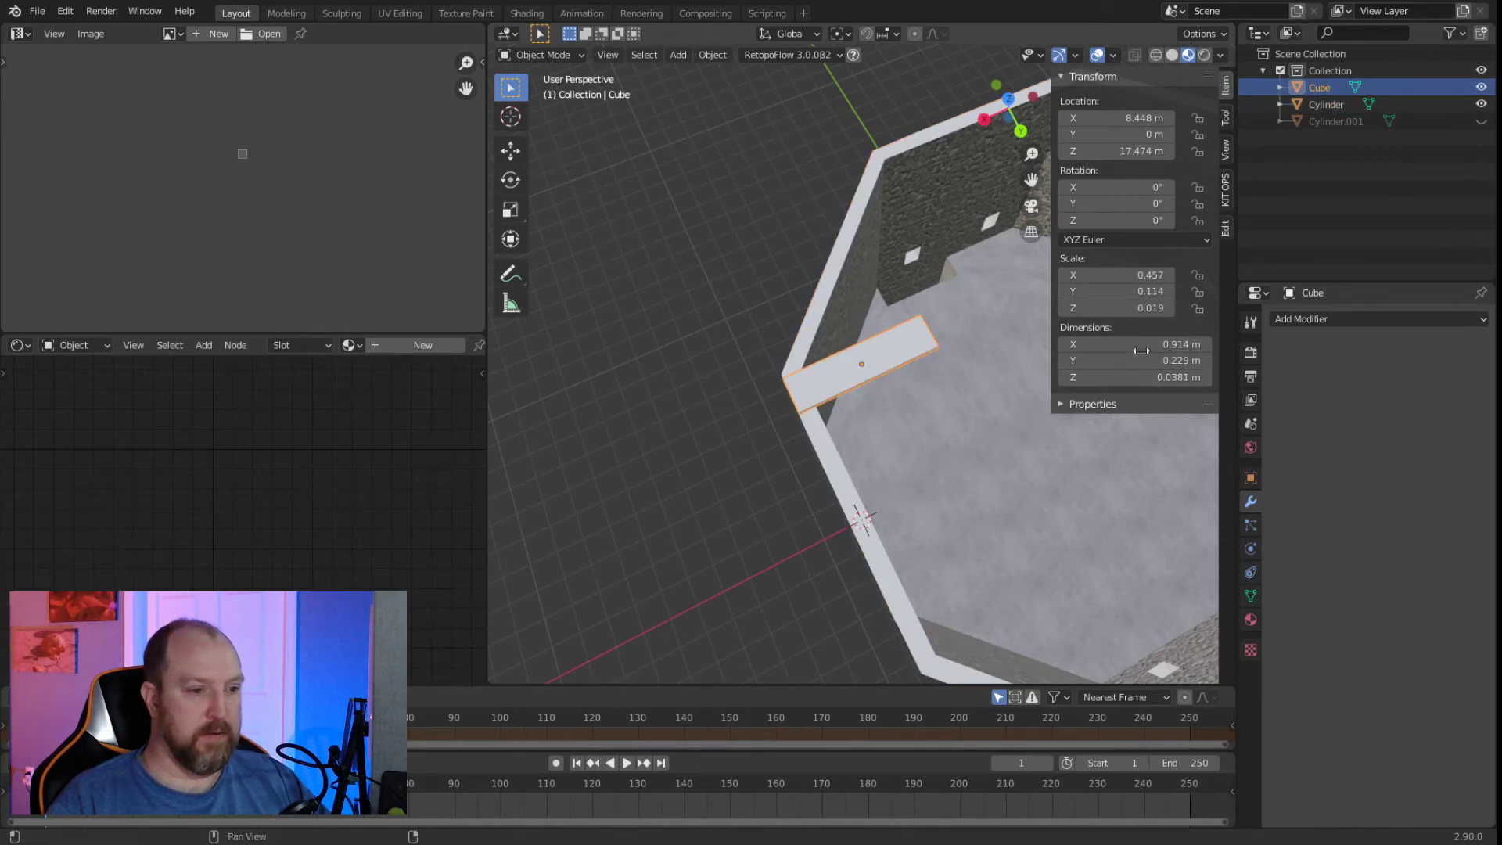
Set the plank's dimensions to Y 3', X 9" and Z 1.5".
left_click(1116, 361)
type("3'")
key("Return")
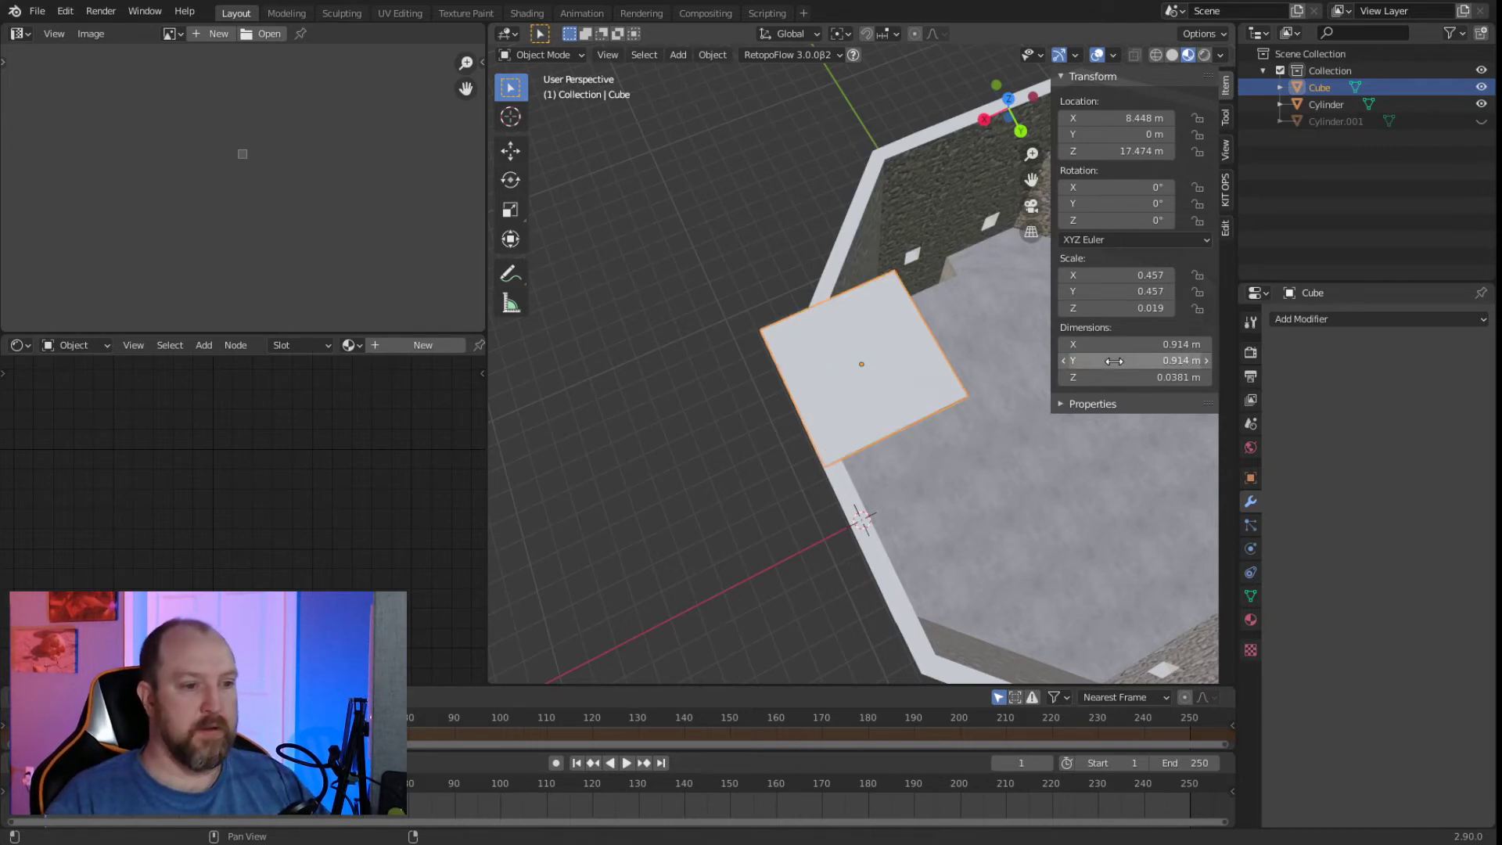
left_click(1149, 340)
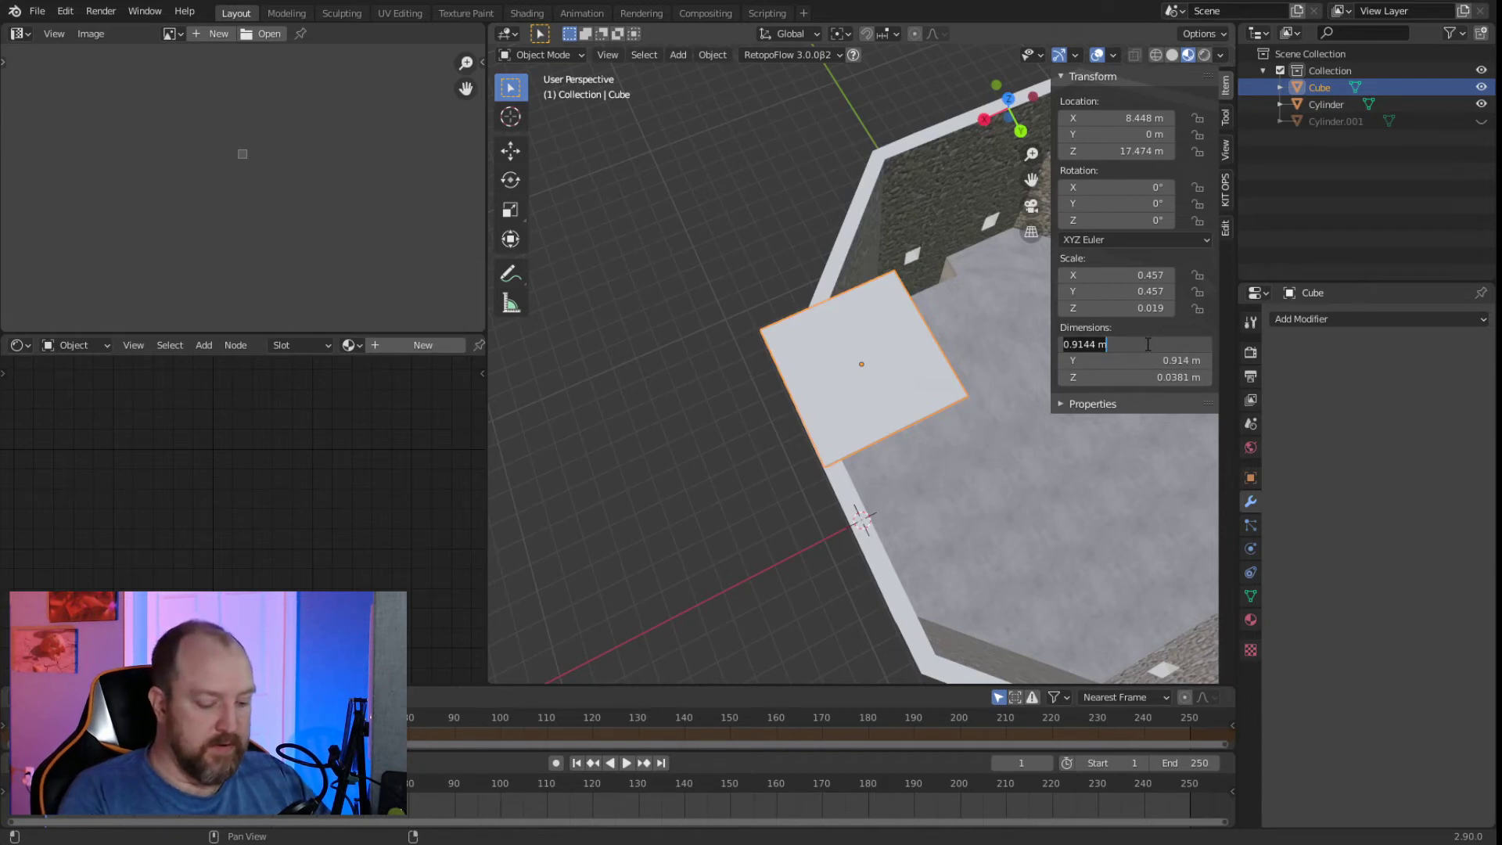
type("9\"")
key("Return")
left_click(1140, 373)
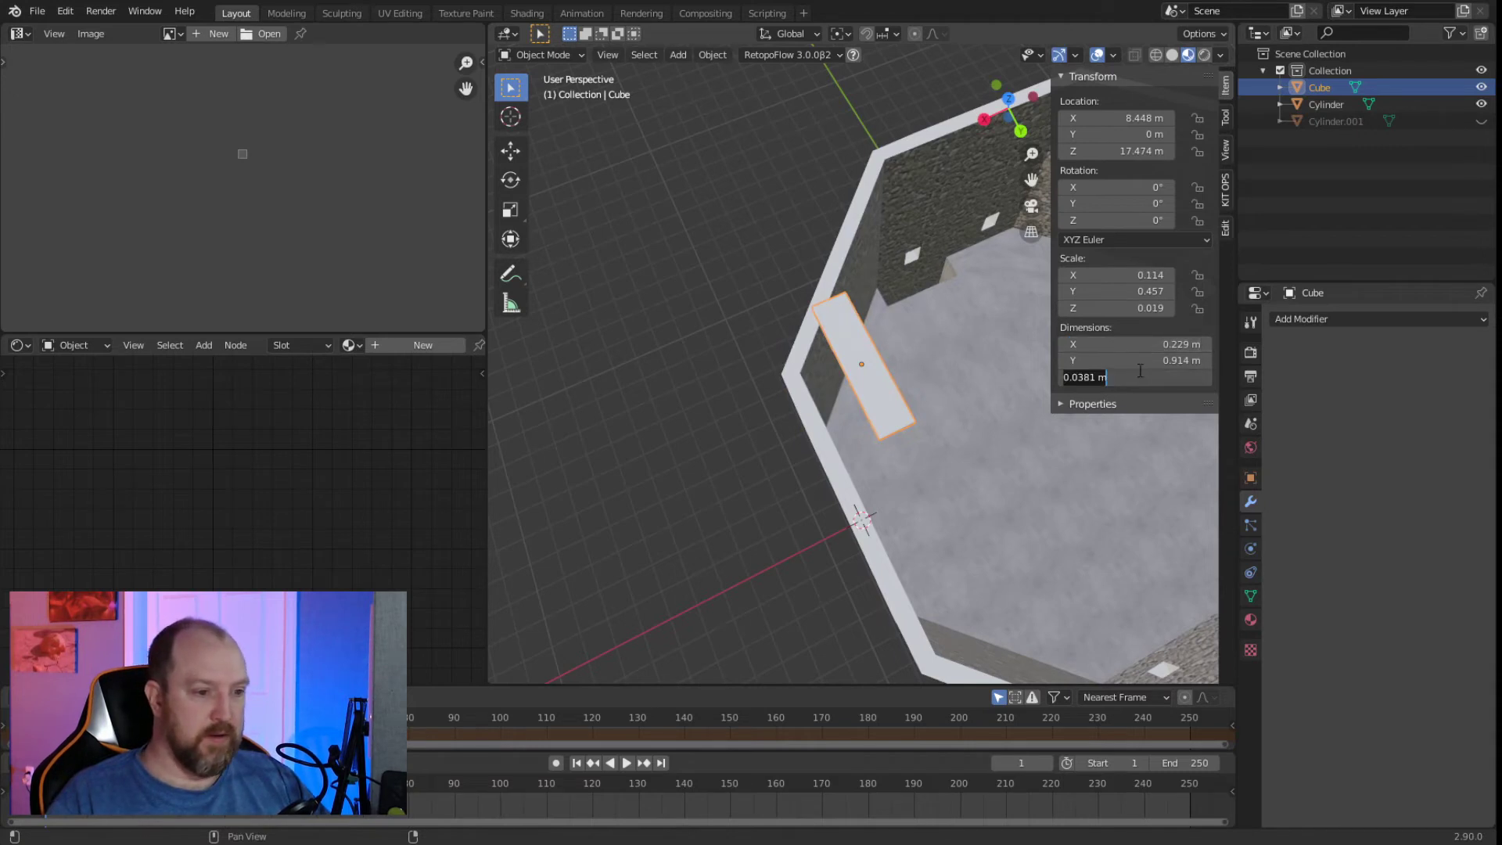
type("1.5\"")
key("Return")
left_click(772, 212)
middle_click_drag(773, 211, 926, 340)
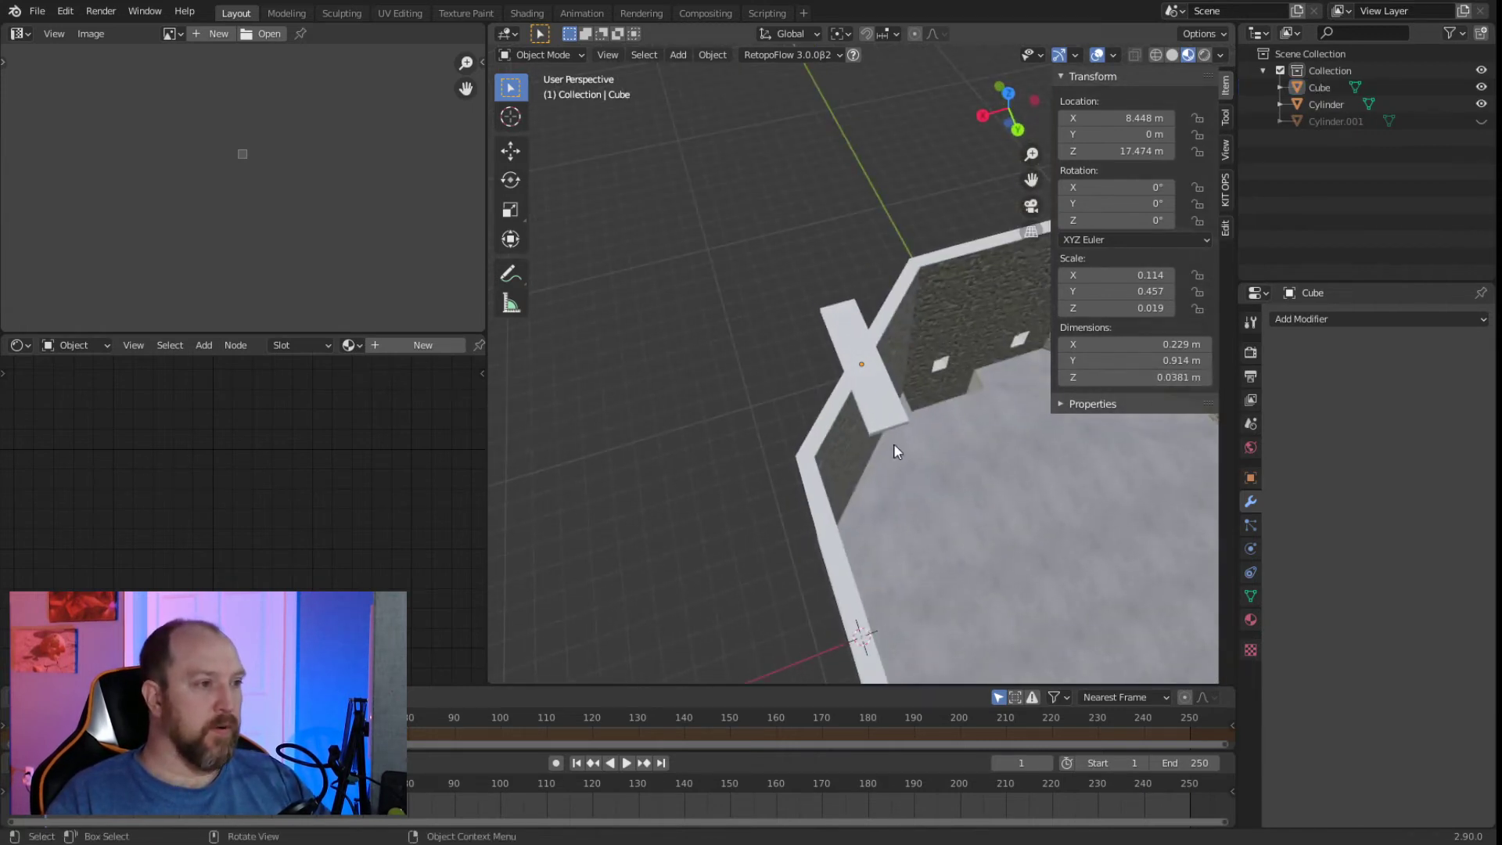
left_click(894, 383)
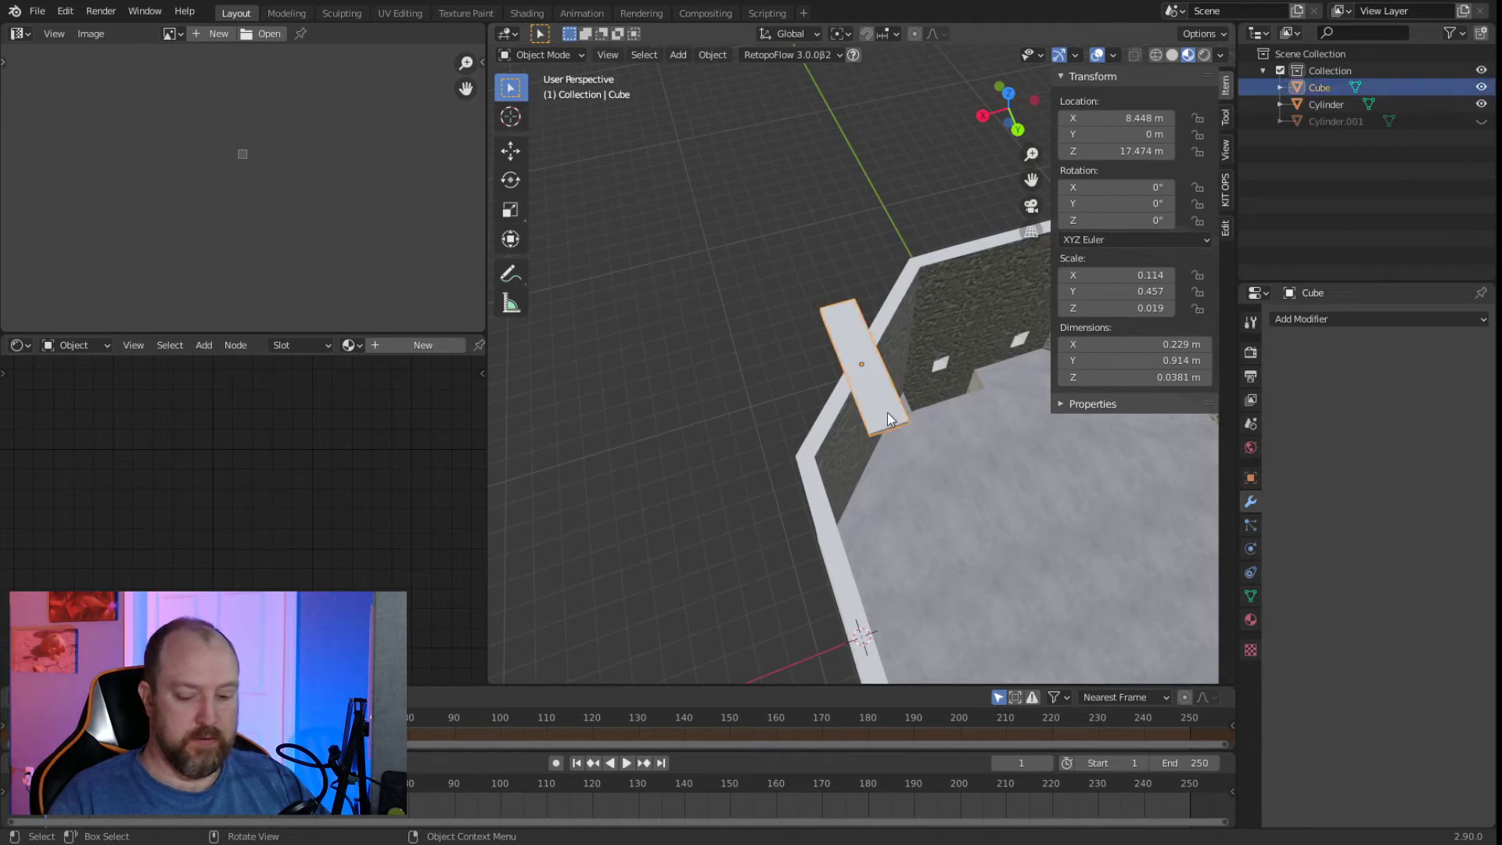
In front orthographic view, move the plank to a new position above the room.
key("KP_1")
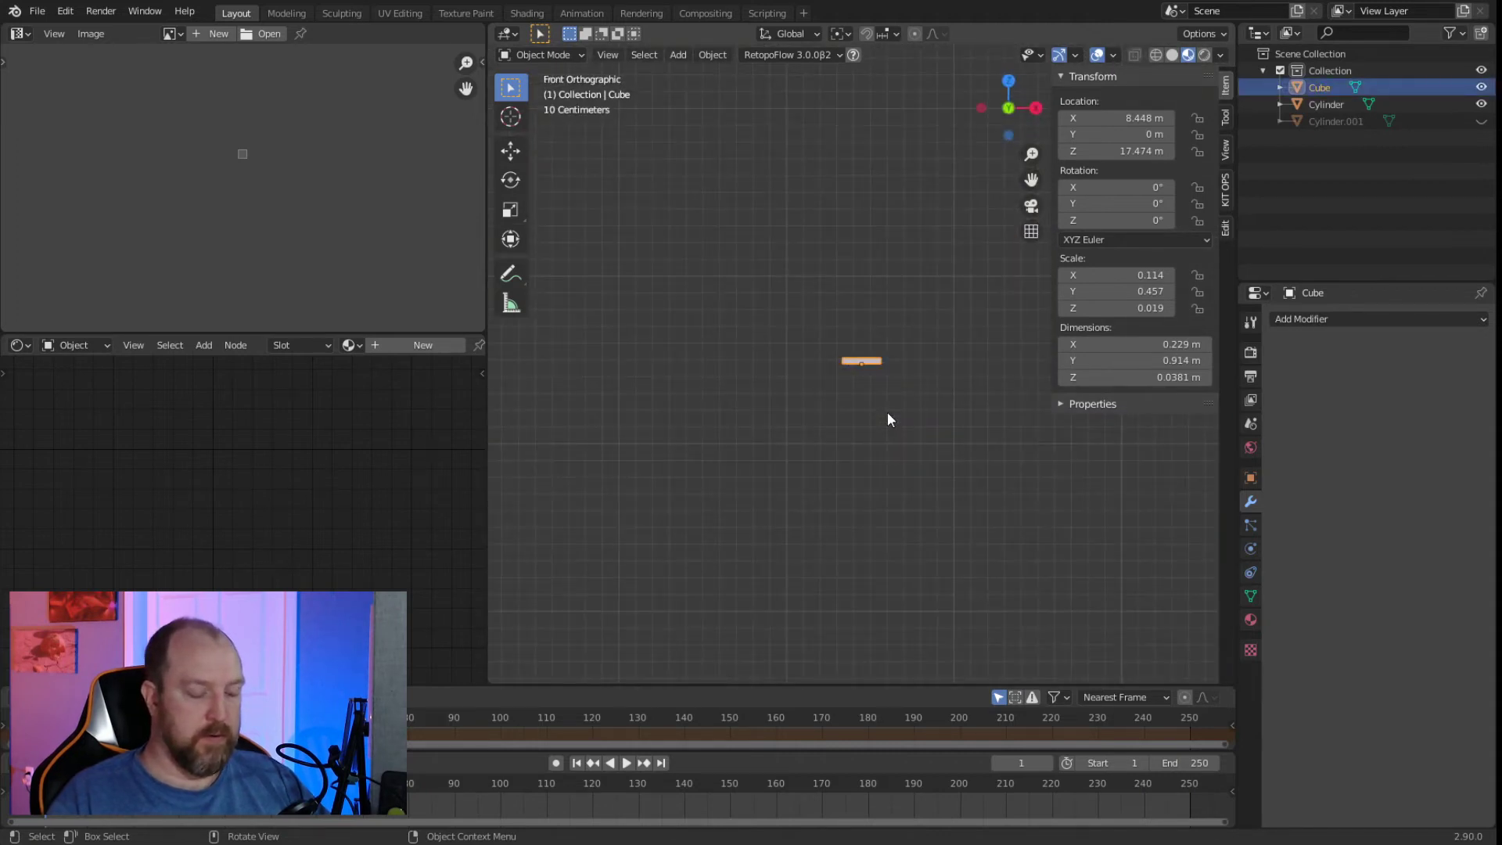
scroll(880, 422, "down", 5)
middle_click_drag(829, 426, 932, 235, "shift")
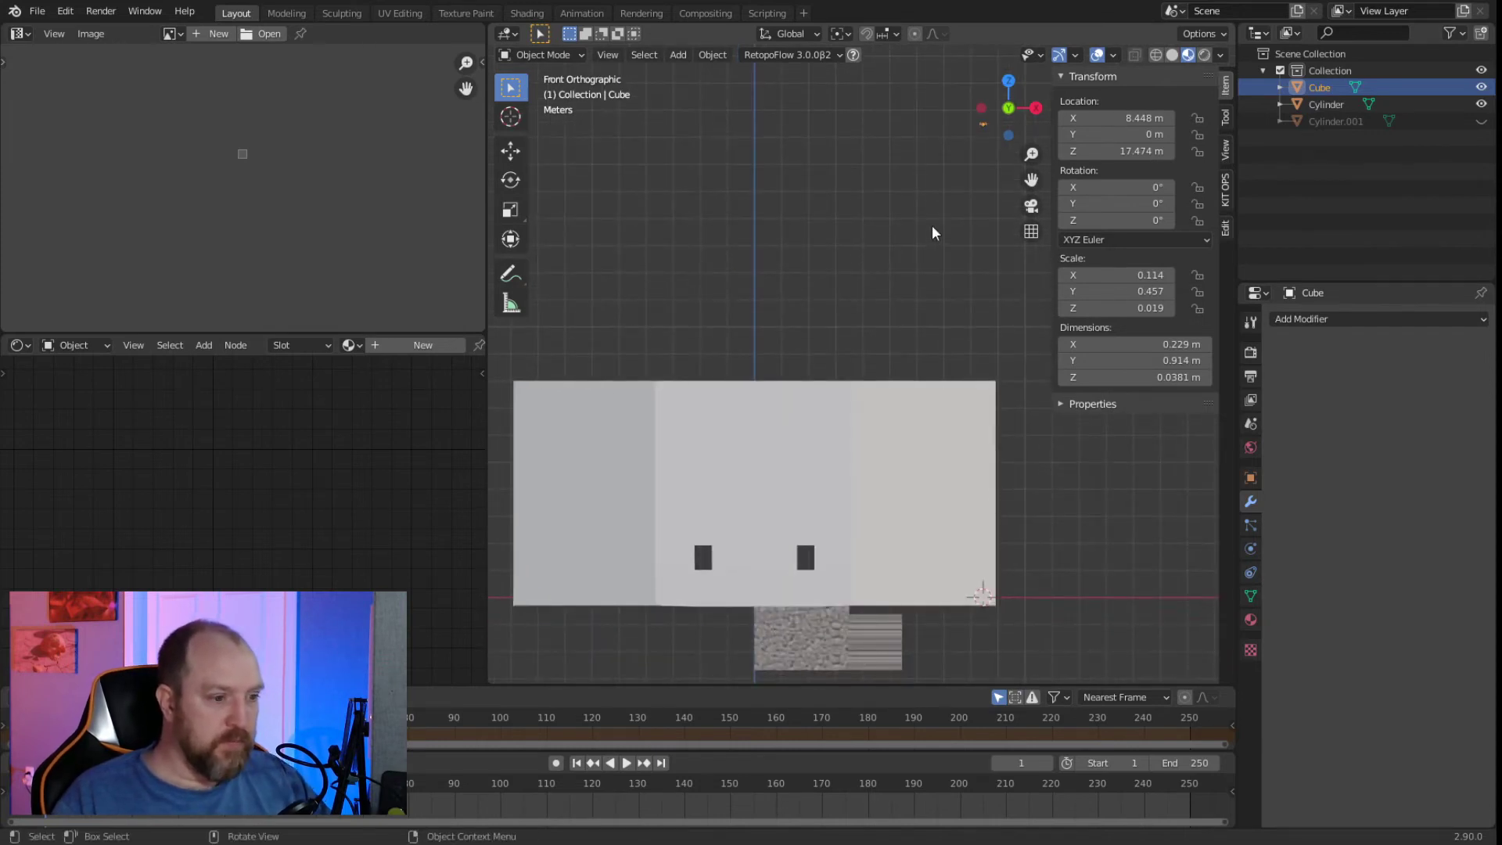
key("g")
left_click(688, 655)
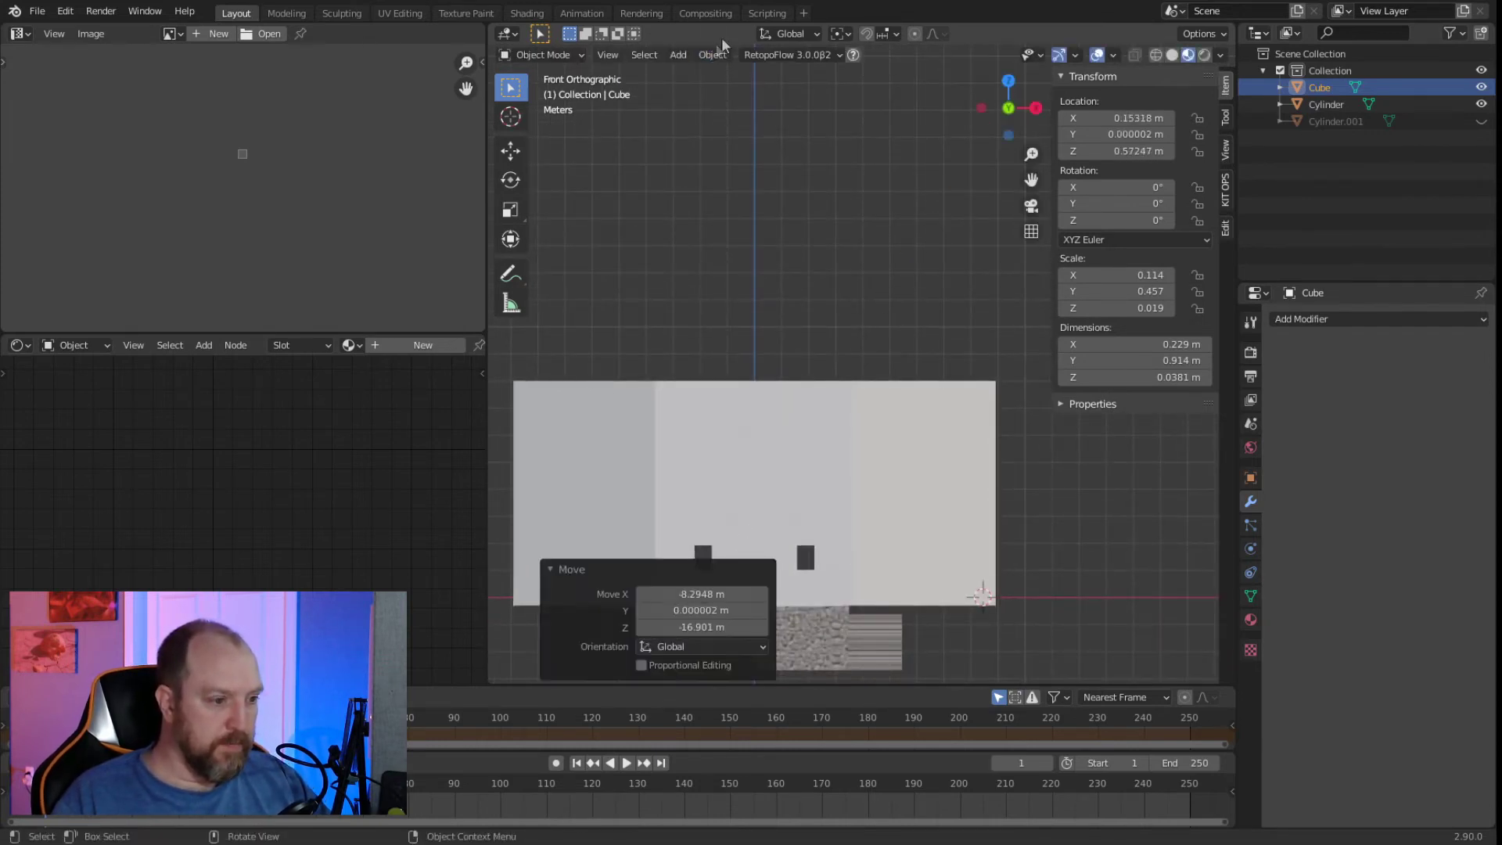
Switch the viewport to wireframe shading and frame the origin near centre.
left_click(707, 270)
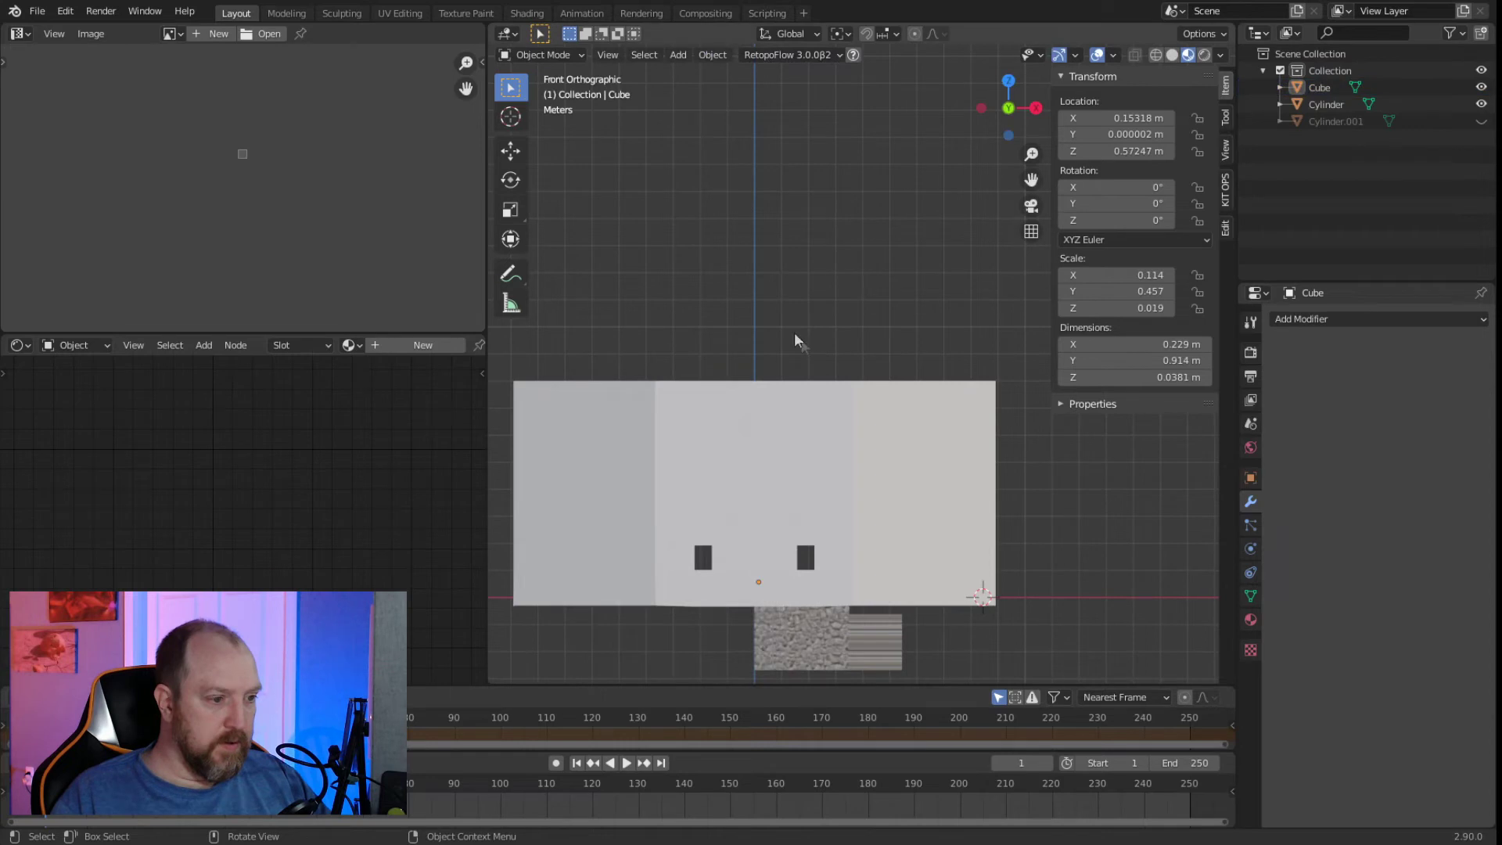
left_click(768, 466)
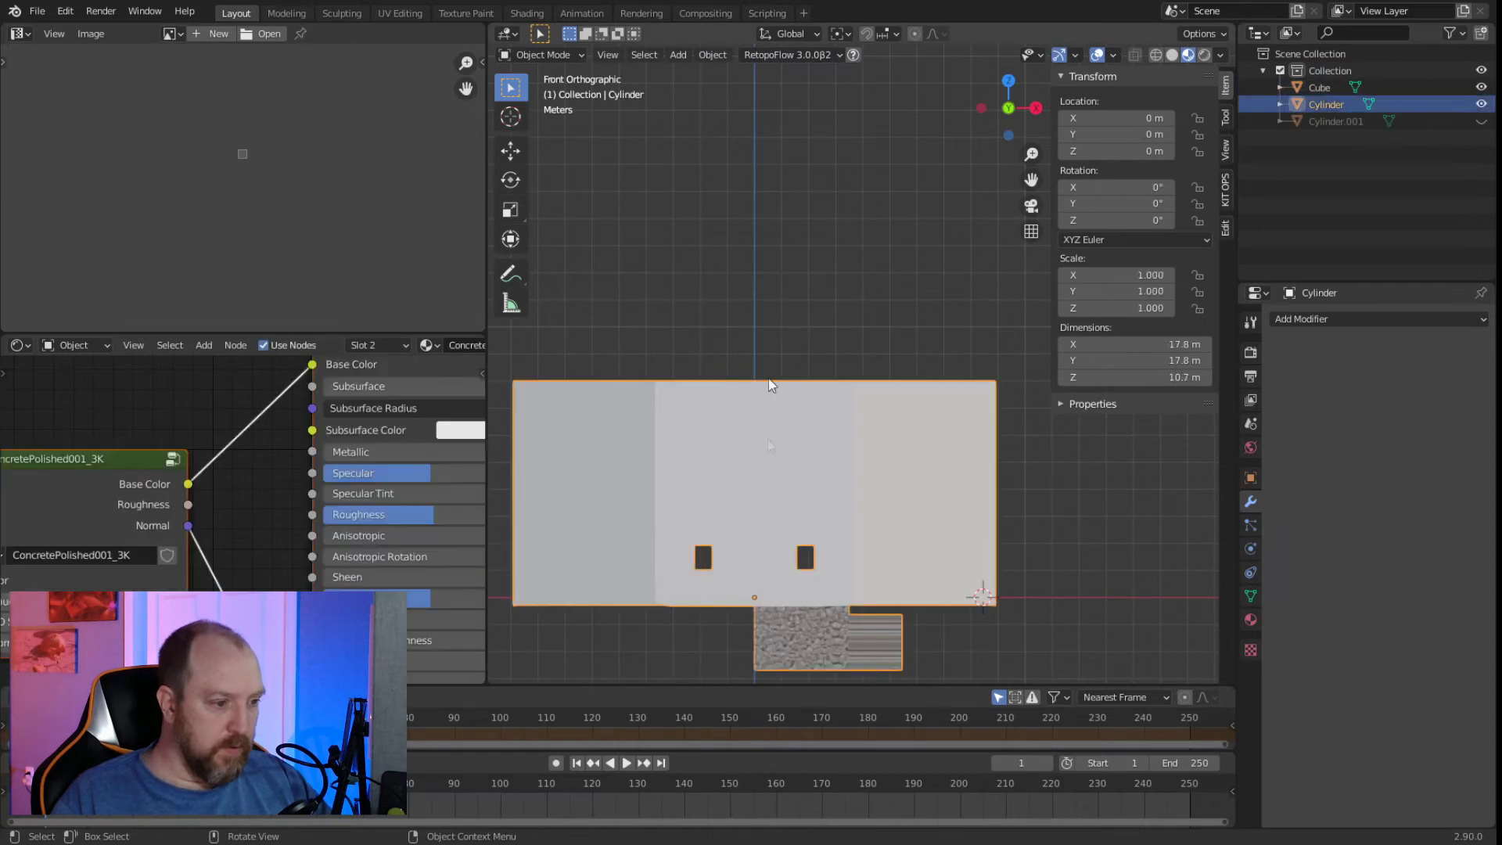
left_click(759, 297)
key("shift+s")
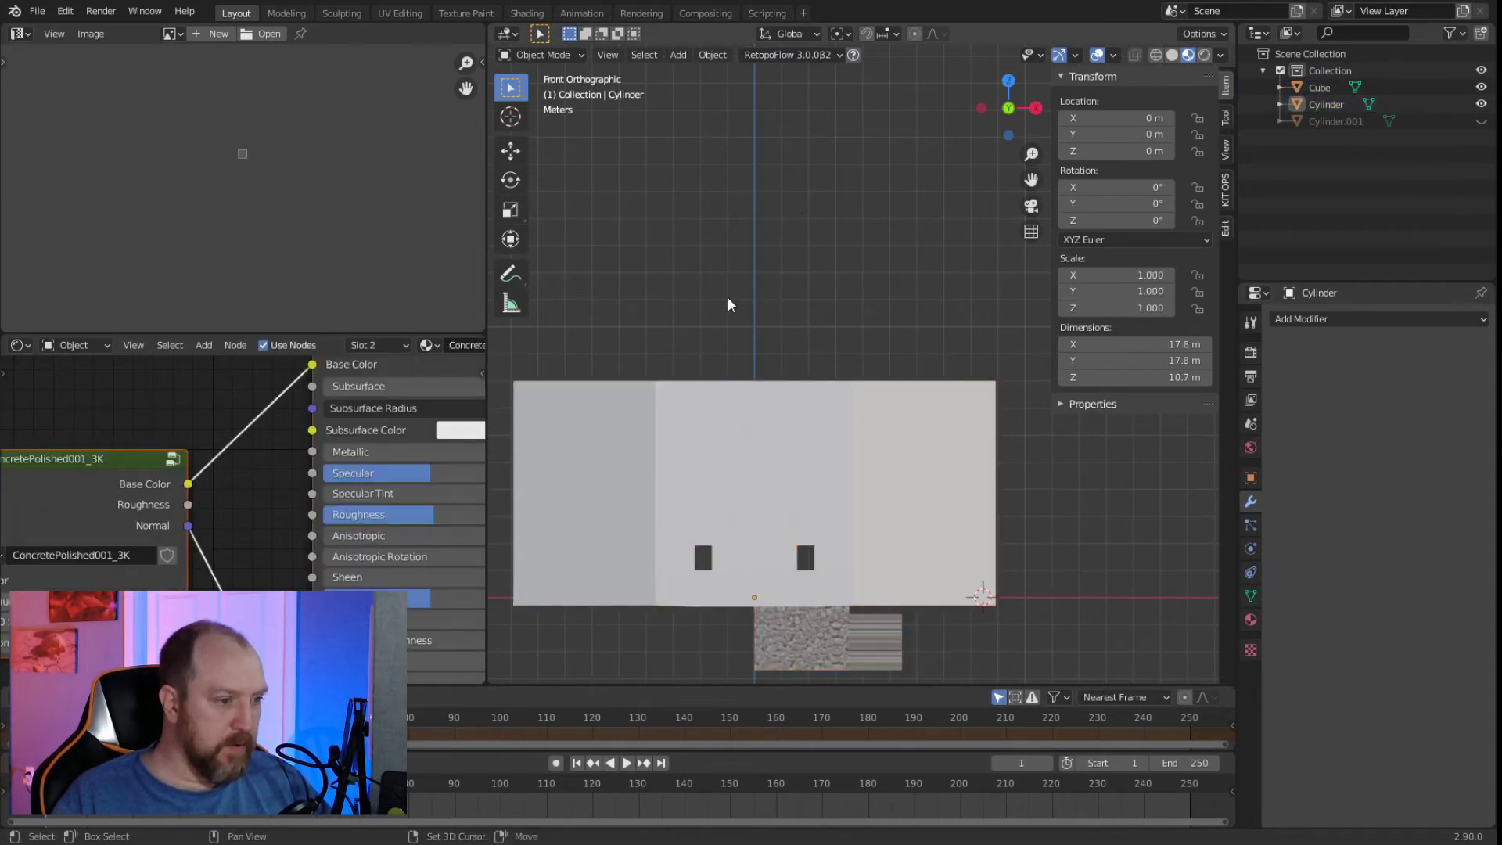
key("shift+z")
scroll(741, 527, "up", 5)
mouse_move(741, 527)
middle_mouse_down("shift")
mouse_move(815, 172)
mouse_move(795, 231)
middle_mouse_up("shift")
scroll(738, 339, "up", 3)
middle_click_drag(744, 302, 833, 348, "shift")
scroll(804, 348, "up", 2)
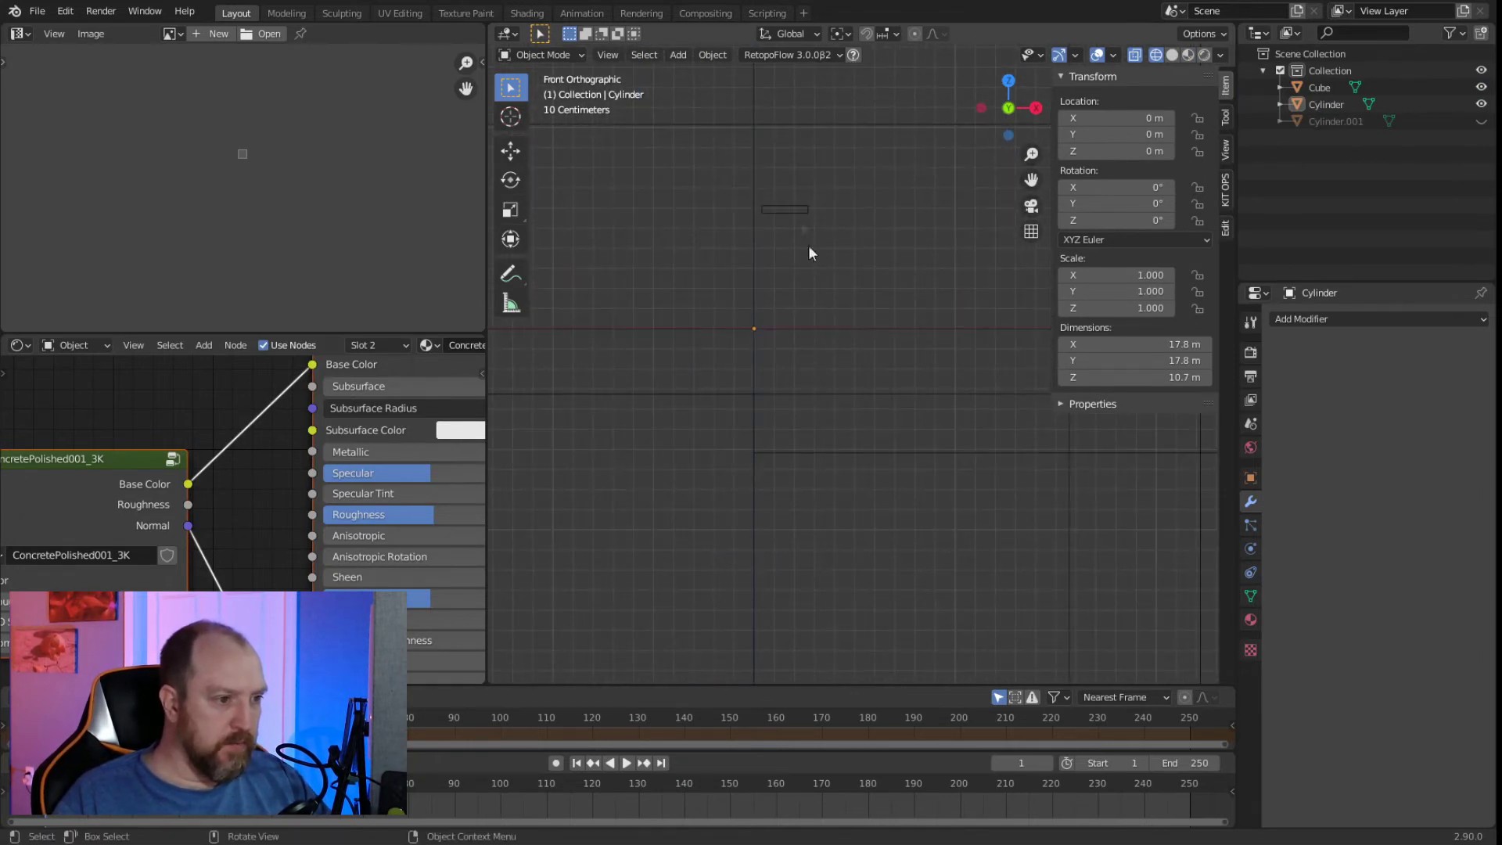
Select the plank and lower it in the wireframe view.
left_click(795, 216)
key("g")
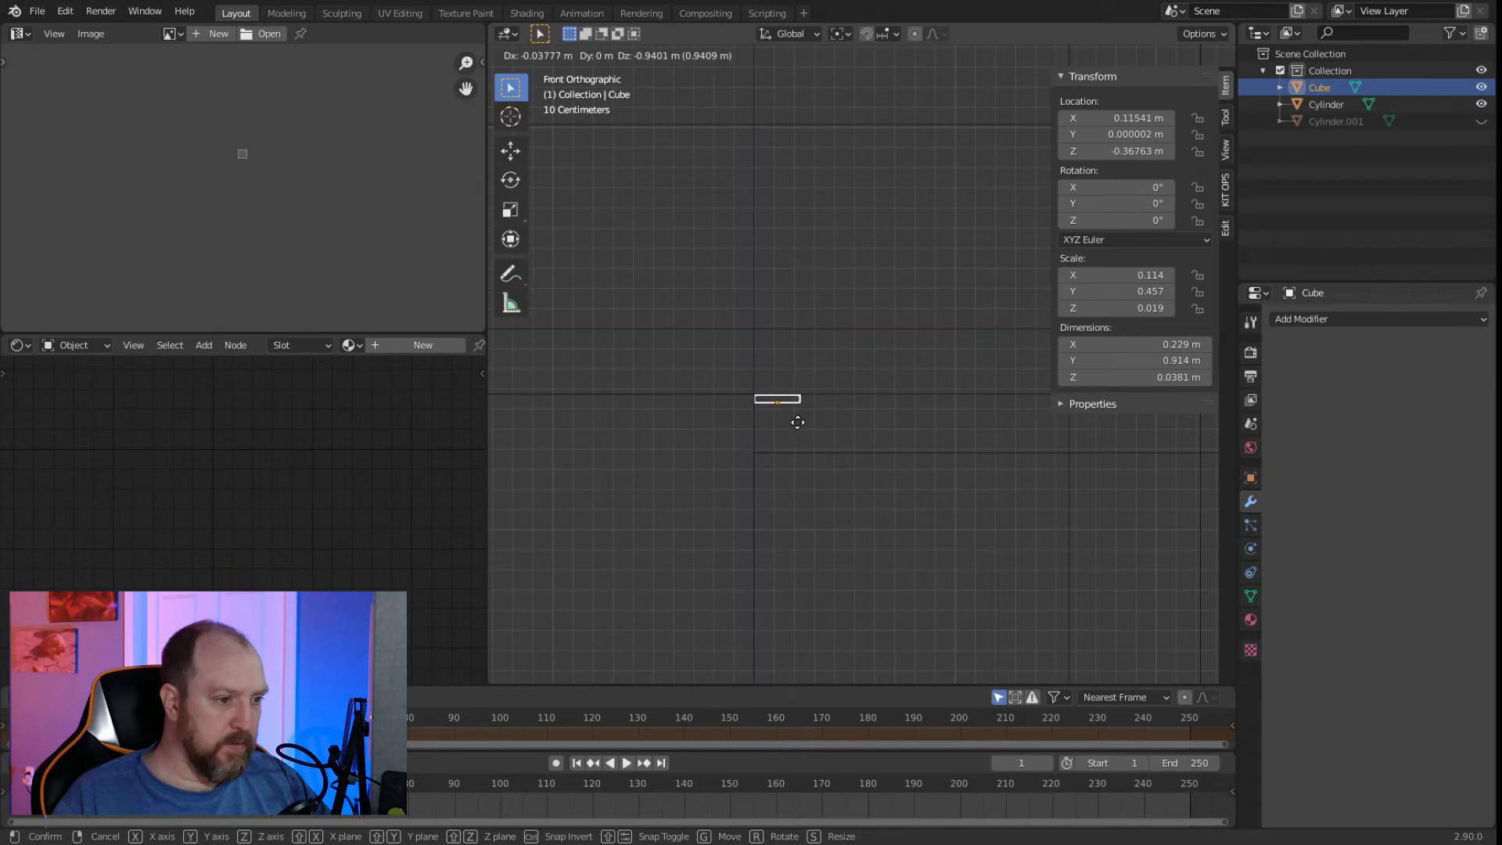
left_click(797, 423)
middle_click_drag(797, 420, 840, 513)
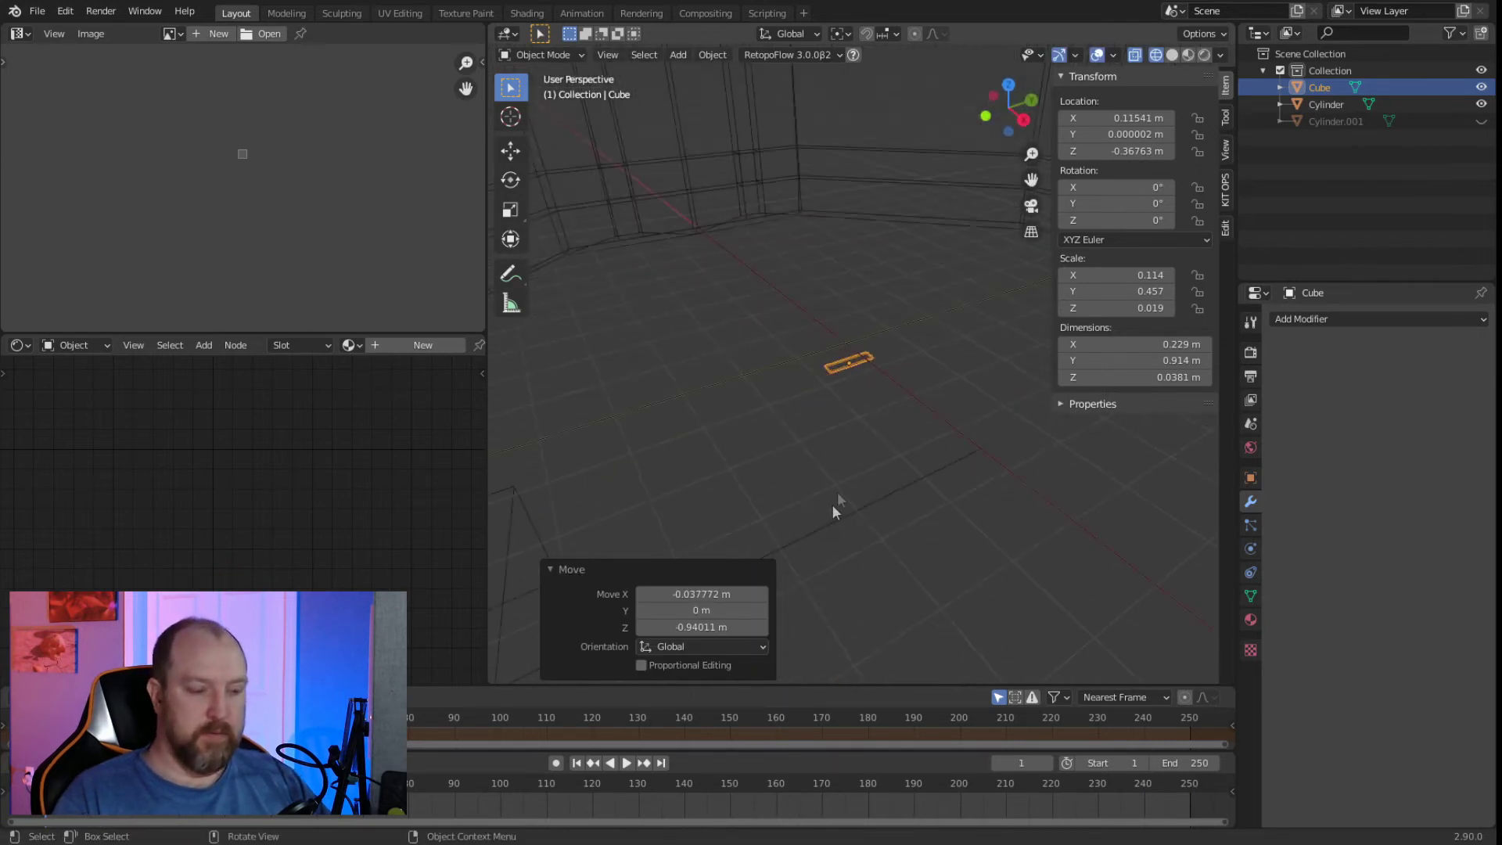
From the top view, slide the plank along Y toward the room's edge.
key("KP_7")
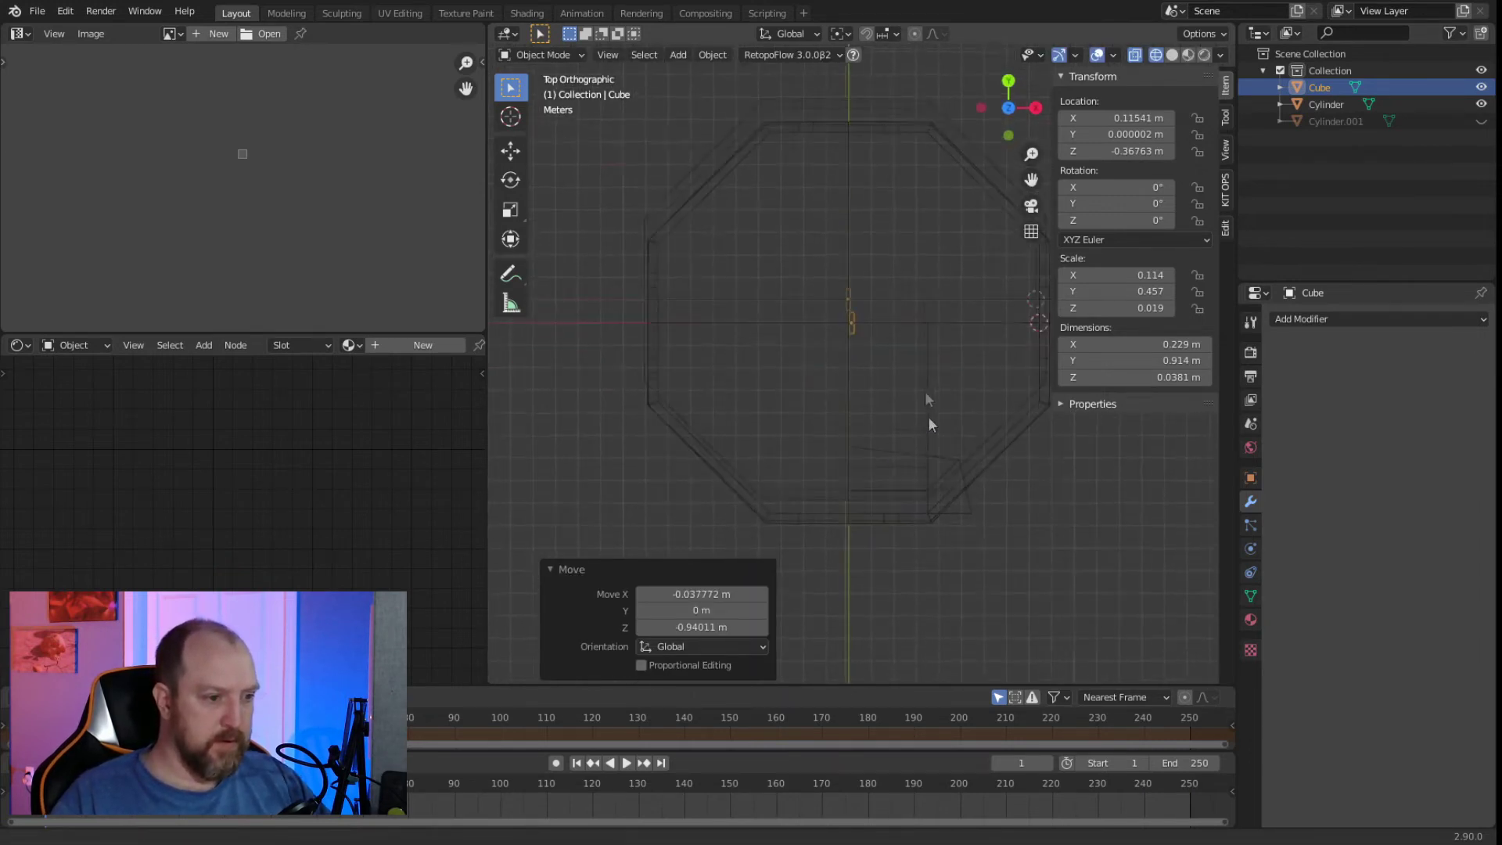
middle_click_drag(930, 451, 914, 255, "shift")
key("g")
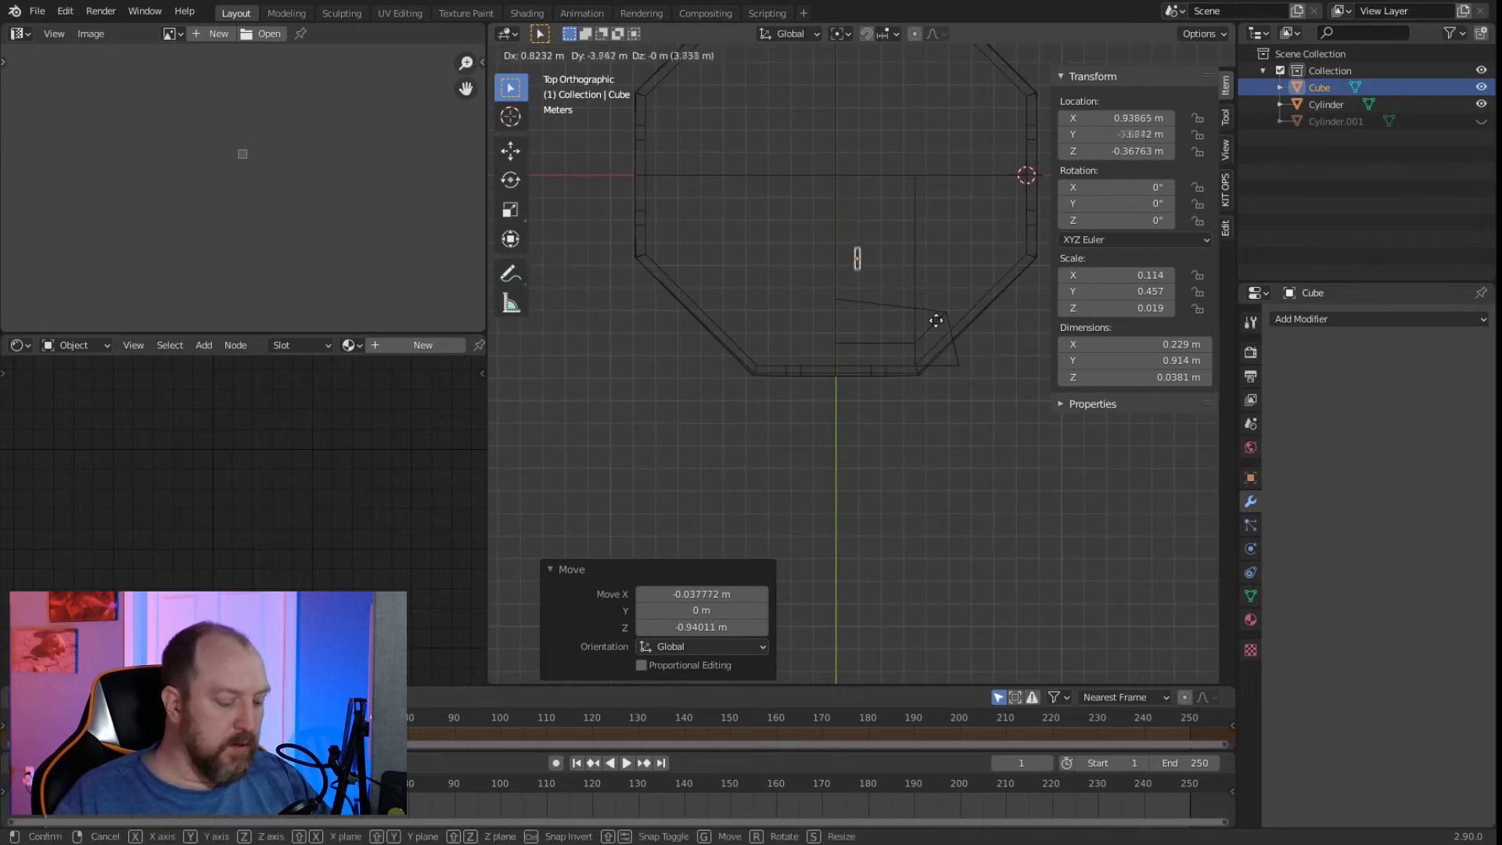
key("y")
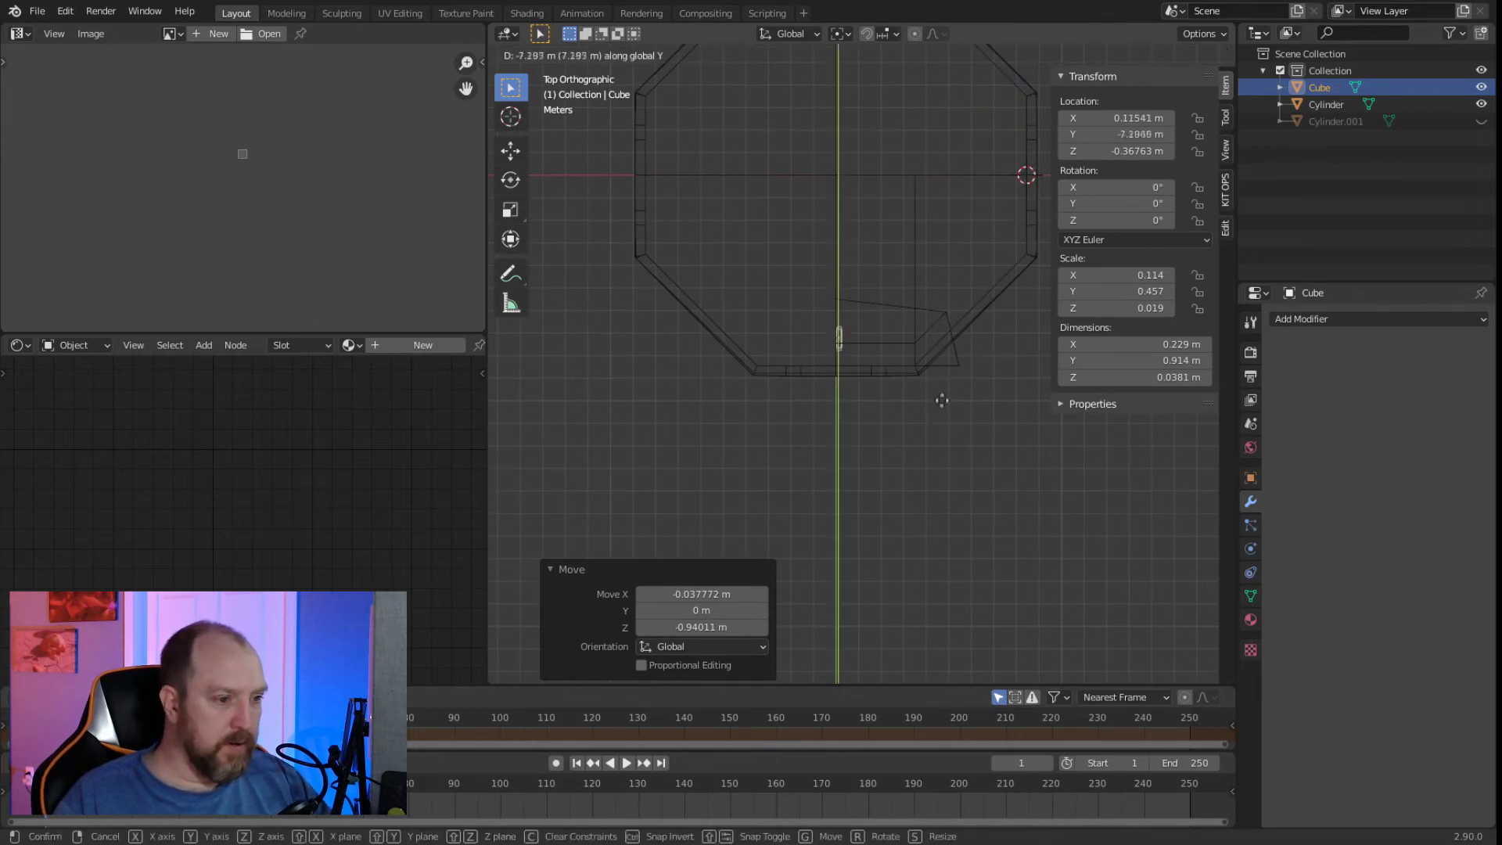
left_click(939, 422)
scroll(814, 458, "up", 6)
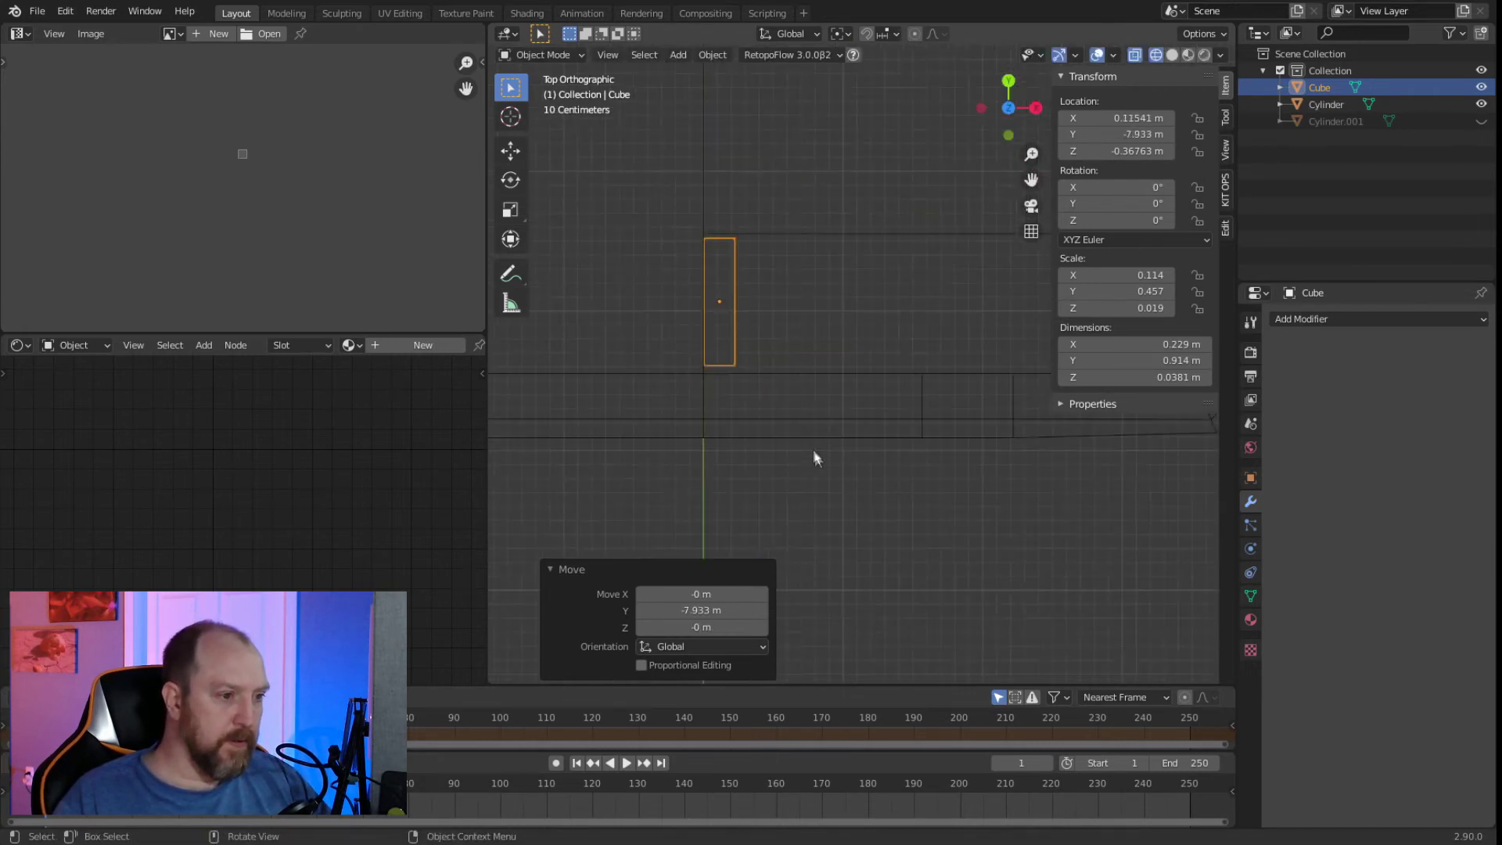
middle_click_drag(774, 386, 826, 427, "shift")
scroll(931, 427, "up", 4)
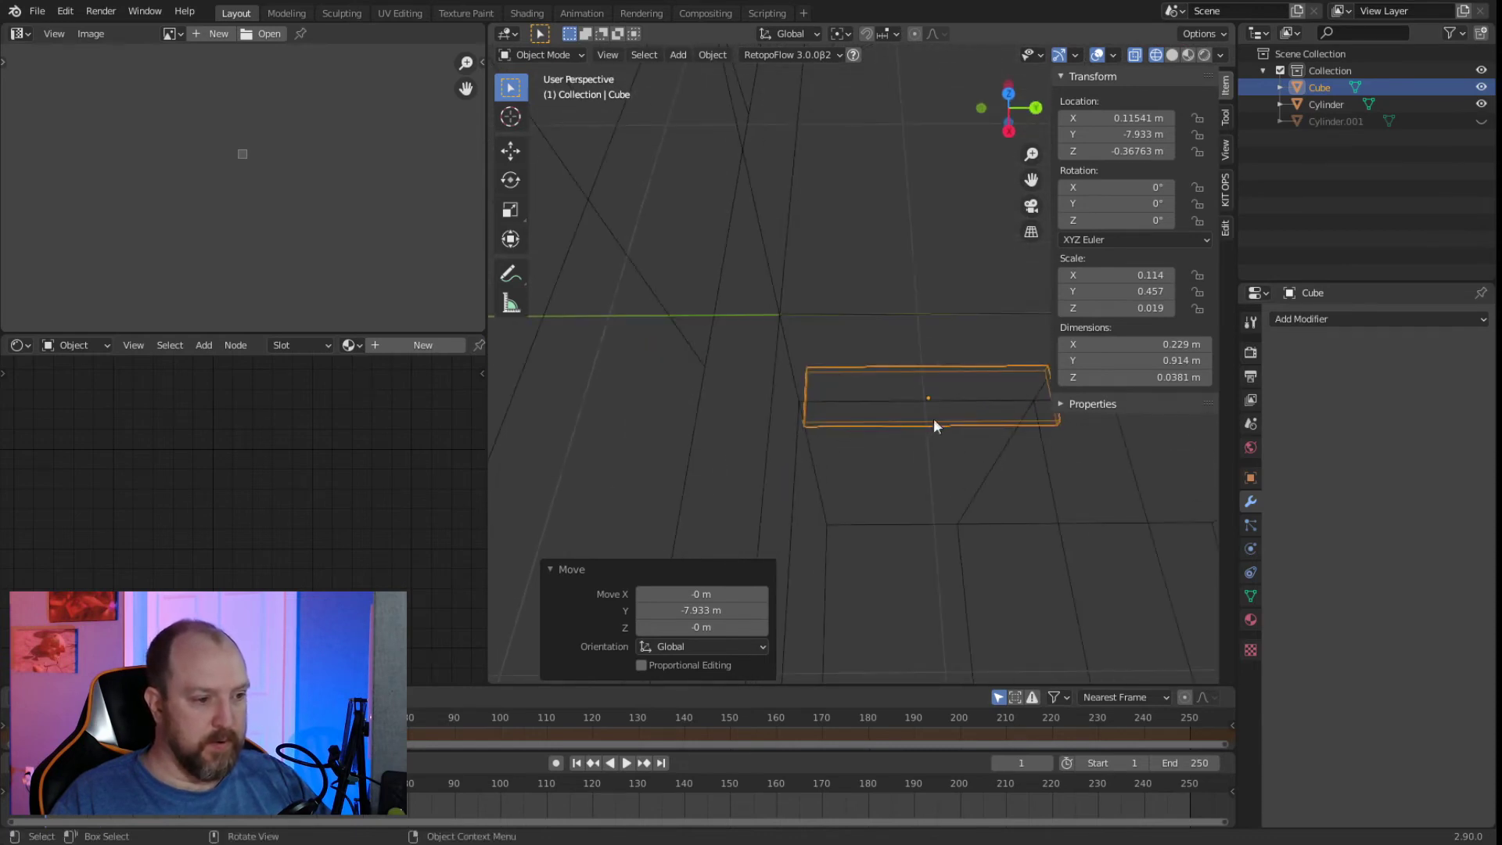
left_click(935, 424)
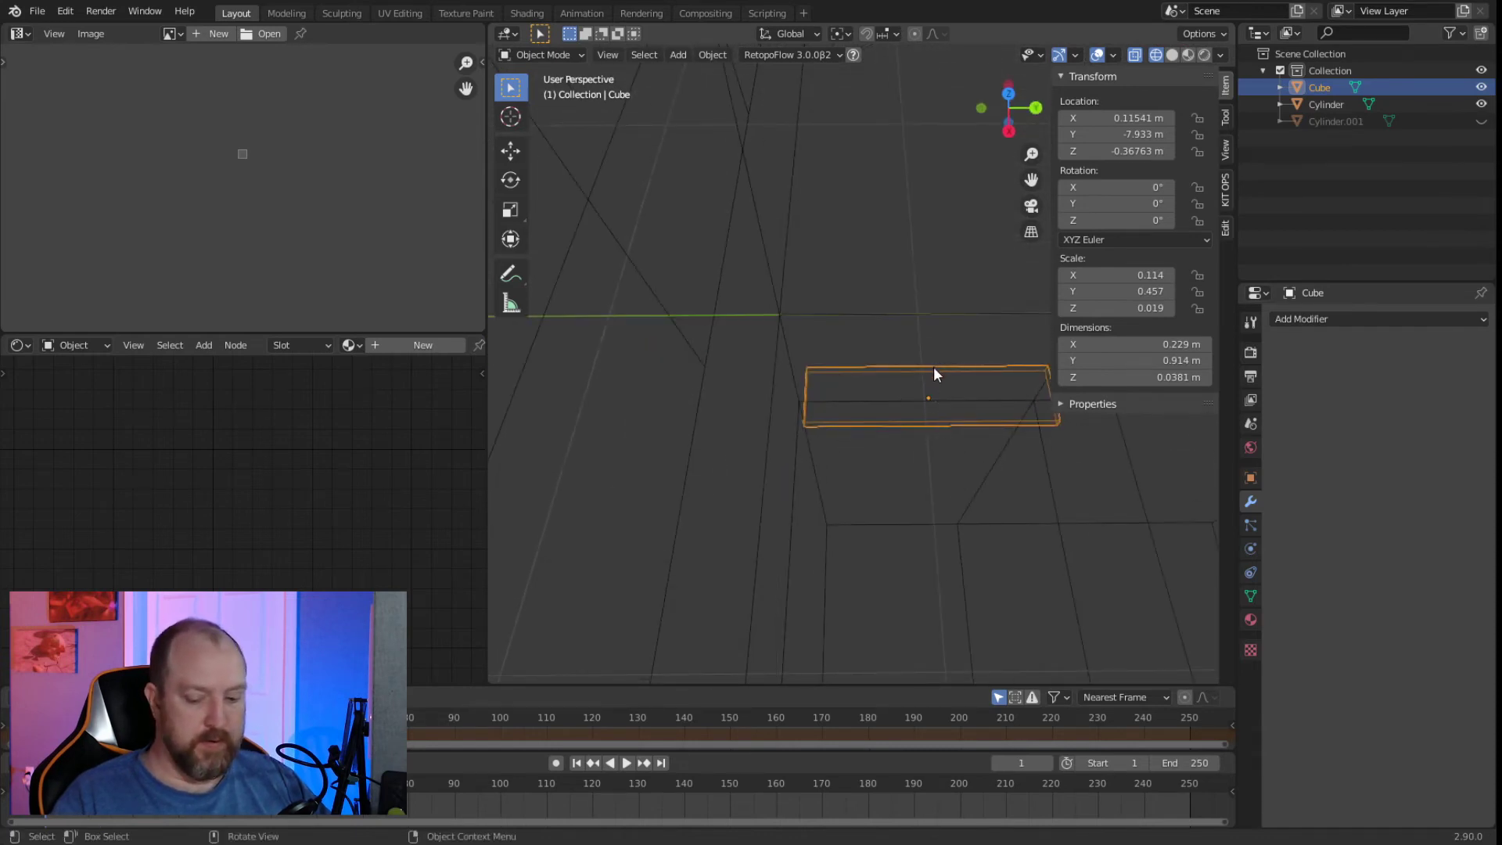
Cancel a vertical move, then nudge the plank 0.0537 m along negative Y to -7.9867 m.
key("KP_7")
scroll(881, 402, "up", 4)
middle_click_drag(891, 483, 847, 338, "shift")
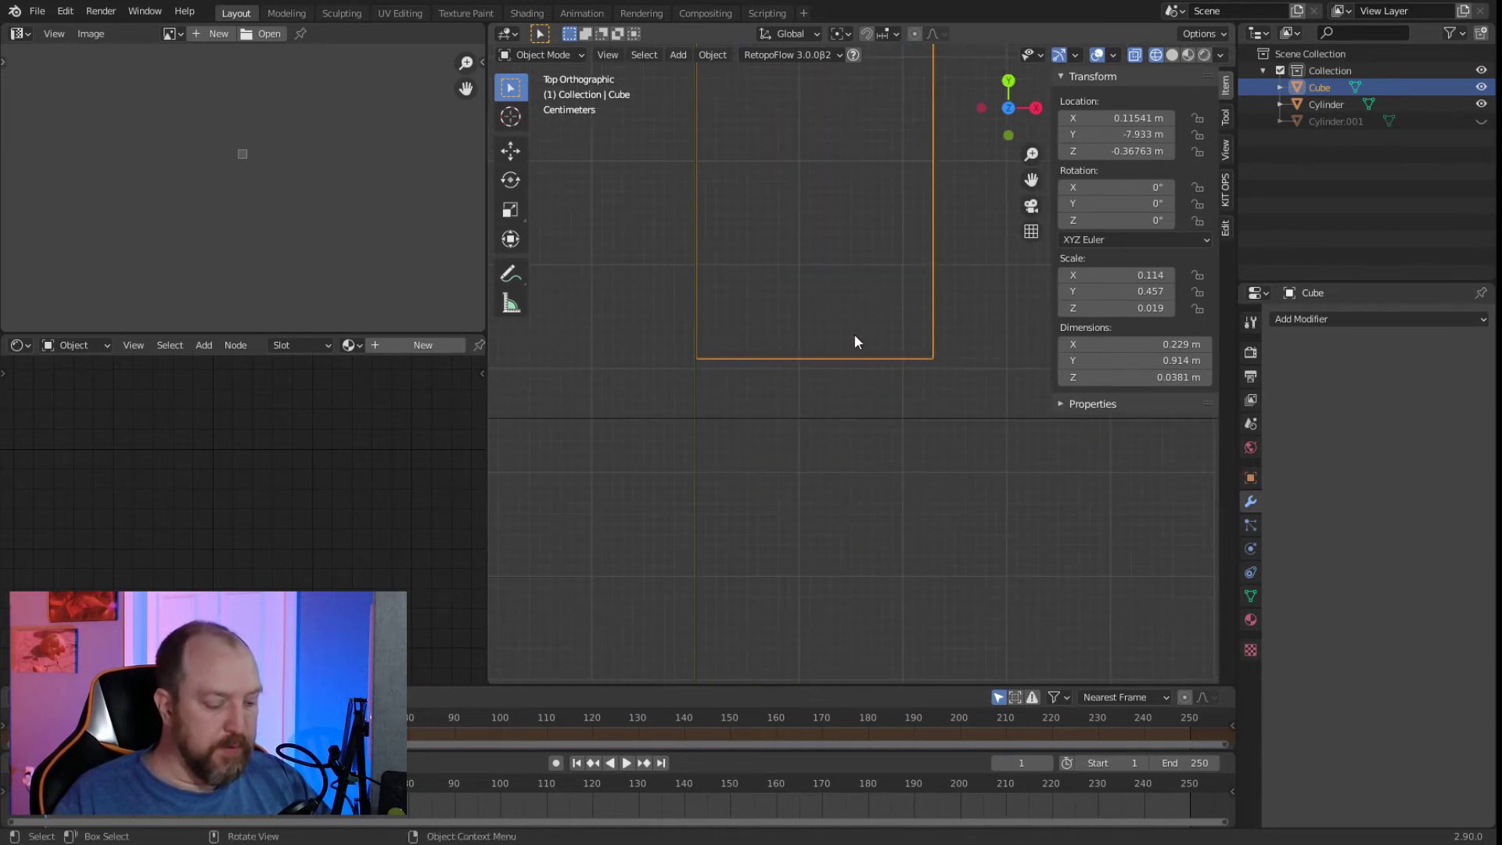
key("g")
key("z")
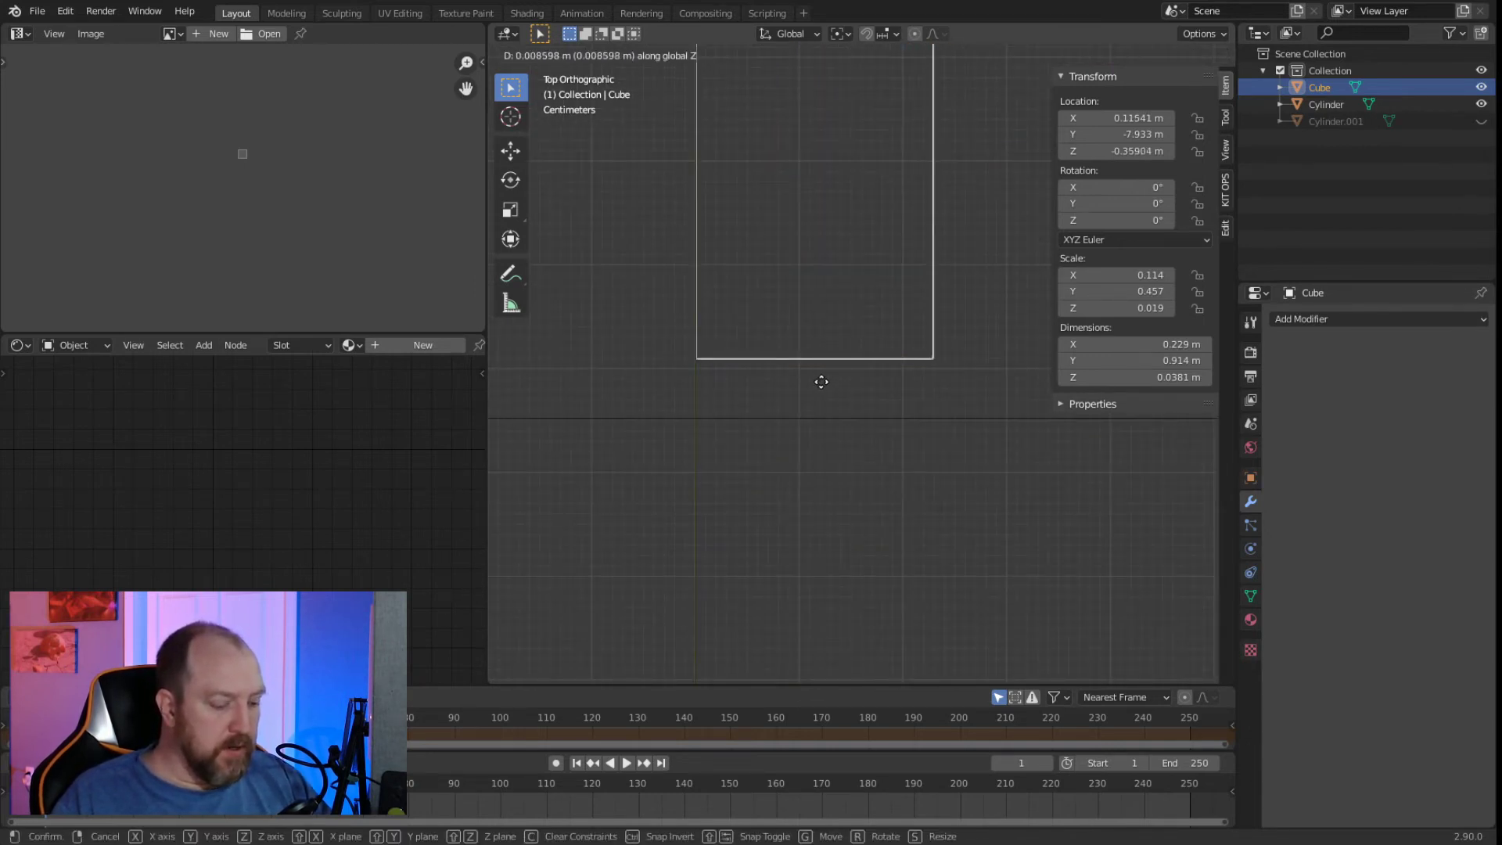
left_click(839, 345)
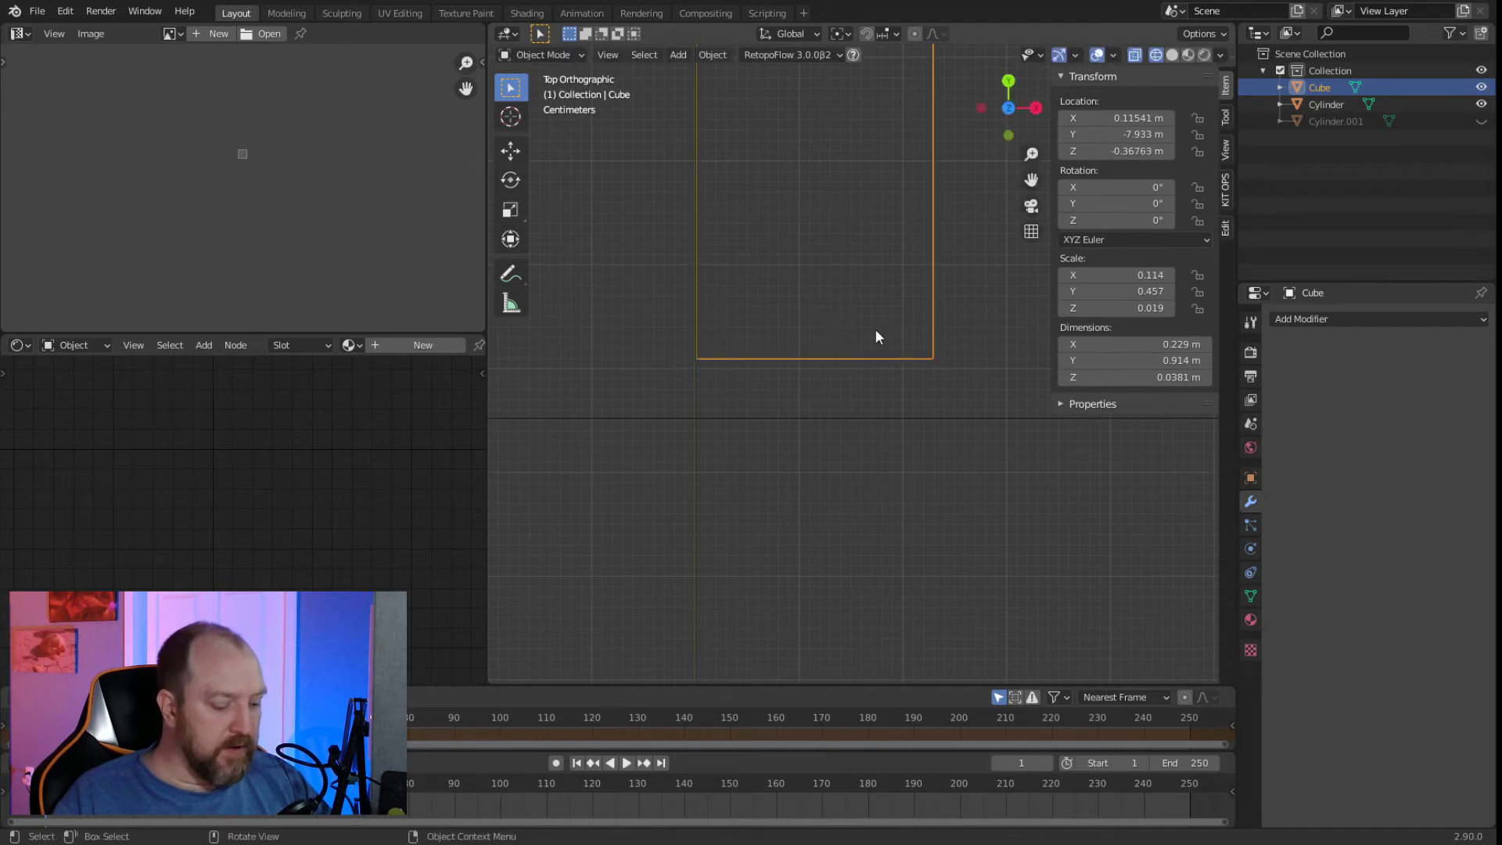
key("g")
key("y")
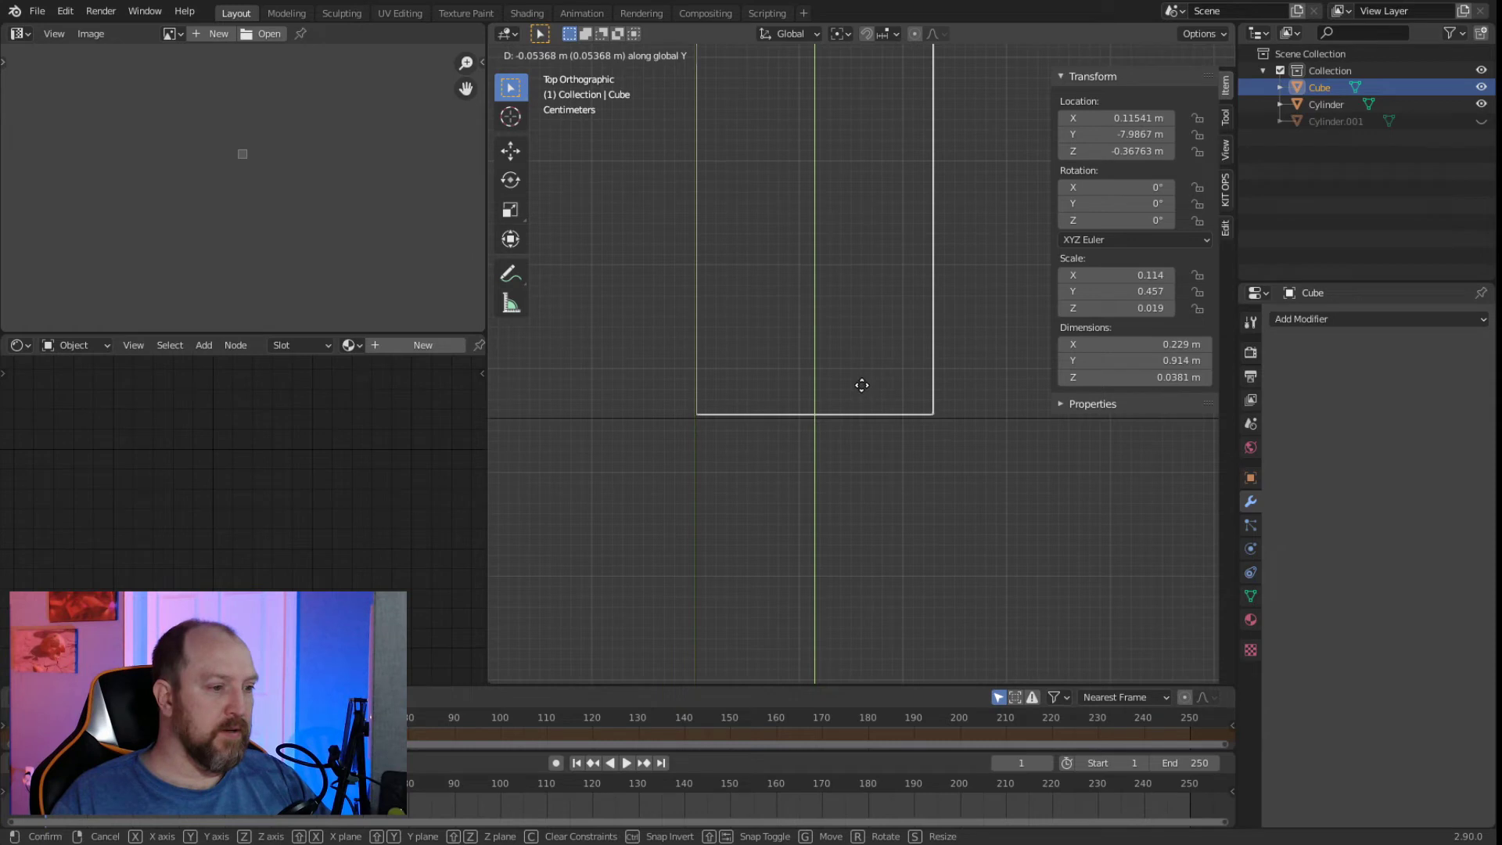
left_click(861, 385)
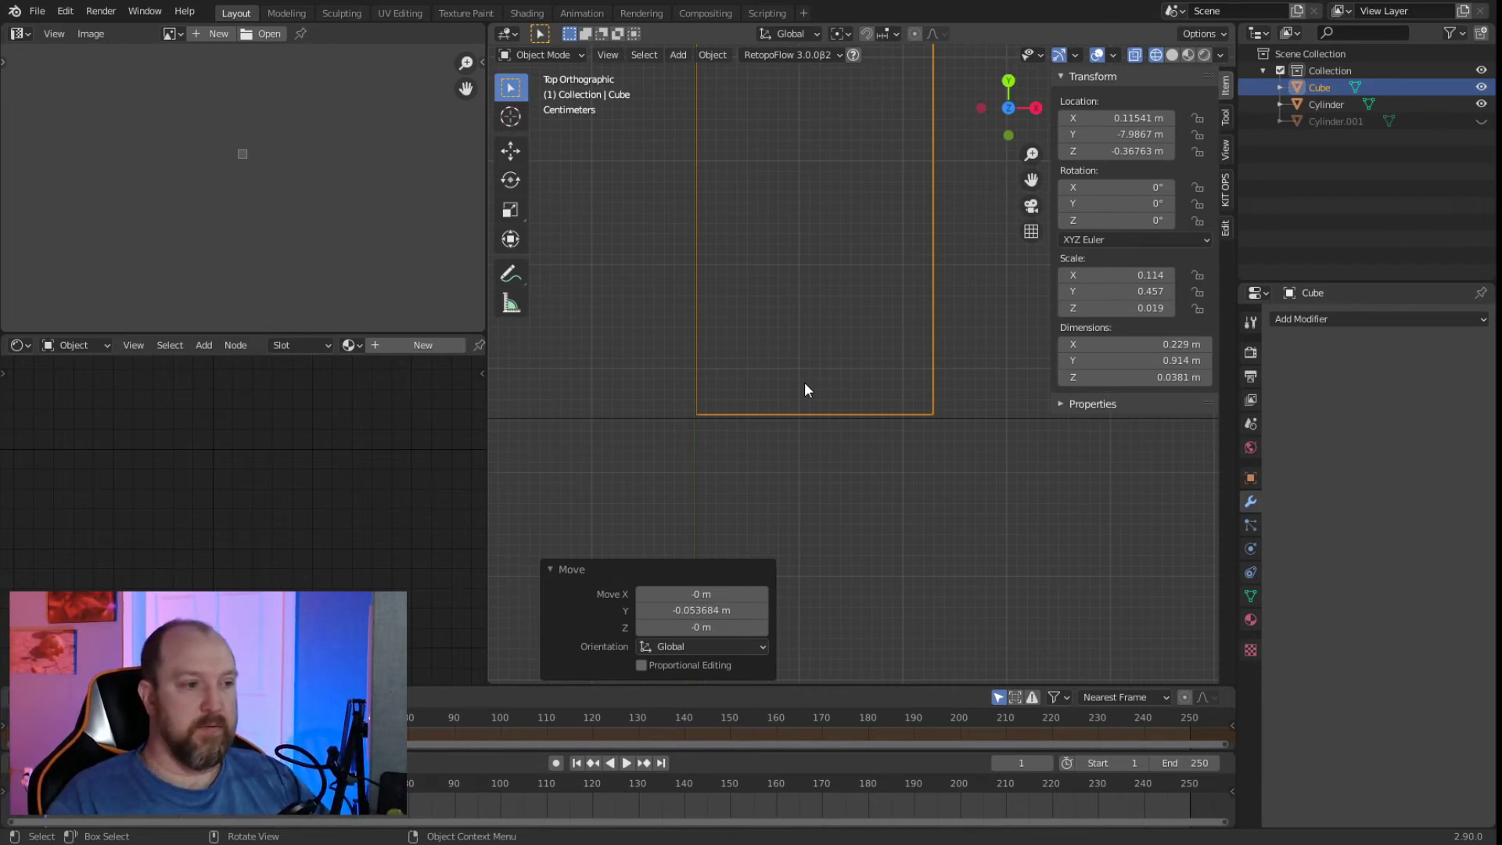
Frame the whole plank at an angle and open its mesh in Edit Mode.
scroll(827, 385, "down", 4)
middle_click_drag(848, 415, 828, 532, "shift")
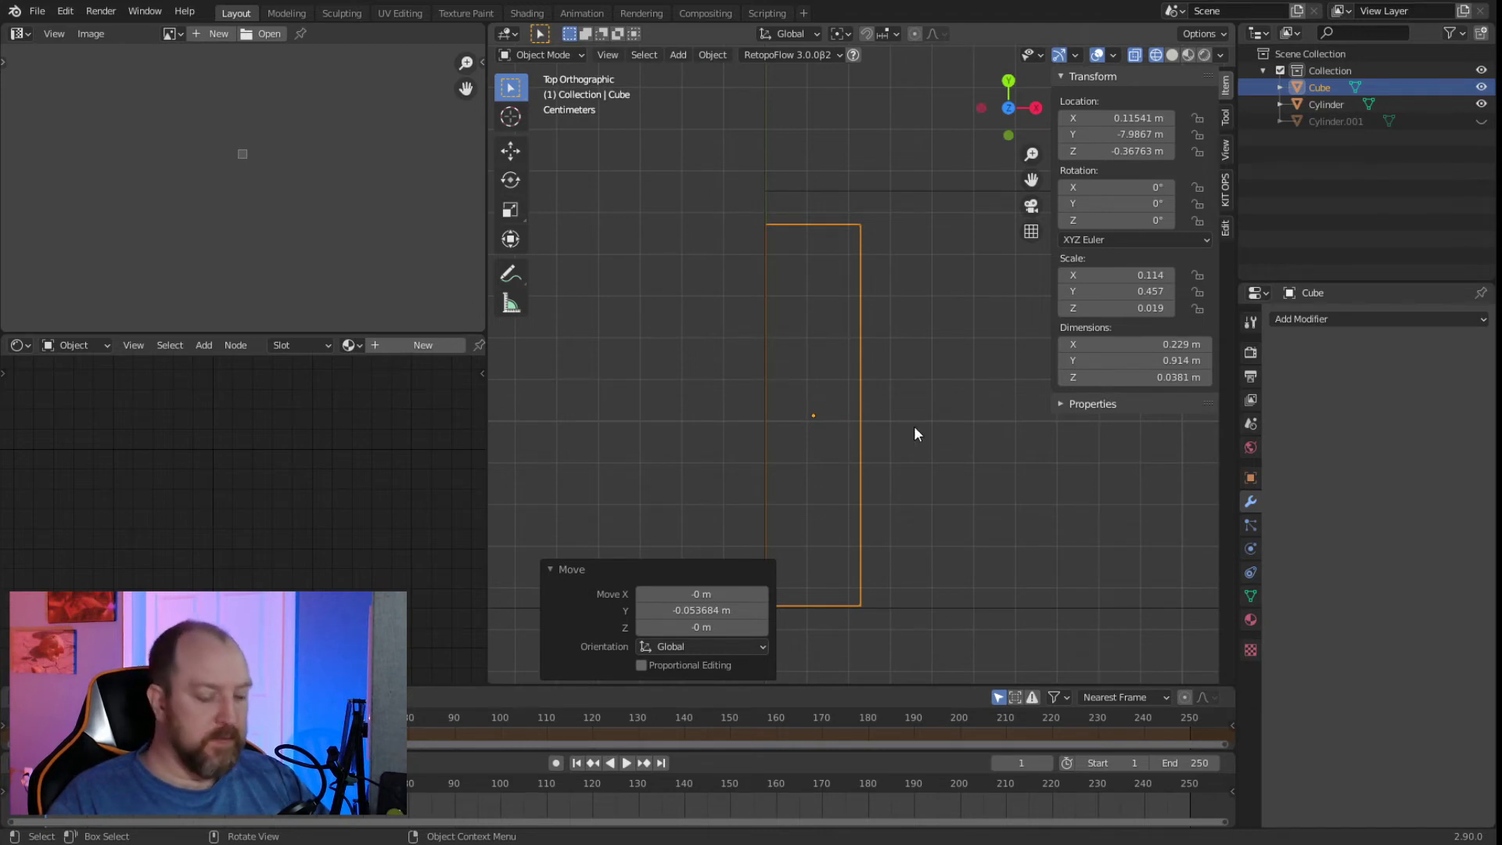
middle_click_drag(970, 439, 819, 451)
key("Tab")
Pull the plank's far end edge outward along Y to lengthen it to 0.993 m.
middle_click_drag(968, 486, 925, 498)
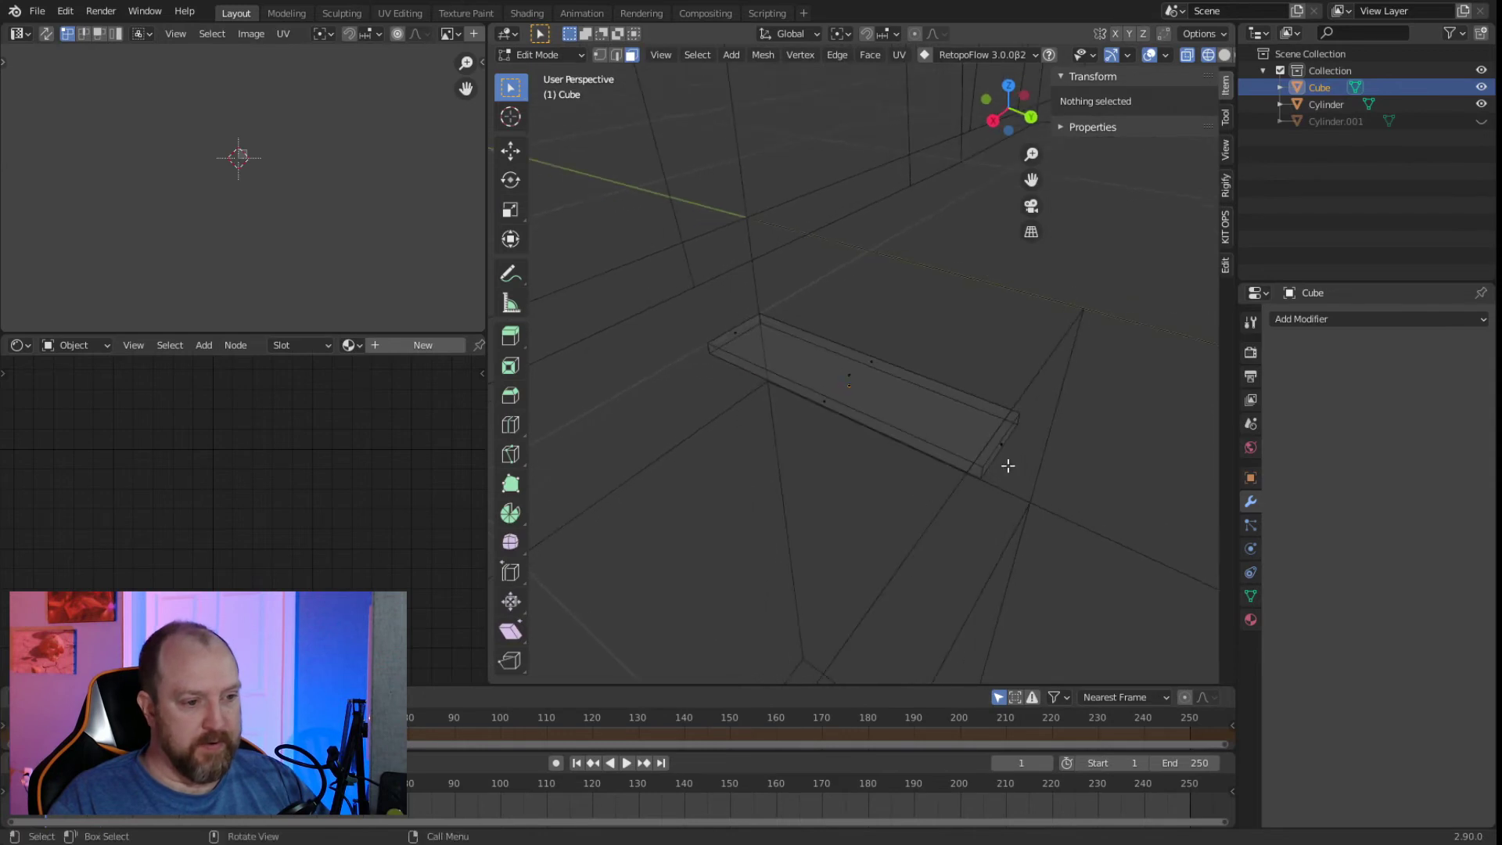
left_click(1003, 441)
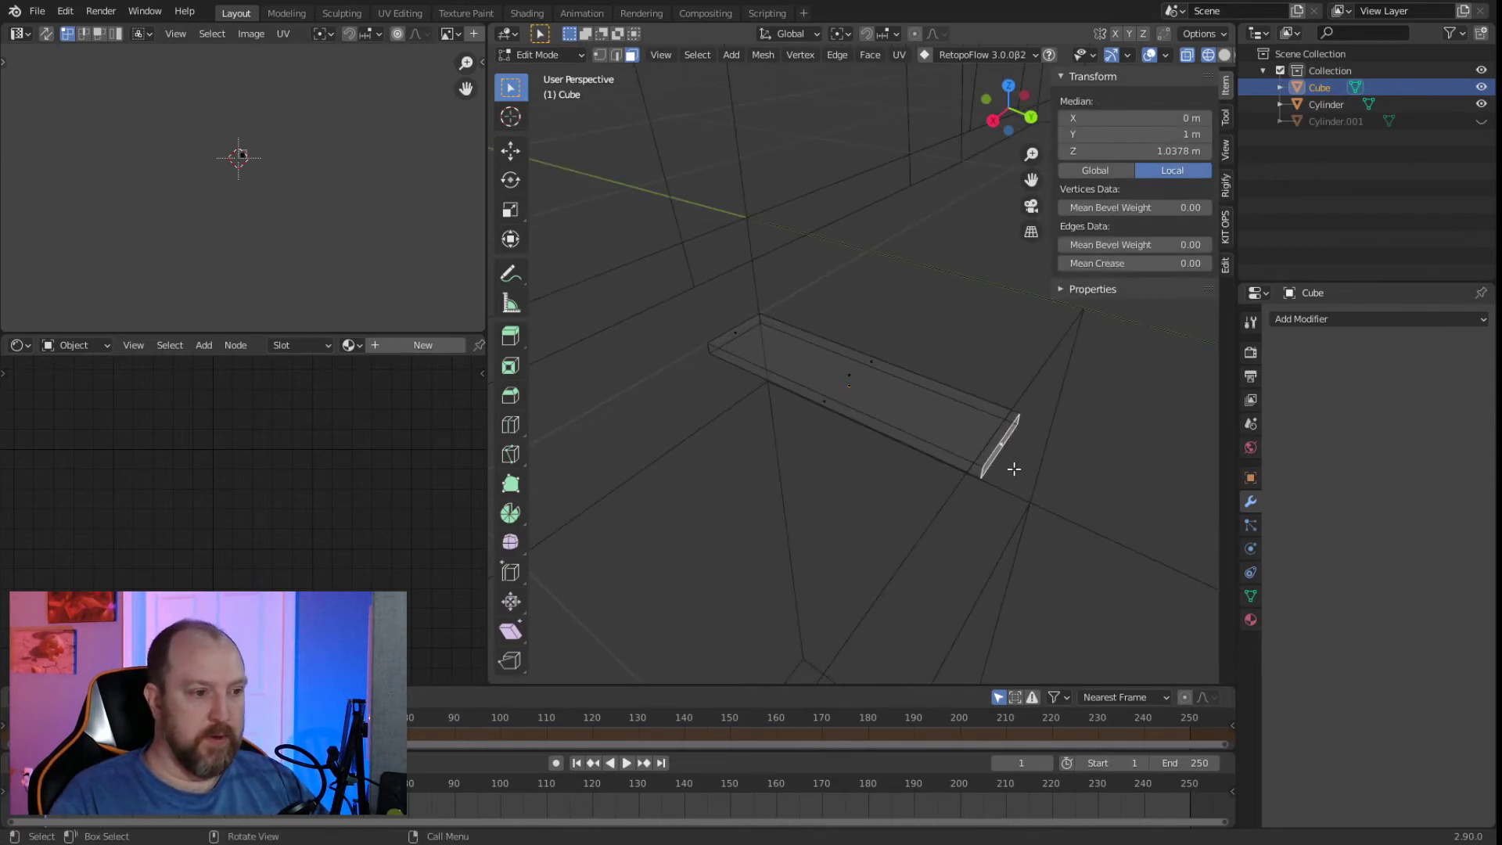
key("KP_7")
scroll(874, 409, "up", 3)
middle_click_drag(777, 201, 891, 402, "shift")
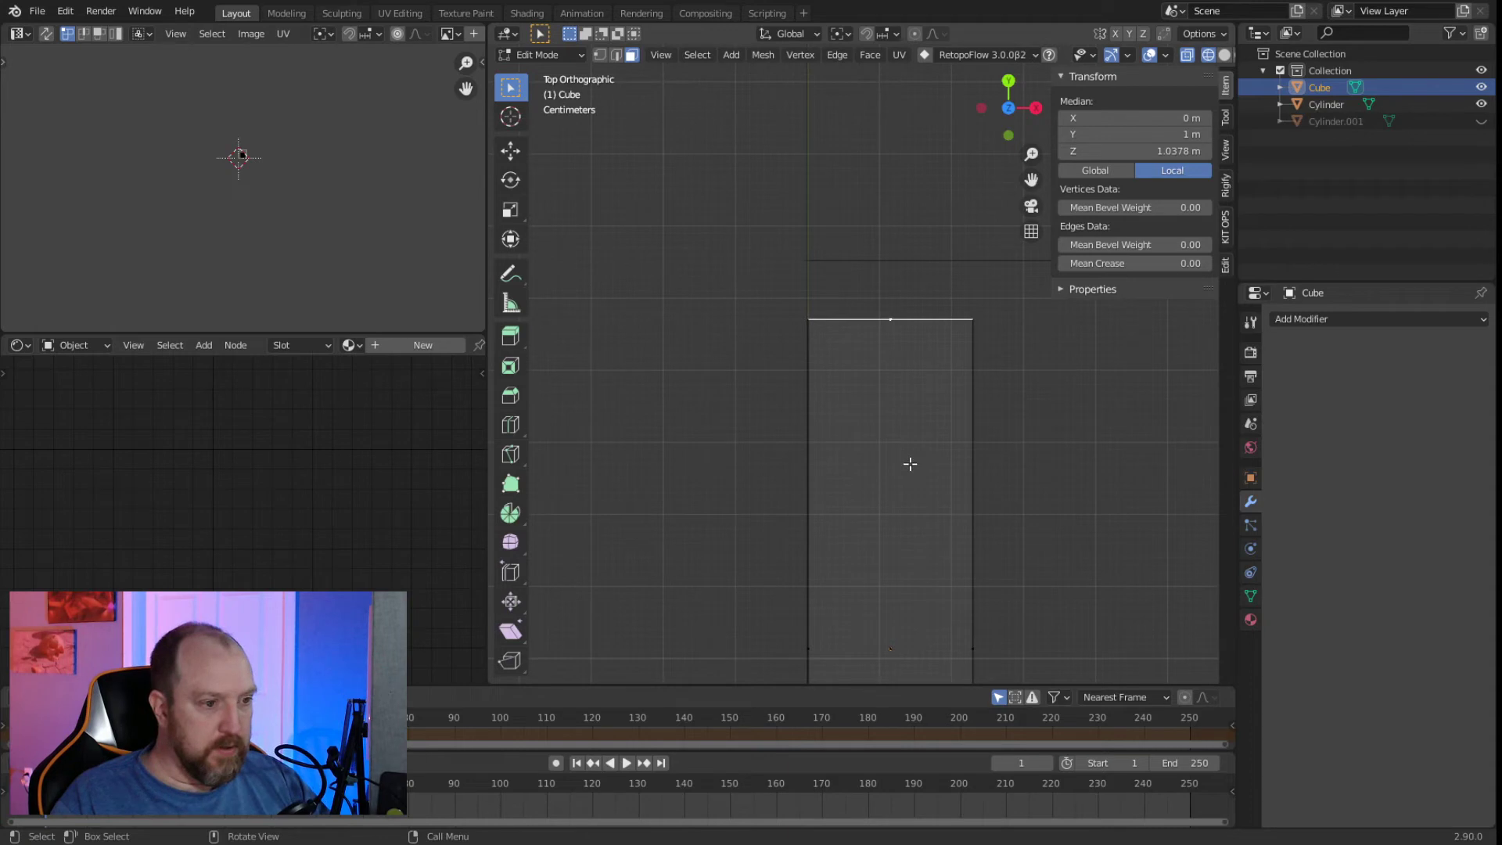
key("g")
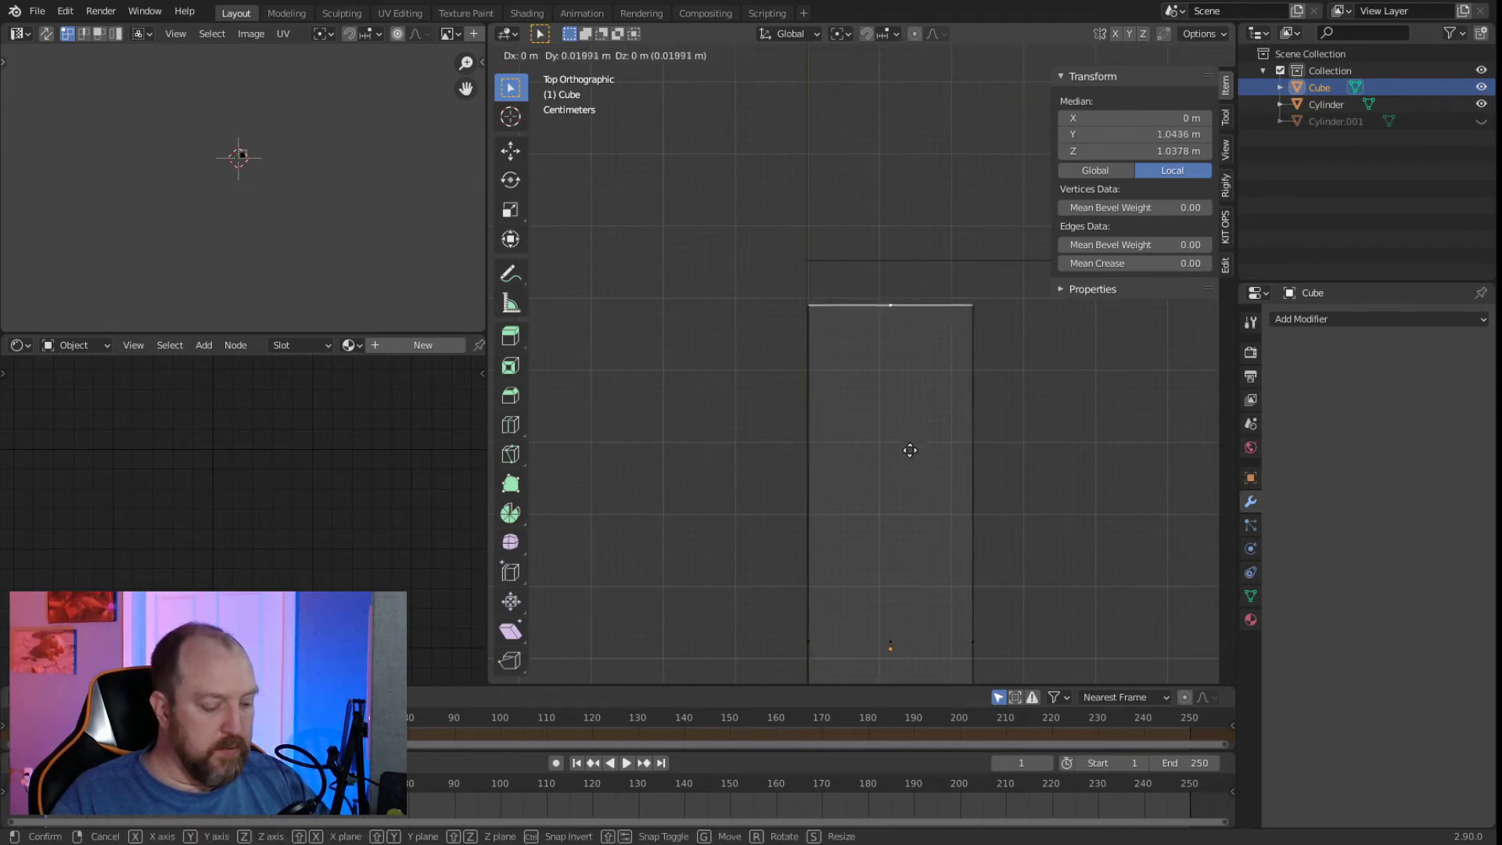
key("y")
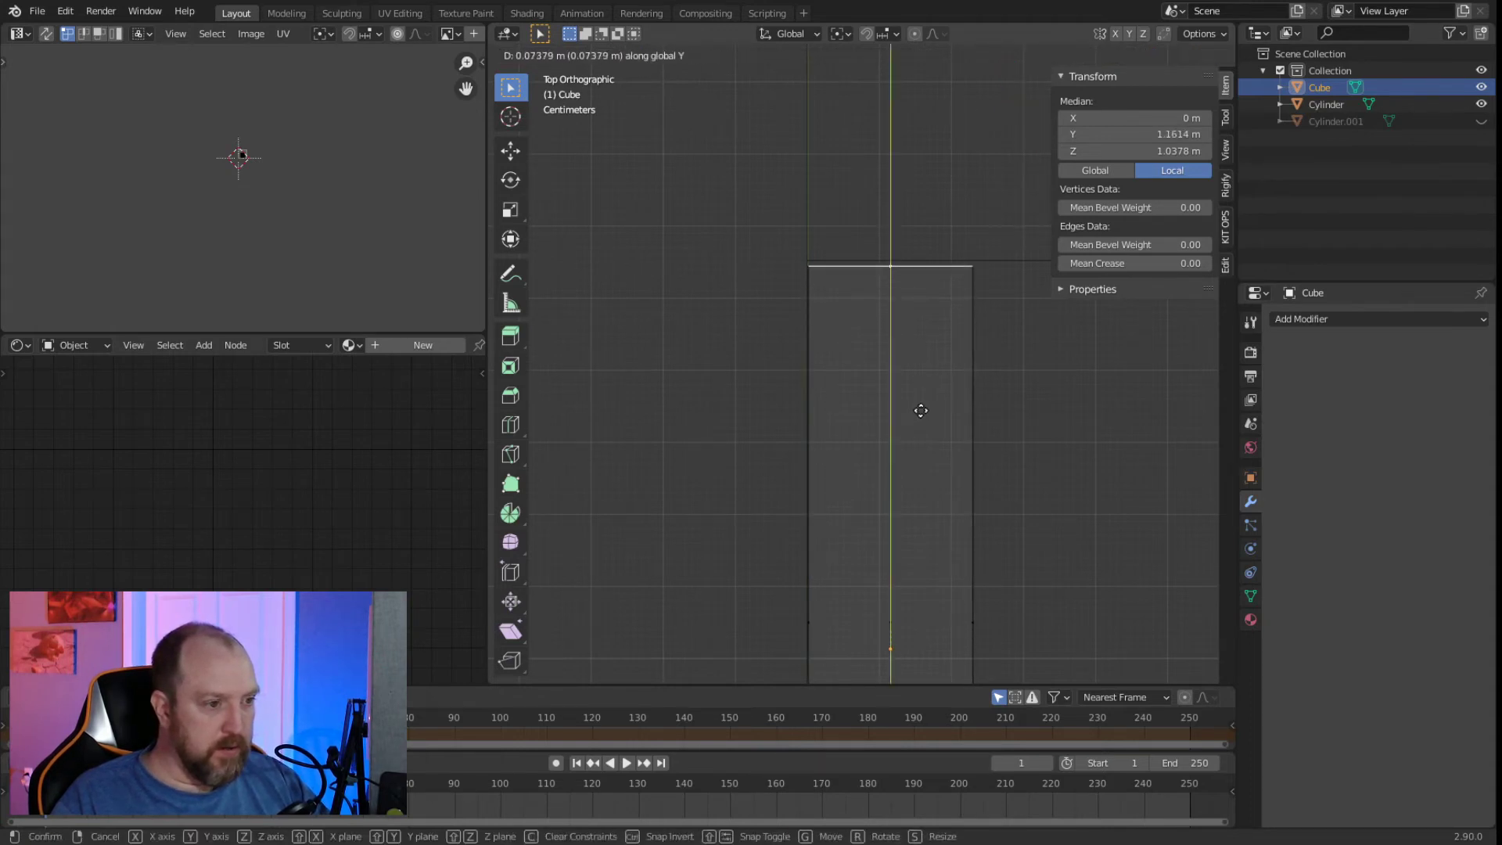
left_click(922, 409)
Select the whole linked plank mesh in front view and return to Object Mode.
scroll(866, 426, "down", 6)
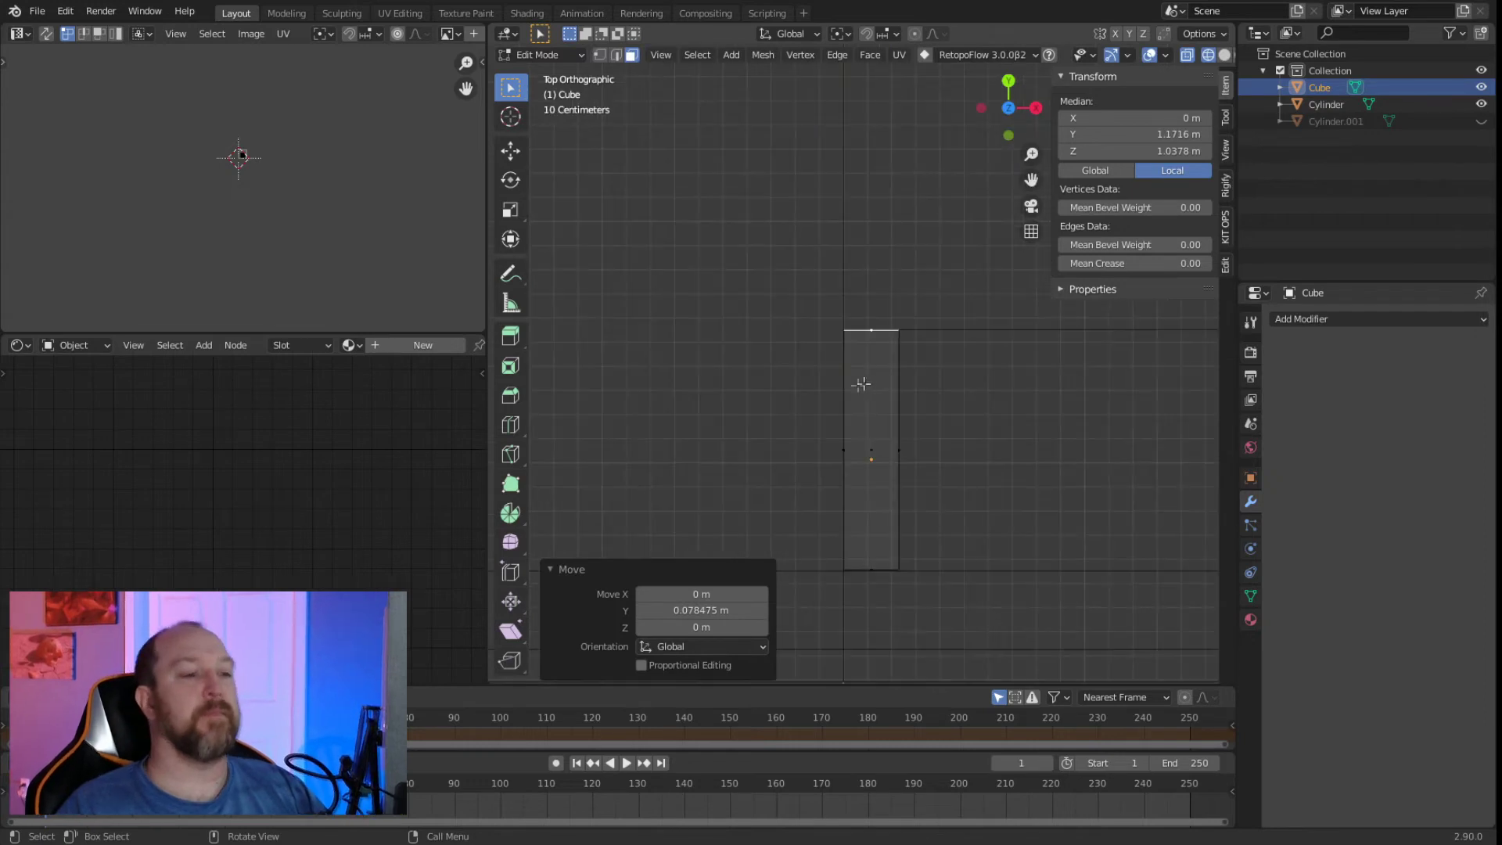
left_click(842, 423)
middle_click_drag(841, 422, 896, 426)
key("KP_1")
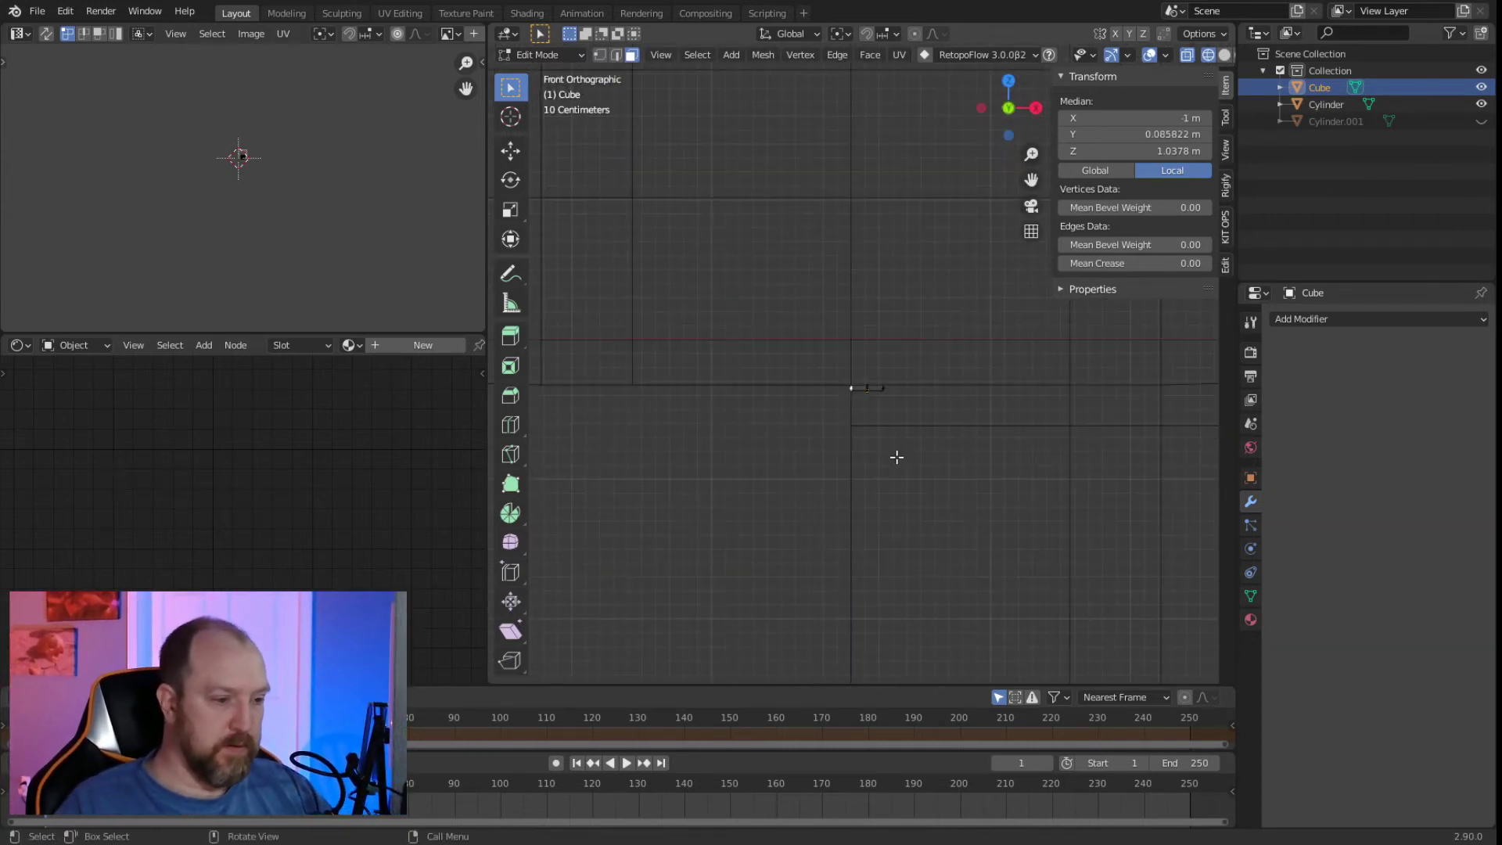
scroll(917, 459, "up", 8)
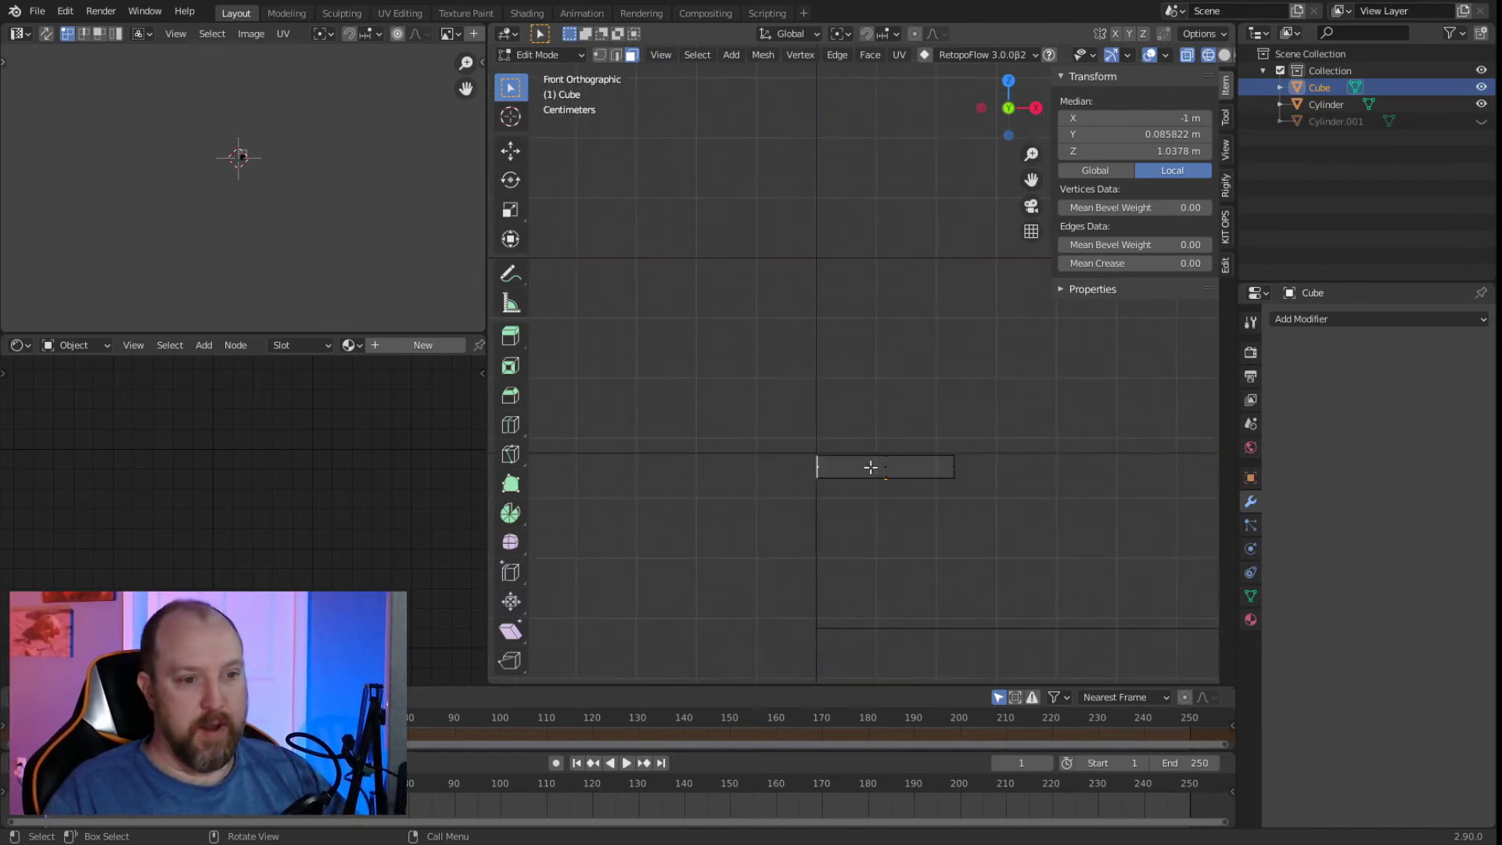
key("ctrl+l")
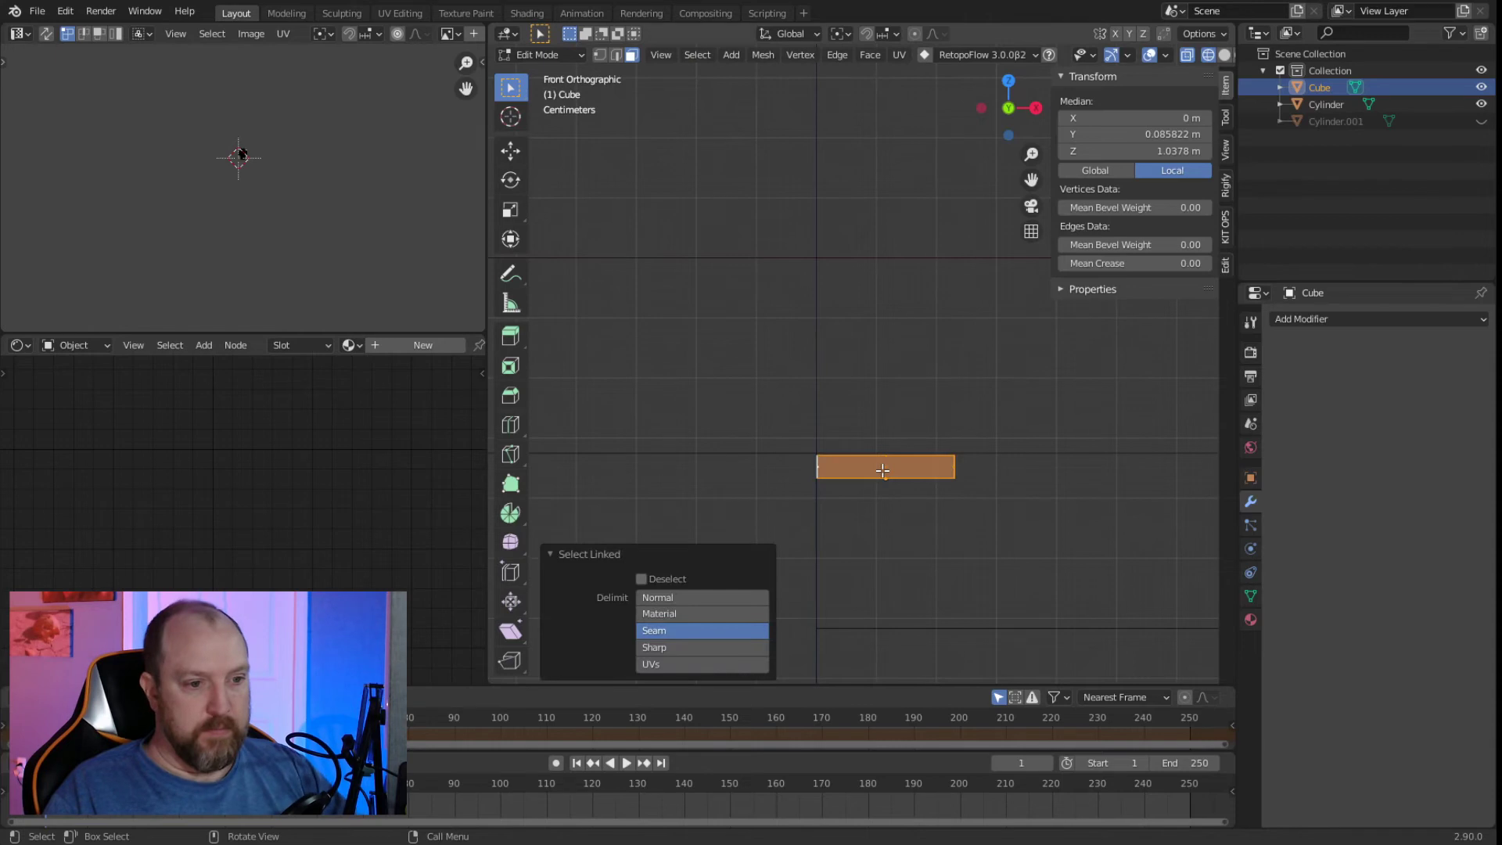
left_click(1300, 319)
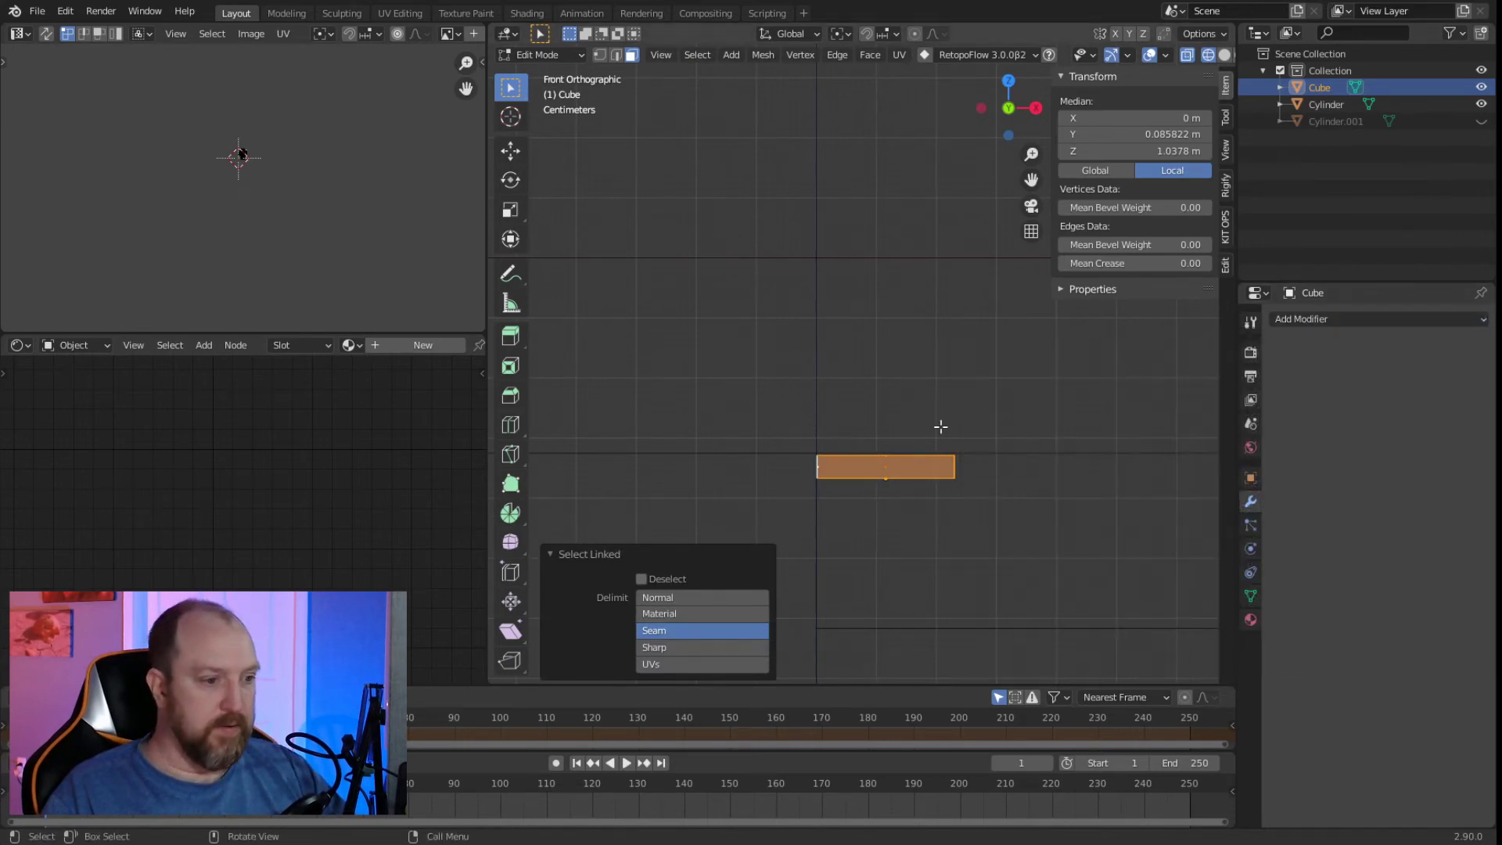
key("Tab")
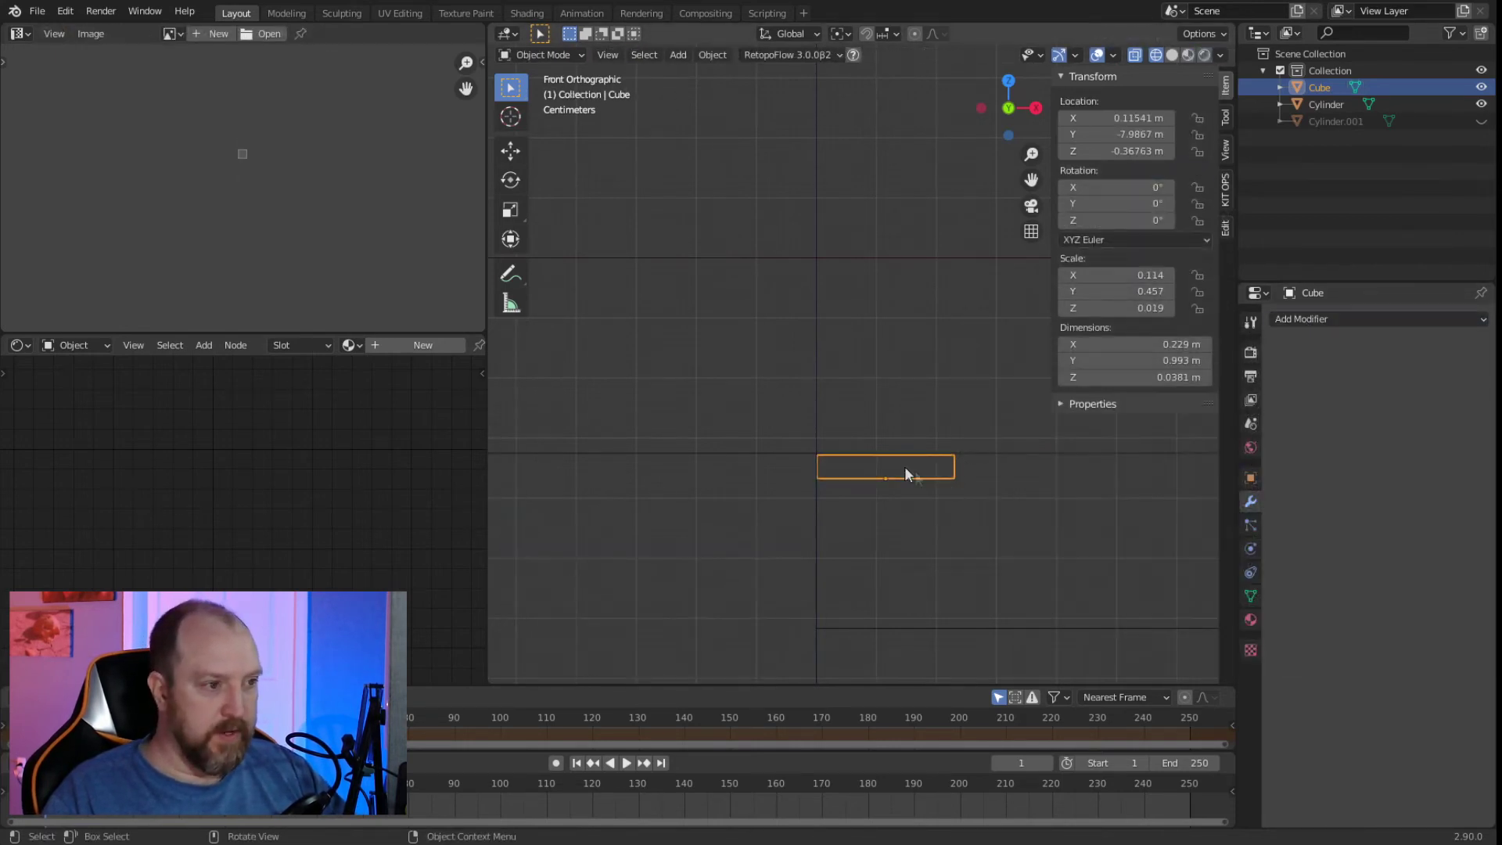
Apply the plank's scale through Object > Apply > Scale.
left_click(711, 57)
mouse_move(729, 144)
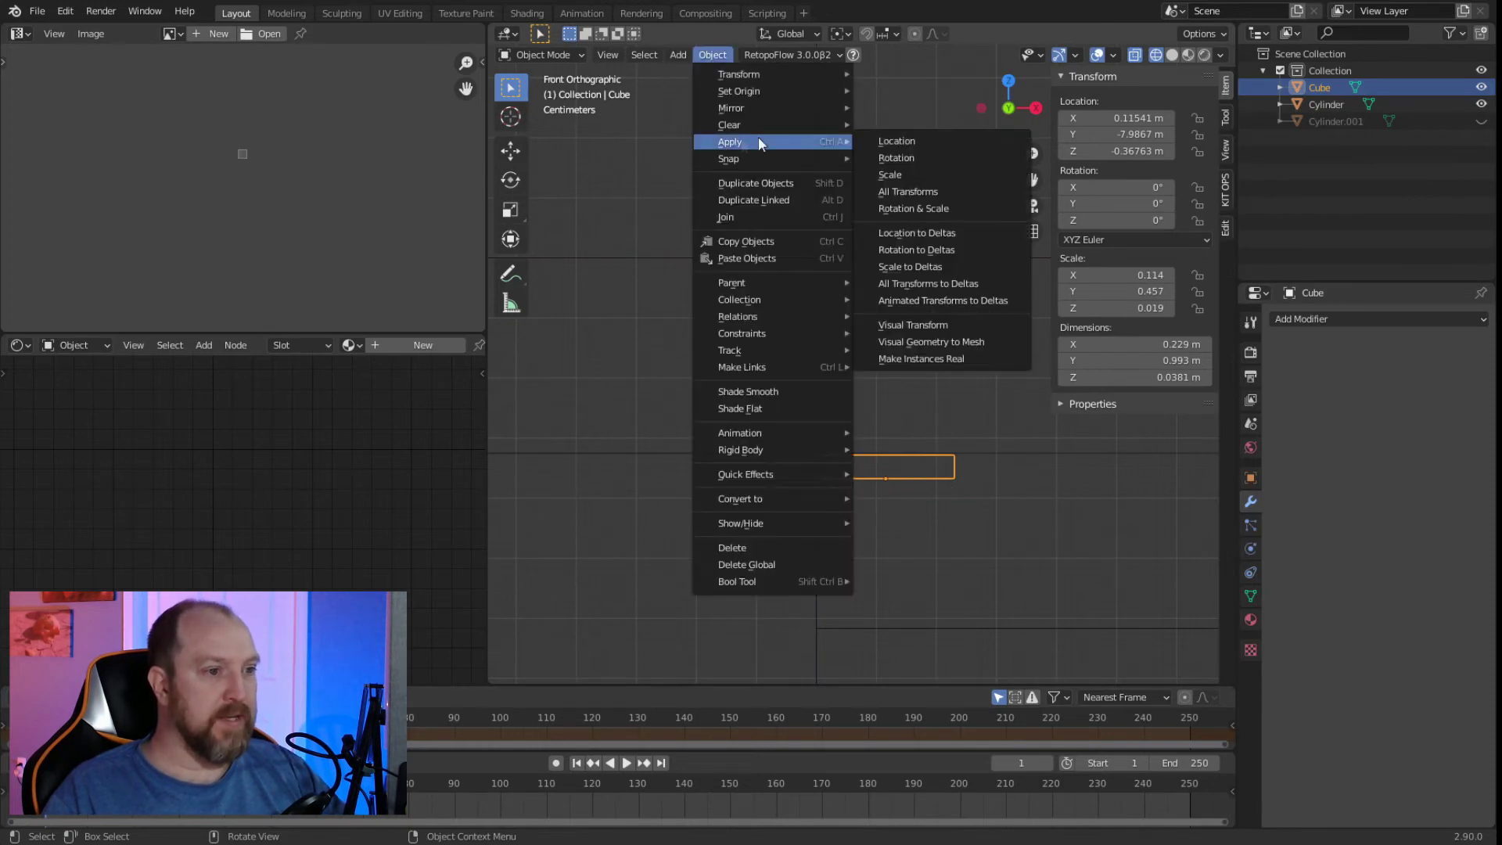
left_click(900, 170)
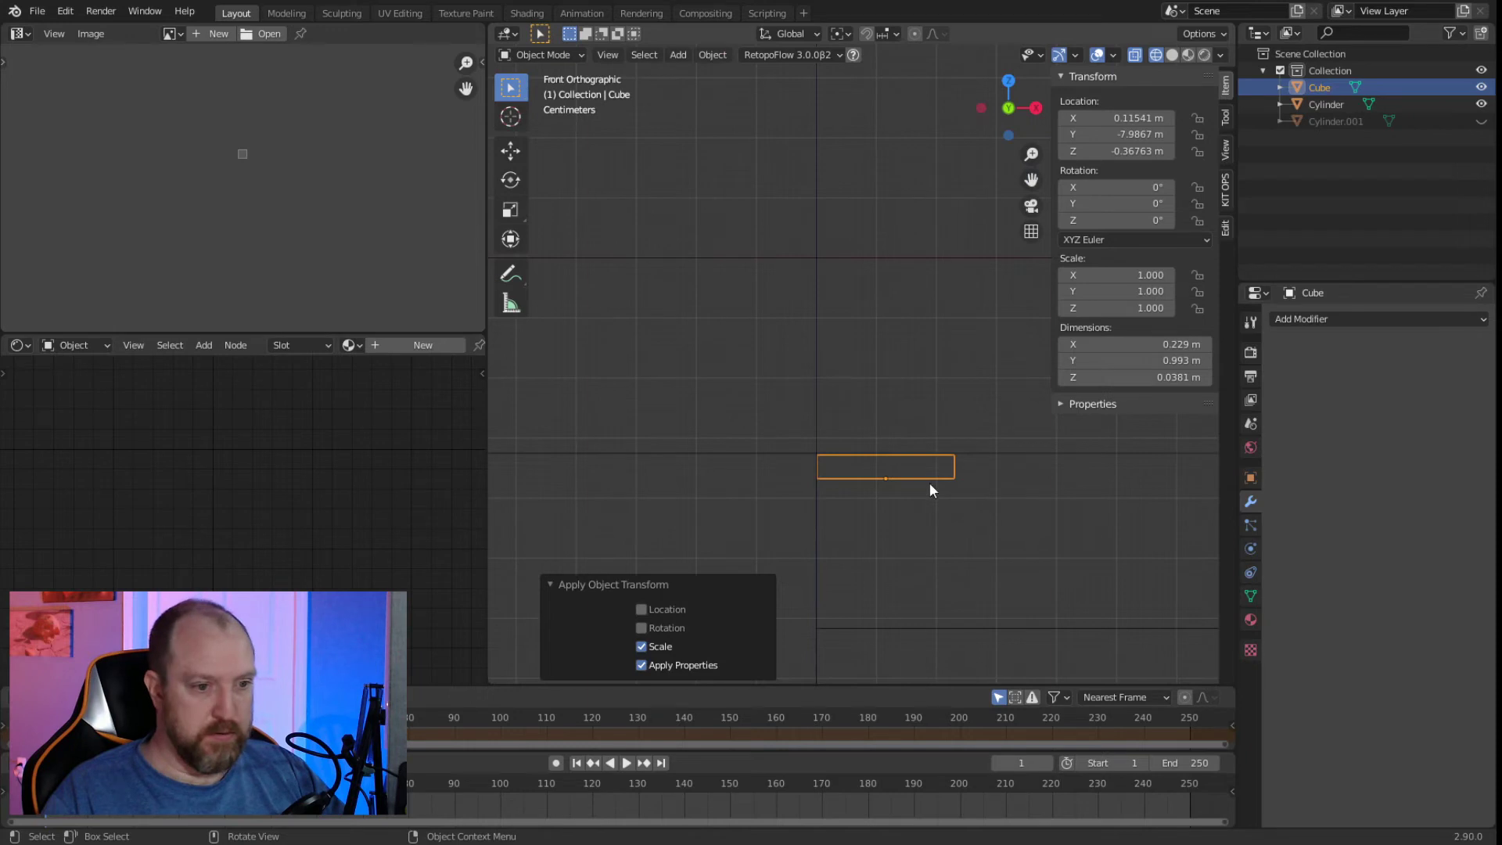
Add an Array modifier, giving two plank copies at a 1.000 X offset.
left_click(1314, 319)
key("Escape")
left_click(1294, 317)
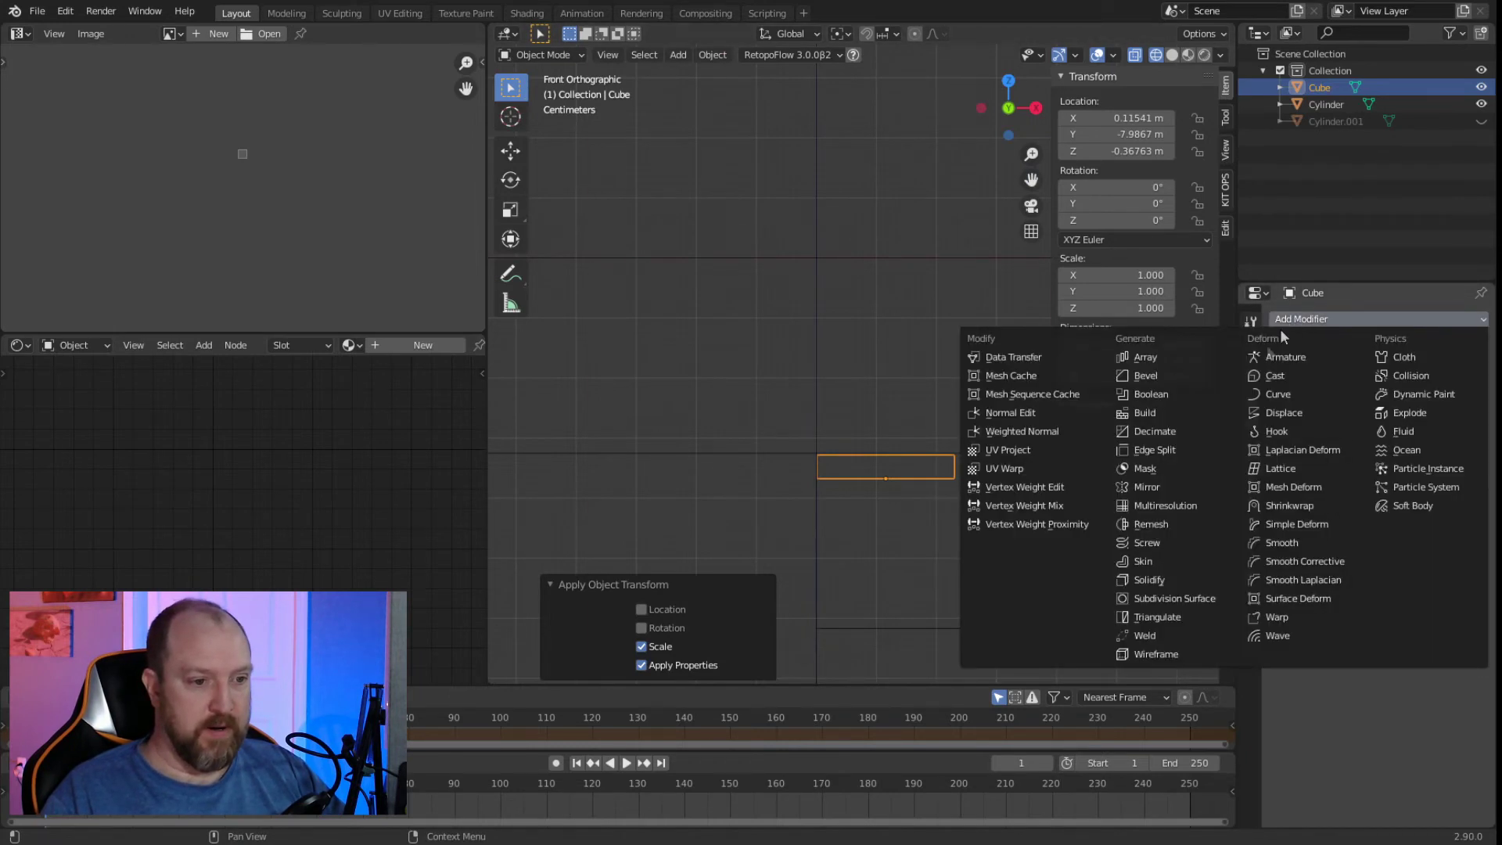
left_click(1145, 357)
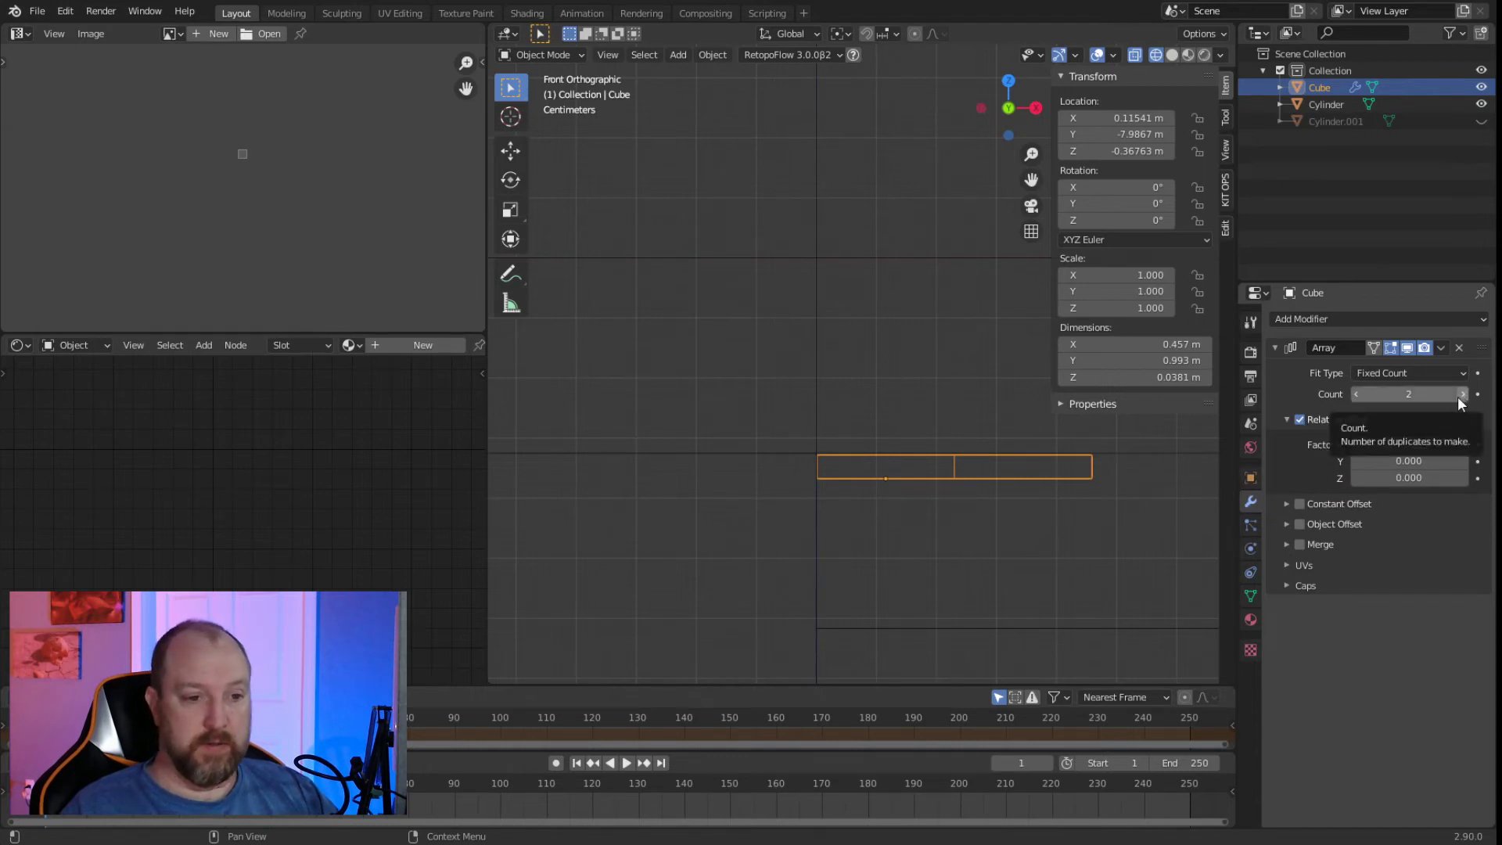
Set the Array count to 12 and Z relative offset to -1 so copies step downward.
left_click(1425, 394)
type("12")
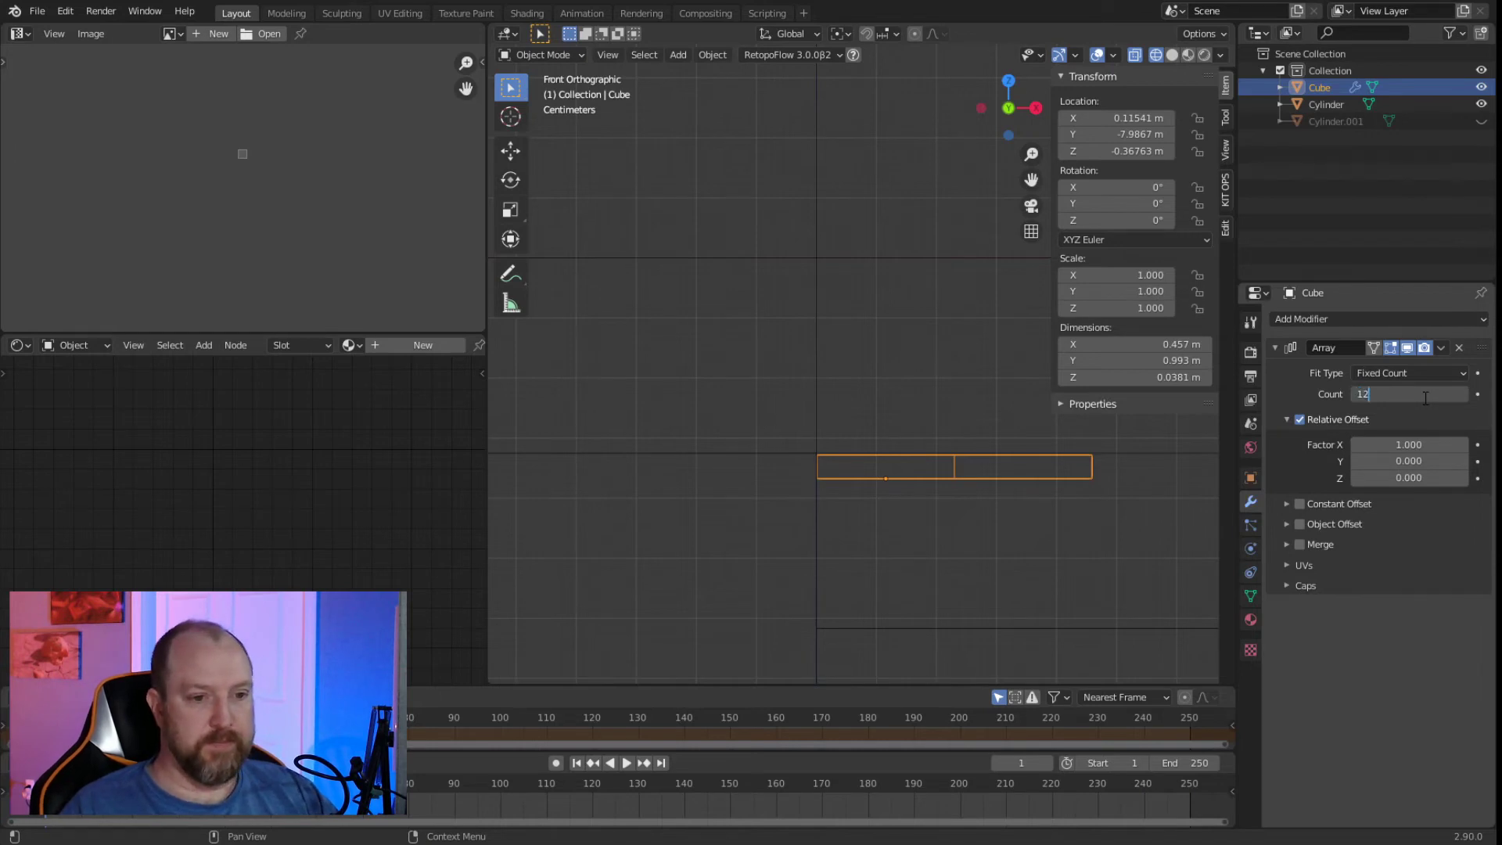
key("Return")
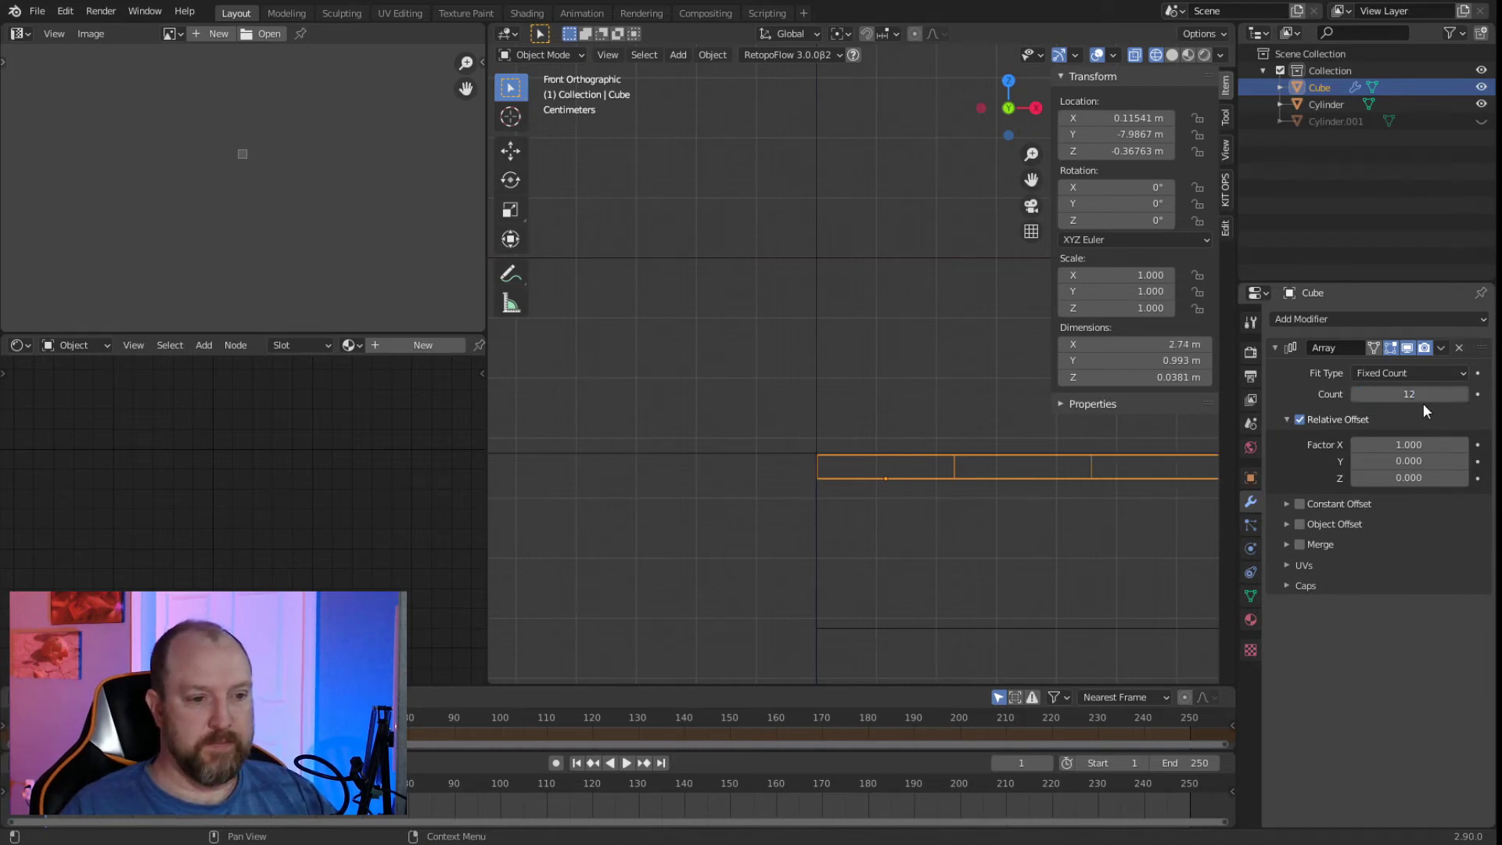
left_click(1392, 484)
type("1")
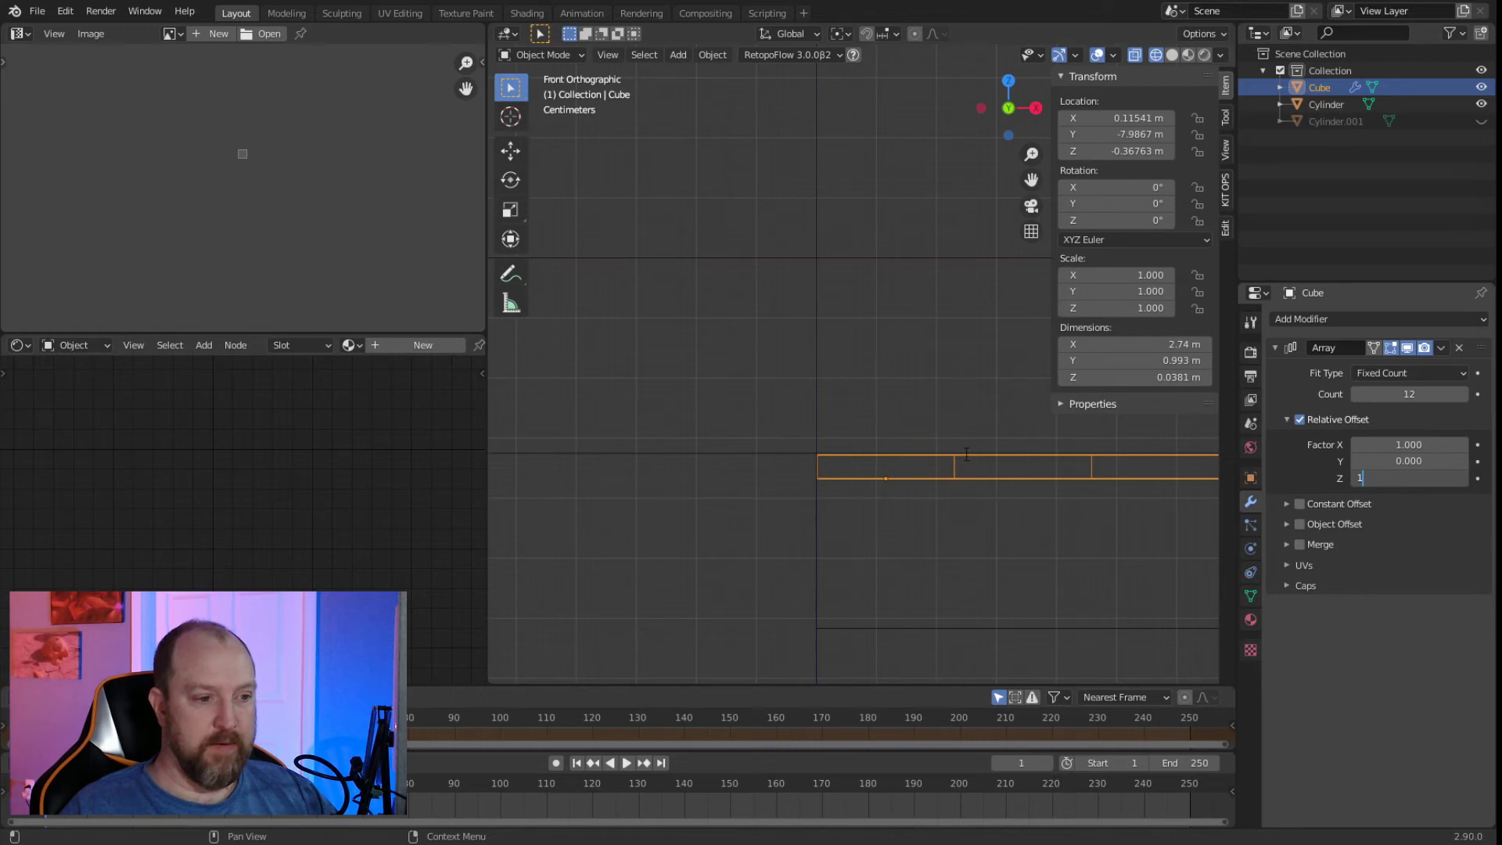
key("Return")
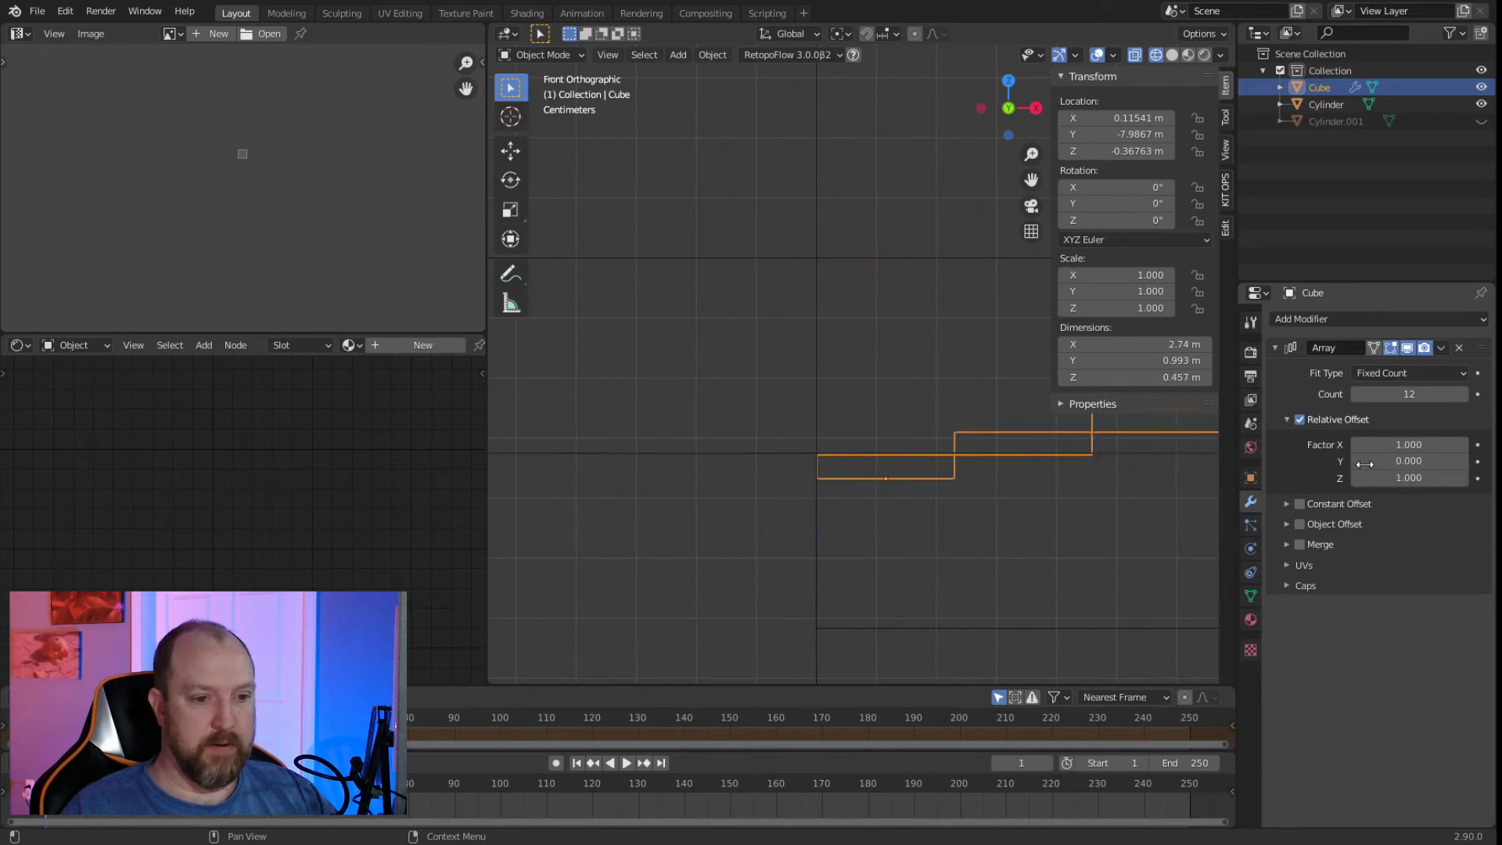
left_click(1374, 479)
type("-1")
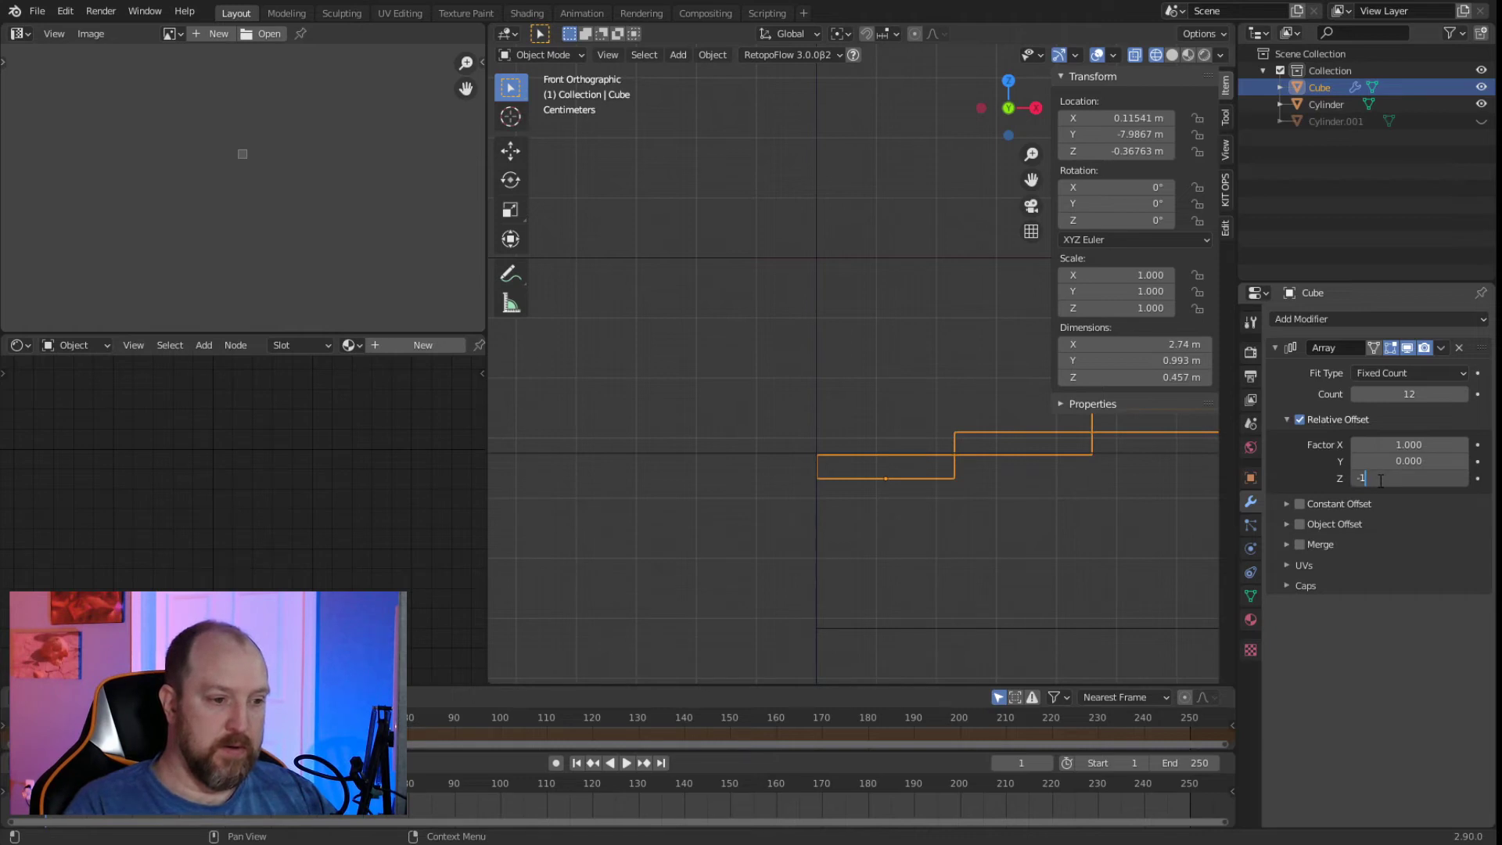
key("Return")
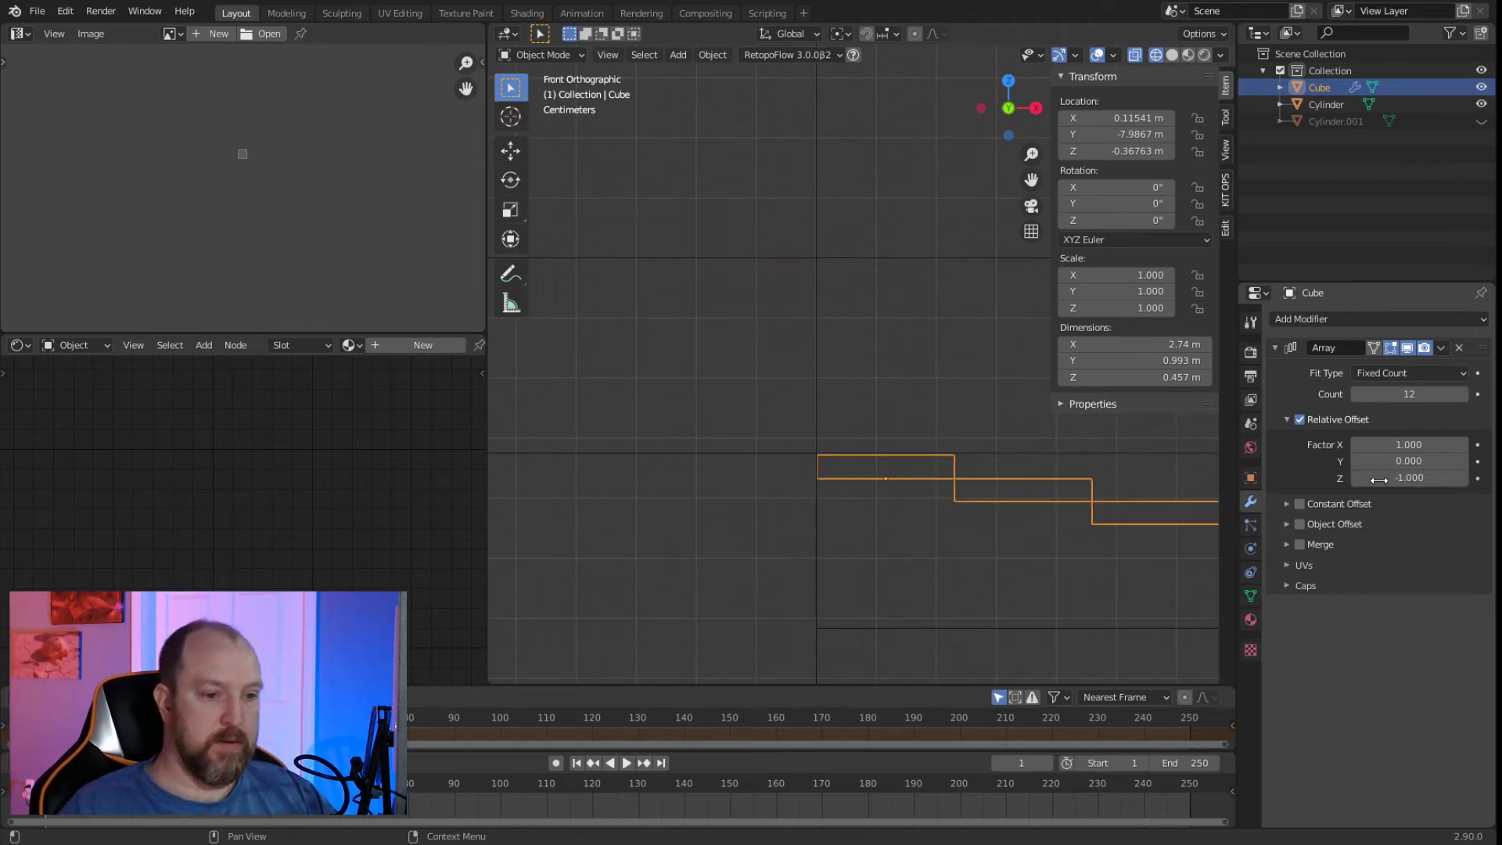
scroll(957, 513, "down", 2)
middle_click_drag(948, 532, 834, 516, "shift")
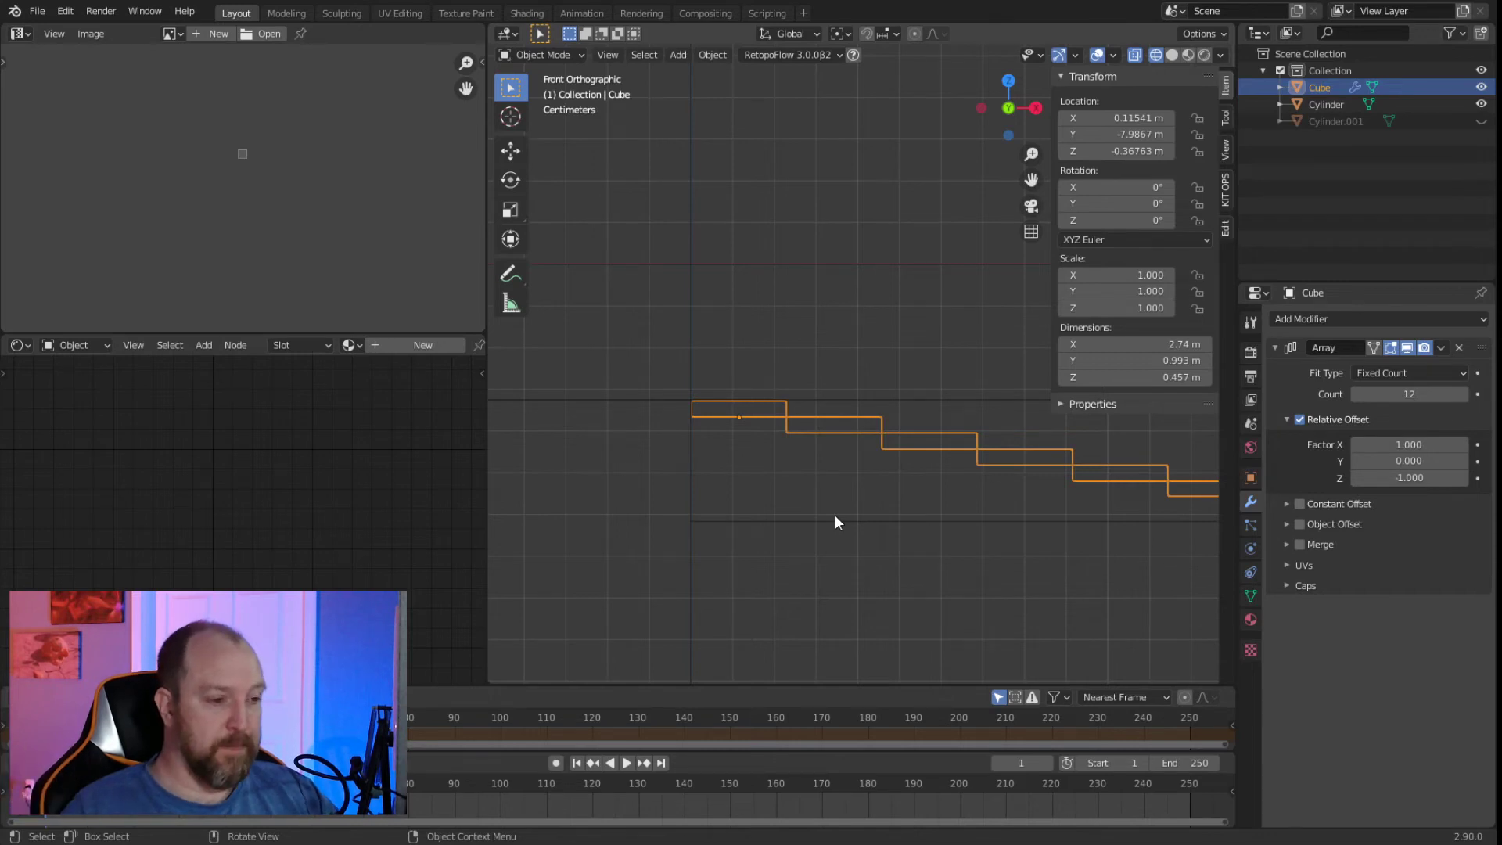
left_click(1432, 484)
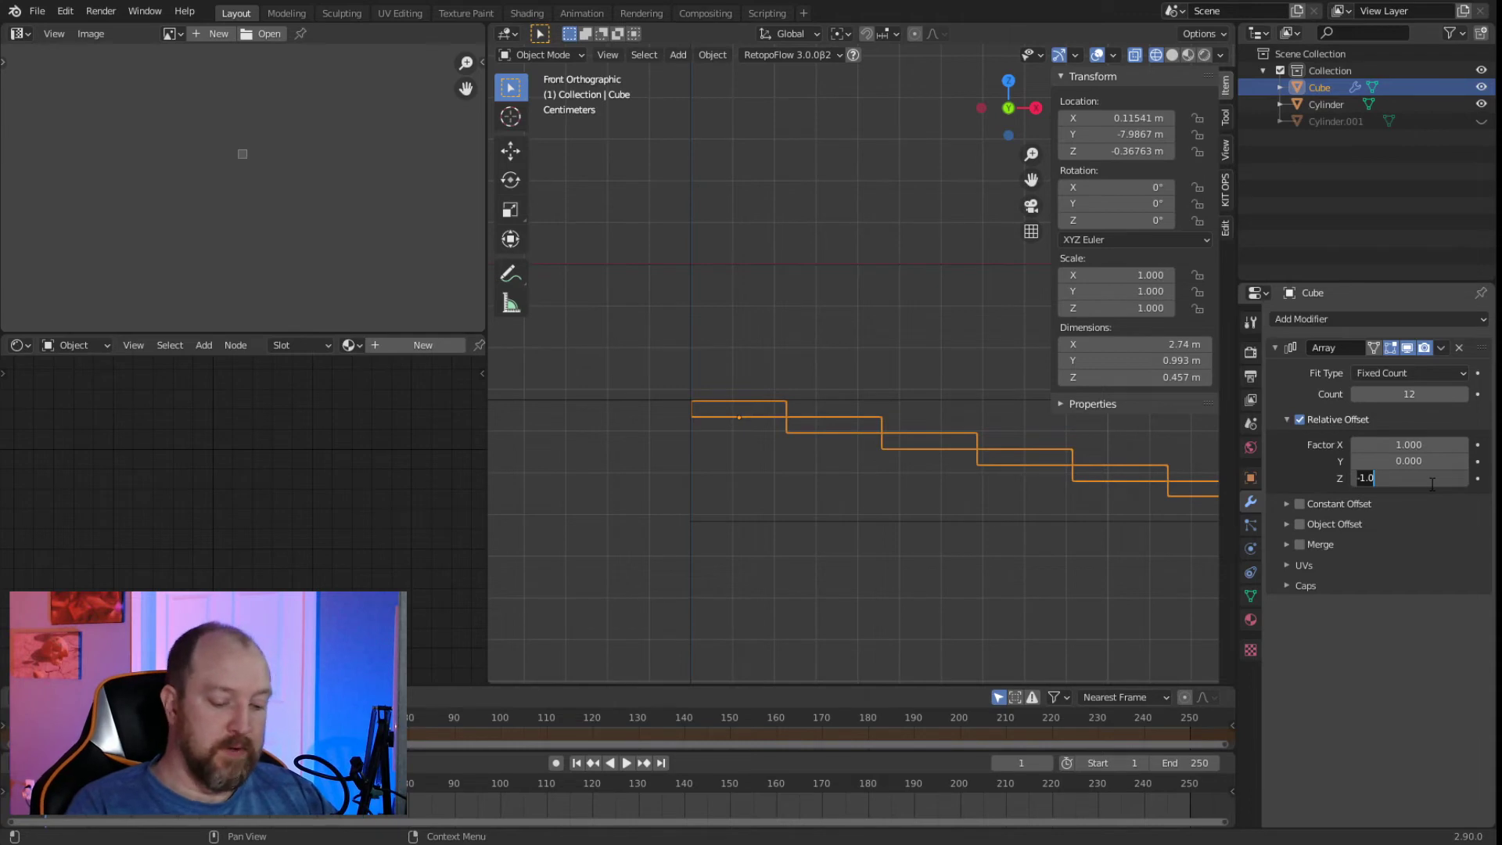
Change the array's Z offset factor to -2.5, then to -5.33, and view it in perspective.
key("BackSpace")
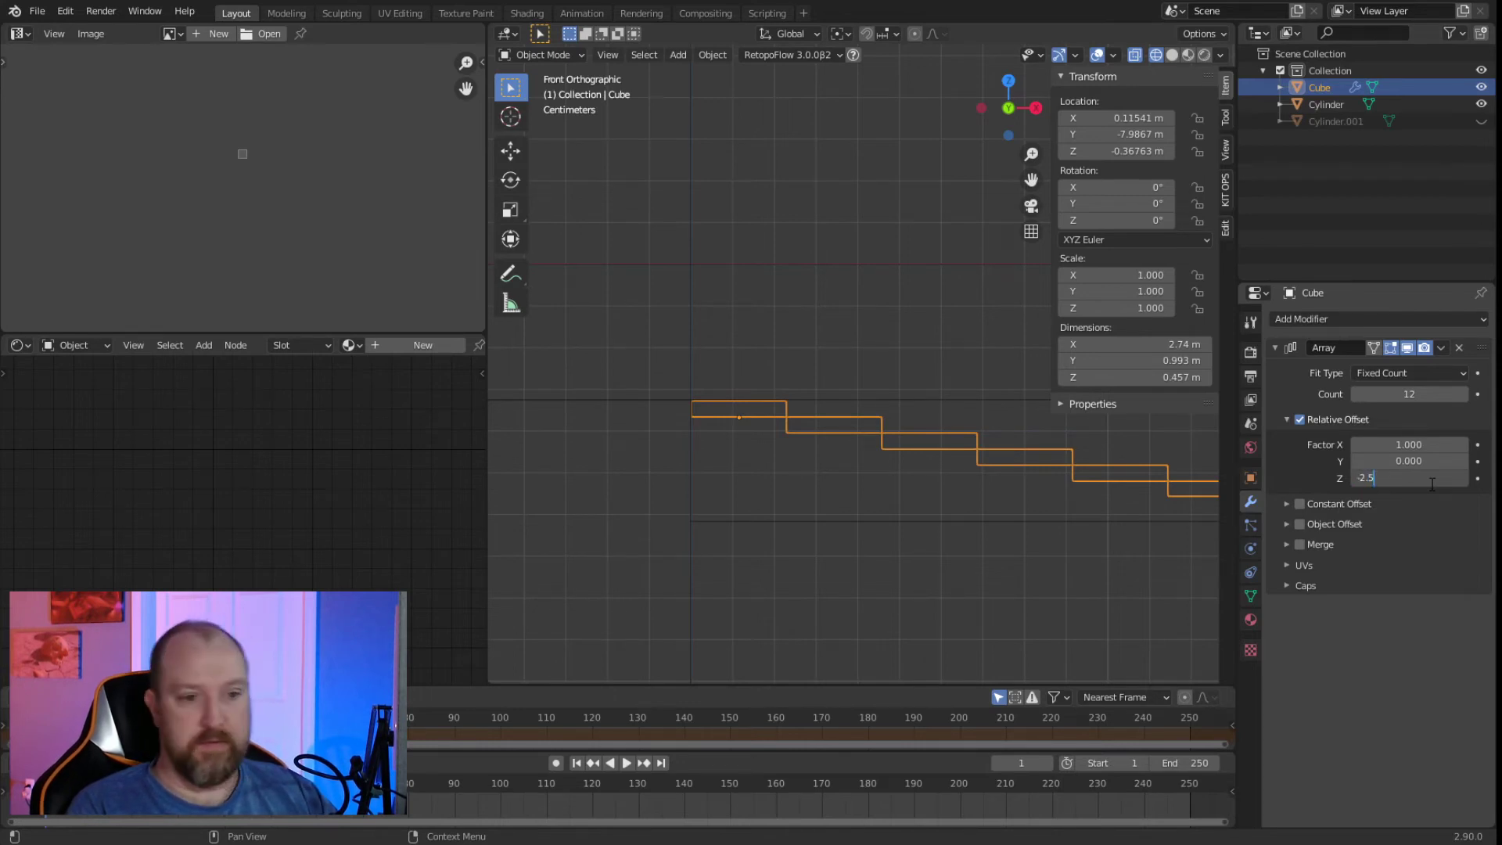
key("Return")
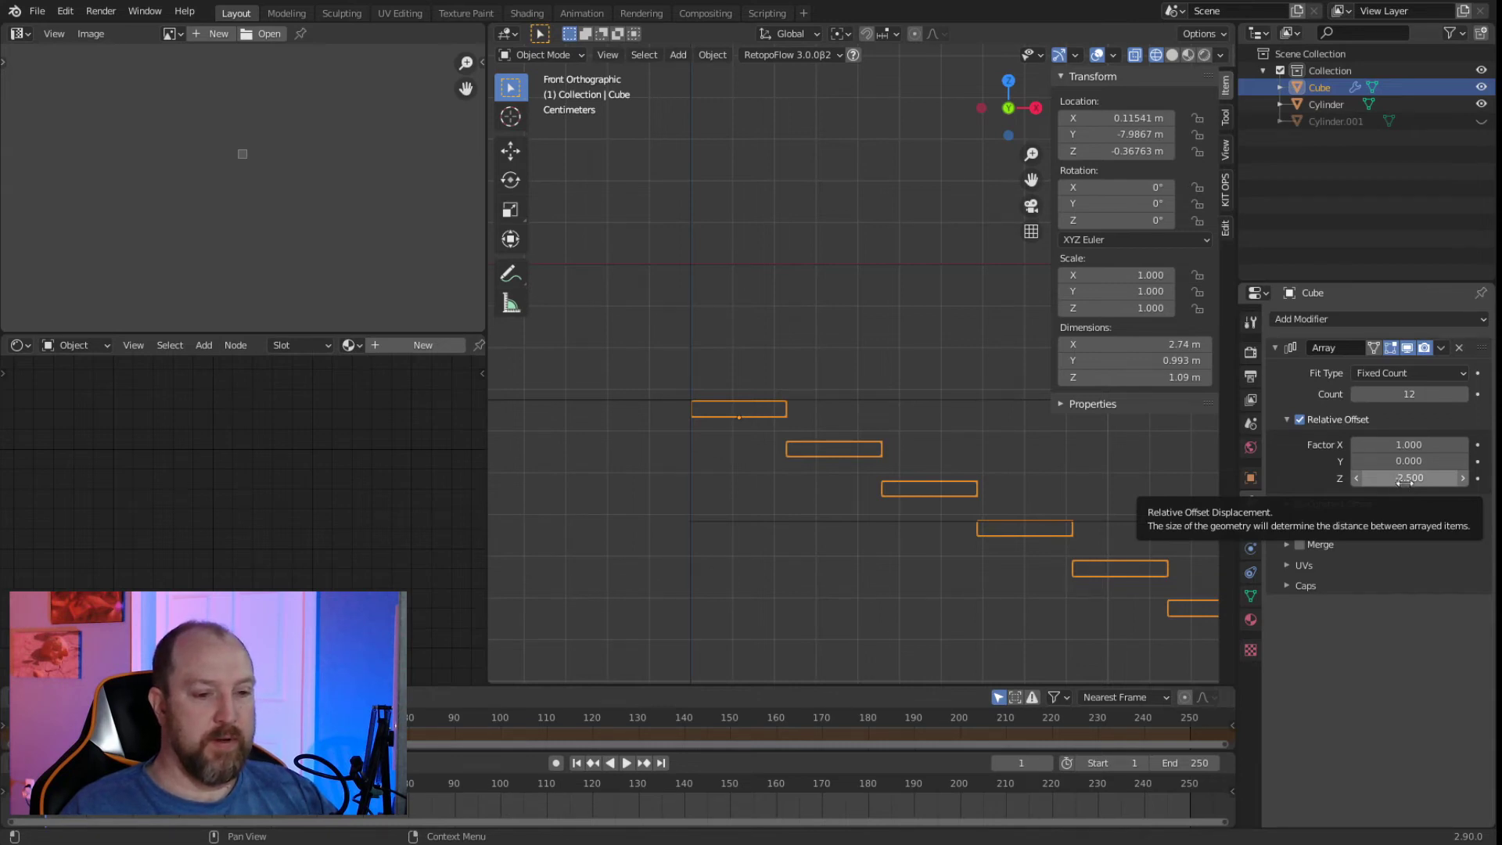
left_click(1437, 478)
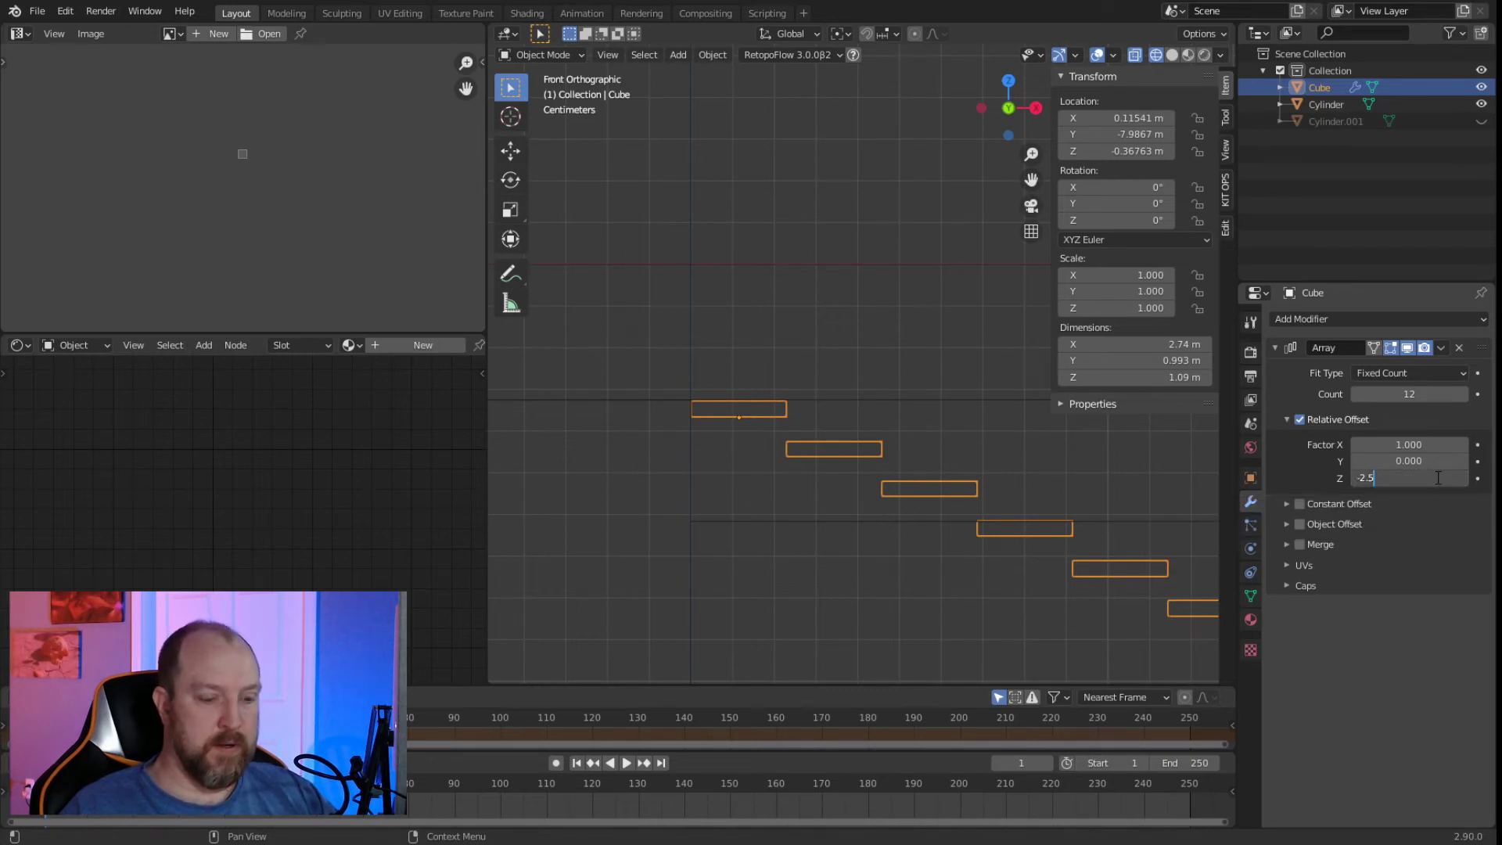
key("BackSpace")
key("BackSpace")
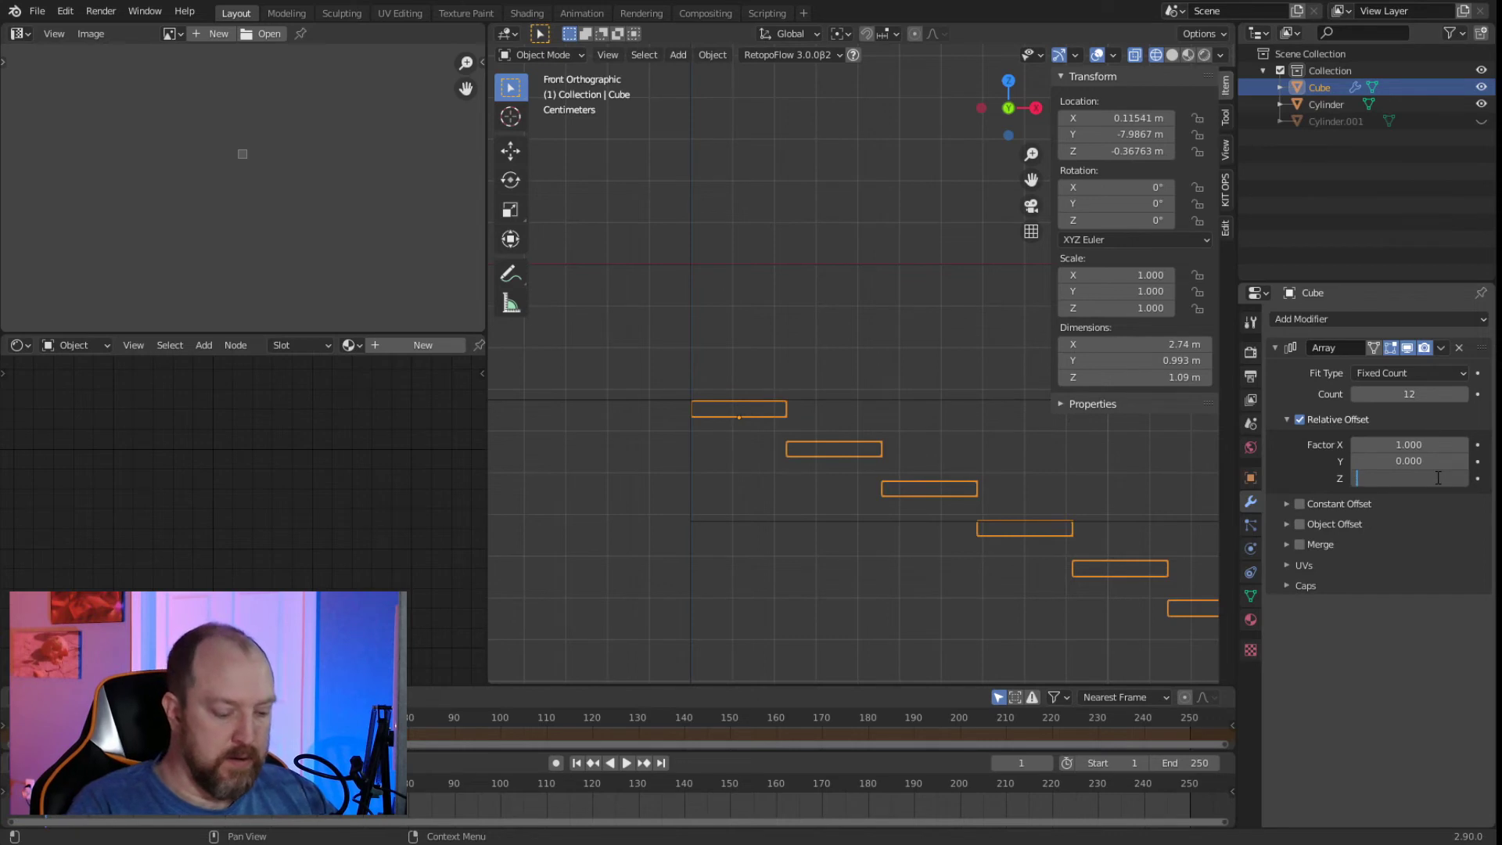
type("-5.33")
key("Return")
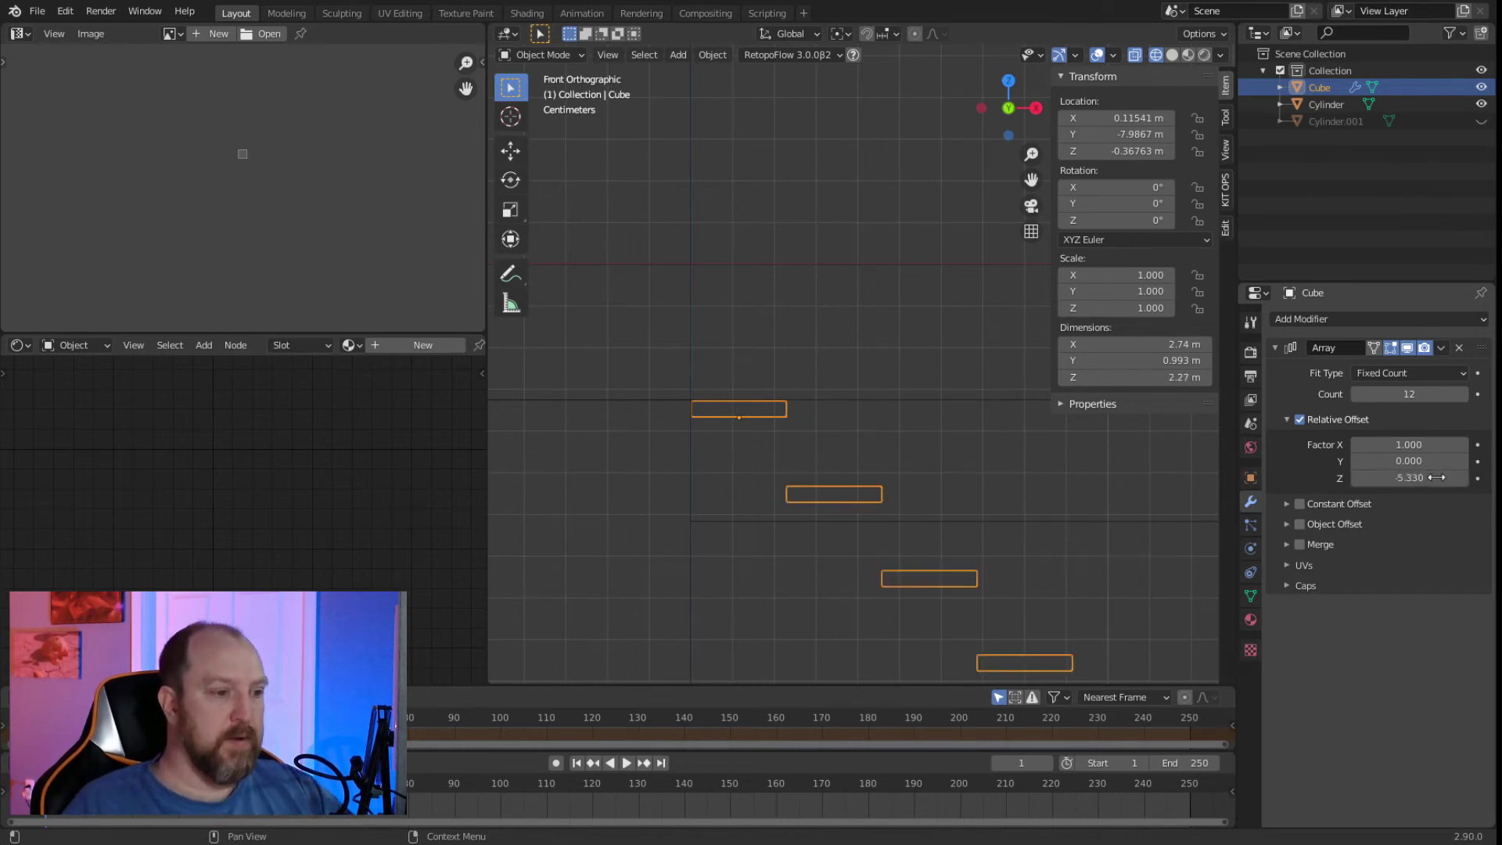
scroll(979, 467, "down", 8)
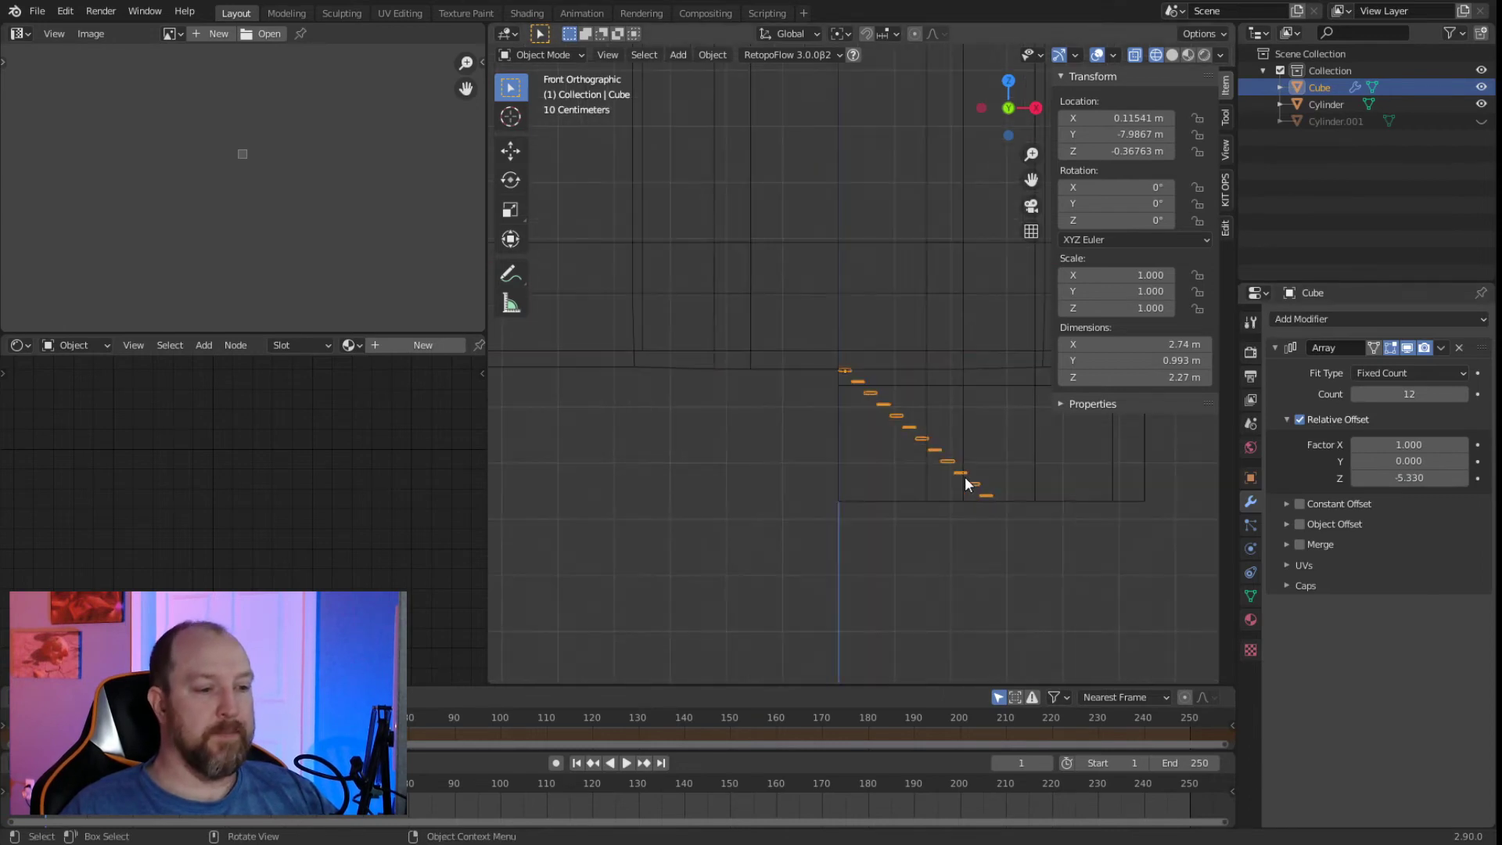
middle_click_drag(947, 488, 699, 574)
key("Tab")
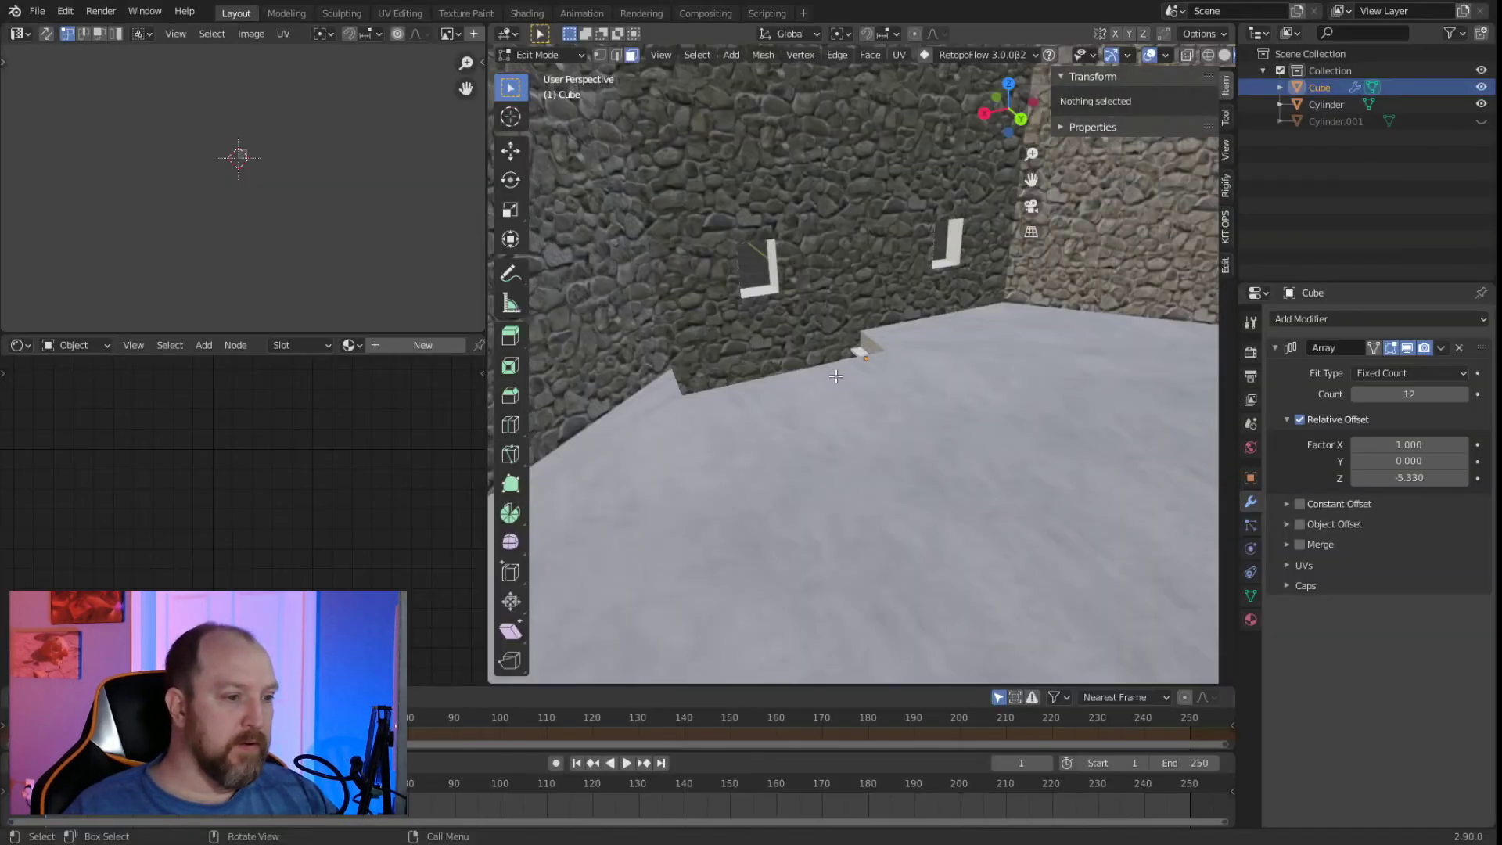
Raise the staircase 0.32095 m along Z so the top step meets the floor's edge.
middle_click_drag(829, 391, 919, 336)
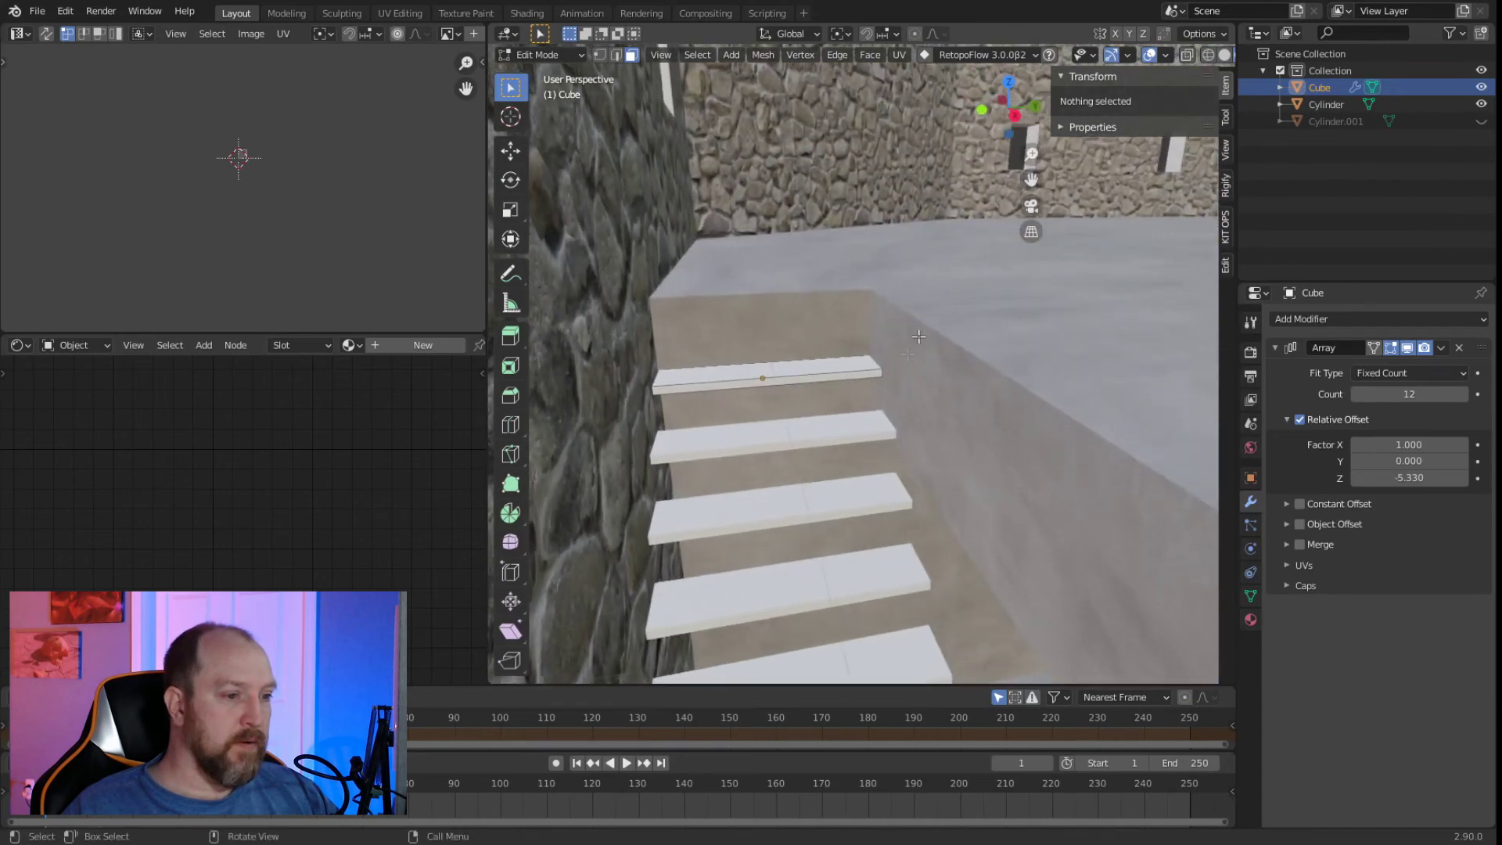
left_click(852, 373)
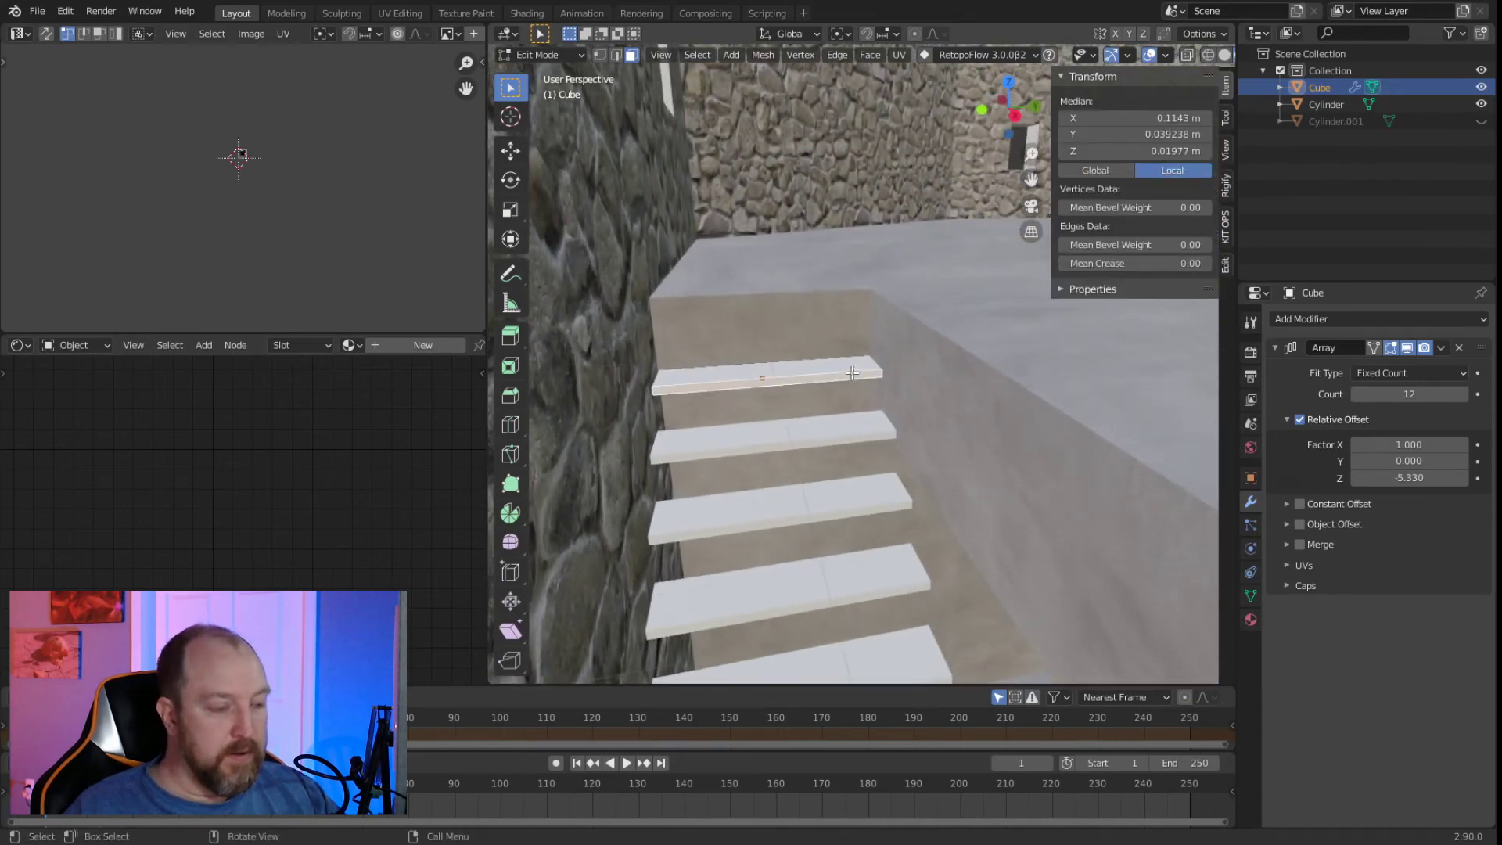
key("Tab")
key("g")
key("z")
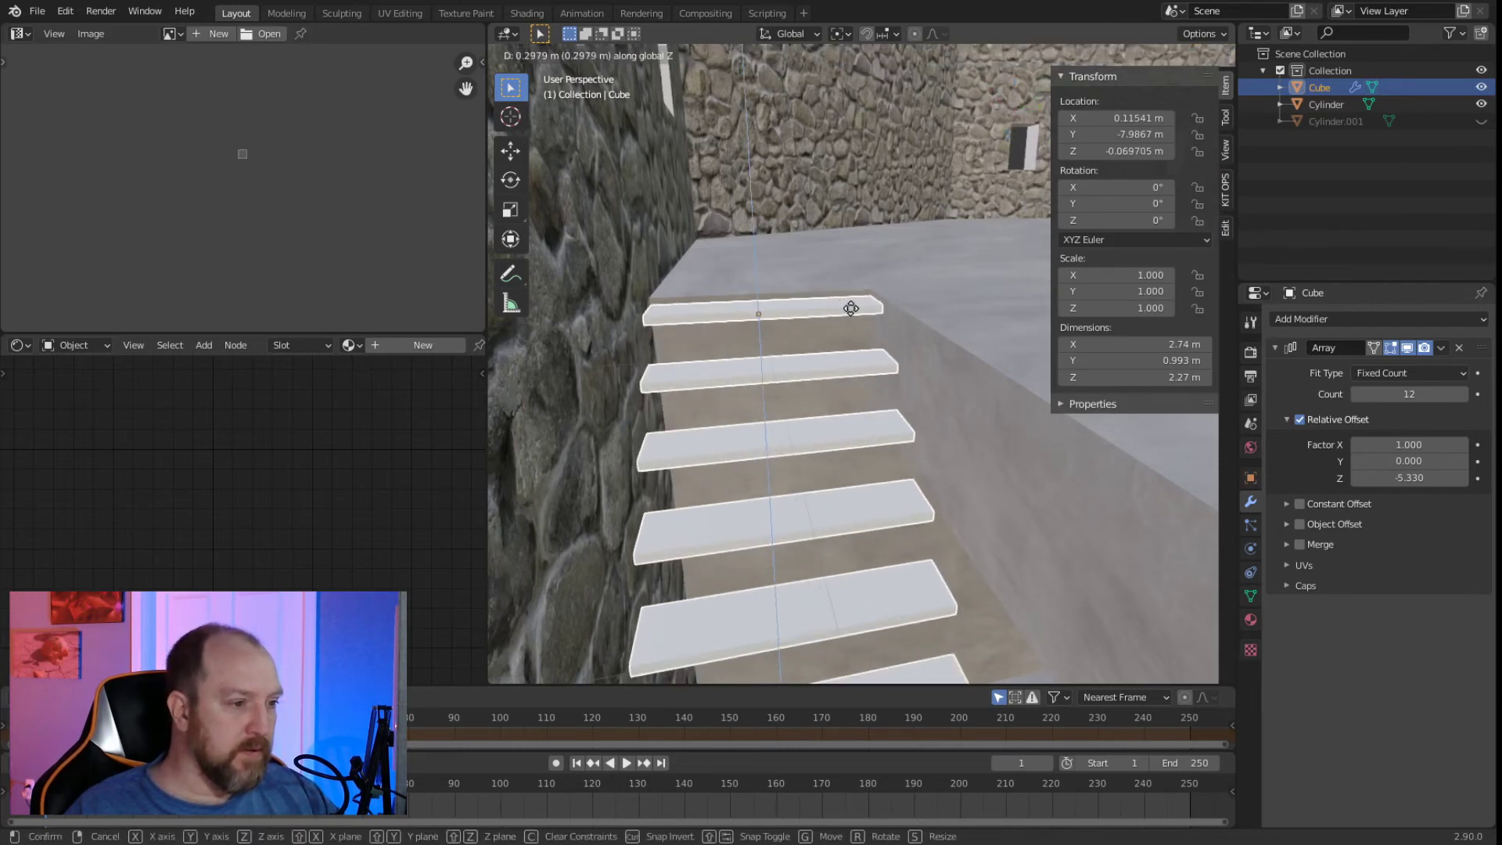
left_click(851, 308)
scroll(752, 269, "up", 6)
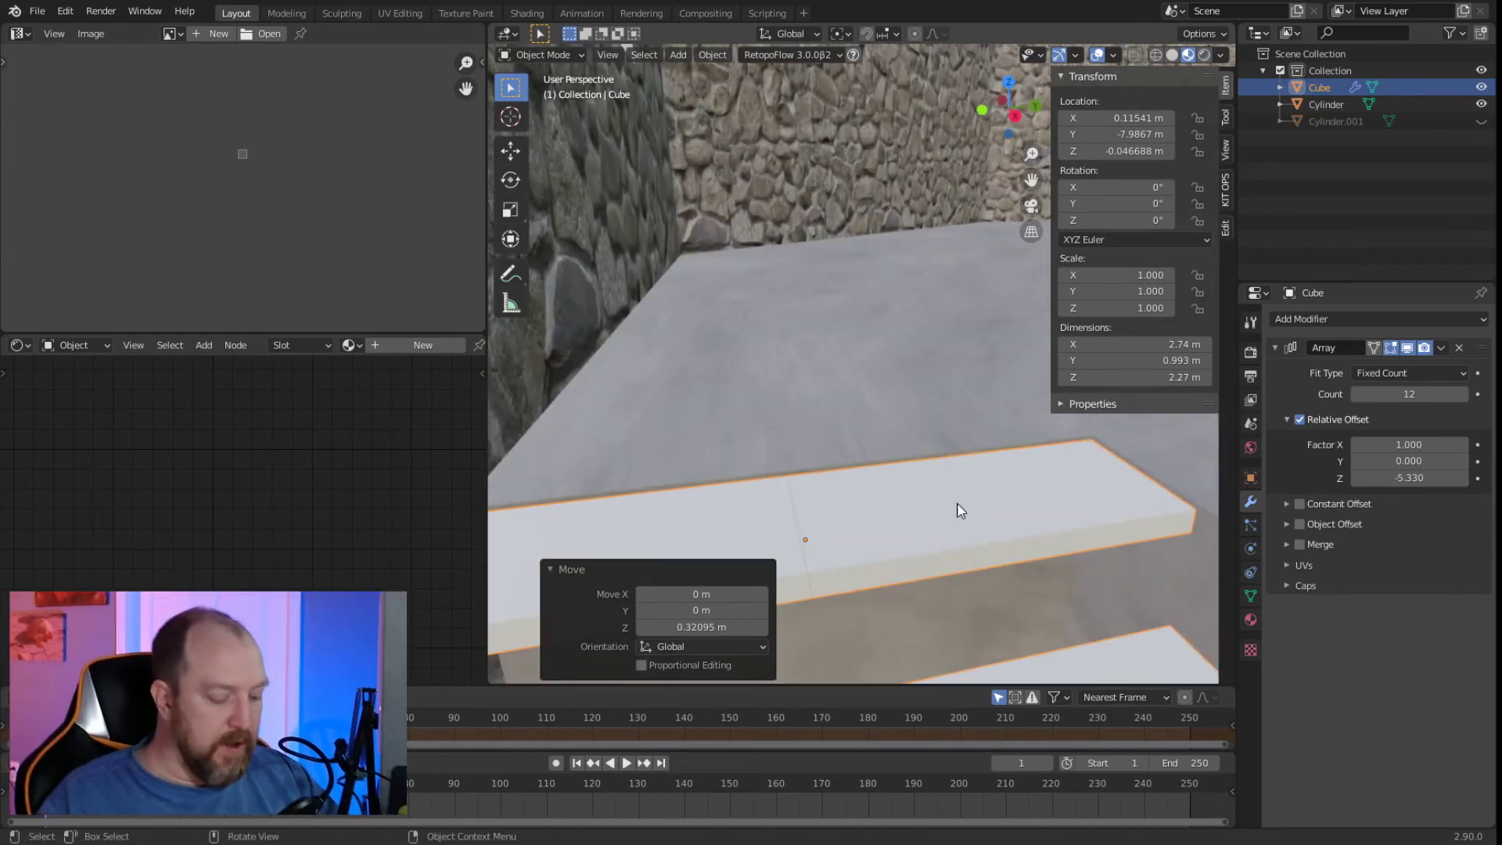
key("g")
key("z")
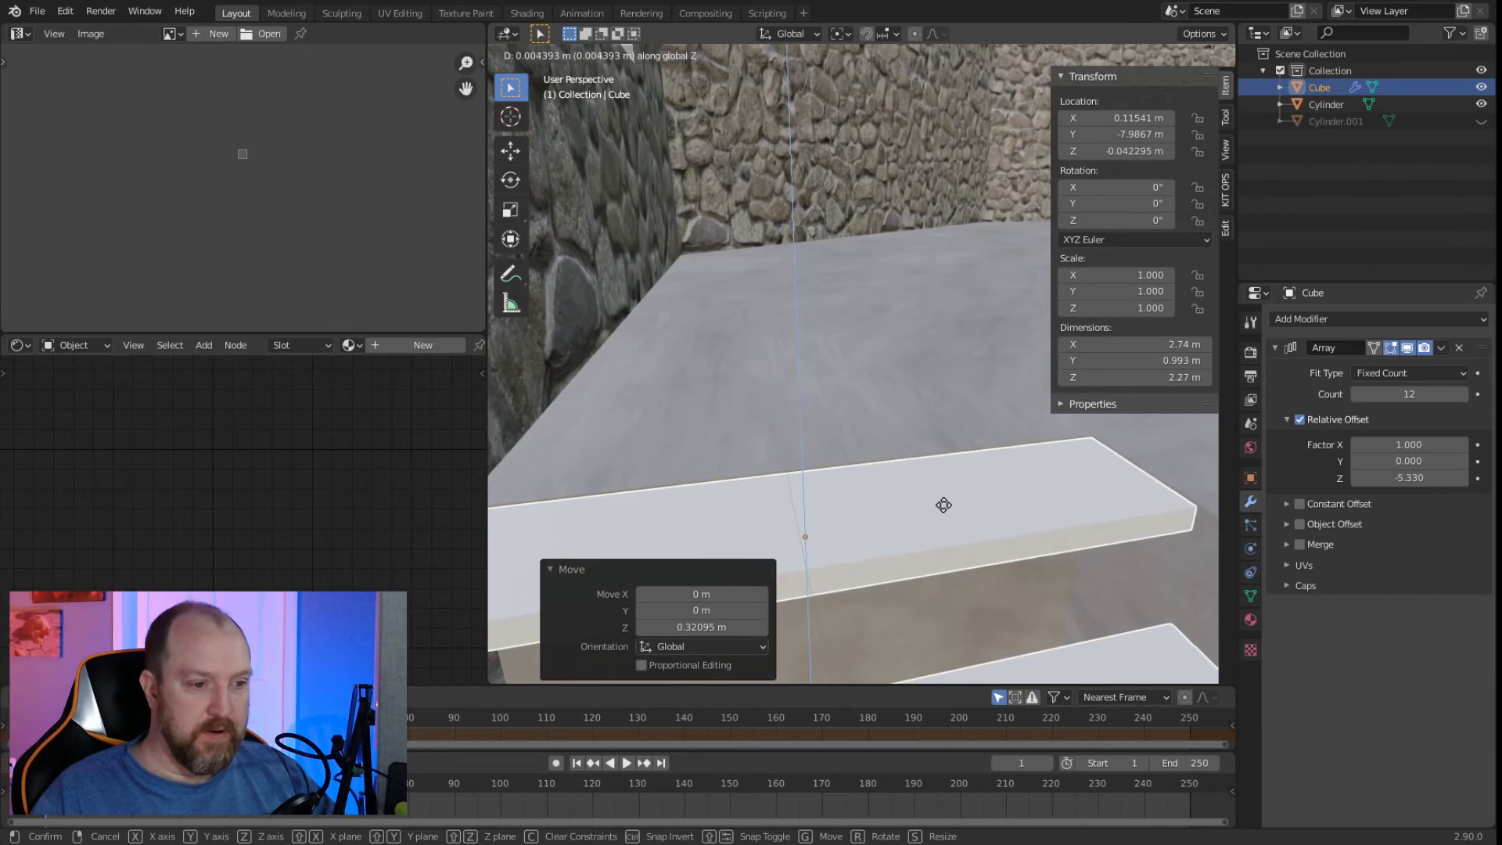
left_click(943, 506)
Orbit down onto the stairs from above and reselect the staircase object.
left_click(890, 410)
middle_click_drag(889, 410, 817, 438)
middle_click_drag(601, 595, 829, 305)
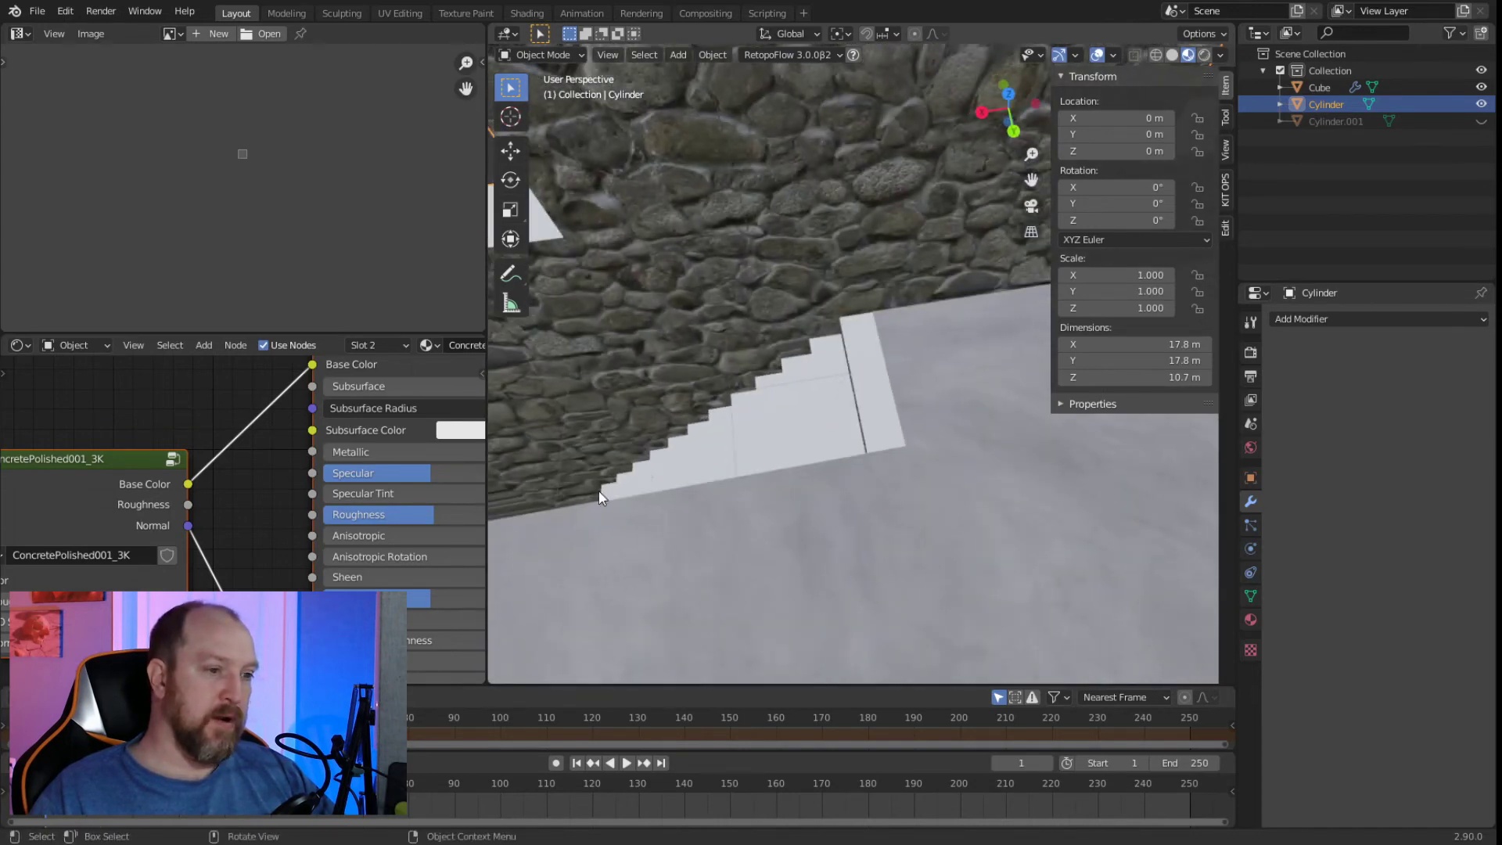
left_click(863, 357)
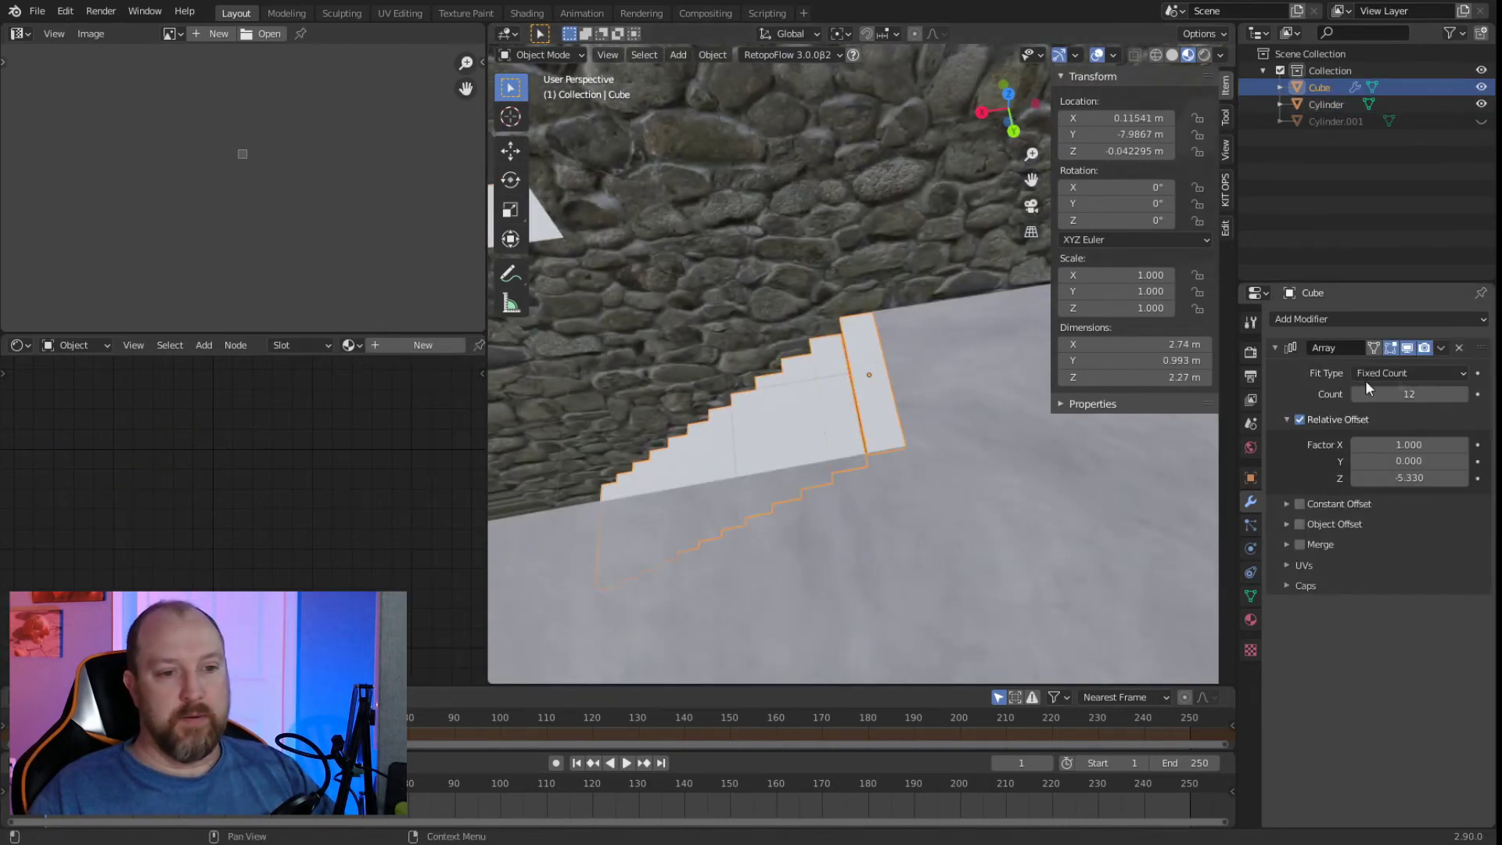
left_click(1441, 347)
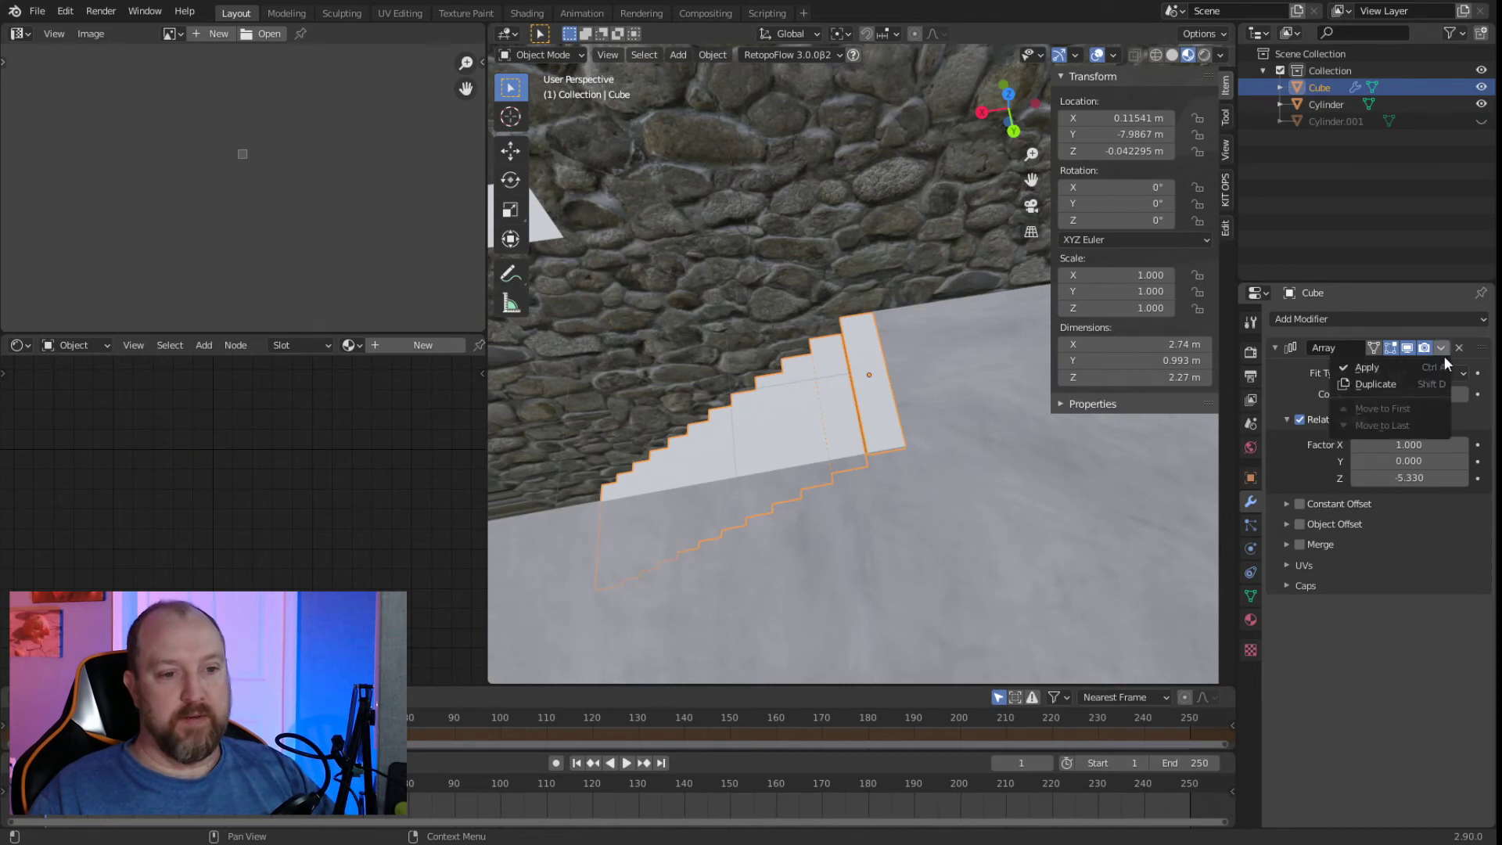
Apply the Array modifier to bake the twelve steps into real mesh geometry.
left_click(1397, 370)
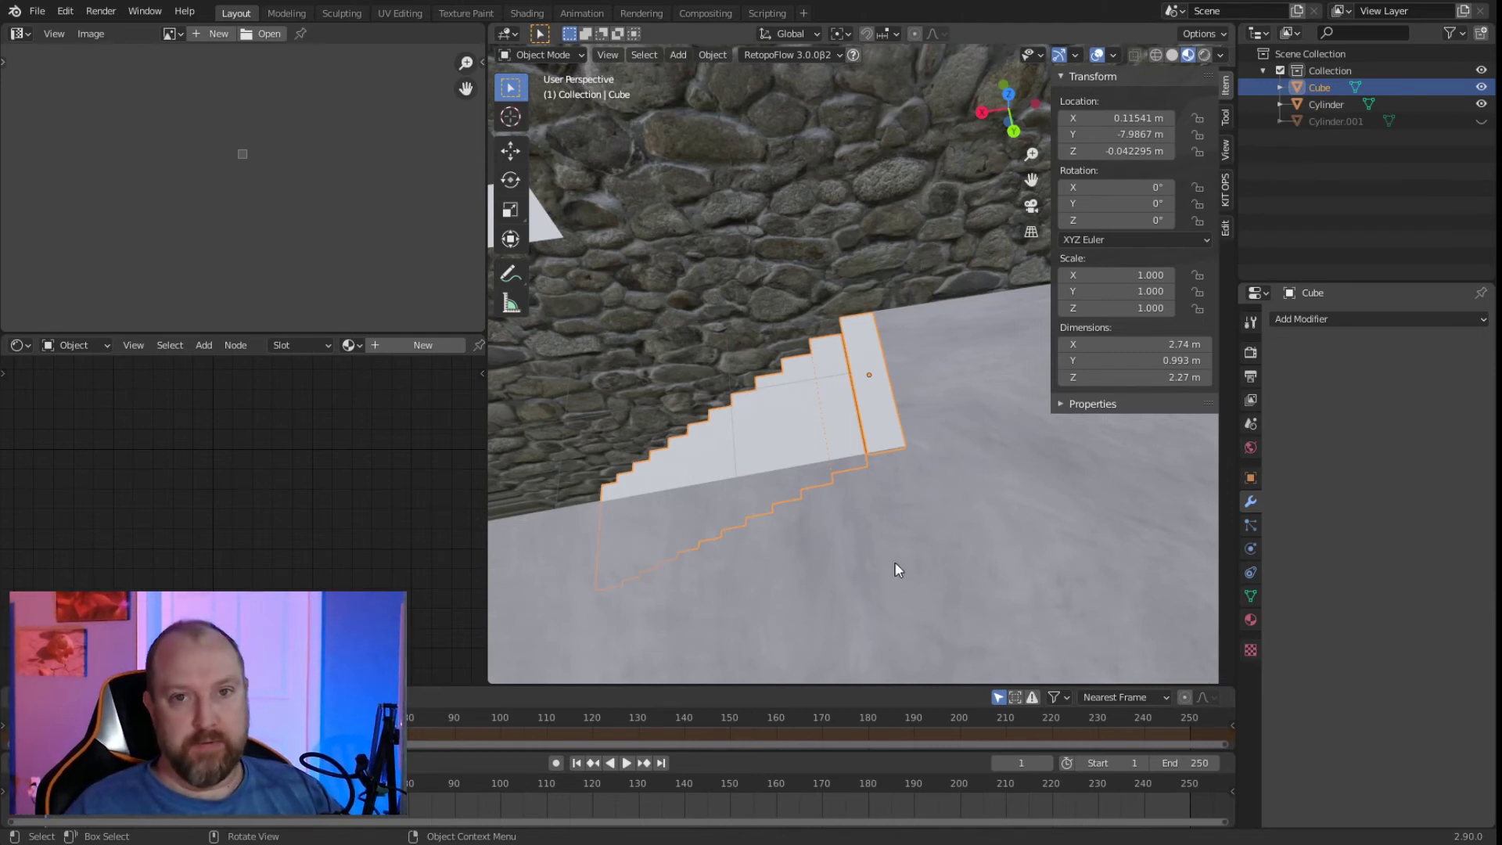
Orbit and zoom around the twelve-step staircase, then enter Edit Mode with edge selection.
middle_click_drag(904, 564, 1119, 480)
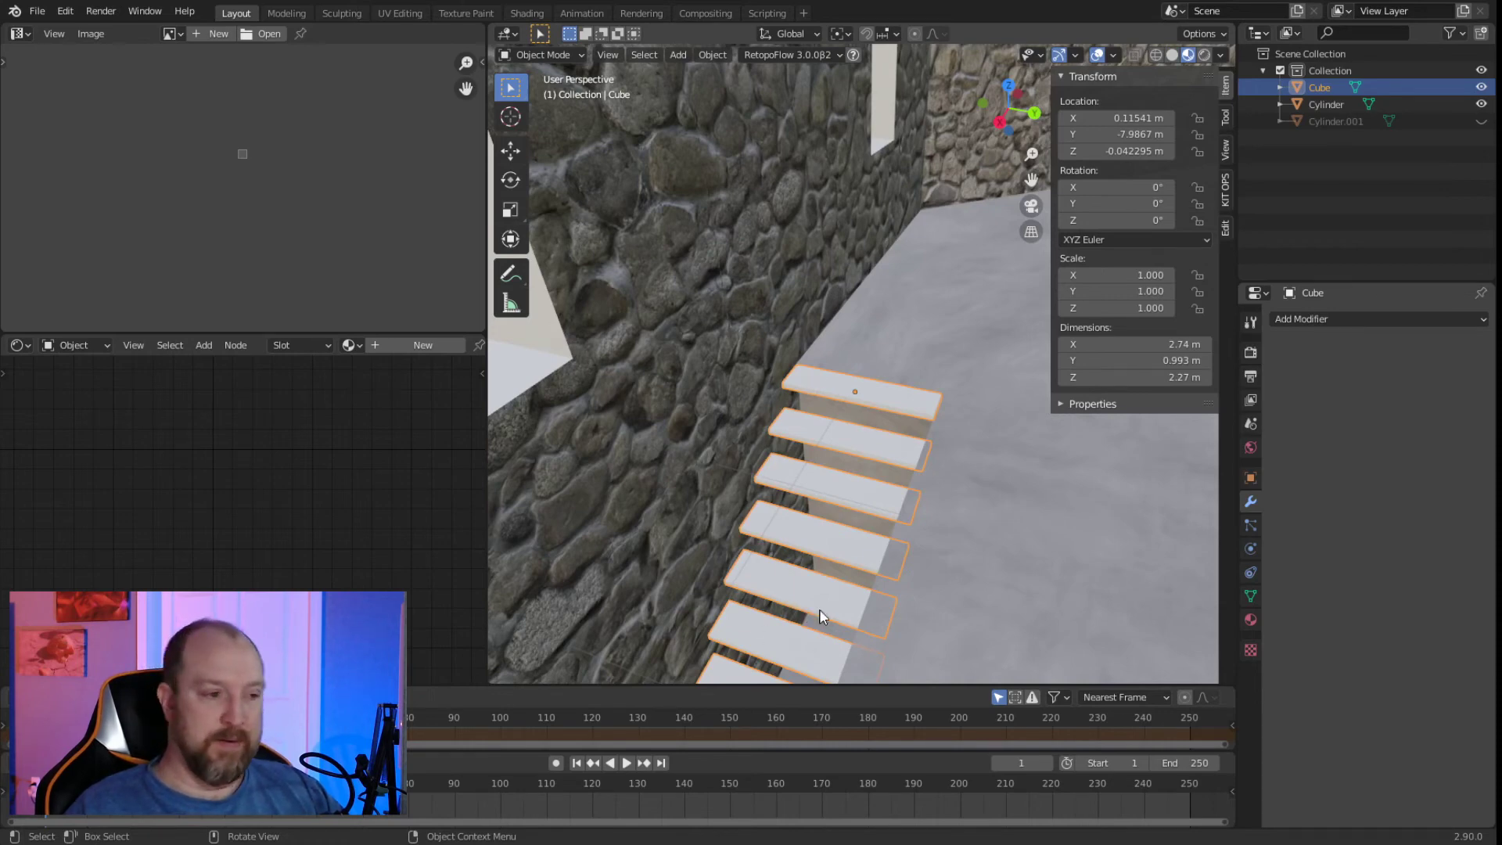
scroll(819, 609, "up", 5)
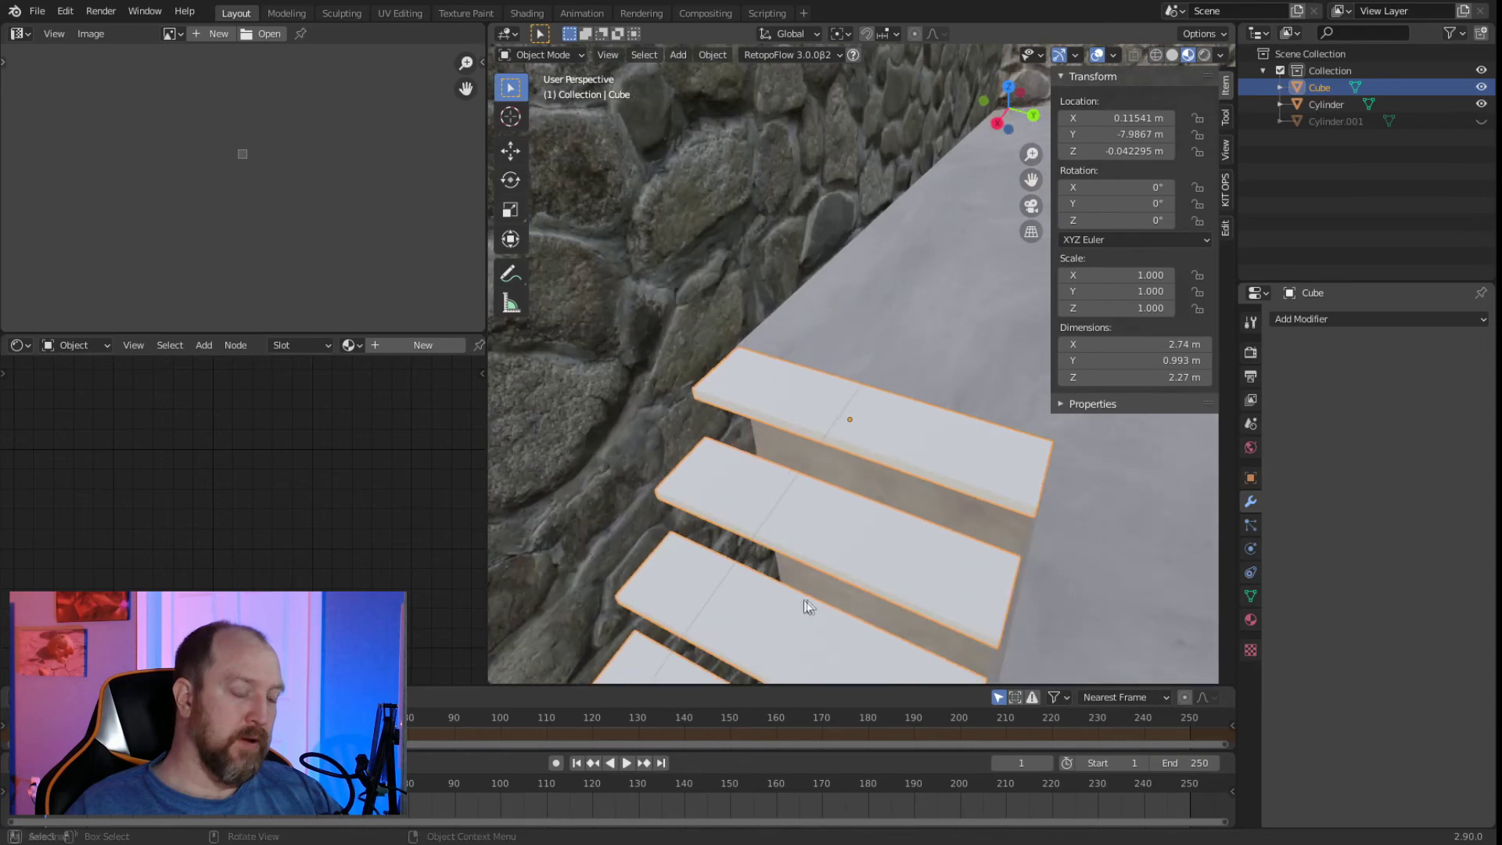
scroll(775, 571, "down", 4)
middle_click_drag(754, 540, 866, 510)
key("Tab")
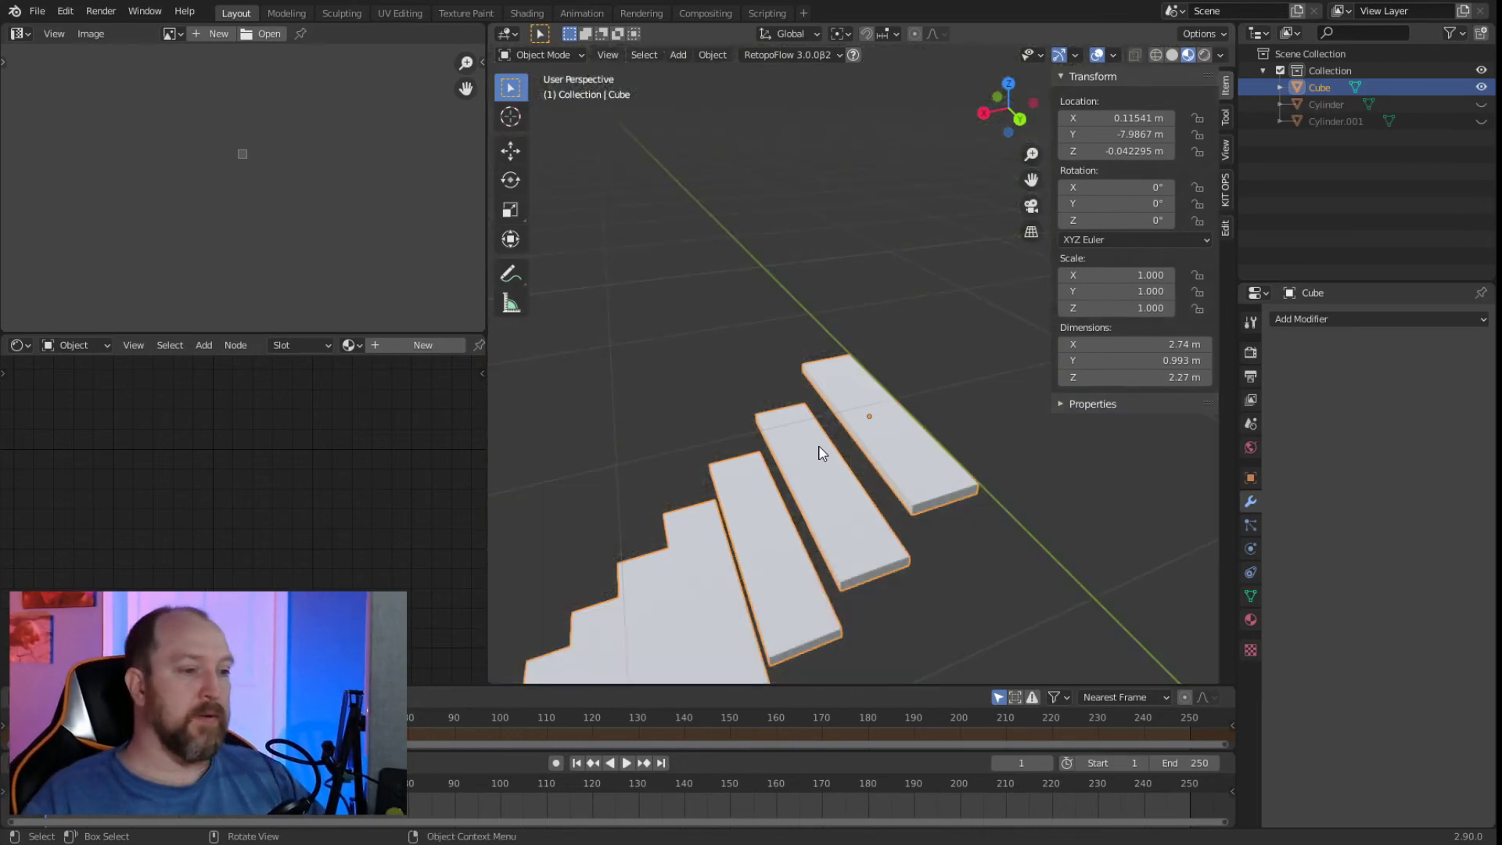
key("Tab")
middle_click_drag(714, 342, 602, 182, "shift")
left_click(616, 55)
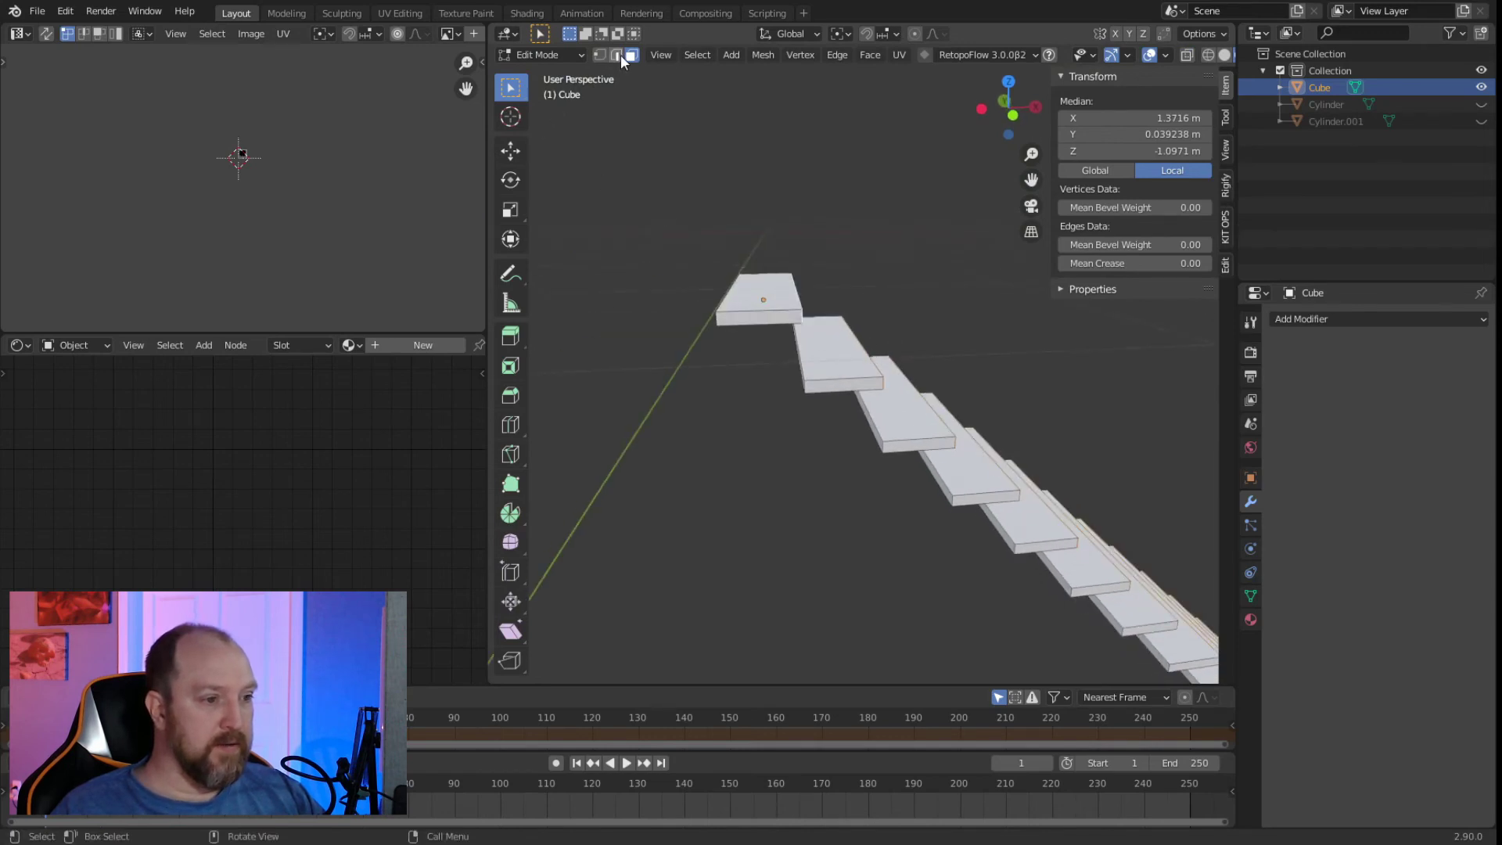
Fill a long diagonal face beneath the treads from selected step edges.
left_click(747, 311)
middle_click_drag(957, 559, 683, 329)
left_click(1017, 526, "shift")
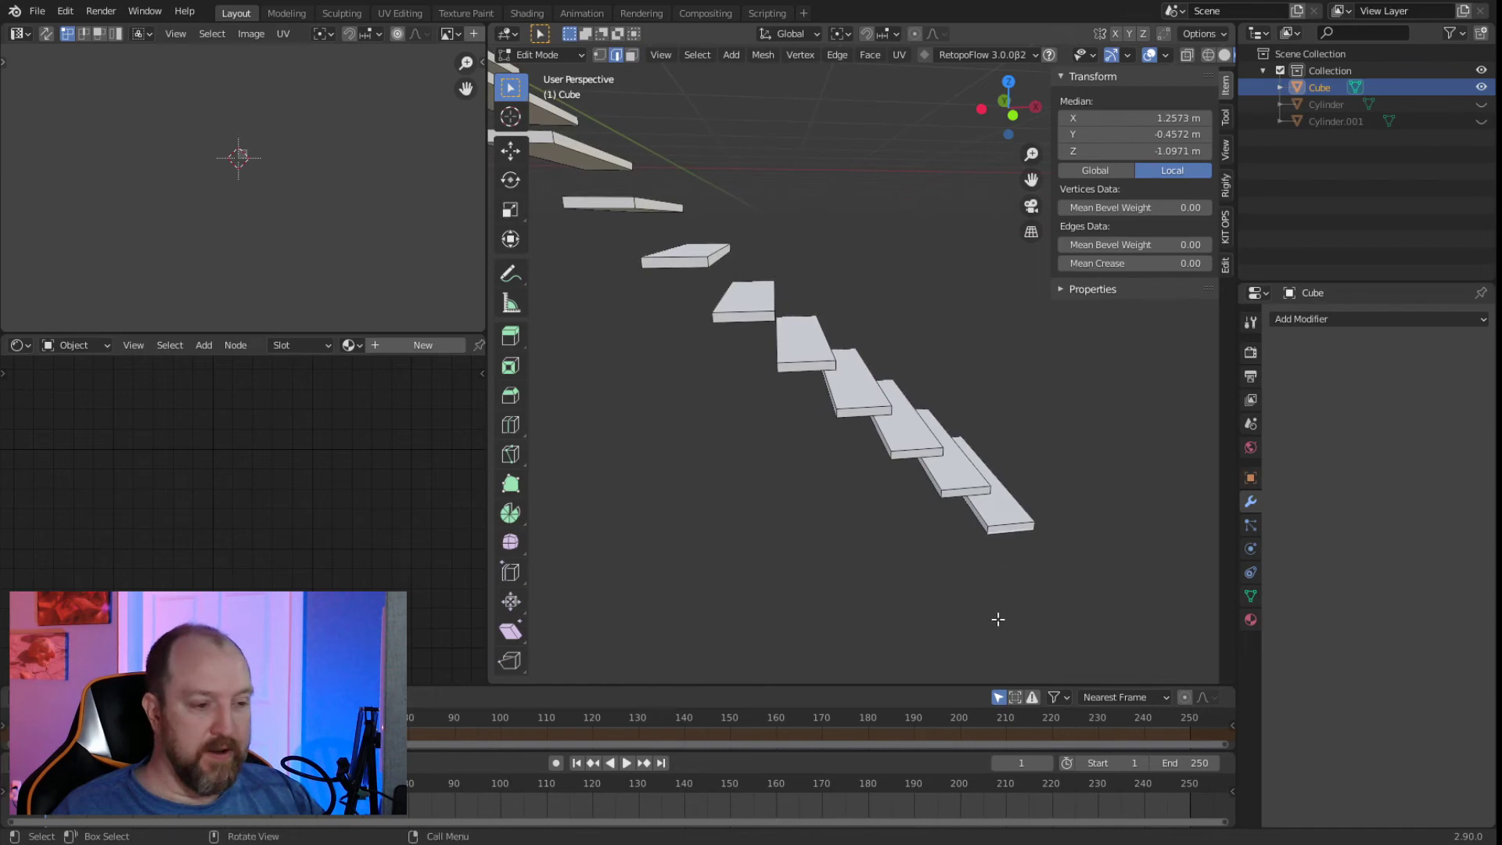
key("f")
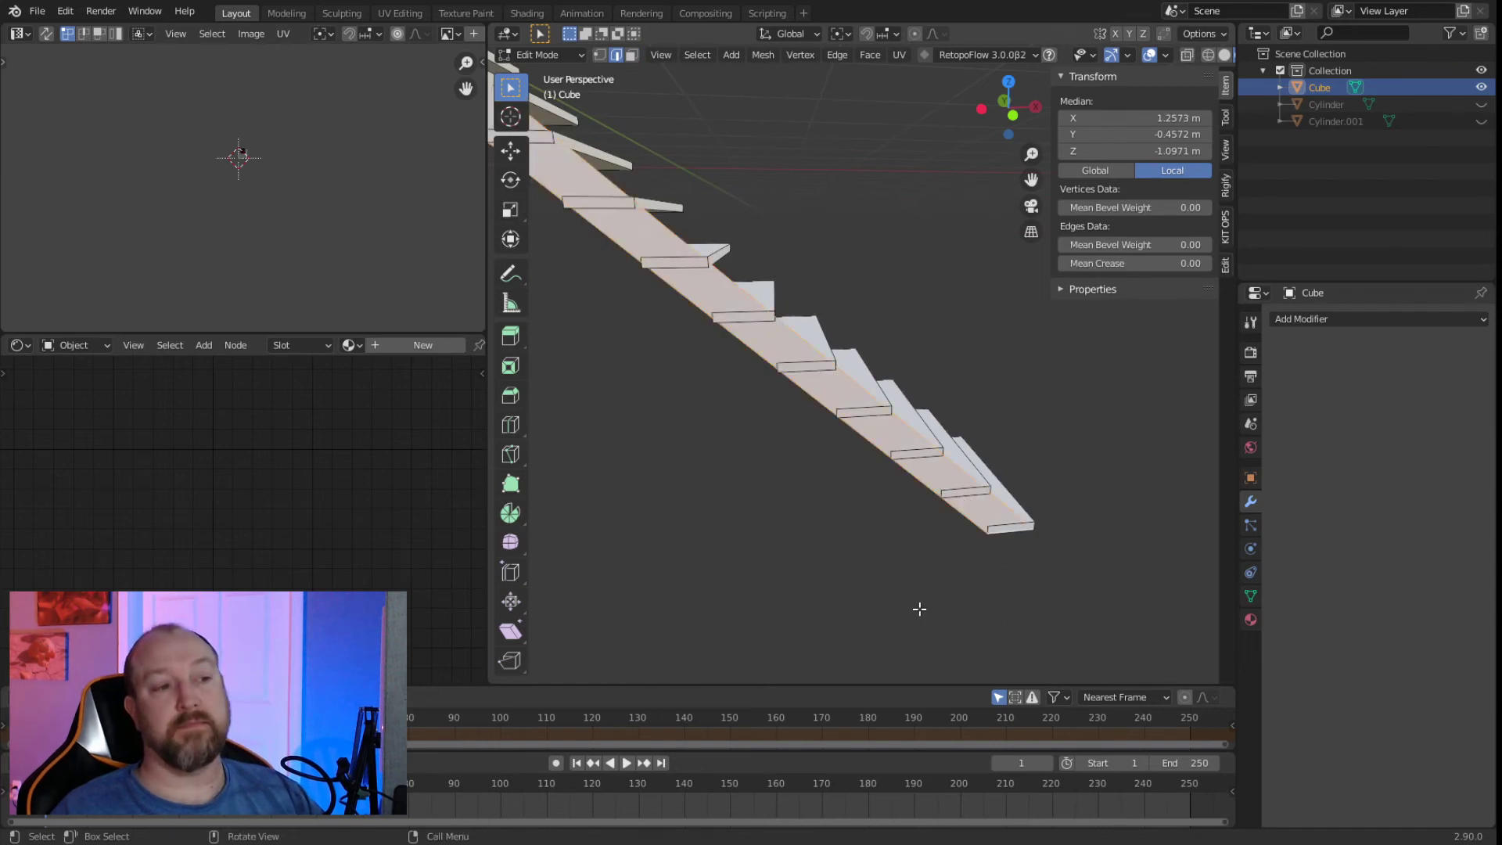
left_click(898, 598)
middle_click_drag(898, 598, 787, 587)
scroll(788, 587, "down", 3)
middle_click_drag(660, 378, 744, 509)
scroll(735, 485, "up", 3)
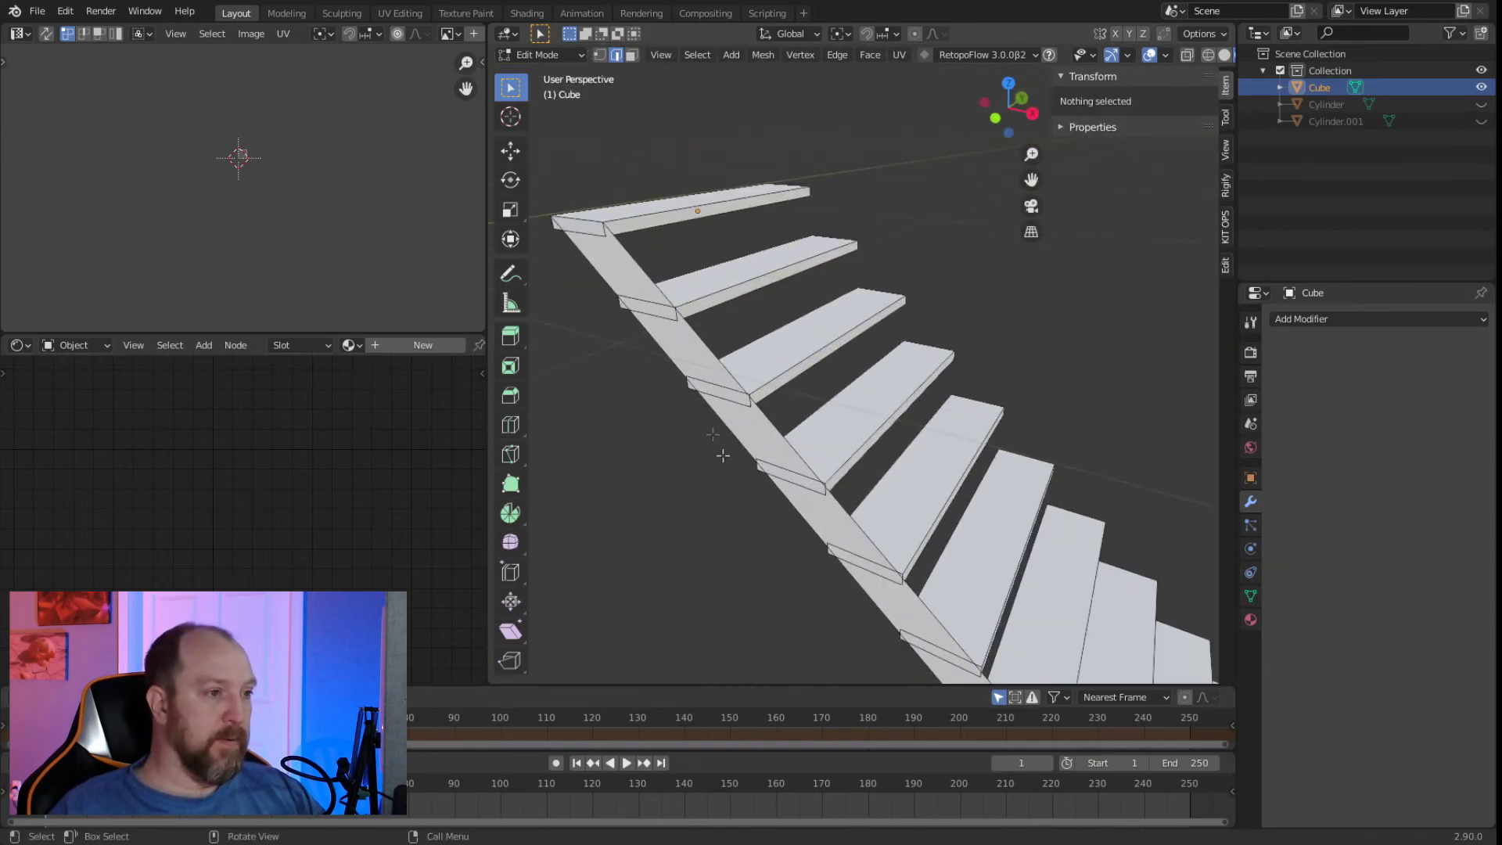
Select the diagonal stringer and try an X-axis edge extrusion in front ortho view, then cancel.
left_click(631, 55)
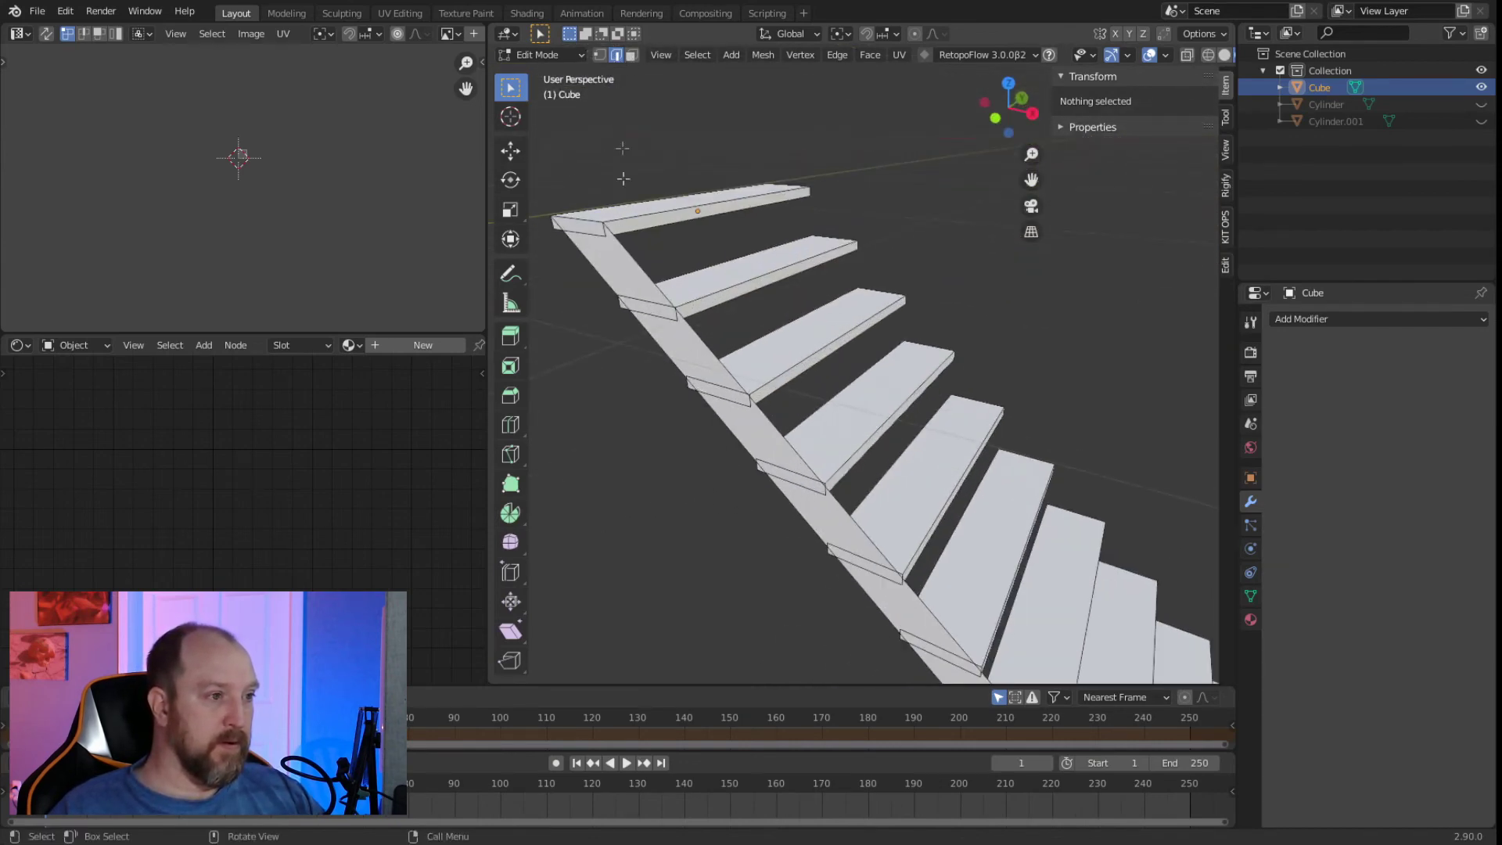
left_click(615, 257)
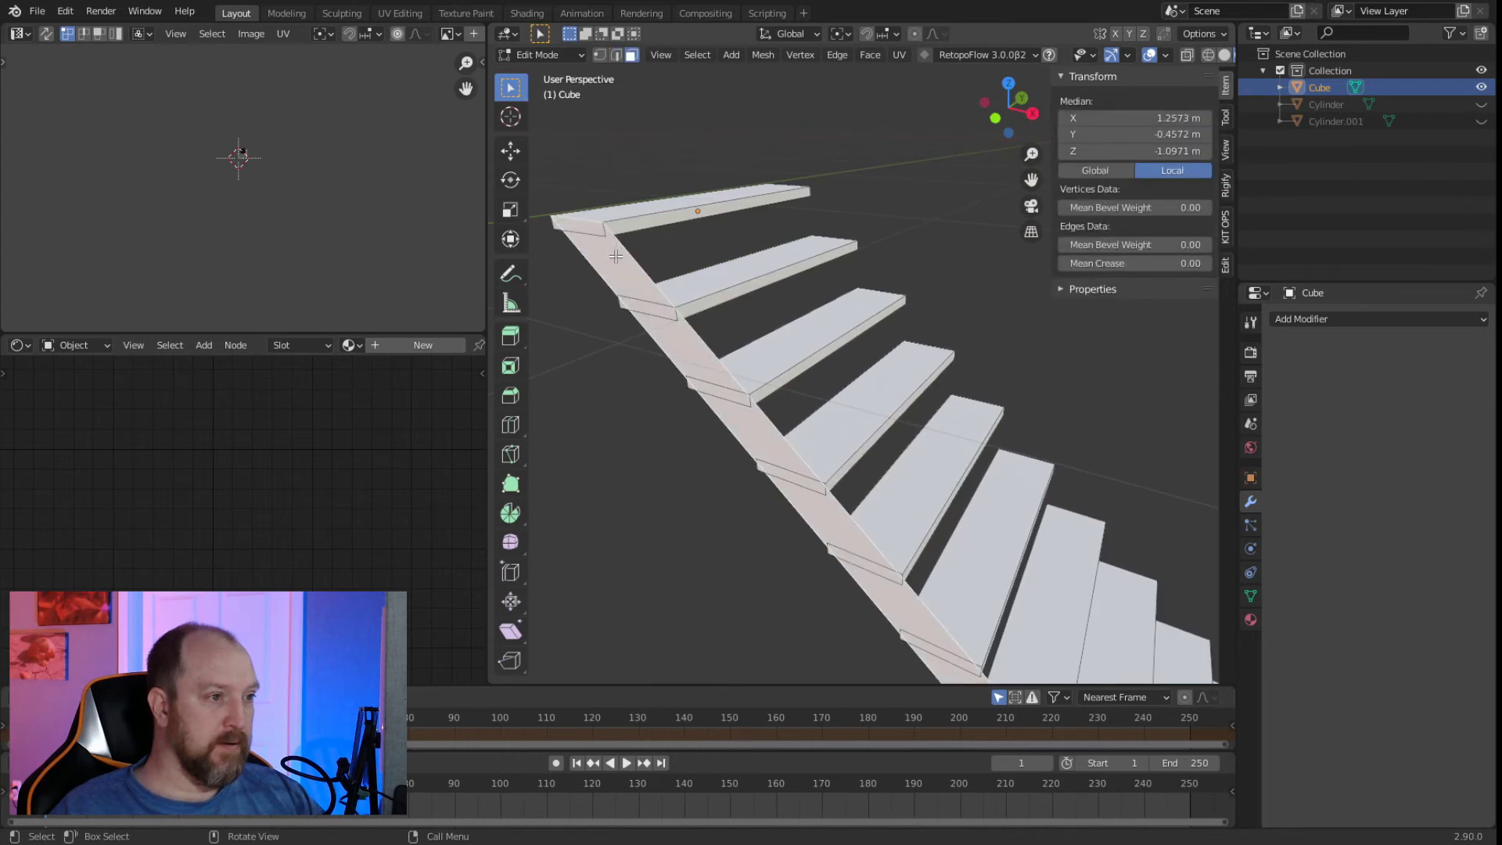
key("2")
left_click(628, 268)
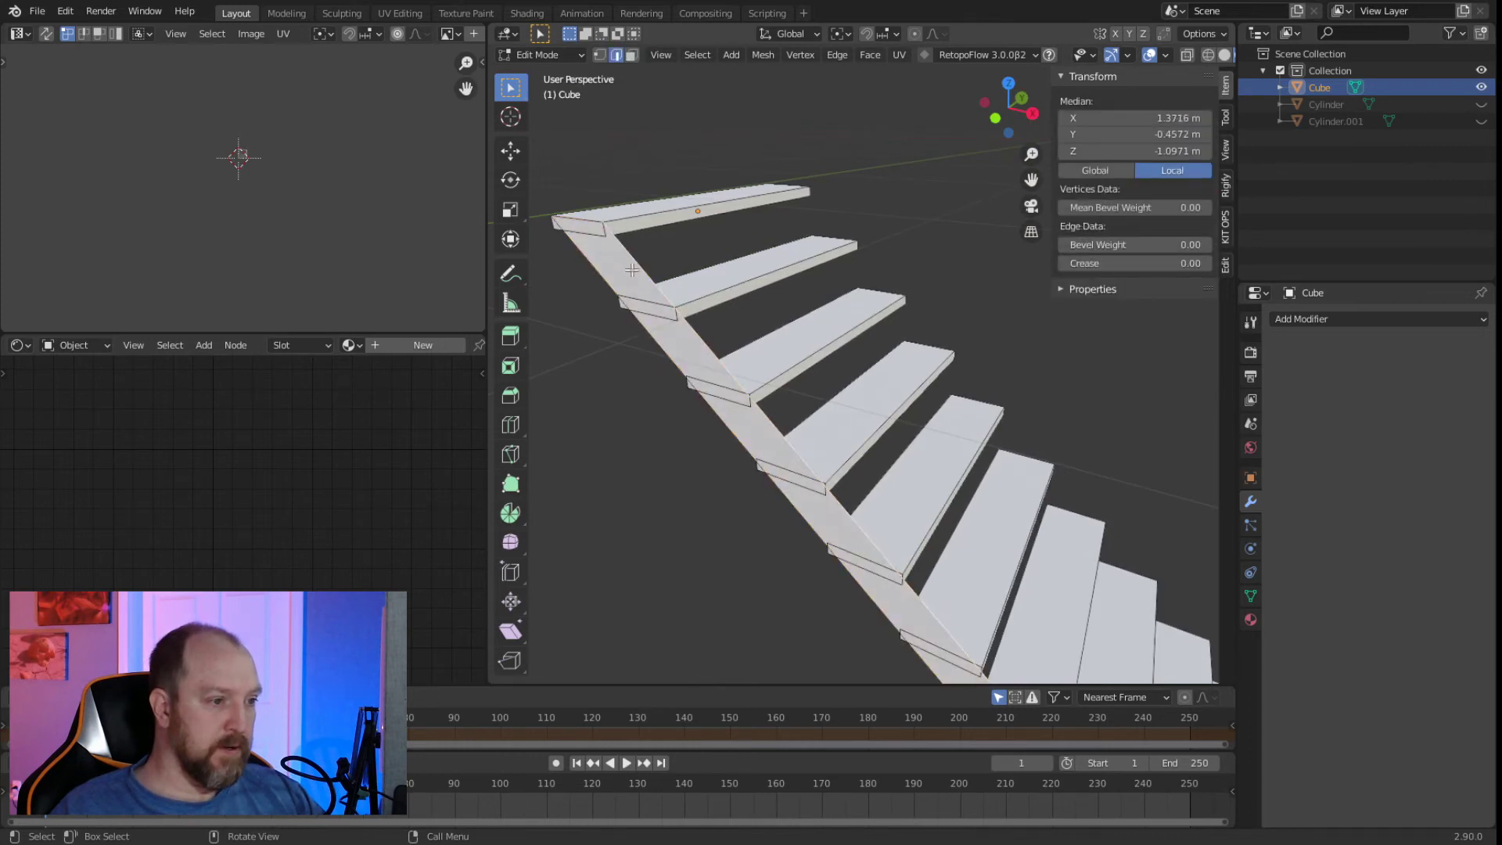
middle_click_drag(673, 272, 688, 291)
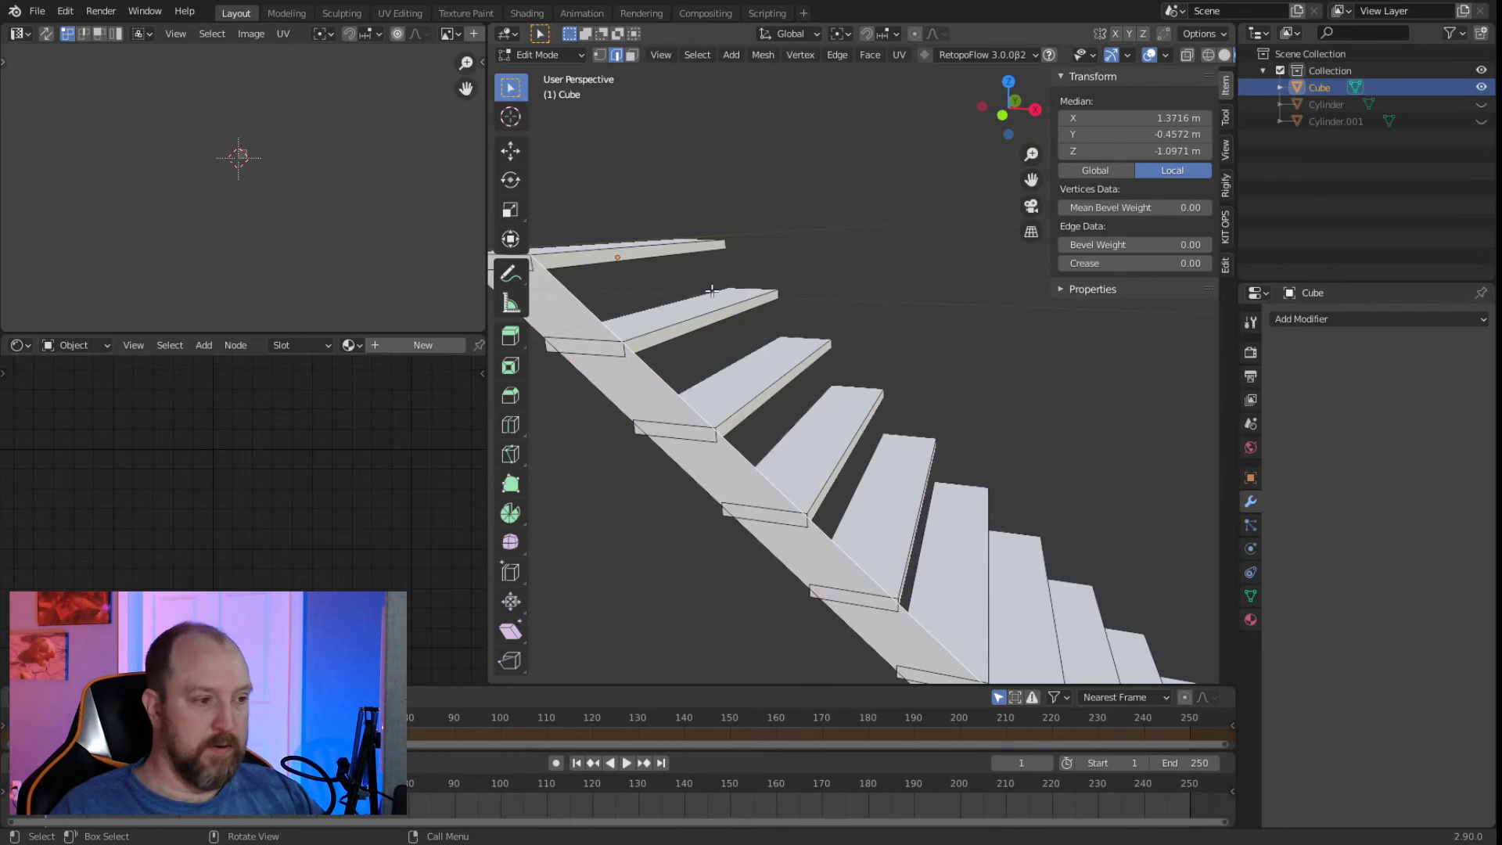
key("KP_1")
key("KP_5")
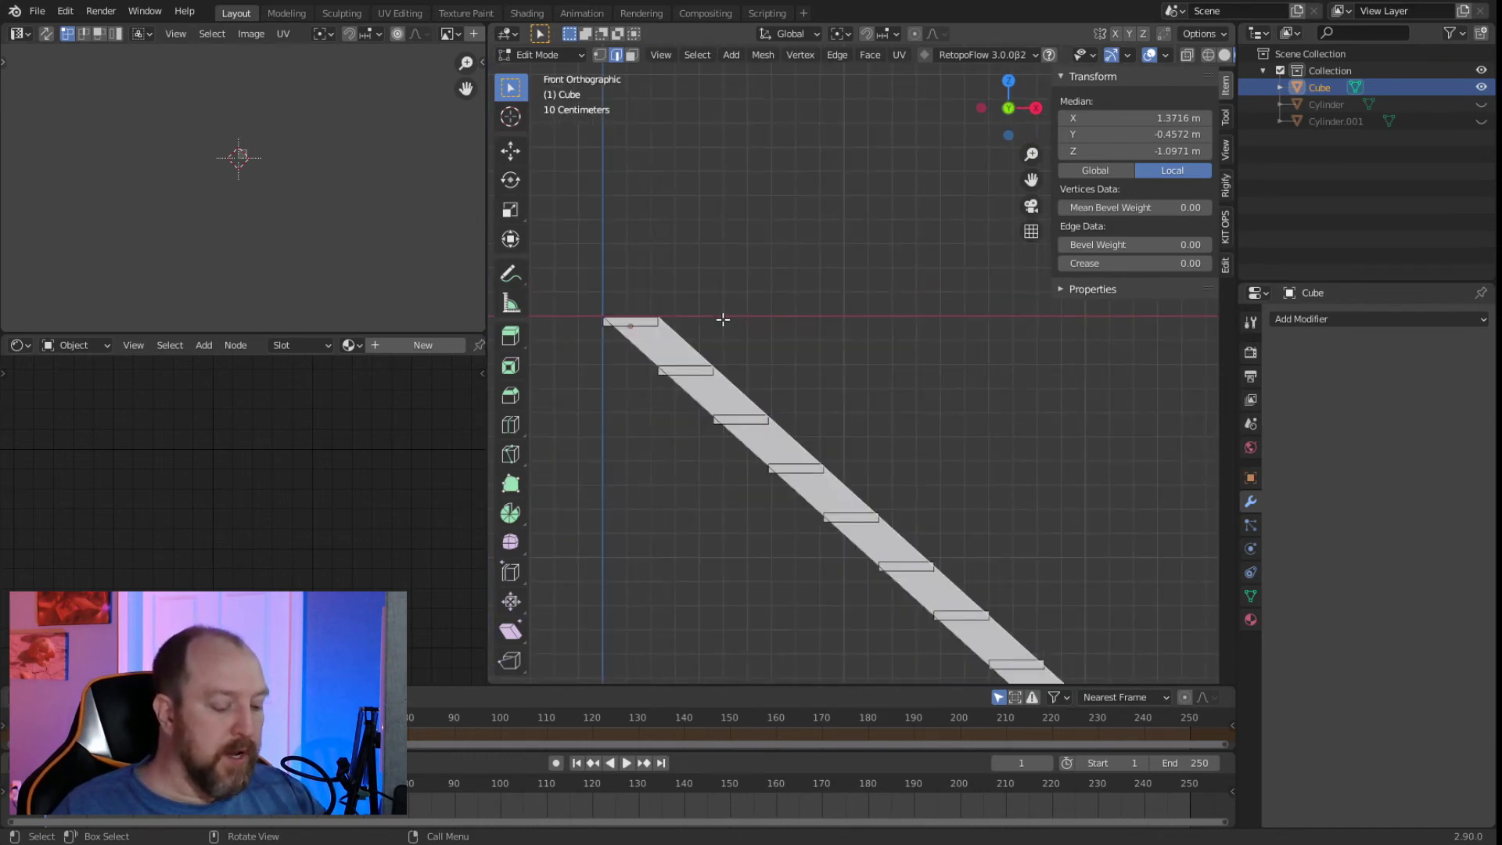
key("e")
key("x")
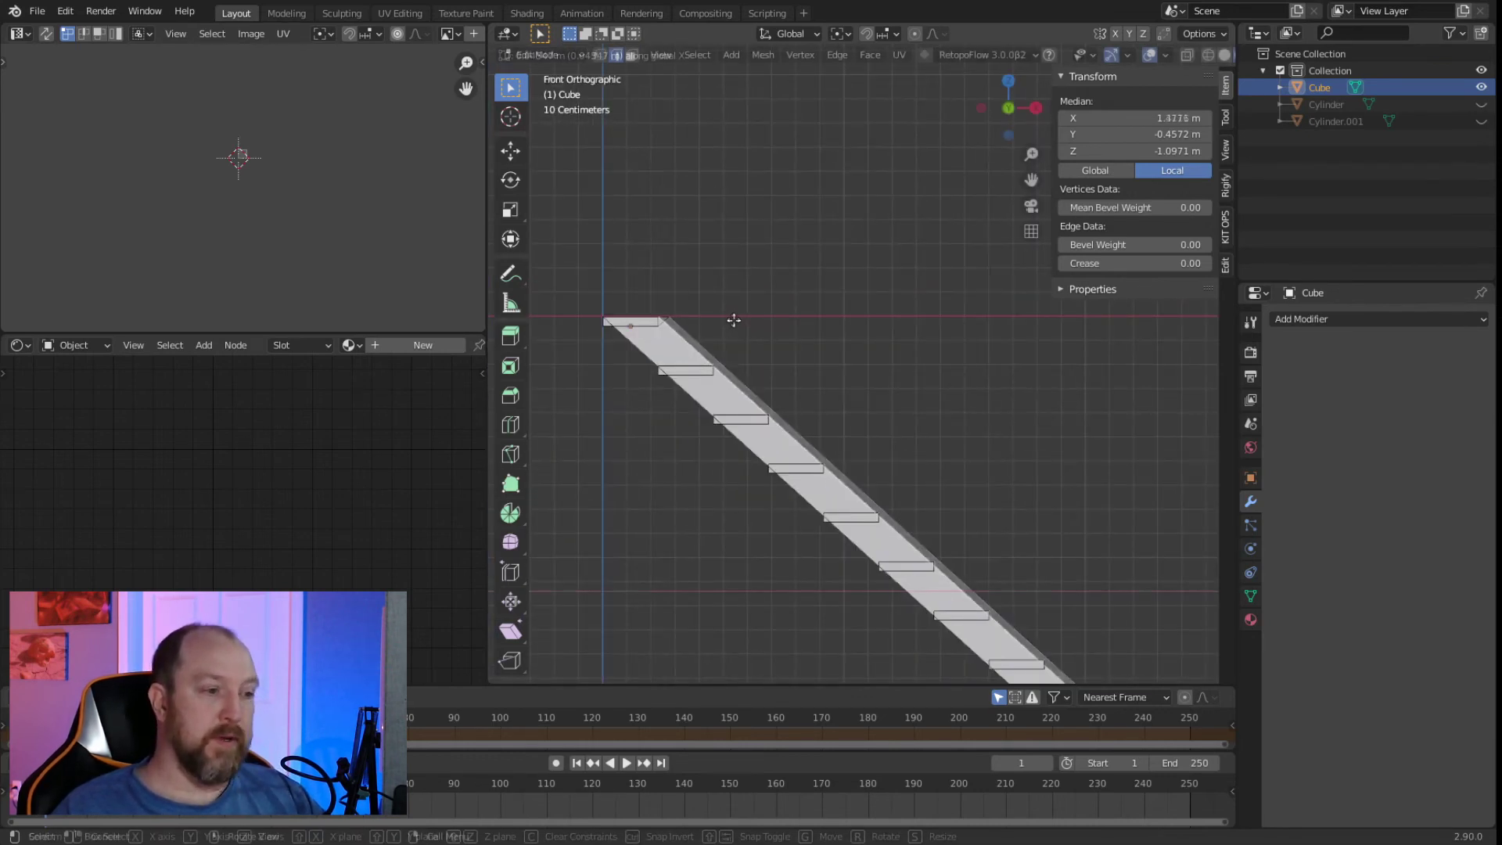
right_click(727, 320)
Separate the selected stringer faces into the new object Cube.001 and return to Object Mode.
left_click(631, 55)
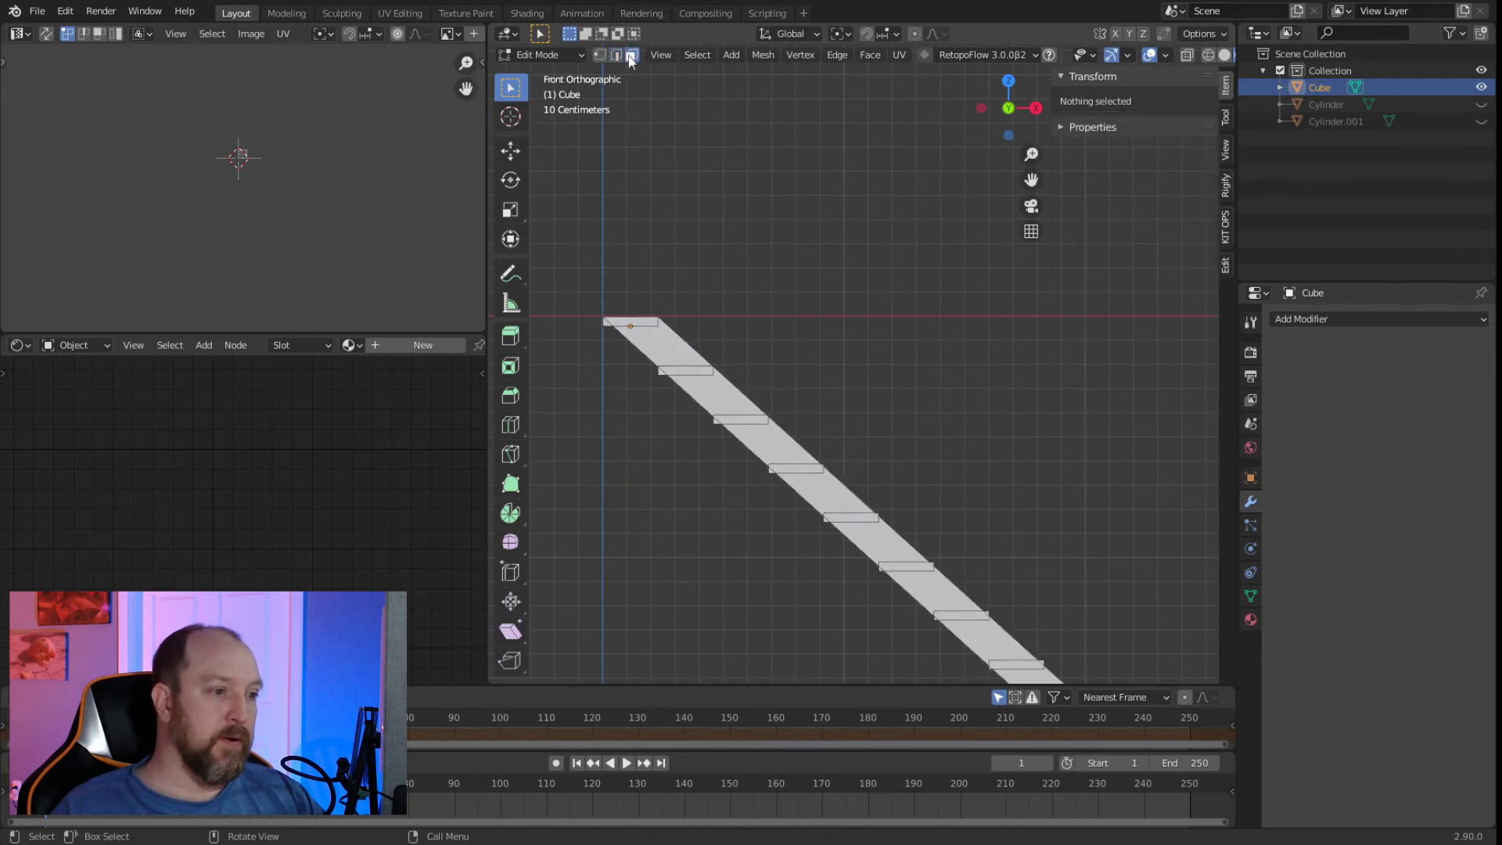
left_click(666, 353)
right_click(666, 355)
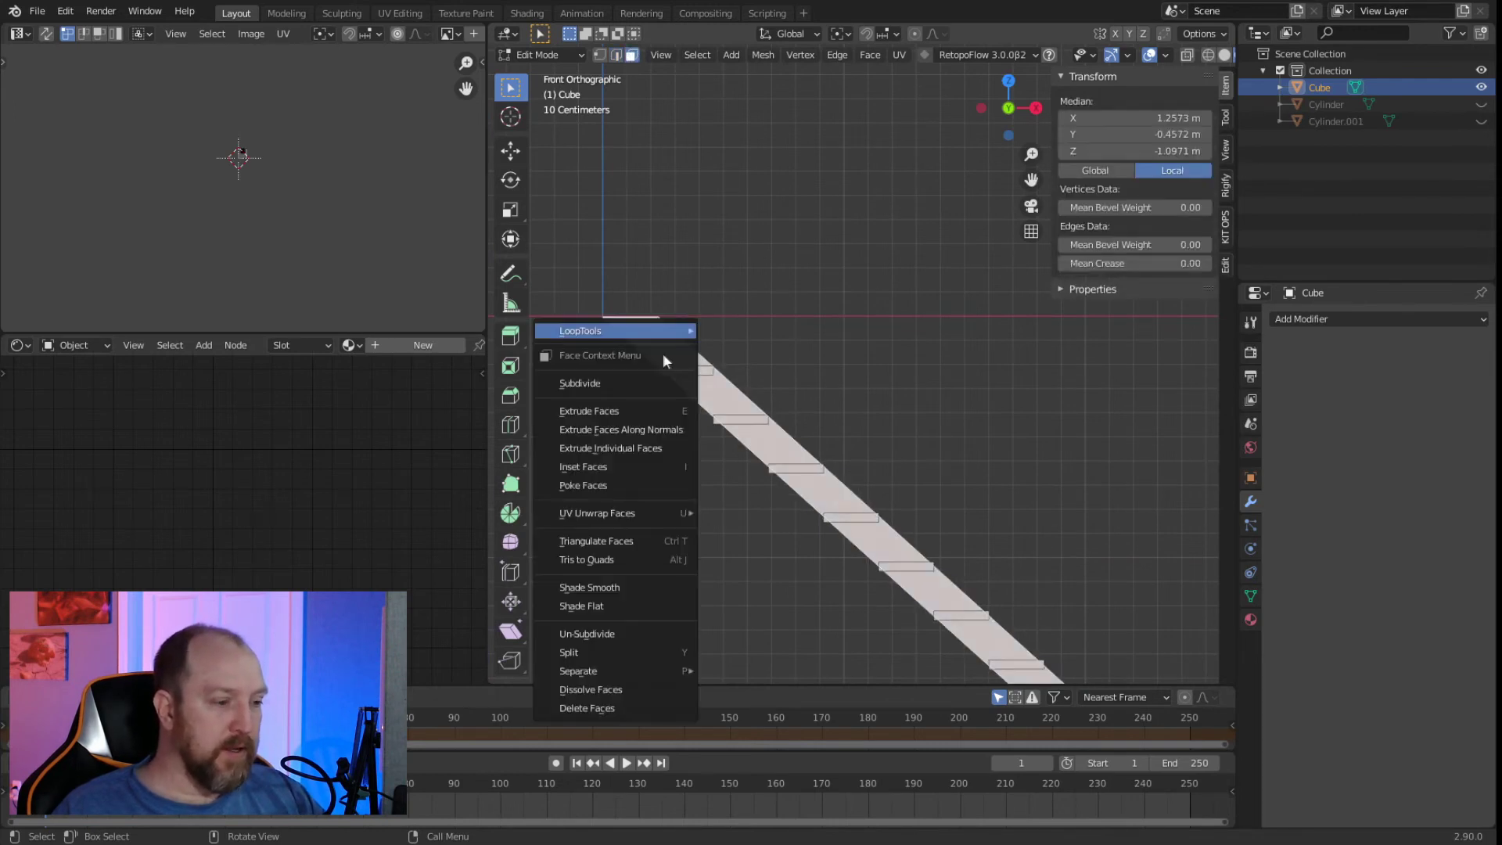
mouse_move(643, 671)
left_click(744, 670)
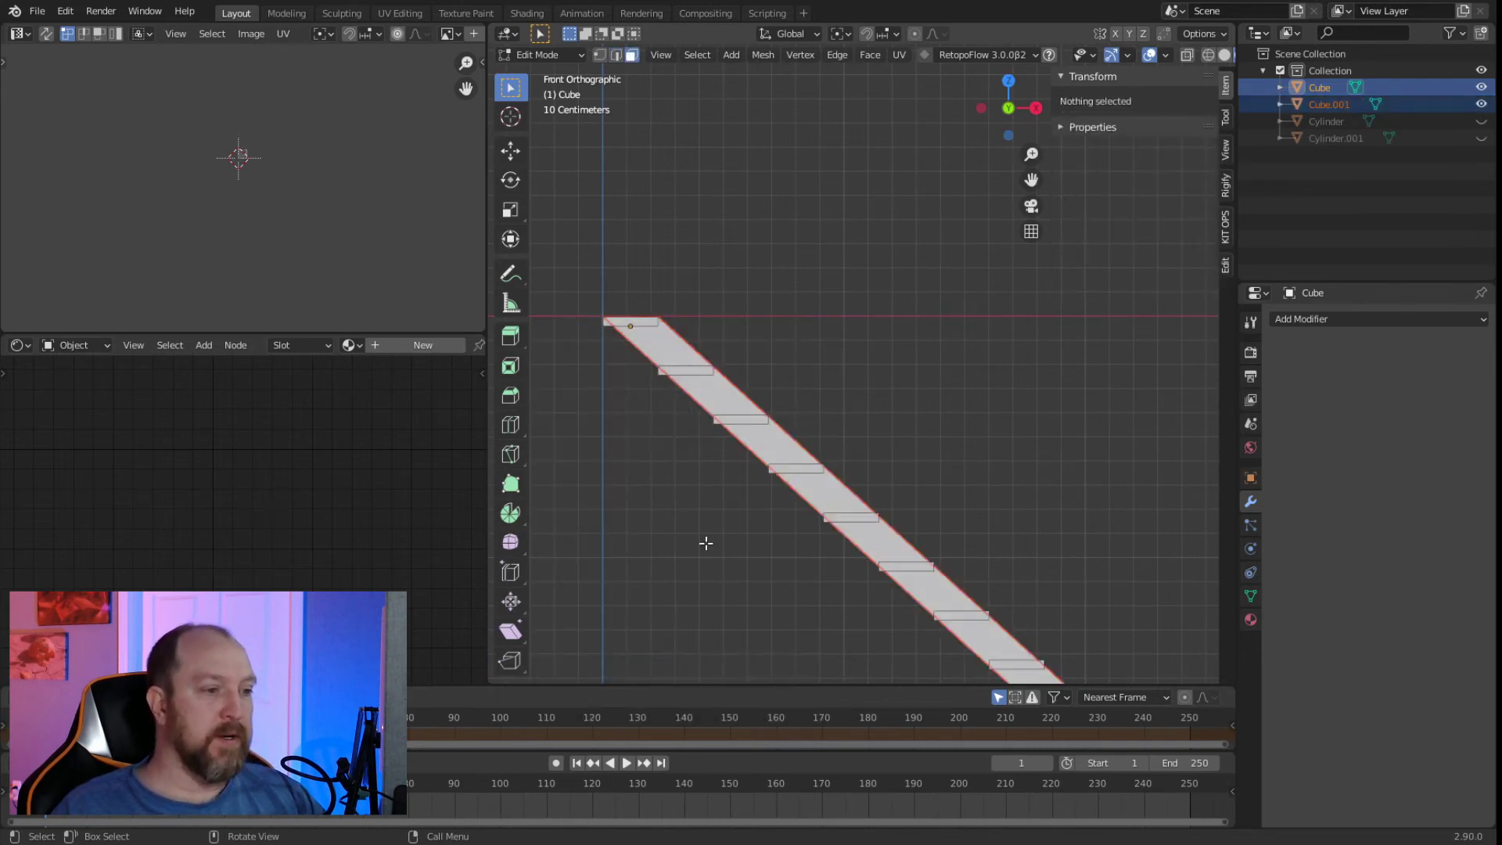
key("Tab")
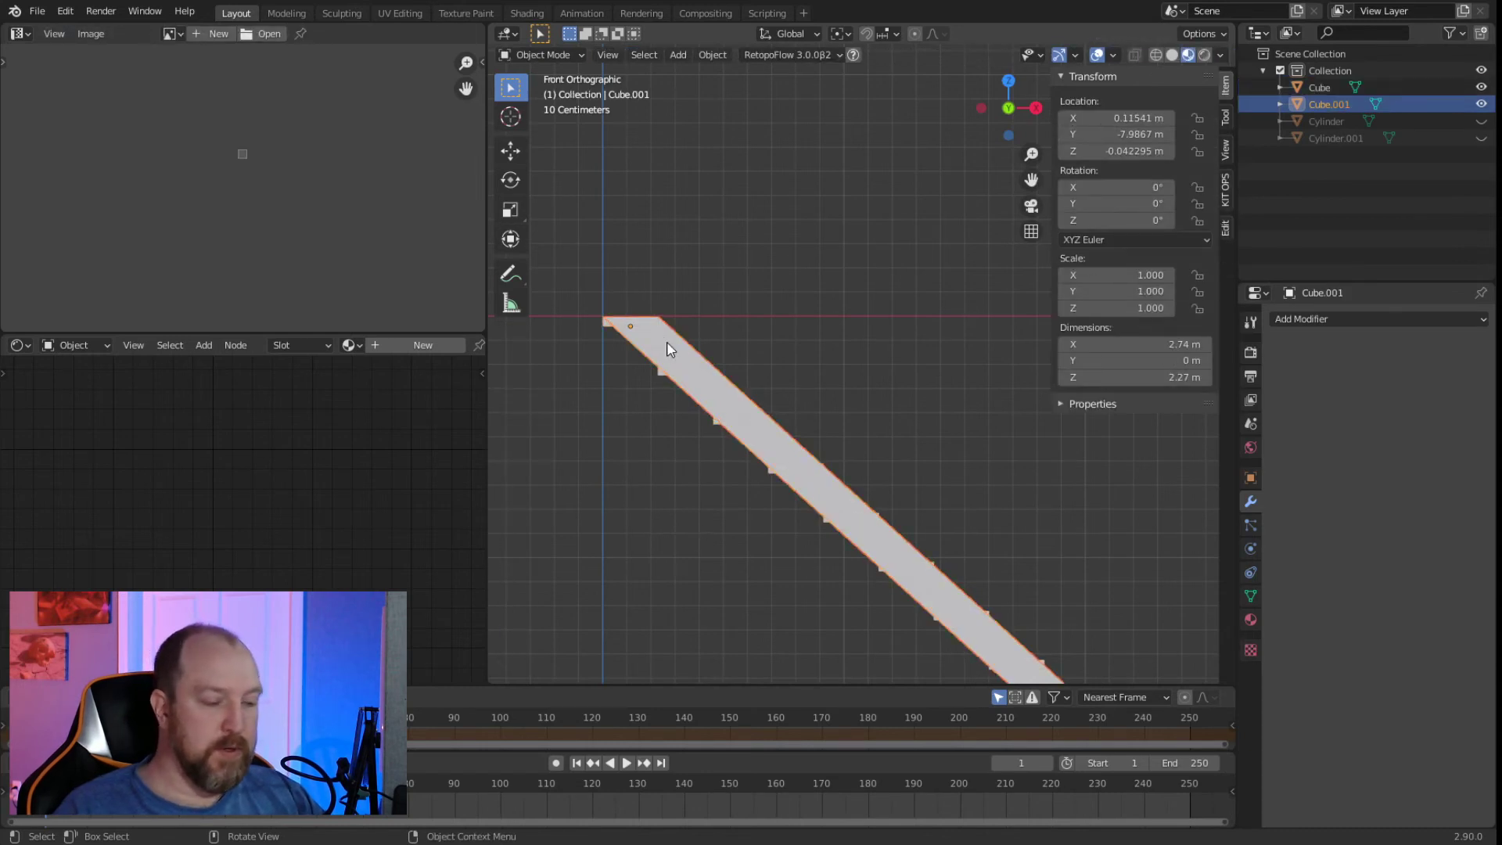
In edge select, slide one stringer edge along X and another down along Z.
key("Tab")
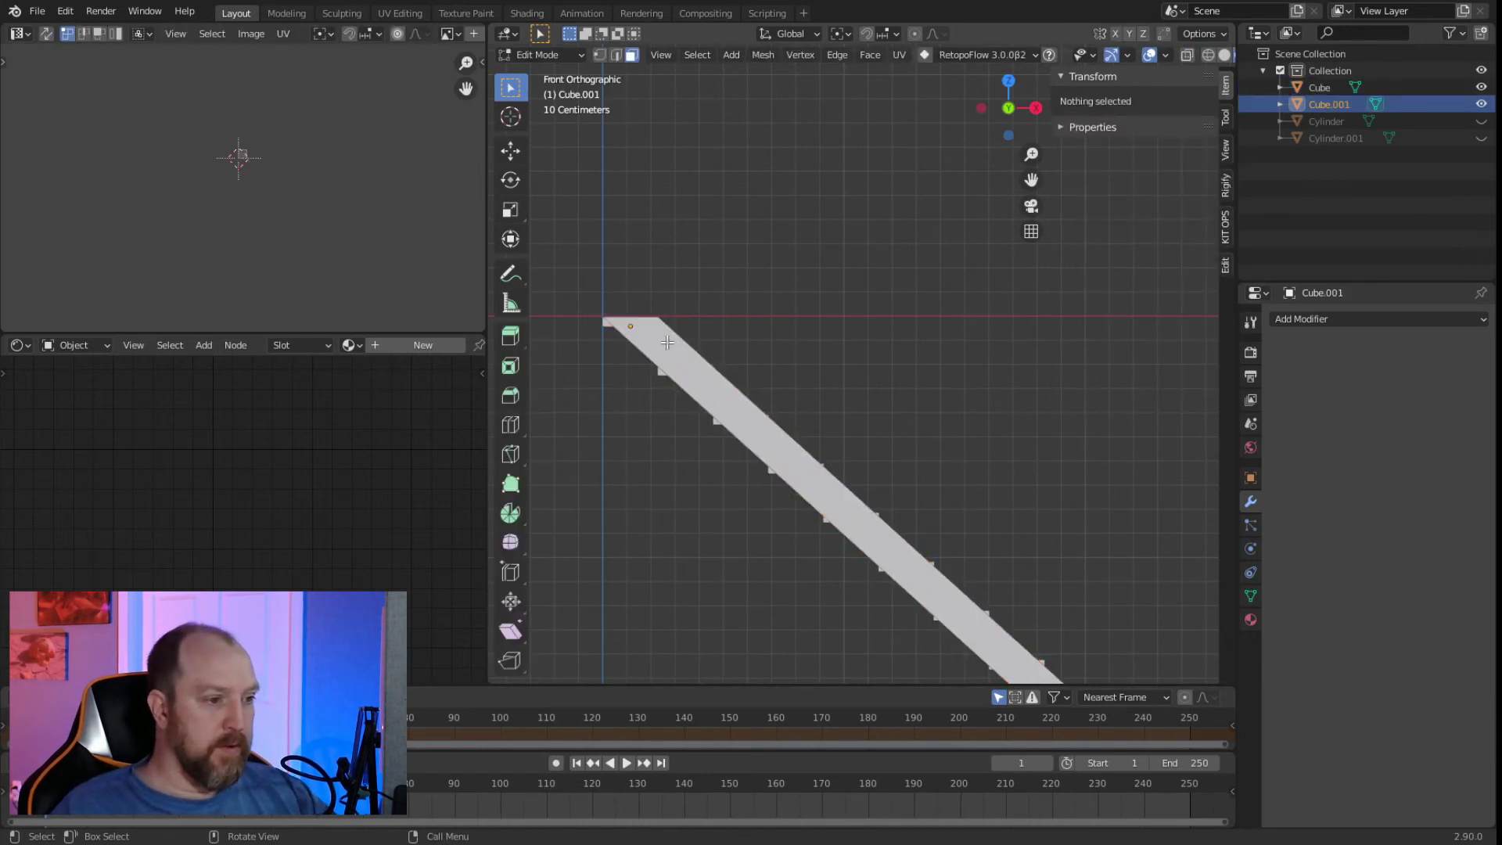
key("a")
middle_click_drag(627, 174, 845, 419)
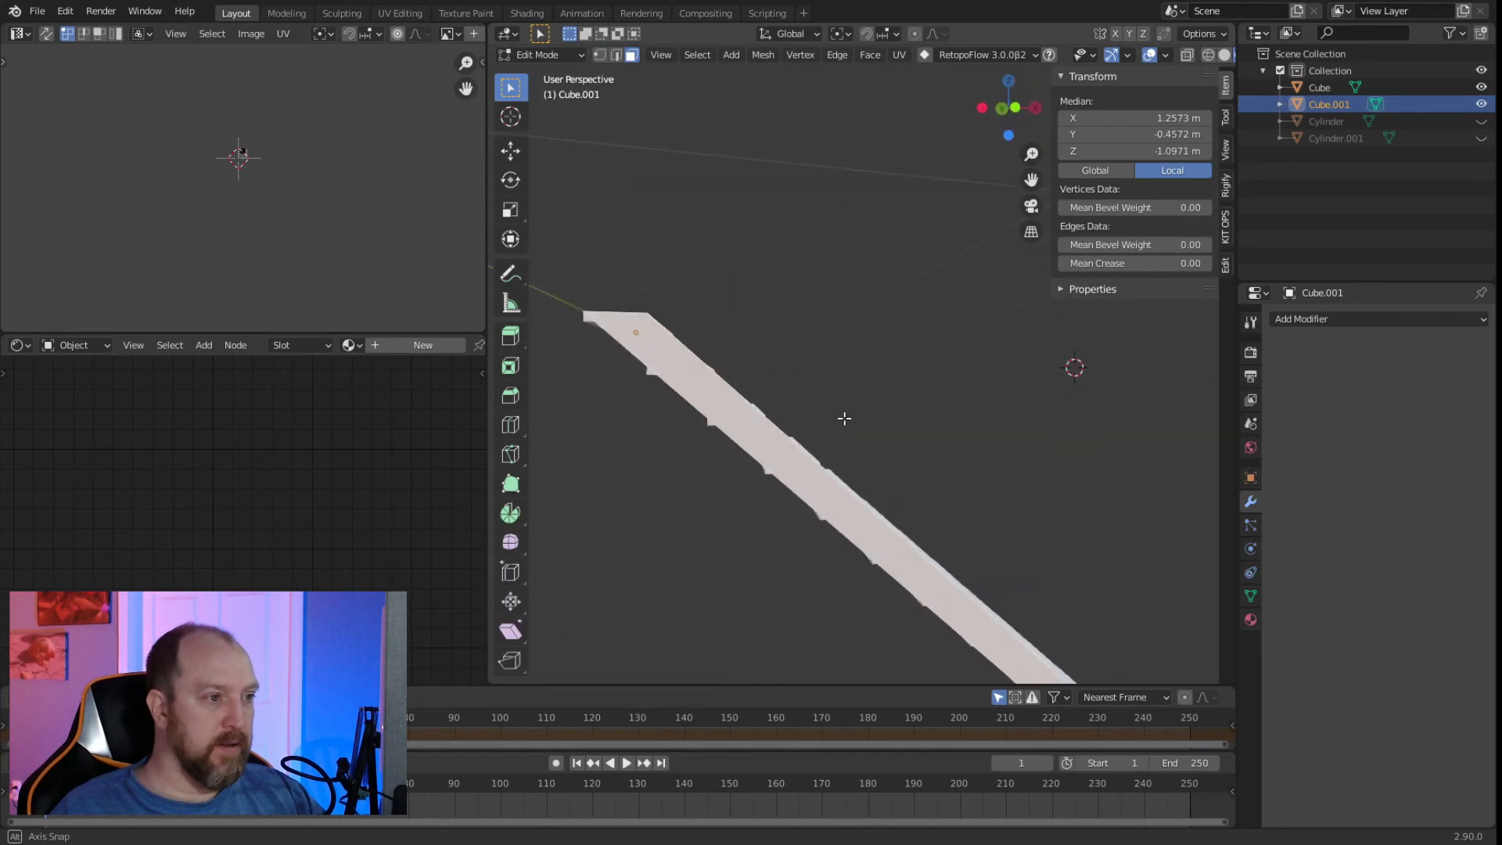
left_click(617, 56)
left_click(693, 345)
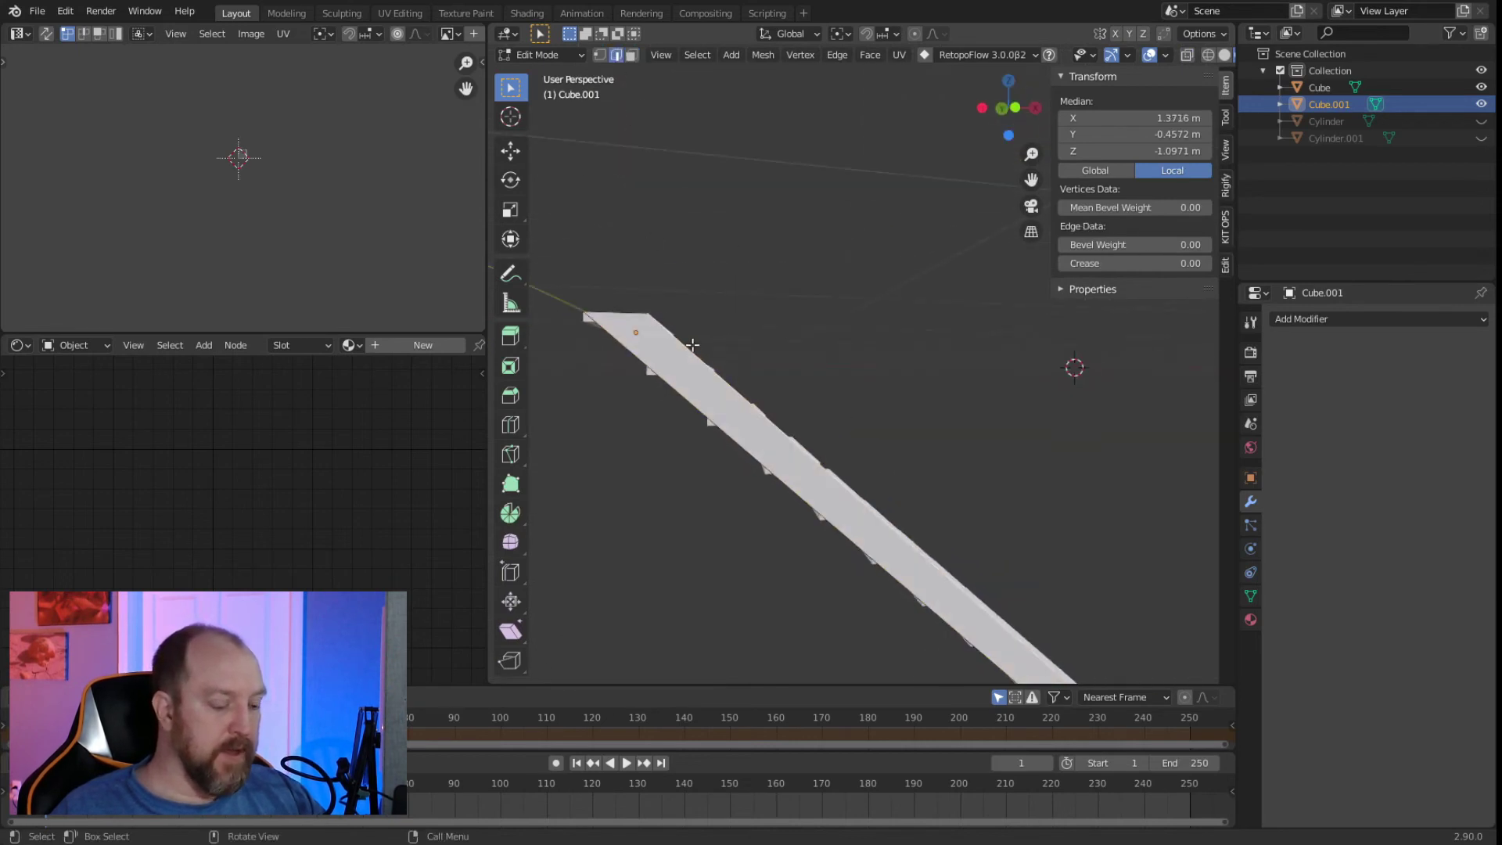
key("g")
key("x")
left_click(711, 360)
left_click(664, 390)
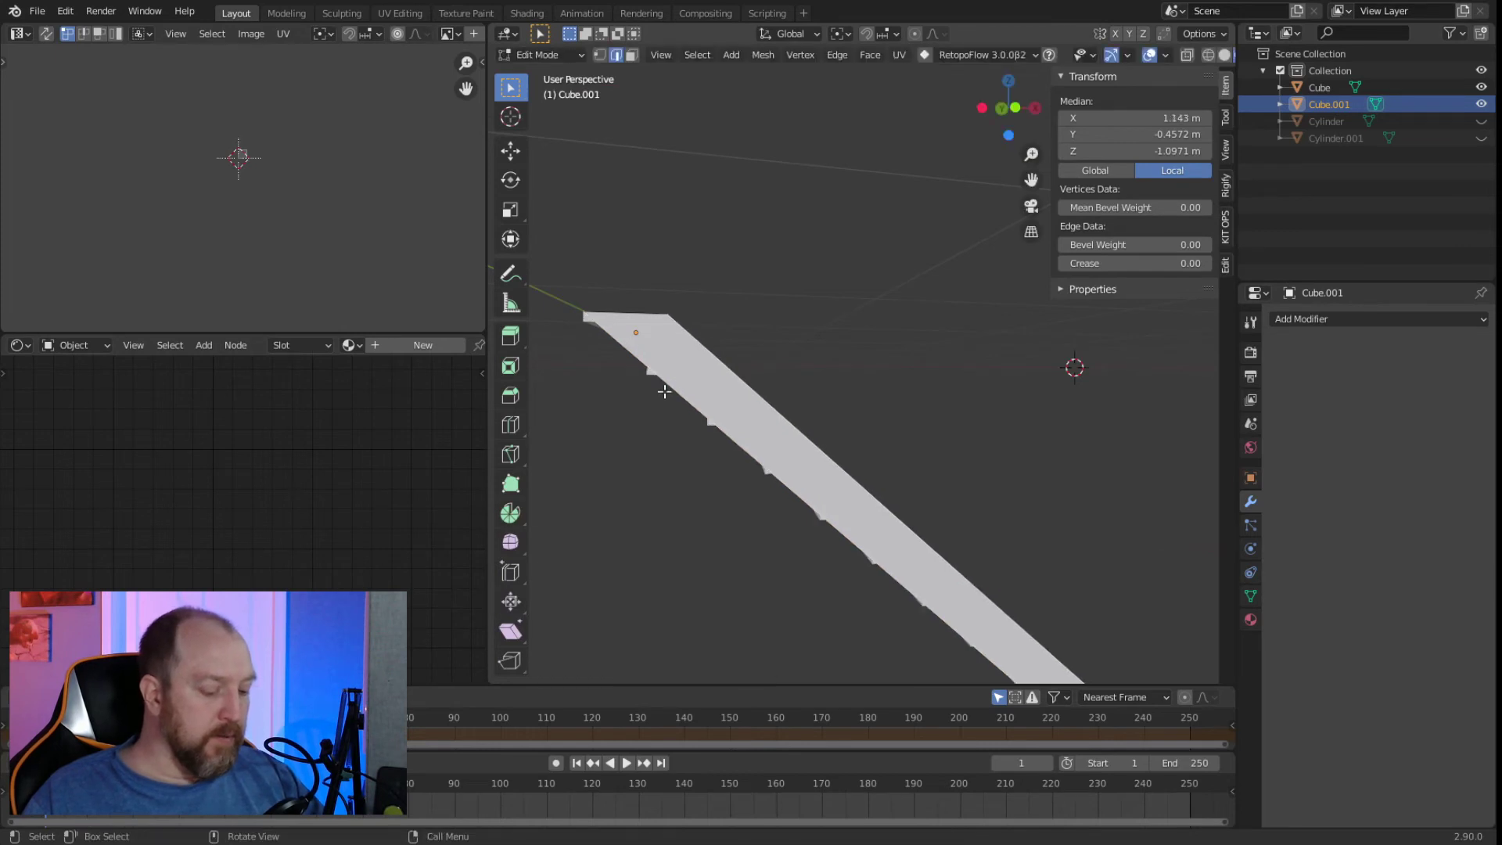
key("g")
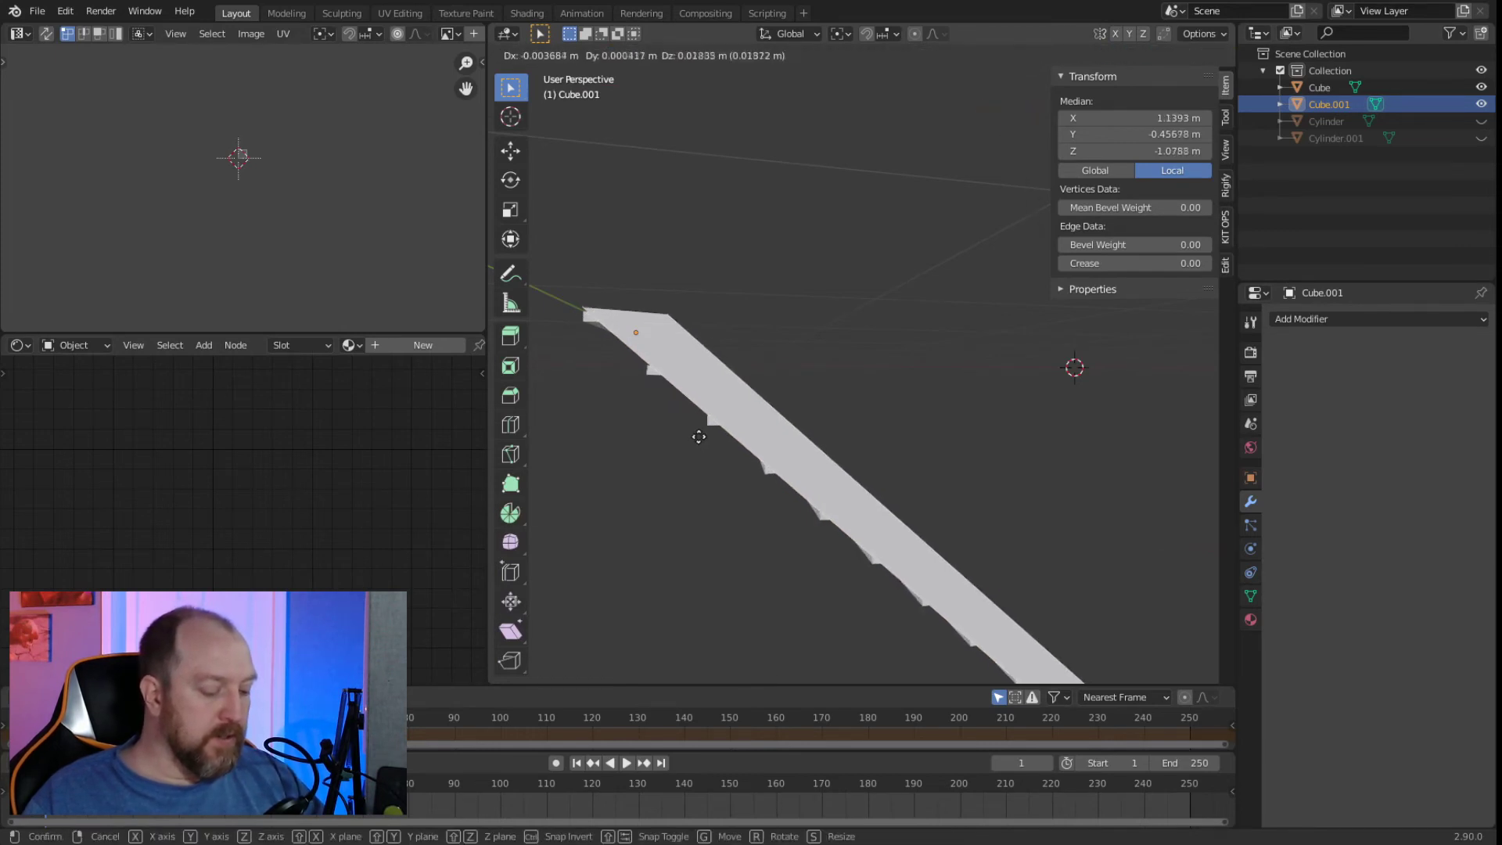
key("z")
left_click(695, 449)
Try a downward Z extrusion of the edge, undo it, and return to Object Mode.
key("g")
key("z")
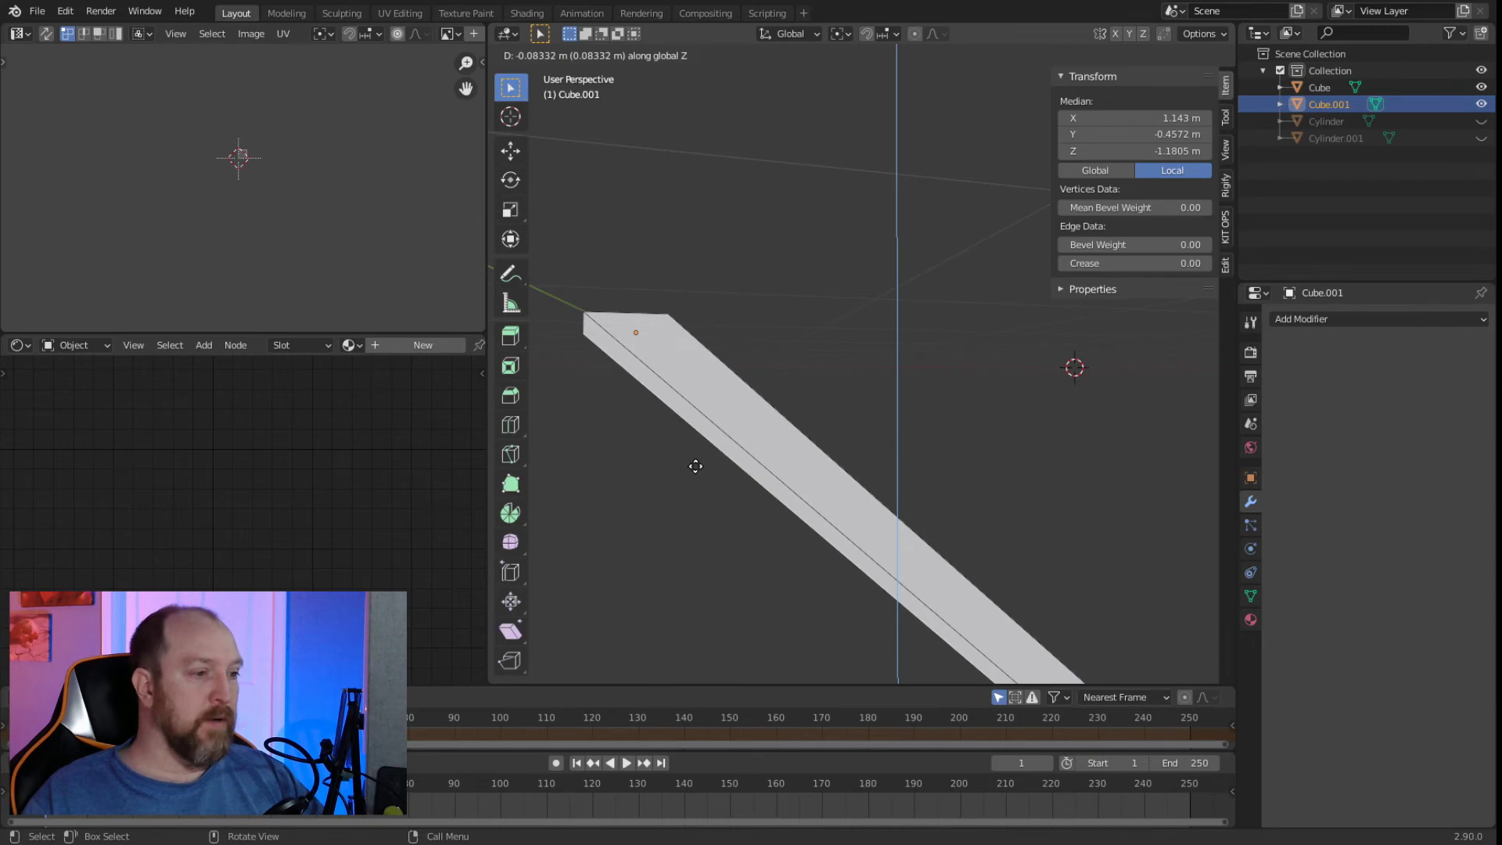
left_click(695, 466)
middle_click_drag(815, 340, 626, 406)
key("ctrl+z")
middle_click_drag(966, 371, 922, 391)
key("Tab")
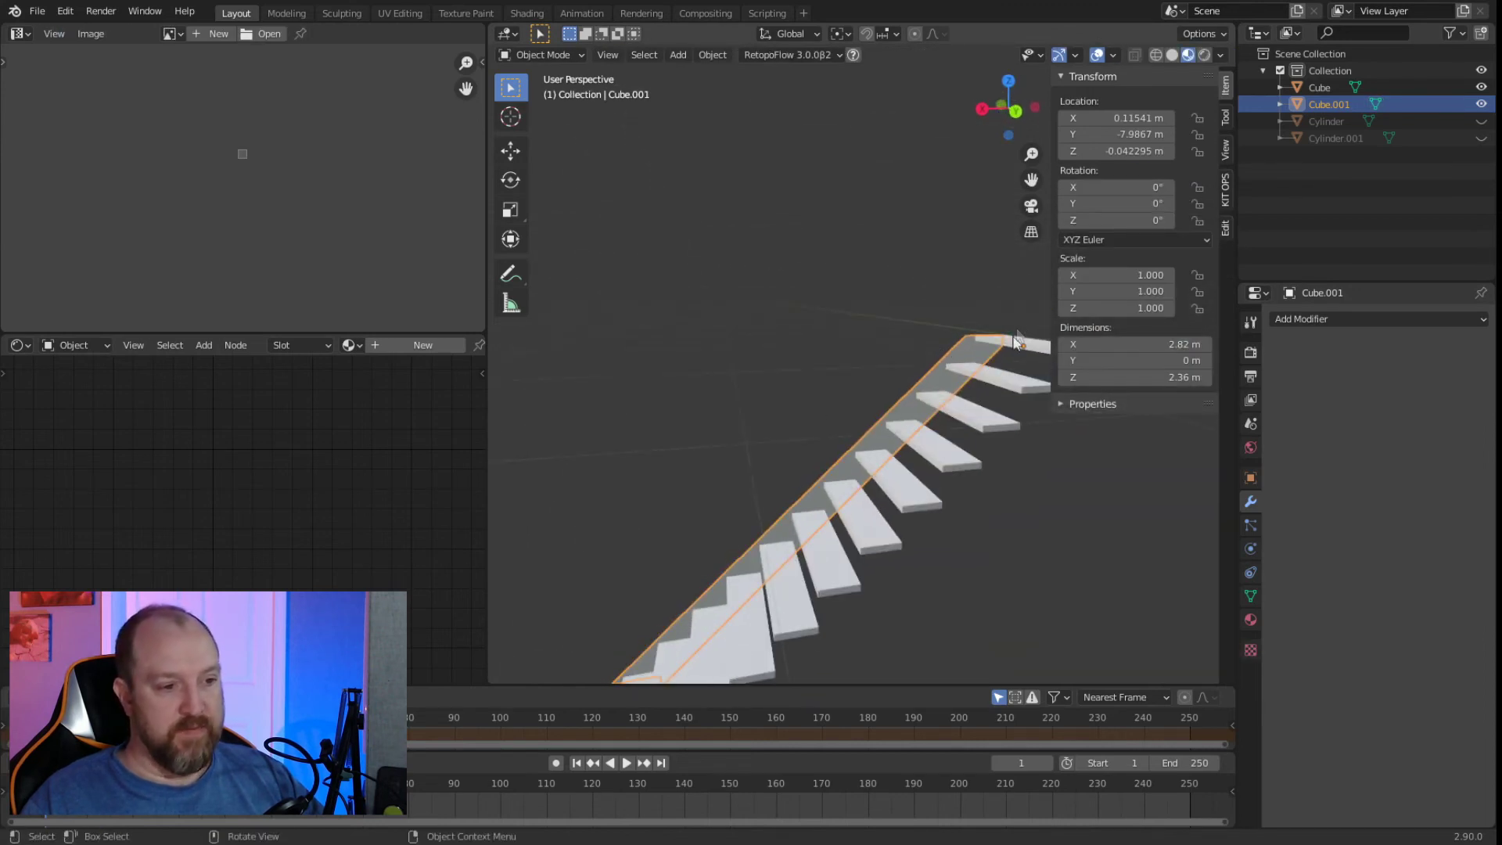
Select the stringer's flat face in Edit Mode with face selection.
middle_click_drag(870, 425, 913, 420)
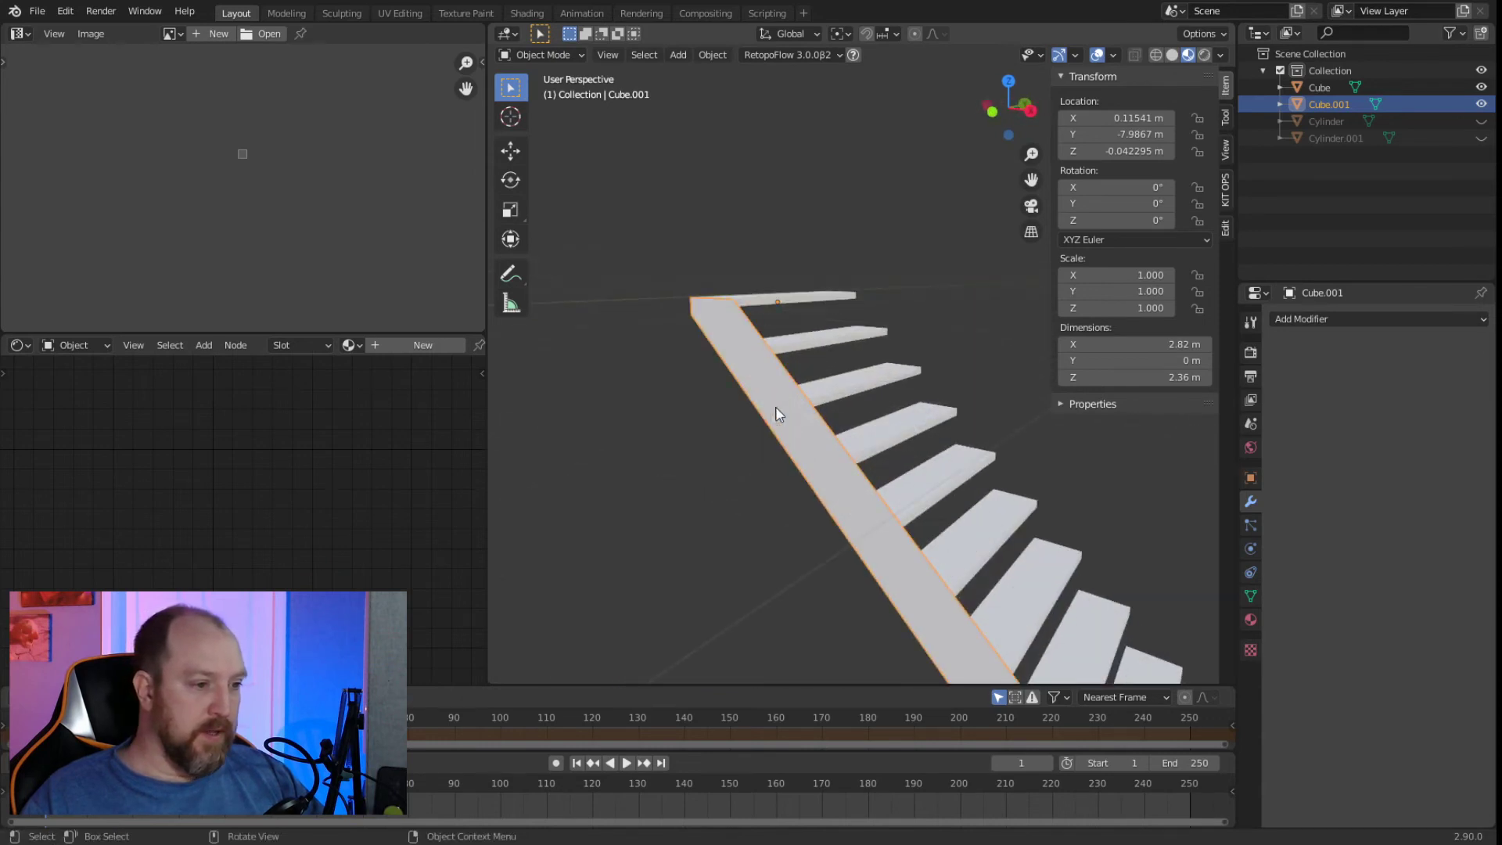
left_click(774, 437)
left_click(779, 380)
key("Tab")
mouse_move(778, 380)
middle_mouse_down()
mouse_move(798, 496)
mouse_move(699, 487)
mouse_move(831, 451)
mouse_move(759, 394)
middle_mouse_up()
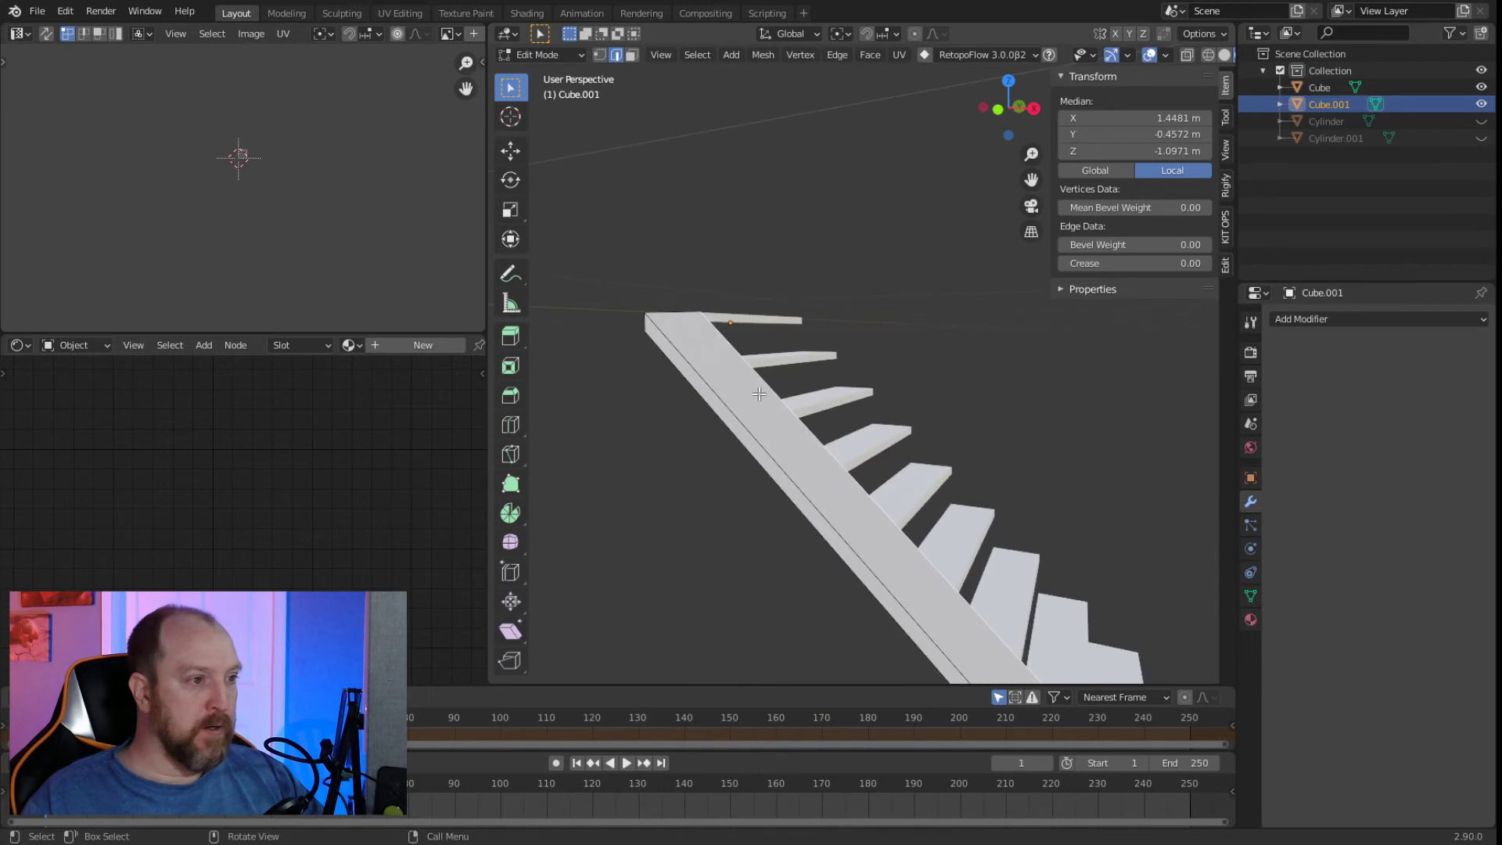
left_click(632, 55)
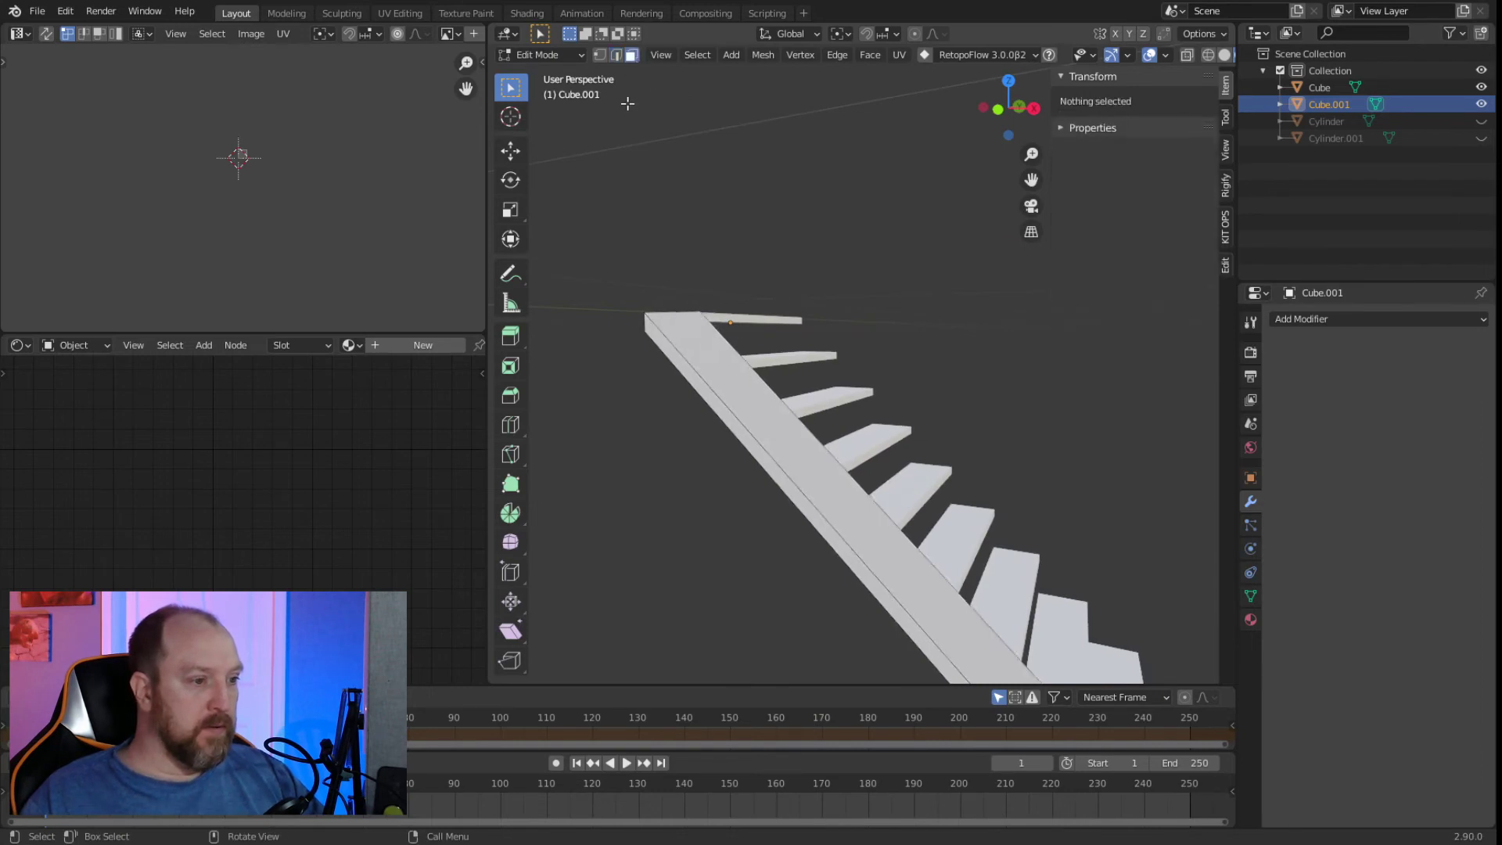
left_click(695, 338)
middle_click_drag(696, 344, 729, 571)
Extrude the face by a typed 1.525.4/1000 distance, then undo that oversized extrusion.
key("e")
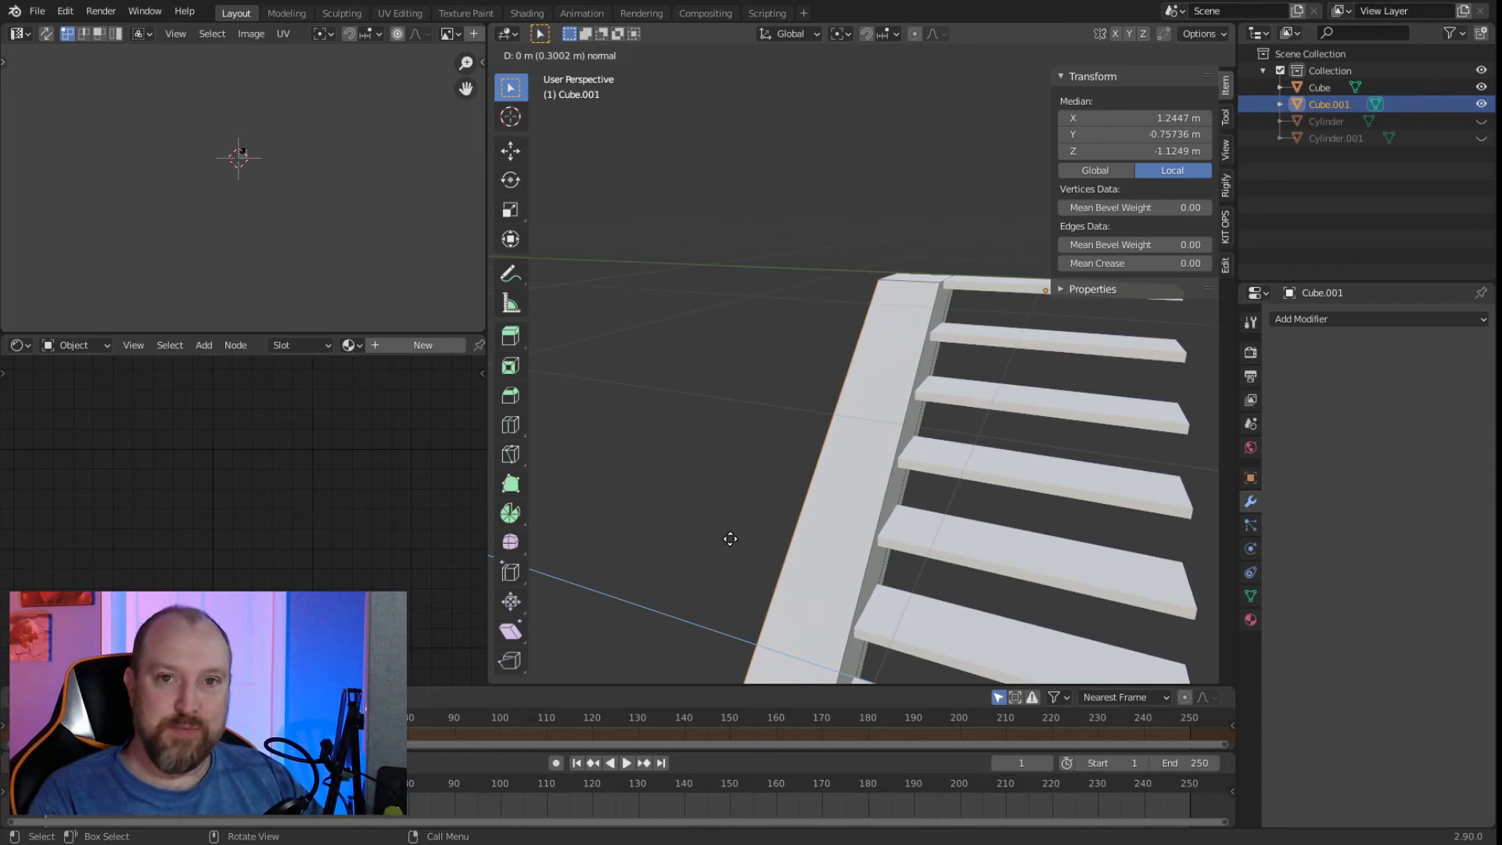
type("1.5")
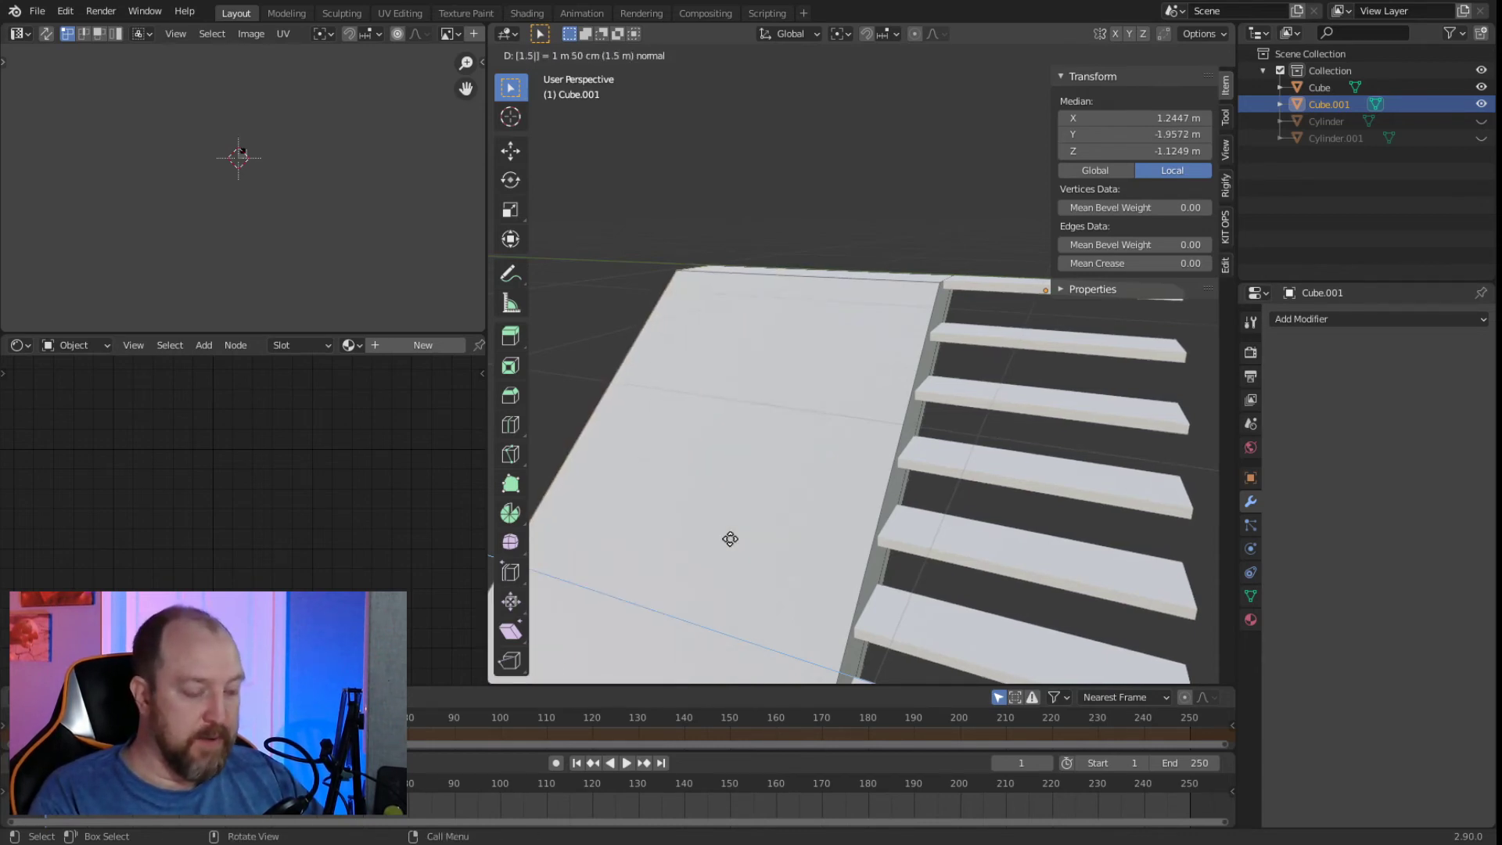
key("BackSpace")
key("BackSpace")
type("/(1.525.4")
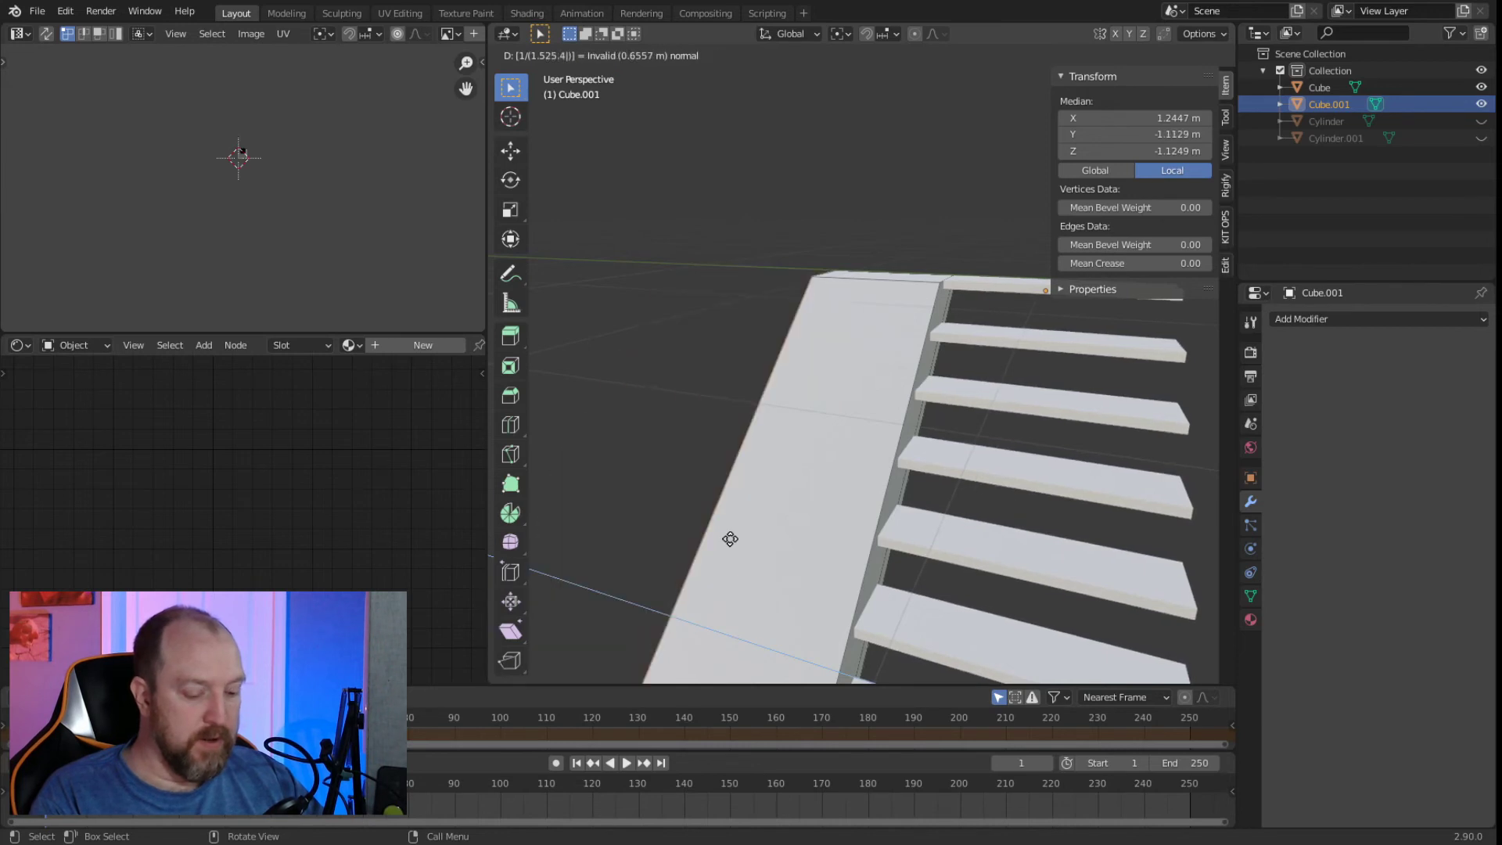
key("slash")
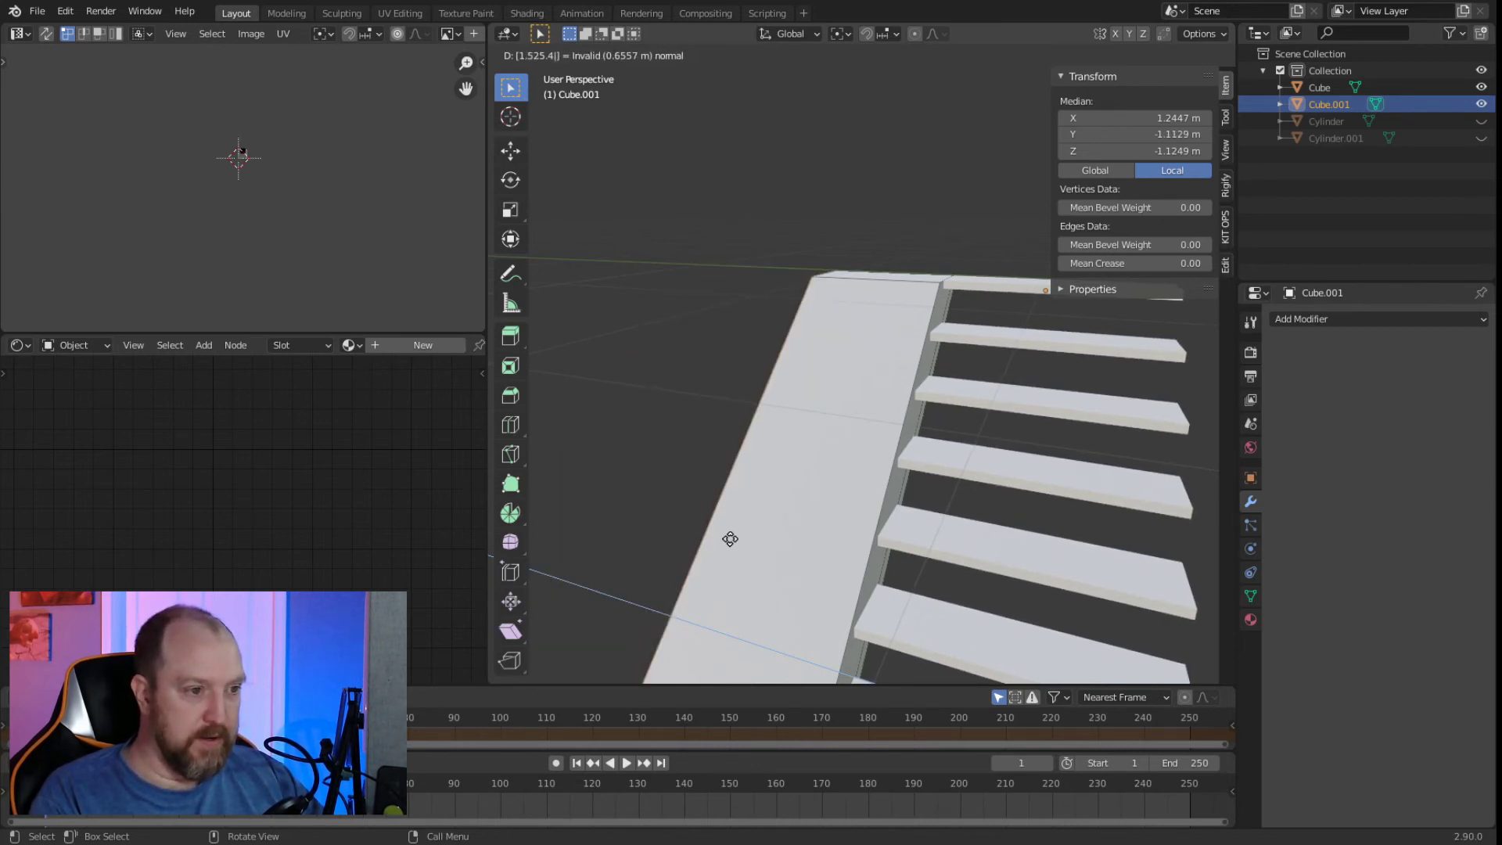
key("BackSpace")
key("BackSpace")
key("BackSpace")
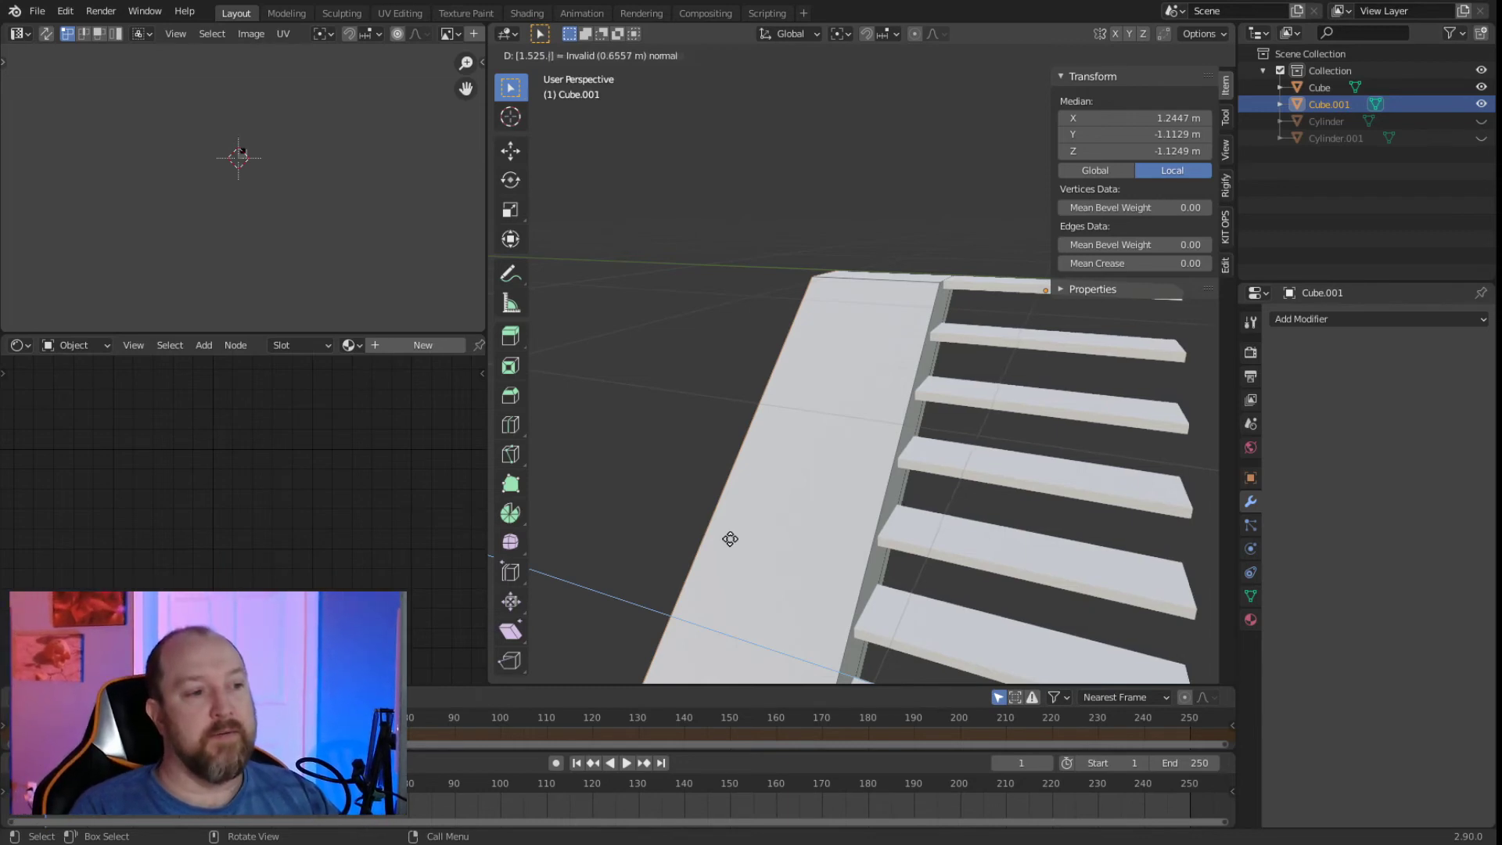
key("BackSpace")
key("BackSpace")
key("BackSpace")
key("BackSpace")
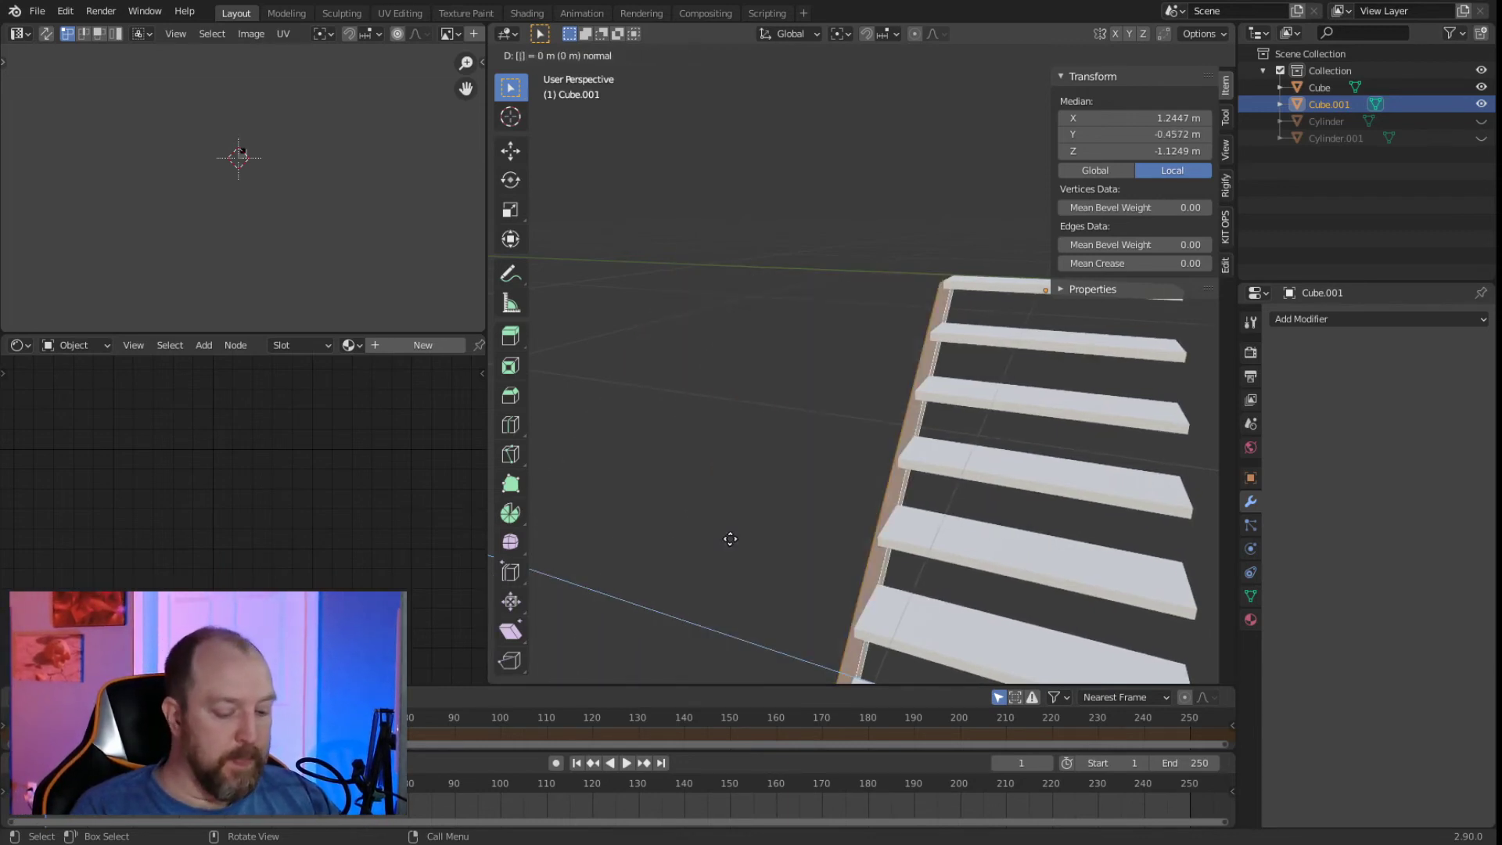
type("1.5")
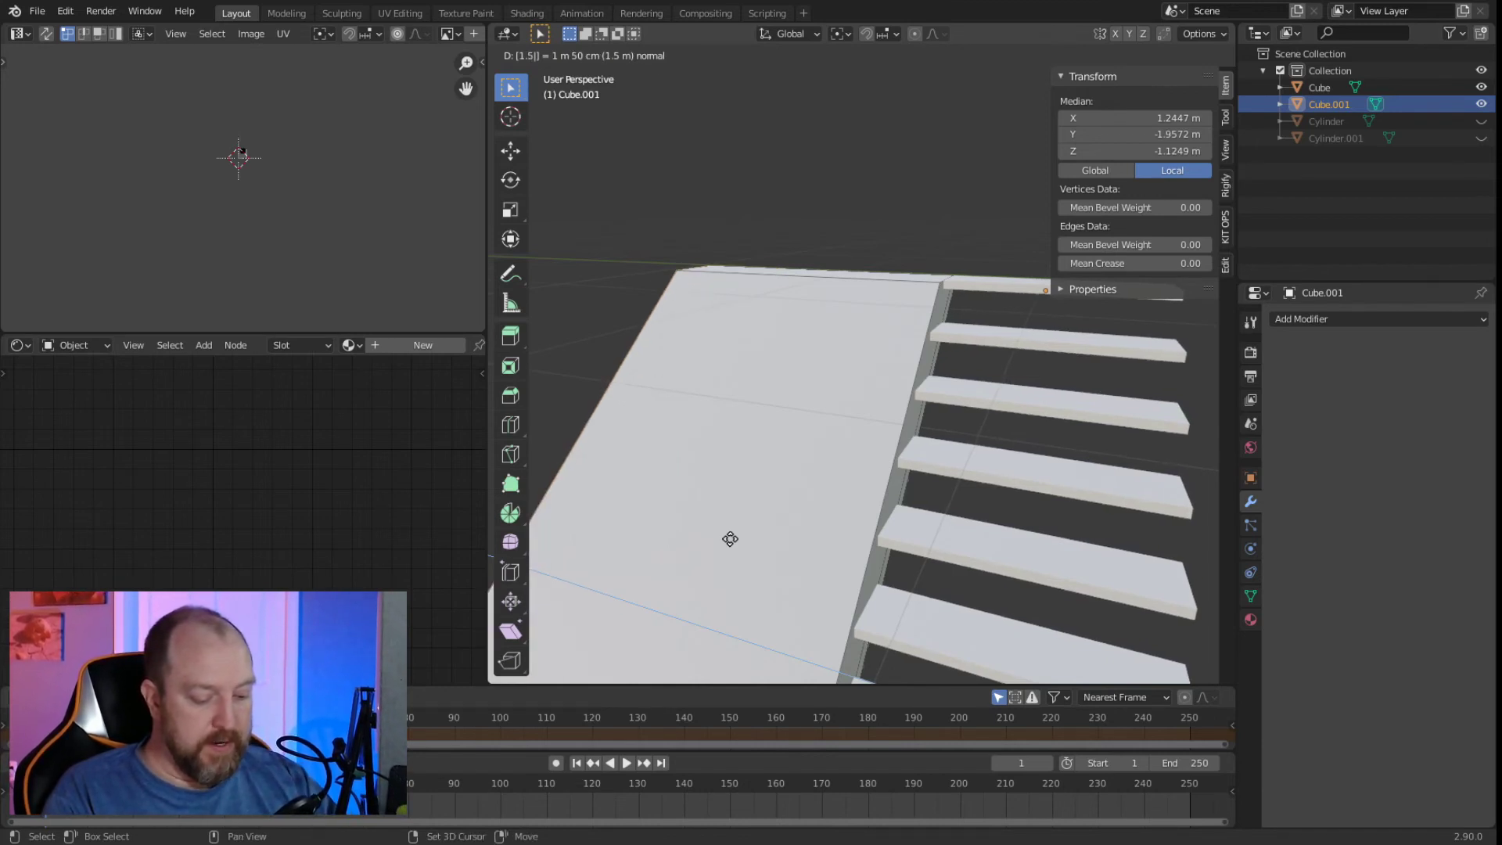
type("25.4/1000")
key("Return")
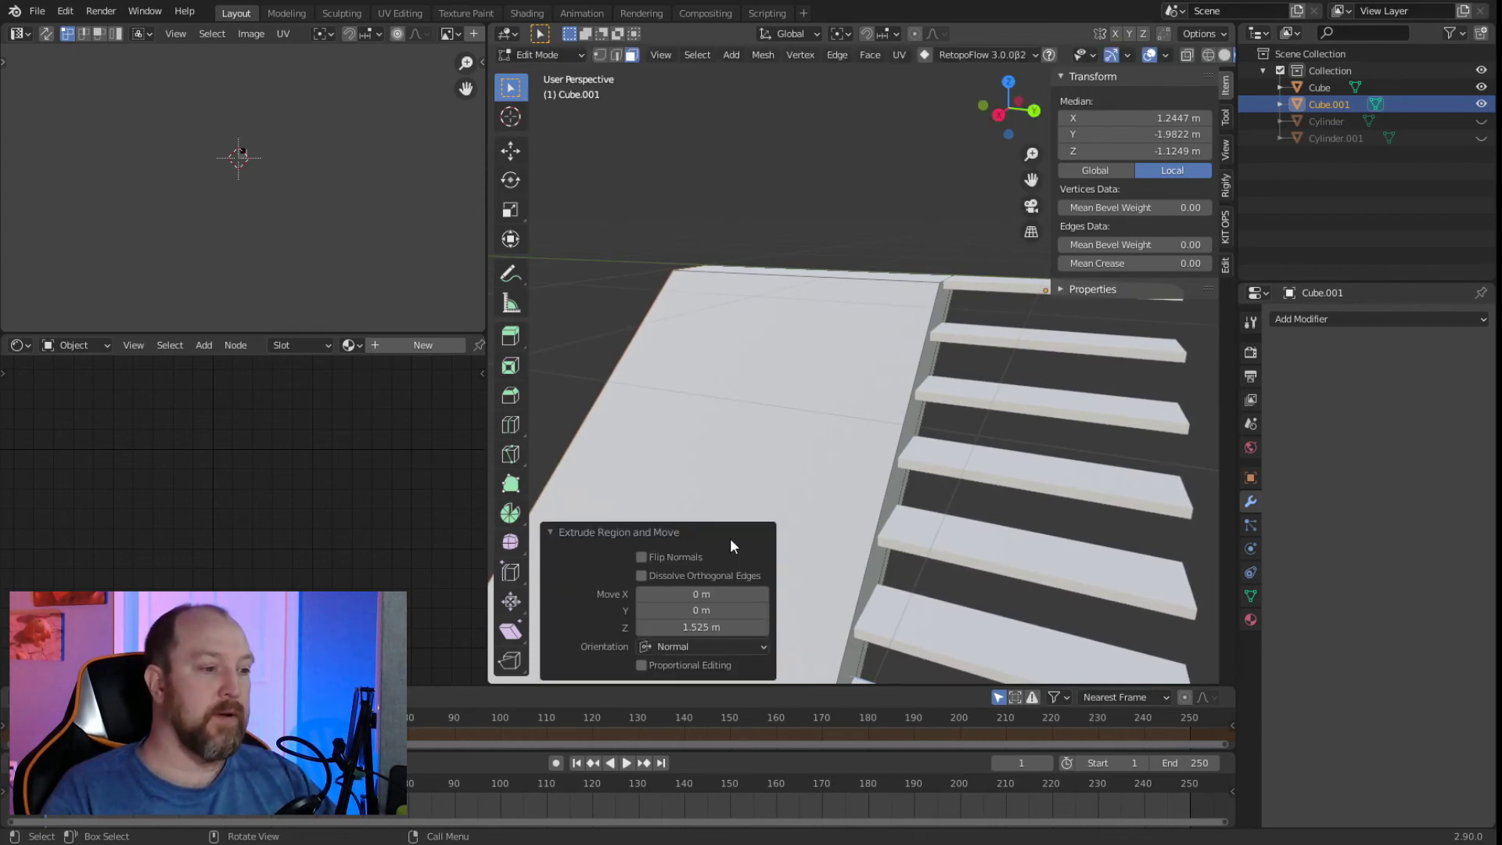
left_click(742, 267)
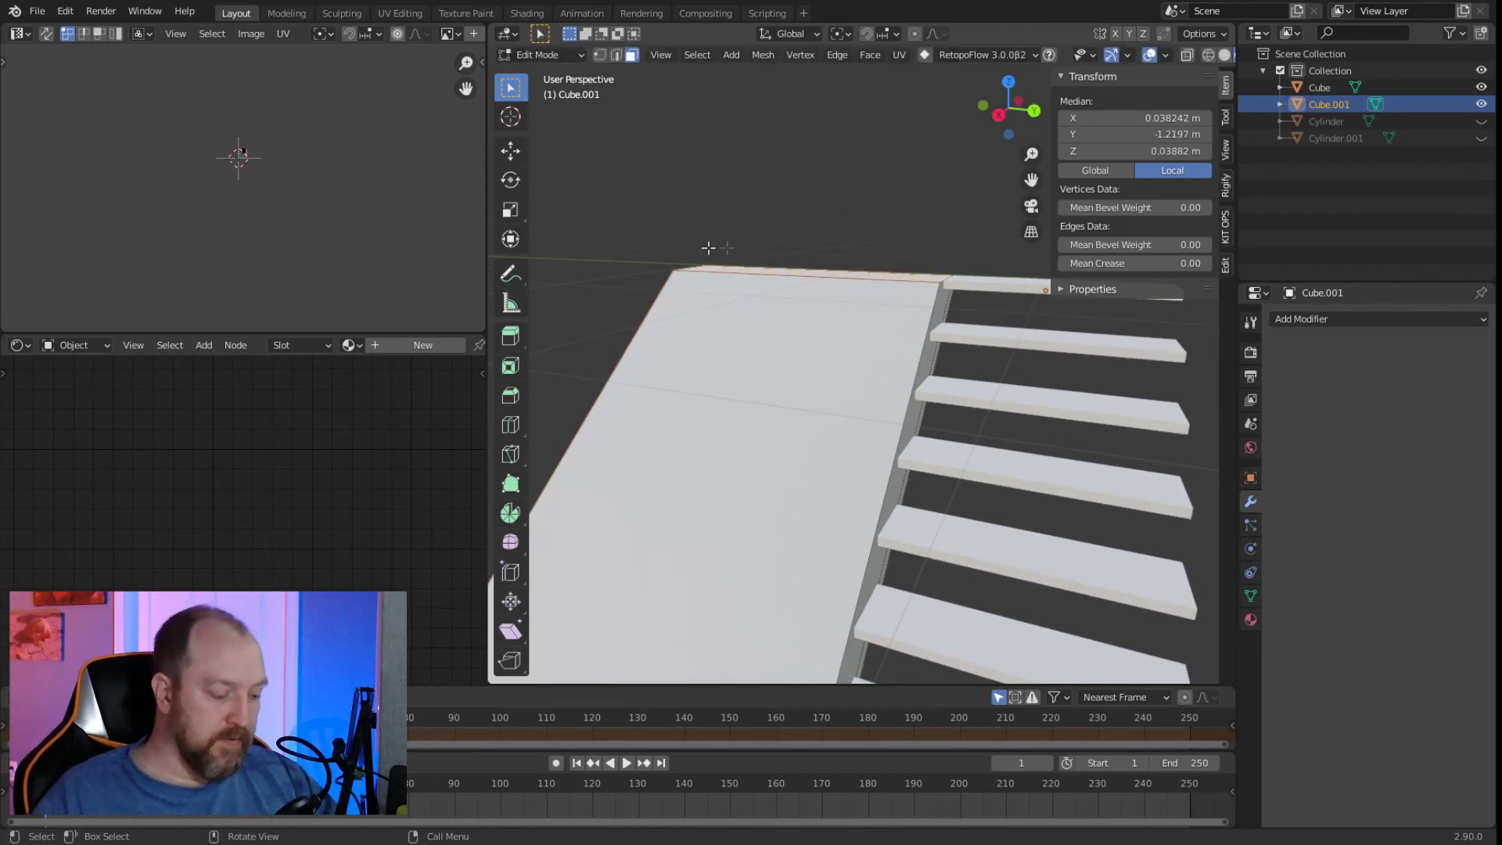
left_click(808, 200)
key("ctrl+z")
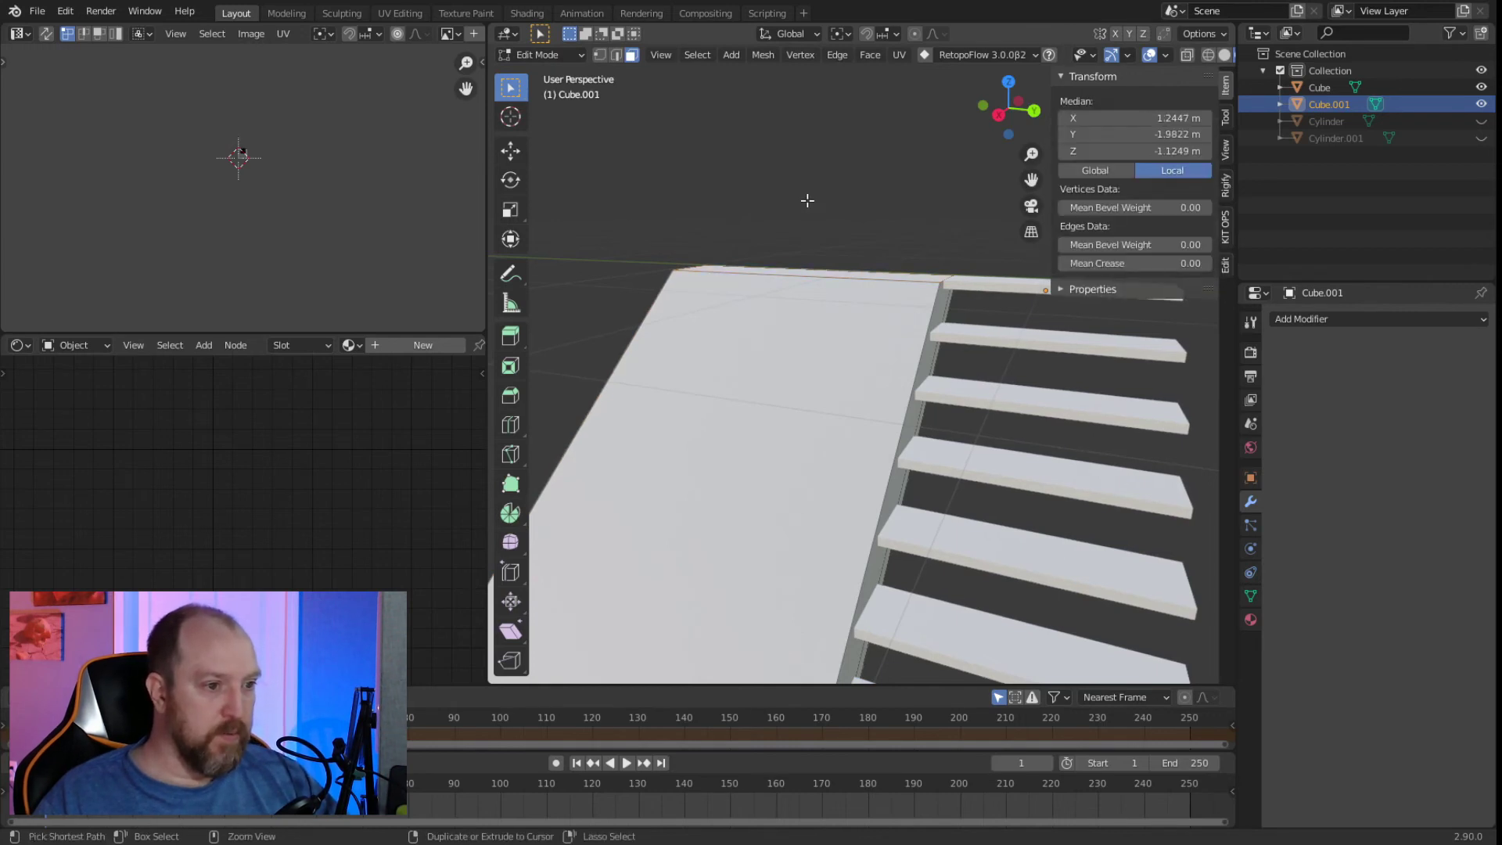
key("ctrl+z")
Extrude the stringer face about 0.0385 m for thickness and return to Object Mode.
scroll(883, 405, "up", 2)
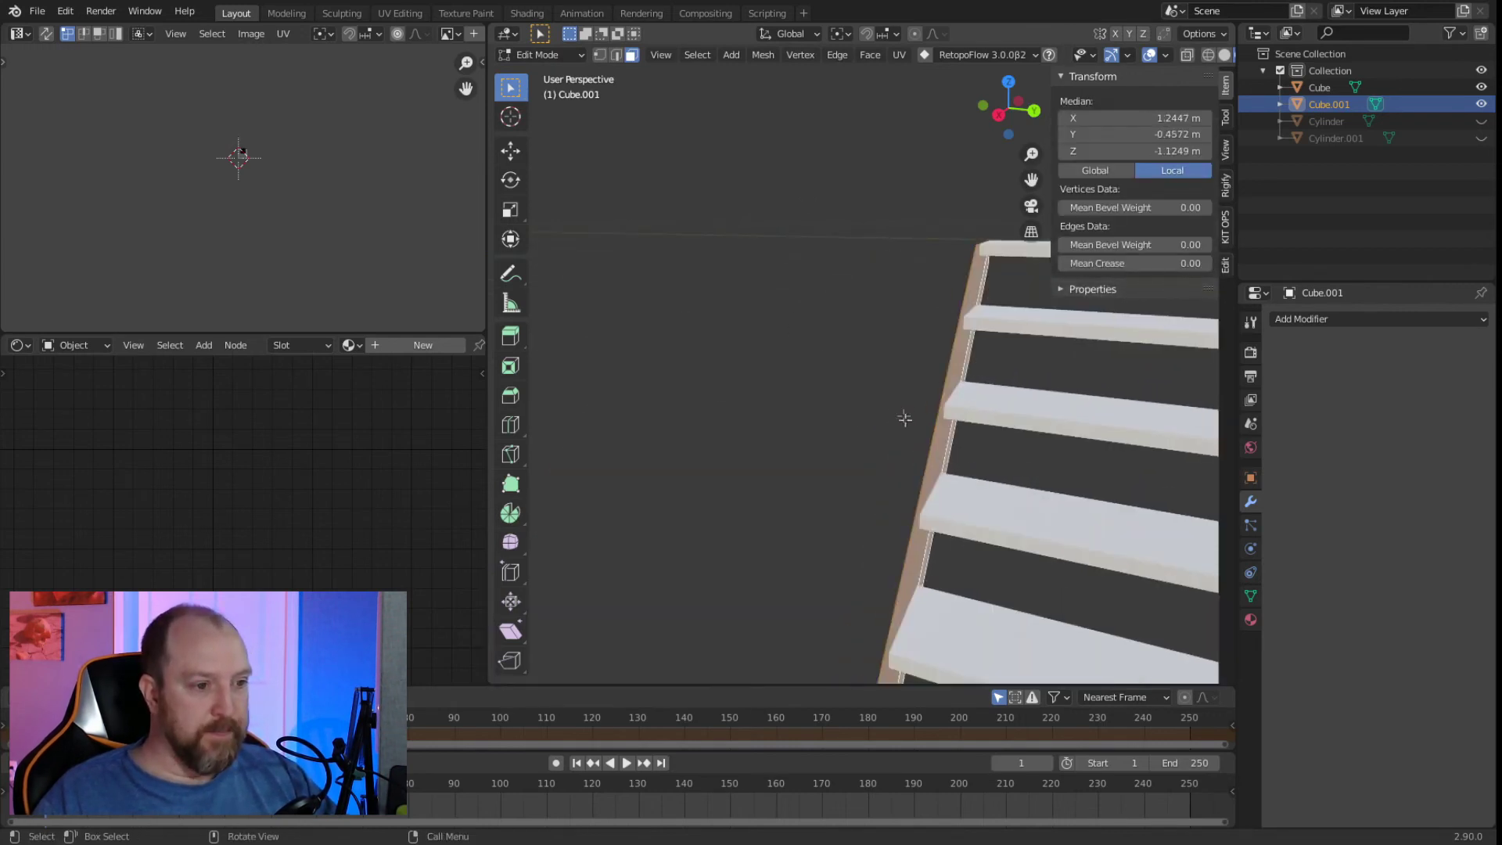
key("e")
left_click(884, 406)
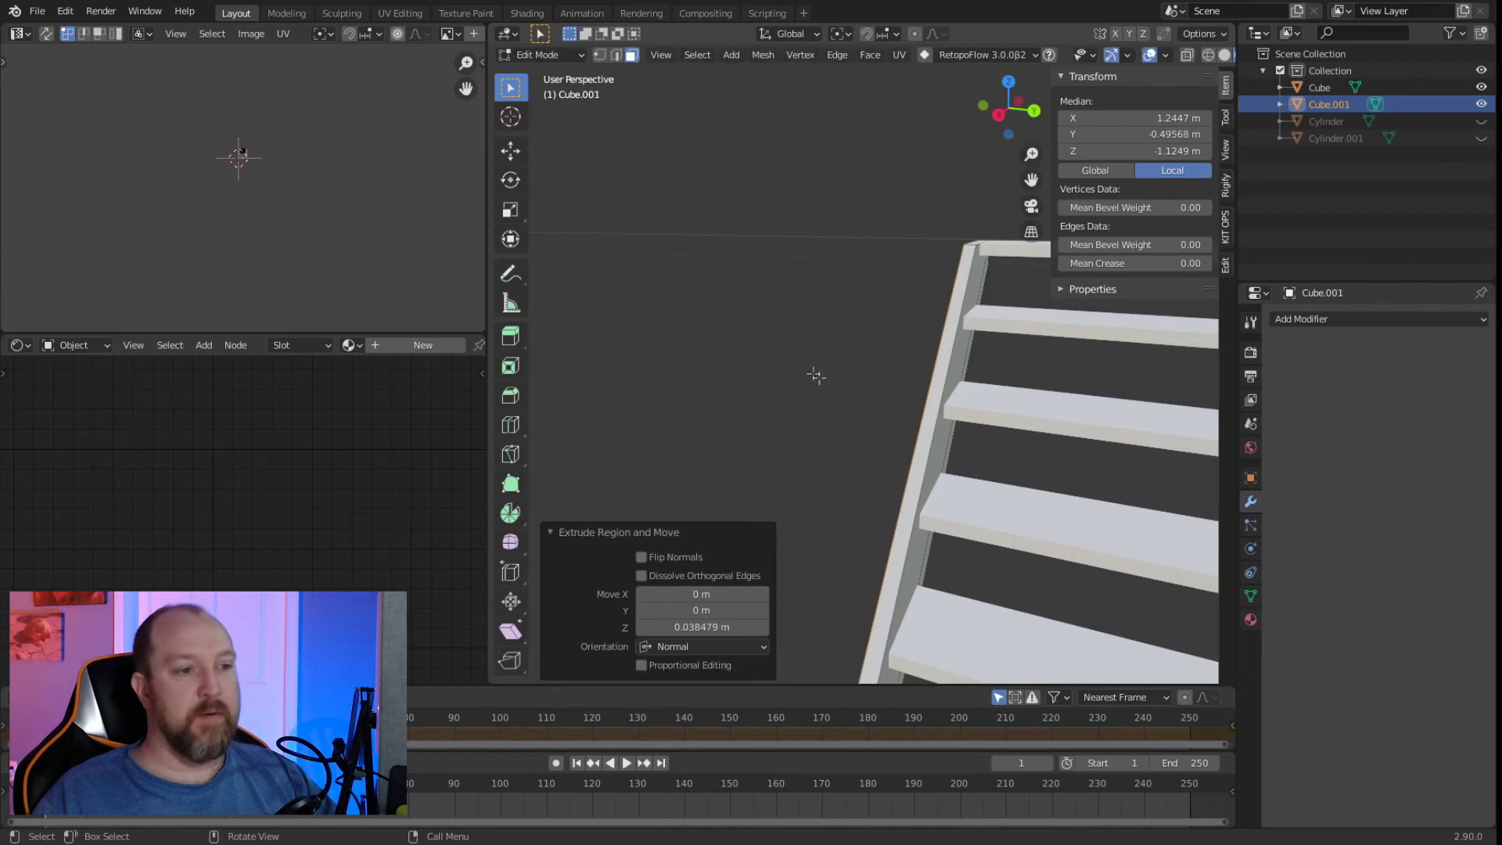
mouse_move(787, 356)
middle_mouse_down()
mouse_move(855, 409)
mouse_move(881, 360)
mouse_move(809, 365)
middle_mouse_up()
key("Tab")
middle_click_drag(808, 420, 858, 452)
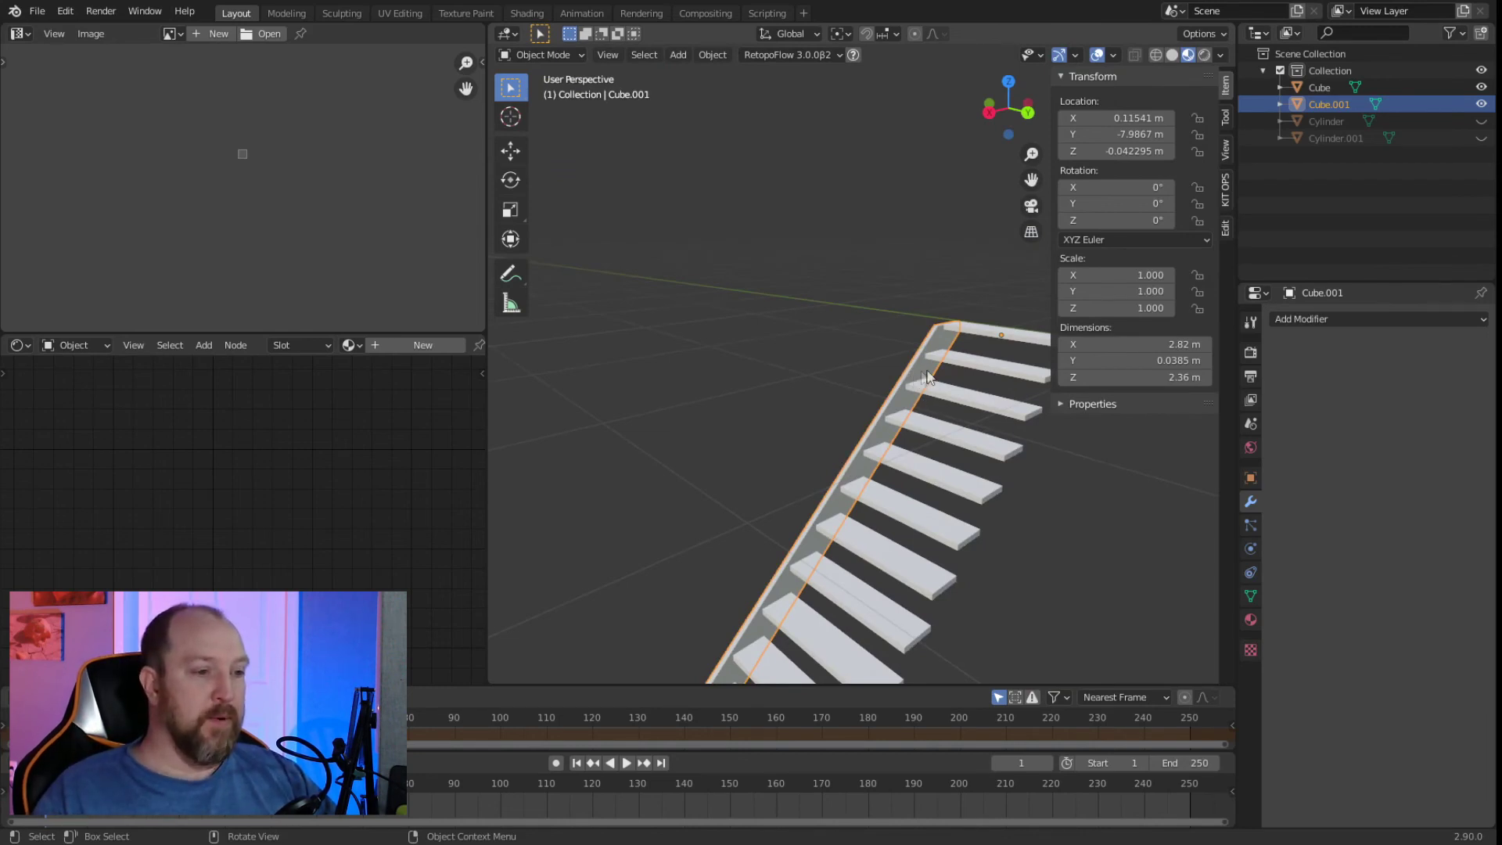
Join the stringer into the stairs and select its connected geometry from top view.
key("ctrl+j")
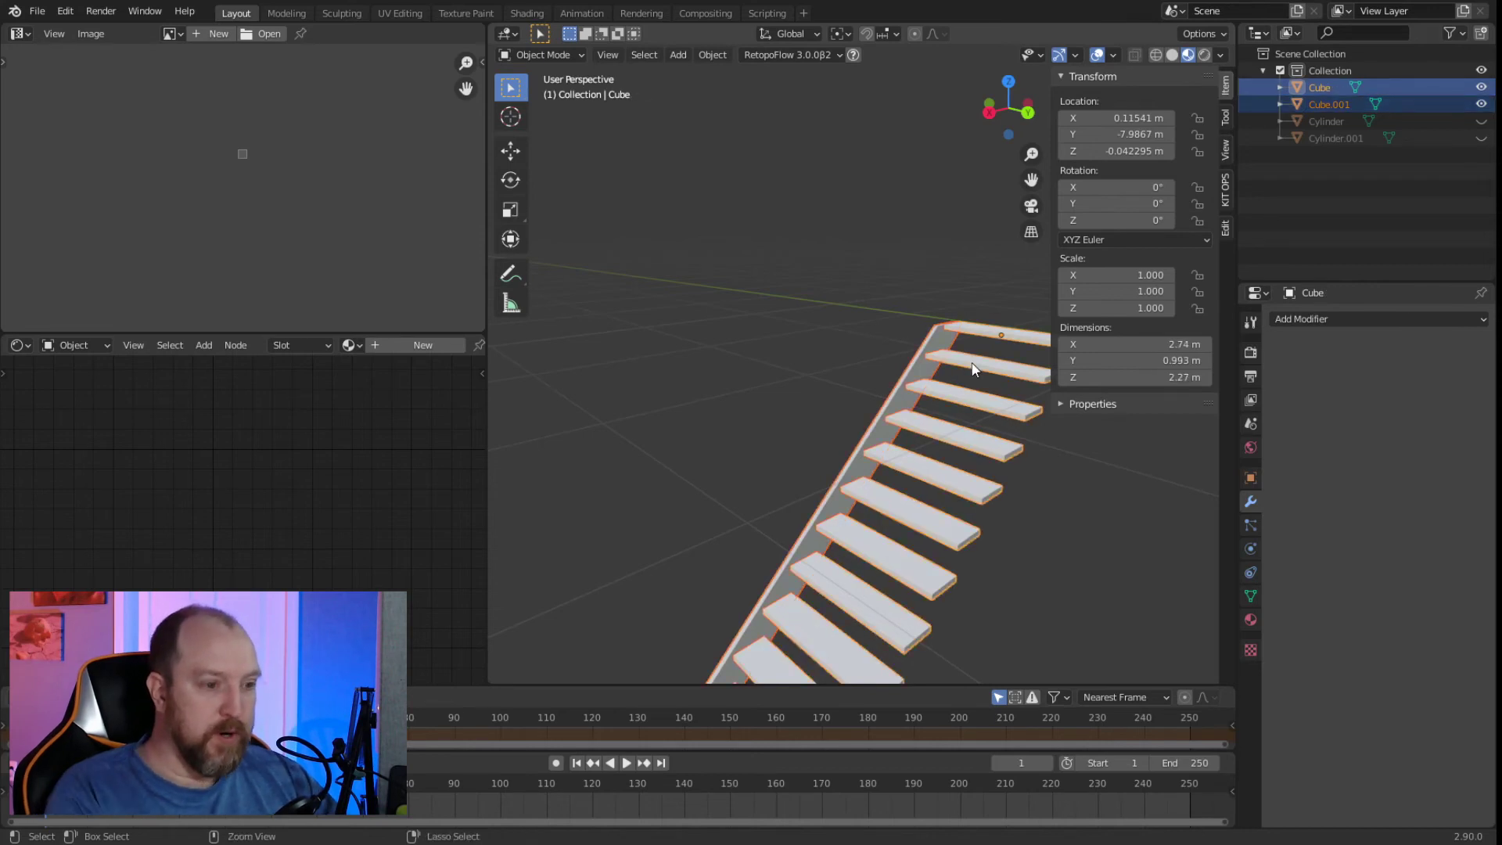
left_click(870, 385)
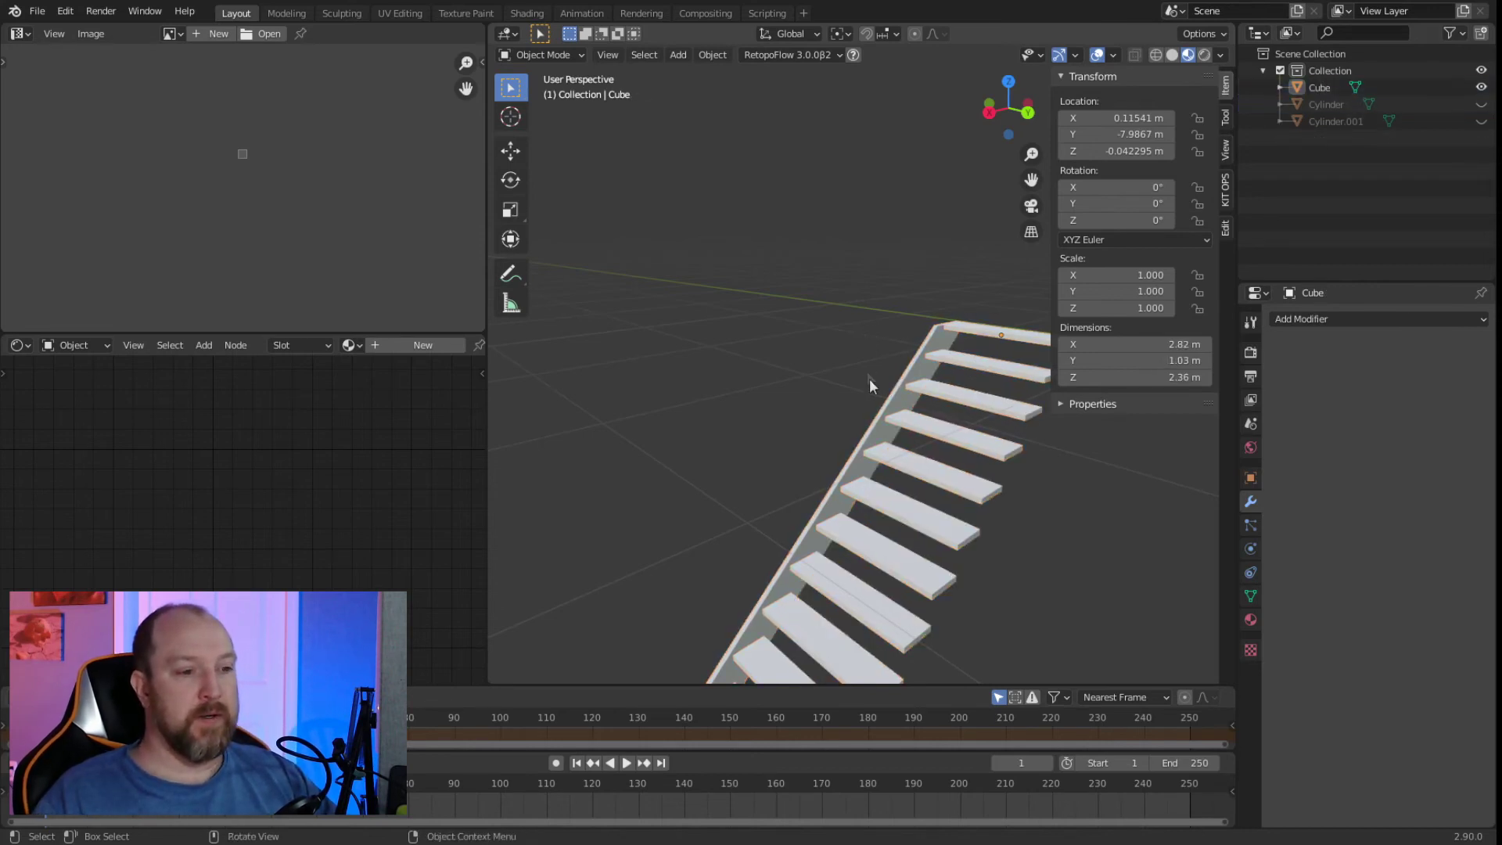
left_click(921, 363)
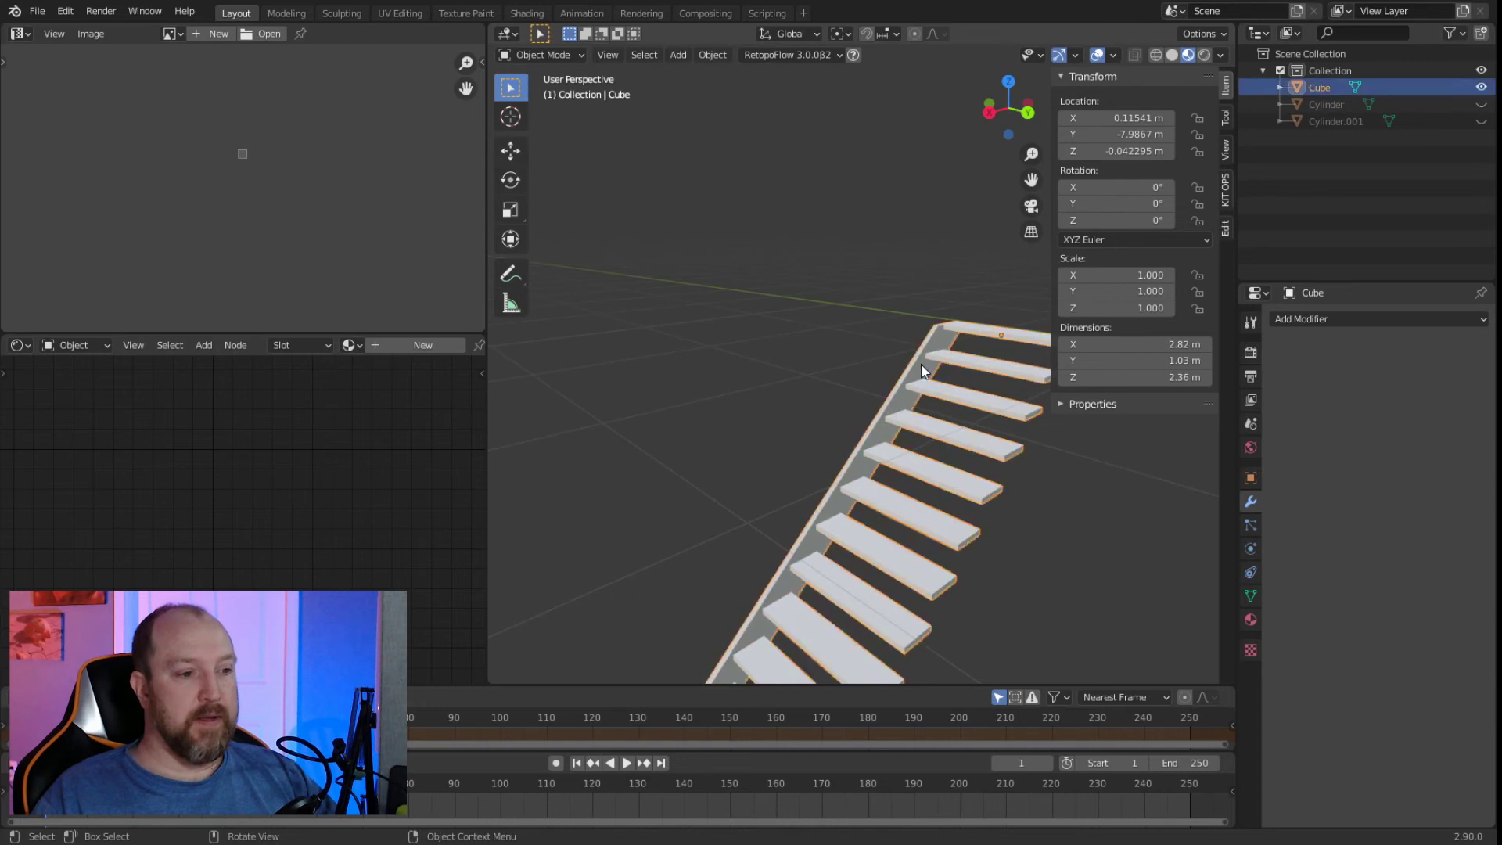
key("Tab")
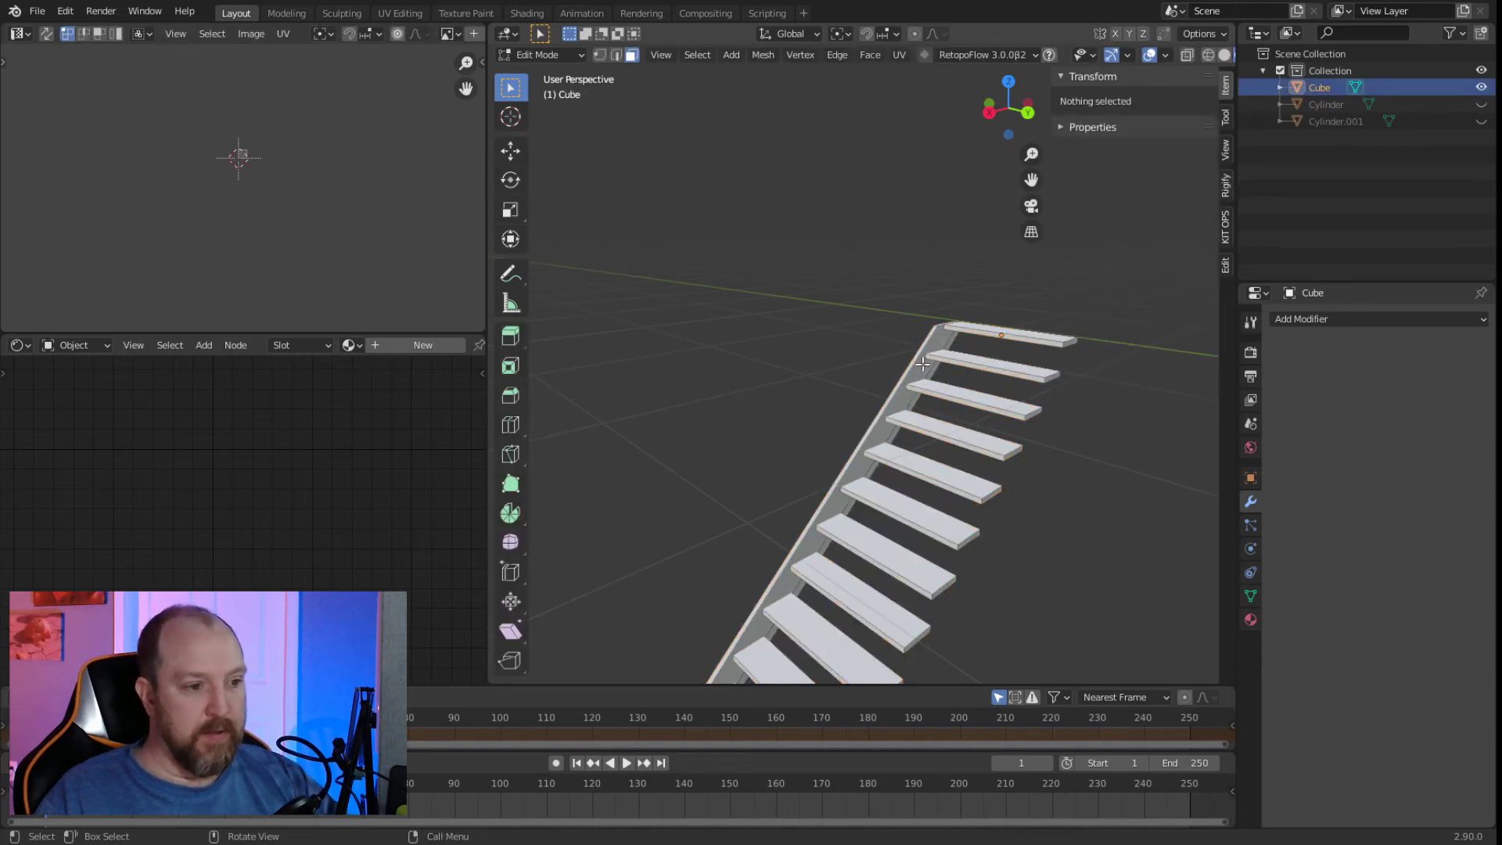
key("l")
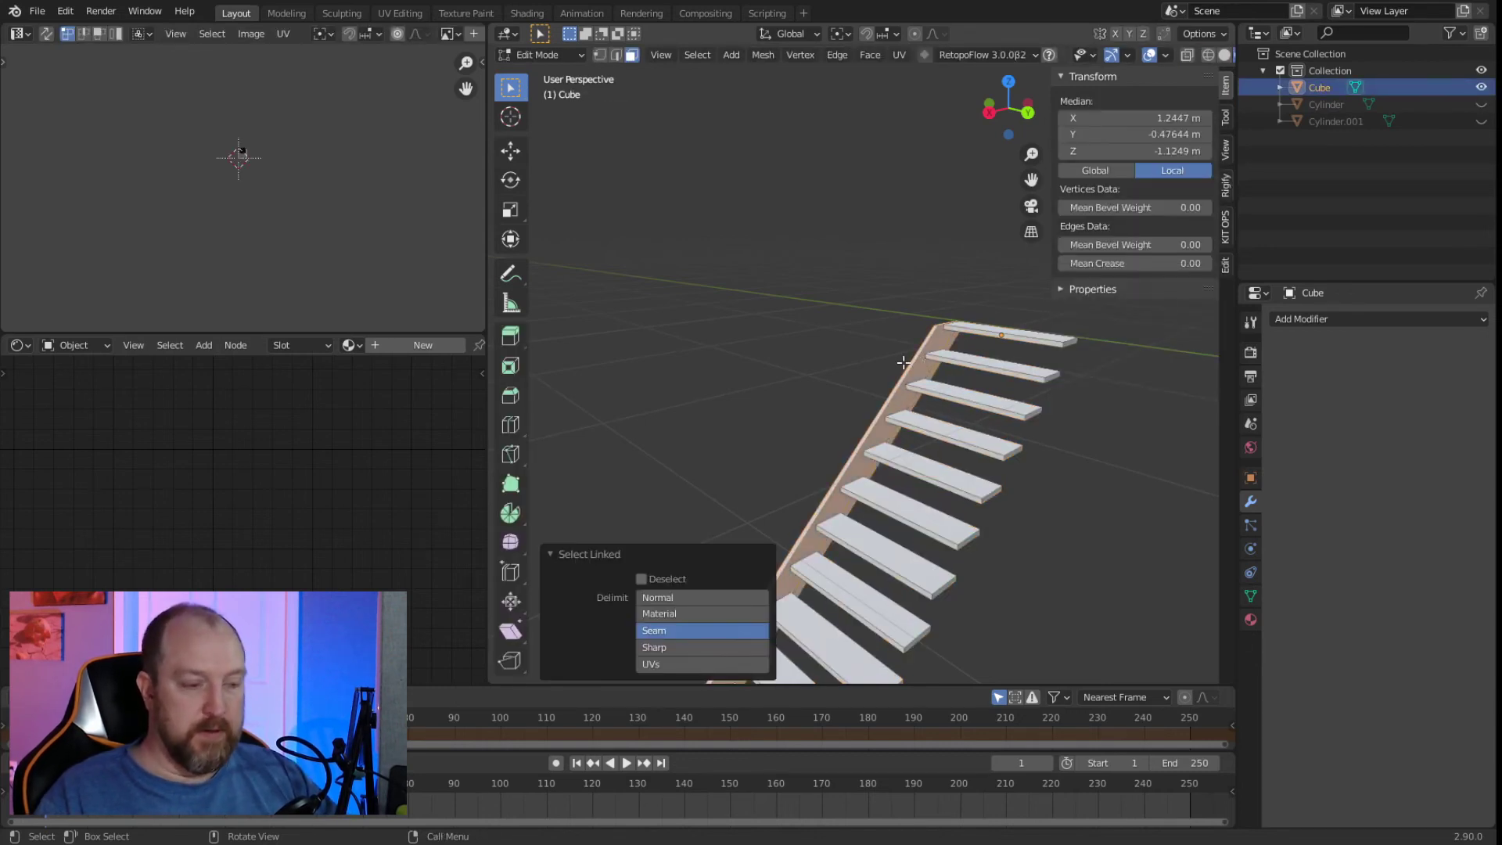
key("KP_7")
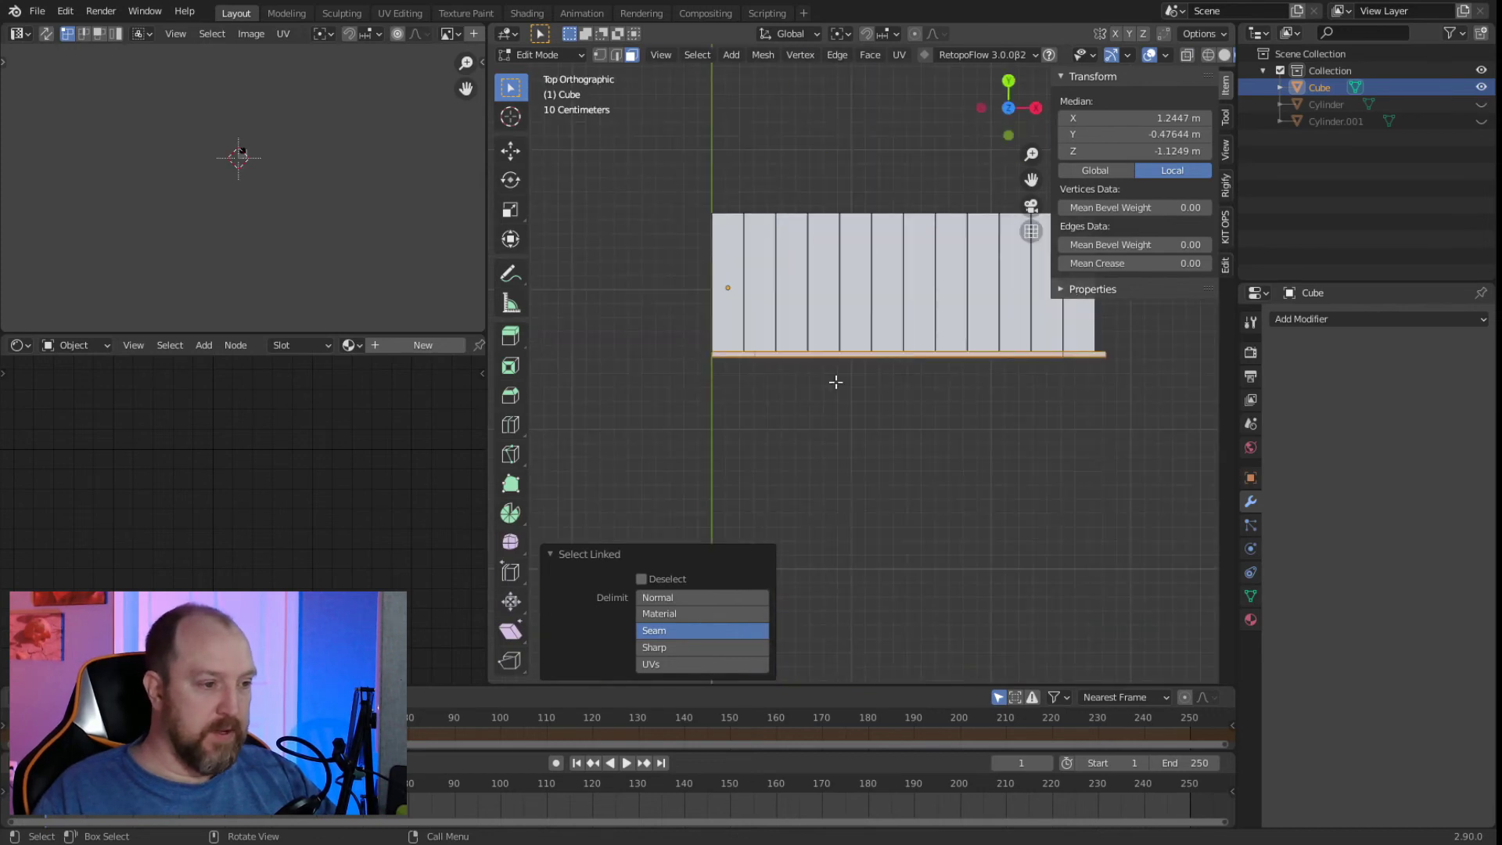
scroll(860, 370, "up", 4)
middle_click_drag(822, 372, 929, 504, "shift")
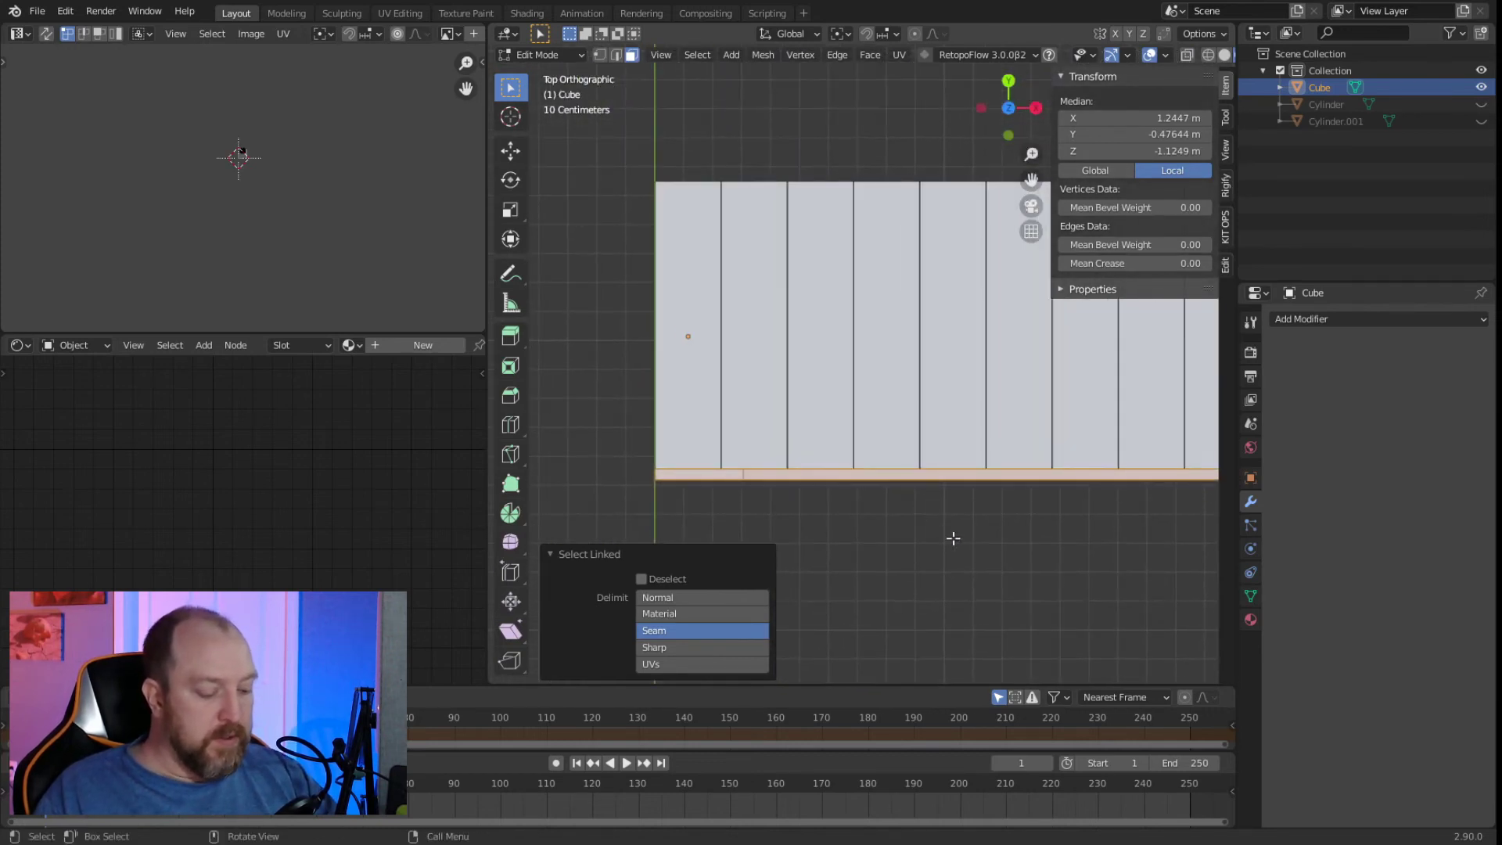
Copy the stringer strip about 1.03 m along Y to form the opposite-side stringer.
key("g")
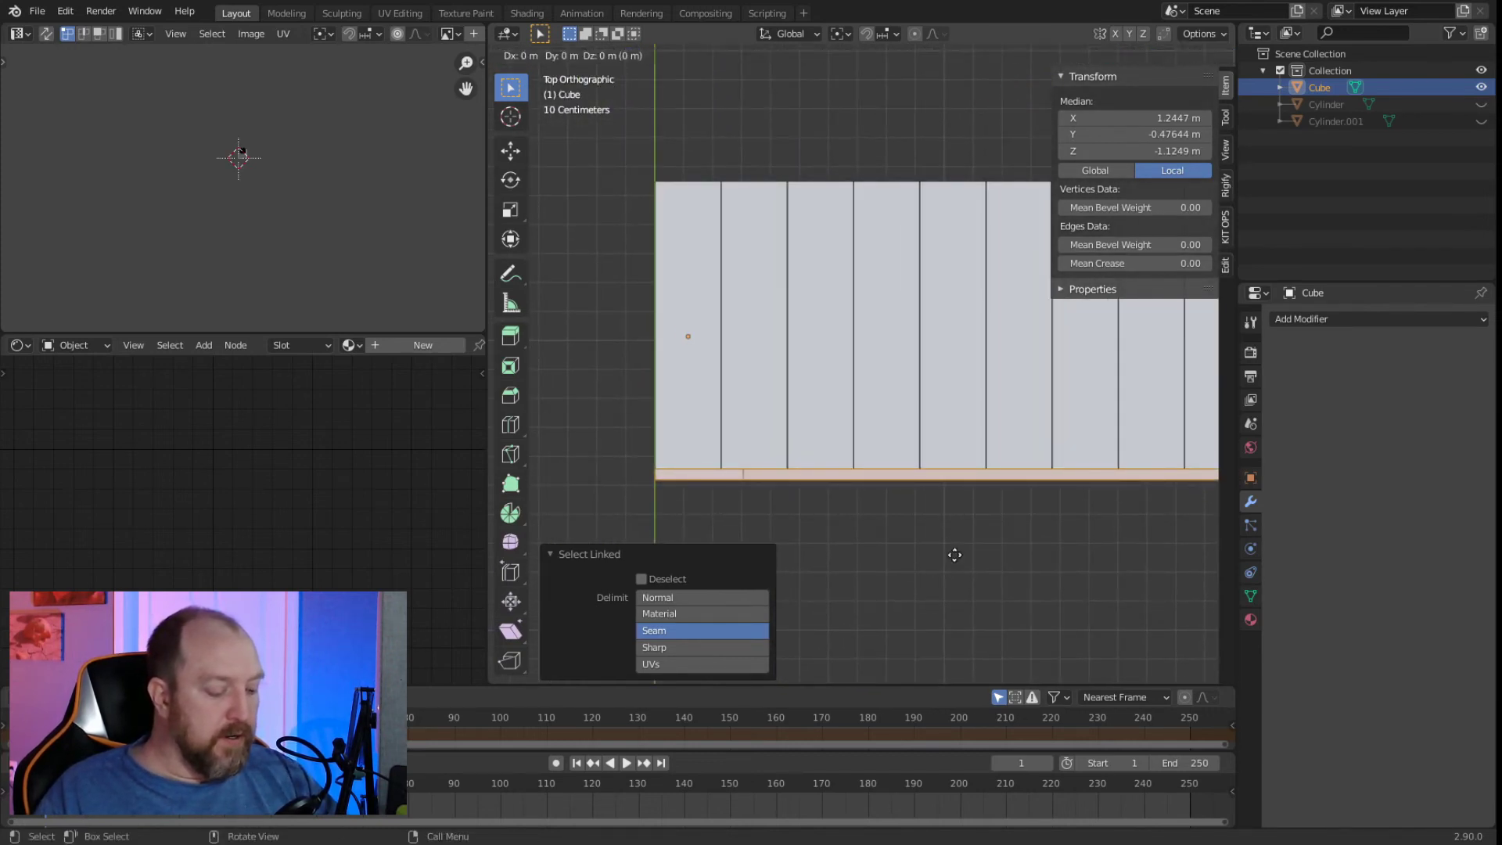
key("y")
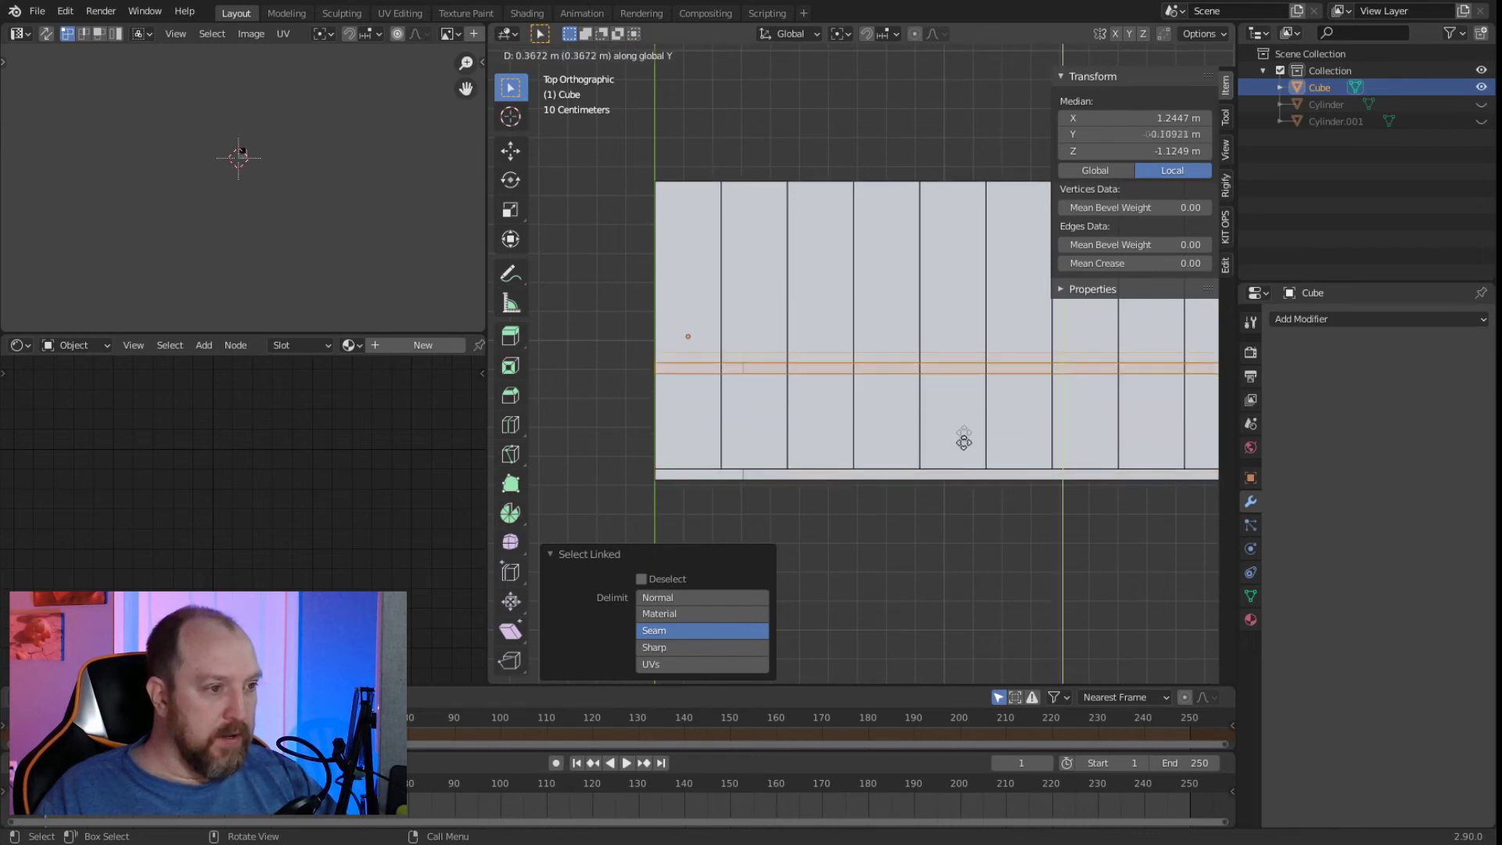
left_click(970, 256)
left_click(959, 527)
middle_click_drag(905, 529, 625, 436)
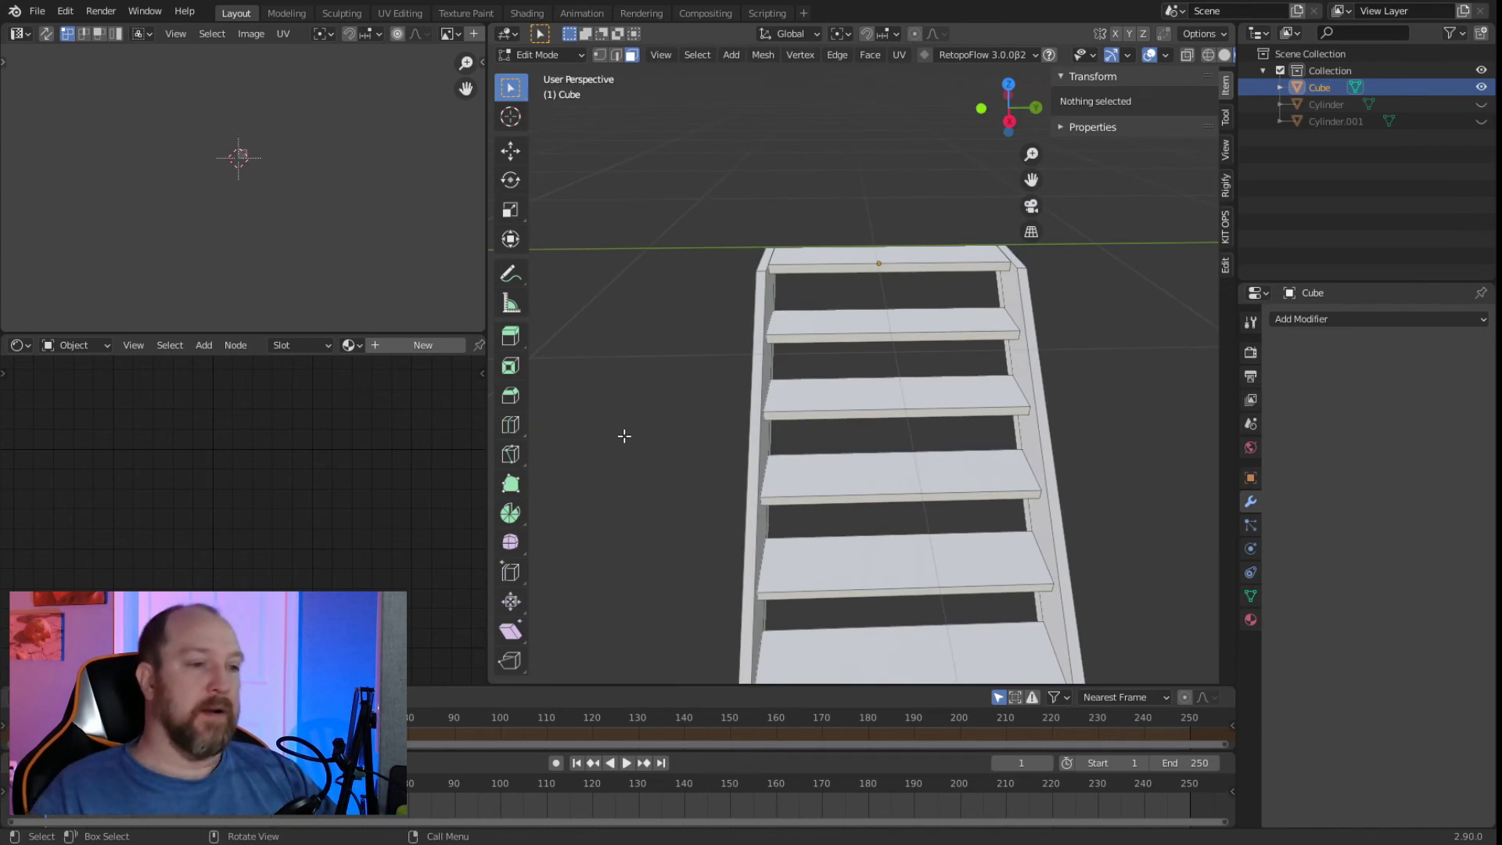
scroll(625, 435, "down", 3)
middle_click_drag(625, 436, 911, 414)
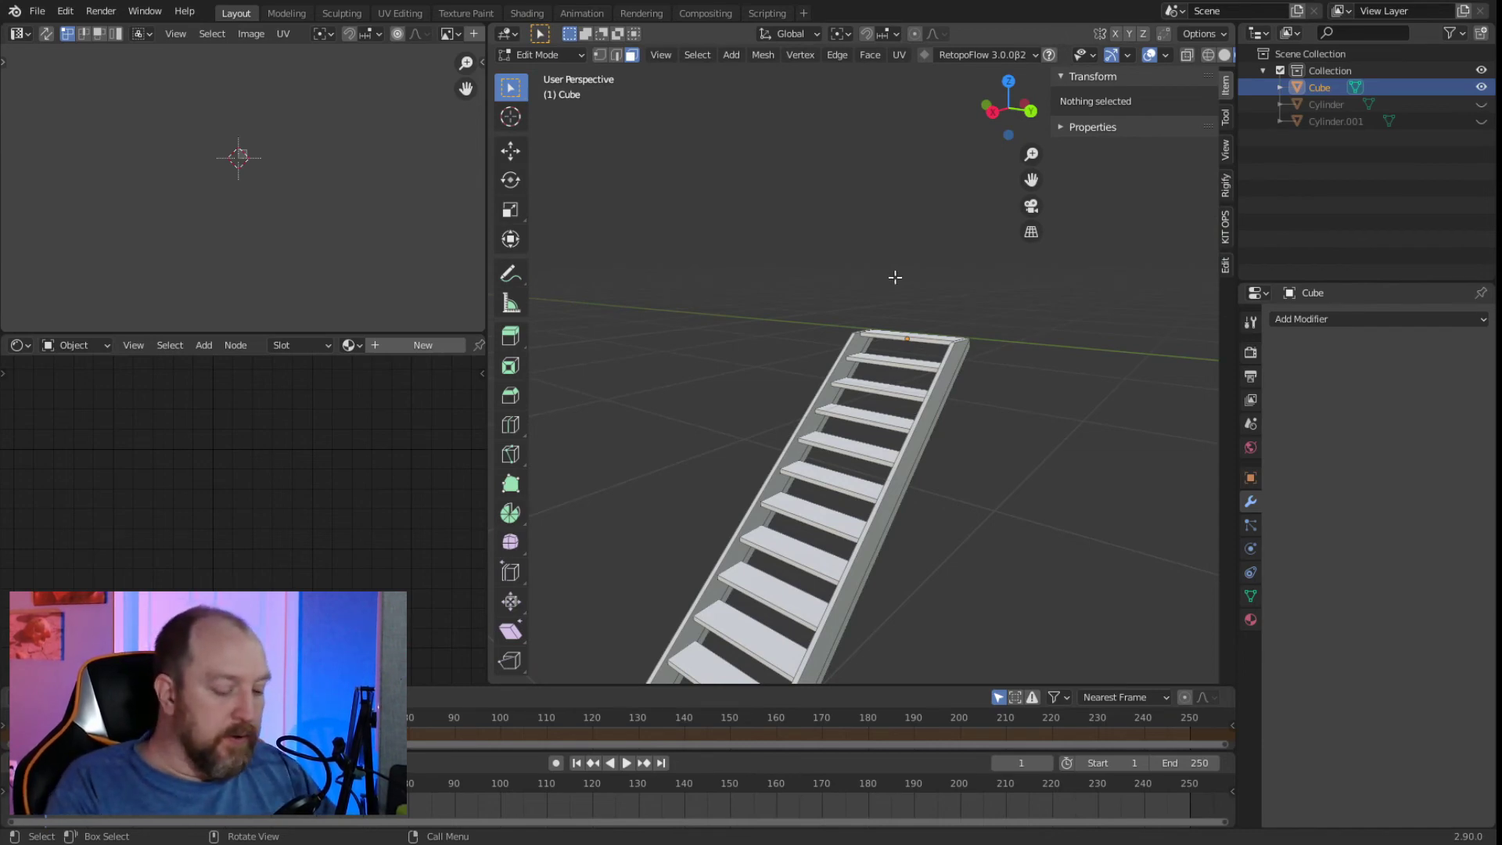
key("a")
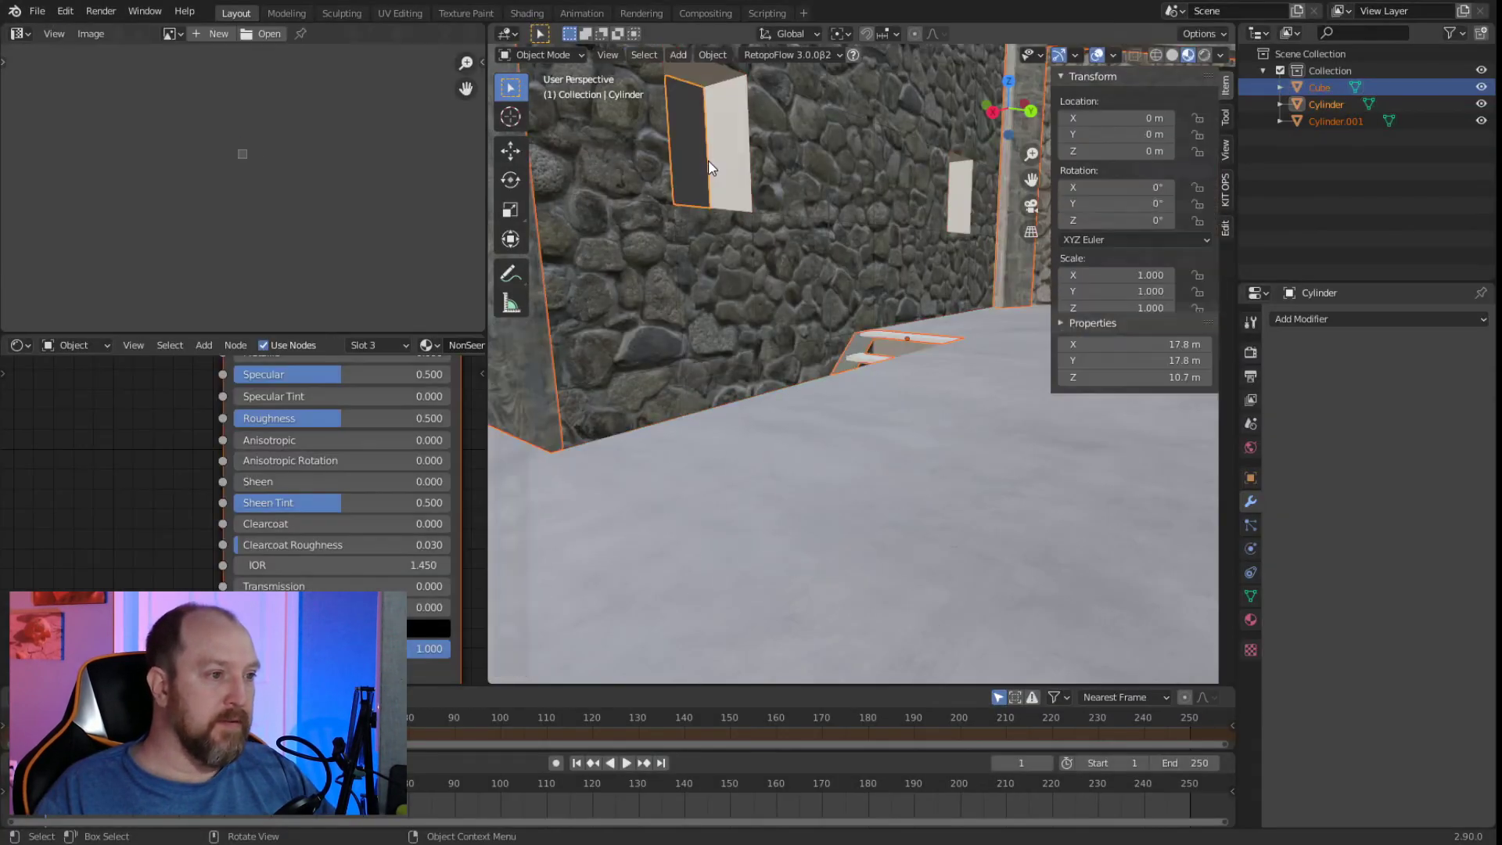
Edit the staircase mesh from a top-down wireframe view with edge selection.
left_click(682, 149)
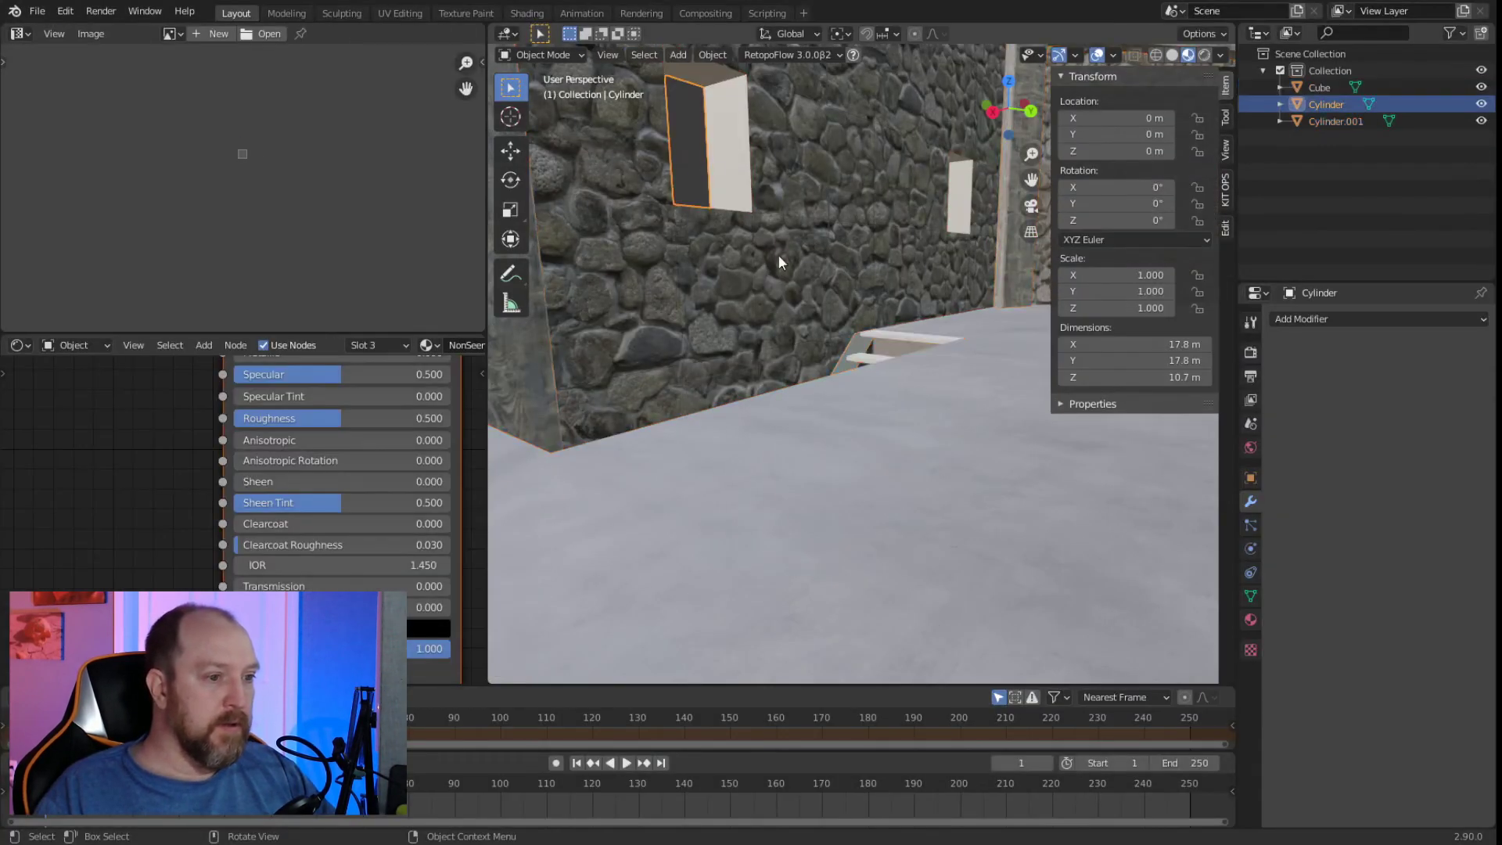
left_click(871, 361)
key("Tab")
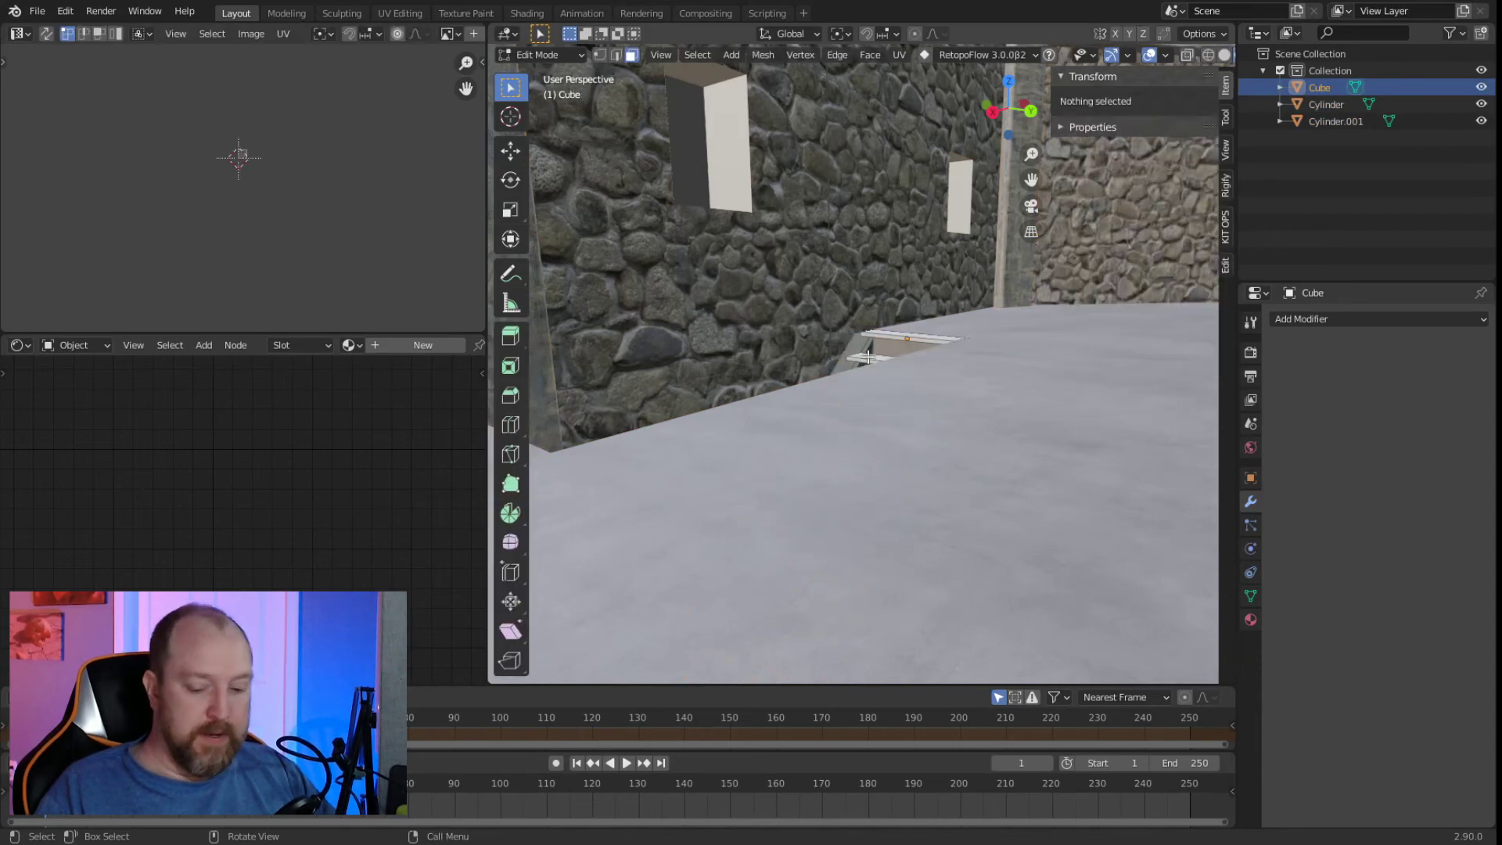
key("KP_7")
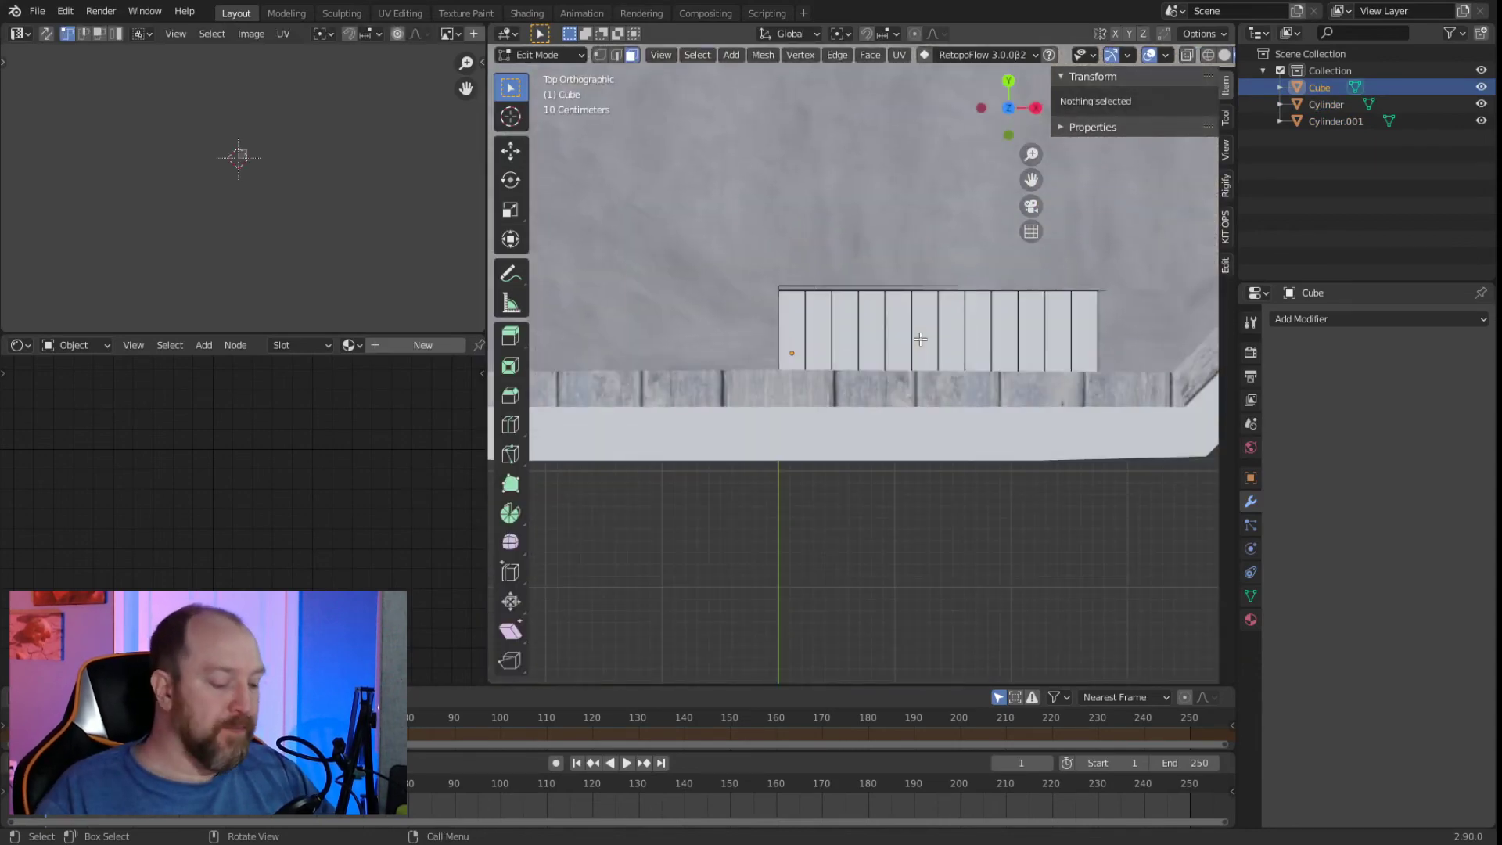
key("shift+z")
scroll(920, 338, "up", 6)
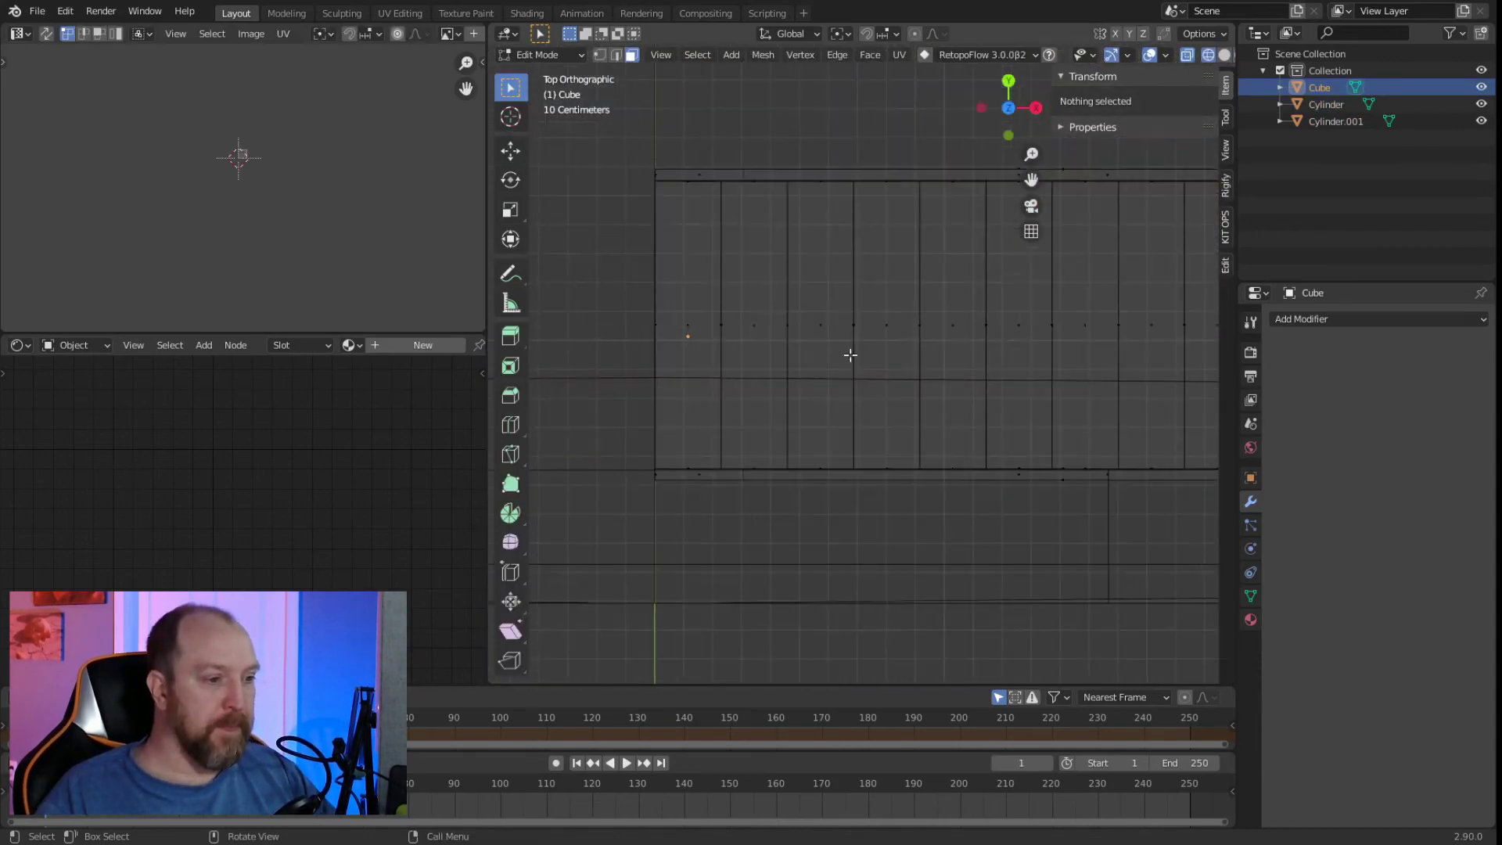
scroll(843, 331, "down", 6)
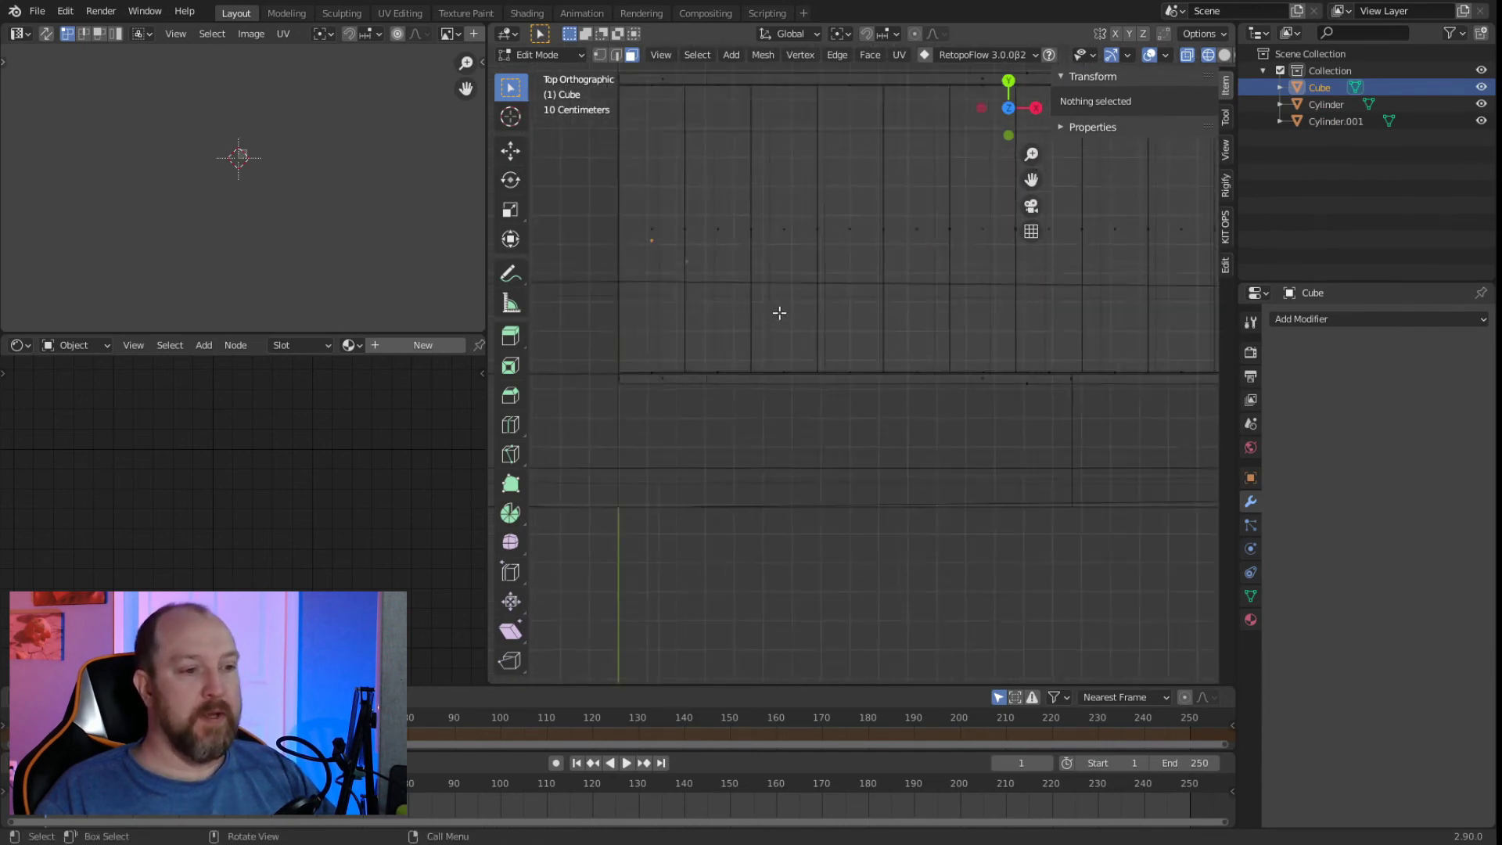
left_click(616, 55)
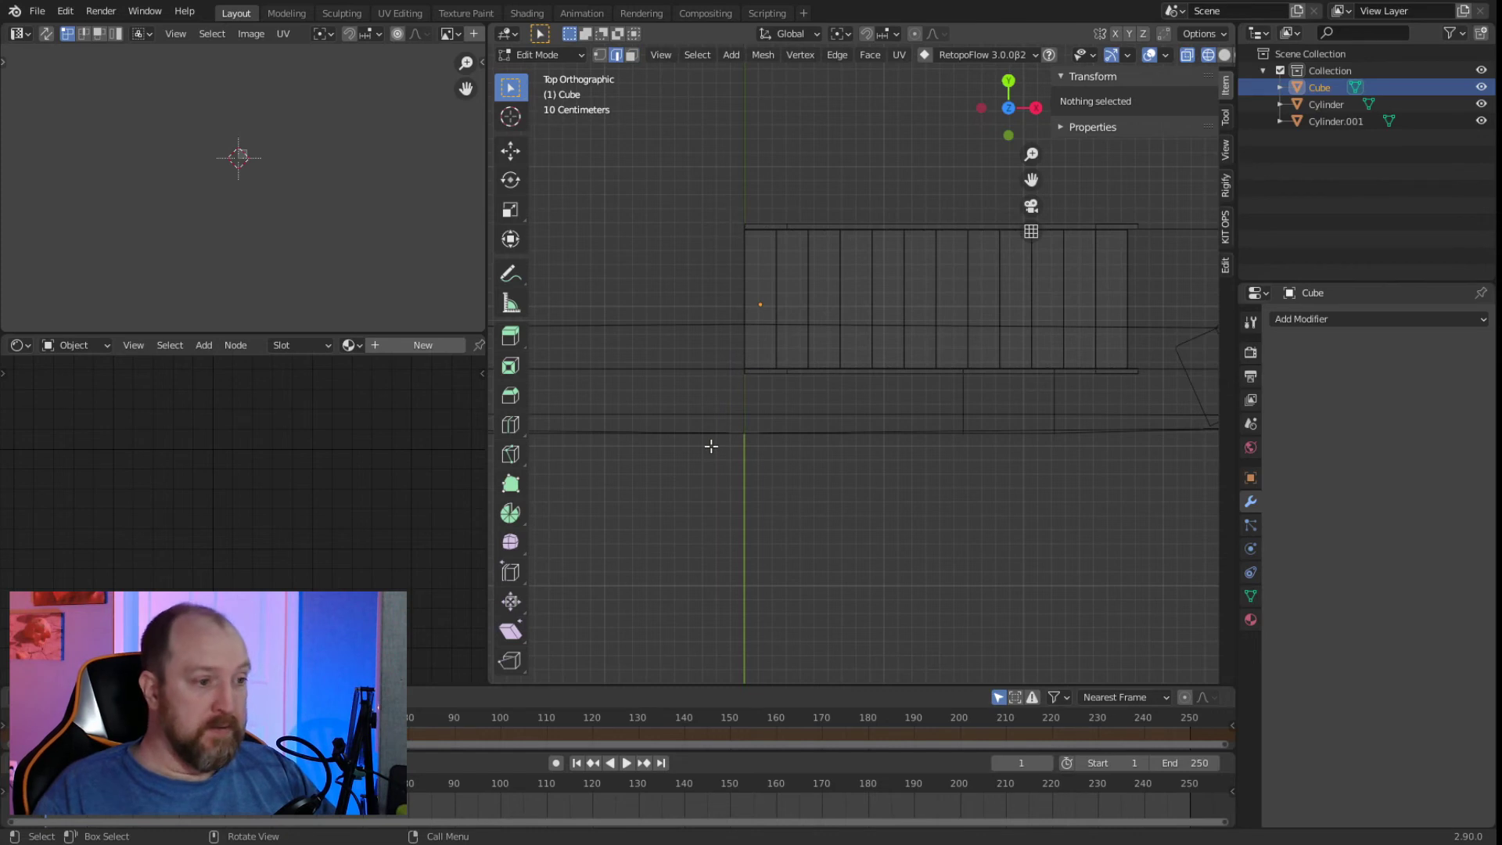
left_click(730, 369)
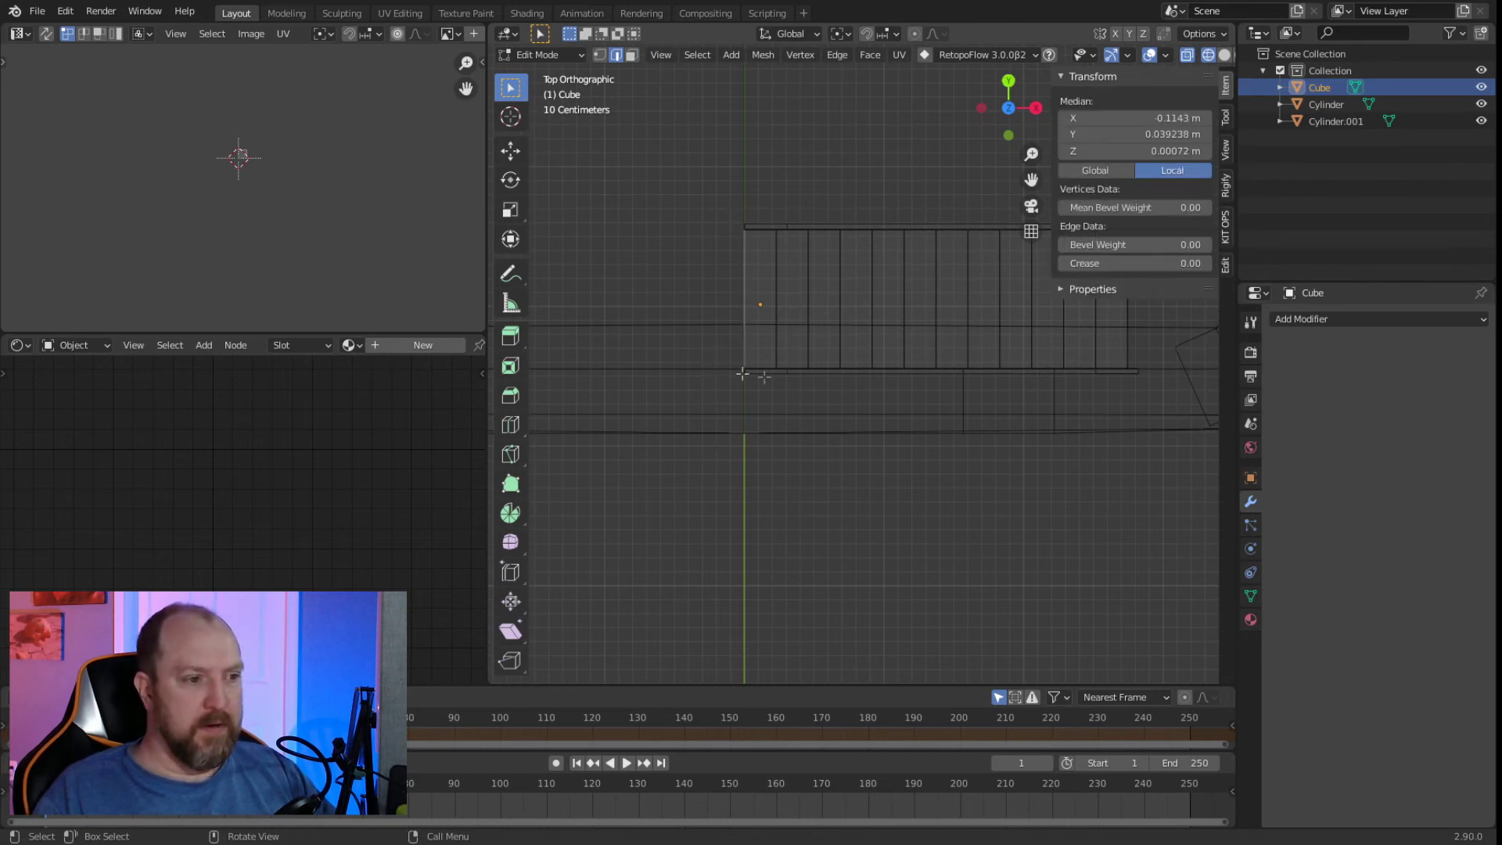
Box-select the bottom row of stair edges and nudge it inward along Y.
left_click_drag(673, 349, 1166, 386)
scroll(780, 427, "up", 6)
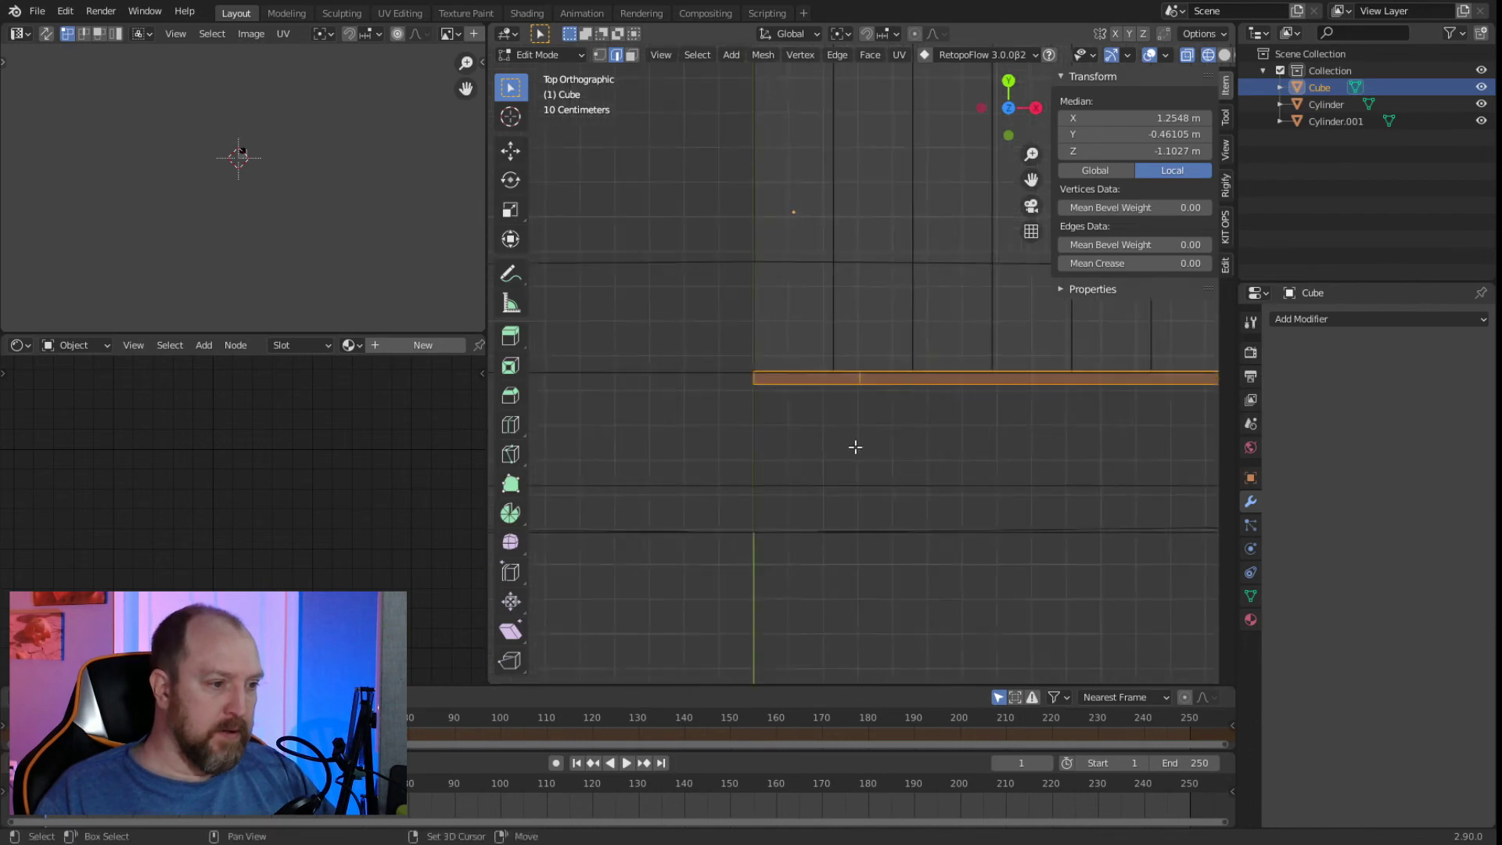
scroll(821, 495, "up", 2)
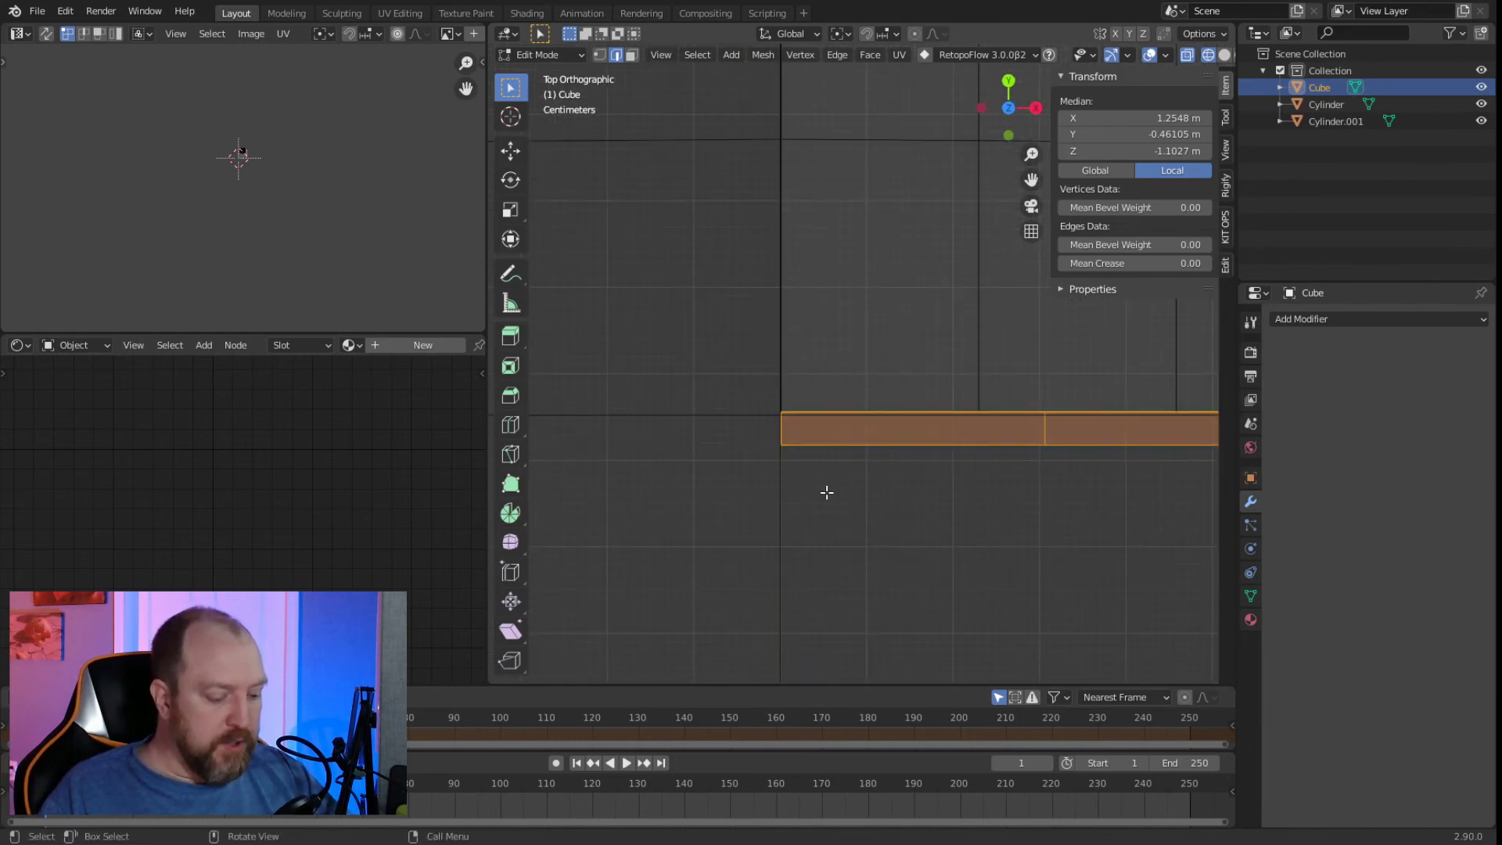
key("g")
key("y")
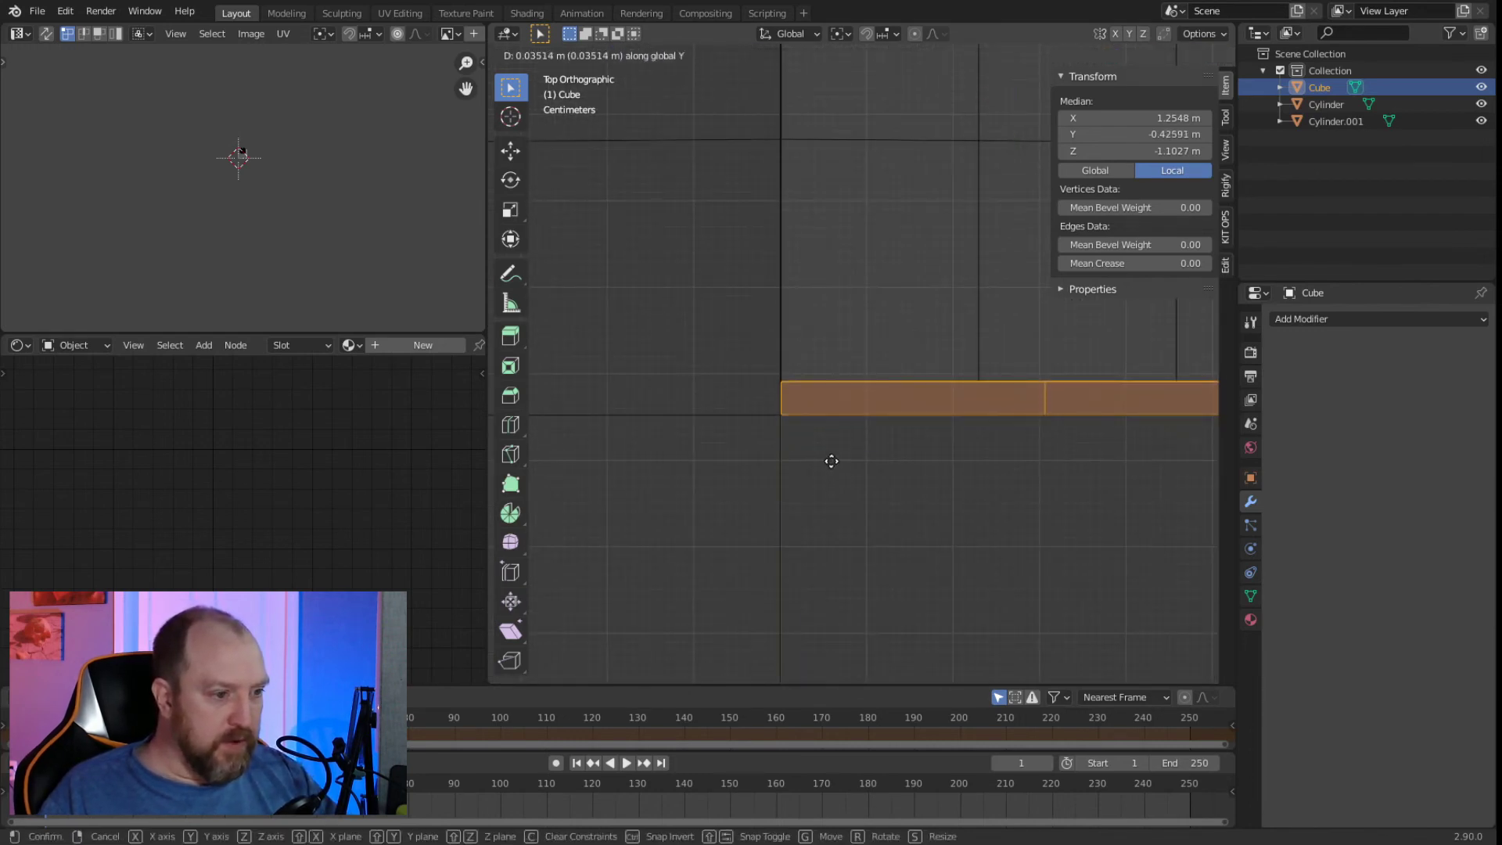
left_click(831, 461)
scroll(833, 485, "down", 5)
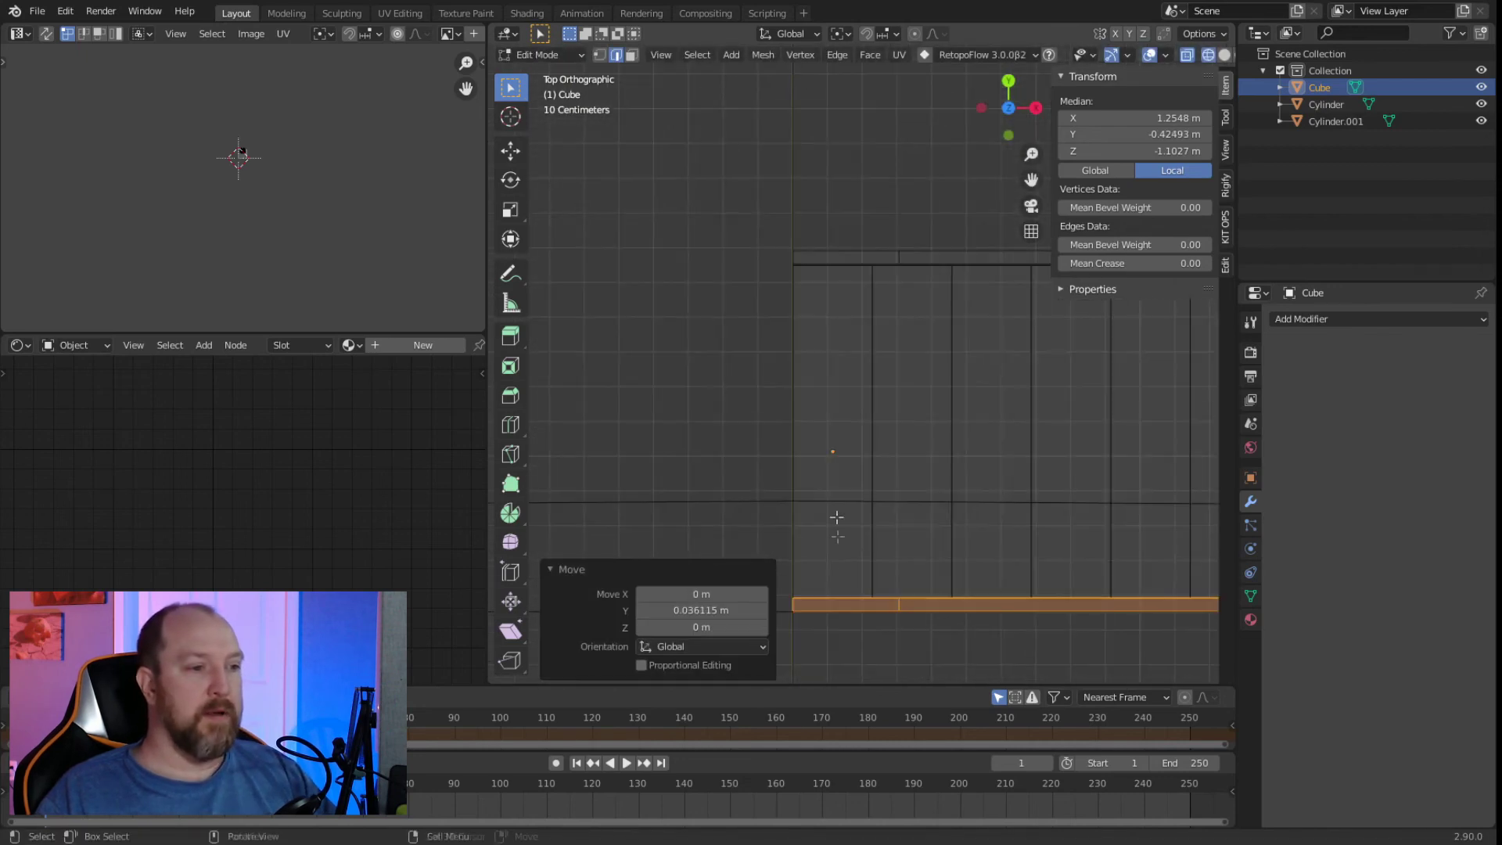
Box-select the top row of stair edges and nudge it inward along Y.
middle_click_drag(833, 299, 735, 372, "shift")
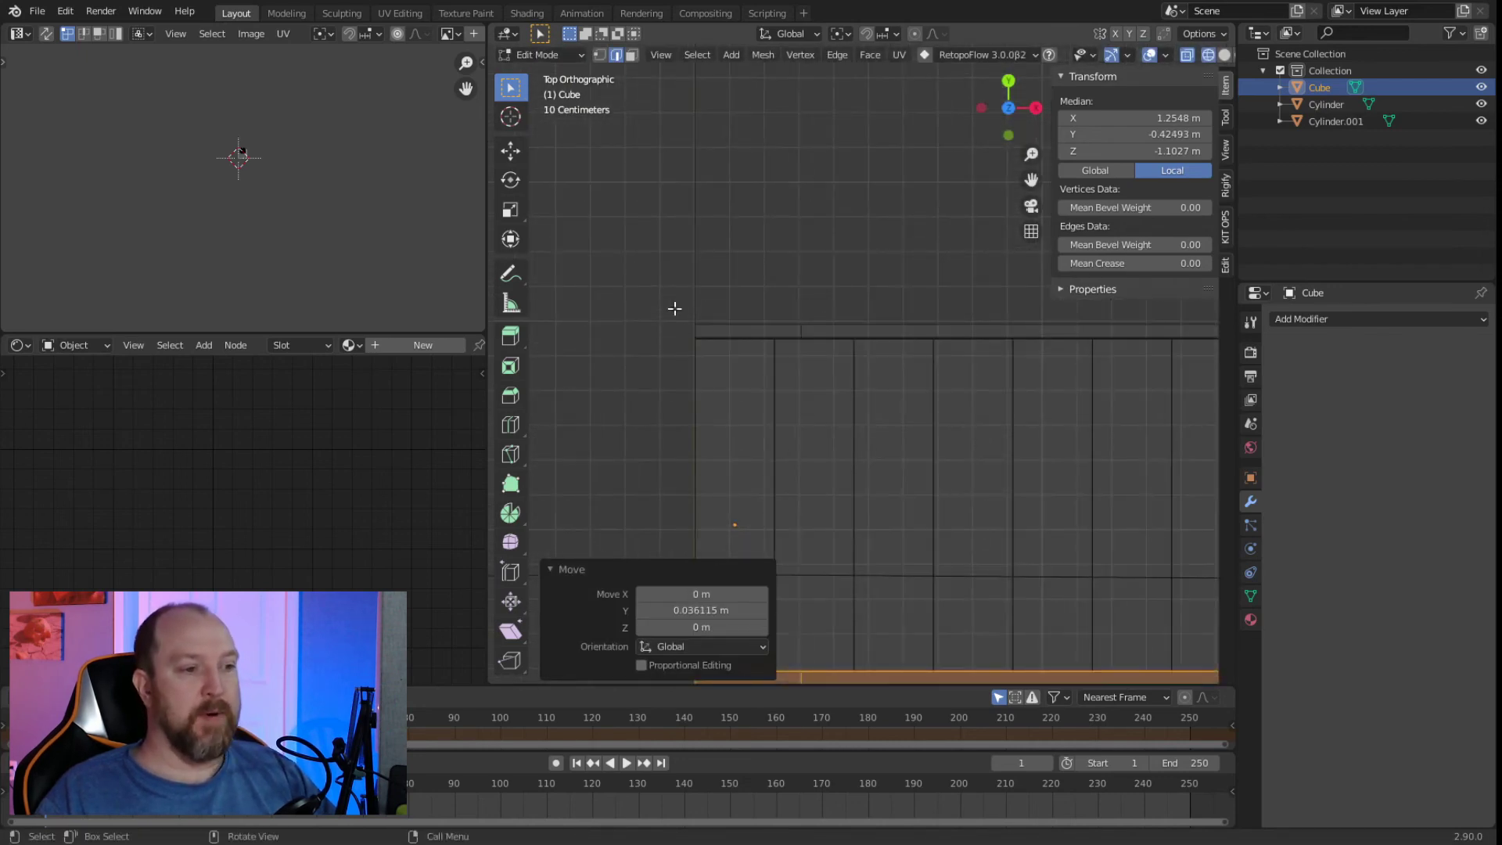
scroll(710, 299, "down", 3)
middle_click_drag(845, 399, 754, 389, "shift")
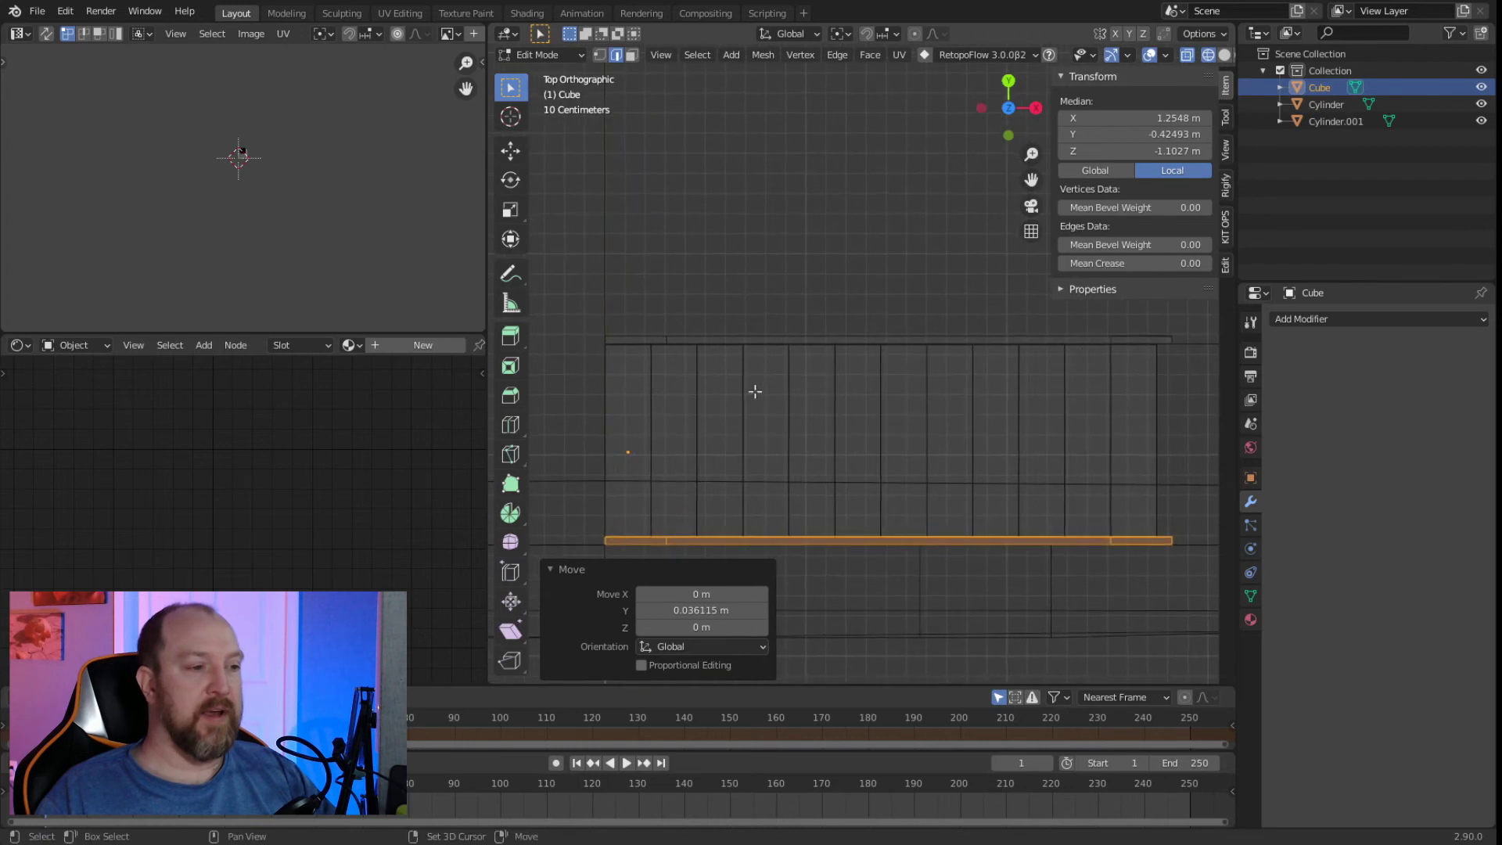
scroll(754, 389, "down", 2)
left_click_drag(614, 319, 1142, 382)
scroll(570, 352, "up", 3)
scroll(639, 352, "up", 2)
middle_click_drag(664, 389, 789, 433, "shift")
key("g")
key("y")
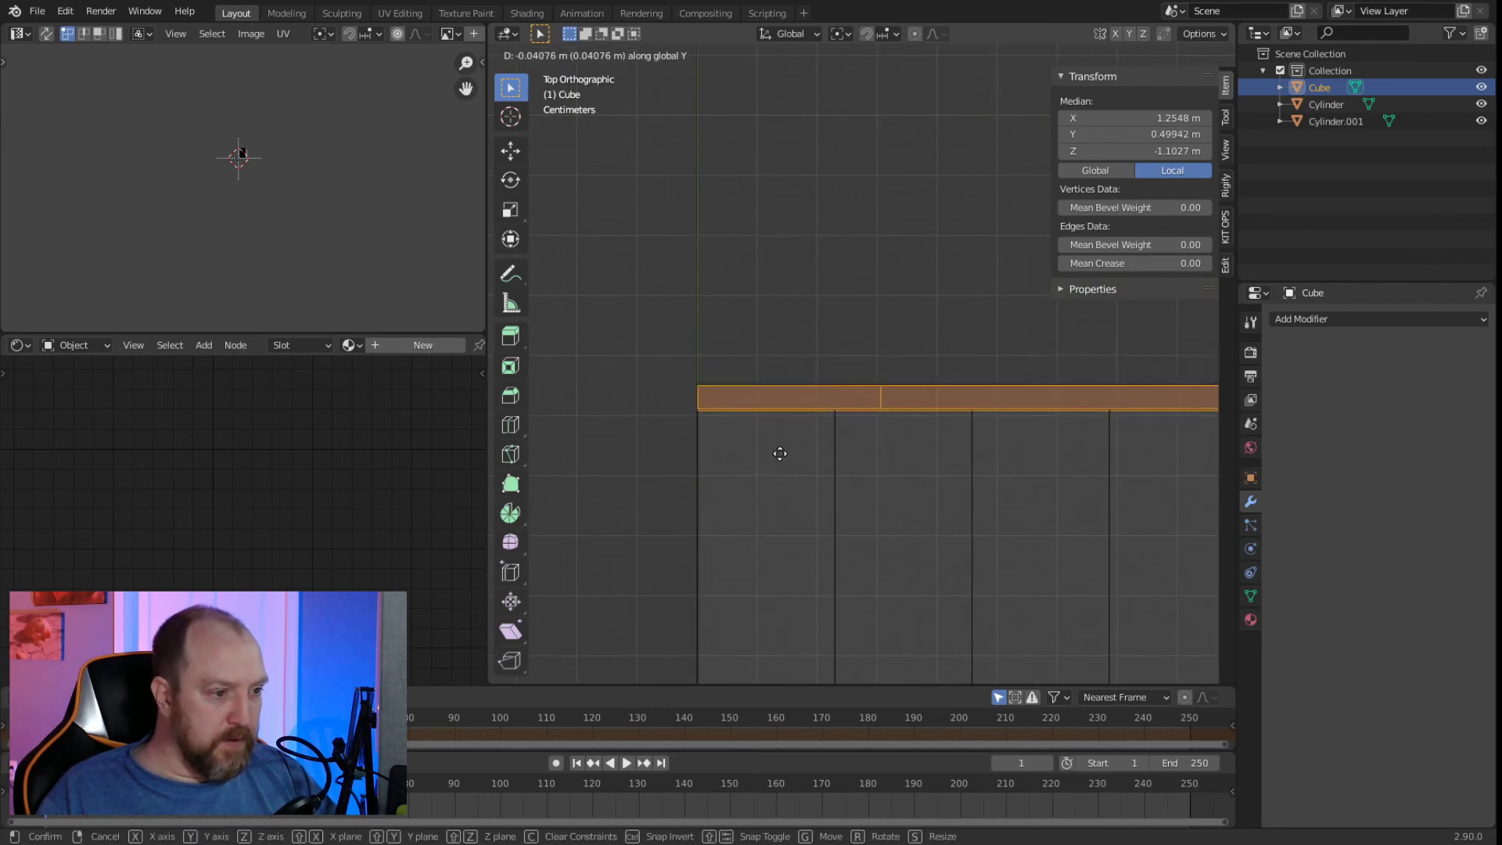
left_click(780, 453)
scroll(884, 453, "down", 5)
Orbit around the narrowed 2.82 × 0.996 × 2.36 m staircase to check it in perspective.
key("Tab")
middle_click_drag(892, 486, 626, 472)
left_click(627, 472)
key("Tab")
middle_click_drag(758, 526, 623, 529)
middle_click_drag(839, 542, 861, 510)
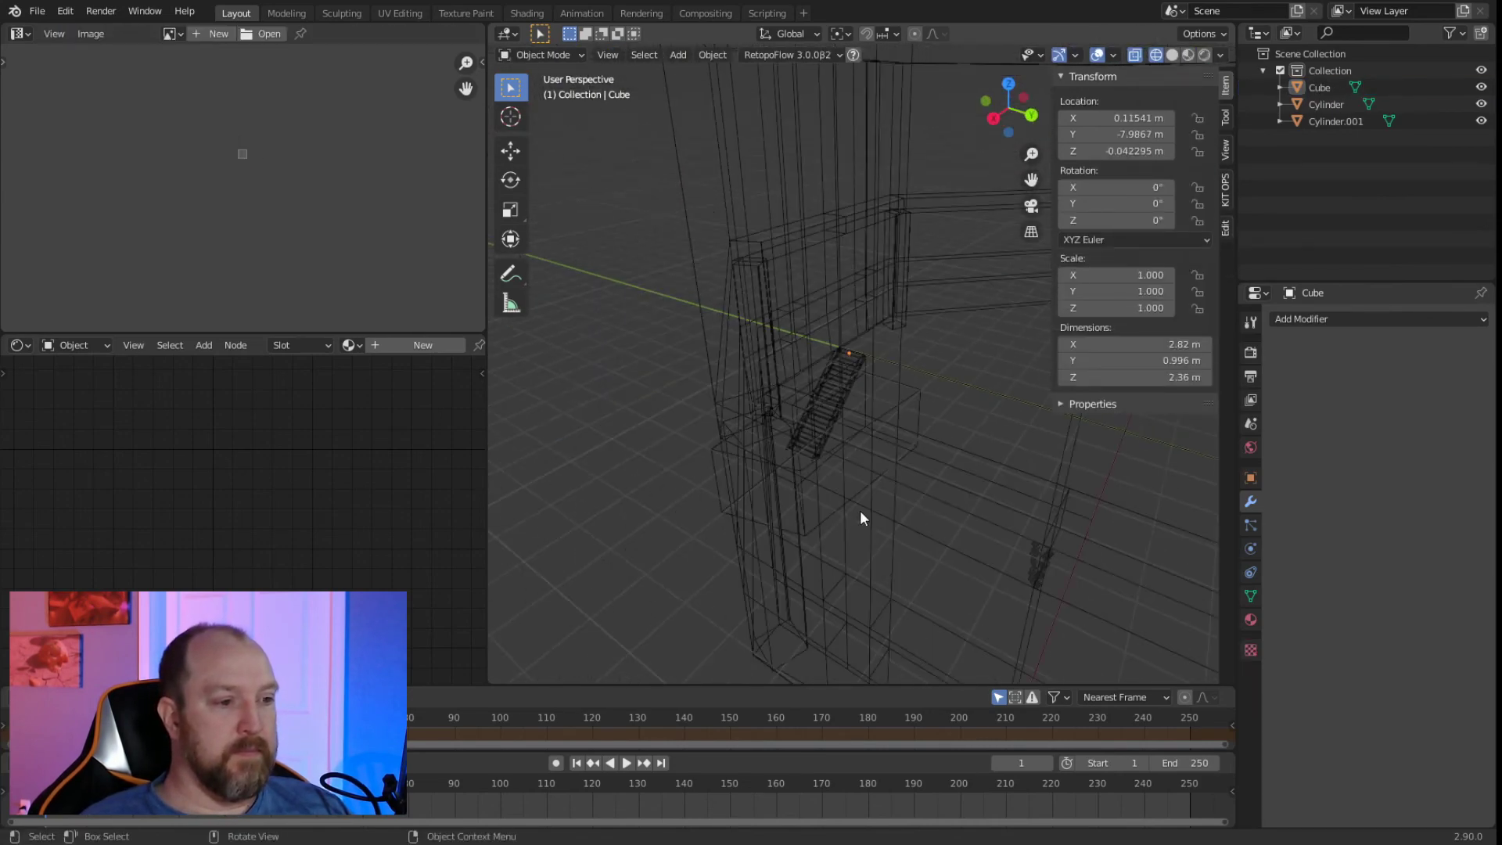
Deselect the edges, return to Material Preview, and orbit the stone tower to inspect the stairs.
left_click(657, 452)
middle_click_drag(697, 479, 956, 502)
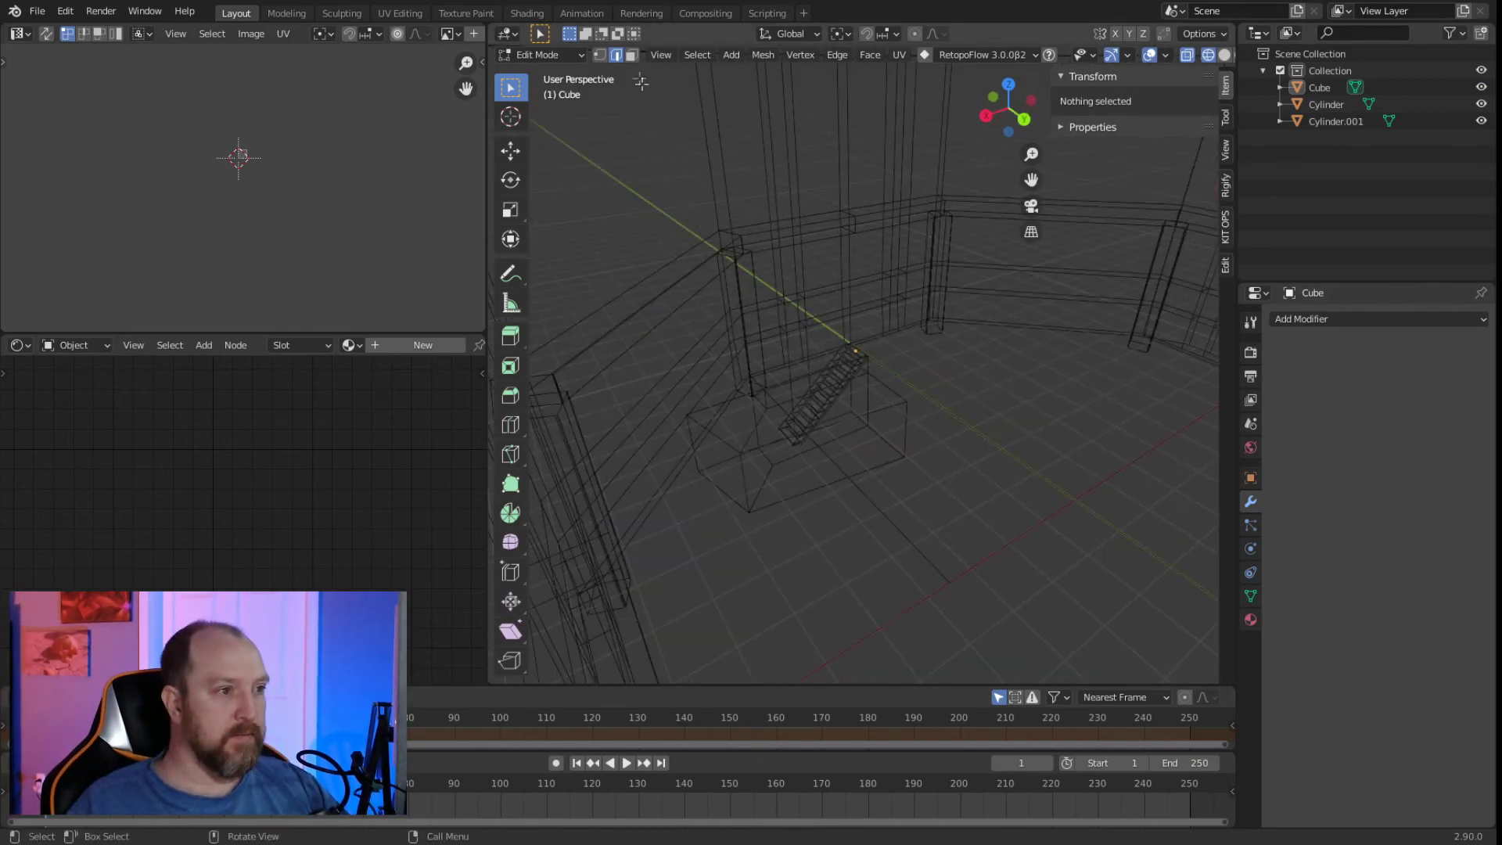
key("shift+z")
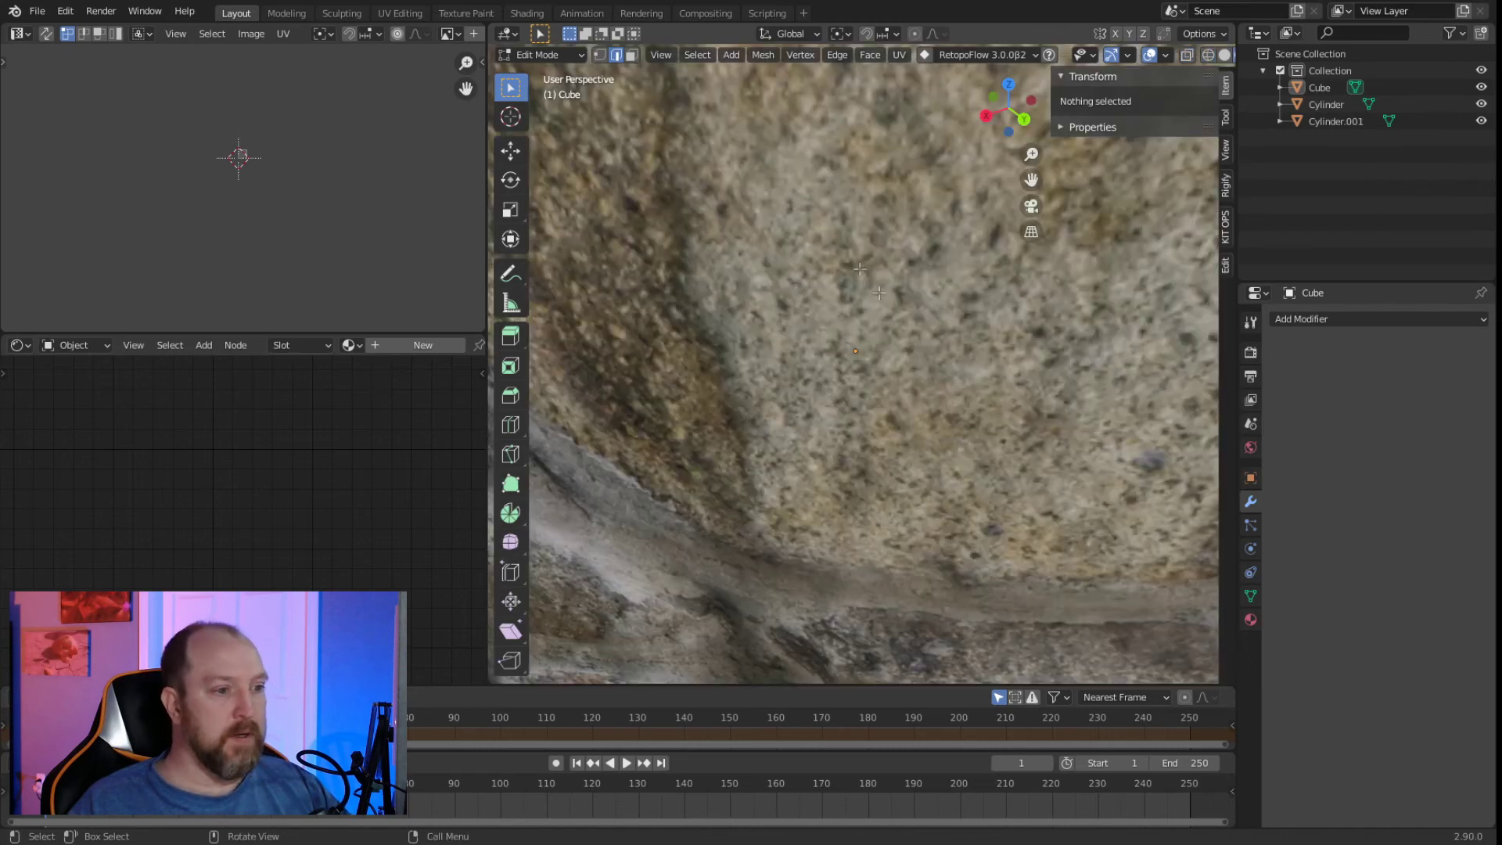
scroll(896, 357, "down", 3)
middle_click_drag(896, 358, 919, 522)
scroll(879, 444, "up", 4)
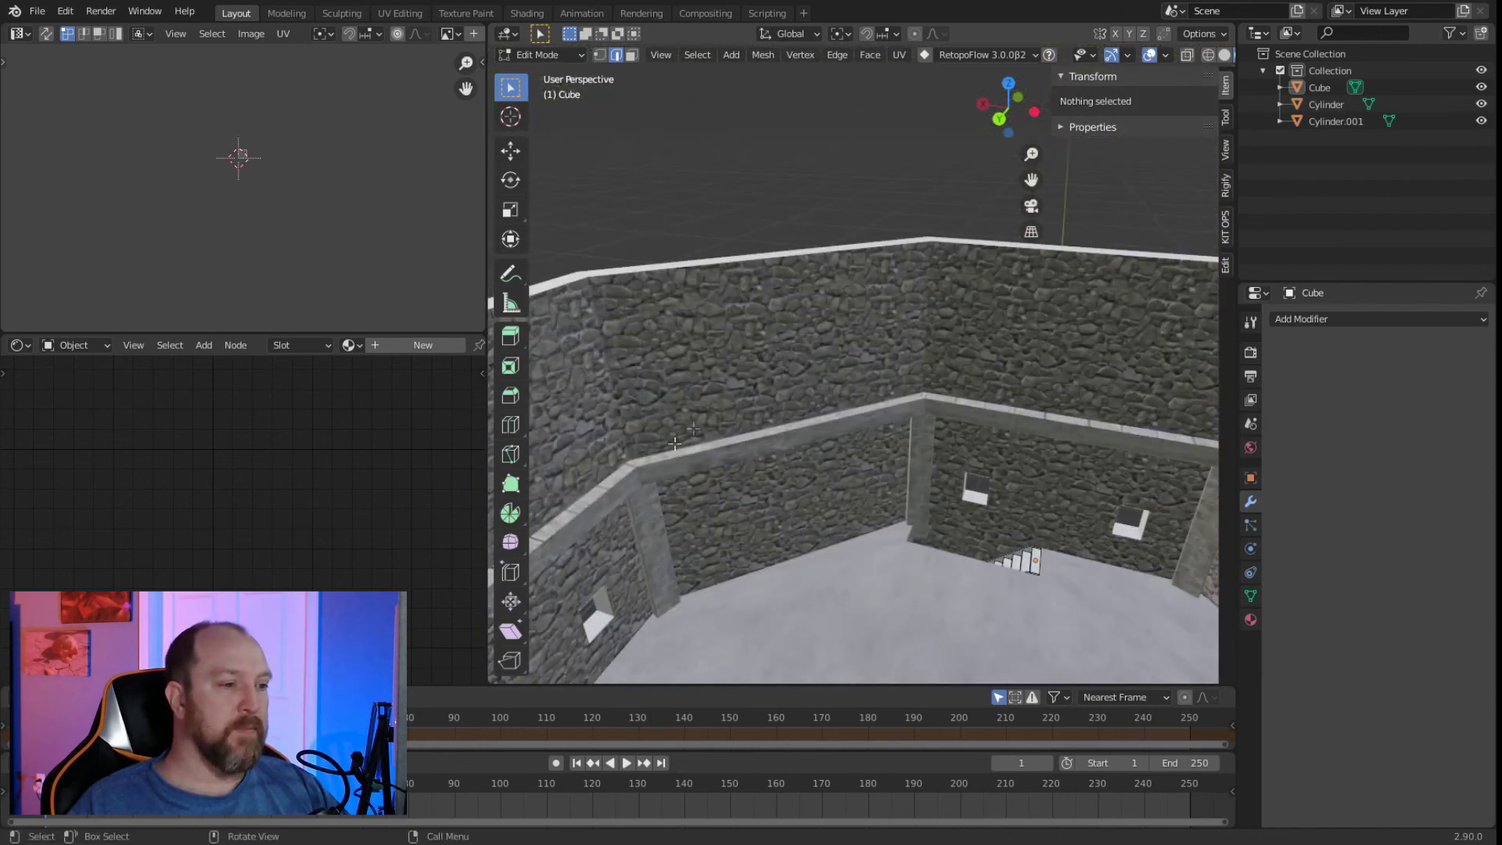
middle_click_drag(684, 296, 694, 383)
middle_click_drag(693, 381, 710, 416)
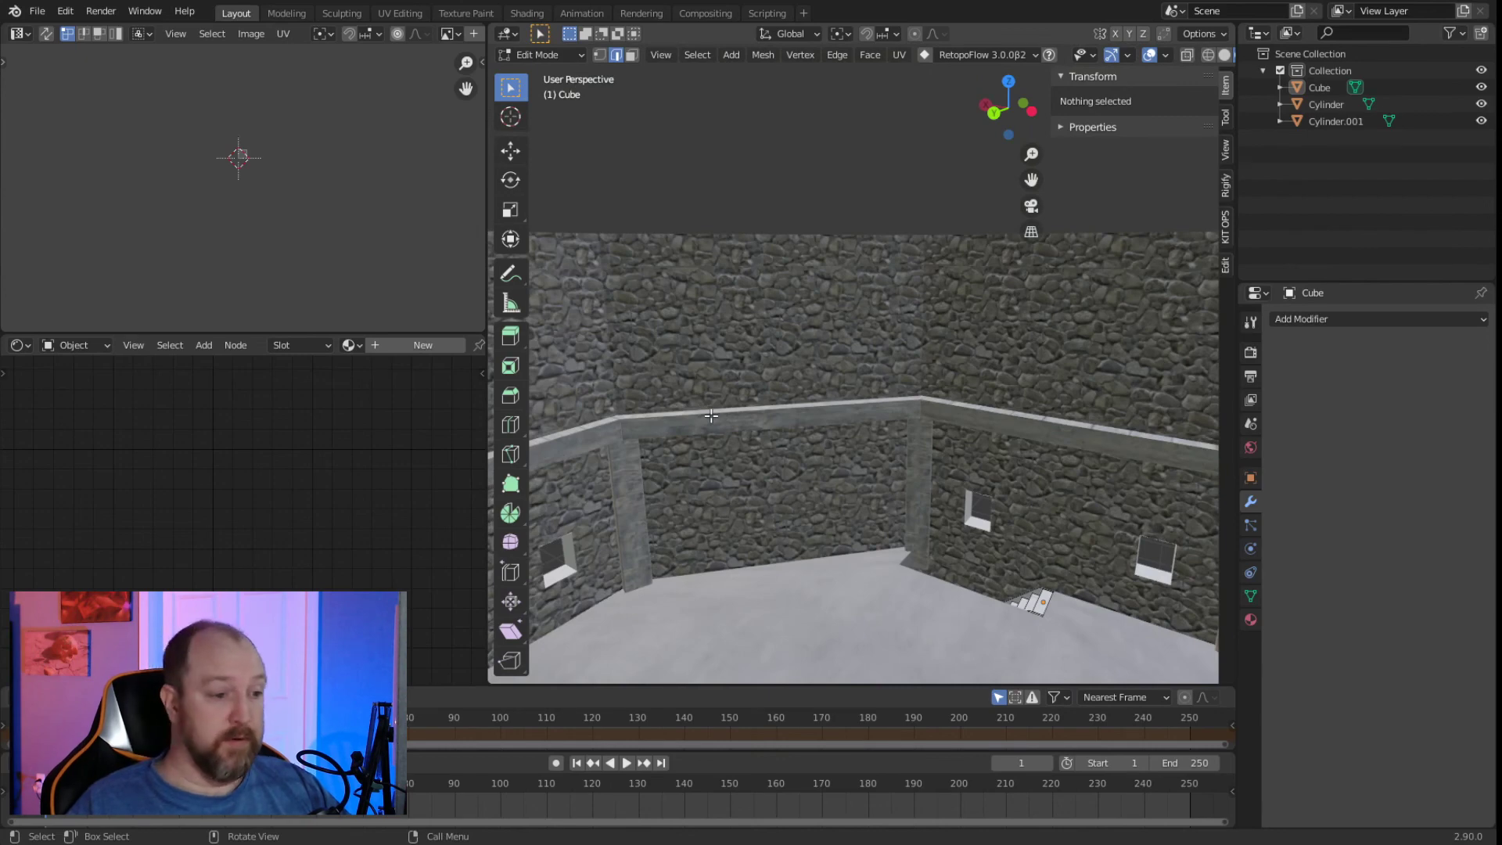
middle_click_drag(783, 528, 831, 579)
scroll(783, 526, "down", 3)
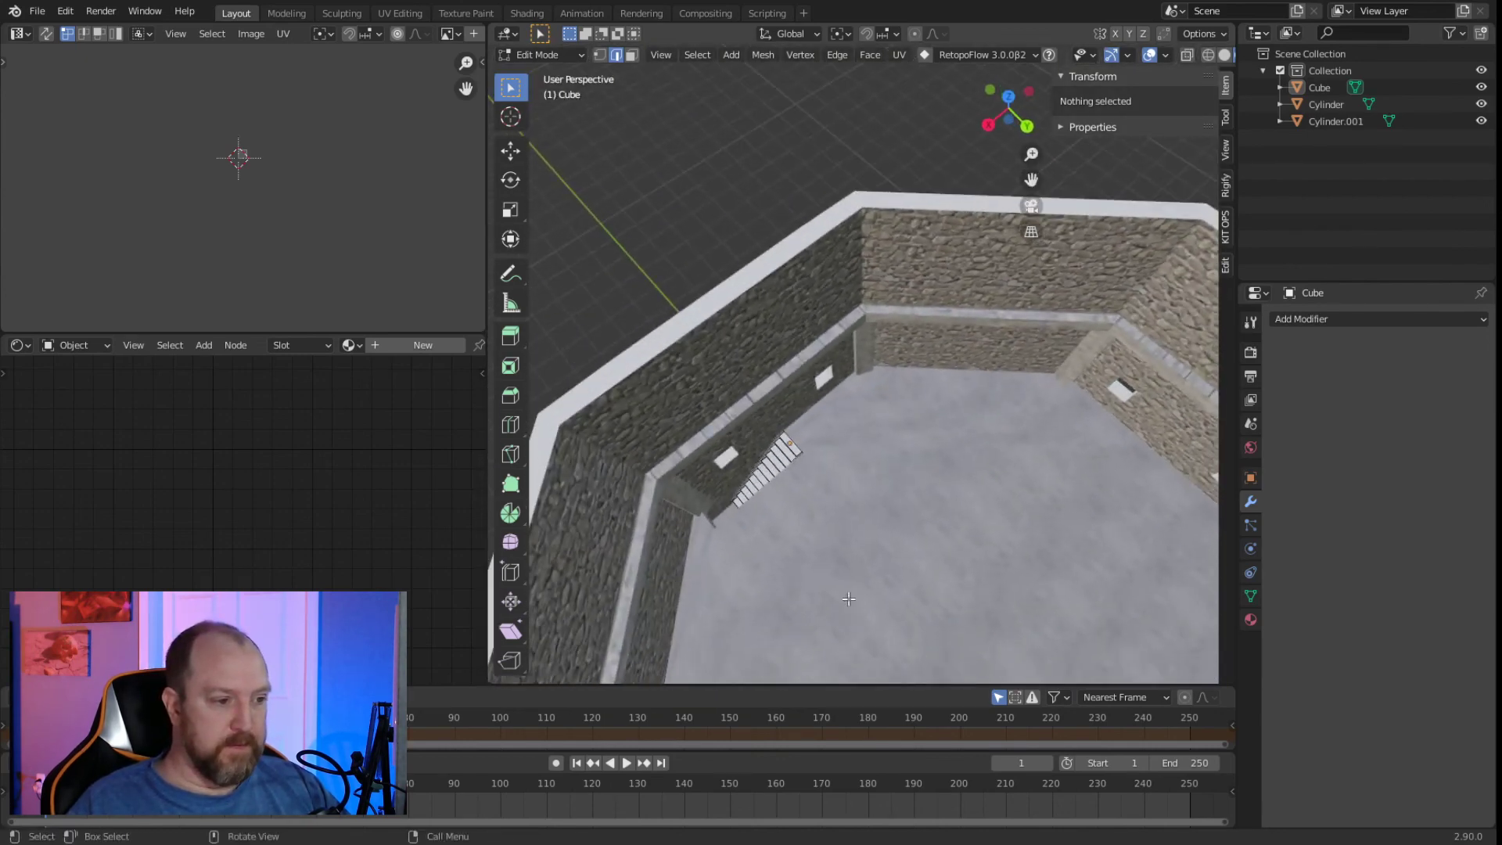
scroll(831, 579, "up", 5)
scroll(832, 579, "up", 2)
middle_click_drag(751, 569, 693, 587)
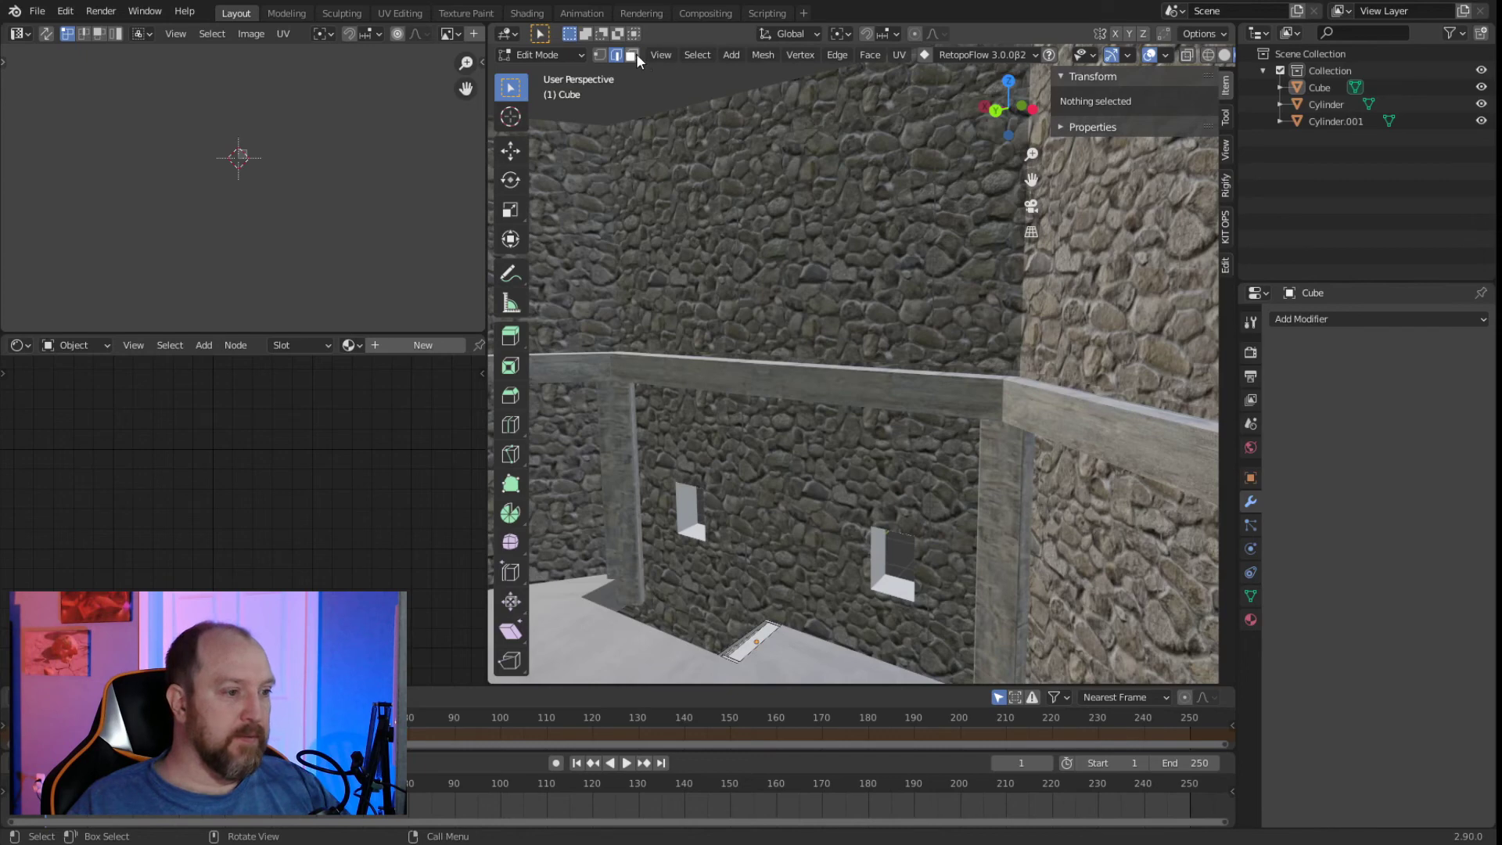
Select the wooden trim ring Cylinder.001 and raise it along Z.
key("Tab")
left_click(688, 366)
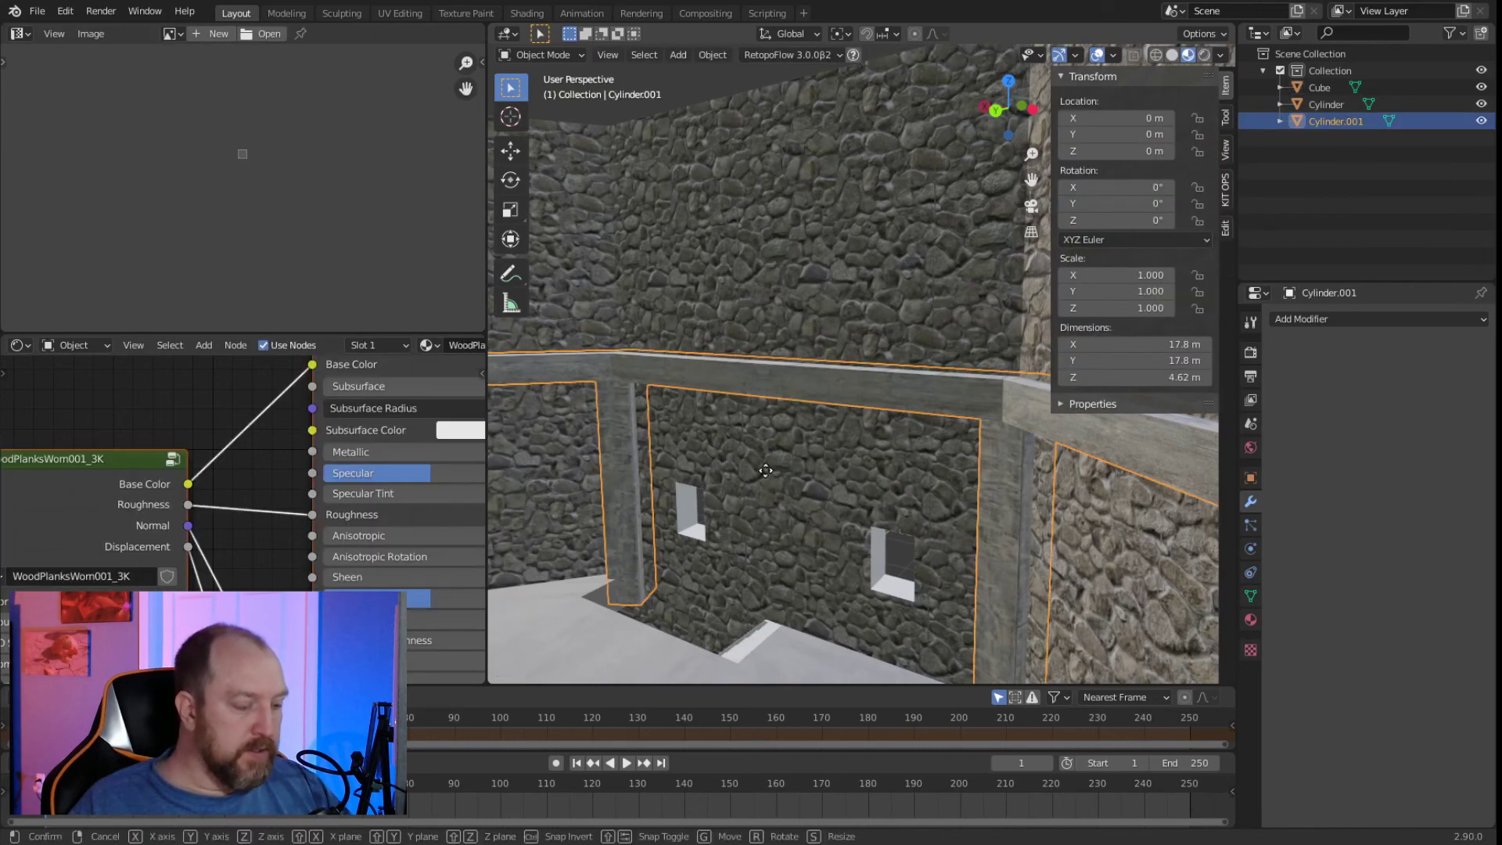
key("g")
key("z")
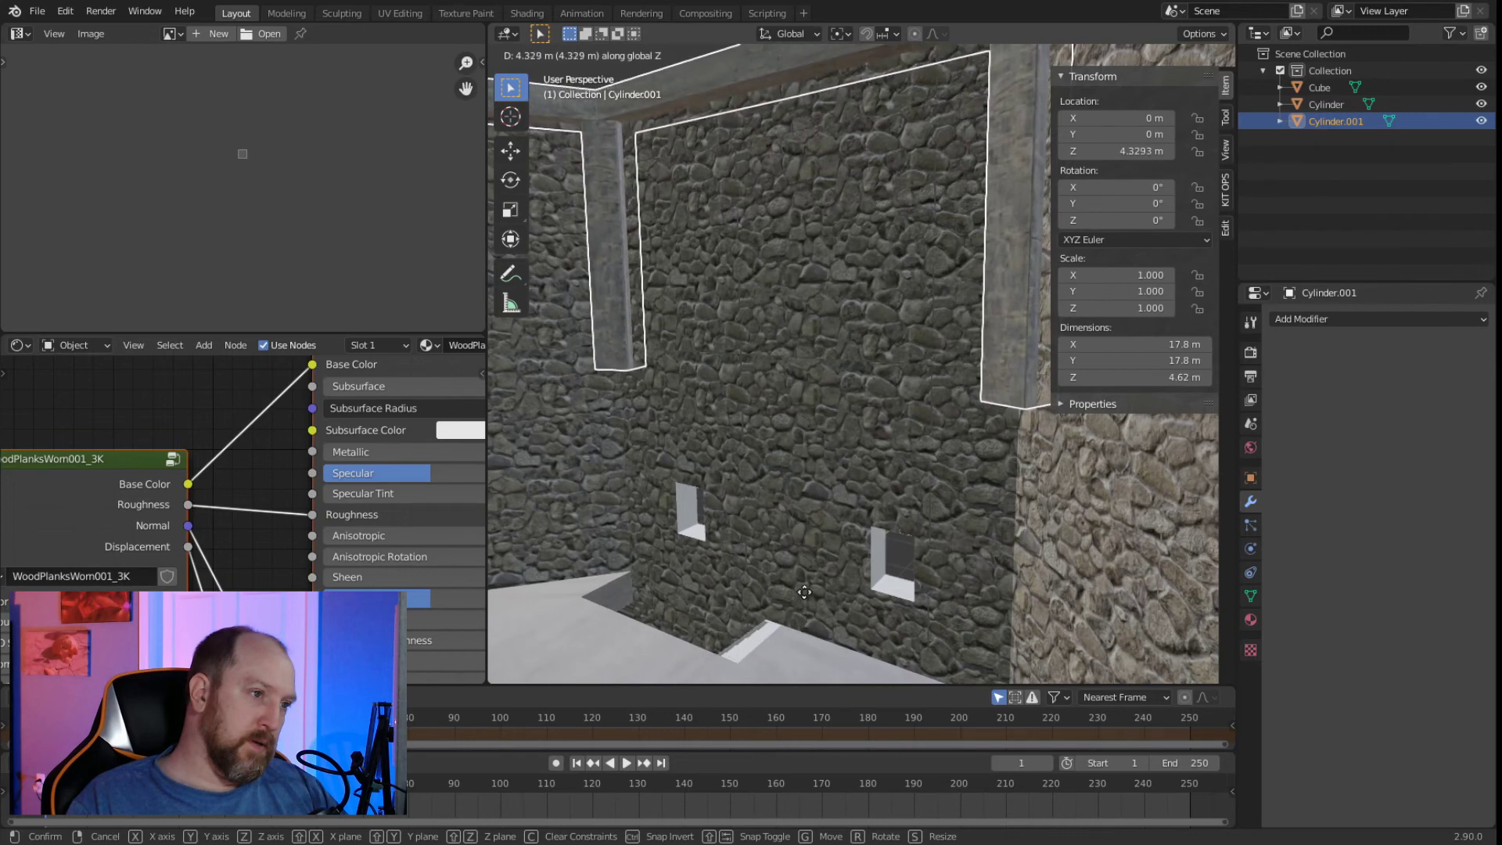
left_click(786, 654)
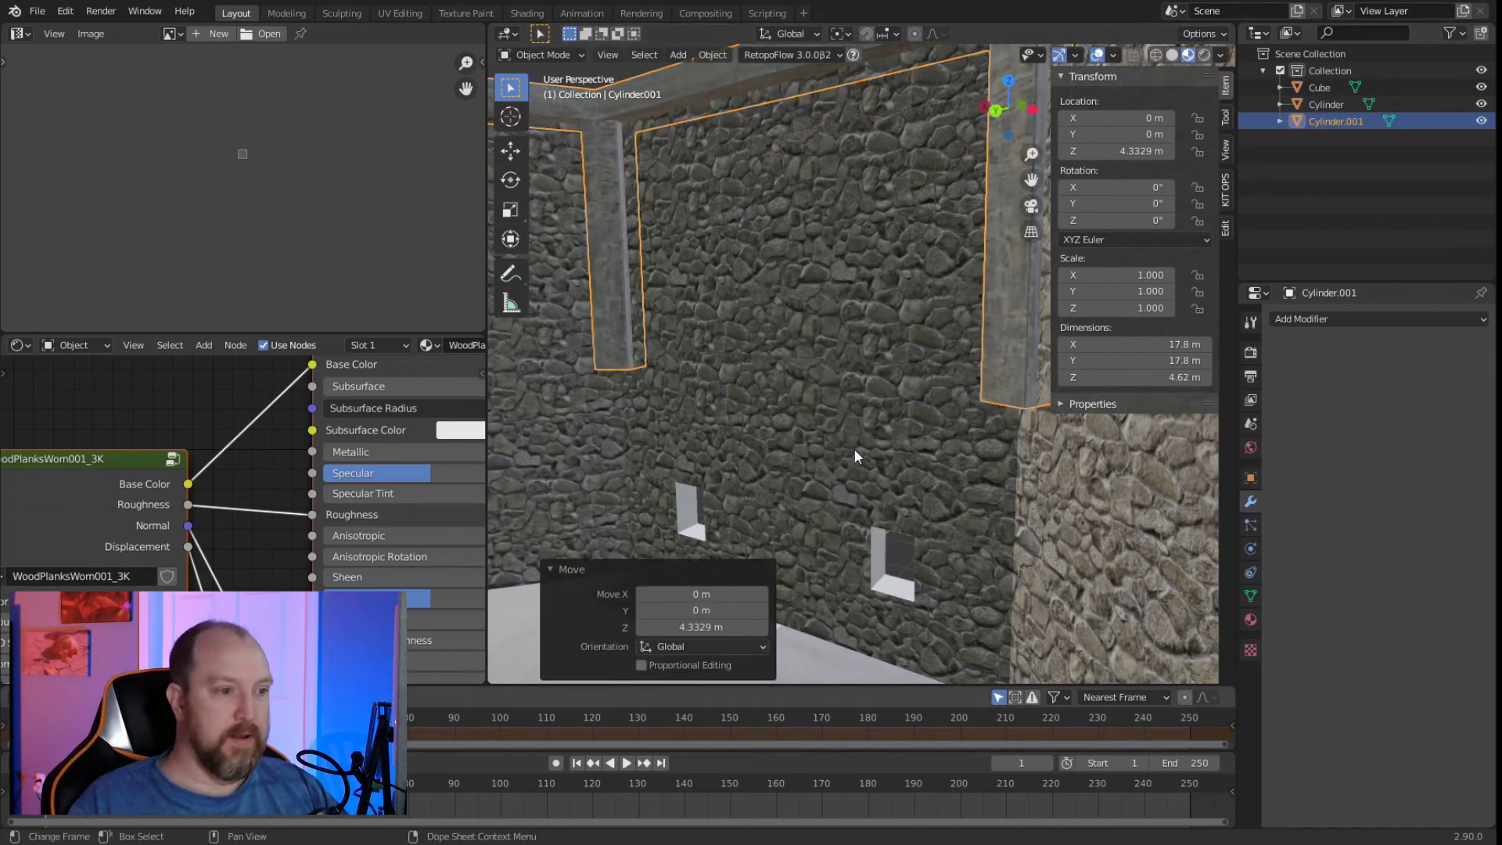
Fine-tune the trim's height to Z 4.348 m in front view and enter its Edit Mode.
key("KP_1")
scroll(854, 457, "down", 4)
middle_click_drag(837, 423, 791, 234, "shift")
scroll(738, 358, "up", 5)
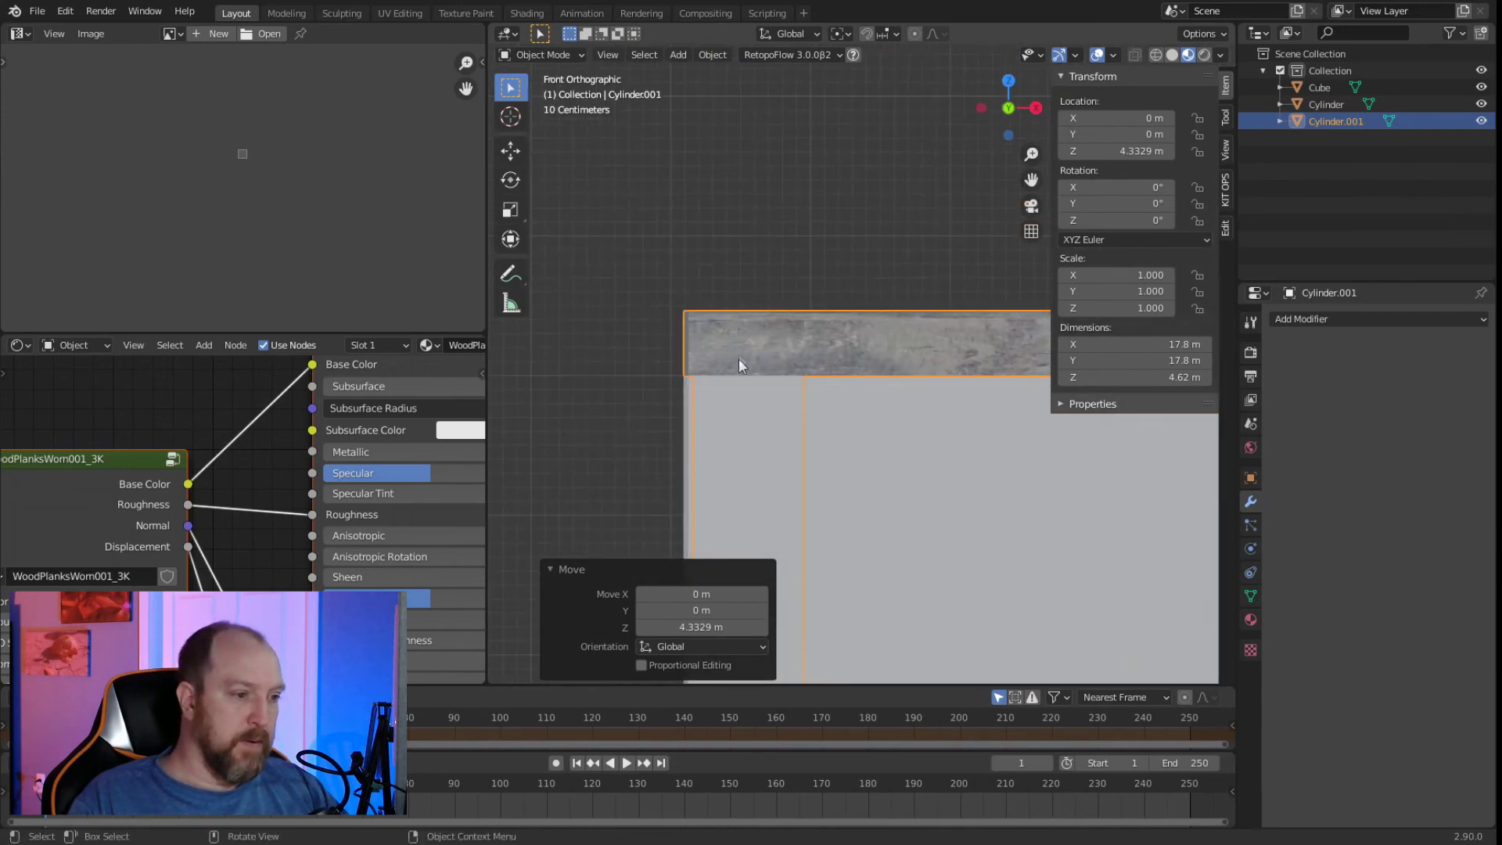
key("g")
key("z")
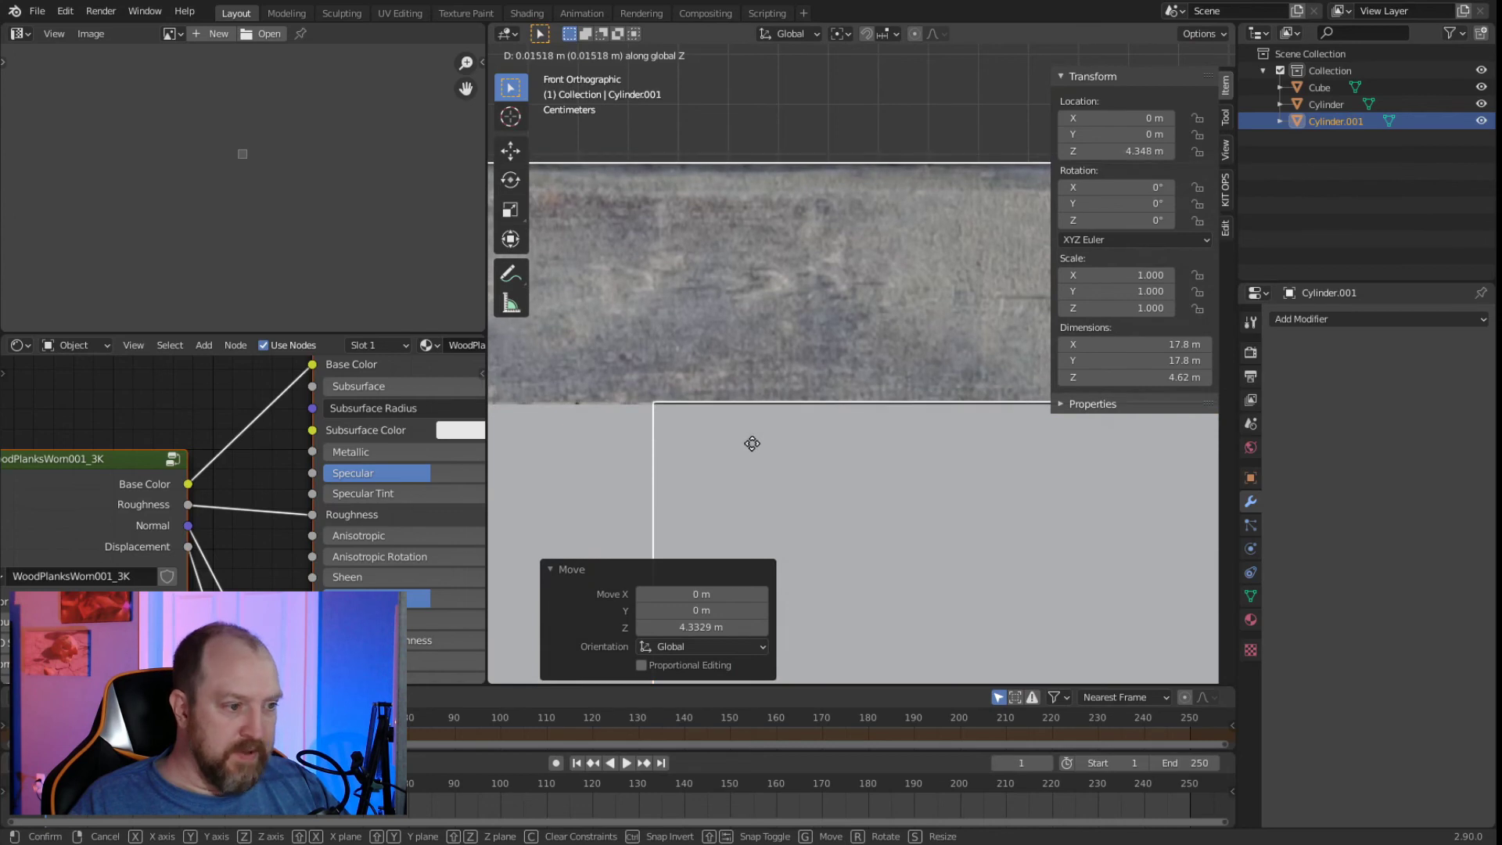
left_click(752, 443)
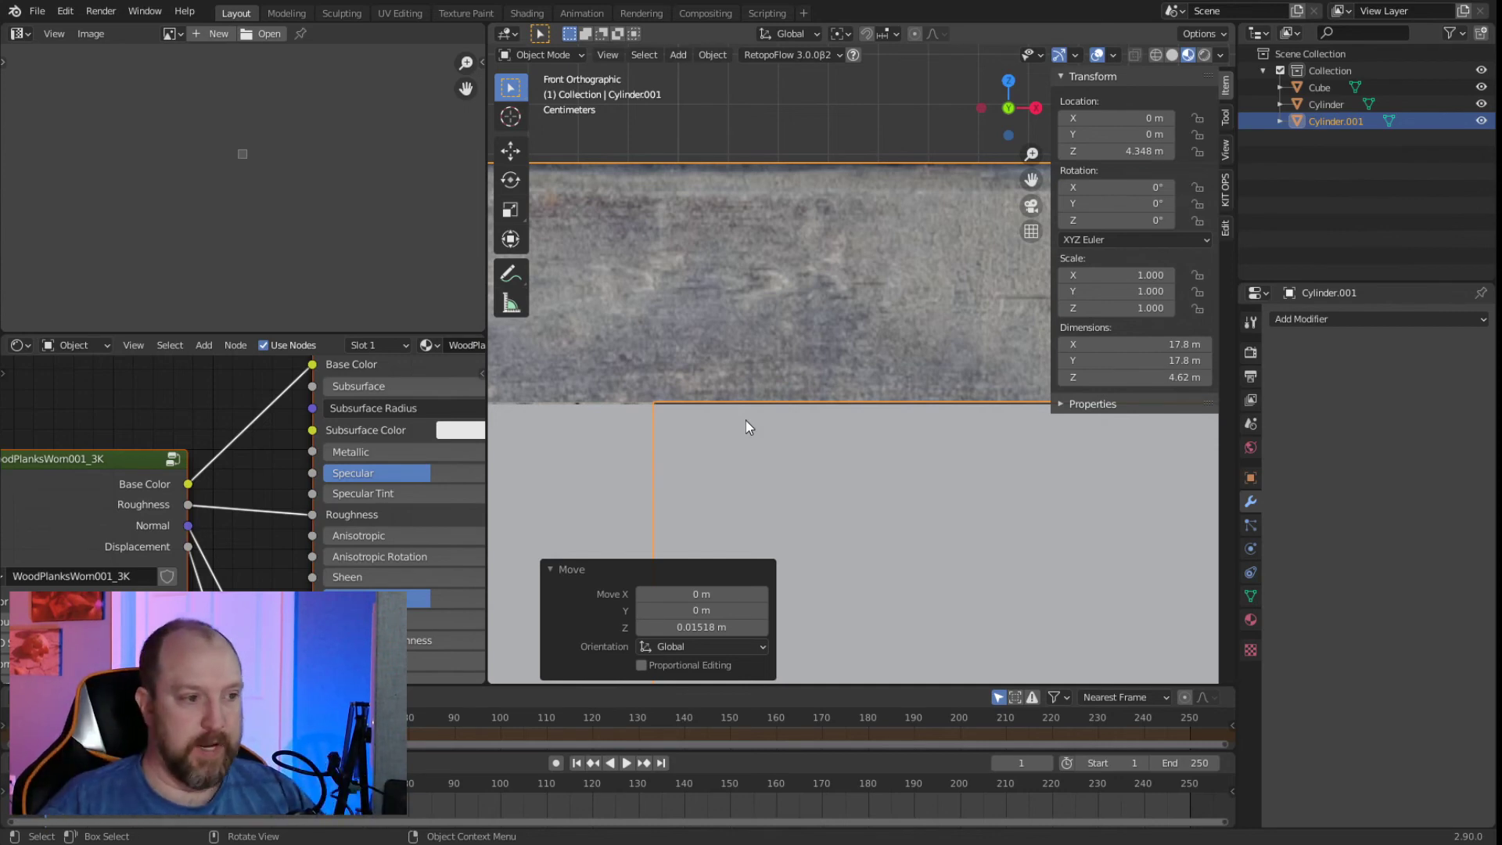
scroll(814, 423, "down", 6)
key("Tab")
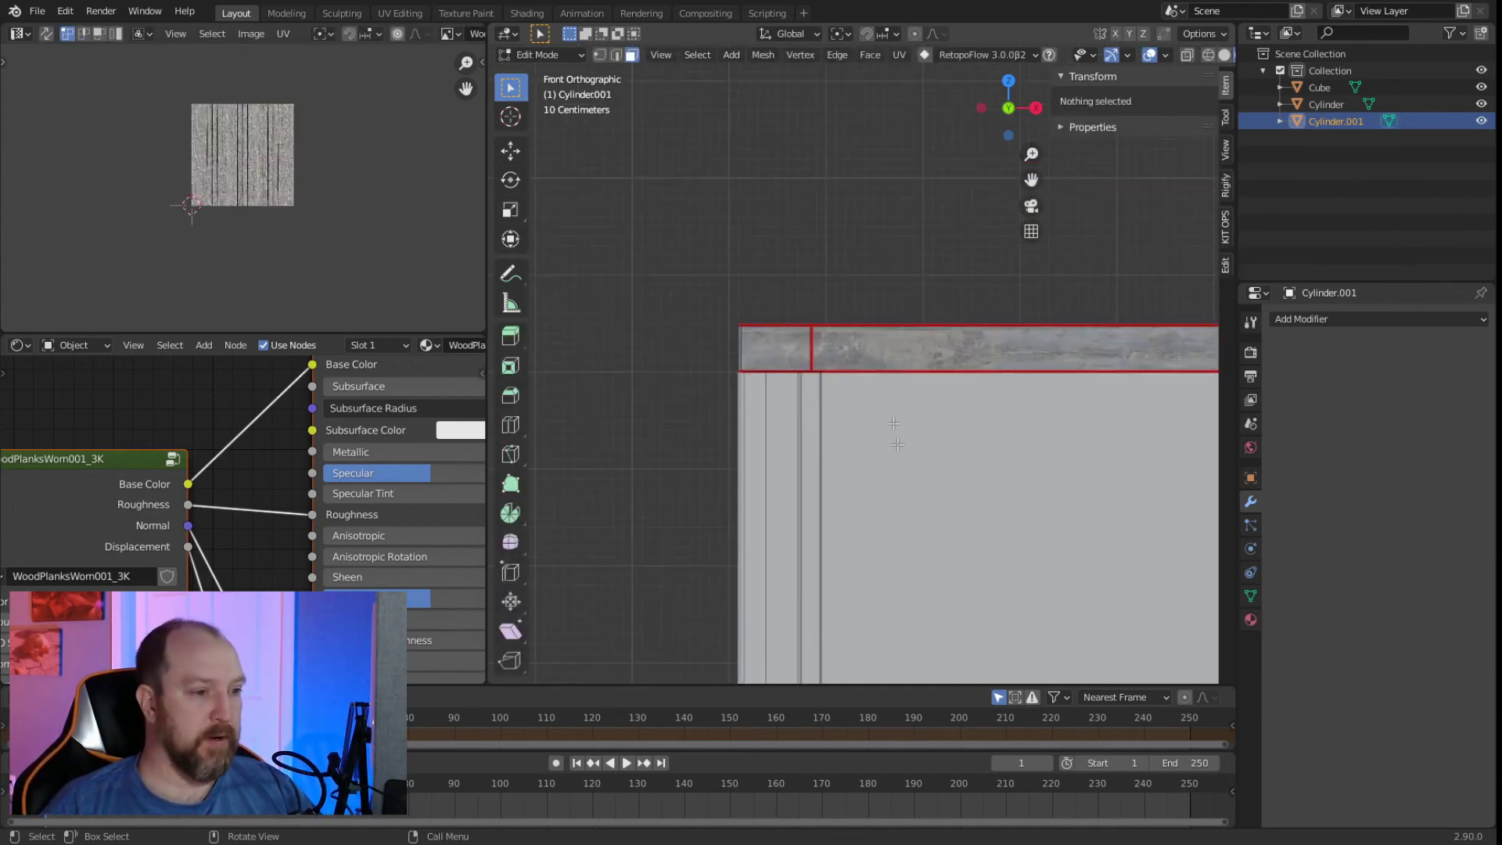
Switch to a front orthographic wireframe view of the wooden trim pillars.
middle_click_drag(913, 430, 882, 324)
scroll(853, 540, "down", 4)
scroll(959, 346, "down", 6)
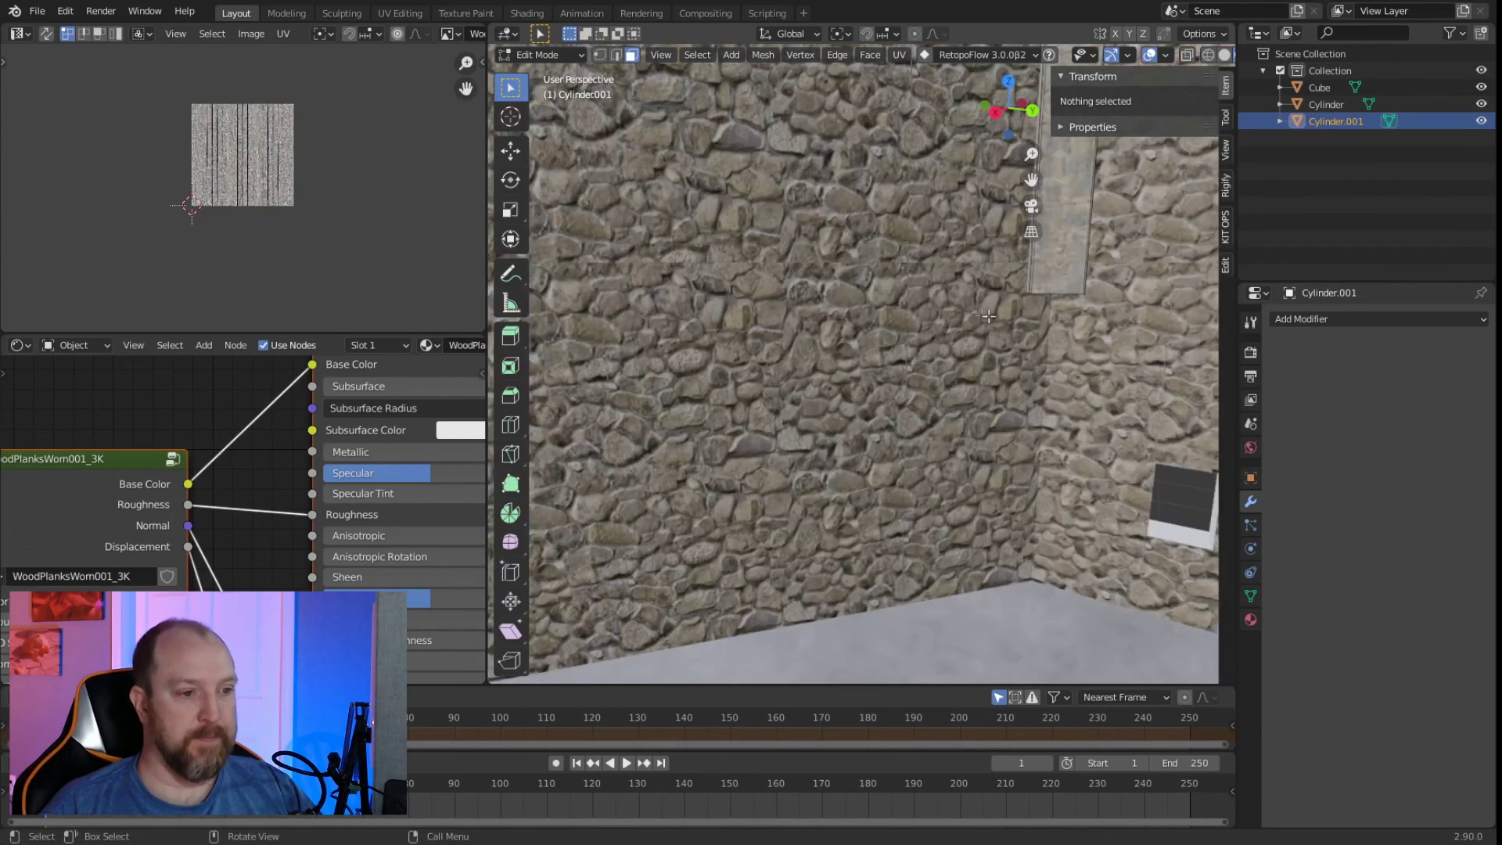
scroll(905, 372, "up", 5)
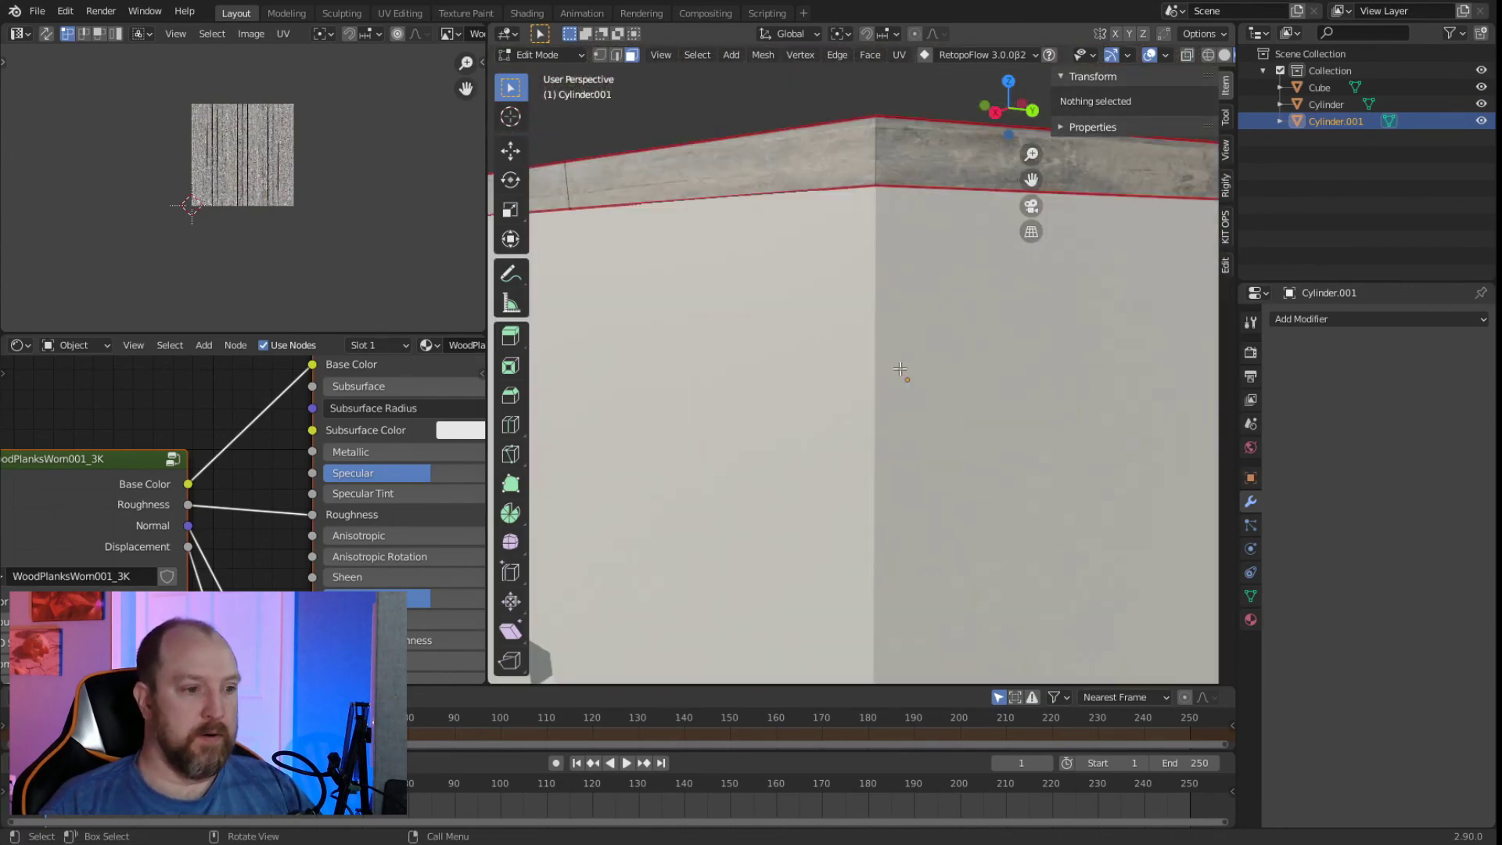
key("KP_1")
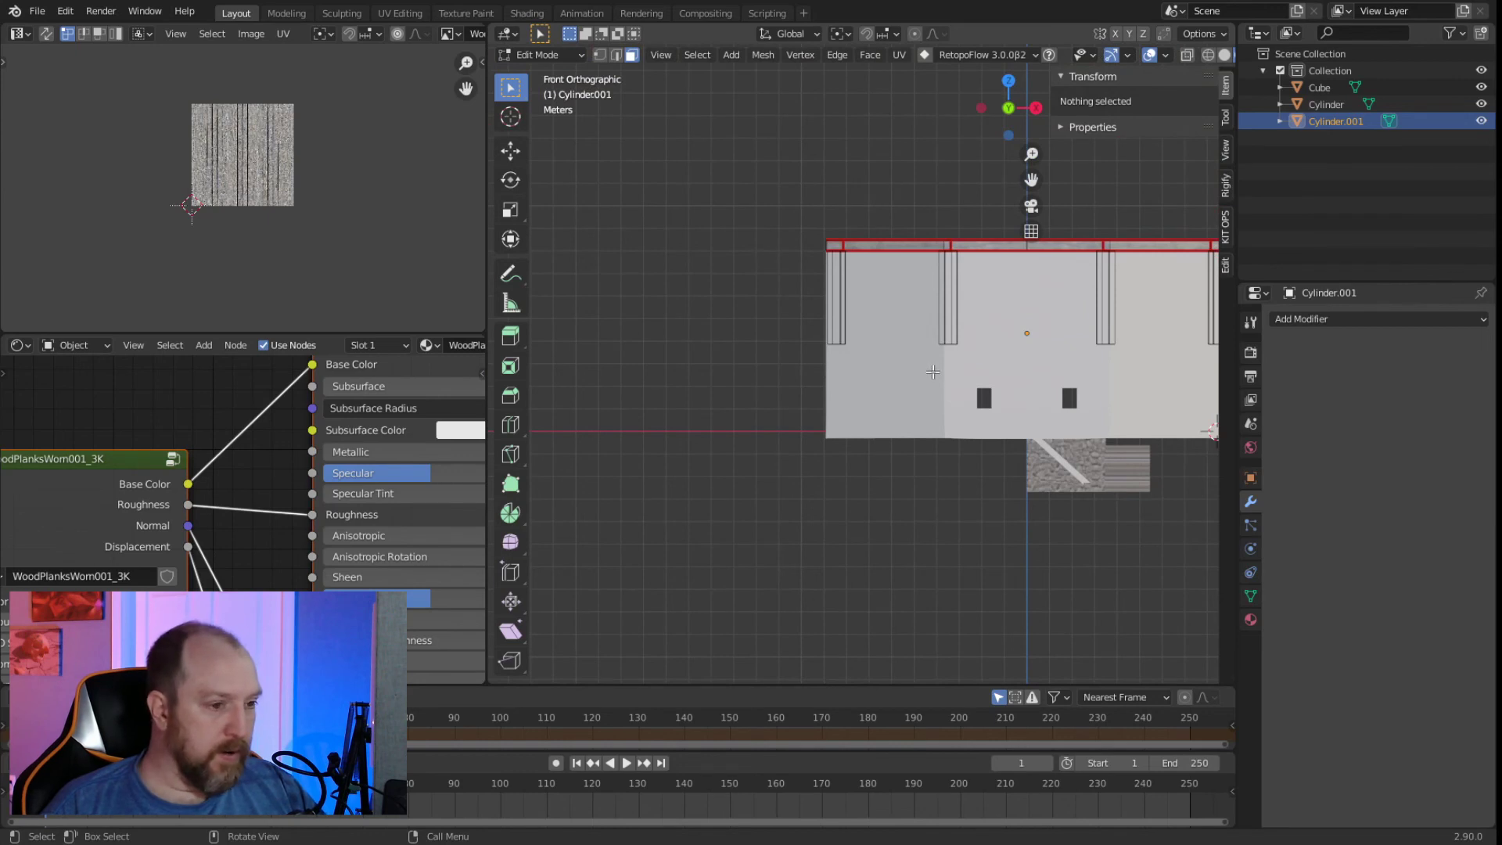
key("shift+z")
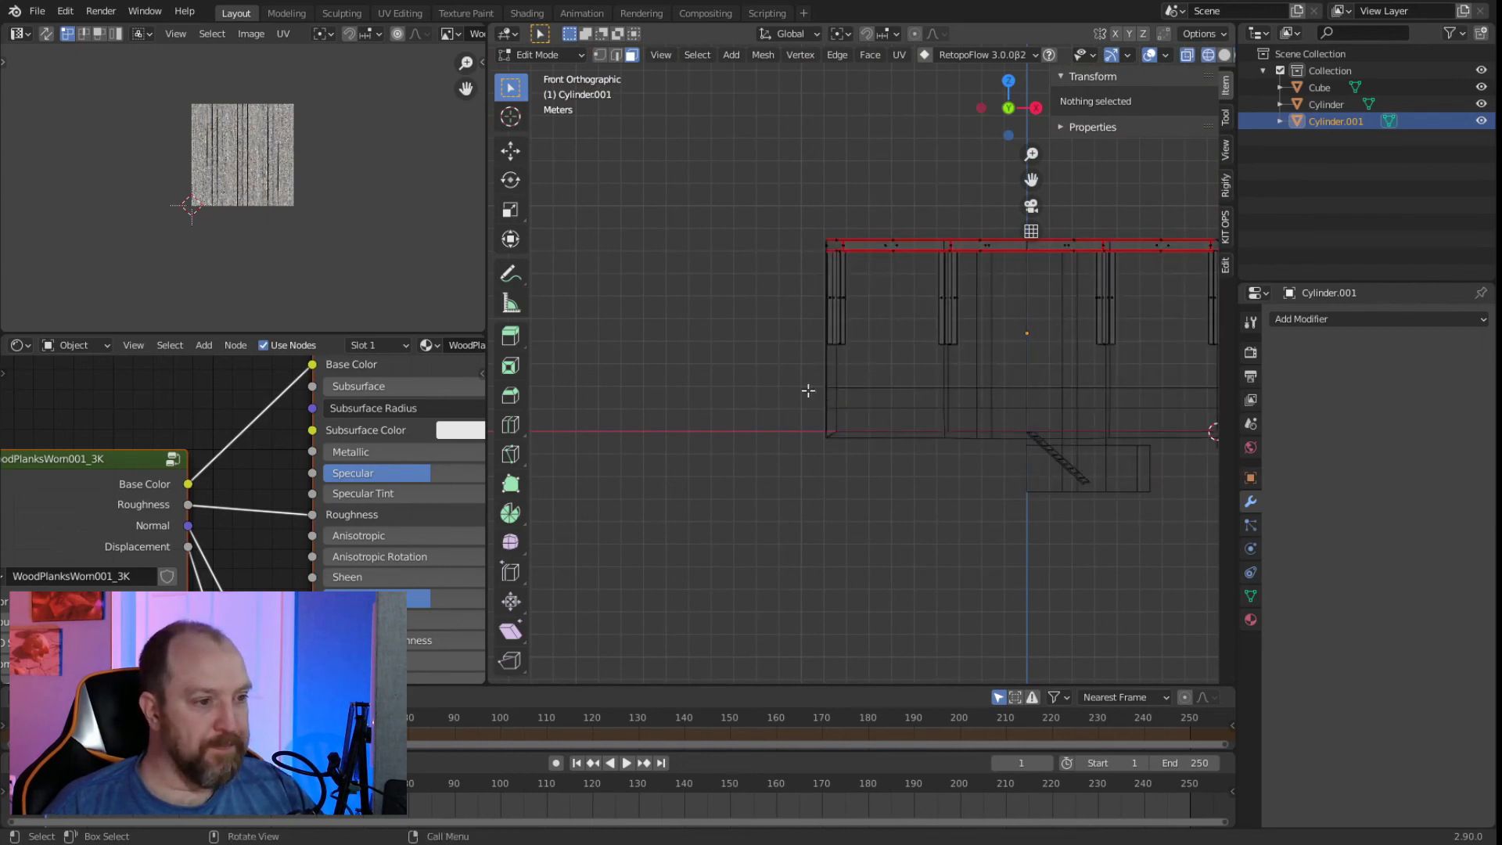
scroll(990, 370, "down", 3)
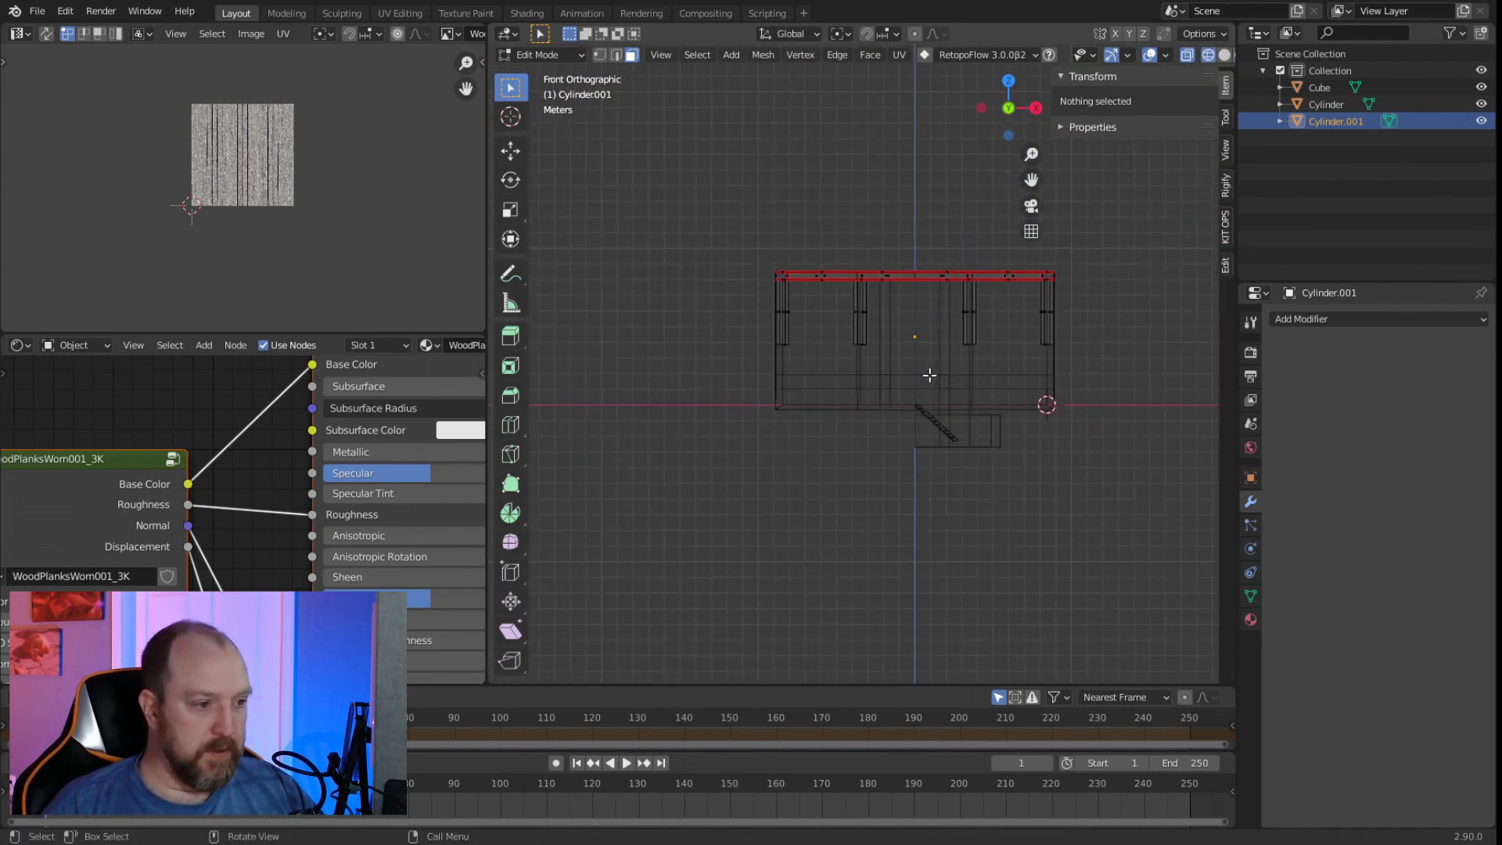
scroll(777, 375, "up", 3)
Box-select the pillar-bottom vertices and lower them along Z toward the floor.
left_click_drag(709, 329, 1155, 358)
key("g")
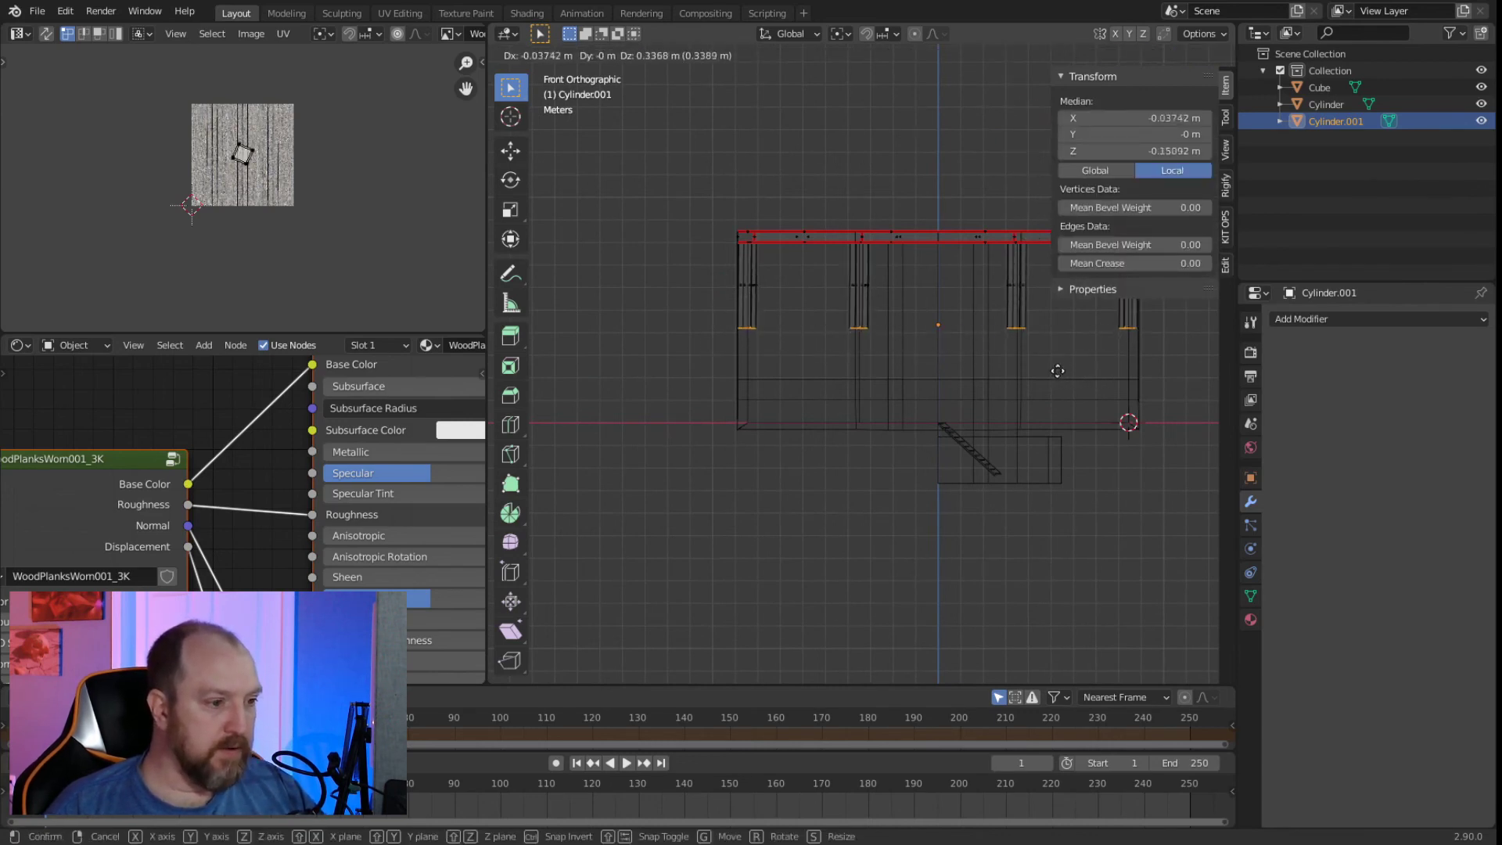
key("z")
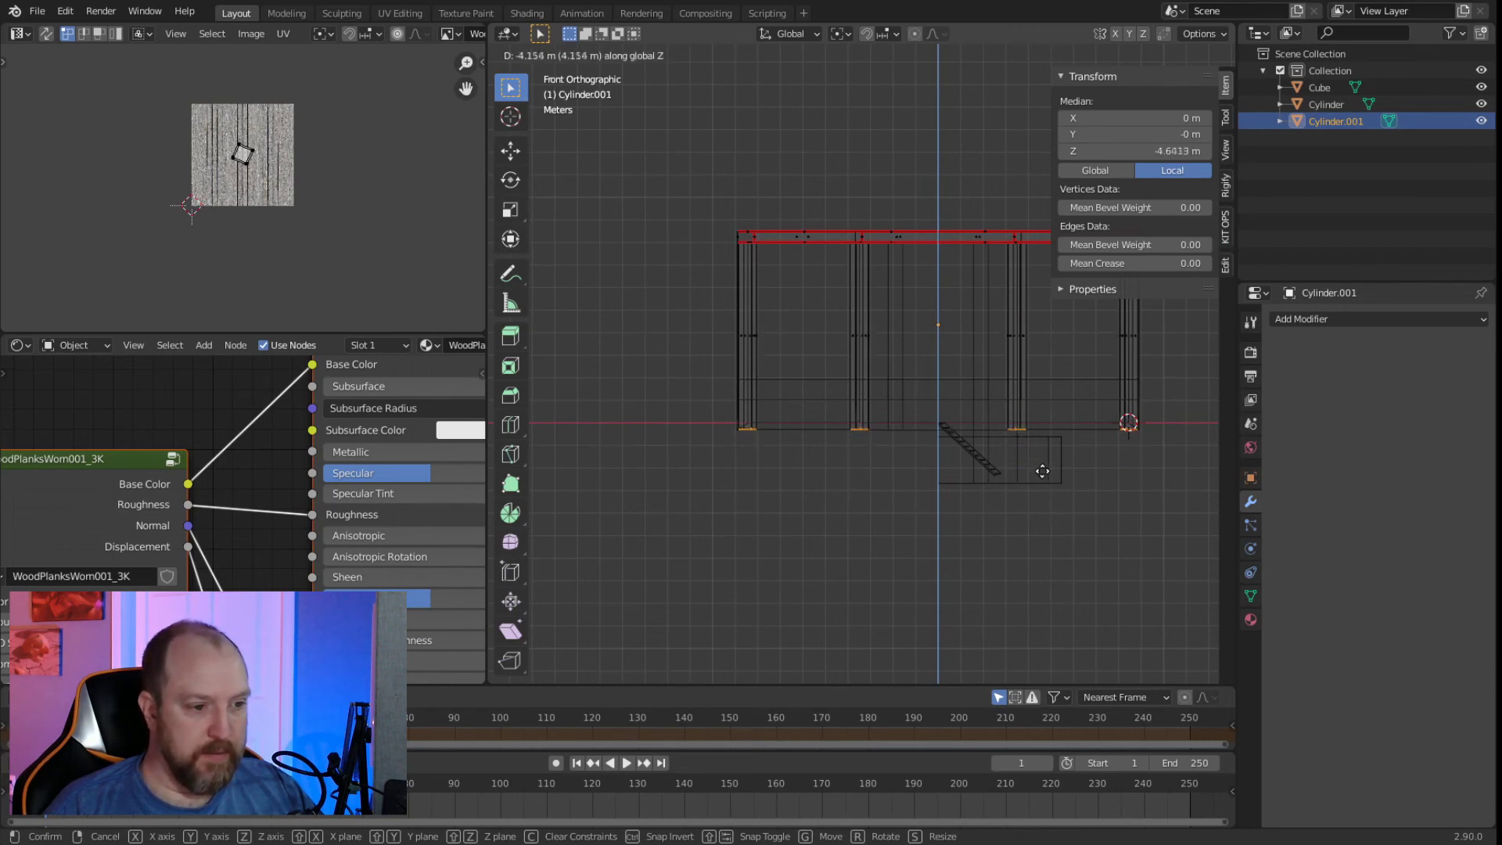
left_click(1043, 472)
Fine-tune the pillar bottoms' height with two more small vertical moves.
scroll(893, 424, "up", 6)
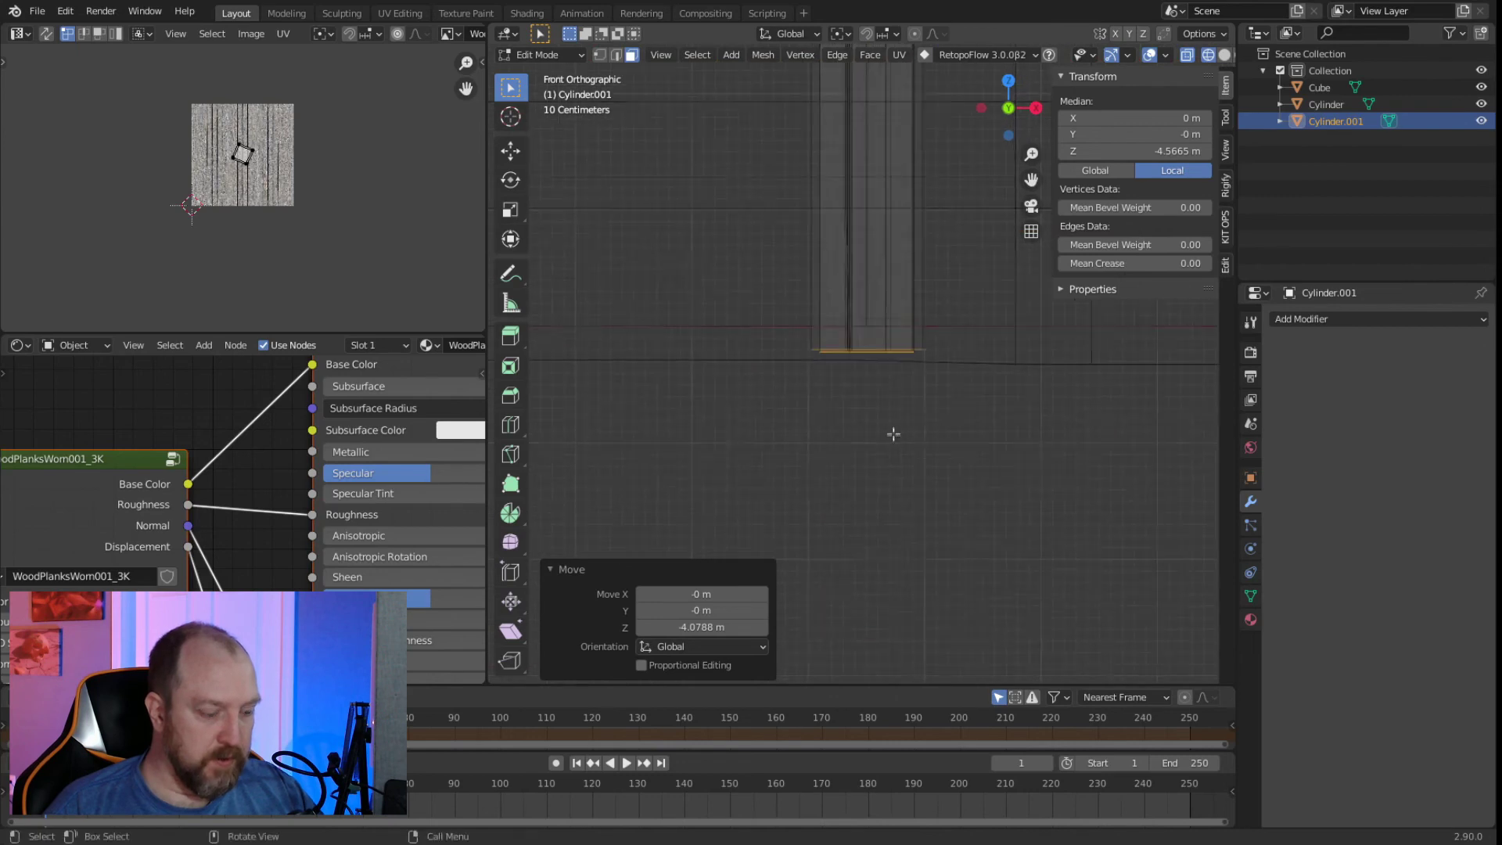
scroll(893, 425, "up", 4)
key("g")
key("z")
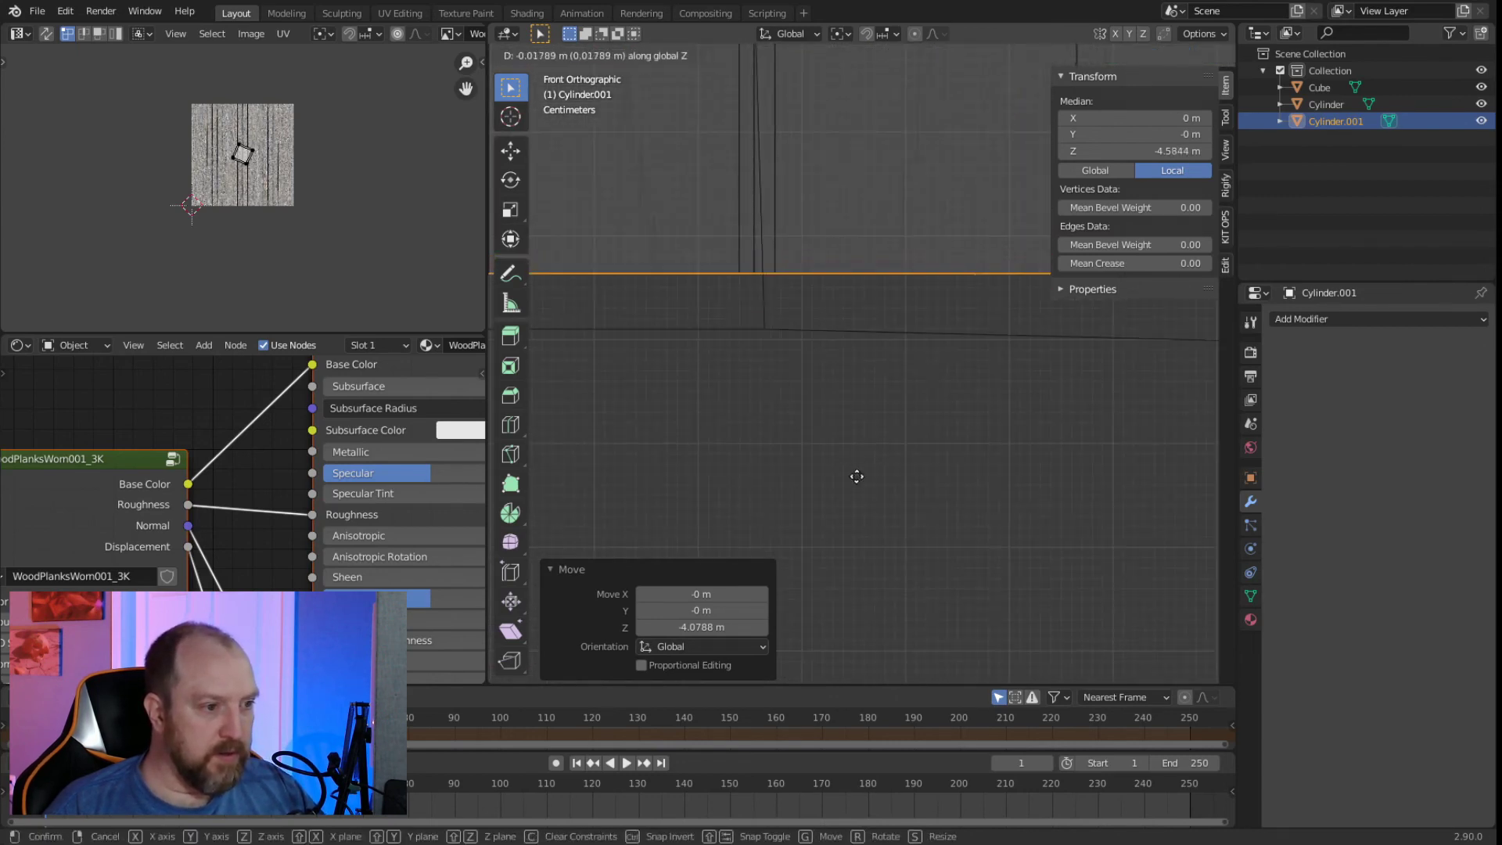
left_click(870, 261)
scroll(869, 282, "down", 4)
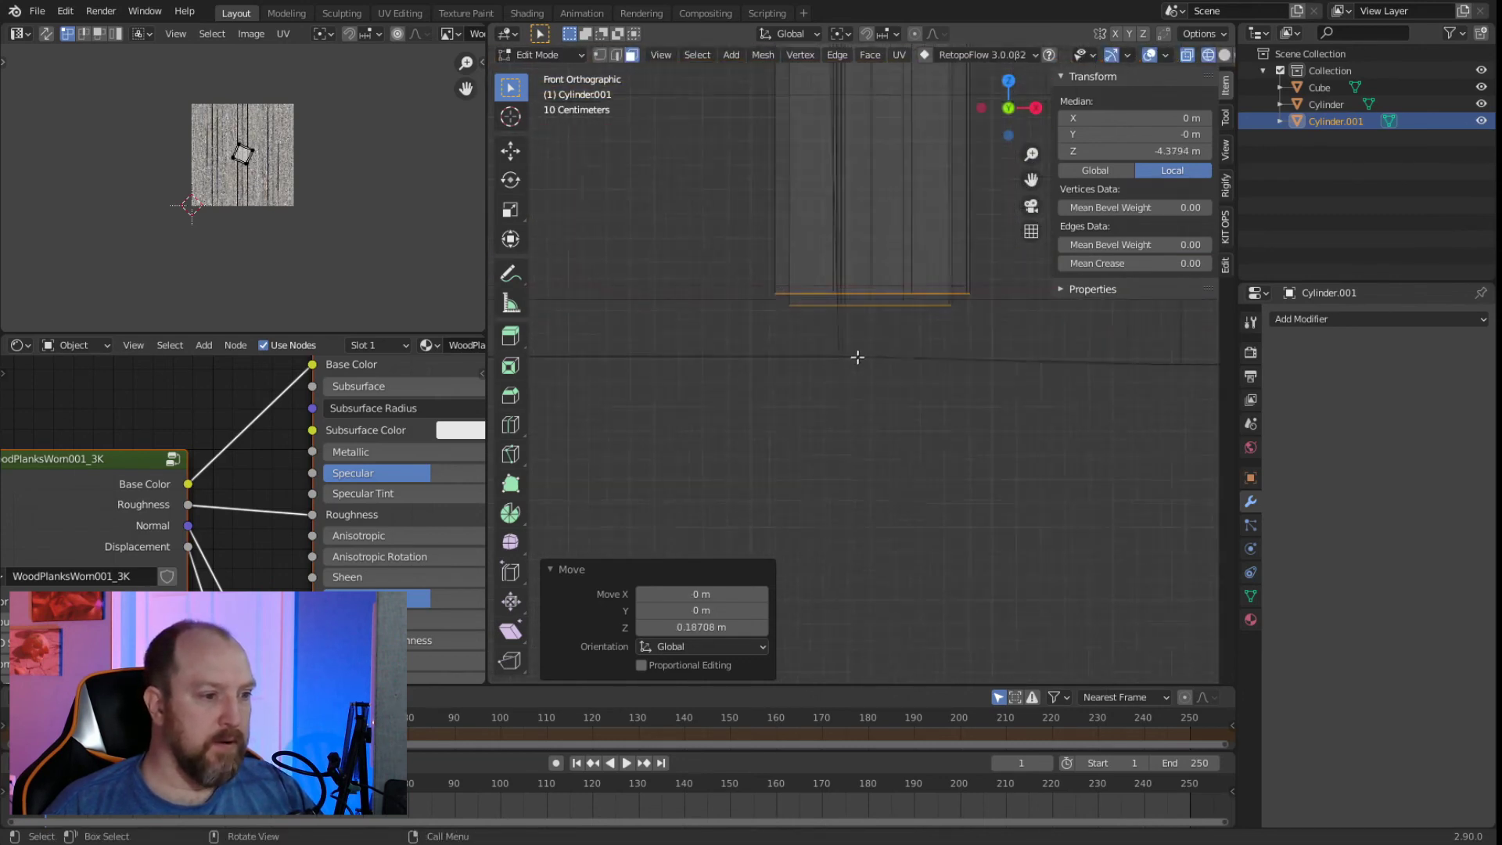
scroll(858, 355, "up", 2)
scroll(870, 403, "up", 3)
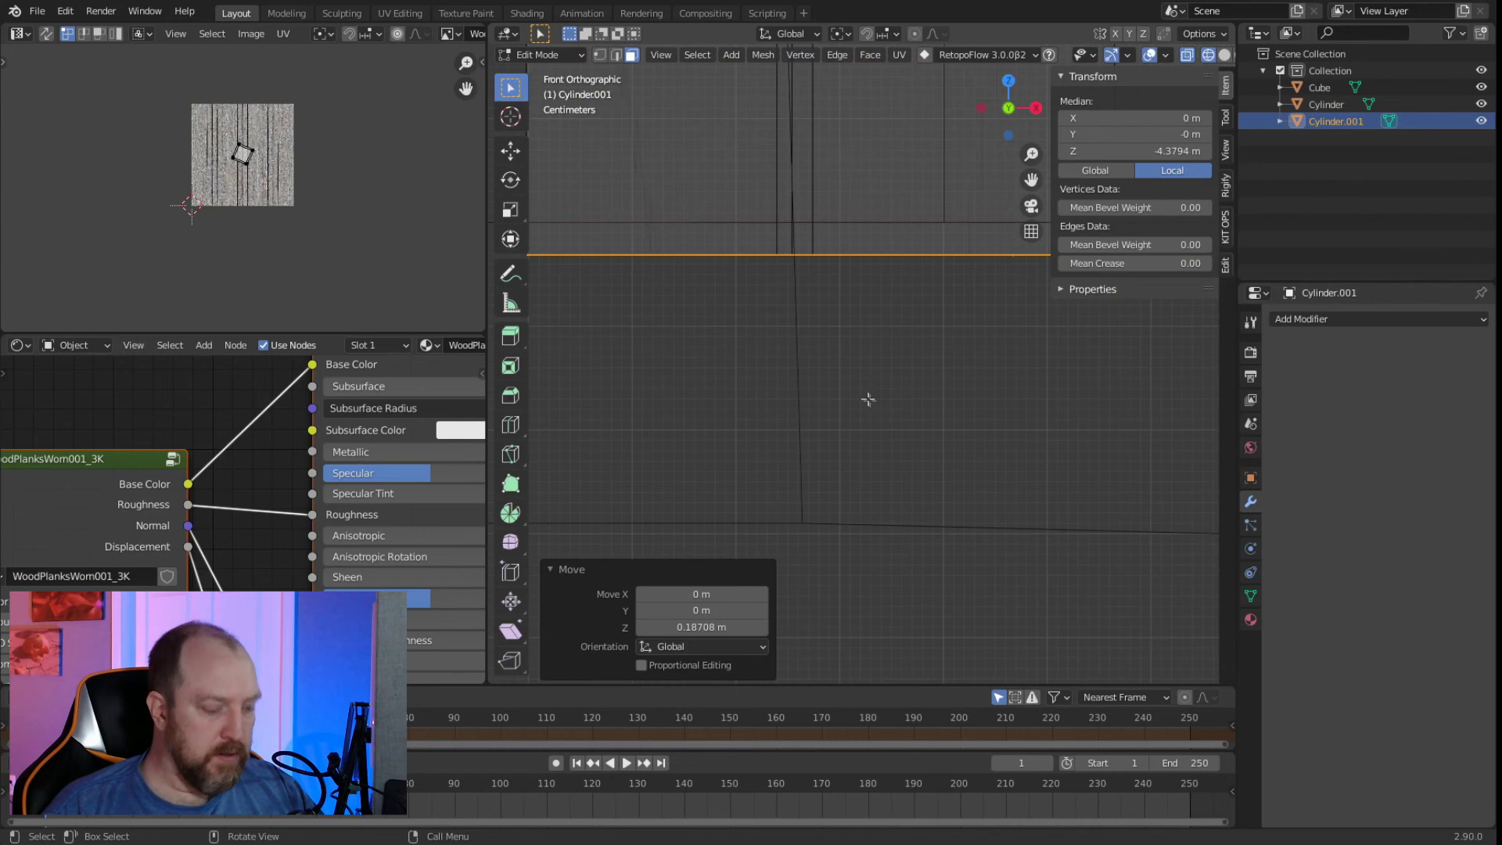
middle_click_drag(868, 399, 879, 430, "shift")
key("g")
key("z")
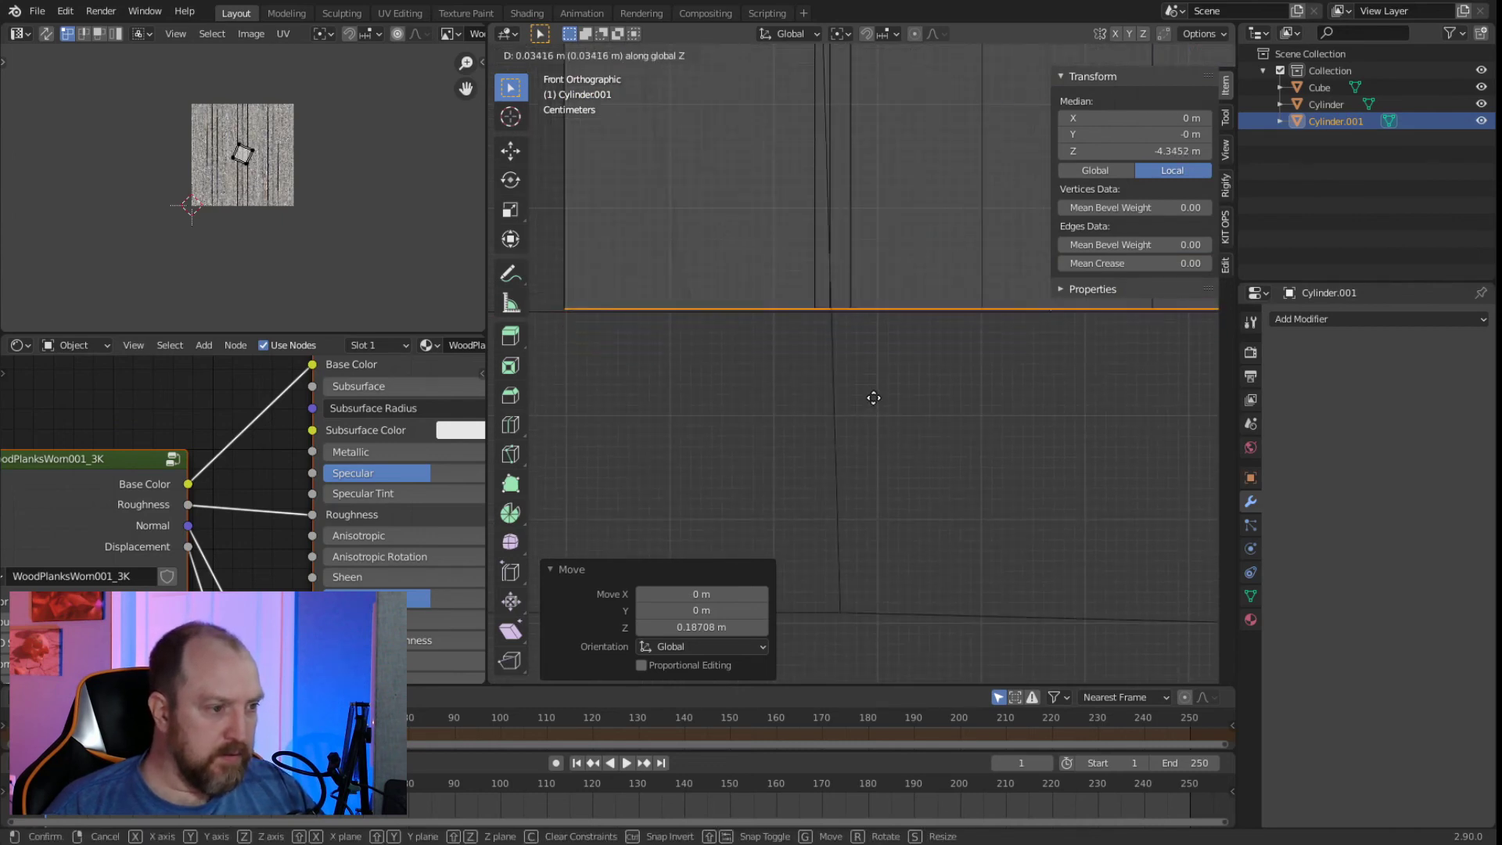
left_click(874, 397)
Return to Object Mode and view the trim ring in Material Preview.
scroll(953, 422, "down", 4)
key("Tab")
middle_click_drag(962, 422, 720, 527)
scroll(855, 493, "down", 5)
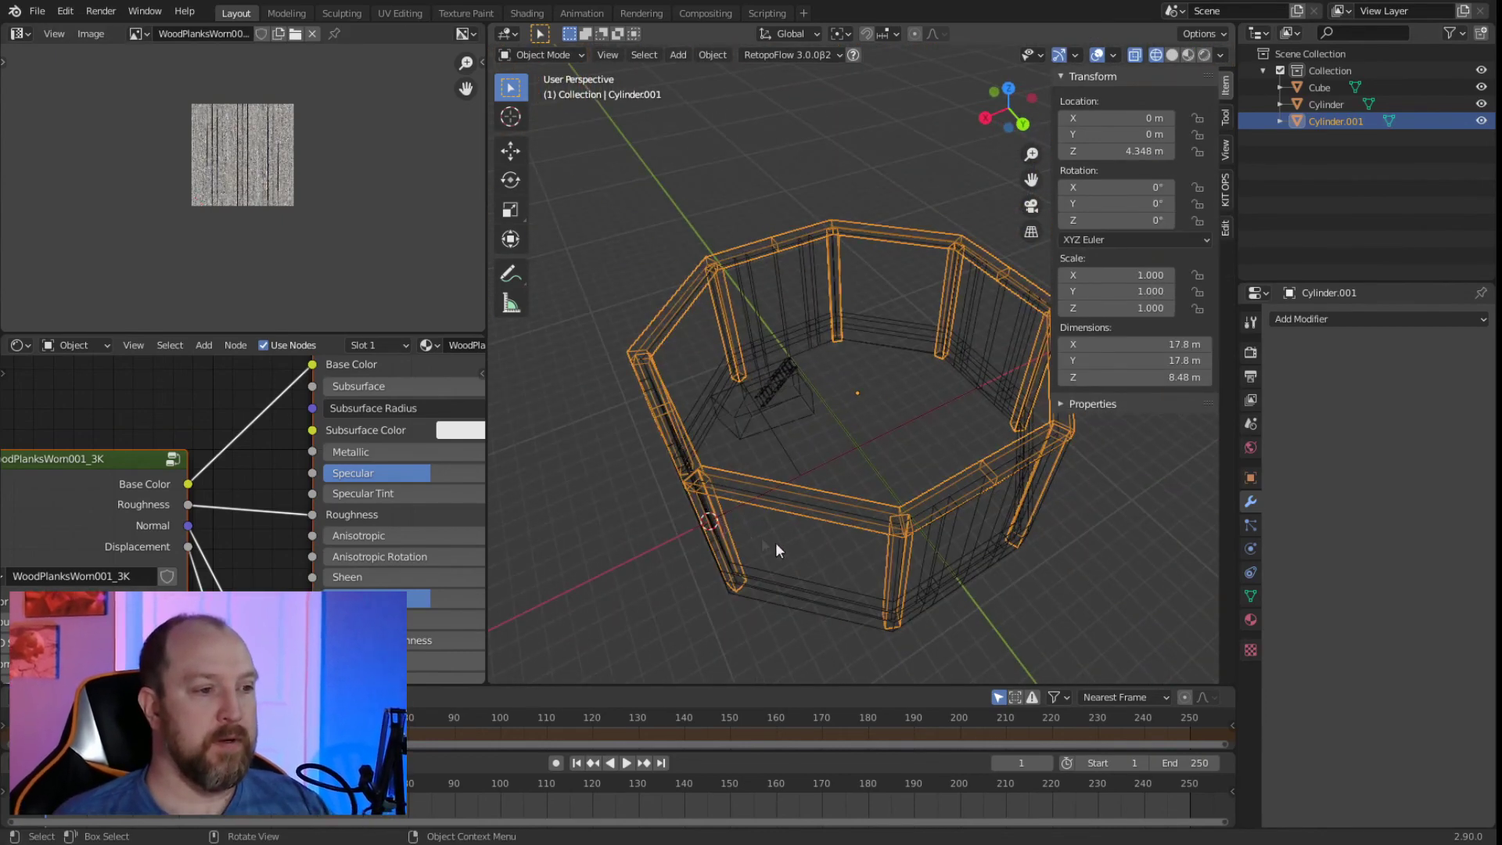
scroll(785, 526, "up", 6)
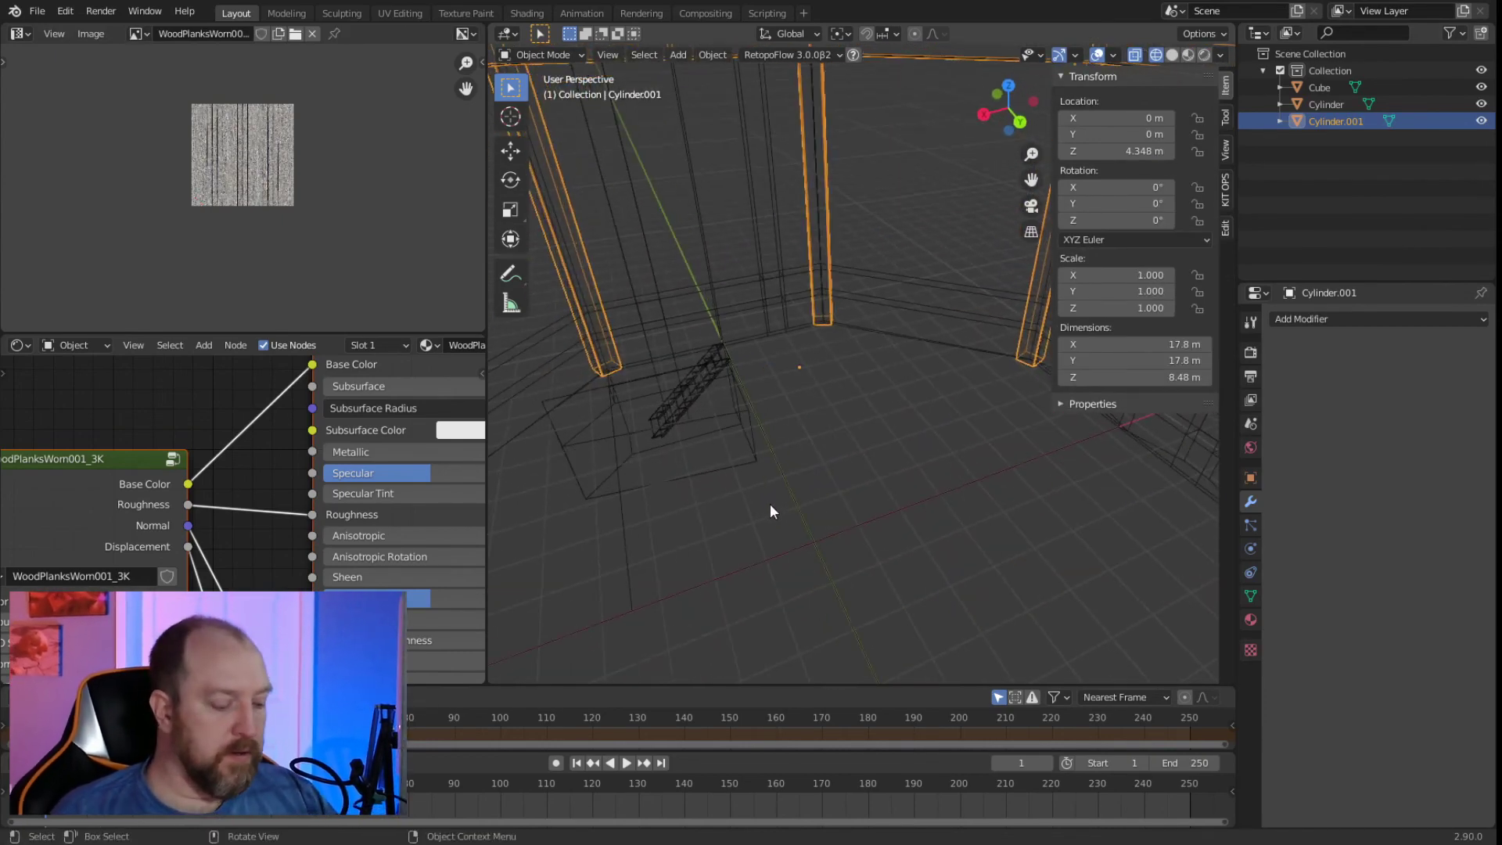
key("shift+z")
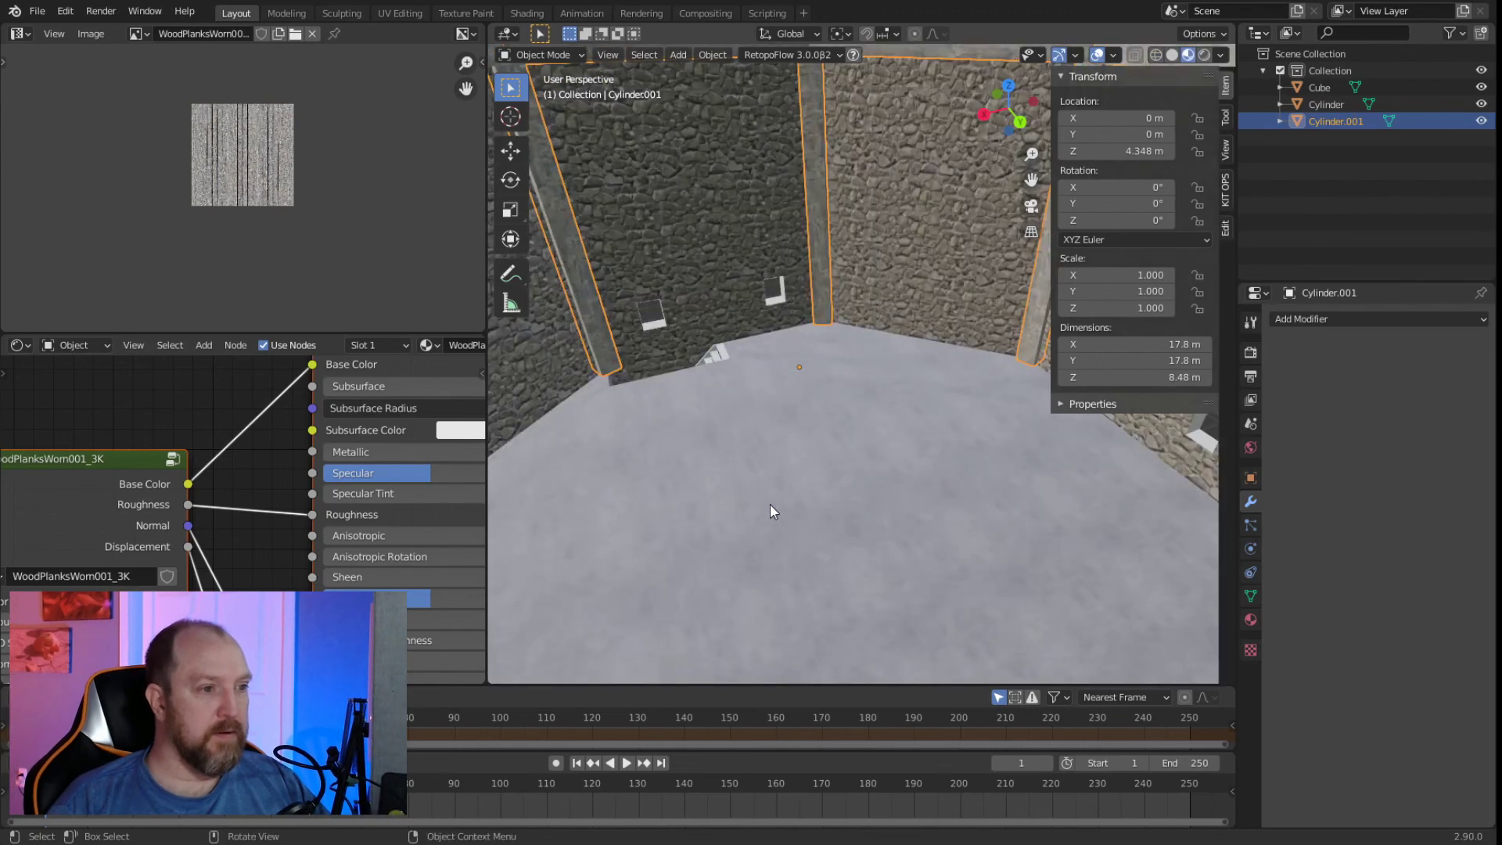
Select the stone room cylinder, orbit around its interior, and bring up the Add menu.
left_click(800, 448)
middle_click_drag(752, 391, 866, 583)
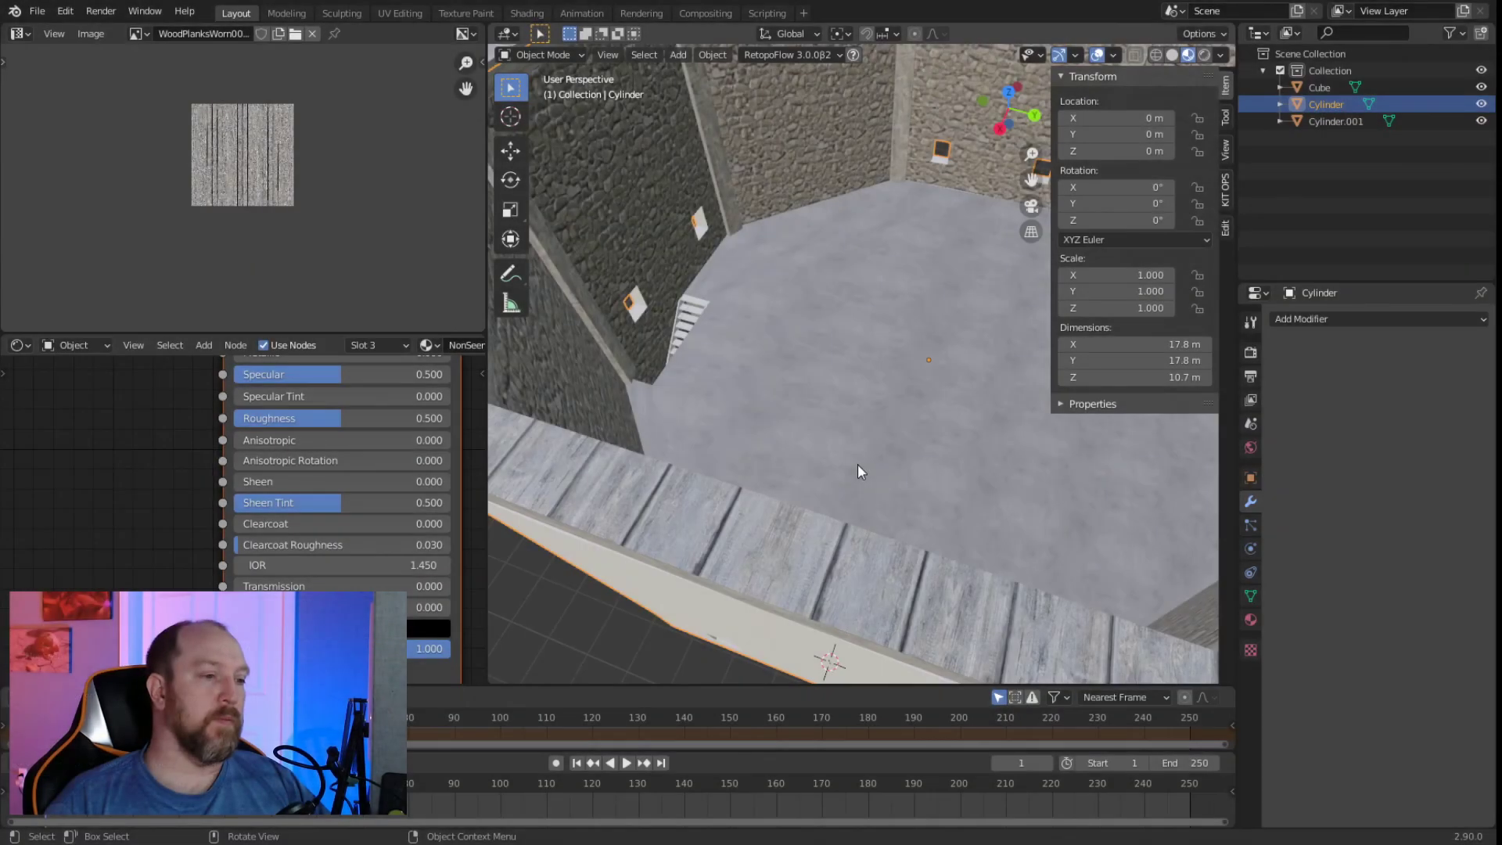
middle_click_drag(858, 471, 846, 439)
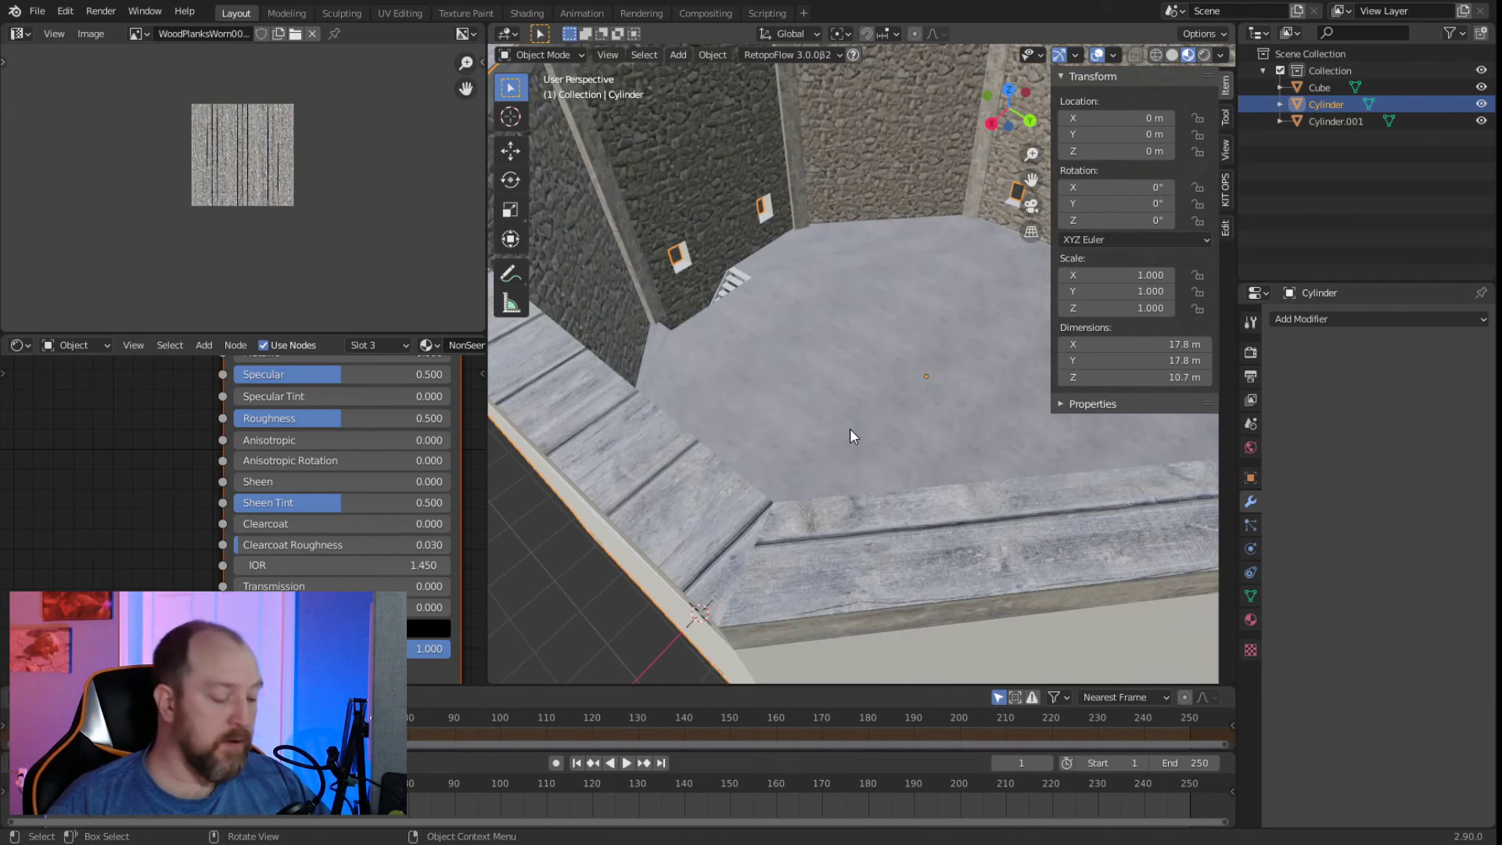
key("shift+a")
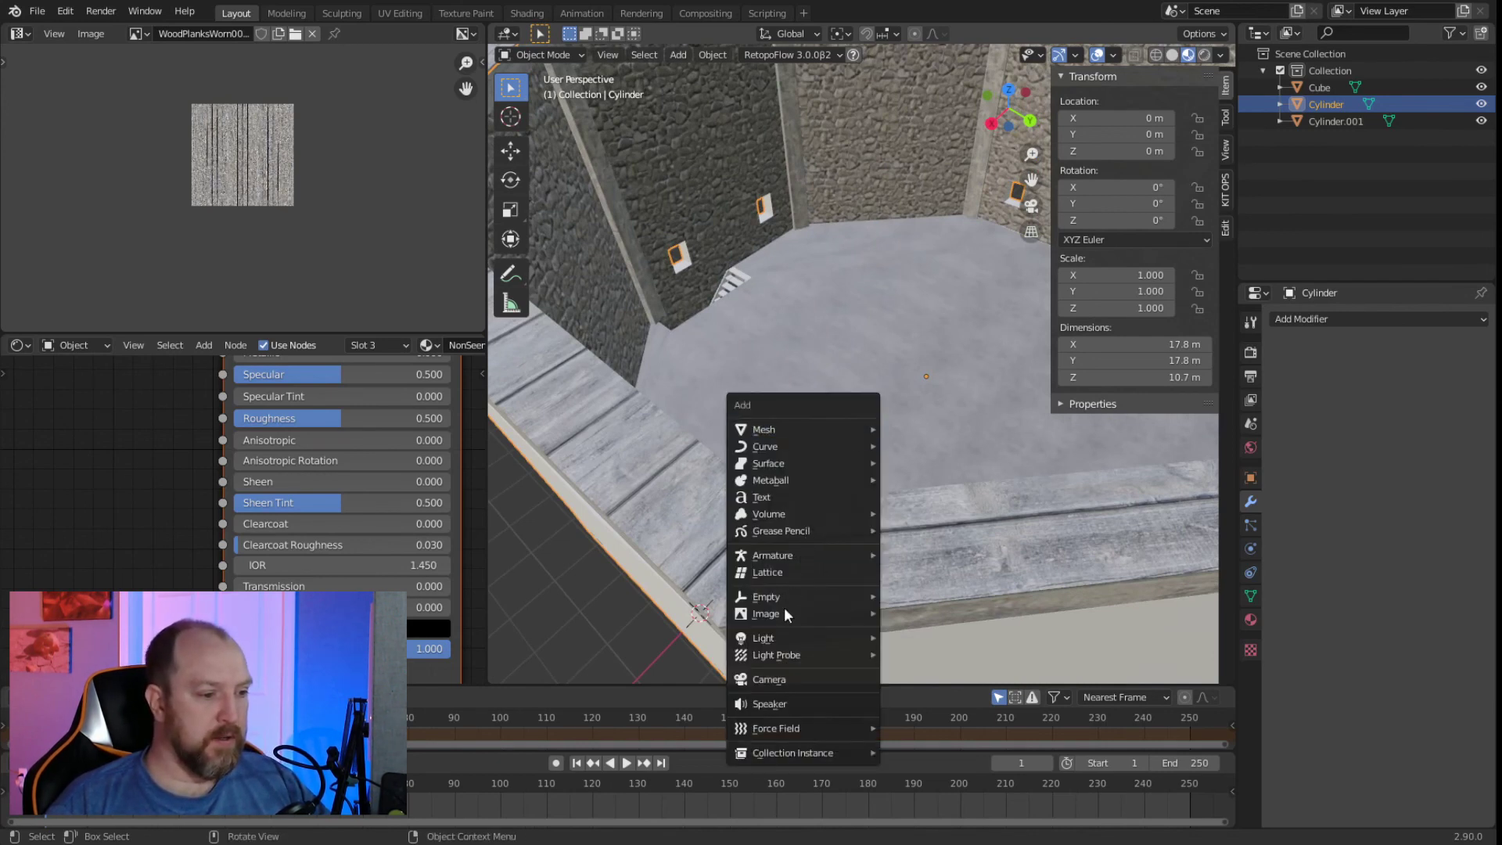
Add a camera to the scene and look through it.
left_click(779, 681)
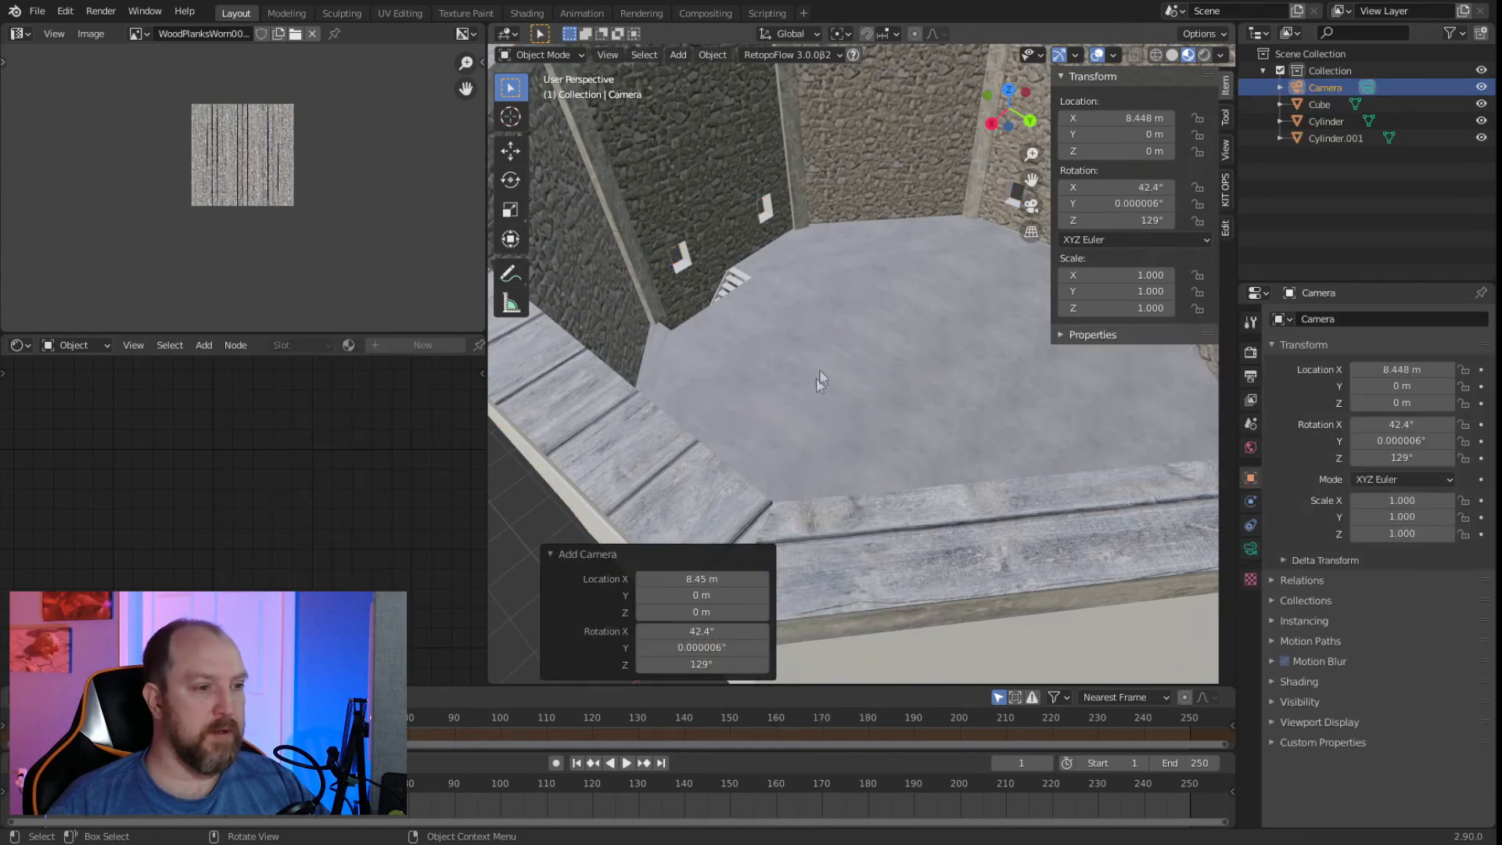
scroll(881, 347, "down", 6)
scroll(889, 364, "up", 3)
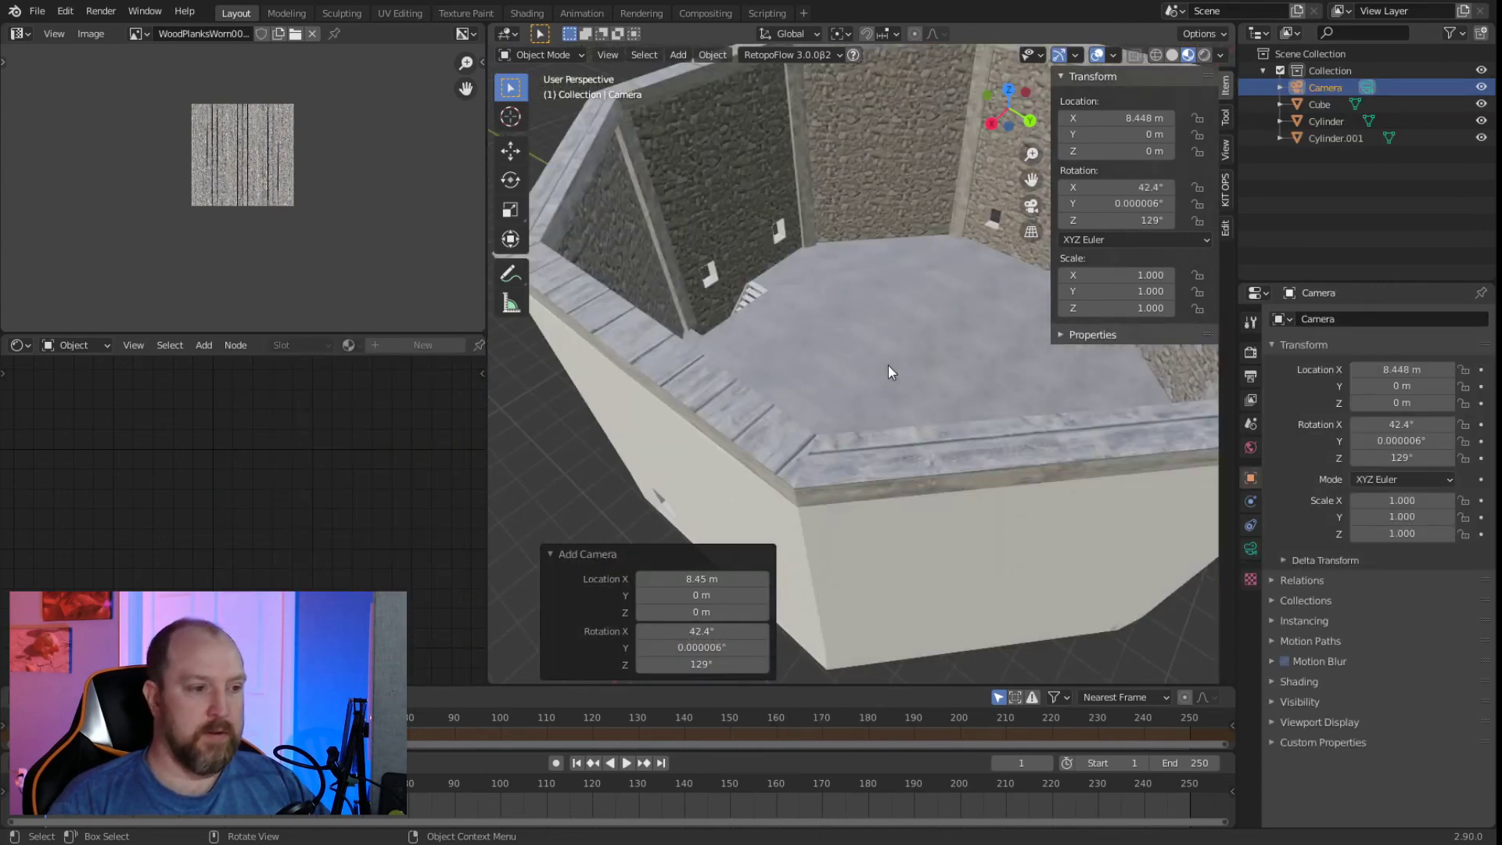
key("KP_7")
key("KP_0")
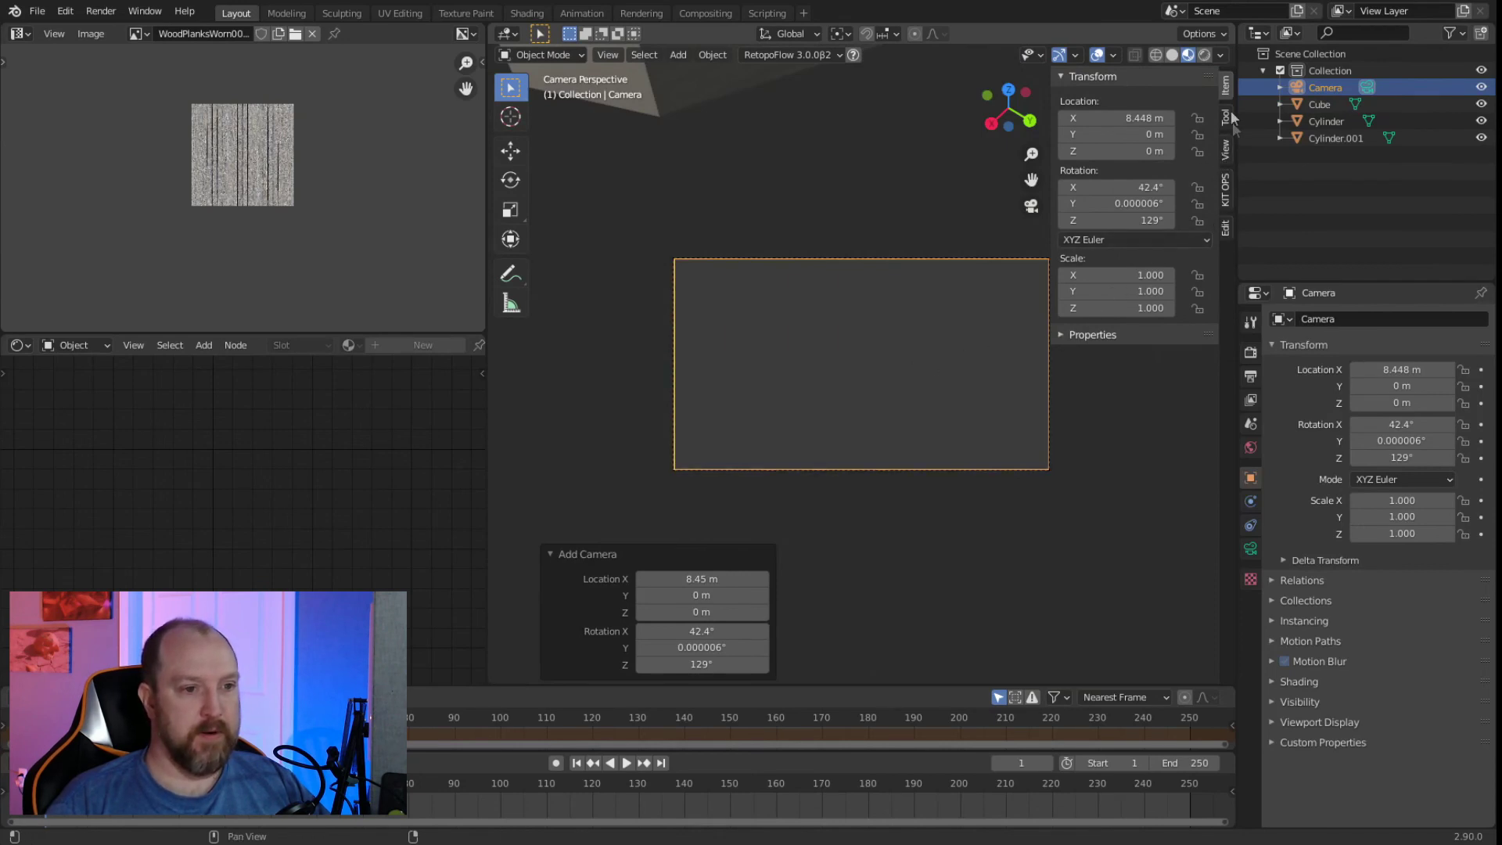
Lock the camera to the view, frame the octagonal room, then edit the trim mesh.
left_click(1225, 150)
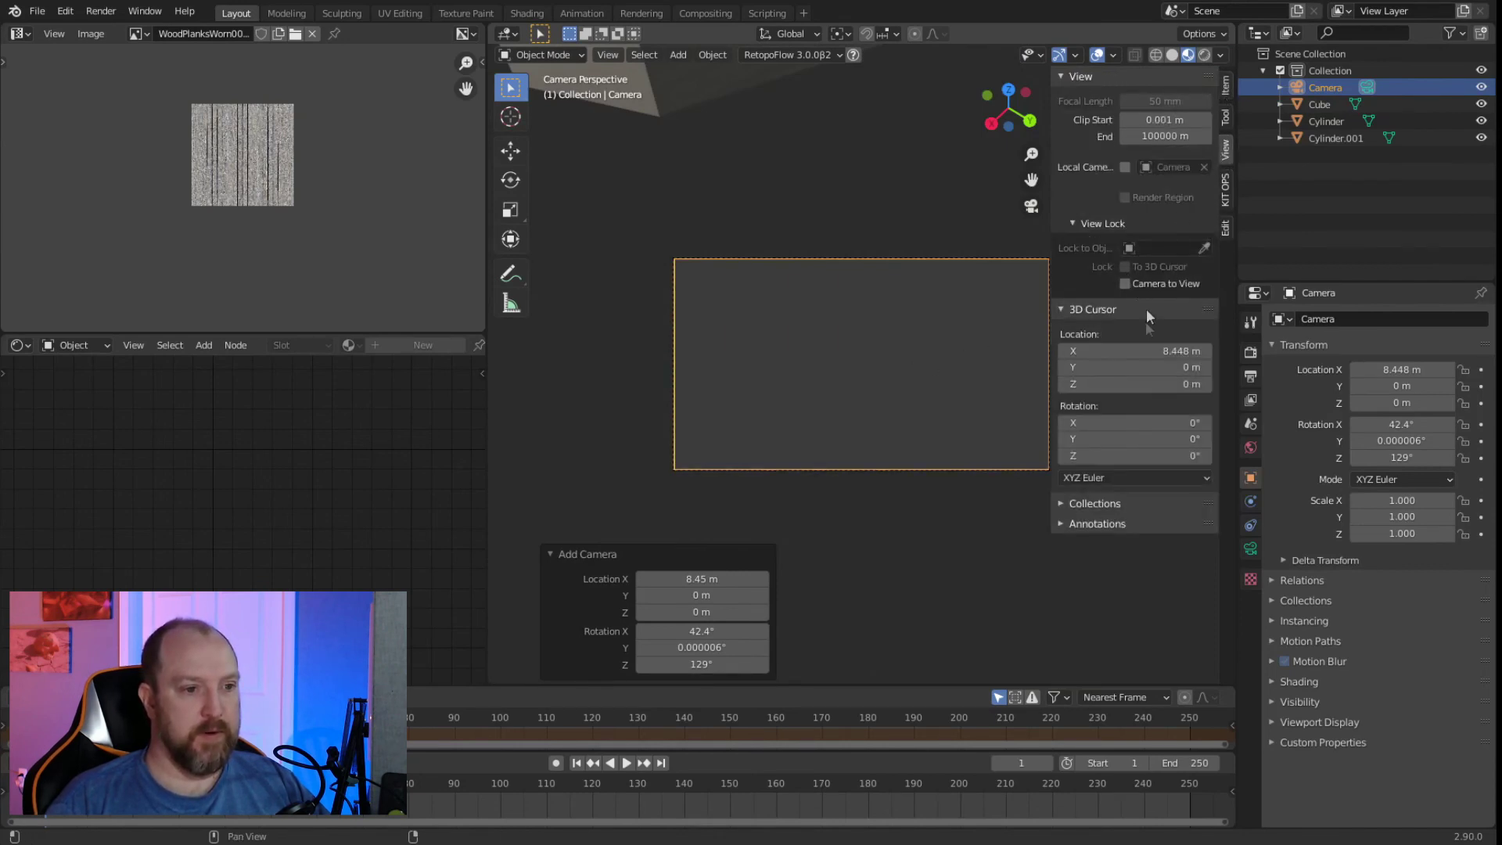
middle_click_drag(1041, 291, 871, 348)
scroll(898, 275, "up", 3)
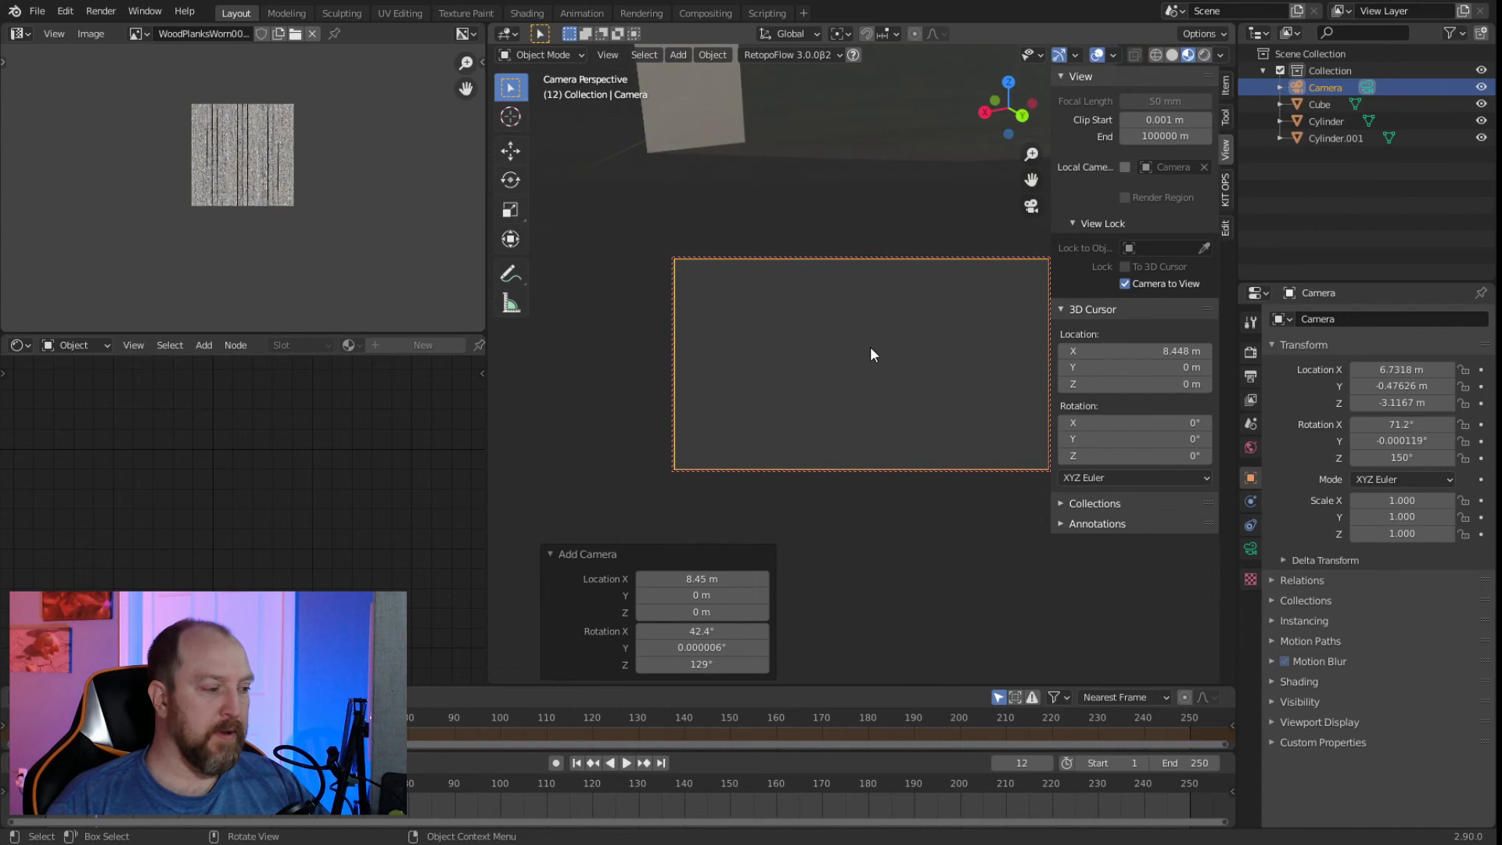
left_click(576, 763)
middle_click_drag(899, 377, 874, 504)
scroll(875, 499, "up", 5)
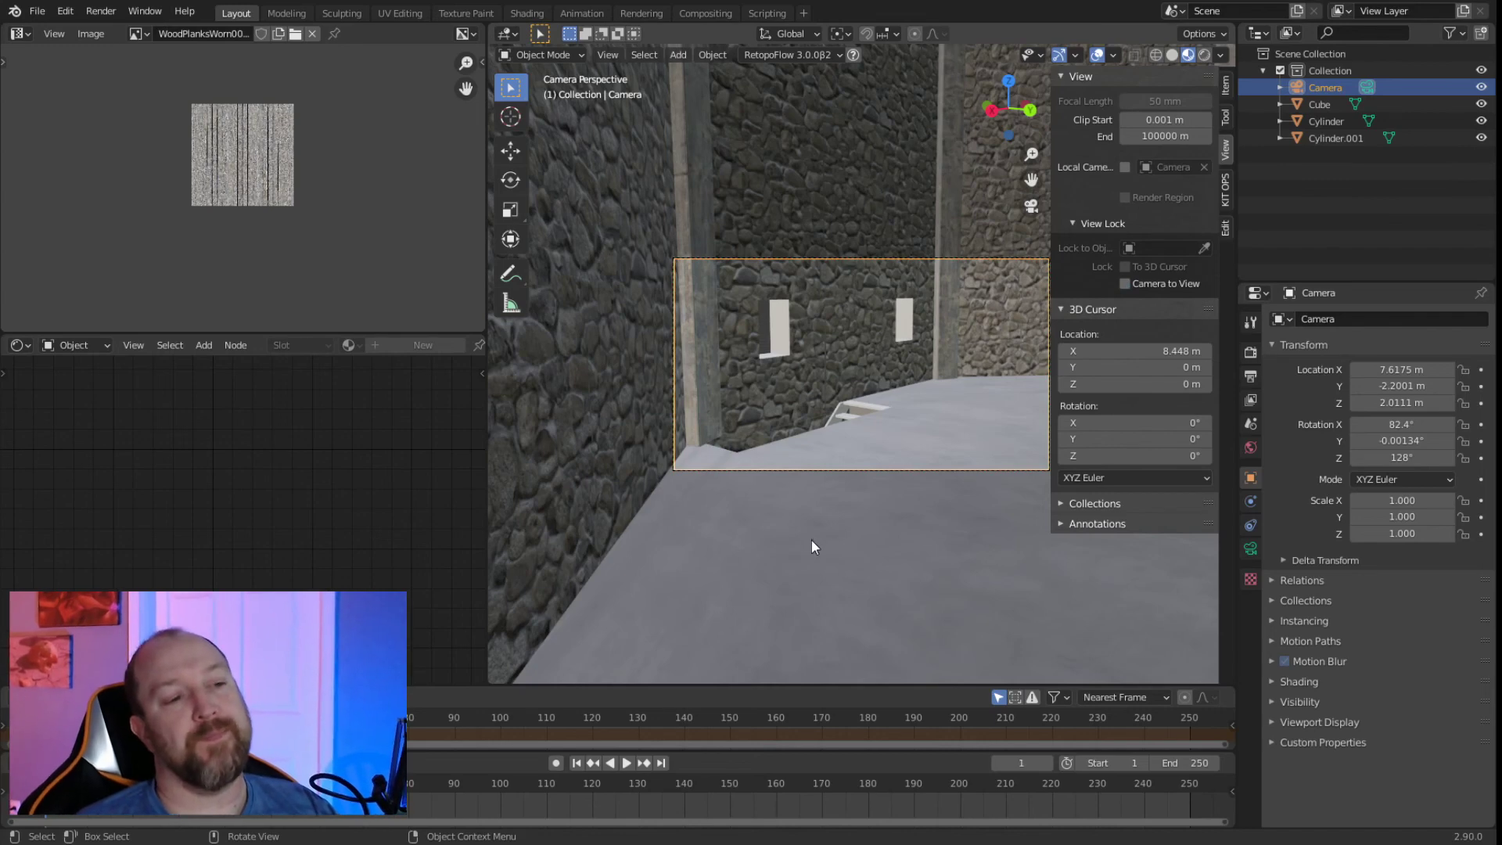
middle_click_drag(813, 540, 852, 564)
left_click(635, 405)
key("Tab")
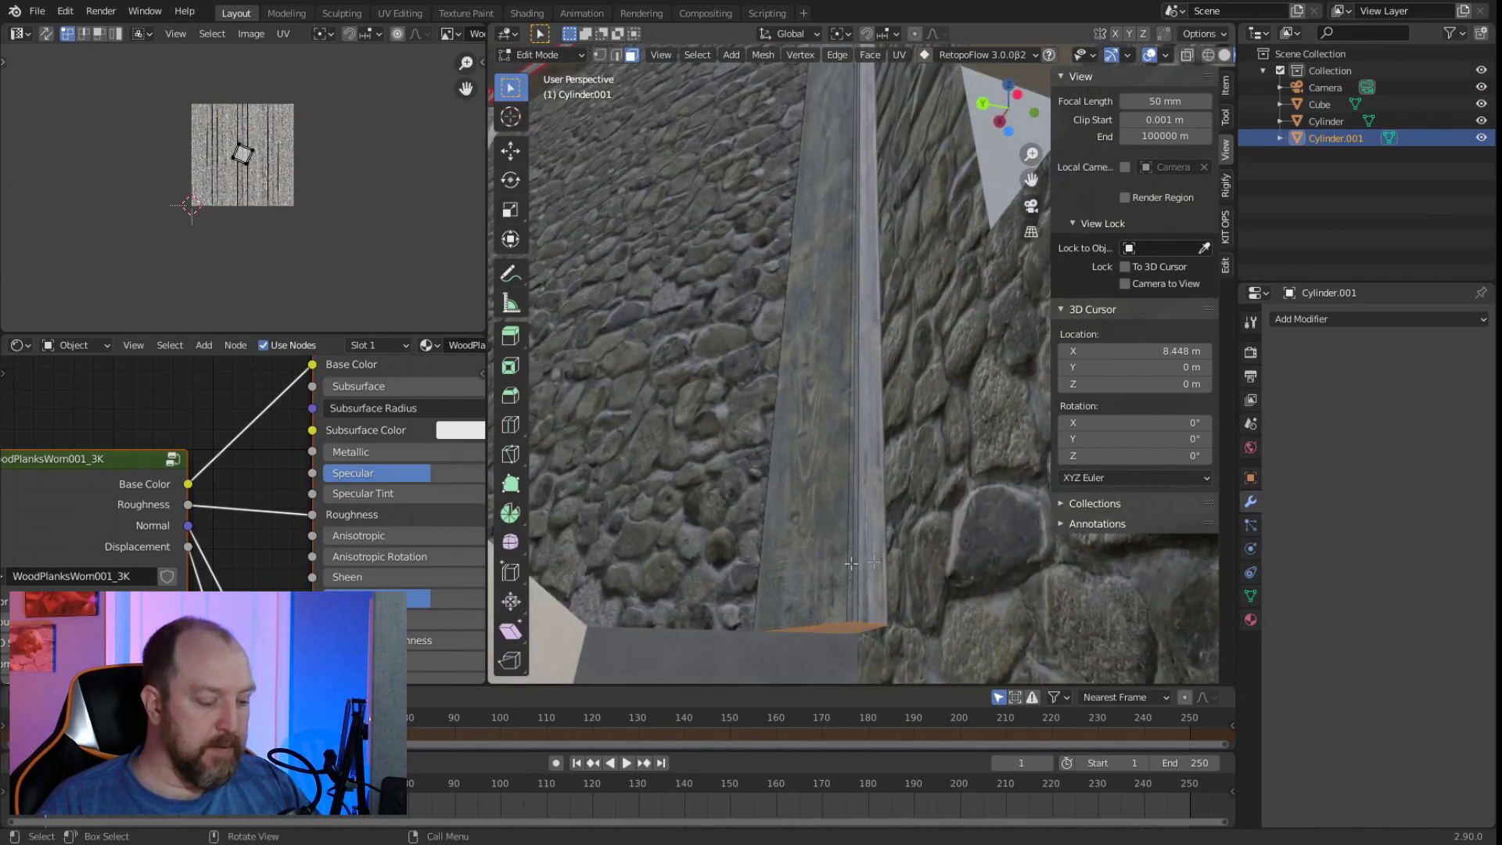
Extrude the pillar's bottom face straight down along Z.
key("e")
key("z")
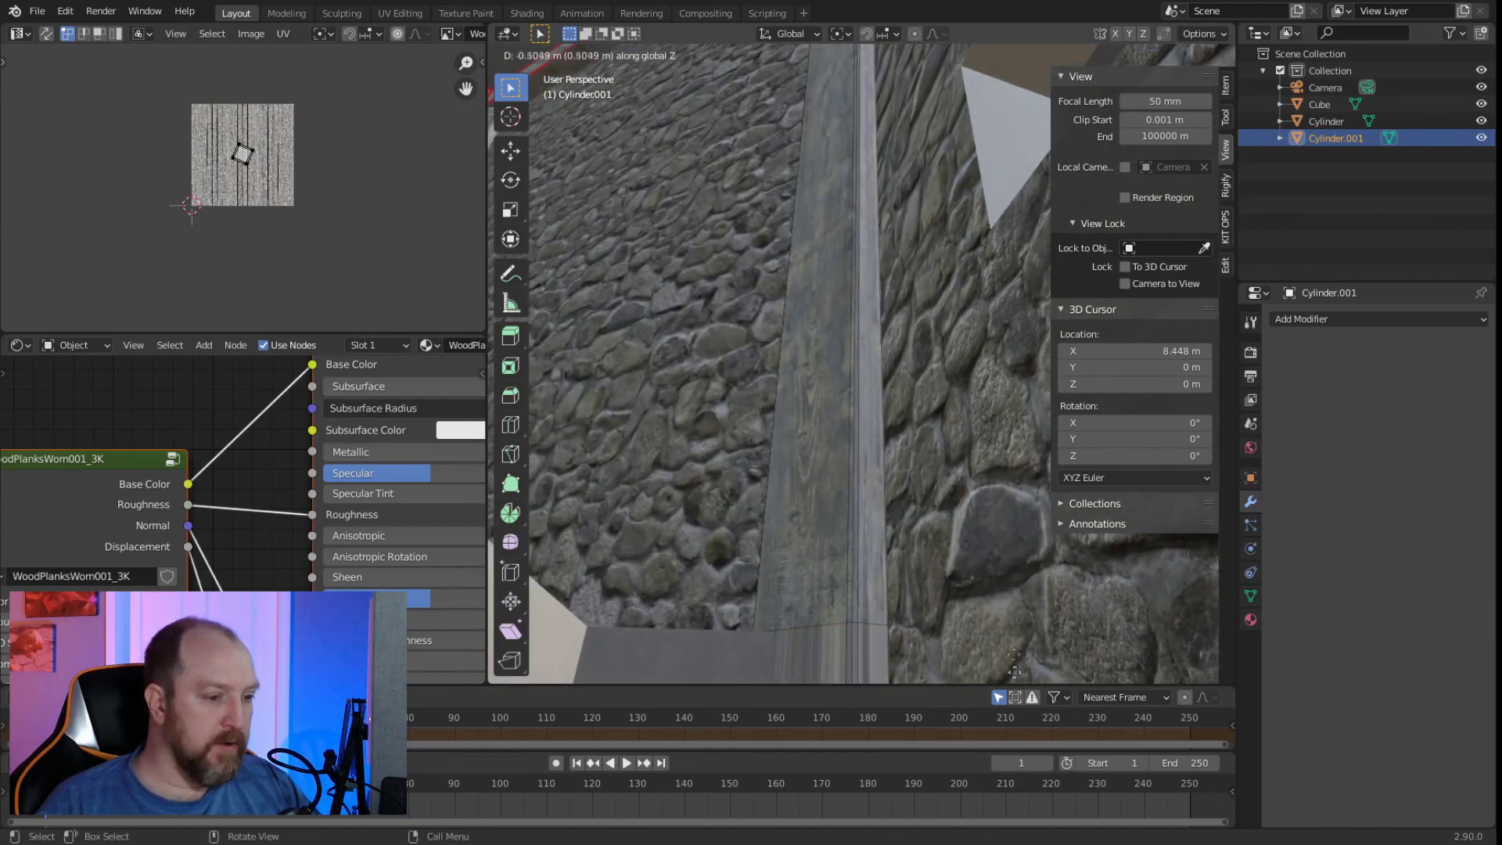
left_click(891, 494)
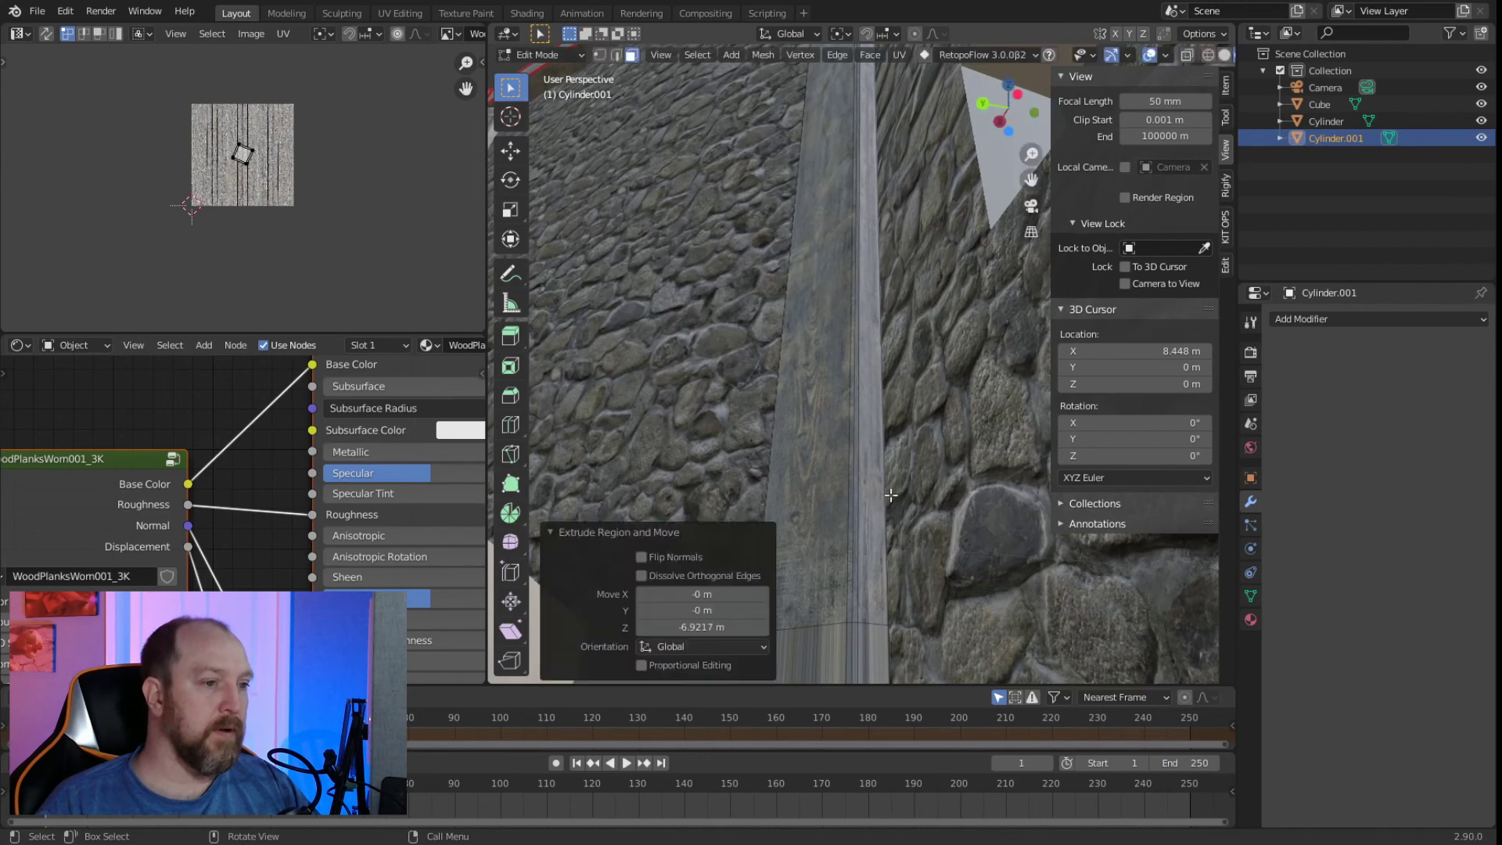
middle_click_drag(874, 380, 847, 387)
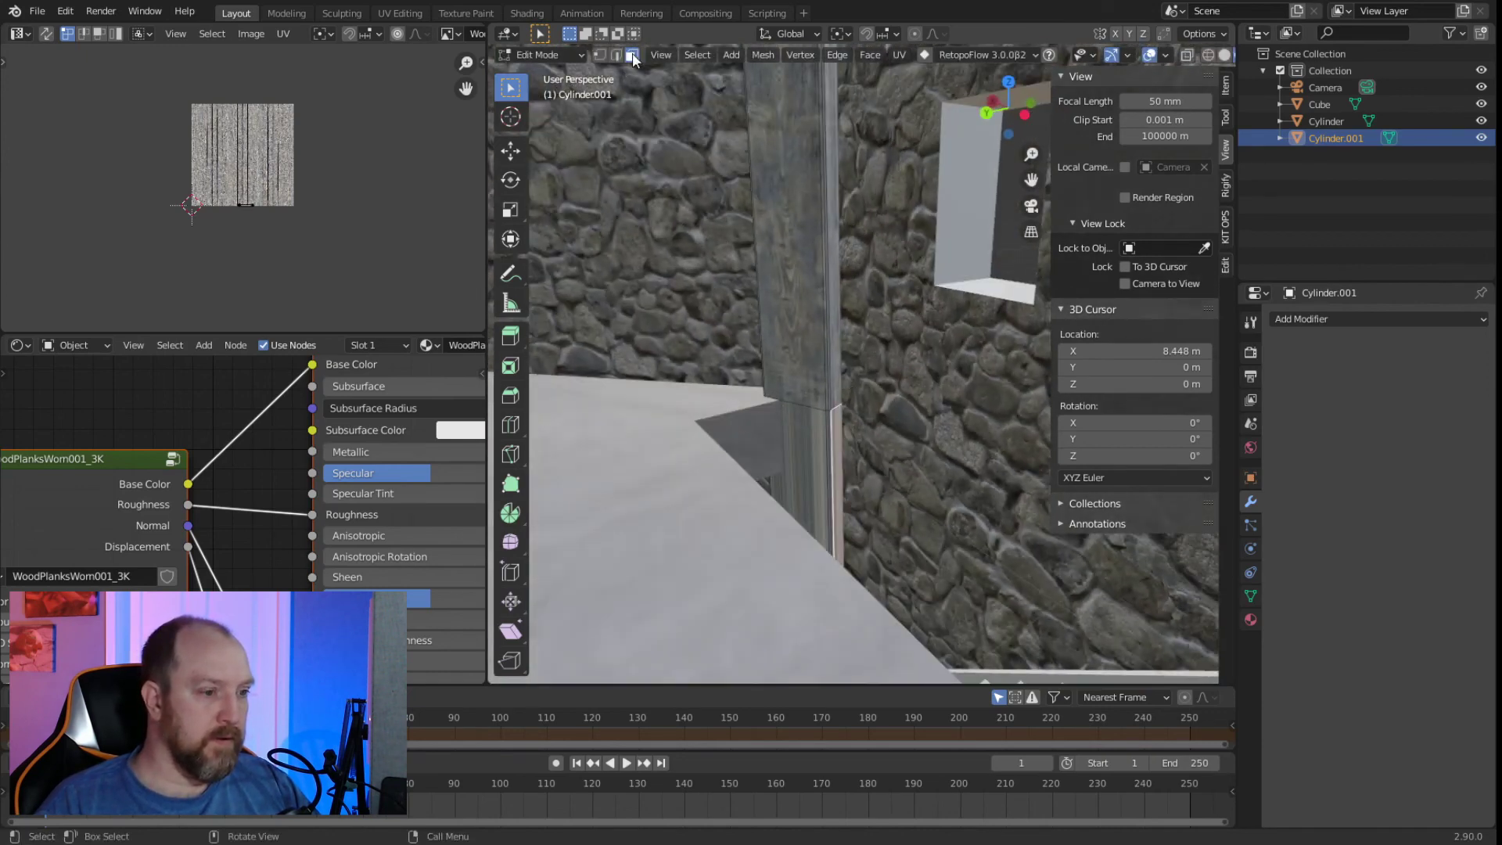
Select the new pillar section's face and its two narrow side strips.
left_click(817, 435, "shift")
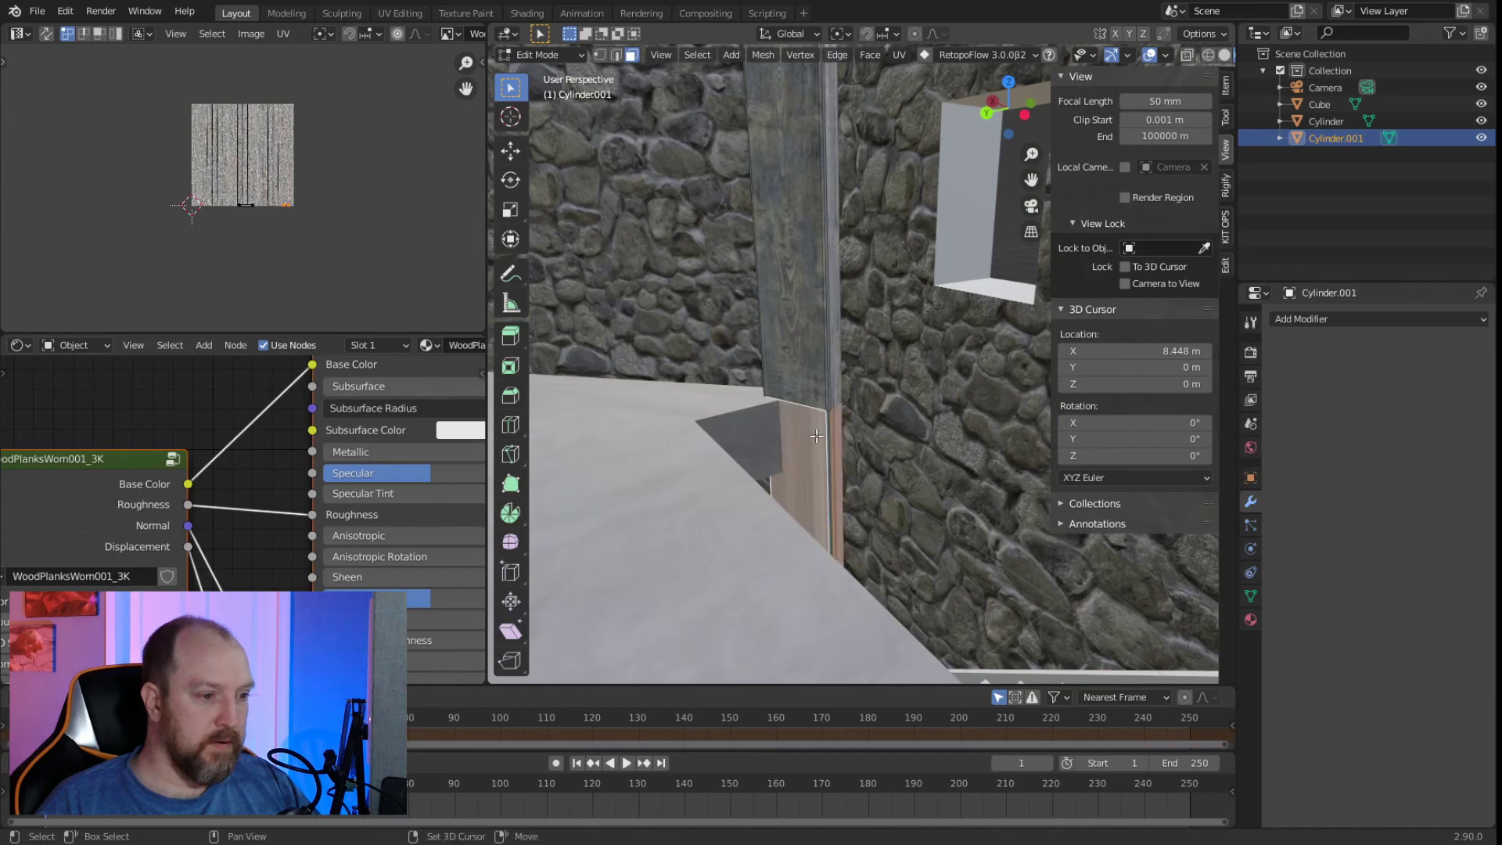
scroll(790, 492, "up", 3)
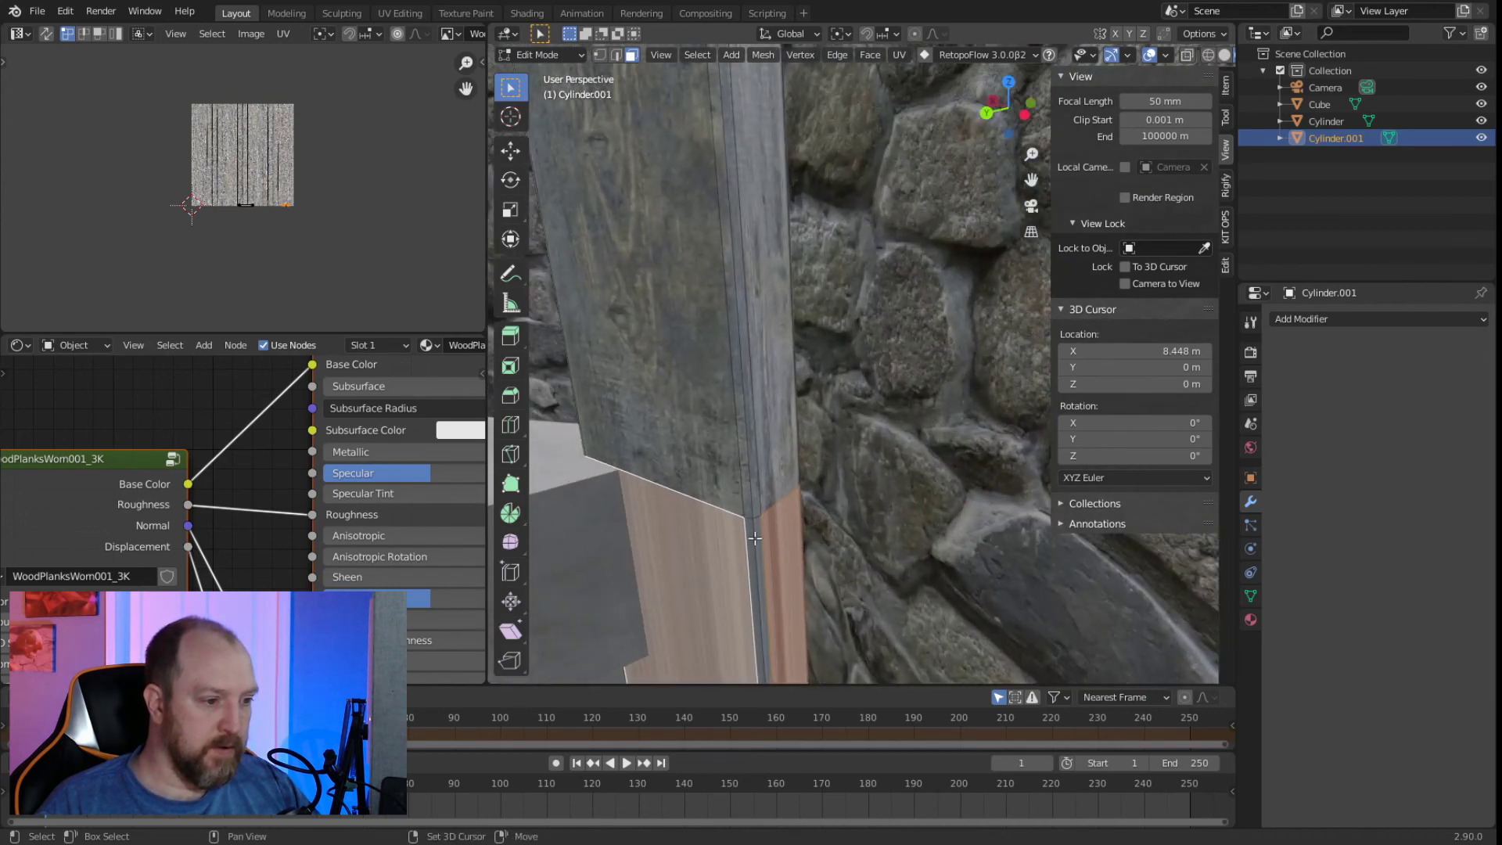
left_click(754, 537, "shift")
left_click(751, 526, "shift")
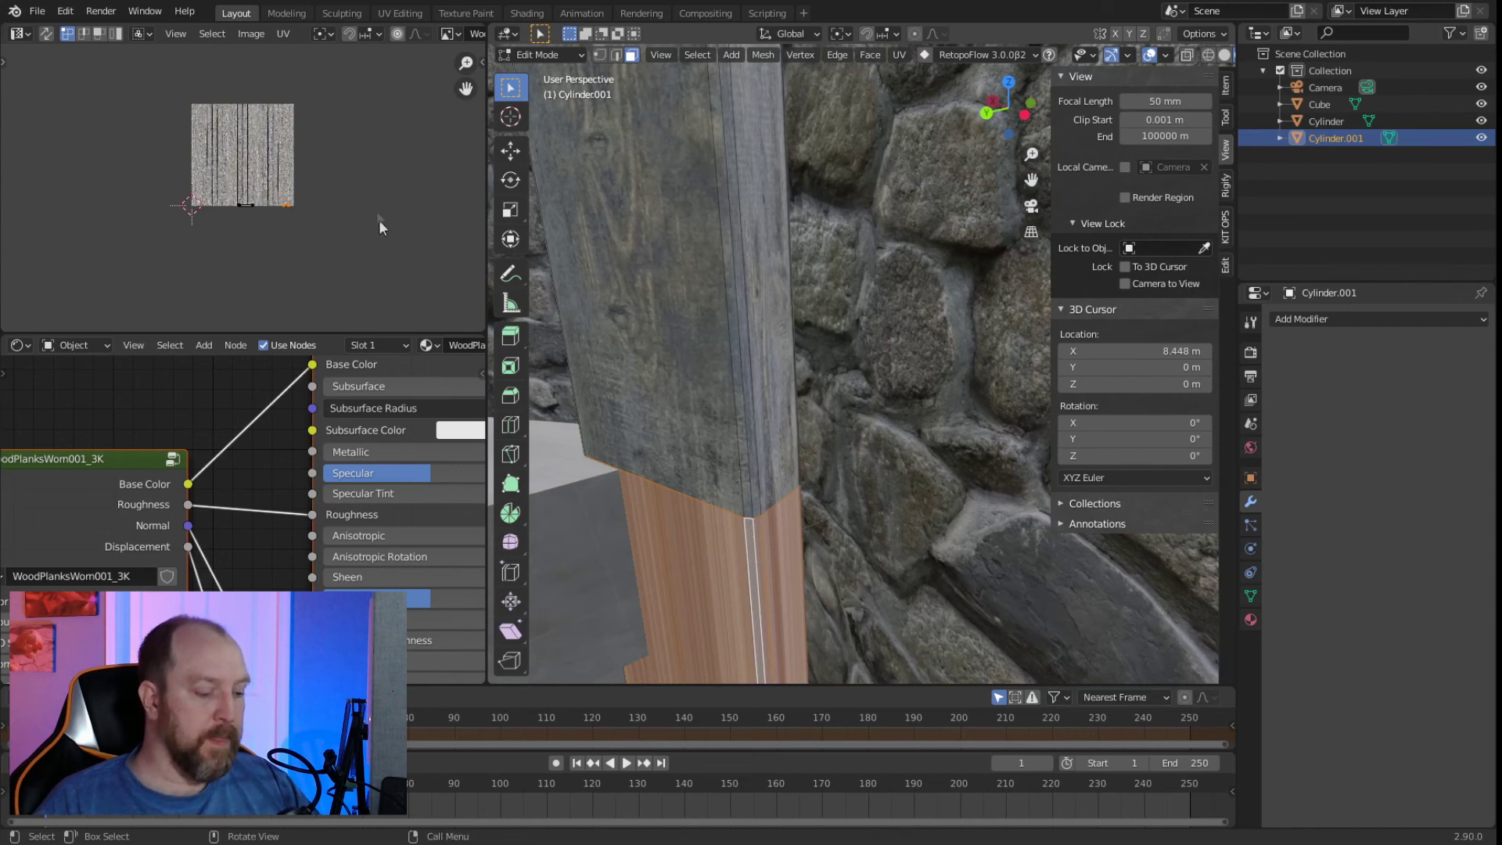
left_click(900, 55)
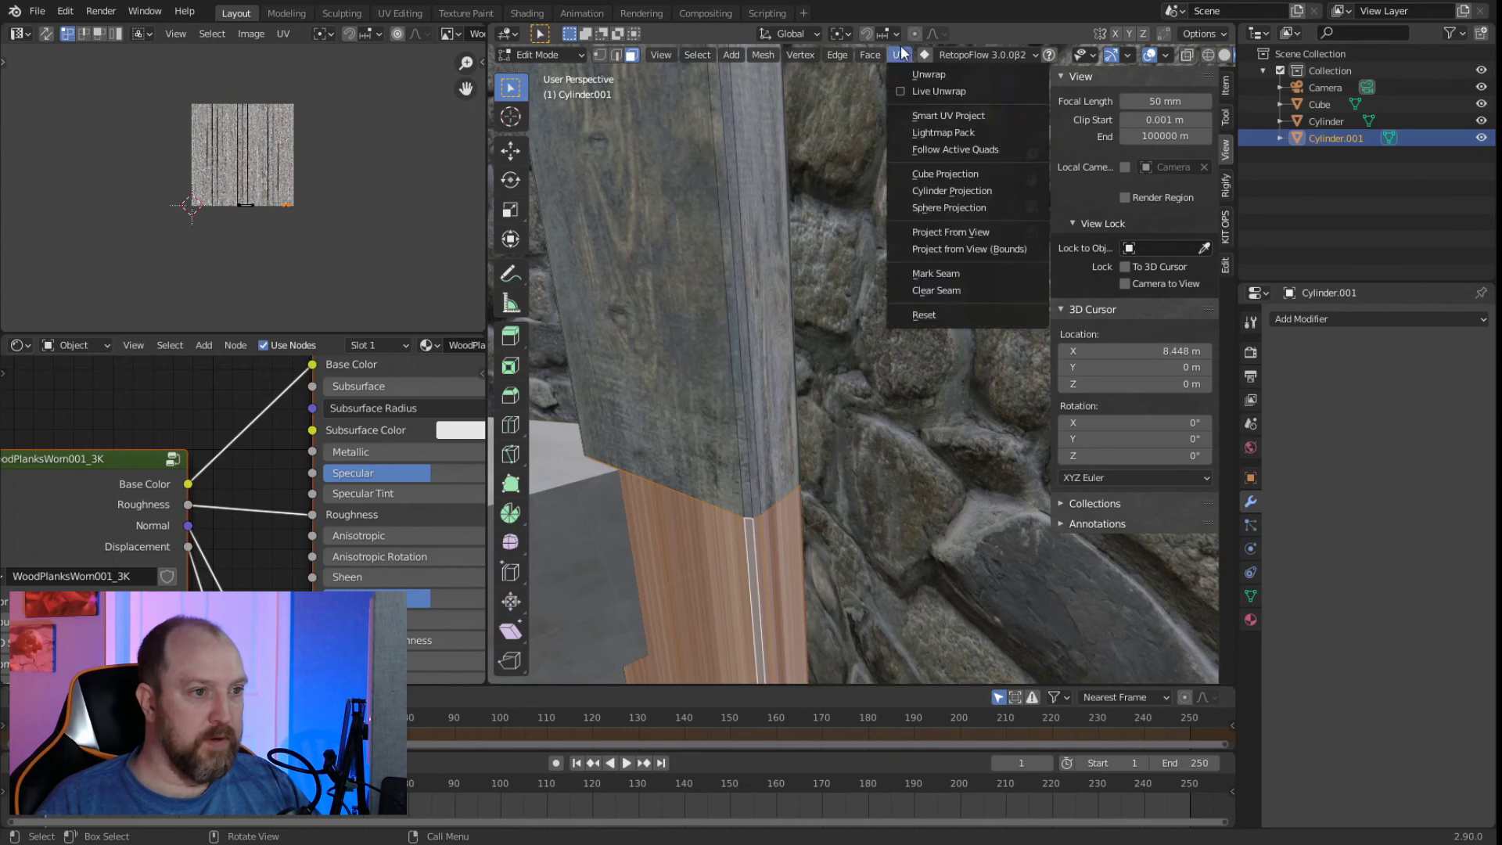
Unwrap and undo, then select the plank's front and thin side faces in the UV Editor.
left_click(920, 78)
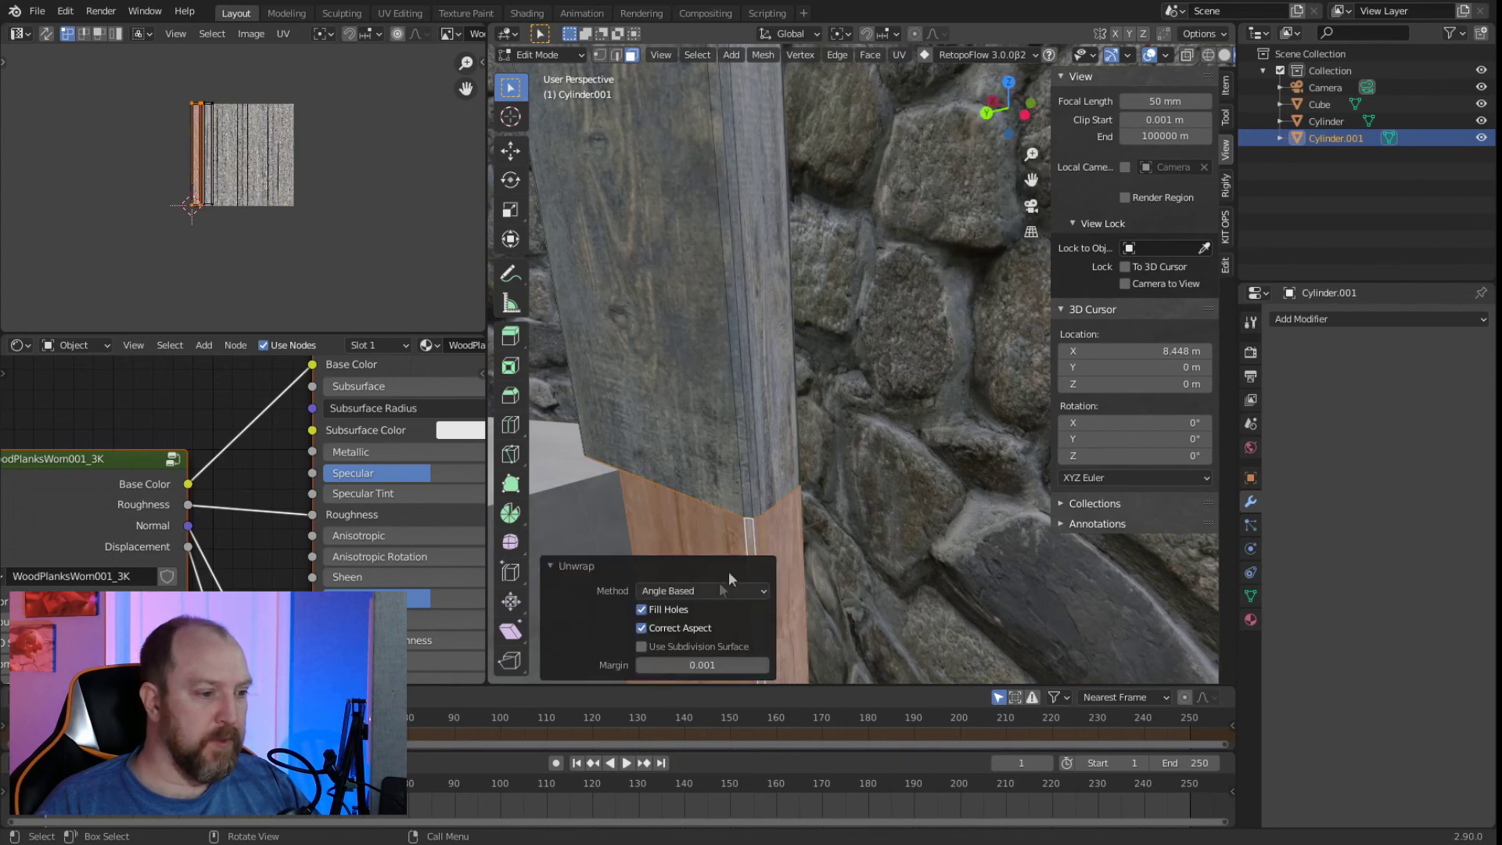
key("ctrl+z")
middle_click_drag(813, 415, 683, 527)
left_click(681, 594)
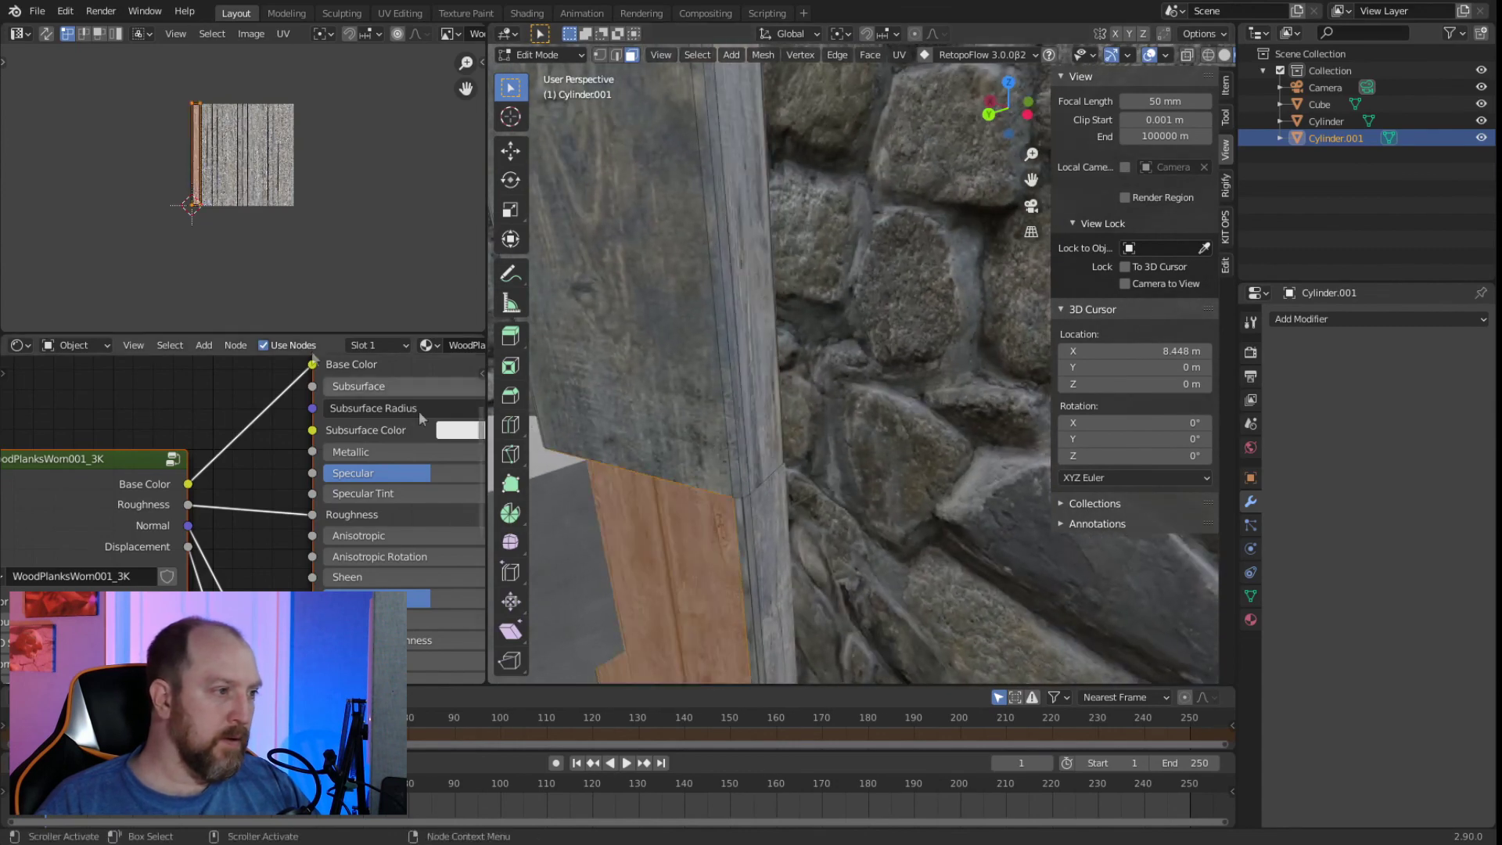
middle_click_drag(115, 185, 323, 185, "shift")
left_click(740, 507, "shift")
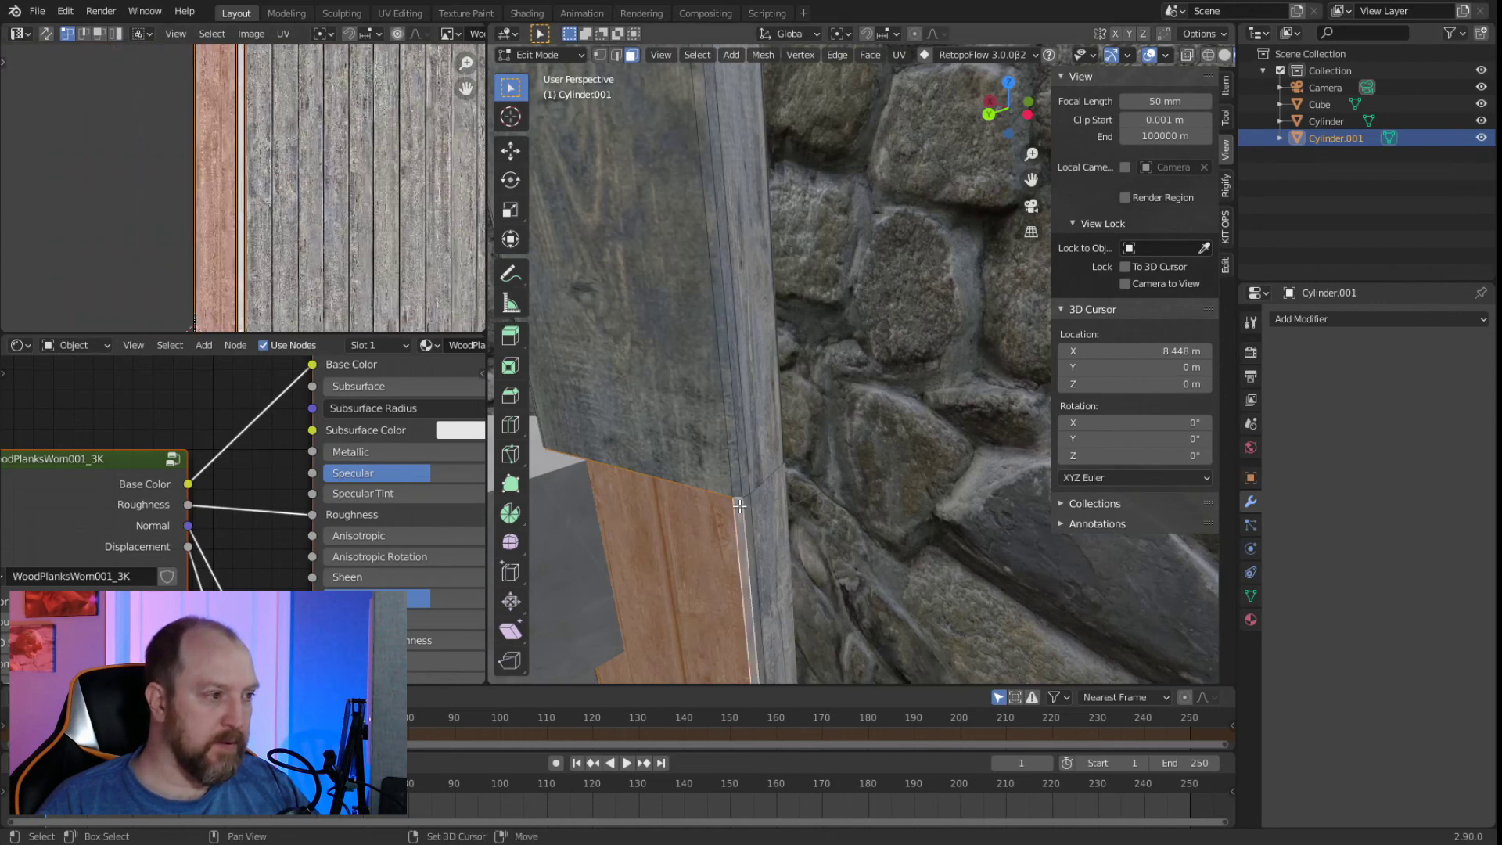
scroll(332, 291, "up", 2)
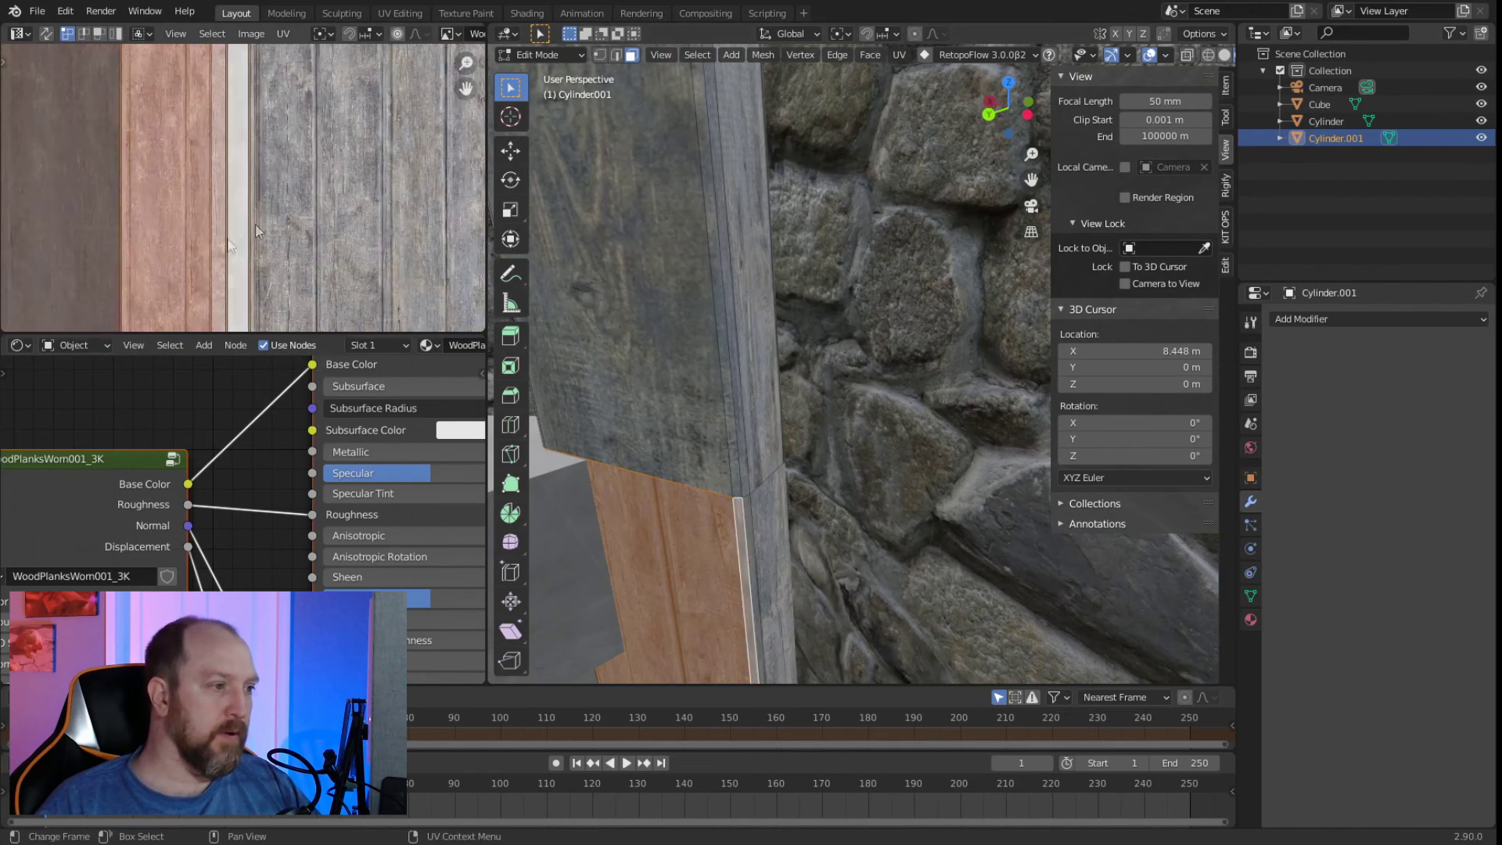
scroll(242, 215, "down", 4)
scroll(243, 215, "up", 4)
middle_click_drag(243, 188, 308, 182)
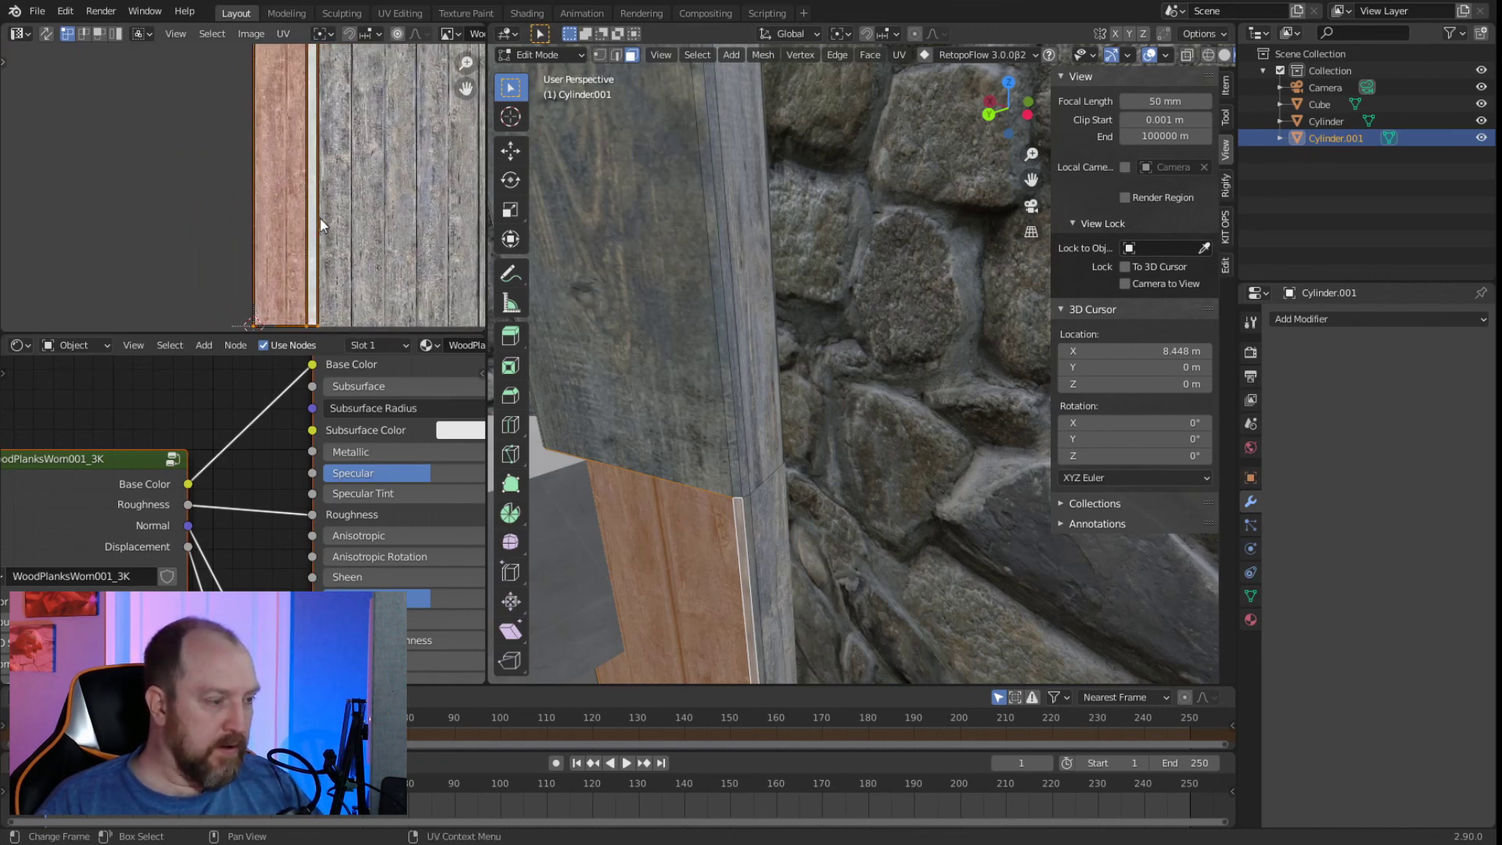
Narrow the selected UV islands along X, shift them horizontally, then narrow them again.
key("s")
key("y")
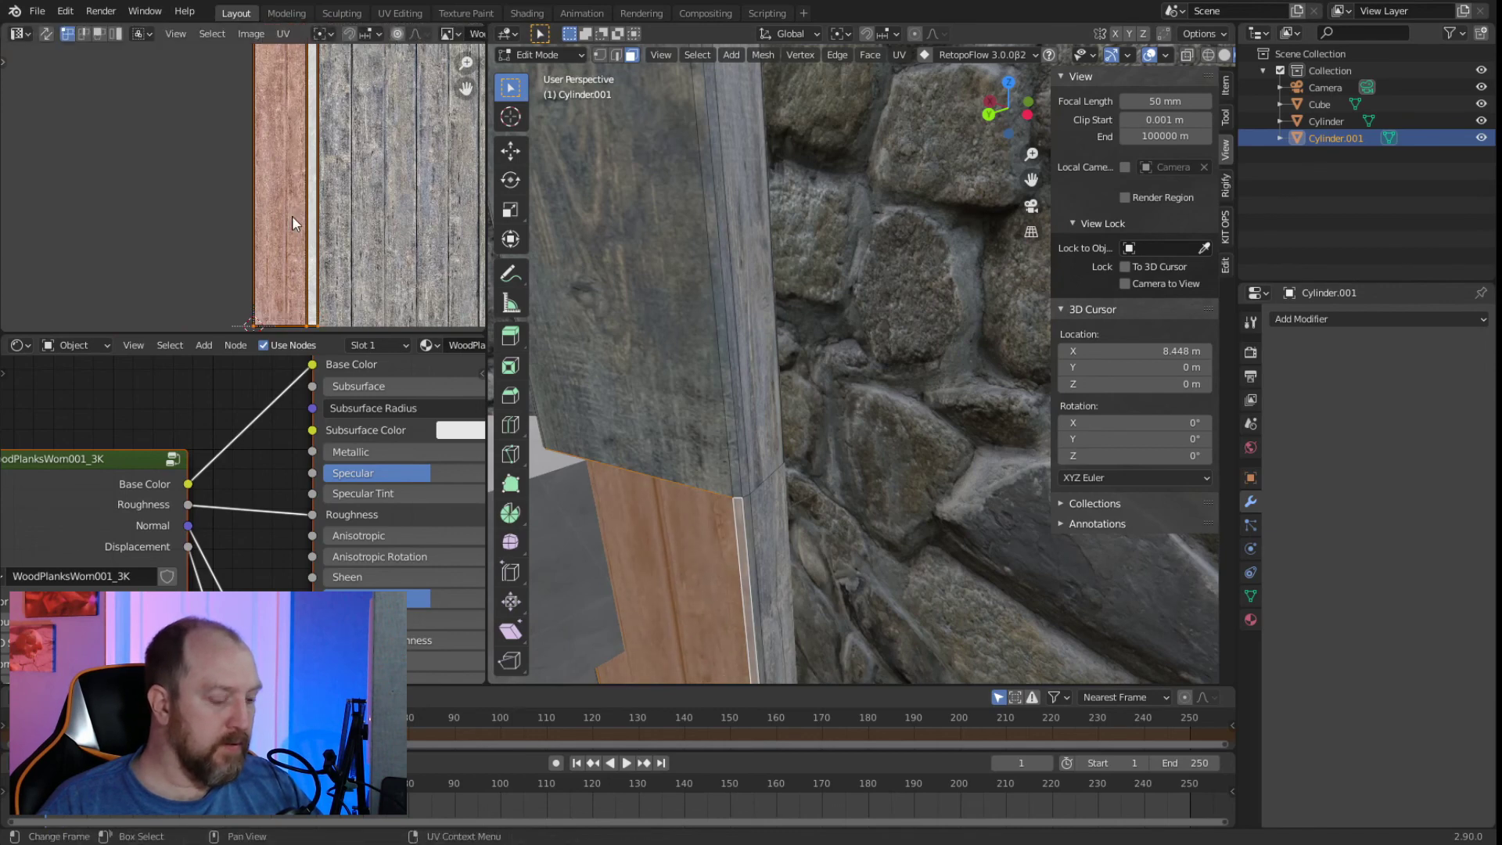
key("s")
key("x")
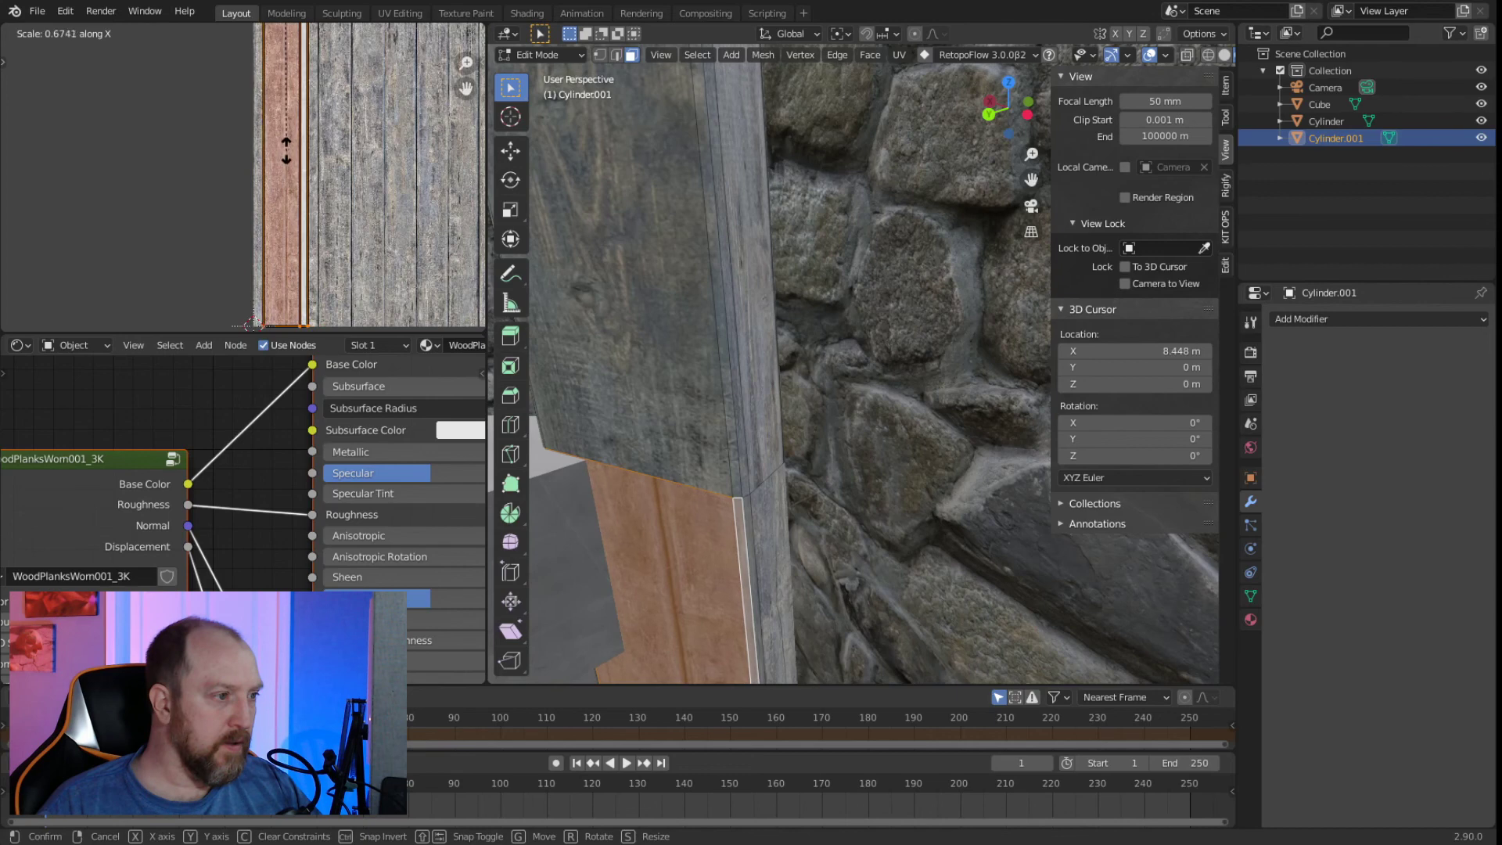
left_click(285, 136)
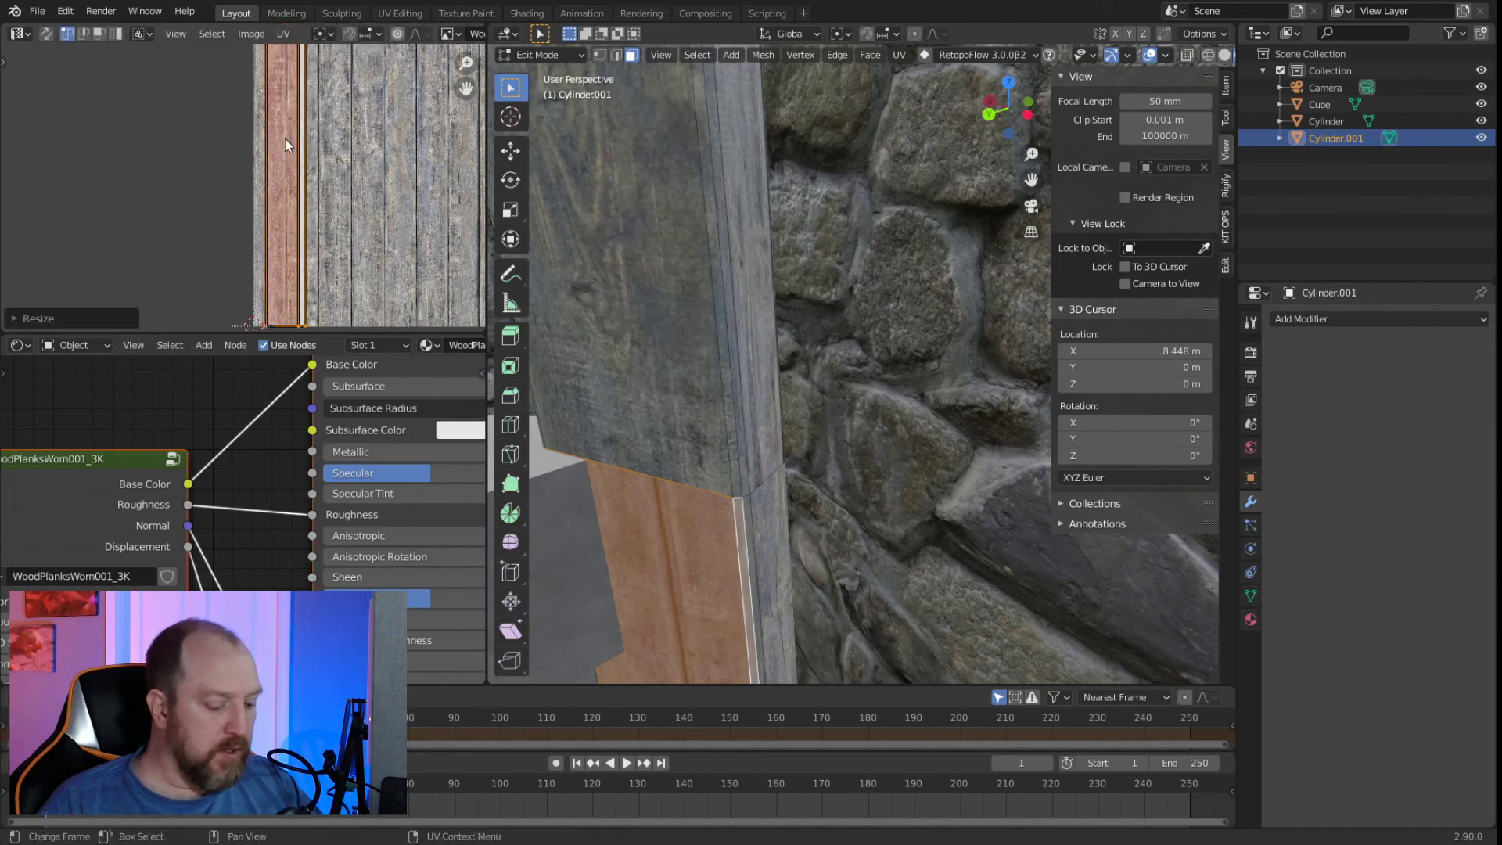
key("g")
key("x")
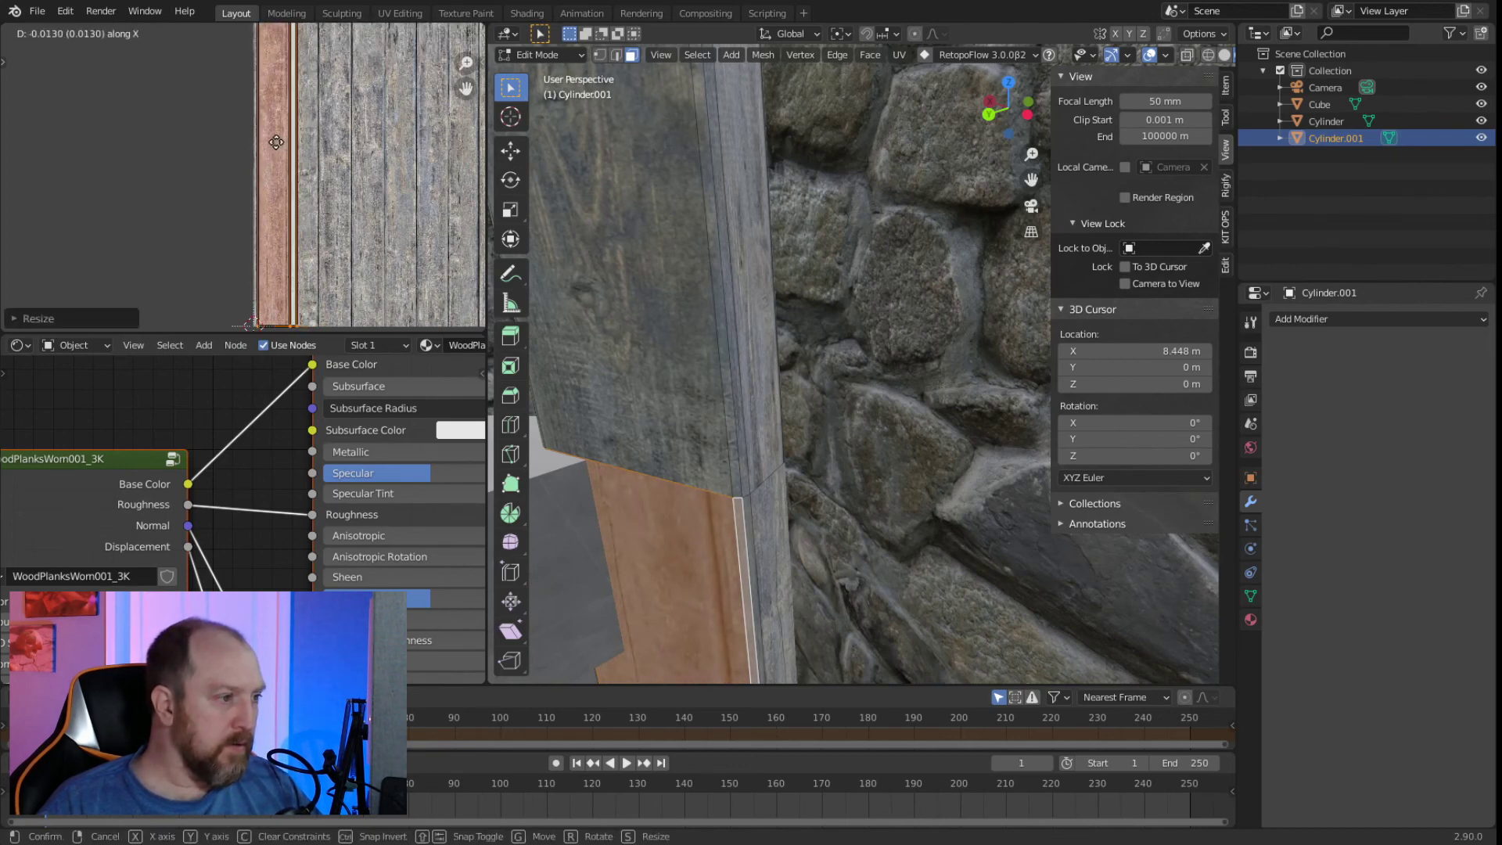
left_click(270, 149)
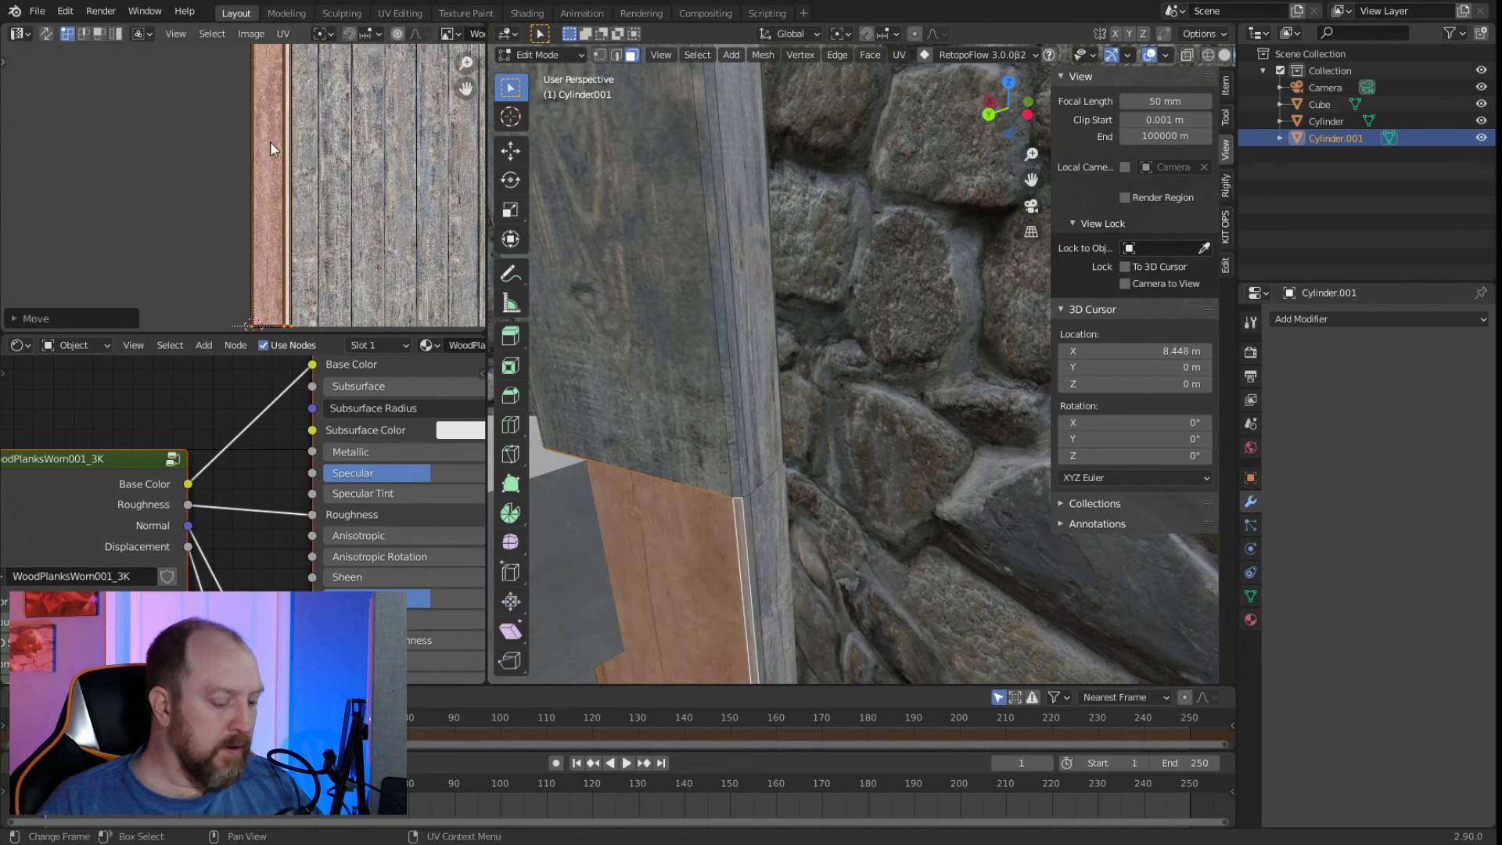
key("s")
key("x")
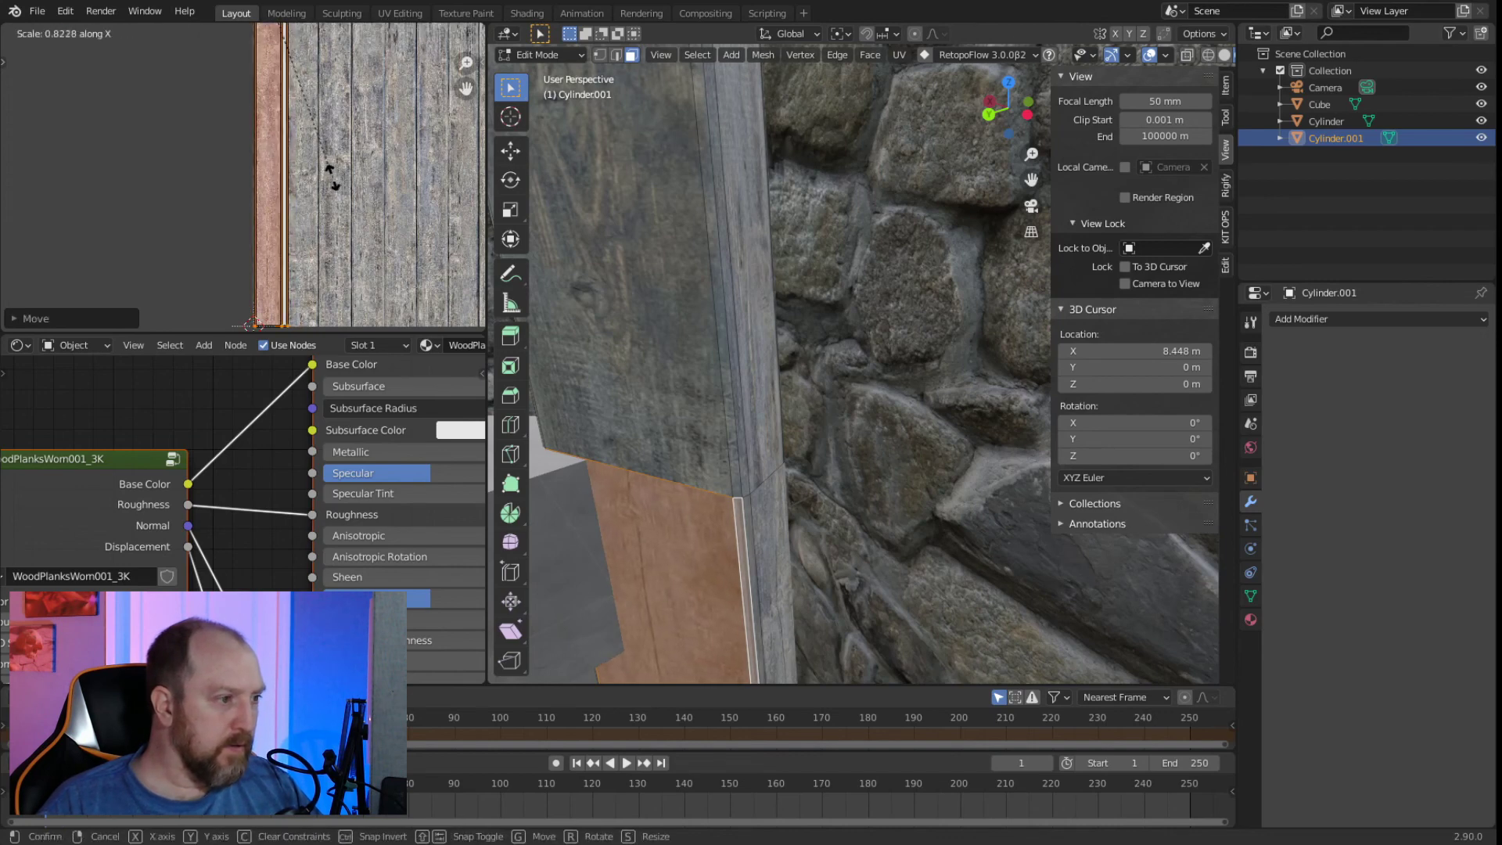
left_click(332, 176)
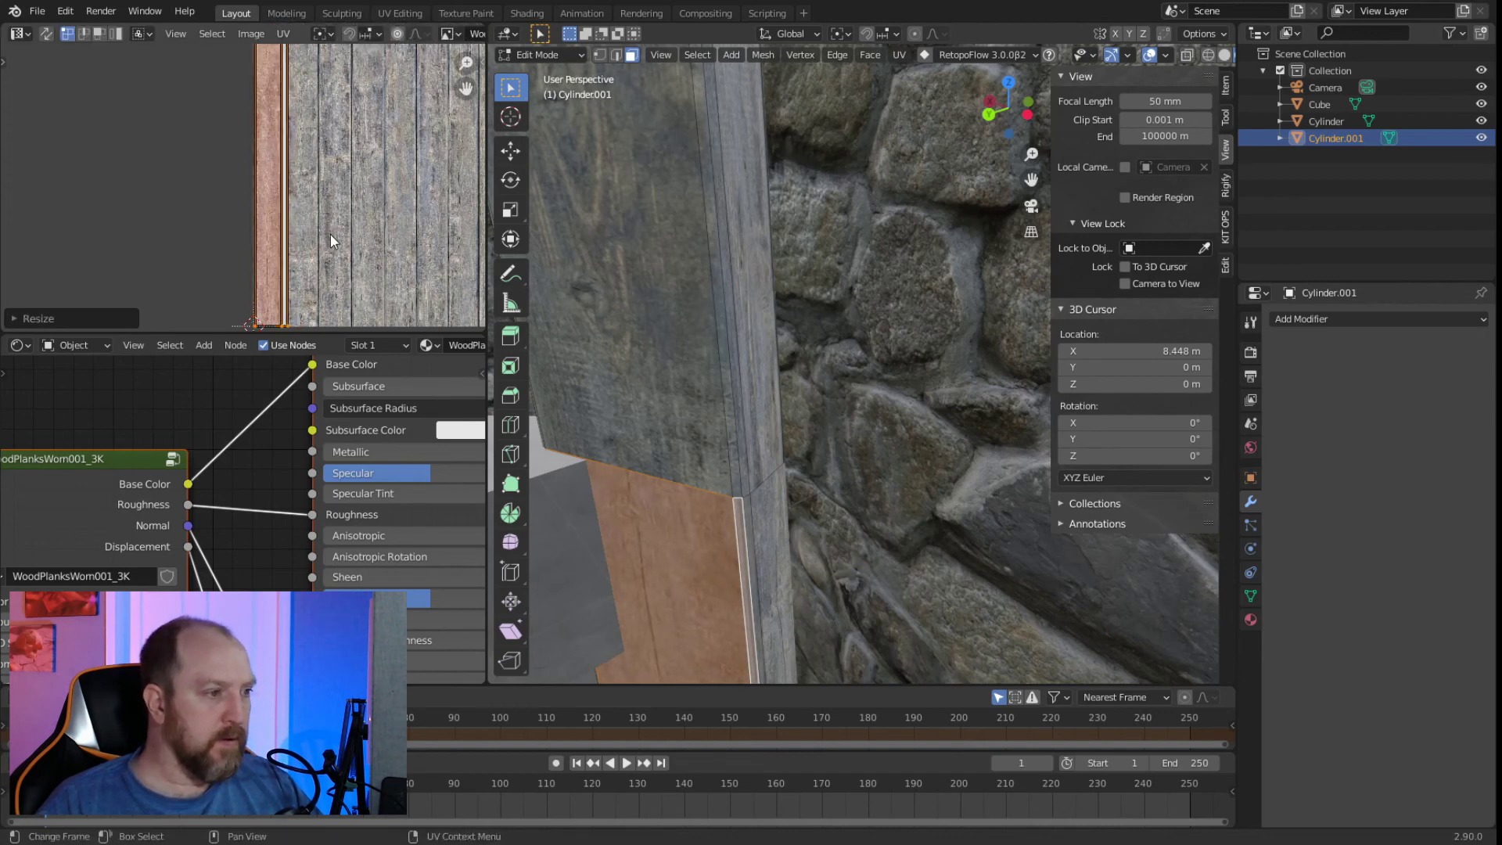
left_click(205, 223)
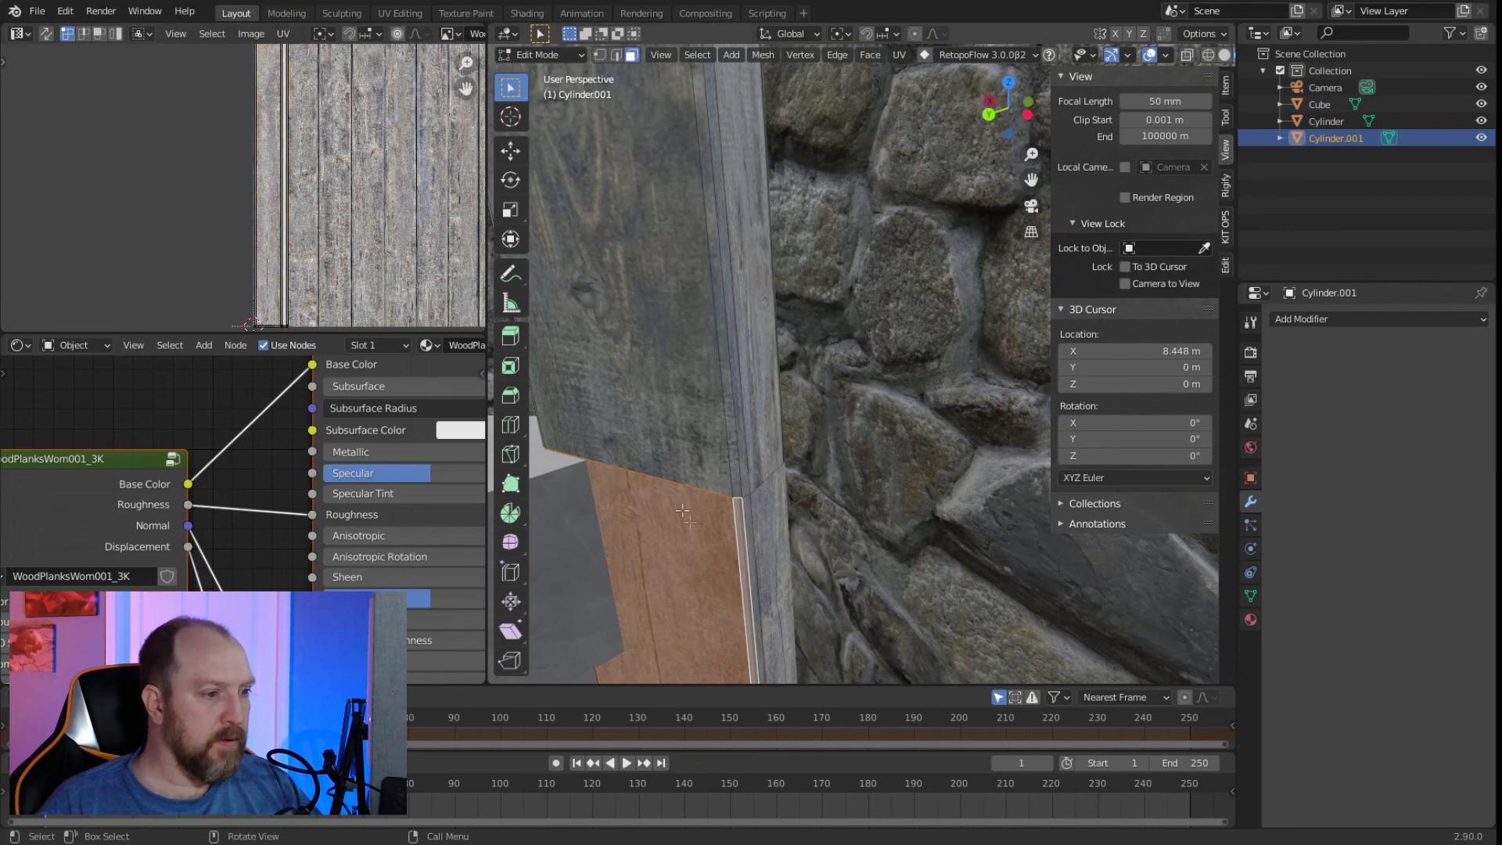
middle_click_drag(711, 555, 899, 509)
Narrow the UVs of the thin vertical strip and wide side face along X.
left_click(904, 502)
left_click(917, 516, "shift")
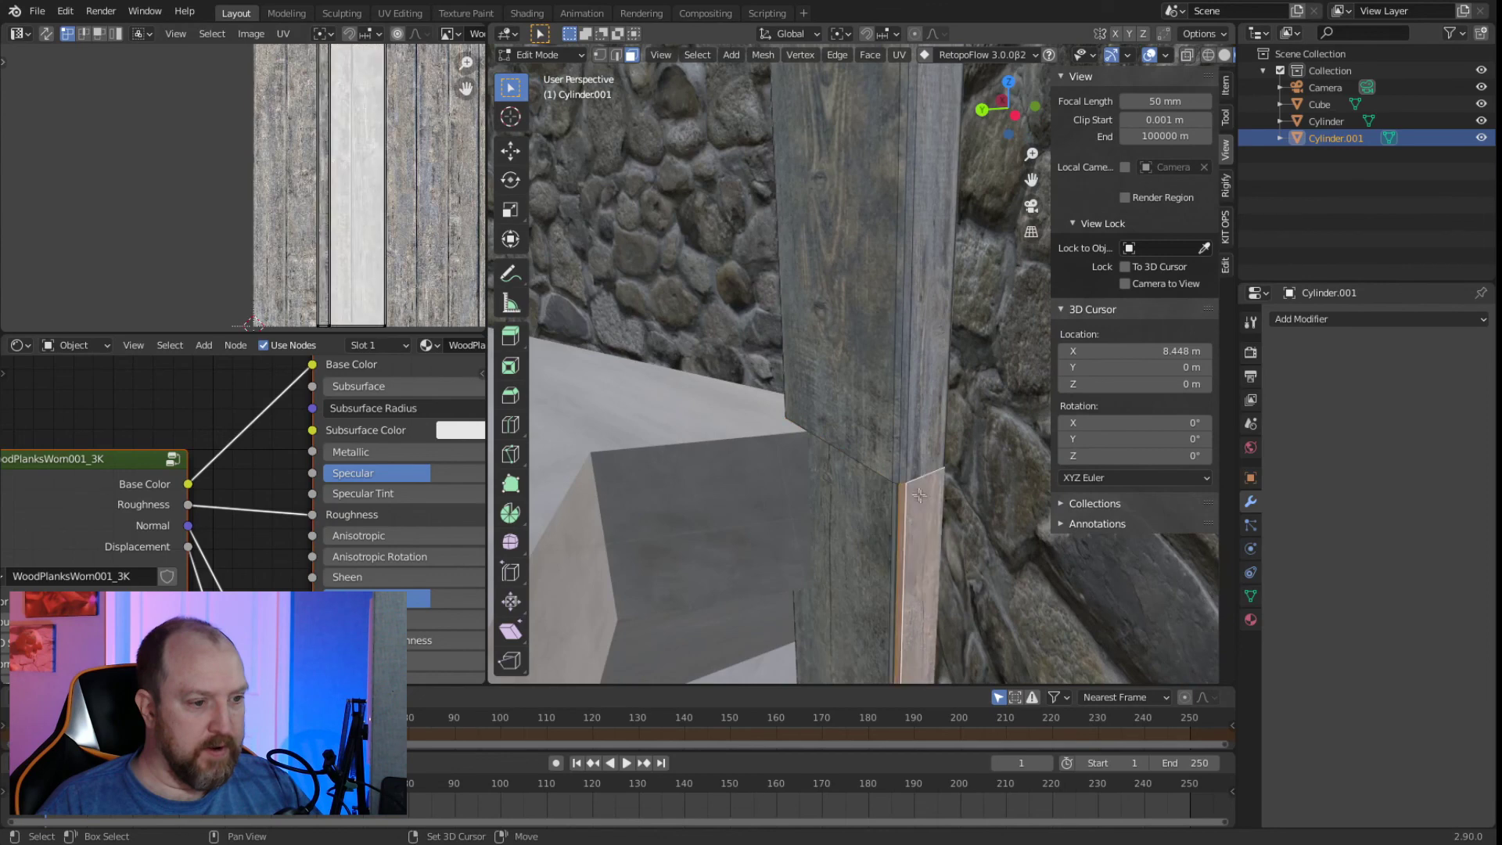
scroll(374, 283, "down", 3)
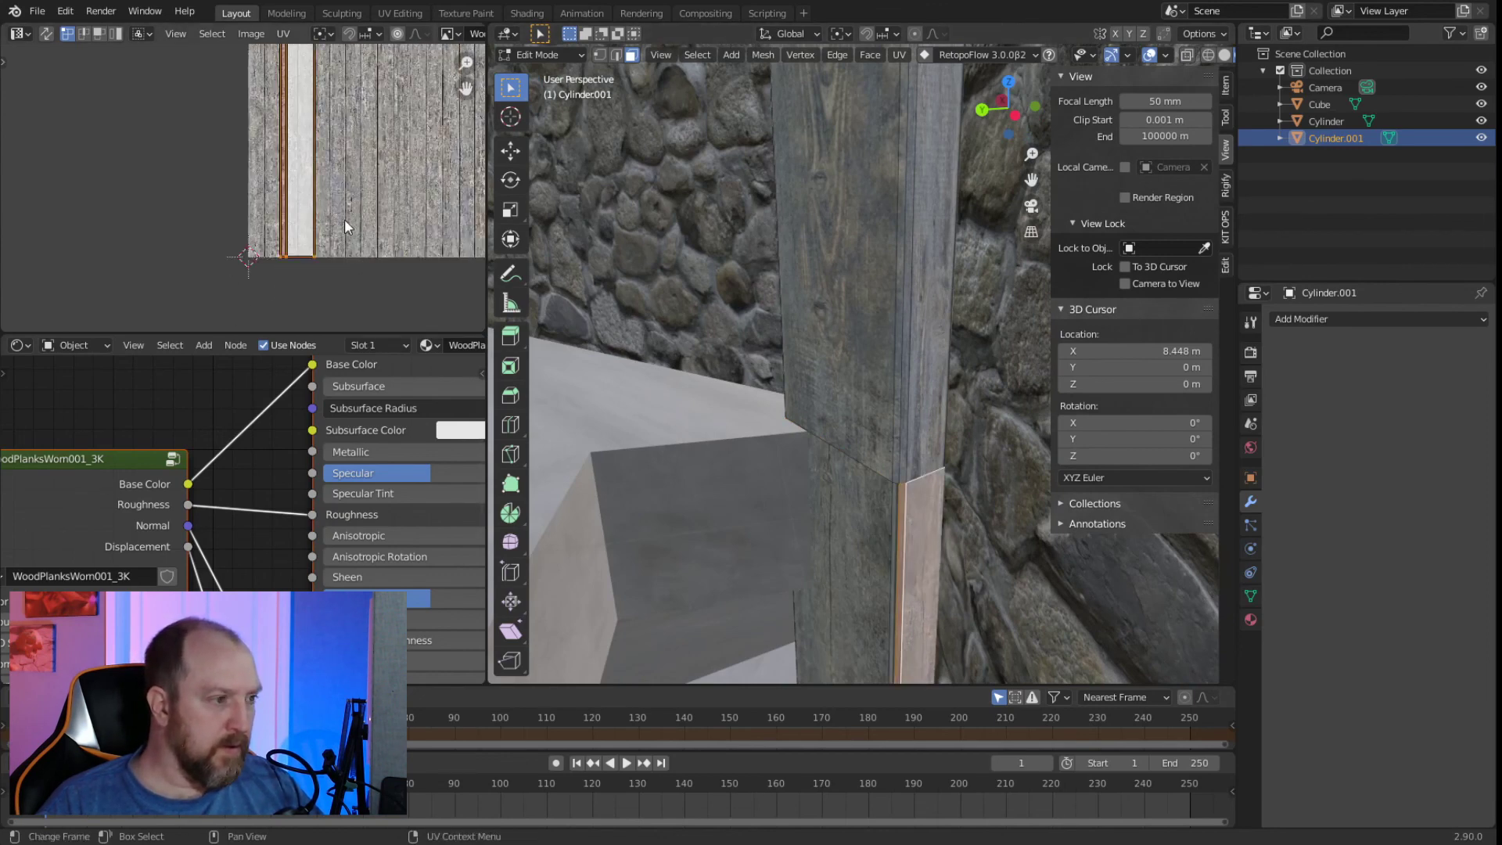
key("s")
key("x")
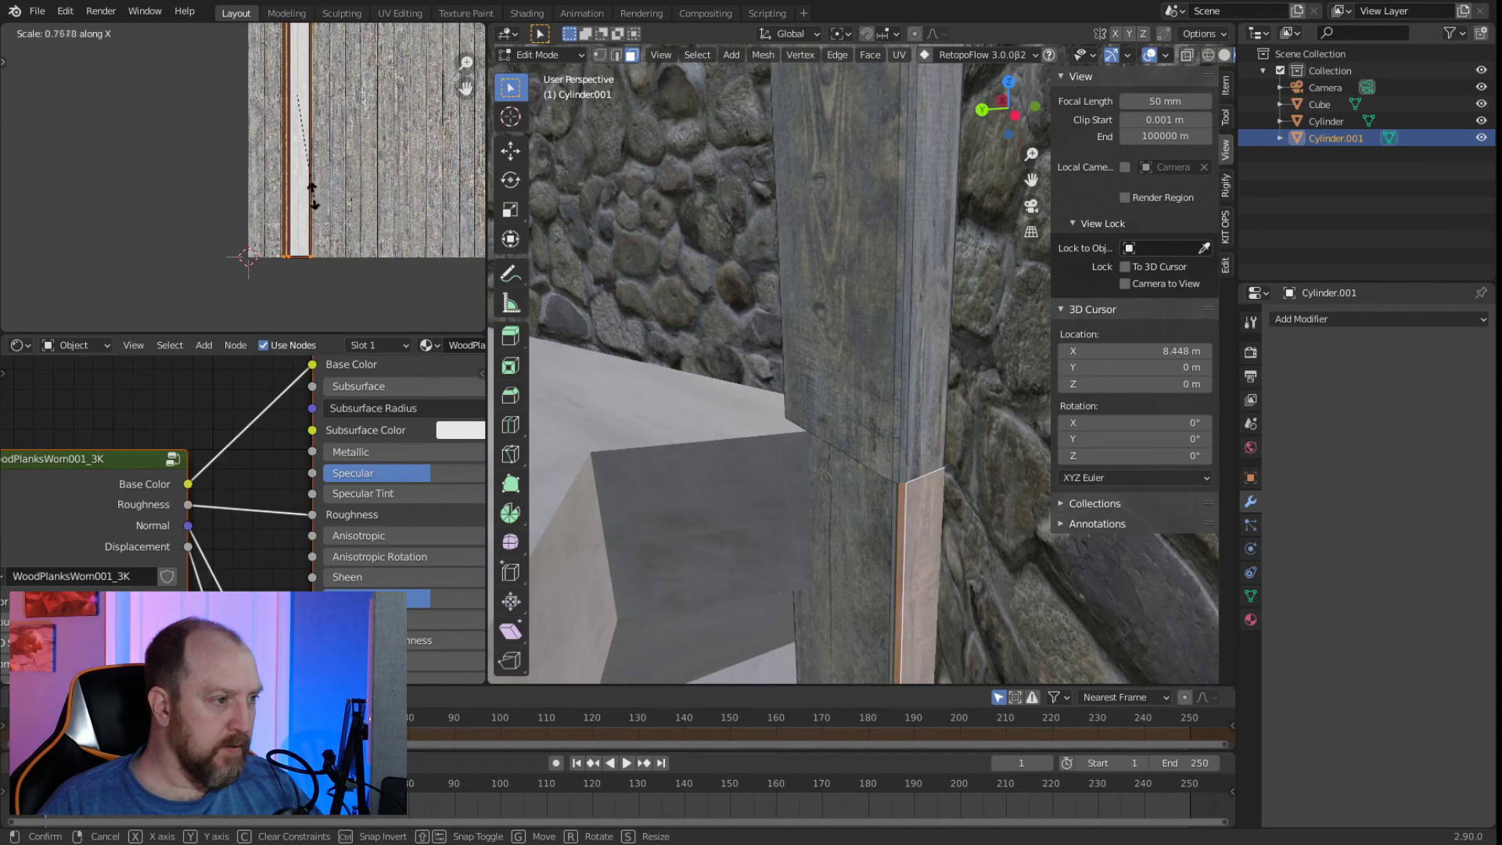
left_click(304, 188)
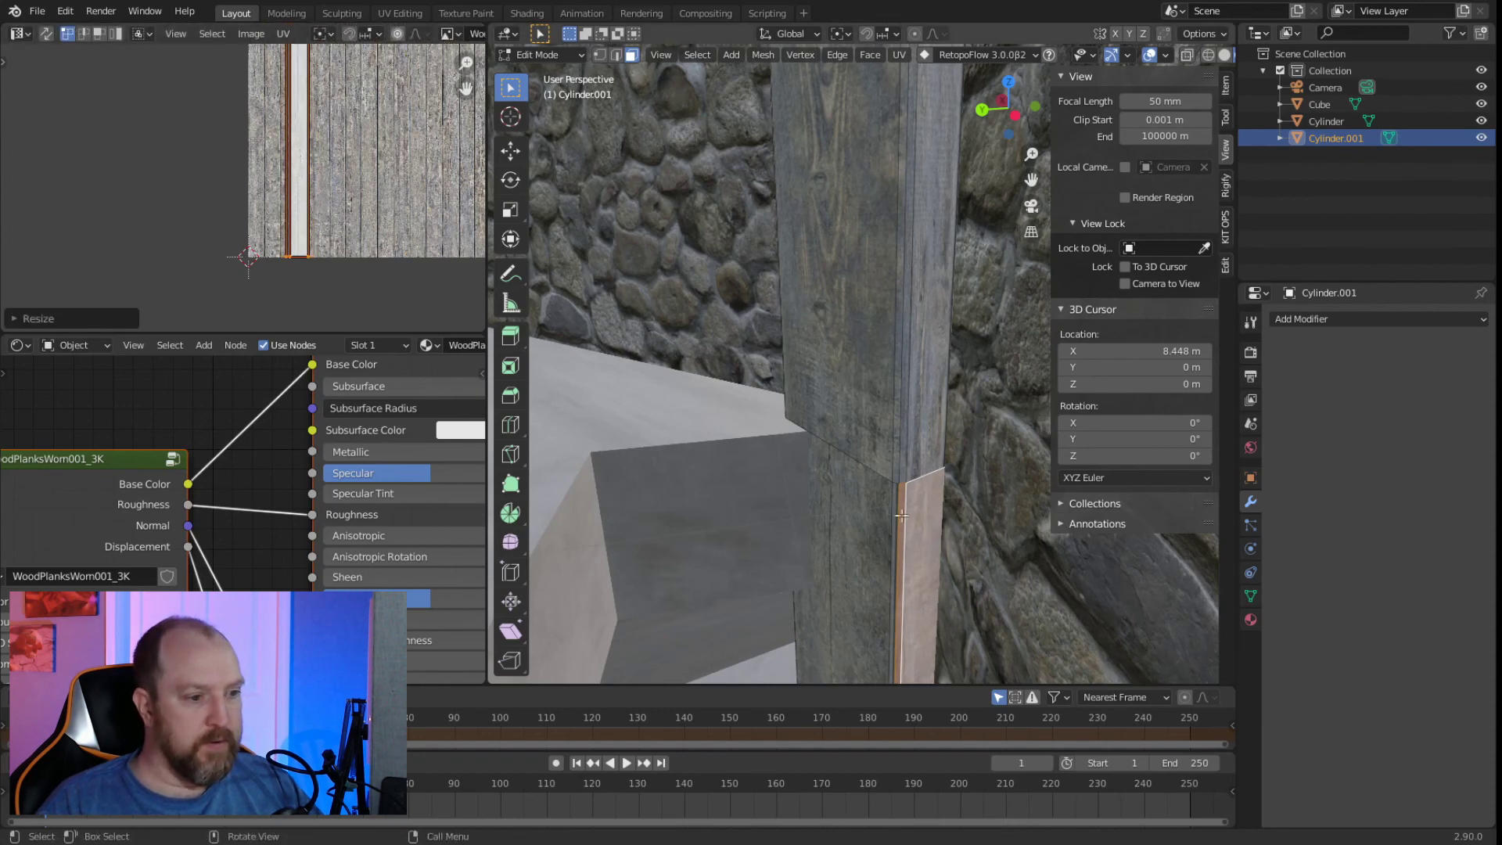
Select the board's upper and lower faces and move their UV island below the texture.
left_click(921, 456)
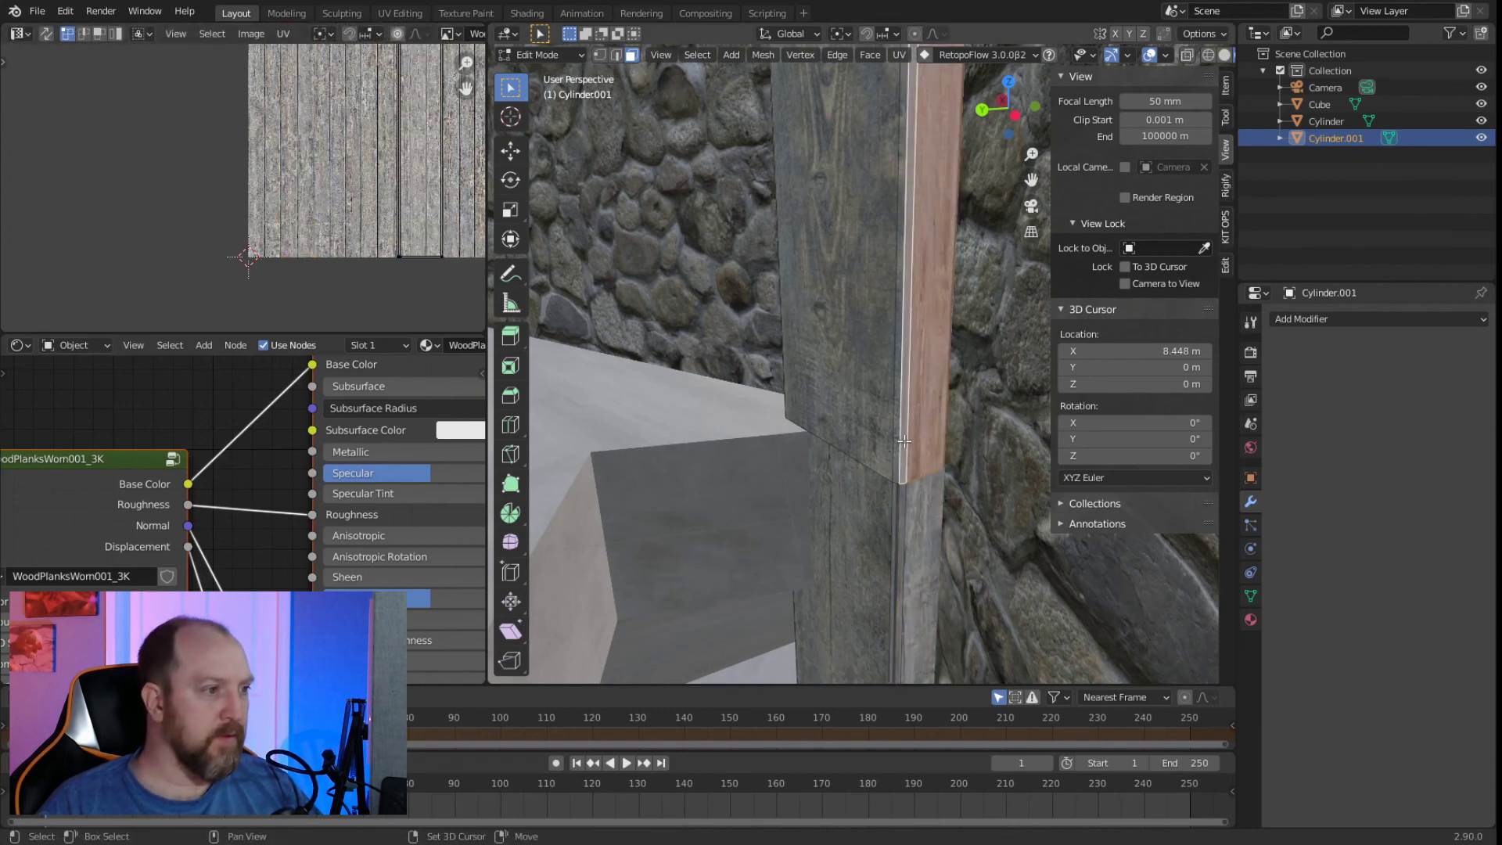
scroll(376, 247, "down", 3)
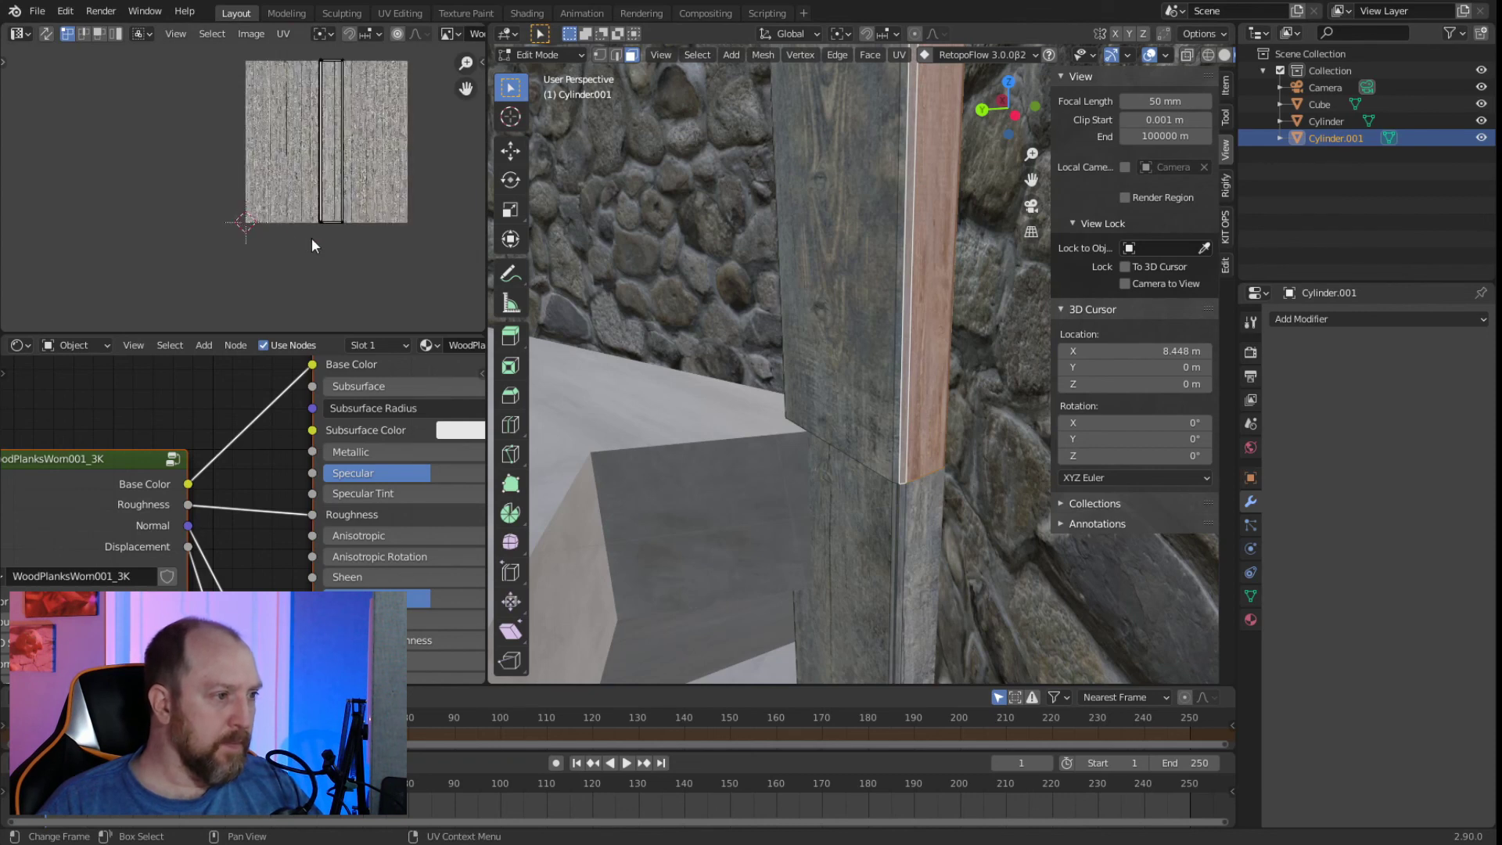
scroll(312, 238, "up", 2)
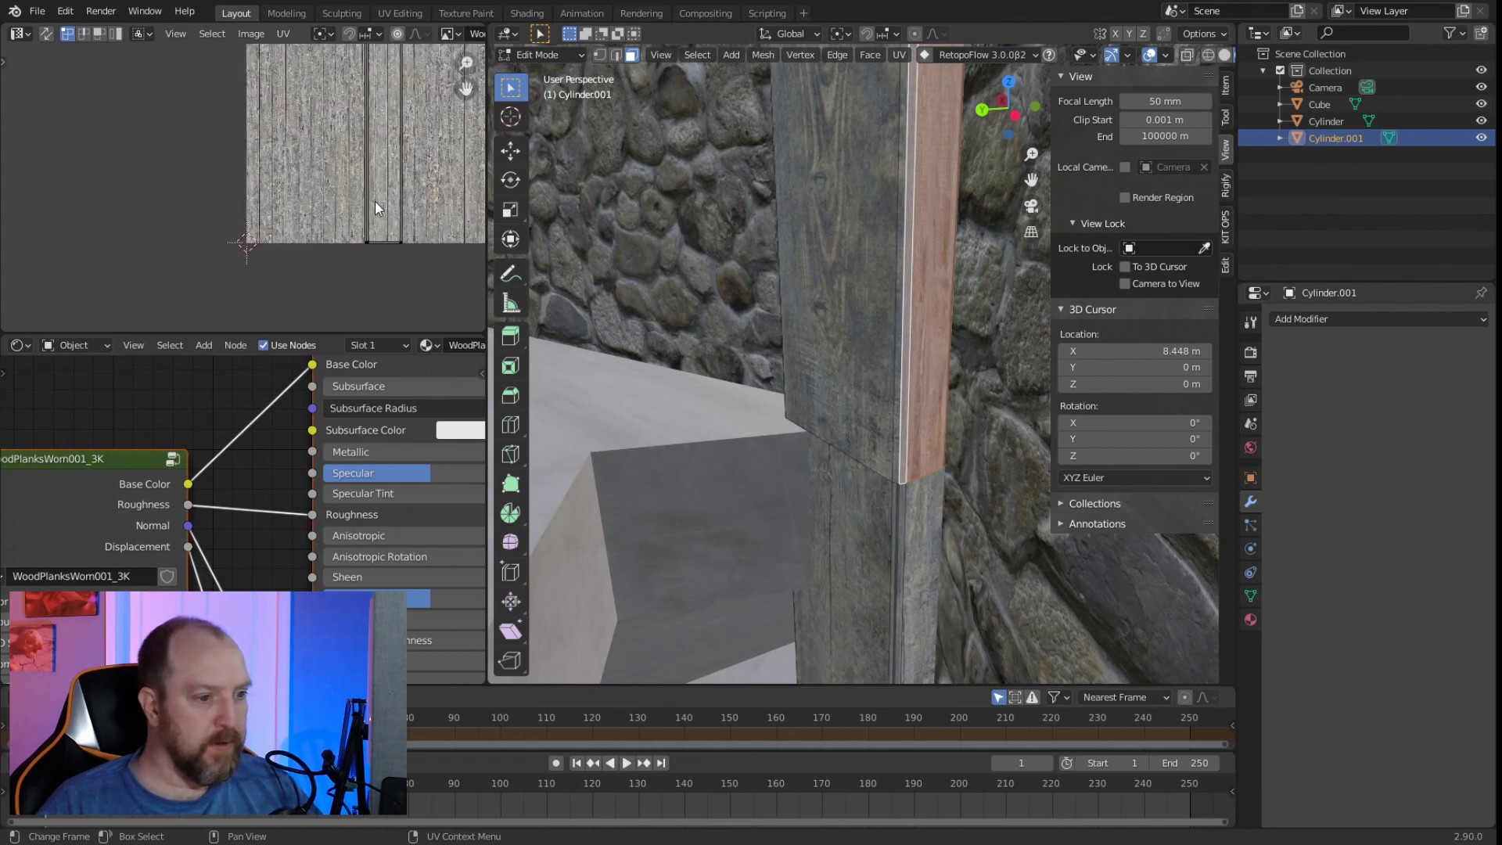
left_click(909, 497, "shift")
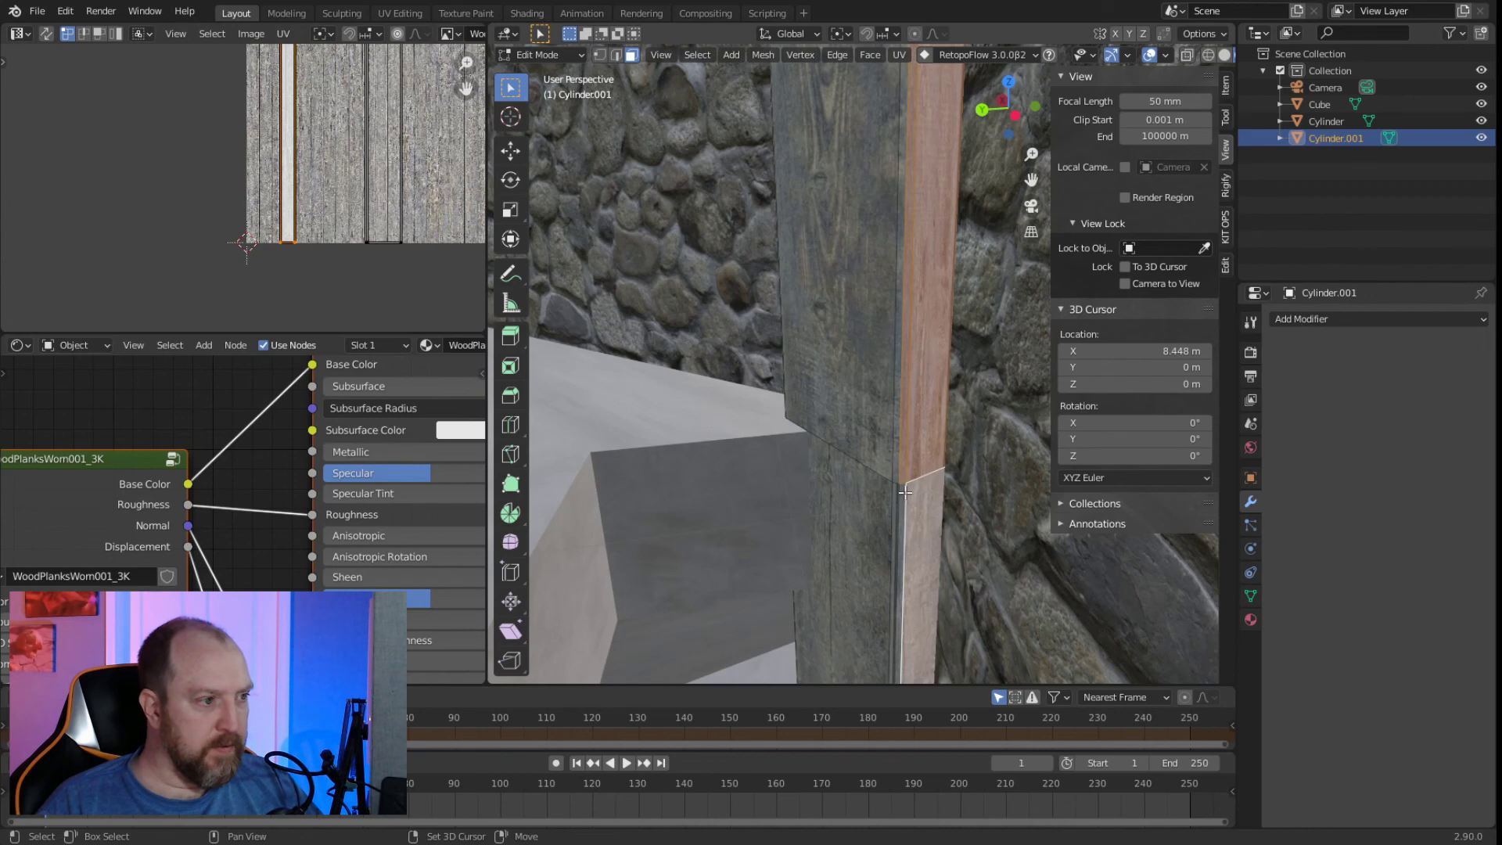
scroll(195, 192, "down", 3)
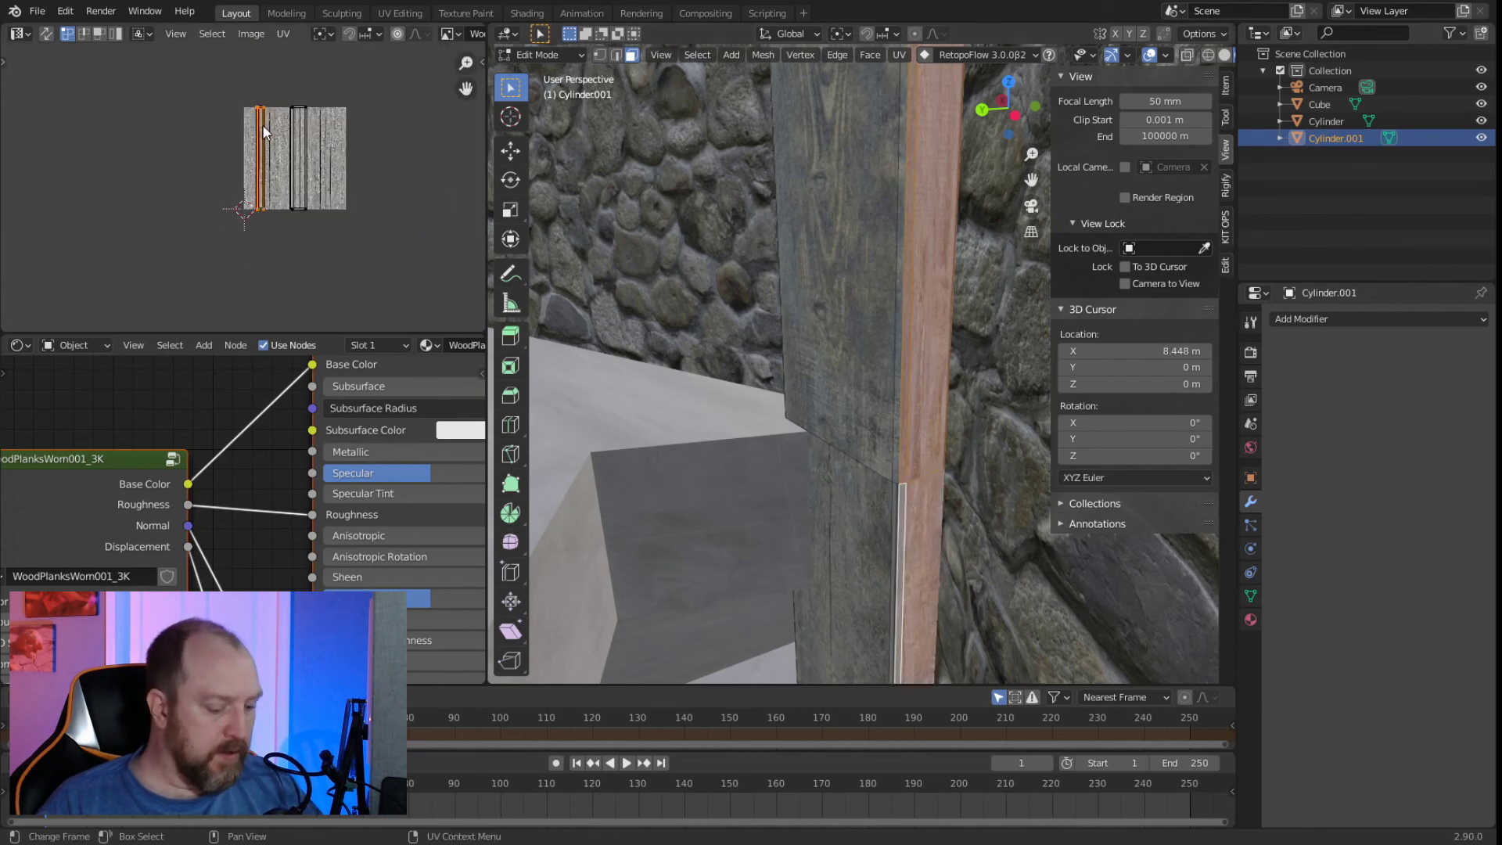
key("g")
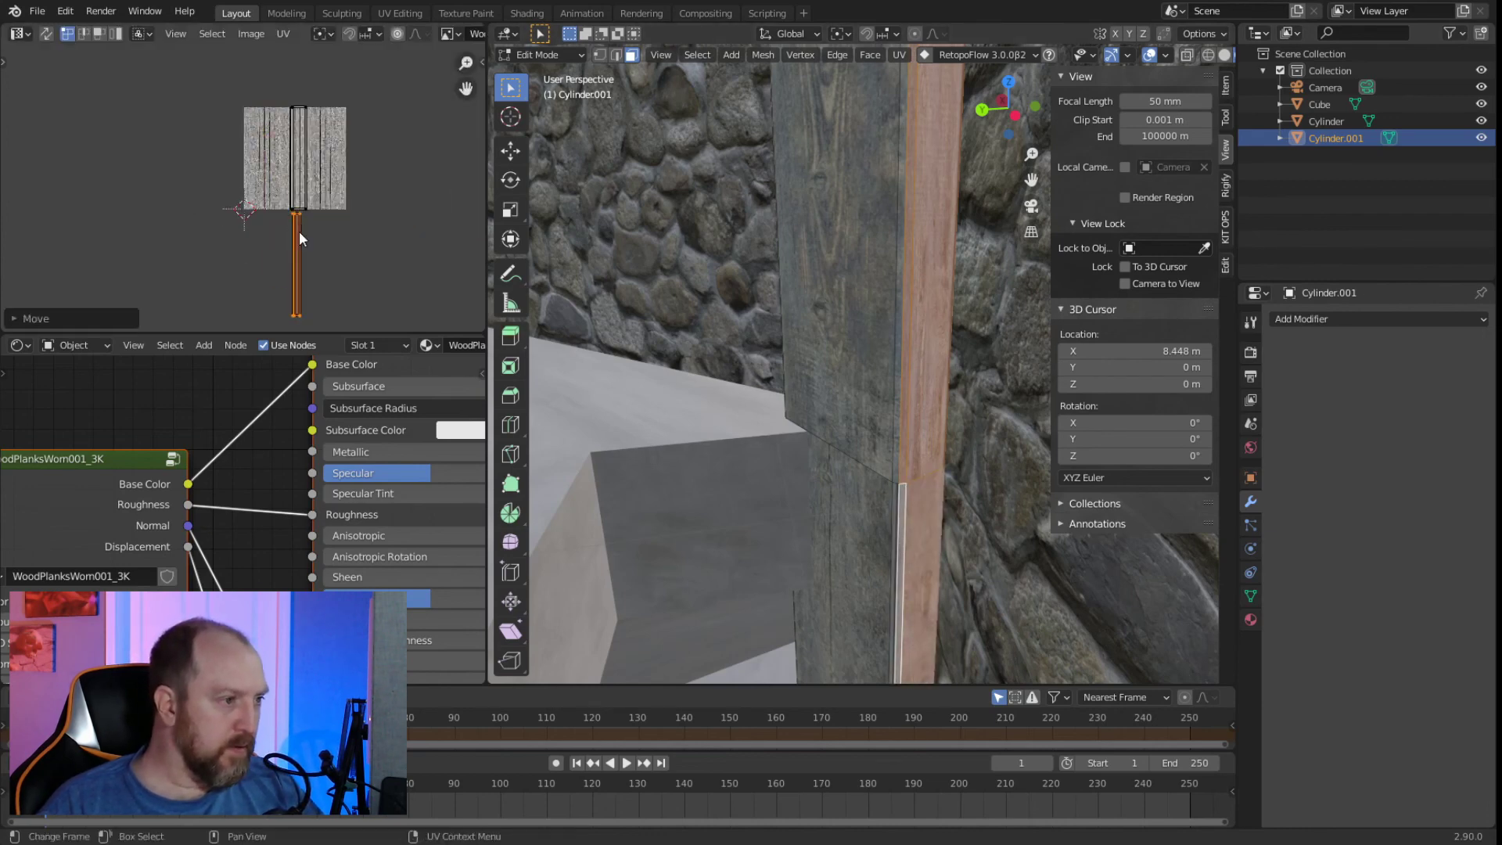
left_click(298, 231)
Reposition that UV island twice more to its final spot.
scroll(299, 233, "up", 2)
scroll(341, 229, "up", 3)
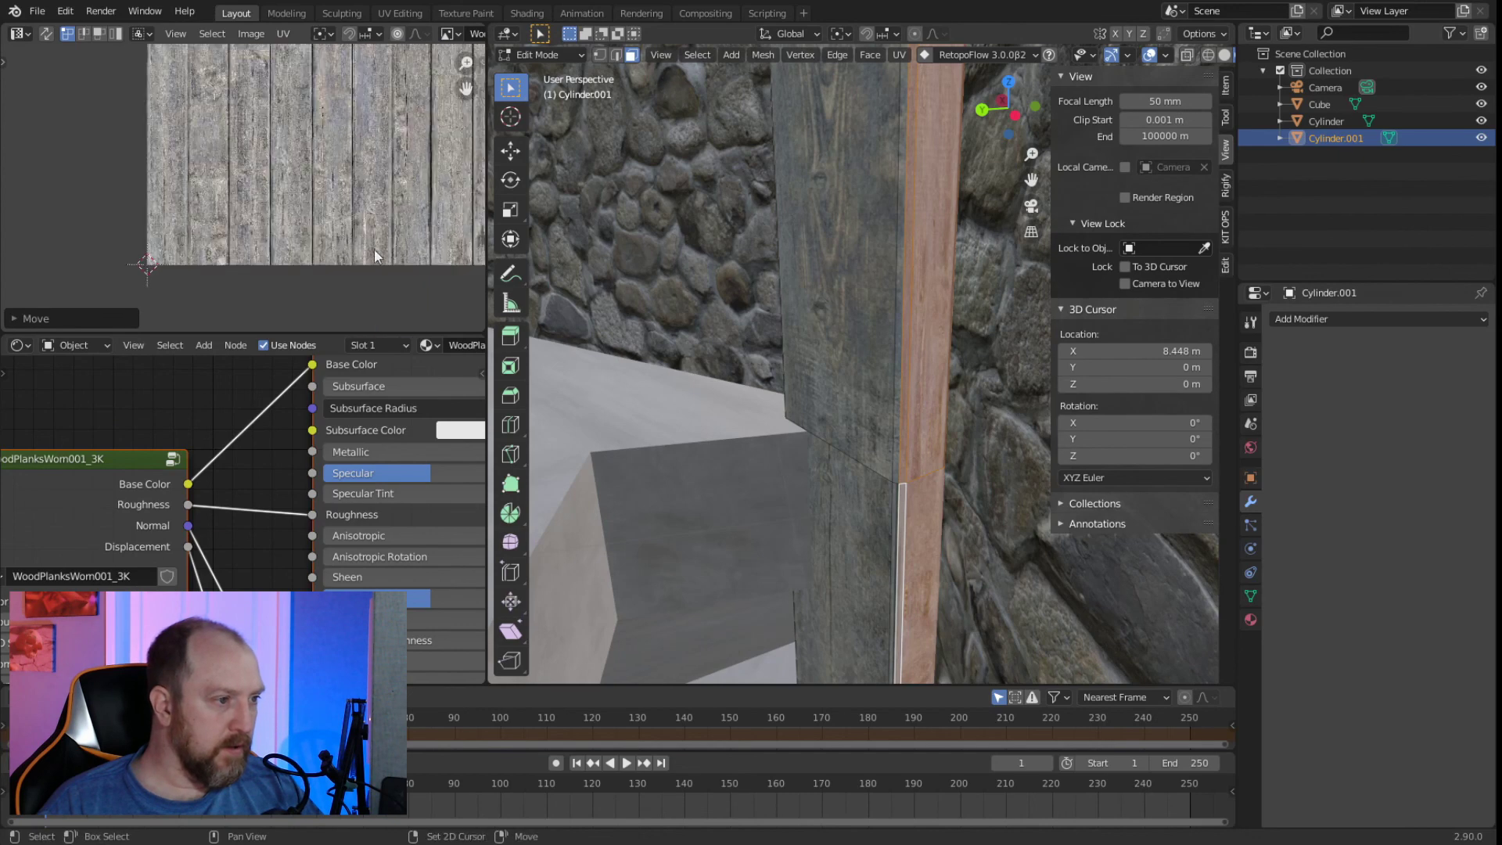
scroll(219, 226, "down", 1)
scroll(289, 250, "down", 3)
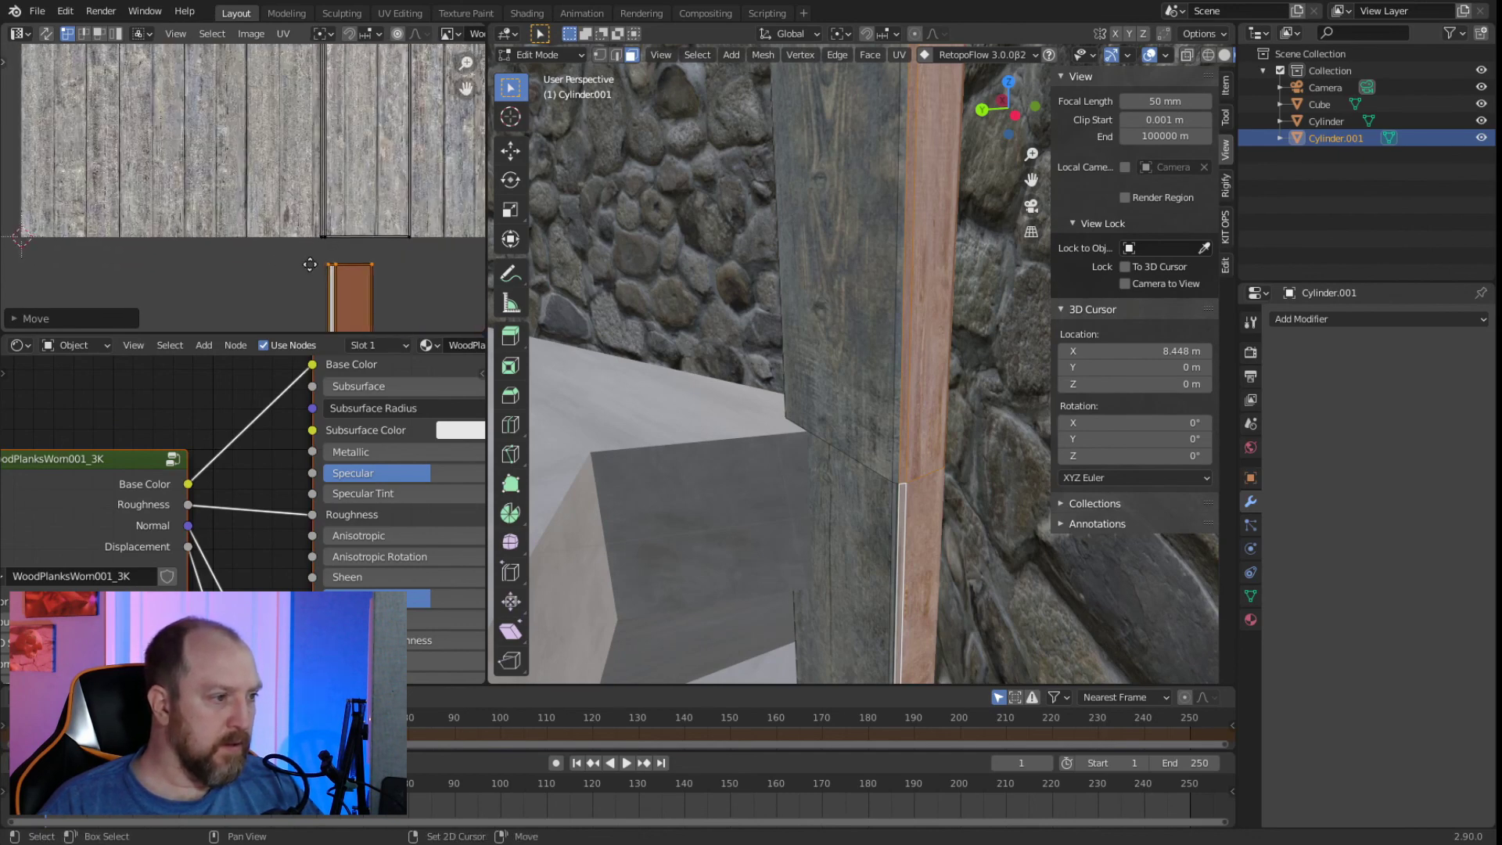
scroll(313, 258, "up", 3)
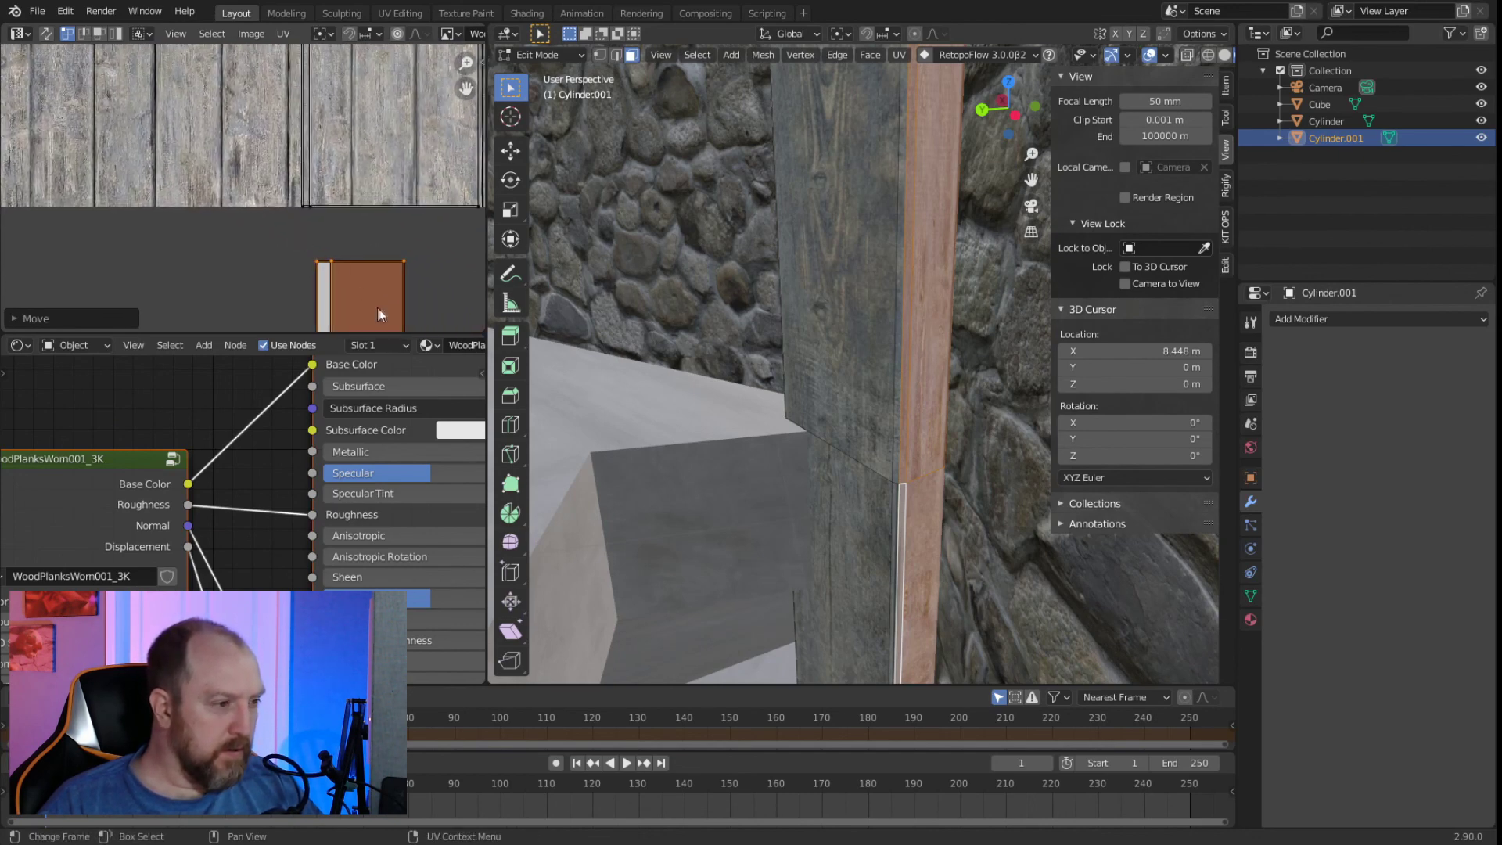
key("g")
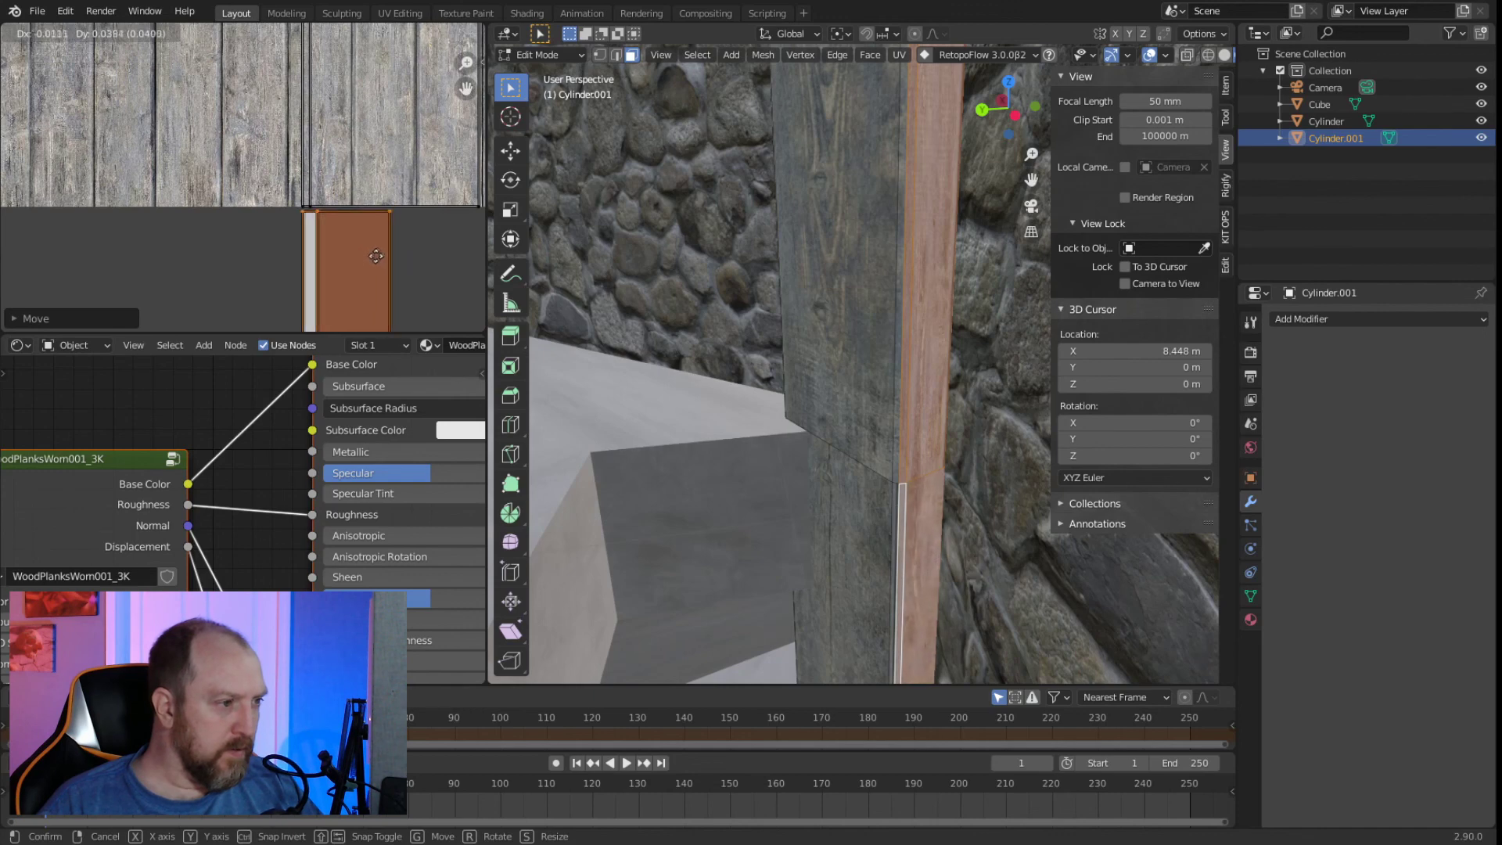
left_click(376, 254)
scroll(365, 254, "up", 2)
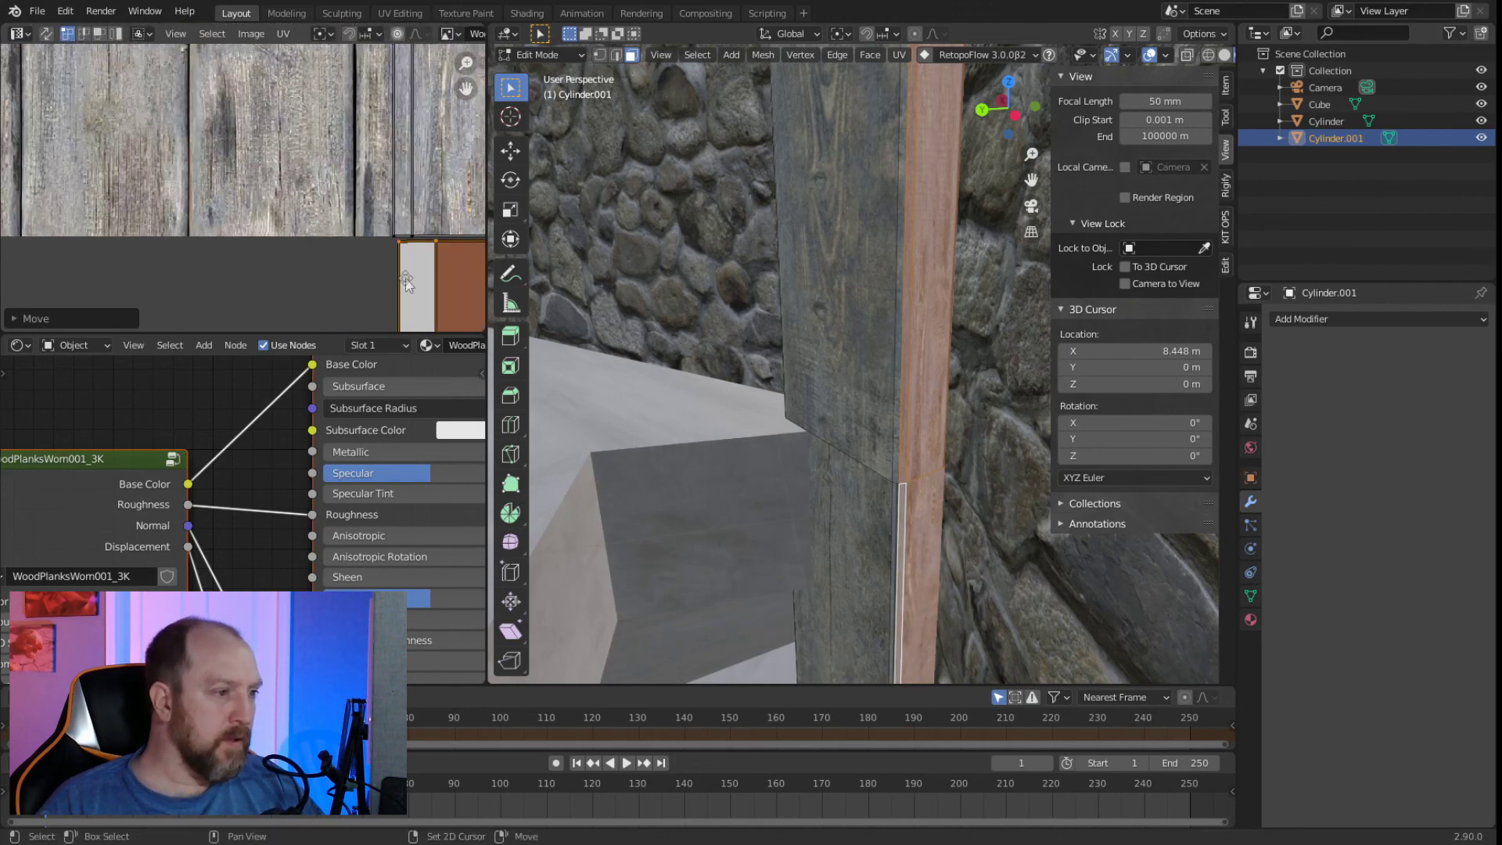
middle_click_drag(406, 279, 401, 280)
scroll(407, 283, "up", 2)
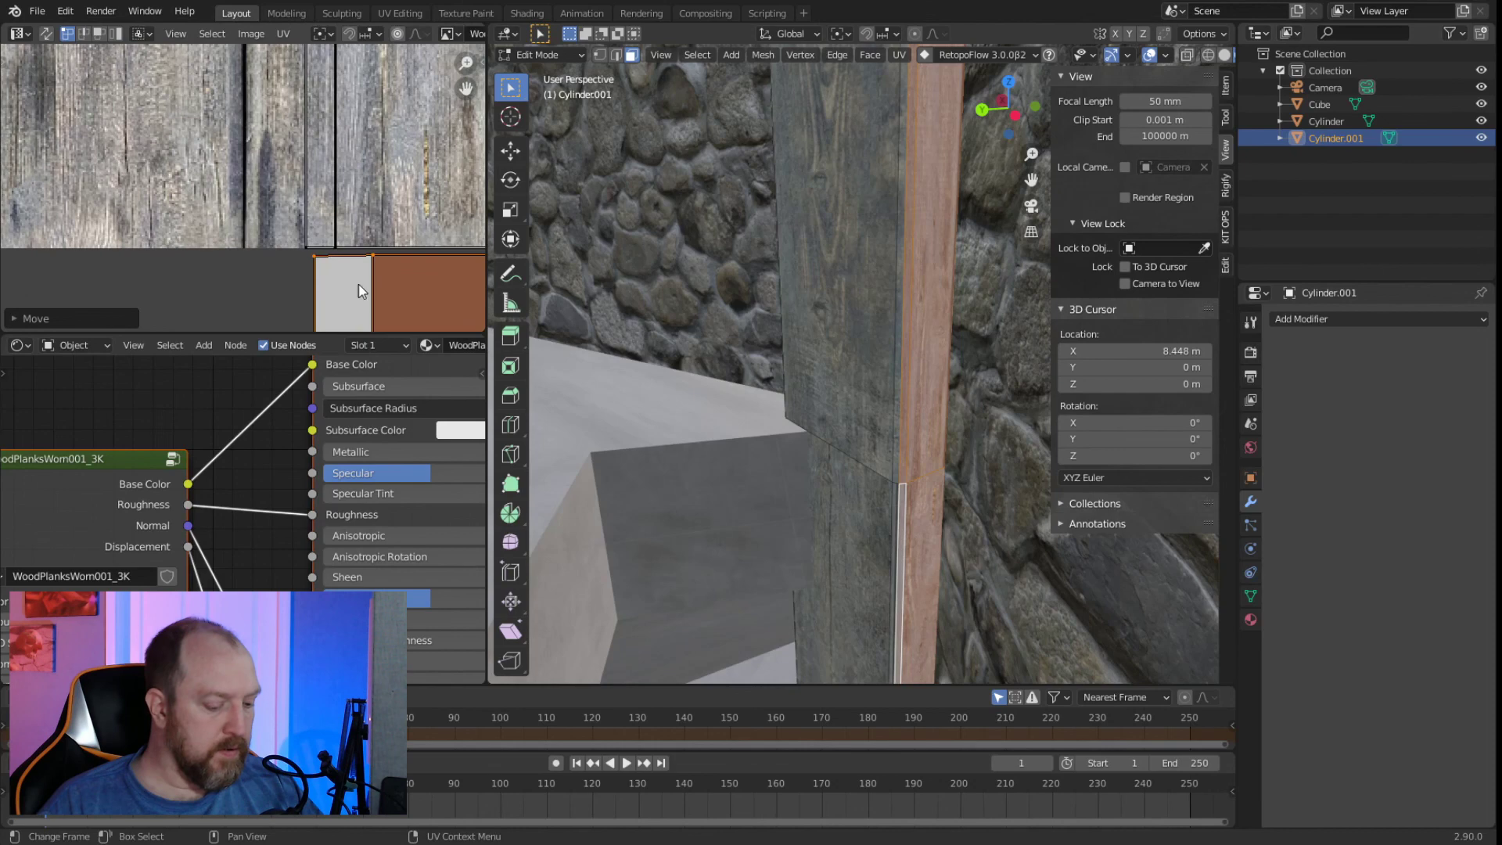
key("g")
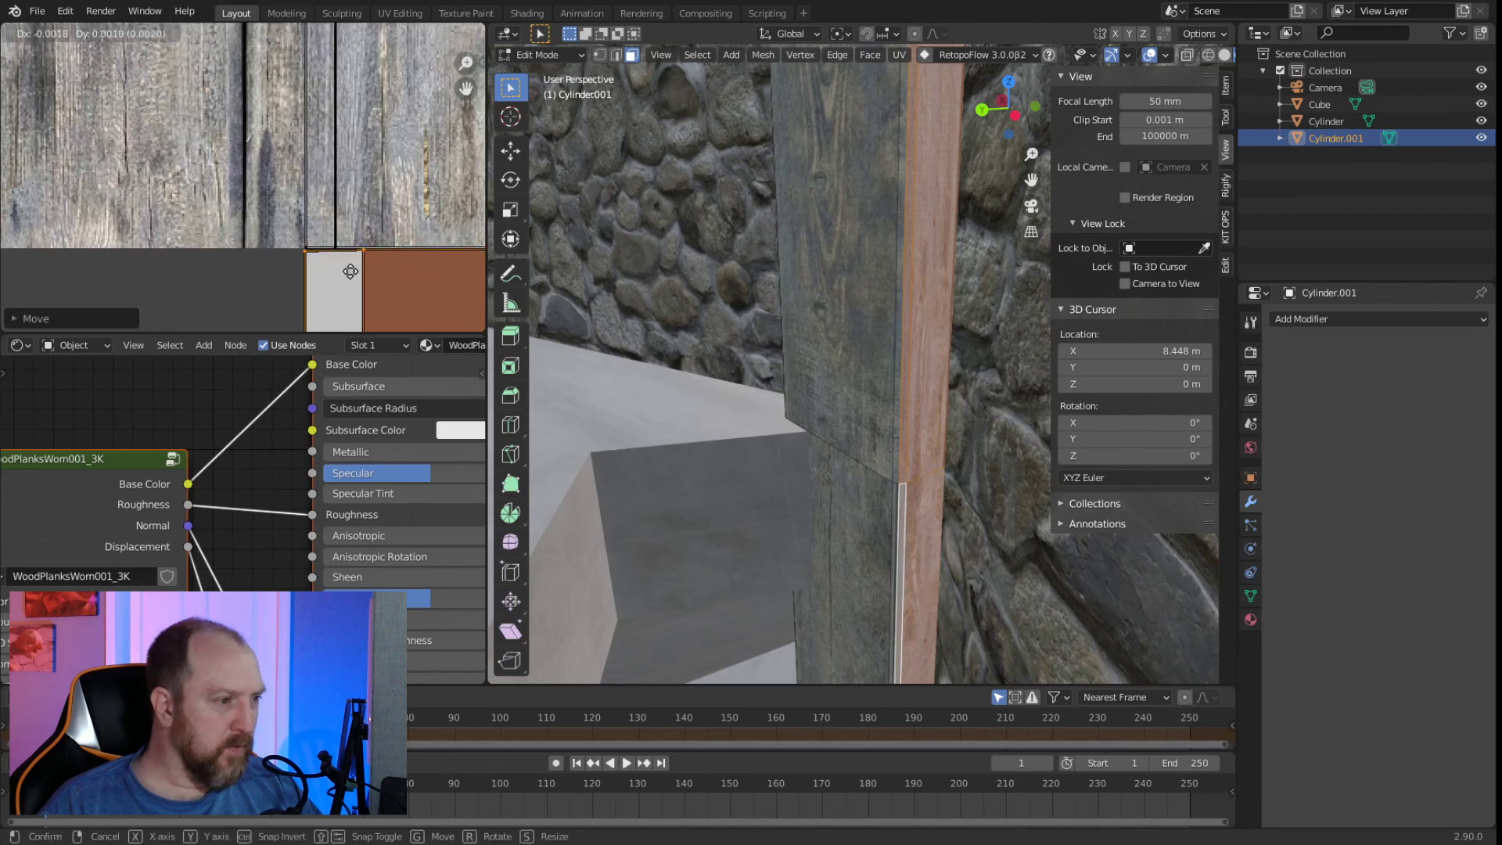
left_click(366, 275)
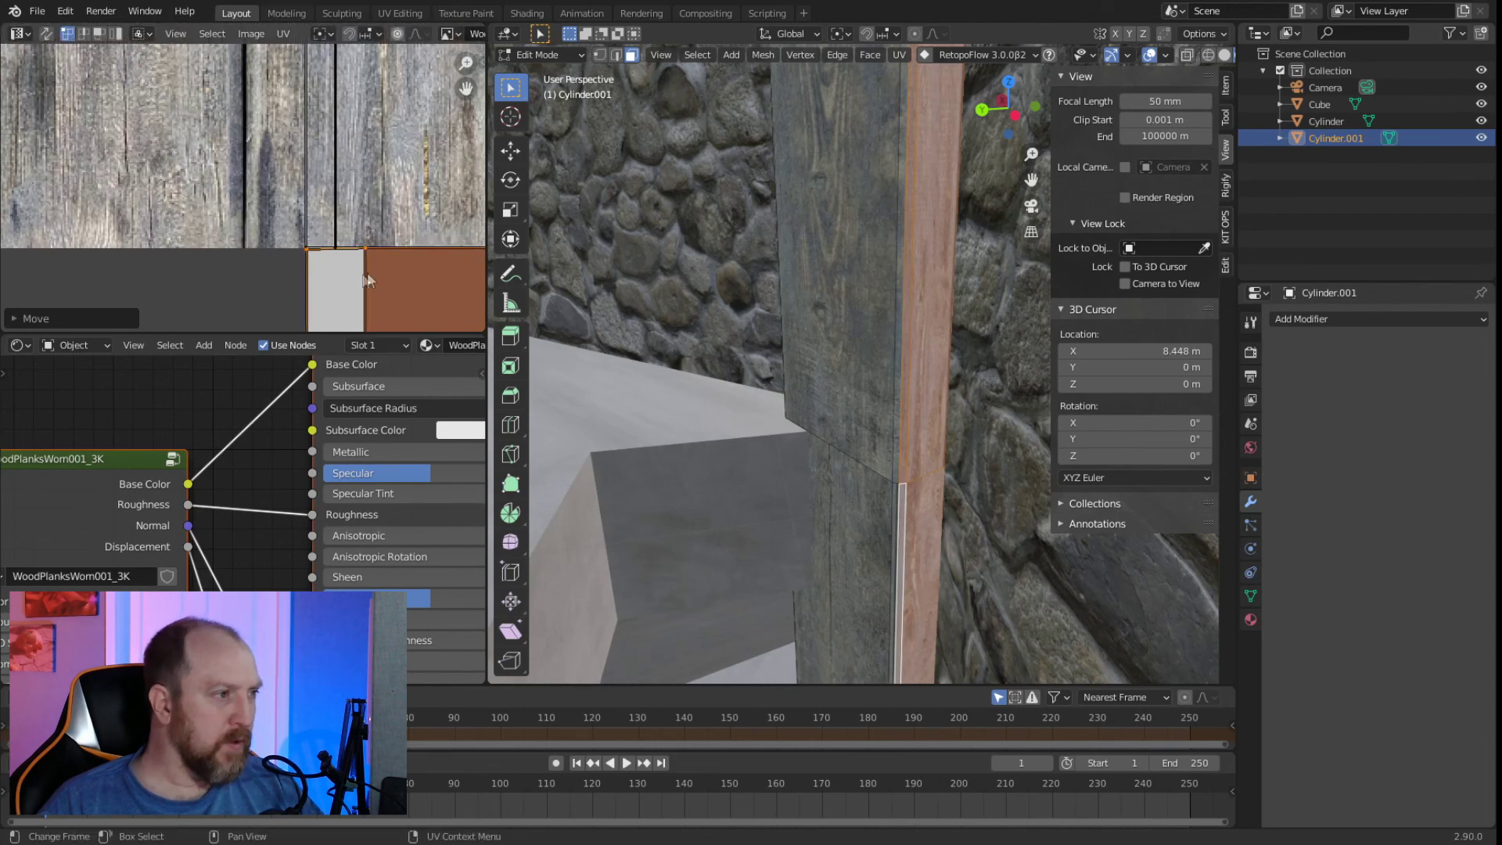
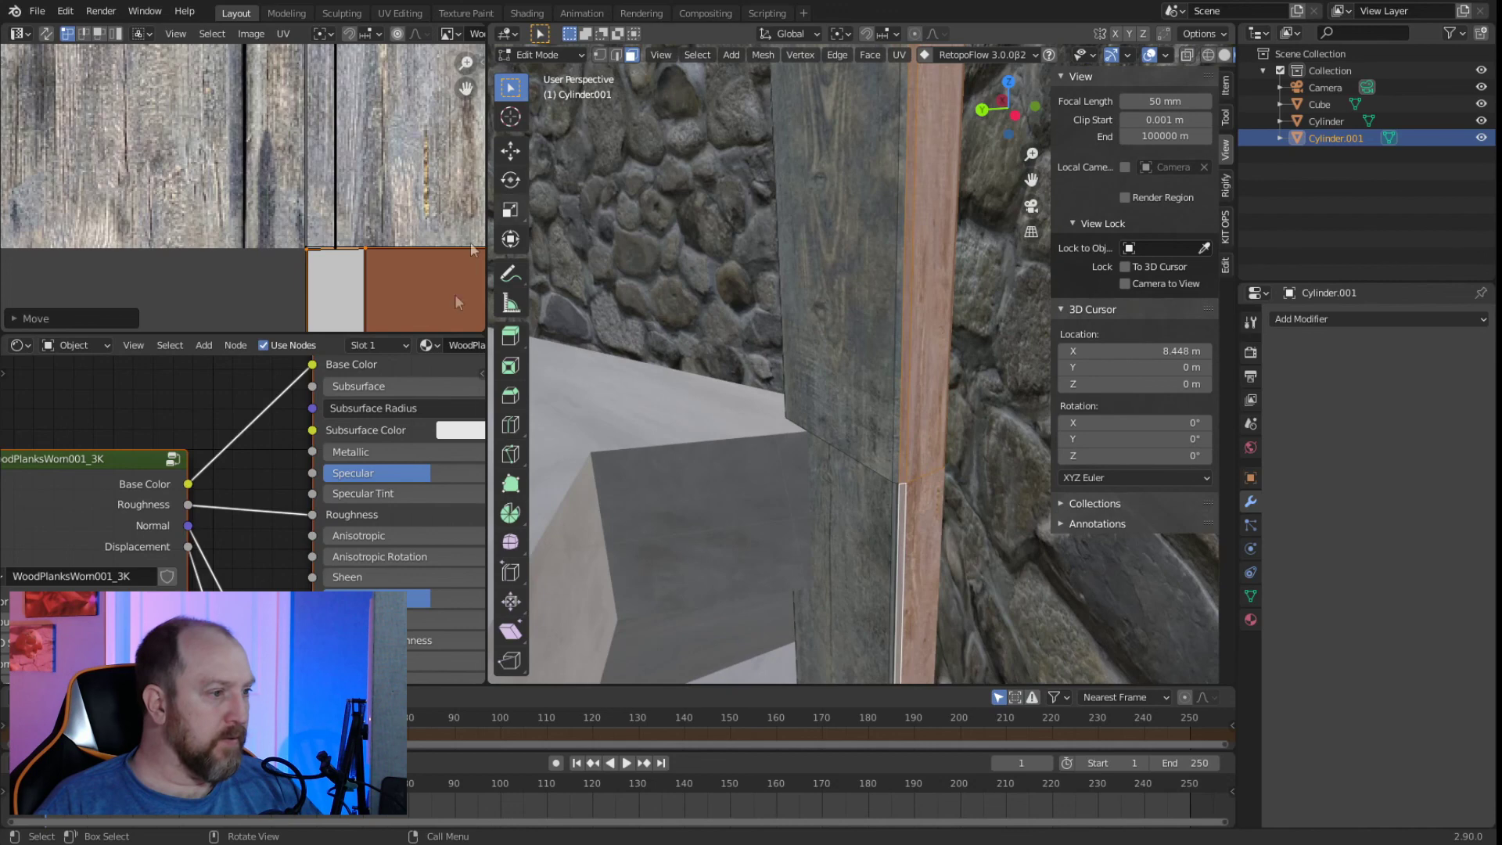
Clear the UV face selection and widen the UV editor by dragging its border right.
scroll(347, 269, "up", 3)
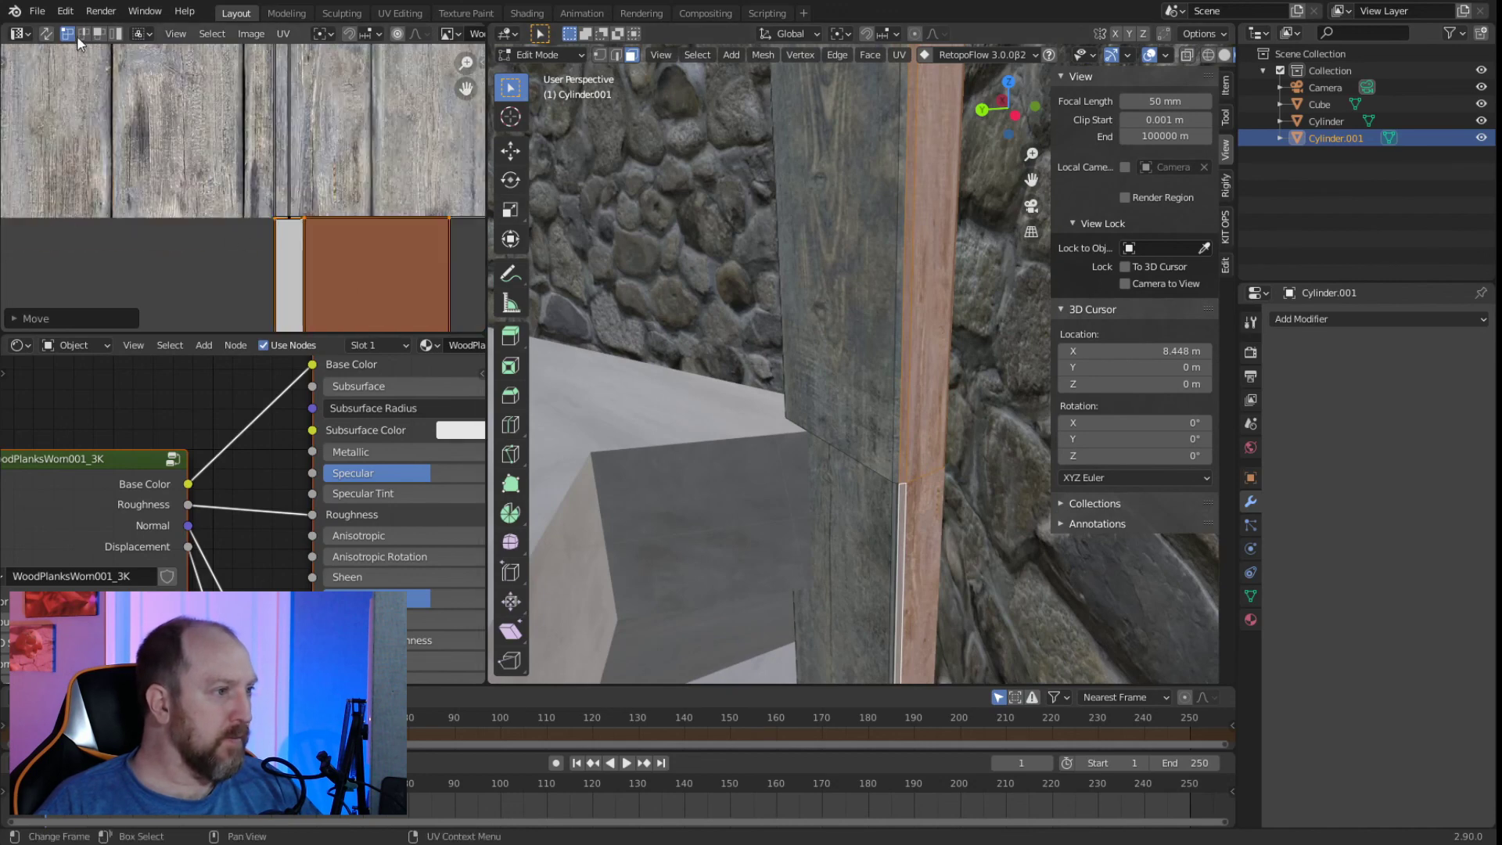
left_click(199, 261)
scroll(305, 251, "down", 2)
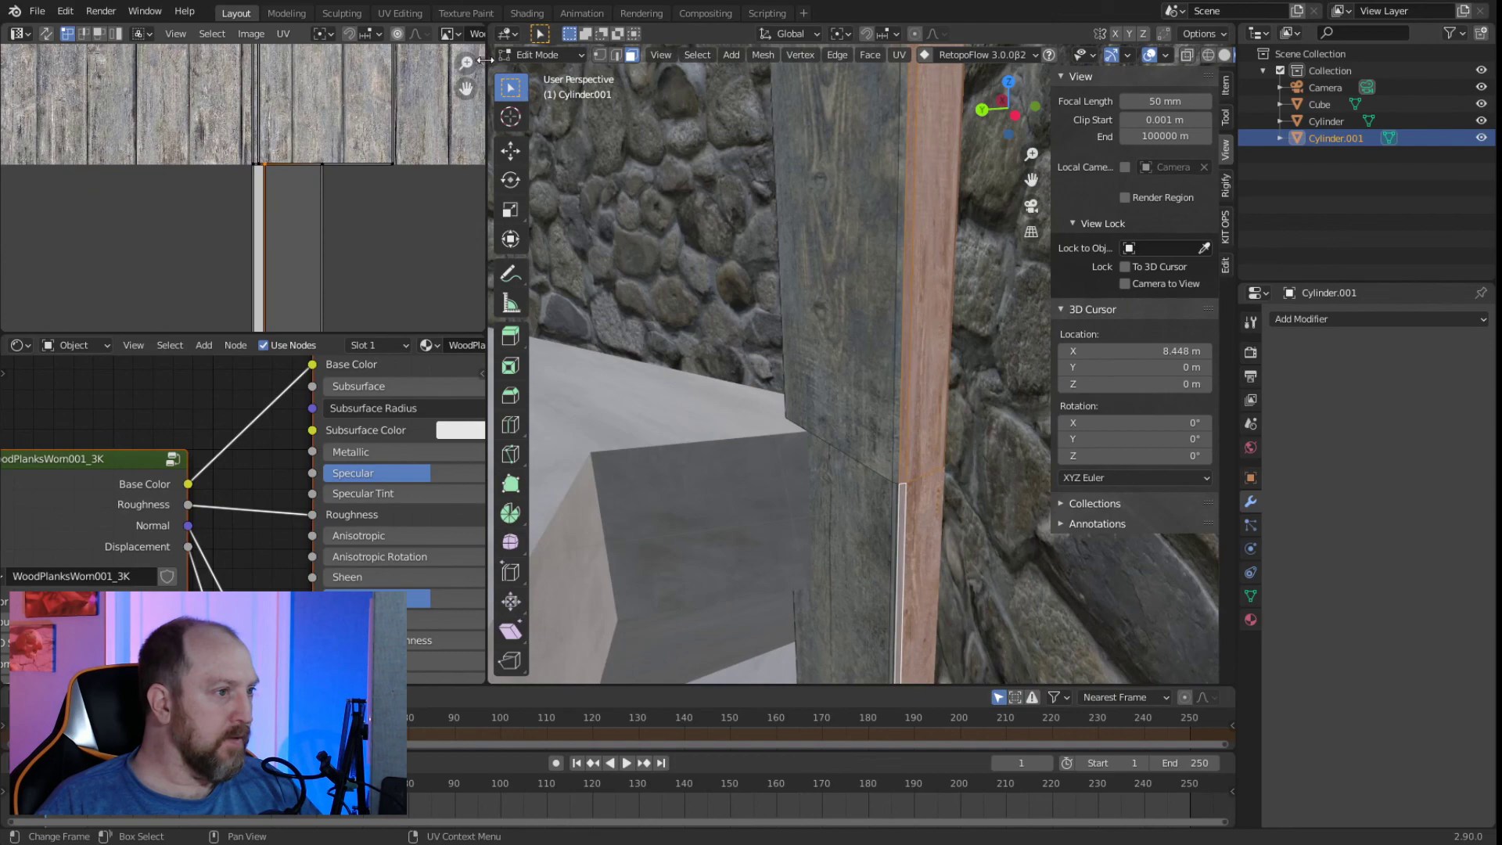
left_click_drag(486, 180, 577, 228)
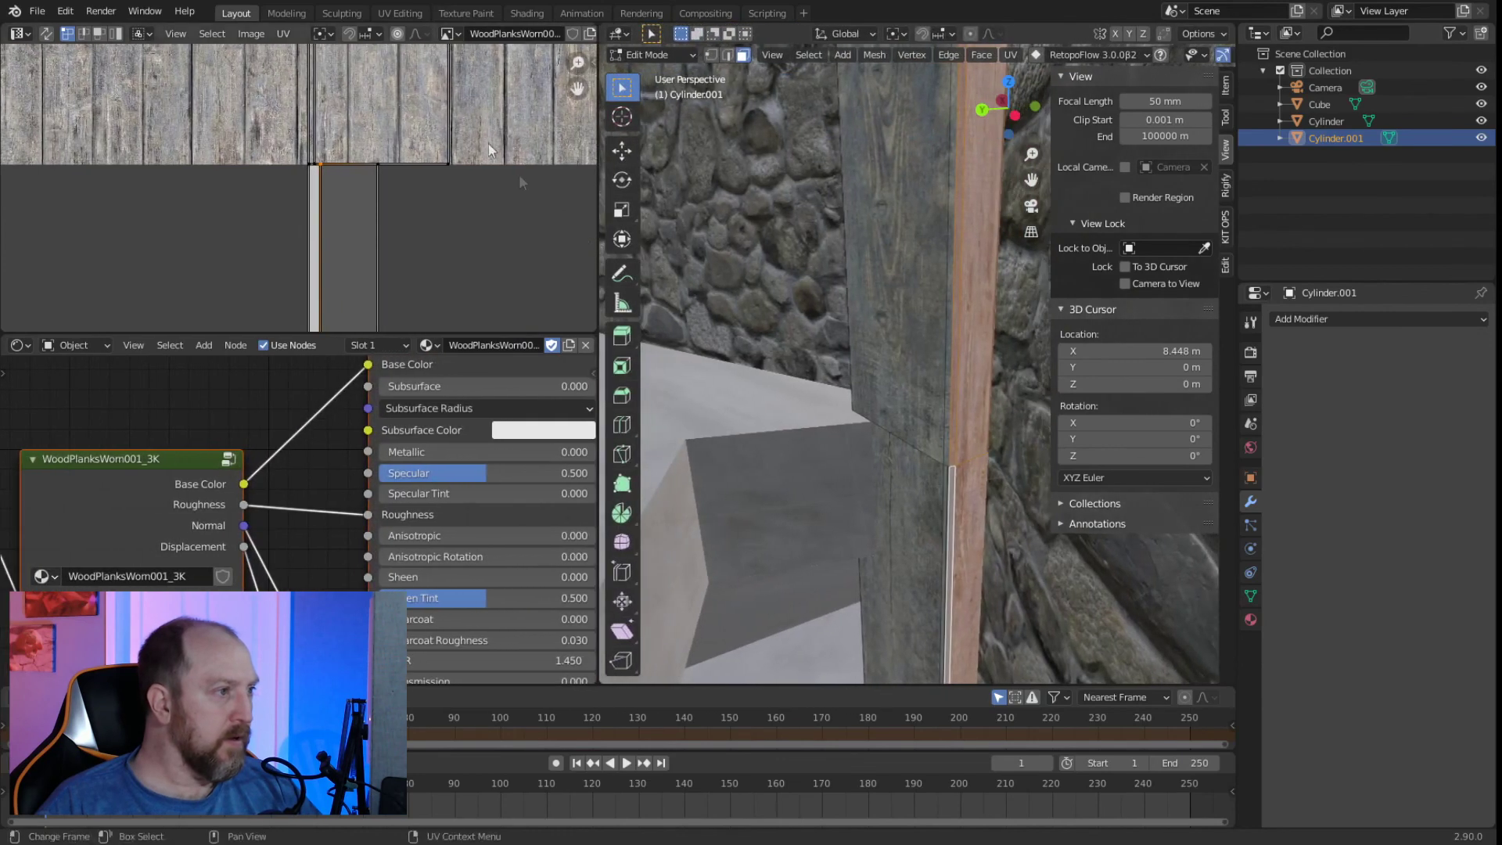
Pan and zoom the UV editor to frame the wood texture and the door-frame UV strip.
scroll(329, 249, "down", 5)
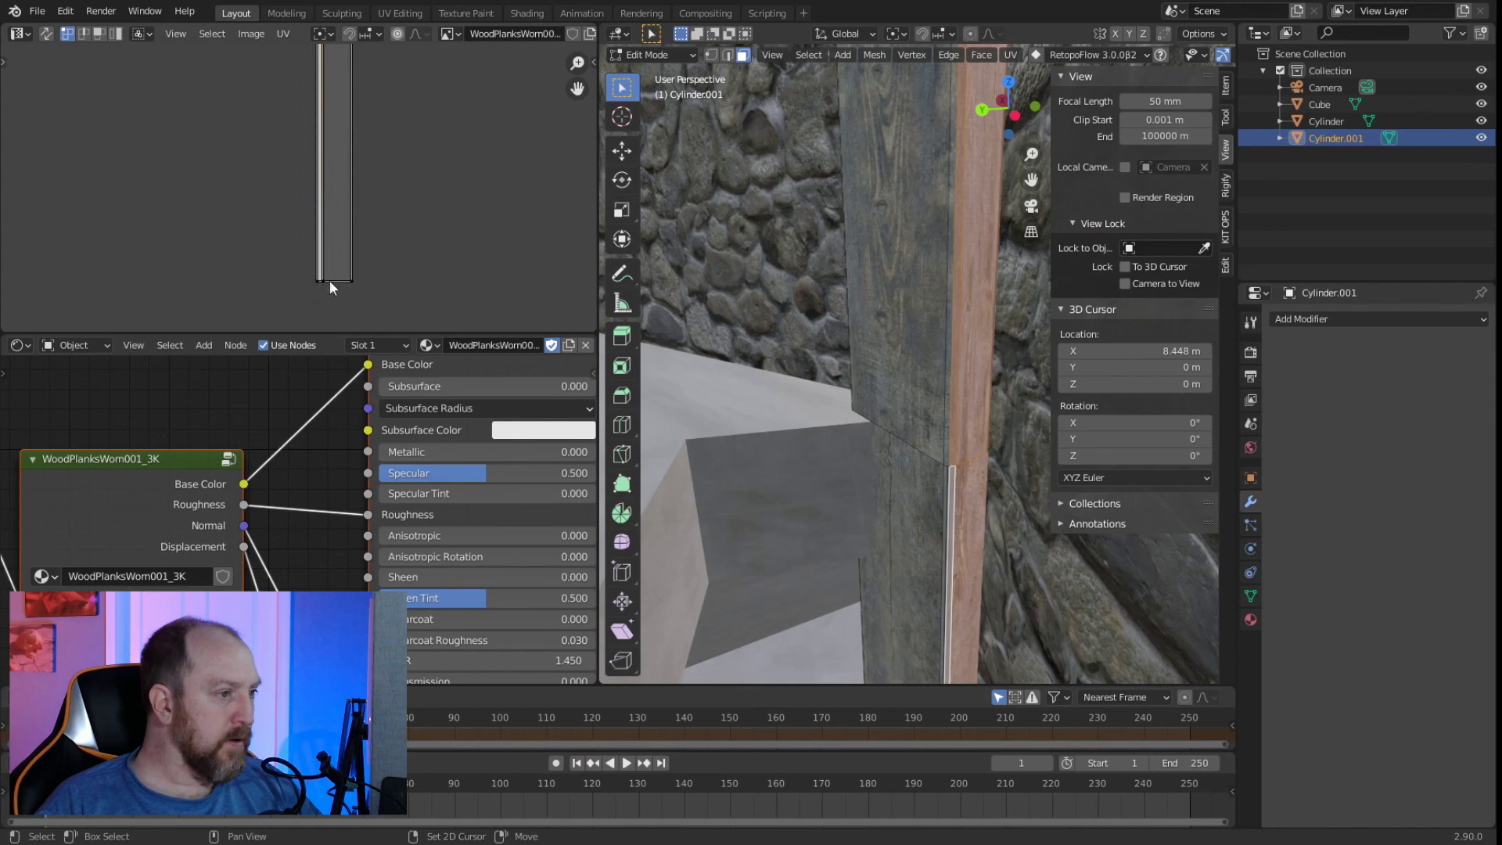
middle_click_drag(357, 280, 407, 345)
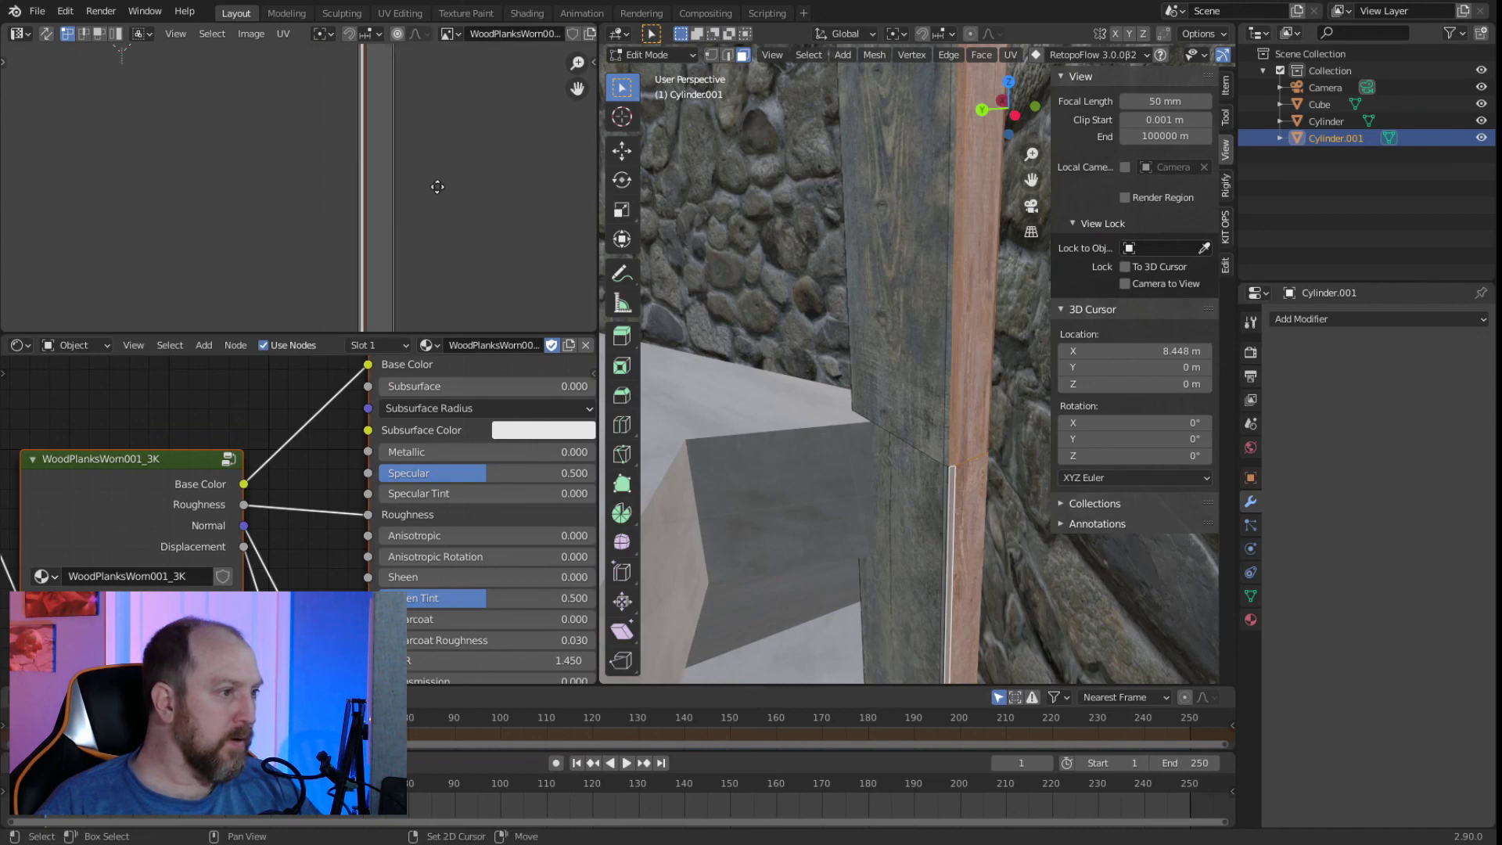
scroll(371, 166, "up", 4)
scroll(391, 148, "up", 3)
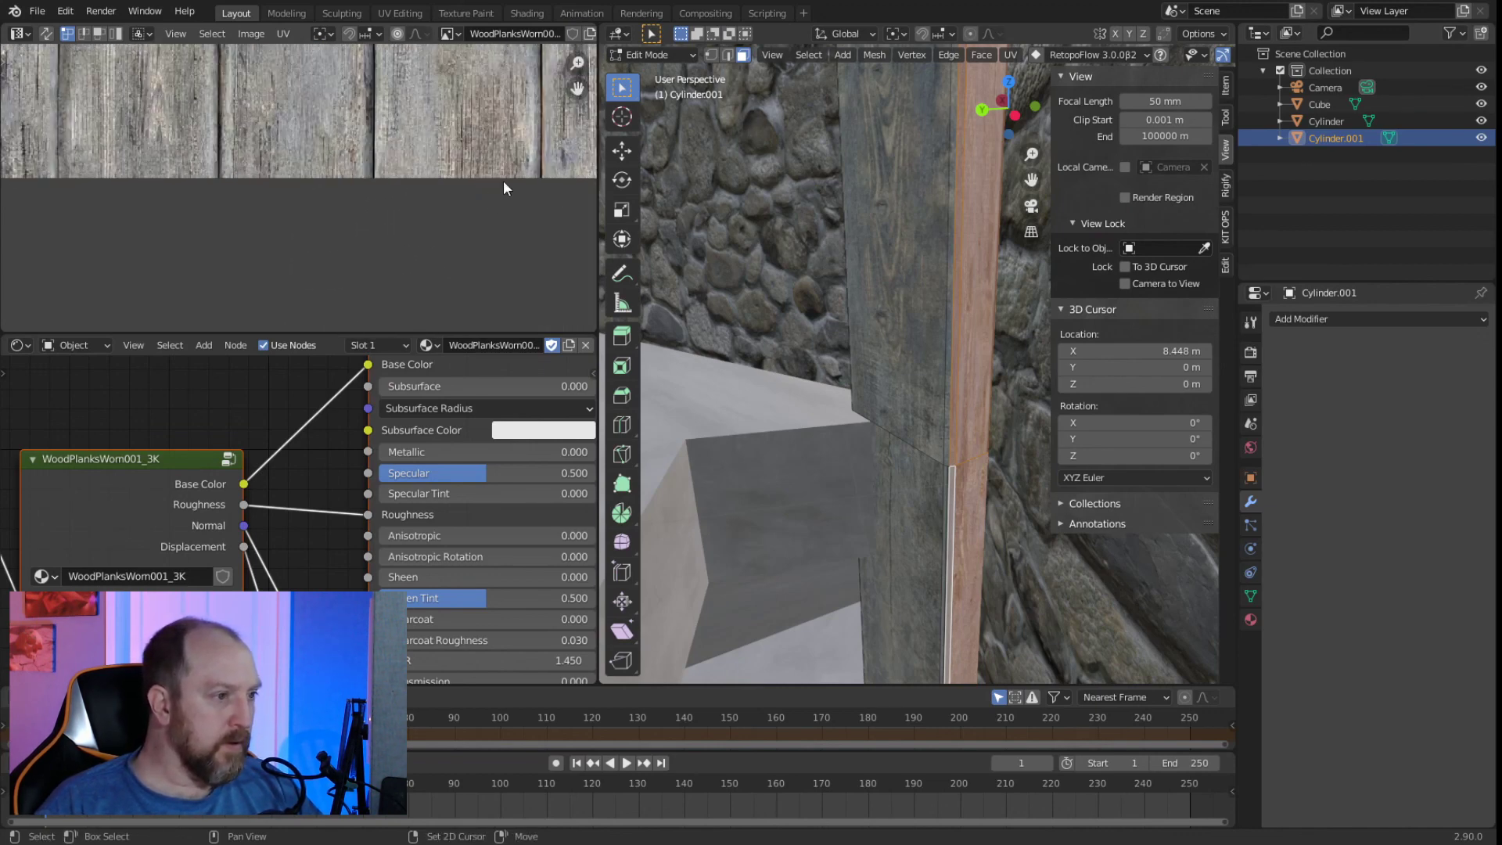
middle_click_drag(275, 192, 223, 195)
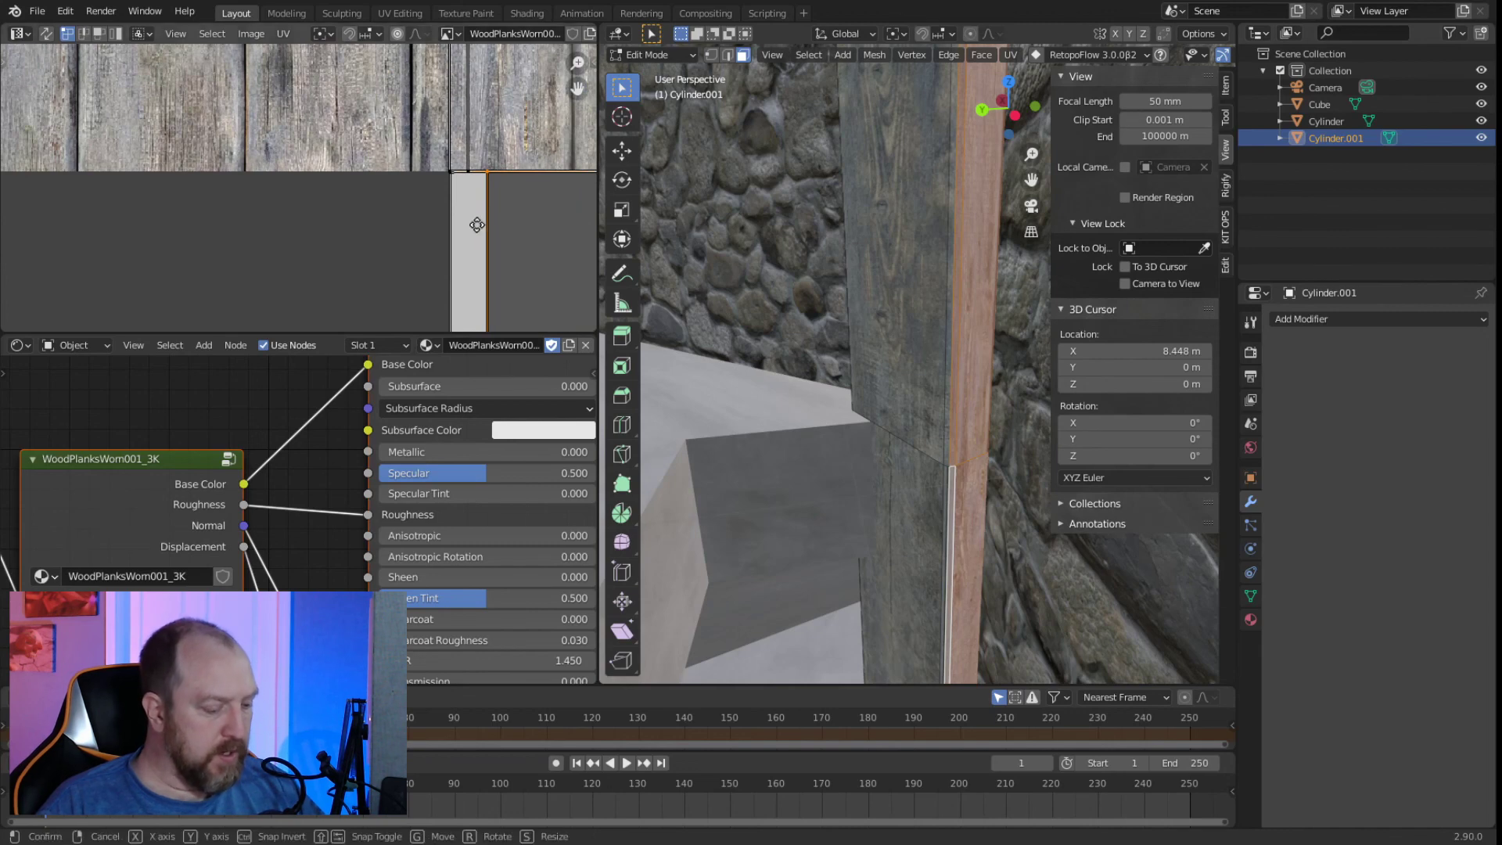
Slide the selected UV edge horizontally along X onto a plank boundary.
key("g")
key("x")
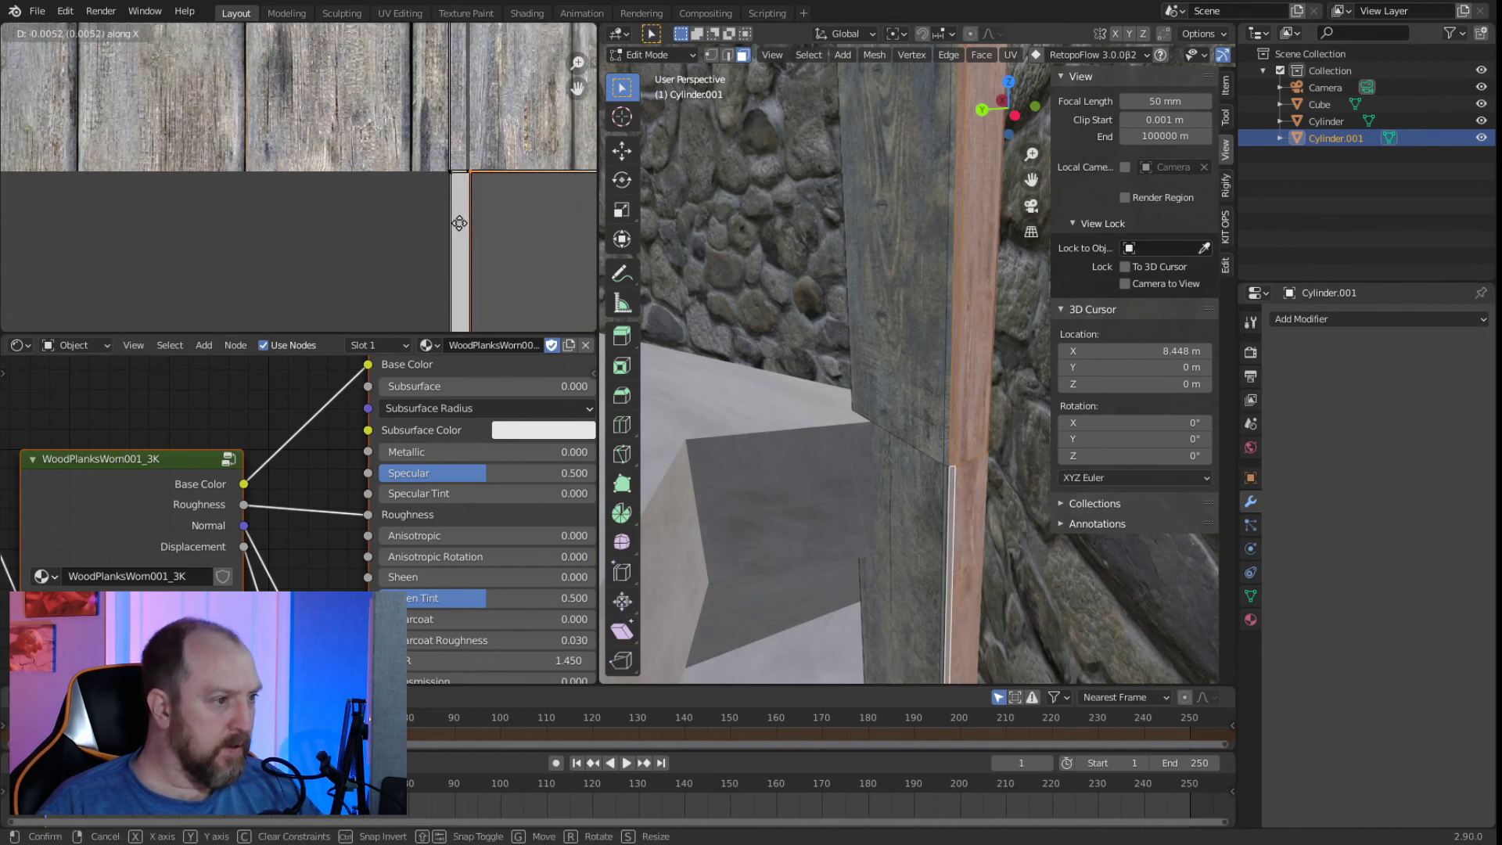
left_click(459, 223)
scroll(473, 220, "down", 5)
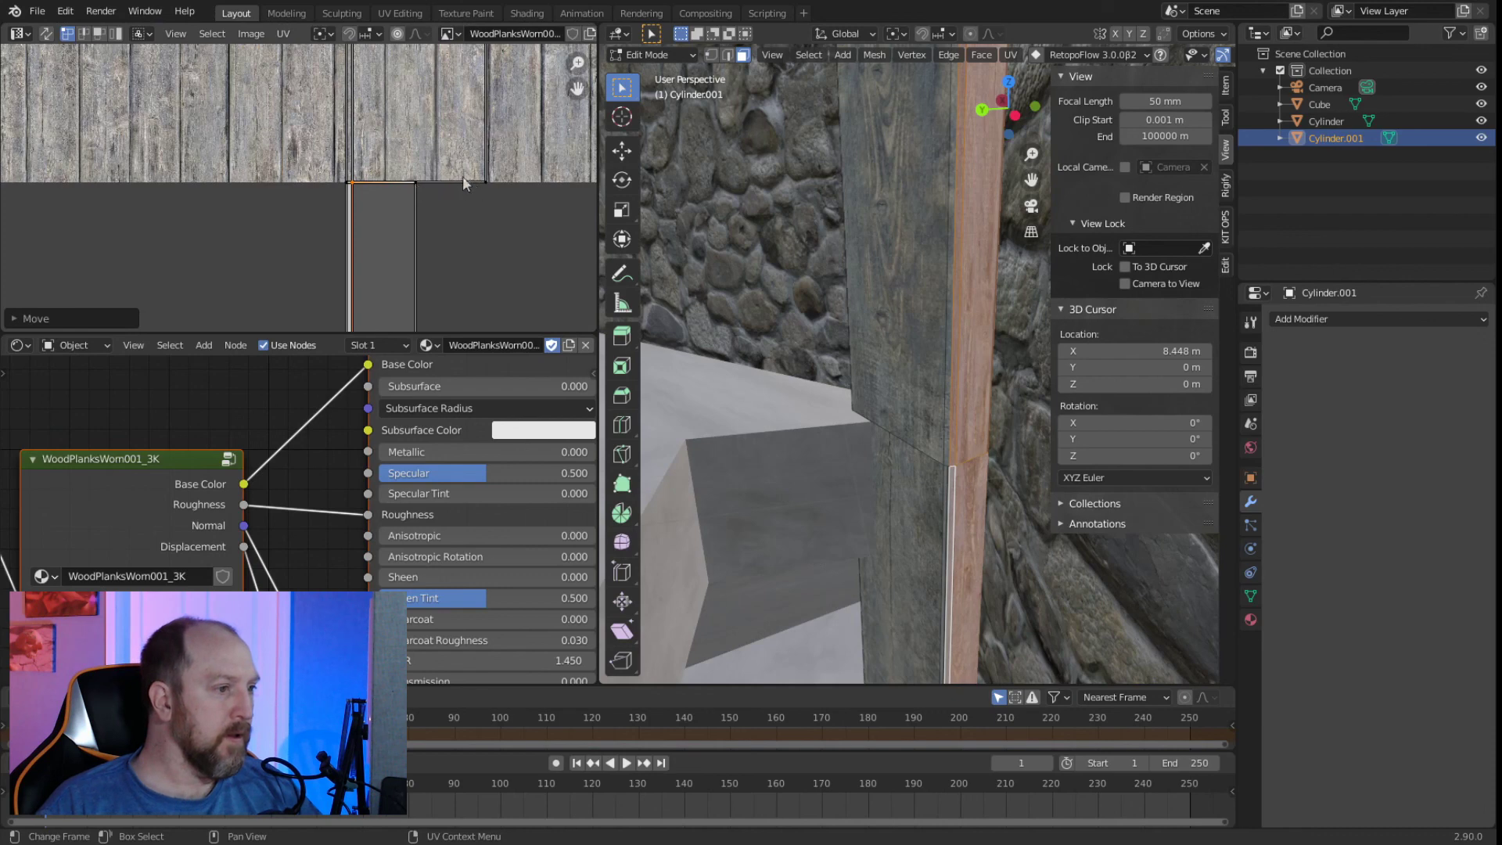
scroll(449, 248, "down", 4)
Recenter the texture and strip, slide the next edge onto a plank seam, then deselect.
middle_click_drag(449, 247, 388, 233)
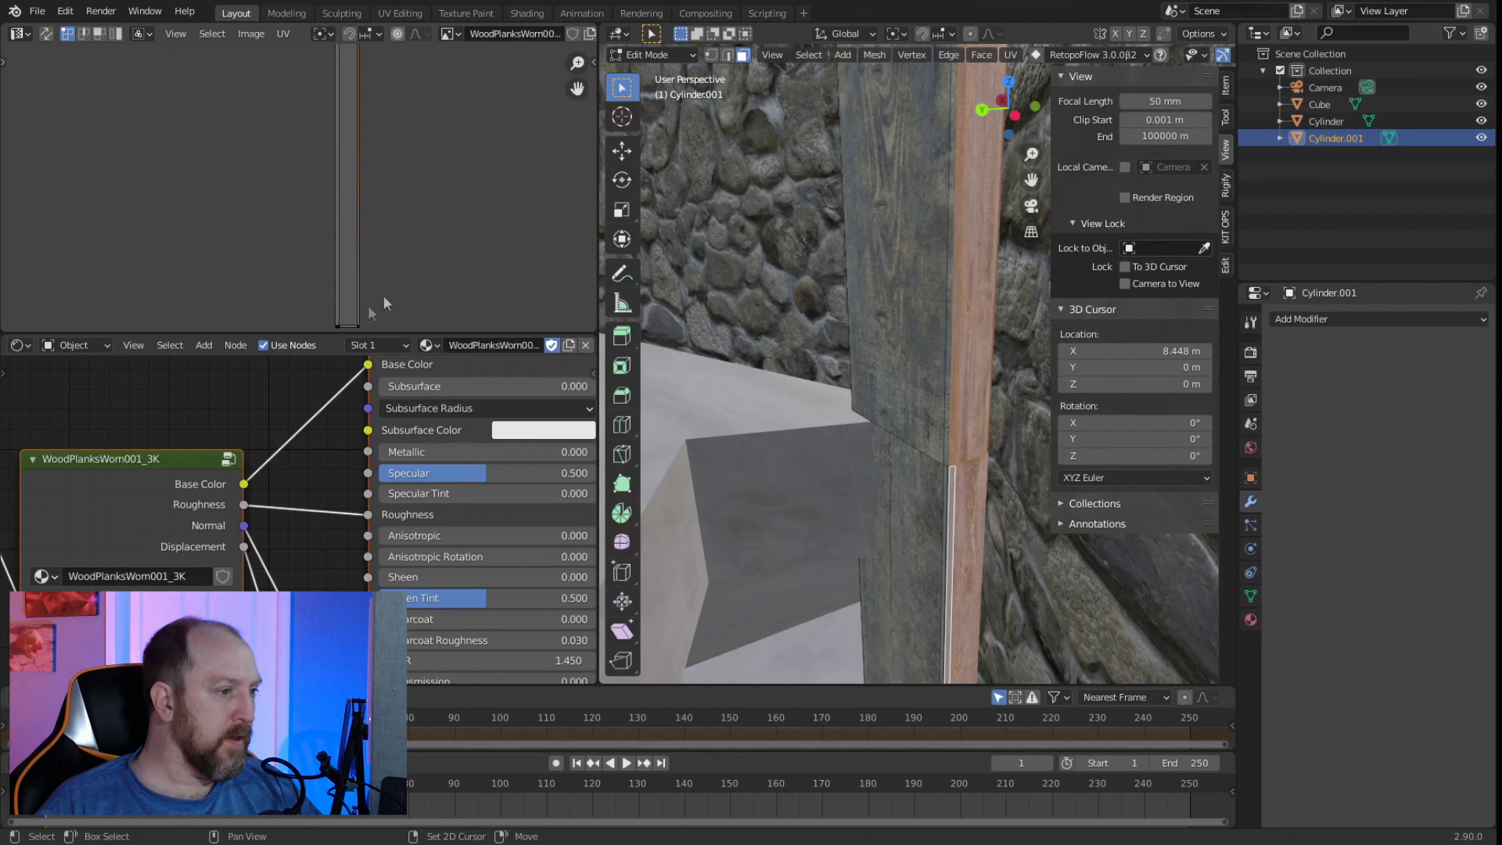
middle_click_drag(363, 322, 396, 130)
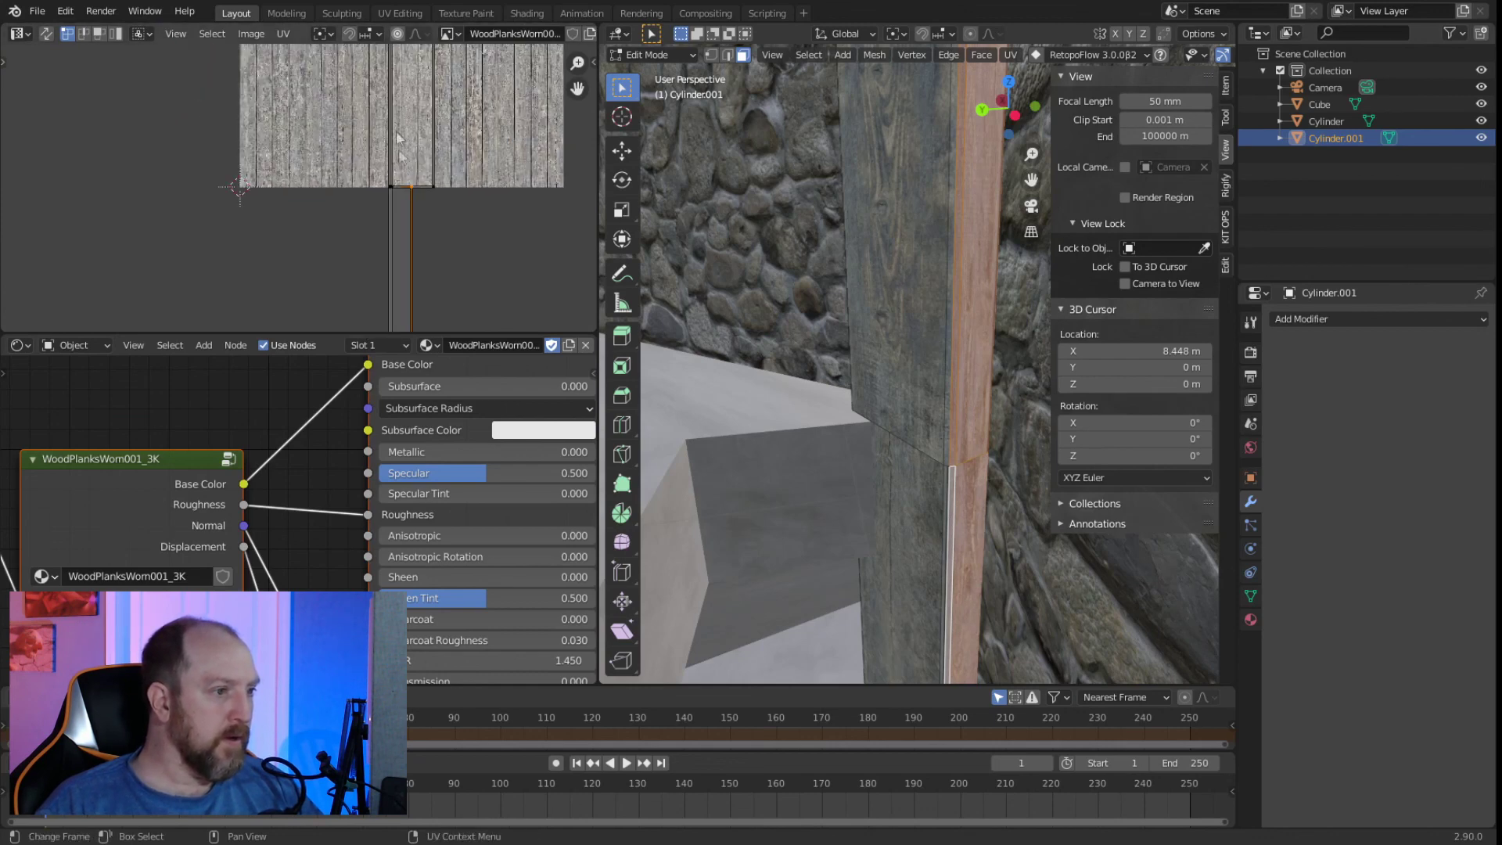
scroll(395, 129, "up", 6)
middle_click_drag(288, 208, 195, 141)
key("g")
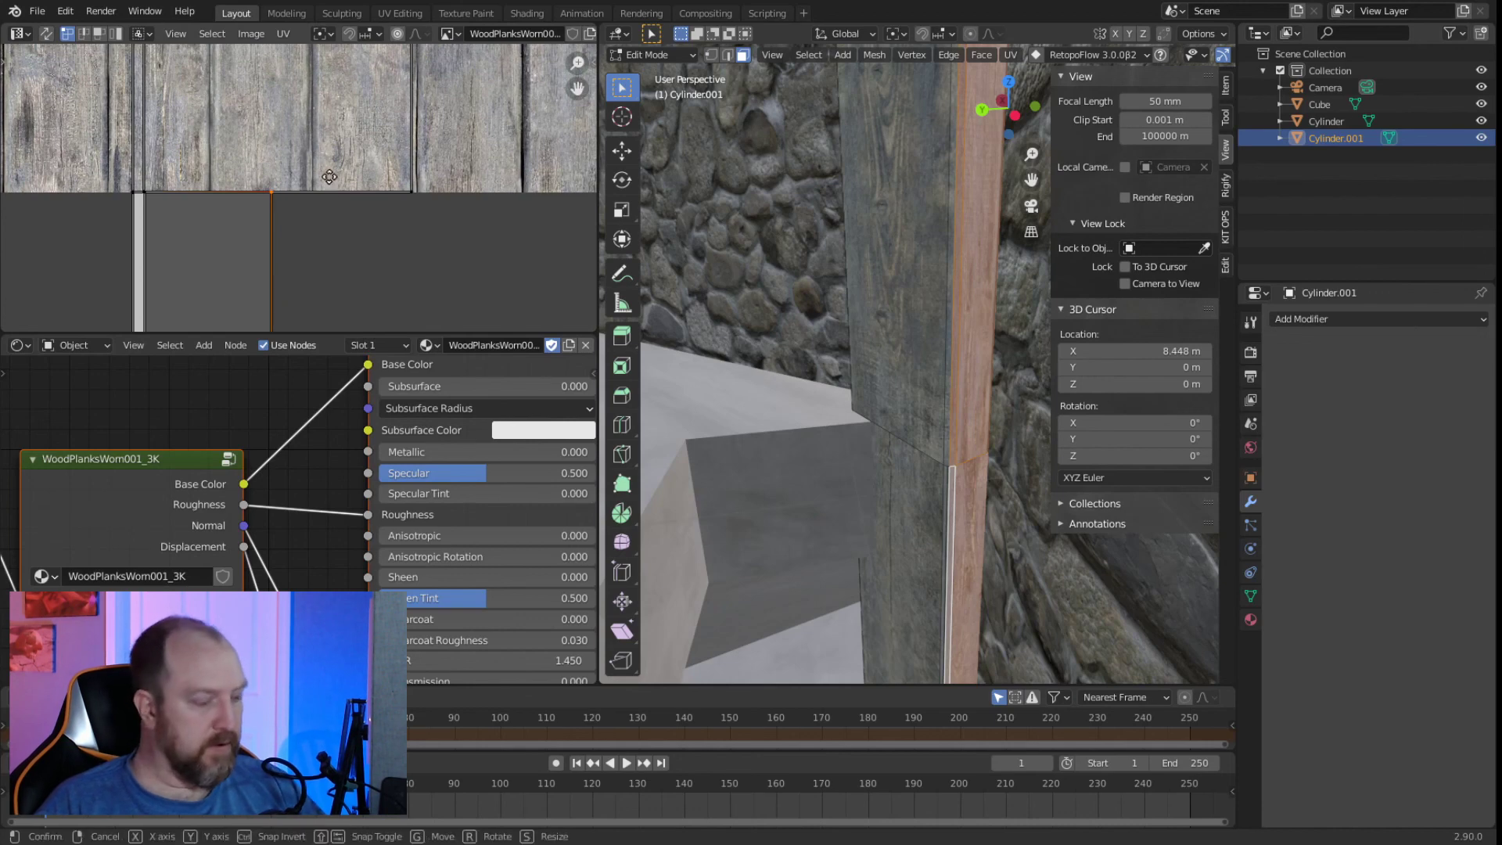
key("x")
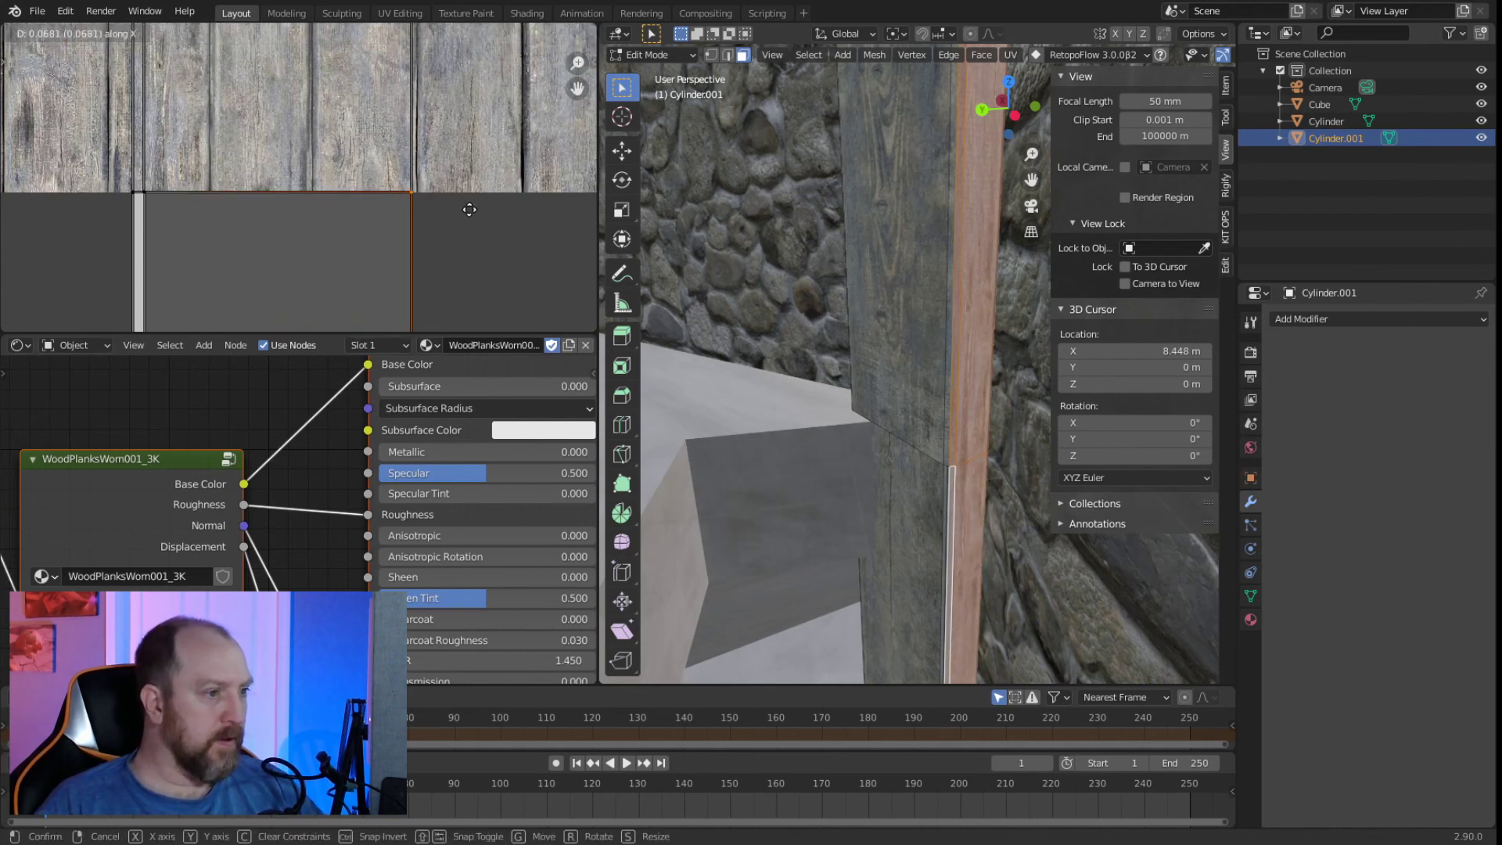
left_click(469, 209)
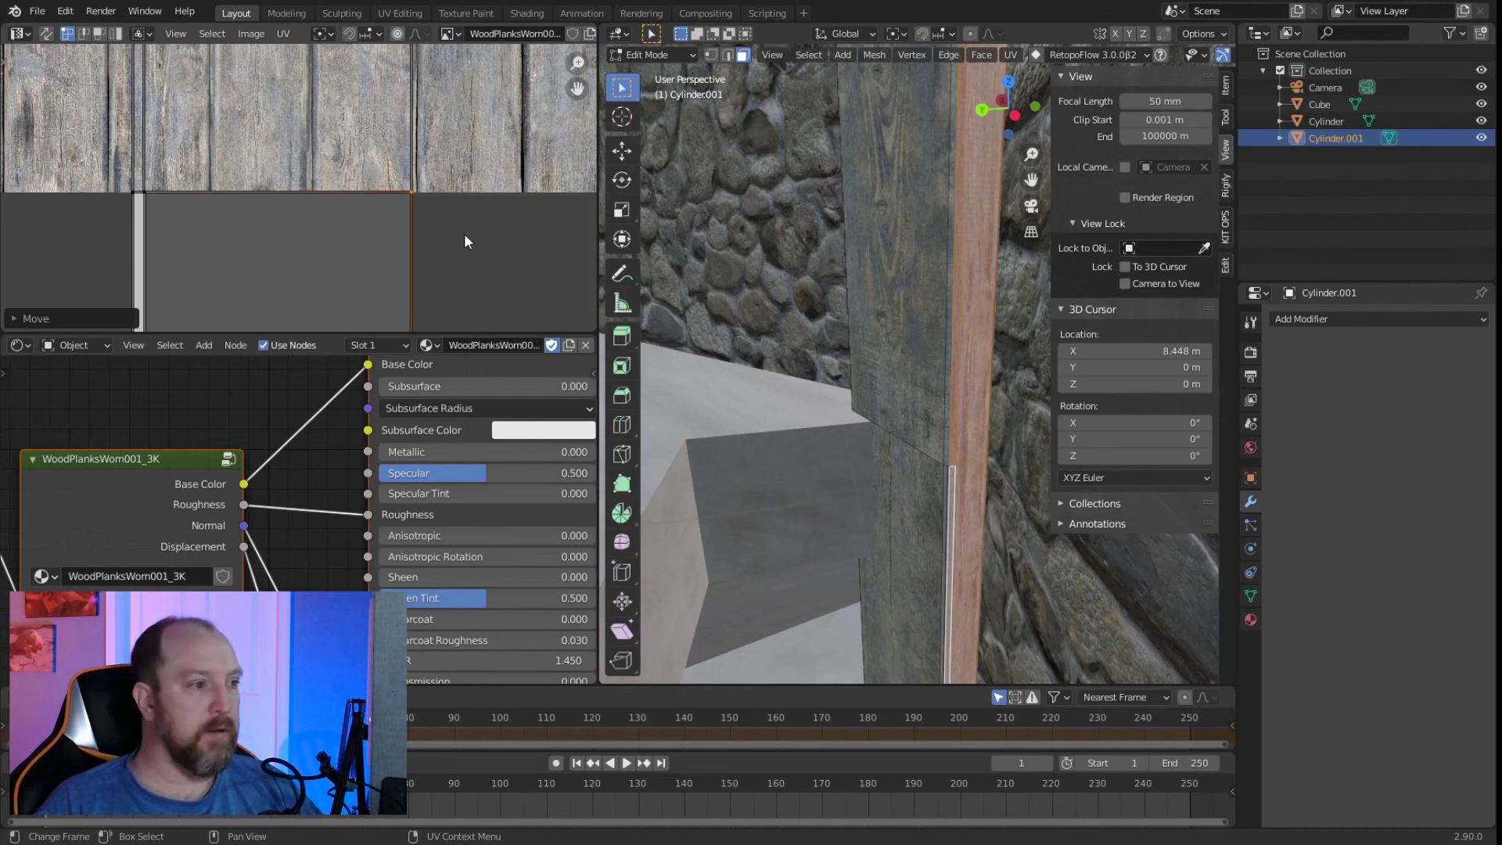
scroll(463, 233, "down", 3)
left_click(559, 284)
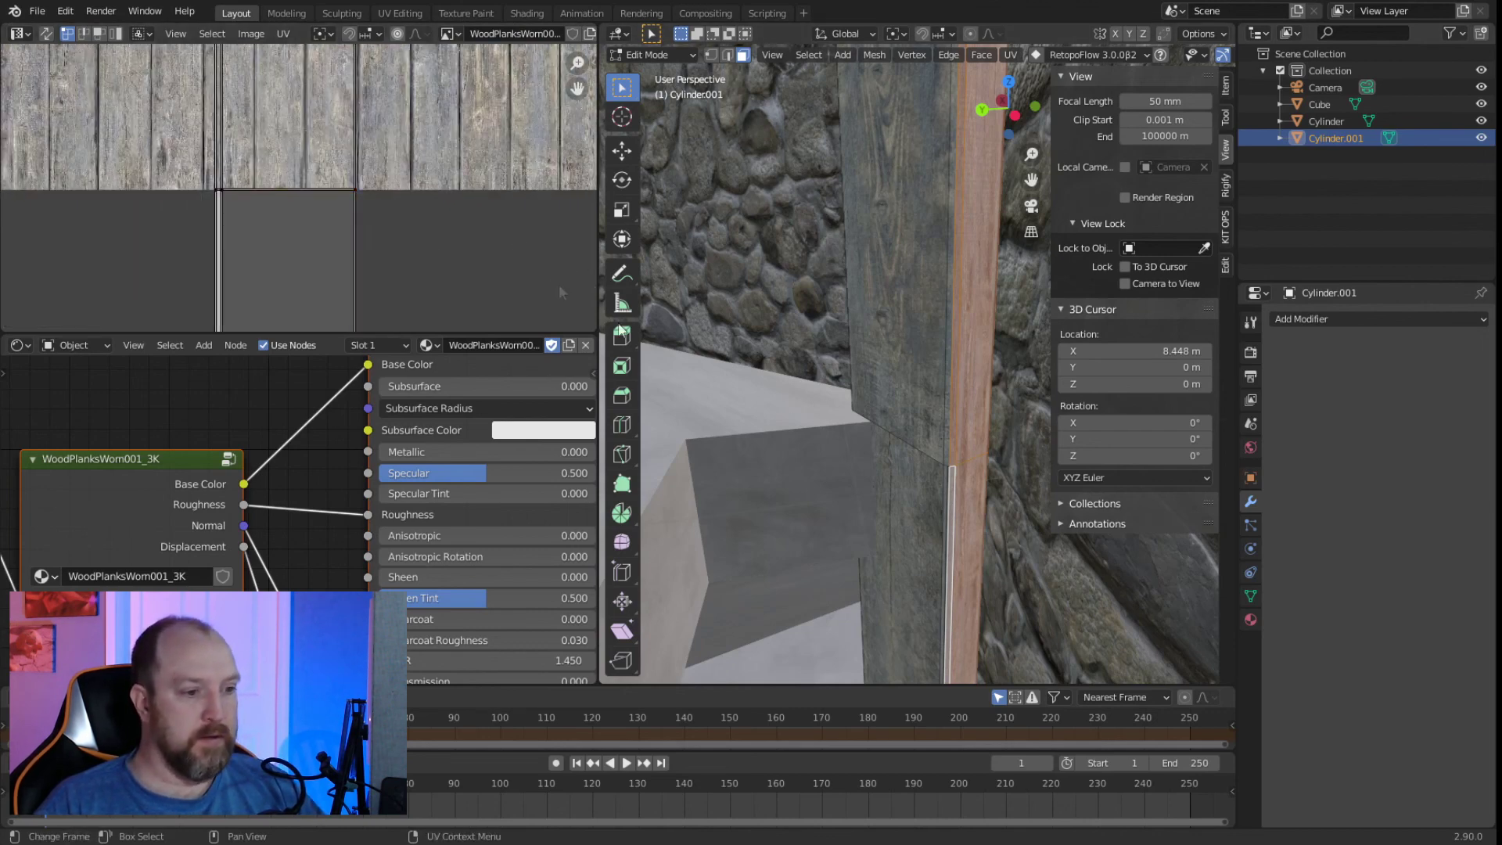
Select the door frame's plank face and narrow side face in the 3D viewport.
left_click(917, 489)
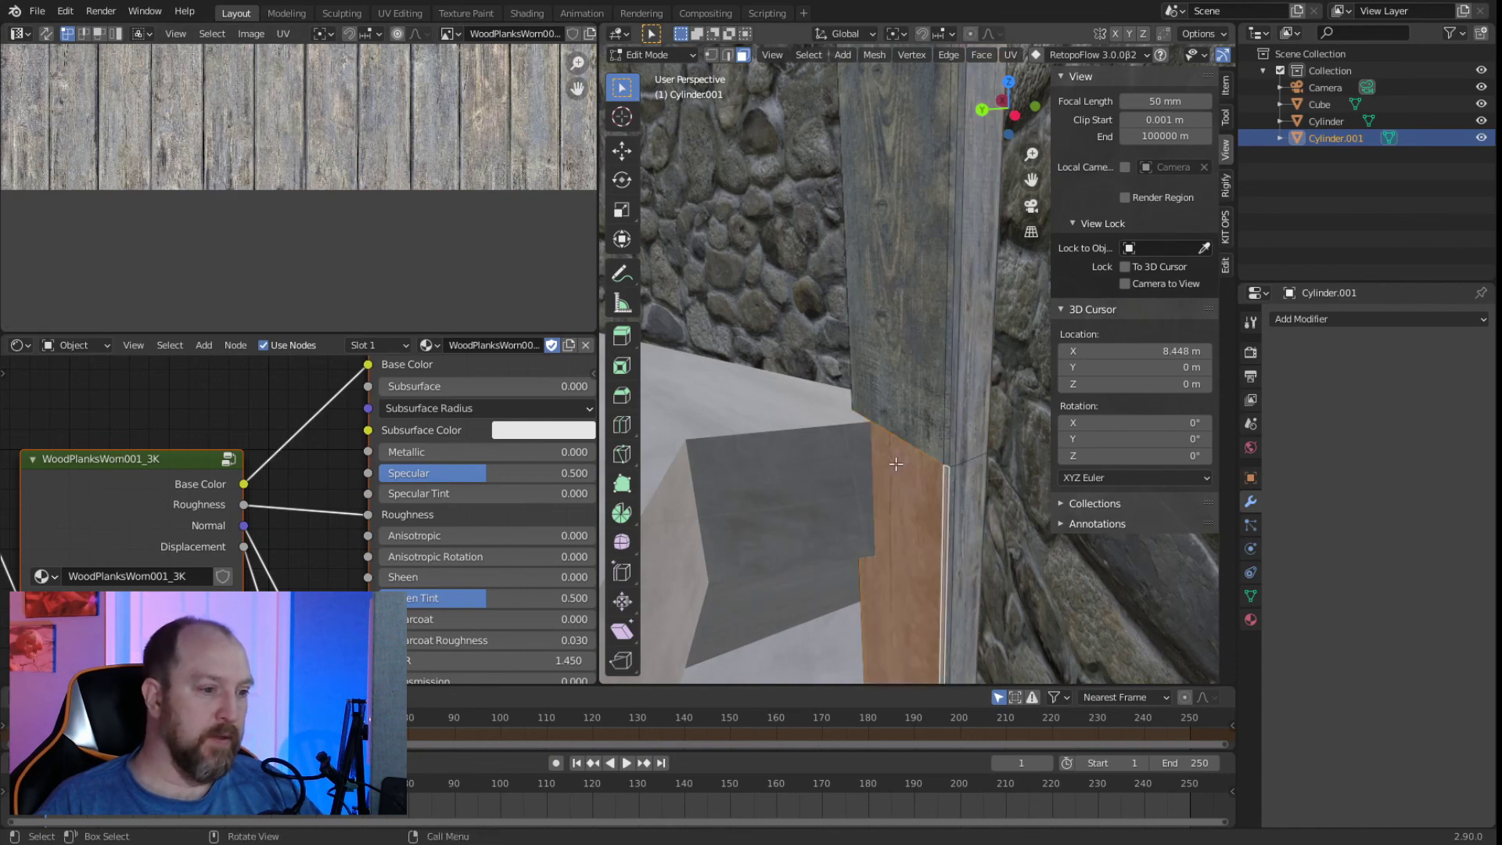
middle_click_drag(852, 451, 851, 440)
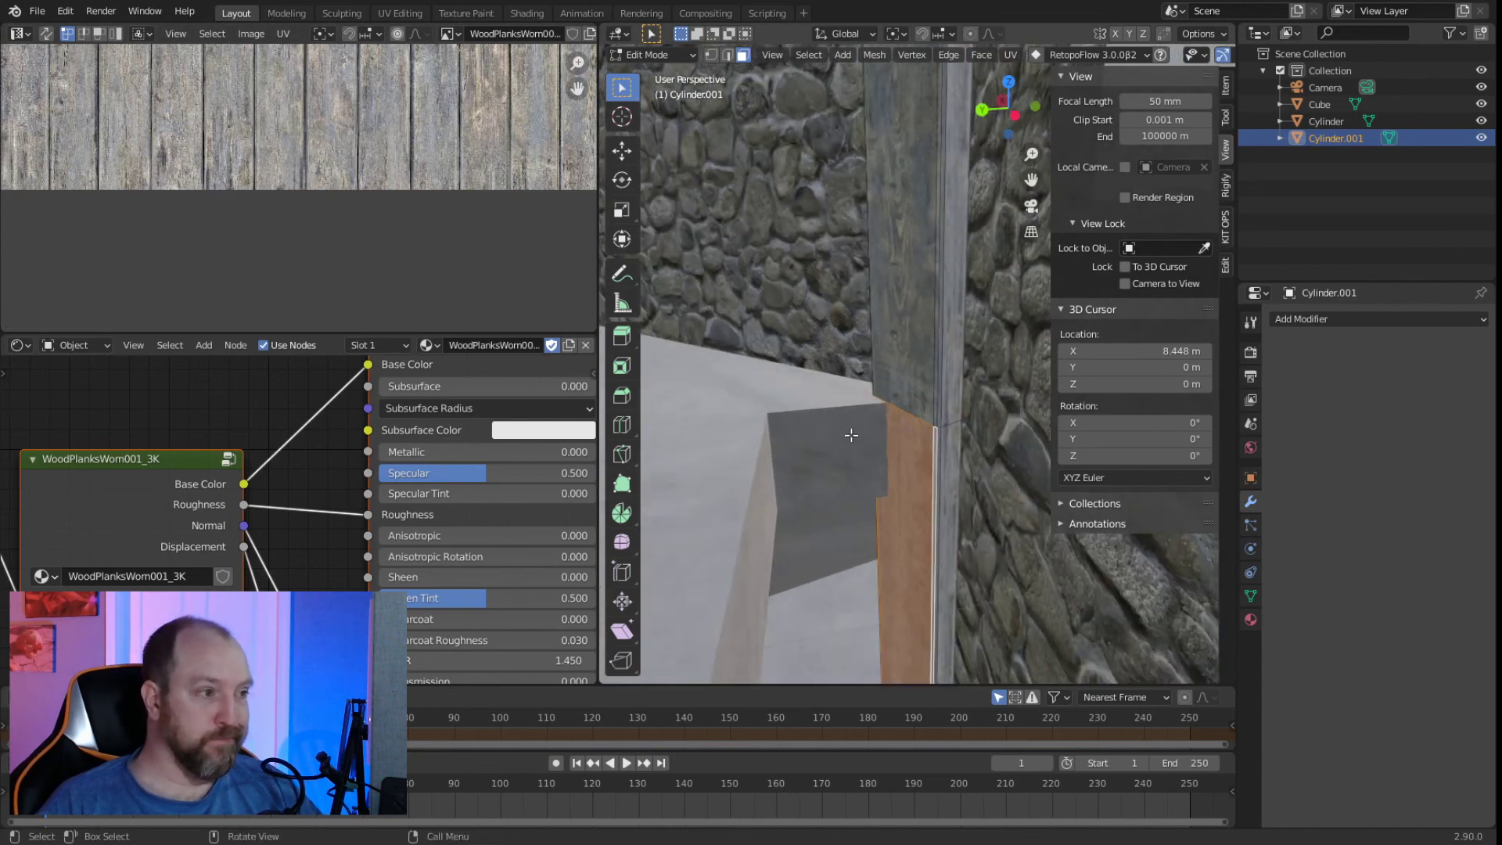
scroll(388, 211, "down", 5)
scroll(316, 244, "up", 4)
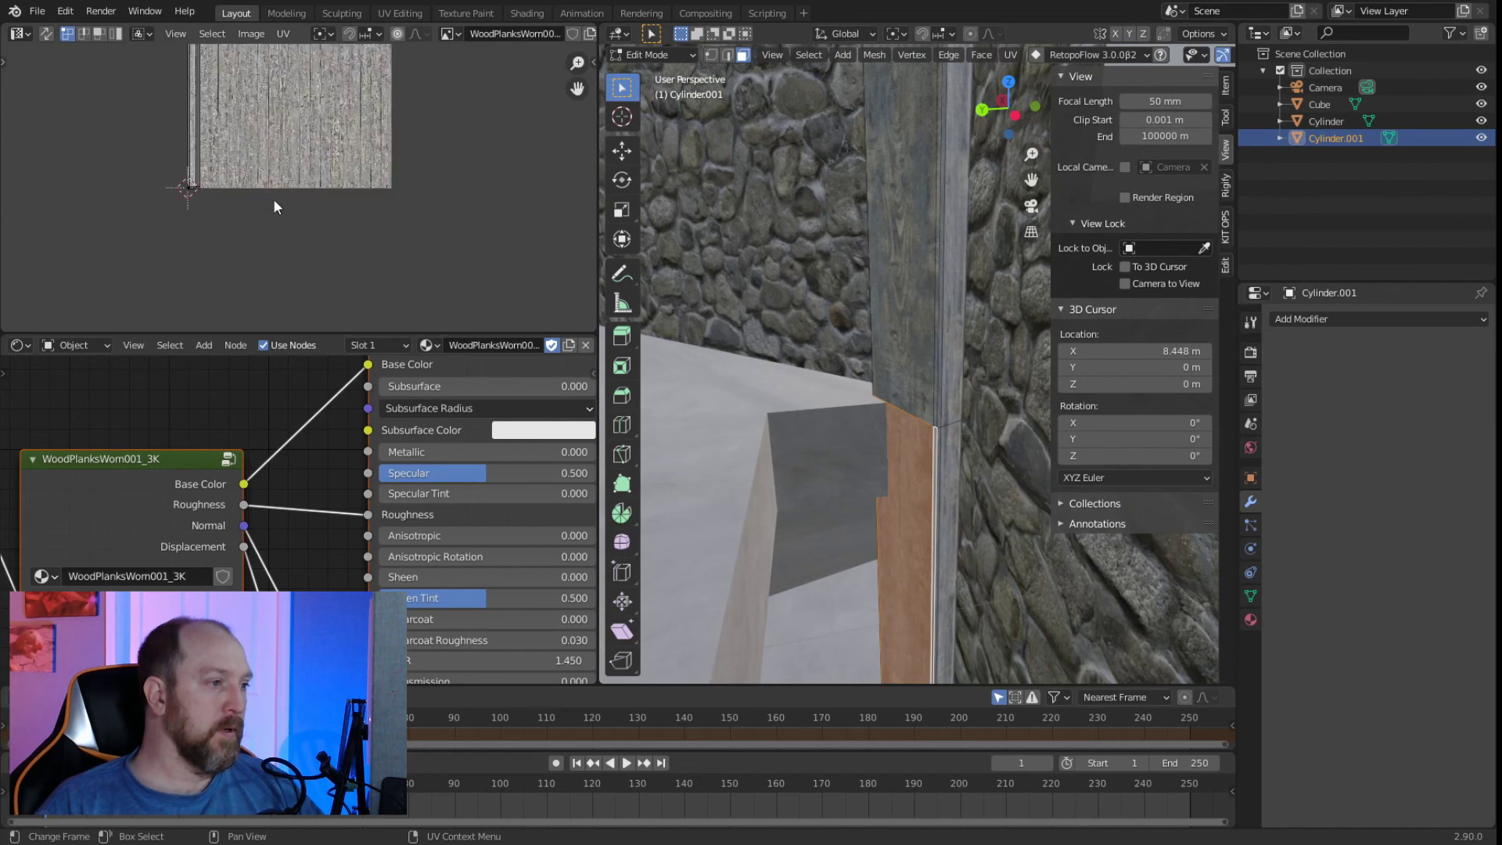
middle_click_drag(196, 138, 383, 262)
scroll(387, 196, "down", 4)
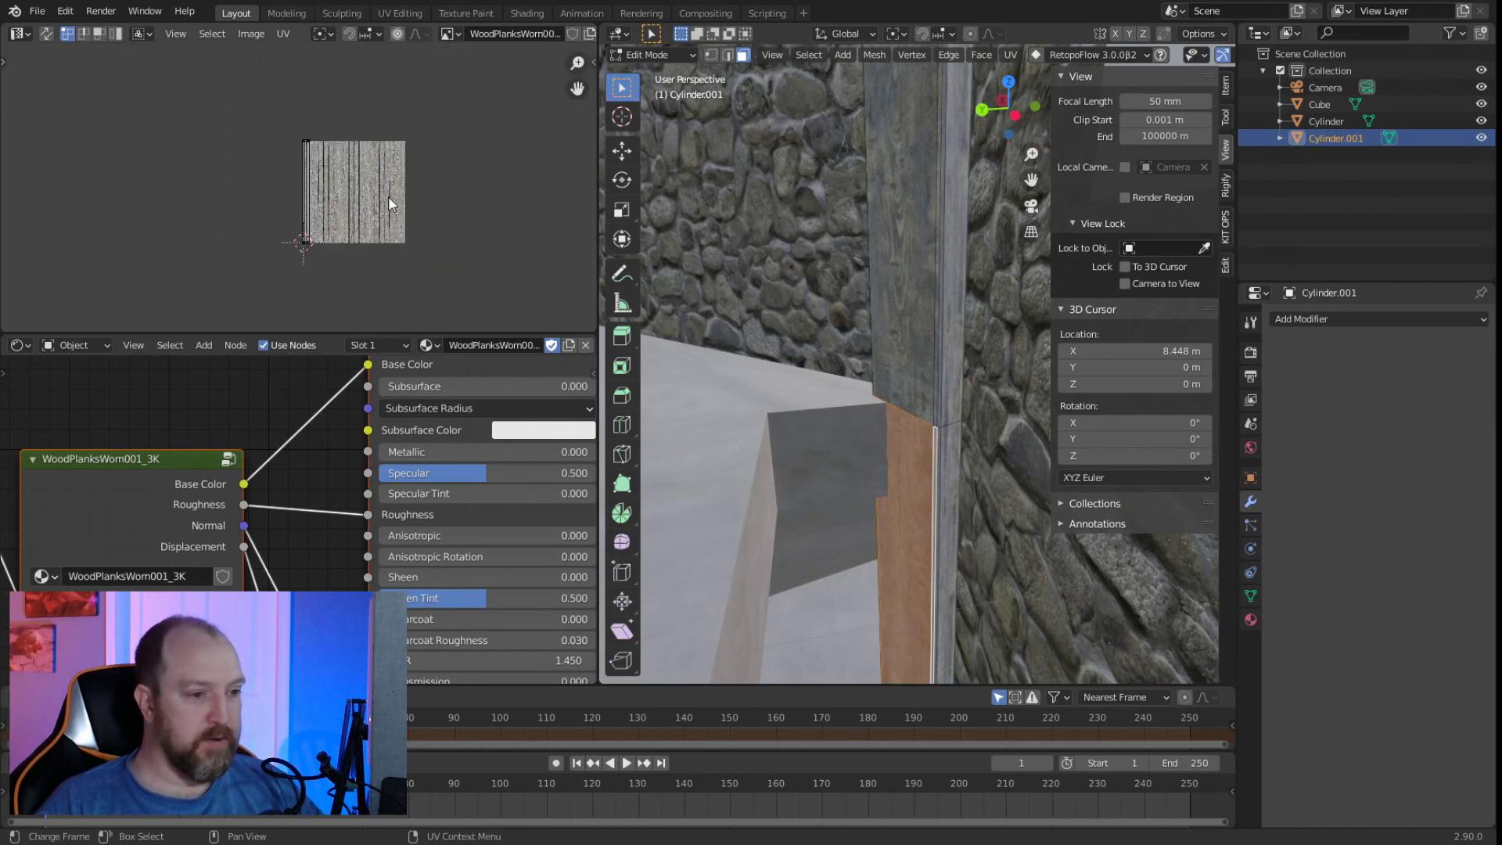
left_click(916, 377, "shift")
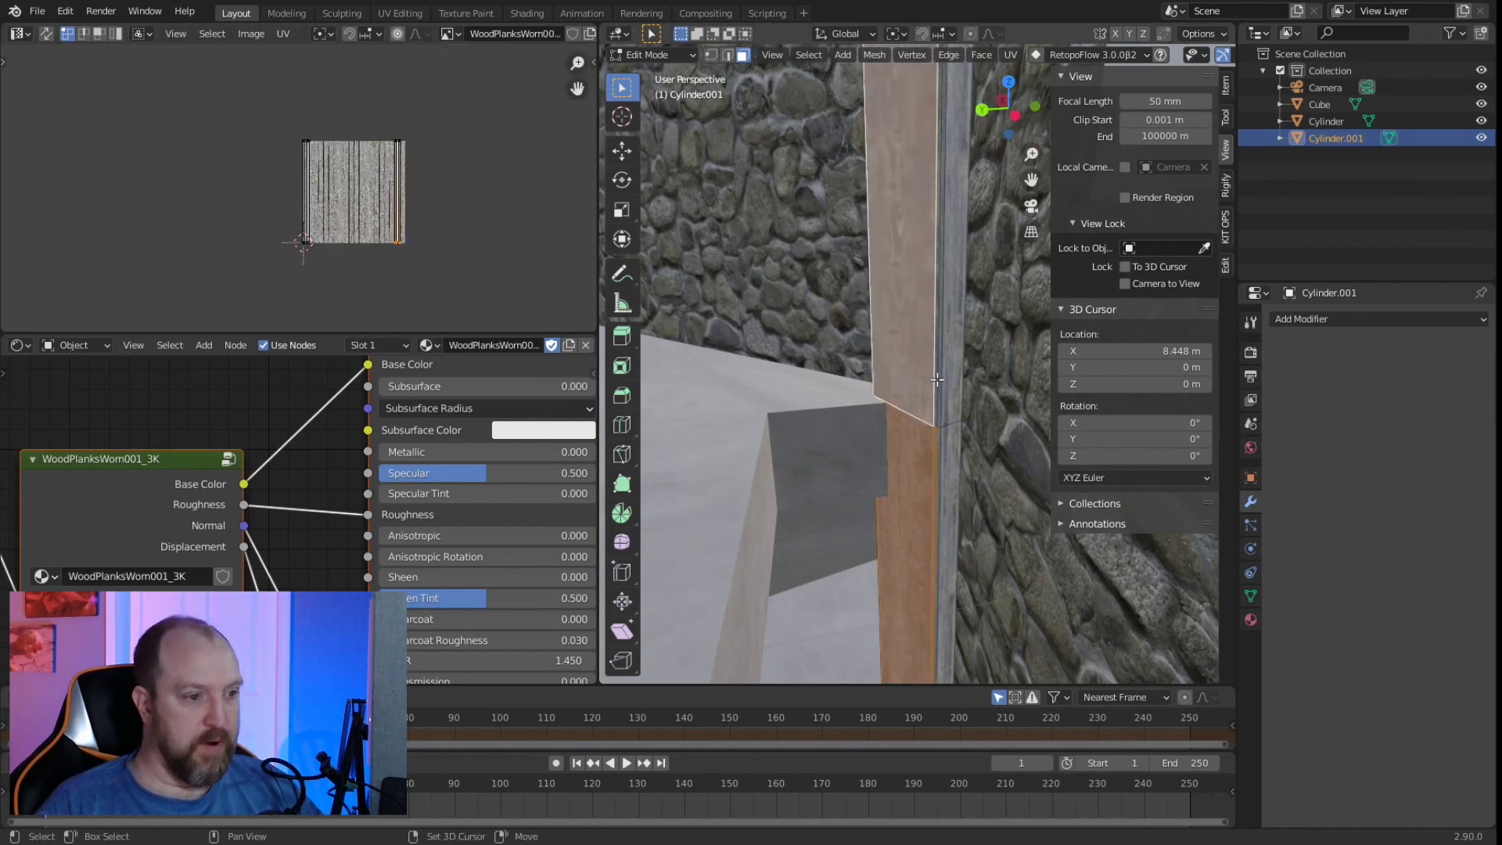
left_click(937, 380, "shift")
scroll(356, 238, "up", 6)
scroll(357, 232, "down", 4)
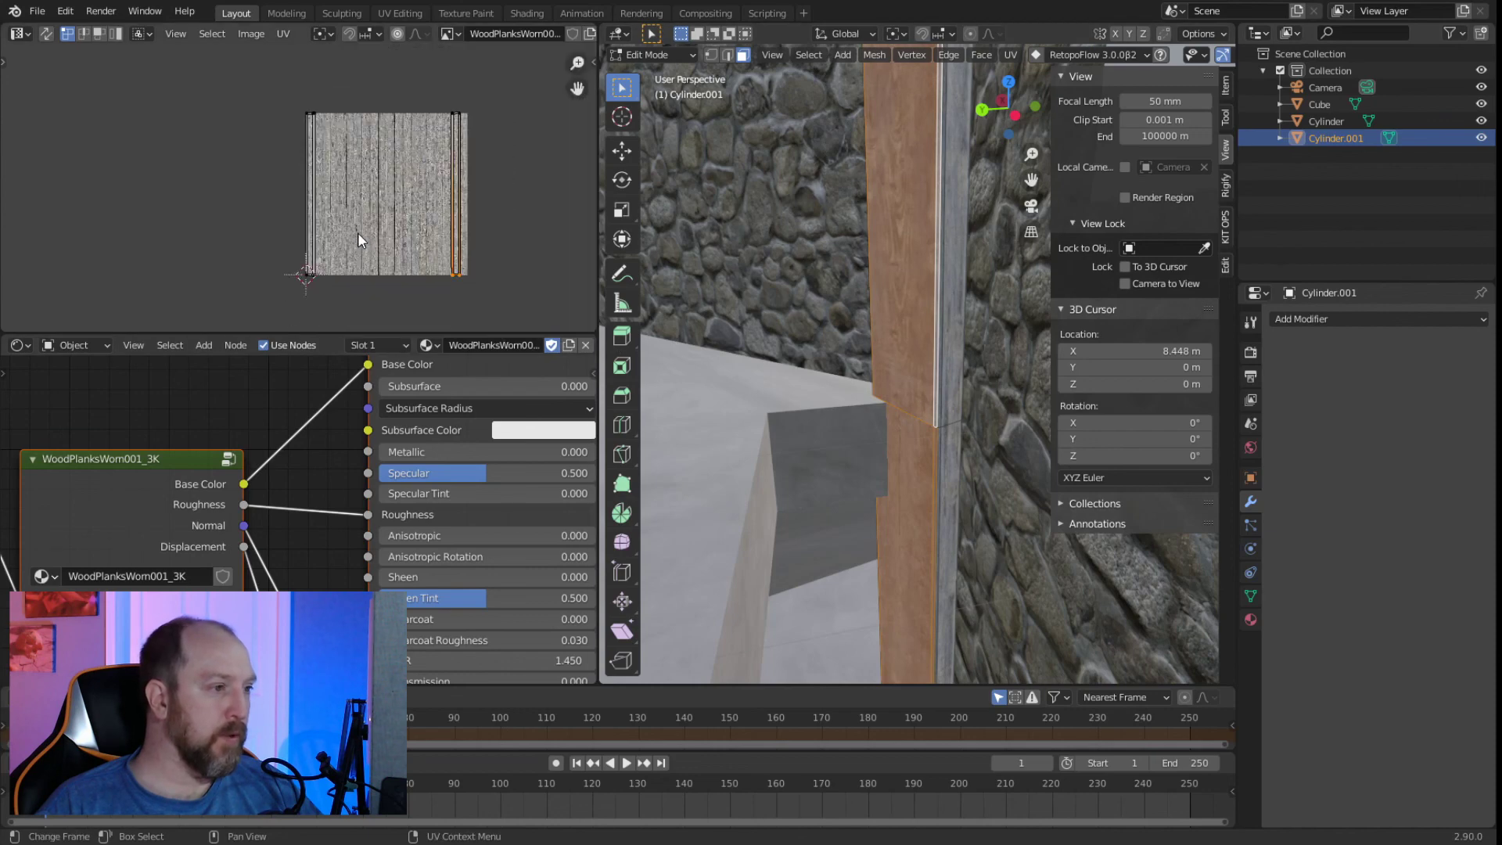
Box-select the left UV strip and slide it horizontally to the right.
left_click_drag(283, 86, 382, 300)
key("g")
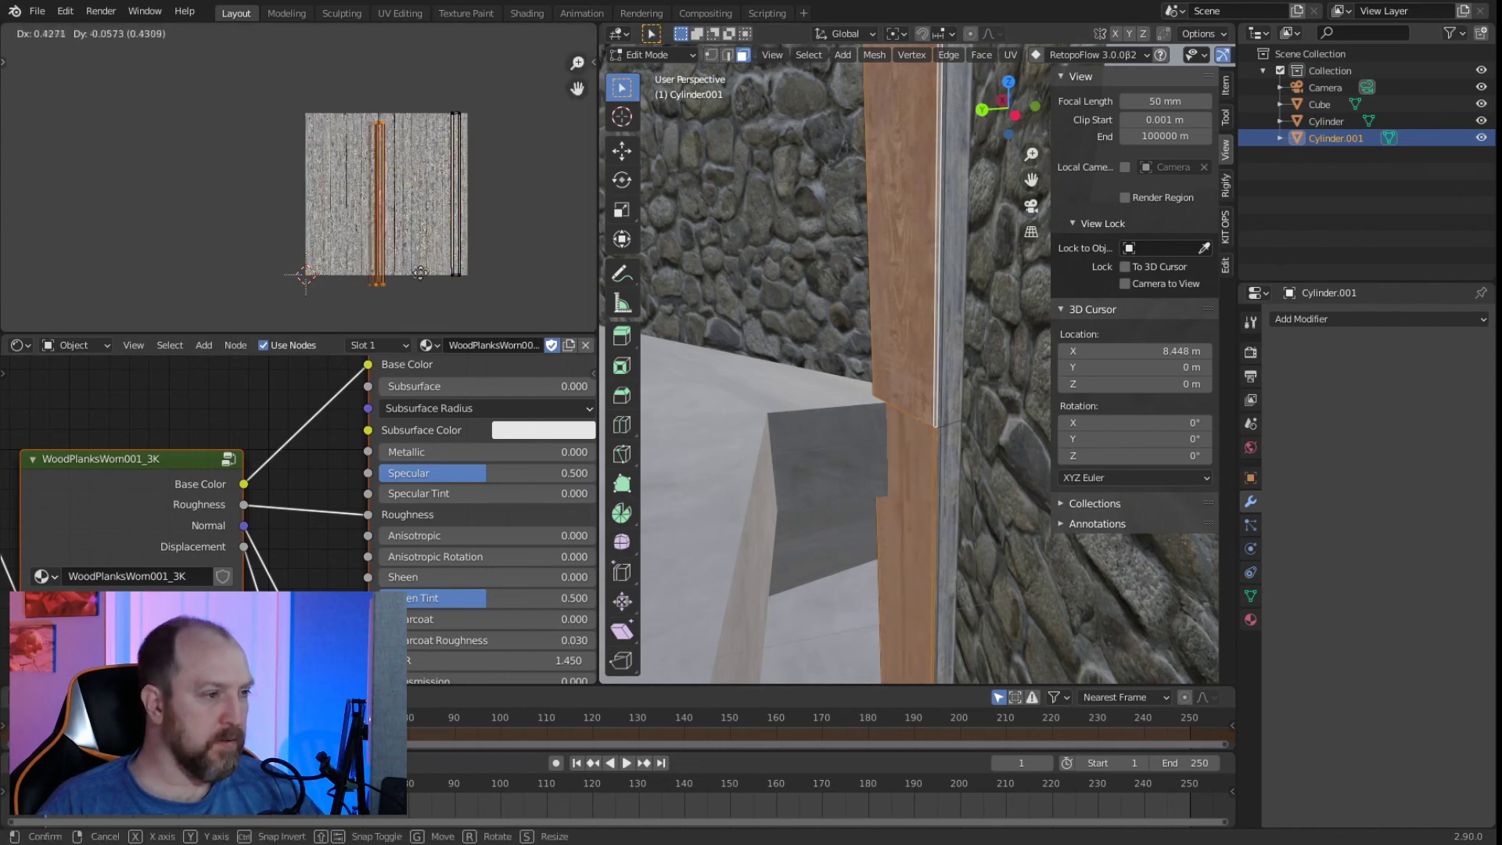
key("x")
left_click(538, 266)
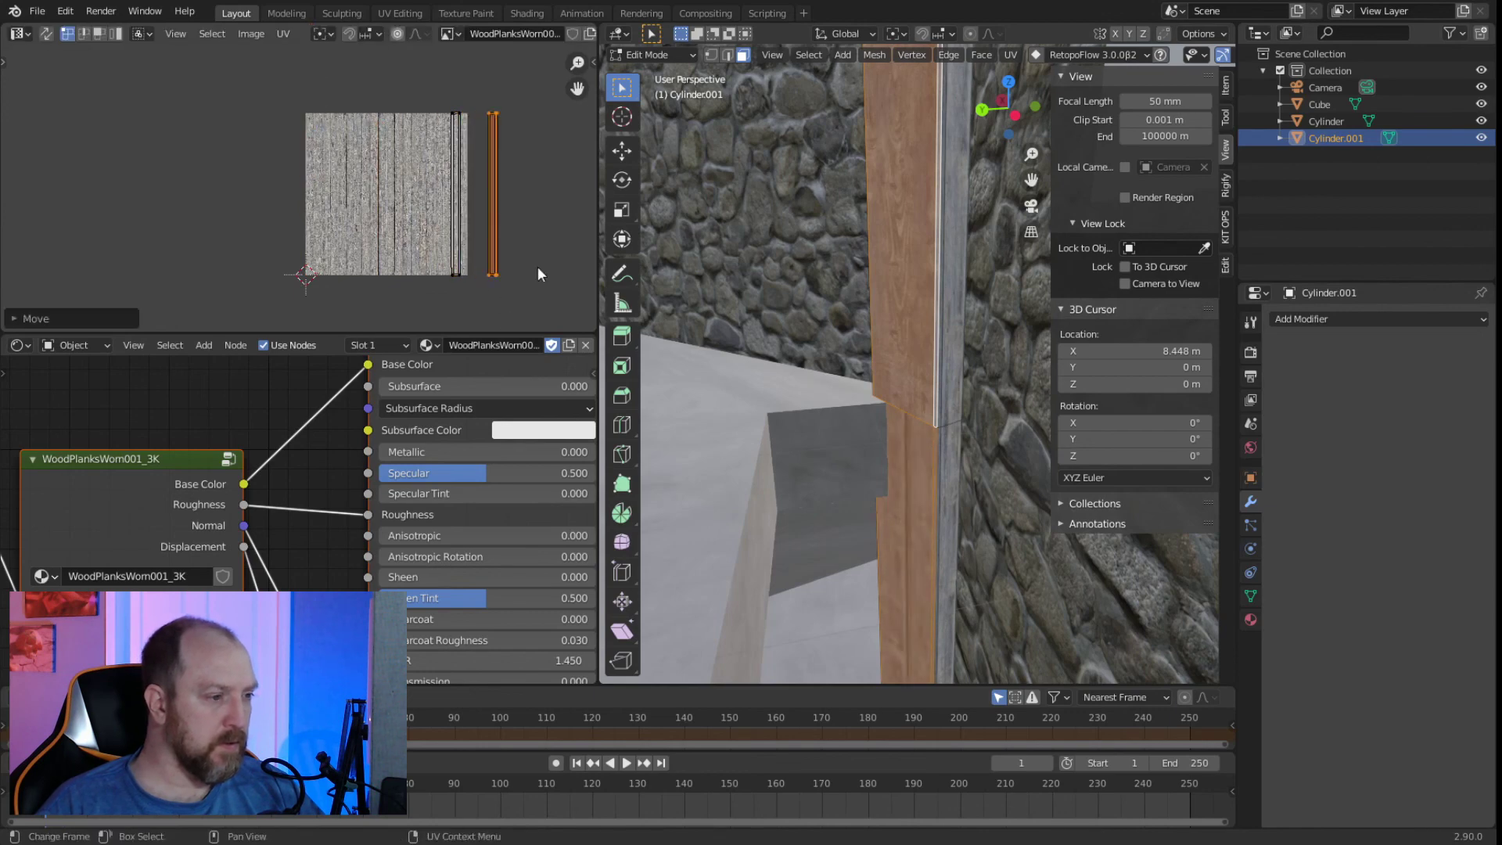
scroll(469, 290, "up", 5)
scroll(203, 47, "down", 2)
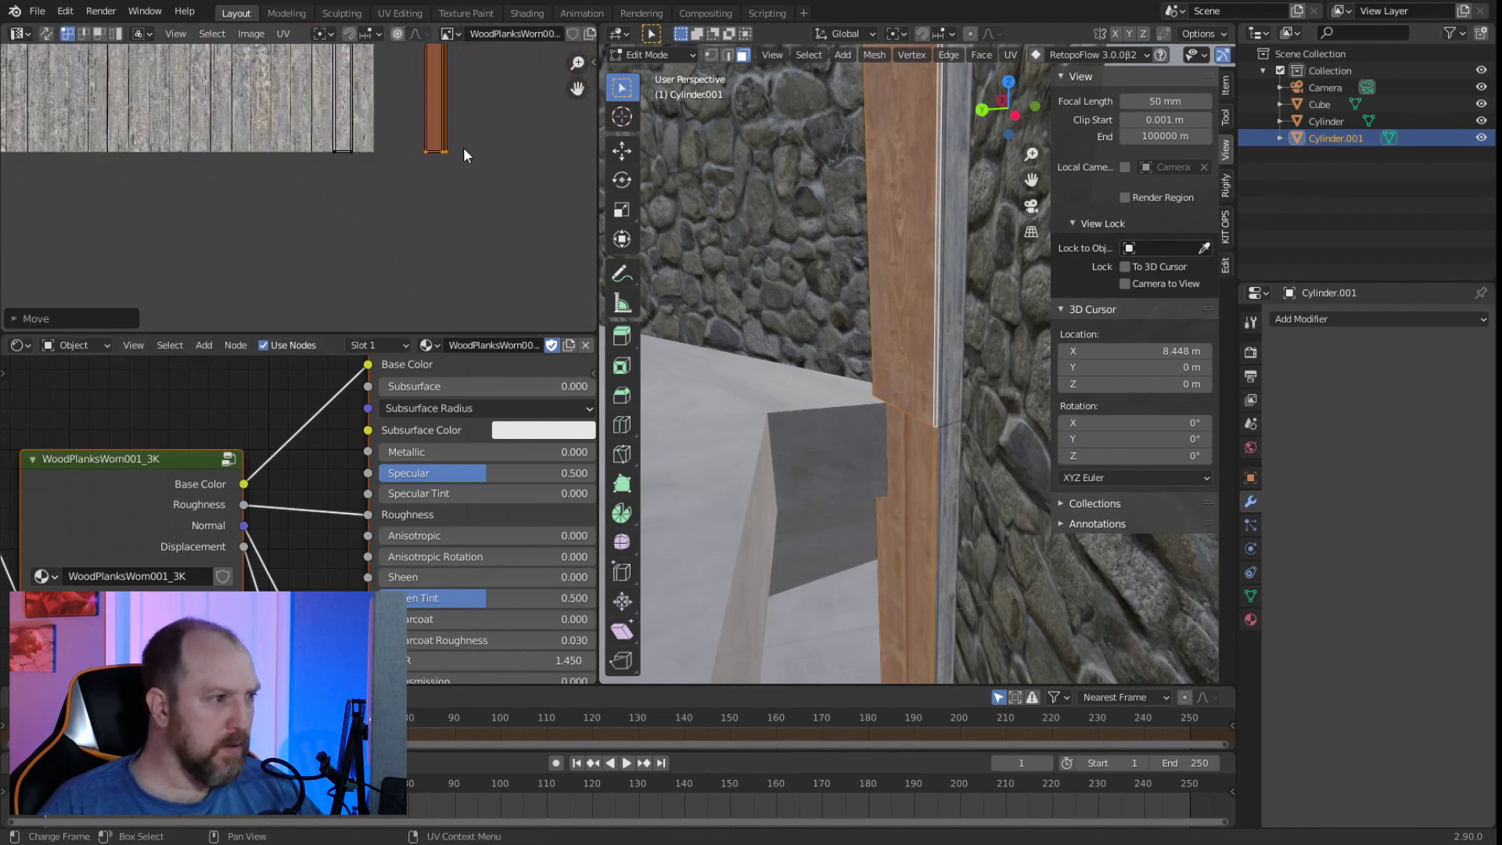
scroll(402, 160, "down", 6, "shift")
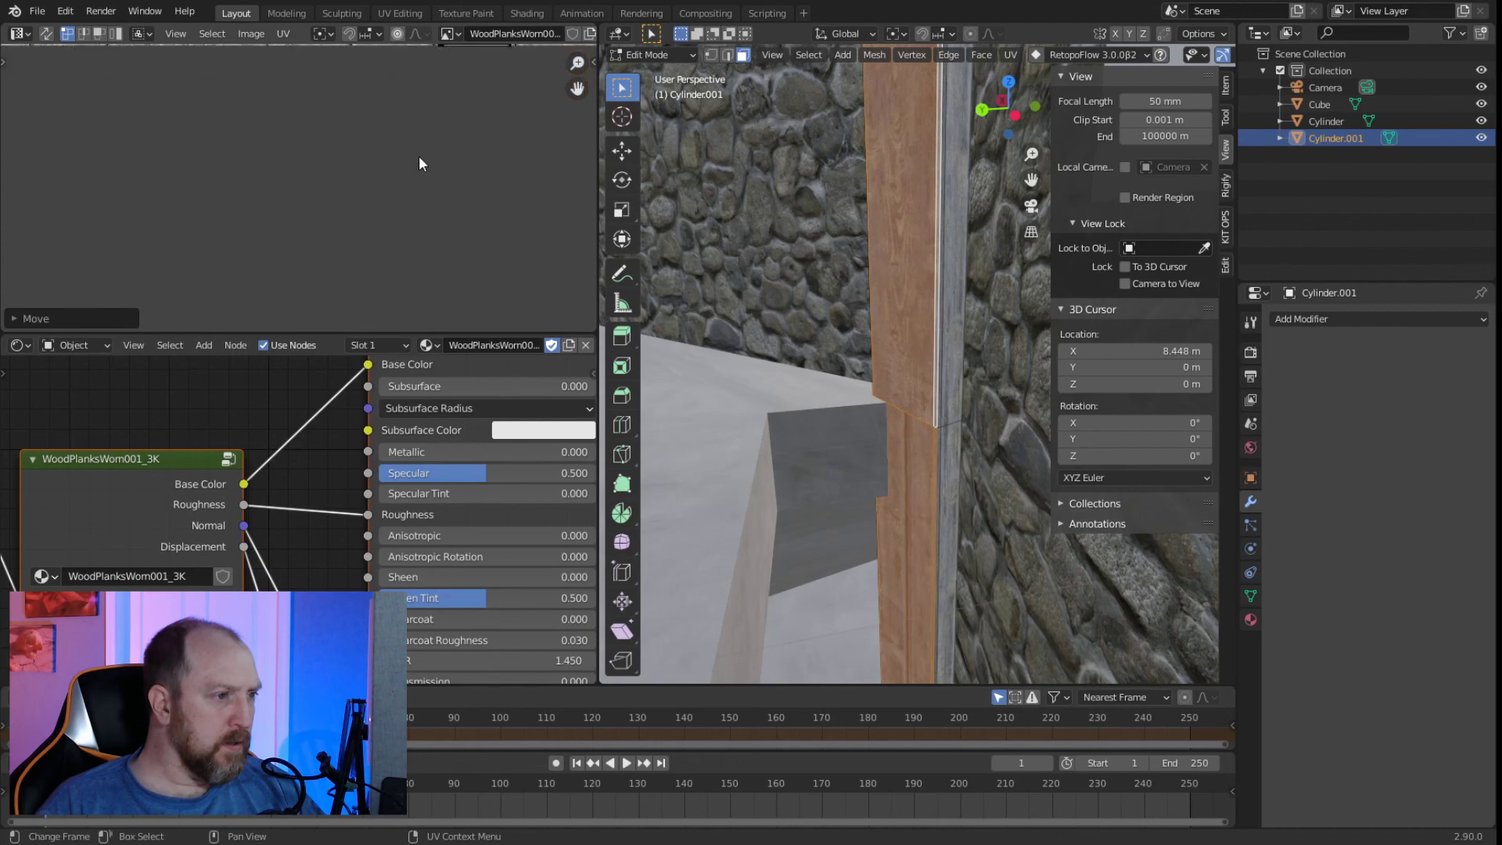
scroll(443, 173, "up", 5, "shift")
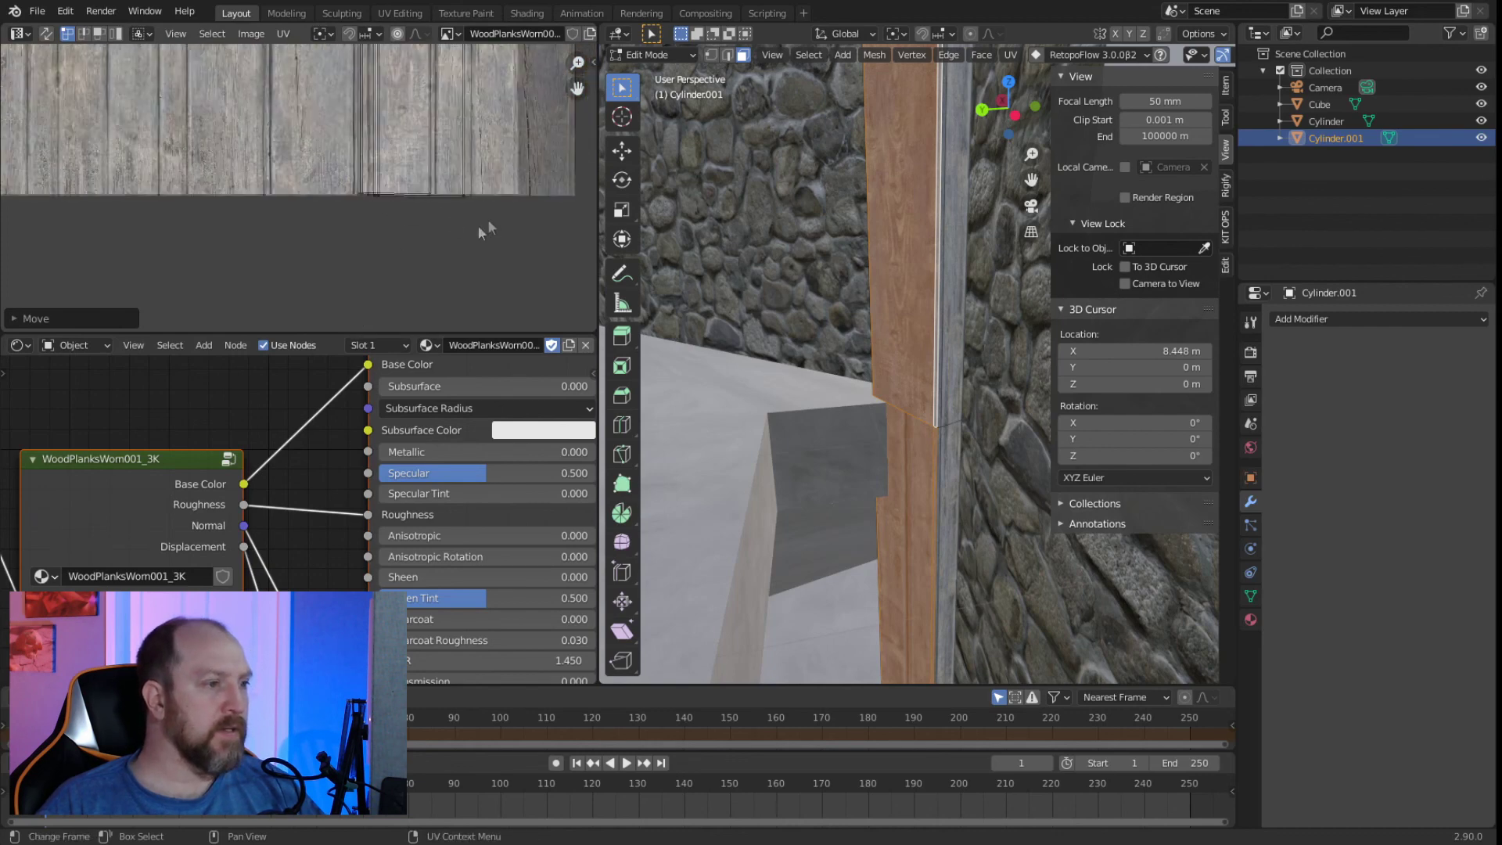
scroll(461, 213, "down", 2)
scroll(418, 203, "up", 3, "shift")
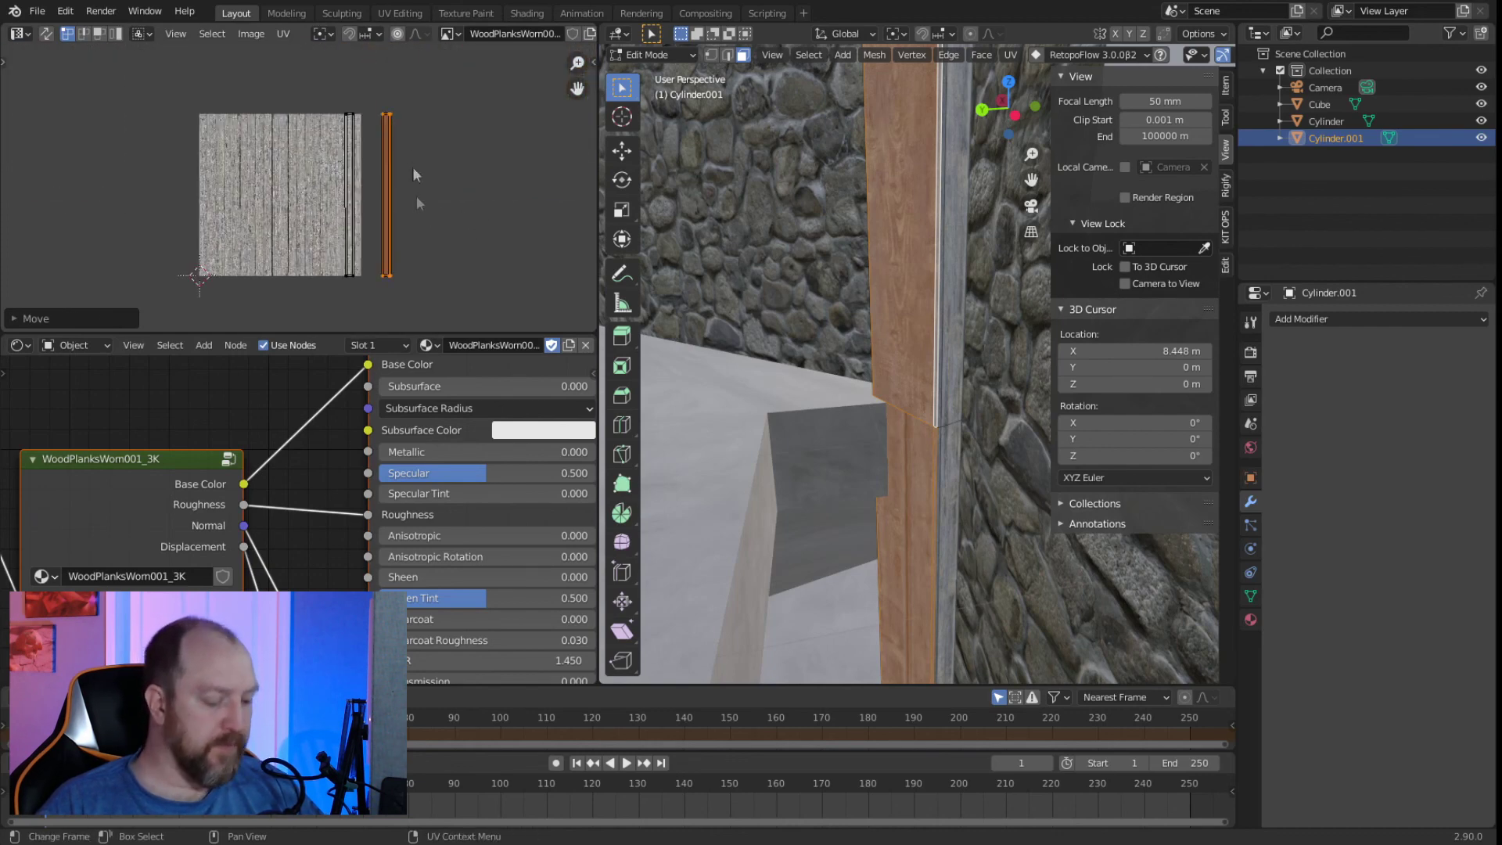
Rotate the UV strip 180° with r180 and move it toward the wood texture.
type("r180")
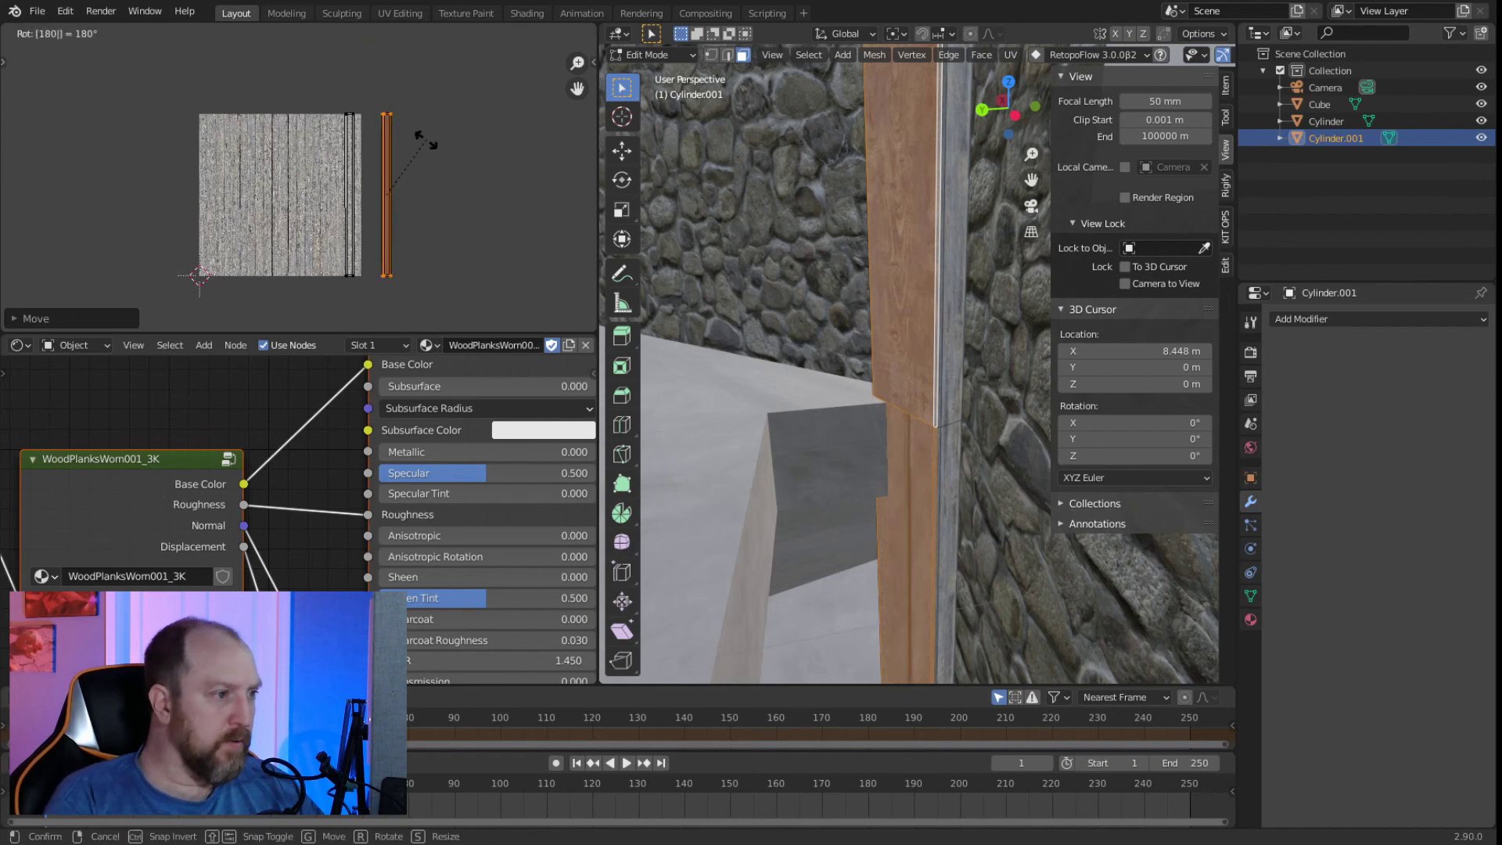
key("Return")
key("g")
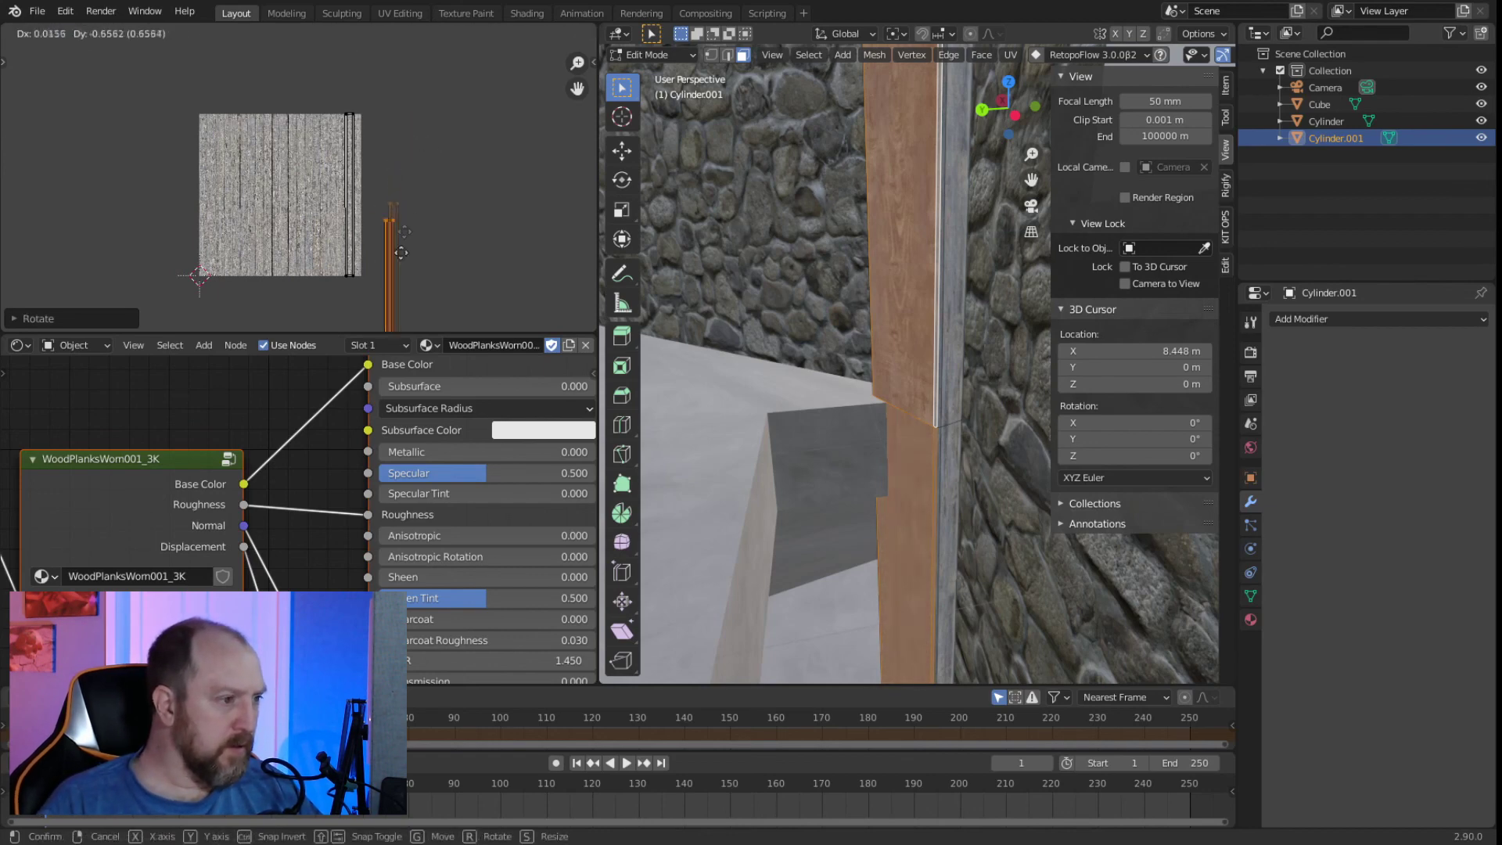
left_click(355, 288)
scroll(354, 284, "up", 5)
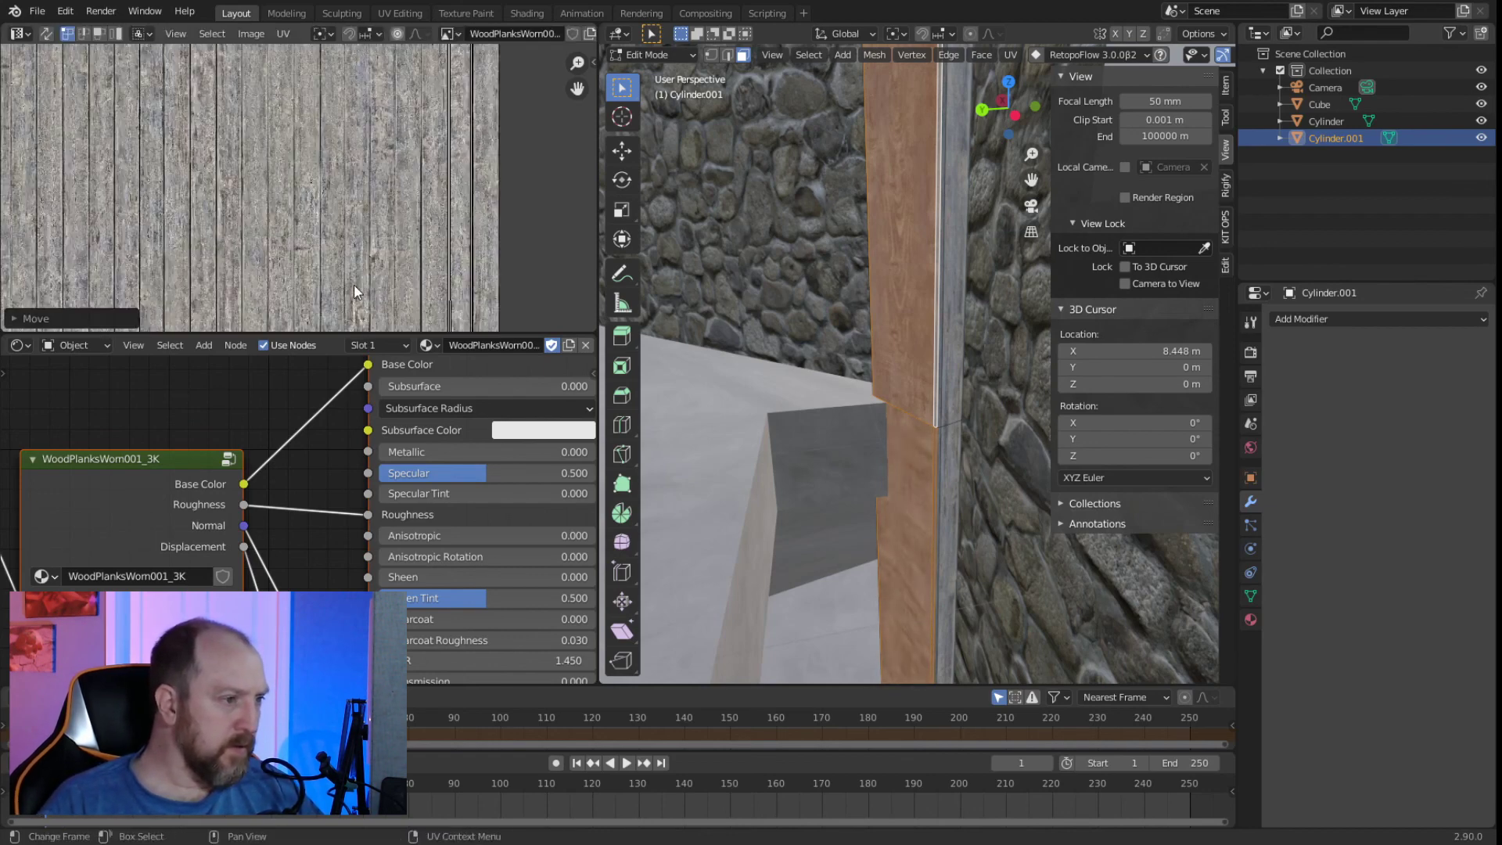
scroll(258, 272, "down", 4)
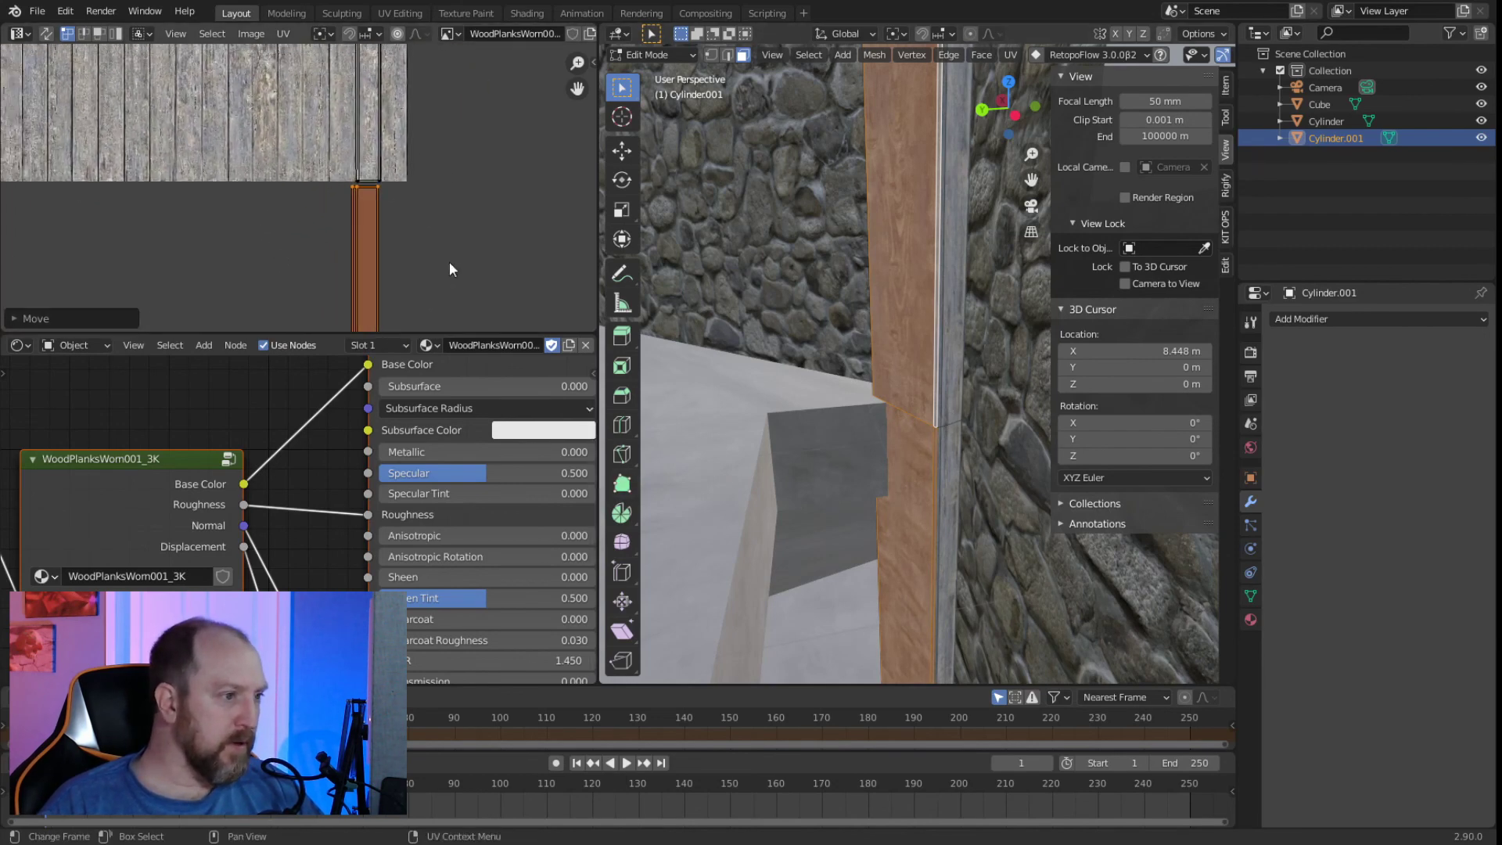
scroll(396, 190, "up", 6)
middle_click_drag(546, 200, 487, 251)
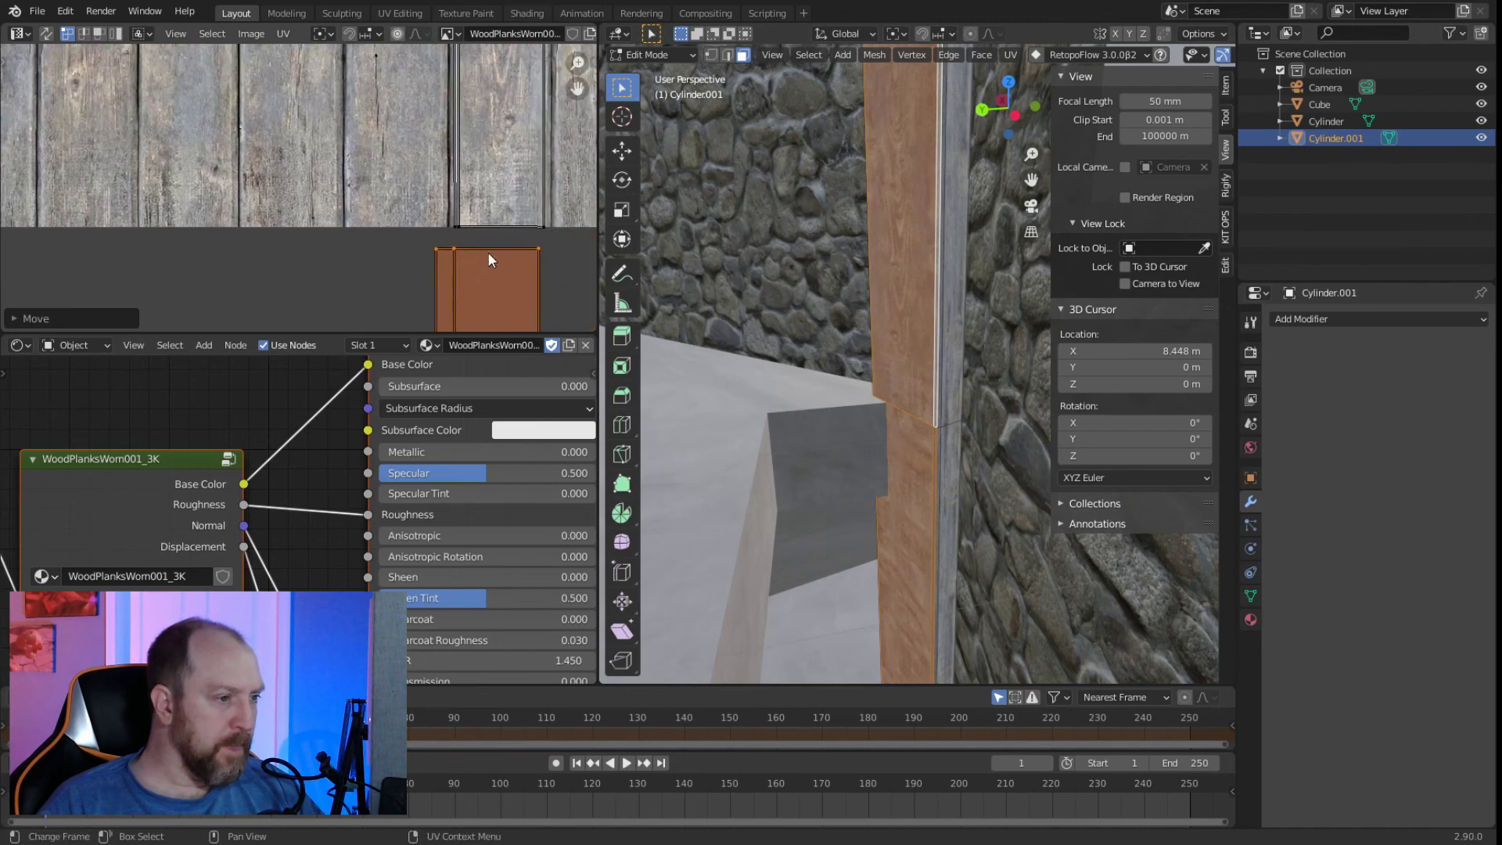
scroll(486, 252, "up", 3)
middle_click_drag(335, 214, 240, 198)
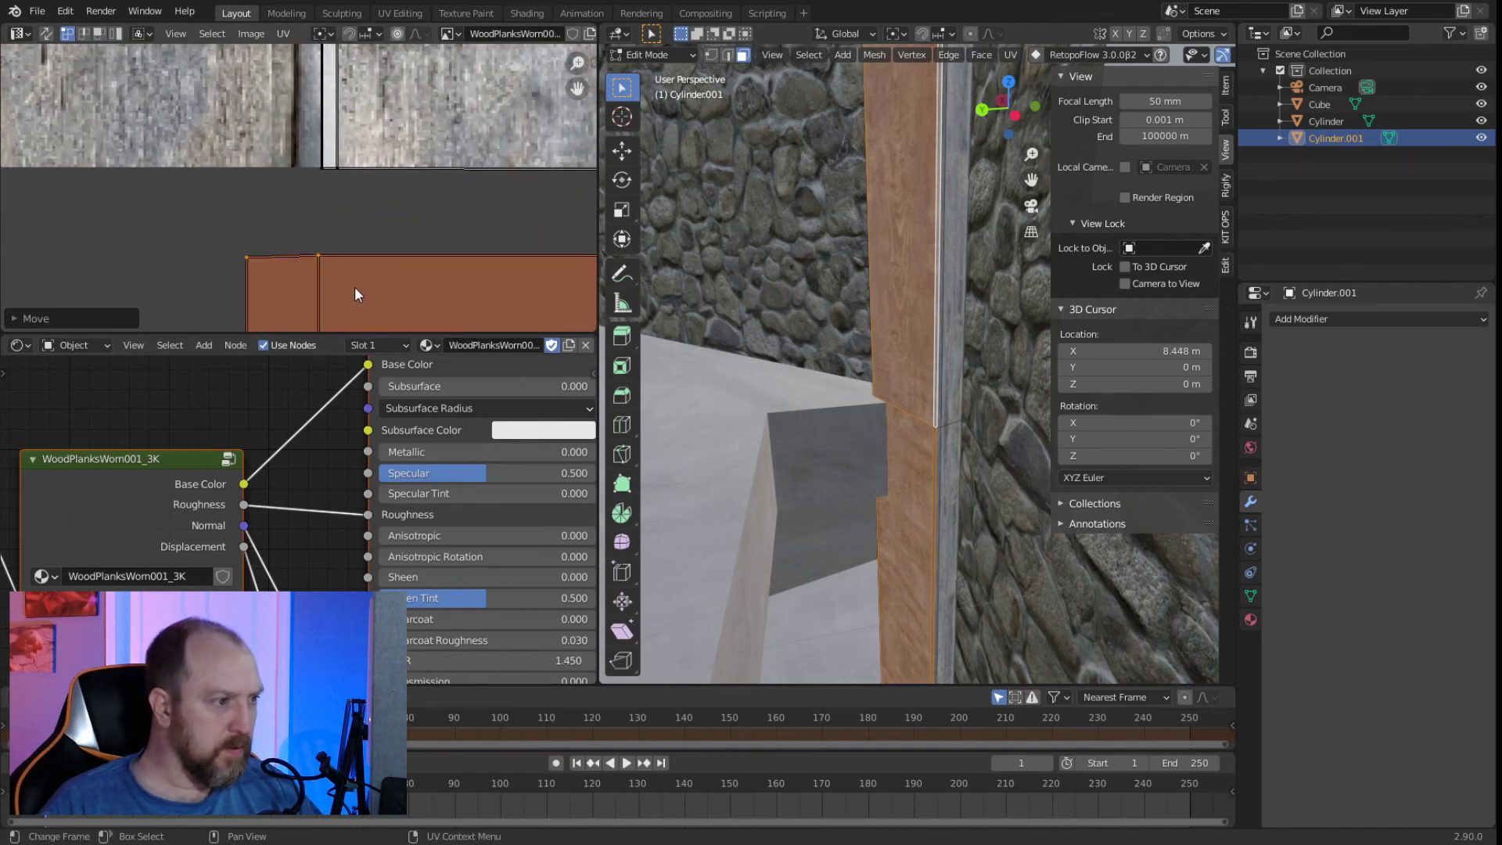
Place the UV strip over the wood planks and select the island's right edge.
key("g")
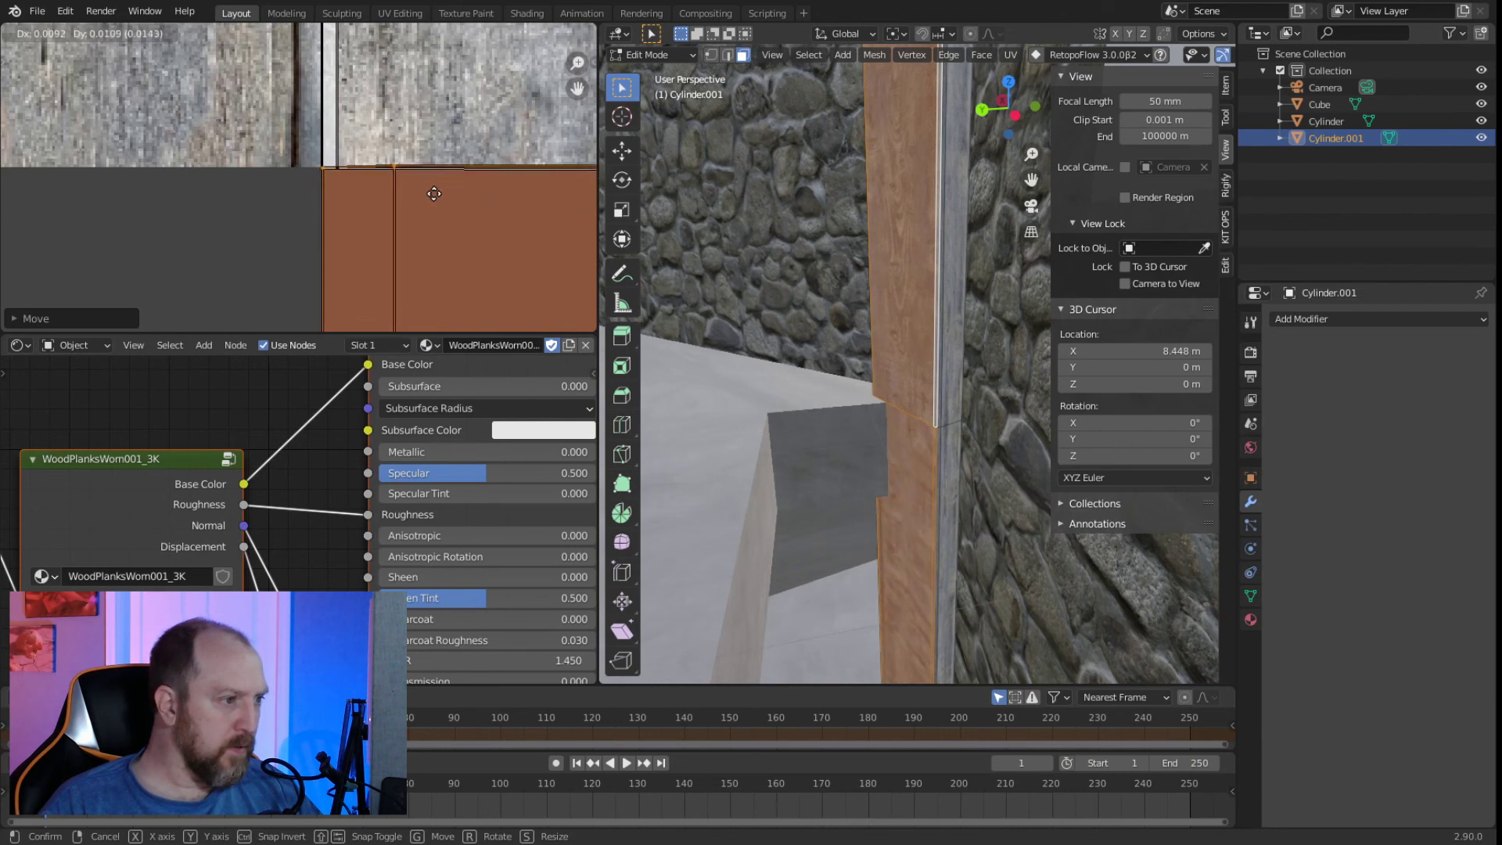
left_click(404, 227)
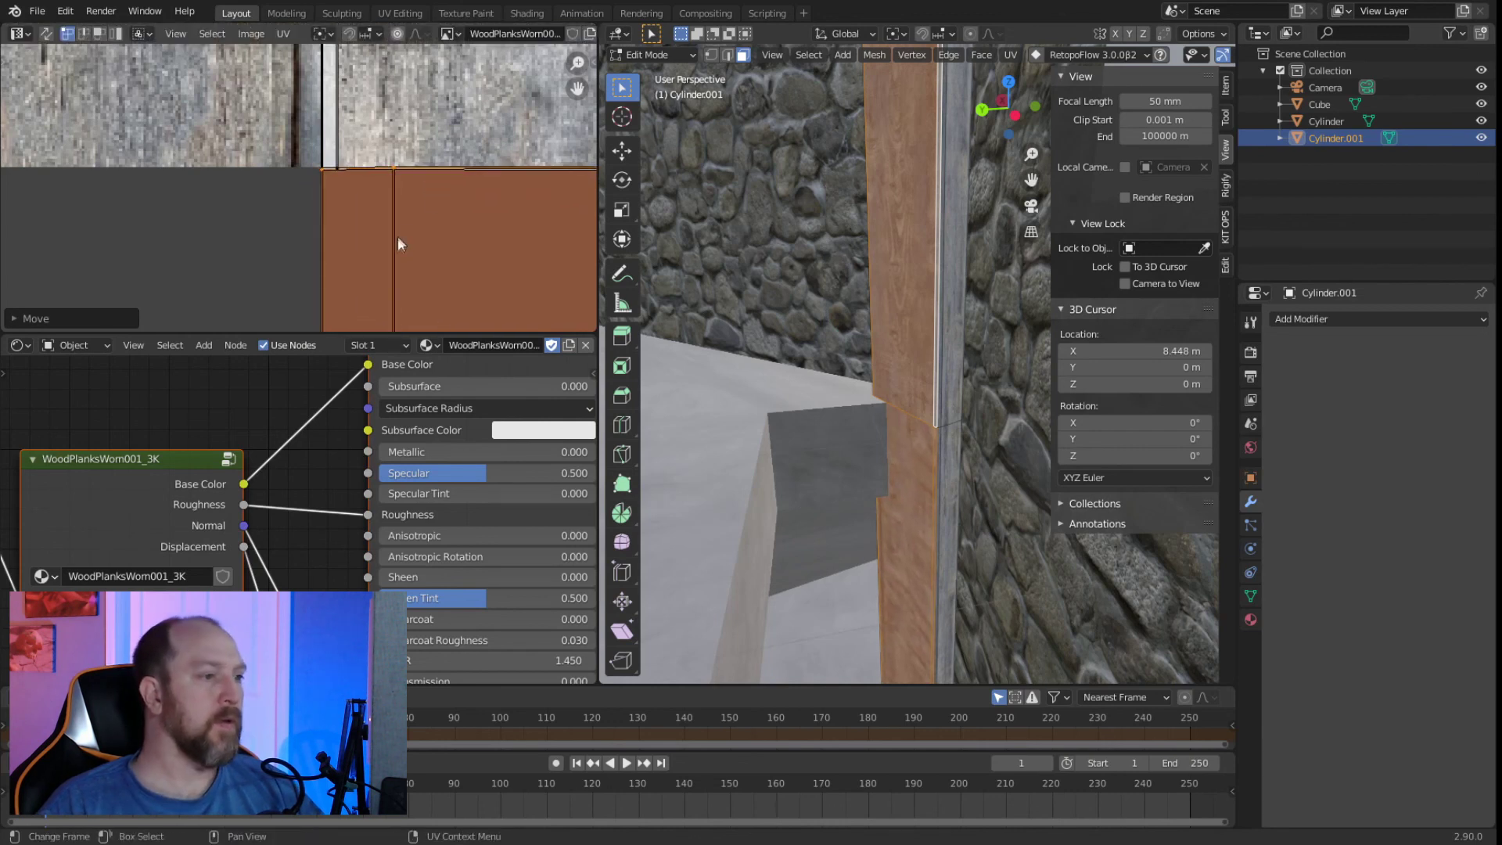
scroll(387, 258, "down", 3)
left_click(514, 248)
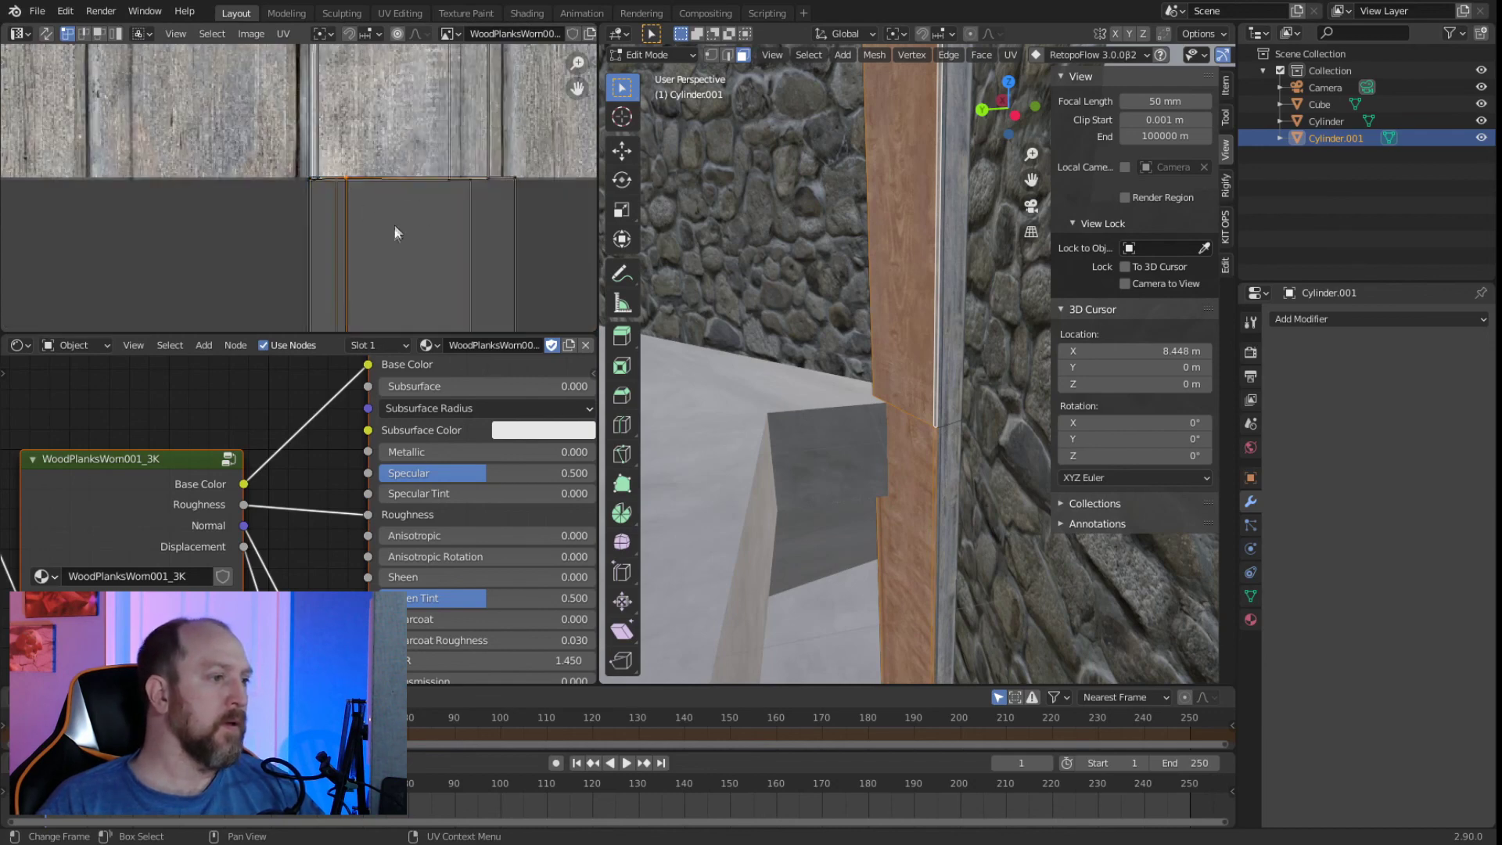
scroll(395, 227, "down", 3)
scroll(372, 312, "down", 3, "shift")
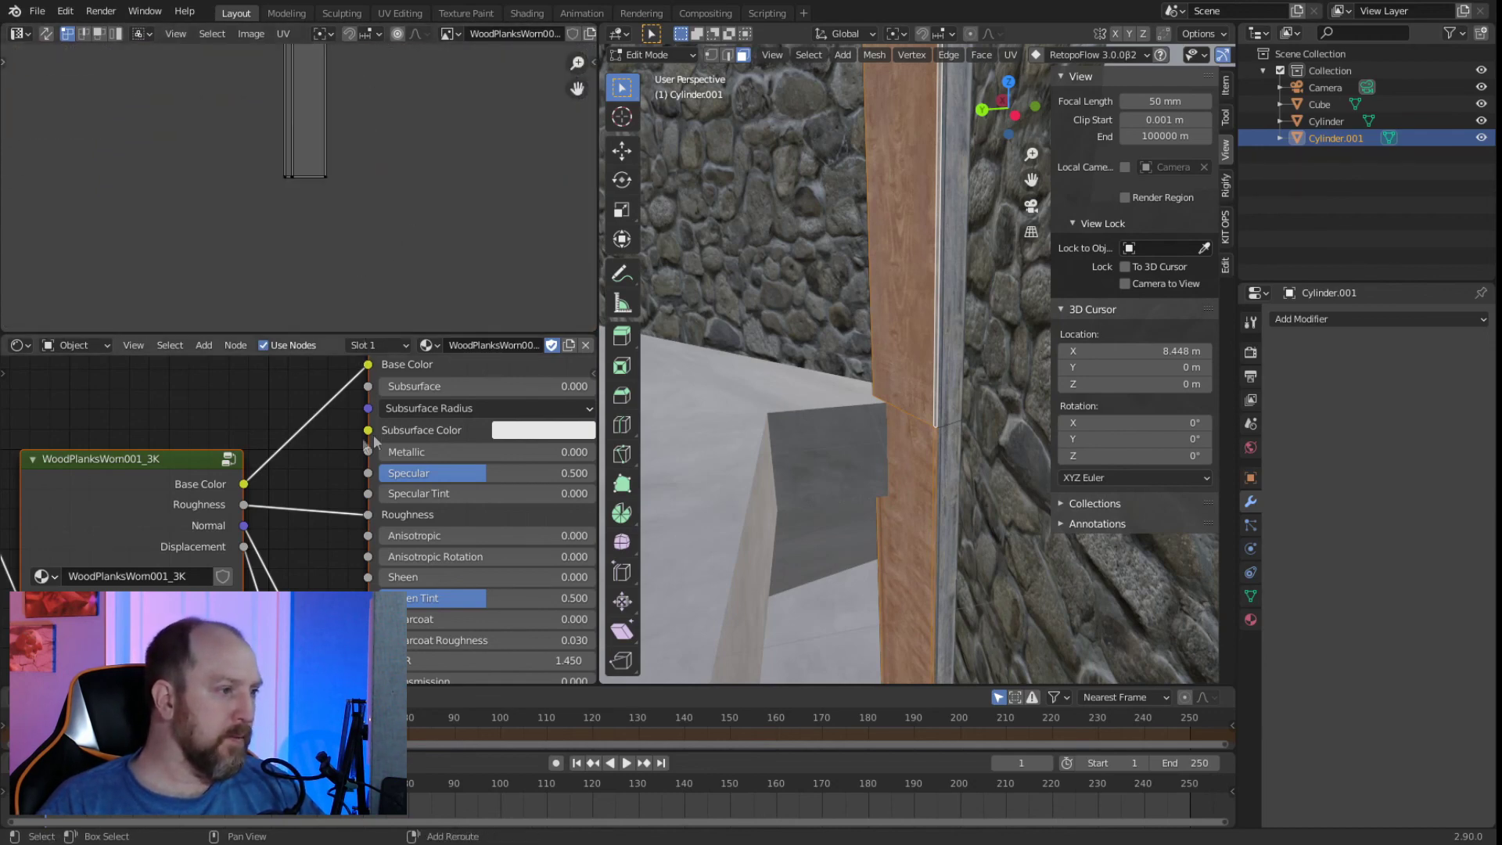
Select the strip's inner left edge and slide it left along X.
left_click(292, 184)
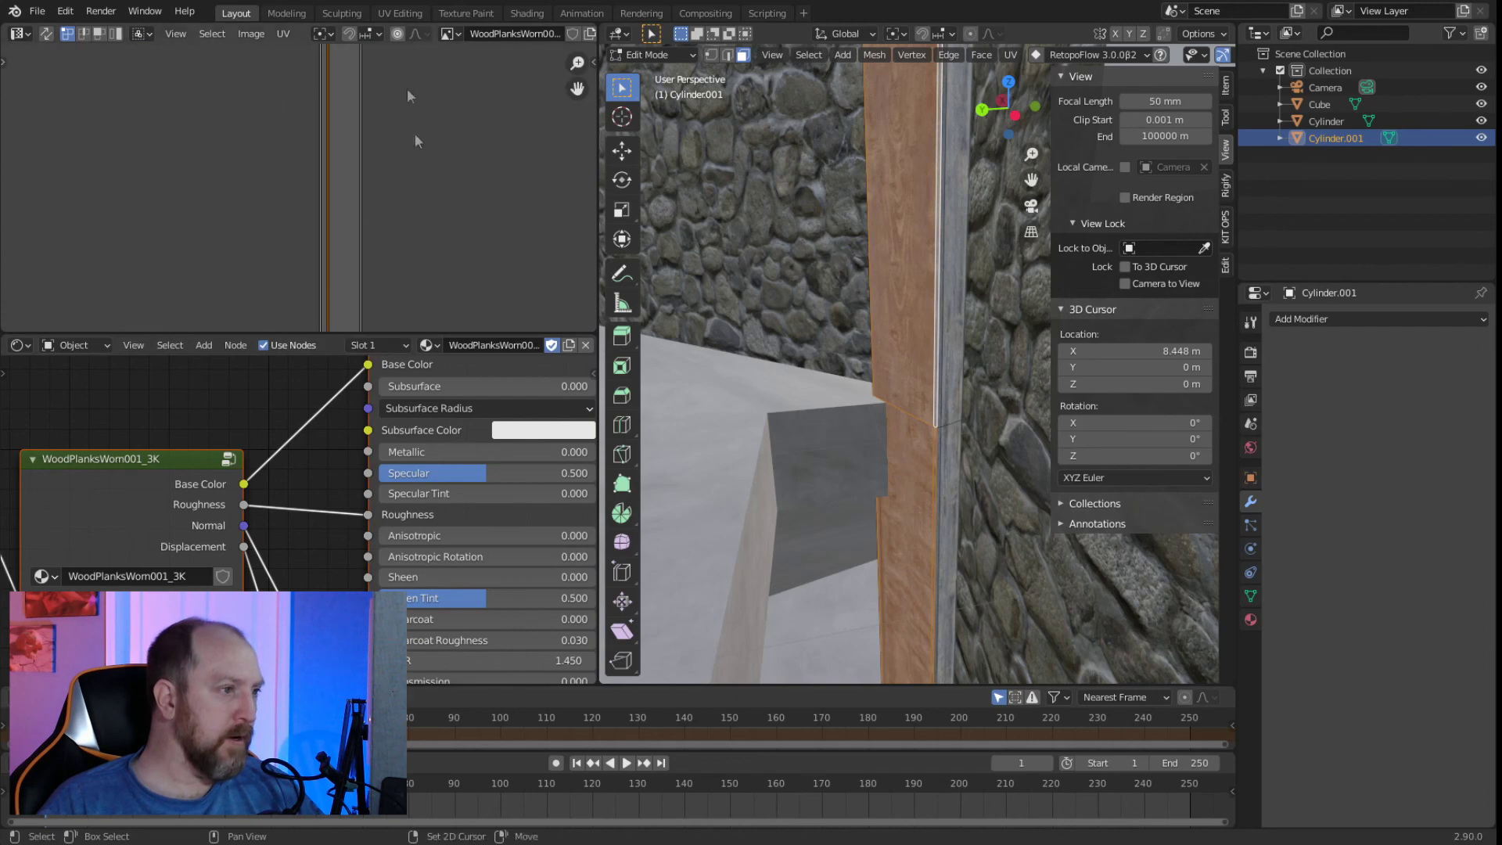
middle_click_drag(407, 57, 421, 243)
scroll(401, 222, "up", 5)
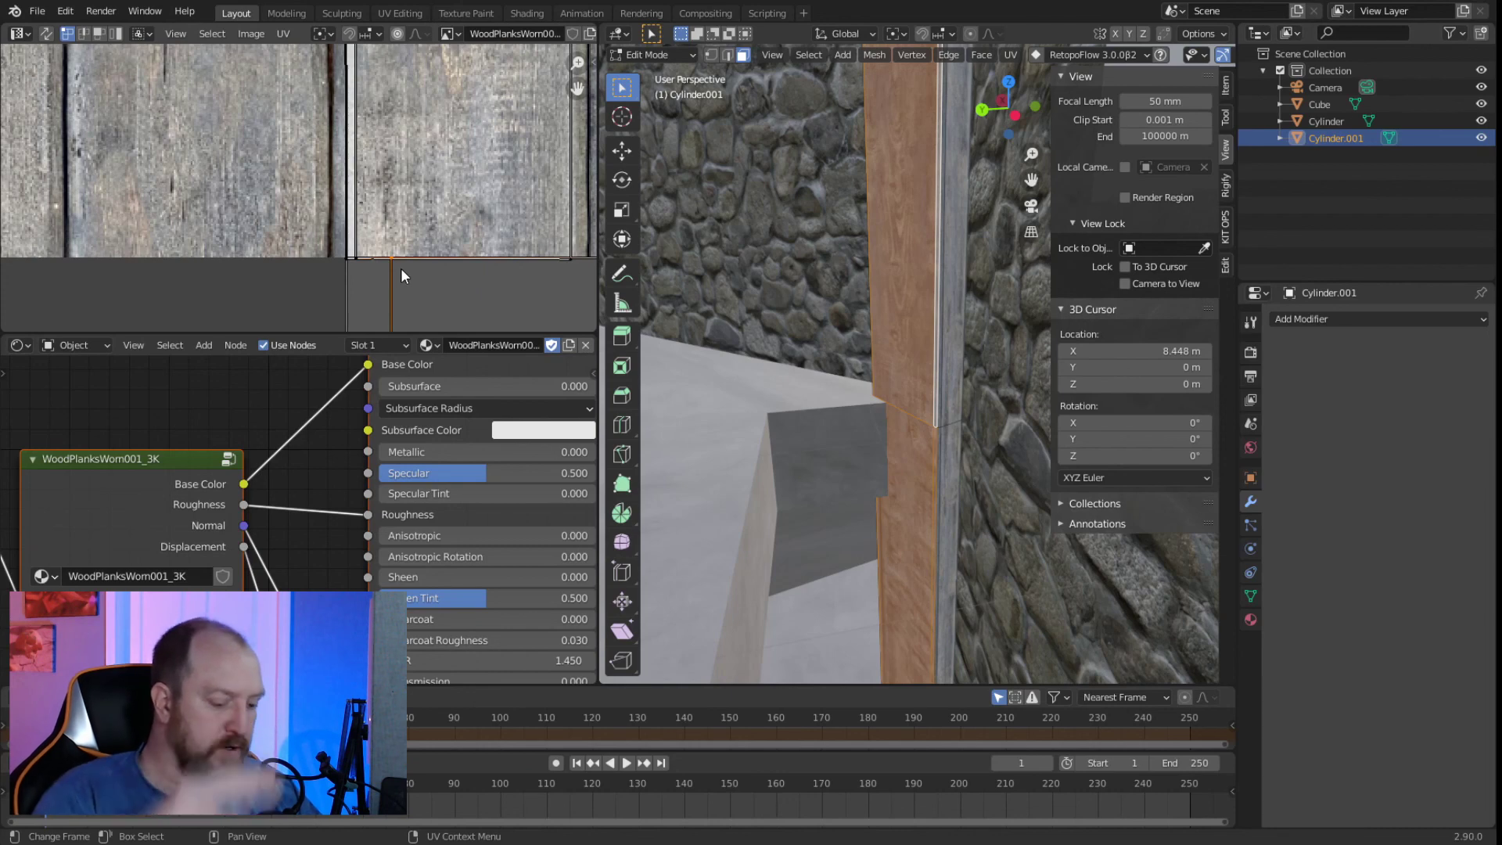
key("g")
key("x")
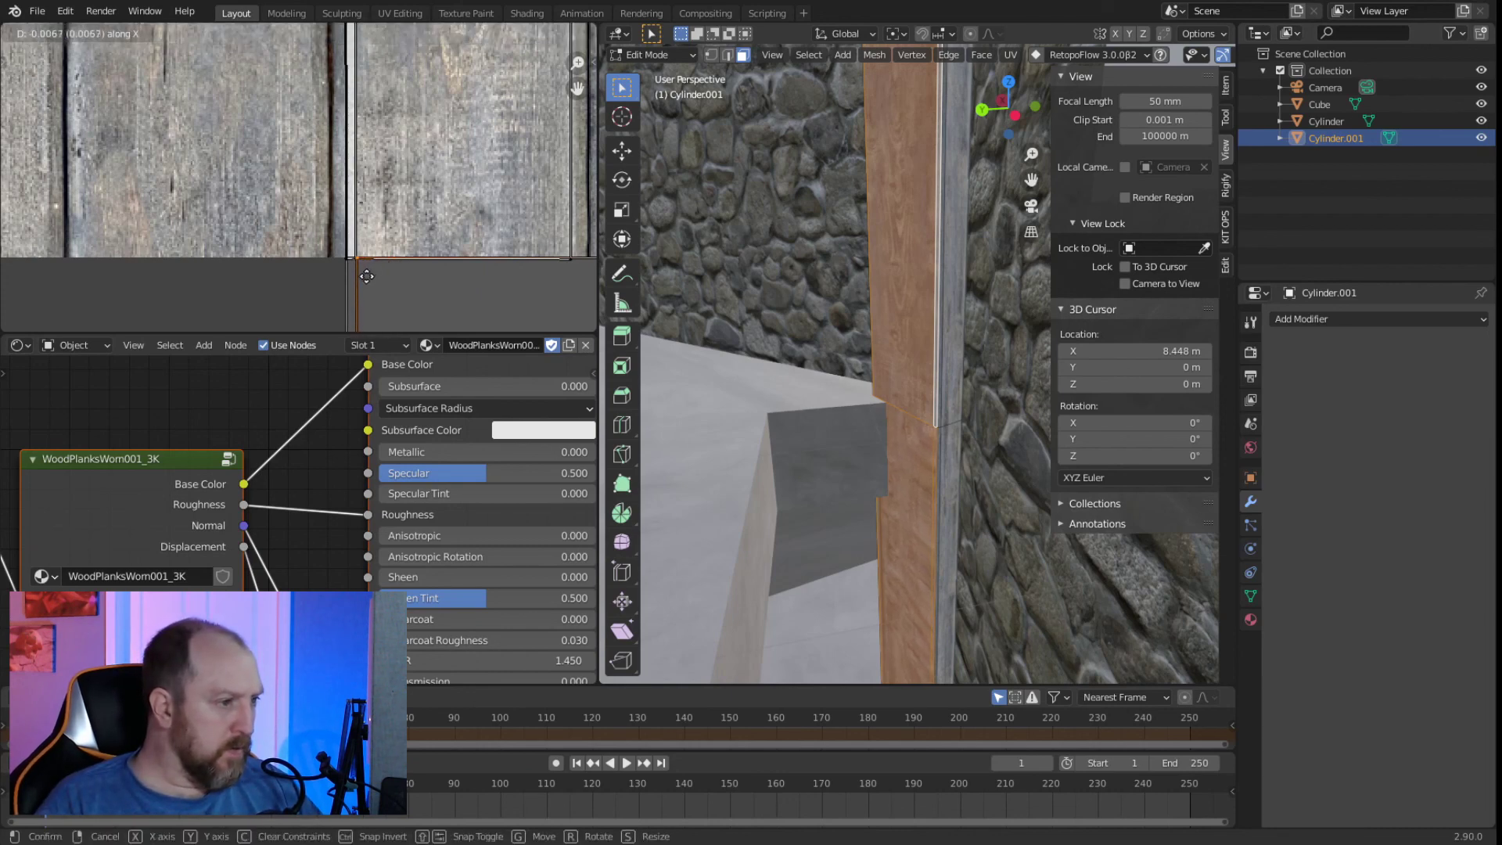
left_click(365, 276)
scroll(443, 282, "down", 1)
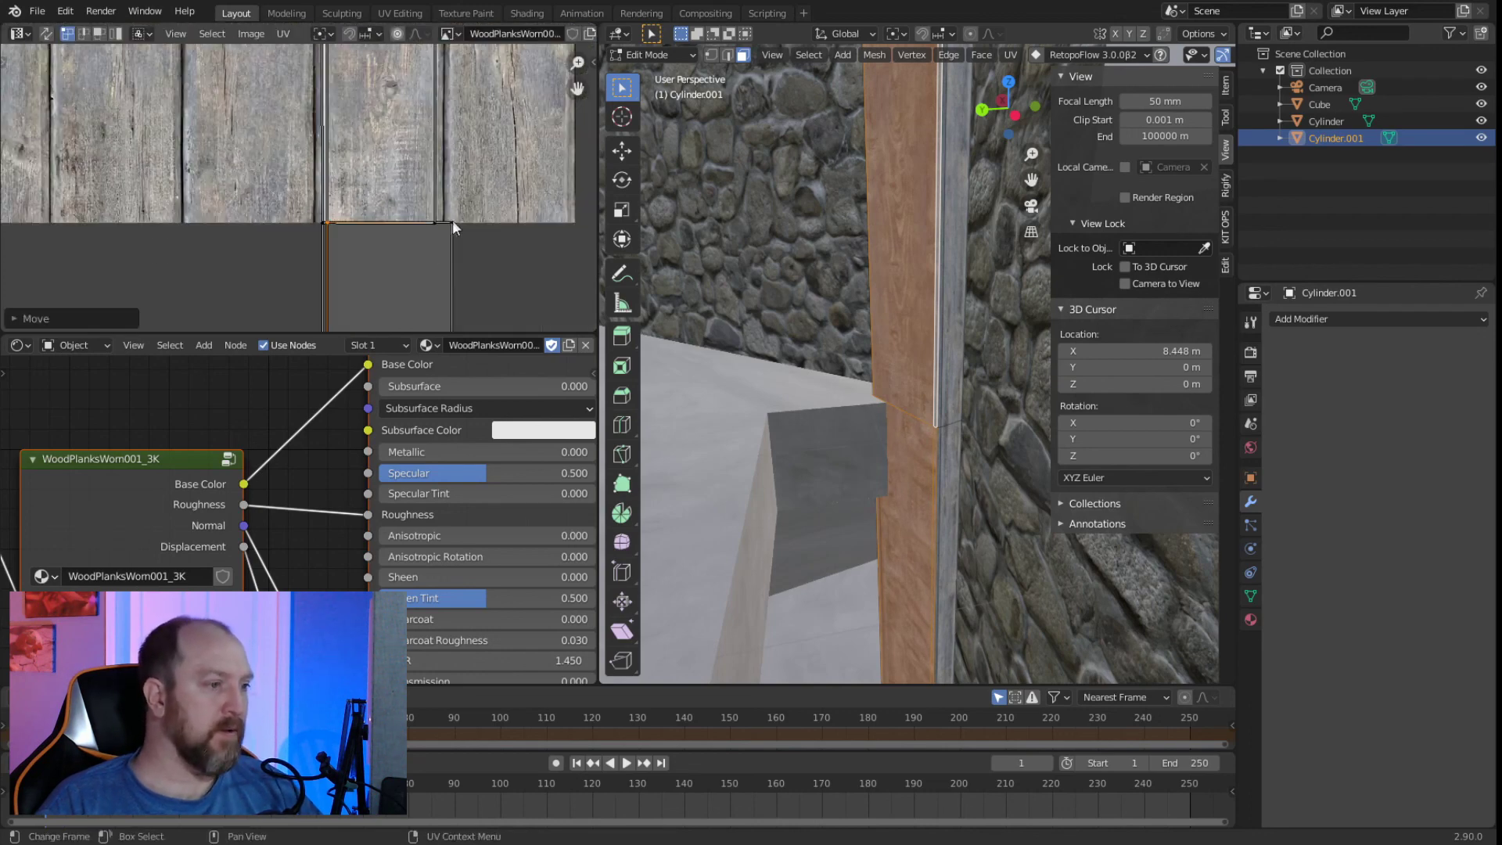
scroll(481, 261, "down", 3)
Shift the selected UV edge further left so the strip fits within one plank.
middle_click_drag(350, 288, 344, 154)
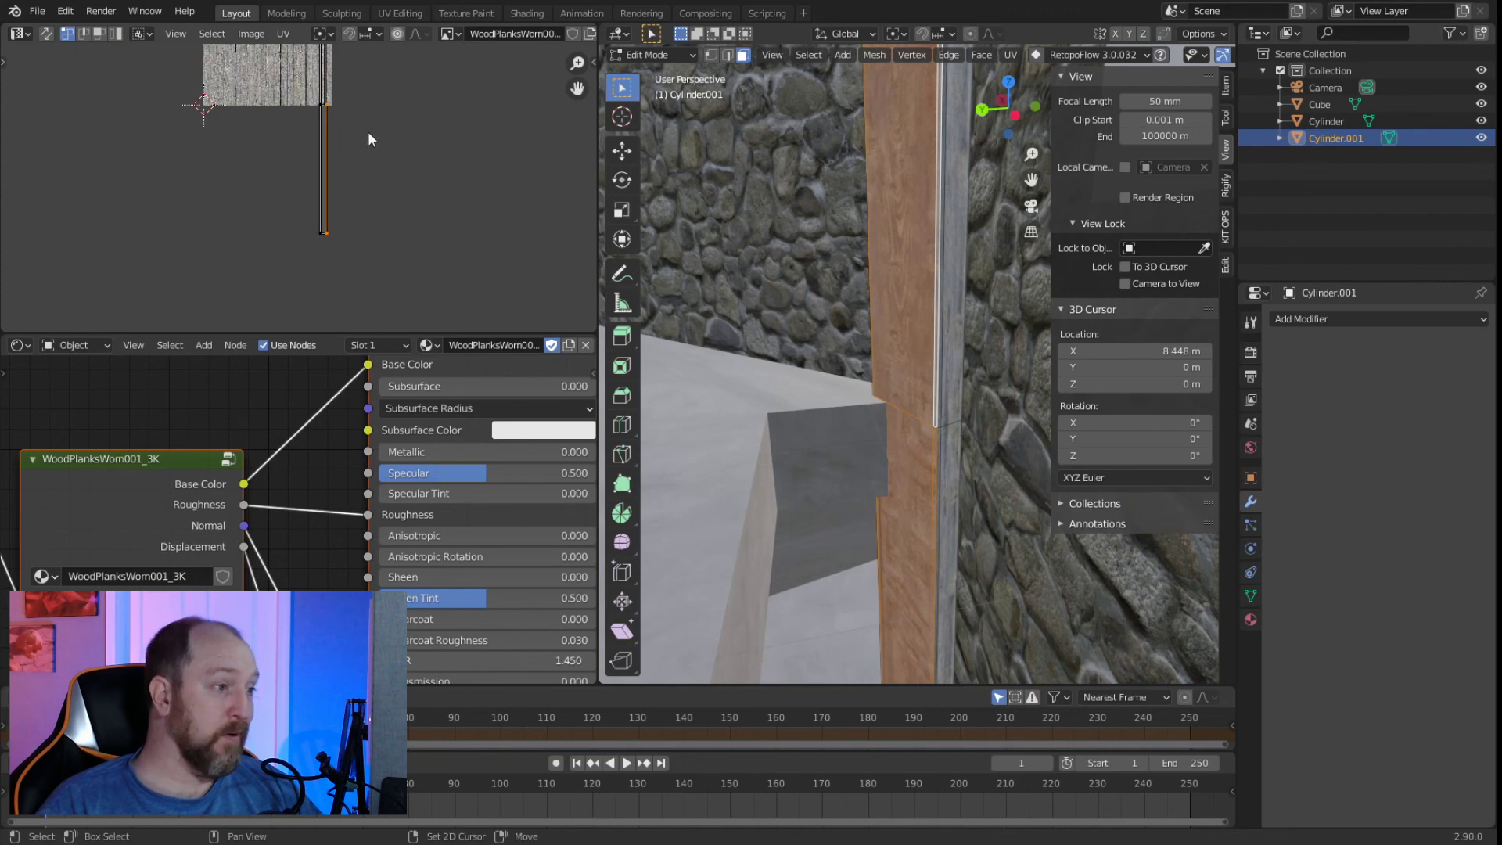
scroll(367, 130, "up", 6)
scroll(391, 180, "up", 3)
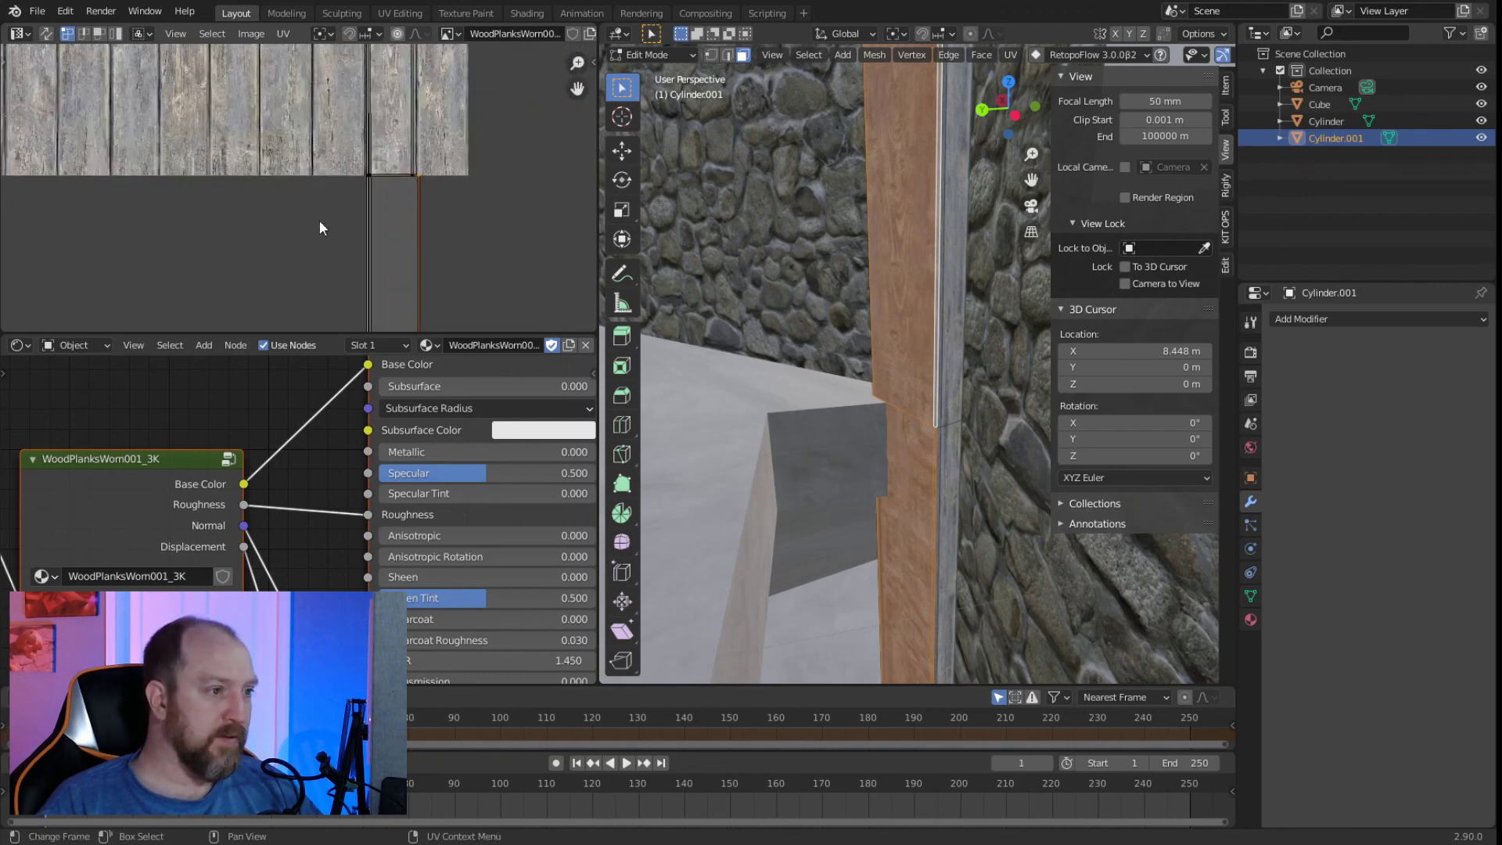
middle_click_drag(396, 166, 228, 223)
scroll(321, 208, "up", 2)
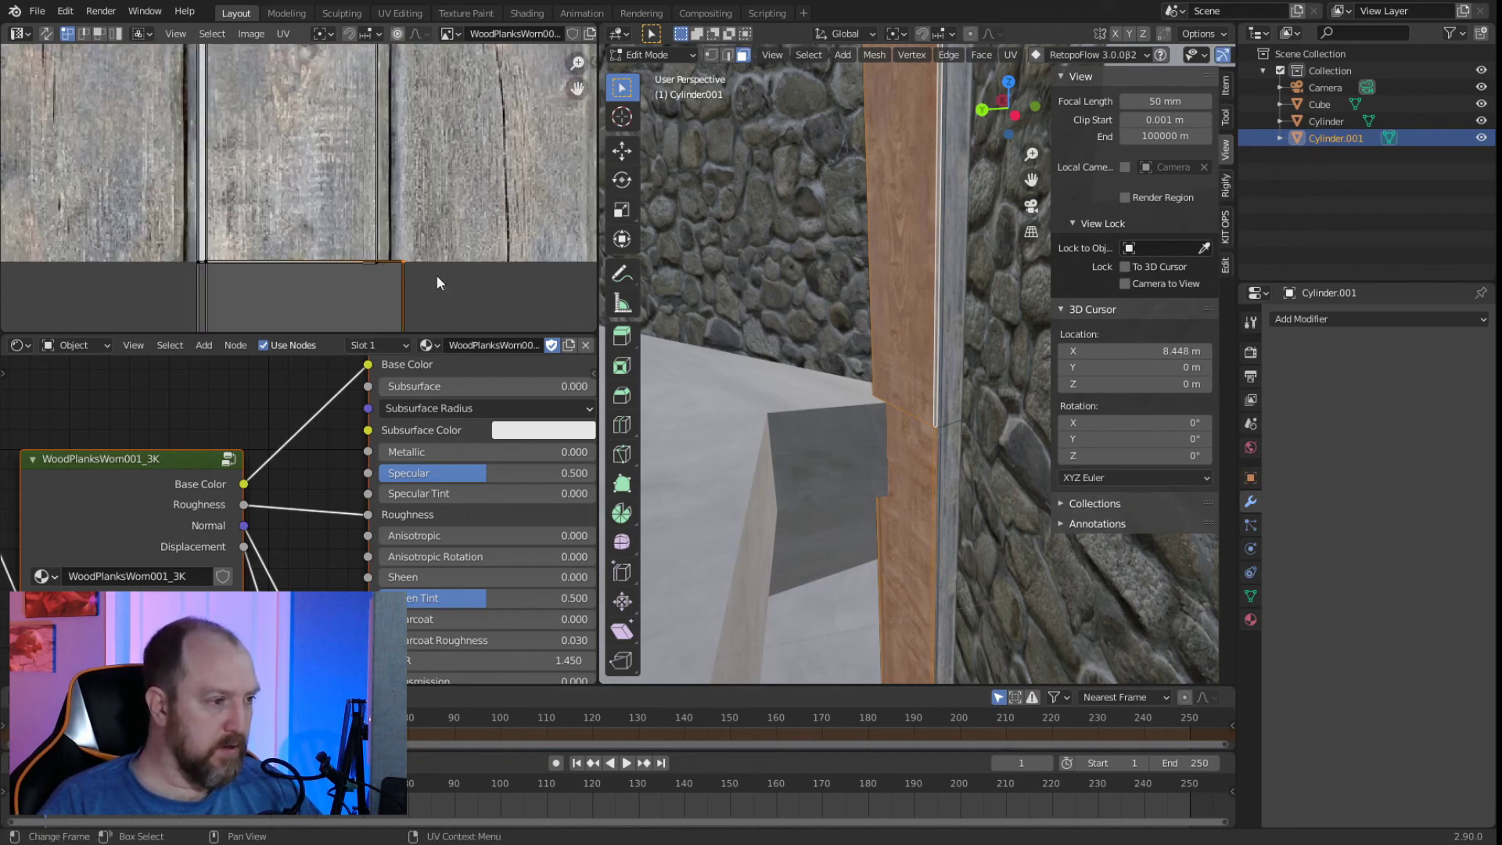
key("g")
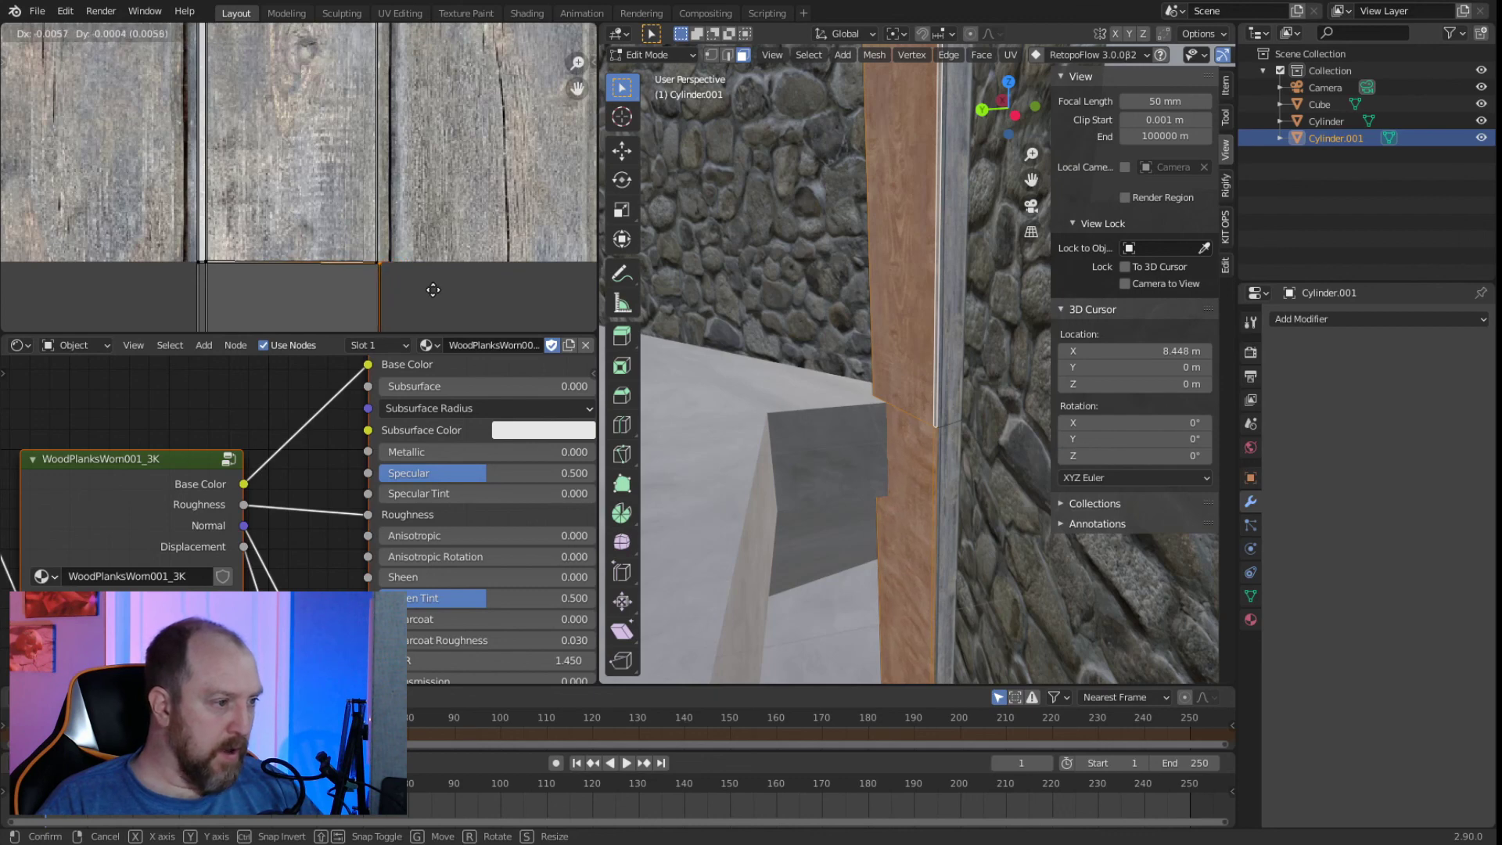
left_click(430, 286)
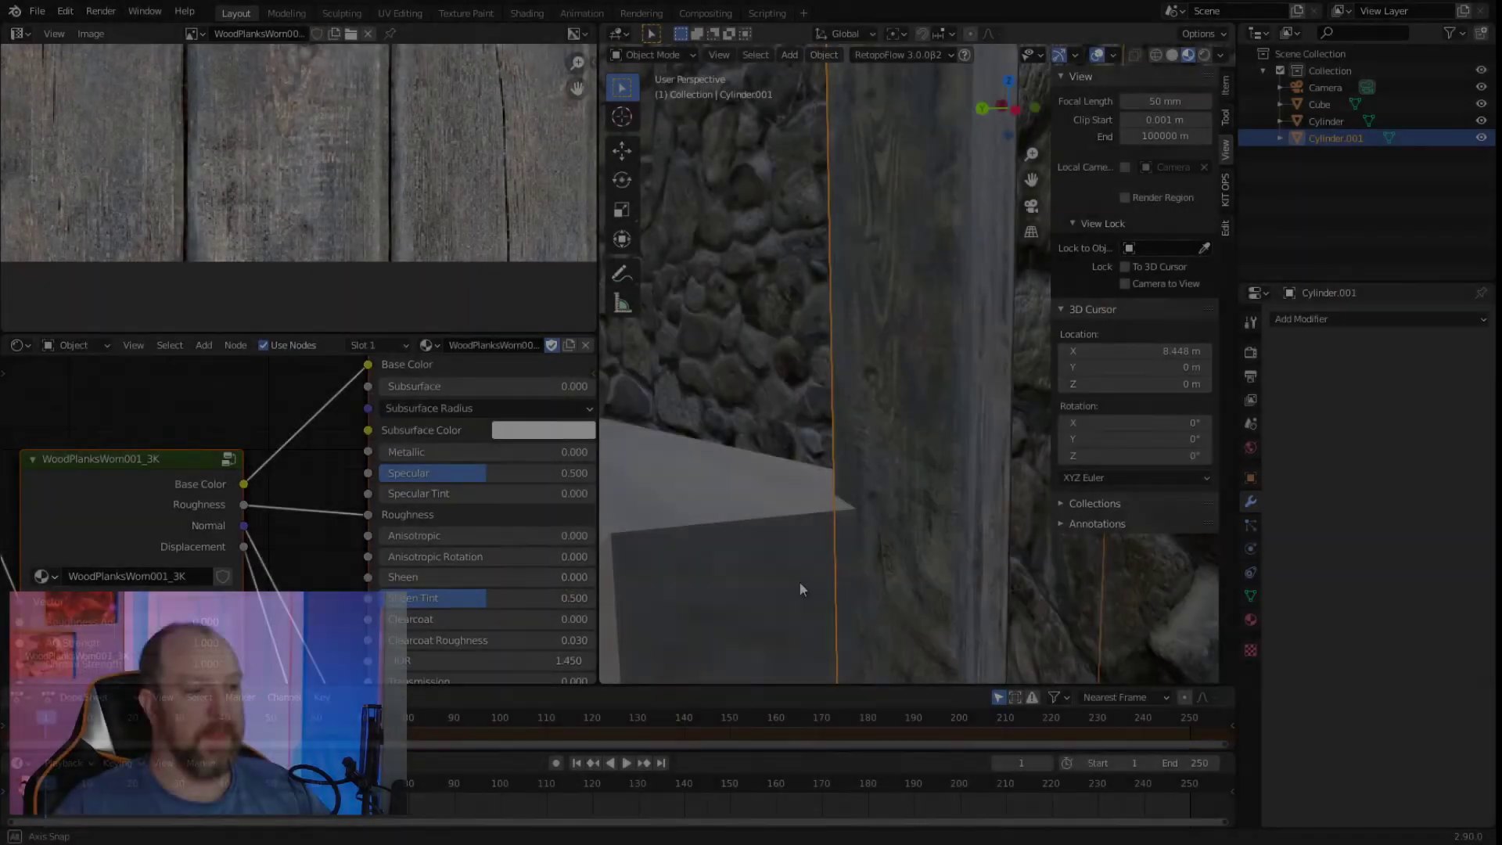
Orbit toward the floor and stone wall and move close to inspect the wood-textured post.
middle_click_drag(799, 580, 848, 481)
middle_click_drag(857, 396, 790, 456)
Orbit and zoom around the wooden post, then enter Edit Mode on the octagonal cylinder.
middle_click_drag(659, 558, 1127, 664)
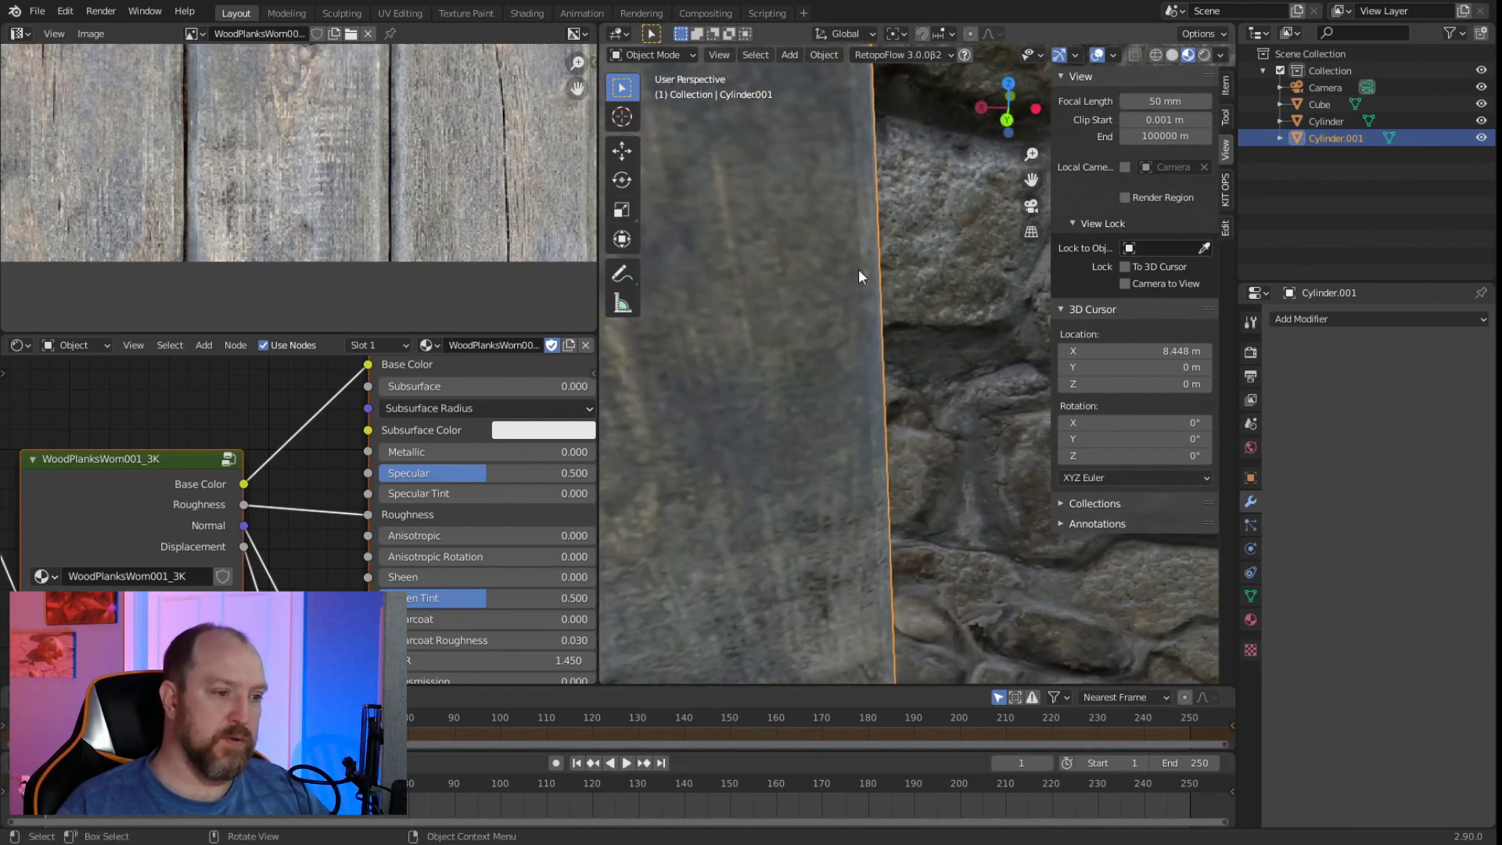
middle_click_drag(863, 268, 859, 458)
scroll(858, 446, "down", 3)
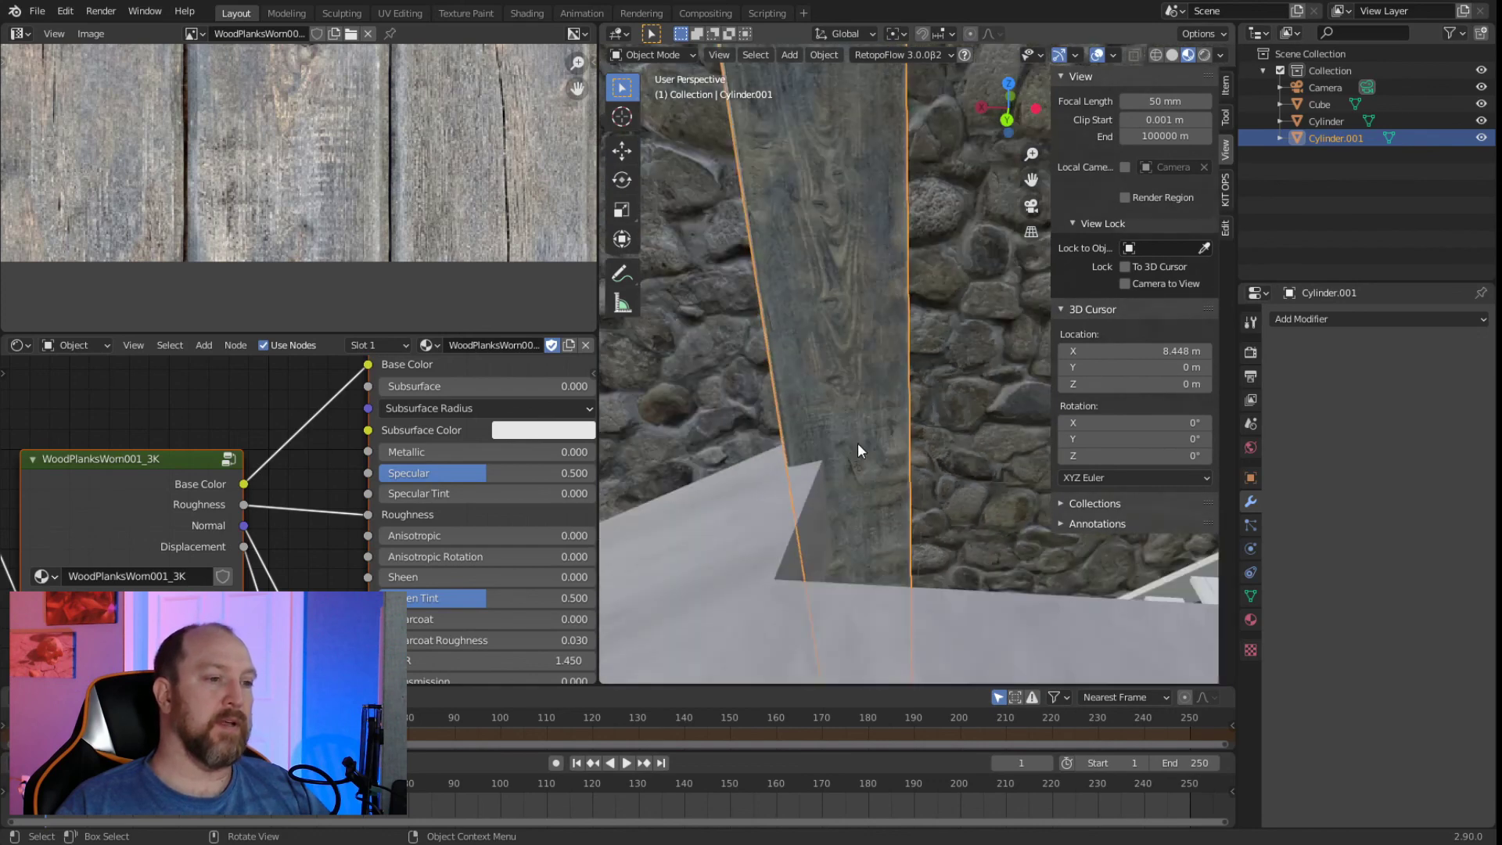
scroll(868, 469, "down", 6)
key("Tab")
Switch to the scene camera view of the wood-textured posts against the stone wall.
middle_click_drag(828, 484, 884, 430)
scroll(847, 410, "down", 5)
scroll(900, 442, "up", 8)
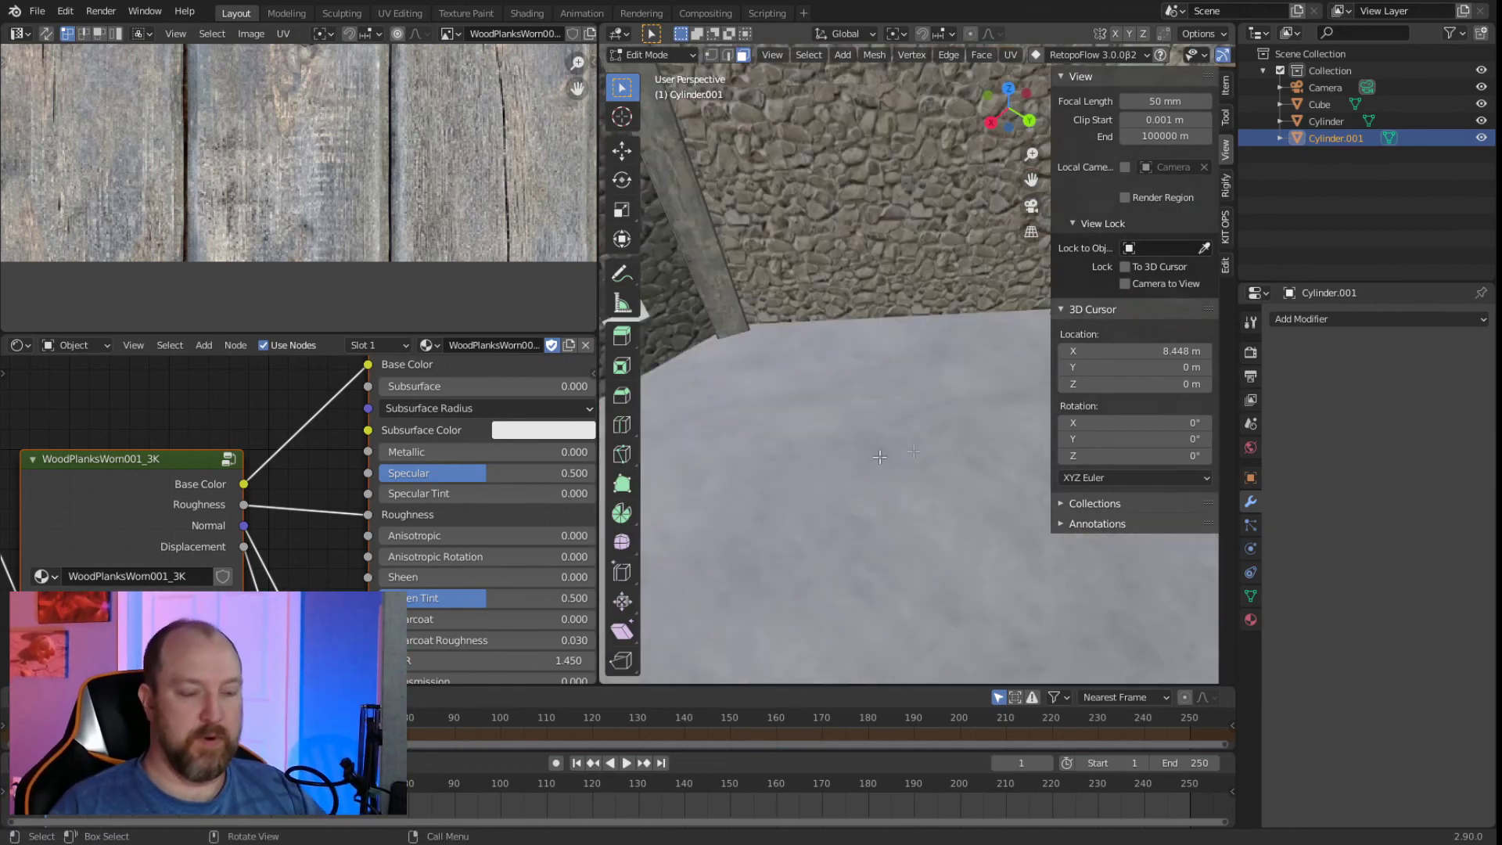
key("KP_0")
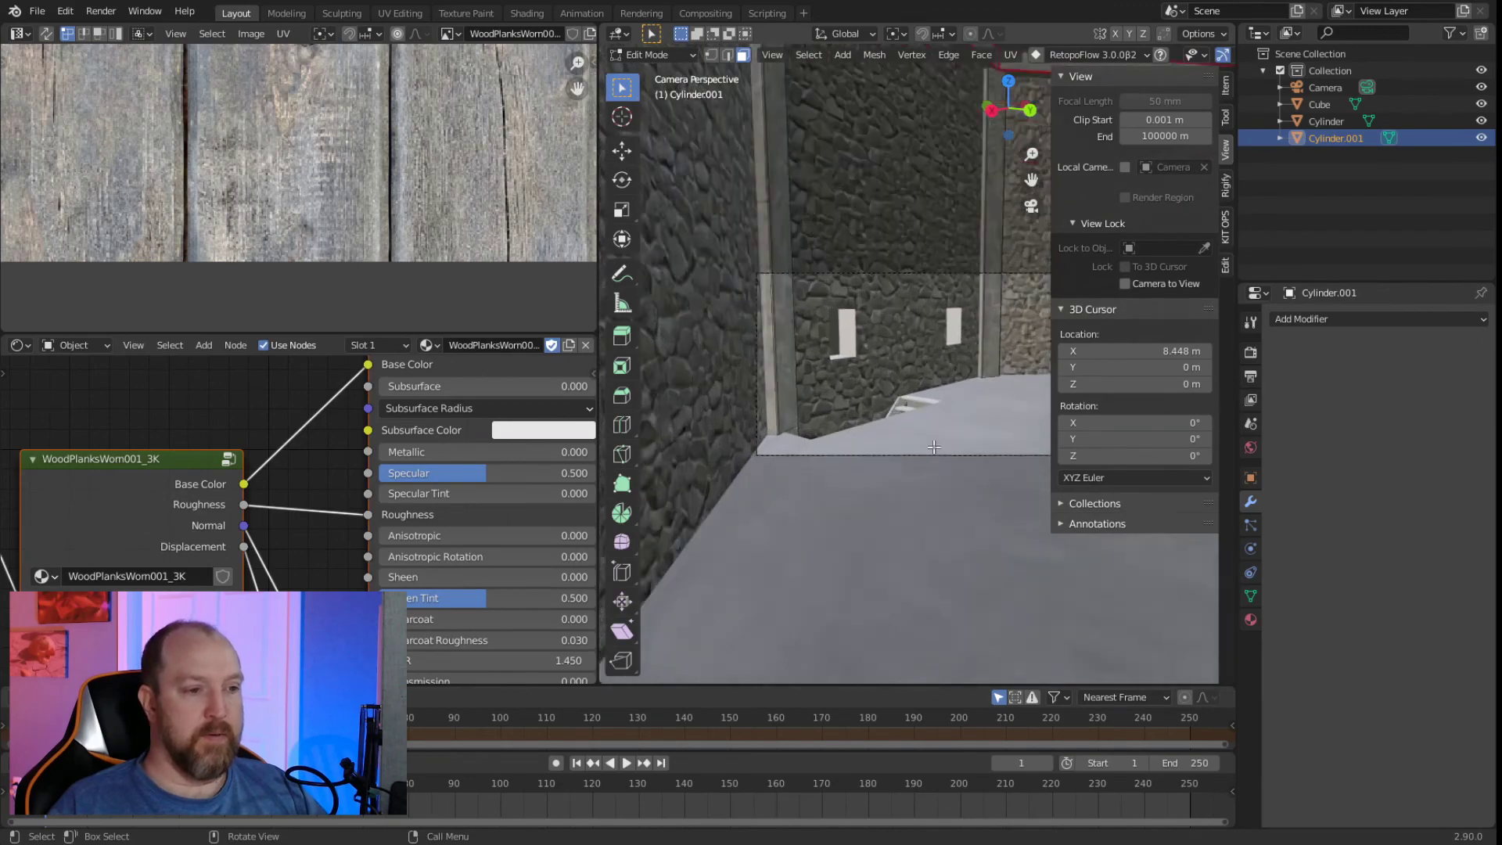